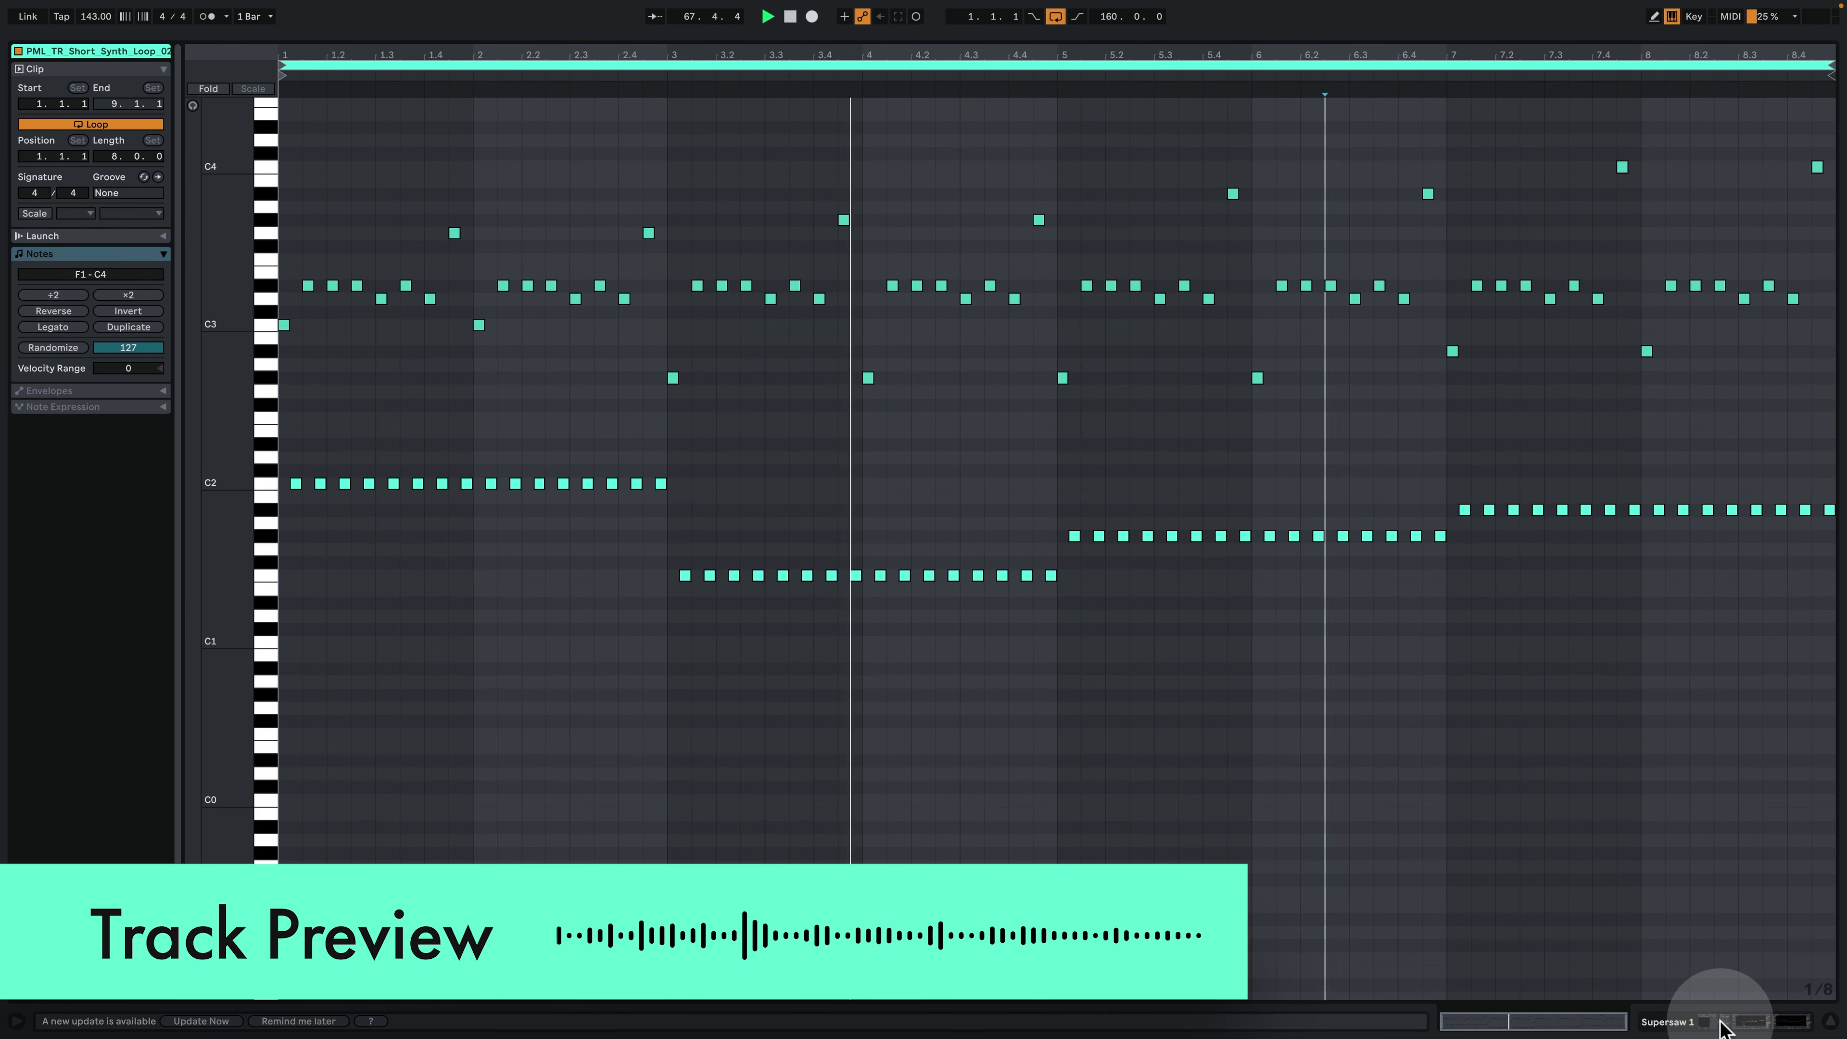
Return from the Supersaw 1 clip's note editor to the arrangement and jump playback to the Bridge and second Drop locators.
{"action": "left_click", "coordinate": [1723, 1022]}
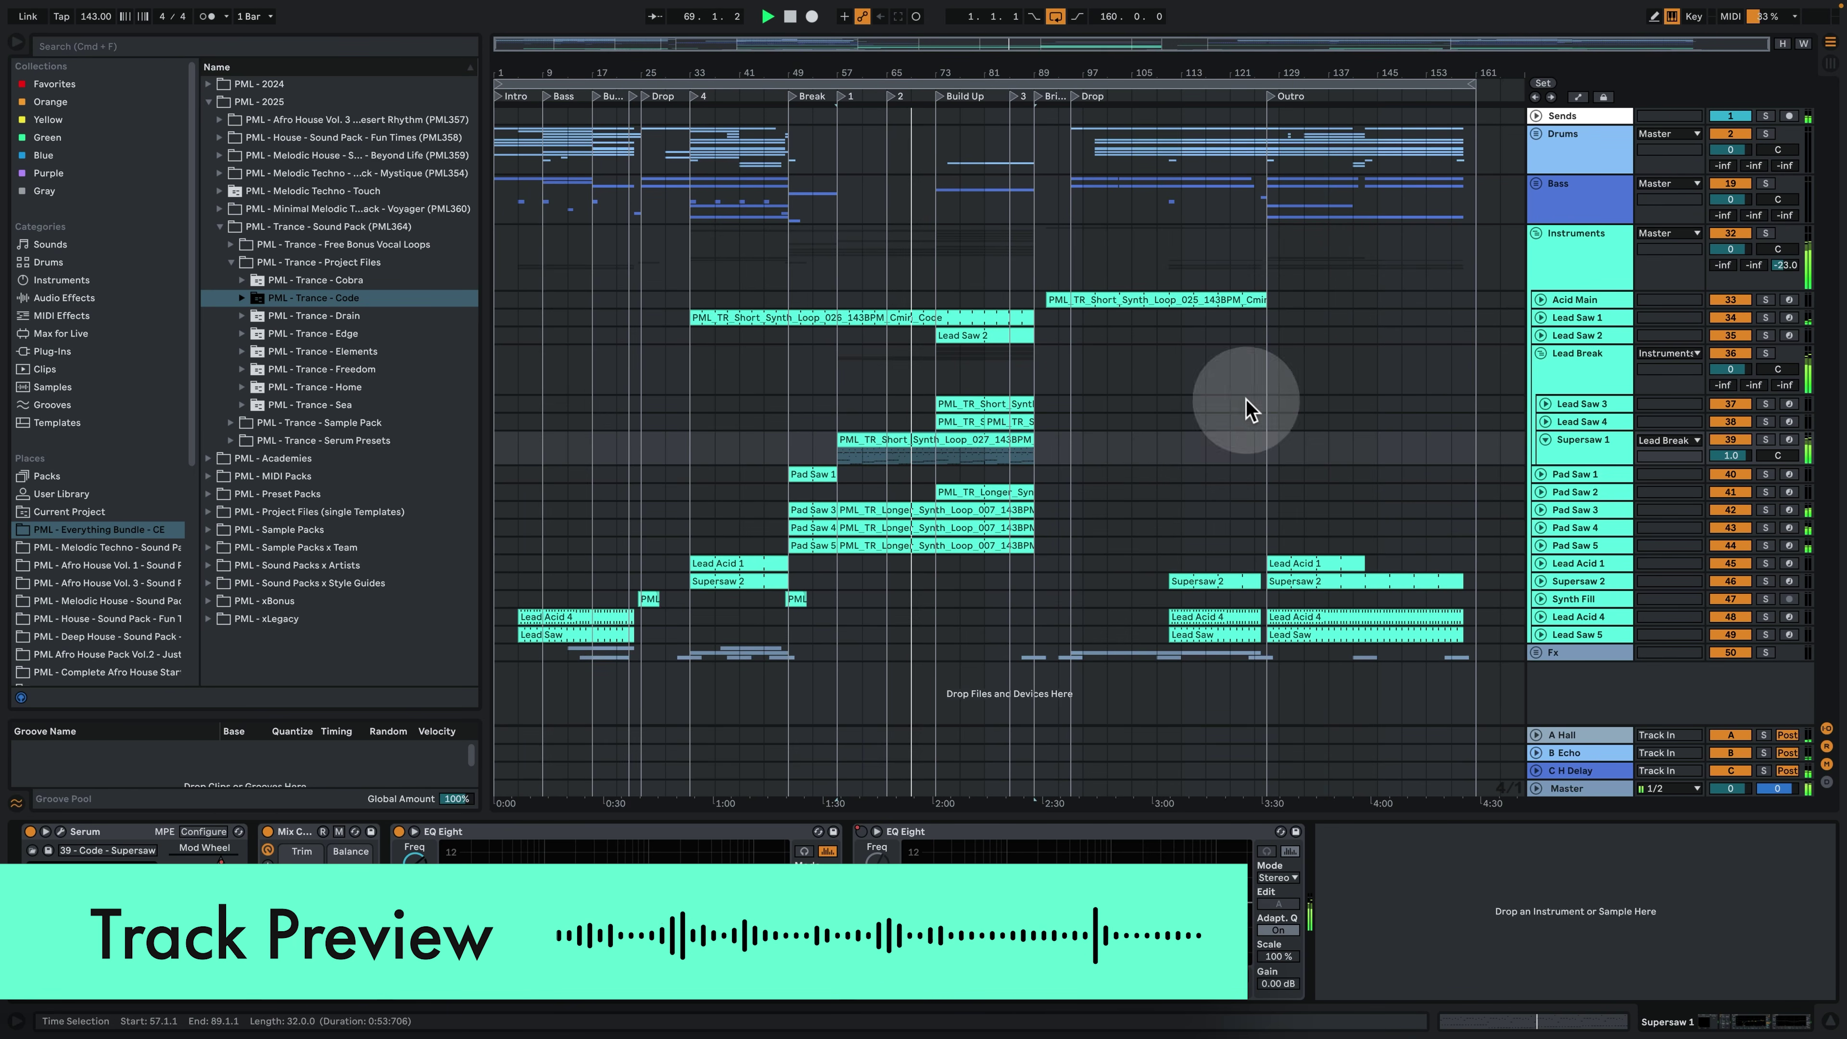
{"action": "left_click_drag", "start_coordinate": [1563, 393], "coordinate": [1565, 378]}
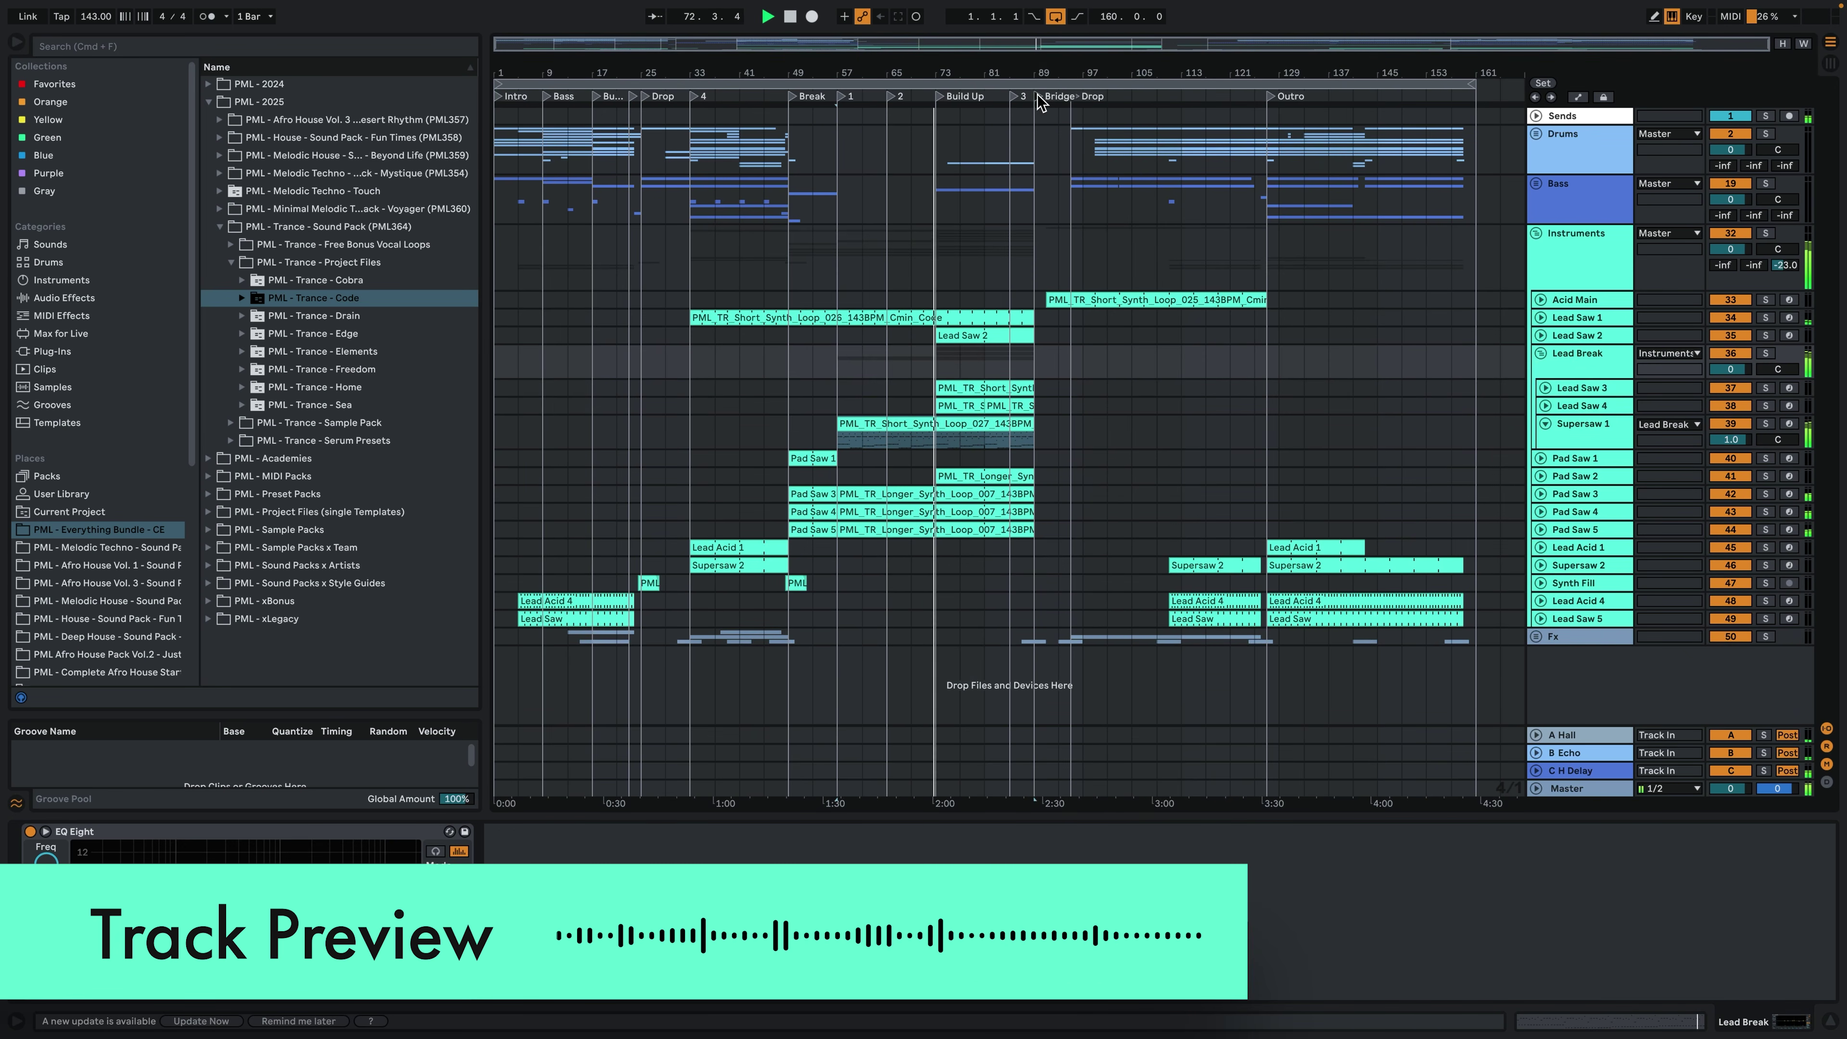
{"action": "left_click", "coordinate": [1038, 95]}
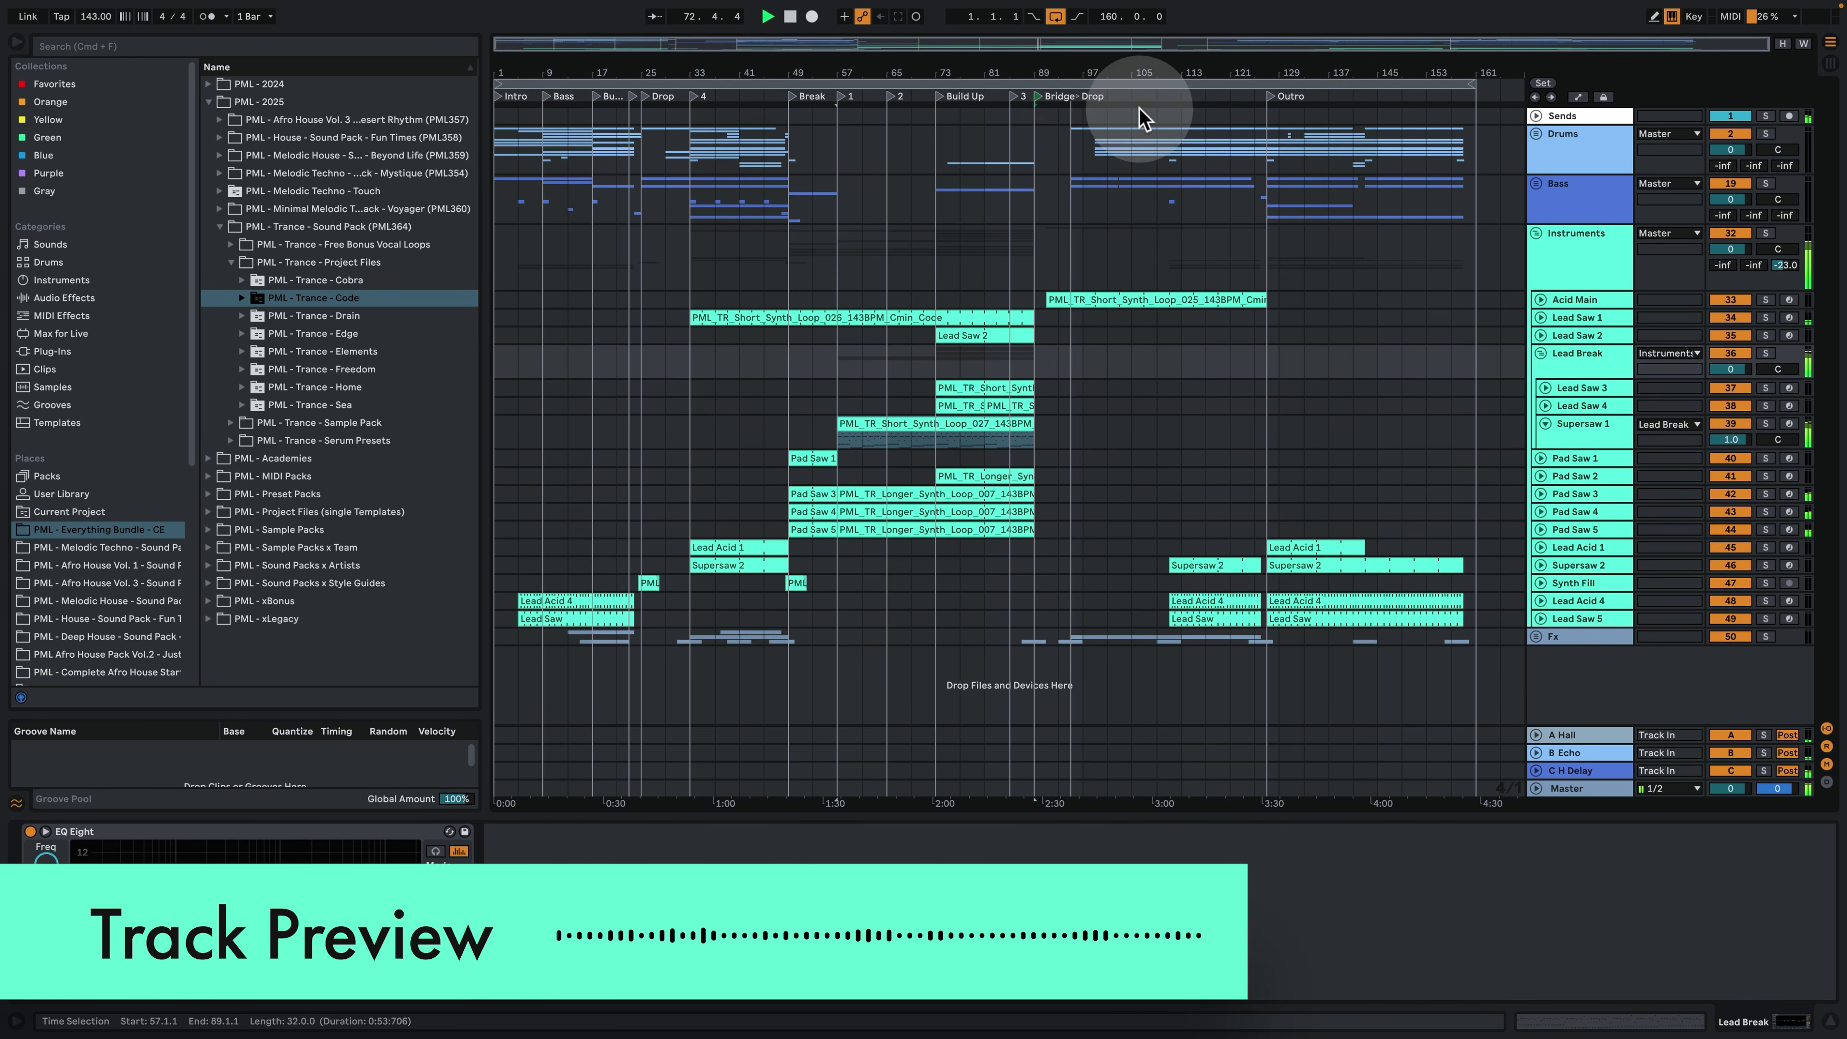
{"action": "left_click", "coordinate": [1074, 97]}
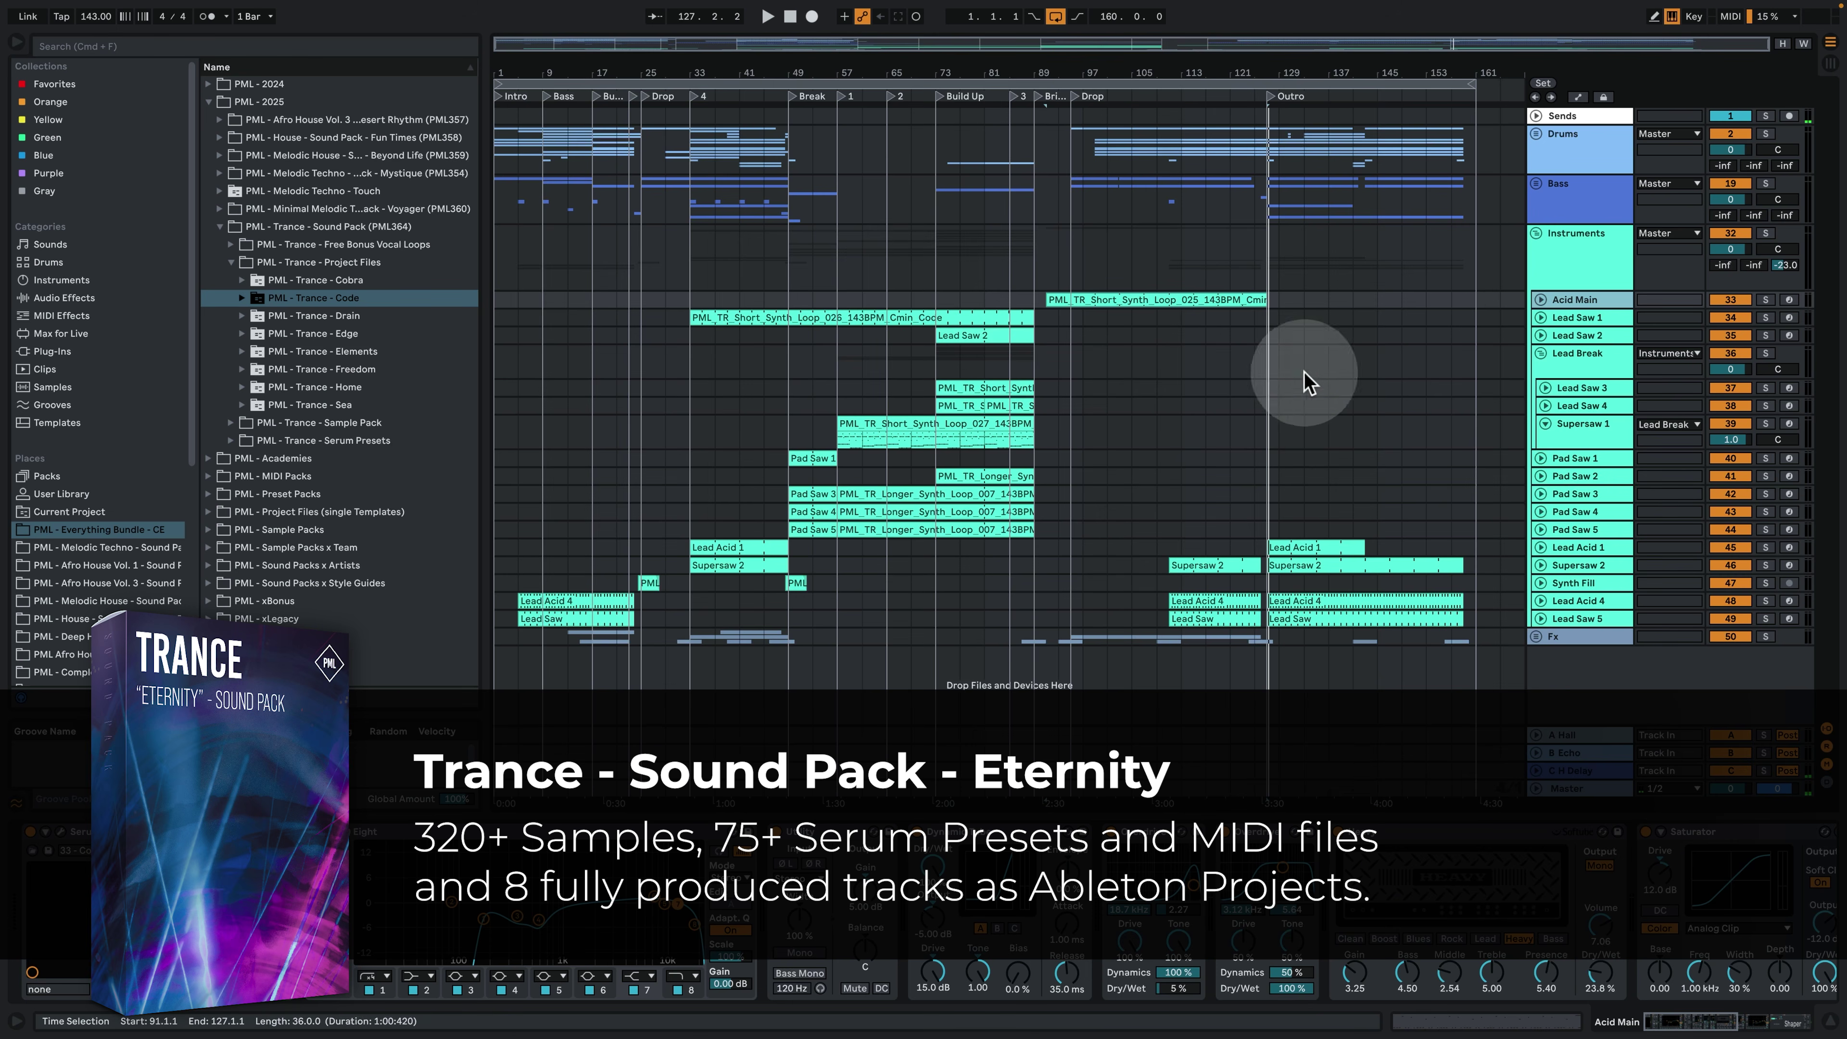
Expand the Bass group, play the Intro from bar 1, and unfold the Bass Rumble track.
{"action": "left_click", "coordinate": [1538, 184]}
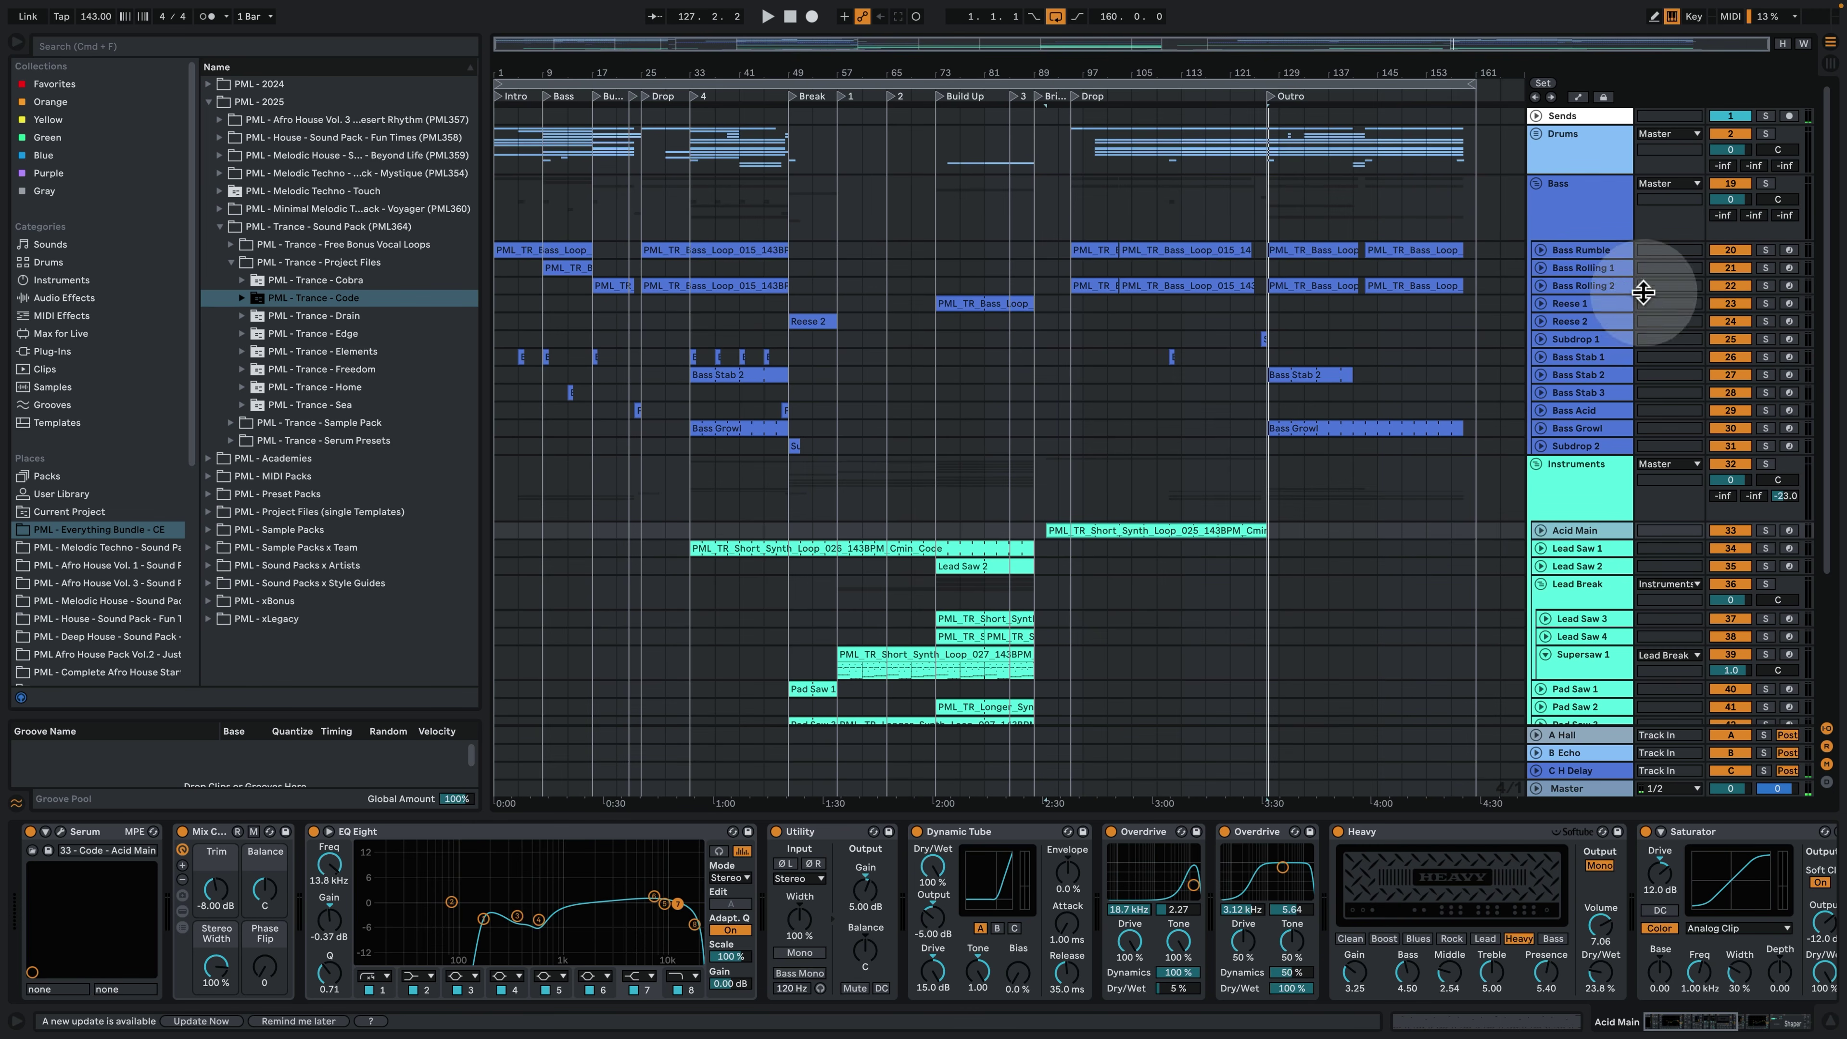
{"action": "left_click", "coordinate": [1540, 193]}
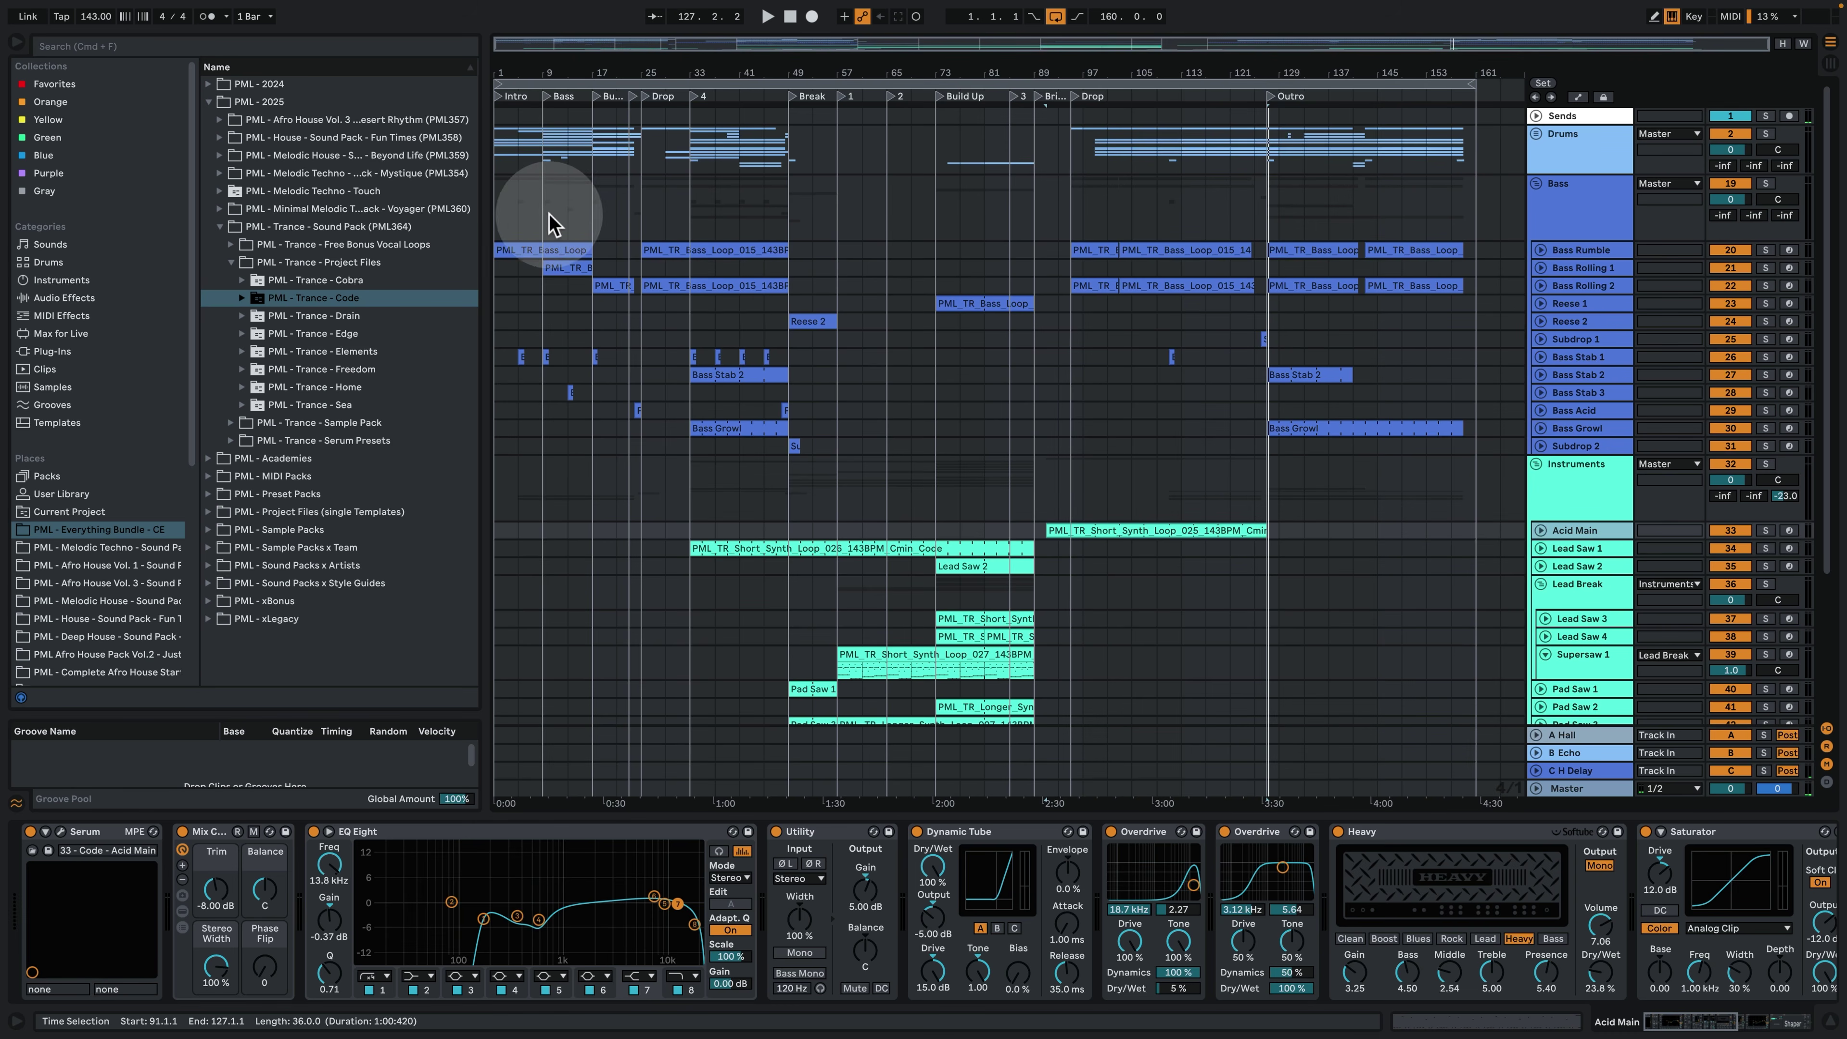
{"action": "left_click", "coordinate": [501, 214]}
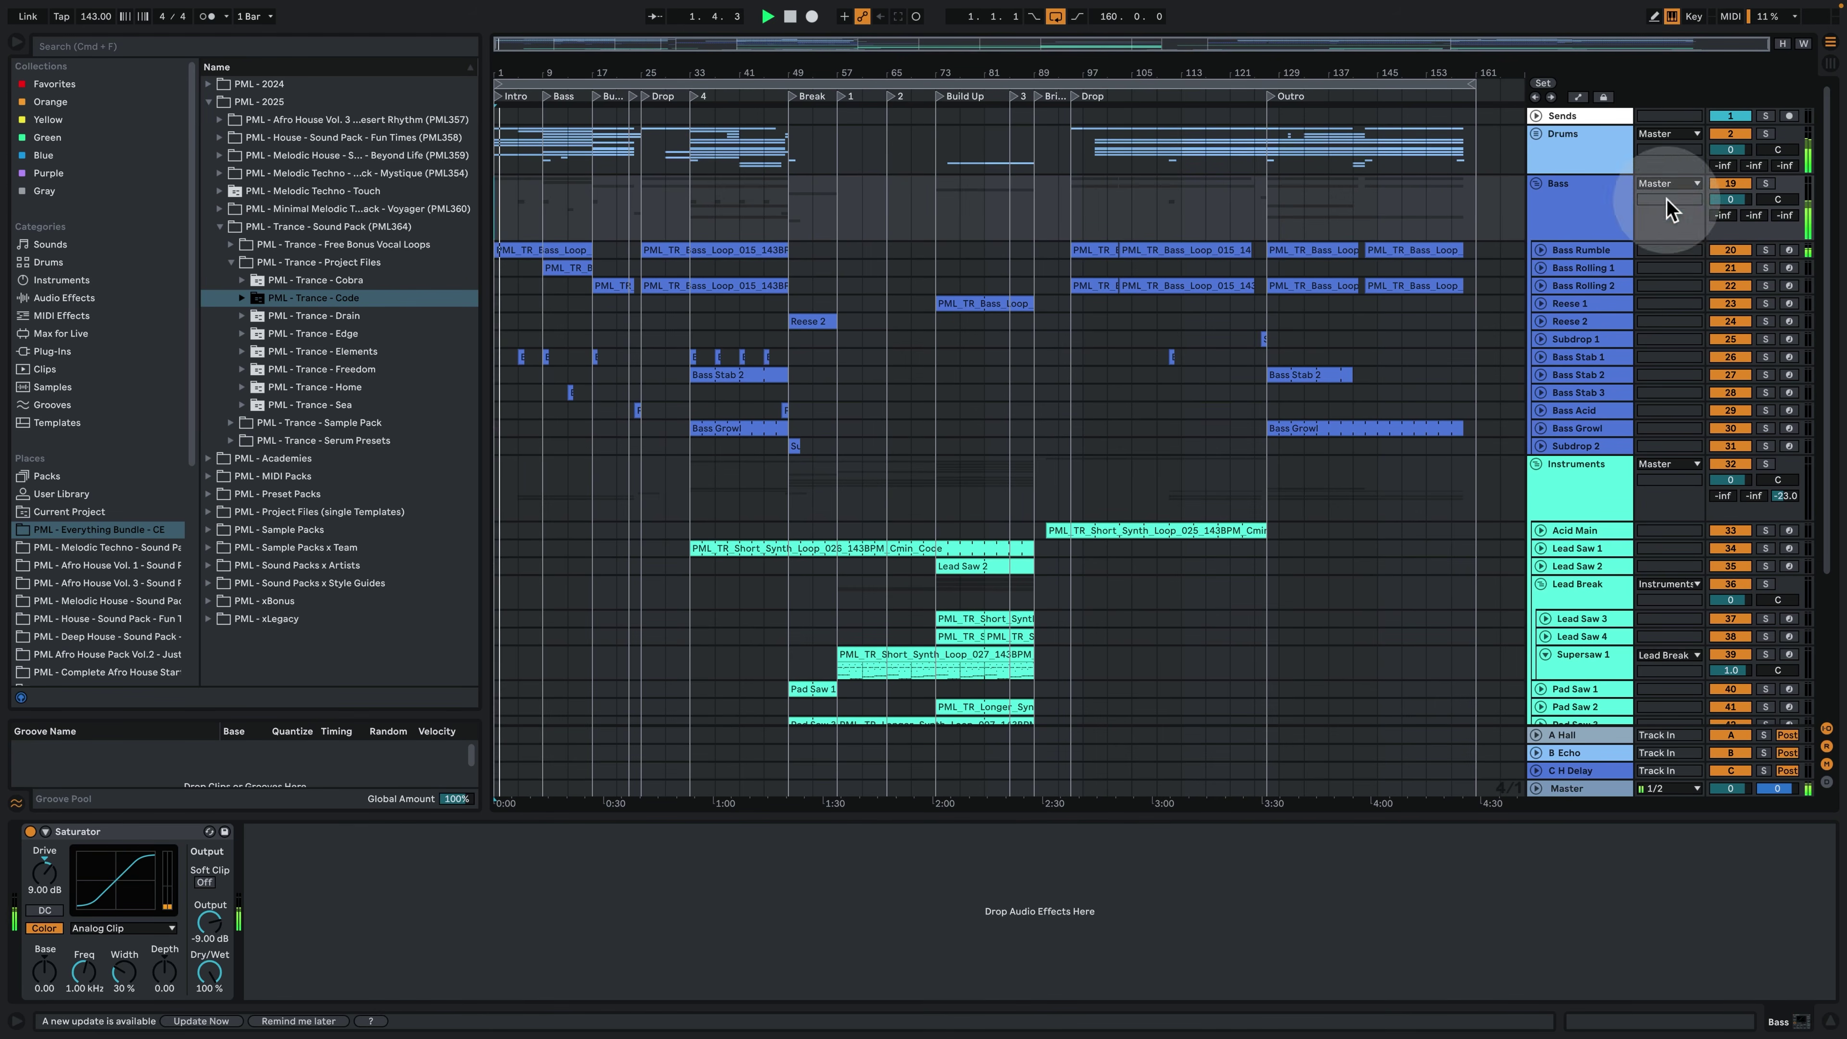
{"action": "left_click", "coordinate": [1540, 251]}
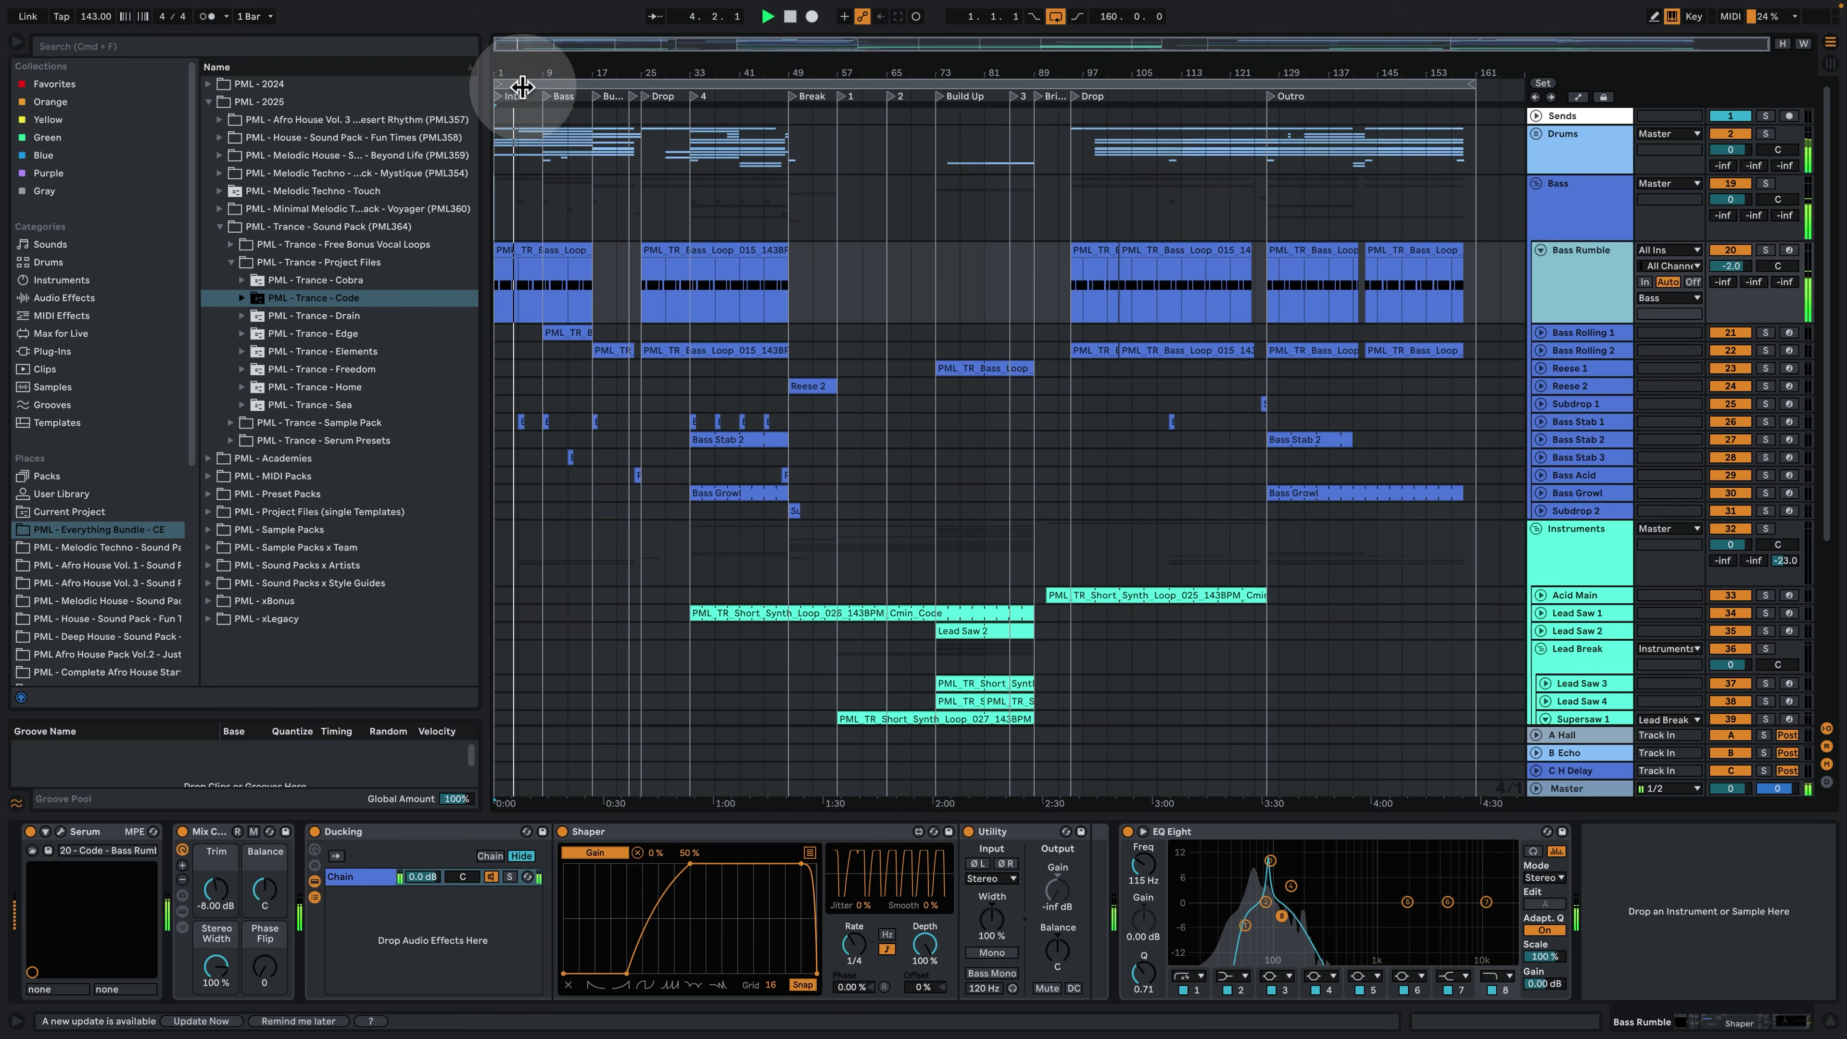
Play the arrangement from the Bass locator at bar 9 and unfold the Bass Rolling 1 track.
{"action": "left_click_drag", "start_coordinate": [515, 70], "coordinate": [518, 109]}
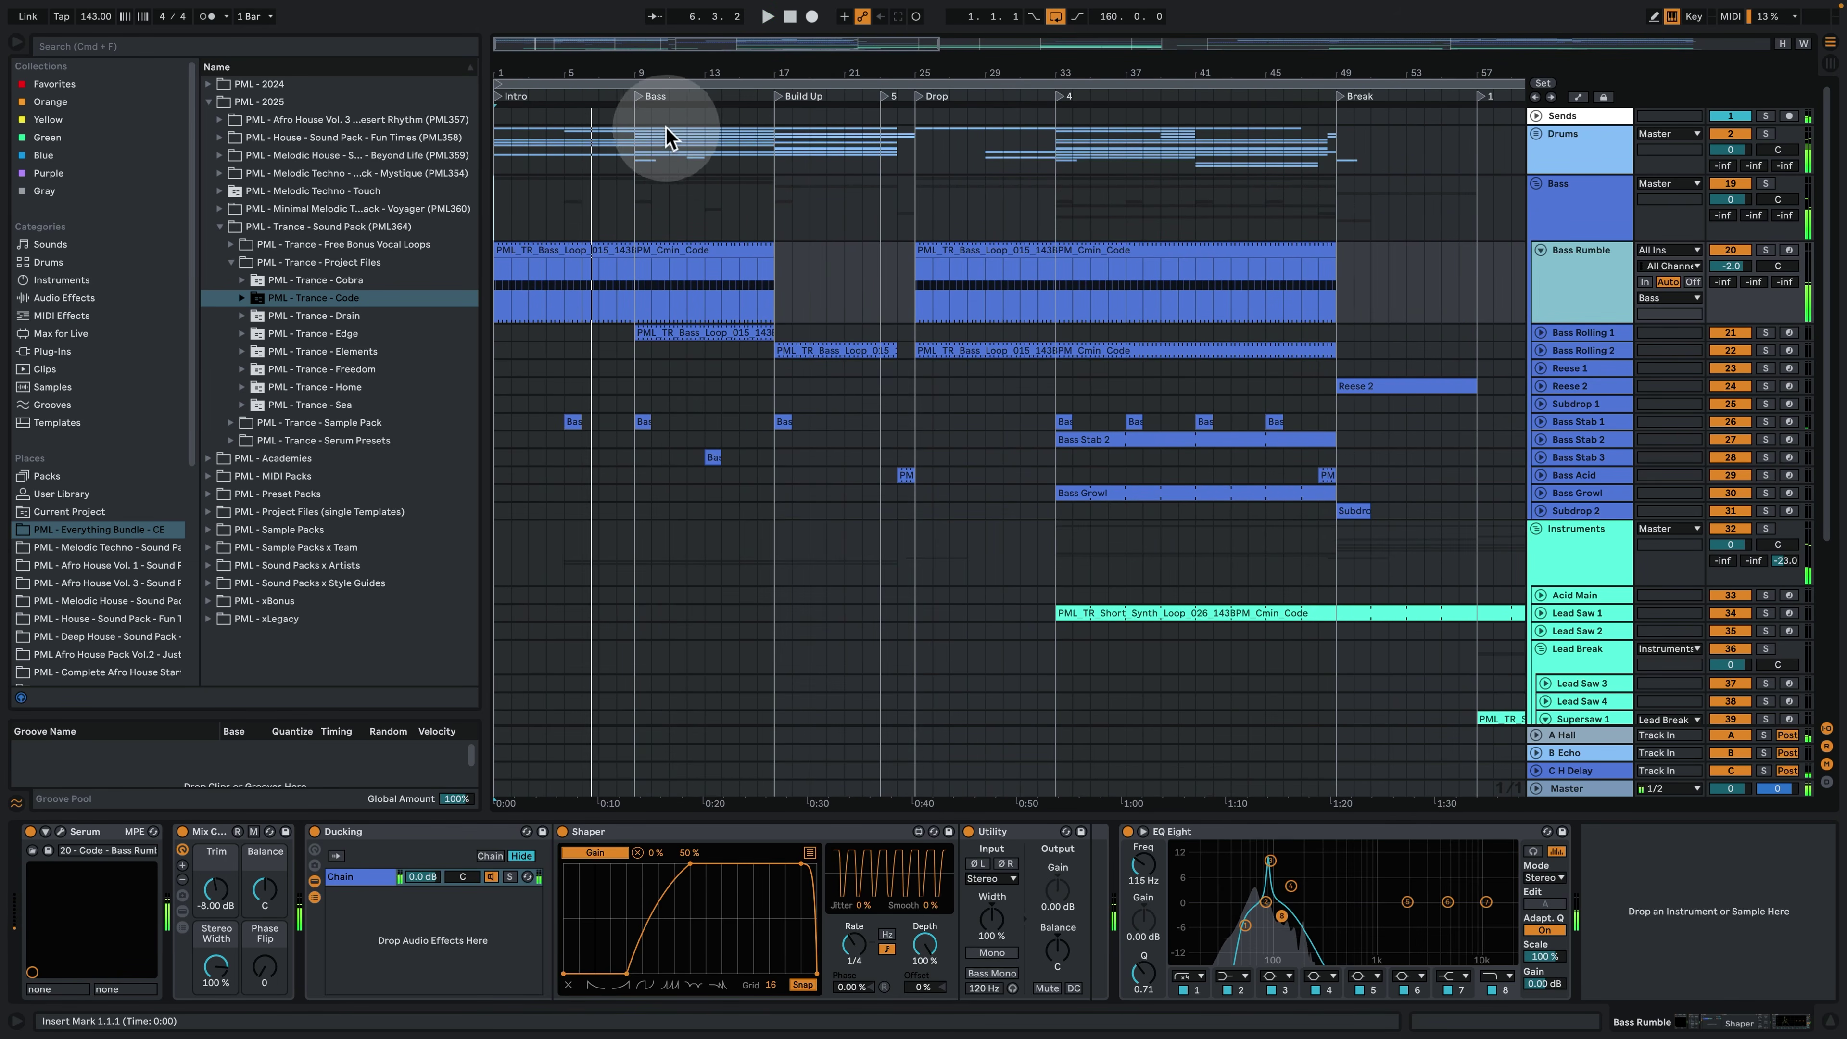
{"action": "left_click", "coordinate": [639, 95]}
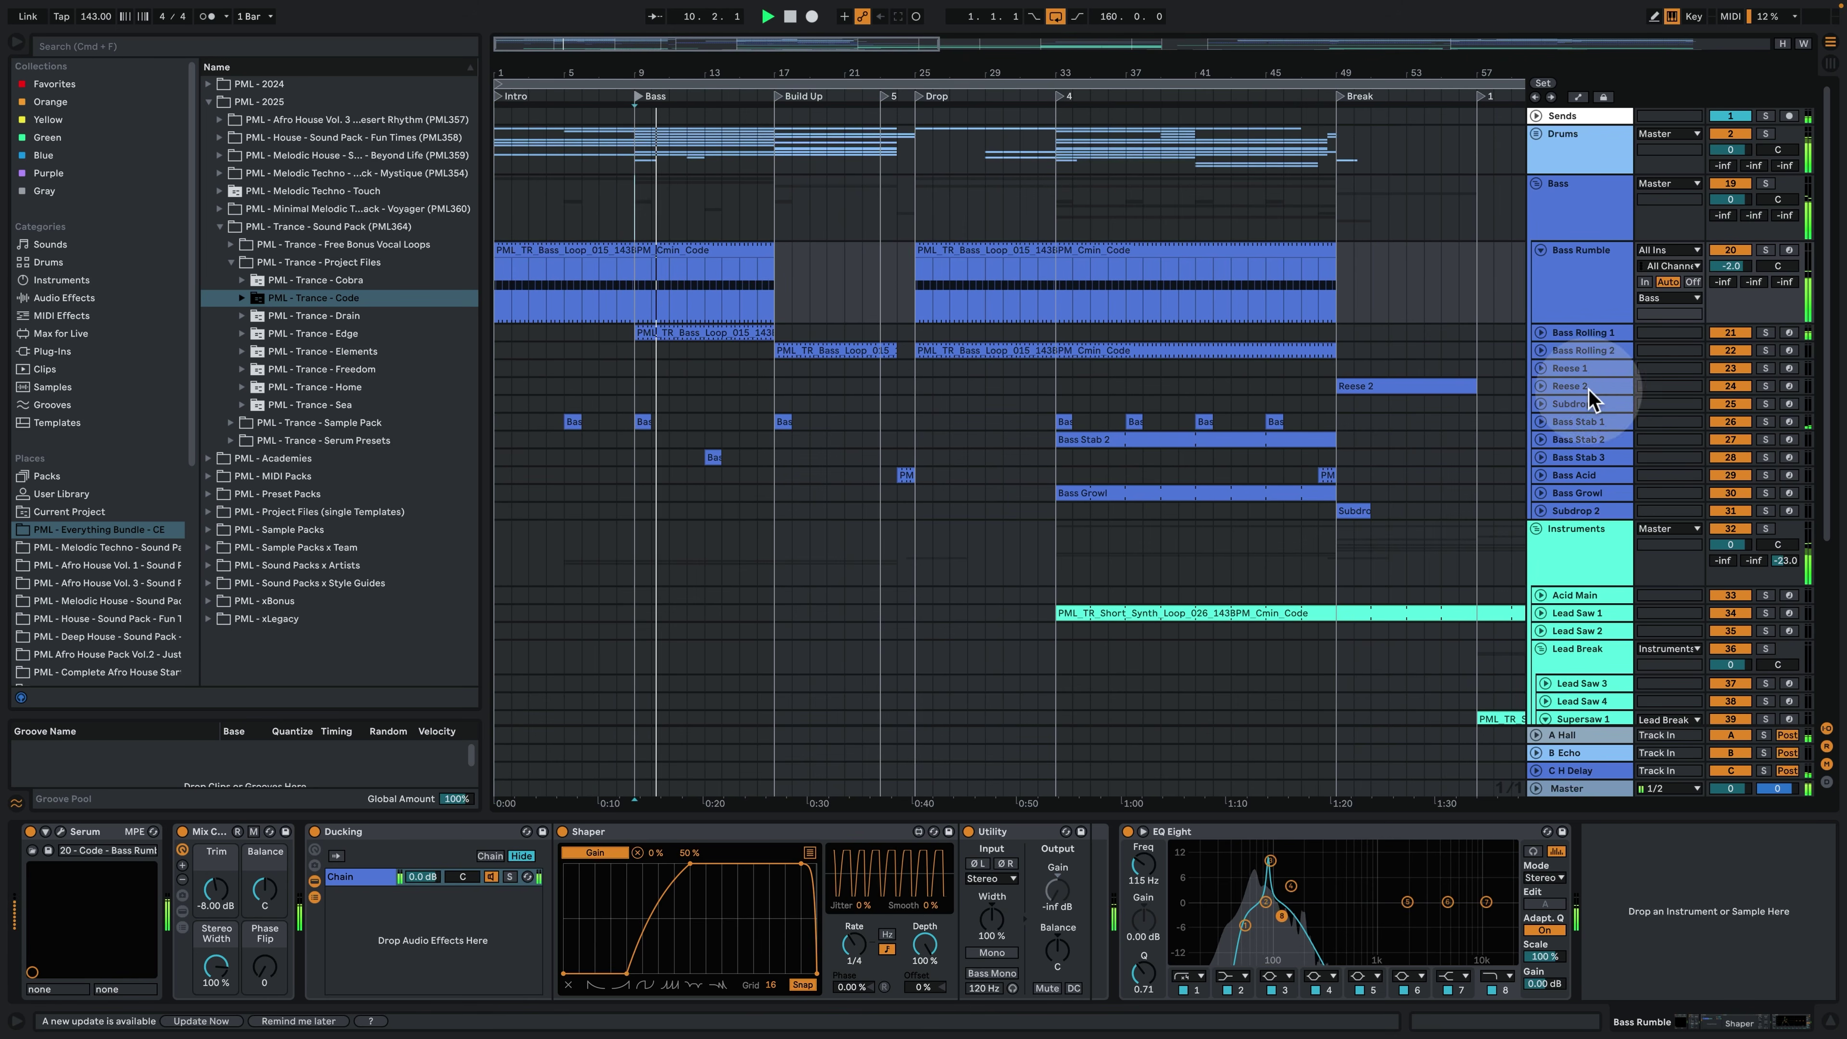
{"action": "left_click", "coordinate": [1541, 333]}
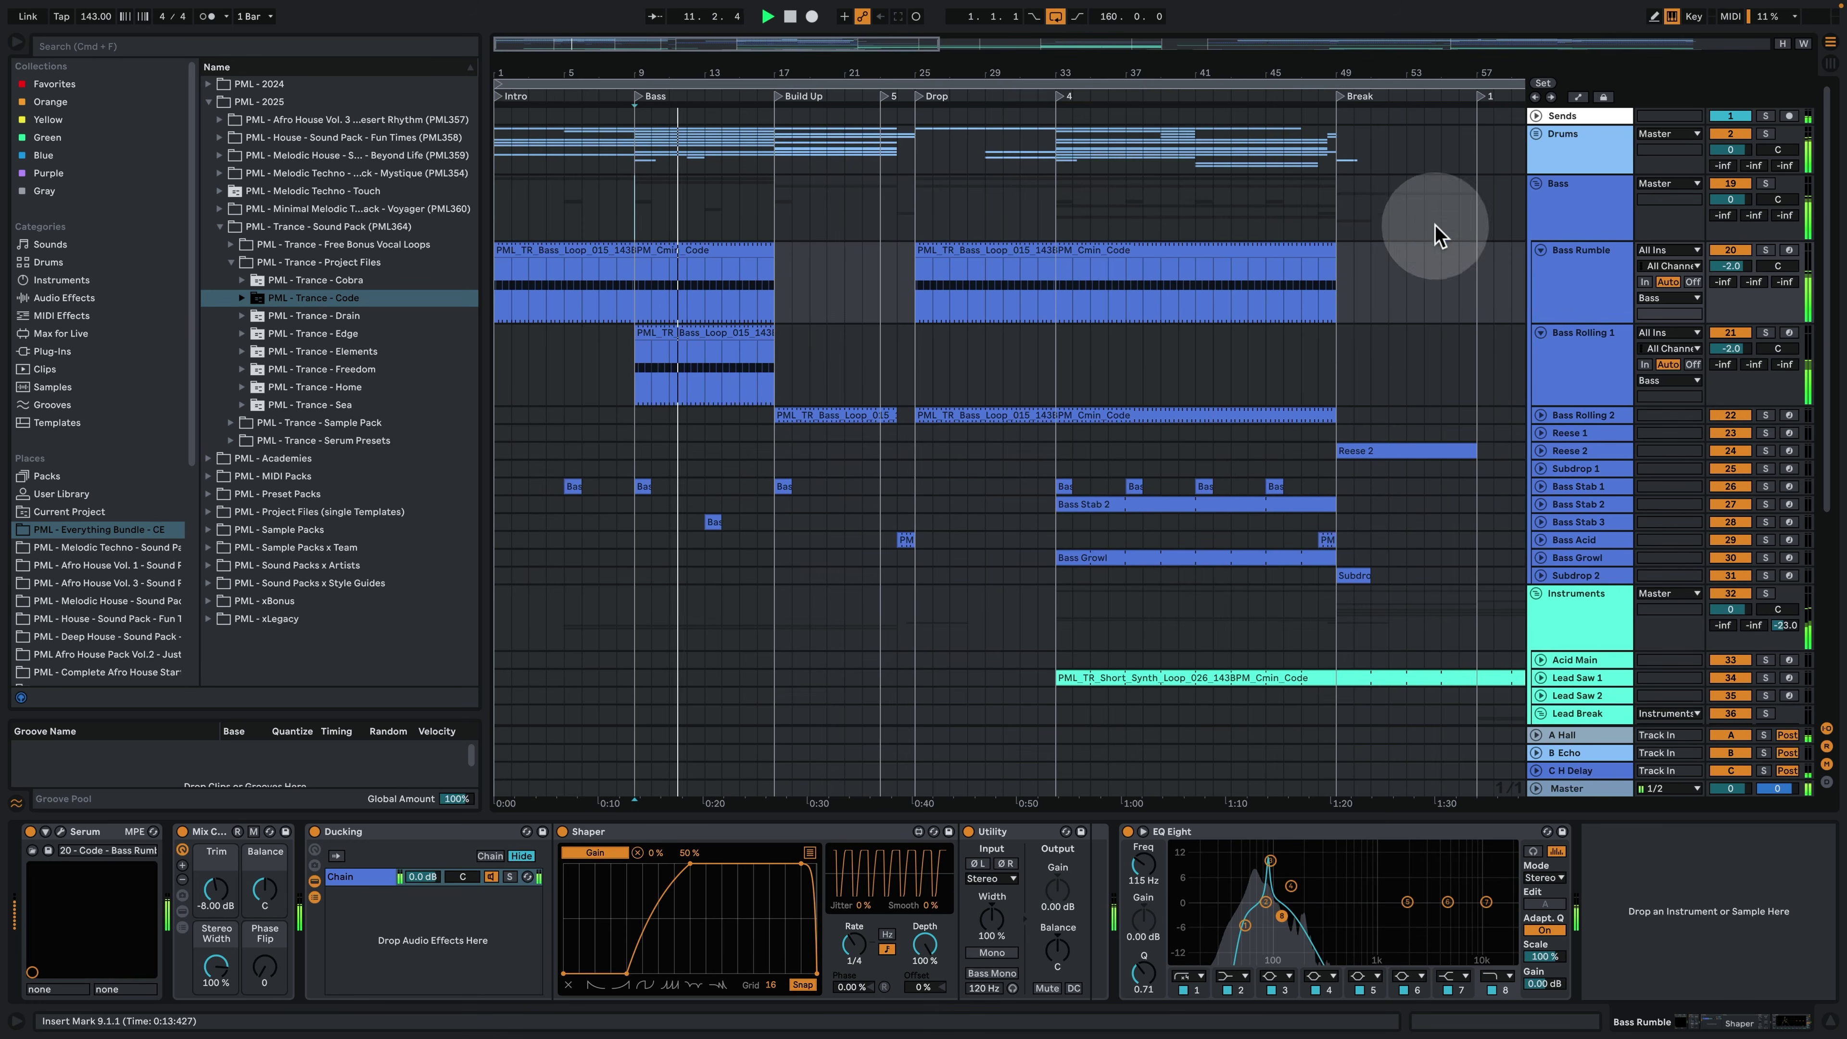
Expand the Drums group and play the arrangement from the Build Up locator at bar 17.
{"action": "left_click", "coordinate": [1536, 134]}
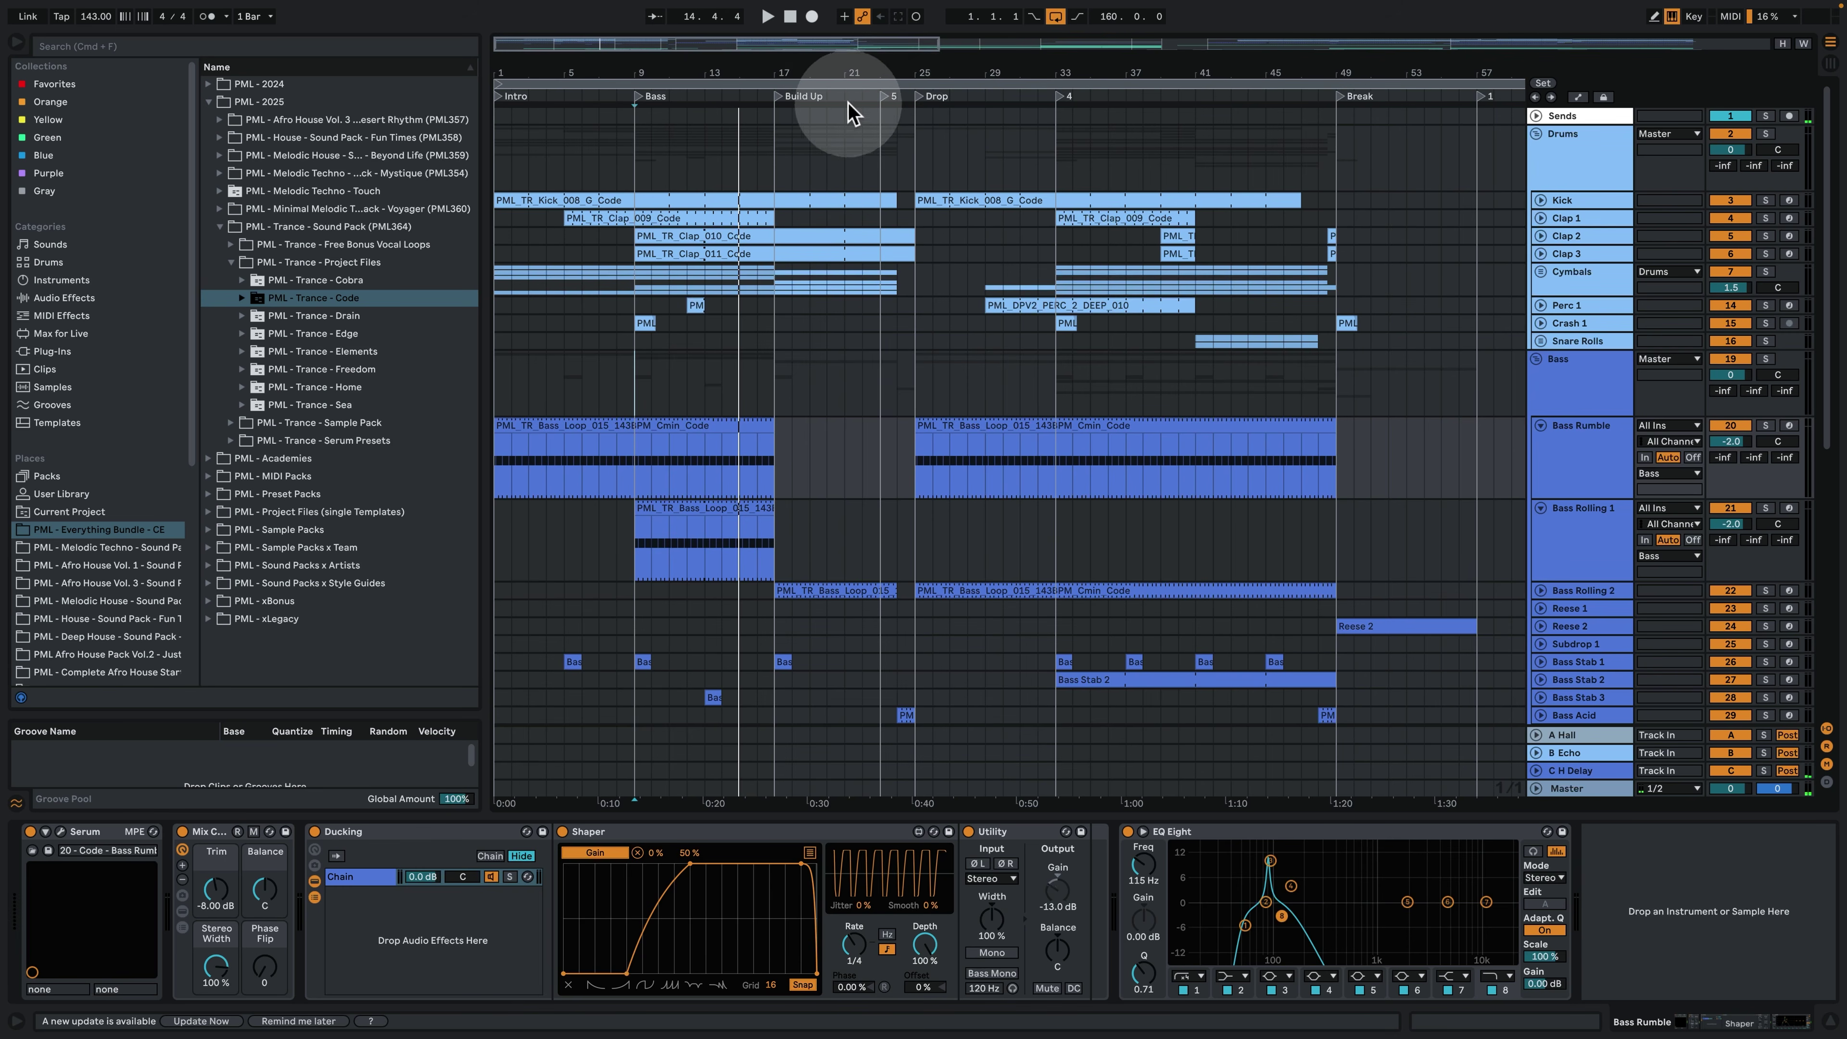
{"action": "left_click", "coordinate": [780, 95]}
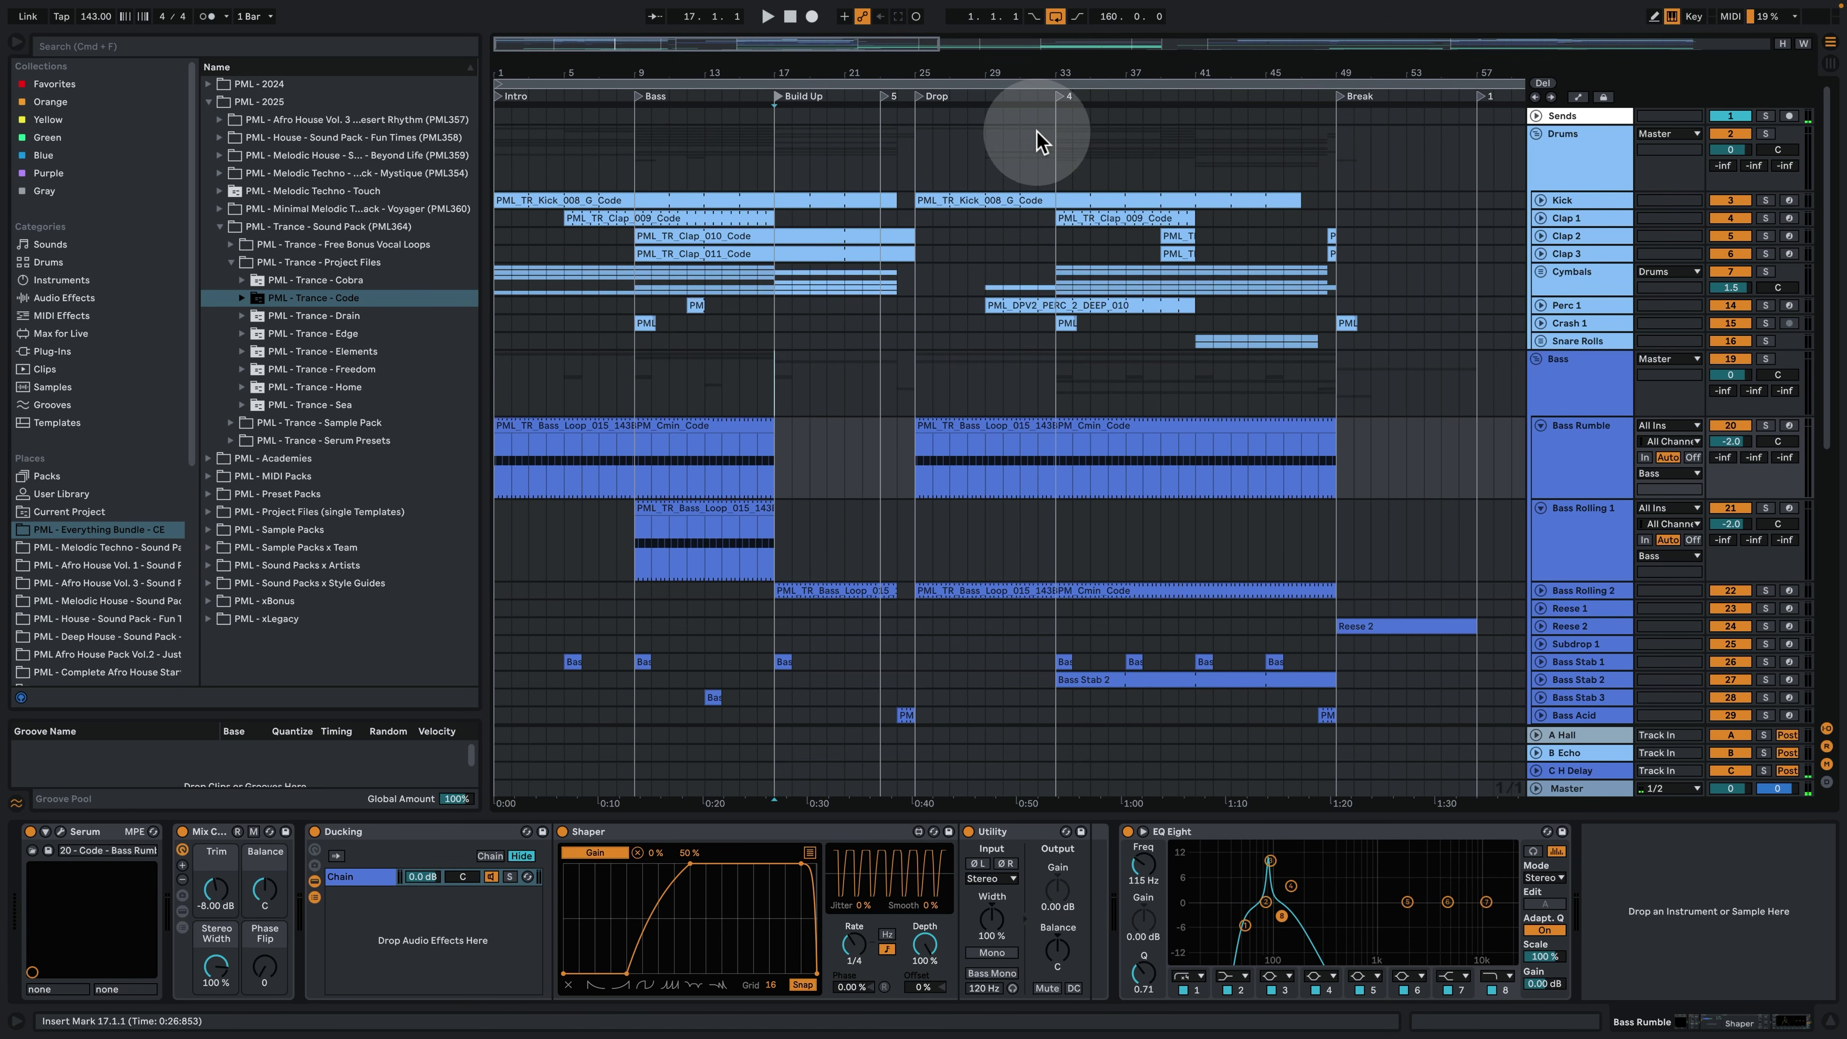
{"action": "left_click_drag", "start_coordinate": [838, 67], "coordinate": [839, 48]}
Expand the Fx group and unfold its Noise Transition and Riser tracks during playback.
{"action": "scroll", "coordinate": [979, 356], "scroll_direction": "down", "scroll_amount": 8}
{"action": "scroll", "coordinate": [979, 357], "scroll_direction": "down", "scroll_amount": 5}
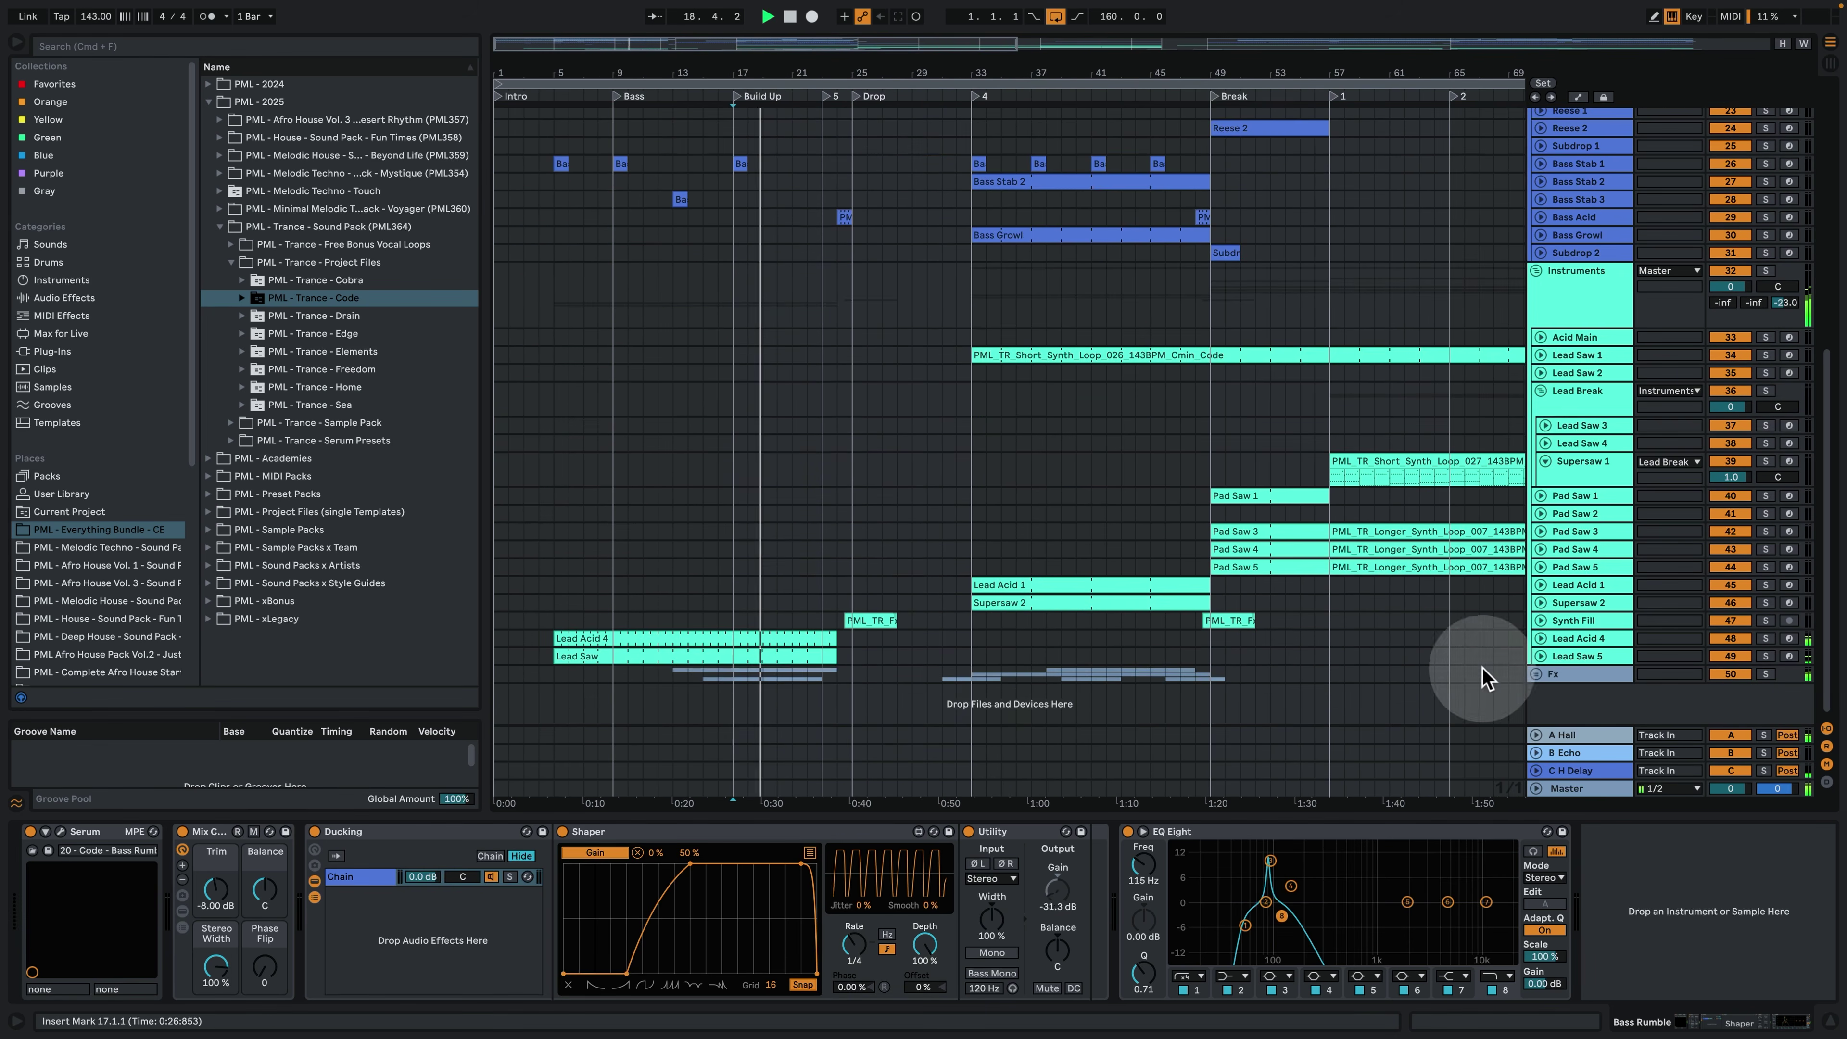
{"action": "scroll", "coordinate": [1189, 602], "scroll_direction": "down", "scroll_amount": 3}
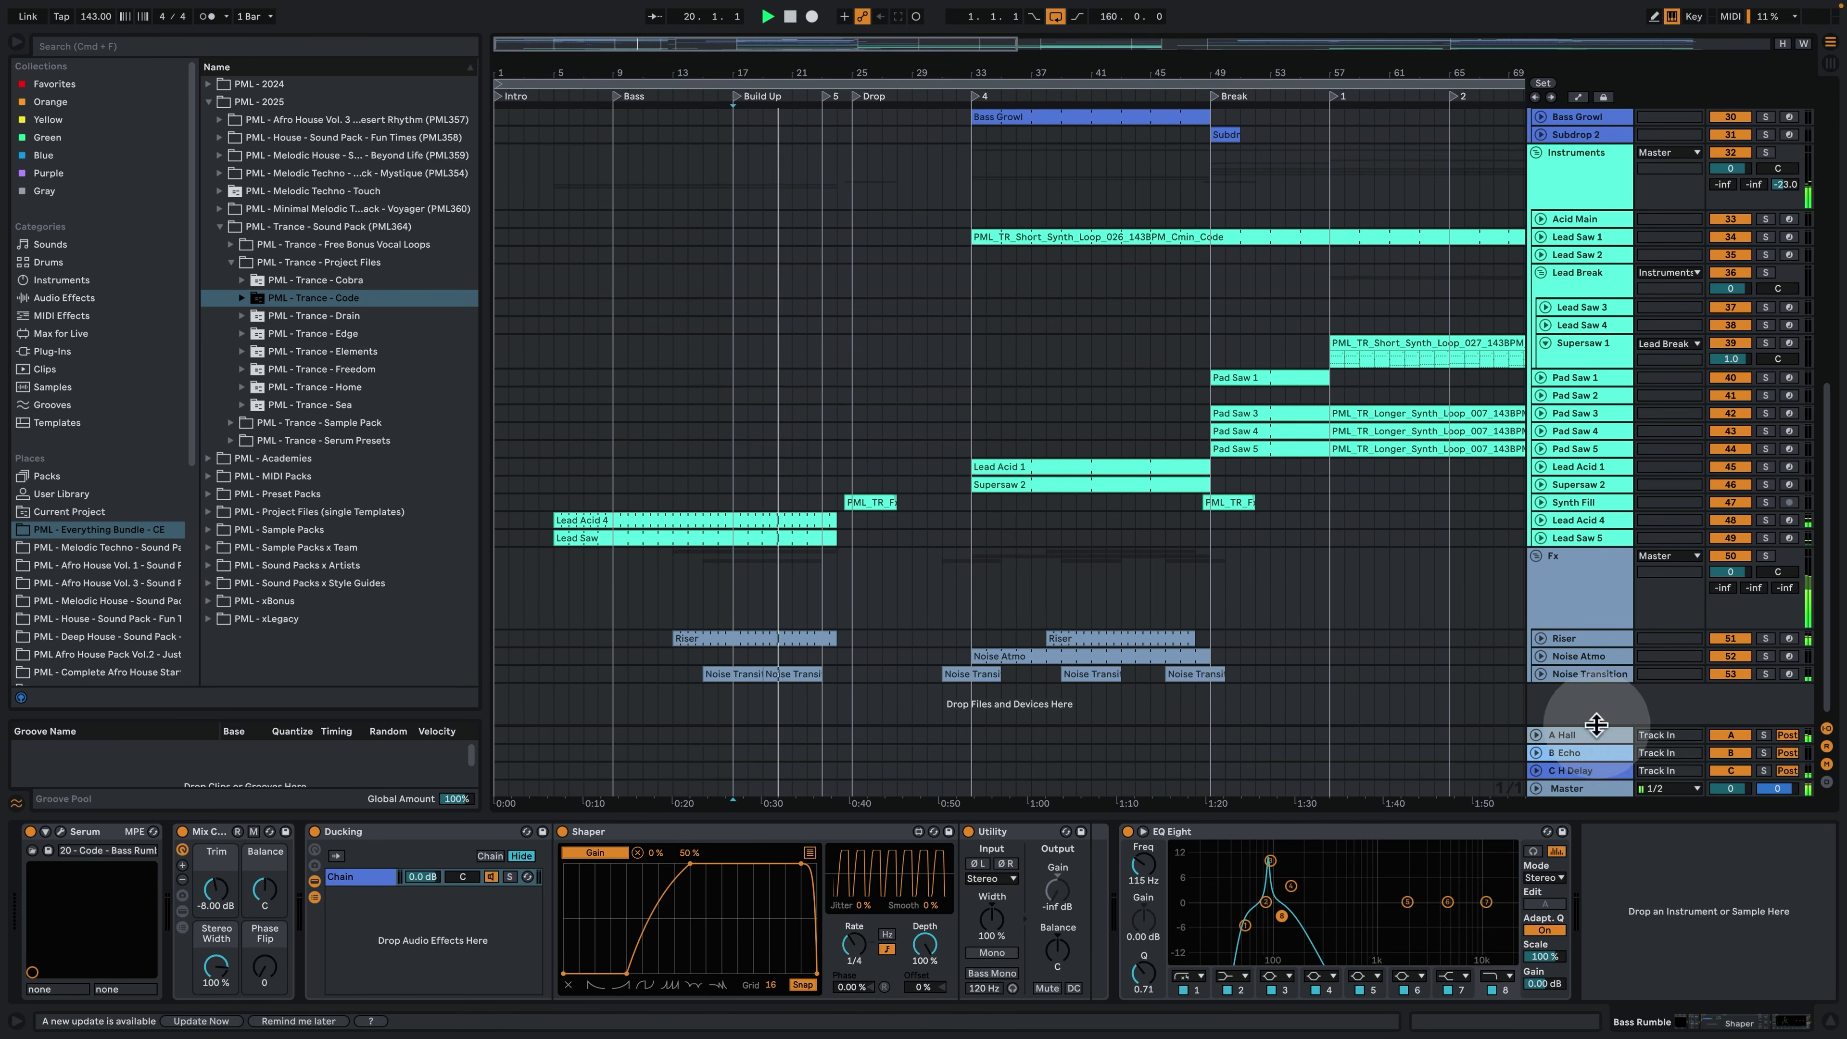
{"action": "left_click", "coordinate": [1545, 675]}
{"action": "left_click", "coordinate": [1541, 674]}
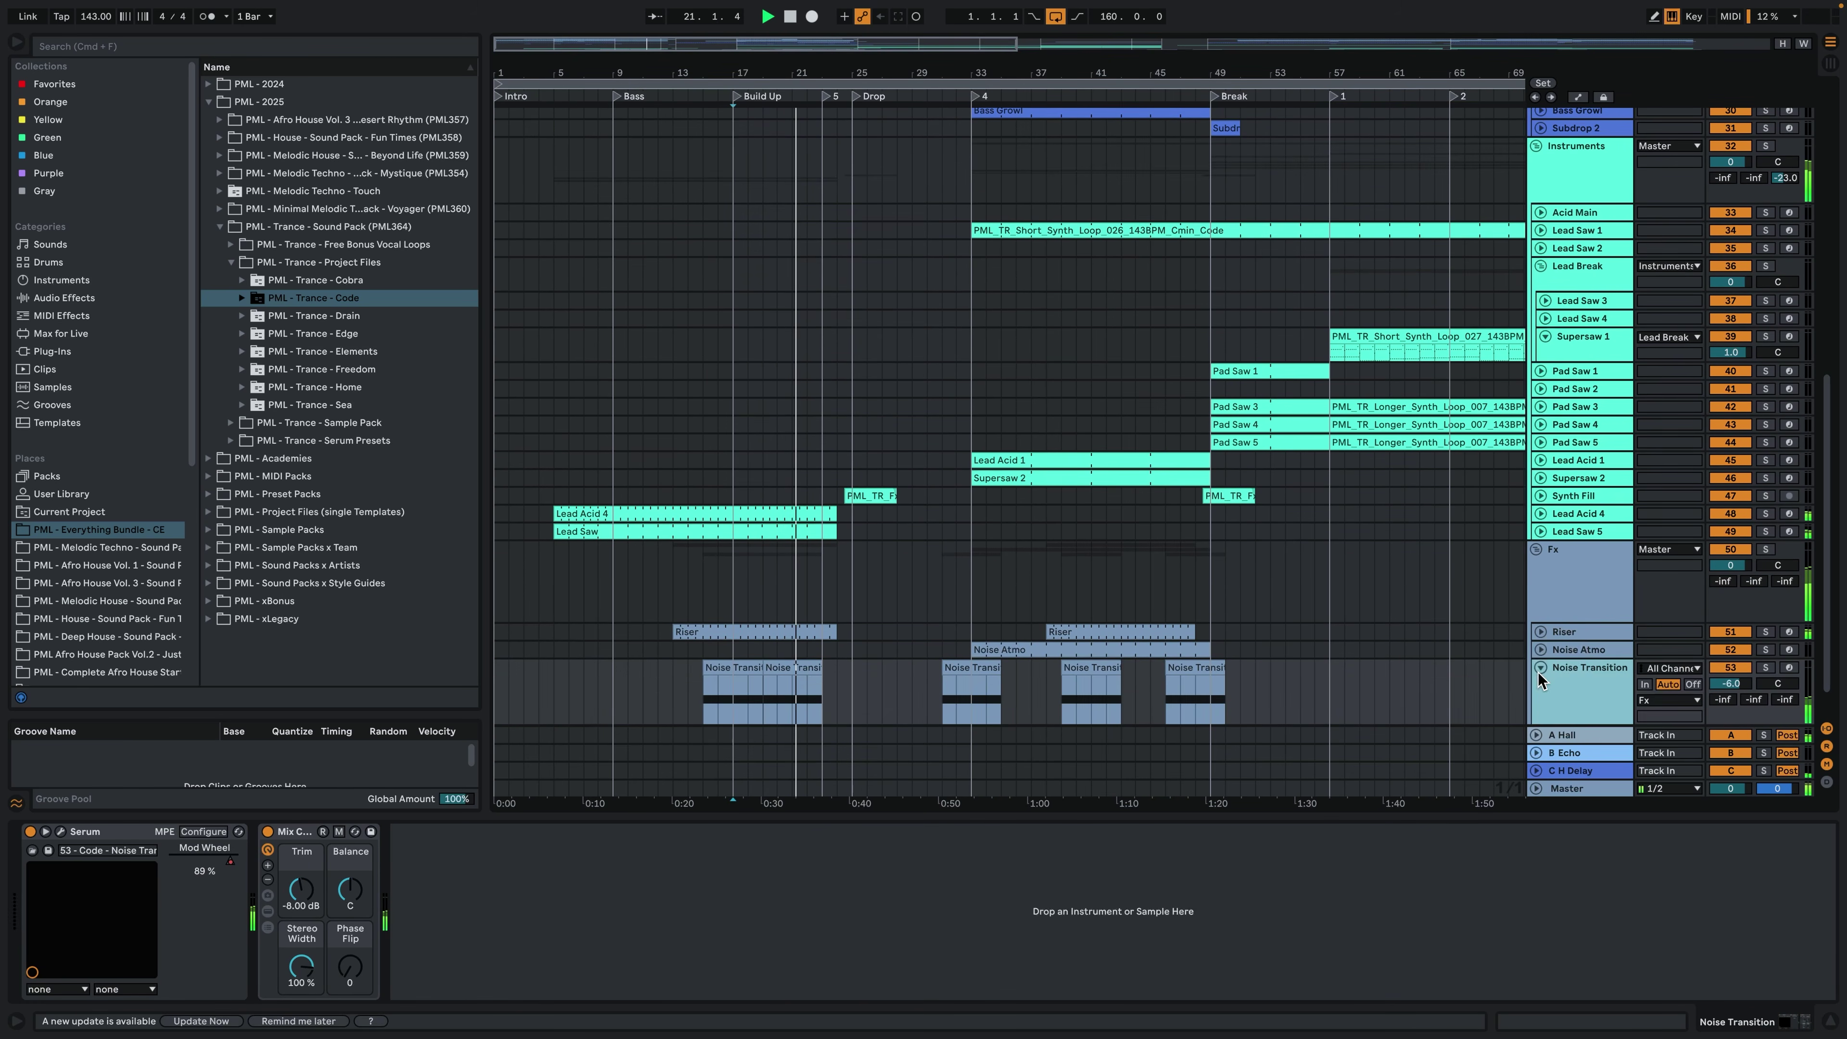
{"action": "left_click", "coordinate": [1539, 633]}
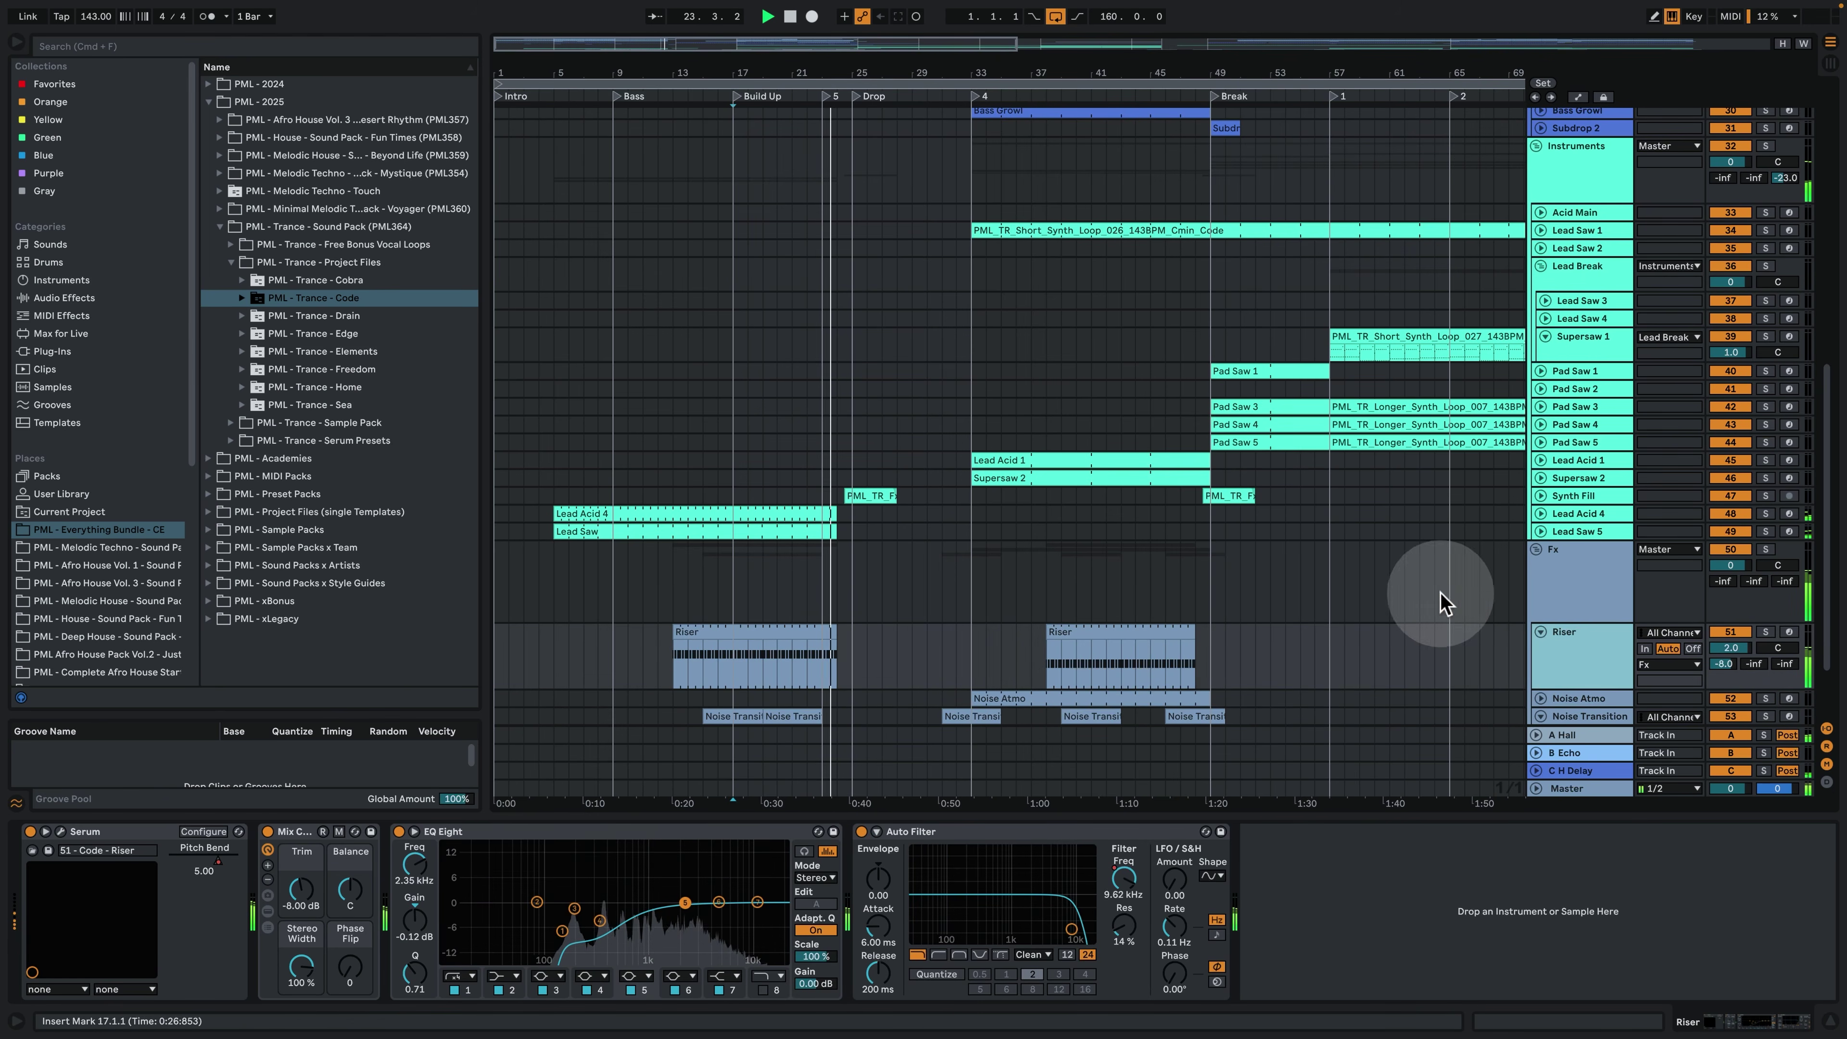
Return to the drum tracks and play the first Drop from bar 29.
{"action": "scroll", "coordinate": [919, 459], "scroll_direction": "up", "scroll_amount": 10}
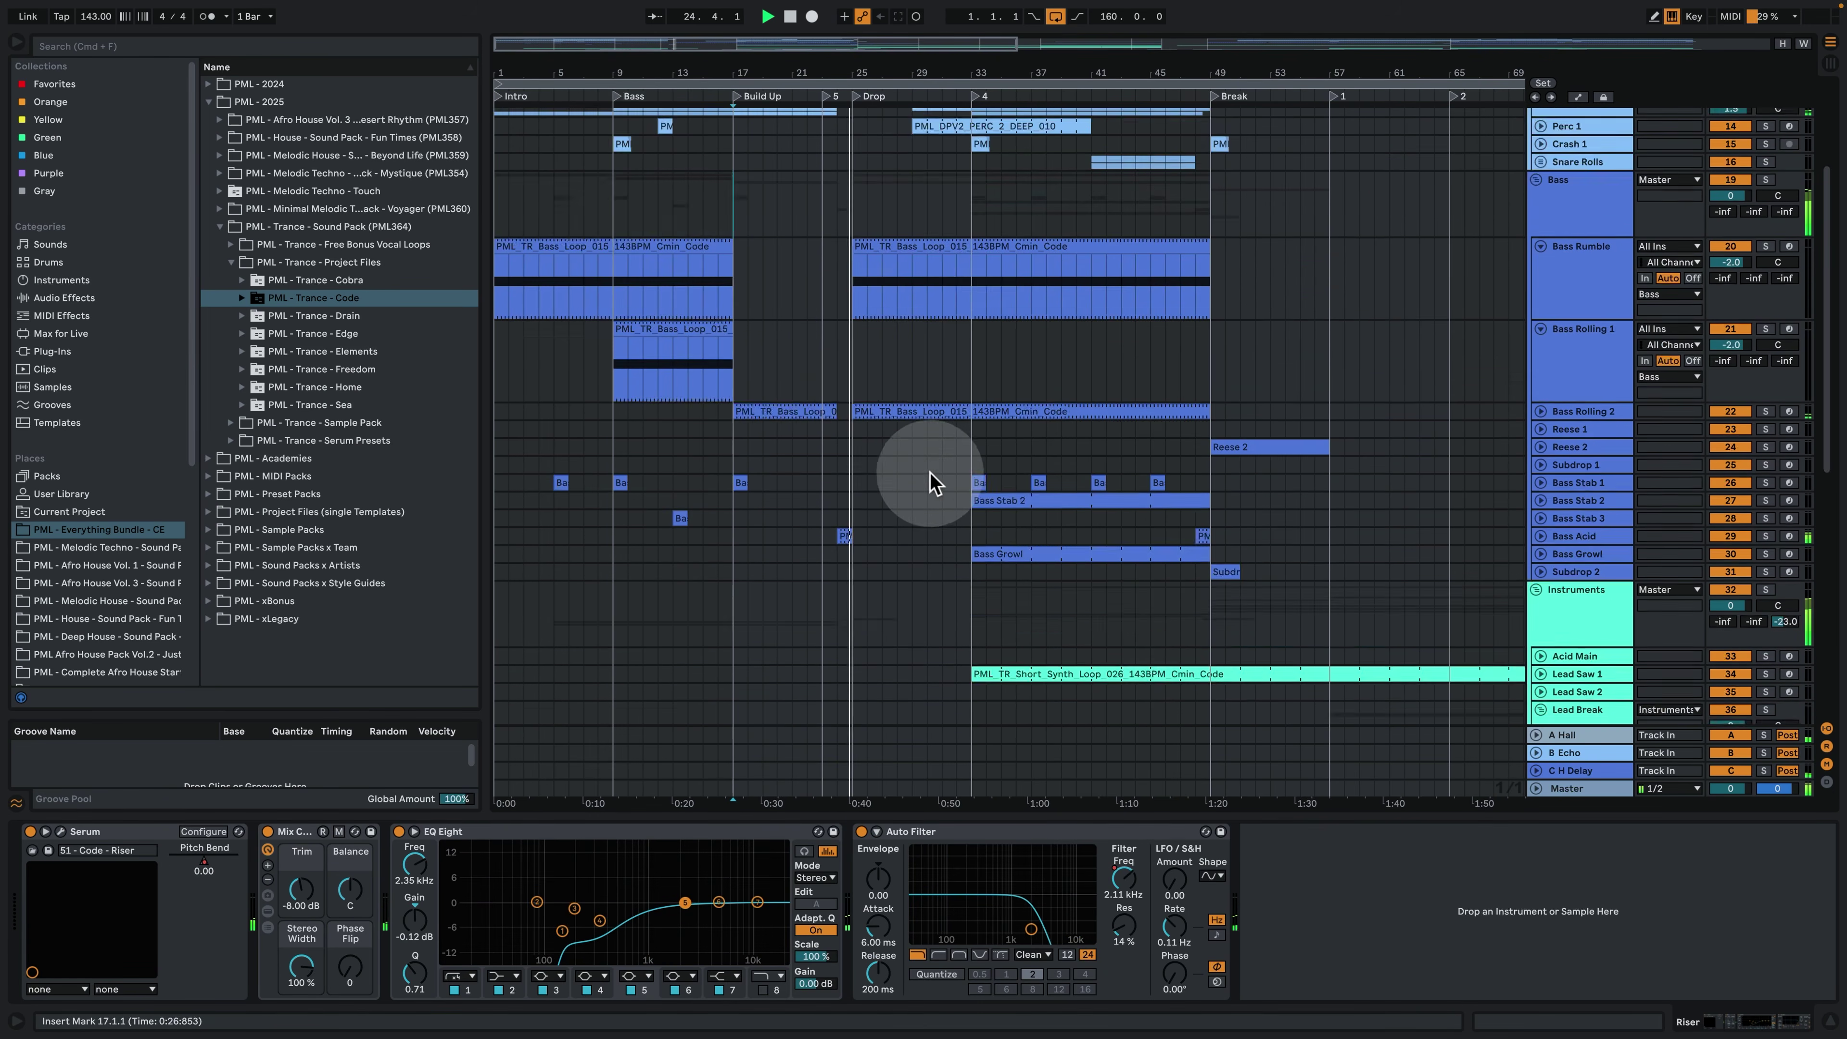
{"action": "scroll", "coordinate": [997, 369], "scroll_direction": "up", "scroll_amount": 3}
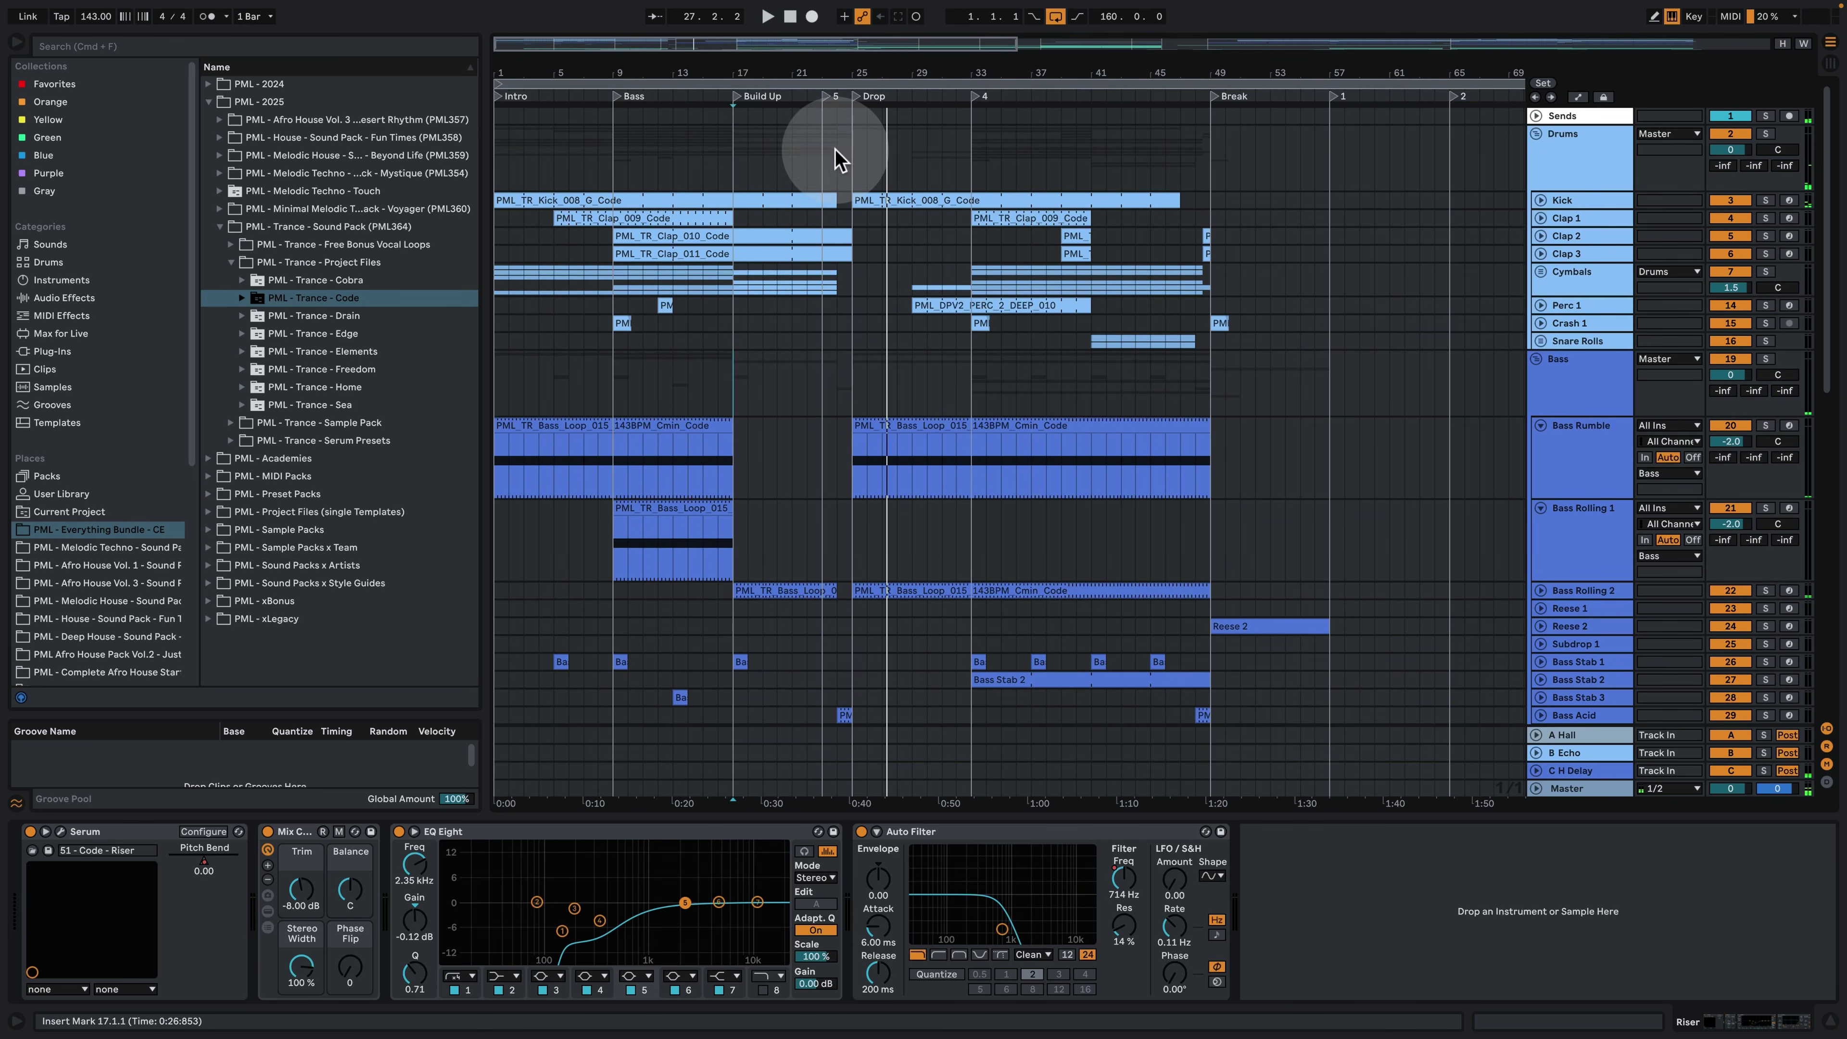
{"action": "left_click_drag", "start_coordinate": [878, 74], "coordinate": [876, 59]}
{"action": "left_click", "coordinate": [854, 218]}
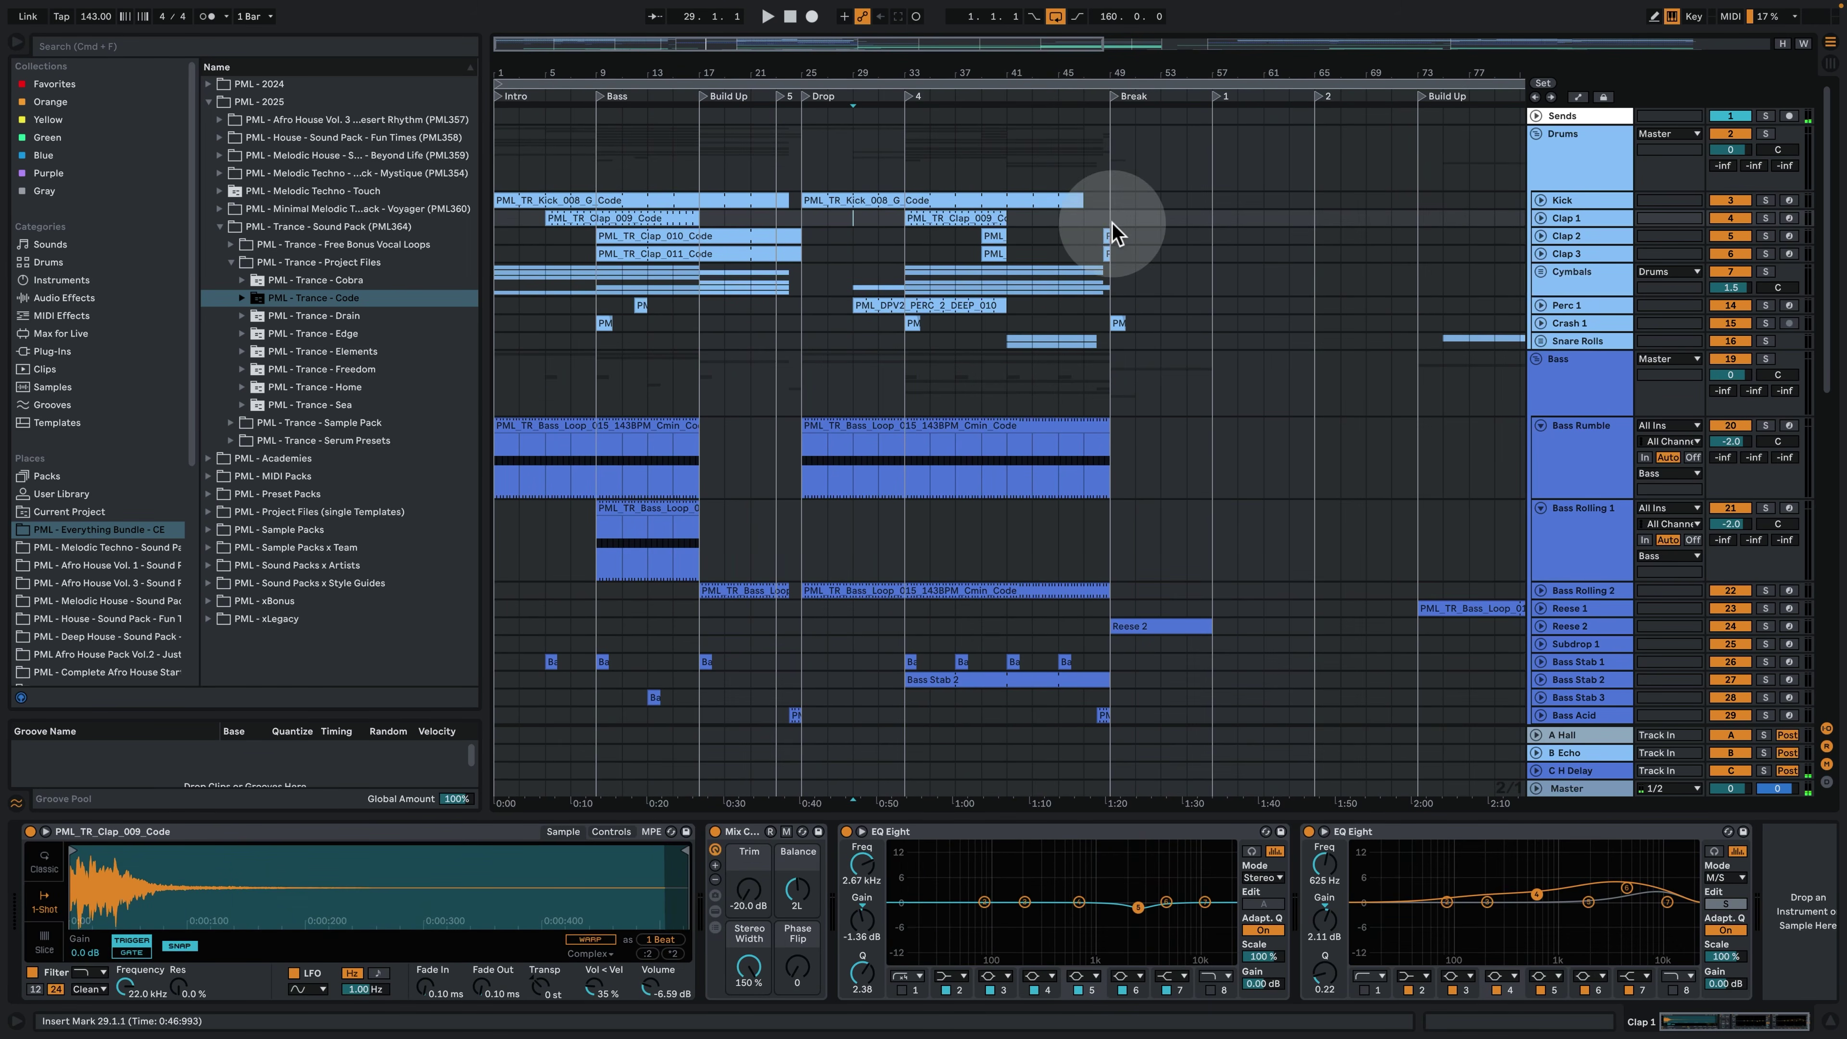
{"action": "key", "text": "space"}
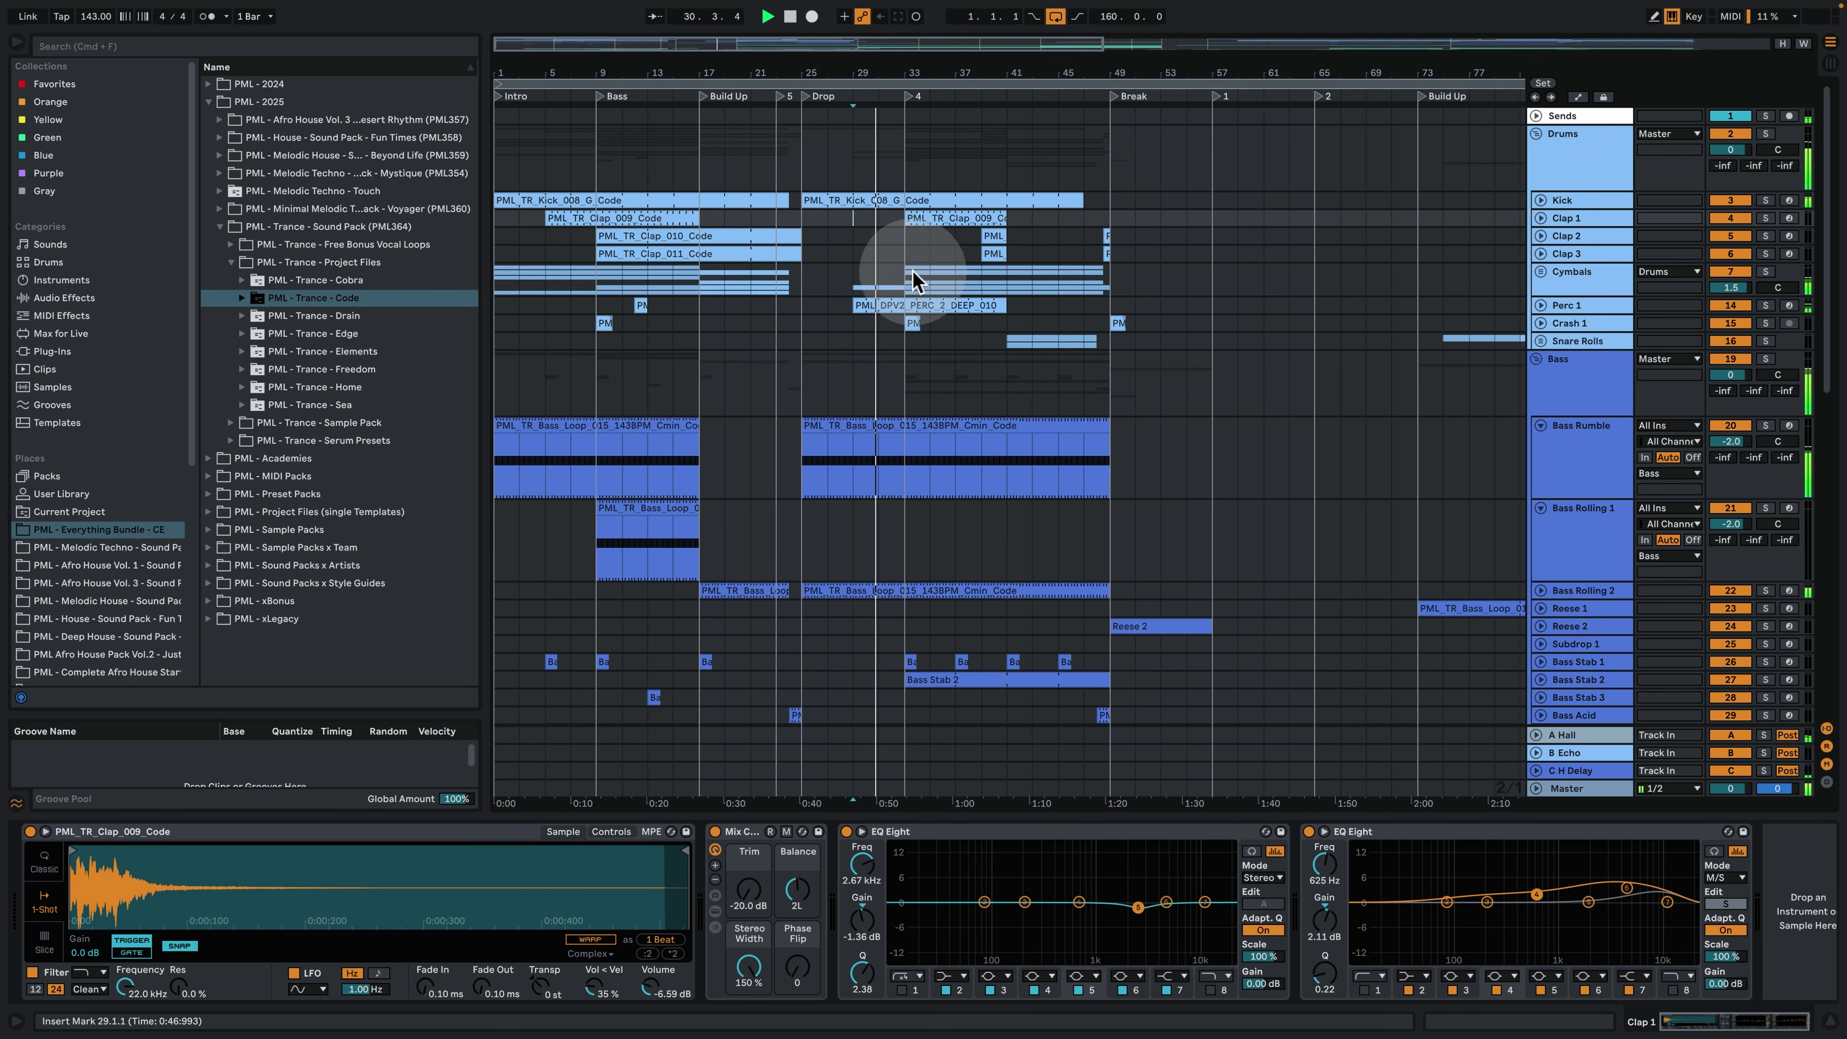
Play the second half of the first Drop from bar 33, starting on the Snare Rolls track.
{"action": "left_click", "coordinate": [911, 344]}
{"action": "key", "text": "space"}
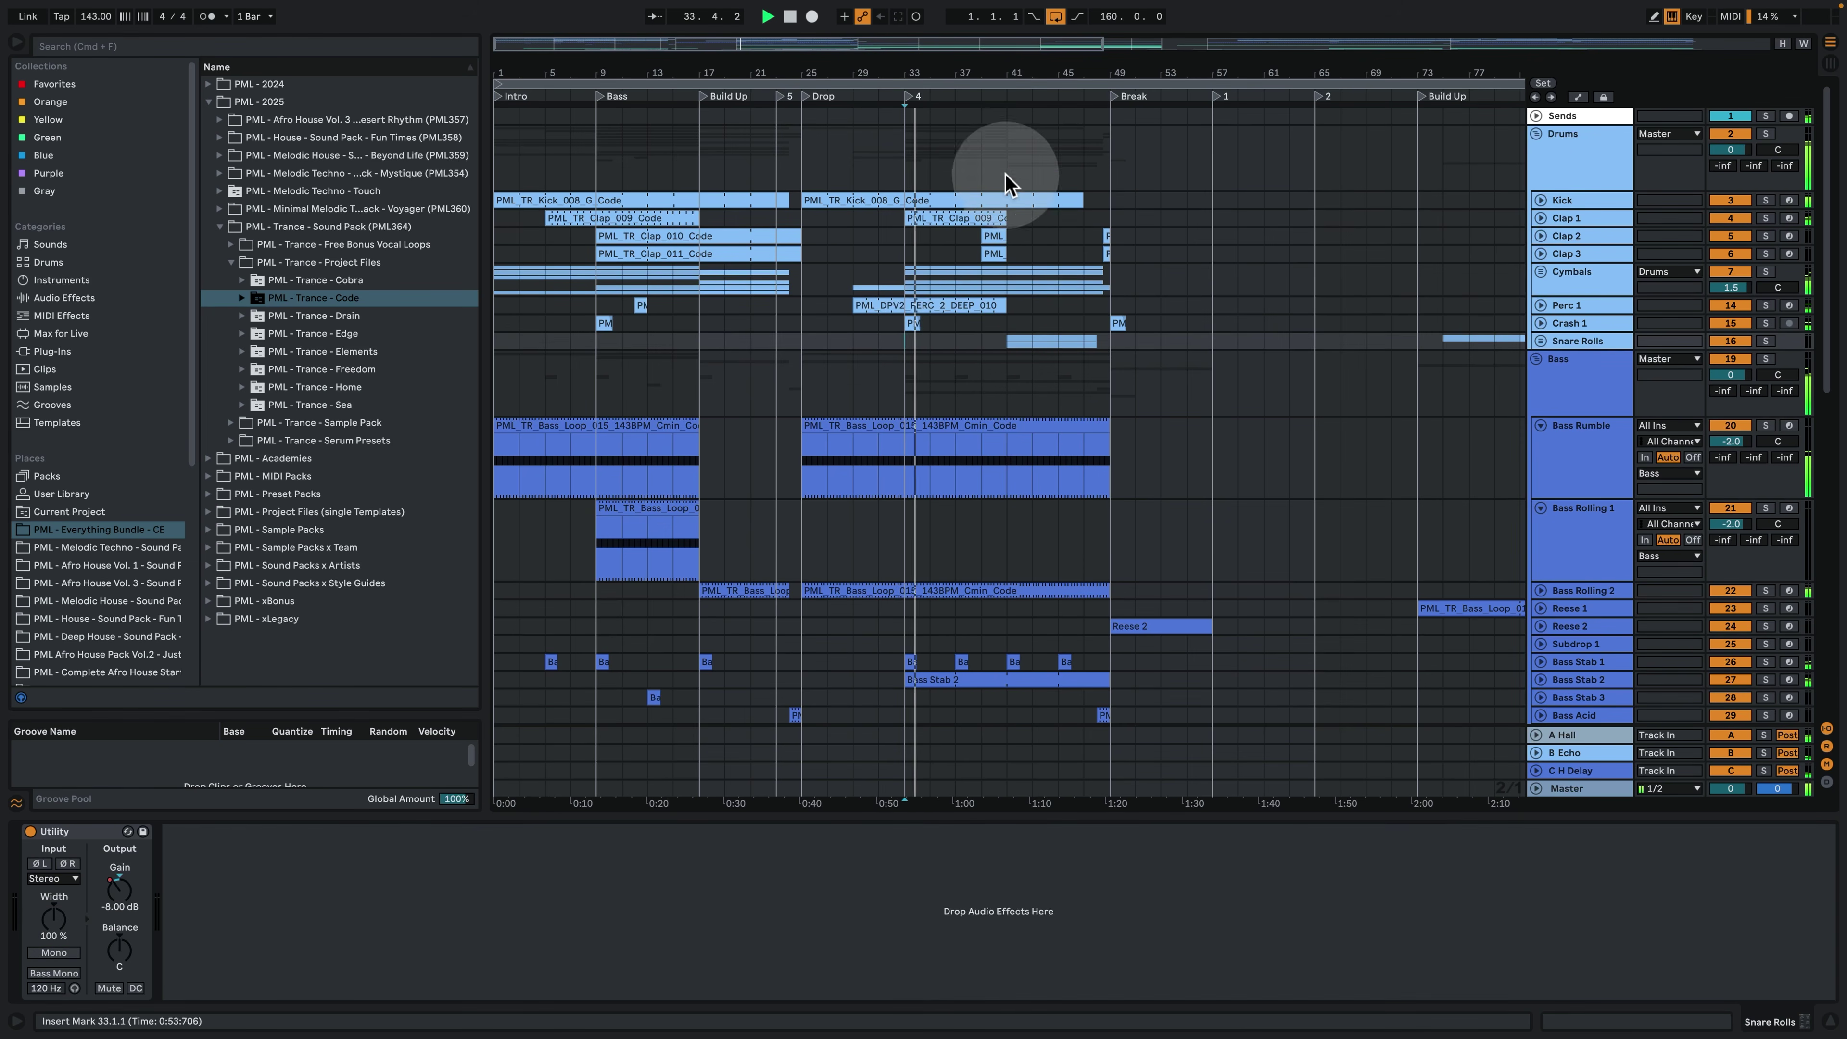
{"action": "left_click_drag", "start_coordinate": [980, 71], "coordinate": [977, 40]}
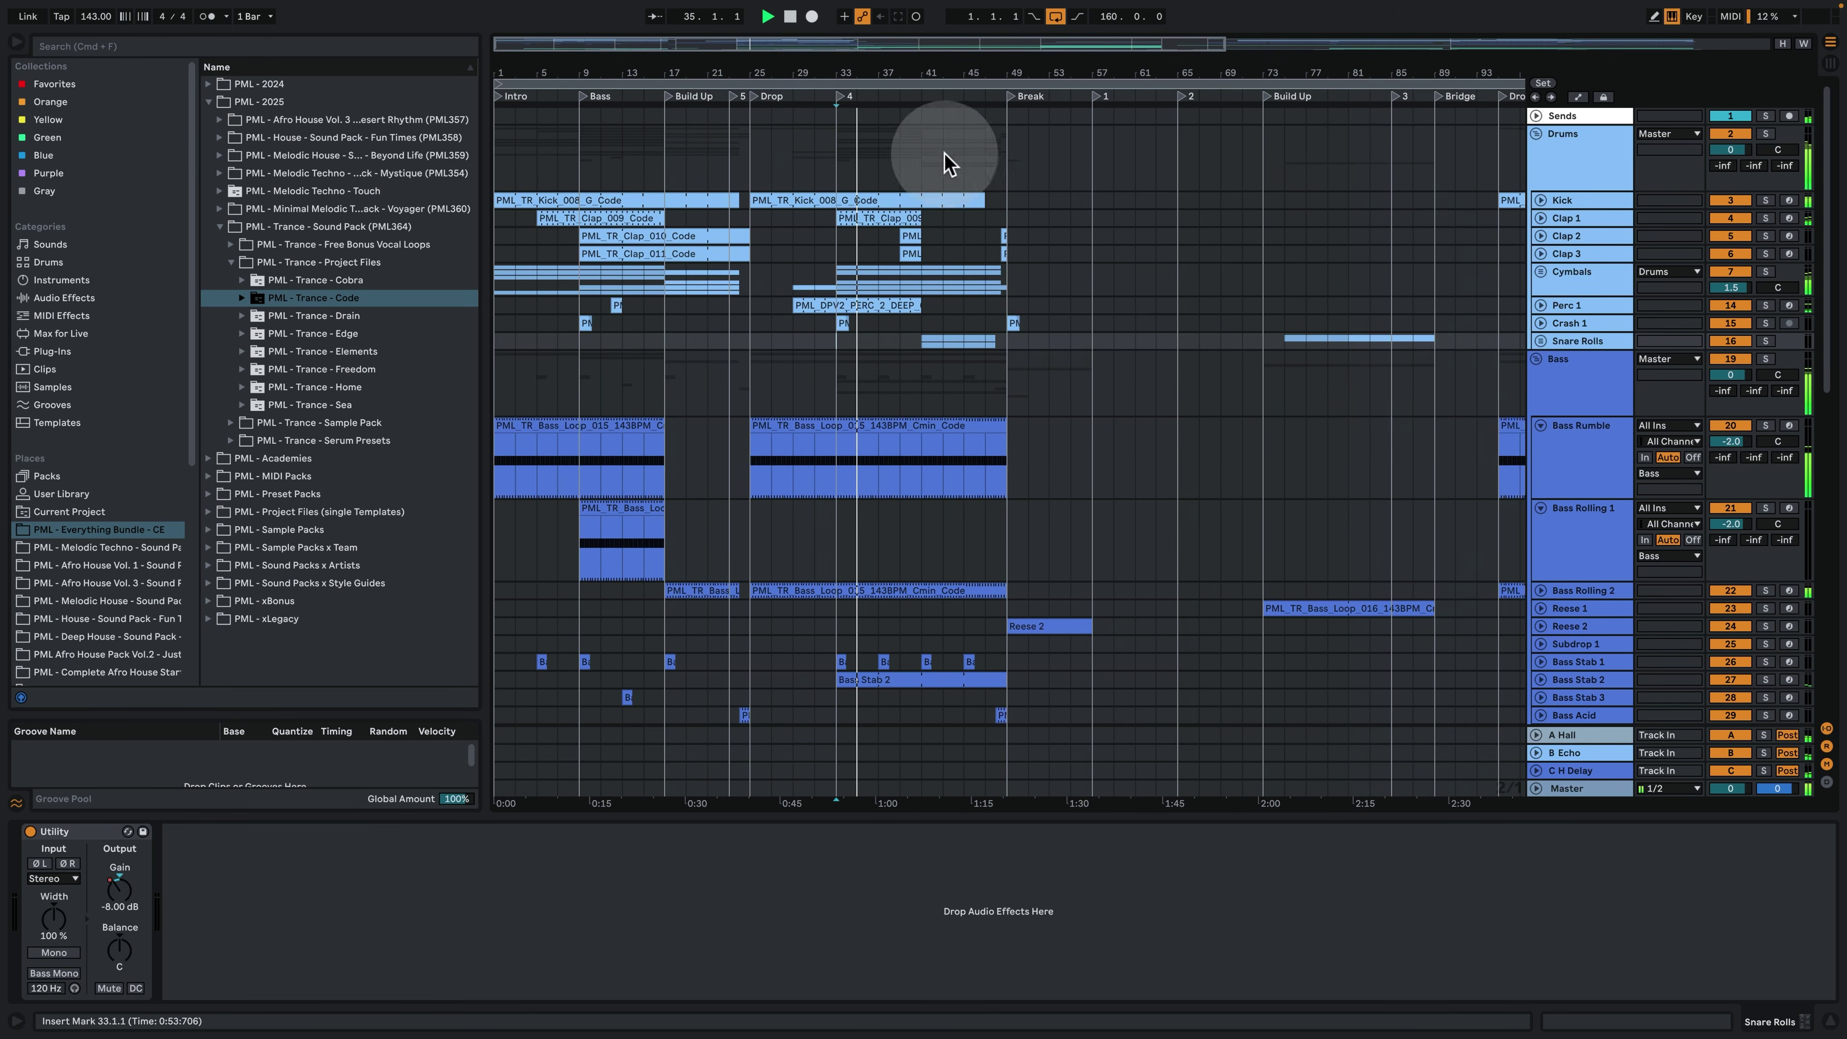
Unfold the Lead Saw 1 track in the Instruments group to show its clip content.
{"action": "scroll", "coordinate": [989, 385], "scroll_direction": "down", "scroll_amount": 5}
{"action": "scroll", "coordinate": [987, 389], "scroll_direction": "down", "scroll_amount": 2}
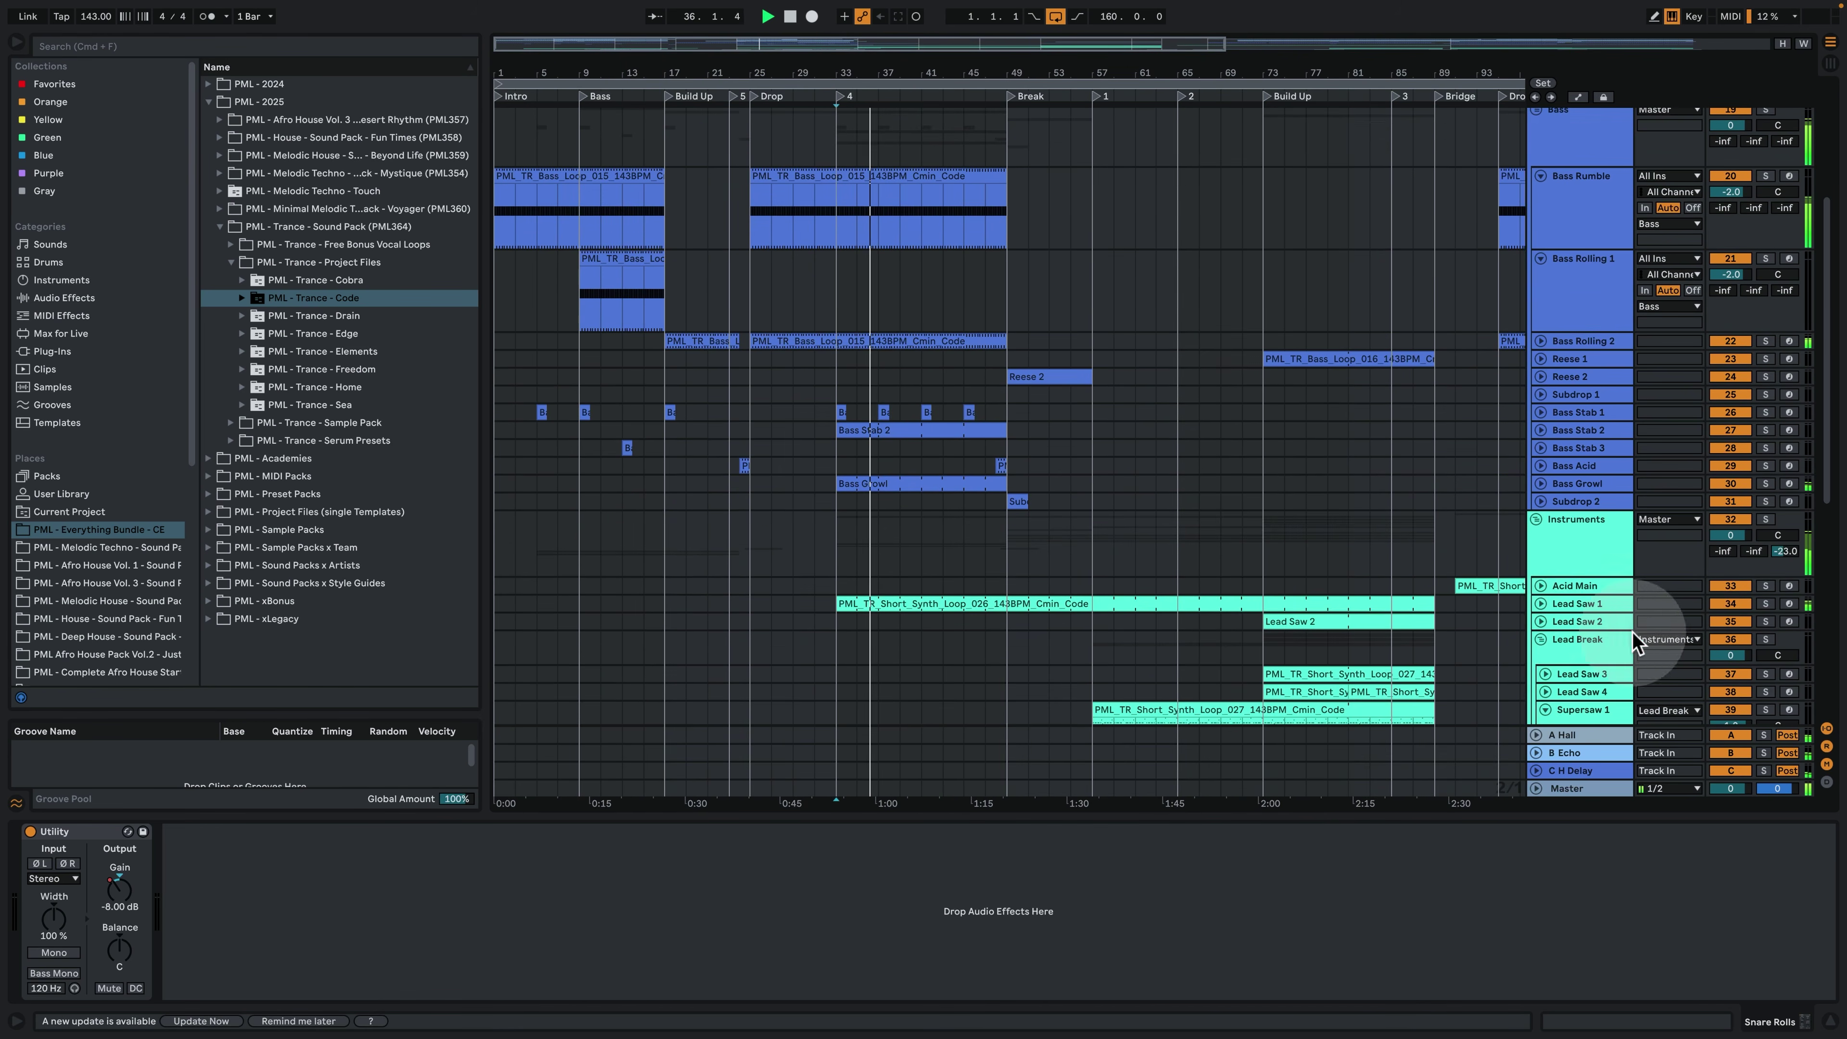
{"action": "left_click", "coordinate": [1545, 604]}
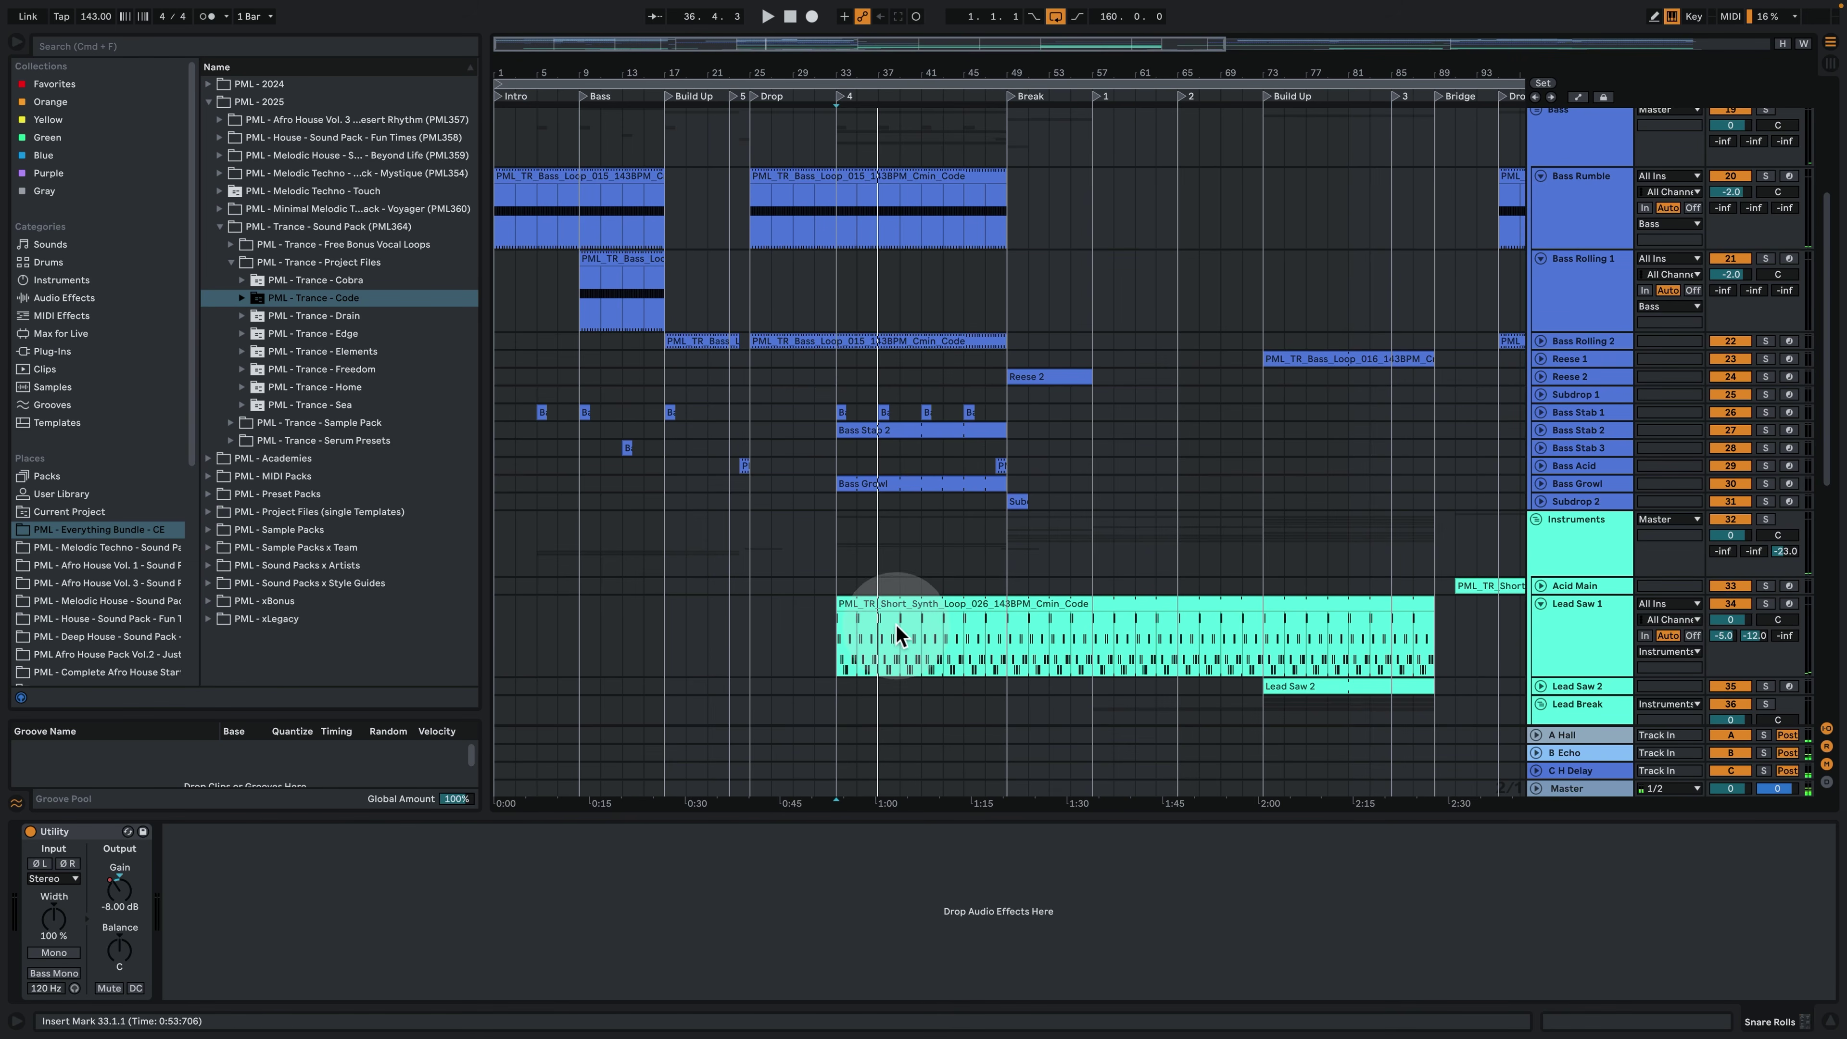
Open the Lead Saw 1 clip in the note editor, play its notes from 1.4.3, and return to the arrangement.
{"action": "left_click", "coordinate": [1015, 640]}
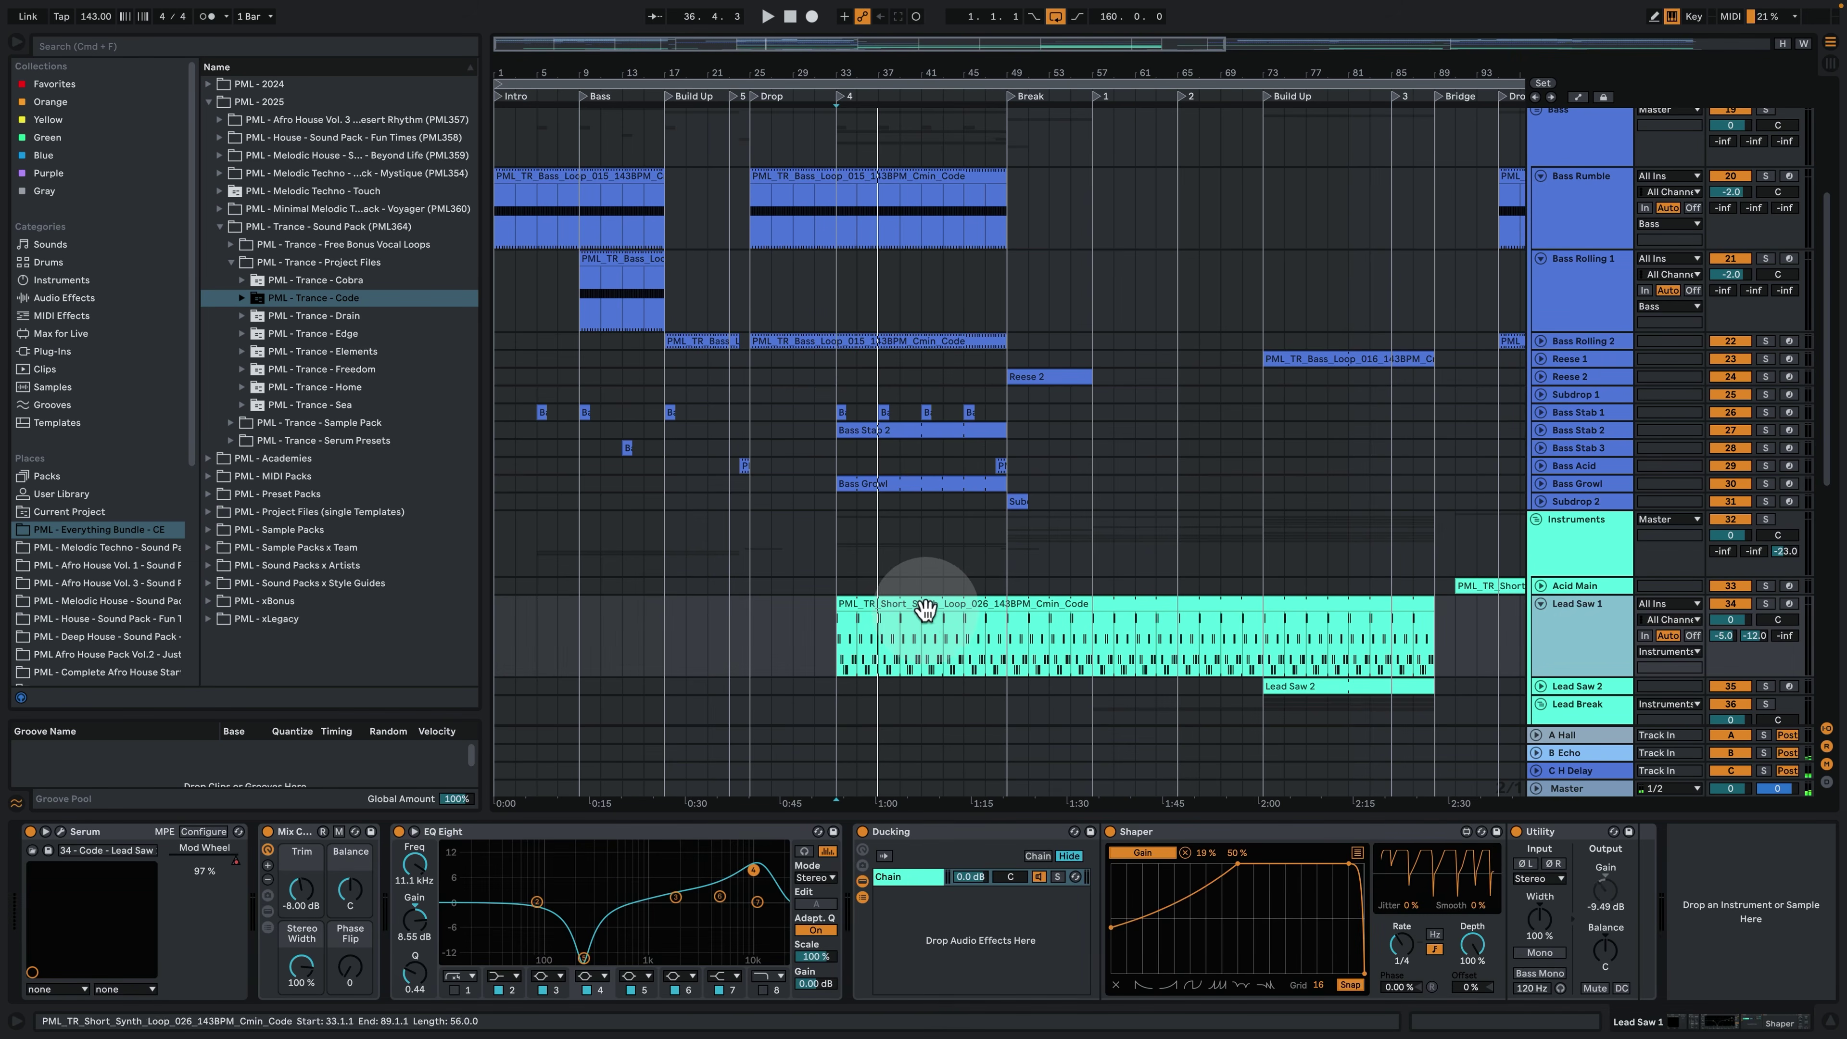
{"action": "double_click", "coordinate": [886, 606]}
{"action": "left_click", "coordinate": [967, 633]}
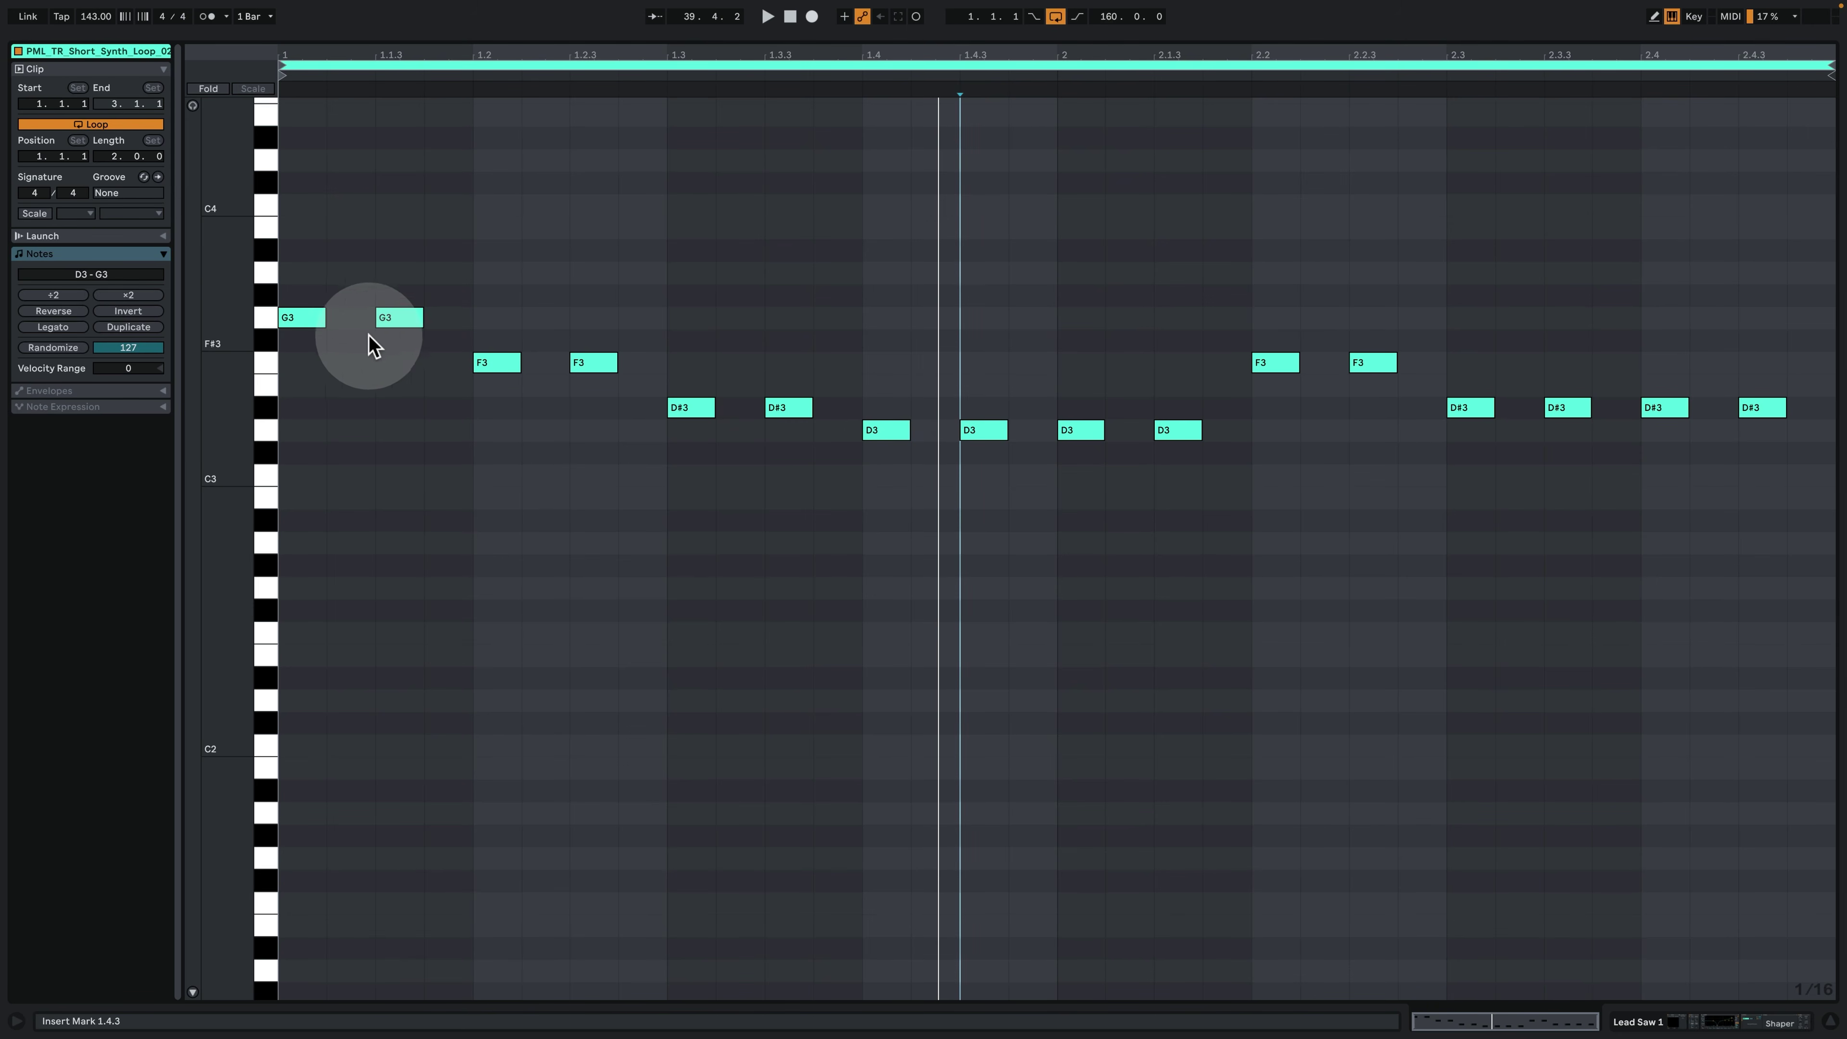
{"action": "key", "text": "space"}
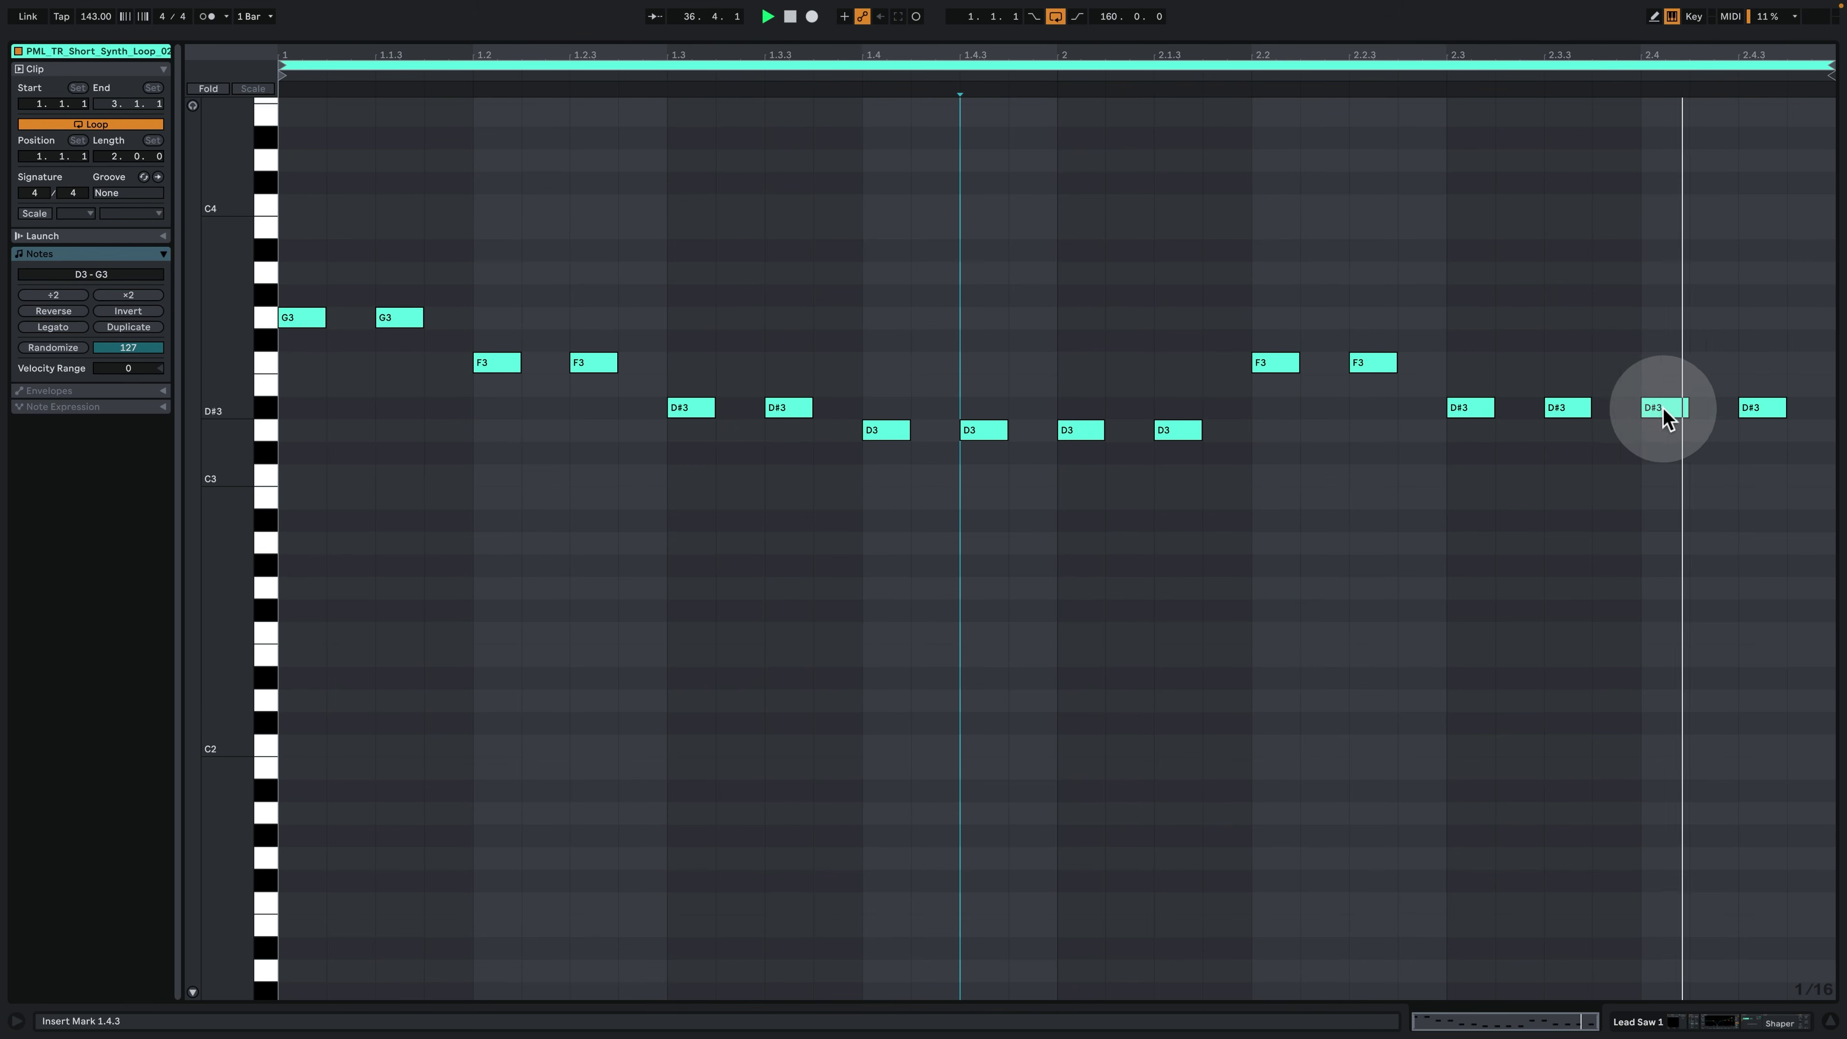
{"action": "key", "text": "super+alt+e"}
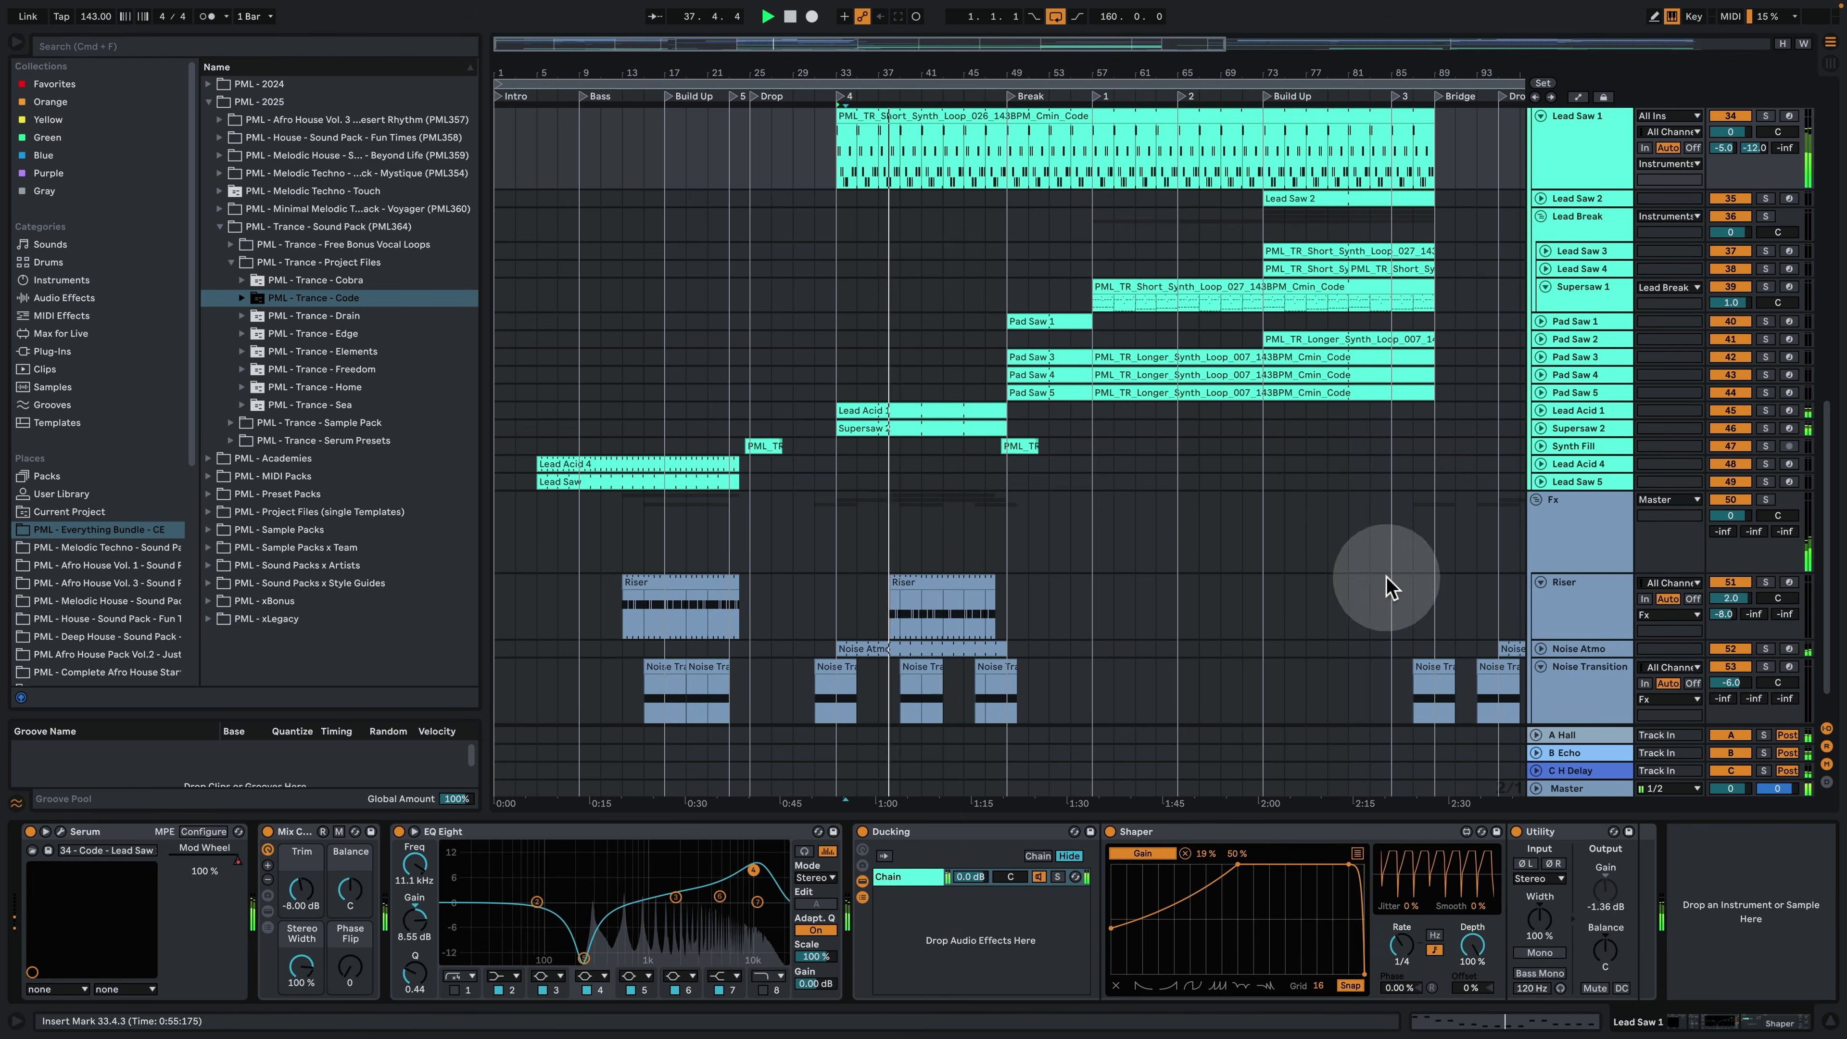
Return to the drum tracks and play the transition into the Break from bar 45 on the Clap 3 track.
{"action": "scroll", "coordinate": [1197, 470], "scroll_direction": "up", "scroll_amount": 5}
{"action": "scroll", "coordinate": [1164, 451], "scroll_direction": "up", "scroll_amount": 1}
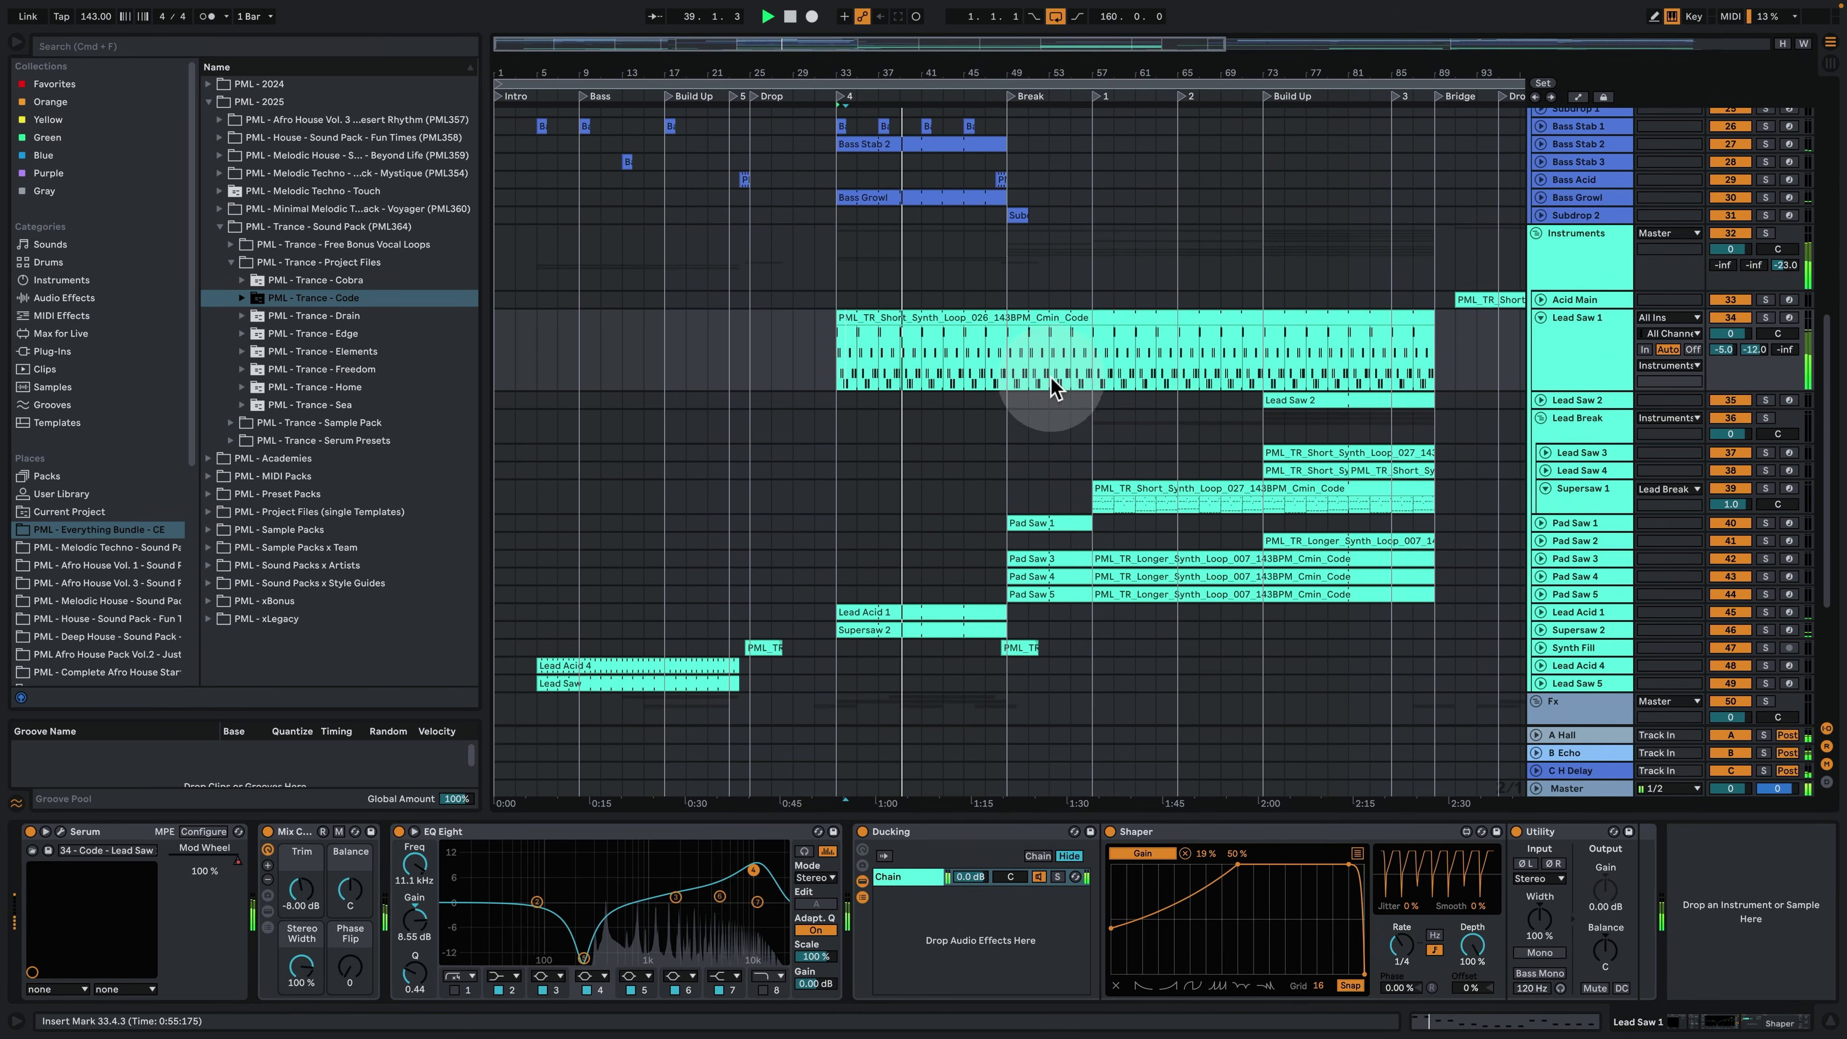
{"action": "scroll", "coordinate": [1051, 391], "scroll_direction": "up", "scroll_amount": 4}
{"action": "scroll", "coordinate": [981, 351], "scroll_direction": "up", "scroll_amount": 6}
{"action": "scroll", "coordinate": [989, 320], "scroll_direction": "up", "scroll_amount": 4}
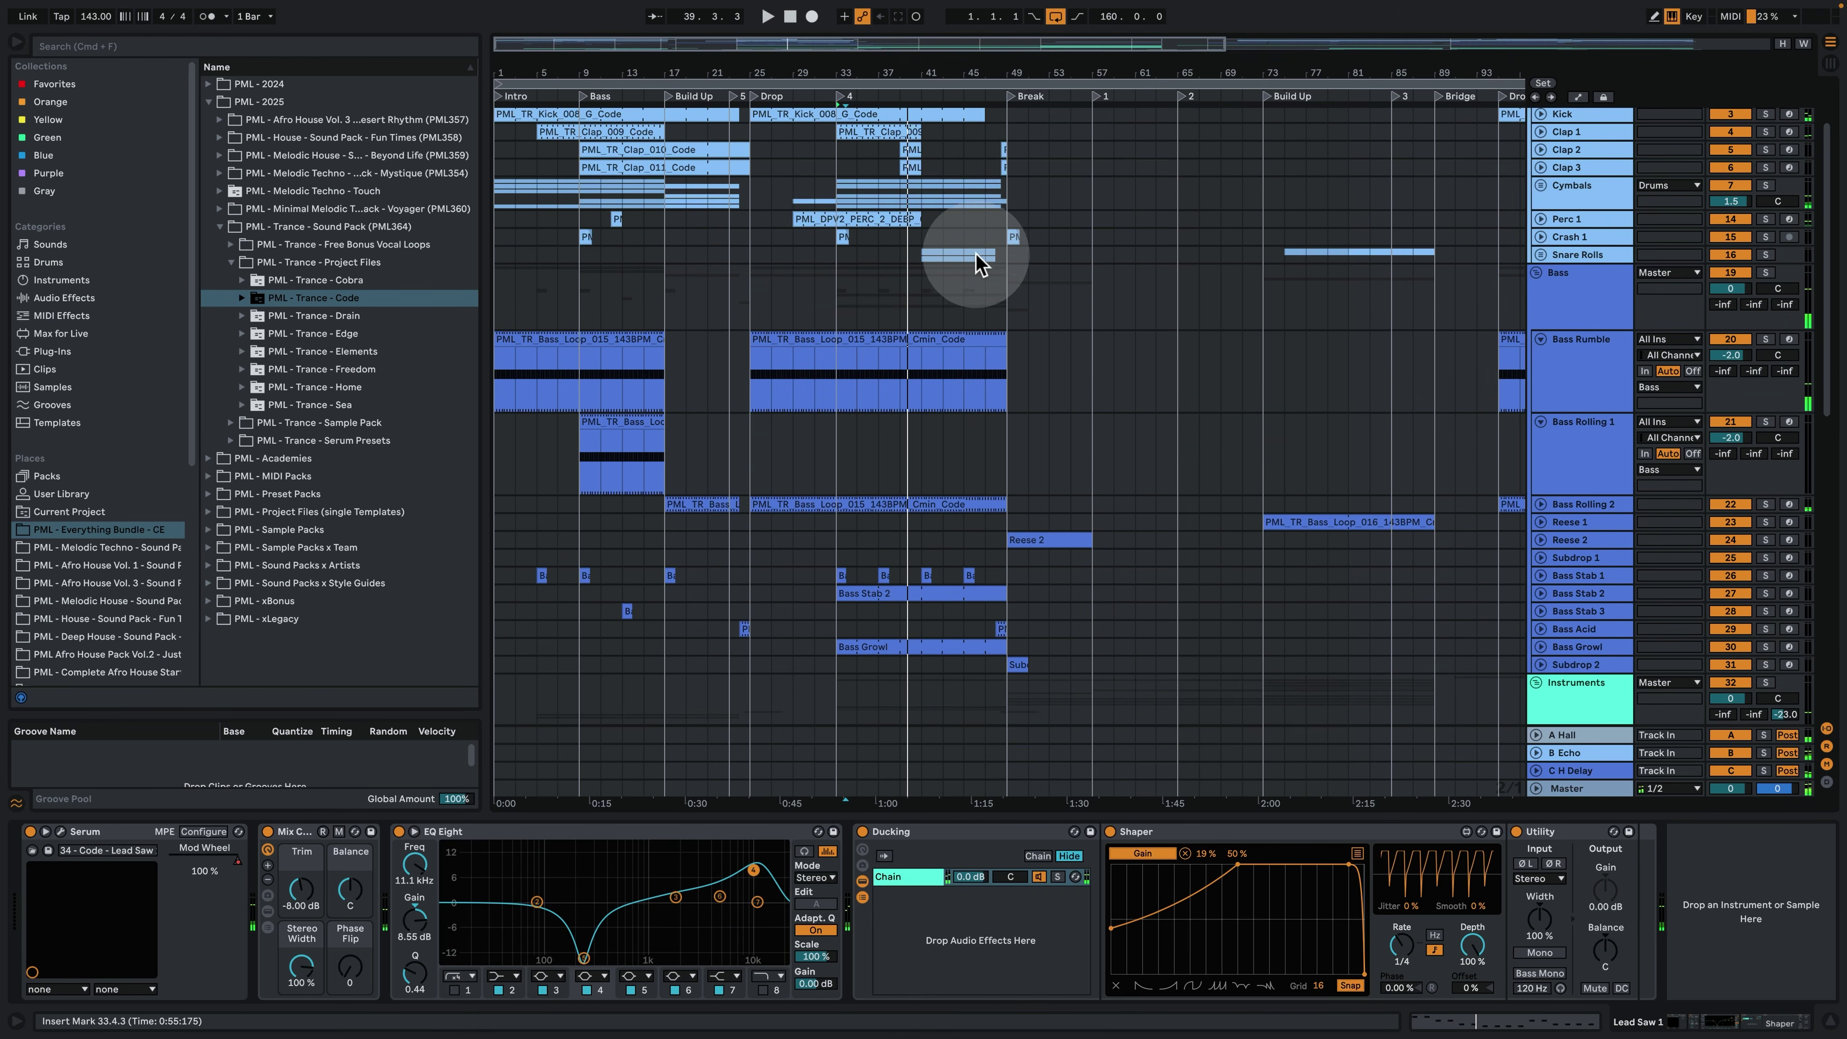
{"action": "left_click_drag", "start_coordinate": [951, 73], "coordinate": [951, 68]}
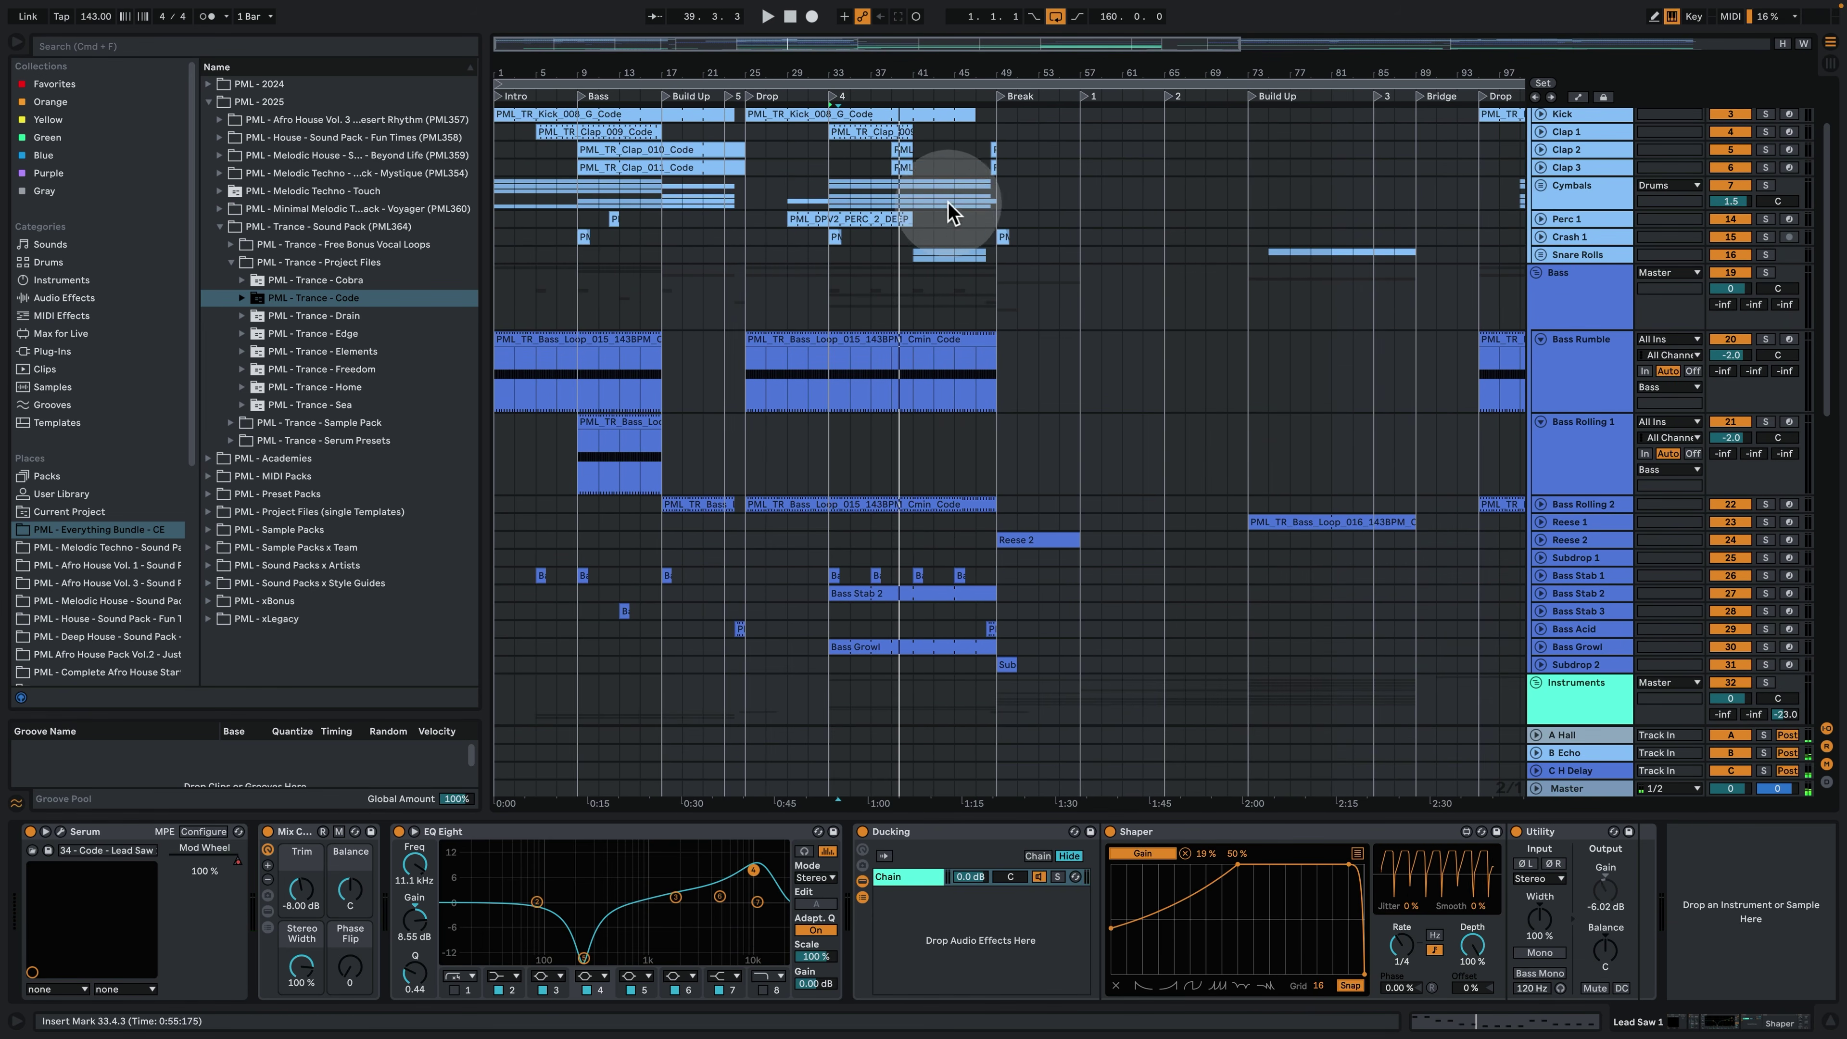
{"action": "left_click", "coordinate": [954, 219]}
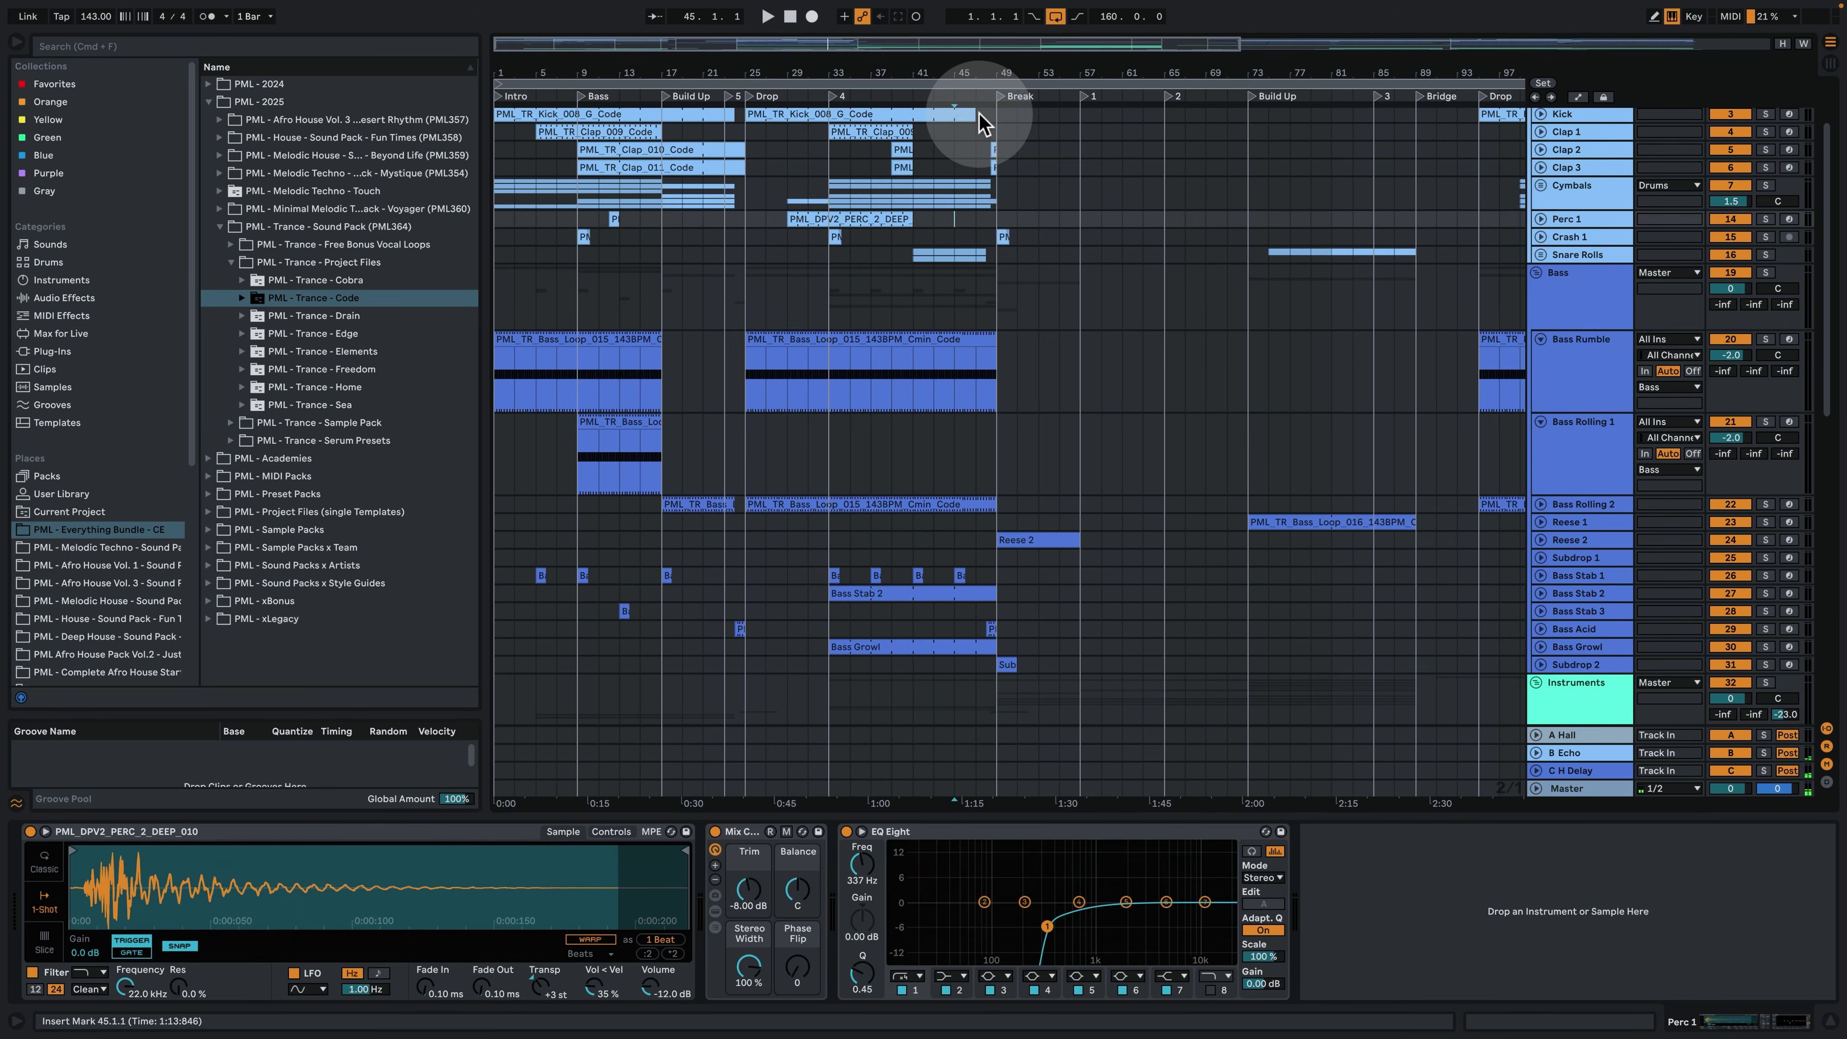
{"action": "left_click", "coordinate": [960, 163]}
{"action": "key", "text": "space"}
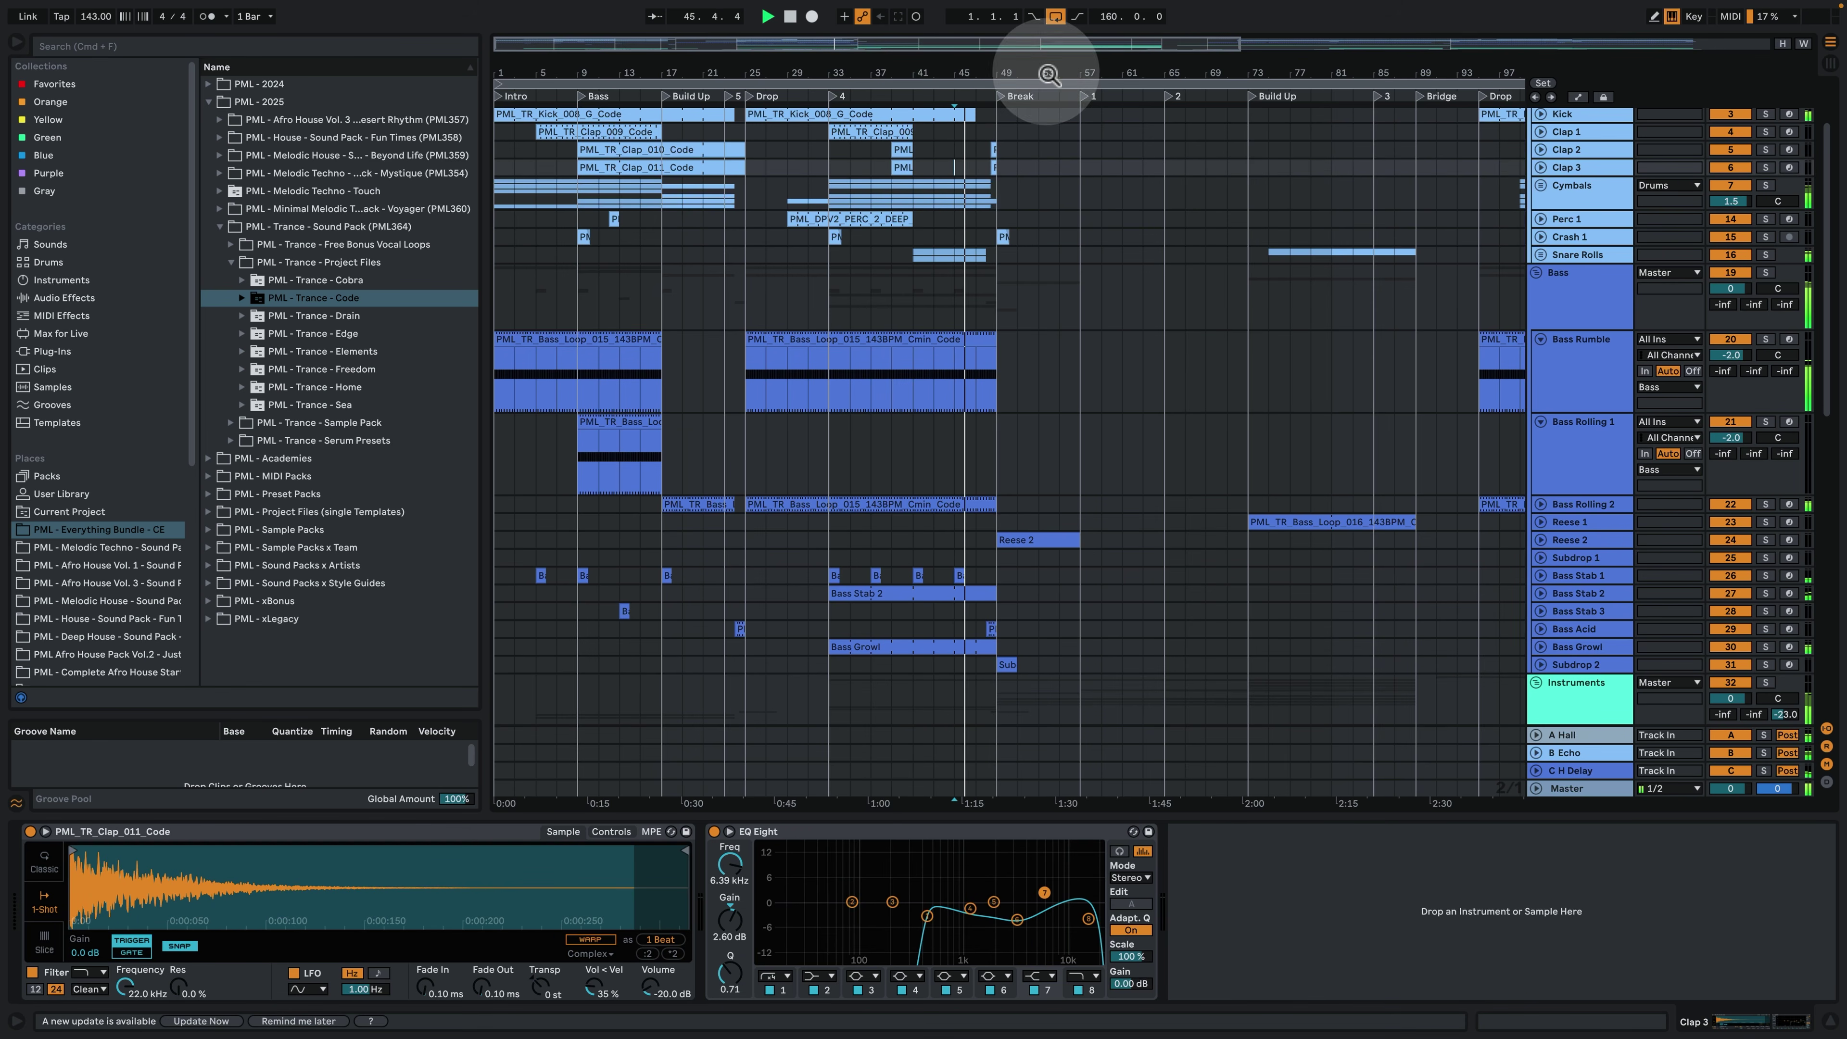
{"action": "left_click_drag", "start_coordinate": [1051, 71], "coordinate": [973, 66]}
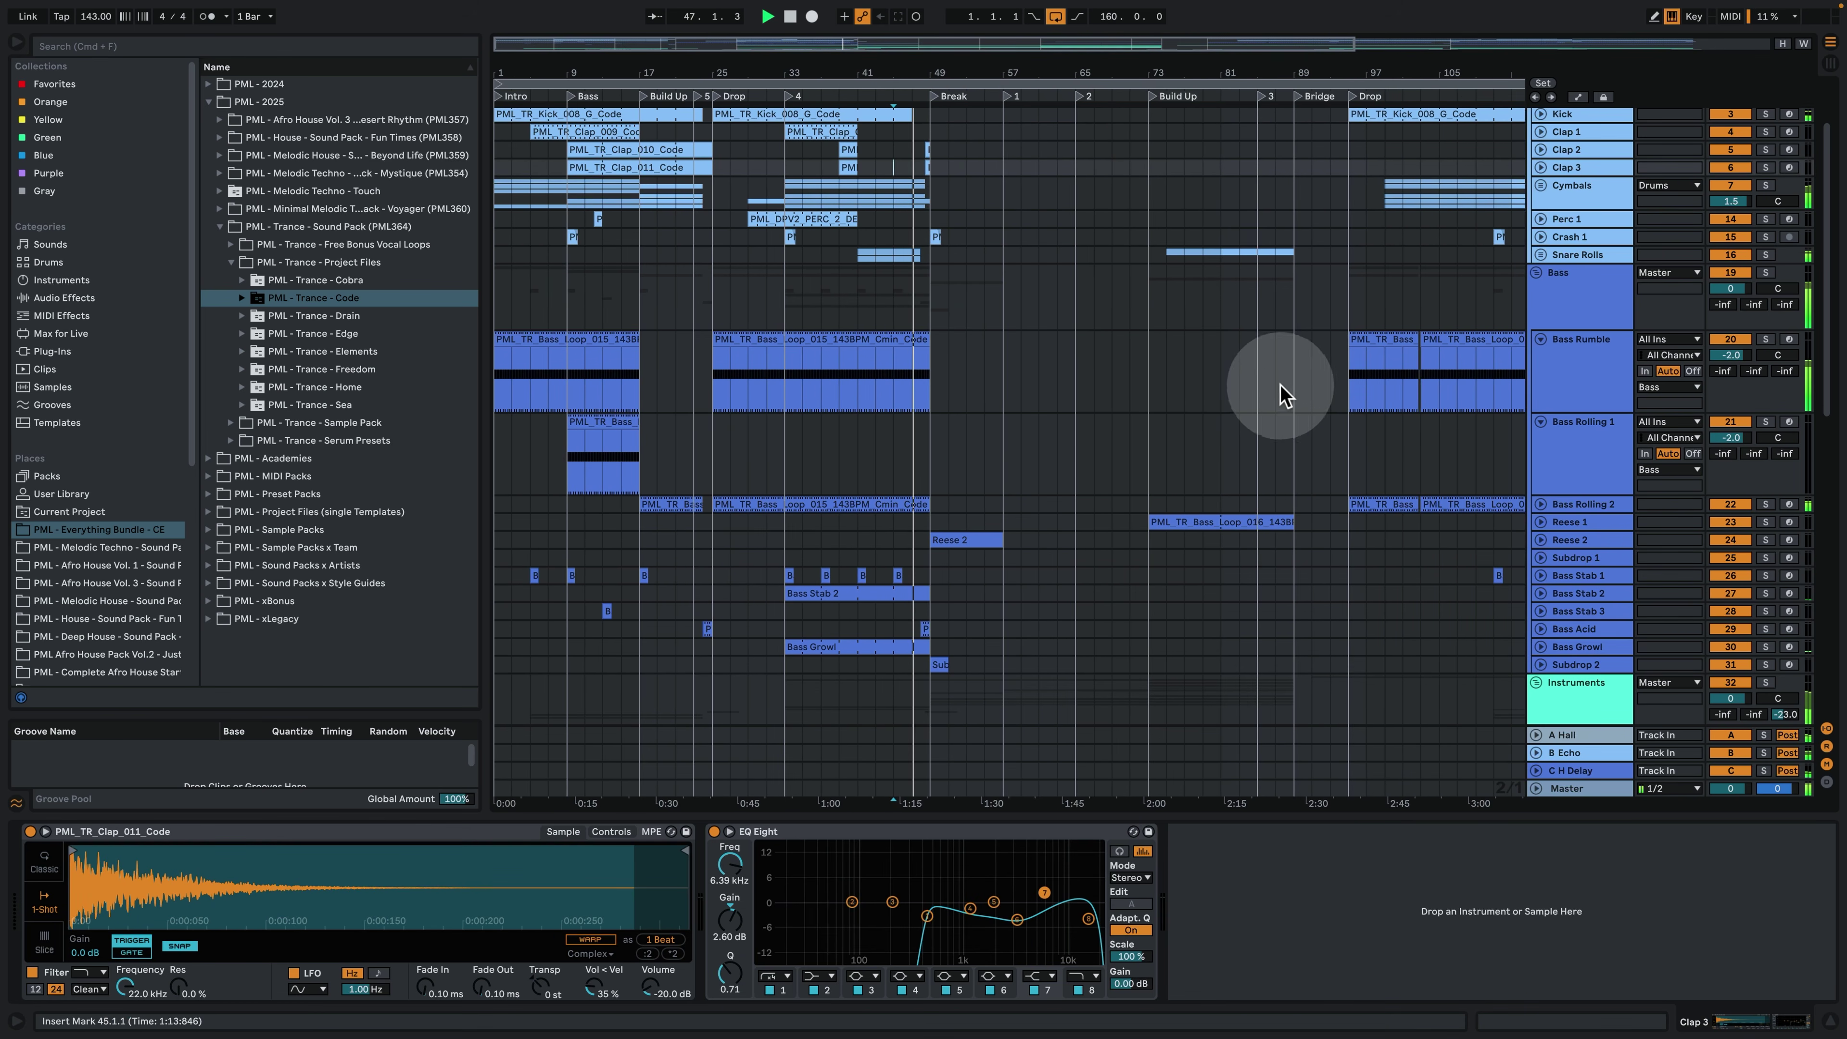
Unfold the Reese 2 track in the Bass group and play the opening of the Break across its bass and instrument tracks.
{"action": "scroll", "coordinate": [1069, 393], "scroll_direction": "up", "scroll_amount": 3}
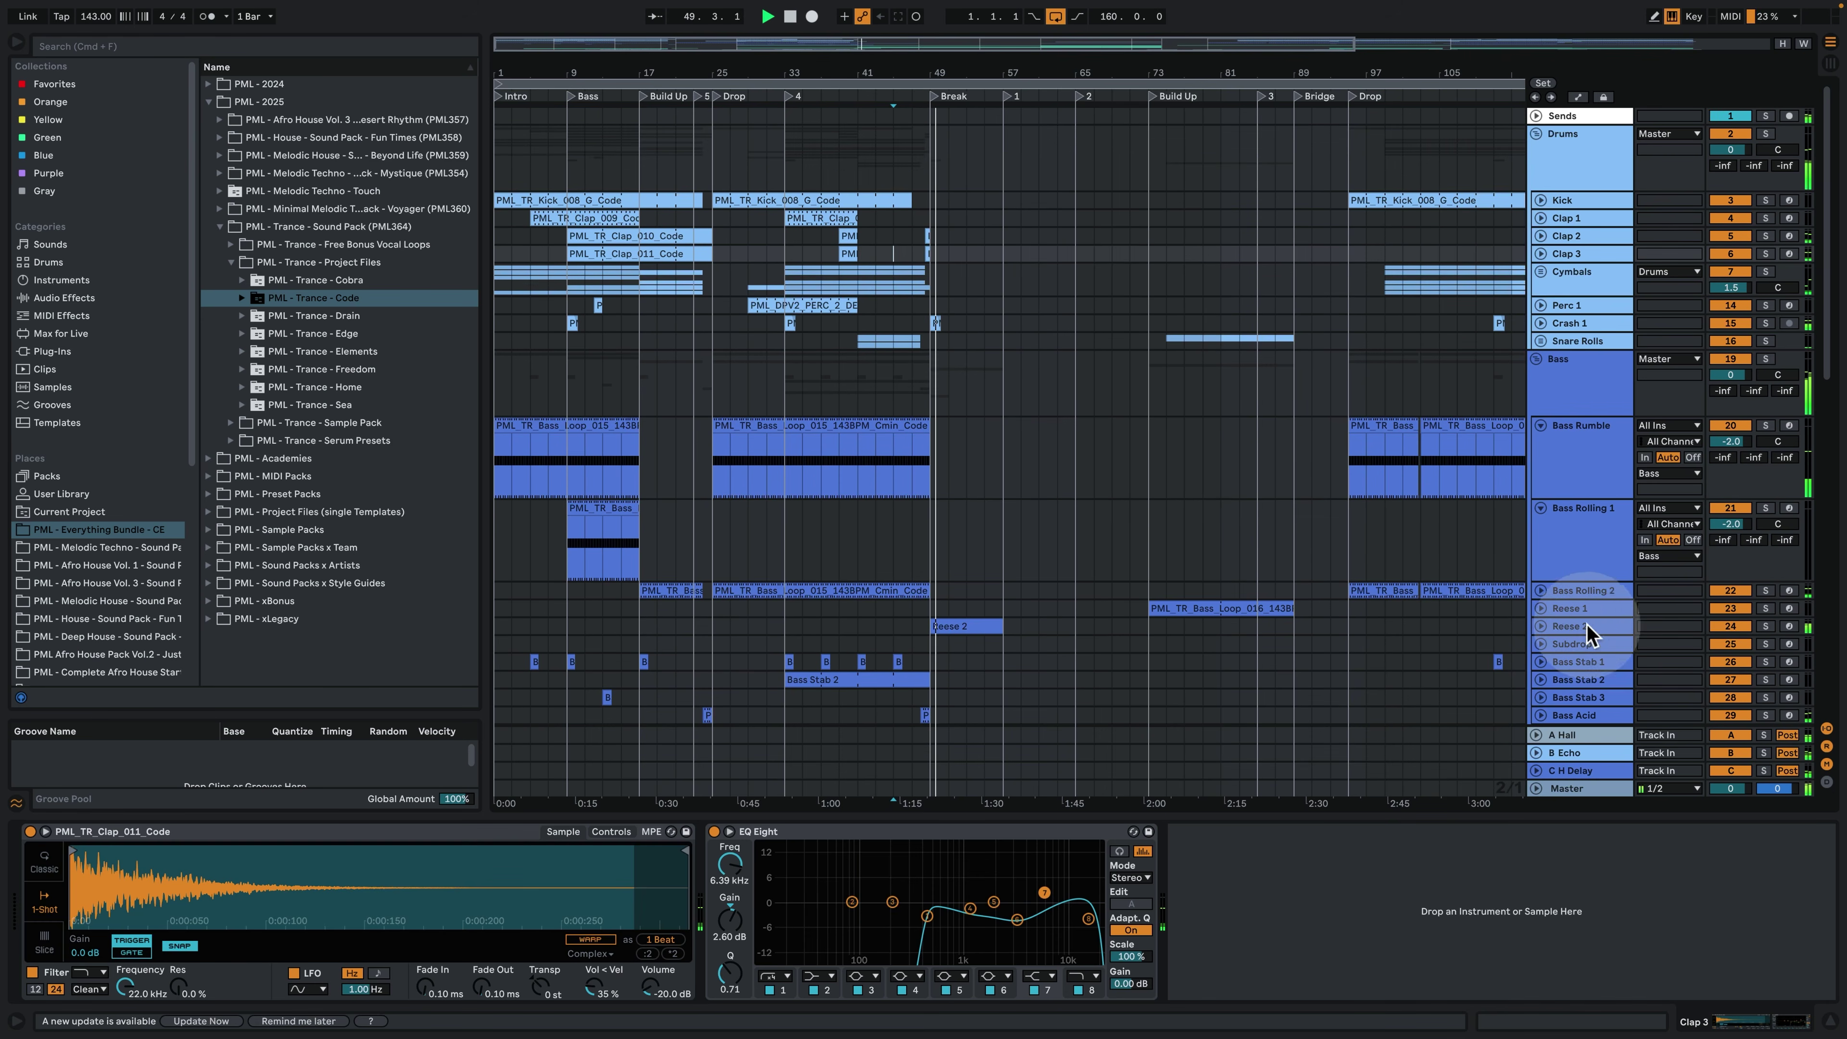
{"action": "left_click", "coordinate": [1543, 626]}
{"action": "scroll", "coordinate": [1382, 618], "scroll_direction": "down", "scroll_amount": 6}
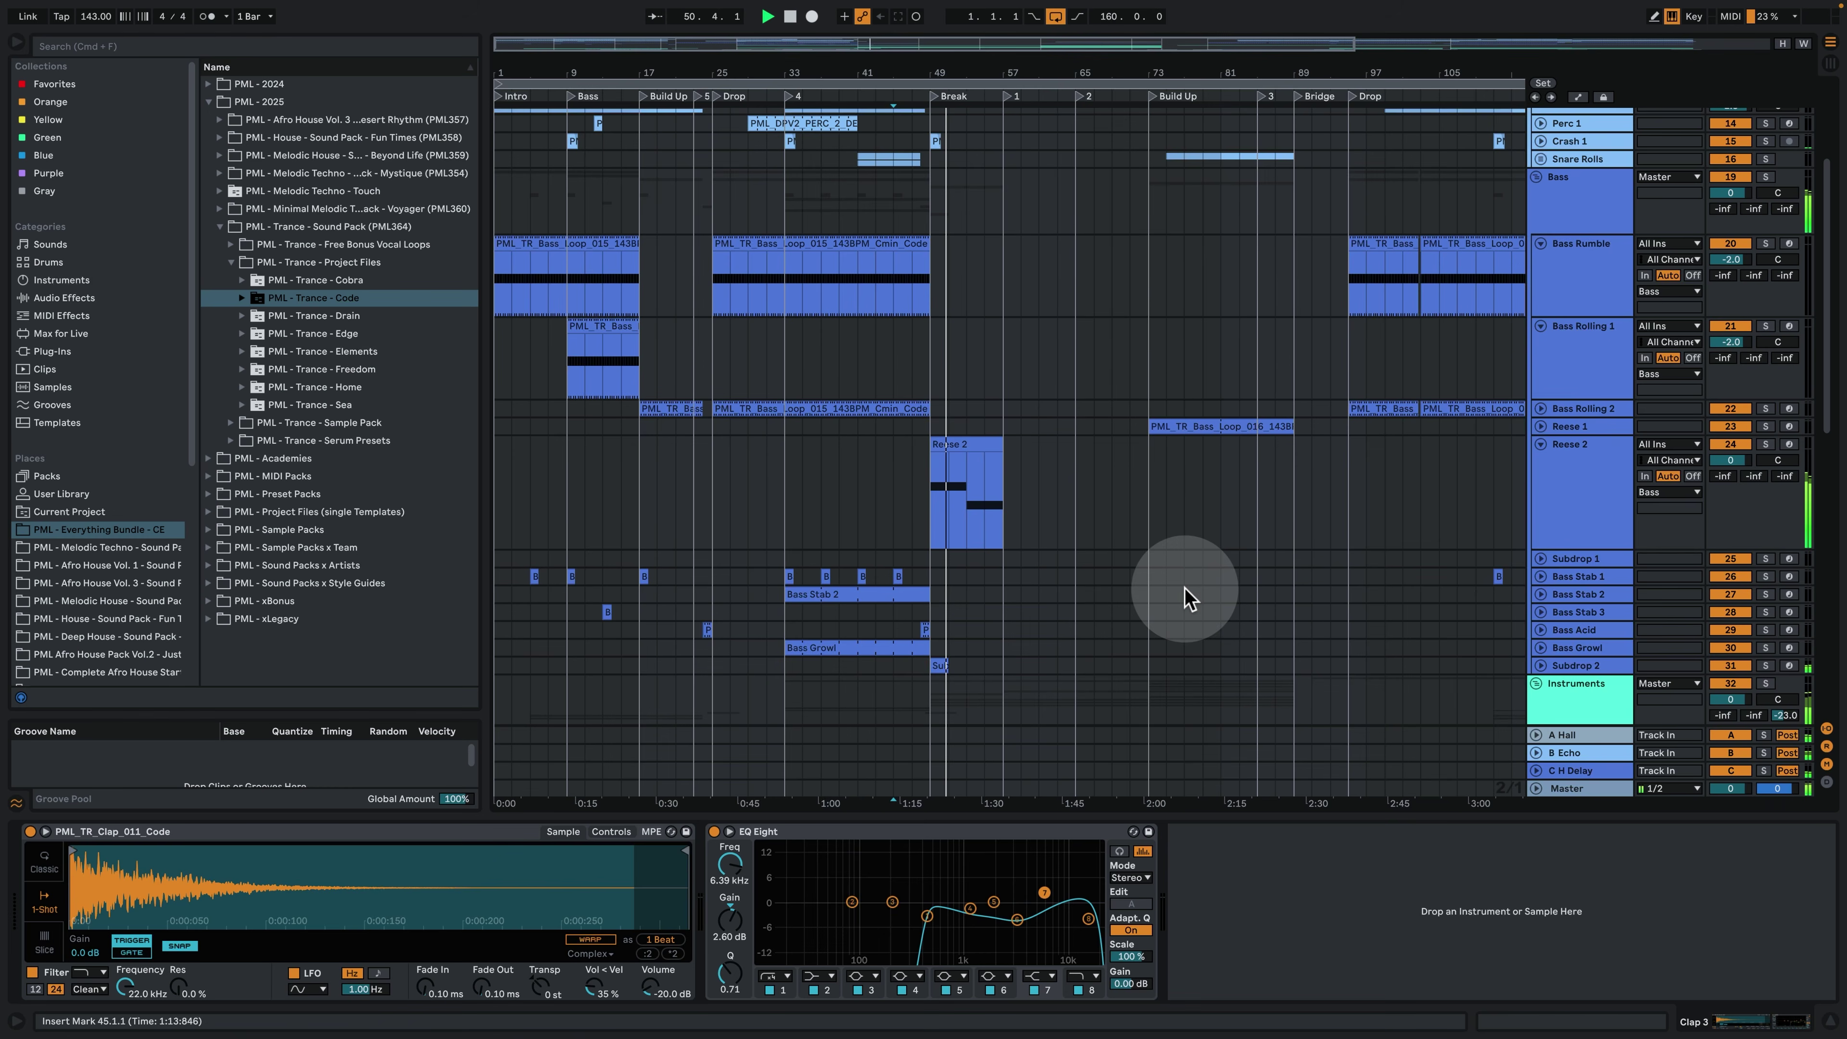
{"action": "scroll", "coordinate": [1193, 591], "scroll_direction": "up", "scroll_amount": 2}
{"action": "scroll", "coordinate": [1185, 588], "scroll_direction": "down", "scroll_amount": 8}
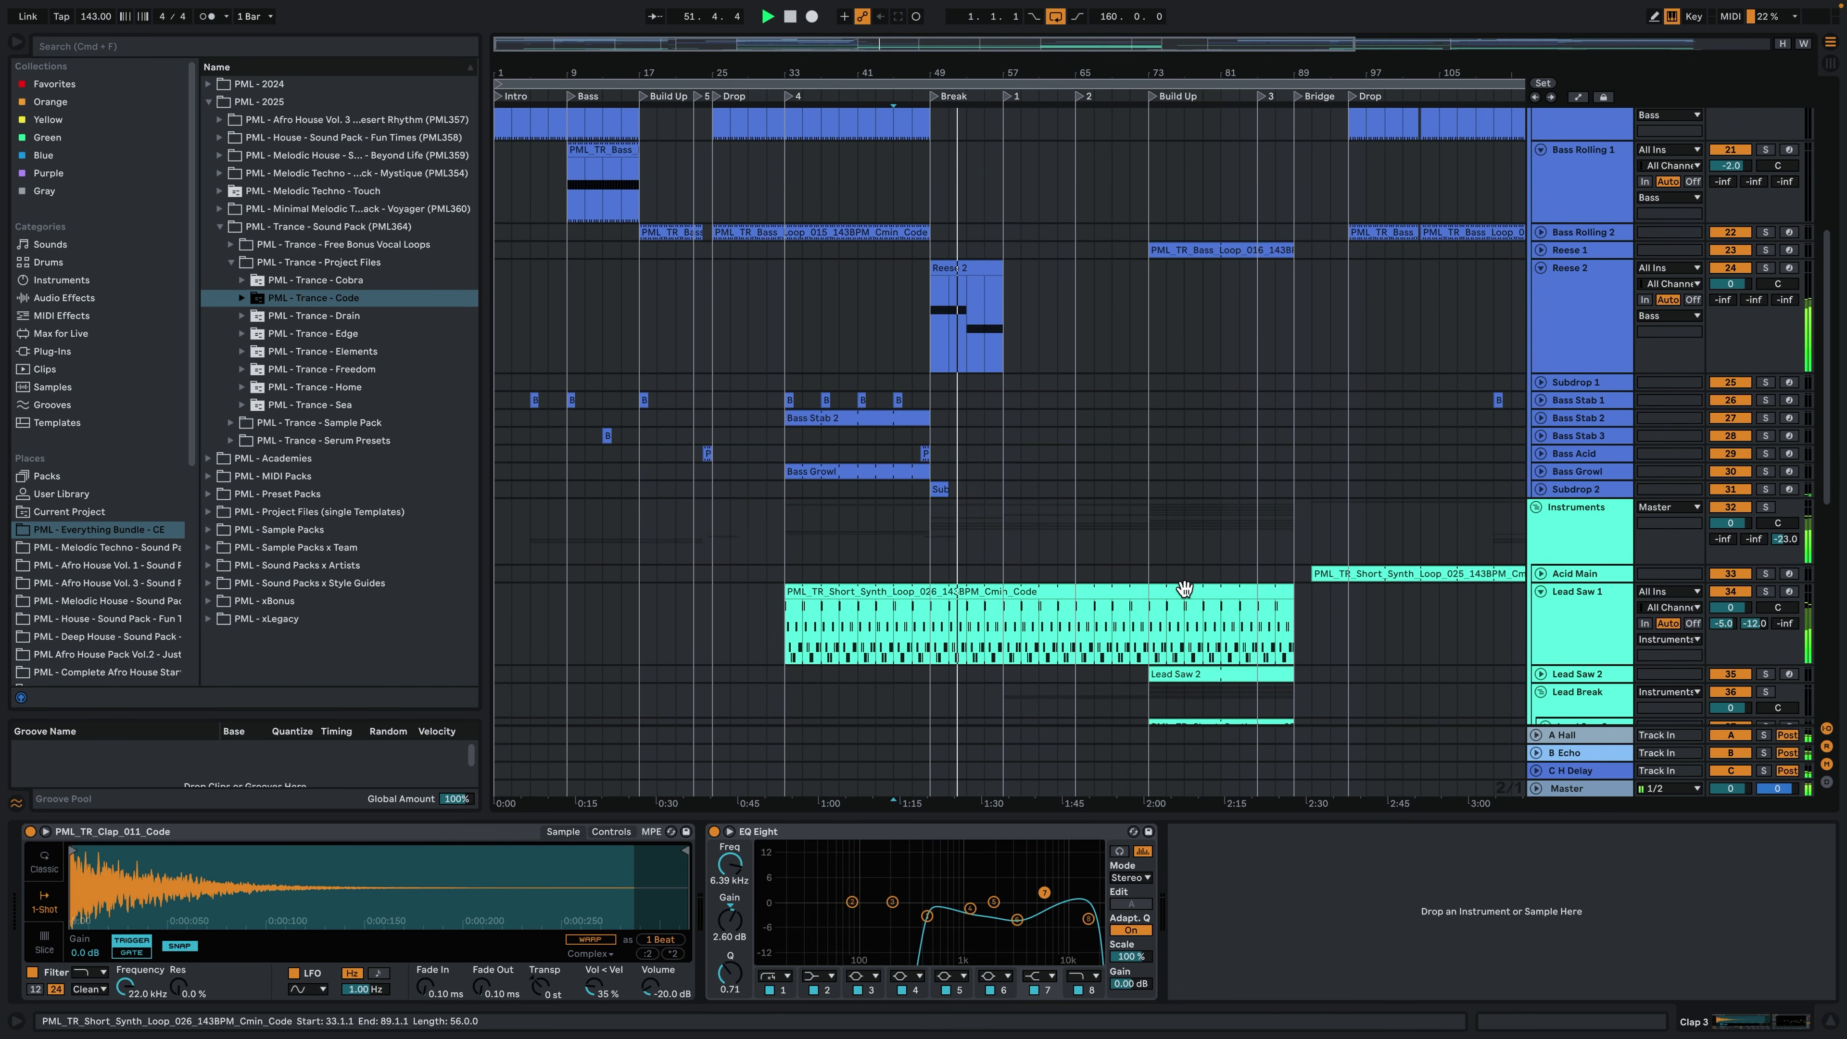
{"action": "left_click", "coordinate": [1208, 493]}
{"action": "left_click_drag", "start_coordinate": [964, 310], "coordinate": [1093, 309]}
{"action": "left_click", "coordinate": [1124, 593]}
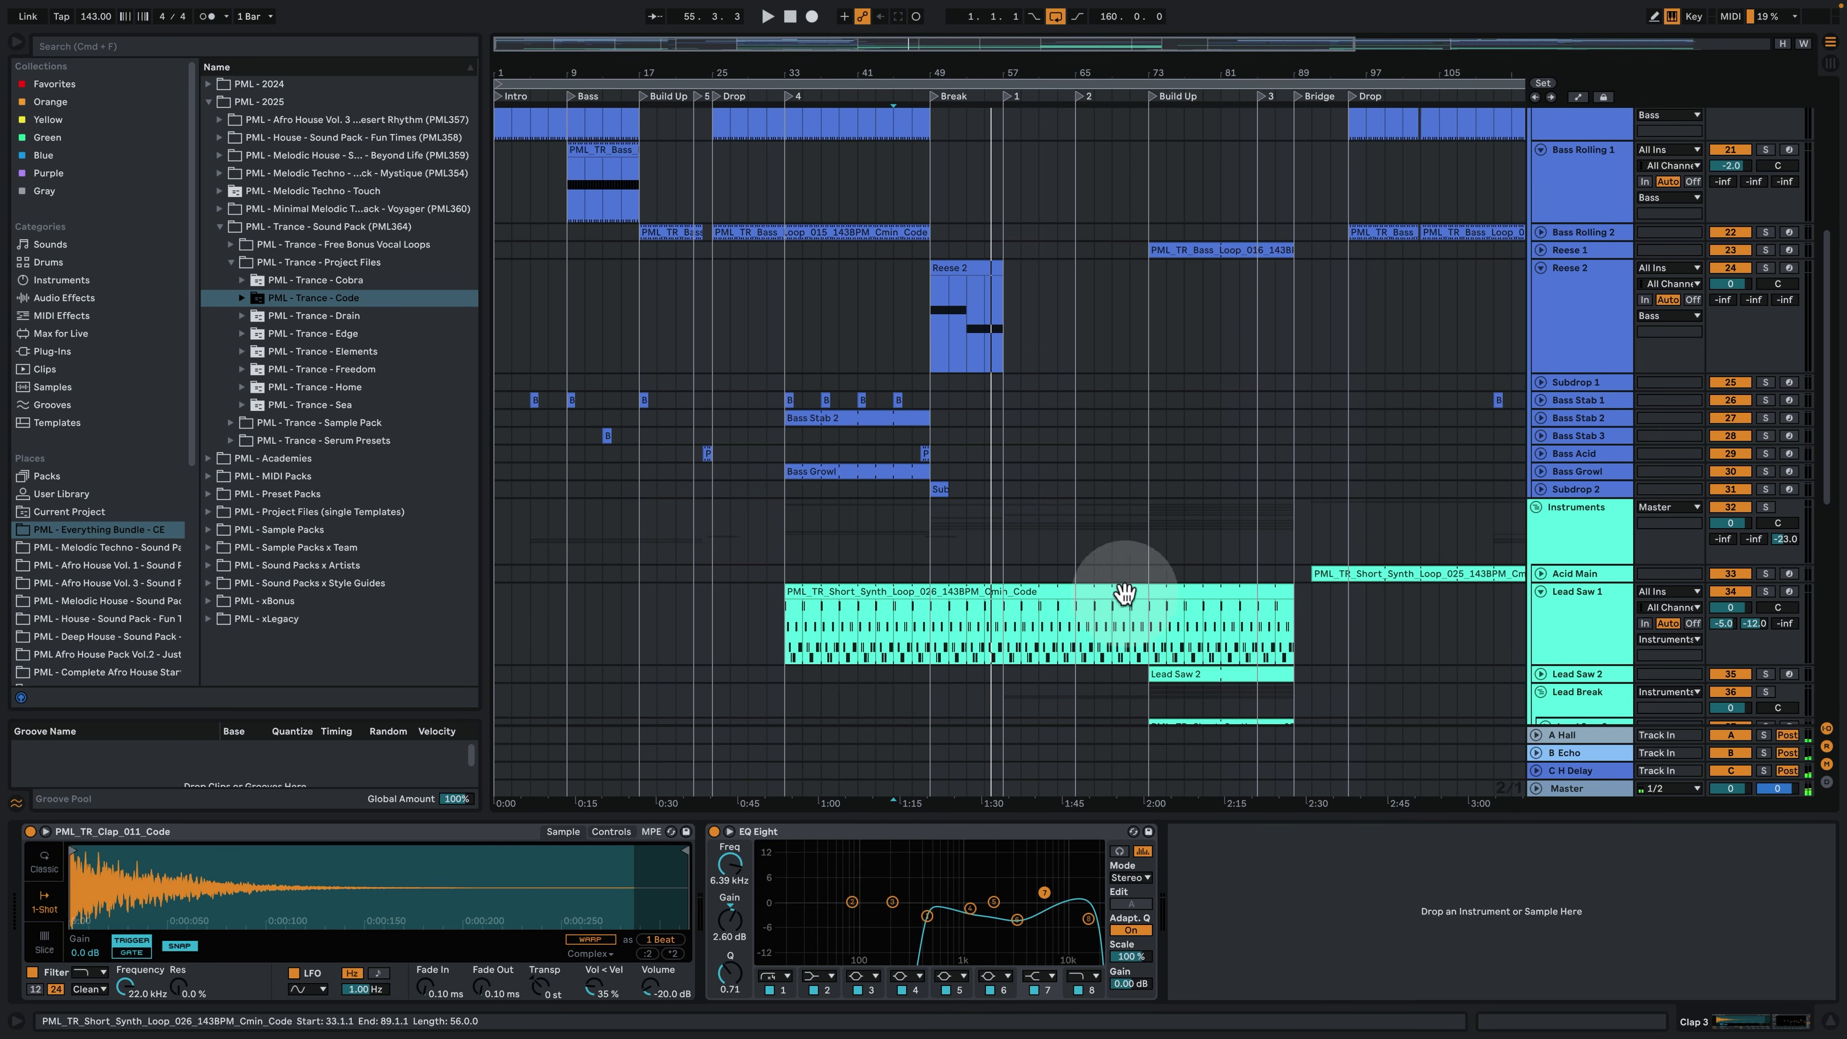
Hide the device view for more track space and select the Supersaw 1 clip at bar 57 in the Break.
{"action": "left_click", "coordinate": [1826, 1020]}
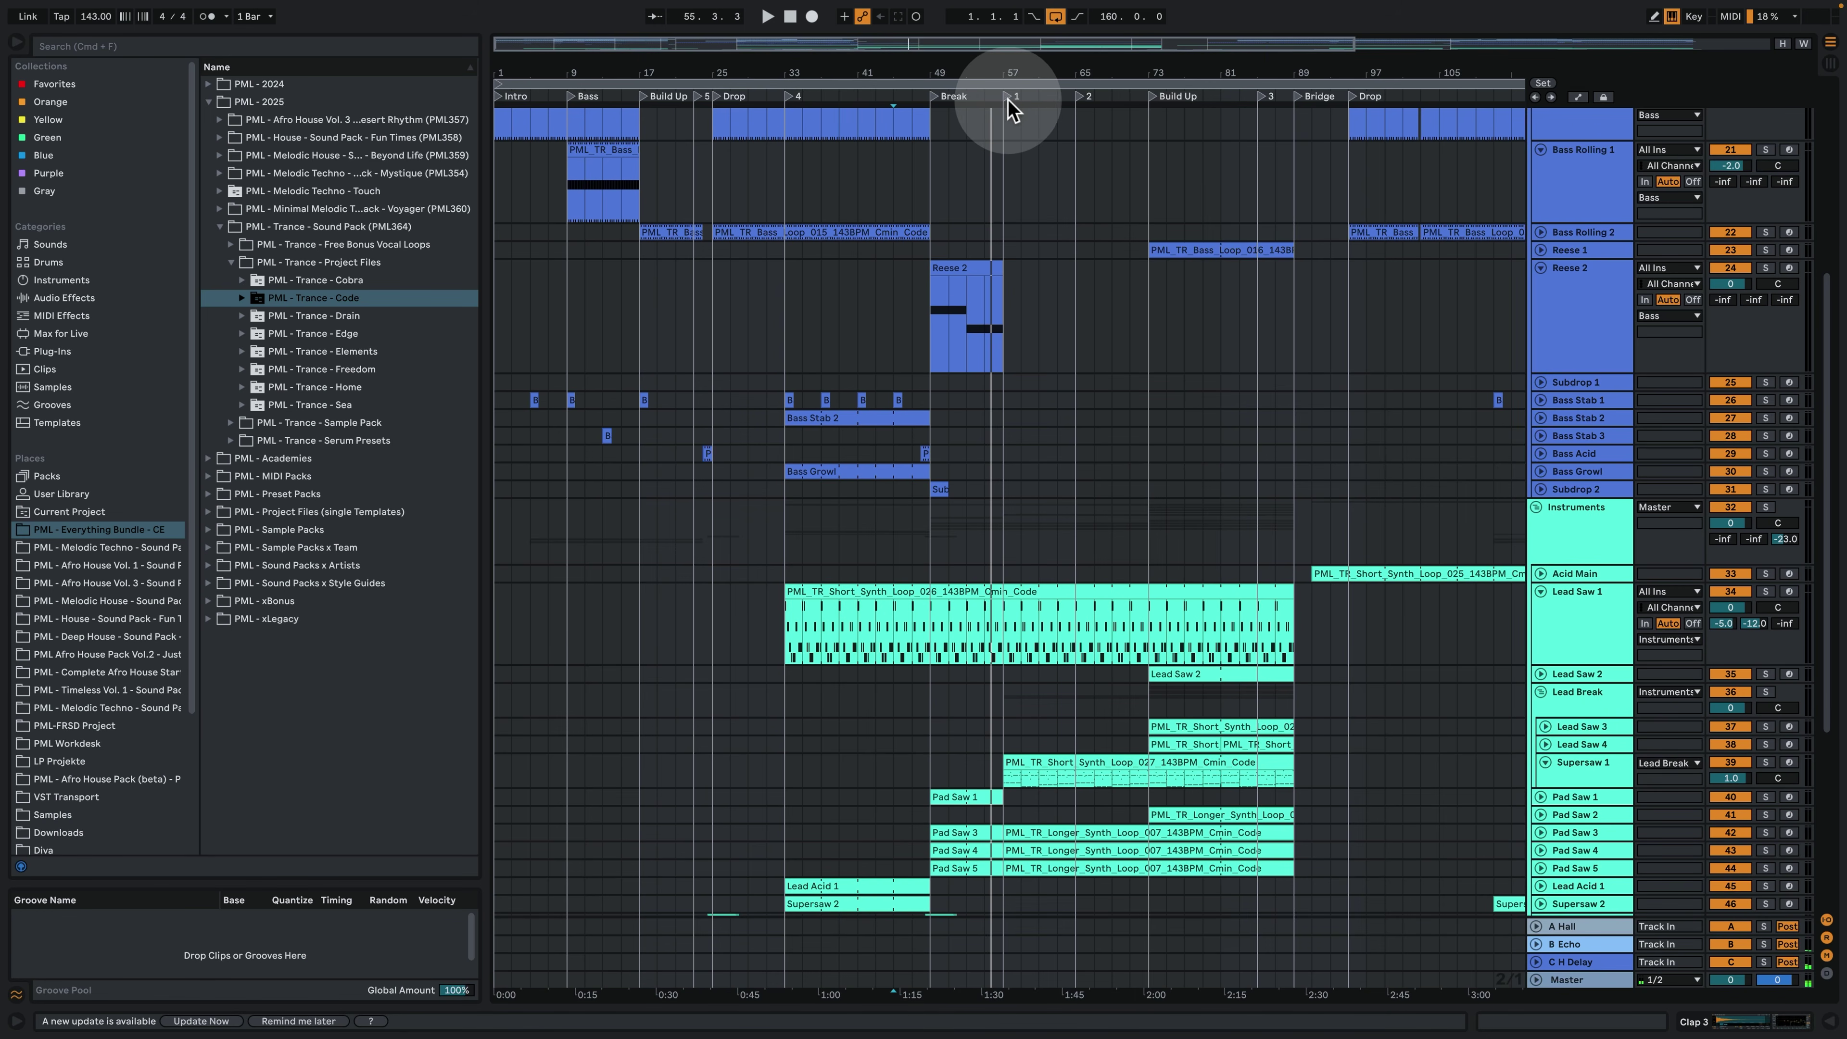
{"action": "left_click_drag", "start_coordinate": [1030, 73], "coordinate": [990, 214]}
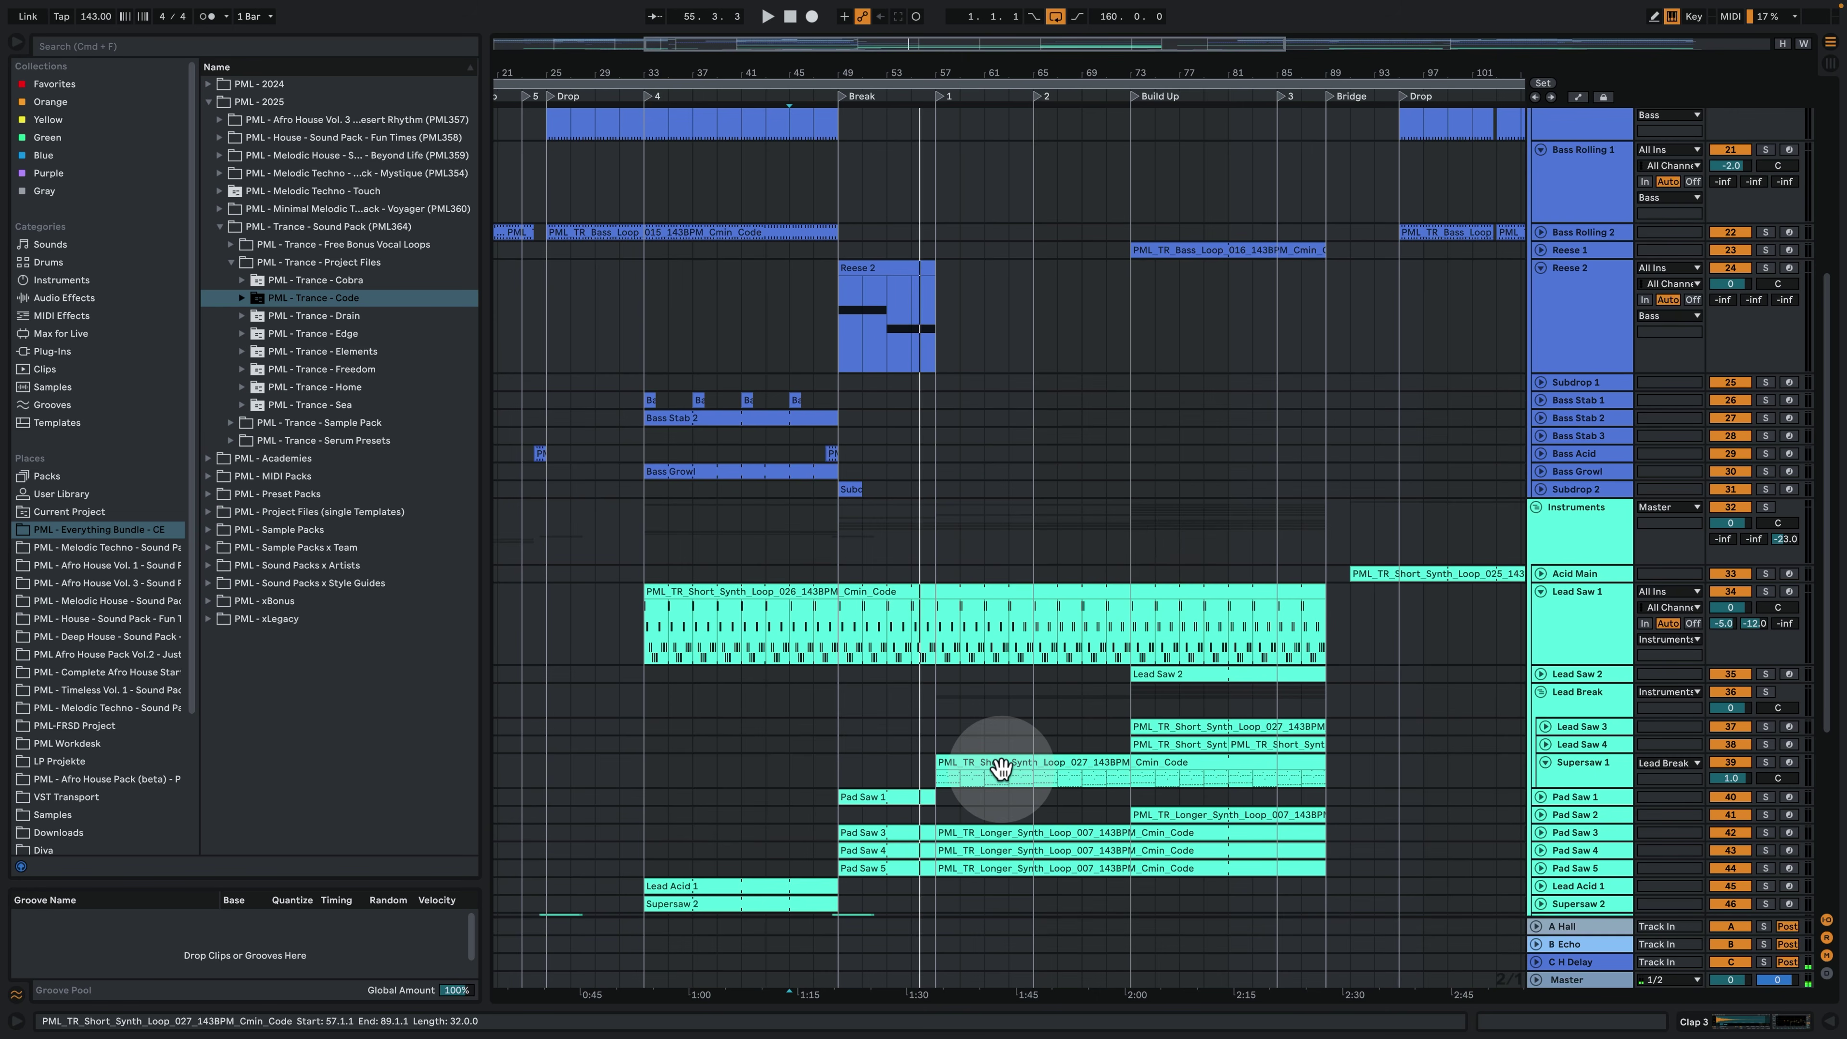
{"action": "left_click", "coordinate": [948, 770]}
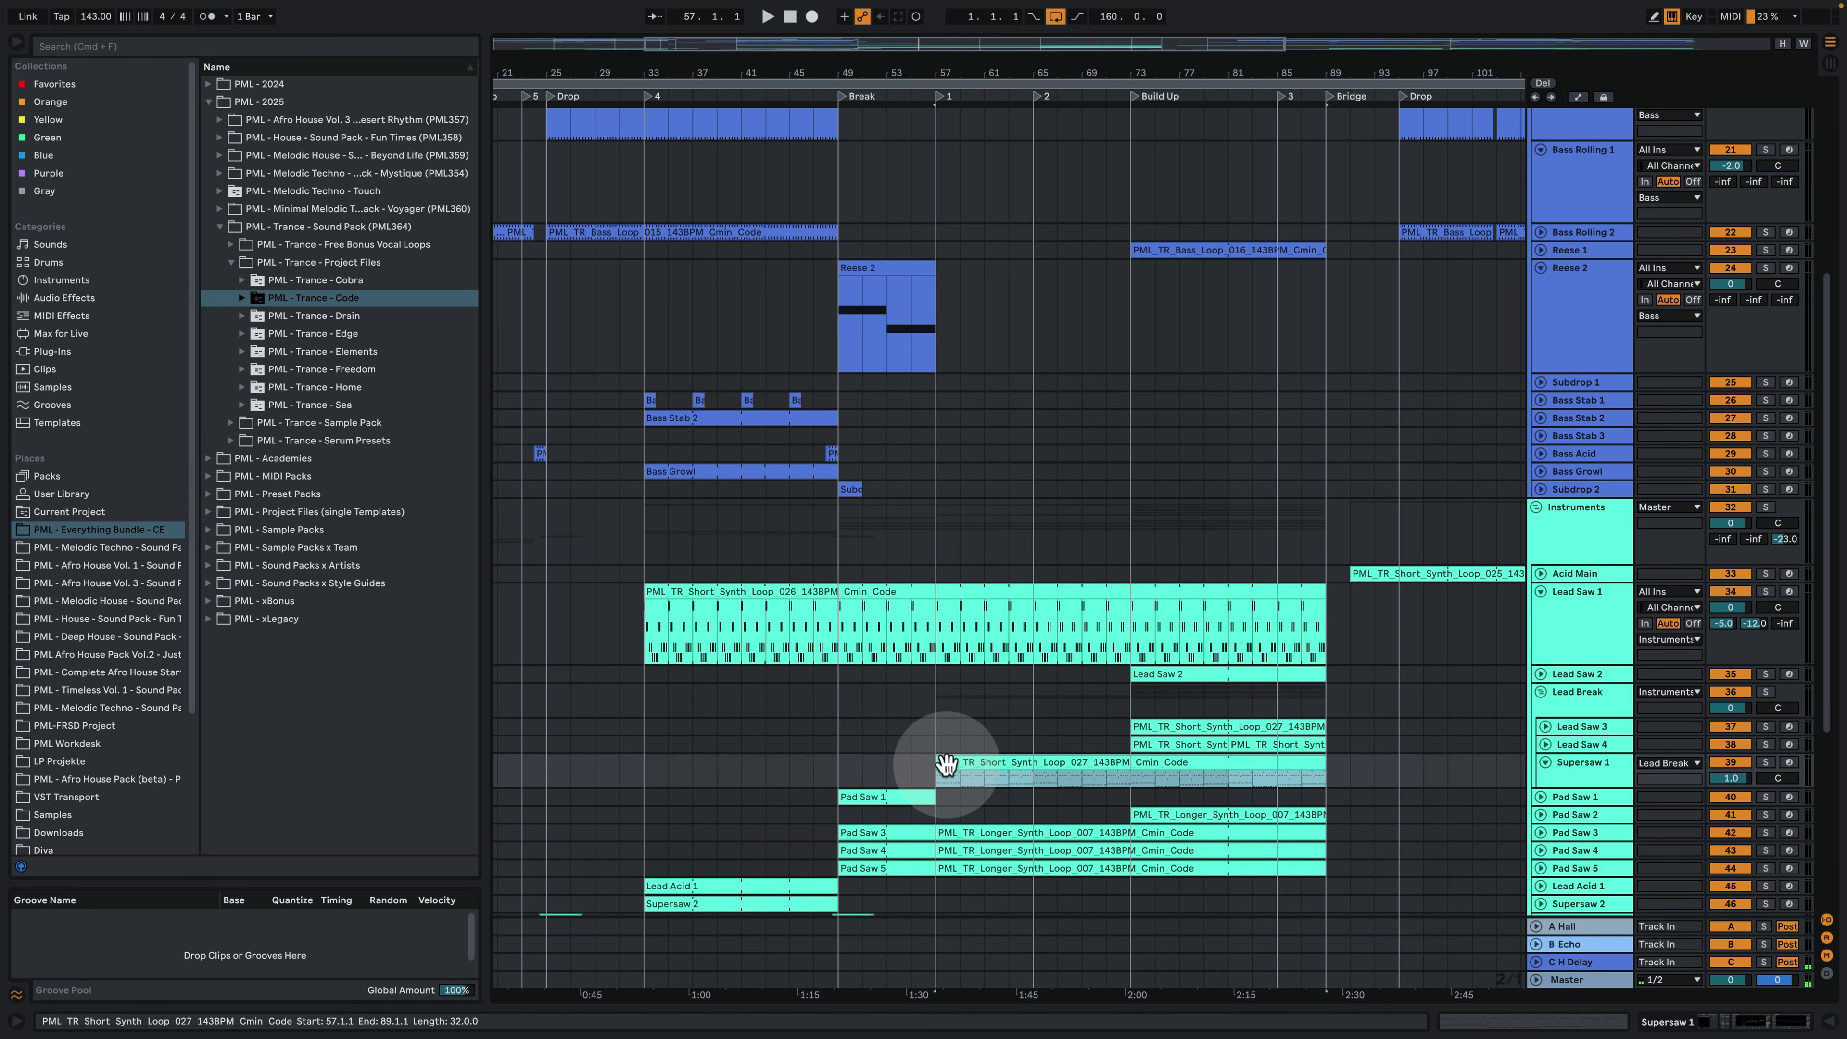
Open the Supersaw 1 clip in the note editor during playback, place the insert marker at 3.4.3, and return to the arrangement.
{"action": "double_click", "coordinate": [961, 764]}
{"action": "left_click", "coordinate": [837, 731]}
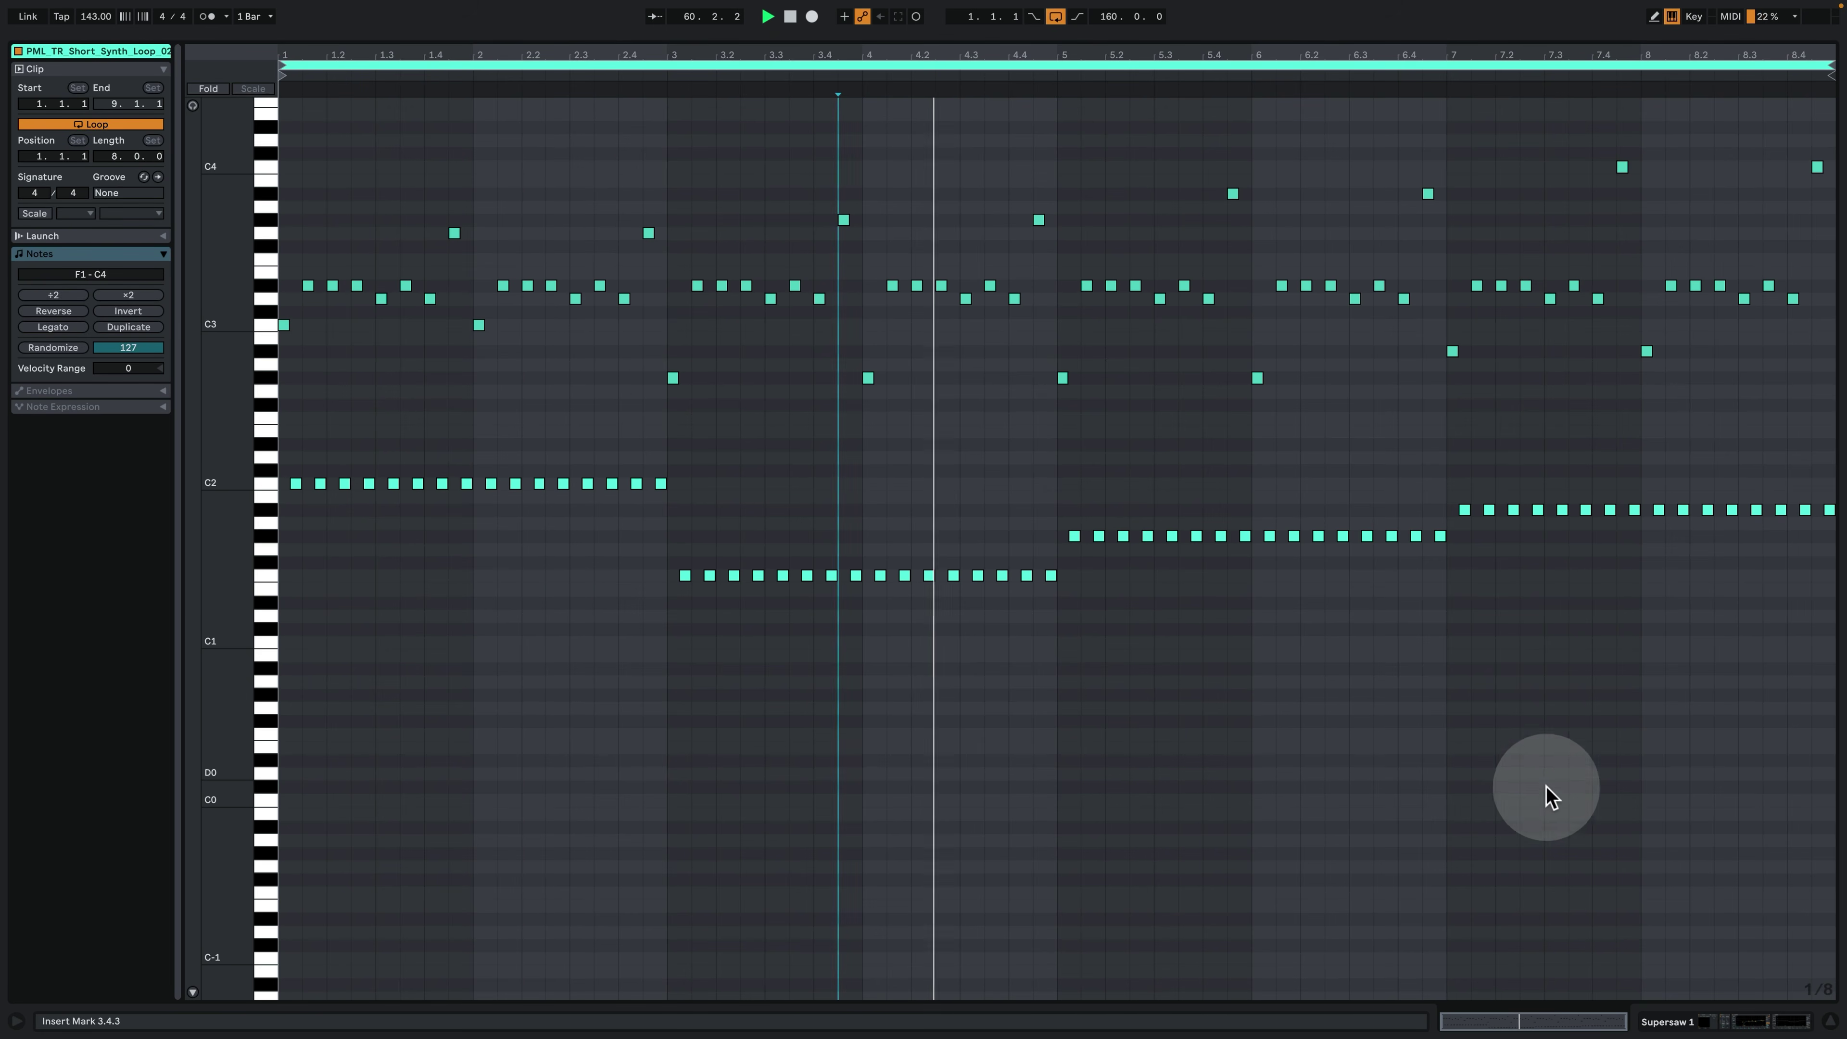
{"action": "left_click", "coordinate": [1750, 1022]}
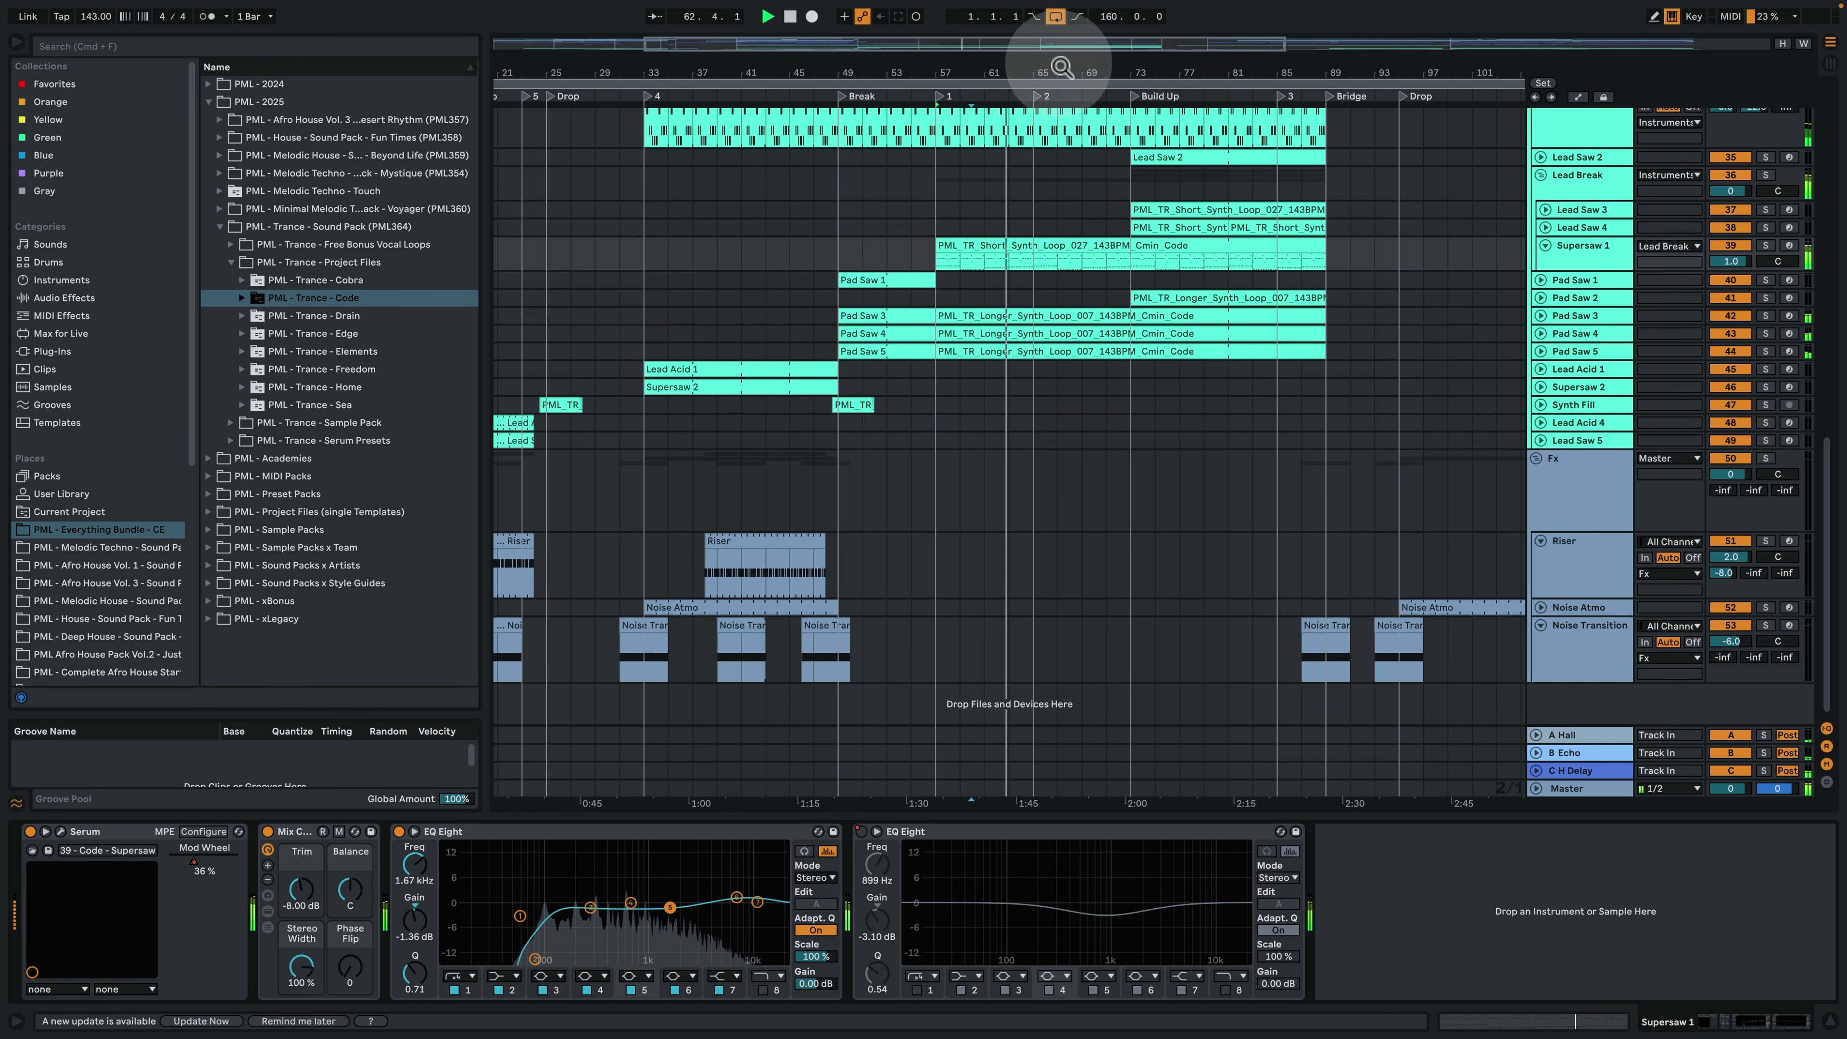
Widen the timeline, hide the device view, and examine the Build Up's instrument, bass and drum tracks.
{"action": "left_click_drag", "start_coordinate": [1018, 70], "coordinate": [950, 72]}
{"action": "scroll", "coordinate": [1079, 454], "scroll_direction": "up", "scroll_amount": 10}
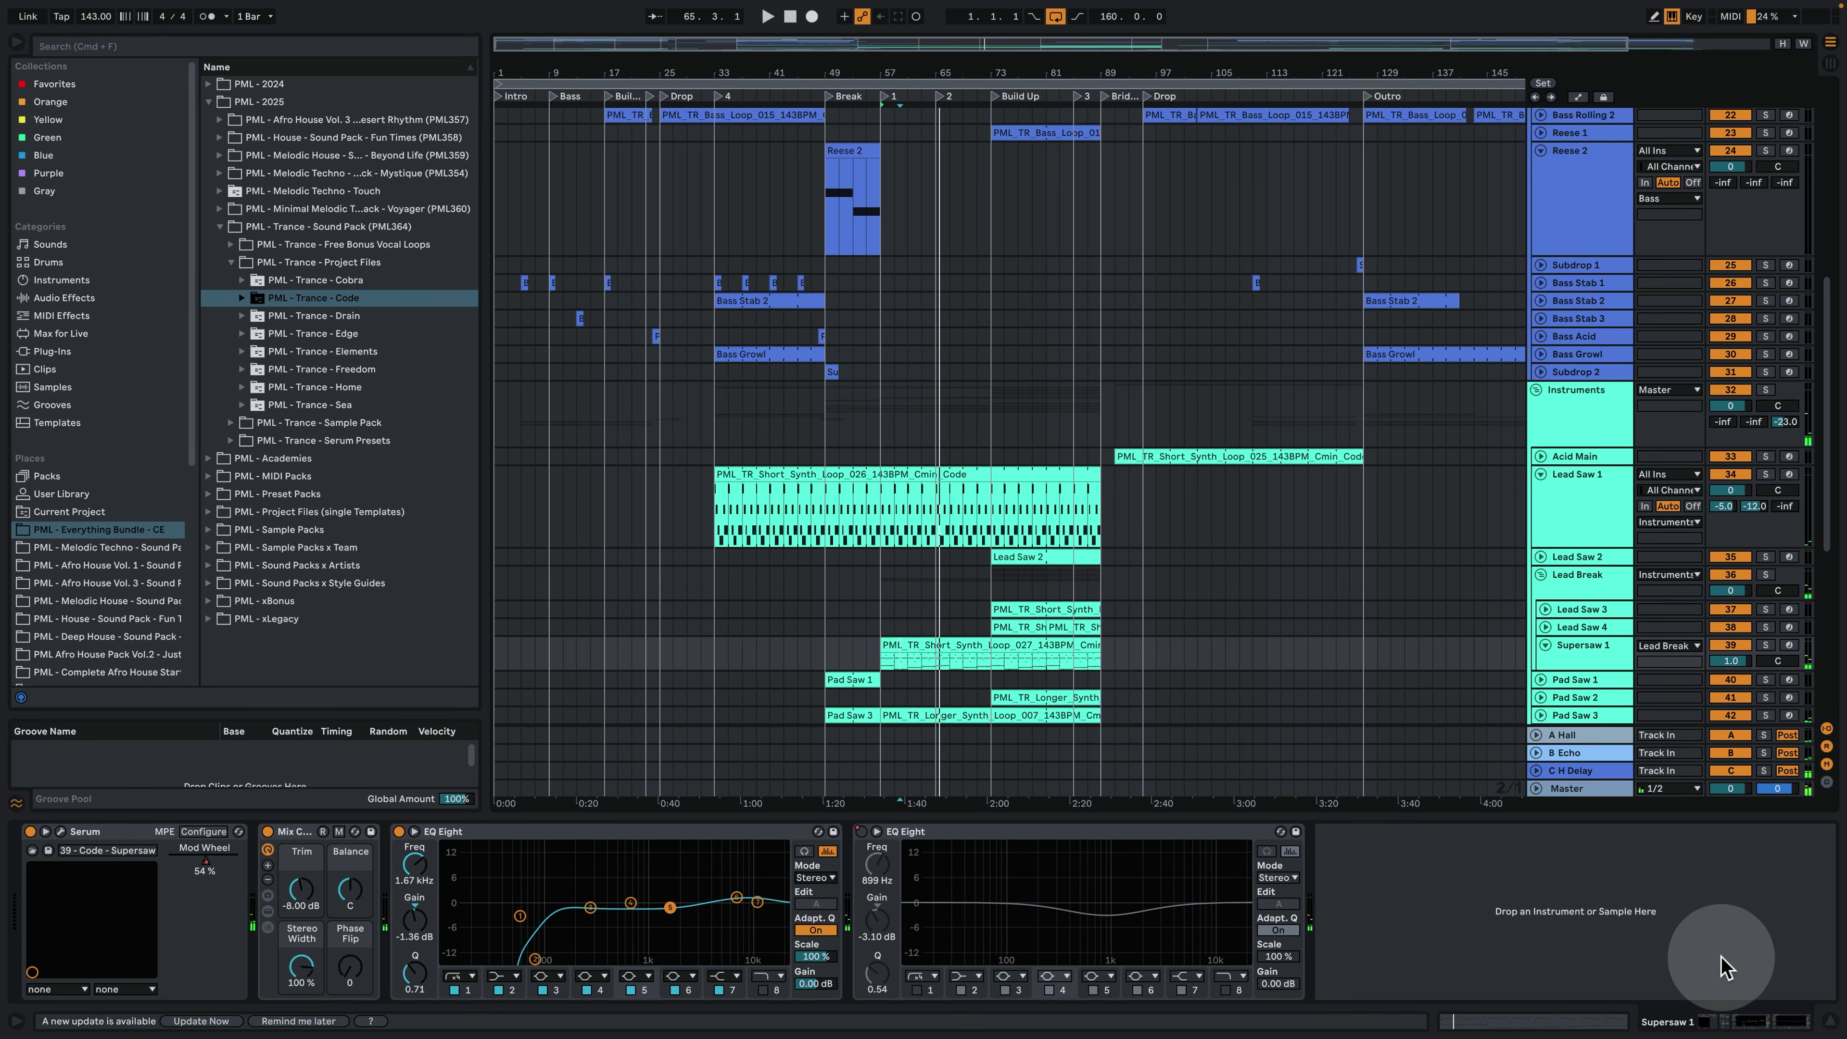
{"action": "left_click", "coordinate": [1829, 1021]}
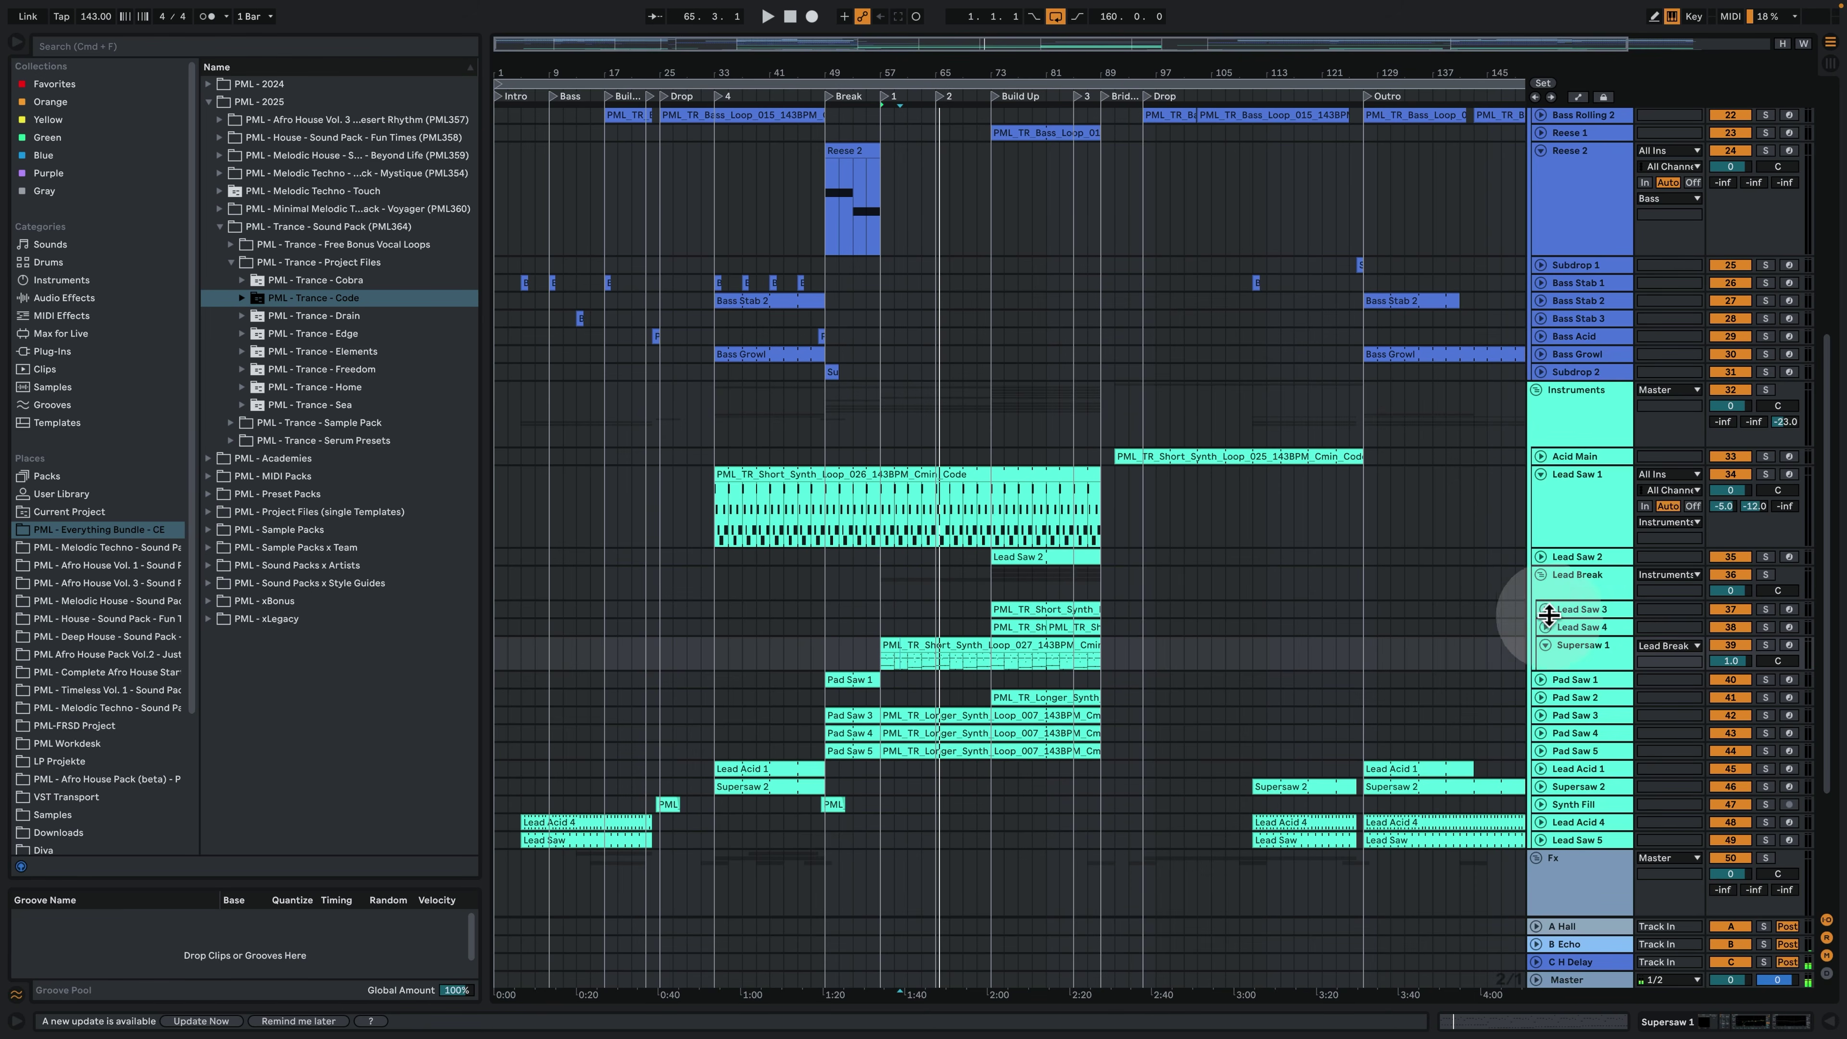
{"action": "scroll", "coordinate": [1504, 516], "scroll_direction": "up", "scroll_amount": 2}
{"action": "scroll", "coordinate": [1022, 309], "scroll_direction": "up", "scroll_amount": 2}
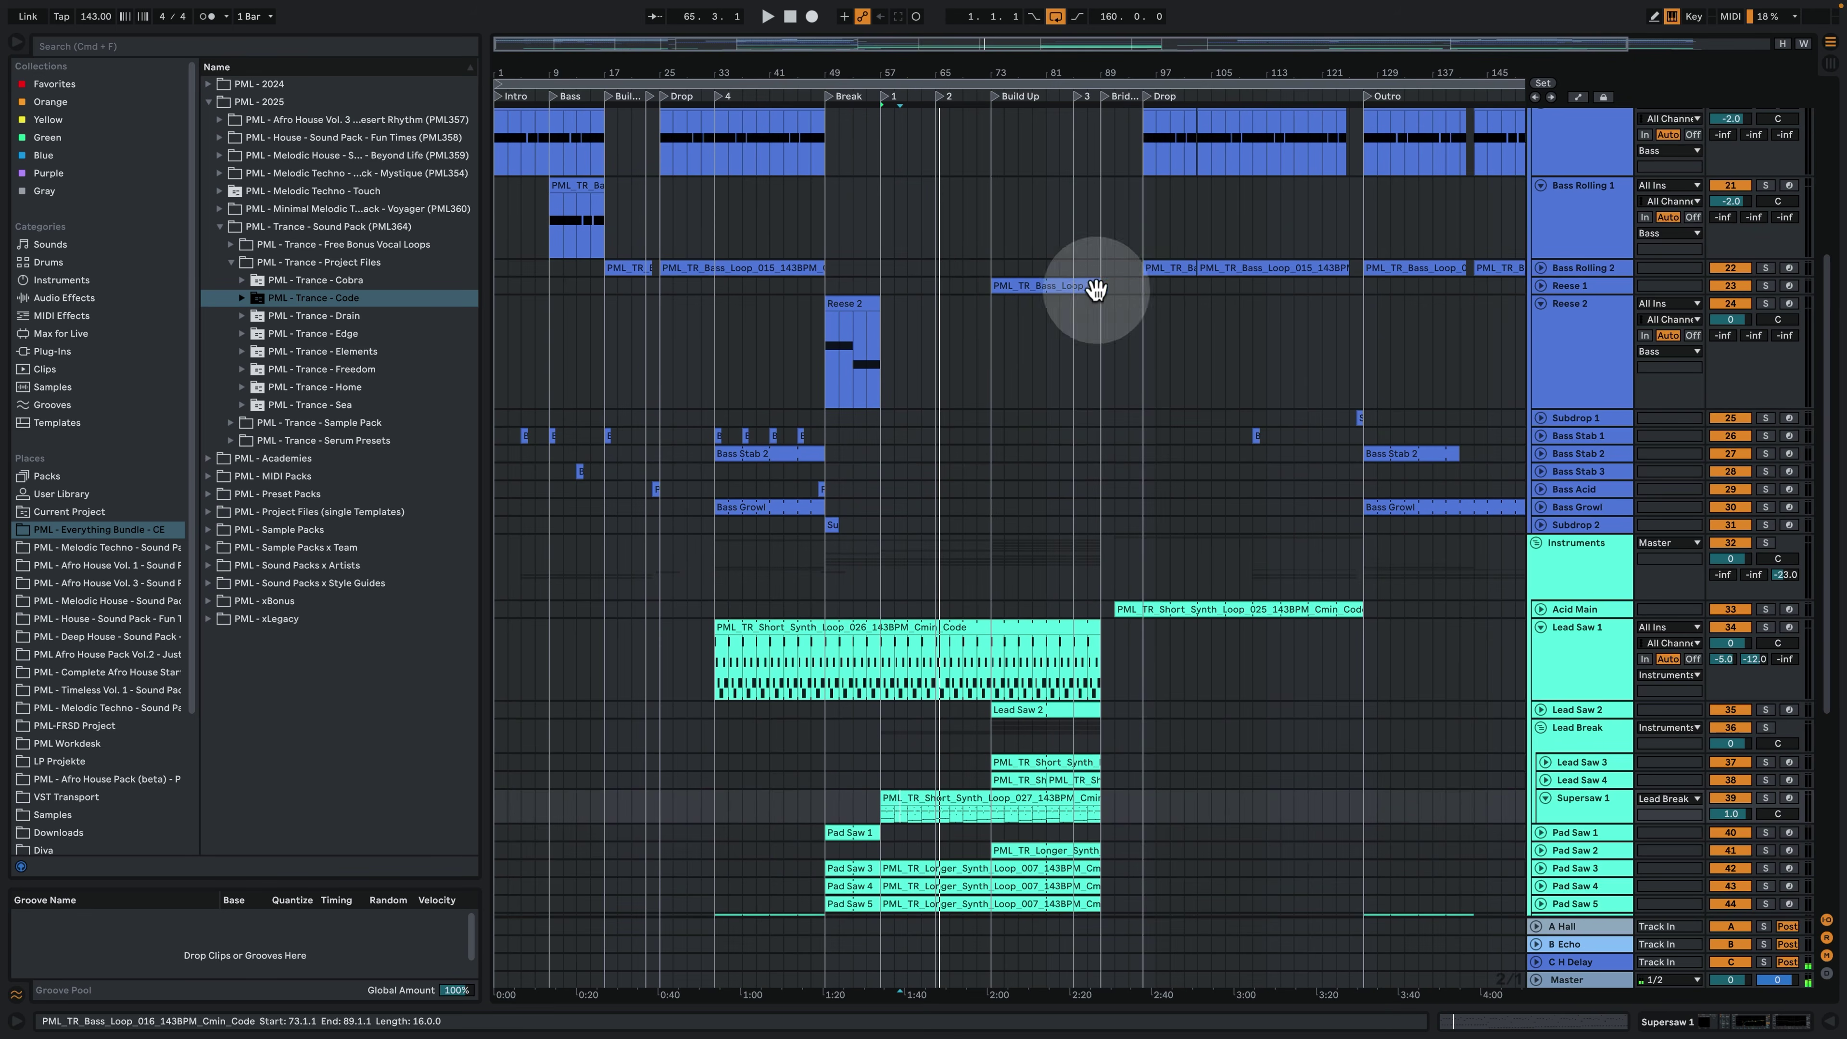
{"action": "scroll", "coordinate": [1464, 483], "scroll_direction": "up", "scroll_amount": 5}
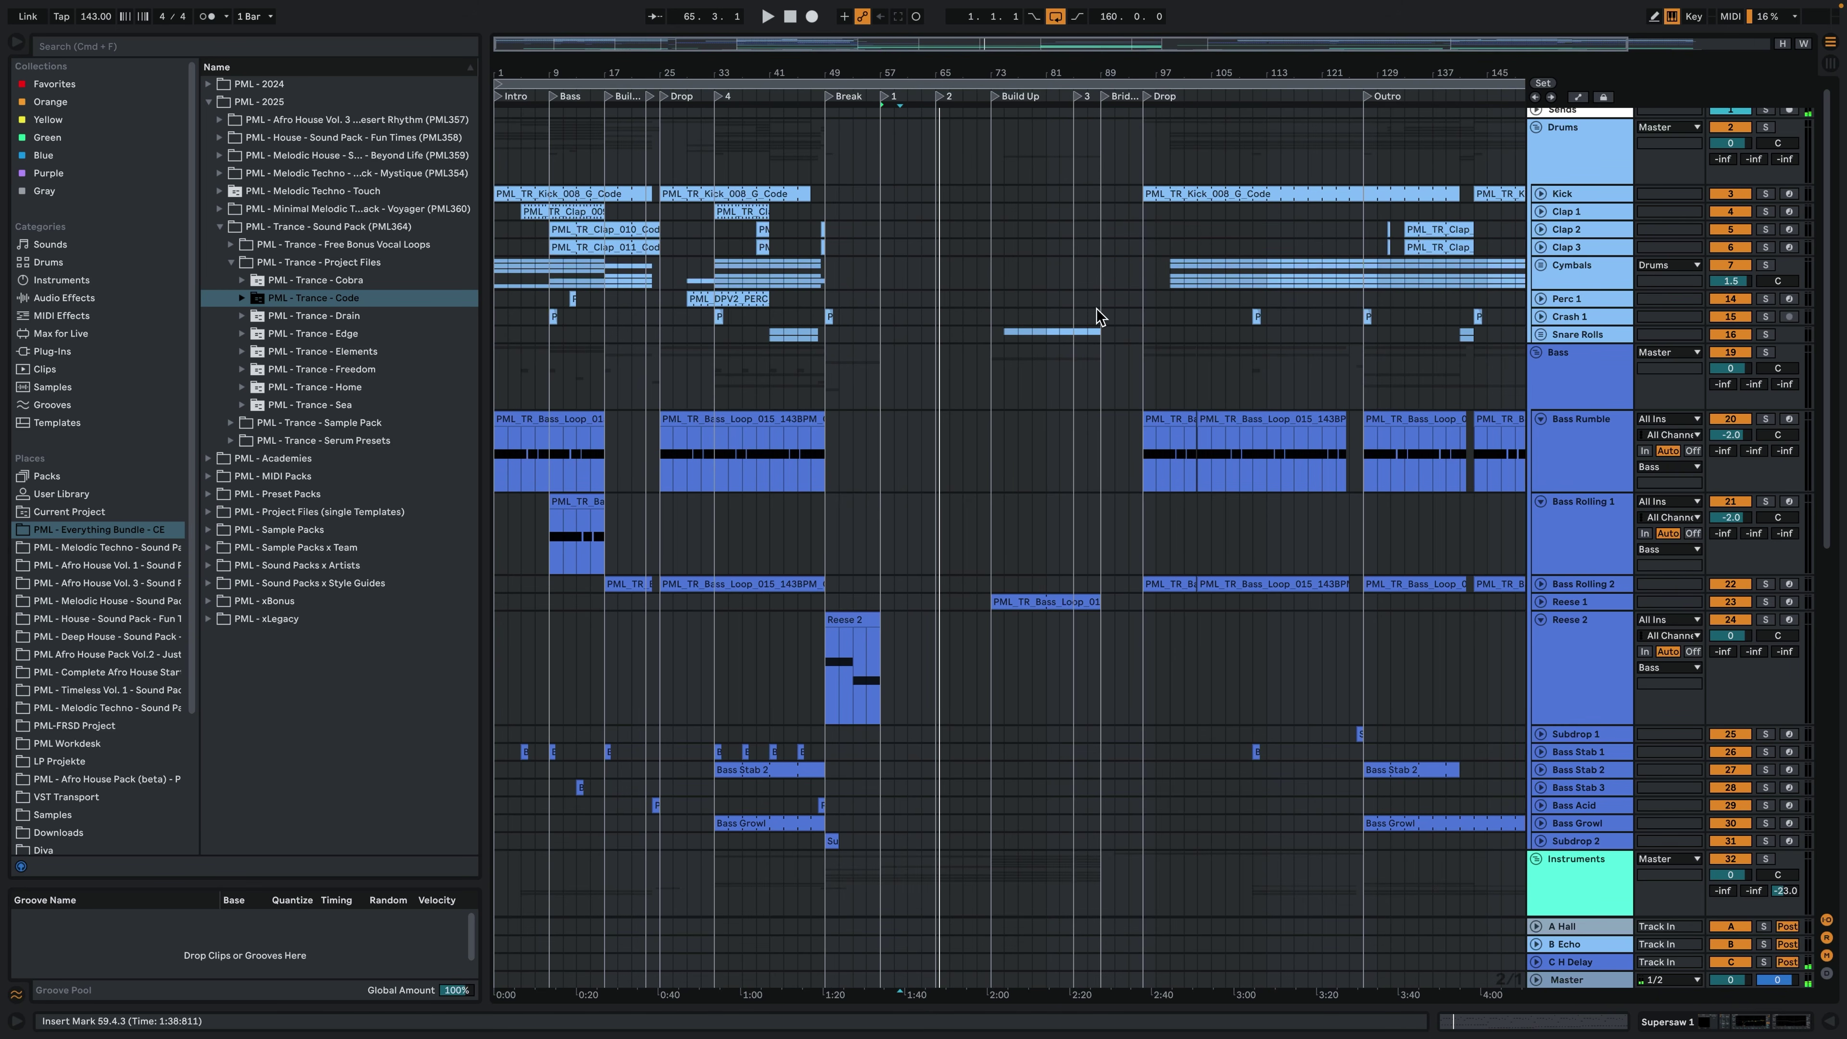
Unfold the Acid Main track in the Instruments group to show its clip content.
{"action": "left_click_drag", "start_coordinate": [1133, 80], "coordinate": [1114, 116]}
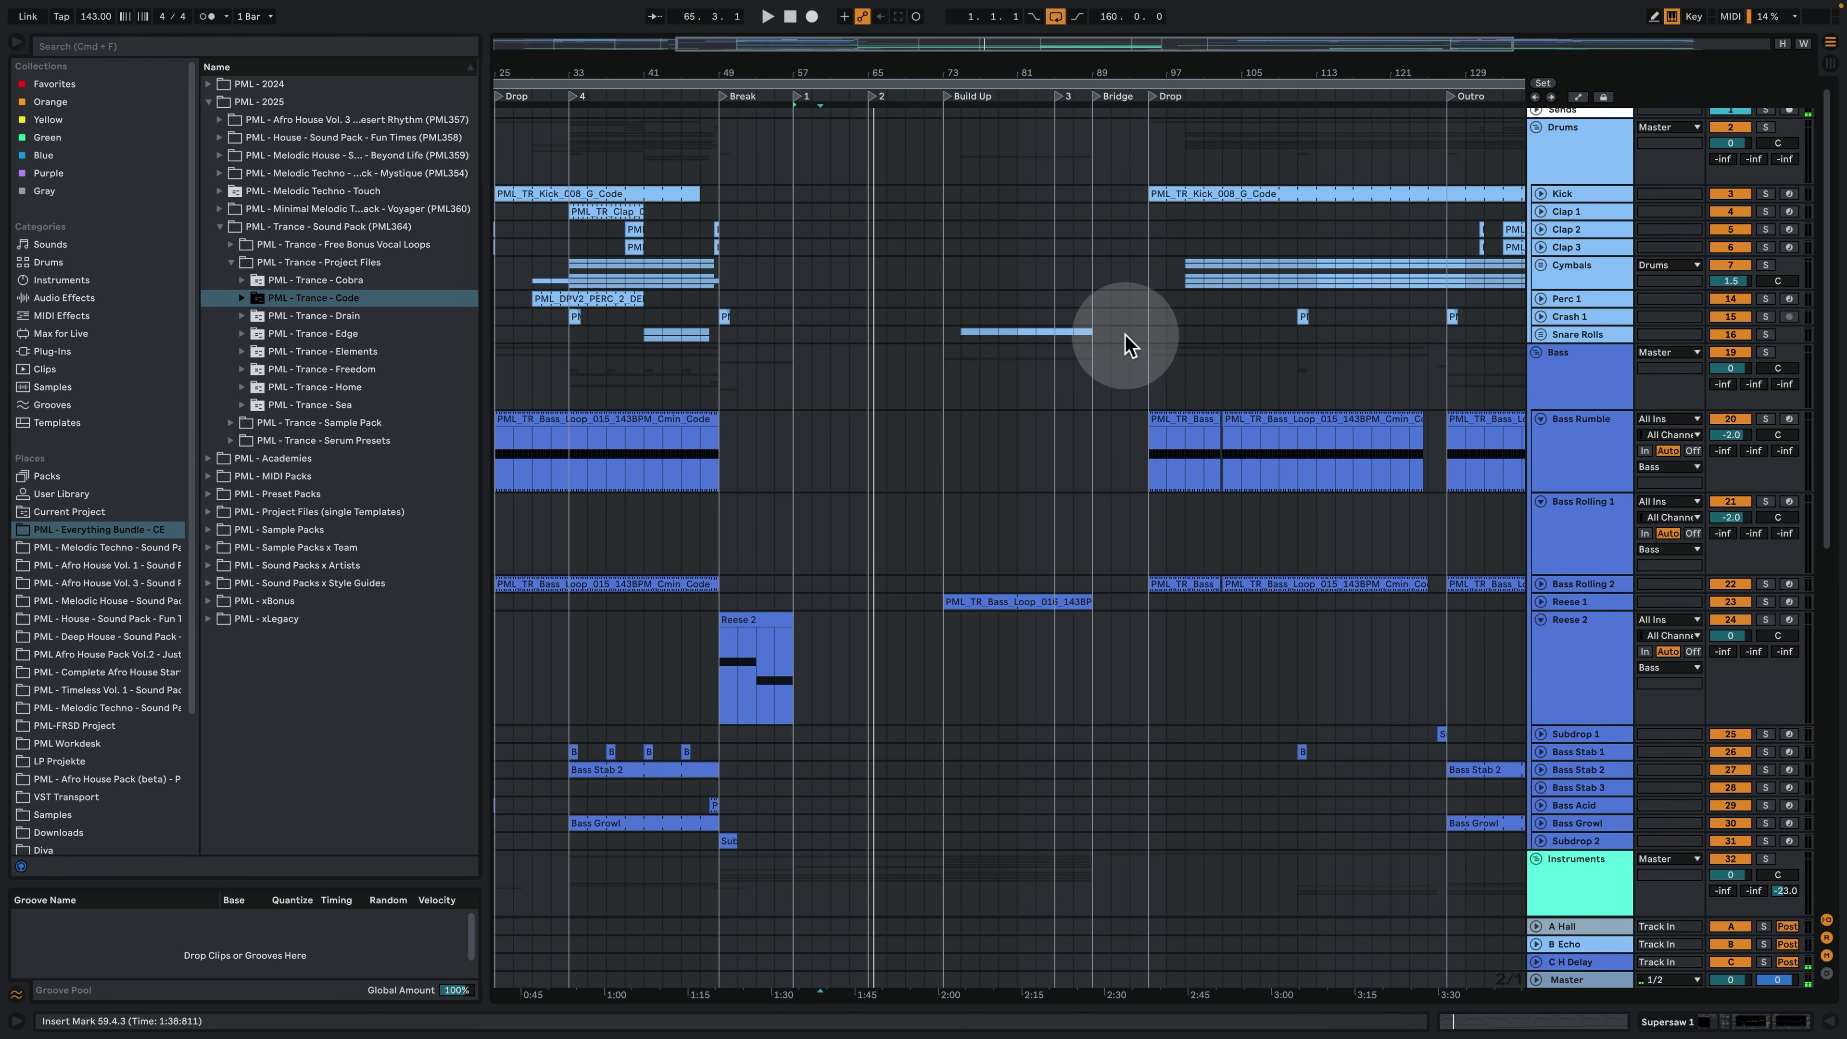
{"action": "scroll", "coordinate": [1200, 542], "scroll_direction": "down", "scroll_amount": 2}
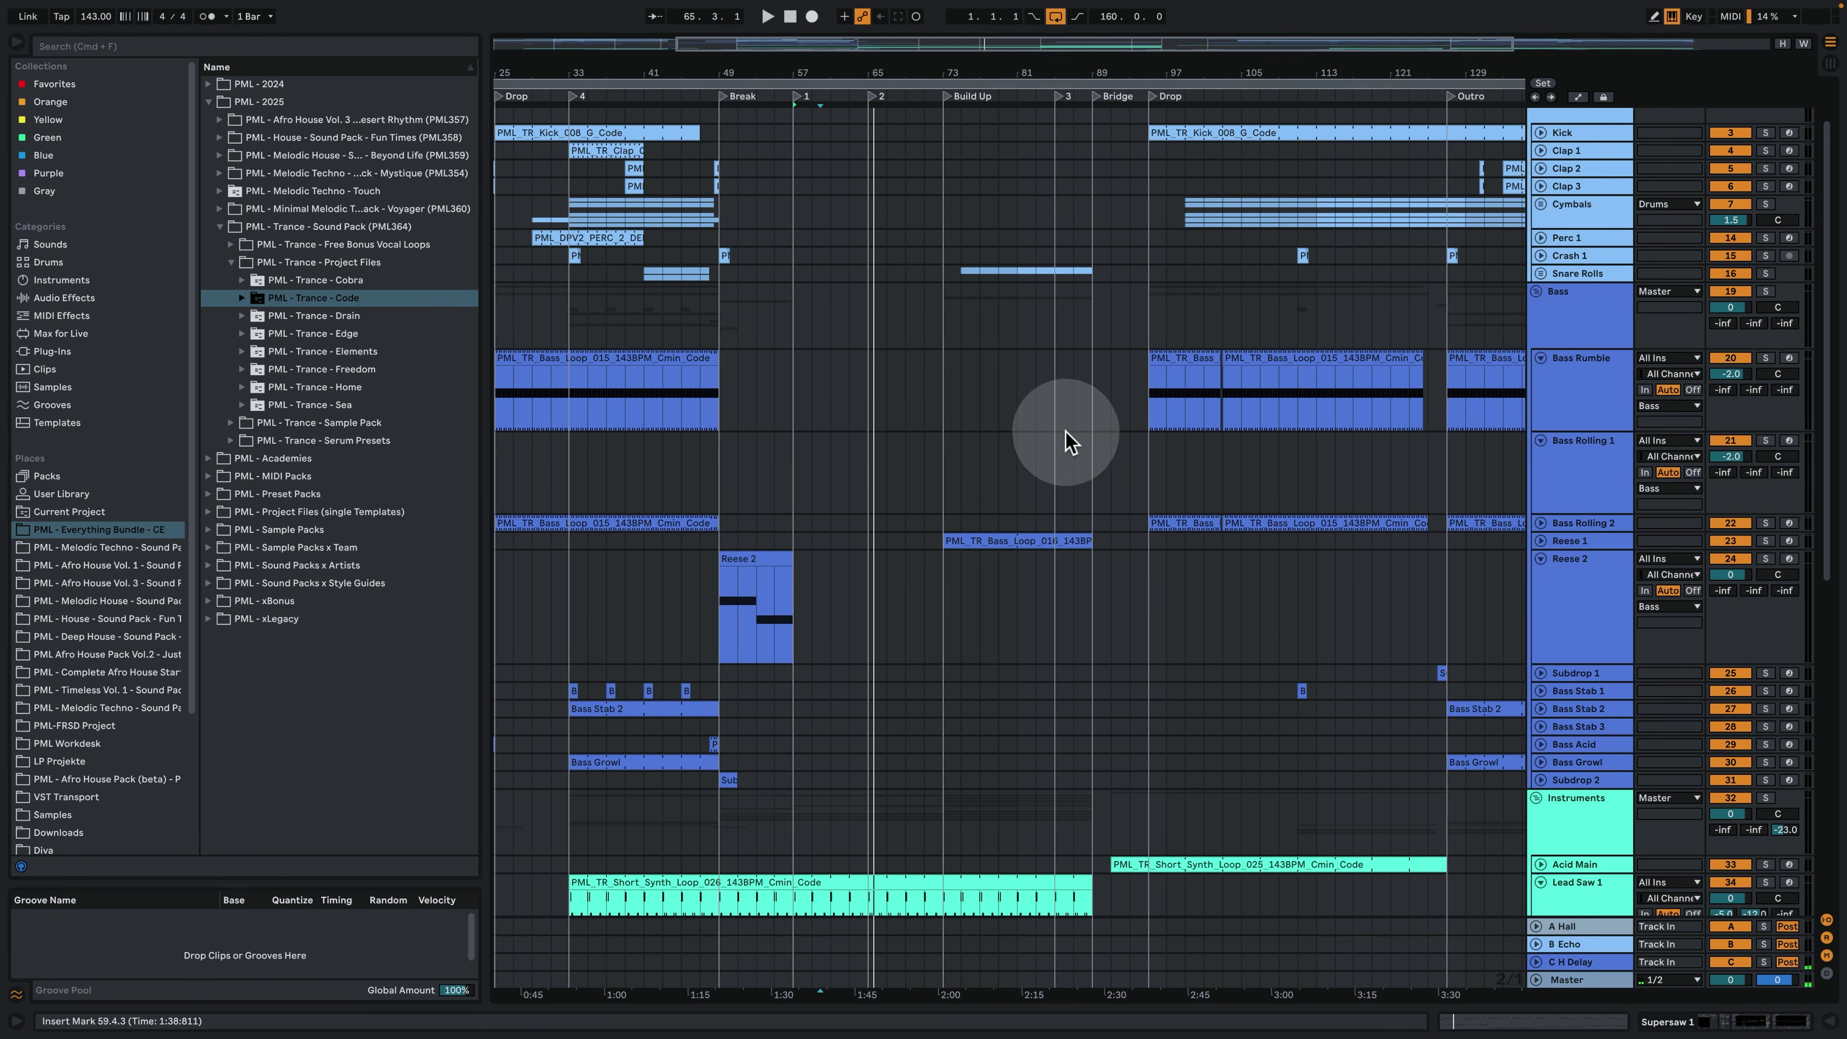
{"action": "scroll", "coordinate": [1062, 444], "scroll_direction": "down", "scroll_amount": 4}
{"action": "left_click", "coordinate": [1540, 744]}
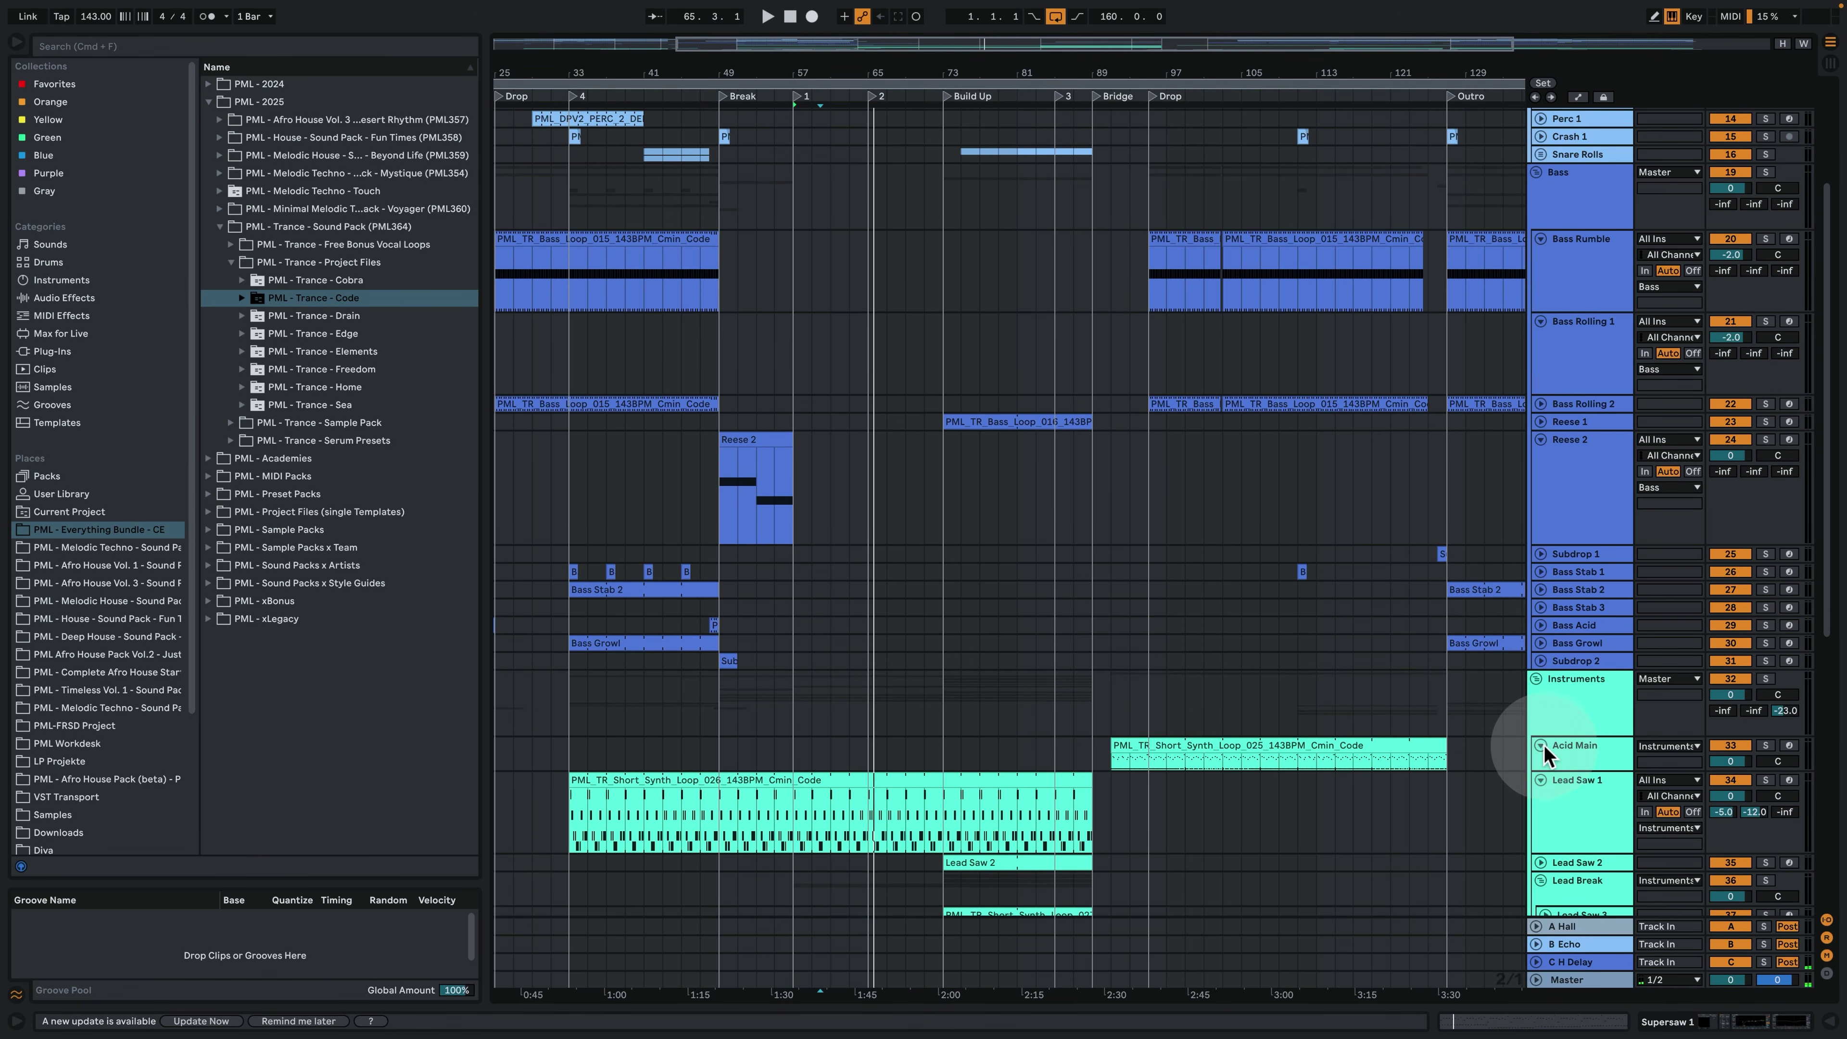
Play the end of the Build Up into the Bridge from bar 85, starting on the Bass Rolling 1 track.
{"action": "left_click_drag", "start_coordinate": [964, 78], "coordinate": [965, 65]}
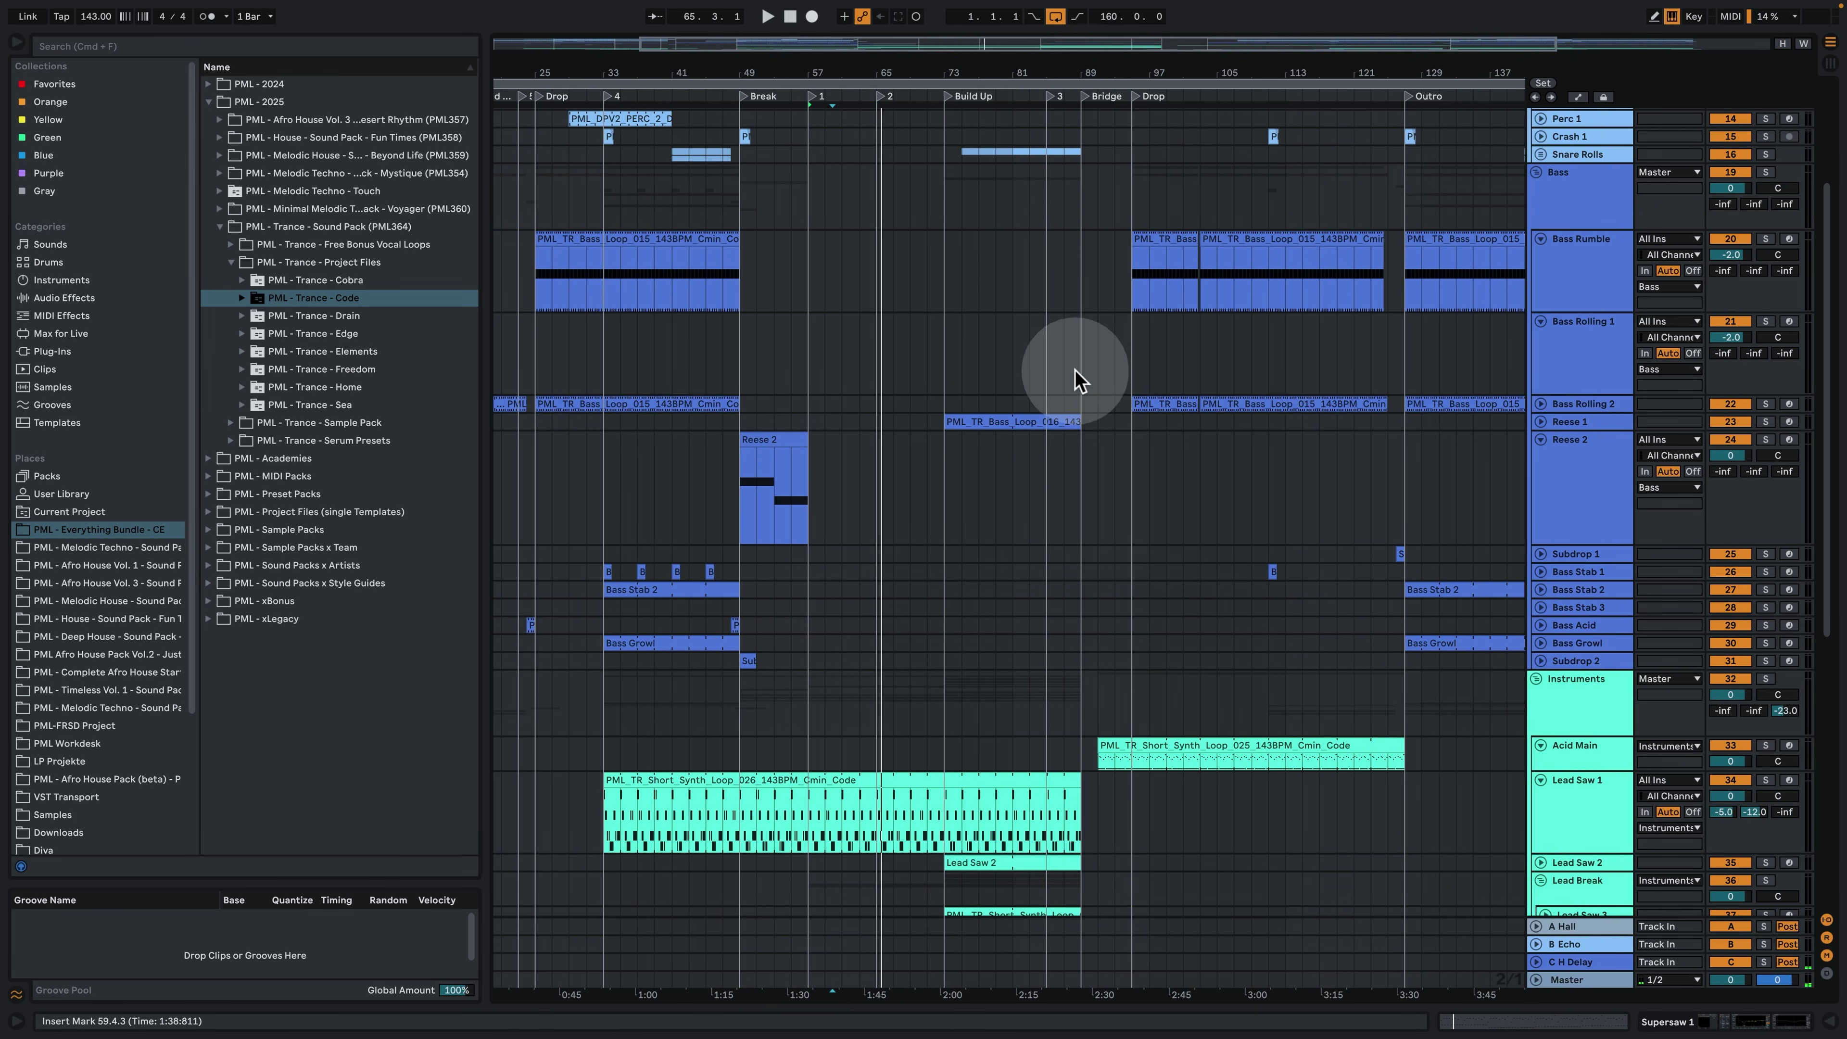
{"action": "left_click", "coordinate": [1047, 363]}
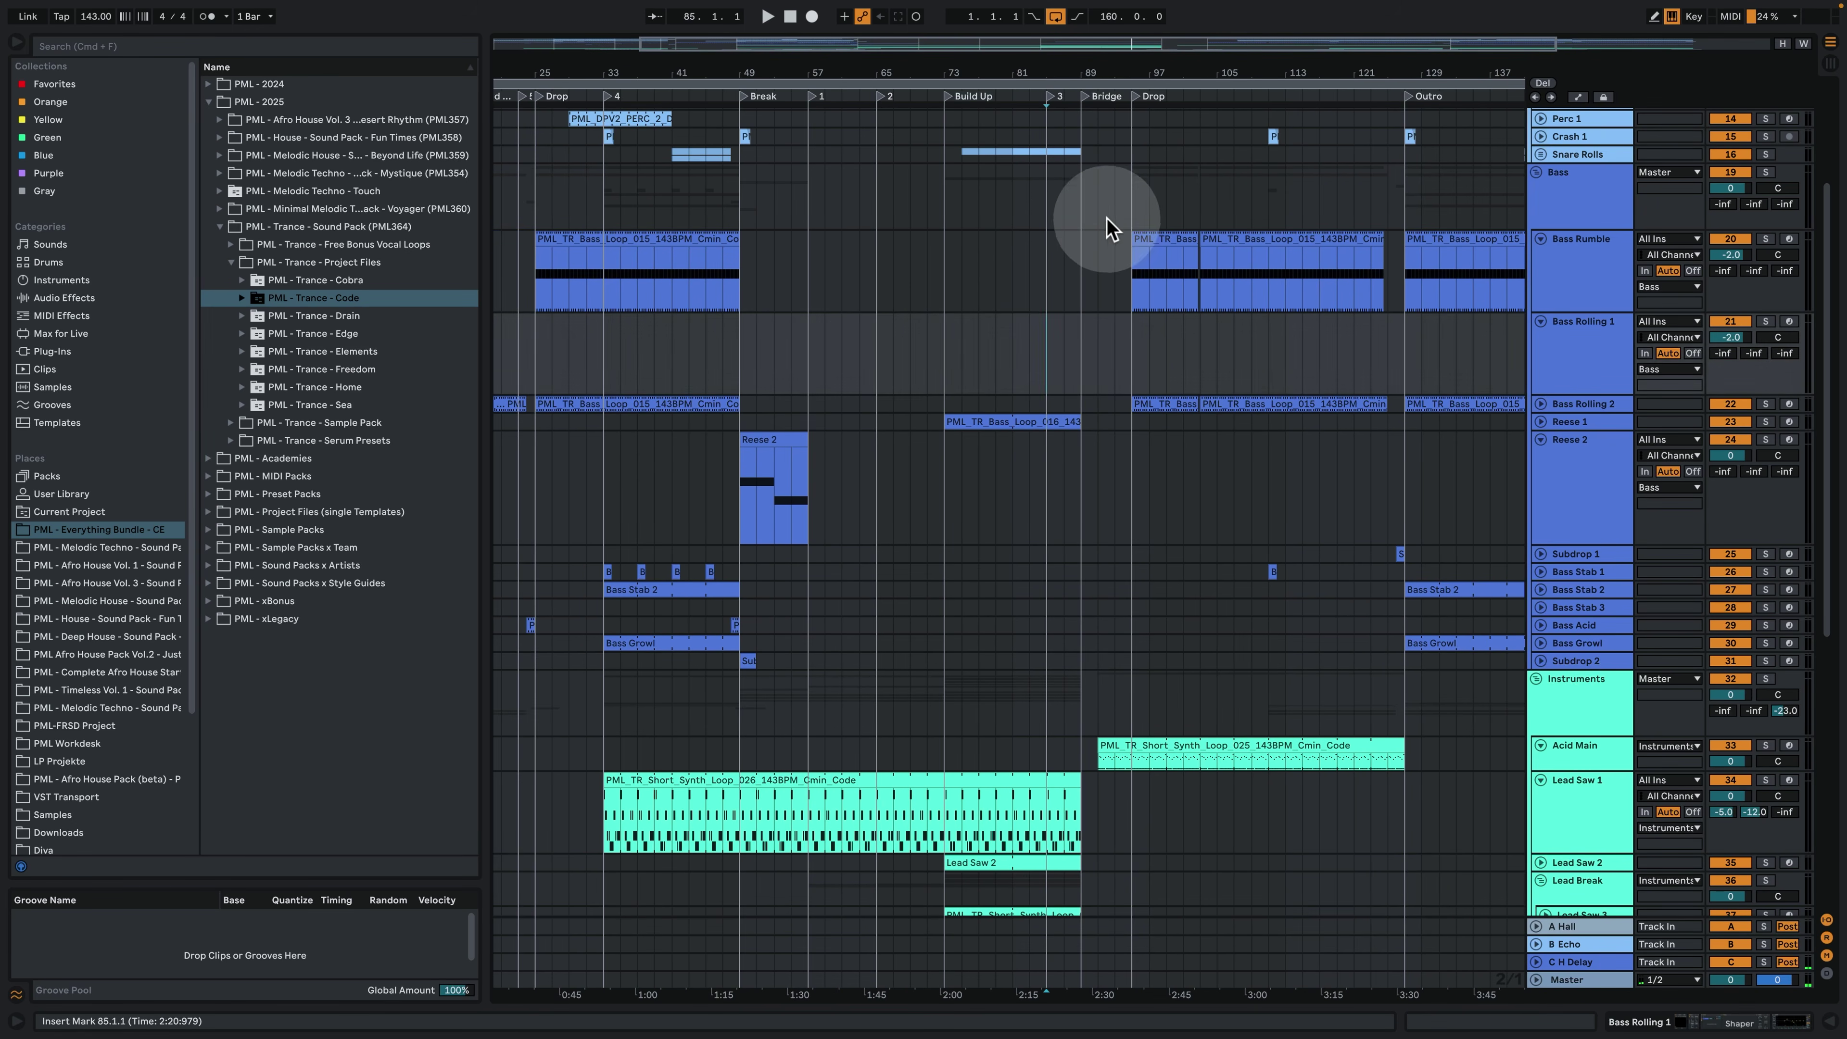
{"action": "scroll", "coordinate": [1132, 357], "scroll_direction": "up", "scroll_amount": 2}
{"action": "scroll", "coordinate": [1134, 429], "scroll_direction": "down", "scroll_amount": 8}
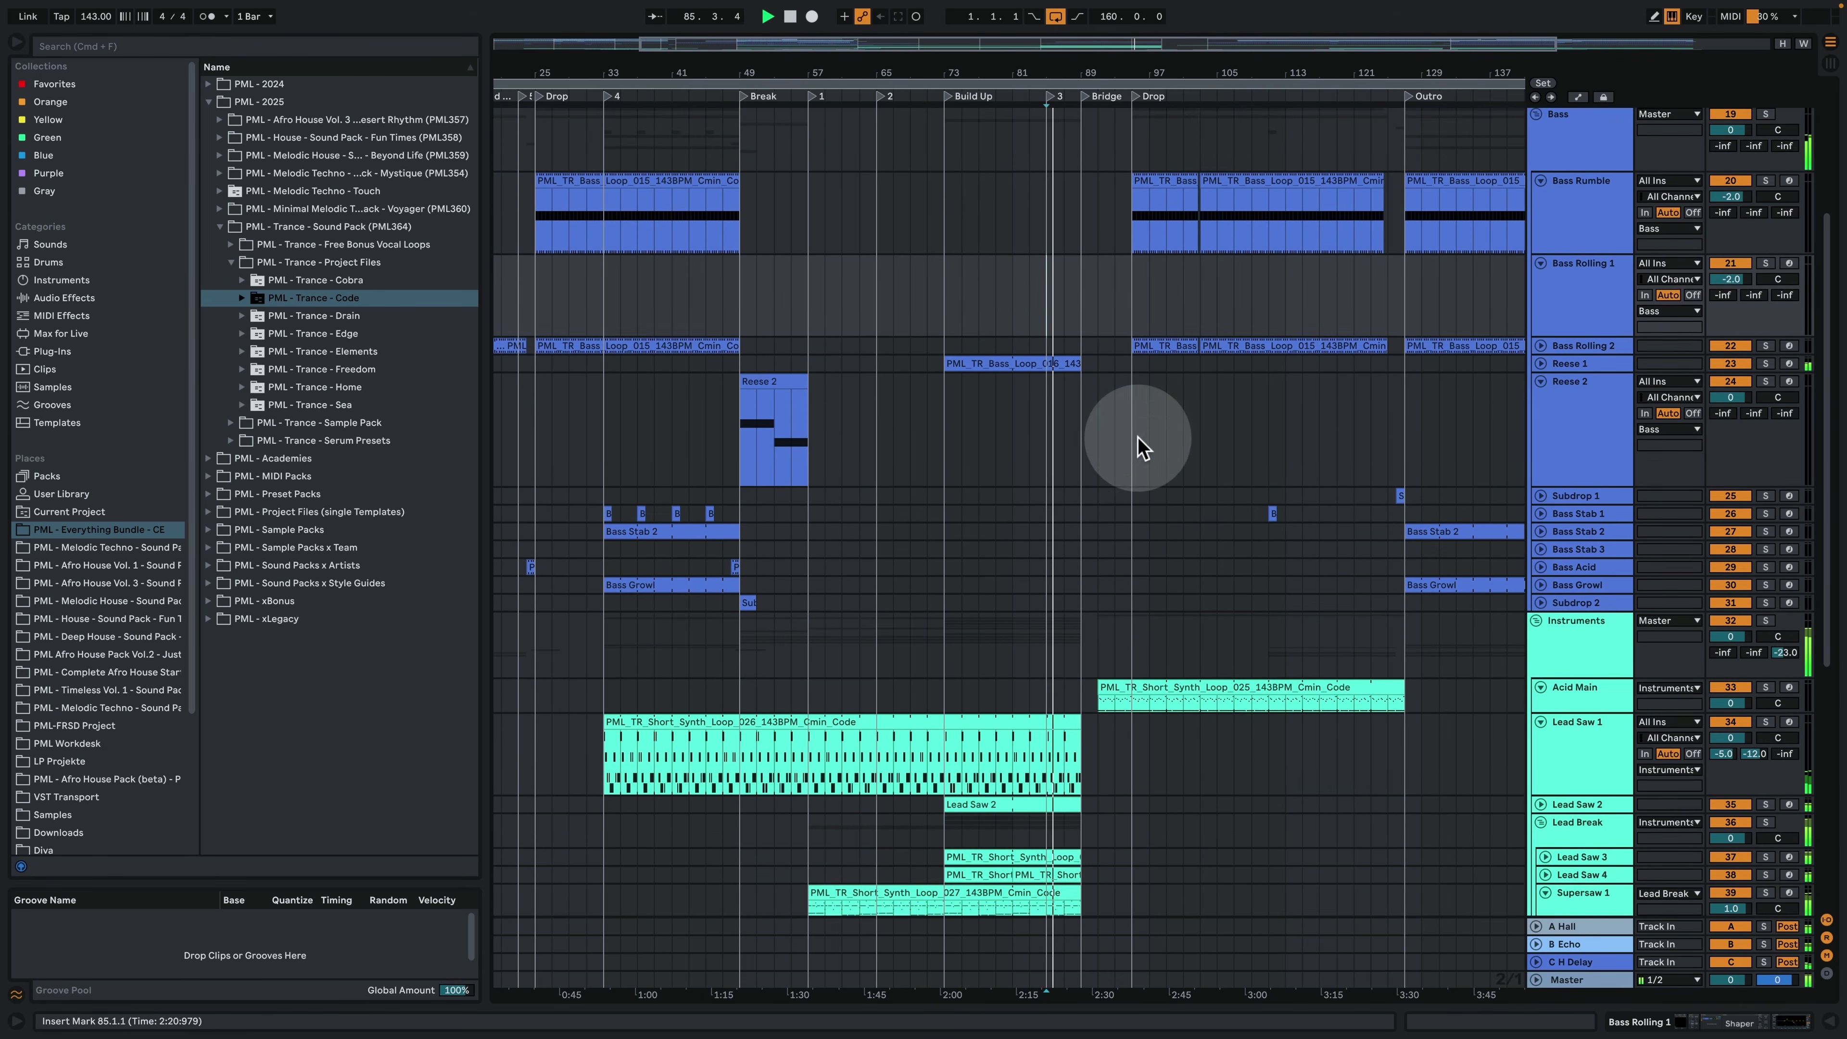
{"action": "scroll", "coordinate": [1140, 446], "scroll_direction": "down", "scroll_amount": 1}
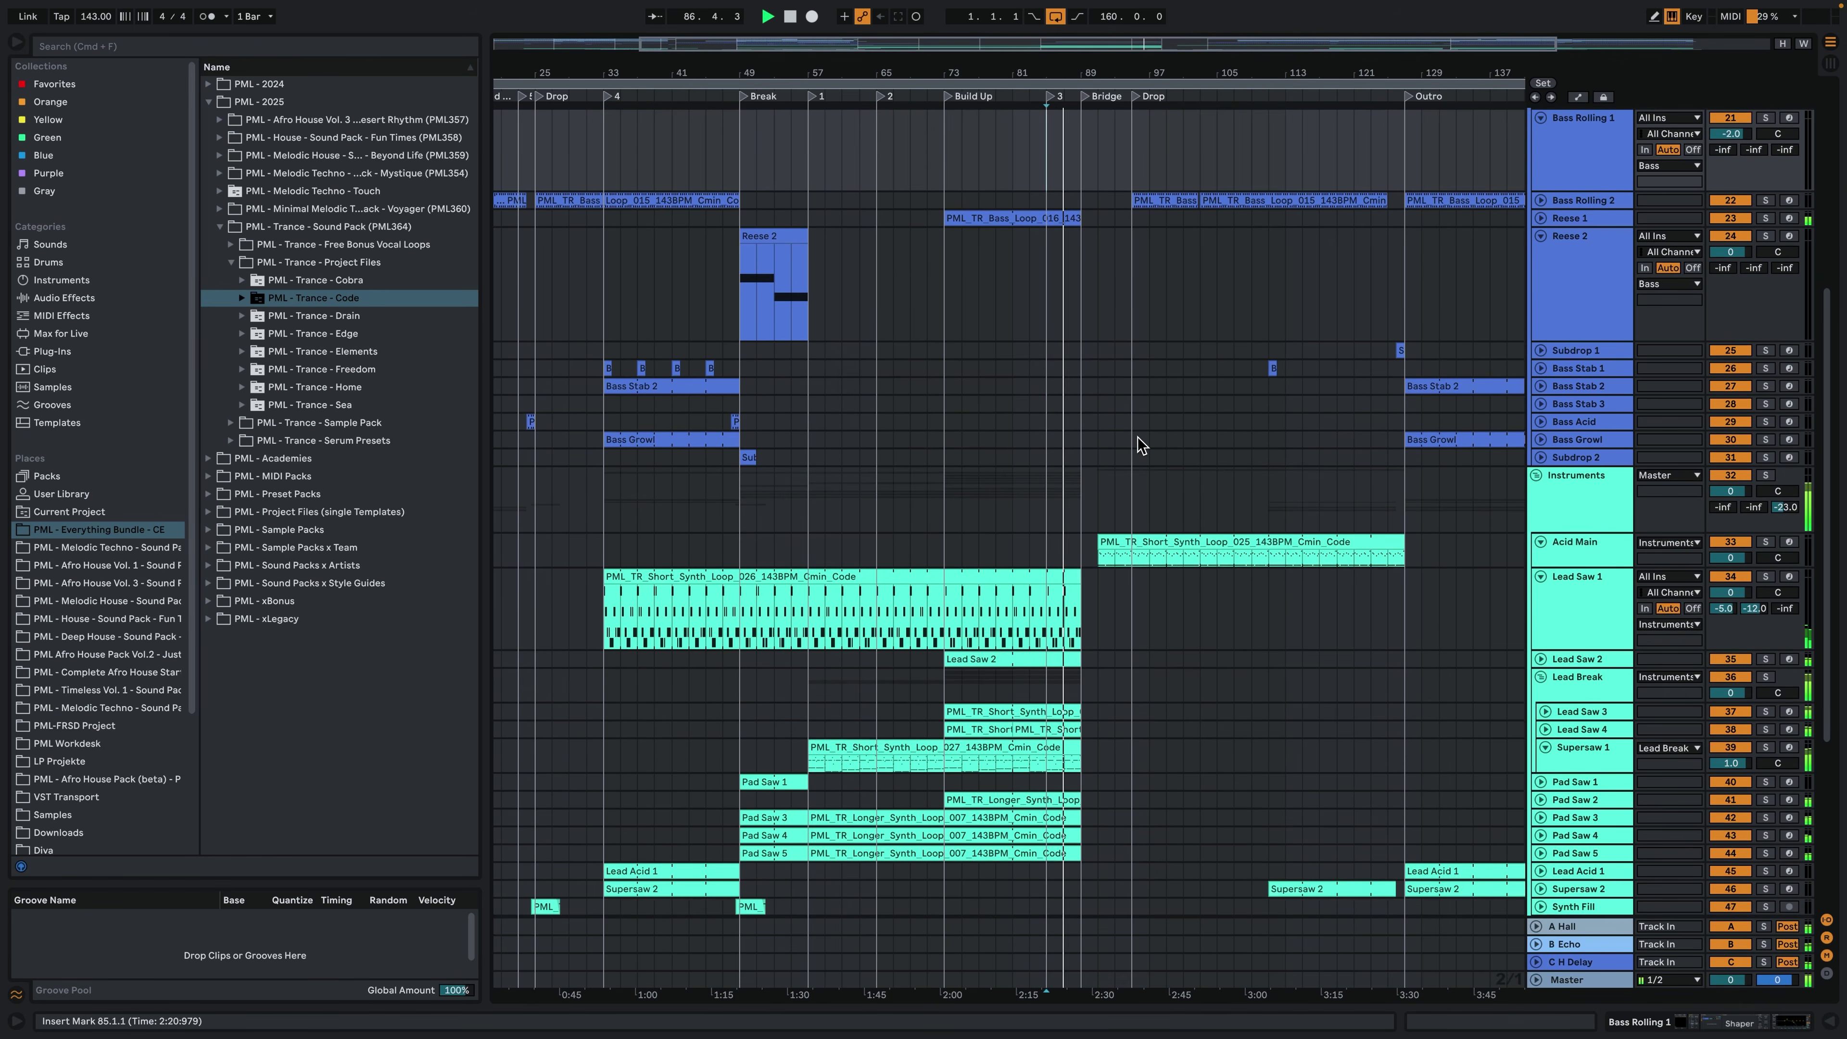
{"action": "scroll", "coordinate": [1138, 441], "scroll_direction": "down", "scroll_amount": 3}
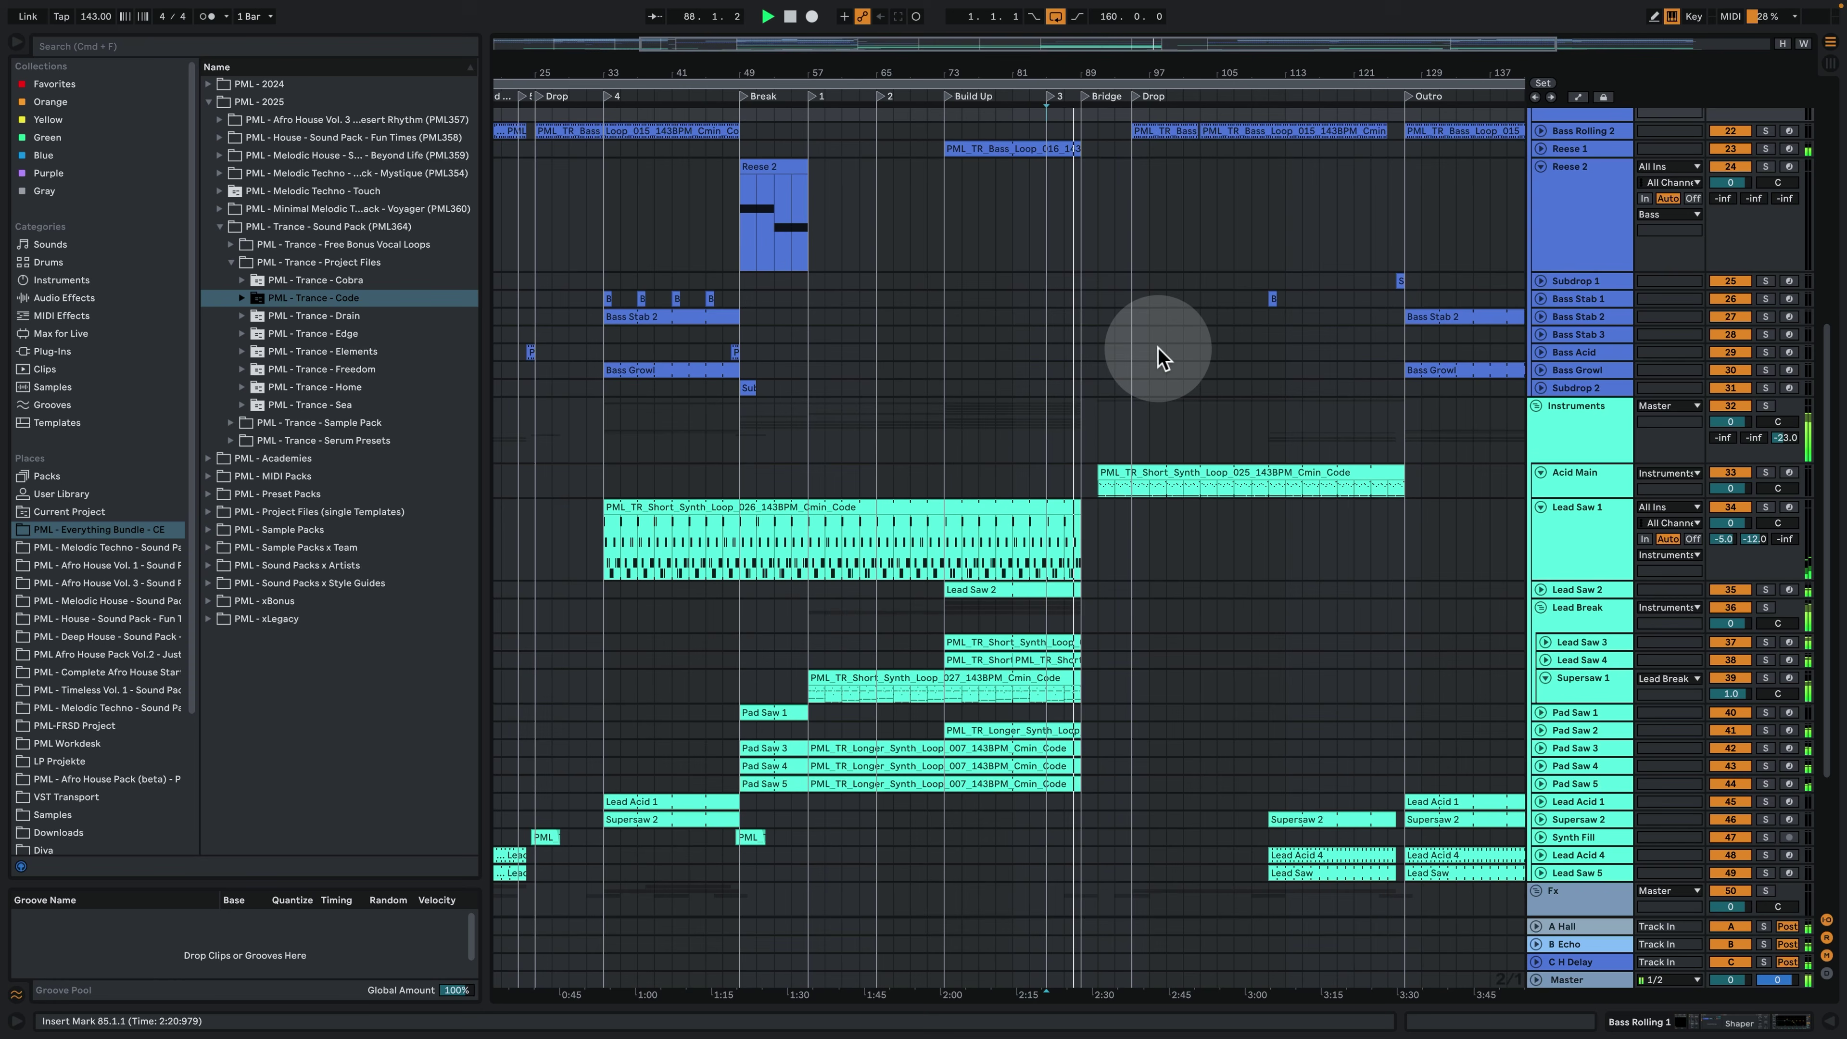
{"action": "scroll", "coordinate": [1195, 557], "scroll_direction": "up", "scroll_amount": 15}
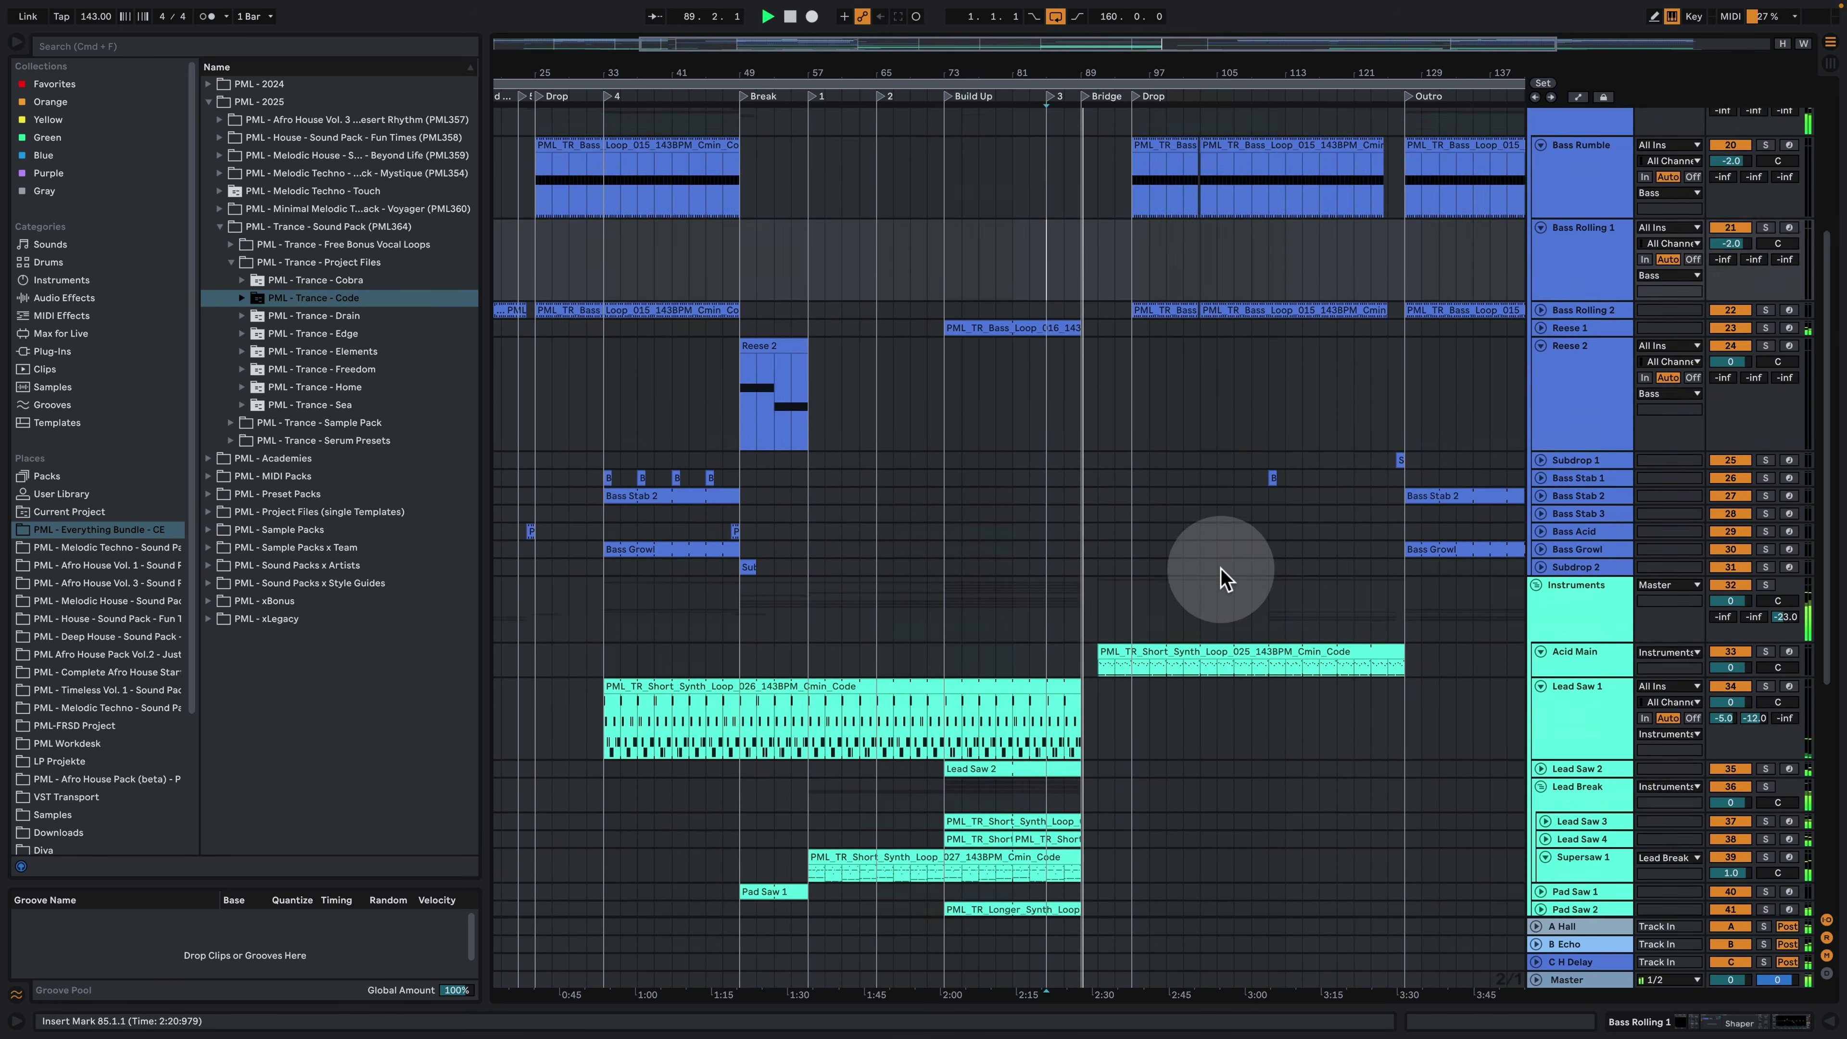
{"action": "scroll", "coordinate": [1222, 622], "scroll_direction": "down", "scroll_amount": 8}
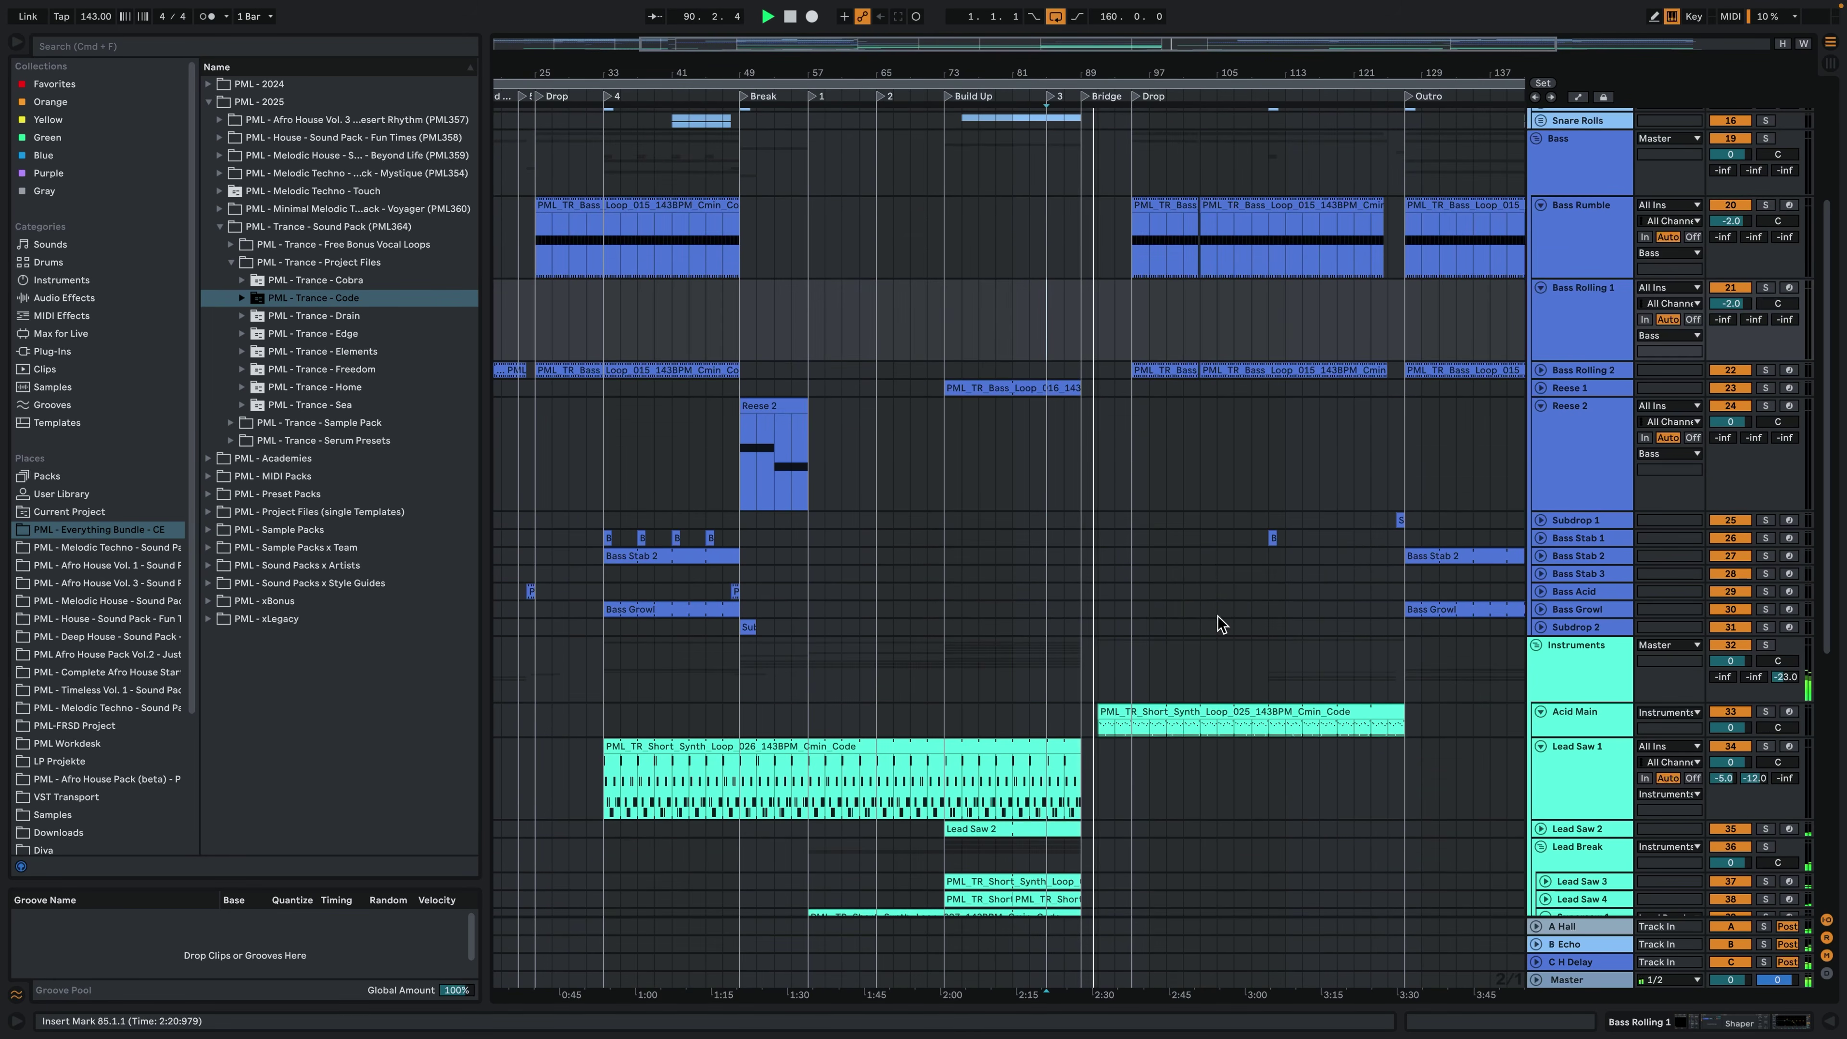
View the Acid Main clip's notes in the note editor during playback, and return to the drum tracks in the arrangement.
{"action": "double_click", "coordinate": [1104, 717]}
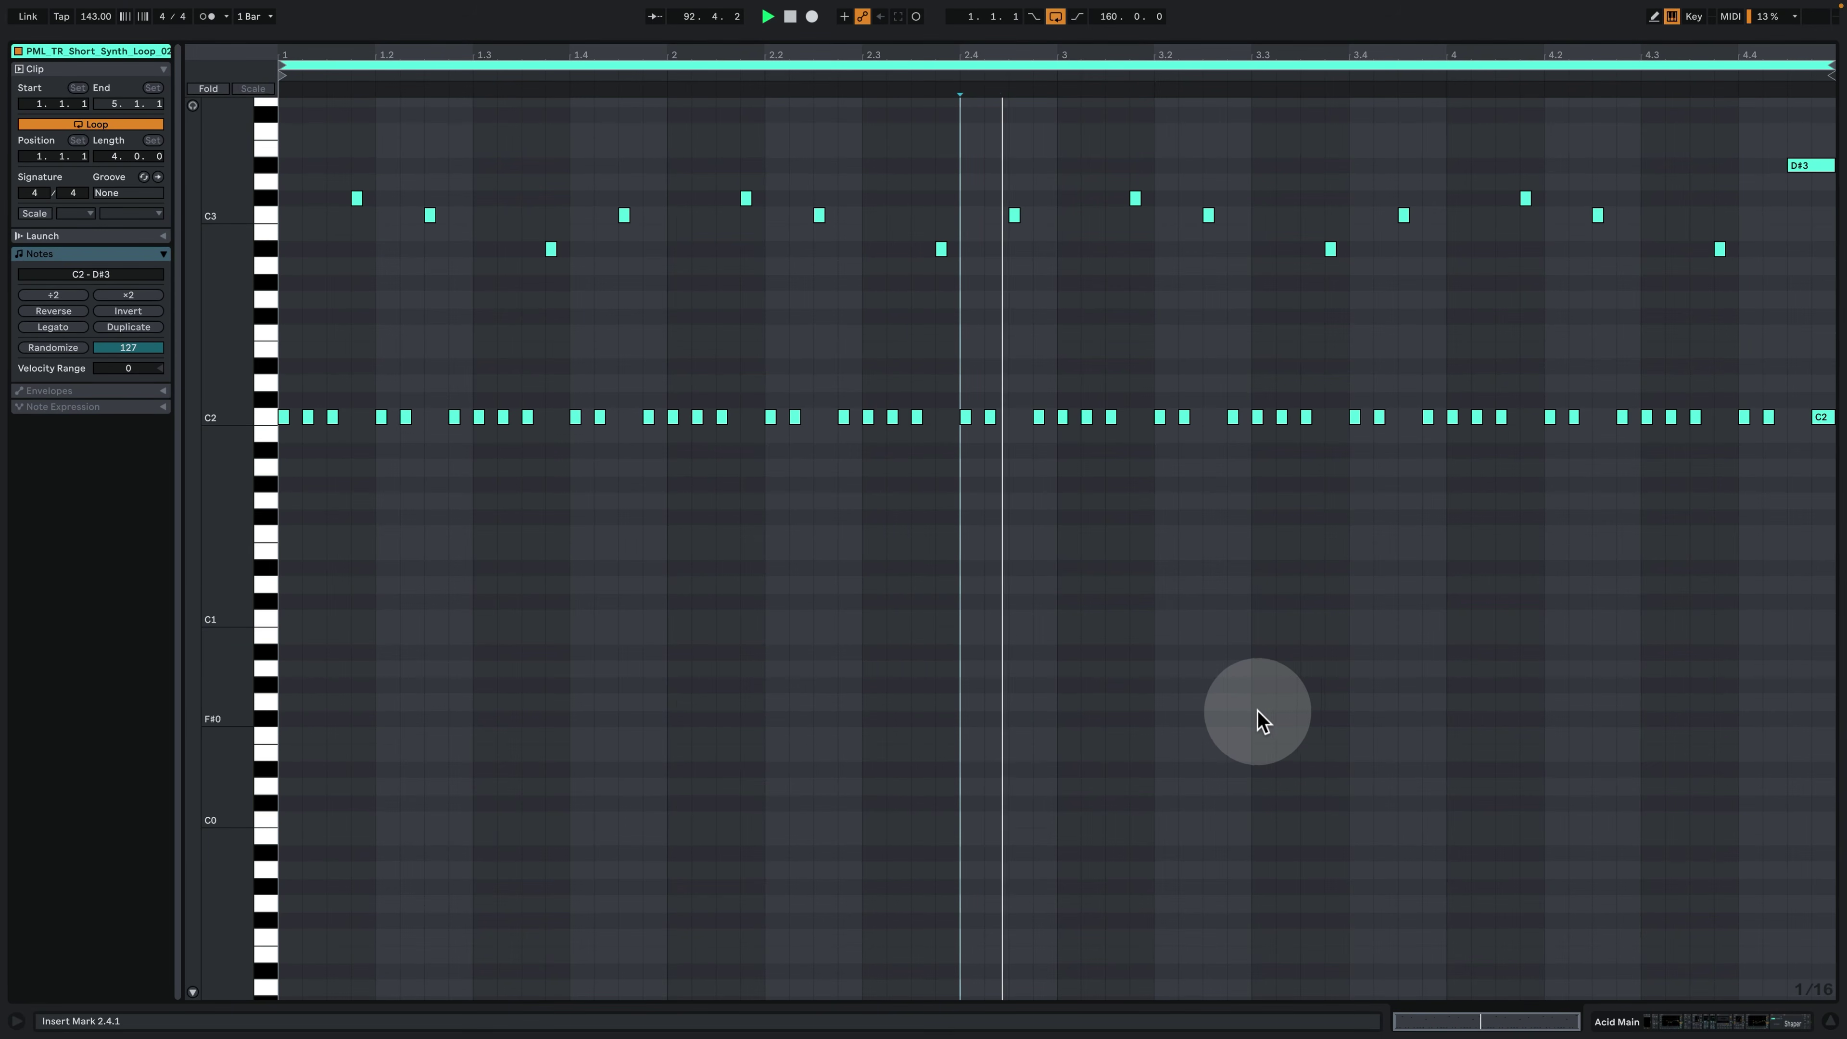
{"action": "left_click", "coordinate": [1734, 1020]}
{"action": "scroll", "coordinate": [1302, 453], "scroll_direction": "up", "scroll_amount": 15}
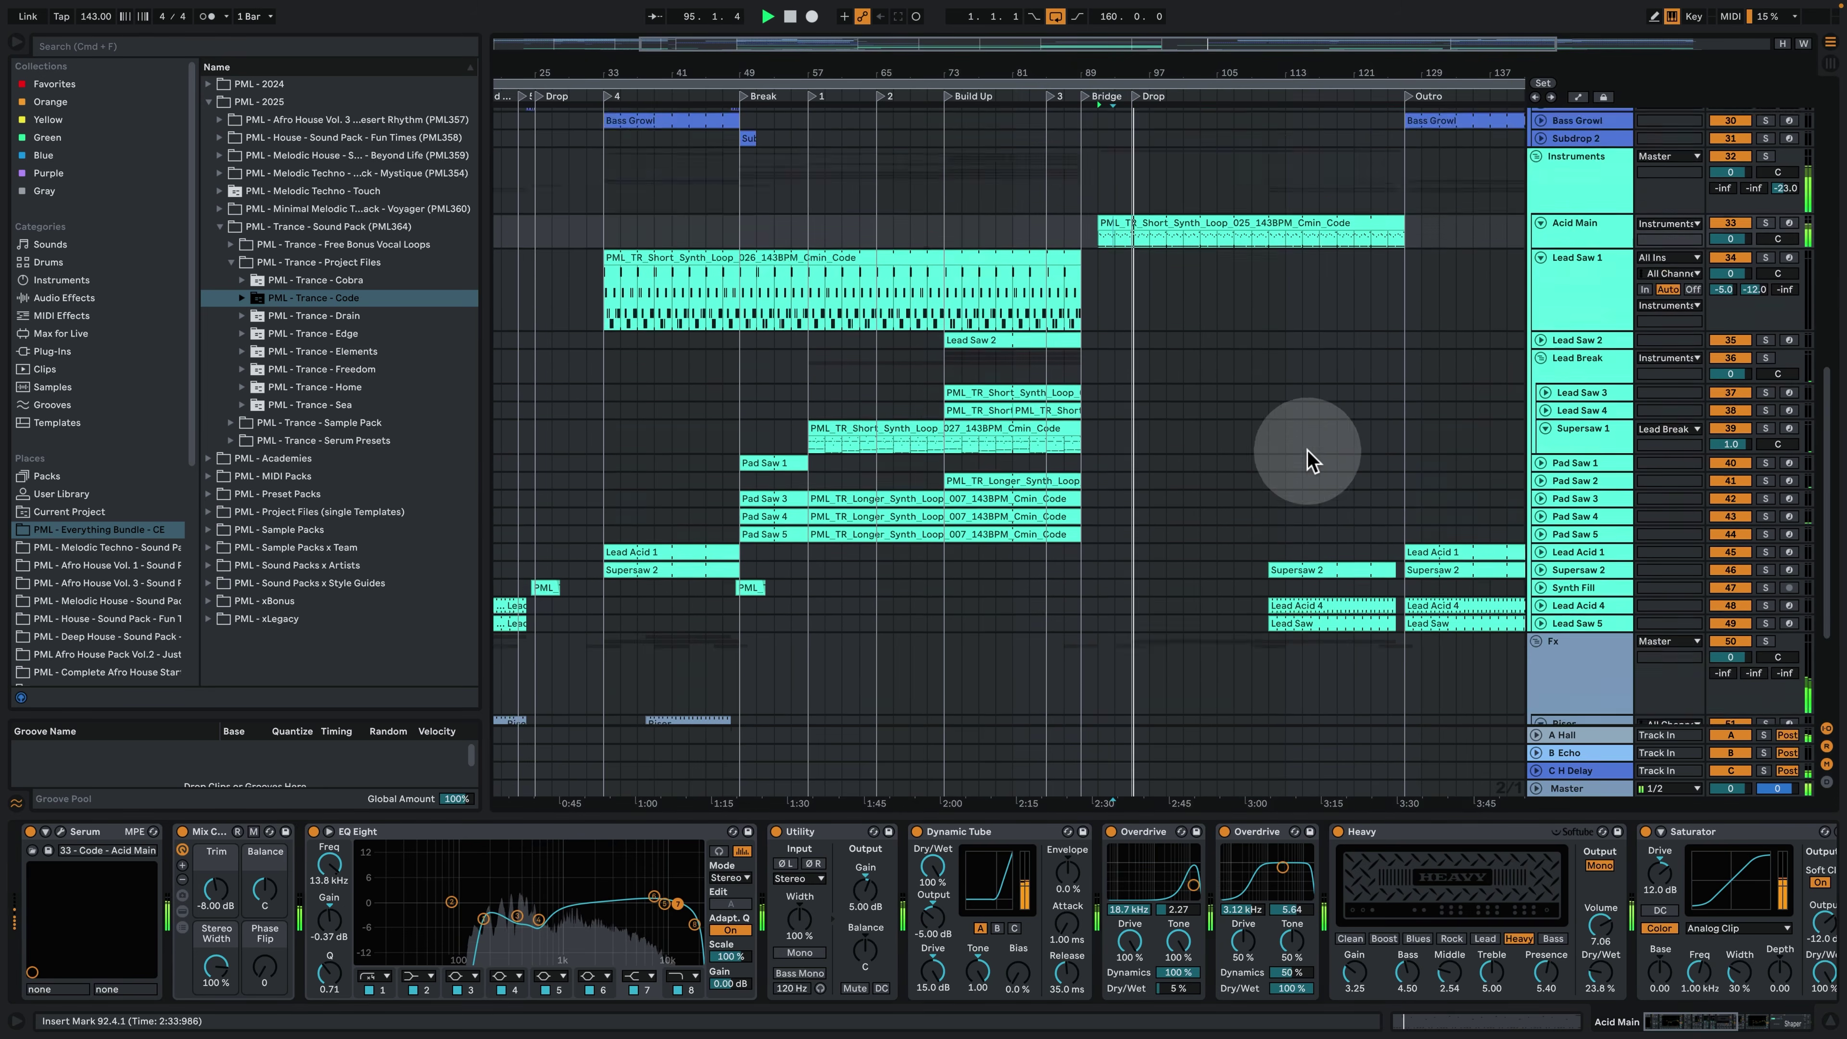
{"action": "scroll", "coordinate": [1302, 547], "scroll_direction": "up", "scroll_amount": 2}
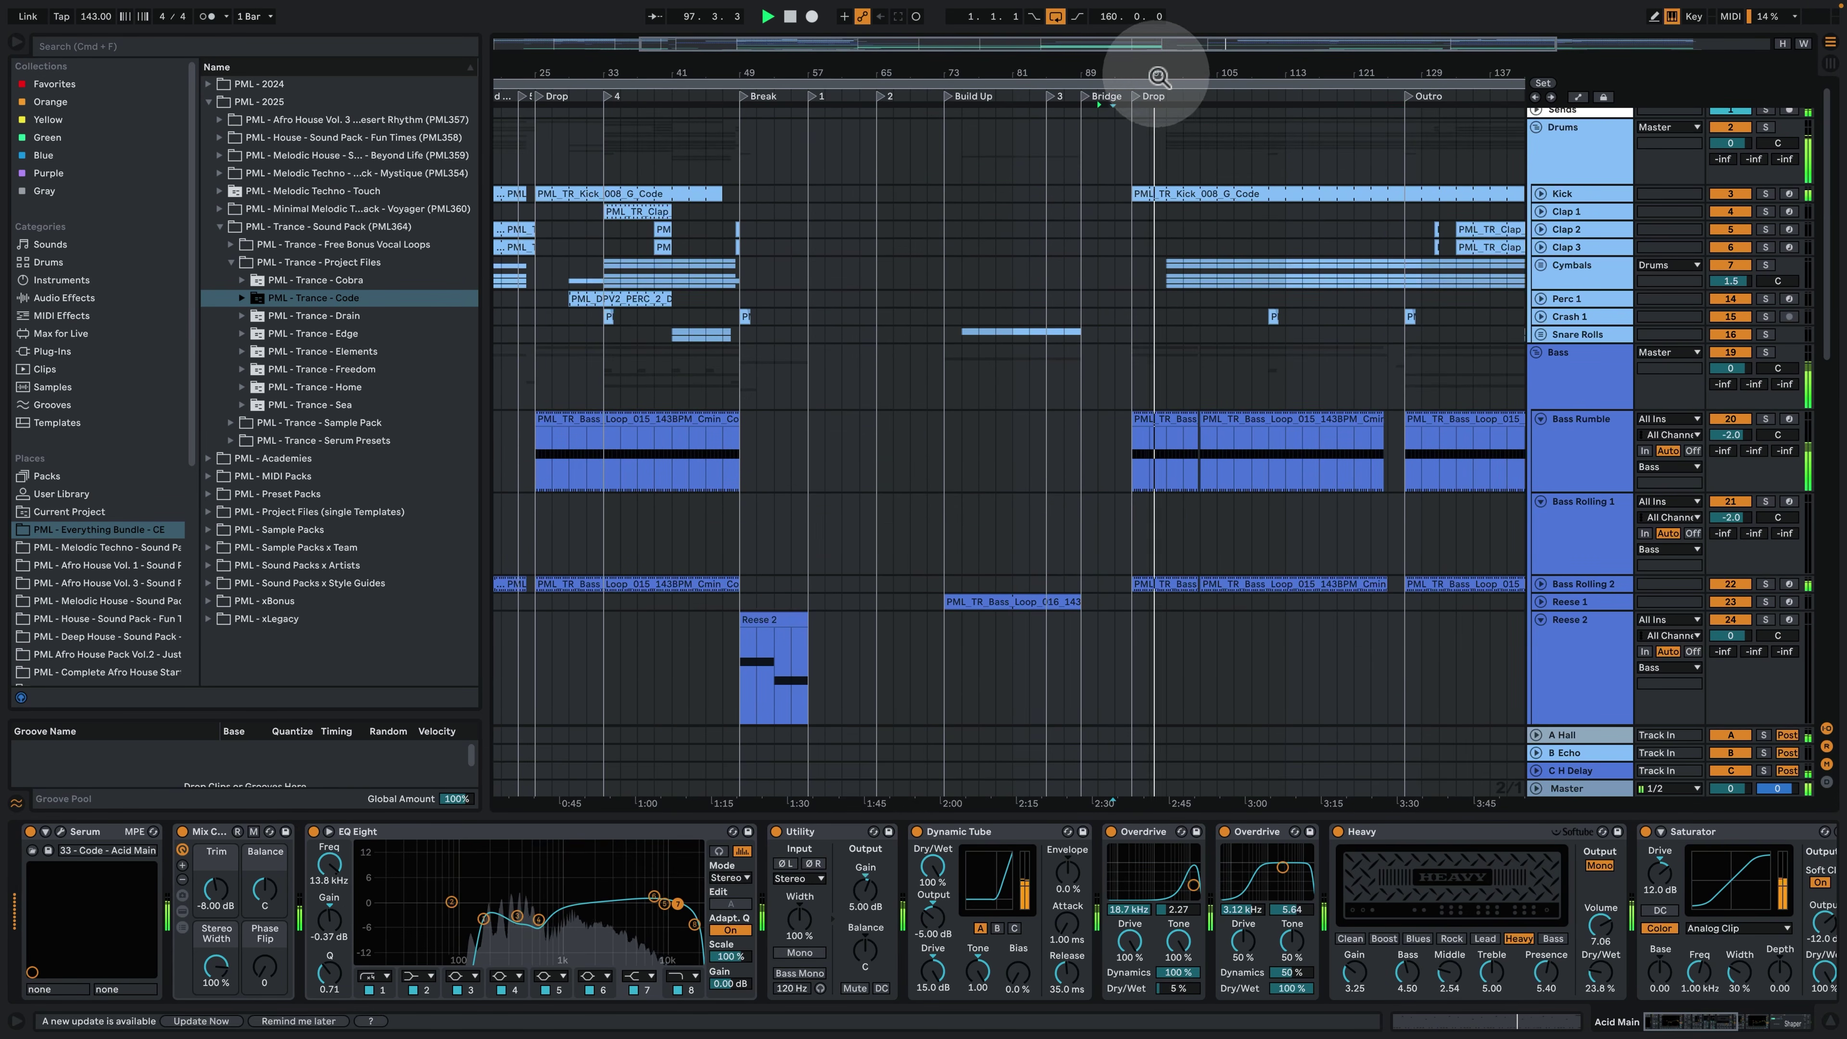
Zoom in on the second Drop and Outro, and examine their drum, bass and instrument tracks.
{"action": "left_click_drag", "start_coordinate": [1158, 74], "coordinate": [1149, 124]}
{"action": "left_click_drag", "start_coordinate": [844, 102], "coordinate": [897, 76]}
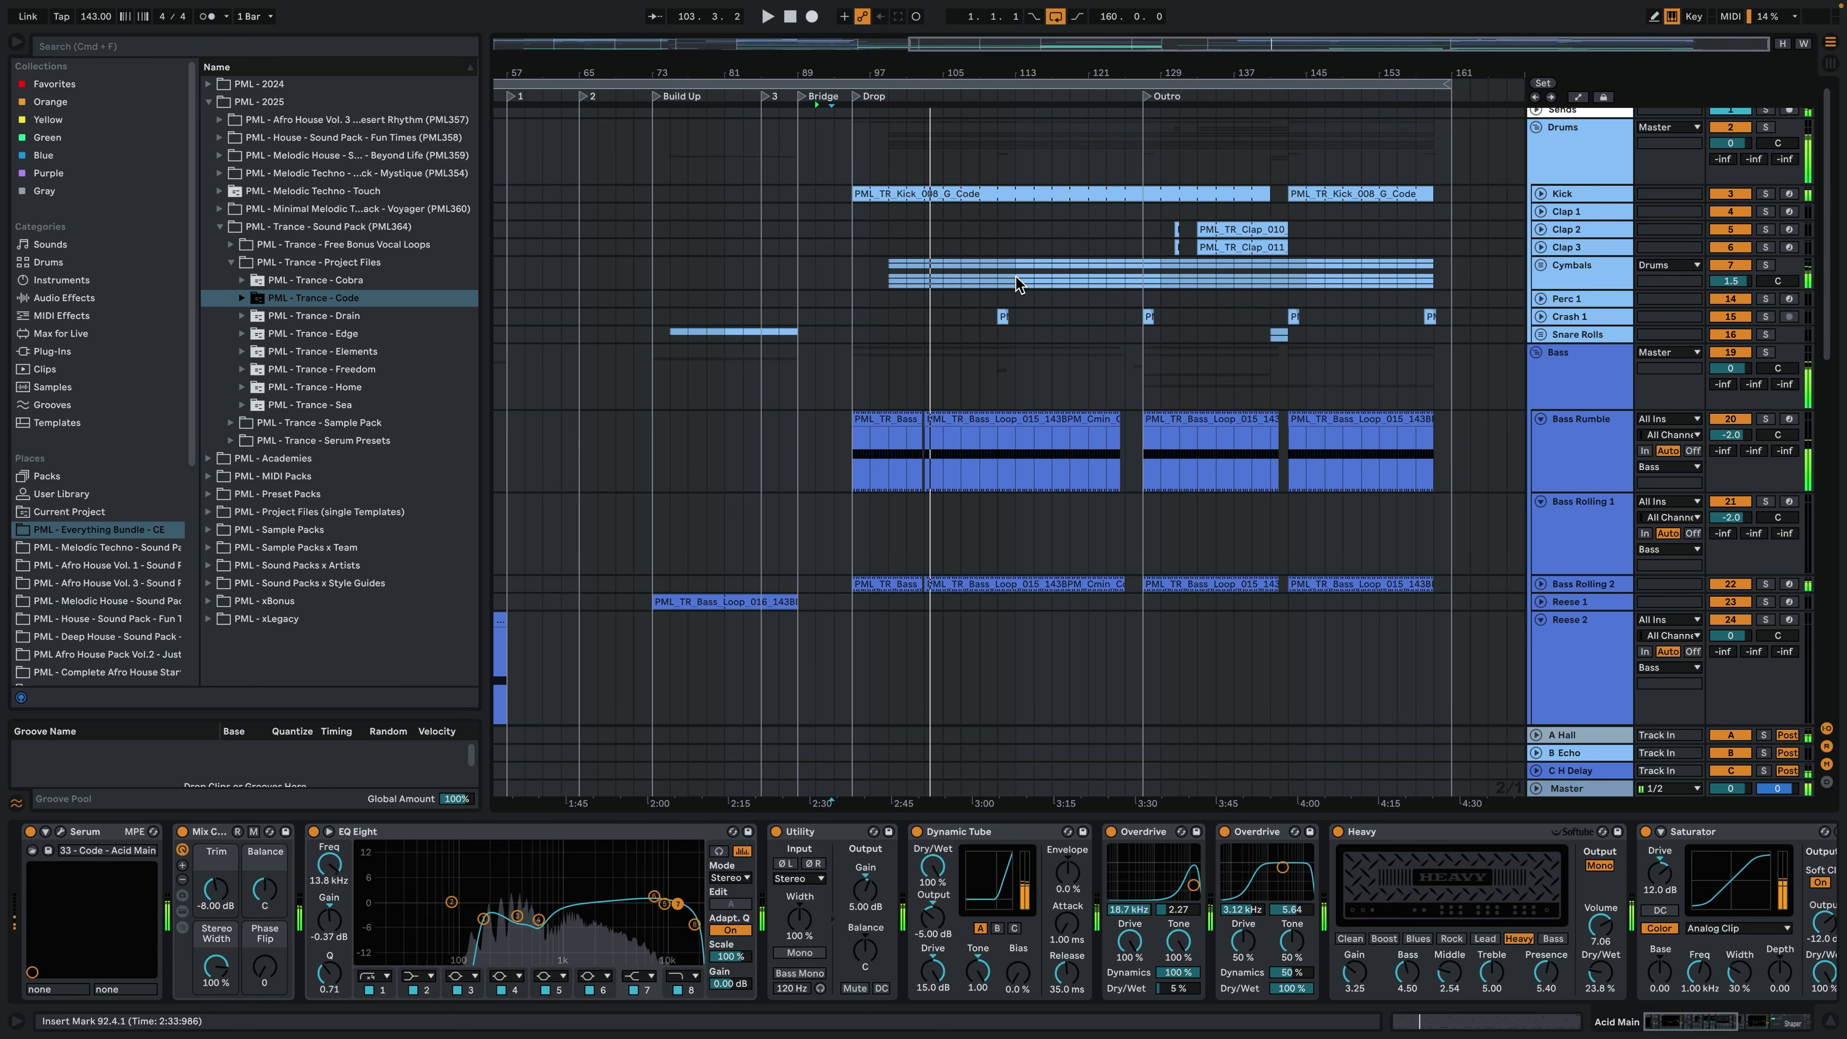
{"action": "scroll", "coordinate": [1323, 527], "scroll_direction": "down", "scroll_amount": 3}
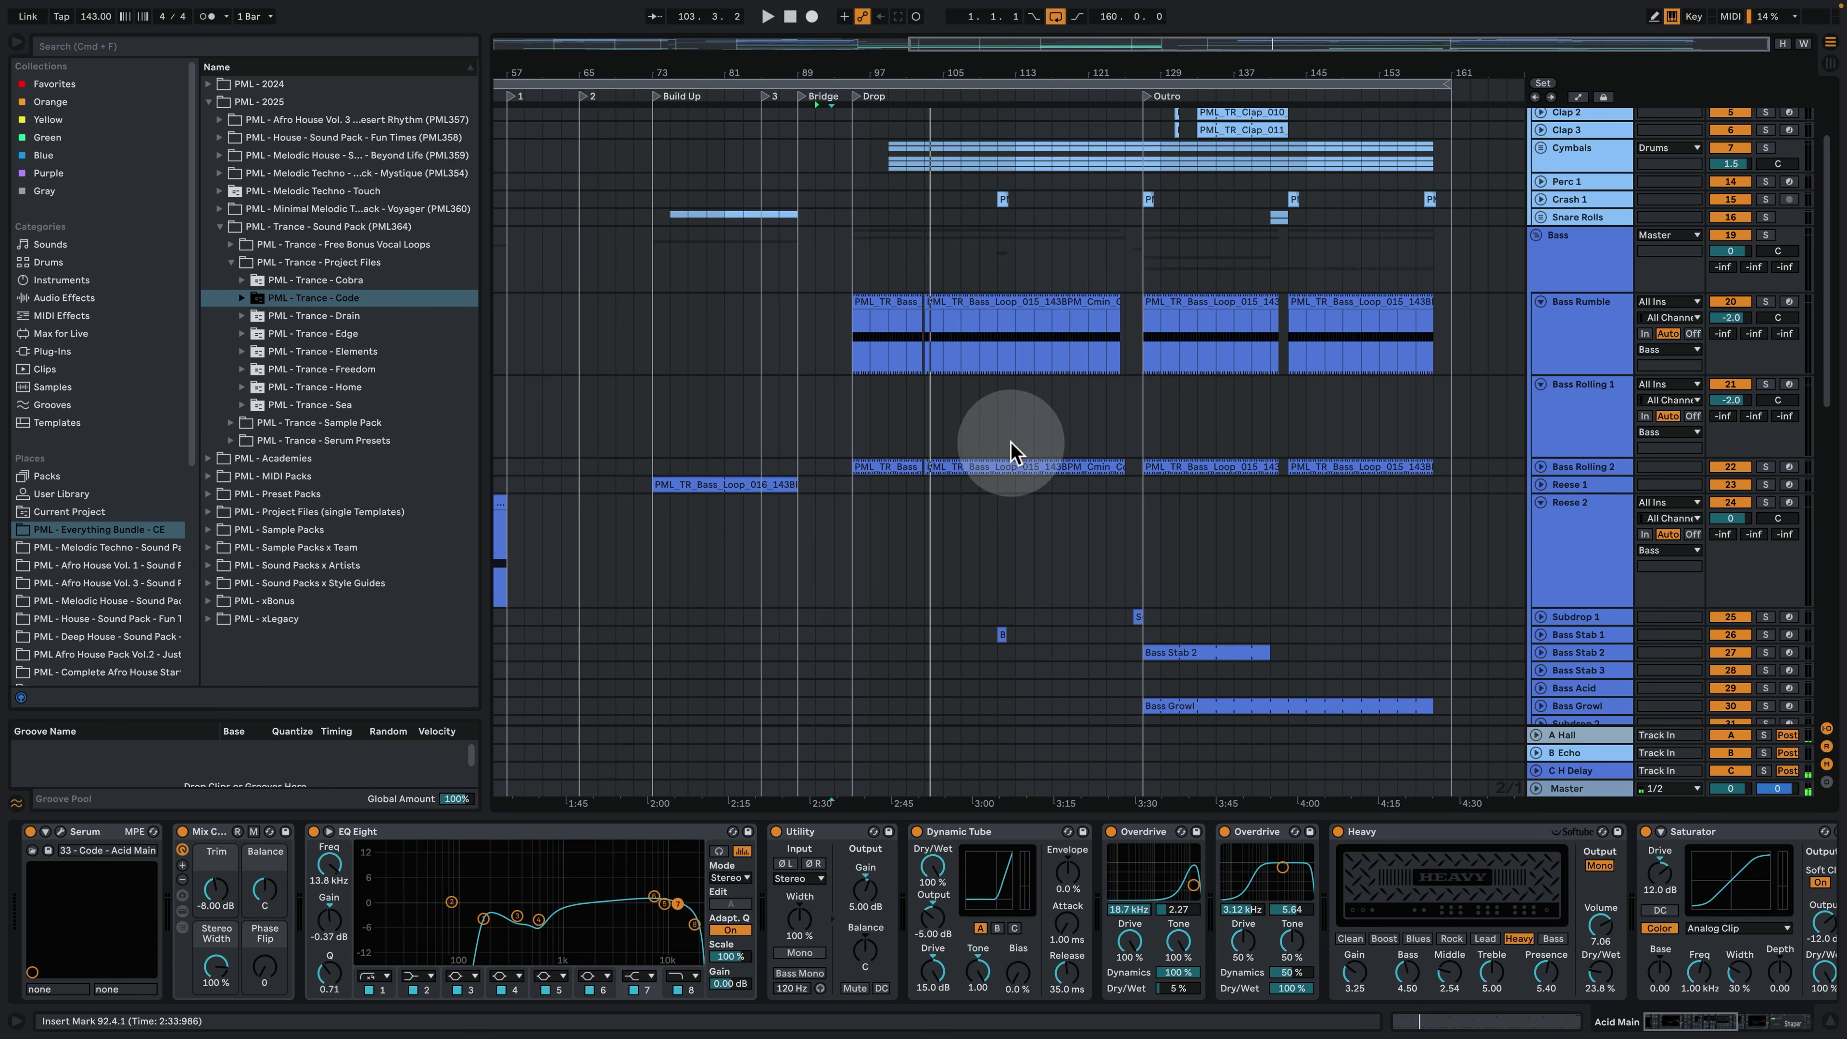
{"action": "scroll", "coordinate": [915, 407], "scroll_direction": "down", "scroll_amount": 5}
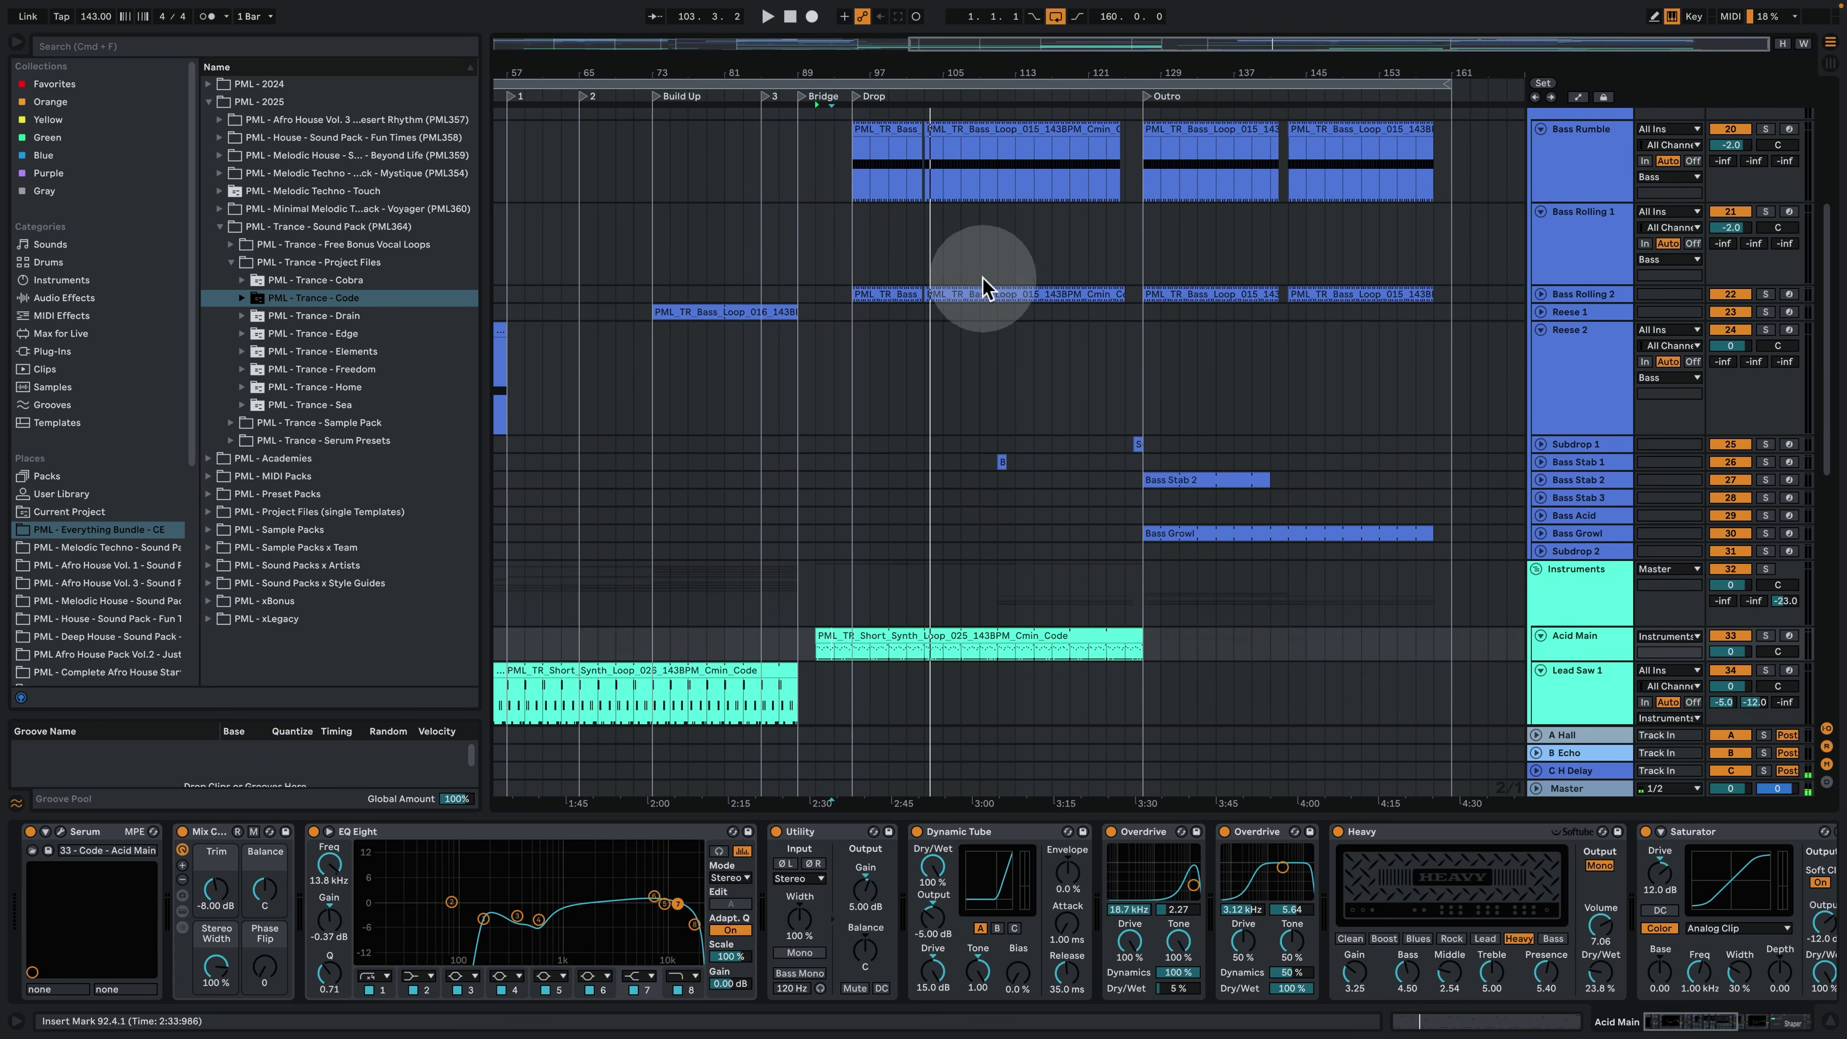
{"action": "scroll", "coordinate": [978, 320], "scroll_direction": "up", "scroll_amount": 5}
{"action": "scroll", "coordinate": [1010, 206], "scroll_direction": "up", "scroll_amount": 2}
{"action": "scroll", "coordinate": [1072, 437], "scroll_direction": "down", "scroll_amount": 8}
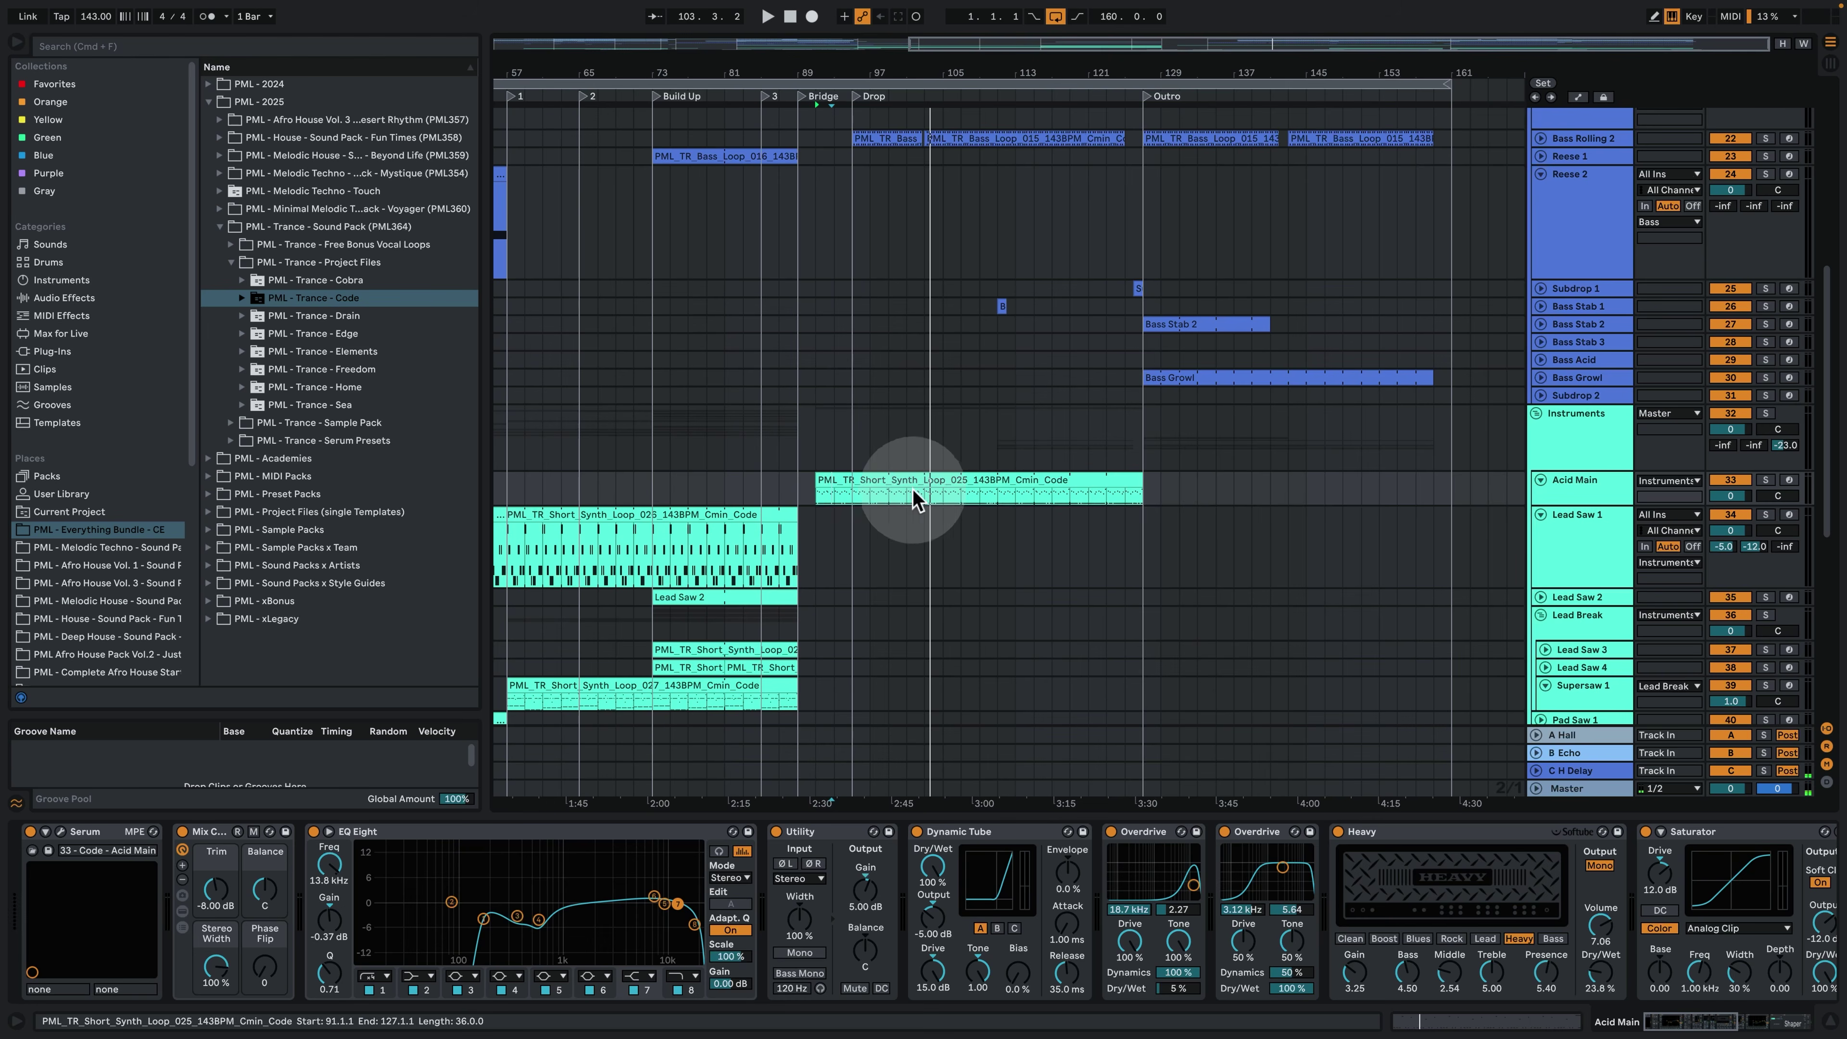
{"action": "scroll", "coordinate": [1105, 422], "scroll_direction": "down", "scroll_amount": 5}
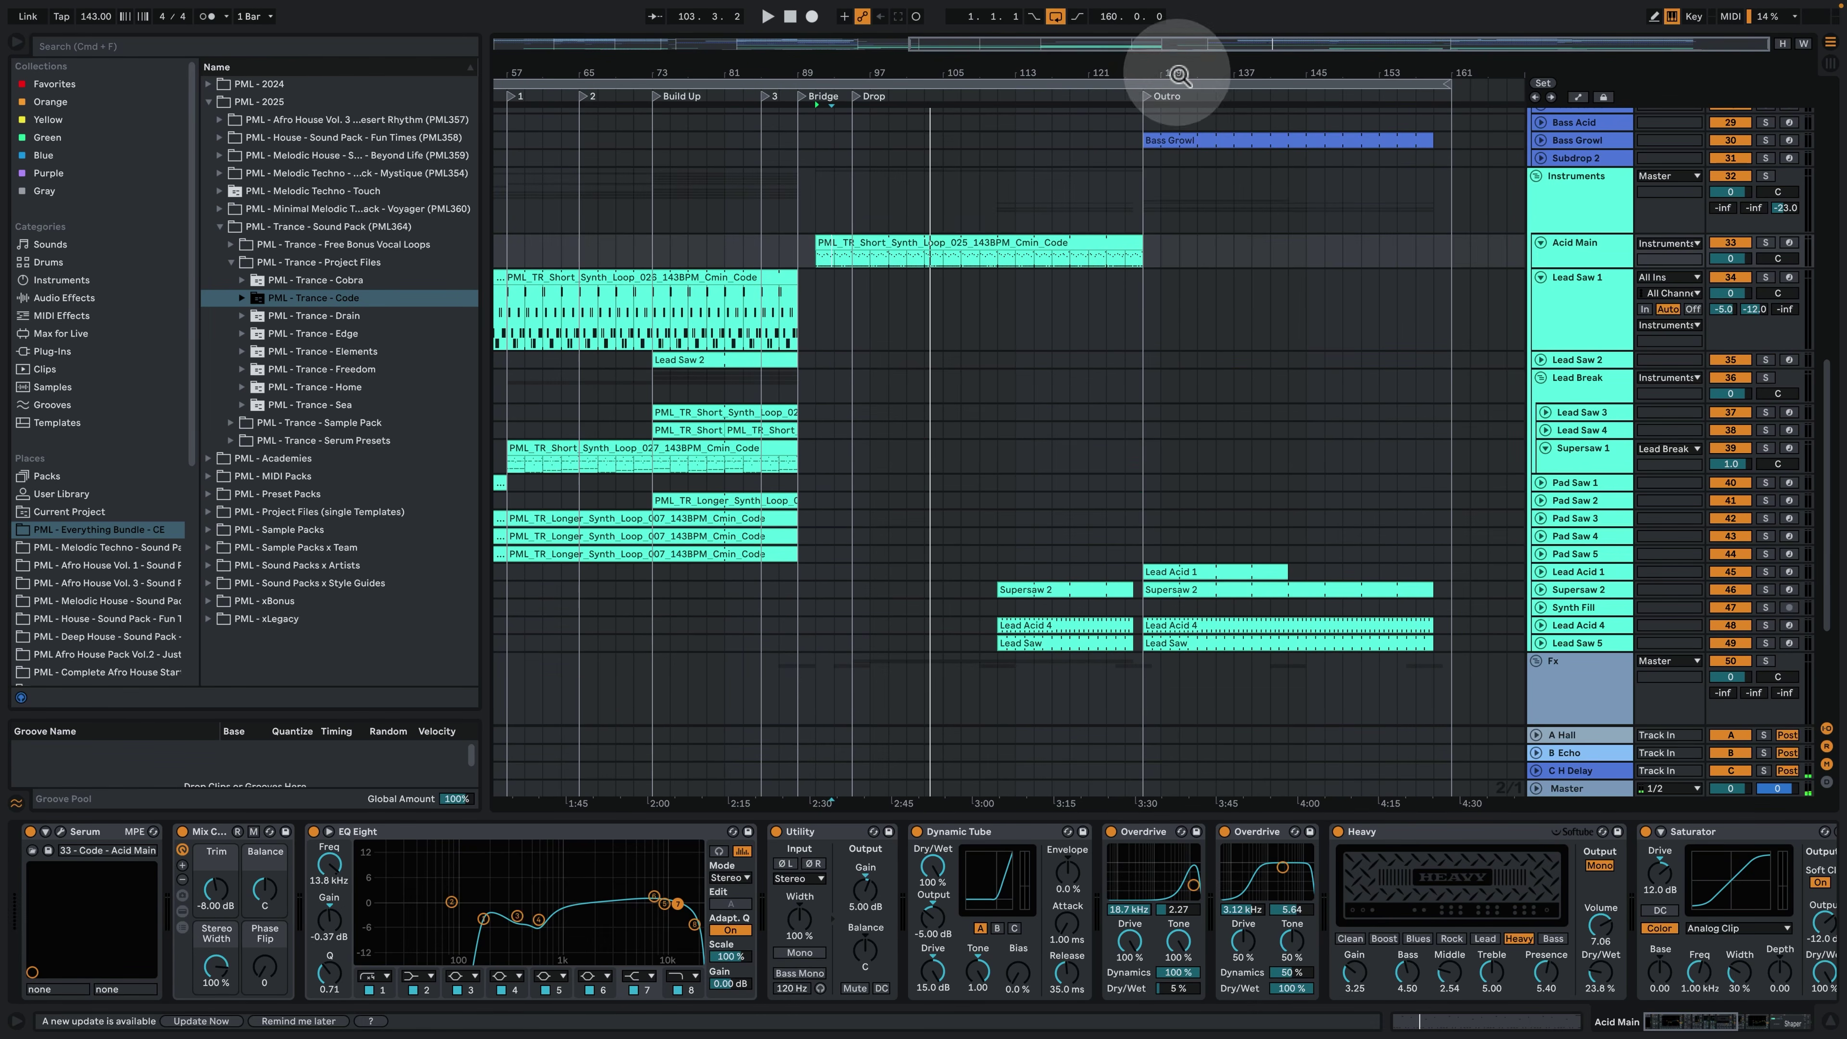
Show the whole arrangement from Intro to Outro and fold the Bass group.
{"action": "left_click_drag", "start_coordinate": [1166, 72], "coordinate": [1166, 44]}
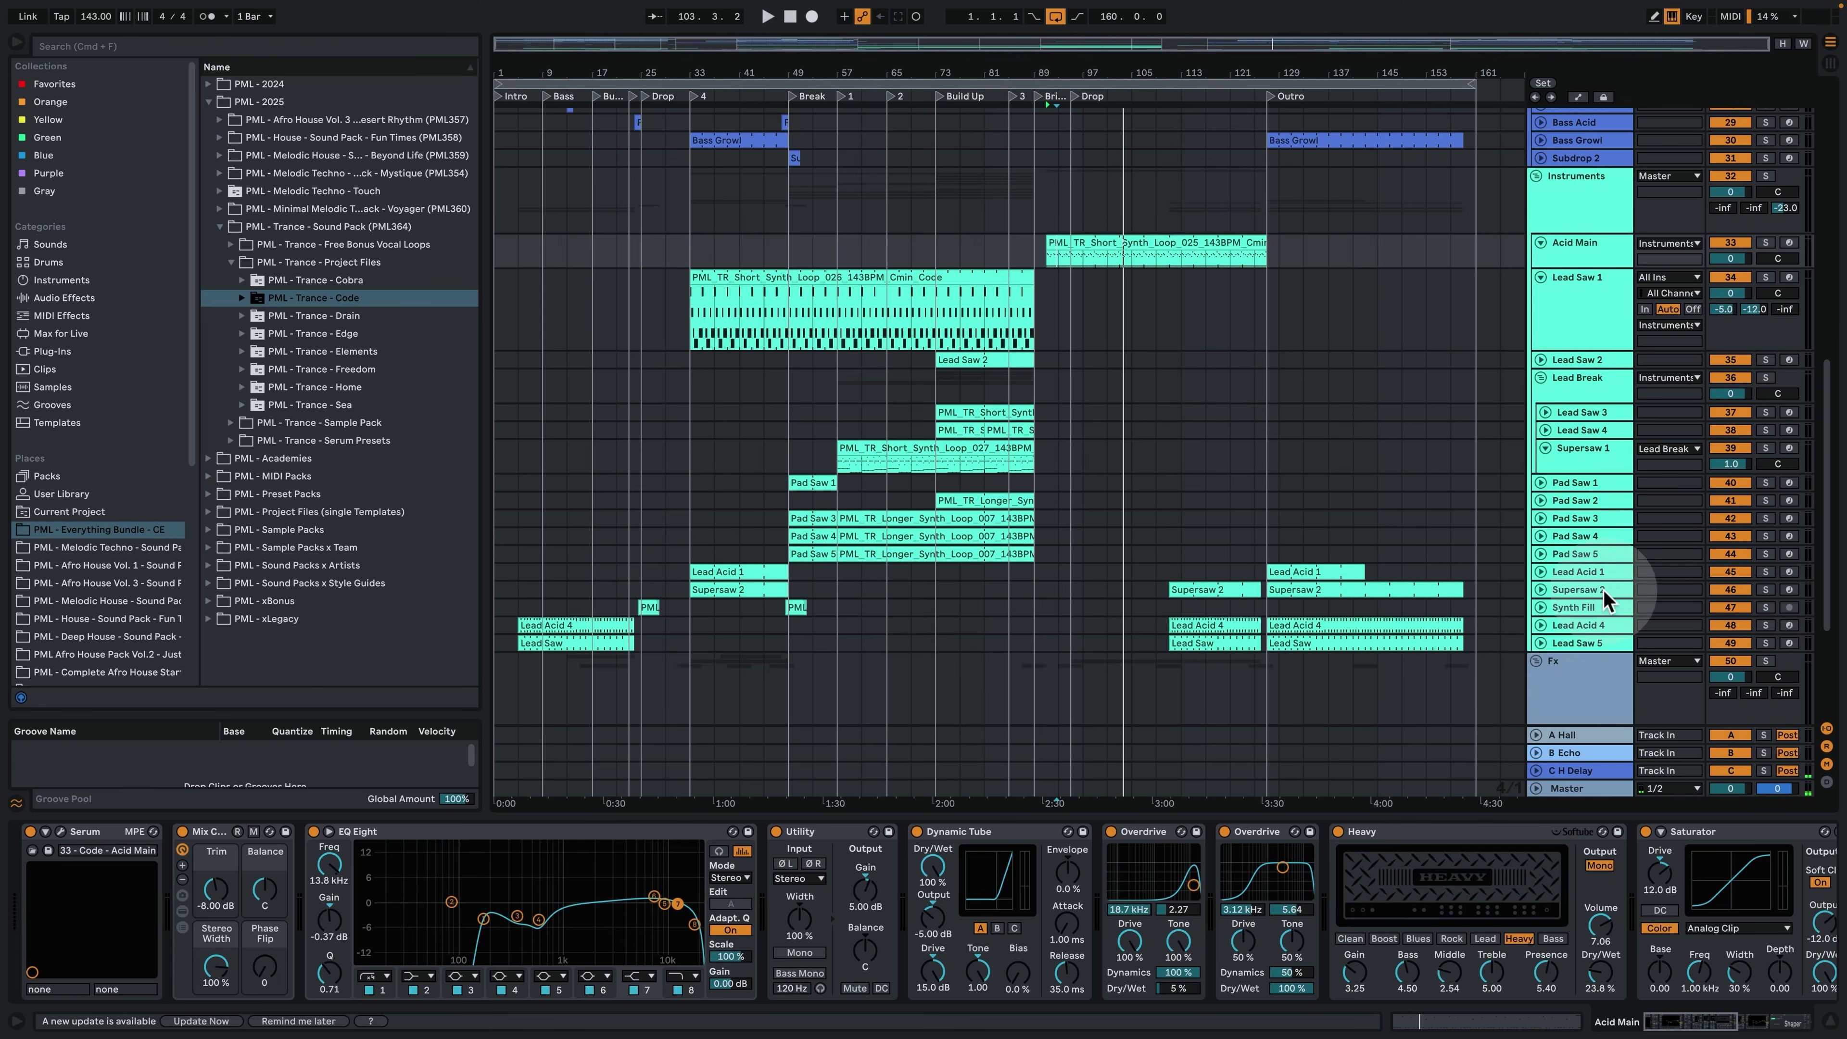
{"action": "scroll", "coordinate": [1327, 582], "scroll_direction": "up", "scroll_amount": 5}
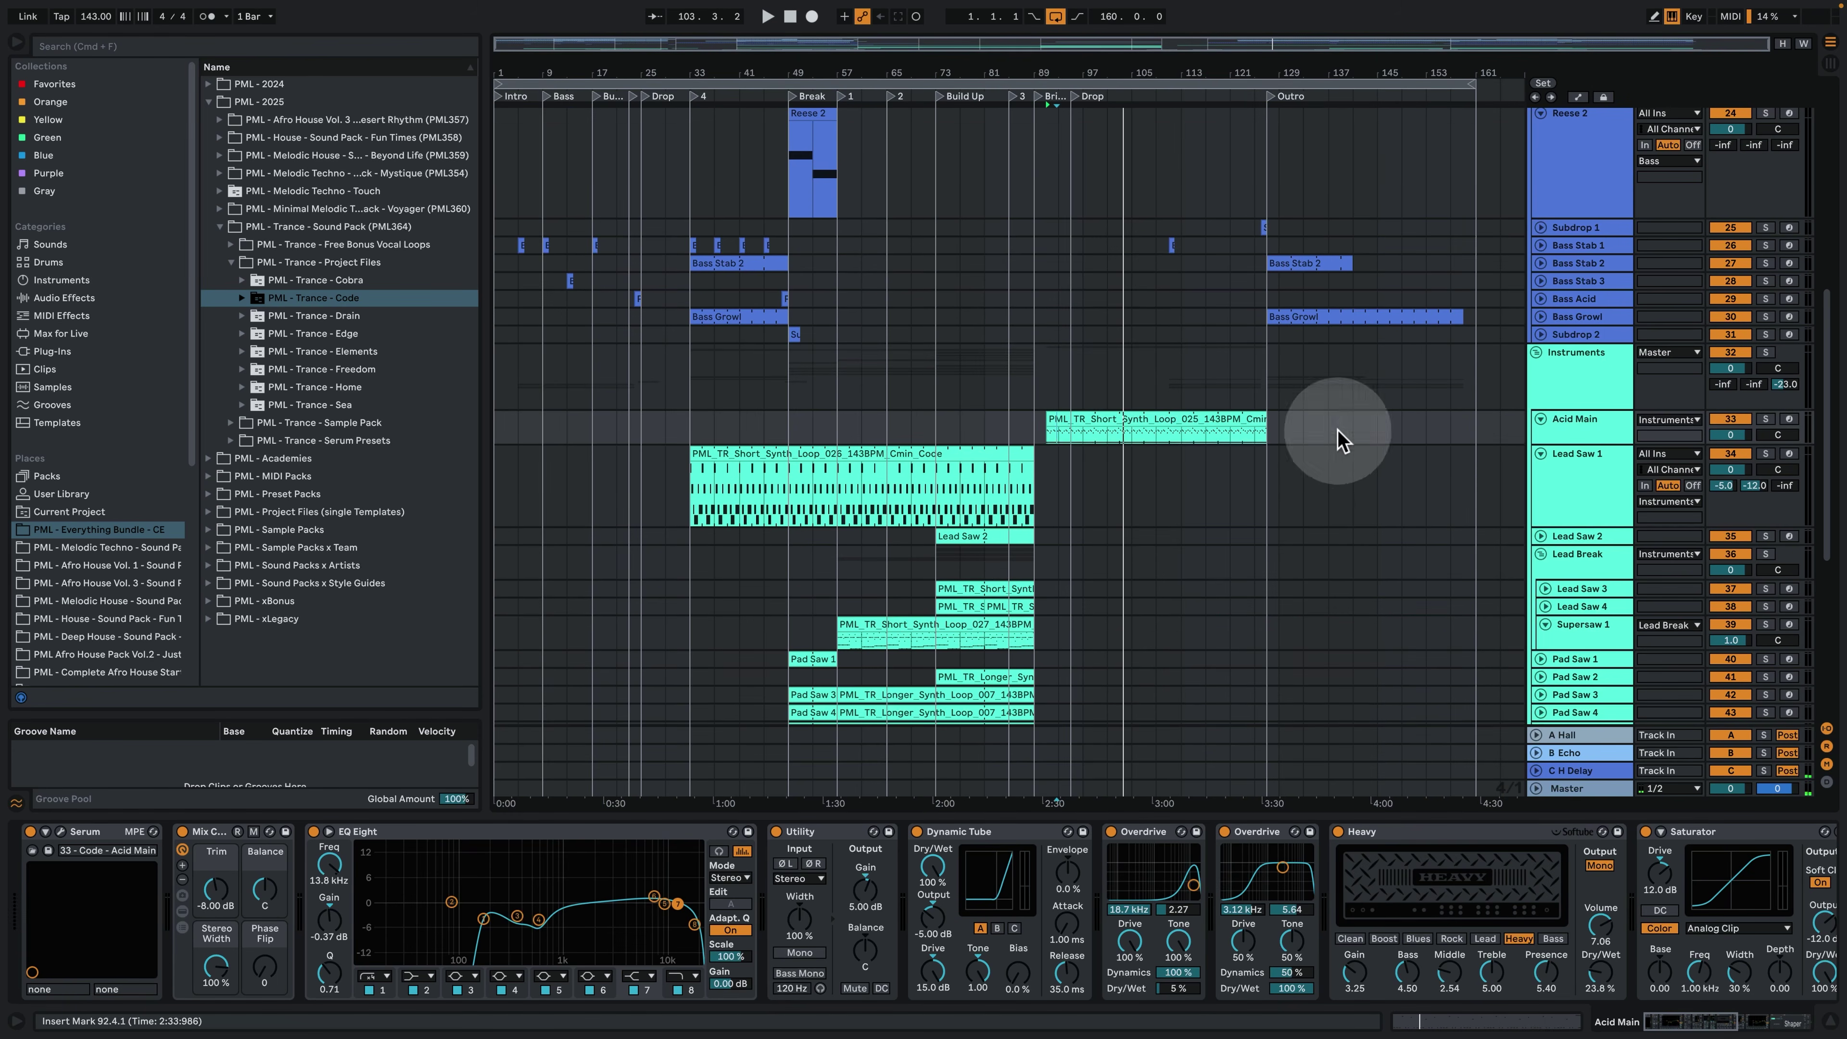
{"action": "scroll", "coordinate": [1320, 371], "scroll_direction": "up", "scroll_amount": 4}
{"action": "scroll", "coordinate": [1588, 289], "scroll_direction": "up", "scroll_amount": 5}
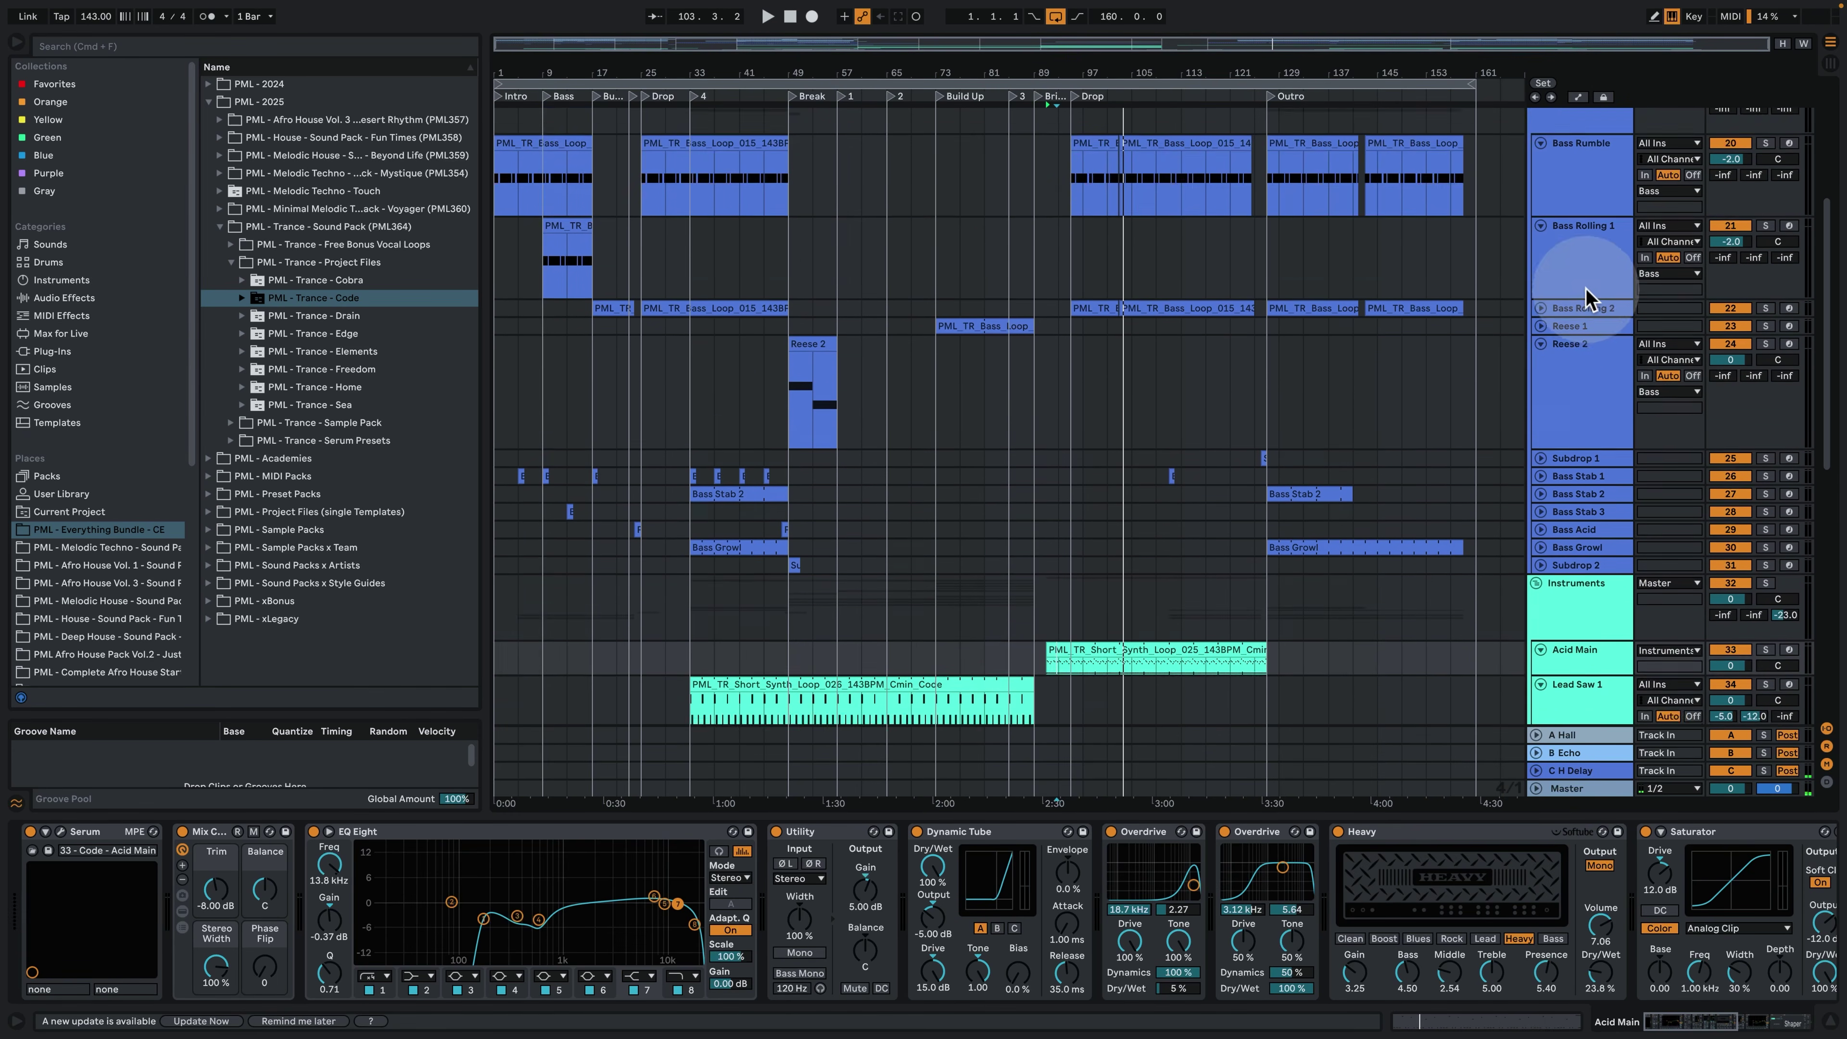
{"action": "left_click", "coordinate": [1537, 225]}
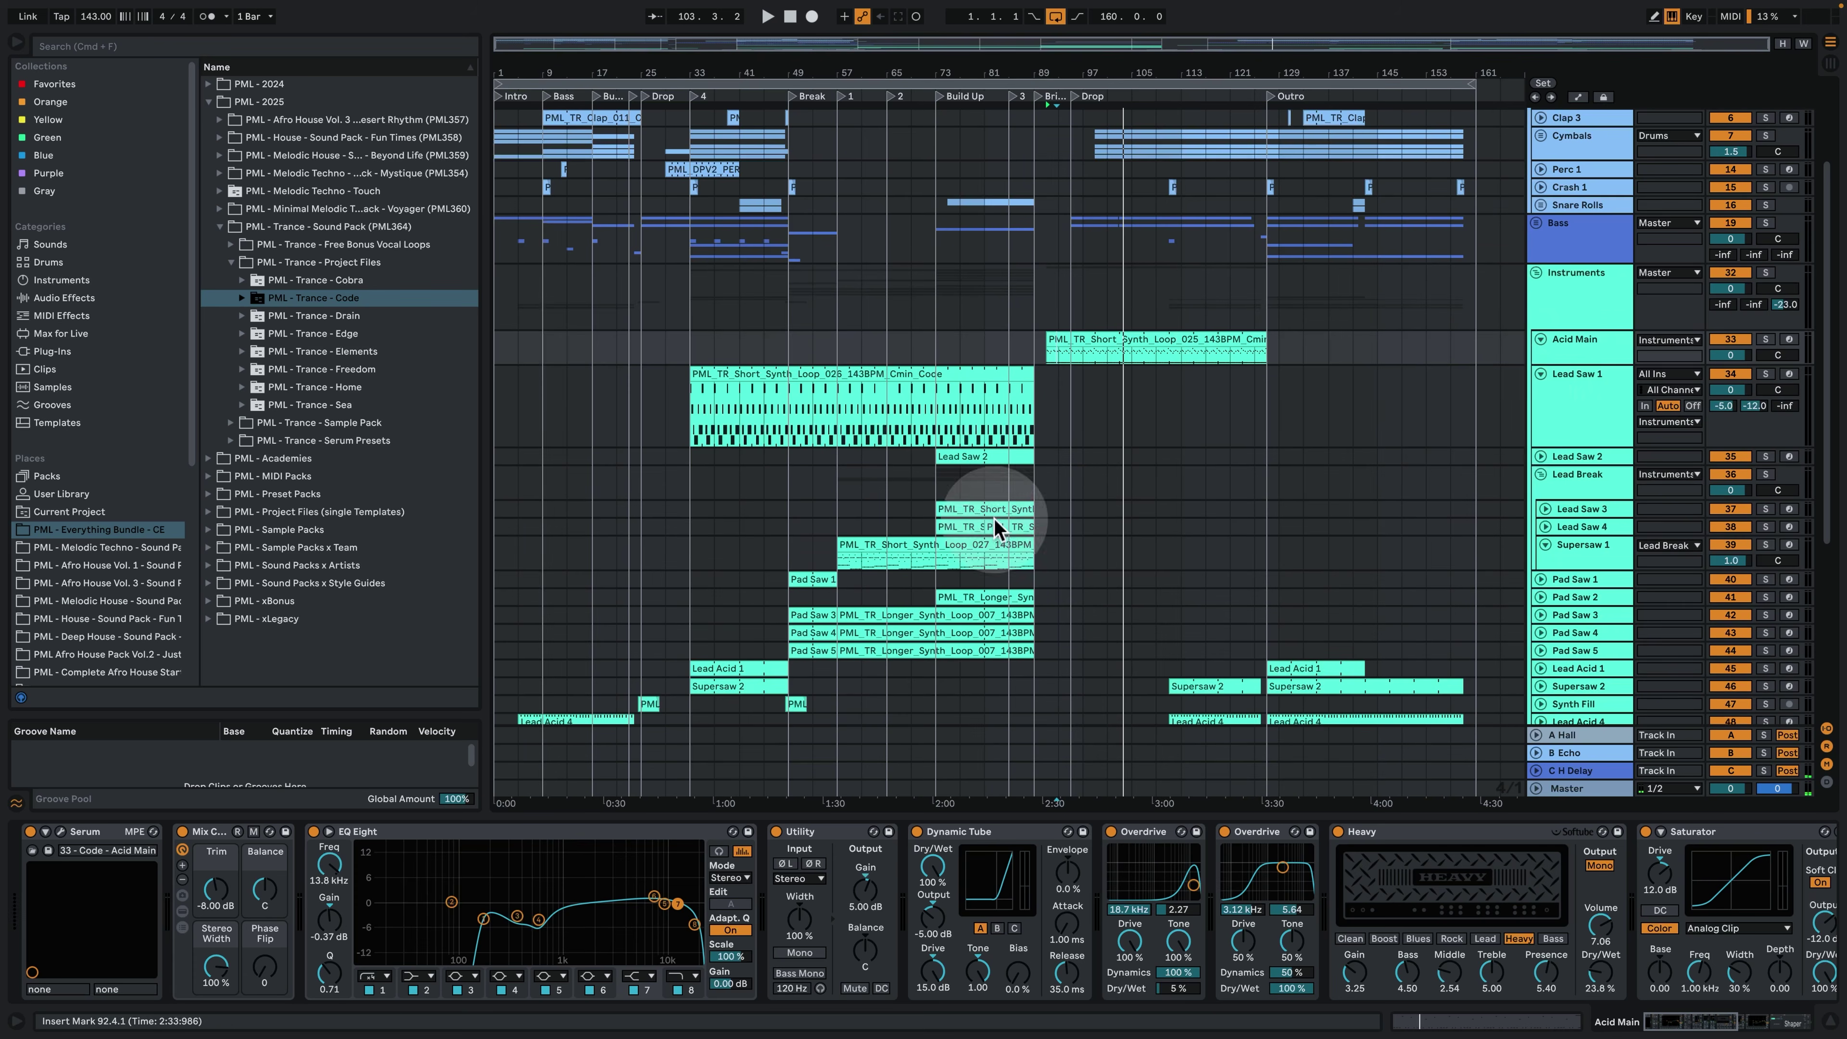
Play the end of the second Drop into the Outro from bar 121, and fold the Lead Saw 1 track.
{"action": "scroll", "coordinate": [577, 701], "scroll_direction": "down", "scroll_amount": 2}
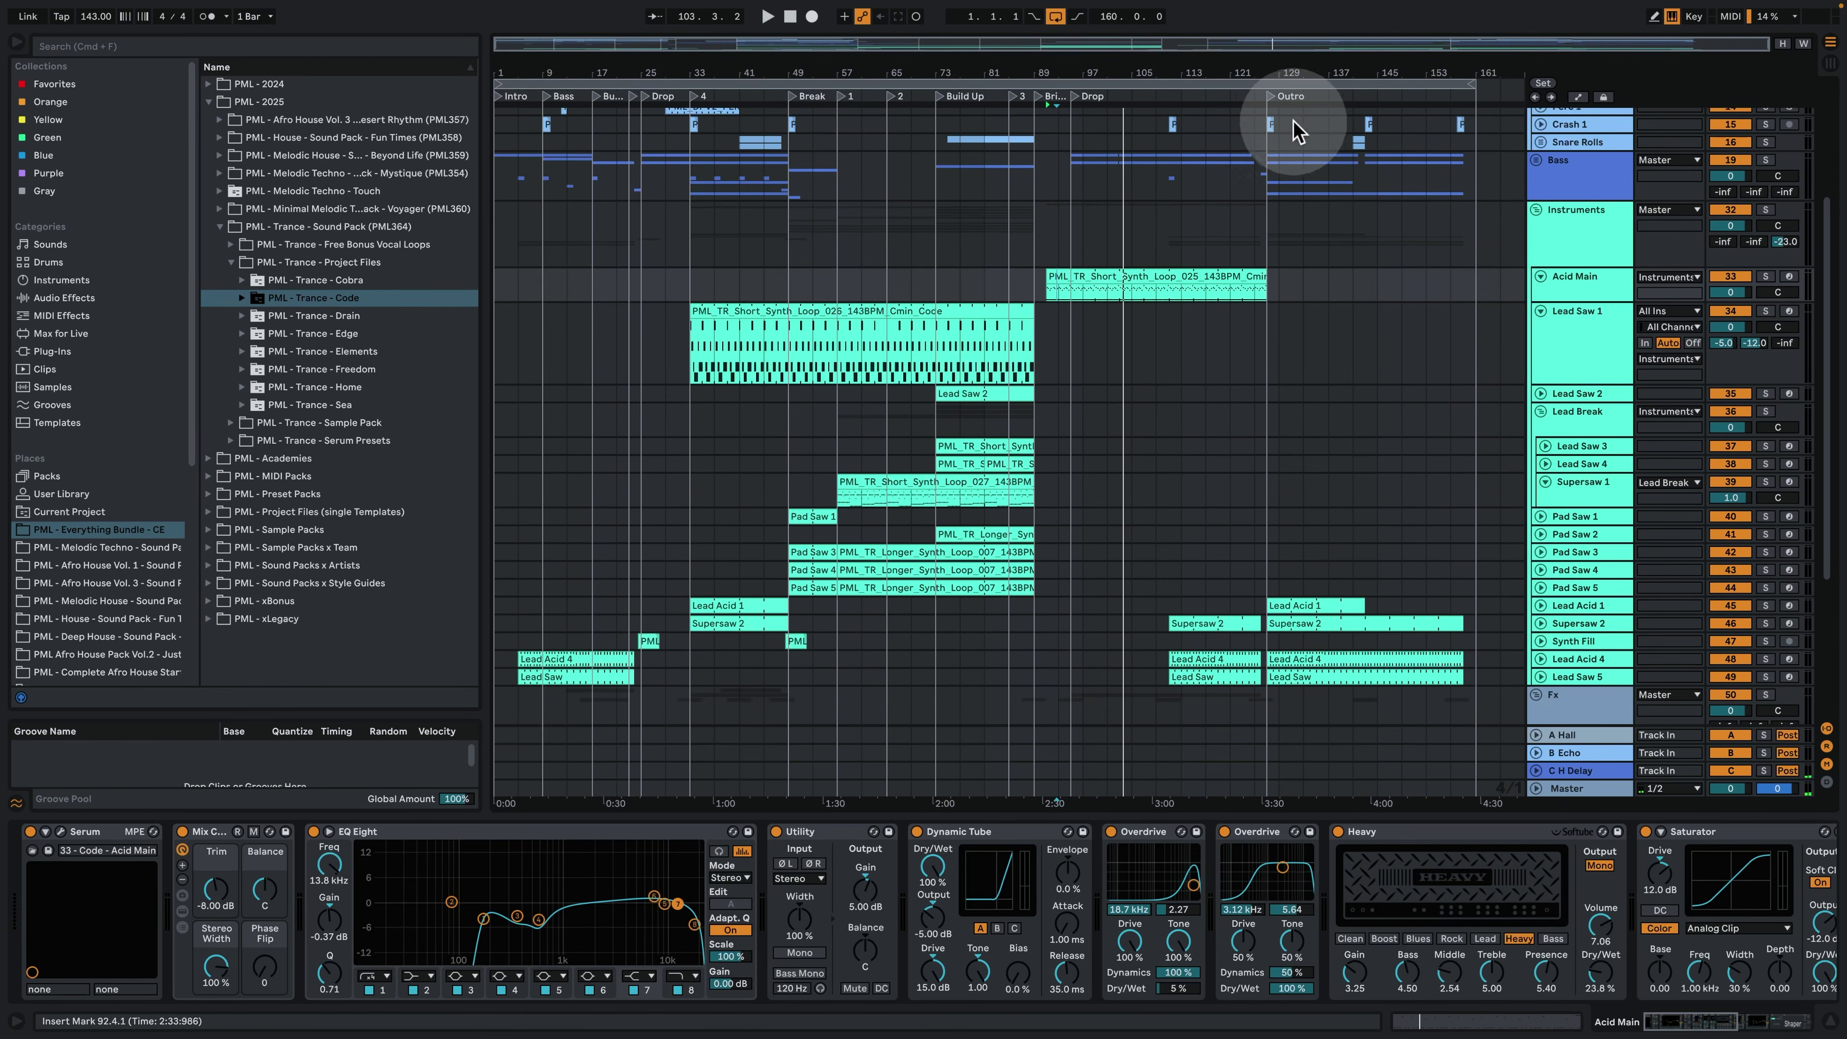
{"action": "left_click", "coordinate": [1234, 126]}
{"action": "key", "text": "space"}
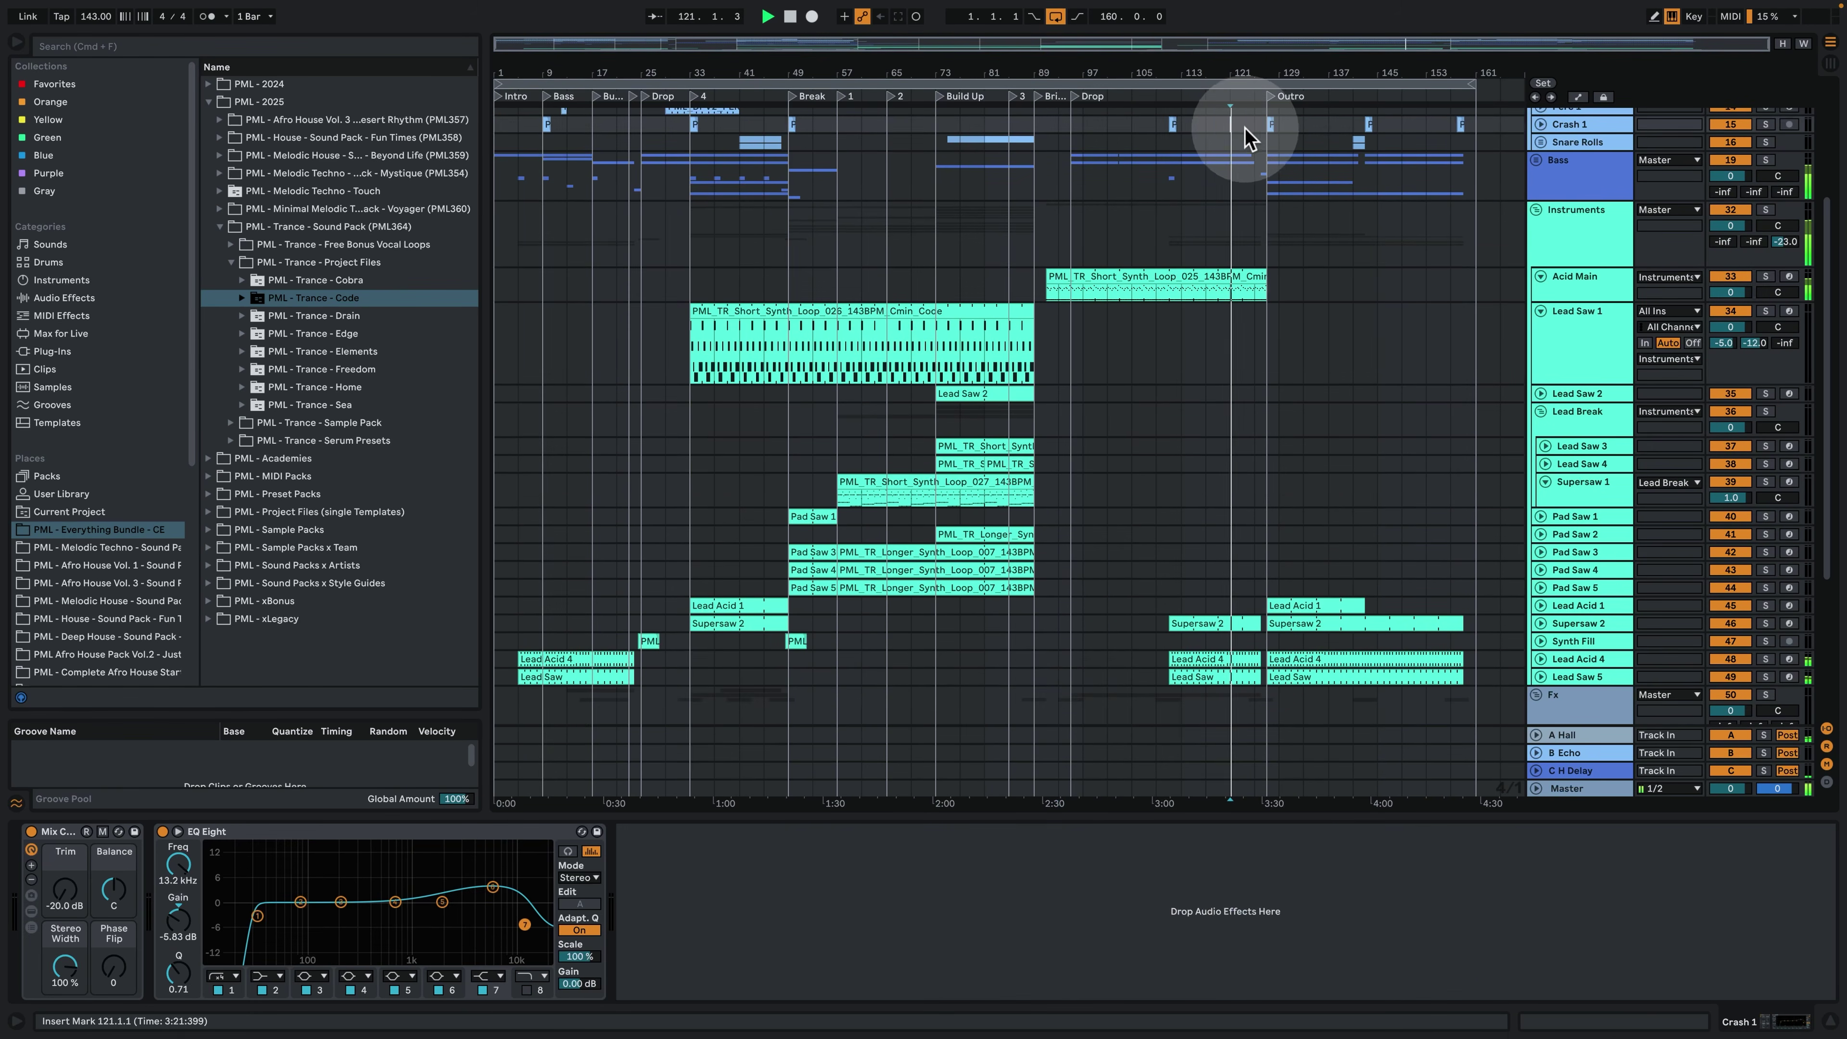
{"action": "scroll", "coordinate": [1319, 401], "scroll_direction": "up", "scroll_amount": 5}
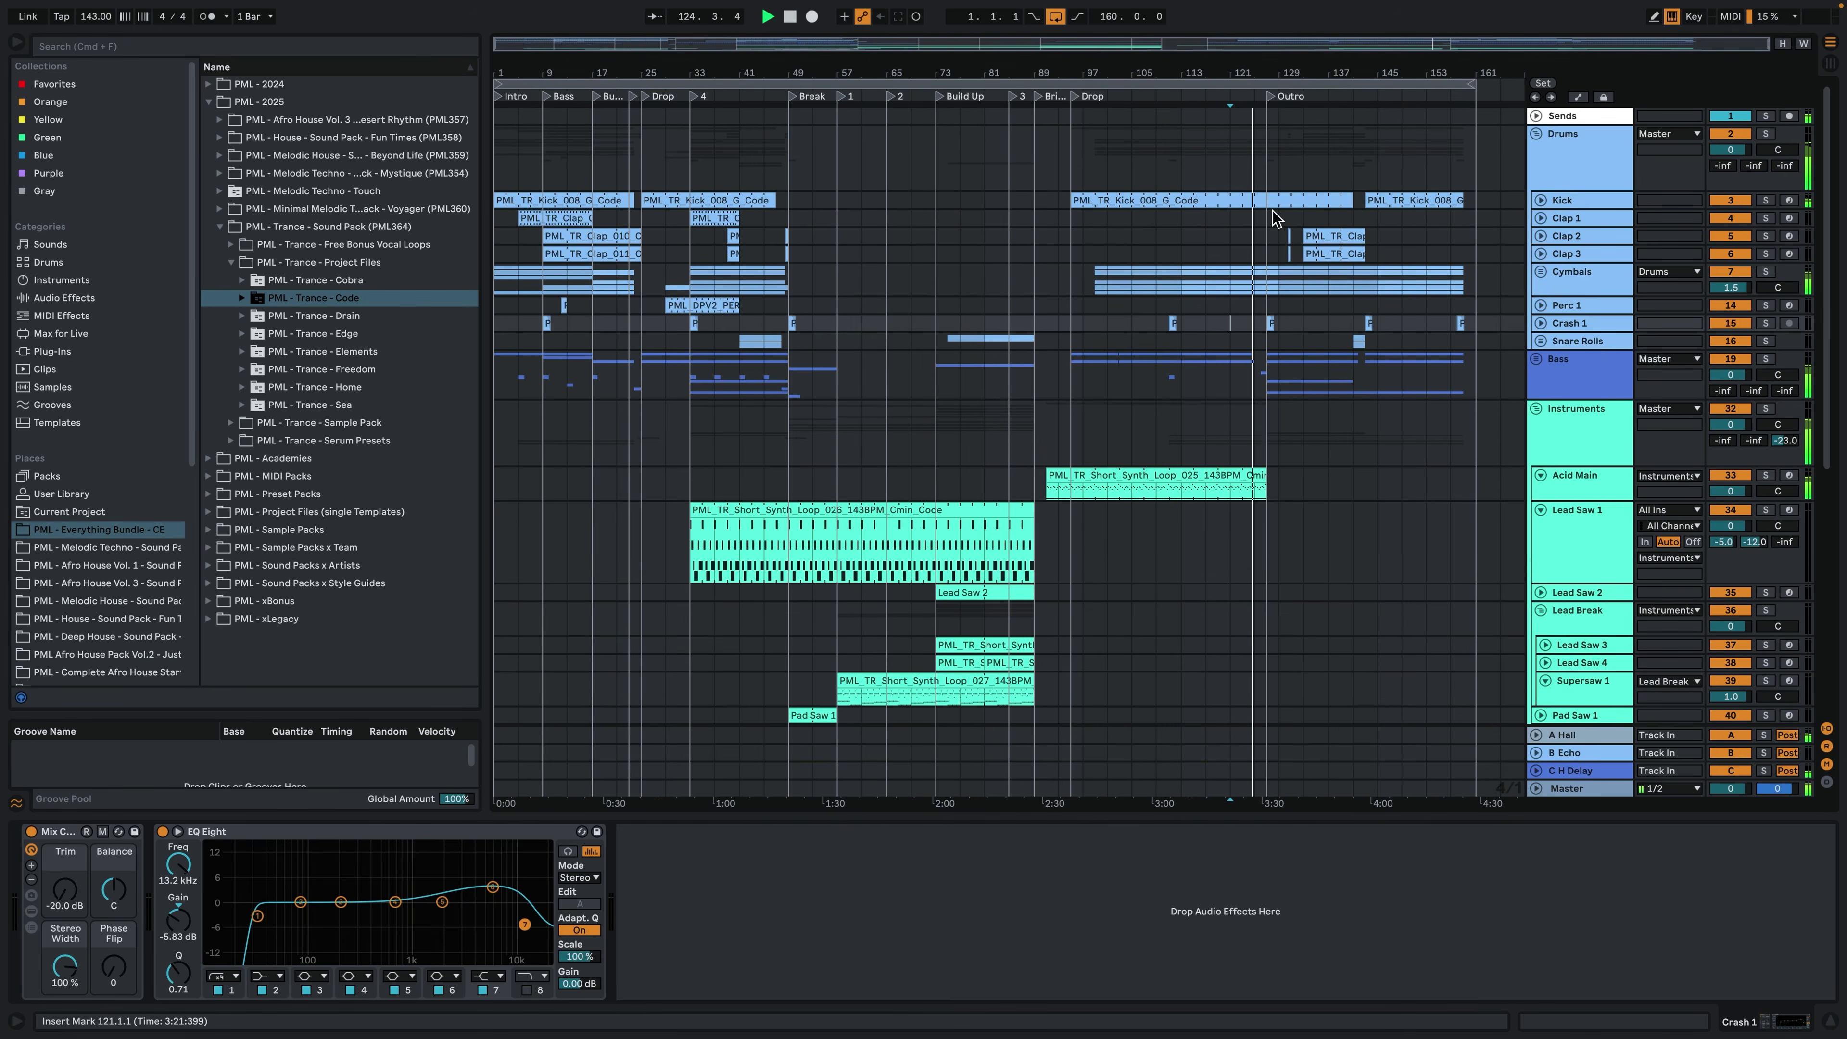
{"action": "left_click", "coordinate": [1542, 511]}
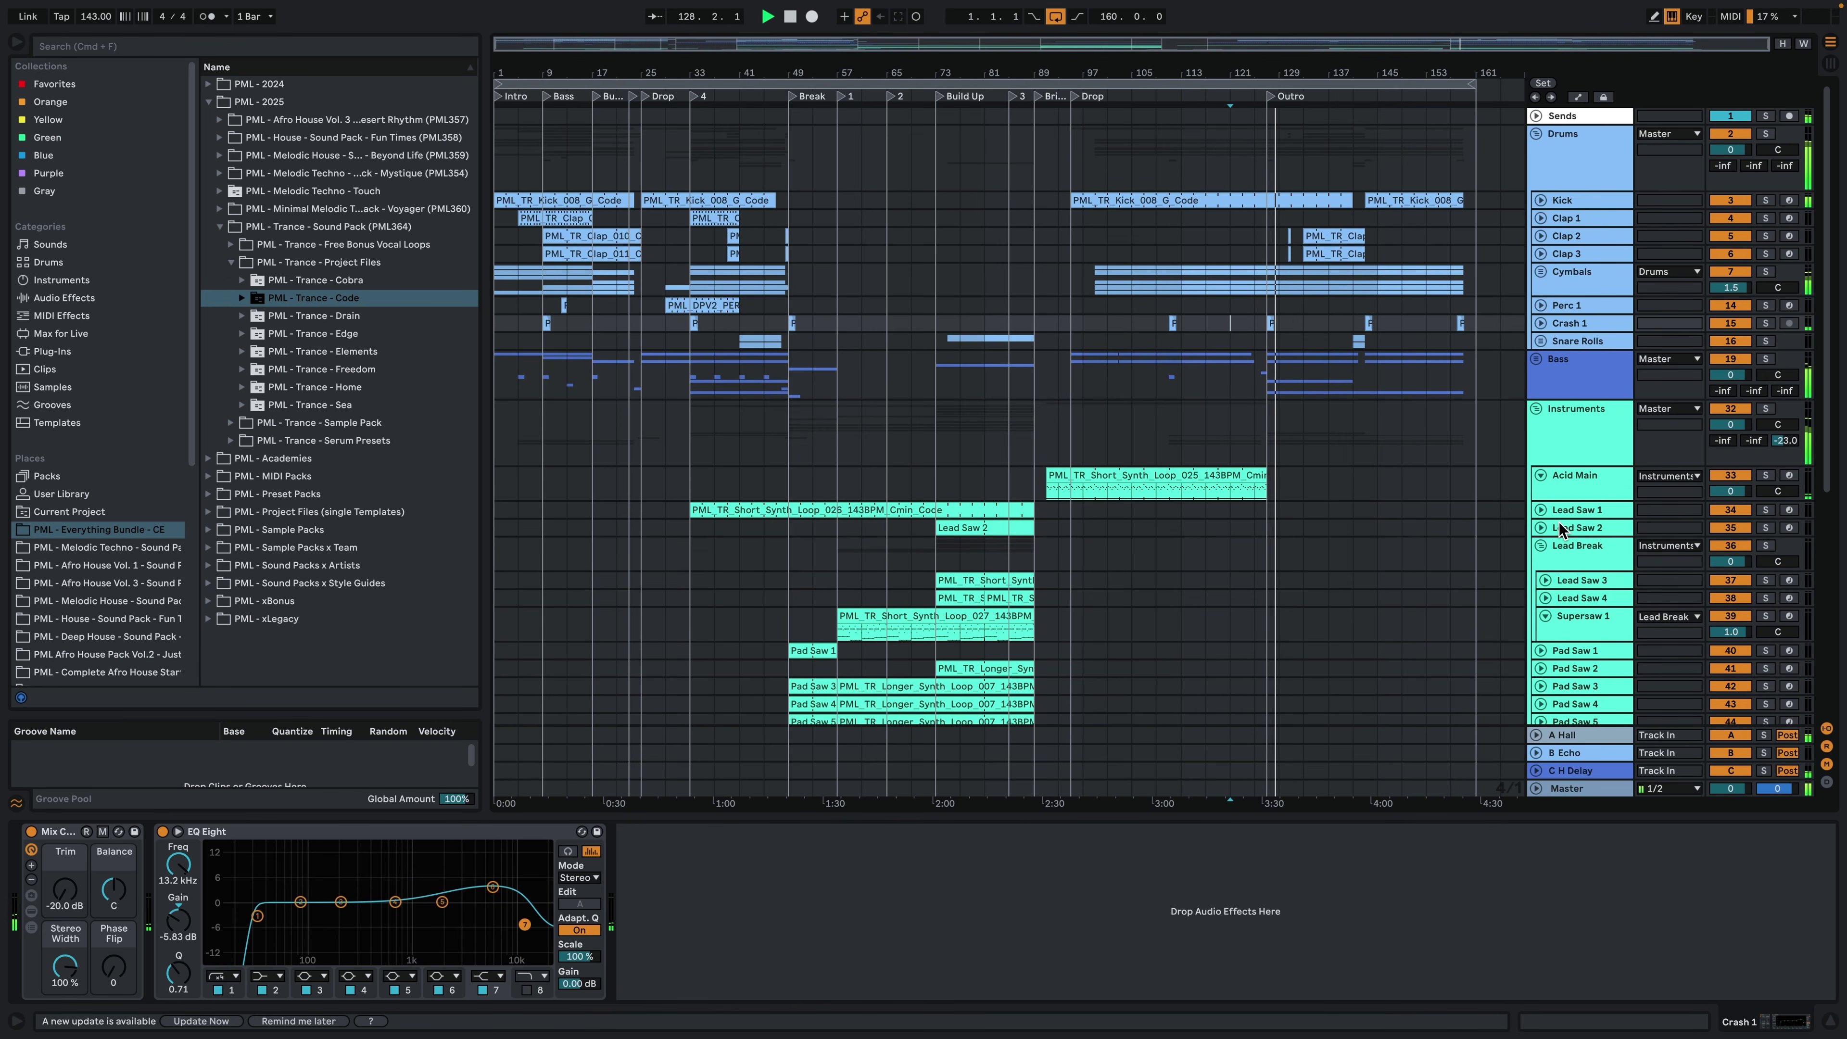
{"action": "scroll", "coordinate": [1496, 569], "scroll_direction": "down", "scroll_amount": 3}
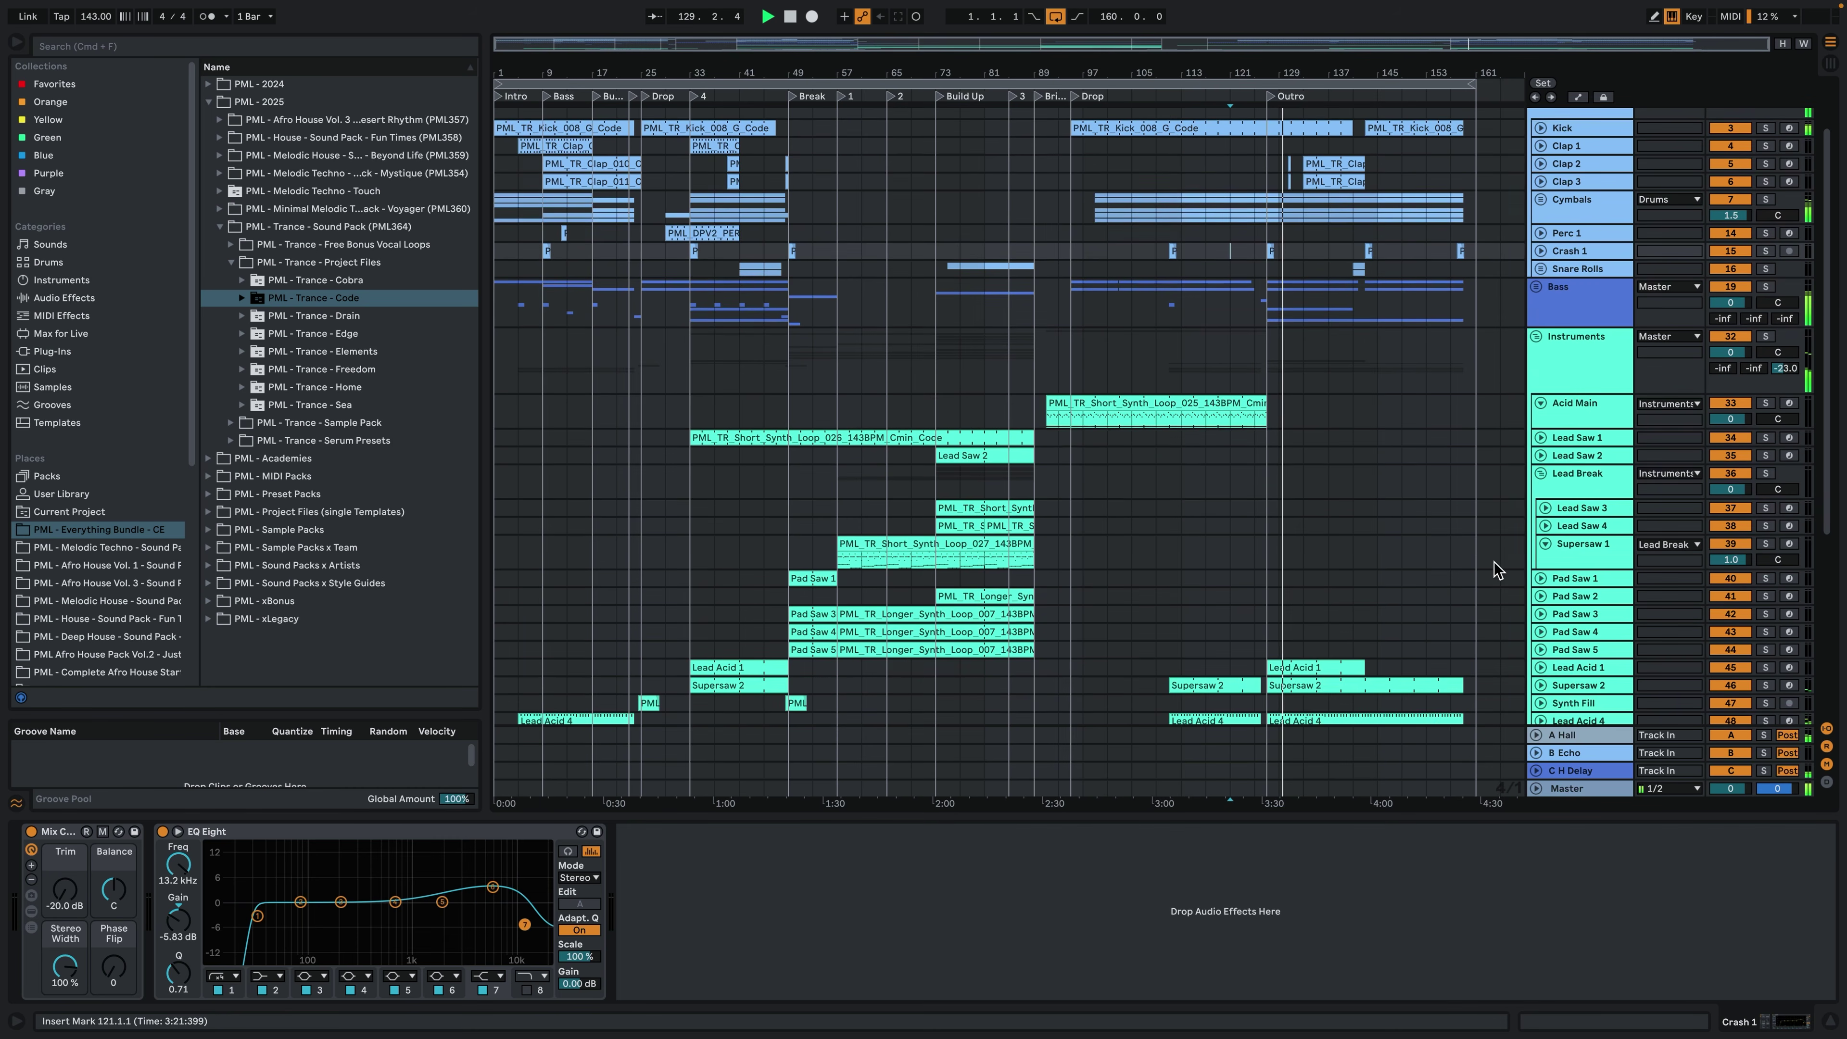
Inspect the effect chains of the Master, H Delay, Echo and Hall tracks, and hide the device view.
{"action": "left_click", "coordinate": [1578, 788]}
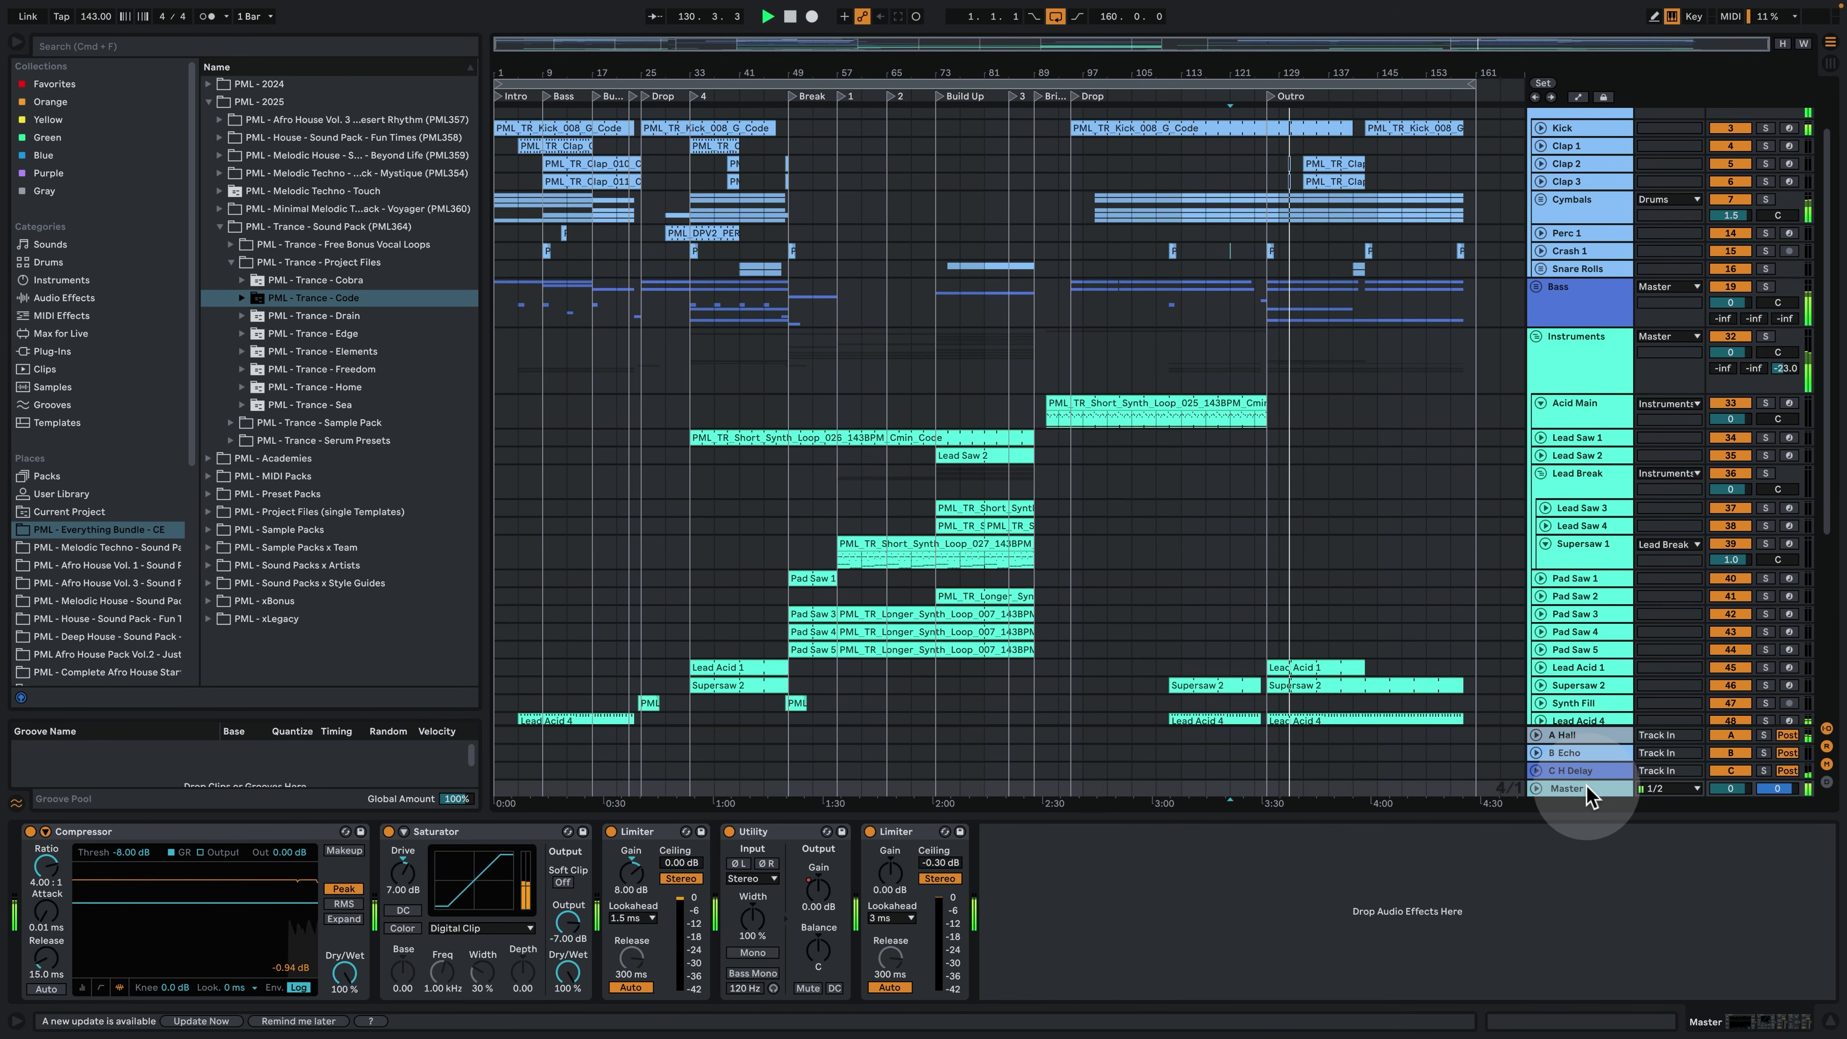
{"action": "left_click", "coordinate": [1581, 769]}
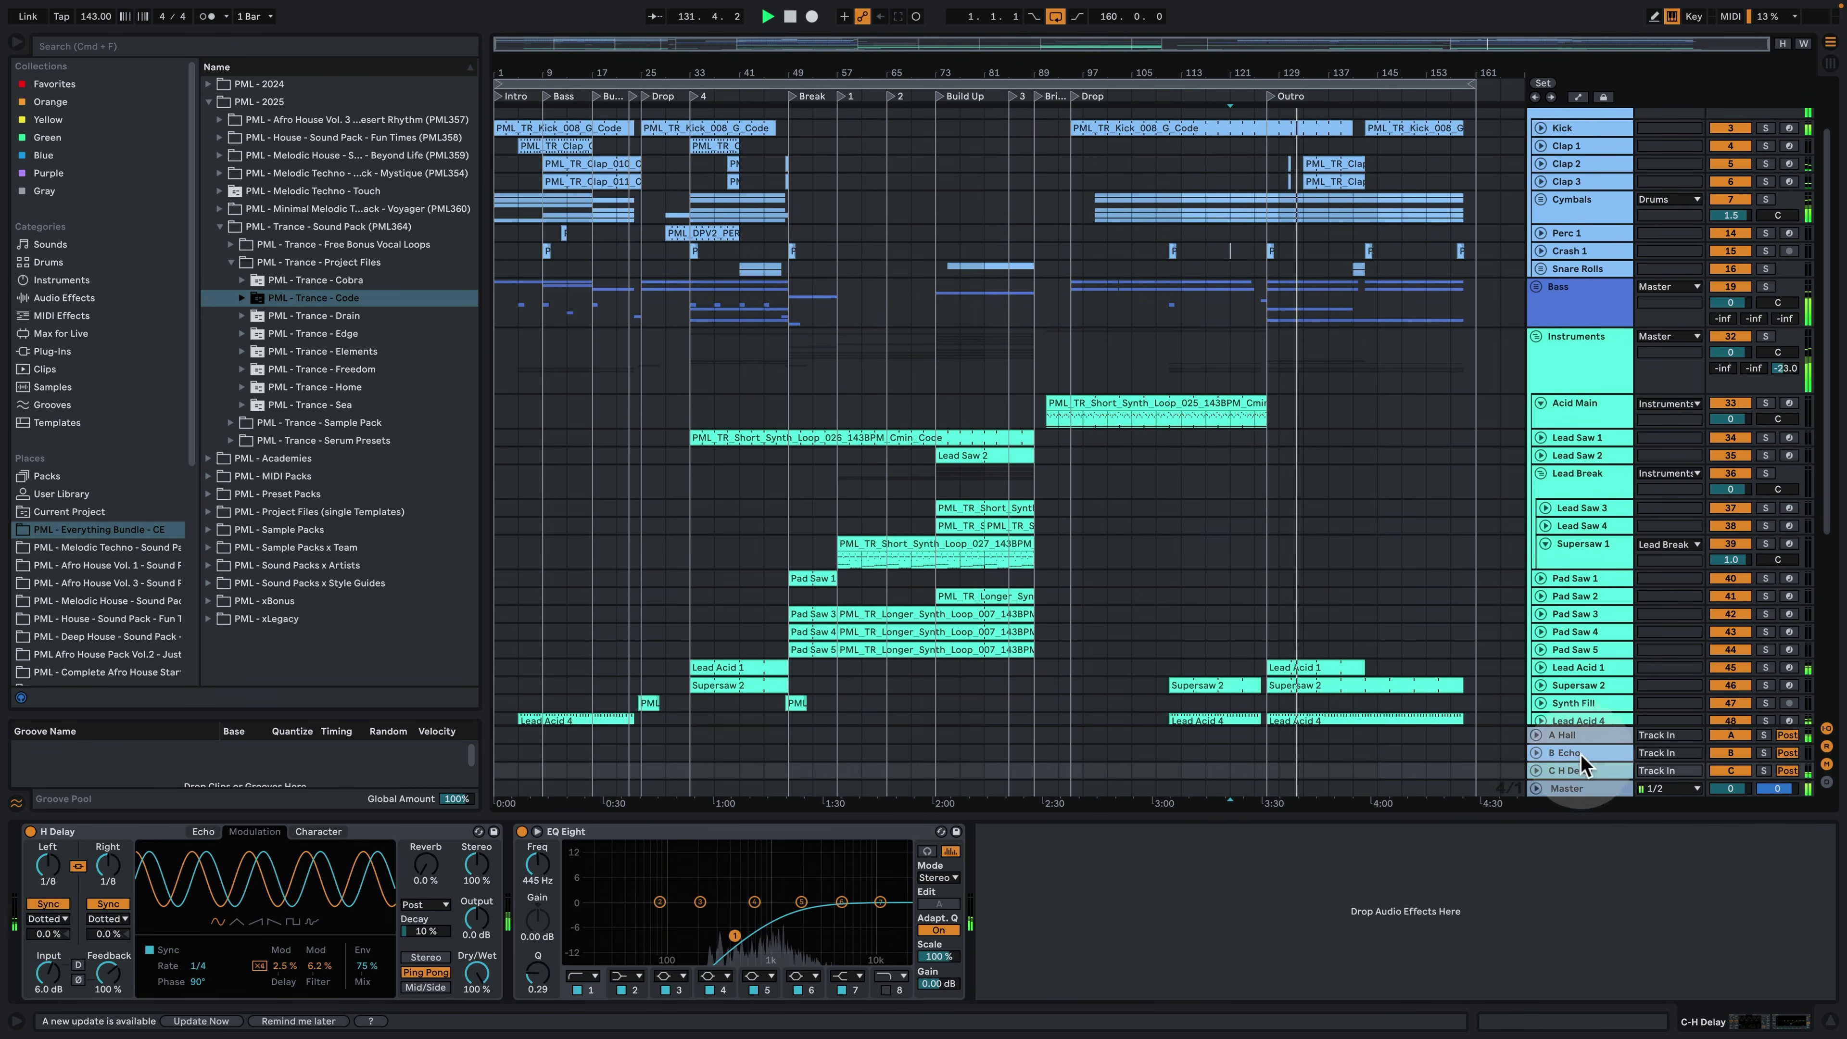
{"action": "left_click", "coordinate": [1580, 752]}
{"action": "left_click", "coordinate": [1577, 733]}
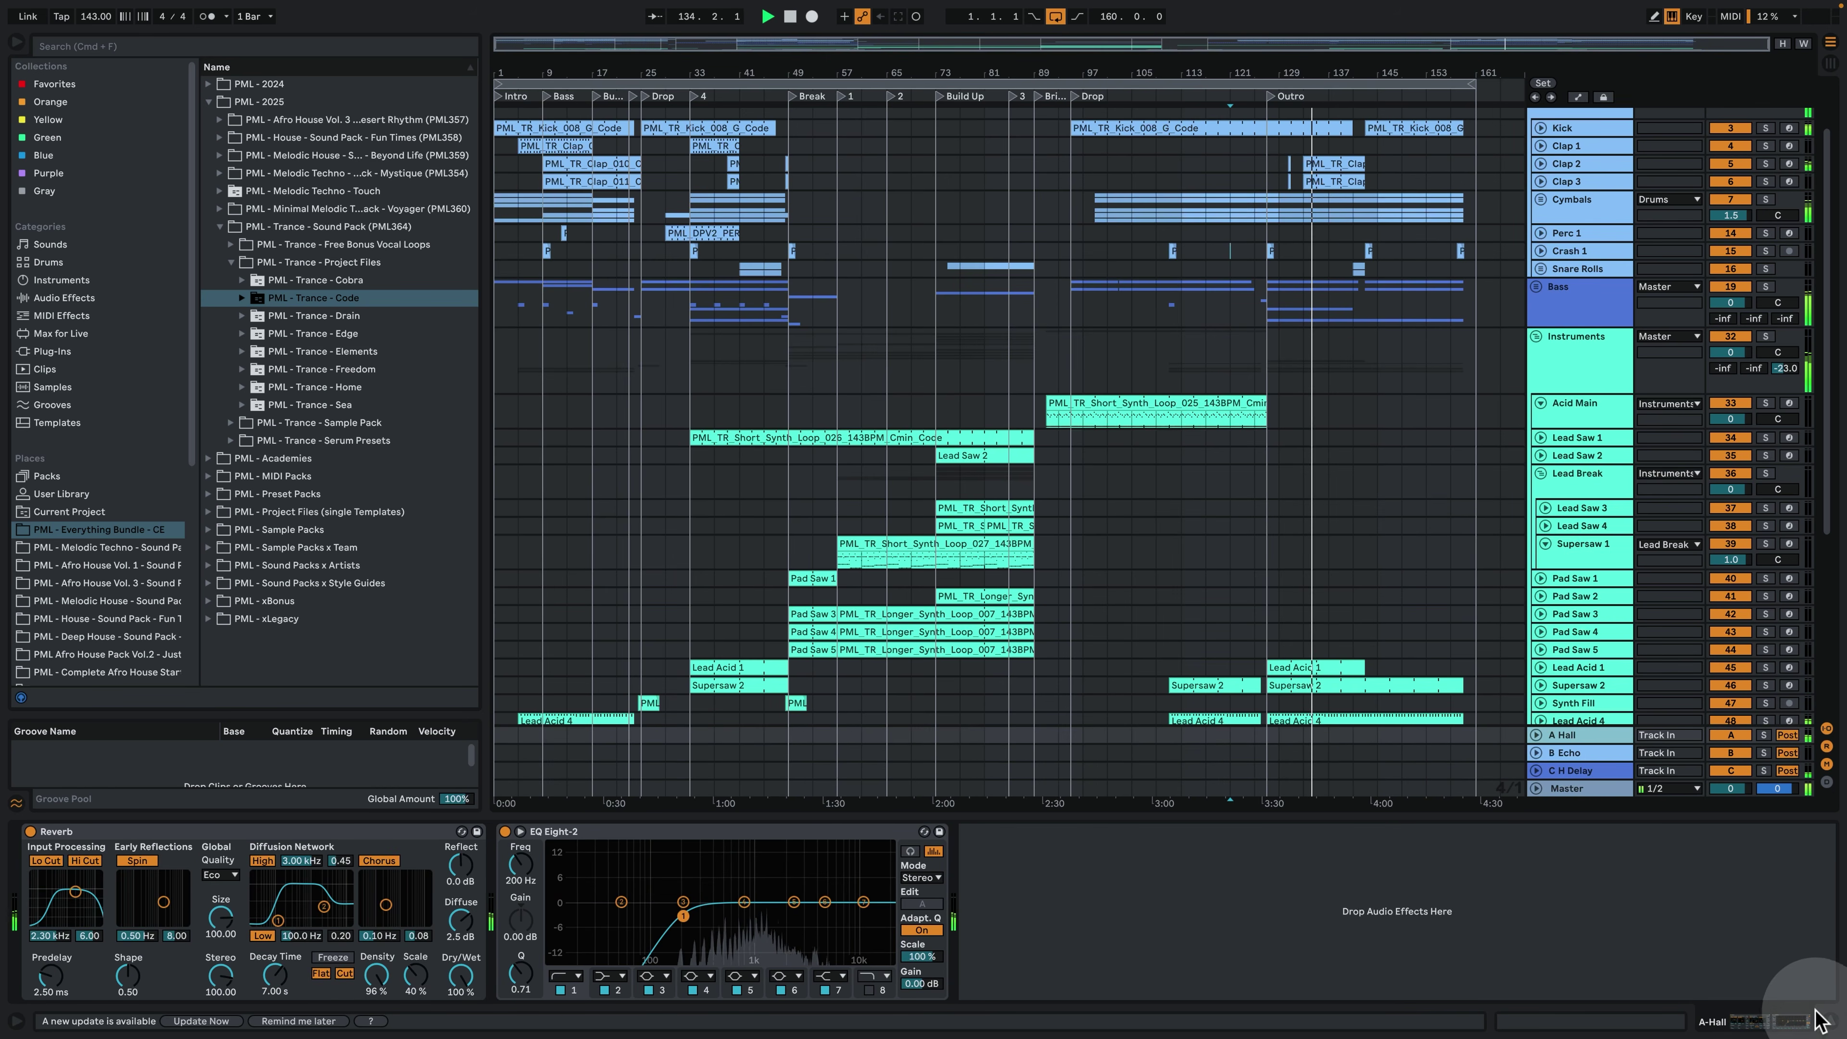
{"action": "left_click", "coordinate": [1826, 1024]}
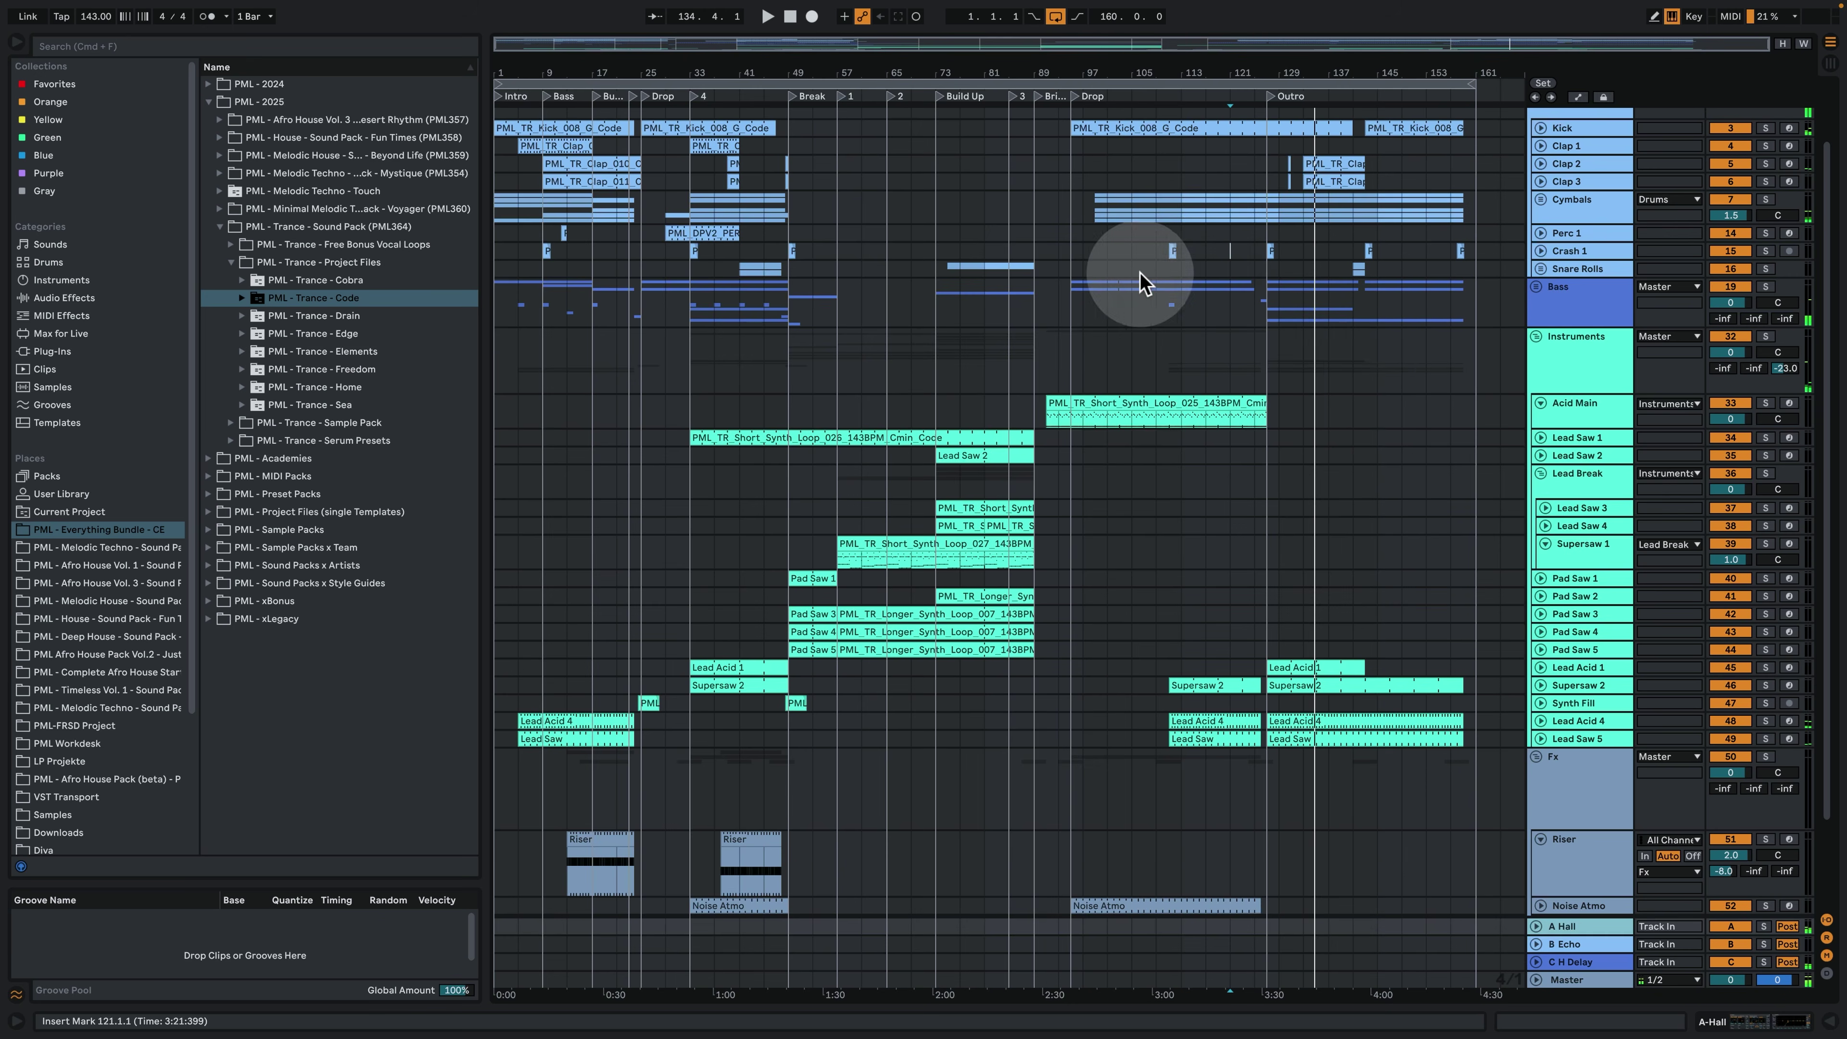
Solo the Drums group and play the second Drop from bar 95.
{"action": "scroll", "coordinate": [1148, 335], "scroll_direction": "up", "scroll_amount": 2}
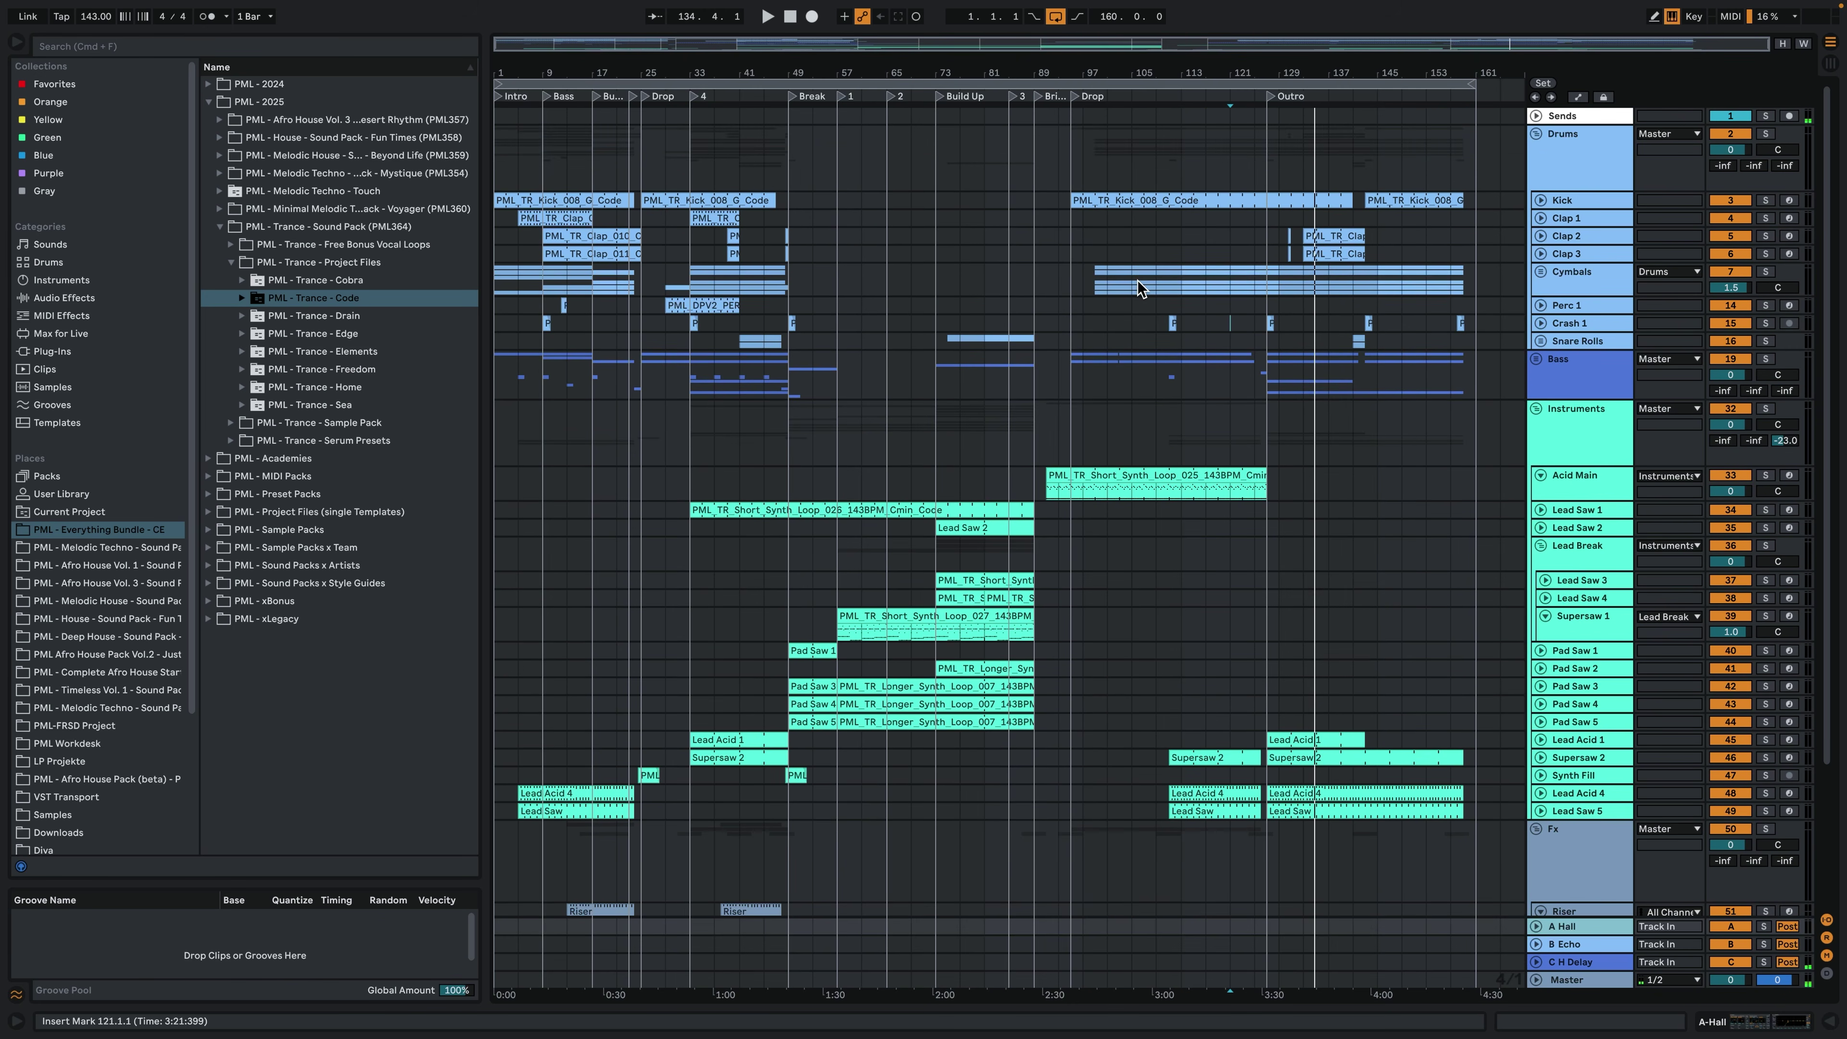
{"action": "left_click", "coordinate": [1258, 153]}
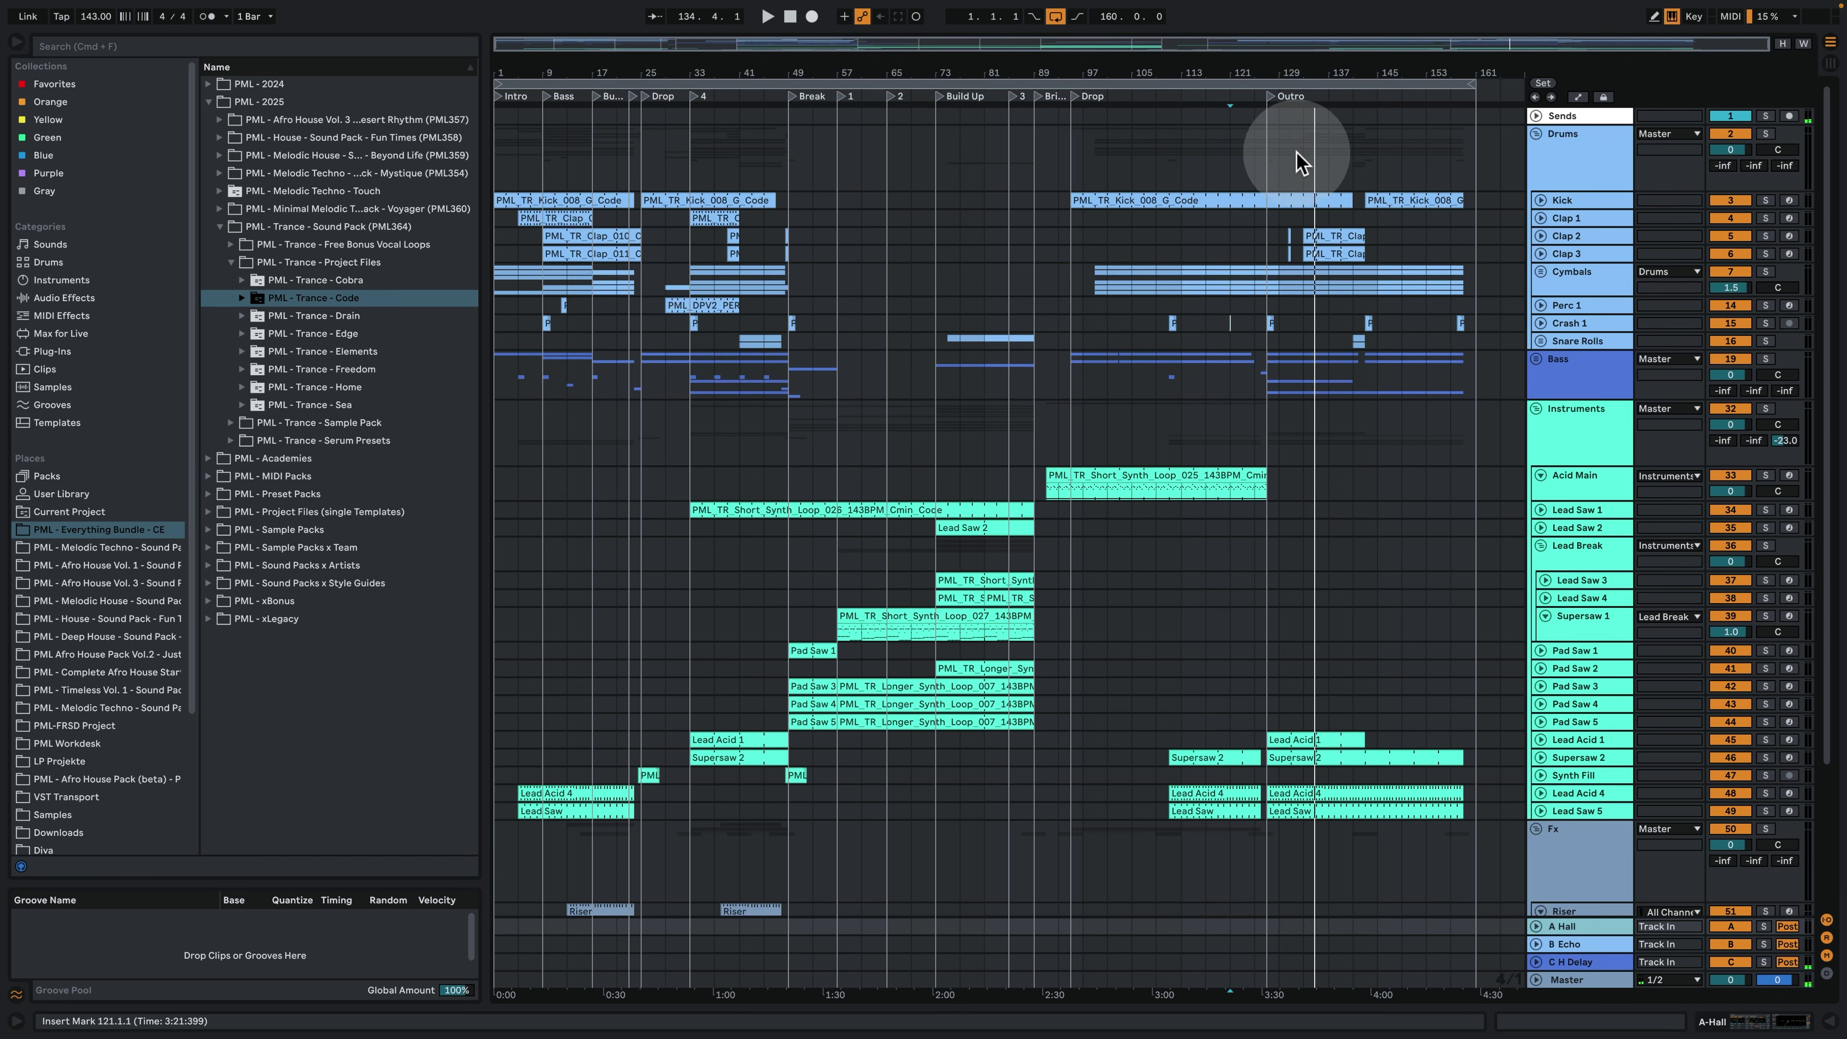
{"action": "left_click", "coordinate": [1582, 142]}
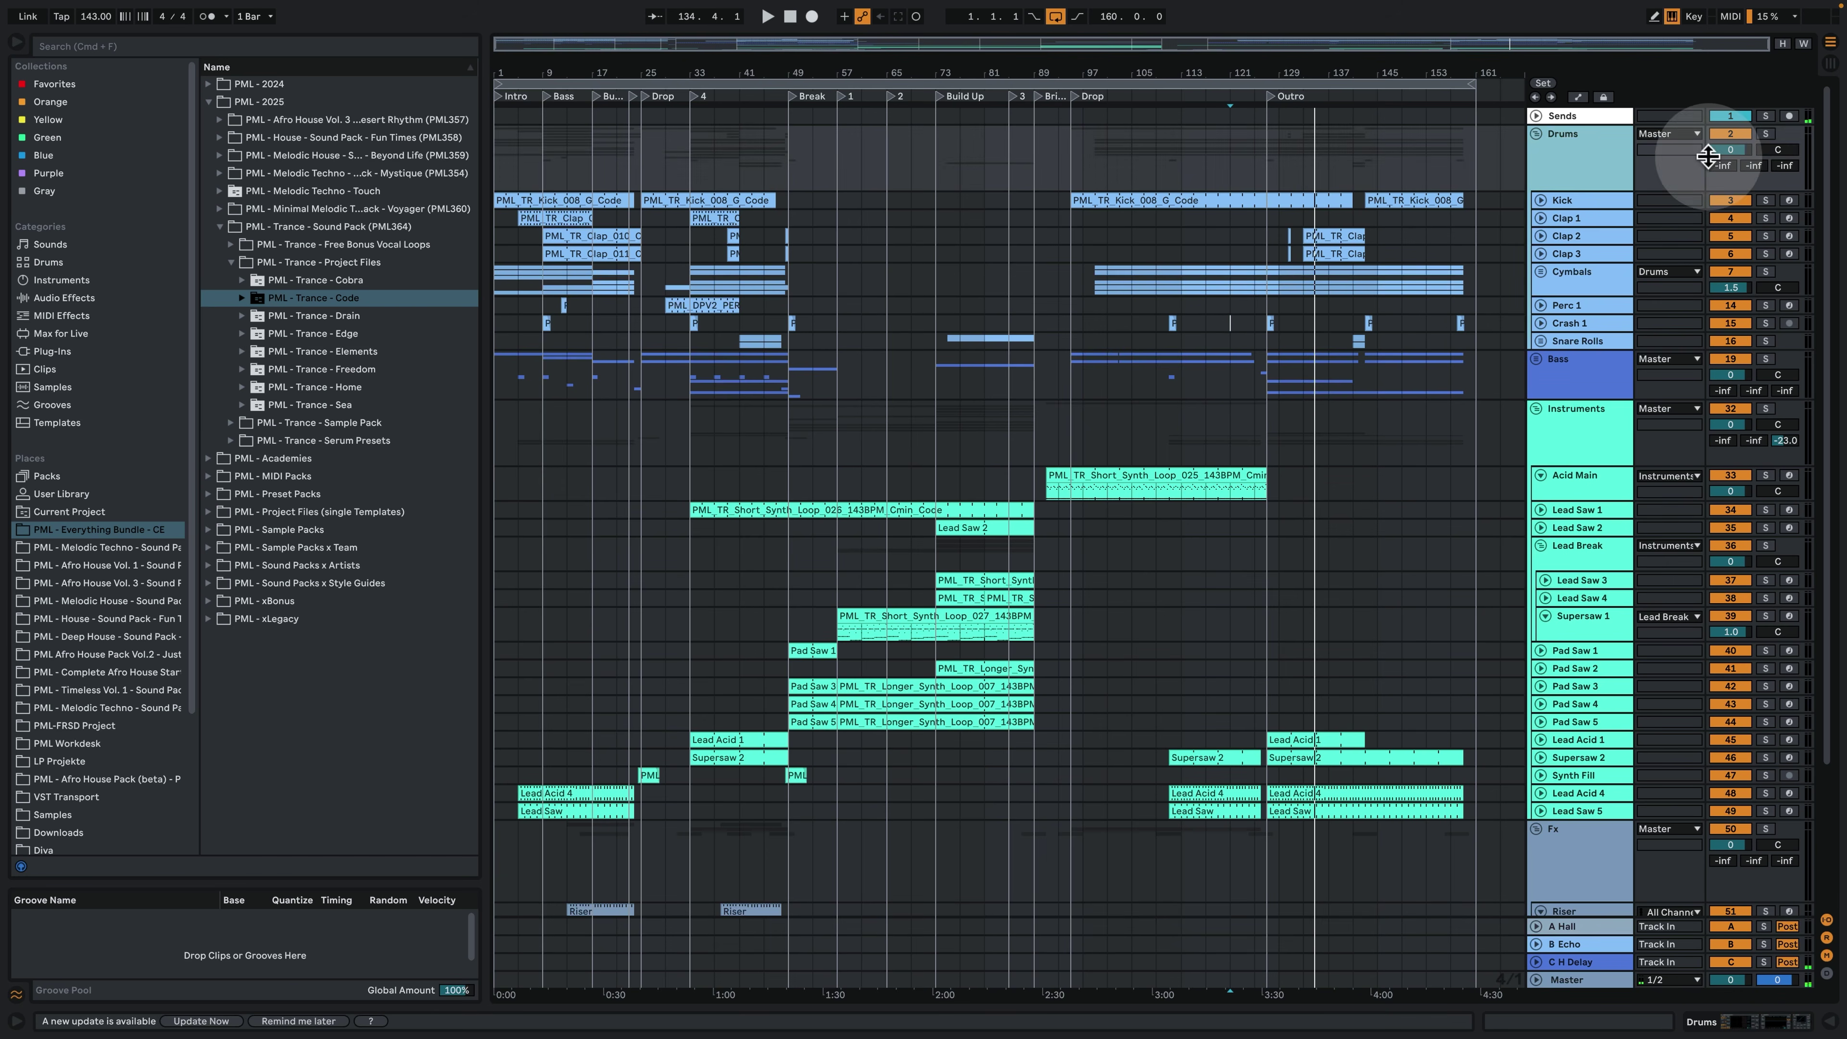
{"action": "left_click", "coordinate": [1765, 135]}
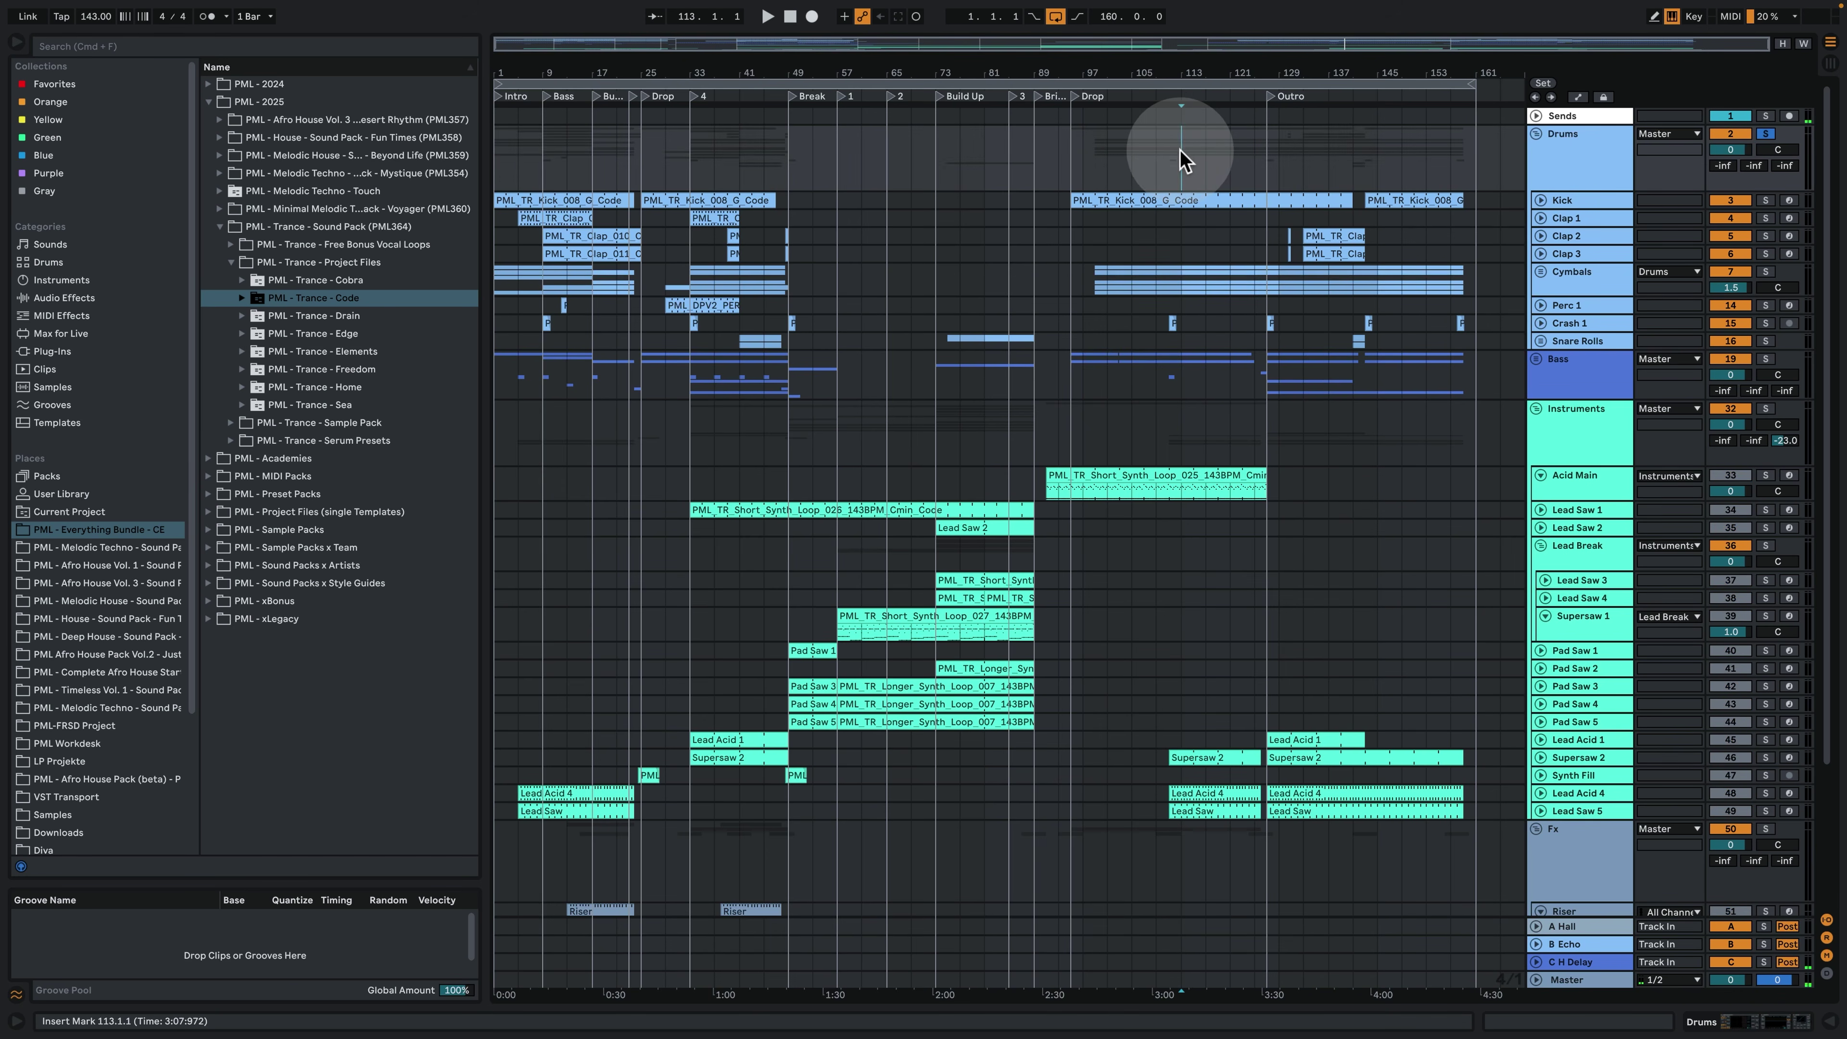
{"action": "left_click", "coordinate": [1068, 149]}
{"action": "key", "text": "space"}
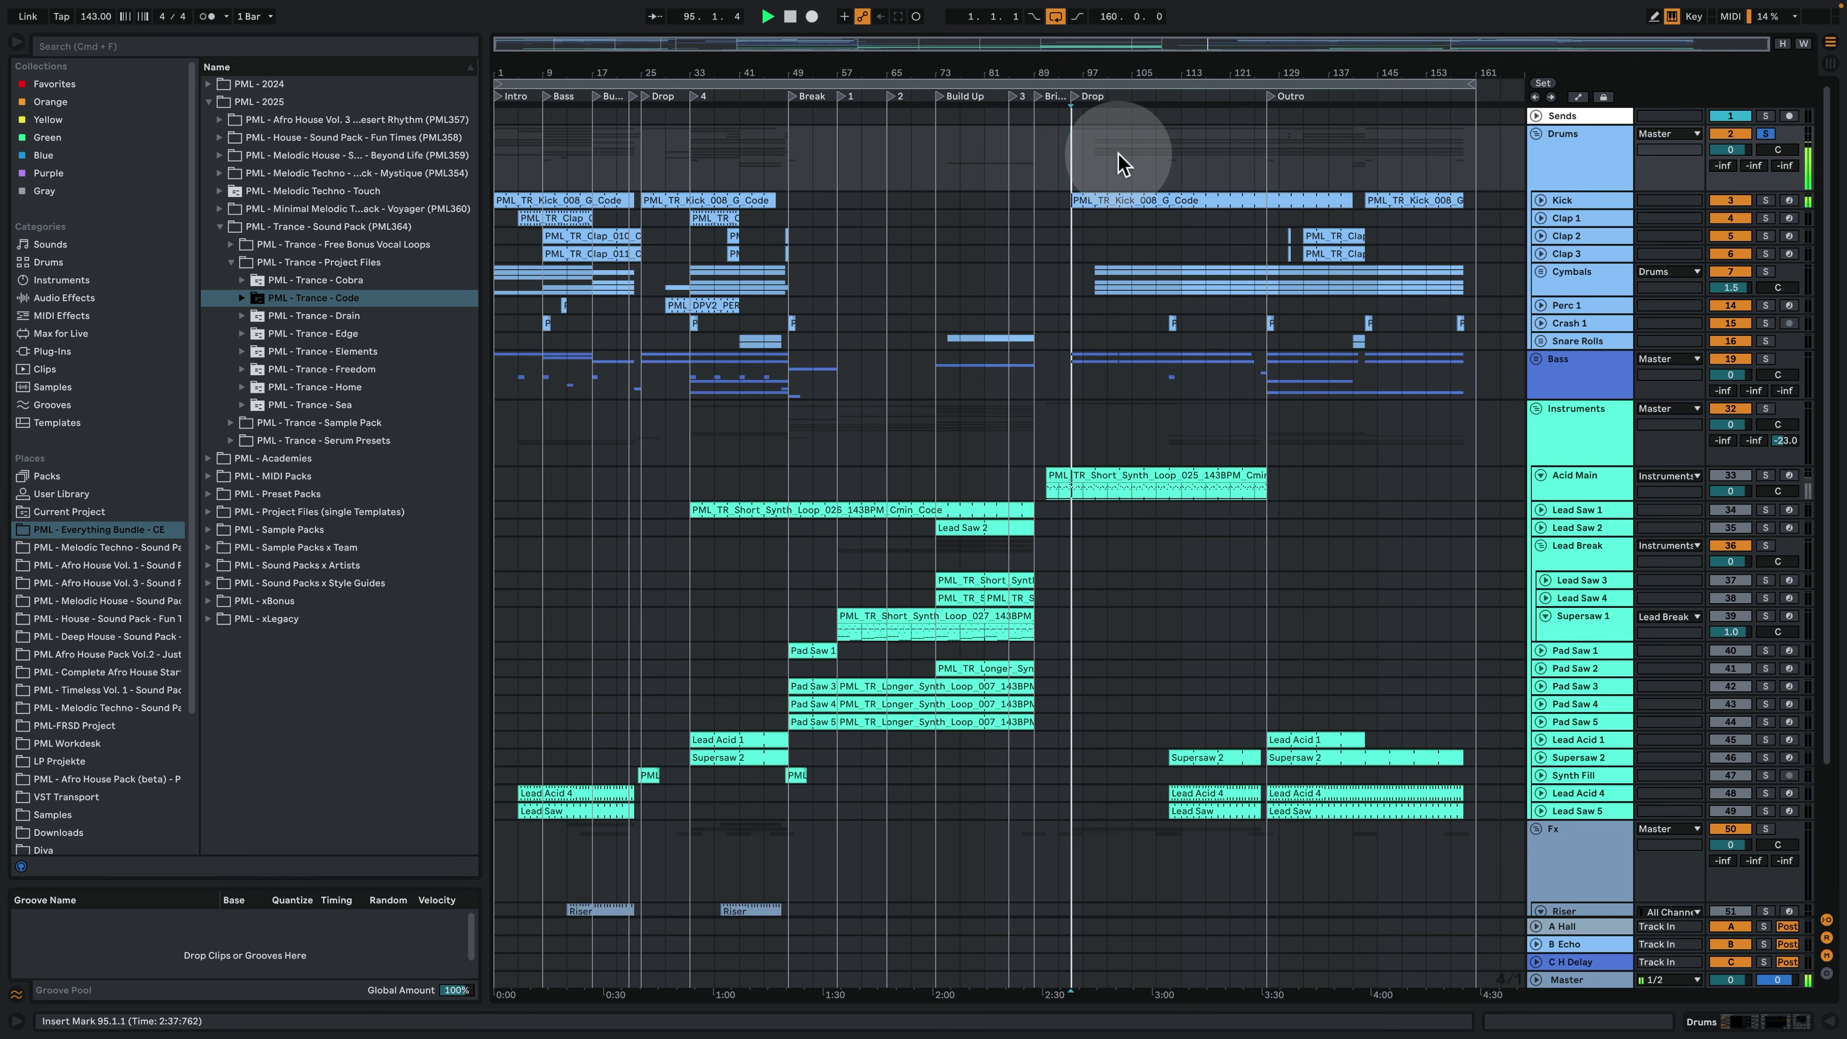
Play the soloed drums from bar 99, where the cymbals enter, and show the whole arrangement again.
{"action": "left_click_drag", "start_coordinate": [1092, 74], "coordinate": [1111, 186]}
{"action": "key", "text": "space"}
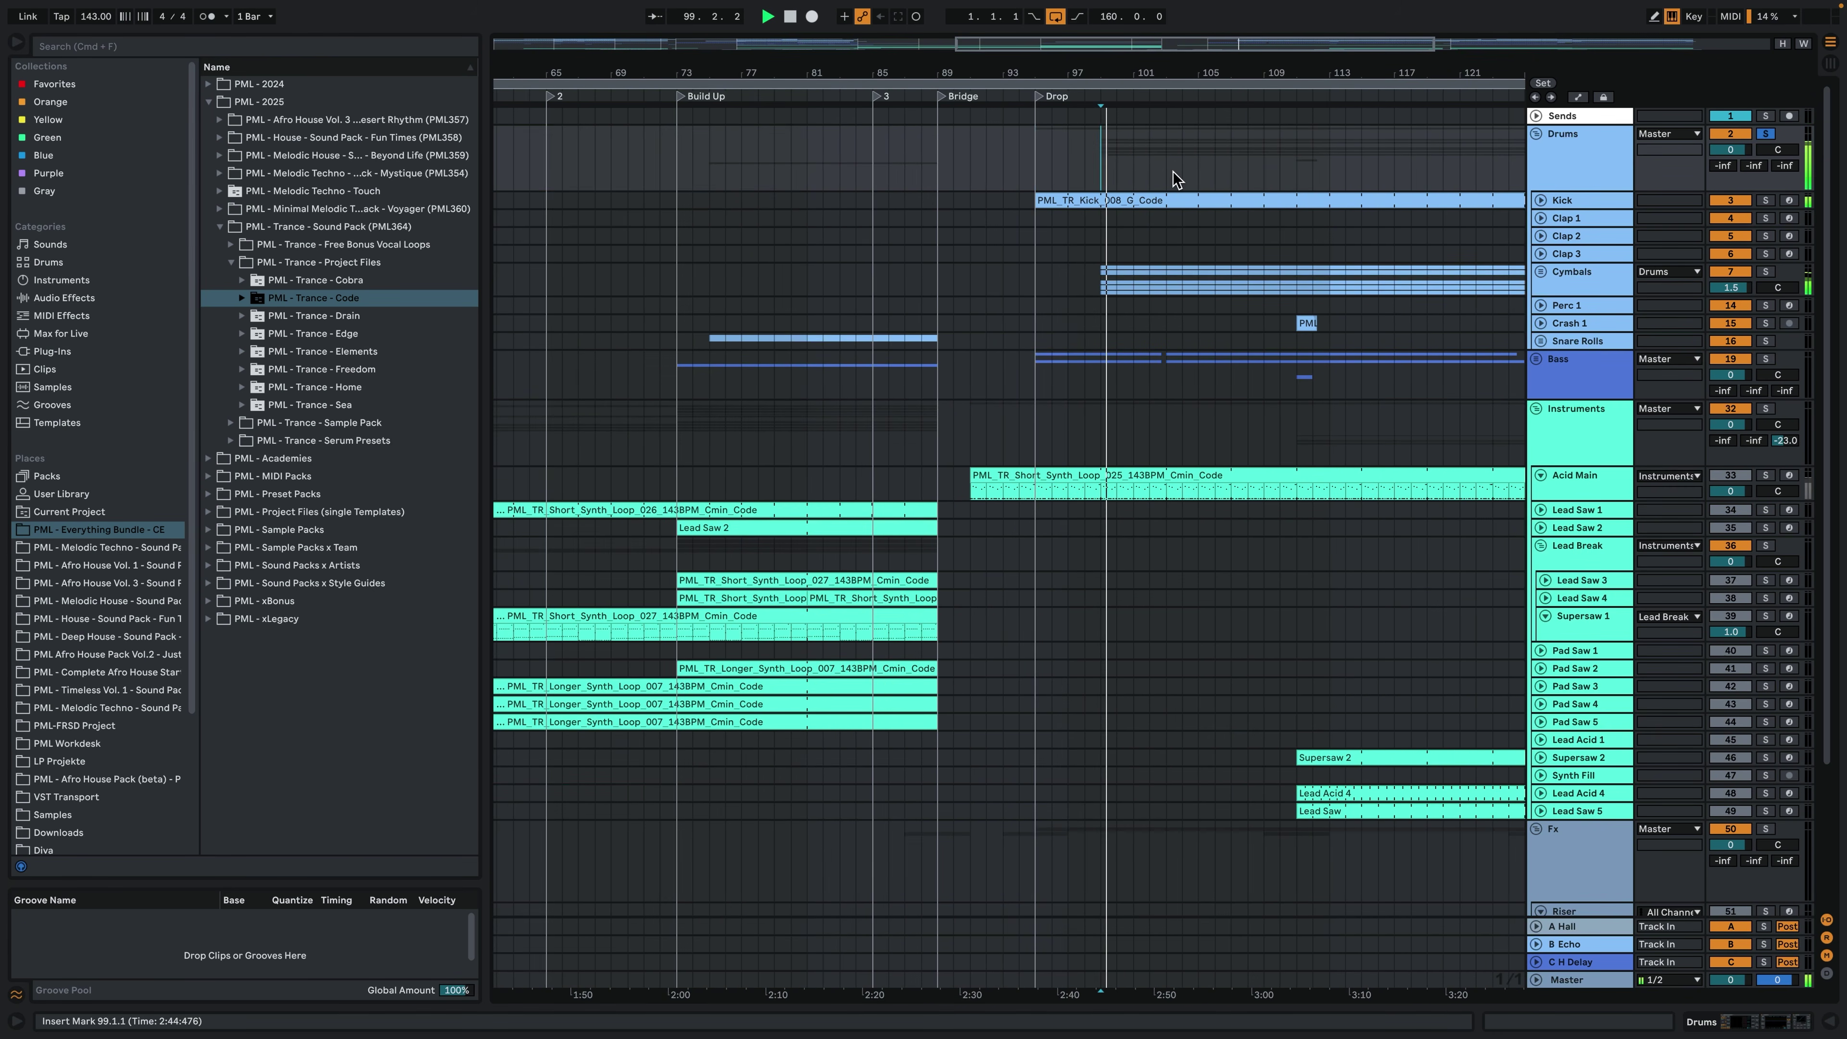
{"action": "left_click_drag", "start_coordinate": [1146, 67], "coordinate": [1147, 29]}
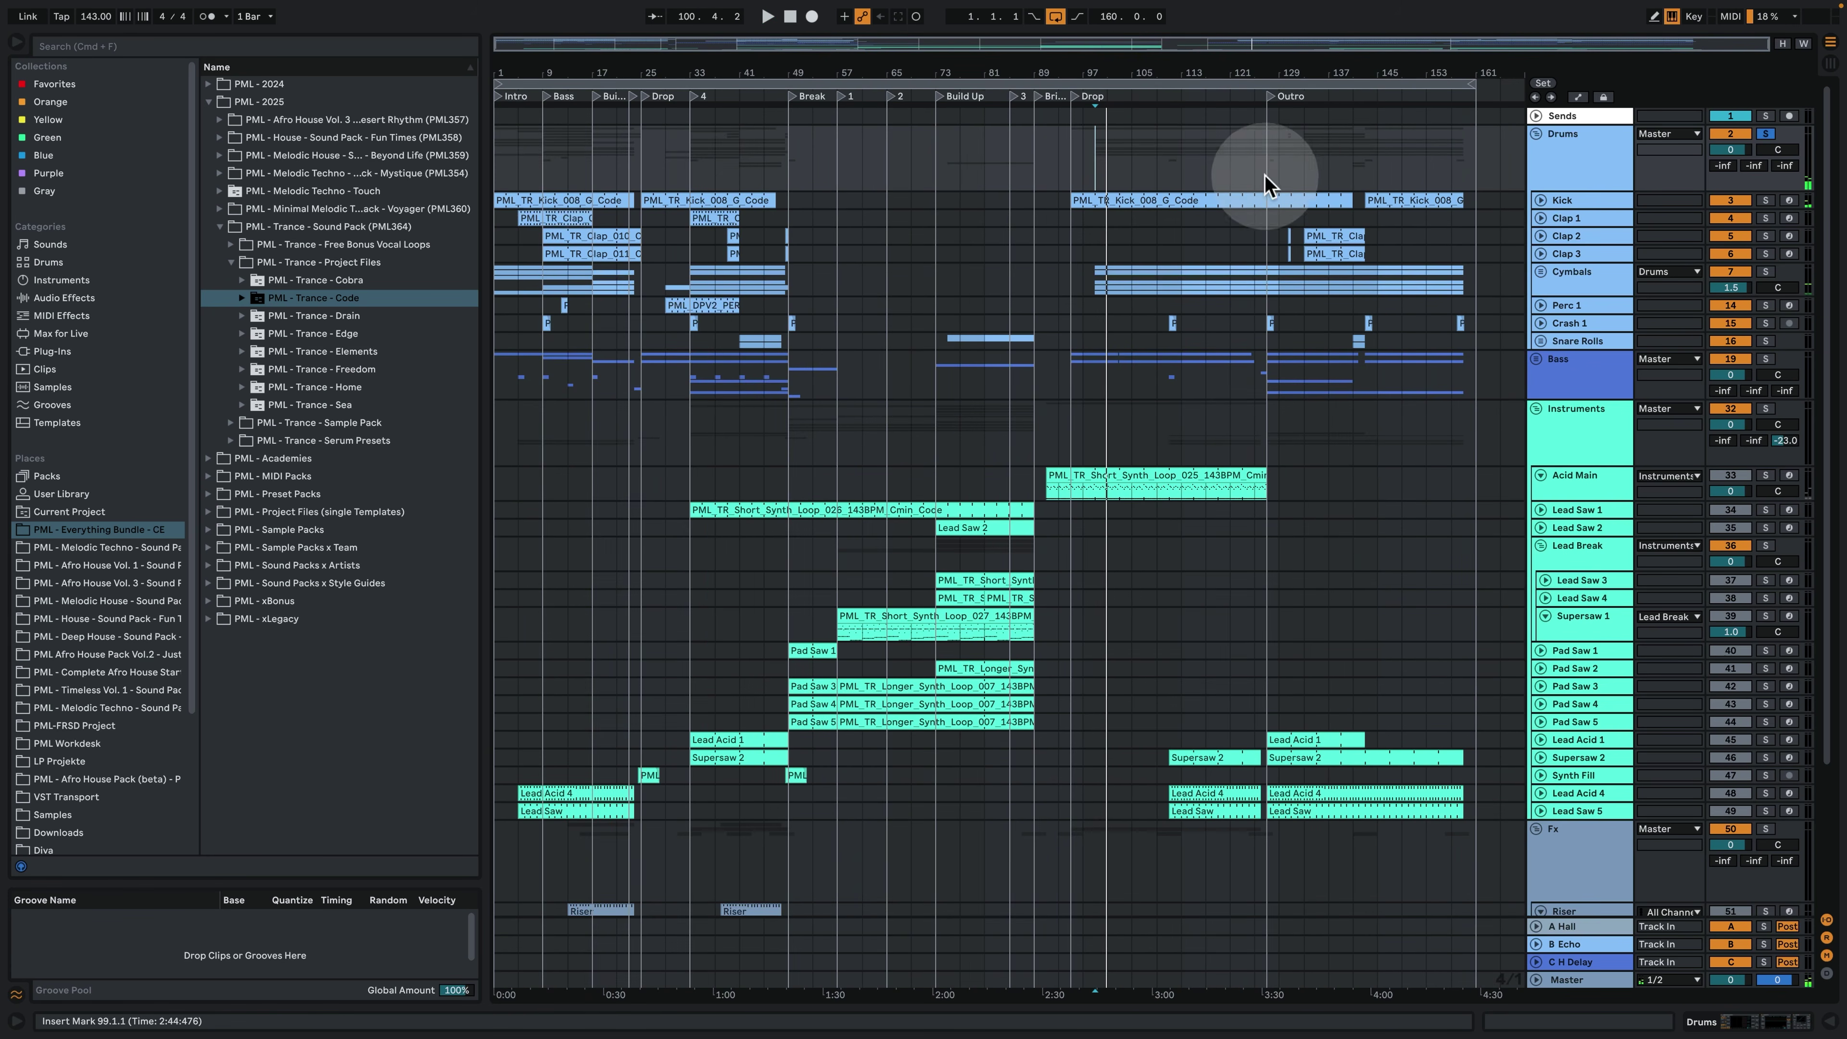
Play the soloed drums in the Outro where the claps enter, and briefly expand the Clap 2 track to view its pattern.
{"action": "left_click", "coordinate": [1310, 213]}
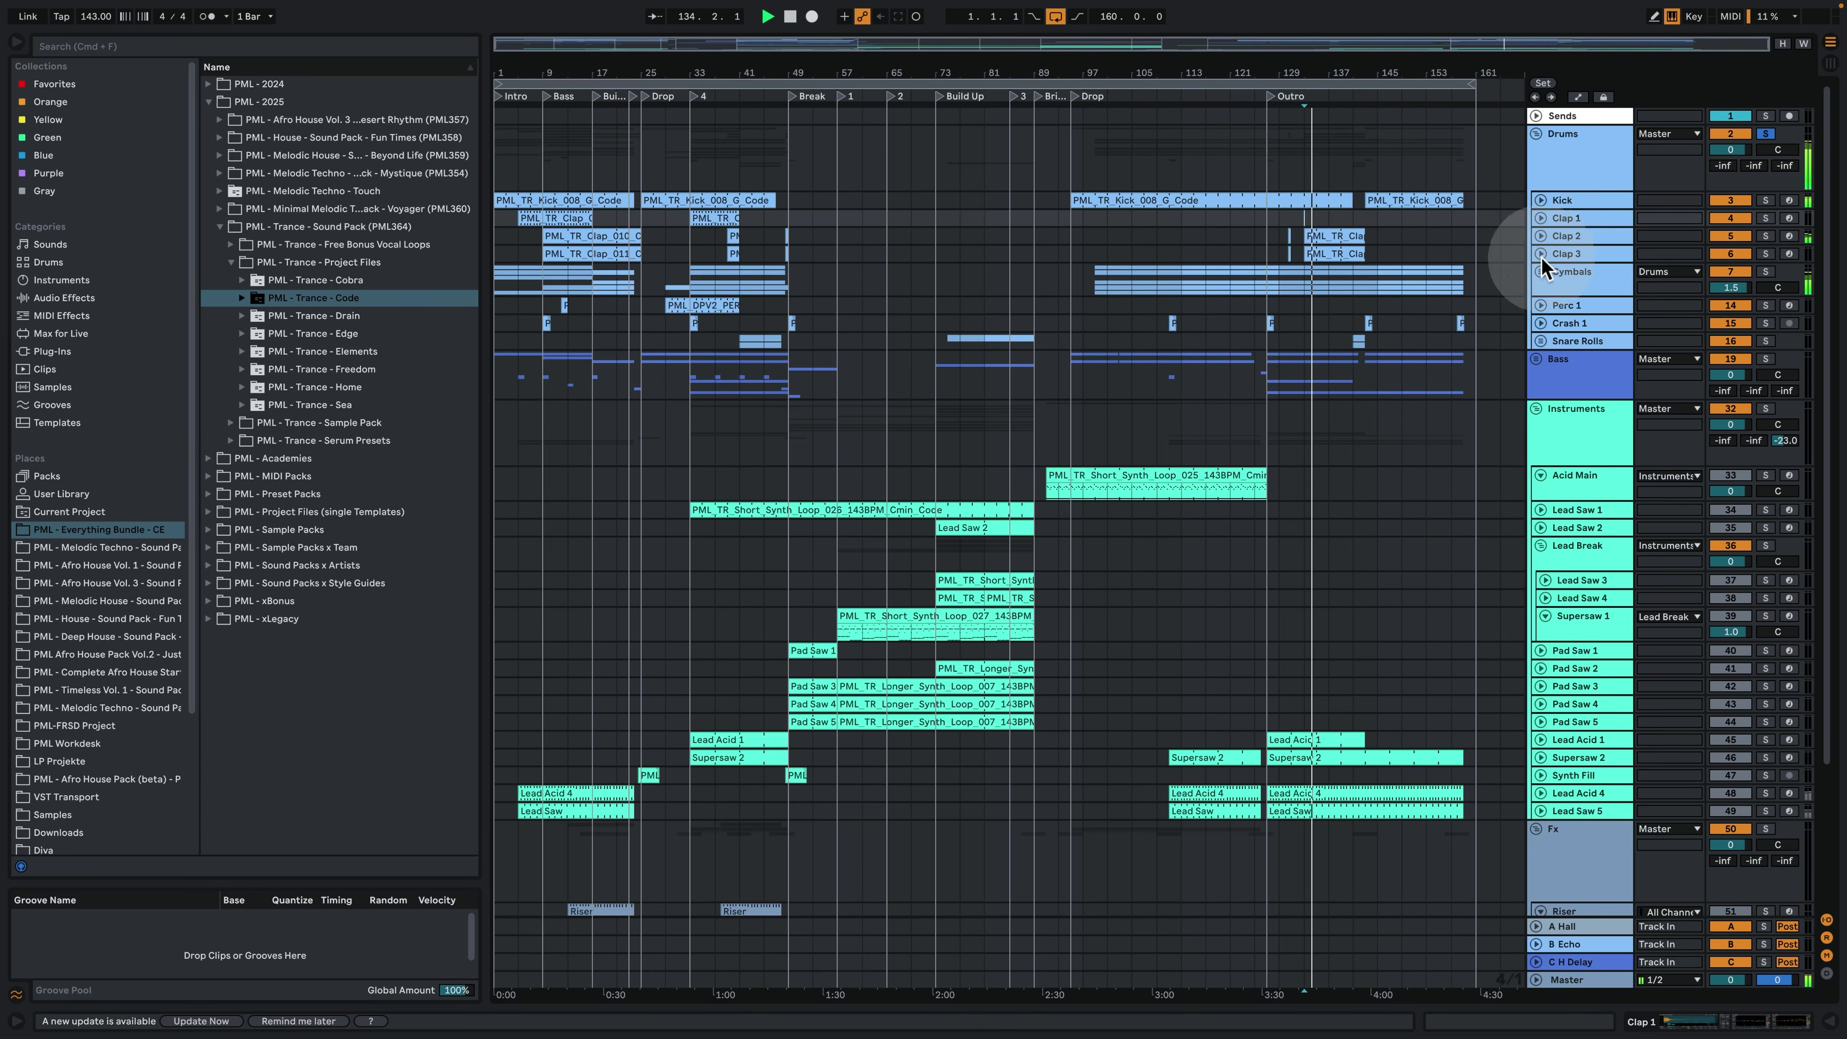
{"action": "left_click", "coordinate": [1541, 235]}
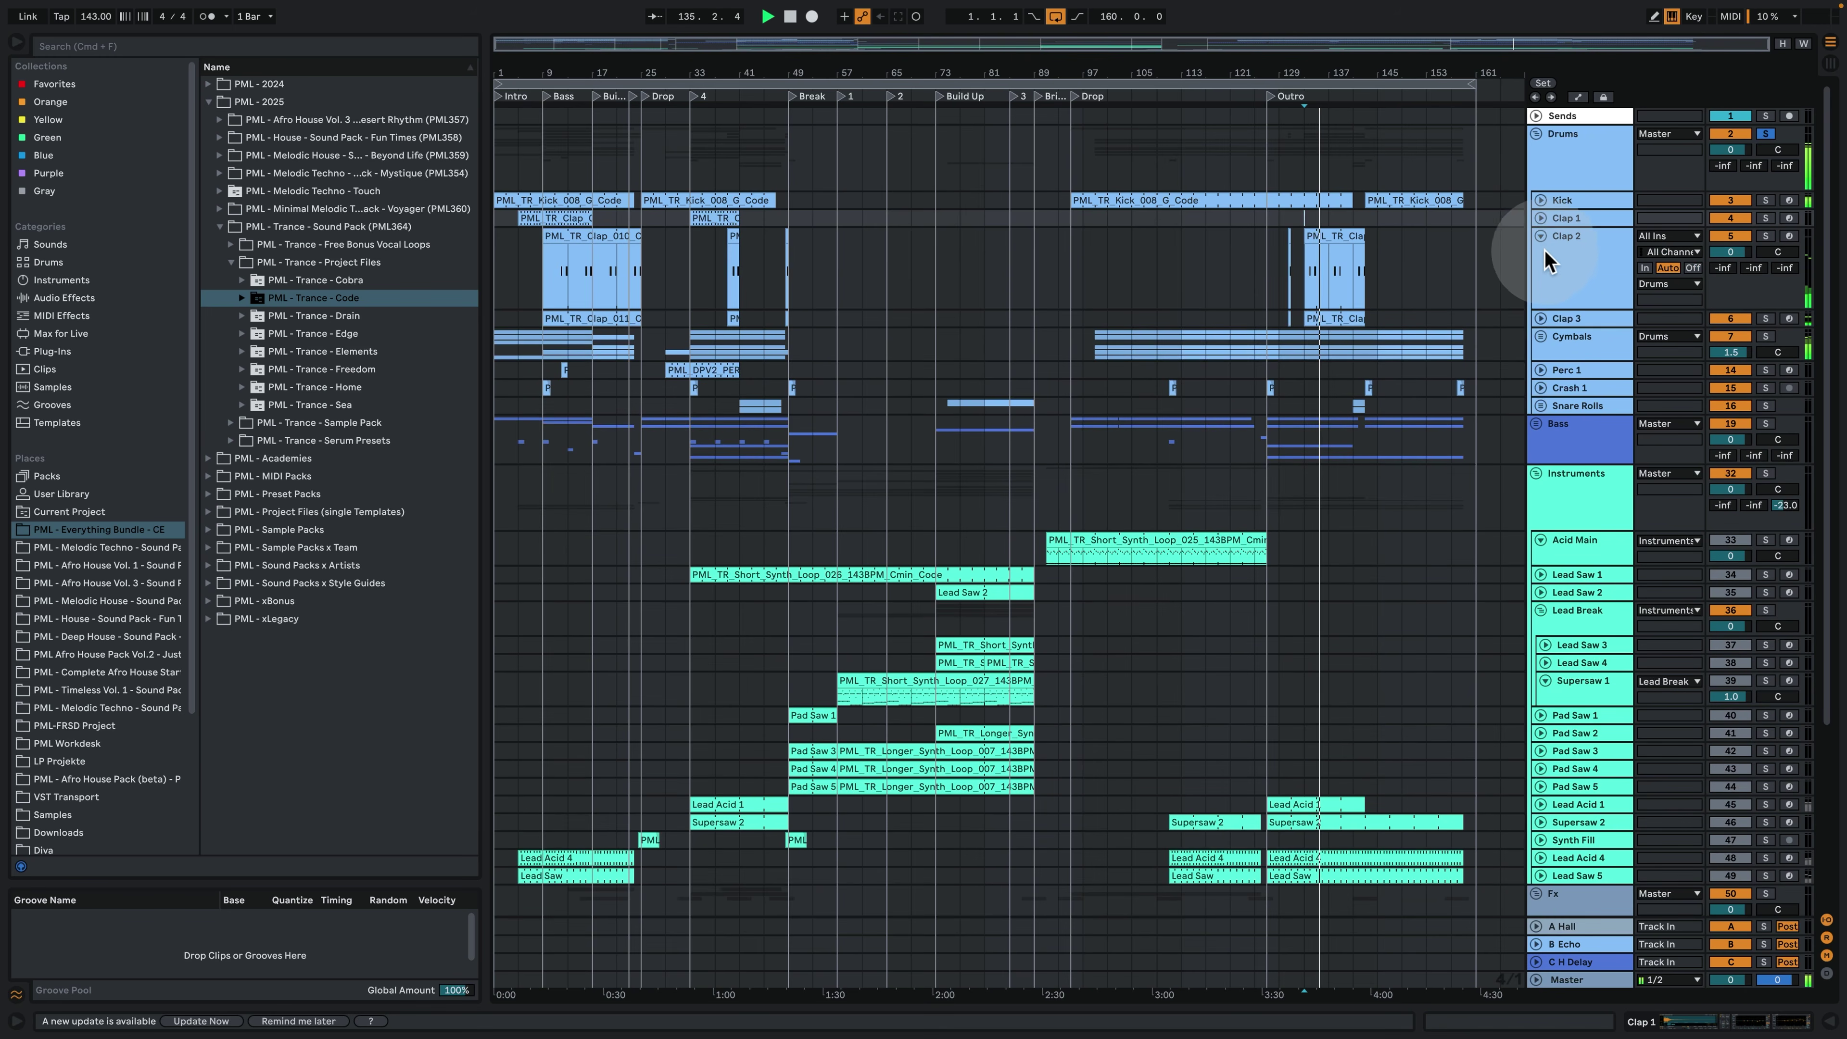
{"action": "left_click", "coordinate": [1542, 238]}
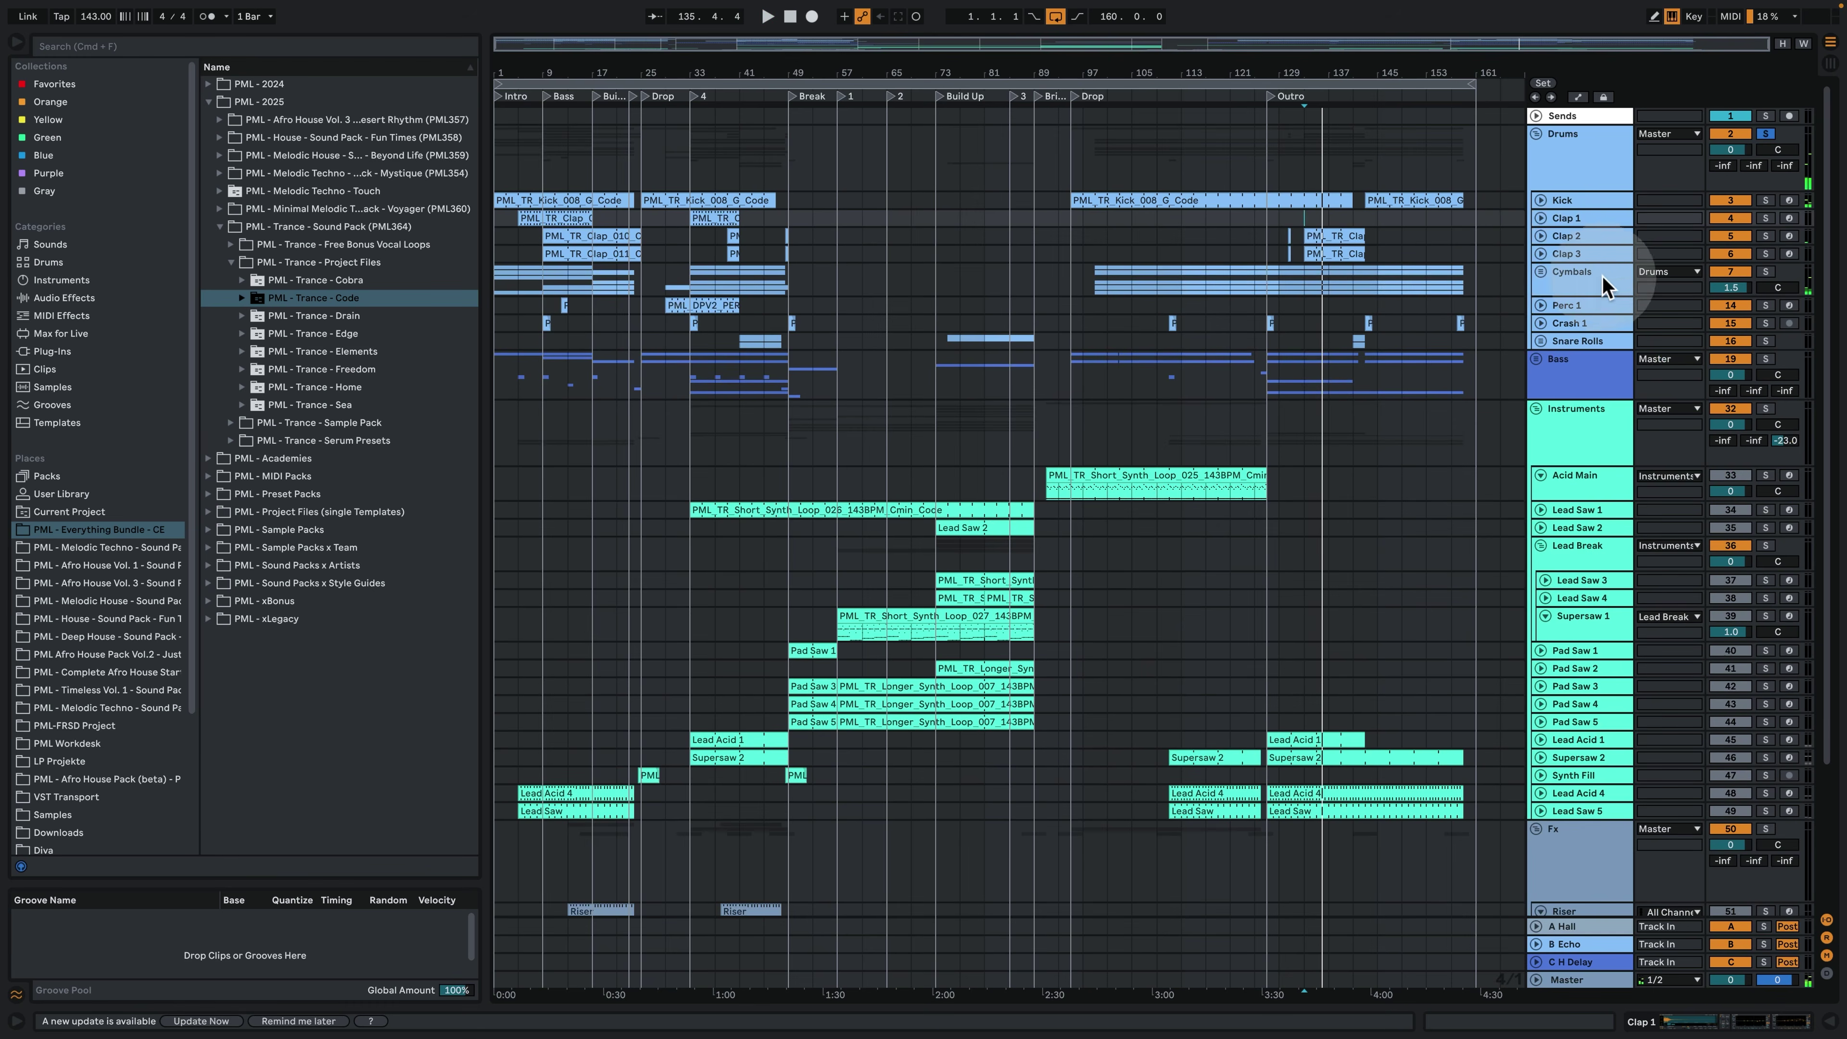
Solo the Bass group, play the second Drop from bar 97, and unfold the group's tracks.
{"action": "left_click", "coordinate": [1589, 370]}
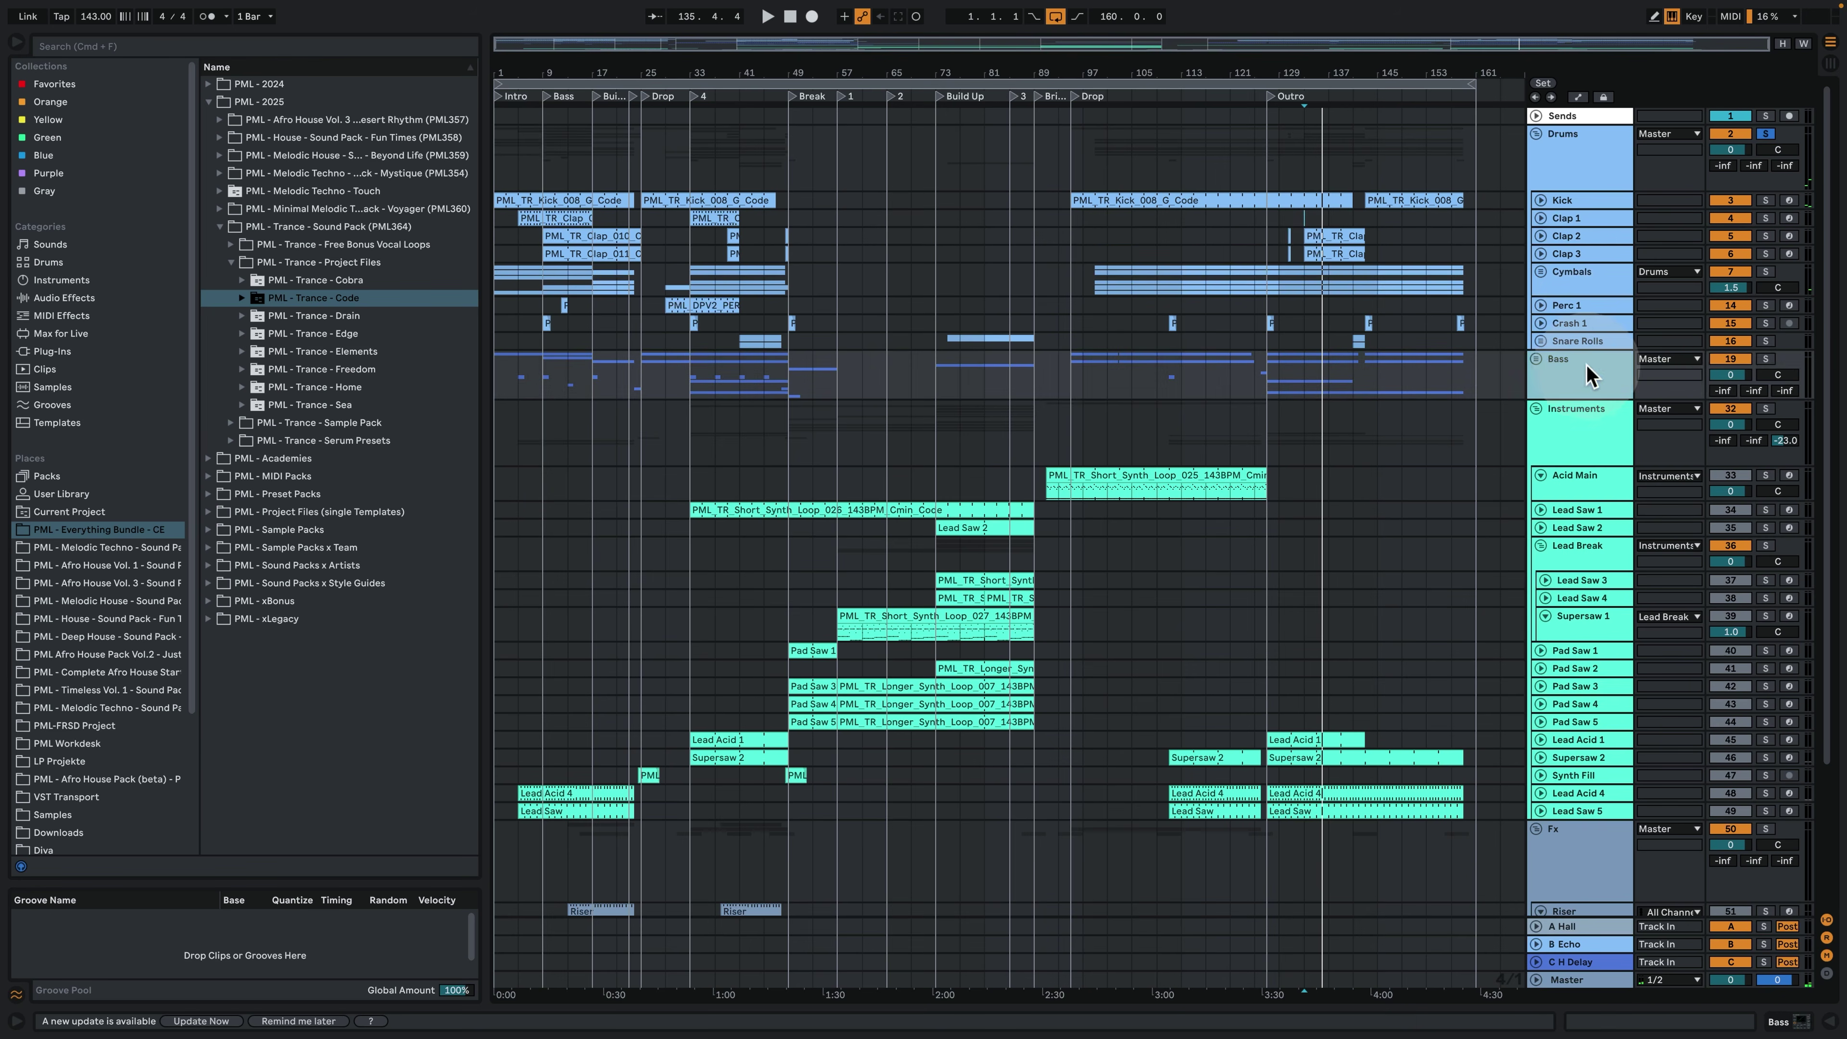
{"action": "left_click", "coordinate": [1766, 359]}
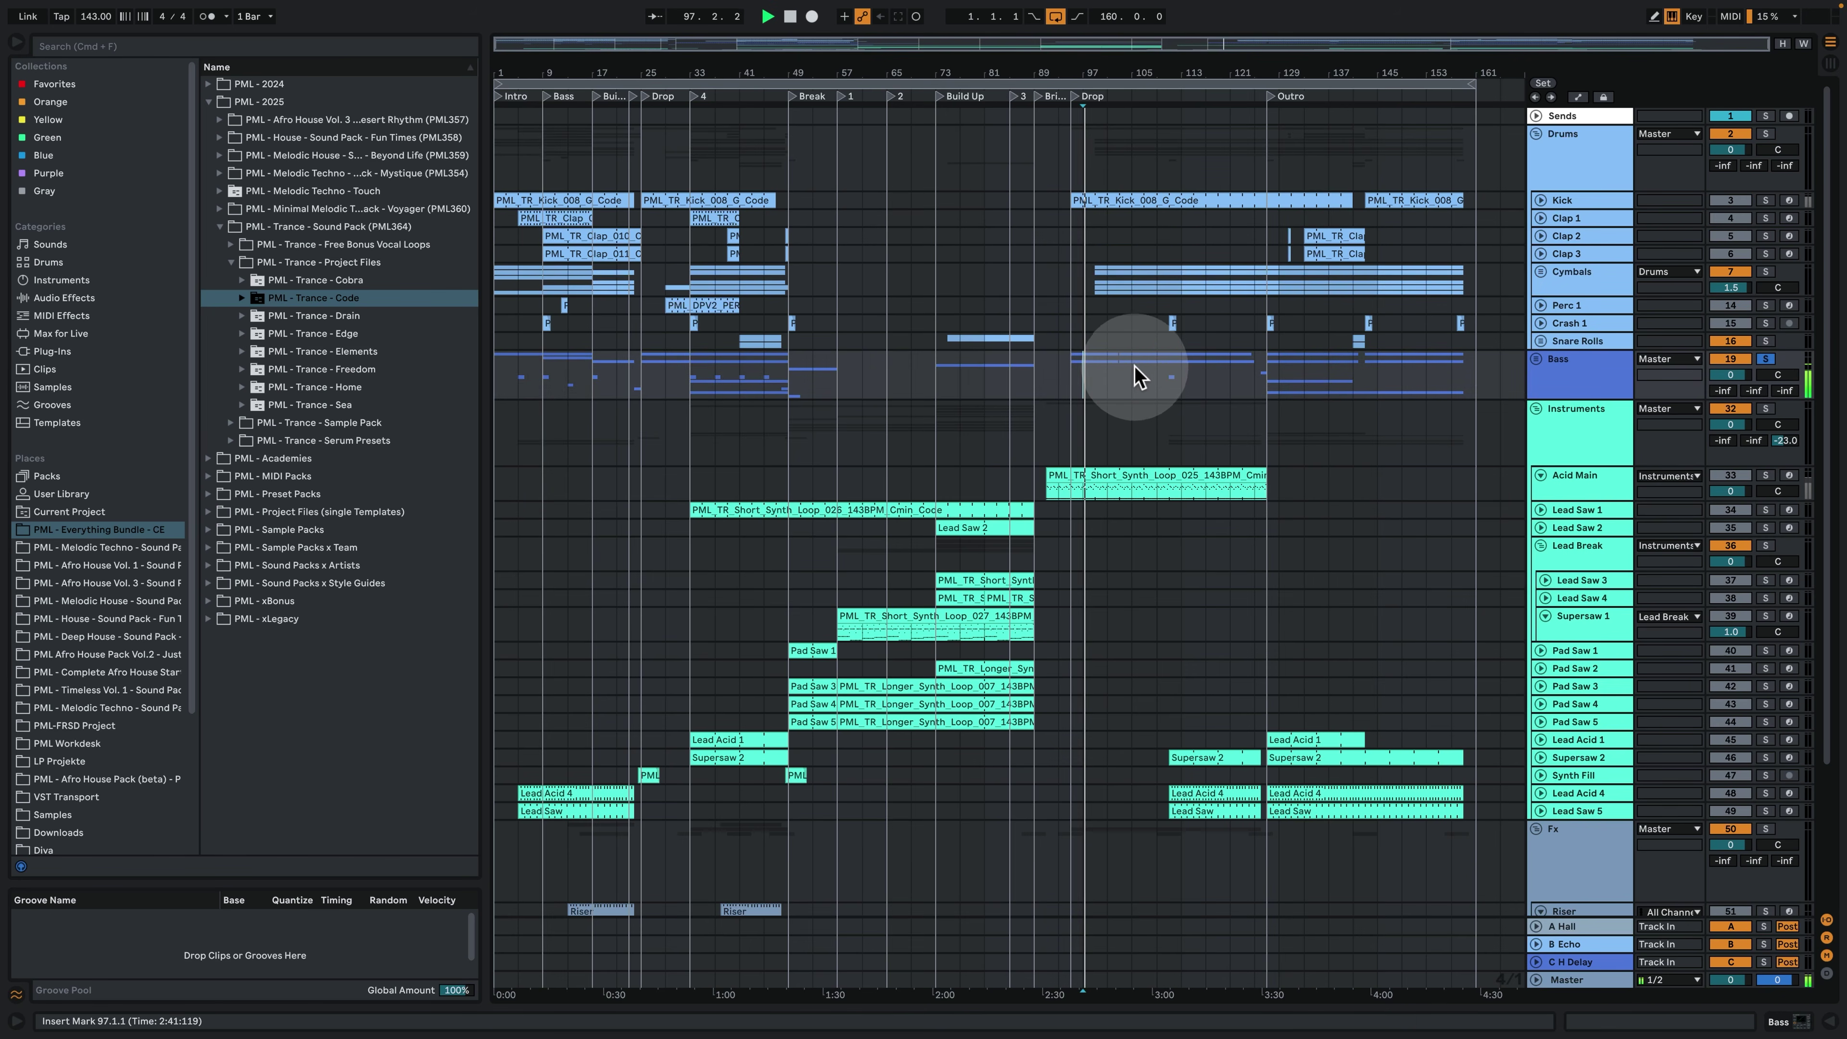
{"action": "left_click", "coordinate": [1538, 359]}
{"action": "key", "text": "space"}
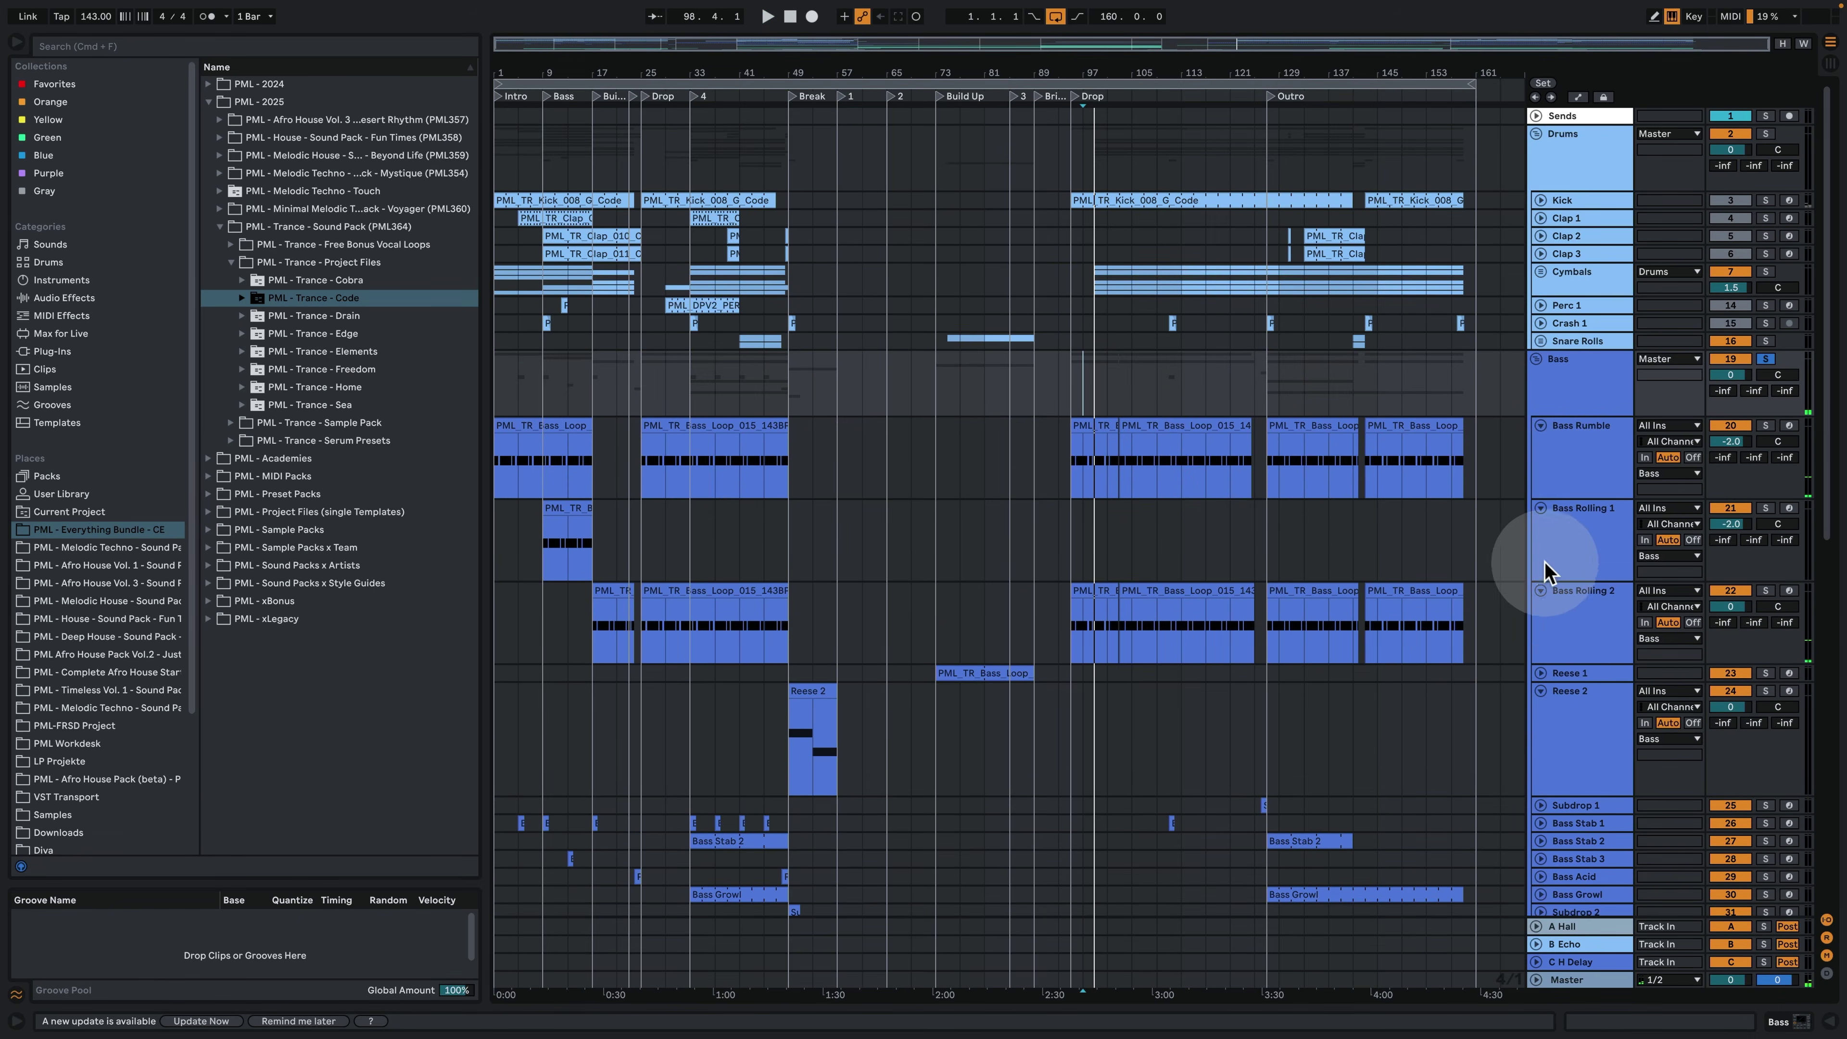
Play the soloed bass tracks in the Outro from bar 127, starting with a look at the Bass Rumble track.
{"action": "left_click", "coordinate": [1581, 465]}
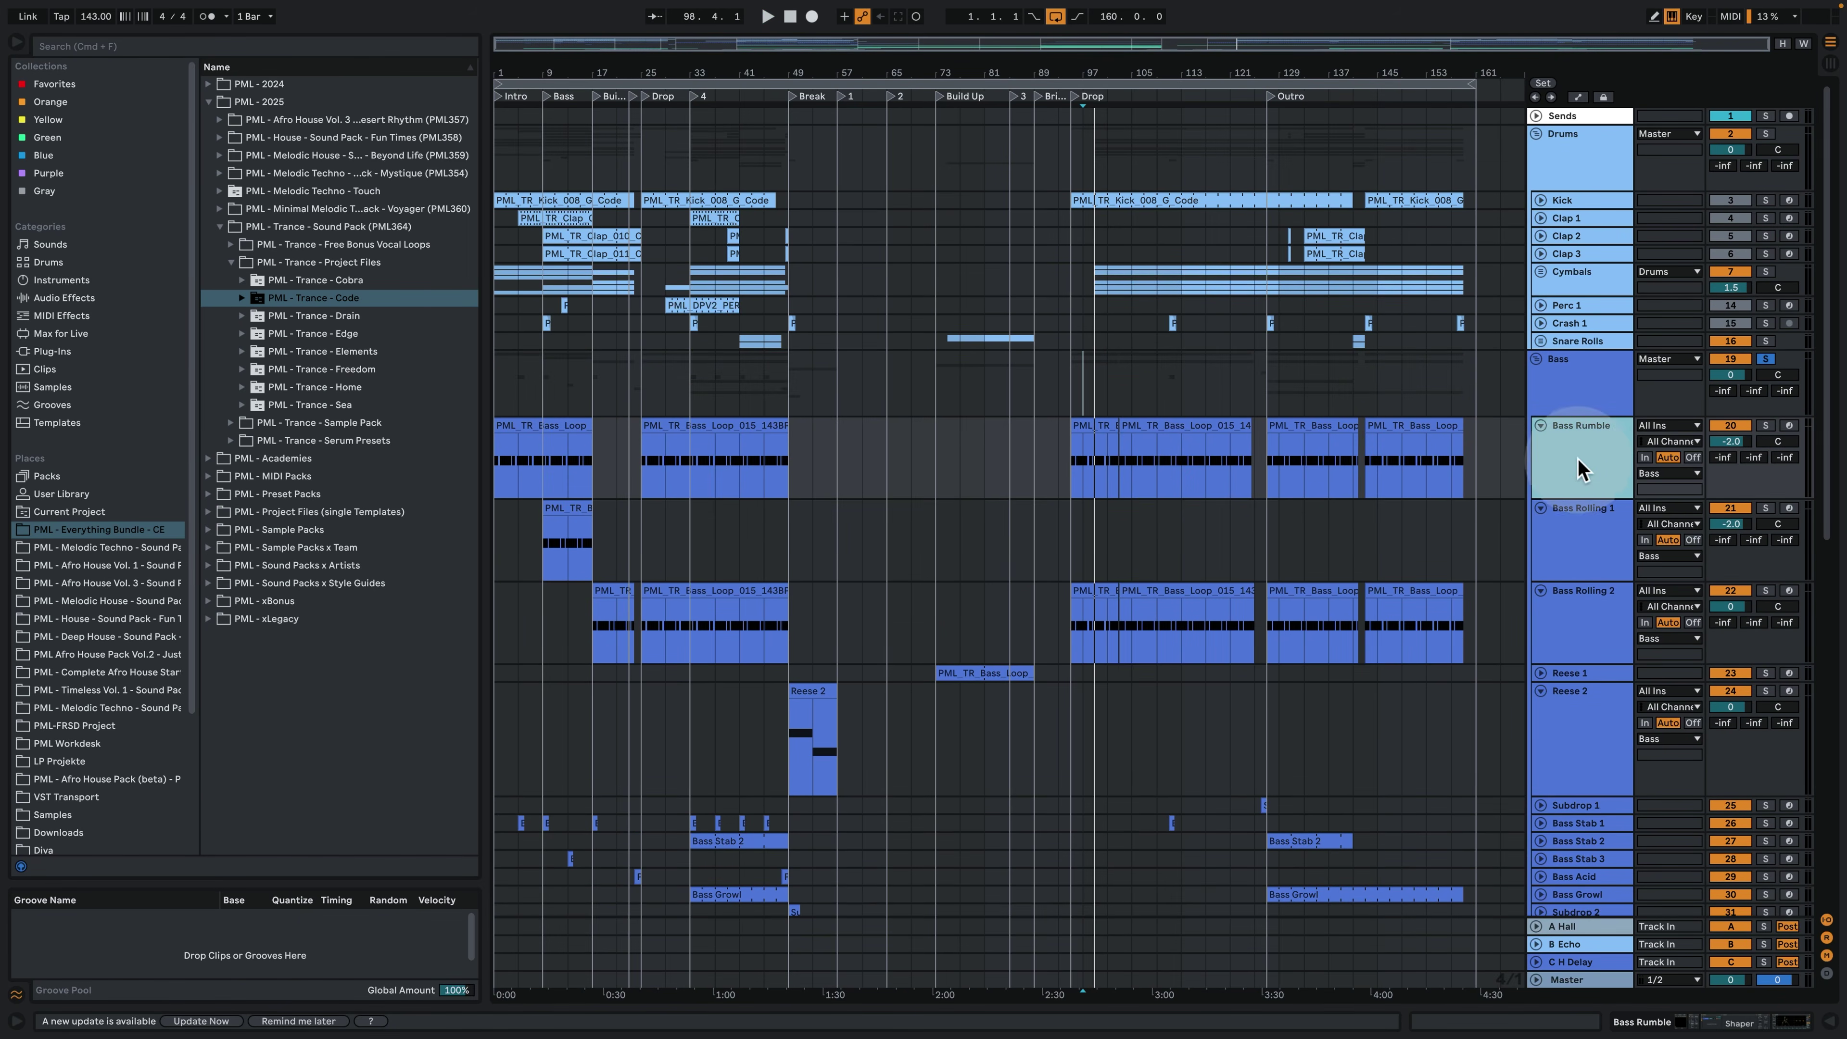
{"action": "left_click", "coordinate": [1282, 317]}
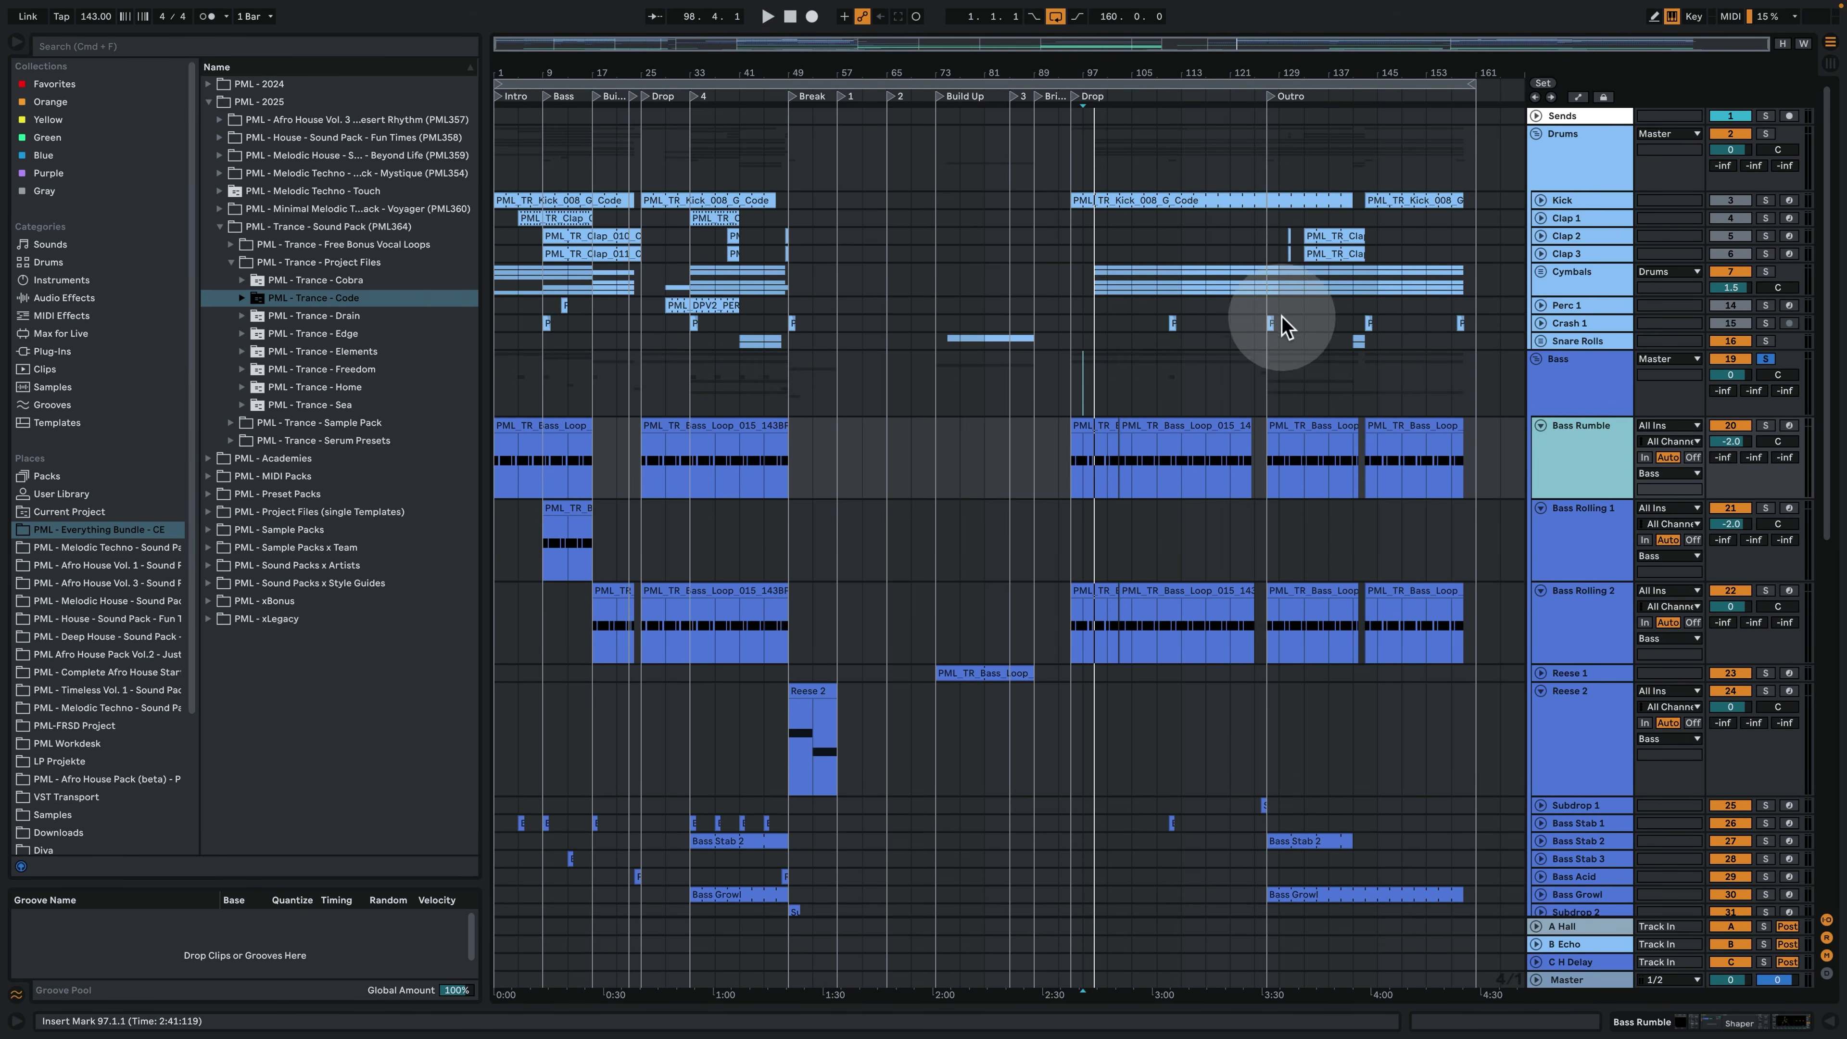
{"action": "left_click", "coordinate": [1269, 363]}
{"action": "key", "text": "space"}
{"action": "scroll", "coordinate": [1309, 437], "scroll_direction": "down", "scroll_amount": 4}
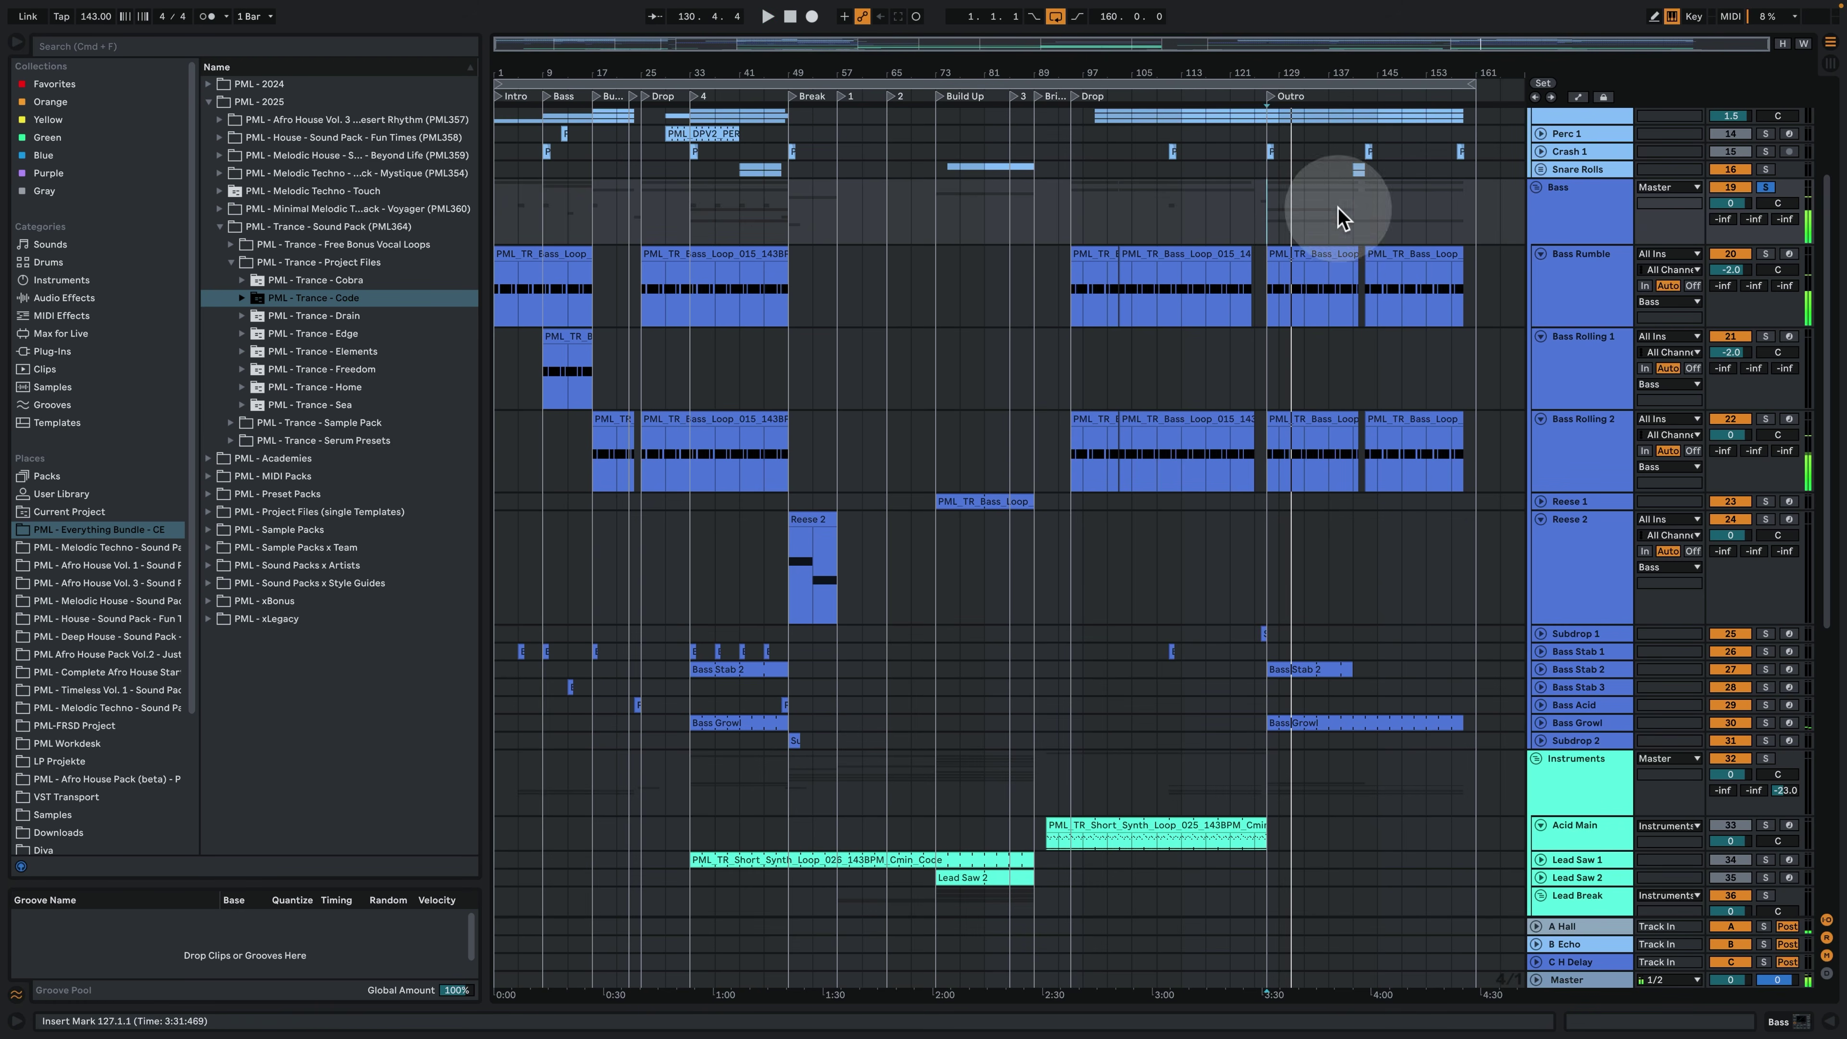
Play the Reese 1 clip in the Build Up from bar 73, and the Reese 2 clip in the Break from bar 49.
{"action": "left_click", "coordinate": [945, 502]}
{"action": "key", "text": "space"}
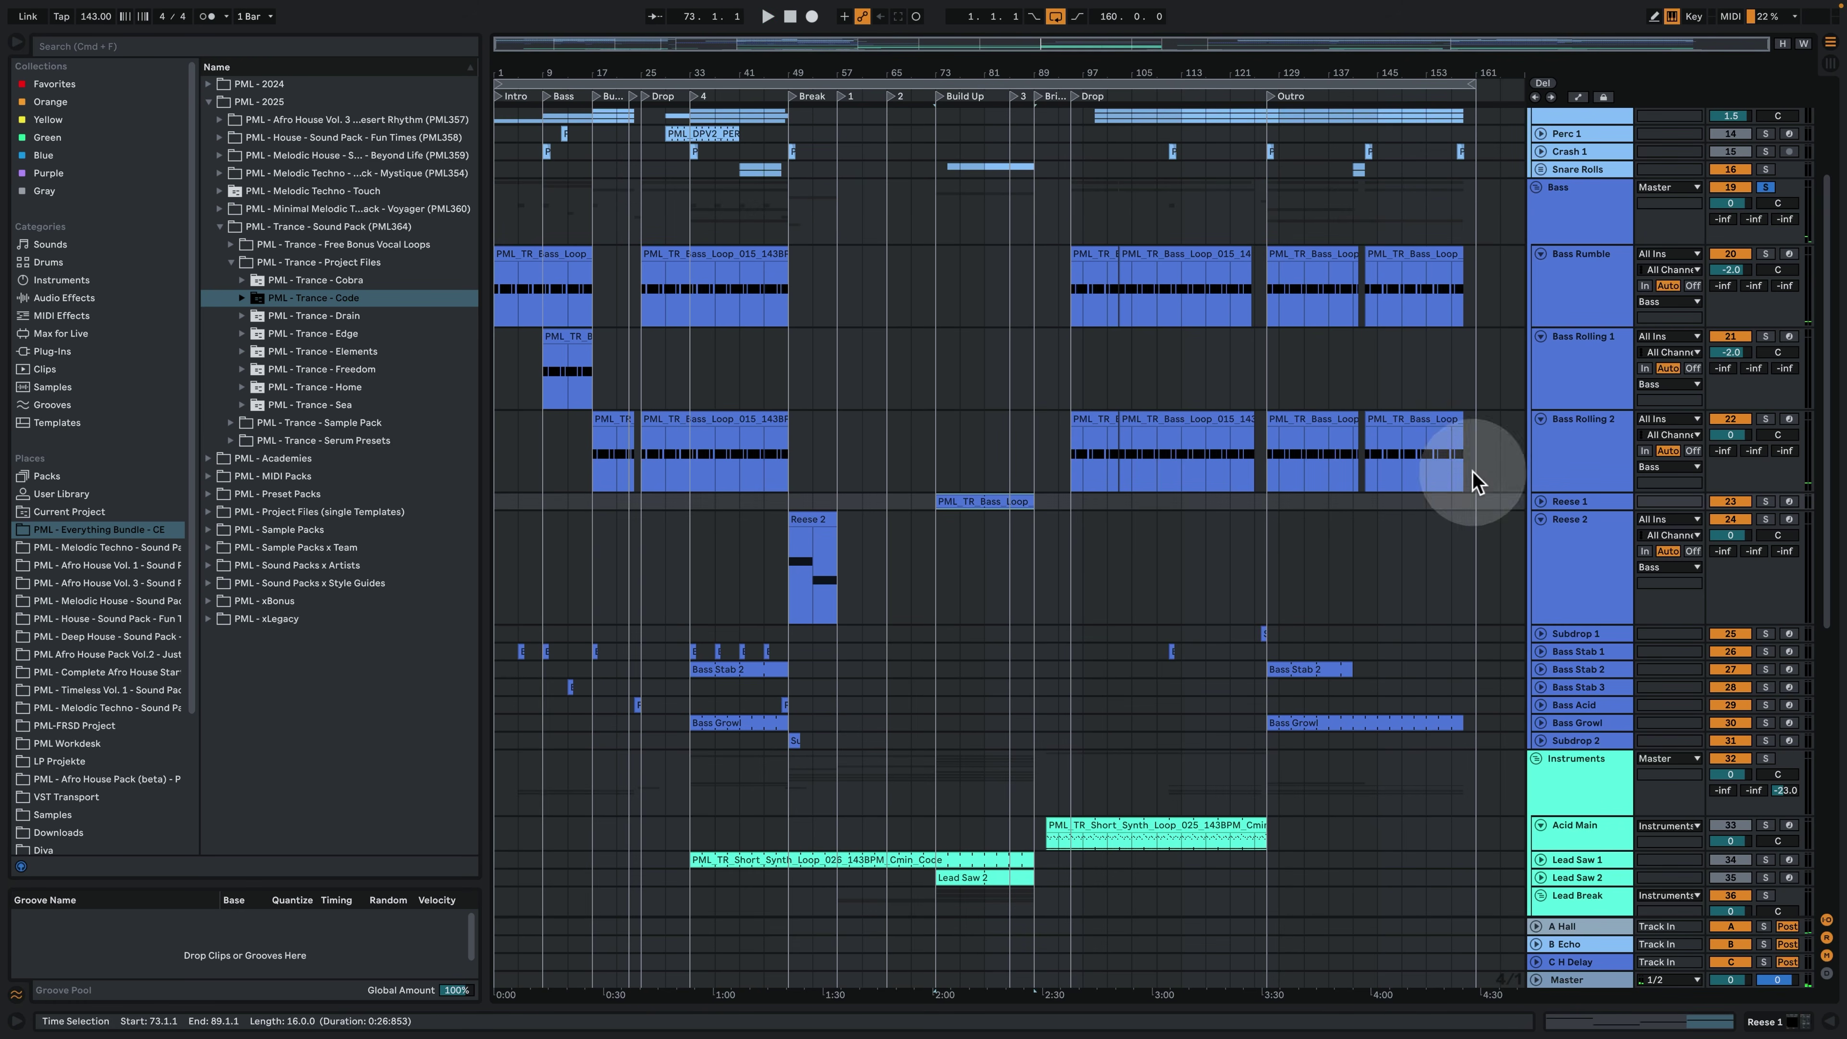
{"action": "key", "text": "space"}
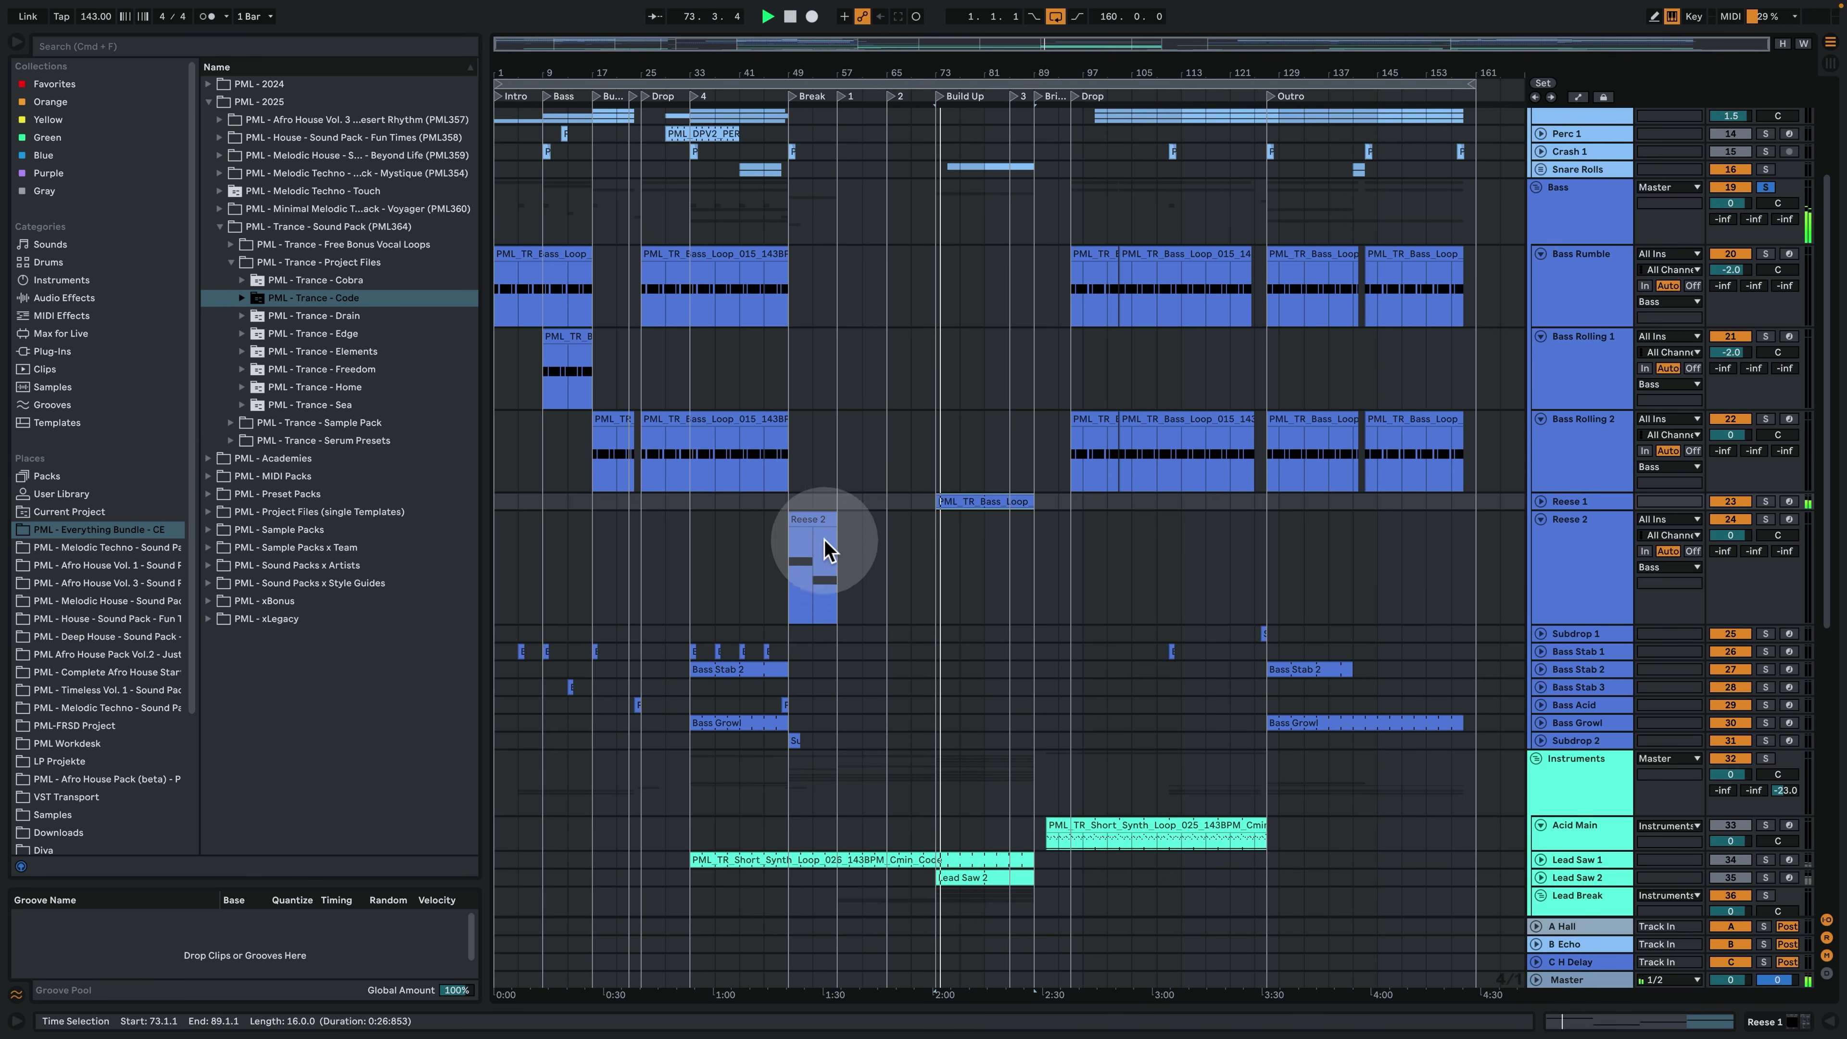
{"action": "left_click", "coordinate": [800, 521]}
{"action": "key", "text": "space"}
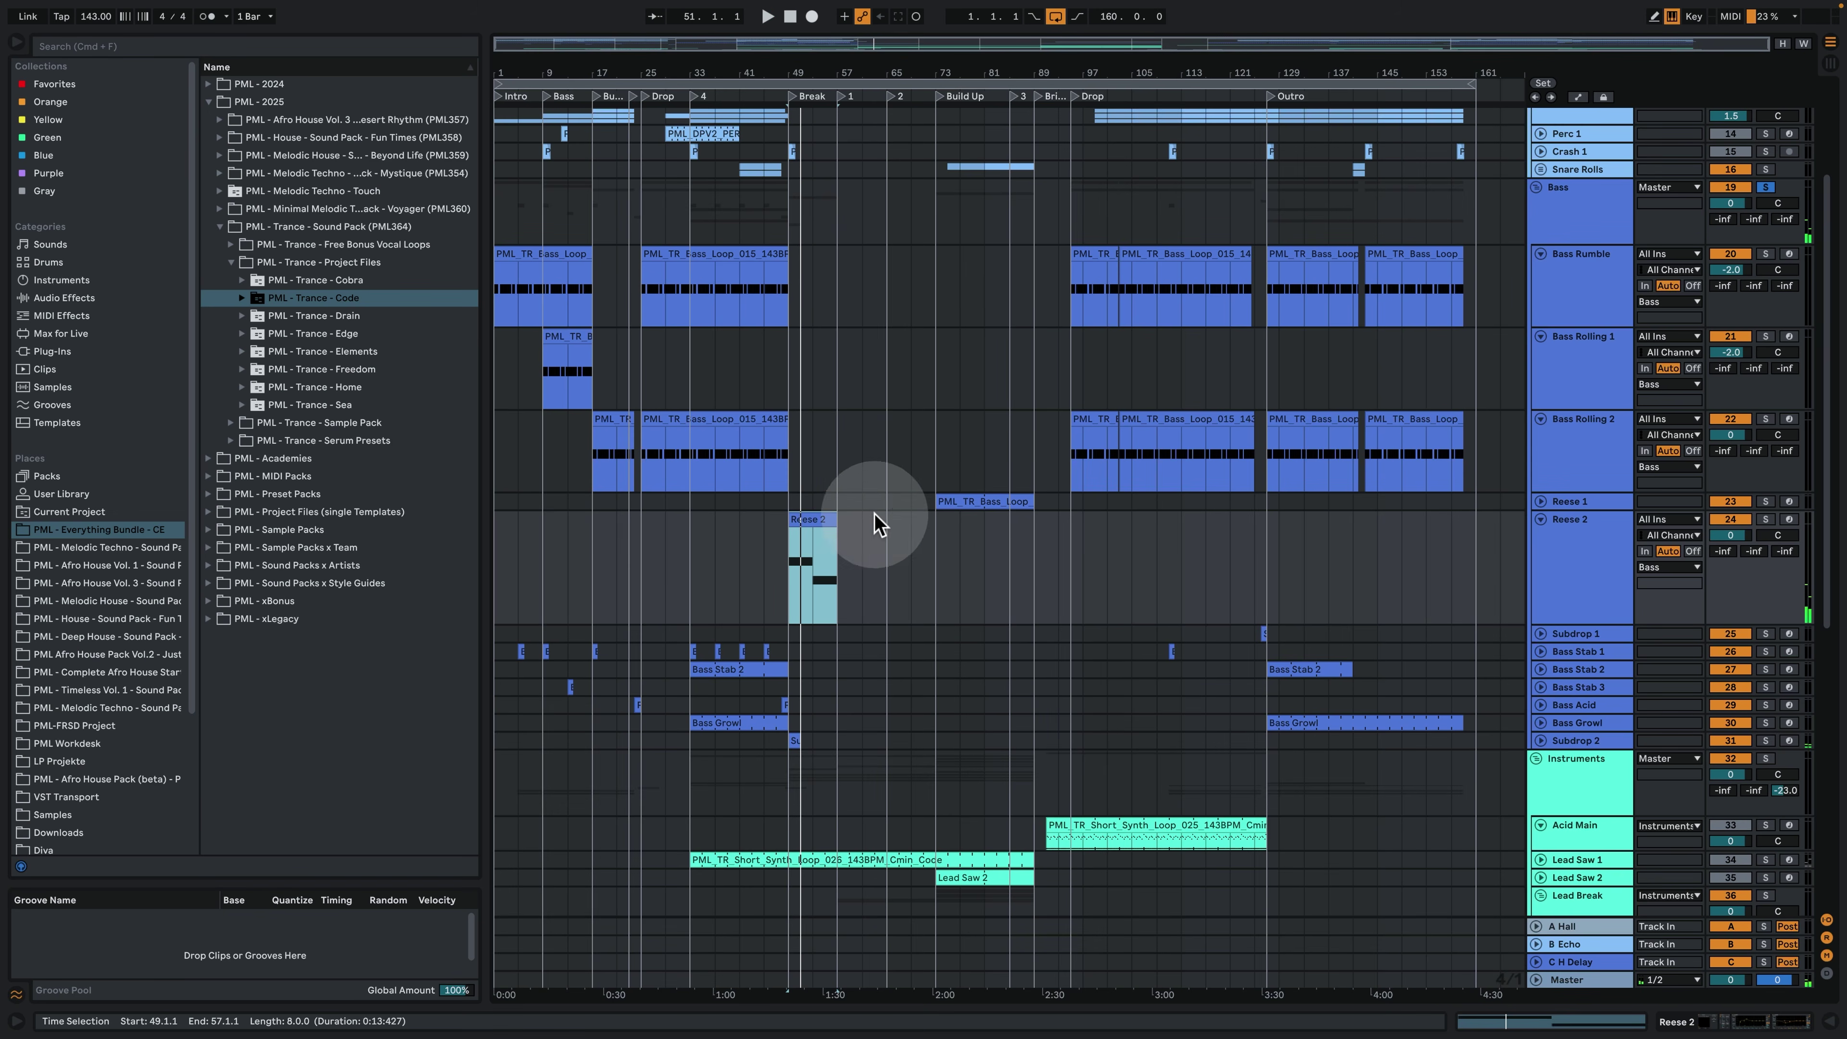
Solo the Instruments group and play the Break from bar 49.
{"action": "scroll", "coordinate": [923, 607], "scroll_direction": "down", "scroll_amount": 5}
{"action": "left_click", "coordinate": [1586, 575]}
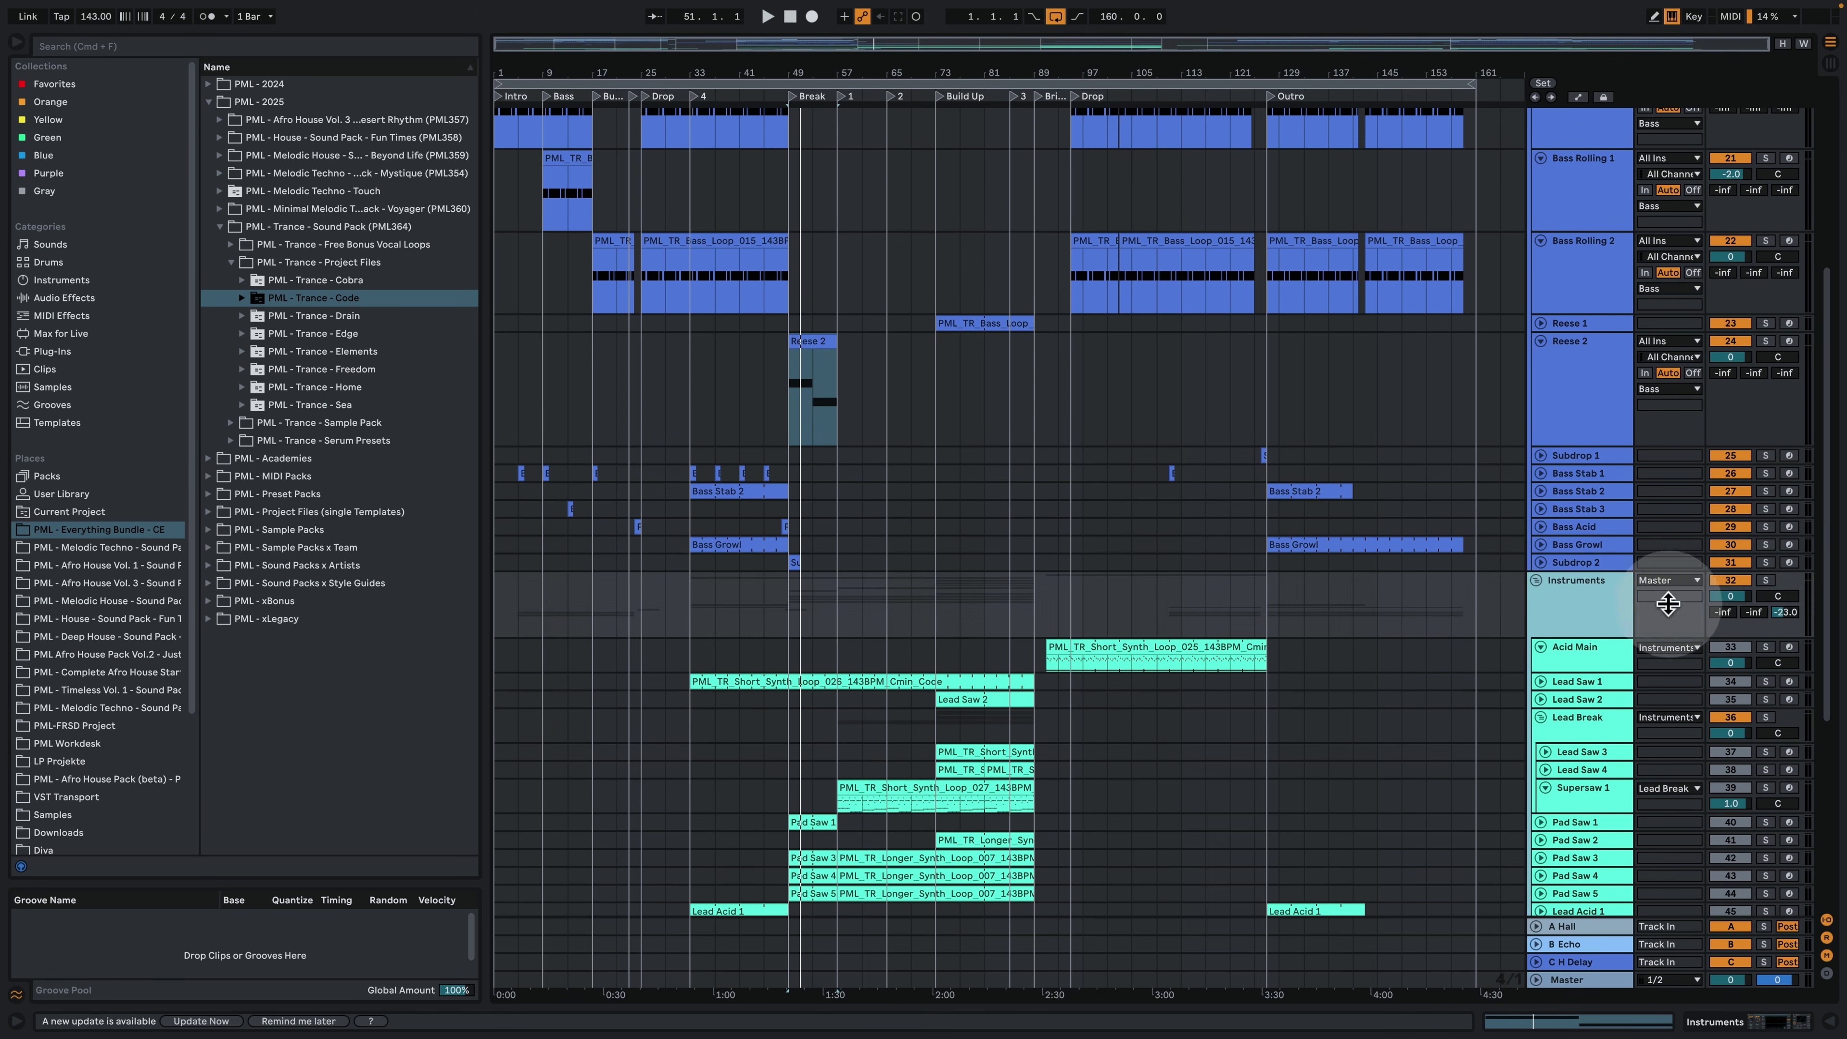
{"action": "left_click", "coordinate": [1766, 580]}
{"action": "scroll", "coordinate": [1021, 602], "scroll_direction": "down", "scroll_amount": 3}
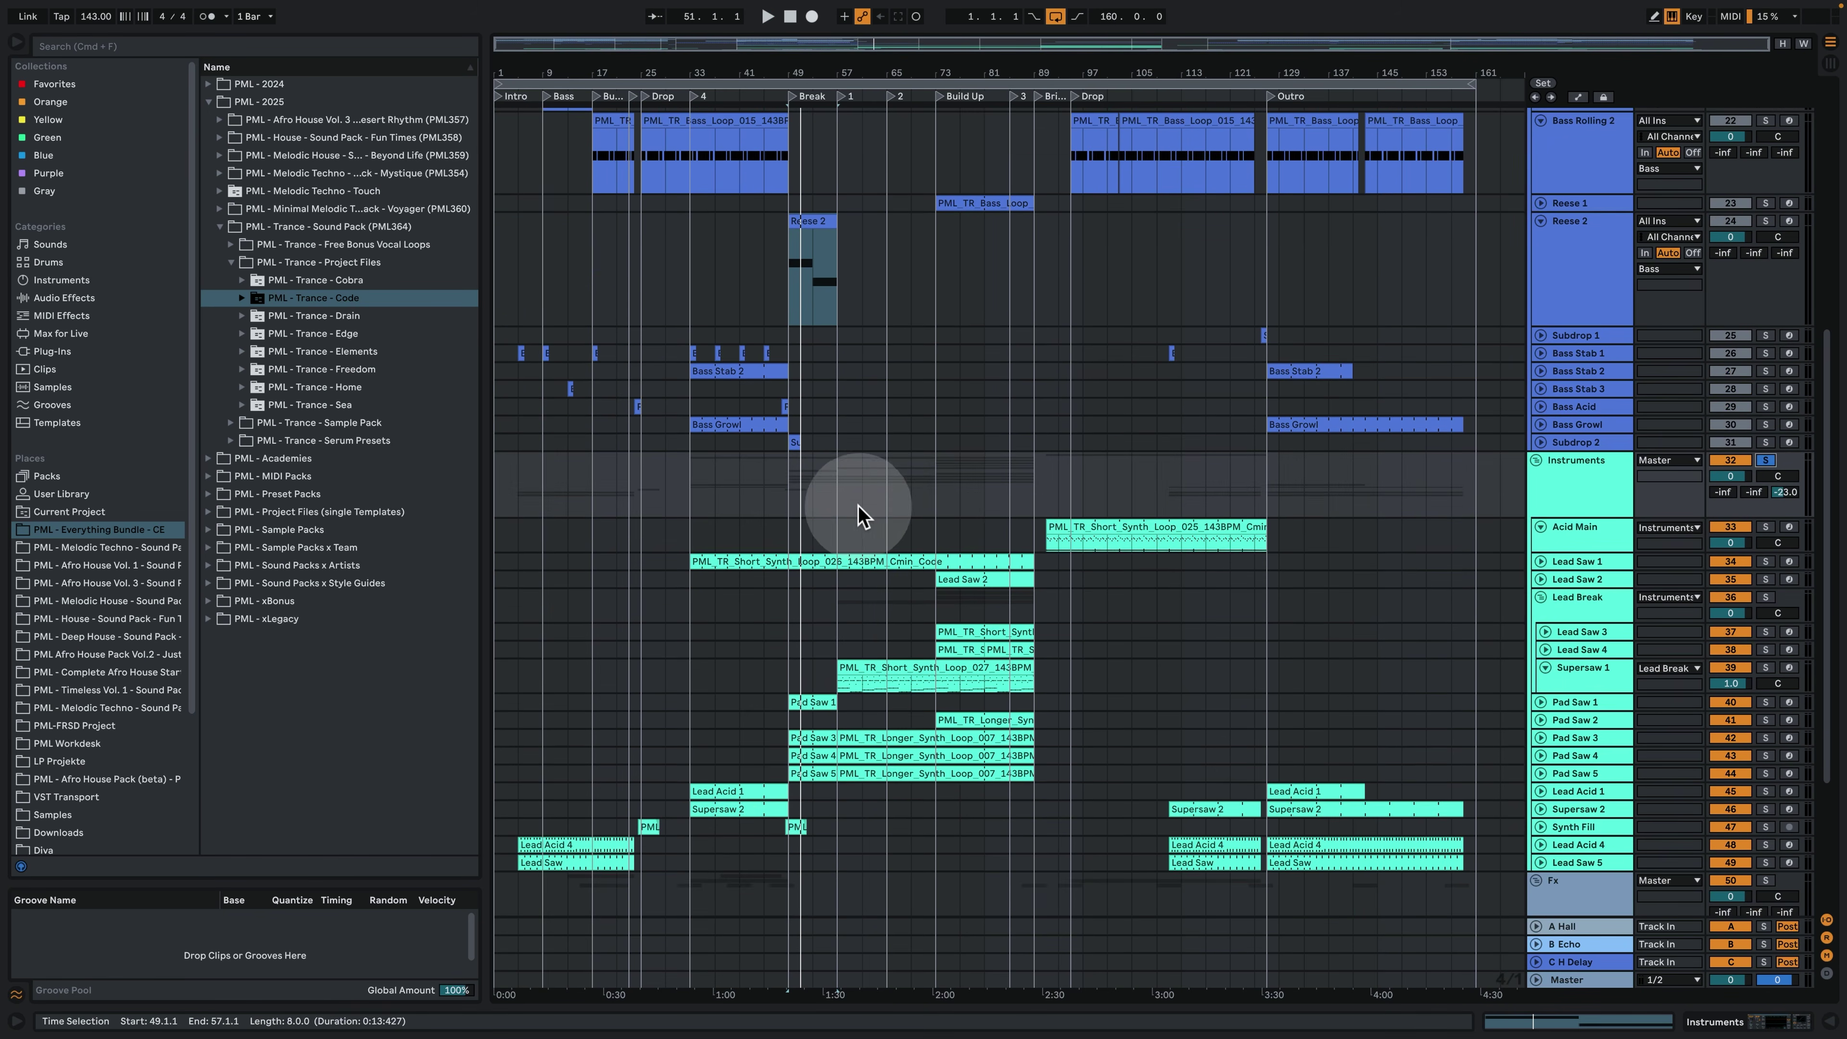
{"action": "left_click", "coordinate": [798, 537]}
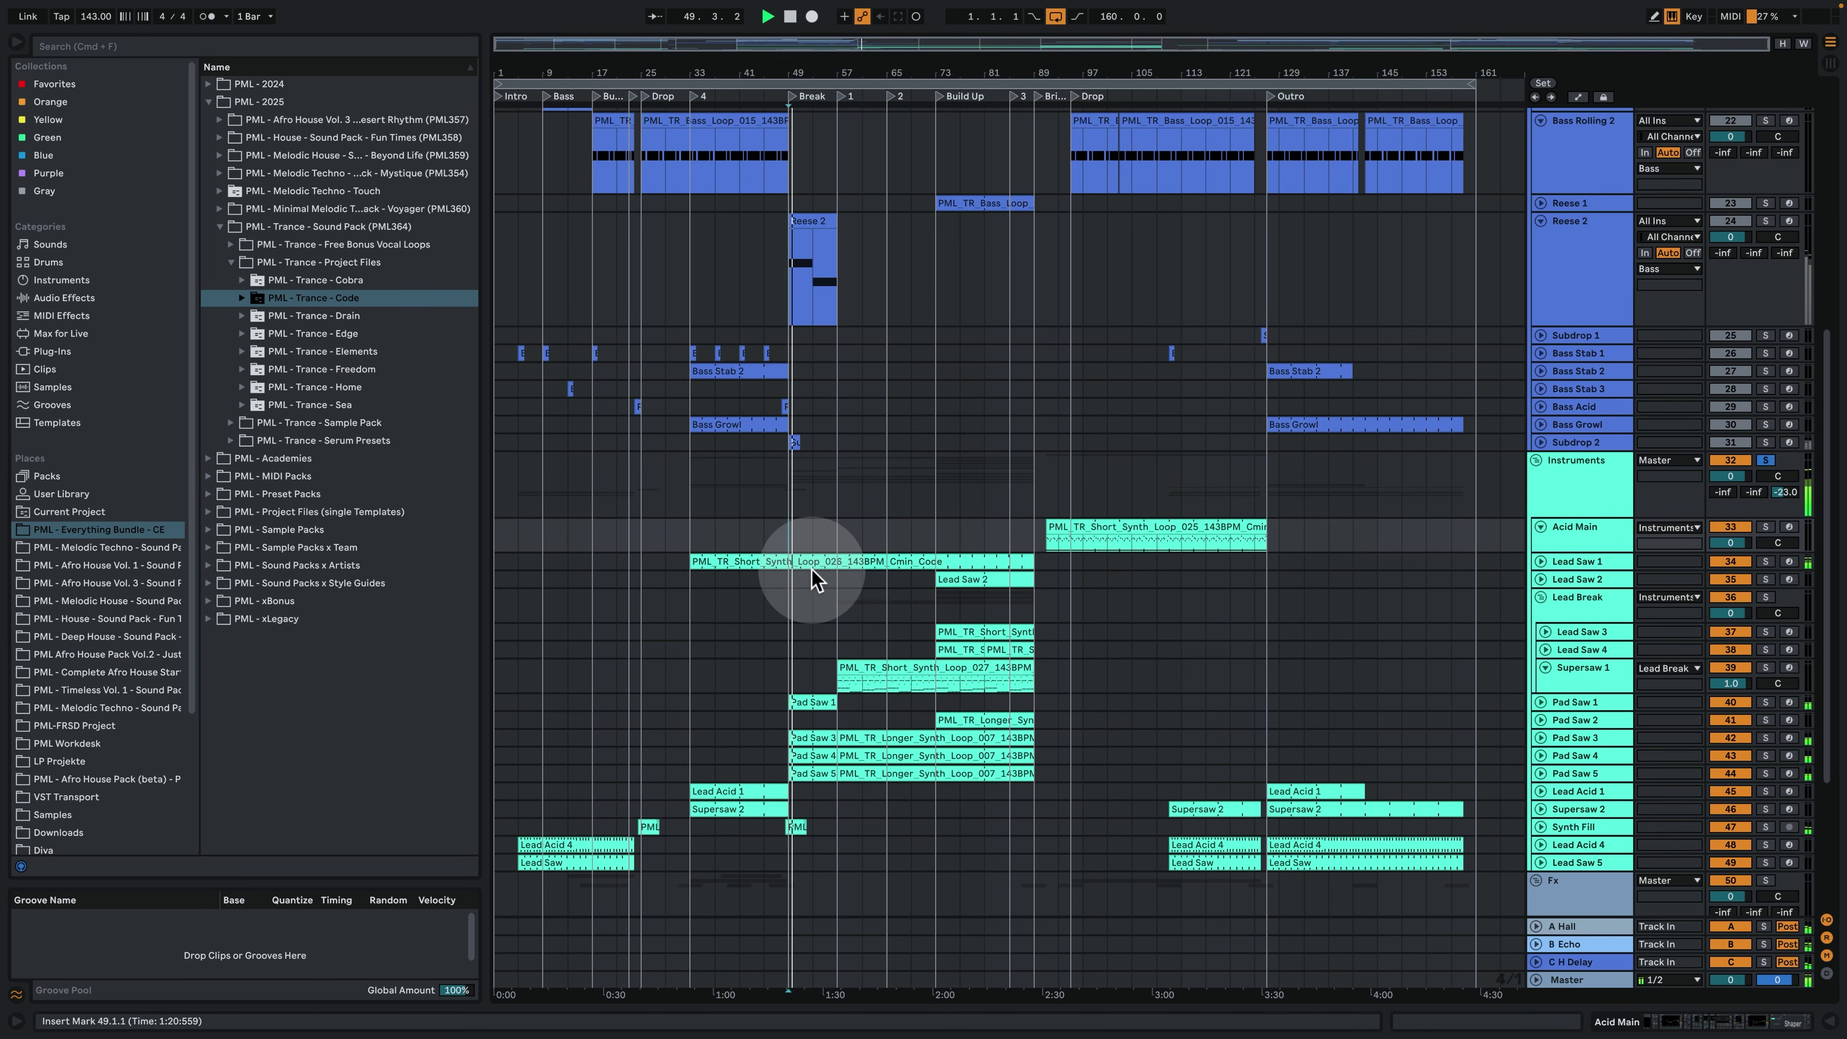
{"action": "scroll", "coordinate": [813, 566], "scroll_direction": "down", "scroll_amount": 3}
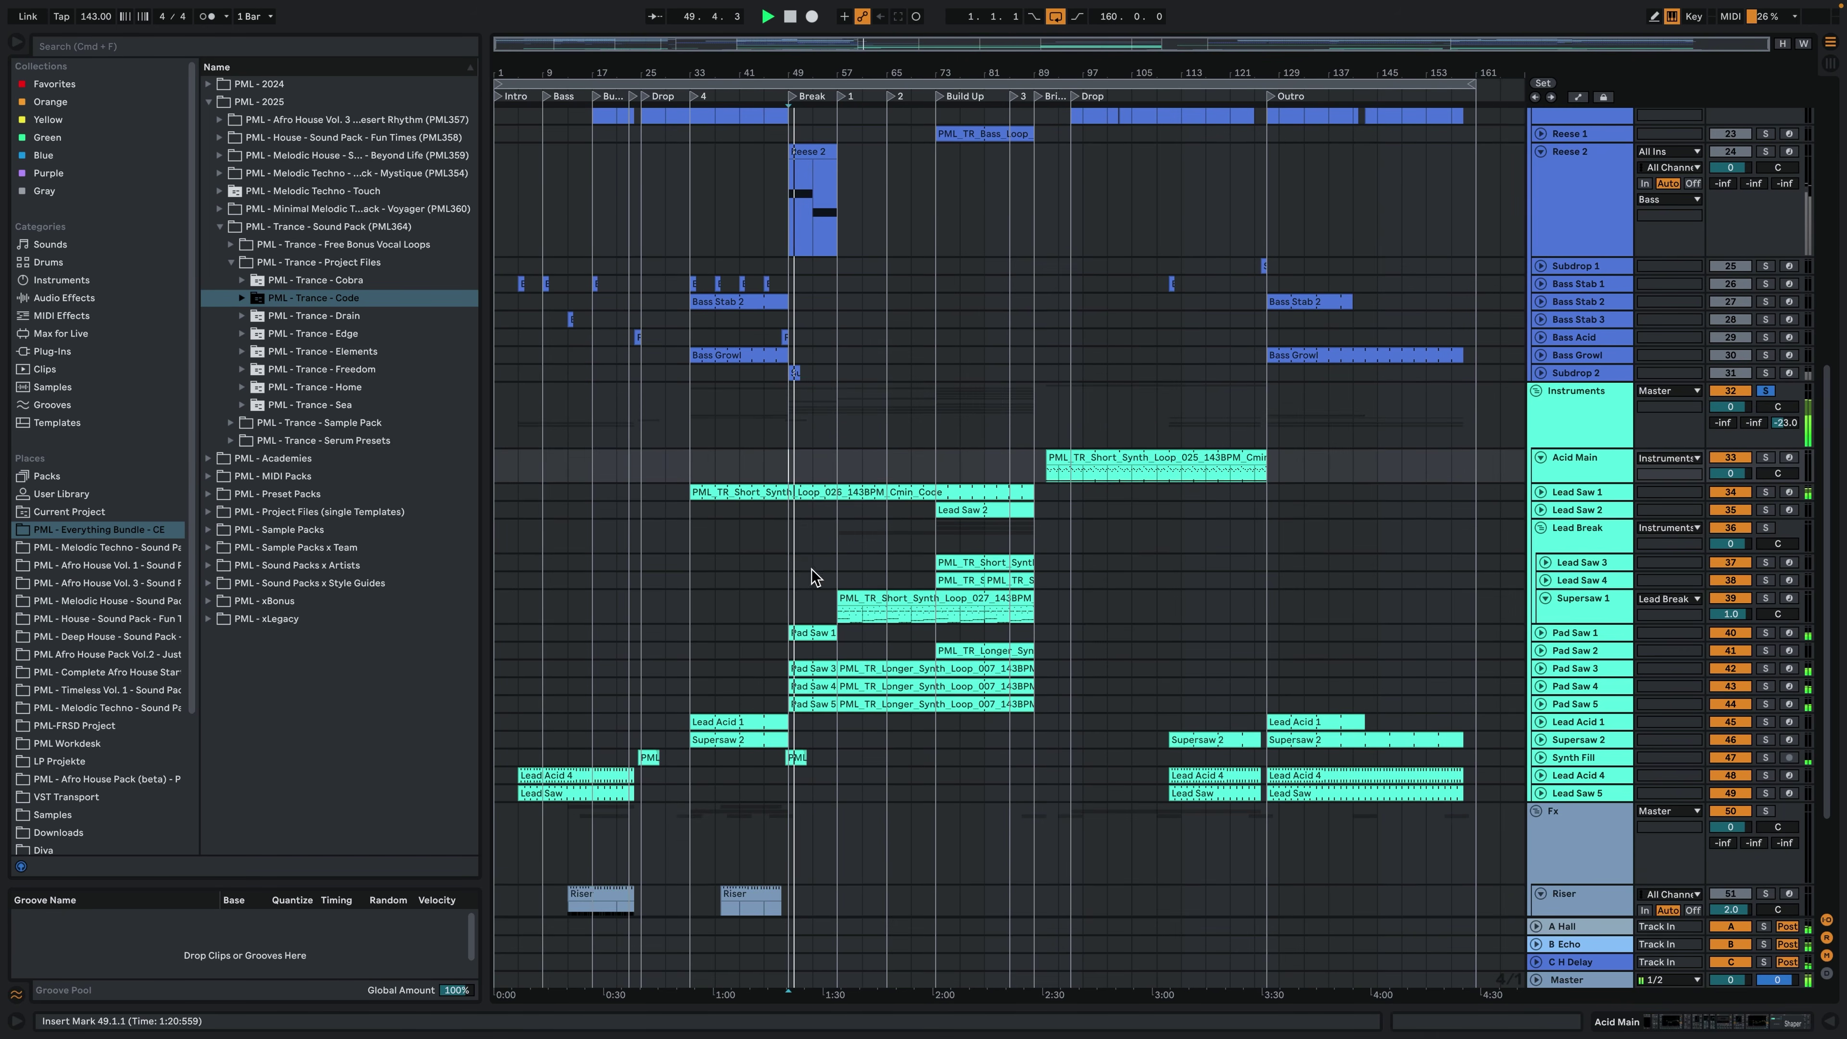
Play the soloed instruments from bar 57, and move the start position to bar 65.
{"action": "left_click", "coordinate": [838, 511]}
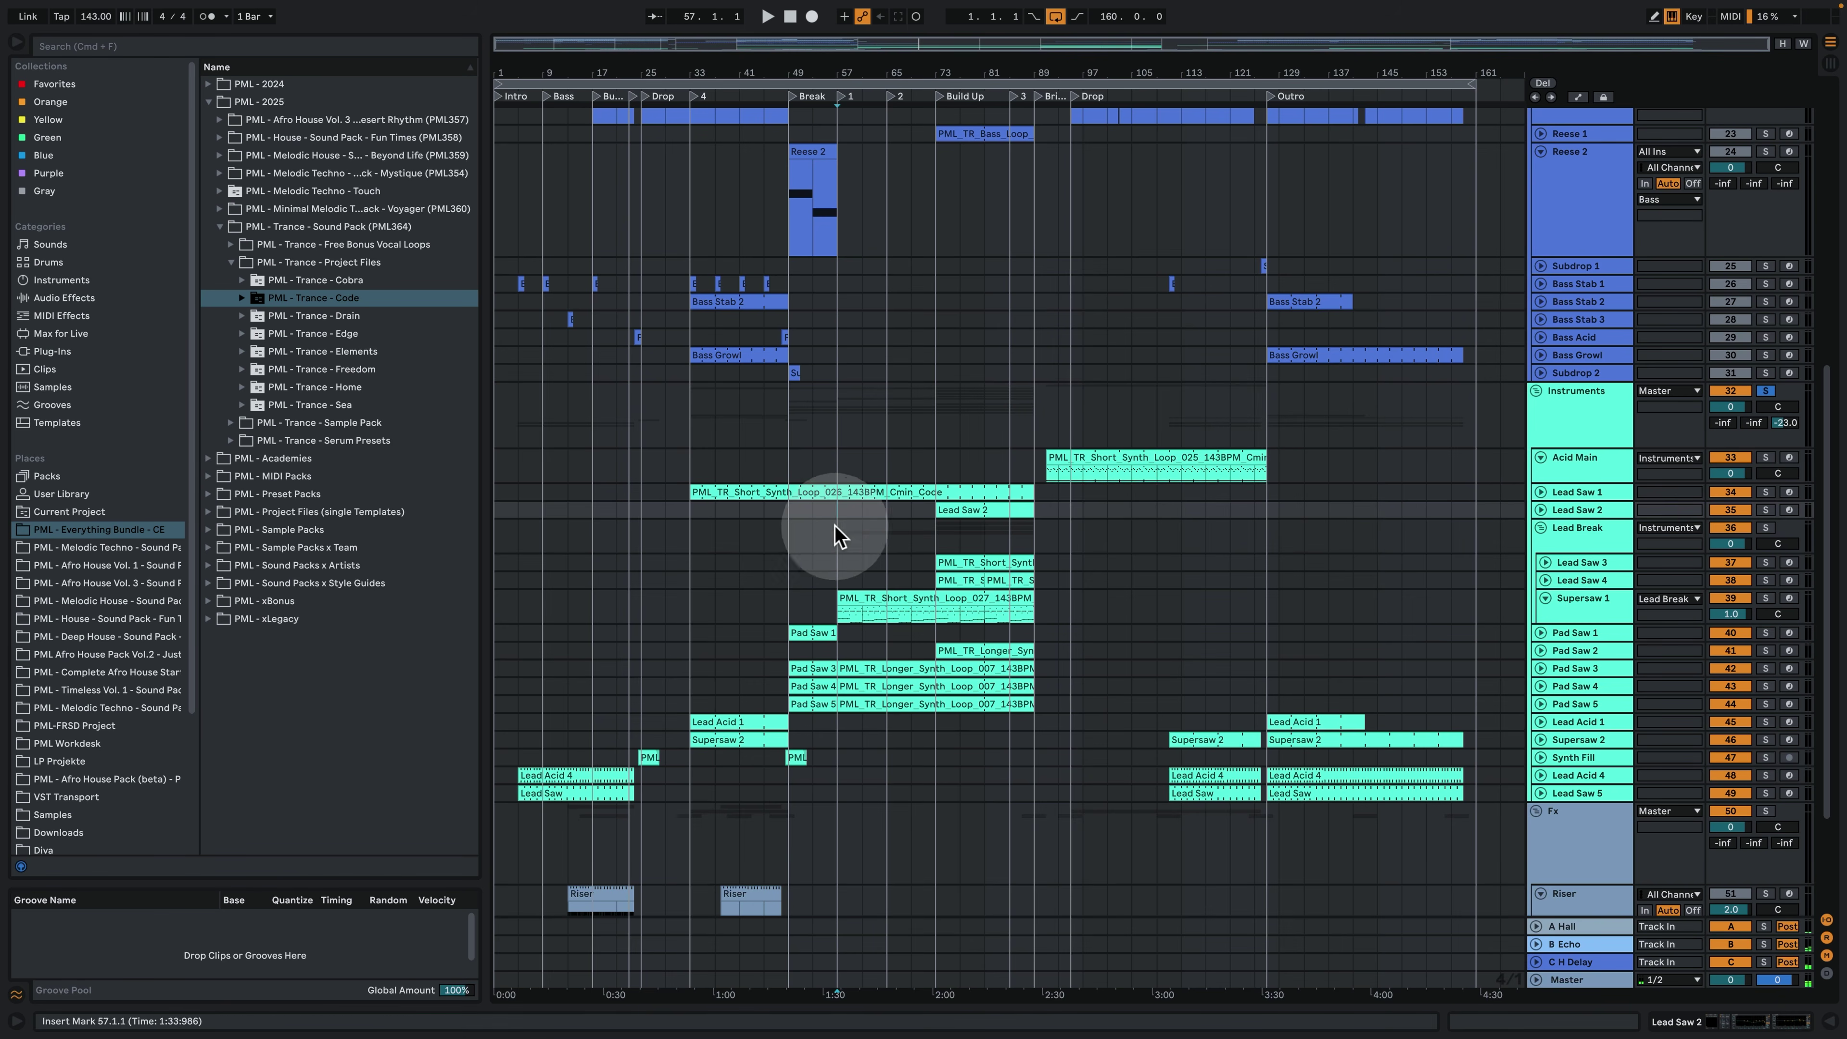
{"action": "key", "text": "space"}
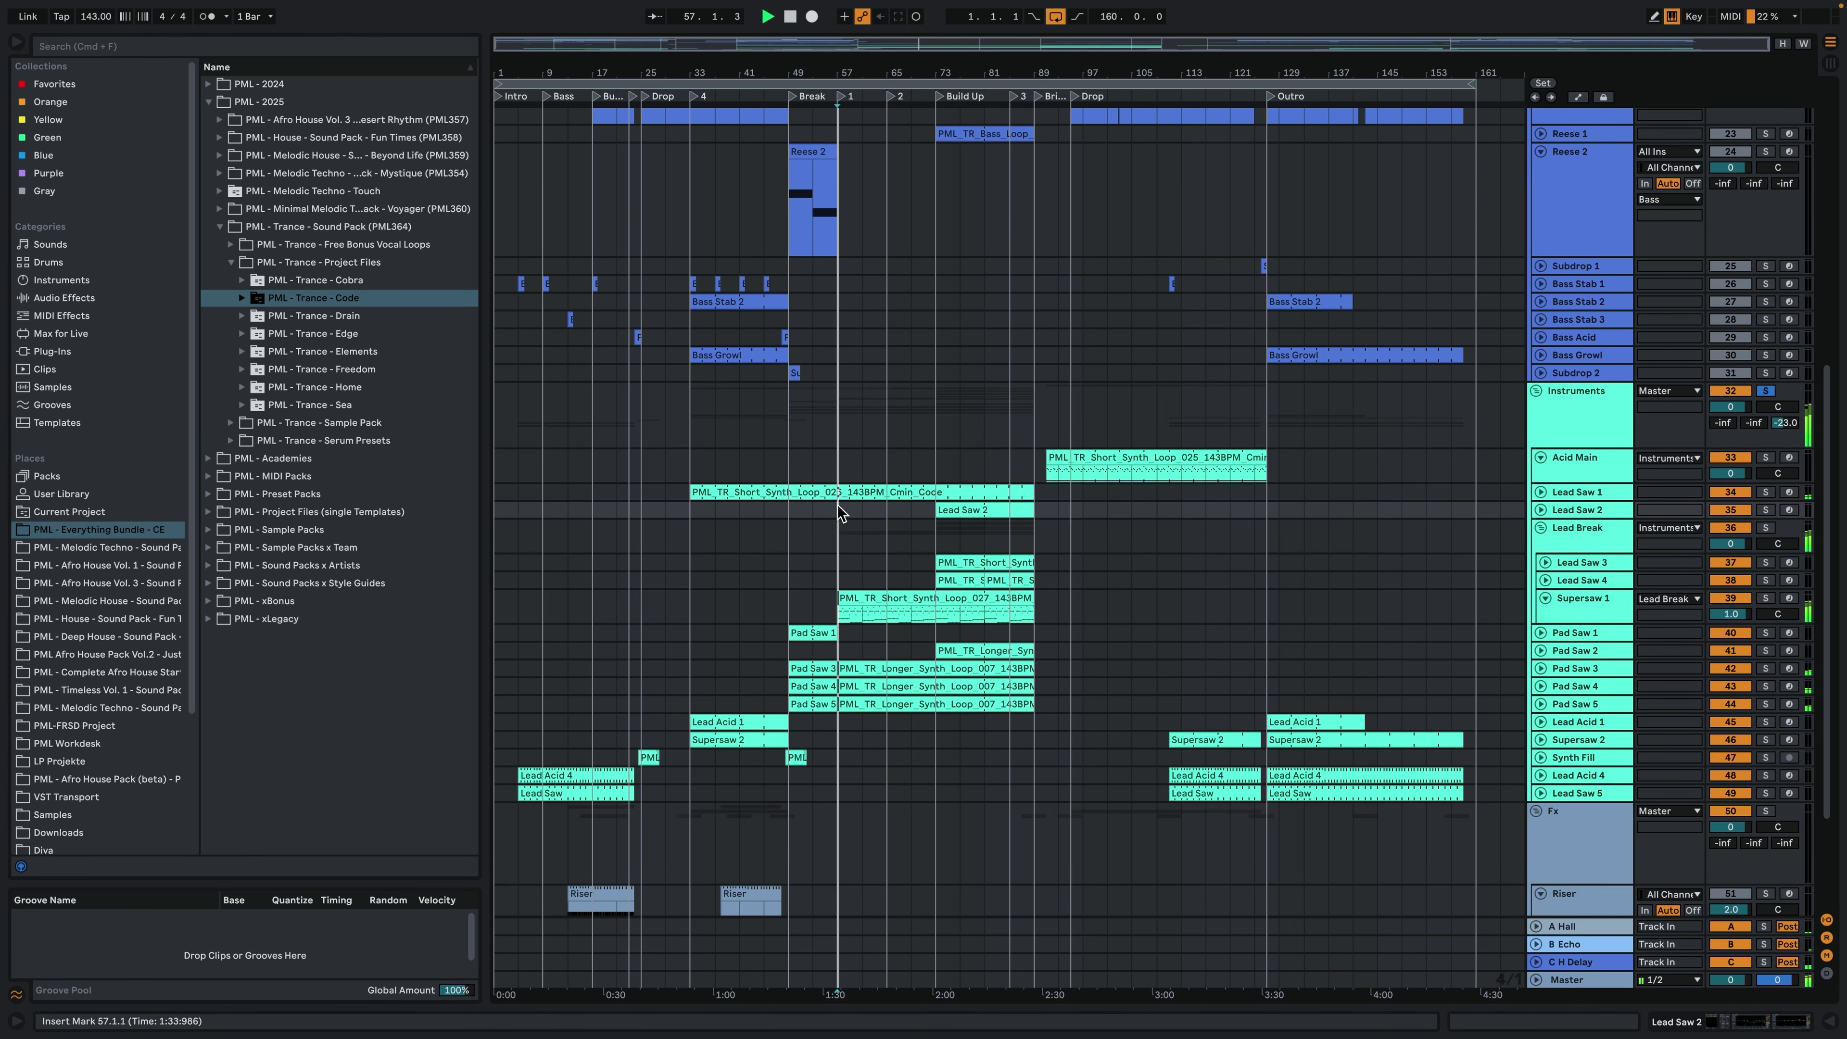
{"action": "mouse_move", "coordinate": [840, 508]}
{"action": "left_mouse_down"}
{"action": "mouse_move", "coordinate": [931, 502]}
{"action": "mouse_move", "coordinate": [930, 527]}
{"action": "left_mouse_up"}
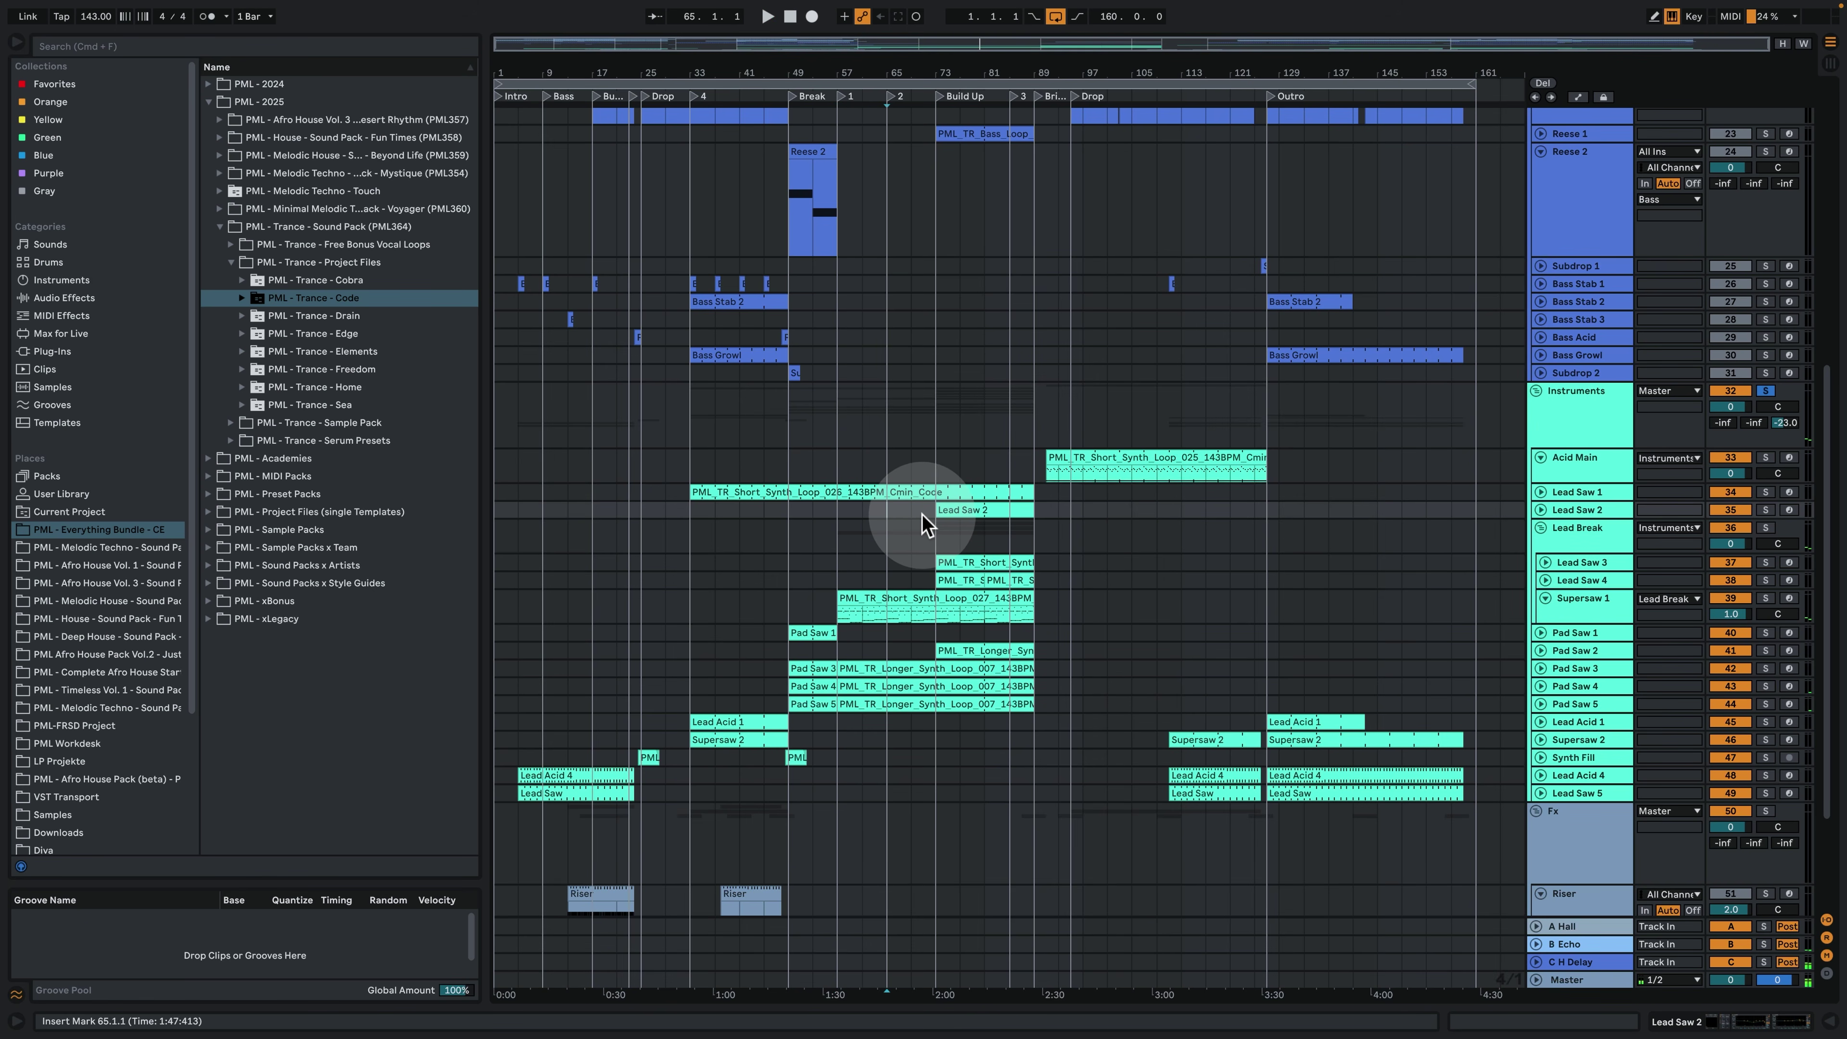
Play the soloed instruments in the Build Up from bar 73, and the Acid Main part at the start of the second Drop.
{"action": "left_click_drag", "start_coordinate": [930, 515], "coordinate": [1104, 486]}
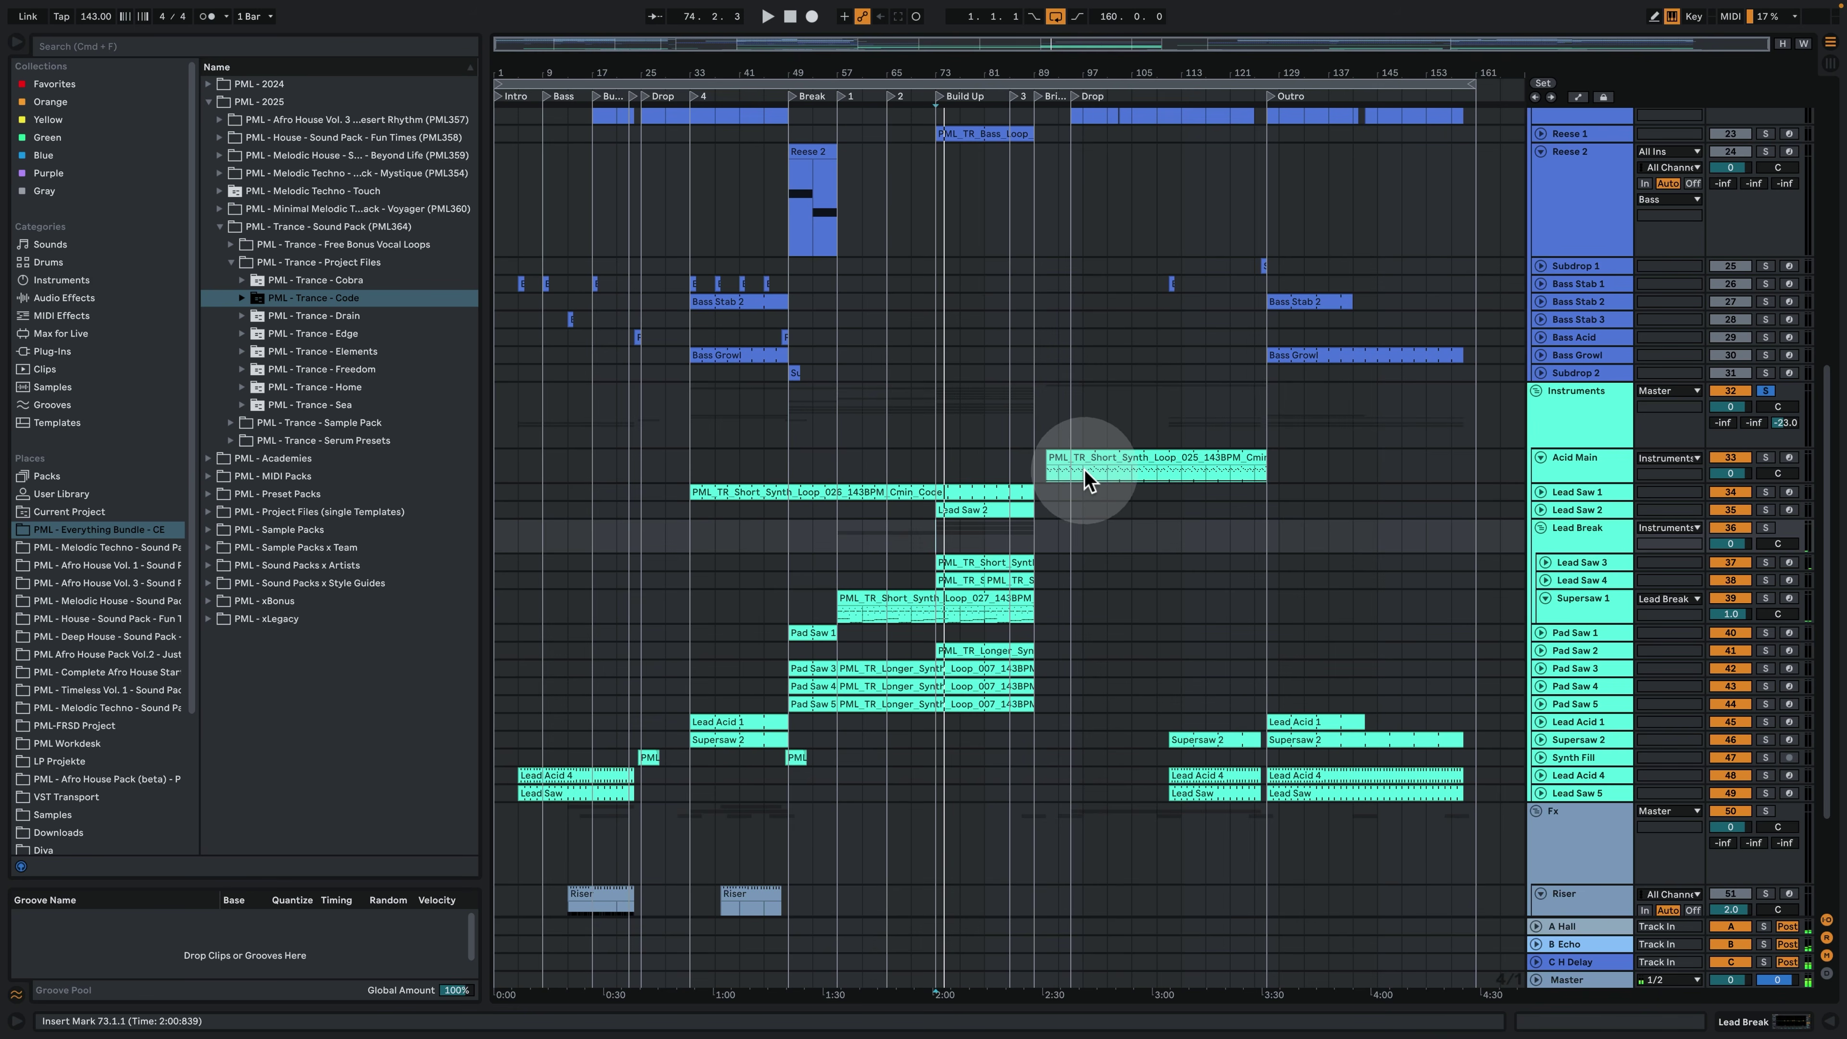
{"action": "left_click_drag", "start_coordinate": [1085, 472], "coordinate": [1072, 477]}
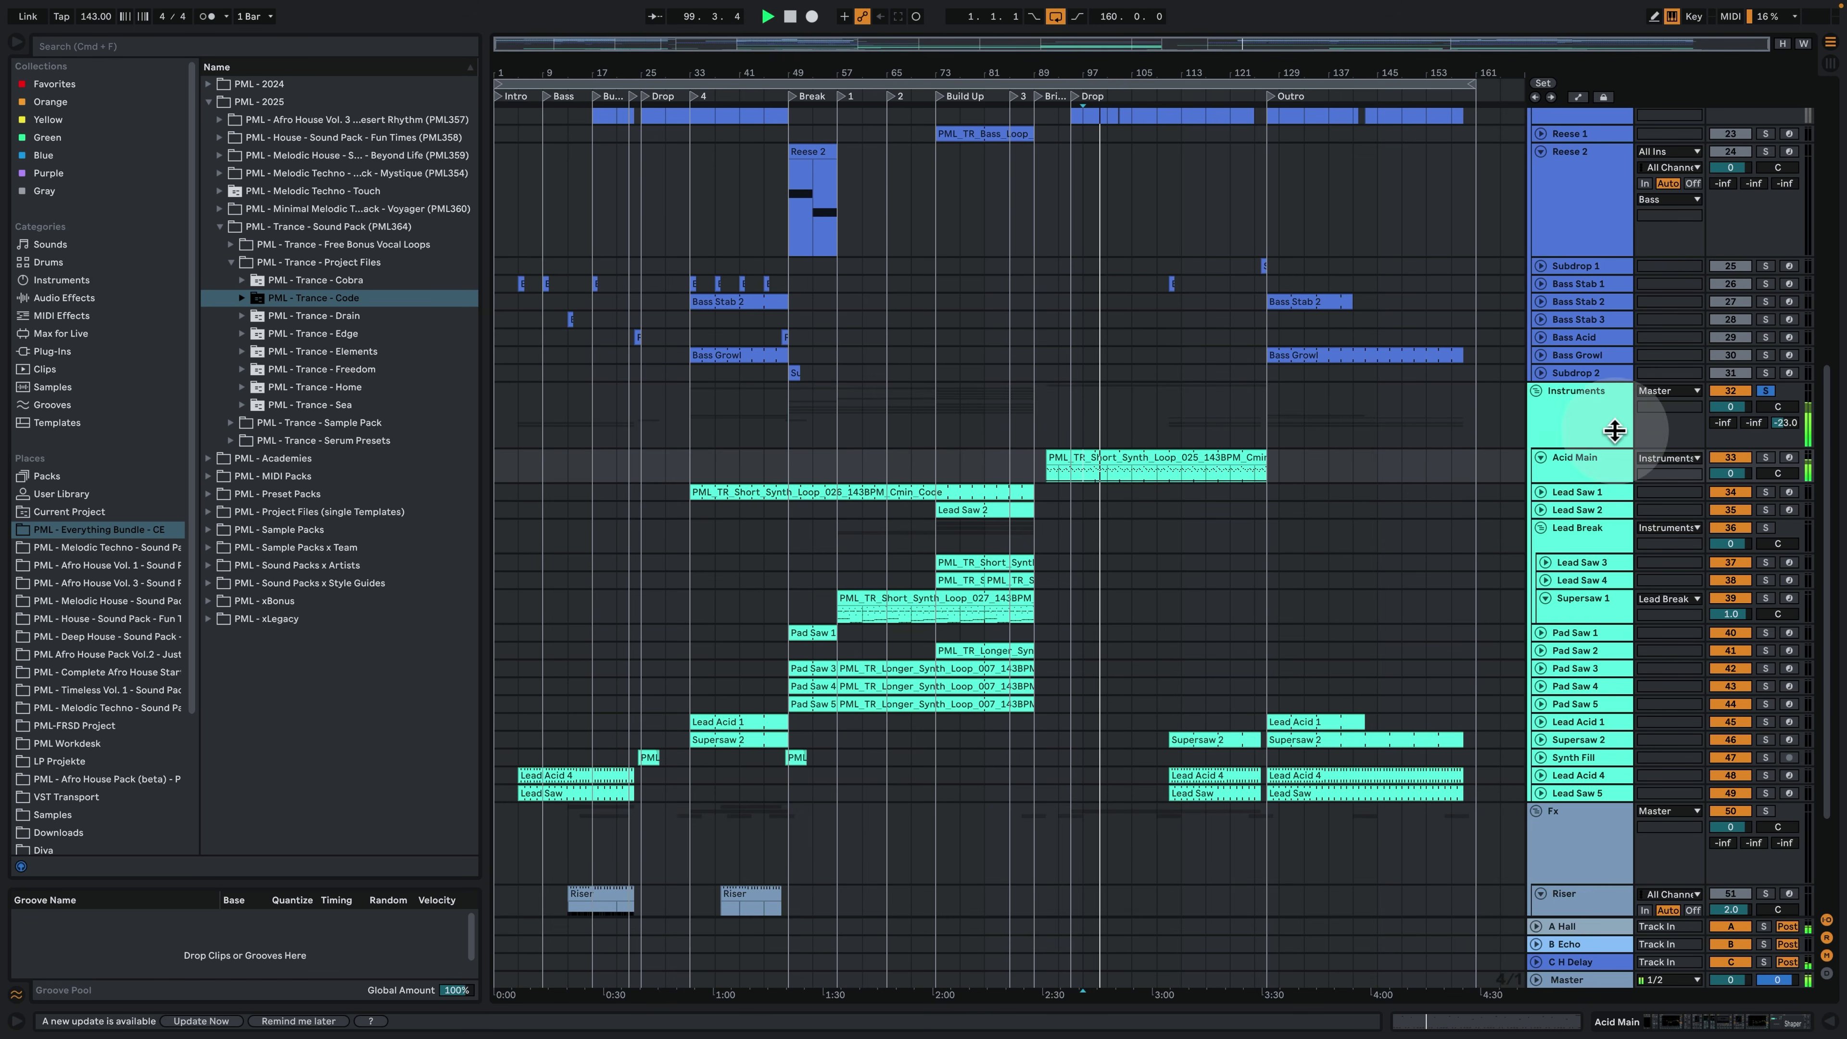
Play the soloed instruments late in the Drop from bar 113, and in the Outro from bar 129.
{"action": "left_click", "coordinate": [1184, 494]}
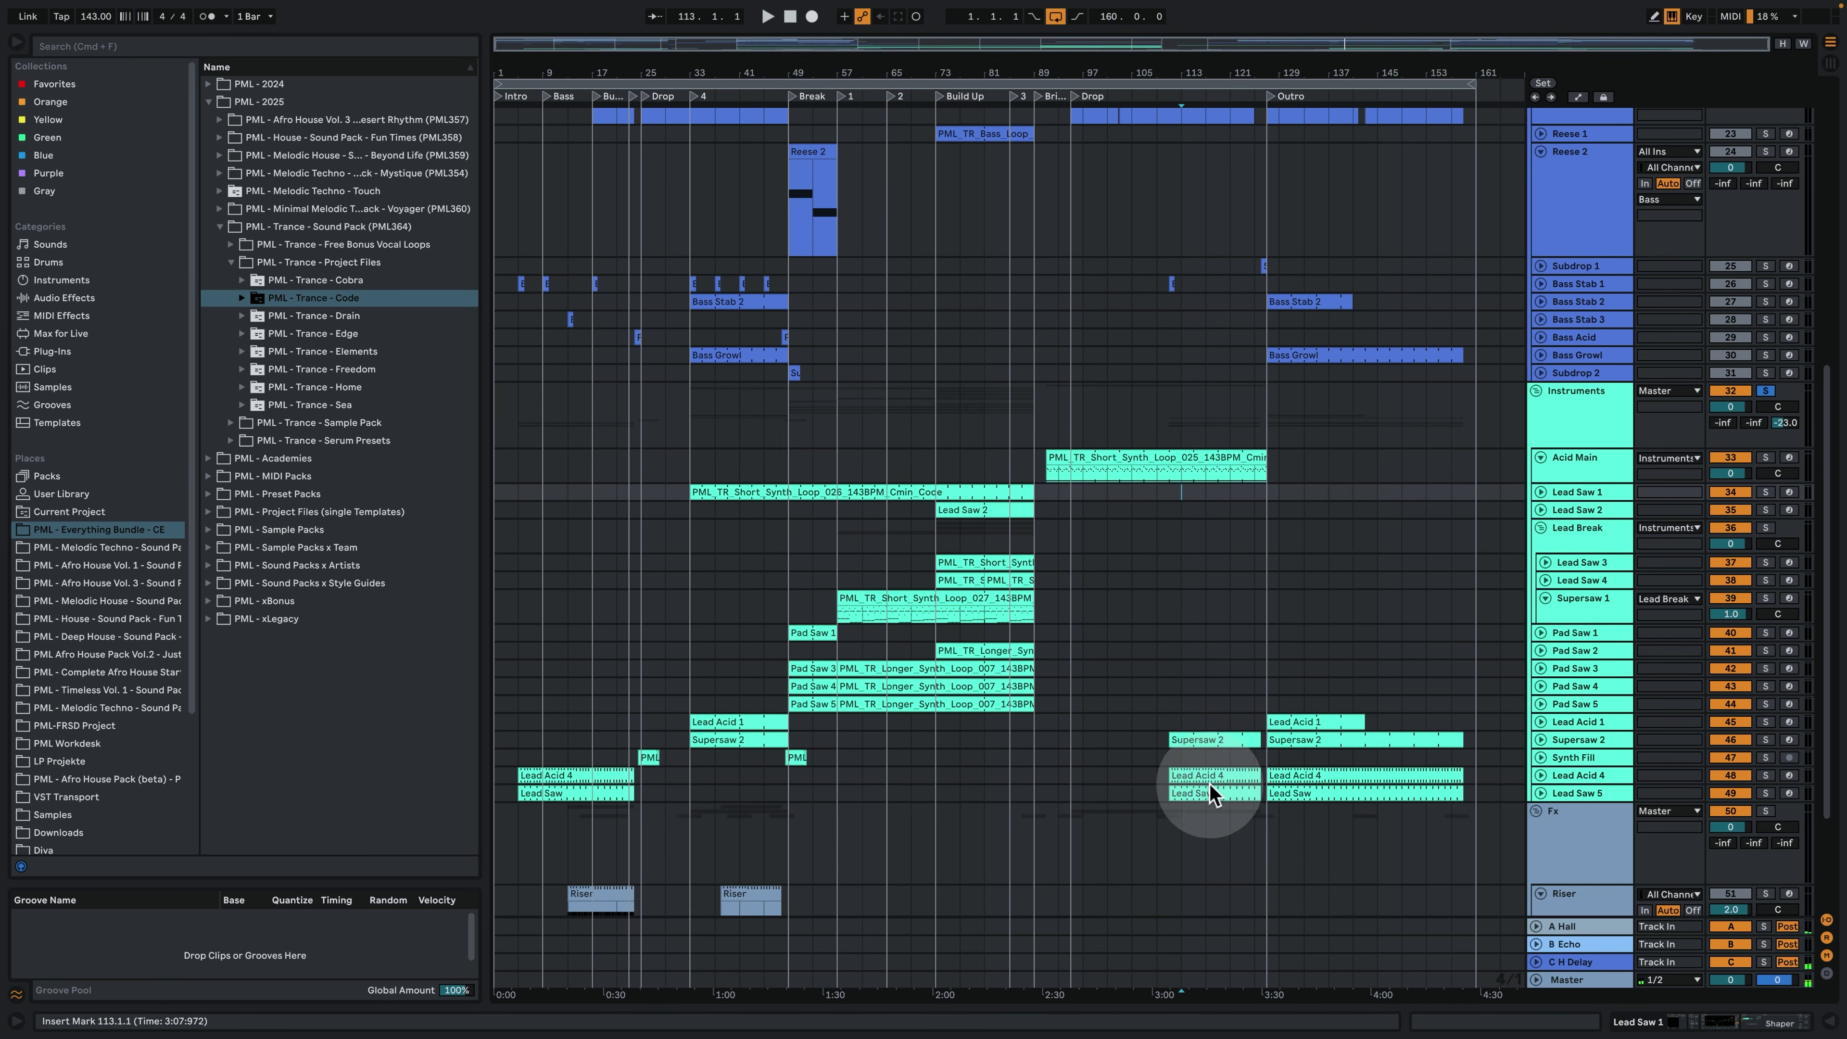
{"action": "left_click", "coordinate": [1234, 795]}
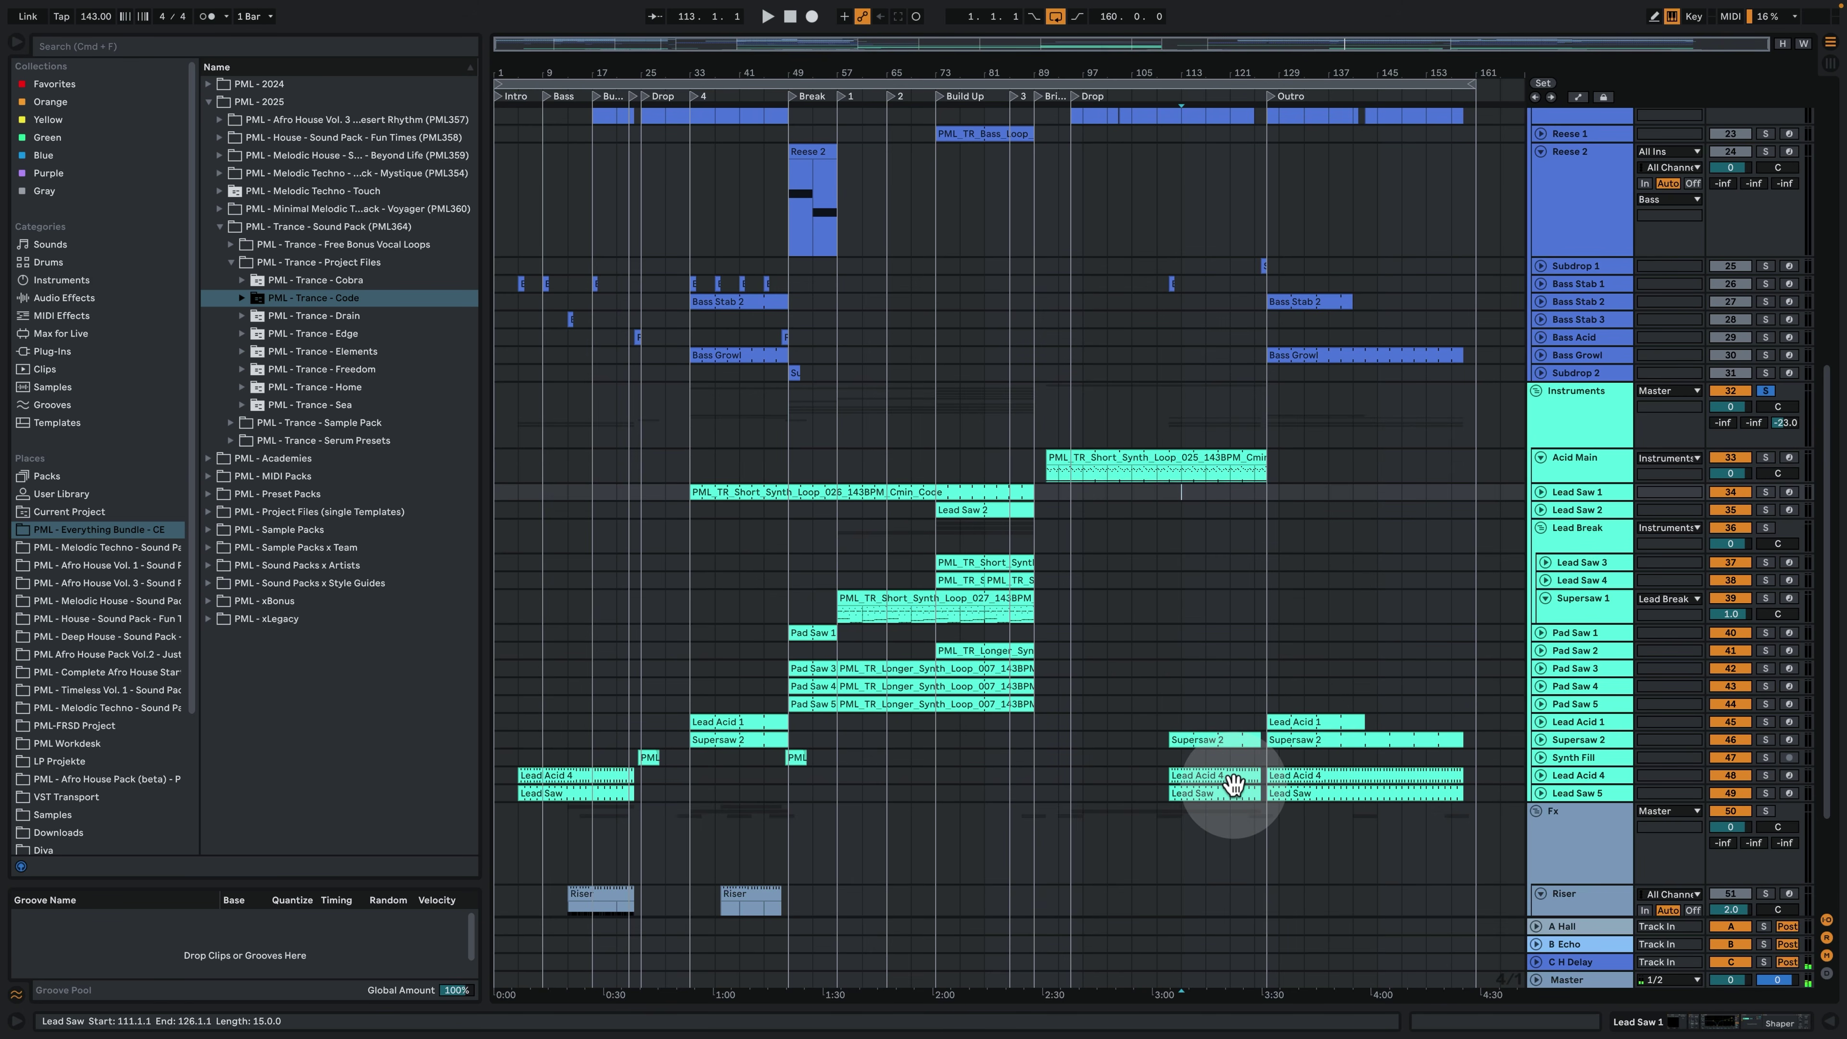
{"action": "left_click", "coordinate": [1219, 804]}
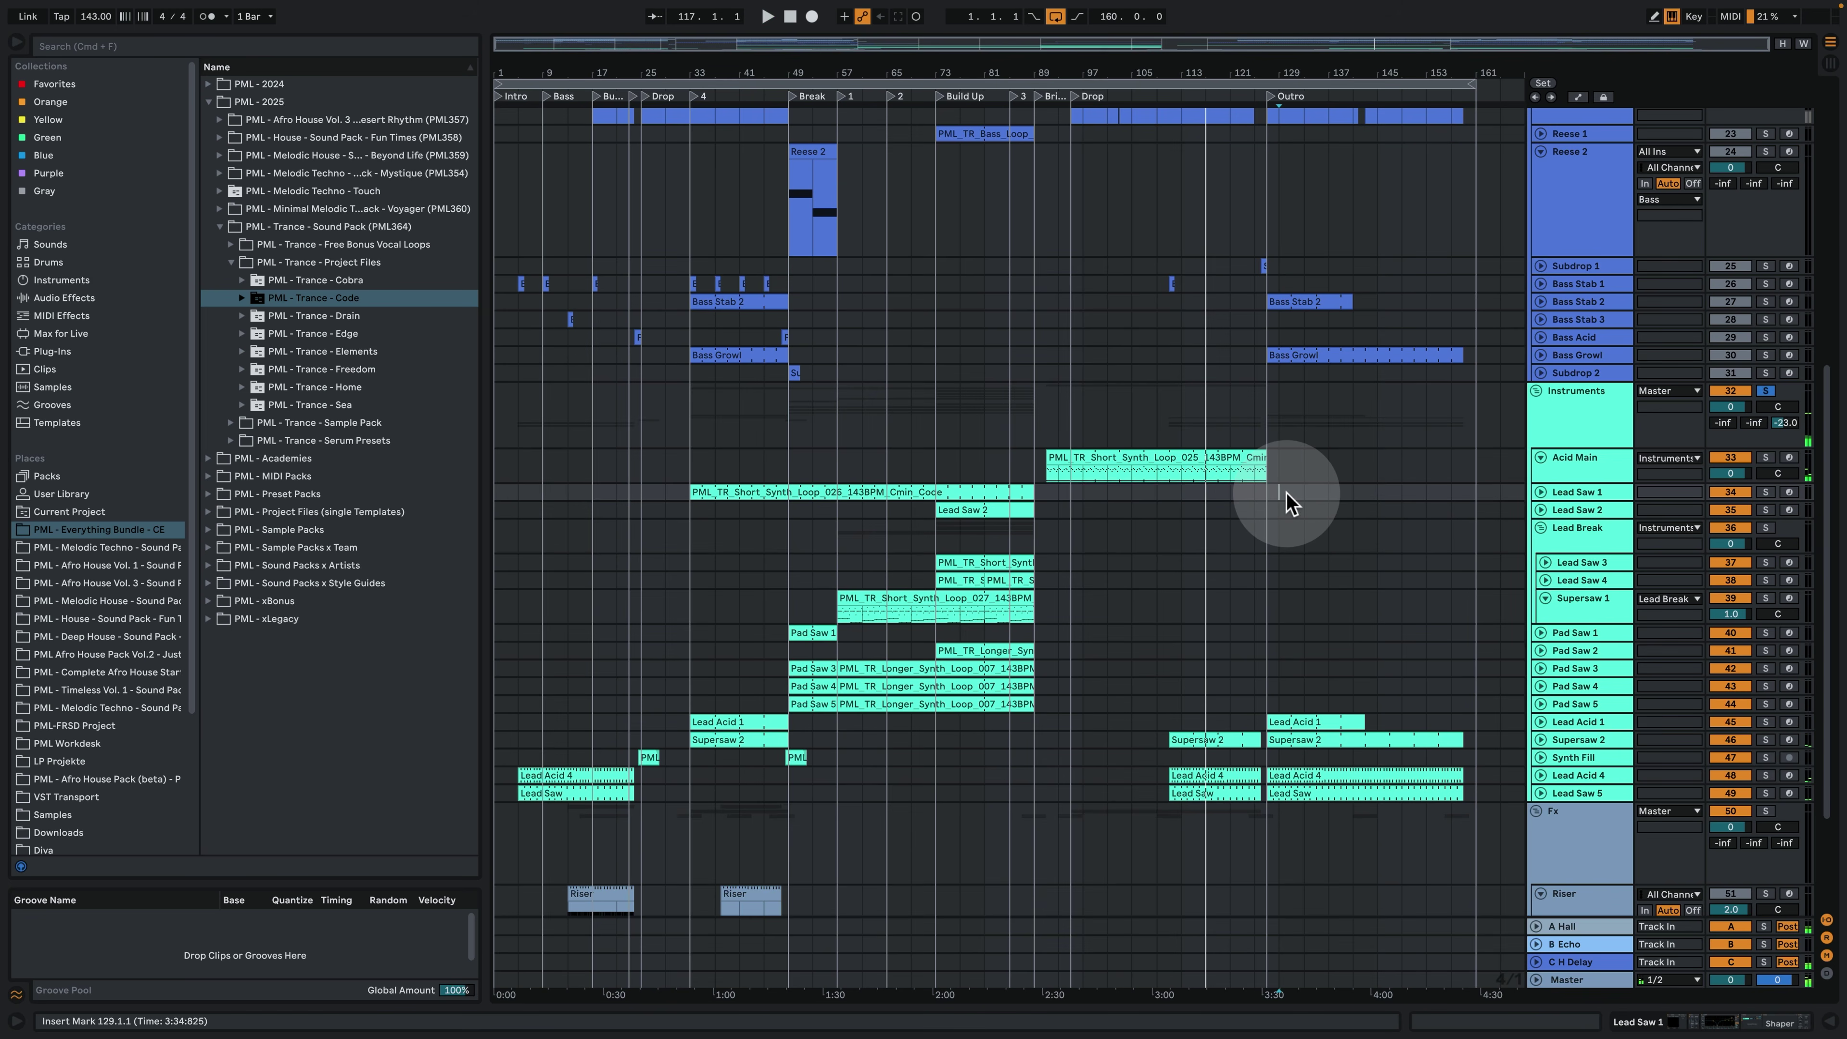
{"action": "key", "text": "space"}
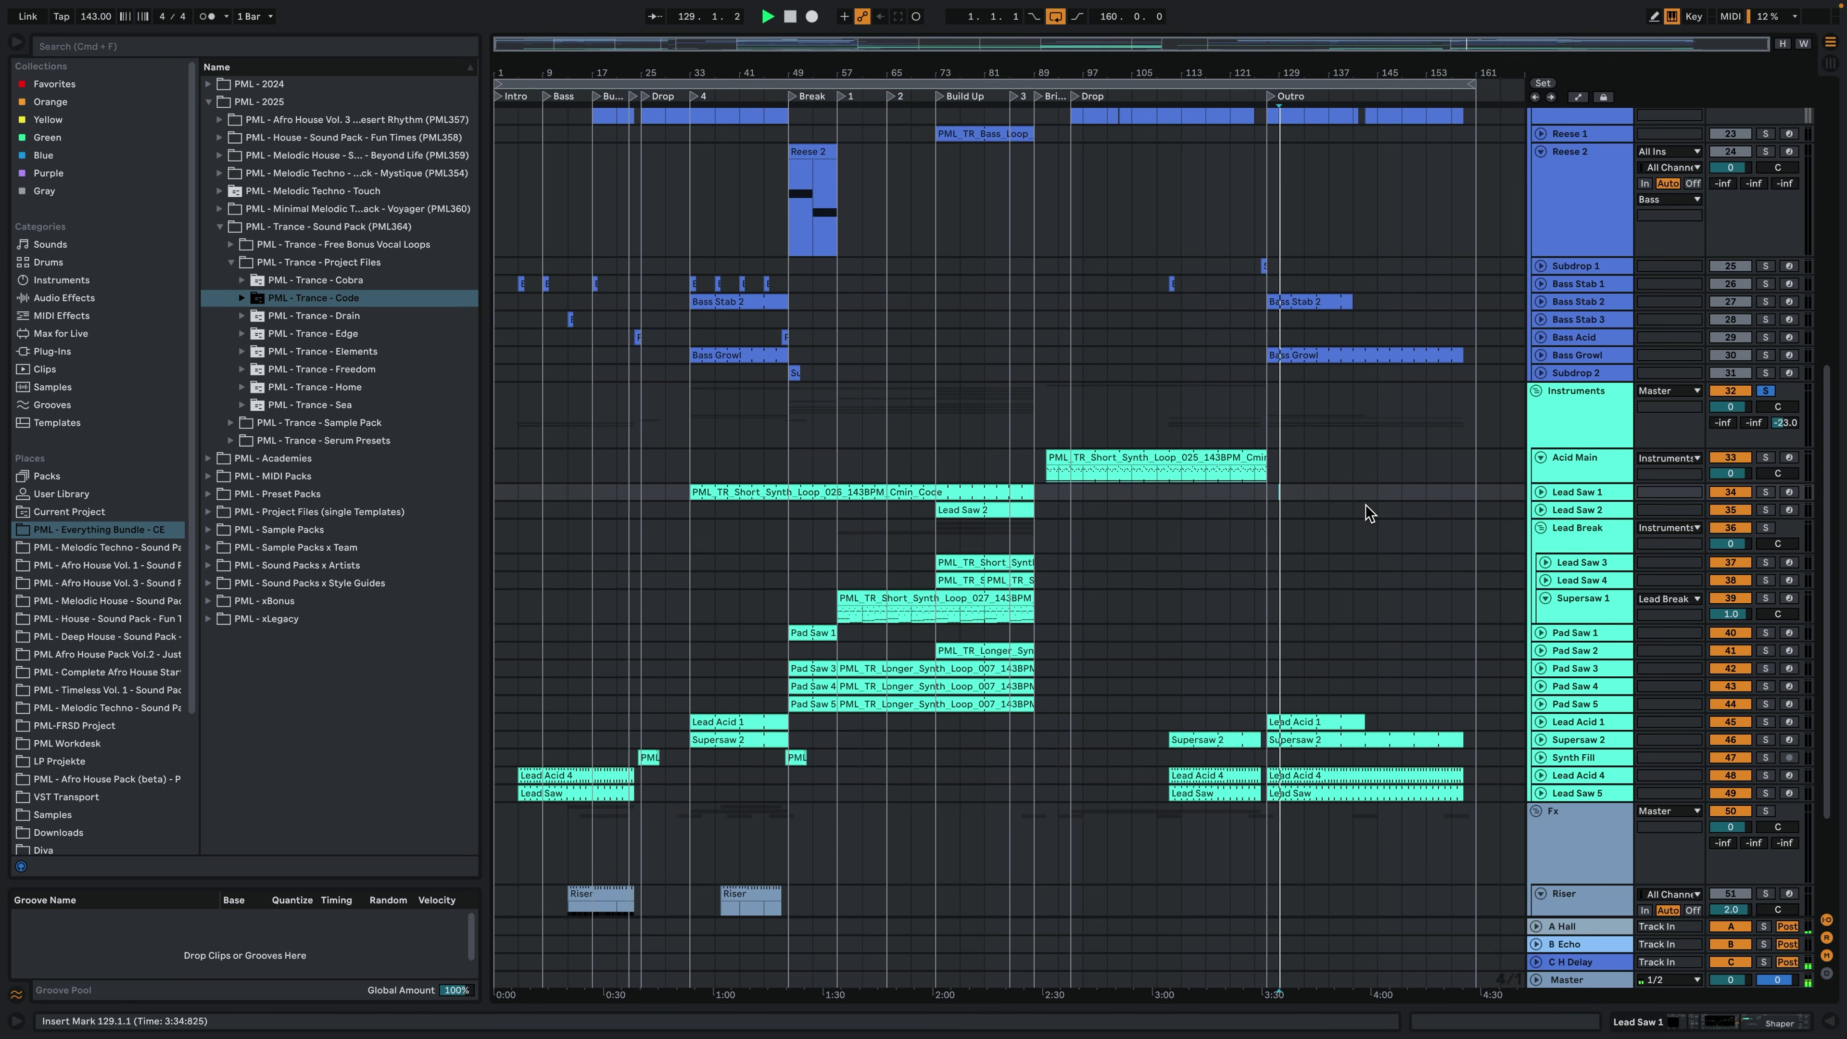
Solo the Fx group instead of the Instruments group and play the effects from bar 17.
{"action": "scroll", "coordinate": [1354, 617], "scroll_direction": "down", "scroll_amount": 5}
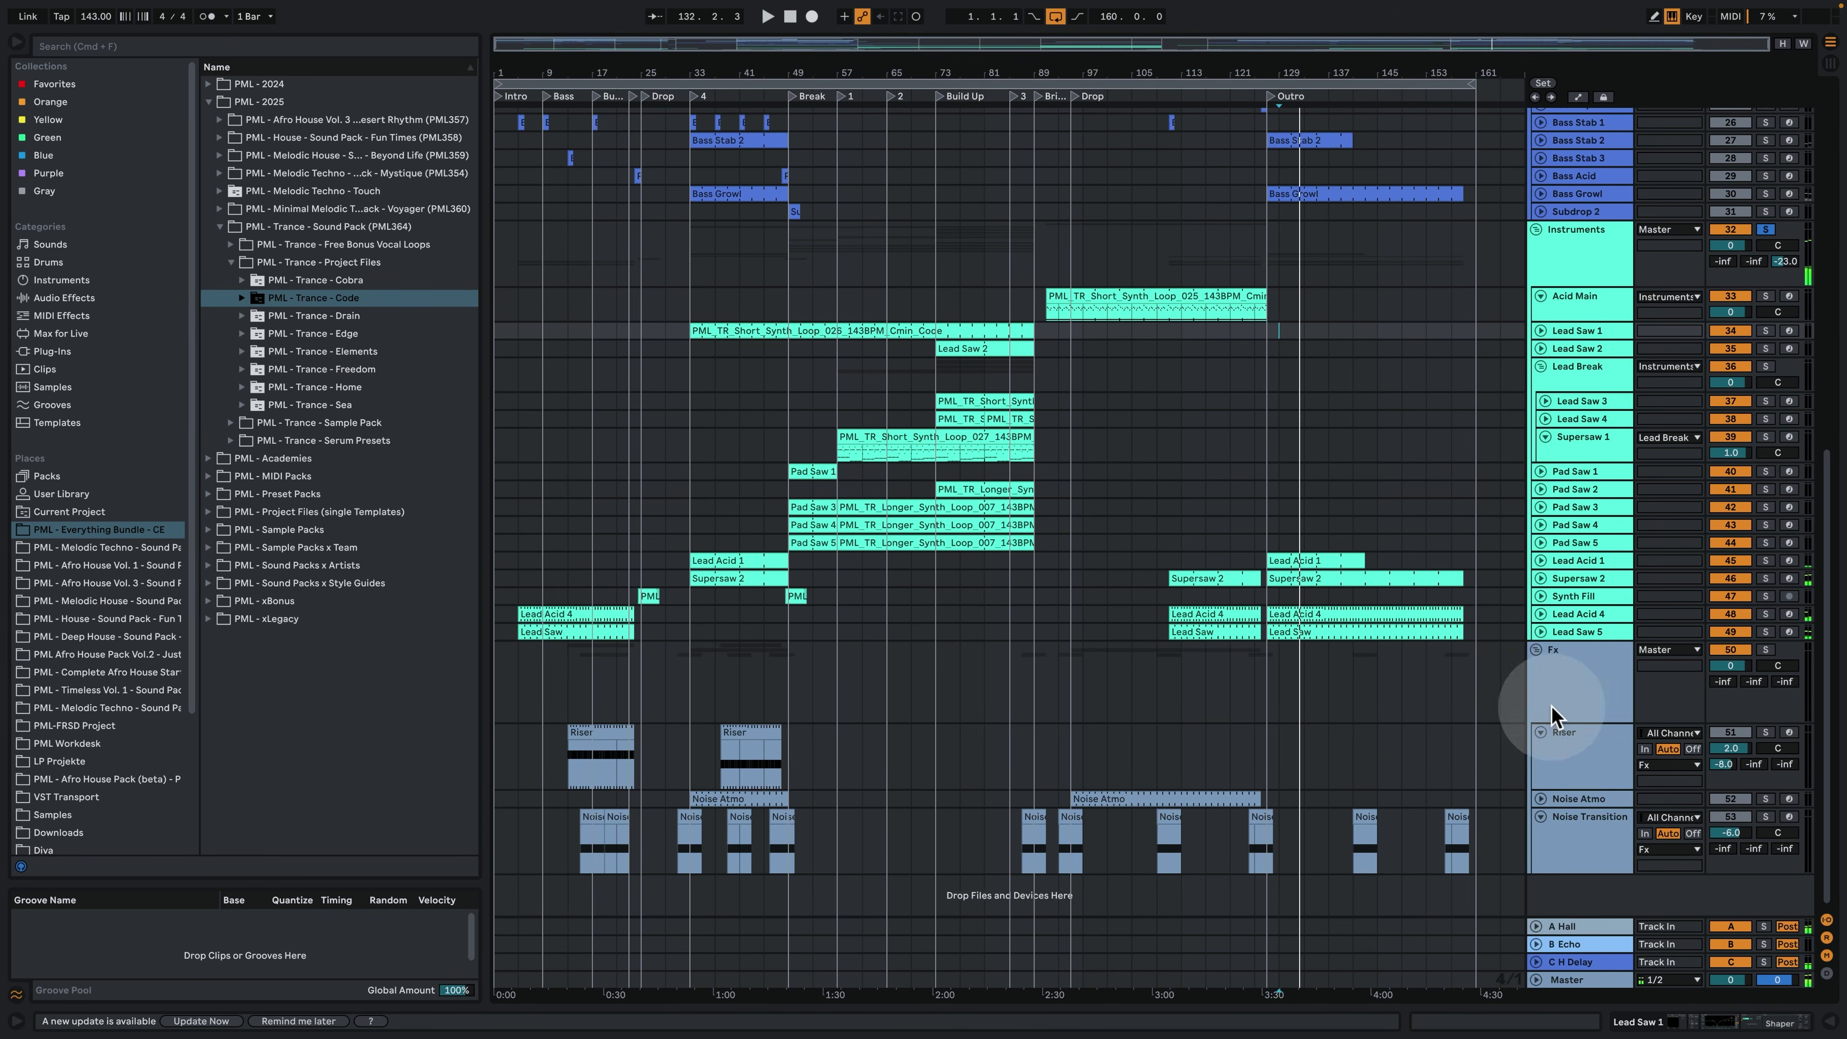
{"action": "left_click", "coordinate": [1564, 692]}
{"action": "left_click", "coordinate": [1765, 650]}
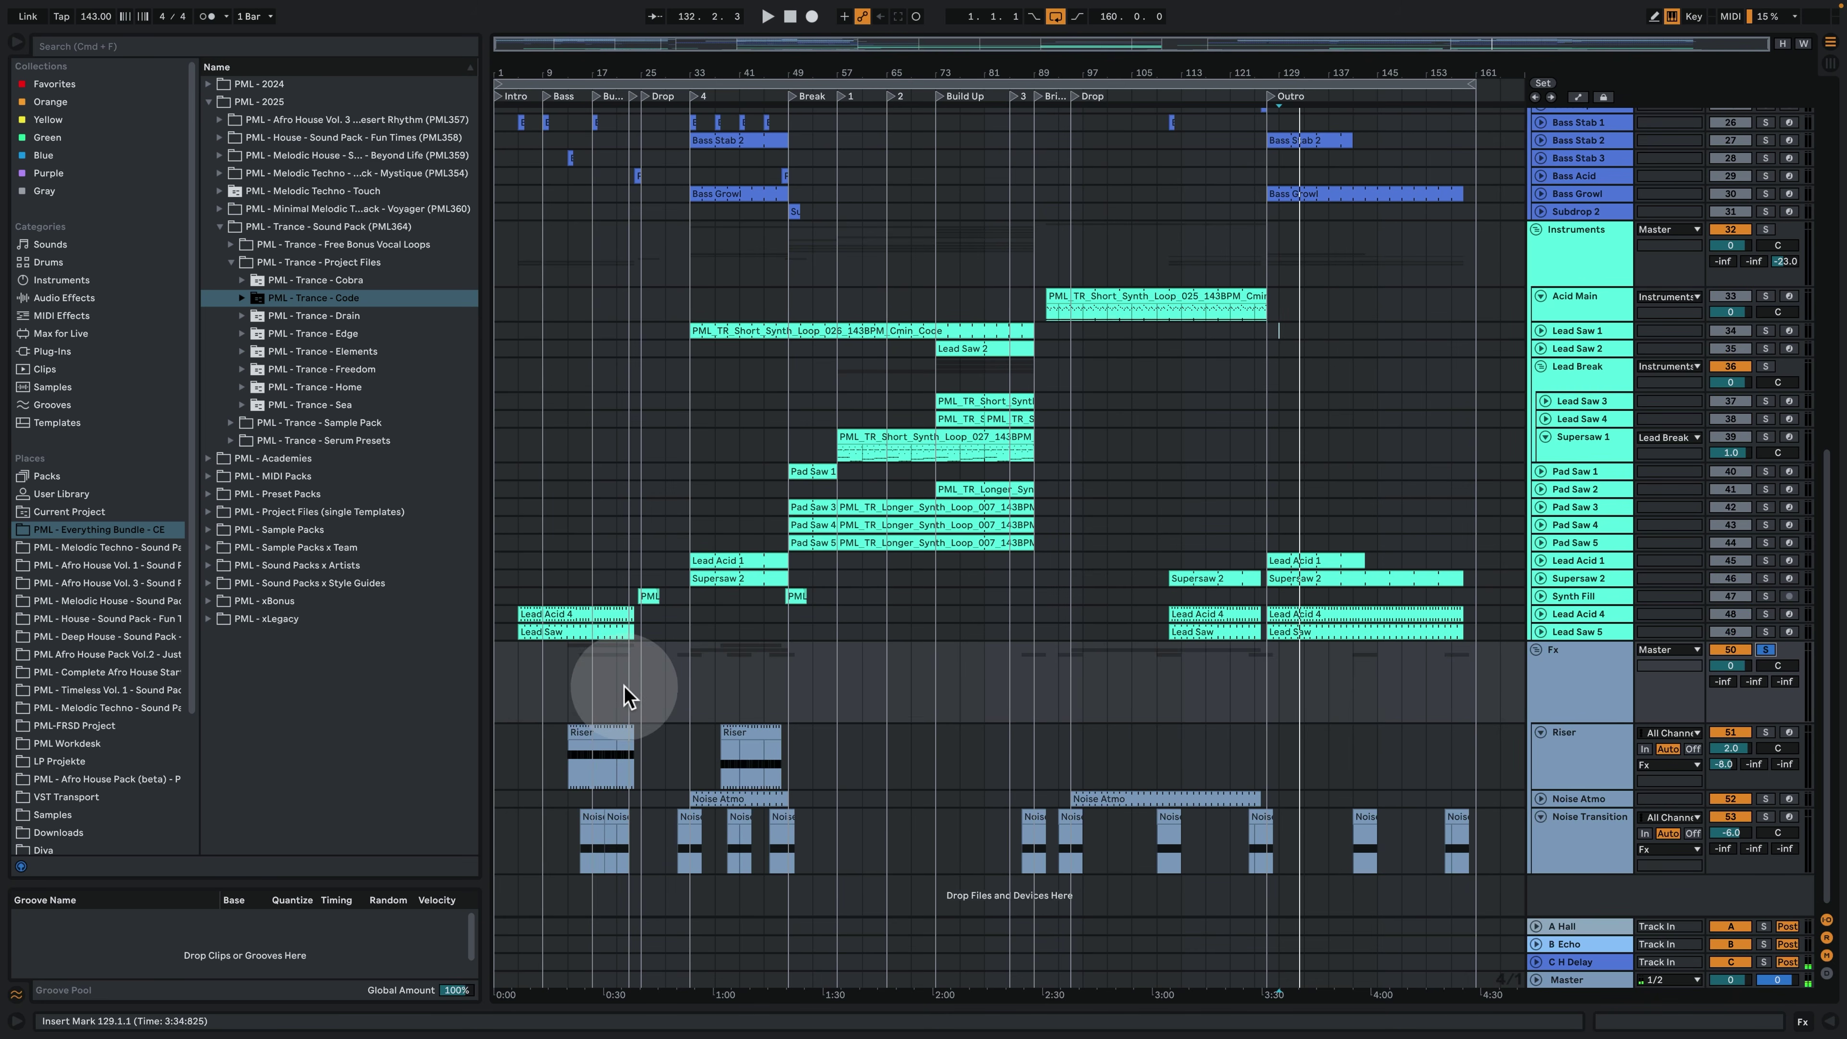
{"action": "left_click", "coordinate": [599, 703]}
{"action": "key", "text": "space"}
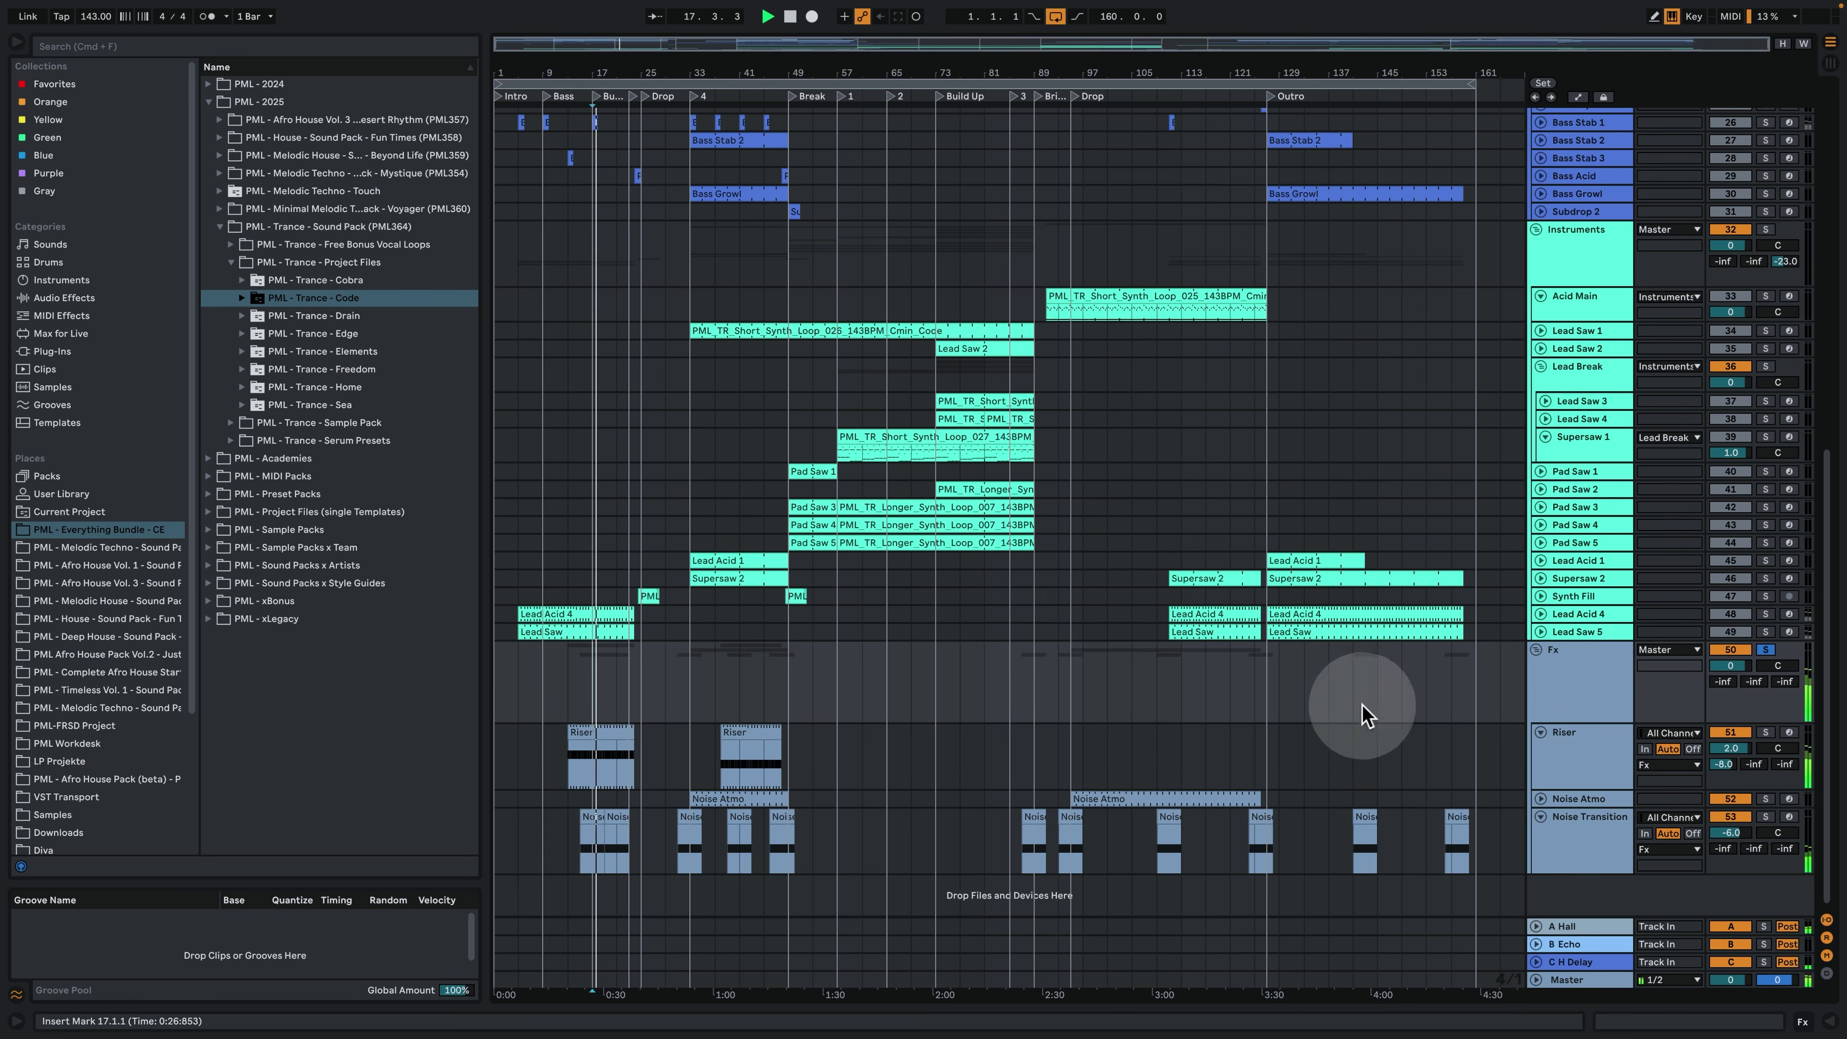
Inspect the Riser track's device chain and close the device view.
{"action": "double_click", "coordinate": [1571, 735]}
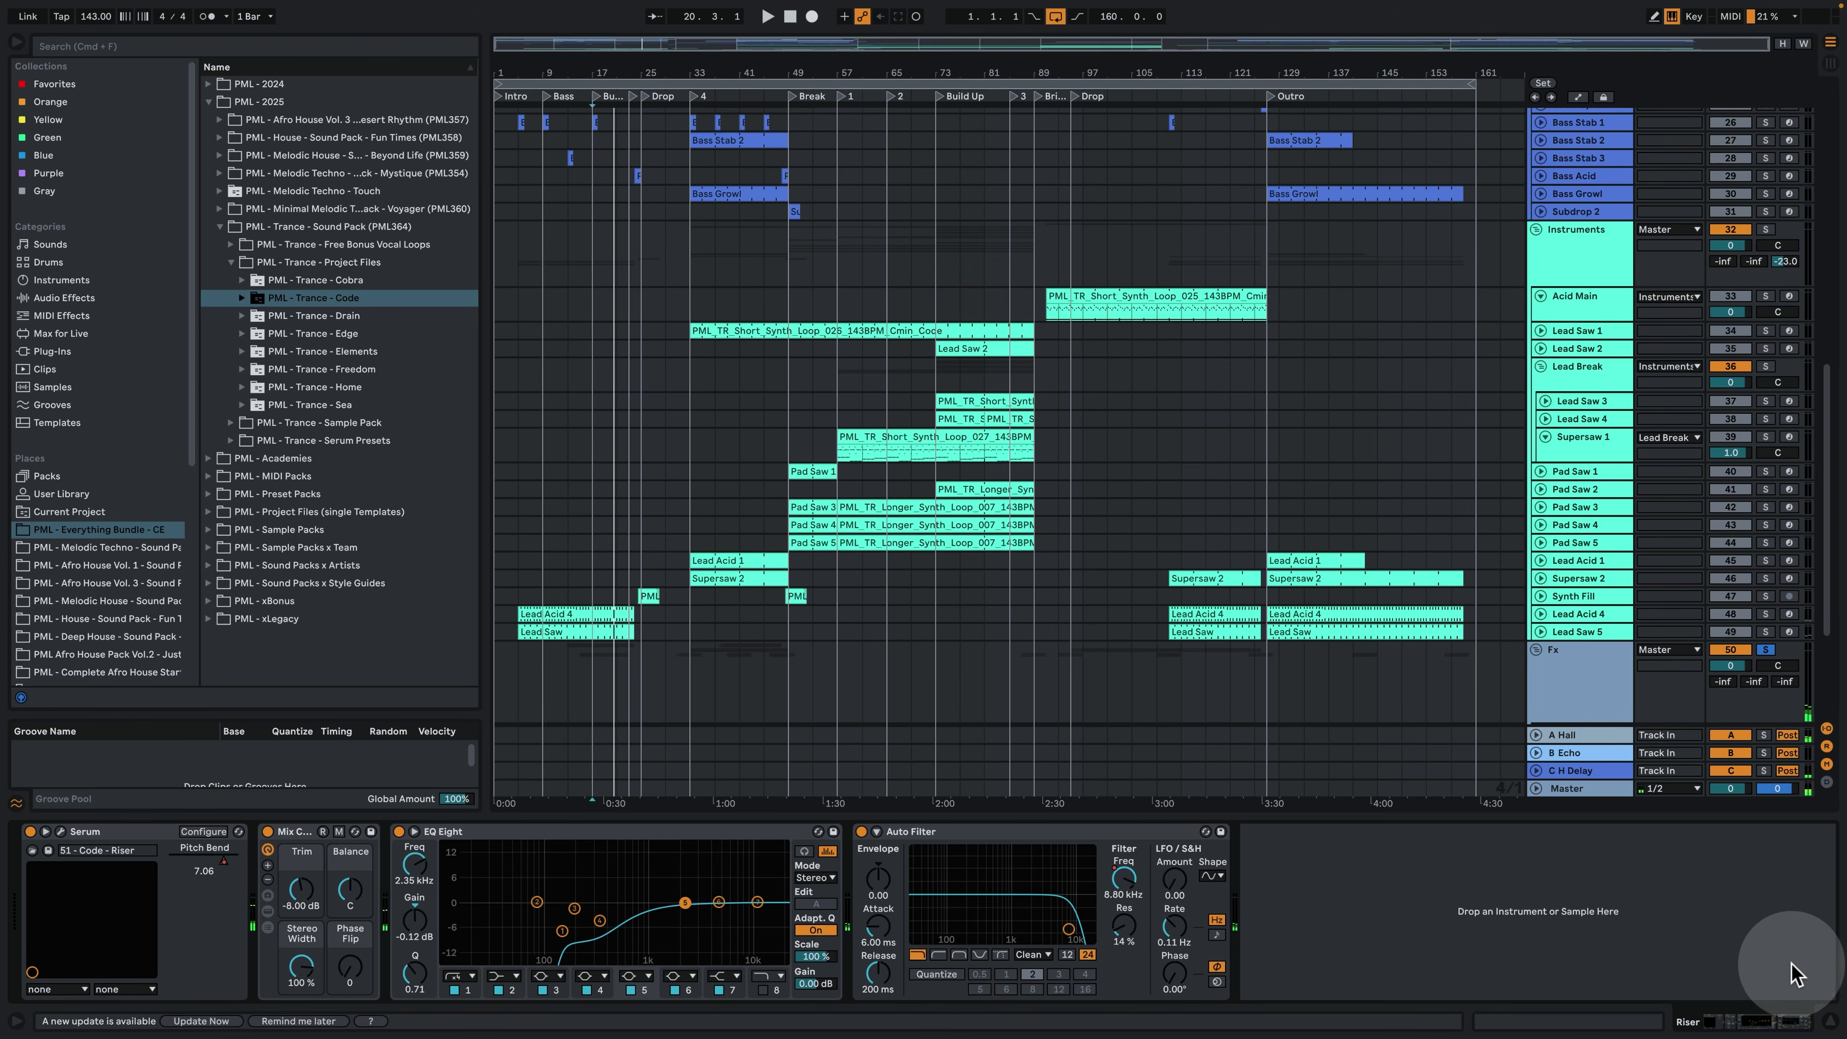
{"action": "left_click", "coordinate": [1827, 1017]}
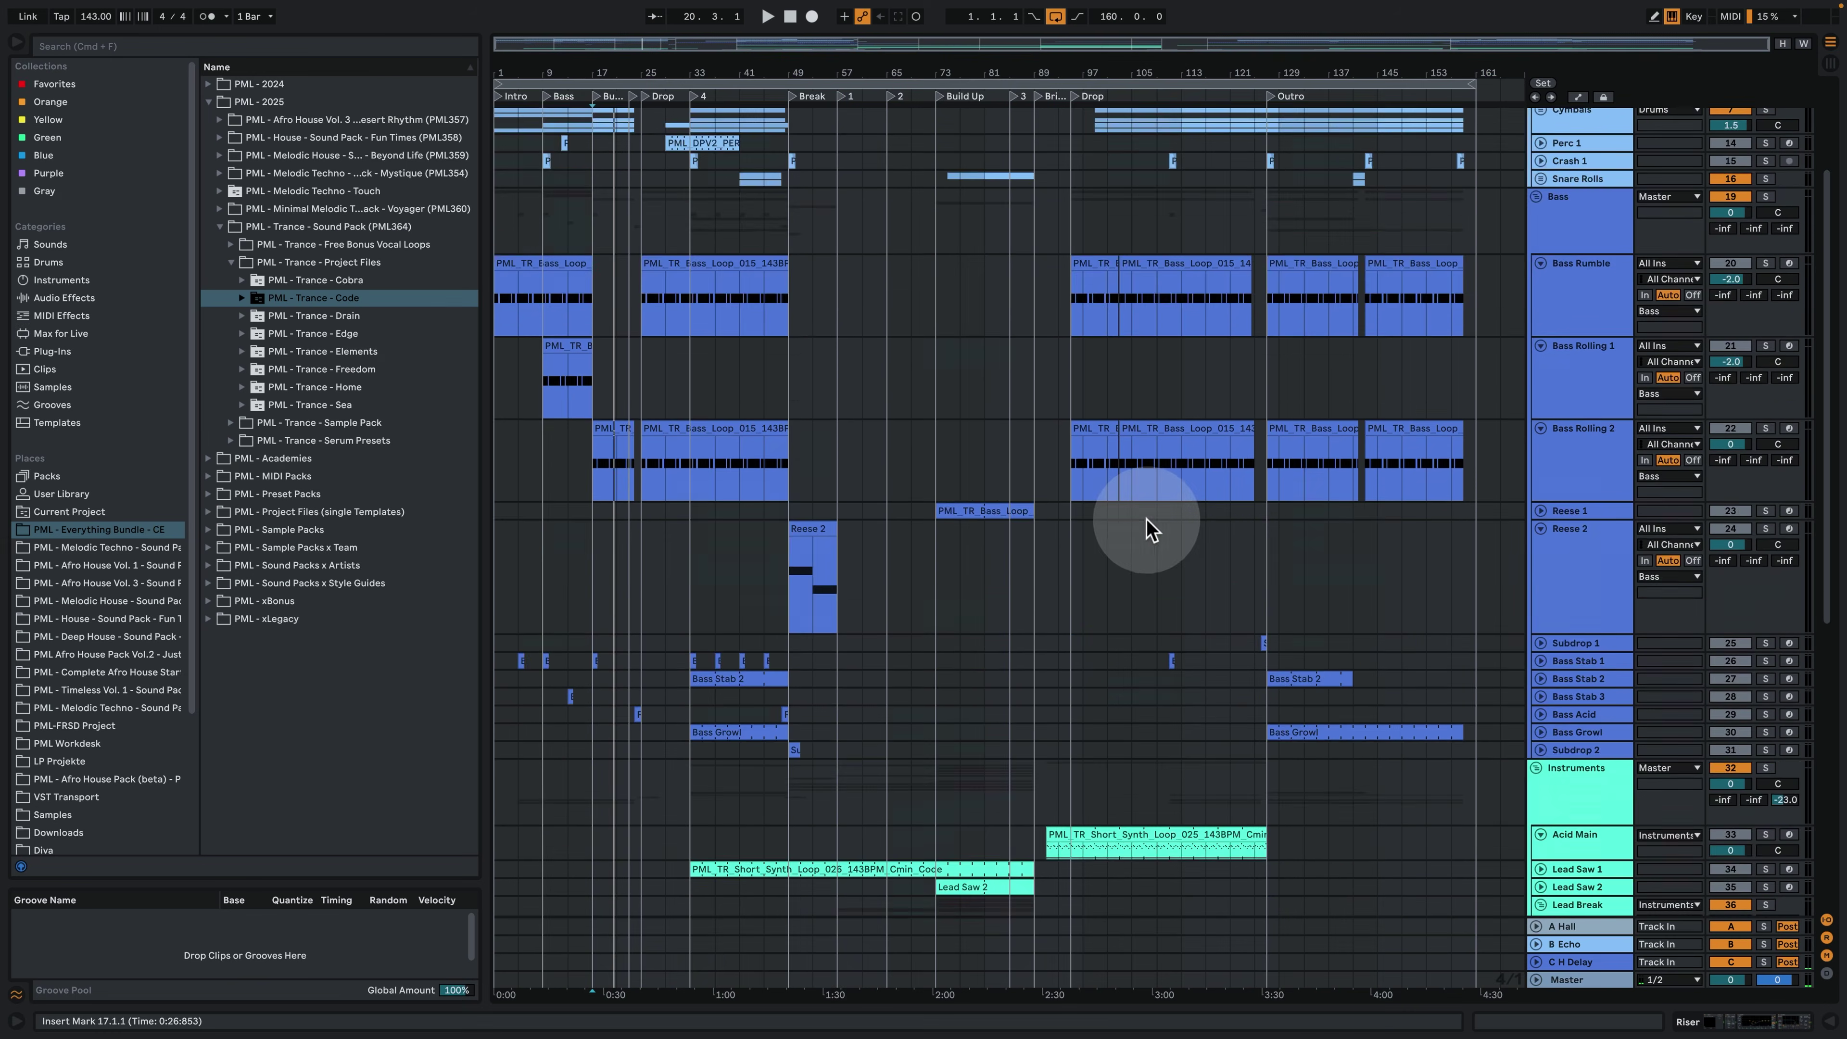
Unfold the Kick track in the Drums group and set the start position at its clip in the Drop, bar 95.
{"action": "scroll", "coordinate": [1164, 531], "scroll_direction": "up", "scroll_amount": 2}
{"action": "left_click", "coordinate": [1571, 162]}
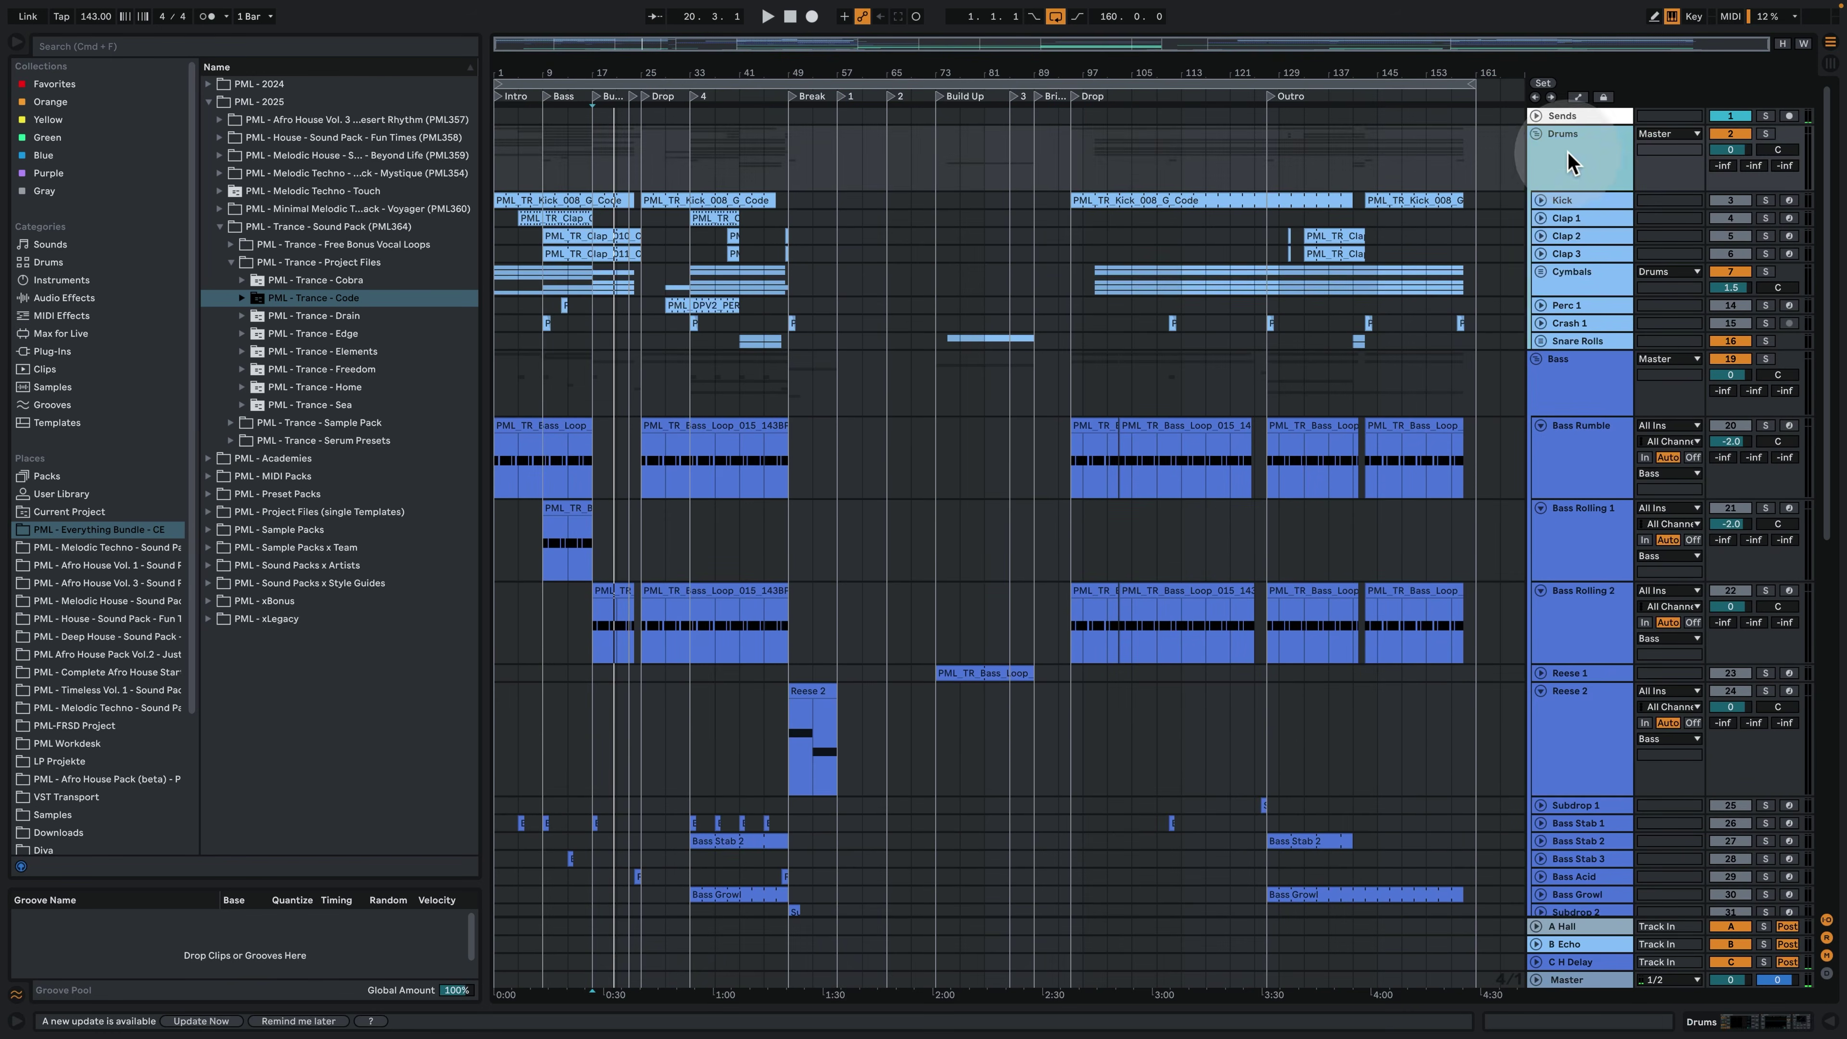
{"action": "left_click", "coordinate": [1541, 202]}
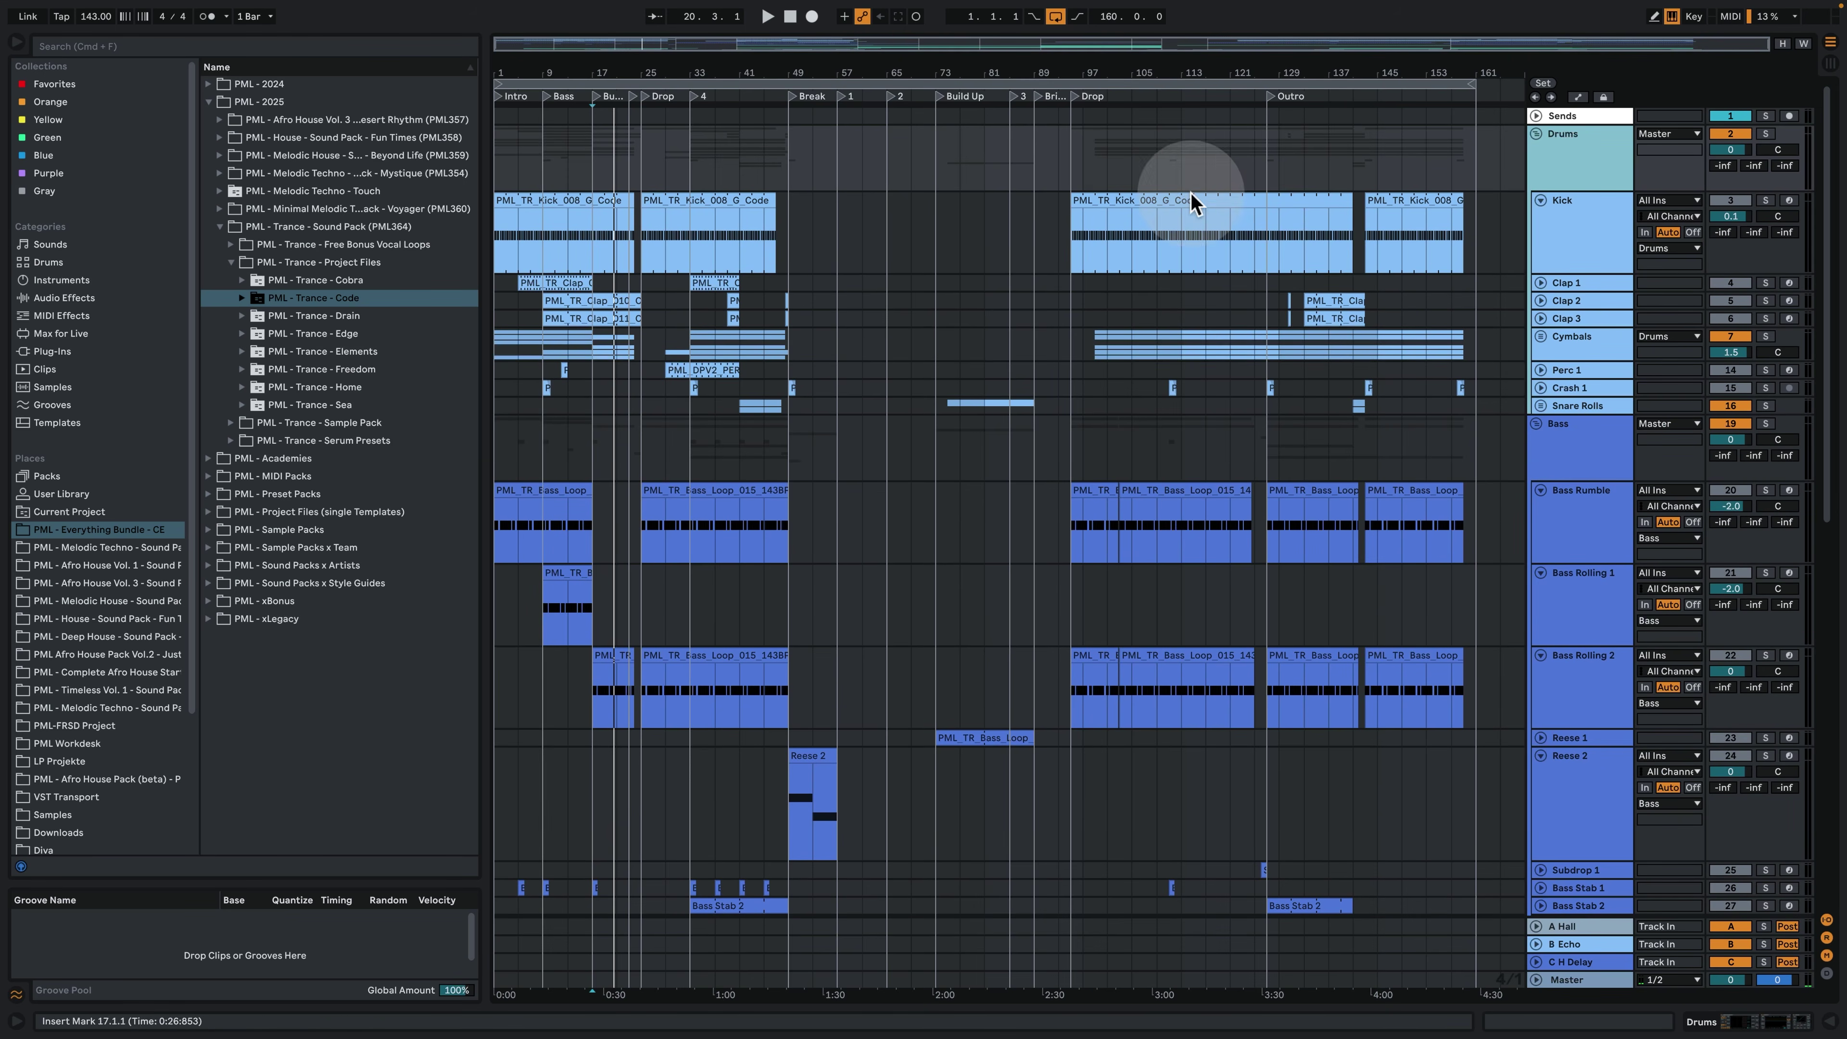
{"action": "left_click", "coordinate": [1074, 200]}
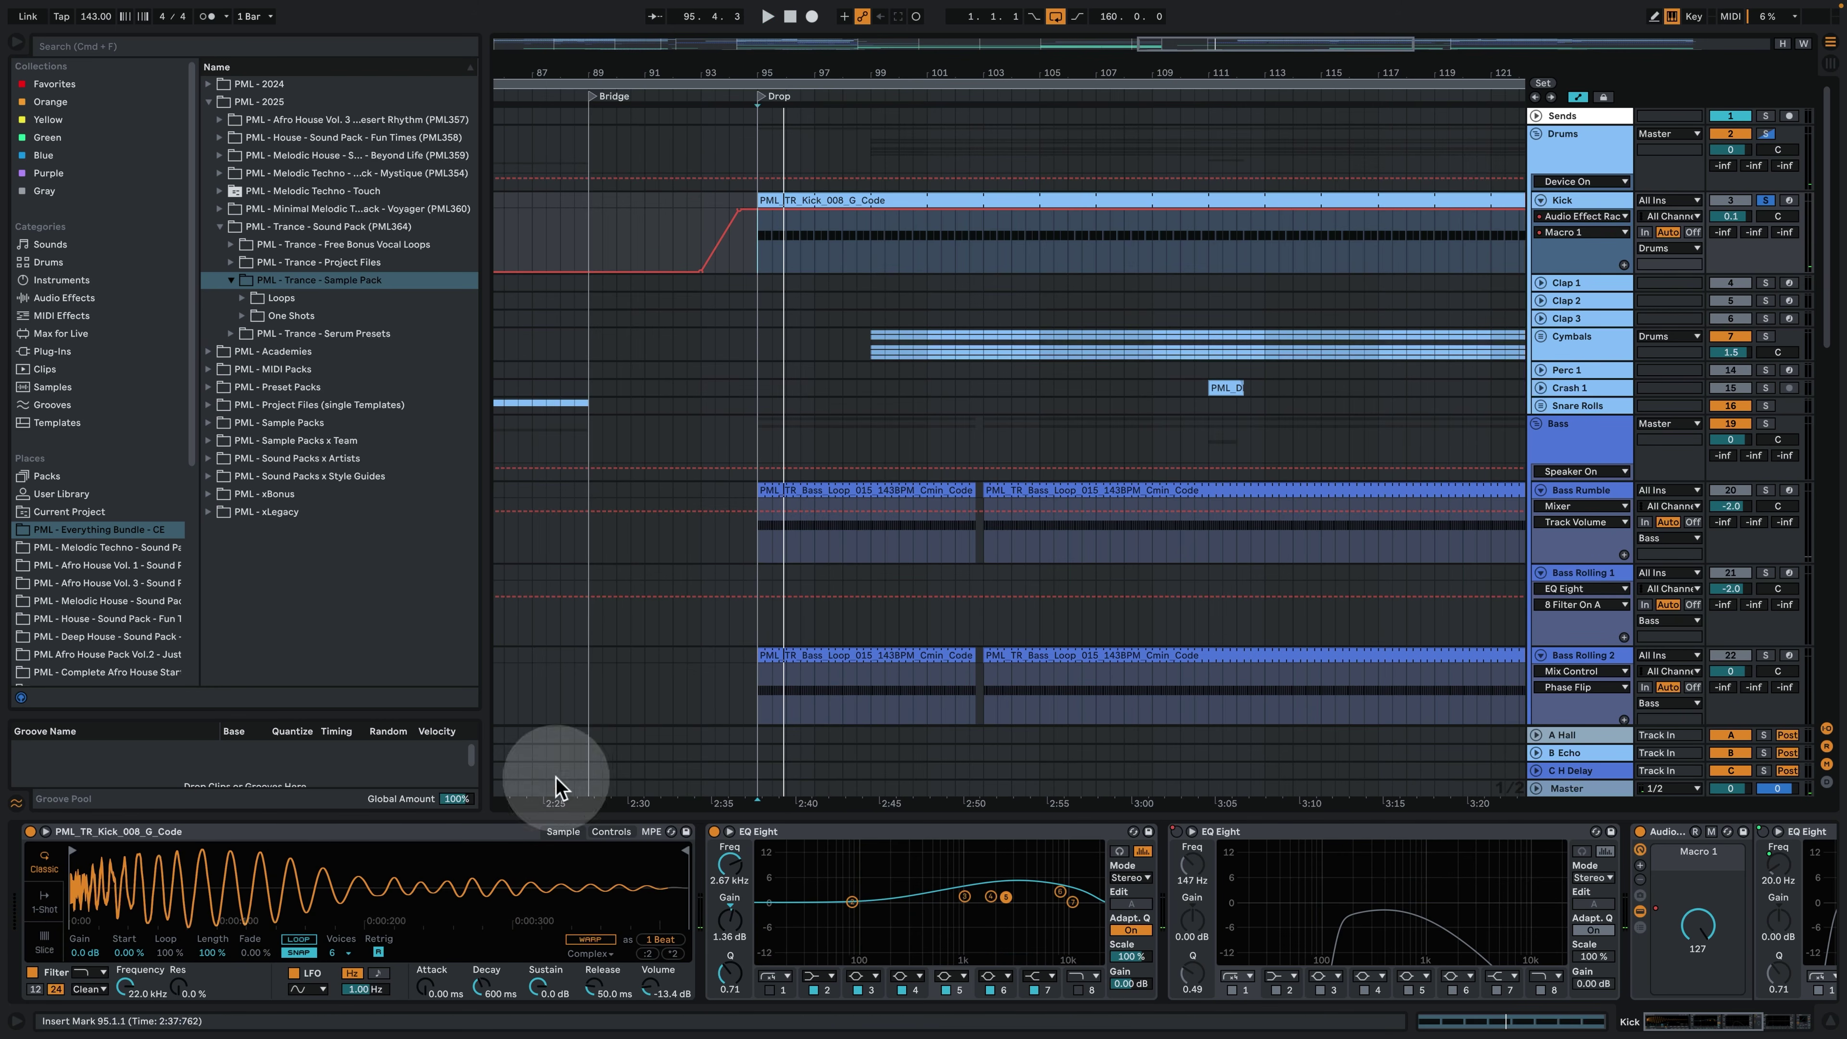
Play the soloed Kick from bar 95 while bypassing and re-enabling its first EQ Eight to compare the sound.
{"action": "key", "text": "space"}
{"action": "left_click", "coordinate": [714, 832]}
{"action": "key", "text": "space"}
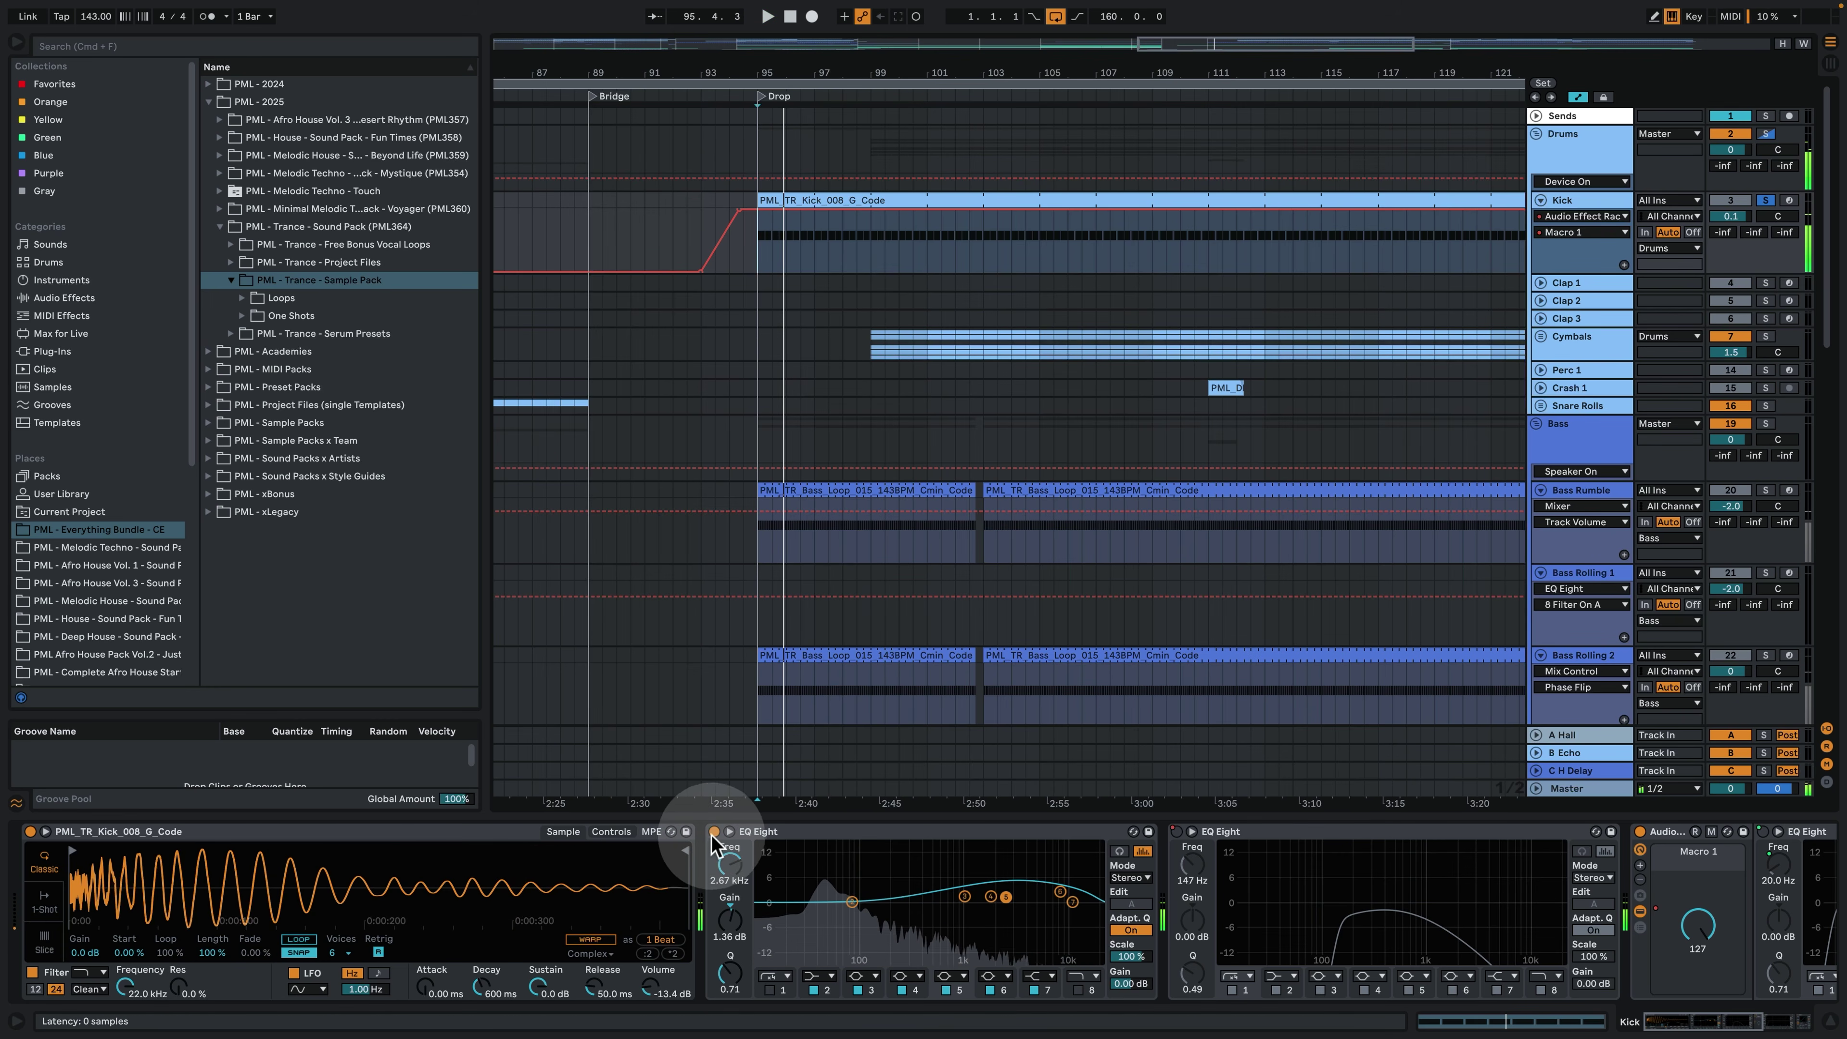
{"action": "left_click", "coordinate": [715, 832]}
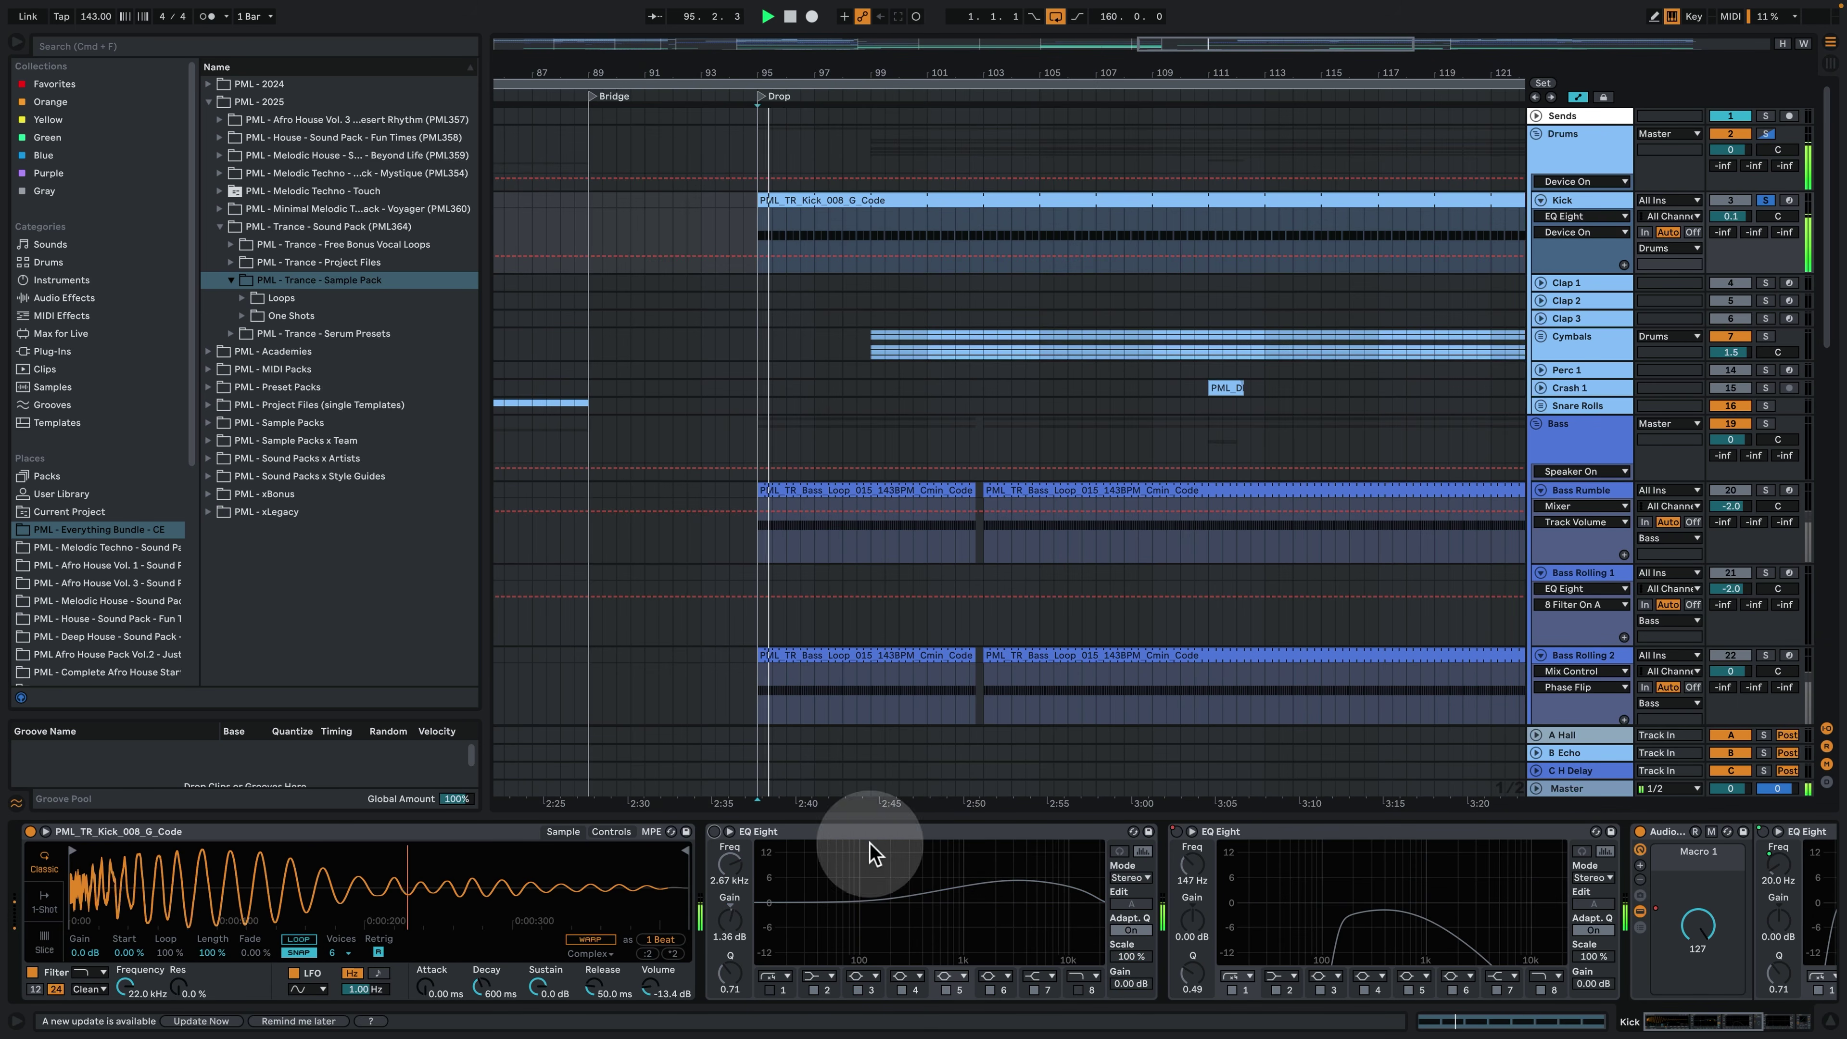
{"action": "left_click", "coordinate": [714, 831]}
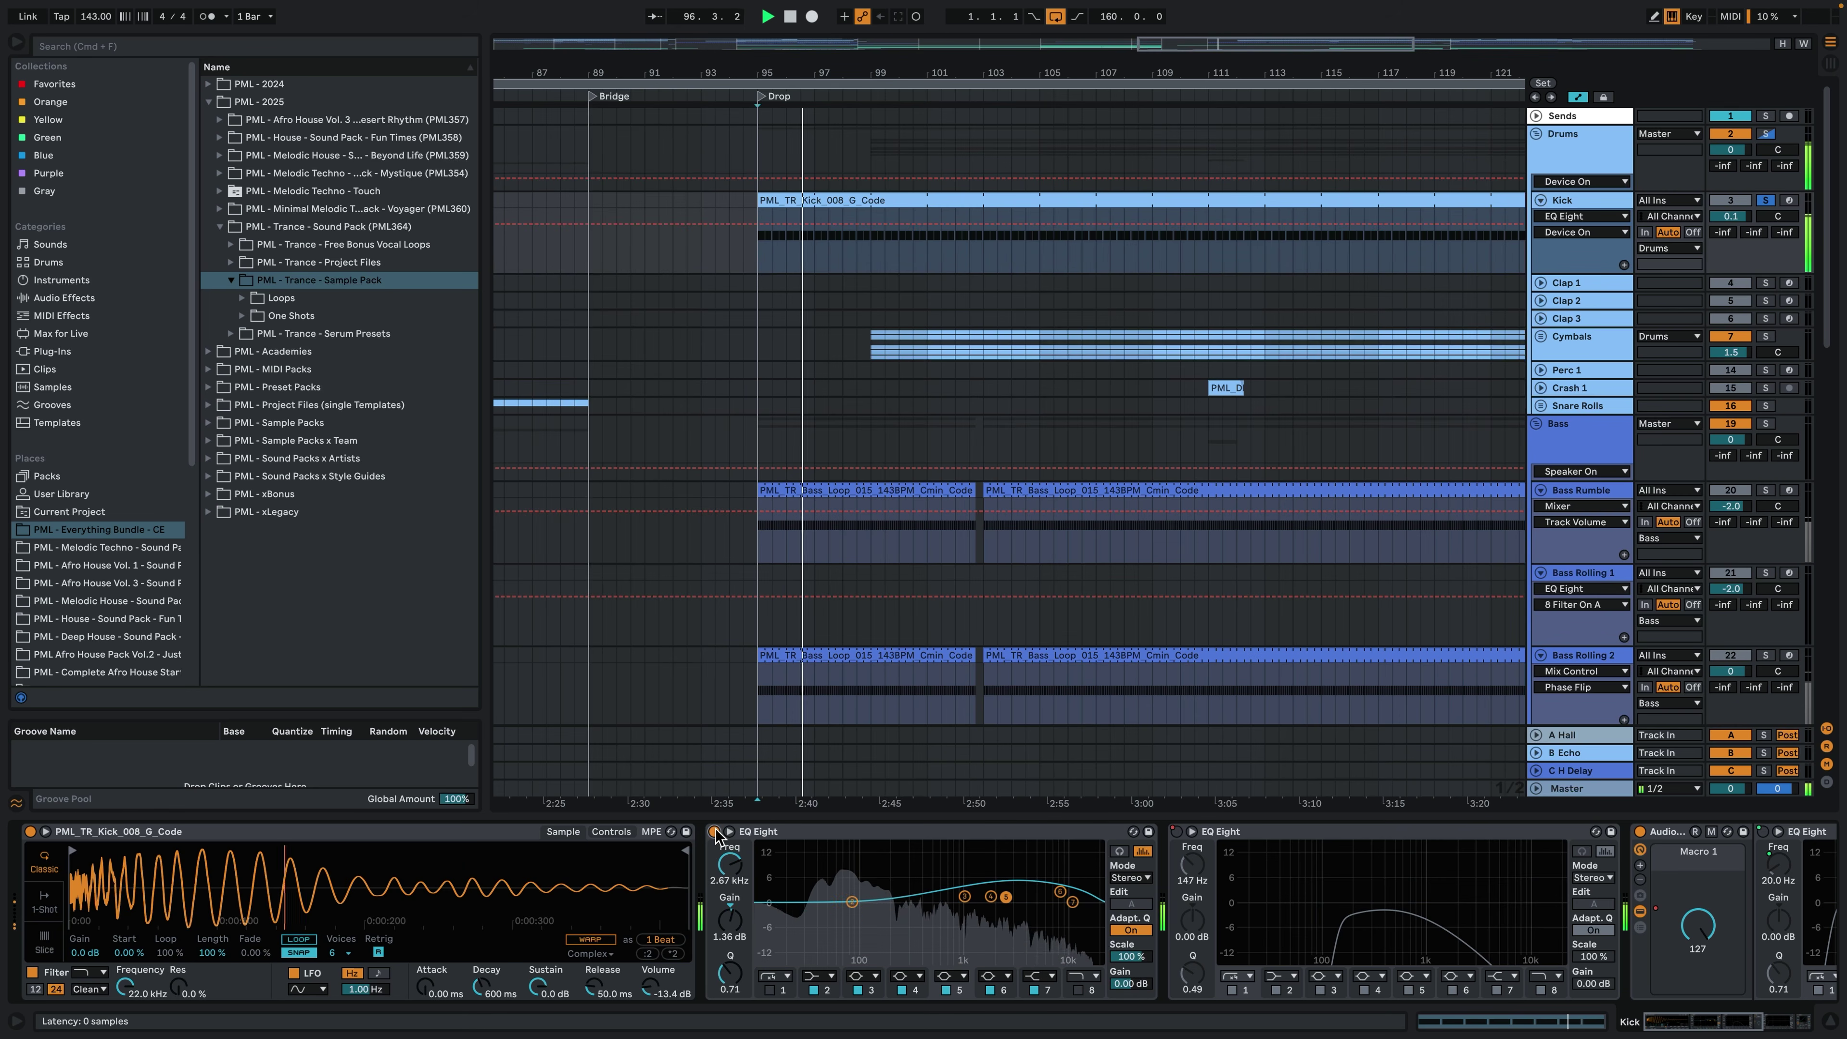
{"action": "left_click", "coordinate": [715, 831]}
{"action": "left_click", "coordinate": [715, 832]}
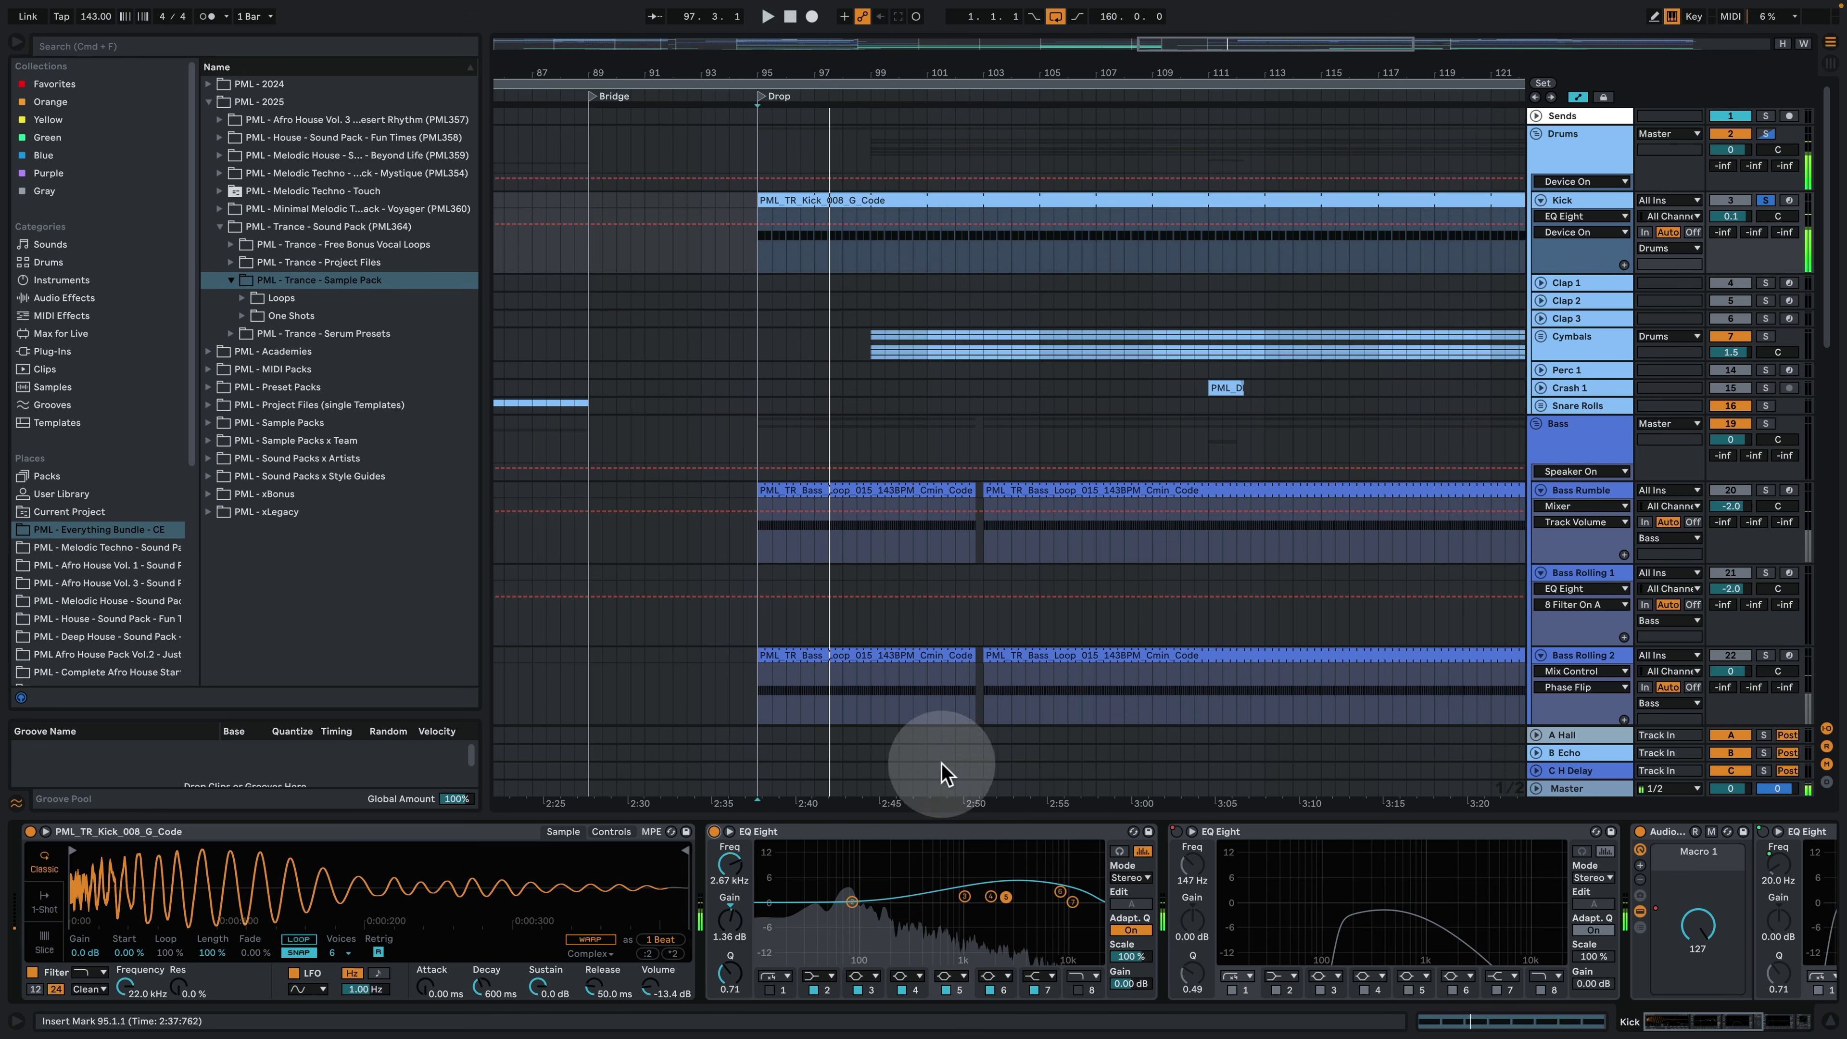
Show the Device On automation of the Kick's second EQ Eight.
{"action": "left_click", "coordinate": [1199, 835]}
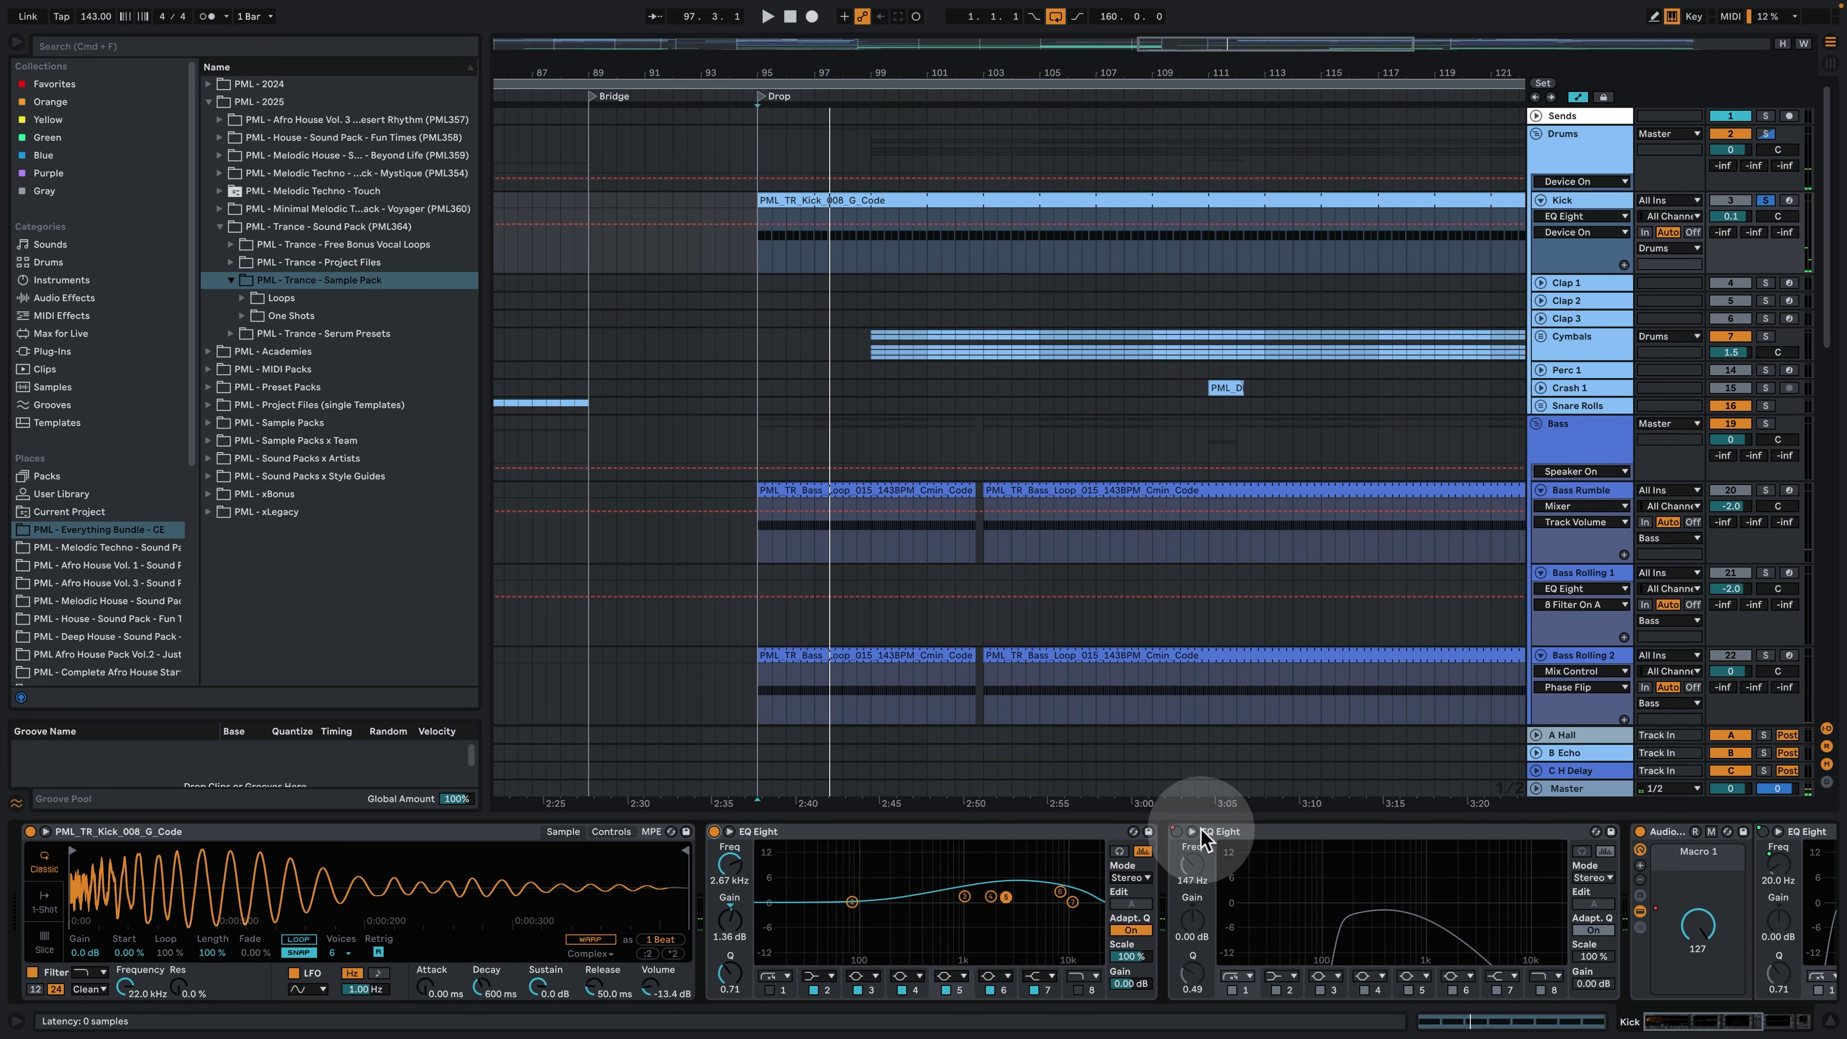
{"action": "left_click", "coordinate": [1277, 829]}
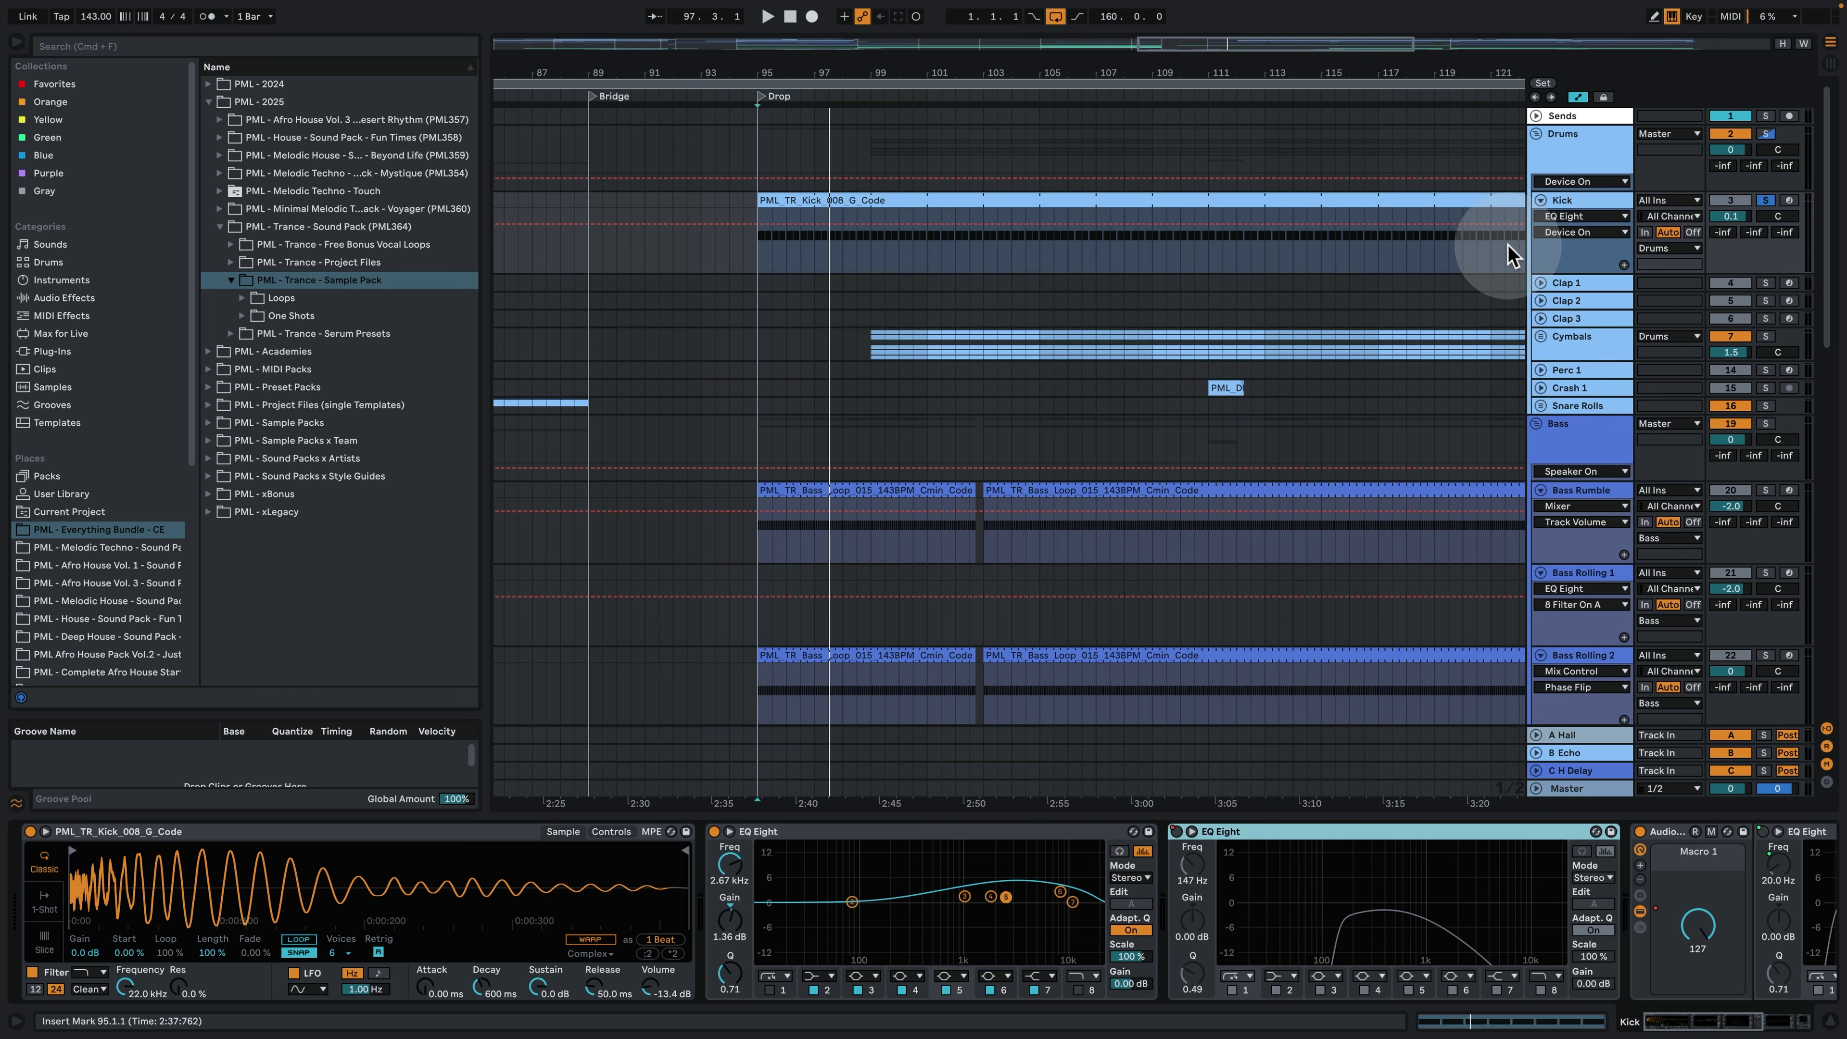
{"action": "left_click", "coordinate": [1589, 232]}
{"action": "left_click", "coordinate": [1597, 232]}
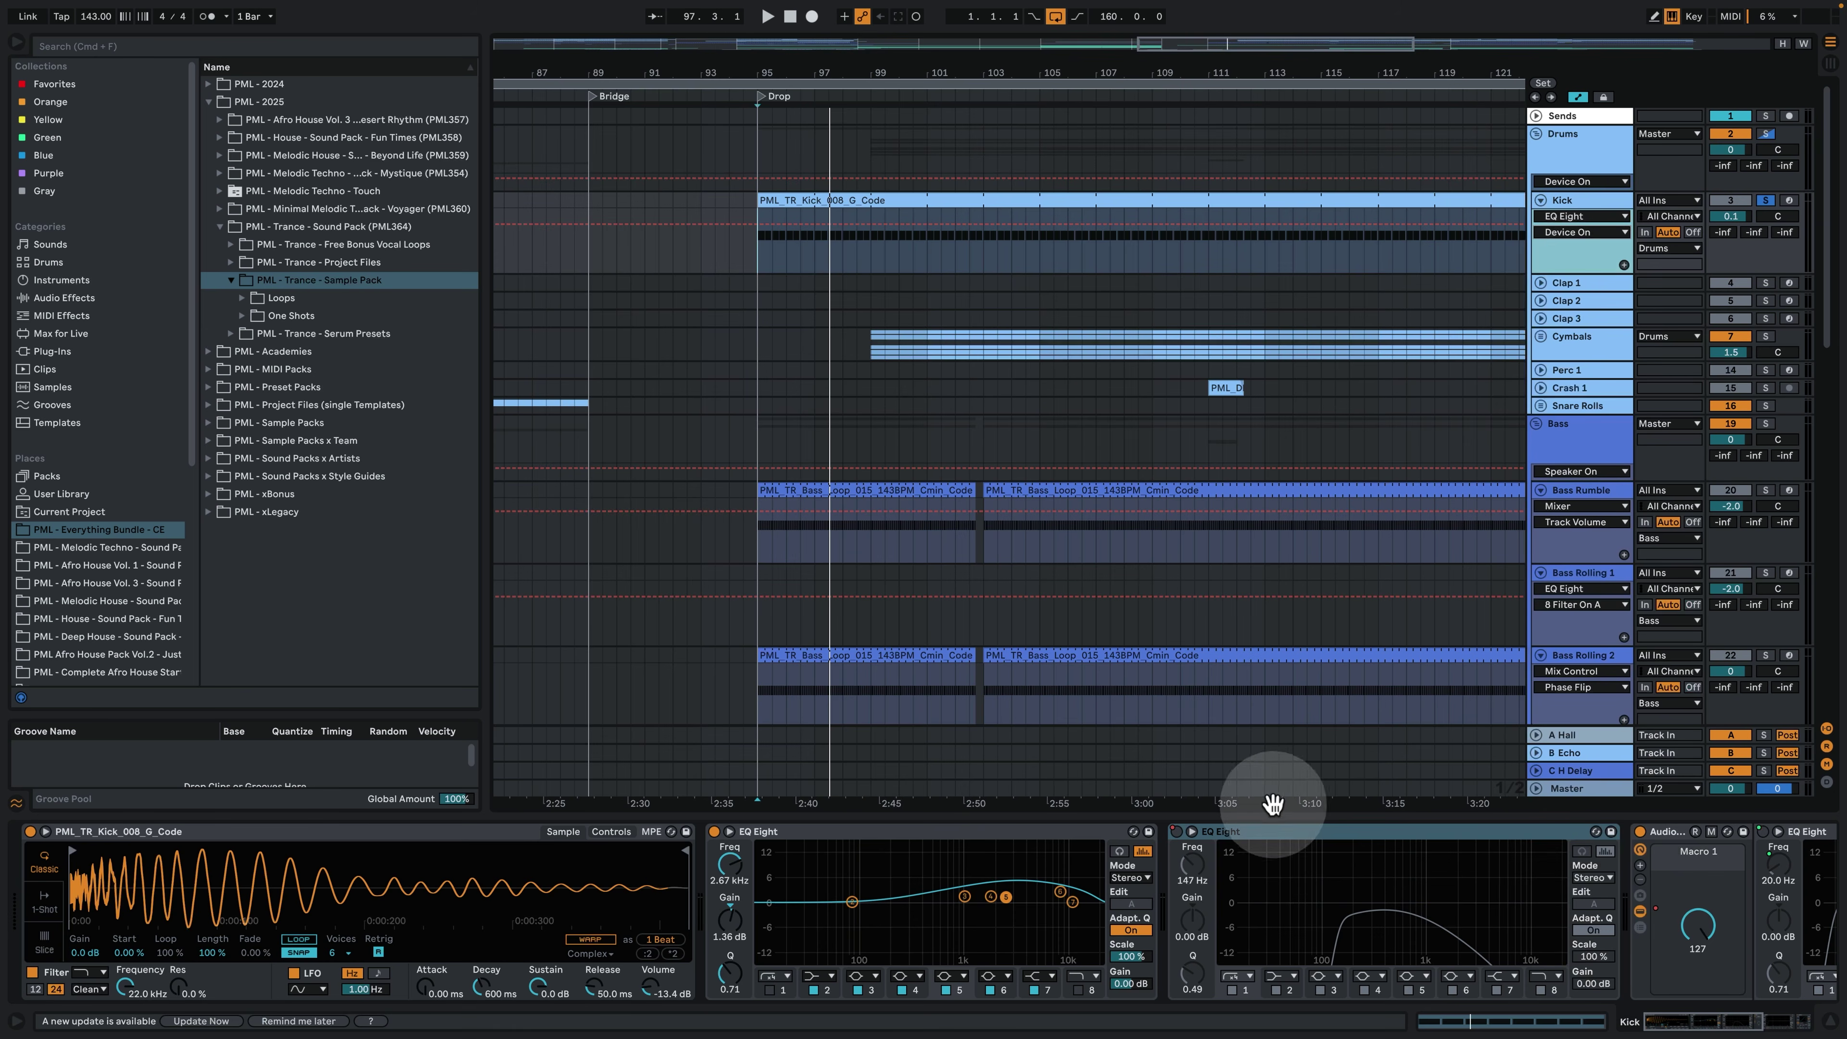
{"action": "left_click", "coordinate": [1176, 835]}
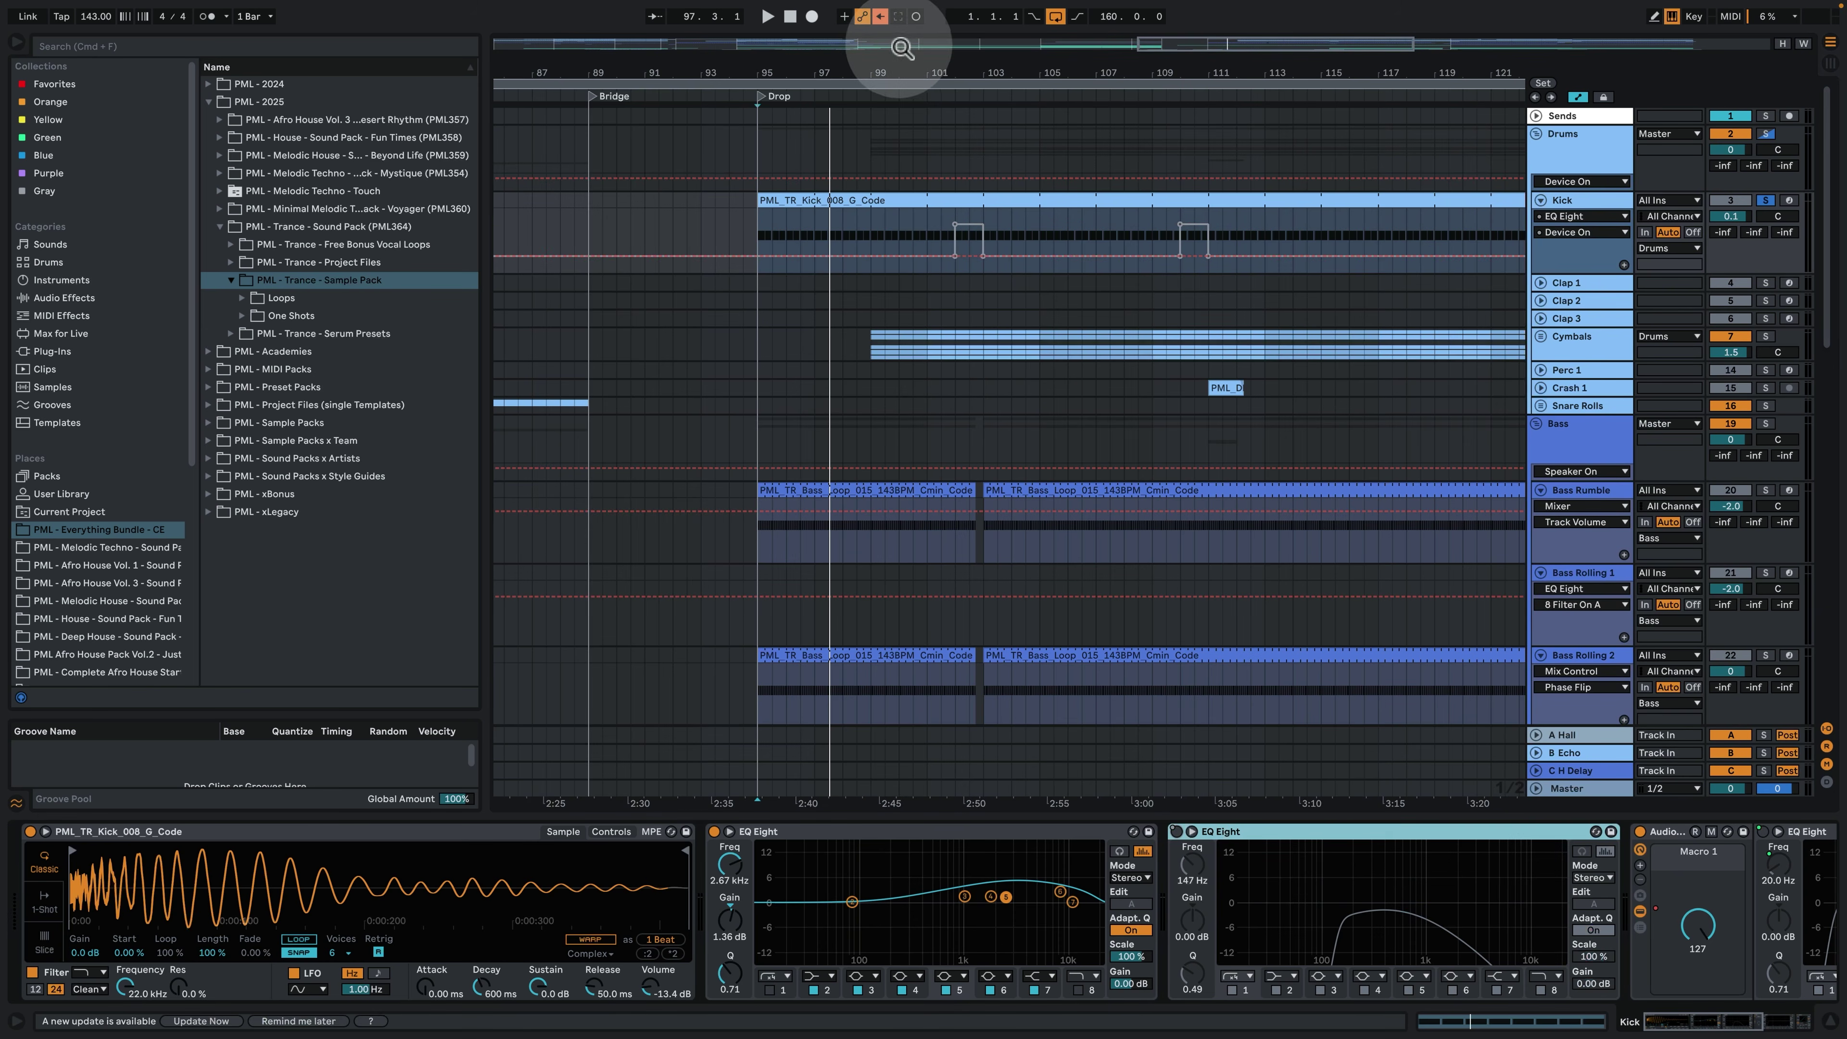
Play the Kick from bar 101.4 through the automated activation of its second EQ Eight.
{"action": "left_click_drag", "start_coordinate": [954, 64], "coordinate": [955, 73]}
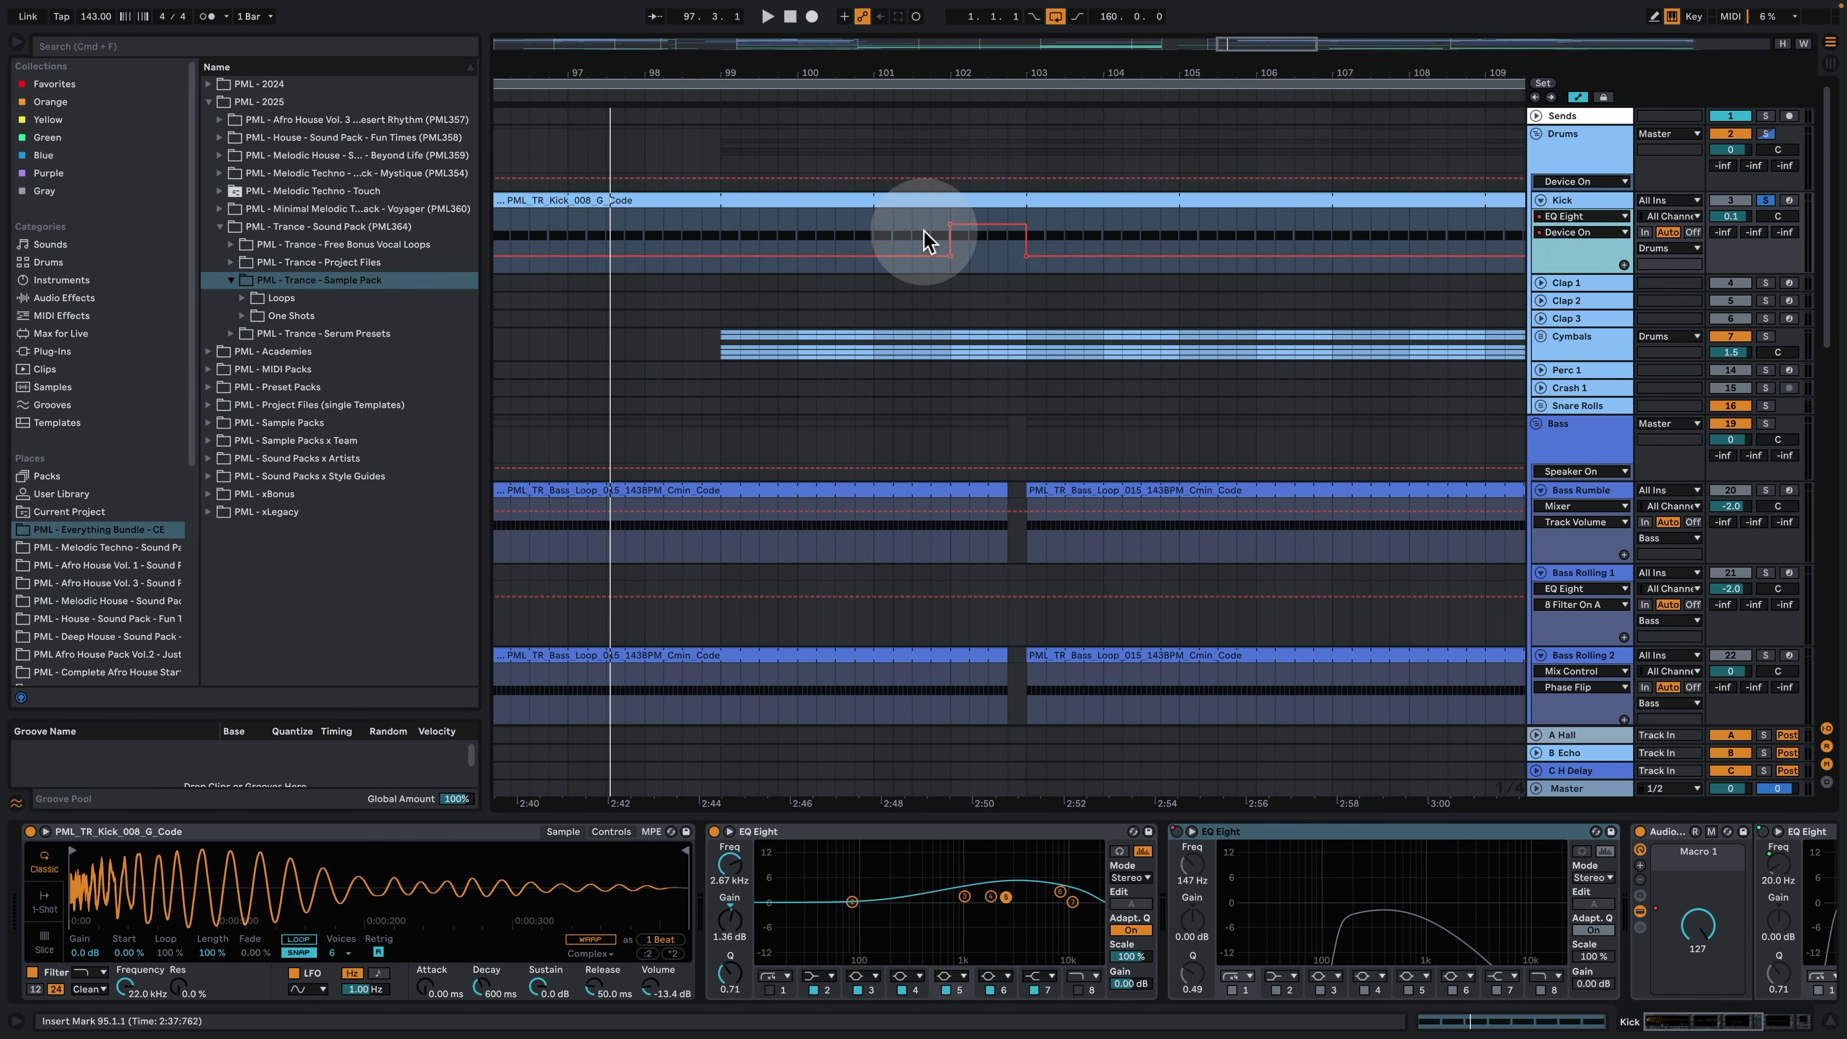
{"action": "left_click", "coordinate": [931, 231]}
{"action": "key", "text": "space"}
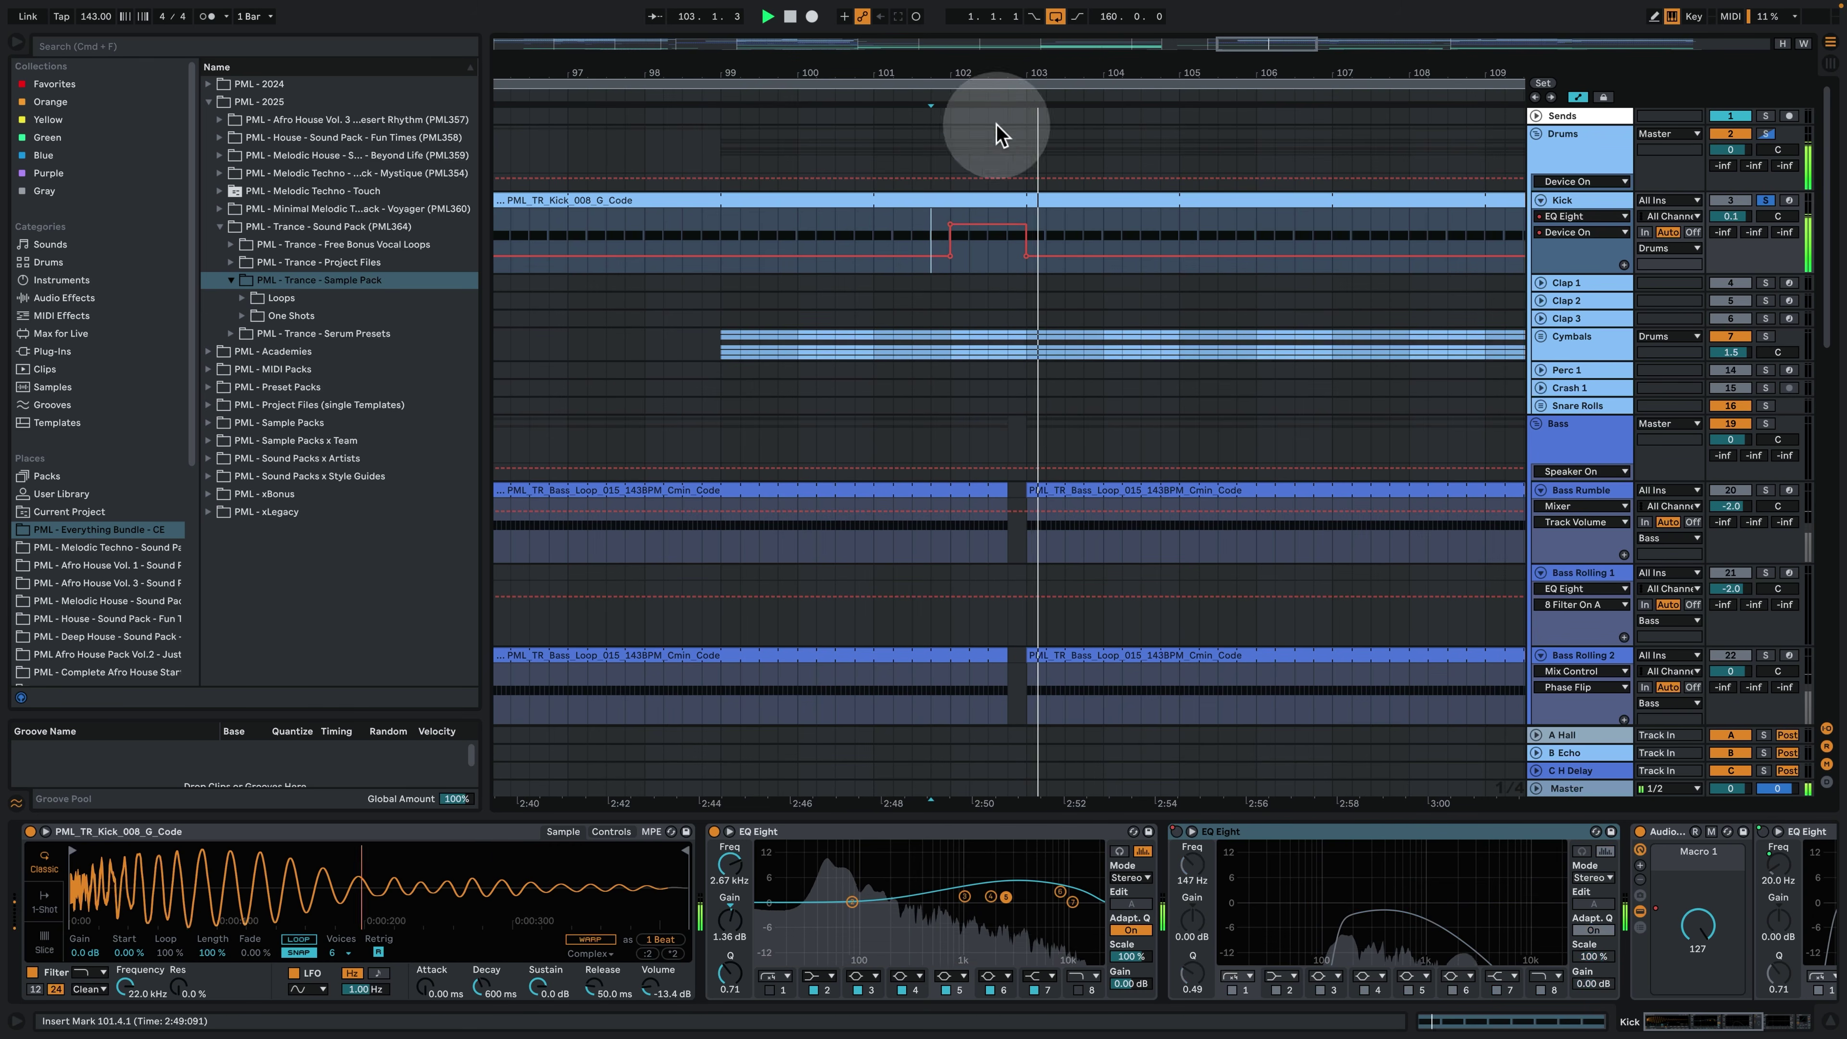
{"action": "left_click_drag", "start_coordinate": [989, 76], "coordinate": [949, 75]}
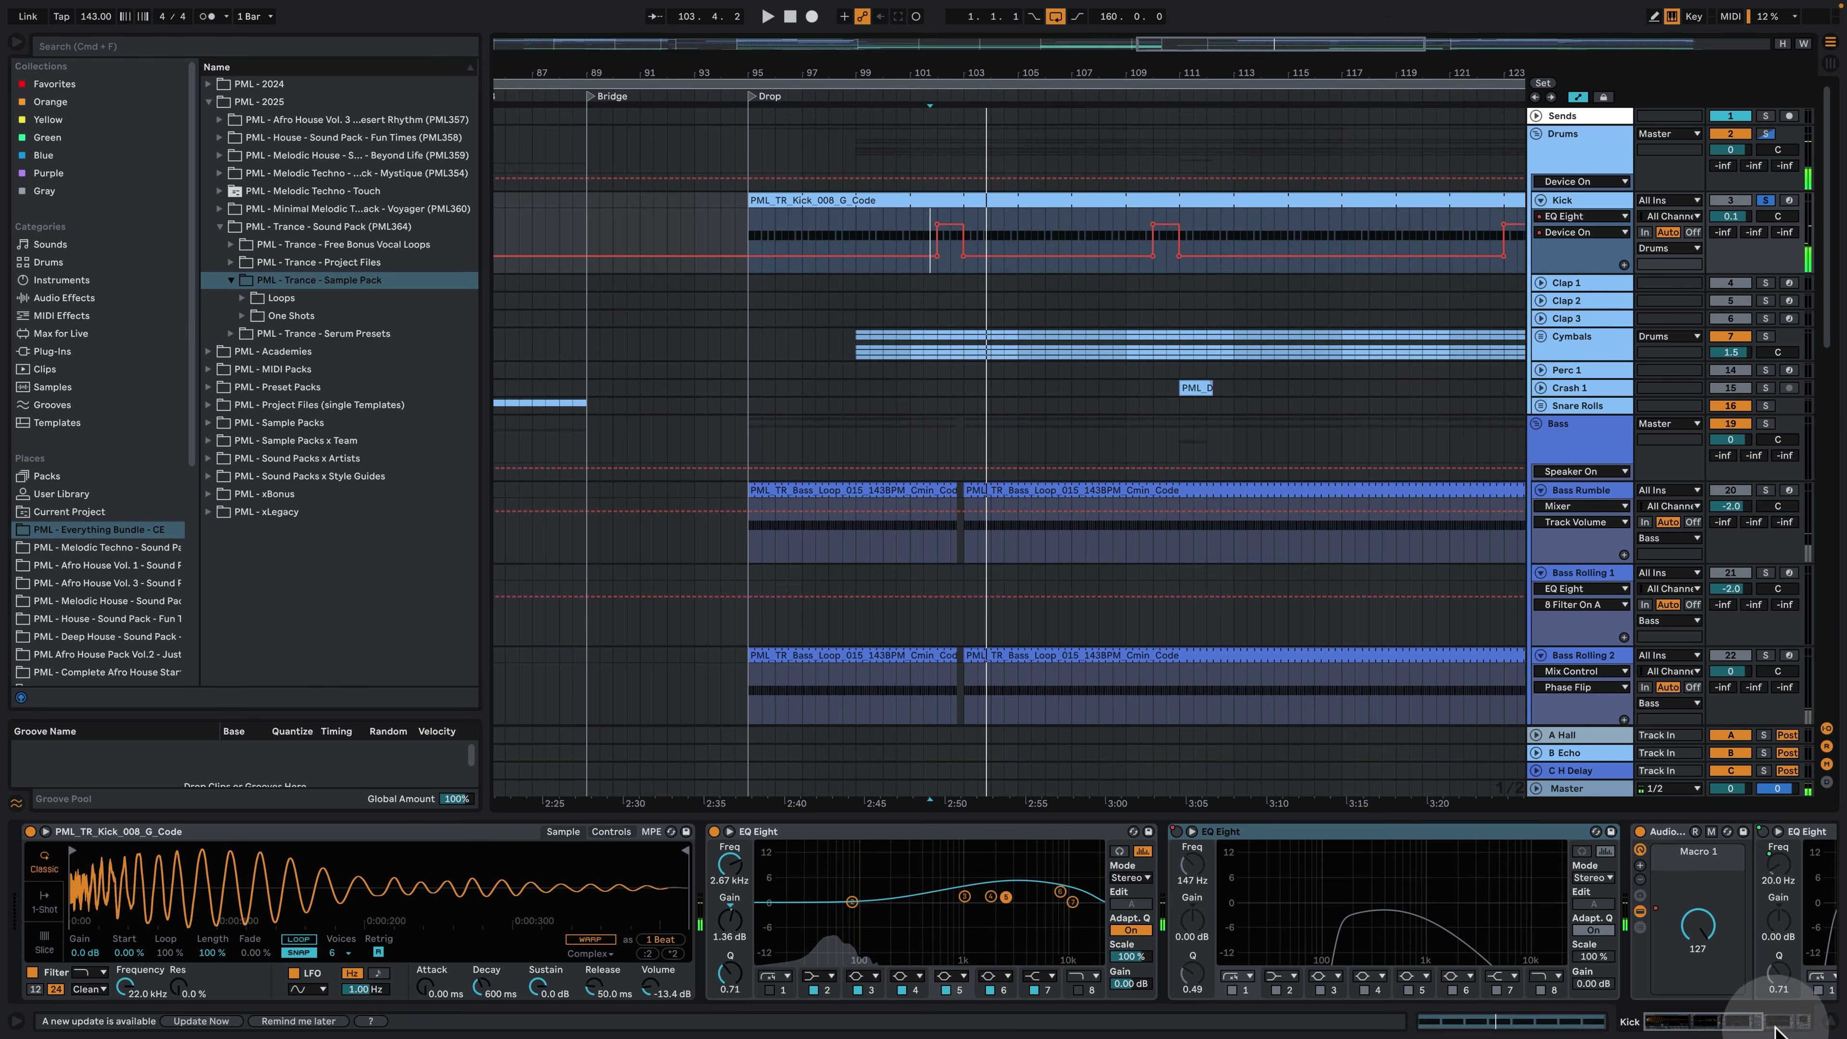
Try lowering Macro 1 of the Kick's Audio Effect Rack, return it to 127 and re-enable the overridden automation.
{"action": "left_click", "coordinate": [1774, 1028]}
{"action": "left_click_drag", "start_coordinate": [1773, 1020], "coordinate": [1793, 1020]}
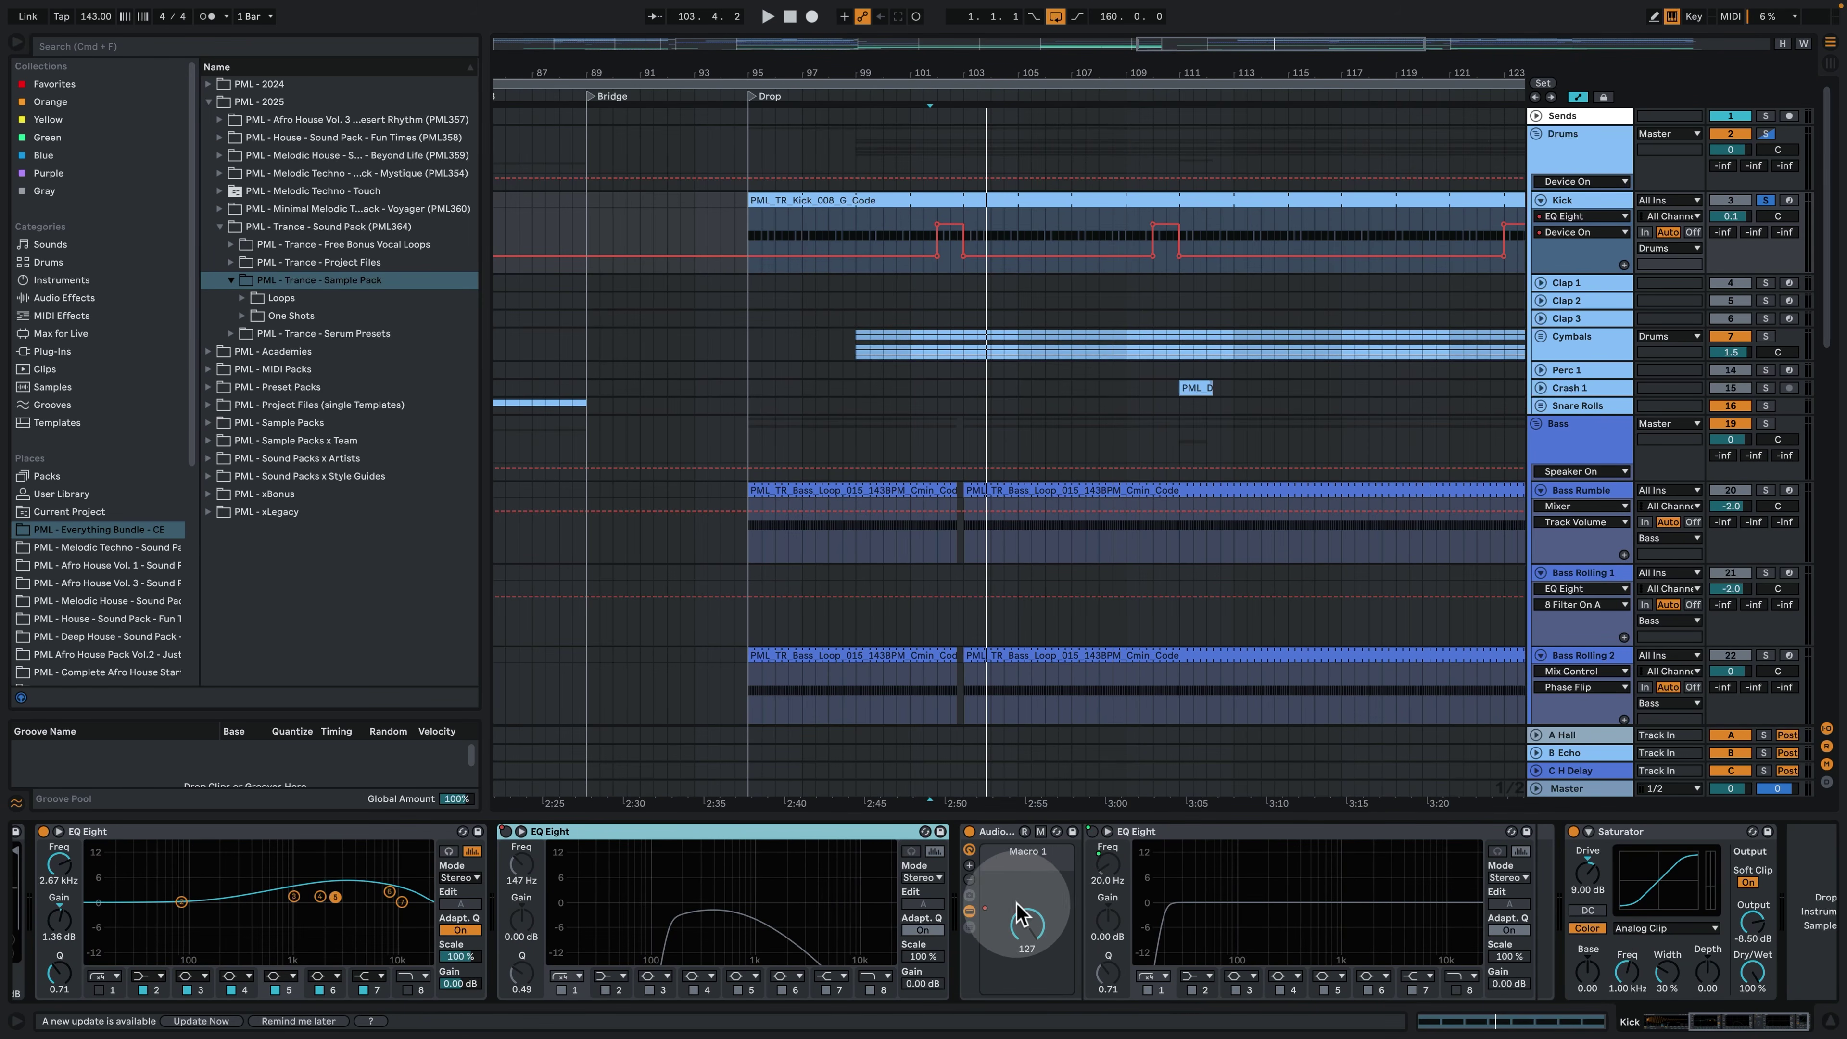
{"action": "left_click_drag", "start_coordinate": [1017, 914], "coordinate": [1017, 1012]}
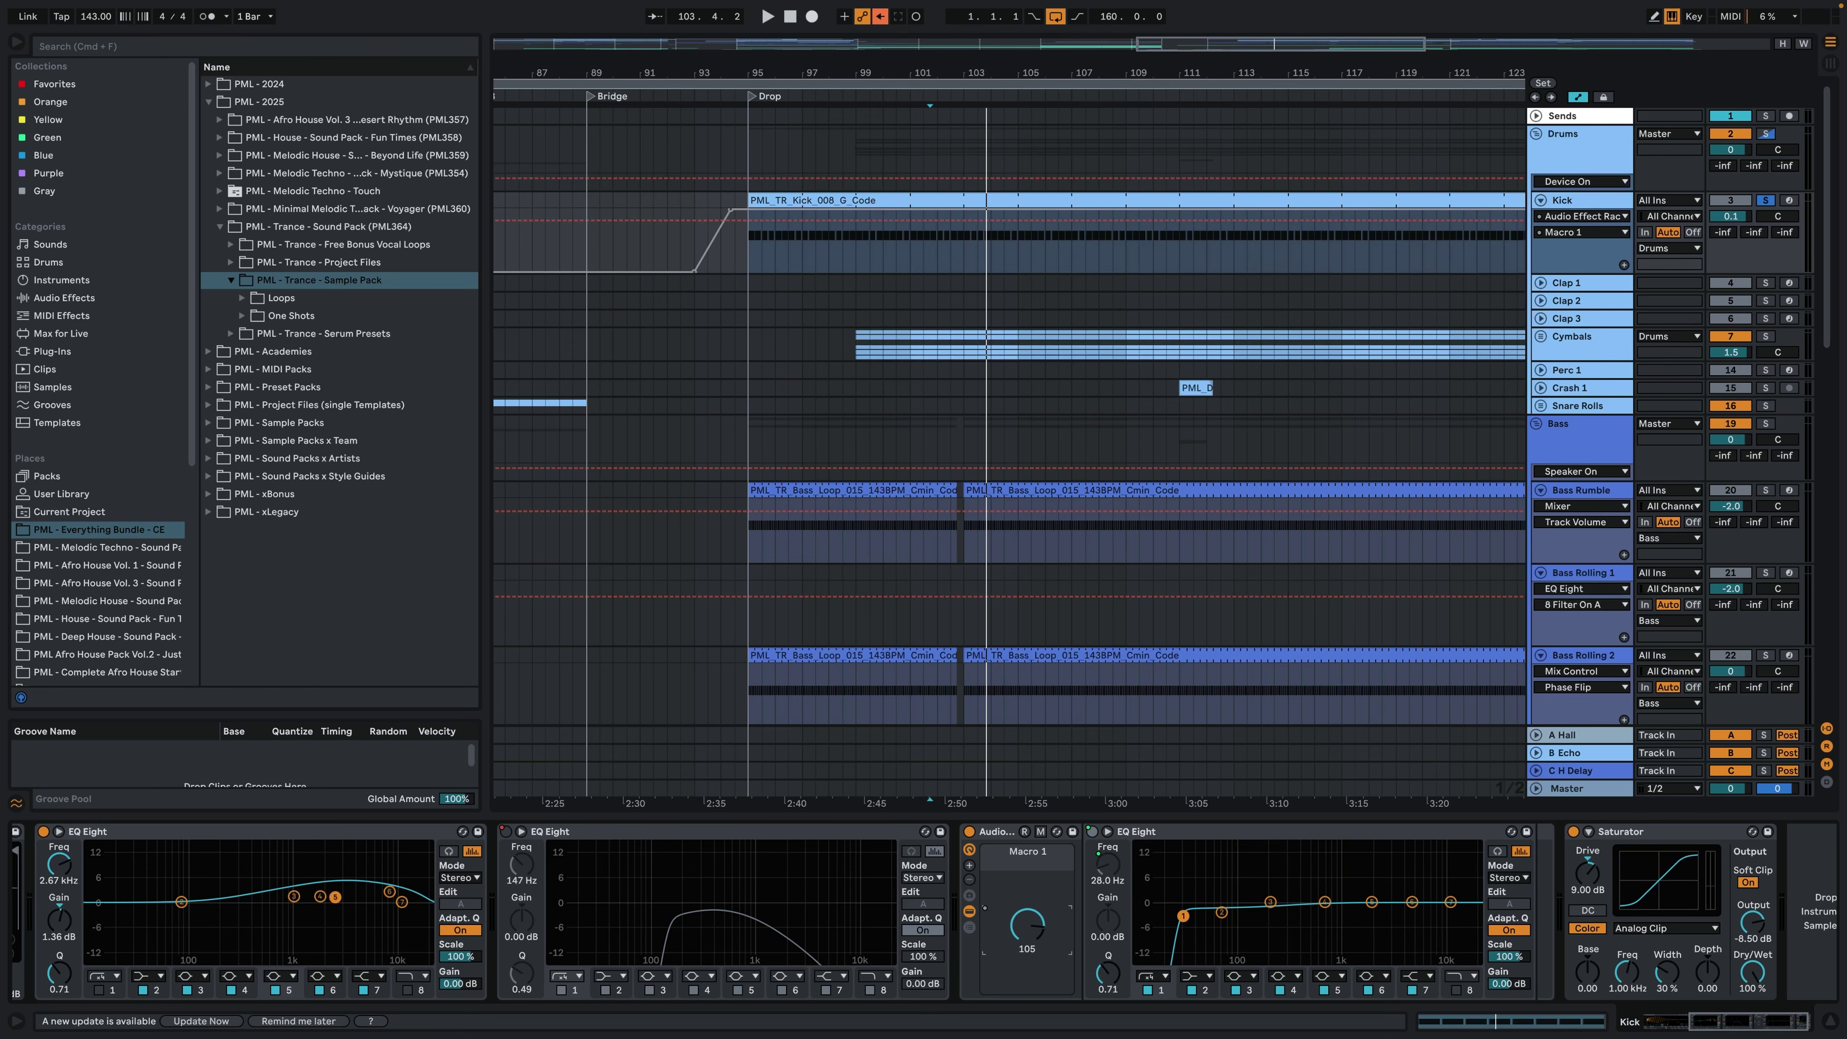
{"action": "mouse_move", "coordinate": [1027, 928]}
{"action": "left_mouse_down"}
{"action": "mouse_move", "coordinate": [1027, 1005]}
{"action": "mouse_move", "coordinate": [1027, 912]}
{"action": "left_mouse_up"}
{"action": "key", "text": "space"}
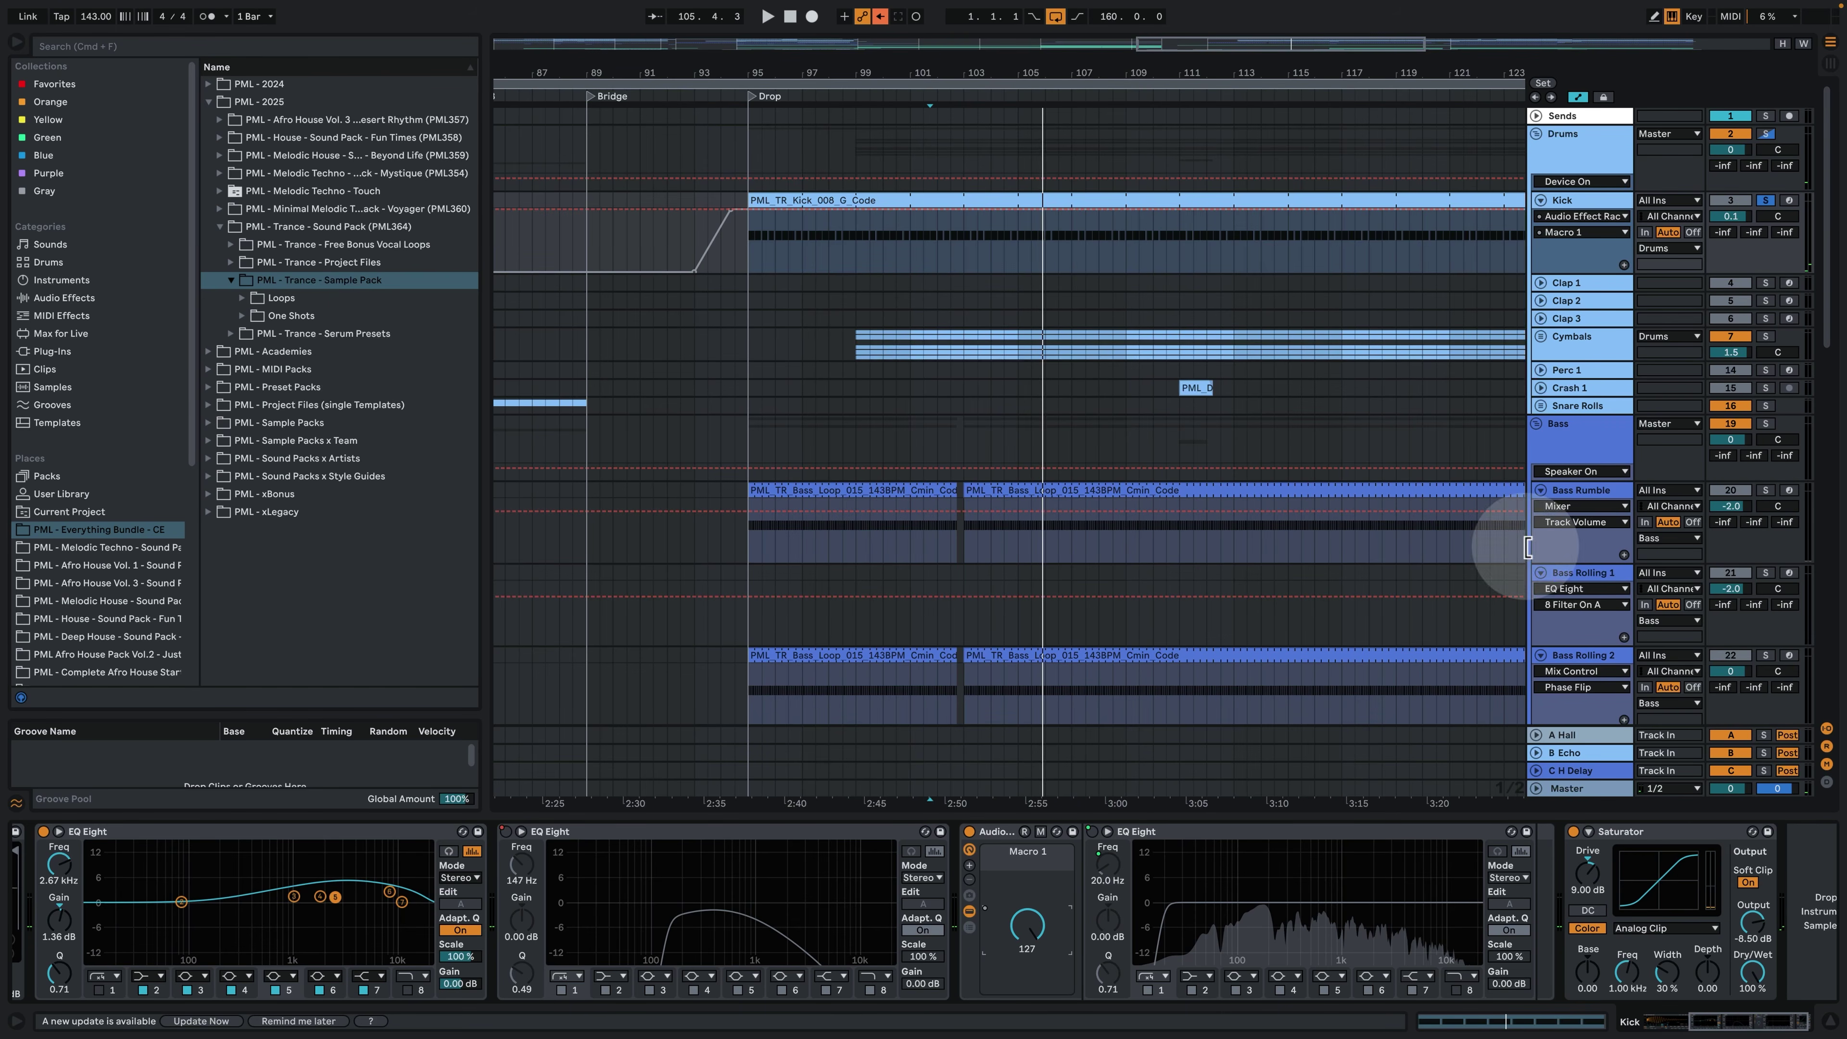
{"action": "left_click", "coordinate": [880, 16]}
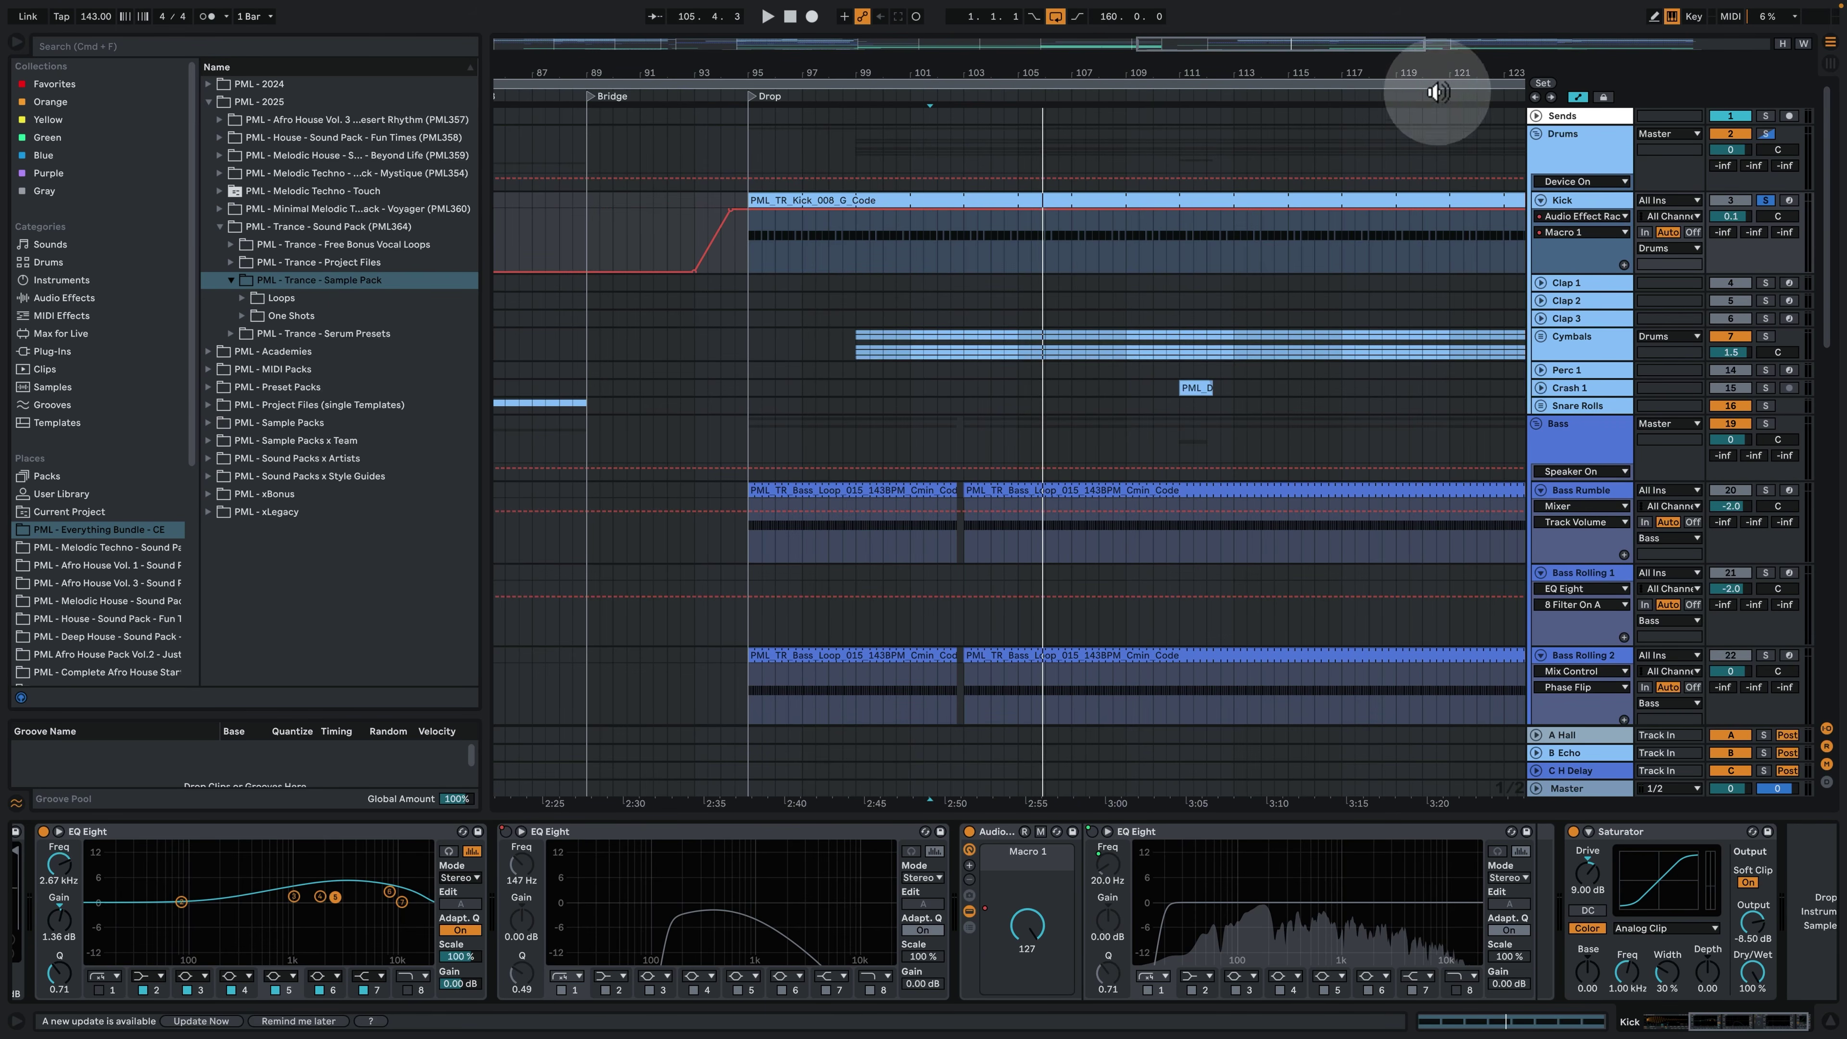
Solo the Bass Rumble track together with the Kick and show the Bass Rumble device chain.
{"action": "key", "text": "minus"}
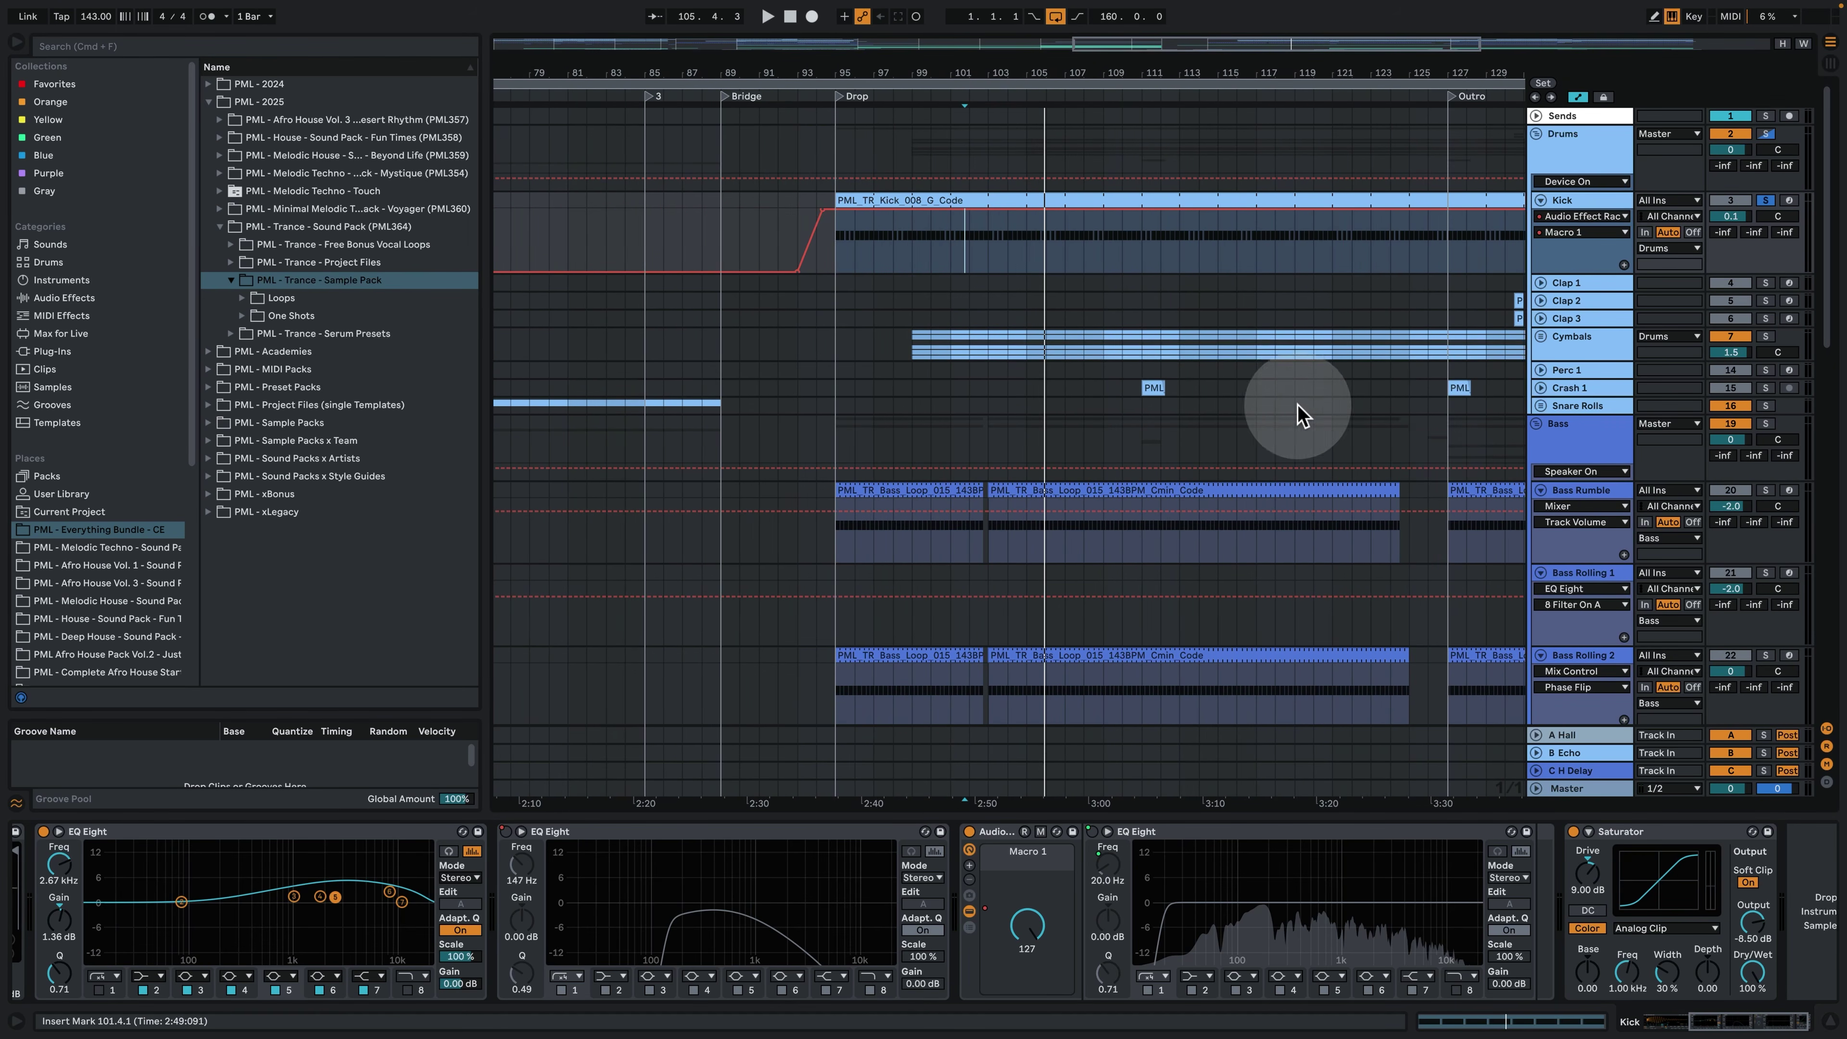
{"action": "scroll", "coordinate": [1447, 639], "scroll_direction": "down", "scroll_amount": 1}
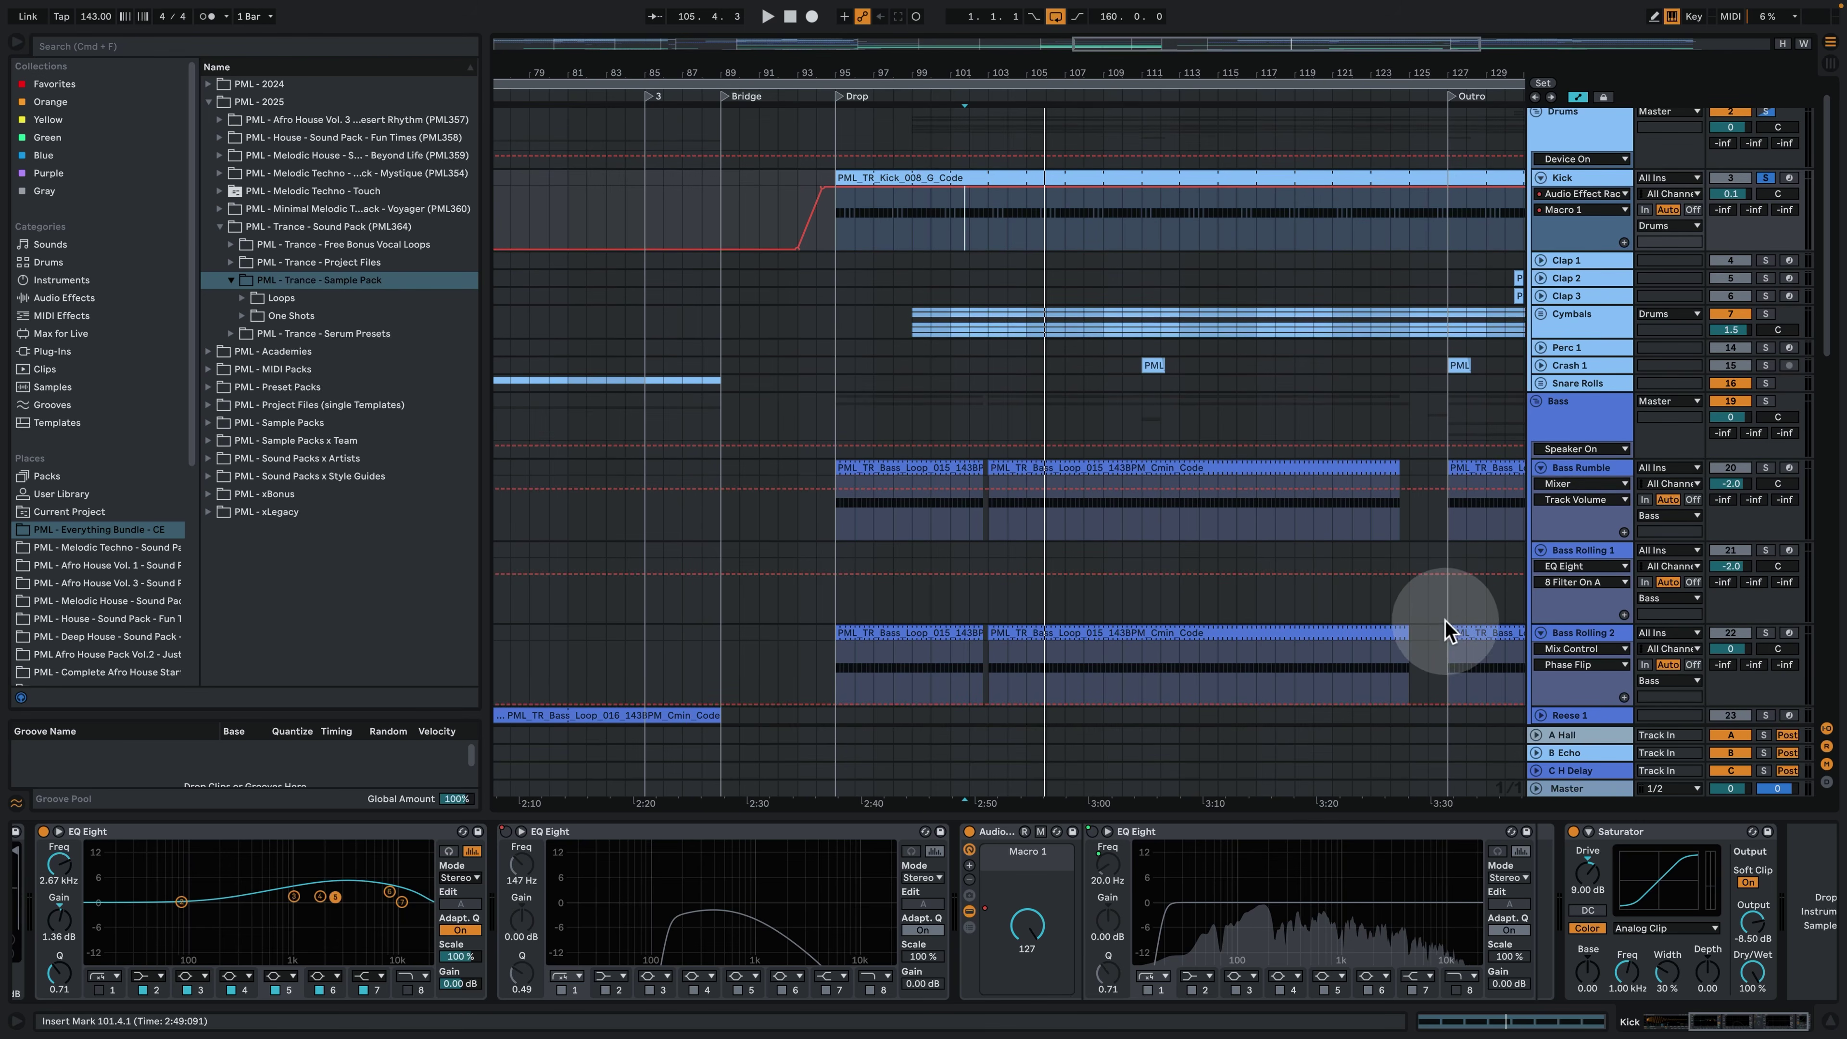
{"action": "left_click", "coordinate": [1591, 435]}
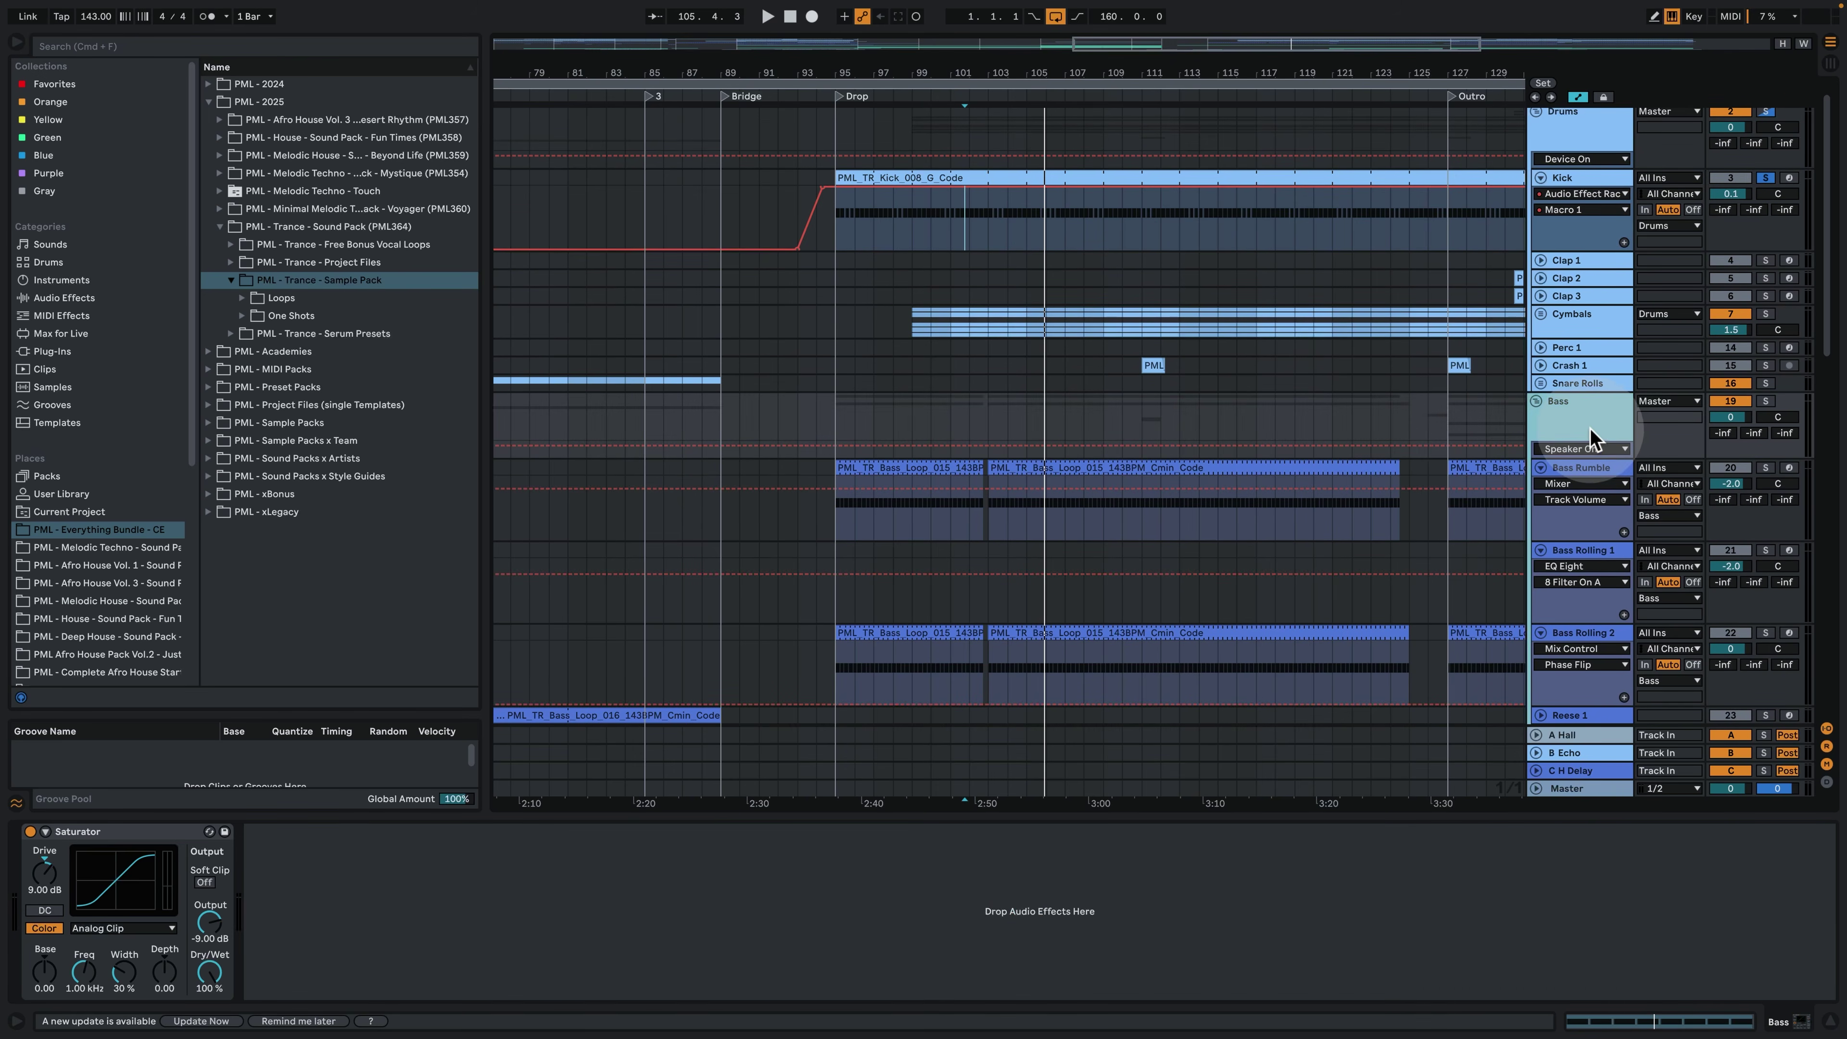
{"action": "left_click", "coordinate": [1766, 467]}
{"action": "left_click", "coordinate": [1622, 468]}
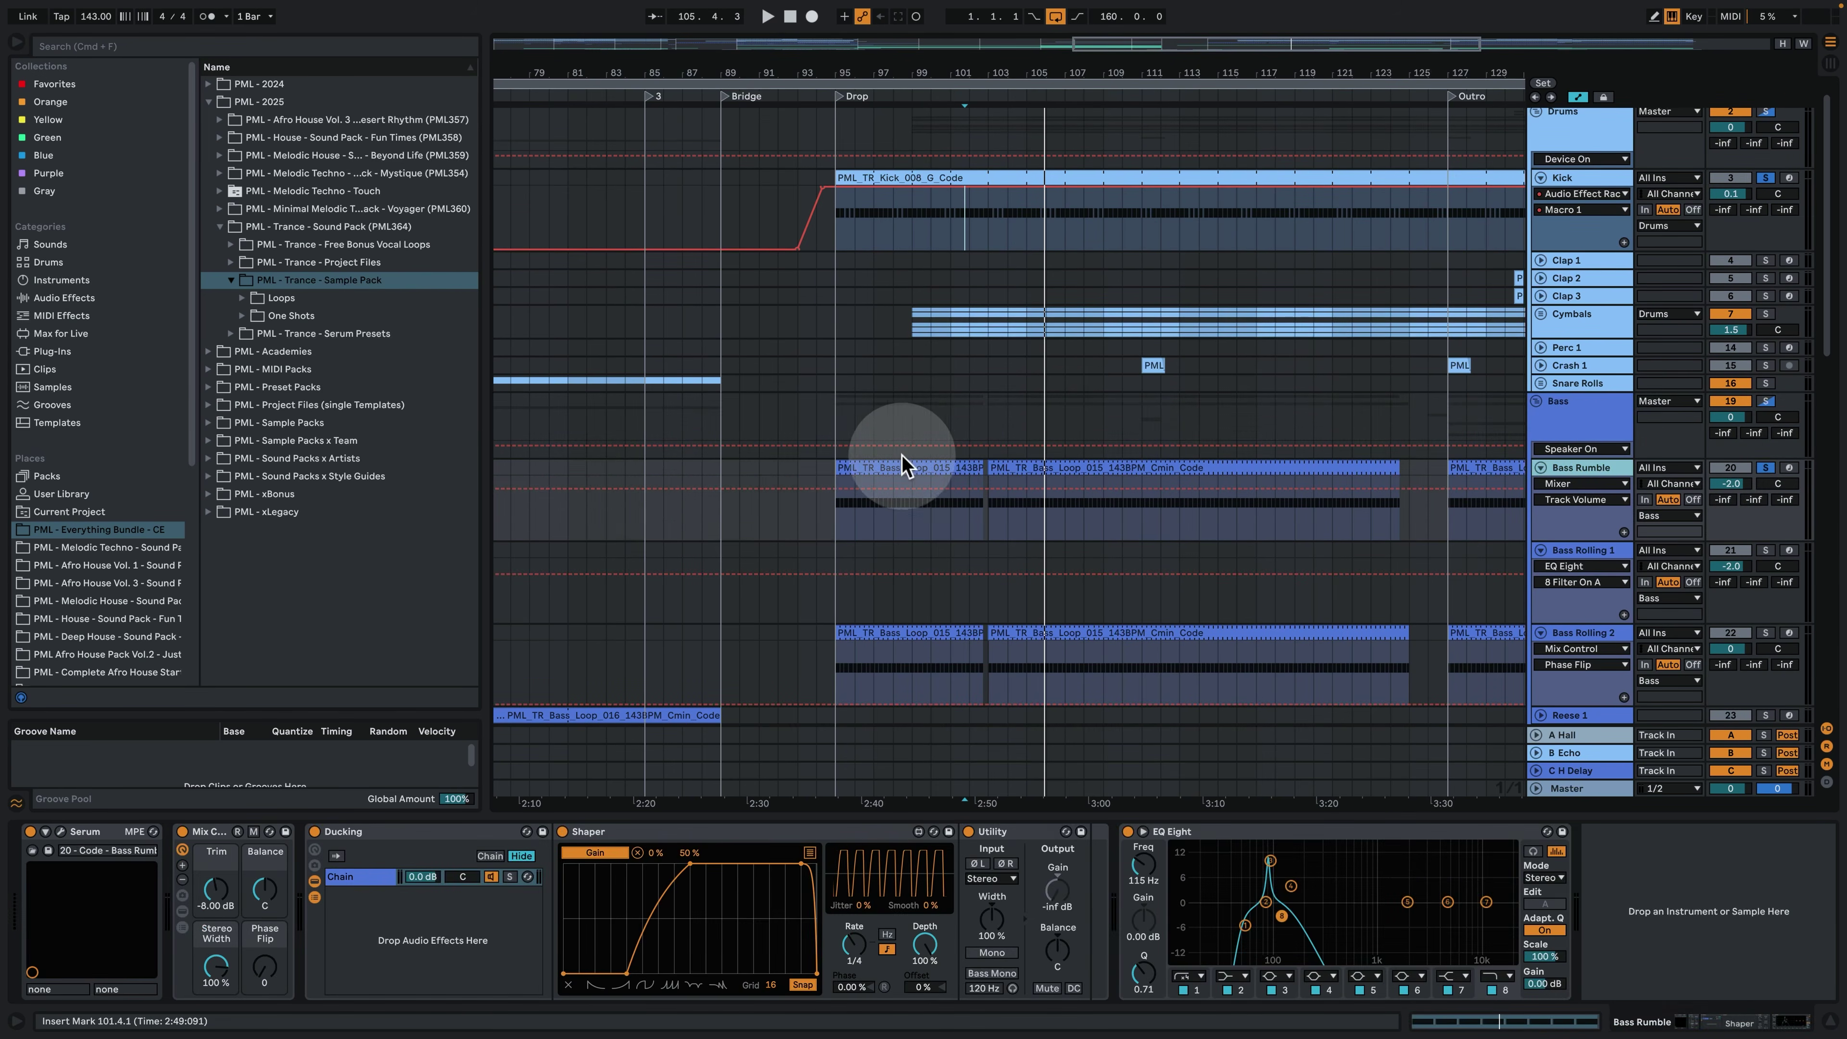
Play the soloed Kick and Bass Rumble from bar 95 and examine the first bars of the Drop up close.
{"action": "left_click", "coordinate": [879, 468]}
{"action": "key", "text": "space"}
{"action": "left_click_drag", "start_coordinate": [822, 74], "coordinate": [857, 109]}
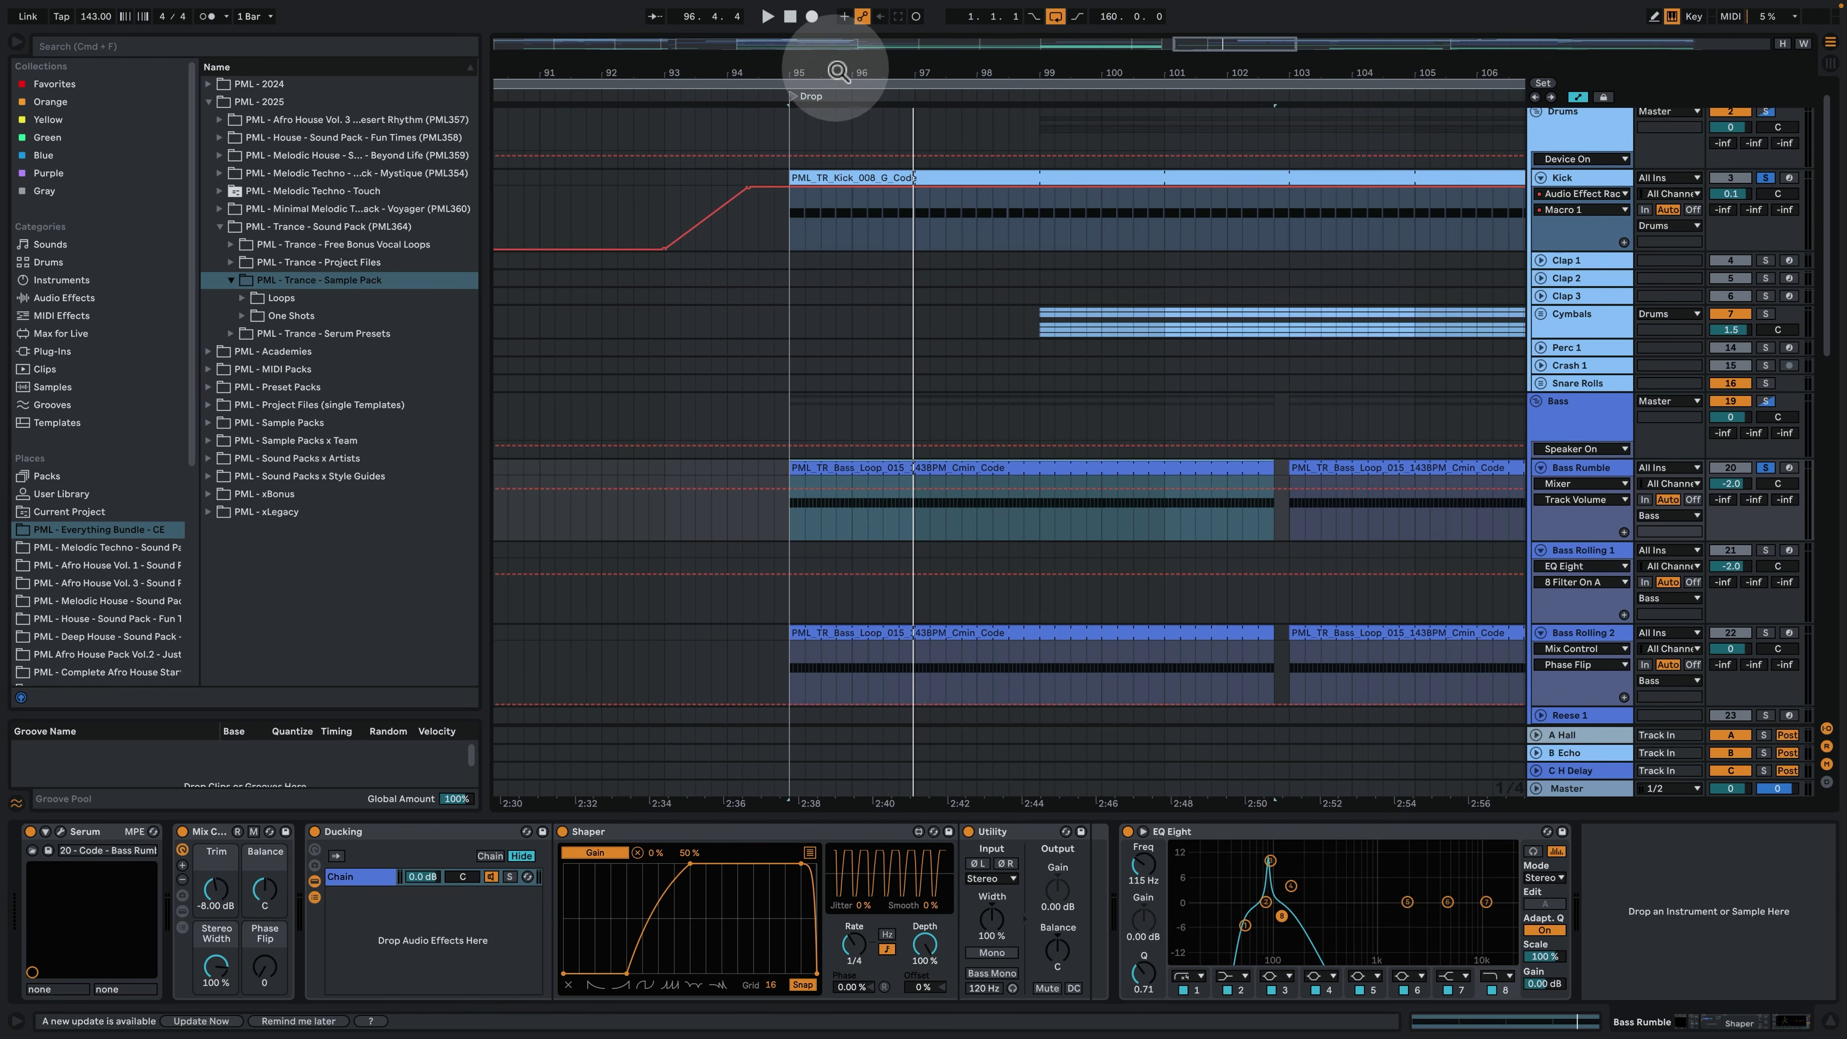
{"action": "left_click_drag", "start_coordinate": [835, 71], "coordinate": [835, 130]}
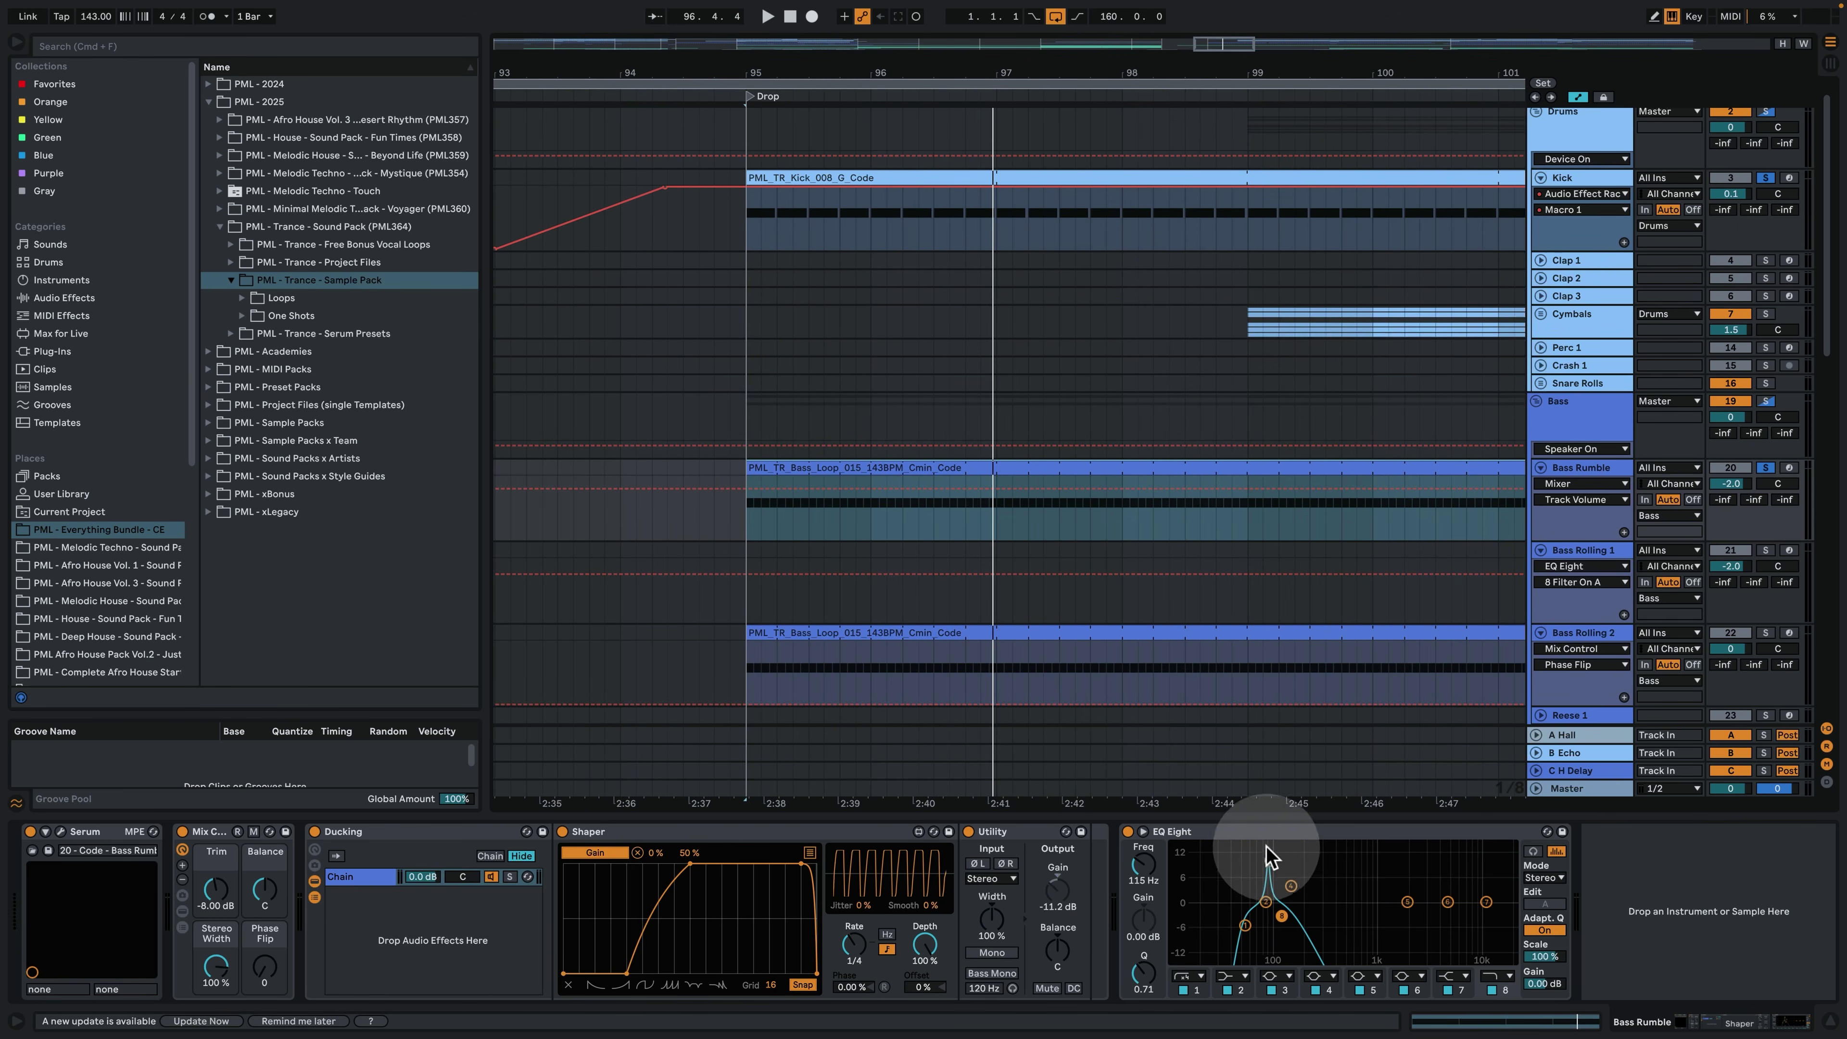
Examine the MIDI notes of the Bass Rumble clip at the Drop and return to the track's device chain.
{"action": "double_click", "coordinate": [858, 461]}
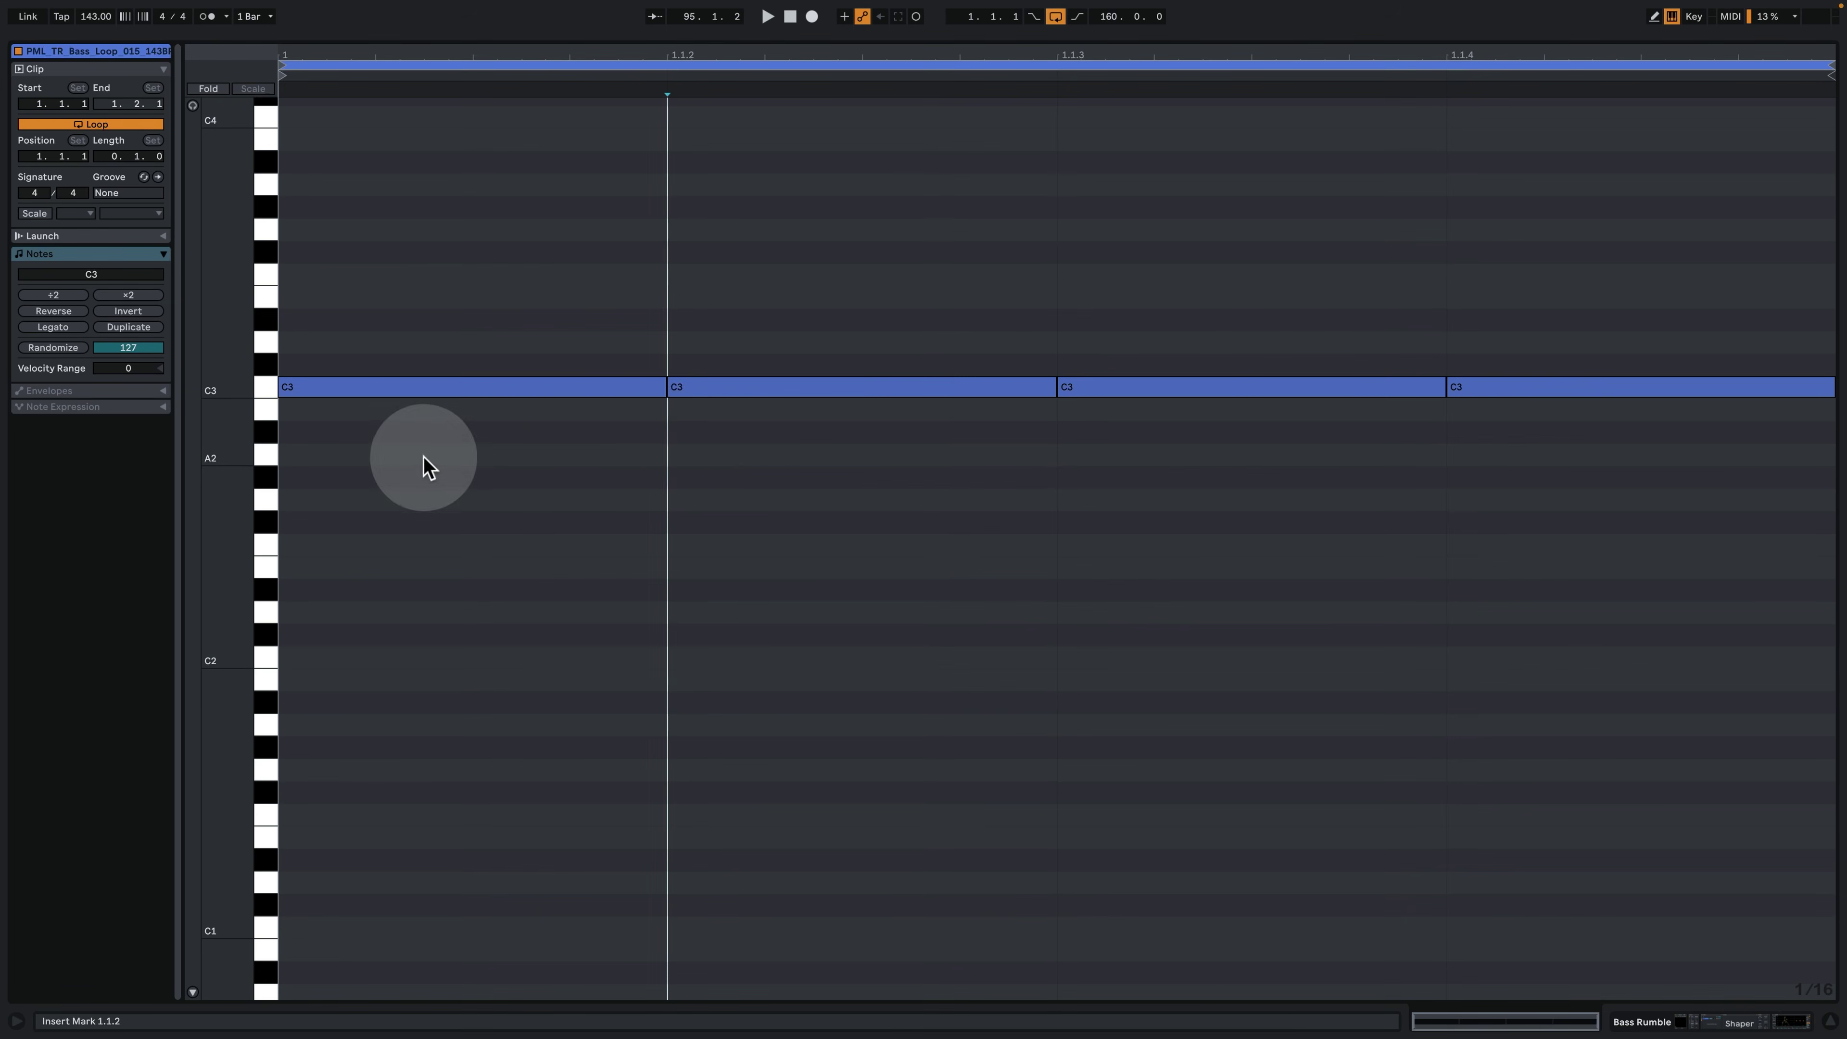
{"action": "left_click", "coordinate": [1711, 1022]}
{"action": "scroll", "coordinate": [858, 504], "scroll_direction": "up", "scroll_amount": 3}
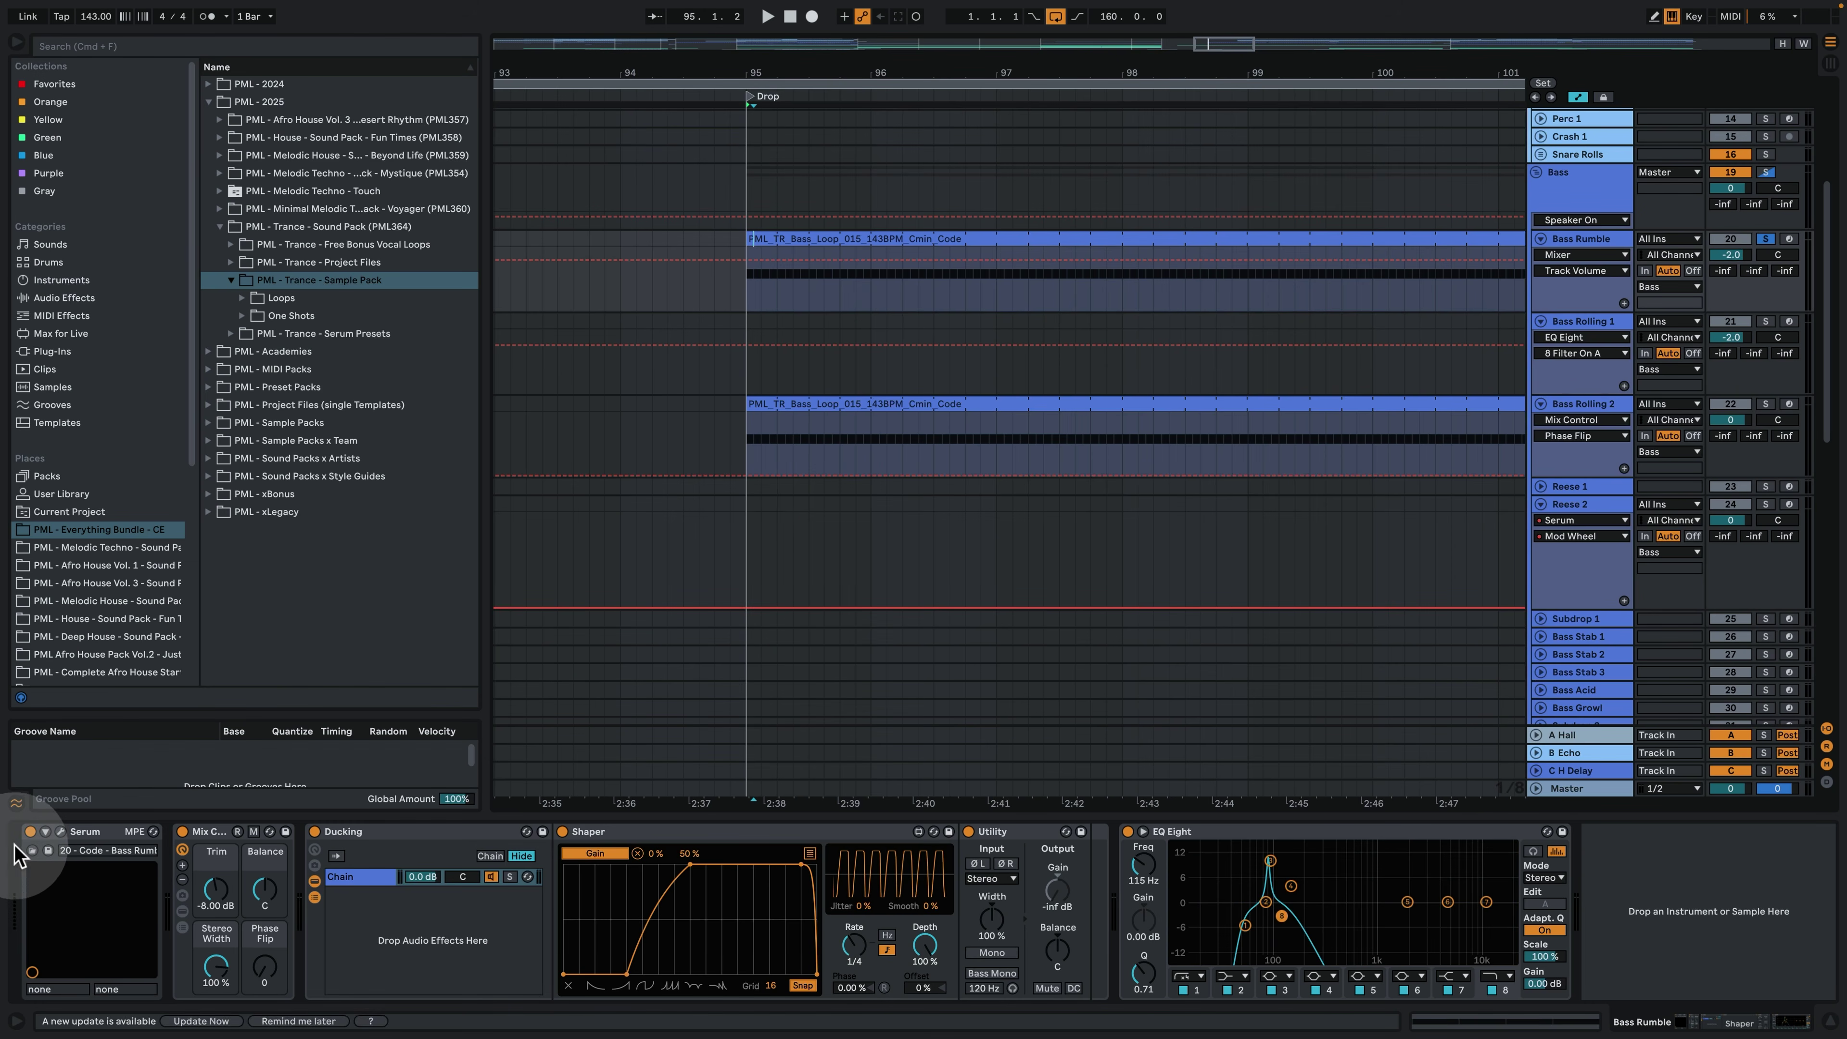
Open the Serum instrument of the Bass Rumble, move its window aside and examine its oscillators and filter.
{"action": "left_click", "coordinate": [62, 833]}
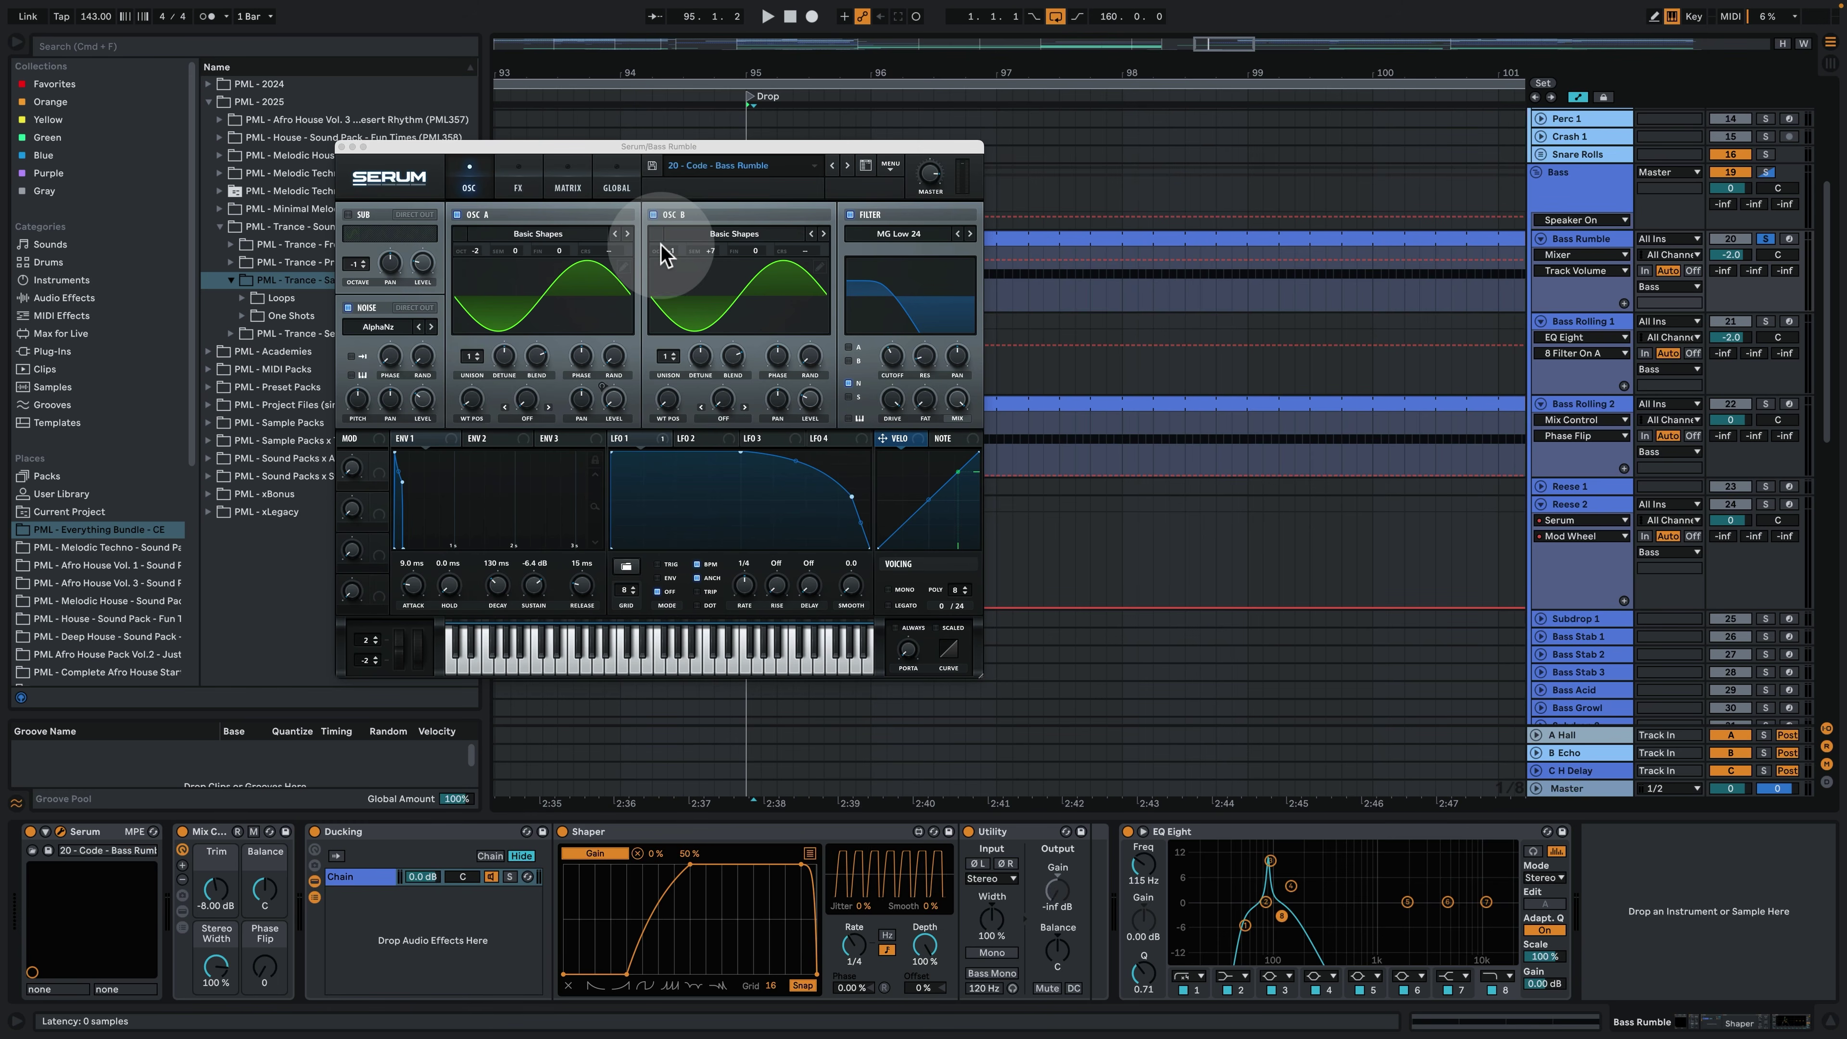
{"action": "left_click_drag", "start_coordinate": [701, 156], "coordinate": [482, 146]}
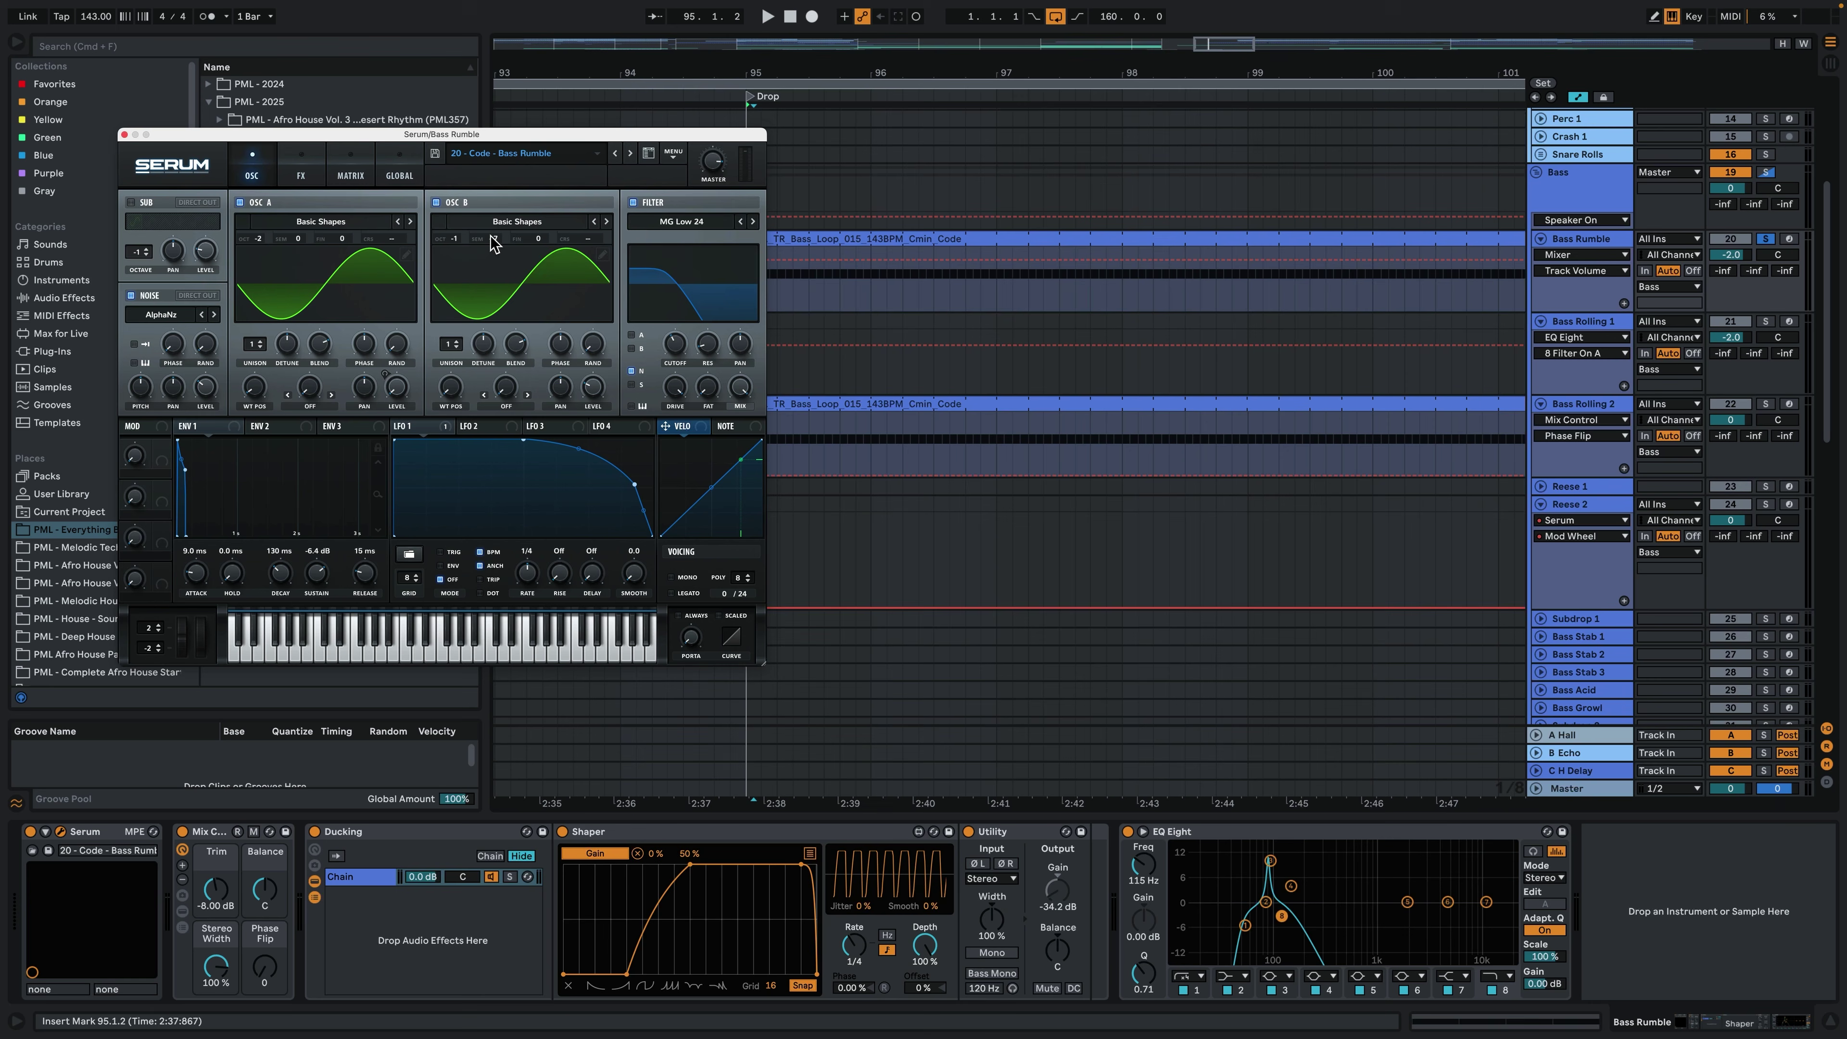
{"action": "left_click", "coordinate": [714, 247]}
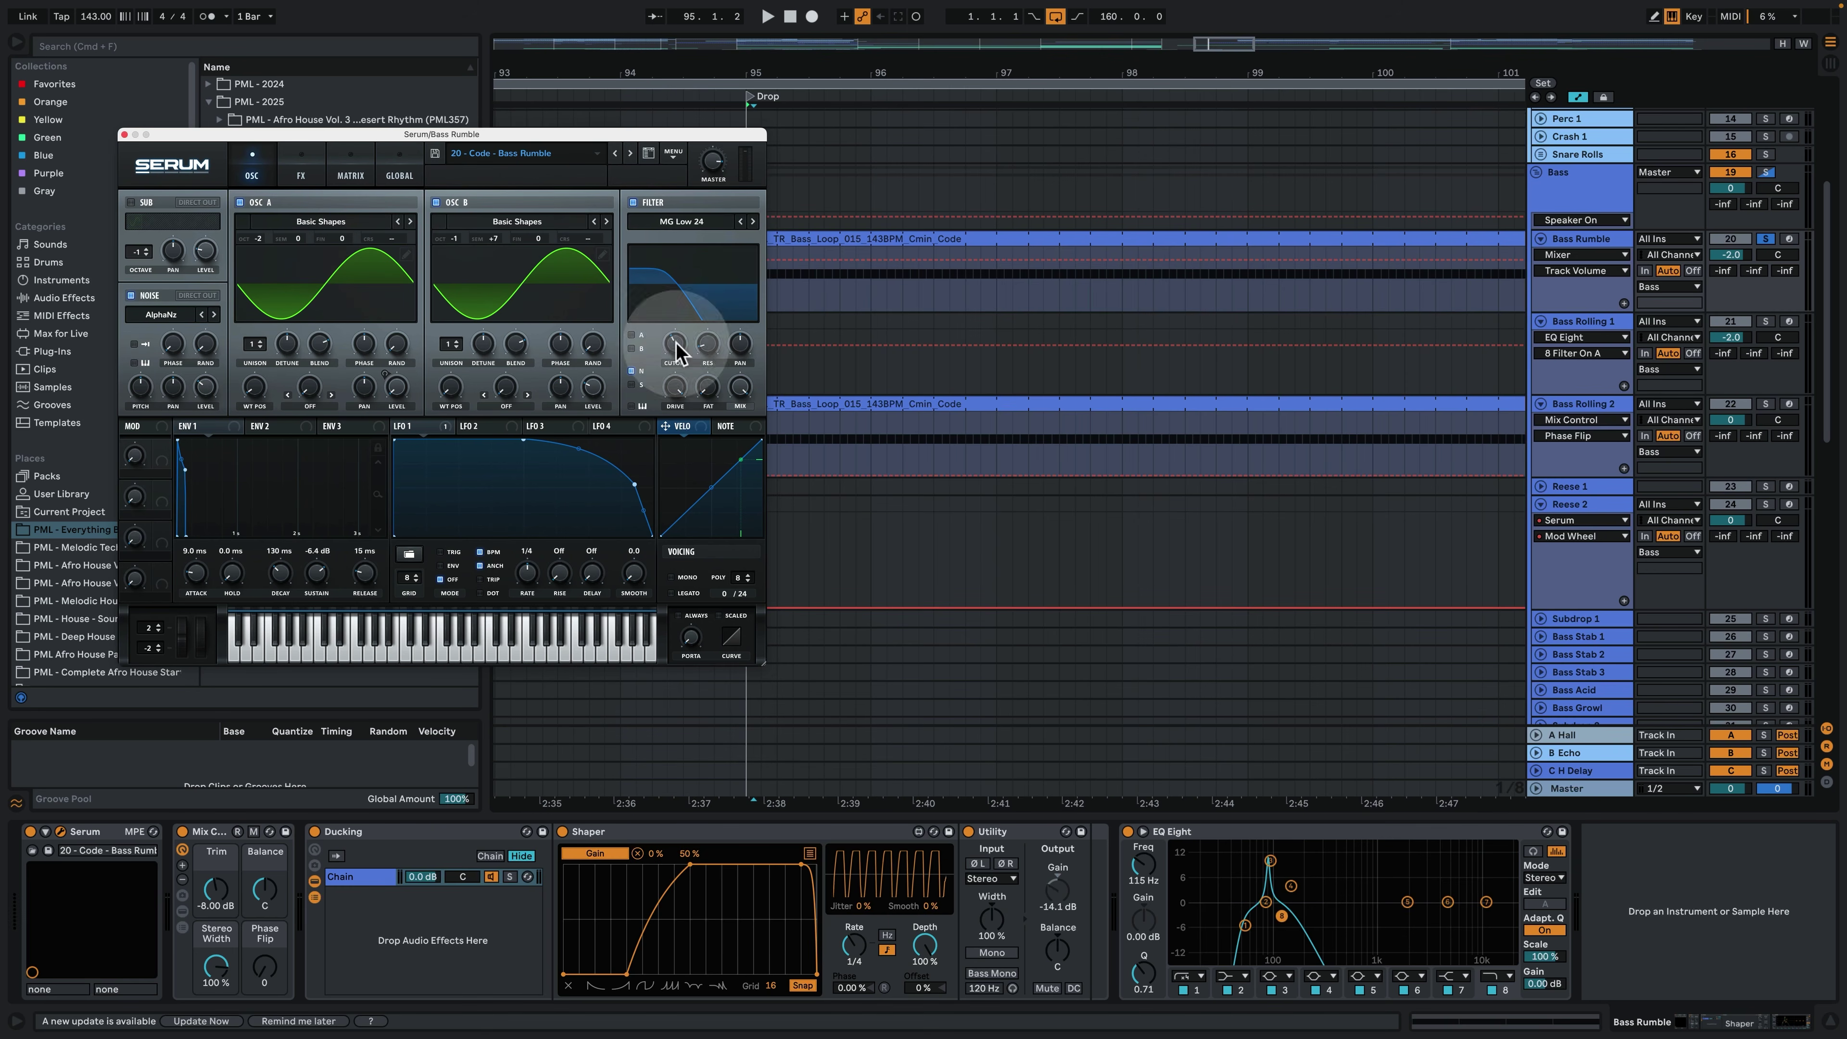
Play the Bass Rumble with Mix Control and EQ Eight bypassed, and switch both devices back on.
{"action": "left_click", "coordinate": [182, 831]}
{"action": "left_click", "coordinate": [1128, 830]}
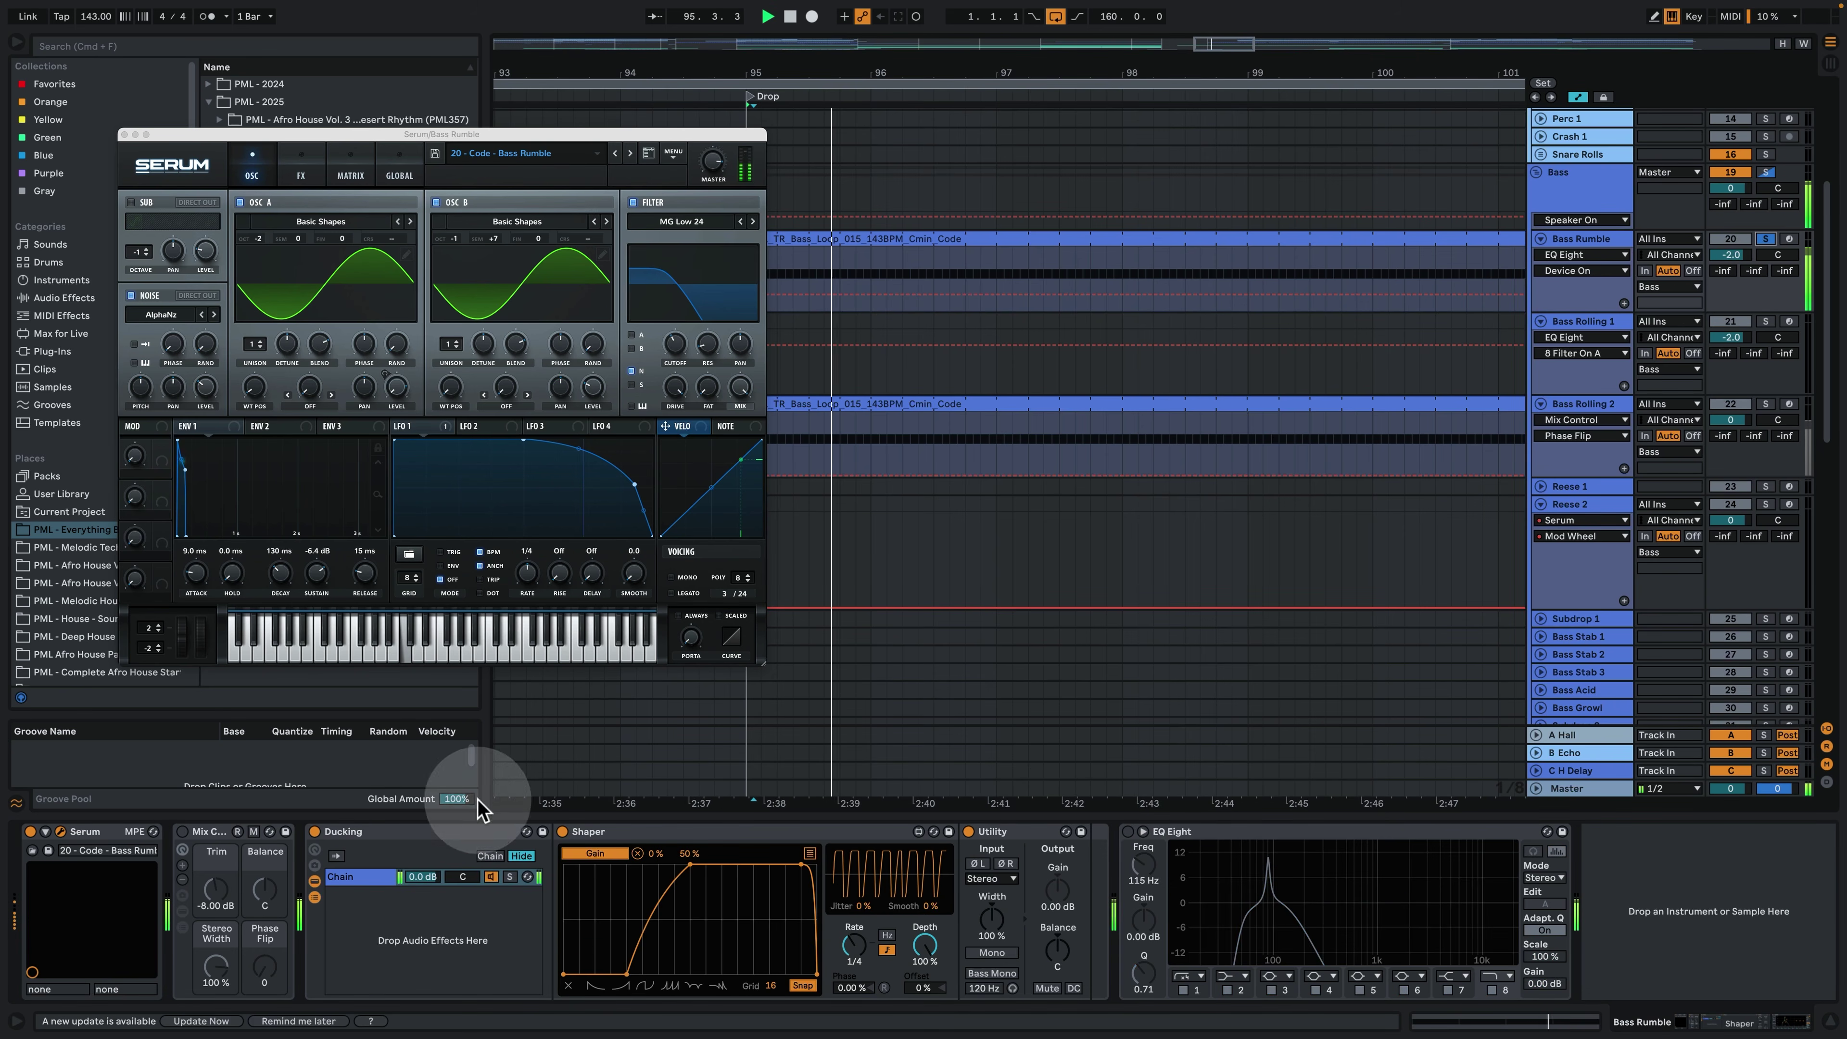
{"action": "left_click", "coordinate": [1128, 831]}
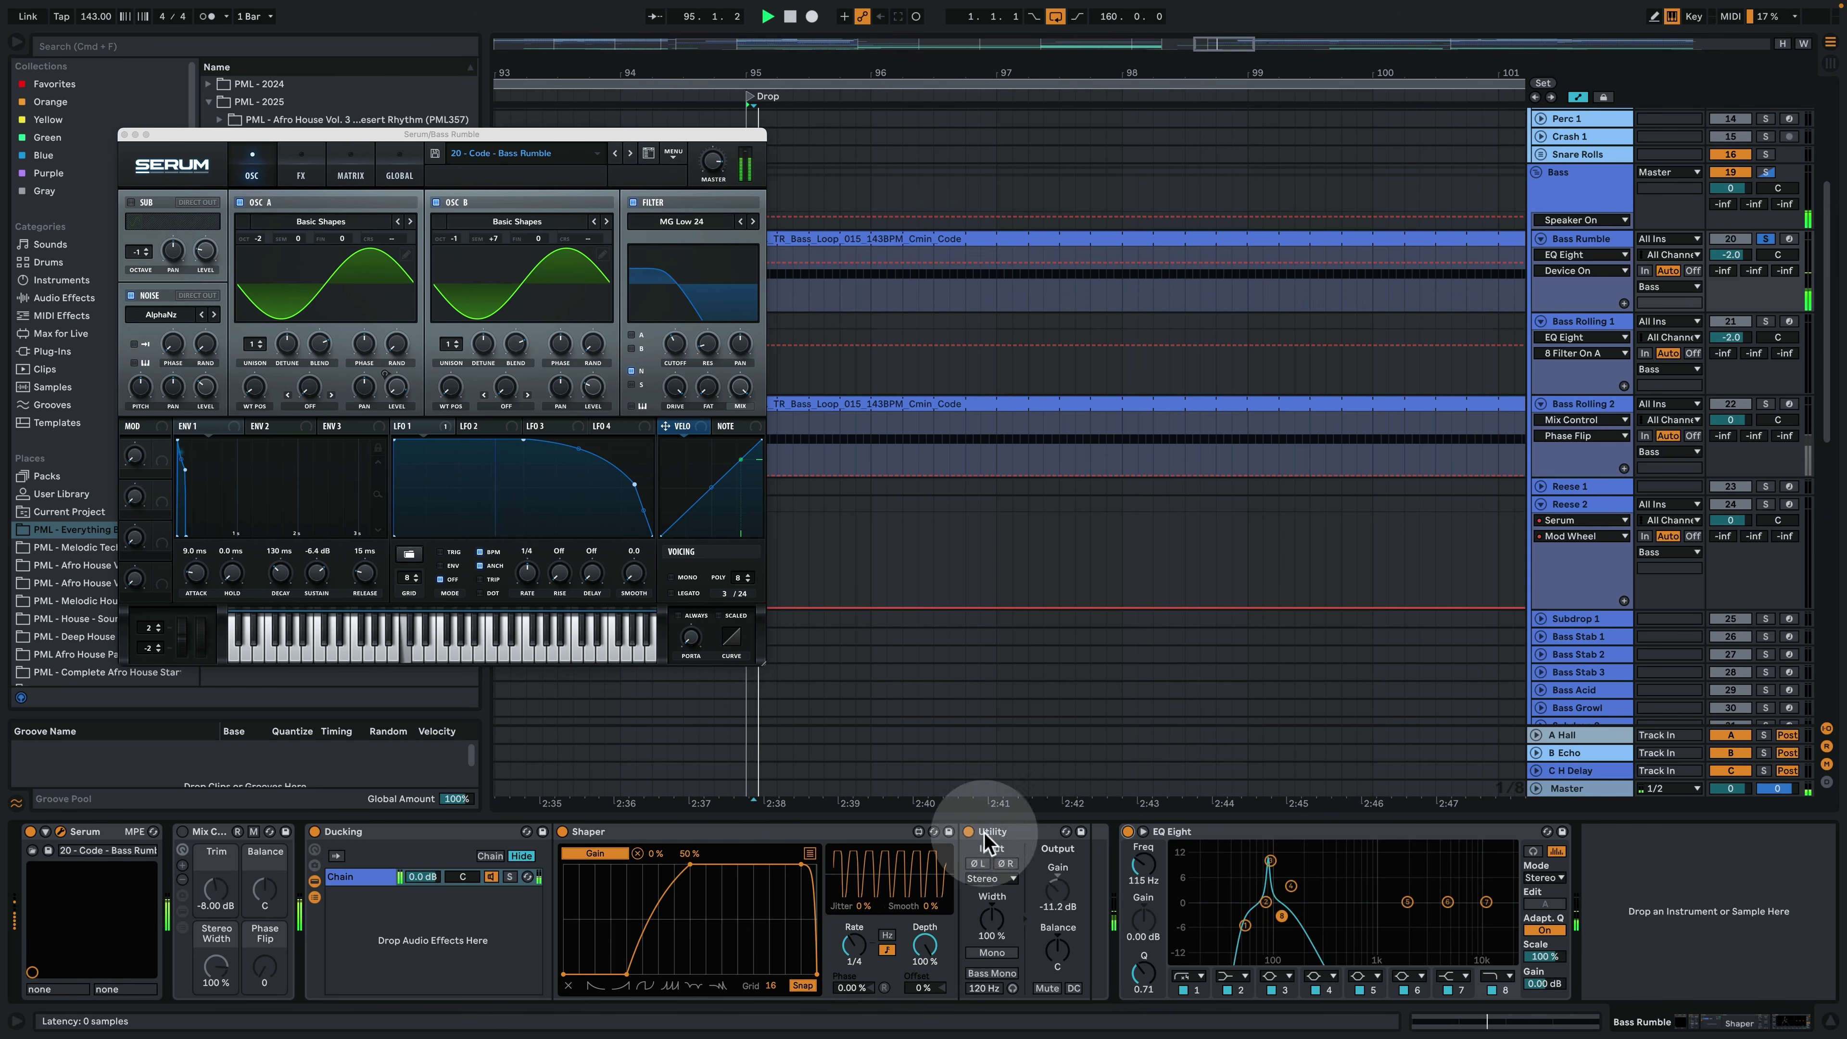
{"action": "left_click", "coordinate": [182, 831]}
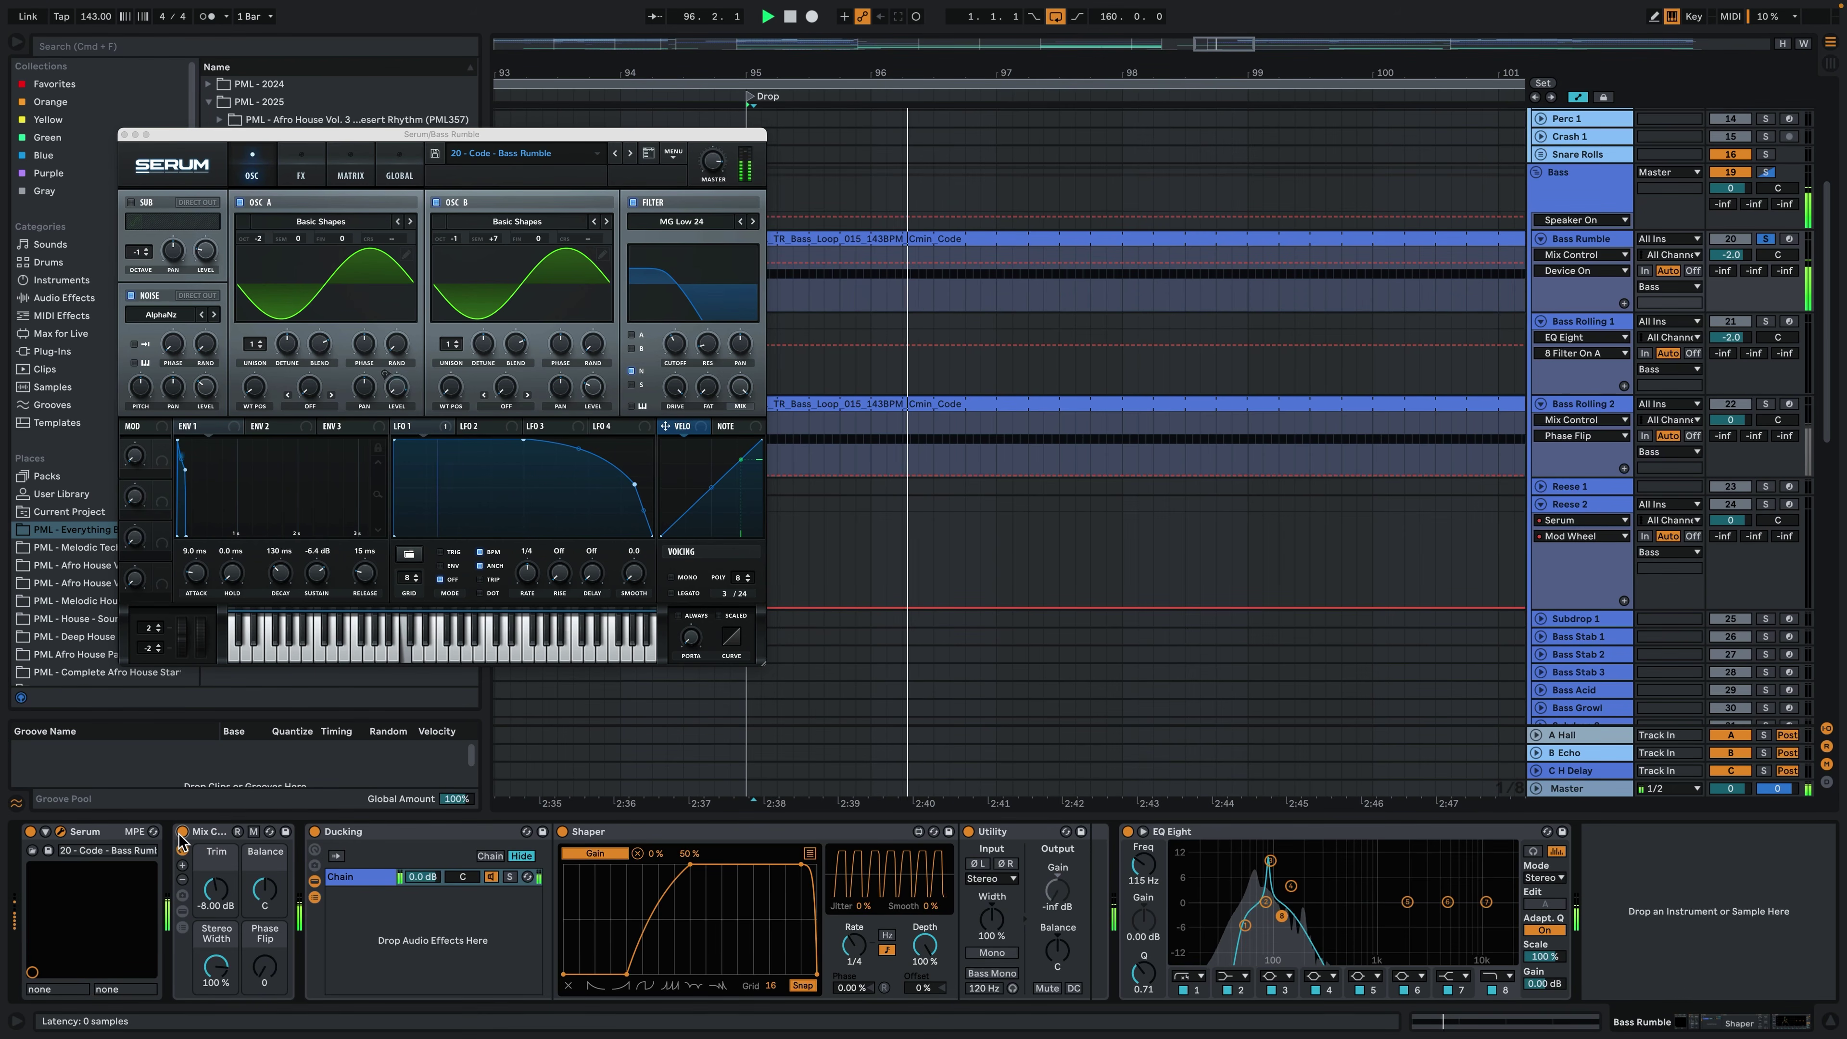
Unfold the Mix Control rack to show its Utility with the chain list hidden, and play the Bass Rumble.
{"action": "left_click", "coordinate": [182, 911]}
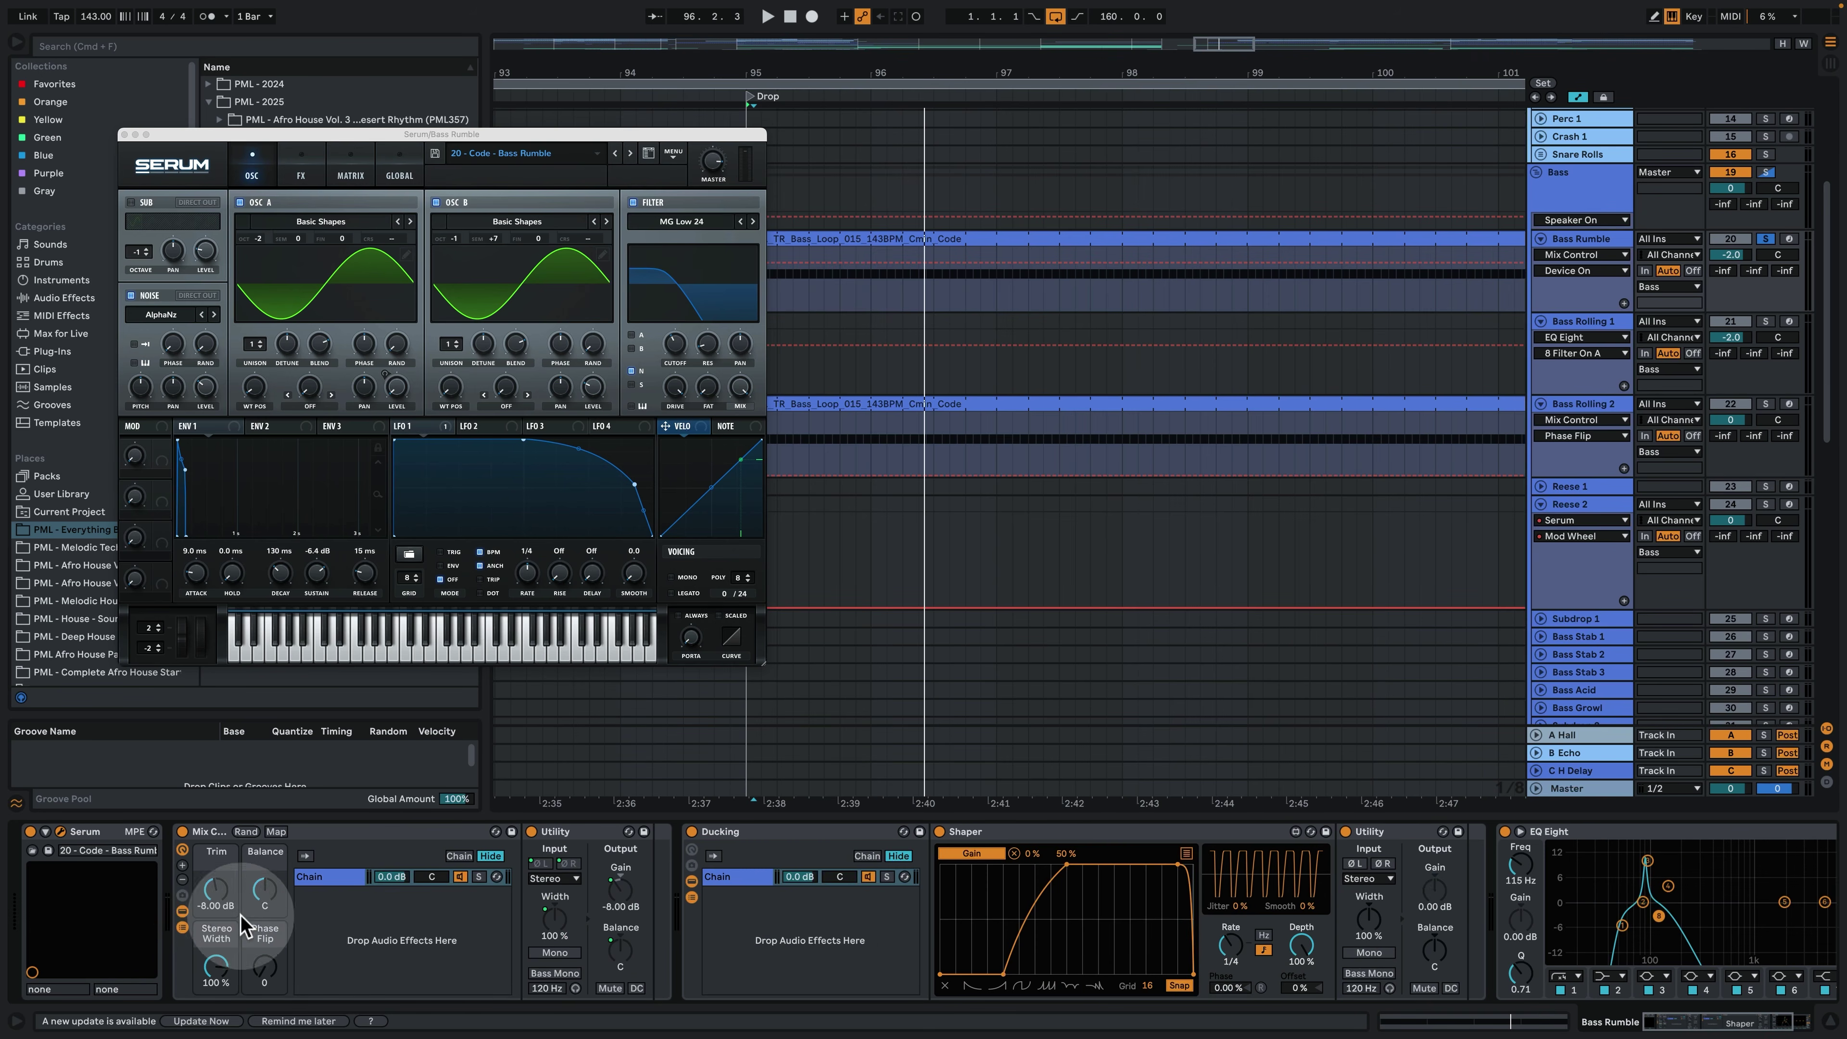
{"action": "left_click", "coordinate": [181, 926]}
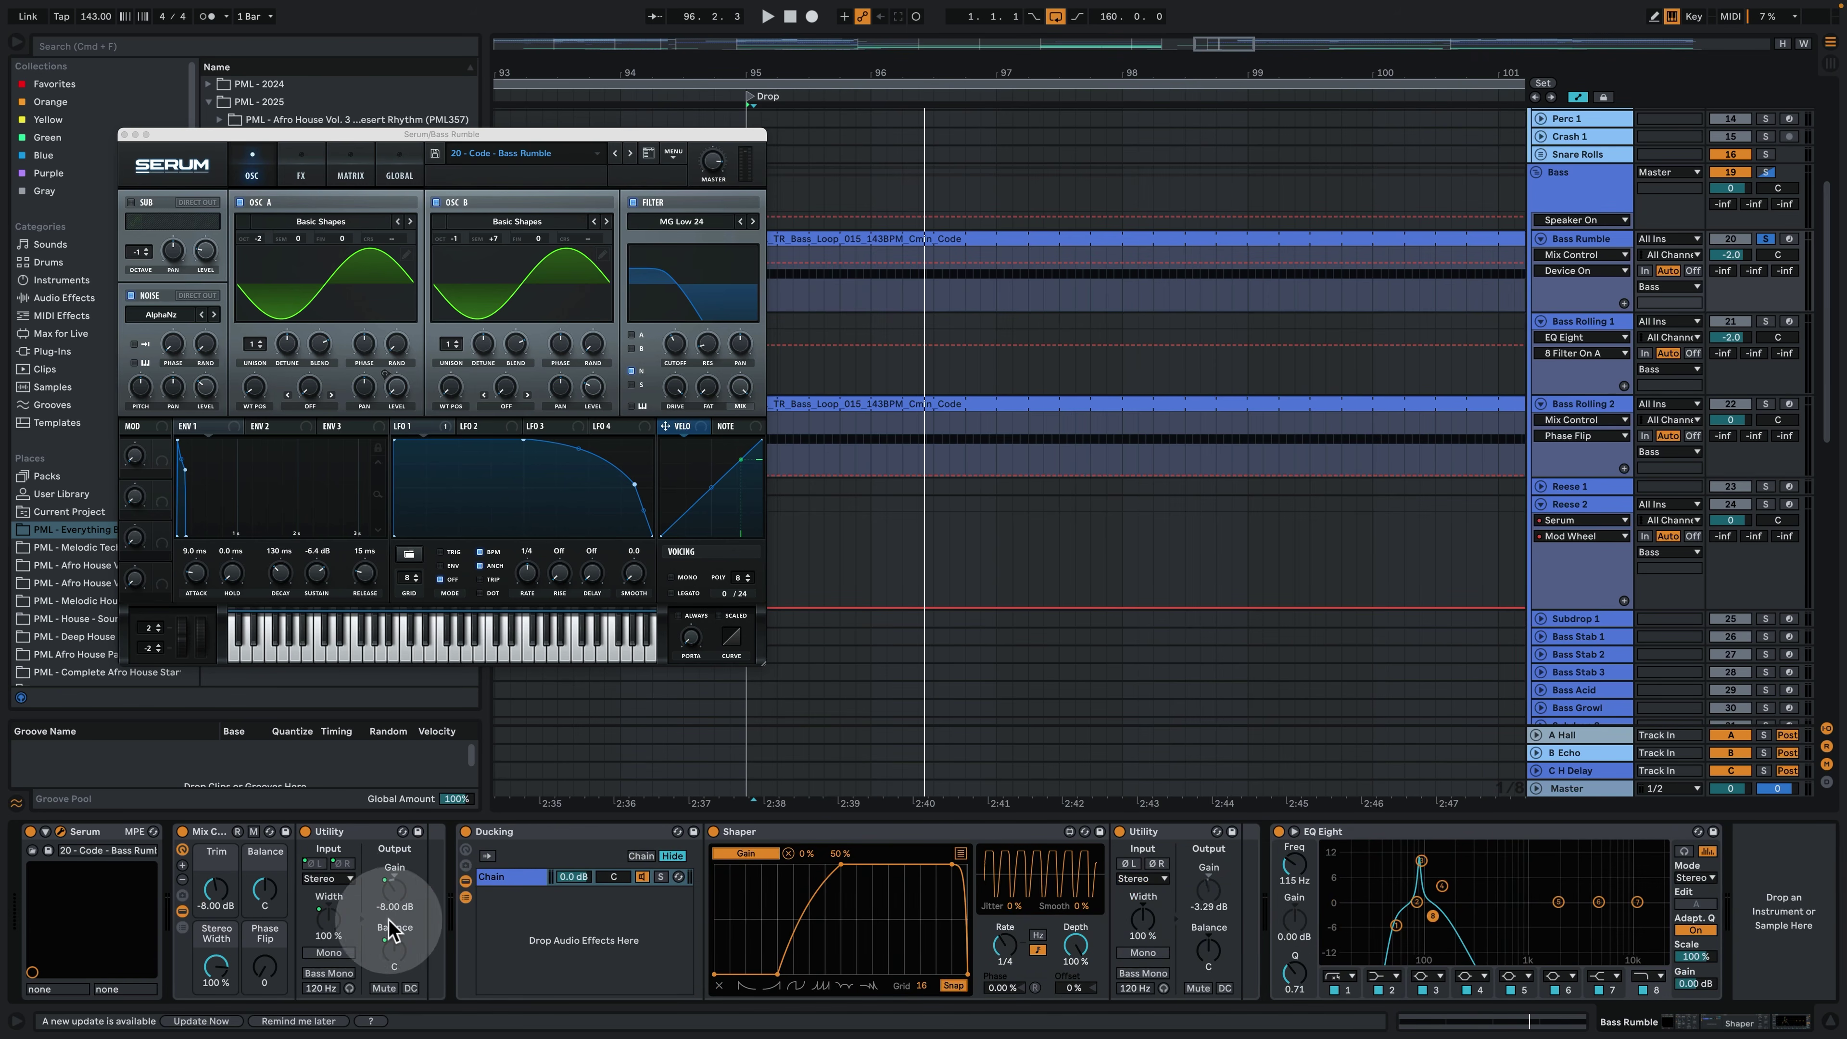
{"action": "key", "text": "space"}
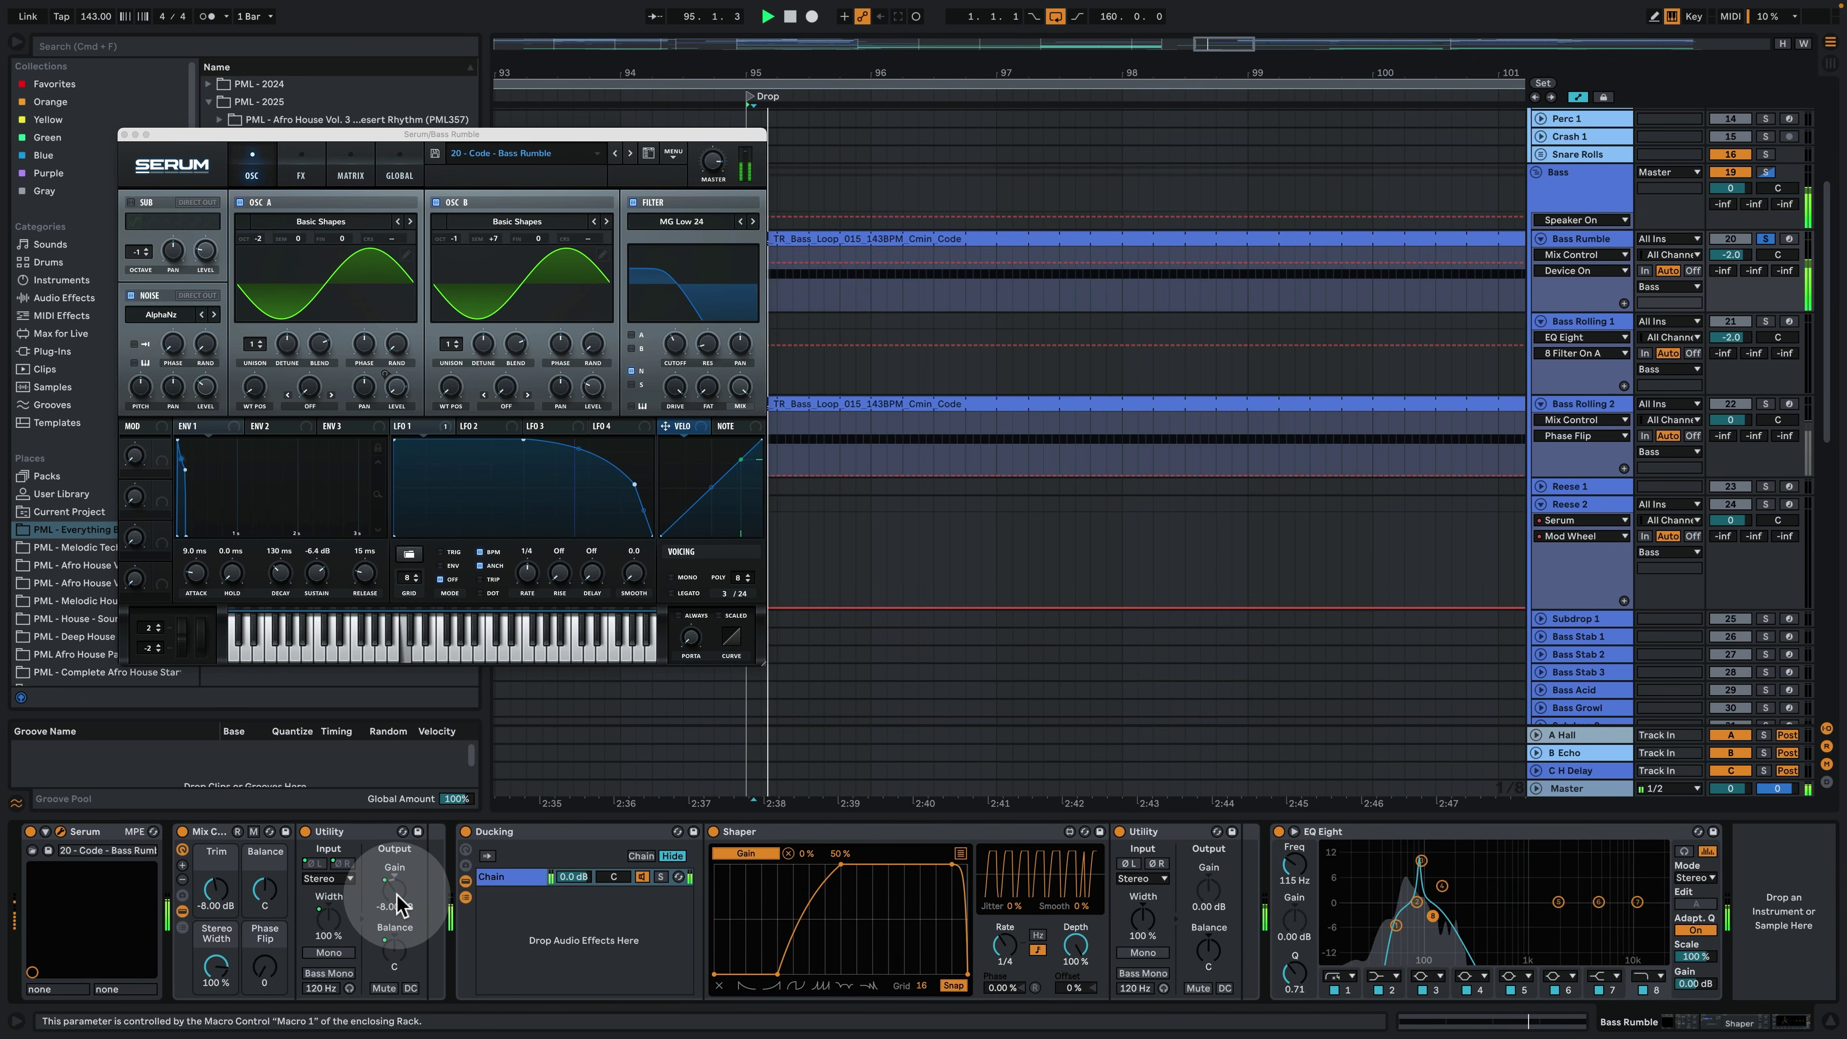
Bypass Mix Control, EQ Eight and Ducking on the Bass Rumble and play the unprocessed Serum sound.
{"action": "left_click", "coordinate": [182, 836]}
{"action": "left_click", "coordinate": [305, 830]}
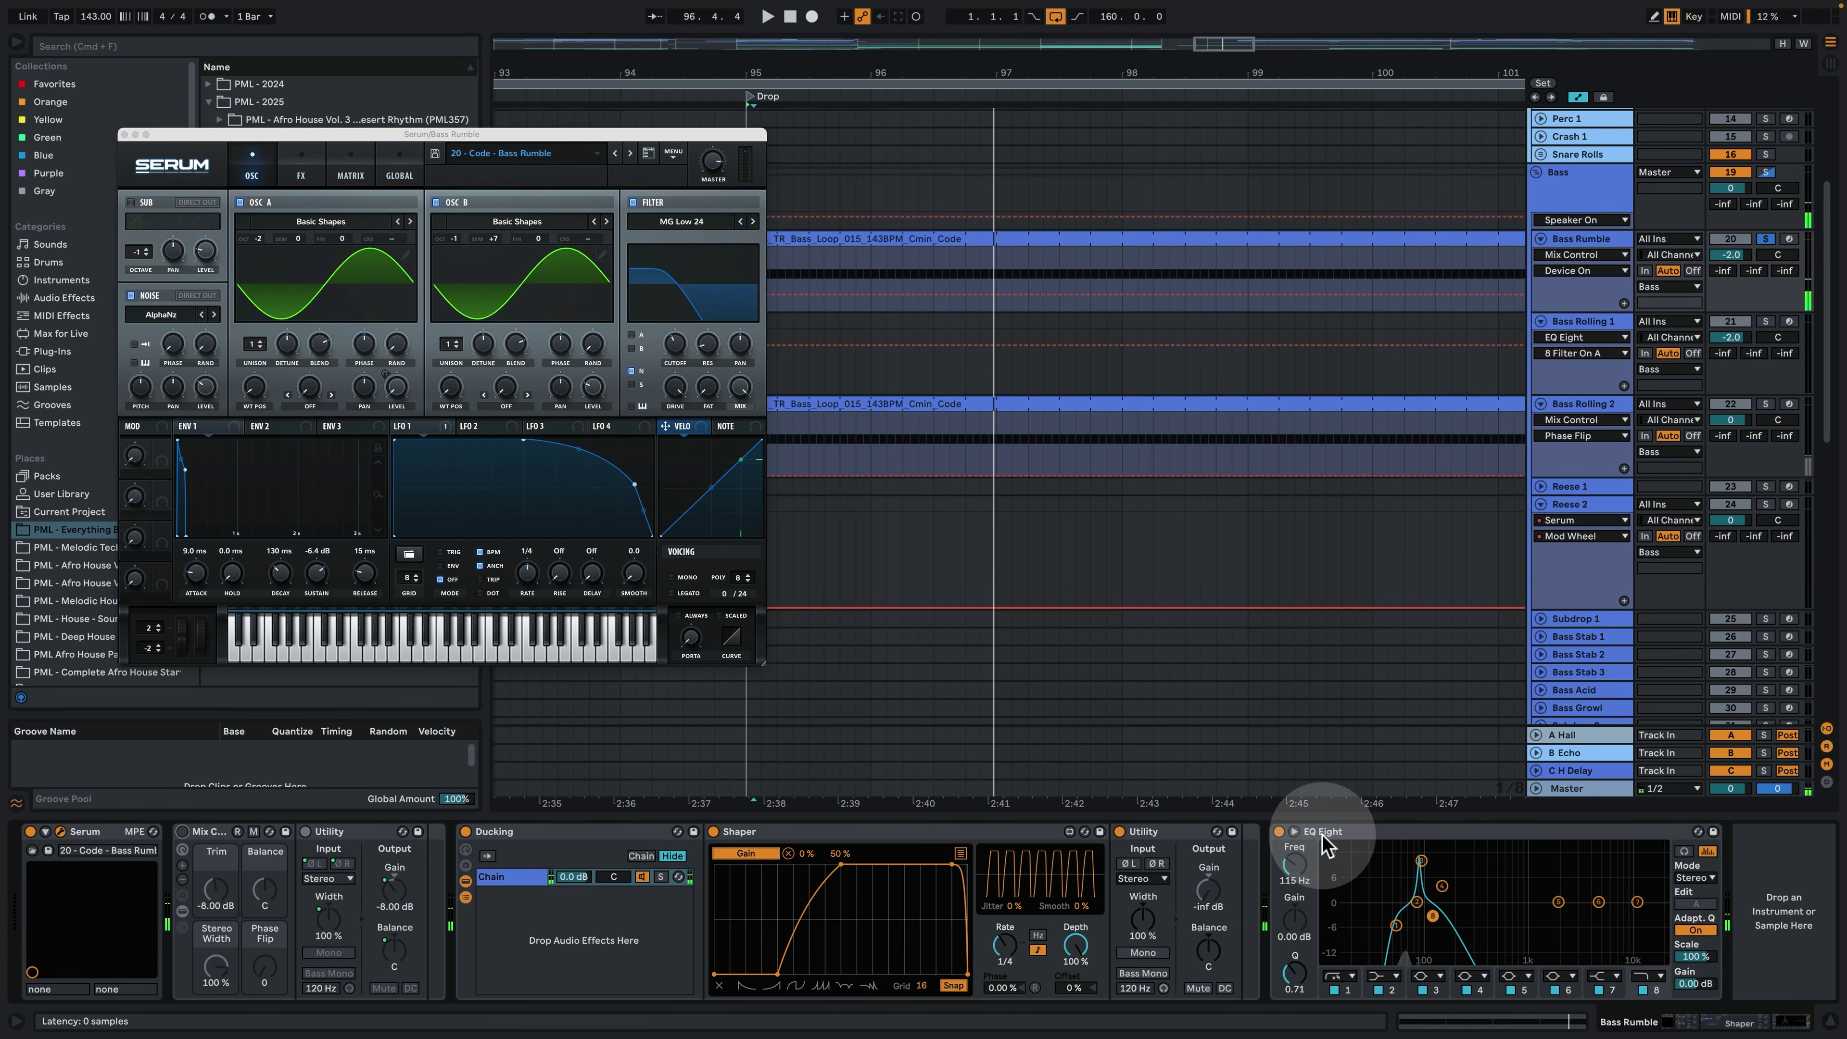
{"action": "left_click", "coordinate": [1277, 831]}
{"action": "left_click", "coordinate": [465, 831]}
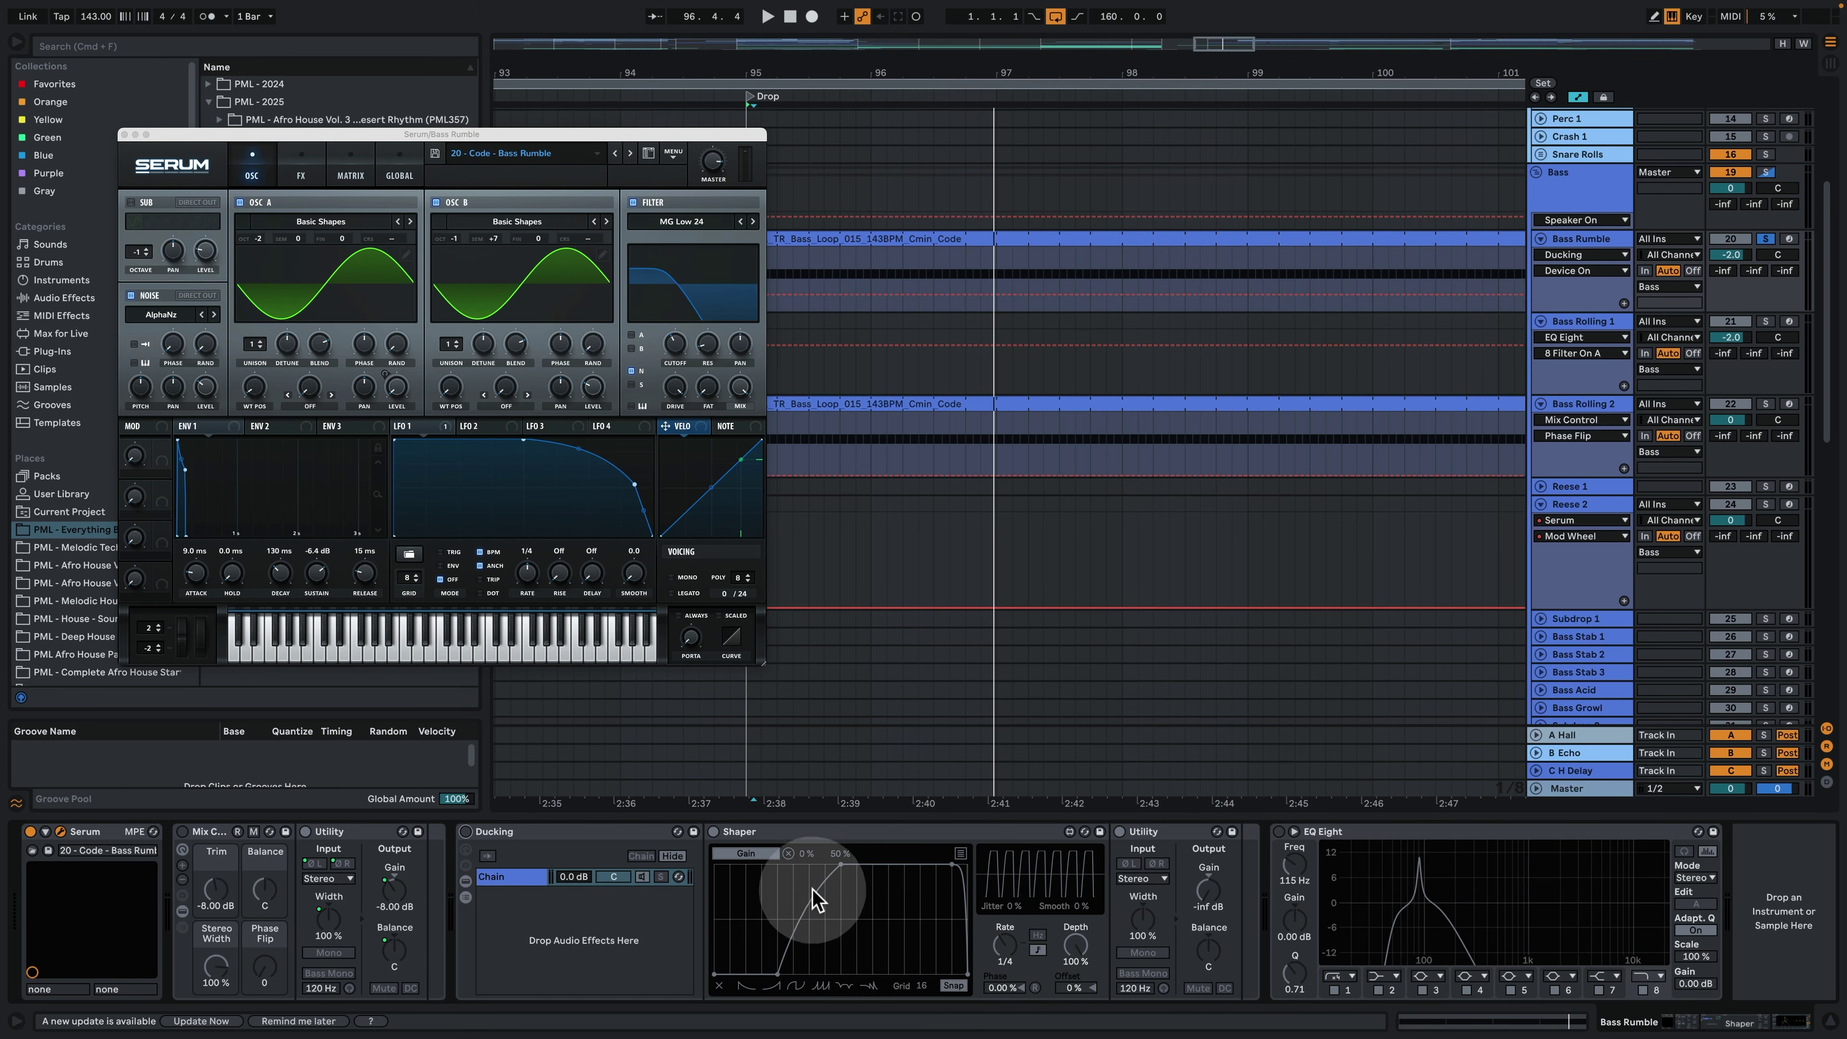
{"action": "key", "text": "space"}
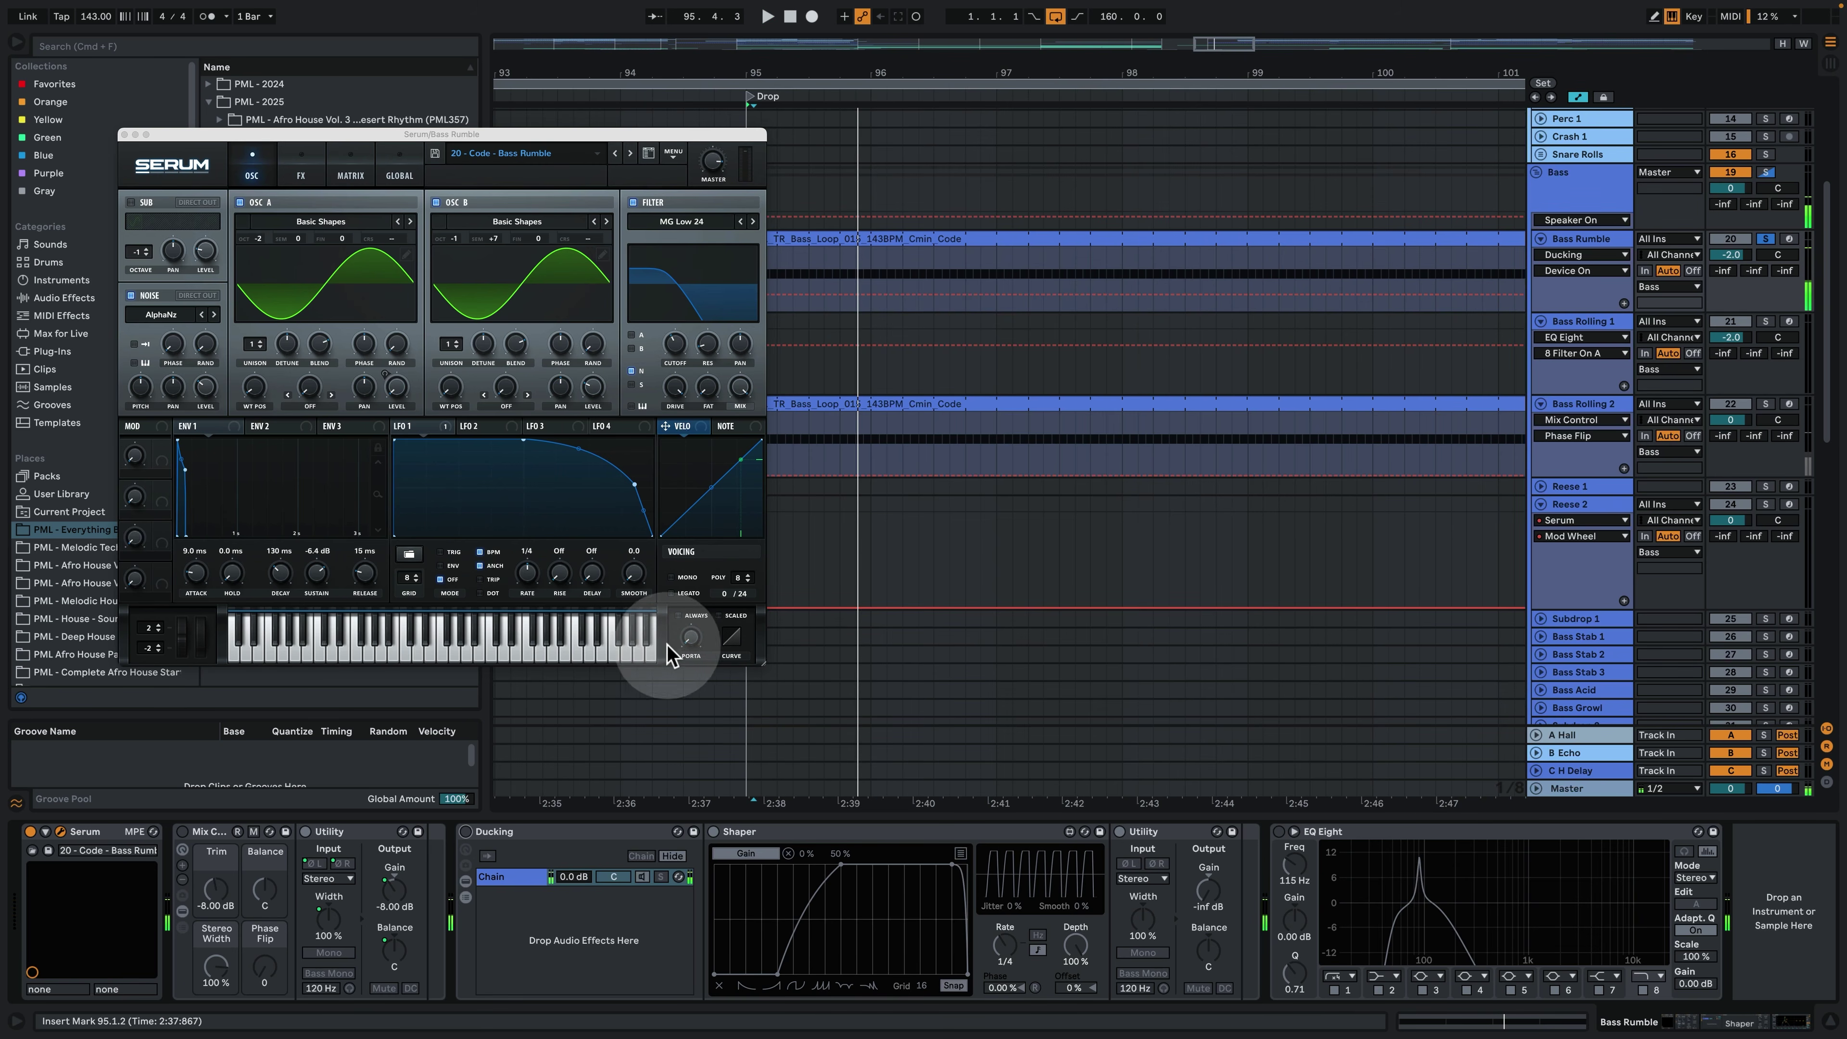
{"action": "key", "text": "space"}
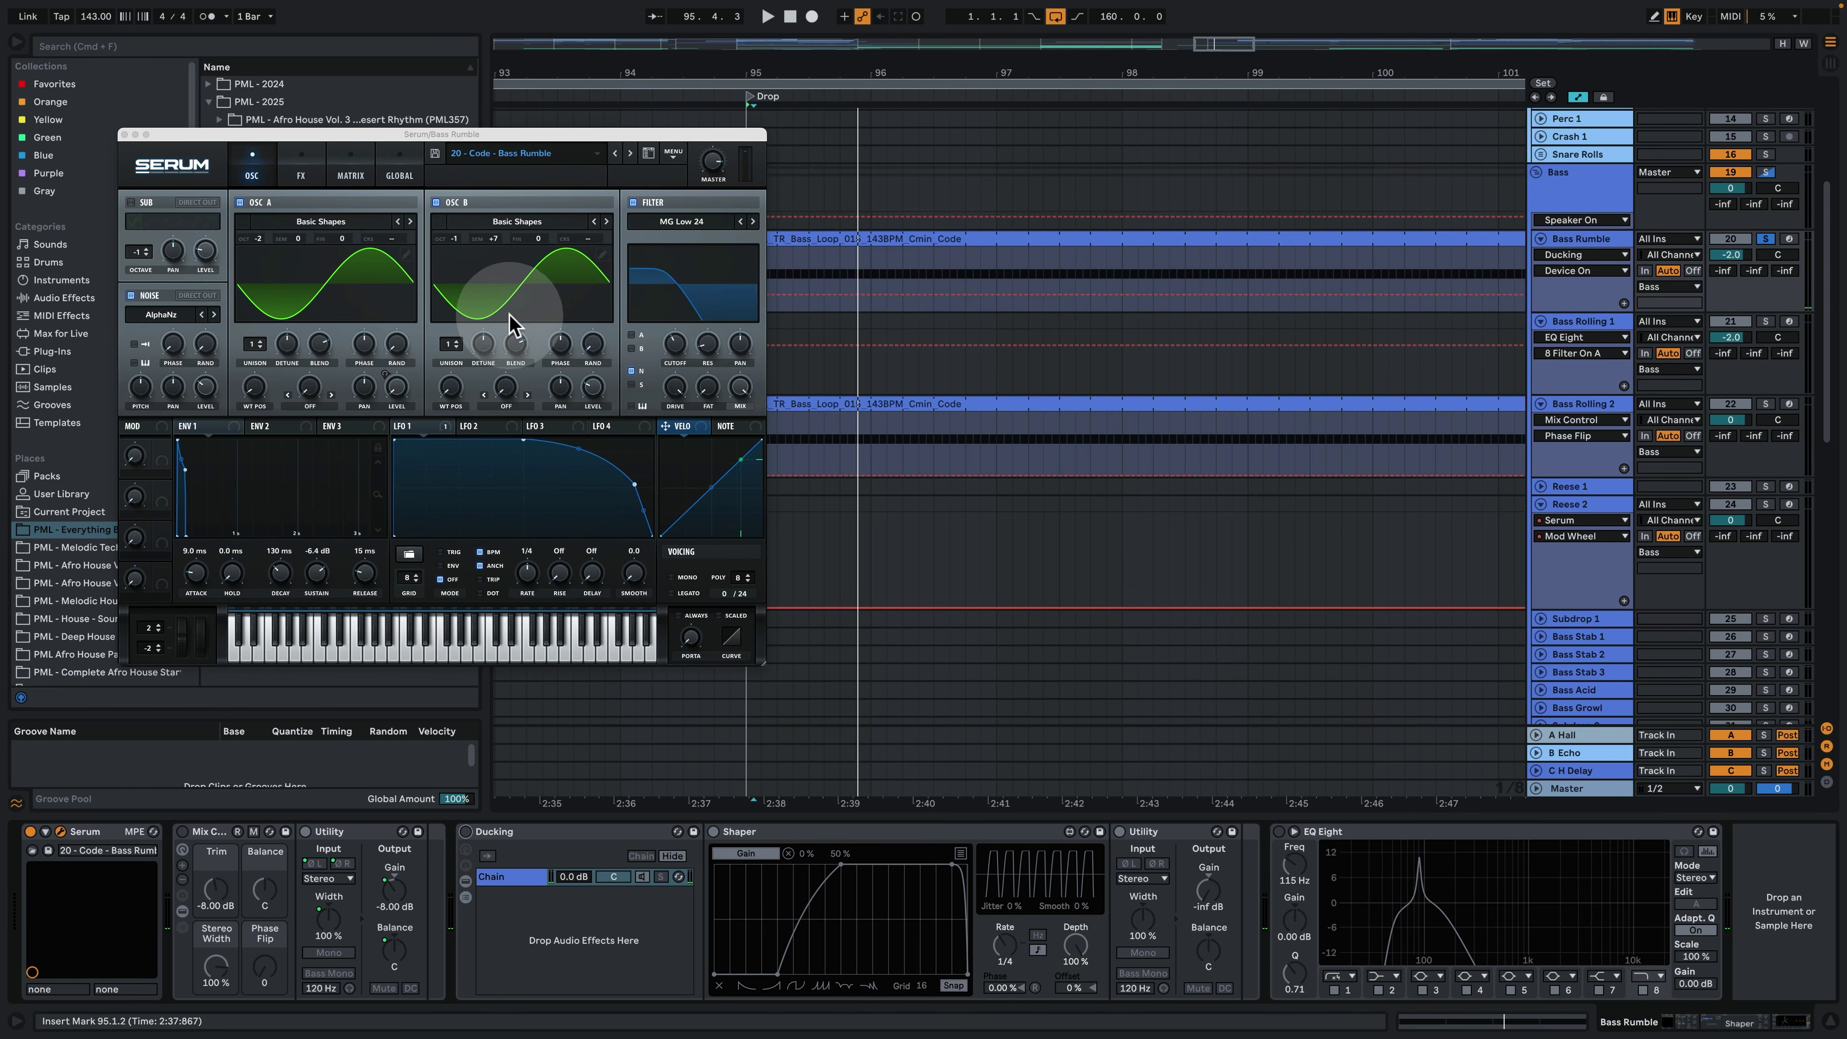
{"action": "key", "text": "space"}
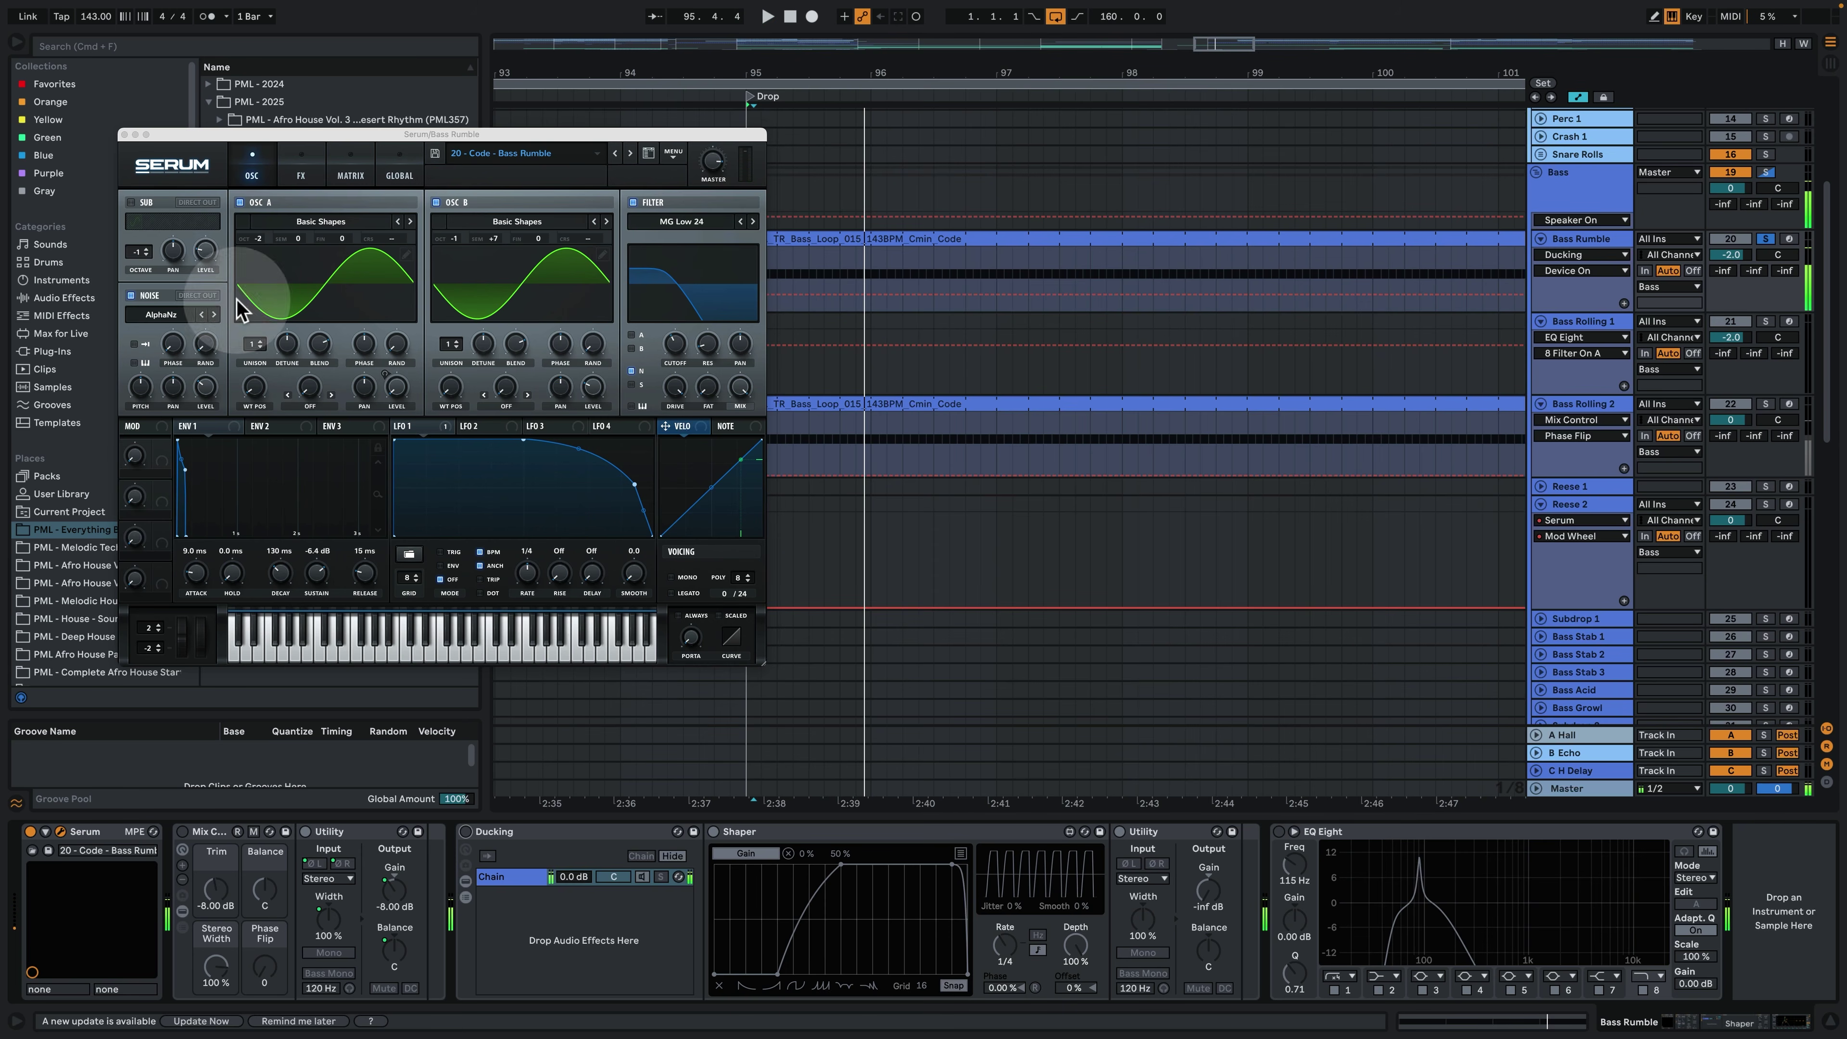
Show Serum's Env 1, turn off Osc B and Osc A, and play only the noise layer.
{"action": "left_click", "coordinate": [217, 429]}
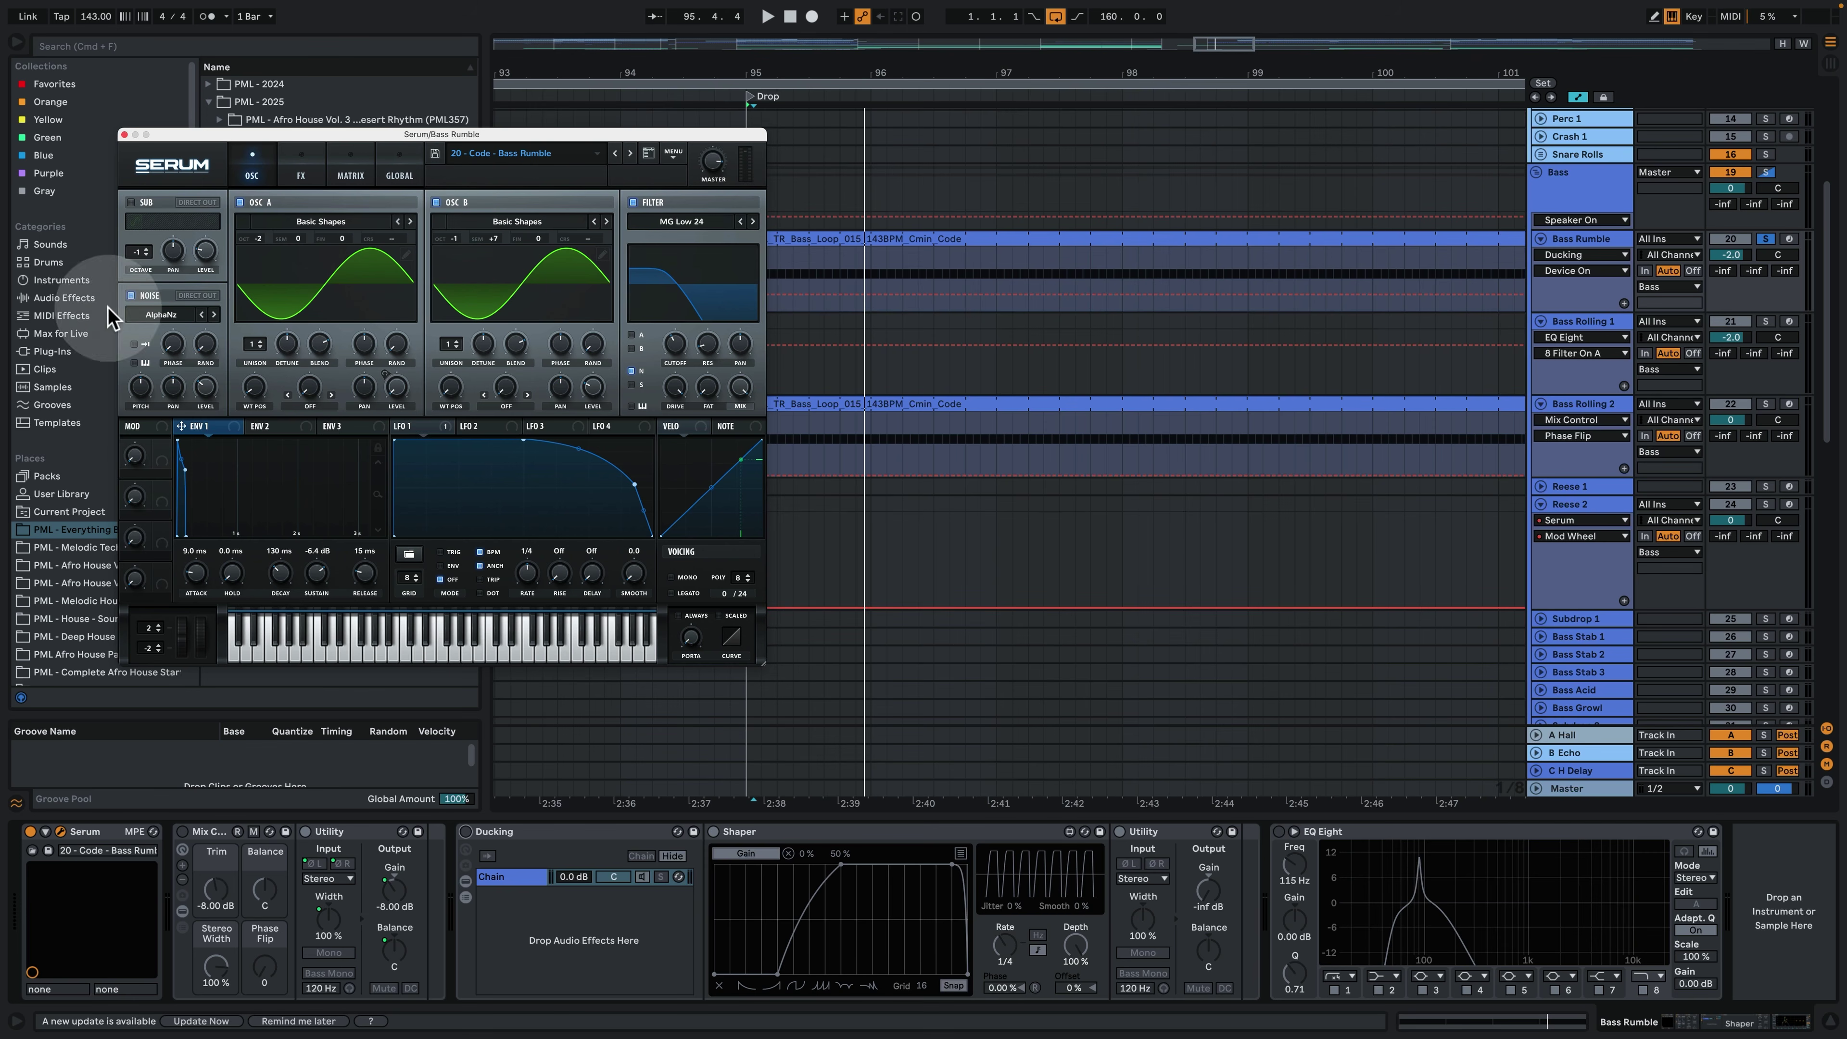
{"action": "left_click", "coordinate": [436, 203]}
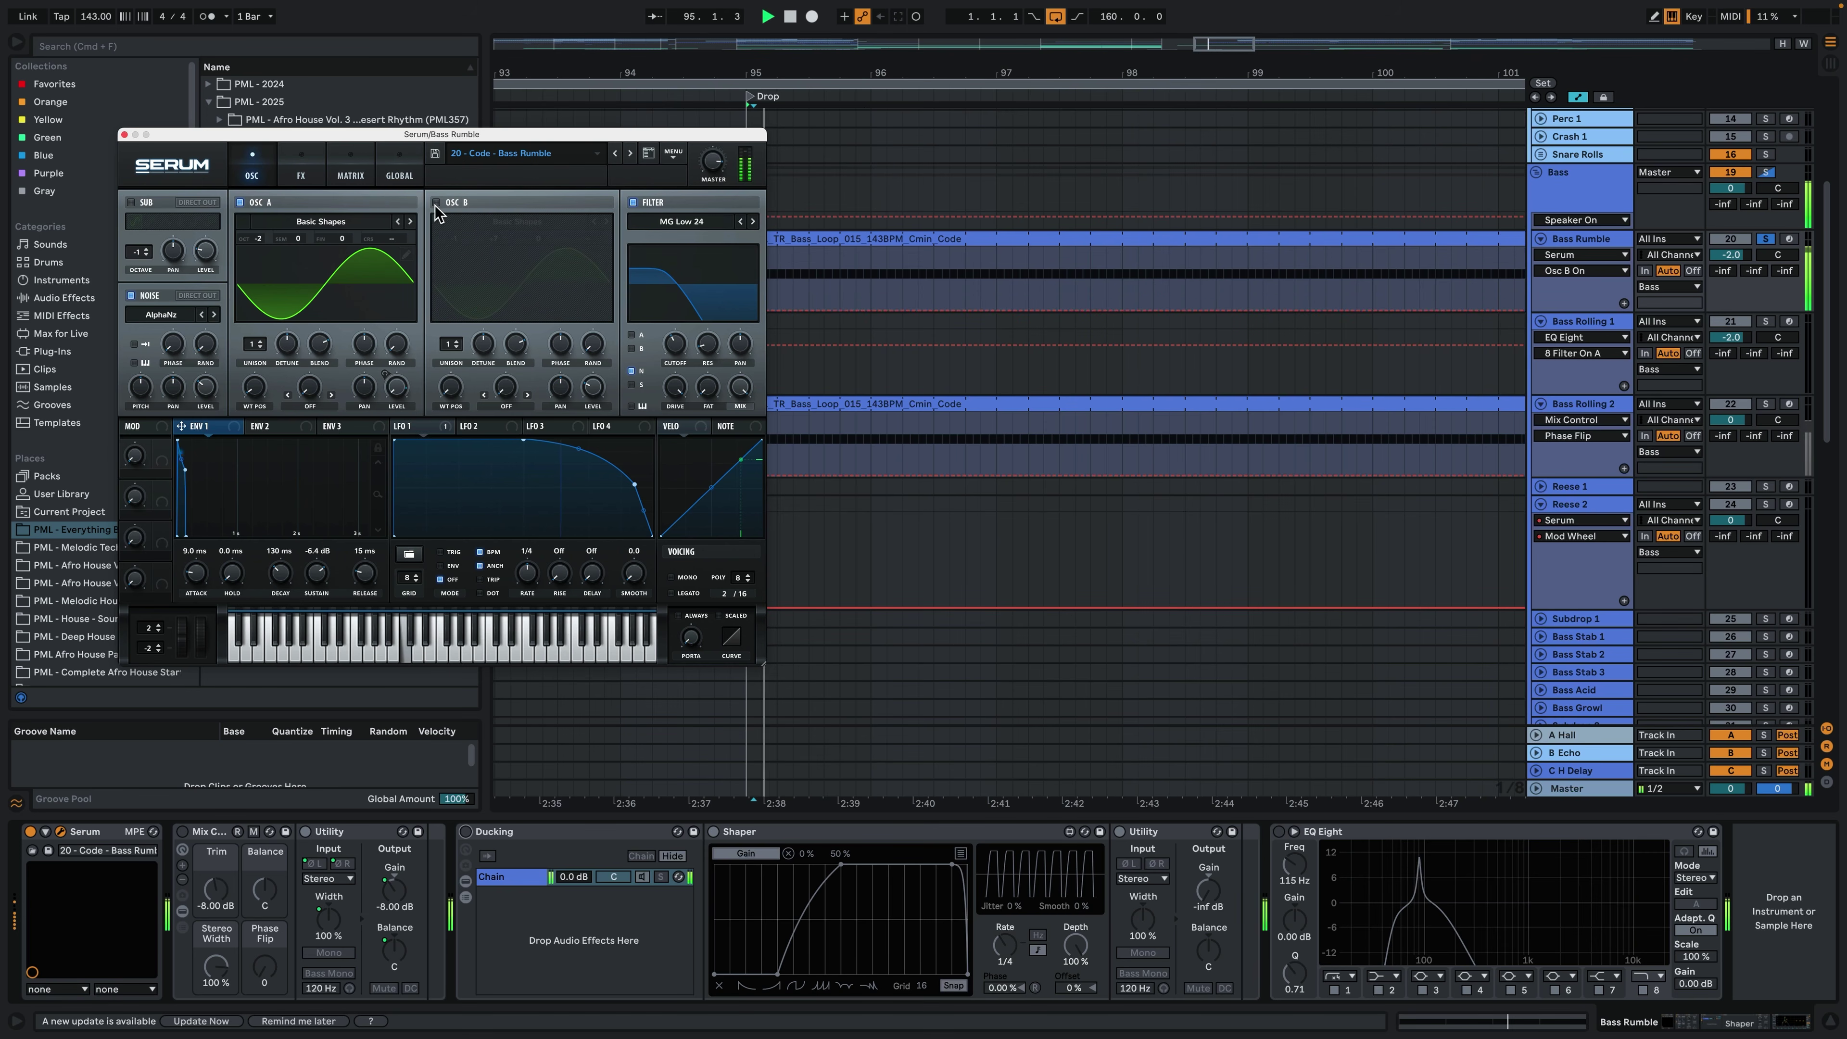
{"action": "left_click", "coordinate": [241, 203]}
{"action": "key", "text": "space"}
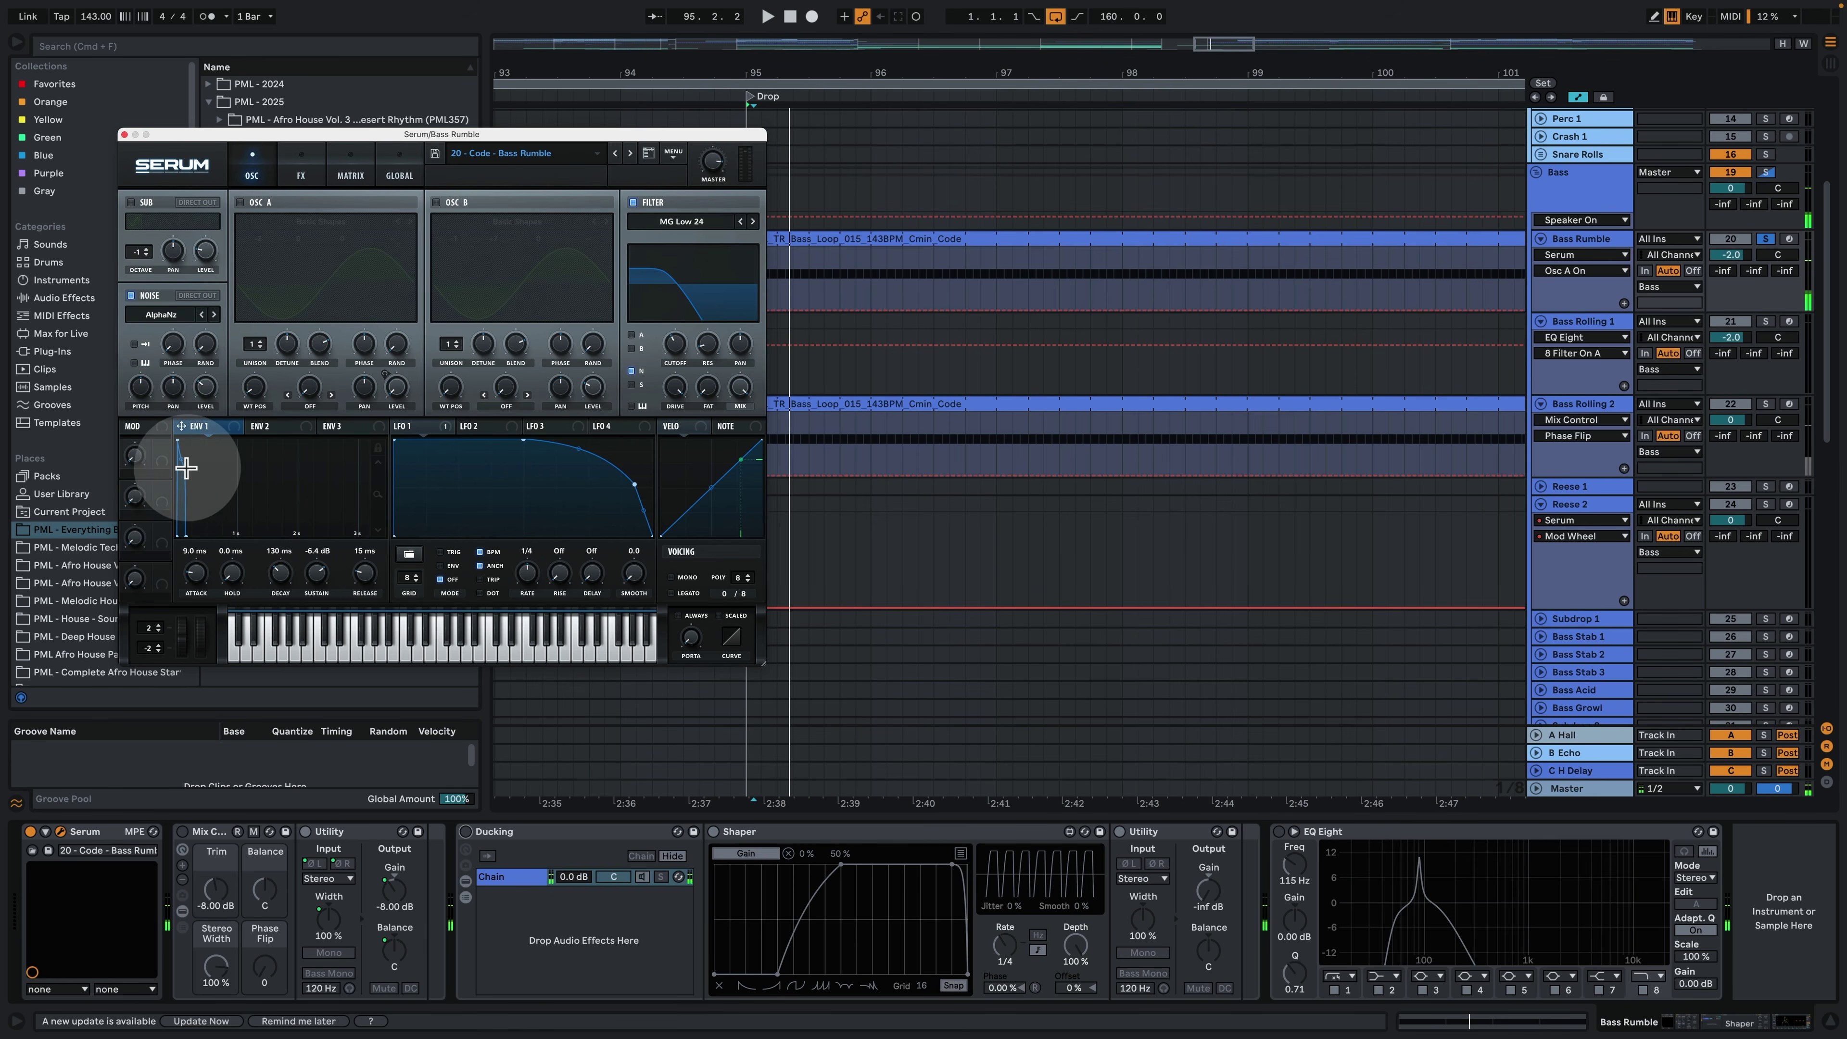
{"action": "key", "text": "space"}
{"action": "key", "text": "space"}
{"action": "key", "text": "space"}
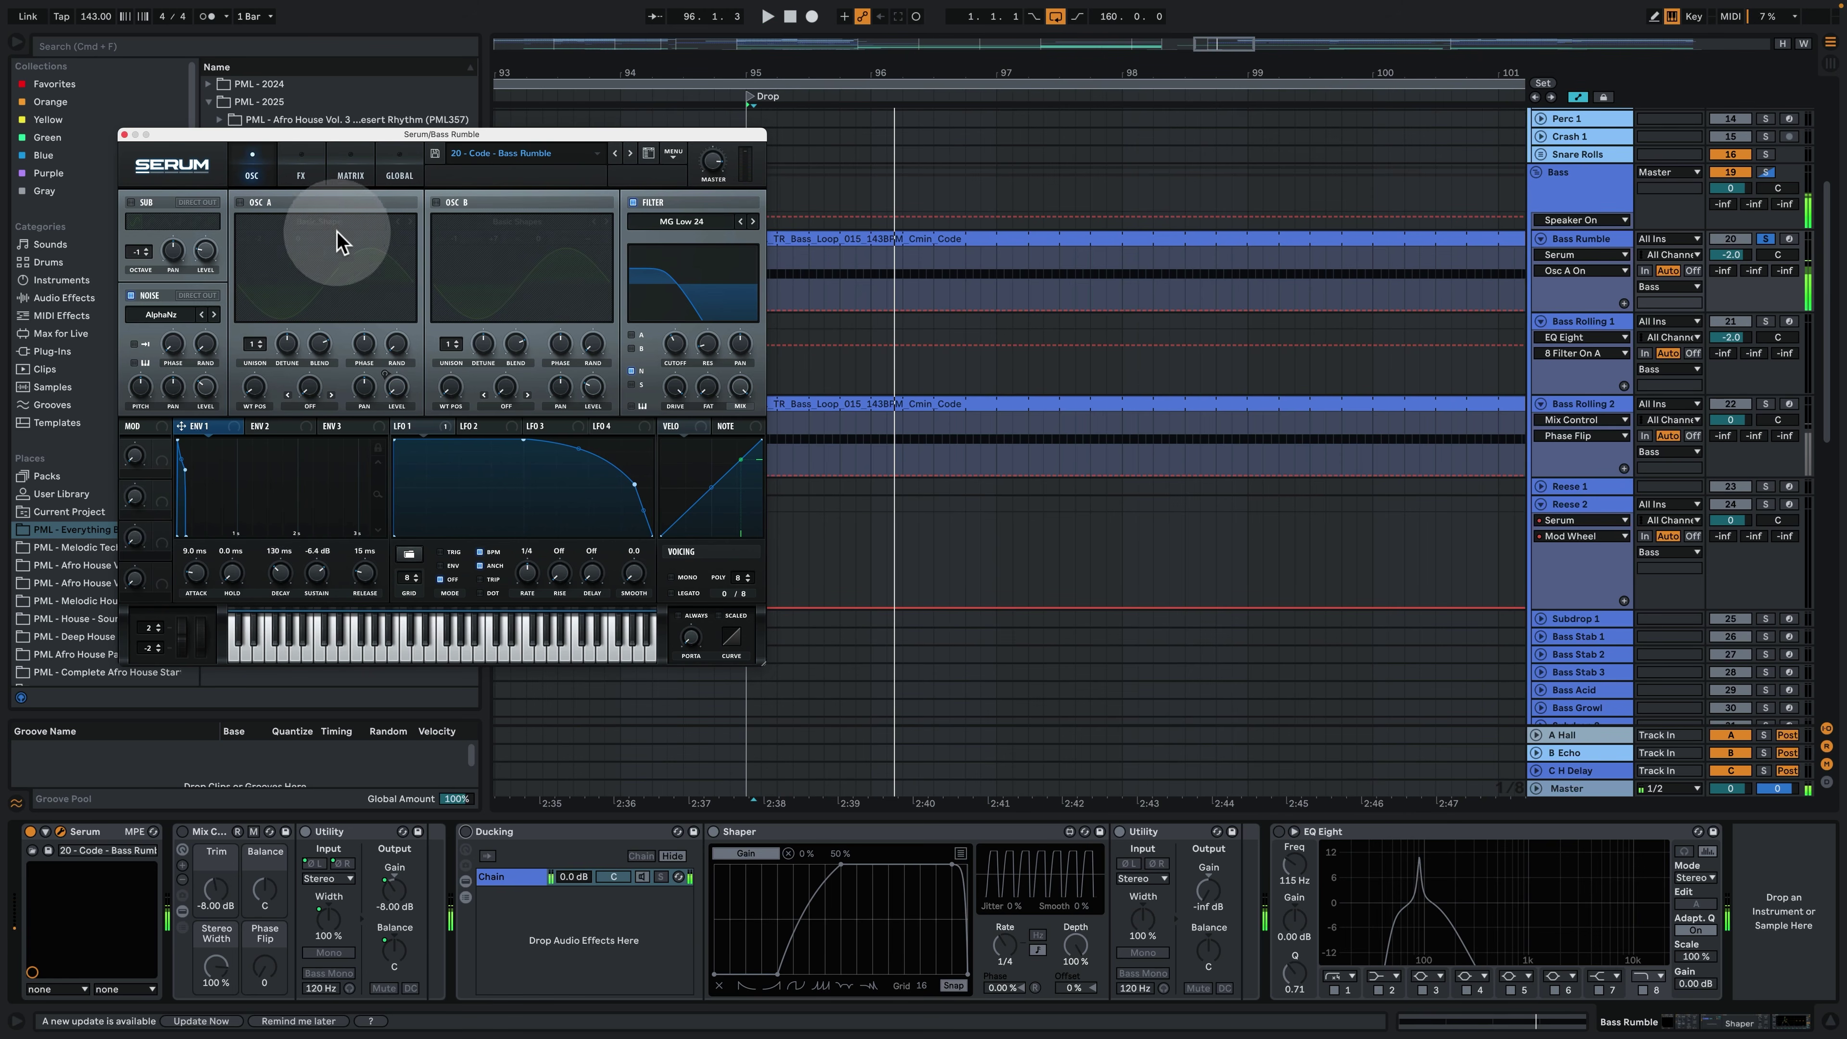
Turn Serum's Osc A on and play it without Osc B while examining LFO 1.
{"action": "left_click", "coordinate": [240, 202]}
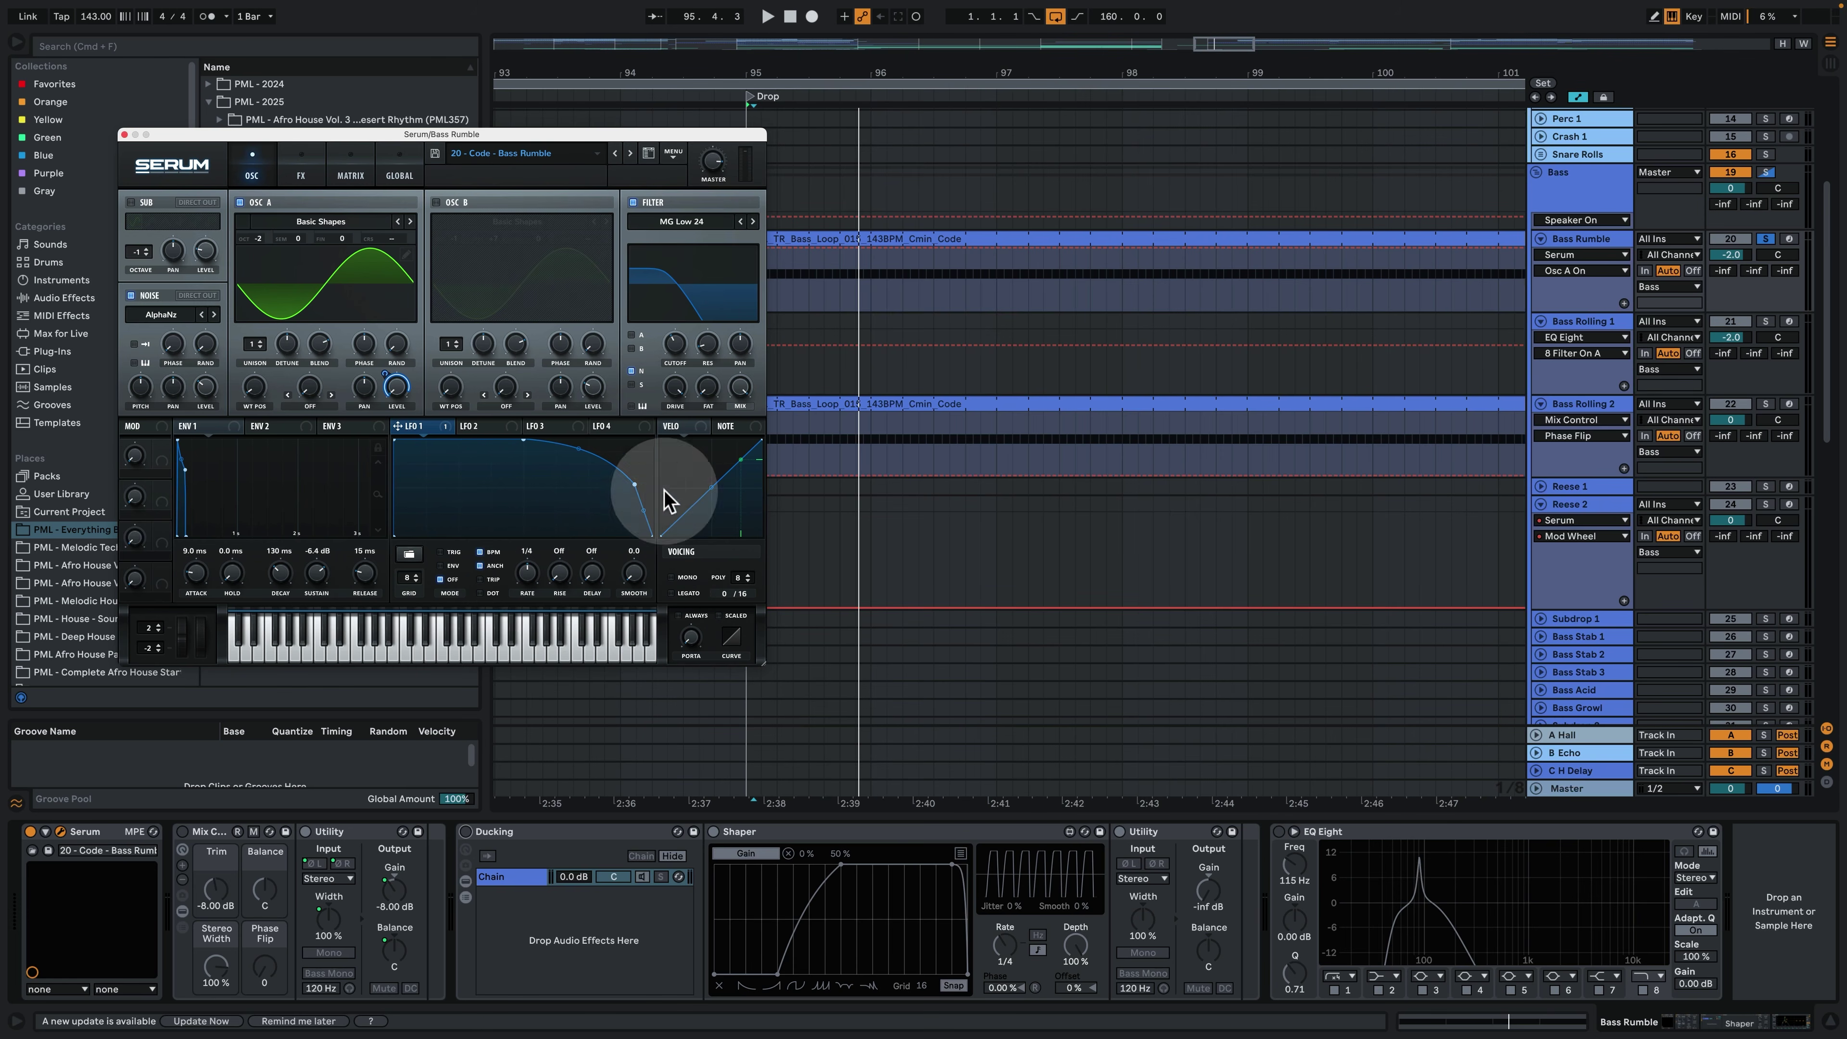
{"action": "key", "text": "space"}
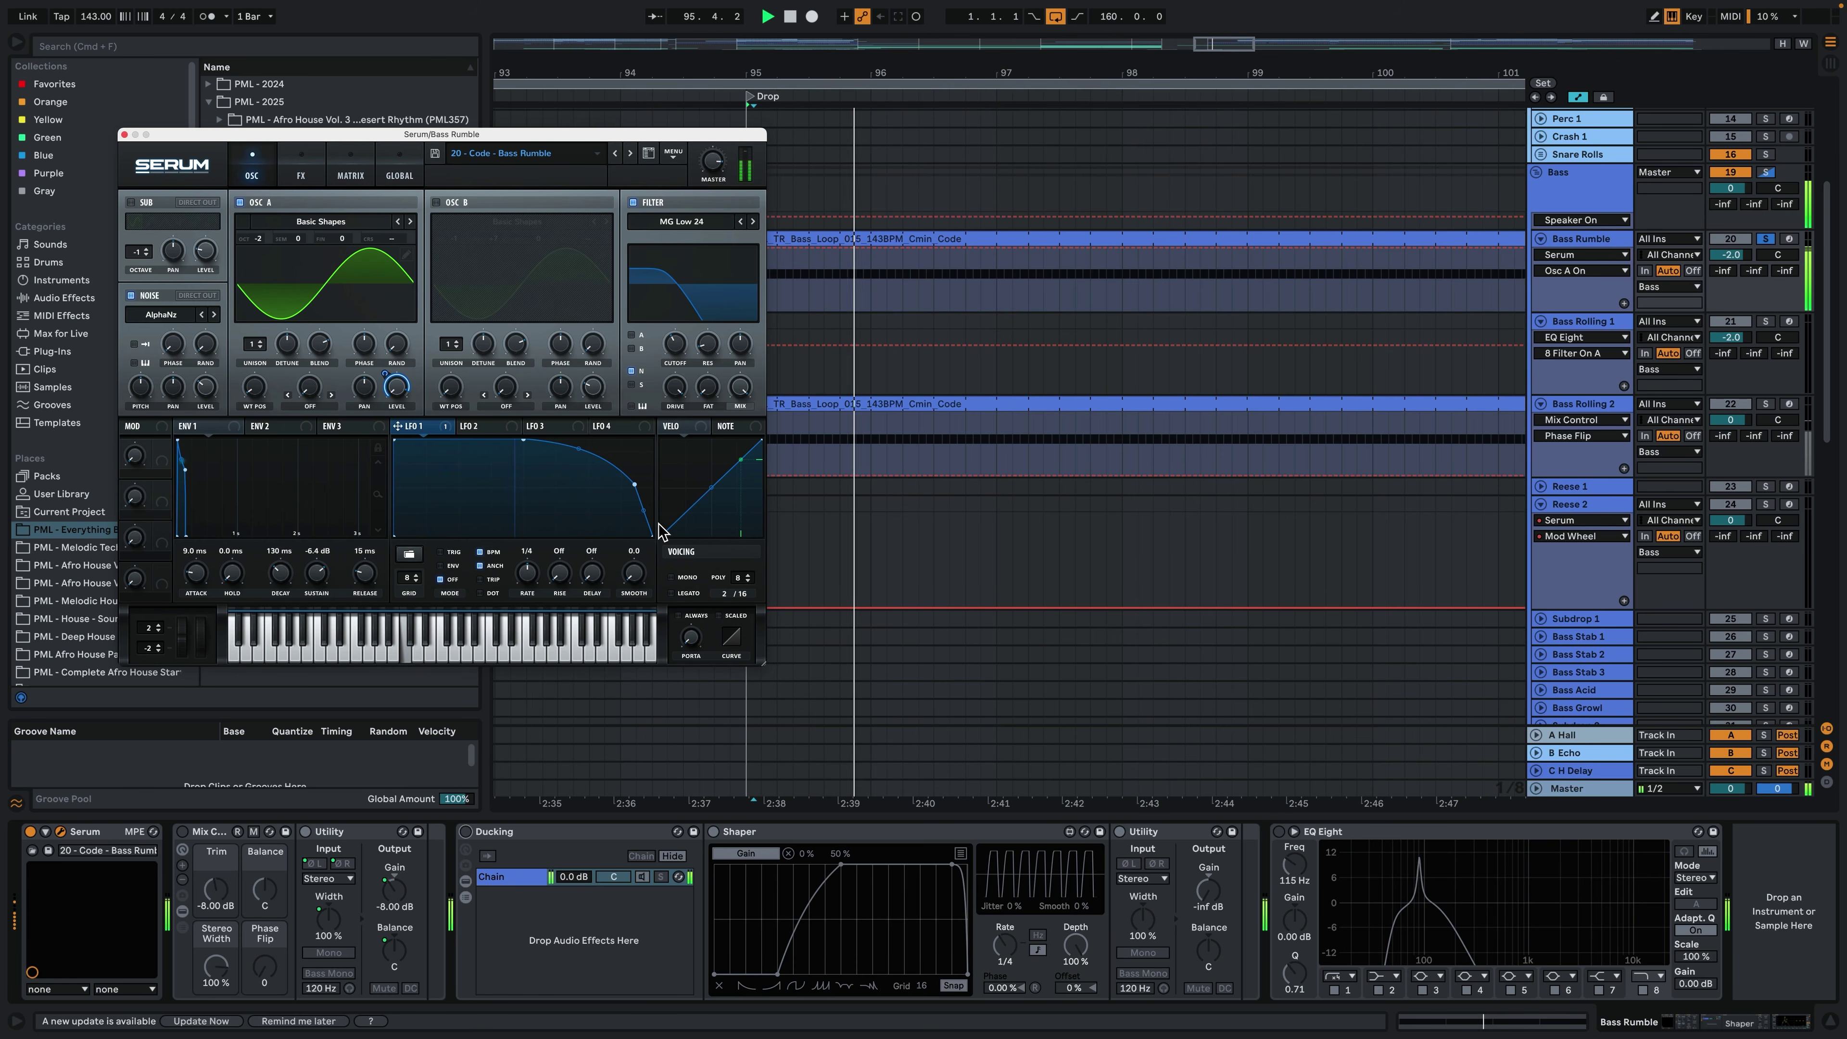
{"action": "key", "text": "space"}
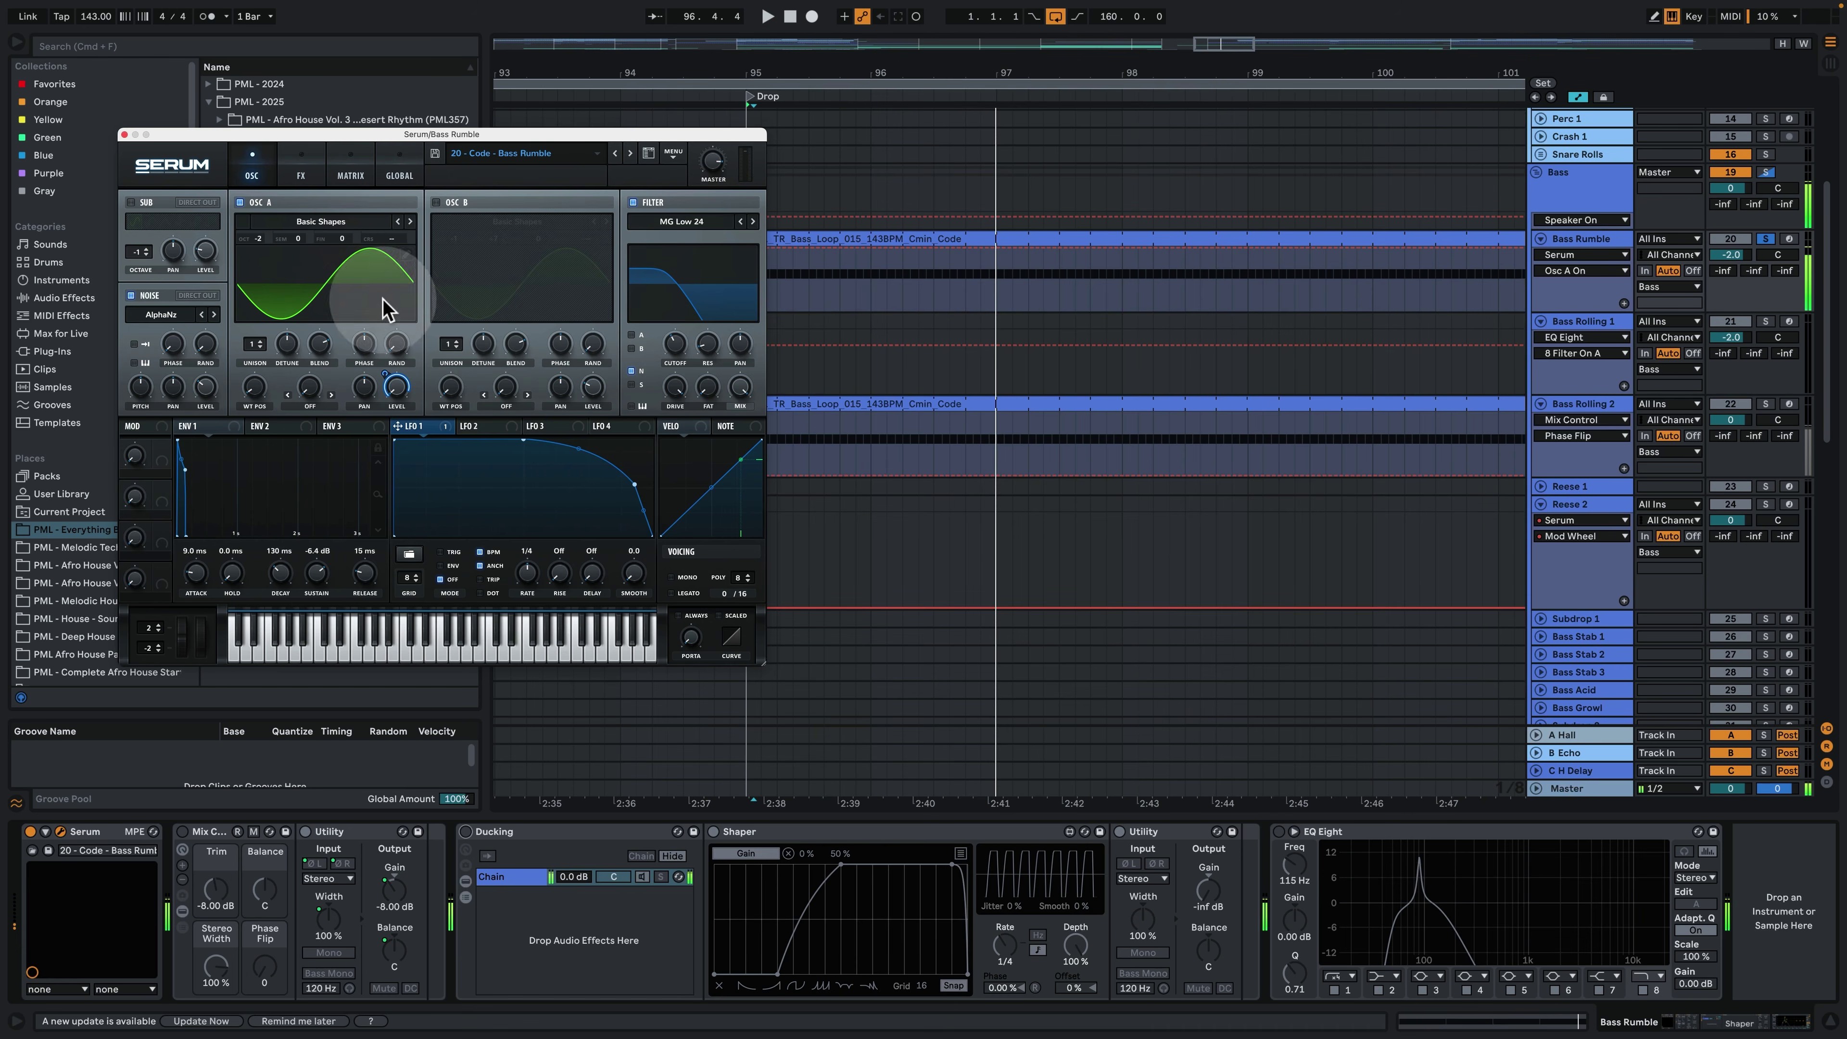
Enable Serum's Osc B, disable Osc A and play Osc B without it.
{"action": "left_click", "coordinate": [435, 202]}
{"action": "left_click", "coordinate": [240, 202]}
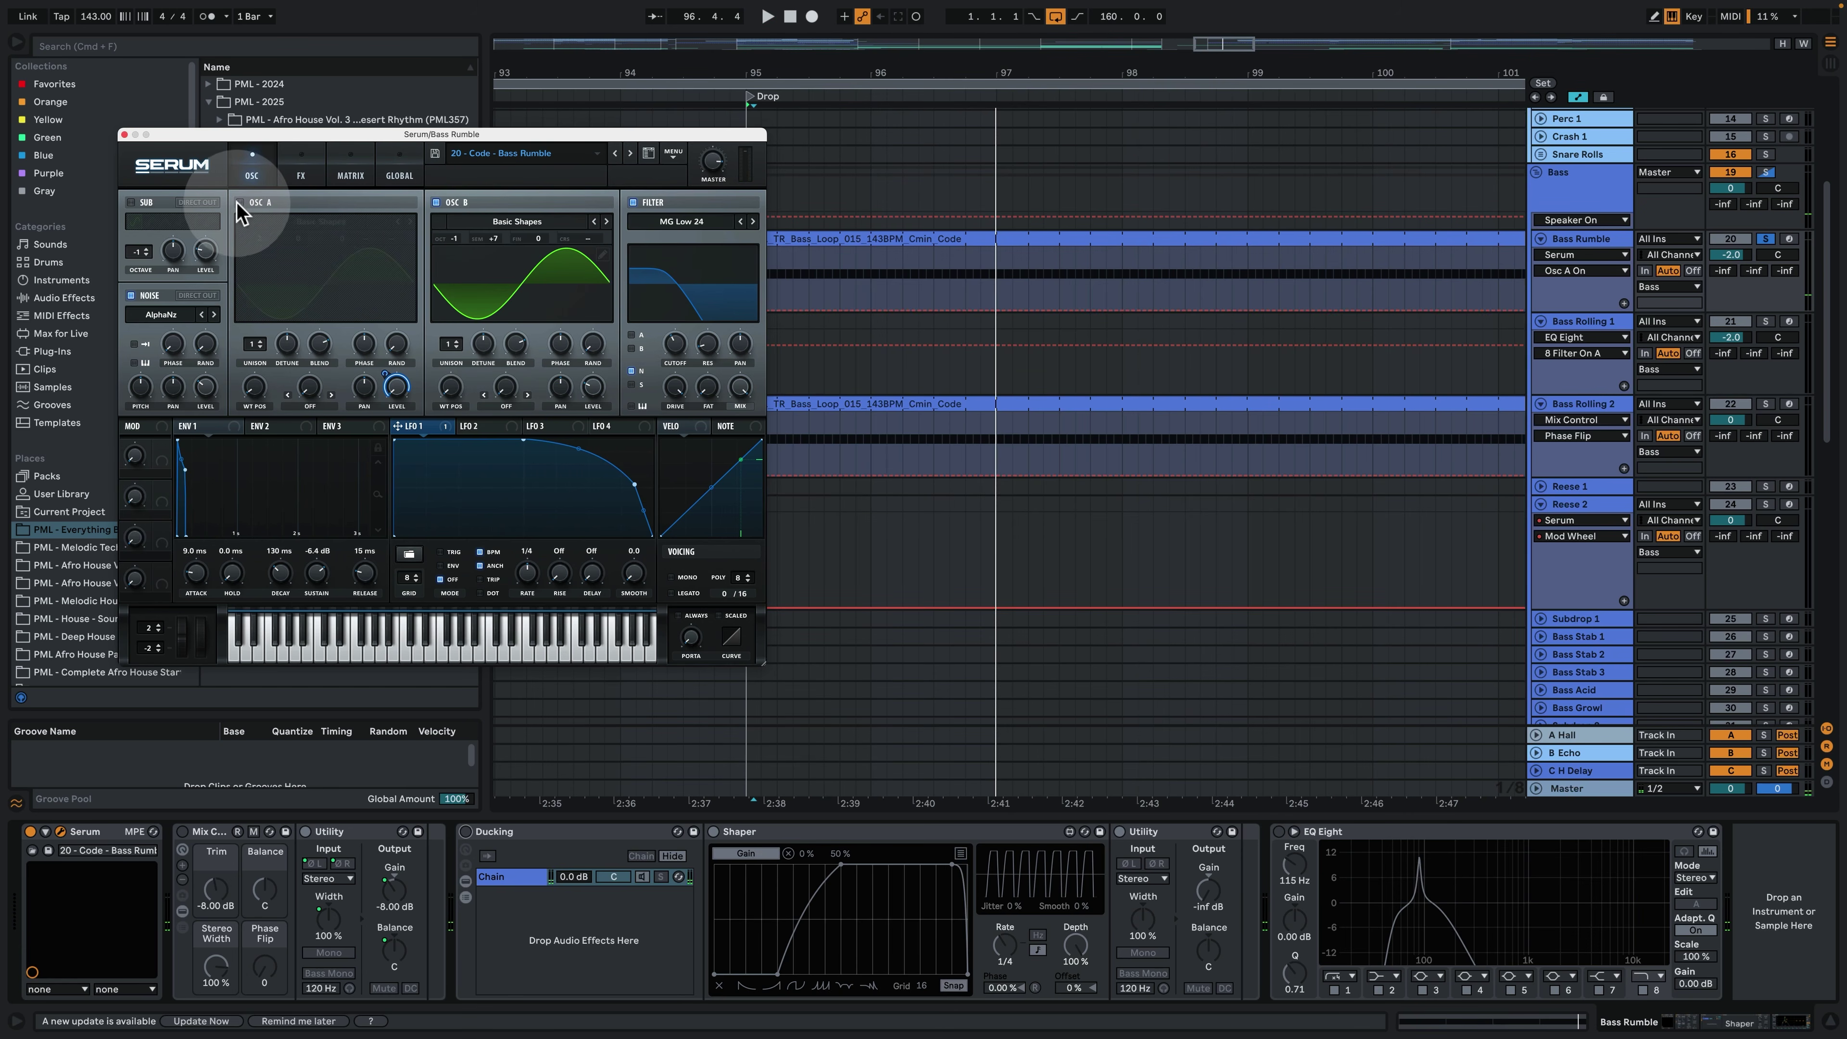
{"action": "key", "text": "space"}
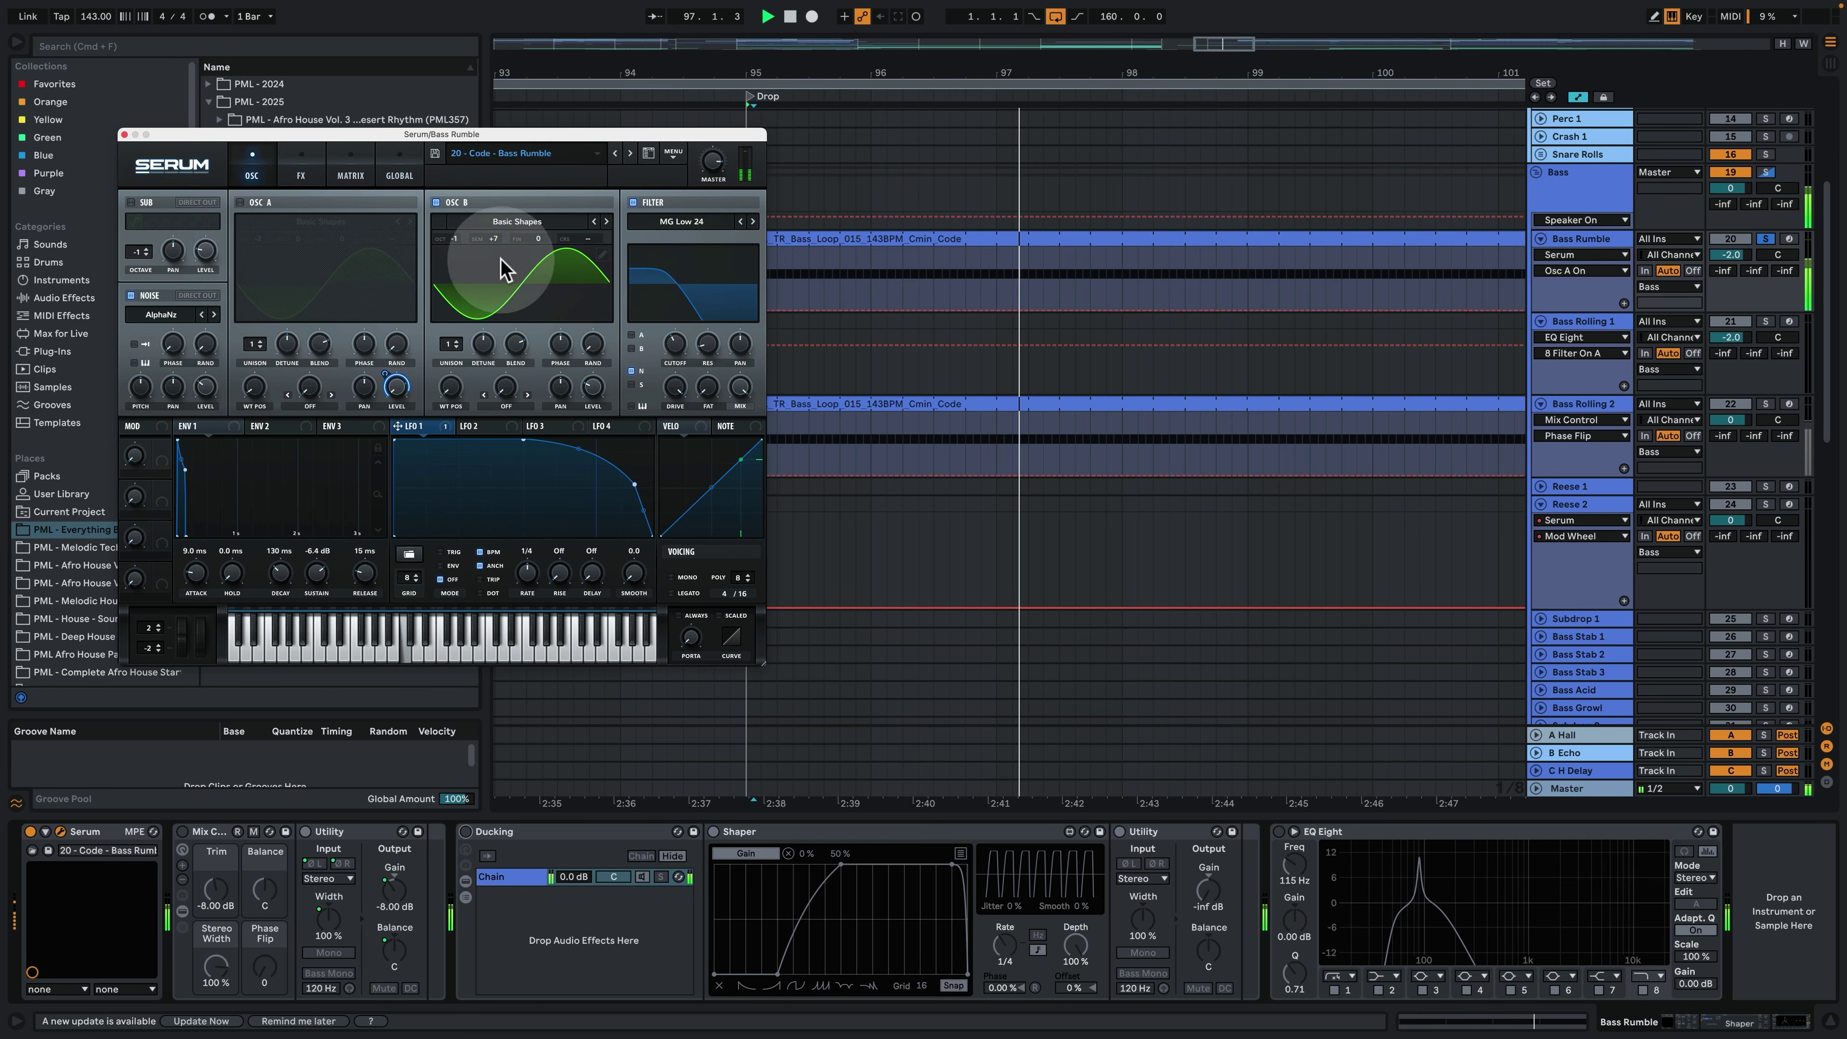
{"action": "key", "text": "space"}
{"action": "left_click", "coordinate": [512, 210]}
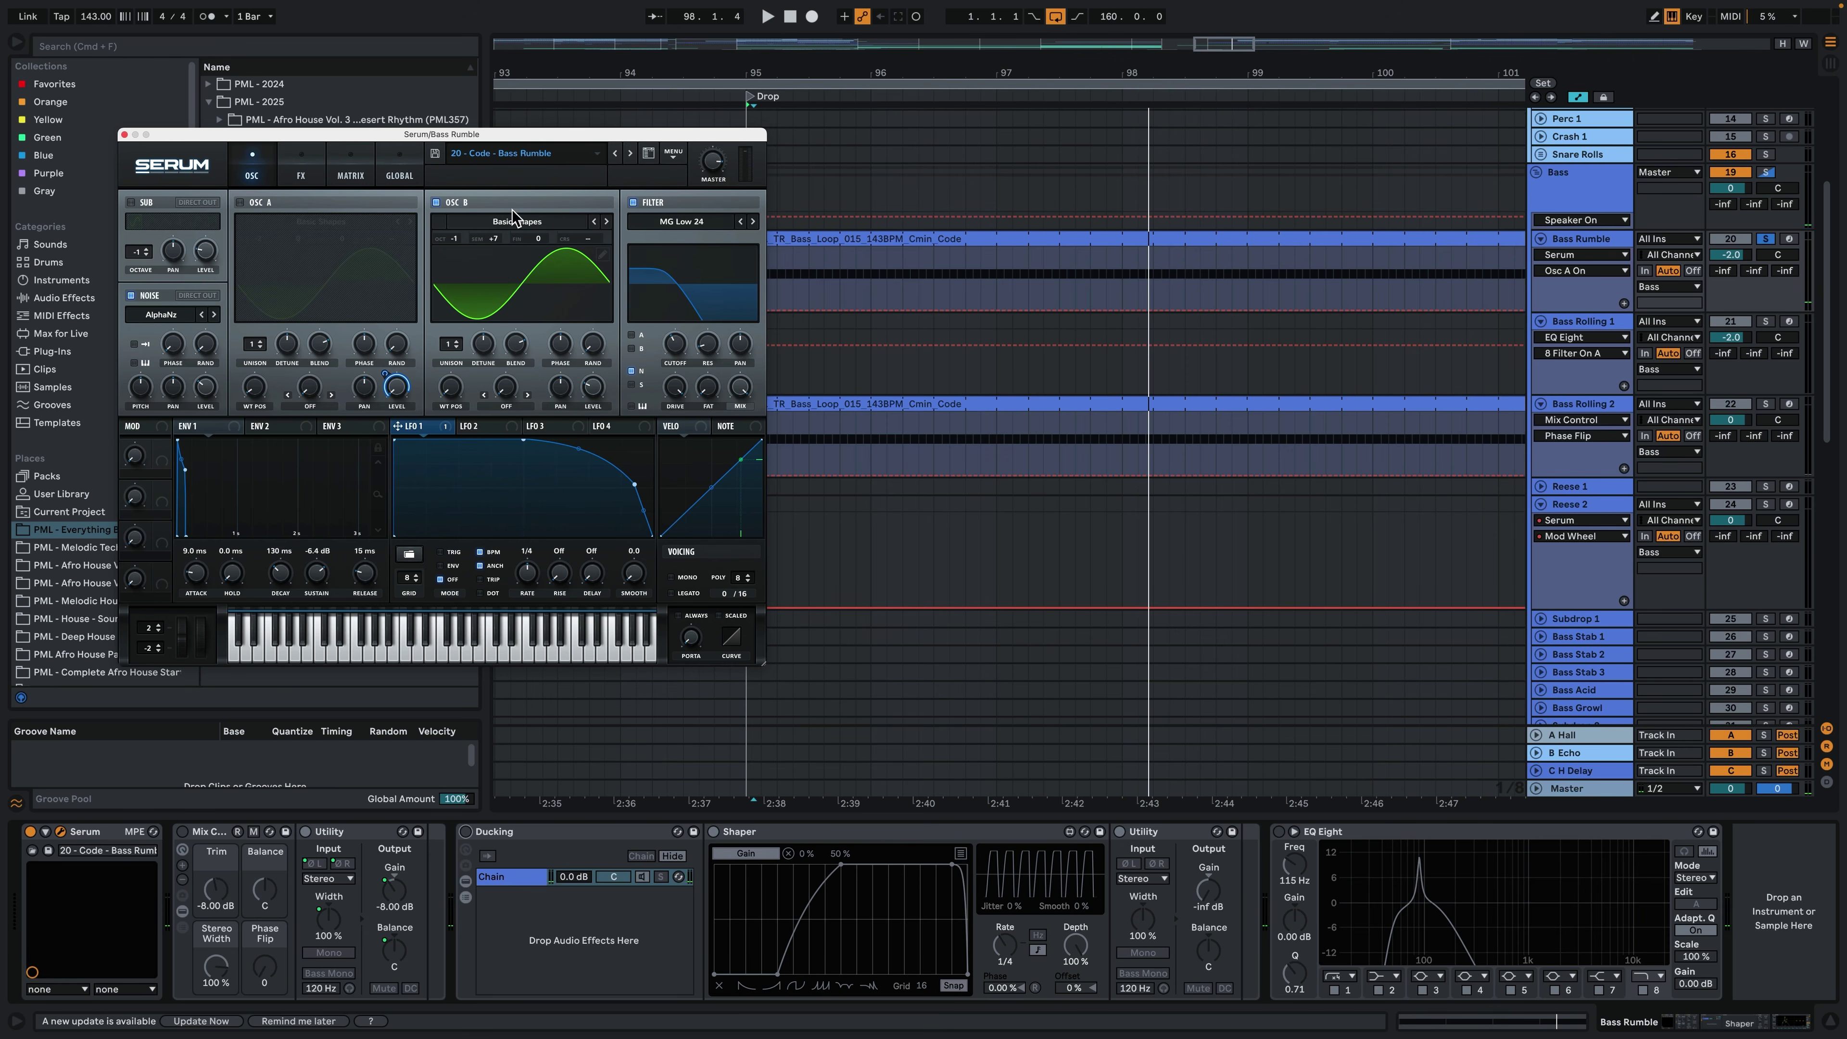
Turn Osc A back on, play both oscillators together and check Serum's FX page before returning to the oscillators.
{"action": "left_click", "coordinate": [198, 220]}
{"action": "left_click", "coordinate": [241, 203]}
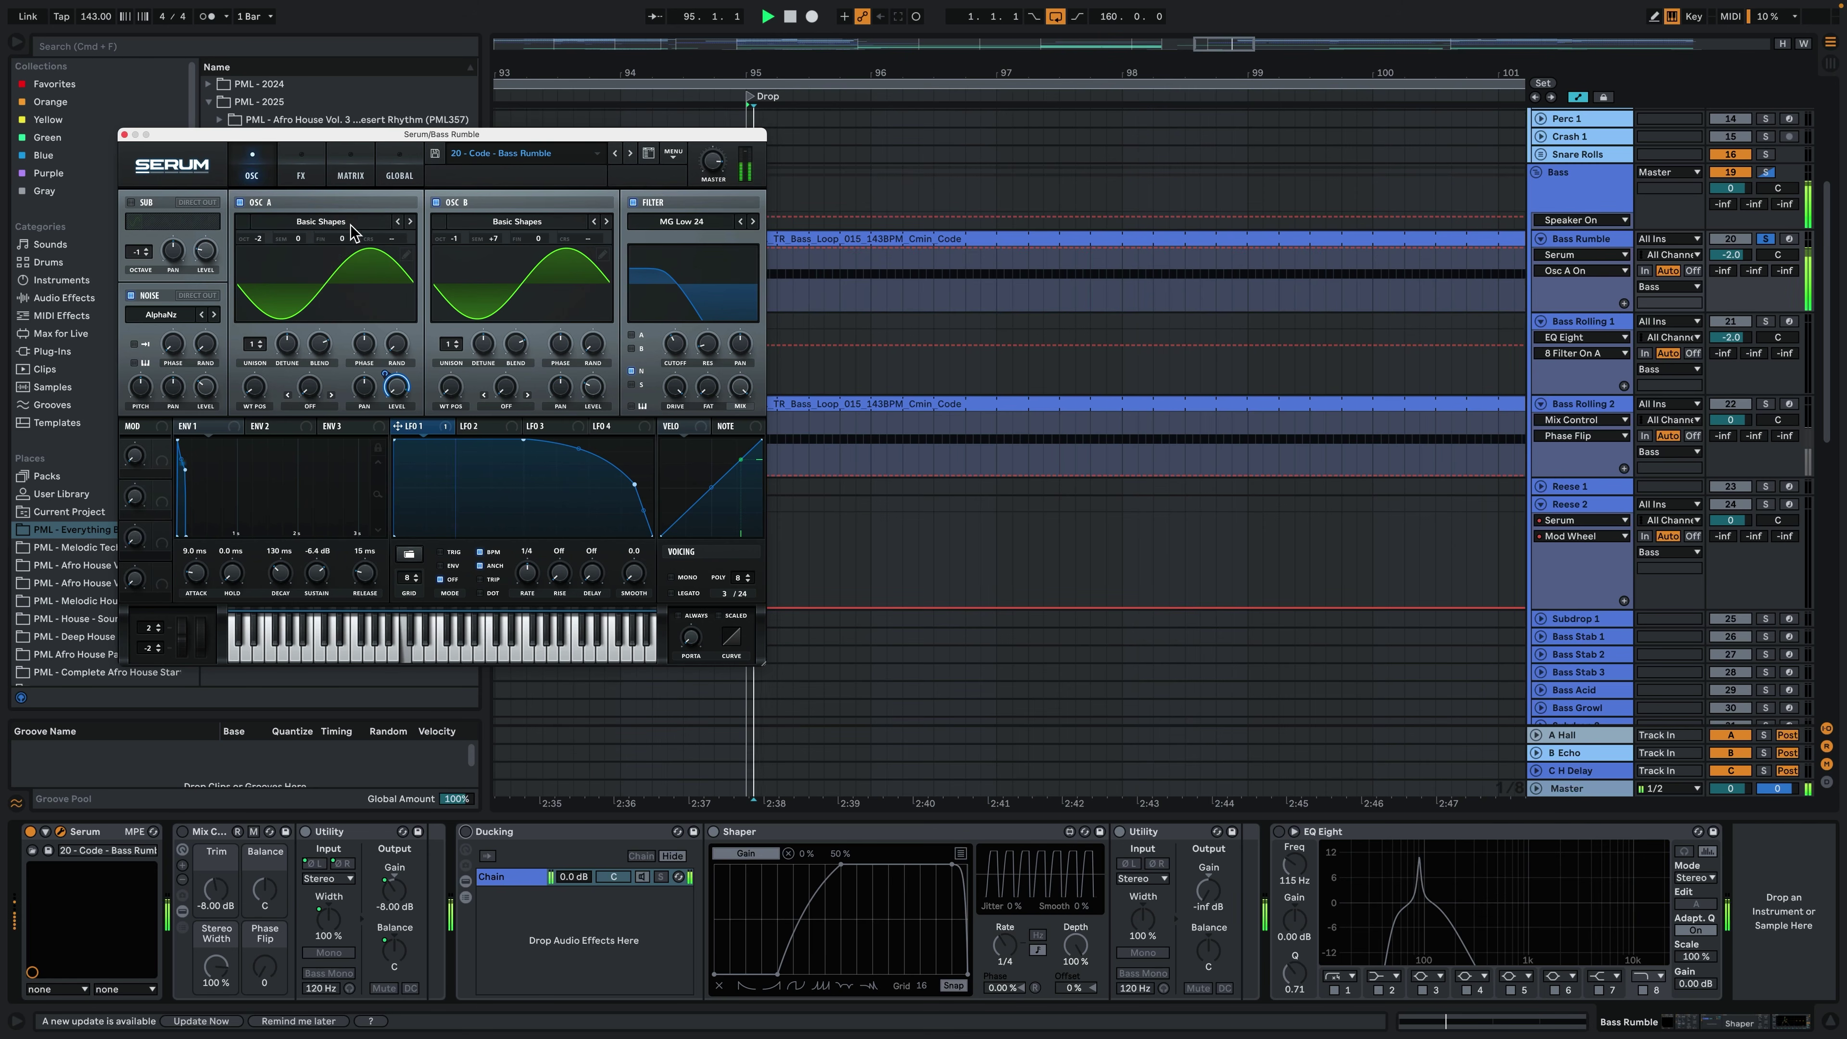
{"action": "left_click", "coordinate": [299, 169]}
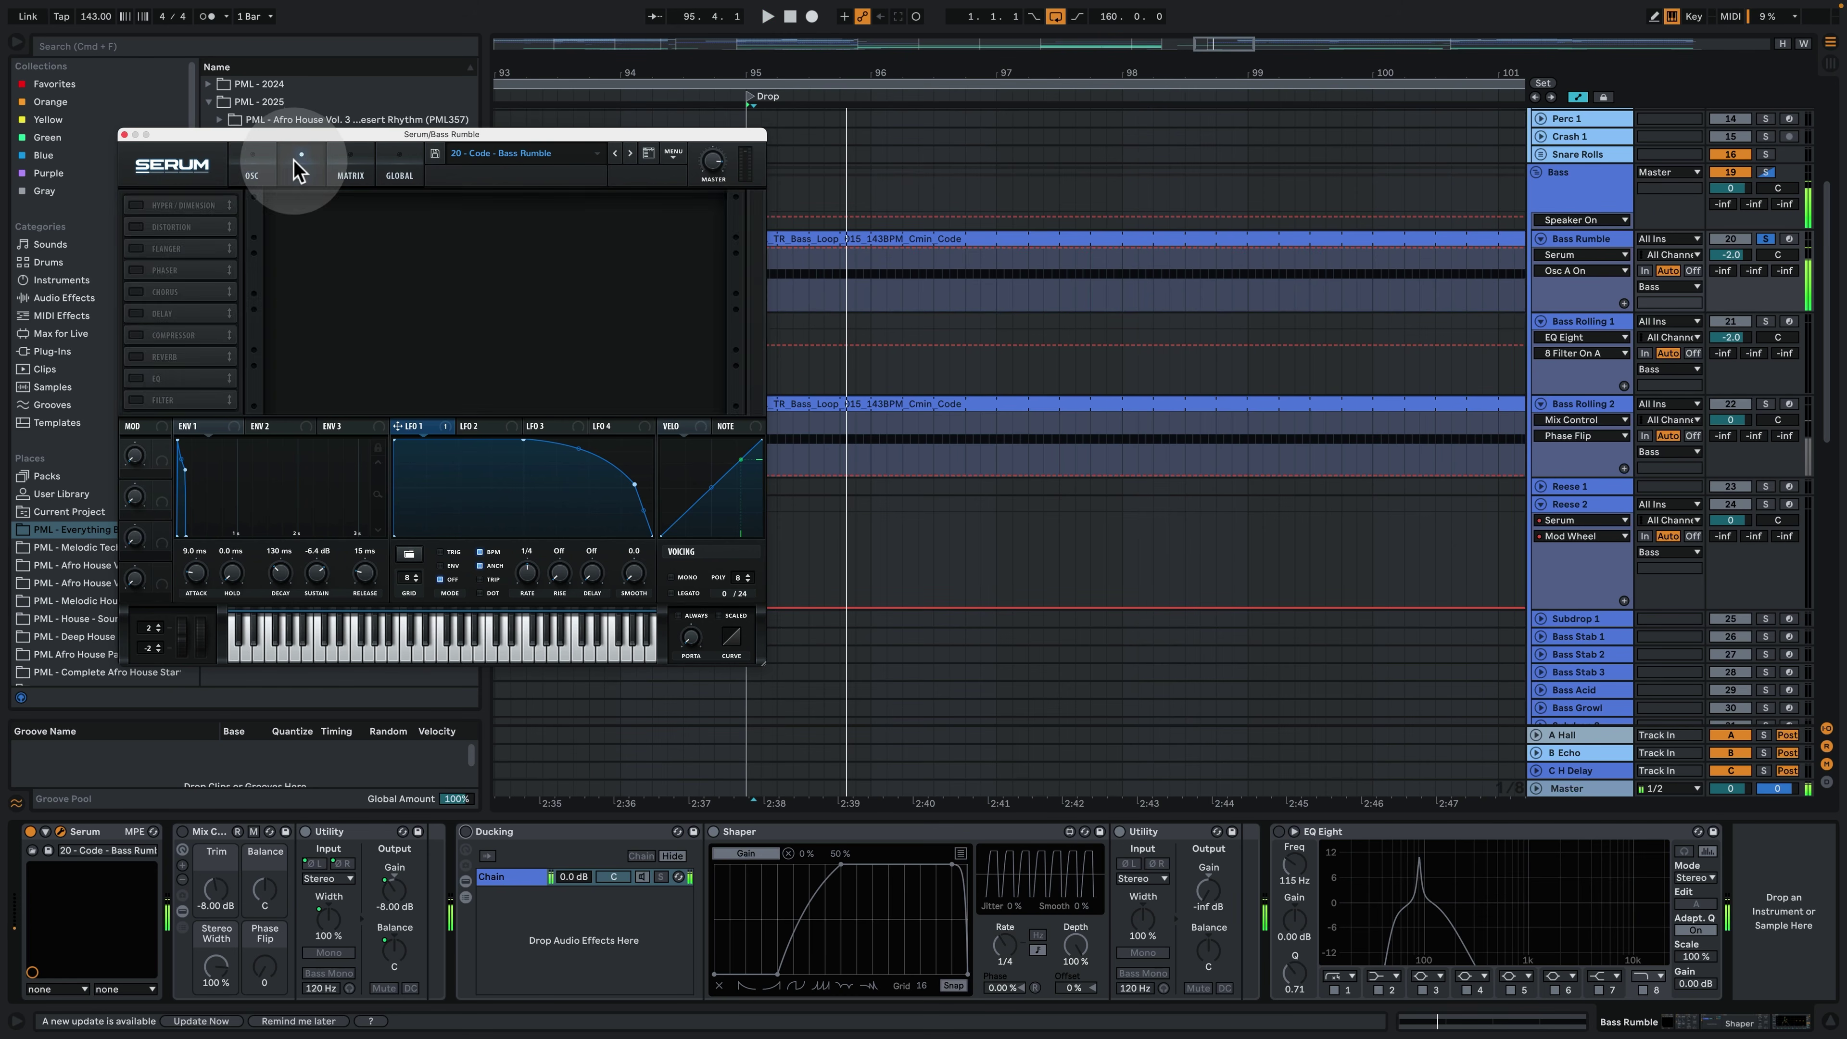
{"action": "left_click", "coordinate": [270, 168]}
Re-enable the Ducking rack and the EQ Eight on the Bass Rumble during playback and inspect the EQ bands.
{"action": "left_click", "coordinate": [193, 838]}
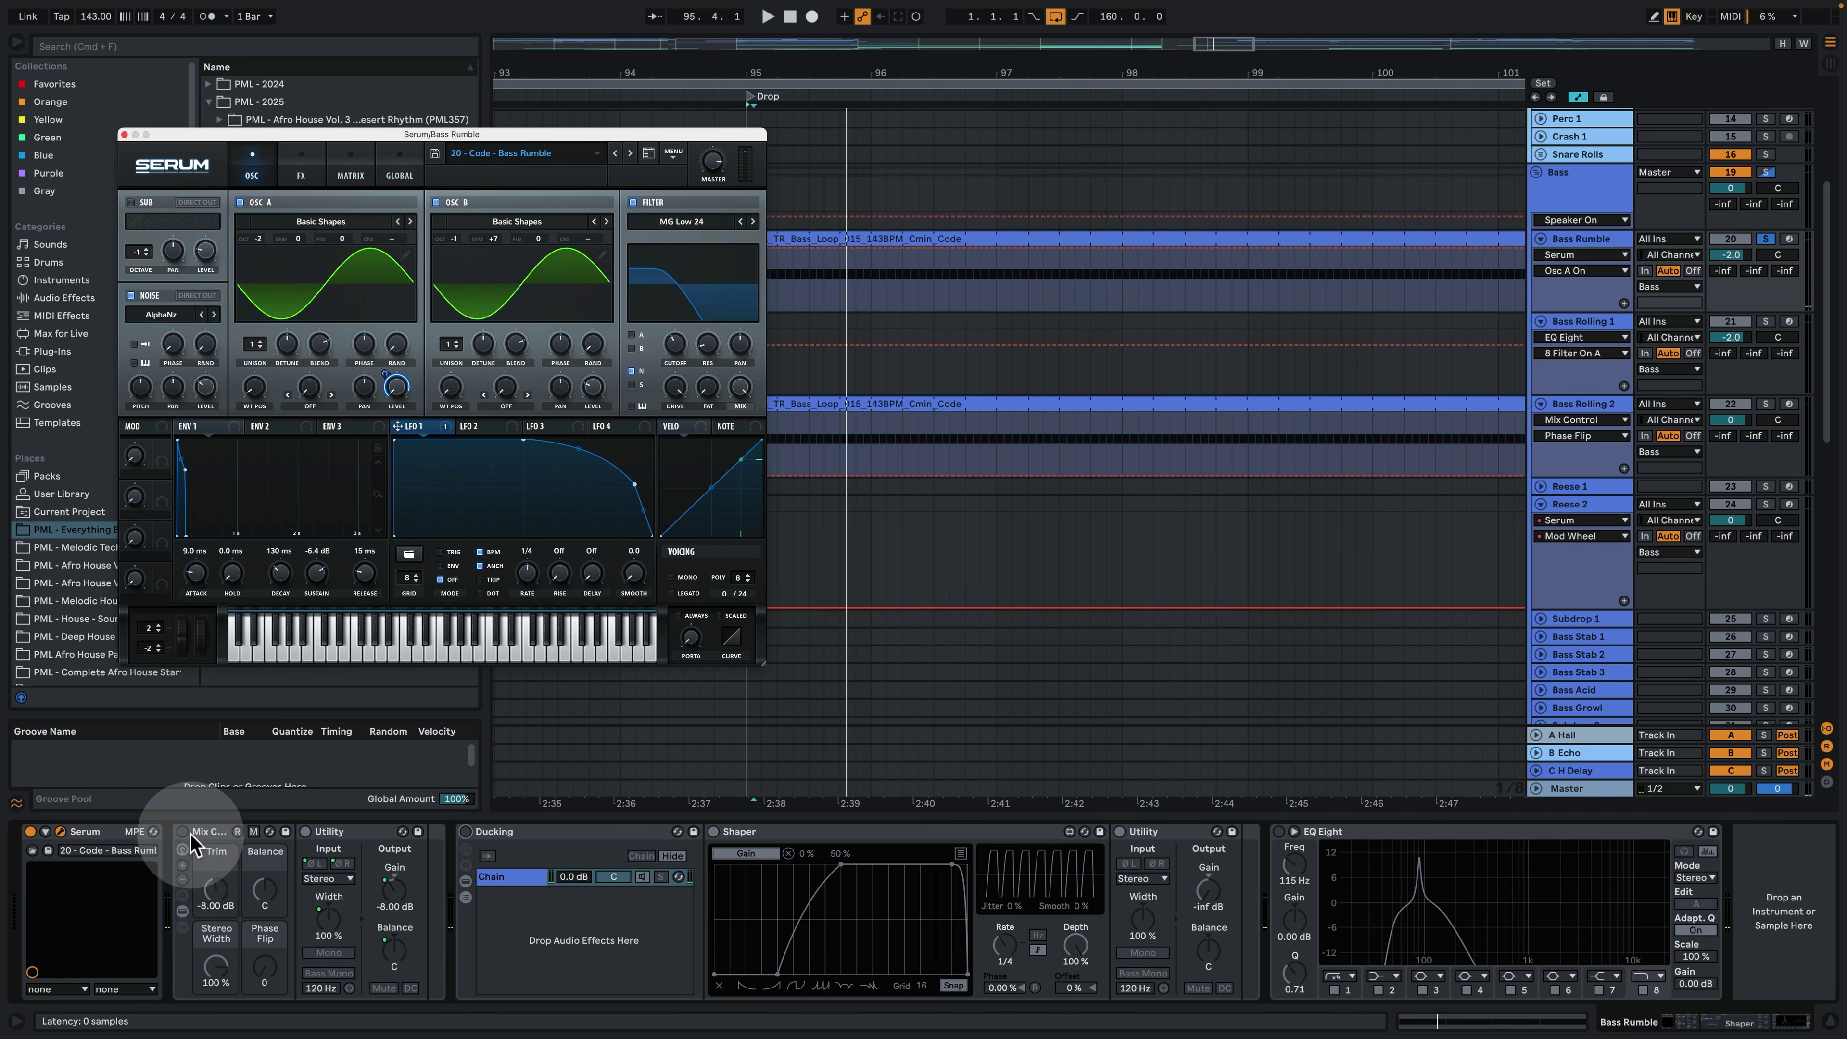
{"action": "left_click", "coordinate": [465, 831]}
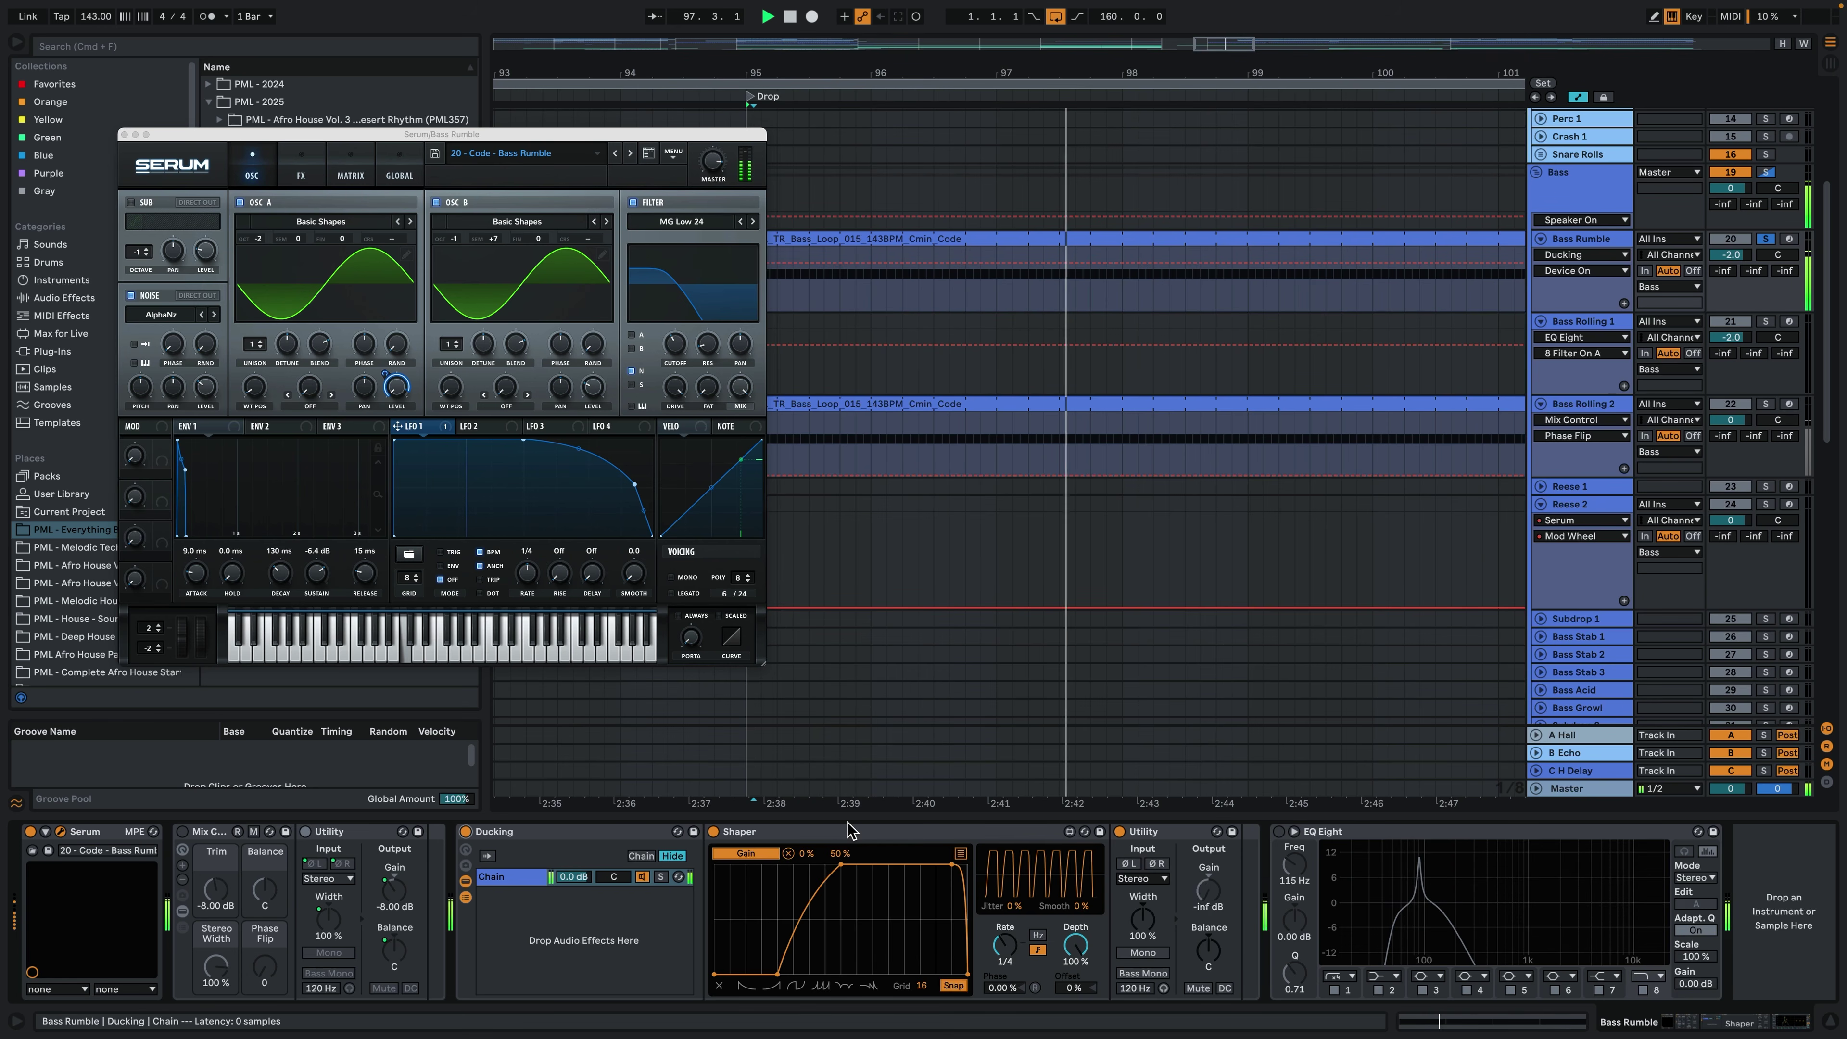
{"action": "left_click", "coordinate": [1278, 831]}
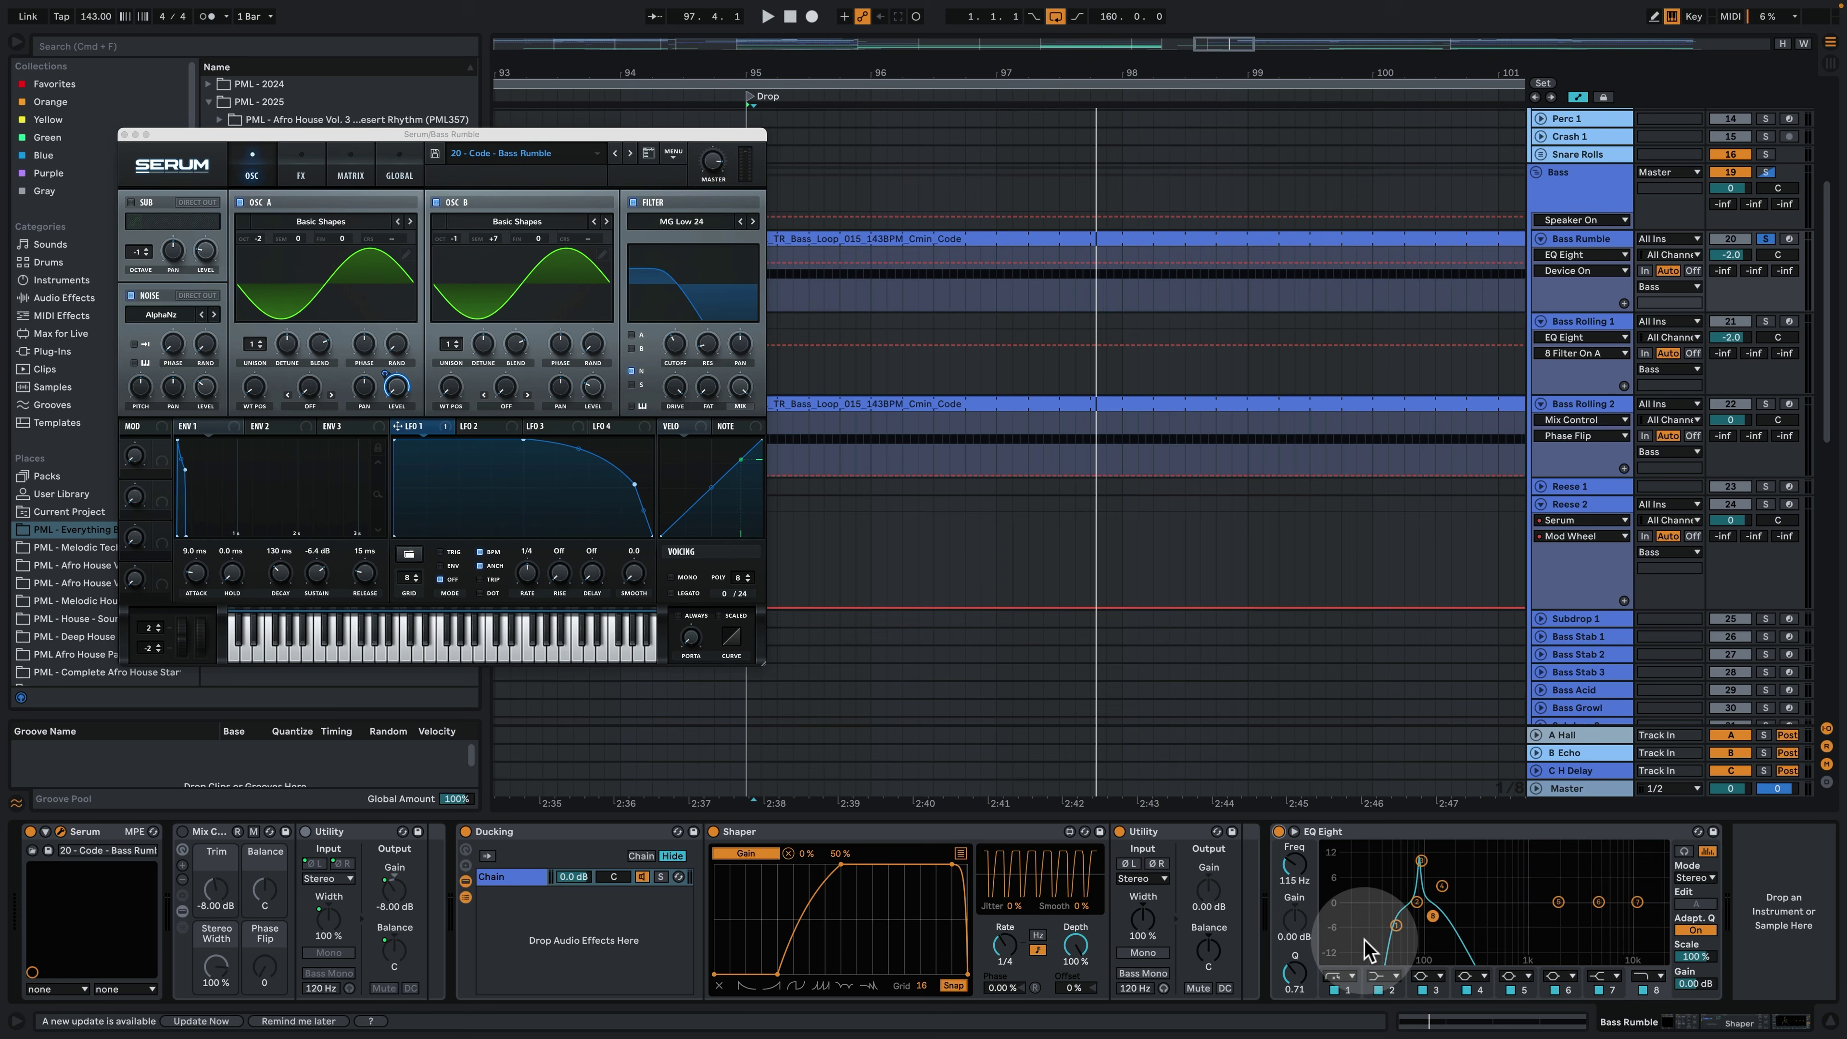
{"action": "left_click", "coordinate": [1397, 929]}
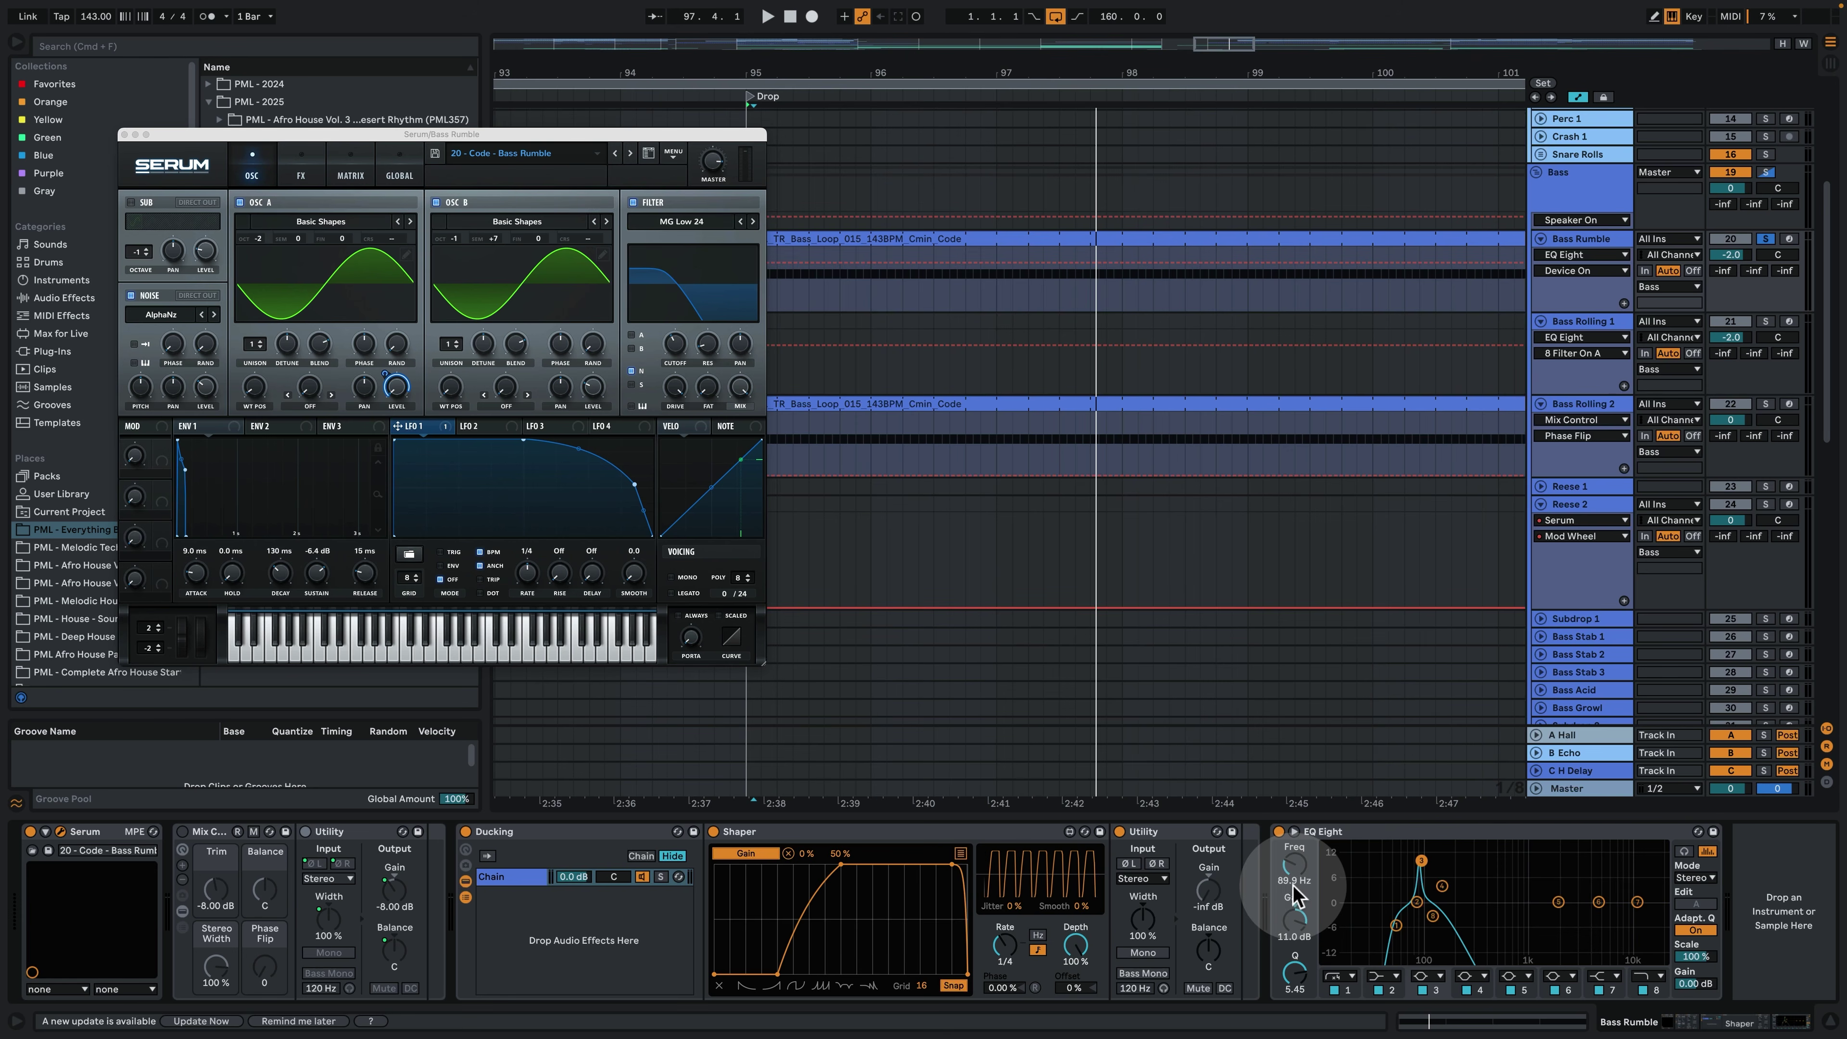
Play the Bass Rumble with Mix Control switched back on and show the Bass group's Saturator.
{"action": "key", "text": "space"}
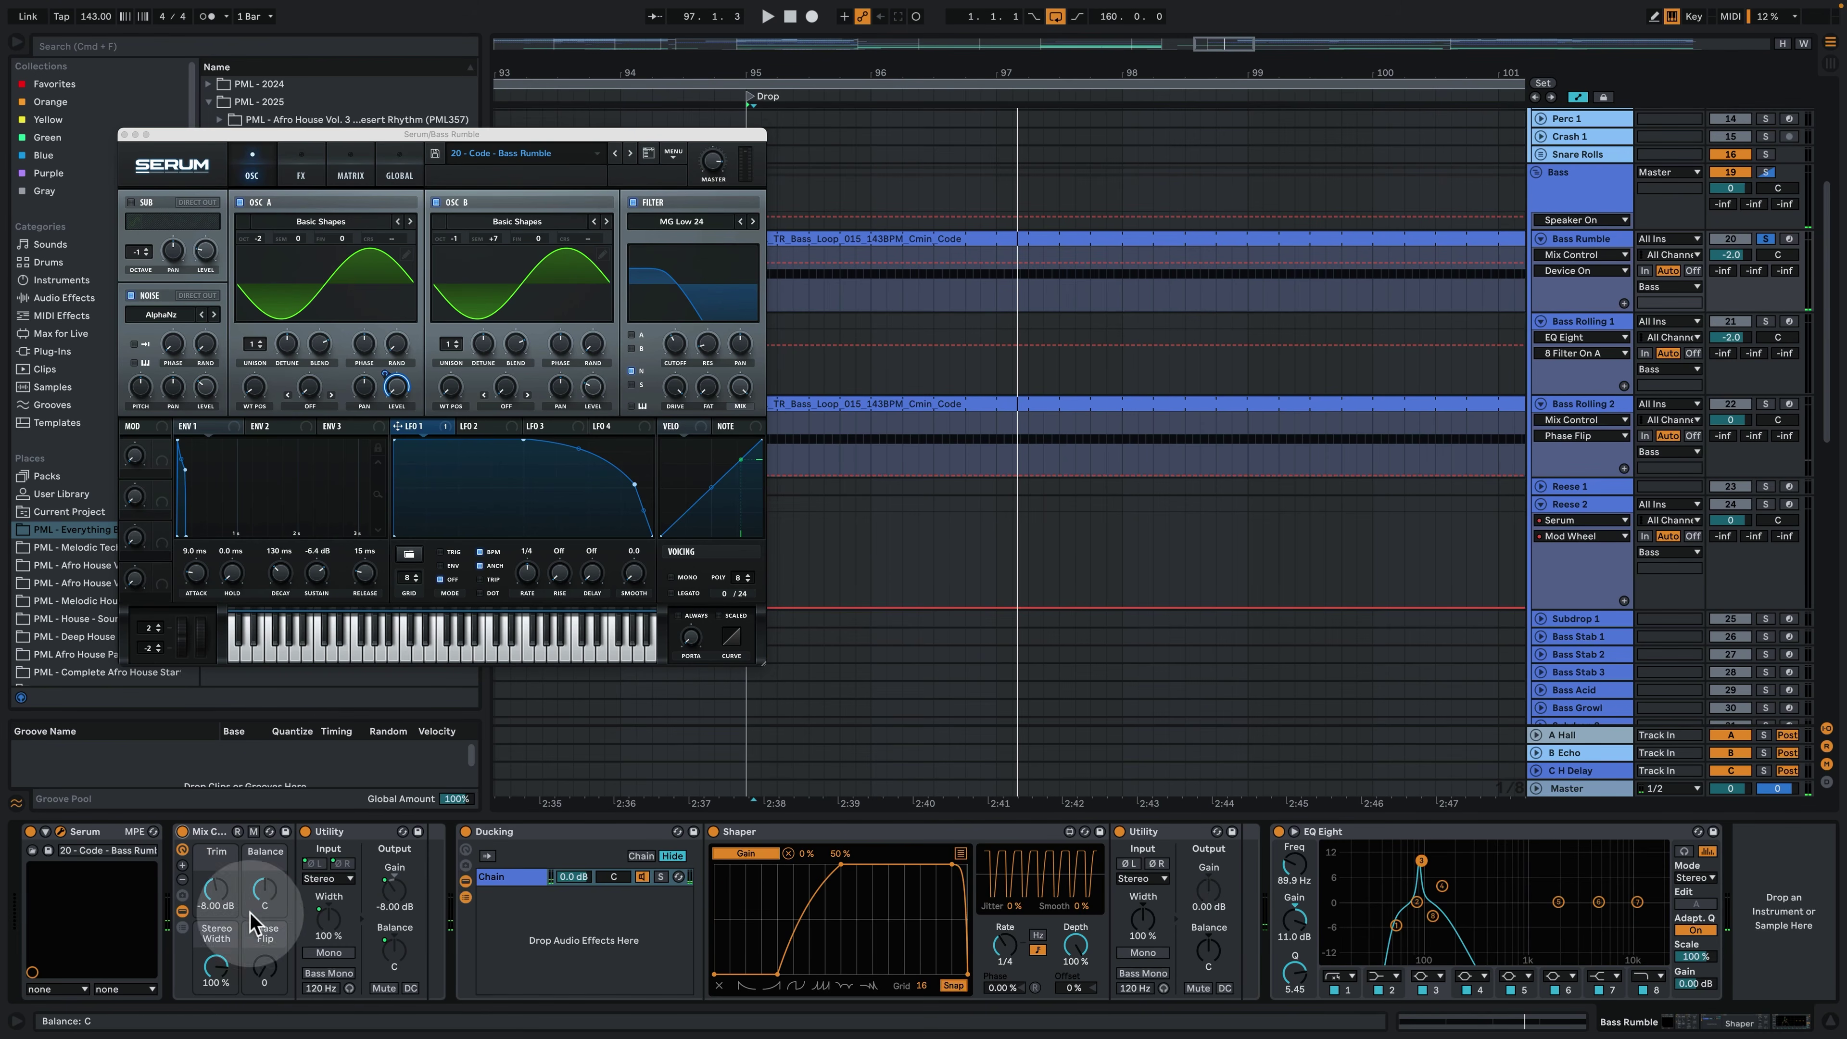
{"action": "key", "text": "space"}
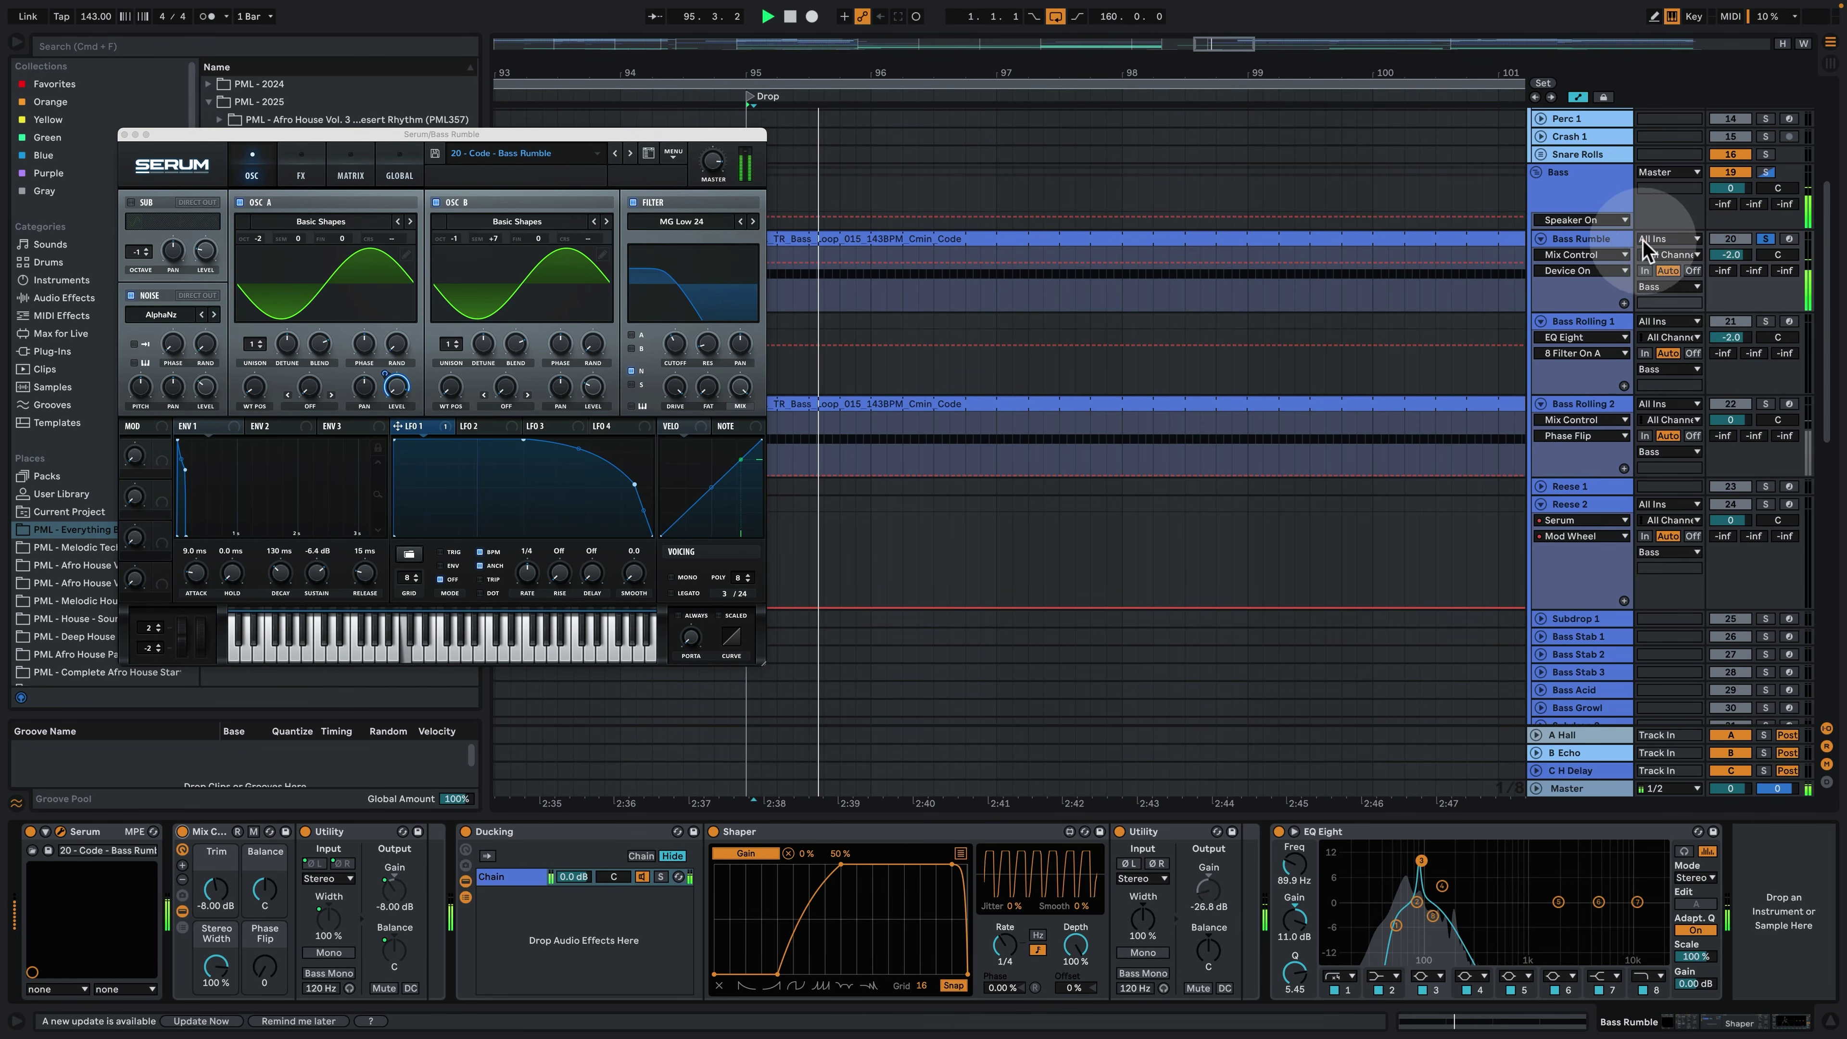
{"action": "left_click", "coordinate": [1600, 200]}
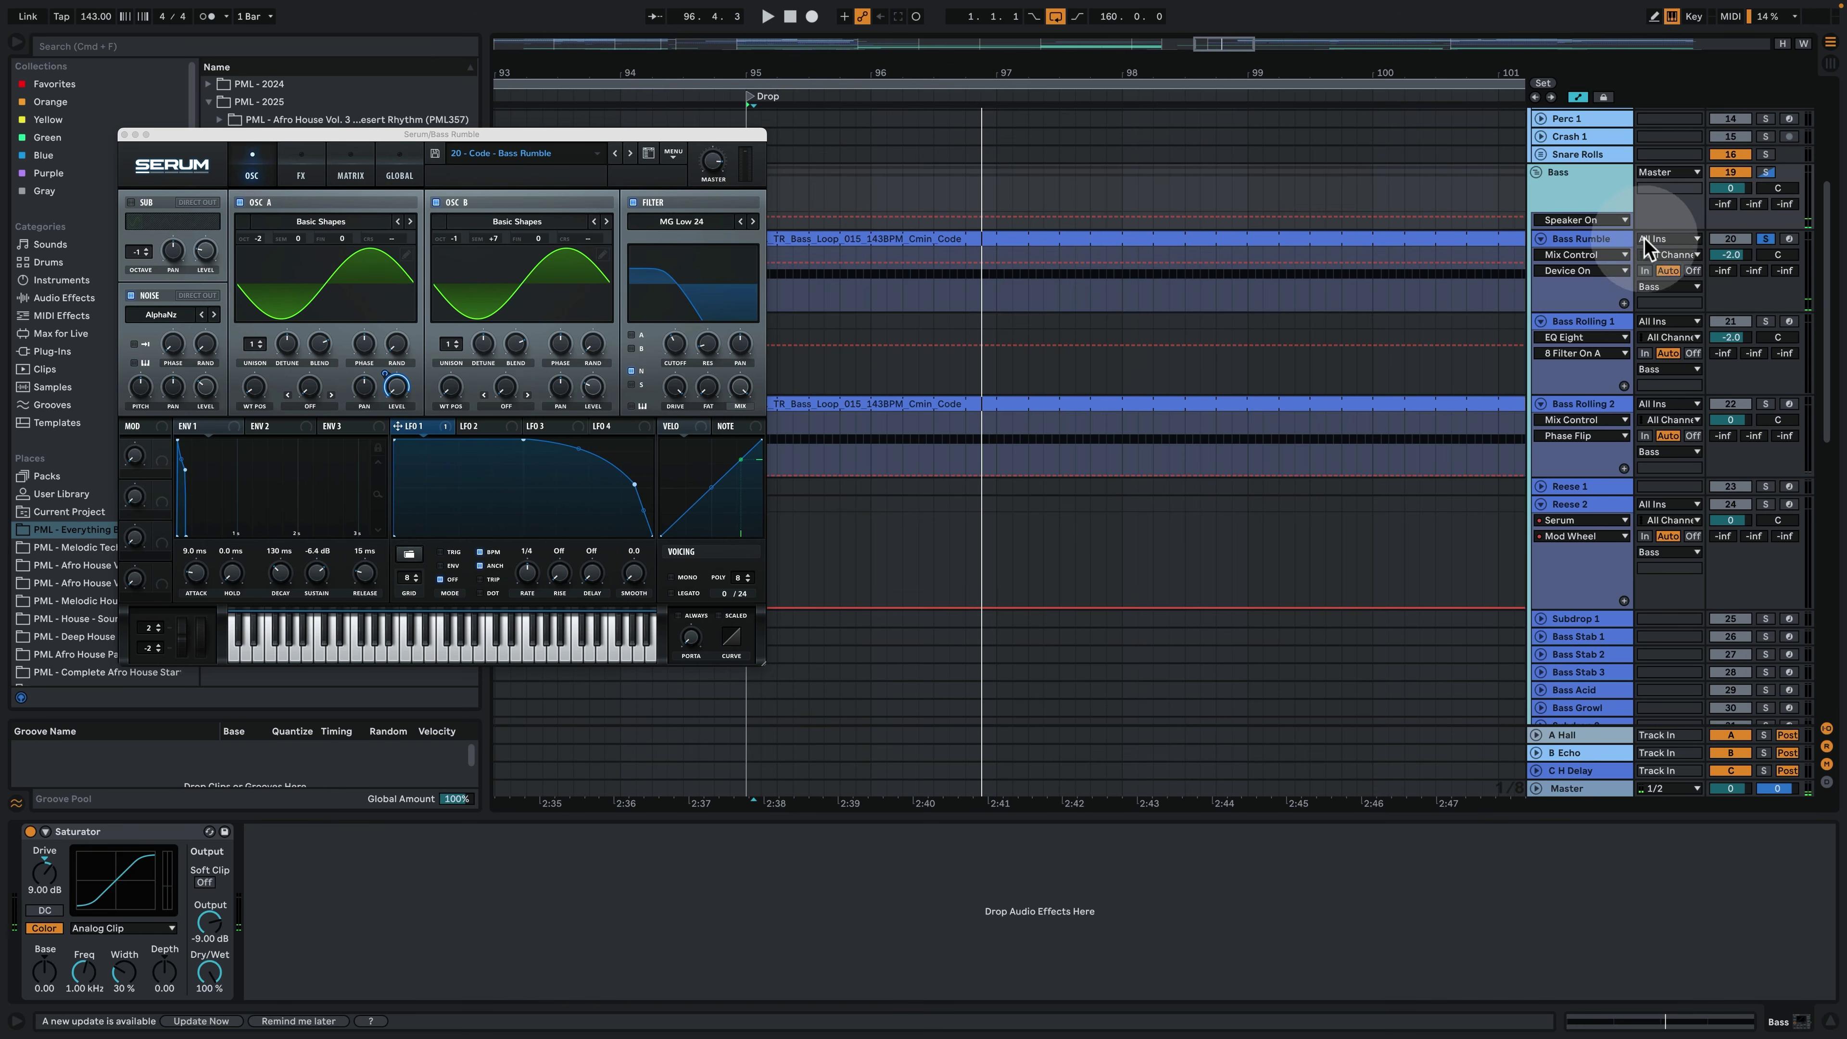
Solo the Kick together with the Bass Rumble, play both from the Drop and move the Serum window aside.
{"action": "left_click", "coordinate": [1608, 240]}
{"action": "scroll", "coordinate": [1615, 350], "scroll_direction": "up", "scroll_amount": 8}
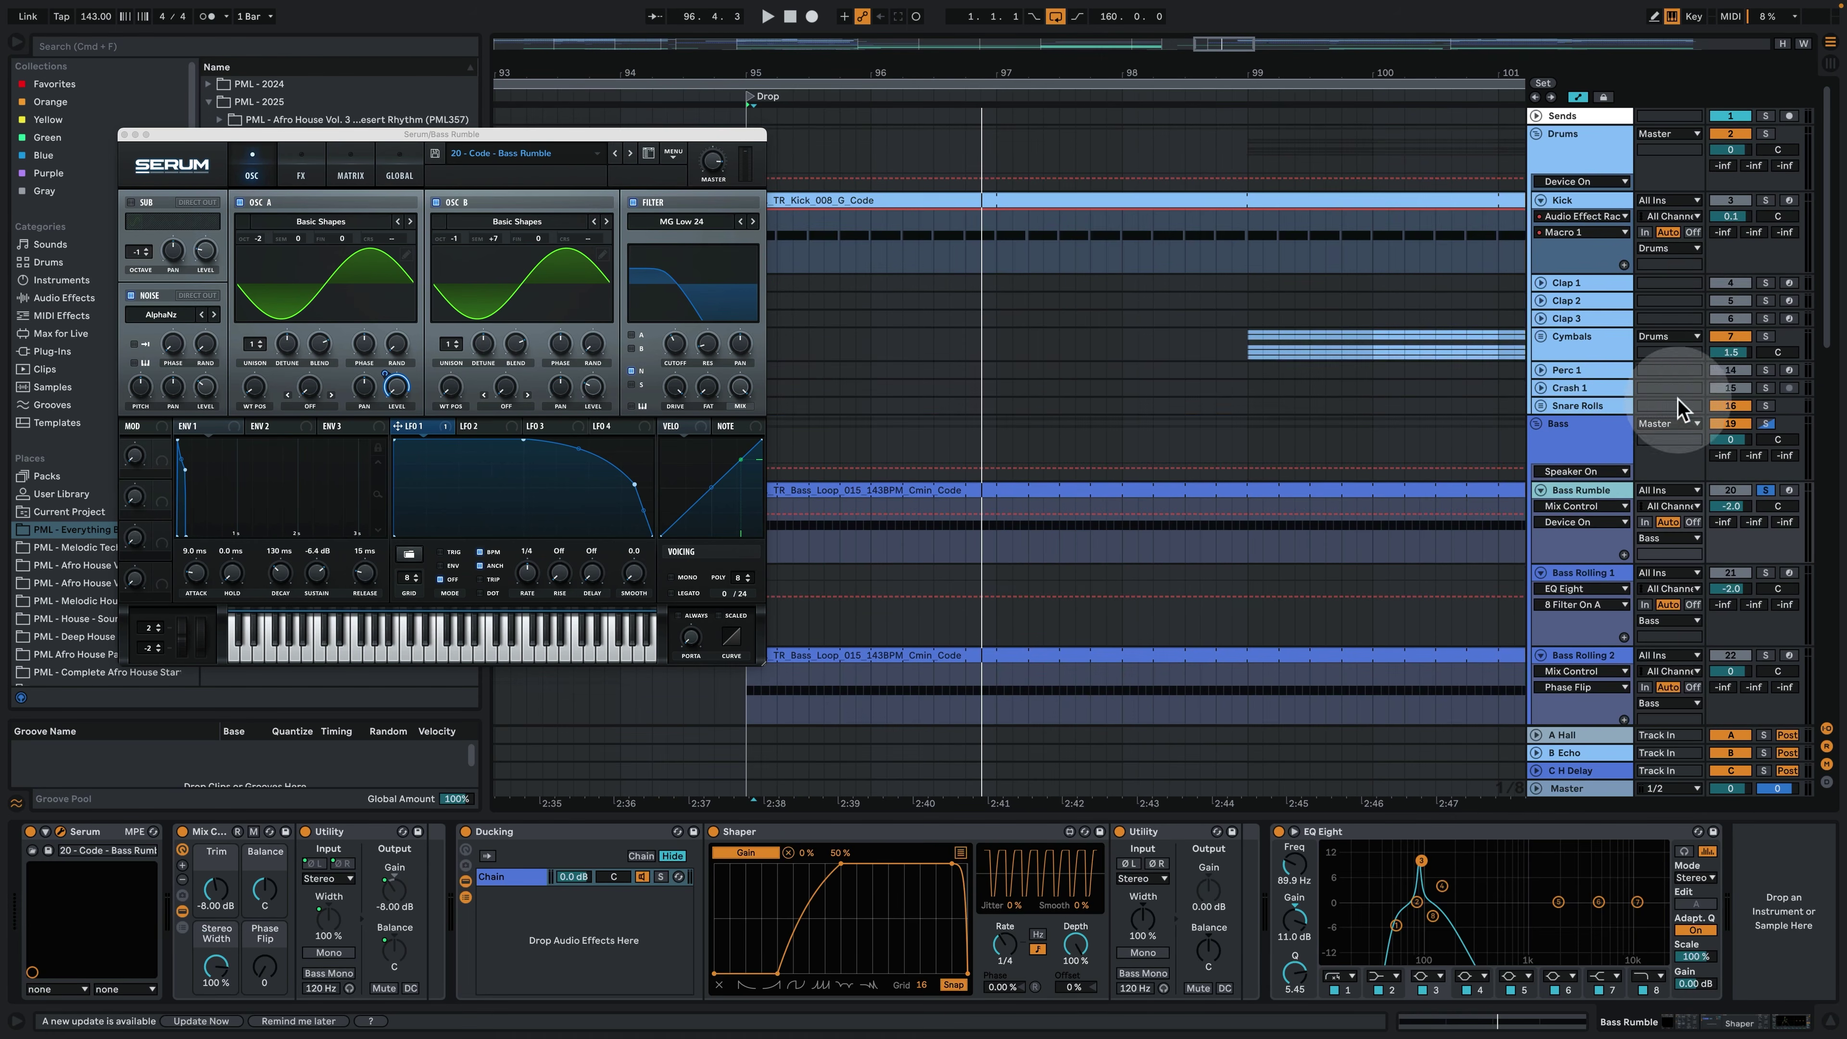
{"action": "left_click", "coordinate": [1769, 207]}
{"action": "key", "text": "space"}
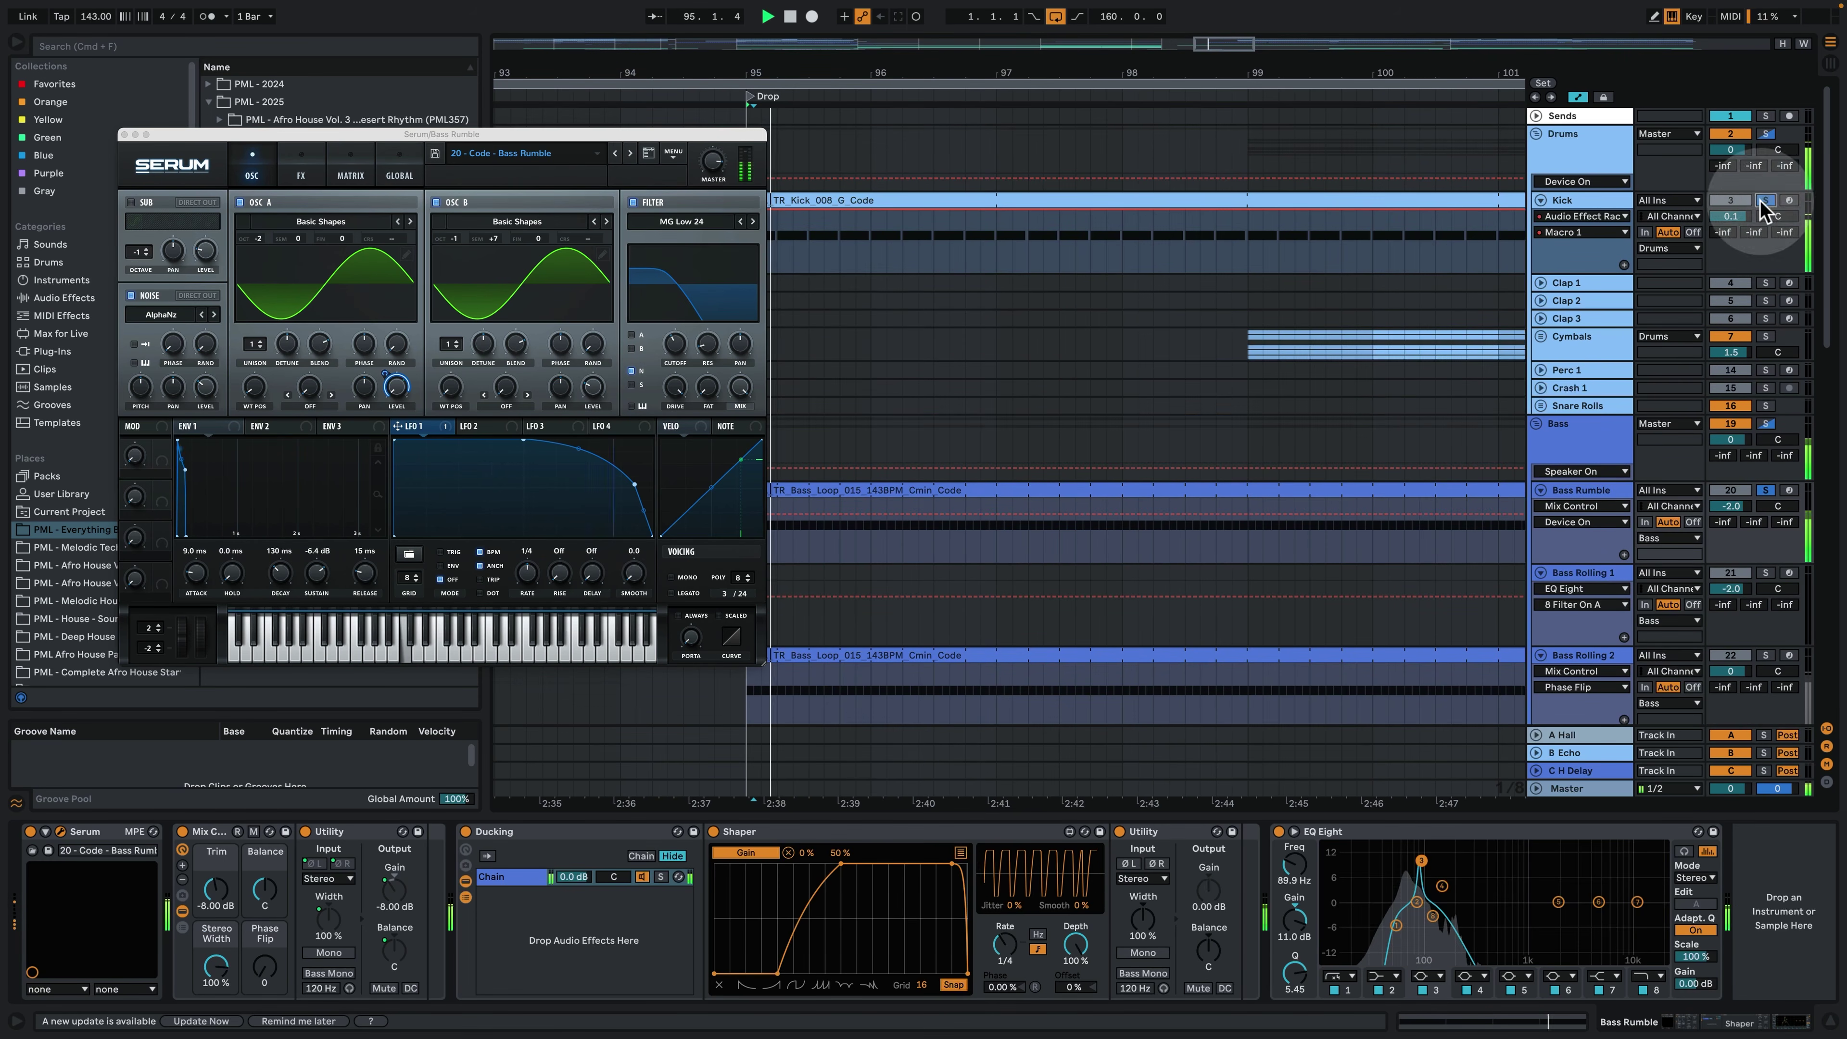
{"action": "left_click", "coordinate": [1111, 205]}
{"action": "scroll", "coordinate": [1113, 338], "scroll_direction": "down", "scroll_amount": 3}
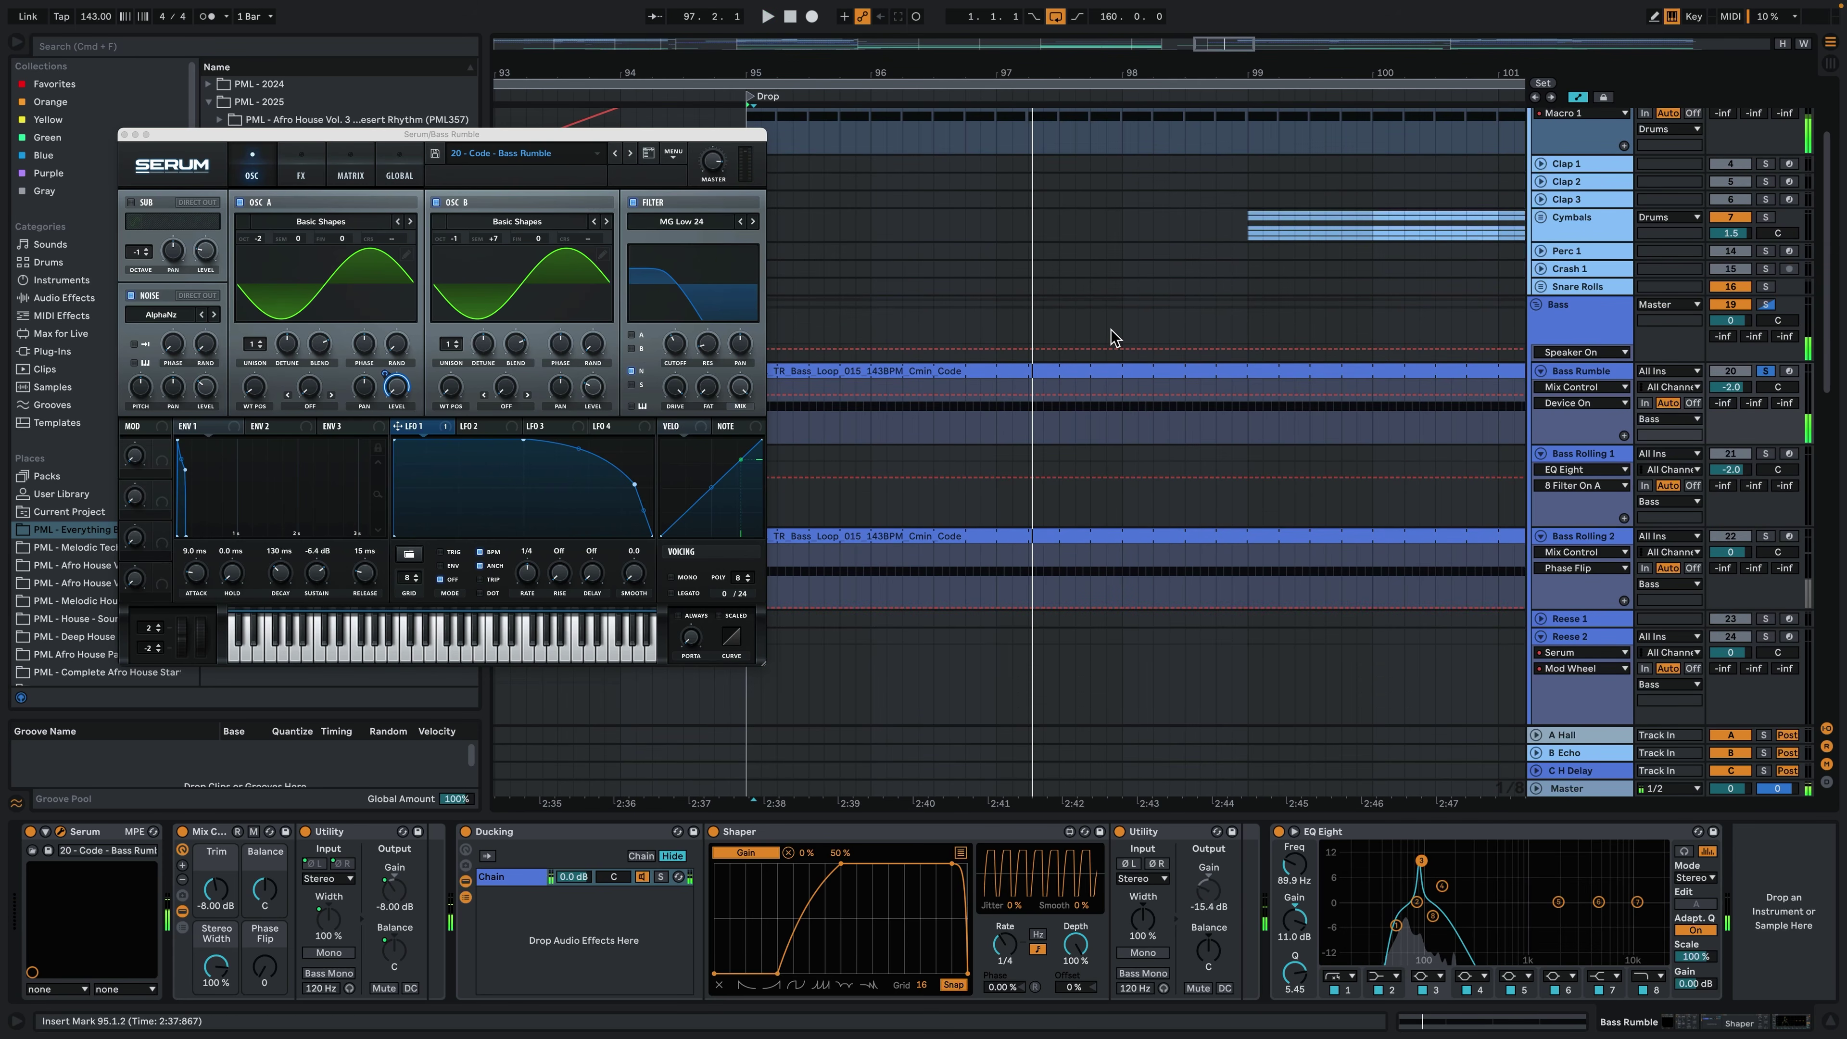
{"action": "key", "text": "space"}
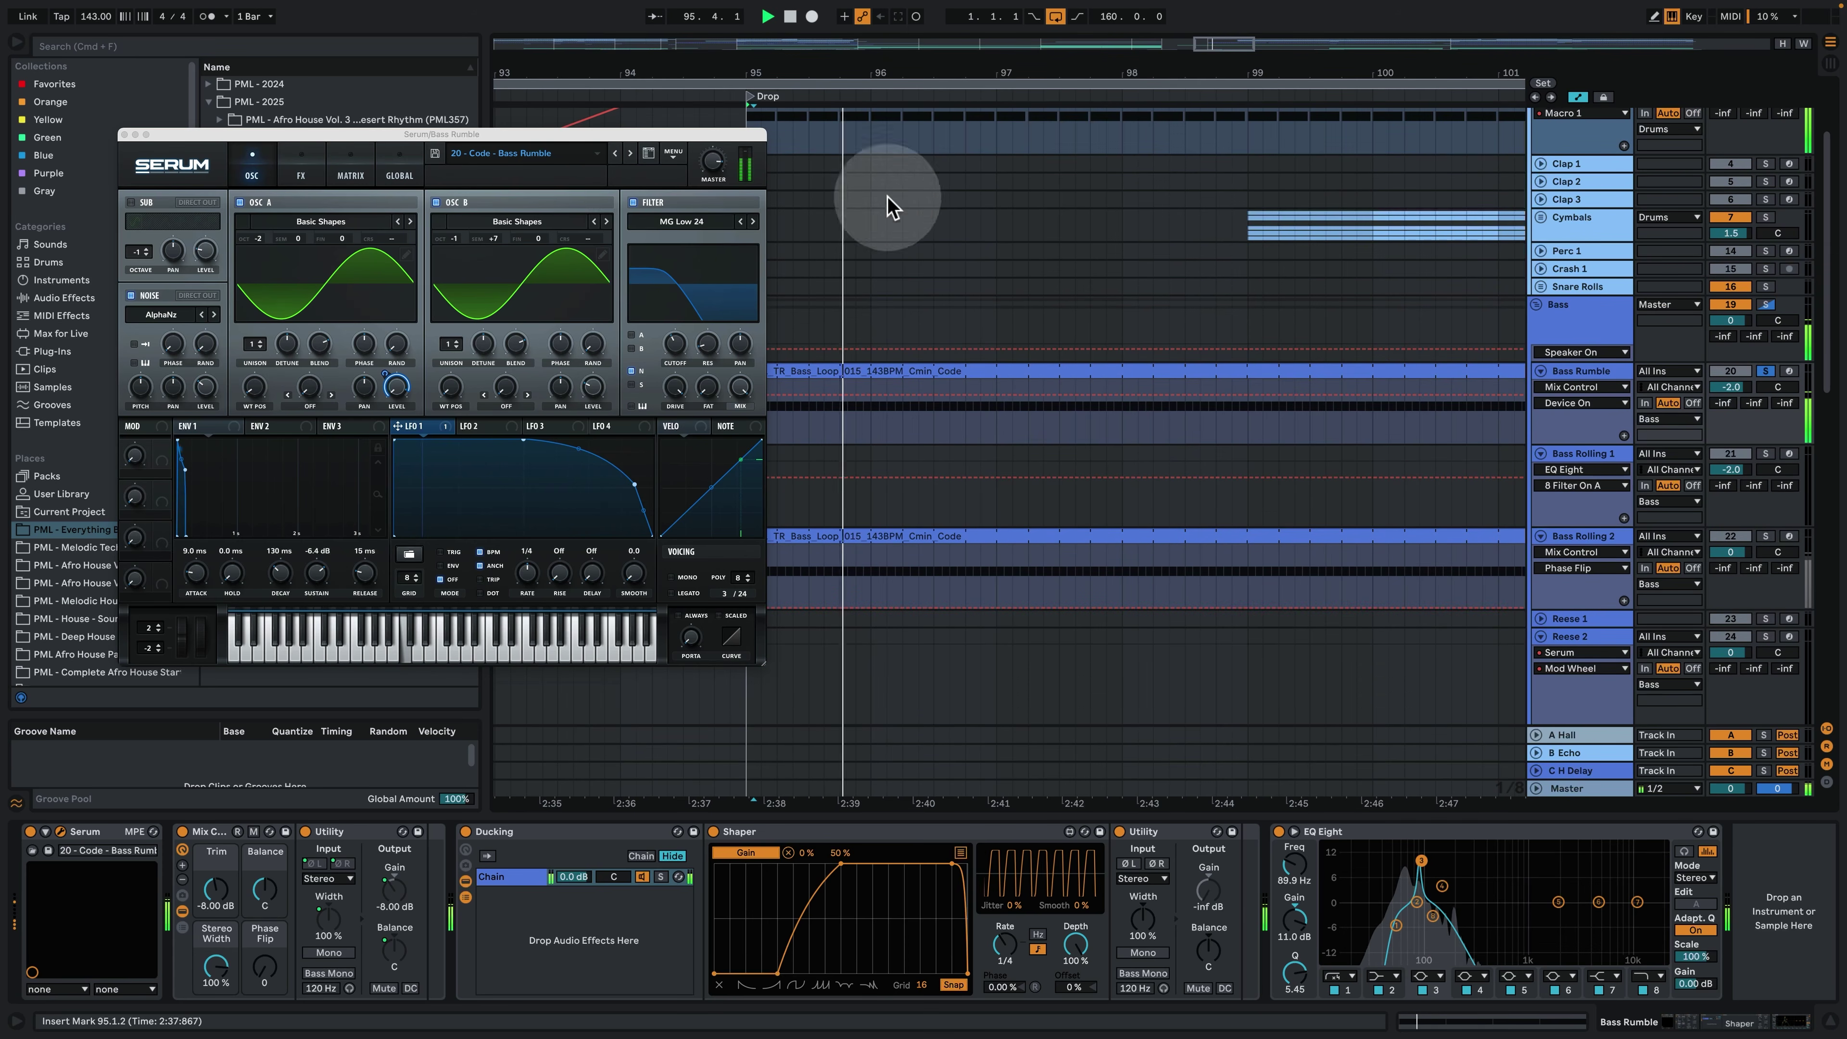
{"action": "left_click_drag", "start_coordinate": [639, 134], "coordinate": [574, 104]}
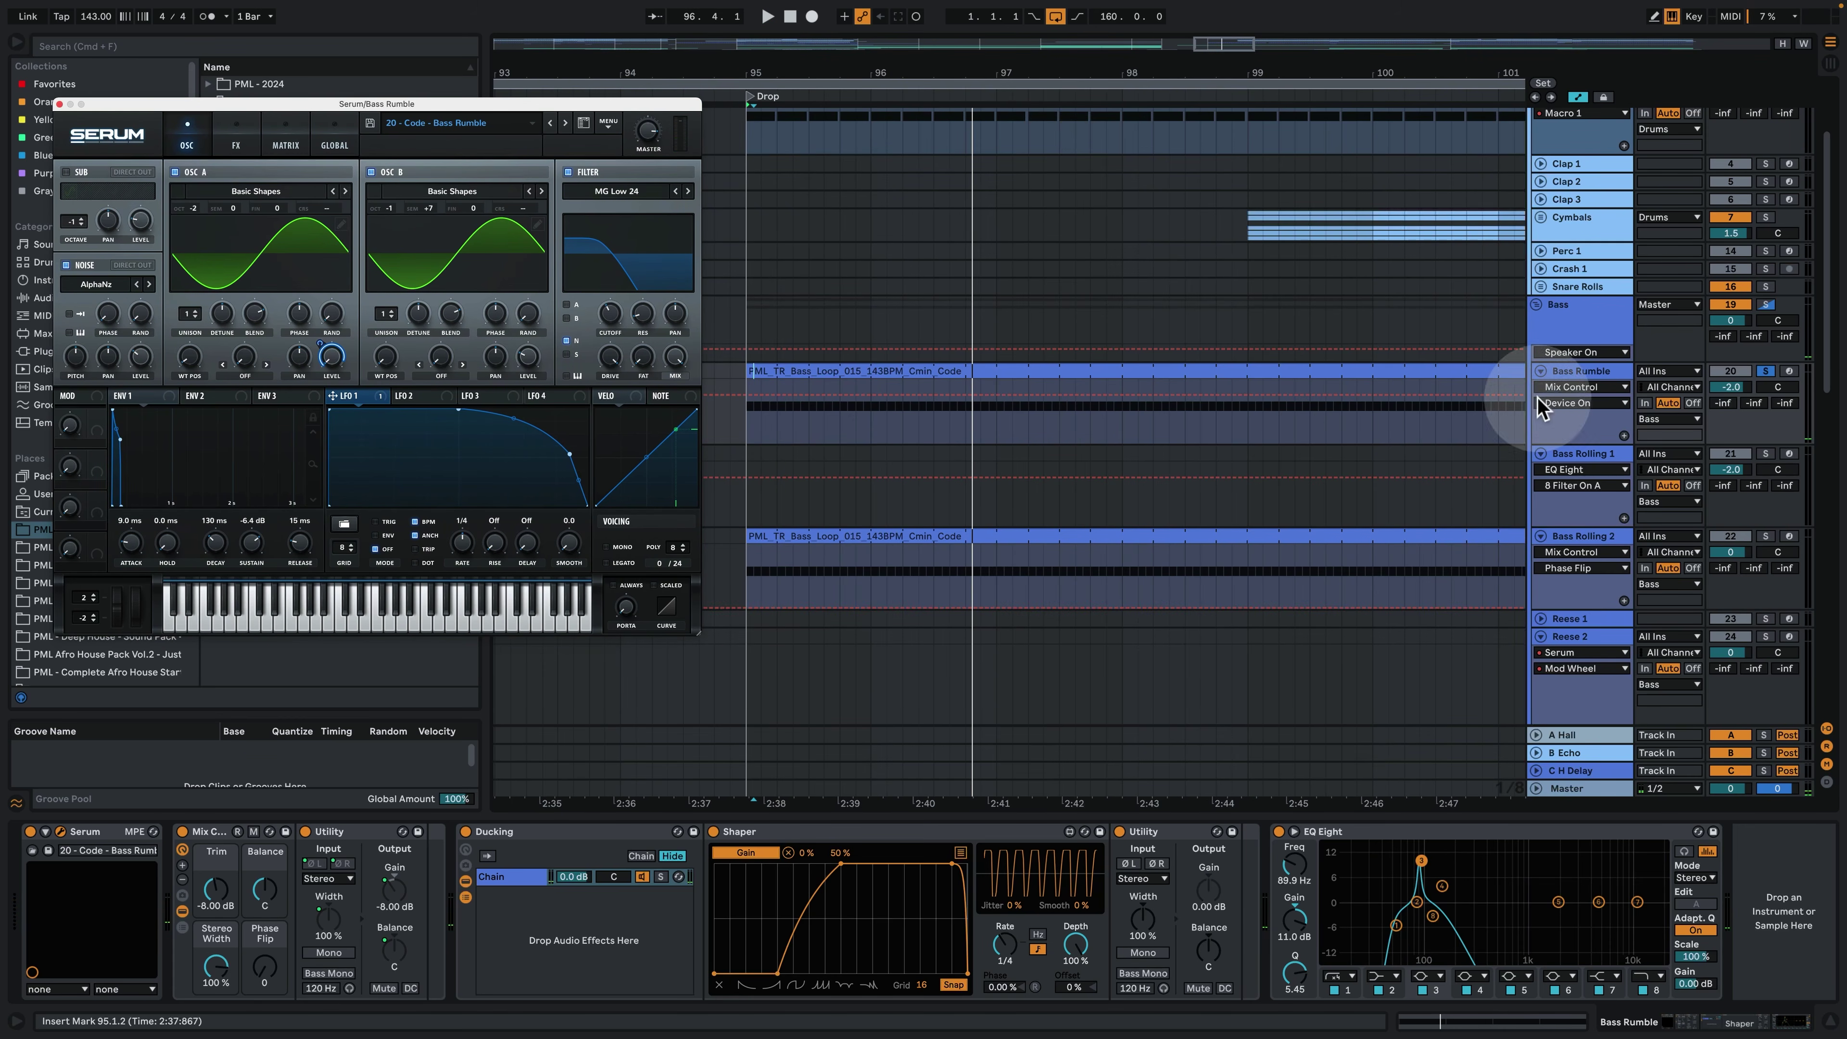
Inspect the C3 notes in the Bass Rolling 2 clip, return to the arrangement and close the Bass Rumble's Serum window.
{"action": "left_click", "coordinate": [1671, 574]}
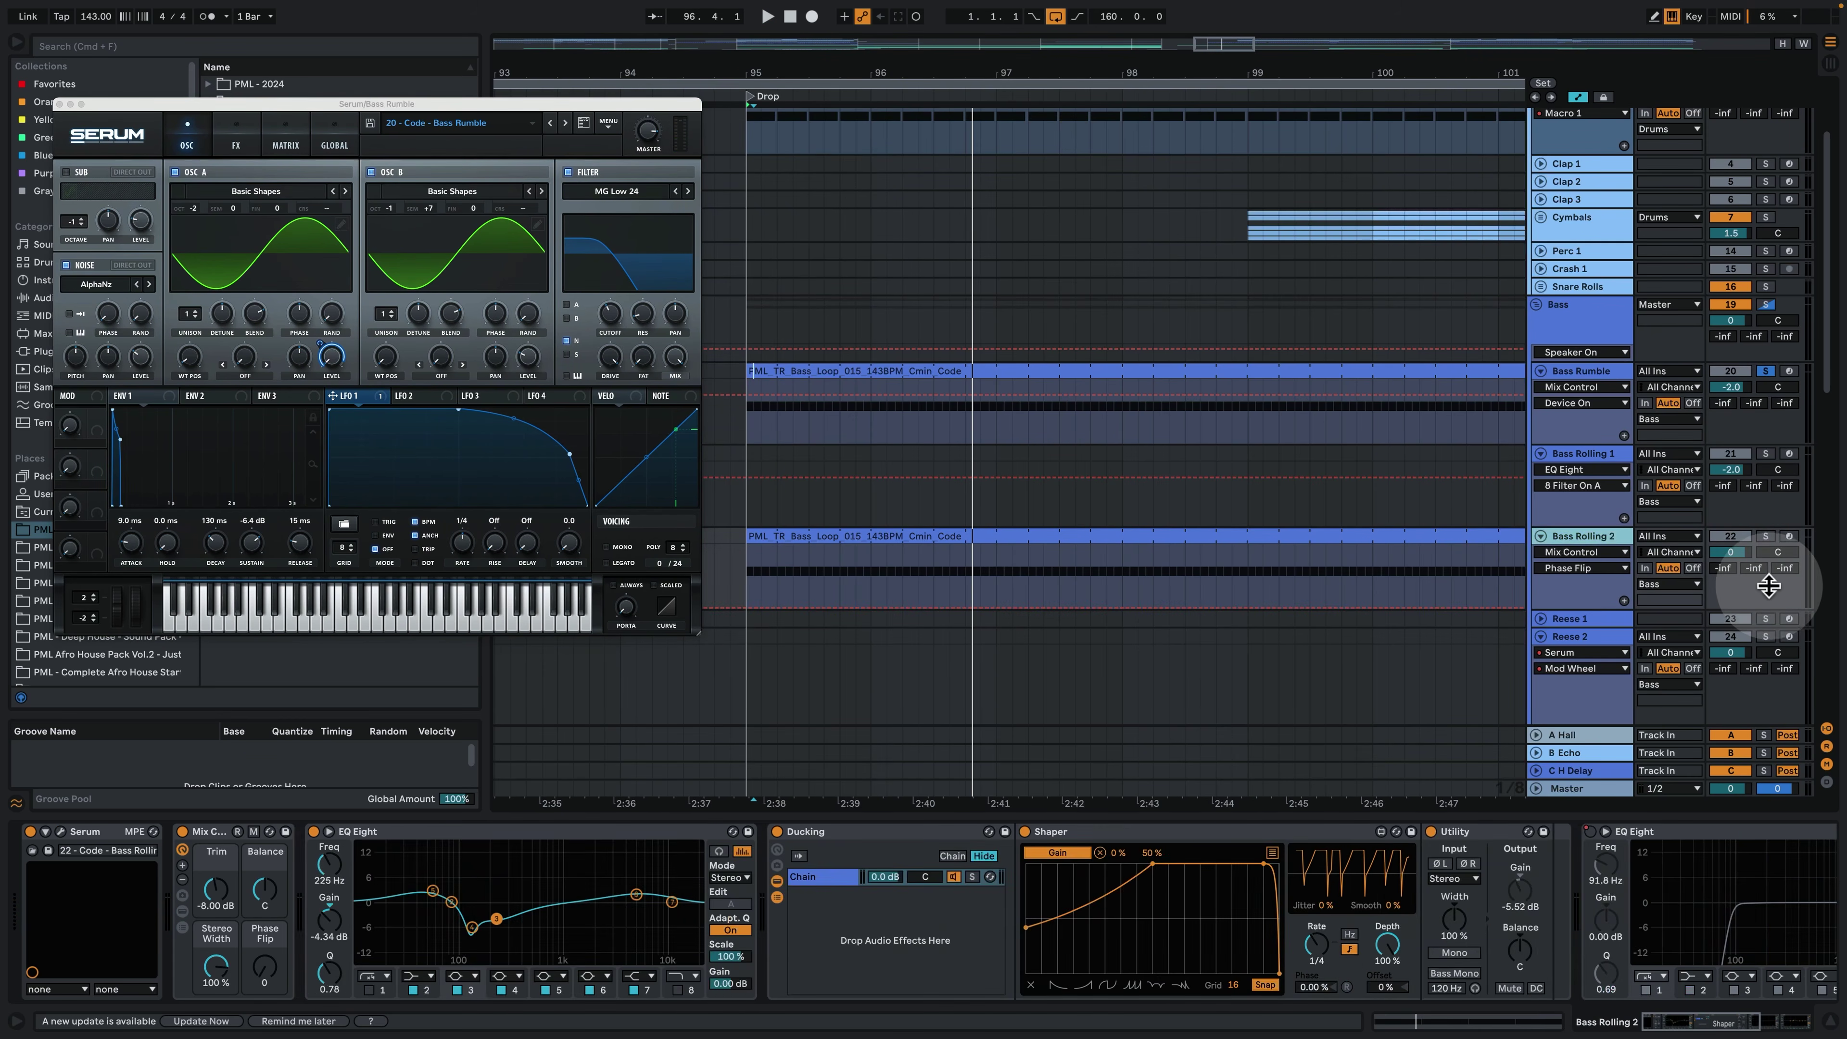
{"action": "double_click", "coordinate": [870, 541]}
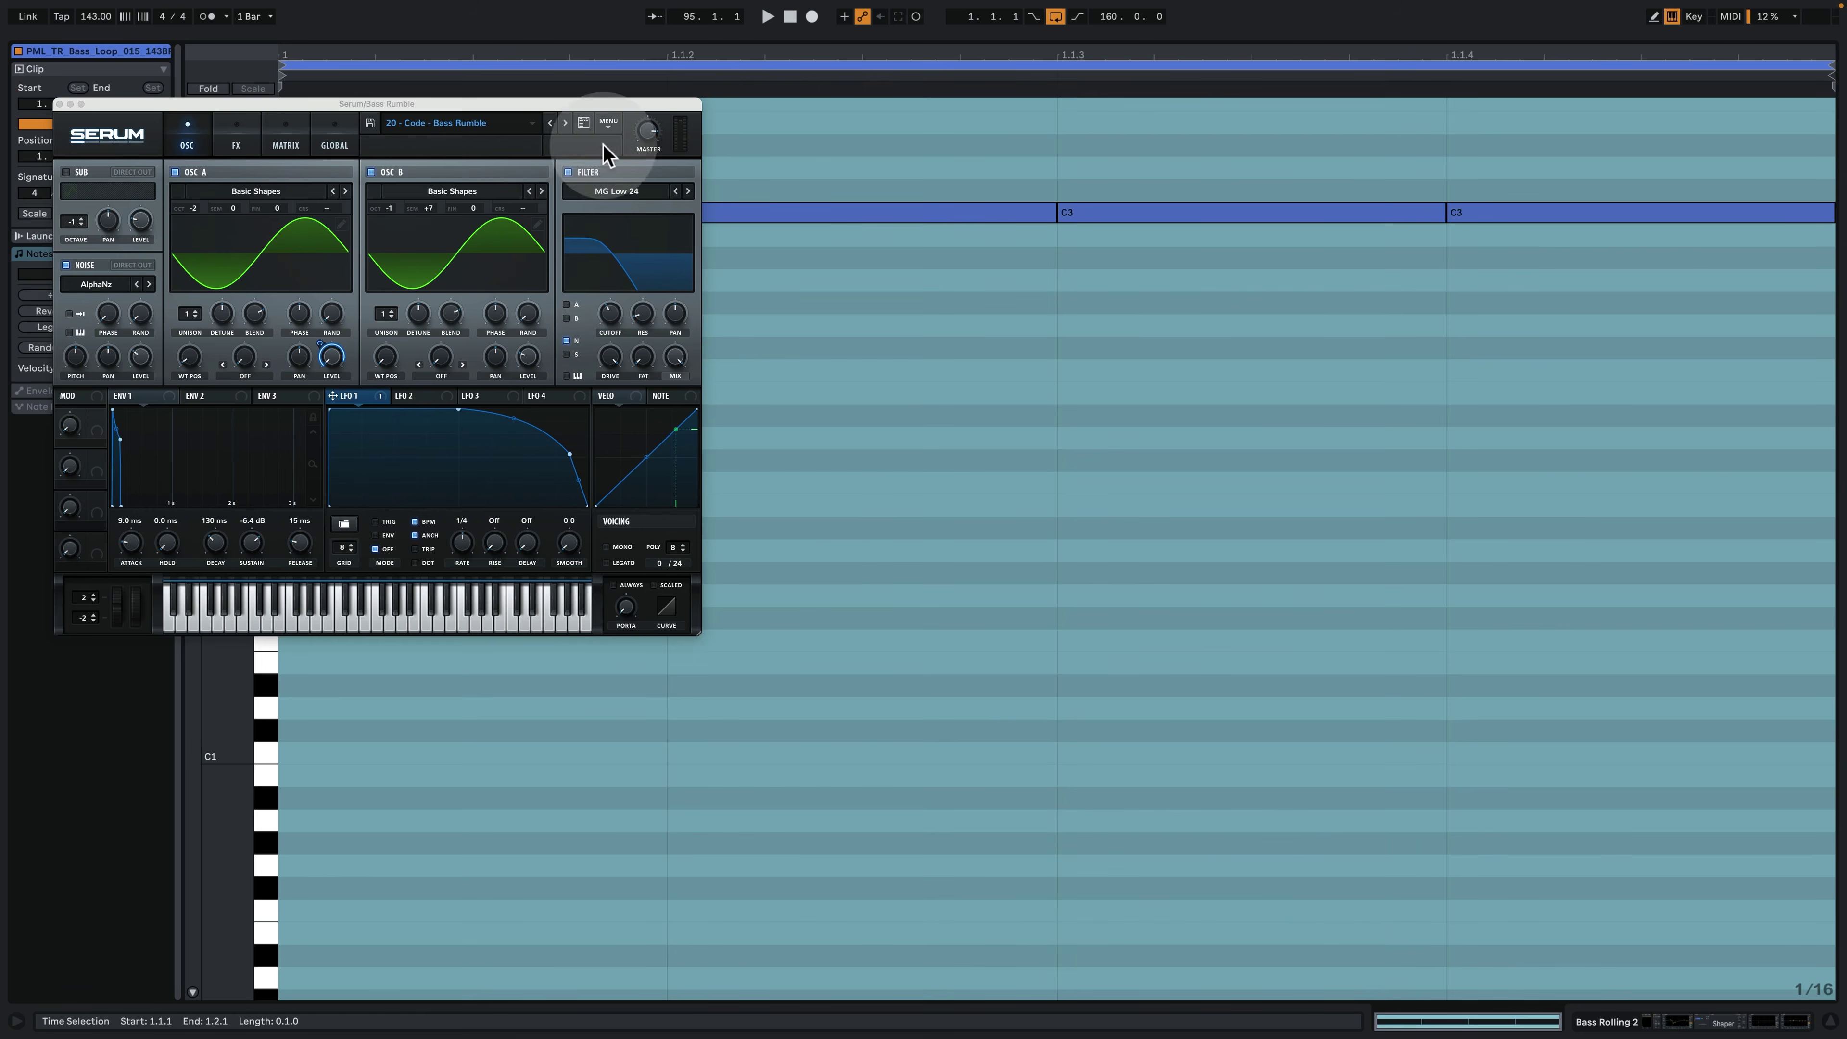
{"action": "left_click_drag", "start_coordinate": [596, 104], "coordinate": [597, 287]}
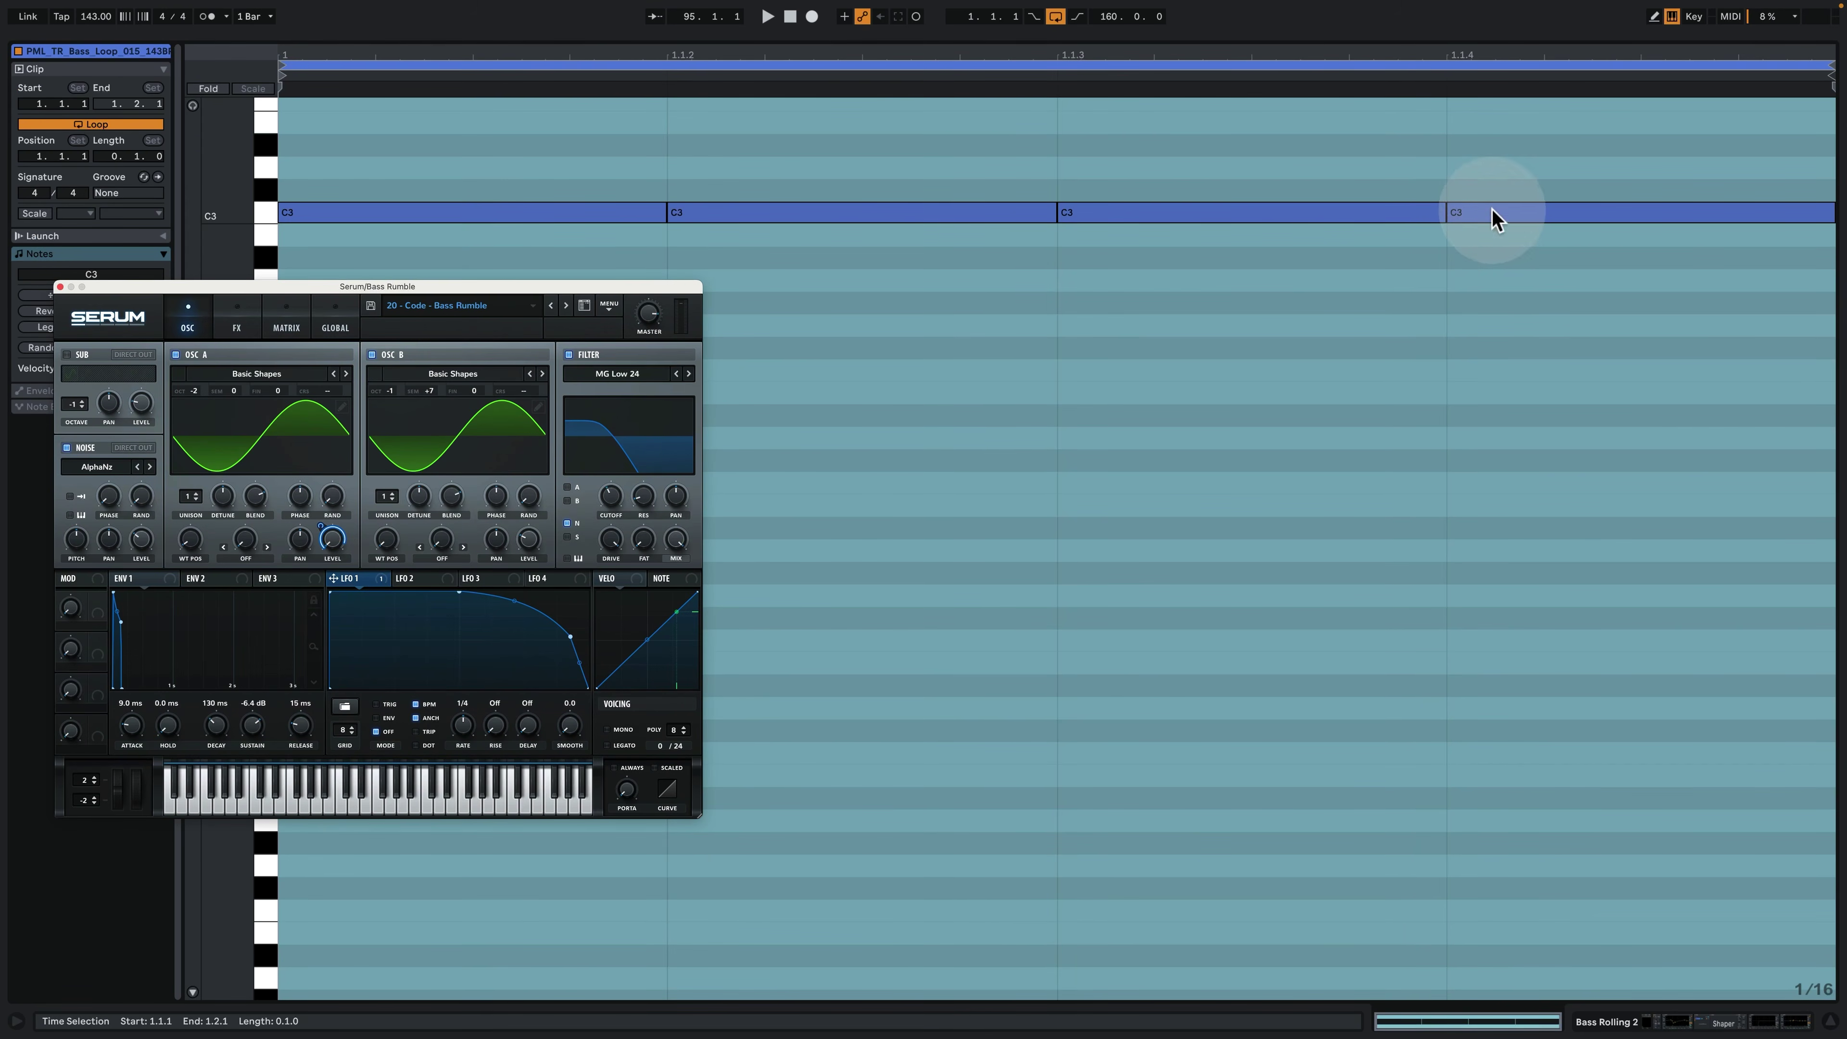
{"action": "left_click", "coordinate": [1072, 606]}
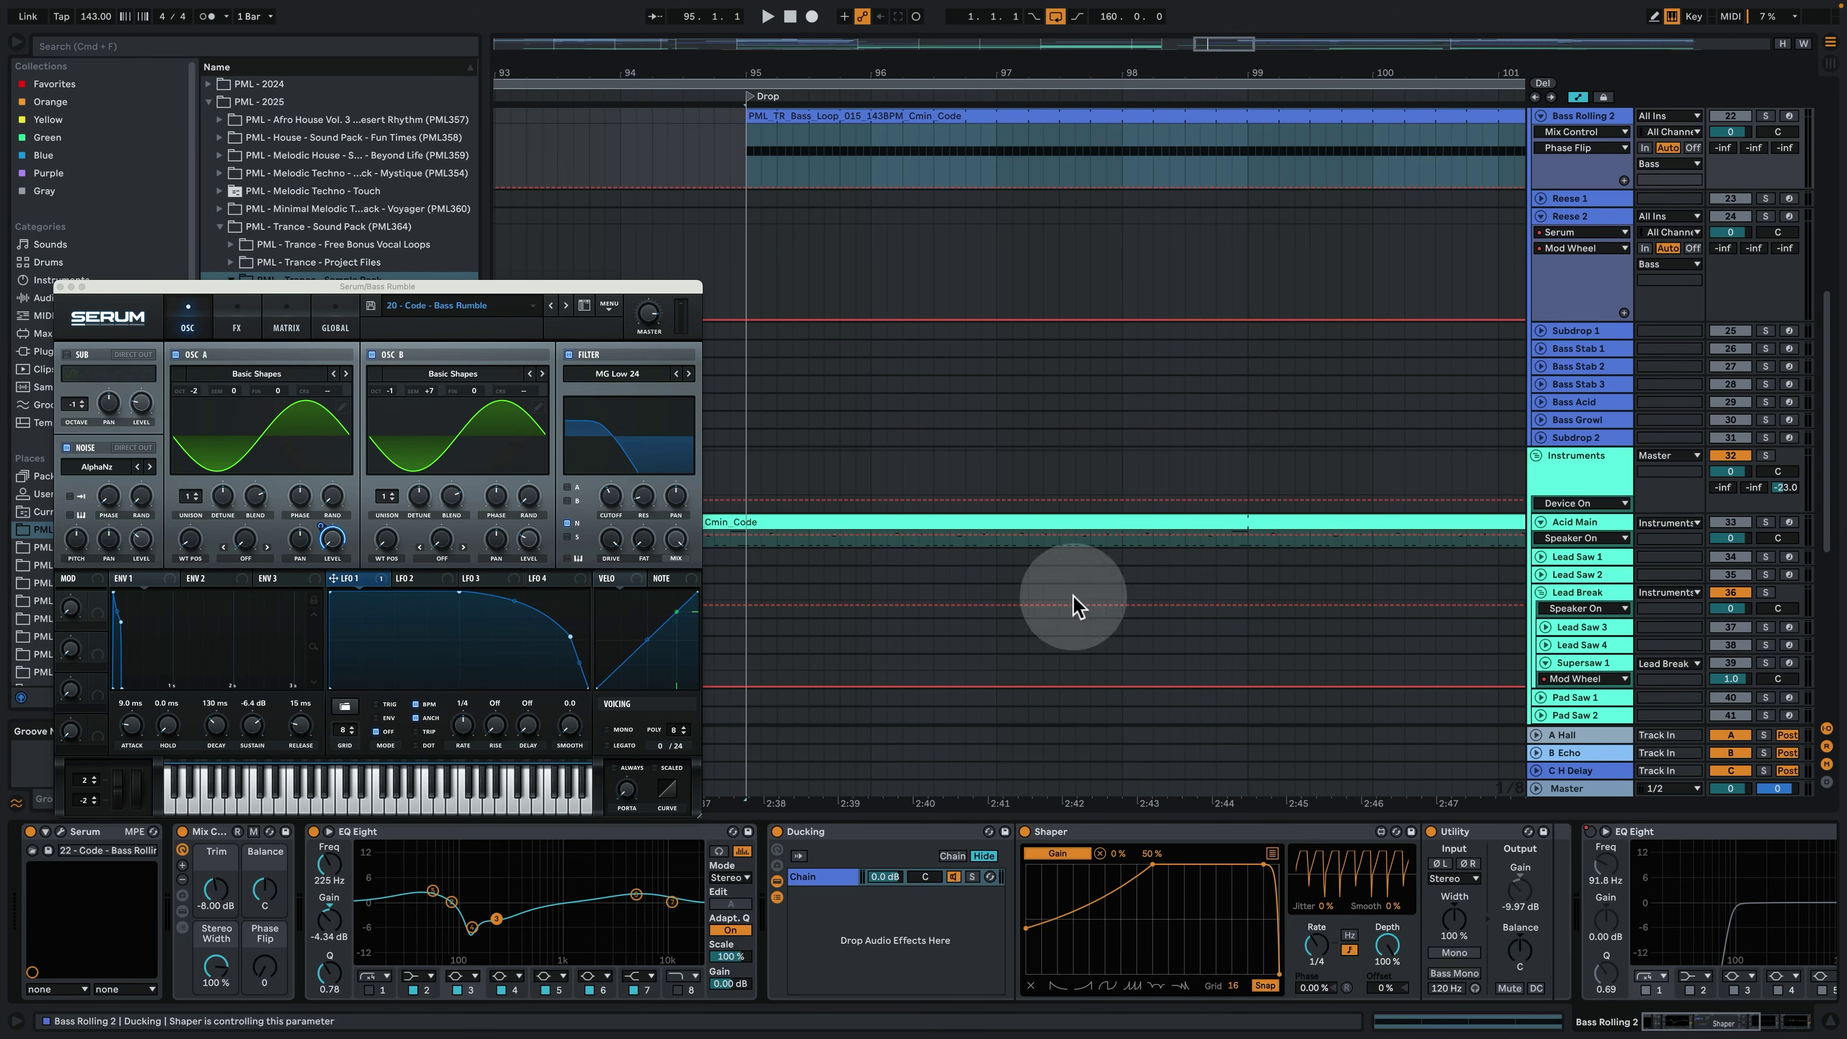
{"action": "left_click", "coordinate": [61, 287]}
{"action": "scroll", "coordinate": [1484, 181], "scroll_direction": "up", "scroll_amount": 3}
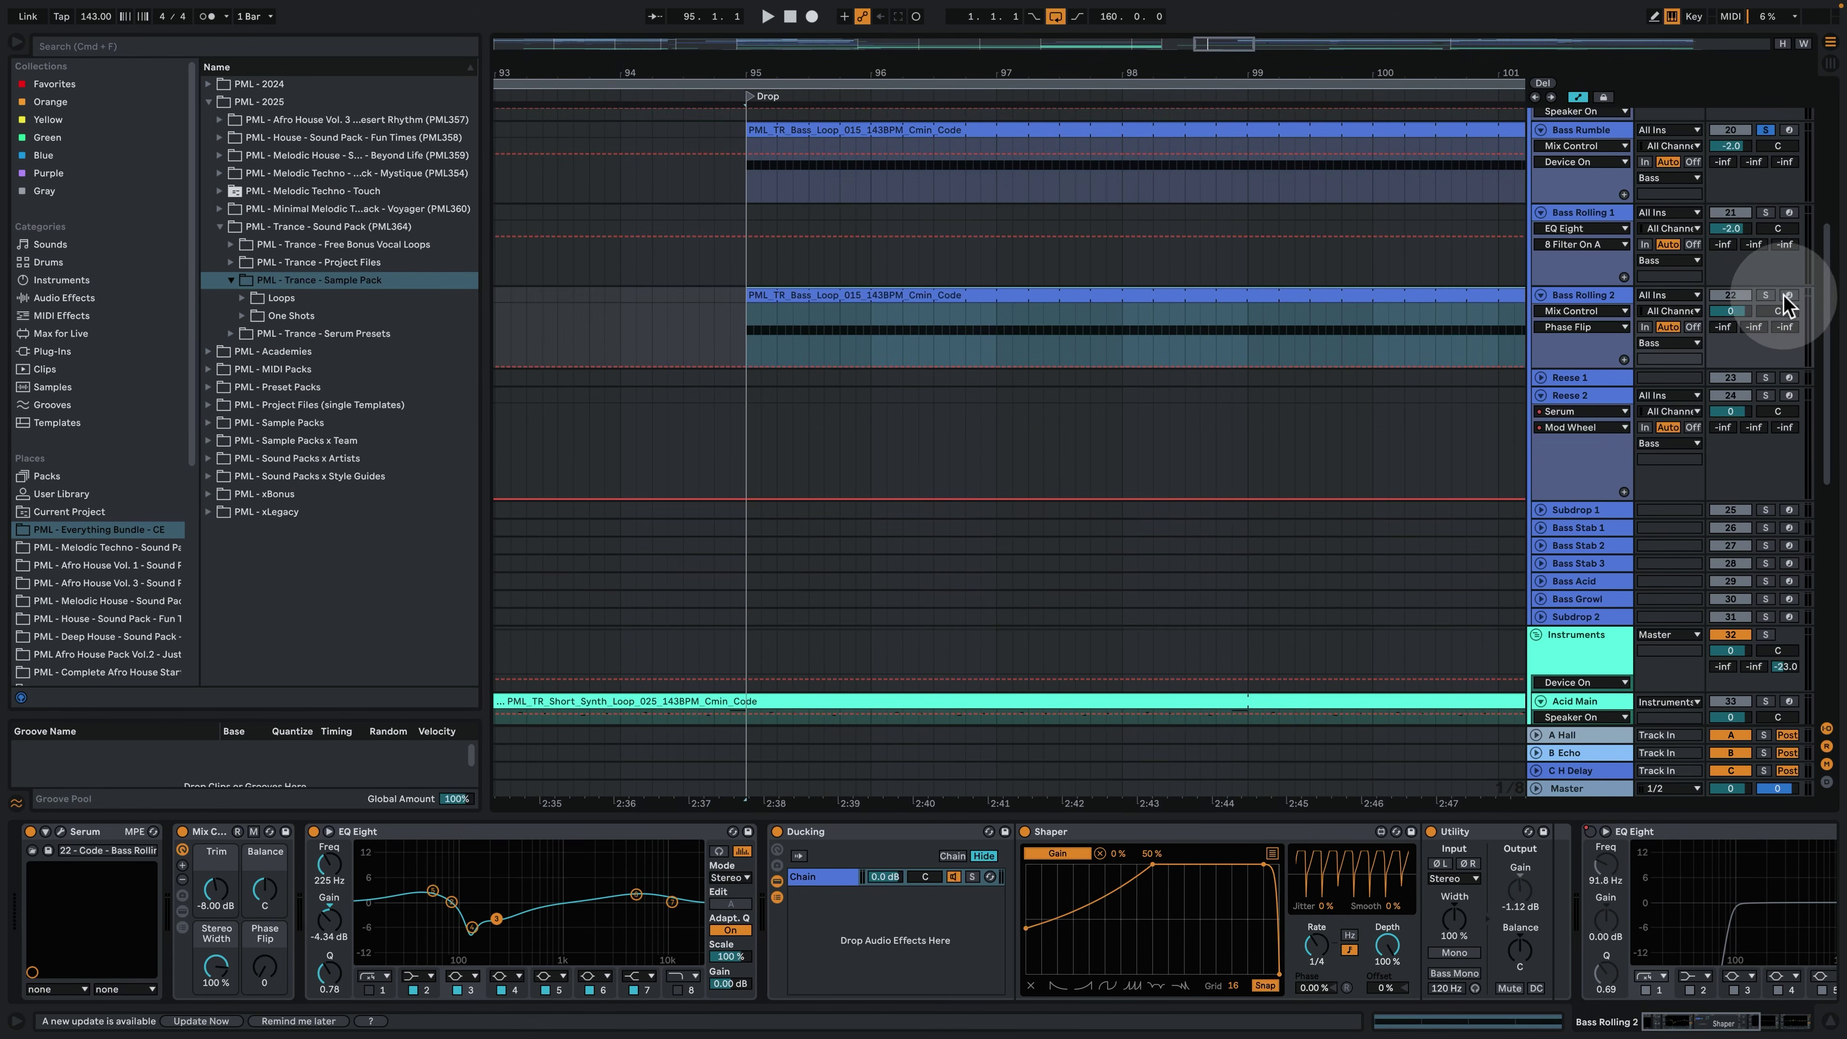
Play Bass Rolling 2 soloed from the Drop and open its Serum instrument.
{"action": "key", "text": "space"}
{"action": "left_click", "coordinate": [598, 469]}
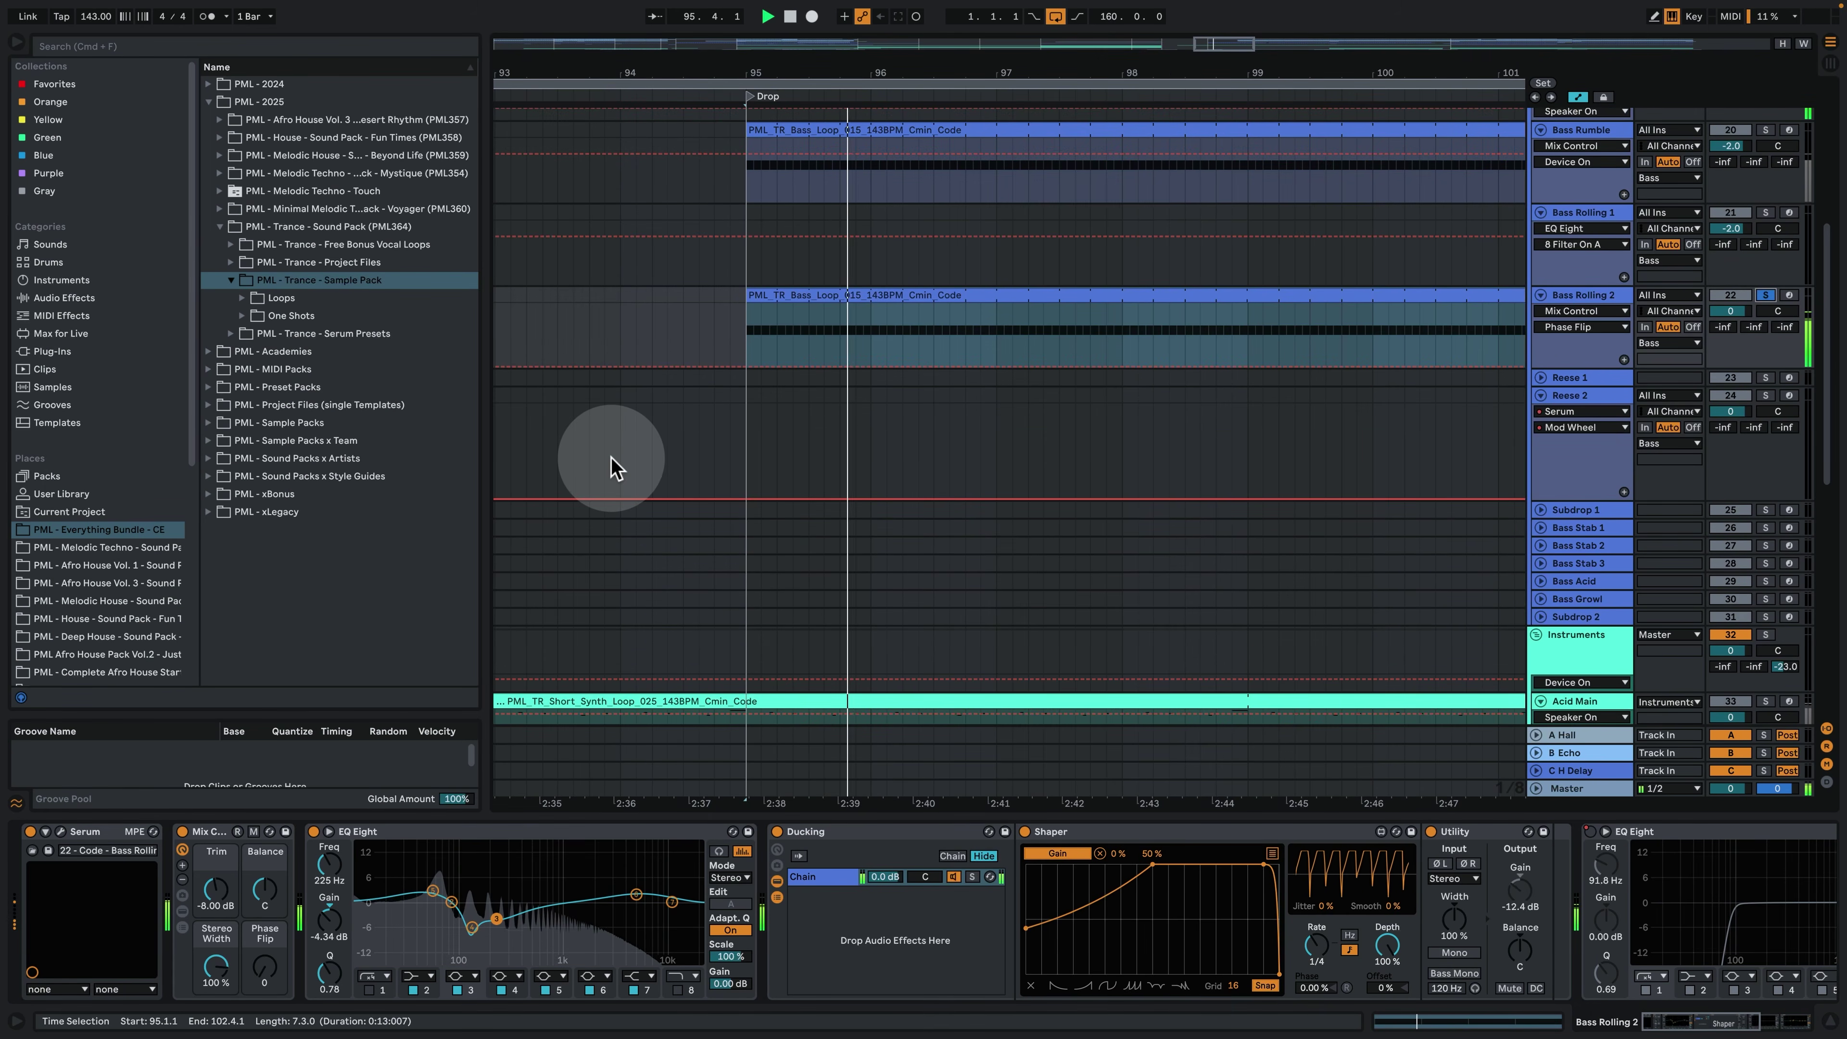
{"action": "left_click", "coordinate": [61, 833]}
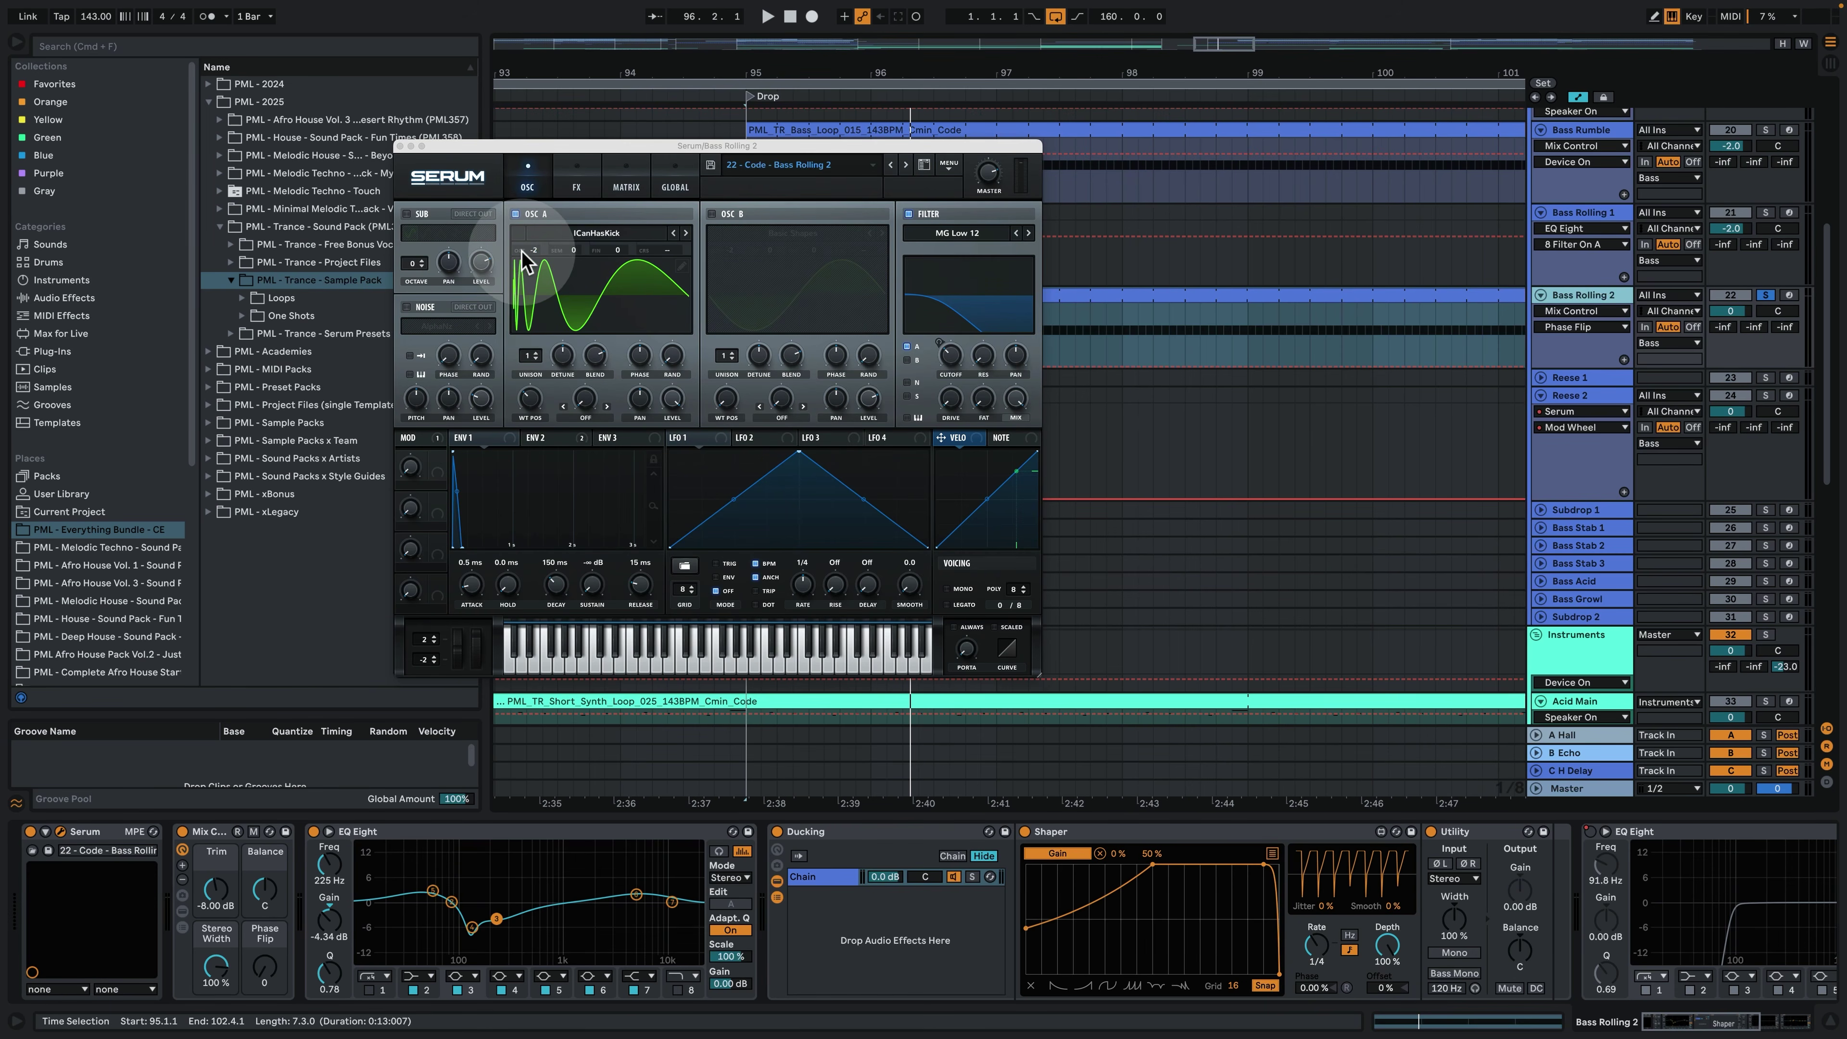
Play Bass Rolling 2 repeatedly while examining Serum's Osc A, filter, Env 1 and Env 2 settings.
{"action": "key", "text": "space"}
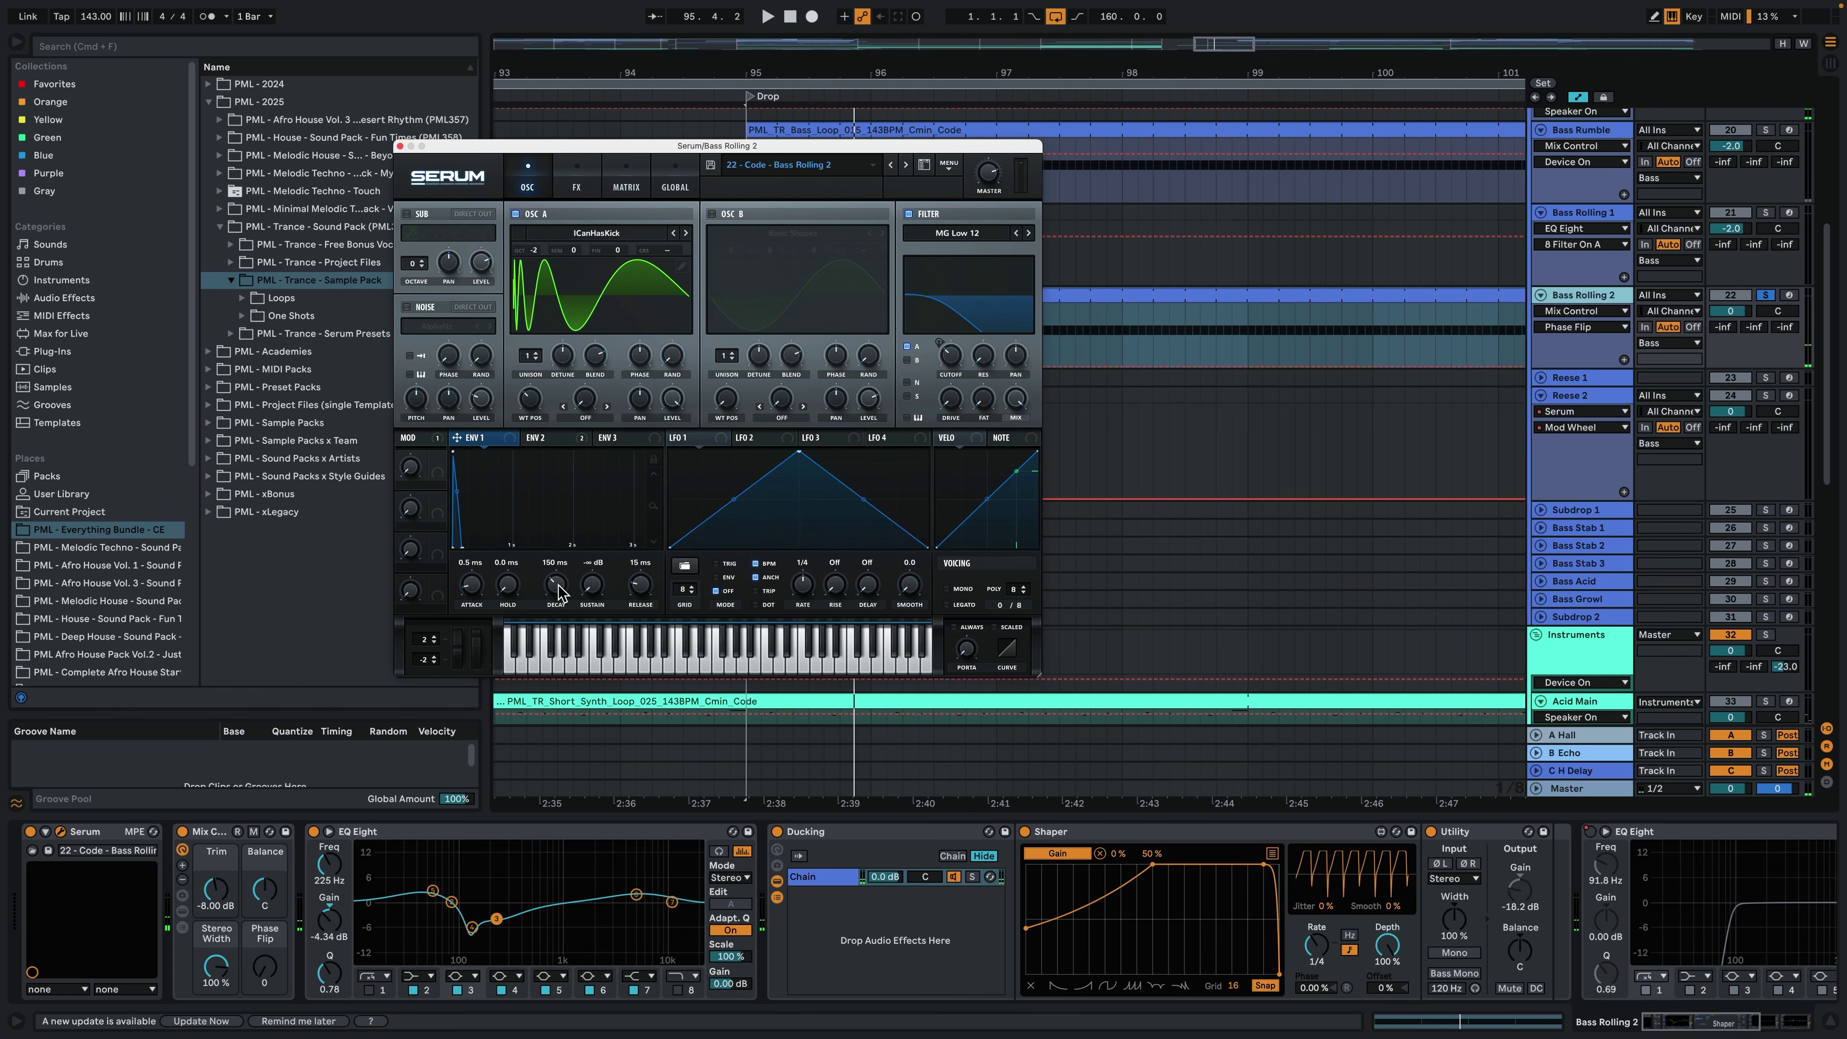
{"action": "key", "text": "space"}
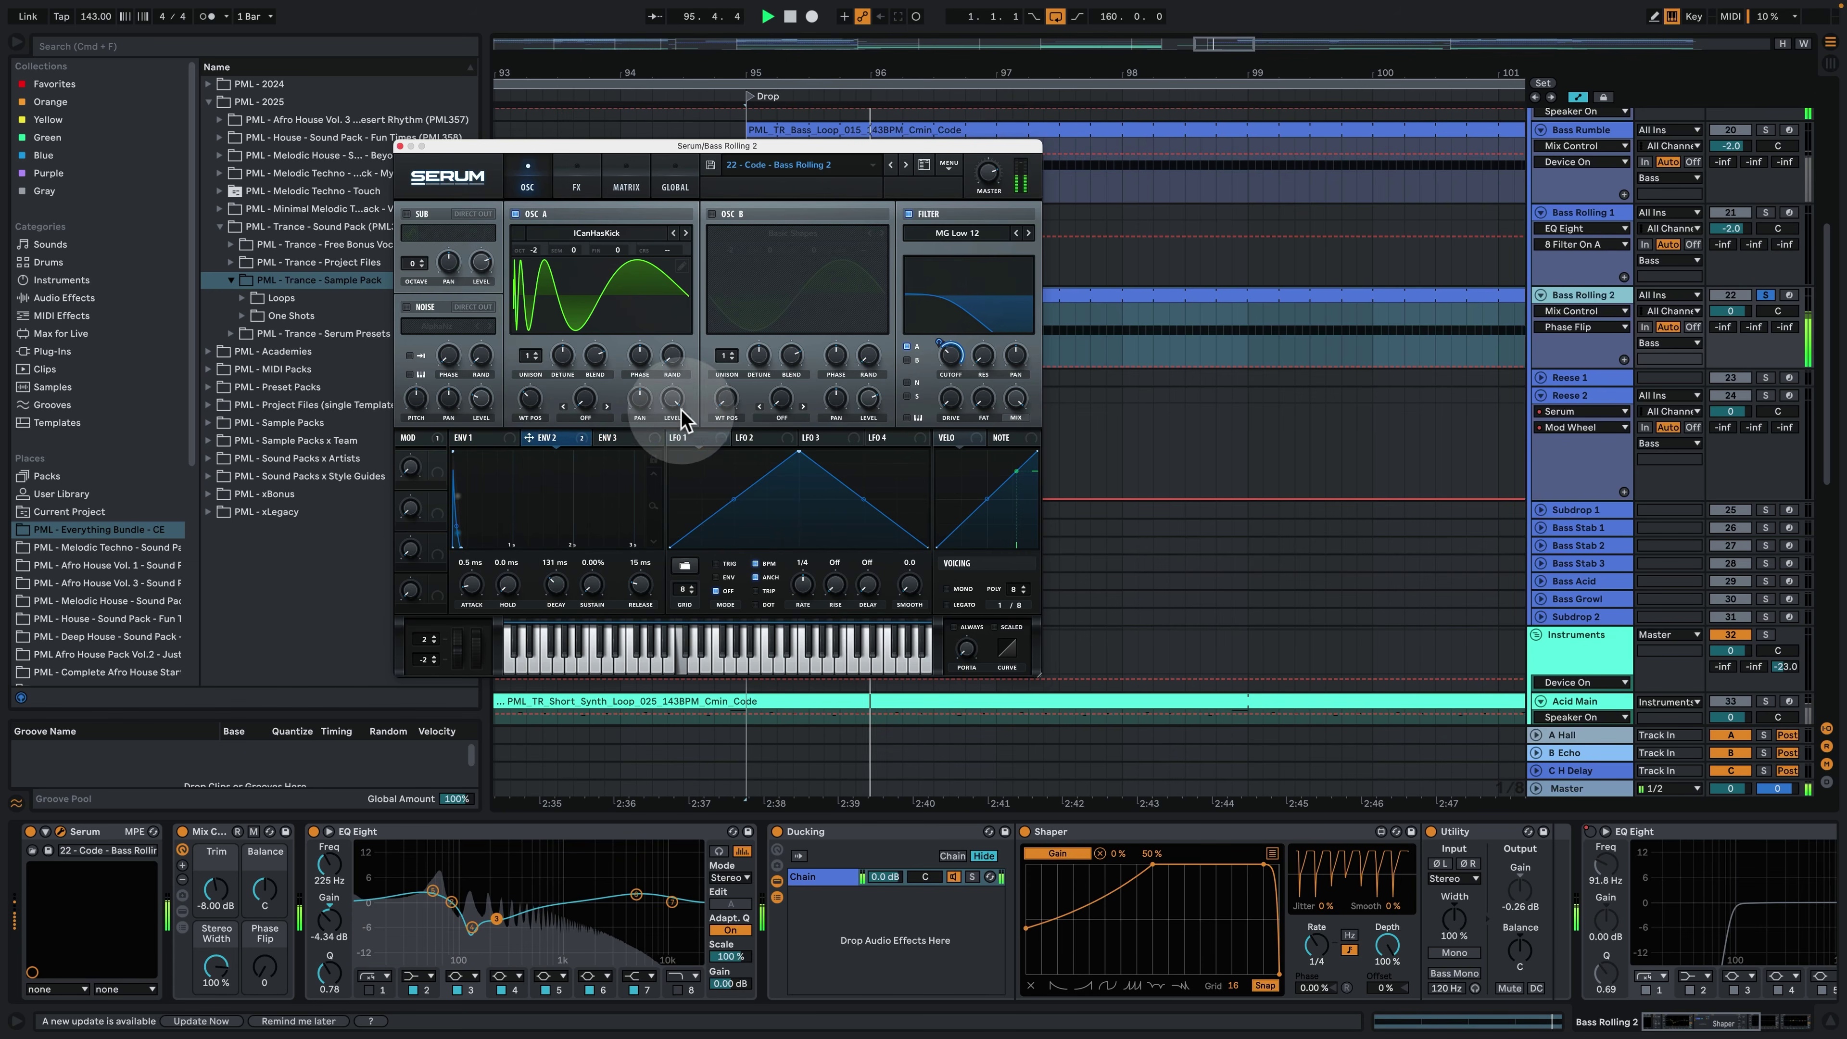
{"action": "key", "text": "space"}
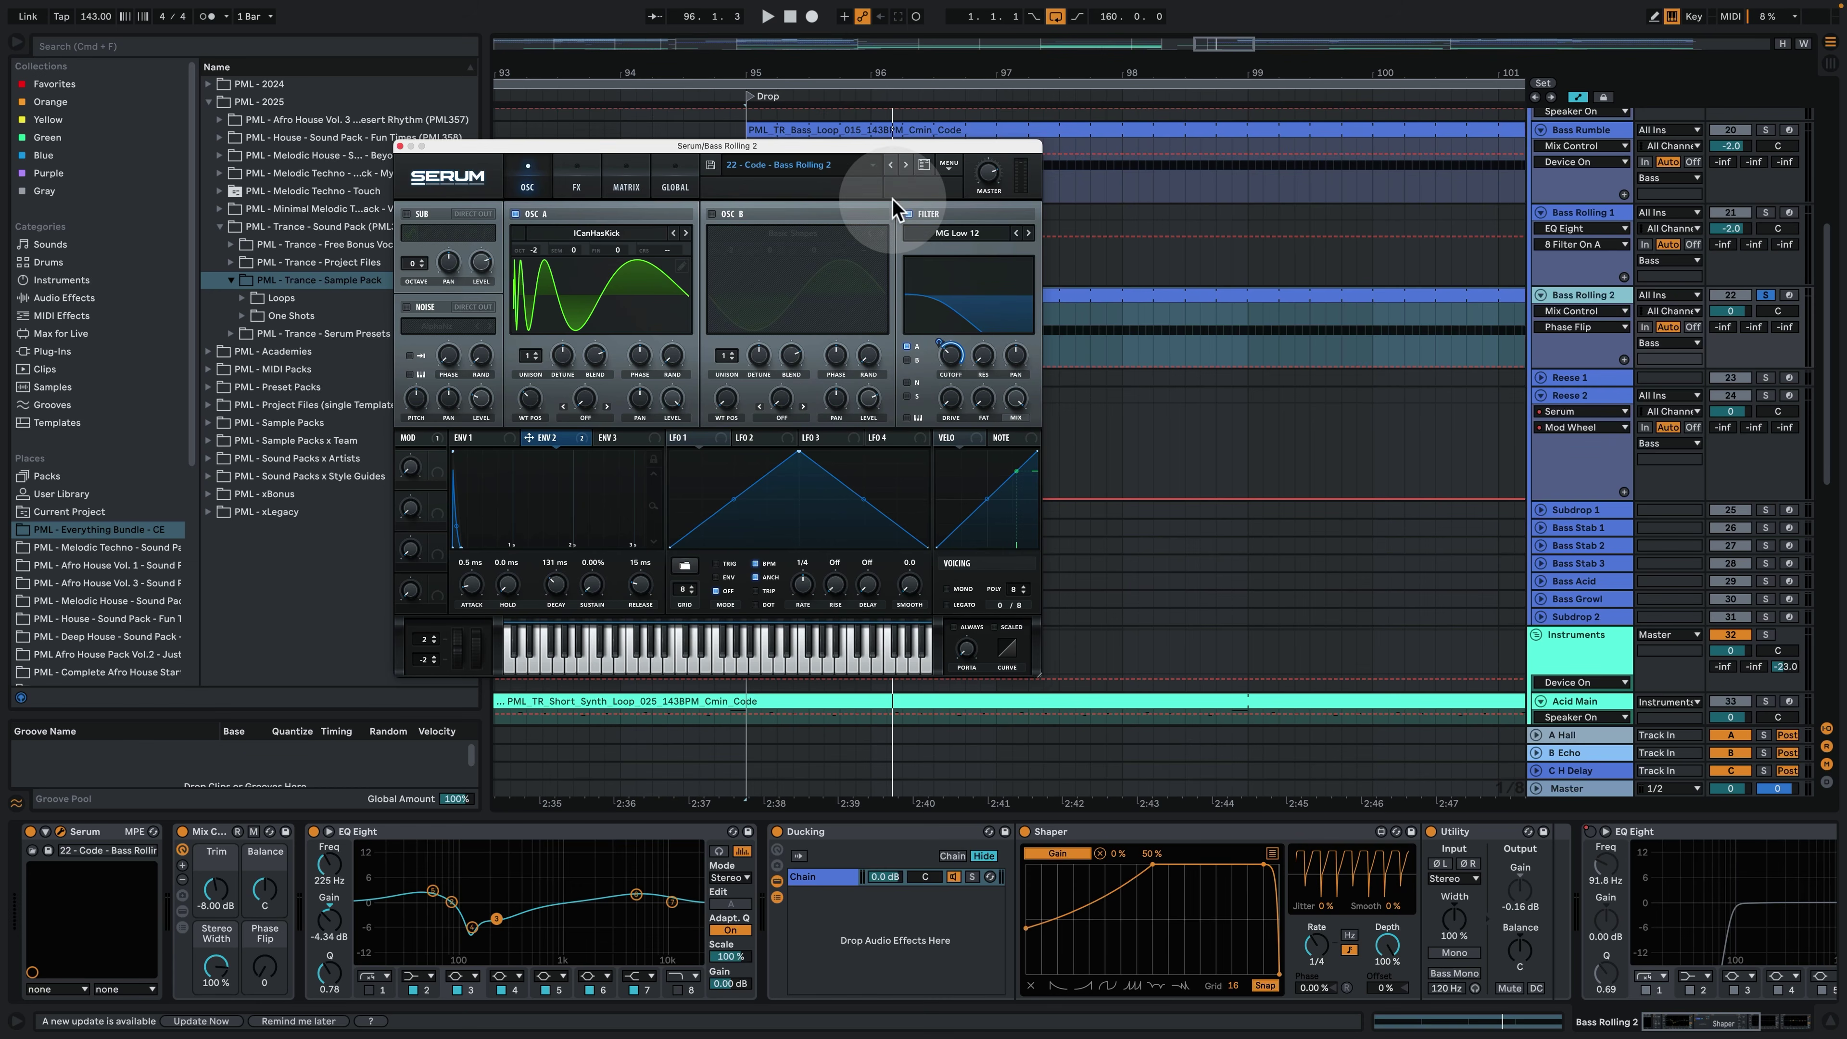
{"action": "key", "text": "space"}
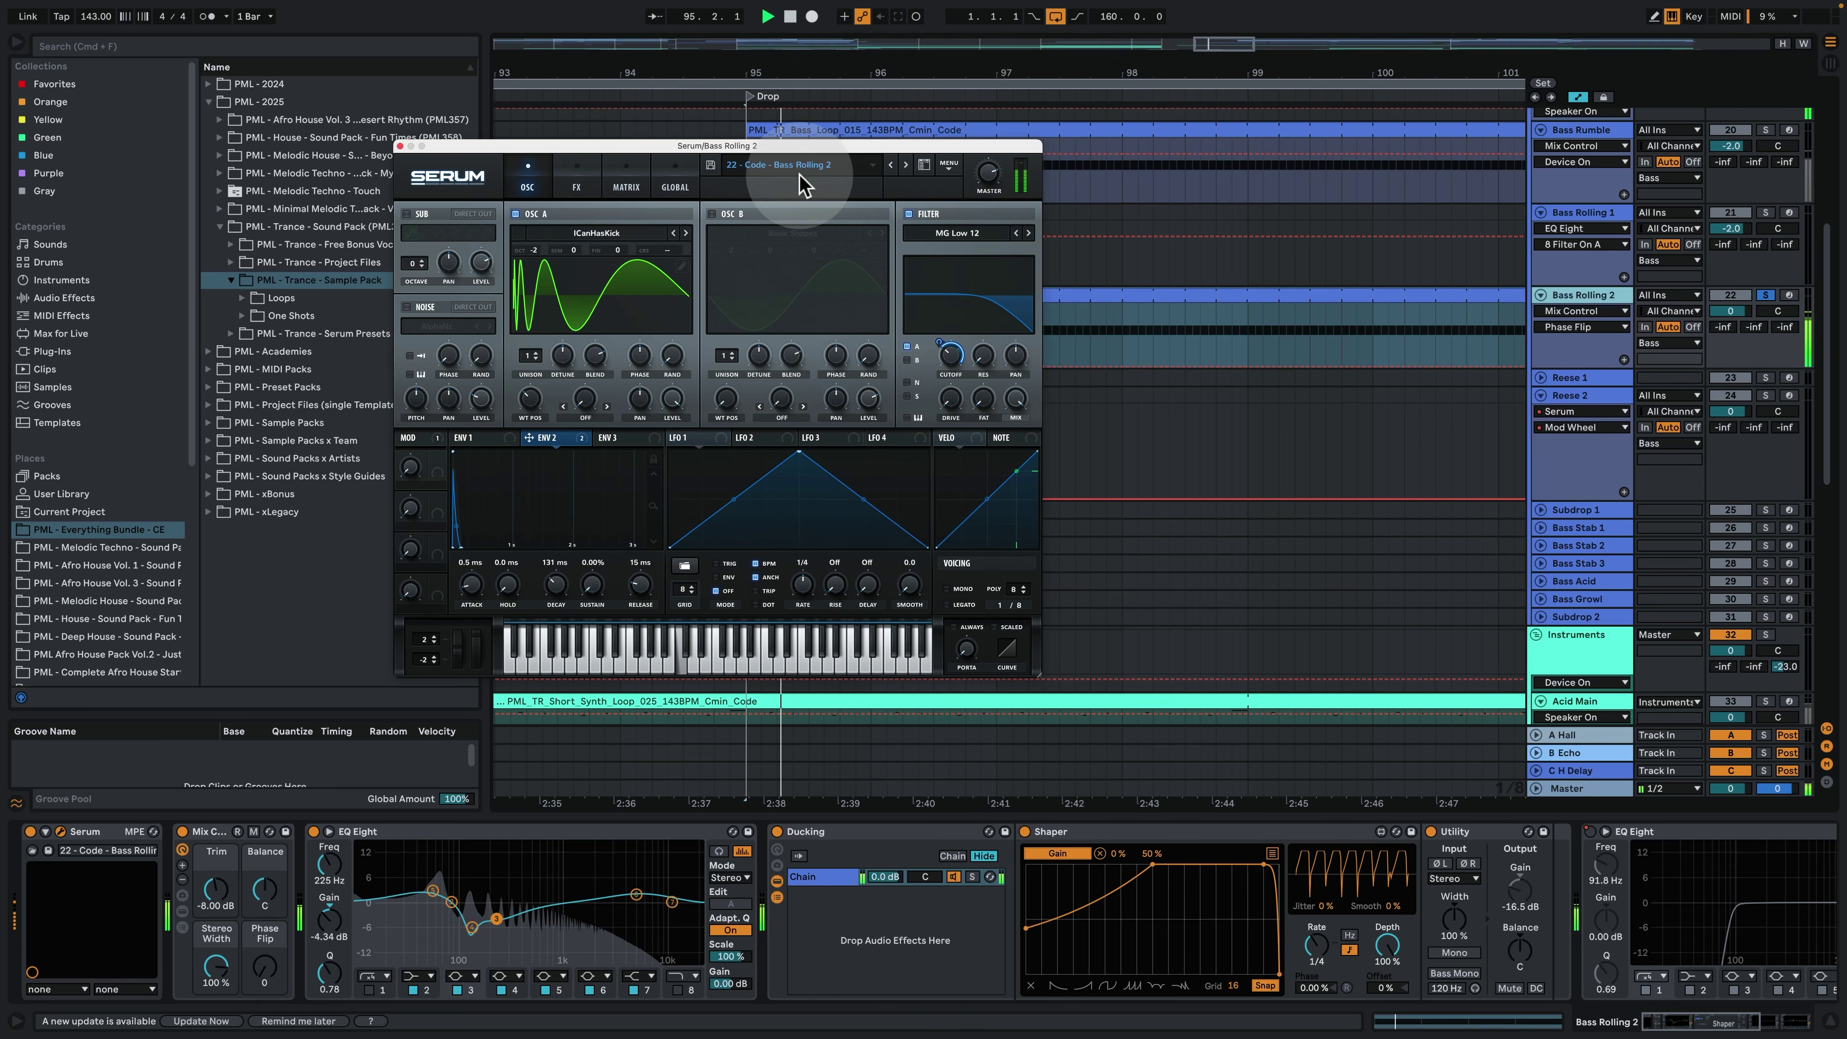
Check the EQ and filter on Serum's FX page and the modulation matrix before returning to the oscillators.
{"action": "left_click", "coordinate": [577, 177]}
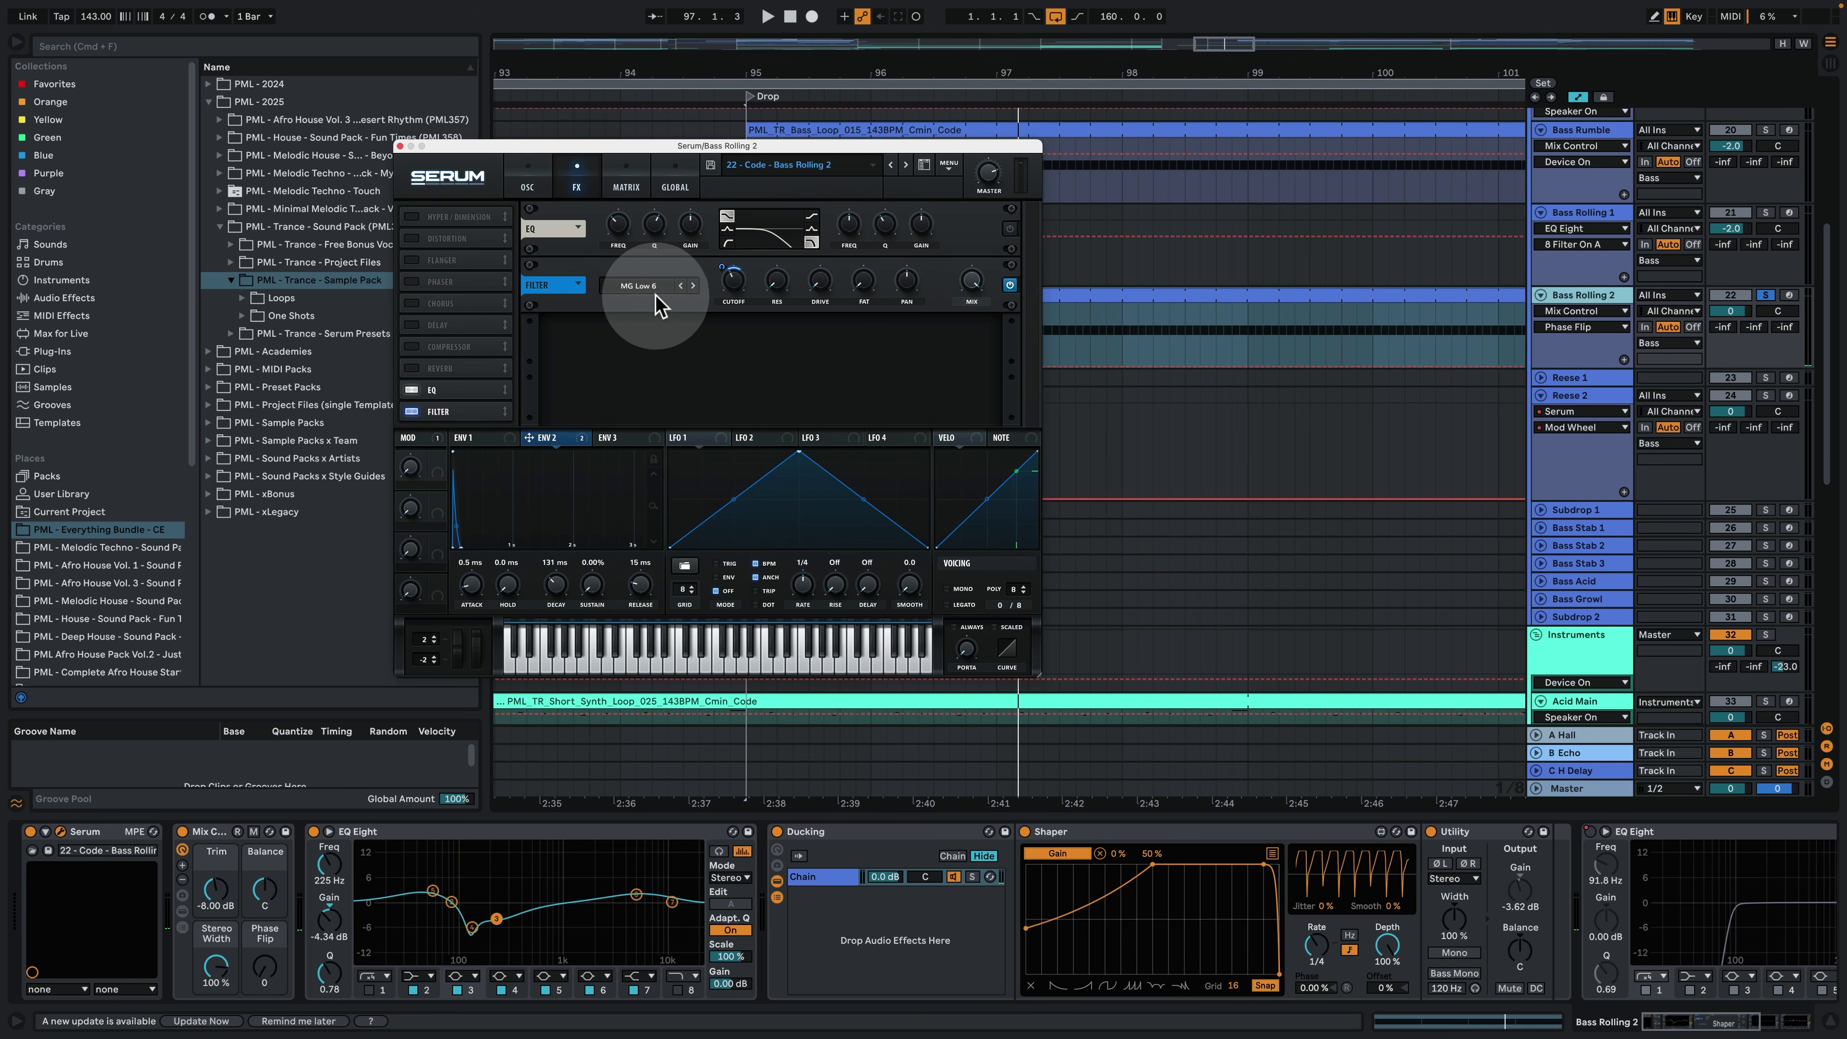
{"action": "key", "text": "space"}
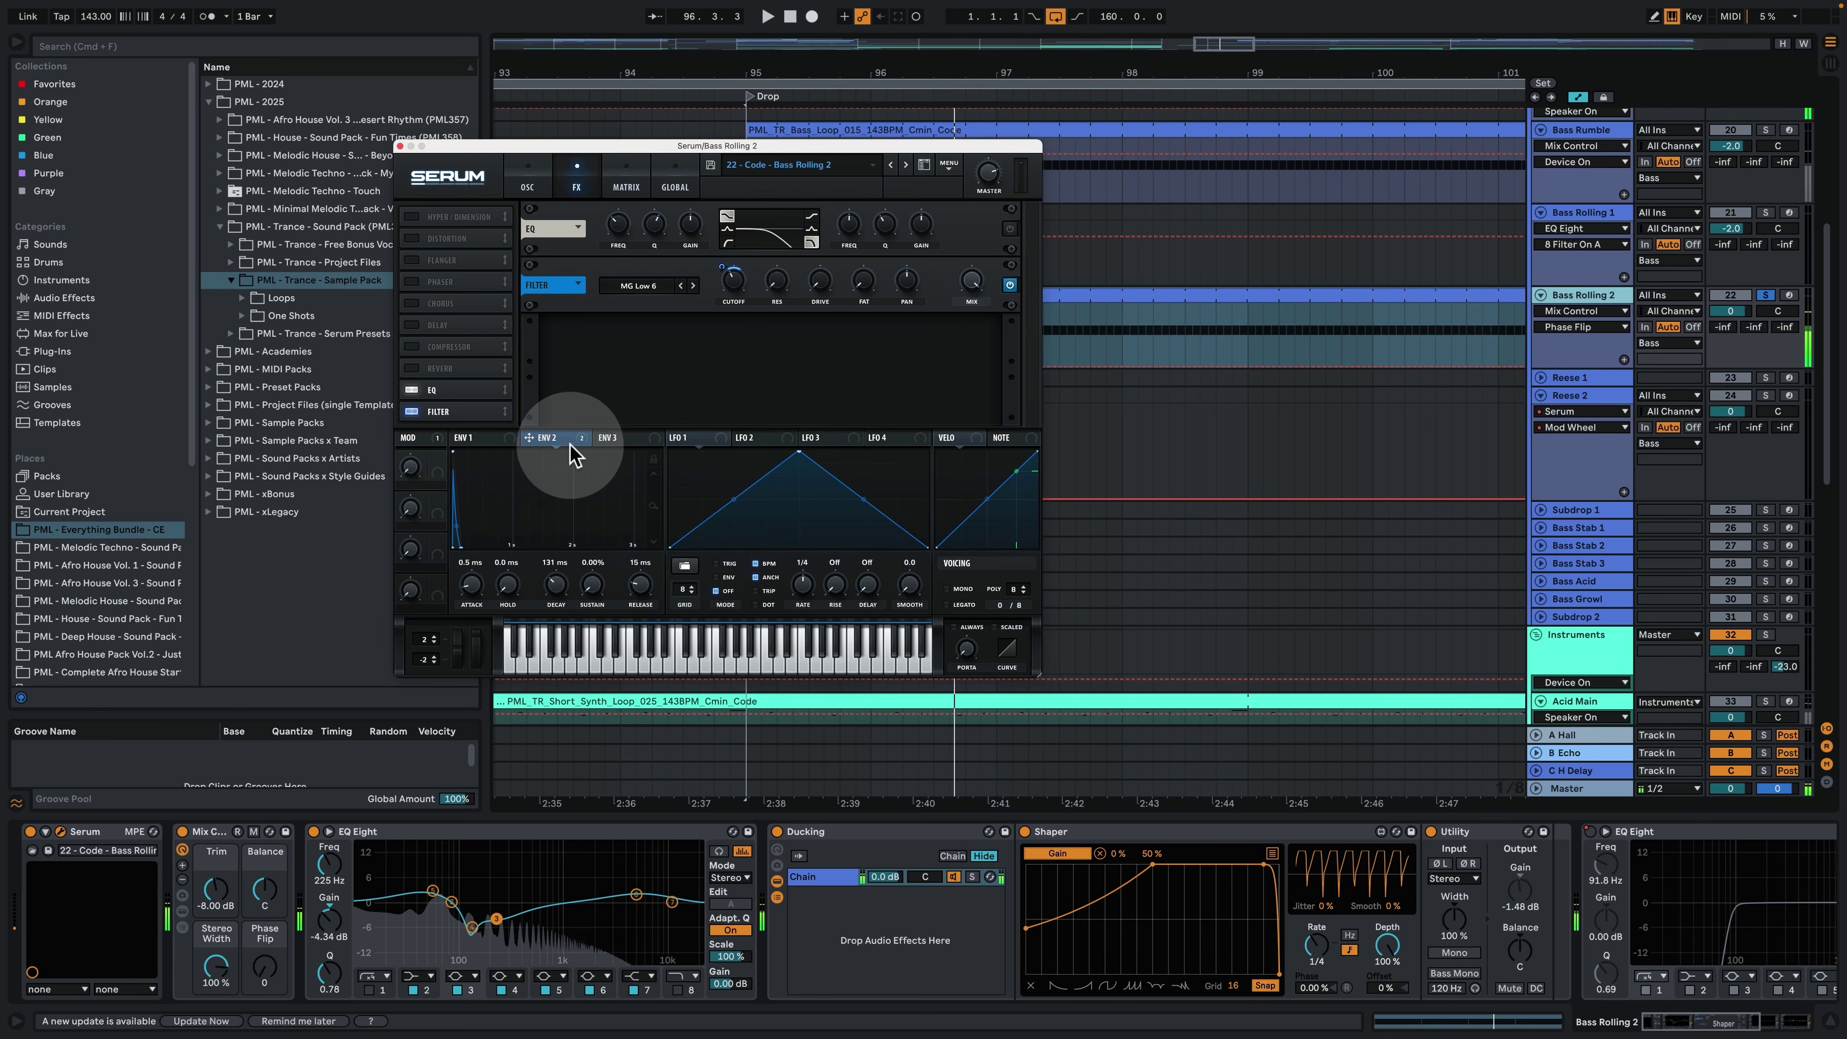
{"action": "left_click", "coordinate": [627, 186]}
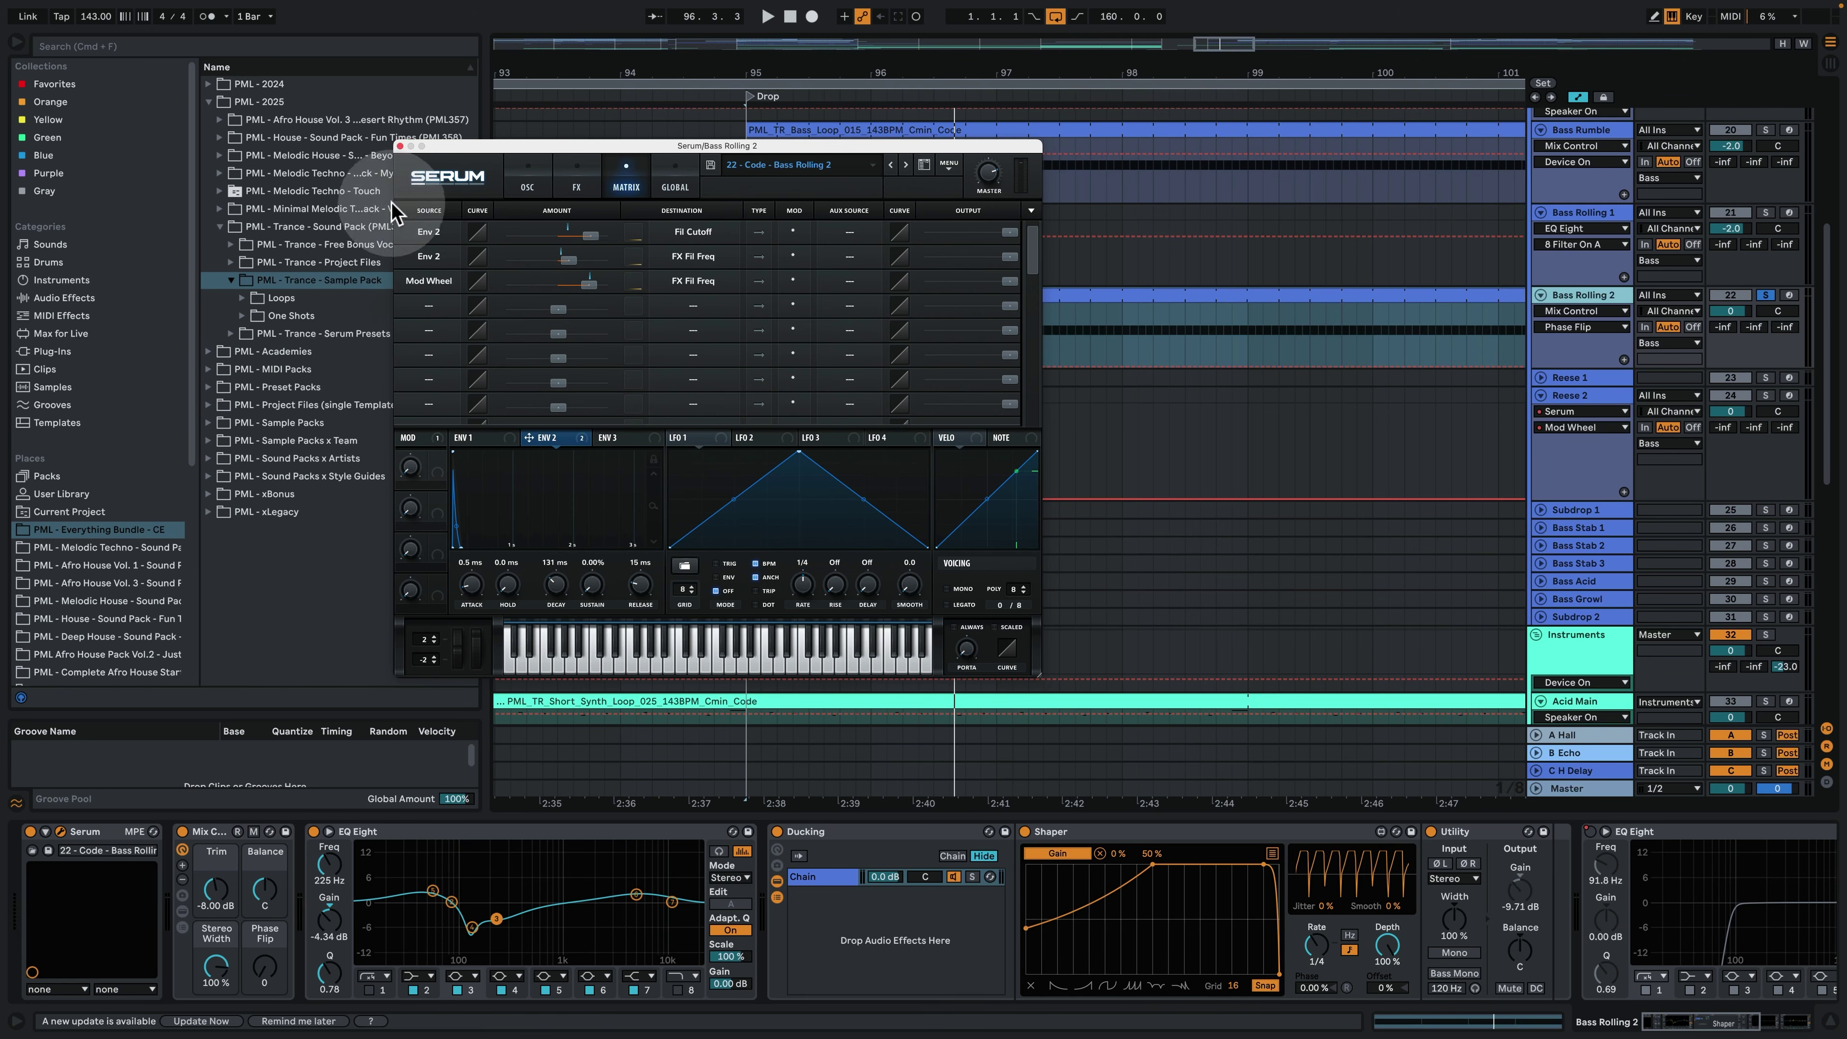
{"action": "left_click", "coordinate": [529, 180]}
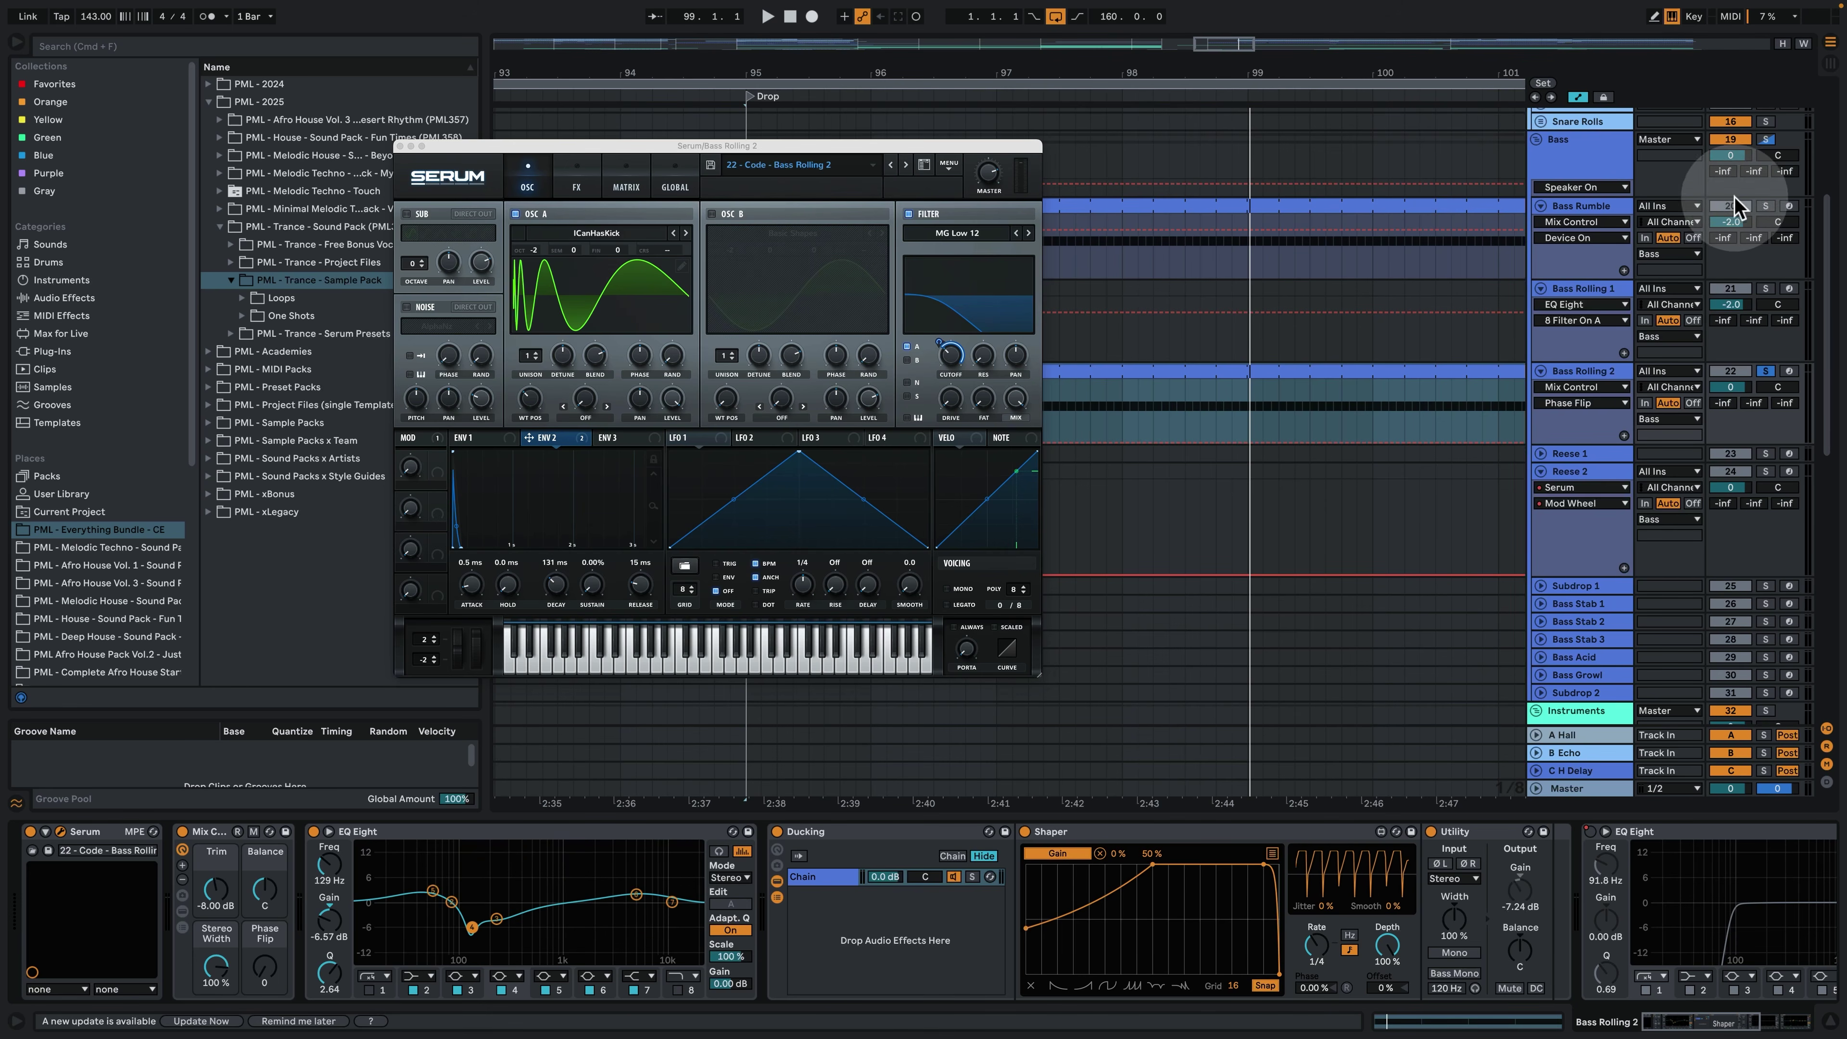
Play Bass Rumble and Bass Rolling 2 soloed together, show the rest of Bass Rolling 2's device chain and close Serum.
{"action": "left_click", "coordinate": [1765, 207]}
{"action": "key", "text": "space"}
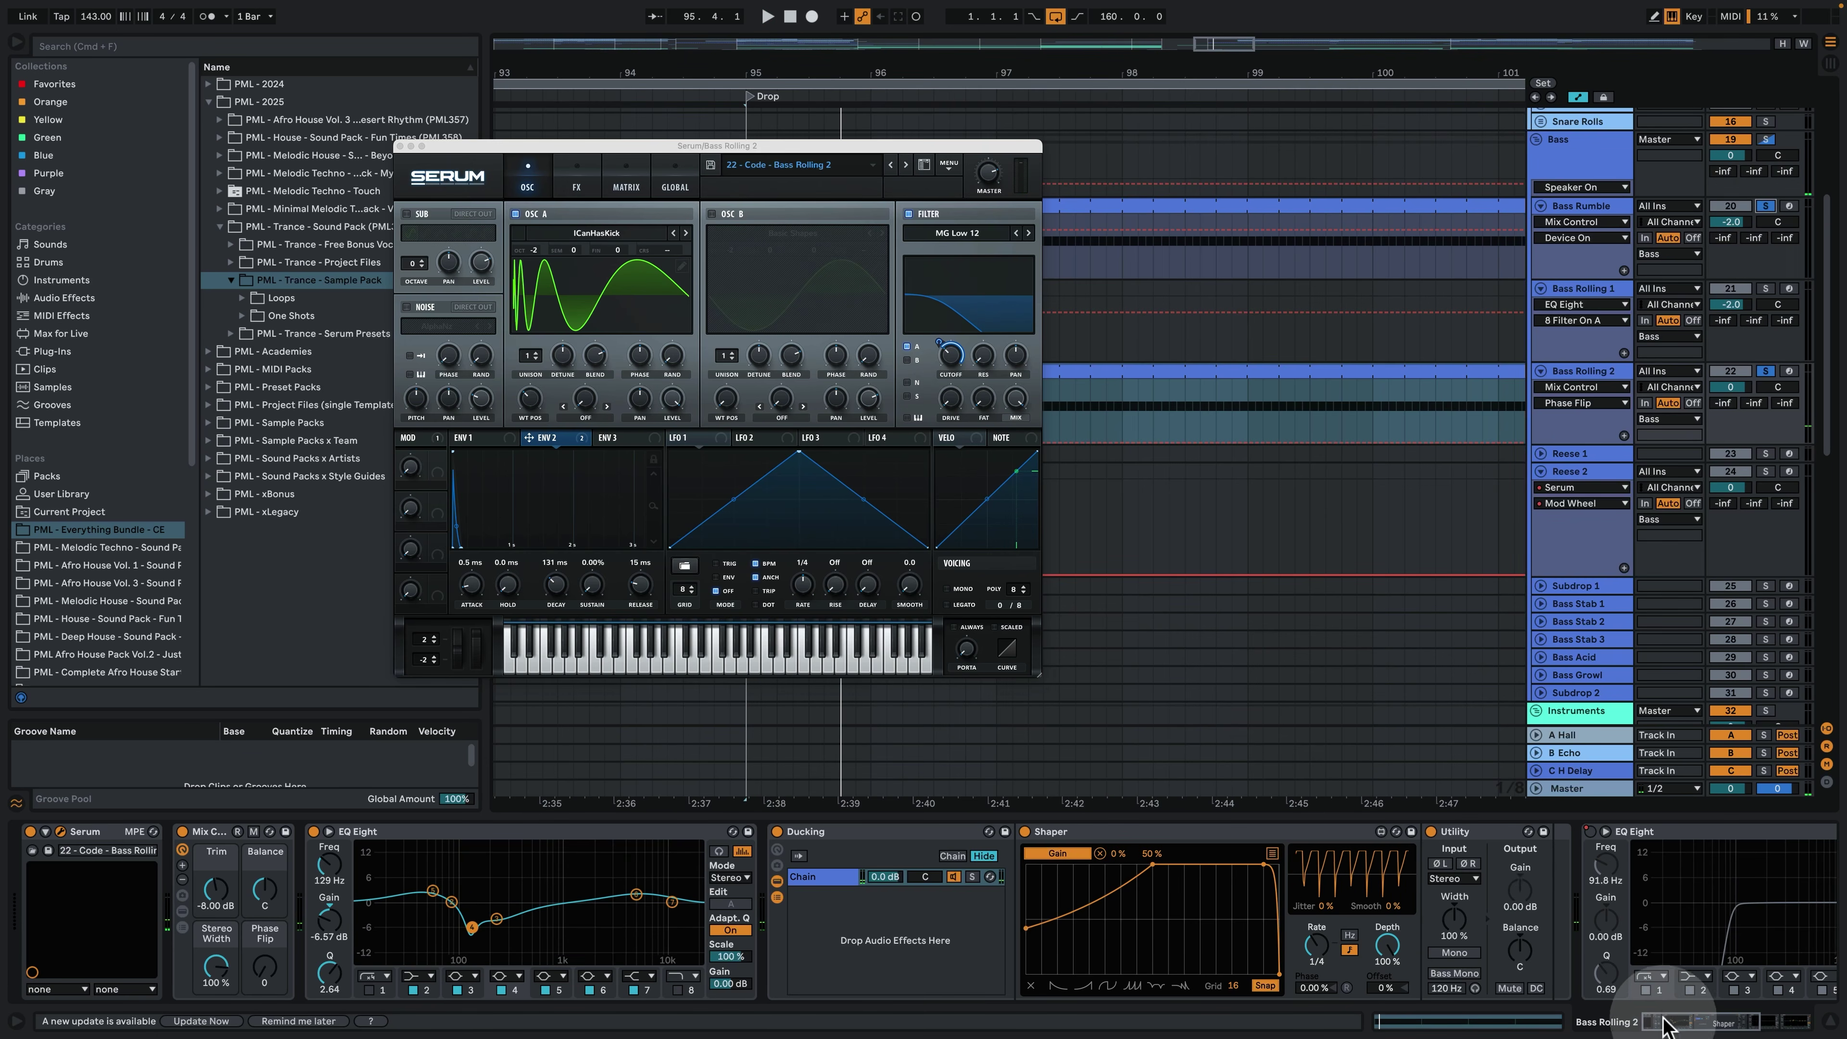
{"action": "left_click", "coordinate": [1730, 1026]}
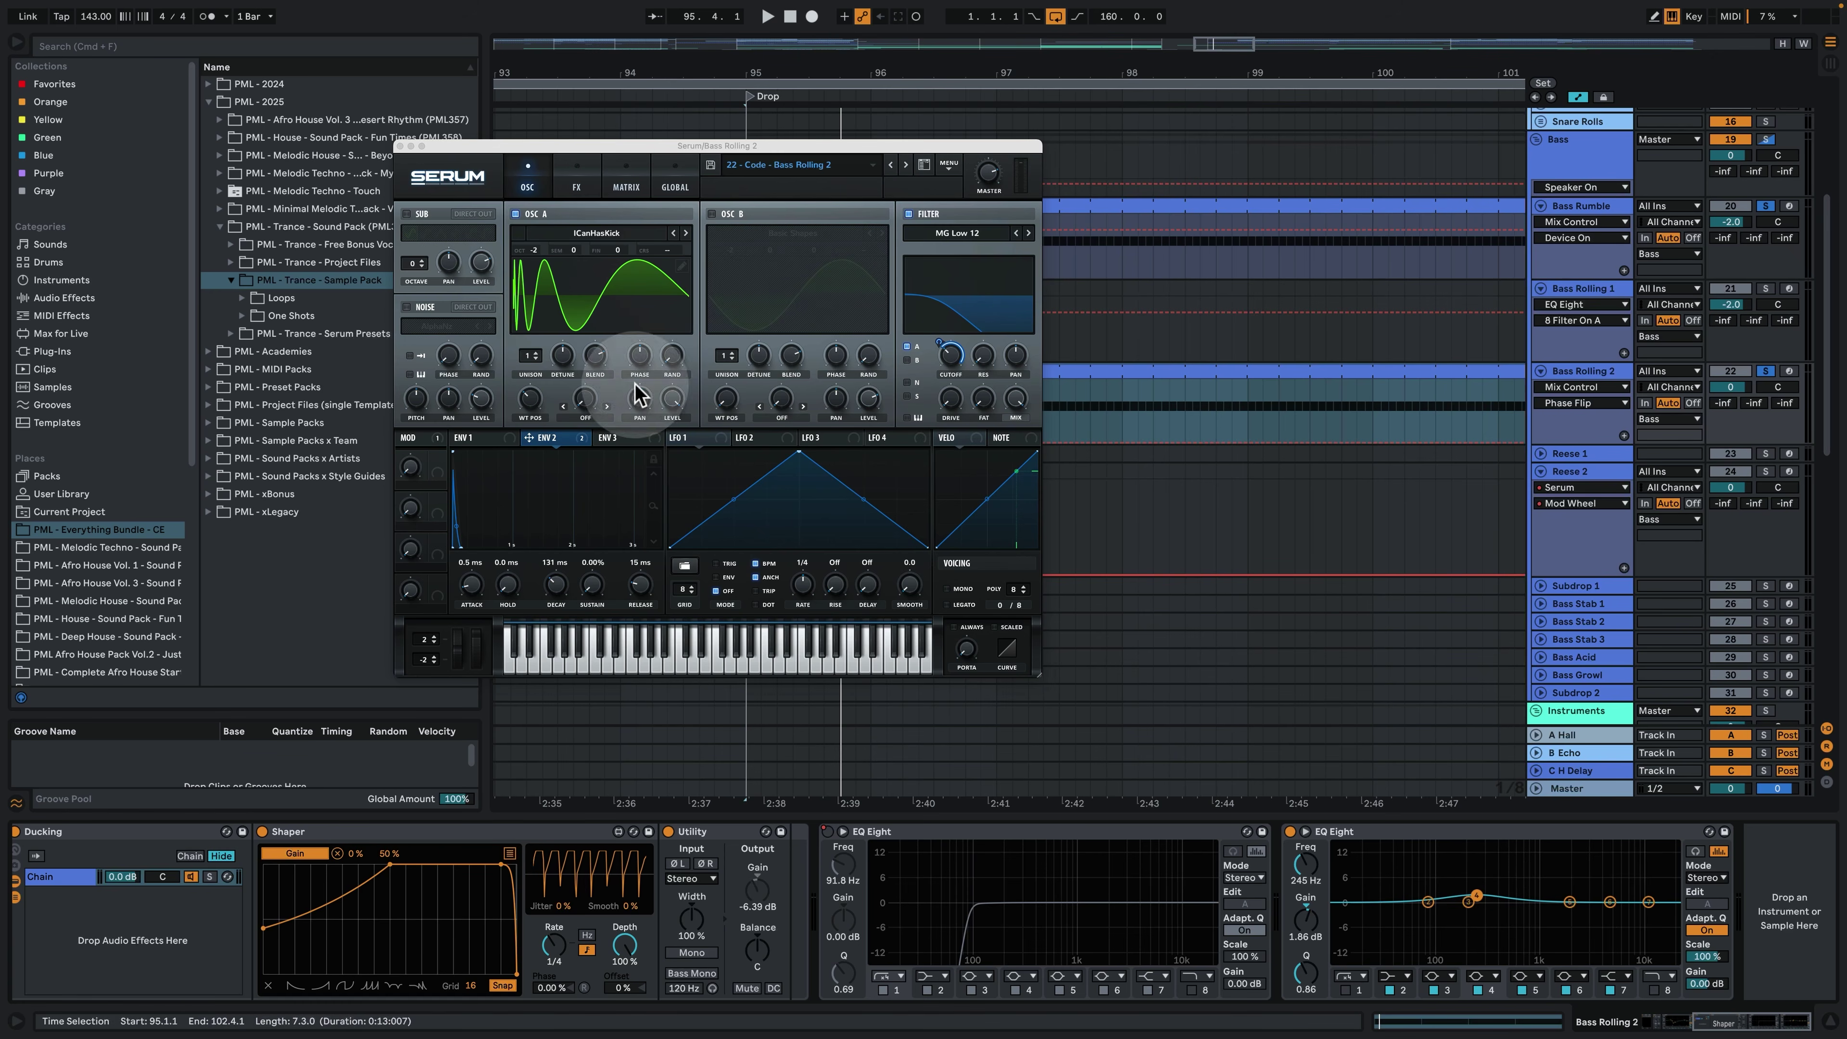
{"action": "left_click", "coordinate": [399, 146]}
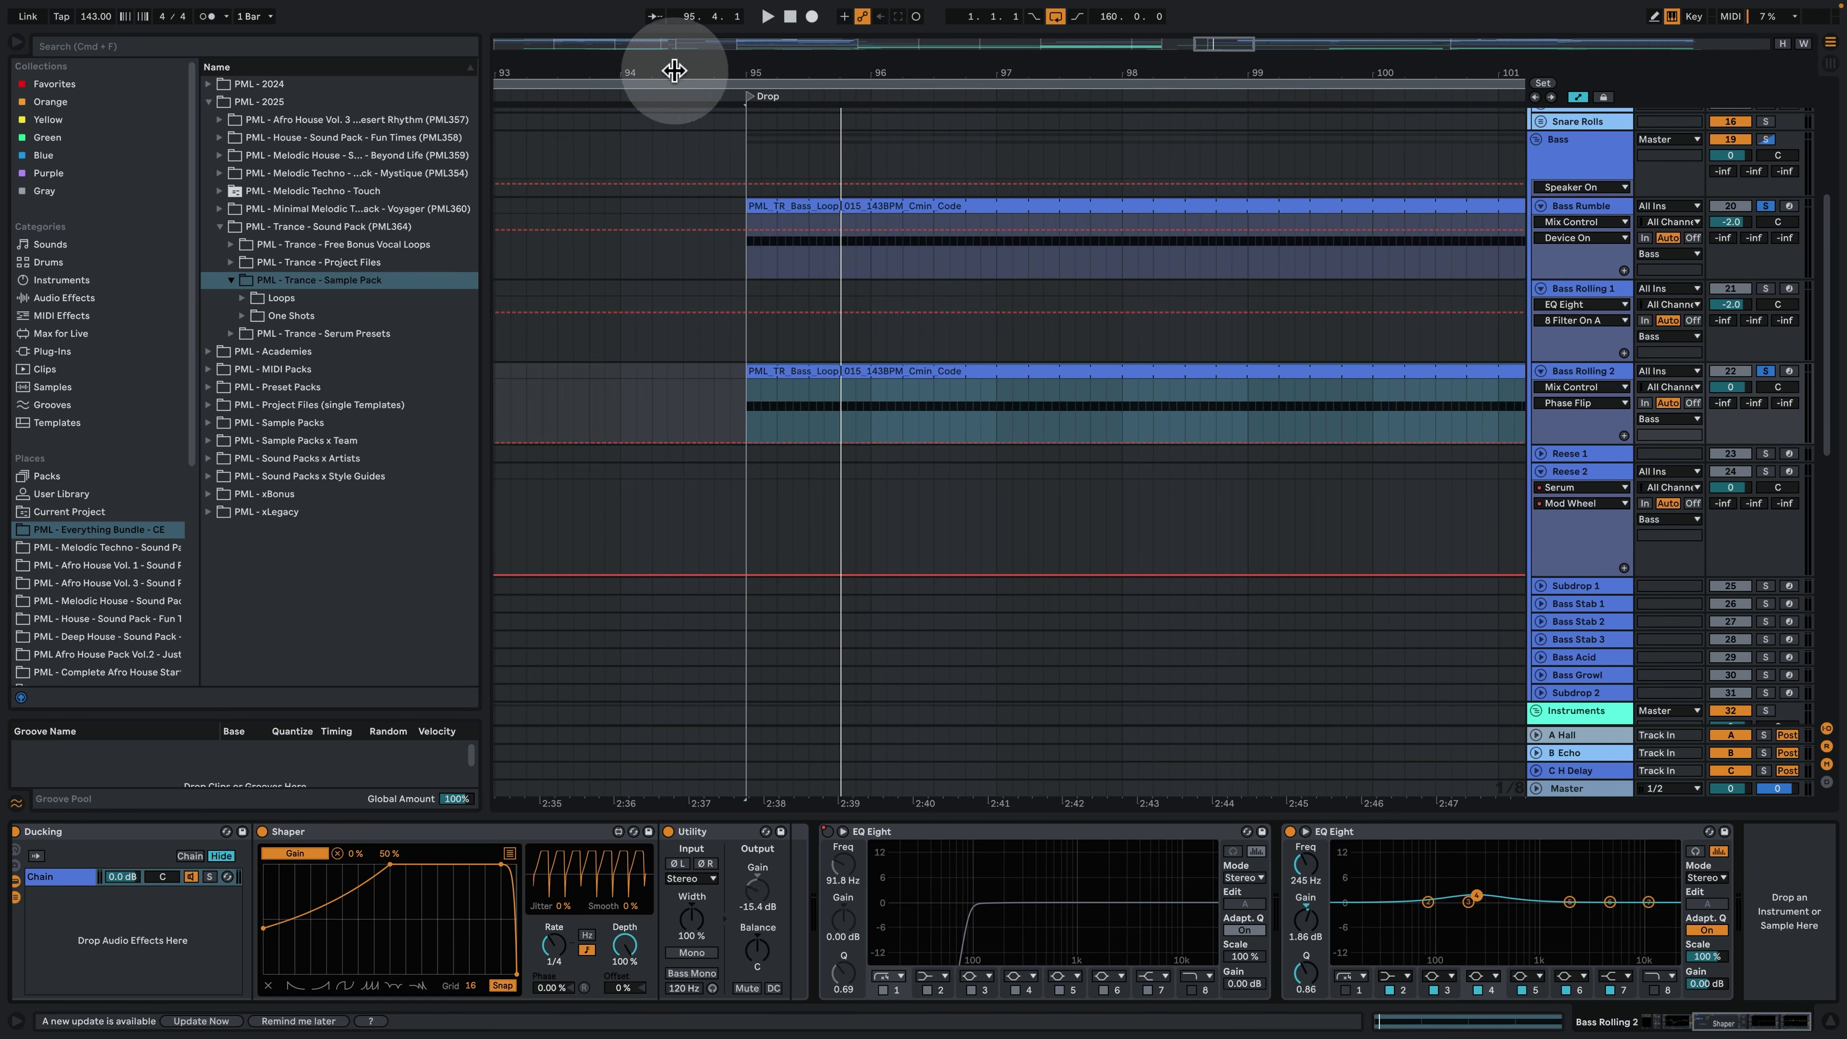
Show the Drums group's devices and play the soloed Kick with both basses from the Drop.
{"action": "left_click_drag", "start_coordinate": [753, 77], "coordinate": [753, 47]}
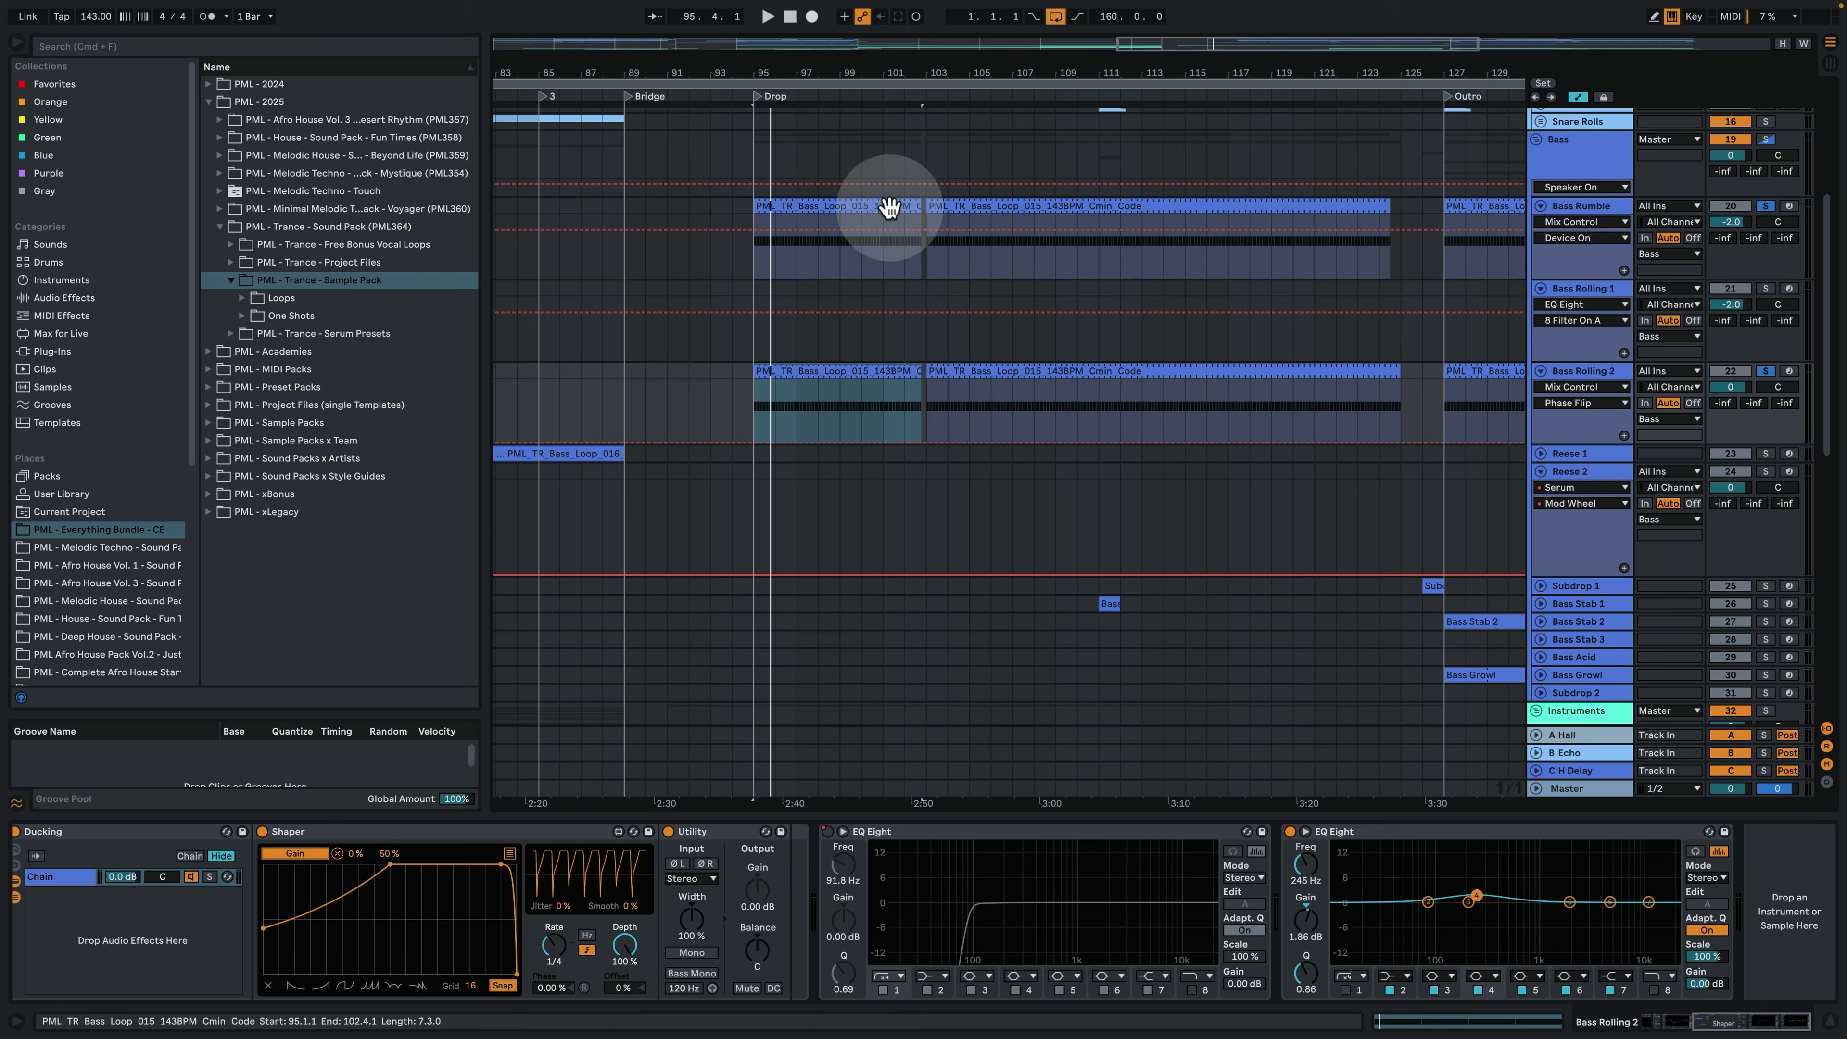
{"action": "scroll", "coordinate": [1109, 451], "scroll_direction": "up", "scroll_amount": 5}
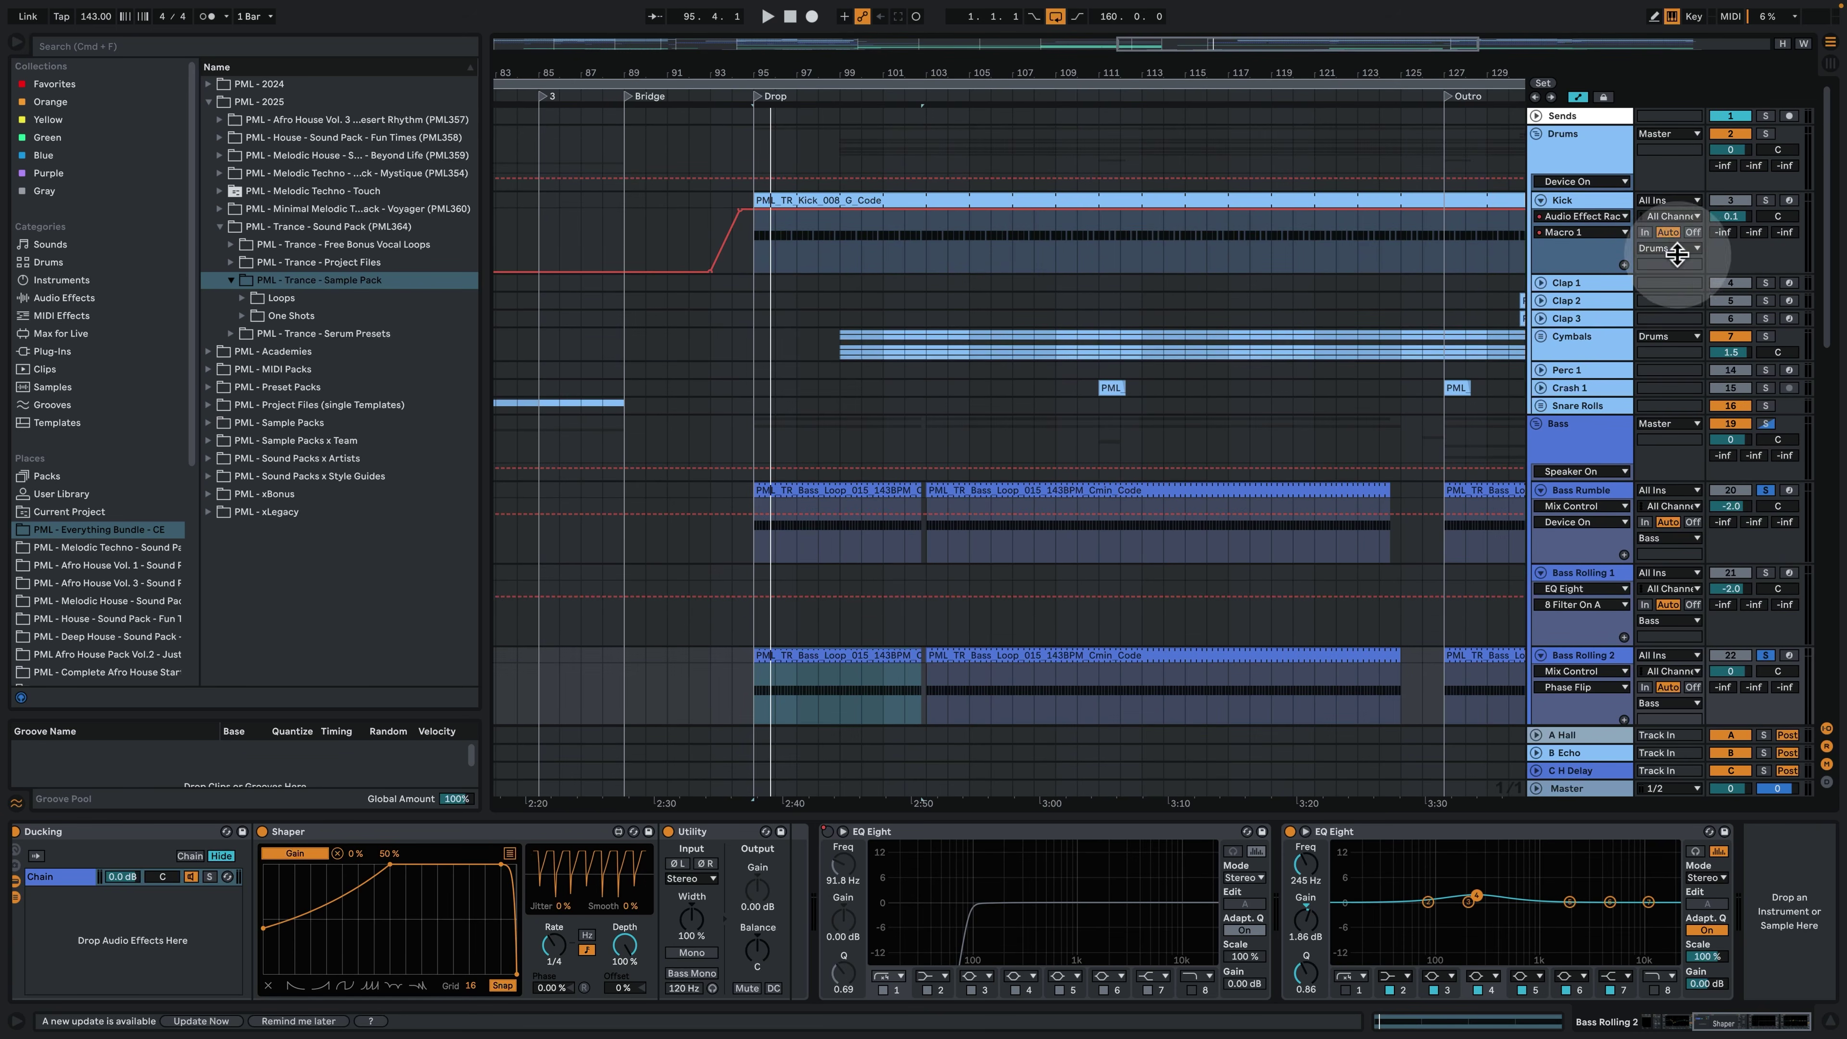
{"action": "left_click", "coordinate": [1596, 156]}
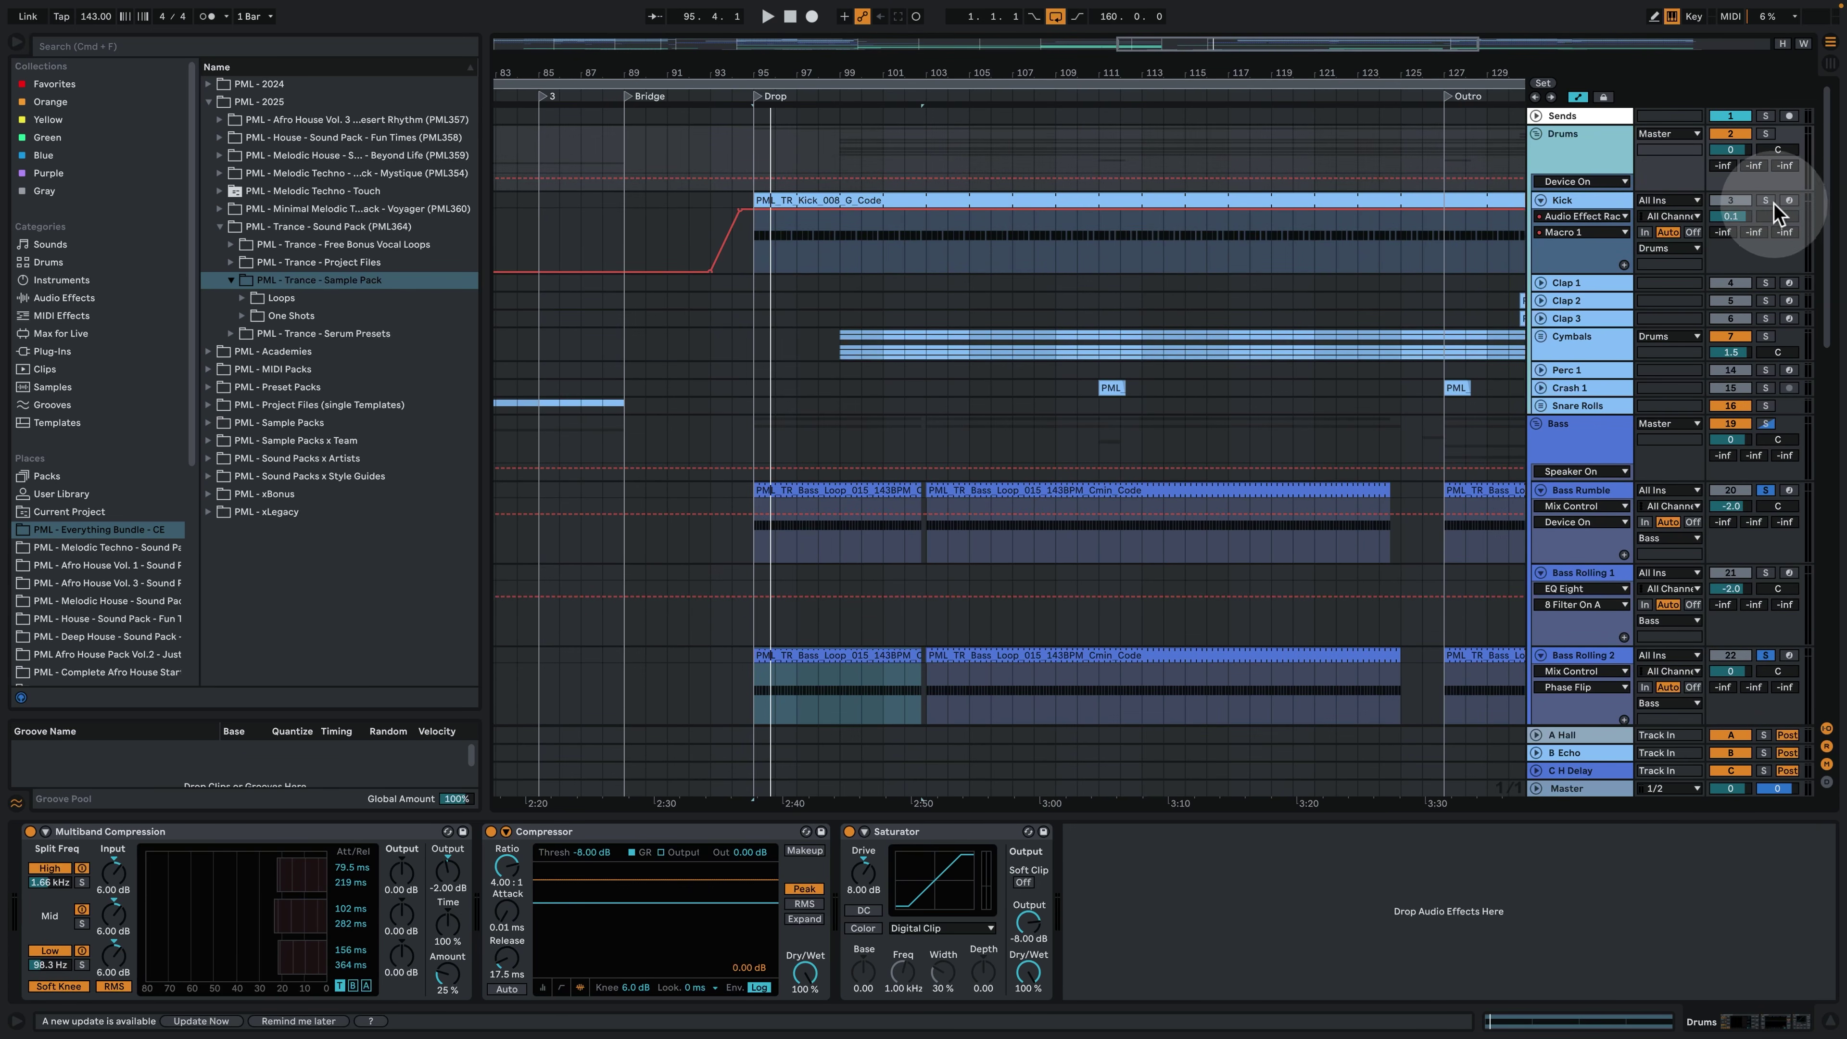
{"action": "key", "text": "space"}
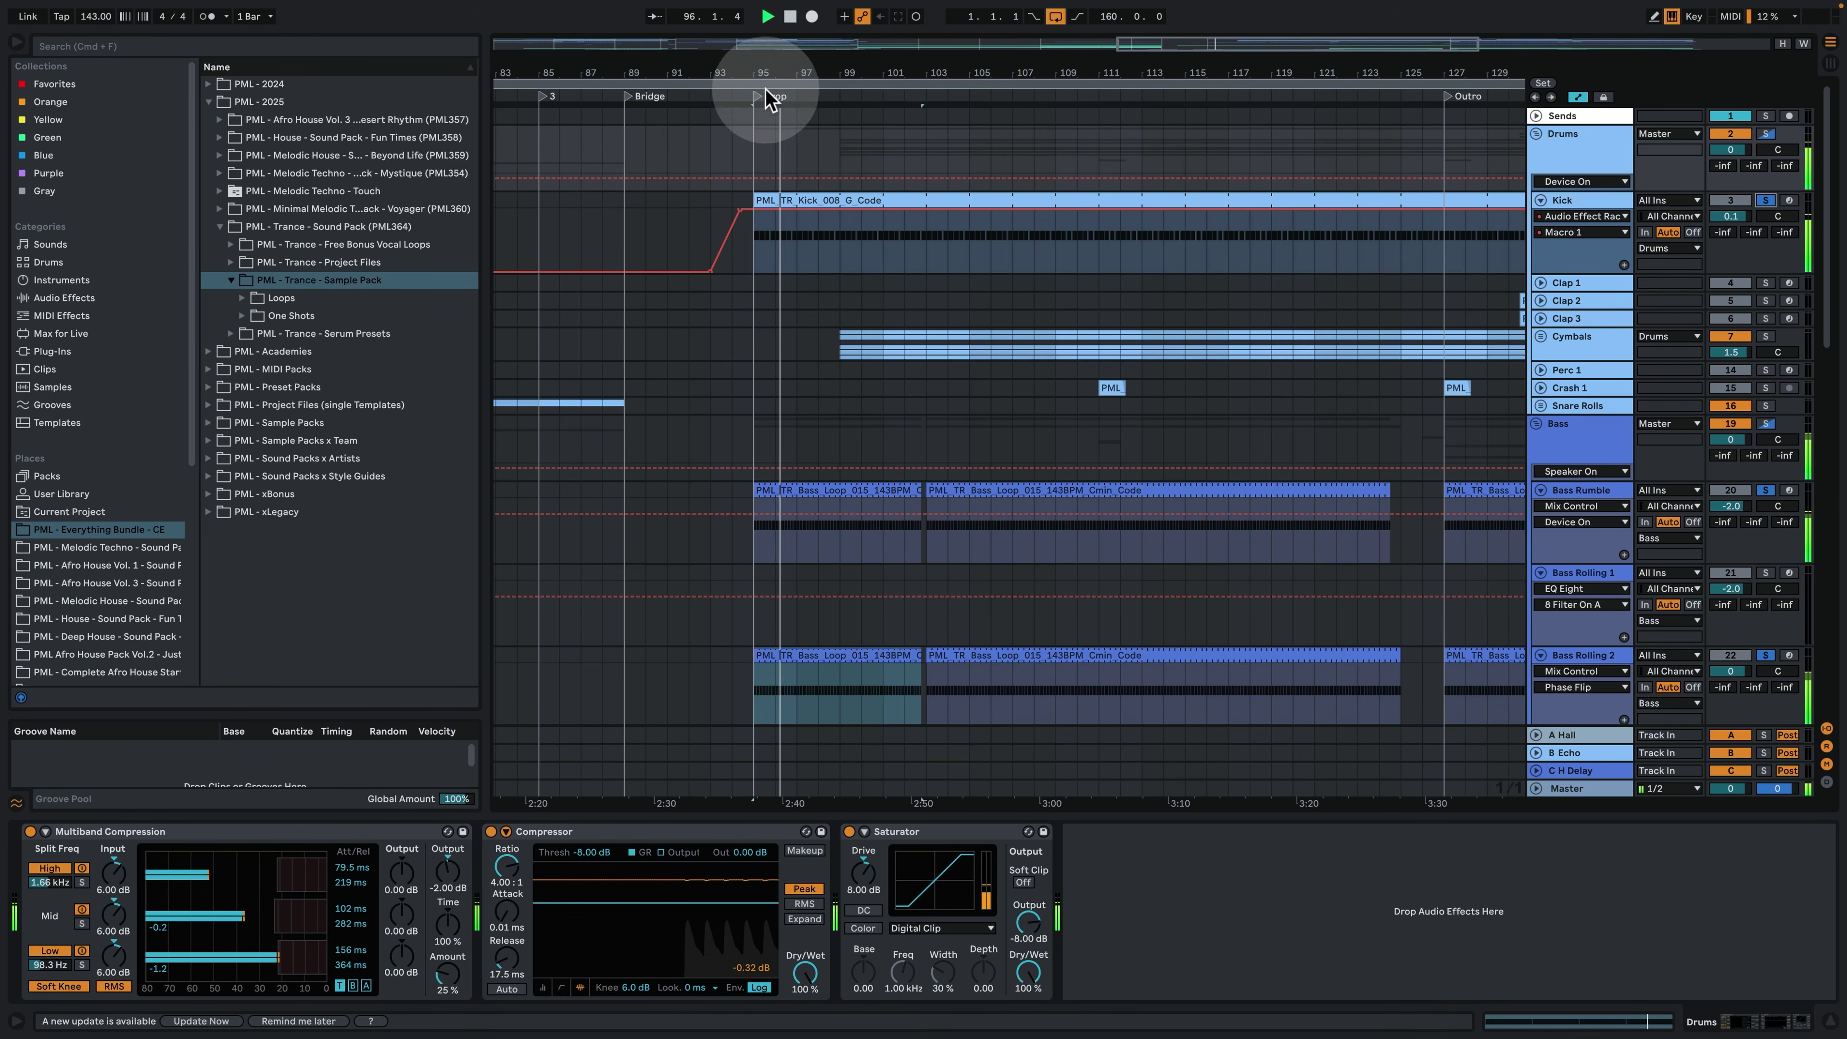
{"action": "left_click_drag", "start_coordinate": [766, 77], "coordinate": [766, 124]}
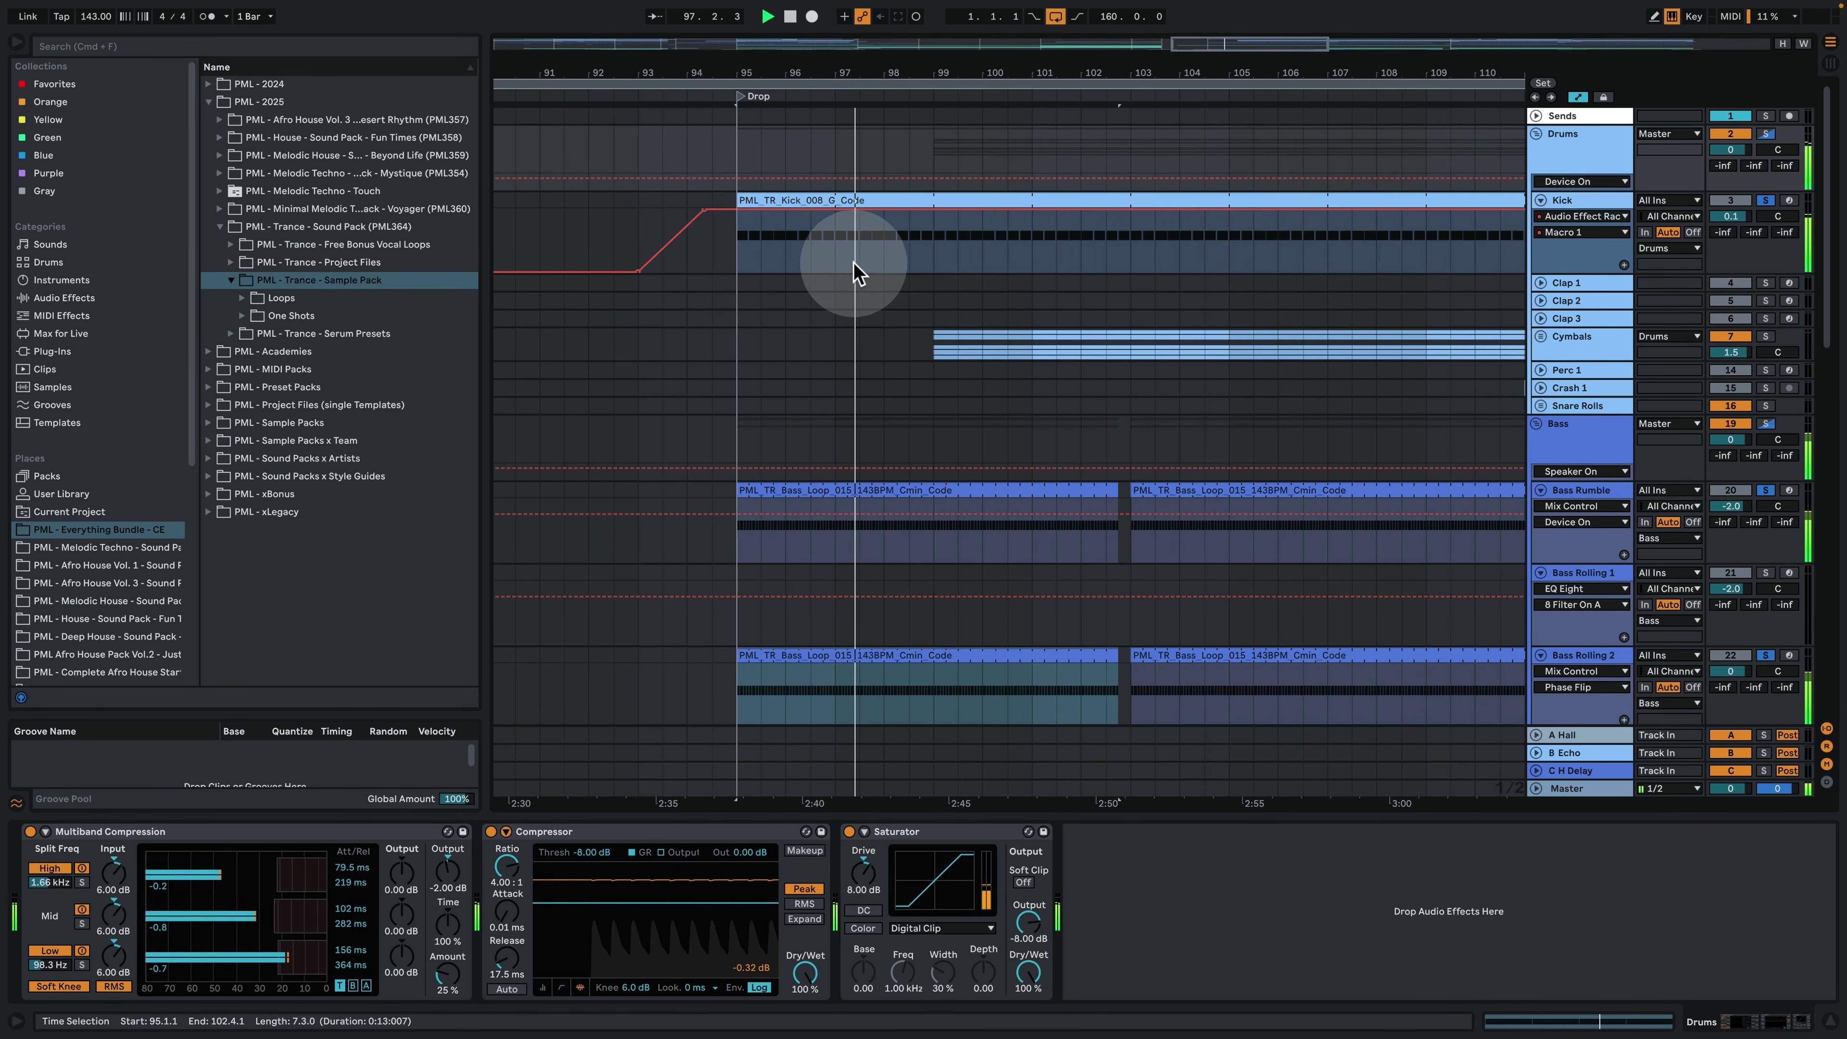
{"action": "key", "text": "space"}
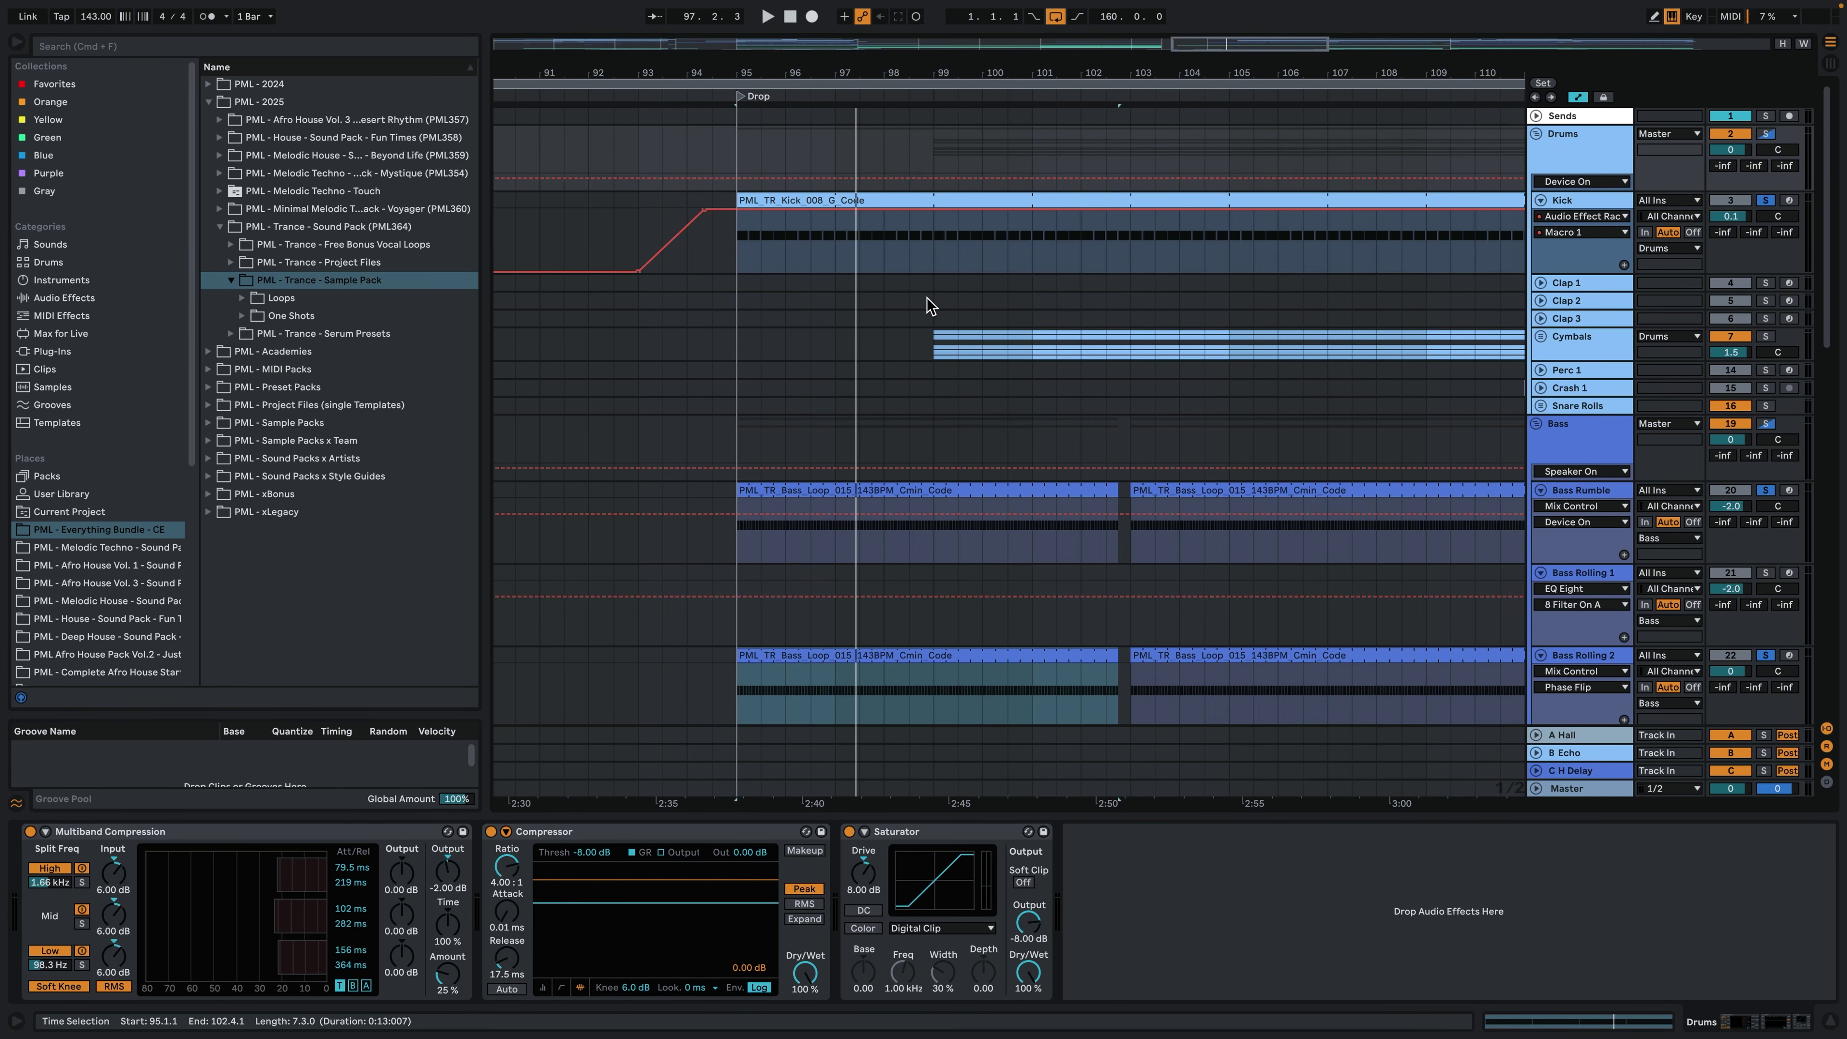
{"action": "key", "text": "space"}
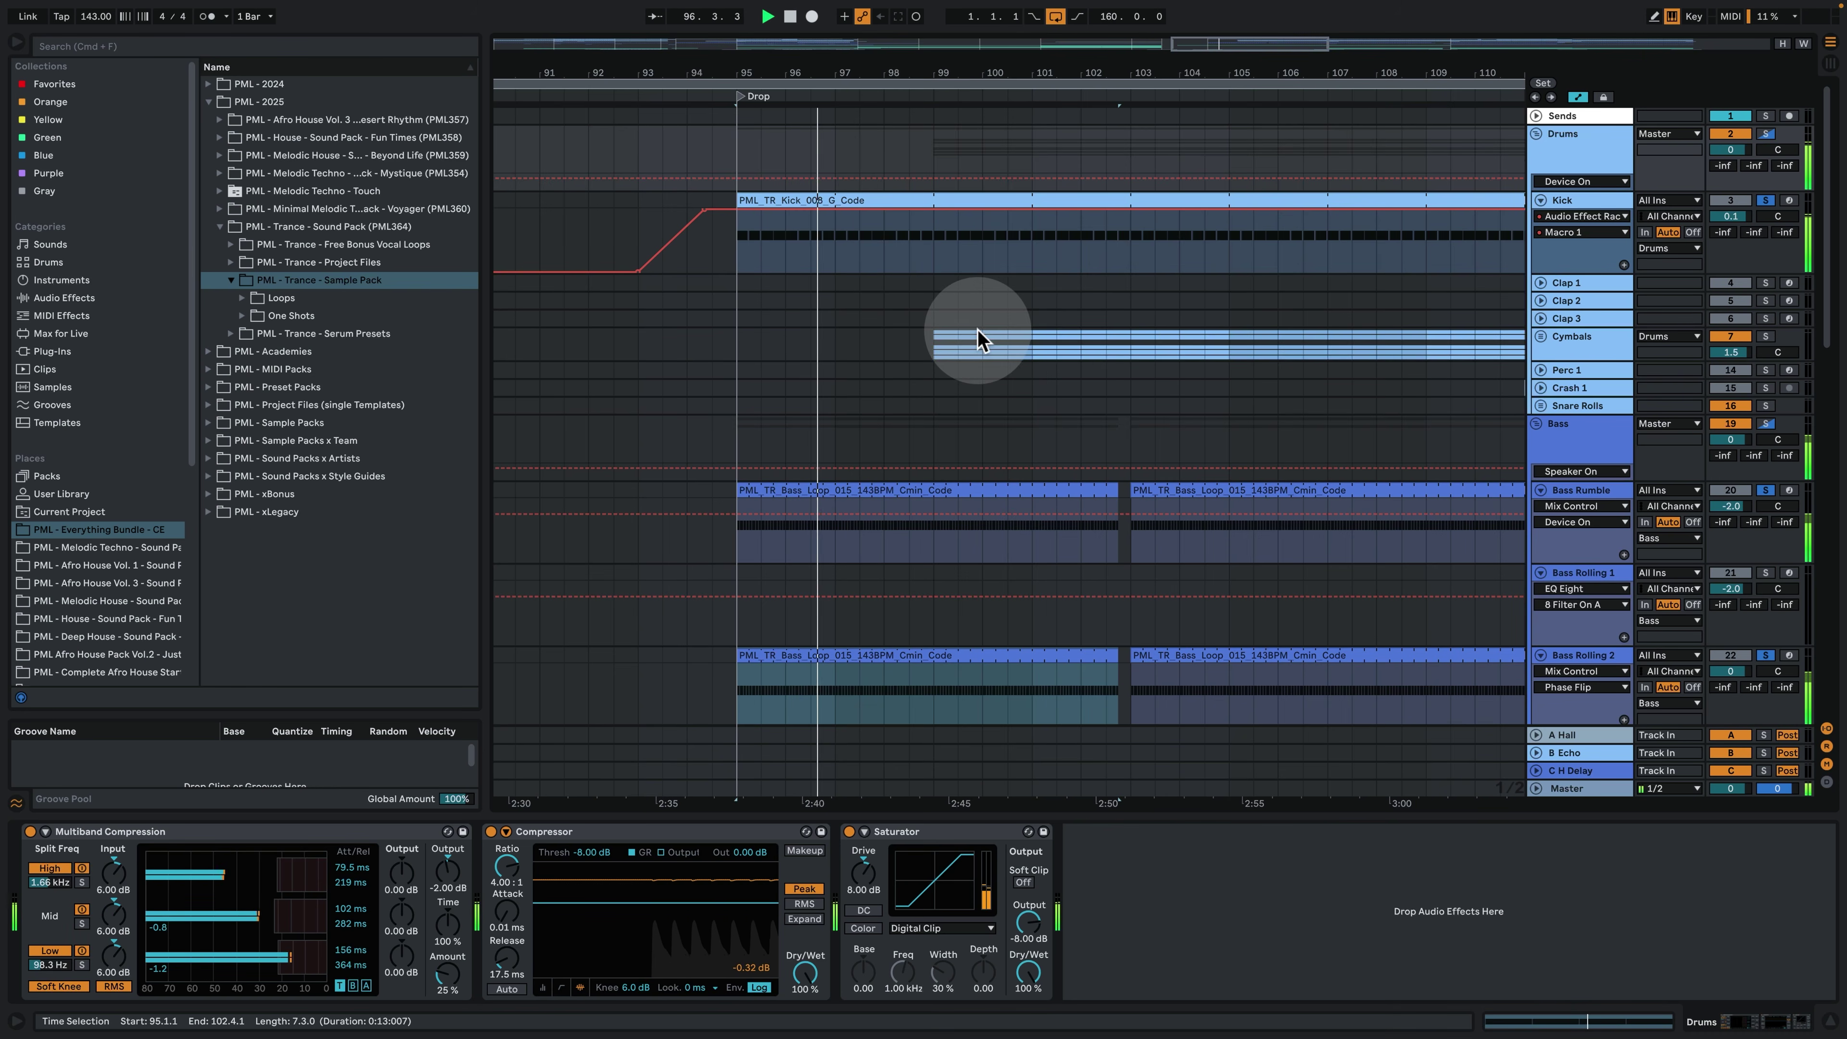
Expand the Cymbals group and unfold its Noise Perc Loop track, showing the track's devices.
{"action": "left_click_drag", "start_coordinate": [958, 71], "coordinate": [959, 47]}
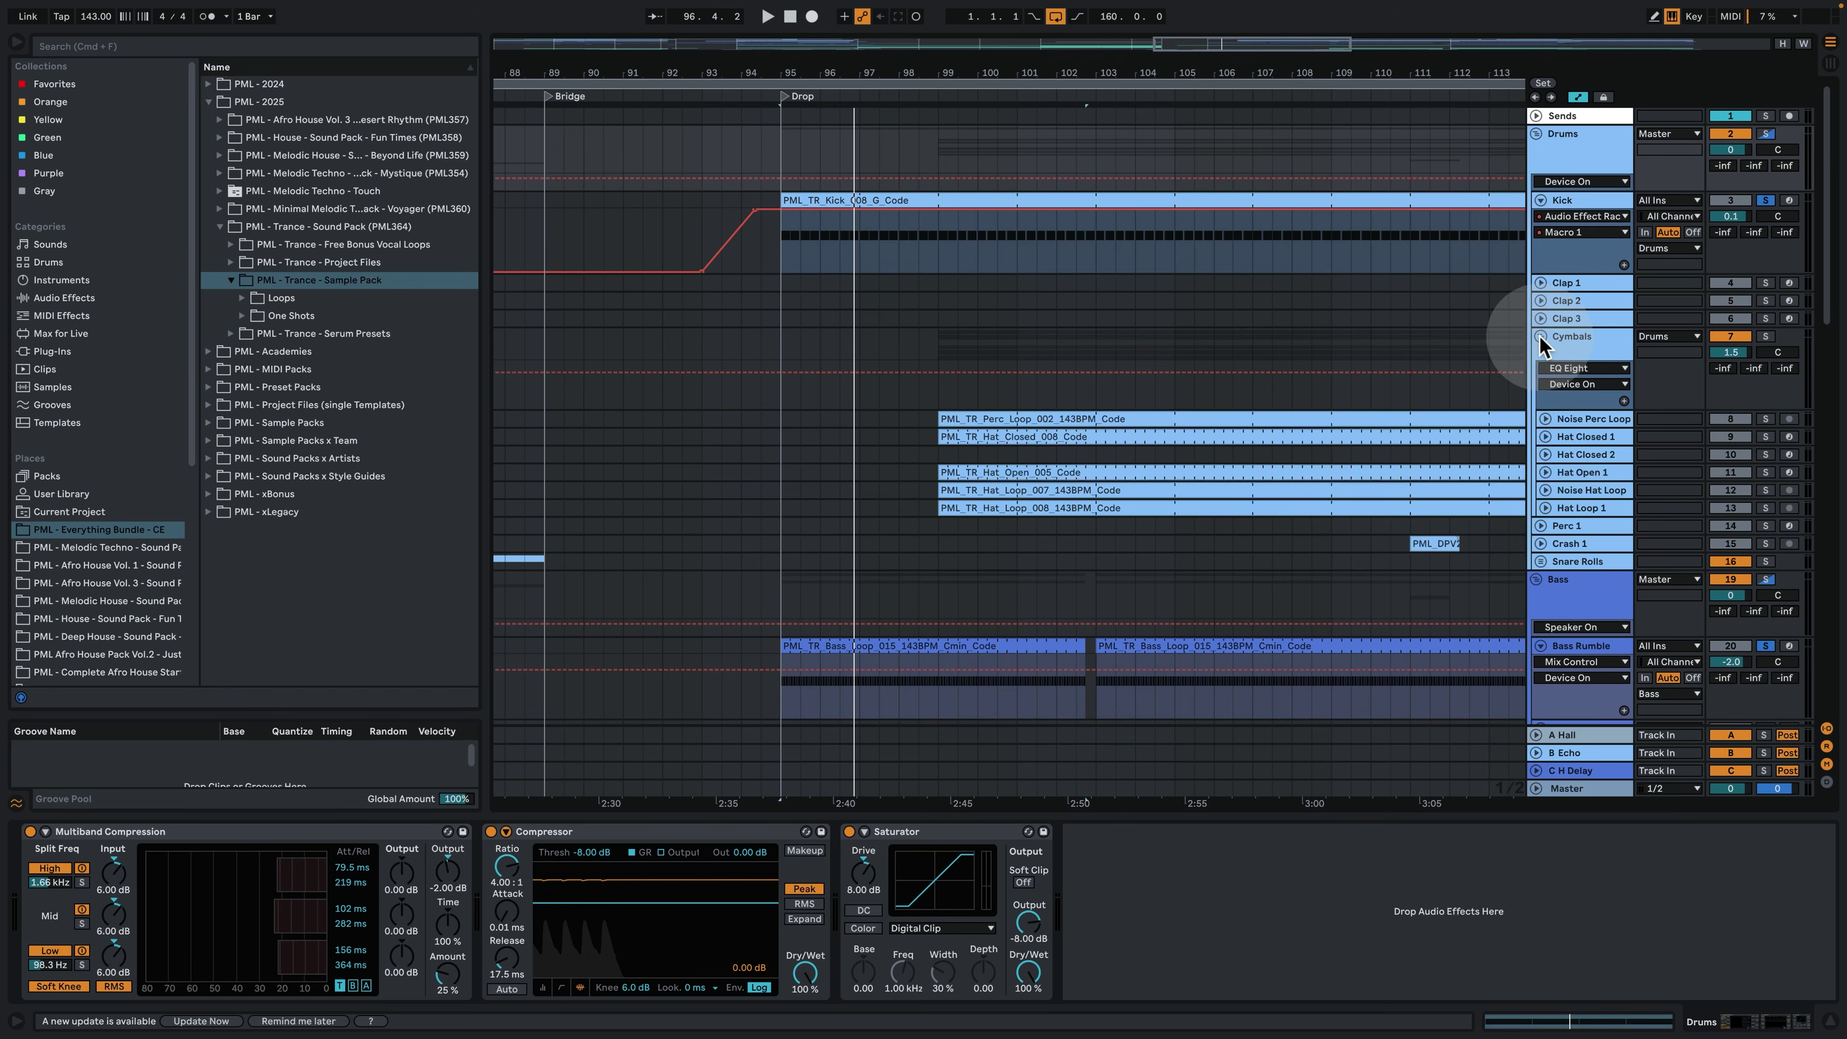
{"action": "left_click", "coordinate": [1541, 337]}
{"action": "left_click", "coordinate": [1572, 422]}
{"action": "key", "text": "u"}
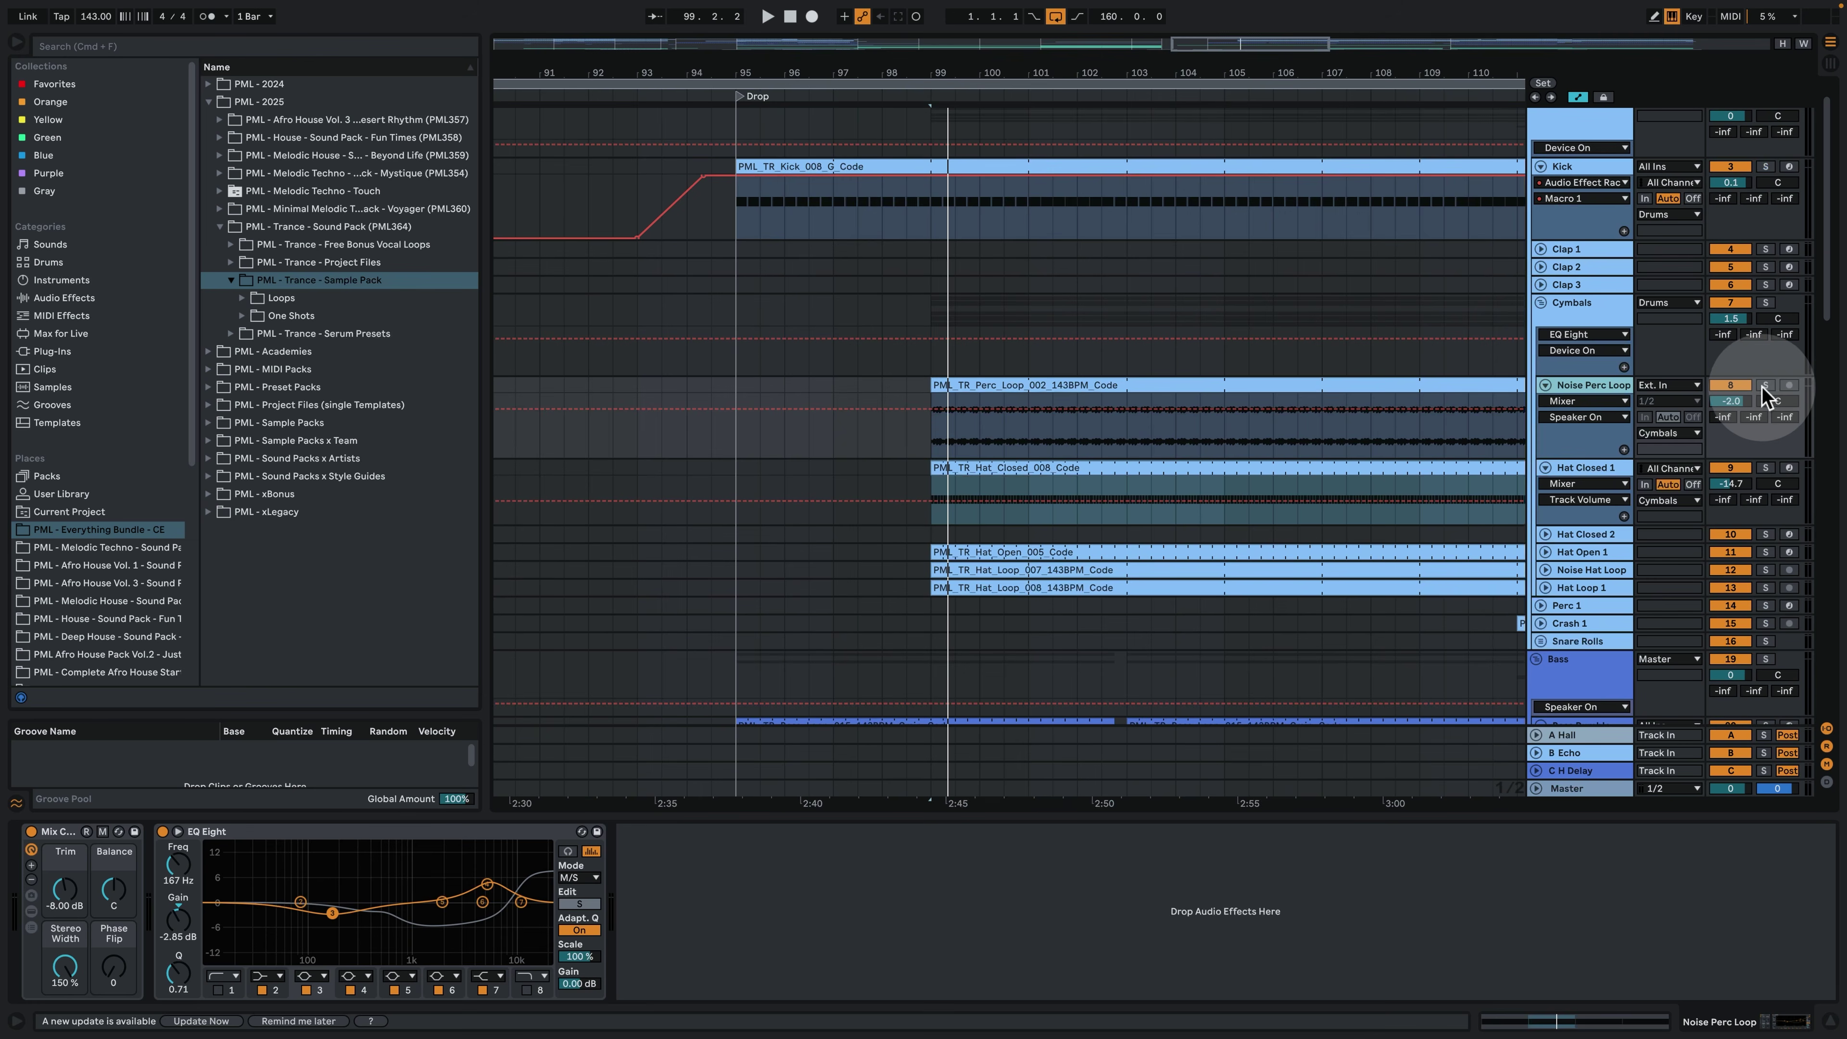
Play the Noise Perc Loop soloed without the Kick from bar 99 and show its Mix Control and EQ Eight.
{"action": "key", "text": "space"}
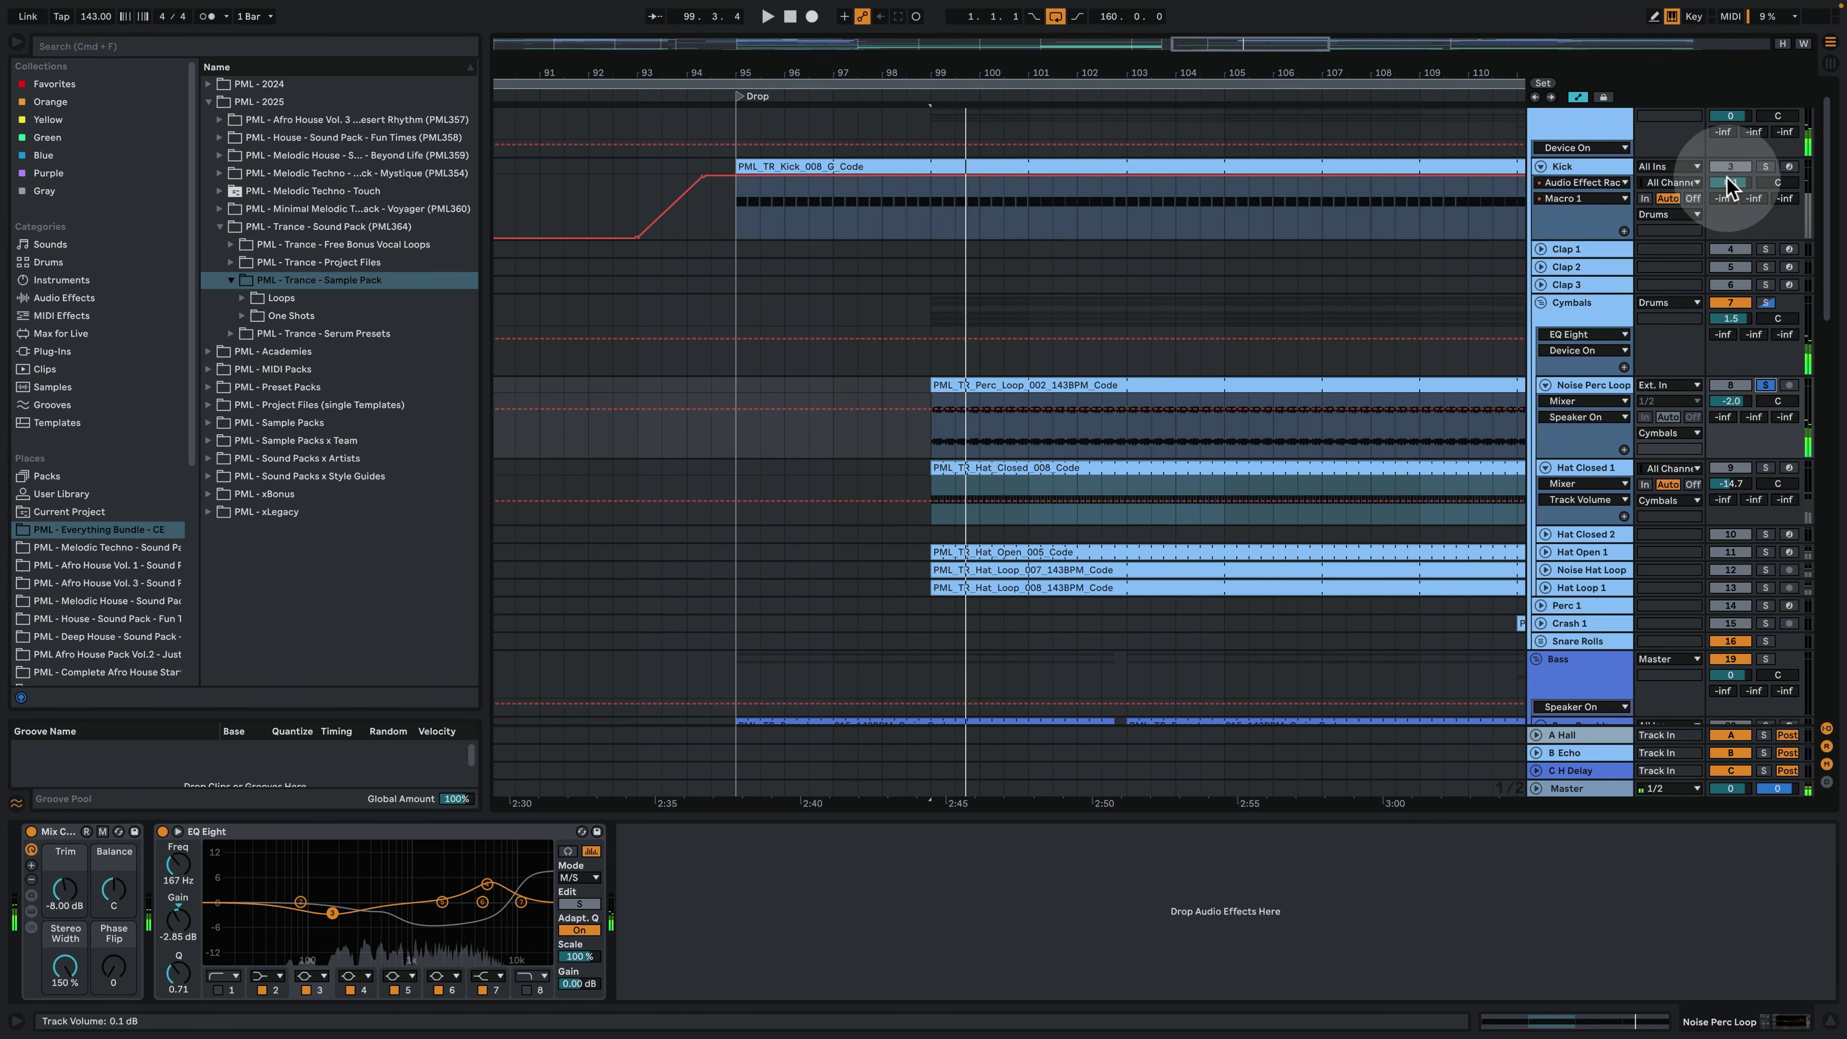
{"action": "left_click", "coordinate": [1765, 166]}
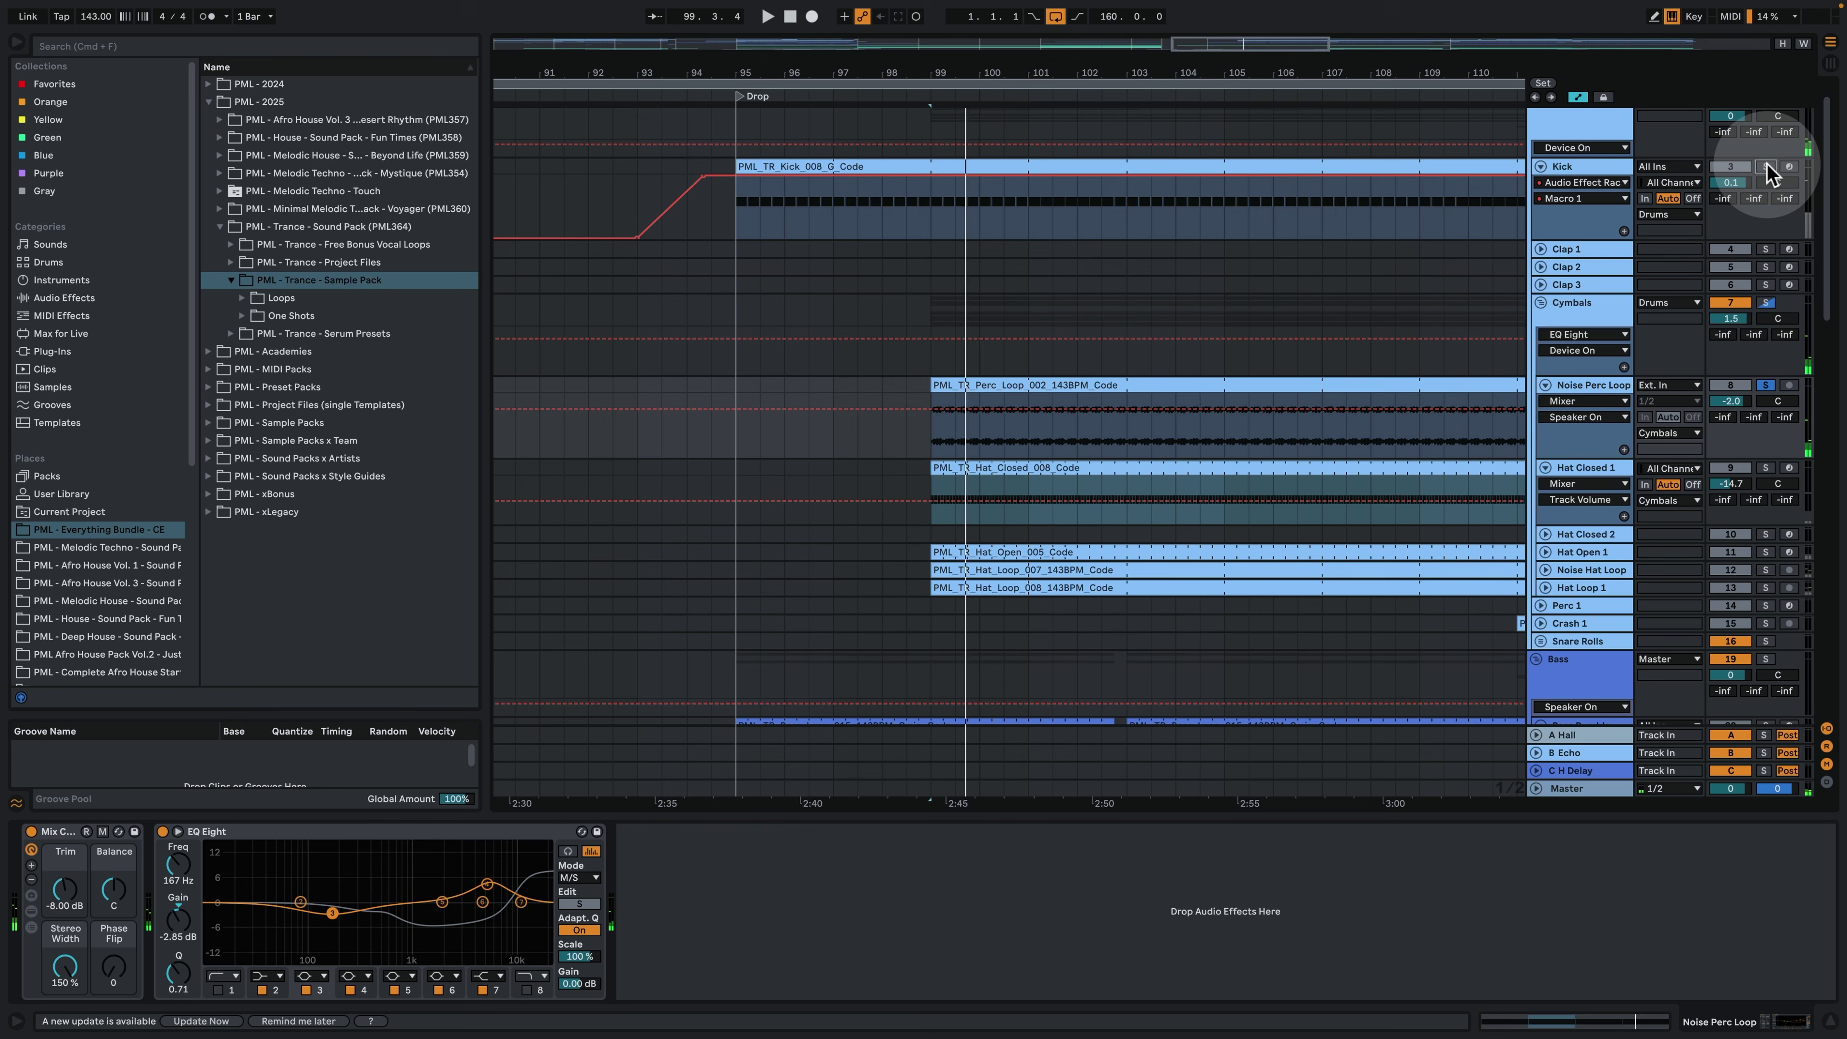
{"action": "double_click", "coordinate": [970, 381]}
{"action": "left_click", "coordinate": [1731, 1002]}
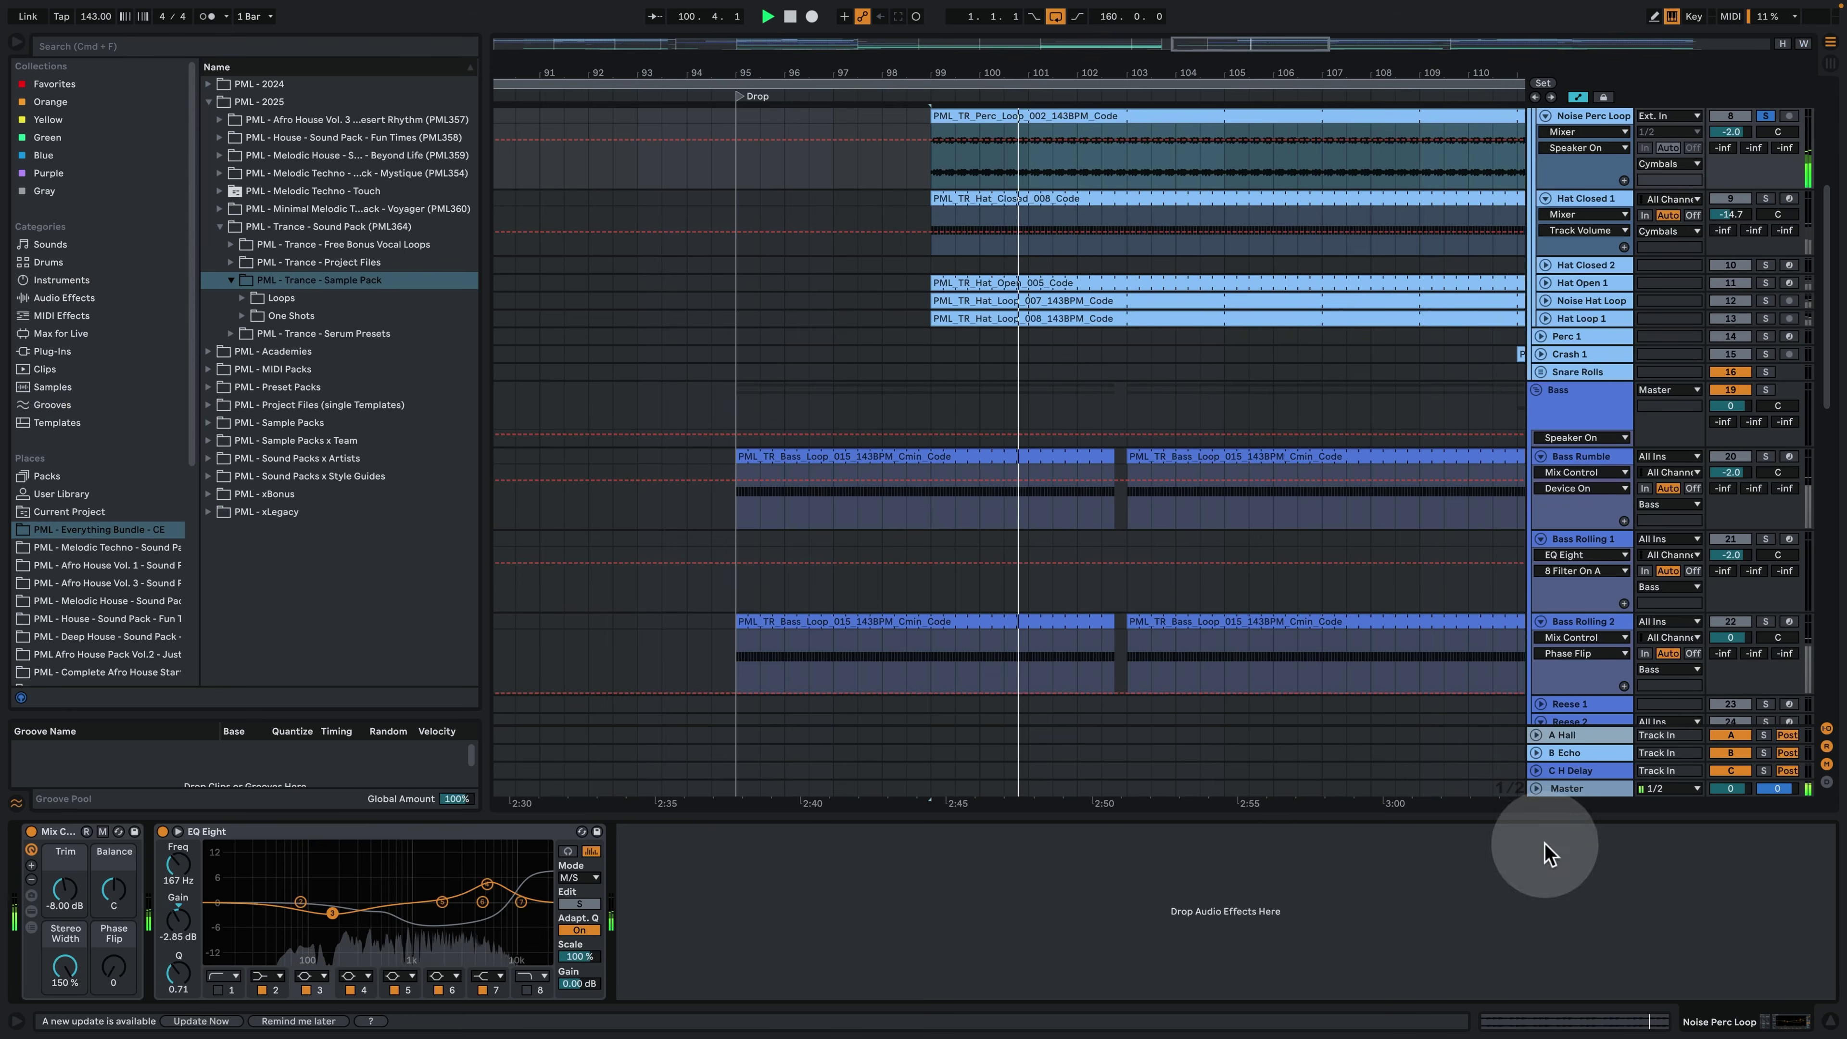
Solo Hat Closed 1 in place of the Noise Perc Loop, and play it from bar 99 with its MIDI clip open.
{"action": "scroll", "coordinate": [1369, 565], "scroll_direction": "up", "scroll_amount": 5}
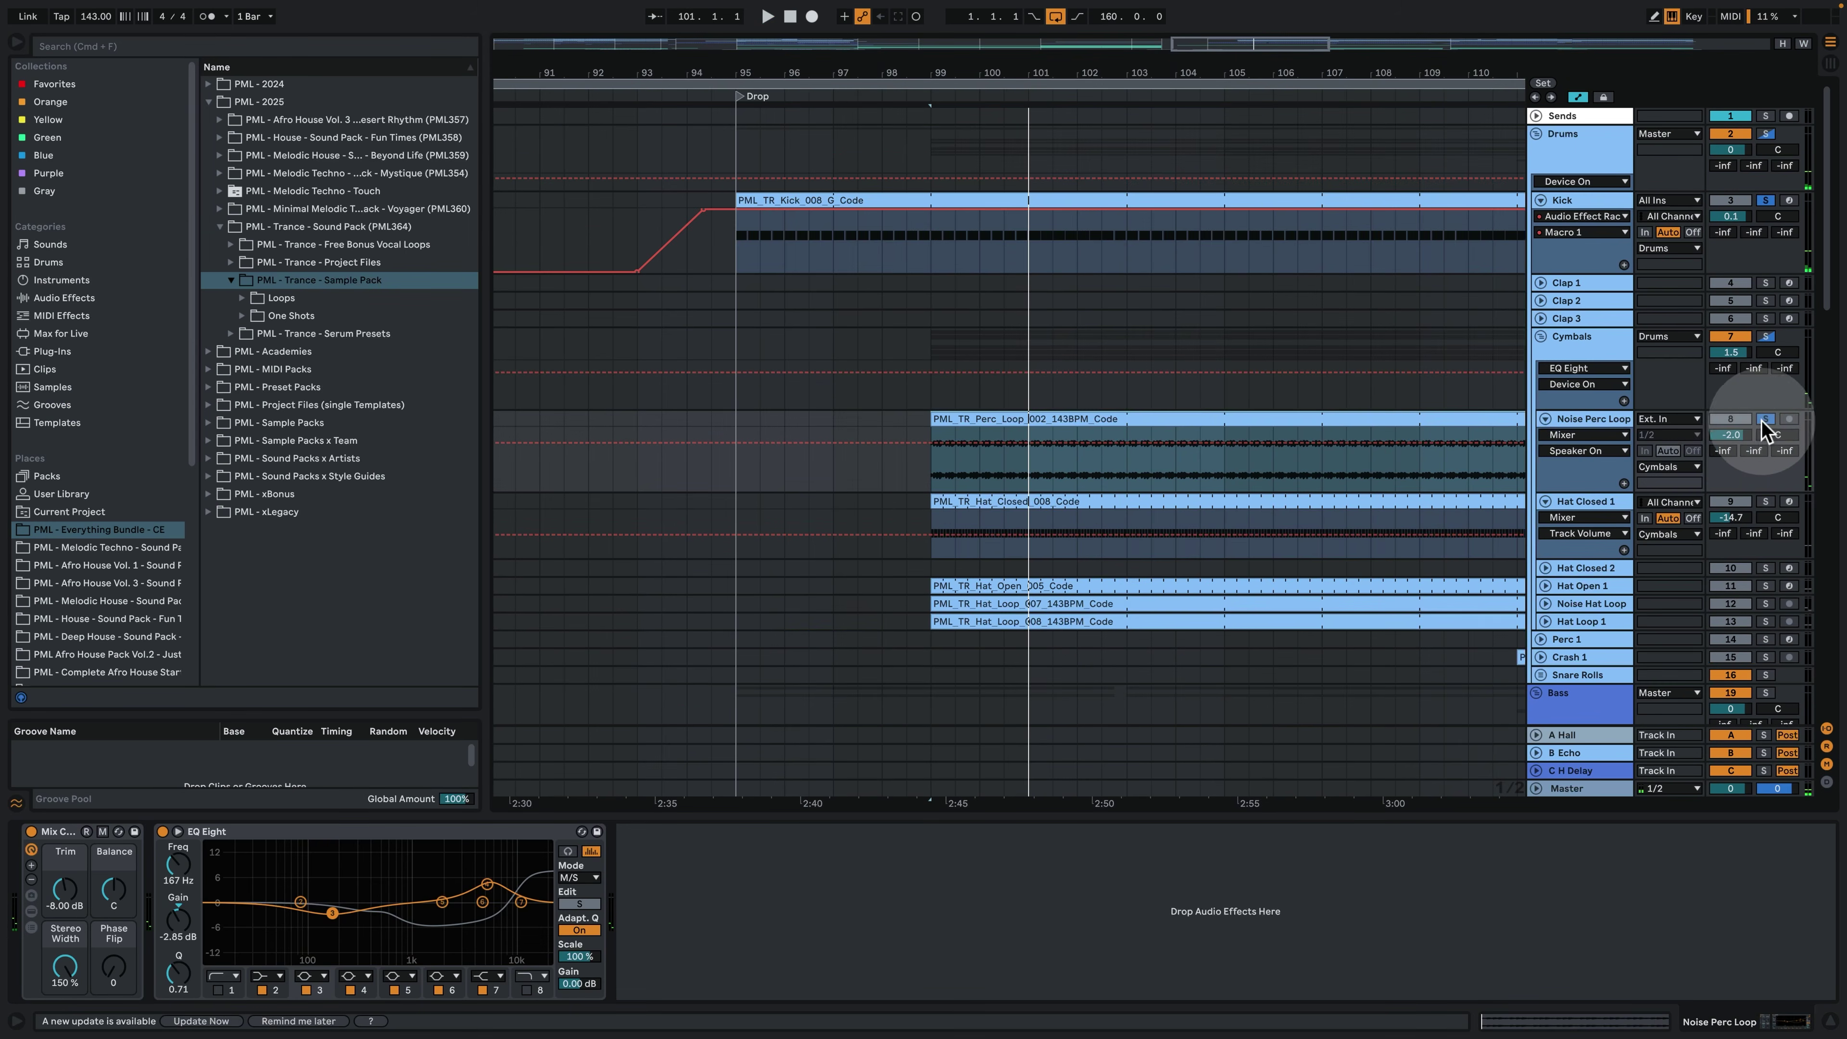
{"action": "left_click", "coordinate": [1764, 419]}
{"action": "left_click", "coordinate": [1766, 501]}
{"action": "left_click", "coordinate": [1145, 504]}
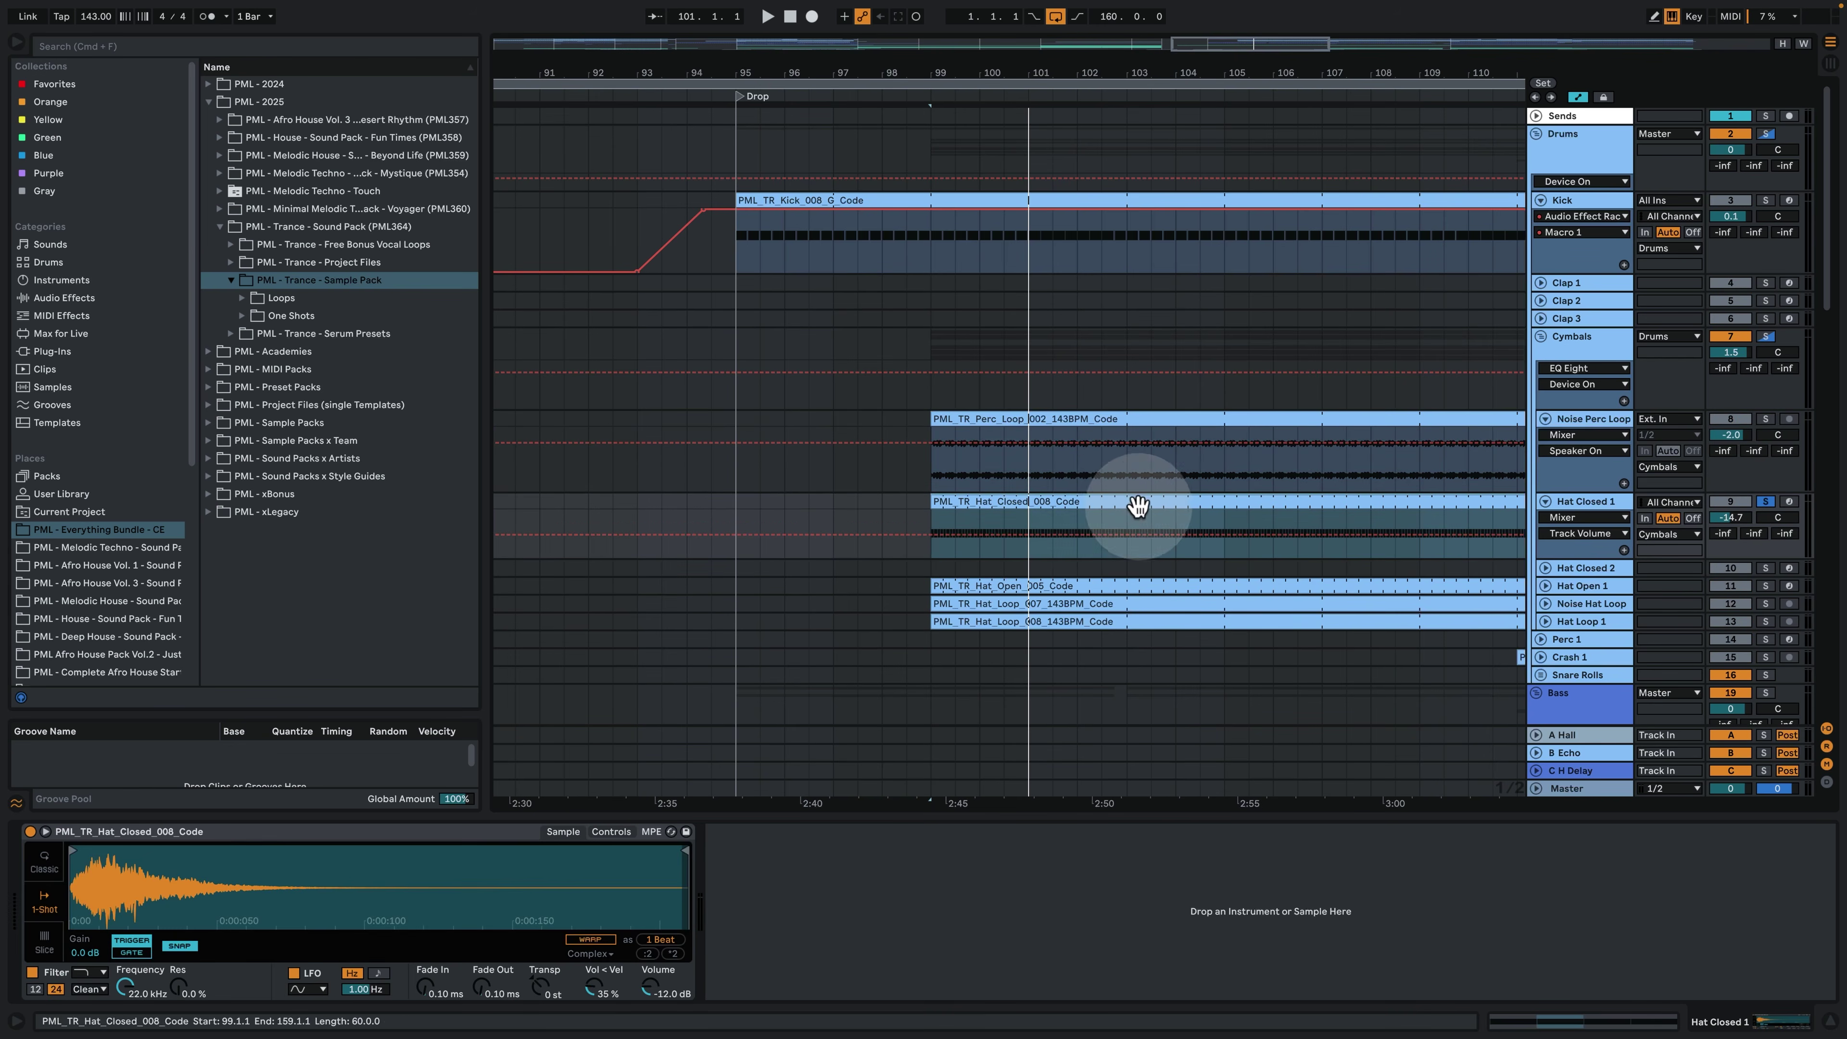
{"action": "double_click", "coordinate": [1013, 502]}
{"action": "scroll", "coordinate": [720, 523], "scroll_direction": "up", "scroll_amount": 4}
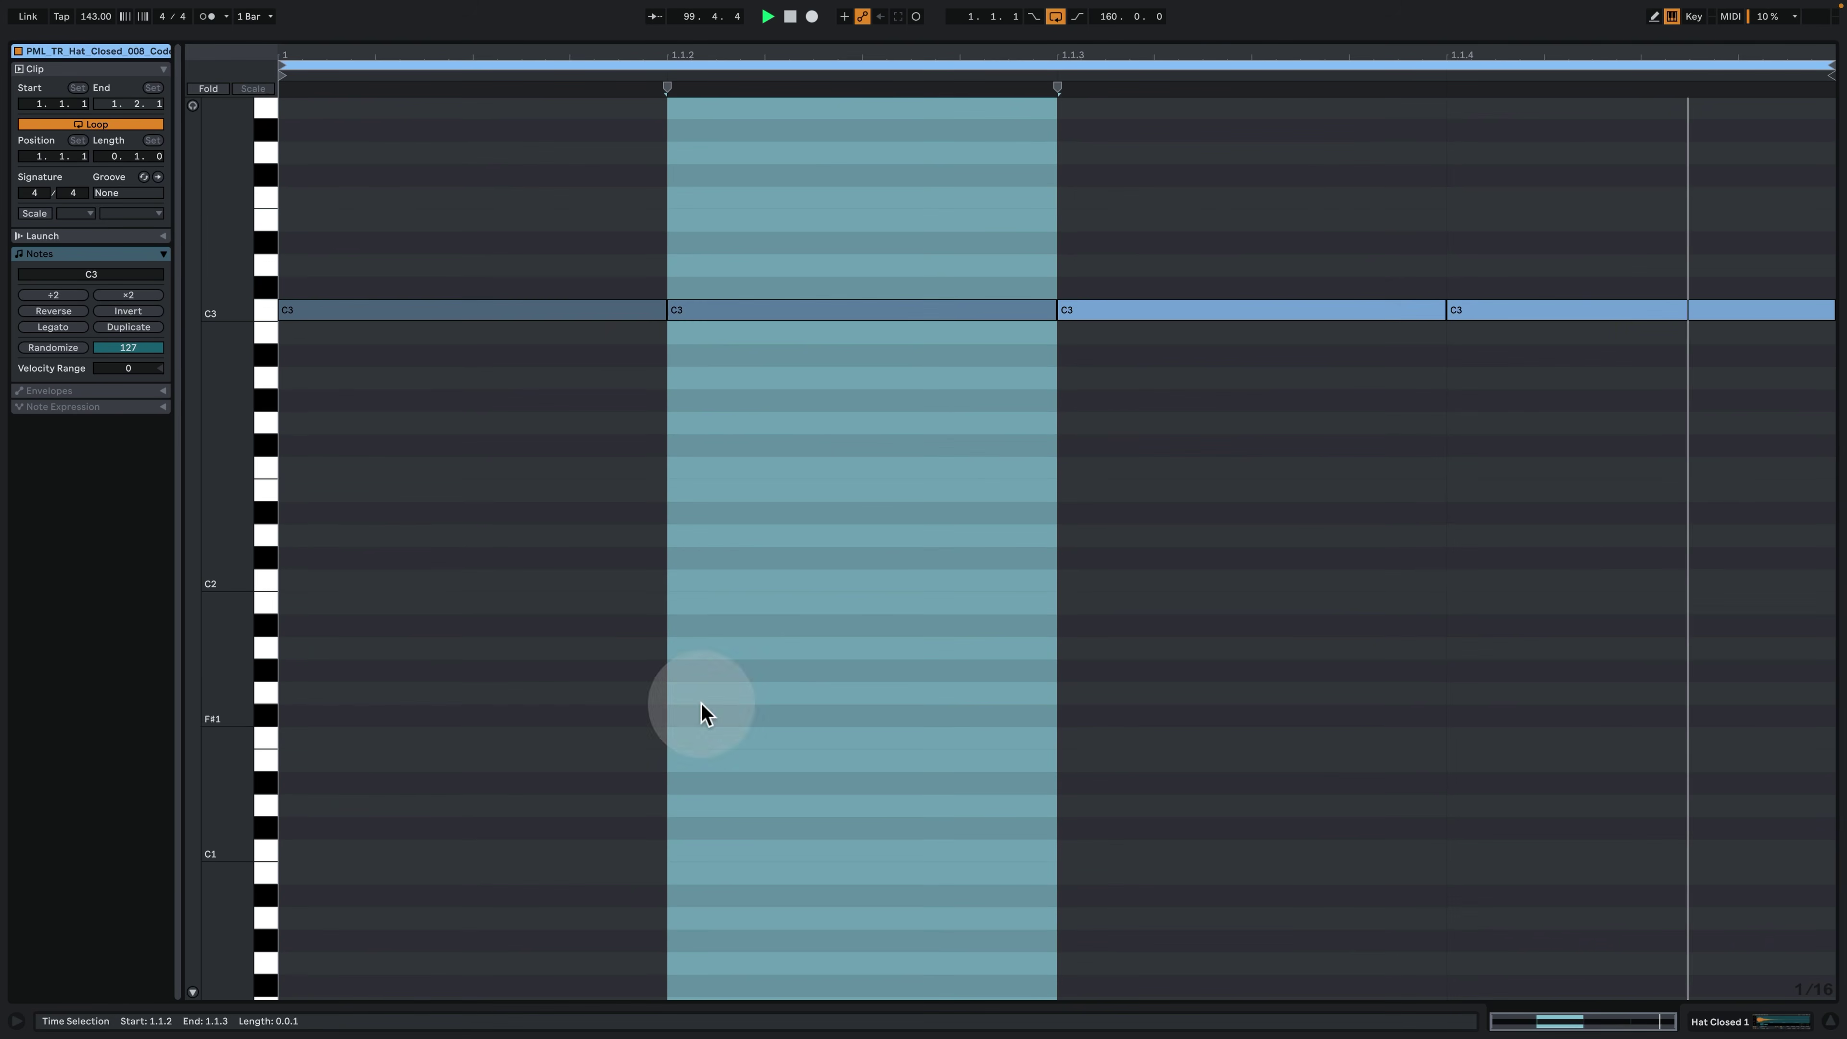
Show the note velocities in the Hat Closed 1 clip, play the pattern and return to the arrangement with the track's devices.
{"action": "left_click", "coordinate": [191, 993]}
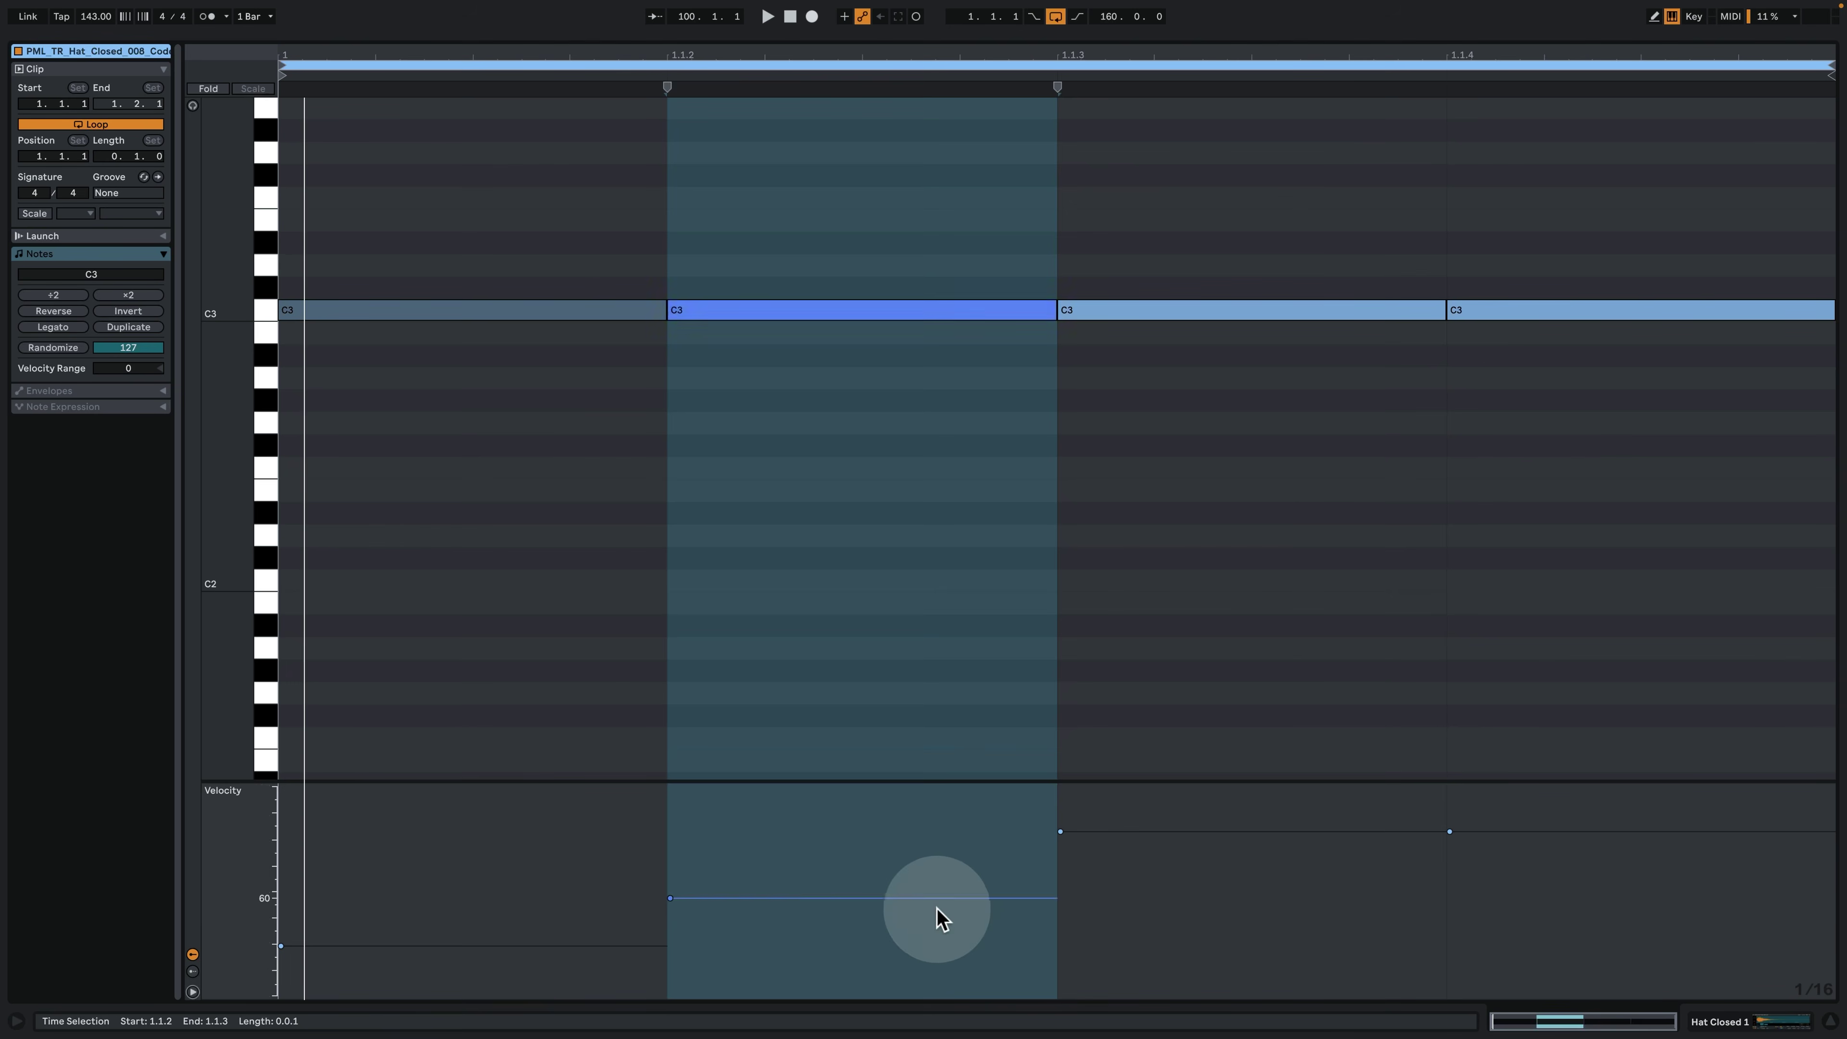
{"action": "left_click_drag", "start_coordinate": [400, 879], "coordinate": [683, 937]}
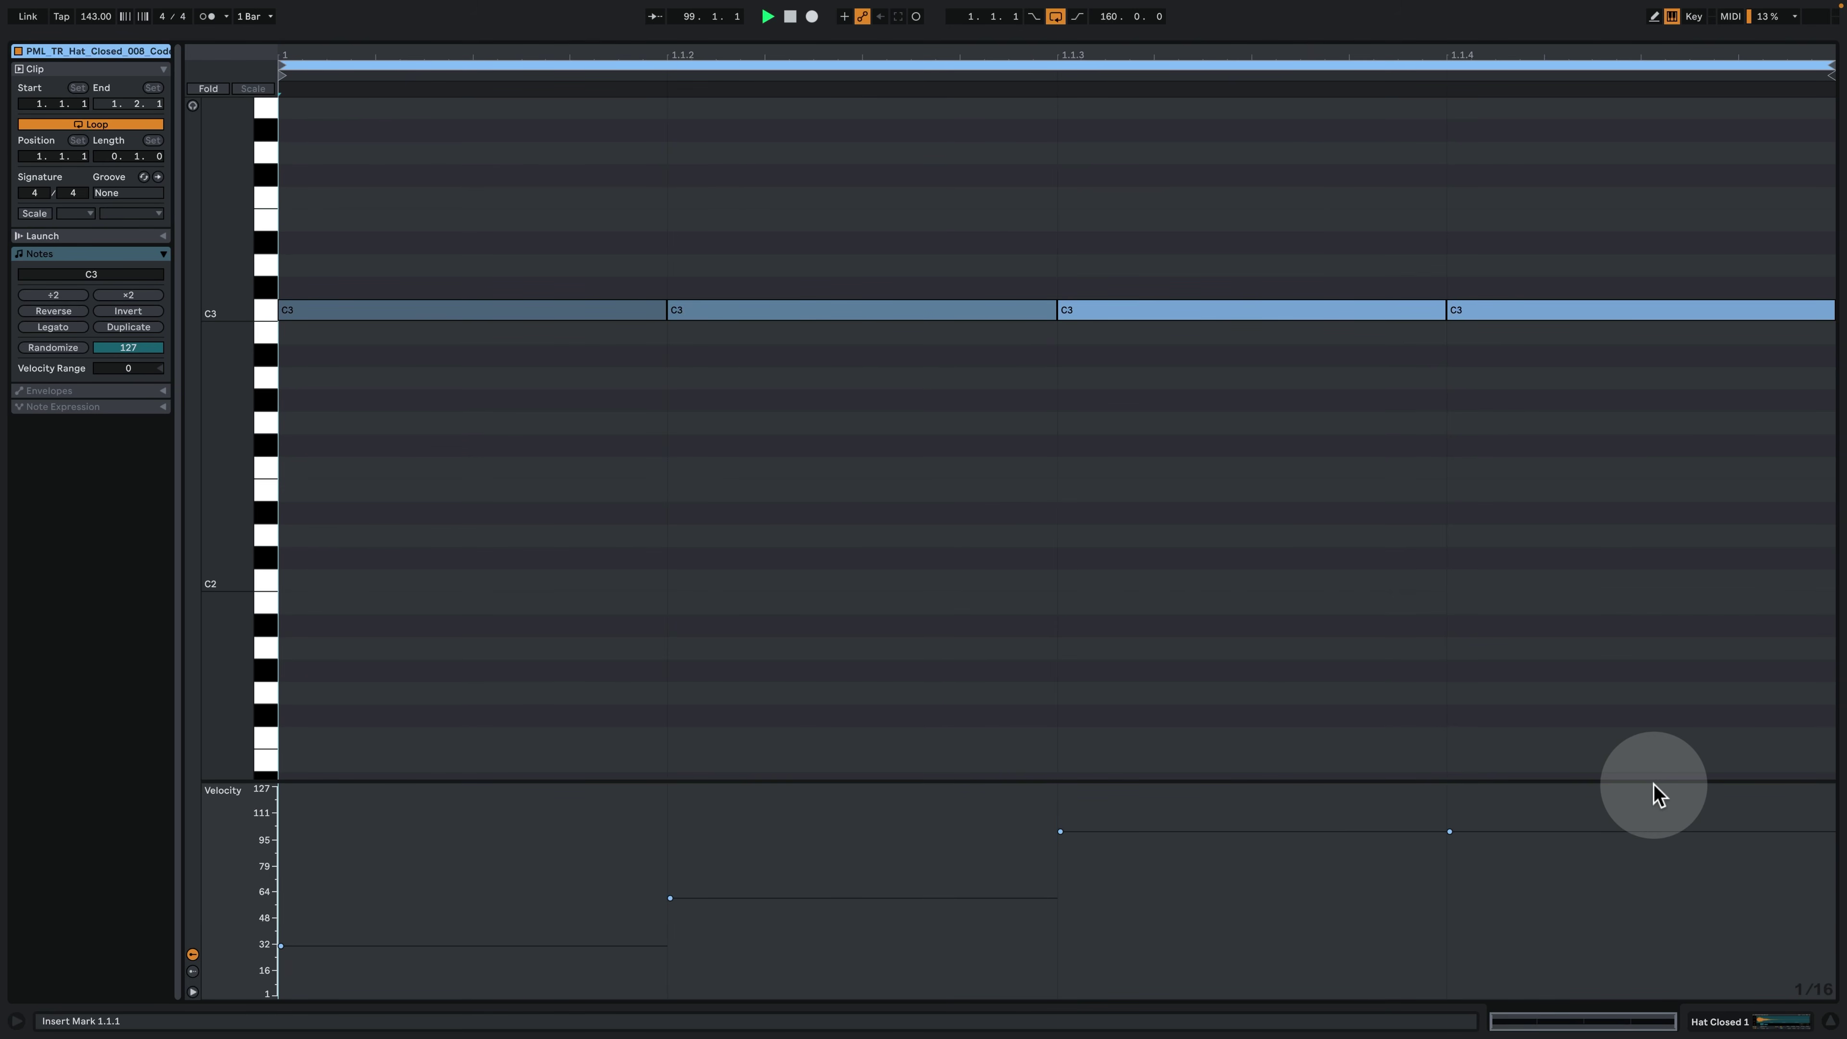
{"action": "key", "text": "space"}
{"action": "left_click", "coordinate": [1727, 1015]}
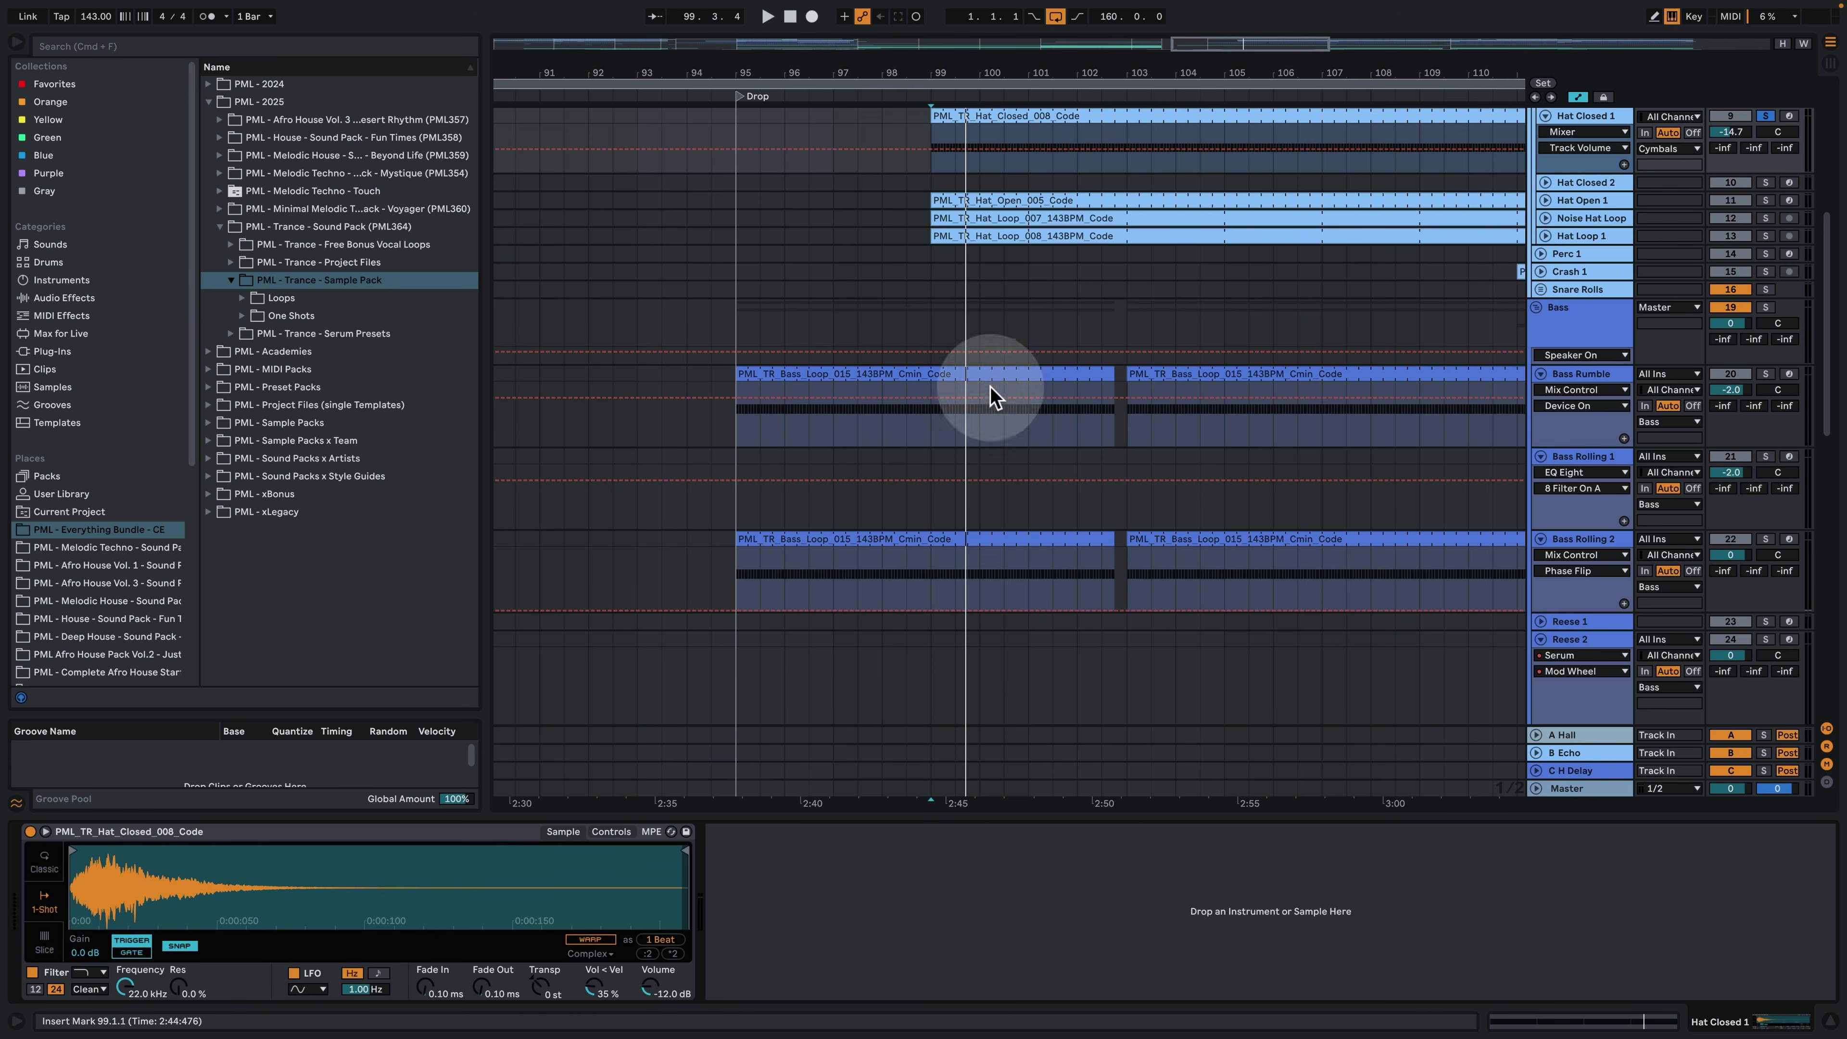
Solo the Kick together with Hat Closed 1 and play both from bar 99.
{"action": "scroll", "coordinate": [1091, 349], "scroll_direction": "up", "scroll_amount": 5}
{"action": "scroll", "coordinate": [1403, 349], "scroll_direction": "up", "scroll_amount": 3}
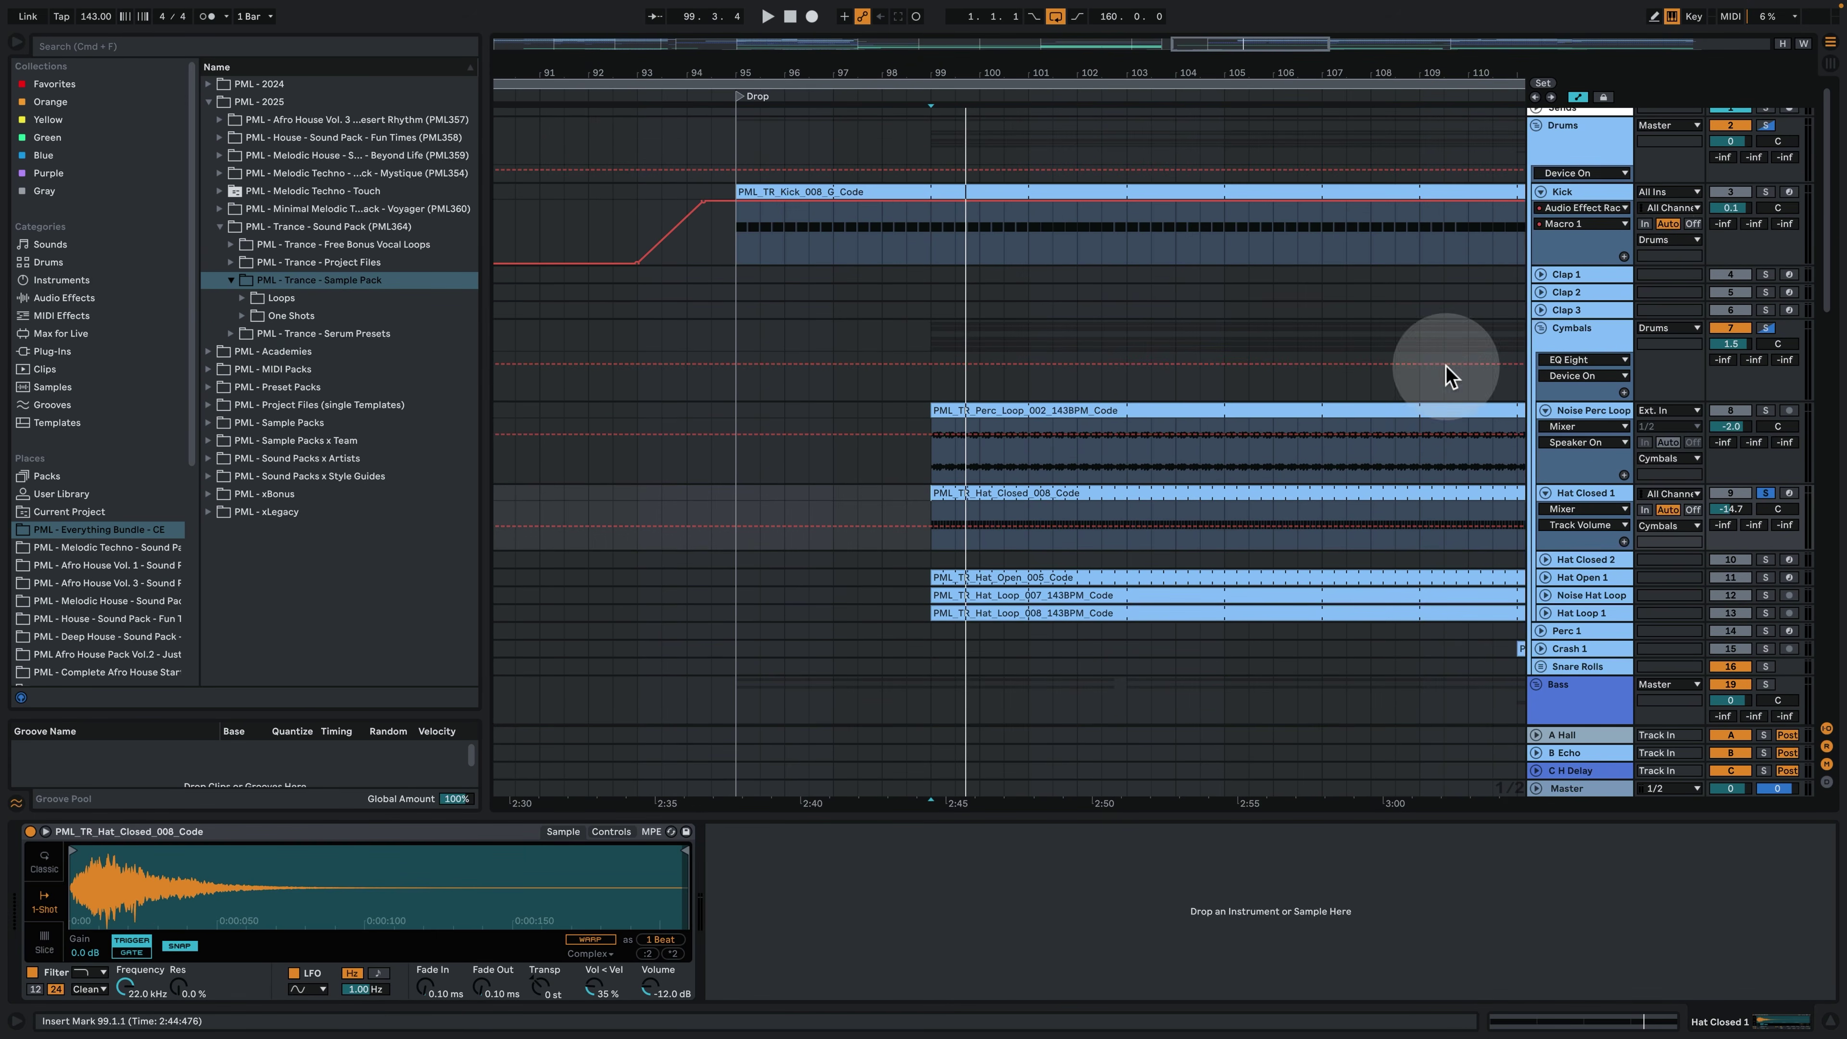
{"action": "key", "text": "space"}
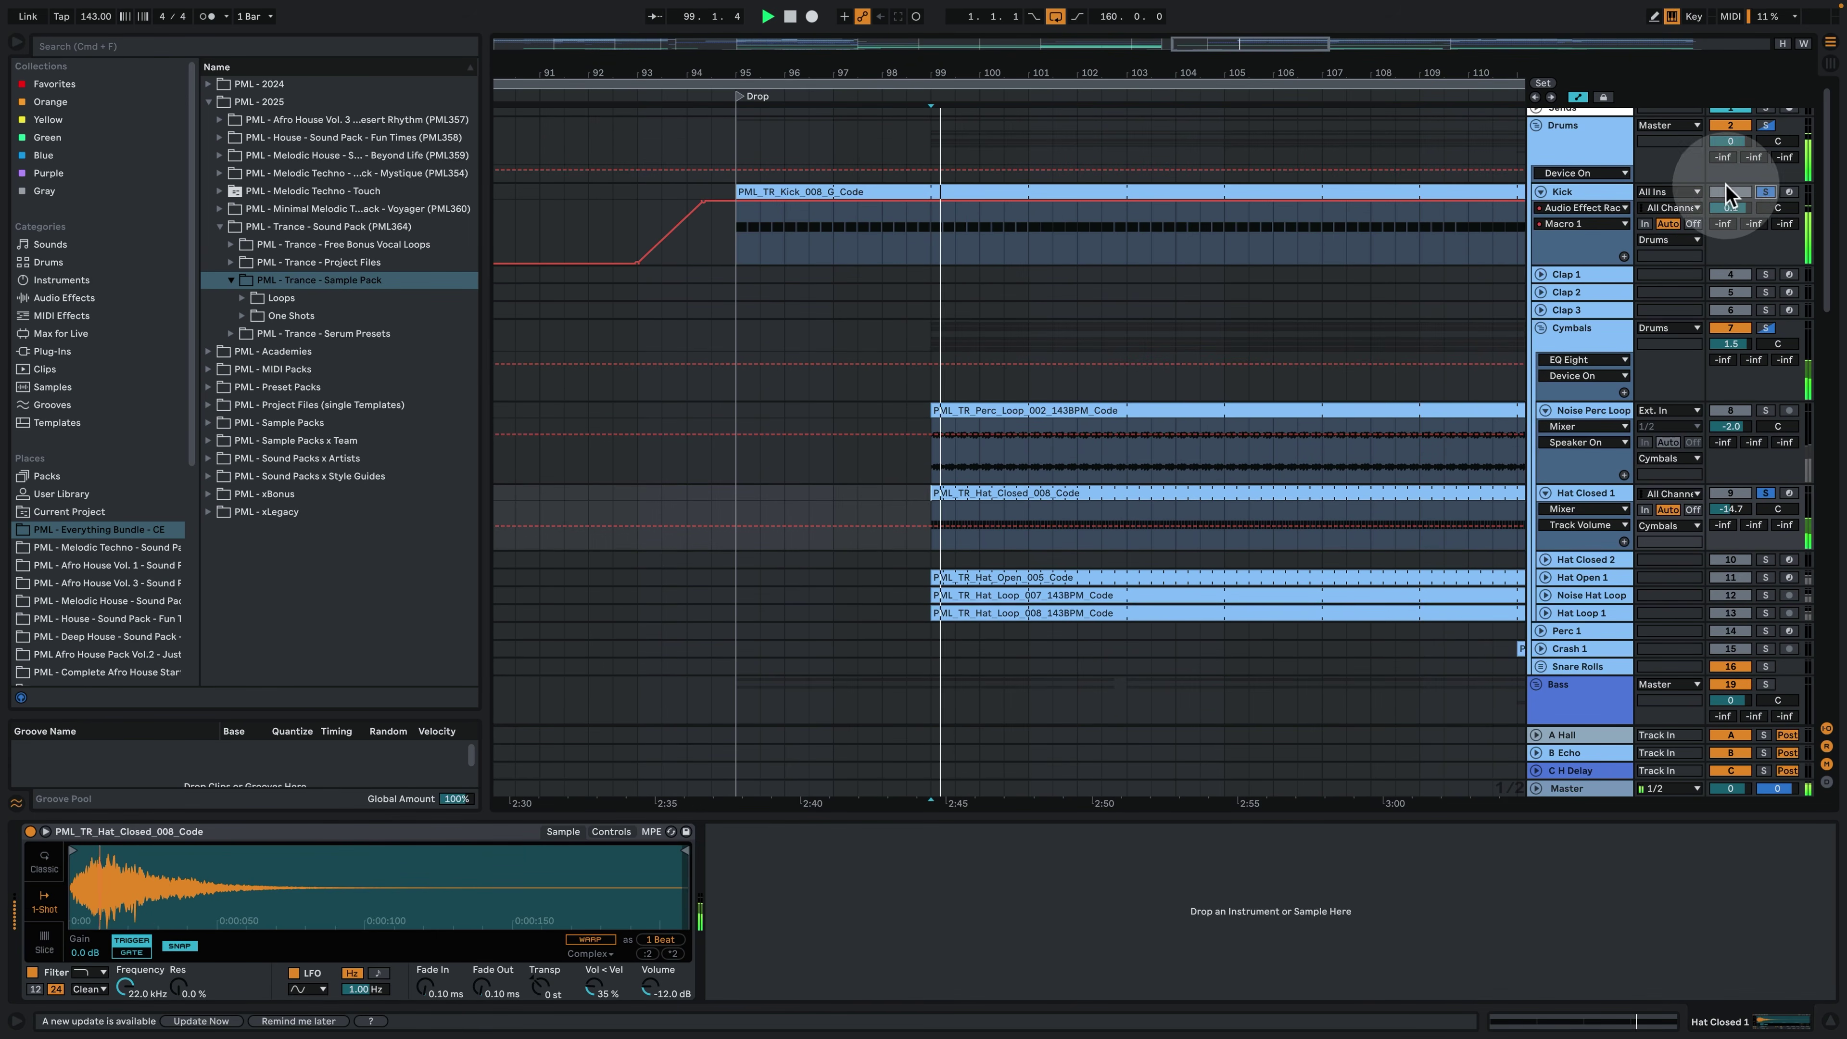
Unfold the Noise Hat Loop, Hat Loop 1 and Hat Open 1 tracks in the Cymbals group.
{"action": "left_click", "coordinate": [1545, 595]}
{"action": "scroll", "coordinate": [1541, 589], "scroll_direction": "down", "scroll_amount": 3}
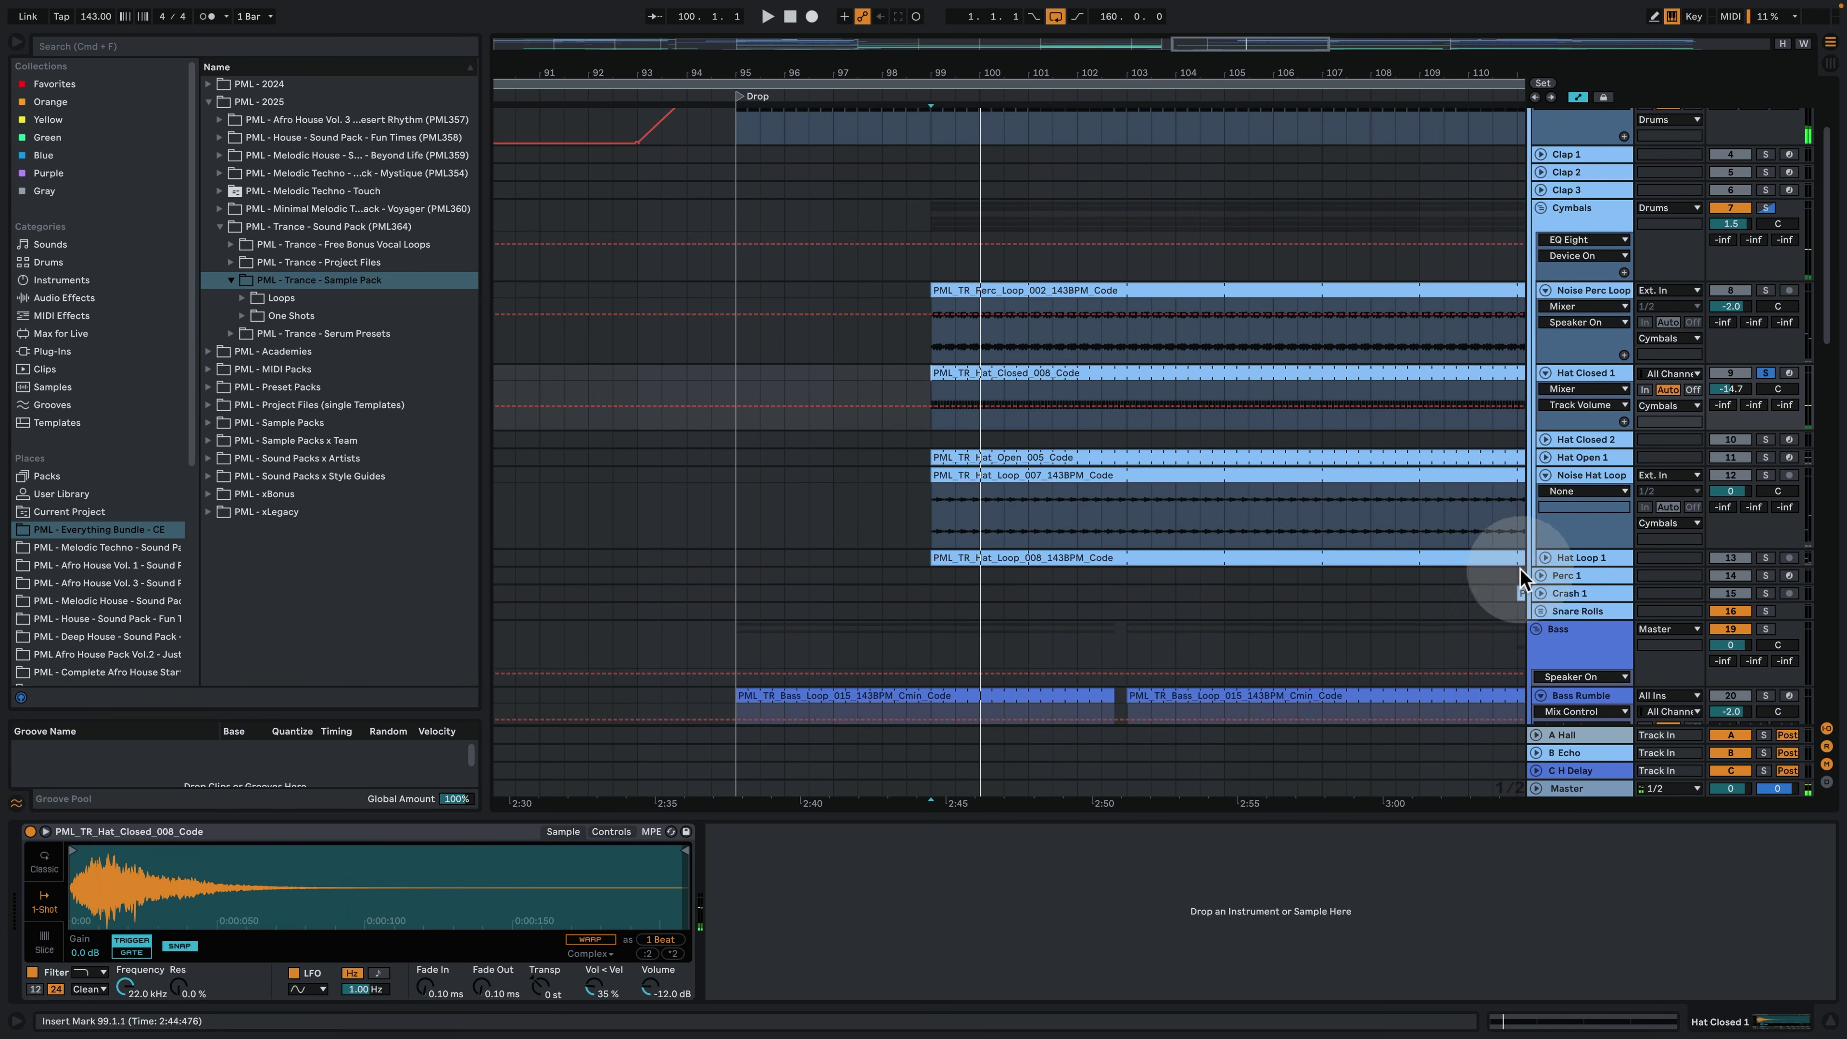
{"action": "left_click", "coordinate": [1545, 558]}
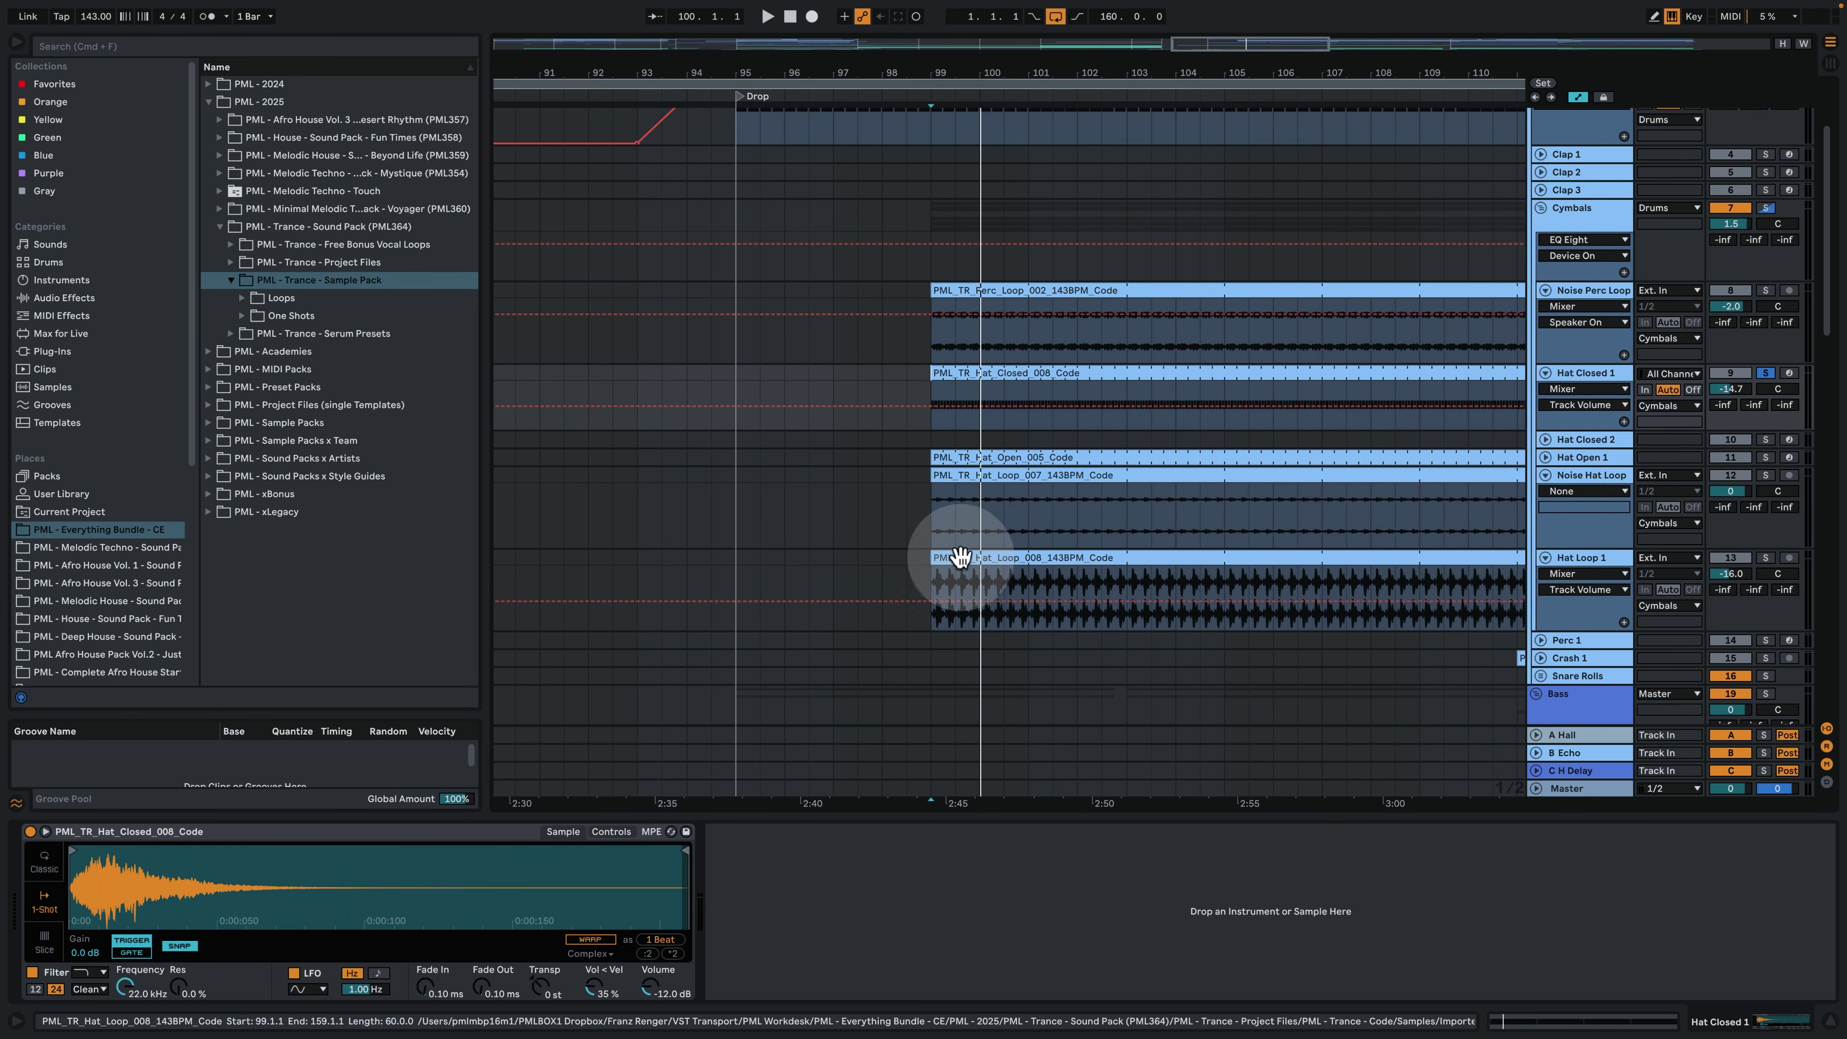
{"action": "left_click_drag", "start_coordinate": [990, 73], "coordinate": [990, 145]}
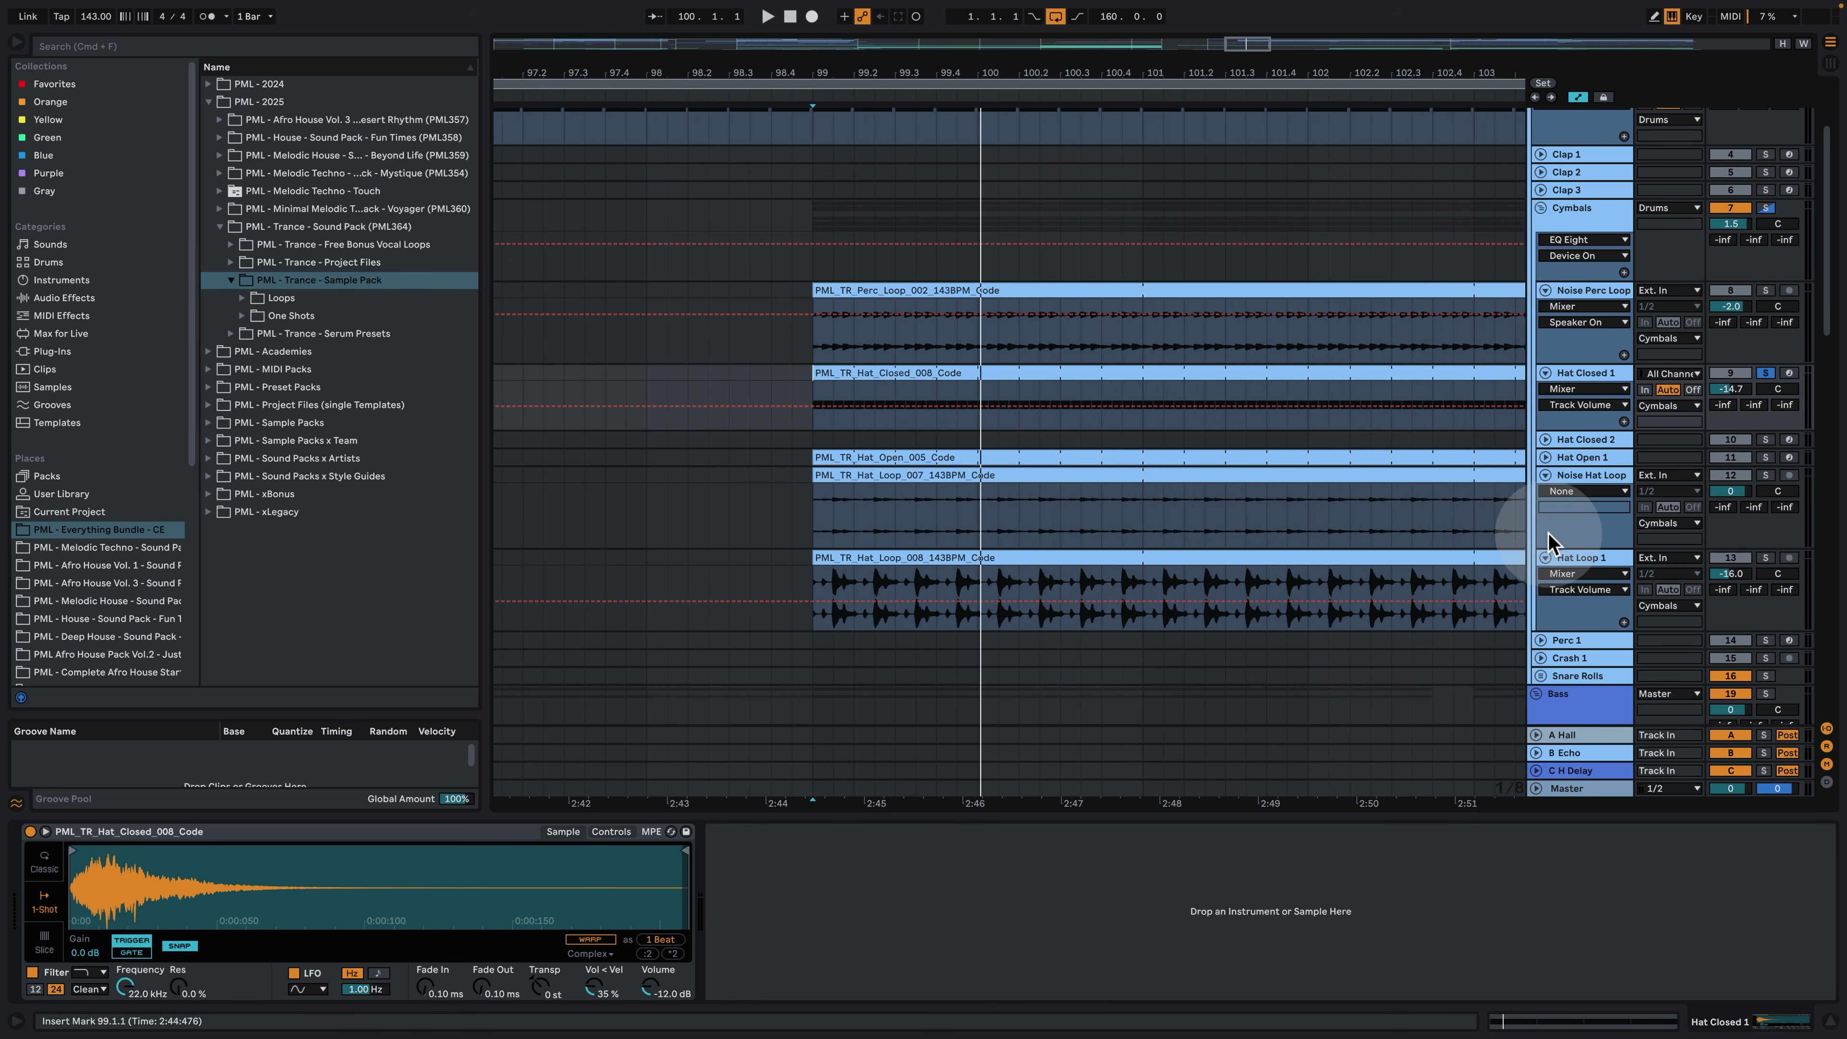
{"action": "left_click", "coordinate": [1546, 457]}
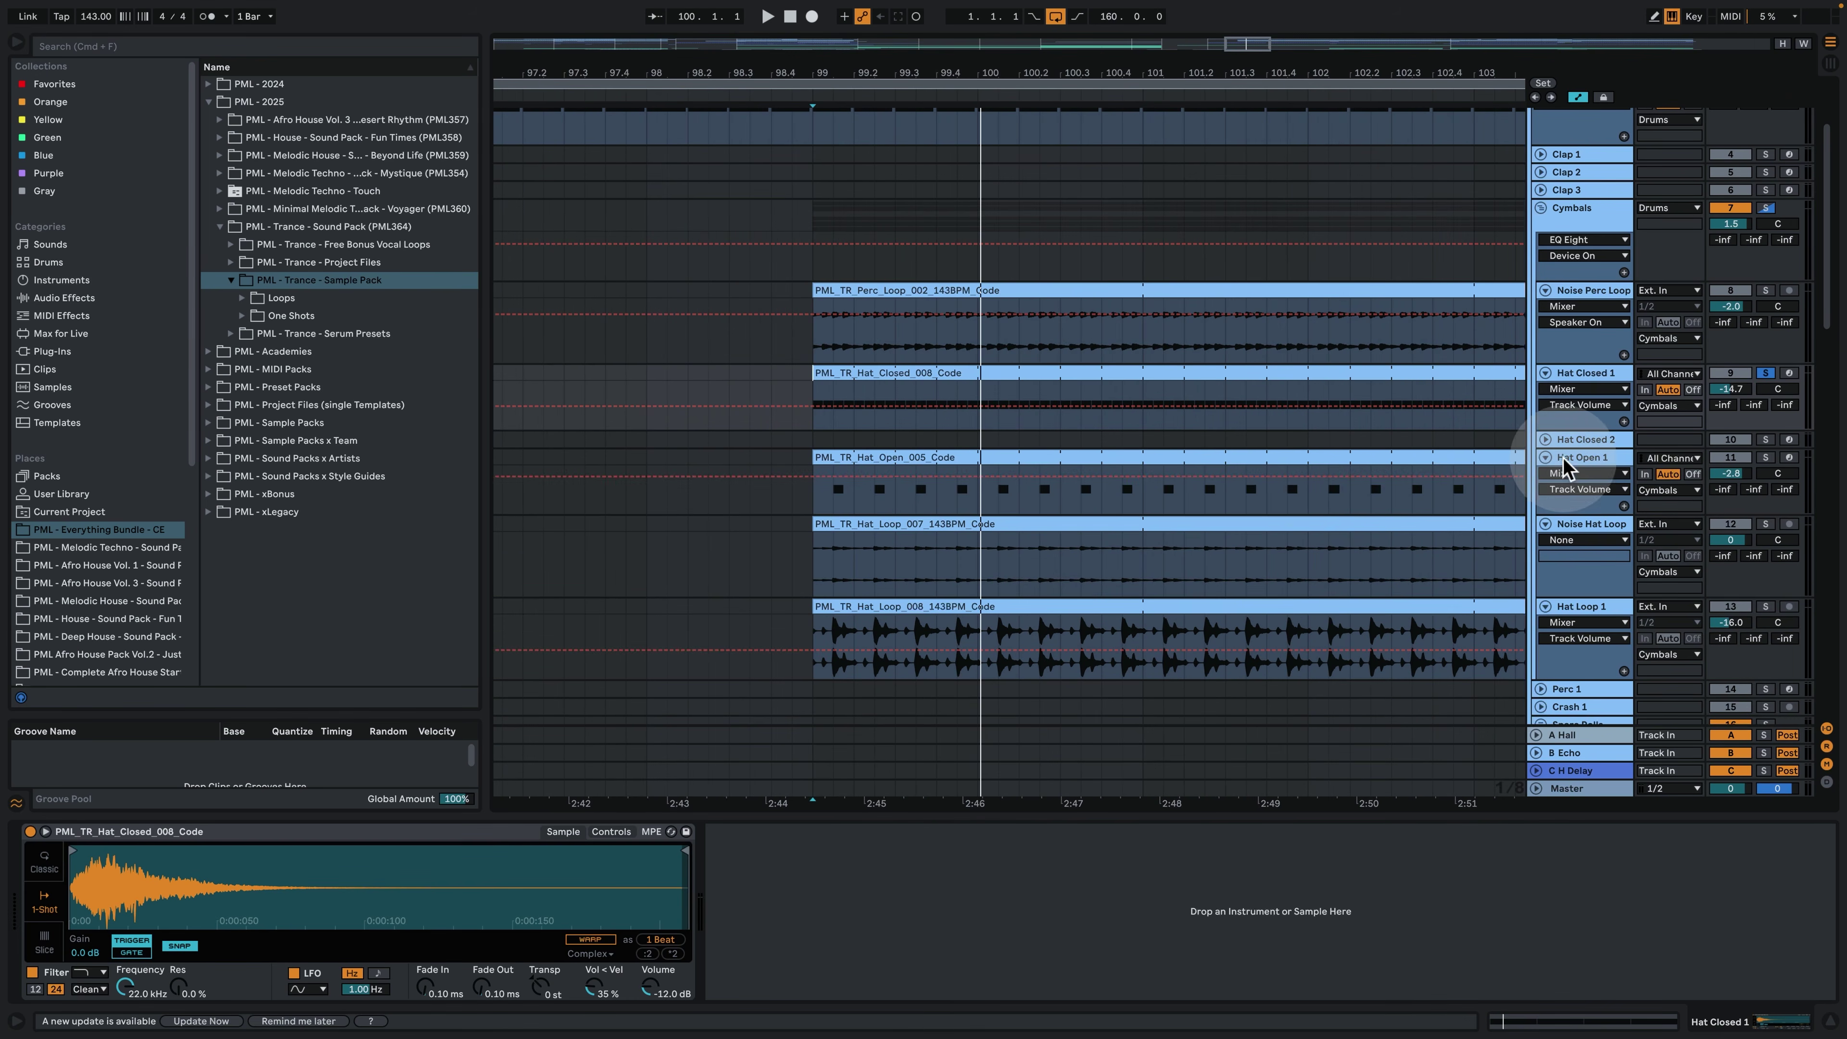
Play Hat Open 1 soloed with Hat Closed 1 and the Kick from bar 99, showing the open hat's devices.
{"action": "left_click", "coordinate": [1767, 458]}
{"action": "left_click", "coordinate": [863, 454]}
{"action": "key", "text": "space"}
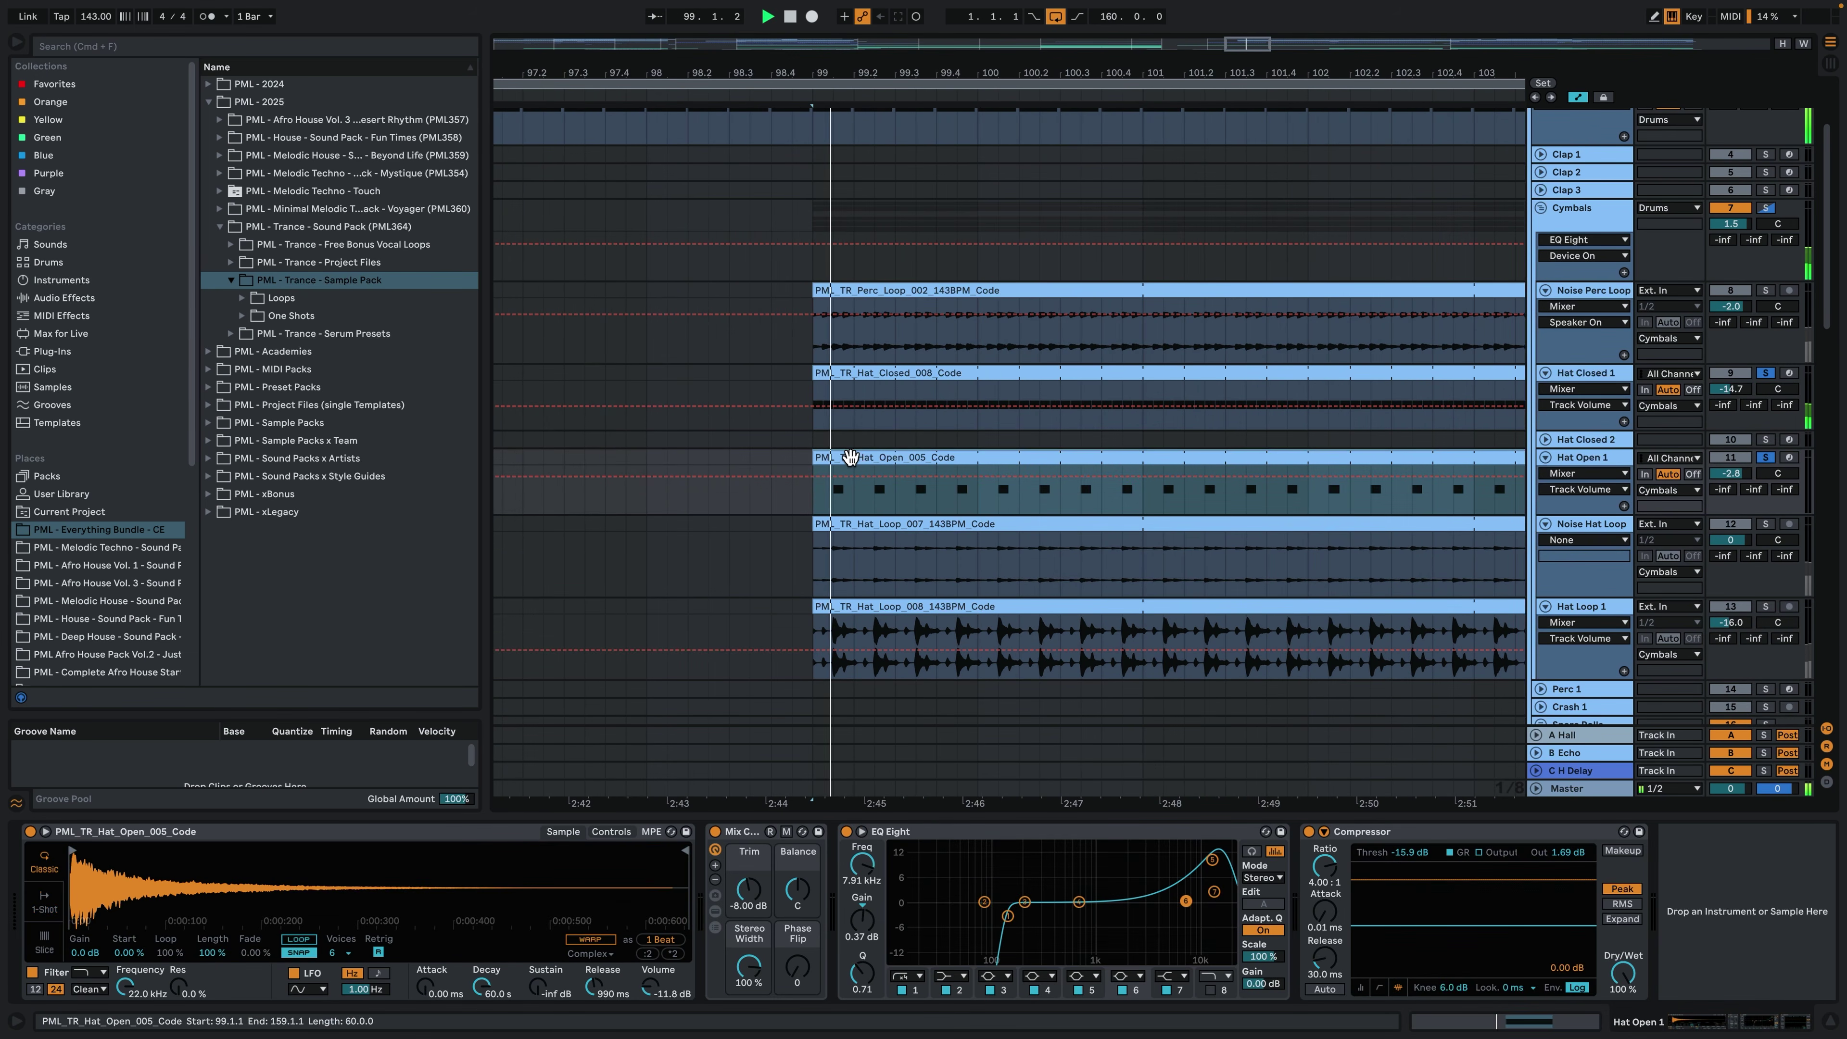
{"action": "left_click", "coordinate": [850, 457]}
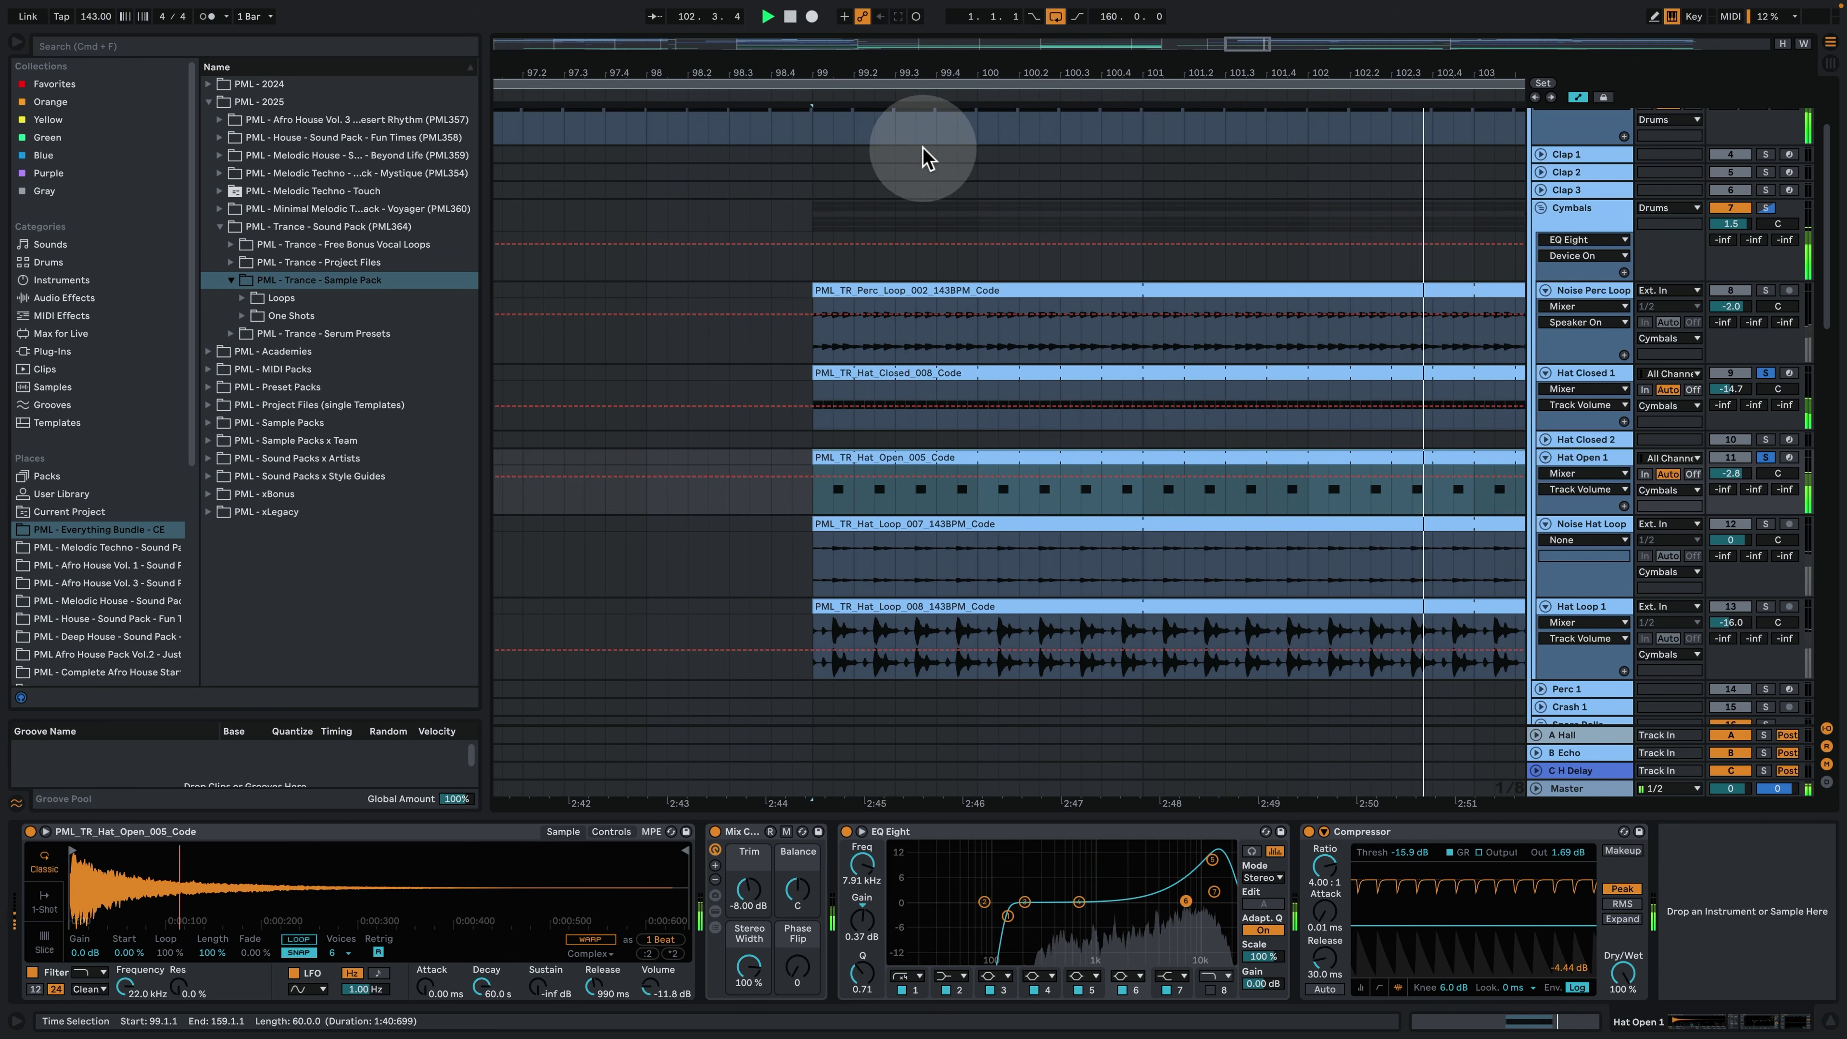
{"action": "left_click_drag", "start_coordinate": [969, 69], "coordinate": [675, 44]}
{"action": "key", "text": "space"}
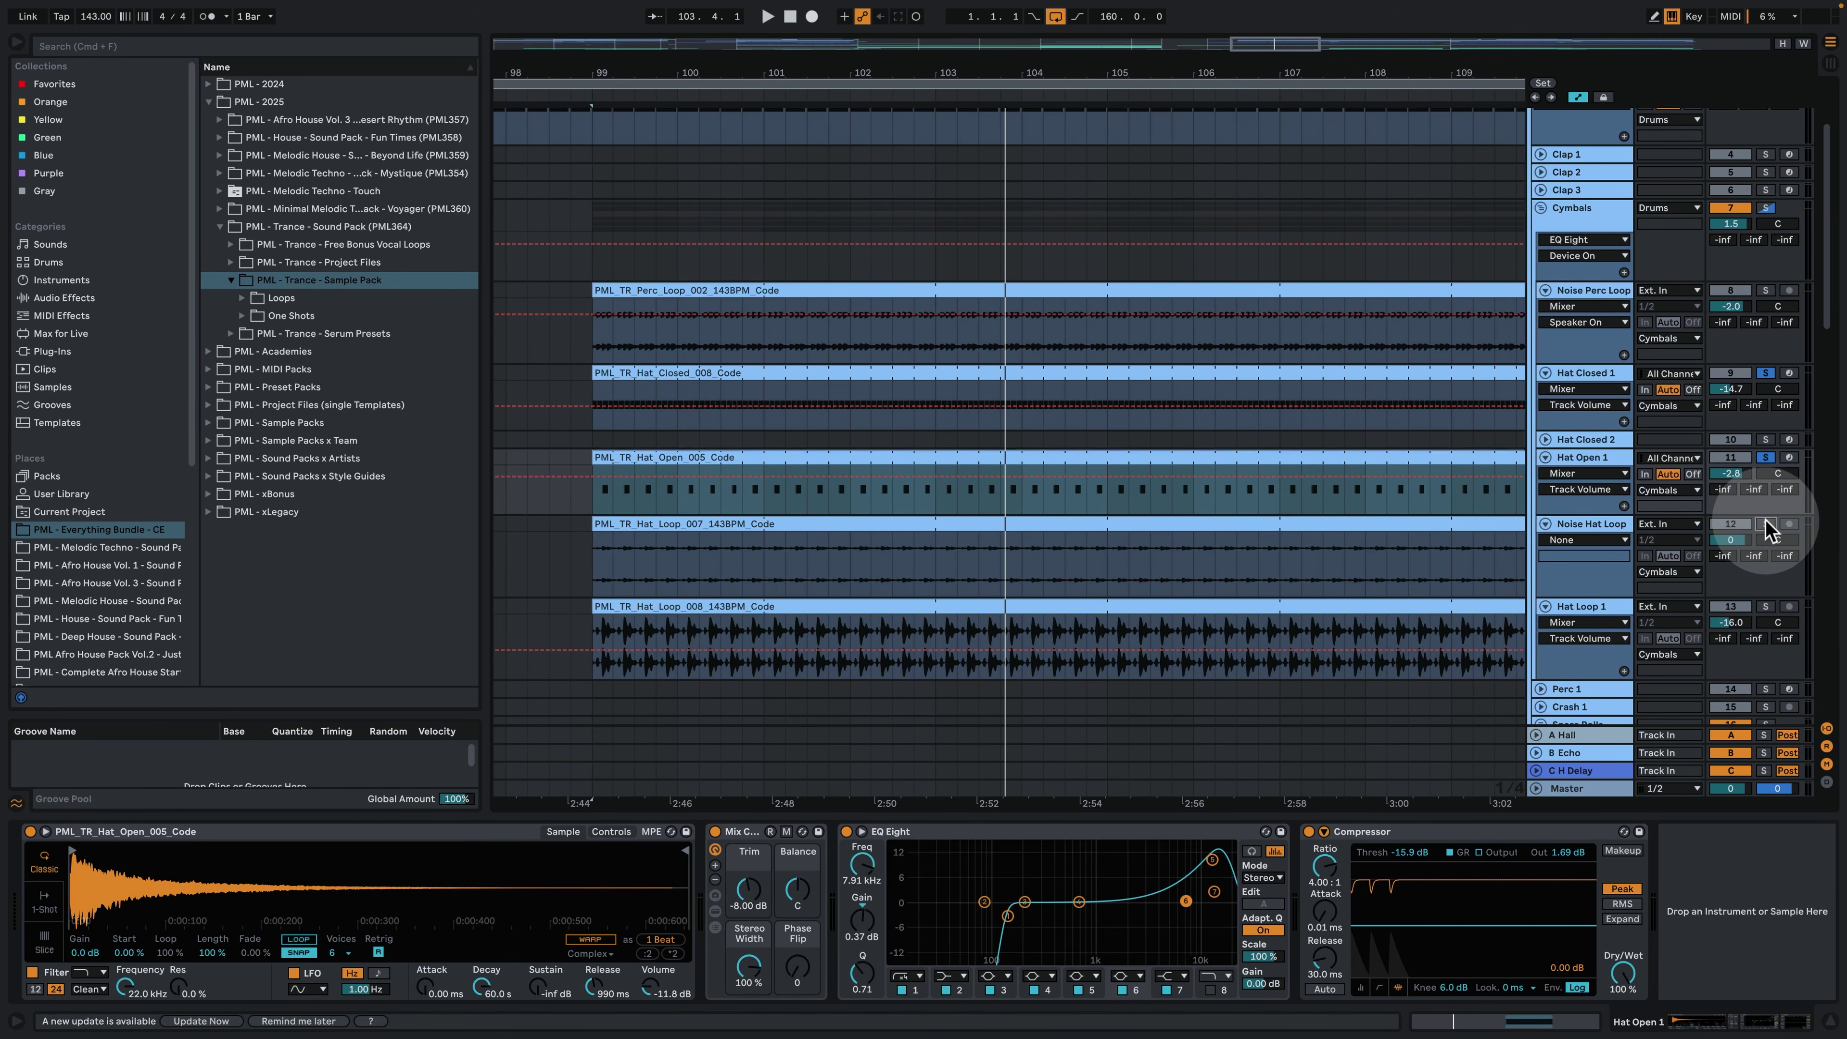
Play the Noise Hat Loop soloed from bar 99, view its audio clip's waveform and show the track's devices.
{"action": "key", "text": "space"}
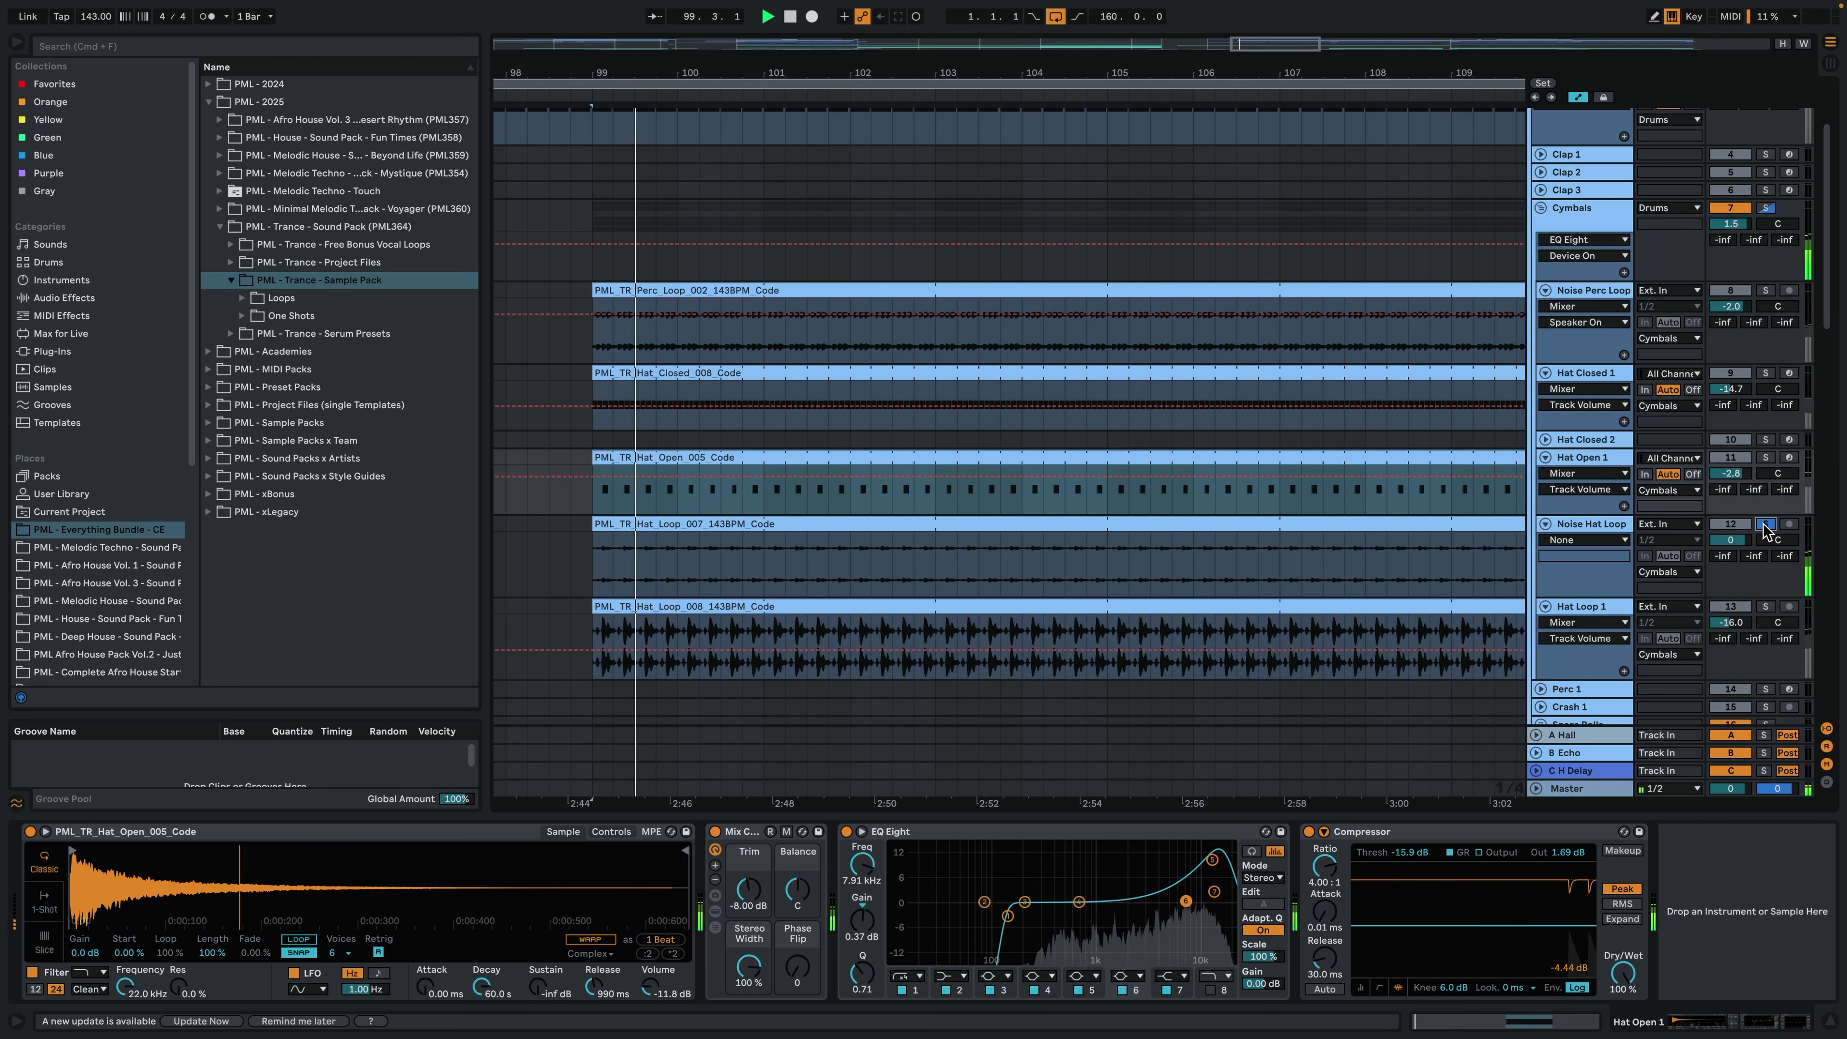
{"action": "double_click", "coordinate": [813, 526]}
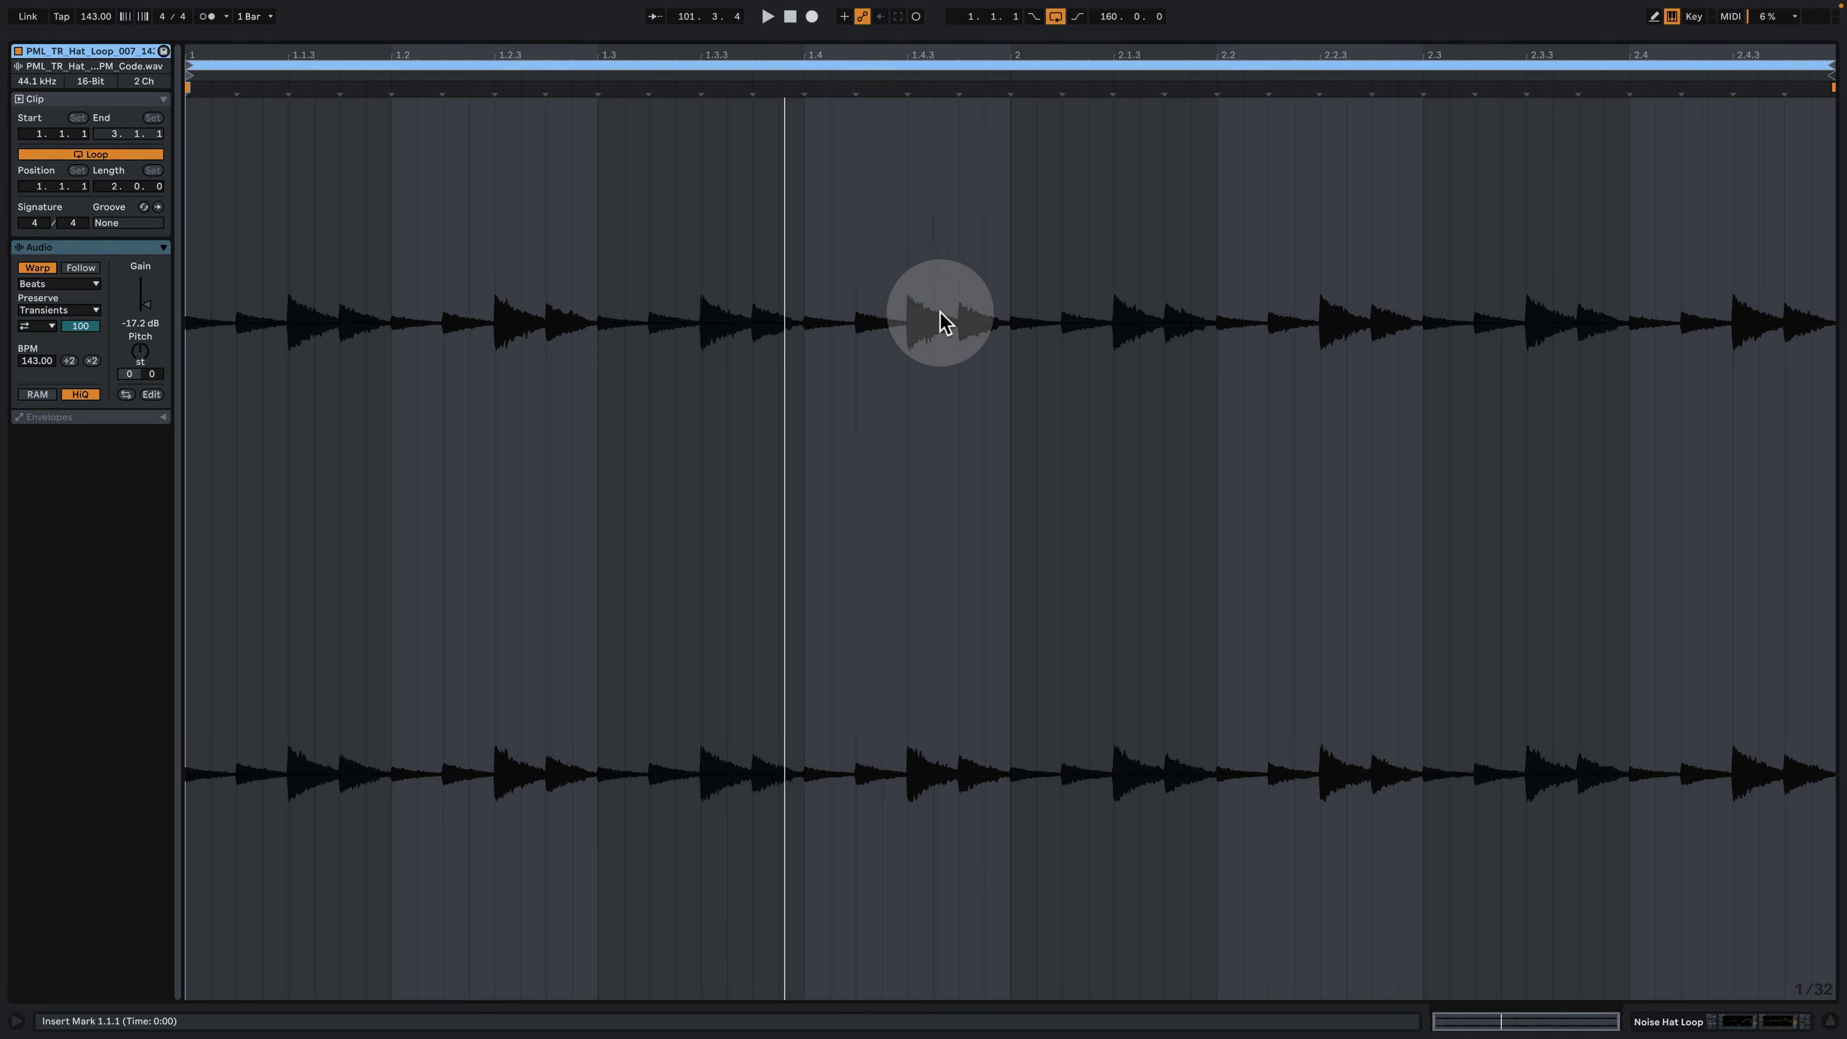
{"action": "key", "text": "space"}
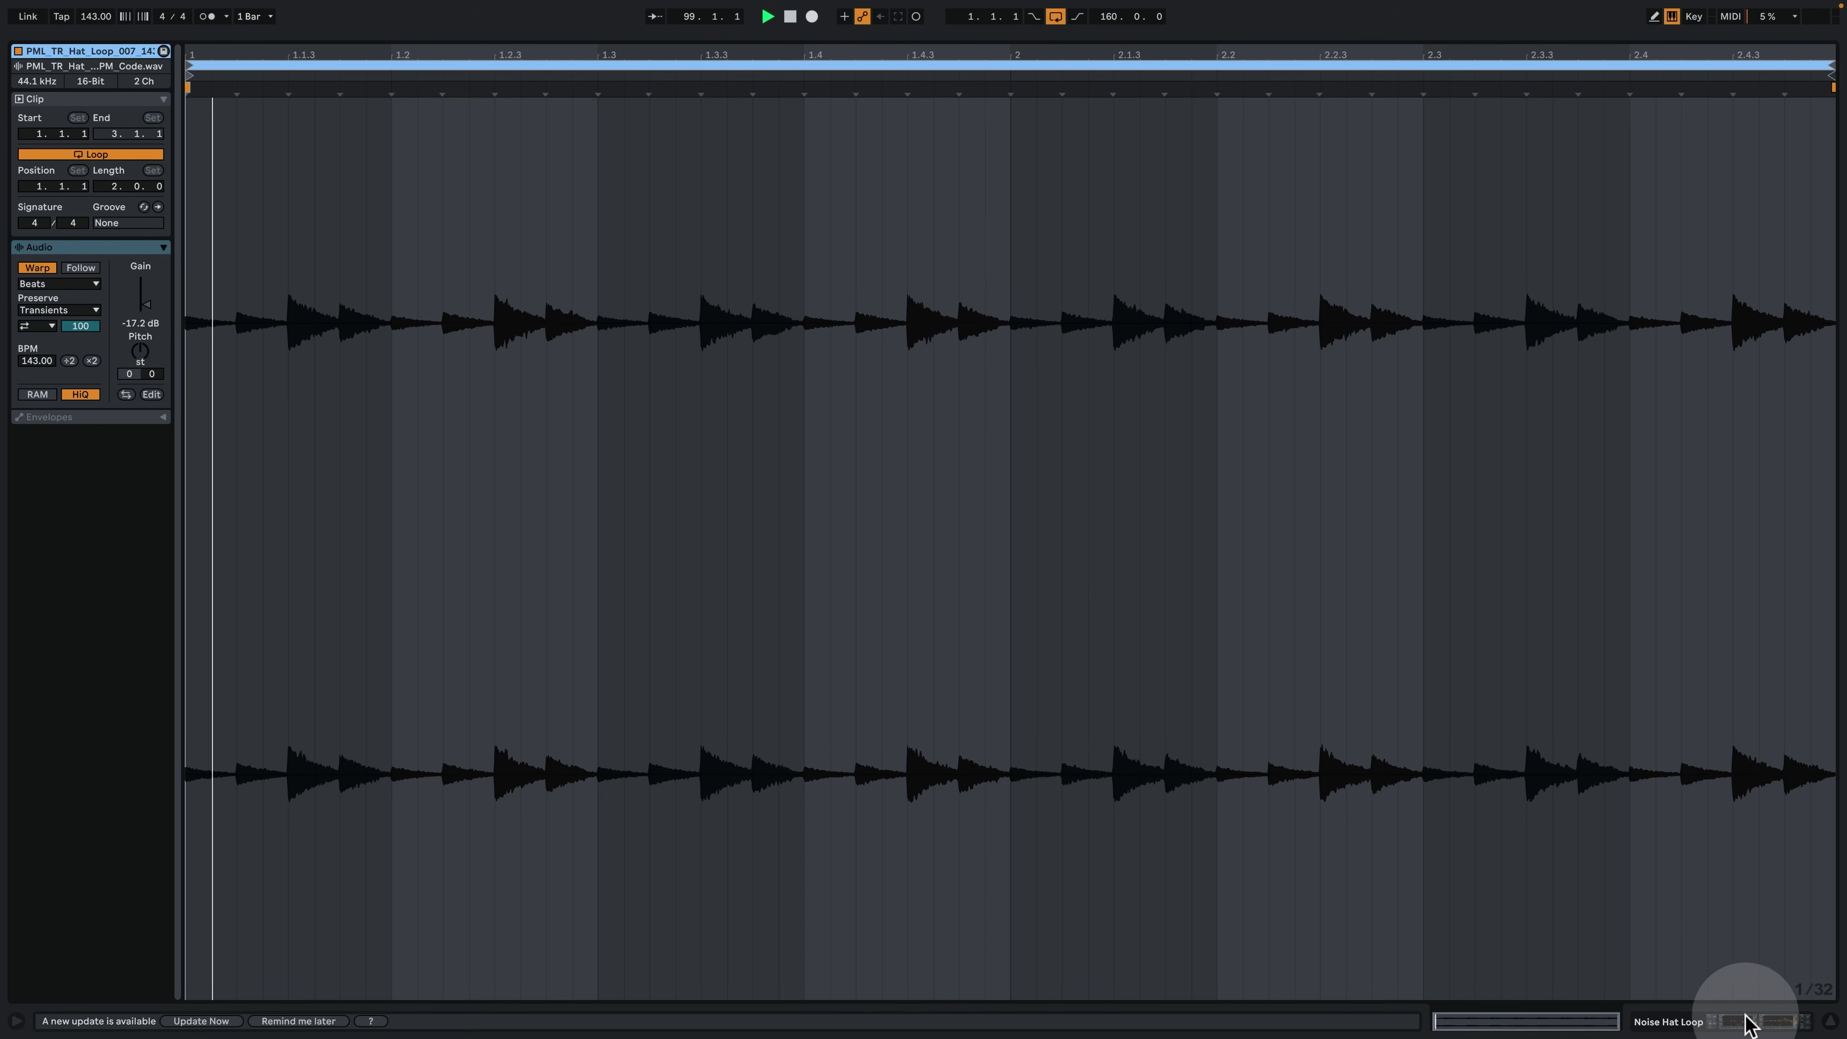
{"action": "left_click", "coordinate": [1745, 1020]}
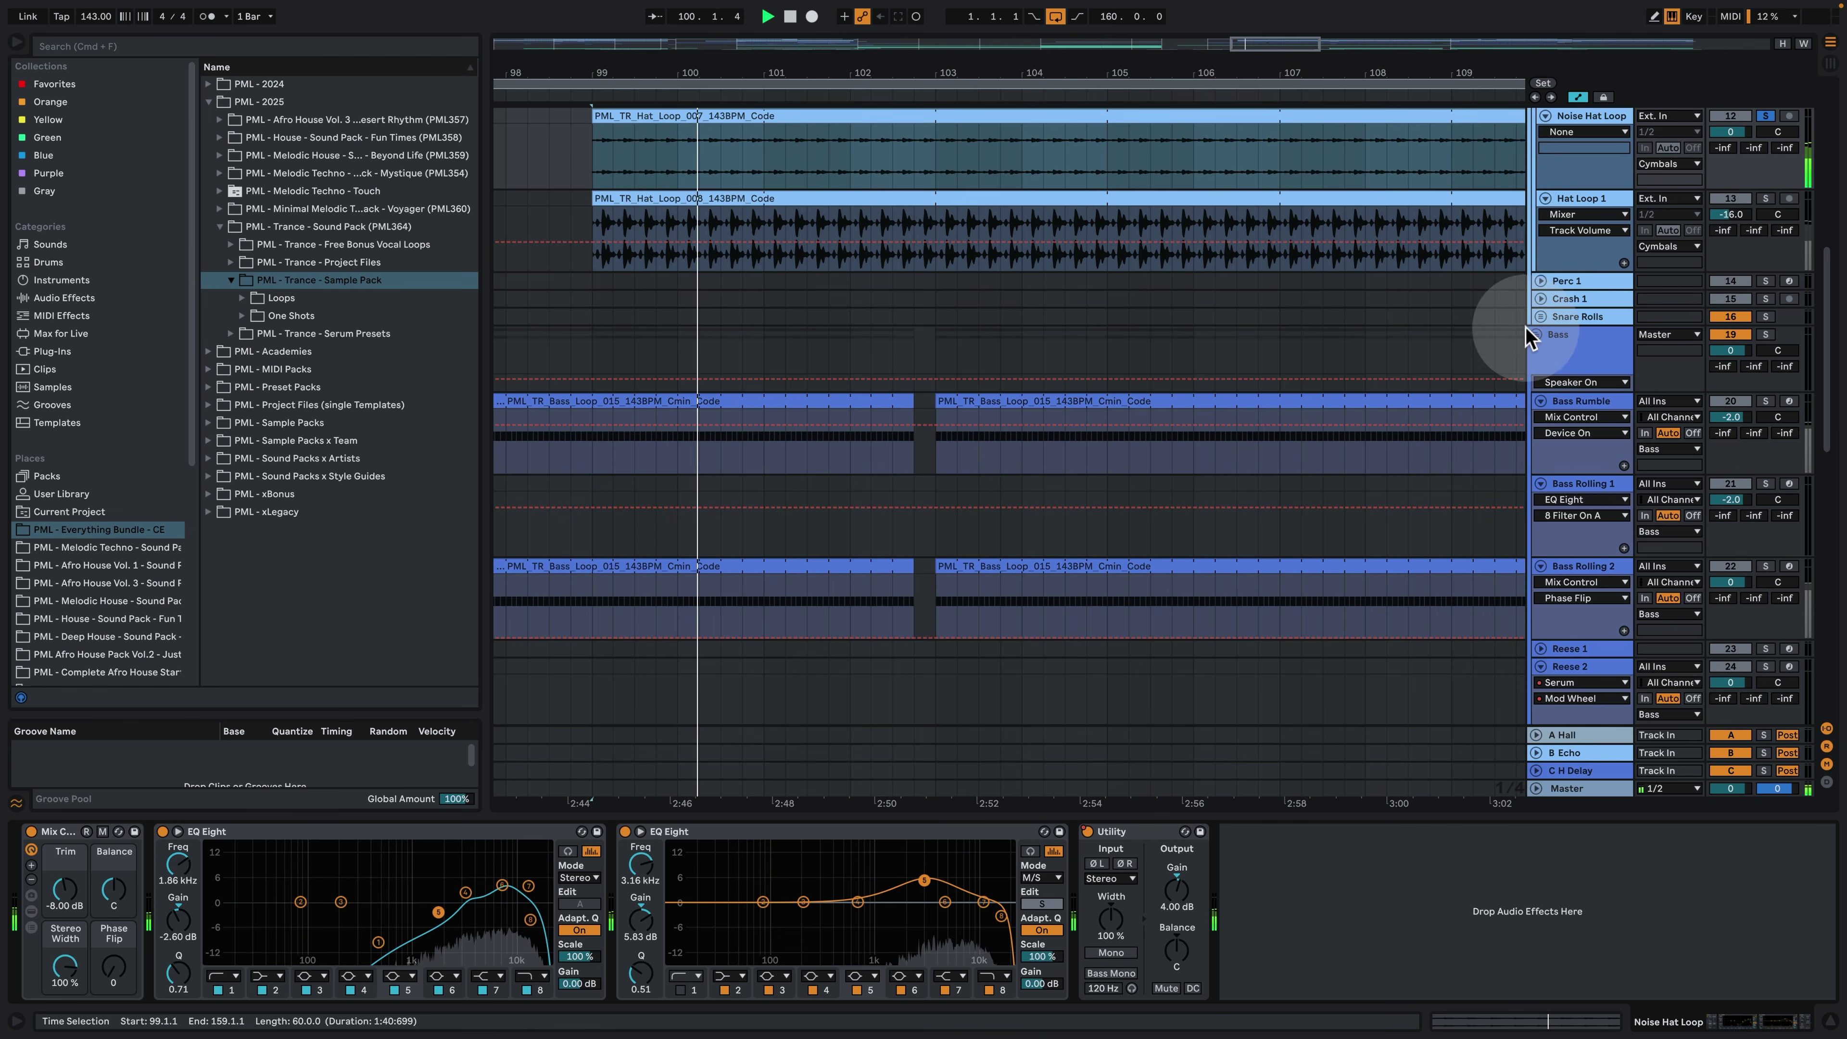
Solo Hat Loop 1 alone, play it from bar 99 with its audio clip's waveform open and return to the arrangement.
{"action": "left_click", "coordinate": [1600, 199]}
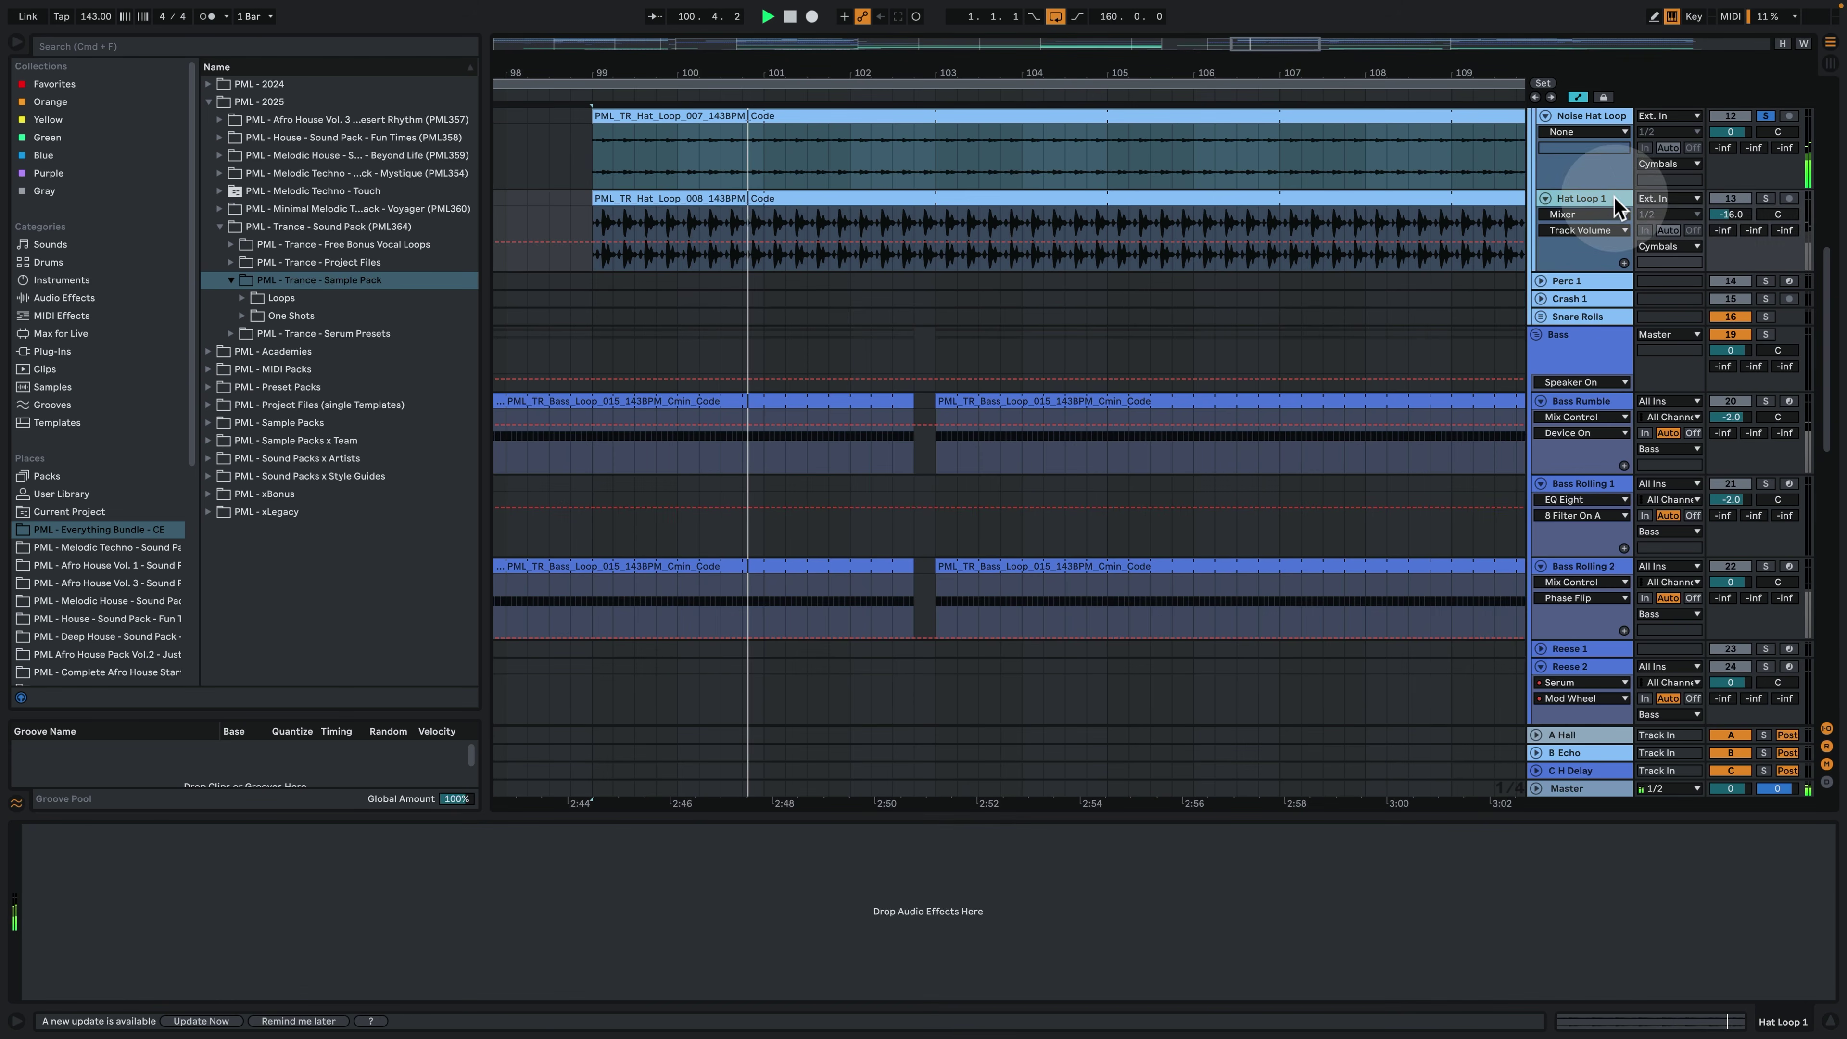
{"action": "left_click", "coordinate": [1765, 199]}
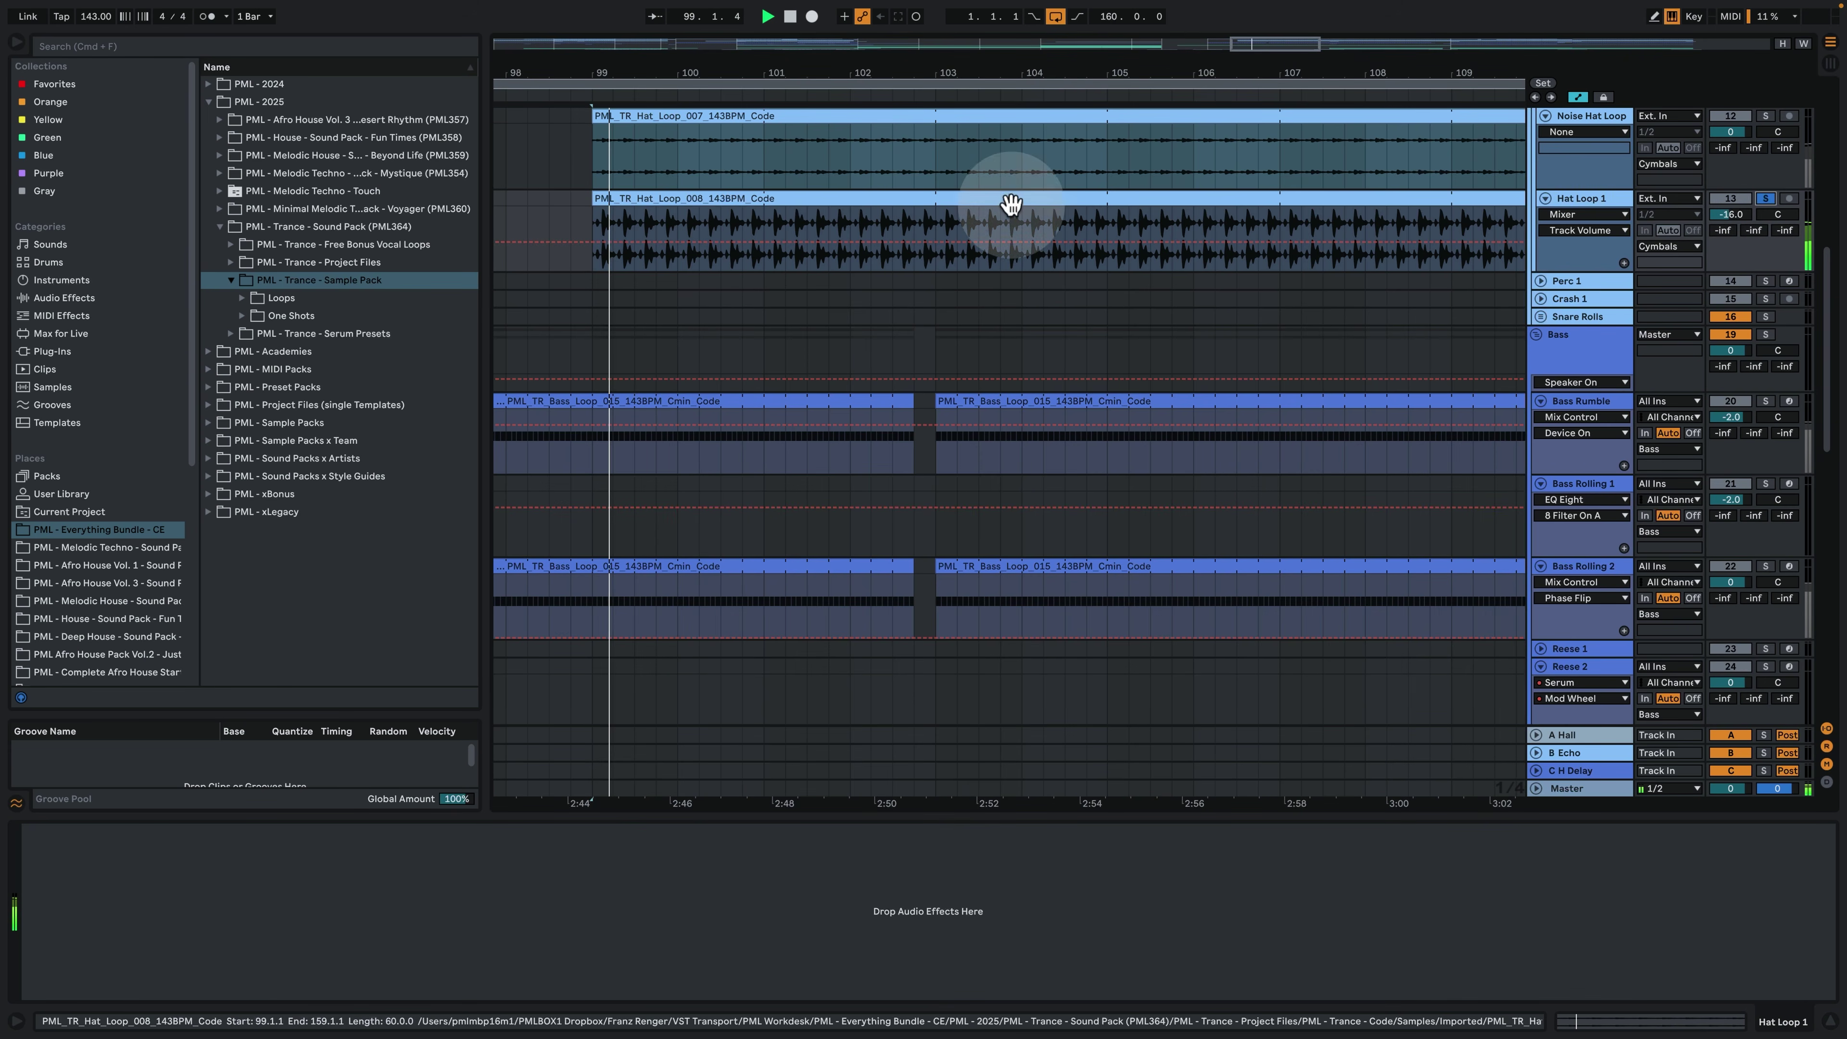
{"action": "double_click", "coordinate": [704, 205]}
{"action": "key", "text": "space"}
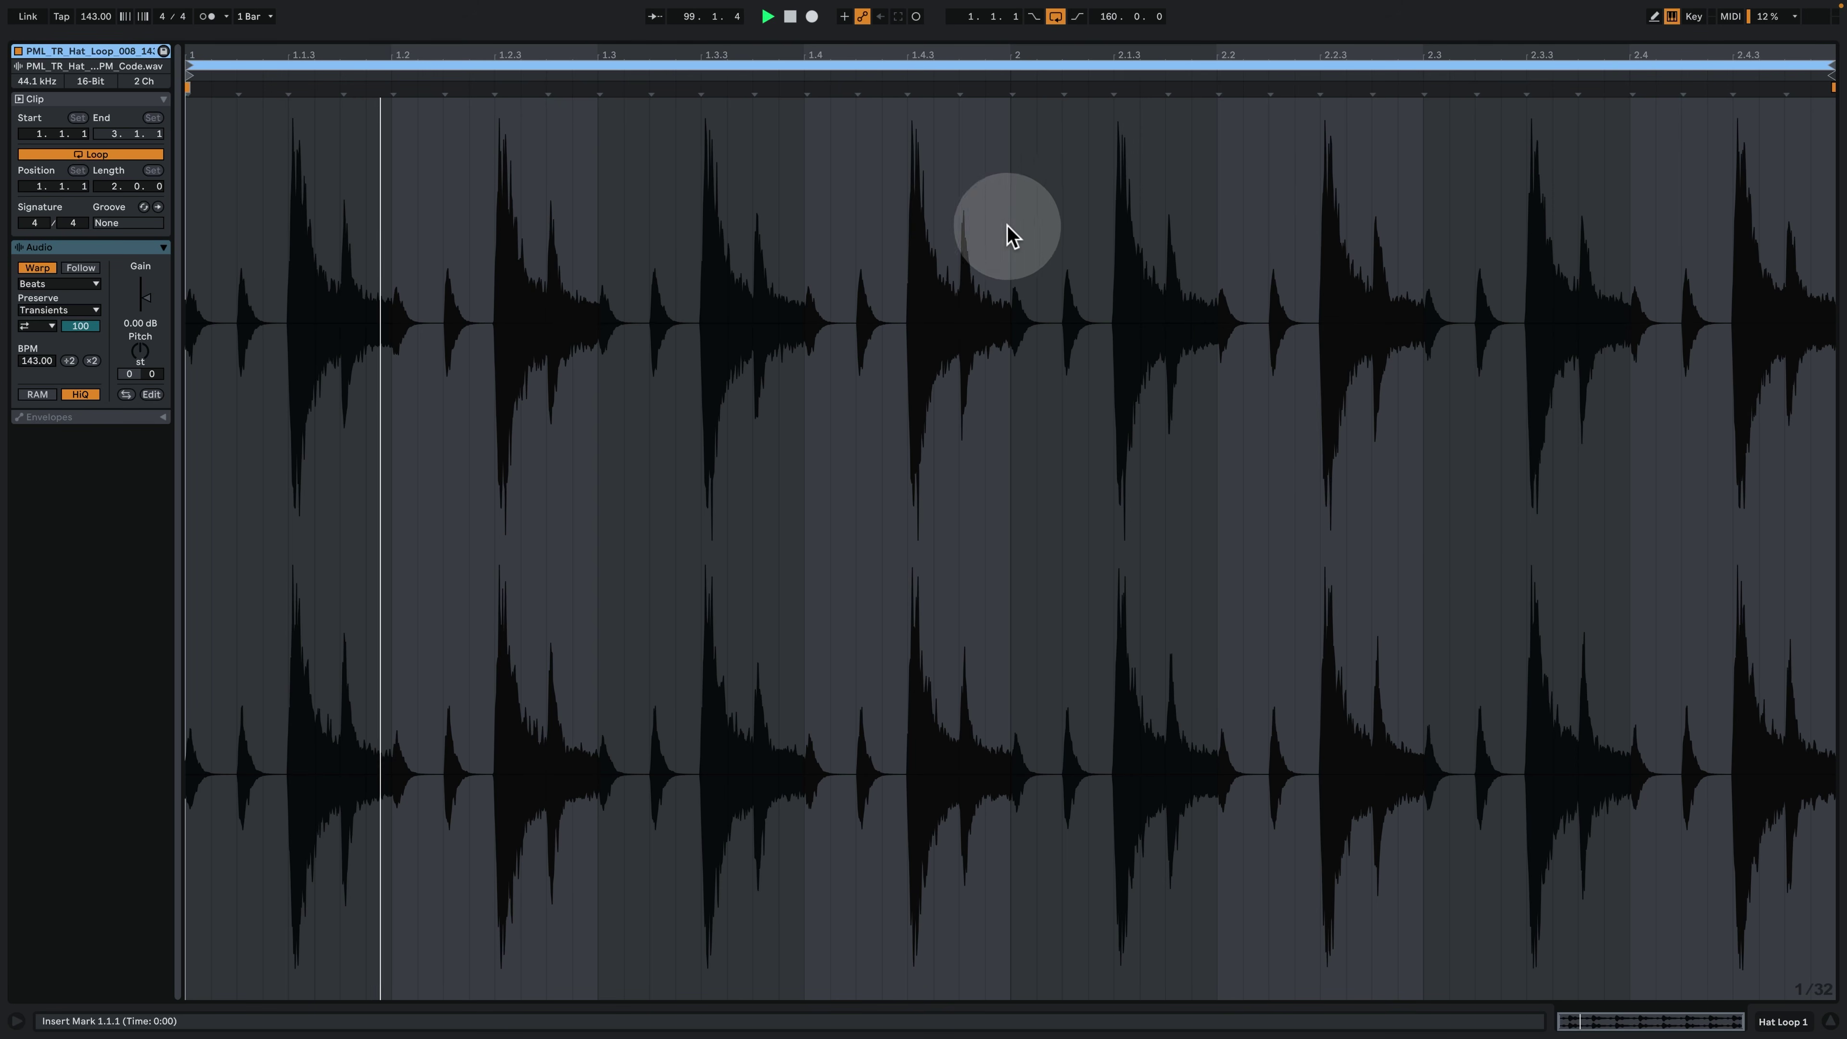
{"action": "key", "text": "super+alt+e"}
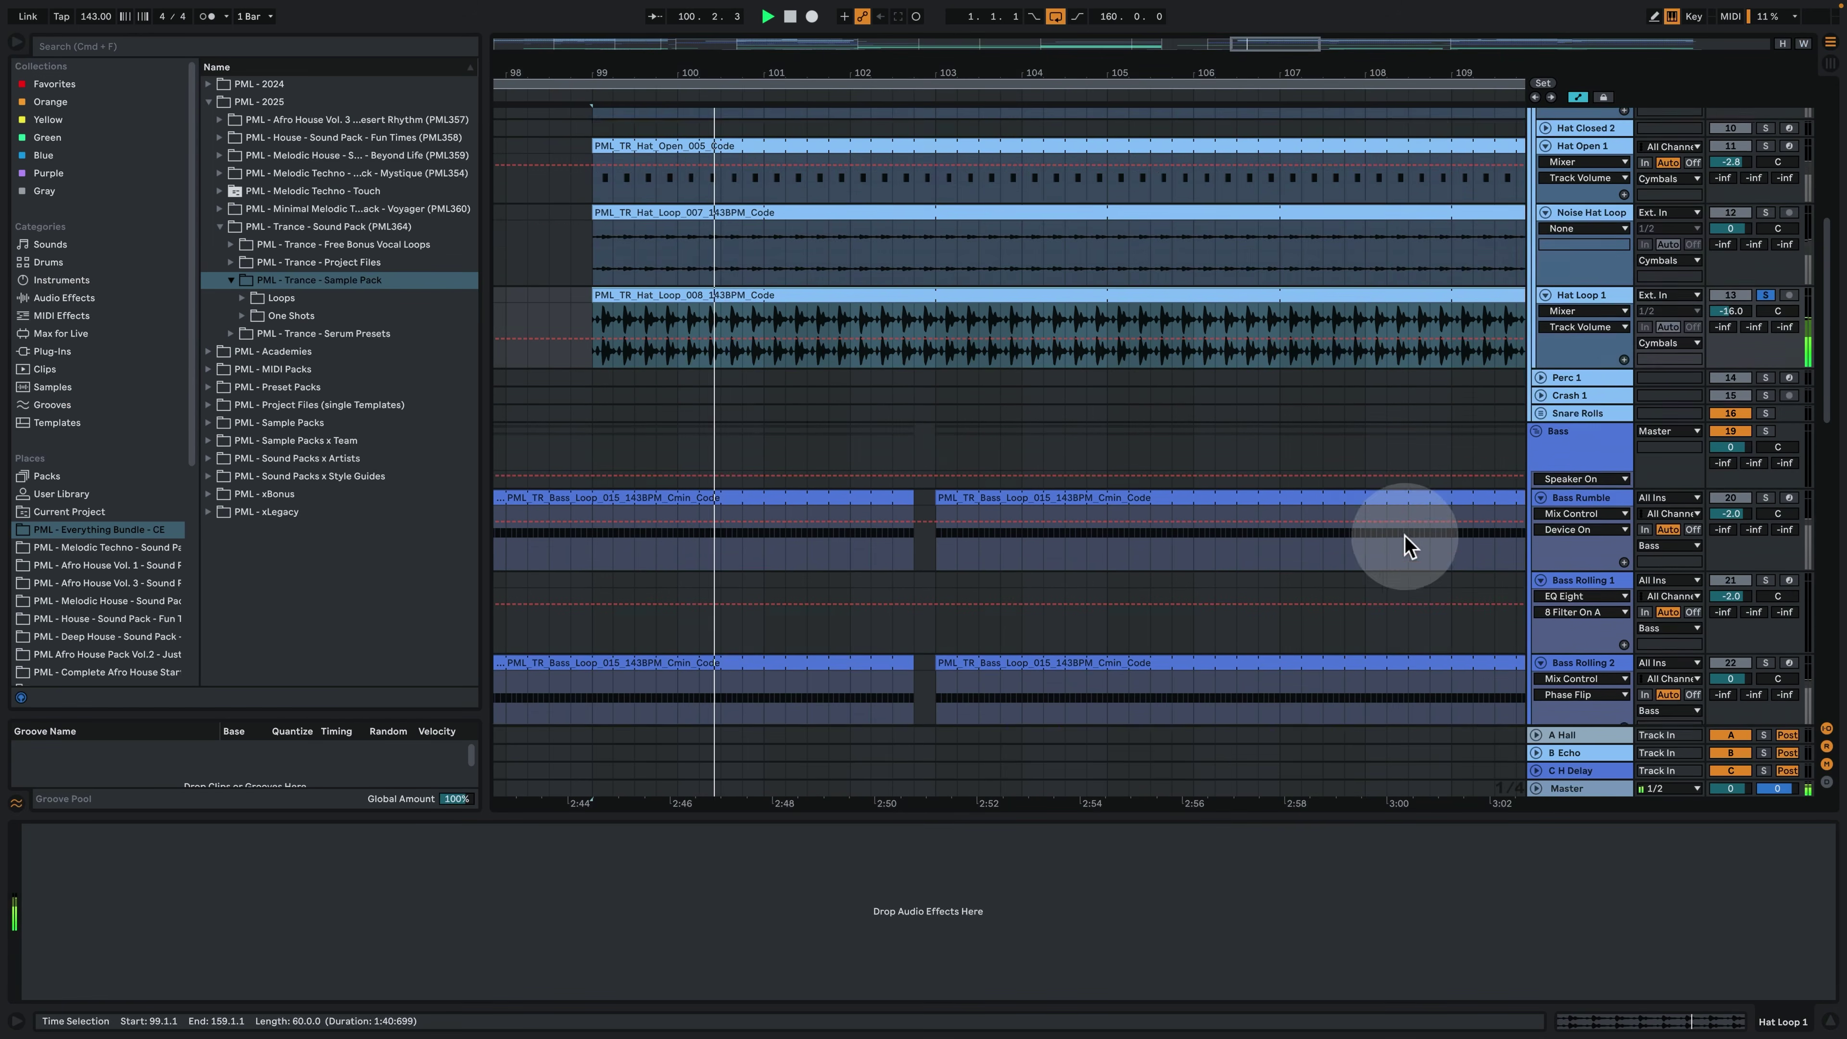
Solo Noise Perc Loop, Hat Closed 1, Hat Open 1, Noise Hat Loop and Hat Loop 1 together and play them from bar 99.
{"action": "scroll", "coordinate": [1763, 336], "scroll_direction": "up", "scroll_amount": 3}
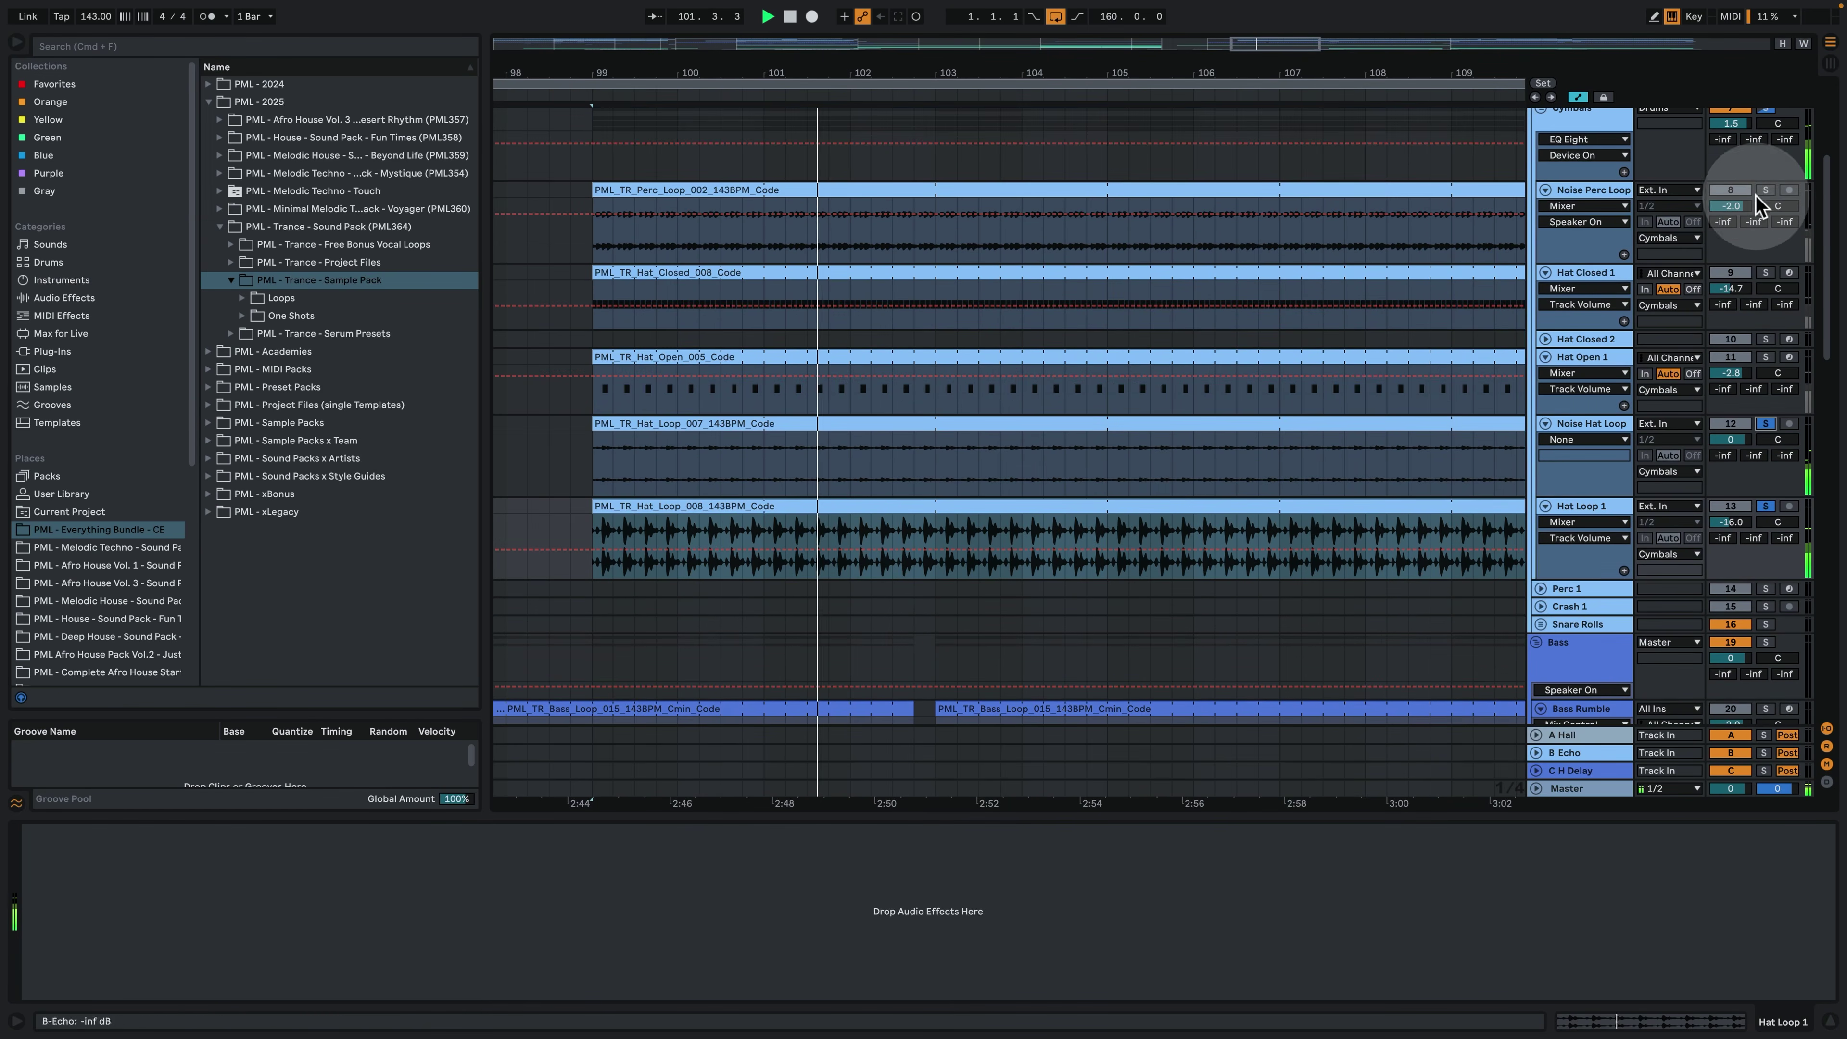
{"action": "left_click", "coordinate": [1766, 191]}
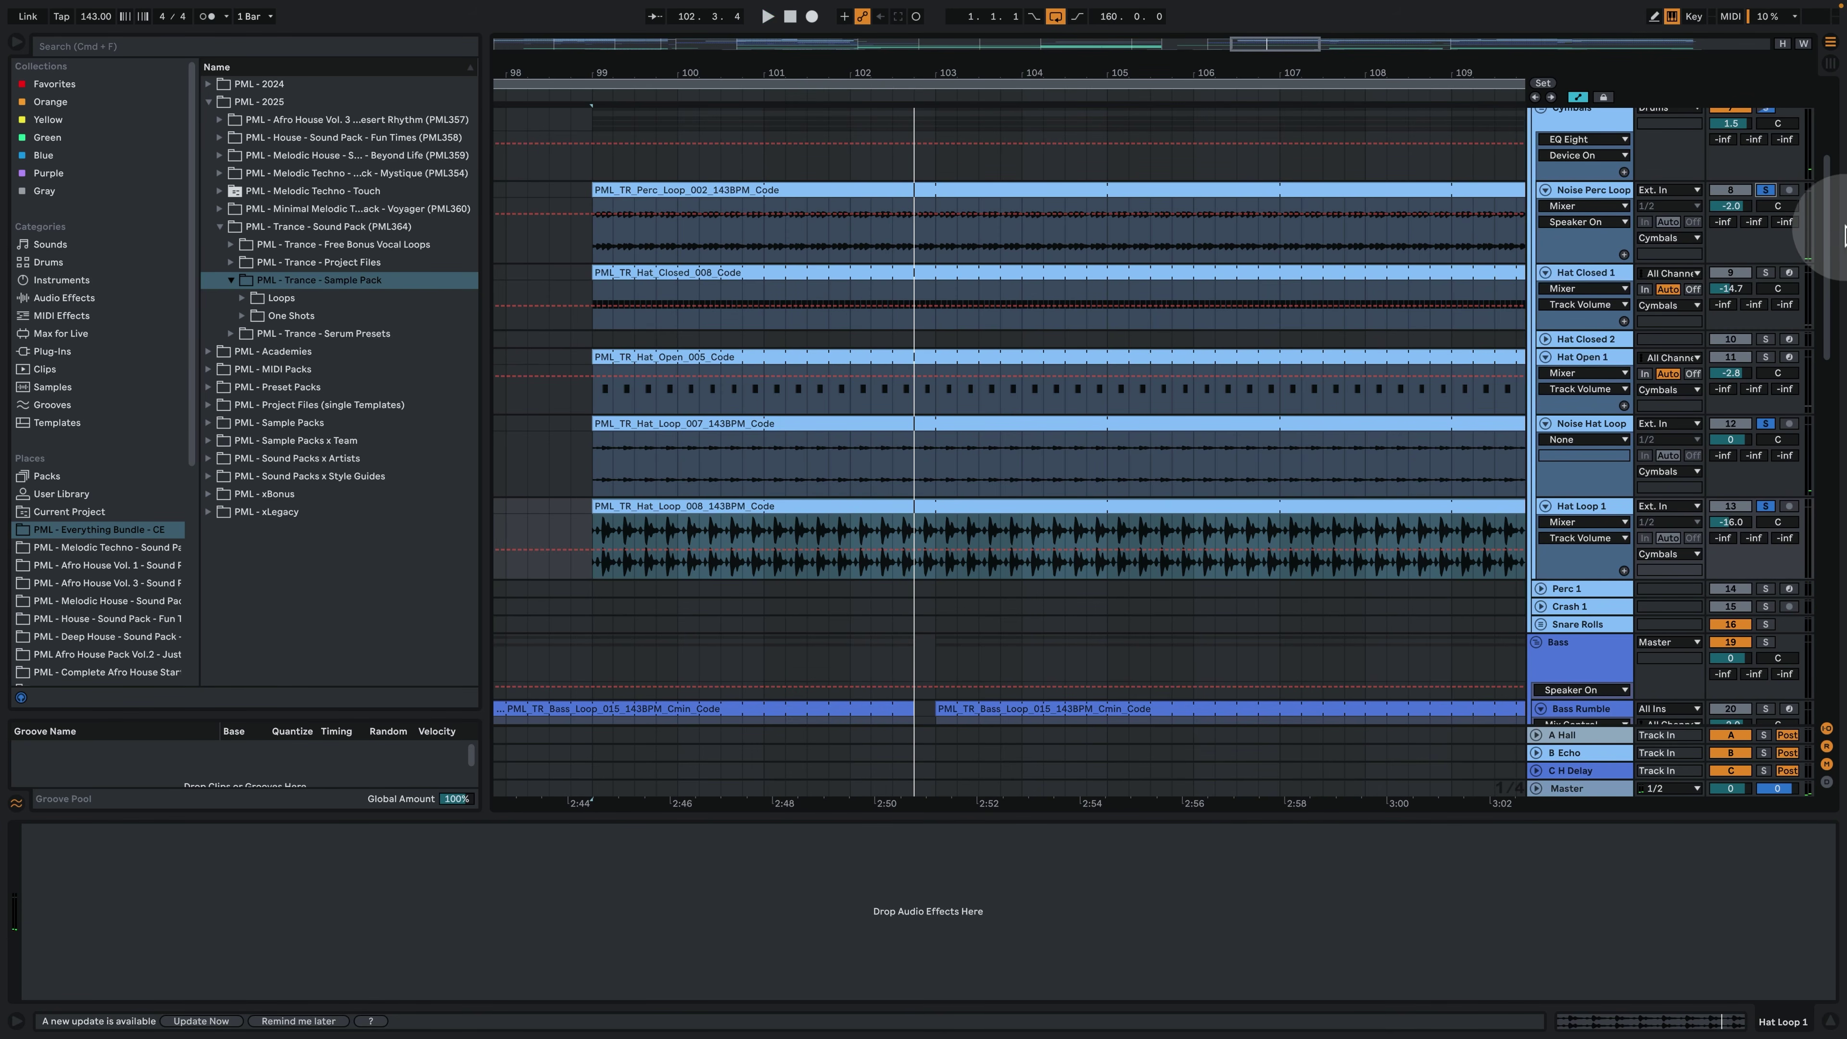
{"action": "left_click", "coordinate": [1766, 271]}
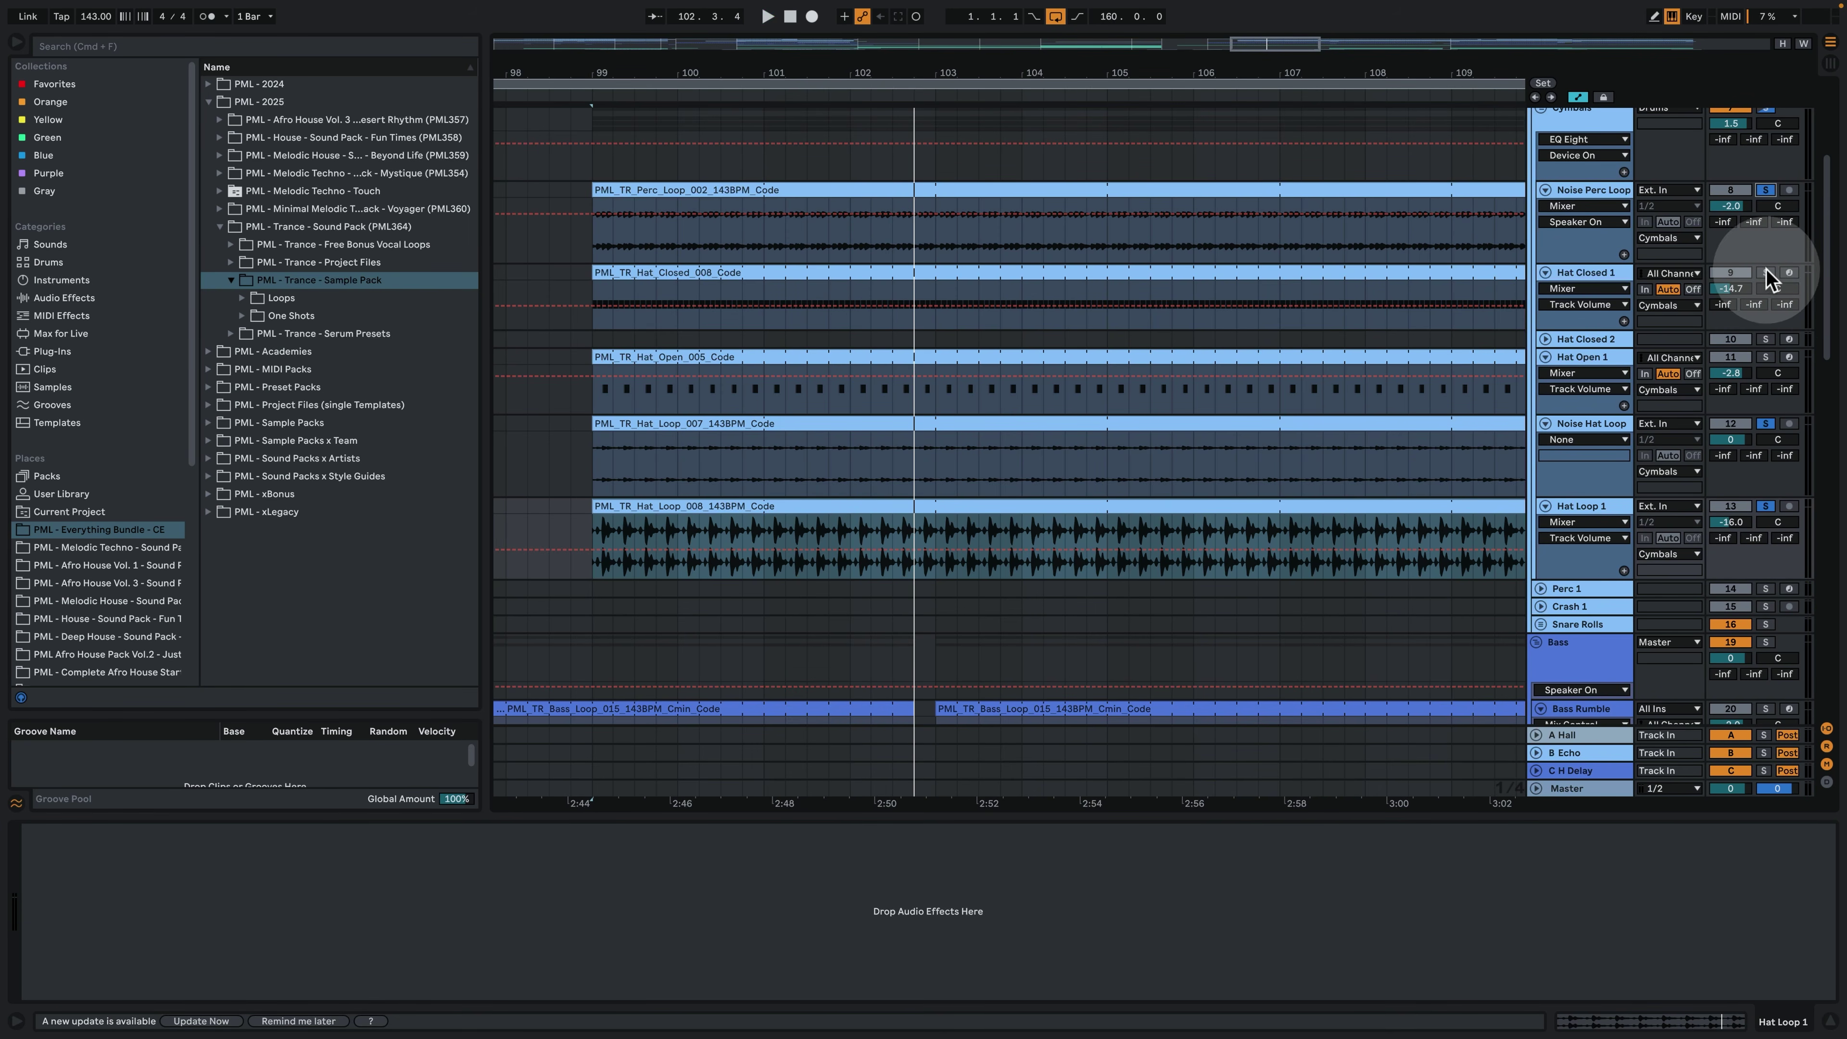
{"action": "left_click", "coordinate": [1731, 339]}
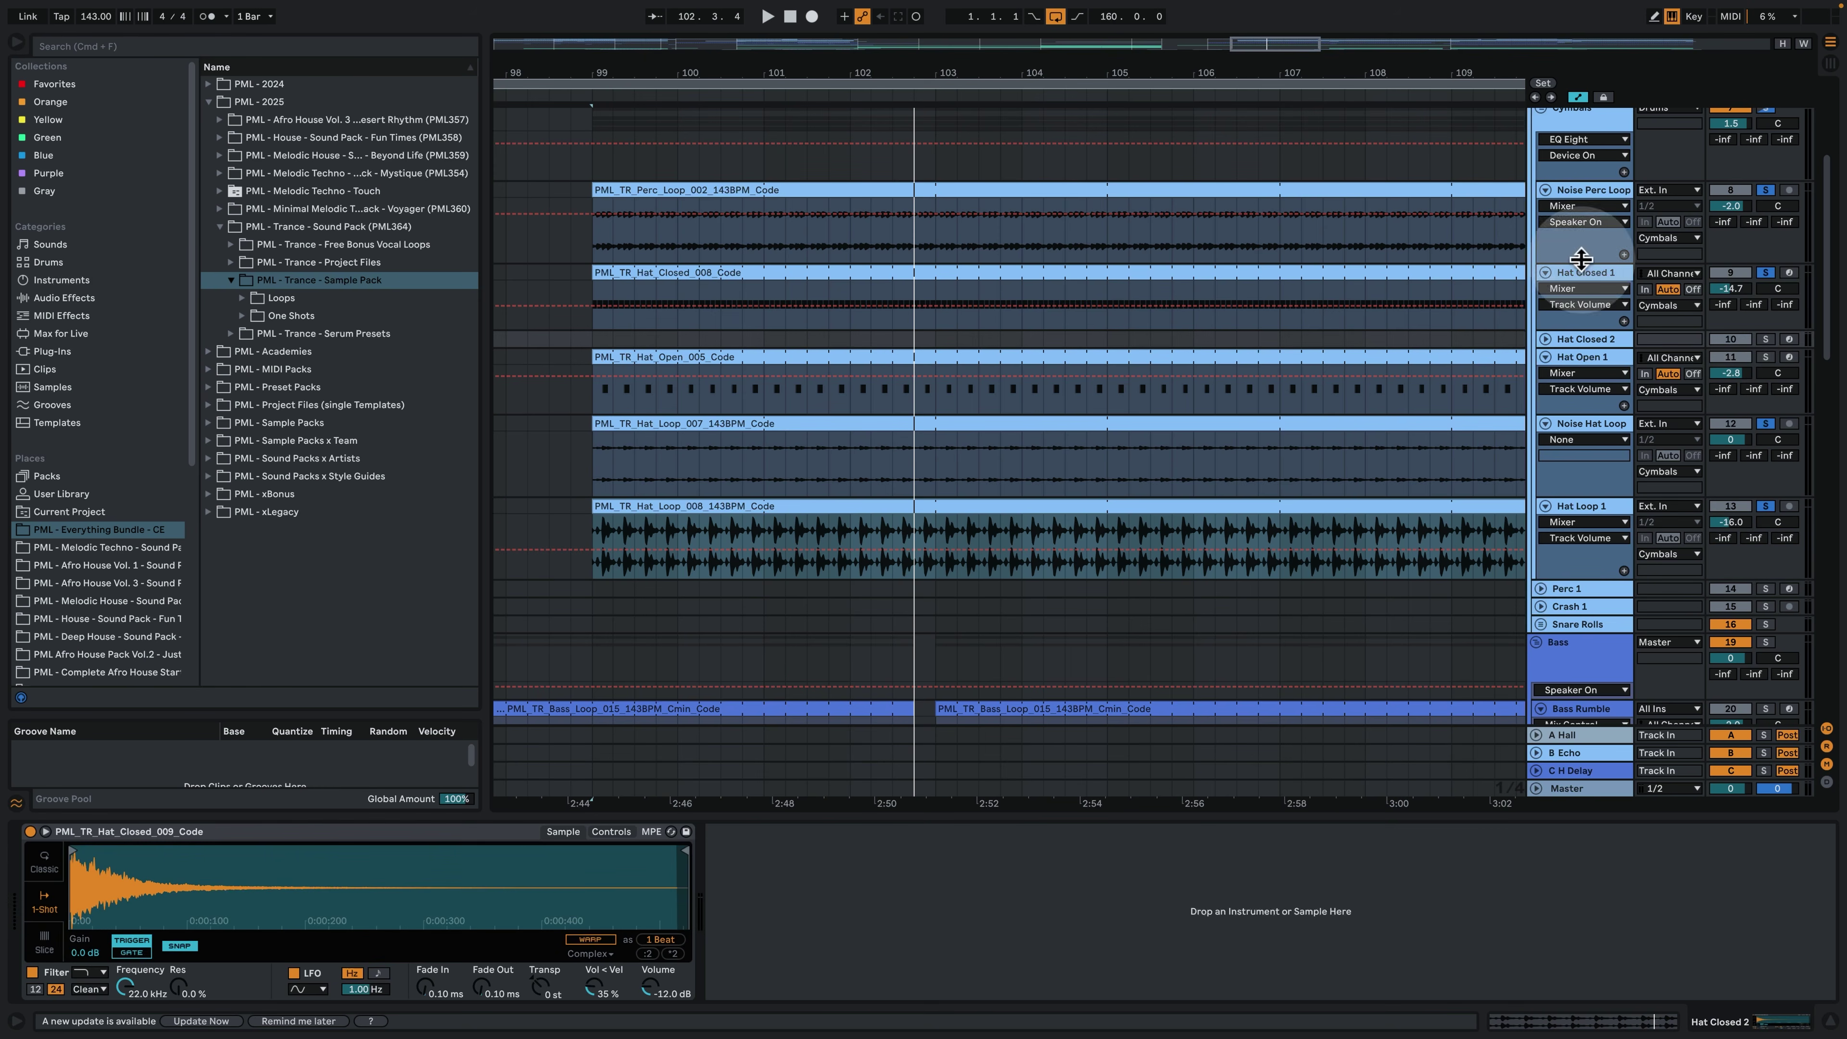
{"action": "left_click", "coordinate": [1766, 357]}
{"action": "left_click", "coordinate": [1243, 329]}
{"action": "left_click", "coordinate": [808, 352]}
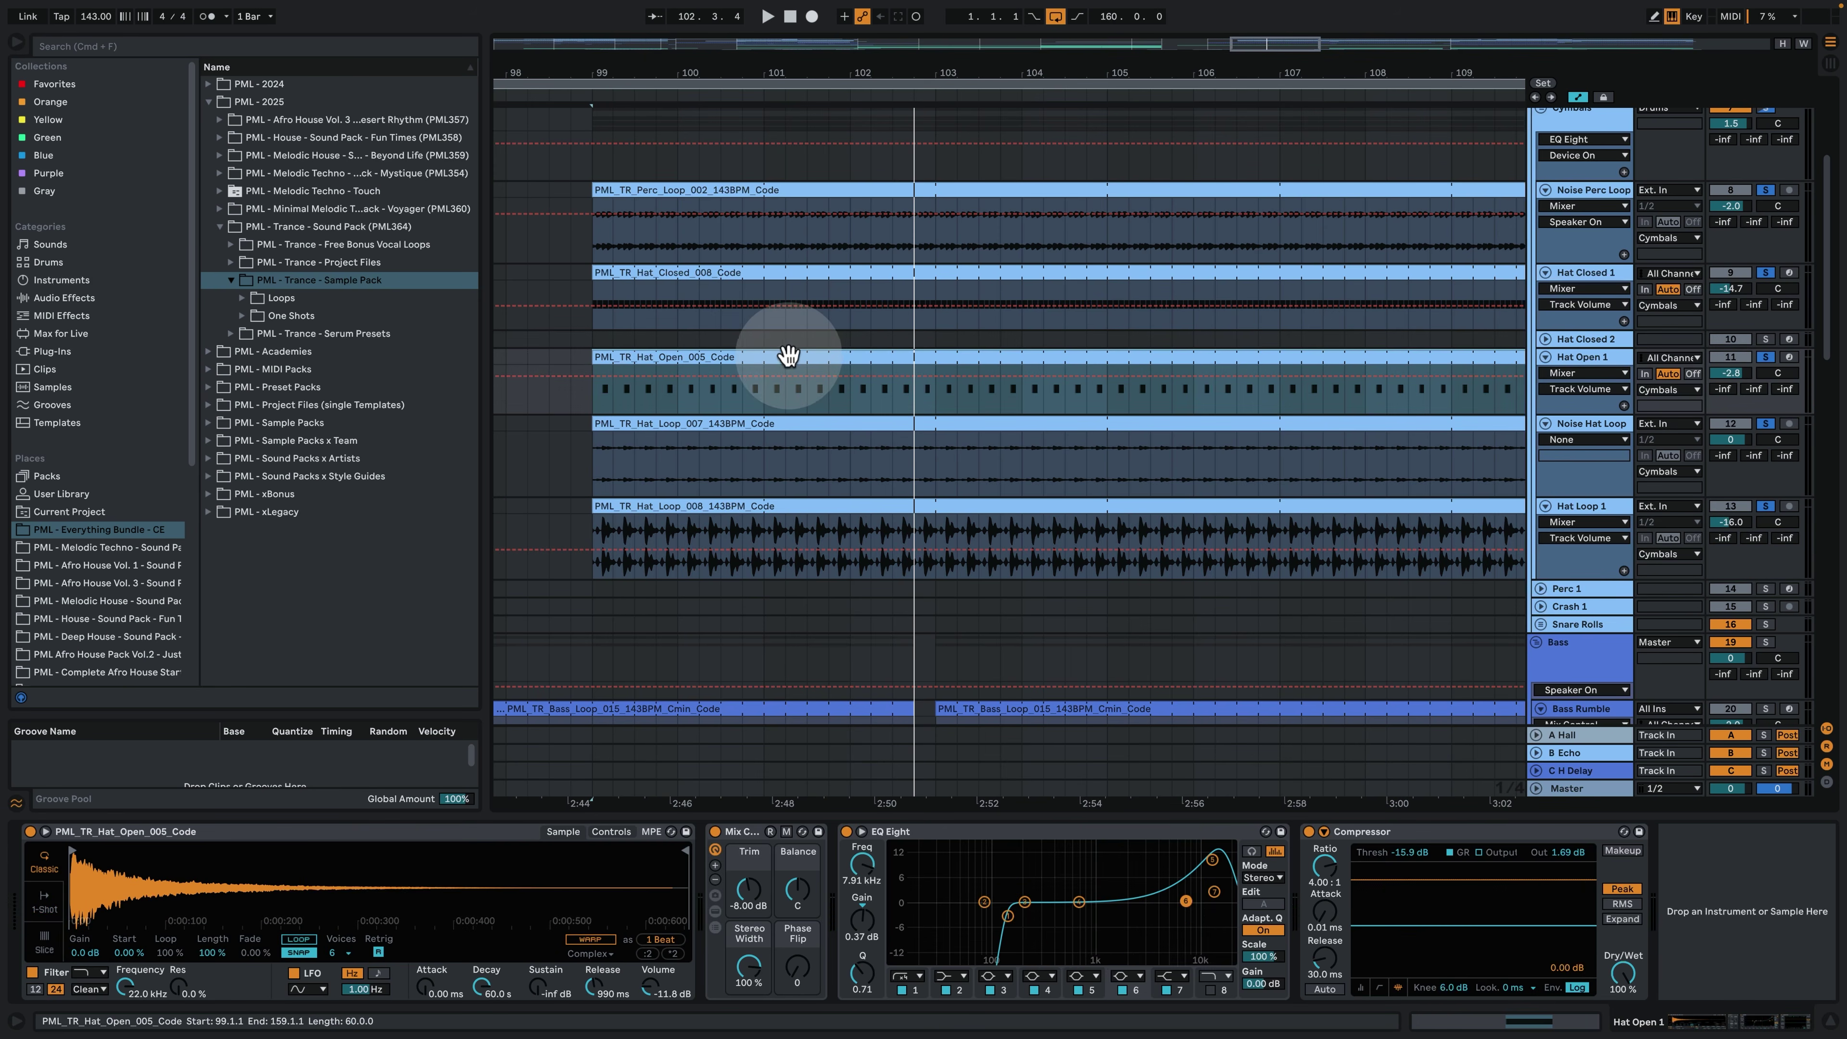
{"action": "key", "text": "space"}
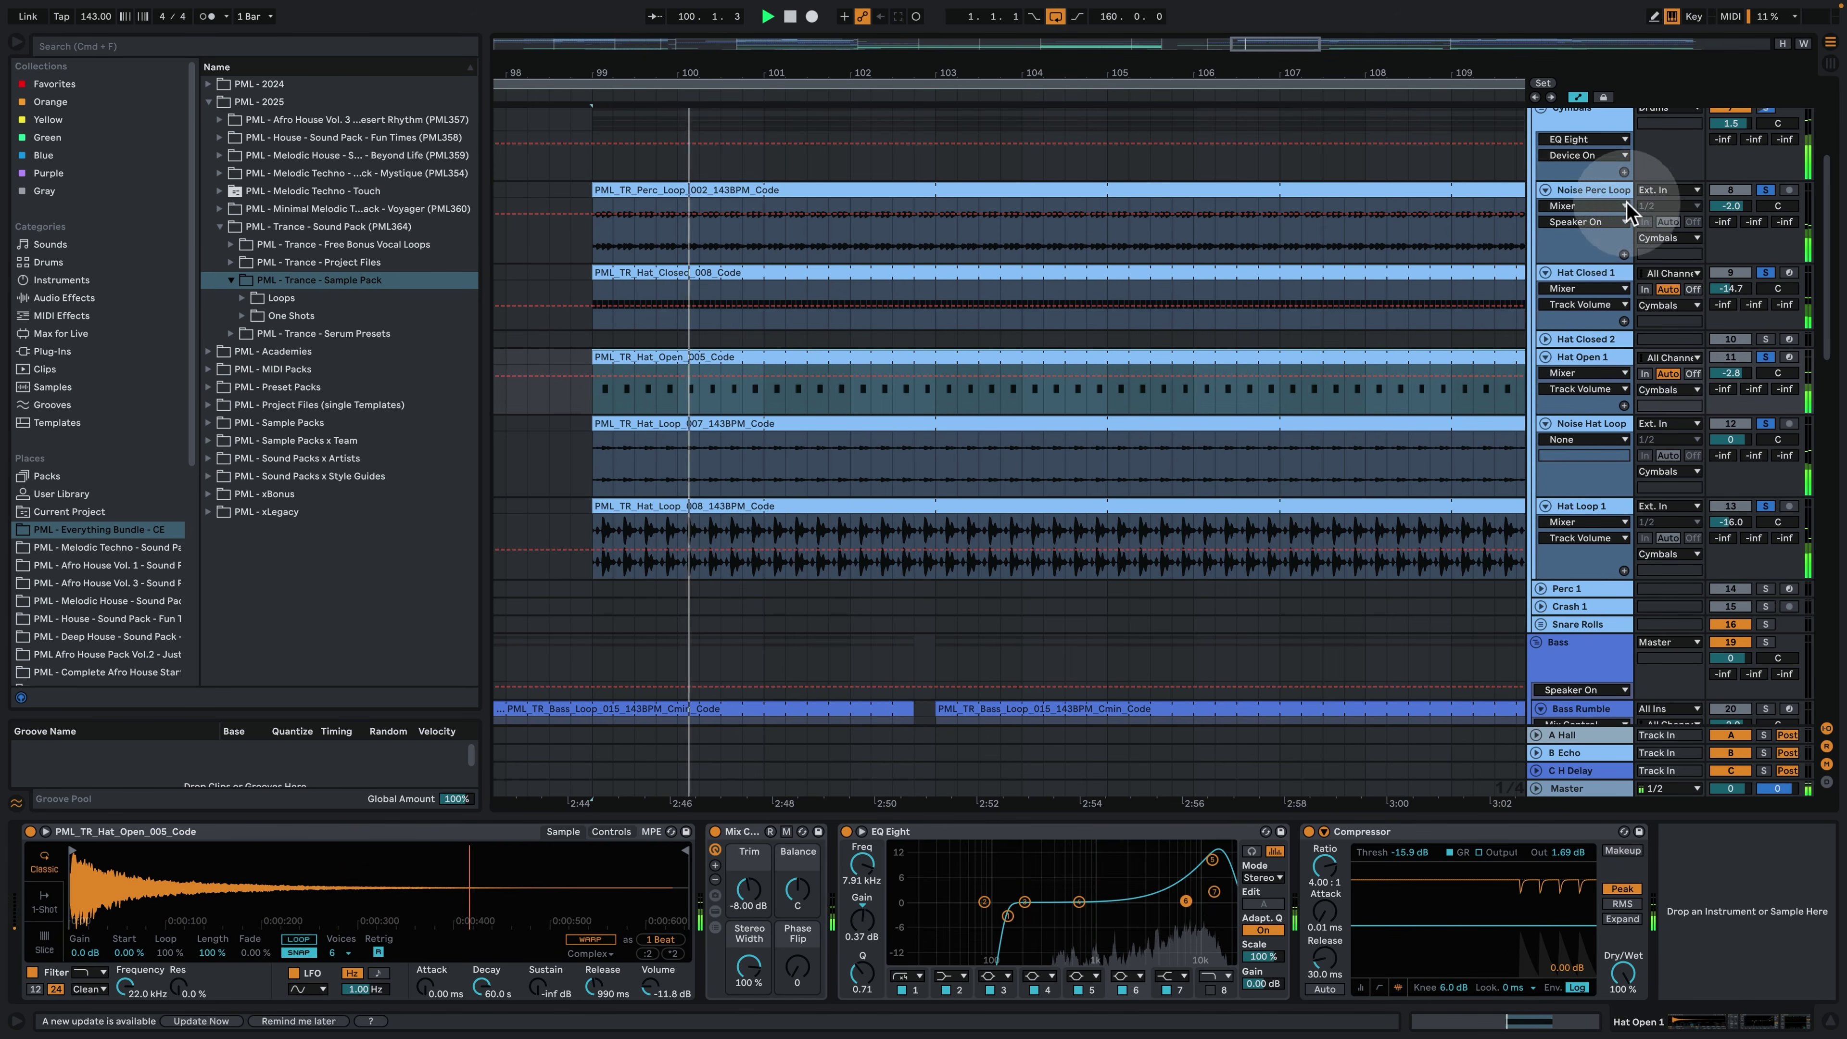
Solo Crash 1 alone and play its clip at bar 111, showing the track's Mix Control and EQ Eight.
{"action": "left_click_drag", "start_coordinate": [1012, 74], "coordinate": [961, 18]}
{"action": "key", "text": "space"}
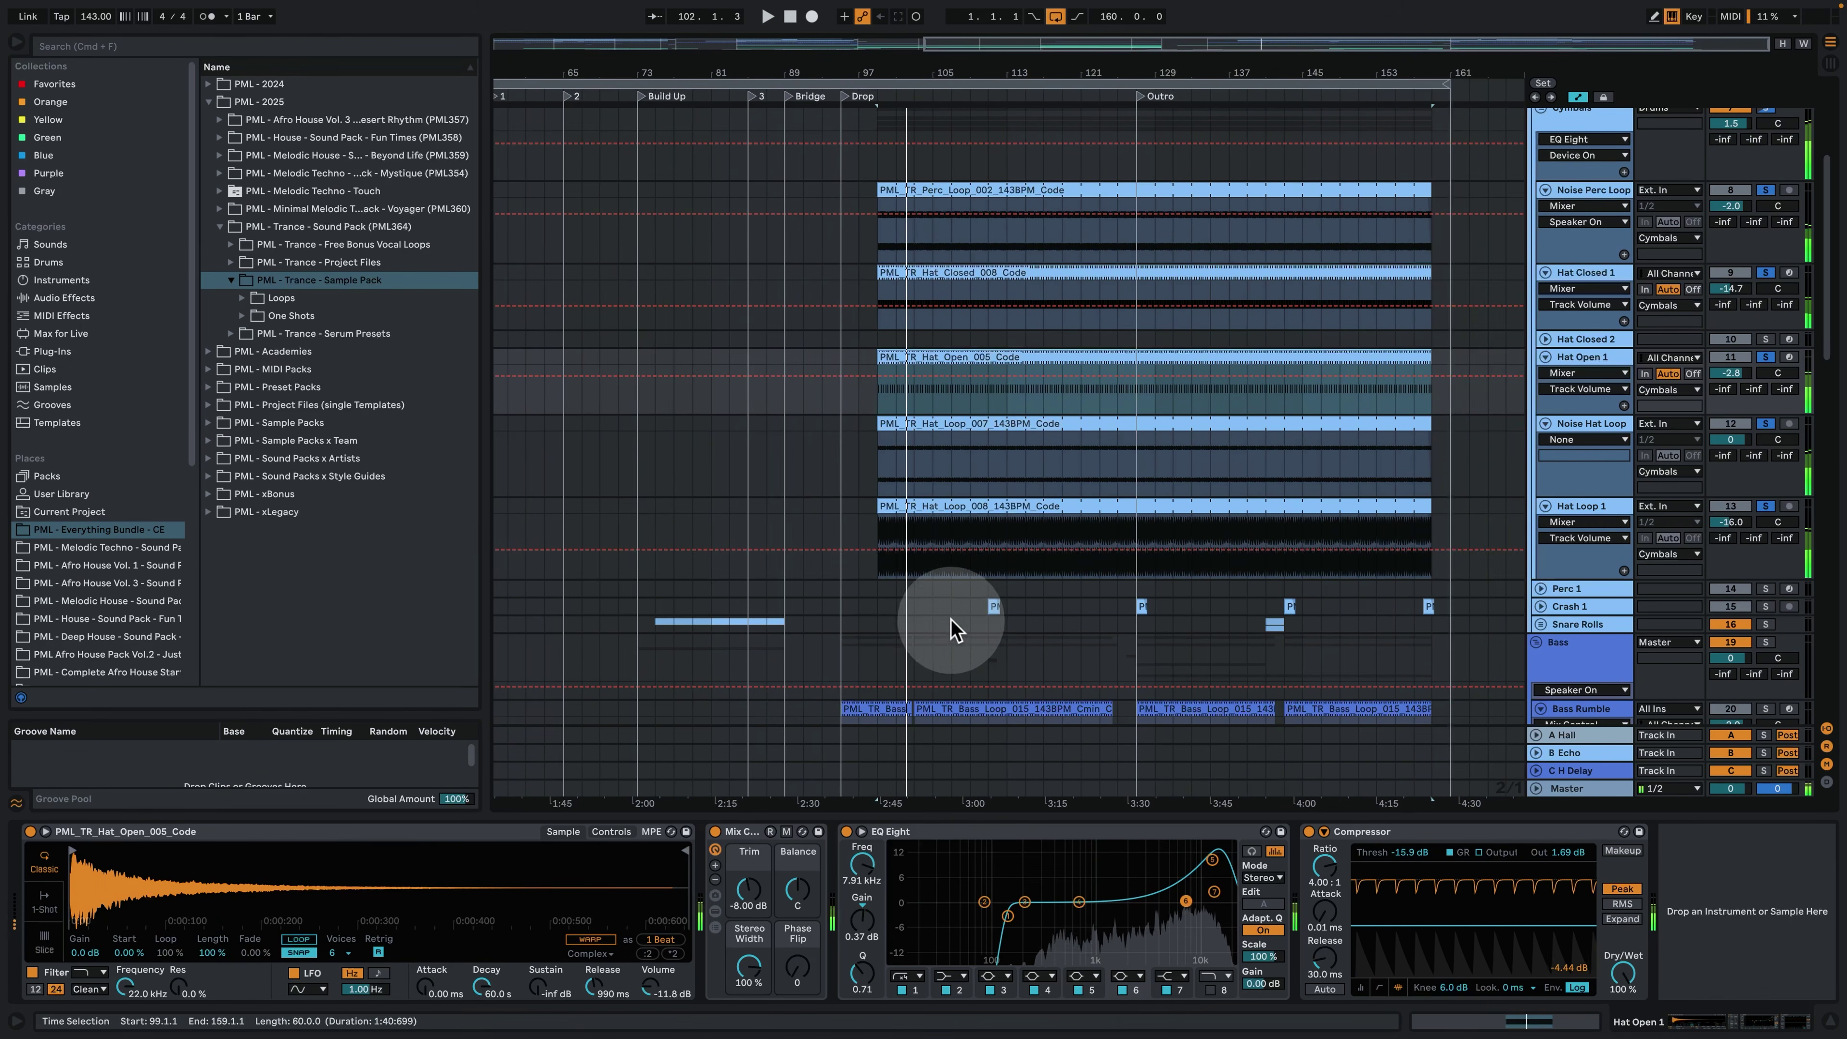
{"action": "left_click", "coordinate": [1001, 606]}
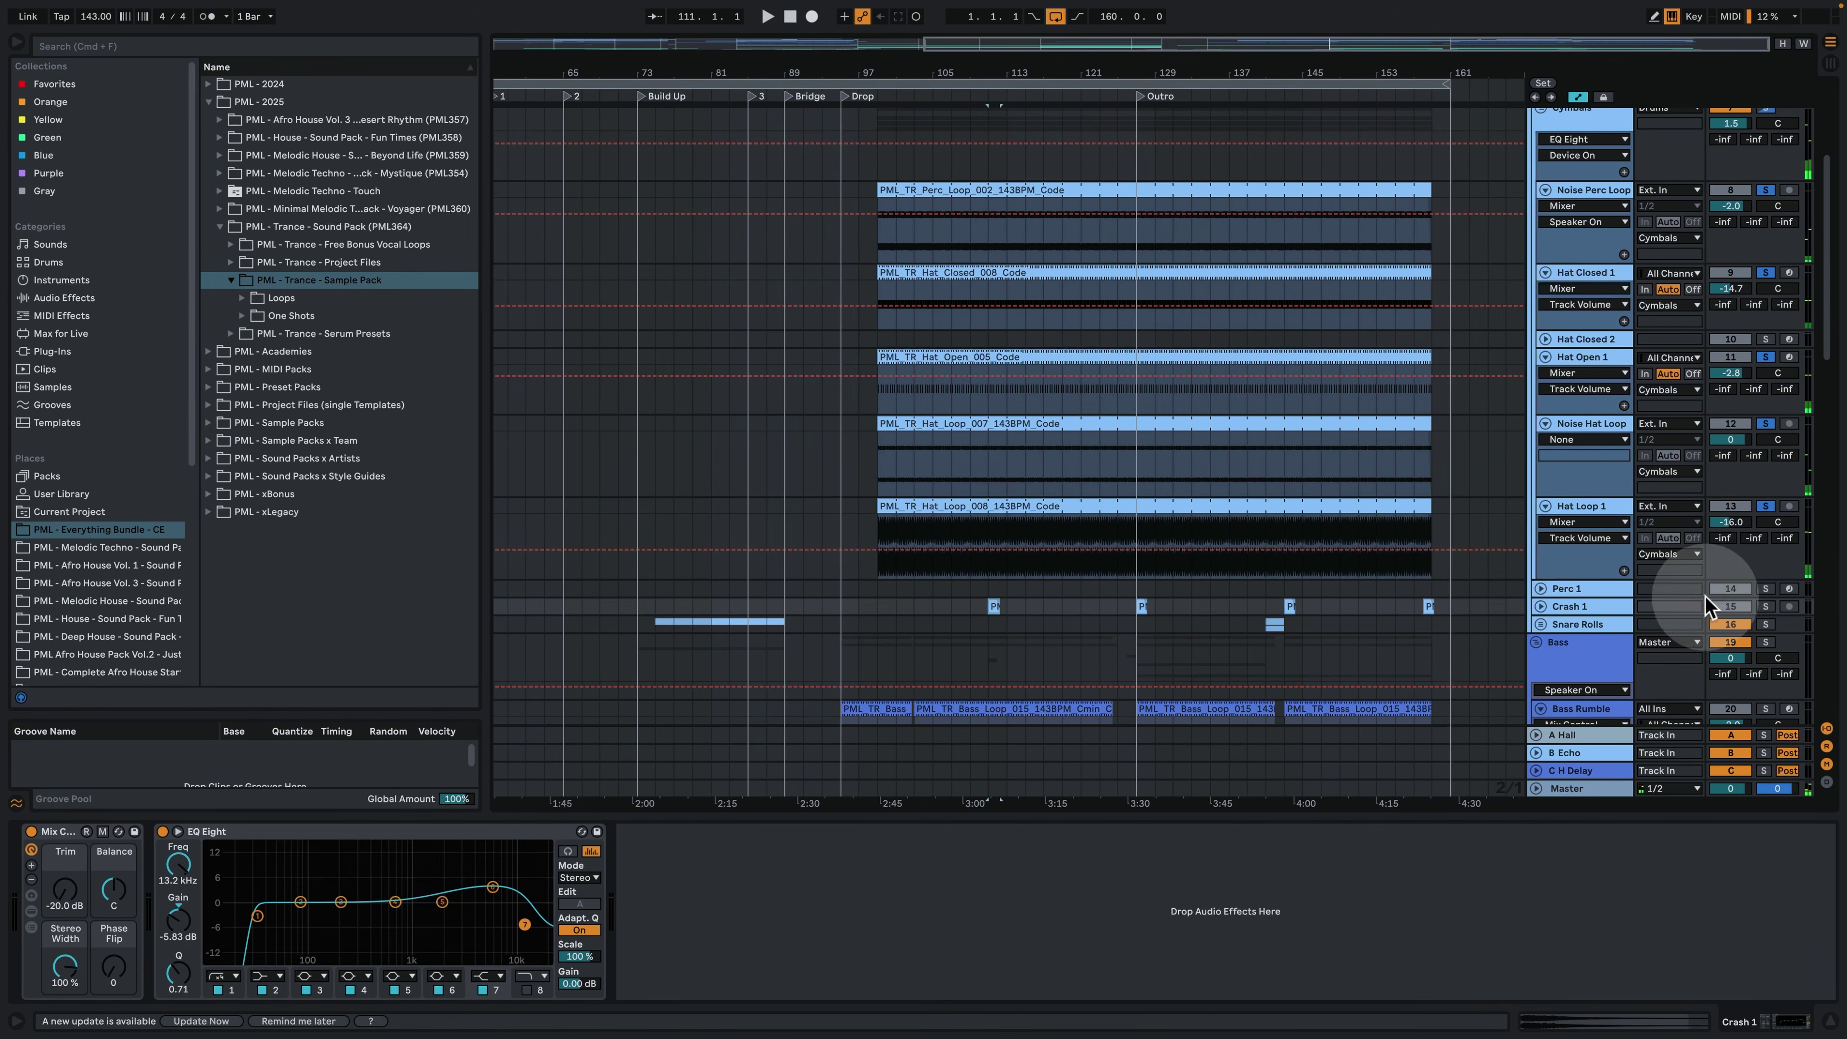
{"action": "left_click", "coordinate": [1765, 607]}
{"action": "key", "text": "space"}
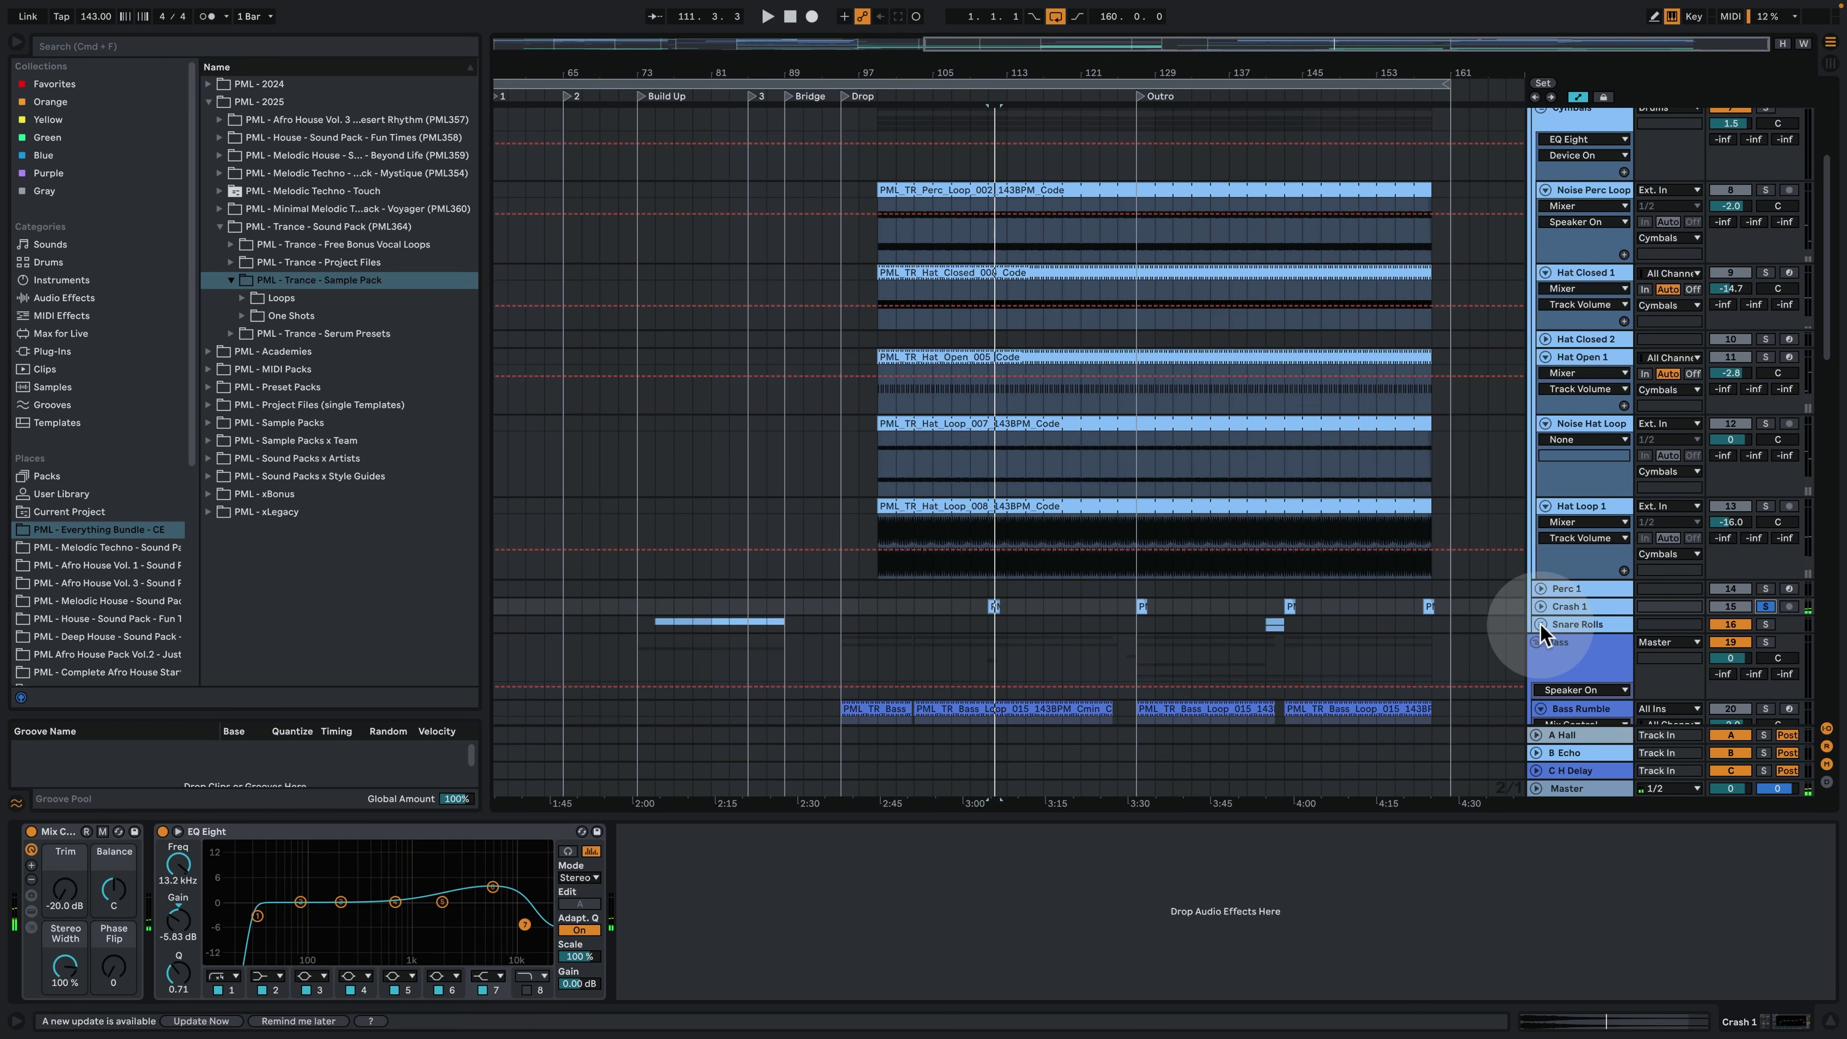
Expand the Snare Rolls group, play Snare Build 1 and 2 soloed from bar 141 and open Snare Build 1's MIDI clip there.
{"action": "left_click", "coordinate": [1541, 624]}
{"action": "scroll", "coordinate": [1283, 593], "scroll_direction": "down", "scroll_amount": 3}
{"action": "left_click", "coordinate": [1273, 572]}
{"action": "left_click", "coordinate": [1789, 572]}
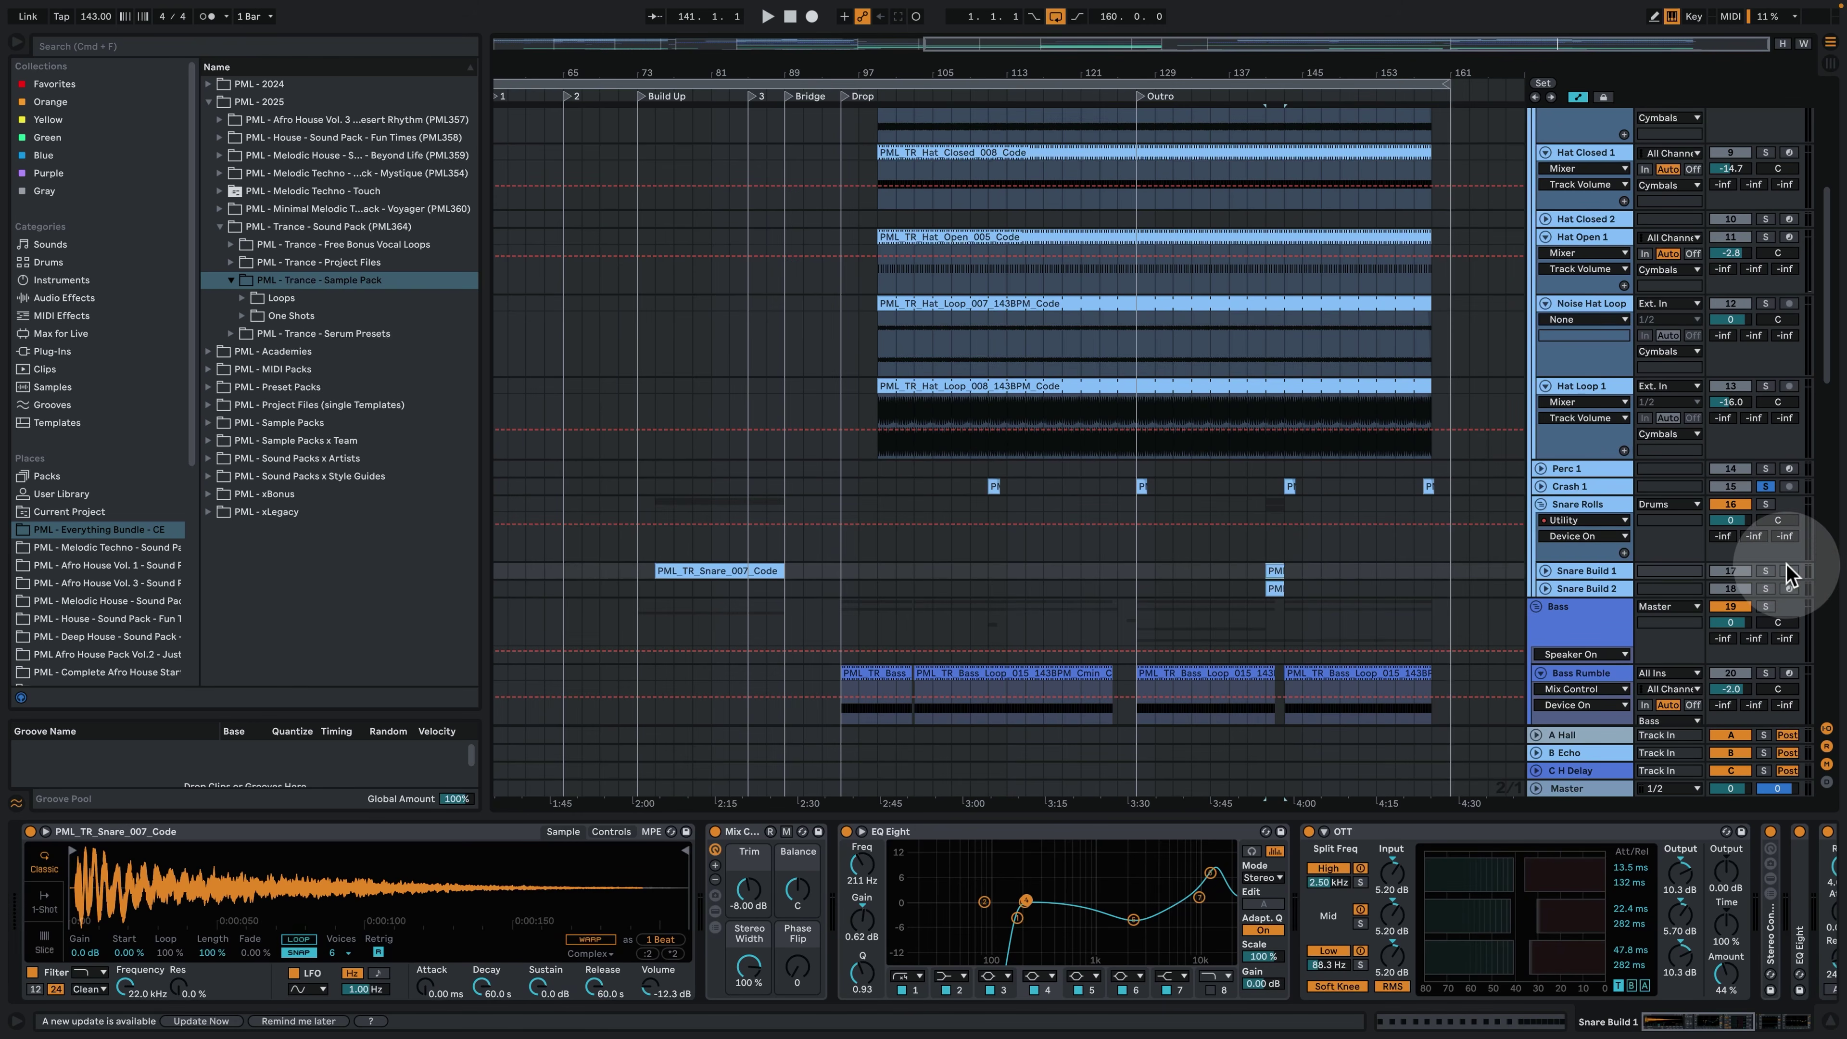
{"action": "left_click", "coordinate": [1183, 598]}
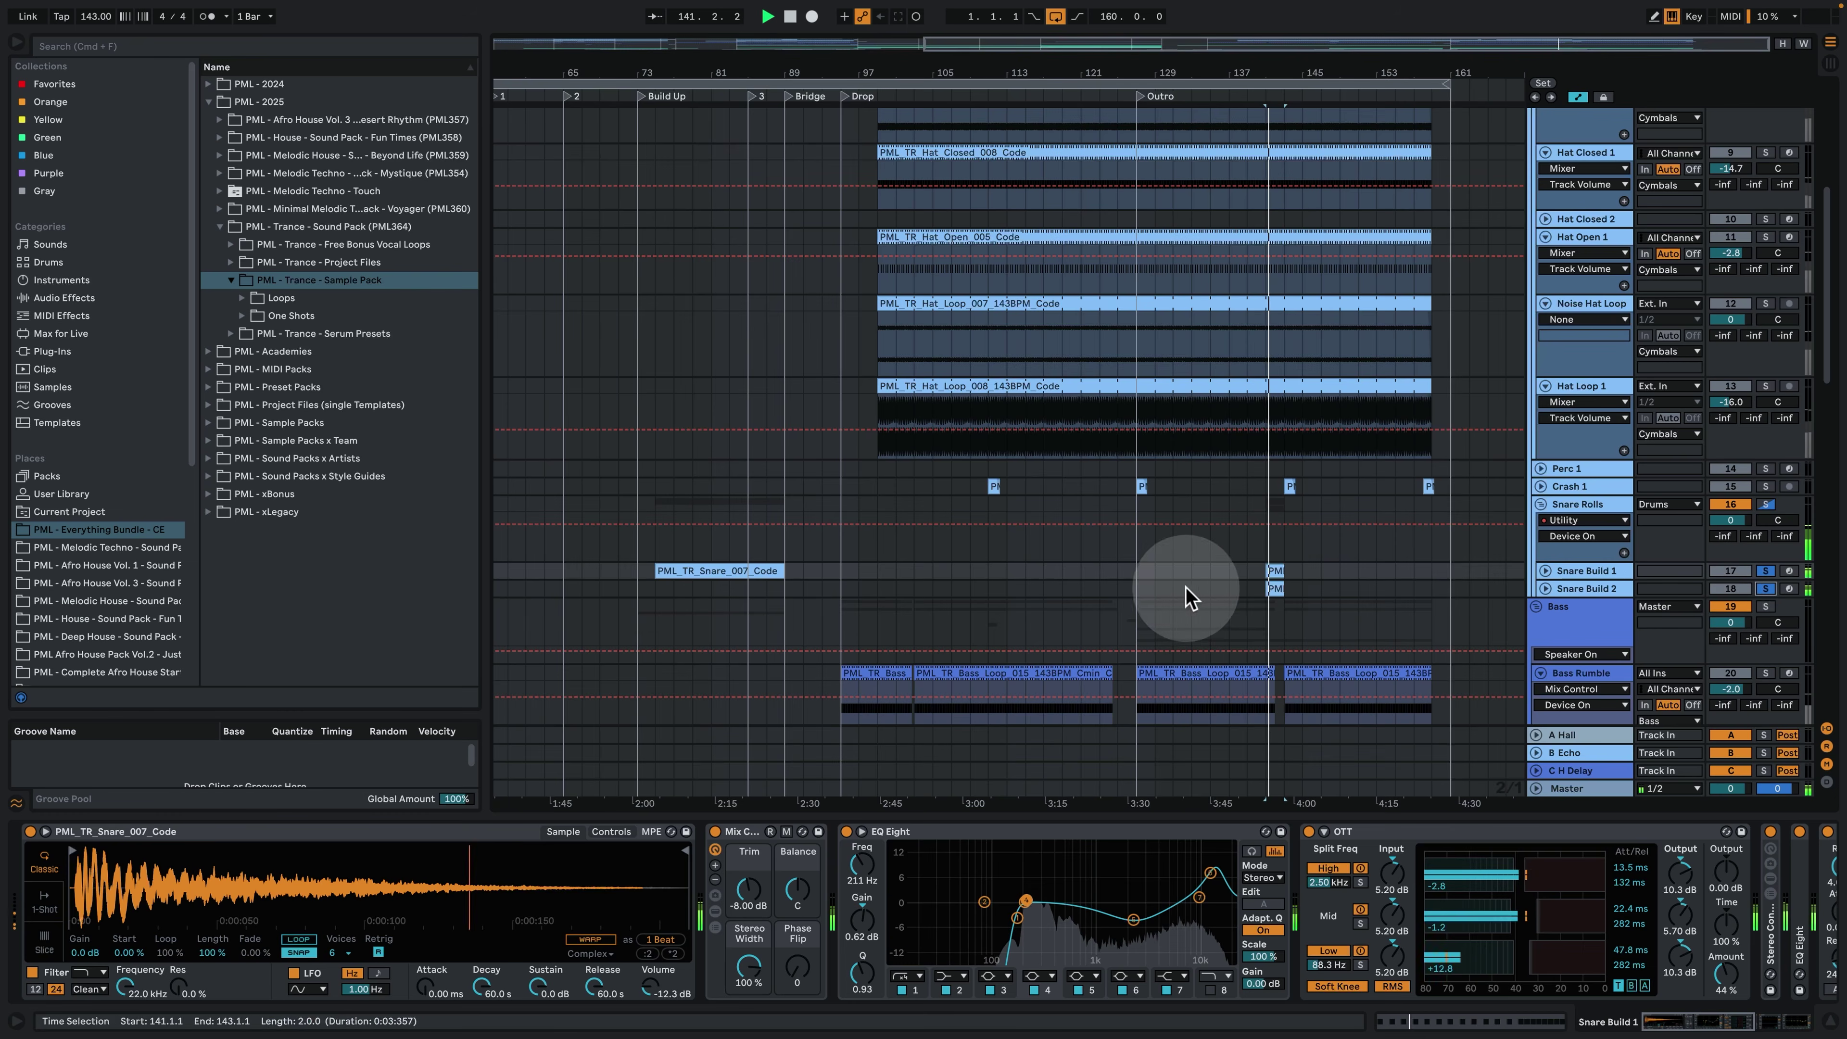
{"action": "double_click", "coordinate": [1280, 571]}
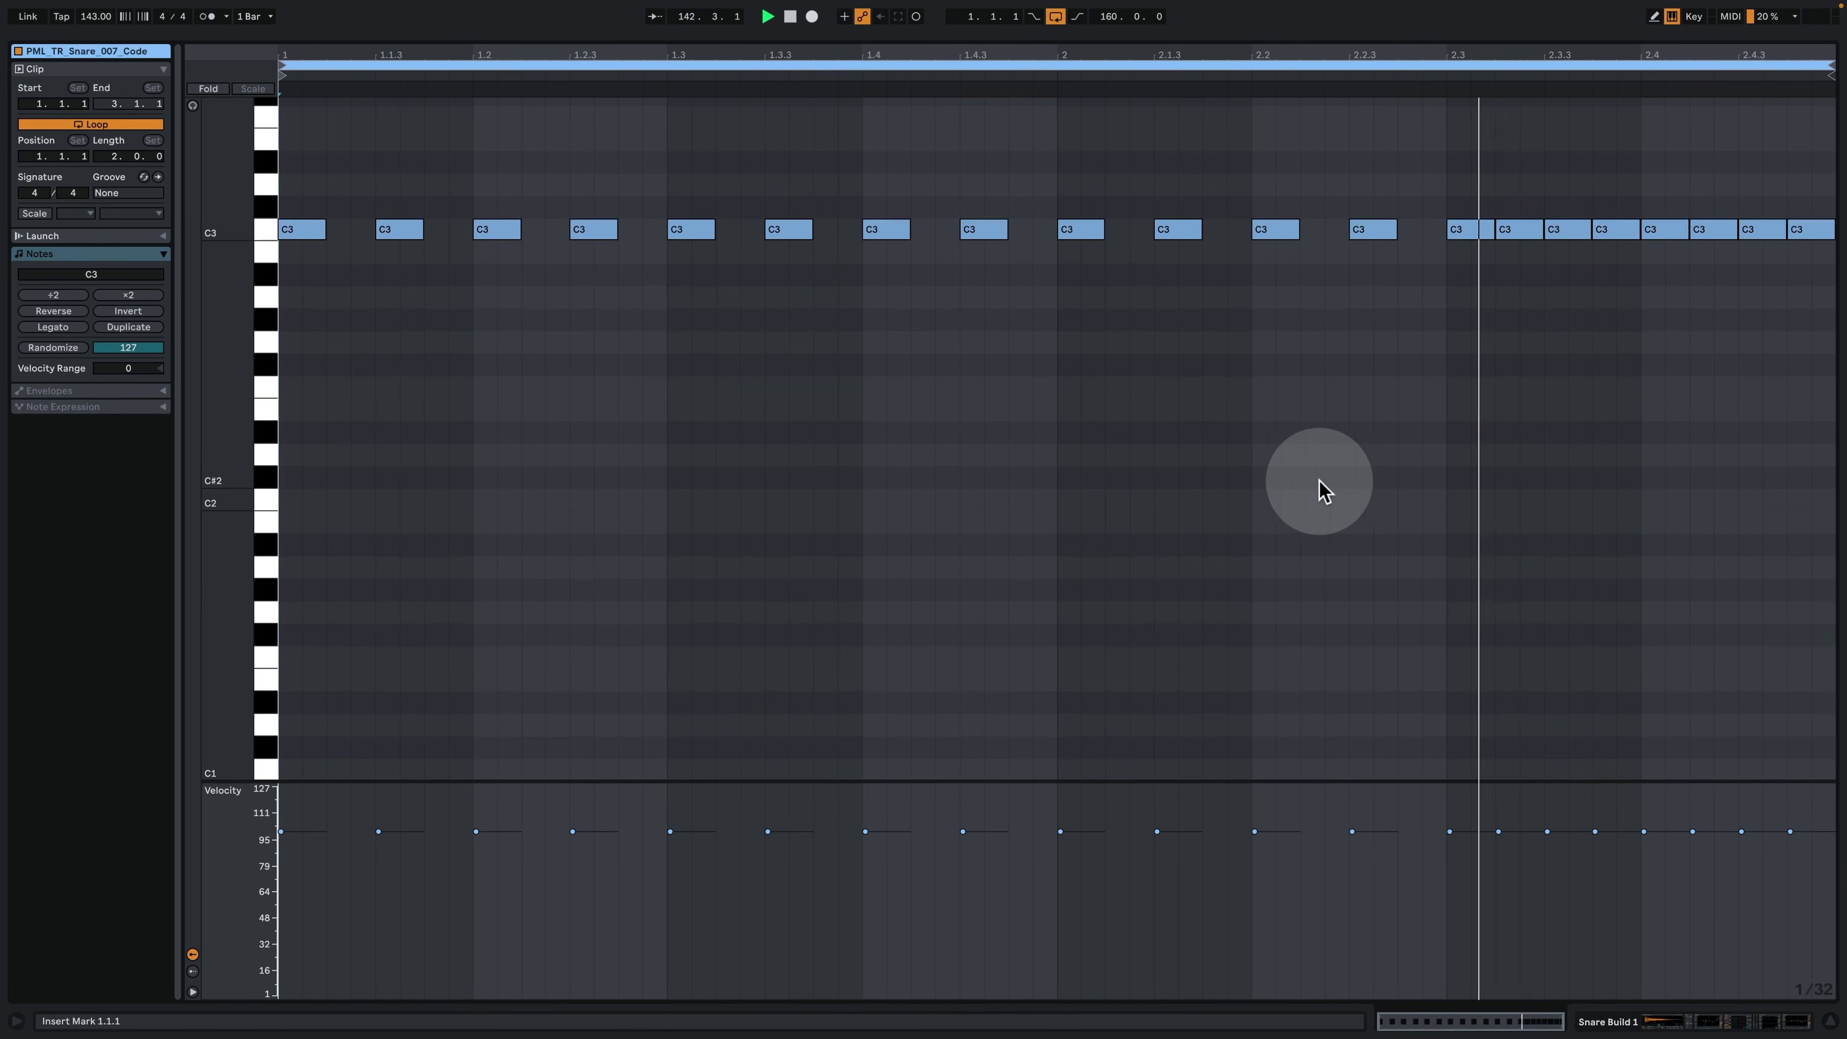
Stop playback, close Snare Build 1's MIDI clip and examine its device chain from the sampler through EQ Eight, OTT and Compressor.
{"action": "left_click", "coordinate": [1691, 1029]}
{"action": "key", "text": "space"}
{"action": "scroll", "coordinate": [1199, 407], "scroll_direction": "up", "scroll_amount": 4}
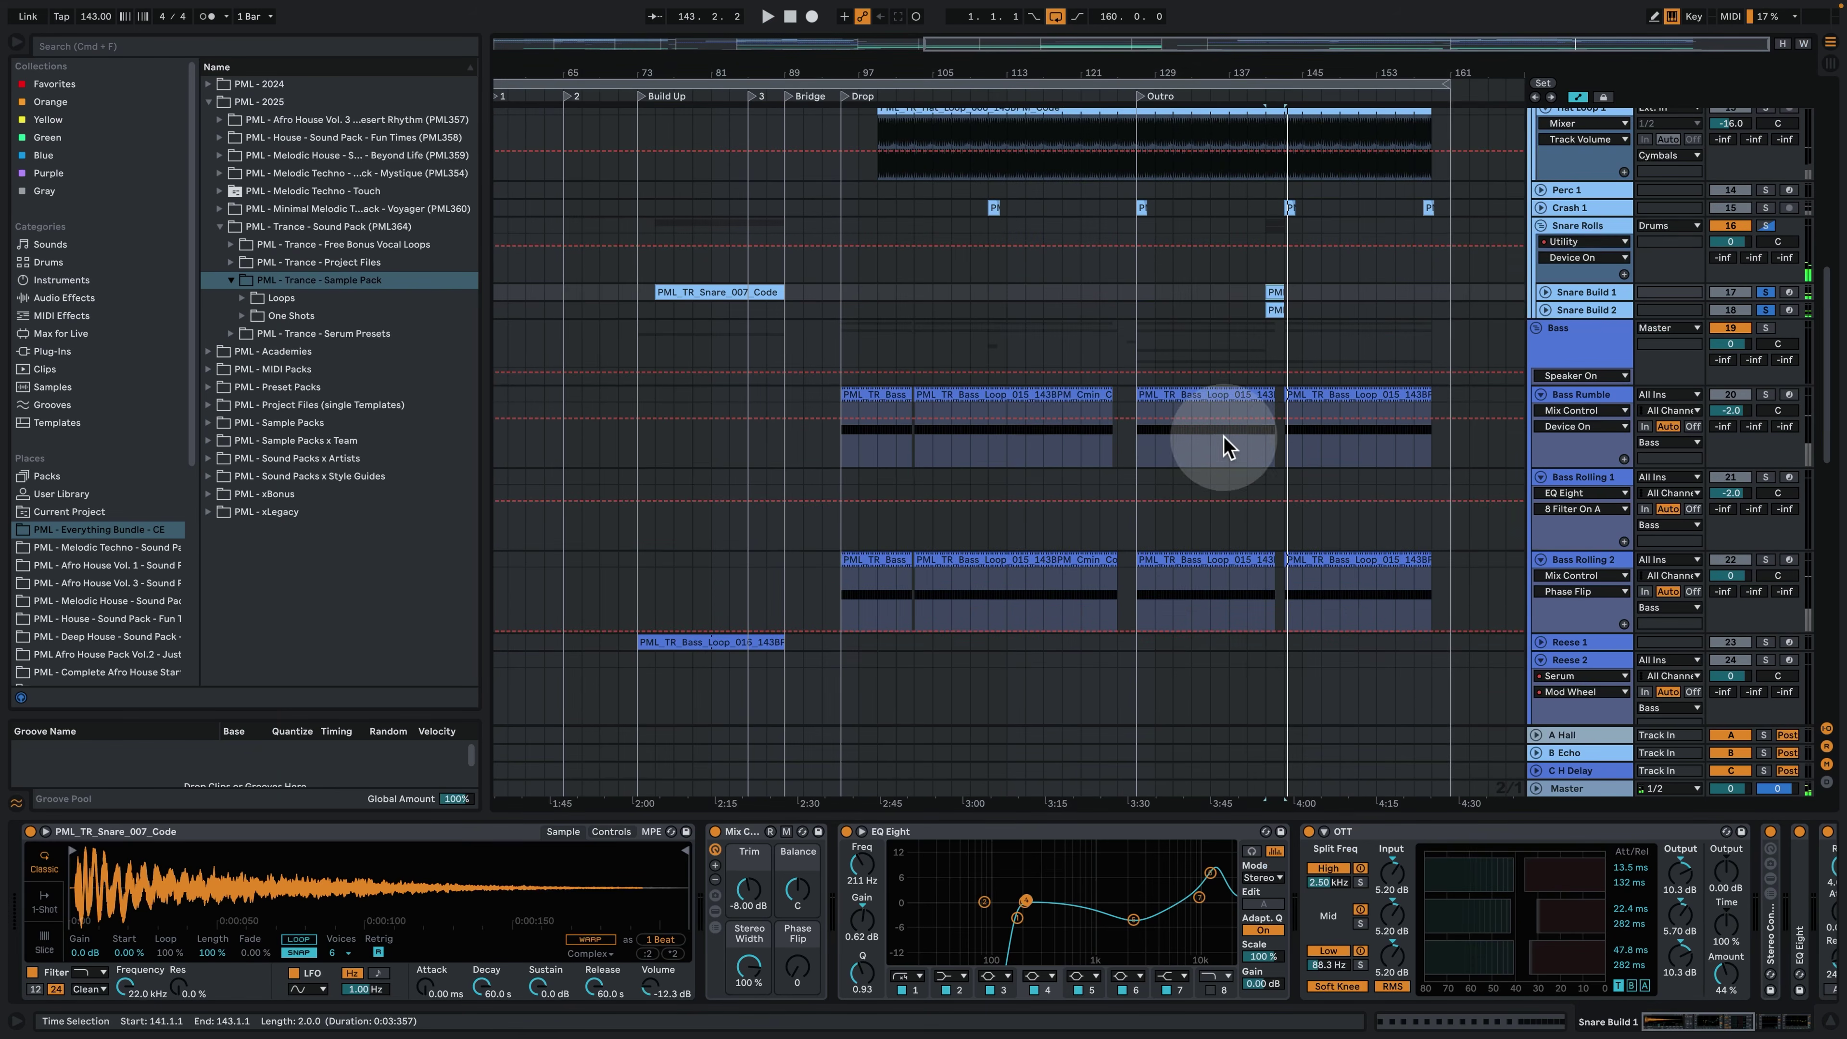
{"action": "left_click_drag", "start_coordinate": [1701, 1027], "coordinate": [1728, 1027]}
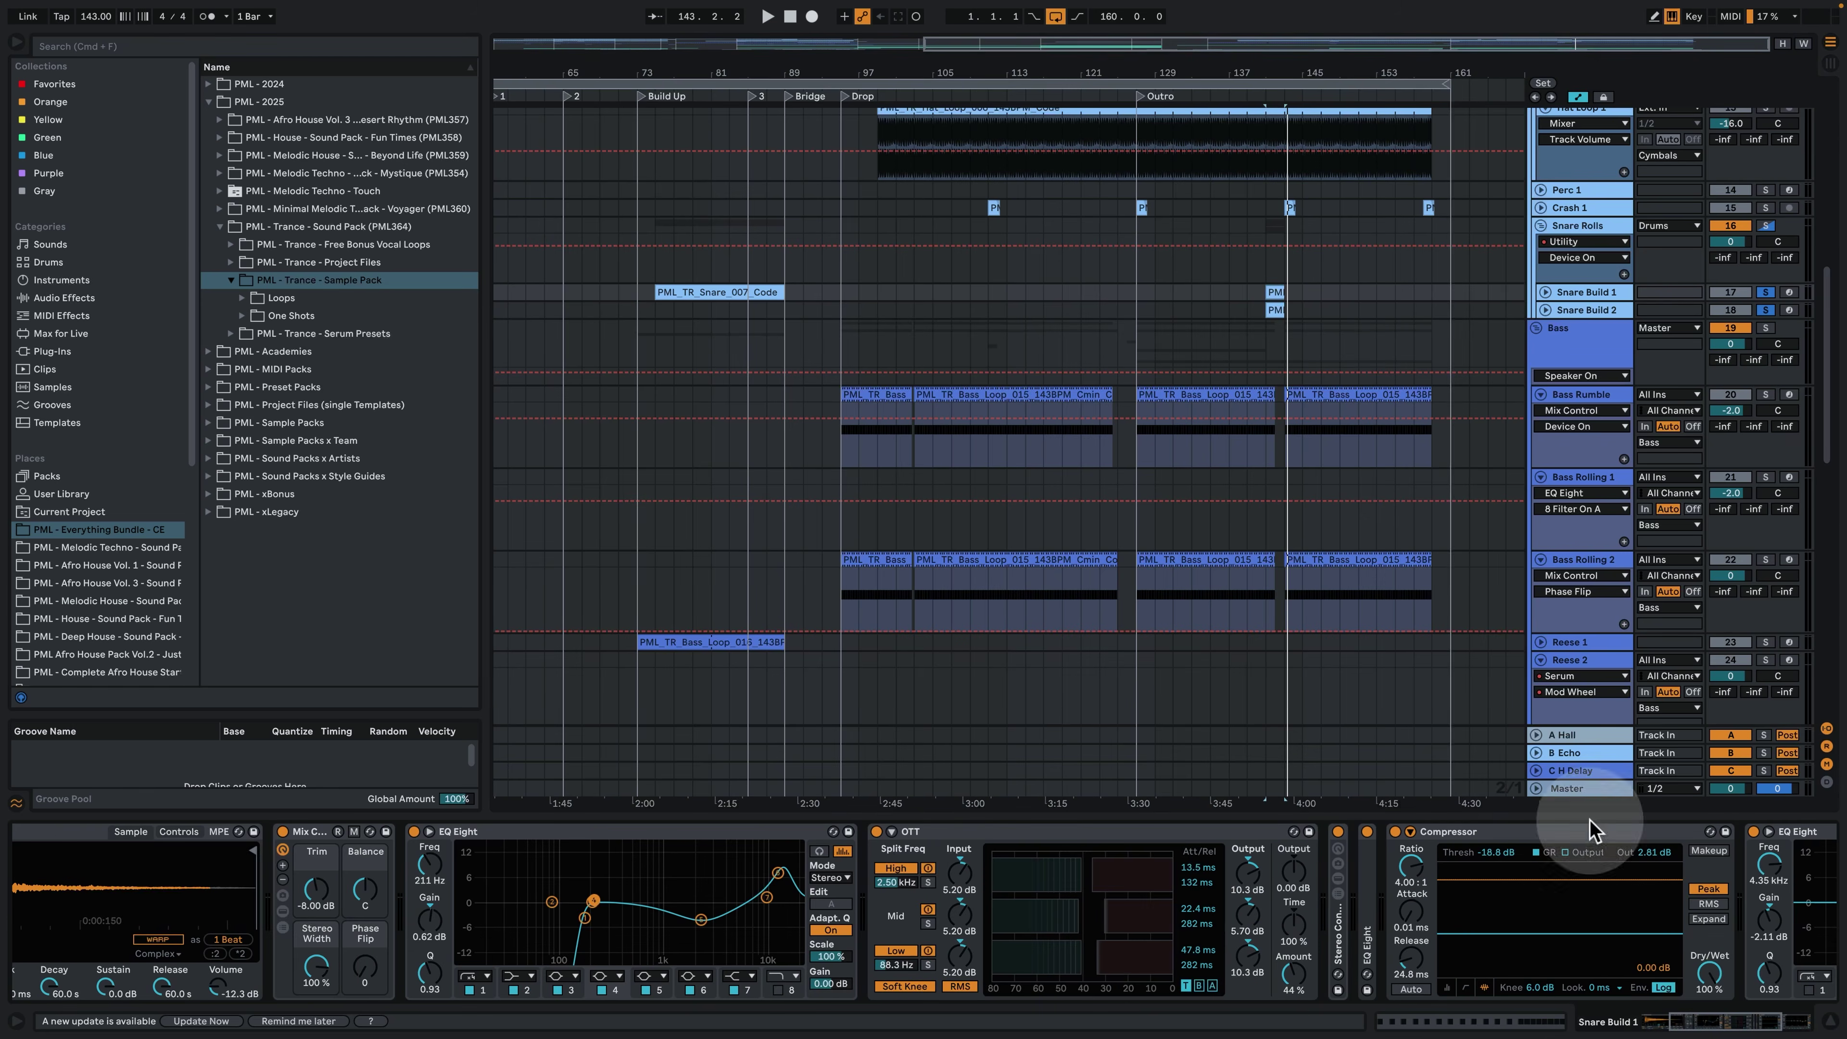
Play Clap 2 and Clap 3 soloed around bar 130 and show Clap 3's sampler and EQ Eight.
{"action": "scroll", "coordinate": [1238, 407], "scroll_direction": "up", "scroll_amount": 5}
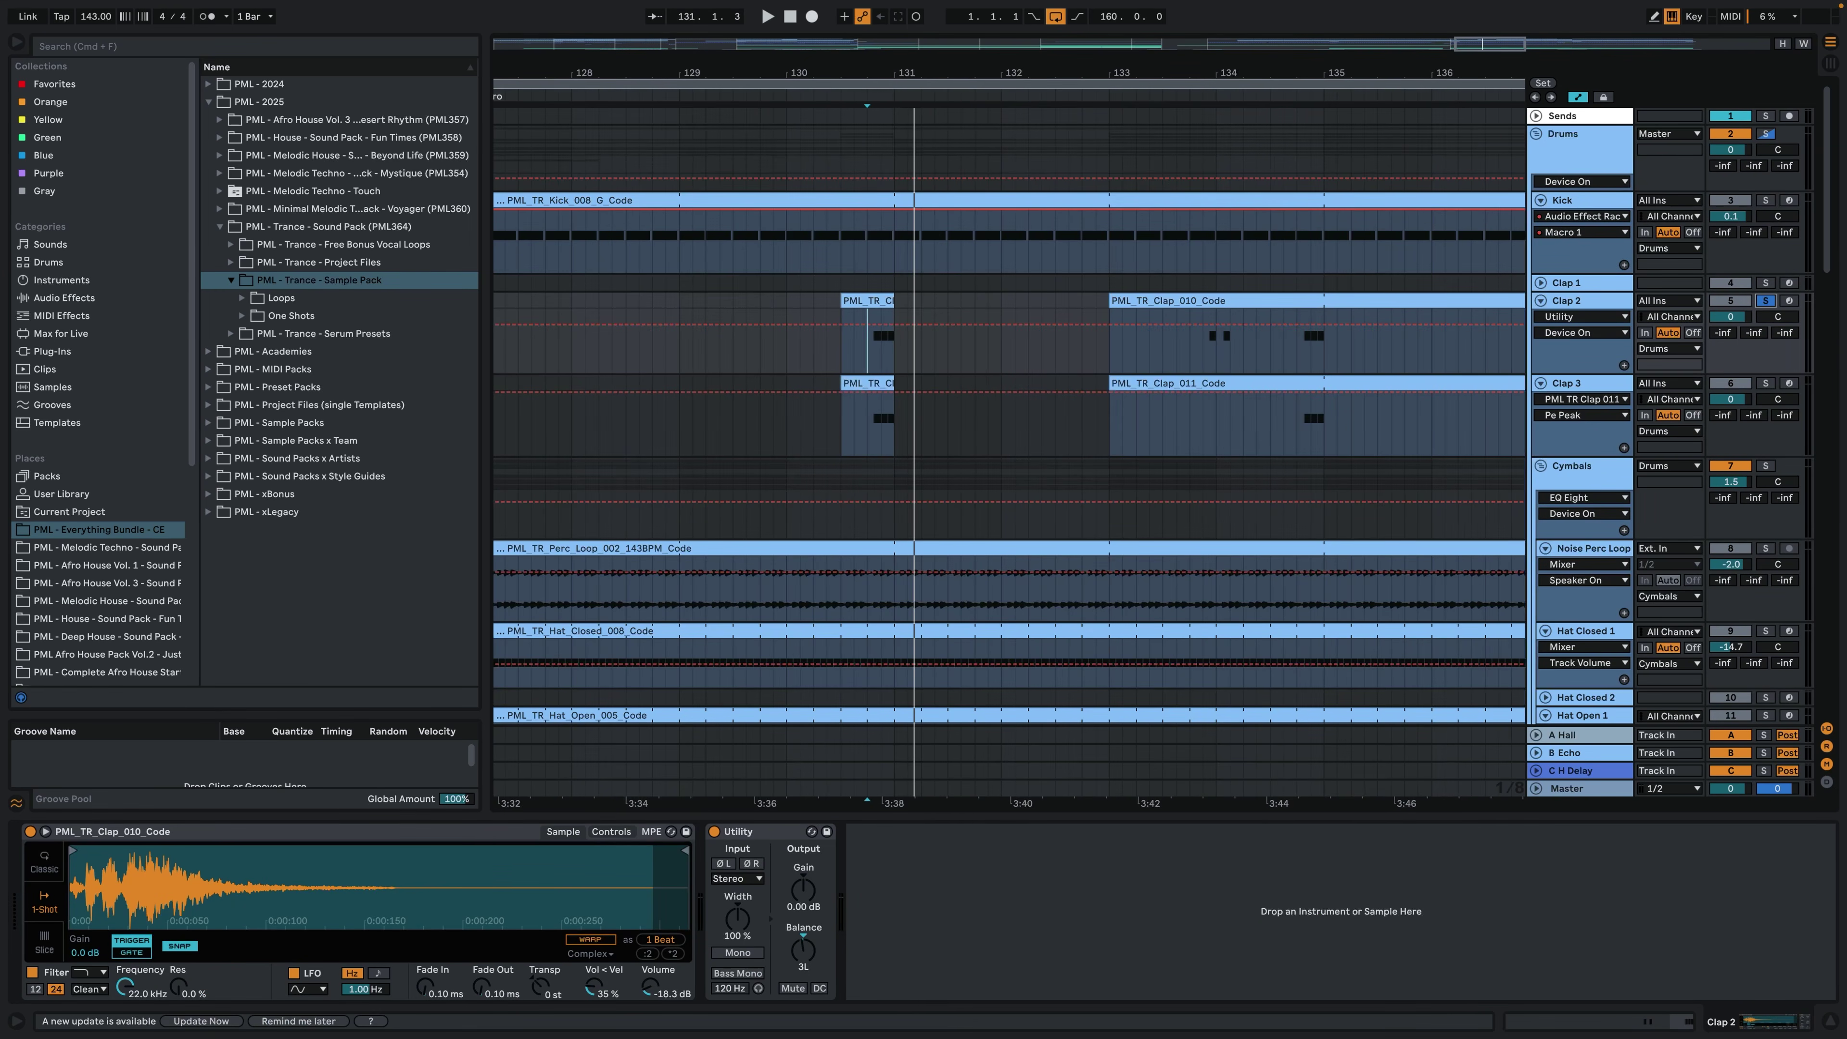
{"action": "left_click_drag", "start_coordinate": [904, 125], "coordinate": [825, 379]}
{"action": "key", "text": "space"}
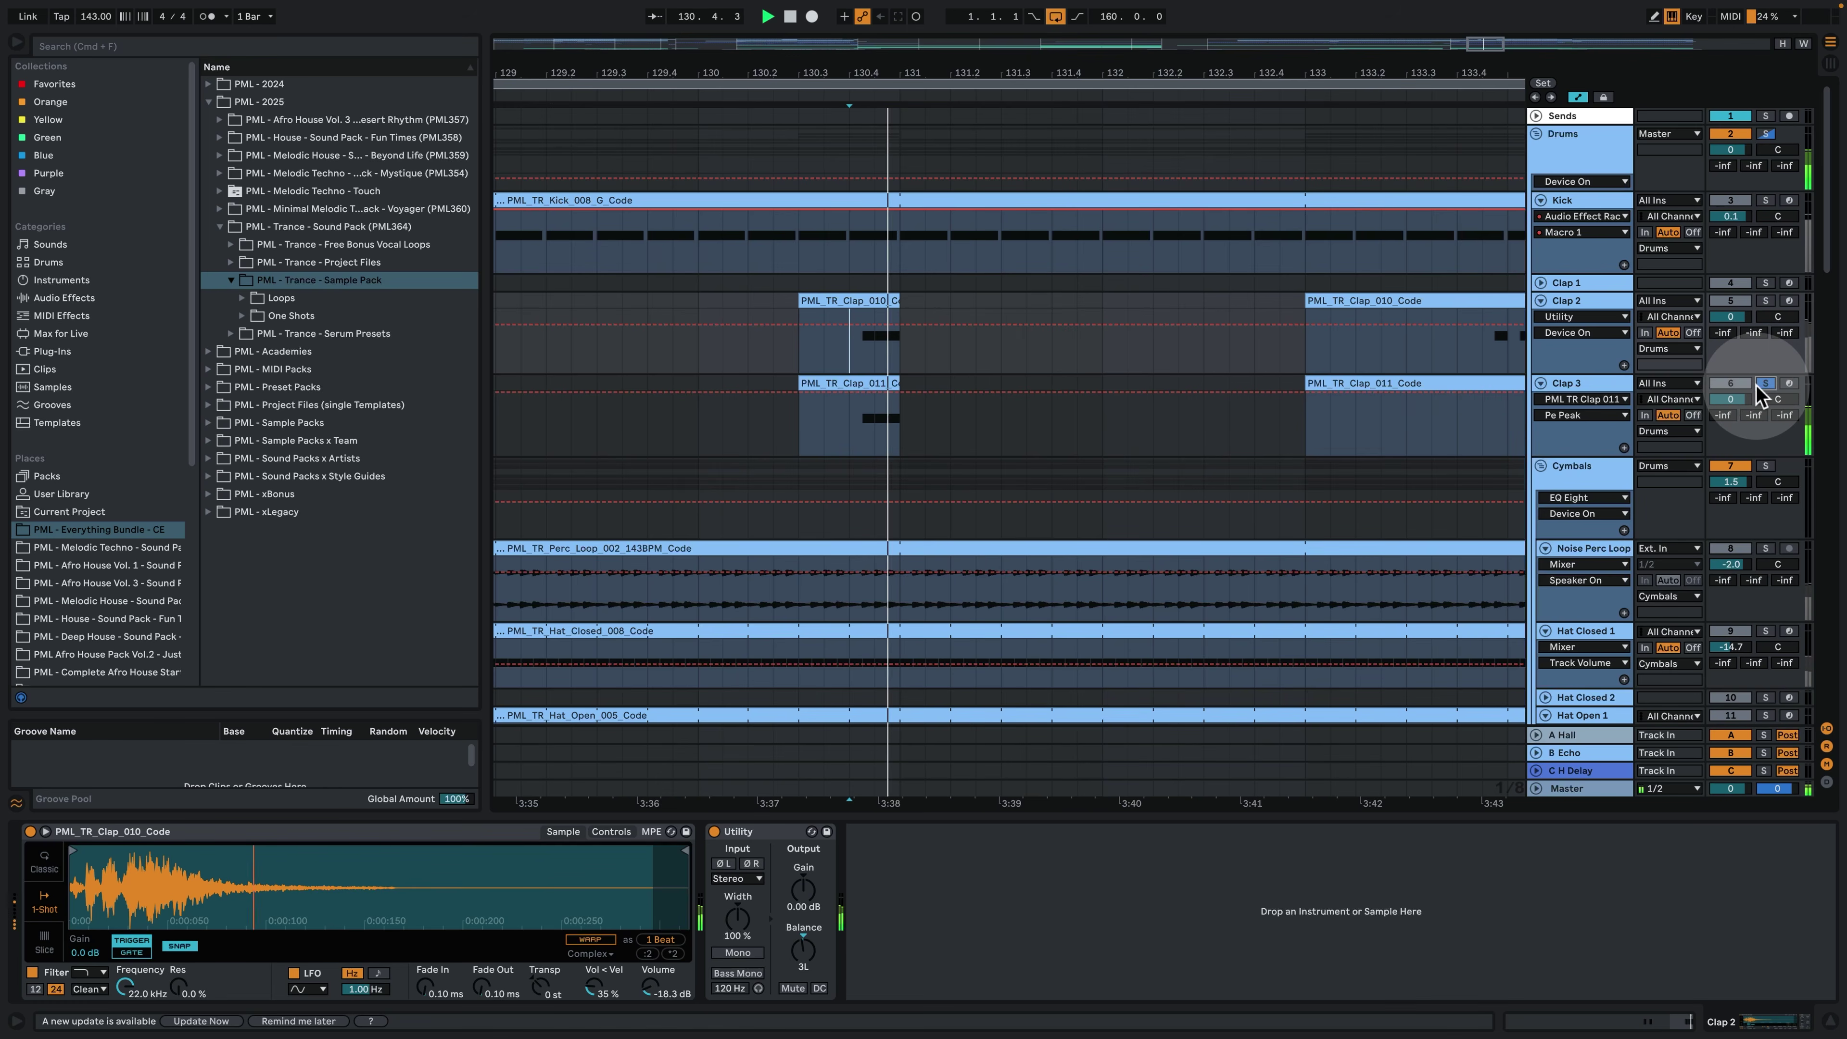
{"action": "left_click", "coordinate": [1611, 384]}
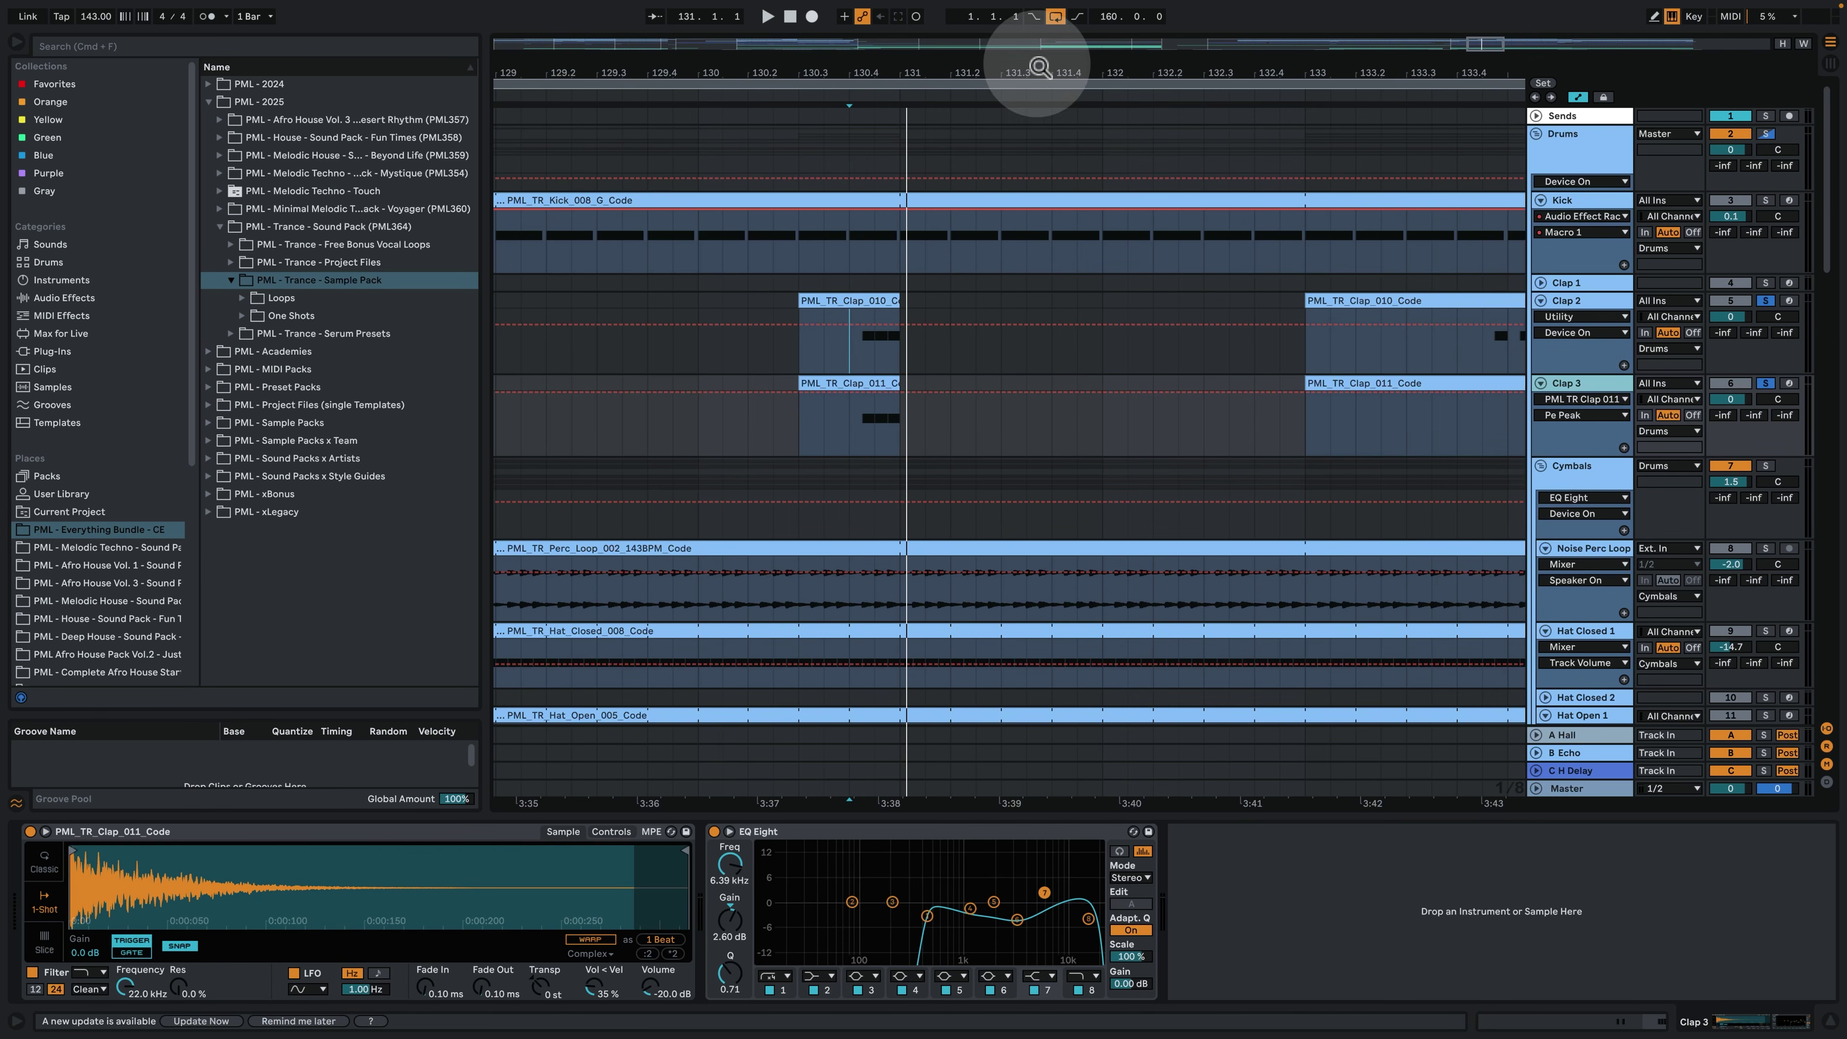
Play the soloed Clap 2 and Clap 3 from bar 133, adding the Kick to the solo and restarting from there.
{"action": "left_click_drag", "start_coordinate": [1030, 54], "coordinate": [830, 119]}
{"action": "left_click", "coordinate": [934, 342]}
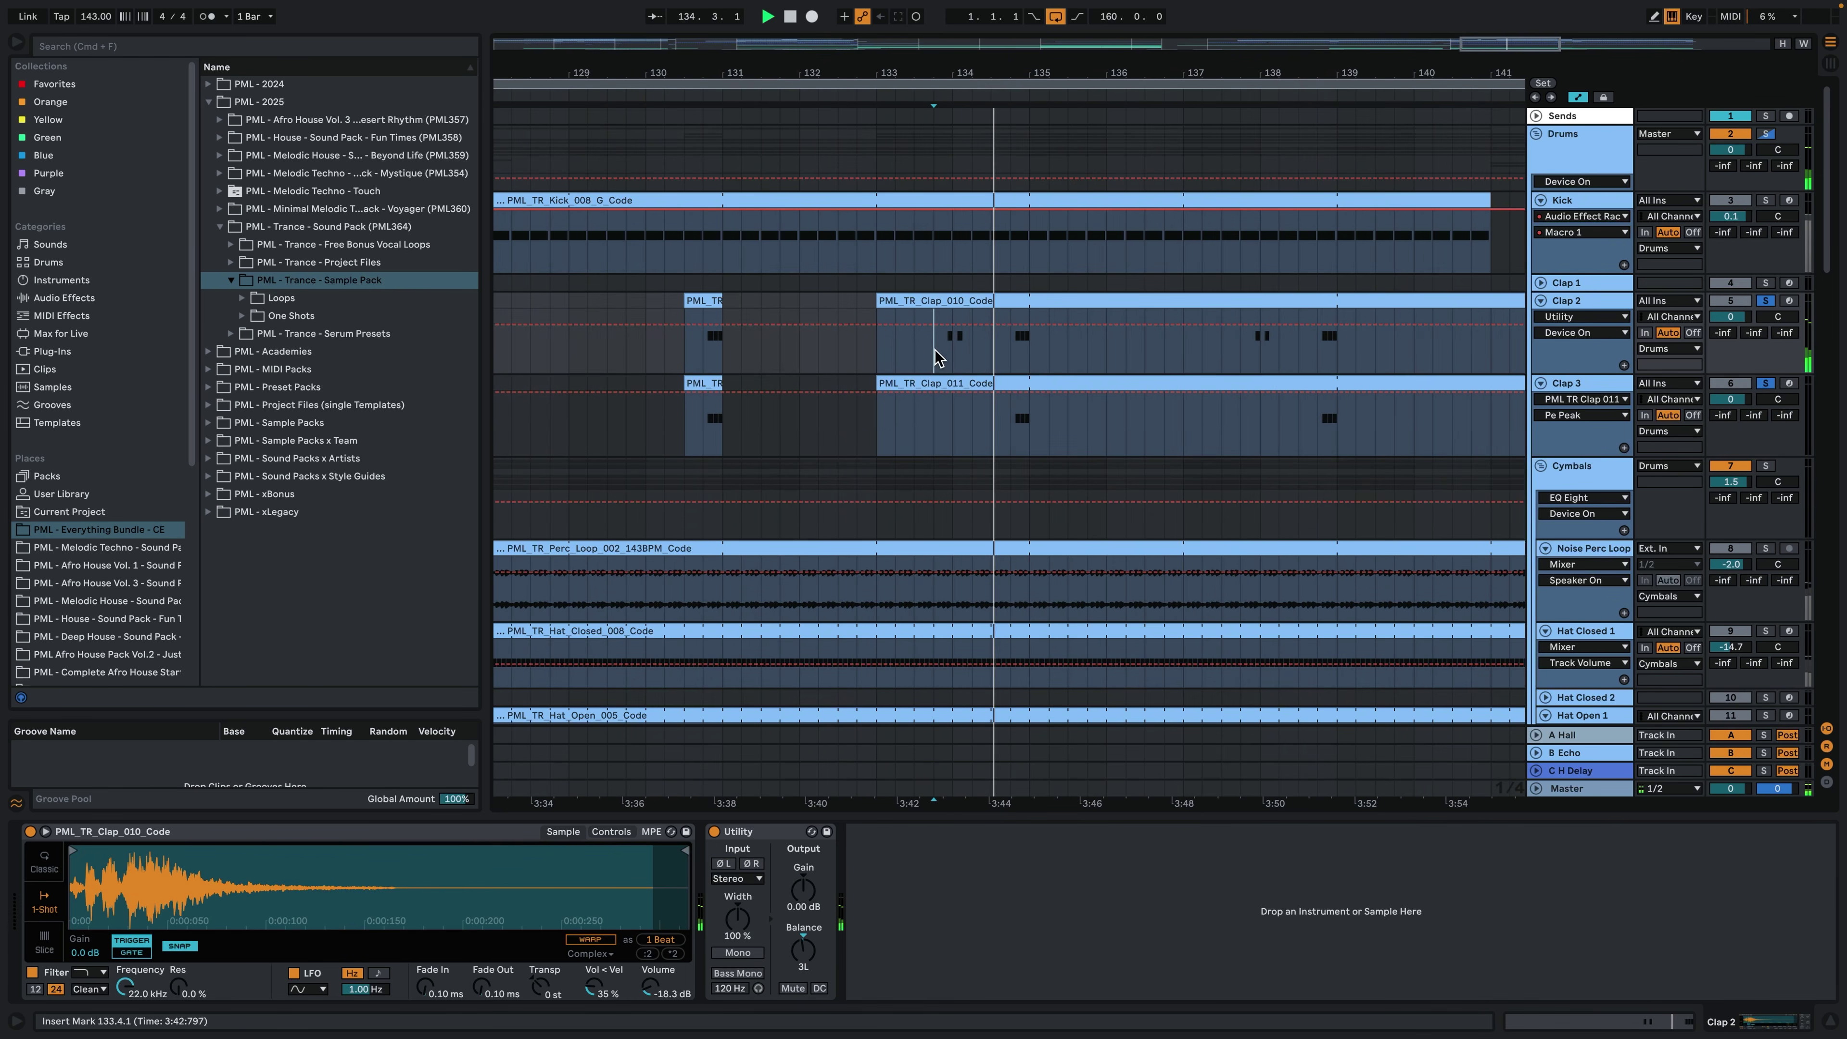
{"action": "left_click", "coordinate": [1765, 201]}
{"action": "left_click", "coordinate": [878, 244]}
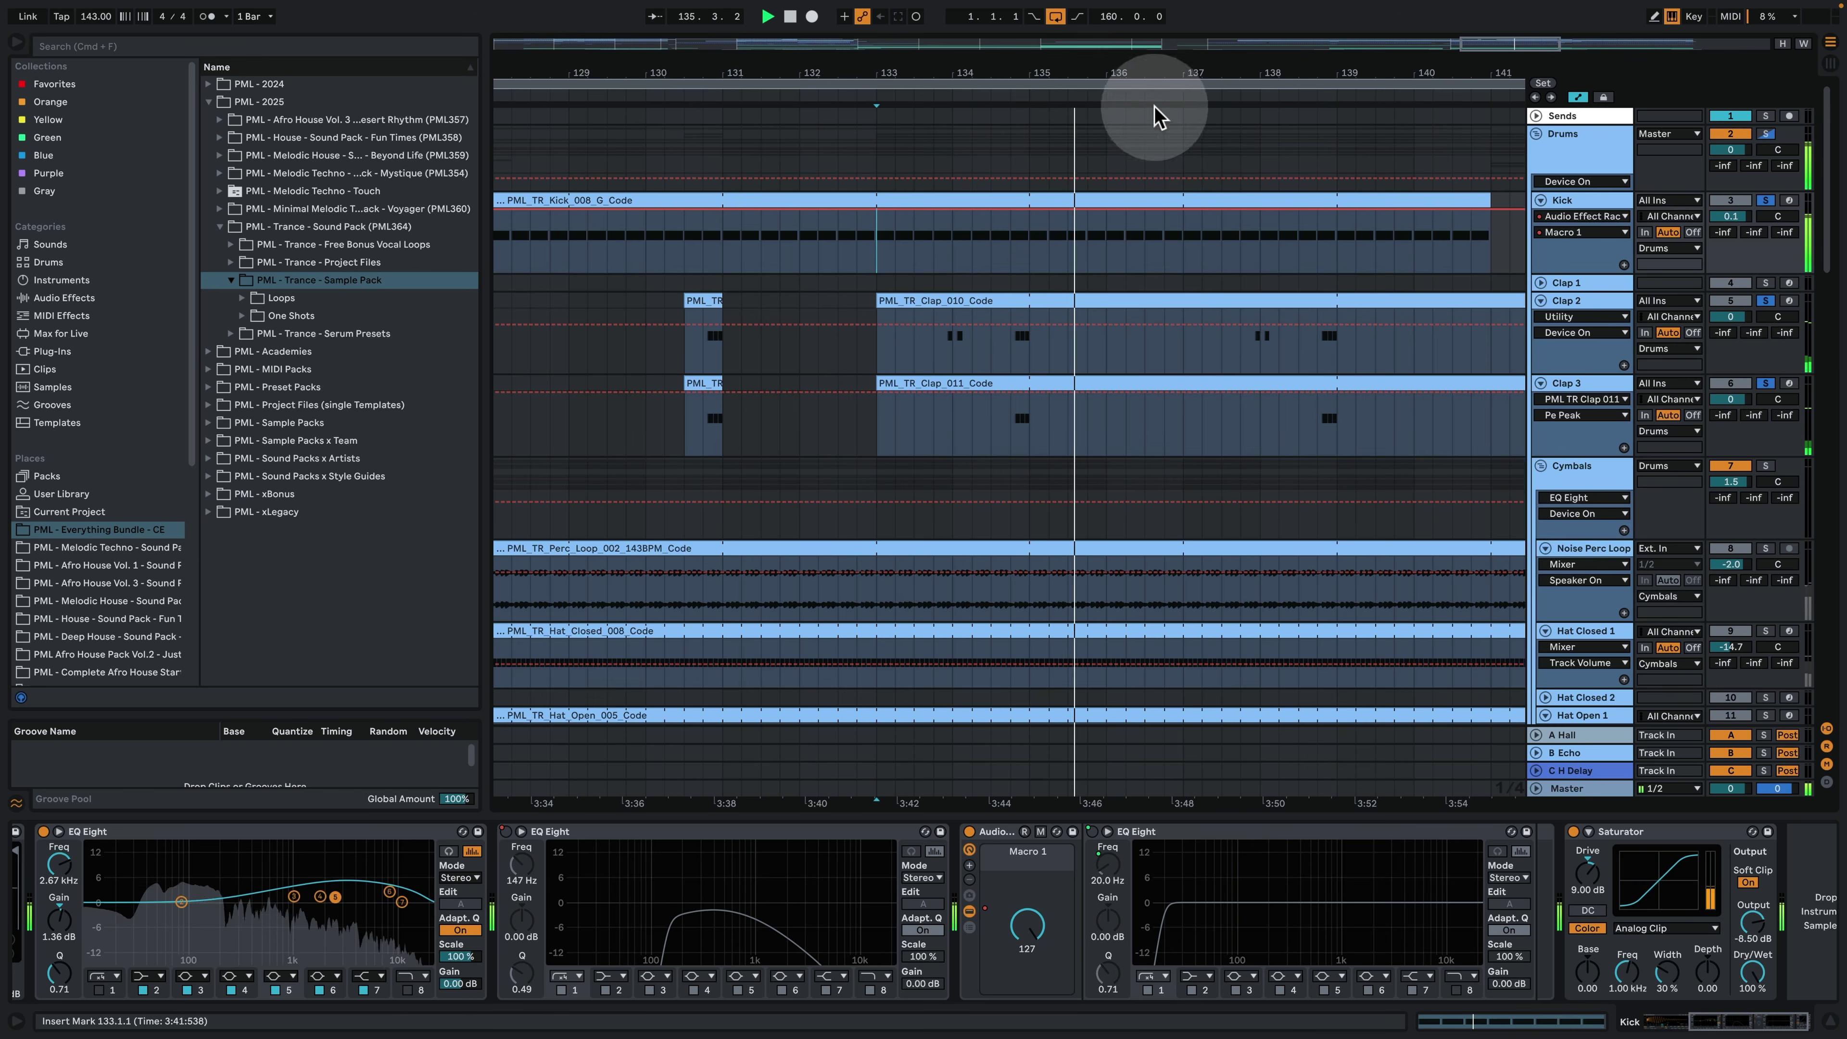
Open Clap 2's MIDI clip near bar 138, play its note pattern and return to the arrangement with its devices shown.
{"action": "left_click", "coordinate": [1258, 324]}
{"action": "double_click", "coordinate": [1259, 324]}
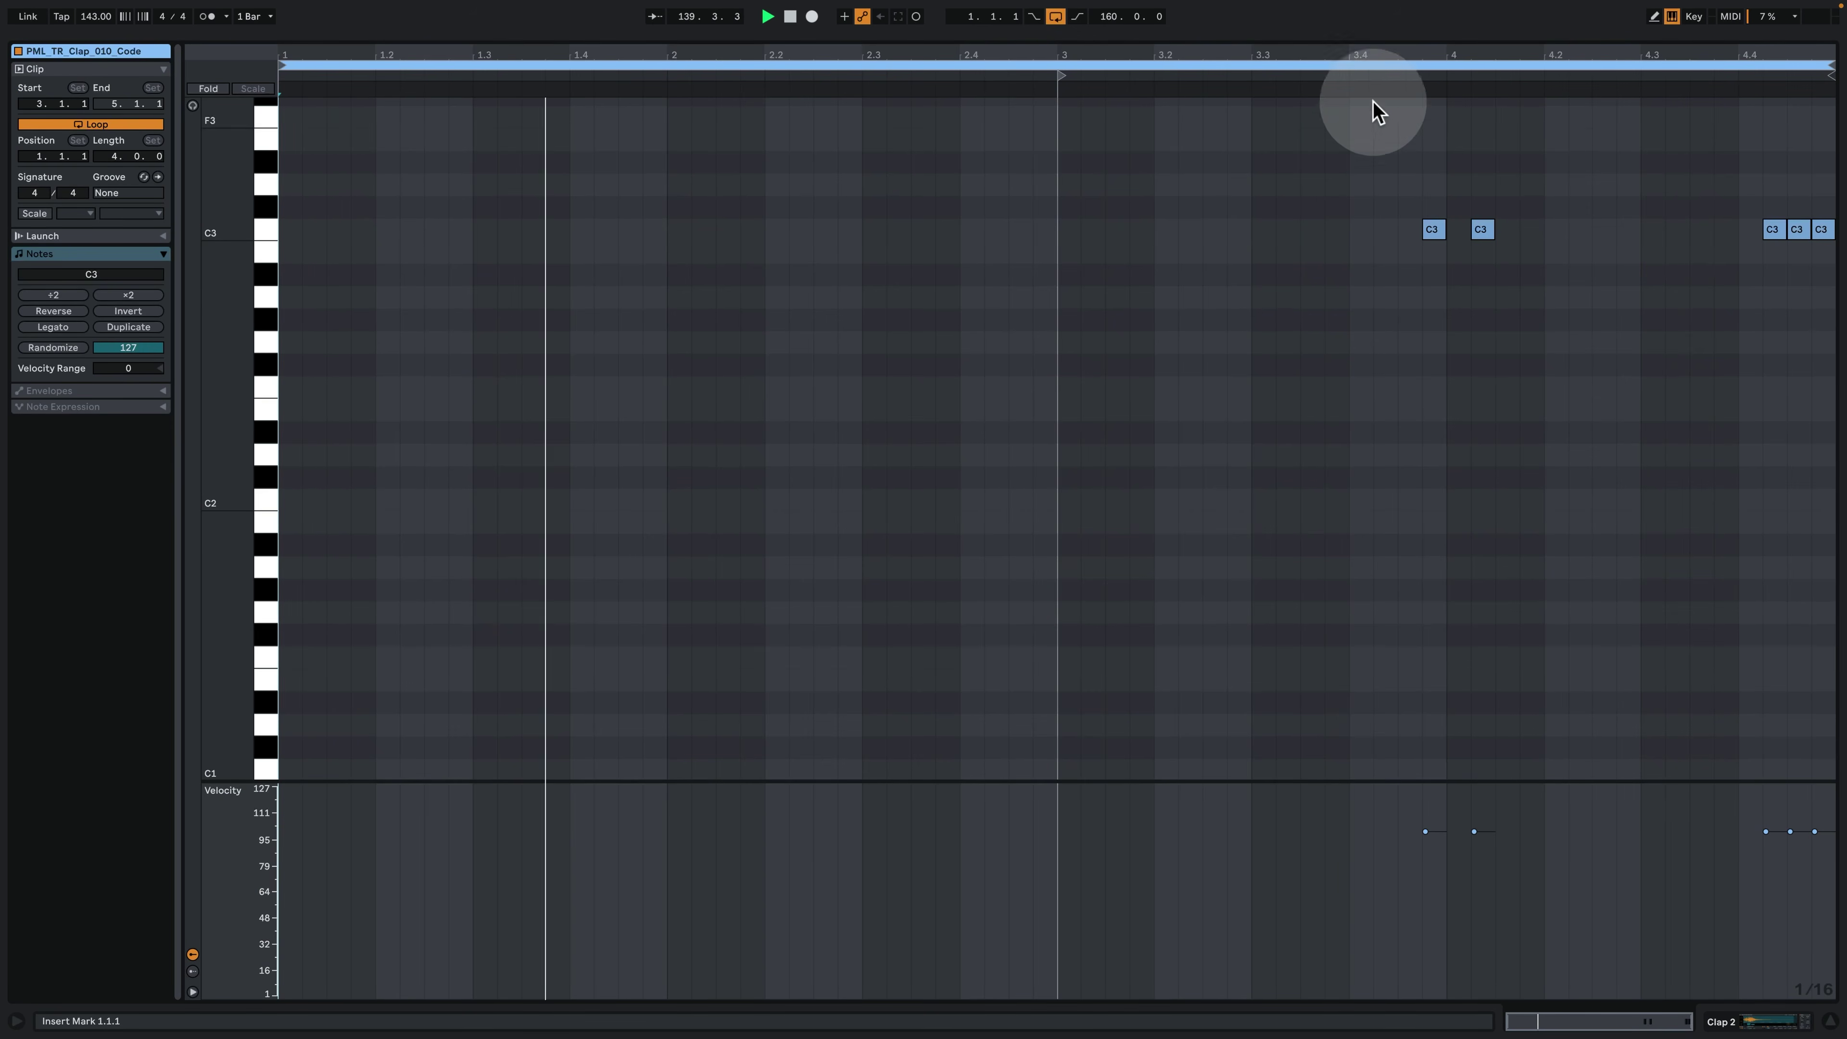
{"action": "left_click", "coordinate": [1367, 73]}
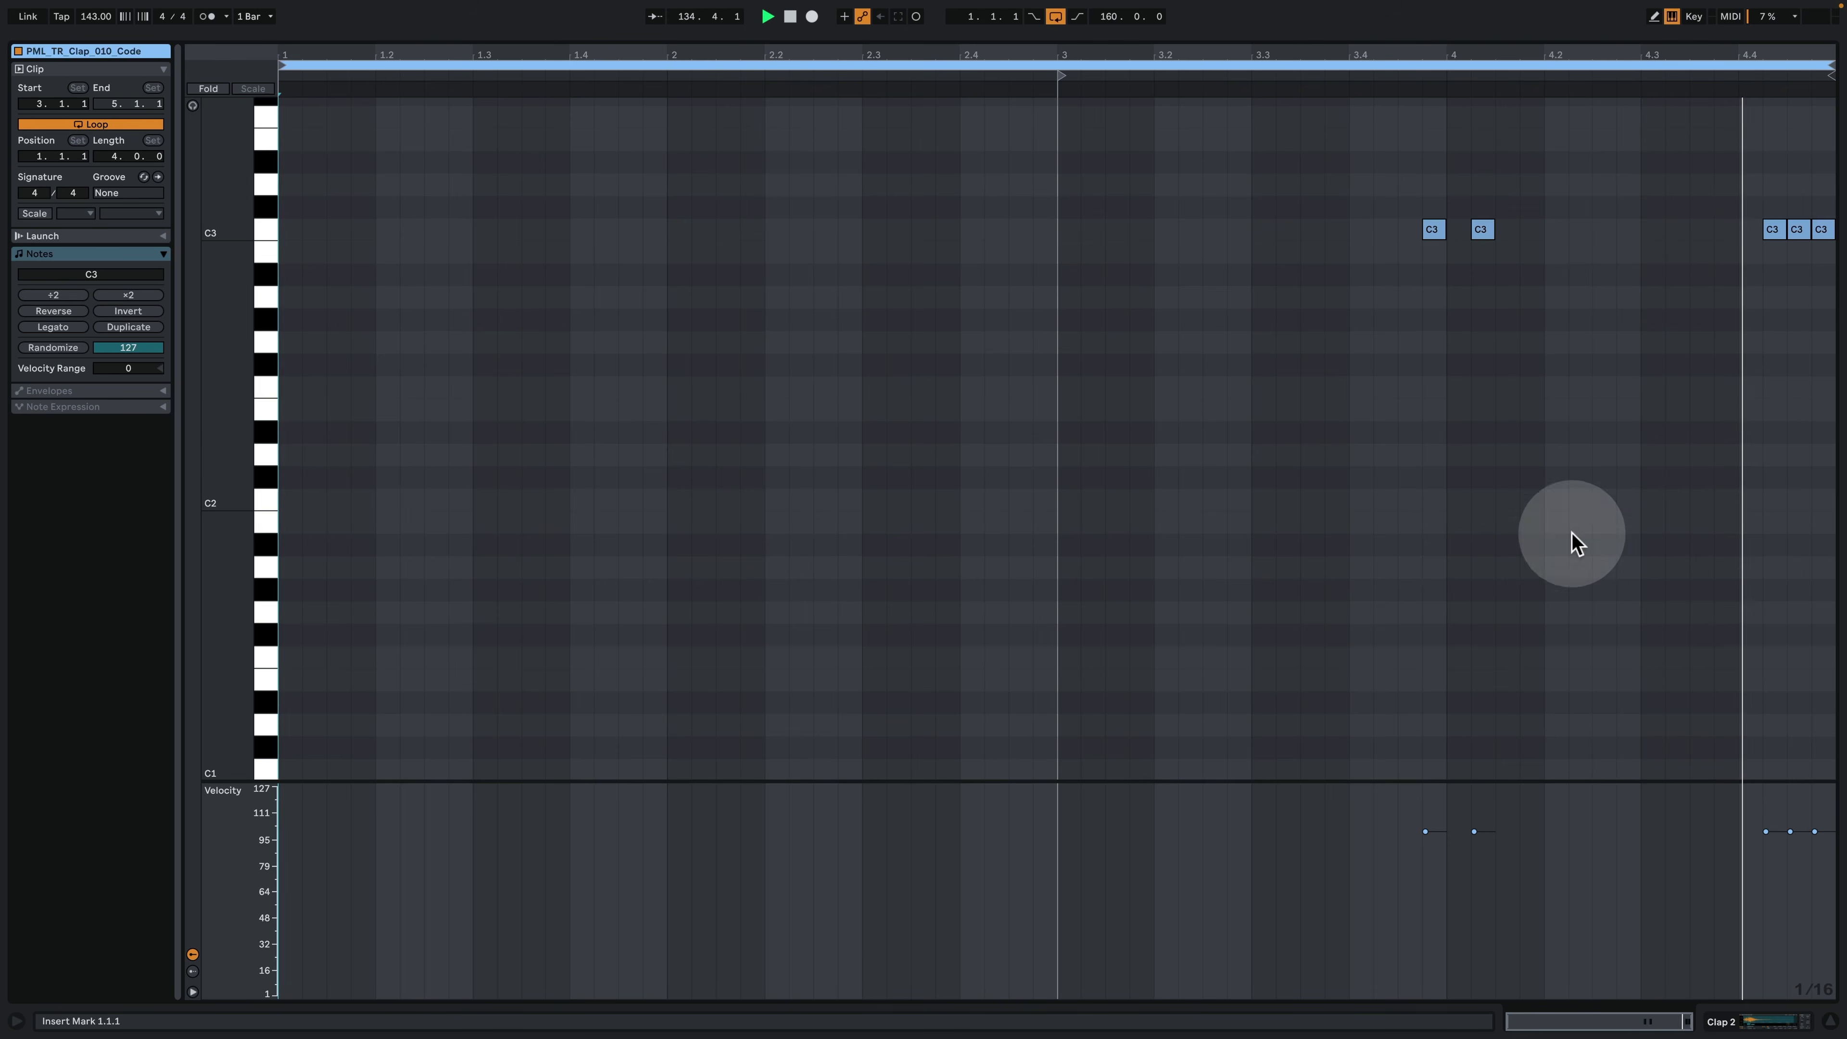
{"action": "left_click", "coordinate": [1705, 1018]}
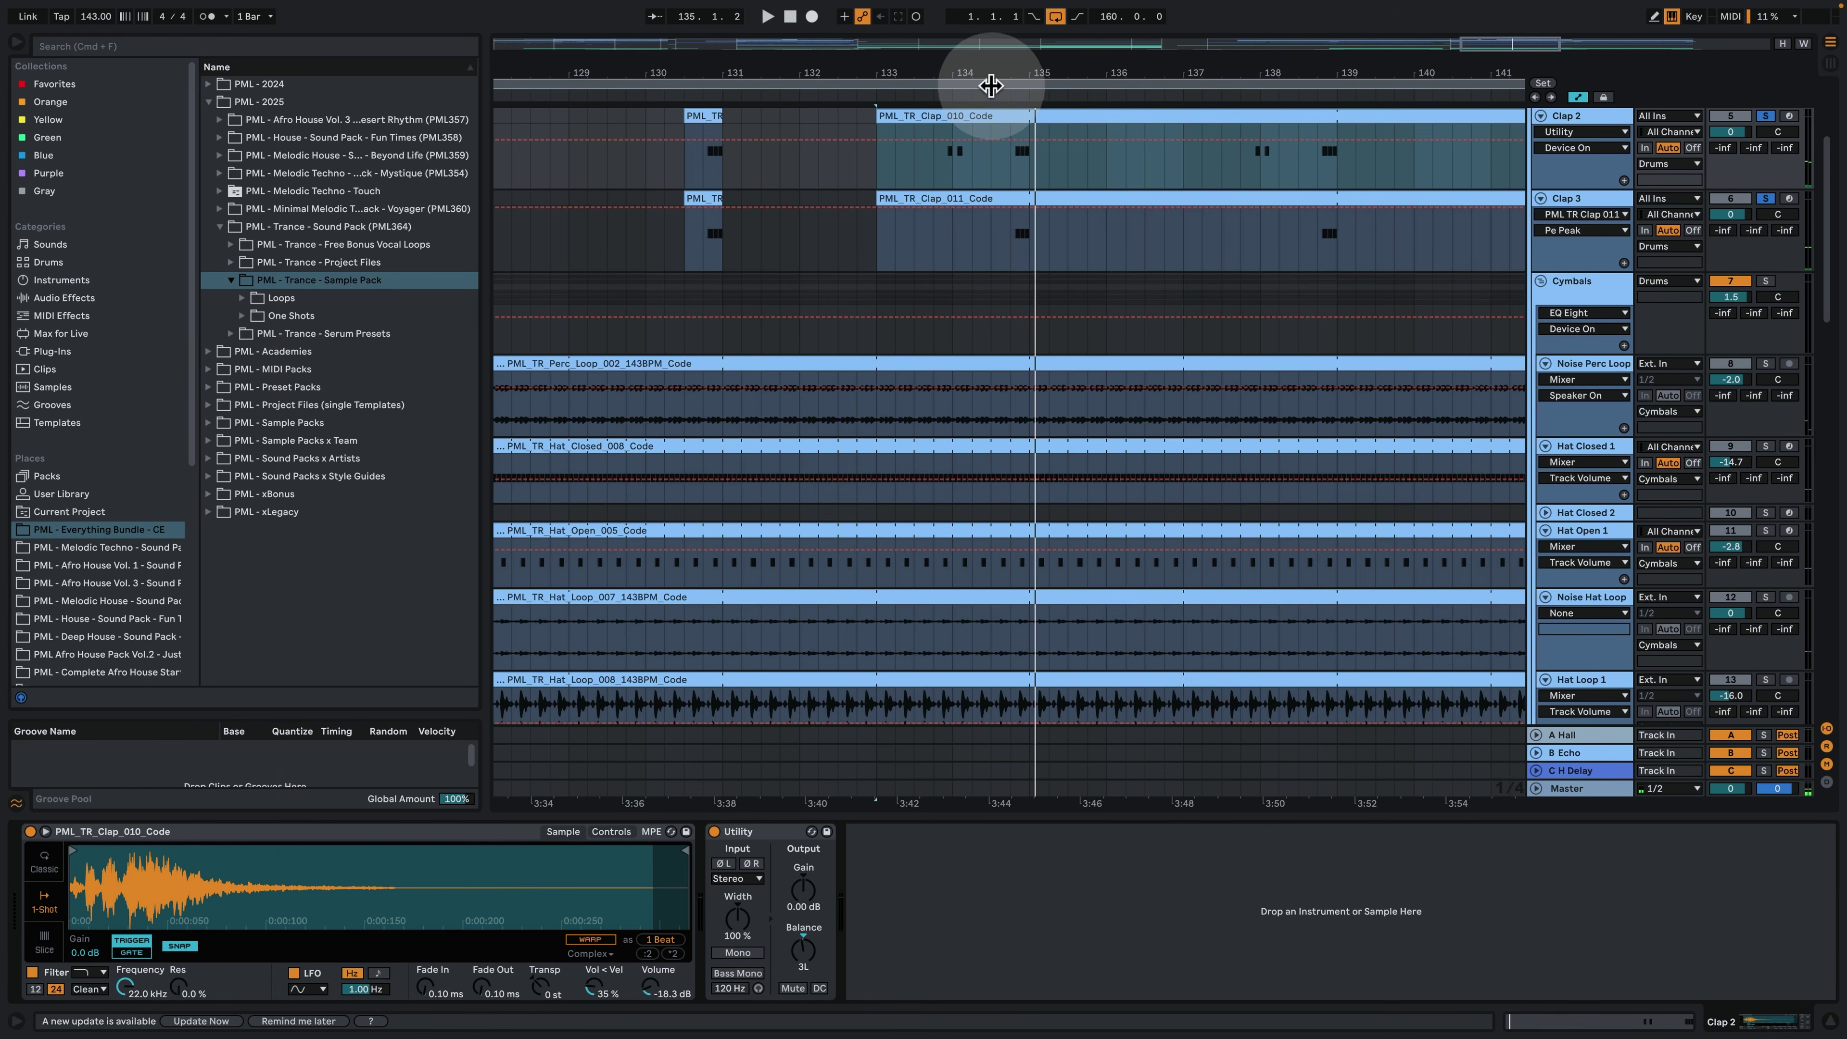
Solo and expand Perc 1, play it from bar 33 with its devices shown, and release the solo.
{"action": "left_click_drag", "start_coordinate": [990, 74], "coordinate": [990, 33]}
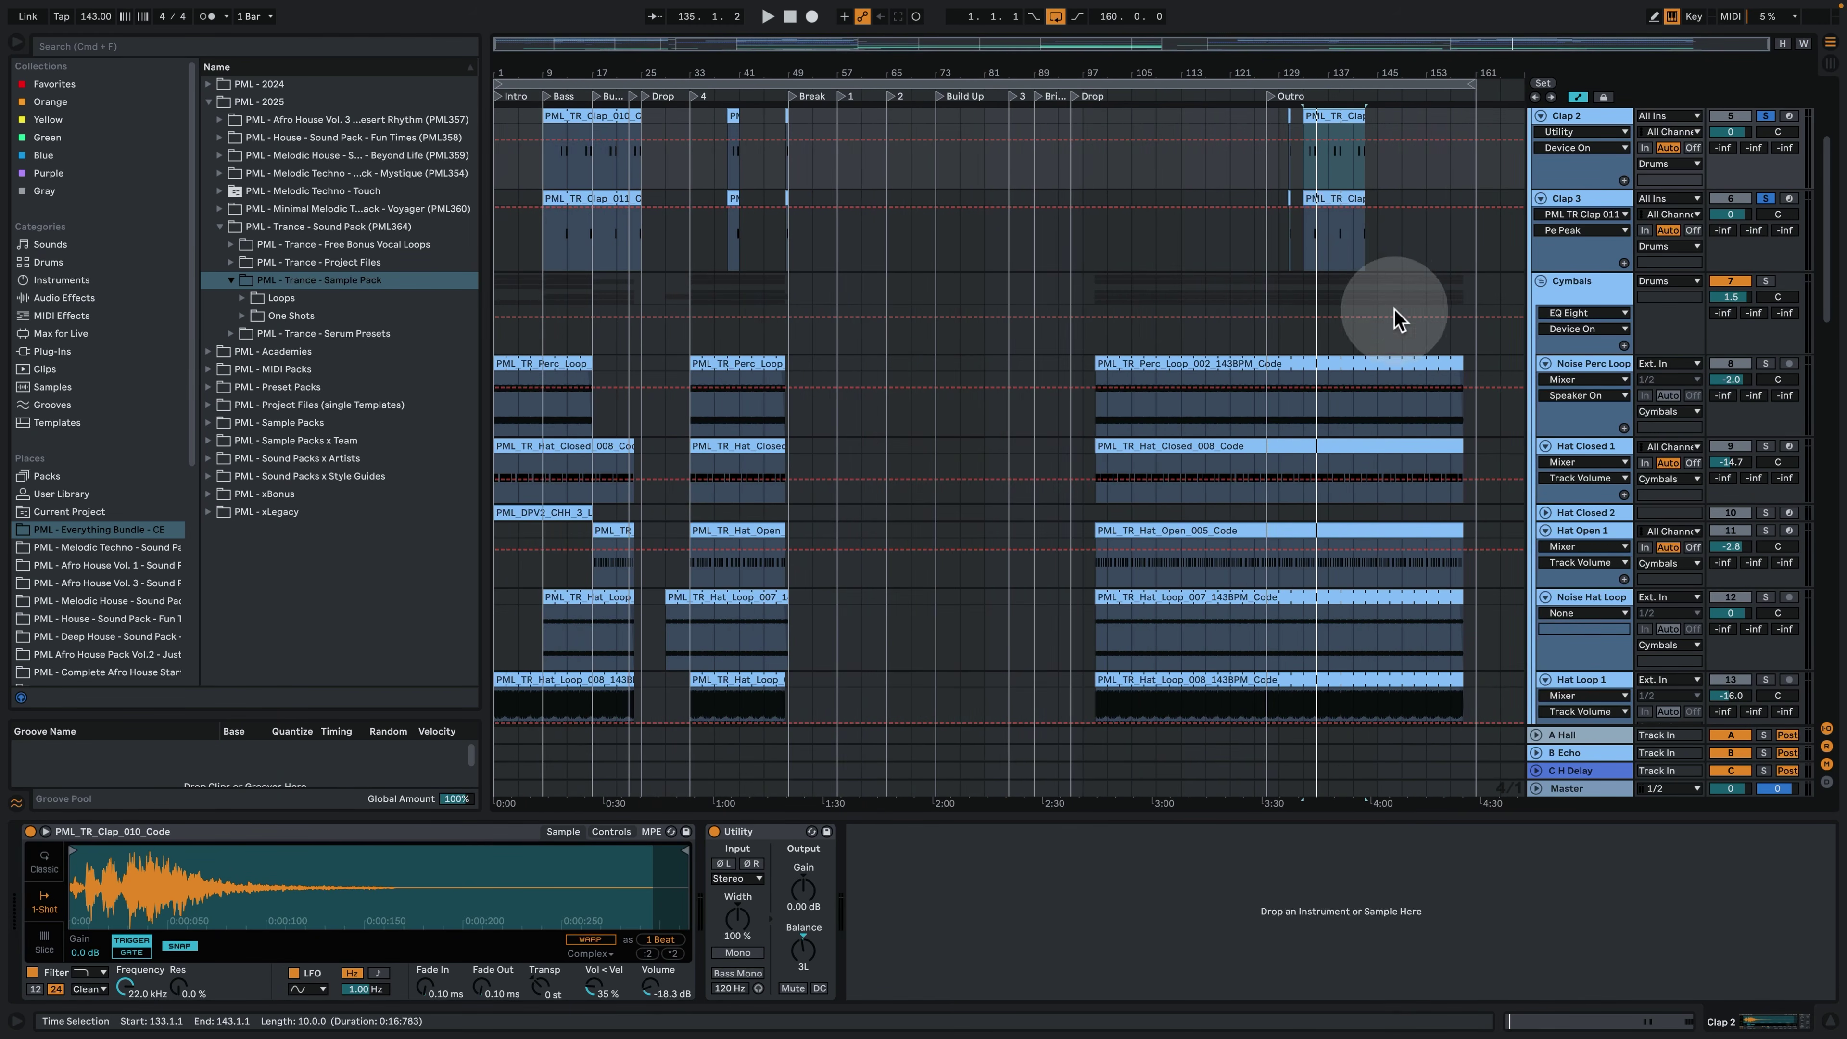
{"action": "scroll", "coordinate": [1389, 328], "scroll_direction": "down", "scroll_amount": 8}
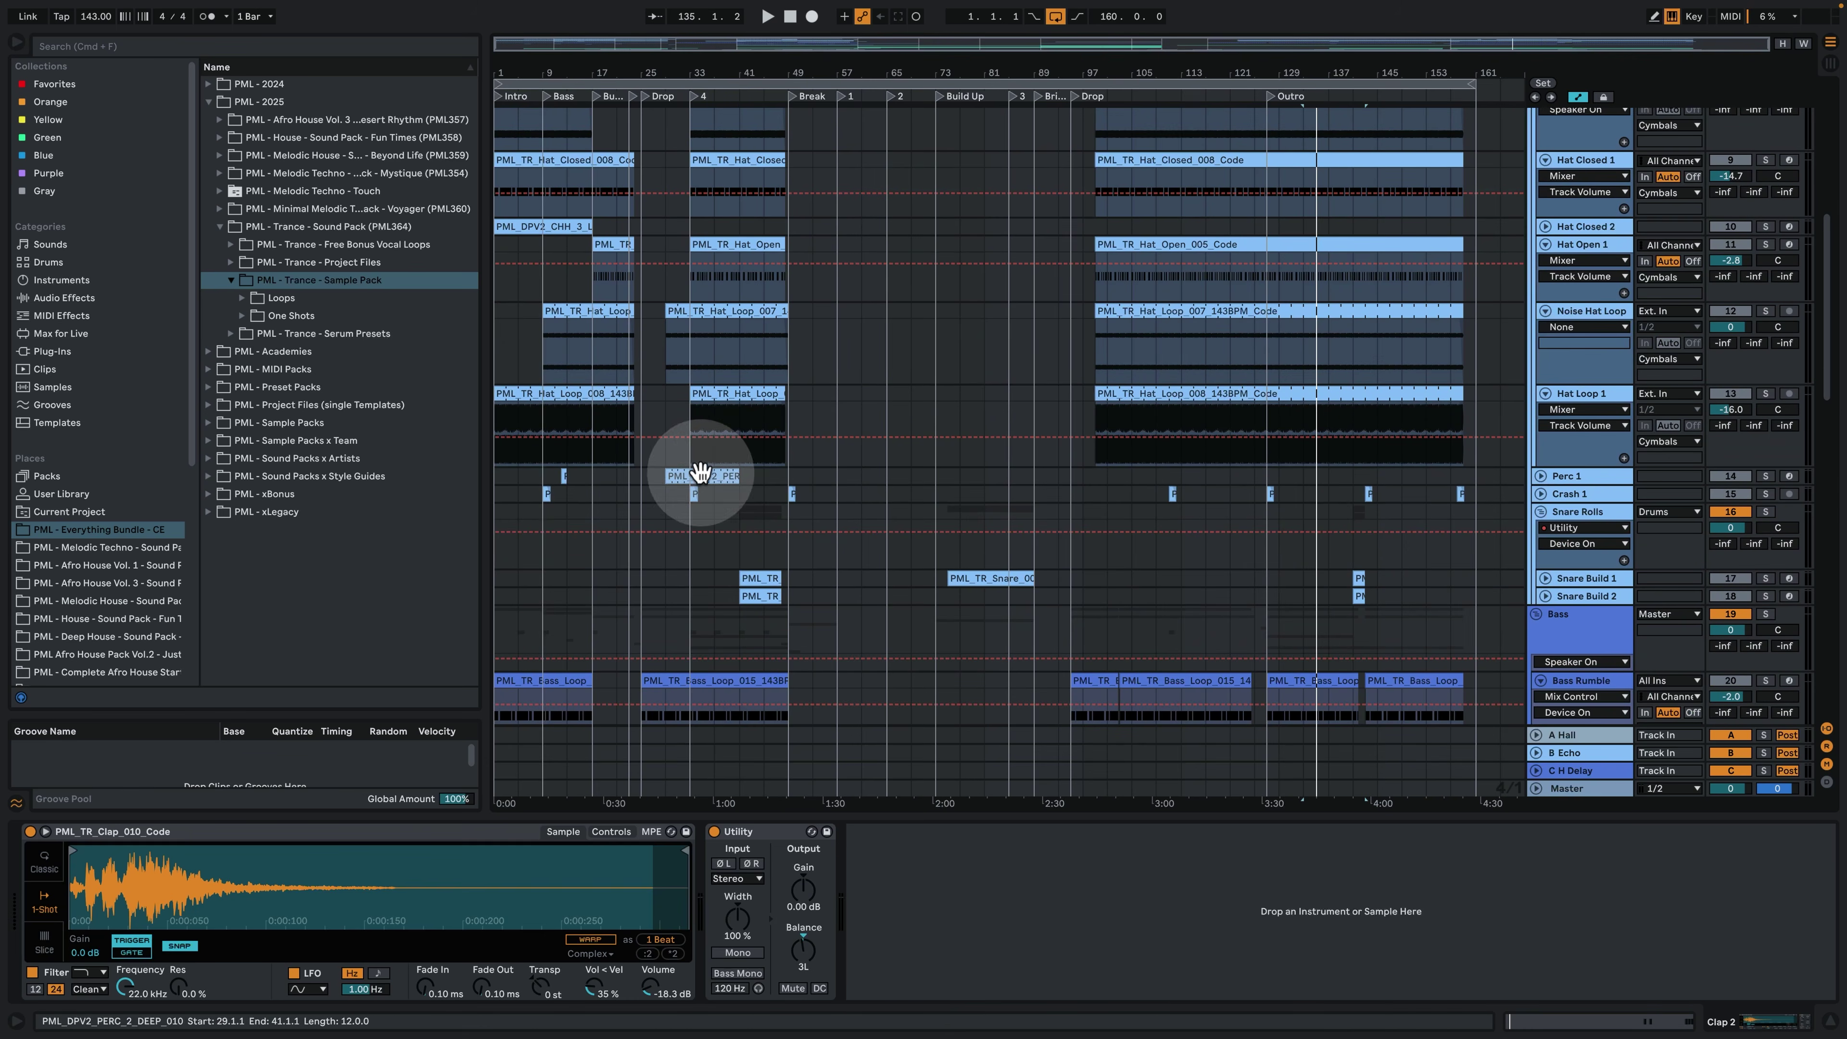
{"action": "left_click", "coordinate": [701, 473]}
{"action": "left_click", "coordinate": [1766, 477]}
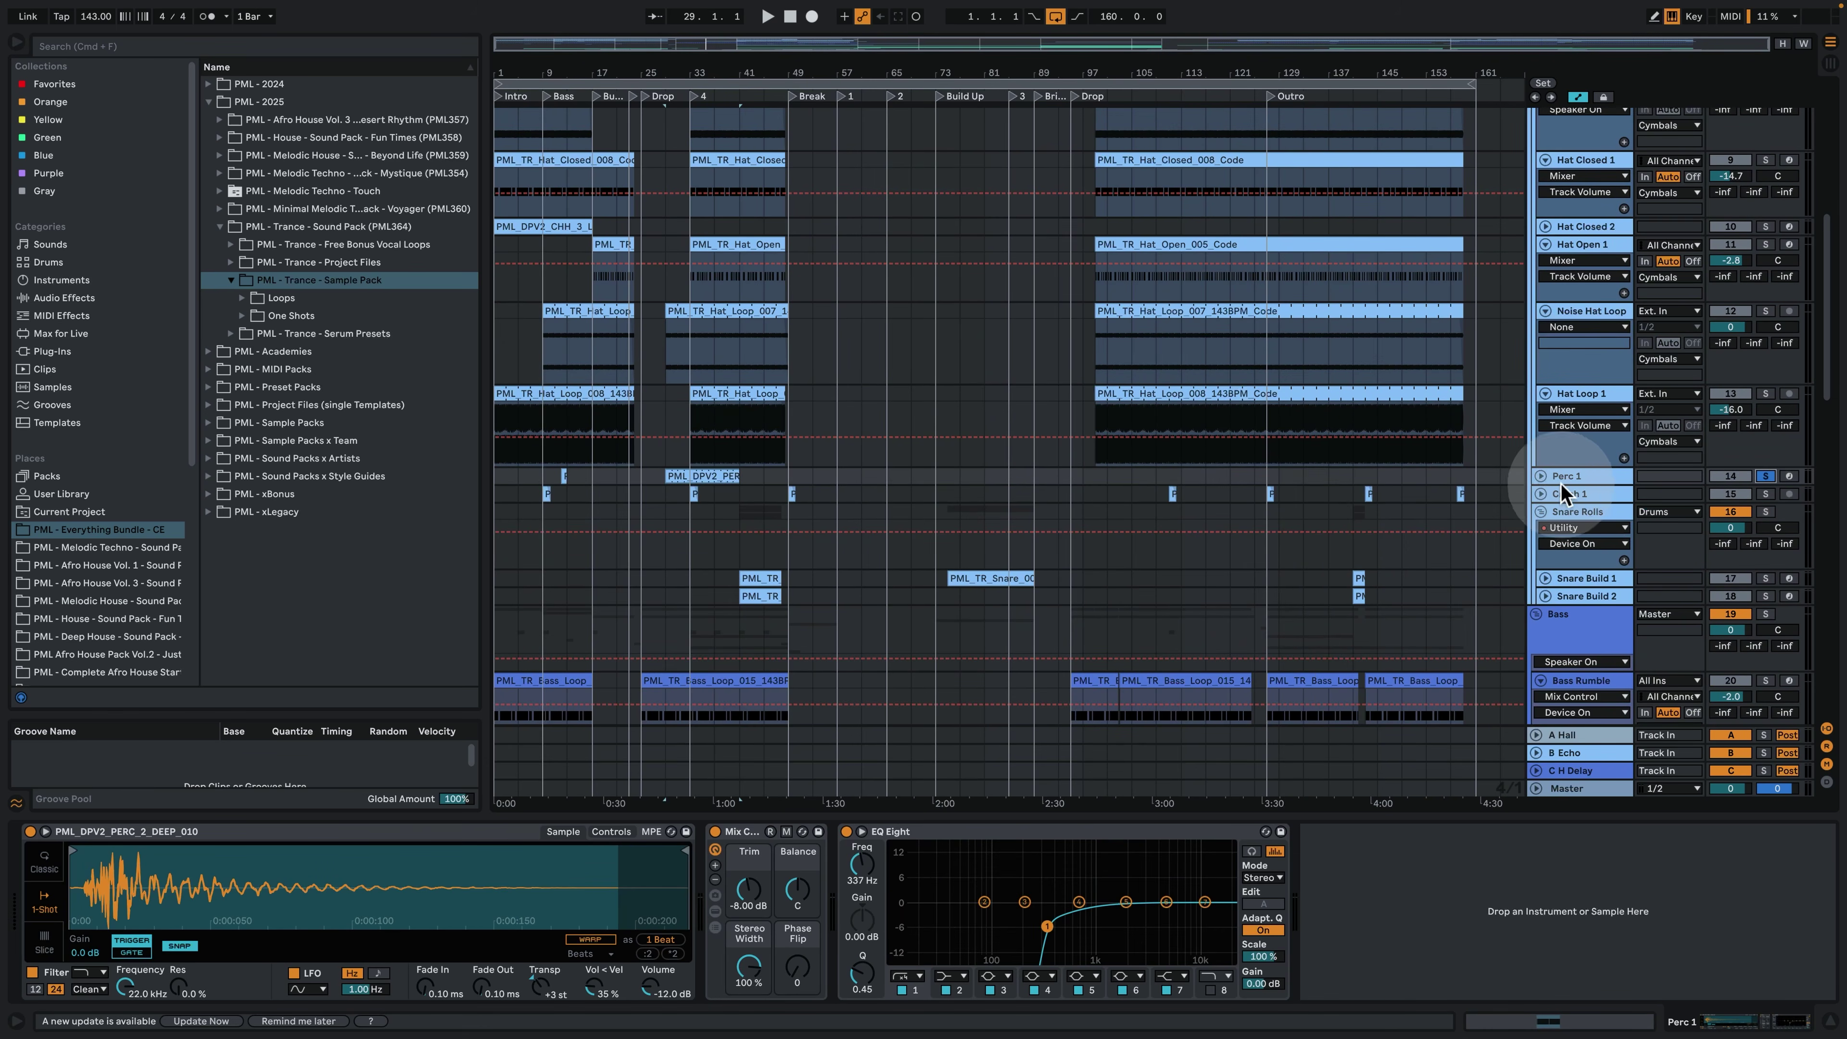
{"action": "left_click", "coordinate": [1541, 477]}
{"action": "left_click_drag", "start_coordinate": [703, 72], "coordinate": [701, 537]}
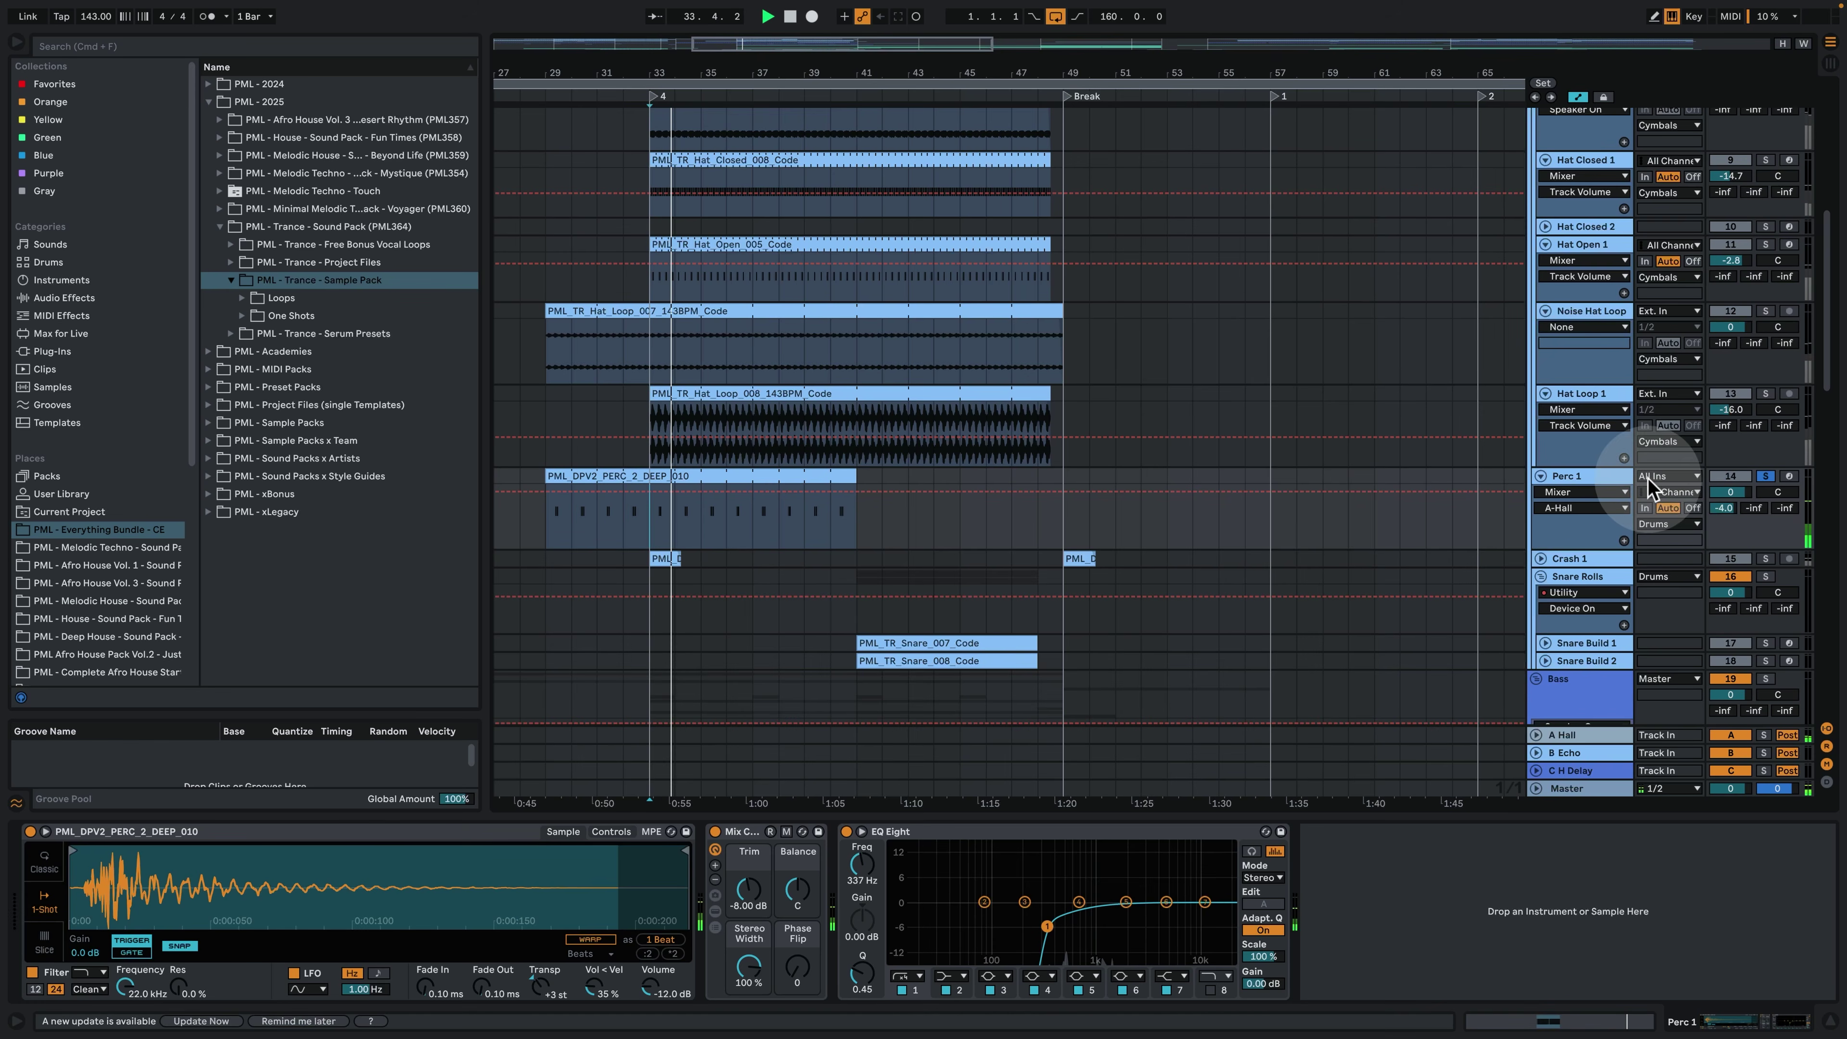
{"action": "left_click", "coordinate": [1622, 478]}
{"action": "left_click", "coordinate": [1767, 477]}
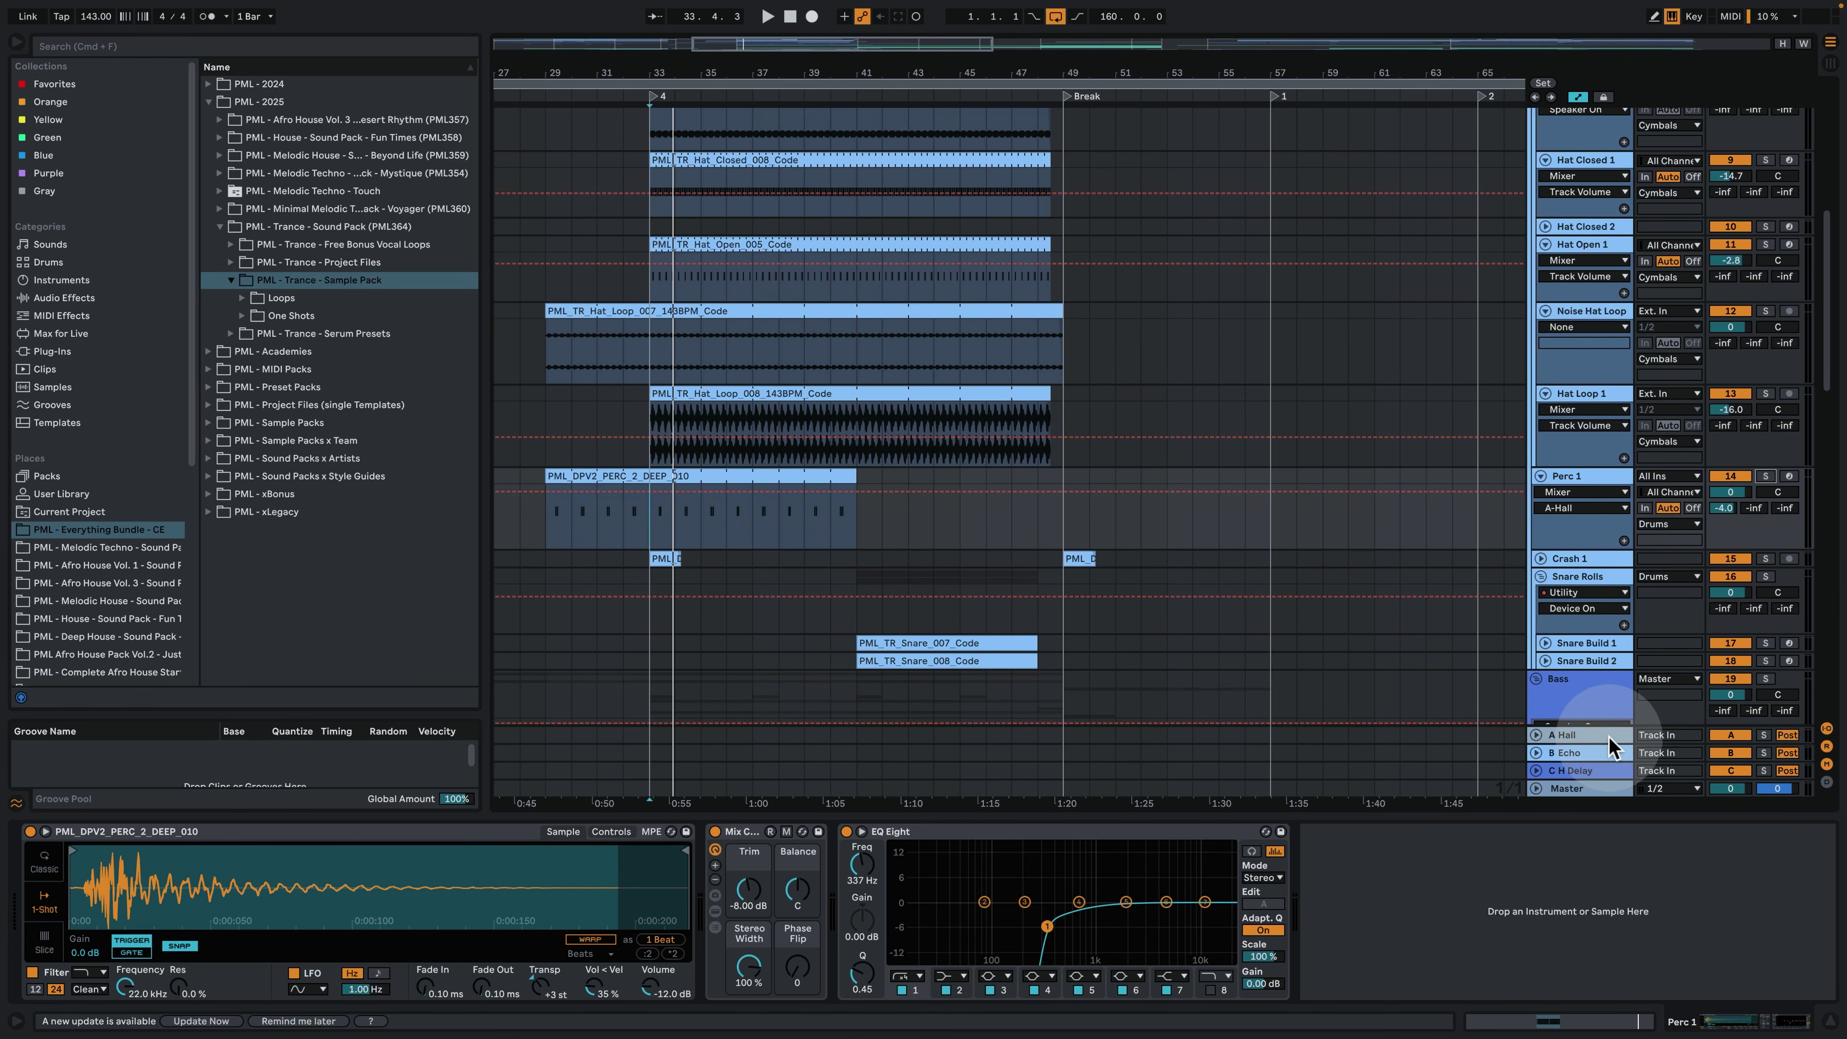
Examine the effects on the return tracks A Hall, B Echo and C H Delay, and hide the device view.
{"action": "left_click", "coordinate": [1608, 737]}
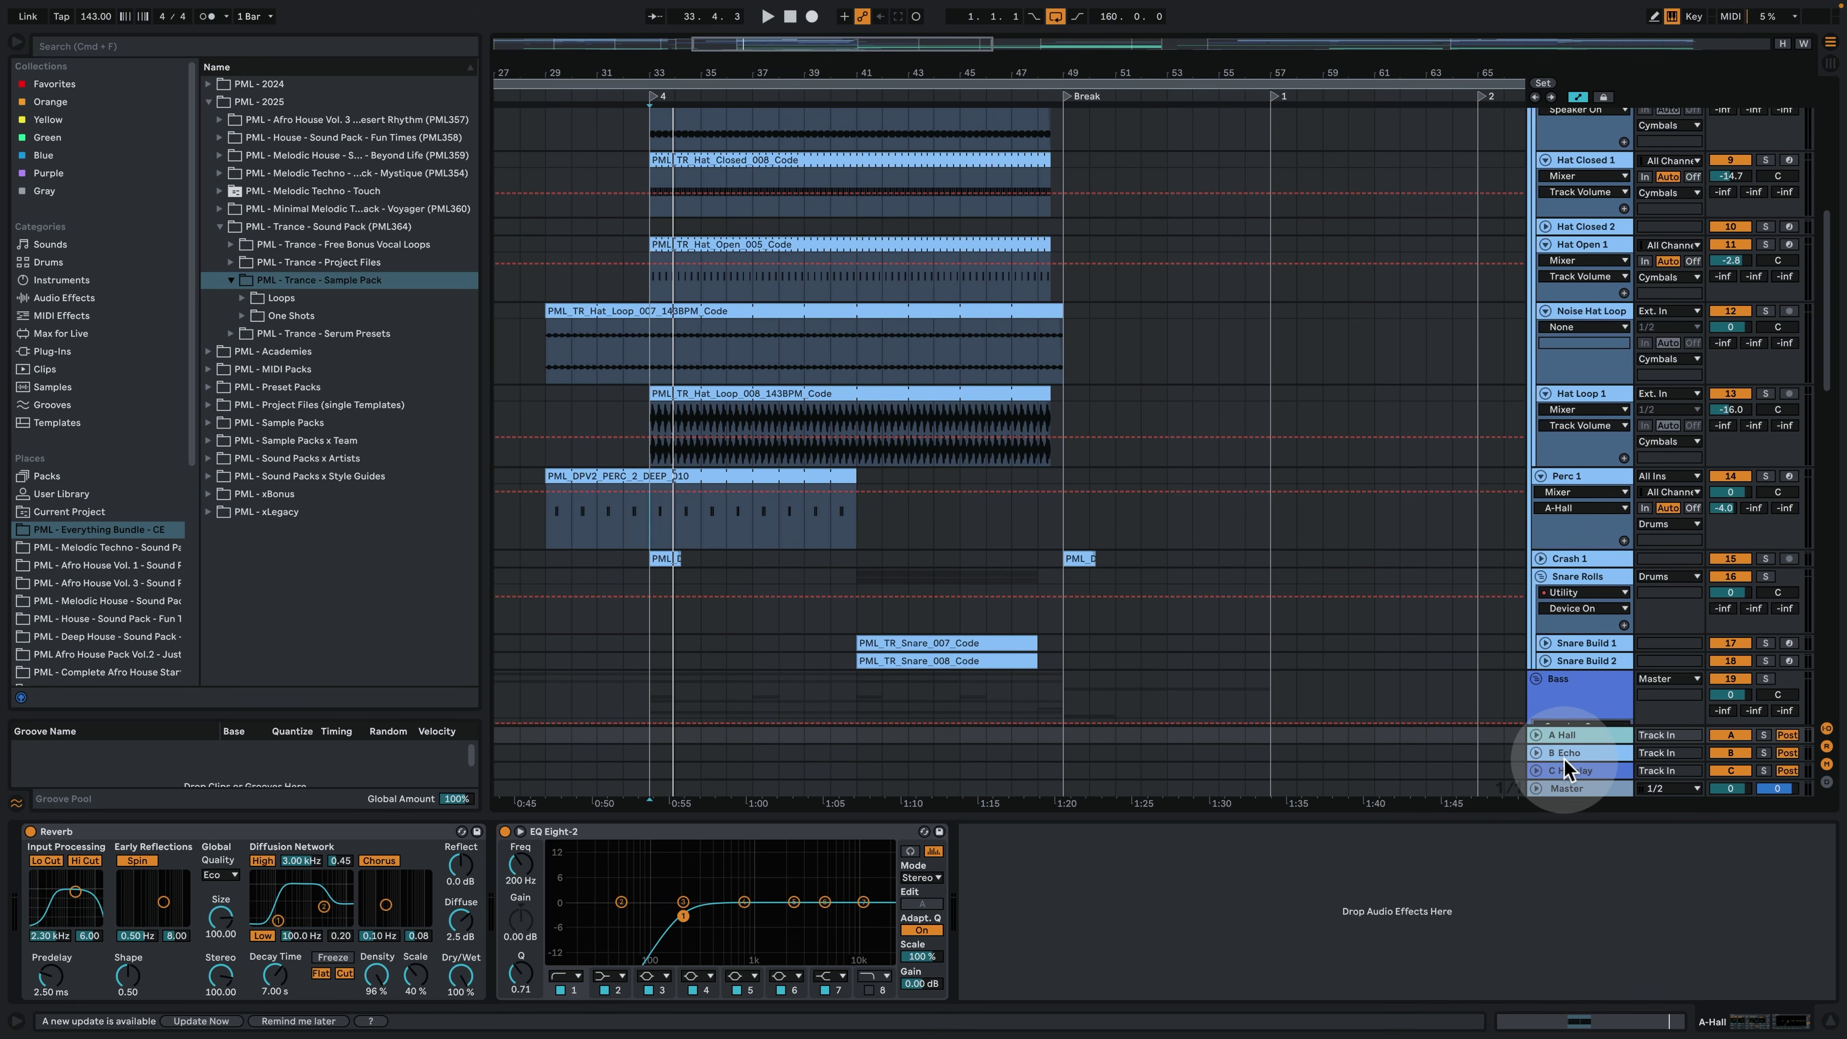
{"action": "left_click", "coordinate": [1567, 755]}
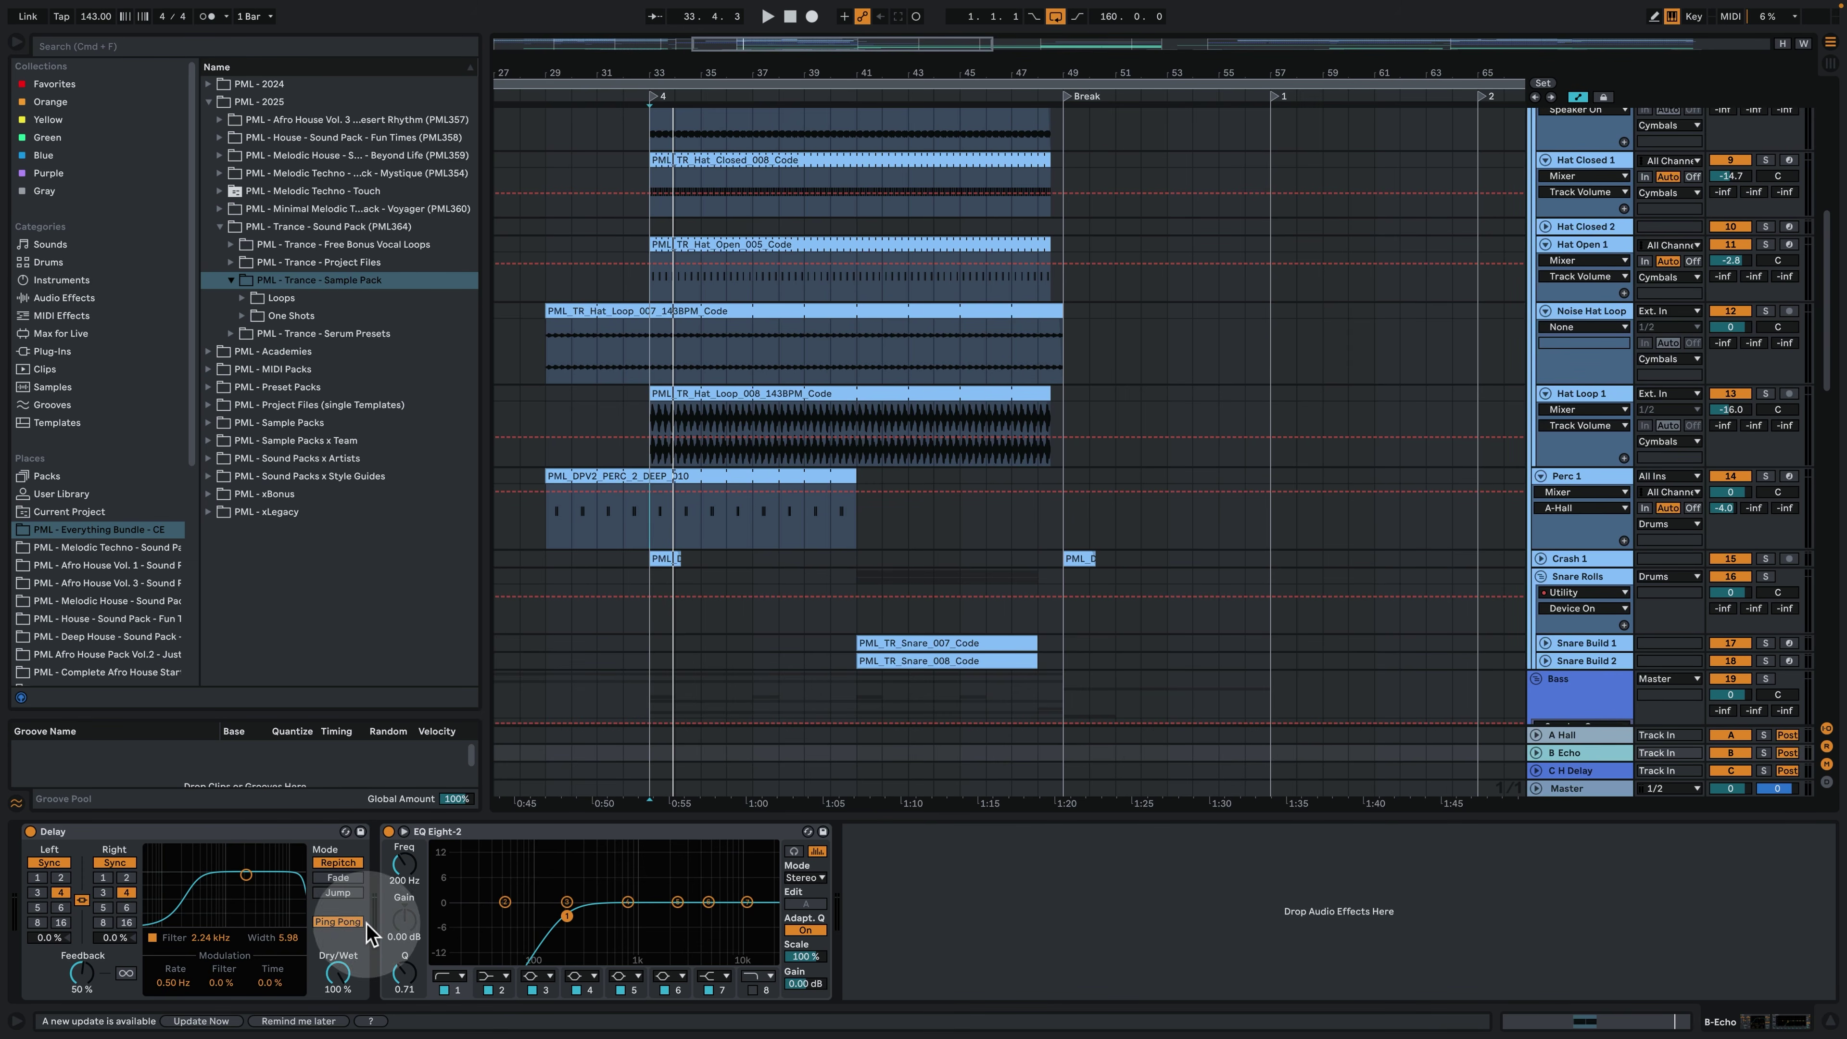
{"action": "left_click", "coordinate": [1574, 771]}
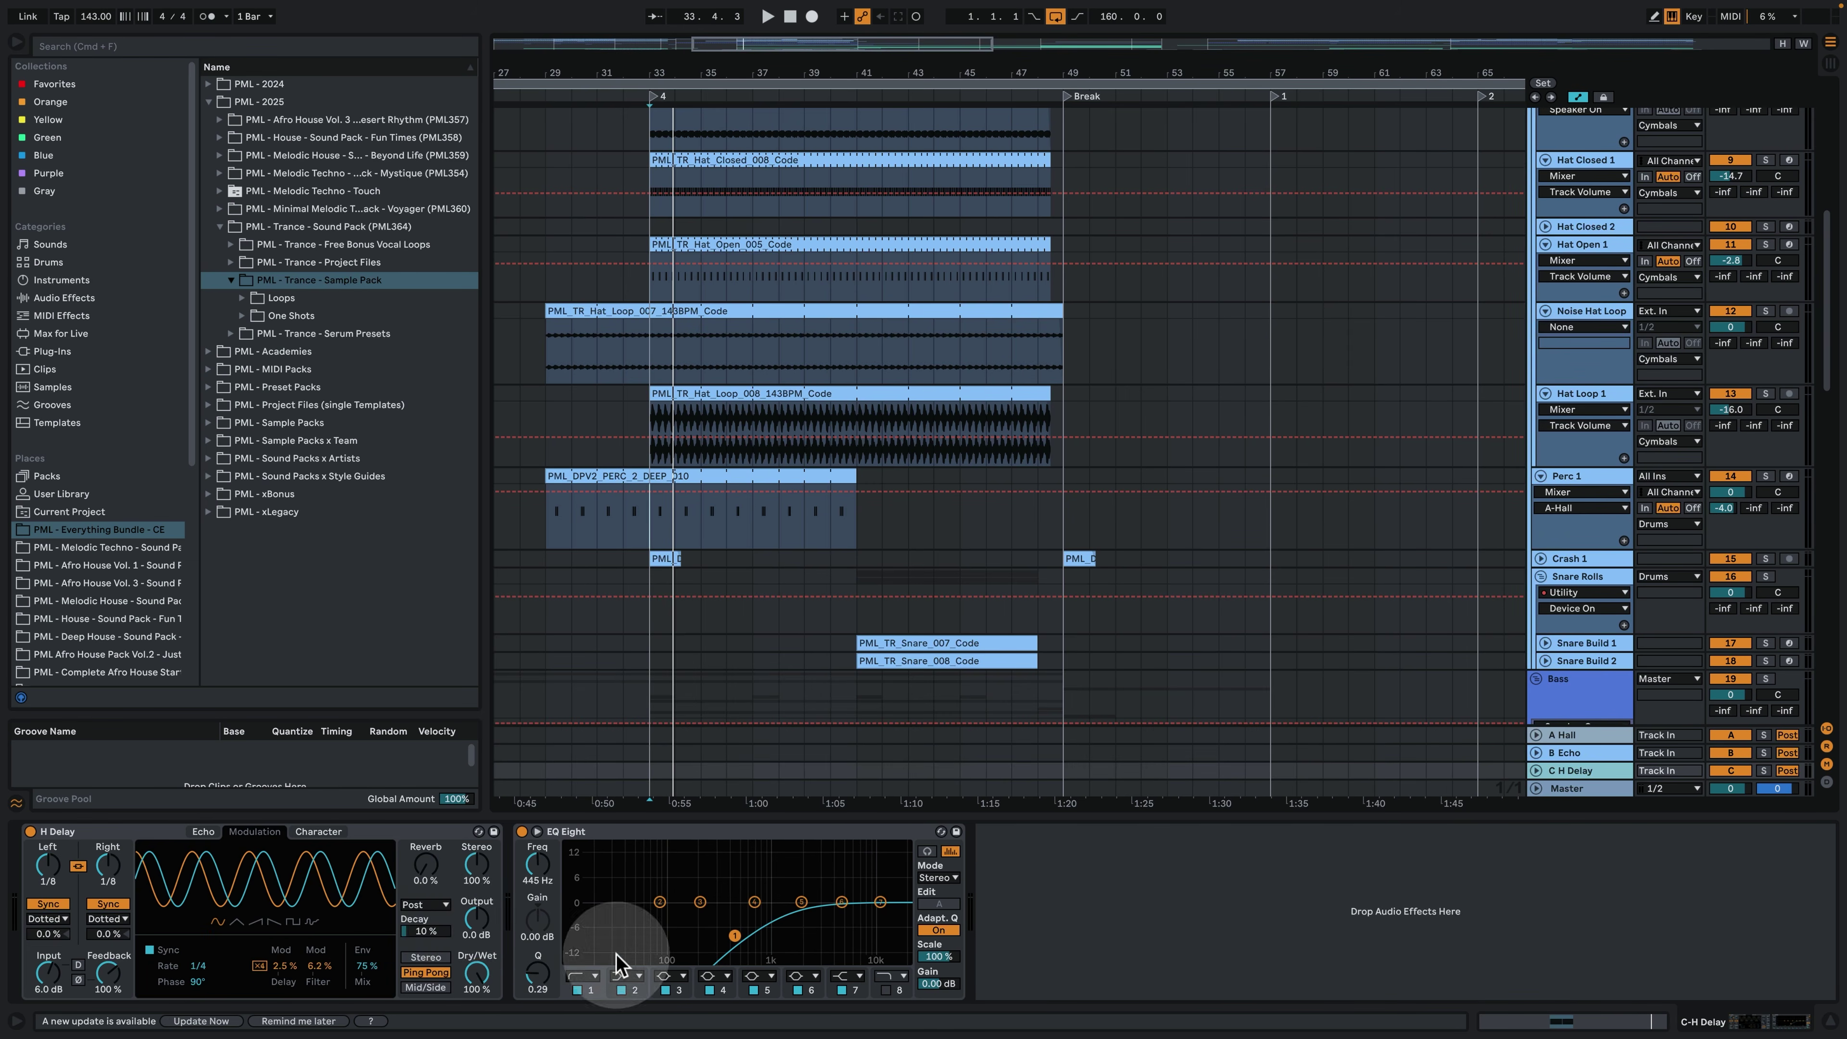
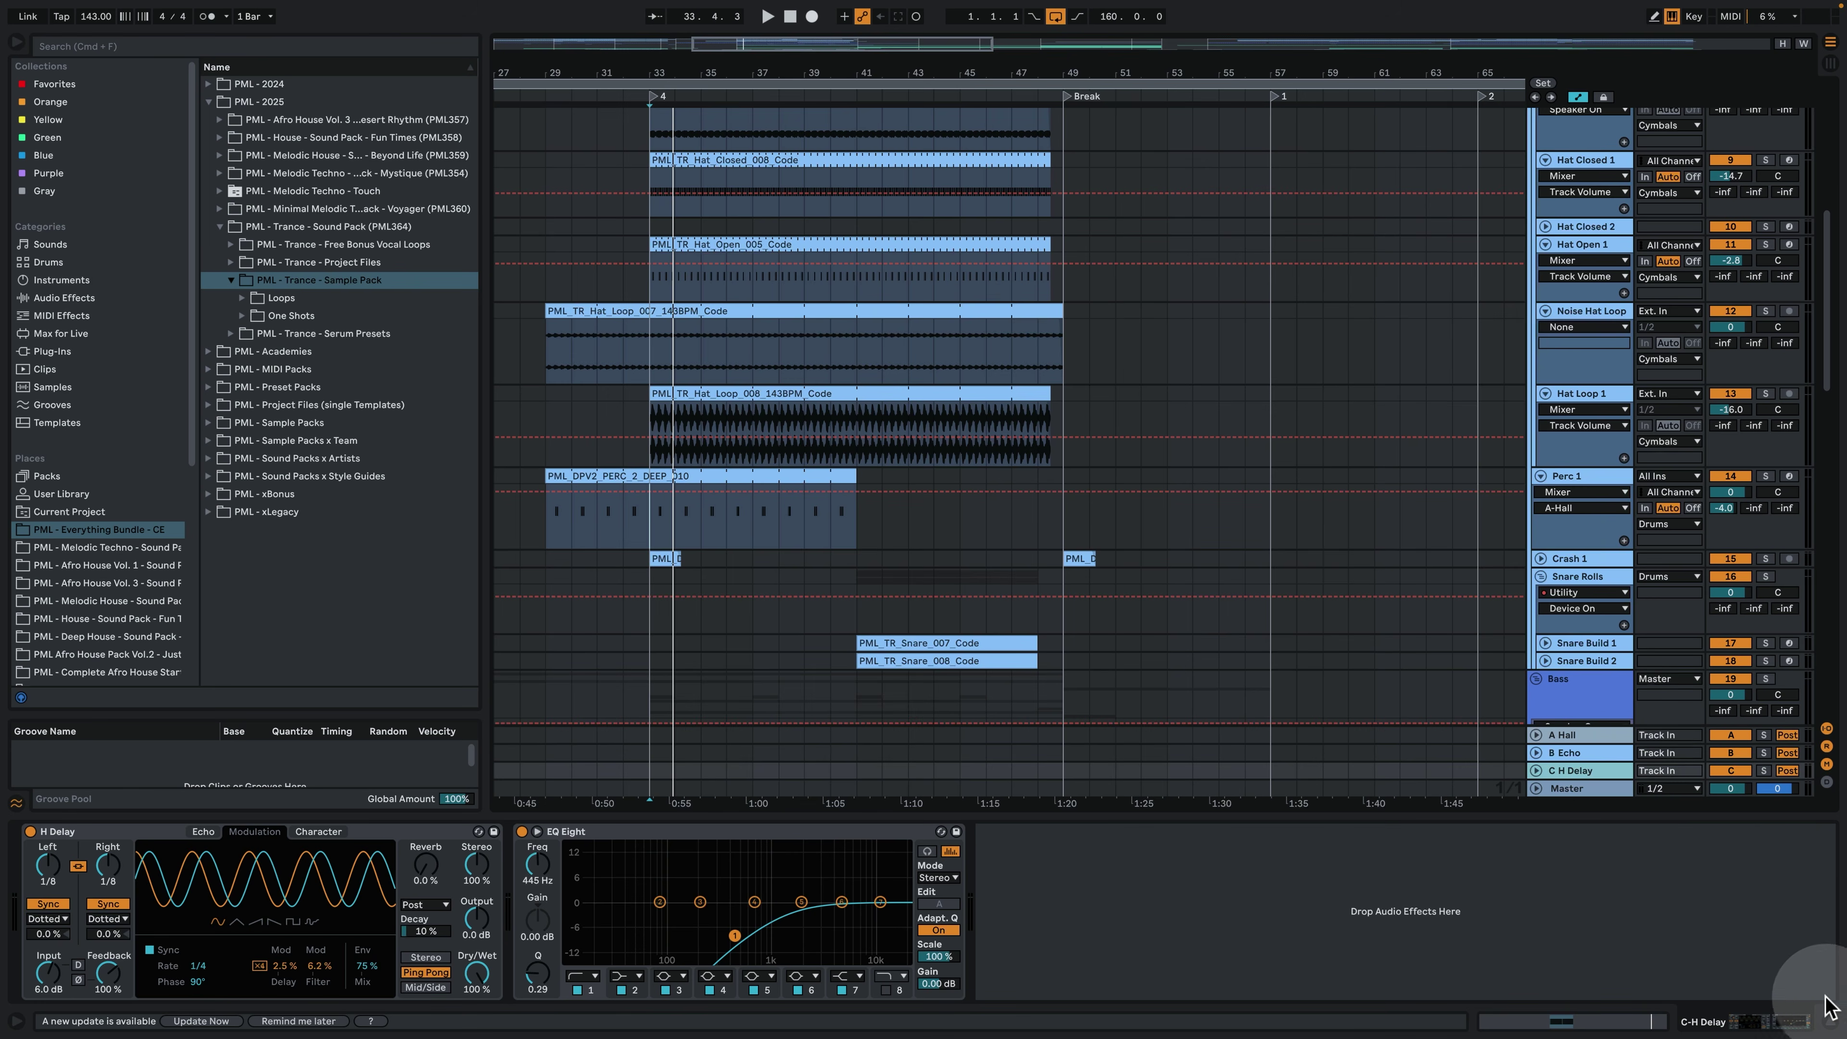
{"action": "left_click", "coordinate": [1830, 1020]}
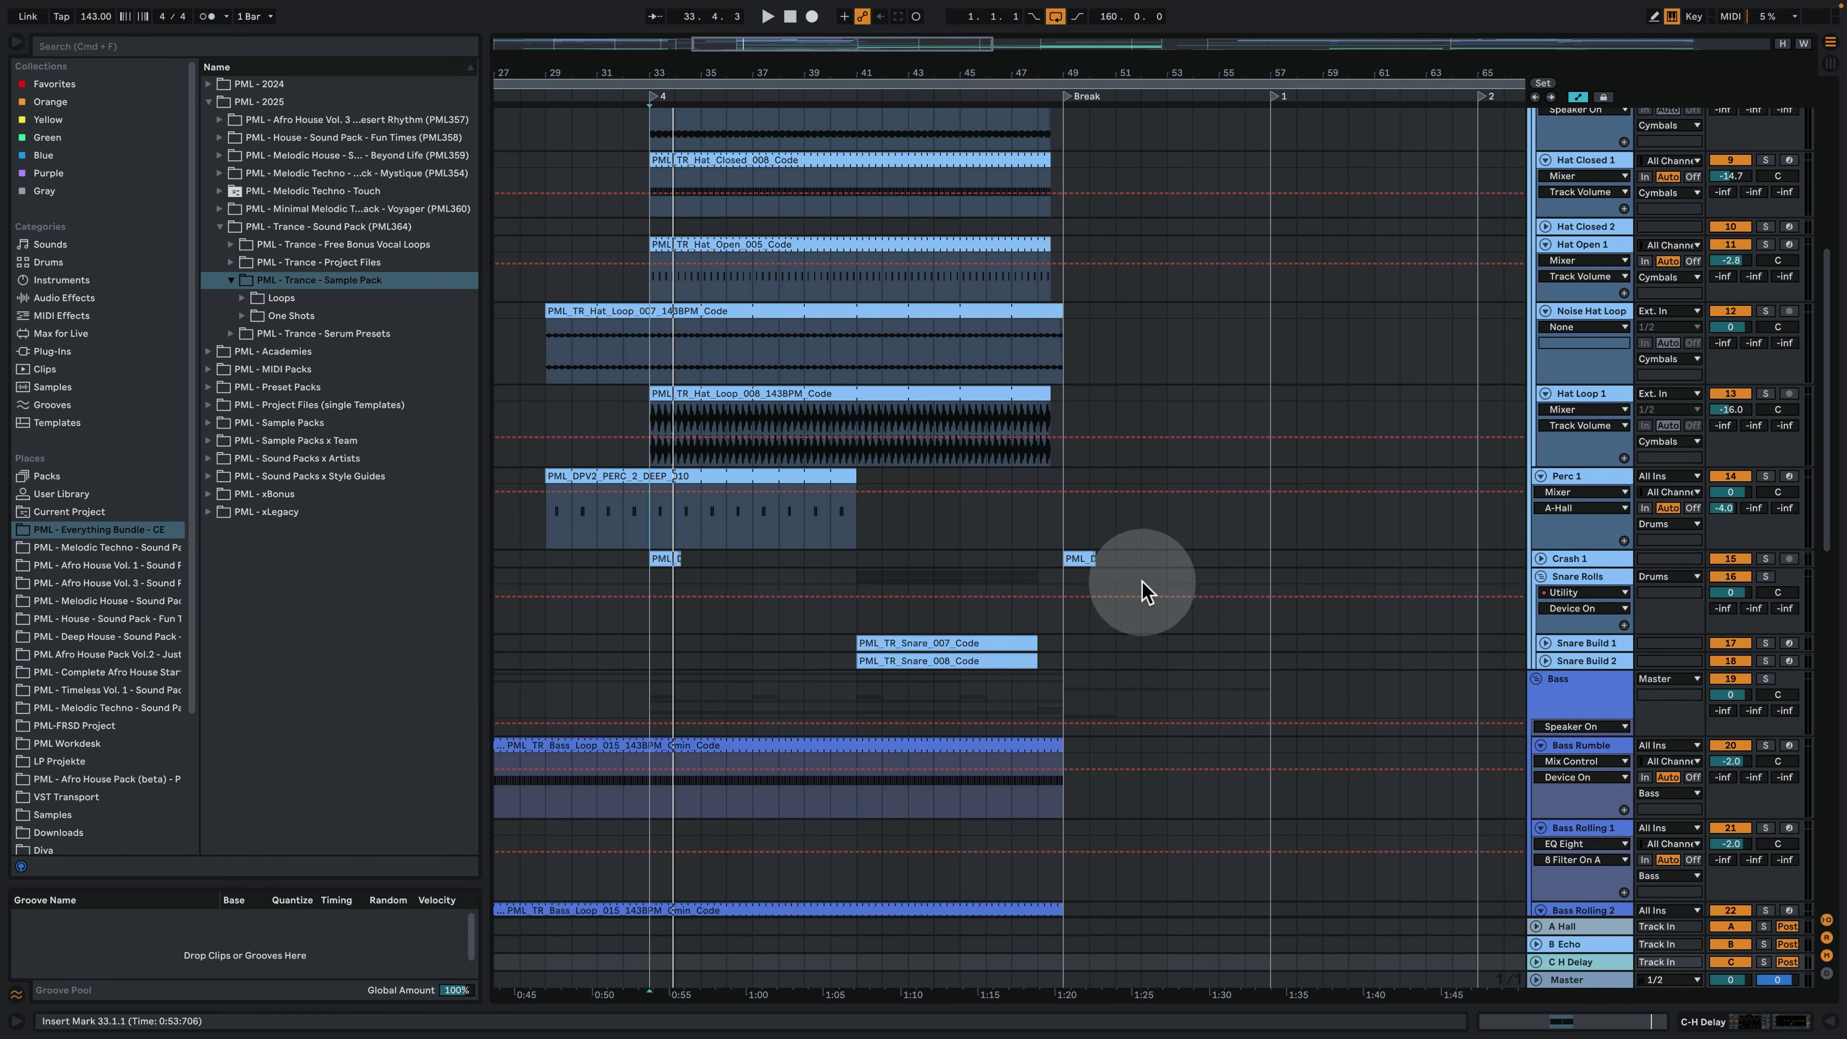
Select Perc 1 and play the full mix from bar 33 and again from bar 29 to hear it in context.
{"action": "scroll", "coordinate": [1121, 585], "scroll_direction": "up", "scroll_amount": 2}
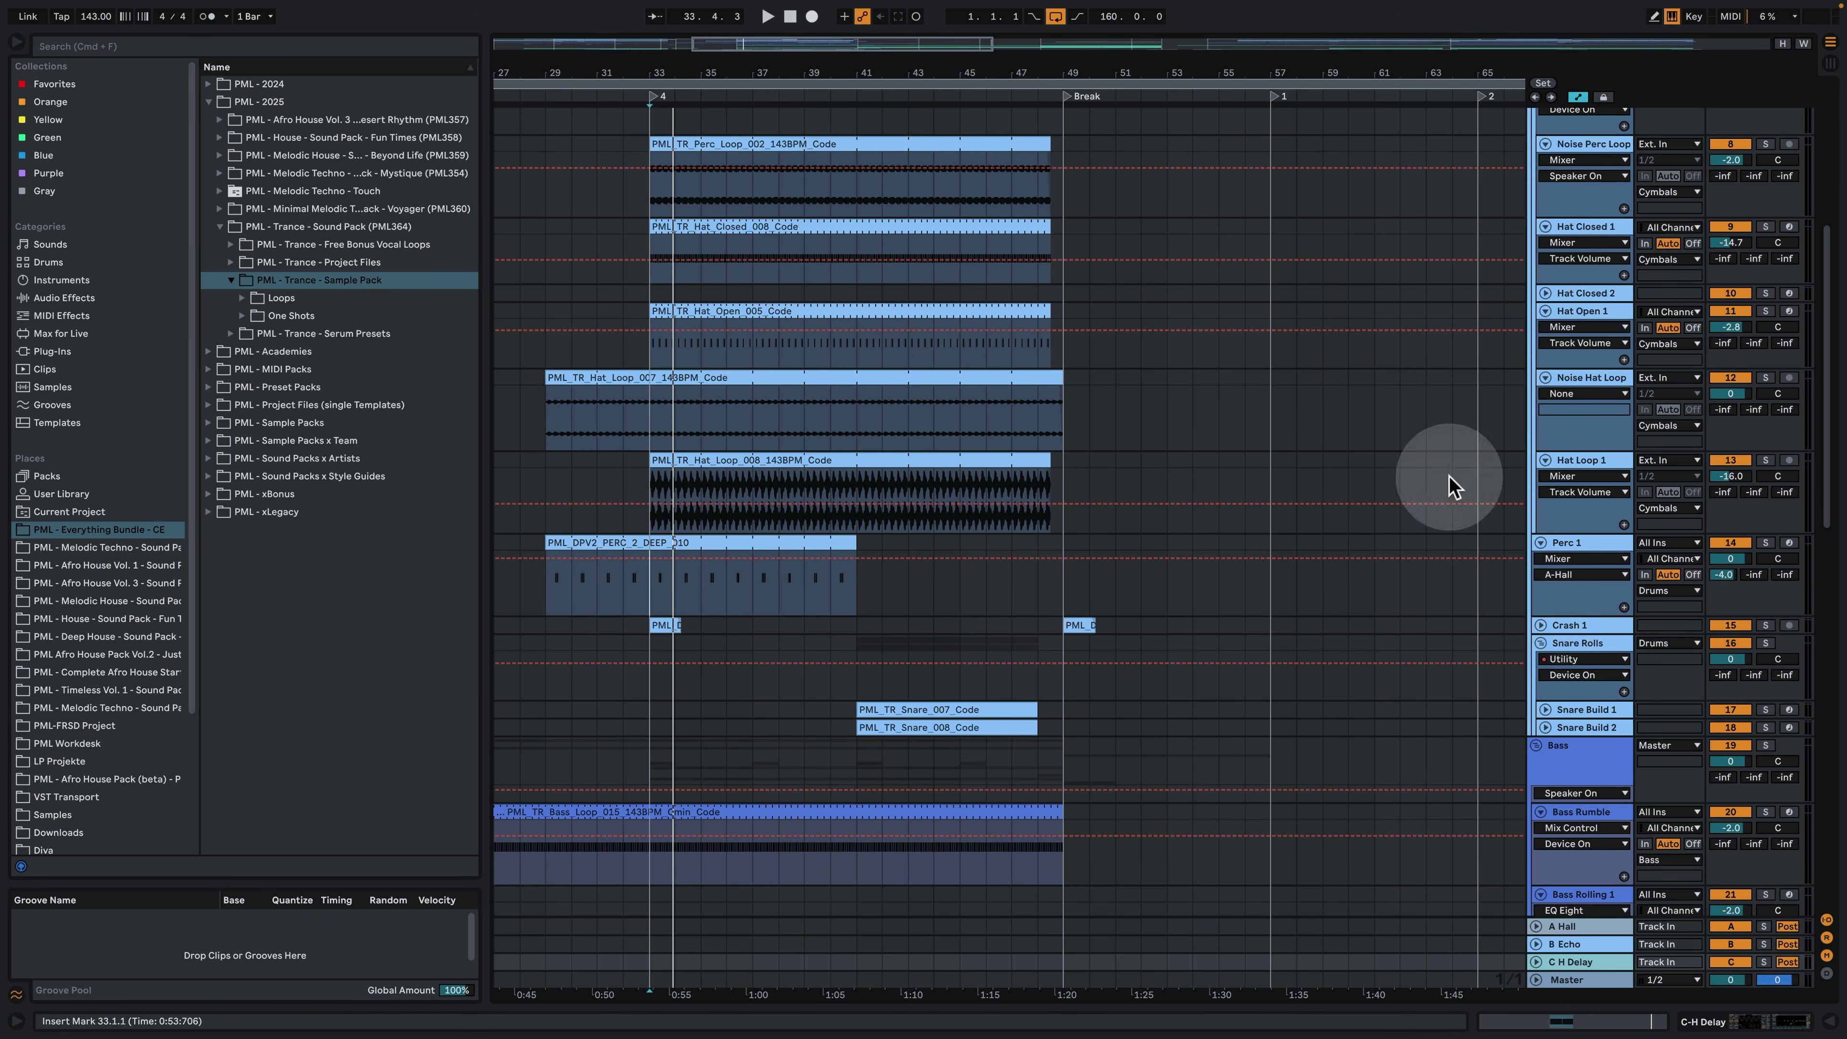
{"action": "left_click", "coordinate": [1619, 546]}
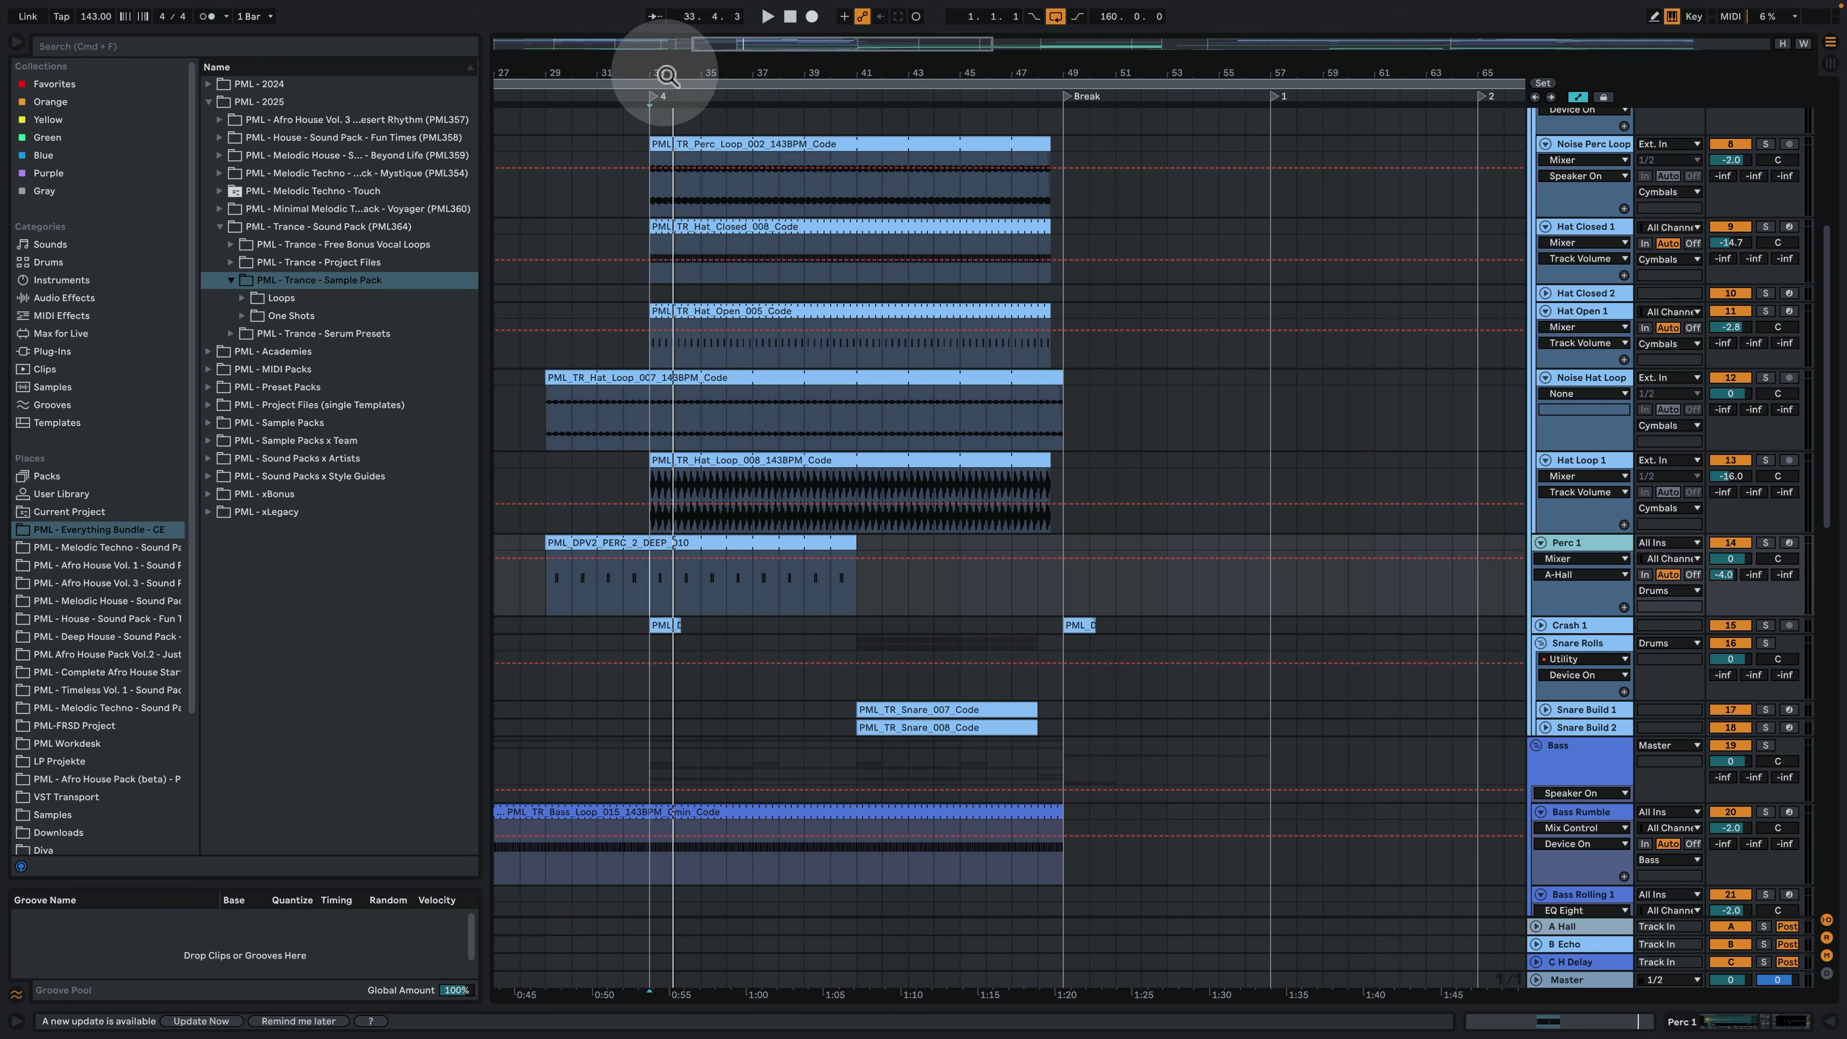
{"action": "left_click_drag", "start_coordinate": [660, 74], "coordinate": [760, 575]}
{"action": "key", "text": "space"}
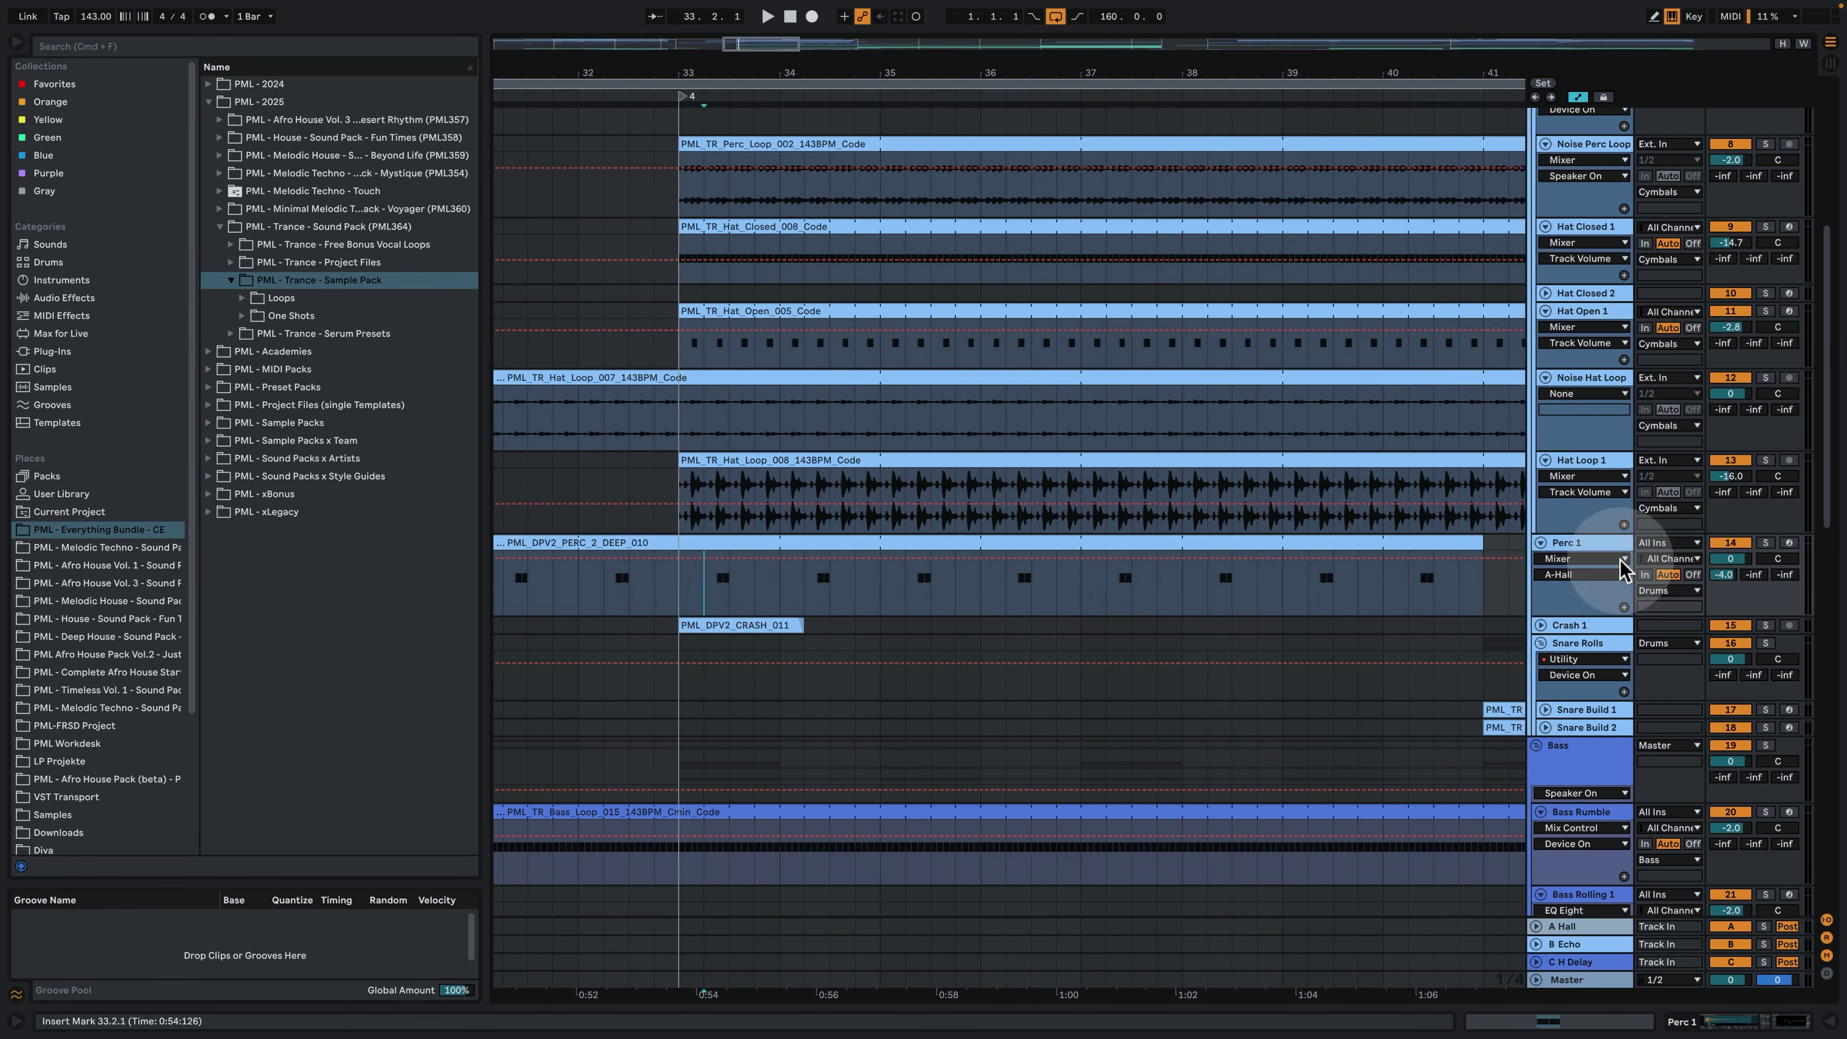
{"action": "key", "text": "space"}
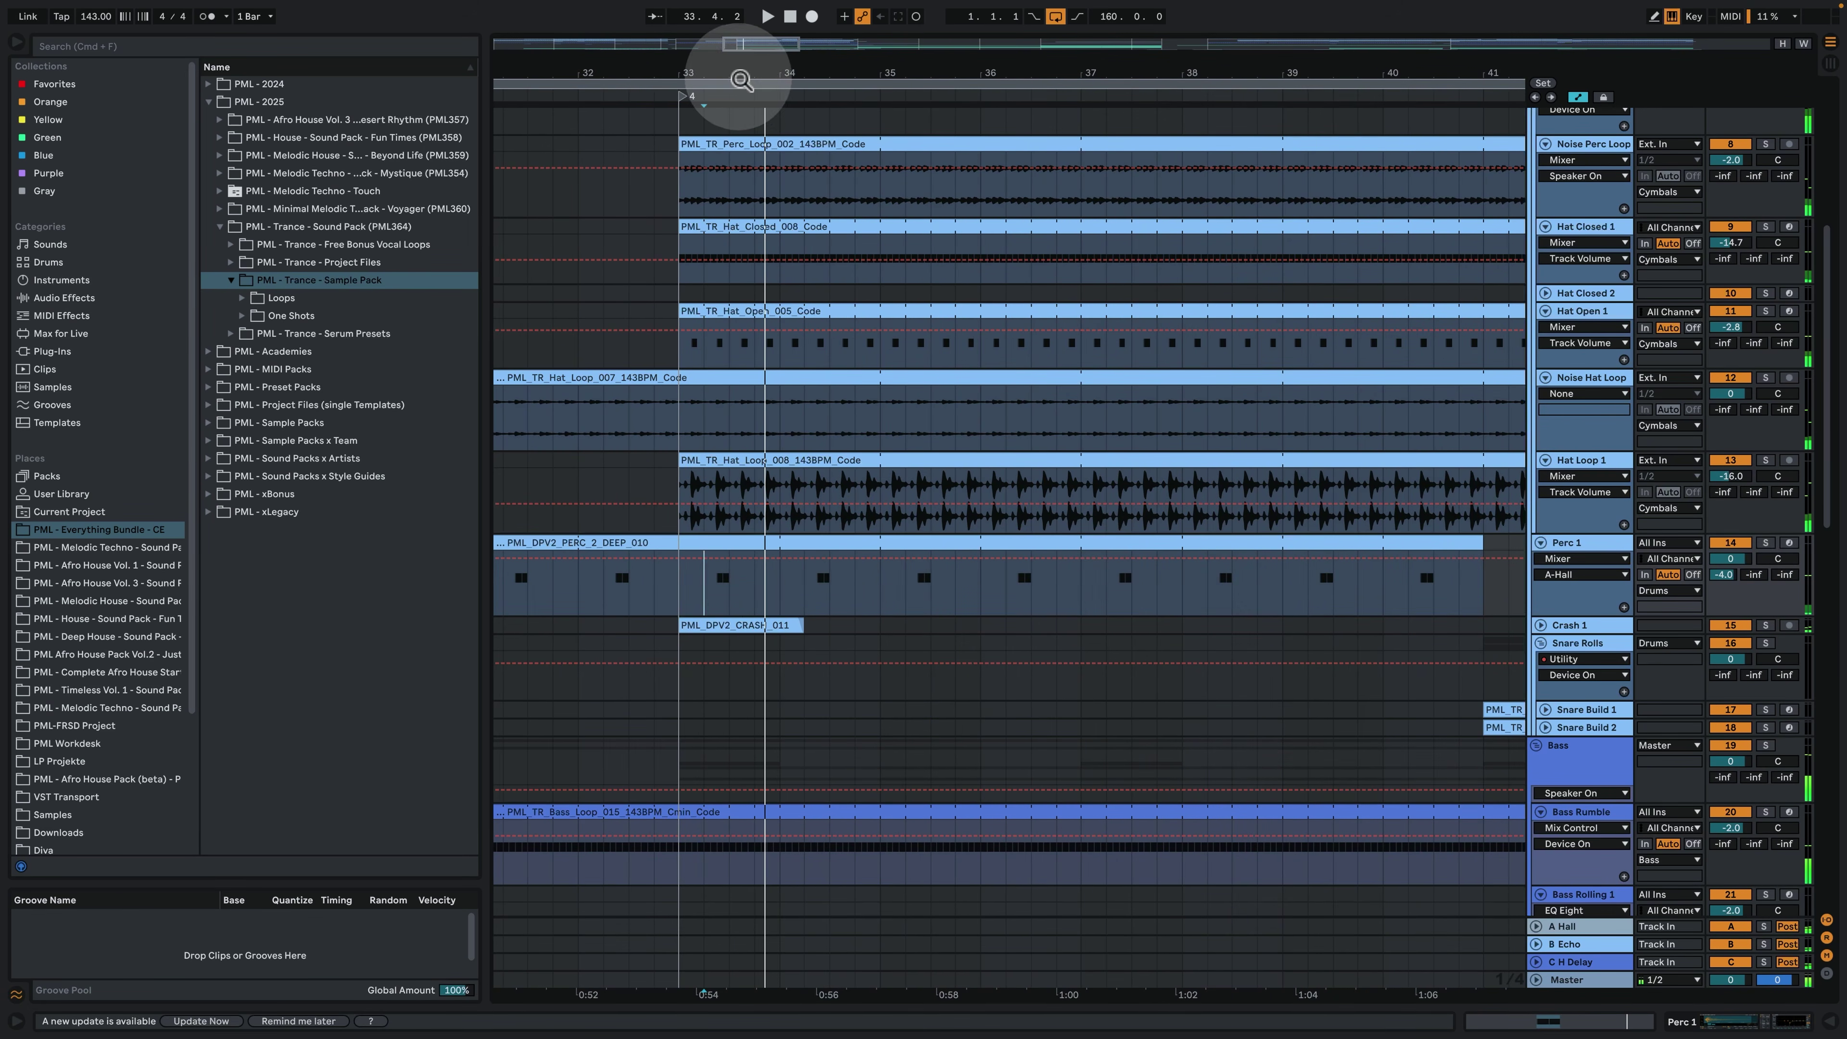
{"action": "left_click_drag", "start_coordinate": [733, 67], "coordinate": [1071, 82]}
{"action": "key", "text": "space"}
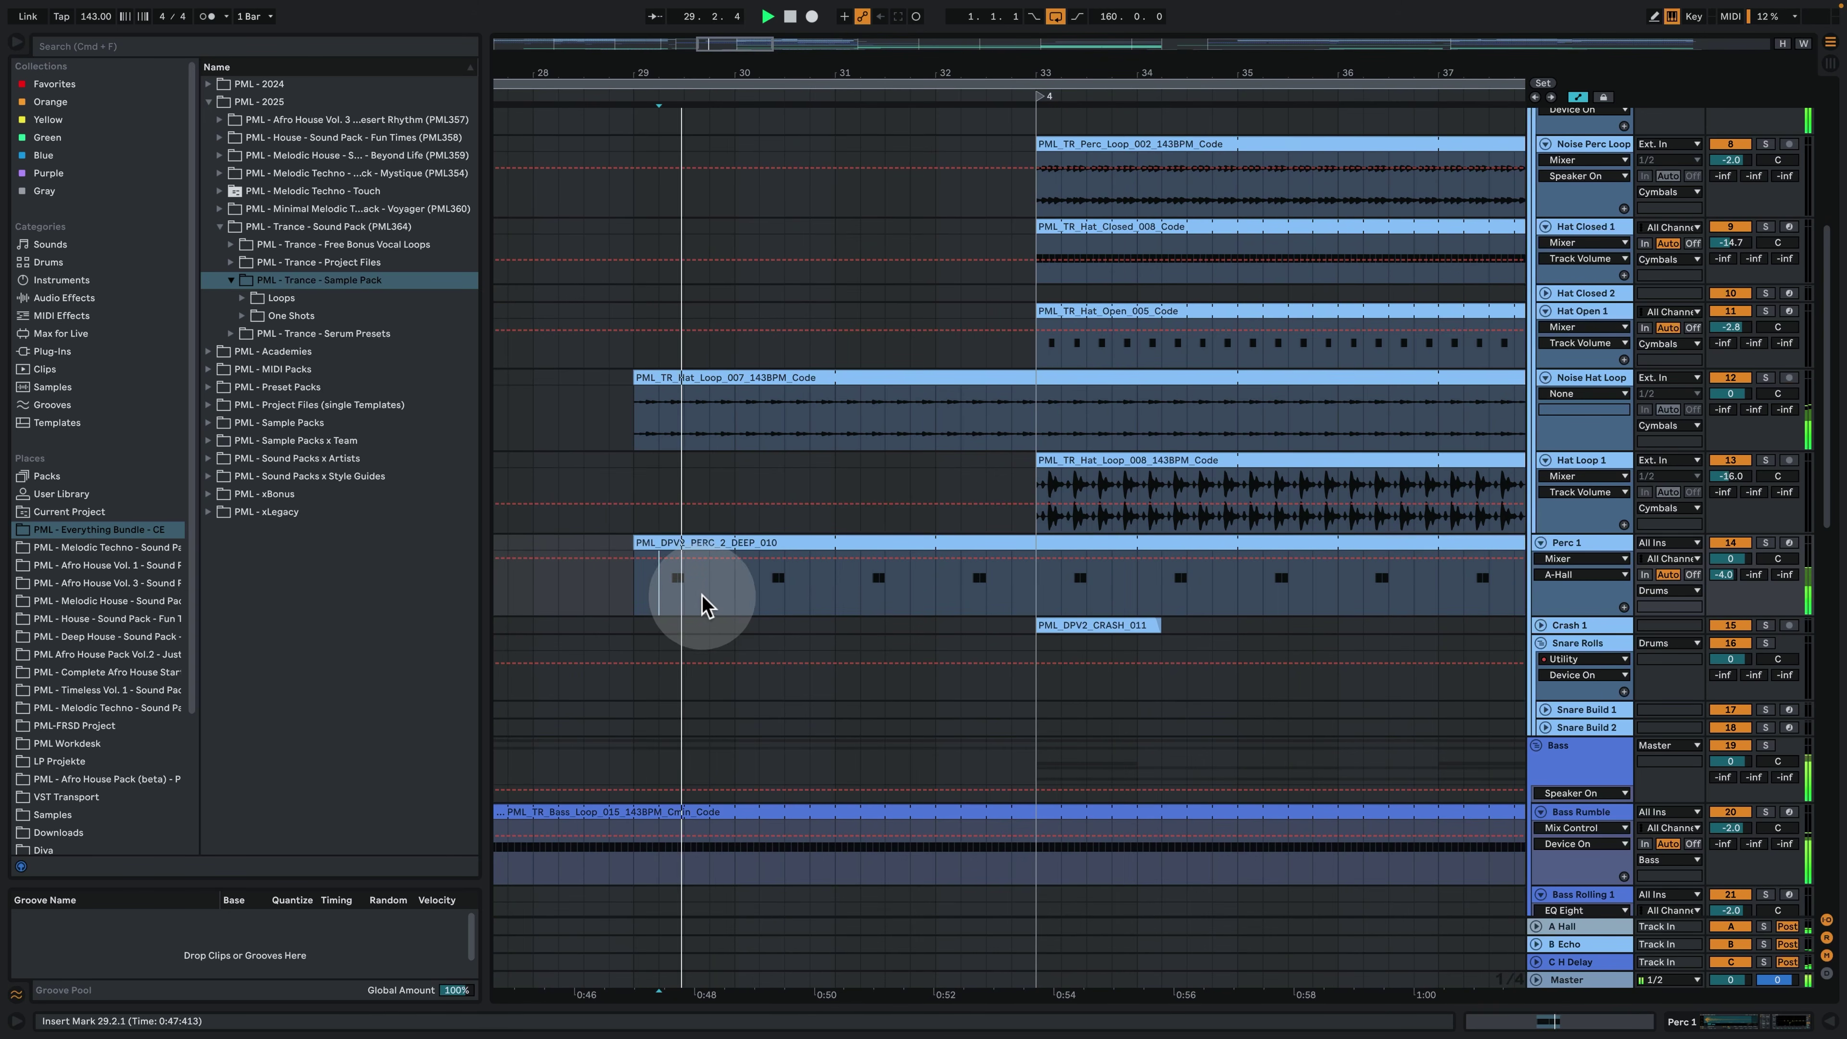
{"action": "left_click", "coordinate": [1765, 543]}
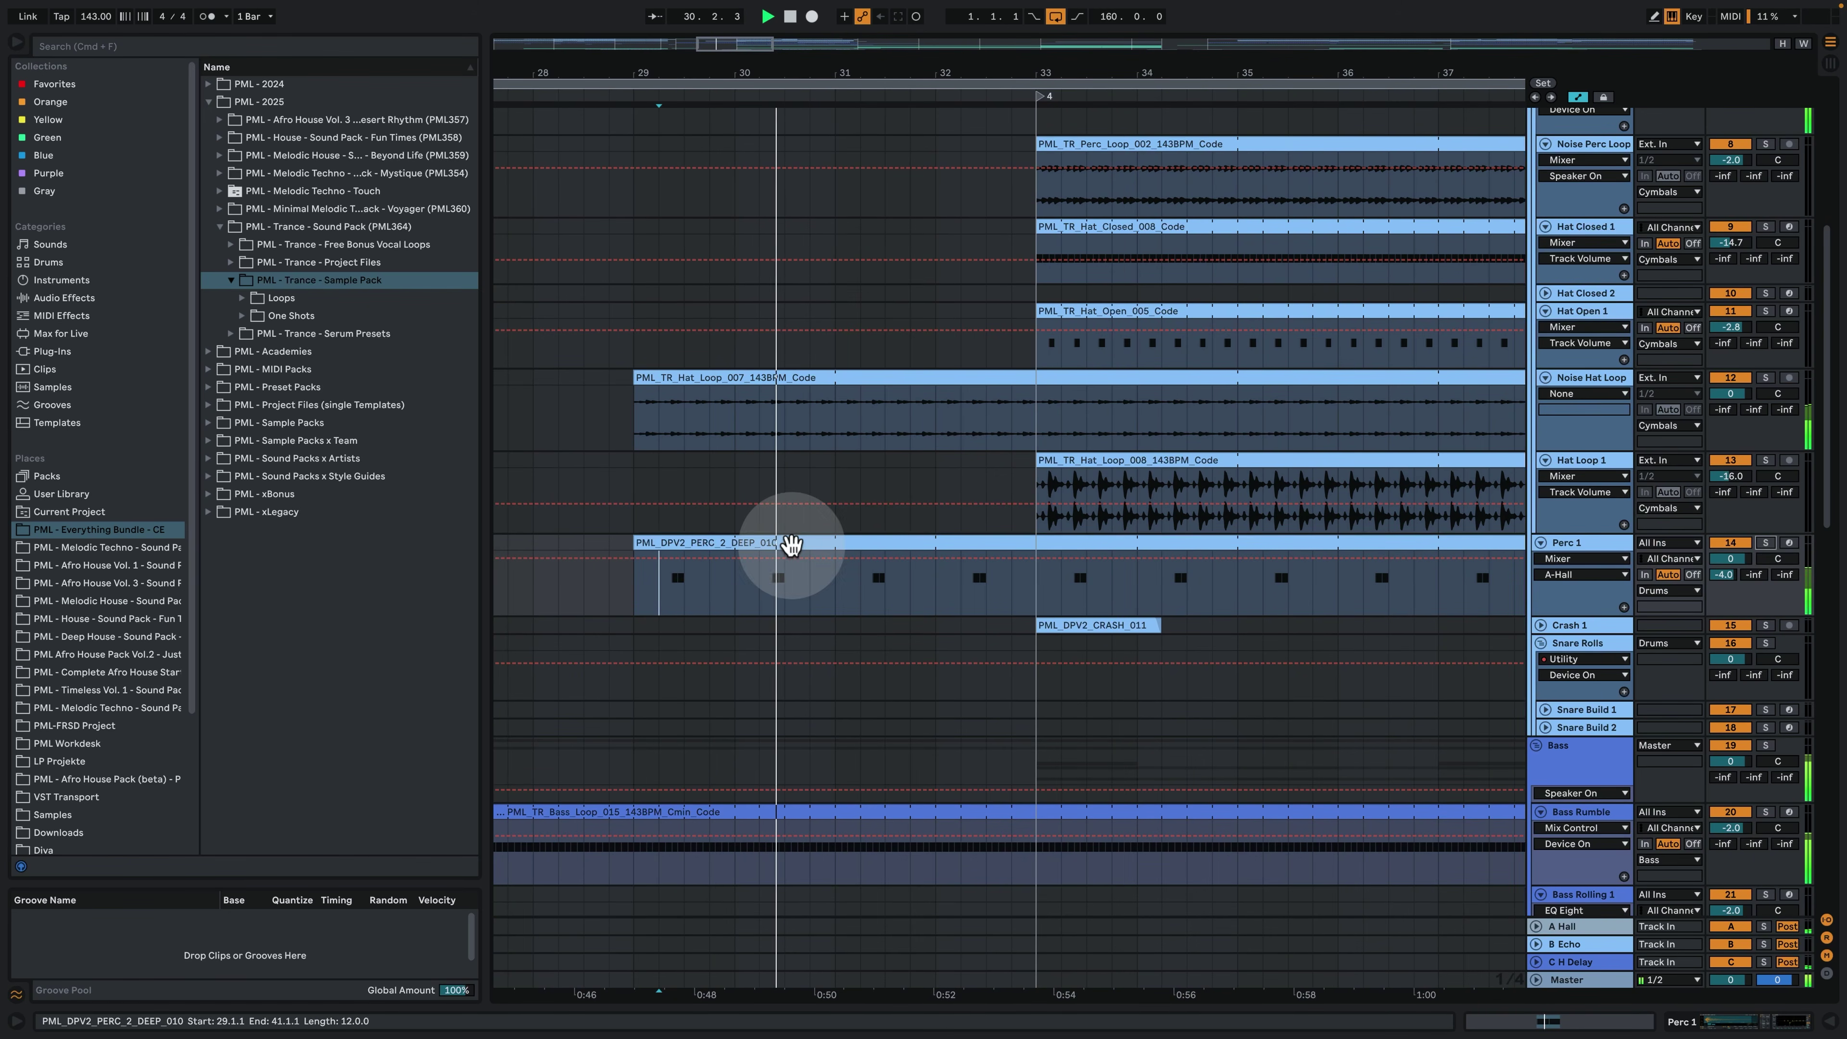
Open Perc 1's MIDI clip at bar 30 to inspect its notes and return to the arrangement with its devices shown.
{"action": "double_click", "coordinate": [791, 543]}
{"action": "left_click", "coordinate": [983, 569]}
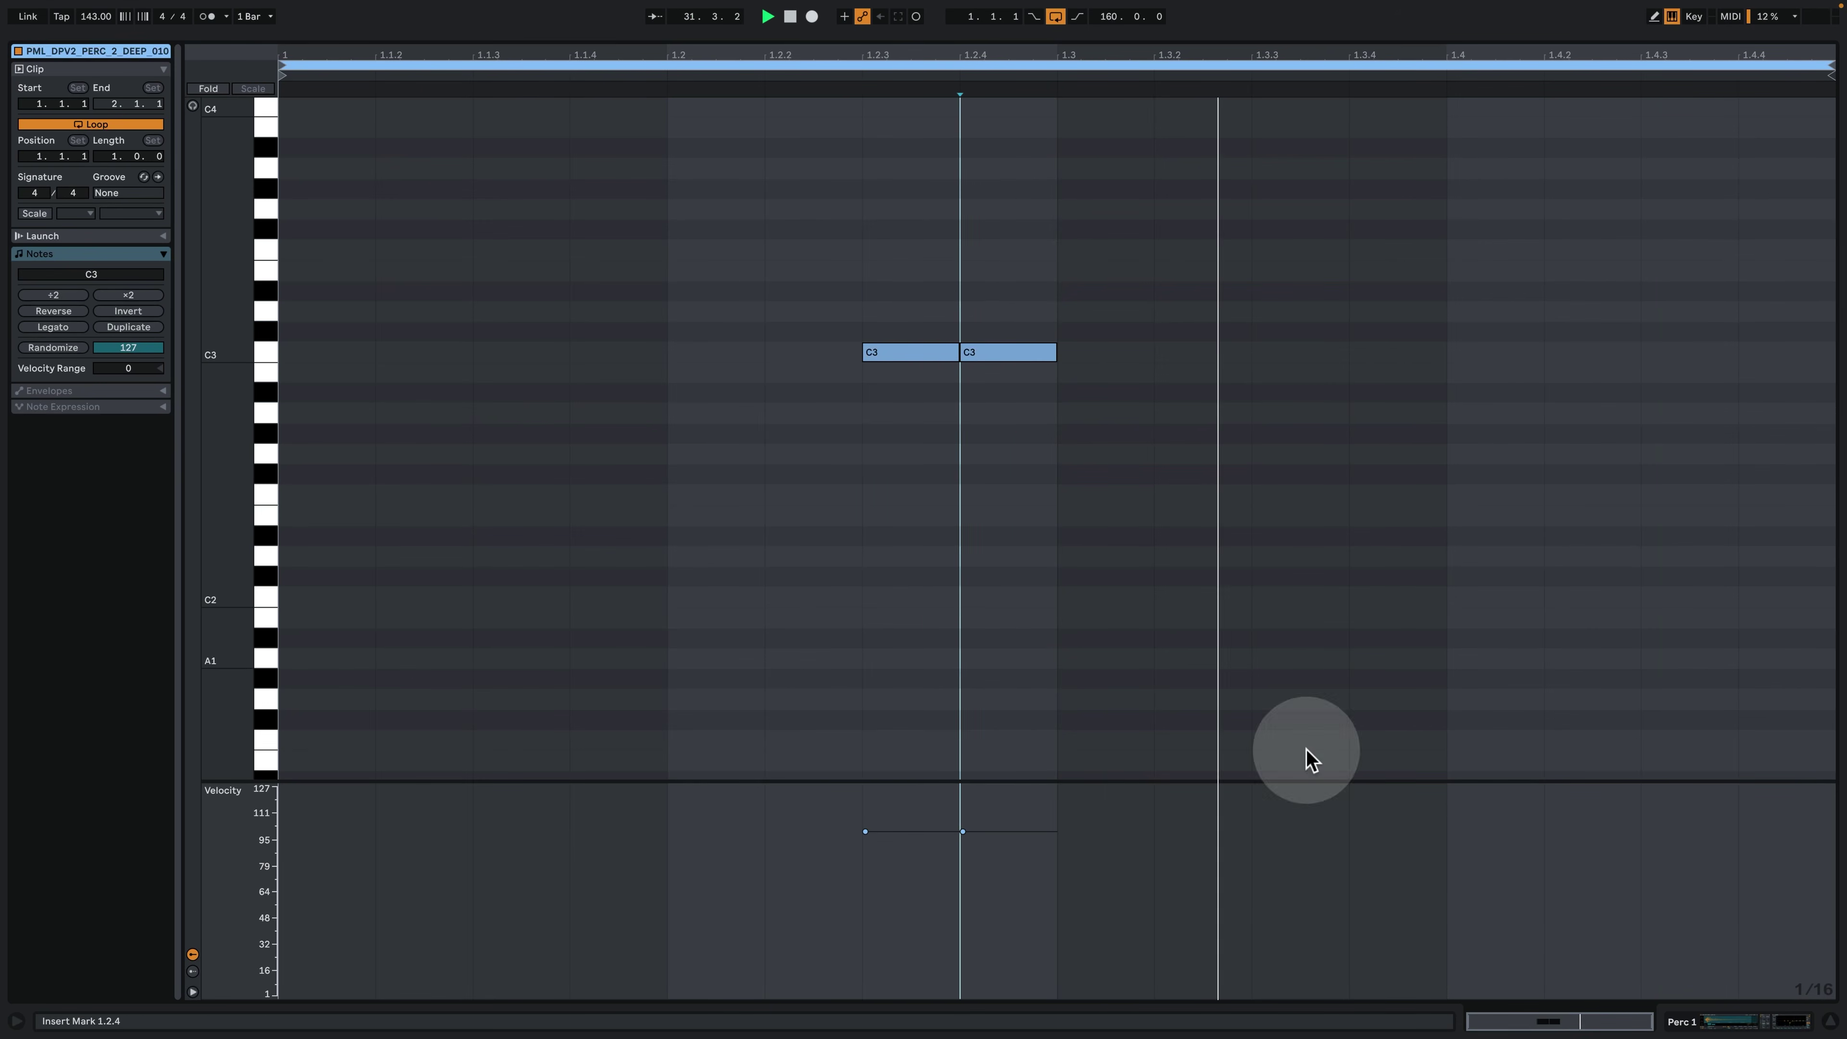
{"action": "left_click", "coordinate": [1727, 1019]}
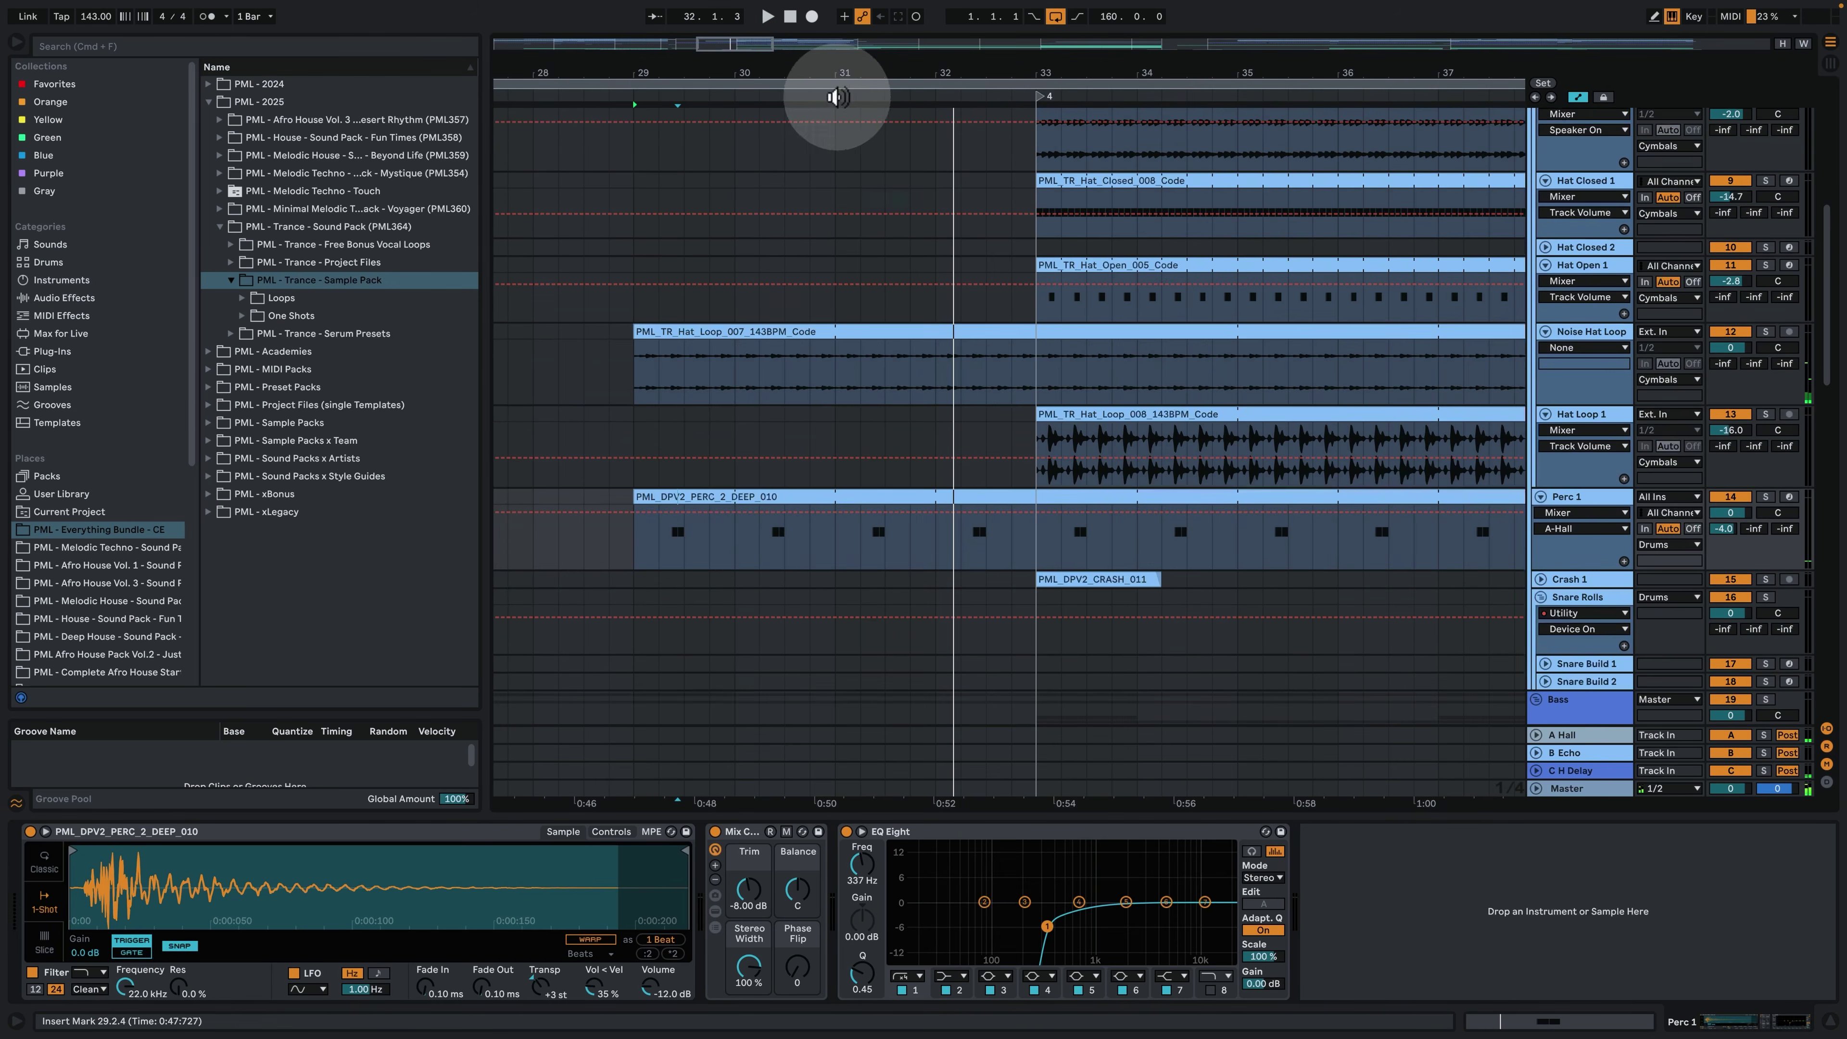
Hide the device view, collapse the Drums group and select the Bass Rolling 2 track.
{"action": "left_click_drag", "start_coordinate": [850, 78], "coordinate": [857, 244]}
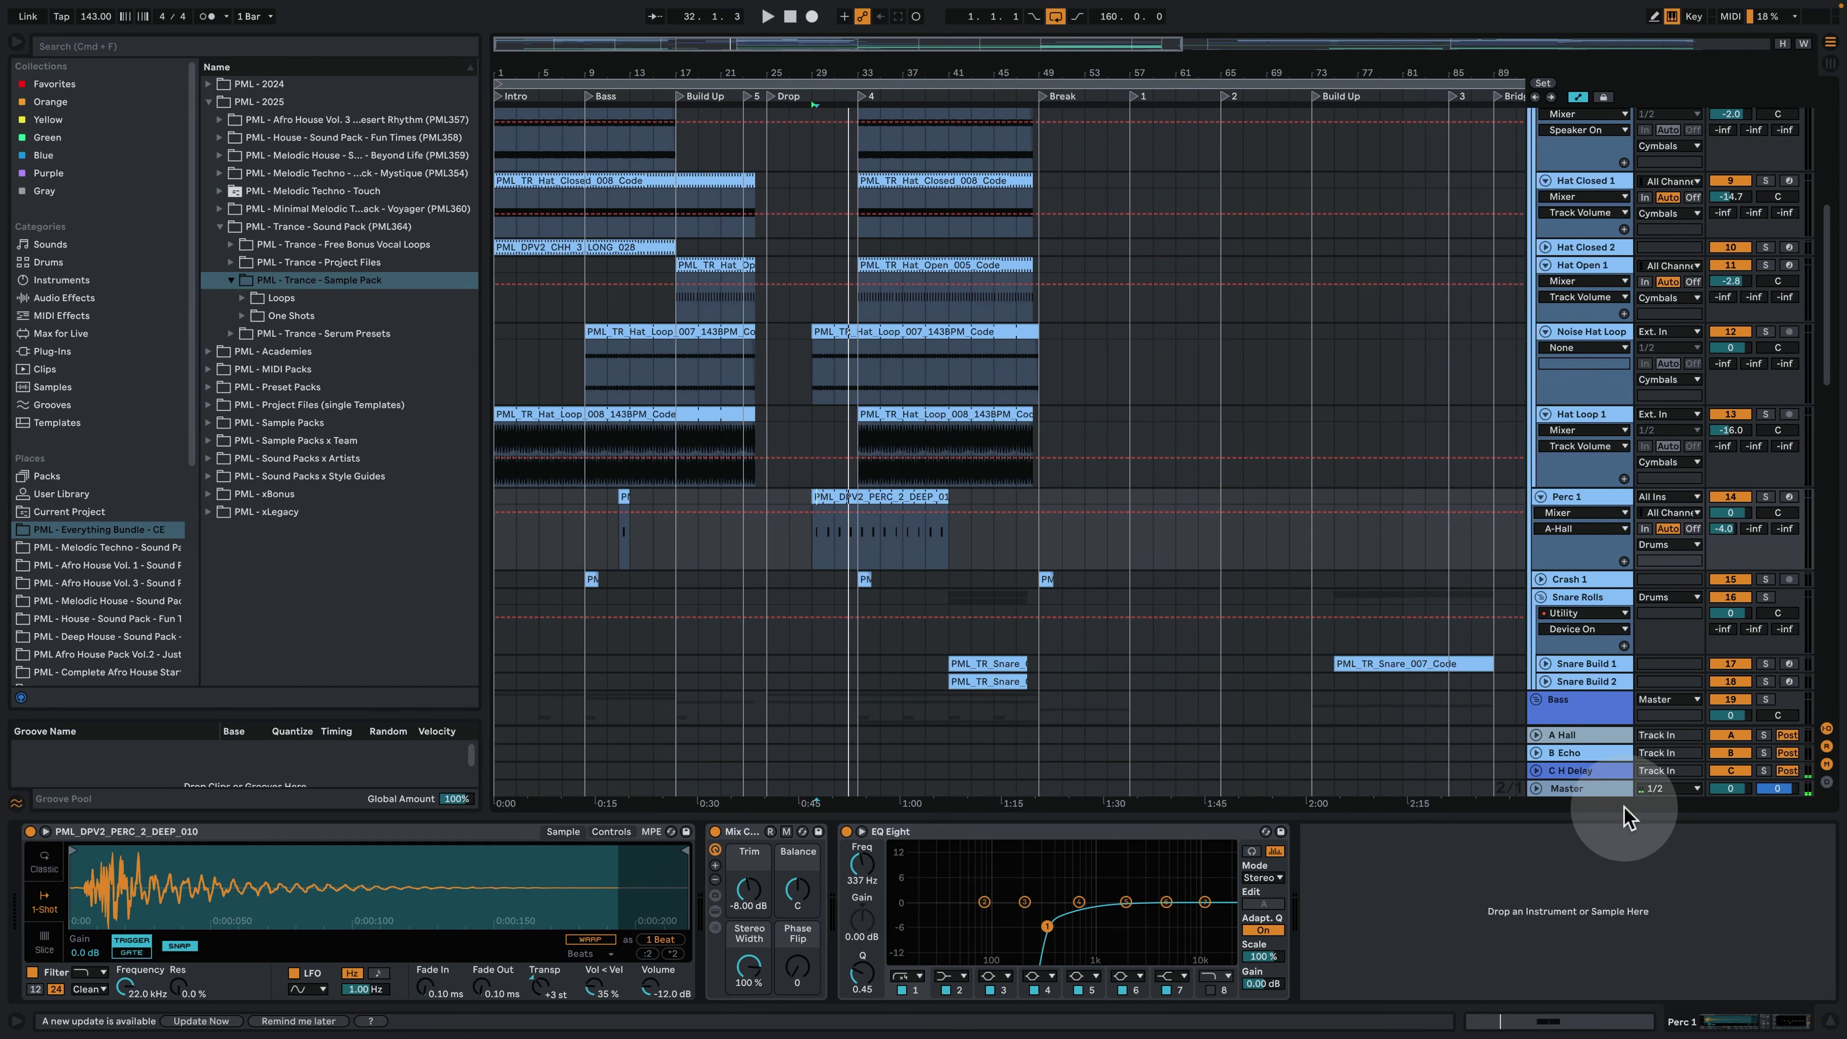
{"action": "left_click", "coordinate": [1830, 1021]}
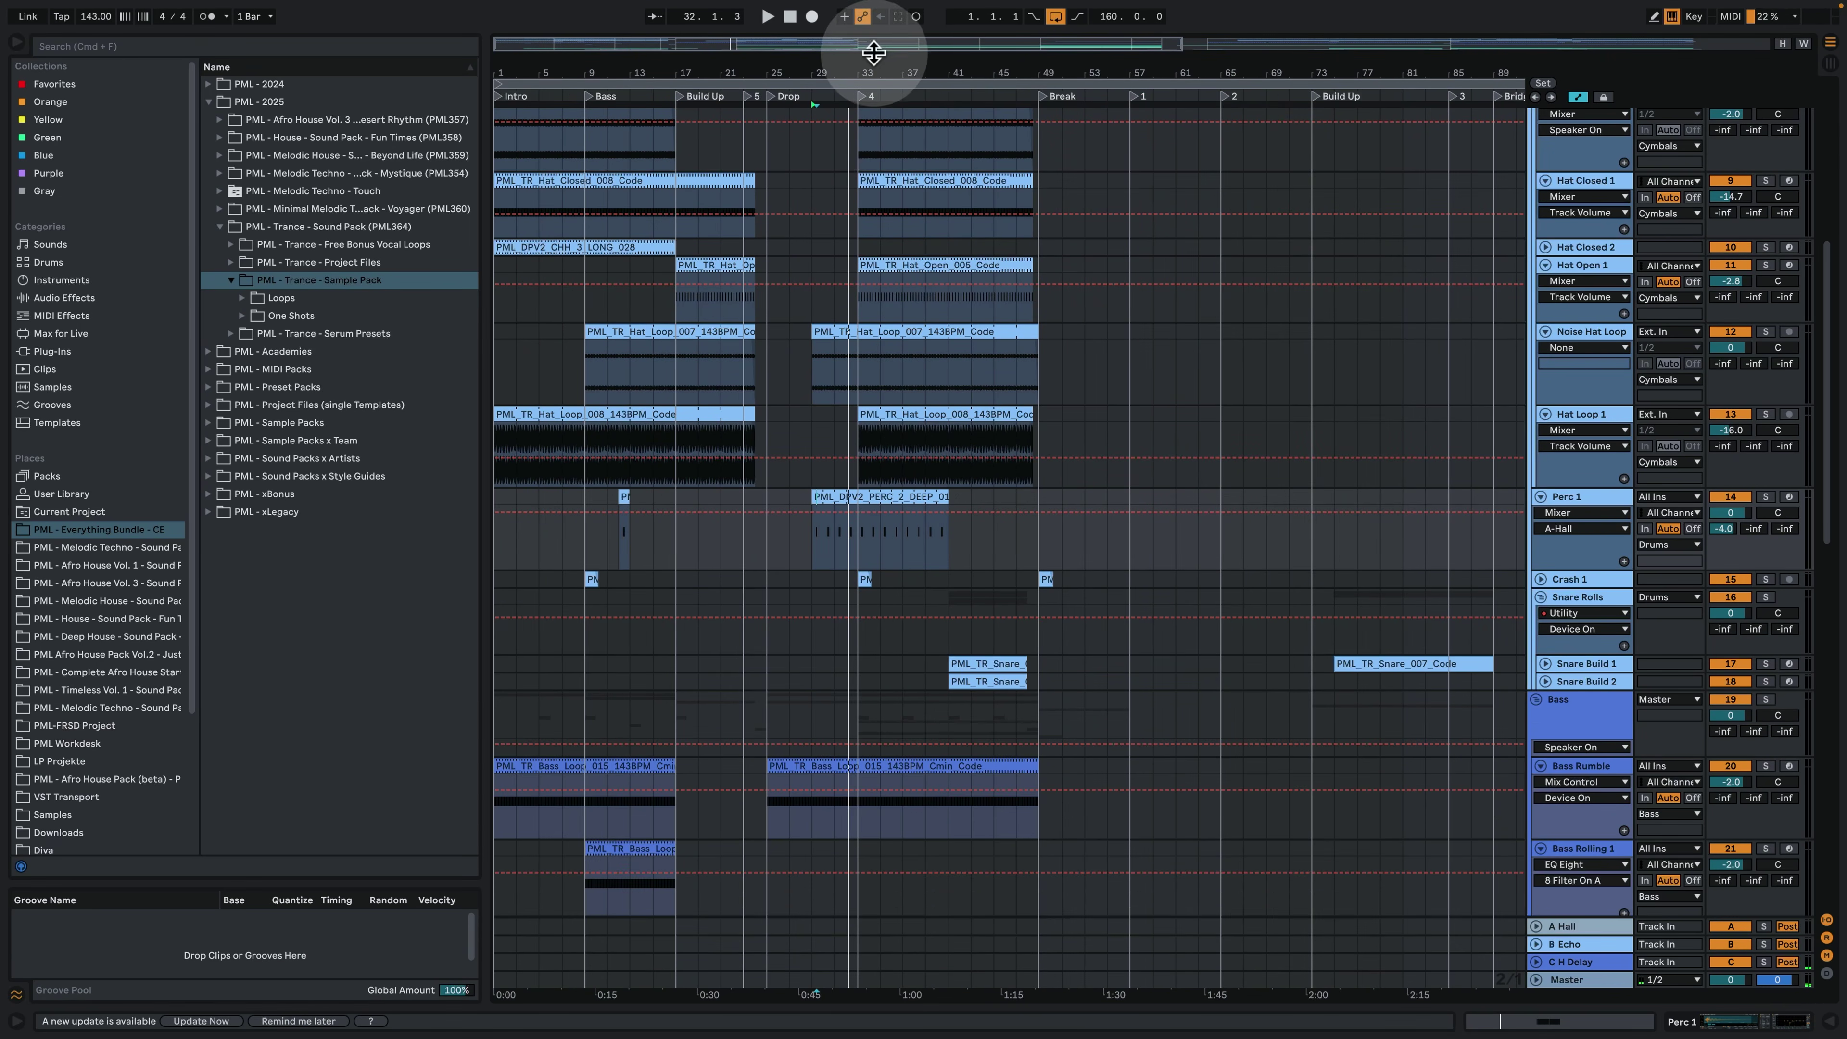
{"action": "double_click", "coordinate": [883, 69]}
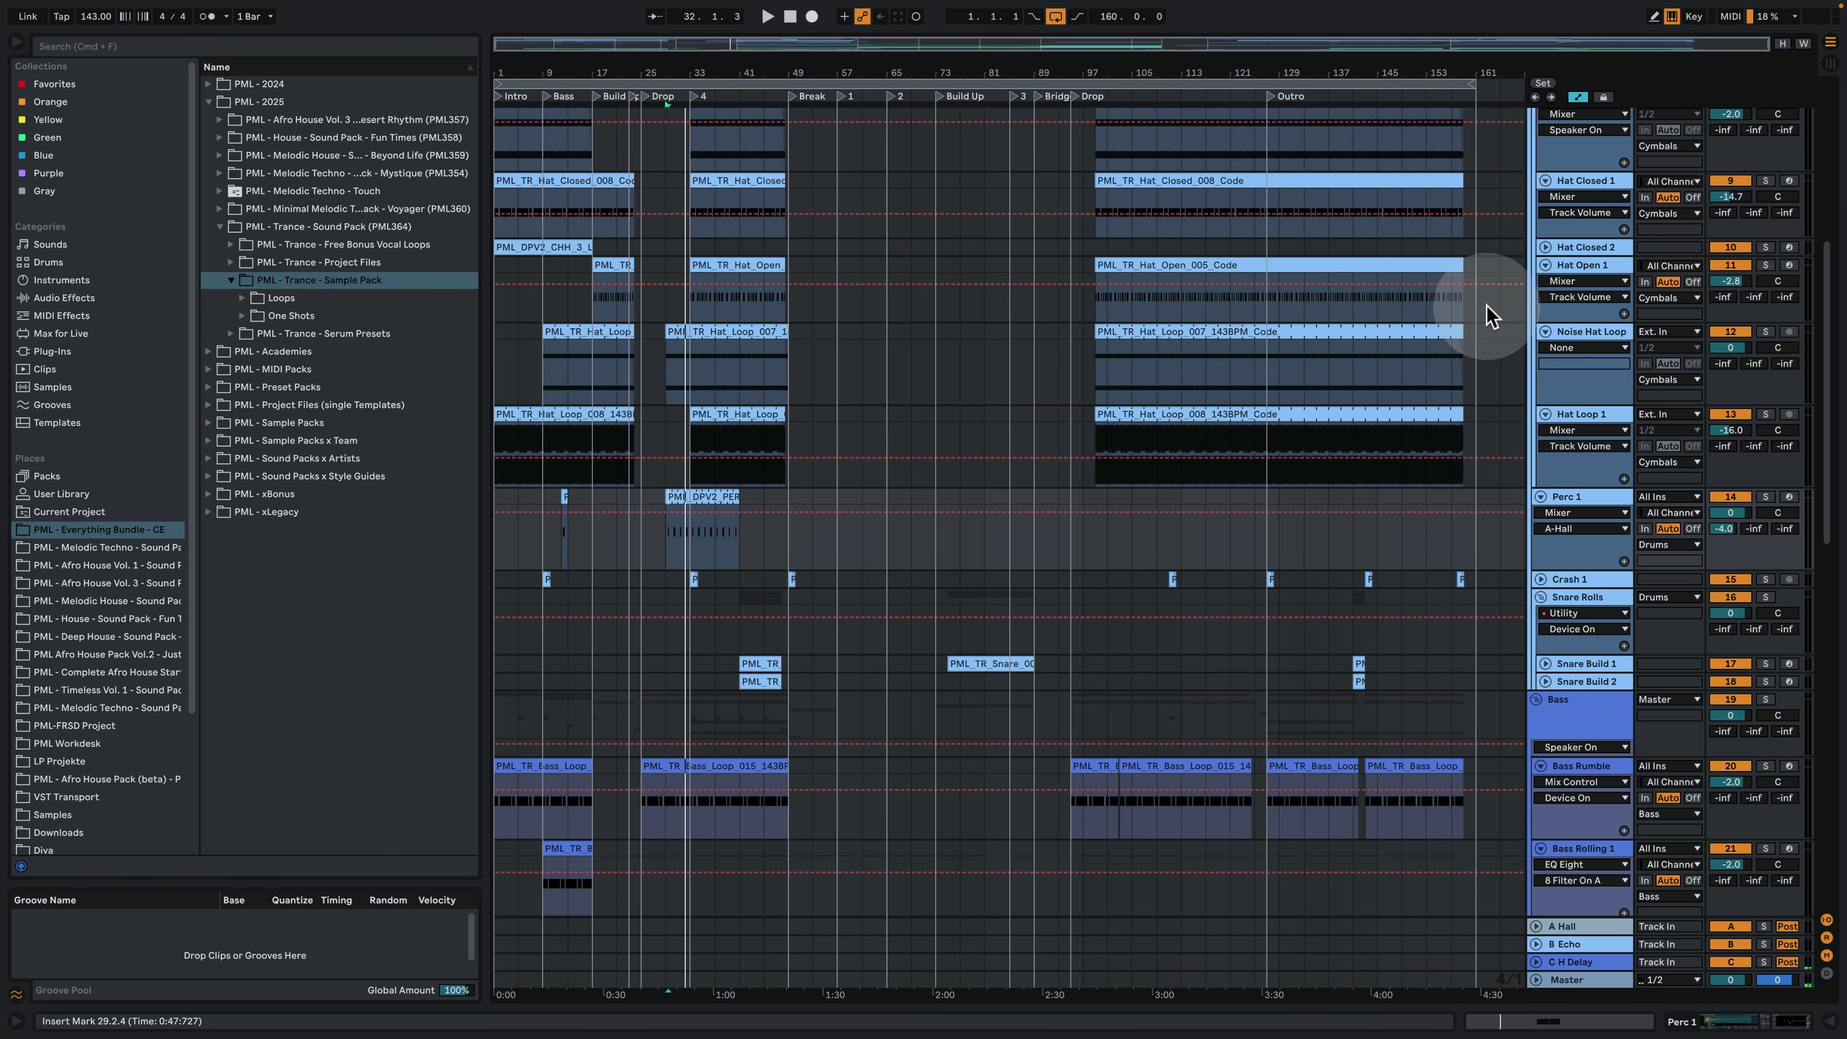
{"action": "scroll", "coordinate": [1579, 408], "scroll_direction": "up", "scroll_amount": 5}
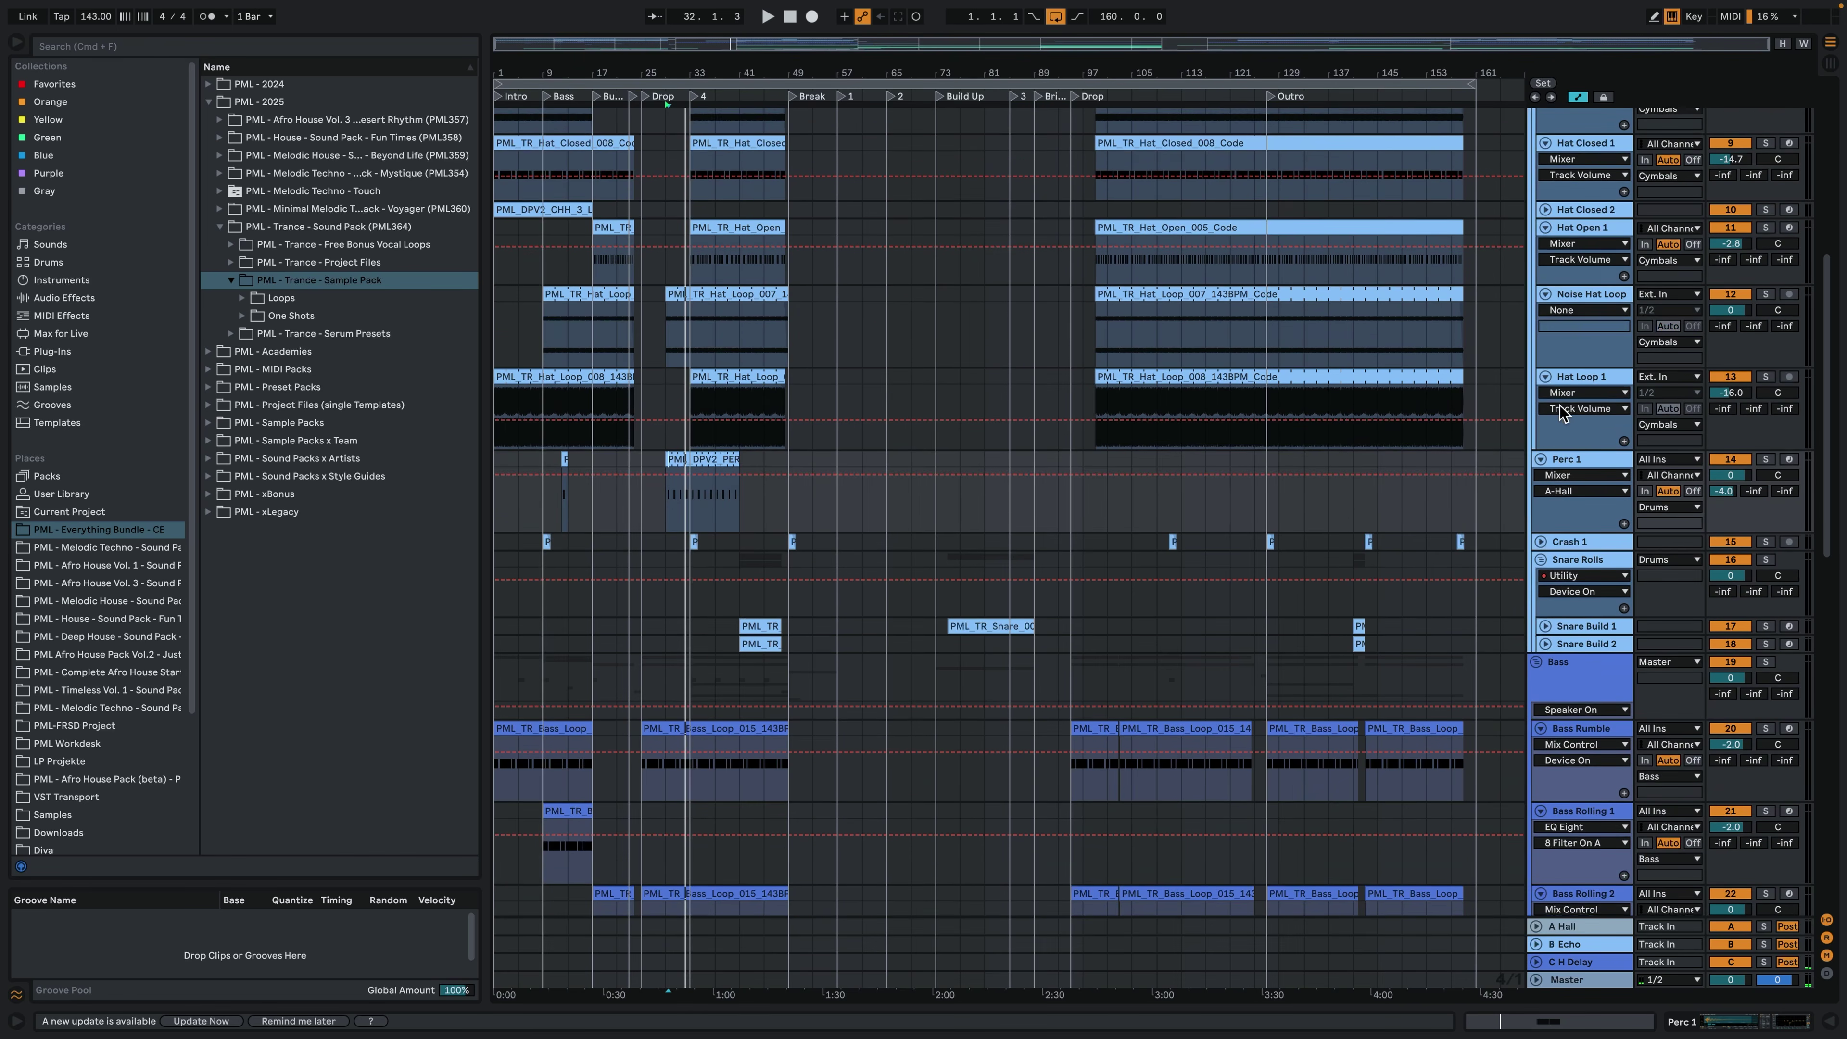
{"action": "scroll", "coordinate": [1553, 411], "scroll_direction": "up", "scroll_amount": 10}
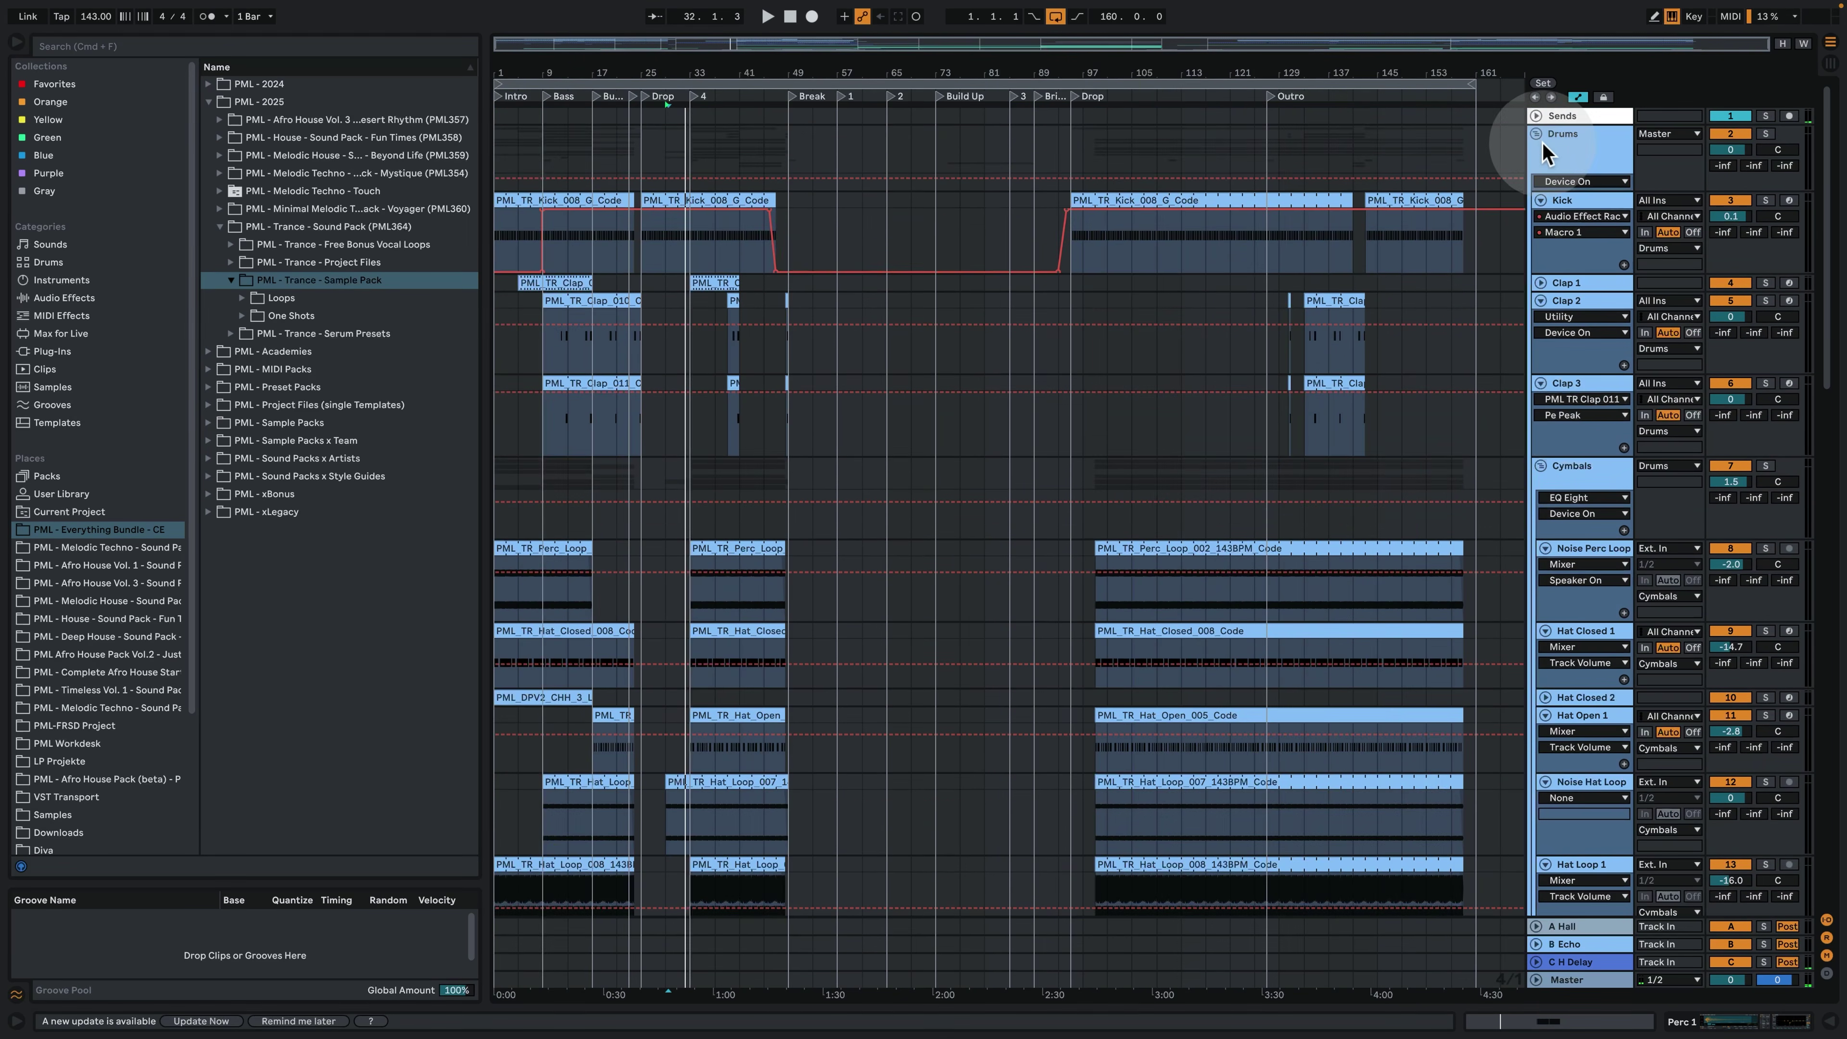
{"action": "left_click", "coordinate": [1534, 142]}
{"action": "left_click", "coordinate": [1591, 255]}
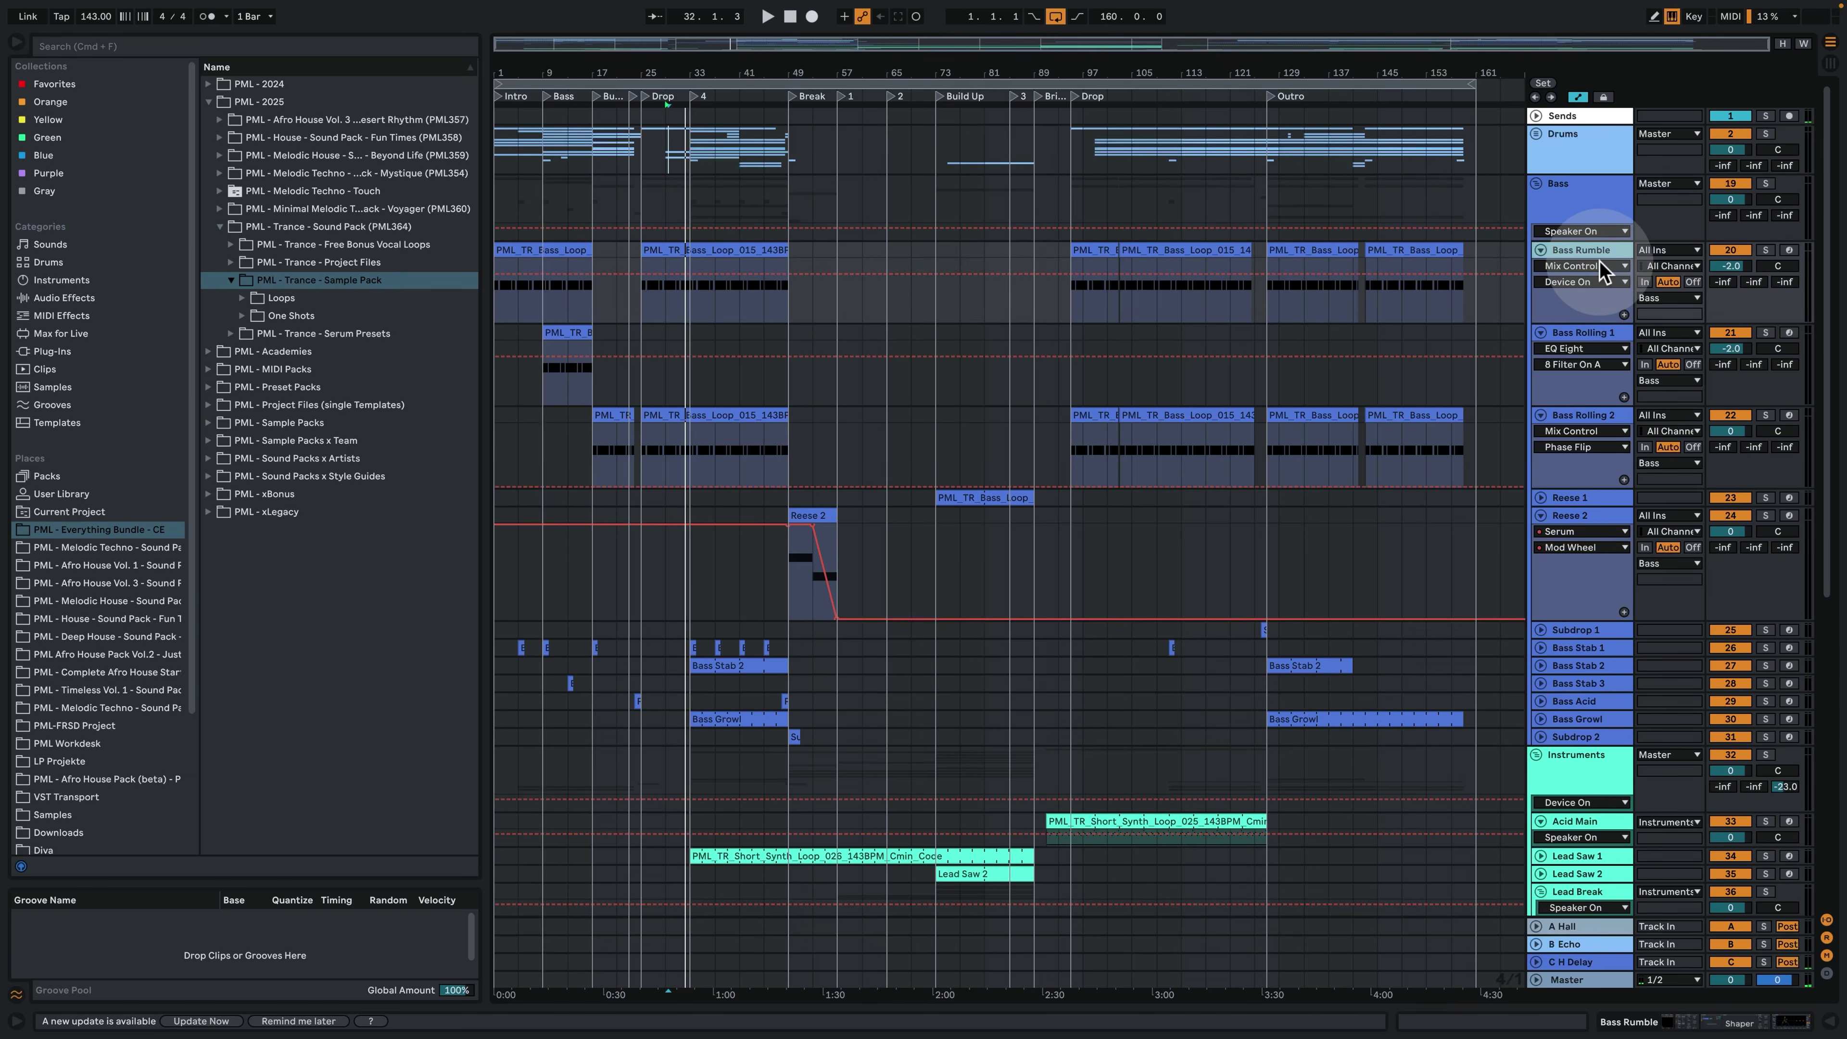
{"action": "left_click", "coordinate": [1591, 413]}
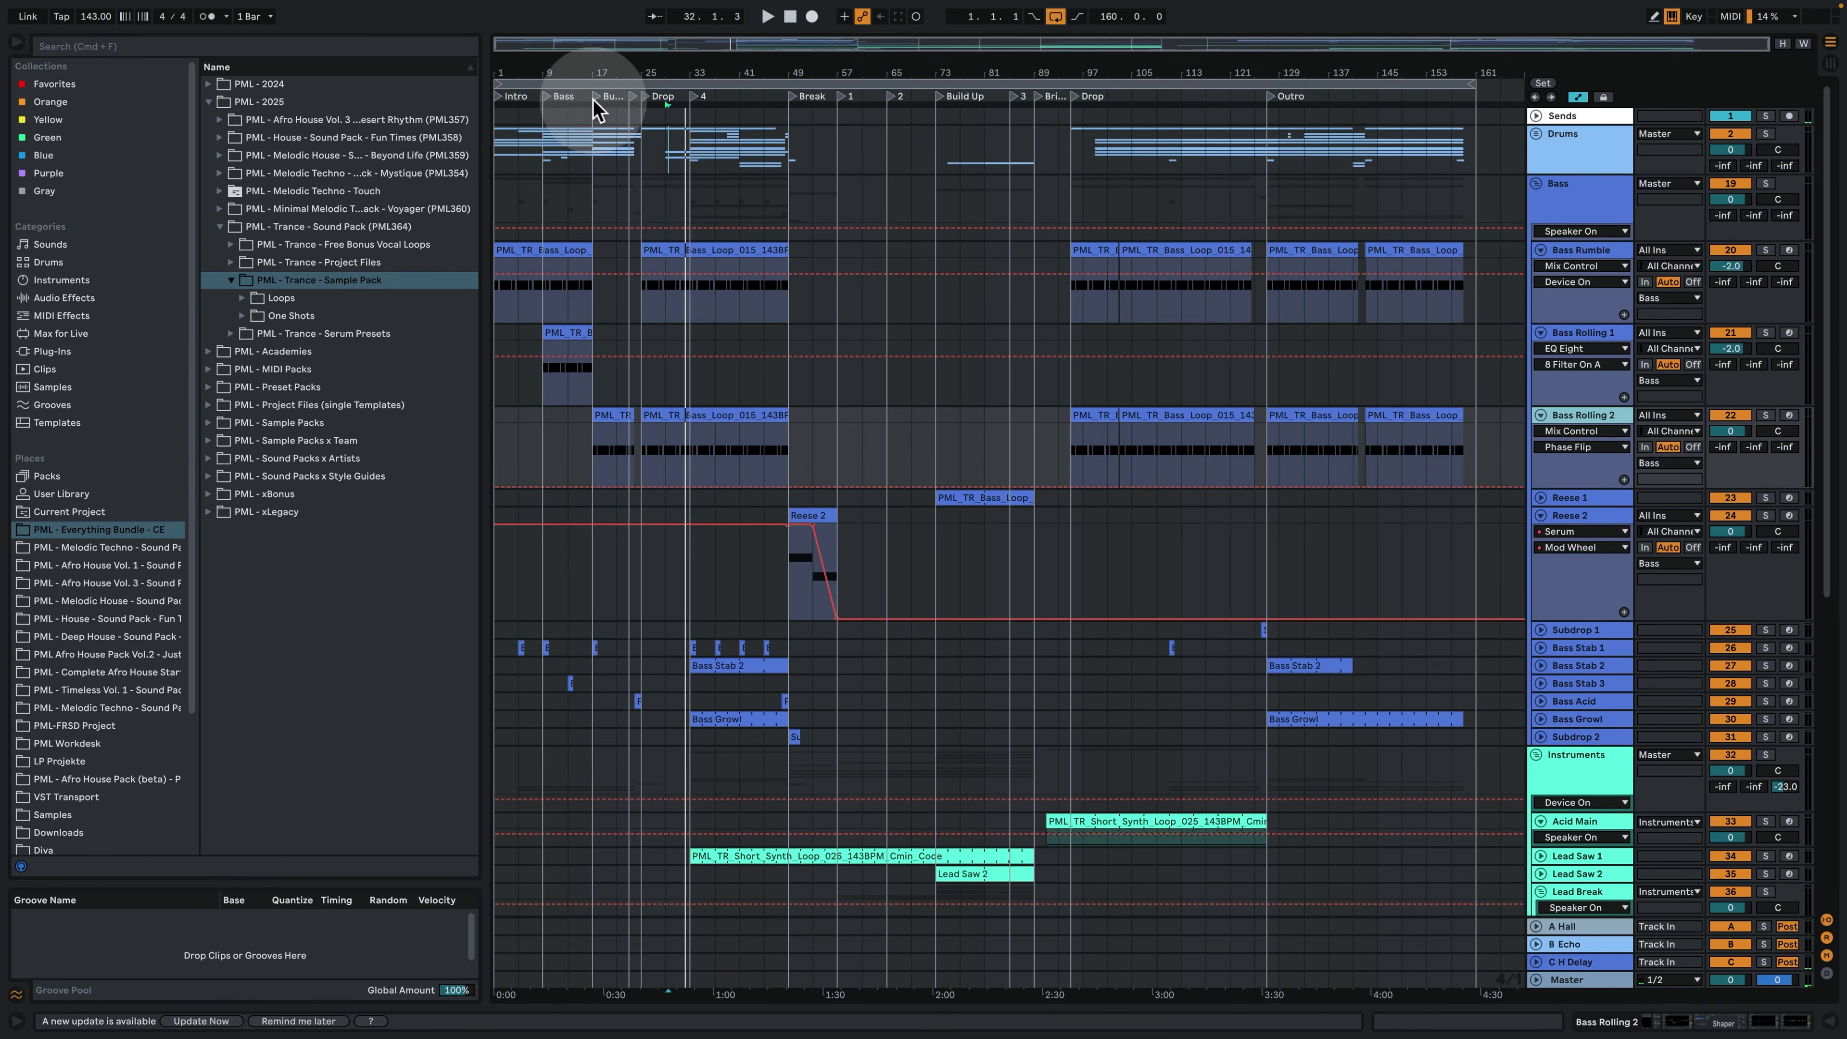
Select the Bass Rolling 1 clip at bar 9 and play it with the Bass group soloed, narrowing the solo to that track.
{"action": "left_click_drag", "start_coordinate": [566, 73], "coordinate": [567, 117]}
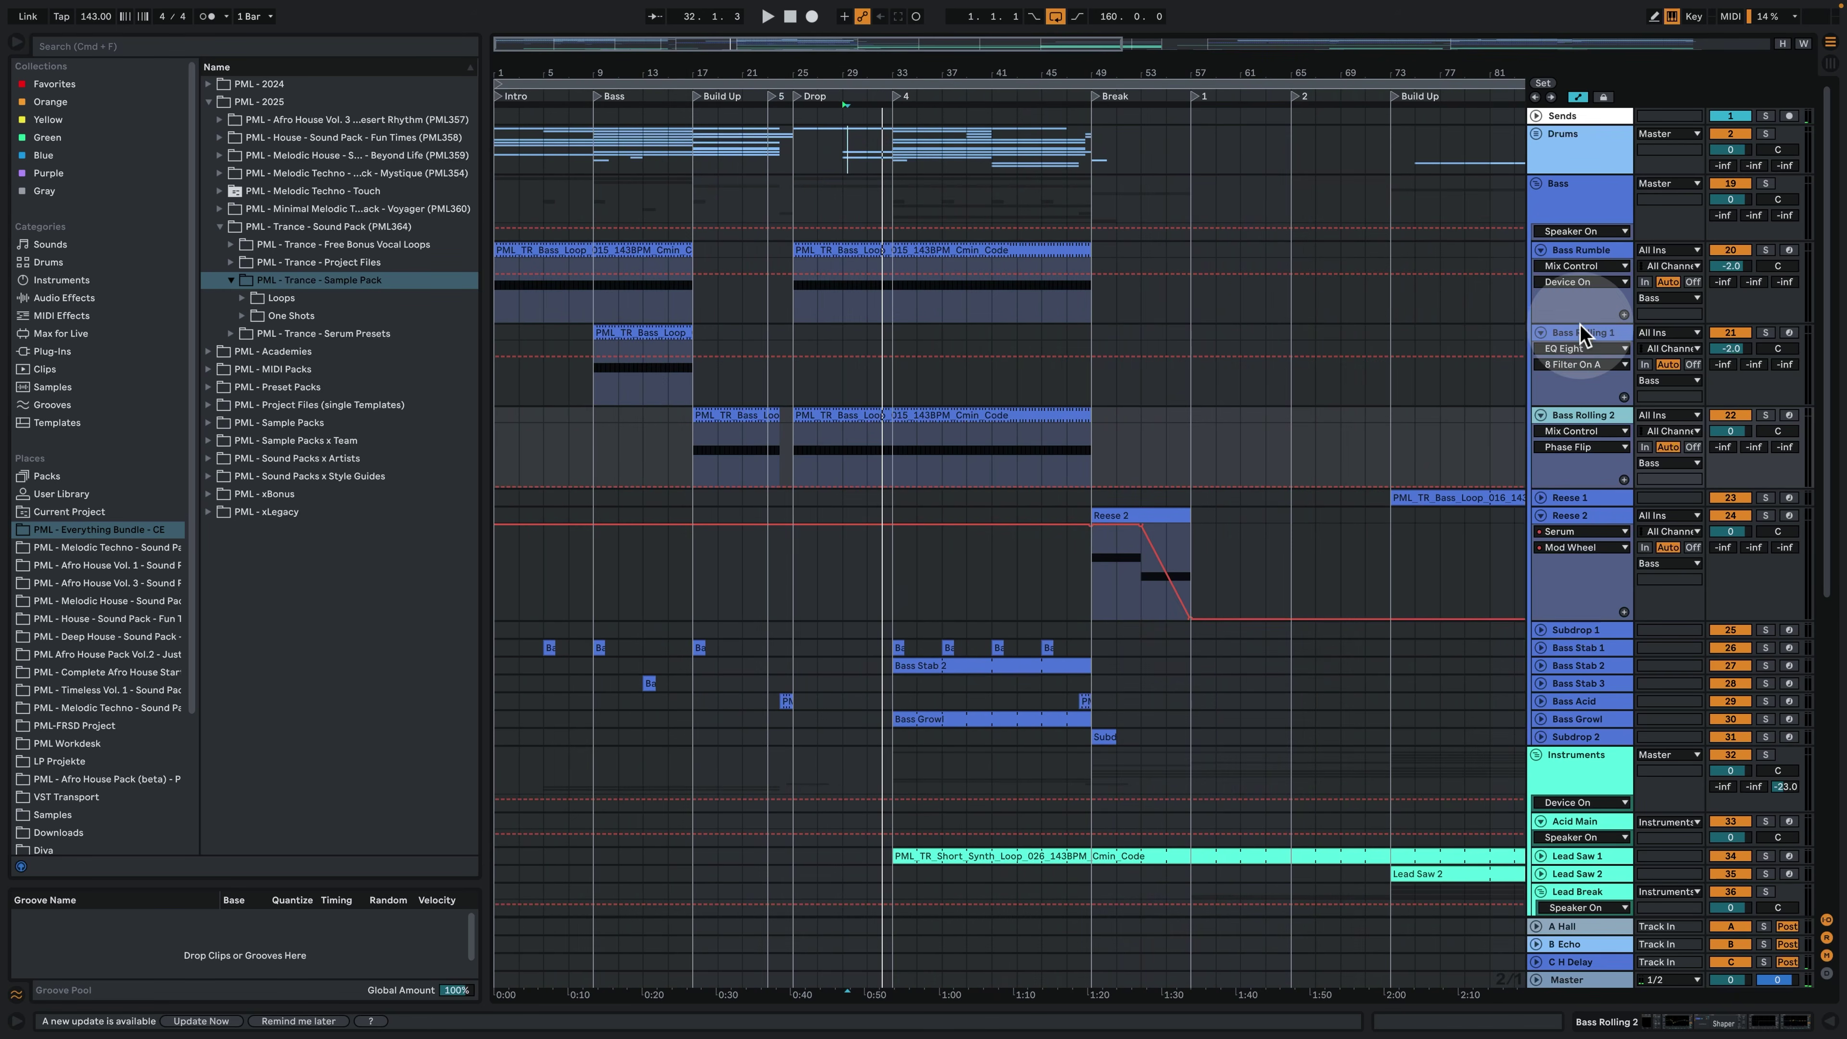
{"action": "left_click", "coordinate": [1584, 340]}
{"action": "left_click", "coordinate": [608, 332]}
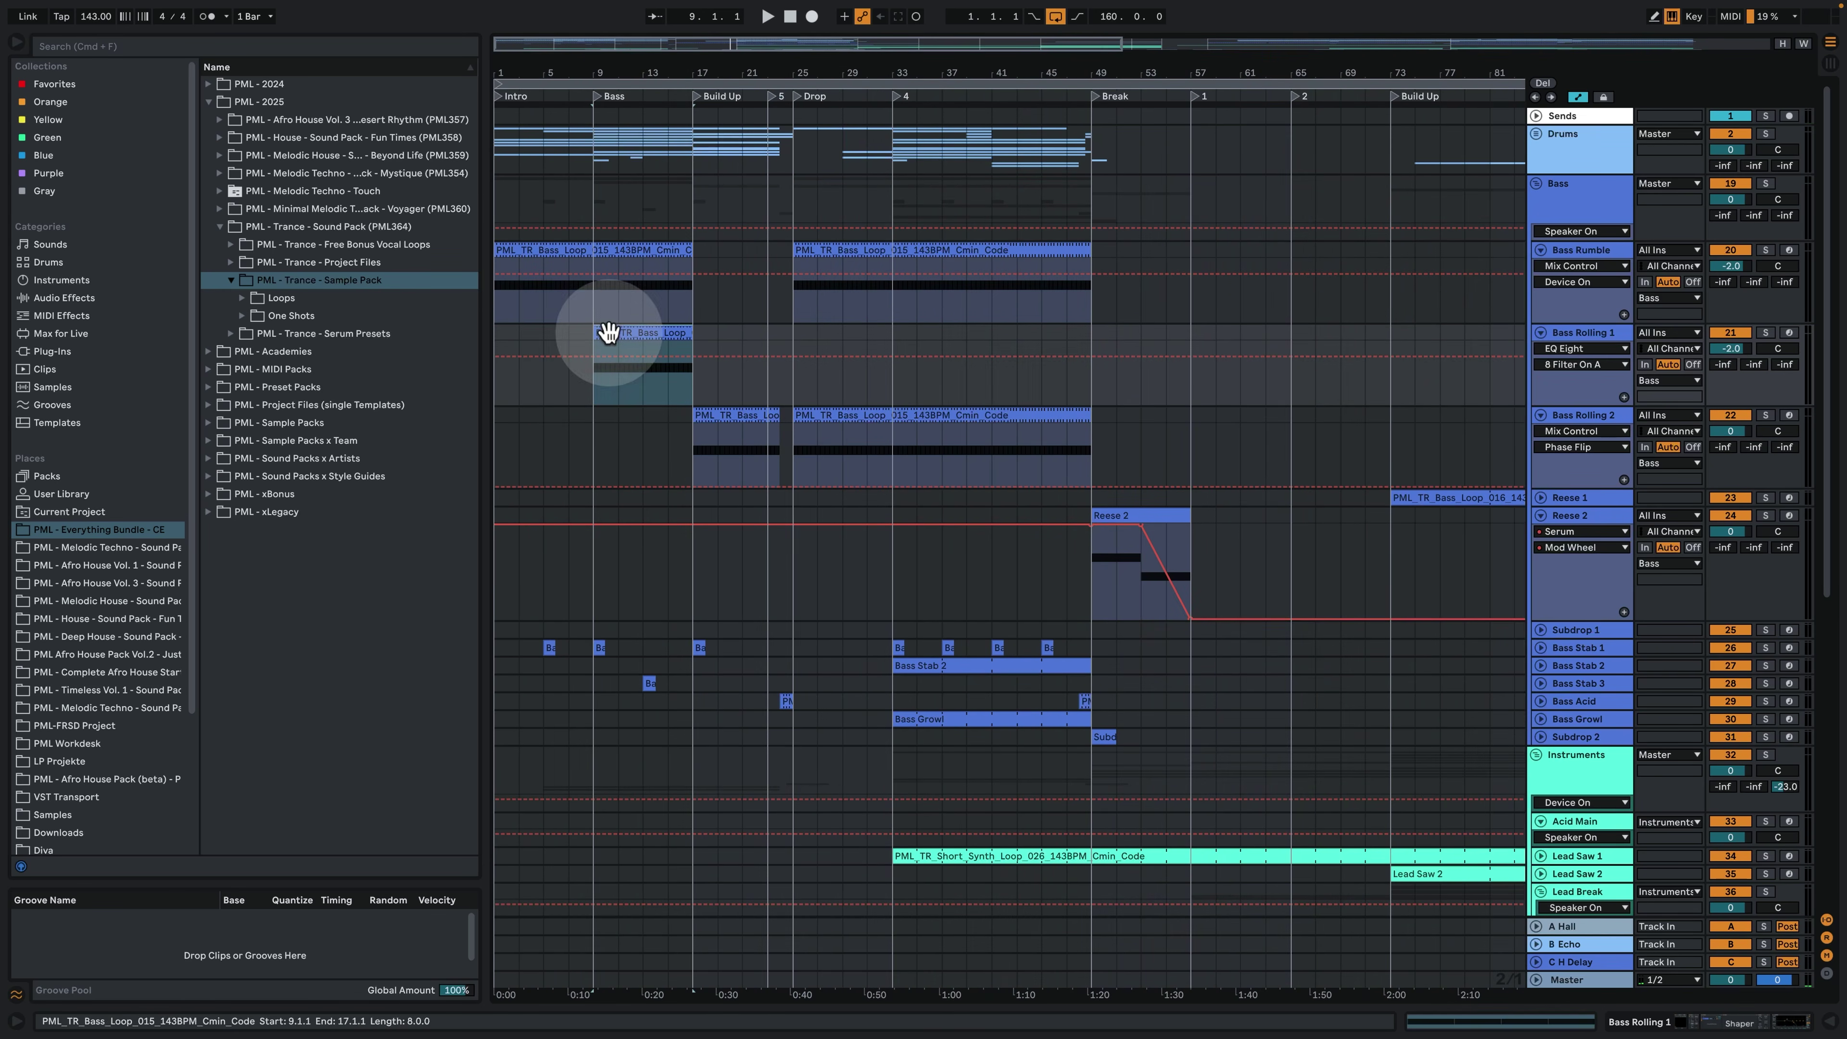
{"action": "left_click", "coordinate": [1765, 183]}
{"action": "key", "text": "space"}
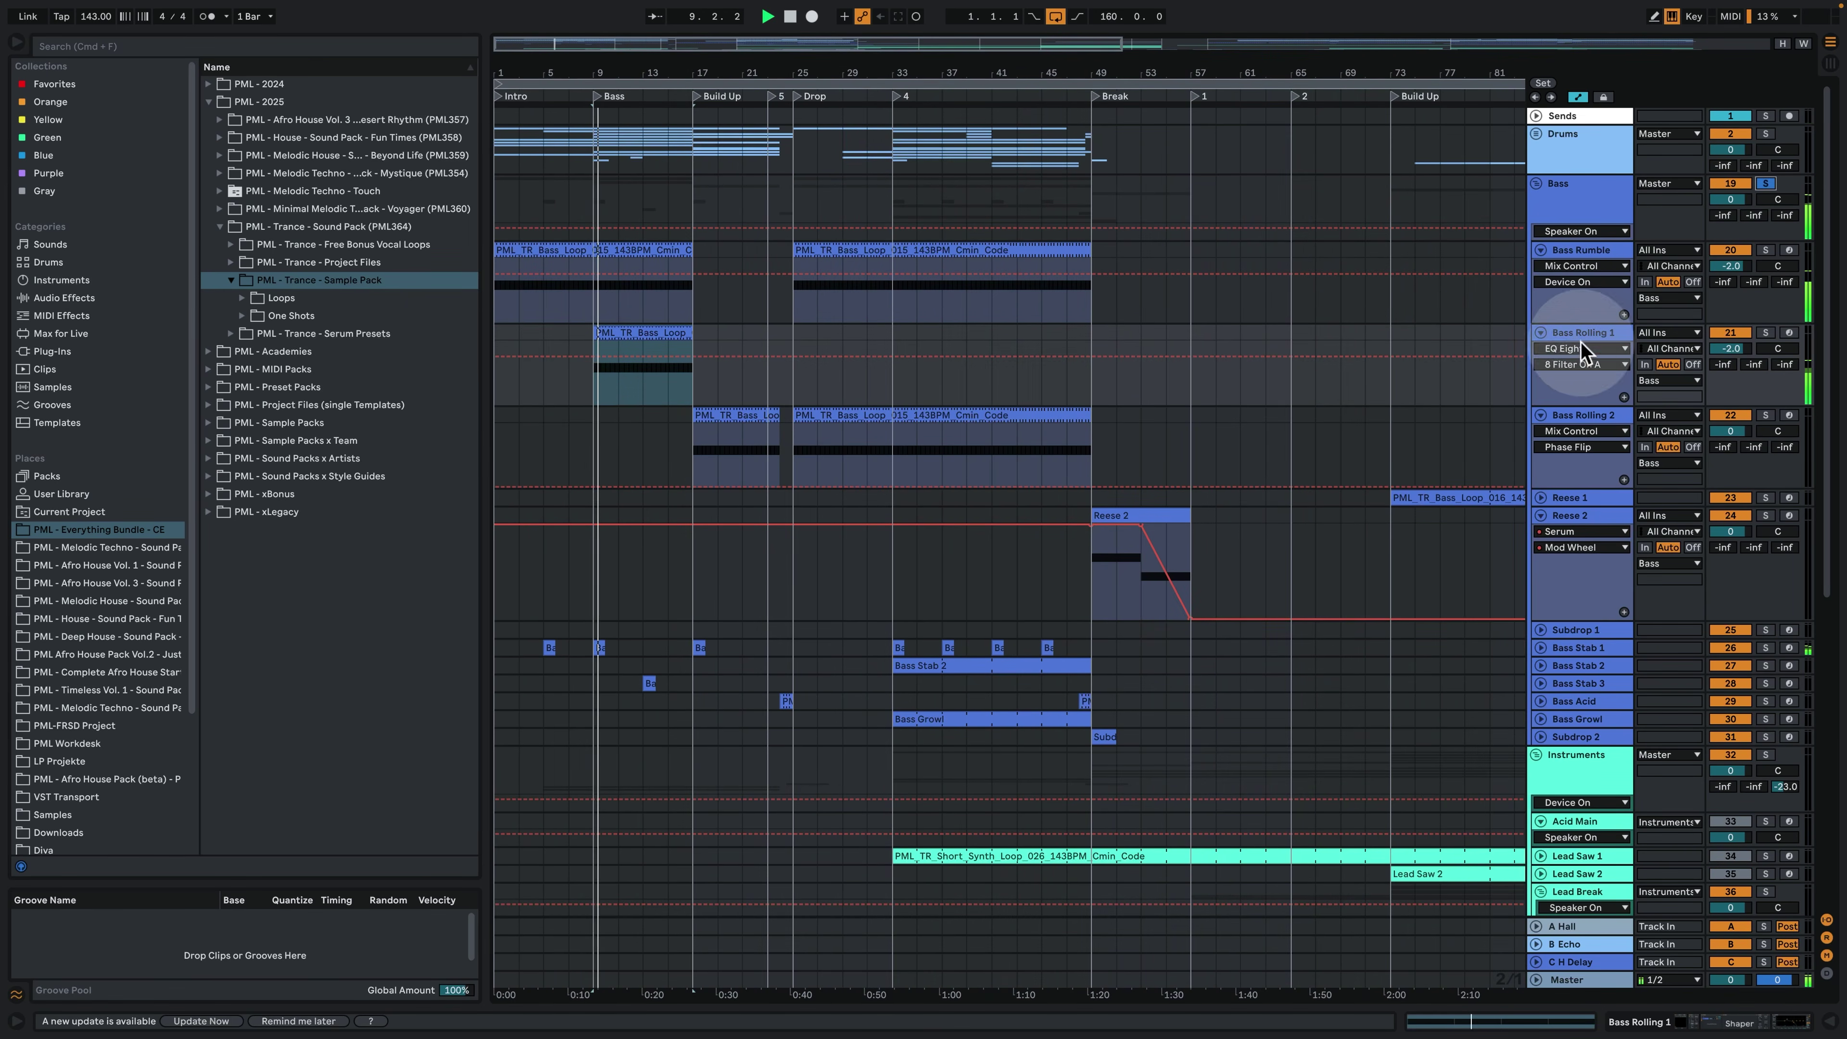
{"action": "left_click", "coordinate": [1766, 333]}
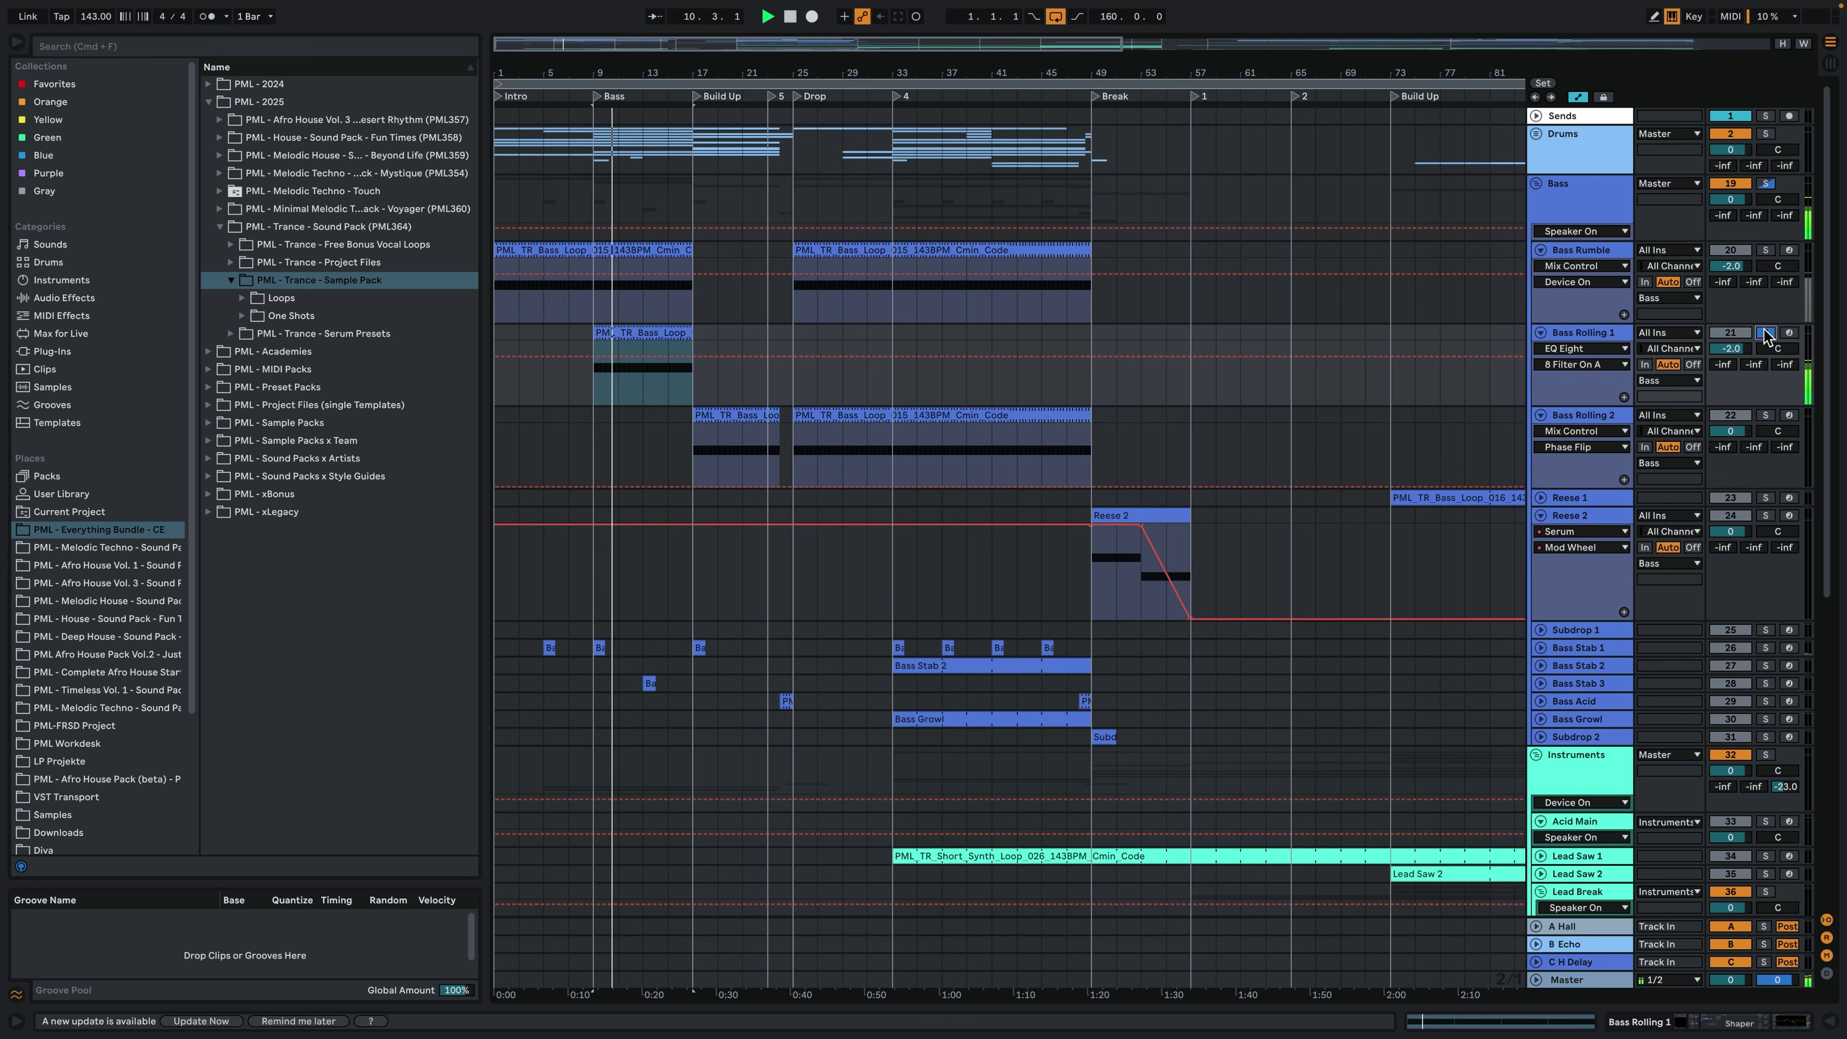
Audition Bass Rolling 2's clip at bar 25 in solo, and show Bass Rolling 1's devices with its solo cleared.
{"action": "left_click", "coordinate": [821, 415]}
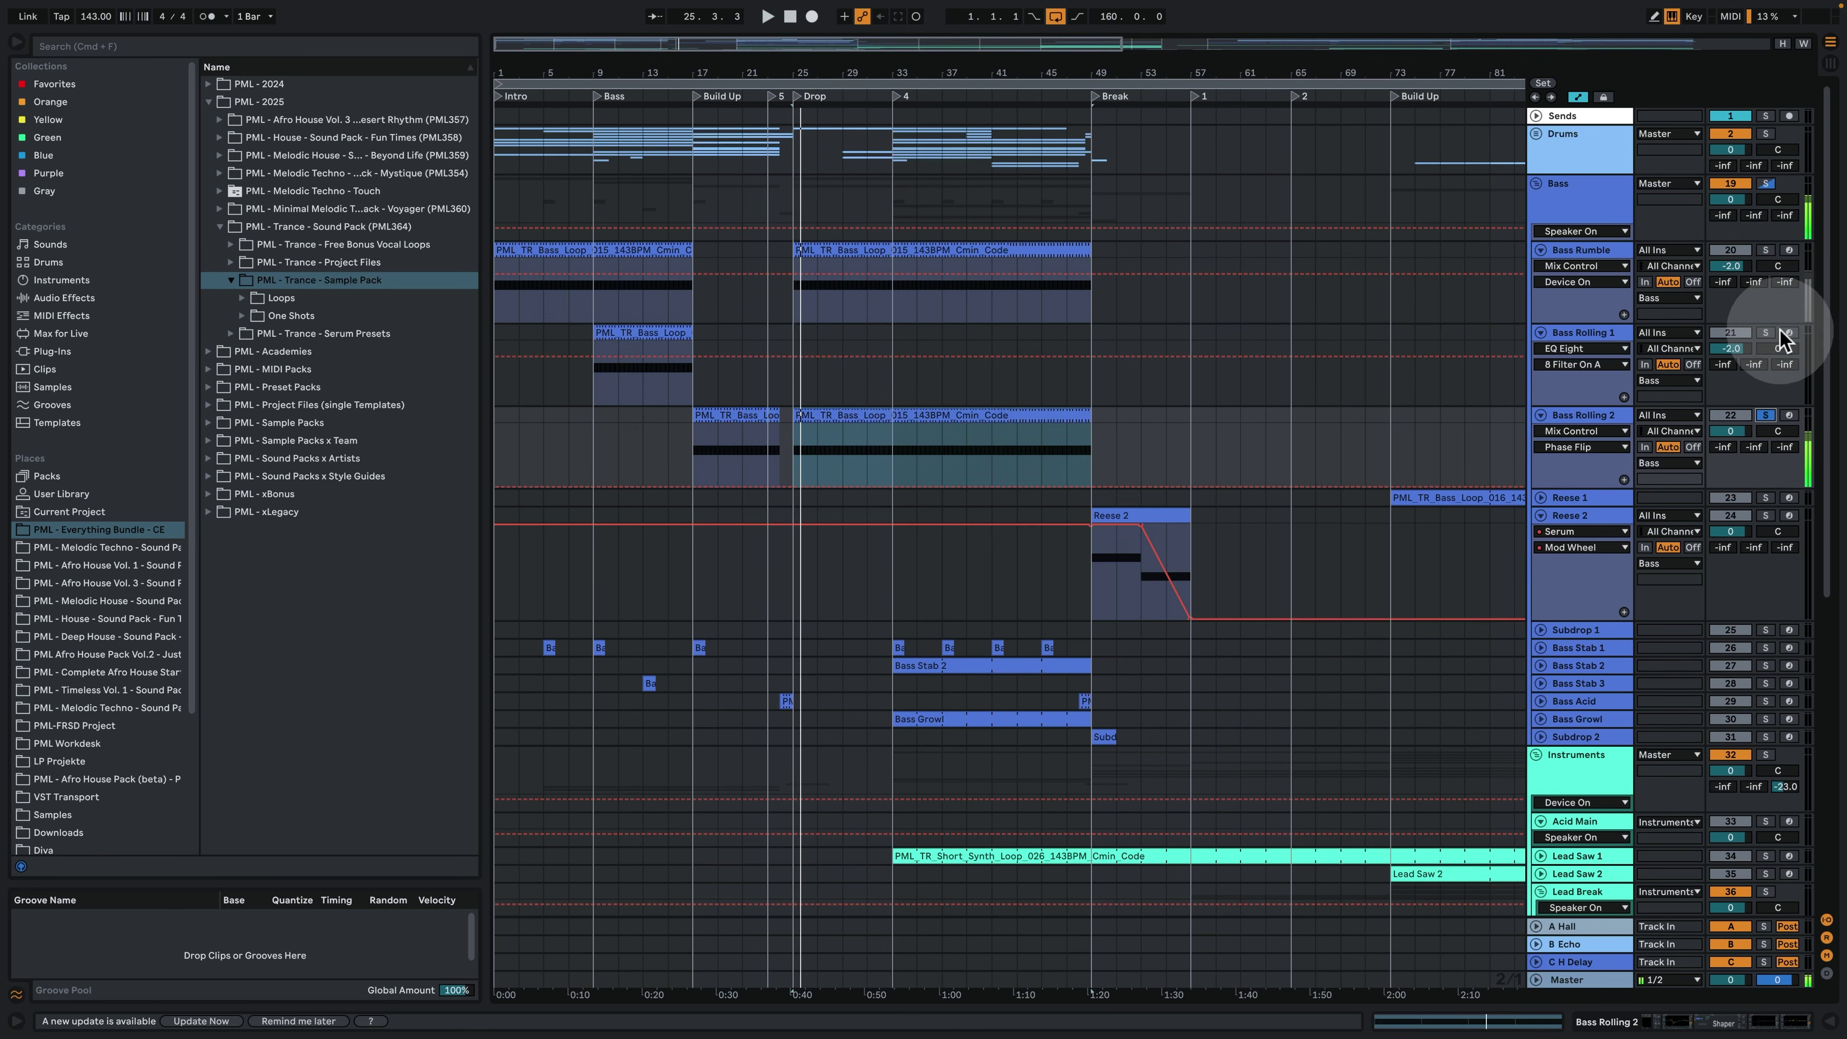
{"action": "left_click", "coordinate": [658, 339]}
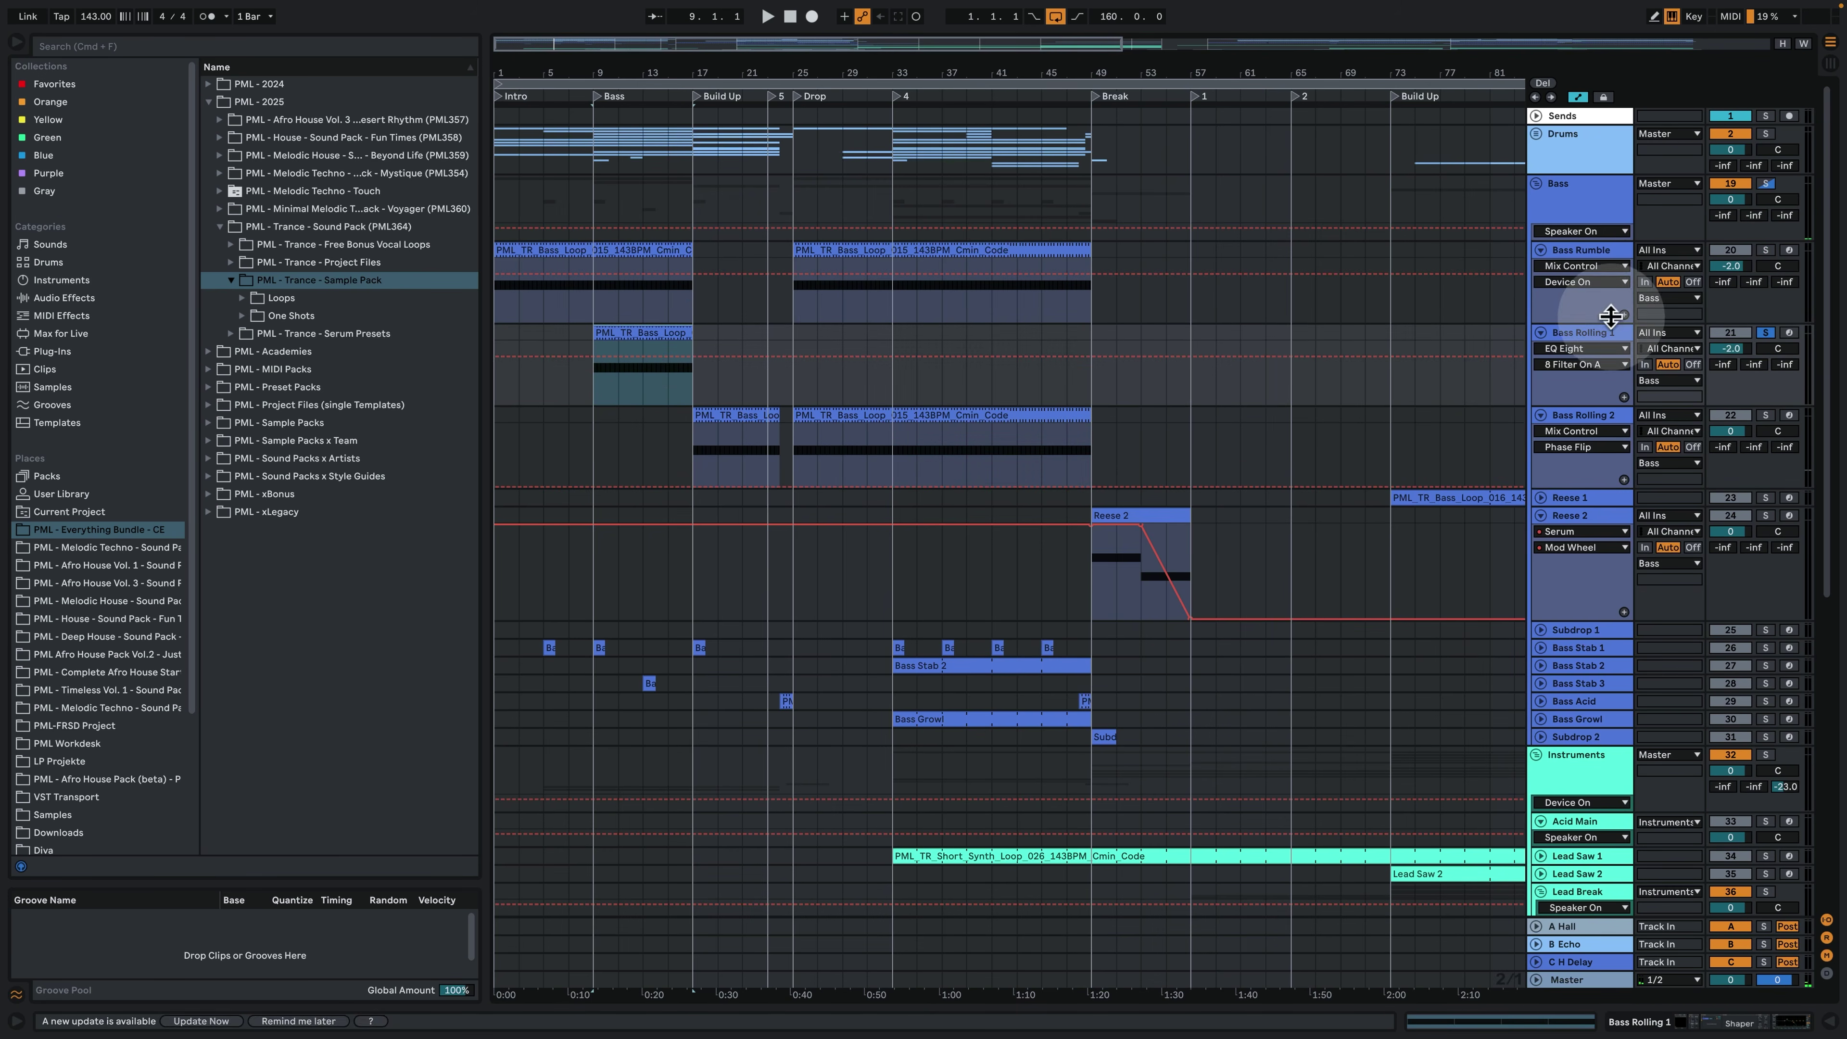
{"action": "double_click", "coordinate": [1582, 332]}
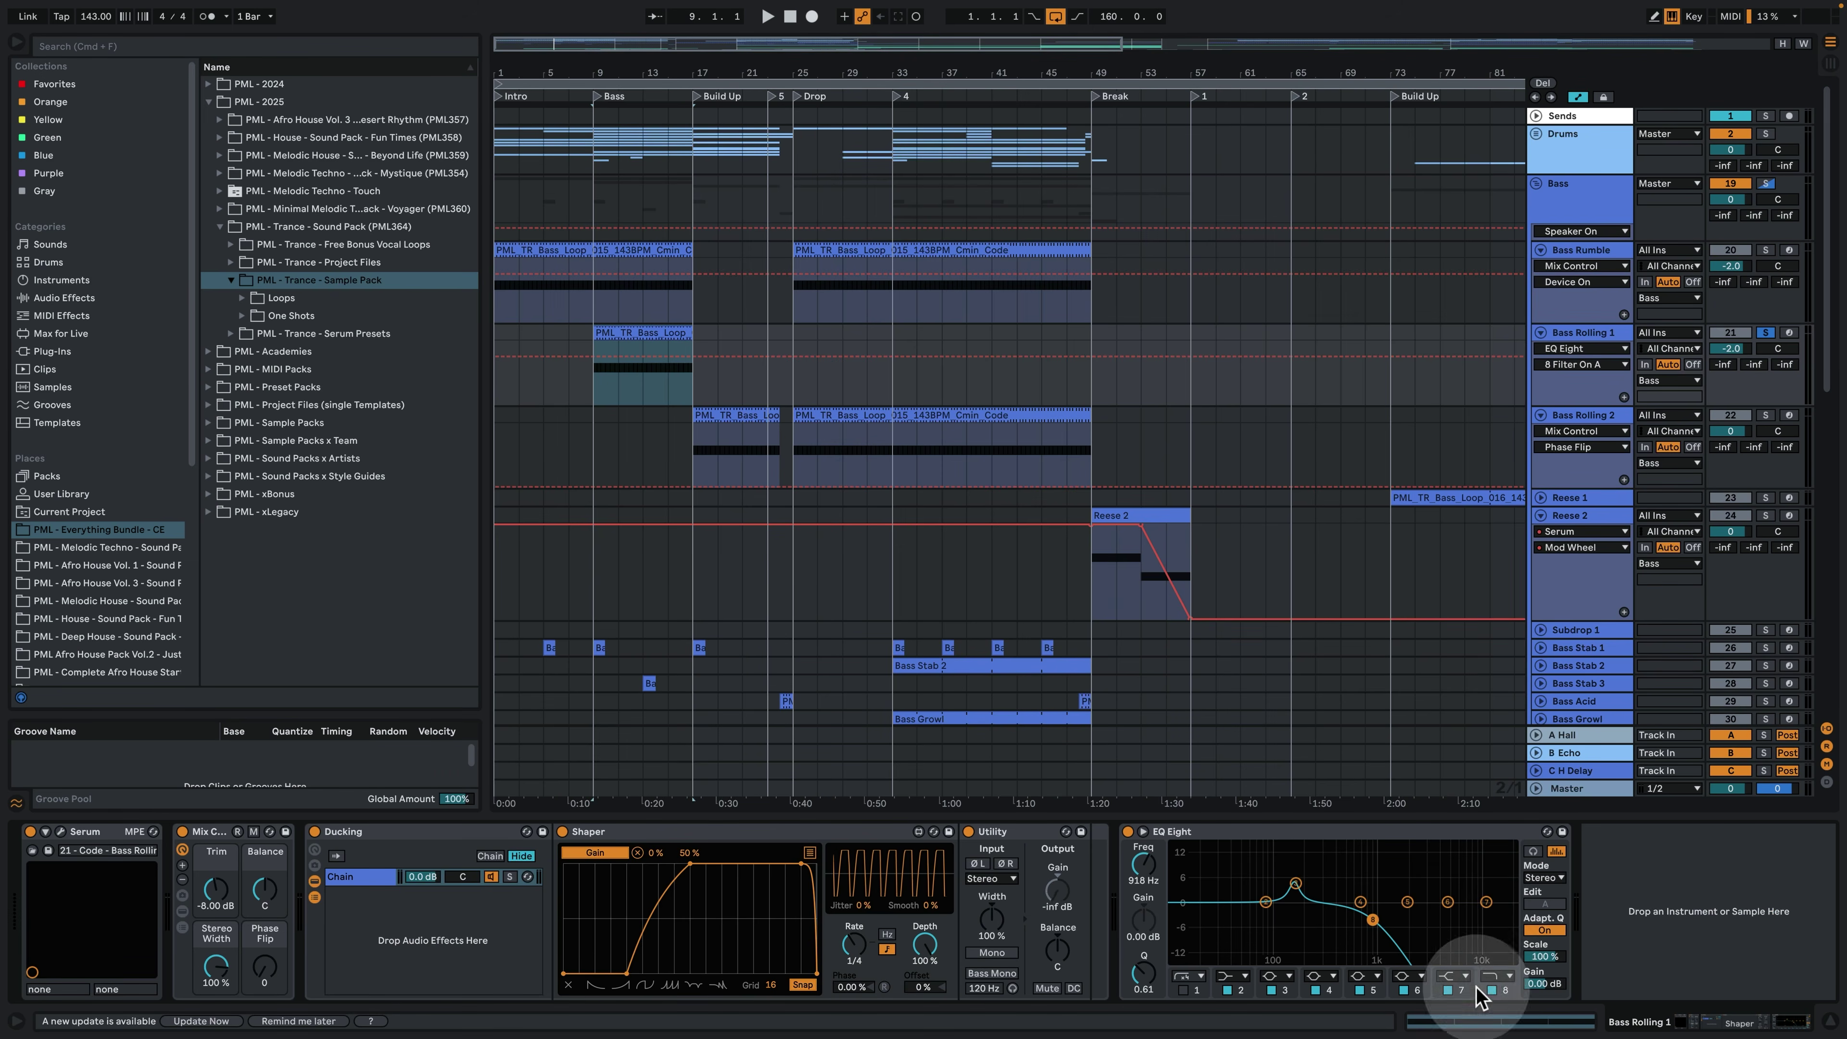
{"action": "left_click", "coordinate": [1765, 333]}
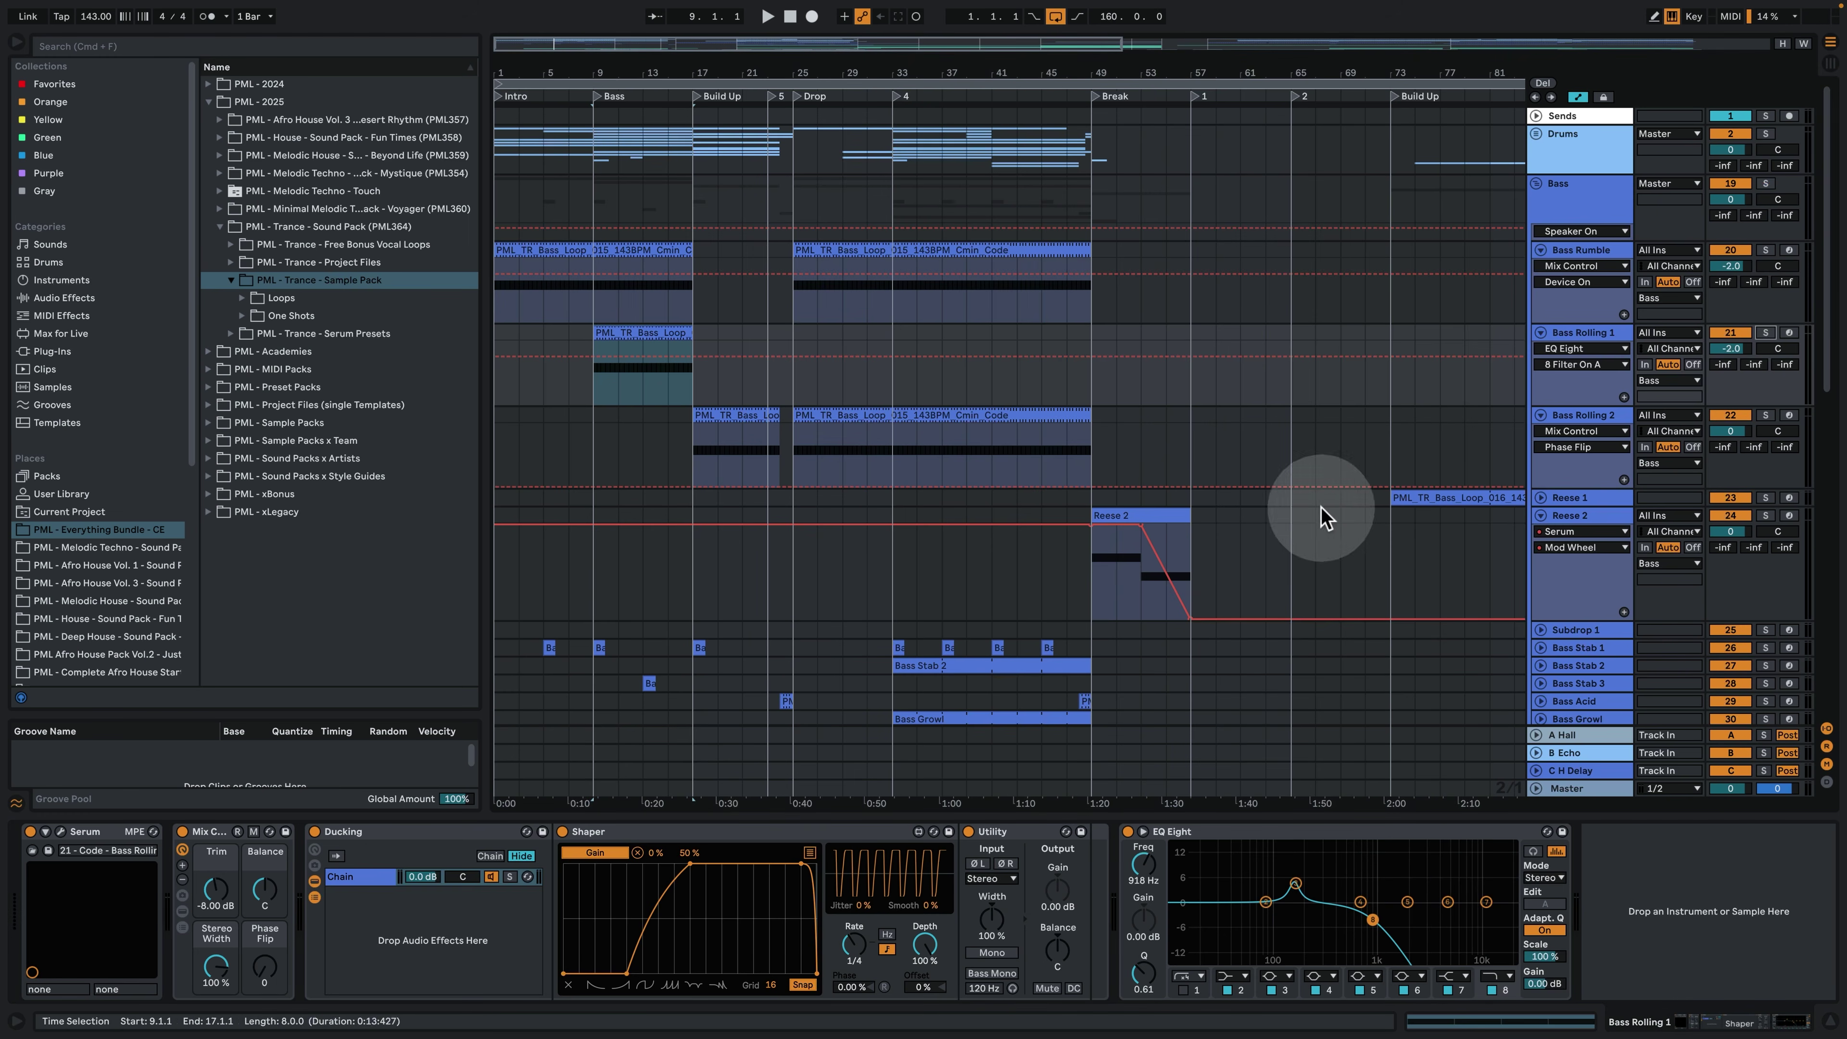
Set the playback start at bar 9 on Bass Rolling 1 and play the full mix from there.
{"action": "left_click", "coordinate": [594, 309]}
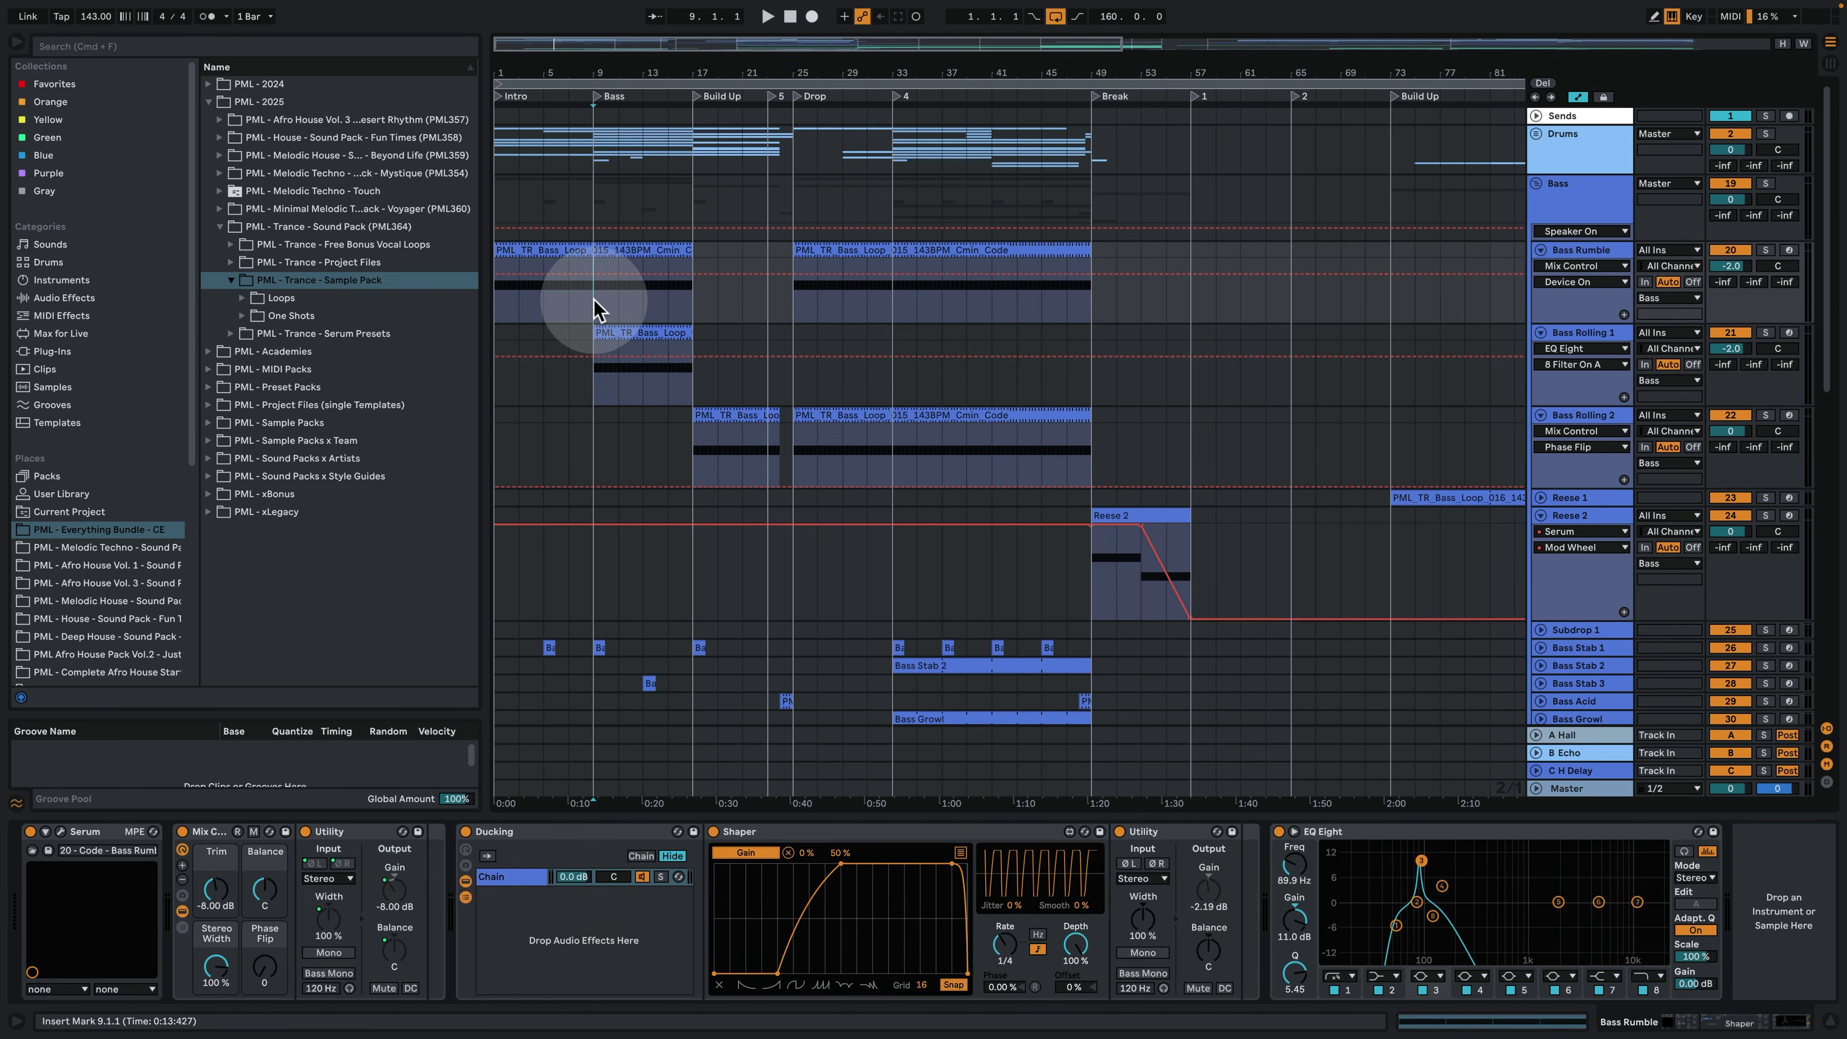
{"action": "left_click", "coordinate": [591, 399]}
{"action": "left_click_drag", "start_coordinate": [590, 69], "coordinate": [906, 256]}
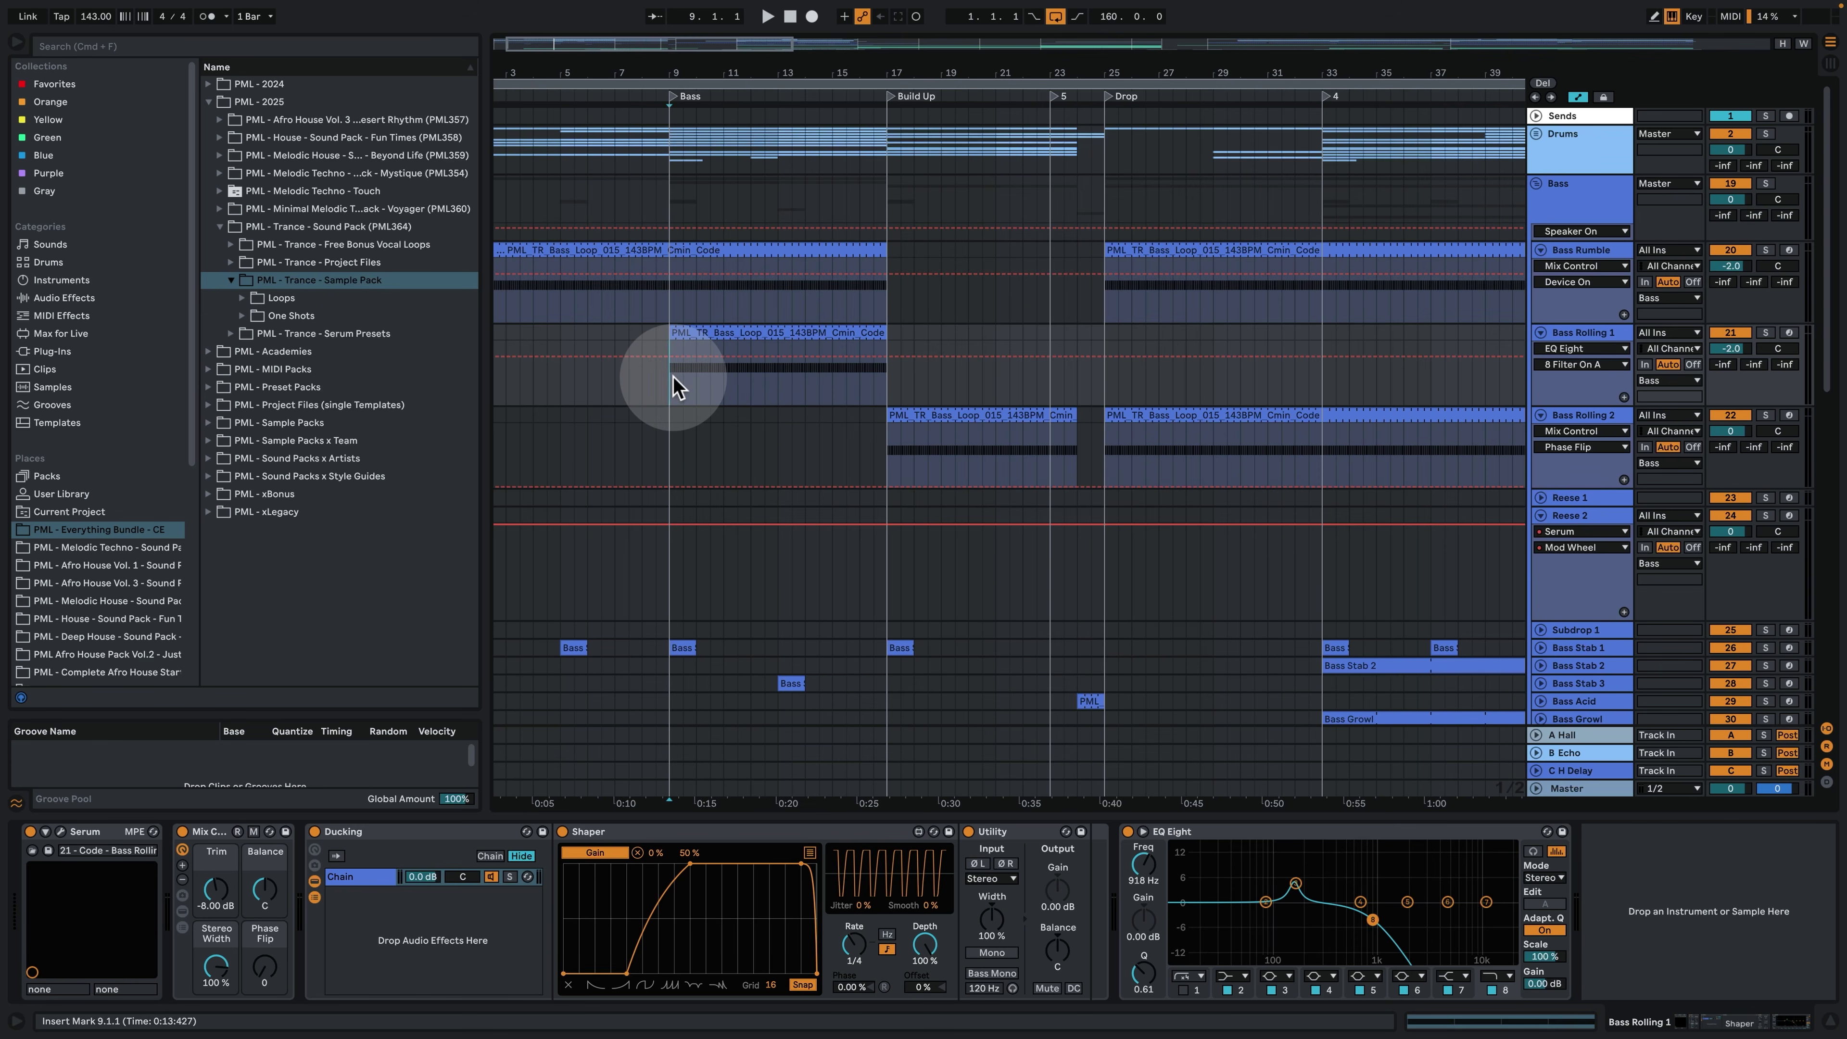
{"action": "key", "text": "space"}
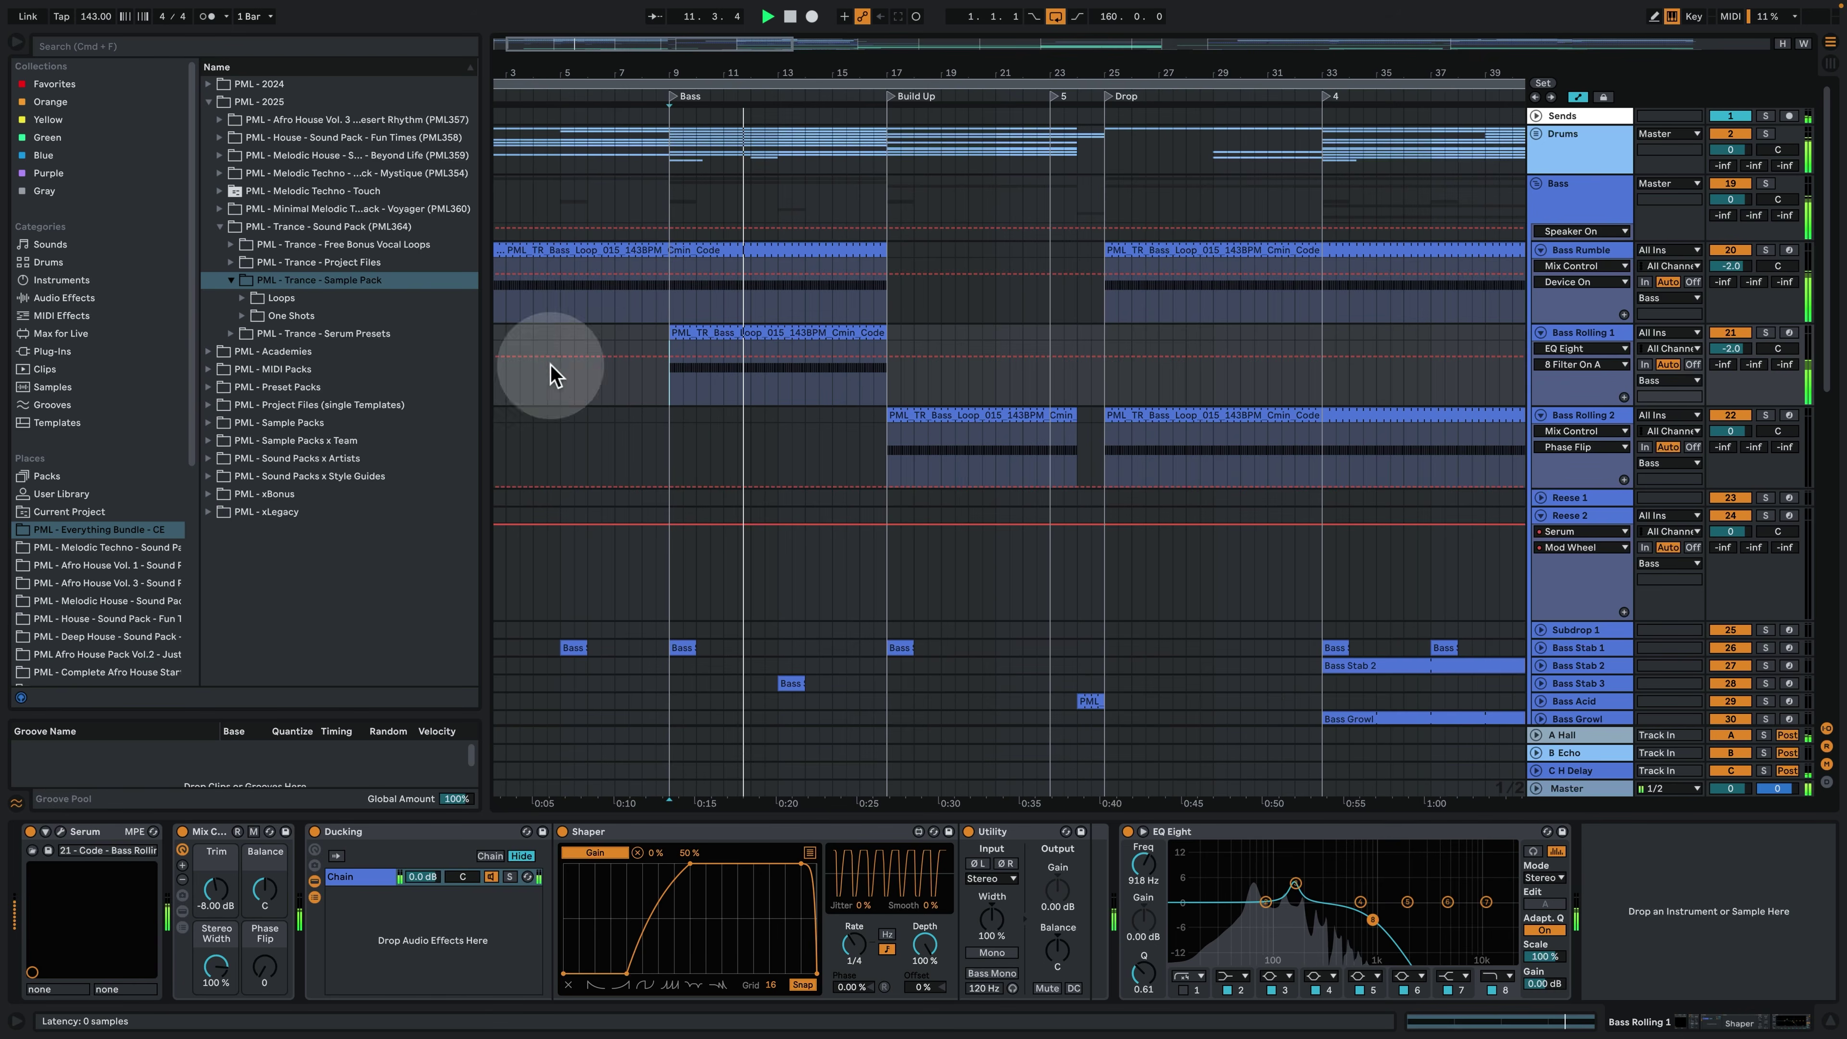
Solo Bass Rolling 1 and examine its Serum patch's oscillators, Env 1 and effects during playback, and close the plug-in window.
{"action": "left_click", "coordinate": [1766, 332]}
{"action": "left_click", "coordinate": [710, 230]}
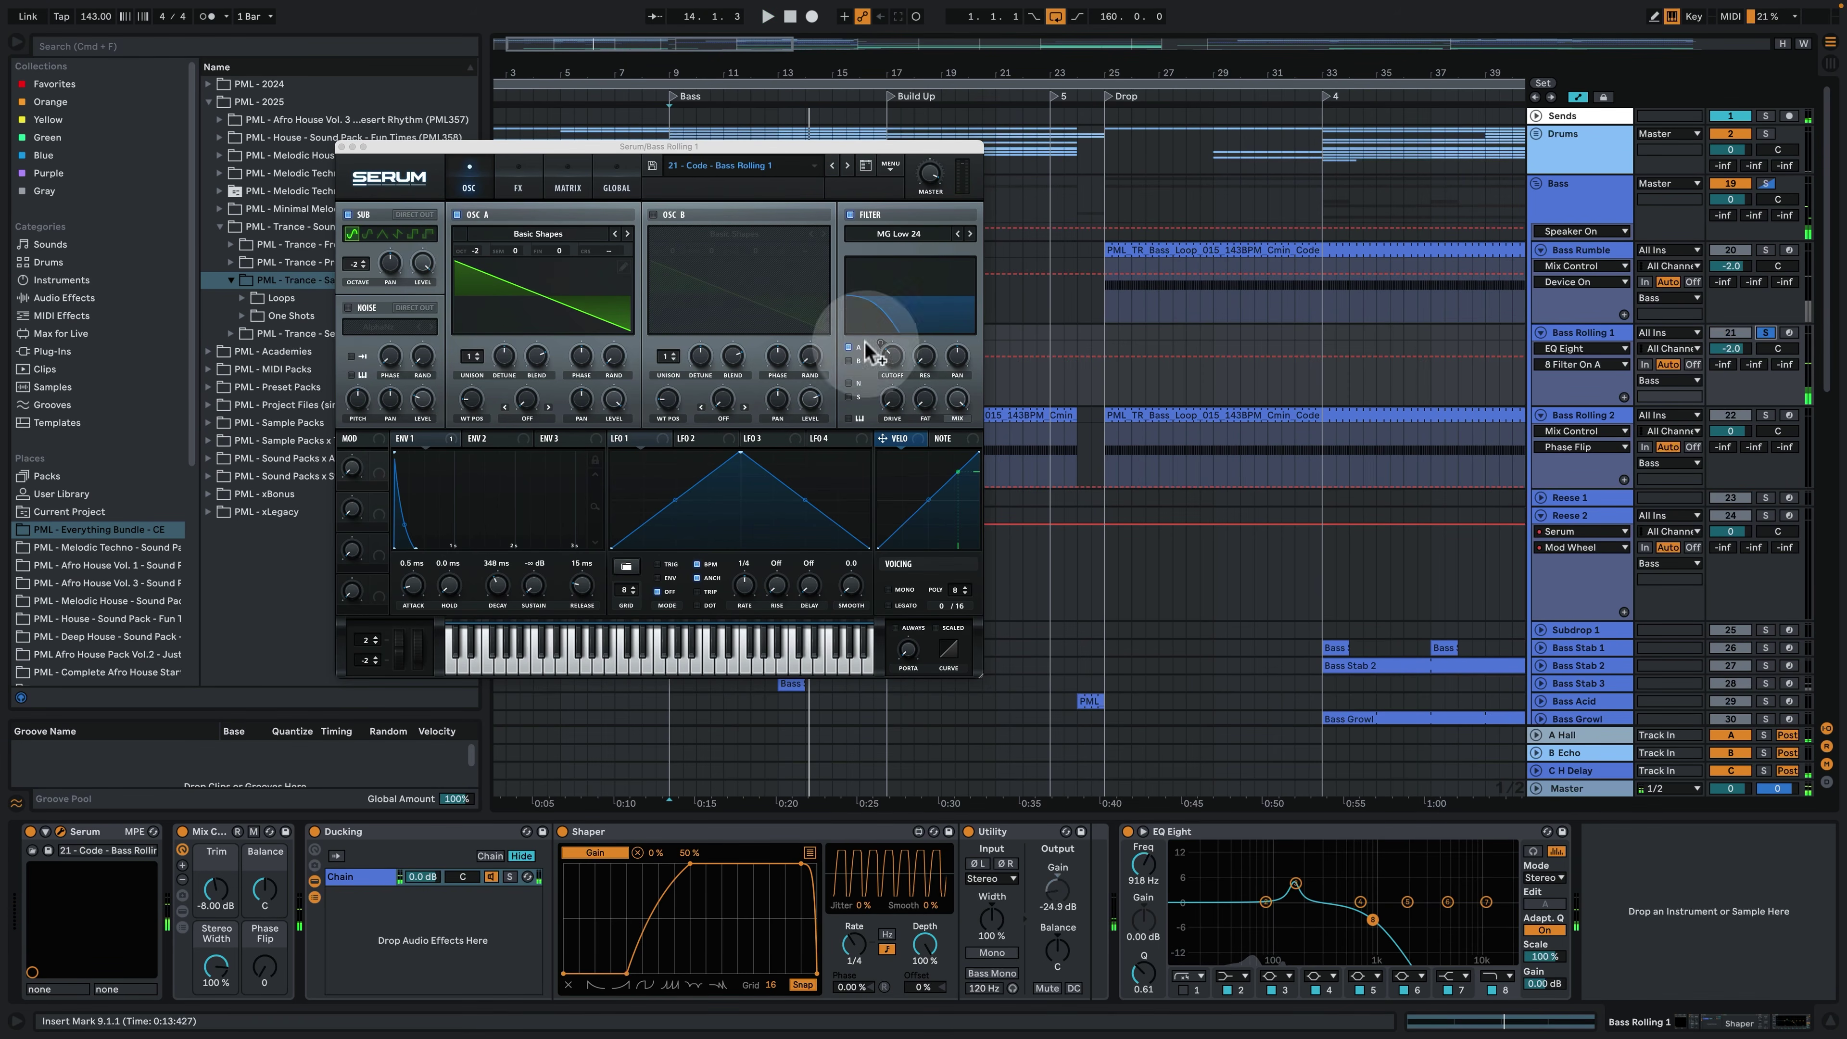
{"action": "left_click", "coordinate": [412, 440]}
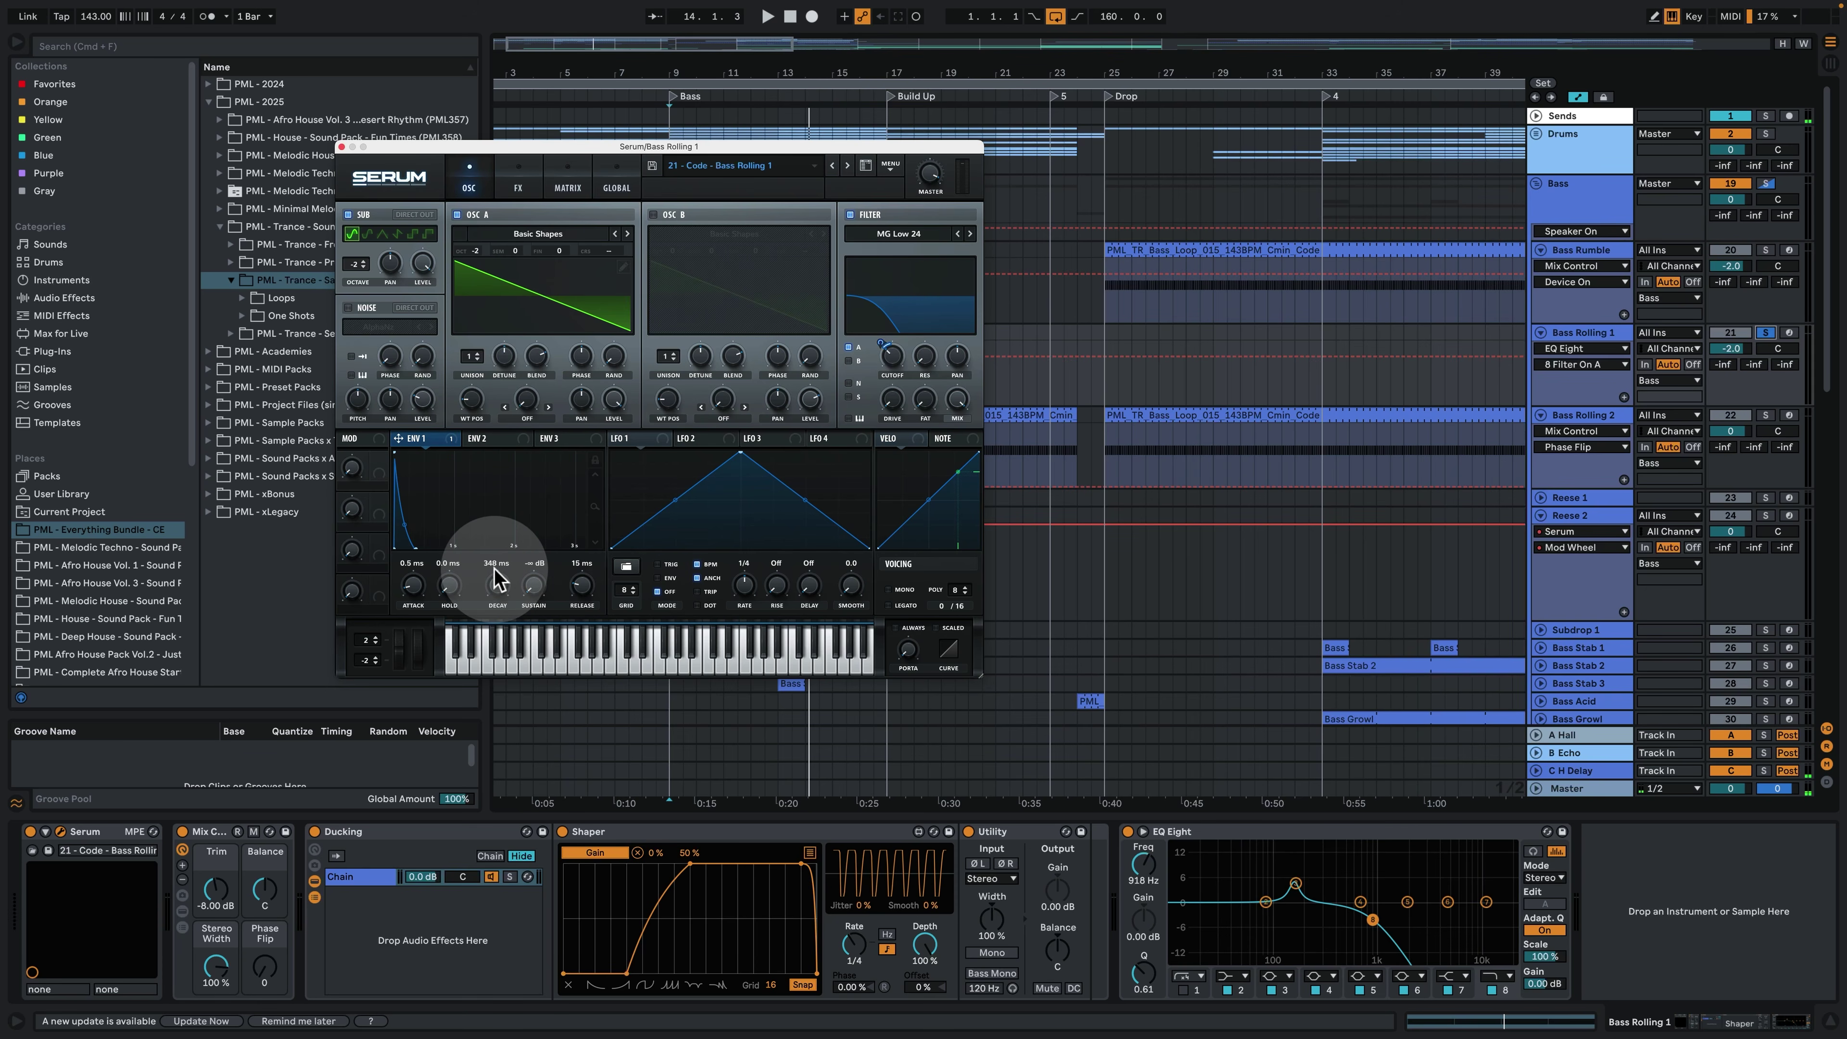
{"action": "key", "text": "space"}
{"action": "left_click", "coordinate": [519, 180]}
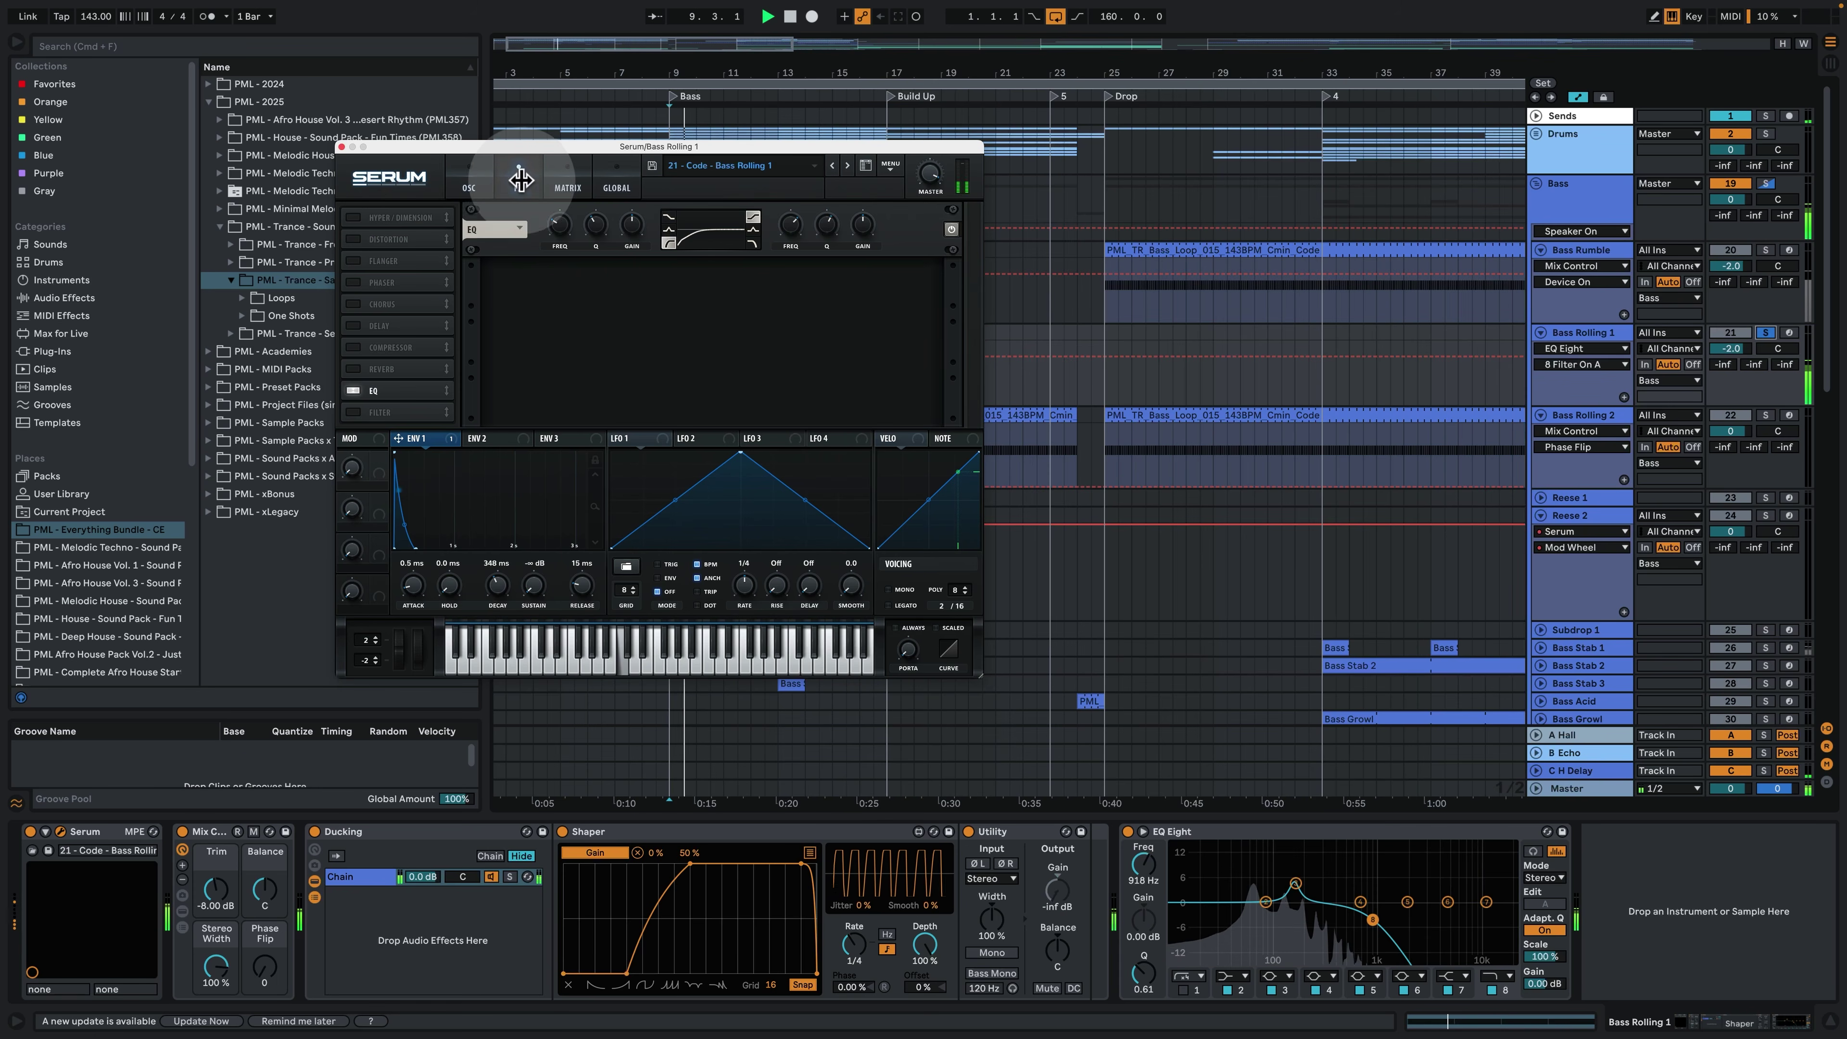
{"action": "left_click", "coordinate": [469, 182]}
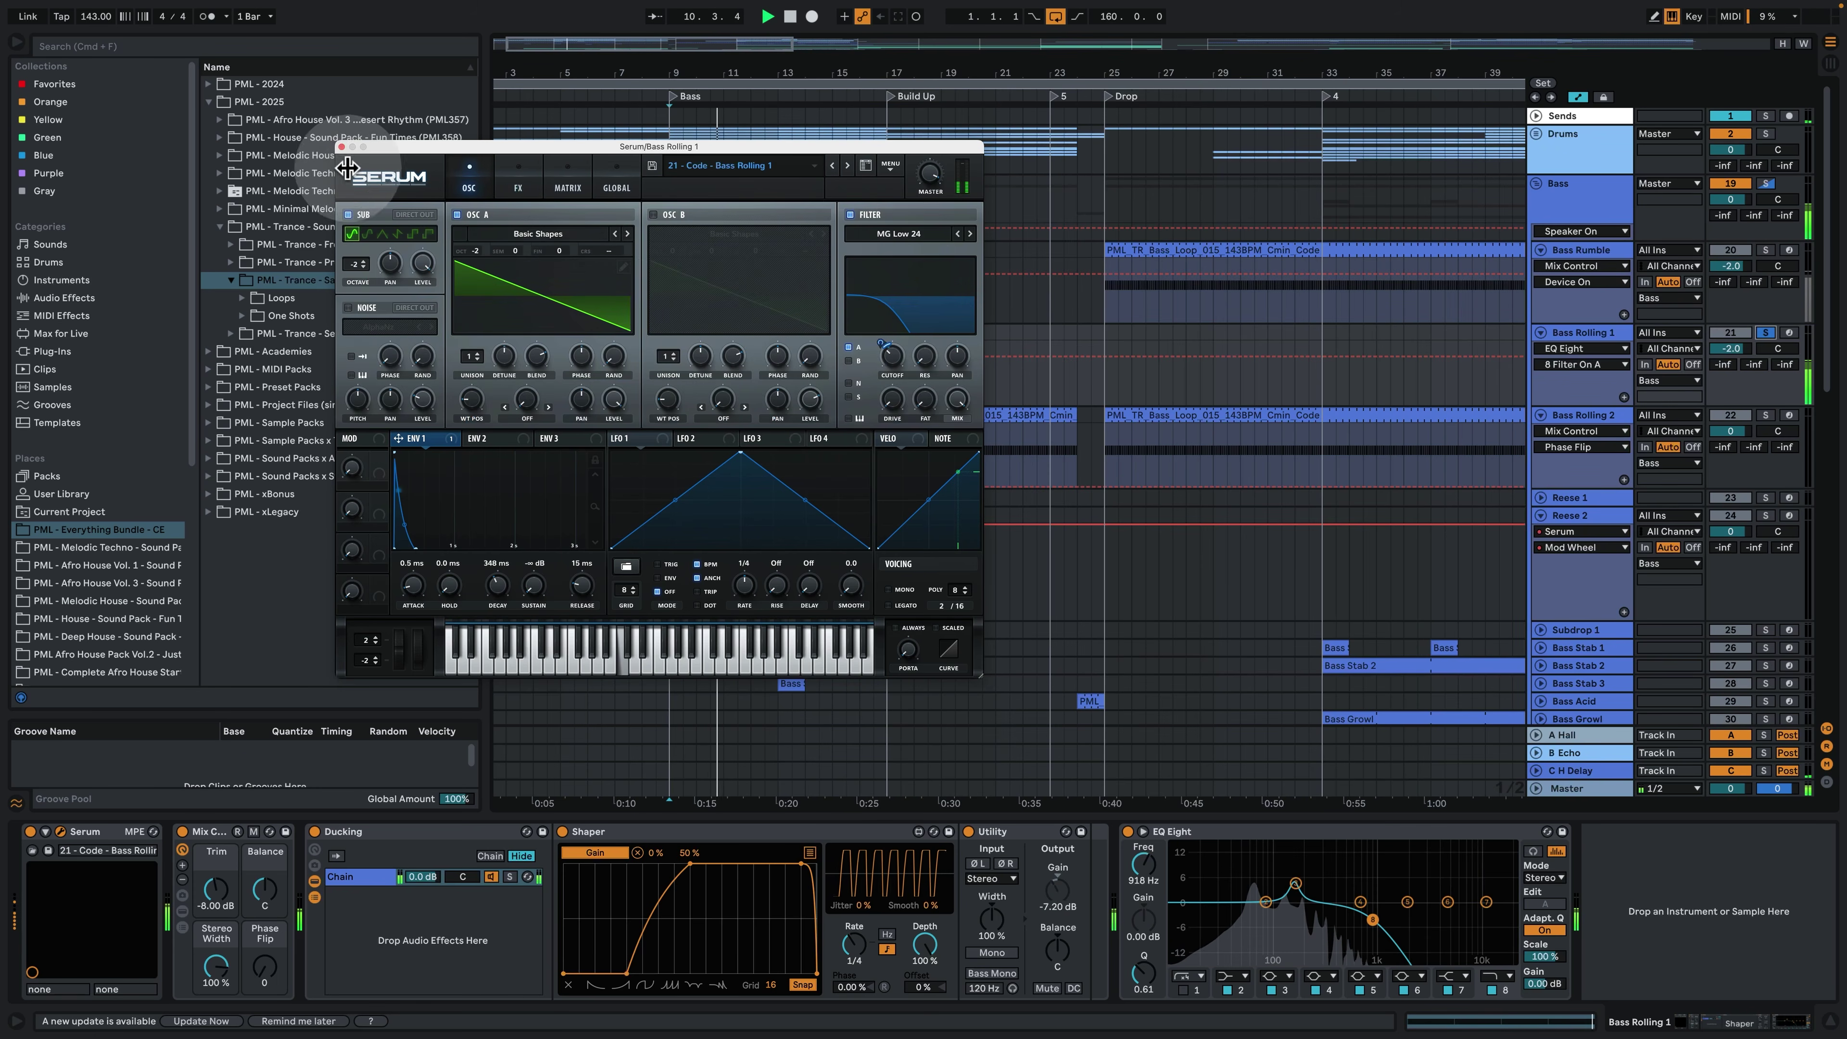
{"action": "left_click", "coordinate": [342, 146]}
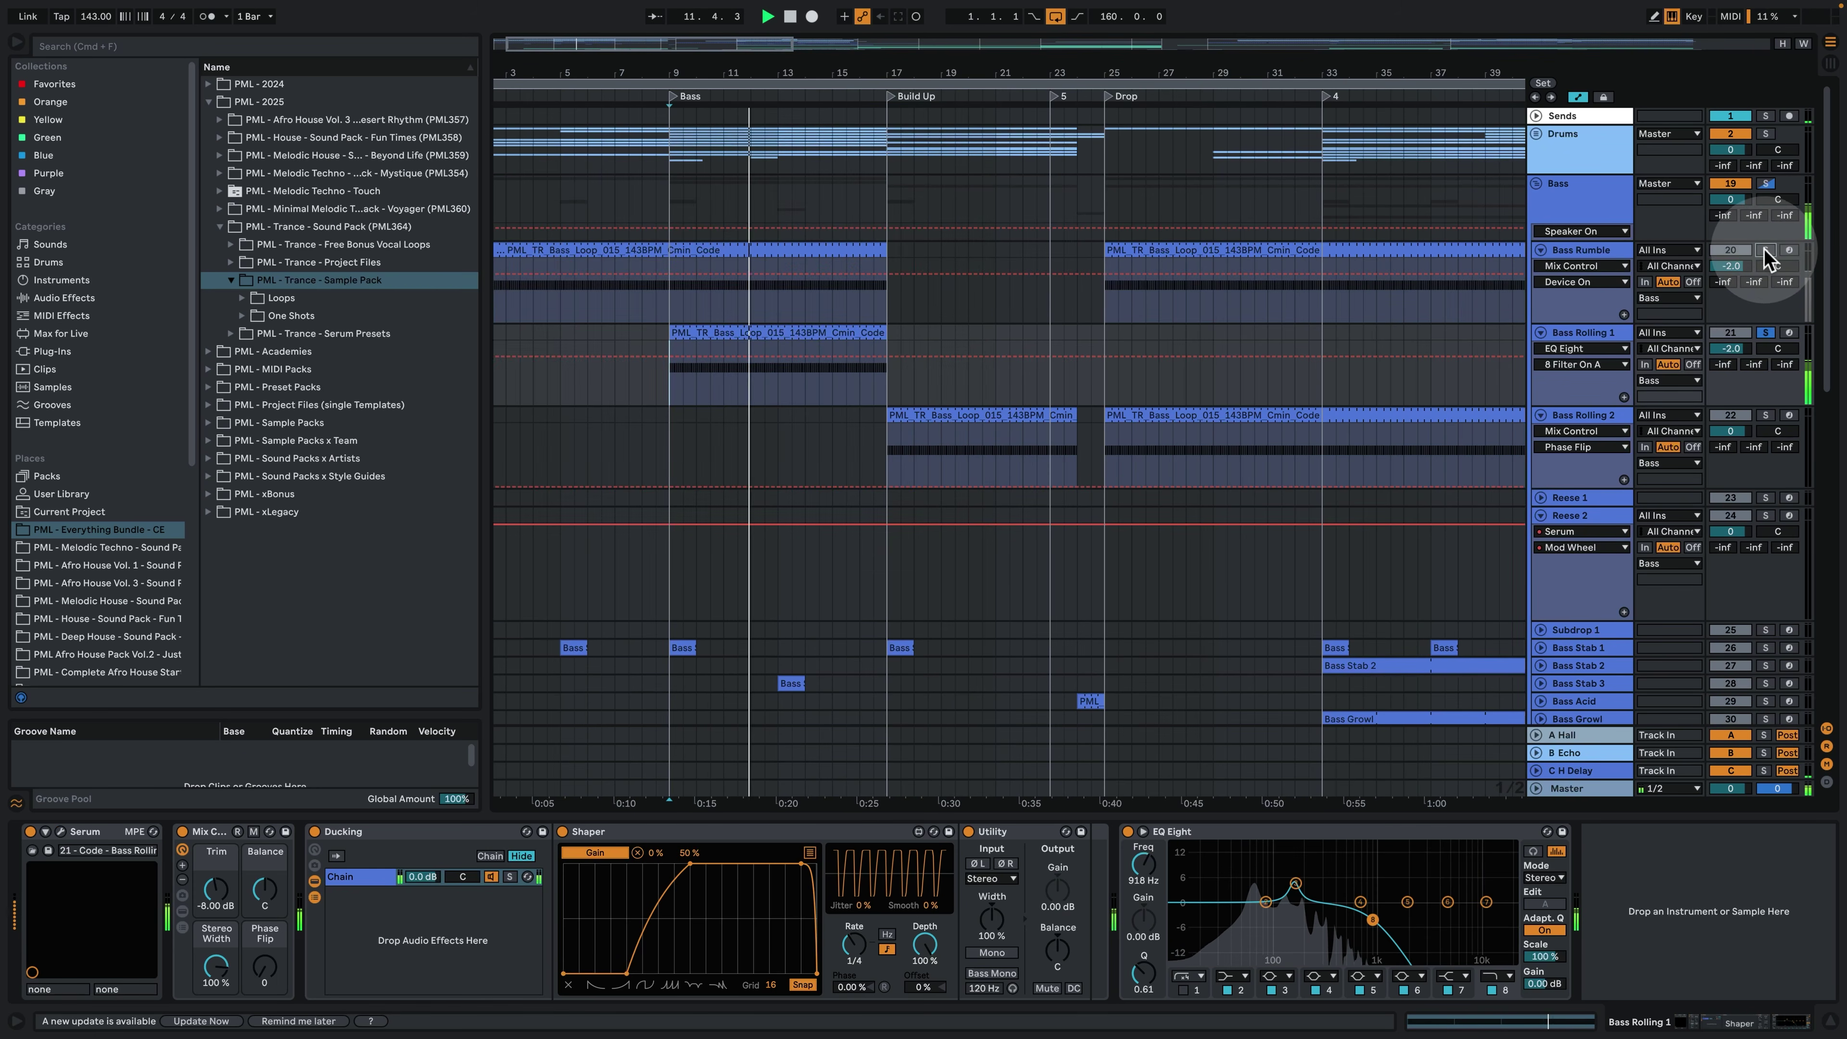
Add Bass Rumble and the Drums group to the solo to hear them together with Bass Rolling 1.
{"action": "left_click", "coordinate": [1766, 134]}
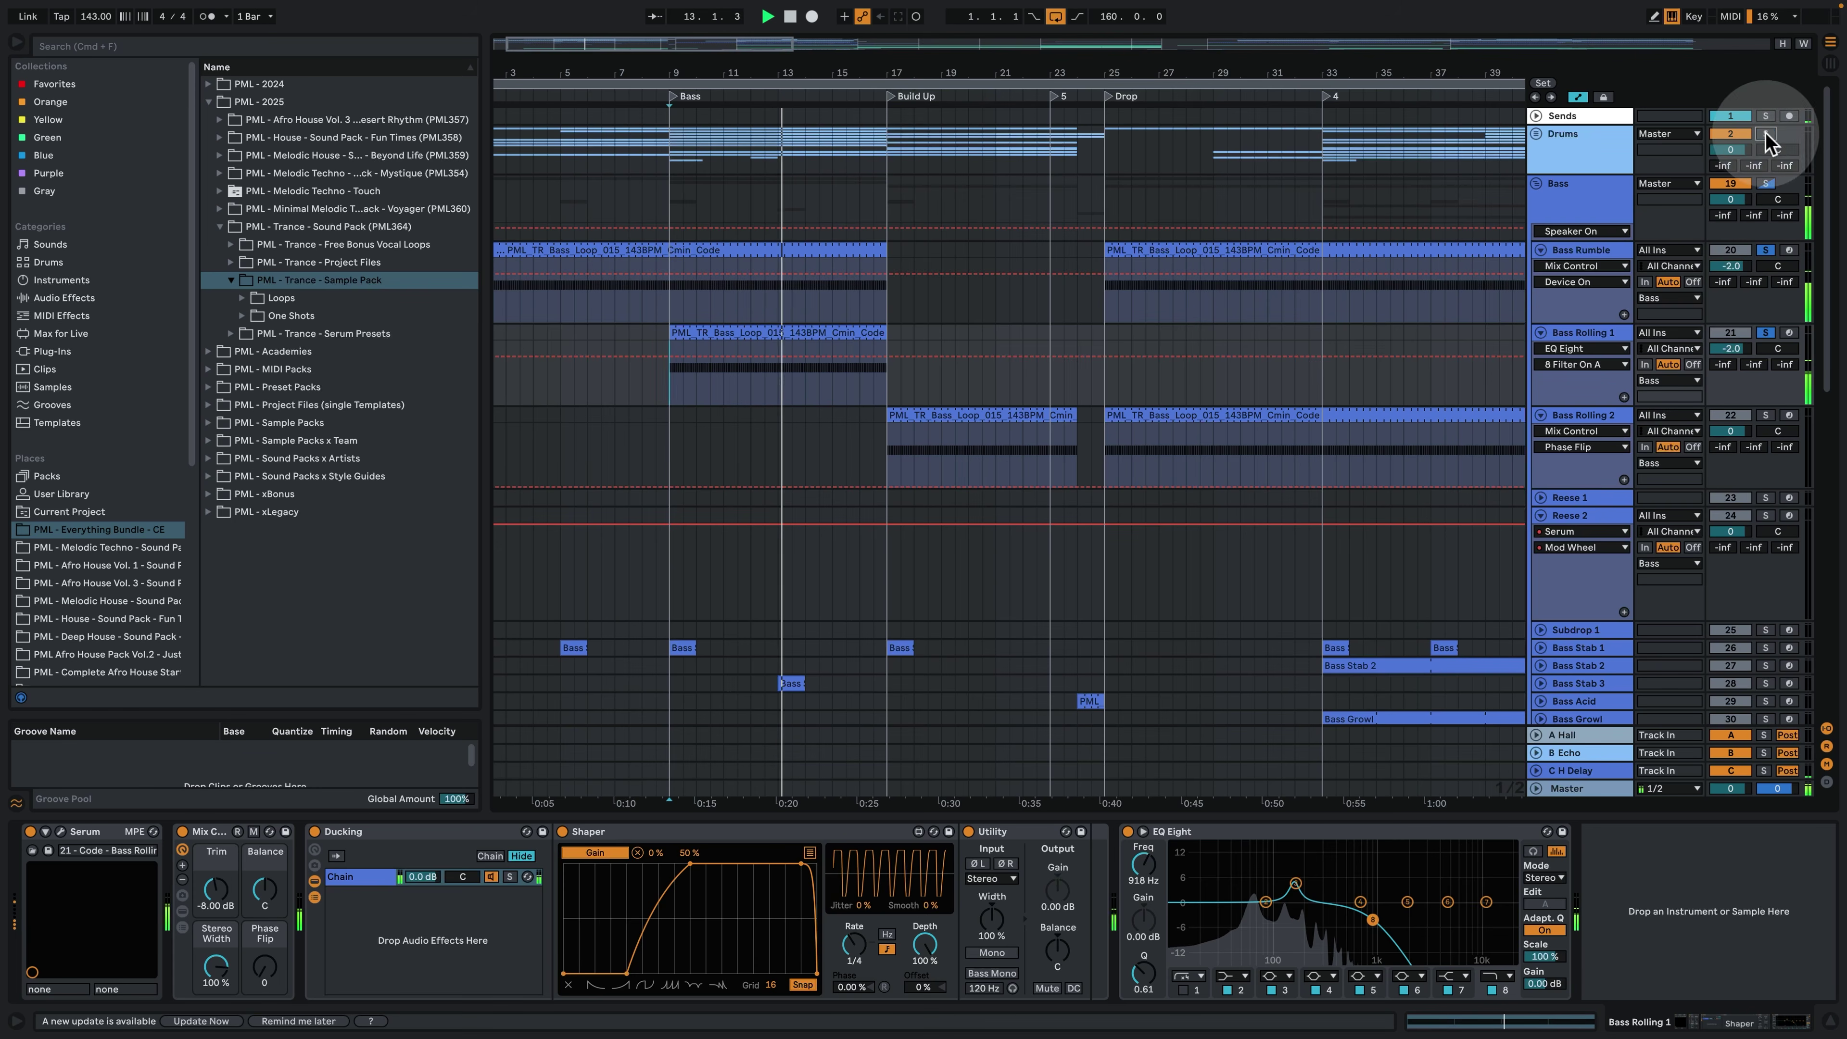
{"action": "left_click", "coordinate": [1768, 138]}
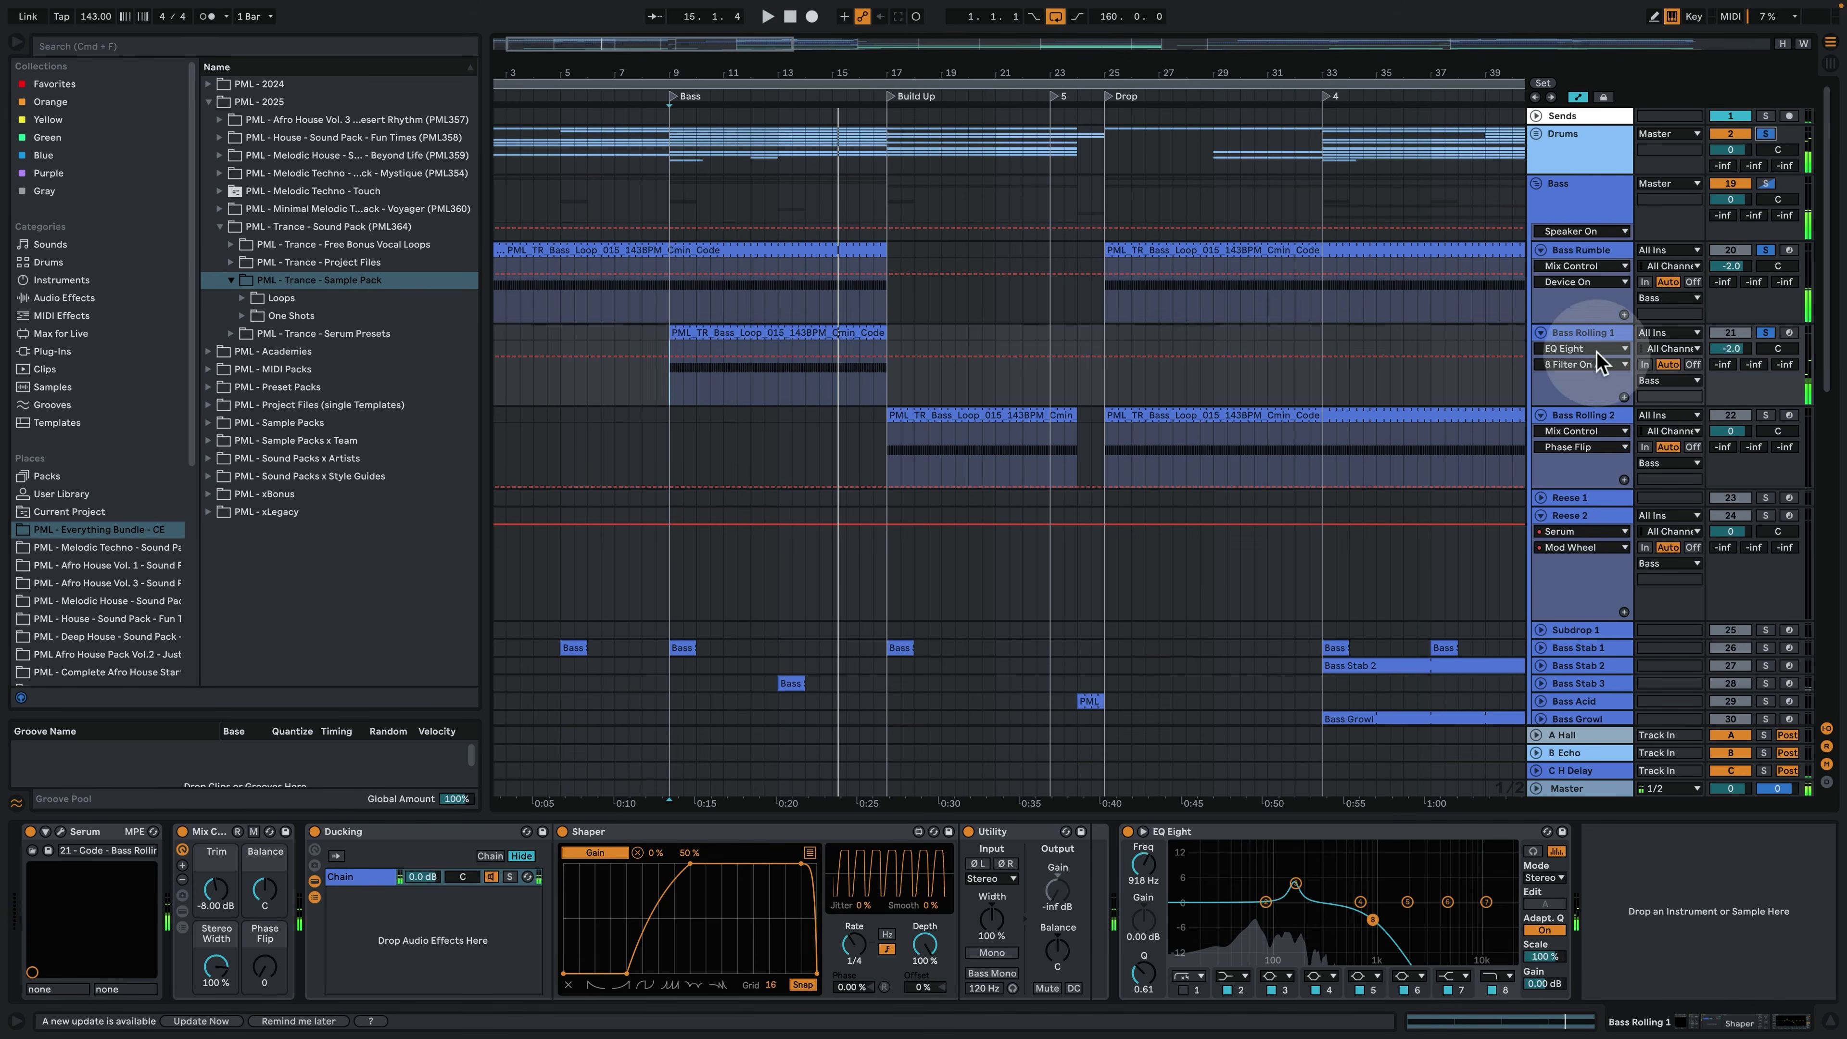
Select the Bass Stab 1 clip at bar 9, unfold its track and play it soloed.
{"action": "scroll", "coordinate": [1581, 393], "scroll_direction": "down", "scroll_amount": 3}
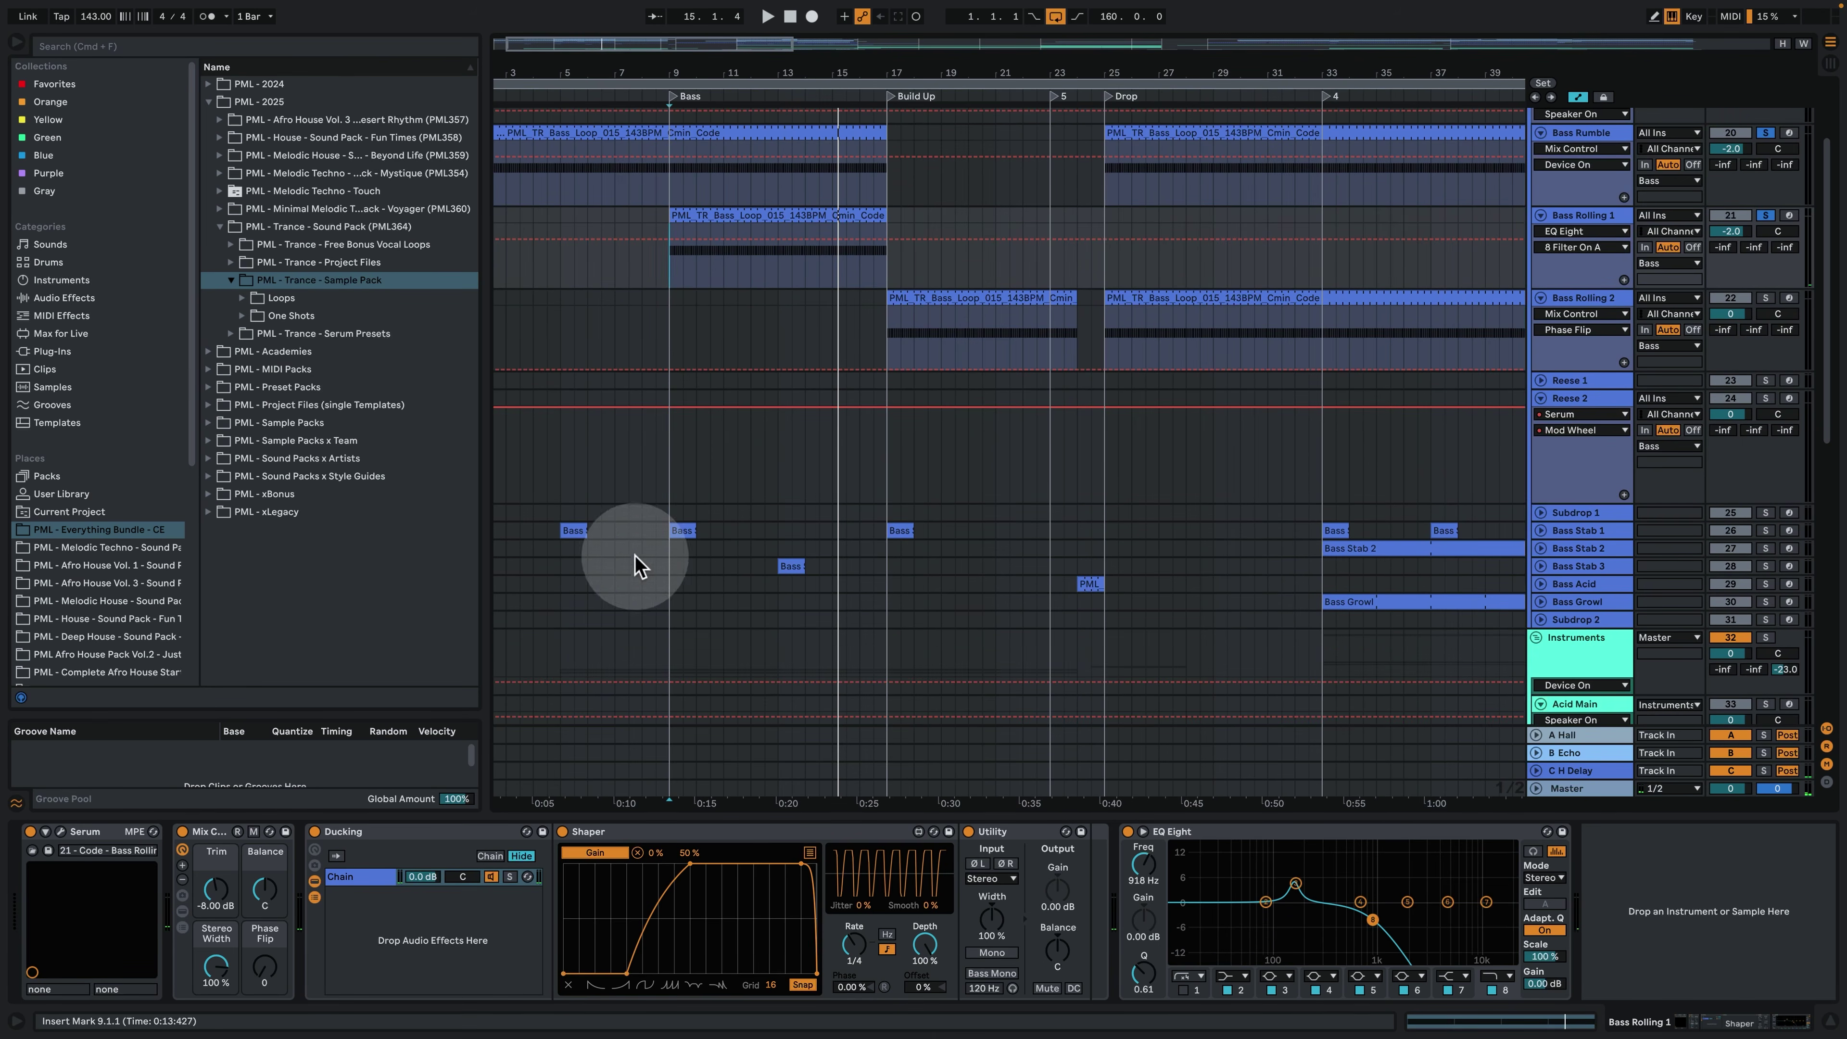
{"action": "left_click", "coordinate": [696, 531]}
{"action": "left_click", "coordinate": [1540, 532]}
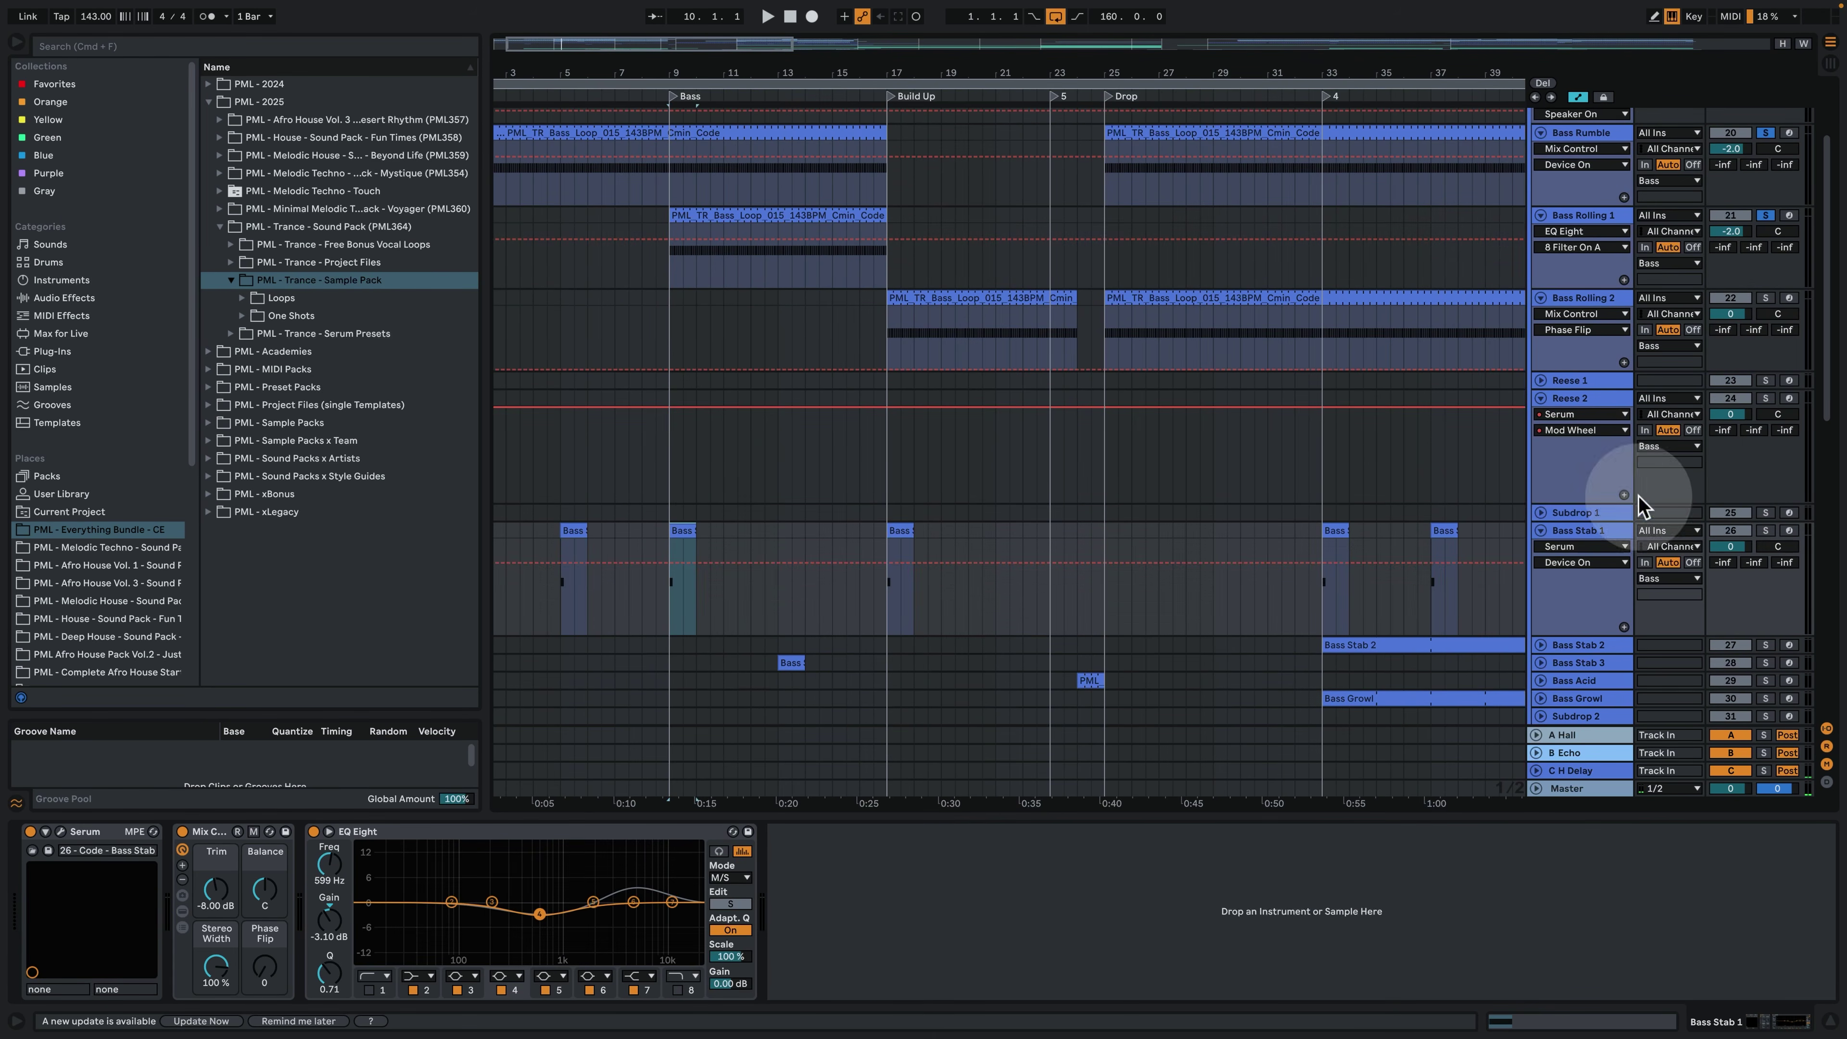
{"action": "left_click", "coordinate": [1765, 532]}
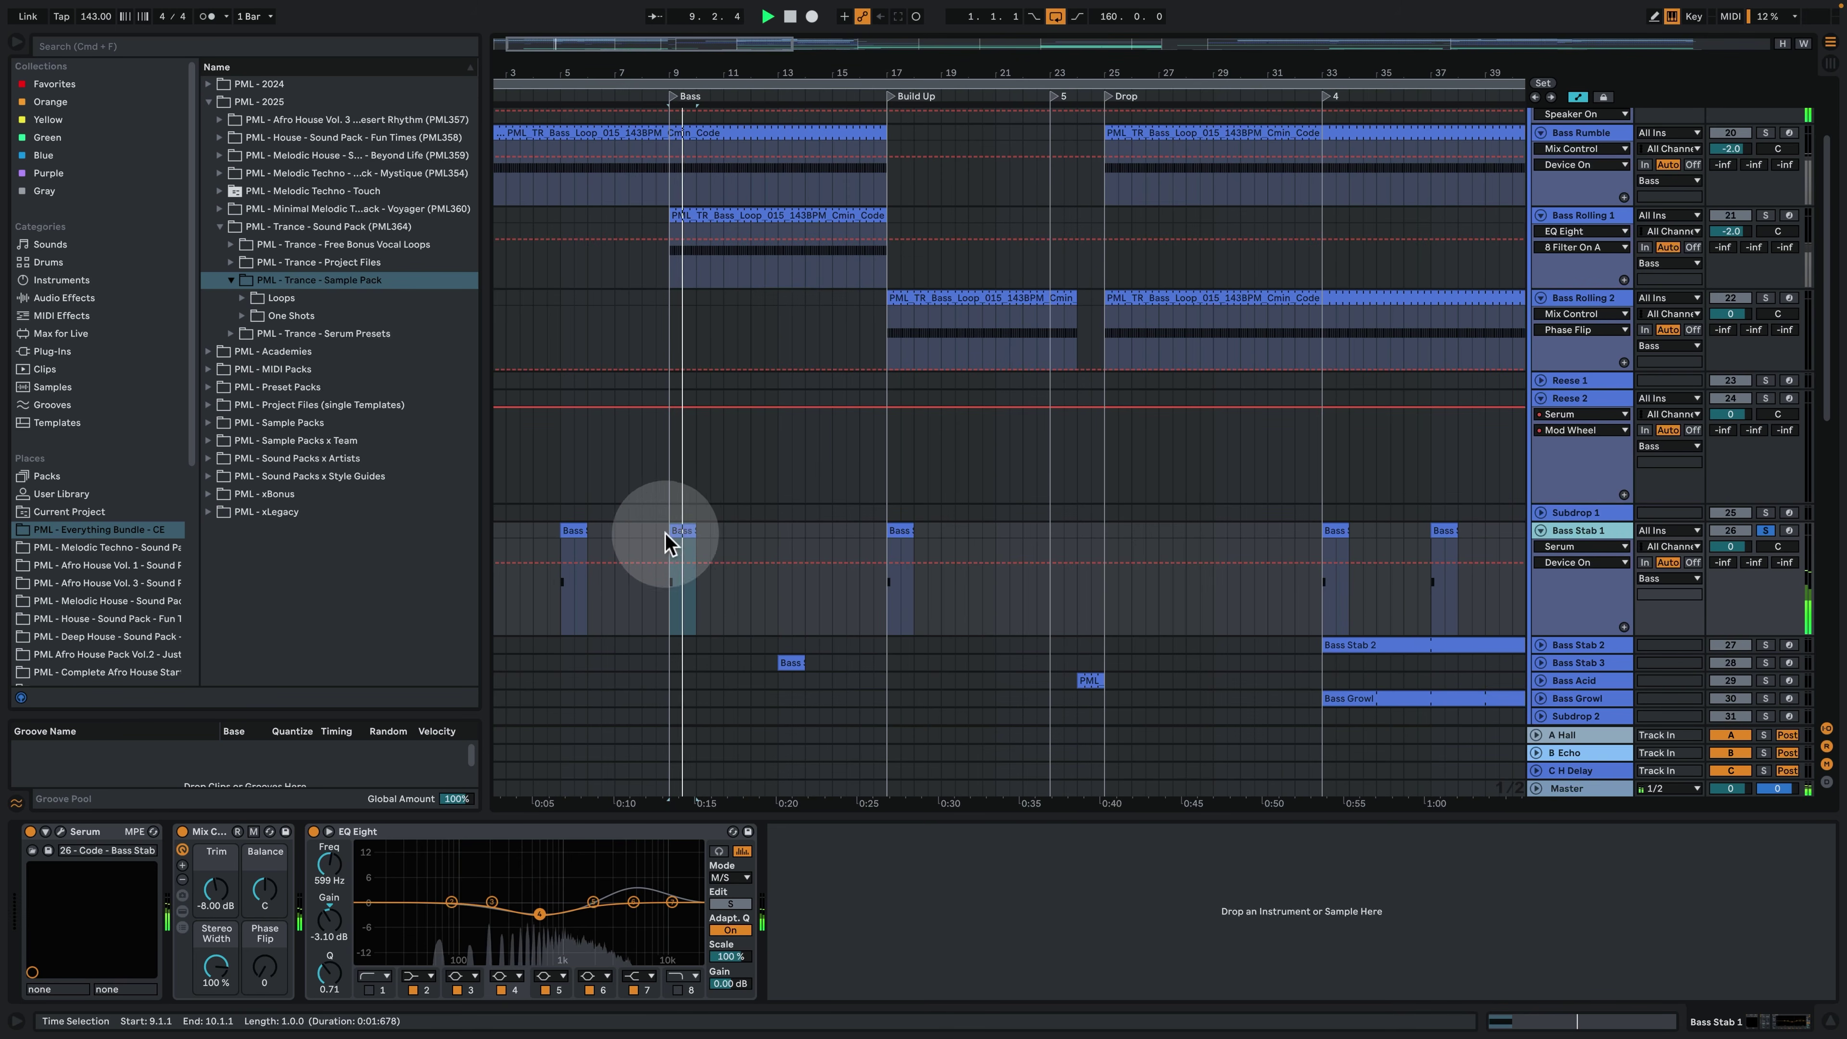
Inspect the notes in the Bass Stab 1 clip at bar 9 and return to the arrangement.
{"action": "double_click", "coordinate": [682, 539]}
{"action": "key", "text": "space"}
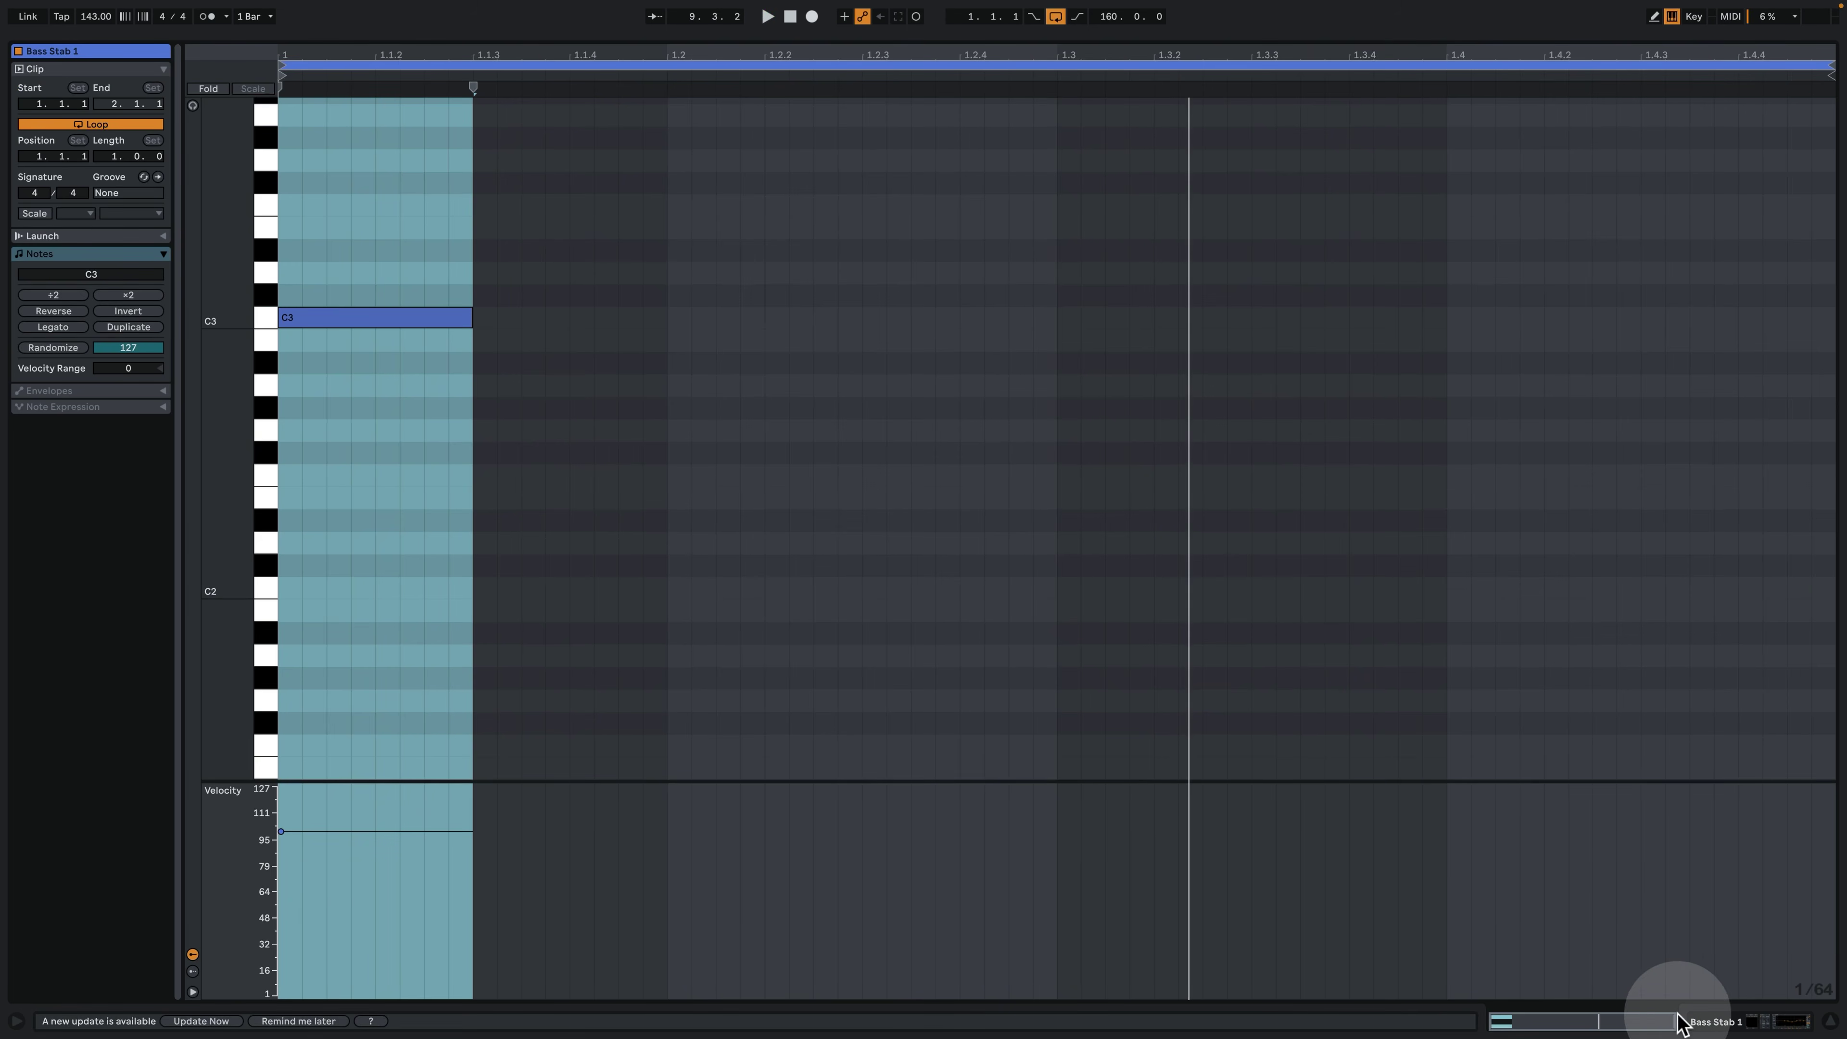
{"action": "left_click", "coordinate": [1699, 1023]}
Review the Serum patch on Bass Stab 1 during playback, close the plugin window and return to its bar 9 clip.
{"action": "left_click", "coordinate": [60, 832]}
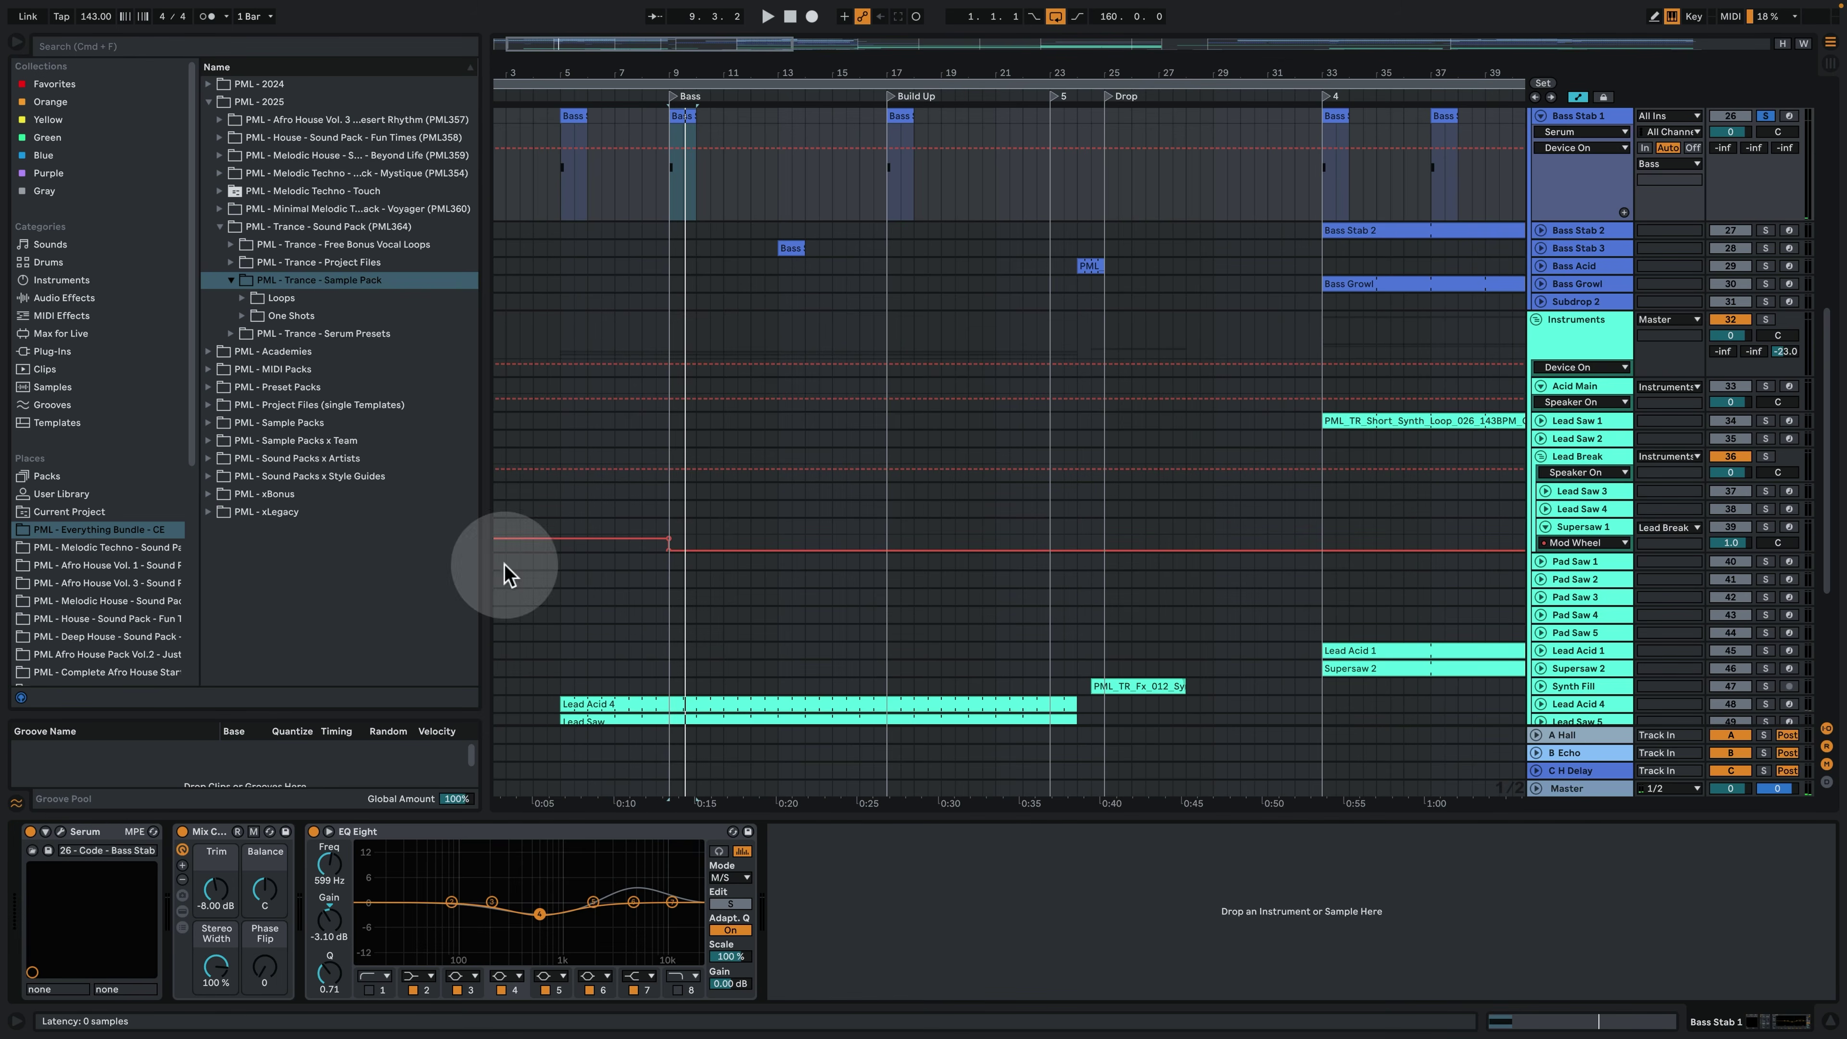
{"action": "left_click", "coordinate": [894, 258]}
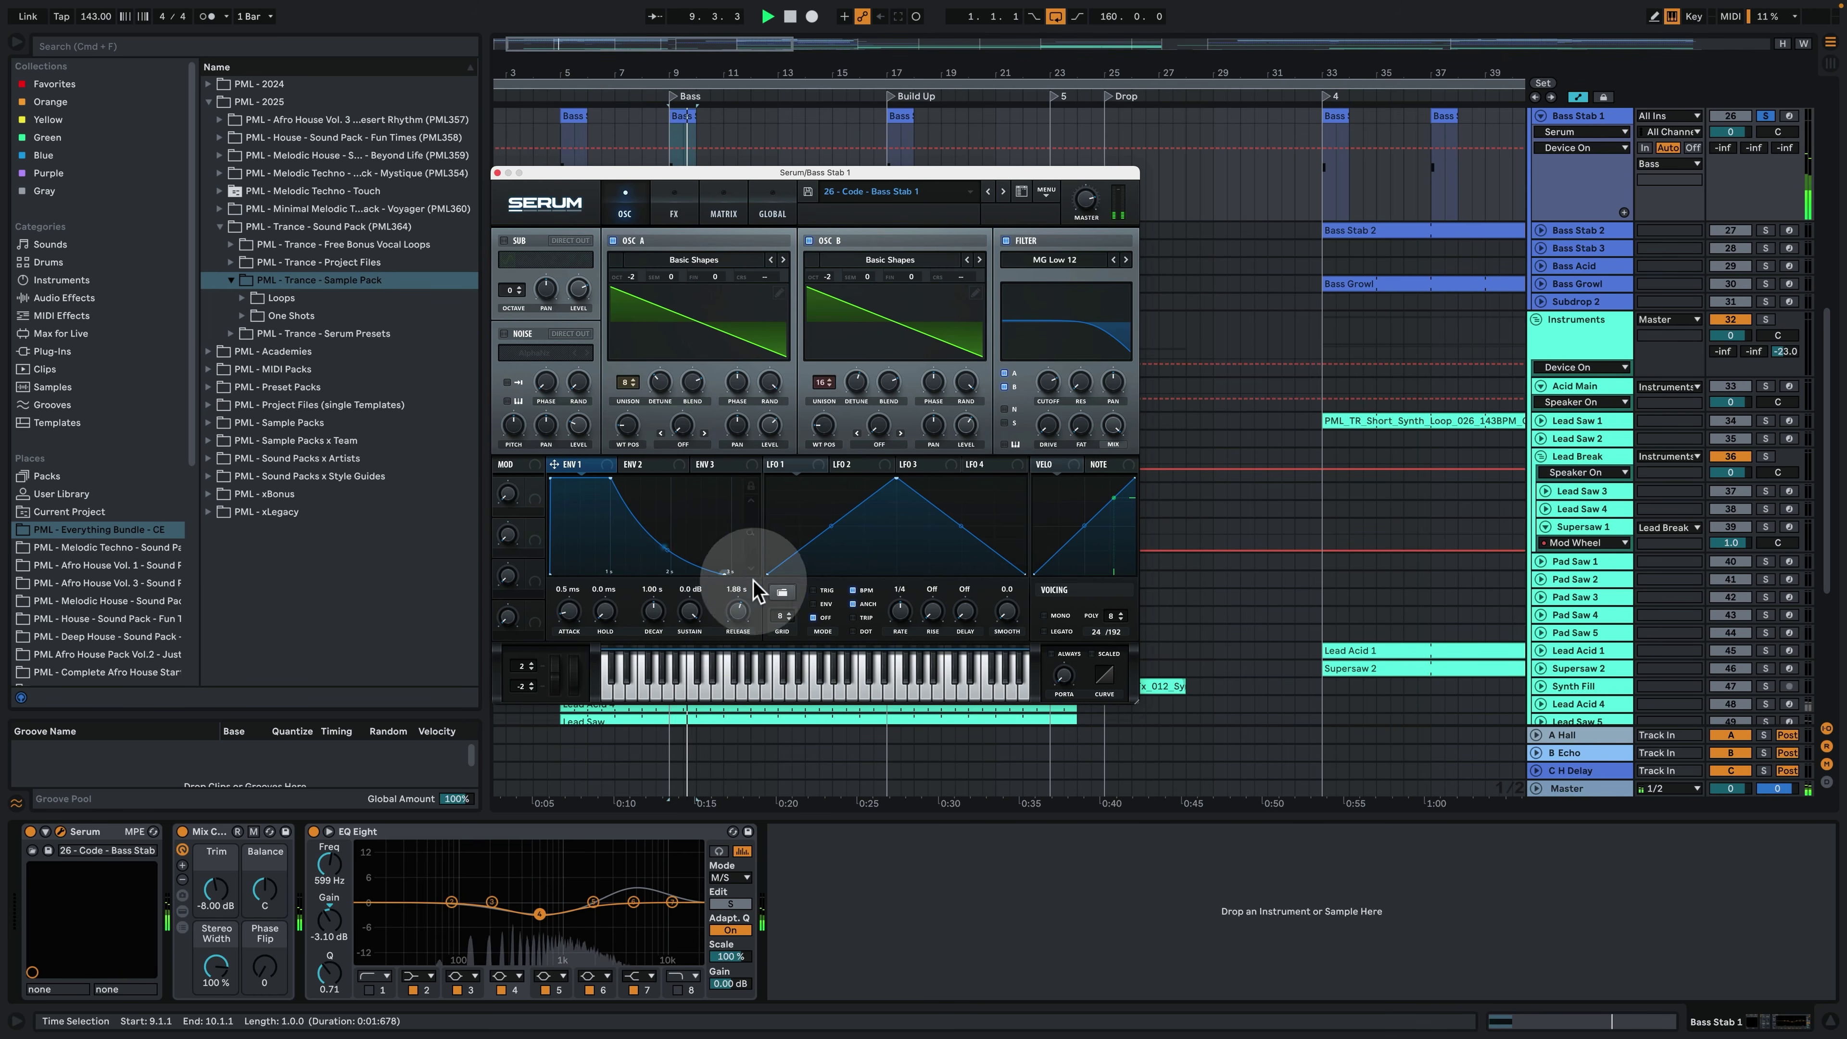
{"action": "left_click", "coordinate": [497, 172]}
{"action": "scroll", "coordinate": [719, 404], "scroll_direction": "up", "scroll_amount": 3}
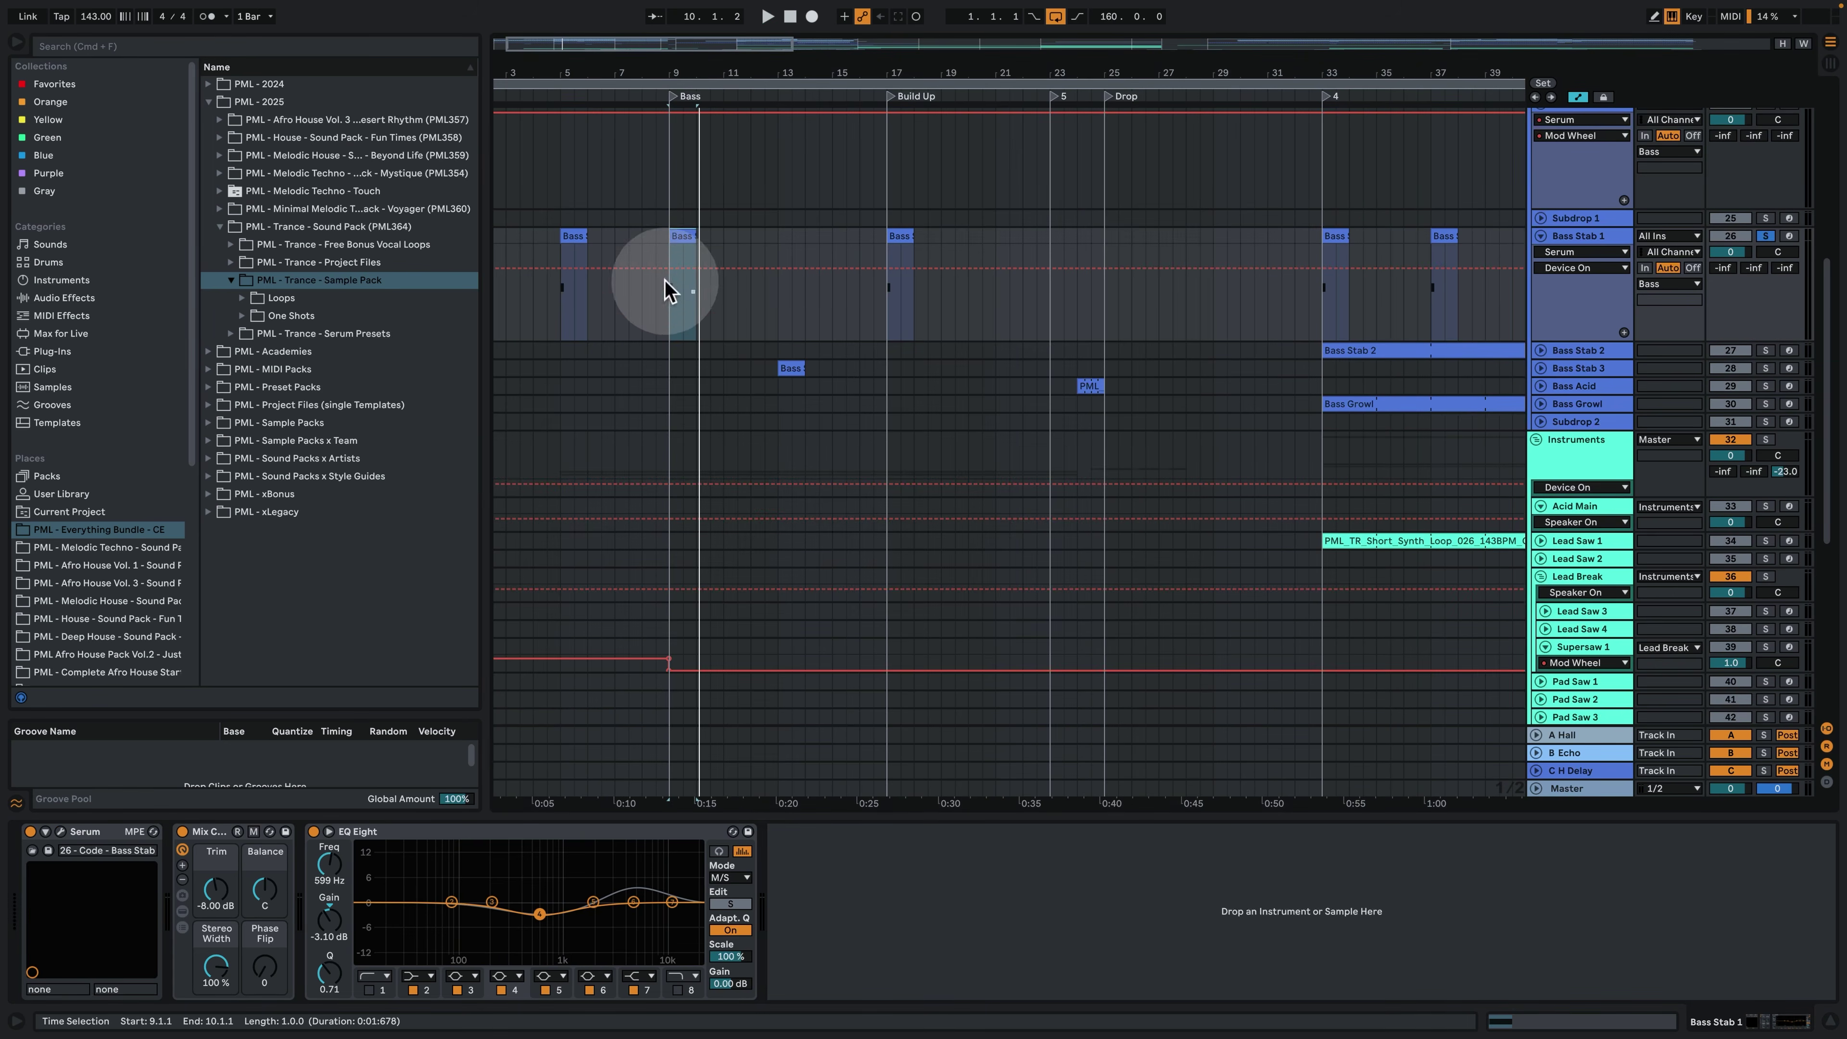
{"action": "double_click", "coordinate": [680, 233]}
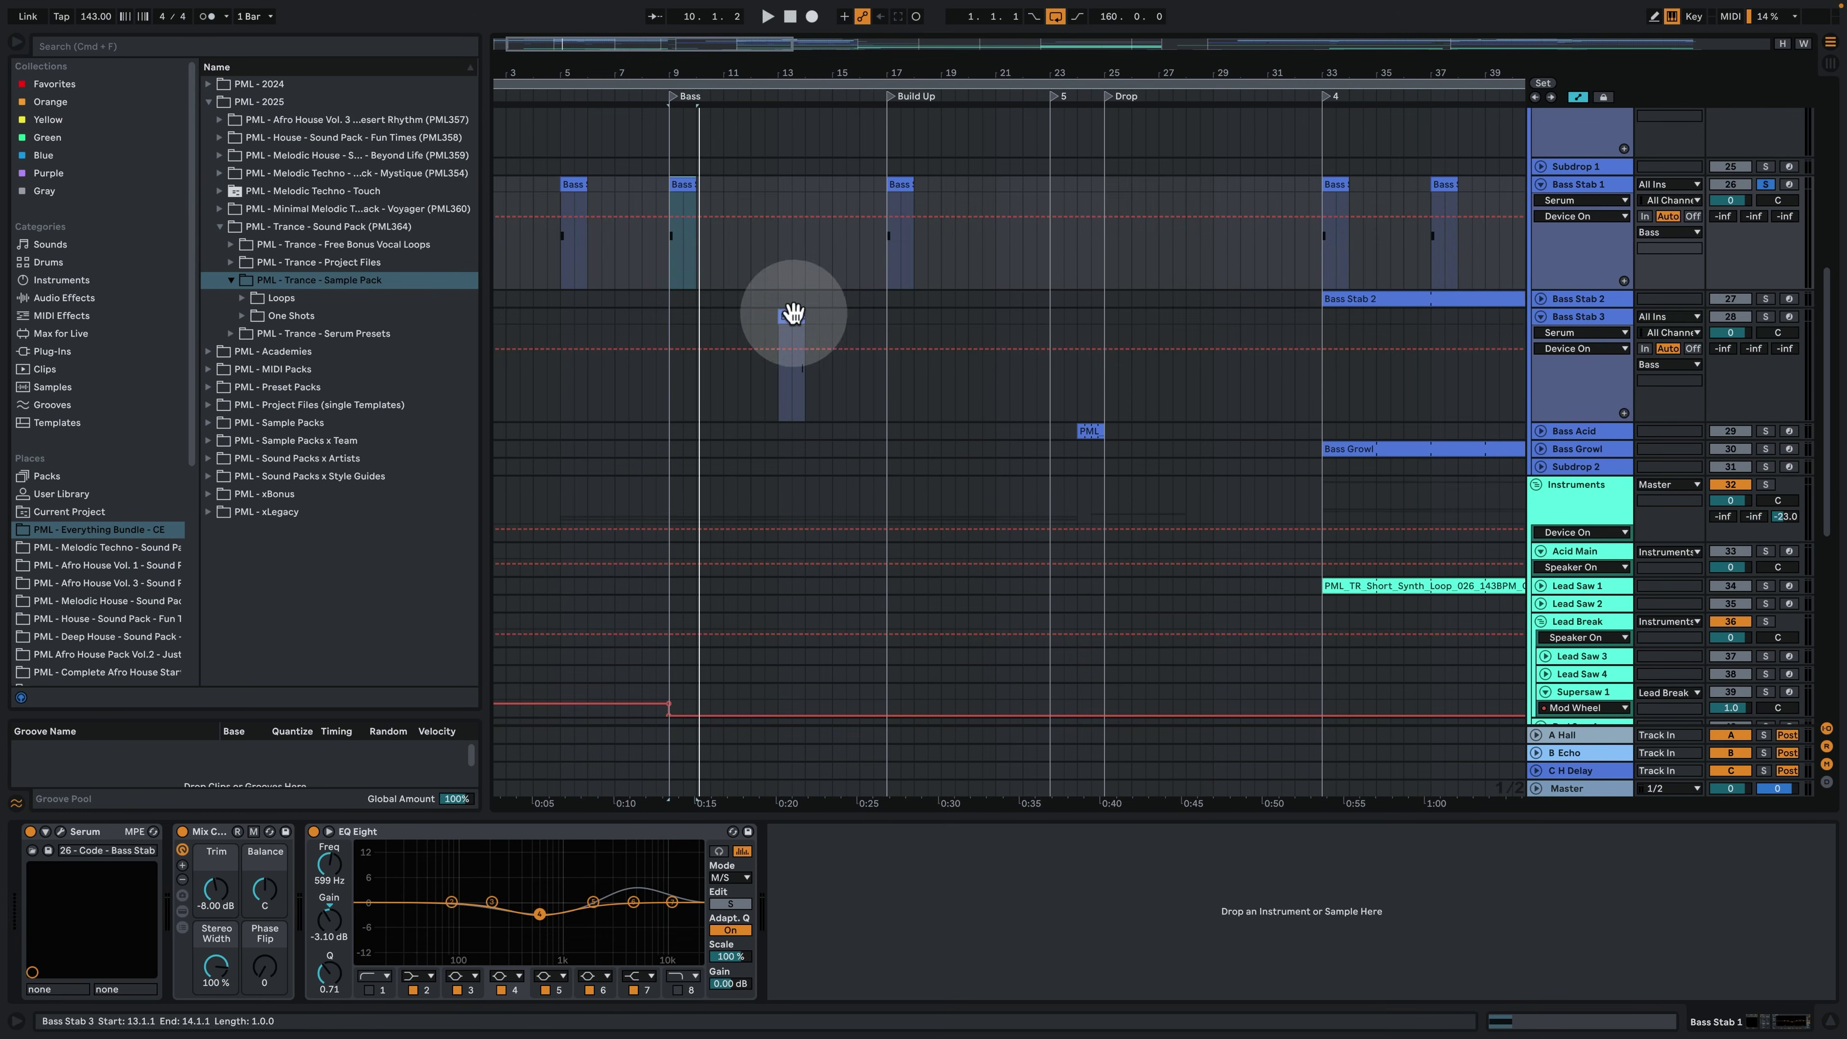
Solo the Bass Stab 3 track and play its clip from position 13.4.1.
{"action": "left_click", "coordinate": [806, 91]}
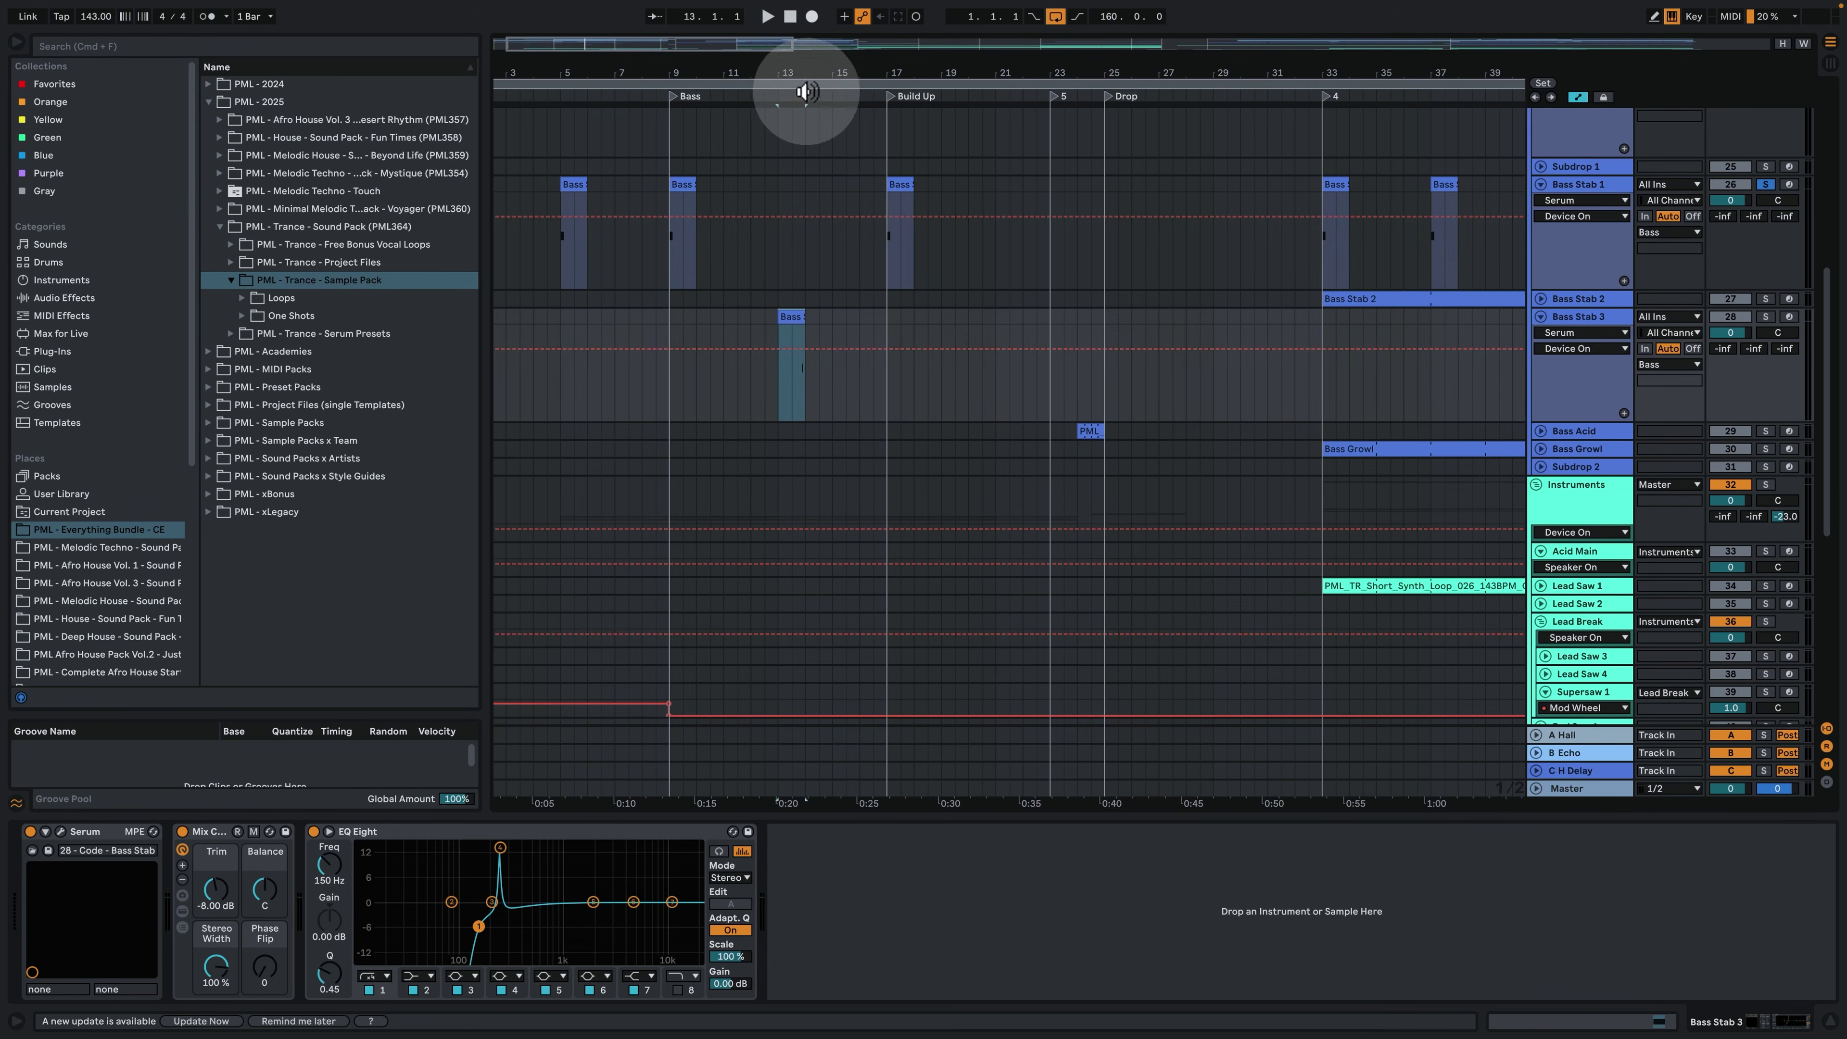
{"action": "left_click_drag", "start_coordinate": [788, 71], "coordinate": [978, 392]}
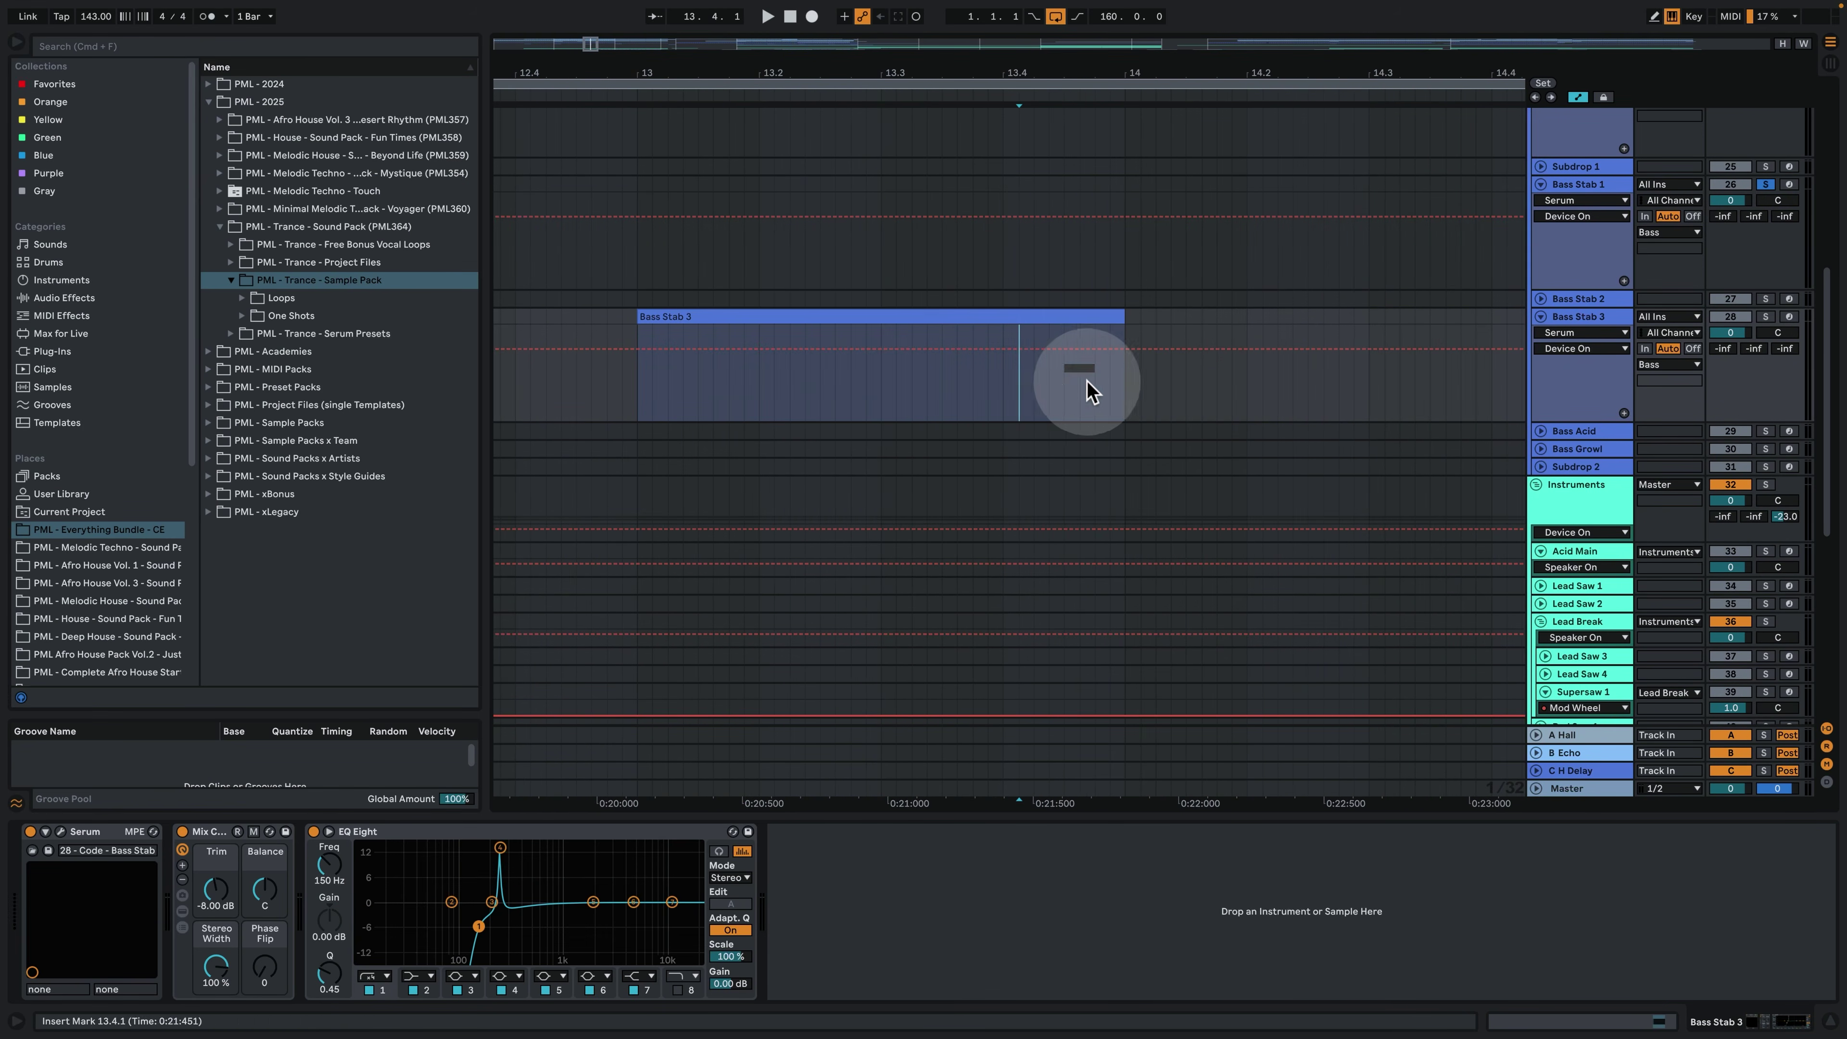
{"action": "left_click", "coordinate": [1765, 317]}
{"action": "key", "text": "space"}
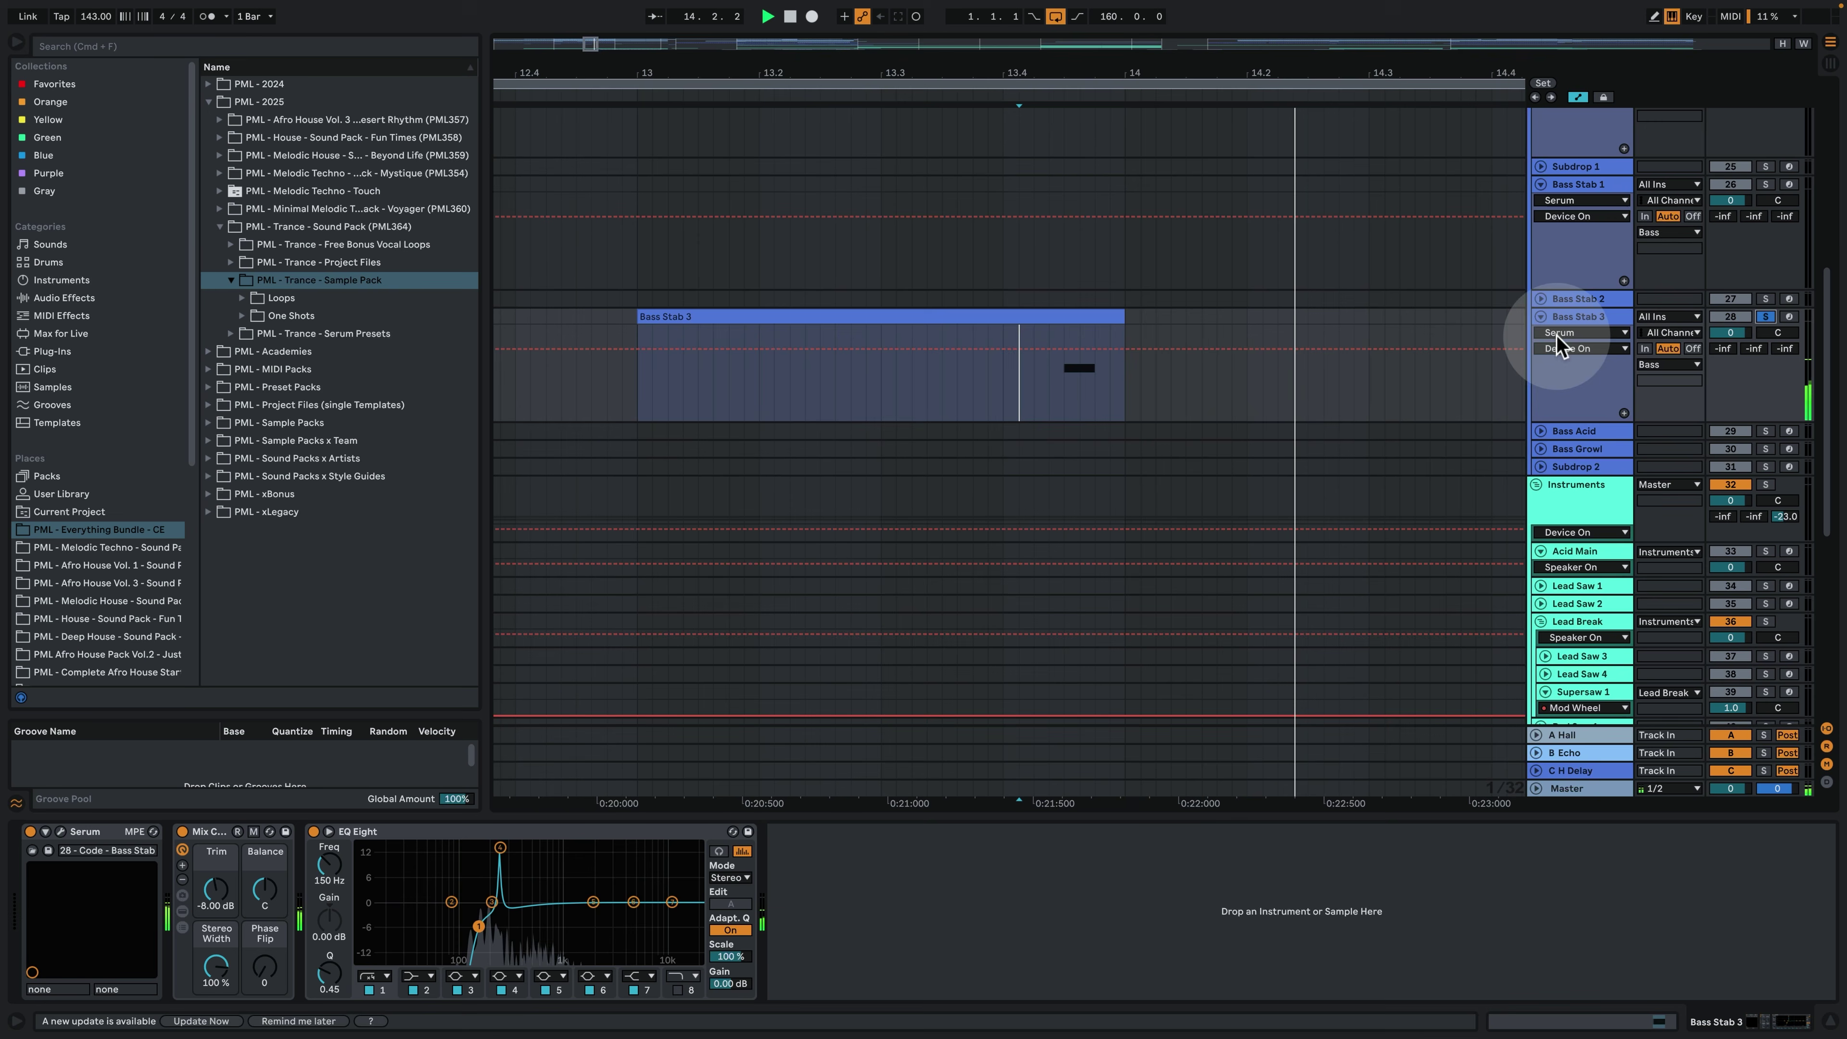
Open Serum on the Bass Stab 3 track and examine Envelope 2 while the stab plays.
{"action": "left_click", "coordinate": [67, 835]}
{"action": "left_click", "coordinate": [343, 589]}
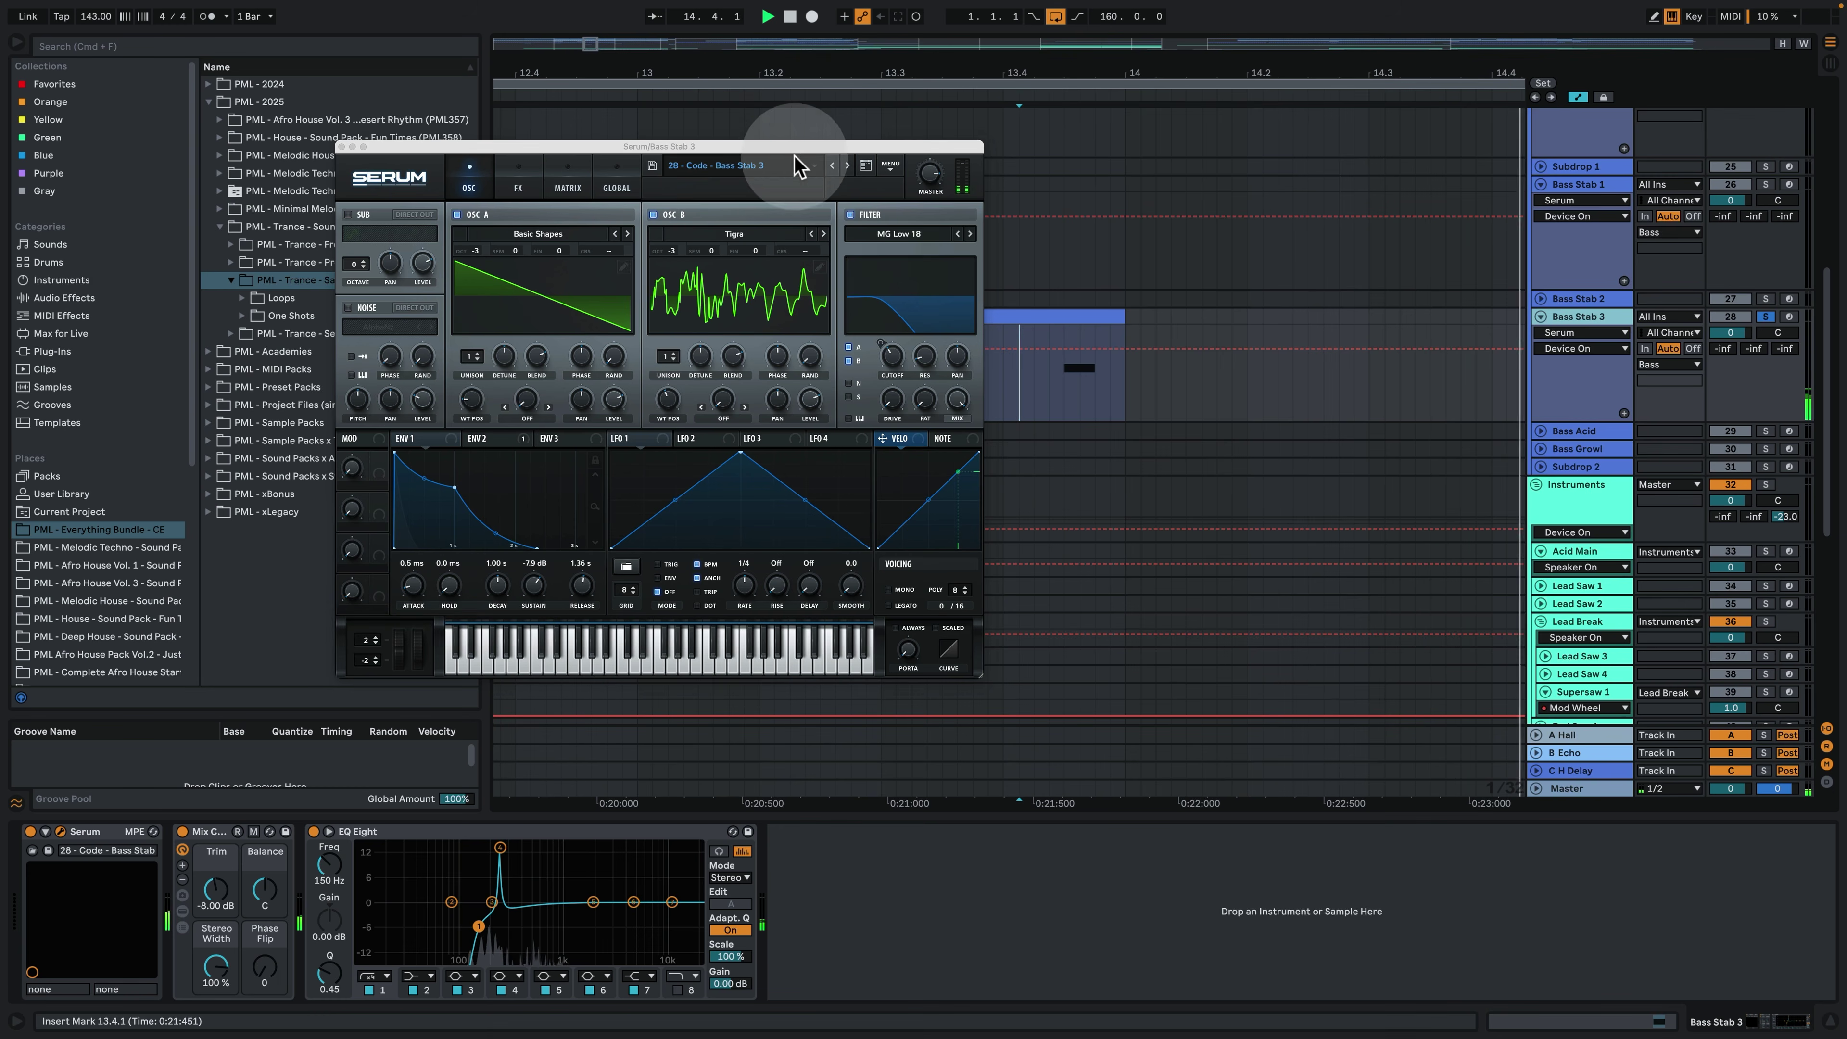
{"action": "left_click_drag", "start_coordinate": [793, 146], "coordinate": [621, 111]}
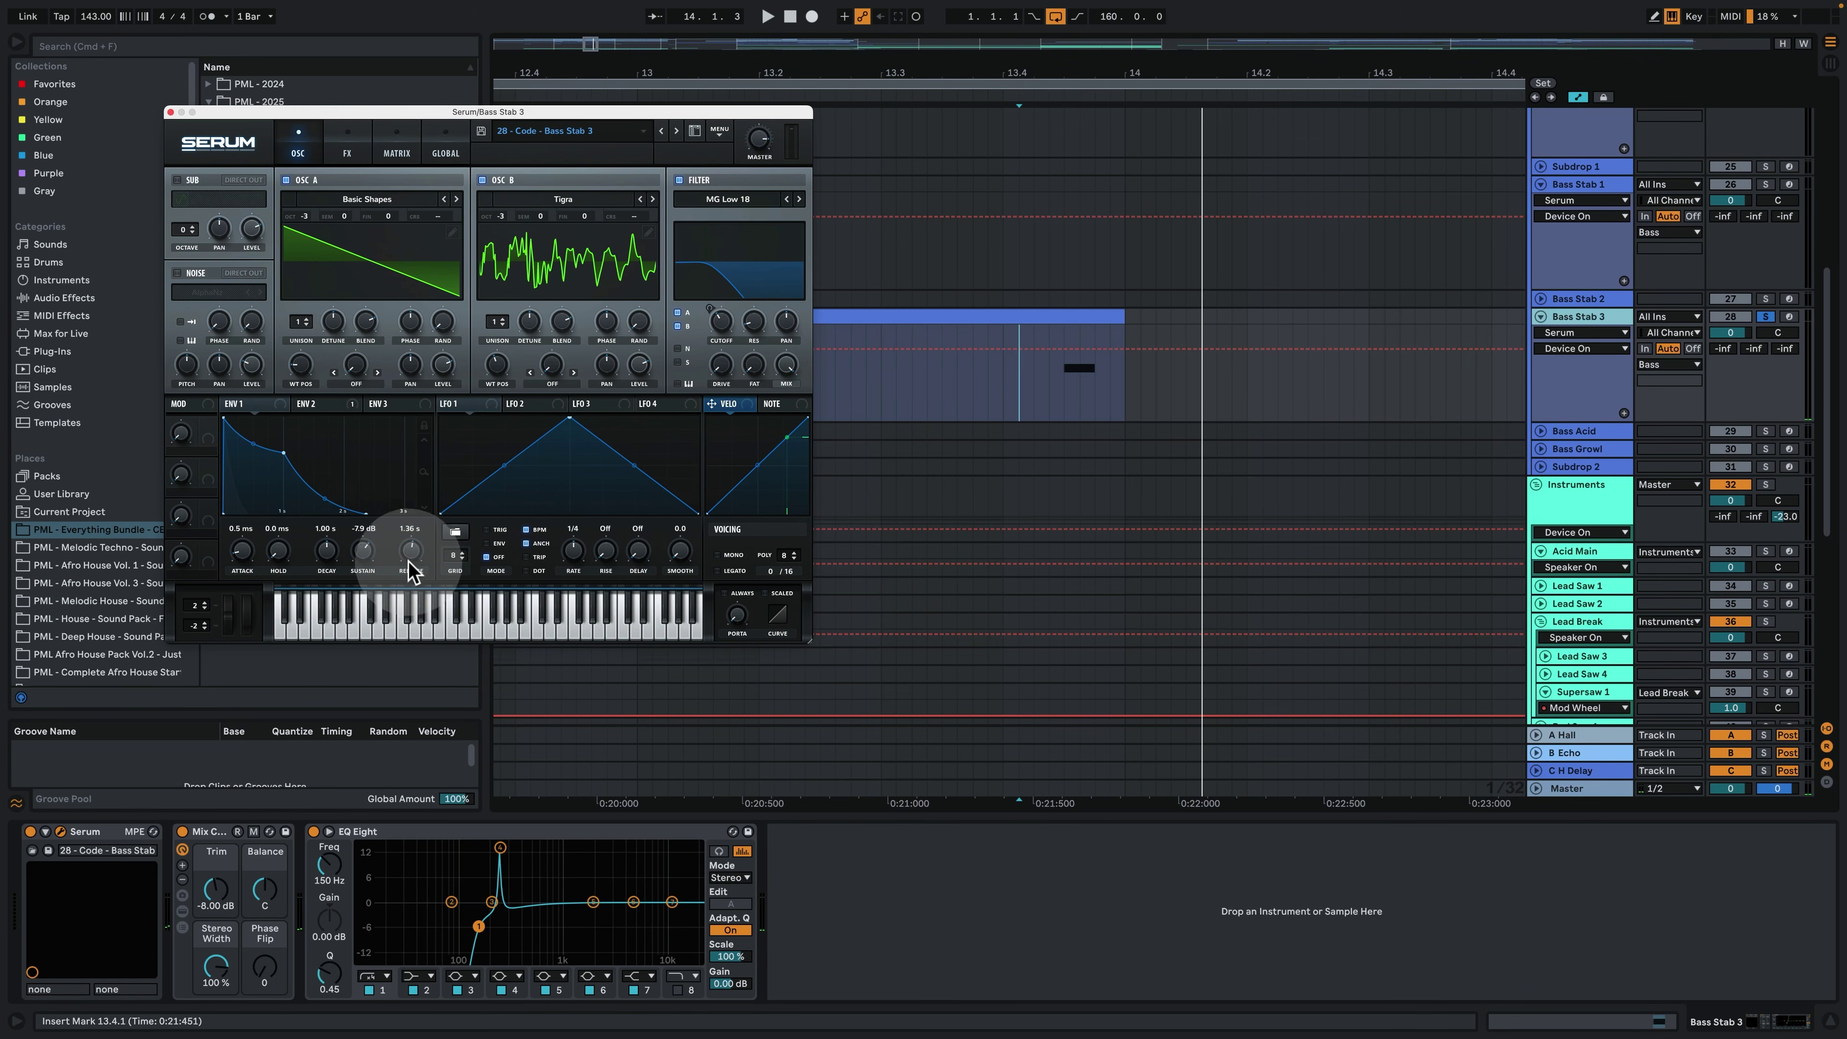
{"action": "left_click", "coordinate": [320, 406]}
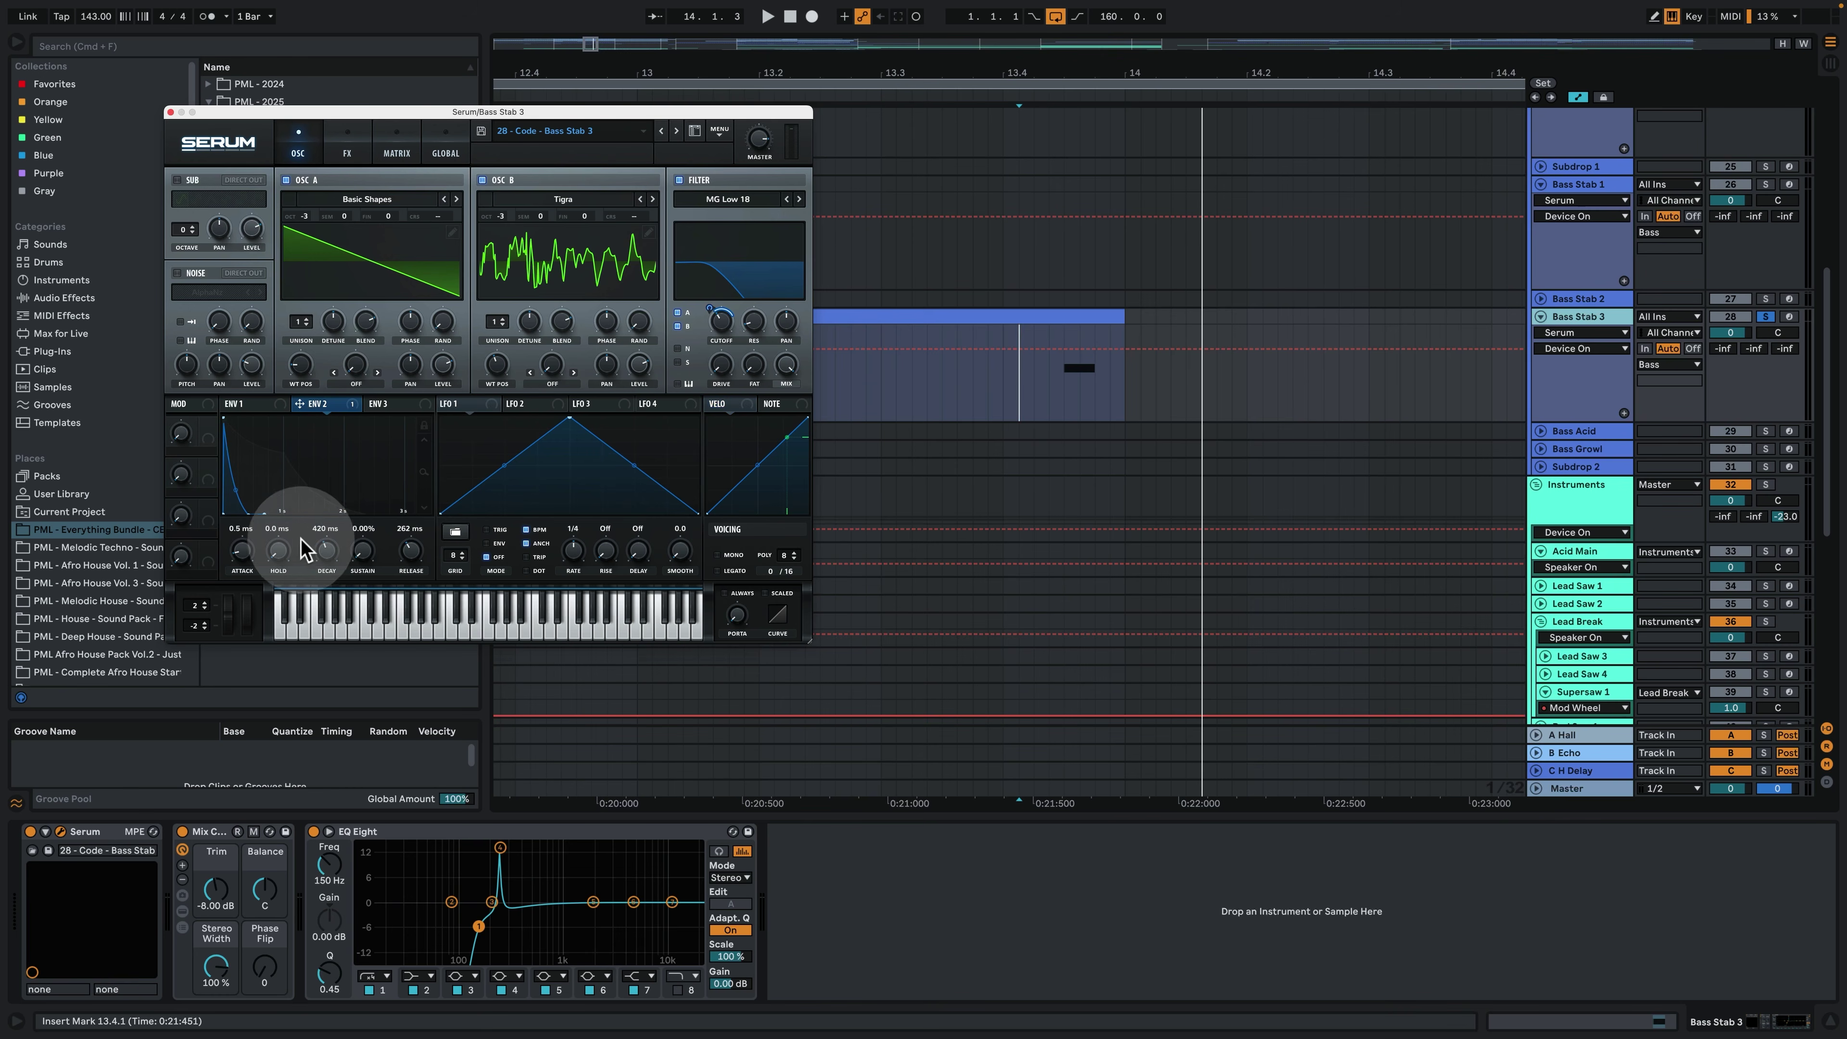
{"action": "key", "text": "space"}
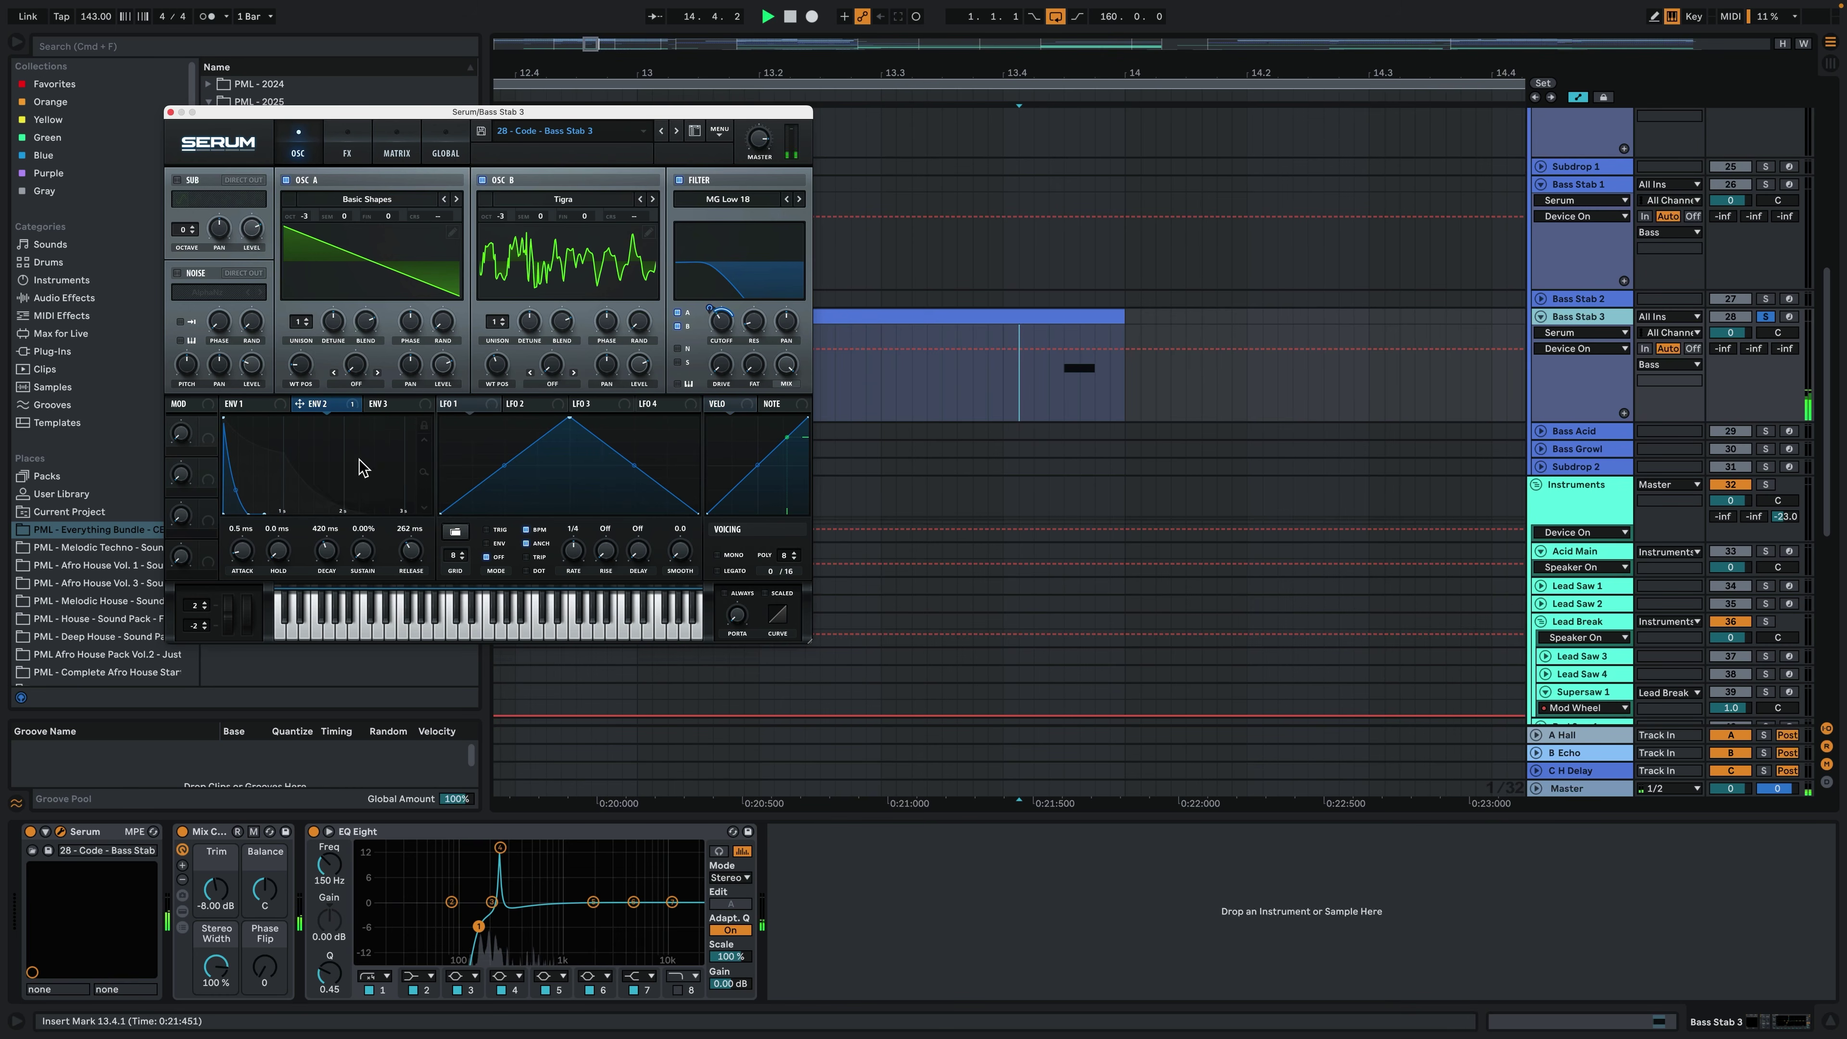
Review the Bass Stab 3 patch's effects and modulation matrix during playback, and return to the oscillator page.
{"action": "left_click", "coordinate": [342, 134]}
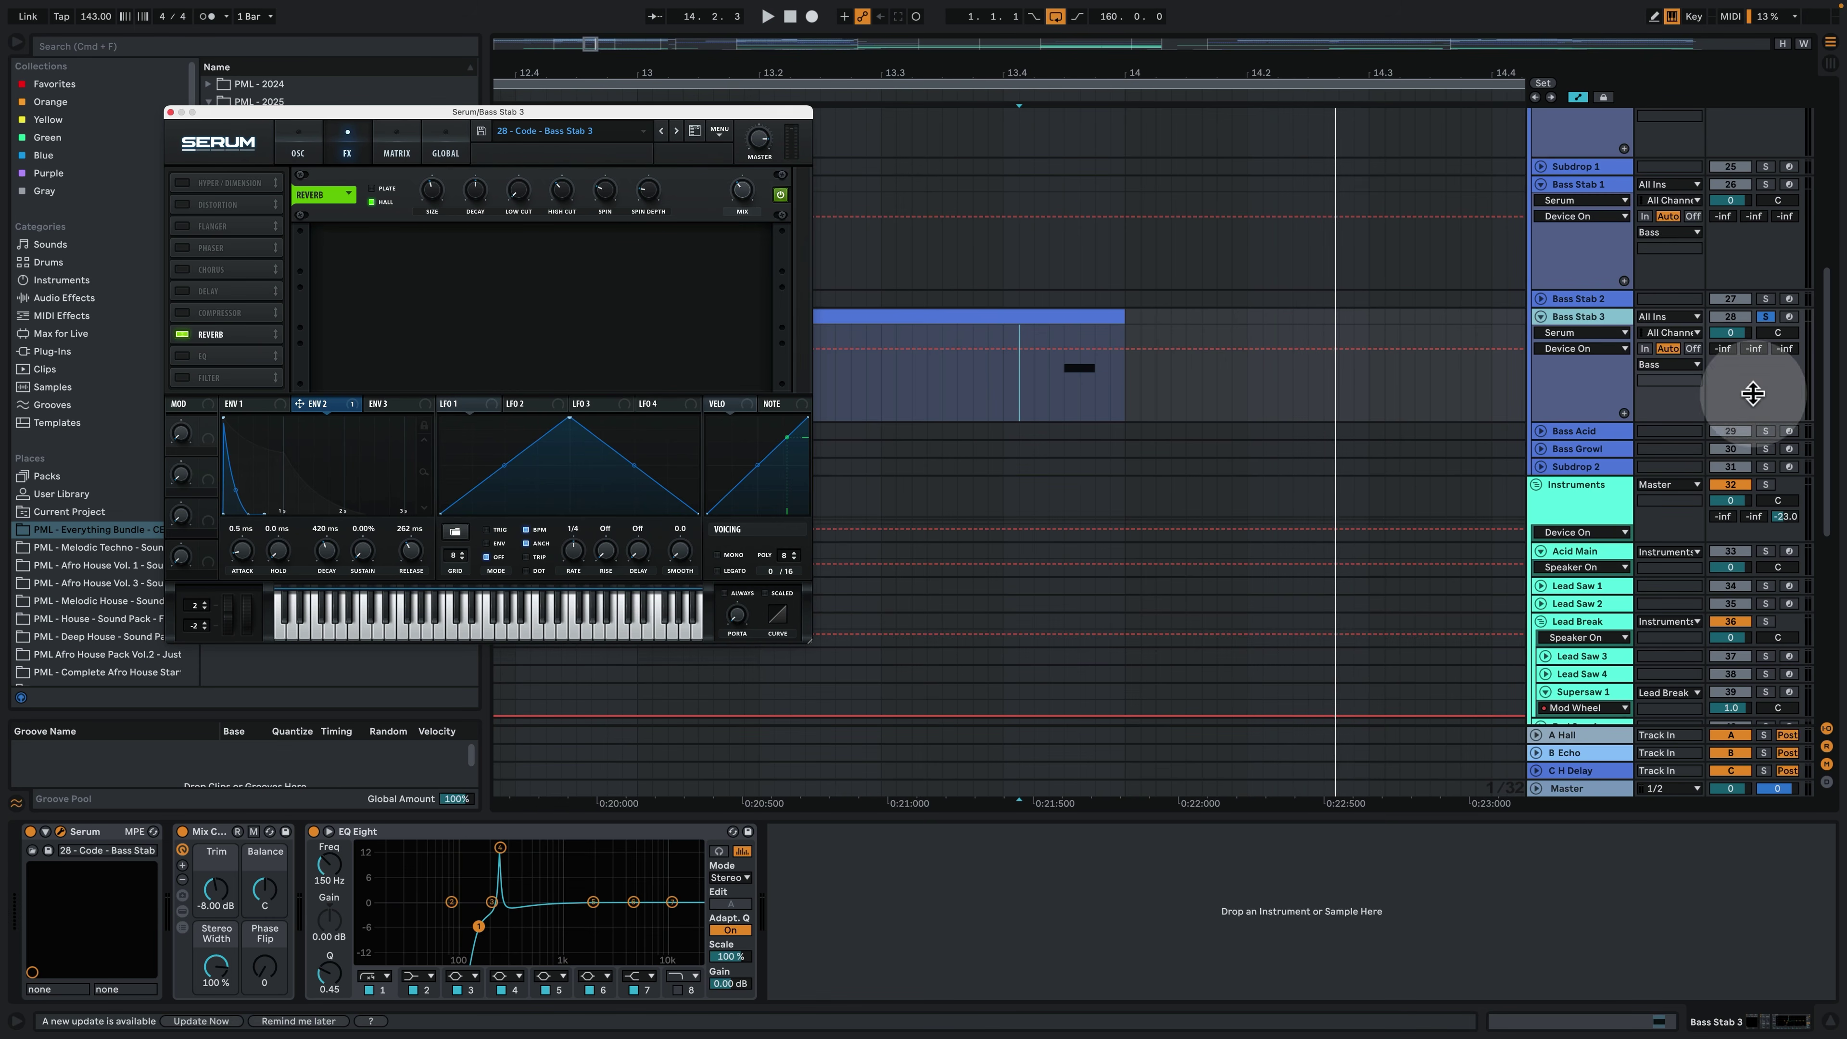
{"action": "key", "text": "space"}
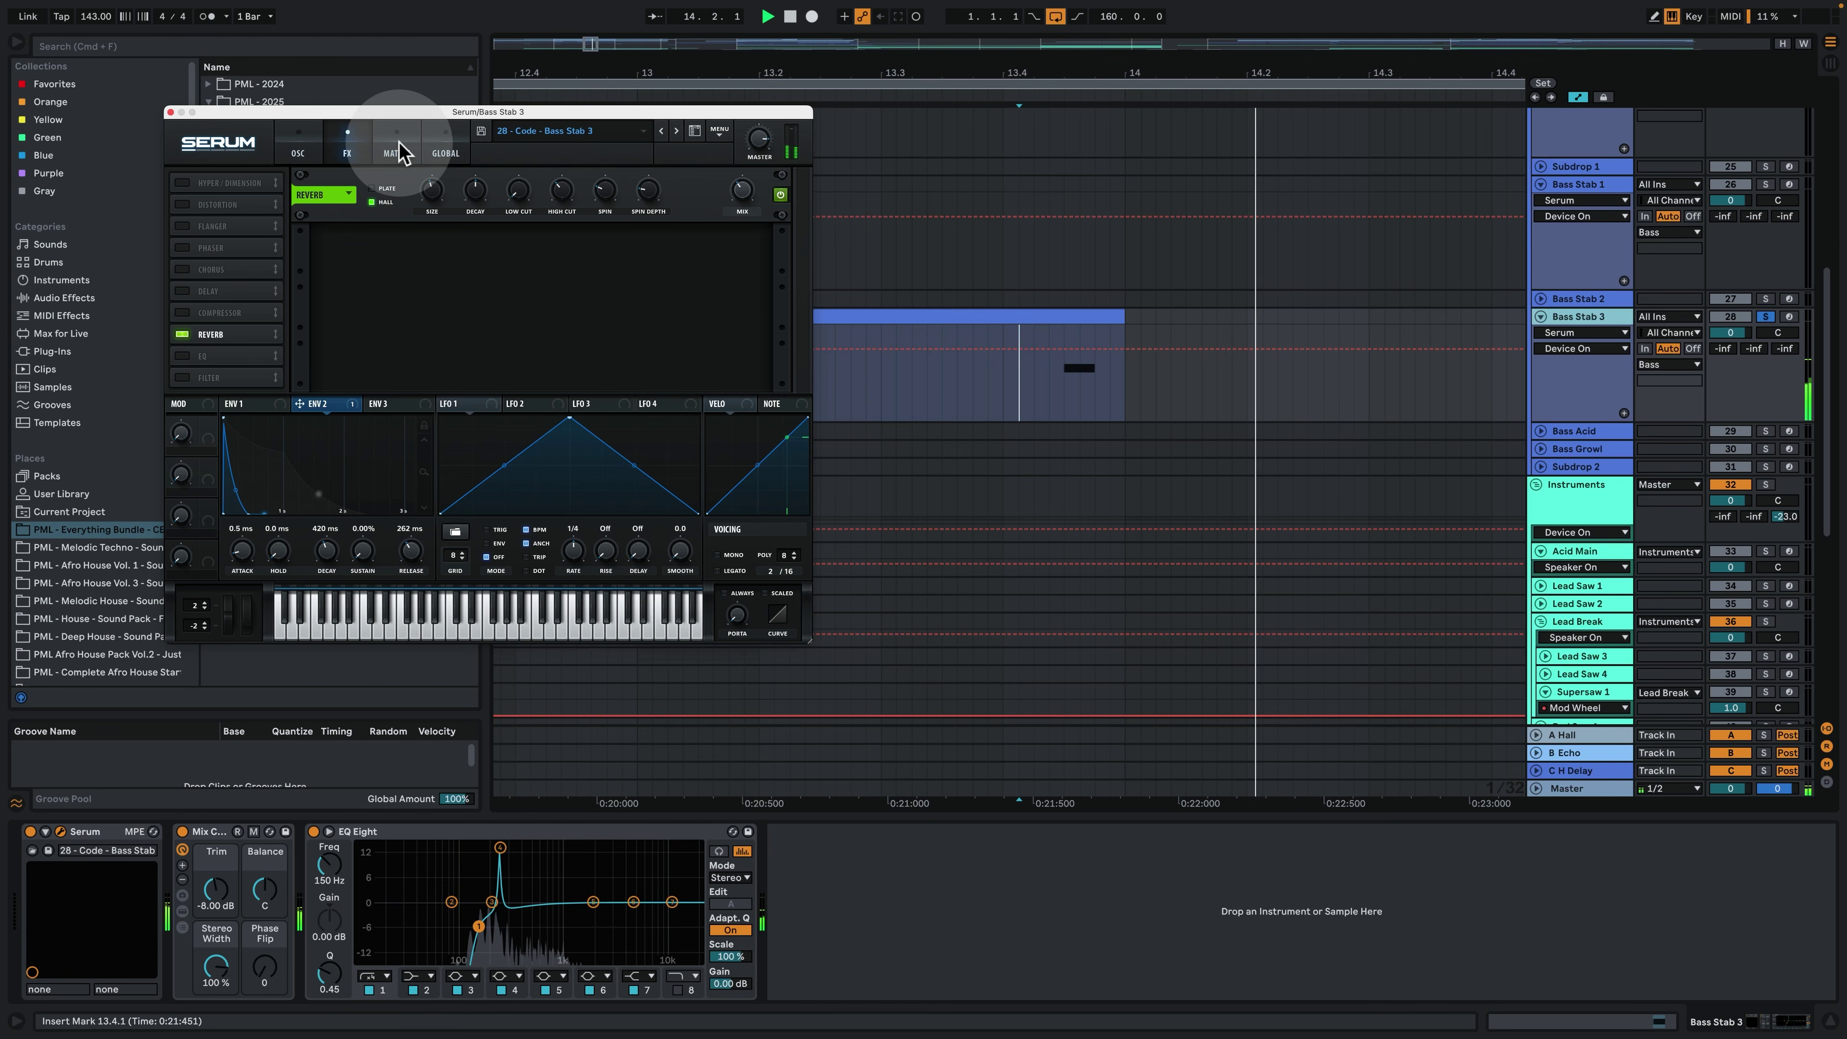
{"action": "left_click", "coordinate": [396, 149]}
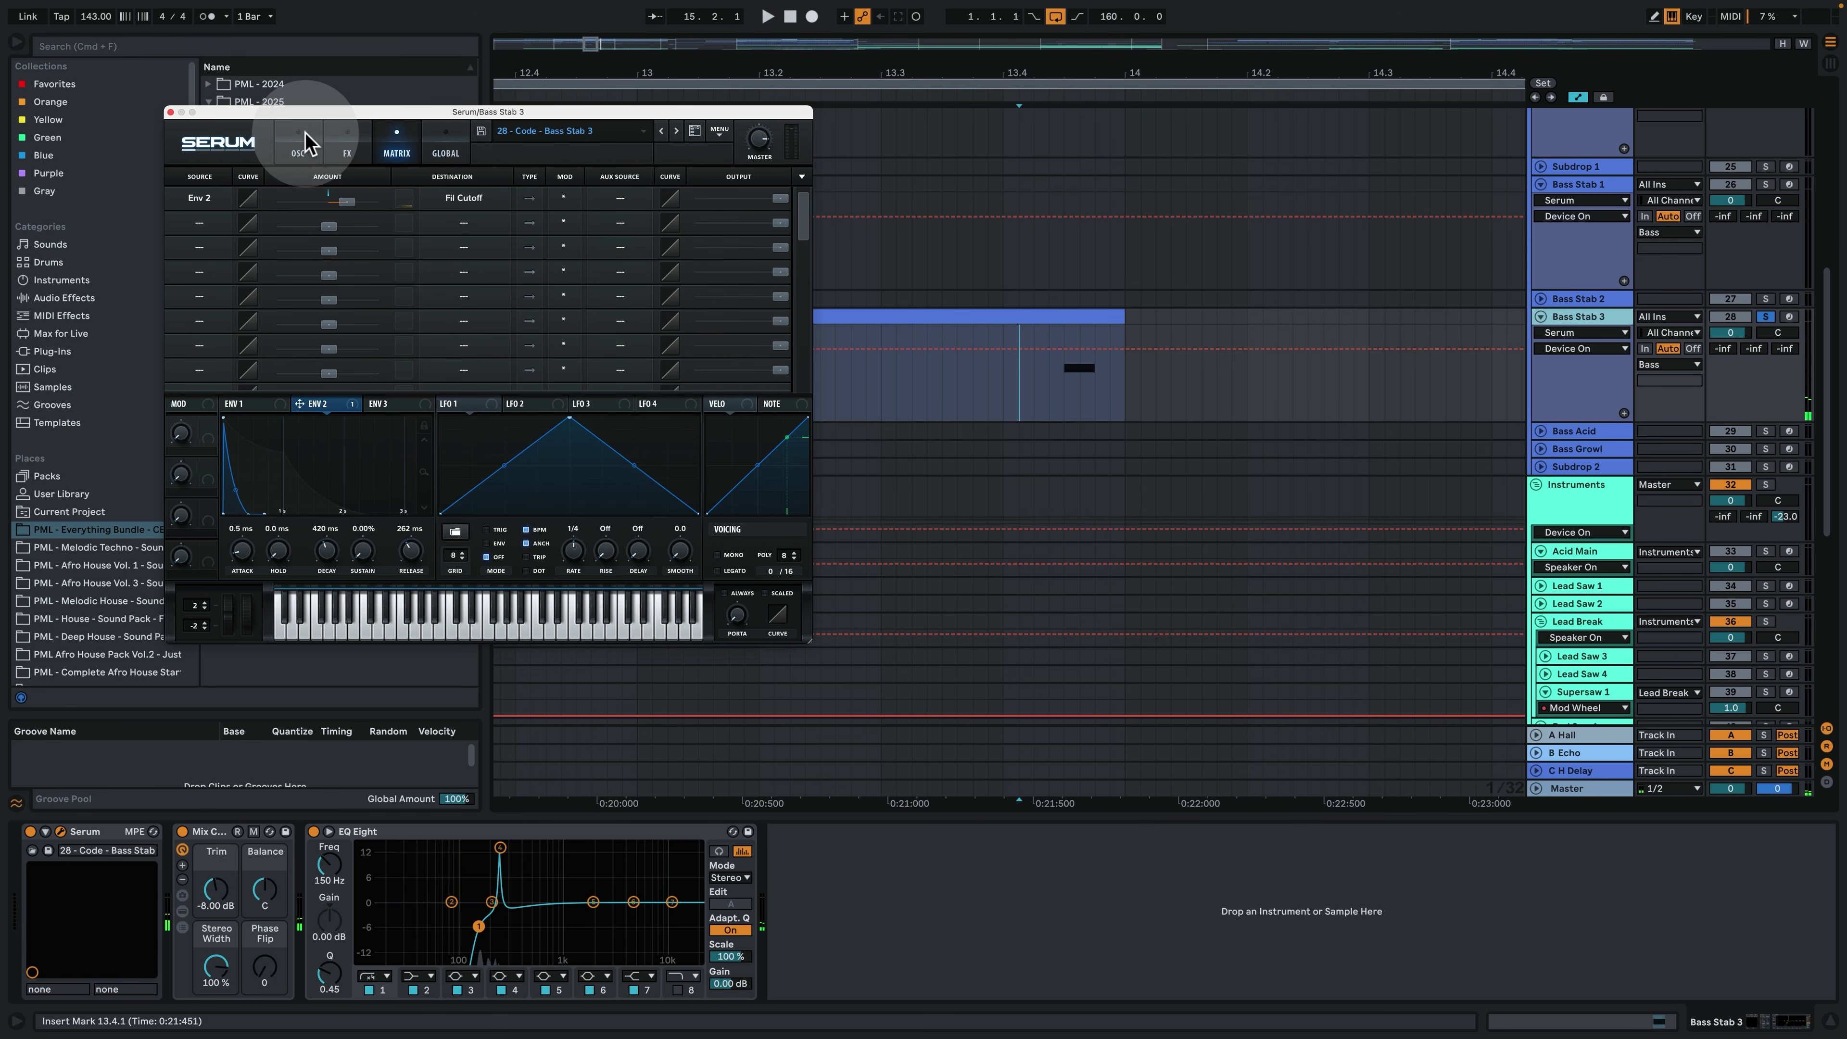
{"action": "left_click", "coordinate": [298, 149]}
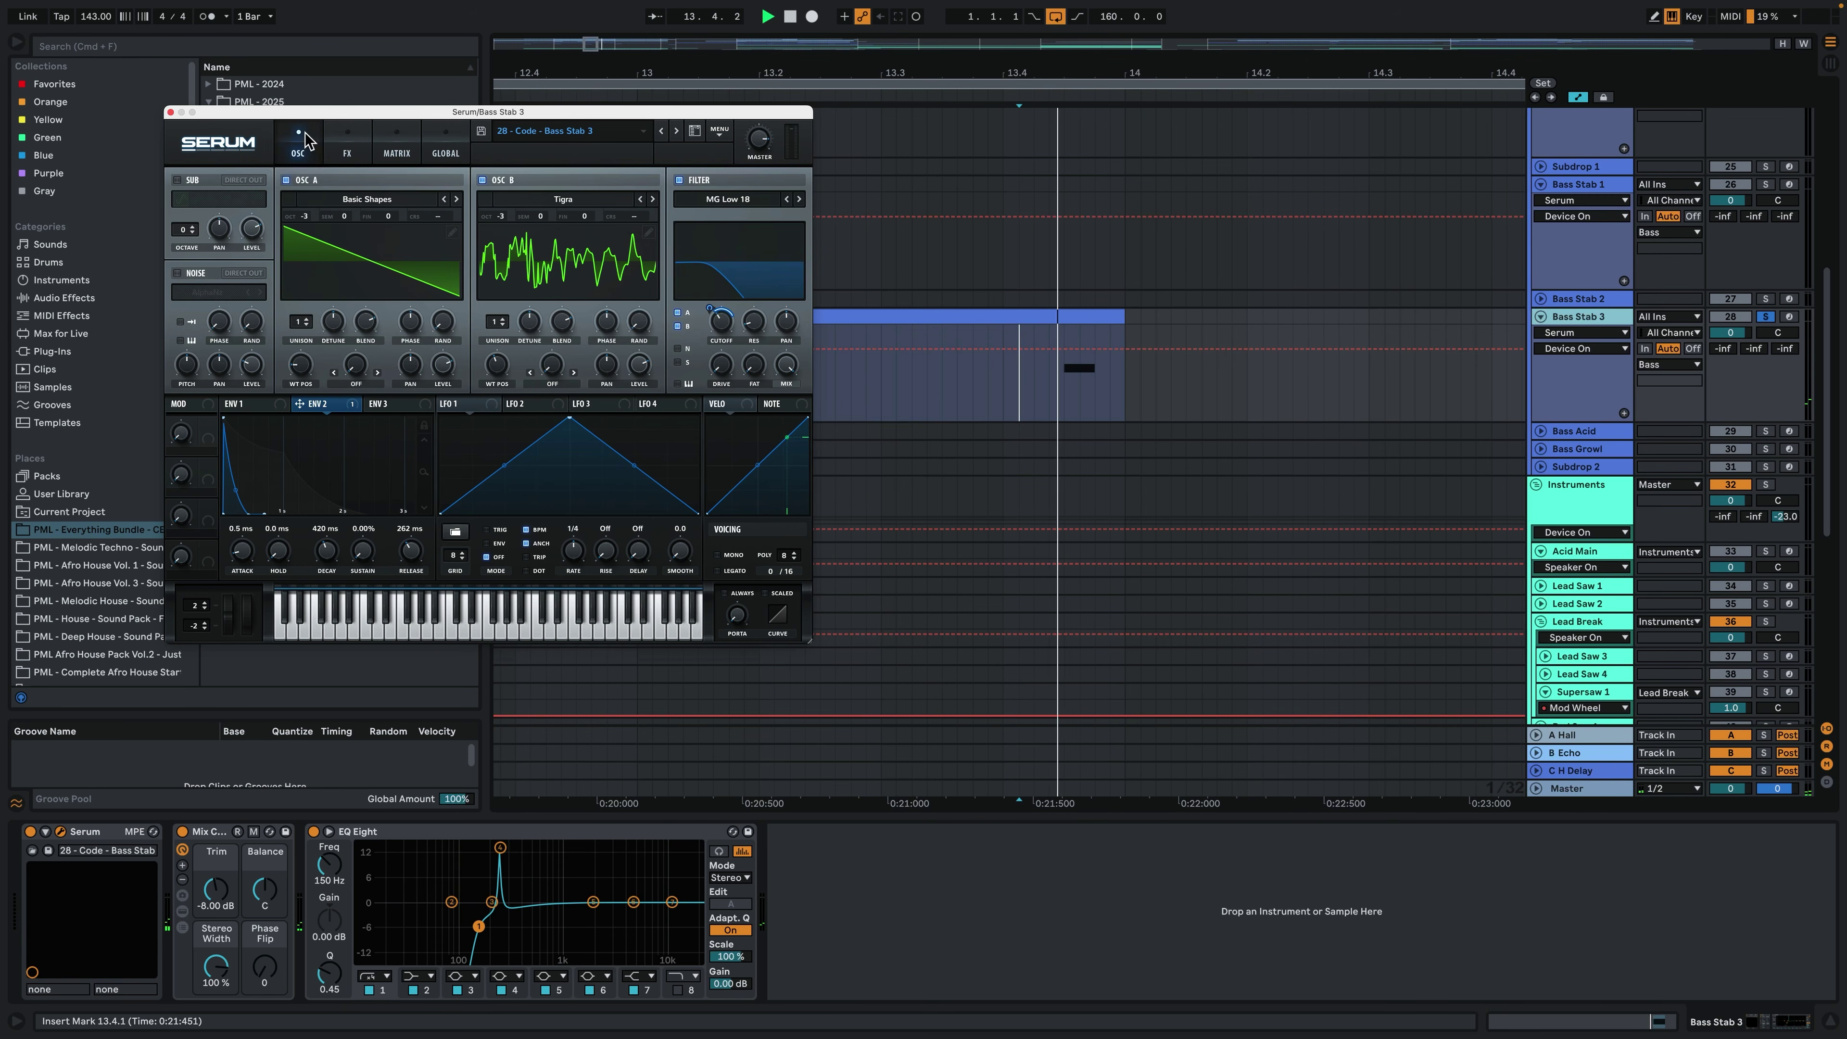
Audition oscillators A and B of the Bass Stab 3 patch separately, re-enable both and close Serum.
{"action": "left_click", "coordinate": [285, 180]}
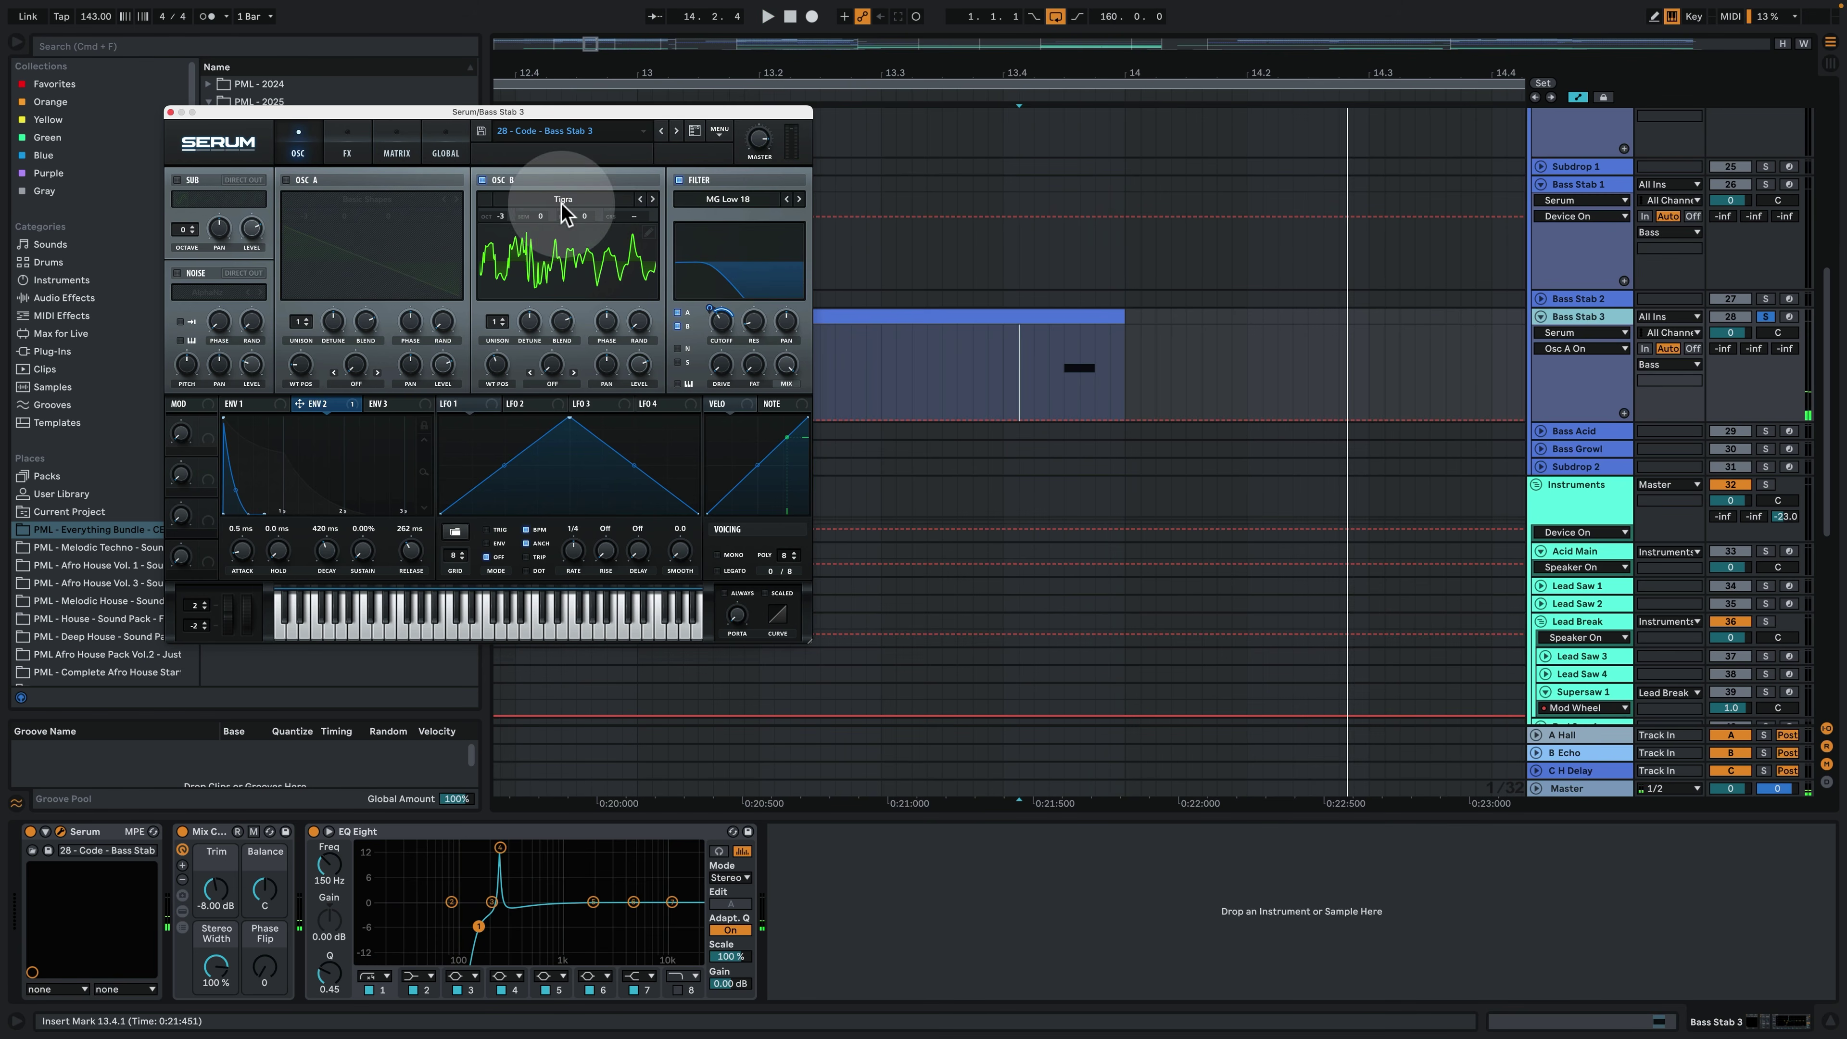
{"action": "left_click", "coordinate": [482, 180]}
{"action": "left_click", "coordinate": [298, 180]}
{"action": "left_click", "coordinate": [285, 180]}
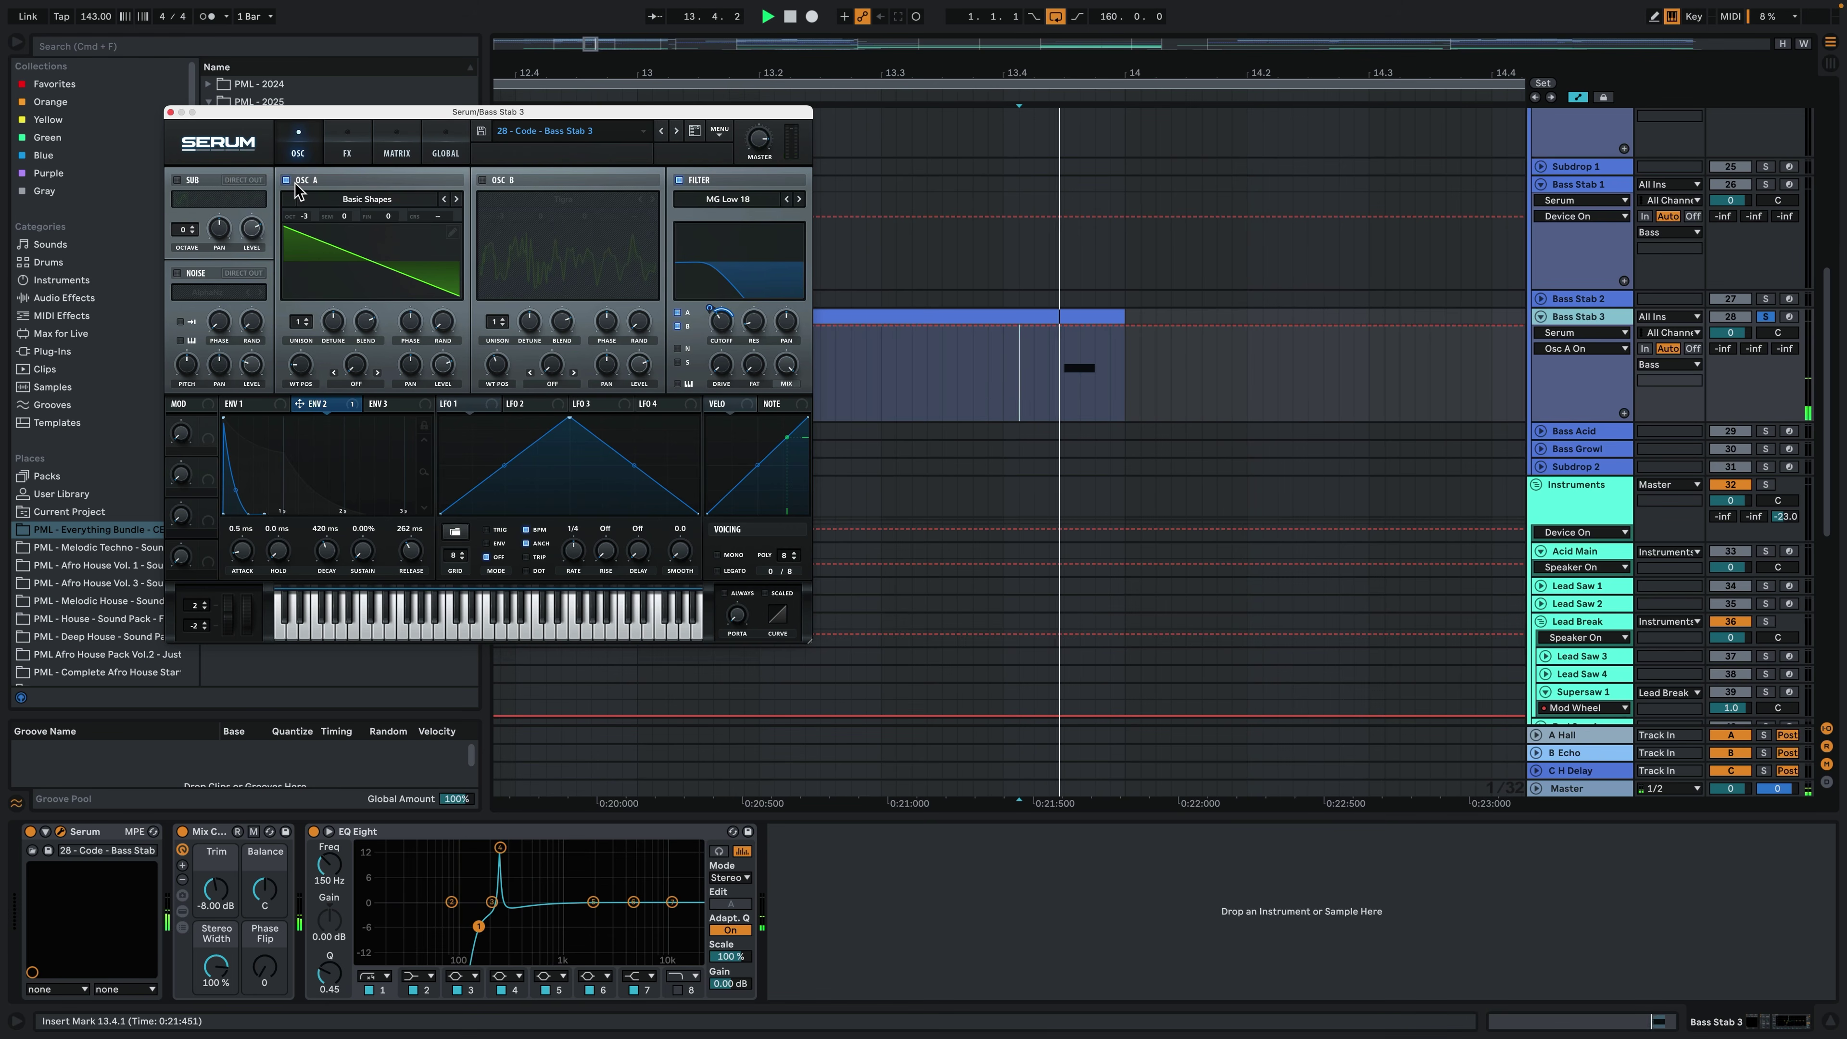
{"action": "key", "text": "space"}
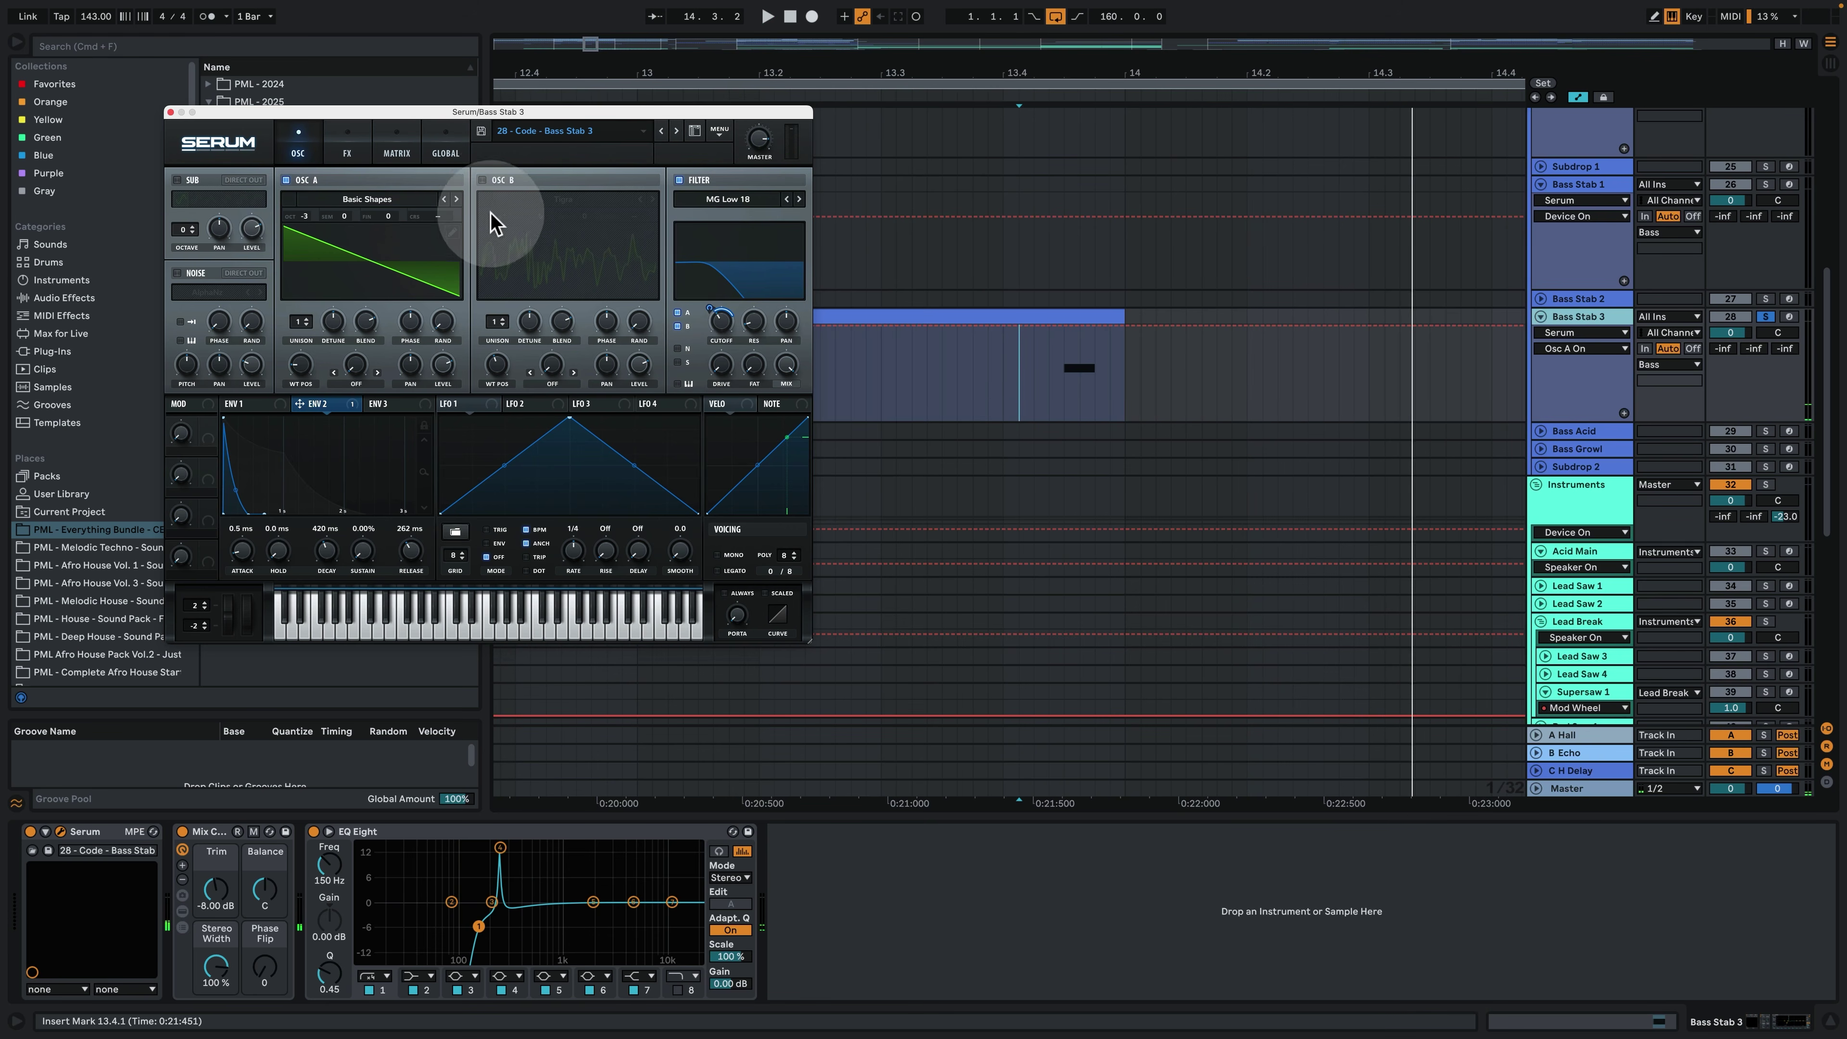
{"action": "left_click", "coordinate": [483, 184]}
{"action": "key", "text": "space"}
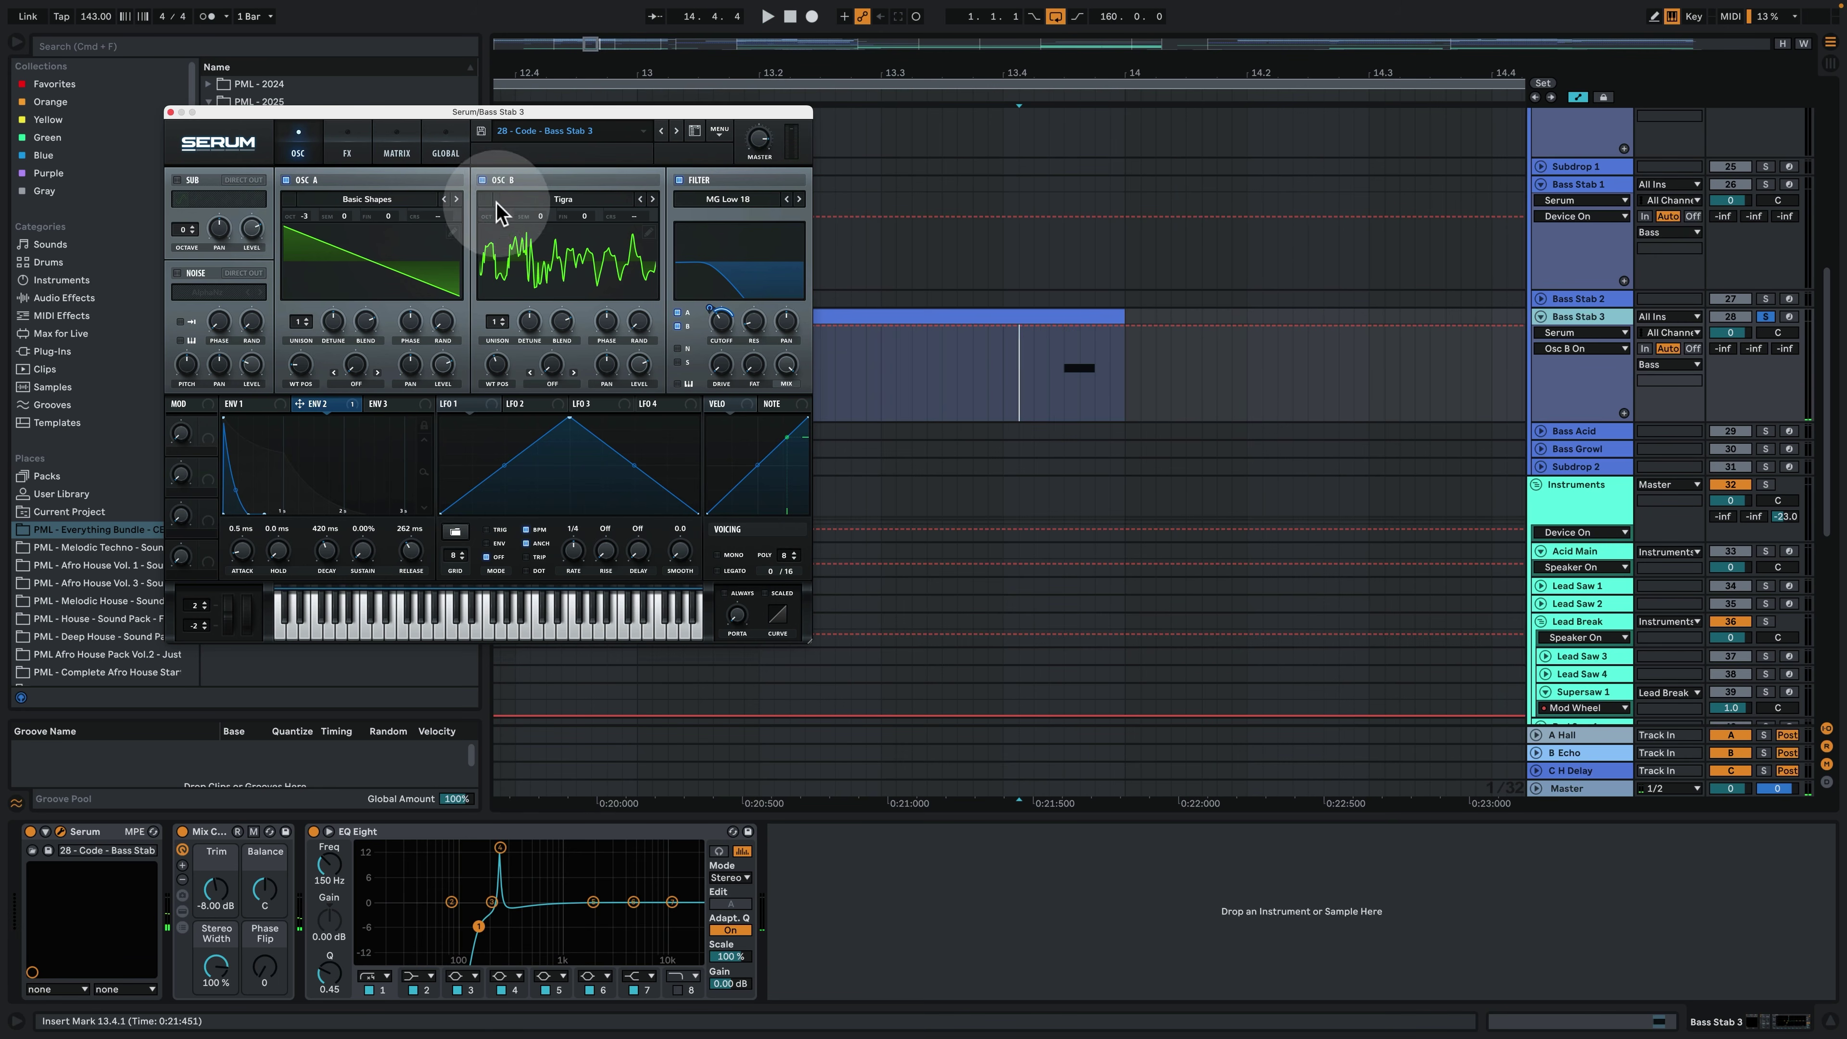
{"action": "left_click", "coordinate": [276, 138]}
{"action": "left_click", "coordinate": [170, 112]}
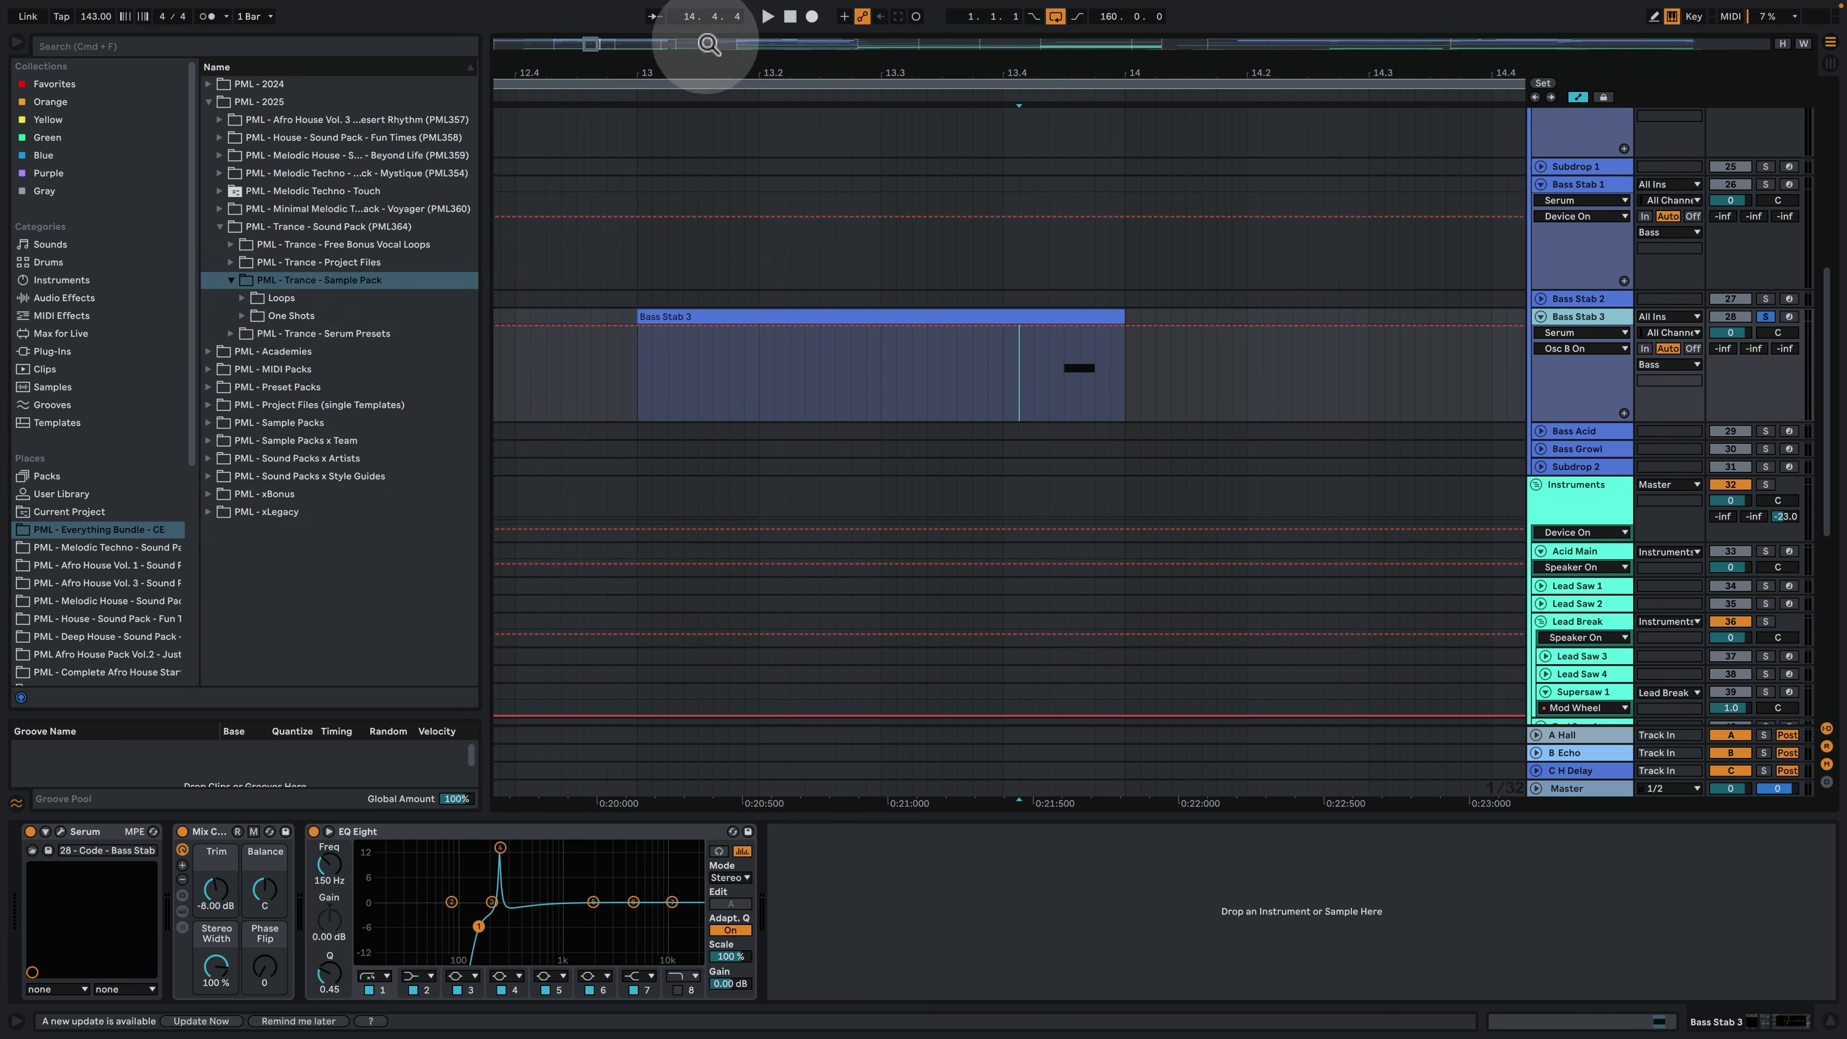
Unfold and solo the Bass Acid track, and play its one-bar clip at bar 24 before the Drop.
{"action": "left_click", "coordinate": [1022, 43]}
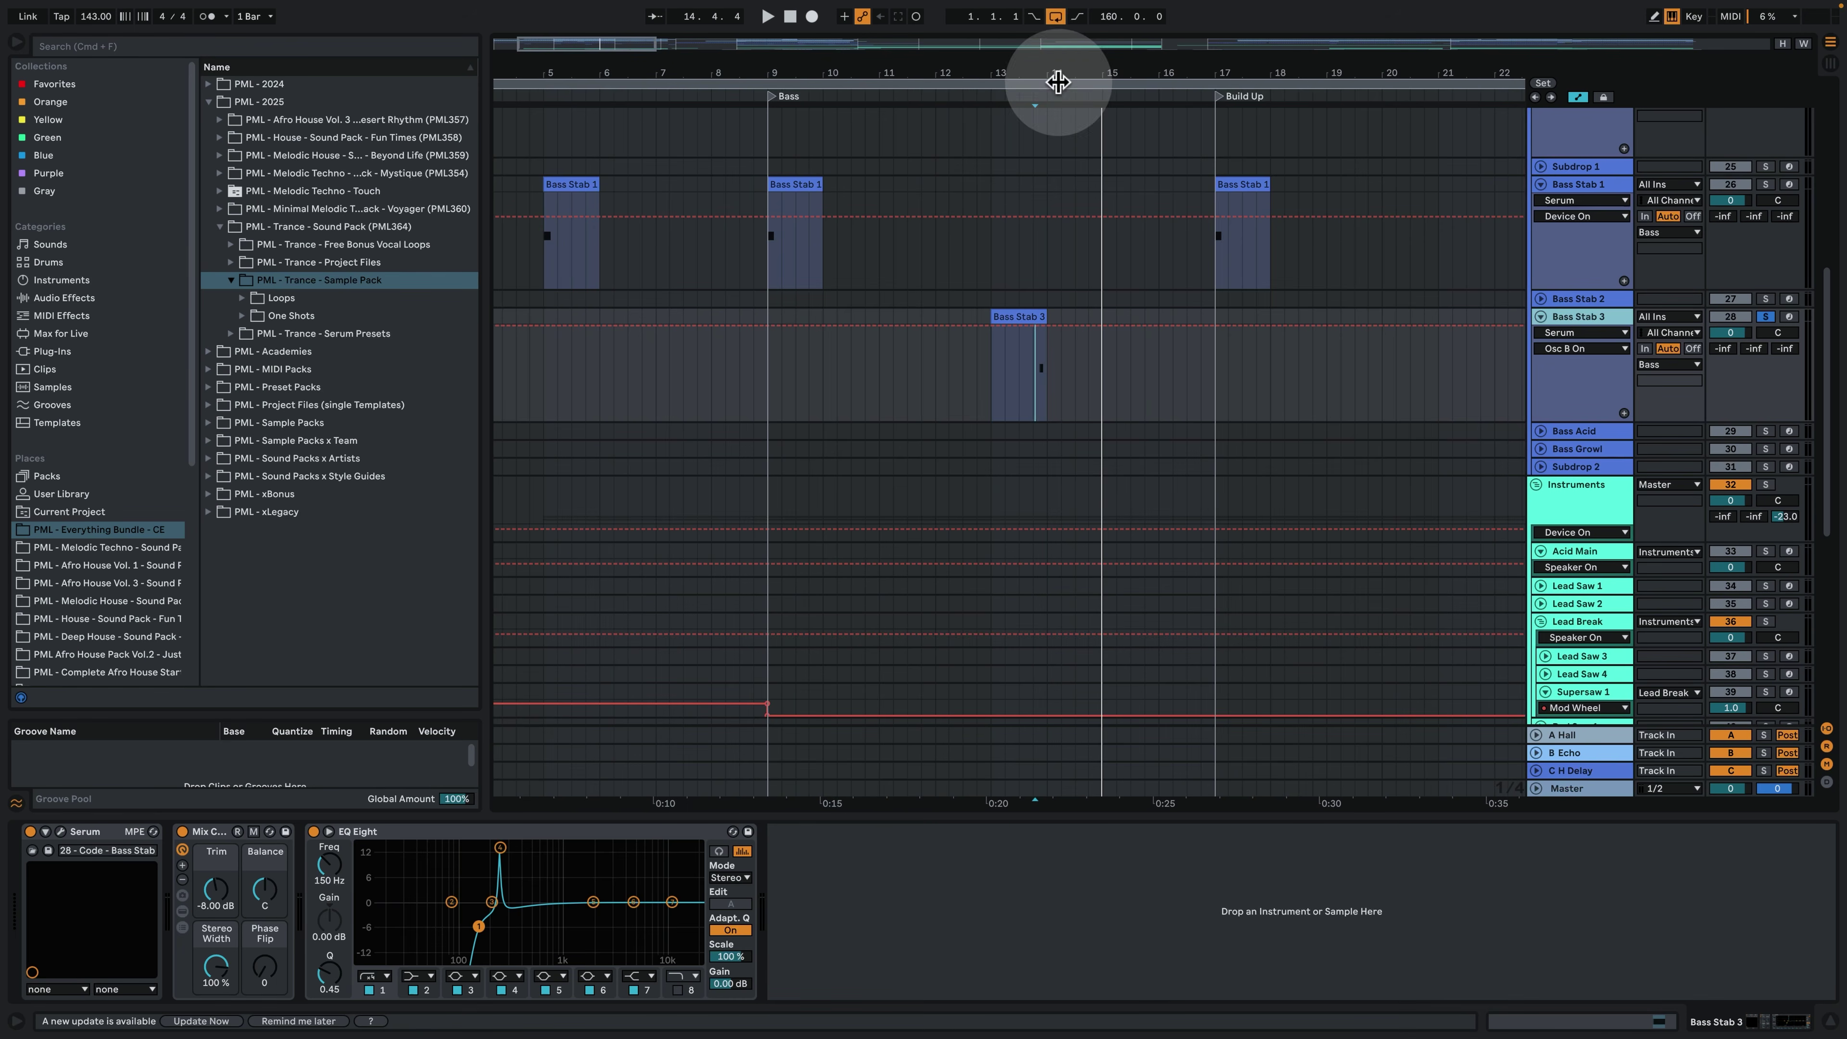
{"action": "key", "text": "w"}
{"action": "left_click", "coordinate": [636, 421]}
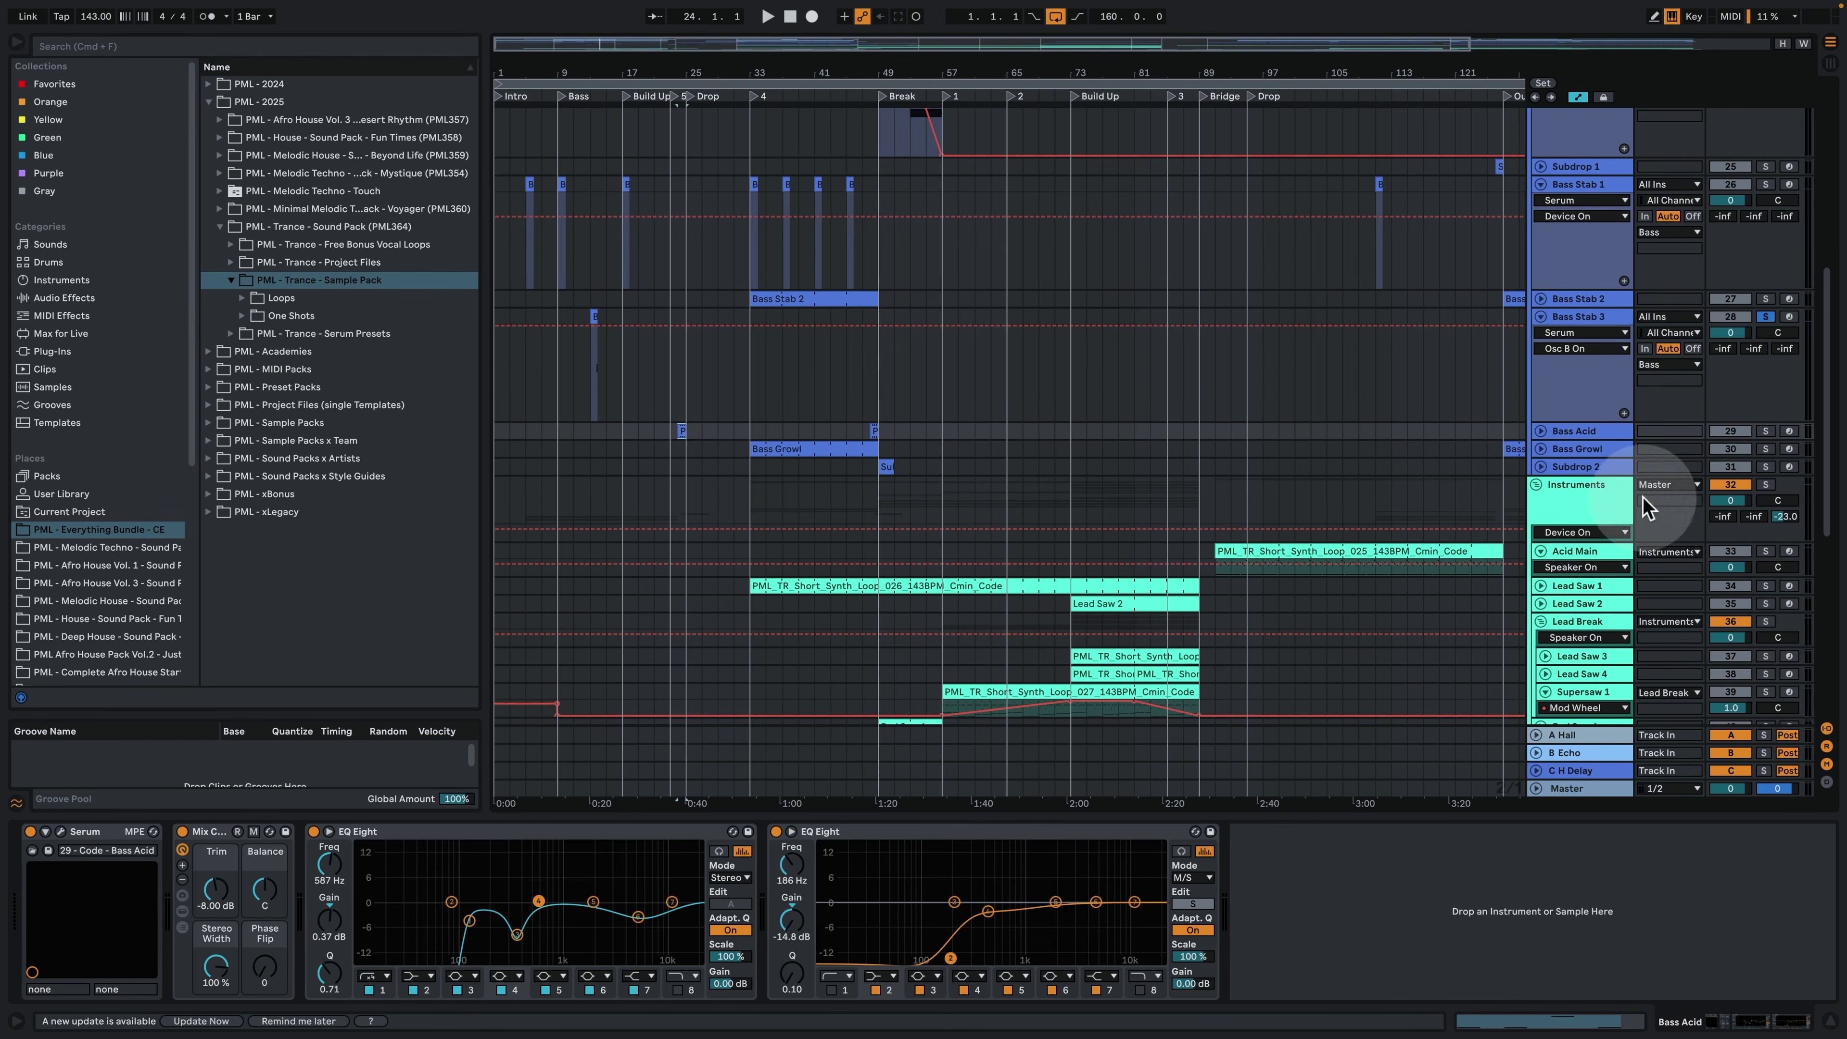
{"action": "left_click", "coordinate": [1540, 431]}
{"action": "left_click", "coordinate": [1765, 431]}
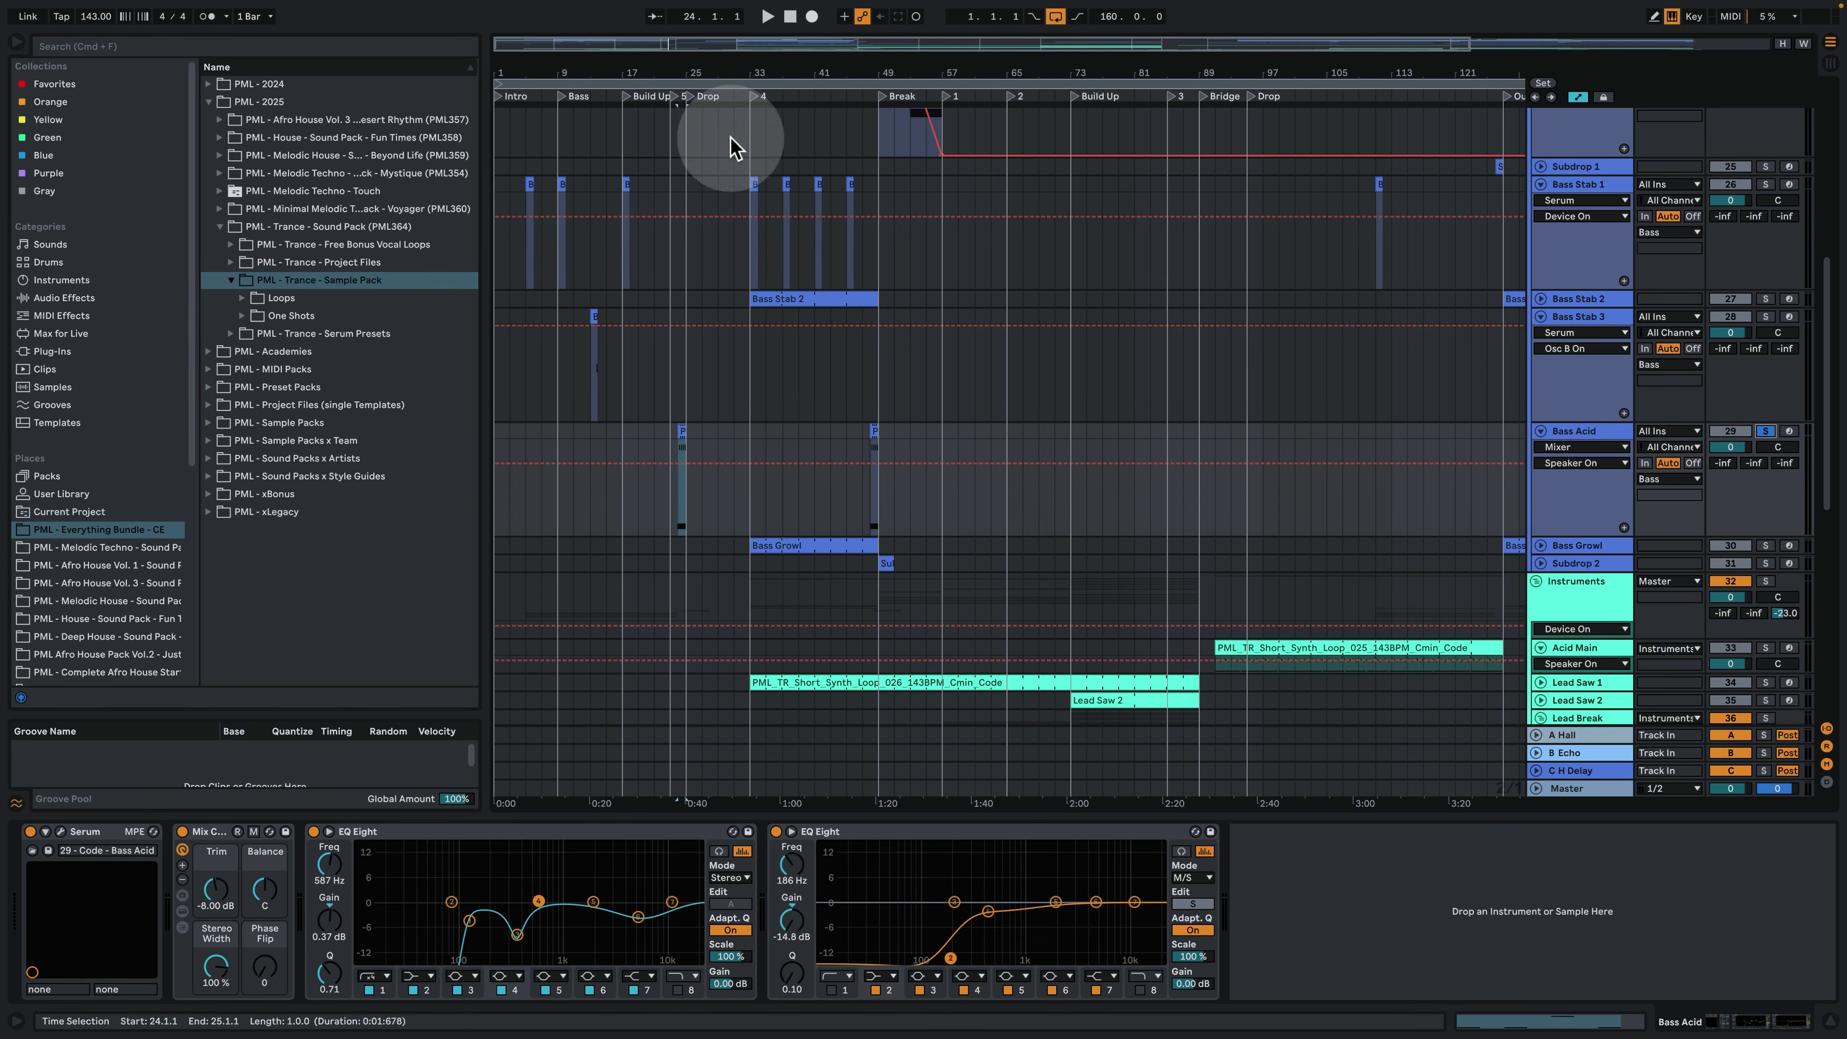
{"action": "left_click_drag", "start_coordinate": [681, 67], "coordinate": [673, 411]}
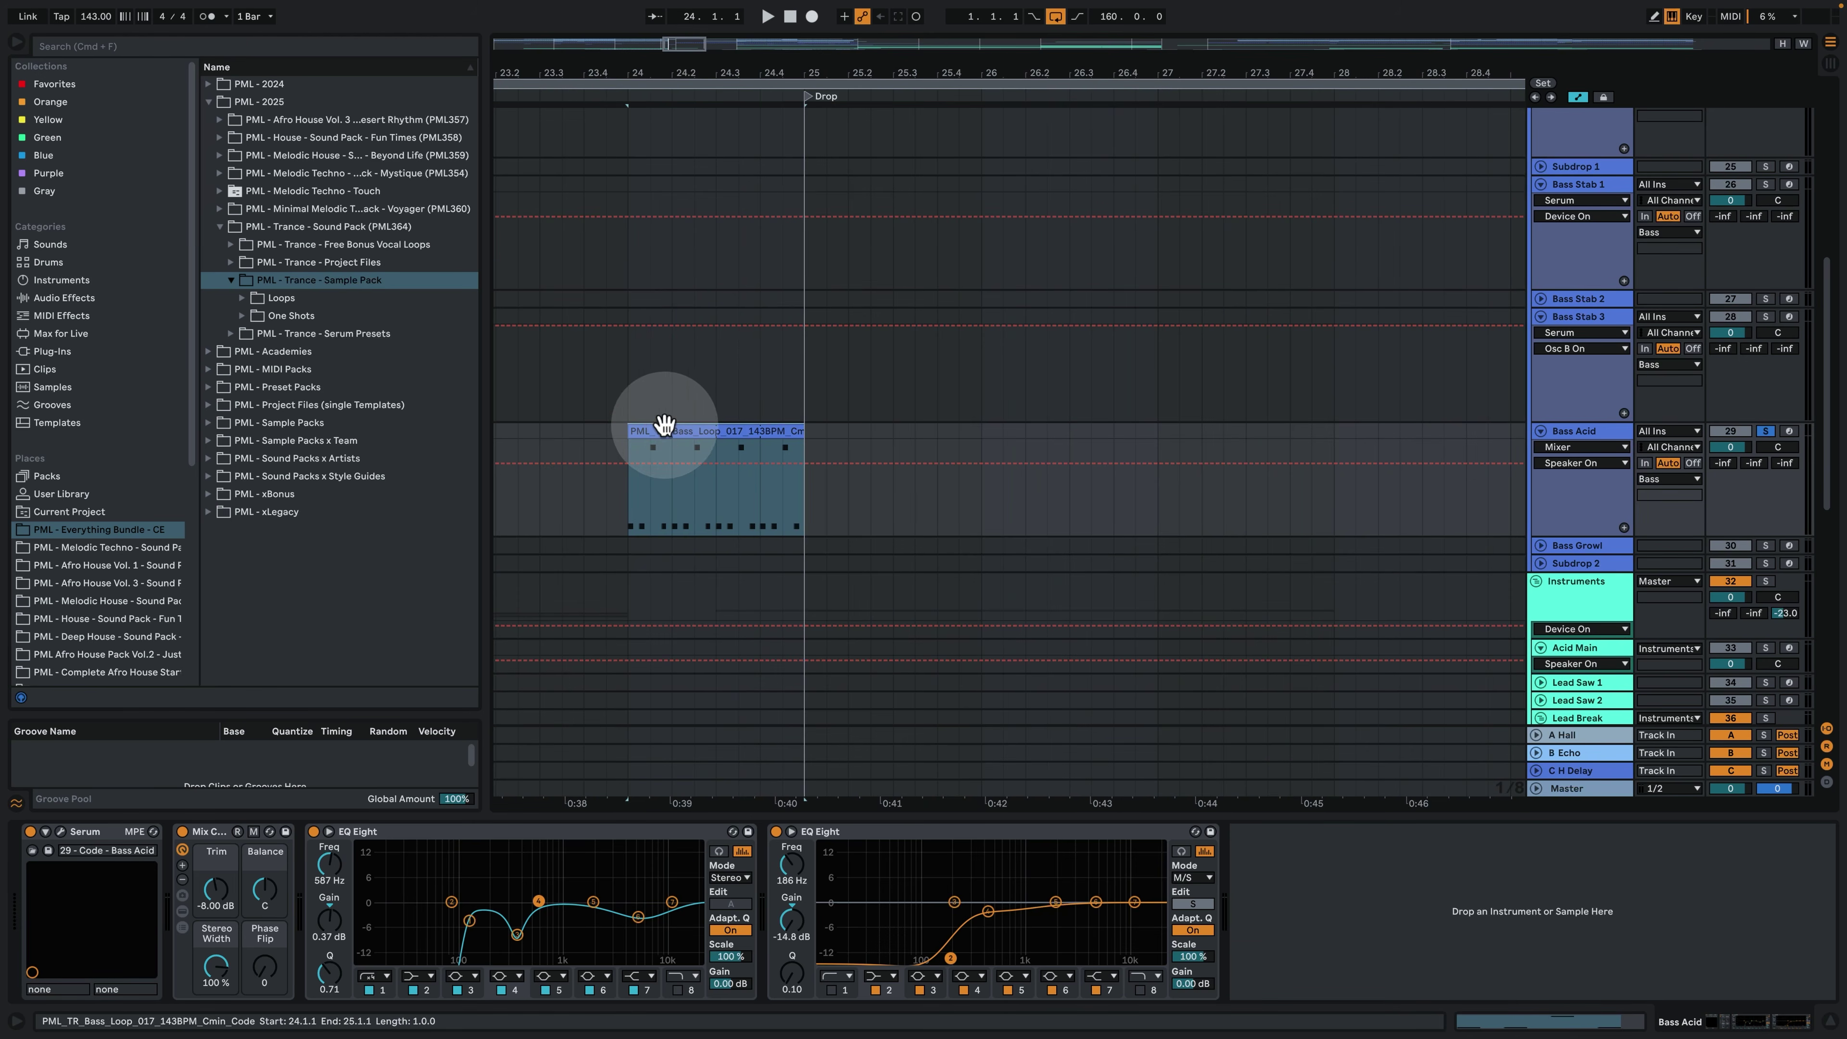
{"action": "key", "text": "space"}
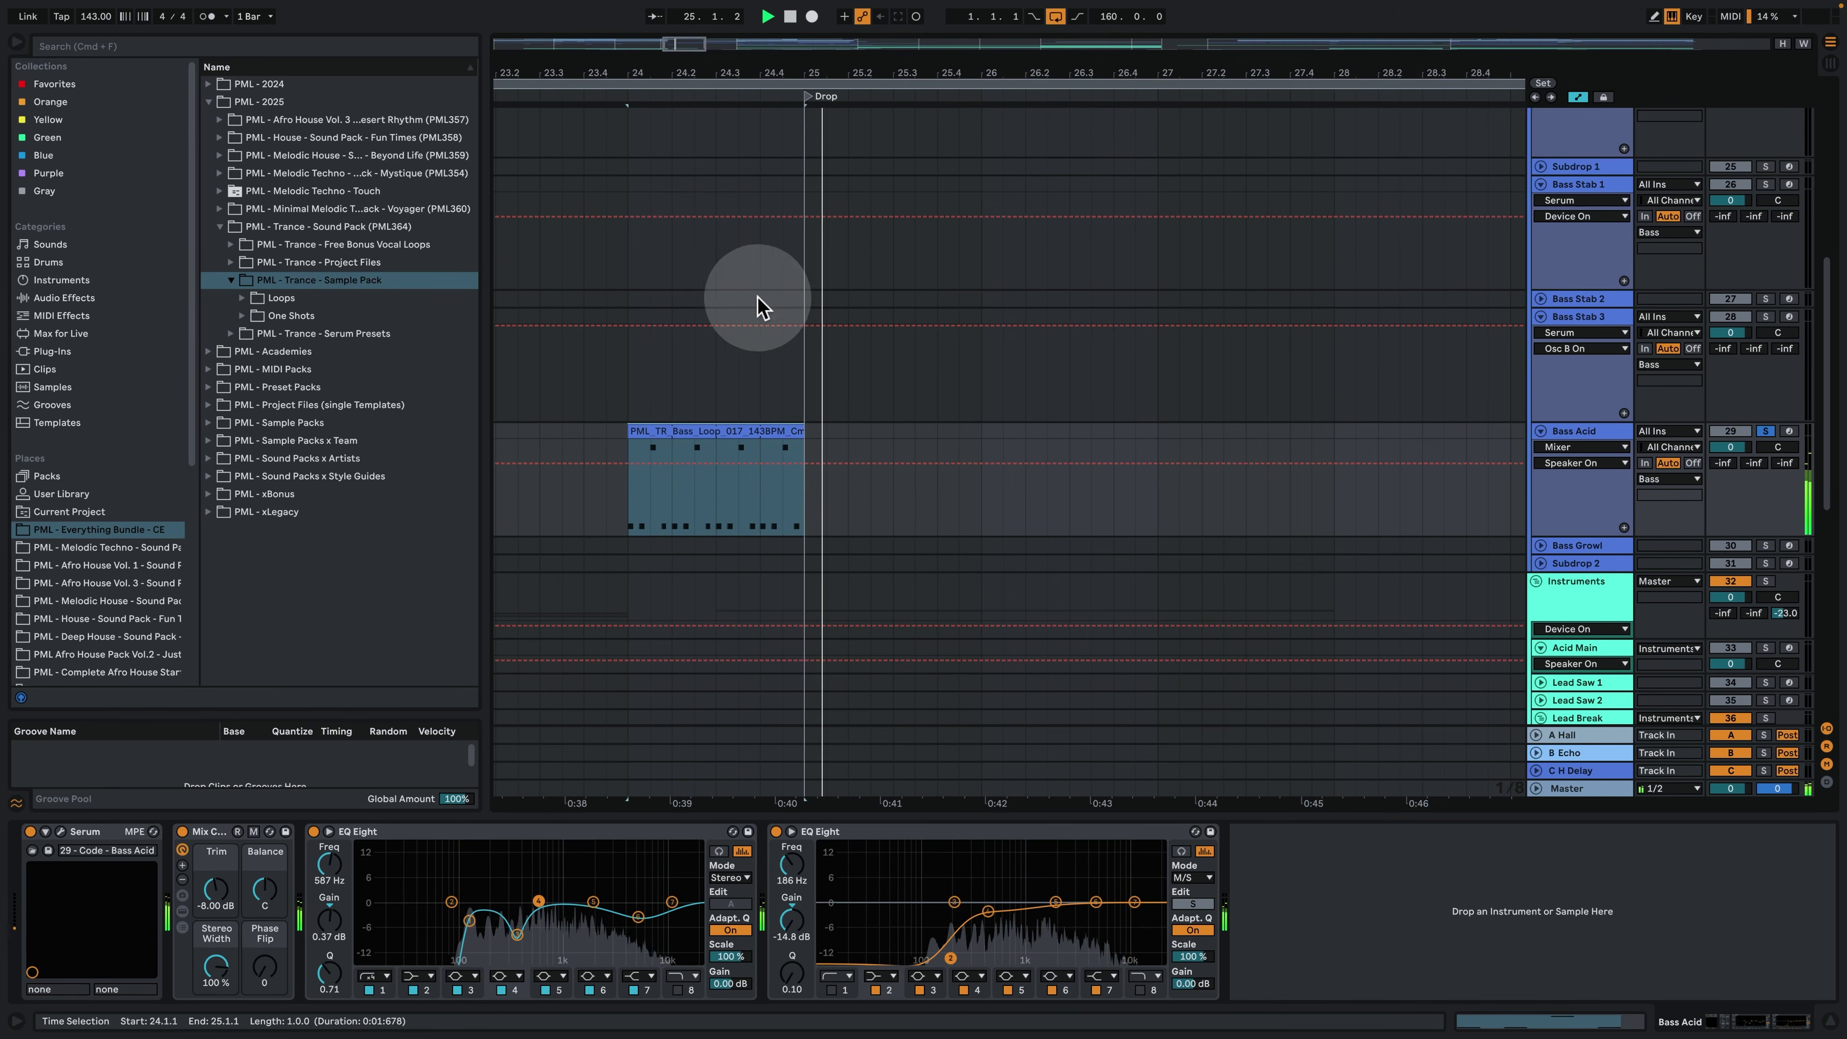
{"action": "key", "text": "space"}
Examine the gap in Bass Rolling 2 before the Drop and play the Bass Acid fill from bar 24.
{"action": "scroll", "coordinate": [784, 401], "scroll_direction": "up", "scroll_amount": 5}
{"action": "left_click_drag", "start_coordinate": [825, 62], "coordinate": [845, 94]}
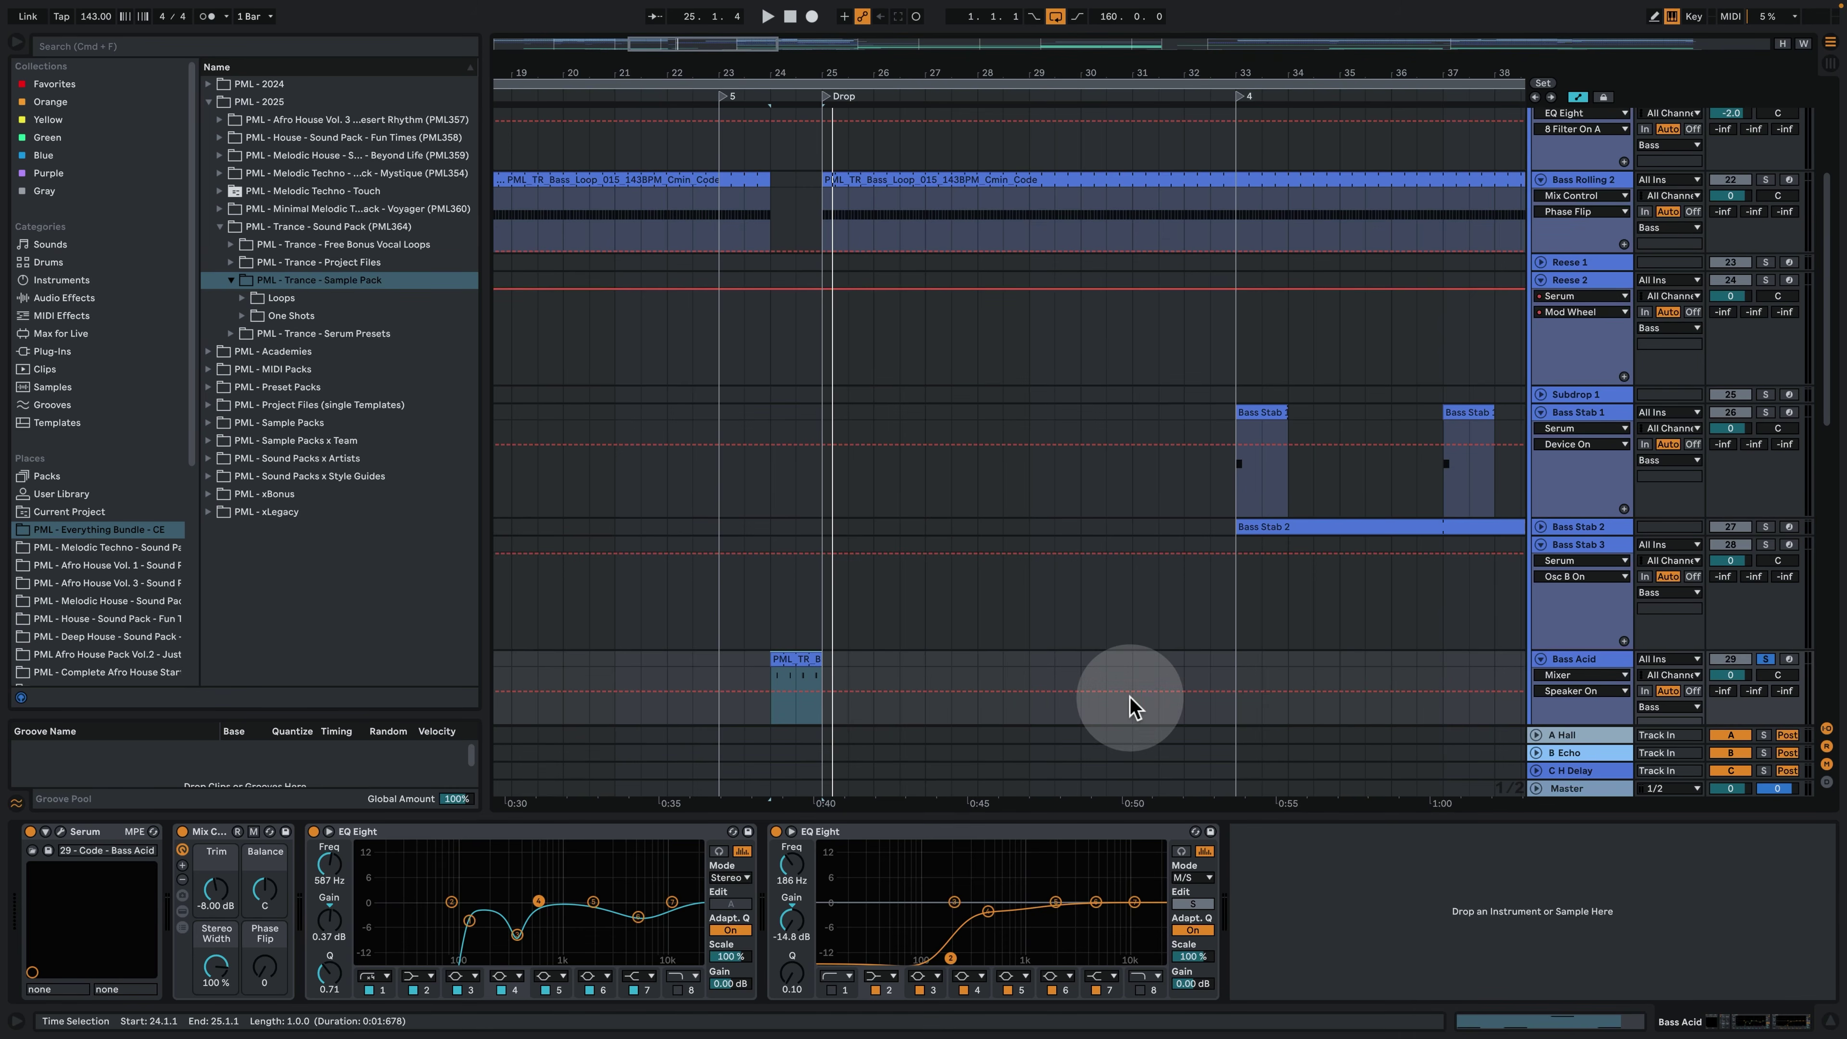
{"action": "left_click", "coordinate": [789, 212]}
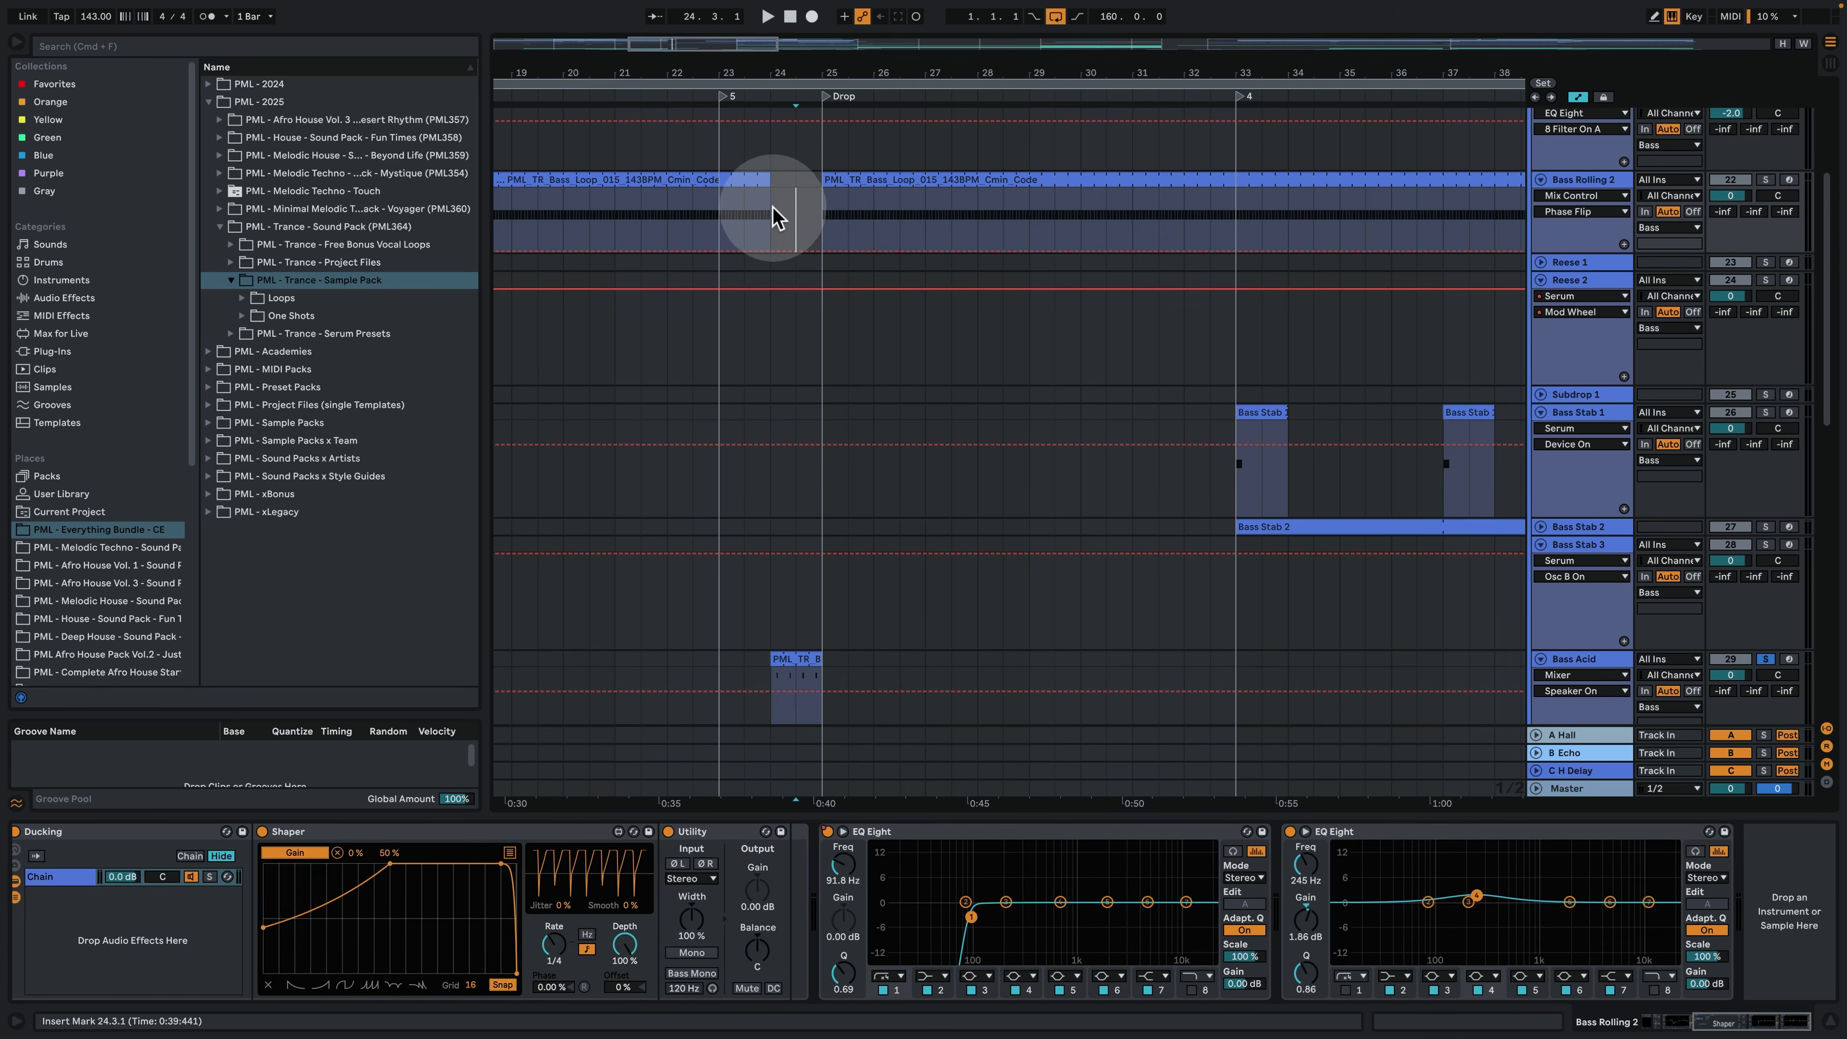
{"action": "key", "text": "space"}
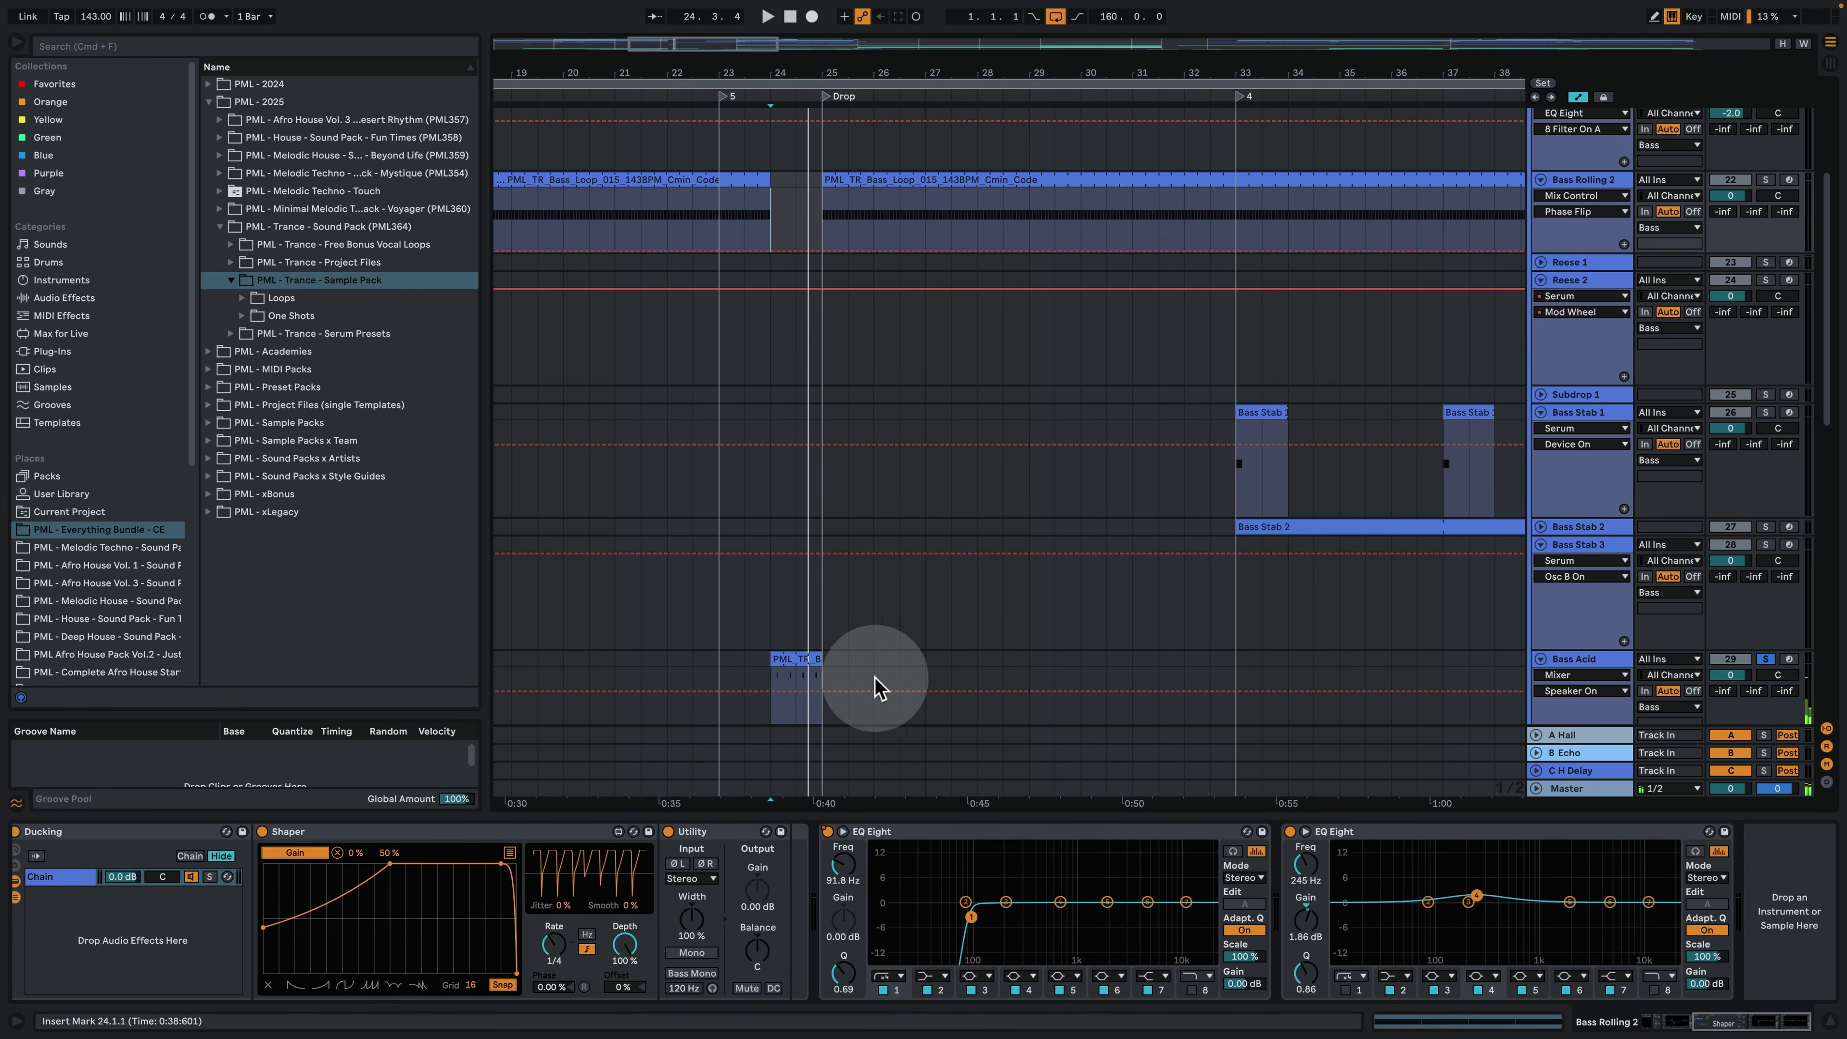
Open the notes of the Bass Acid clip, set the fixed grid to 1/16 and return to the arrangement.
{"action": "double_click", "coordinate": [785, 675]}
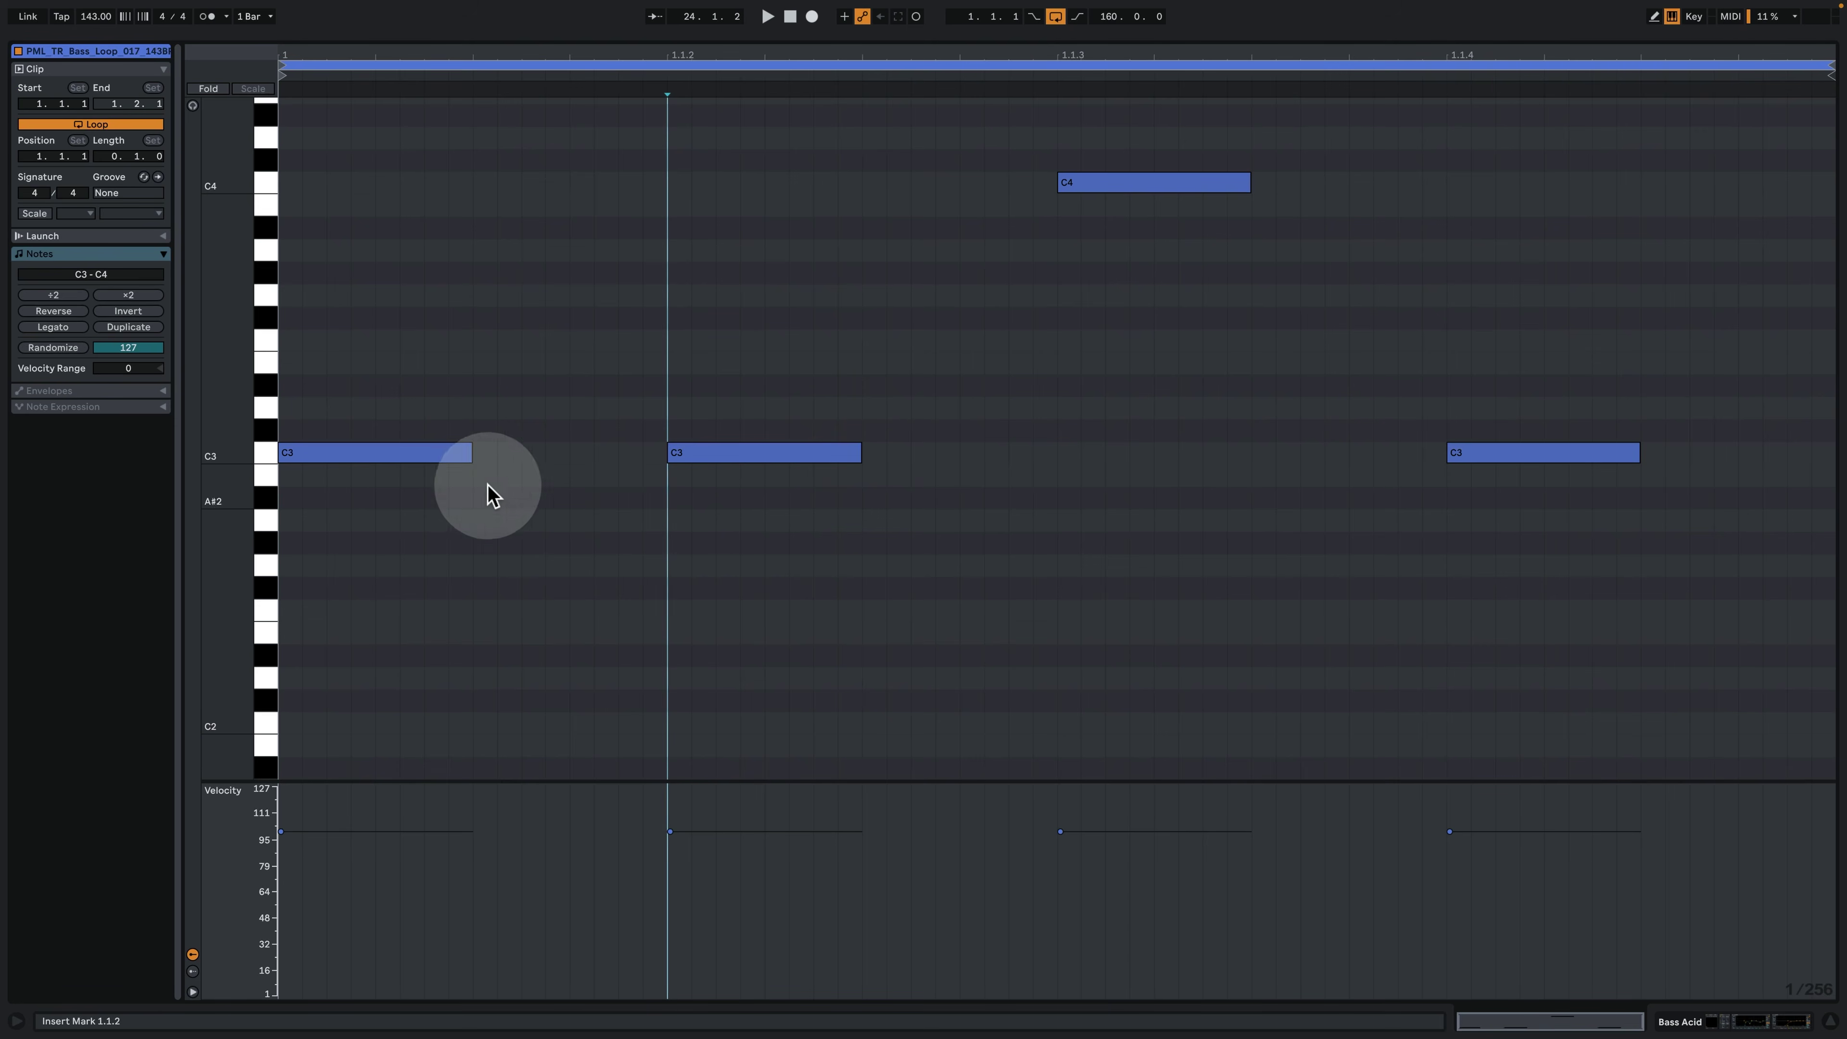
{"action": "right_click", "coordinate": [989, 399]}
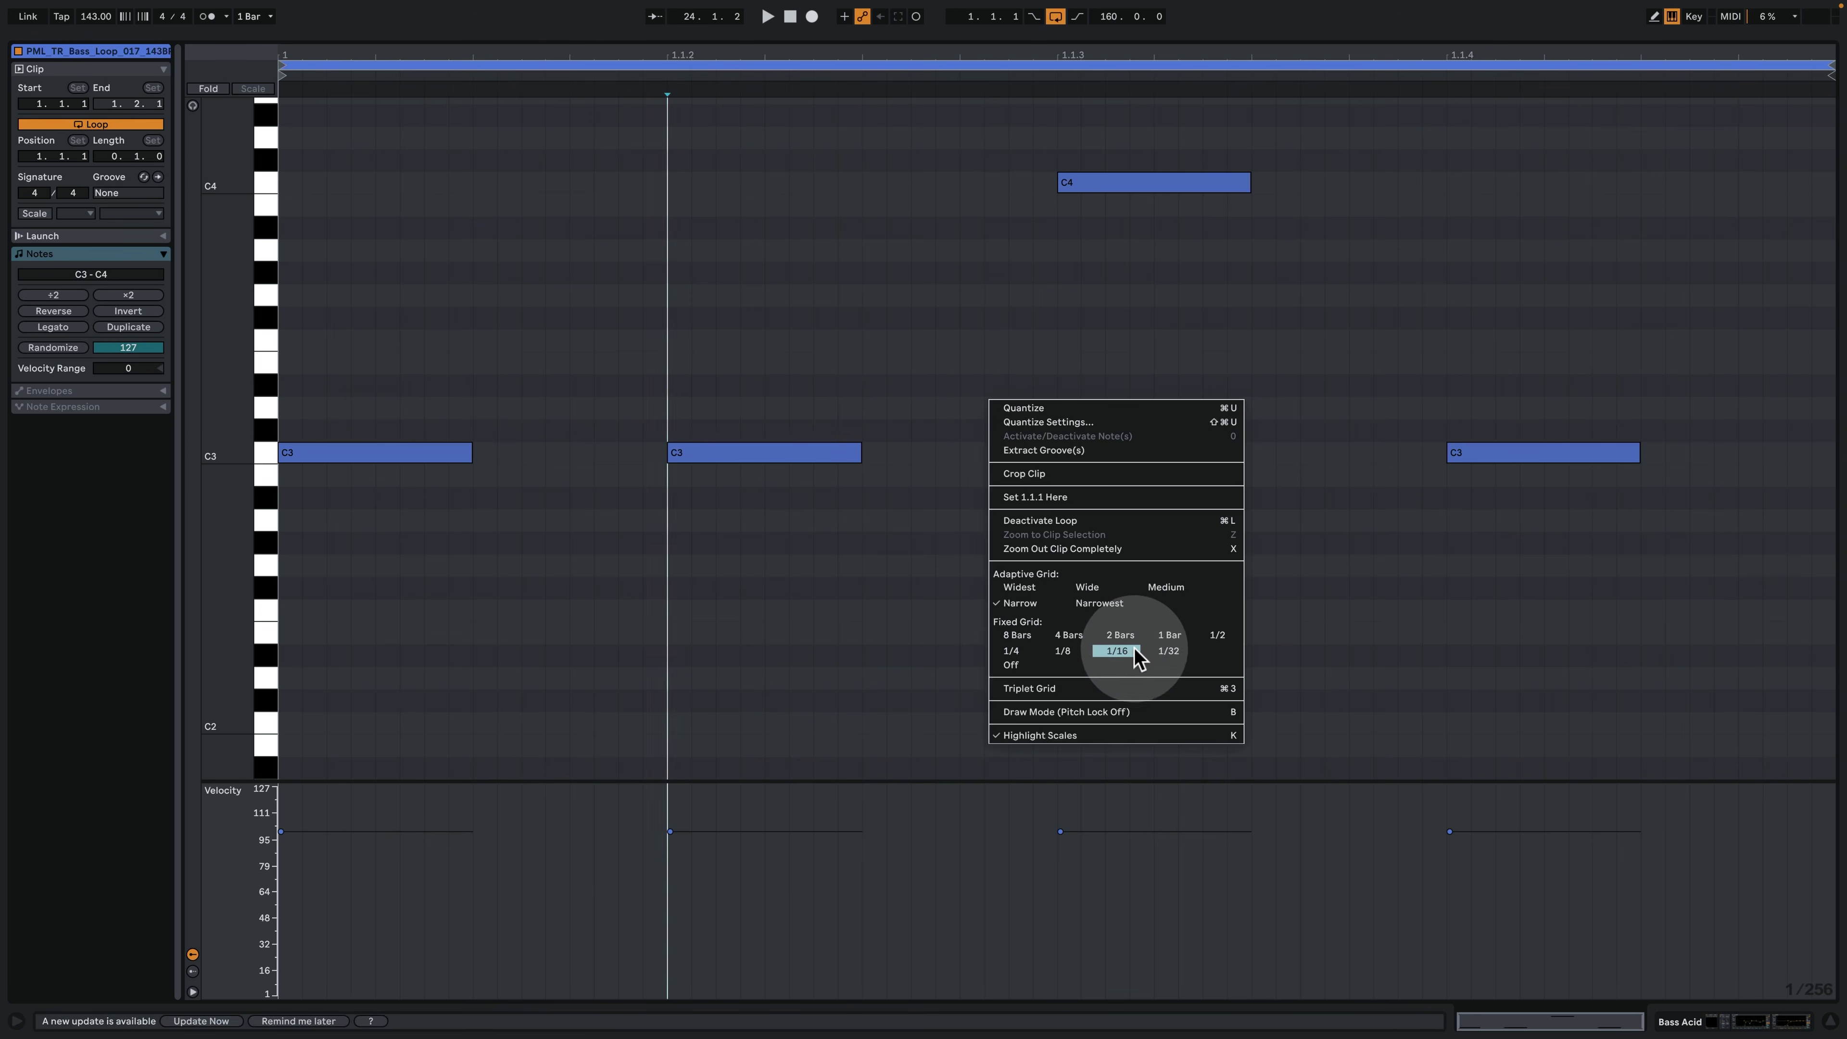
{"action": "left_click", "coordinate": [1137, 655]}
{"action": "left_click", "coordinate": [1063, 449]}
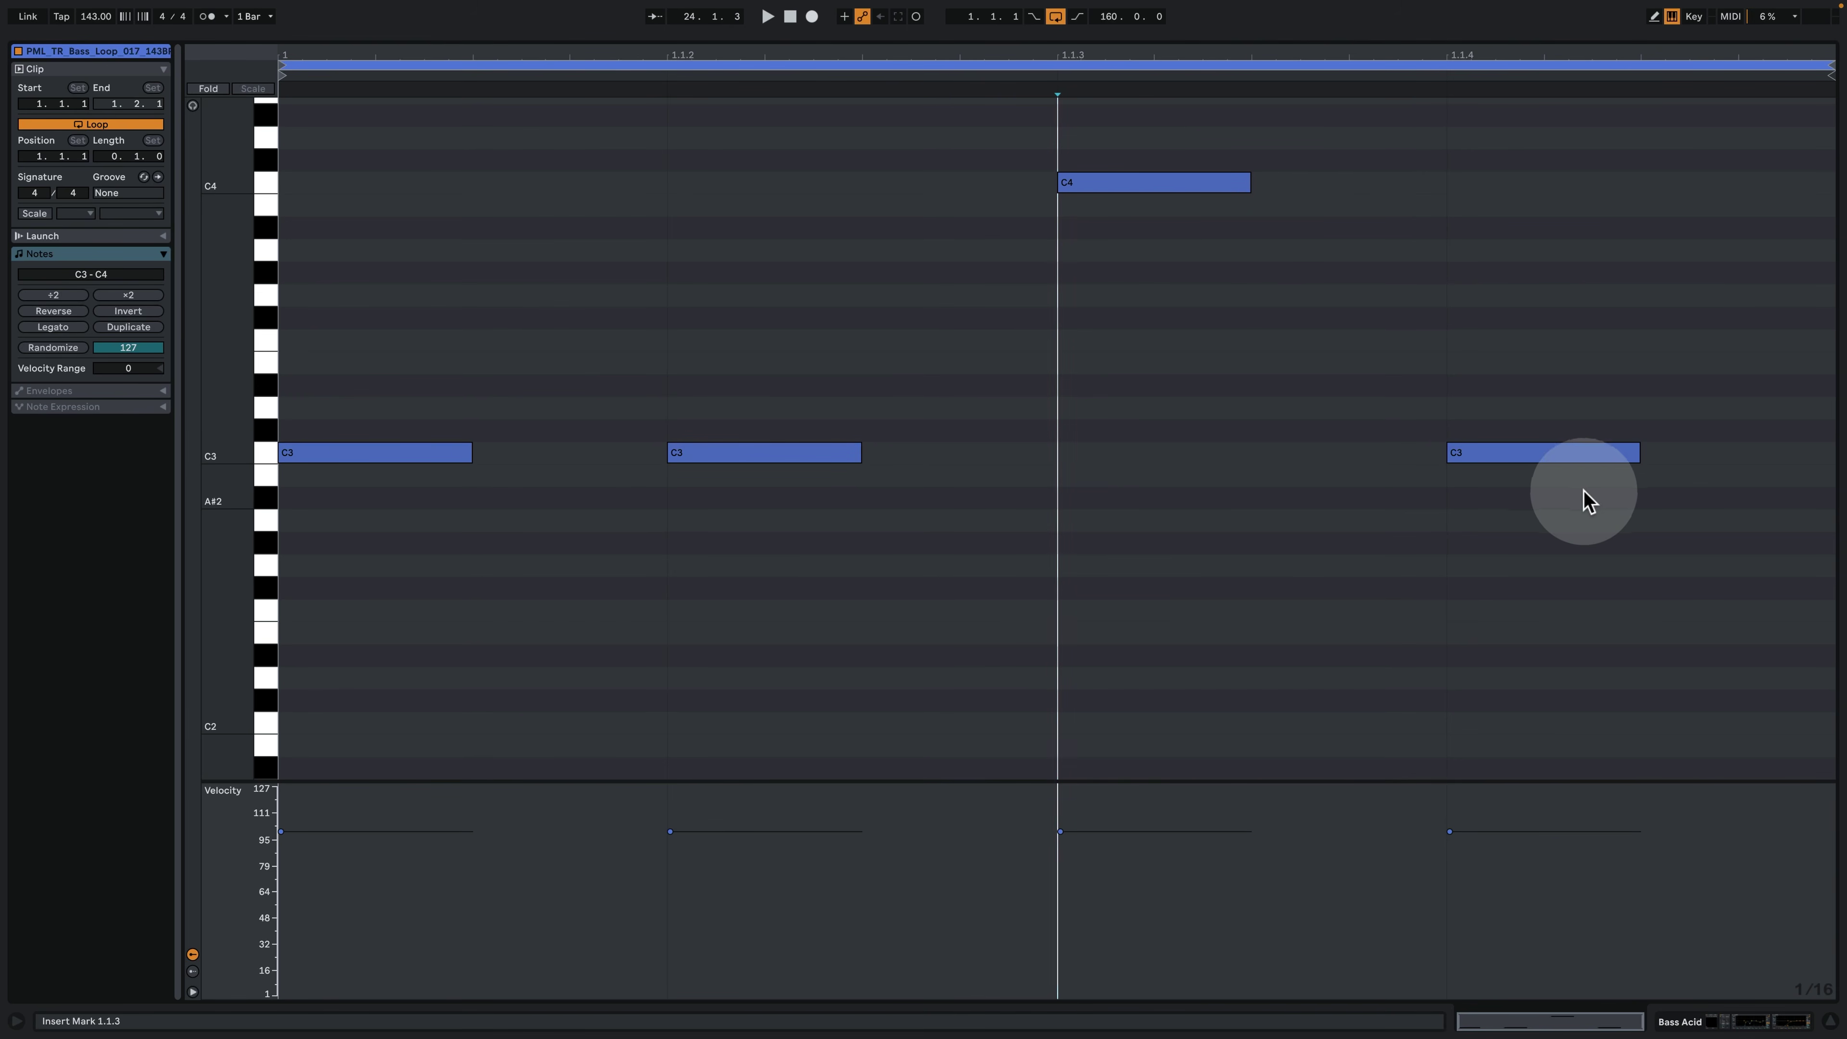
{"action": "left_click", "coordinate": [1692, 1022]}
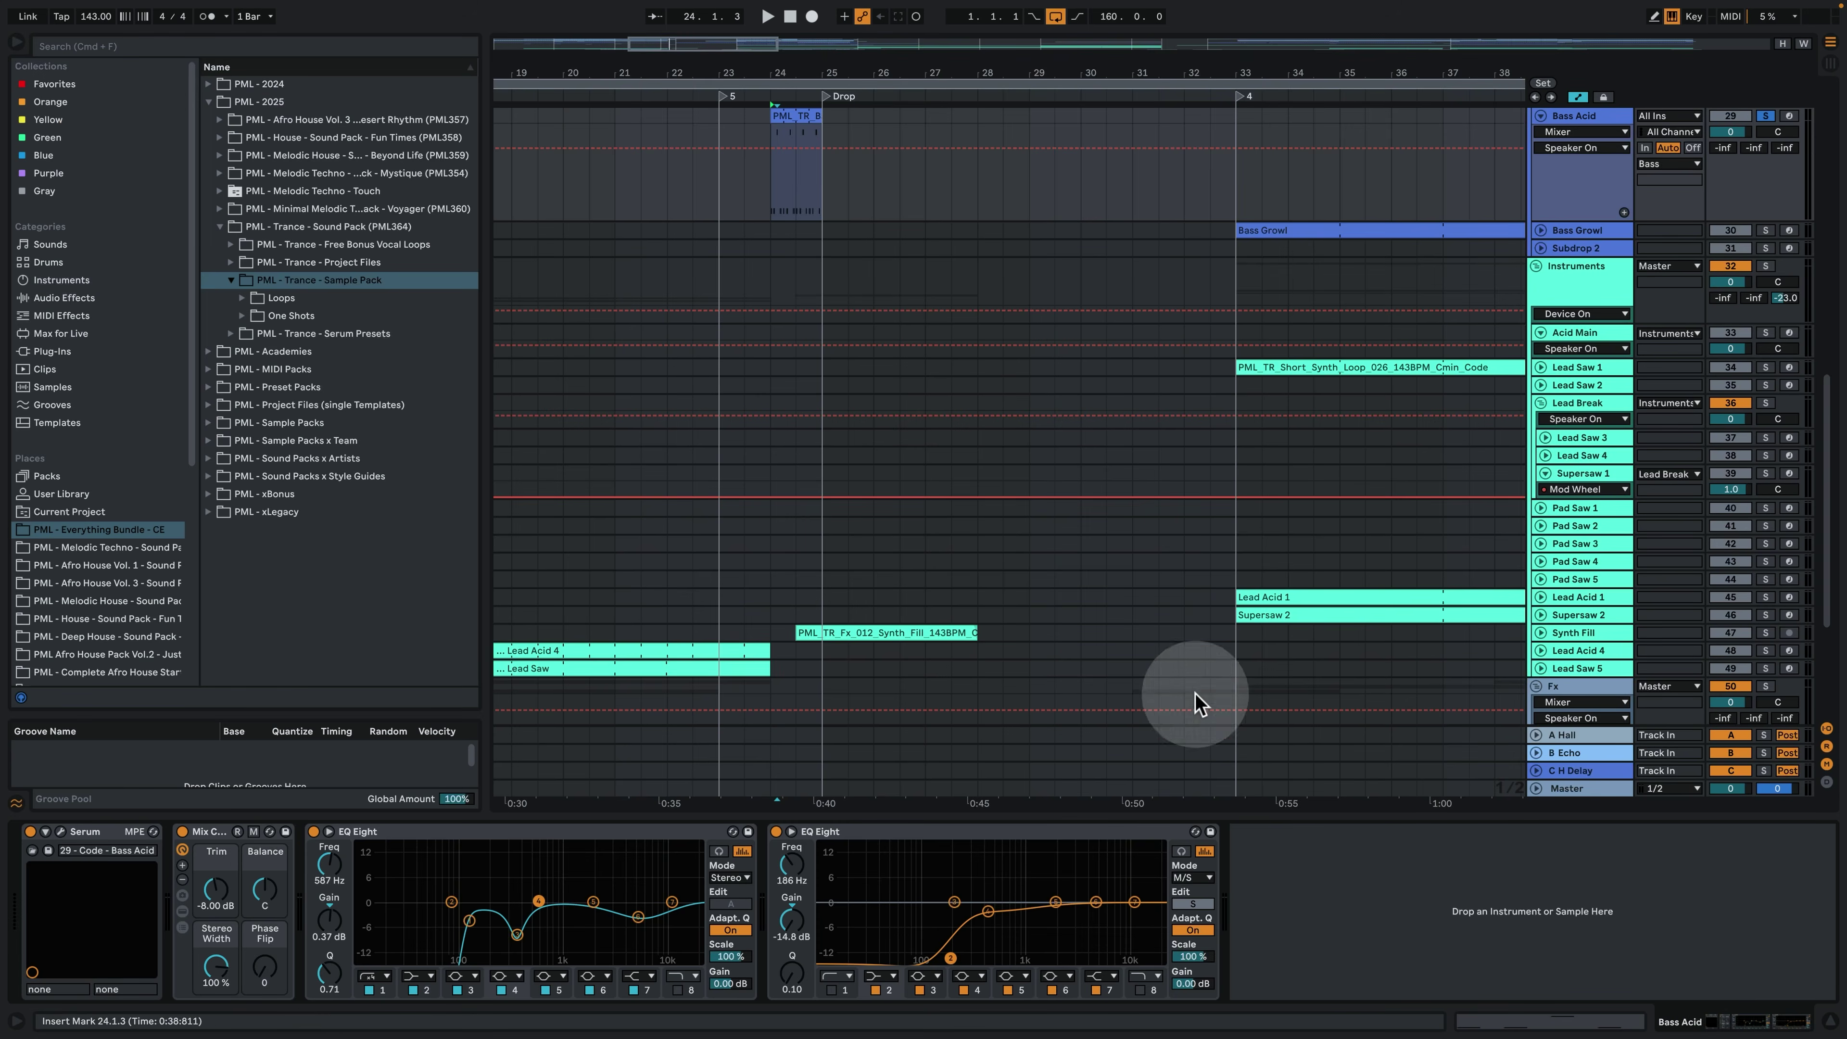
Open the Serum patch on the Bass Acid track to examine its oscillators.
{"action": "scroll", "coordinate": [1600, 407], "scroll_direction": "up", "scroll_amount": 2}
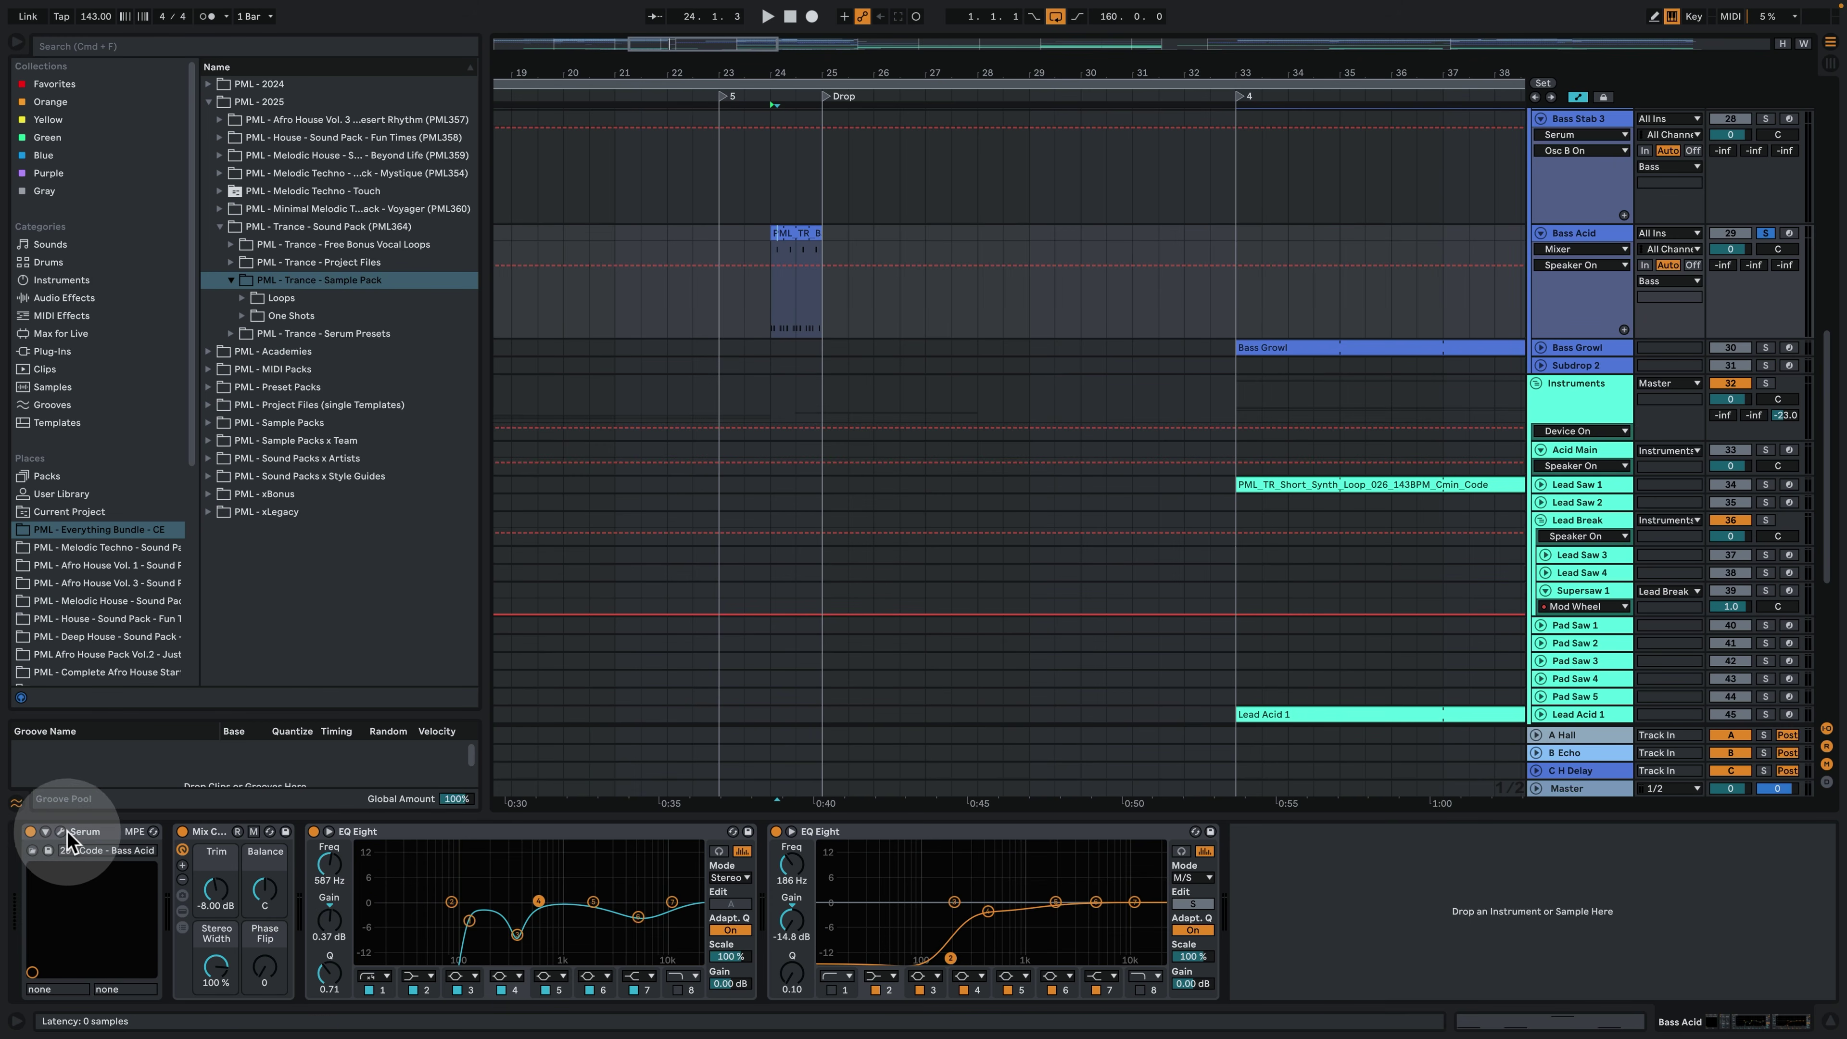
{"action": "key", "text": "super+alt+p"}
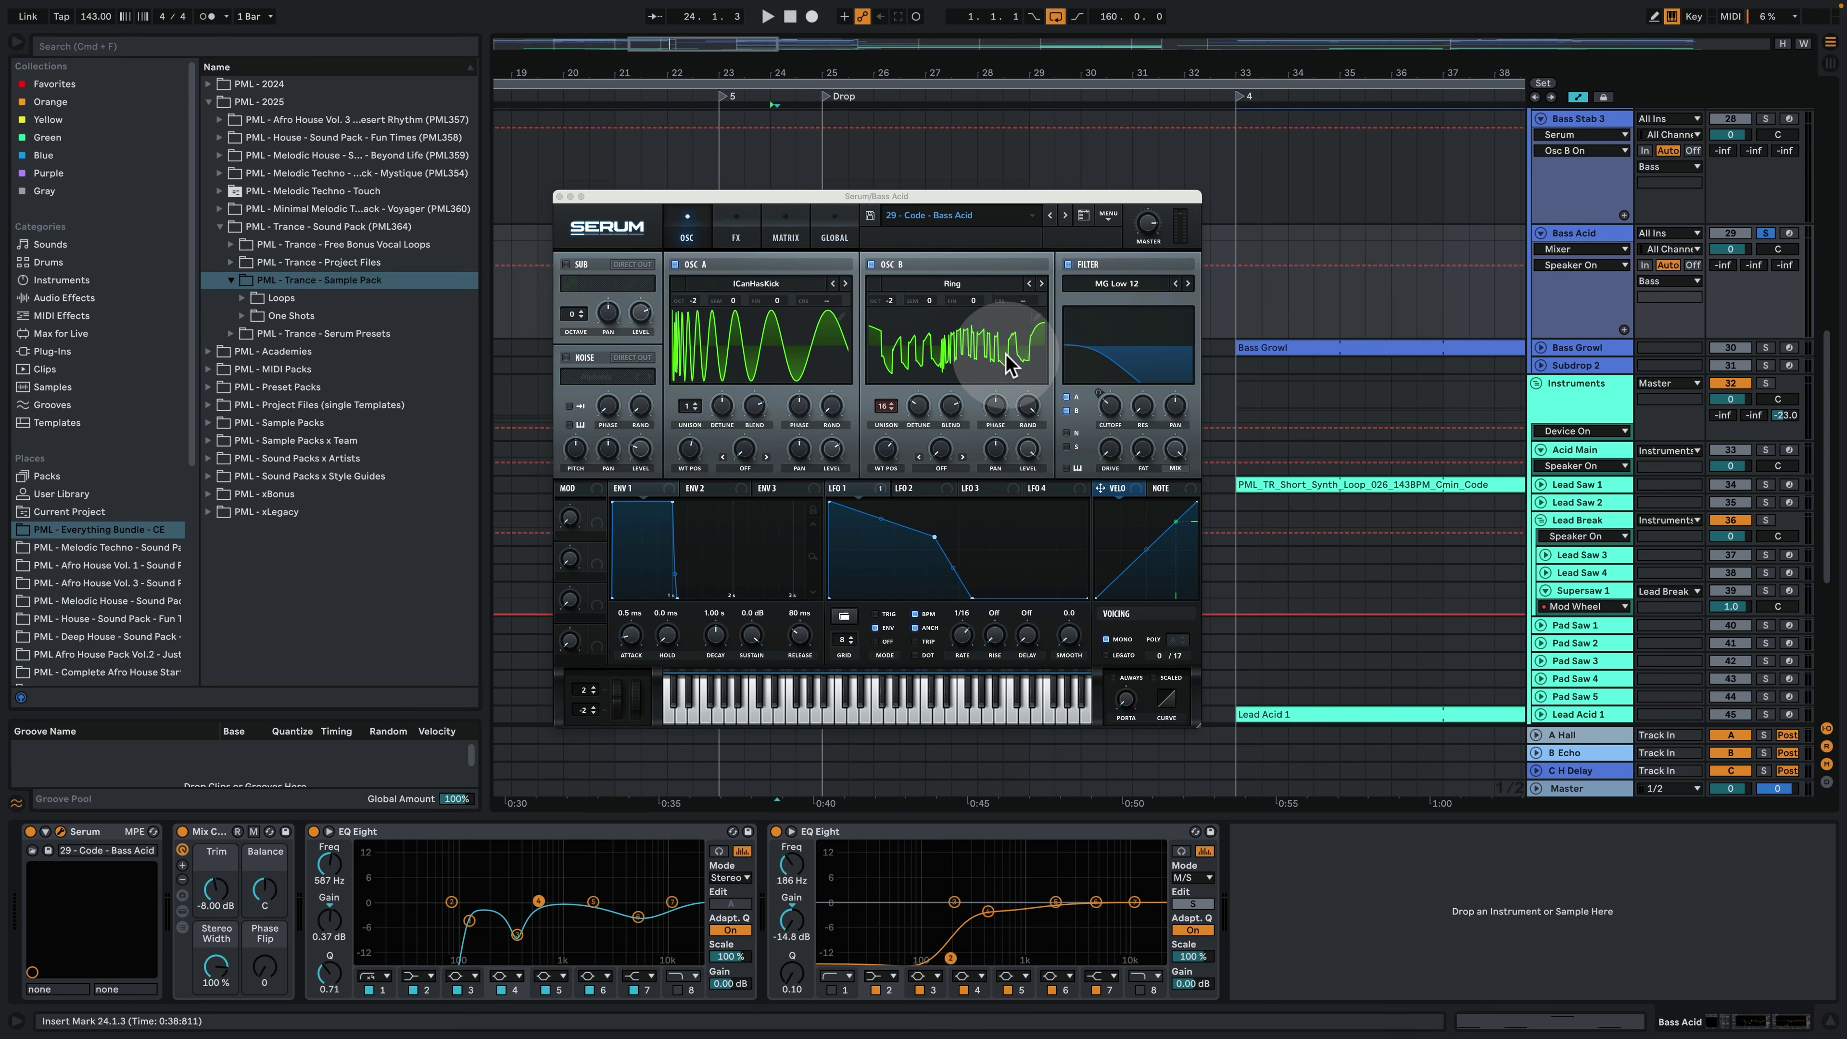
Play the Bass Acid fill while switching oscillator B and oscillator A off and back on to compare their sounds.
{"action": "key", "text": "space"}
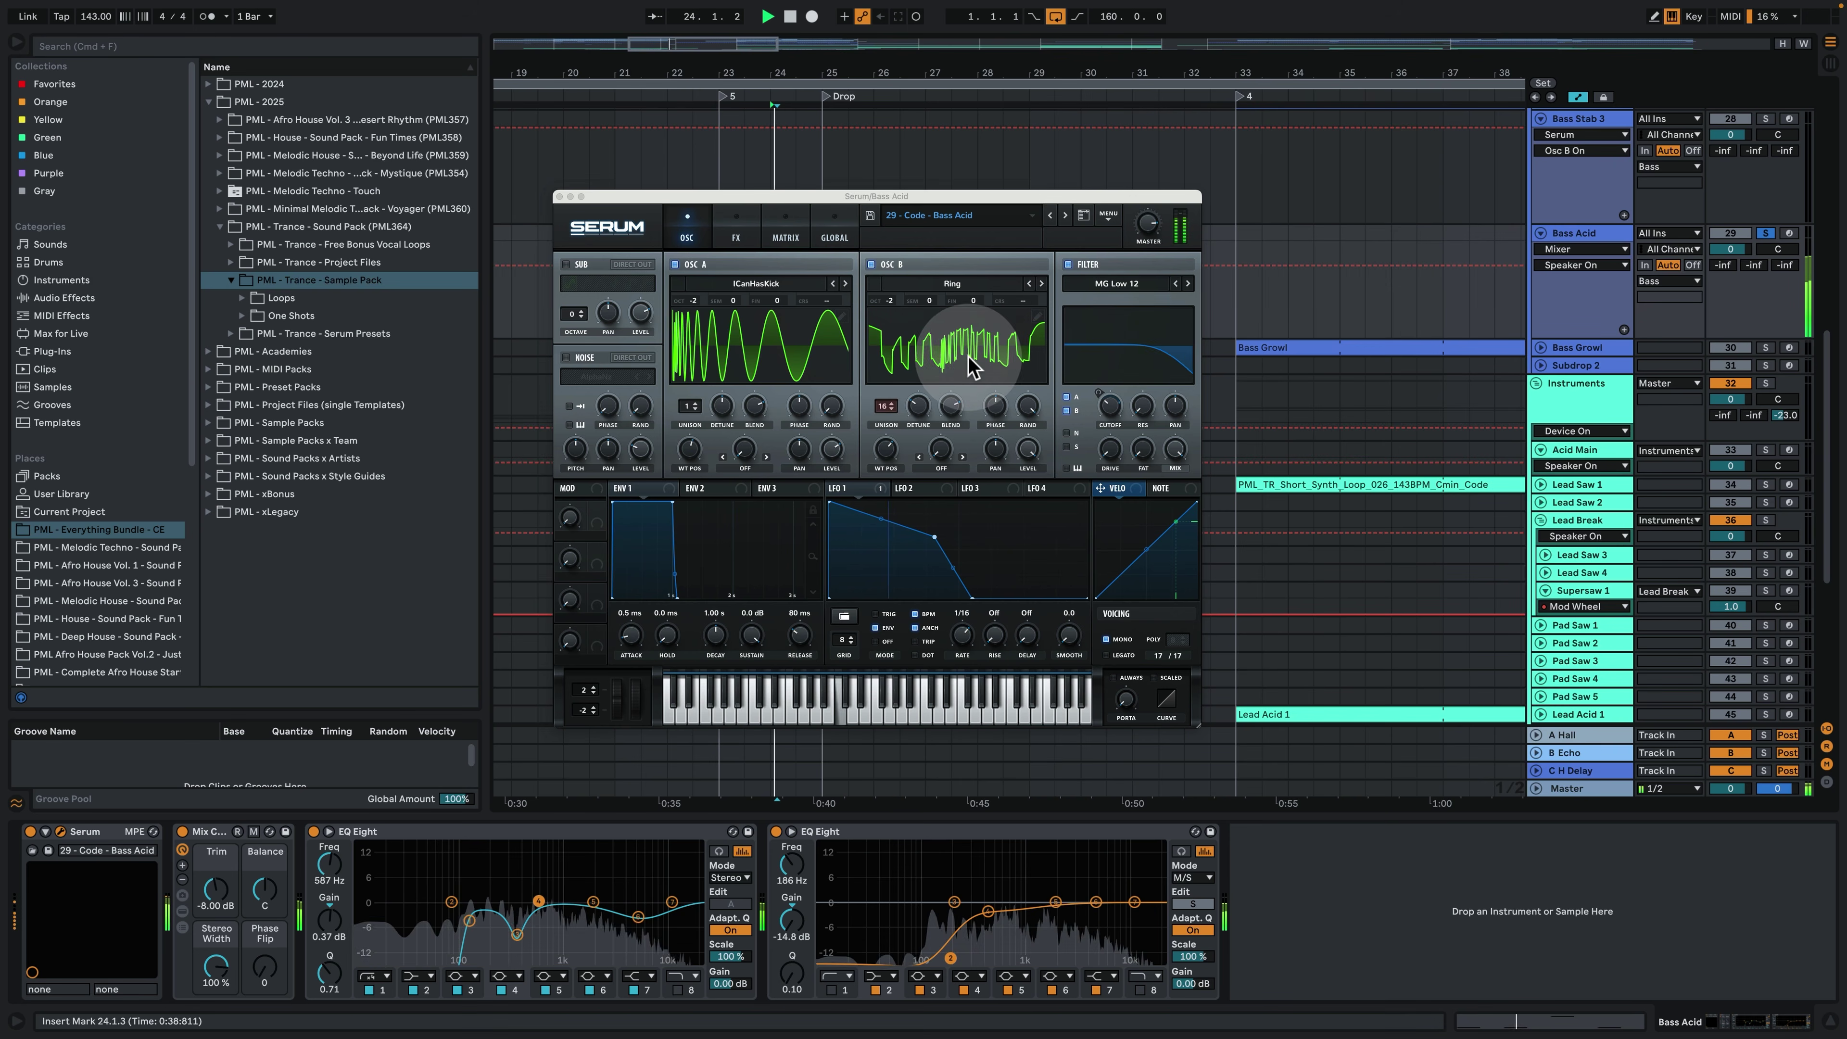
{"action": "left_click", "coordinate": [872, 265]}
{"action": "left_click", "coordinate": [873, 265]}
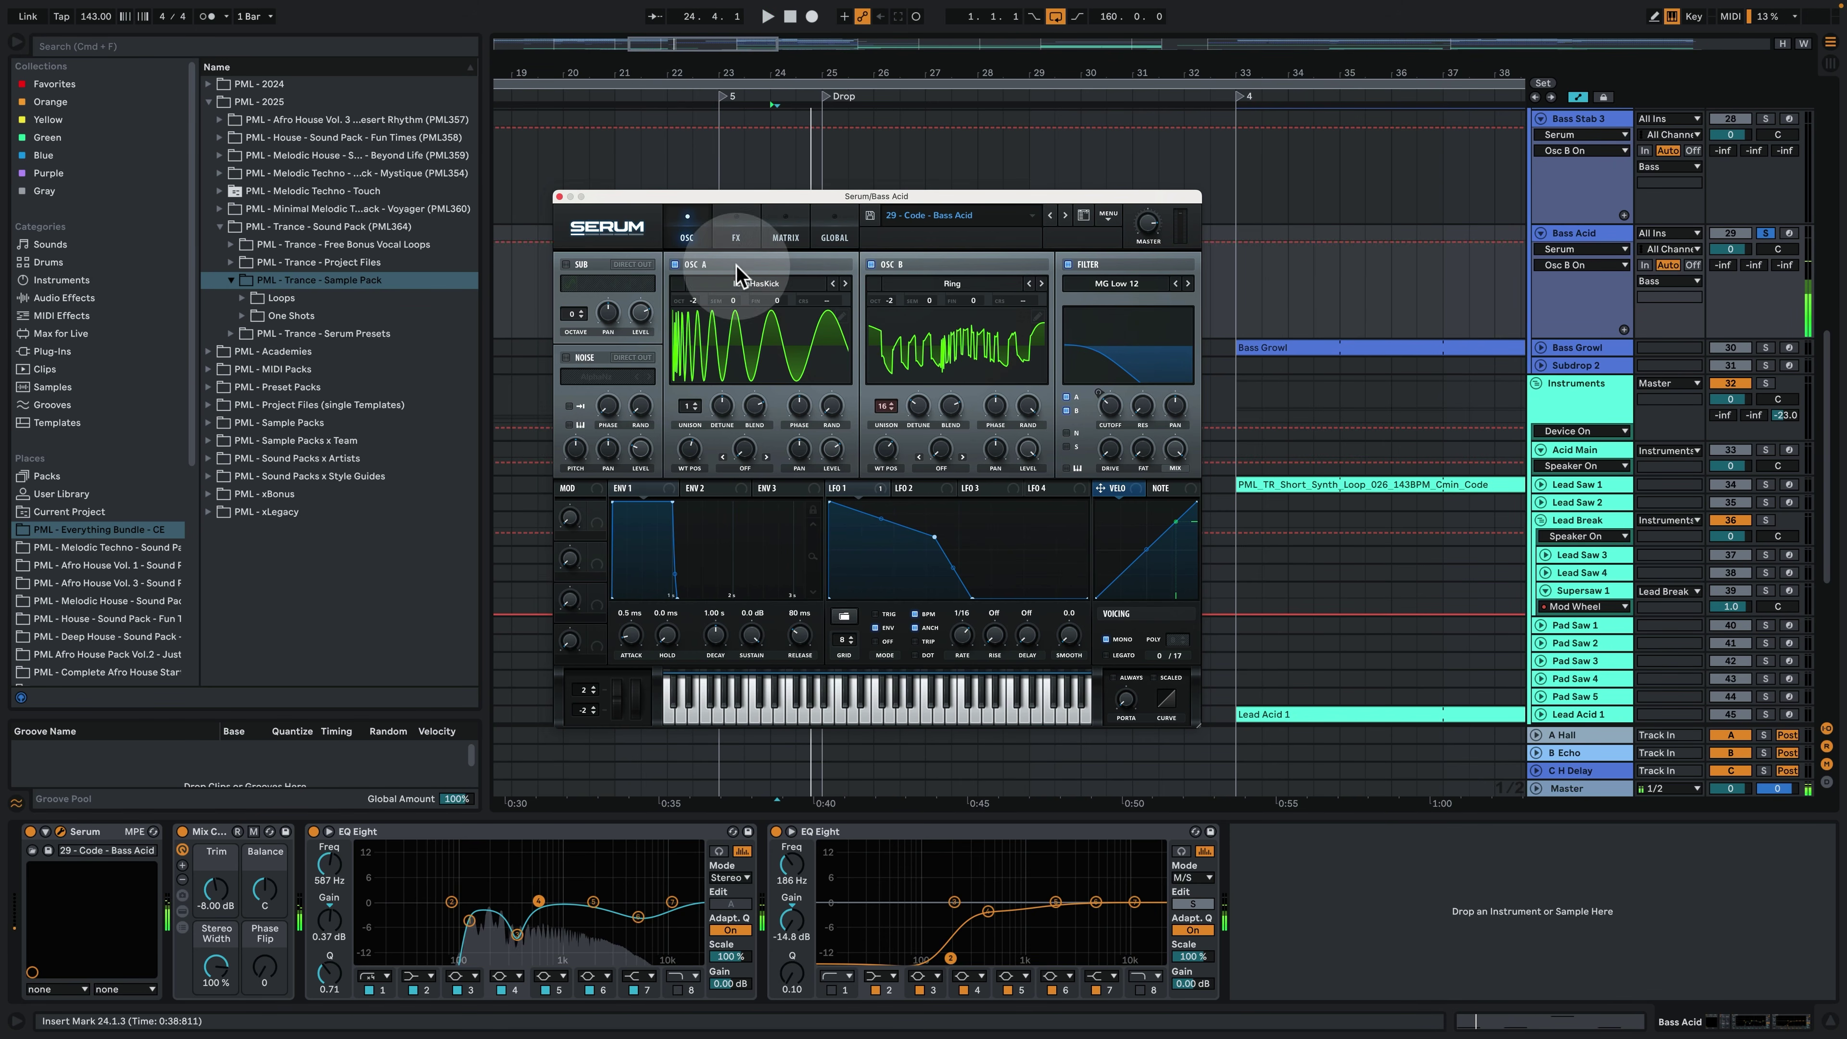
{"action": "left_click", "coordinate": [675, 265]}
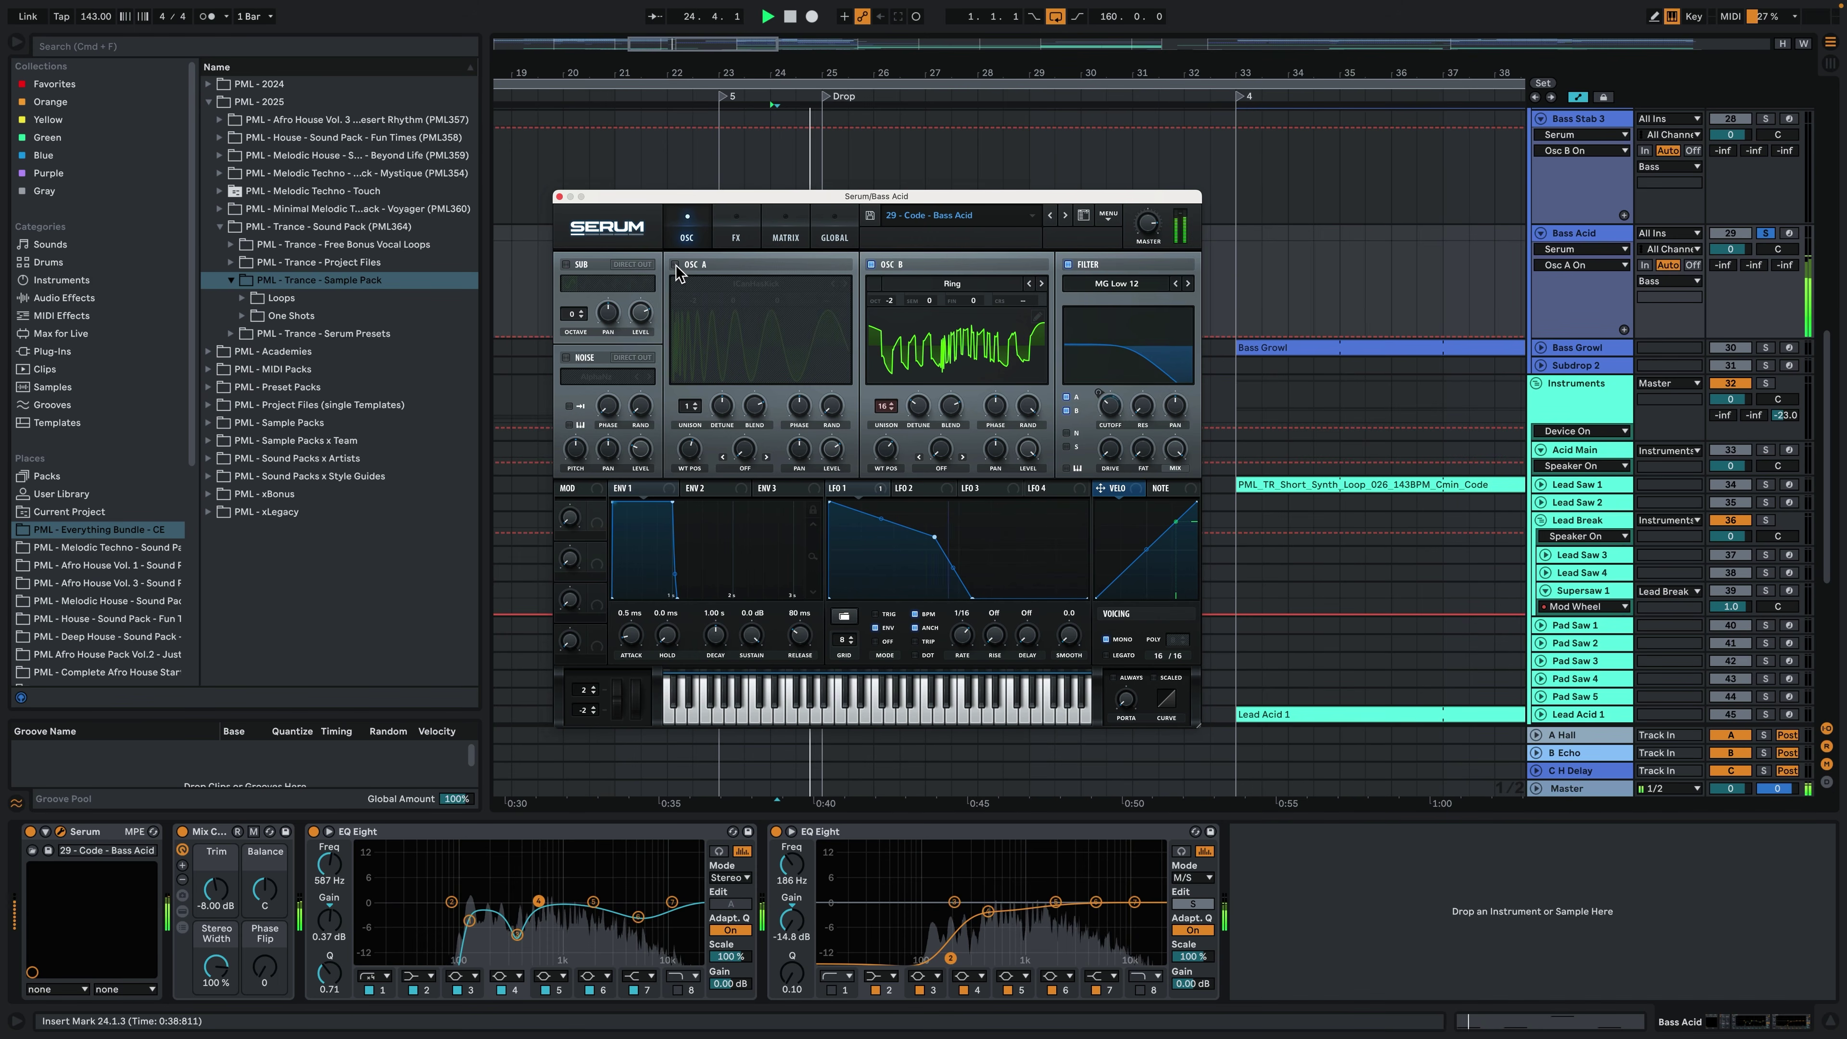
{"action": "left_click", "coordinate": [675, 264]}
Examine the multiband compressor effect and LFO 1 of the Bass Acid patch, and close Serum.
{"action": "left_click", "coordinate": [737, 230]}
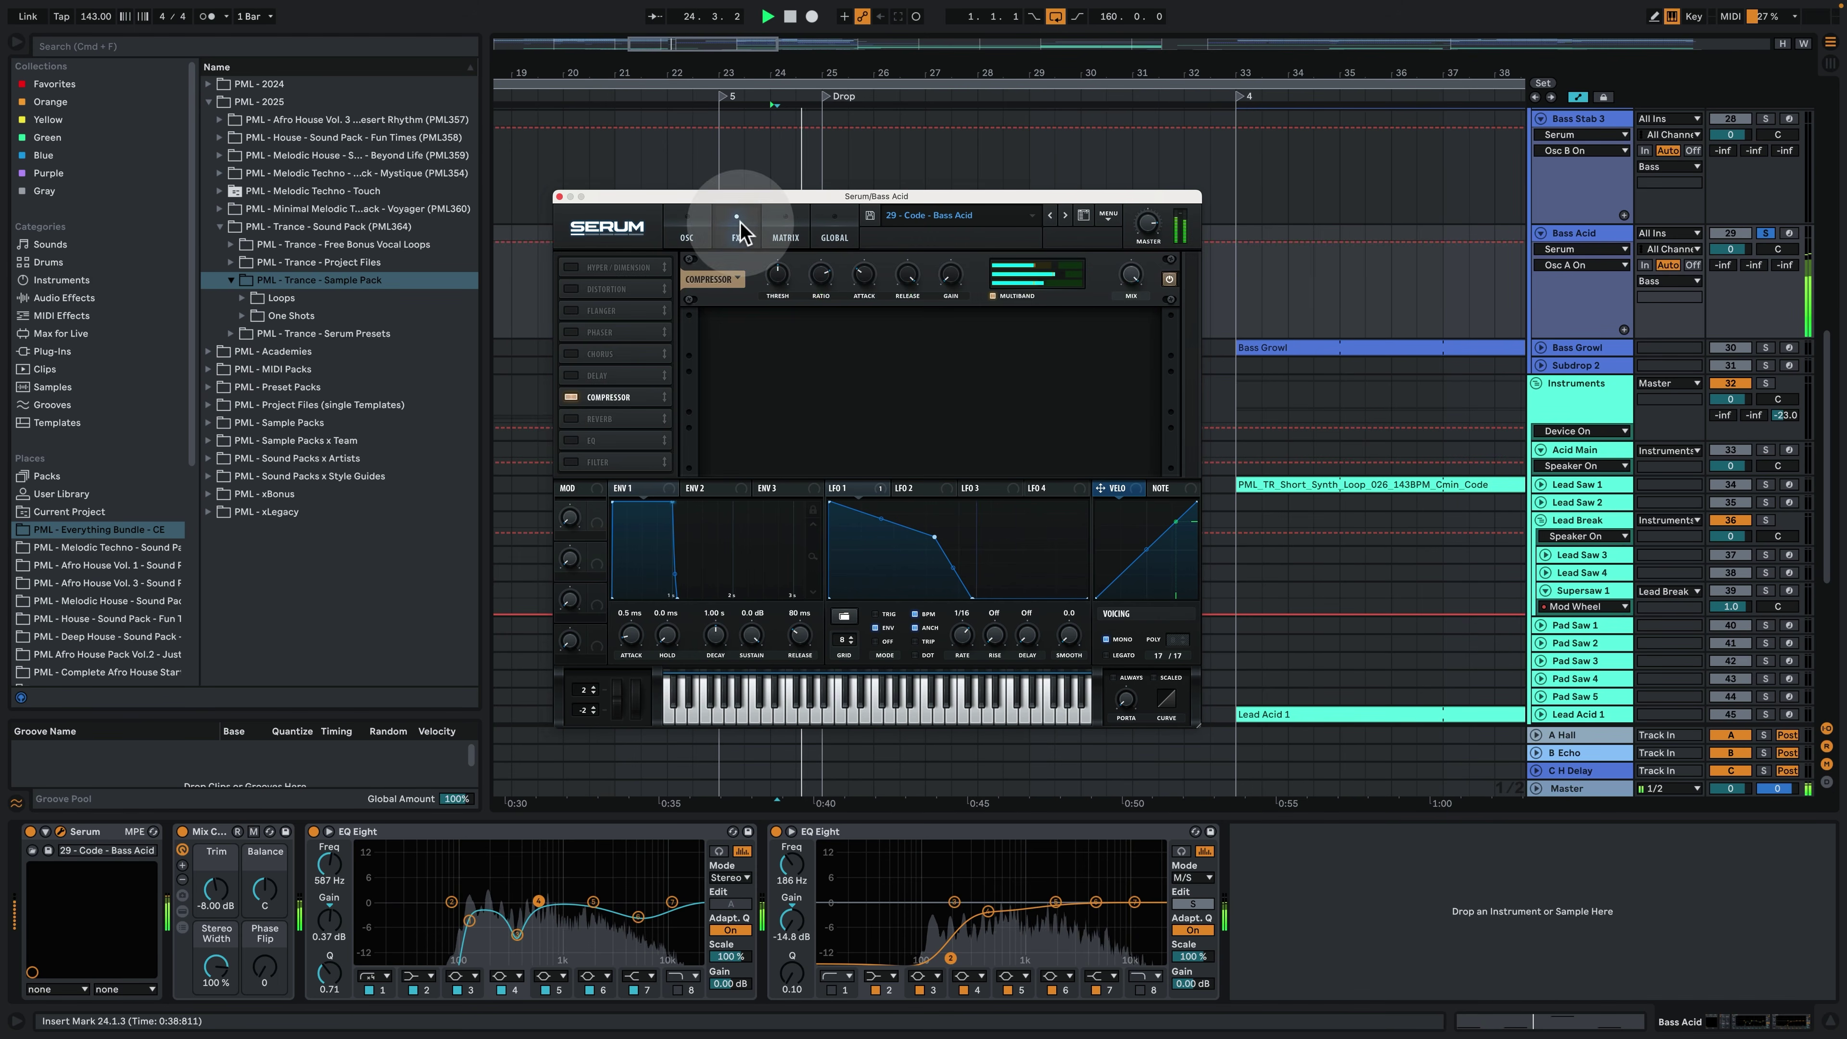
{"action": "key", "text": "space"}
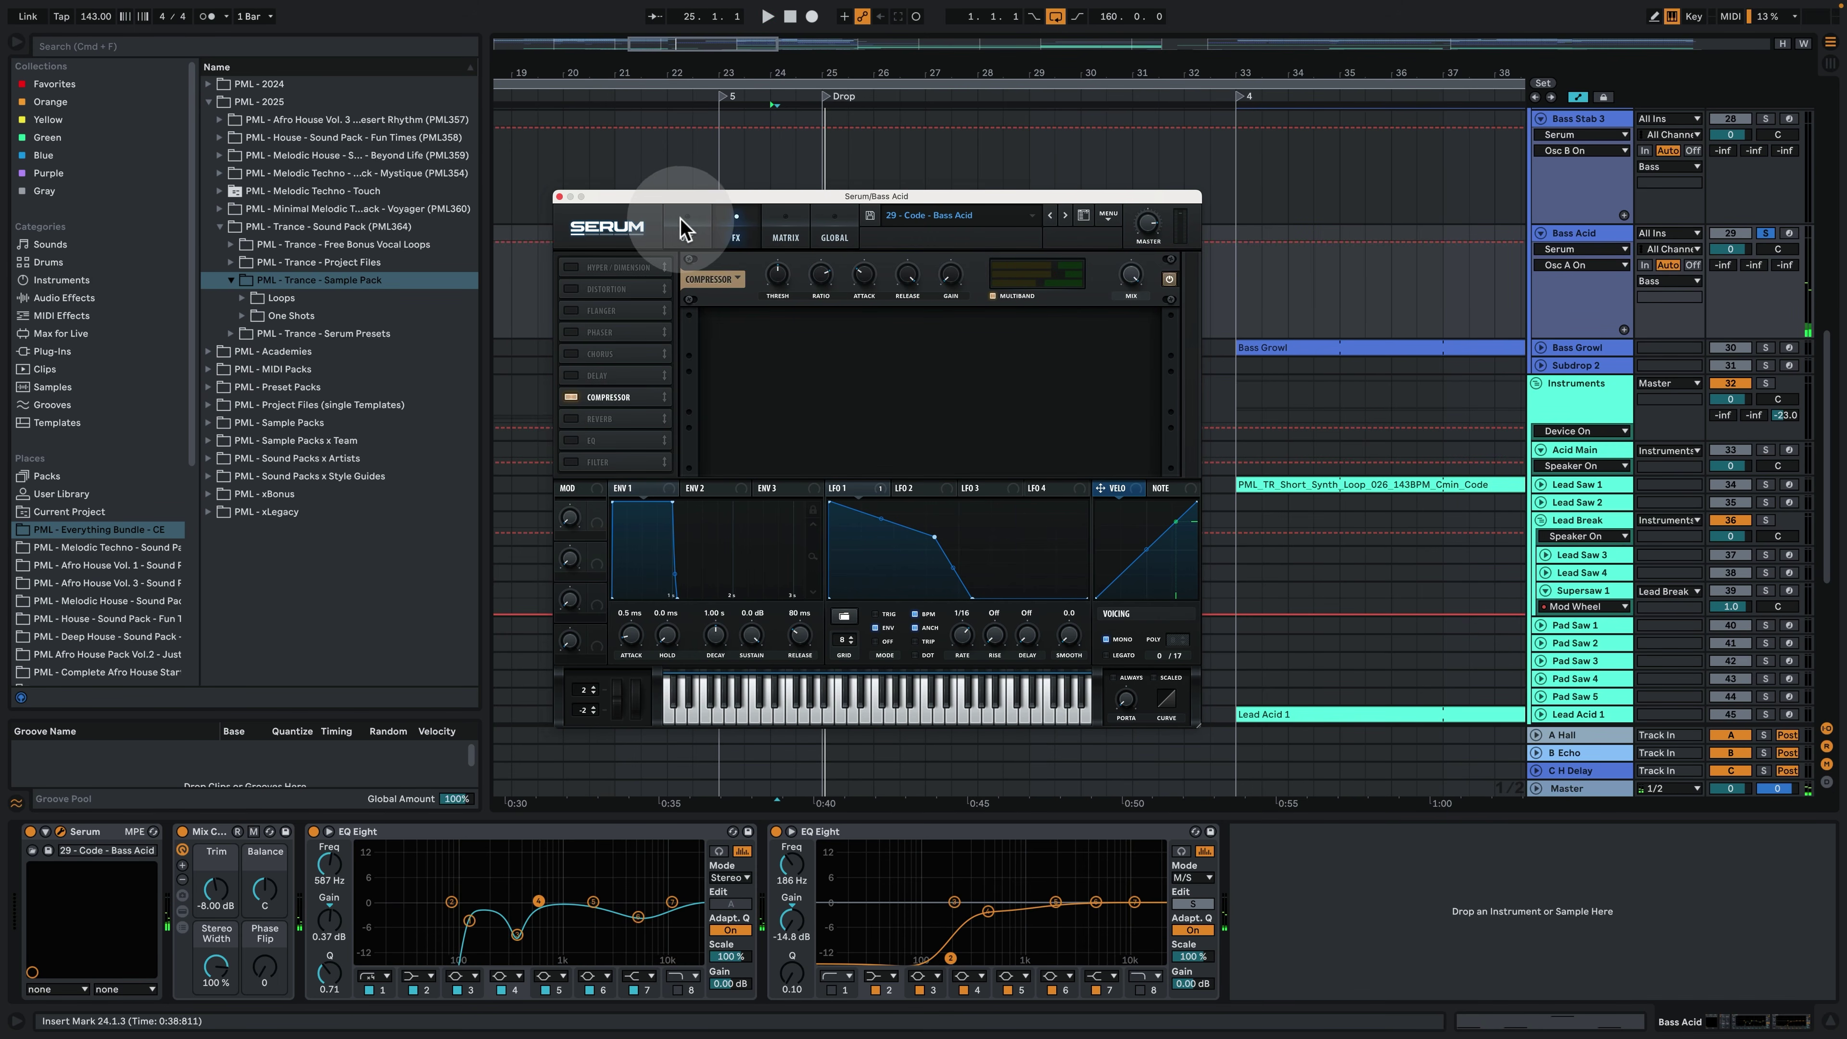
{"action": "left_click", "coordinate": [685, 230]}
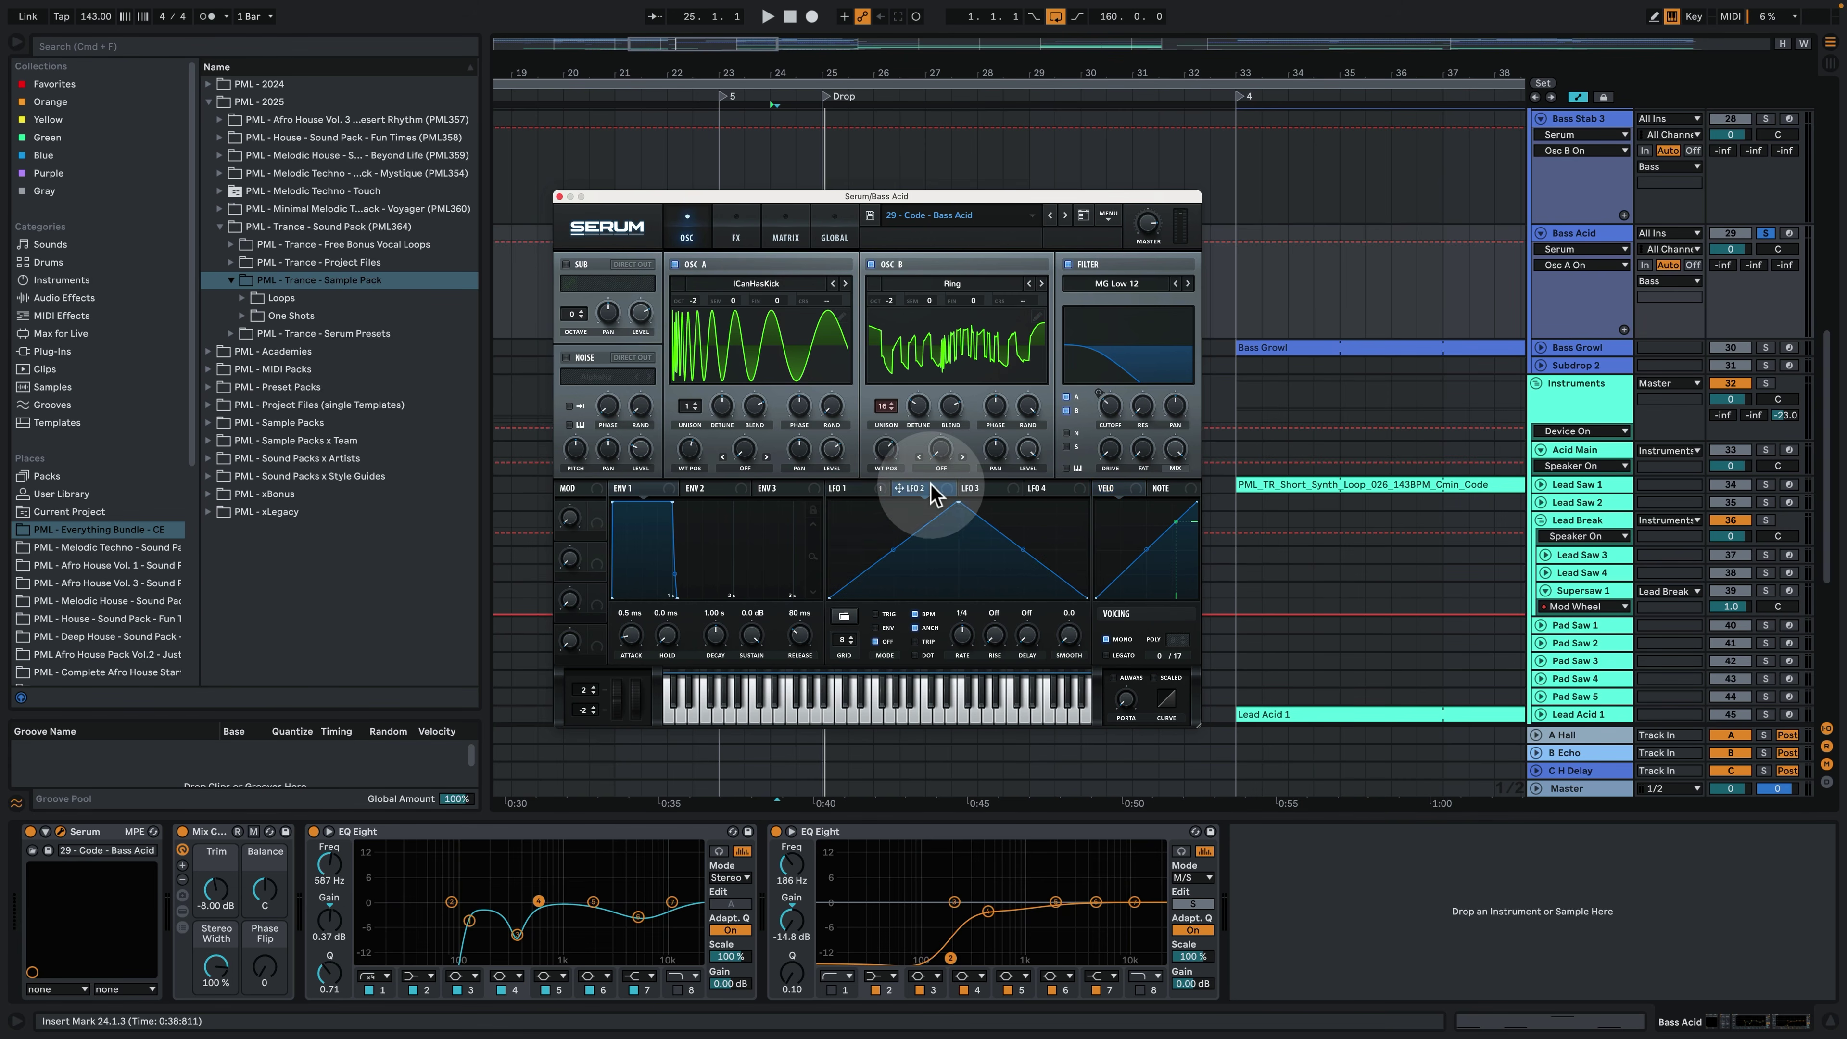
{"action": "left_click", "coordinate": [862, 488]}
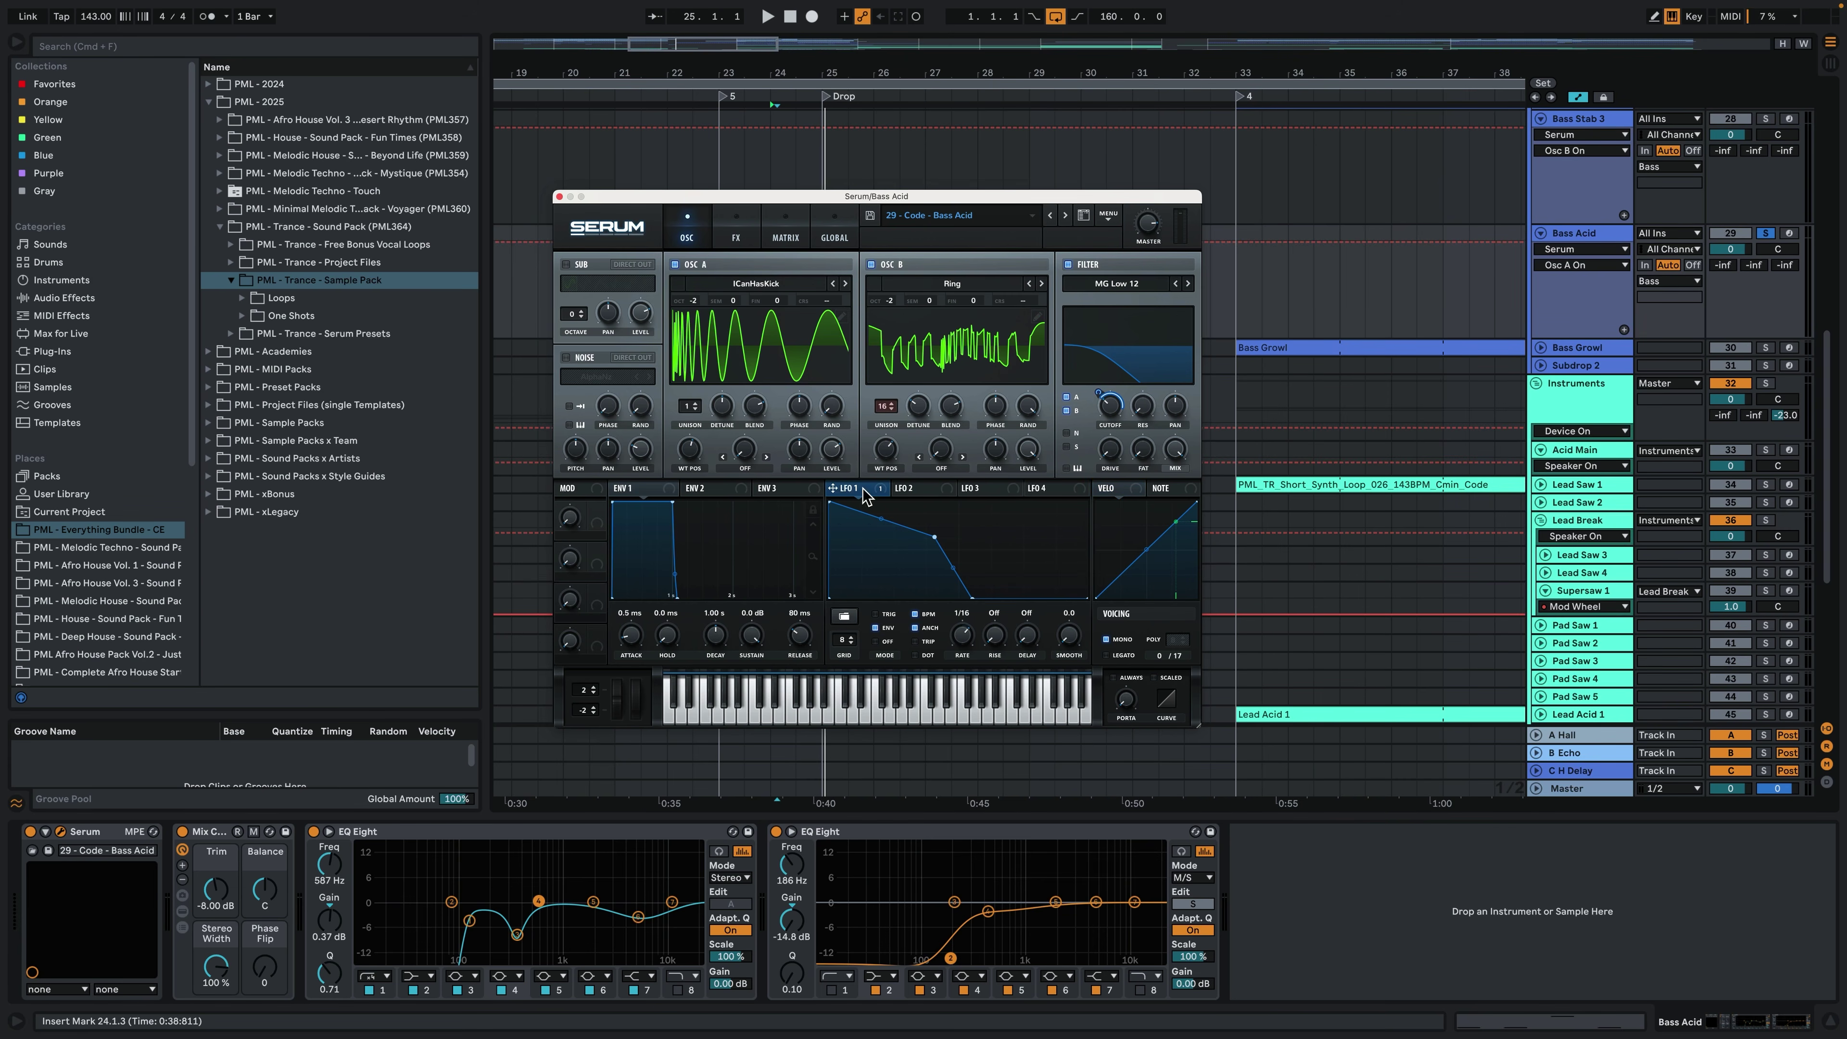
{"action": "left_click", "coordinate": [560, 195]}
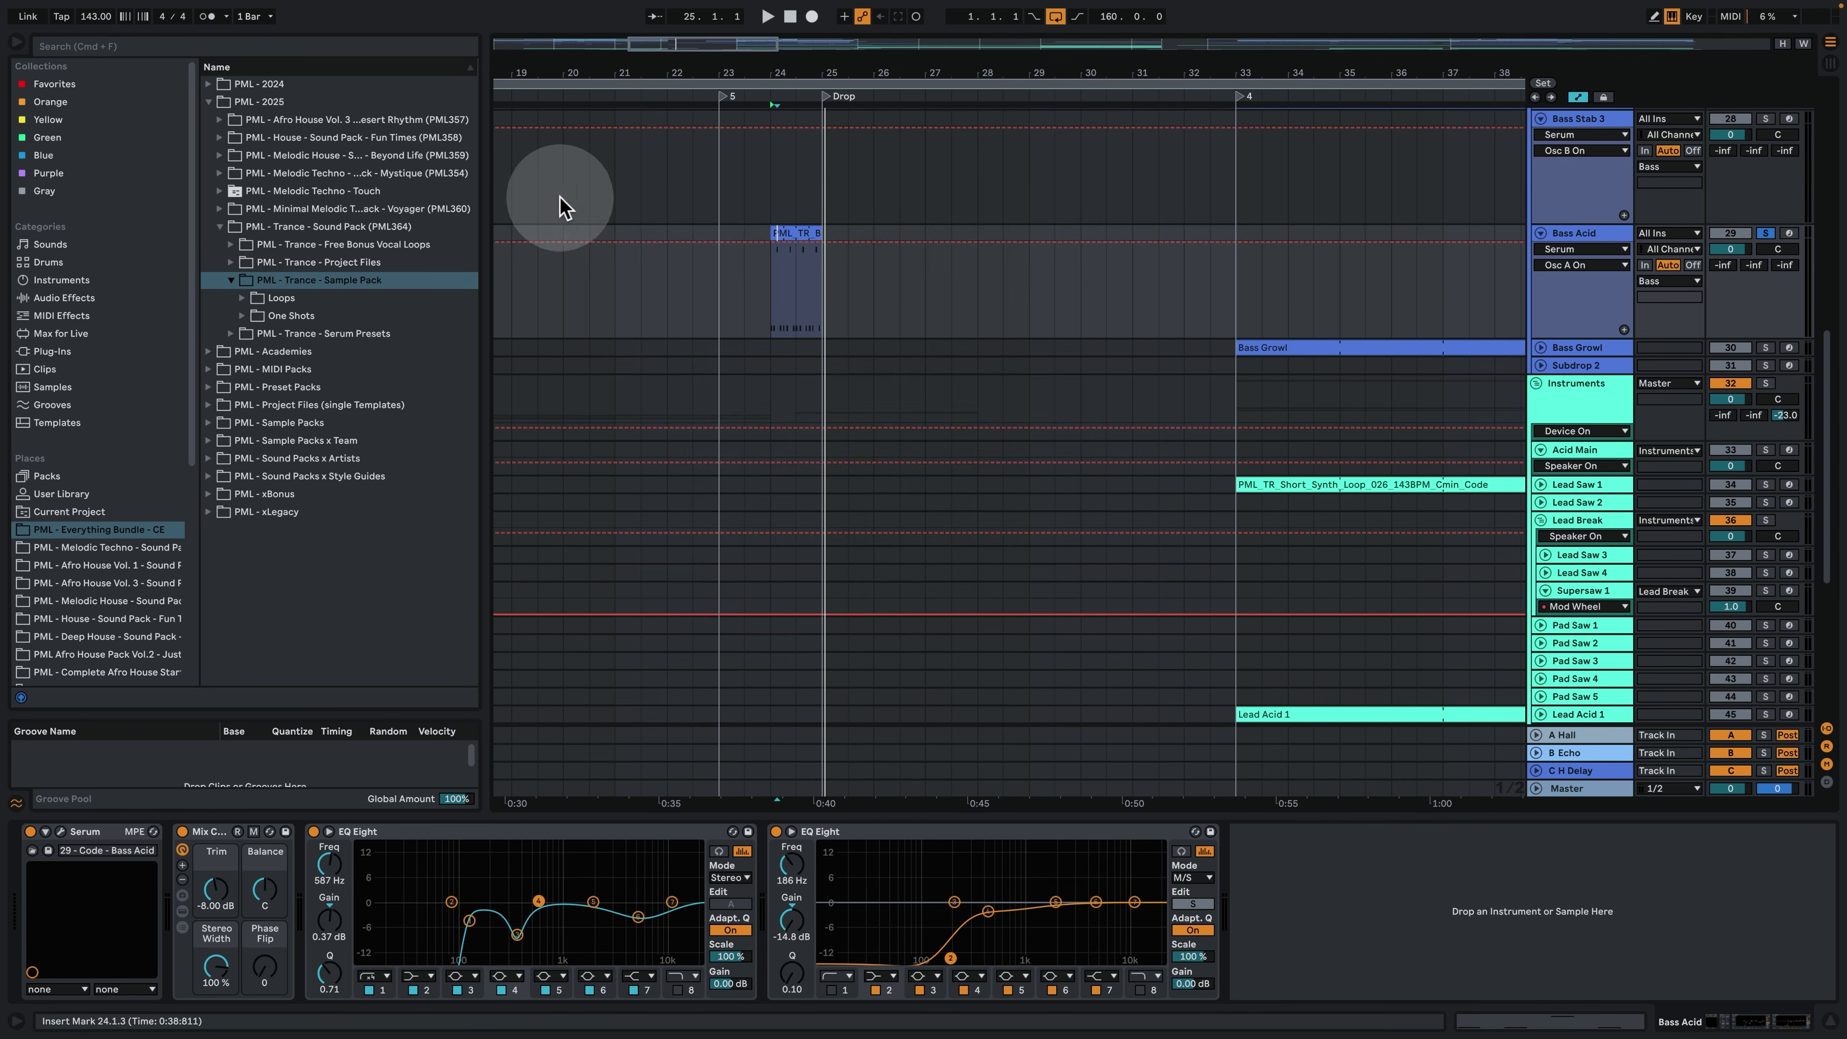
Unsolo the Bass Acid track and play its fill in the full mix from bar 23.
{"action": "scroll", "coordinate": [1799, 437], "scroll_direction": "up", "scroll_amount": 3}
{"action": "left_click", "coordinate": [1799, 437]}
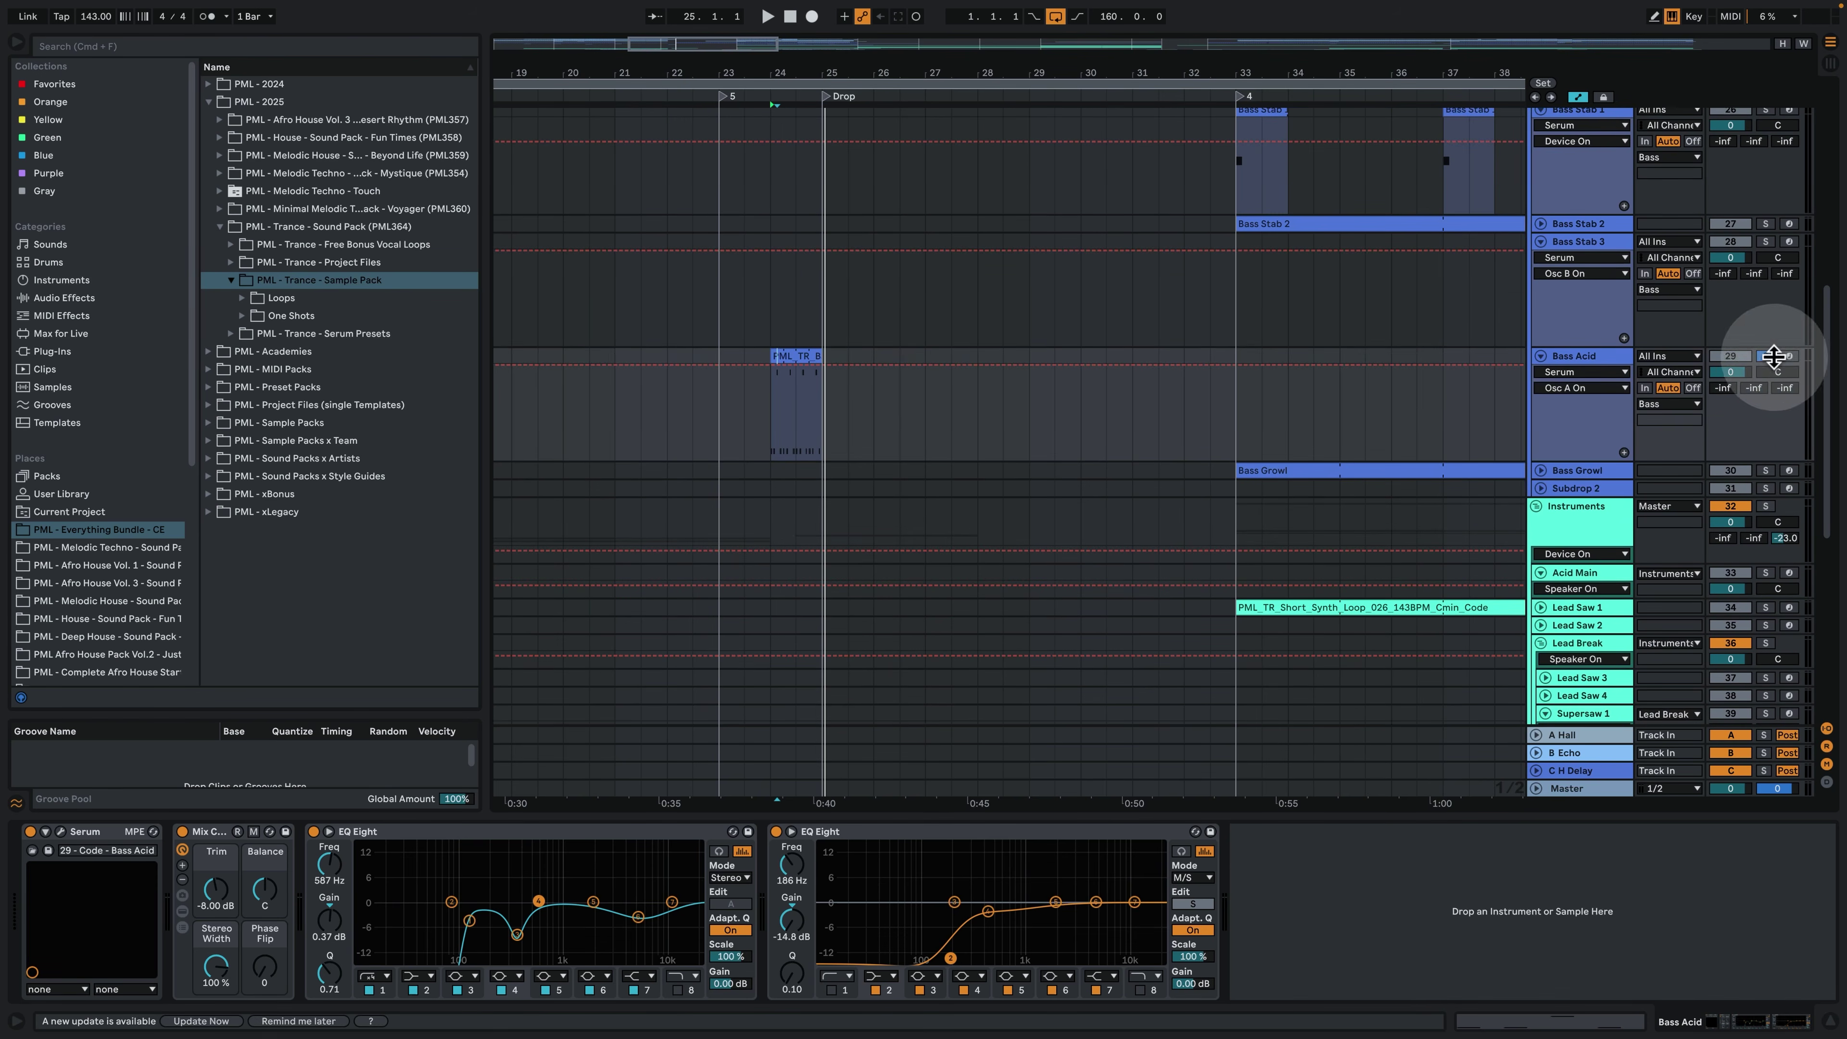
{"action": "scroll", "coordinate": [837, 451], "scroll_direction": "up", "scroll_amount": 1}
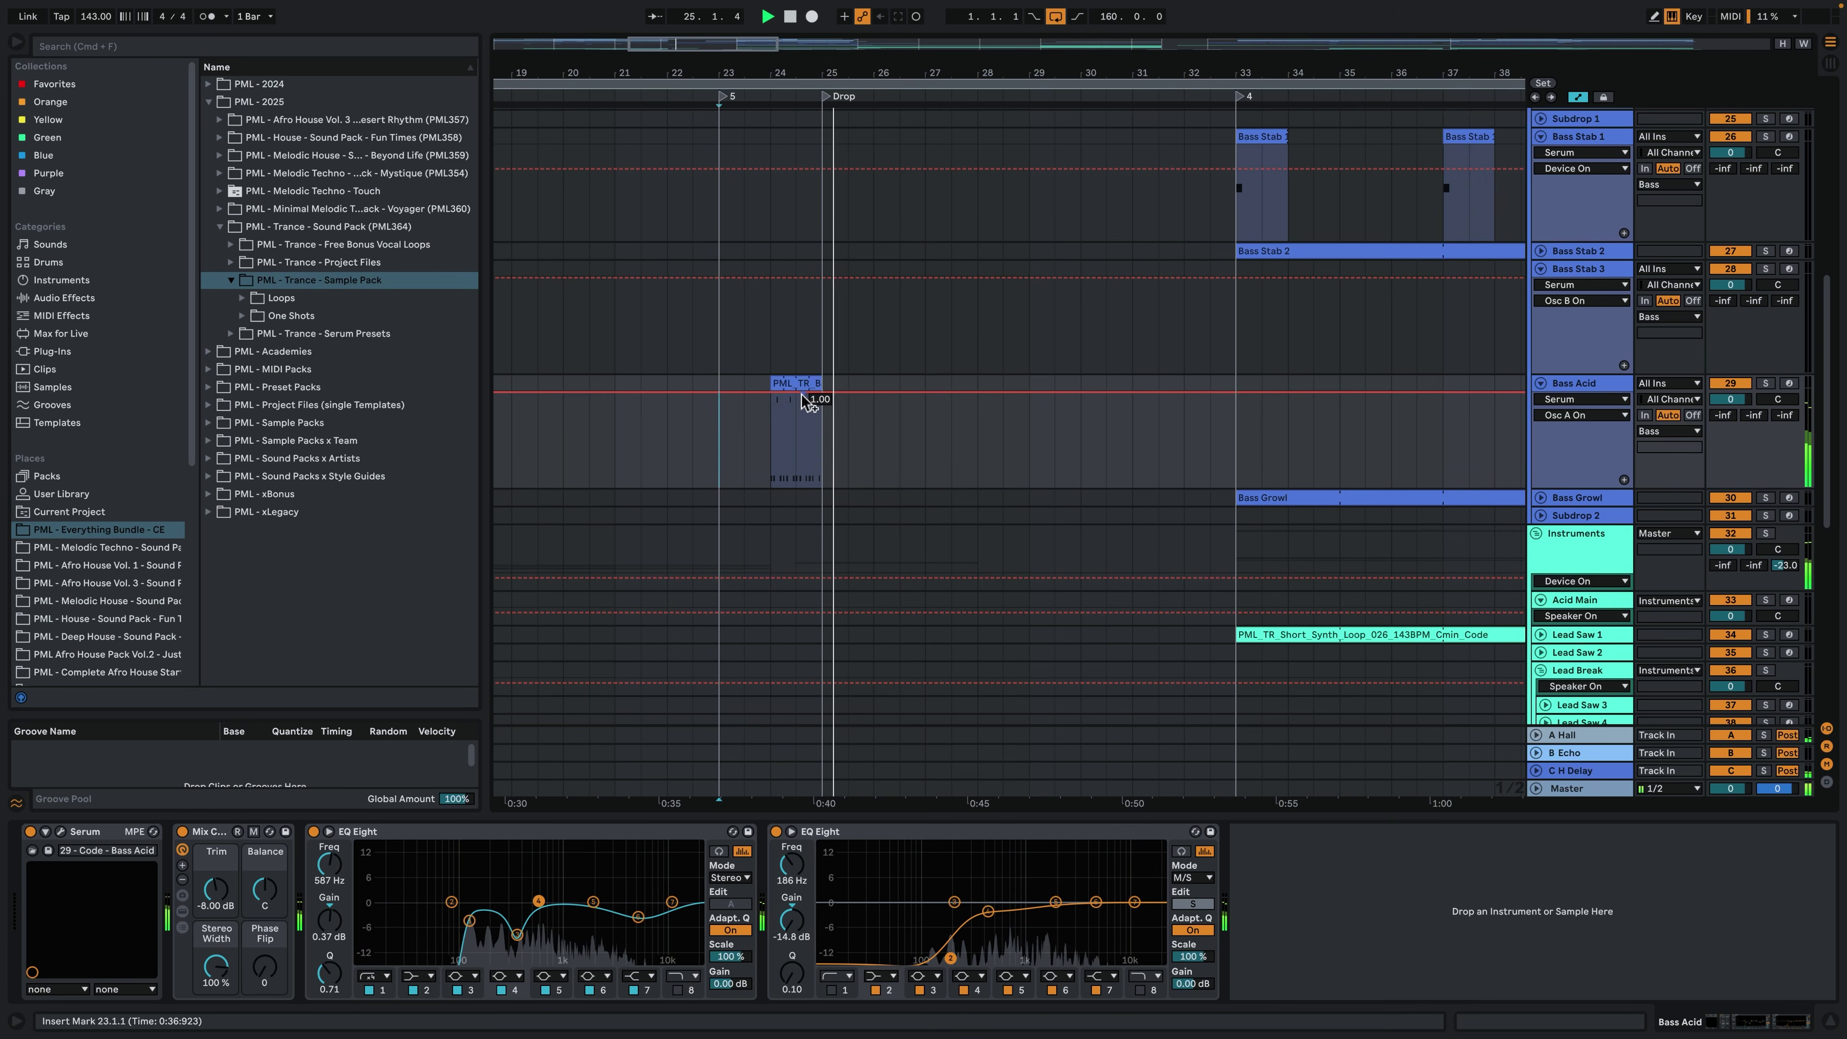
{"action": "left_click", "coordinate": [800, 442]}
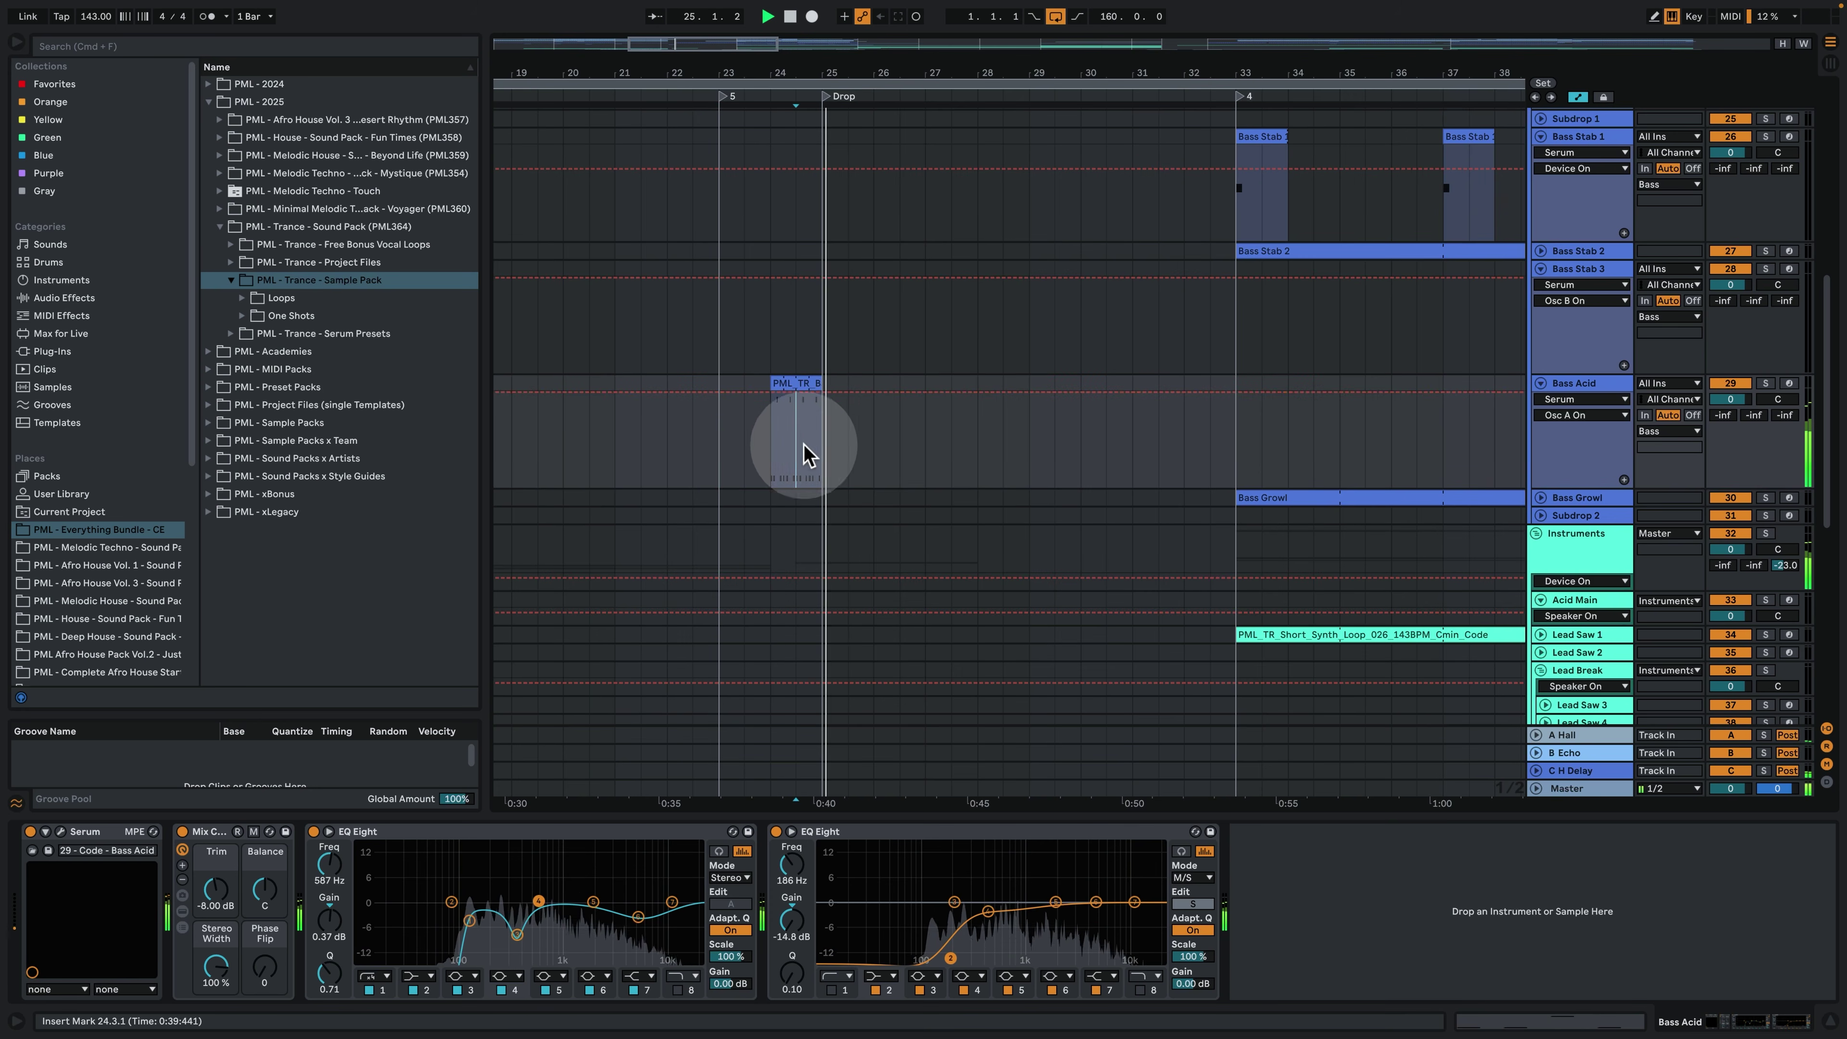
Locate the Synth Fill clip before the Drop, unsolo its track and play the Bass Acid and Synth Fill clips in the full mix.
{"action": "scroll", "coordinate": [1407, 703], "scroll_direction": "down", "scroll_amount": 9}
{"action": "scroll", "coordinate": [853, 383], "scroll_direction": "up", "scroll_amount": 4}
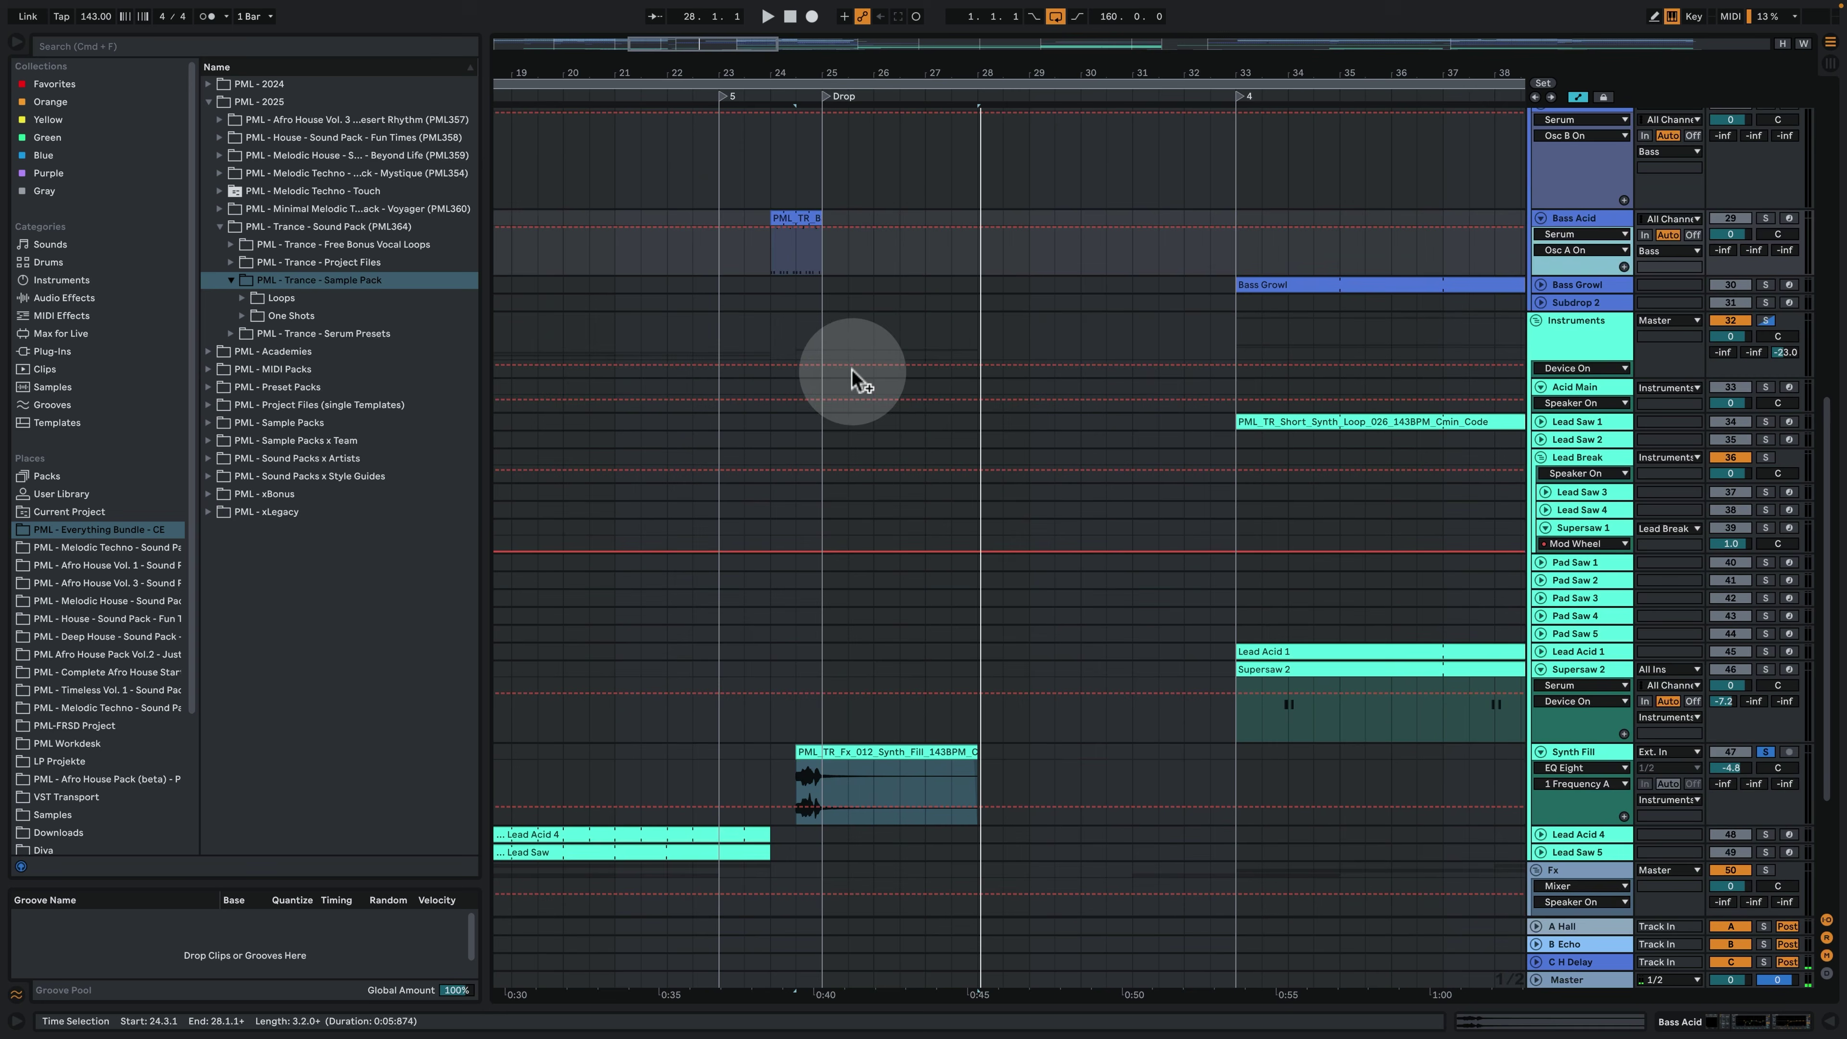
{"action": "left_click", "coordinate": [1767, 783]}
{"action": "left_click", "coordinate": [783, 256]}
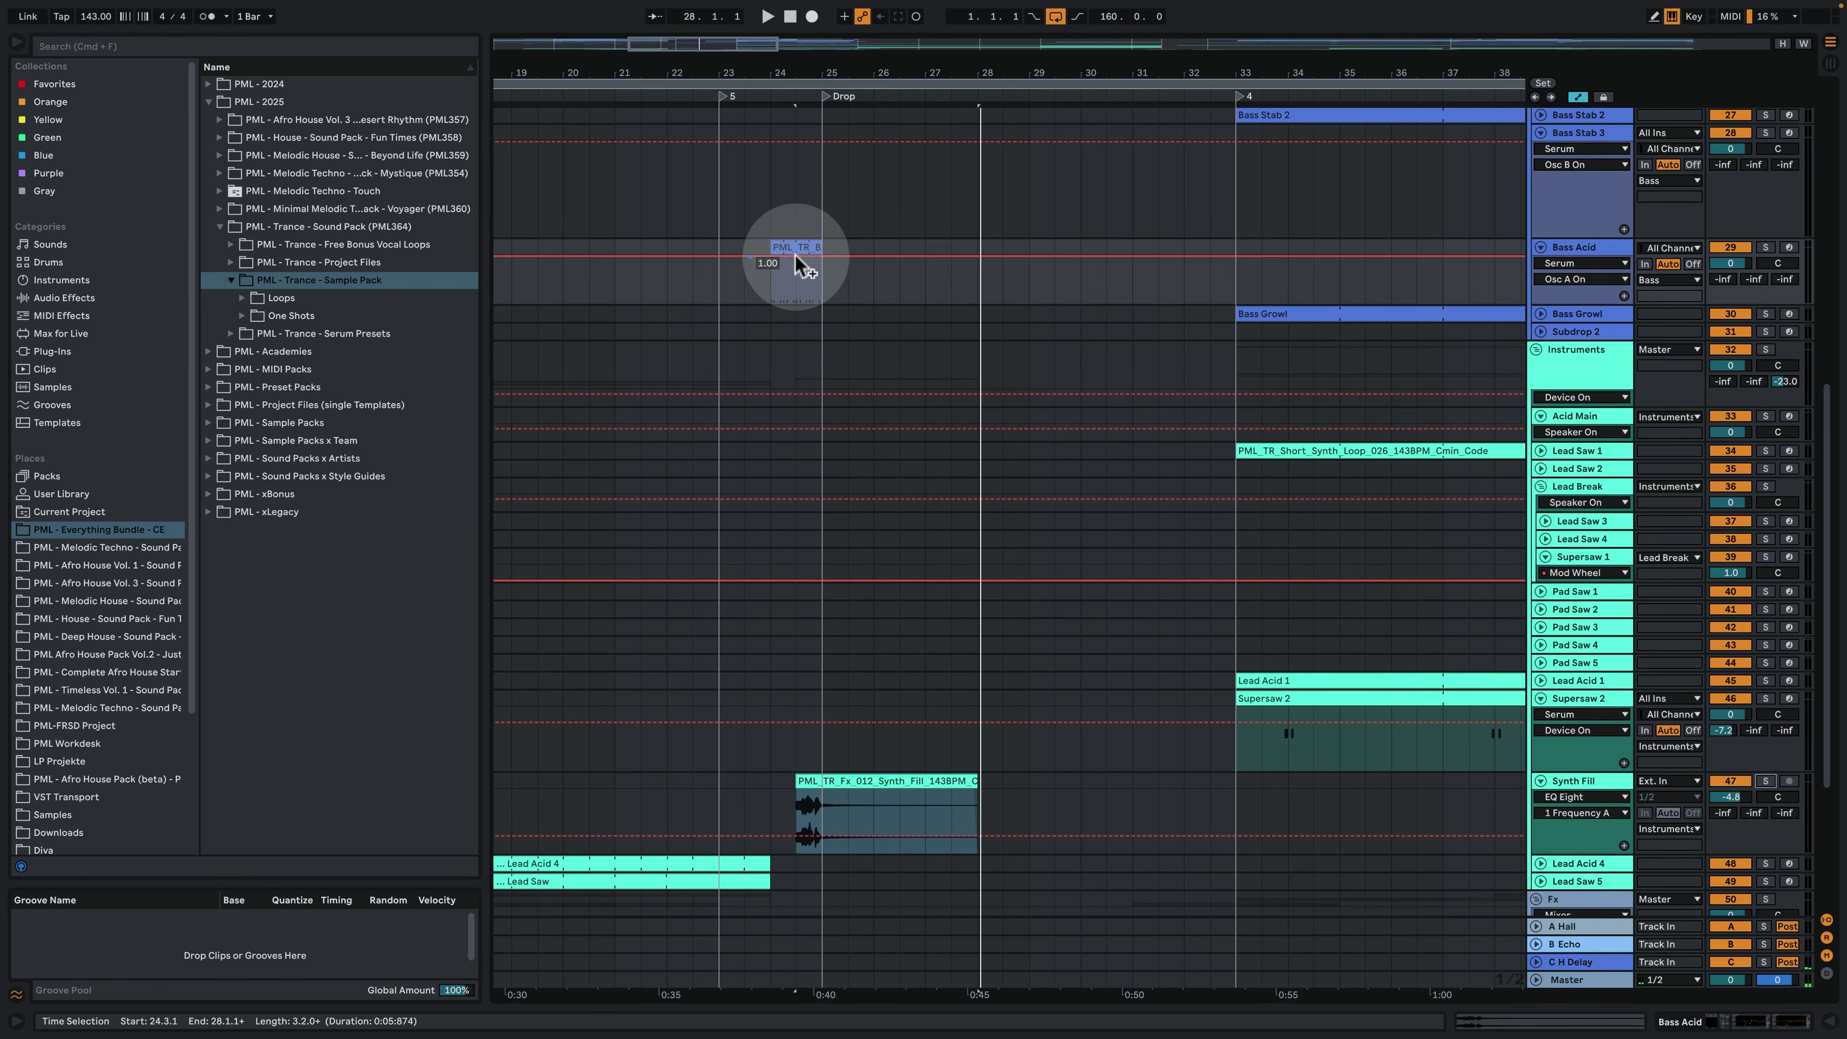
{"action": "left_click", "coordinate": [796, 123]}
{"action": "left_click_drag", "start_coordinate": [807, 74], "coordinate": [817, 82]}
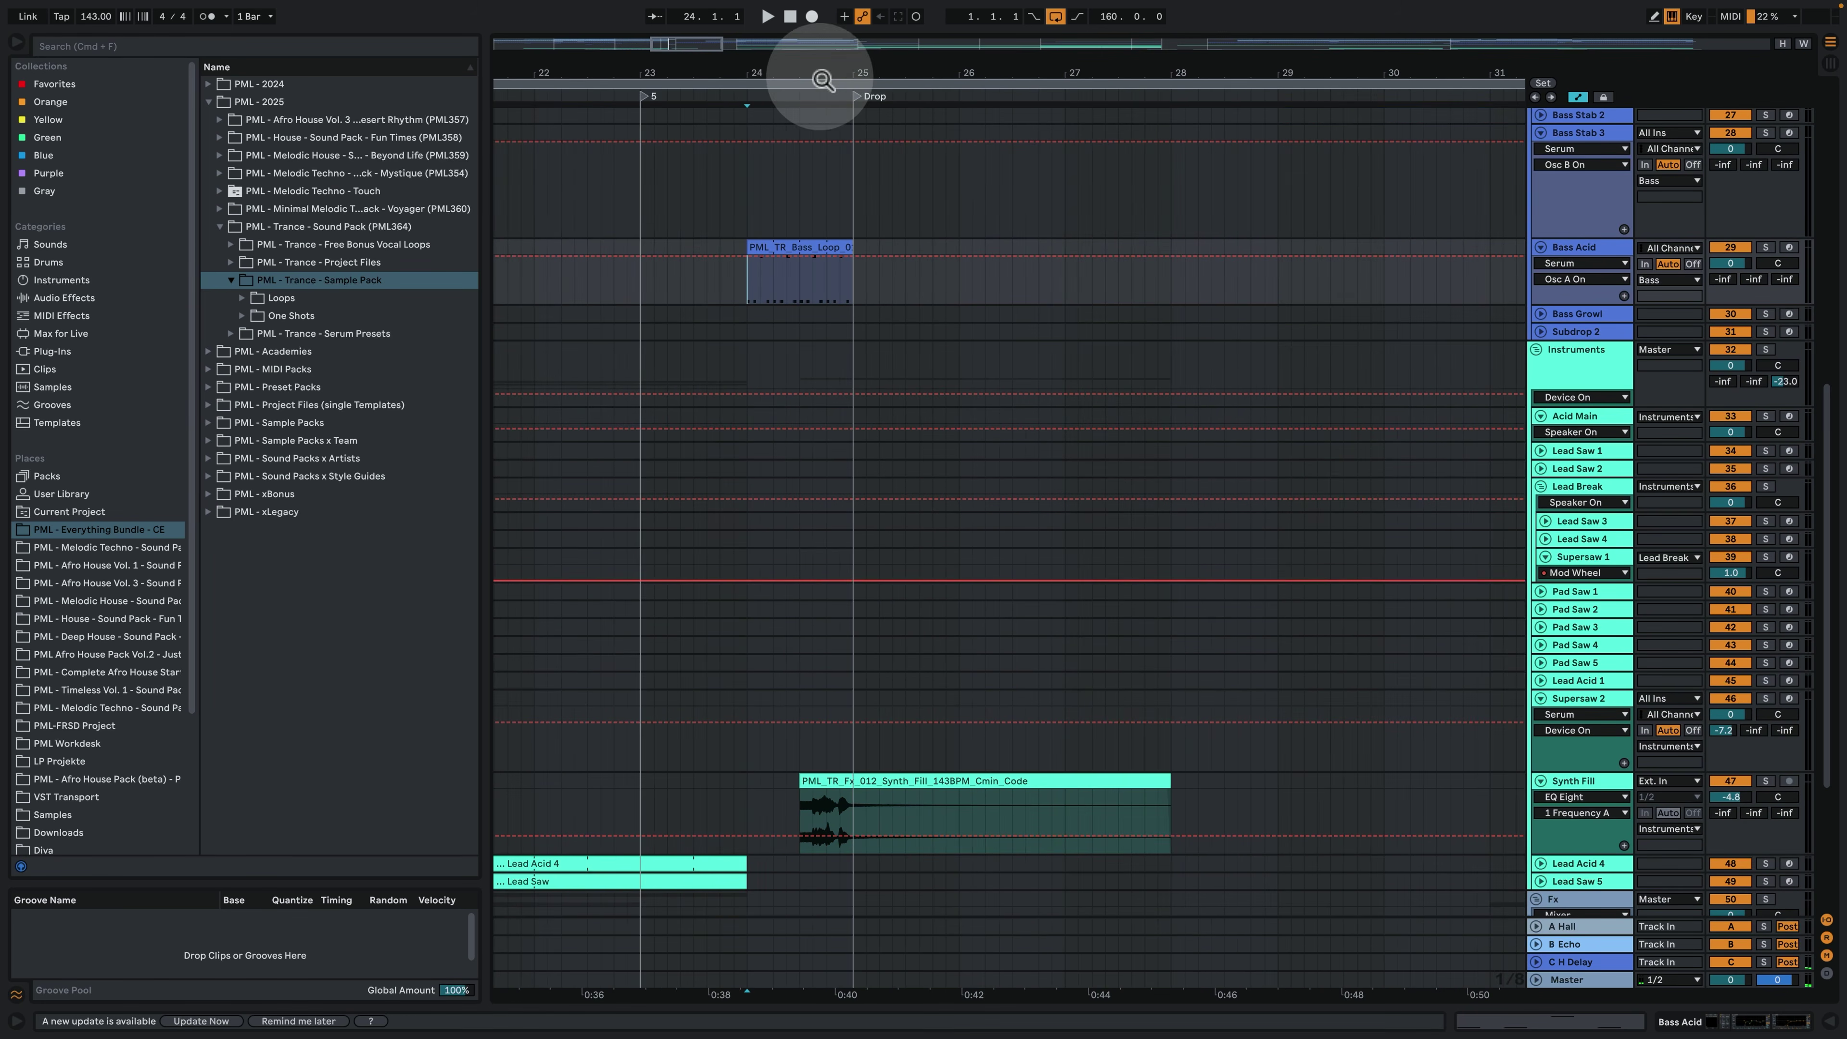
{"action": "mouse_move", "coordinate": [733, 289]}
{"action": "left_mouse_down"}
{"action": "mouse_move", "coordinate": [836, 291]}
{"action": "mouse_move", "coordinate": [726, 400]}
{"action": "mouse_move", "coordinate": [731, 299]}
{"action": "left_mouse_up"}
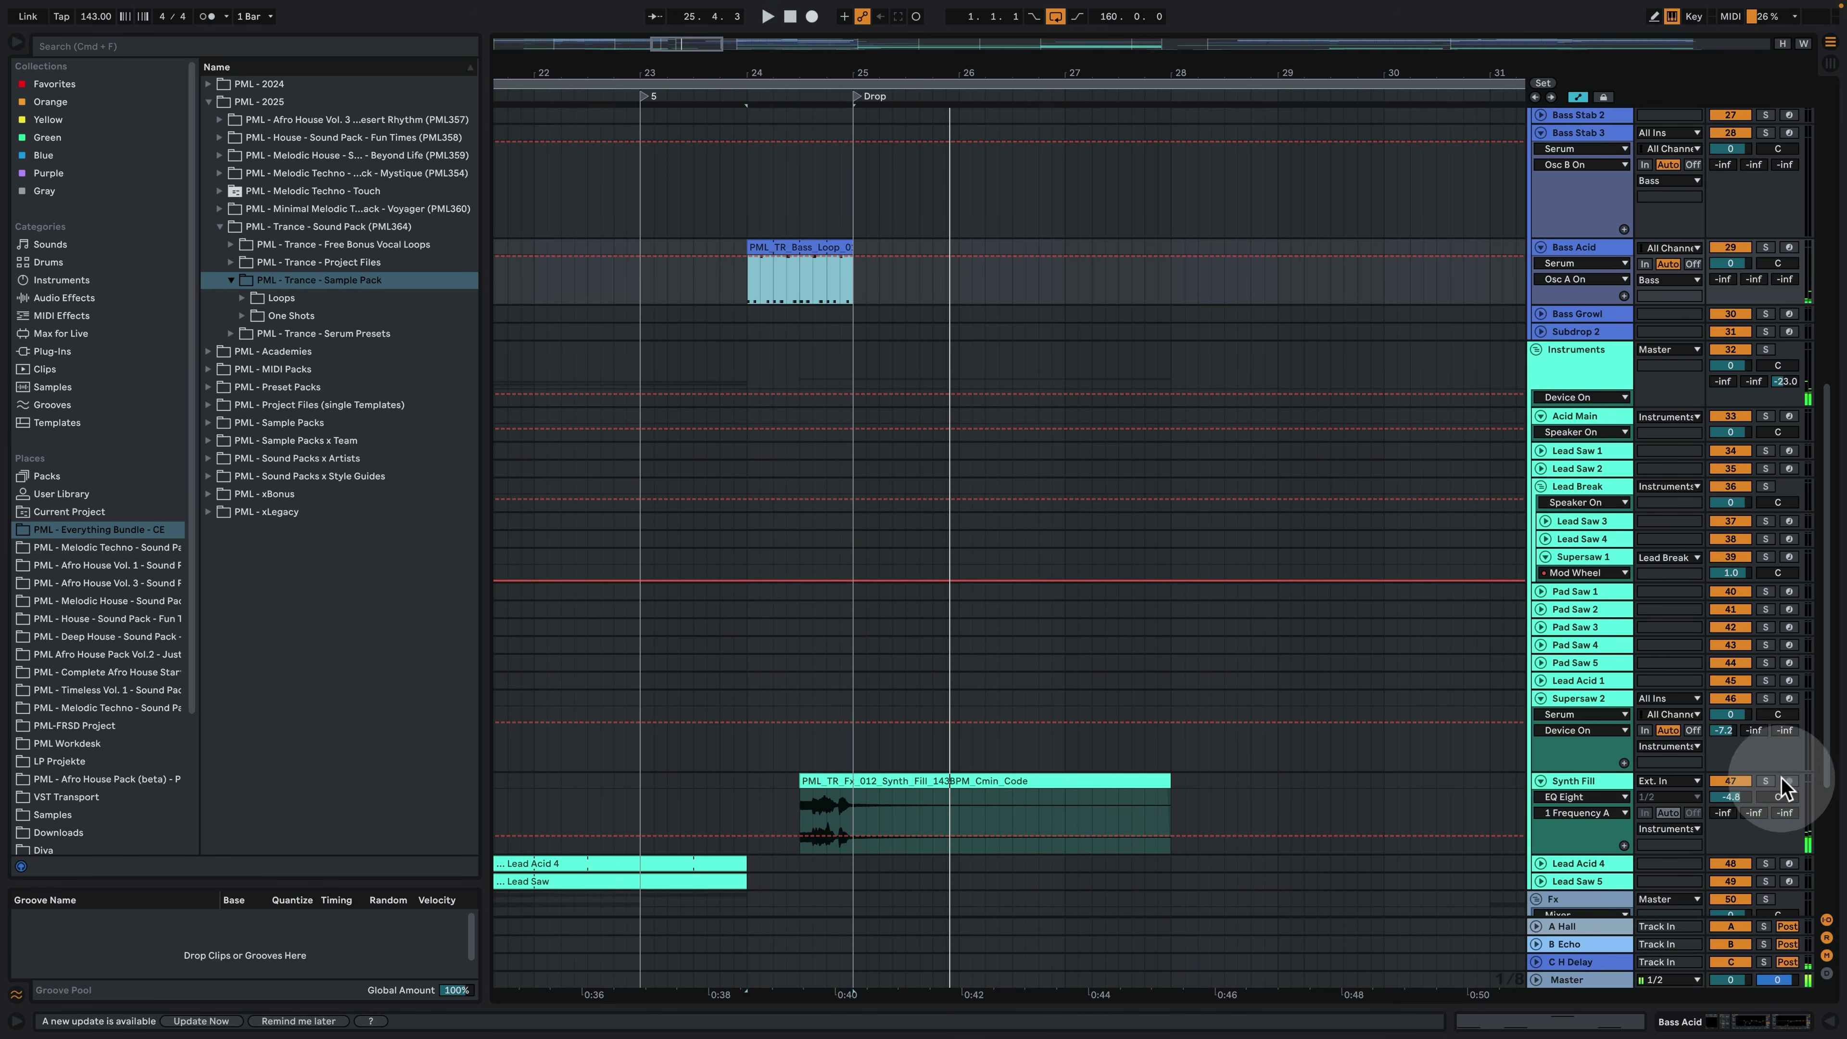
Solo the Synth Fill track, play its clip from 24.3.1 and show the track's EQ Eight.
{"action": "left_click", "coordinate": [1765, 780]}
{"action": "key", "text": "space"}
{"action": "left_click", "coordinate": [800, 786]}
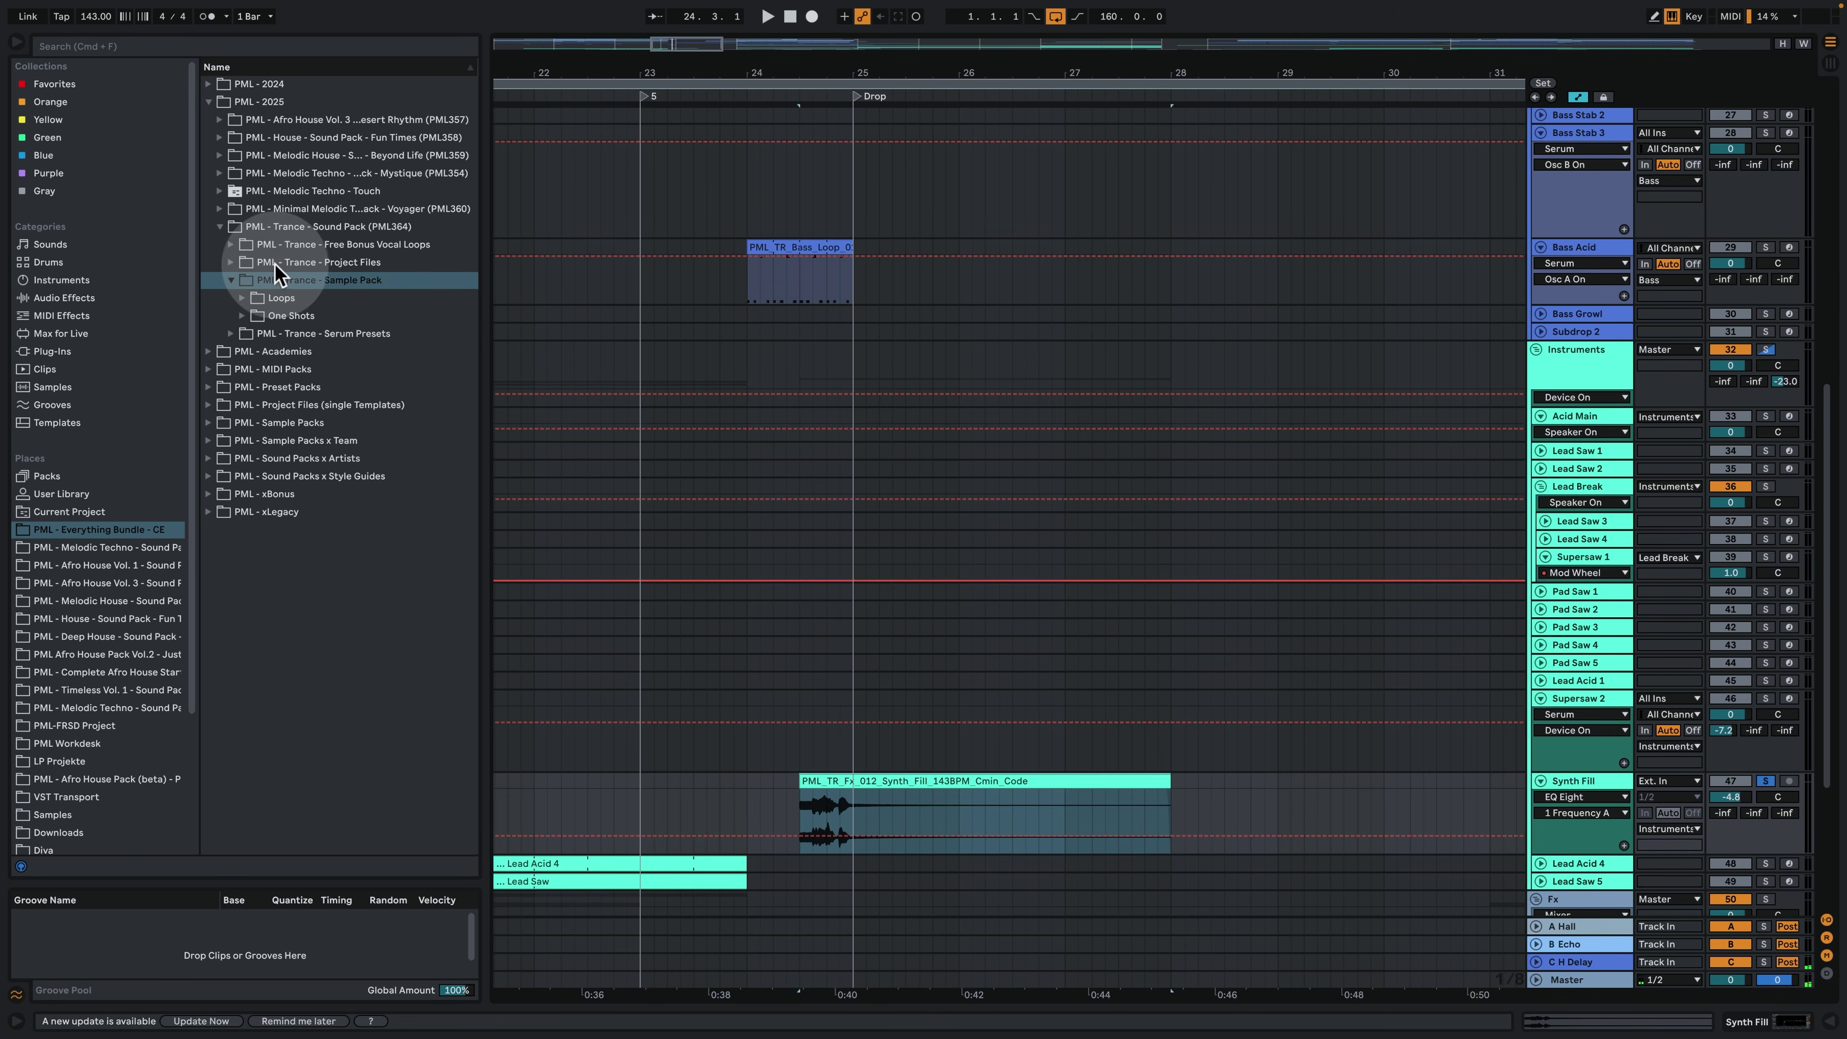
{"action": "key", "text": "space"}
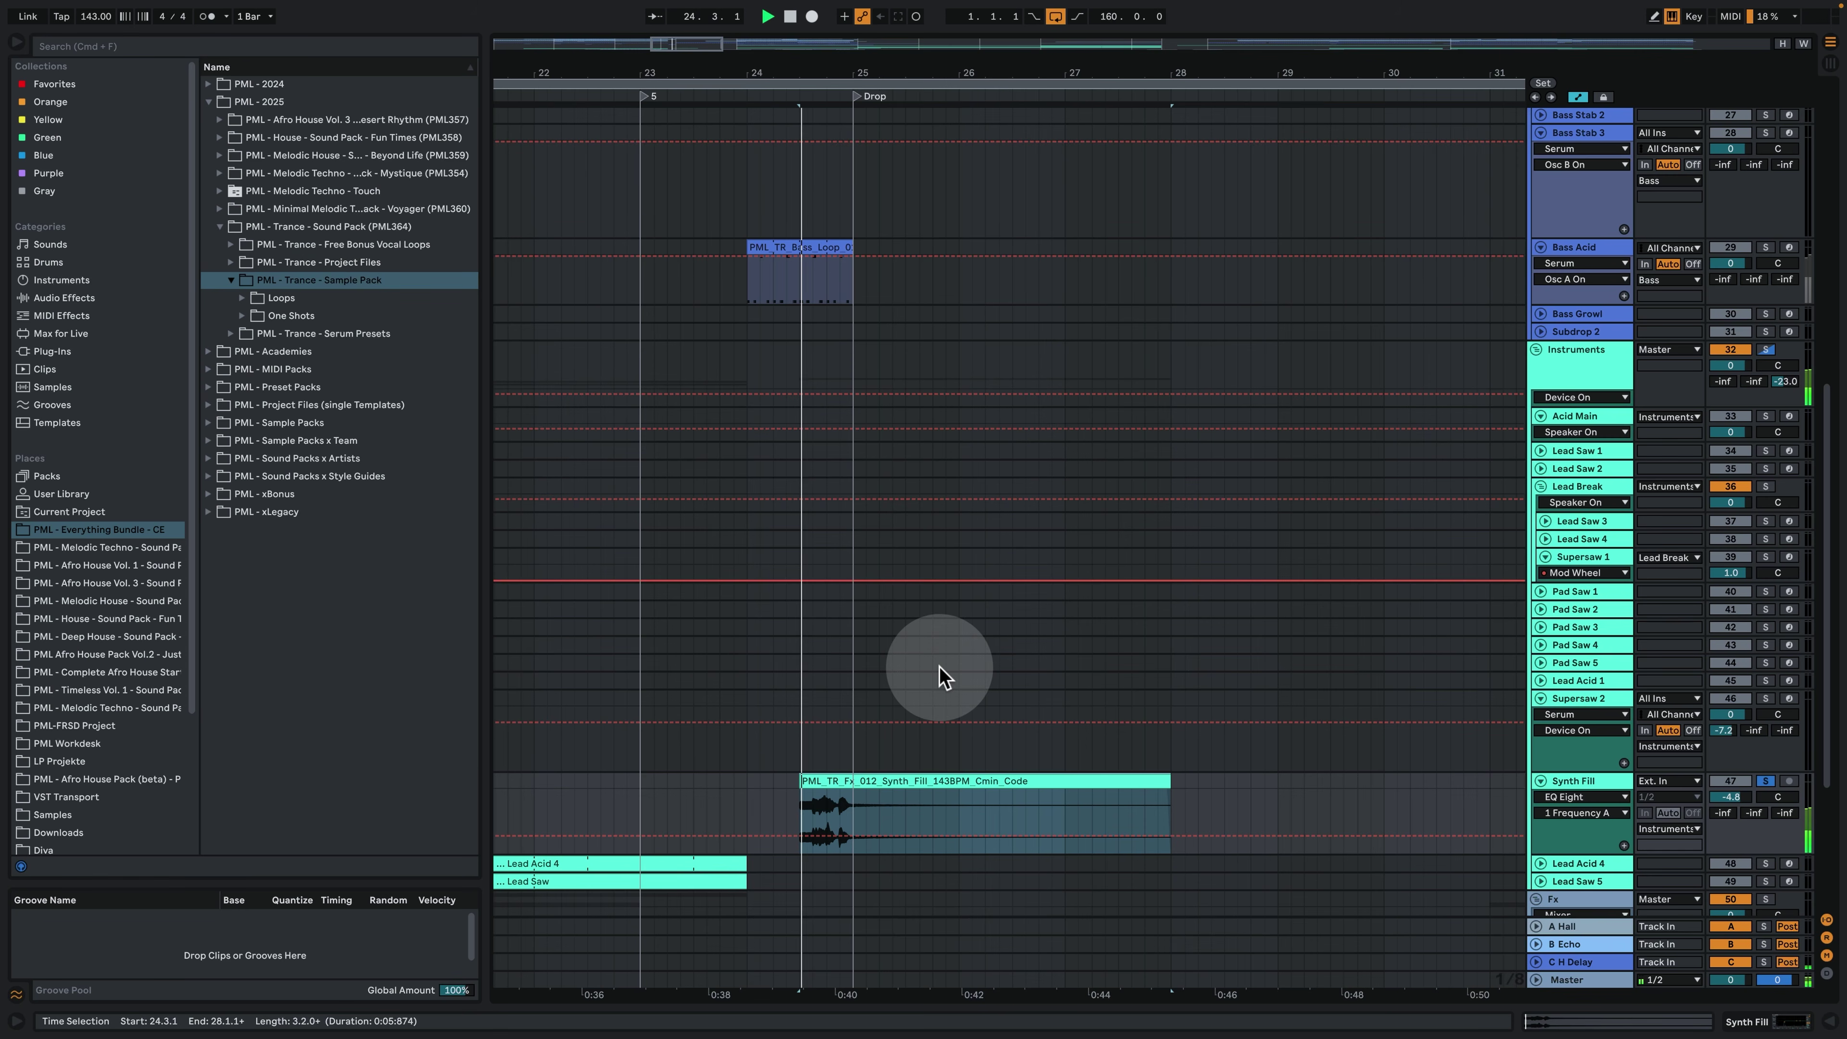
{"action": "double_click", "coordinate": [1642, 792]}
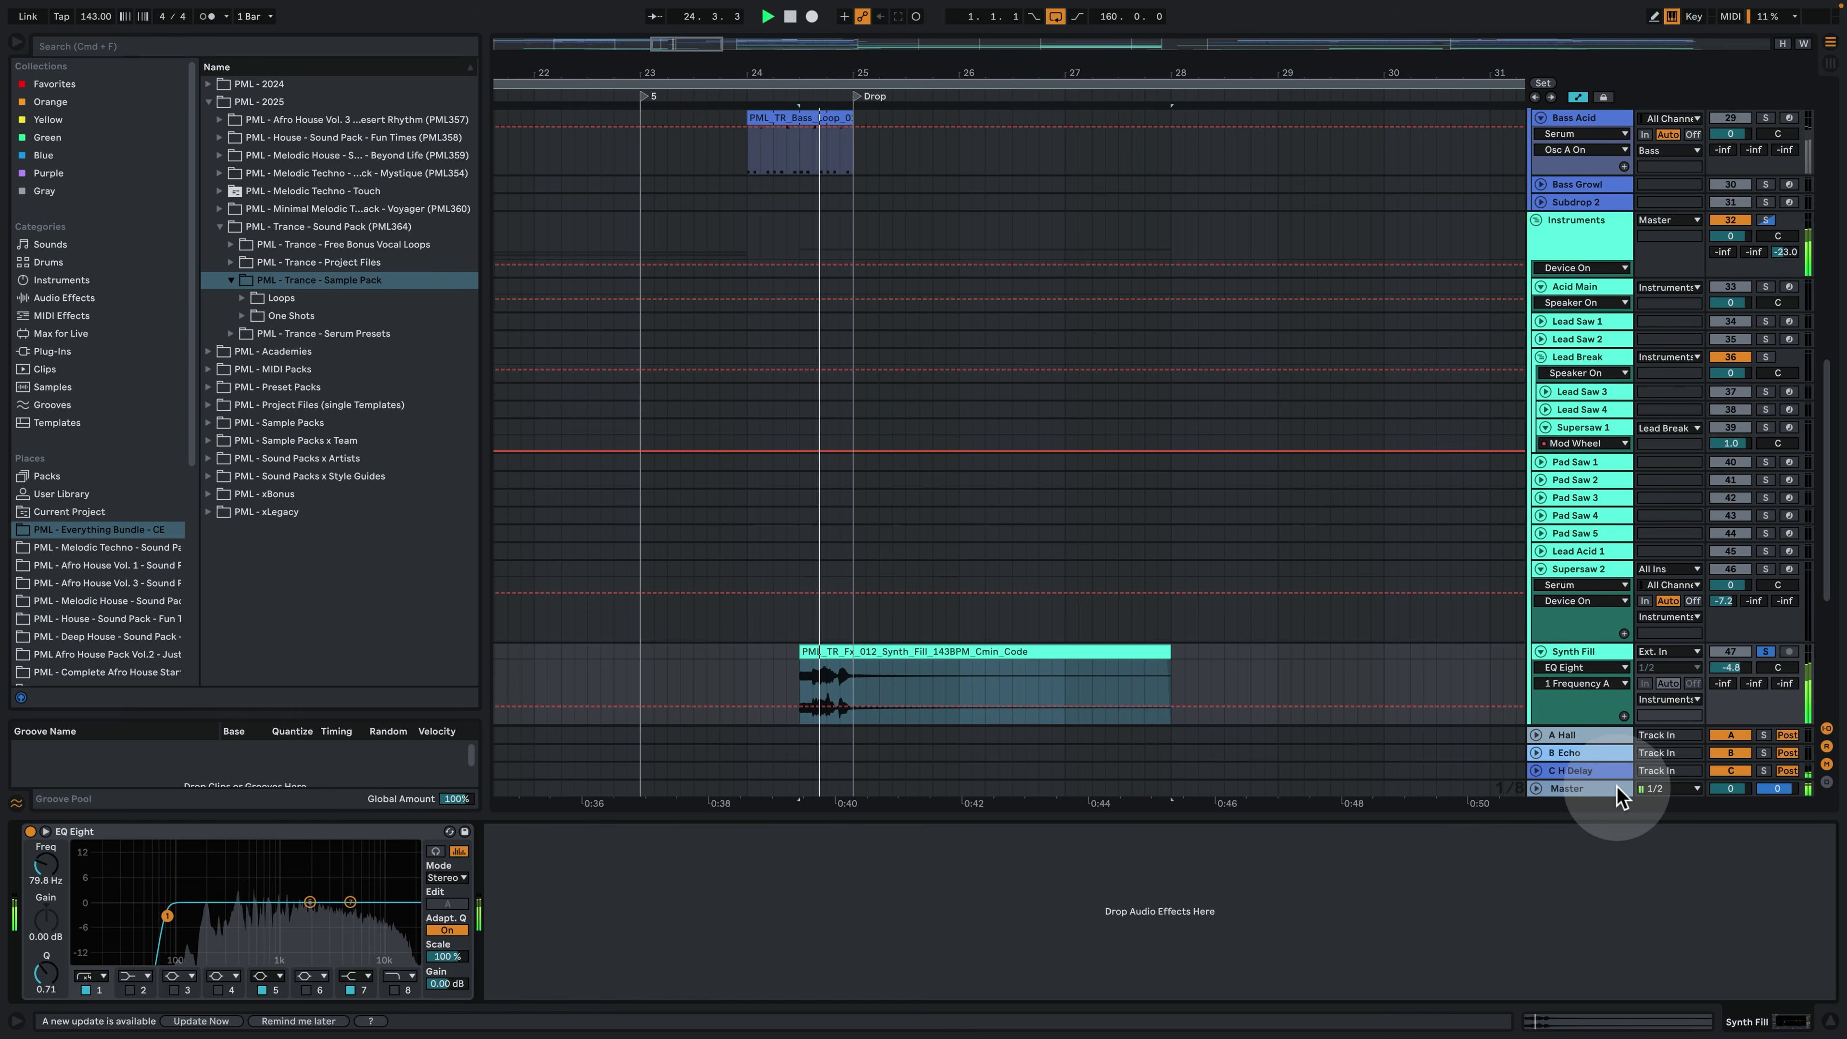
Solo Bass Acid alongside Synth Fill, play both fills from bar 24 and hide the device view.
{"action": "scroll", "coordinate": [1366, 346], "scroll_direction": "up", "scroll_amount": 5}
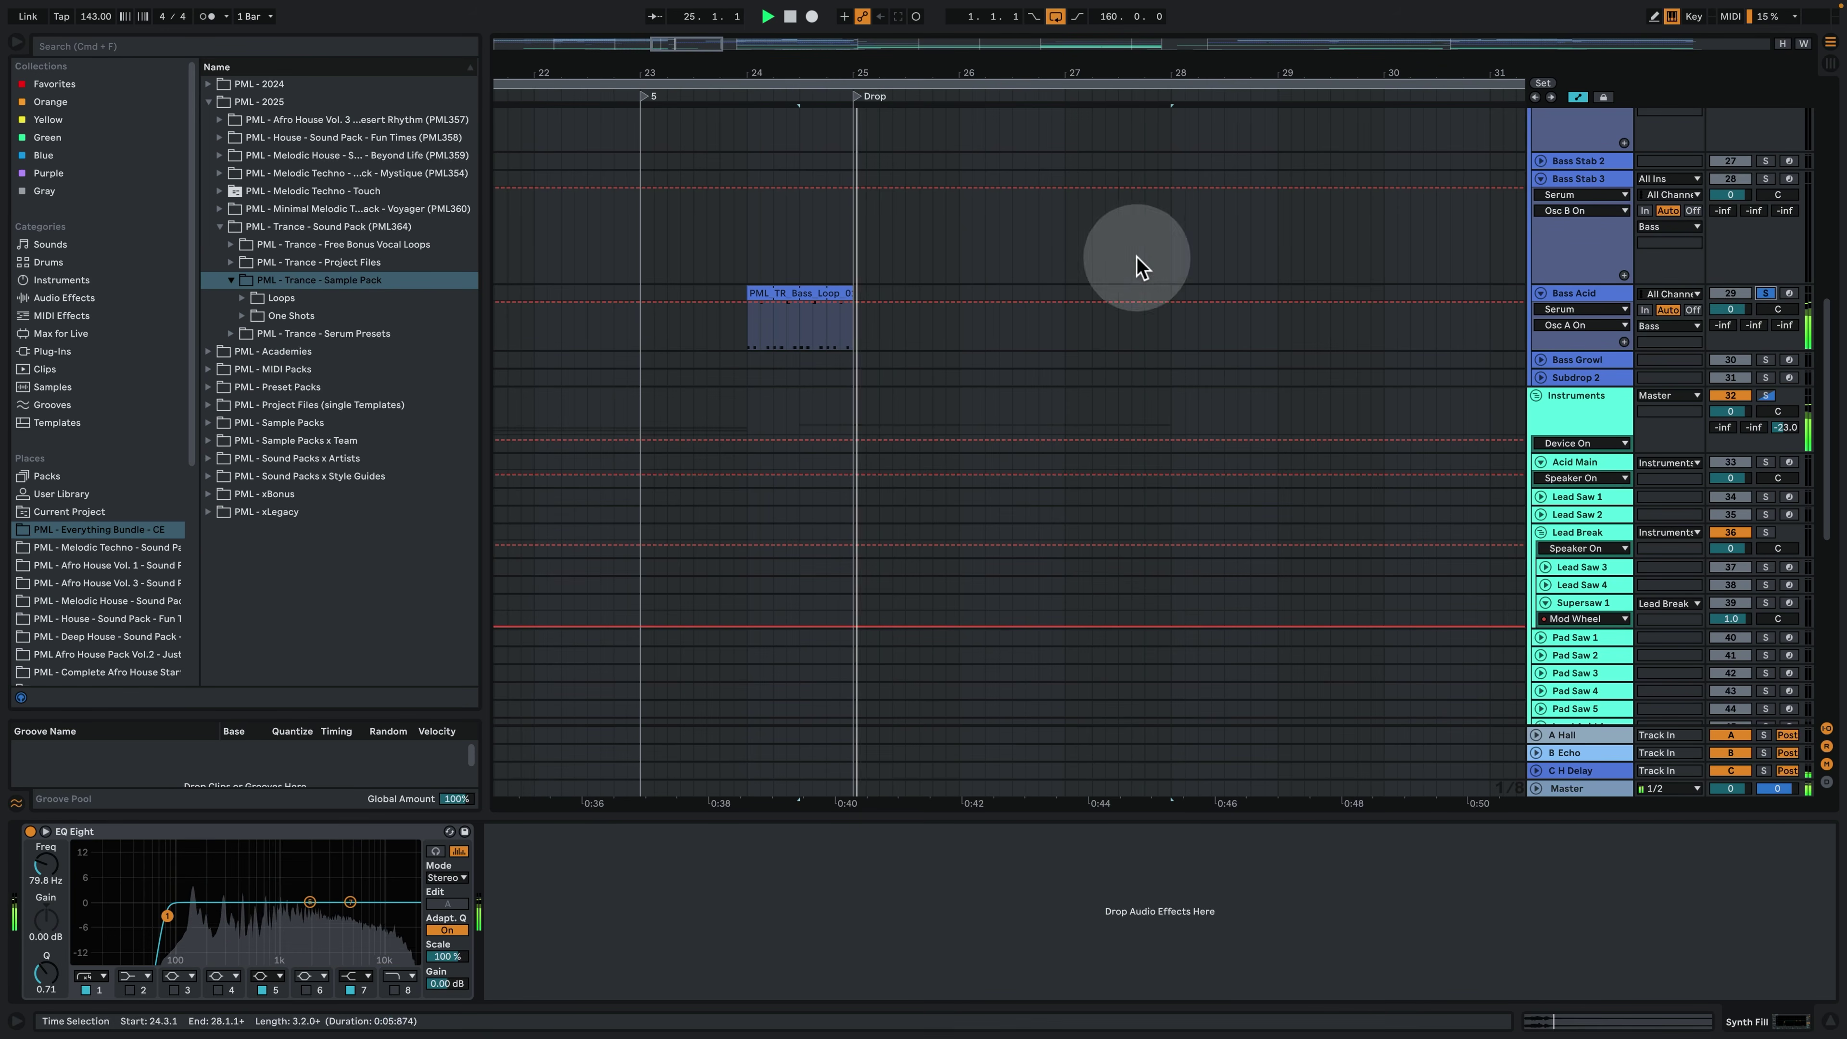
{"action": "left_click", "coordinate": [760, 293]}
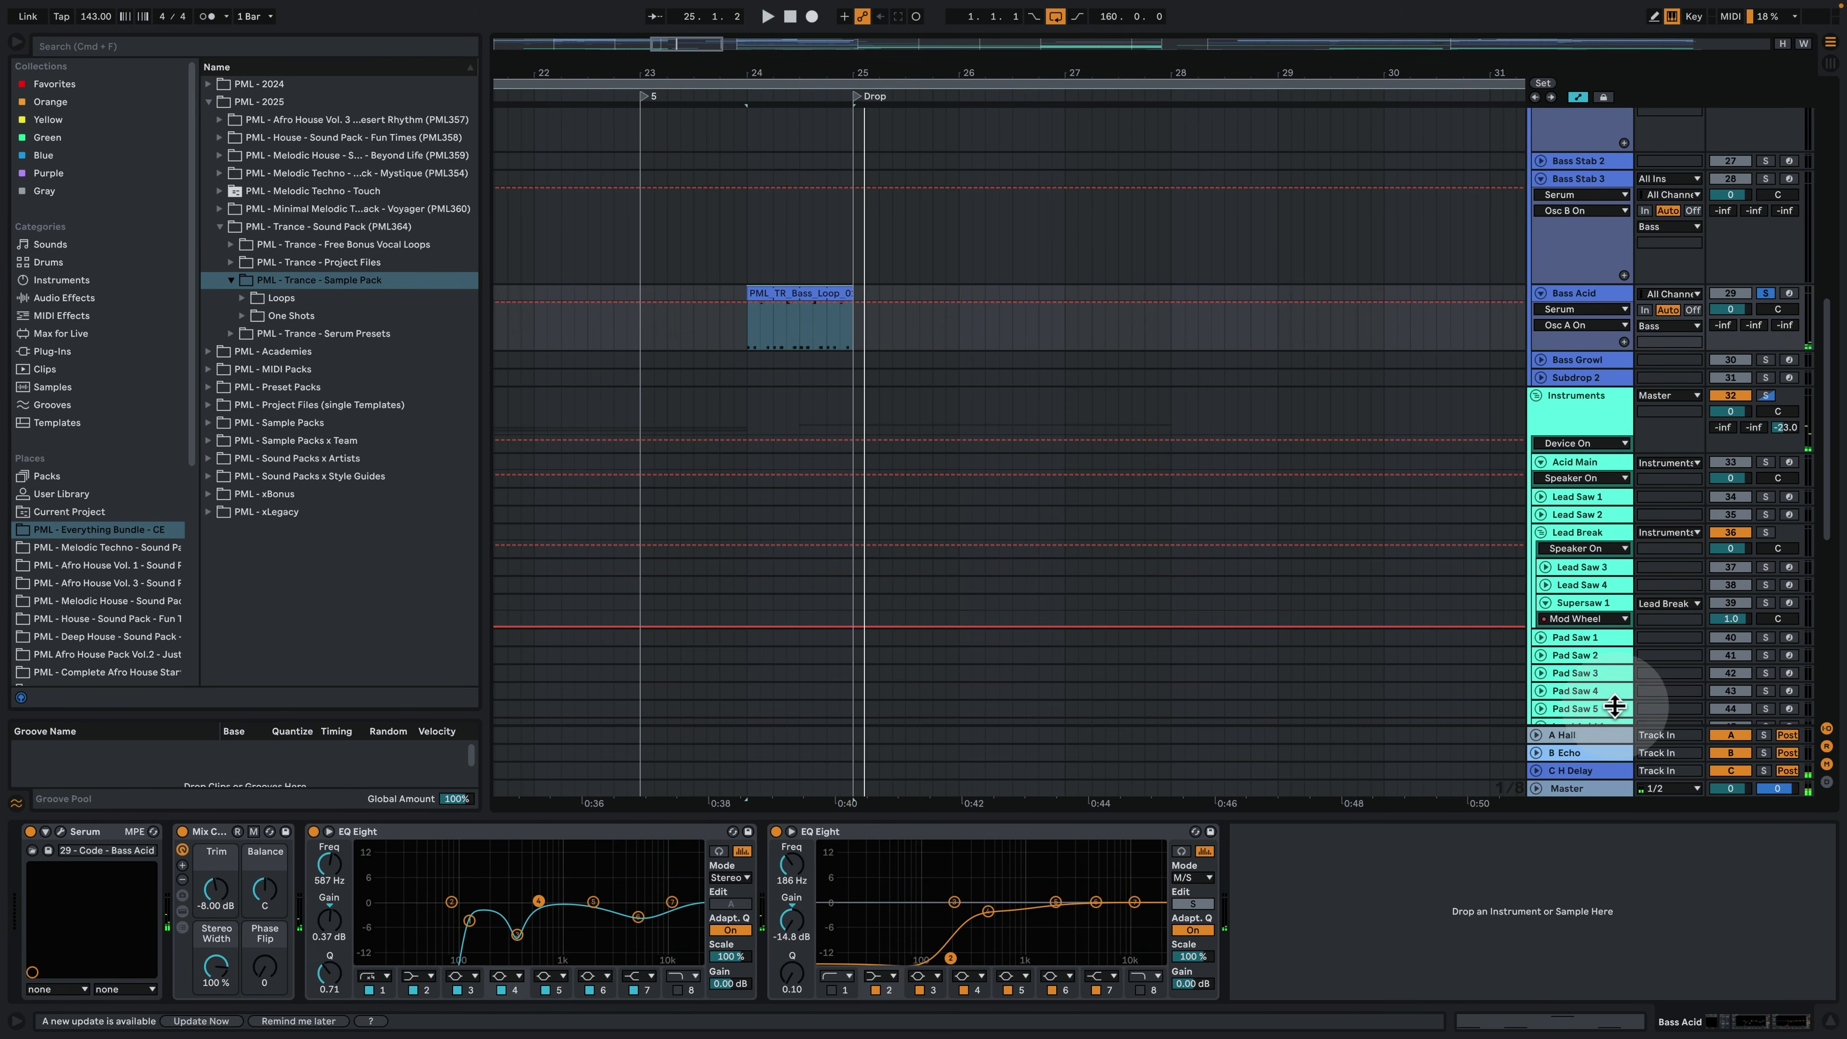
{"action": "left_click", "coordinate": [1577, 771]}
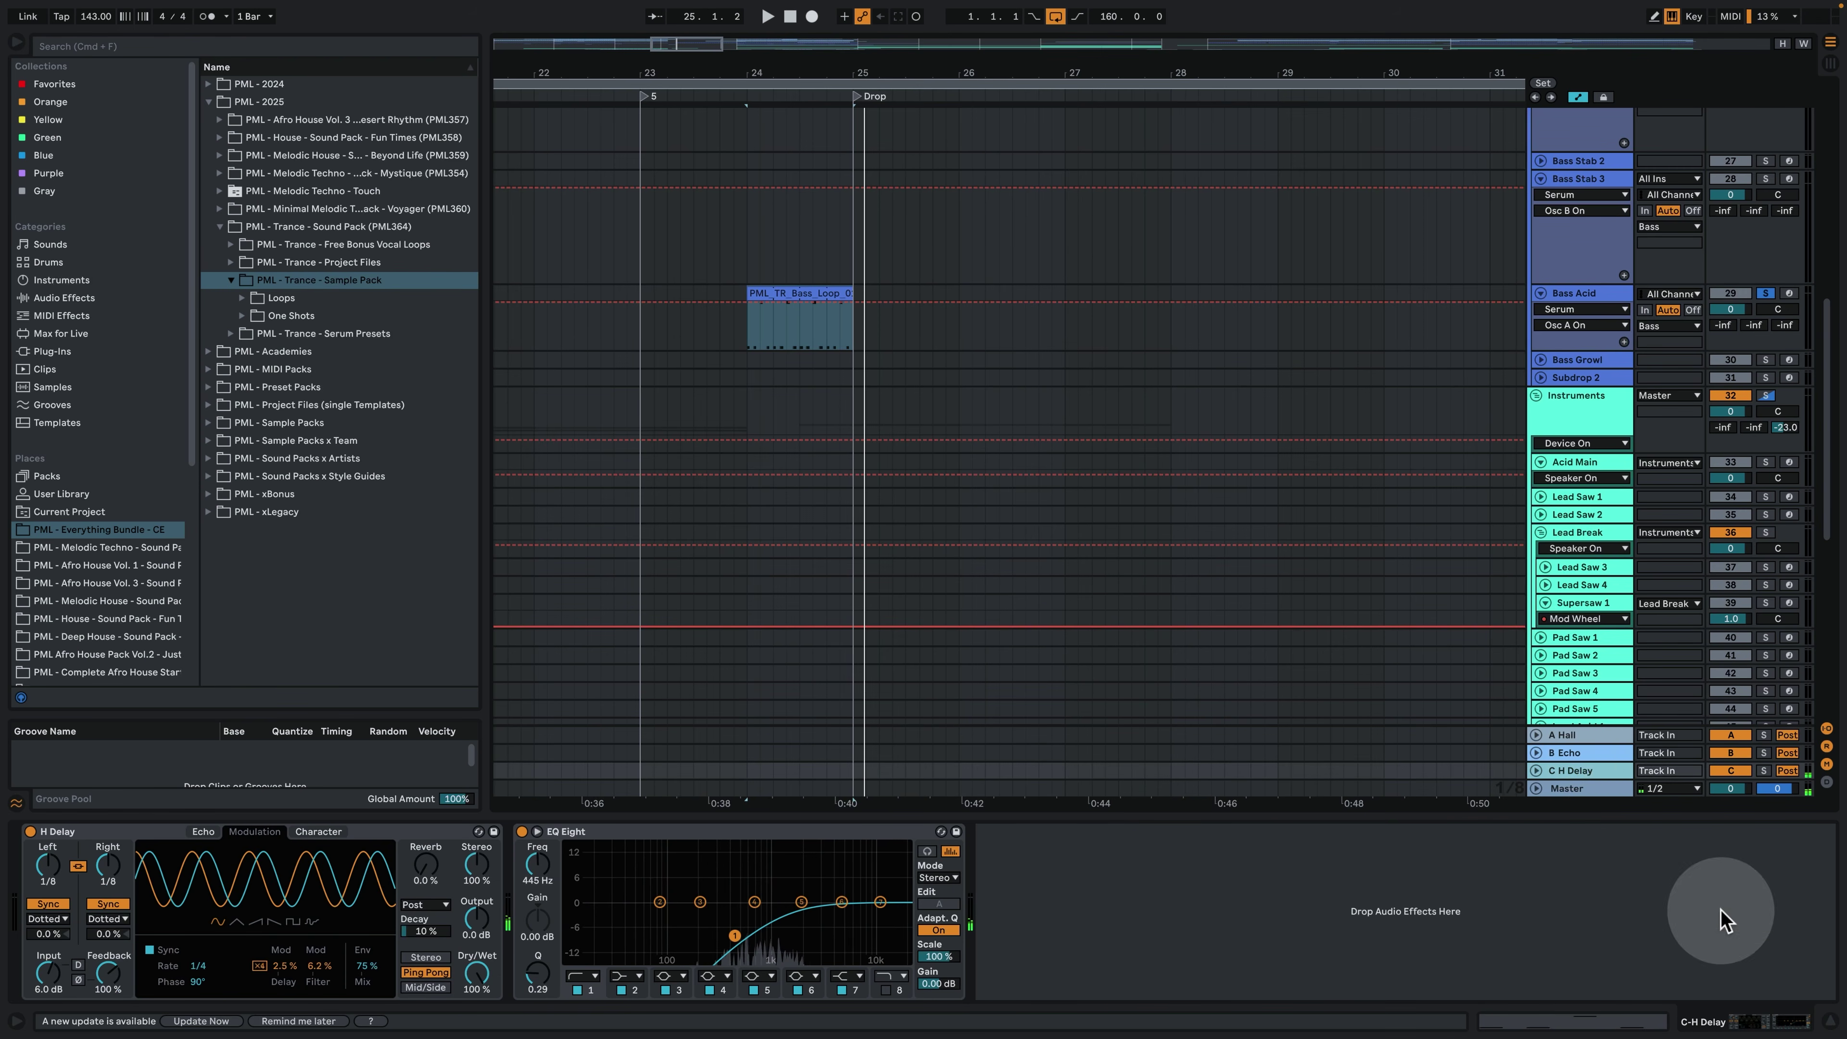
{"action": "left_click", "coordinate": [1833, 1022]}
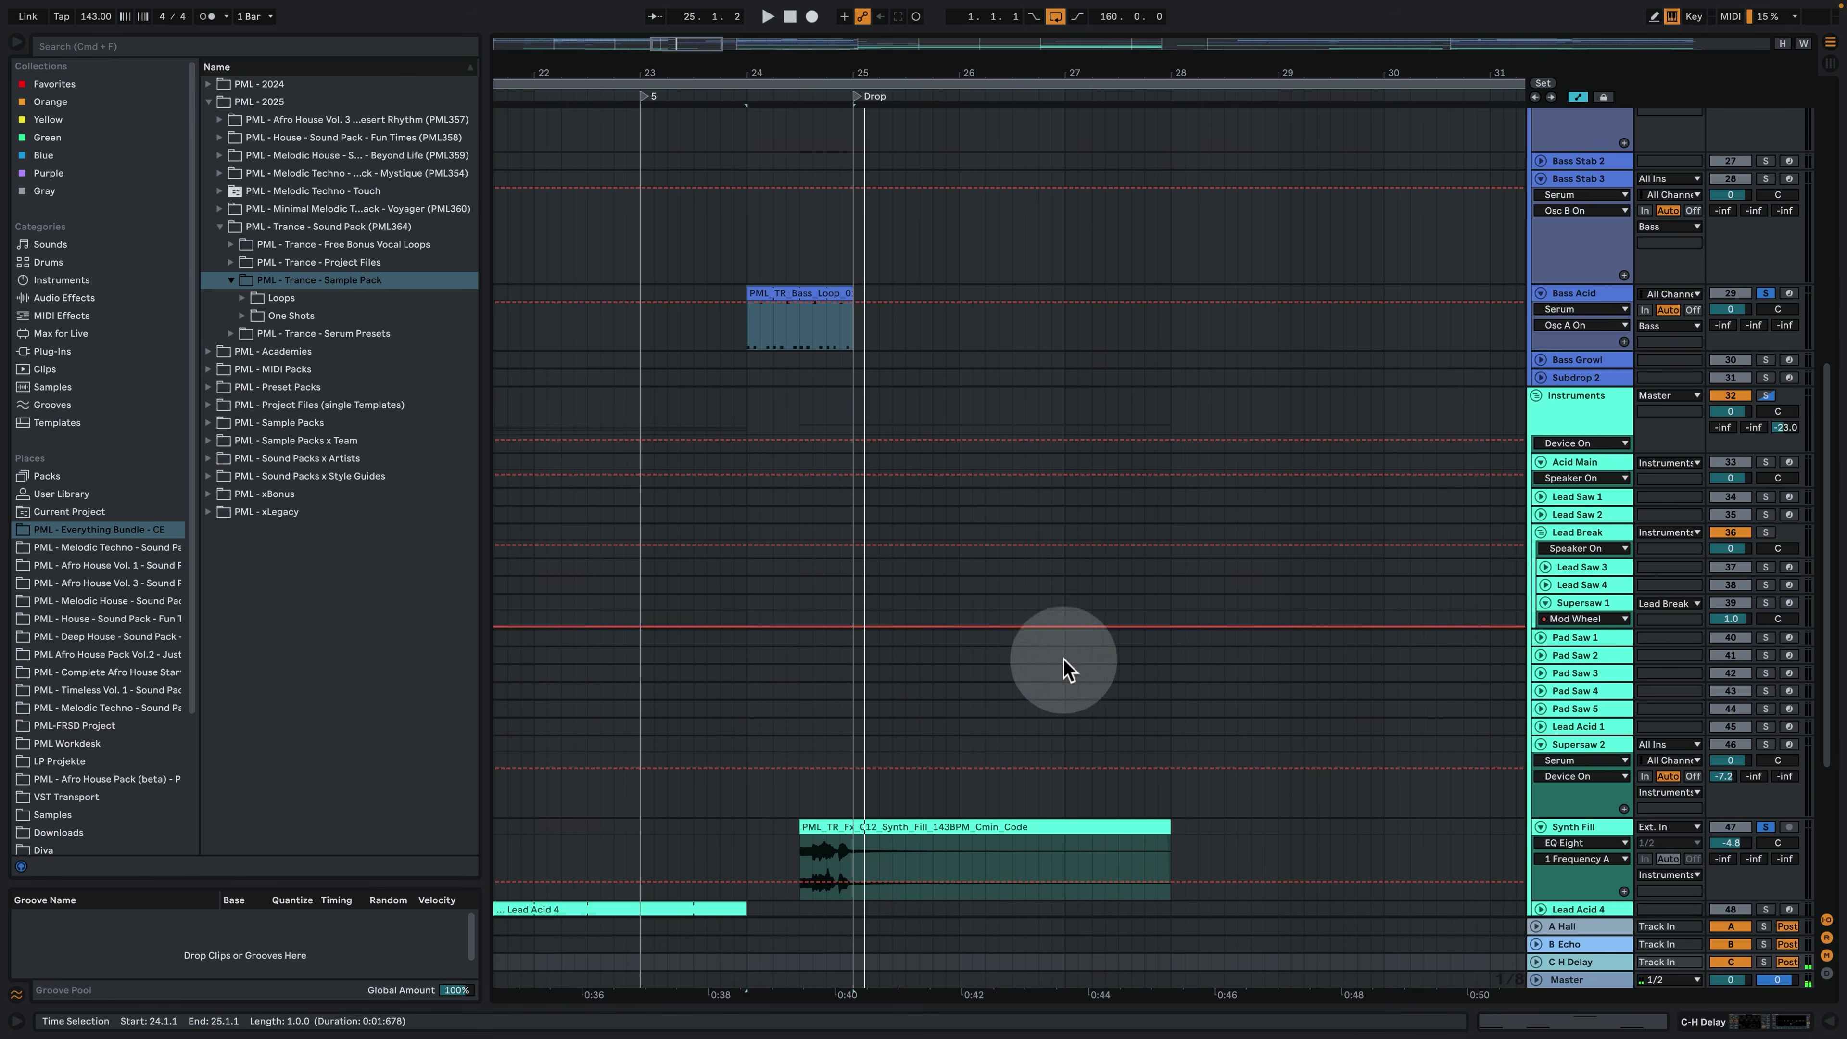
Unsolo the Bass Acid and Synth Fill tracks and return to the overview of the whole arrangement.
{"action": "scroll", "coordinate": [1064, 672], "scroll_direction": "down", "scroll_amount": 3}
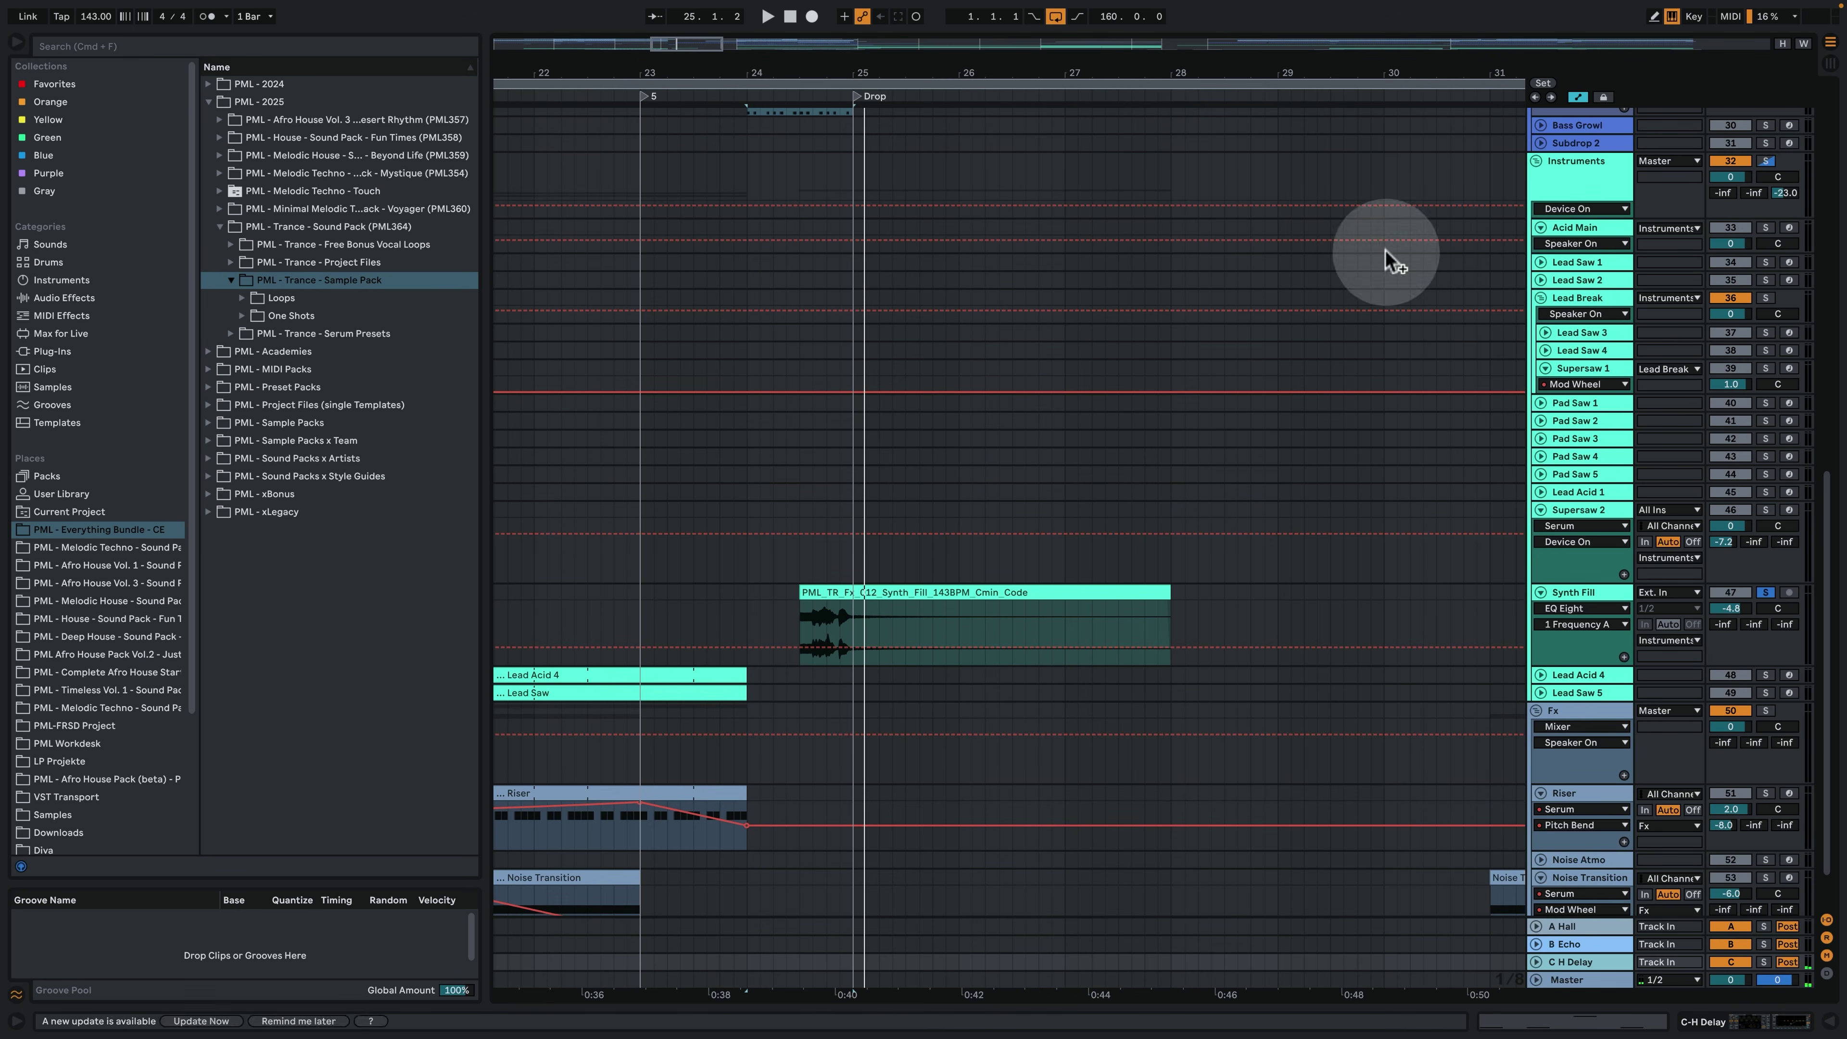
{"action": "scroll", "coordinate": [1076, 491], "scroll_direction": "up", "scroll_amount": 3}
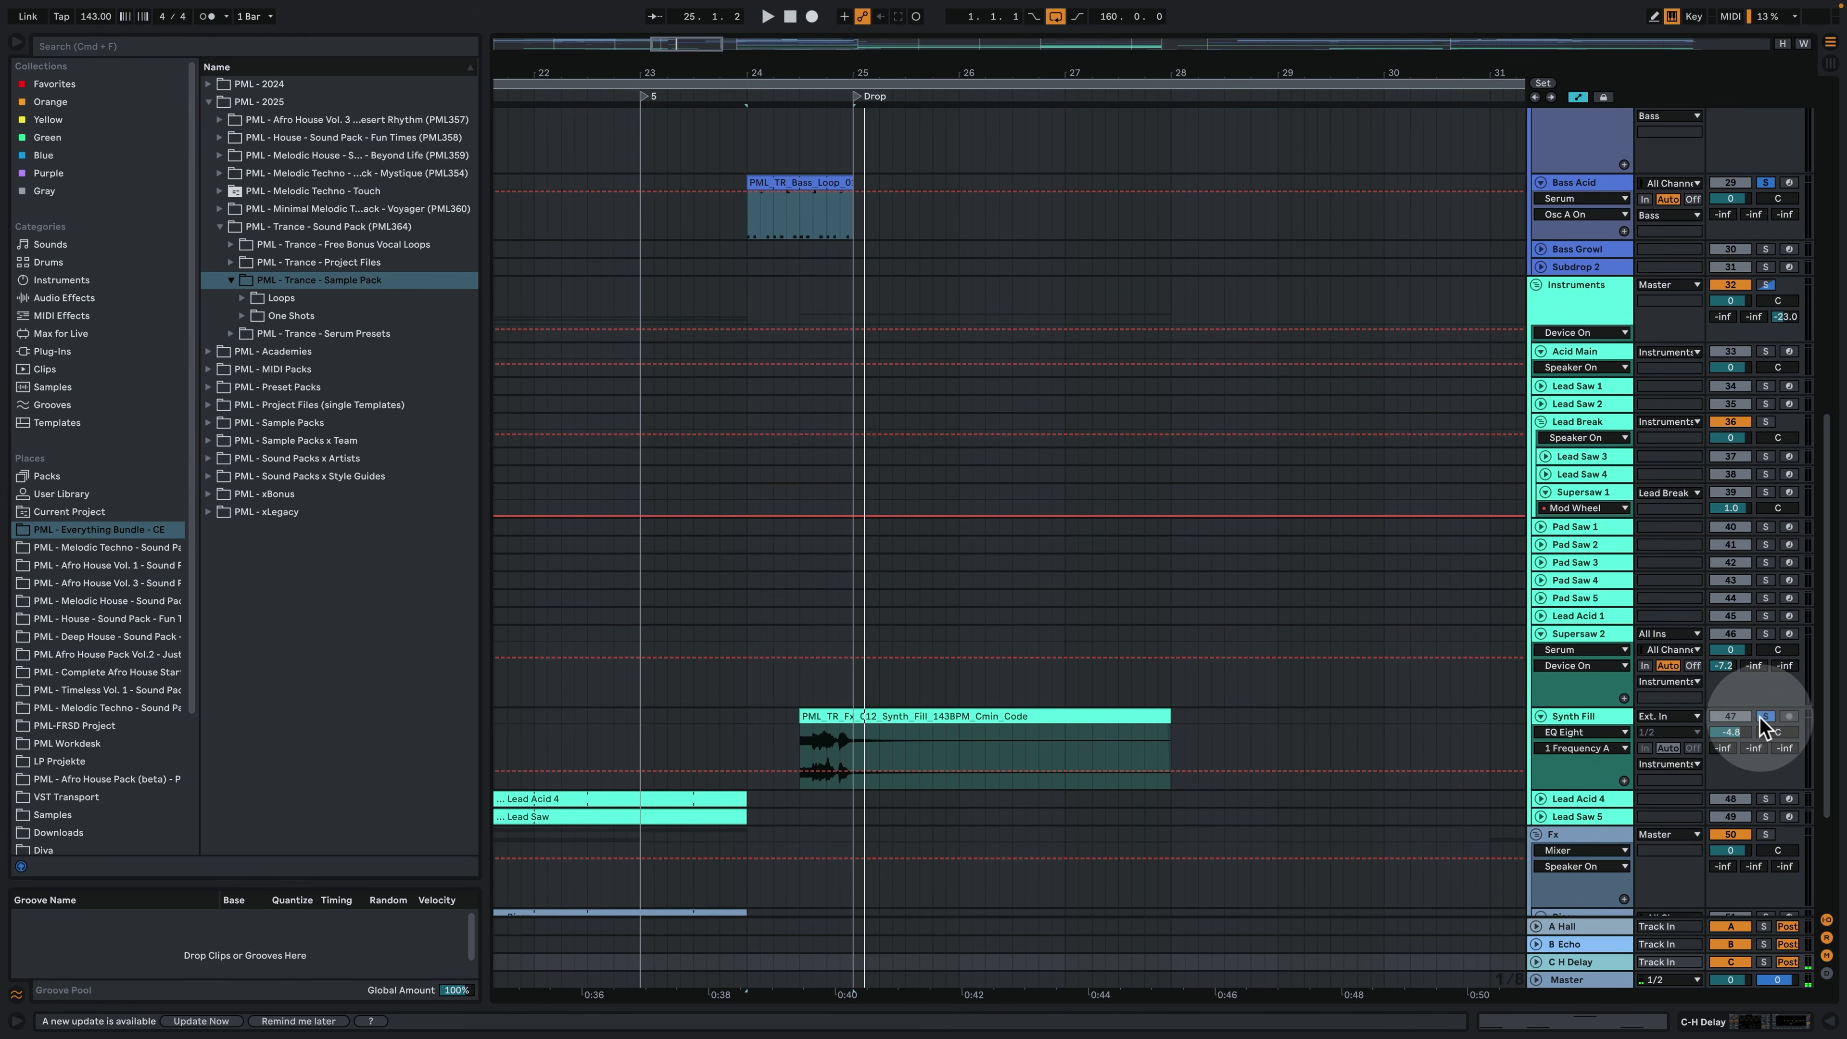
{"action": "scroll", "coordinate": [1091, 578], "scroll_direction": "down", "scroll_amount": 3}
{"action": "scroll", "coordinate": [960, 473], "scroll_direction": "up", "scroll_amount": 6}
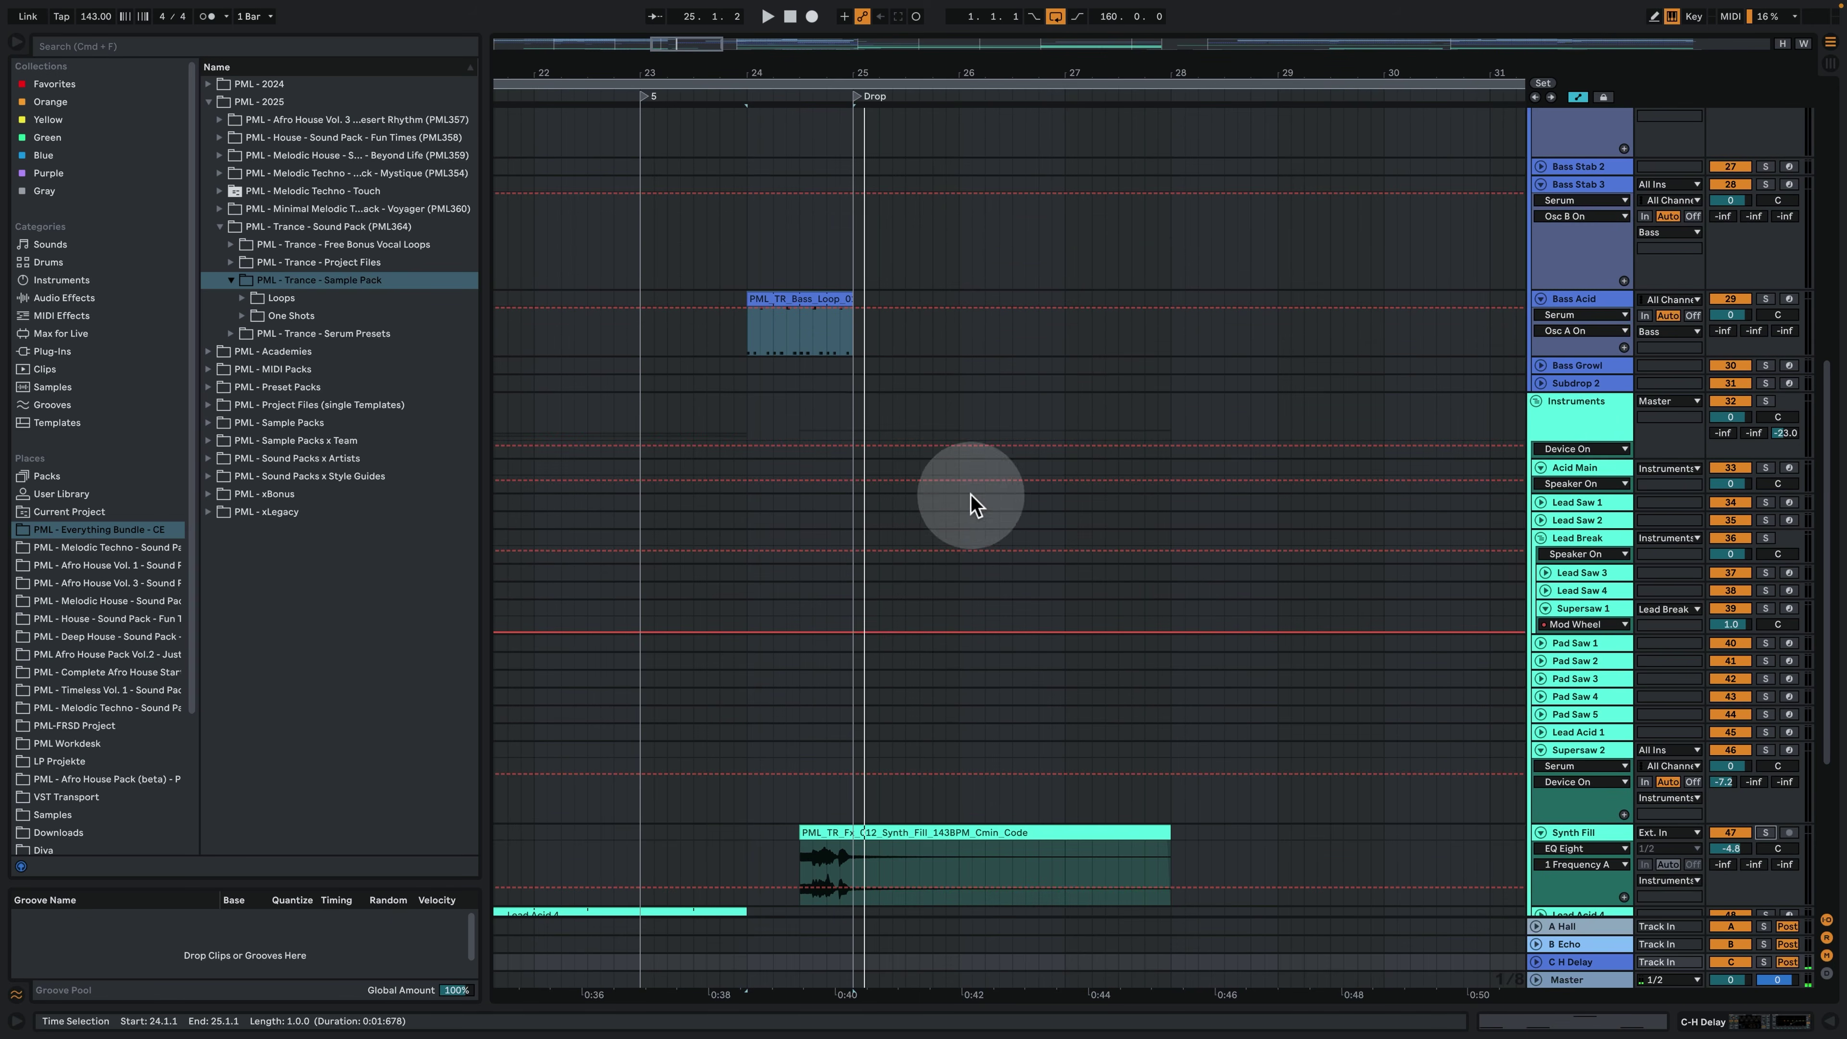
{"action": "left_click_drag", "start_coordinate": [952, 73], "coordinate": [1284, 347]}
{"action": "scroll", "coordinate": [1134, 413], "scroll_direction": "up", "scroll_amount": 5}
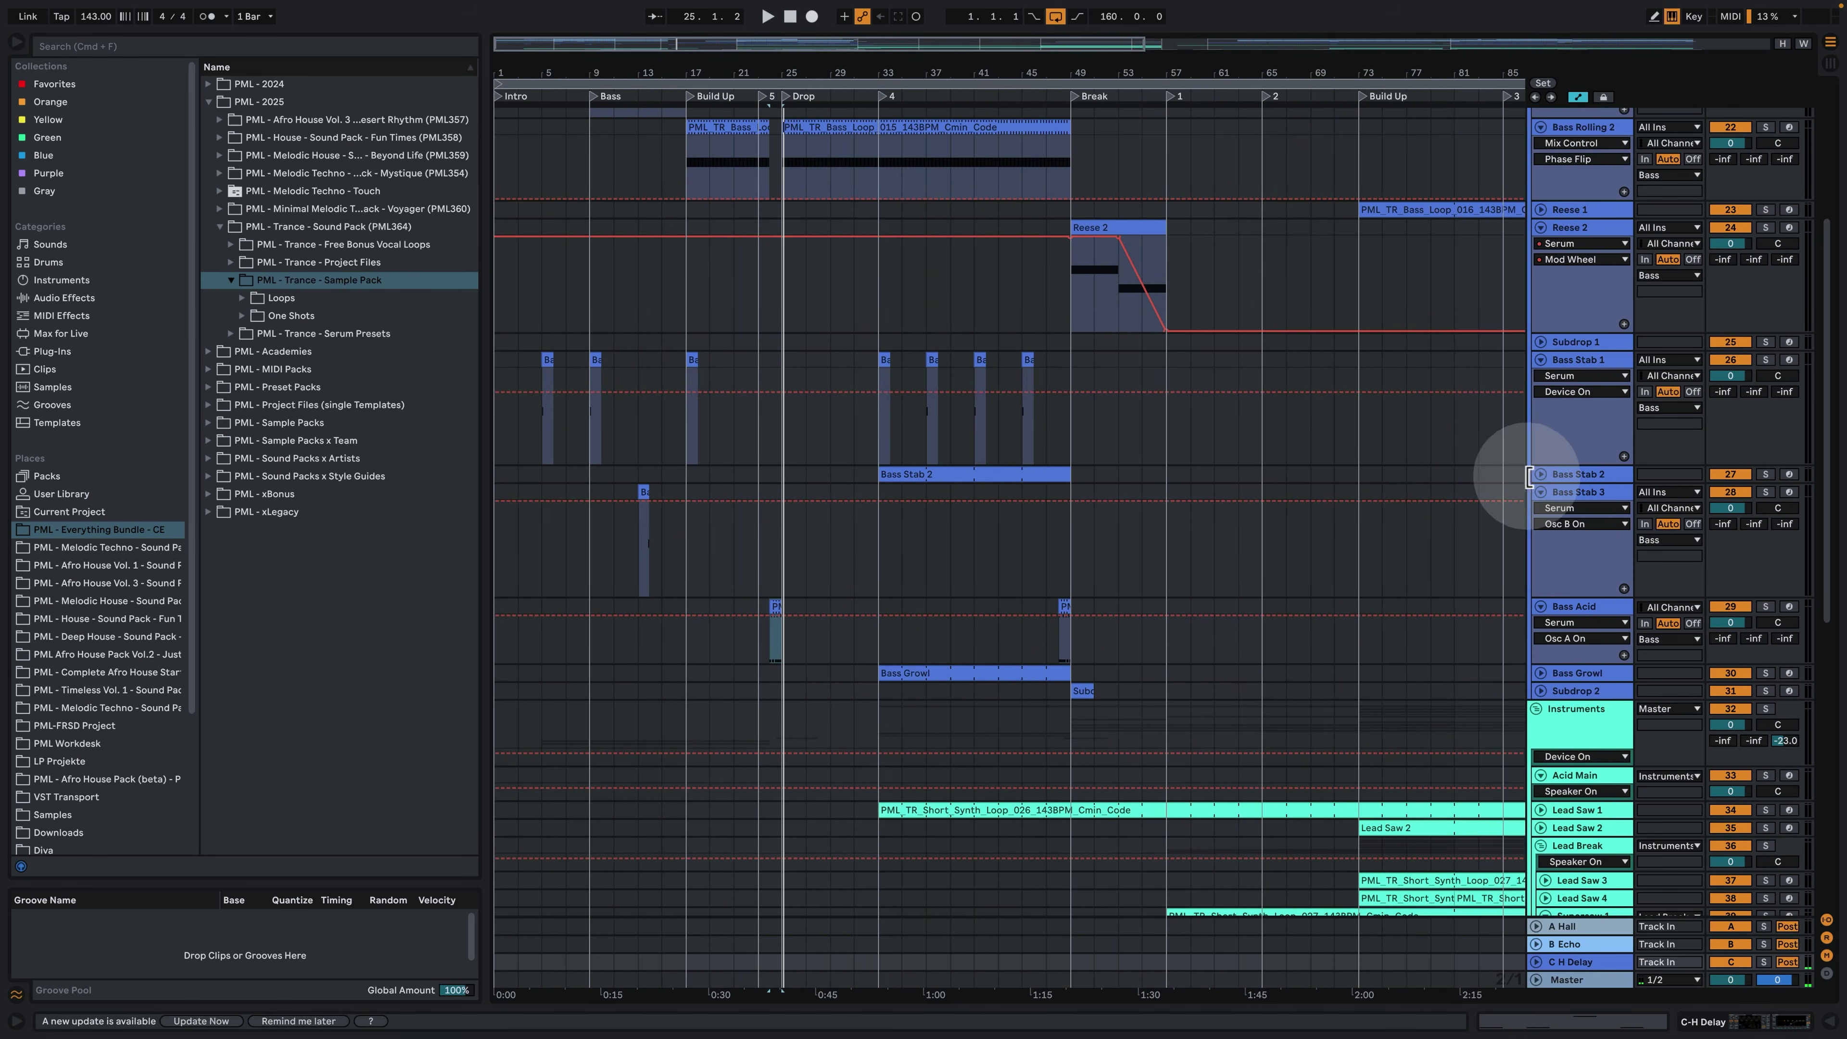
Fold the Bass Stab 3, Bass Acid and Bass Stab 1 tracks and unfold the Bass Growl track.
{"action": "left_click", "coordinate": [1541, 489]}
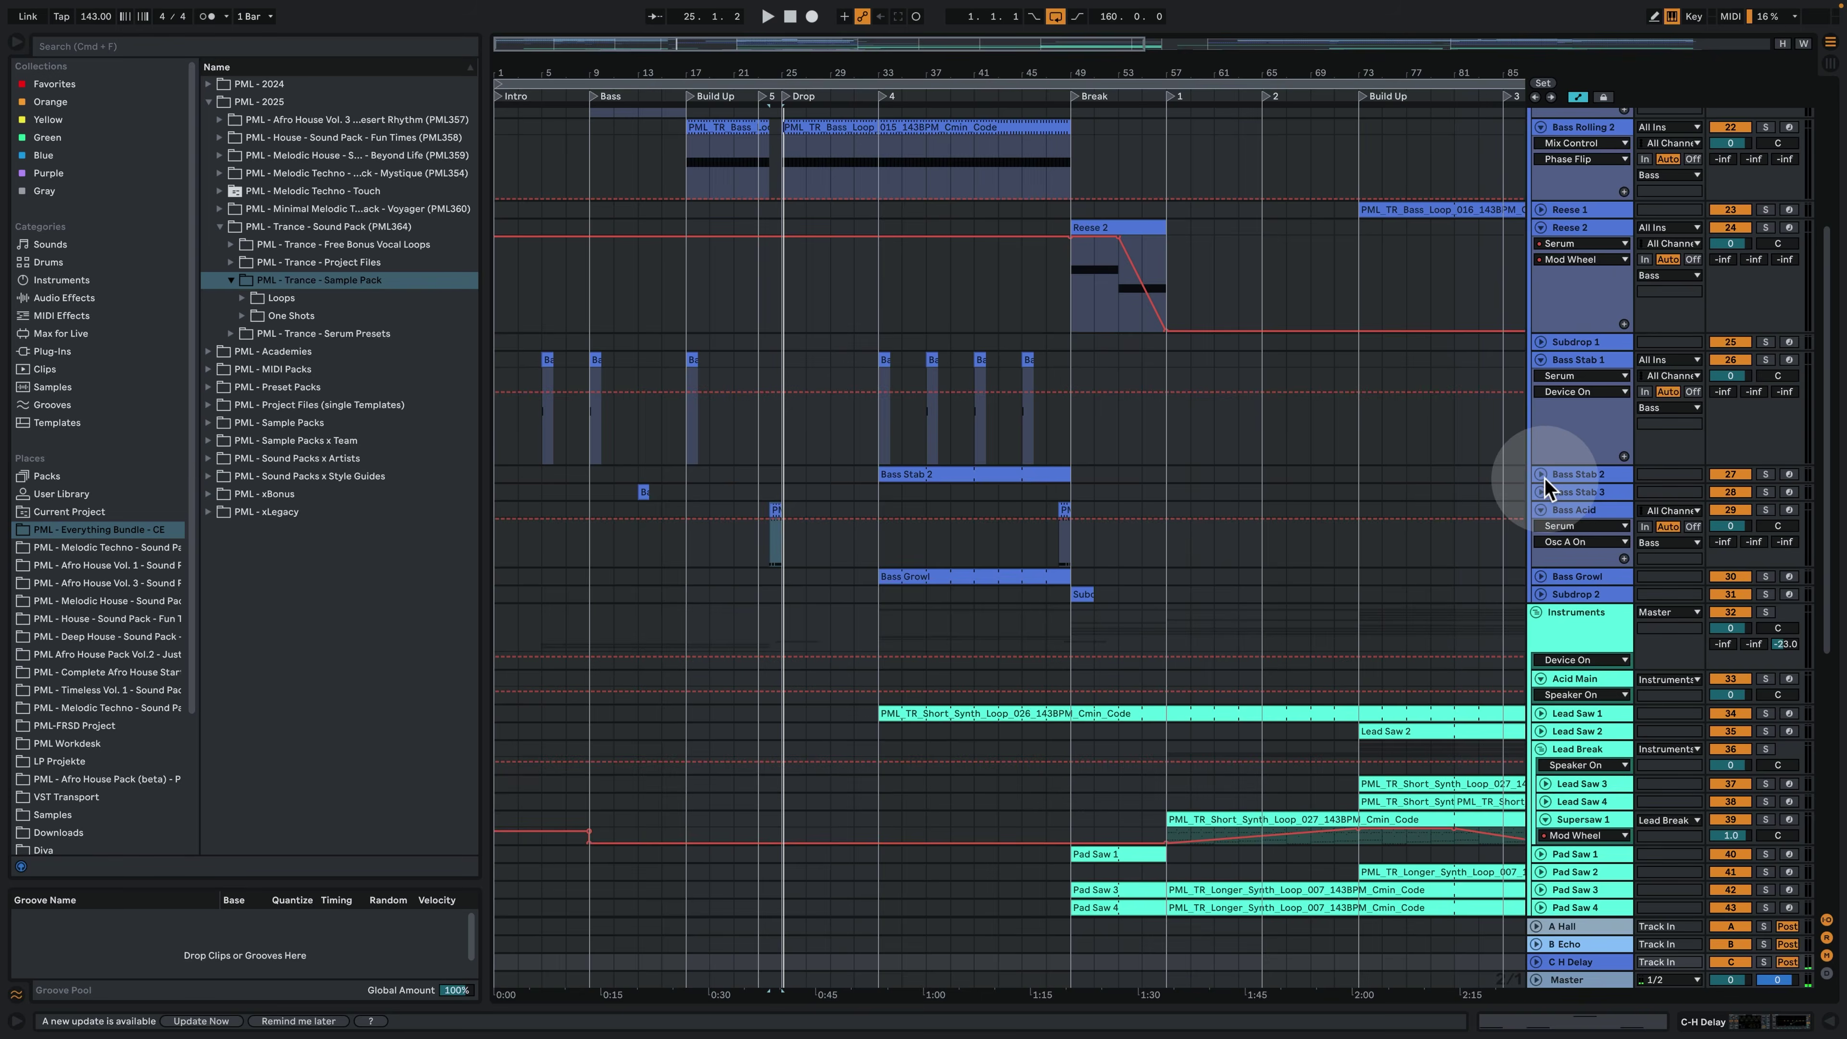
{"action": "left_click", "coordinate": [1539, 514]}
{"action": "left_click_drag", "start_coordinate": [911, 527], "coordinate": [1620, 582]}
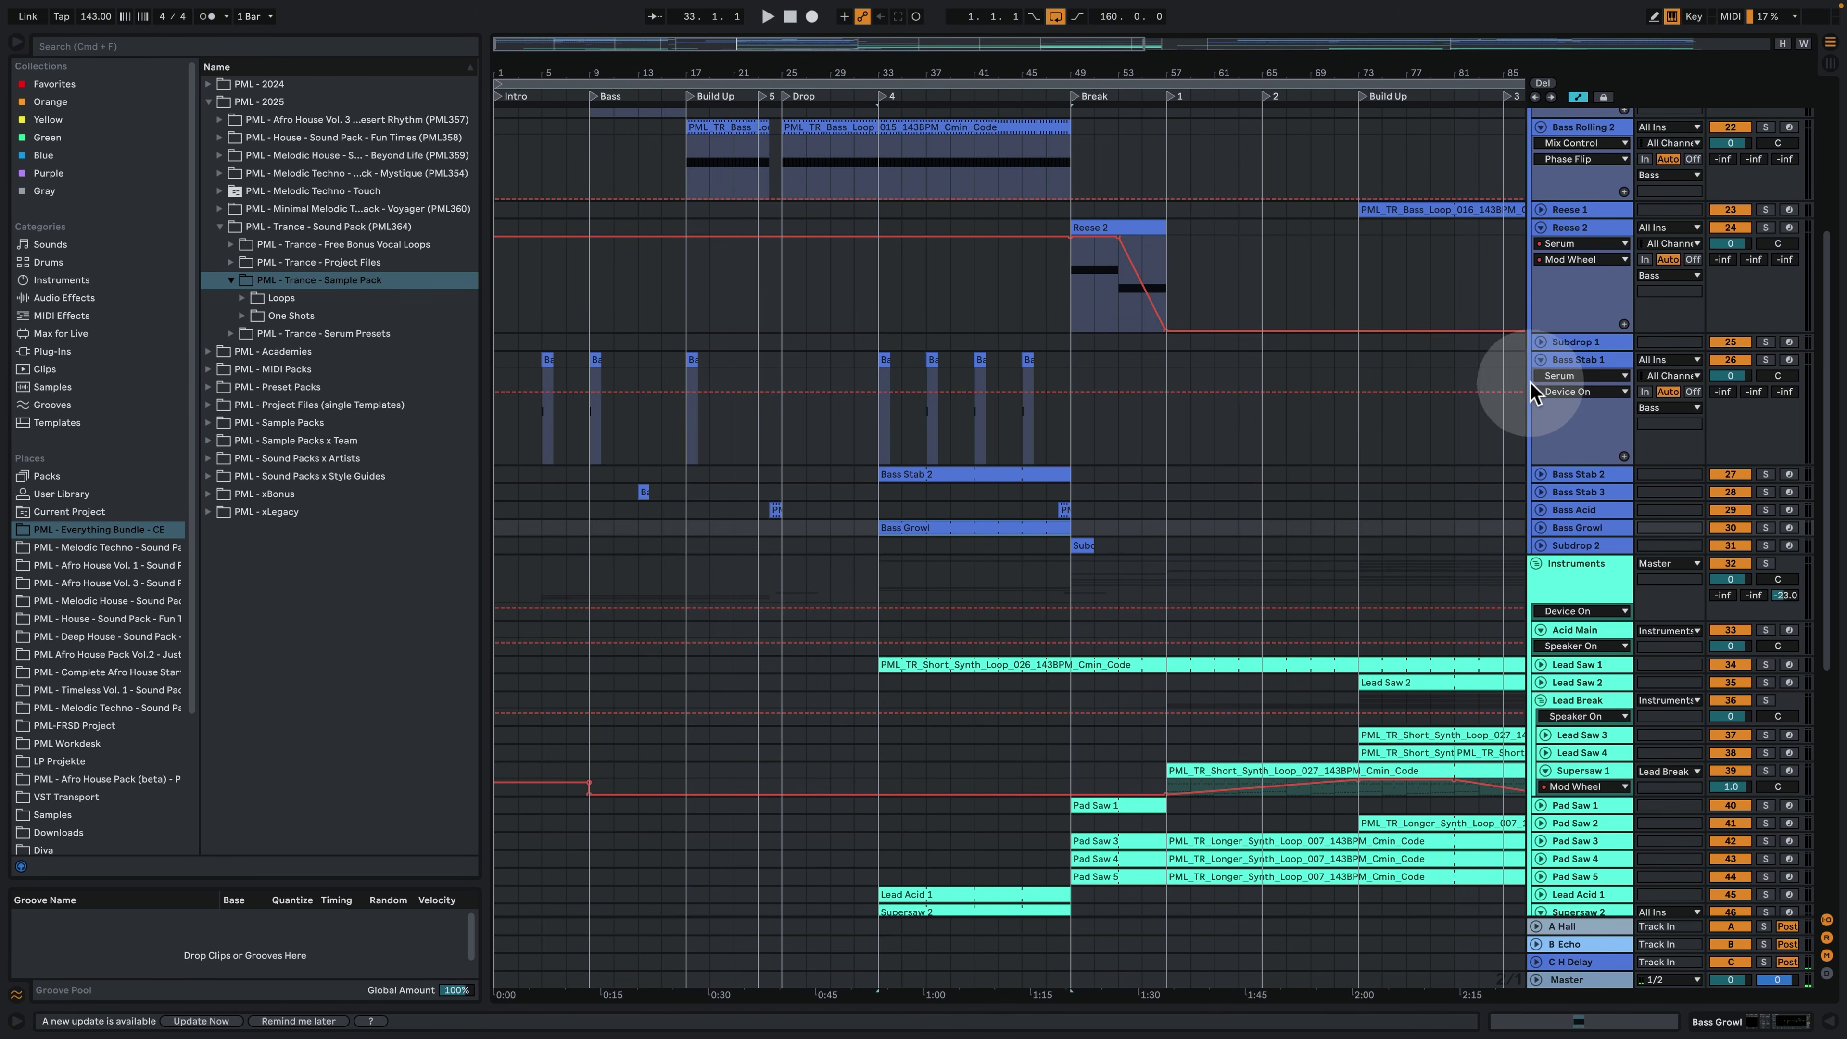
{"action": "left_click", "coordinate": [1540, 360]}
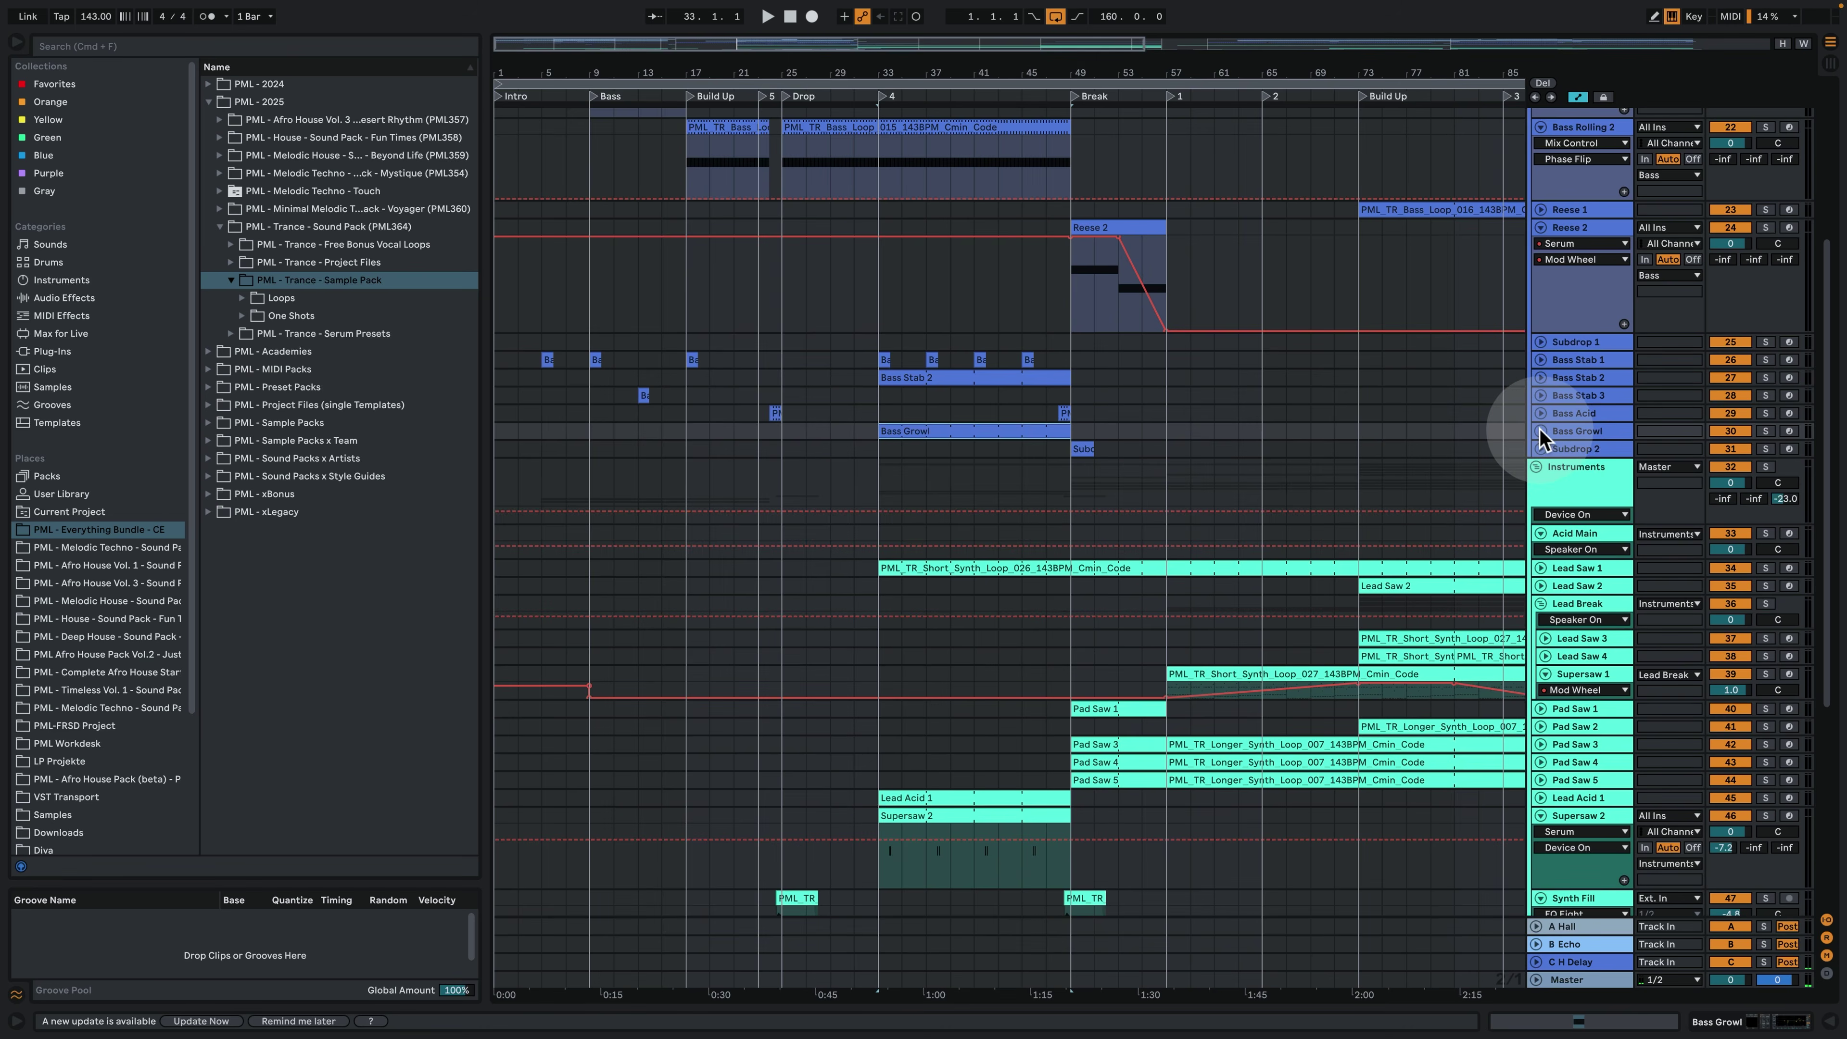
{"action": "left_click", "coordinate": [1541, 432]}
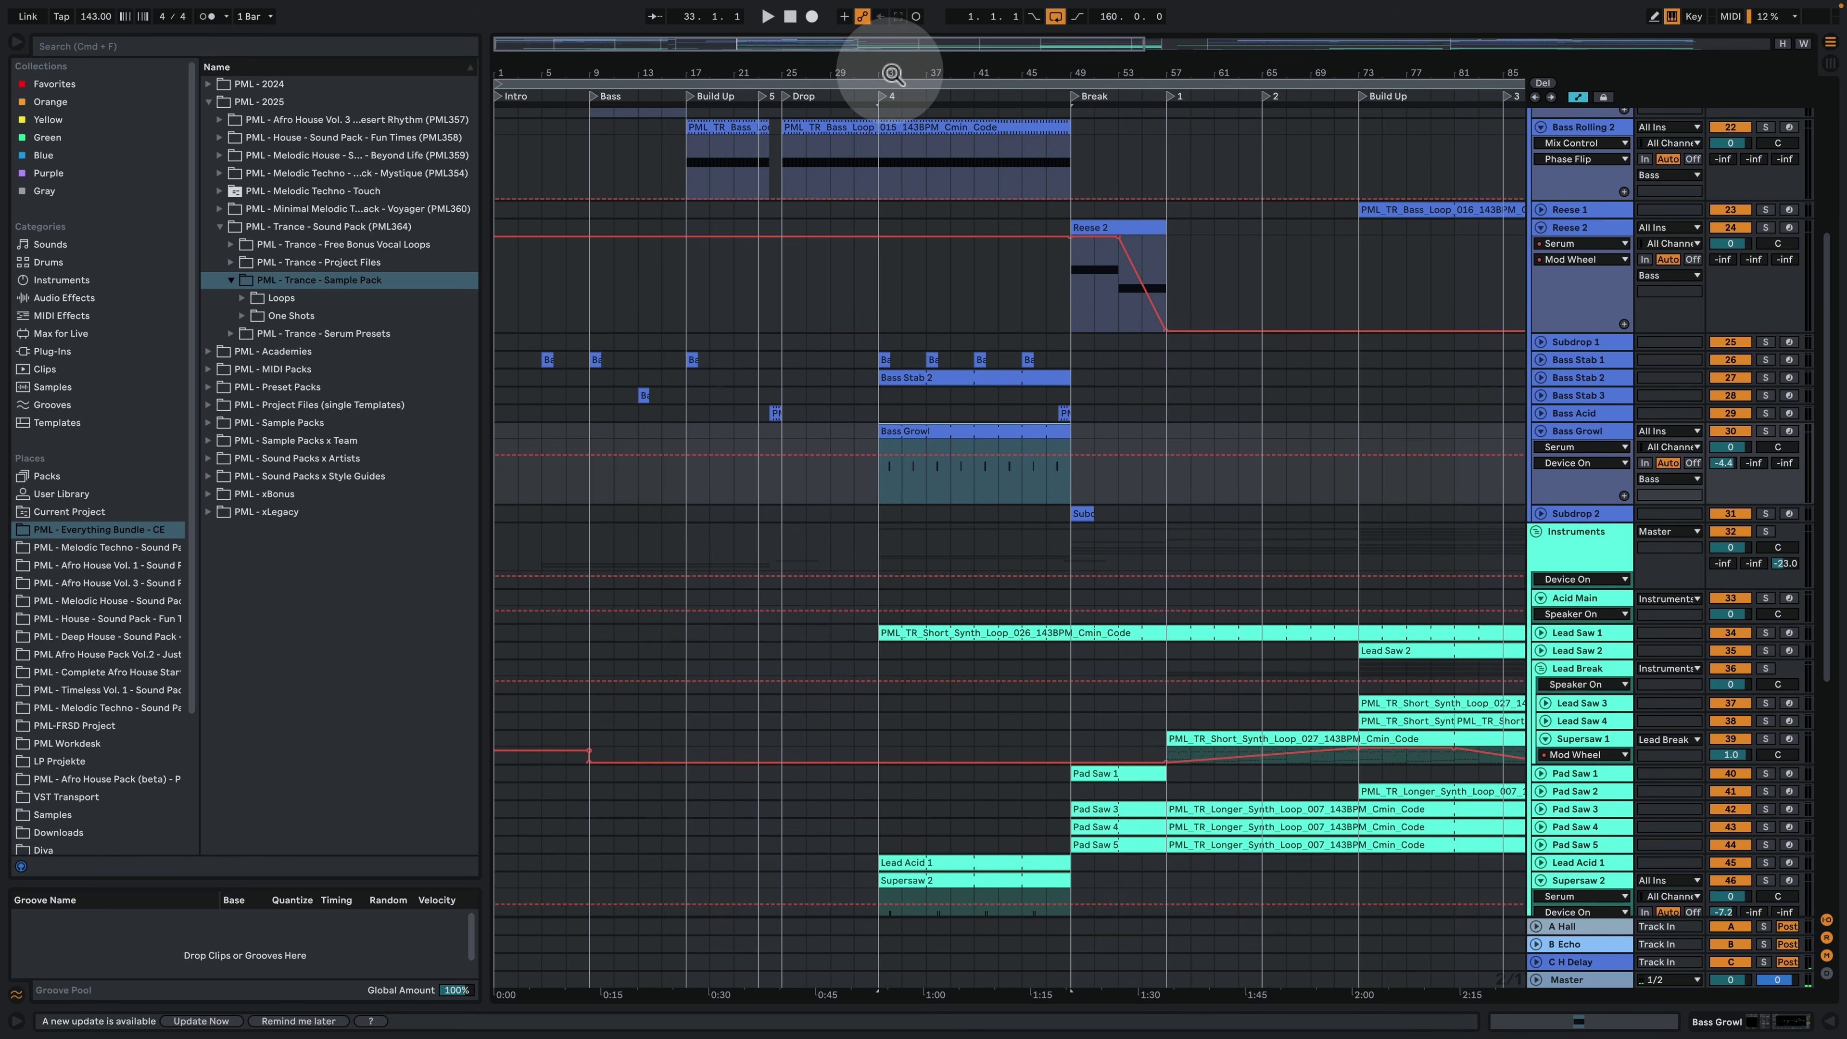
Solo the Bass Growl track and play its notes from bar 33.
{"action": "left_click_drag", "start_coordinate": [893, 73], "coordinate": [876, 328]}
{"action": "left_click", "coordinate": [875, 499]}
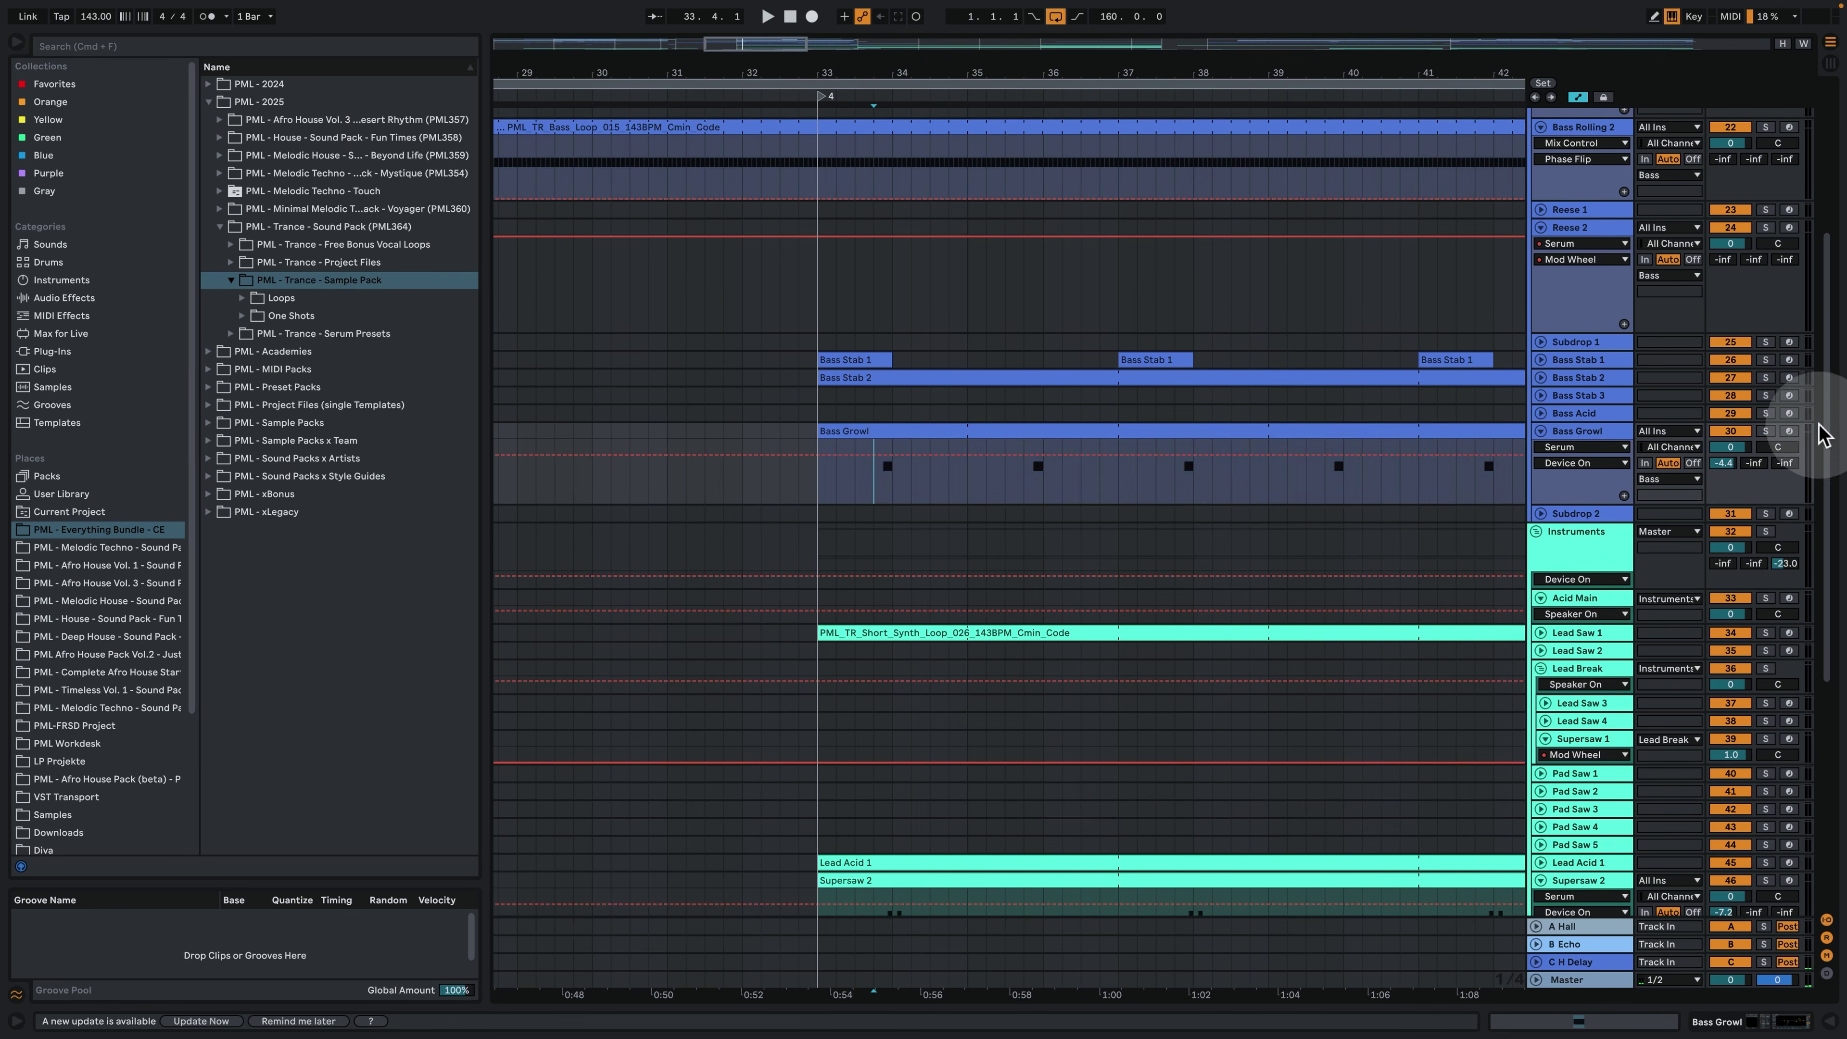
{"action": "left_click", "coordinate": [1766, 432]}
{"action": "key", "text": "space"}
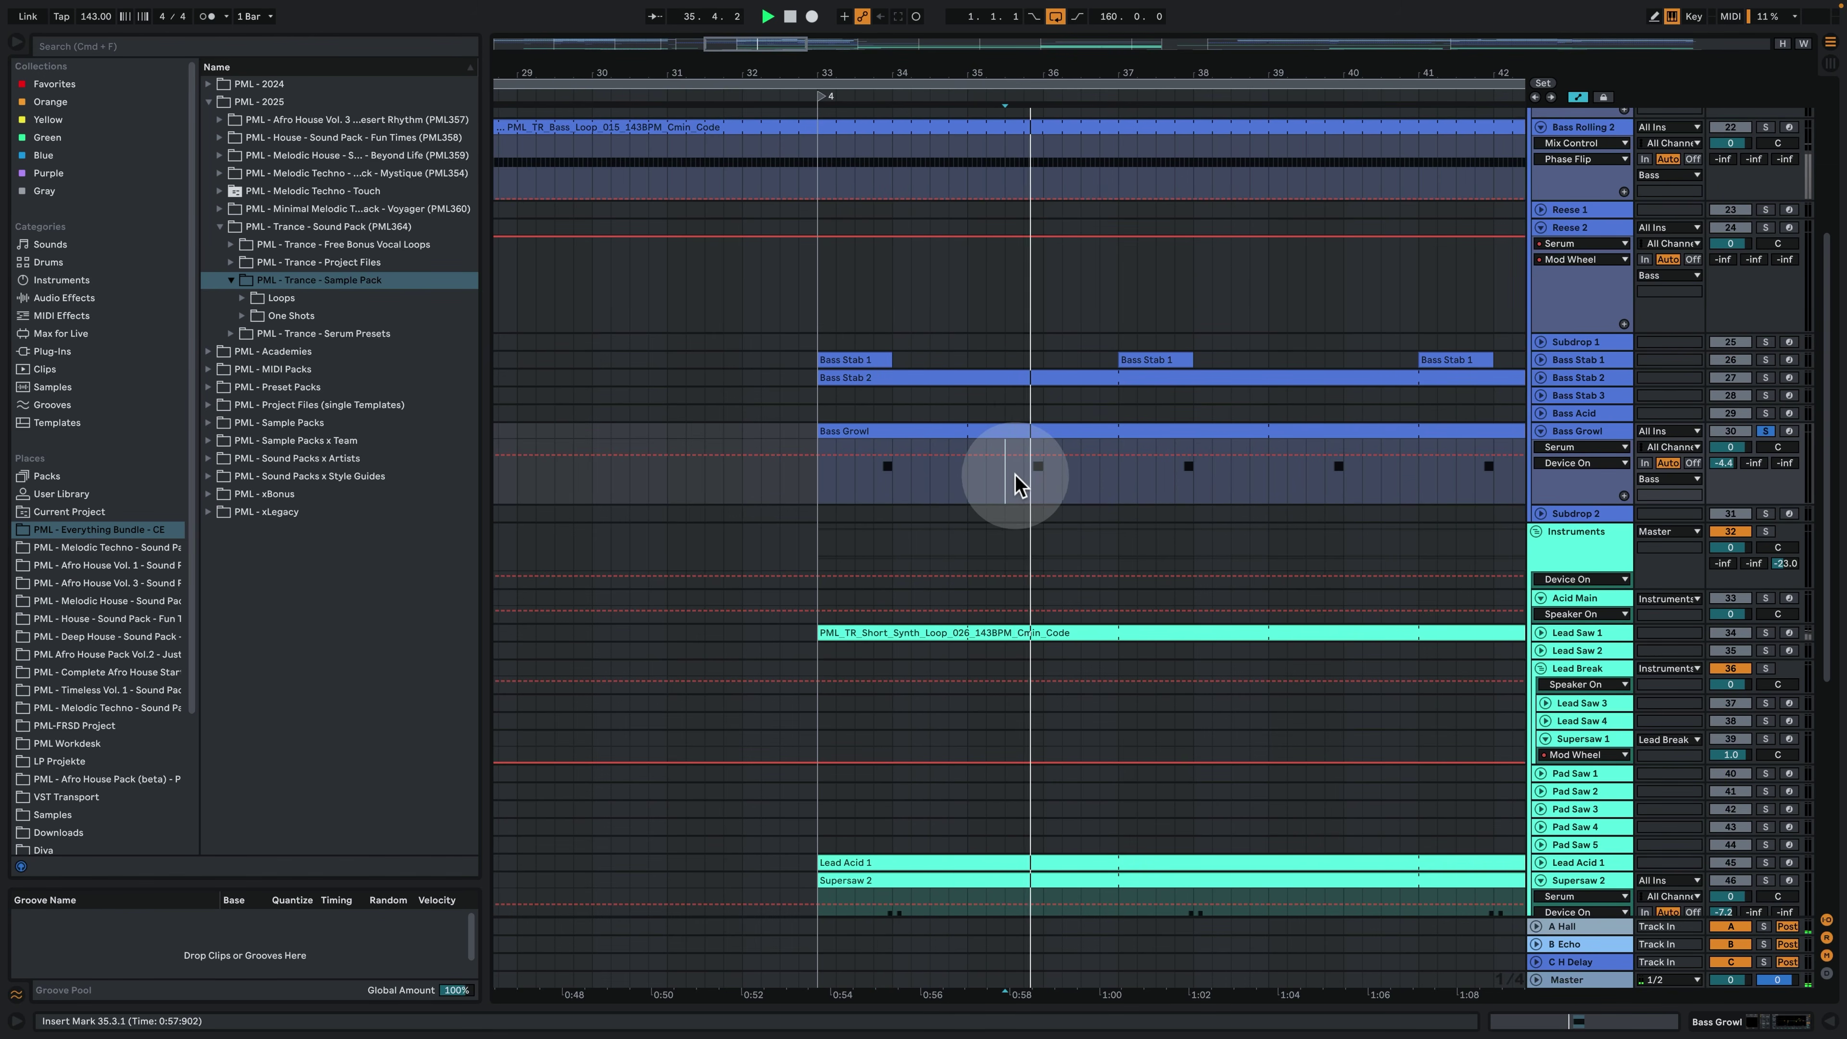
Open the Serum patch on the Bass Growl track and examine its oscillators, Hyper/Dimension and Chorus effects.
{"action": "double_click", "coordinate": [1611, 431]}
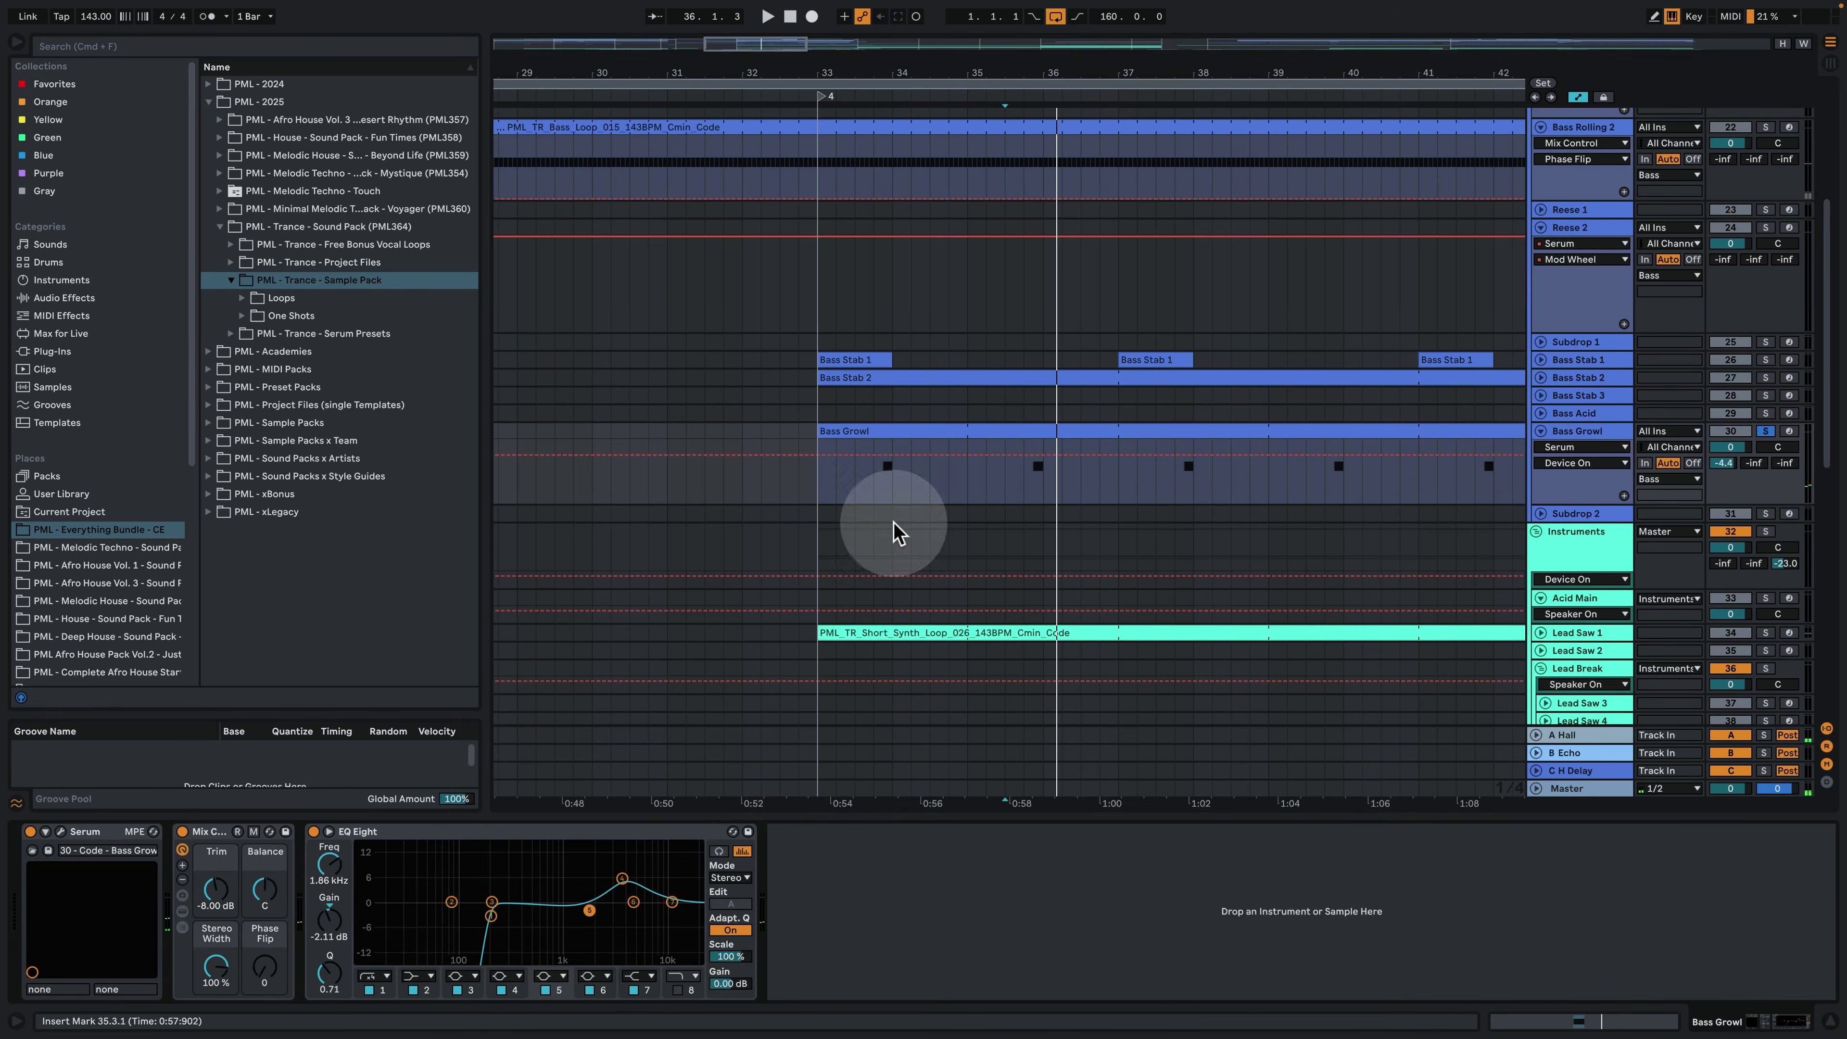
{"action": "left_click", "coordinate": [60, 832]}
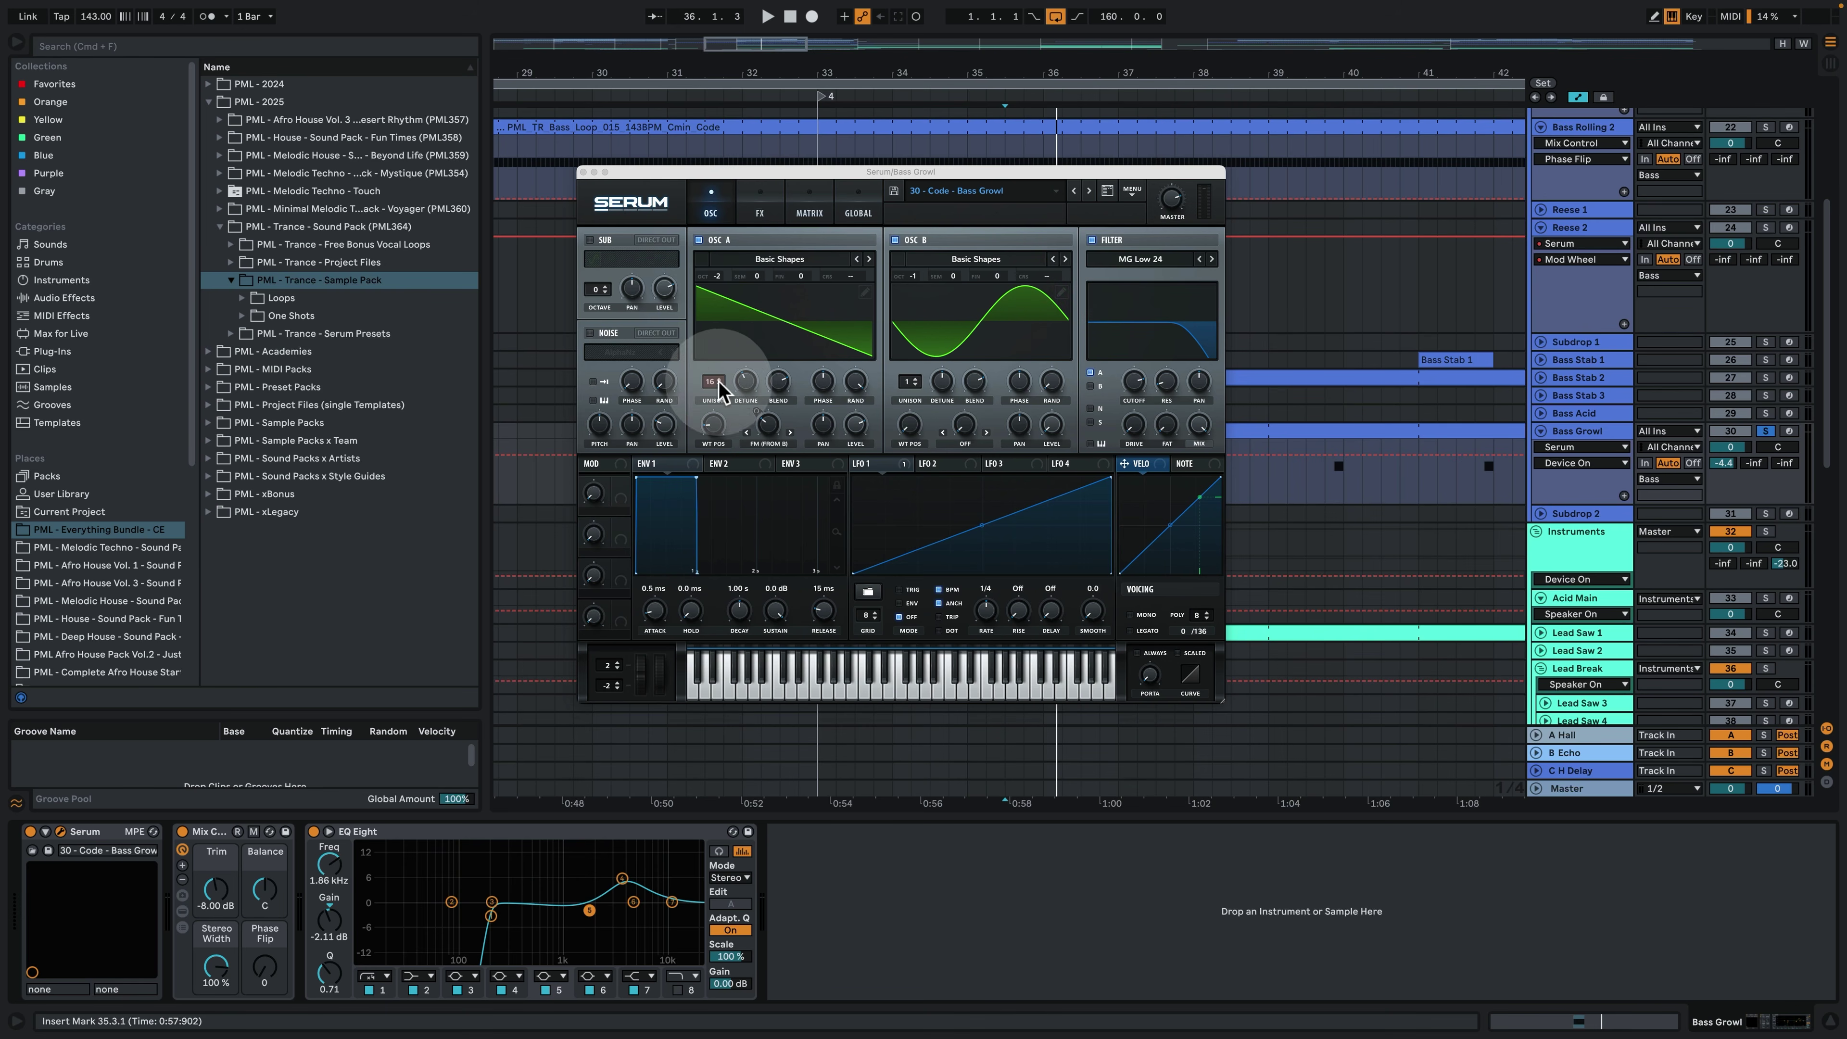
{"action": "left_click", "coordinate": [760, 200]}
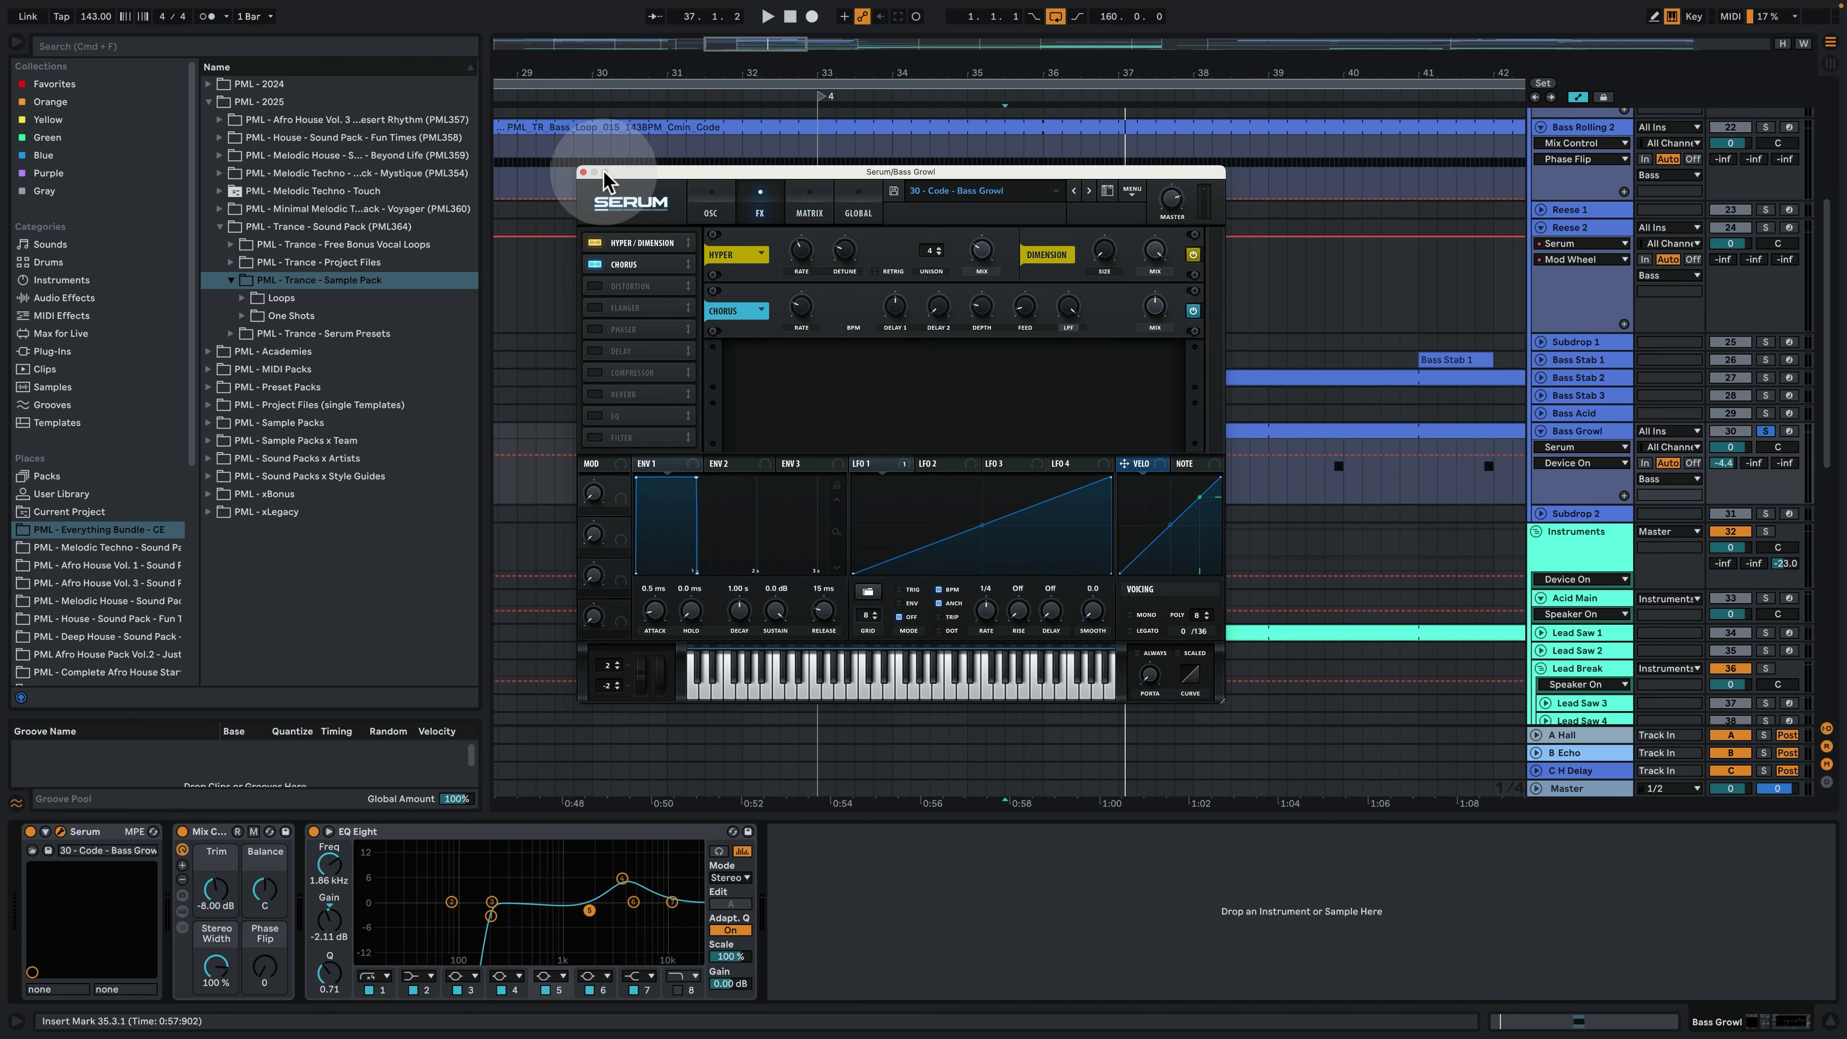
Close the Bass Growl patch, show the Utility inside its Mix Control rack and play the soloed track.
{"action": "left_click", "coordinate": [583, 173]}
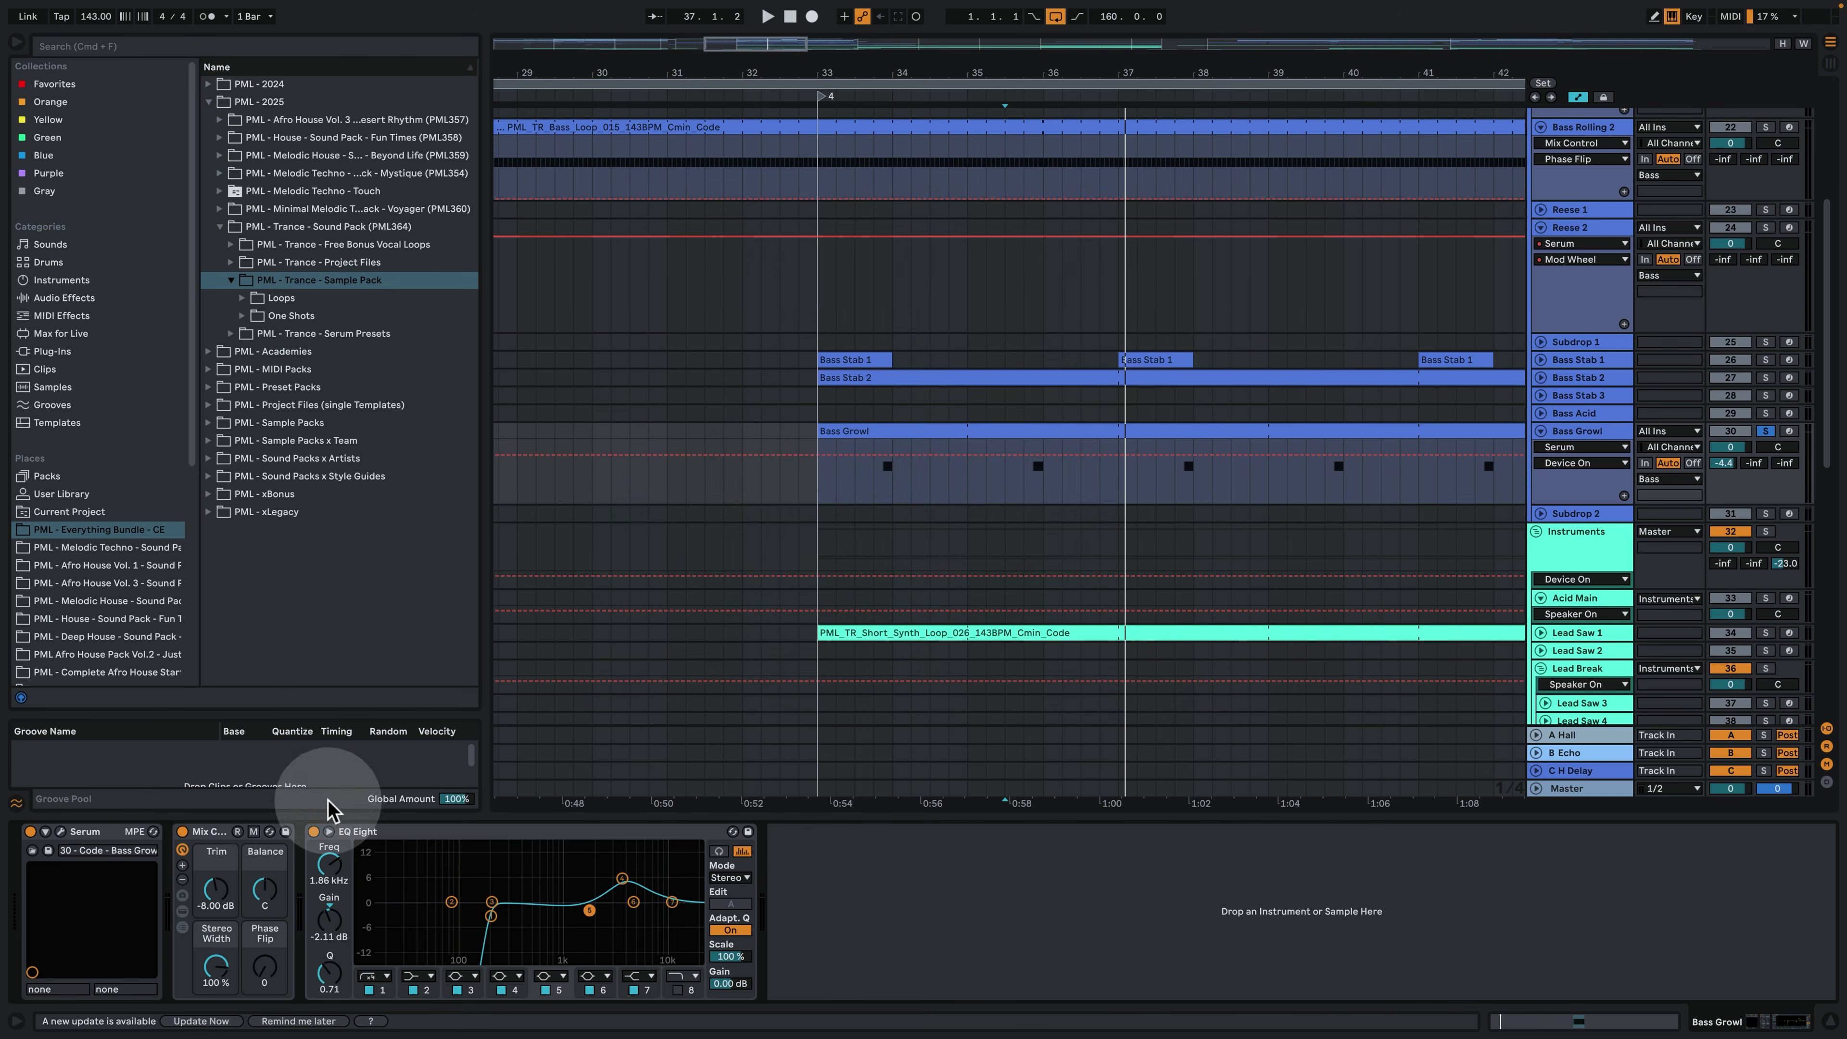
{"action": "left_click", "coordinate": [182, 911]}
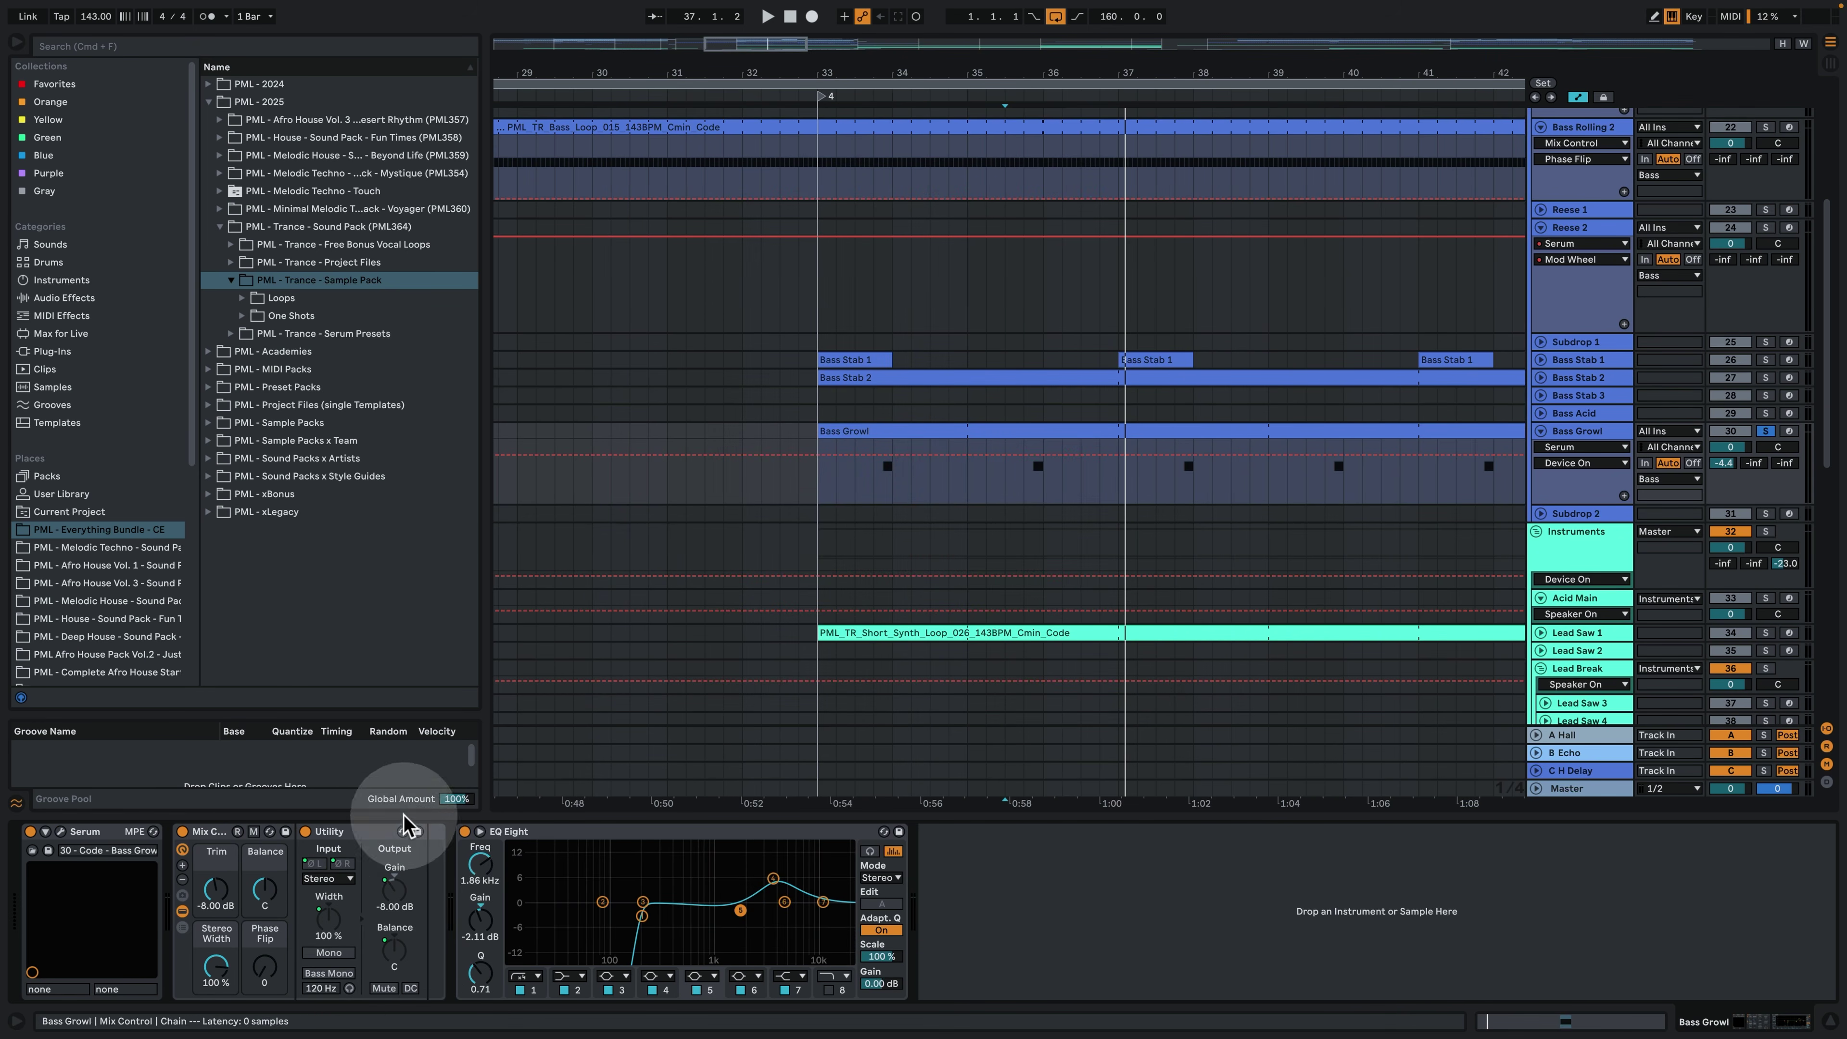
{"action": "key", "text": "space"}
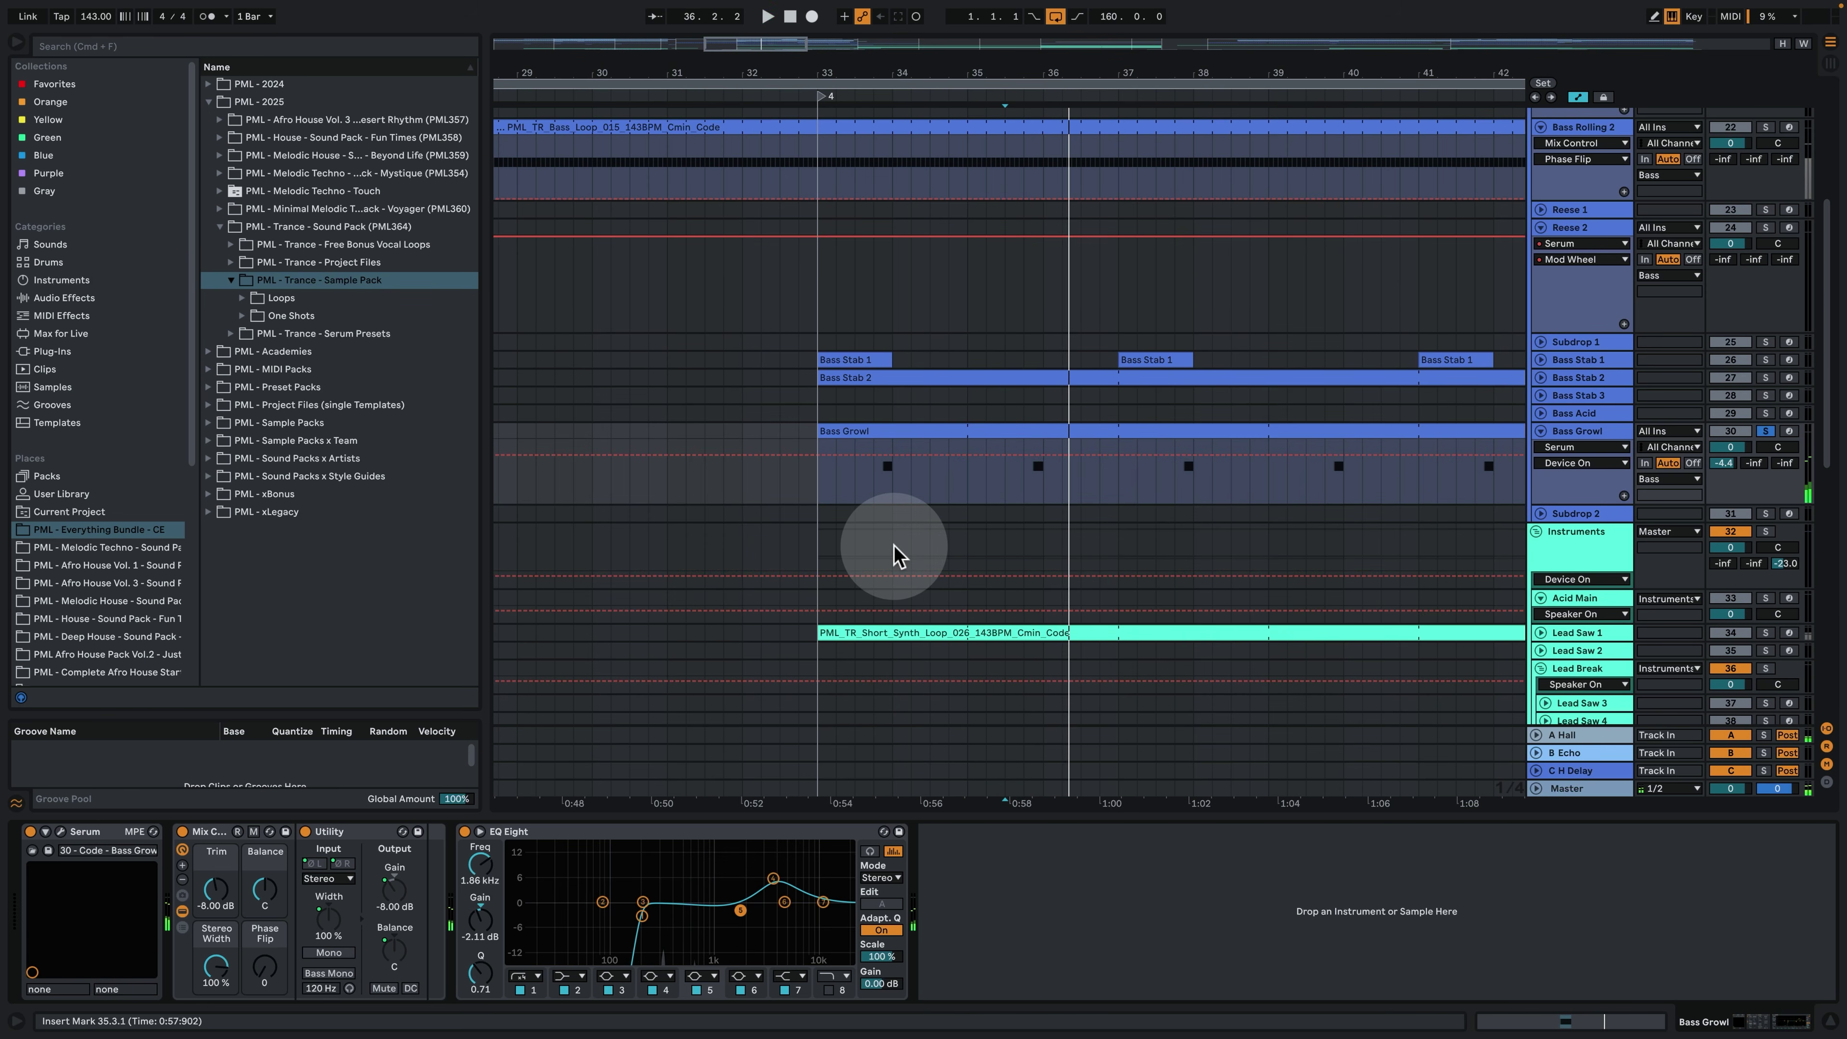
Unsolo the Bass Growl track and play it with the rest of the arrangement.
{"action": "left_click", "coordinate": [1765, 432]}
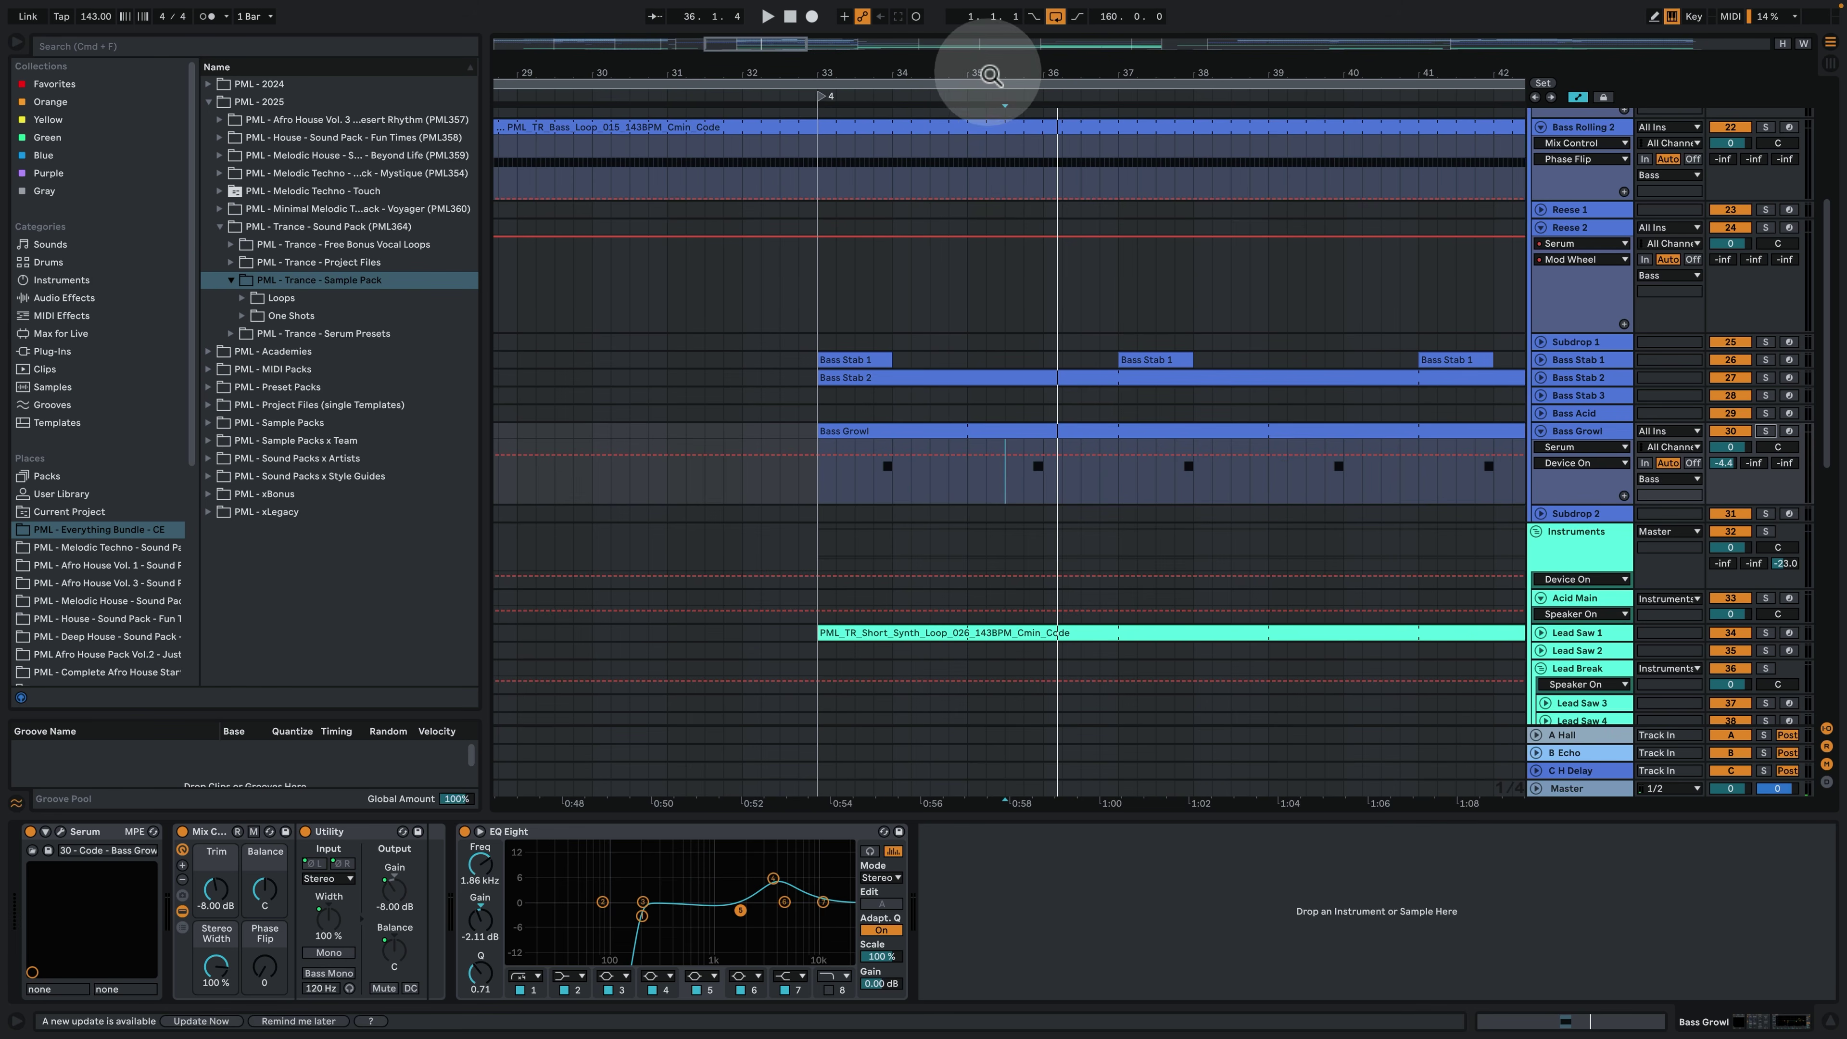
{"action": "left_click_drag", "start_coordinate": [990, 70], "coordinate": [819, 122]}
{"action": "scroll", "coordinate": [1296, 546], "scroll_direction": "down", "scroll_amount": 2}
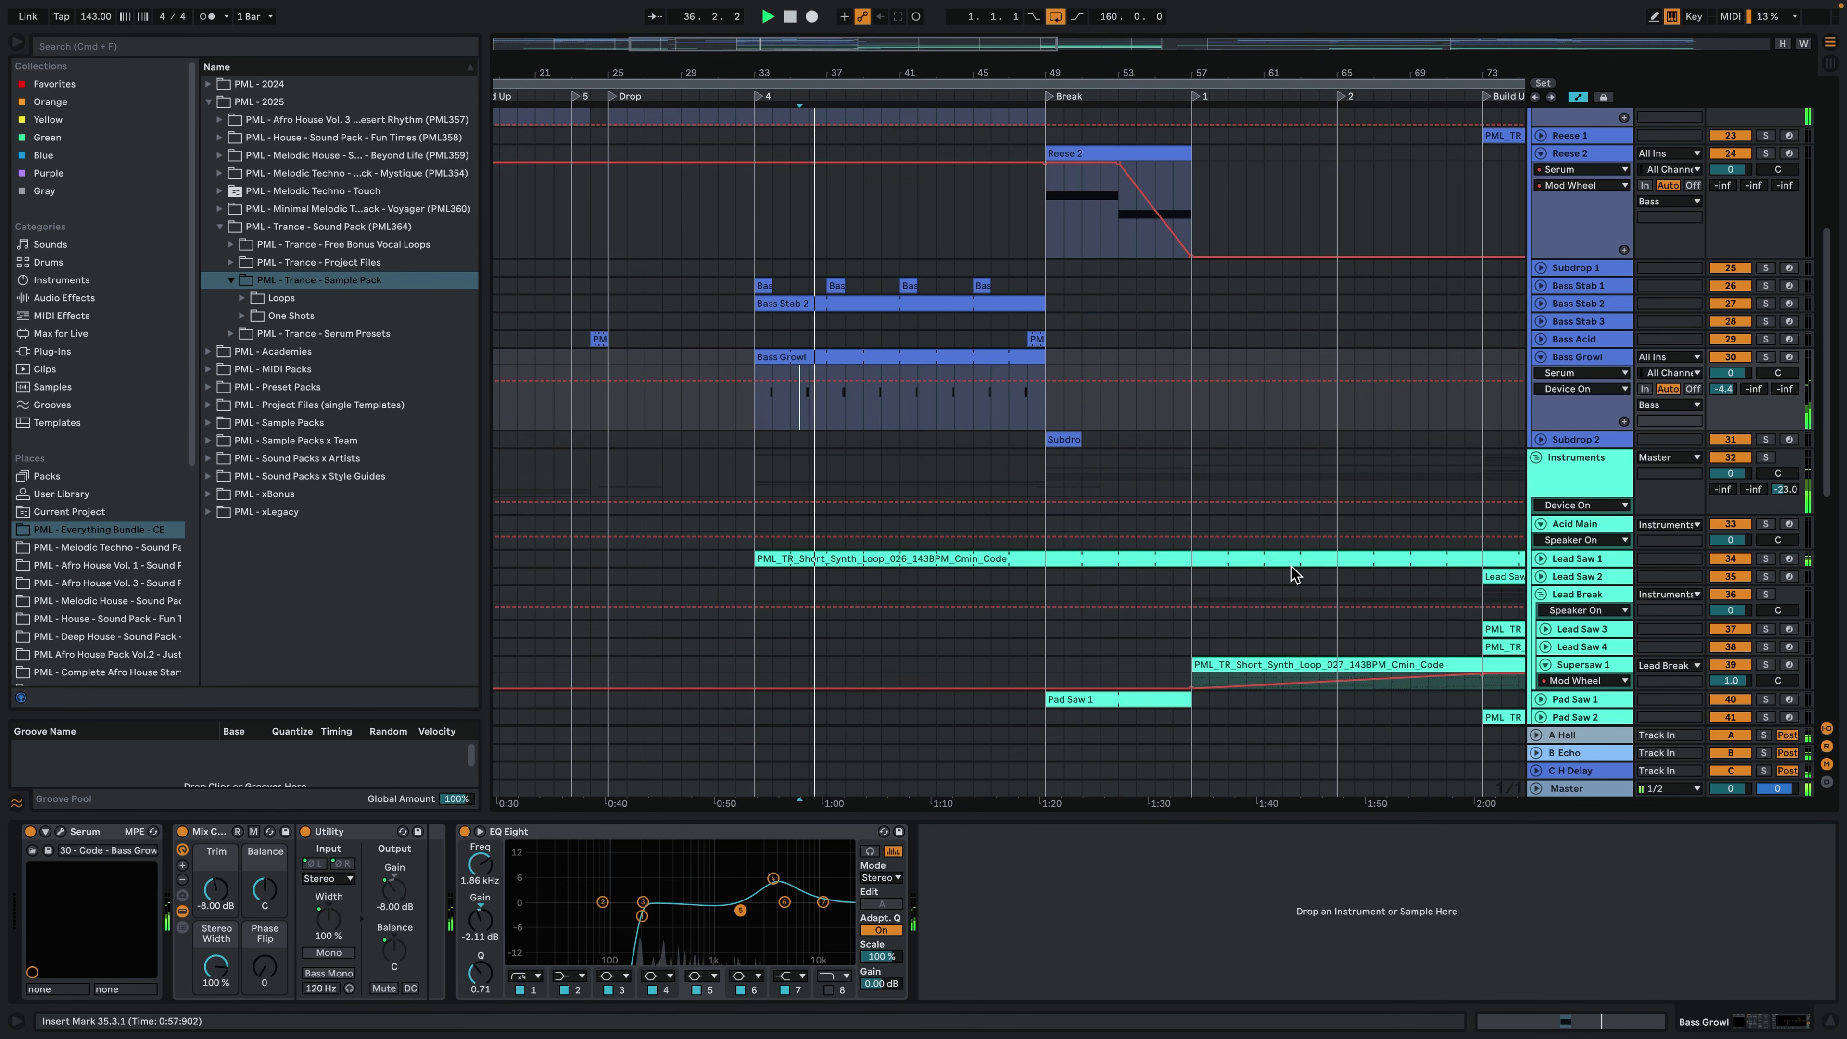
Open the Bass Growl clip to check its note placement, and return to the bass tracks in the arrangement.
{"action": "double_click", "coordinate": [845, 360]}
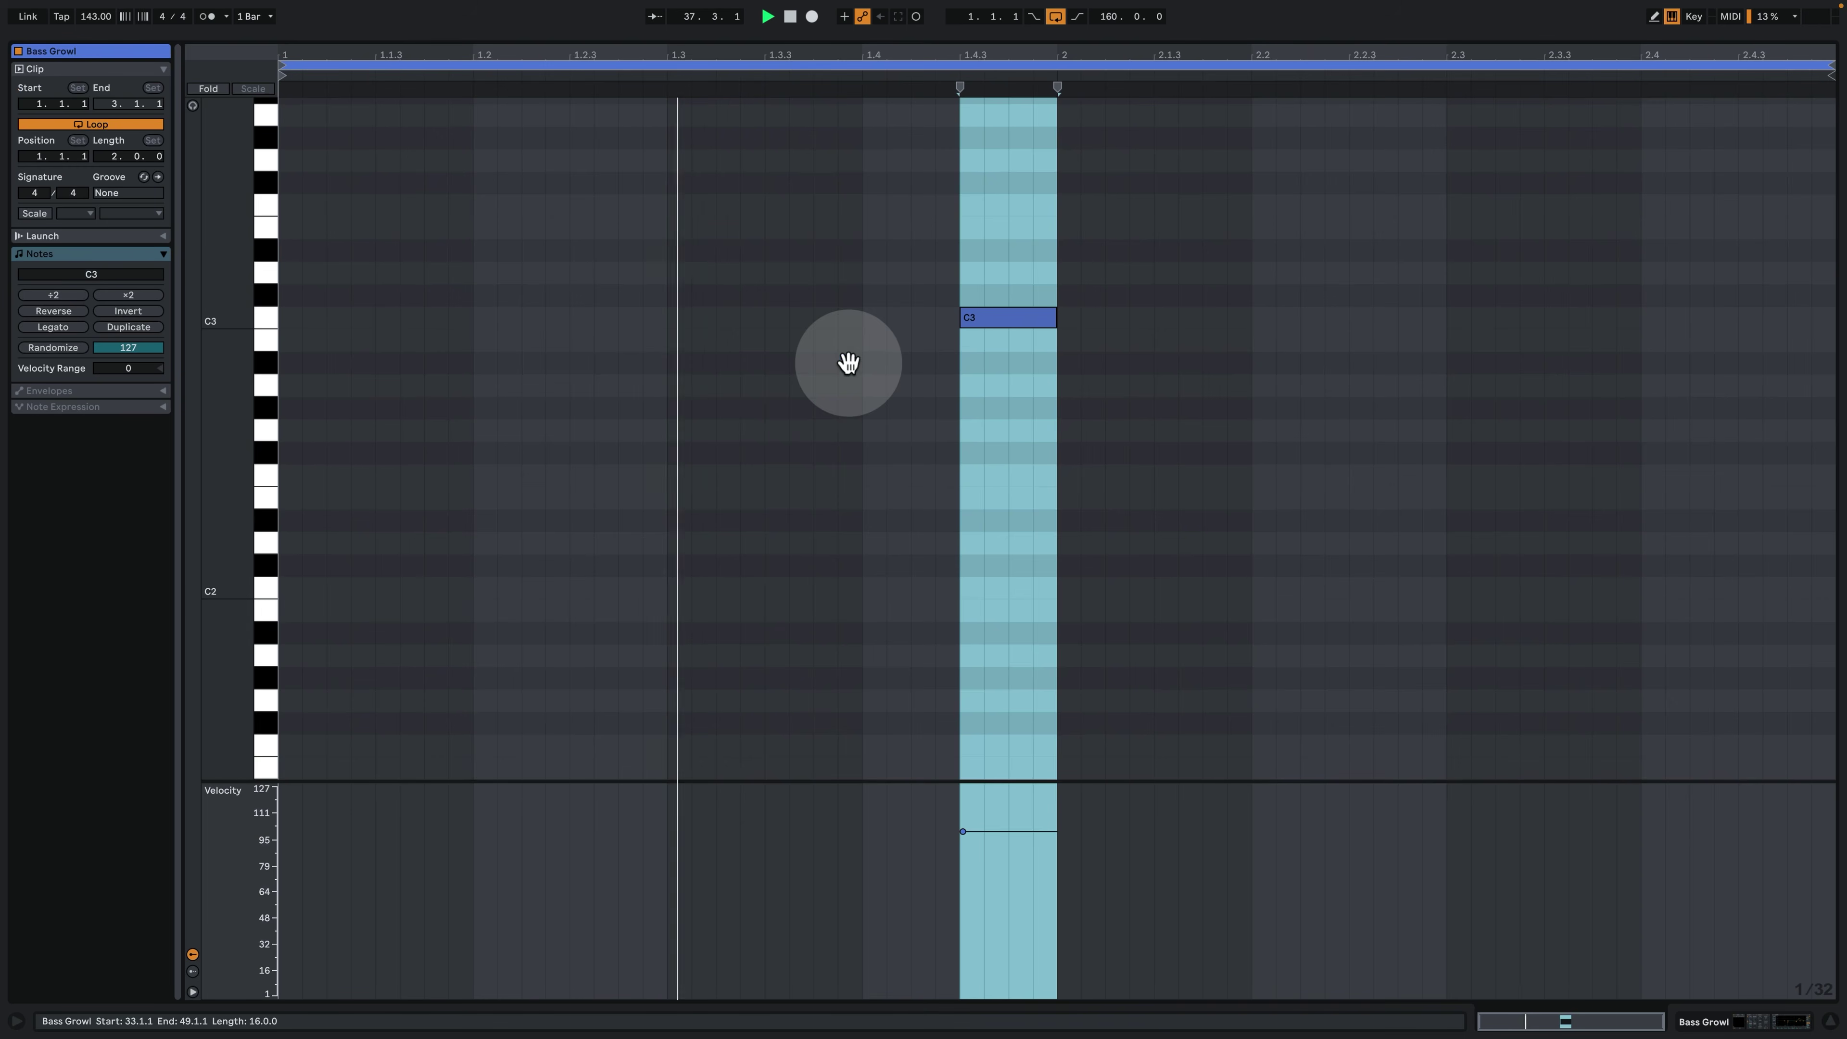
{"action": "left_click", "coordinate": [1759, 1021]}
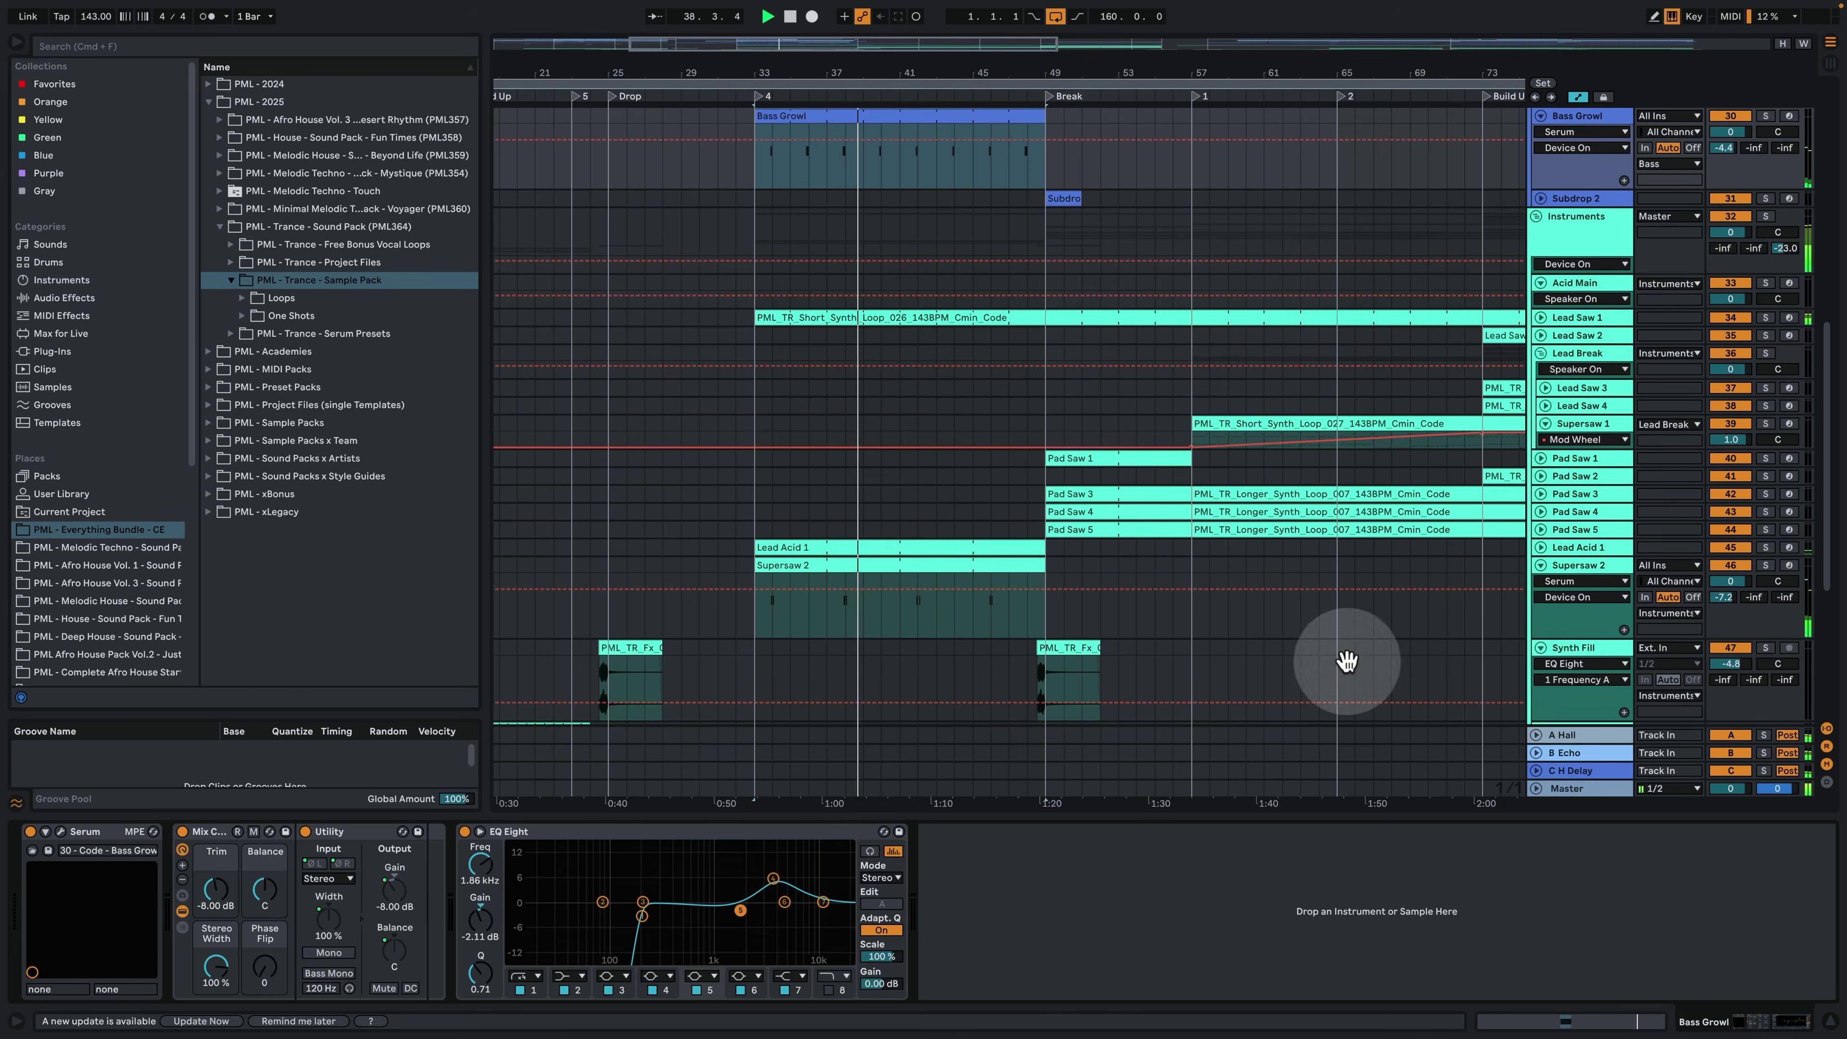
{"action": "scroll", "coordinate": [1101, 379], "scroll_direction": "up", "scroll_amount": 5}
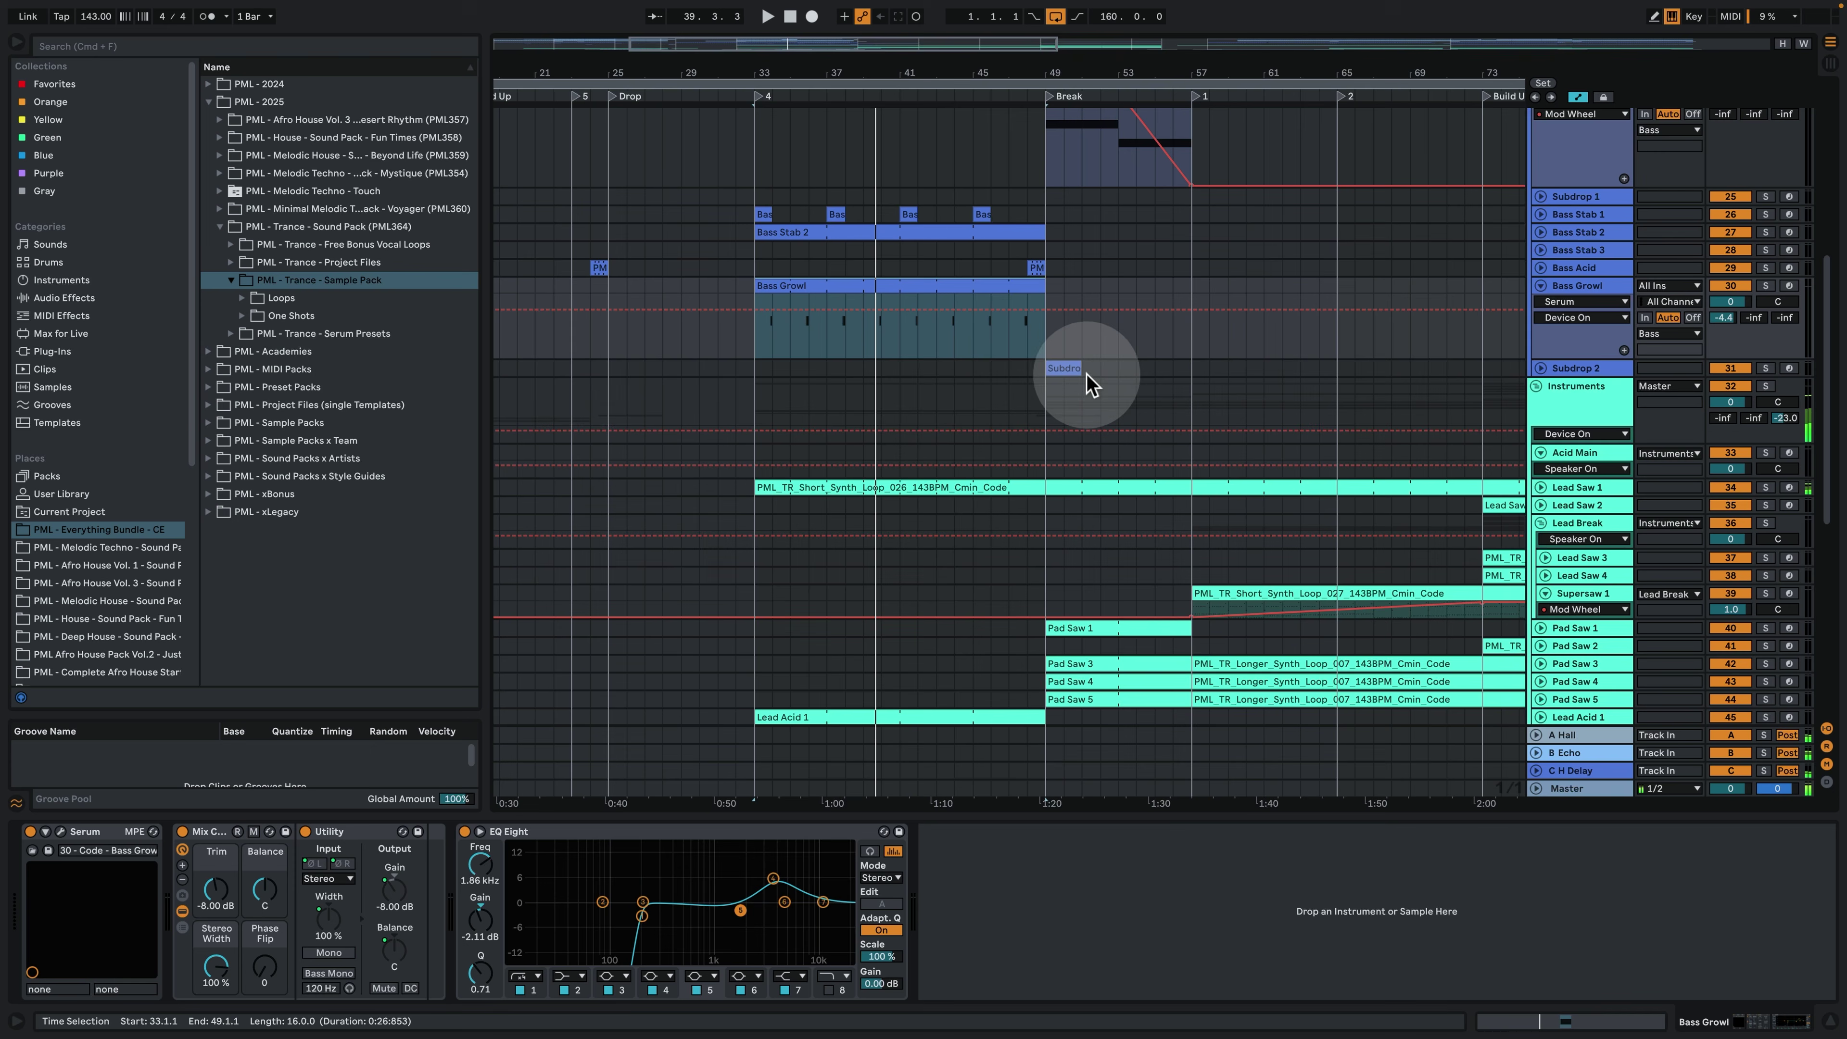
Unfold and solo the Subdrop 2 track, and play its clip from bar 49.
{"action": "left_click", "coordinate": [1058, 368]}
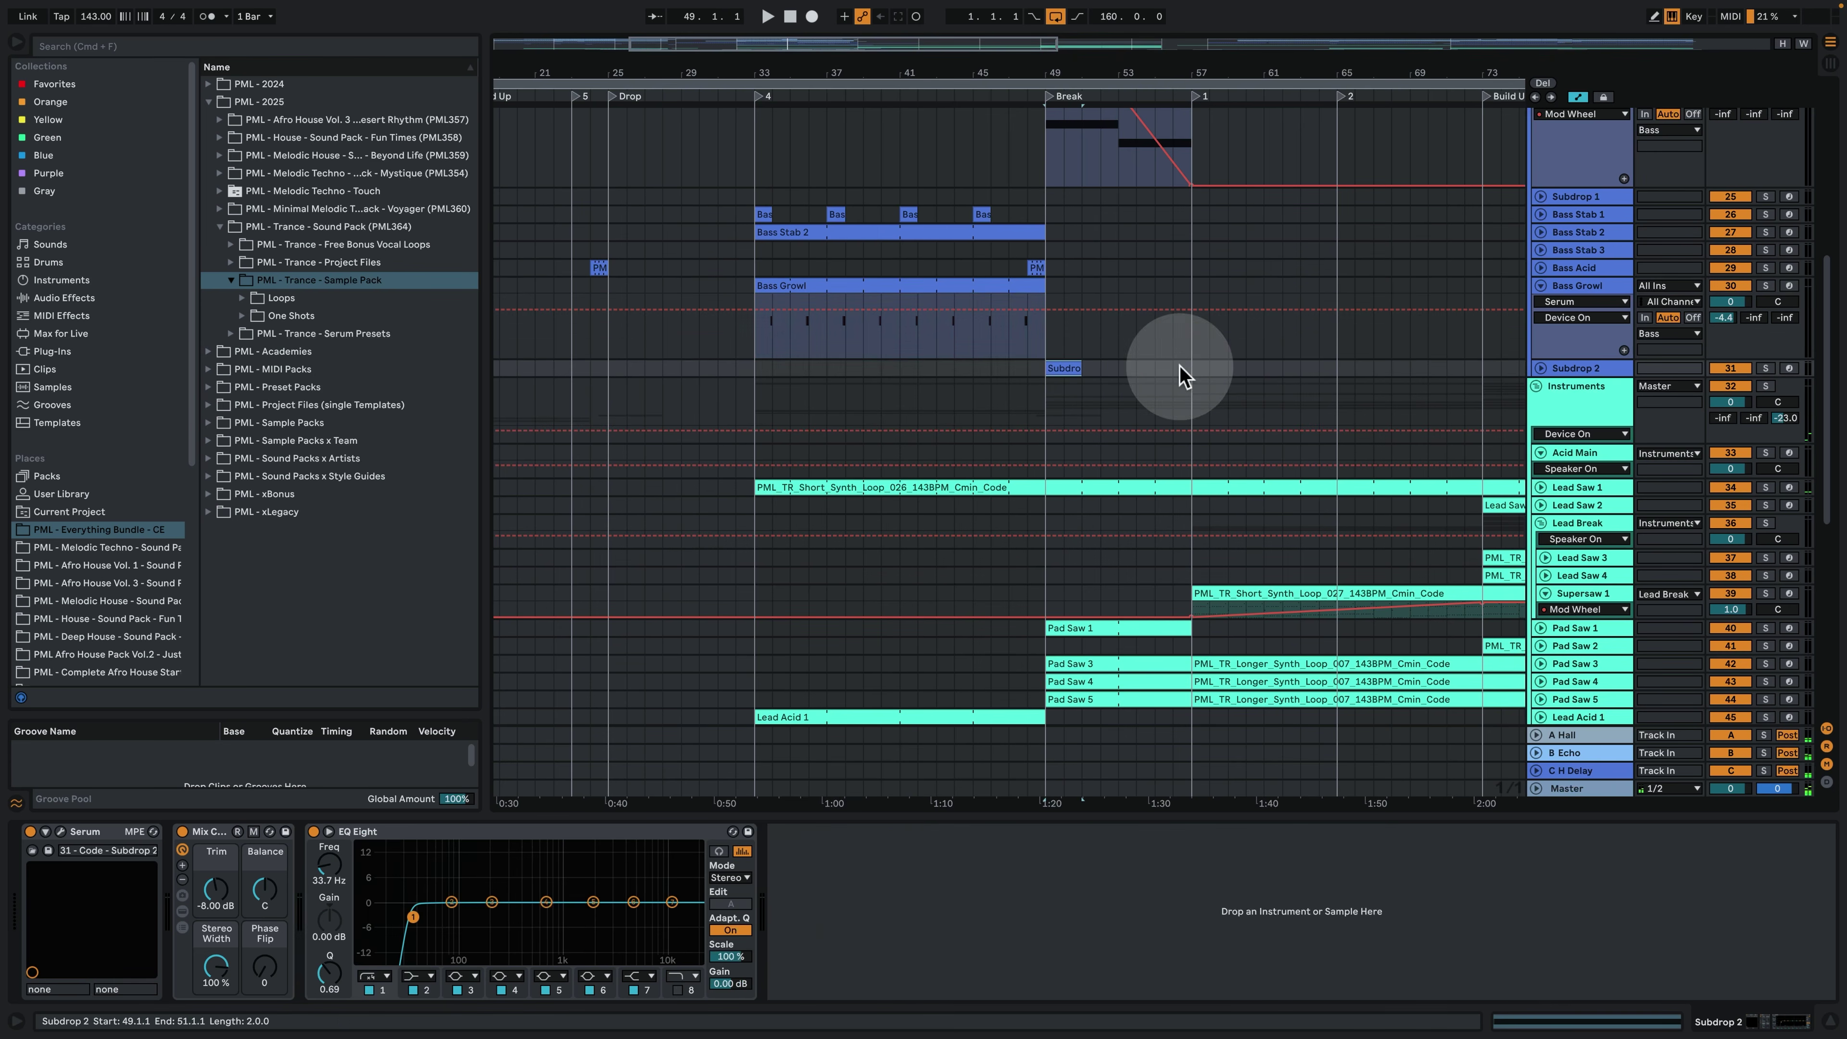
{"action": "left_click", "coordinate": [1540, 369]}
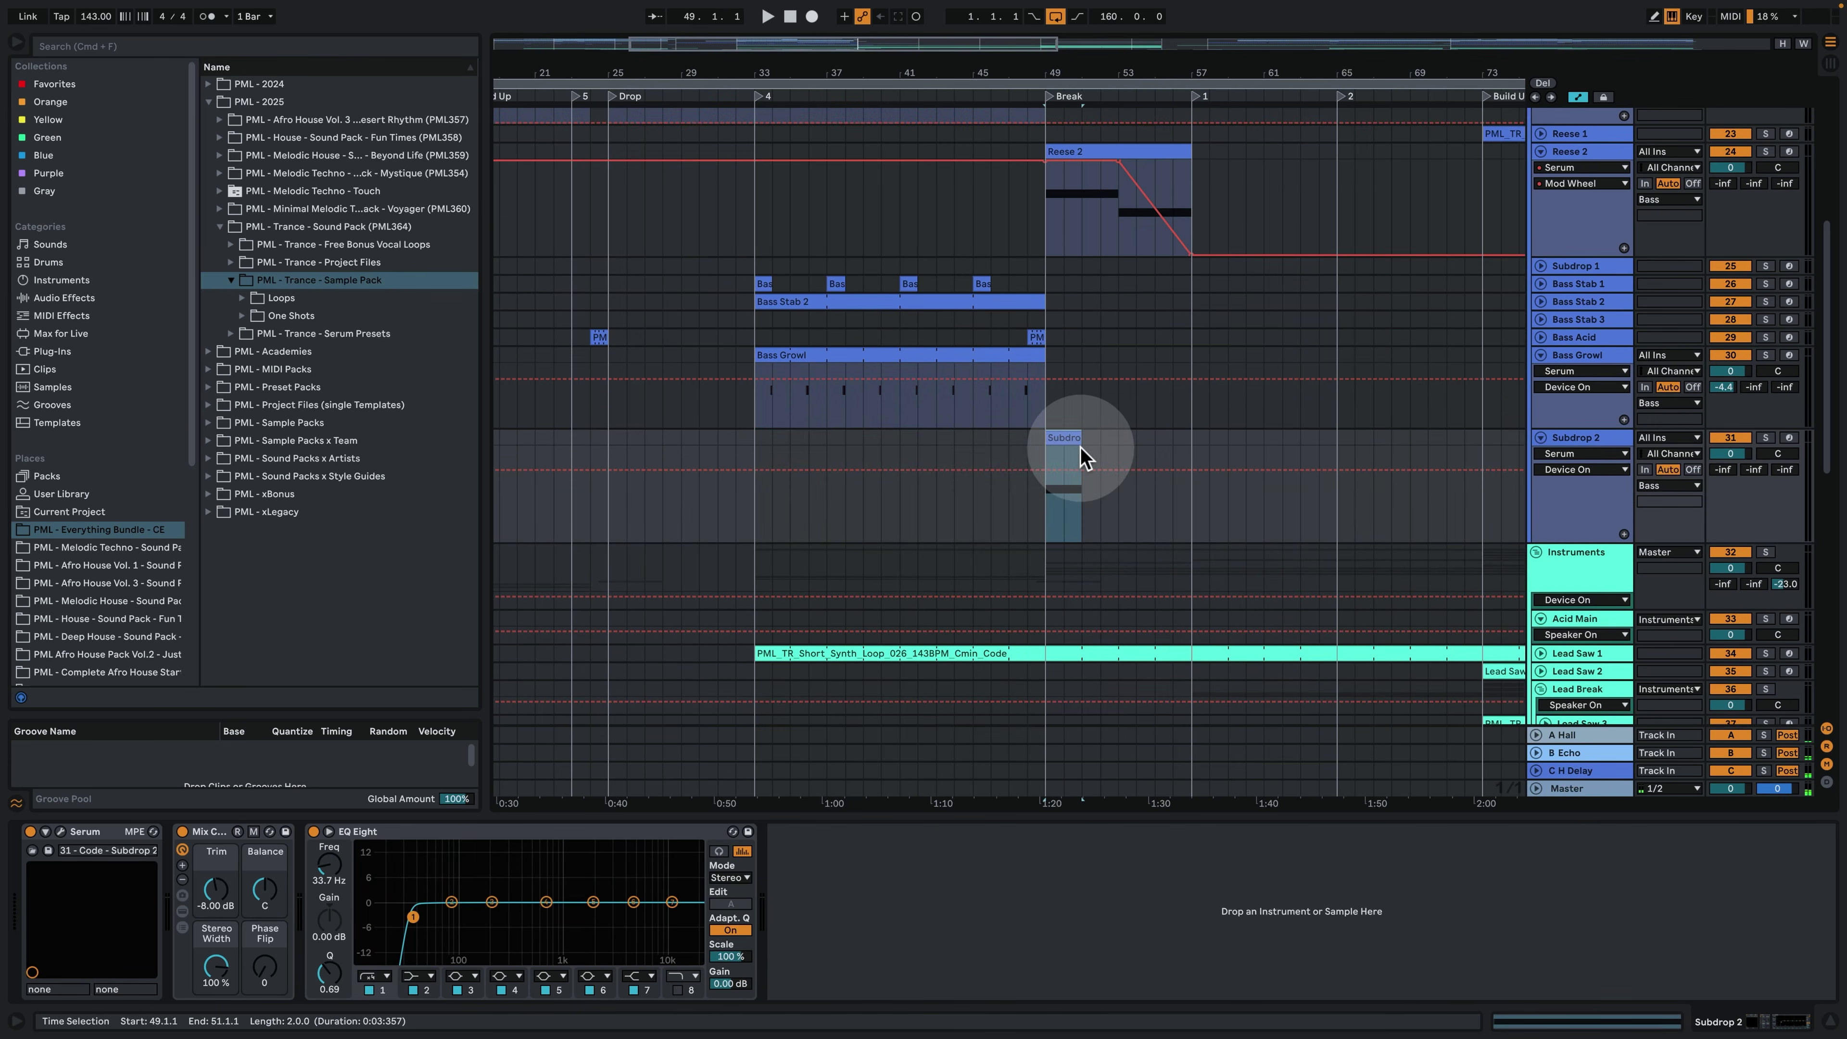
{"action": "left_click", "coordinate": [1764, 438]}
{"action": "key", "text": "space"}
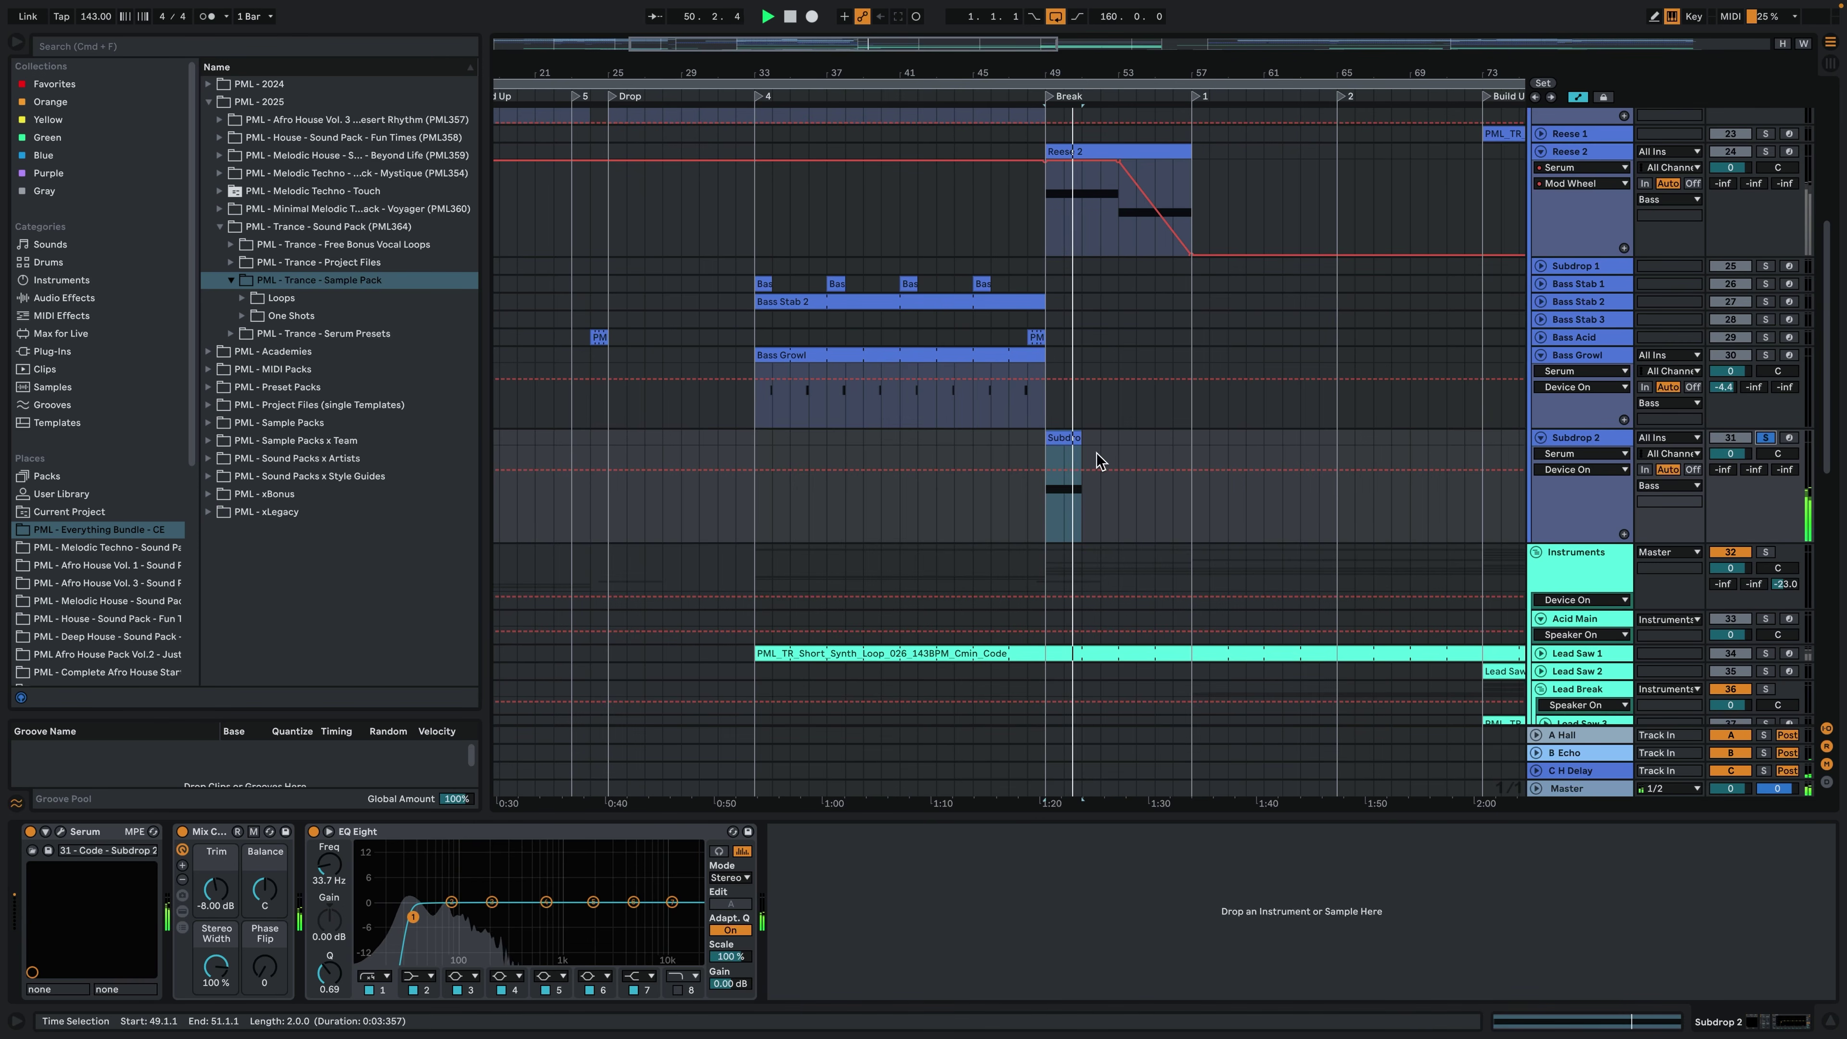
Open the Serum patch on Subdrop 2 and examine its oscillator, LFO 1, effects and modulation matrix.
{"action": "left_click", "coordinate": [1051, 443]}
{"action": "left_click", "coordinate": [1054, 442]}
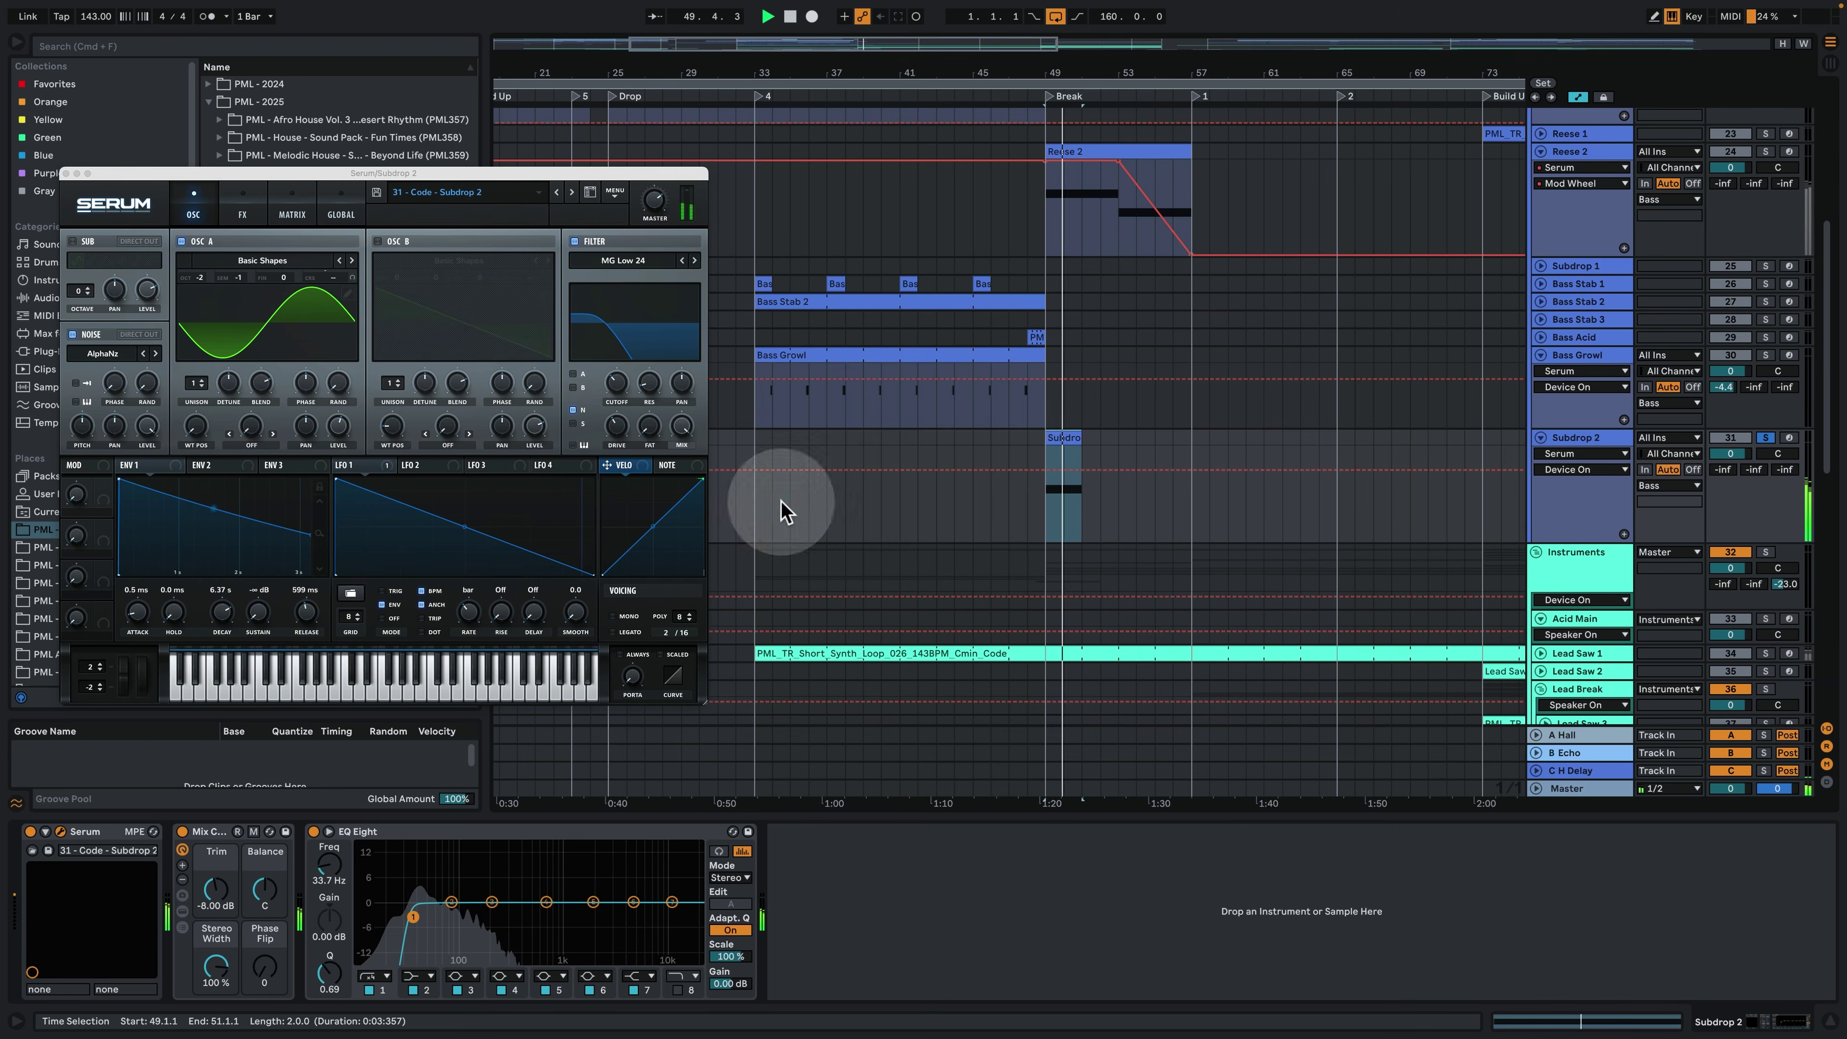
{"action": "left_click", "coordinate": [370, 474]}
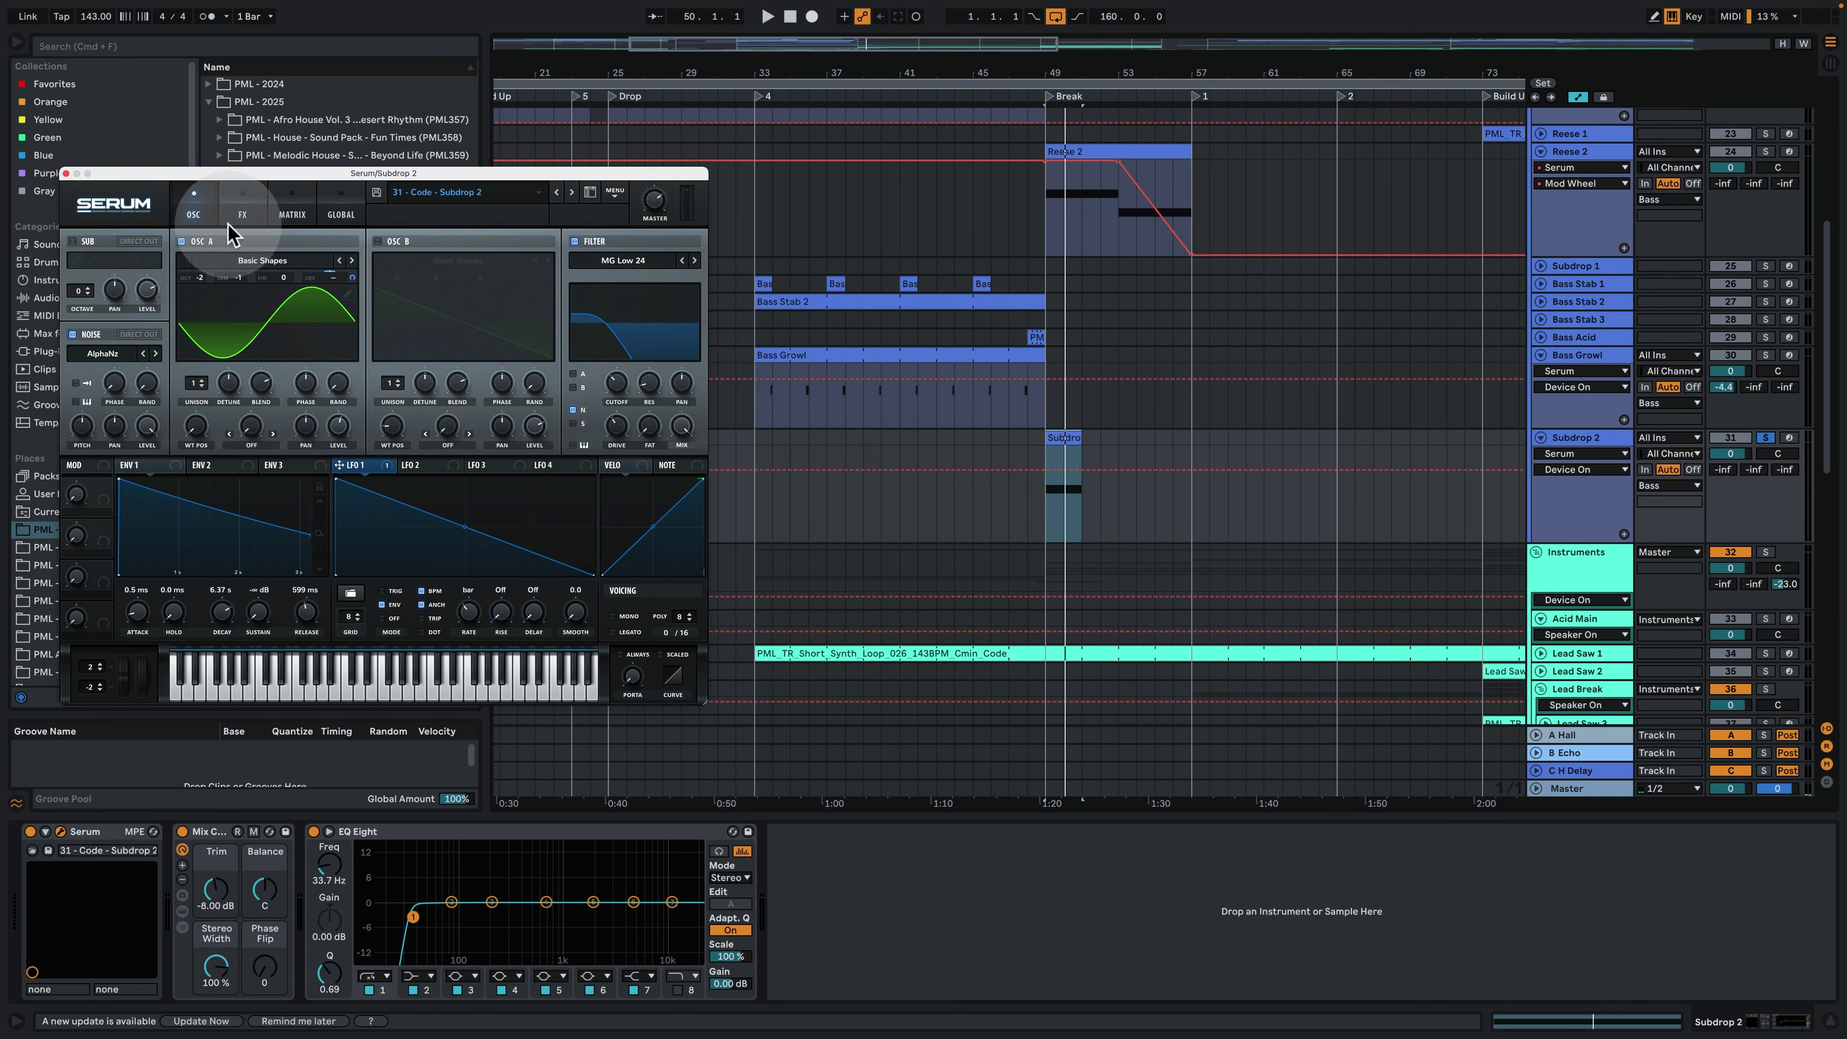
{"action": "left_click", "coordinate": [244, 214]}
{"action": "left_click", "coordinate": [289, 214]}
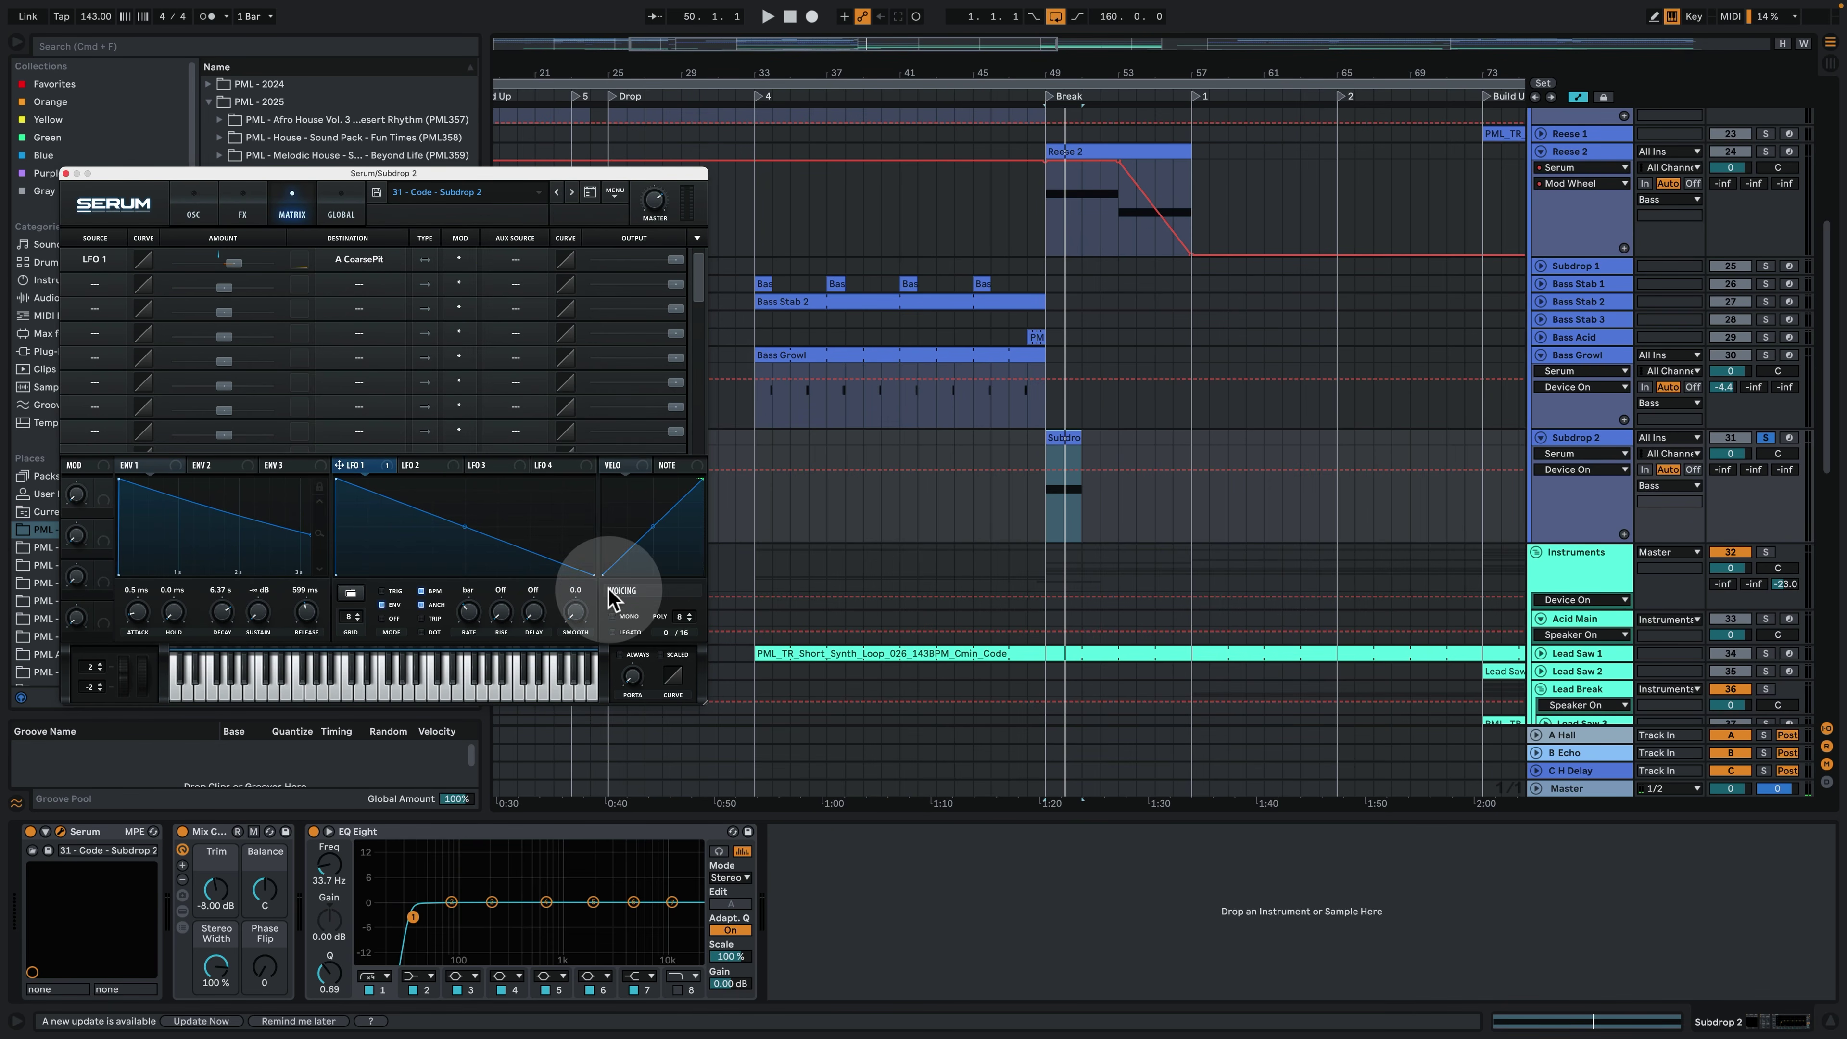
Open the Subdrop 2 clip's notes, move the Serum window clear of the long note and play the clip.
{"action": "double_click", "coordinate": [1071, 430]}
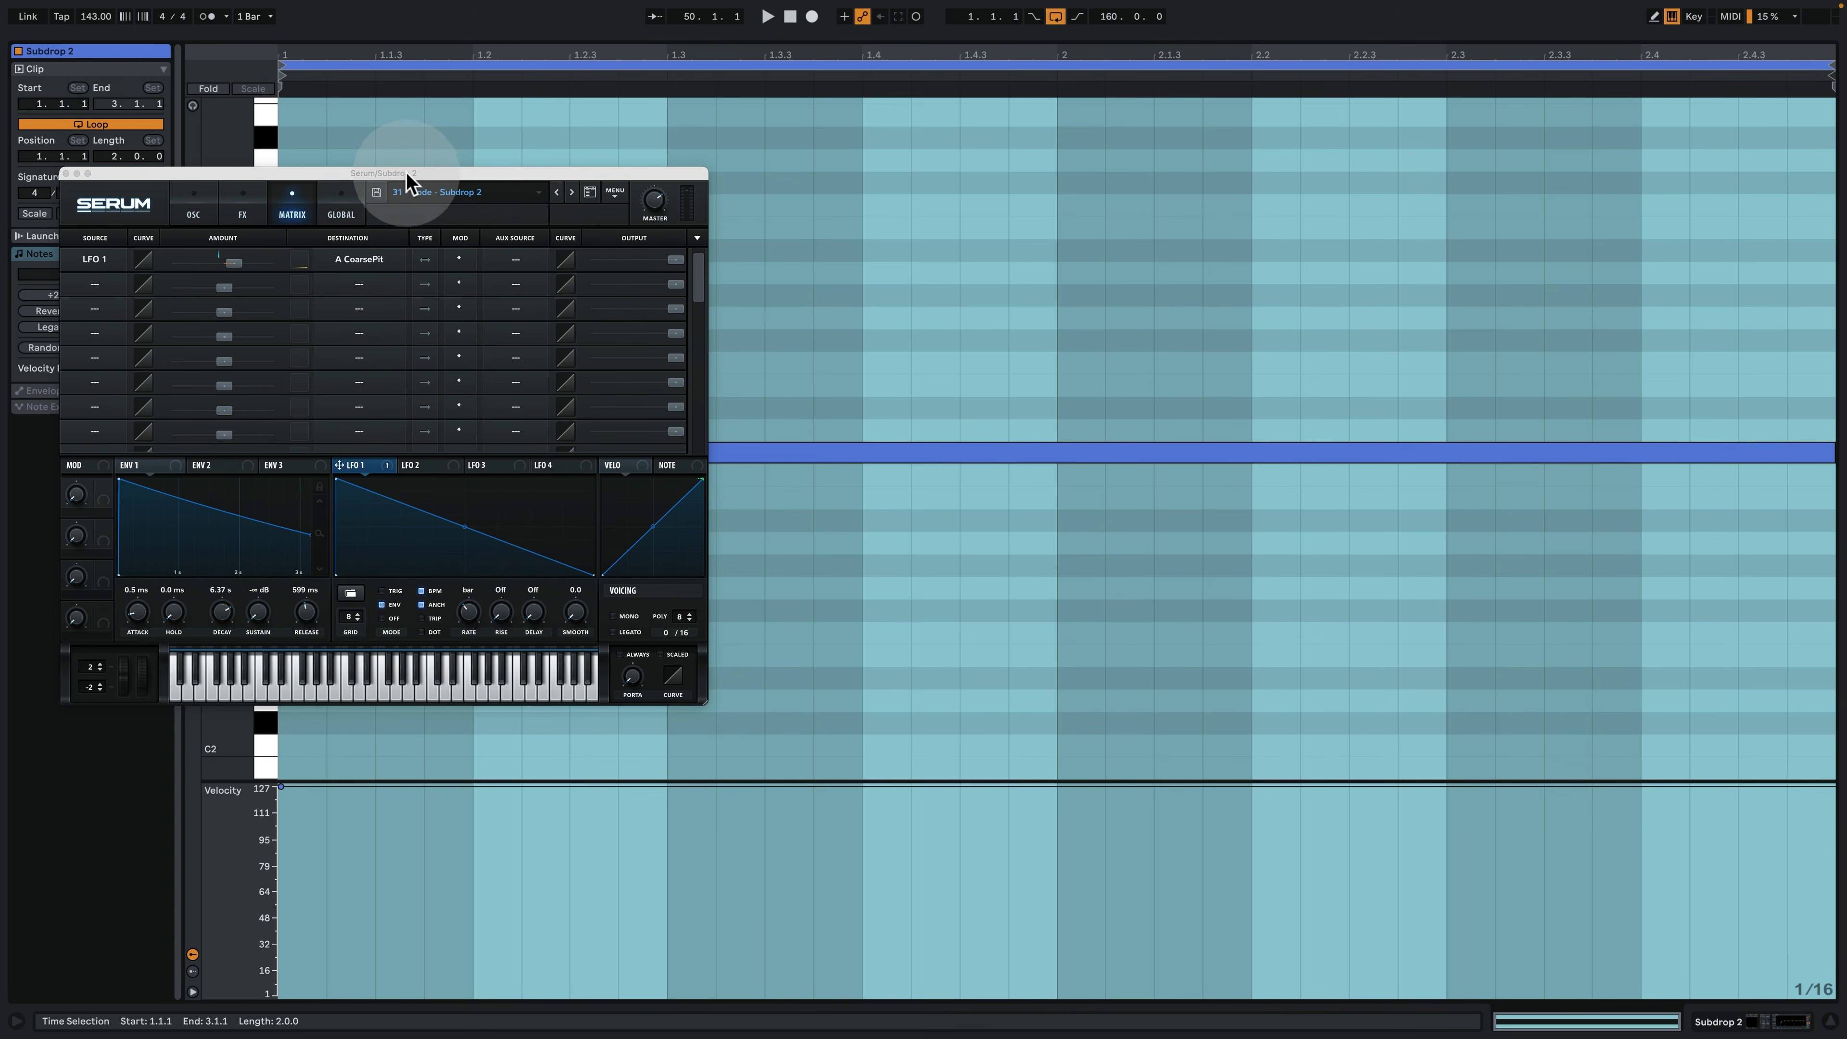
{"action": "left_click_drag", "start_coordinate": [427, 172], "coordinate": [671, 544]}
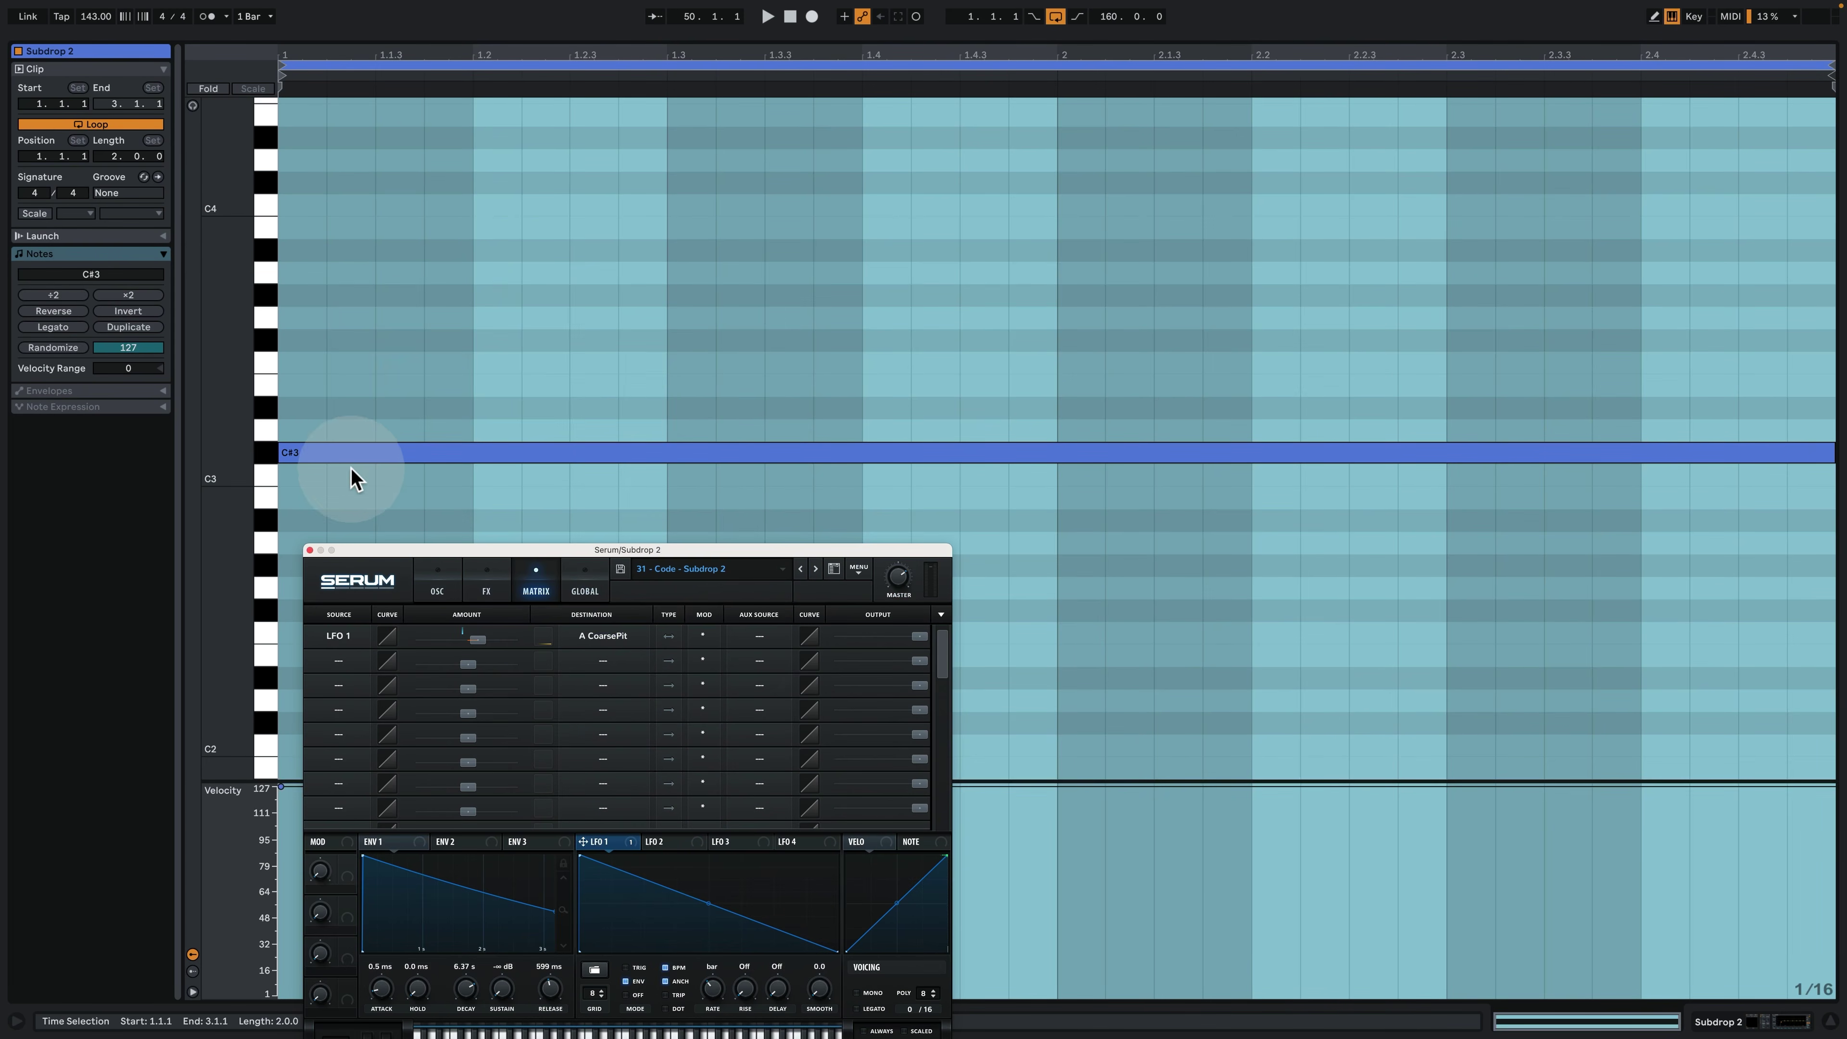
{"action": "left_click_drag", "start_coordinate": [558, 550], "coordinate": [939, 112]}
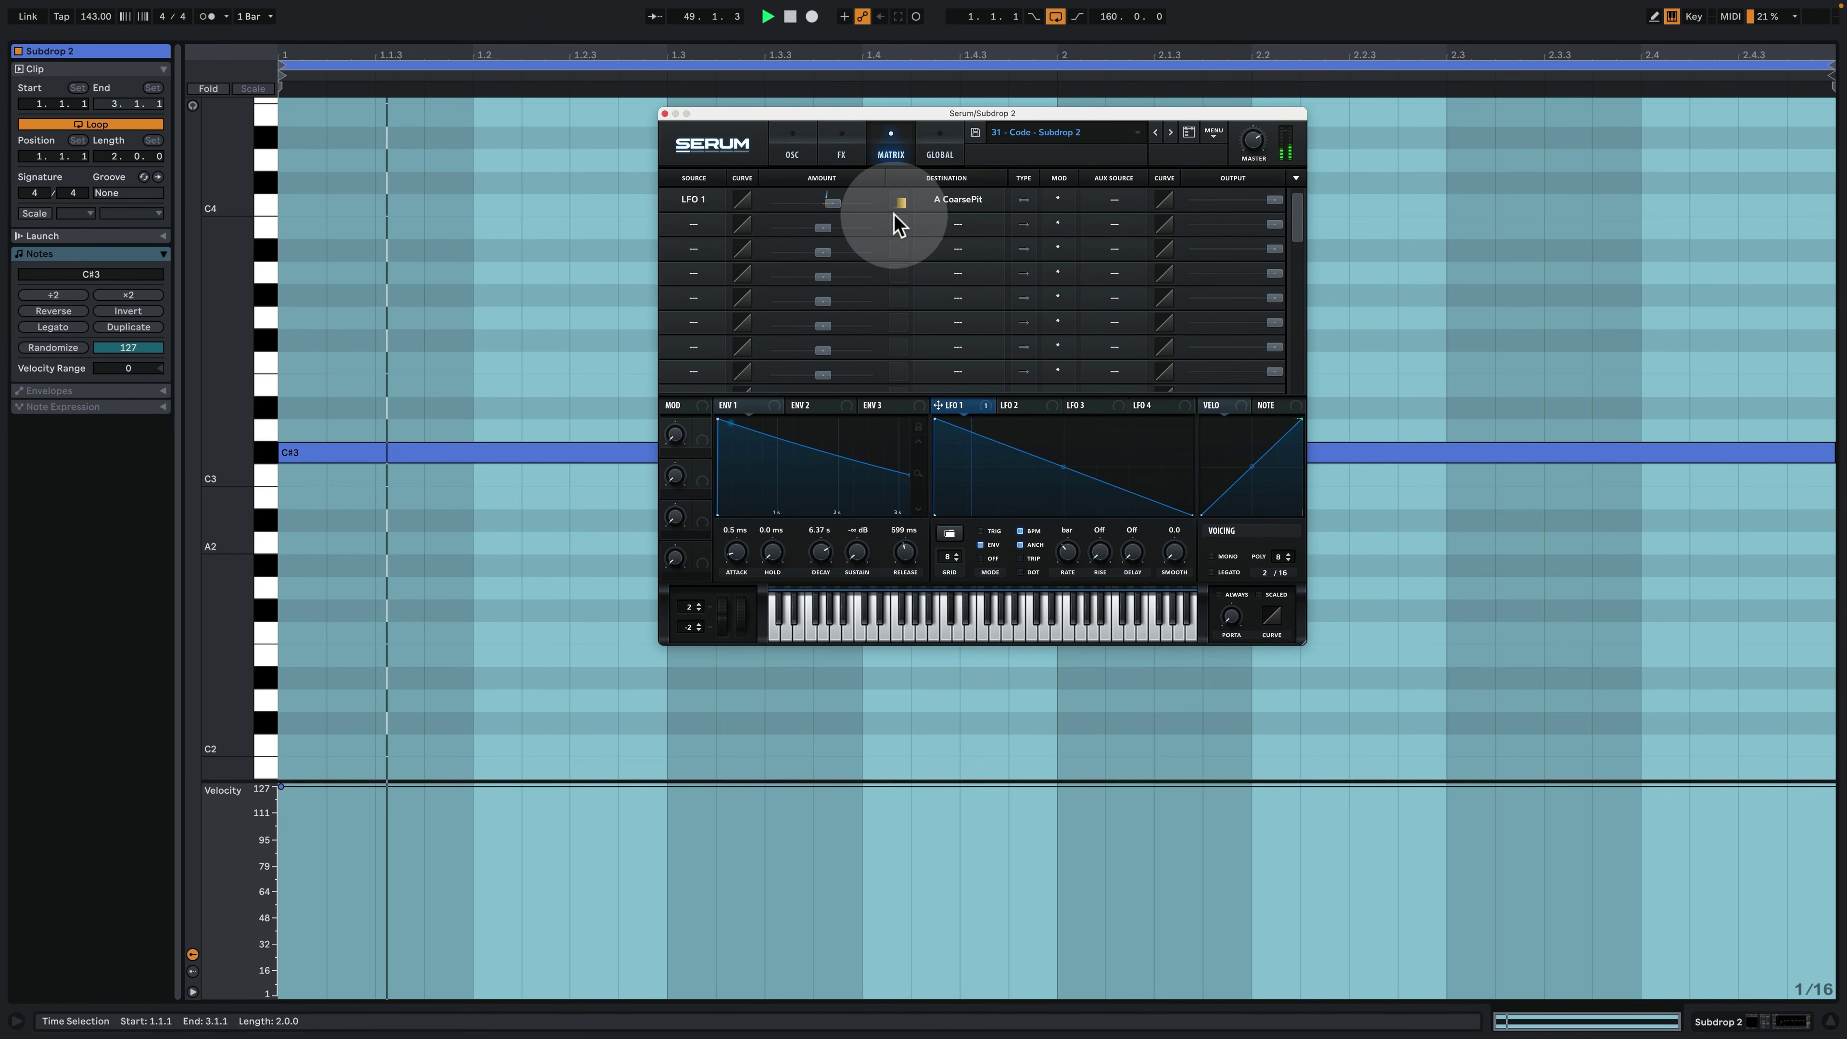
Compare the Subdrop 2 sound with Serum's MG Low 24 filter switched off and on during playback.
{"action": "left_click", "coordinate": [790, 144]}
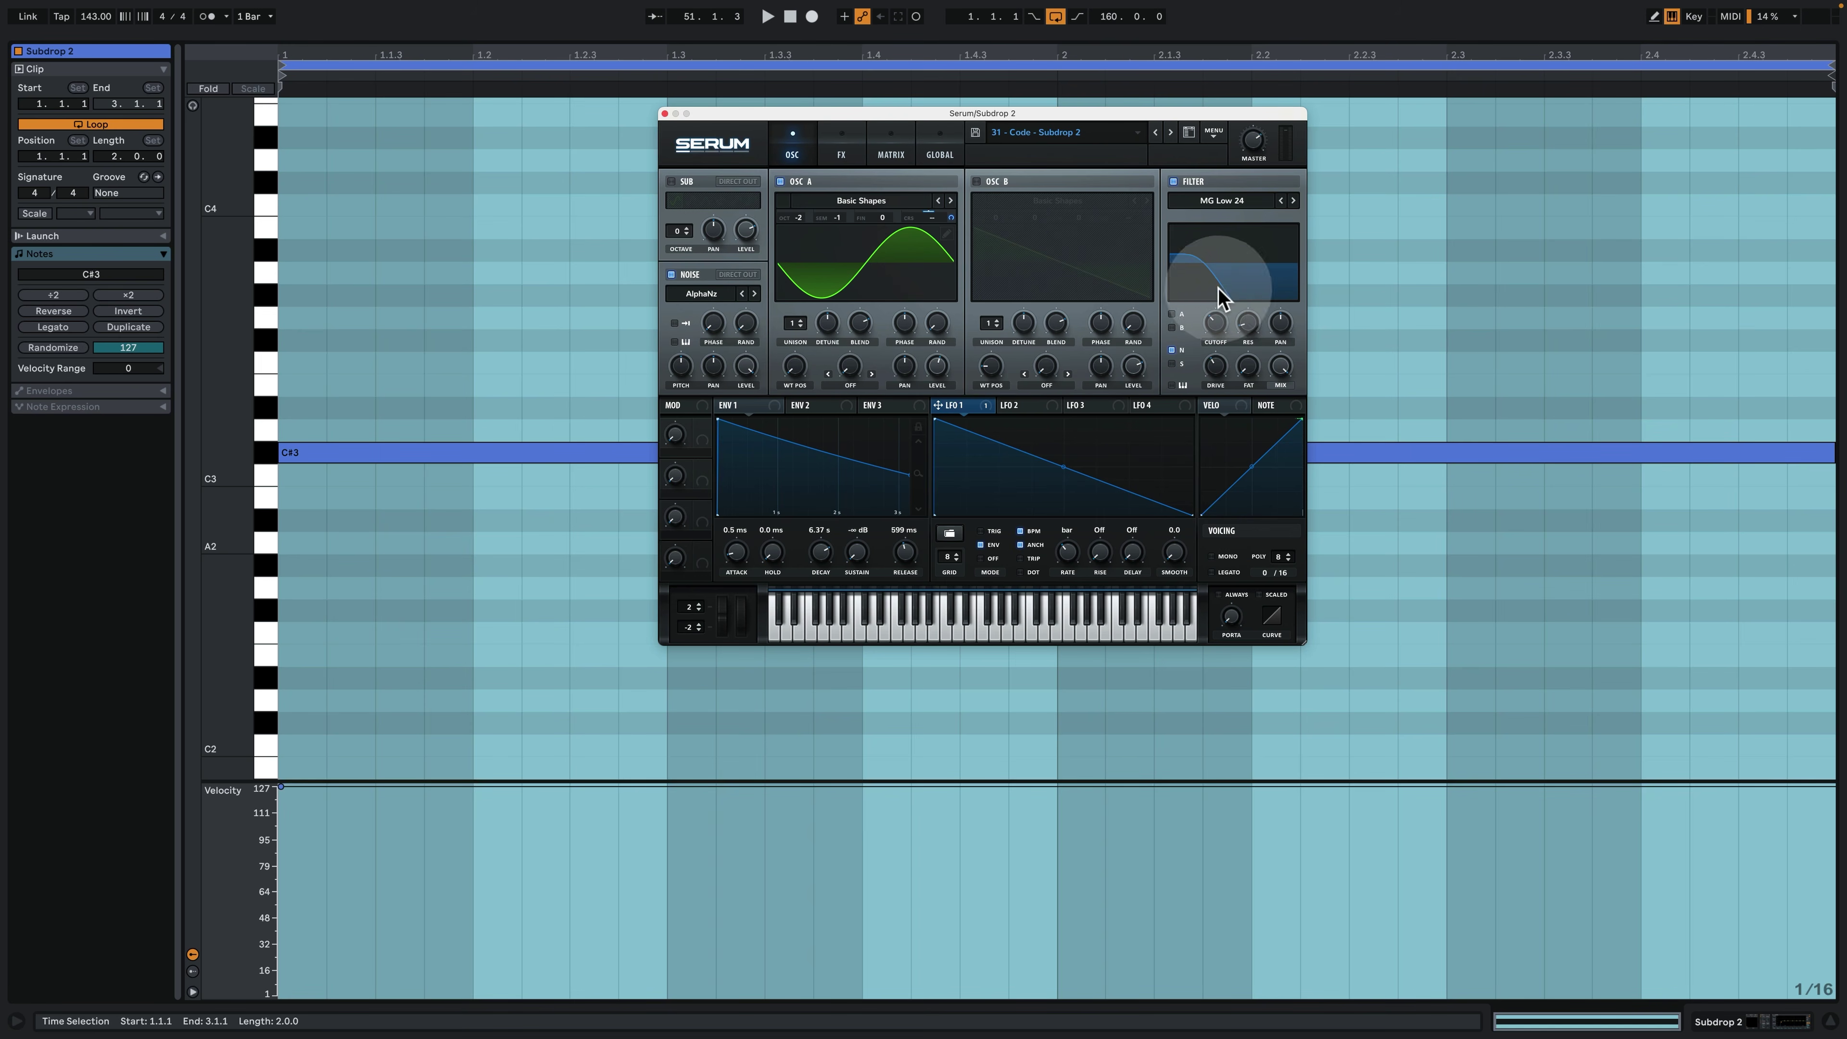
{"action": "left_click", "coordinate": [1174, 181]}
{"action": "key", "text": "space"}
{"action": "left_click", "coordinate": [1173, 180]}
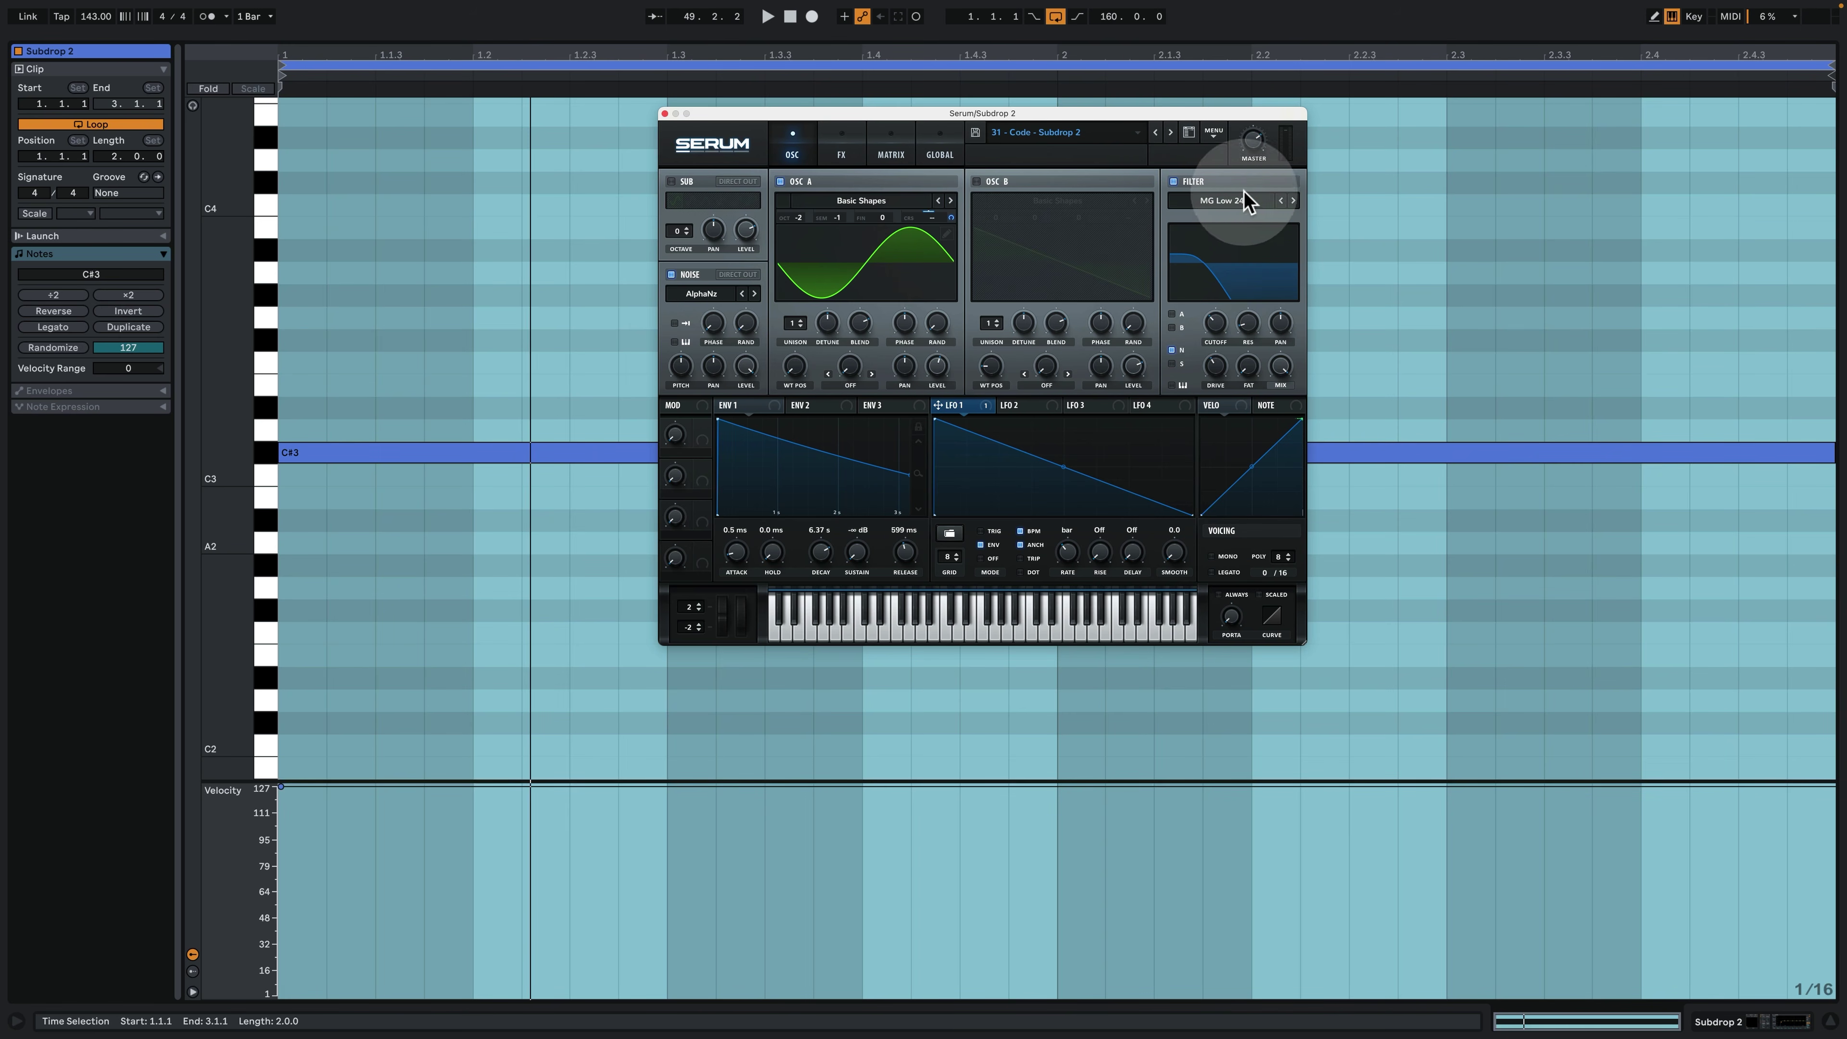
{"action": "left_click_drag", "start_coordinate": [1208, 277], "coordinate": [1306, 294]}
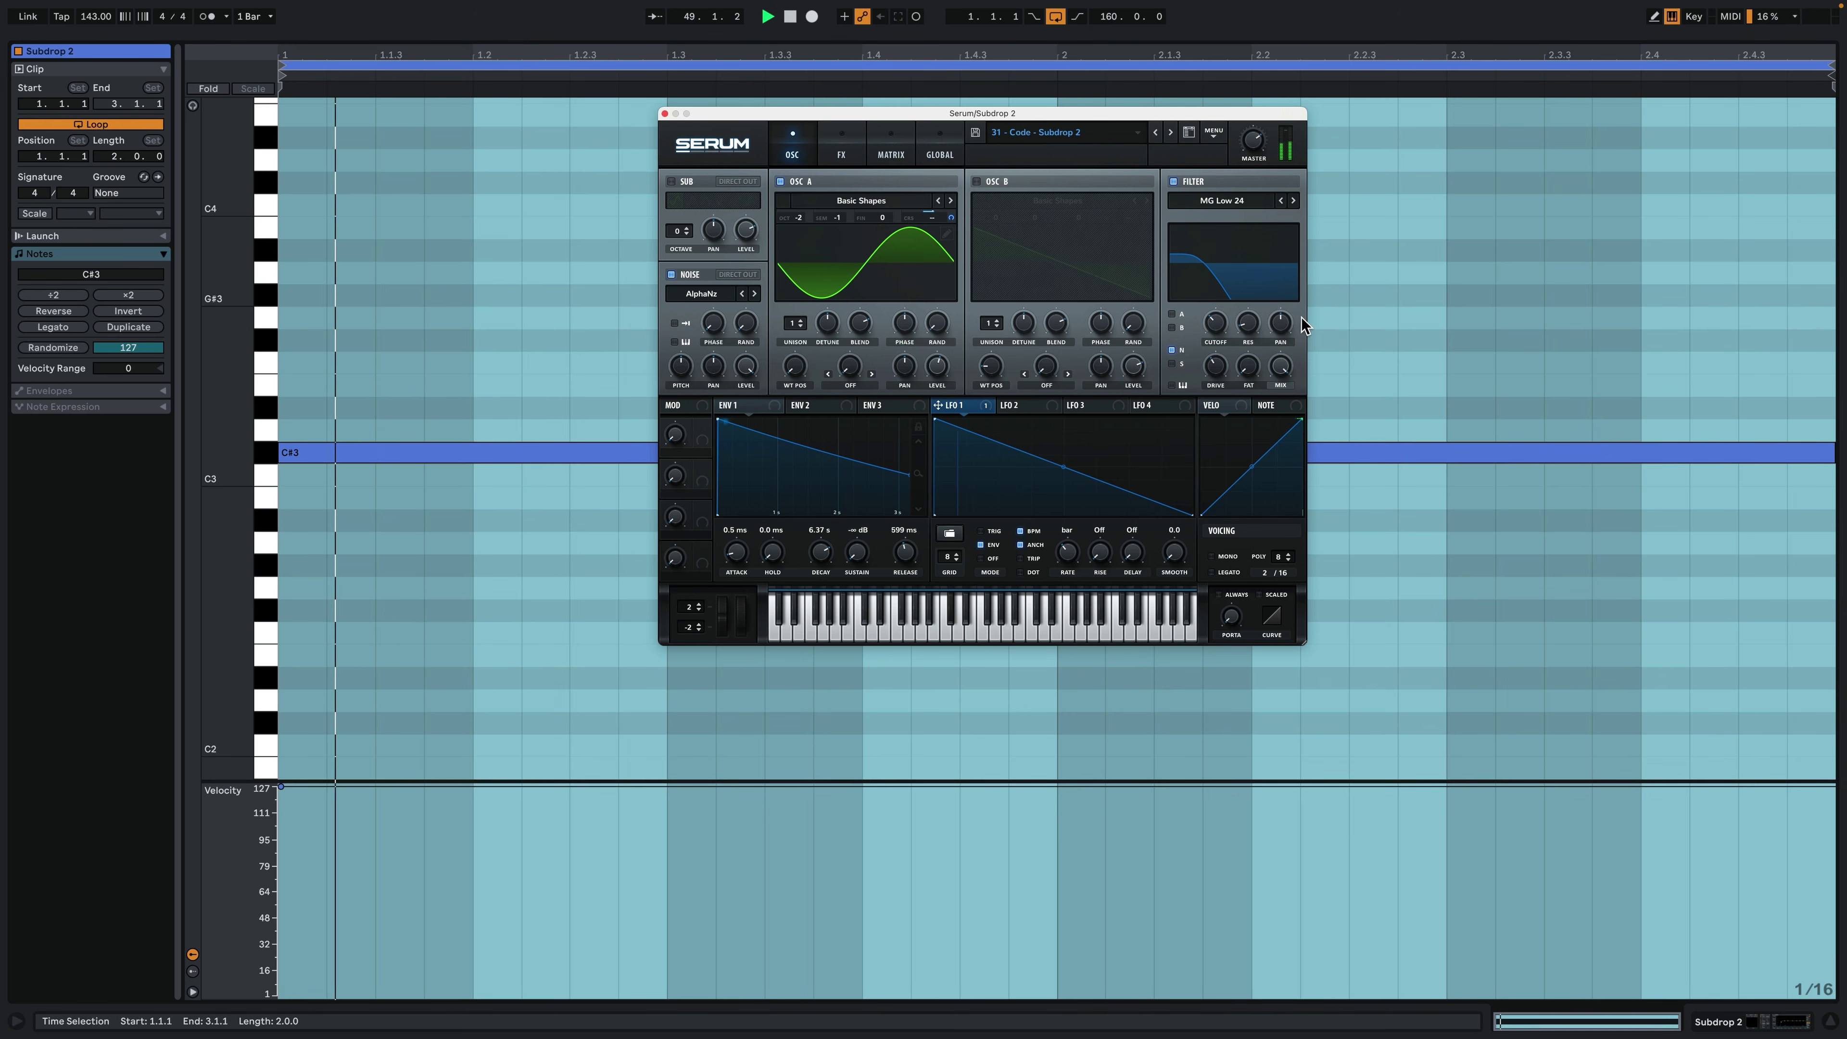
Close the Subdrop 2 patch and clip notes, and return to the bass tracks in the arrangement.
{"action": "left_click", "coordinate": [665, 114]}
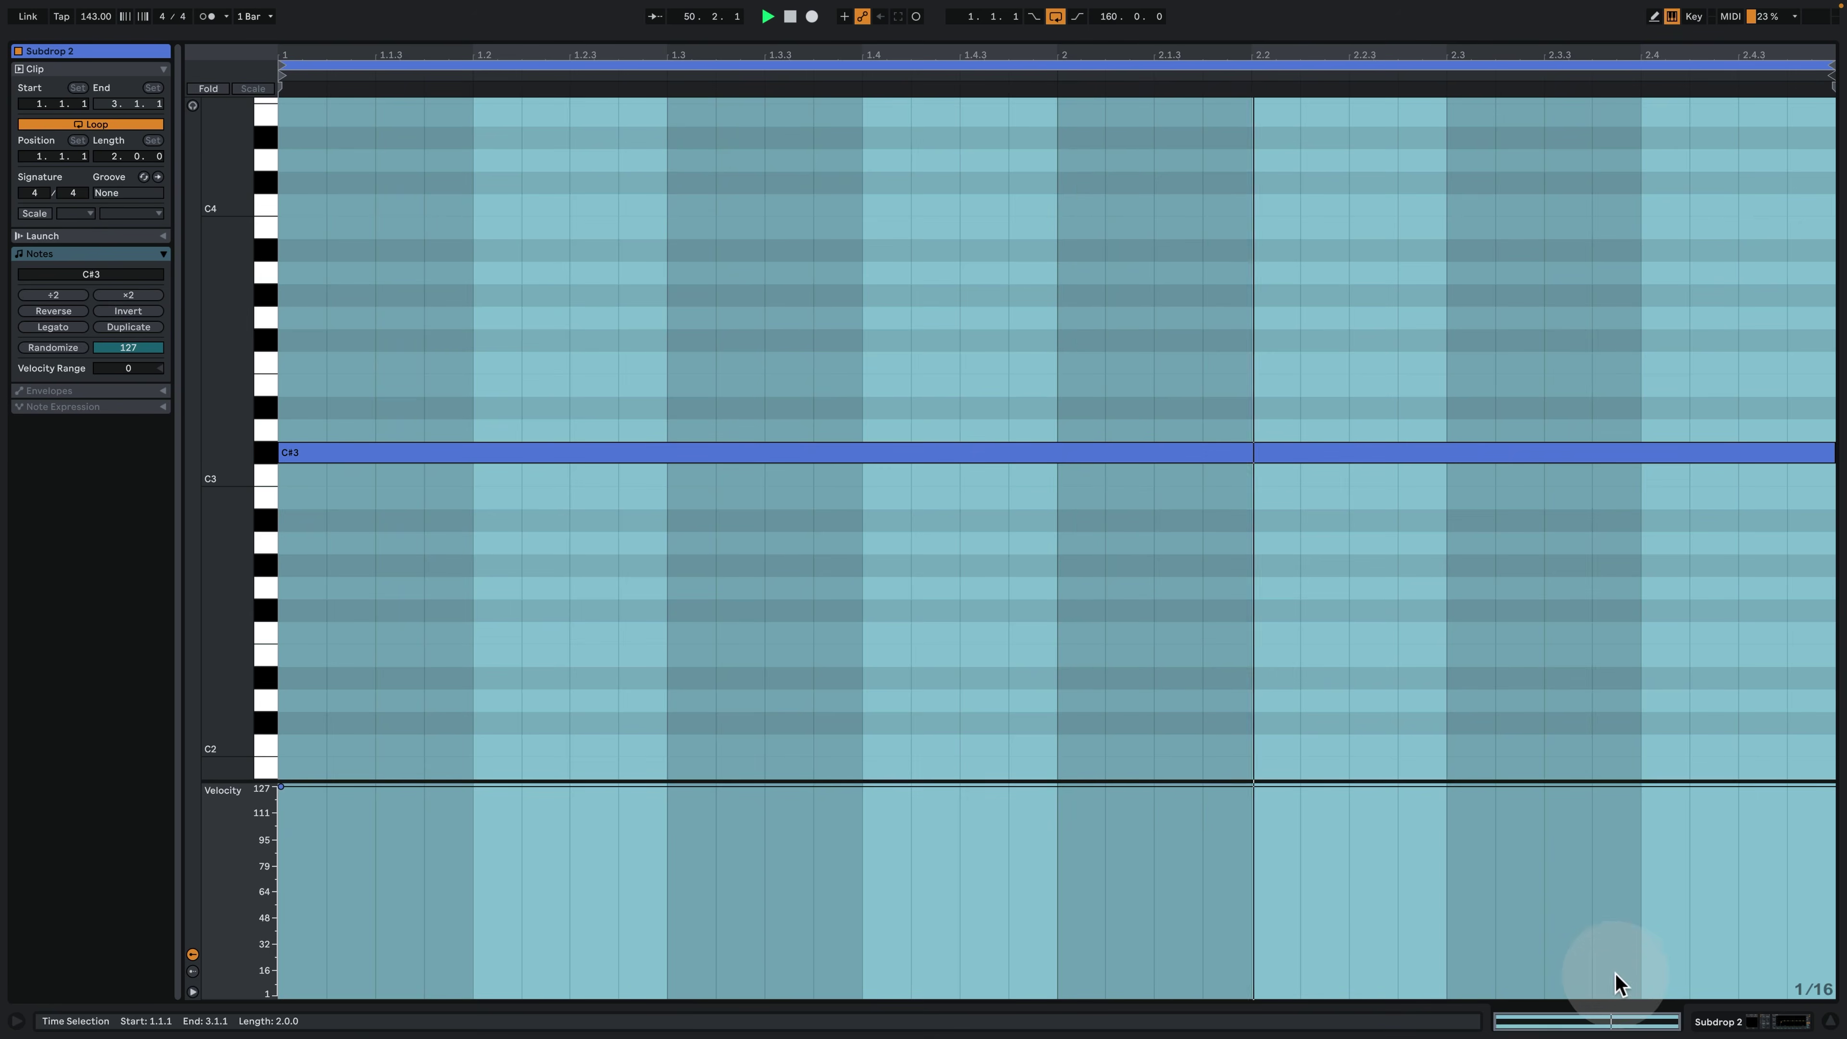
{"action": "left_click", "coordinate": [1765, 1020]}
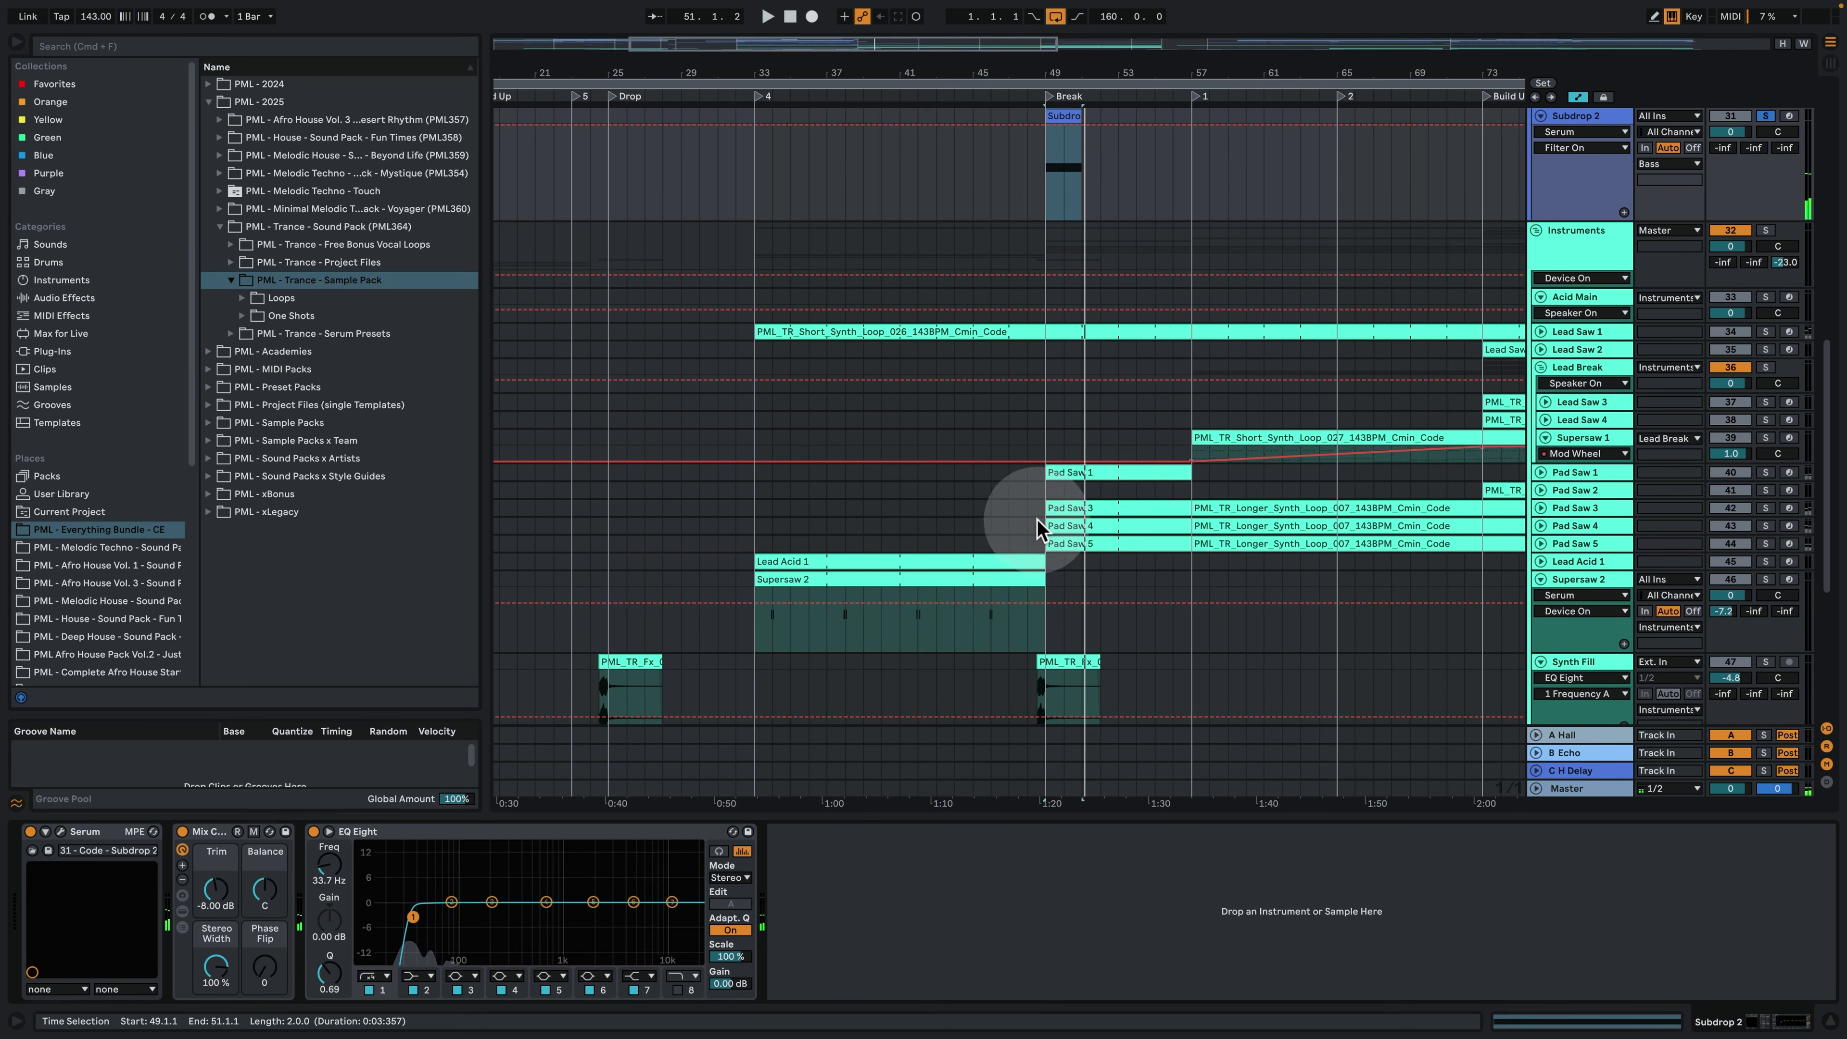
{"action": "scroll", "coordinate": [1033, 516], "scroll_direction": "up", "scroll_amount": 10}
Select the Reese 2 clip in the Break, solo its track, play it and show its Pitch Bend automation.
{"action": "left_click", "coordinate": [1083, 264]}
{"action": "left_click", "coordinate": [1082, 263]}
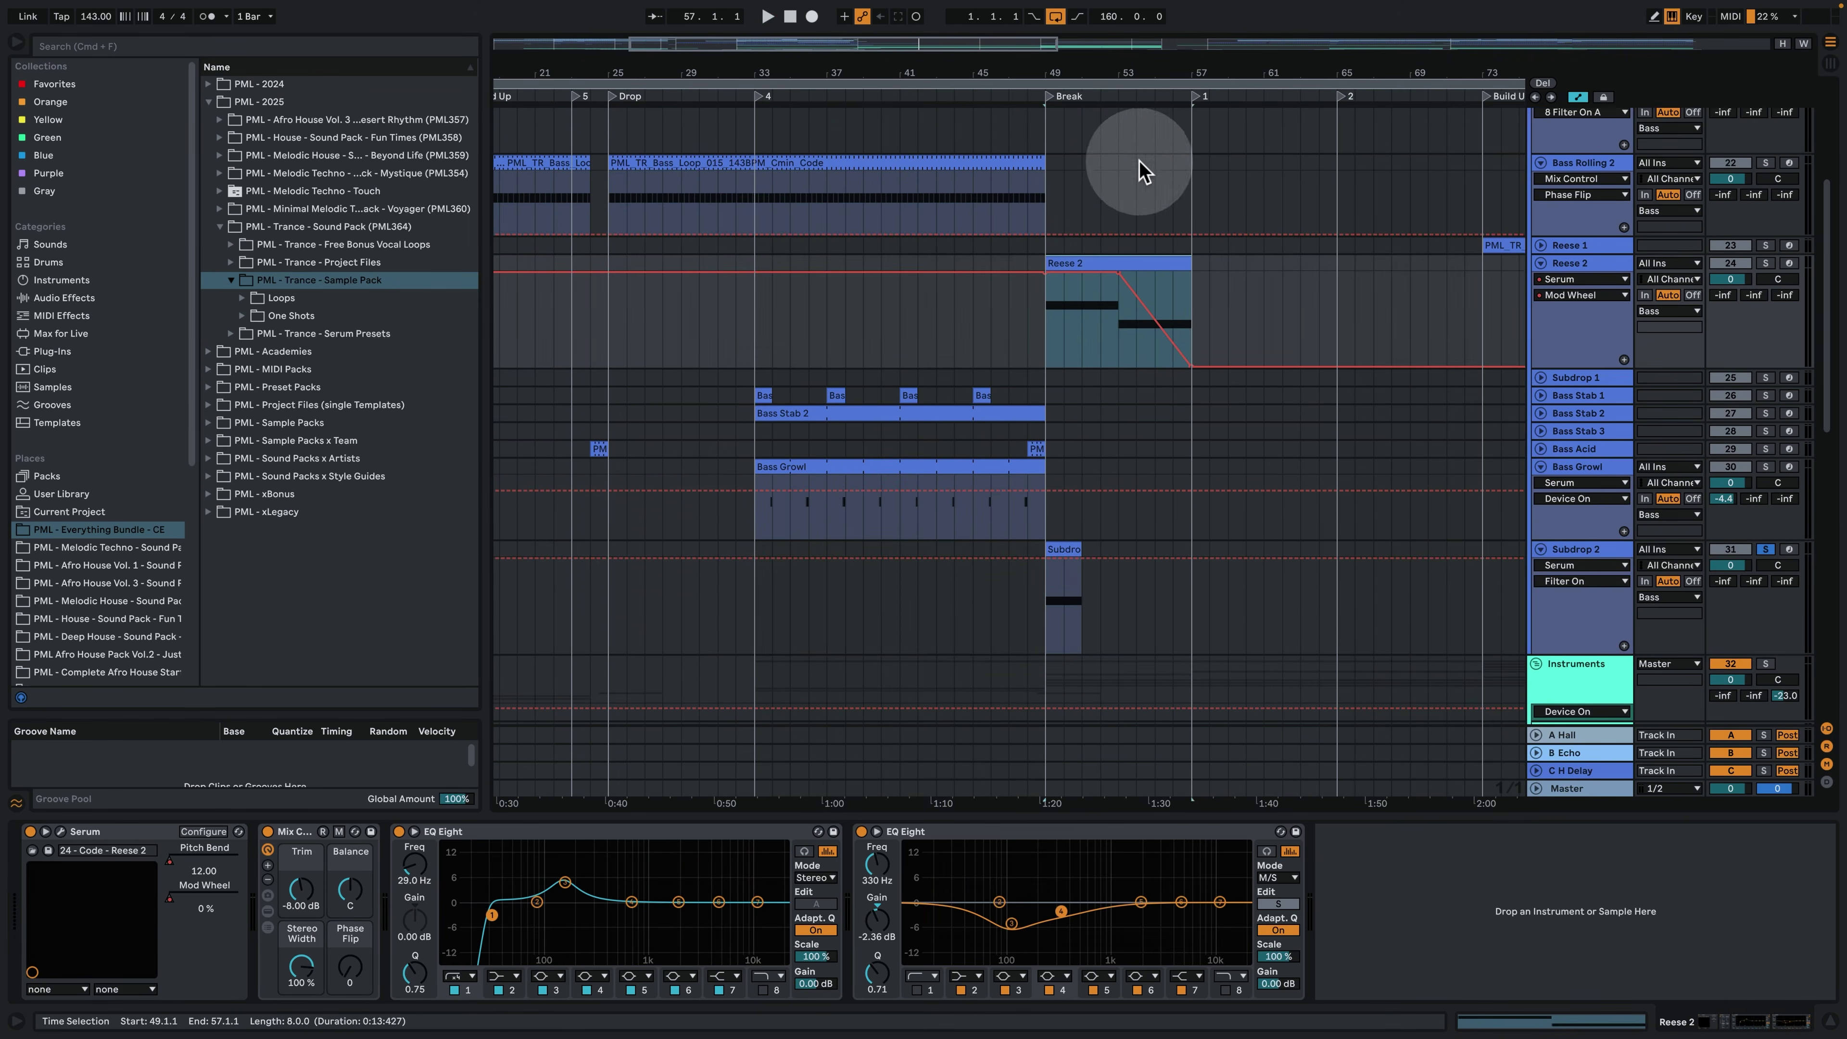
{"action": "left_click_drag", "start_coordinate": [1113, 74], "coordinate": [976, 124]}
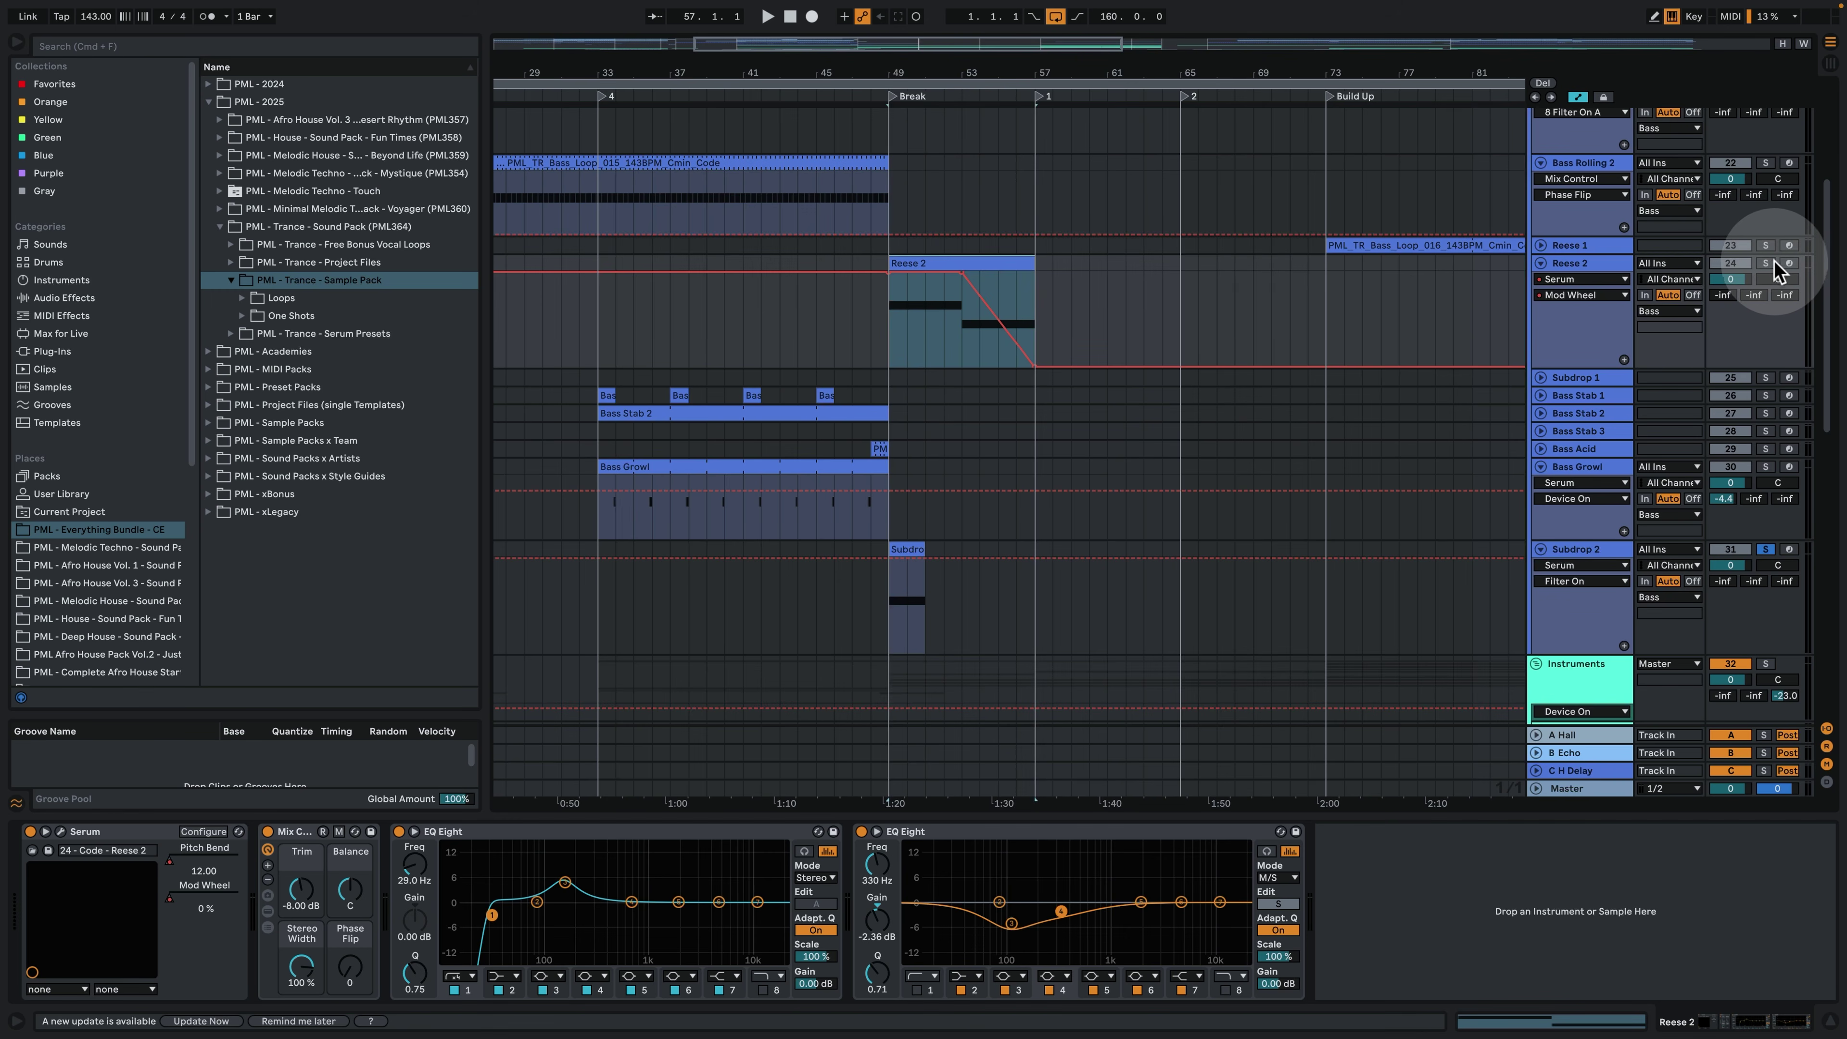
{"action": "key", "text": "space"}
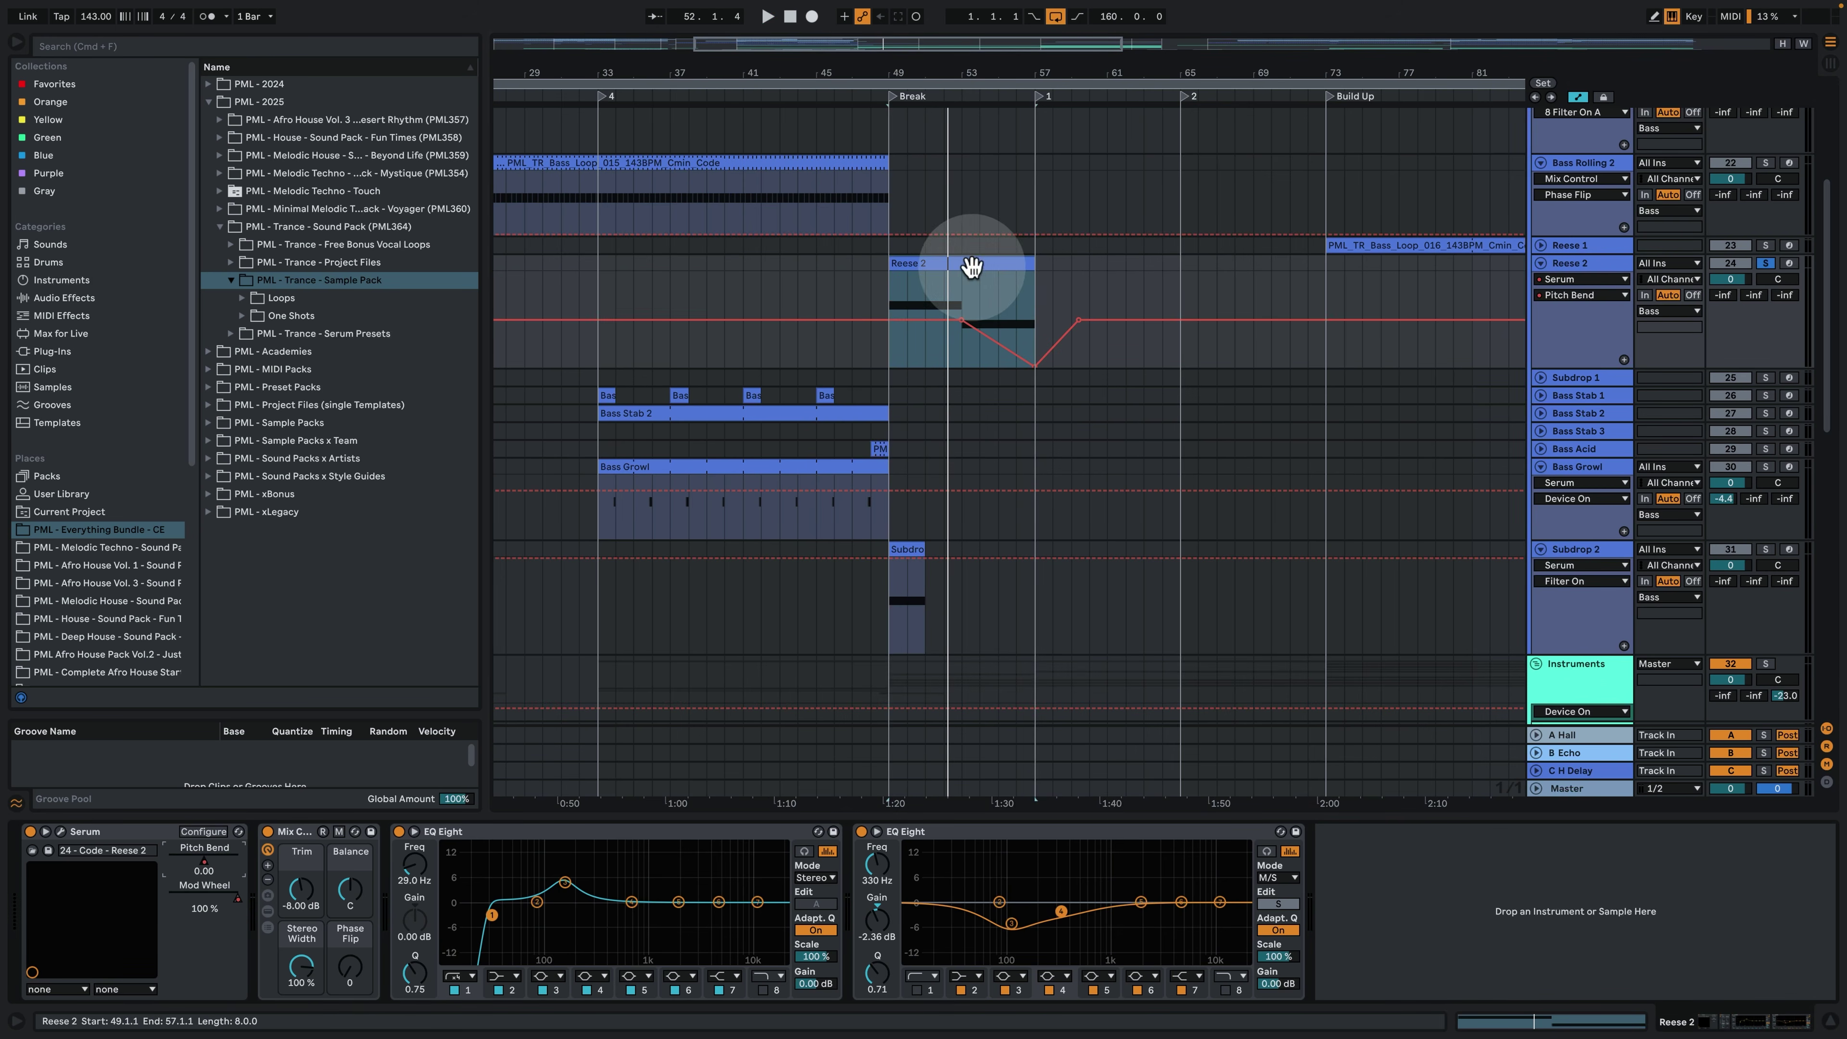
Set the playback start to bar 52 and examine the oscillator, effects and modulation matrix of the Reese 2 Serum patch.
{"action": "left_click", "coordinate": [952, 291]}
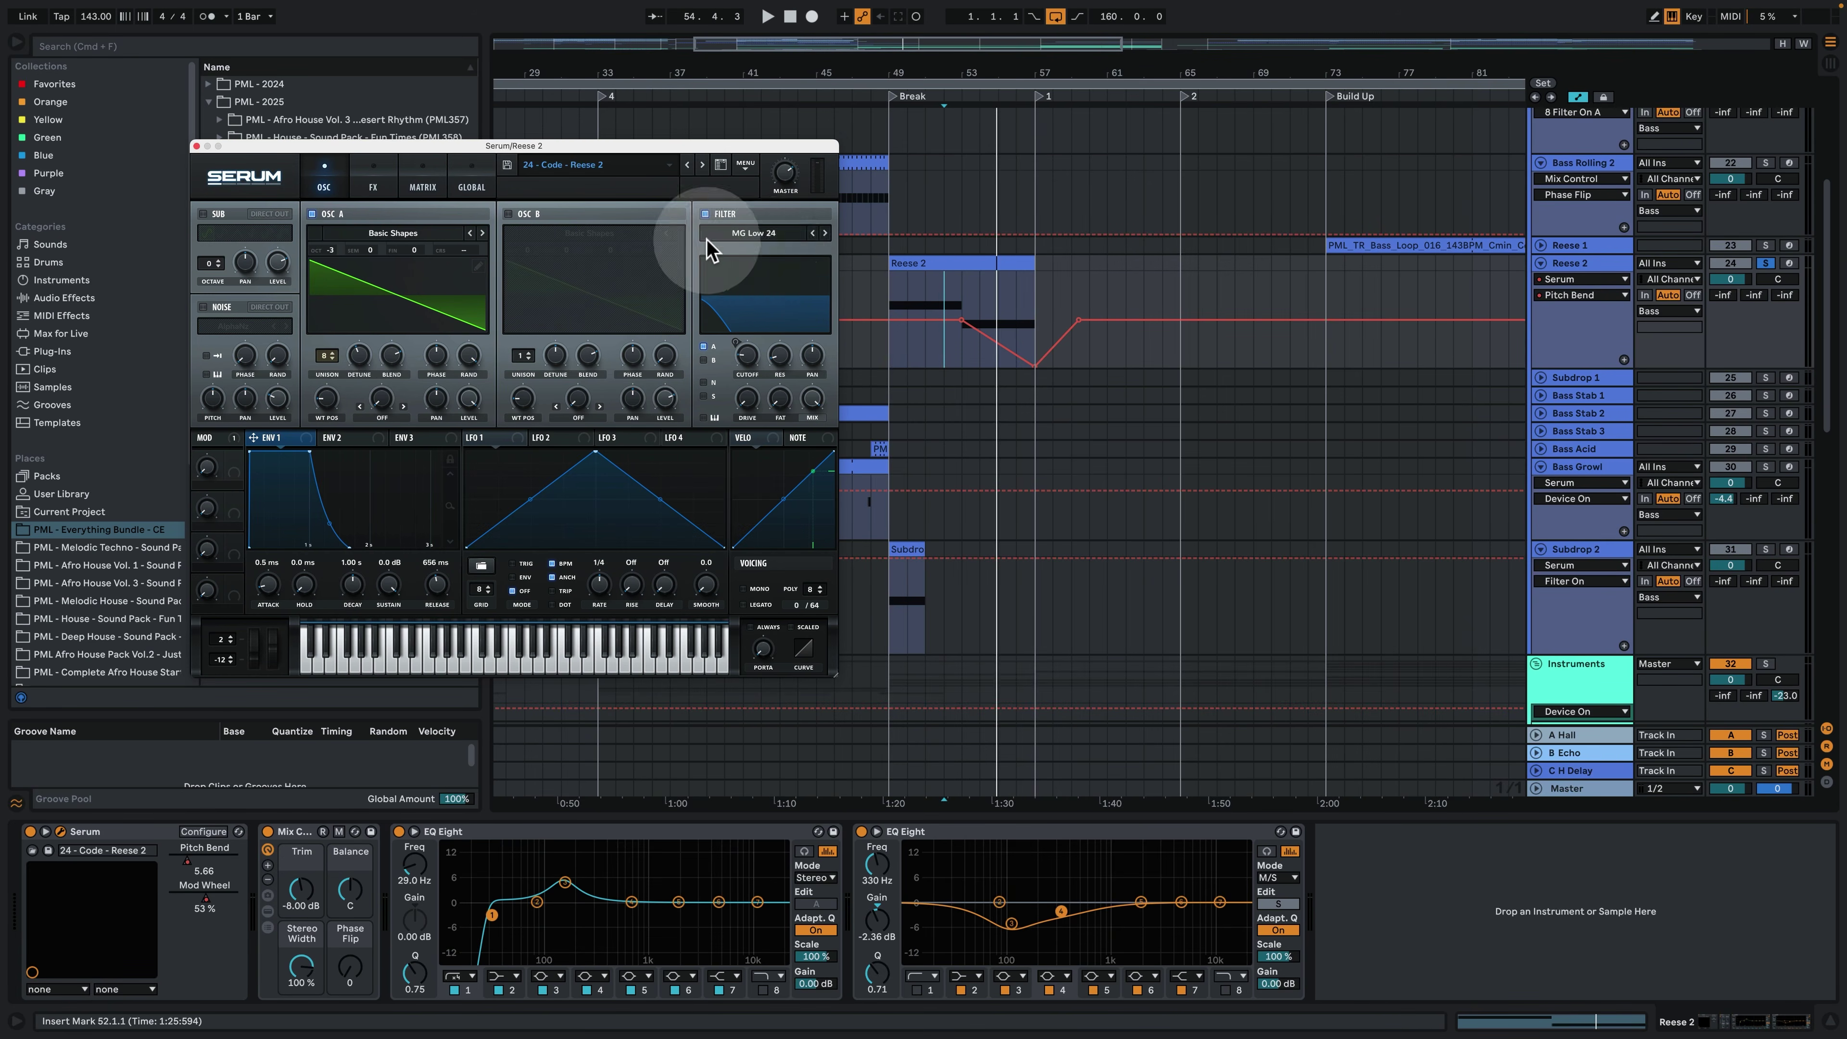
{"action": "left_click", "coordinate": [372, 181]}
{"action": "left_click", "coordinate": [419, 186]}
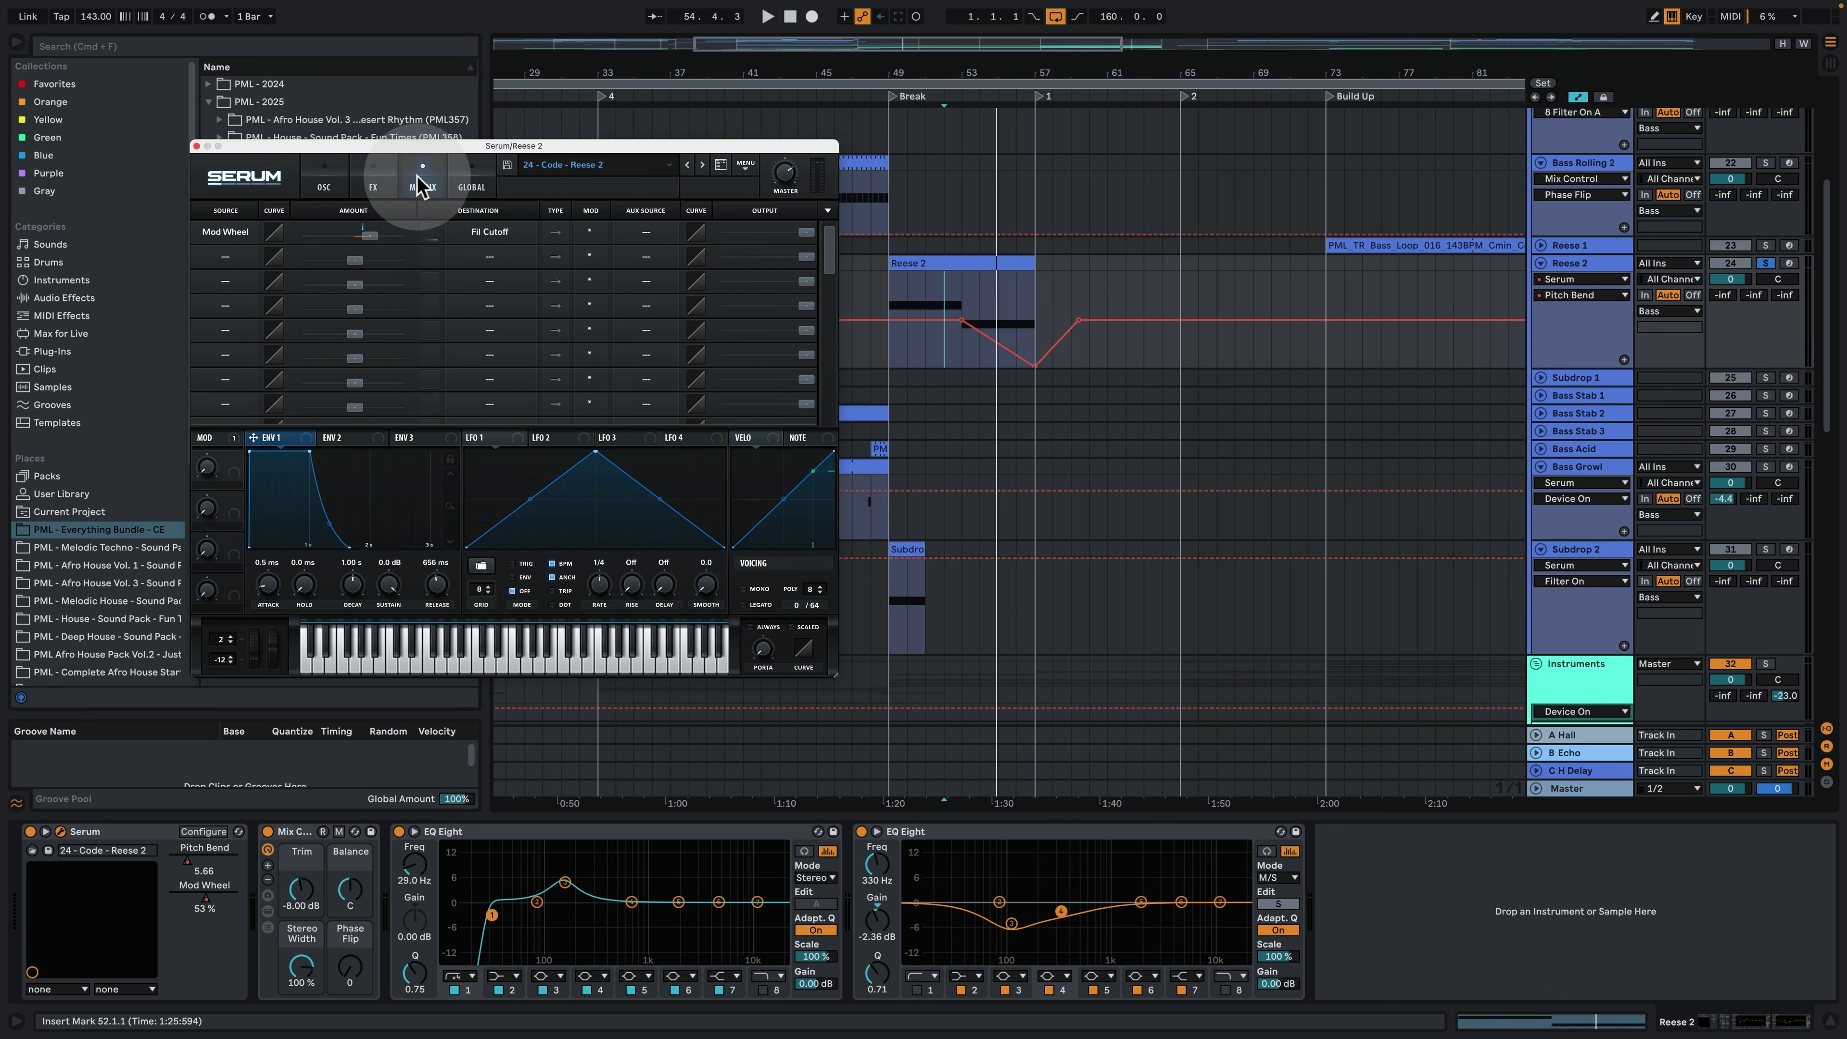
{"action": "left_click", "coordinate": [326, 186]}
Play Reese 2 from bar 52 to check its Pitch Bend and Mod Wheel movement, and close its Serum patch.
{"action": "key", "text": "space"}
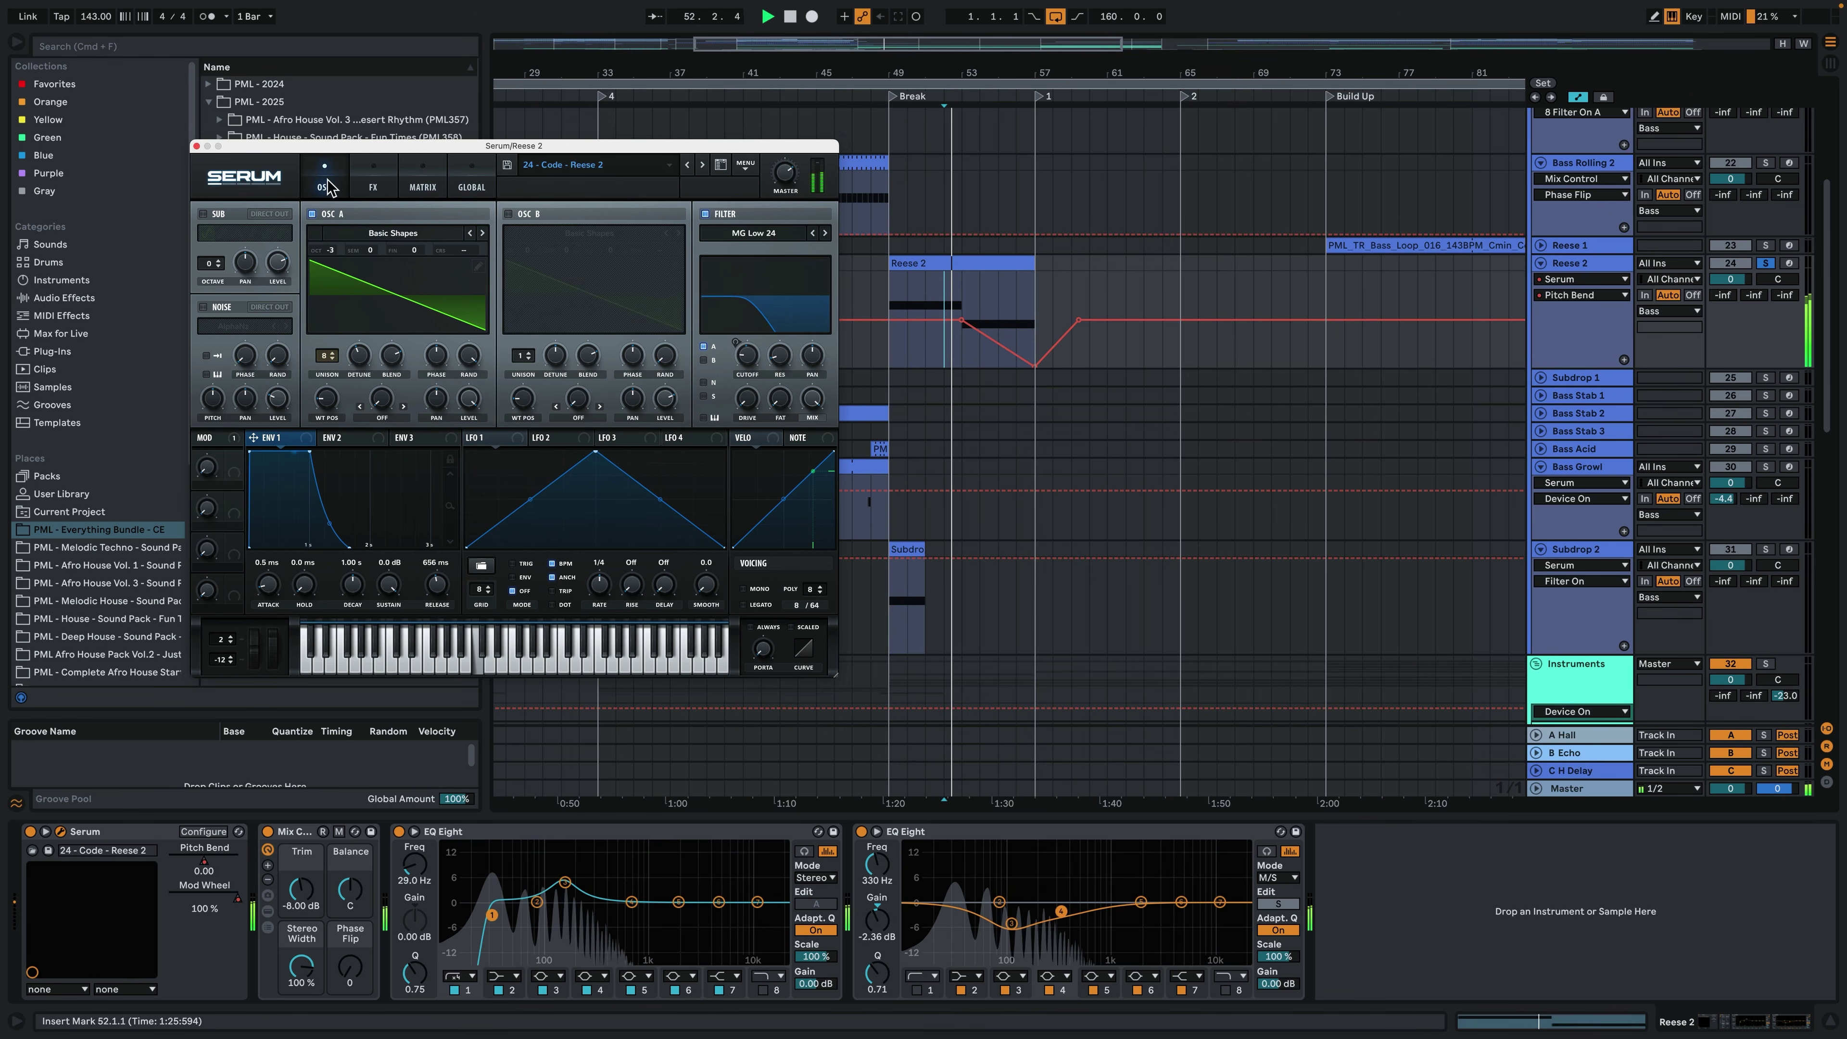
{"action": "left_click_drag", "start_coordinate": [188, 839], "coordinate": [196, 862]}
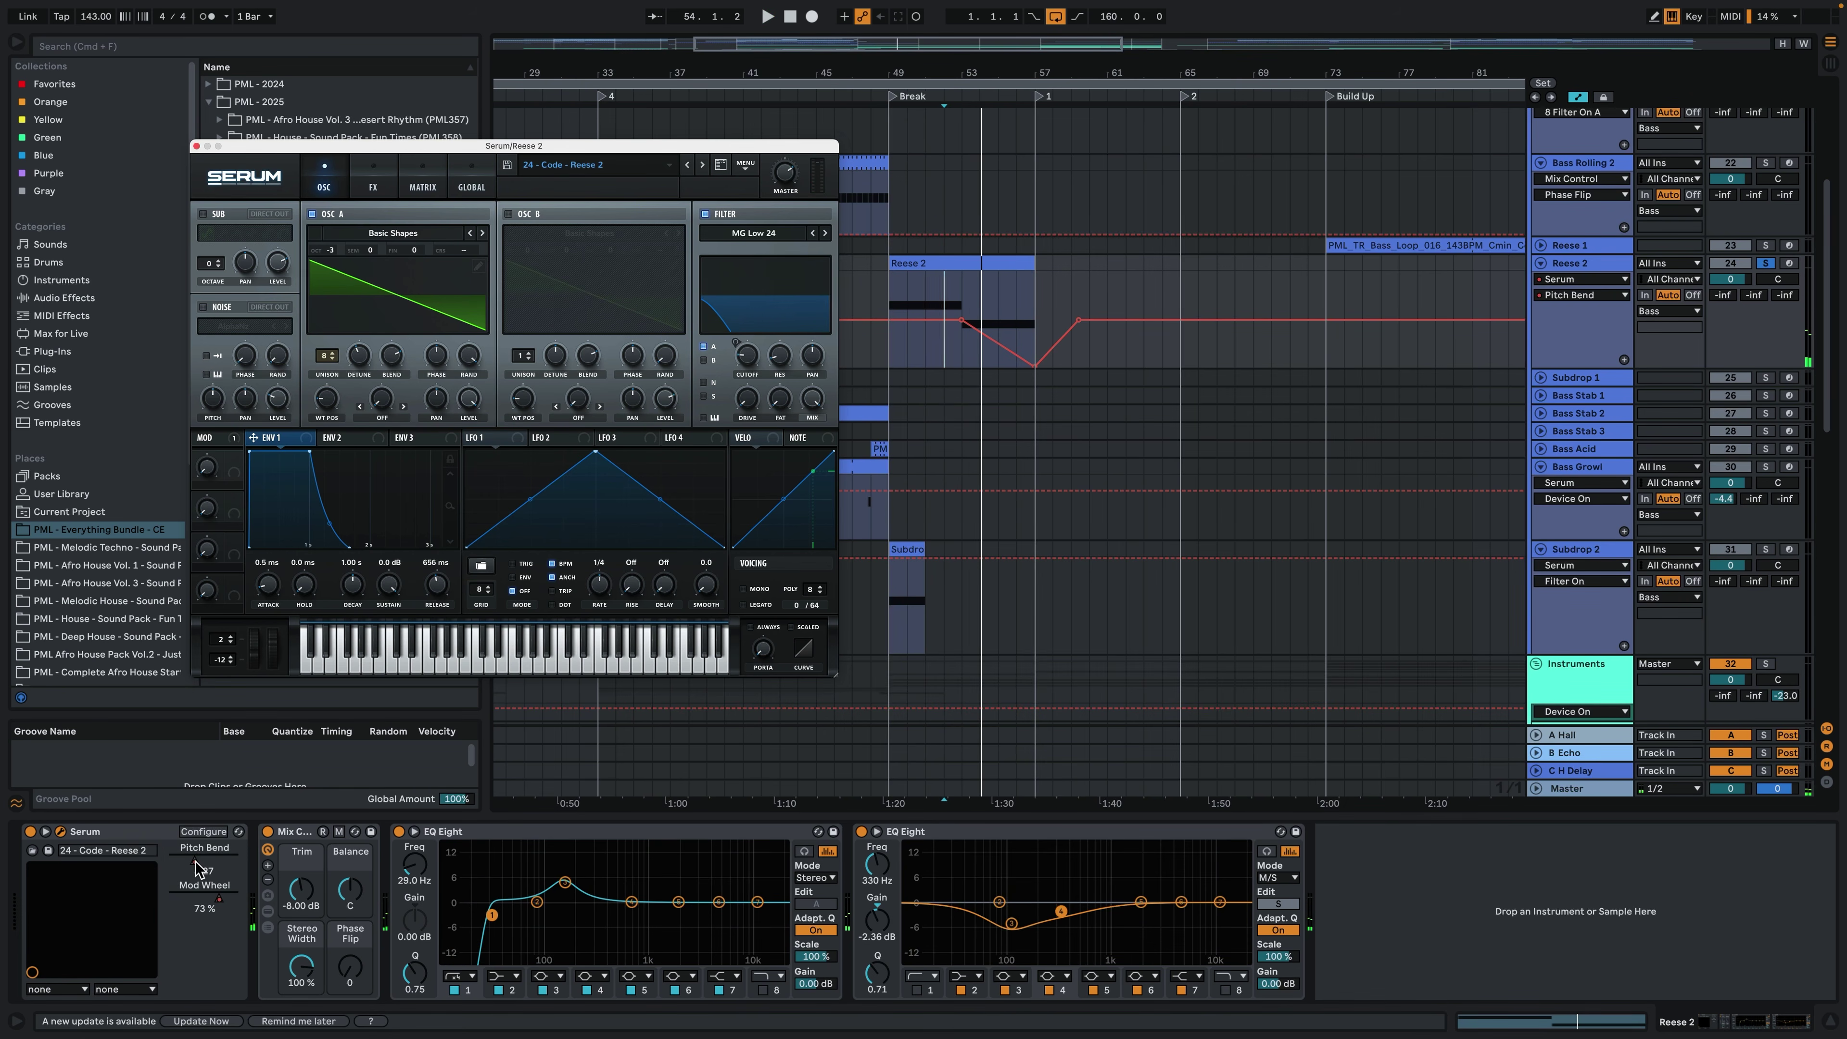
{"action": "left_click", "coordinate": [195, 862]}
{"action": "key", "text": "space"}
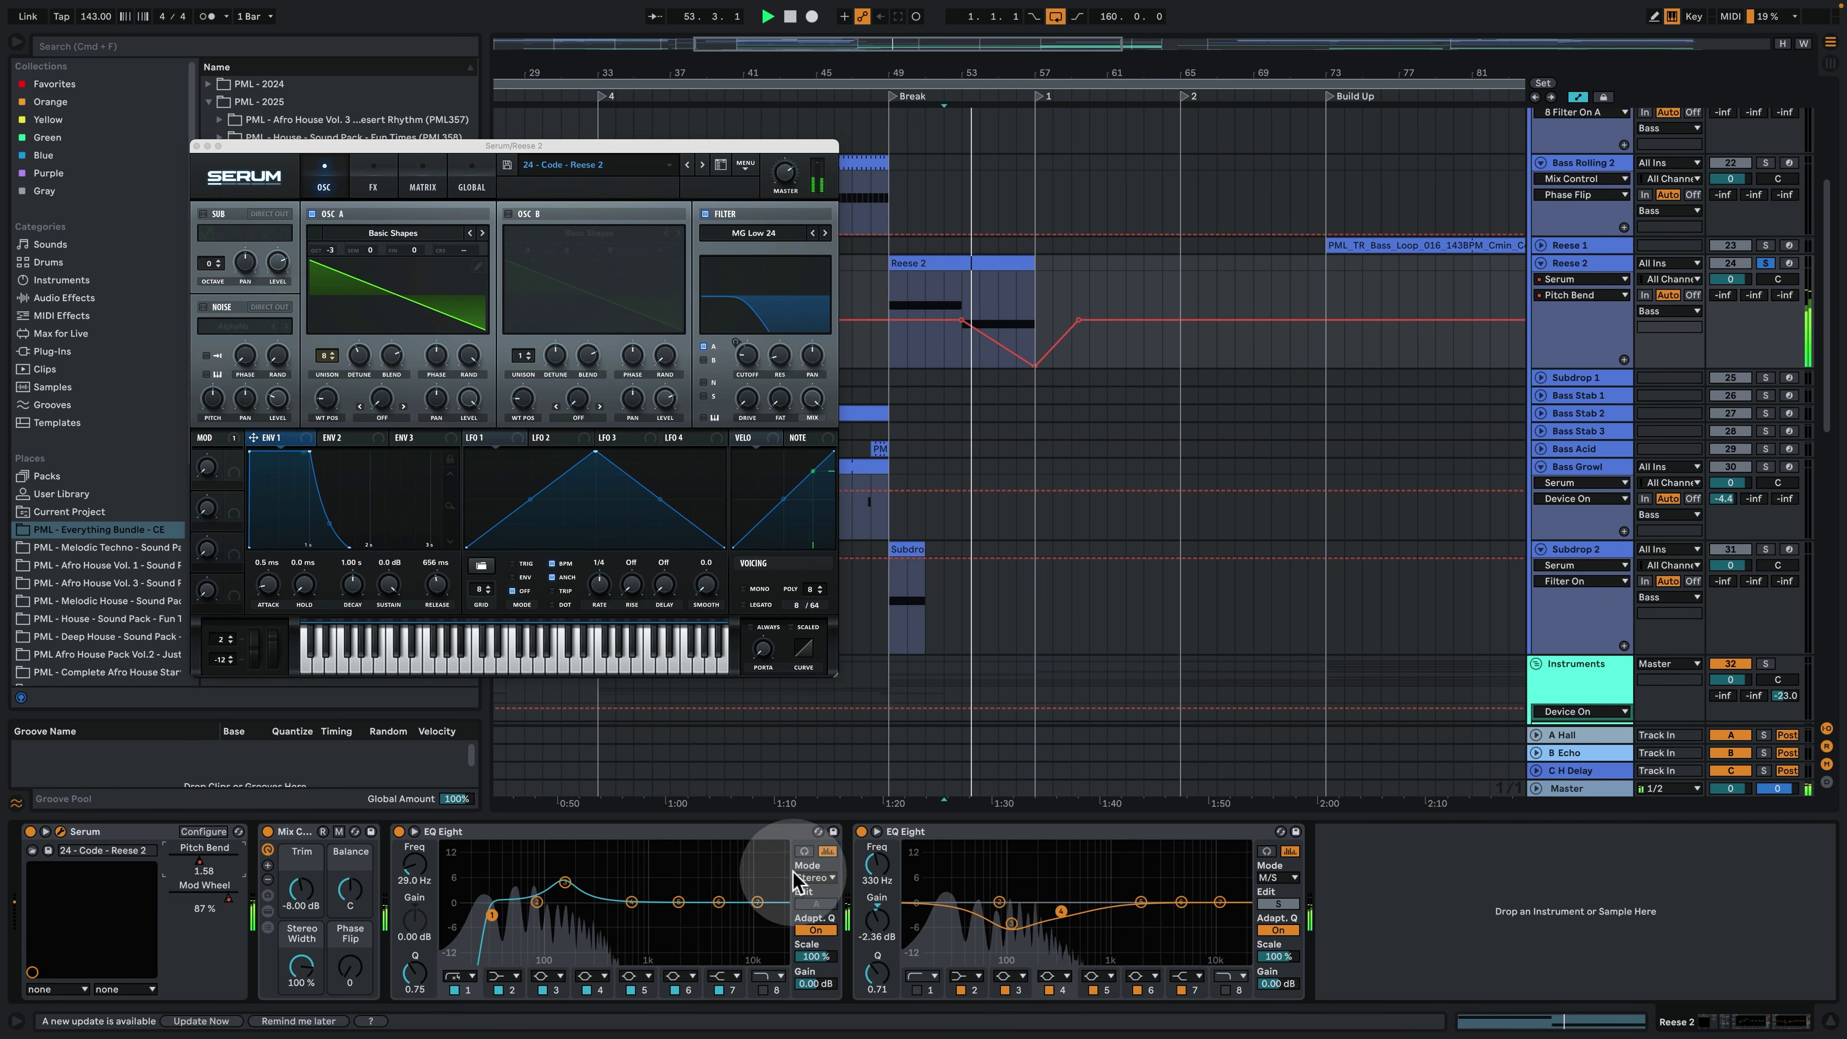
{"action": "left_click", "coordinate": [196, 146]}
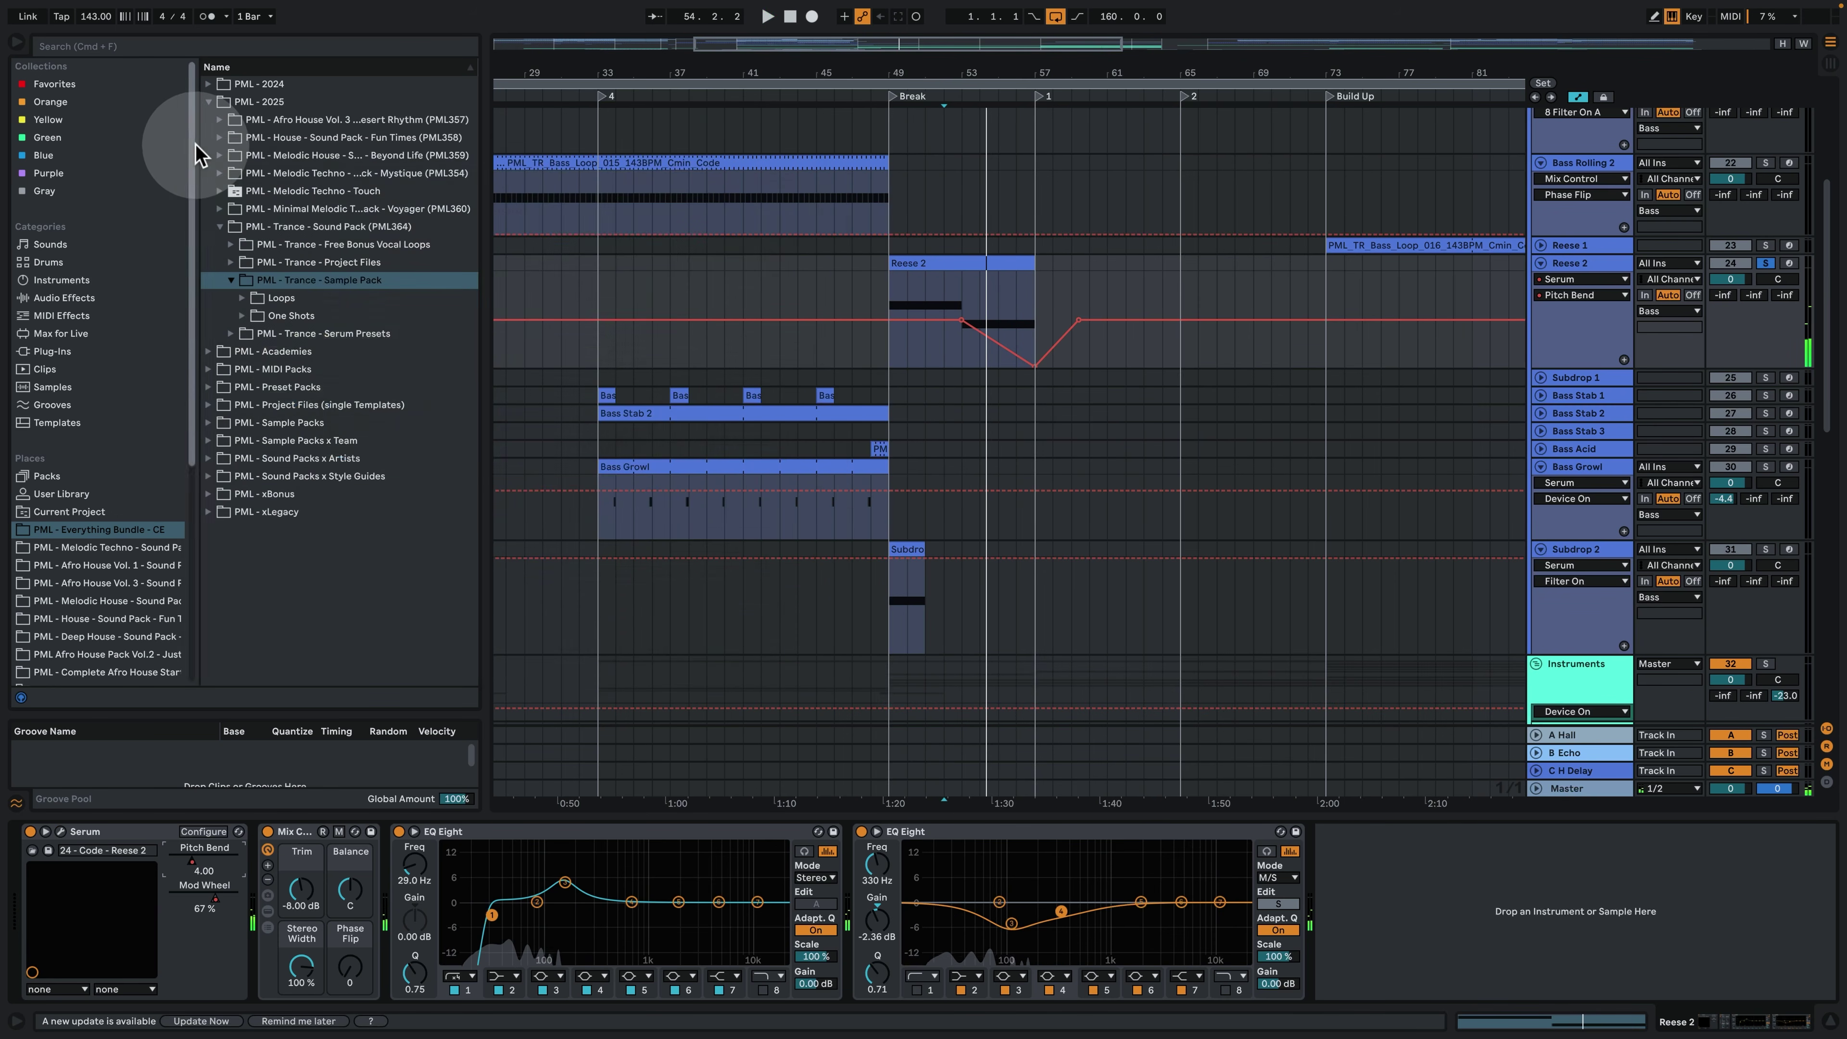
Unsolo the Reese 2 track, play the full mix from bar 48 and return to the overview of the whole arrangement.
{"action": "left_click", "coordinate": [1766, 264]}
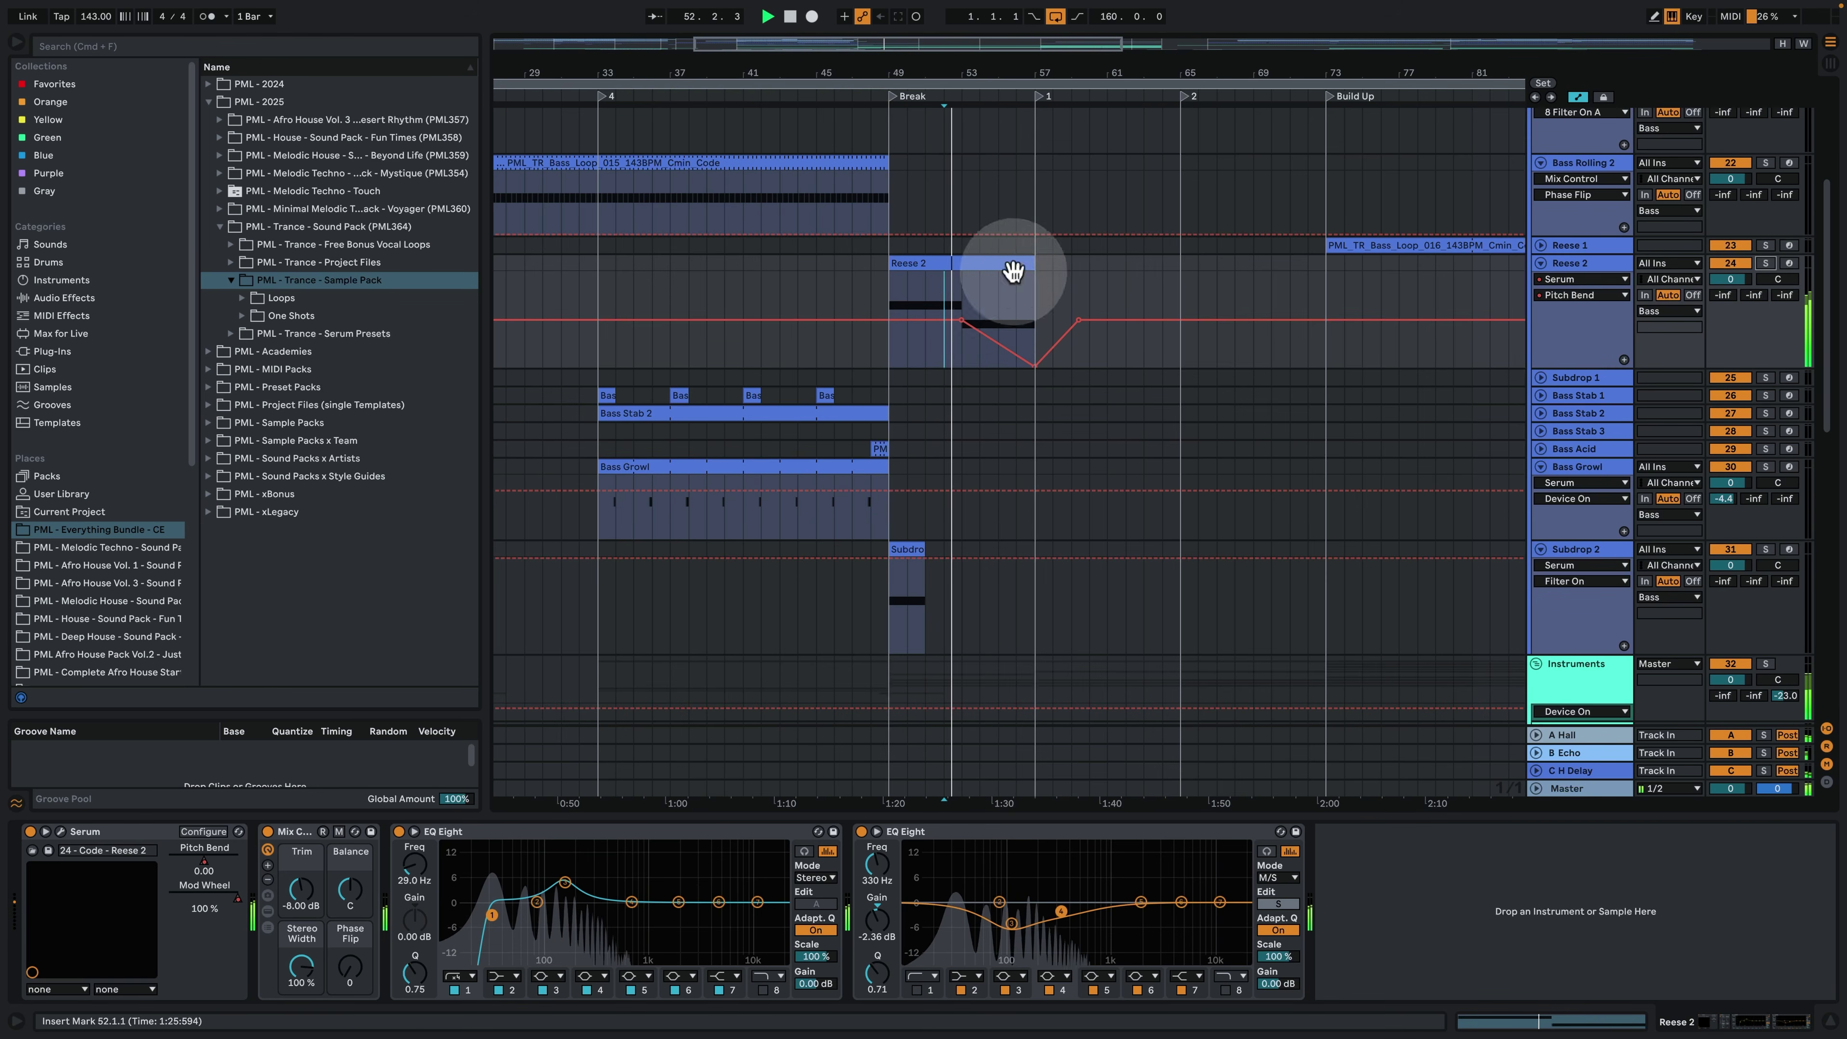
{"action": "left_click", "coordinate": [876, 294]}
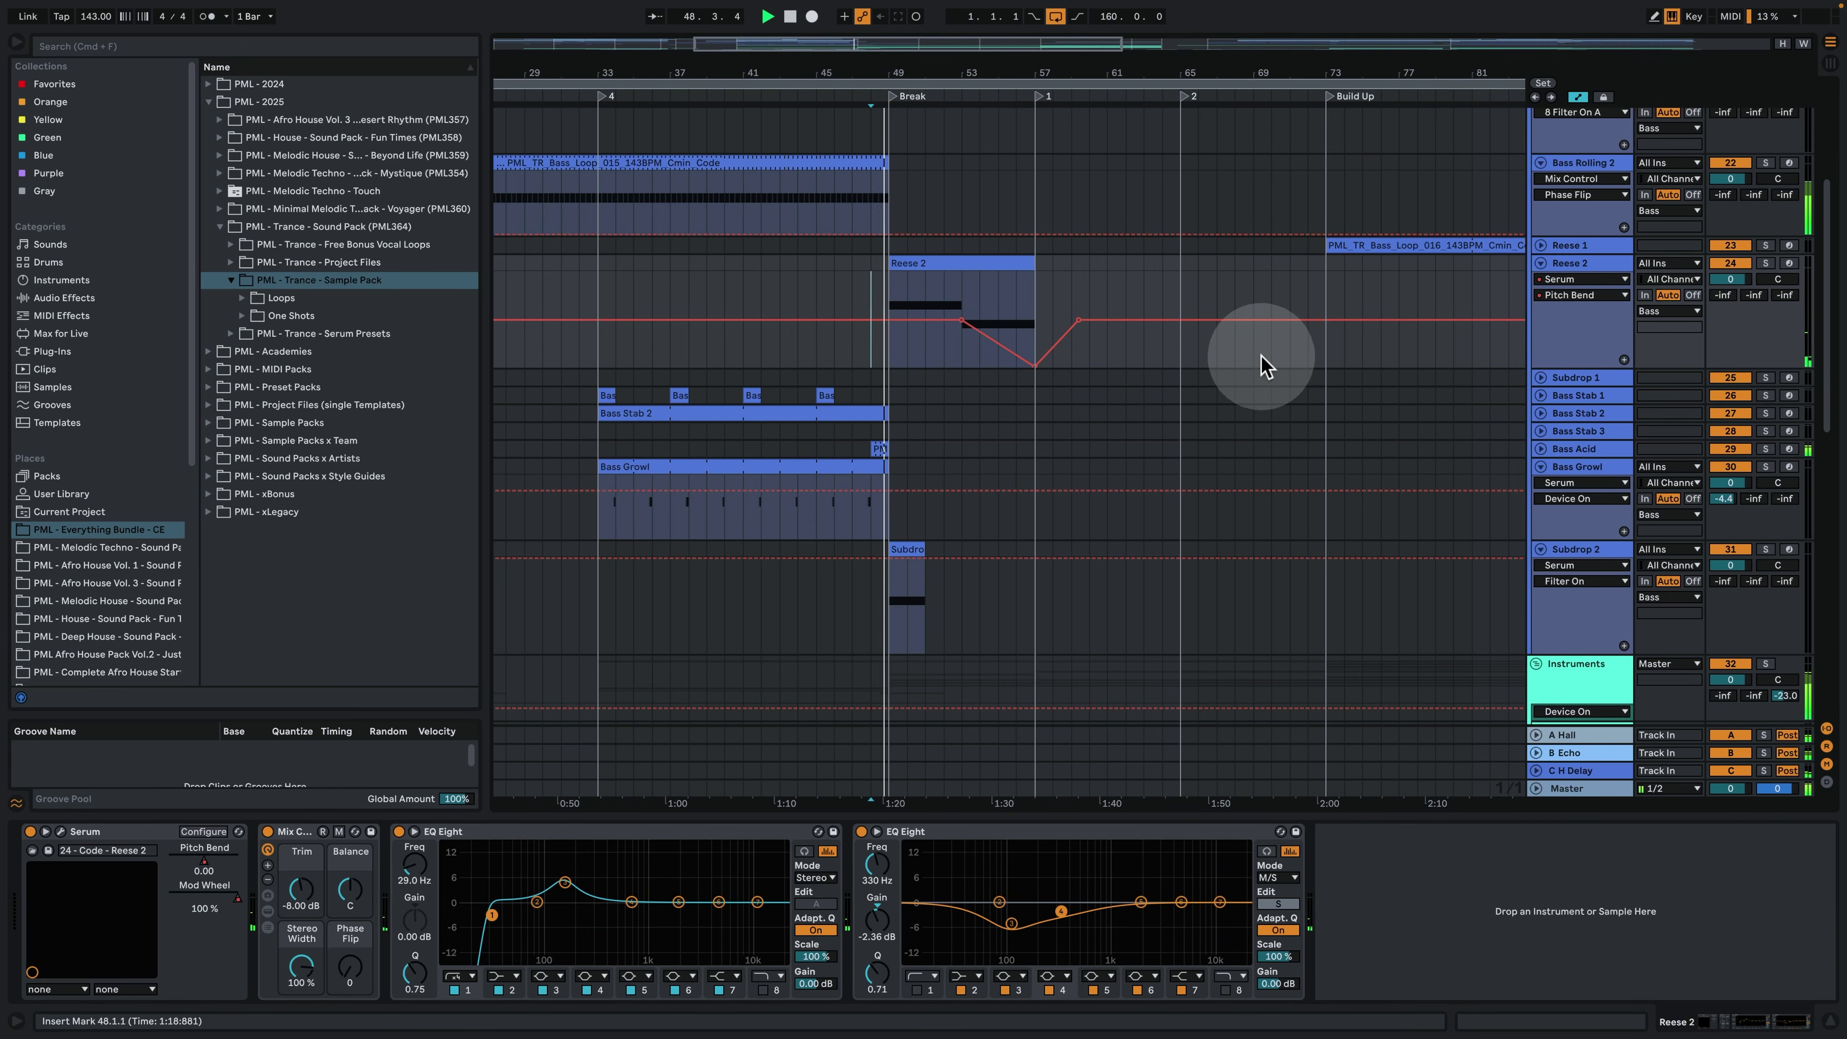
{"action": "left_click", "coordinate": [1831, 1026]}
{"action": "left_click_drag", "start_coordinate": [1142, 64], "coordinate": [920, 162]}
{"action": "scroll", "coordinate": [1013, 371], "scroll_direction": "up", "scroll_amount": 6}
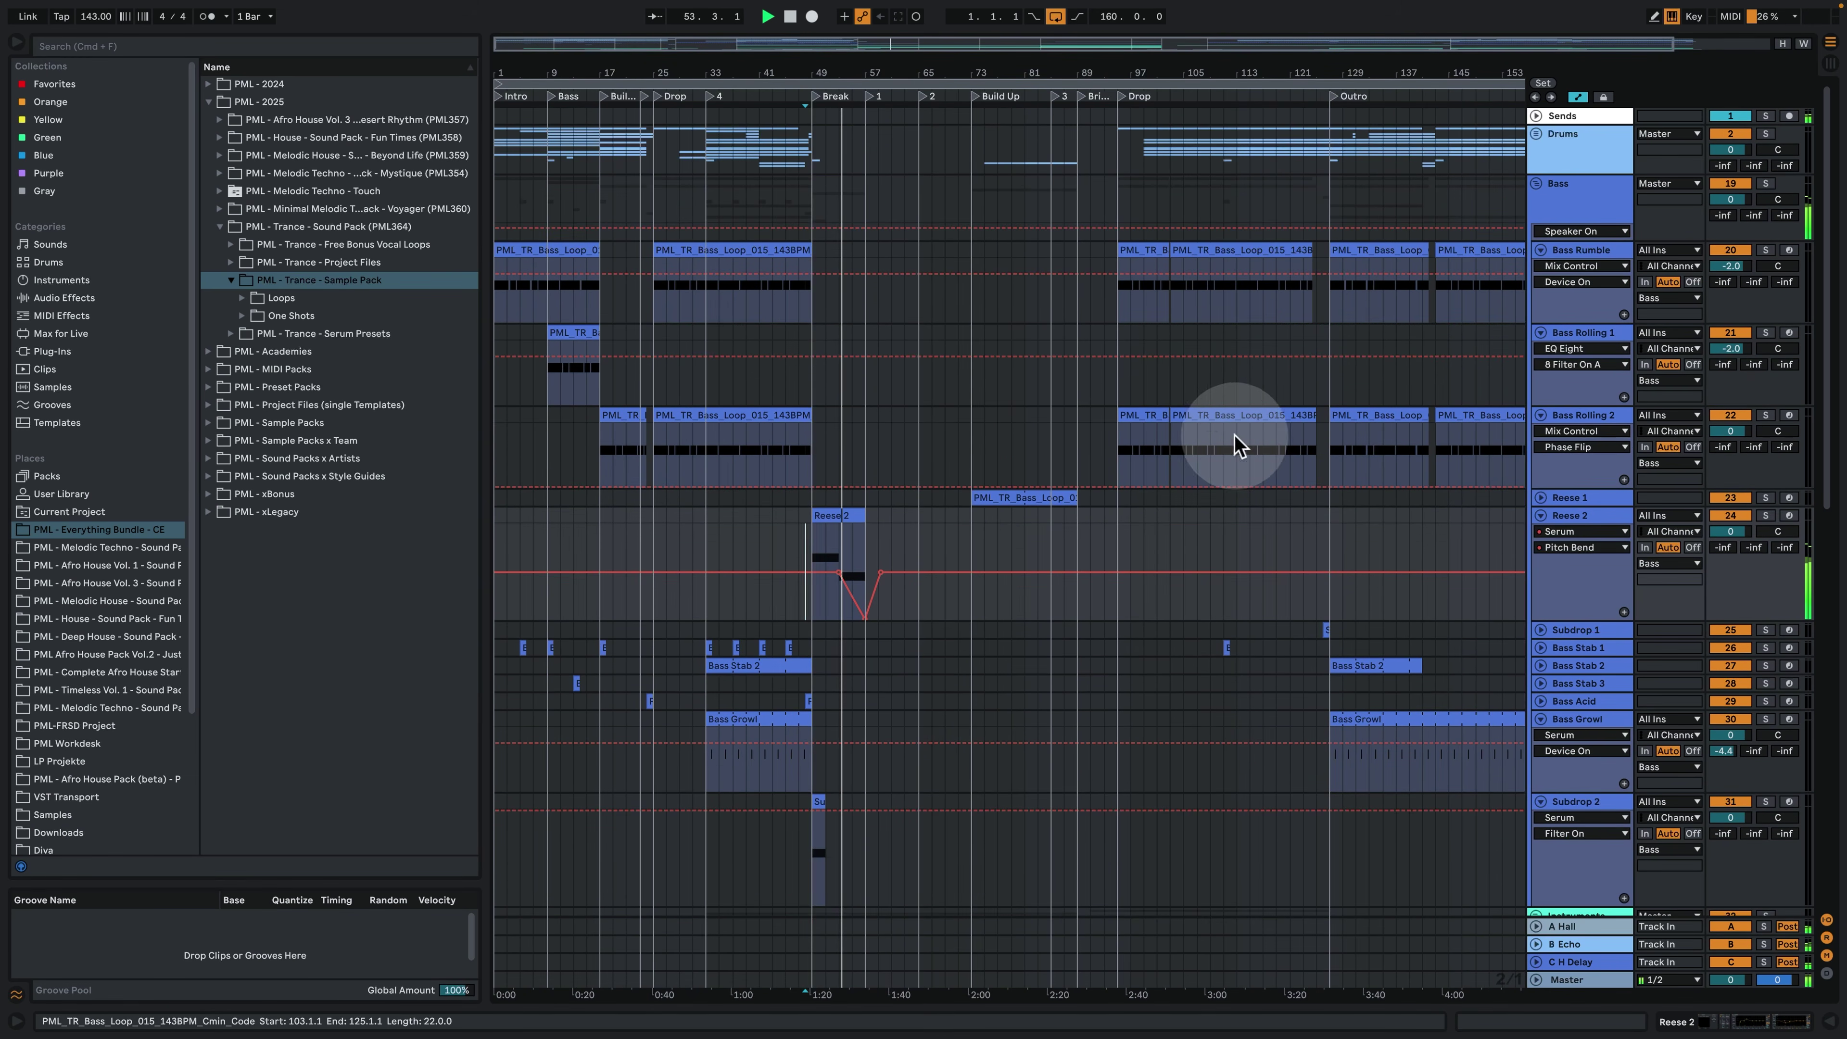
Unfold the Reese 1 track and select its clip in the Build Up section.
{"action": "left_click", "coordinate": [1540, 497]}
{"action": "scroll", "coordinate": [1286, 445], "scroll_direction": "down", "scroll_amount": 3}
{"action": "left_click", "coordinate": [989, 379]}
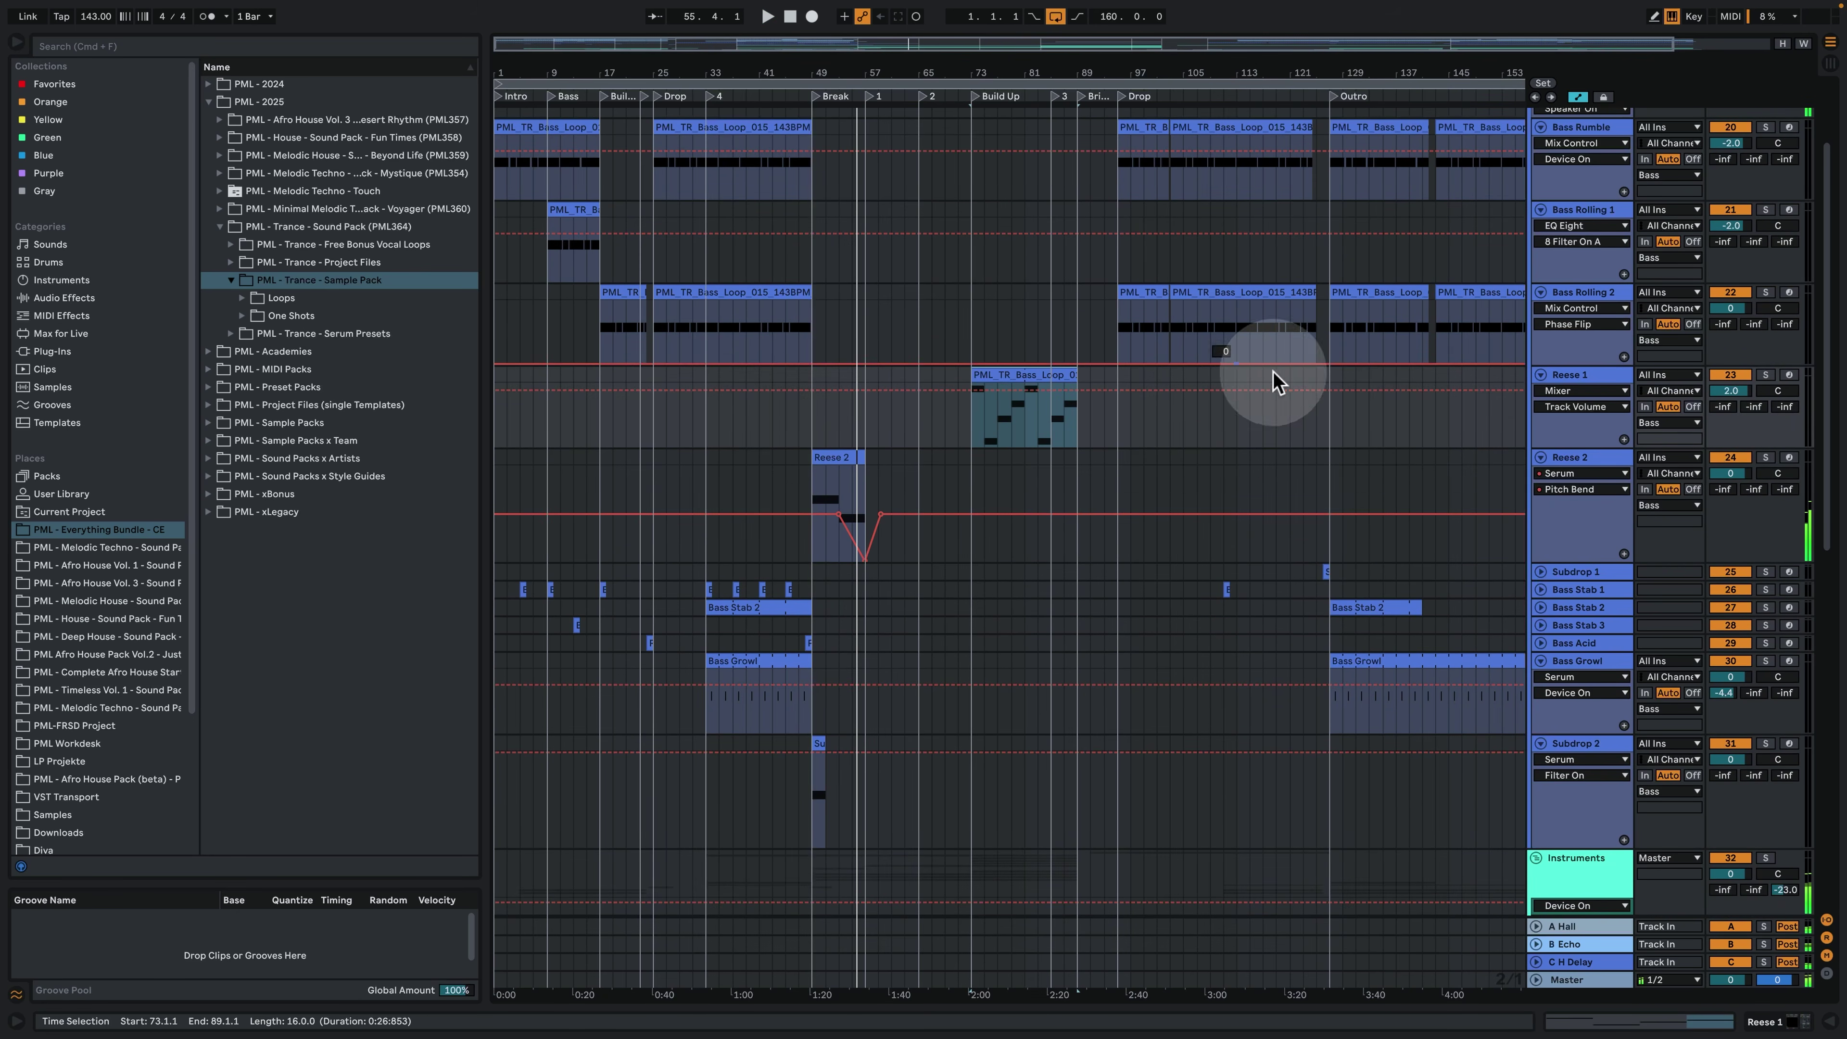
Solo the Reese 1 track and play its Build Up clip from bar 73.
{"action": "left_click", "coordinate": [1766, 374]}
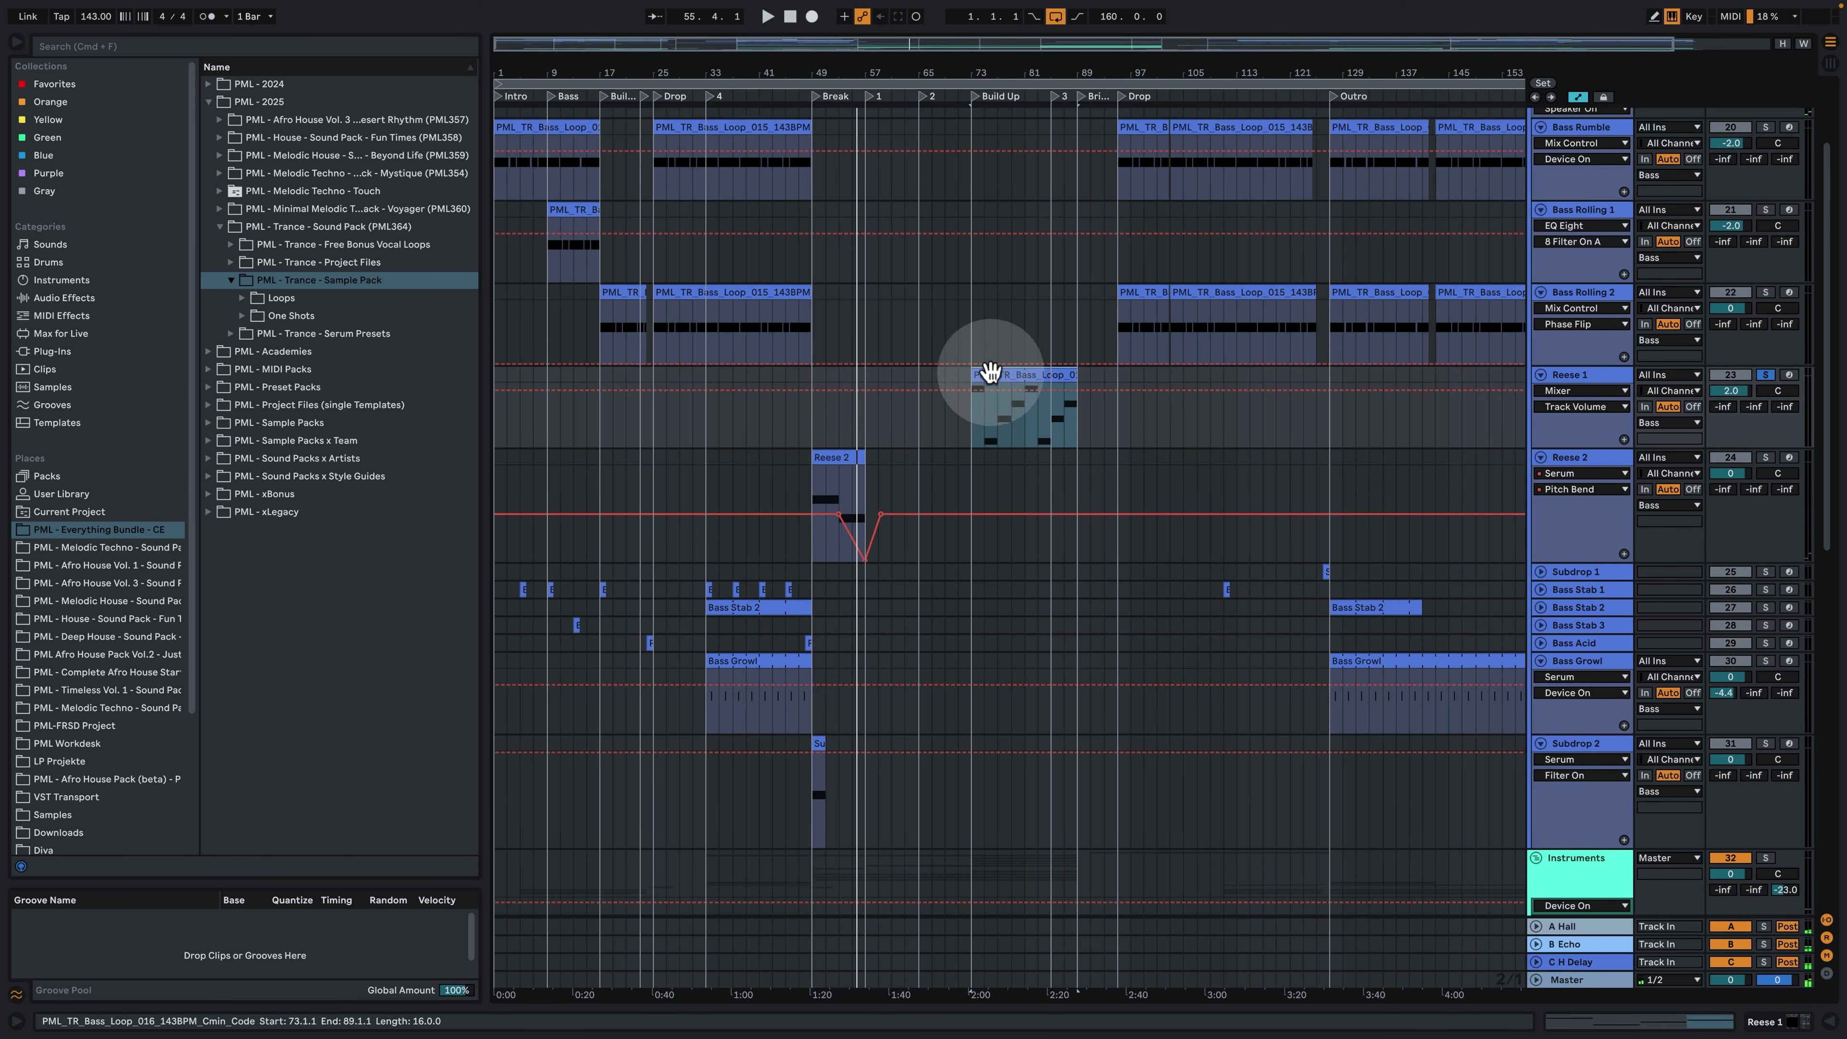
{"action": "left_click_drag", "start_coordinate": [1010, 70], "coordinate": [969, 253]}
{"action": "key", "text": "space"}
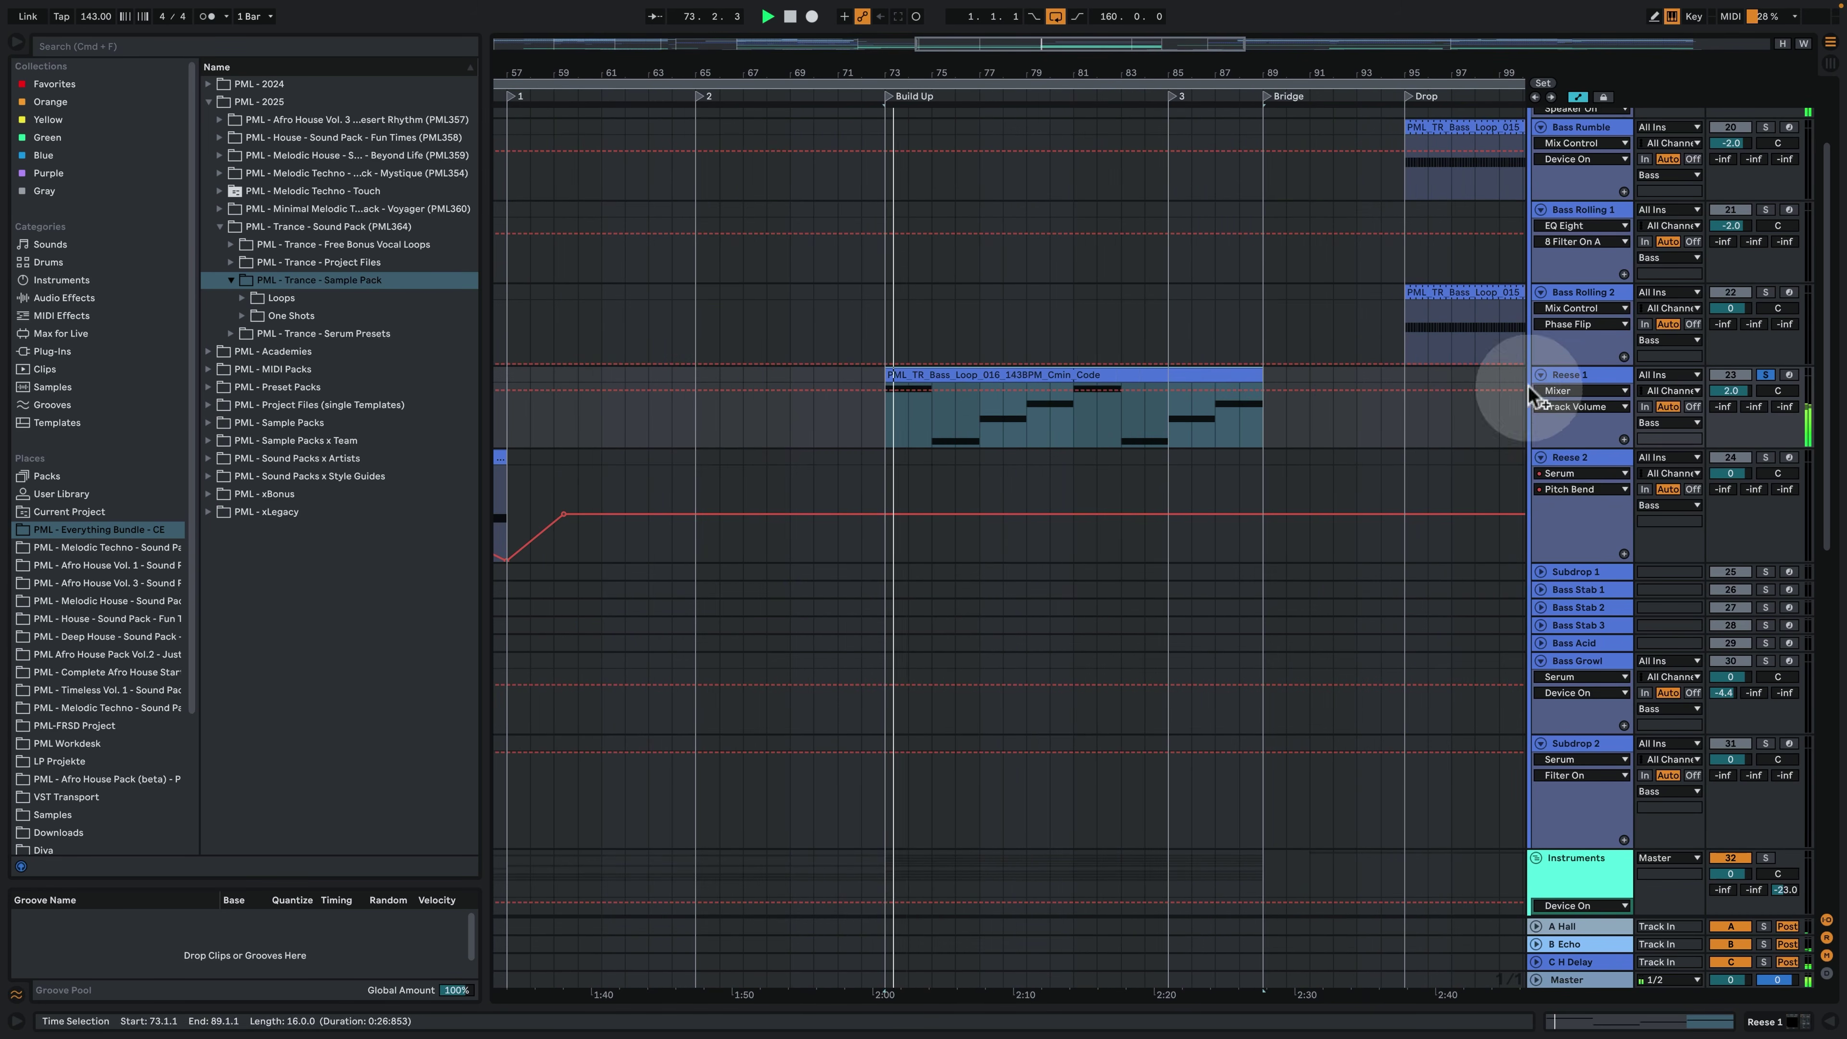
Open the Reese 1 Serum patch and examine its two Basic Shapes oscillators and the MG Low 24 filter.
{"action": "double_click", "coordinate": [1563, 379]}
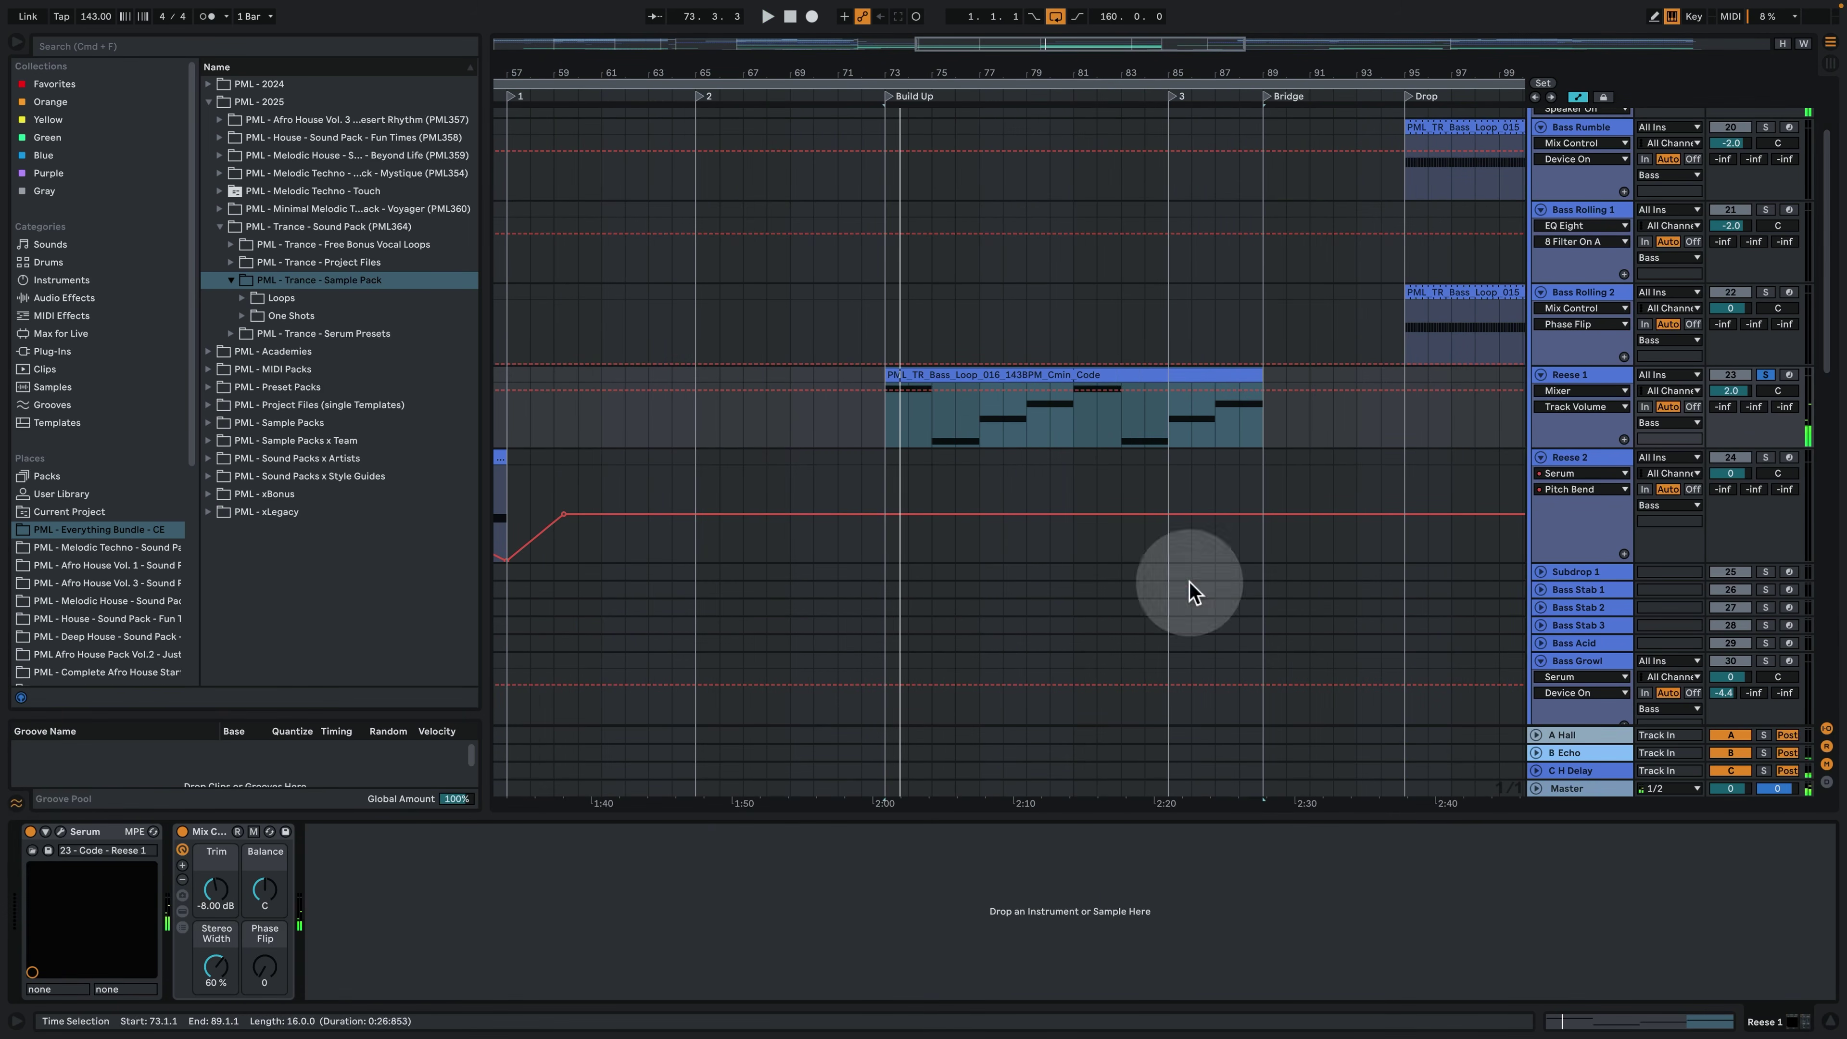
{"action": "left_click", "coordinate": [61, 832]}
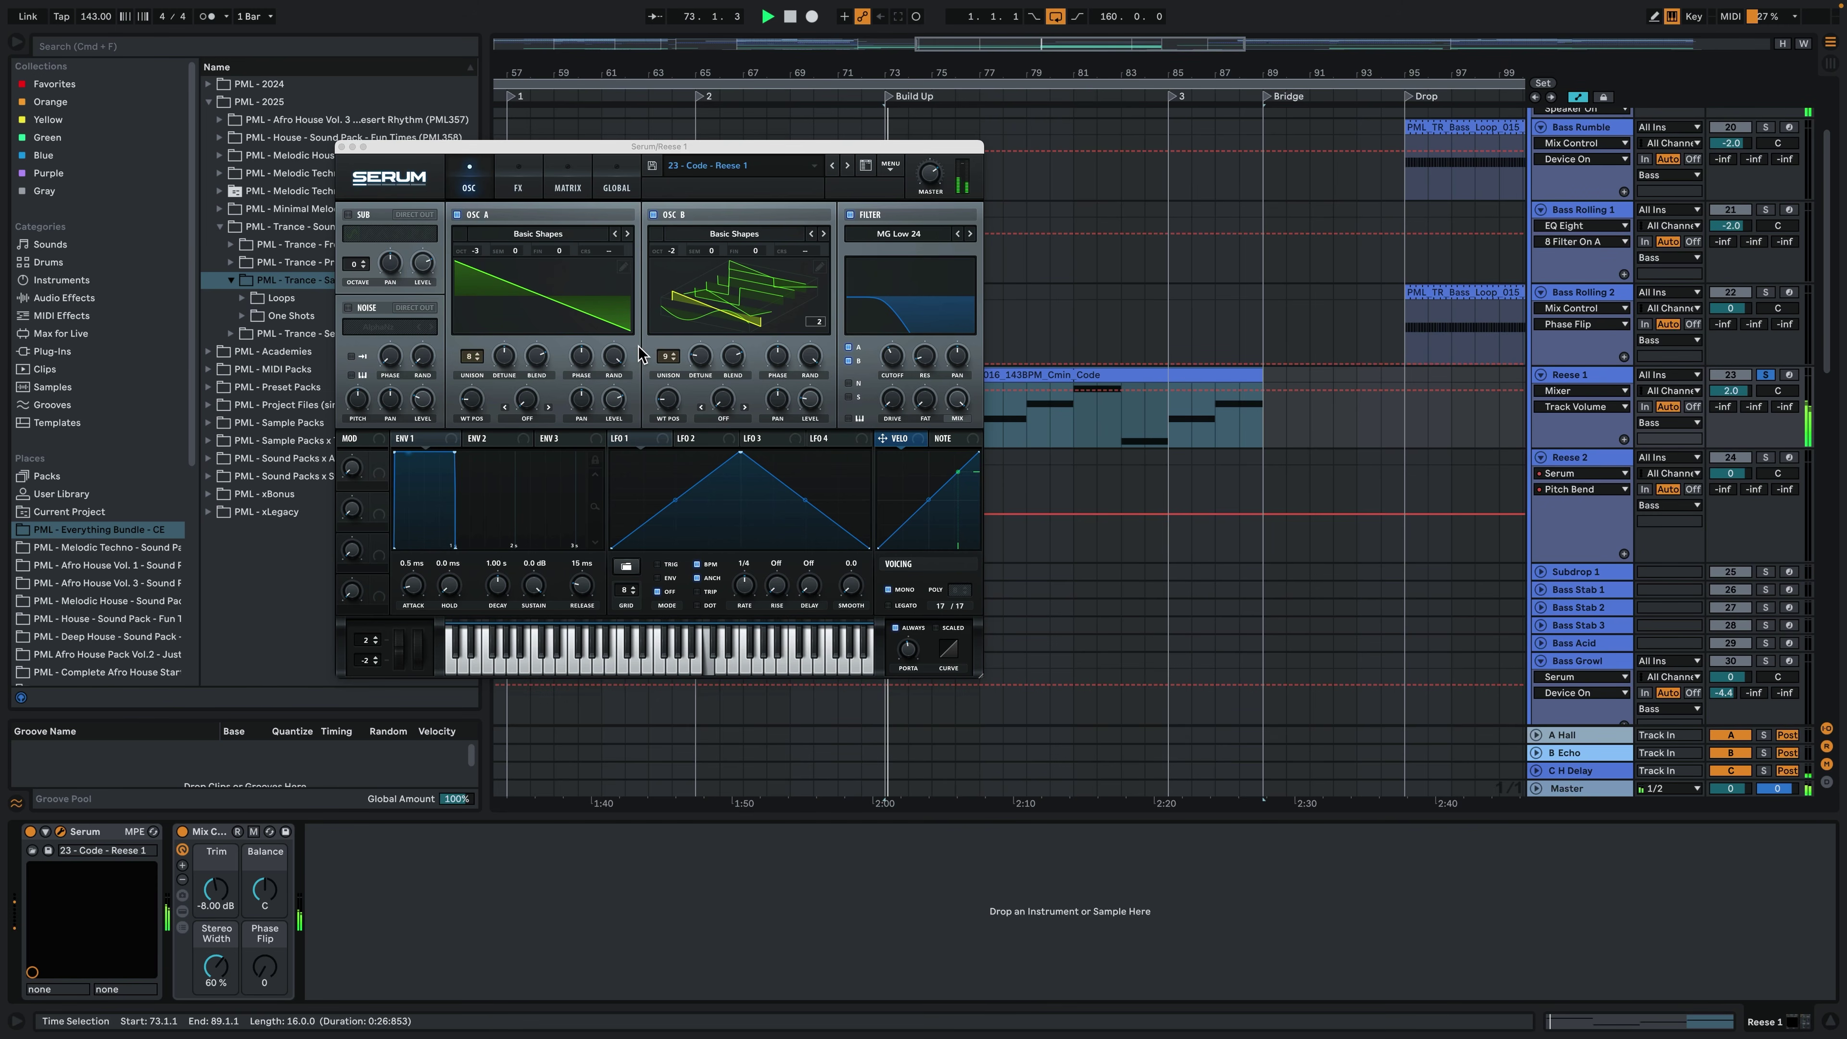
{"action": "left_click", "coordinate": [706, 321]}
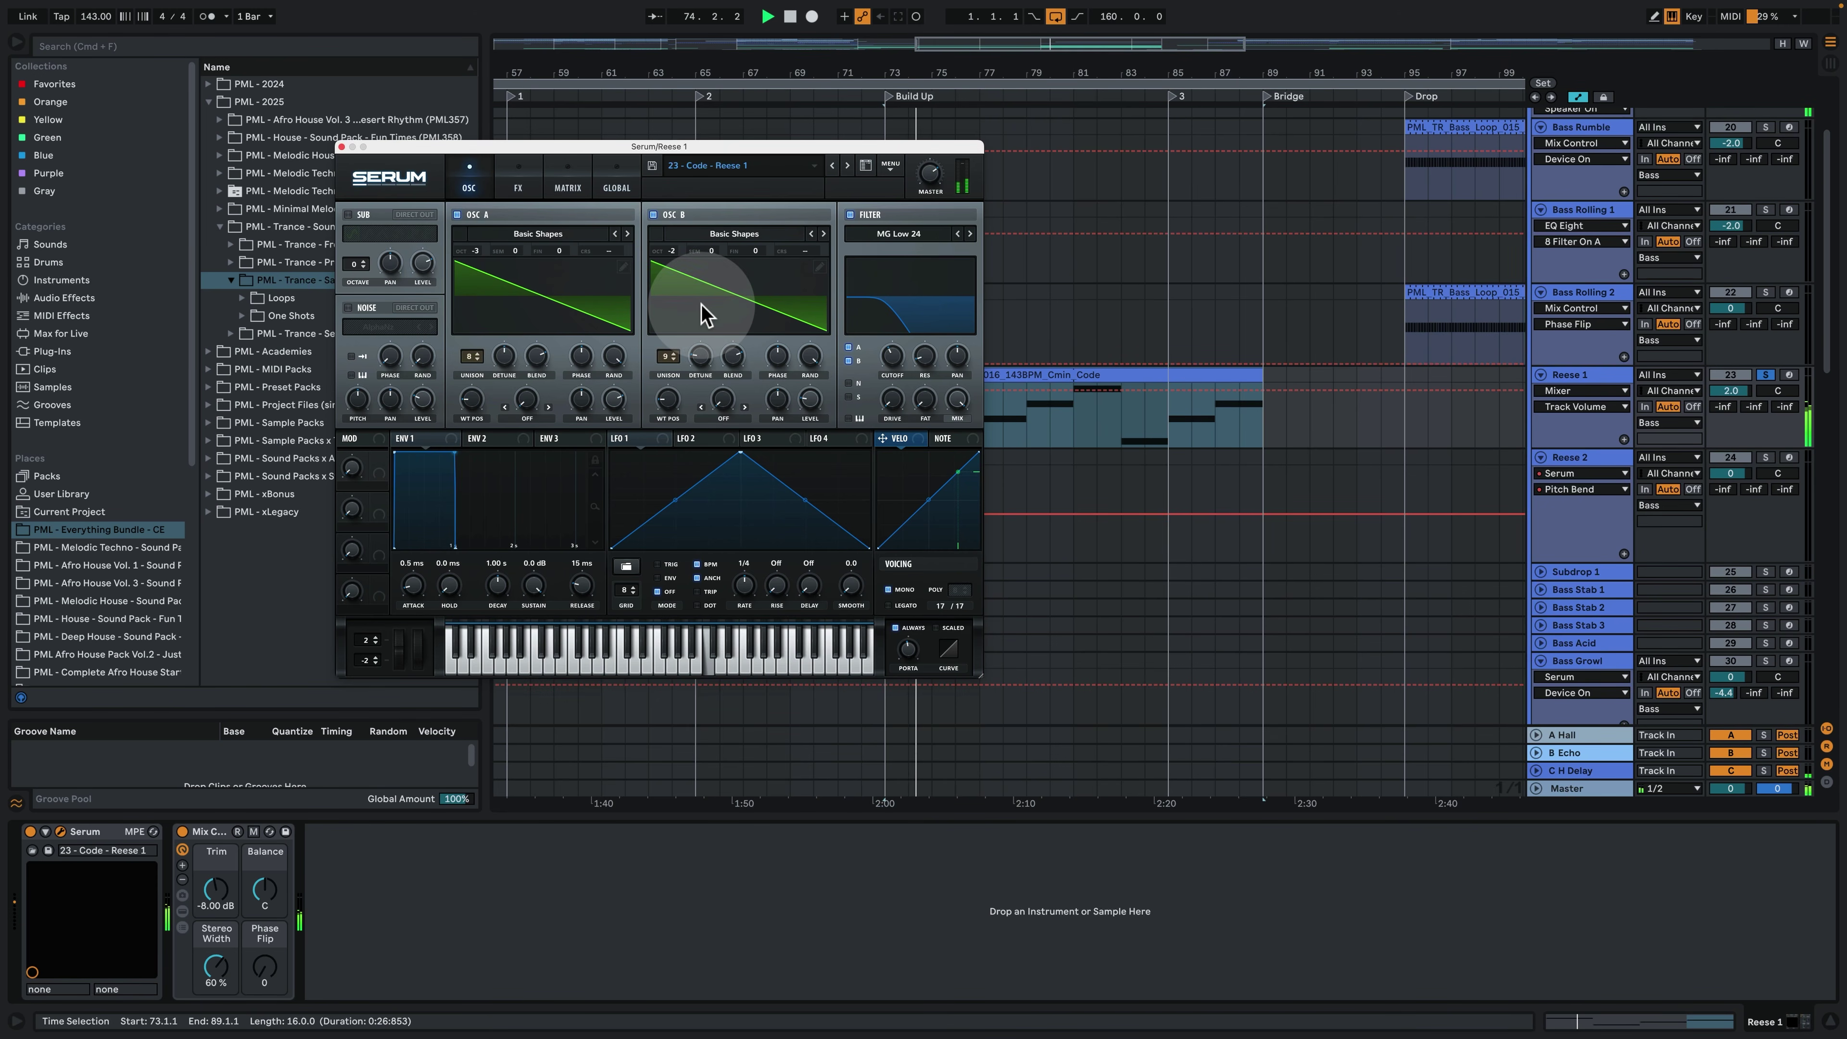
{"action": "mouse_move", "coordinate": [704, 312]}
{"action": "left_mouse_down"}
{"action": "mouse_move", "coordinate": [698, 262]}
{"action": "mouse_move", "coordinate": [678, 271]}
{"action": "mouse_move", "coordinate": [833, 316]}
{"action": "left_mouse_up"}
{"action": "left_click_drag", "start_coordinate": [960, 305], "coordinate": [877, 291]}
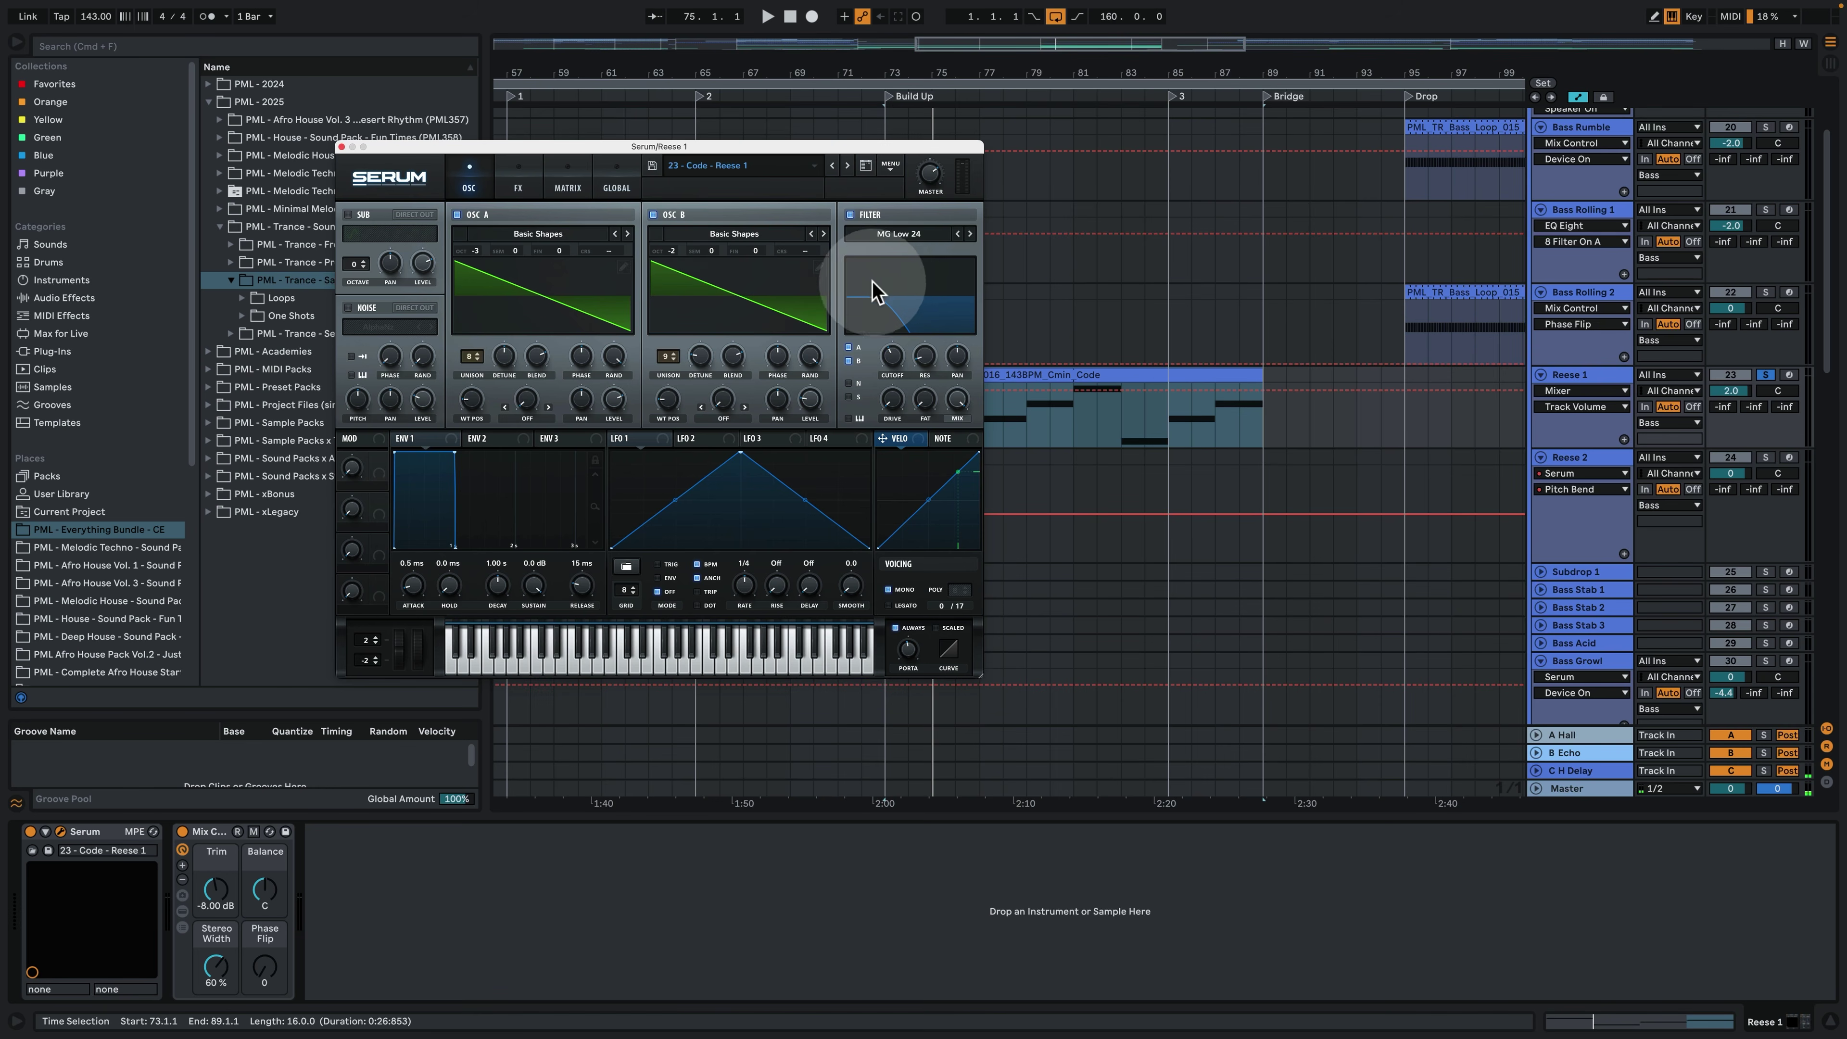
Hide the Serum window and play the soloed Reese 1 from bar 73, followed by playback from bar 77.
{"action": "key", "text": "super+alt+p"}
{"action": "key", "text": "space"}
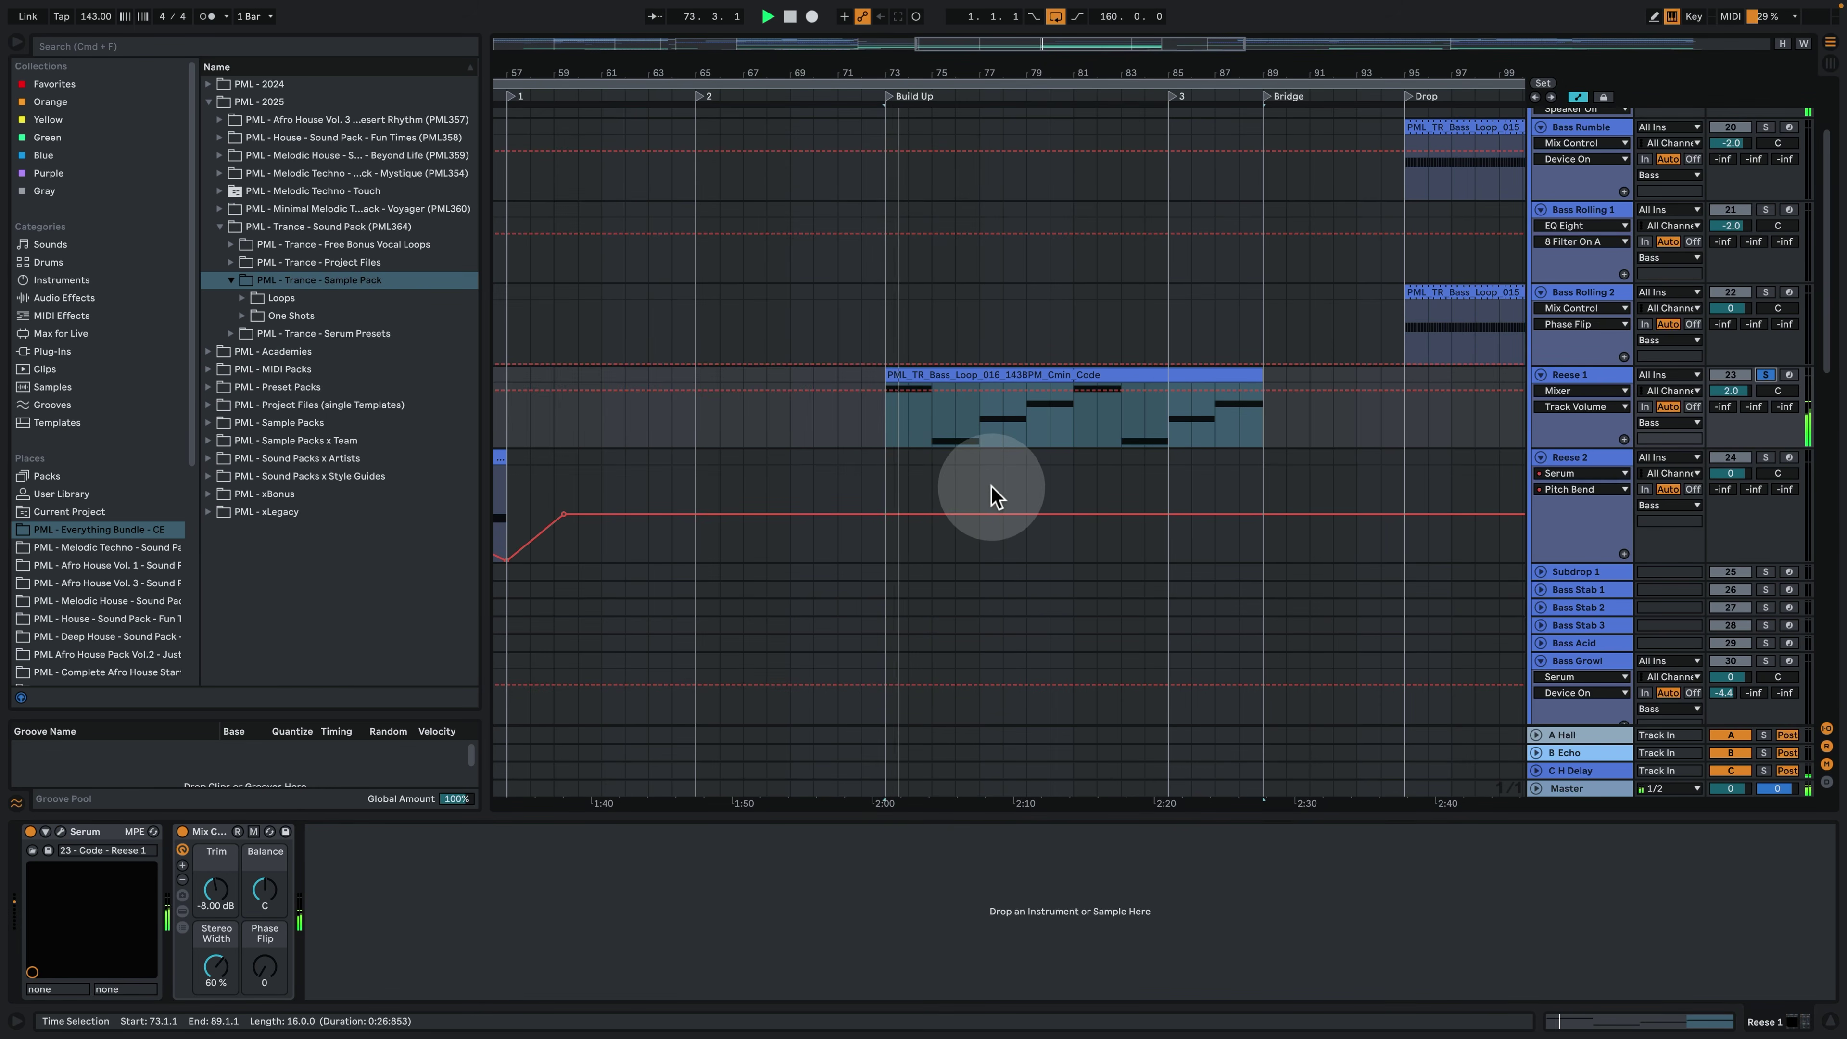
{"action": "left_click", "coordinate": [932, 428]}
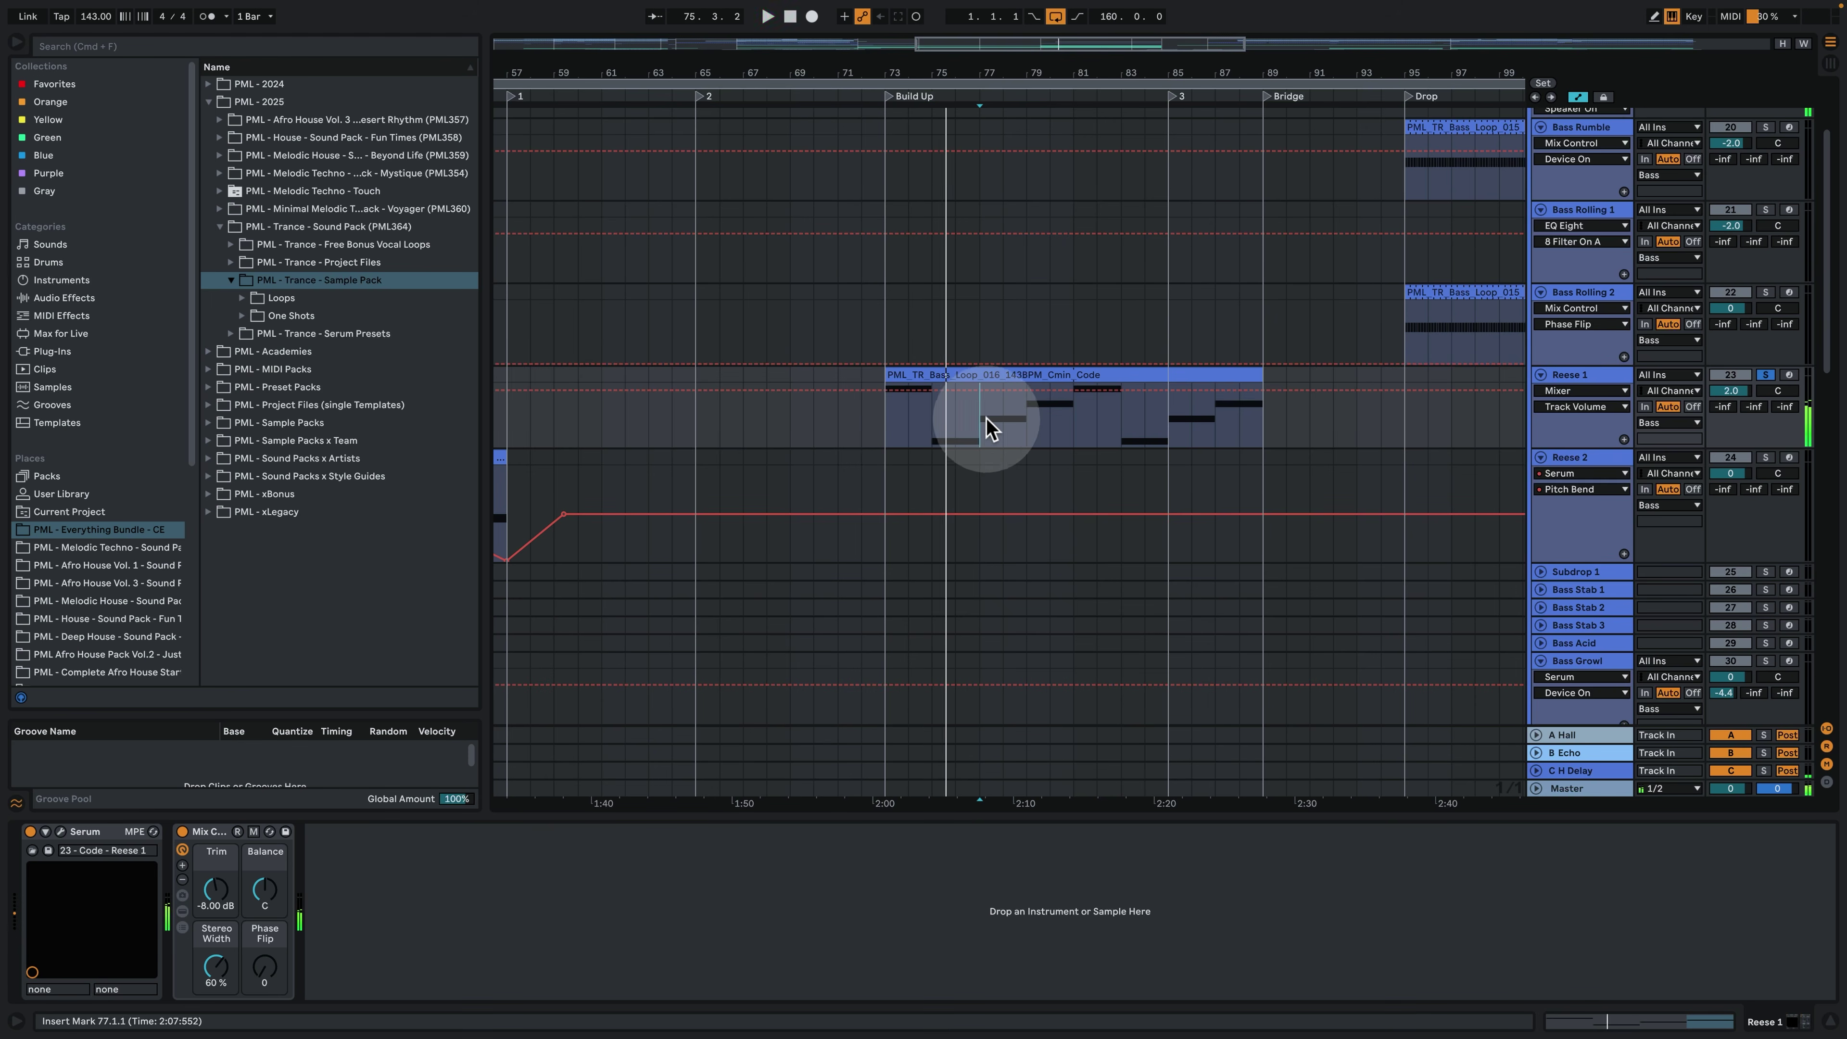
{"action": "scroll", "coordinate": [1032, 430], "scroll_direction": "up", "scroll_amount": 1}
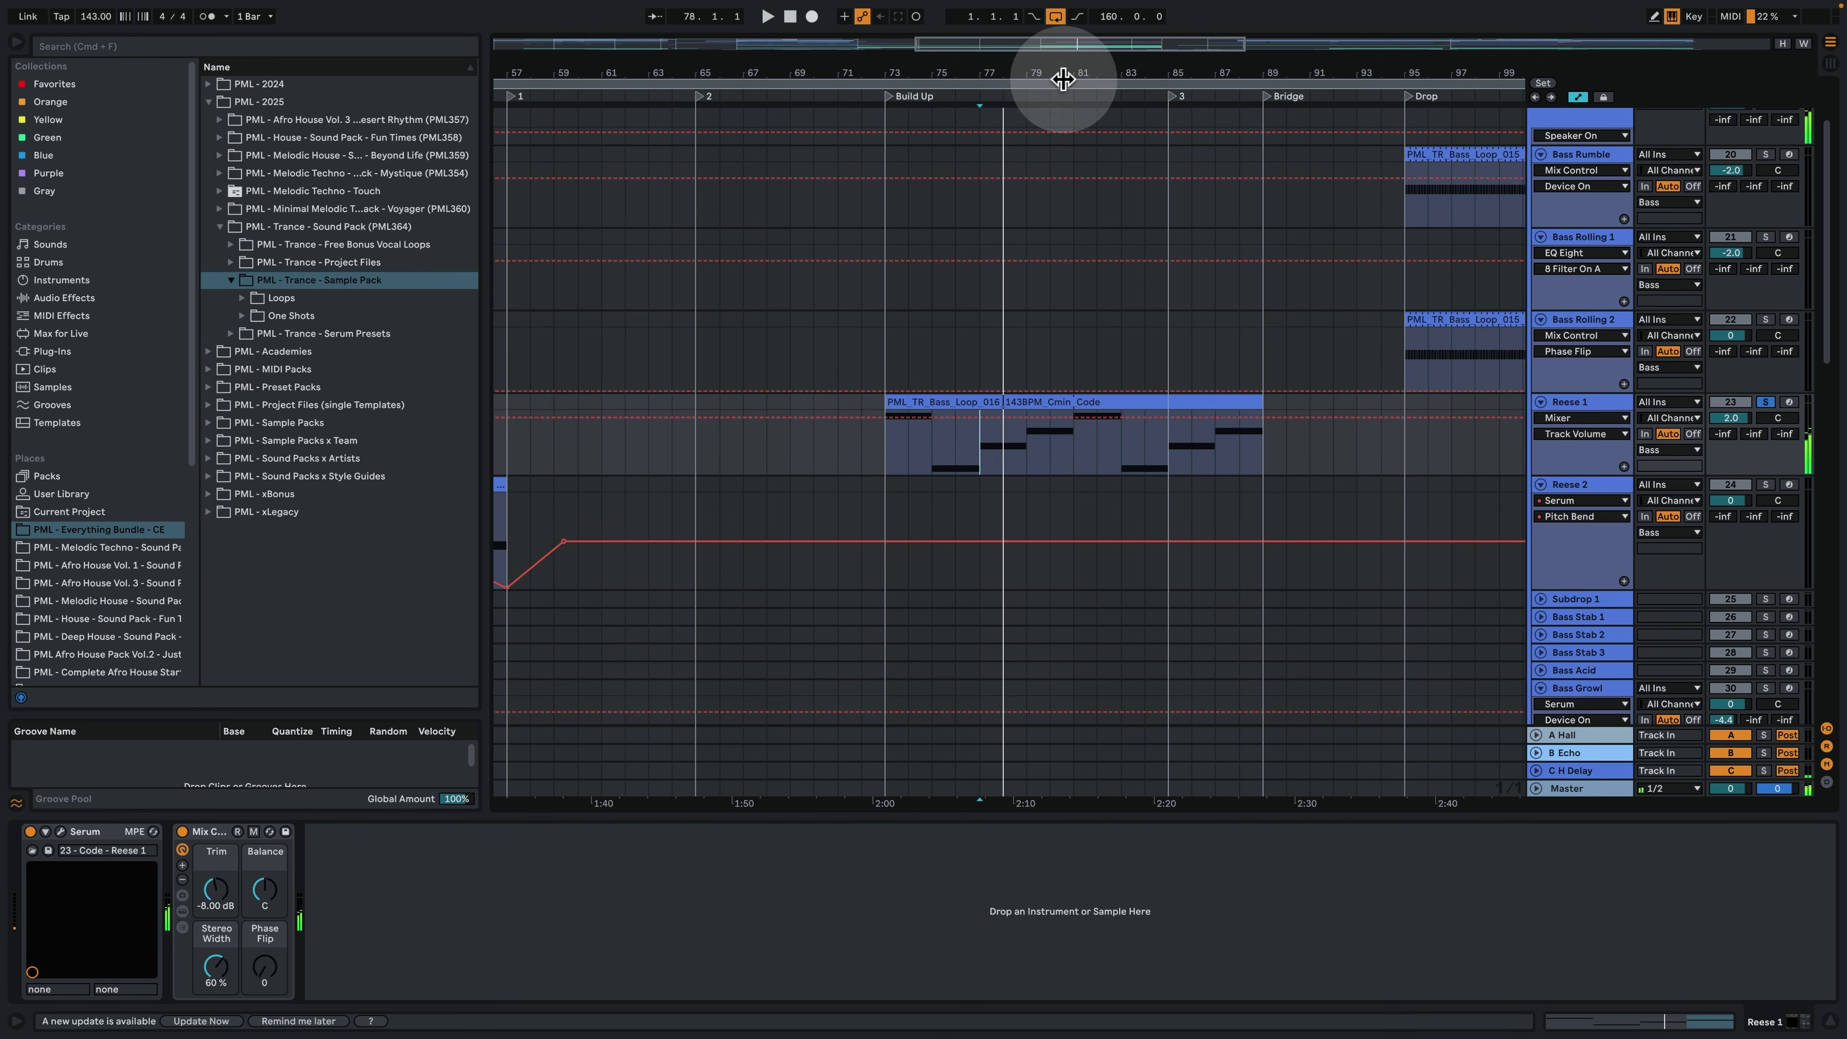
Recheck and close the Reese 1 Serum patch, unsolo the track and return to the full arrangement.
{"action": "left_click", "coordinate": [61, 832]}
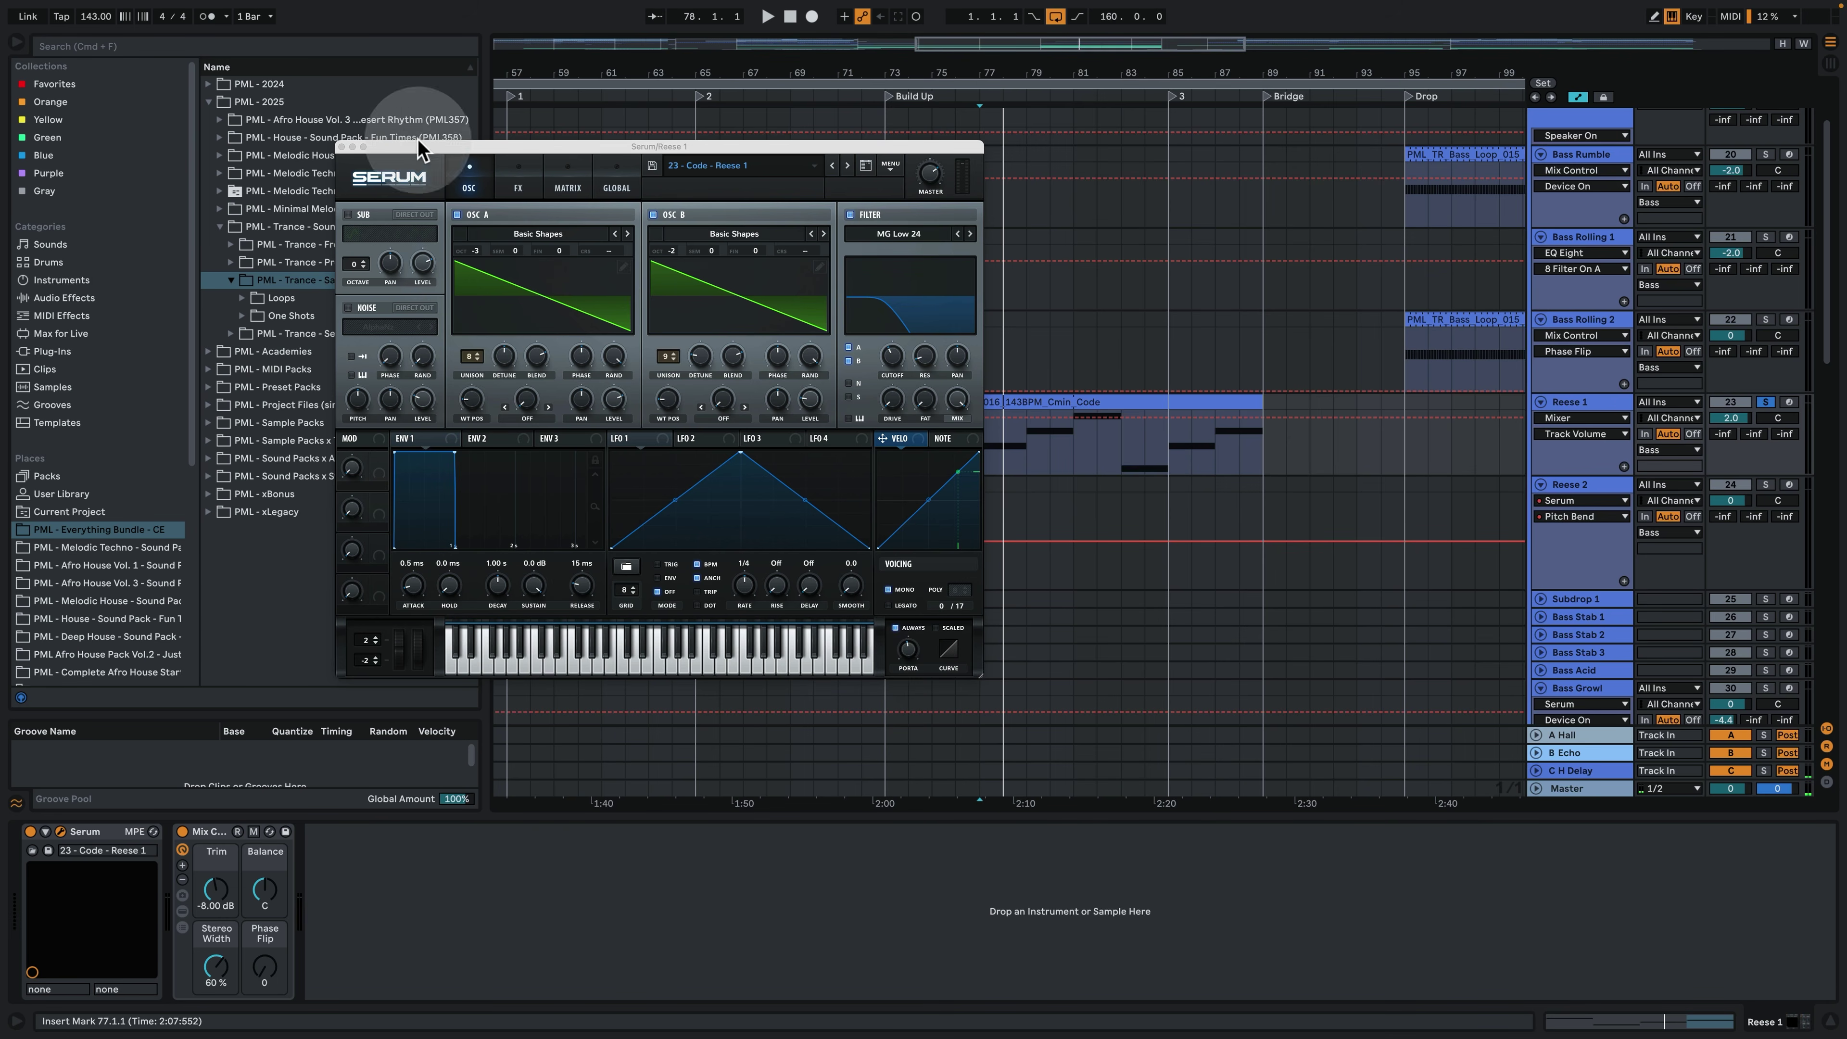
{"action": "left_click", "coordinate": [341, 146]}
{"action": "left_click_drag", "start_coordinate": [997, 74], "coordinate": [1000, 16]}
{"action": "scroll", "coordinate": [1149, 349], "scroll_direction": "up", "scroll_amount": 3}
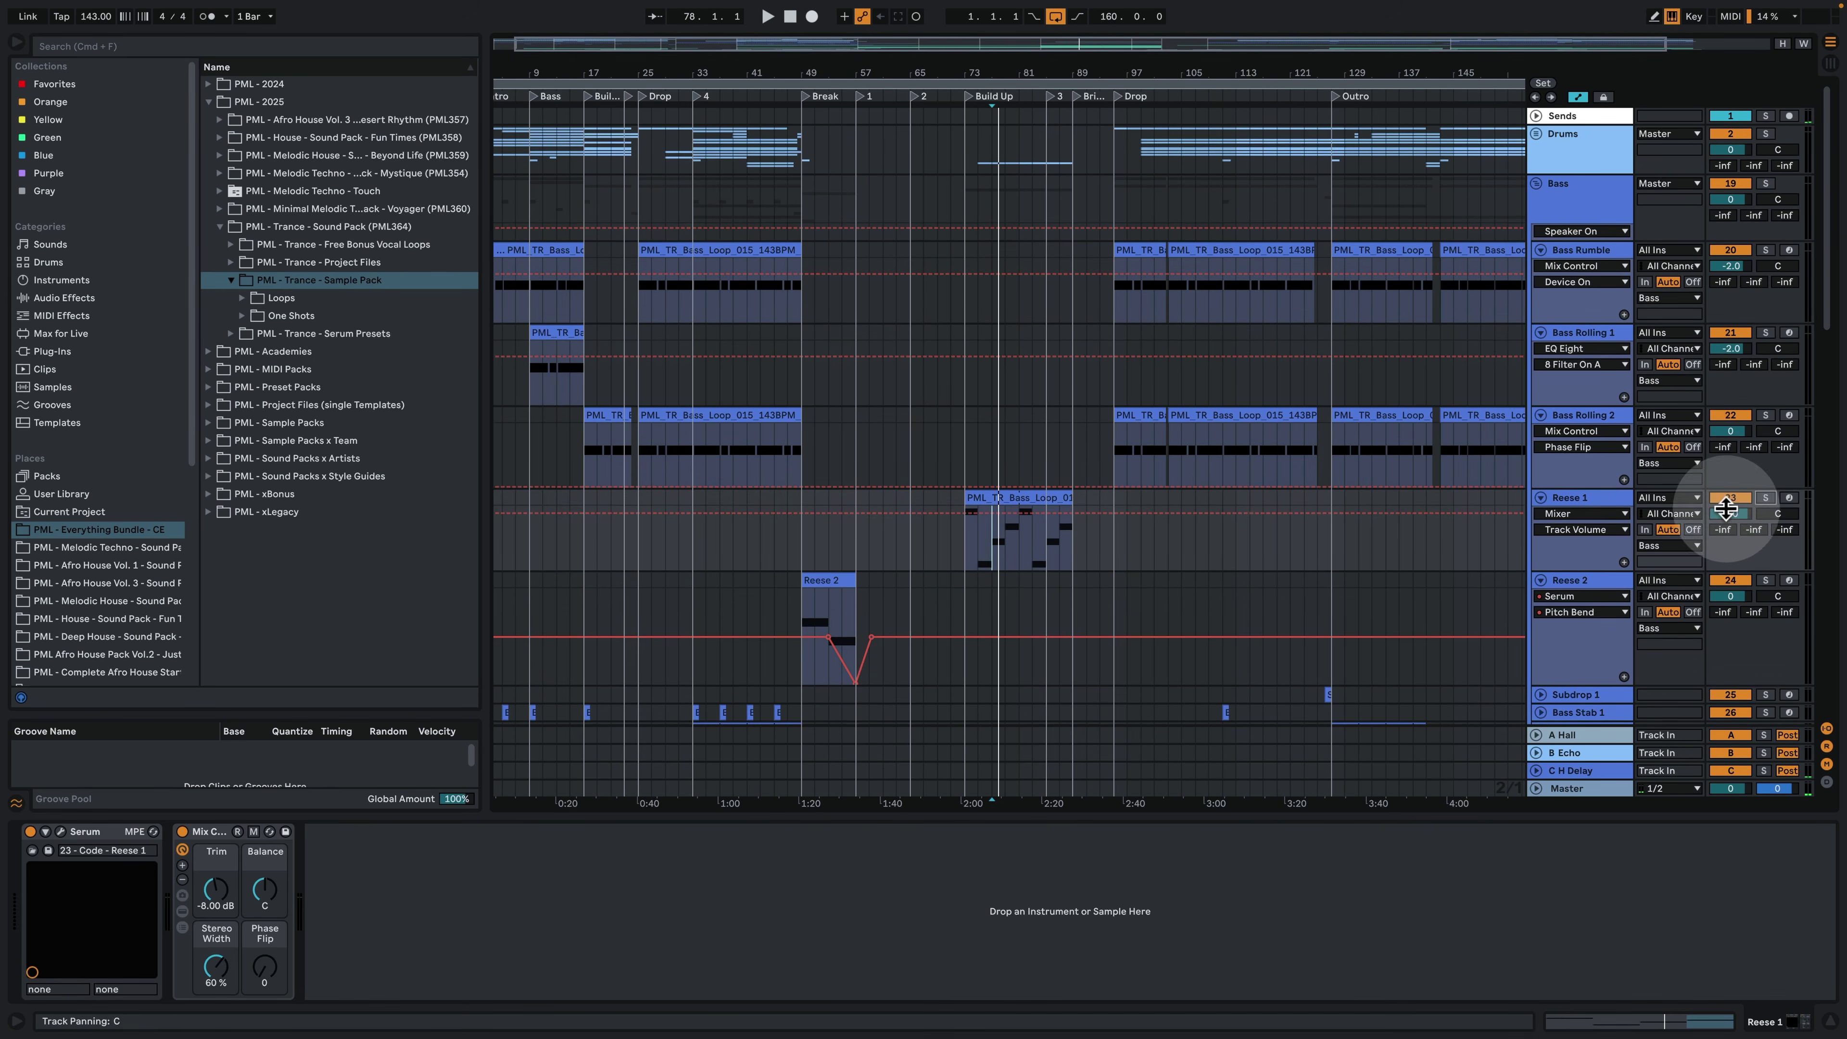
Select the Instruments group track below the bass tracks to show its Sidechain and Saturator devices.
{"action": "scroll", "coordinate": [990, 603], "scroll_direction": "down", "scroll_amount": 10}
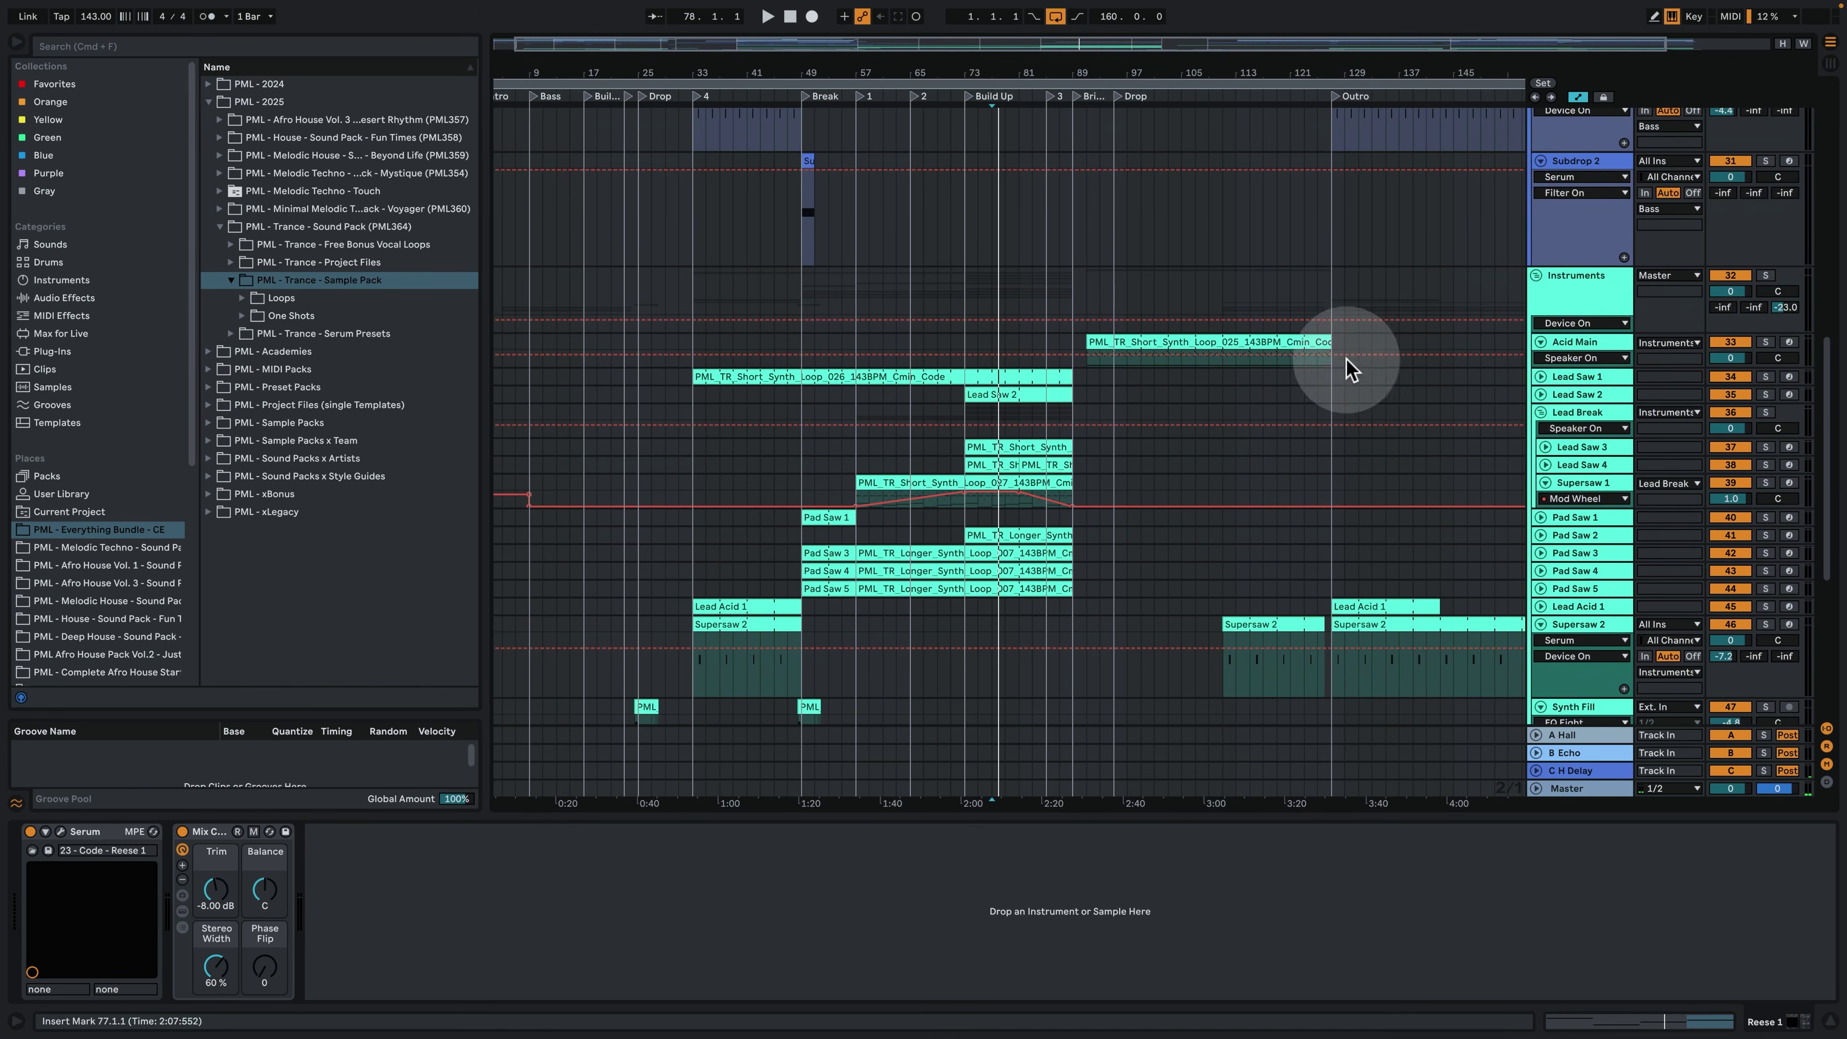
{"action": "scroll", "coordinate": [1373, 495], "scroll_direction": "down", "scroll_amount": 3}
{"action": "left_click", "coordinate": [1571, 182]}
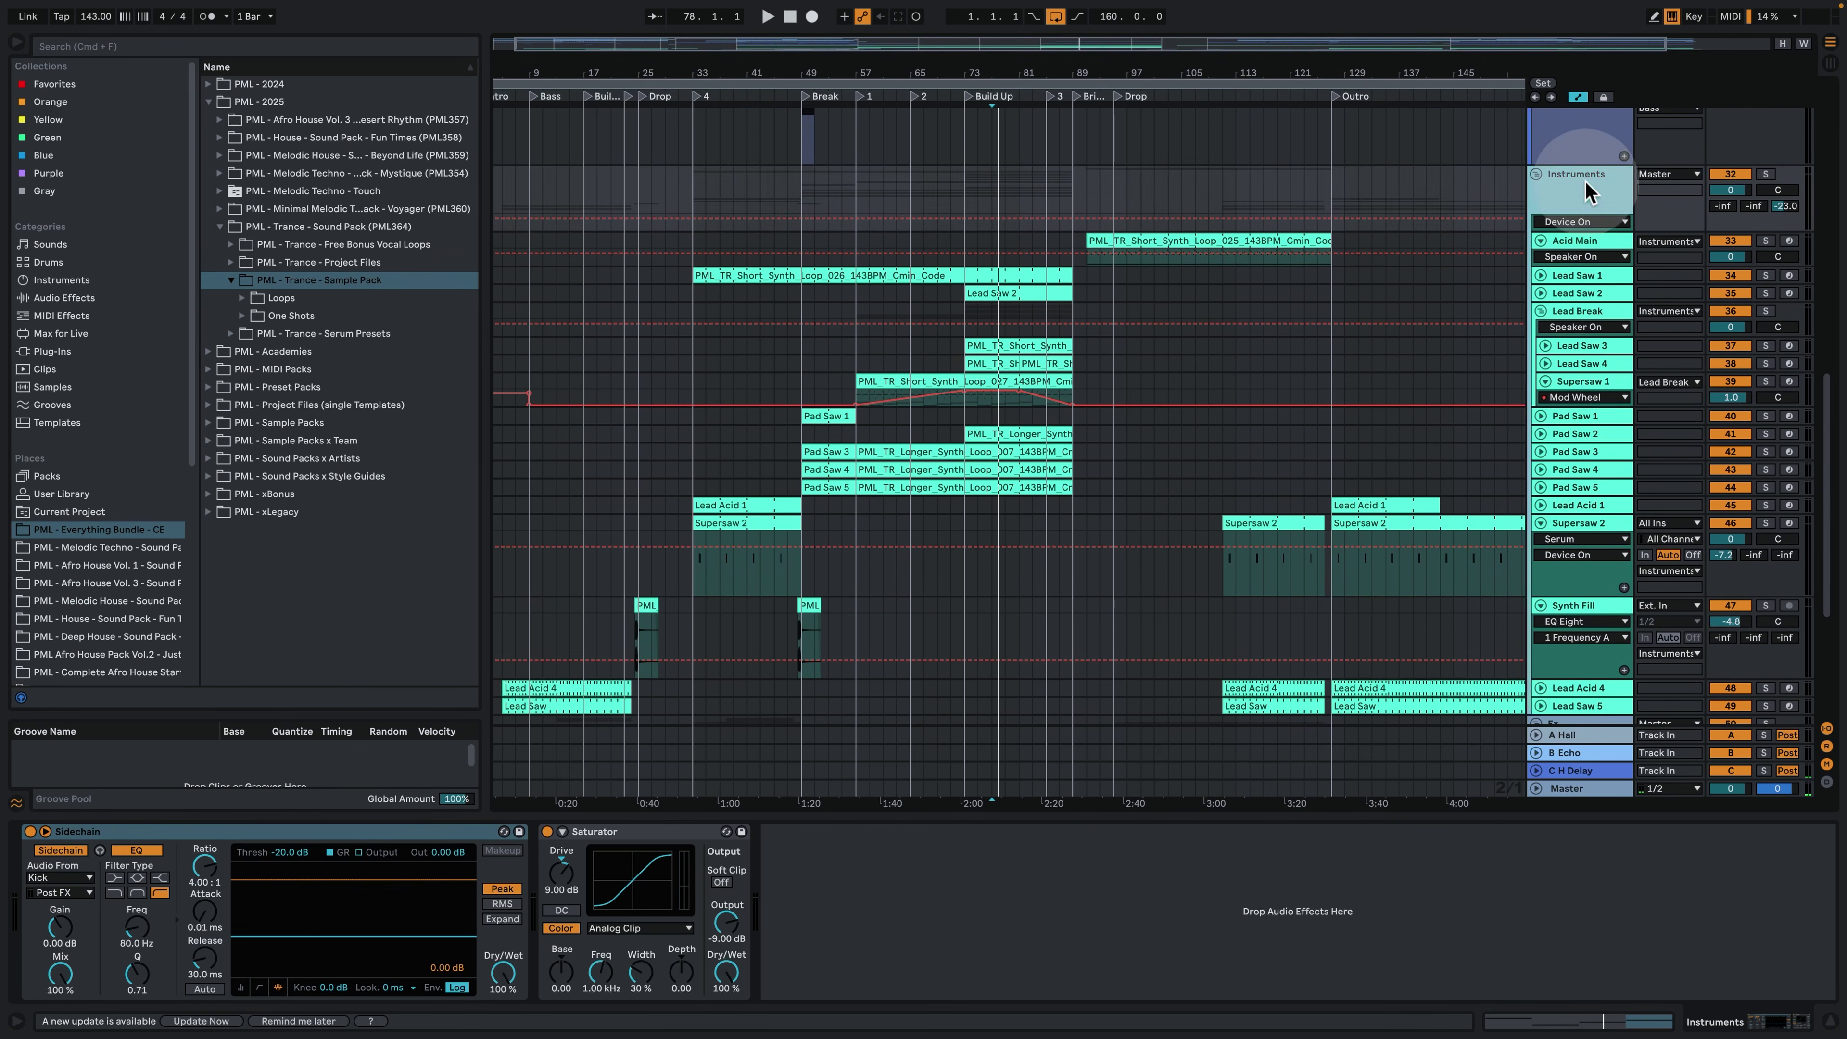
Unfold and enlarge the Acid Main track and select its clip starting at bar 91.
{"action": "left_click", "coordinate": [1142, 240]}
{"action": "left_click", "coordinate": [1527, 264]}
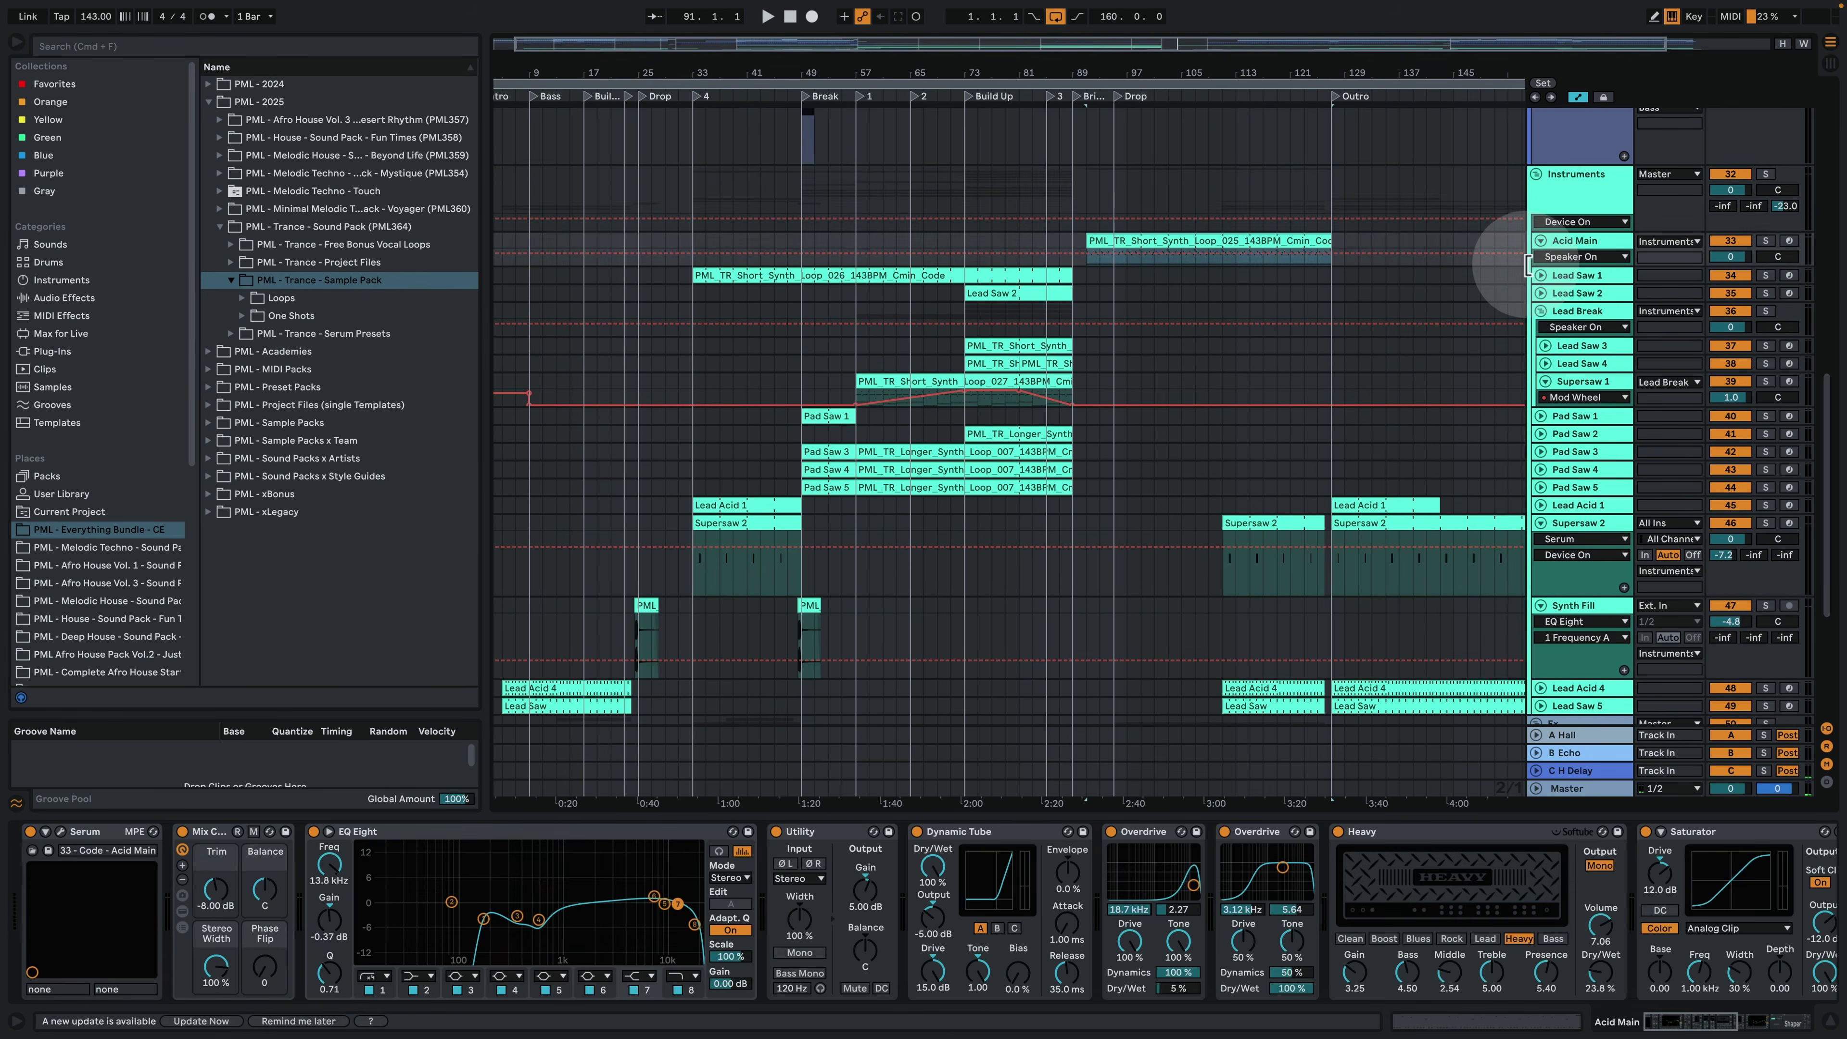
{"action": "left_click_drag", "start_coordinate": [1585, 264], "coordinate": [1584, 343]}
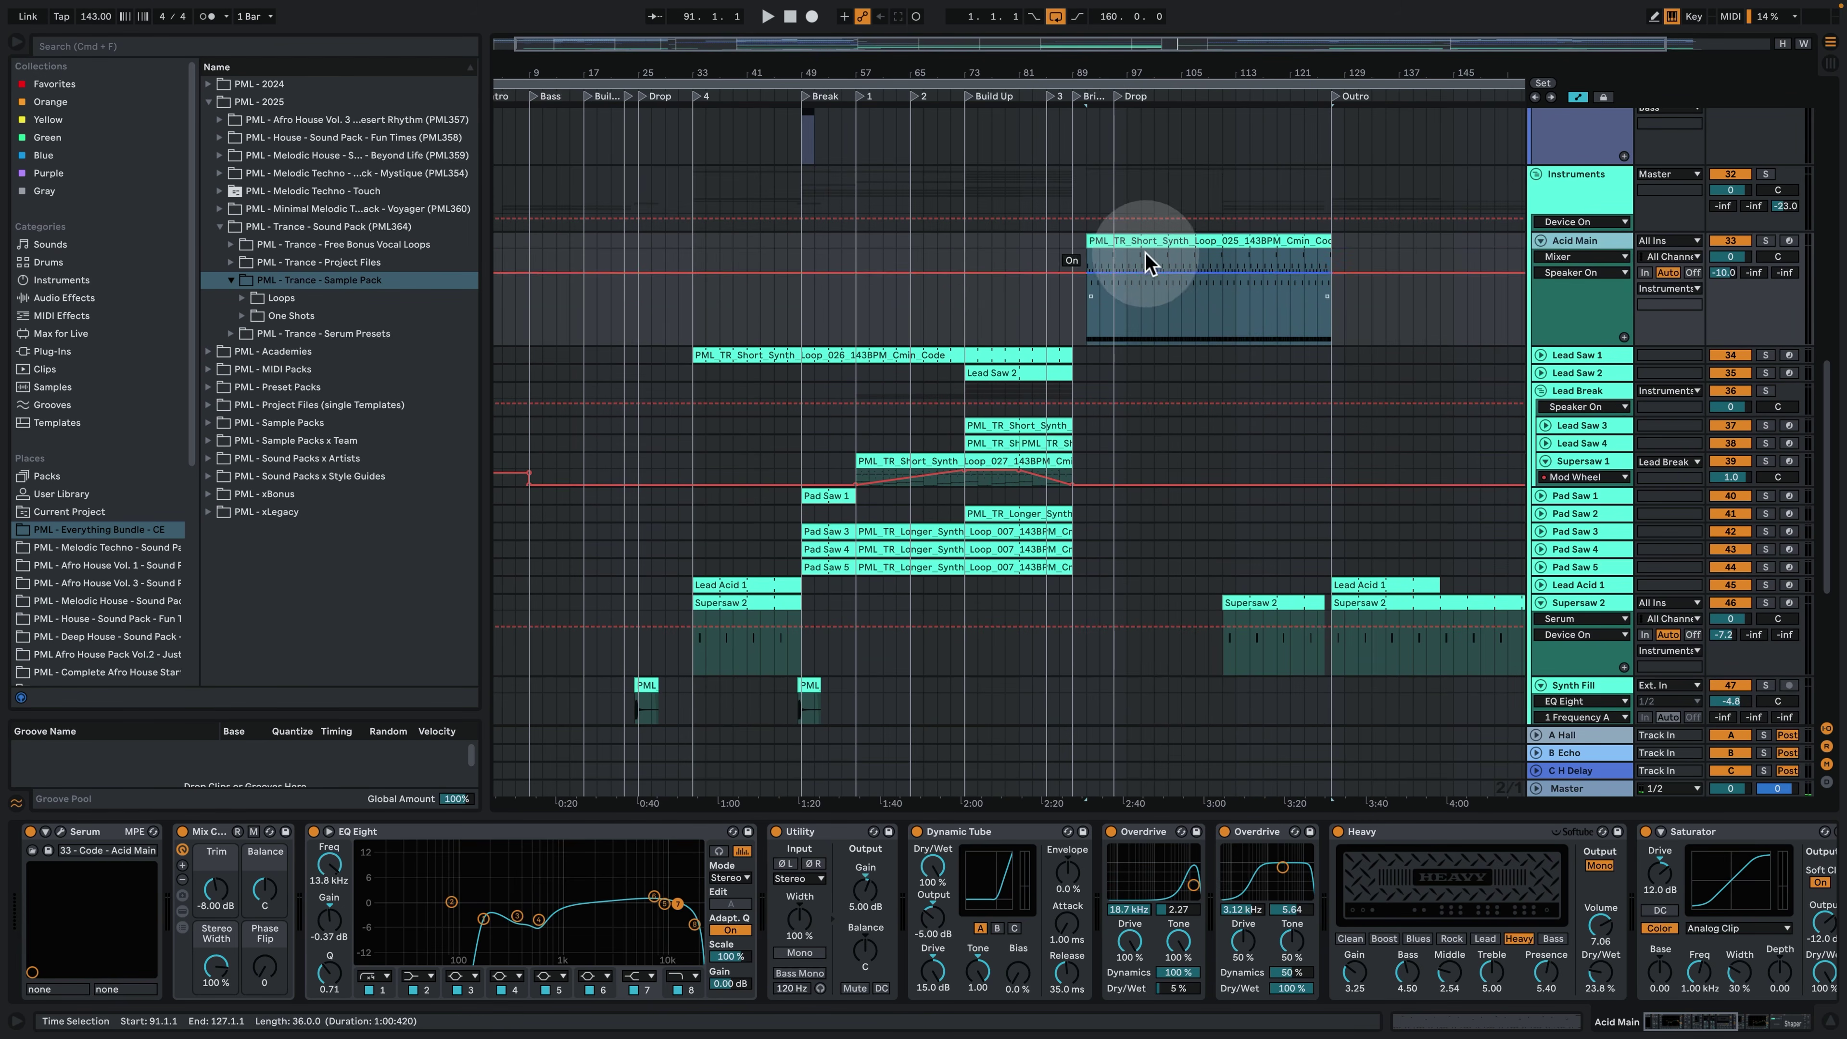
{"action": "left_click", "coordinate": [1115, 241]}
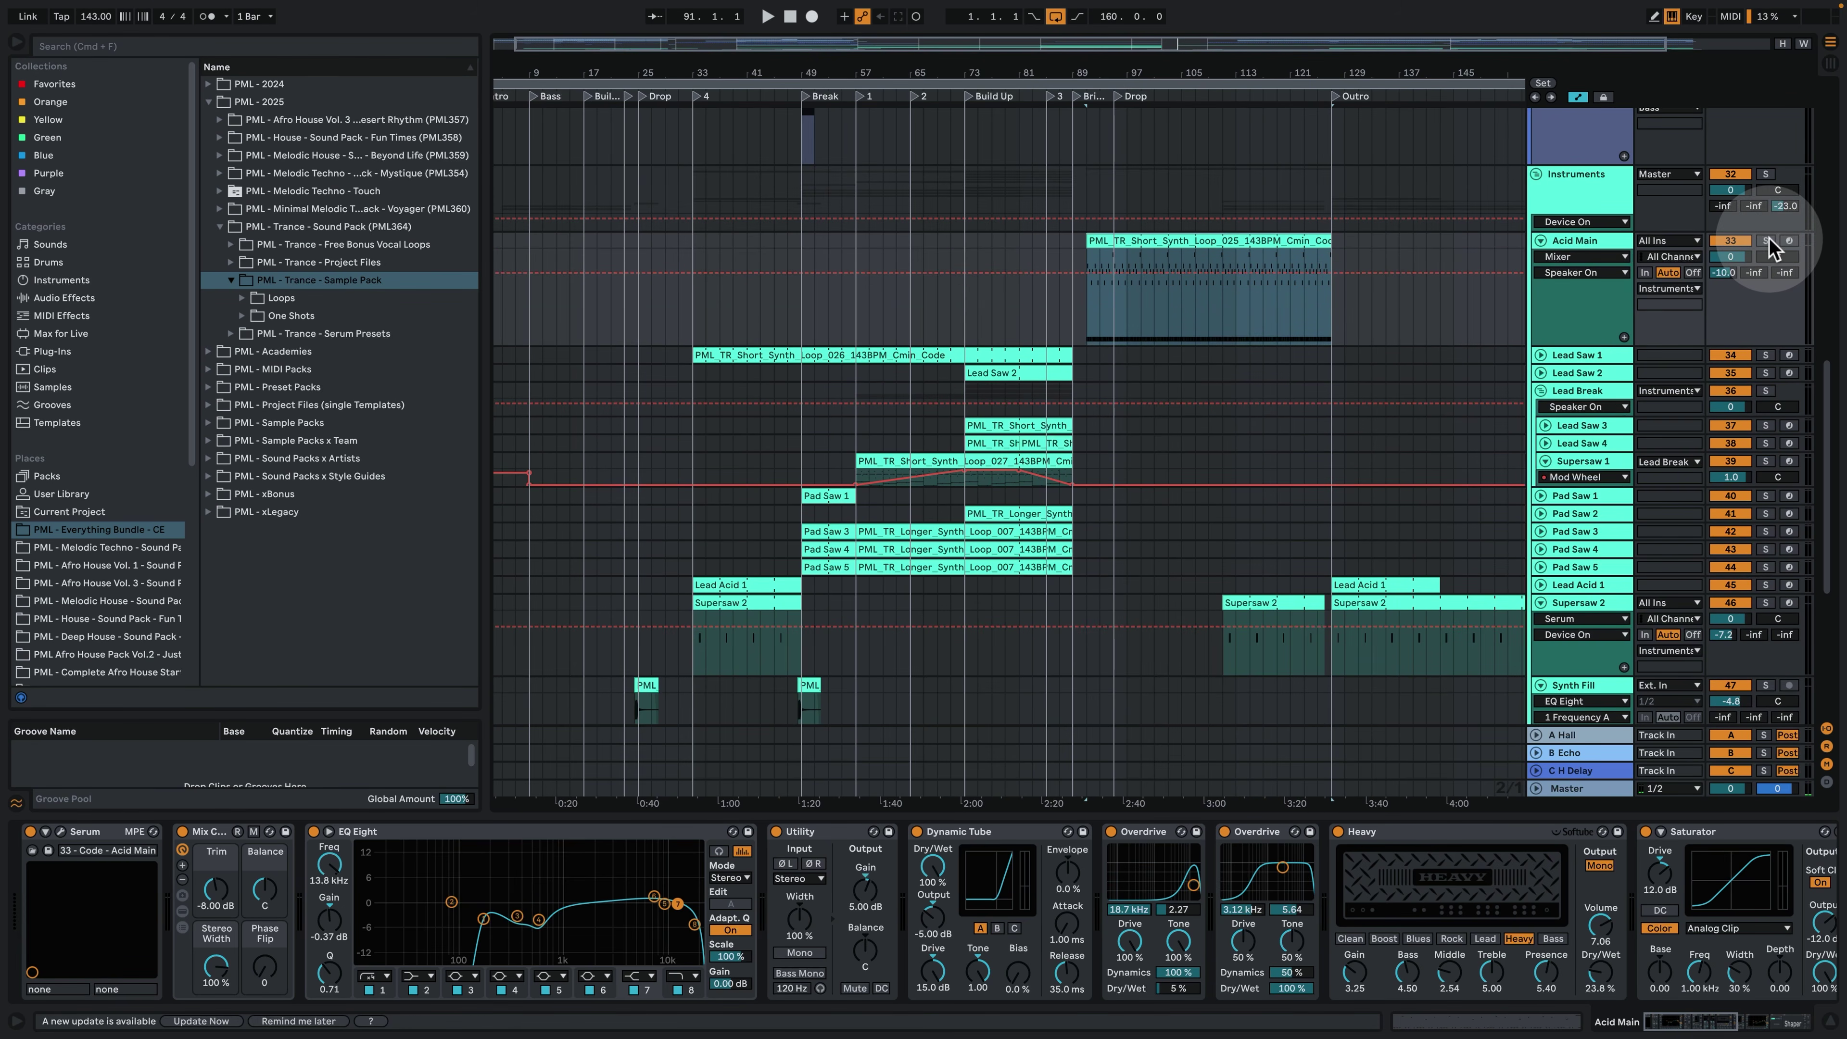
Play the soloed Acid Main track from bar 91, and unsolo it to play the full mix from bar 95.
{"action": "key", "text": "space"}
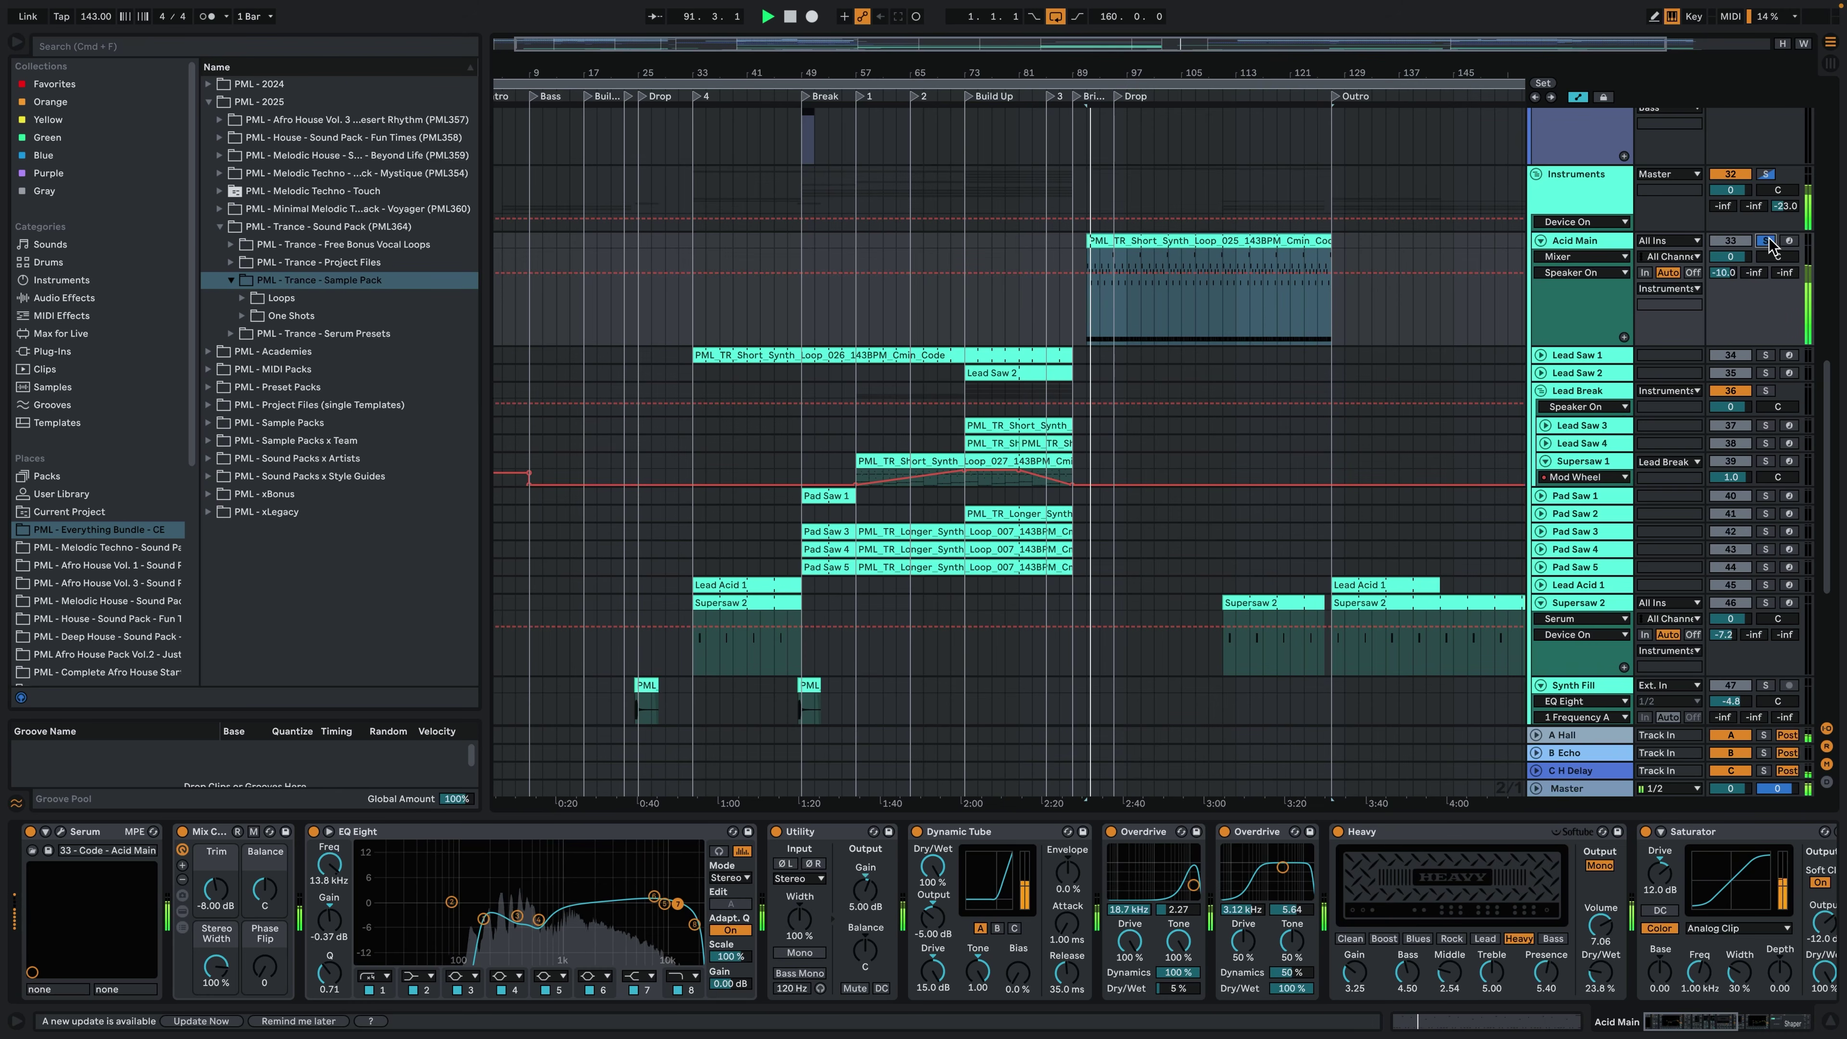
{"action": "left_click", "coordinate": [1767, 241]}
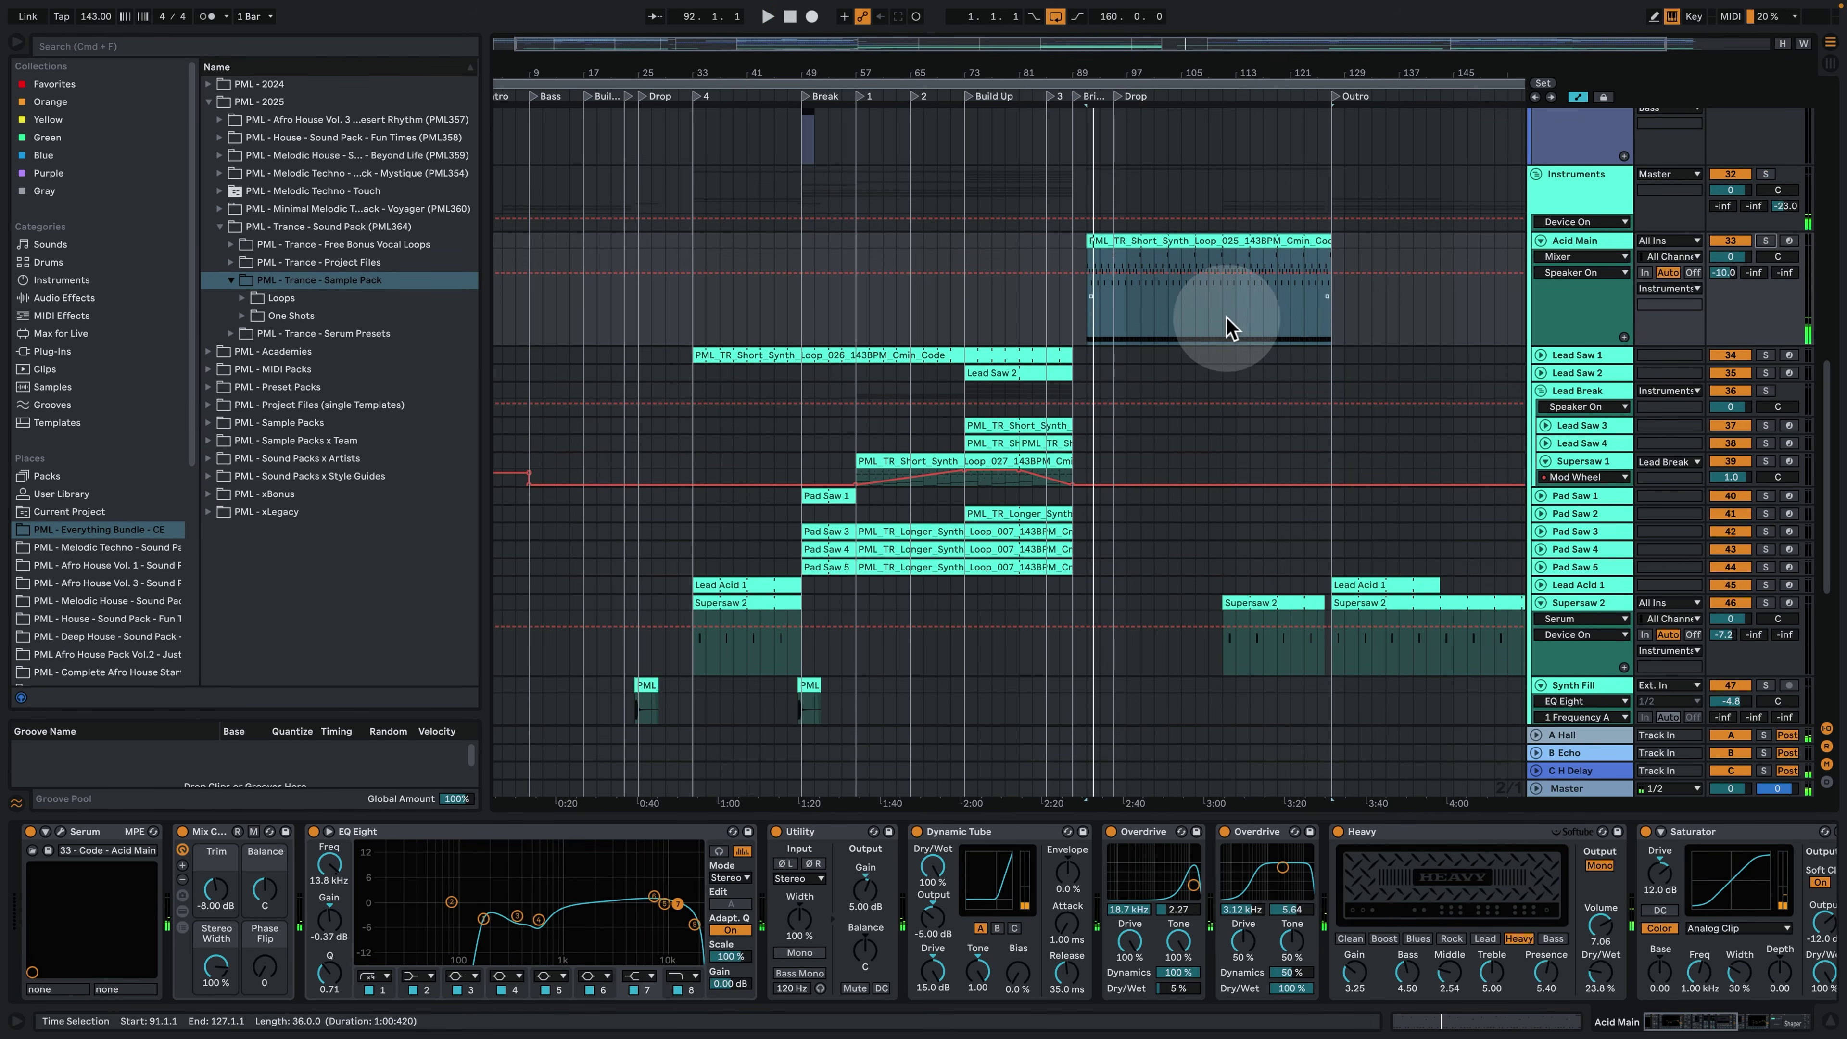
{"action": "left_click", "coordinate": [1117, 310]}
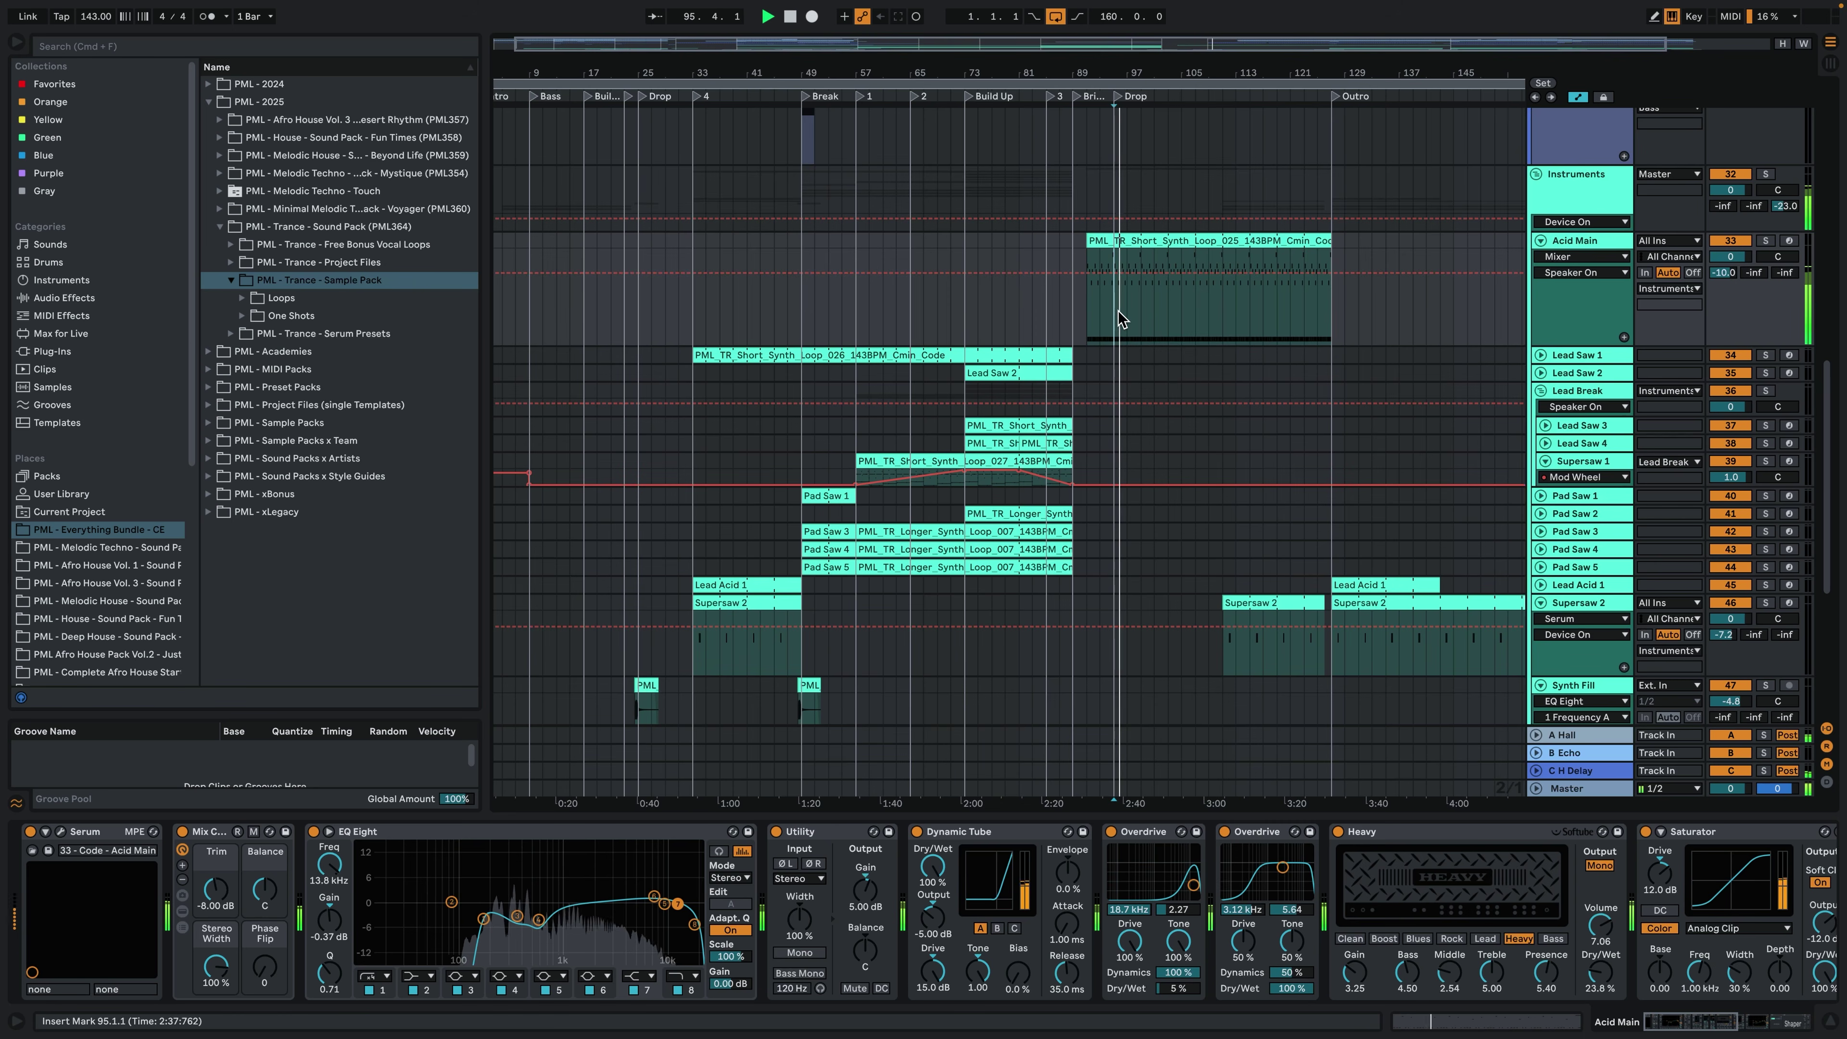
Expand the PML - Trance - Project Files folder in the browser and select the PML - Trance - Code project.
{"action": "left_click", "coordinate": [227, 264]}
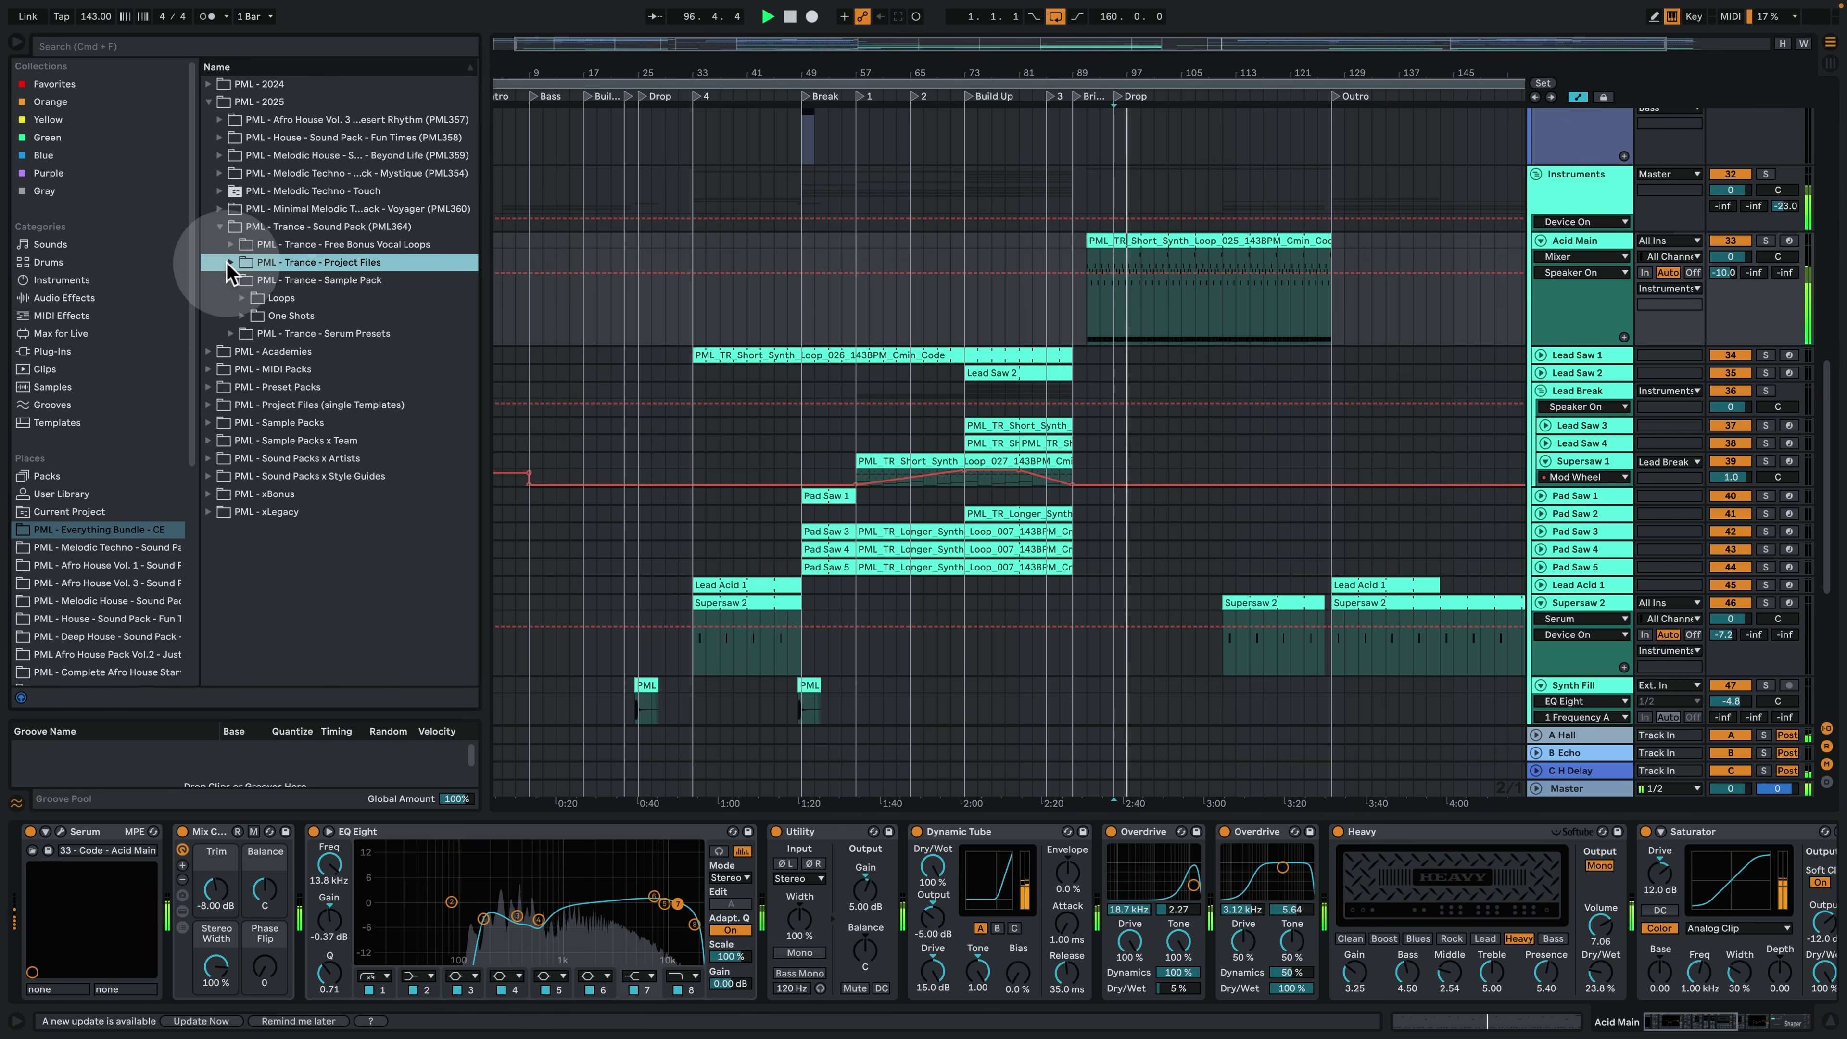
{"action": "left_click", "coordinate": [230, 262]}
{"action": "left_click", "coordinate": [320, 298]}
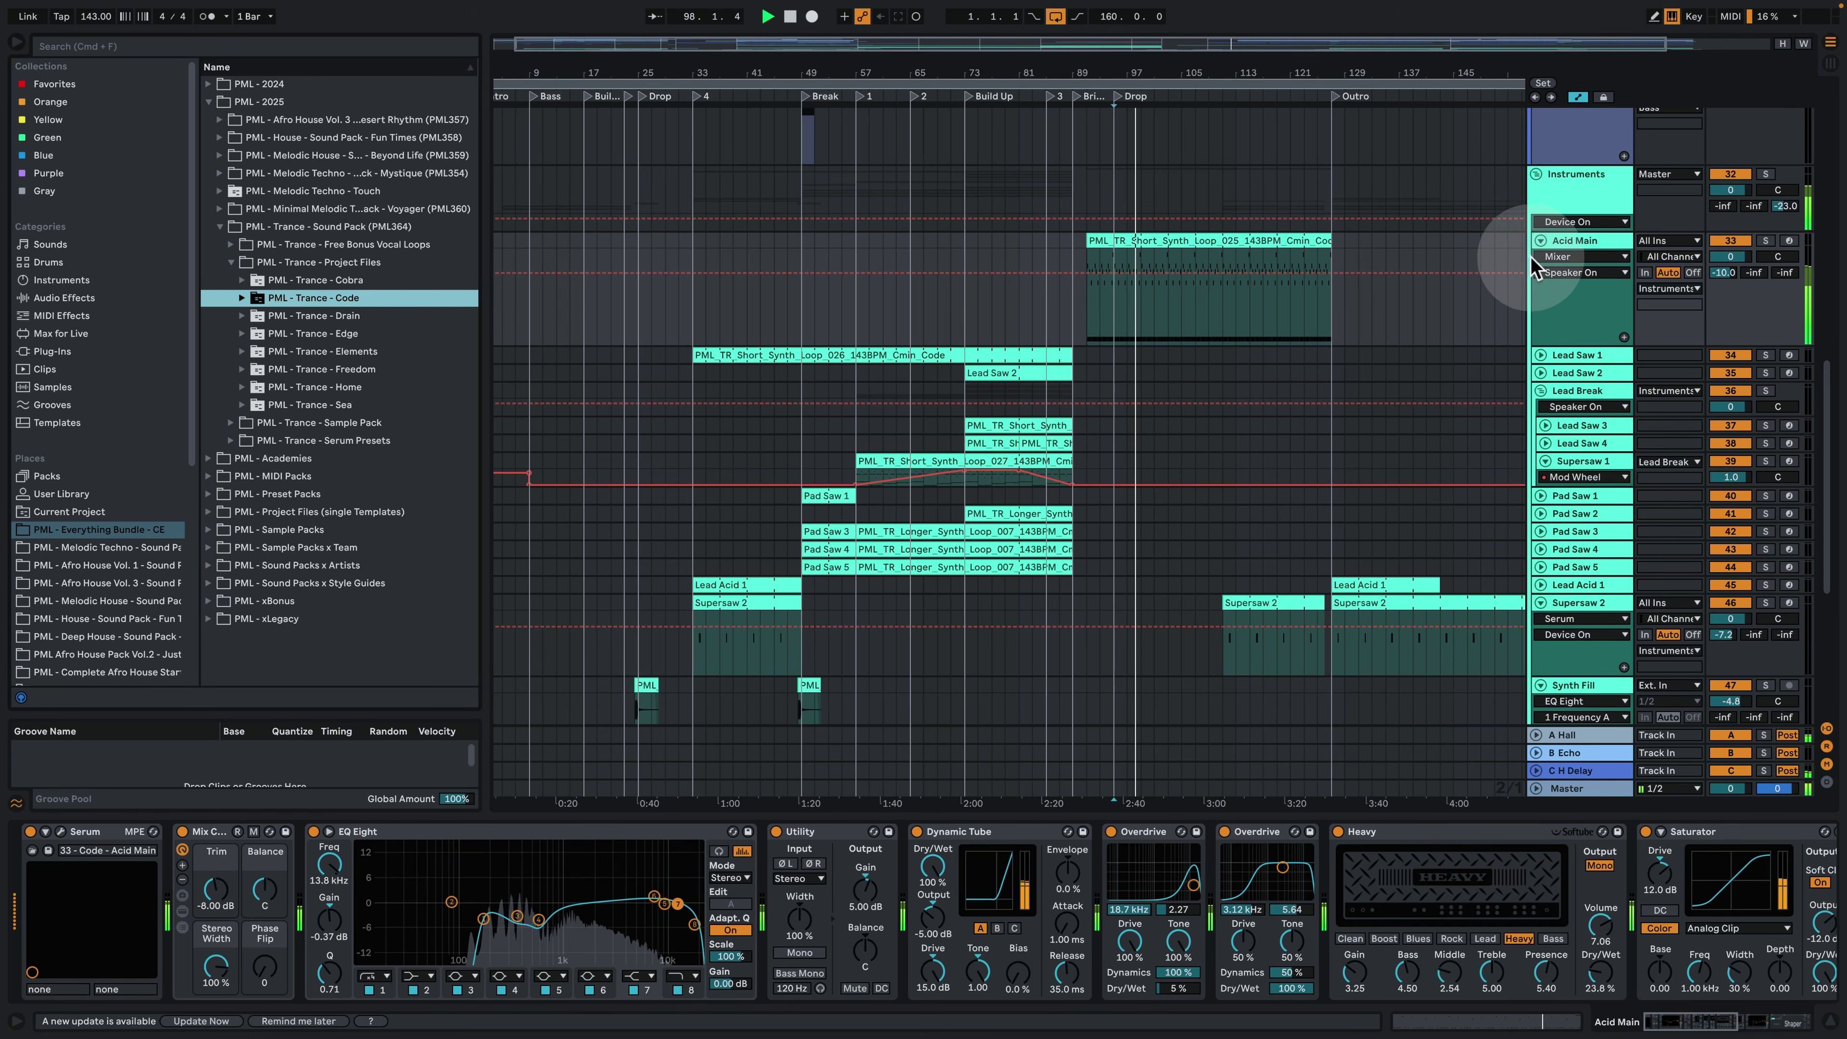
Open the Acid Main MIDI clip, play it while checking its note pattern, and return to the arrangement with its device chain.
{"action": "double_click", "coordinate": [1201, 239]}
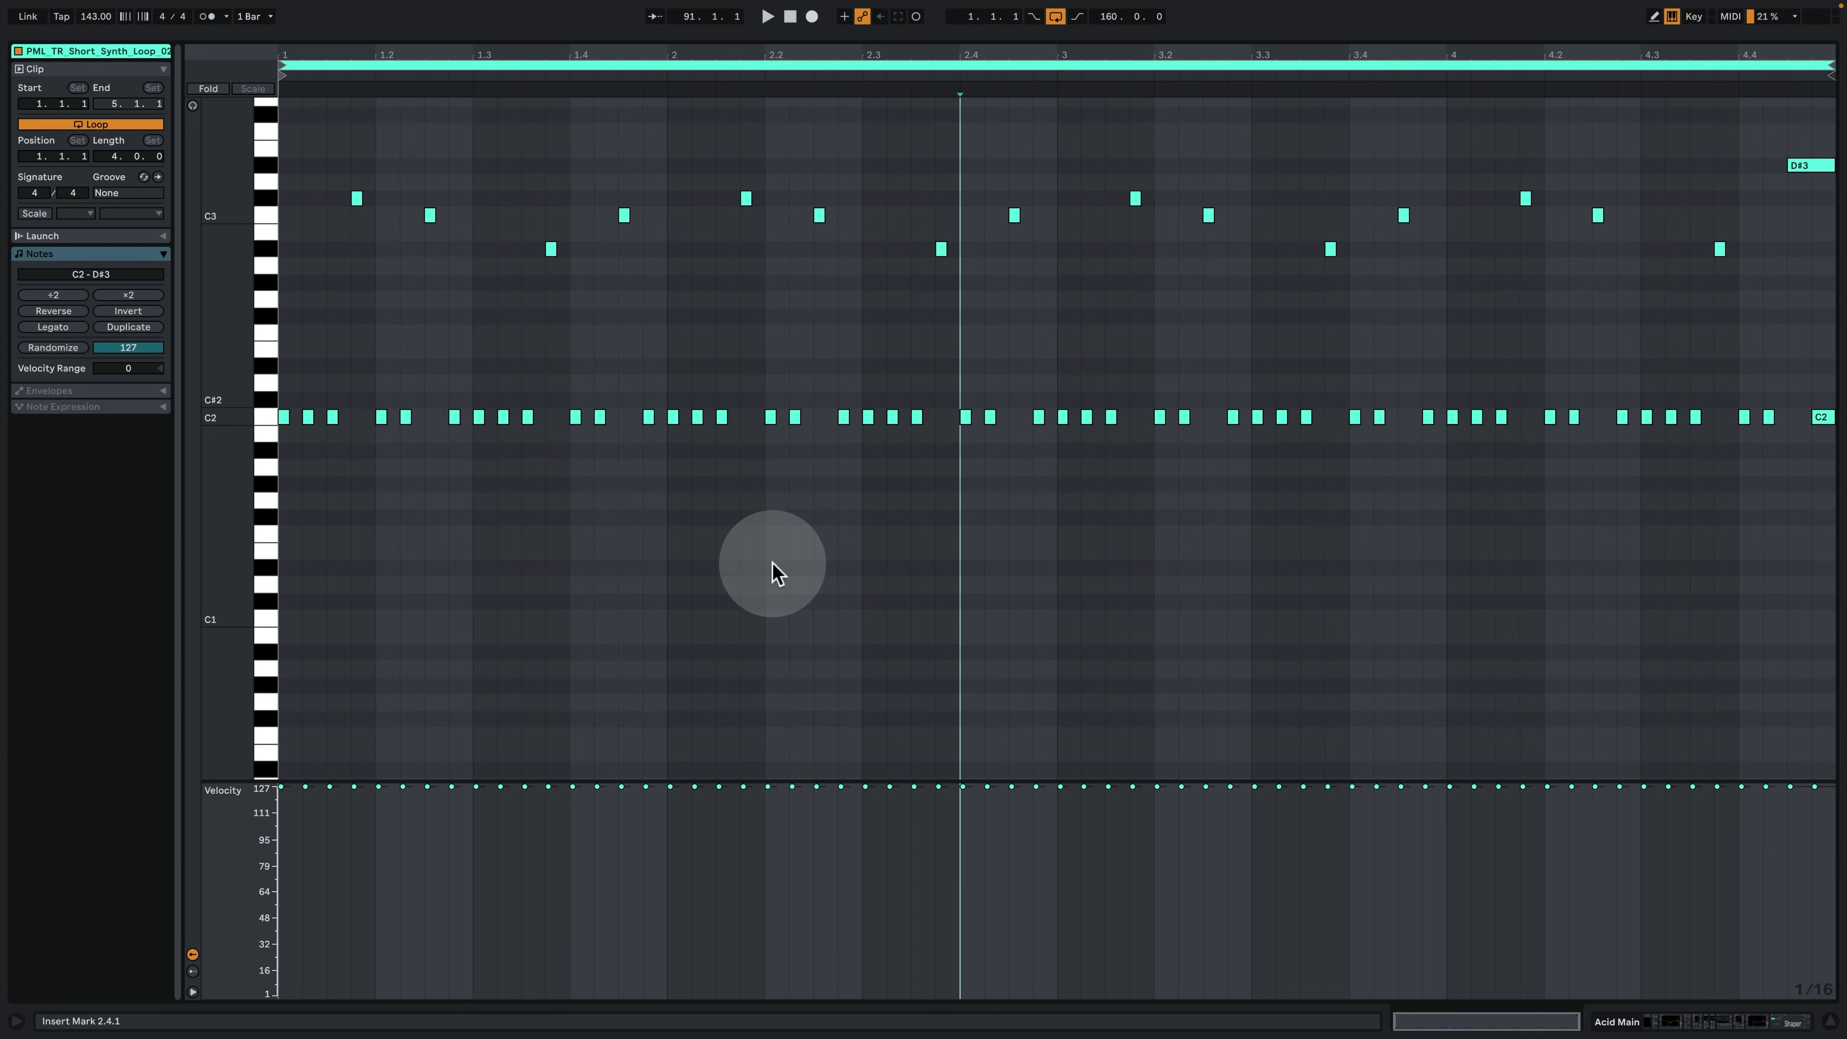
{"action": "key", "text": "space"}
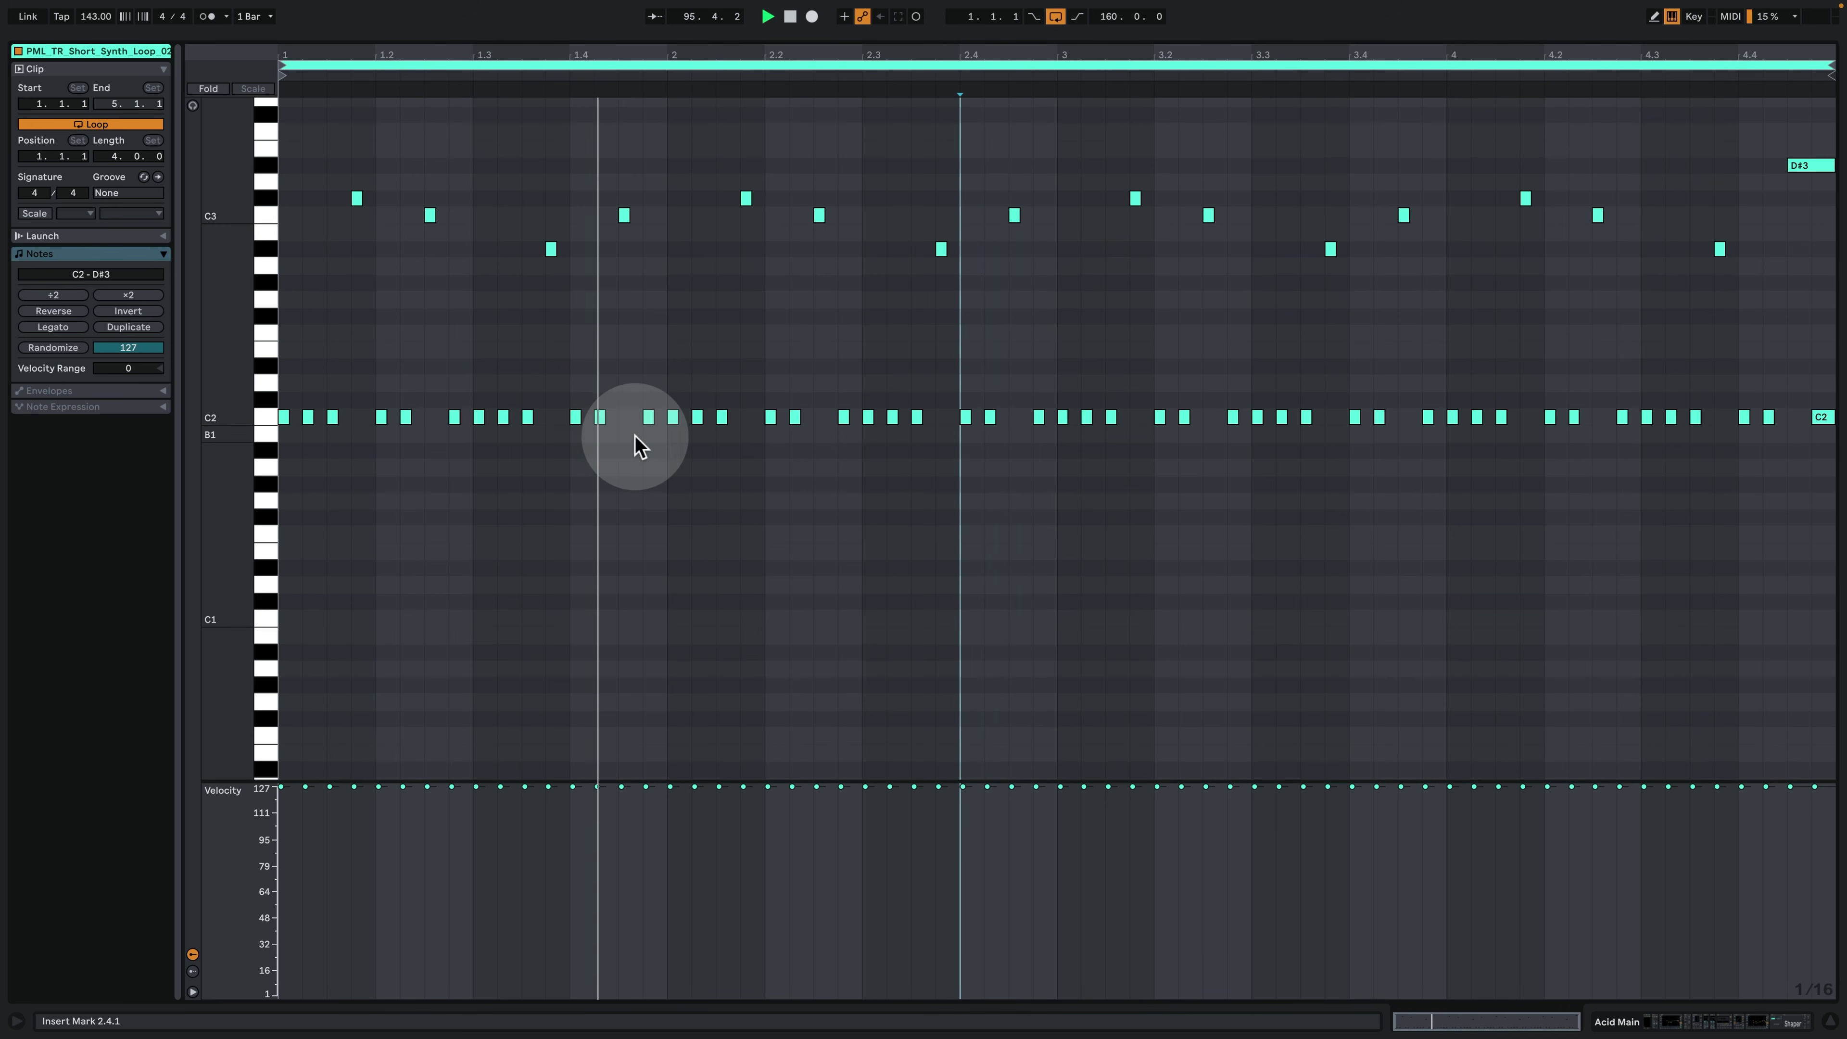
{"action": "left_click", "coordinate": [1772, 1021]}
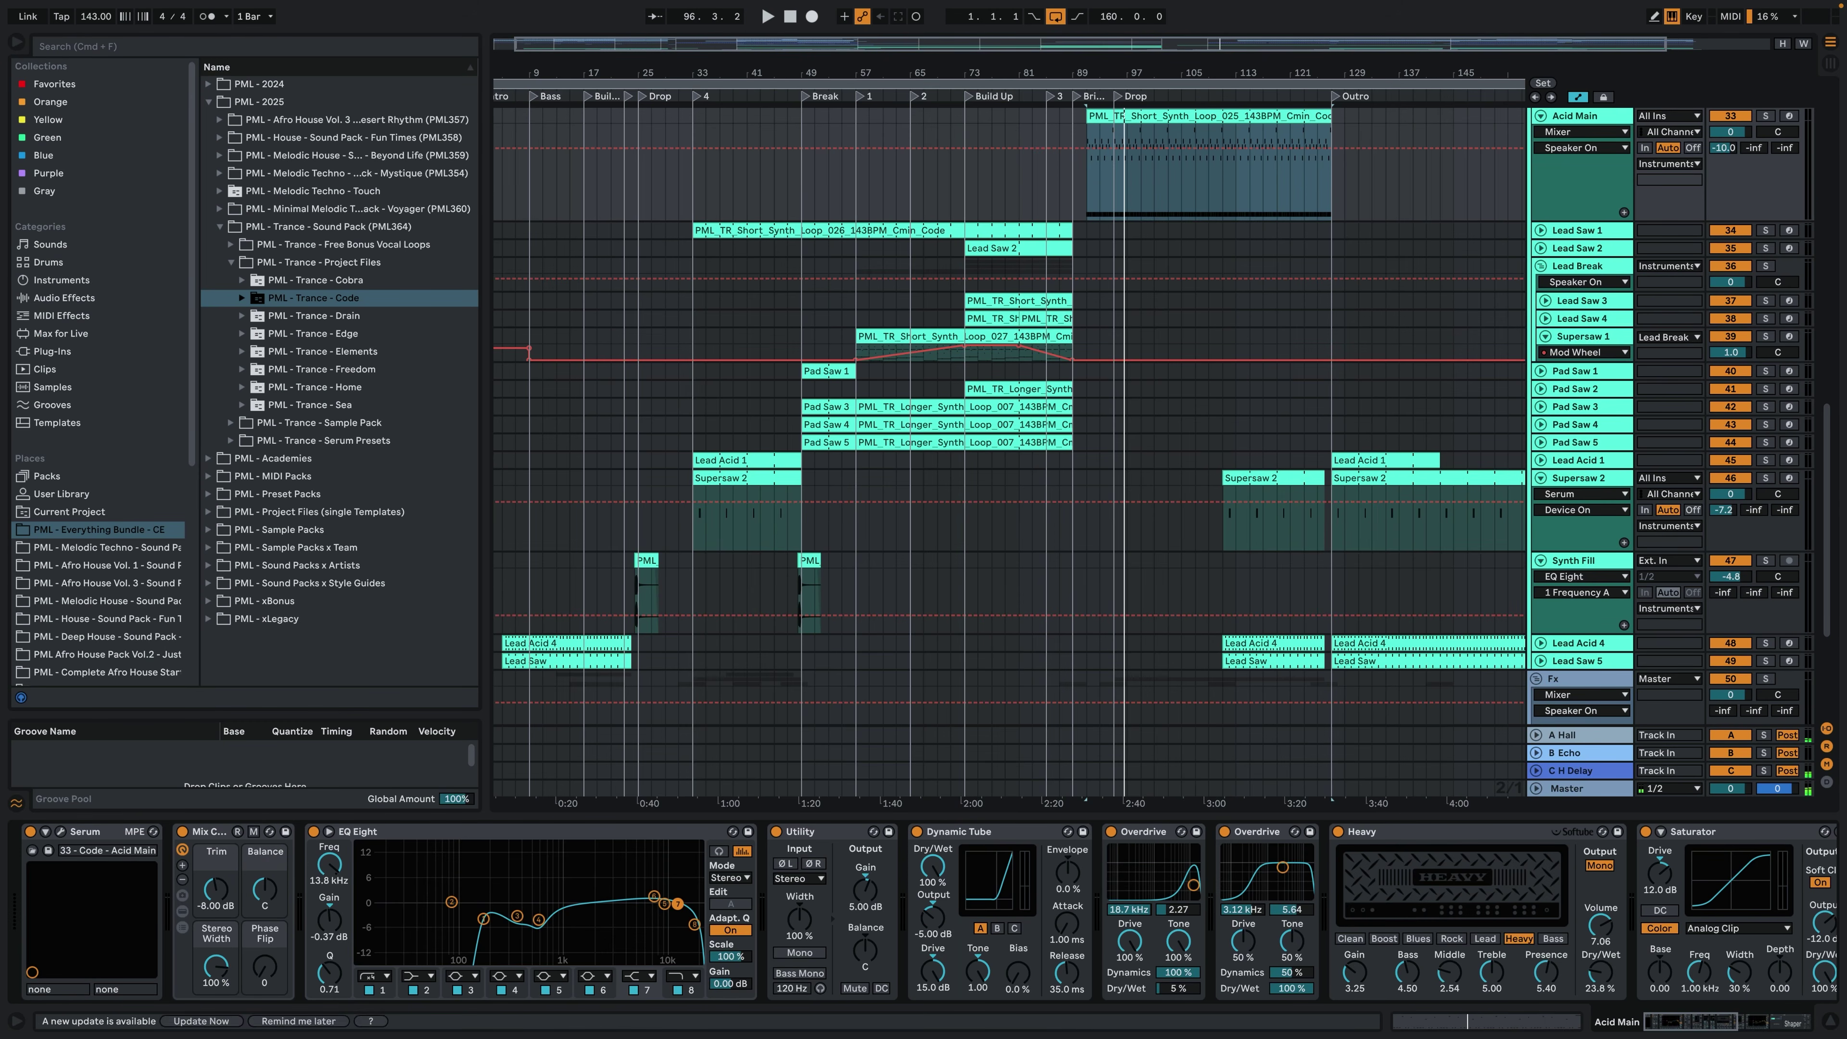
Open the Acid Main Serum patch, examine its single saw oscillator, Band 24 filter and envelope, and play it from bar 91.
{"action": "left_click", "coordinate": [60, 832]}
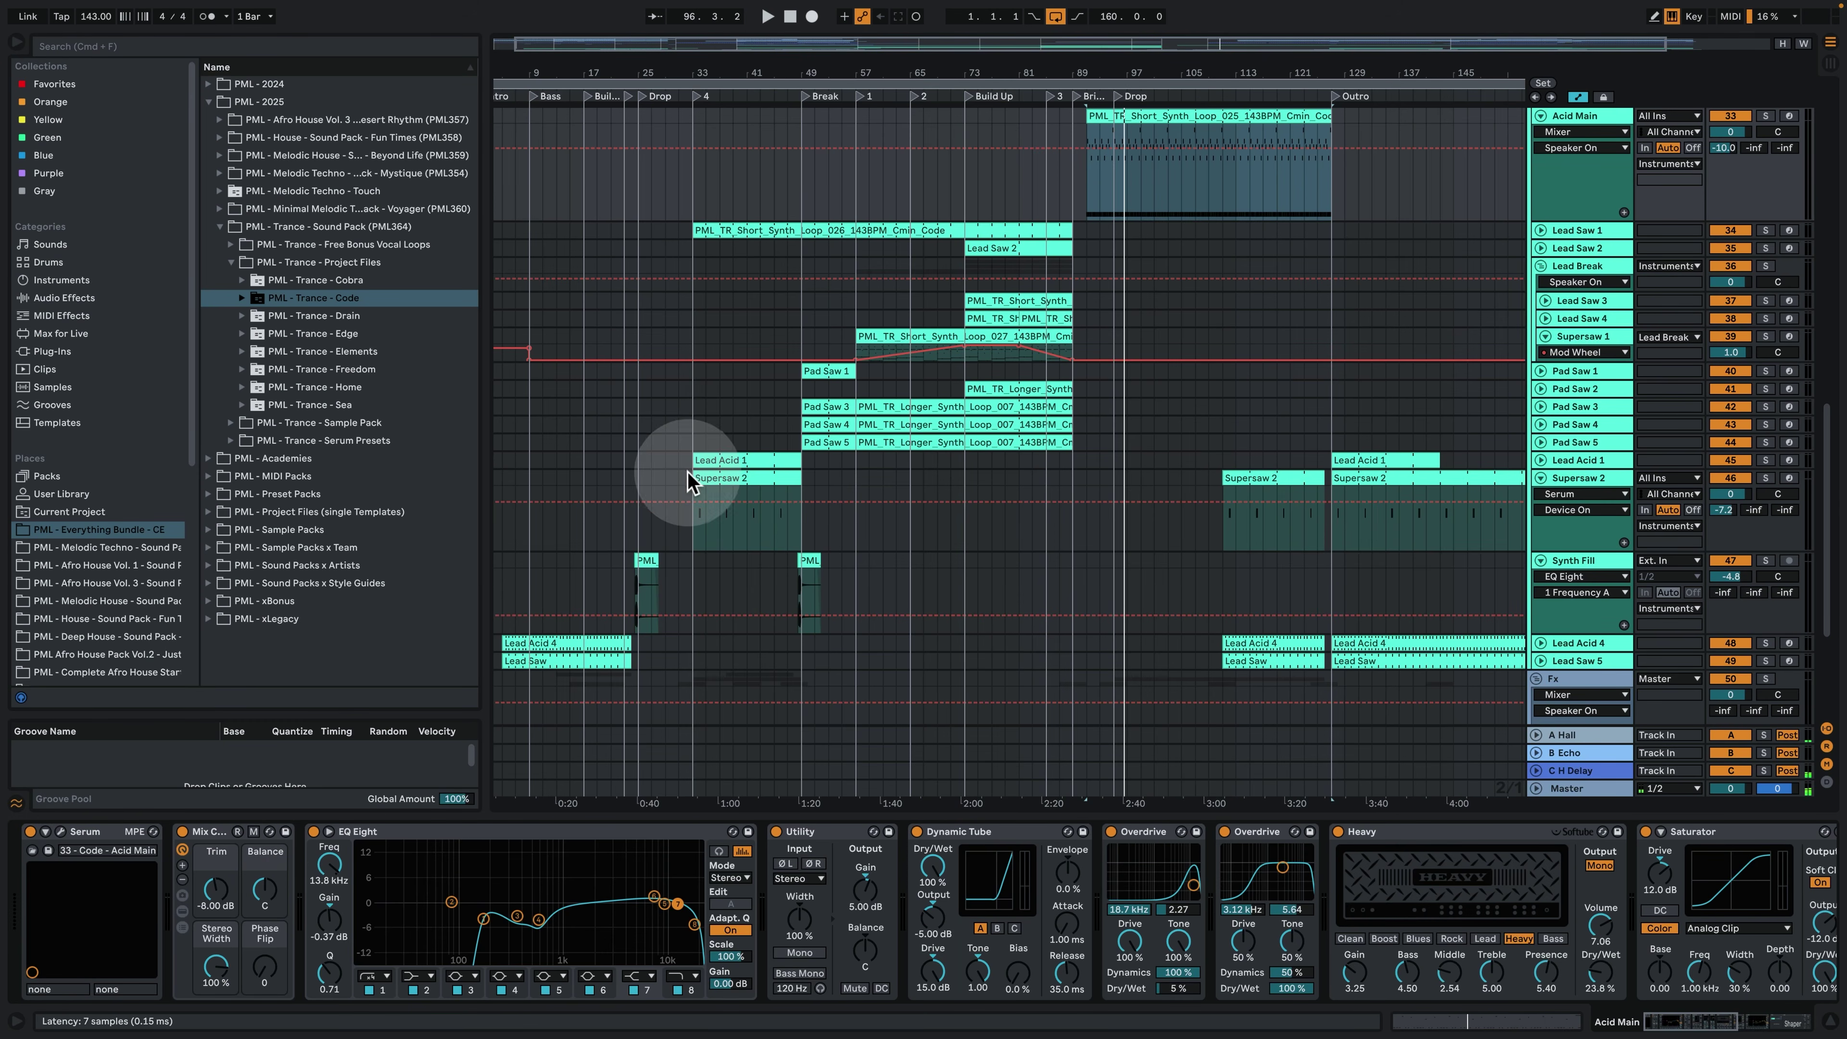
{"action": "left_click_drag", "start_coordinate": [843, 182], "coordinate": [593, 160]}
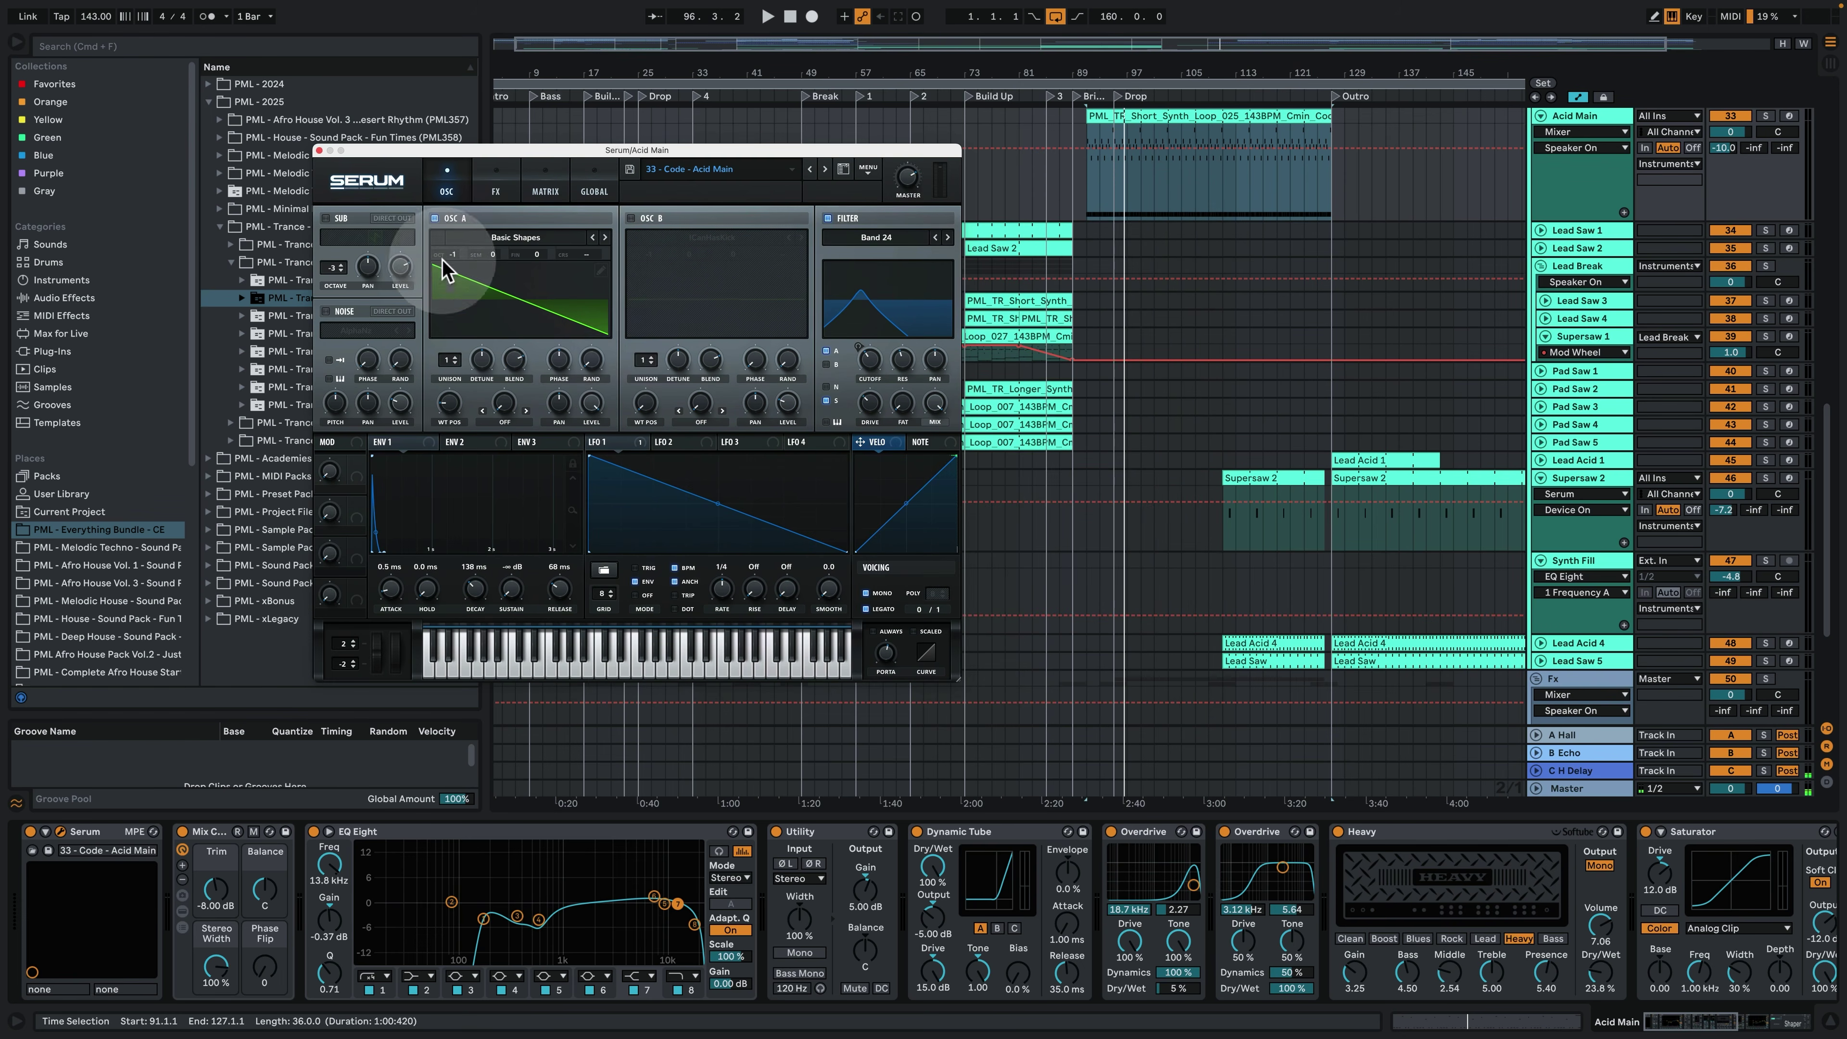
{"action": "left_click", "coordinate": [606, 362]}
{"action": "key", "text": "space"}
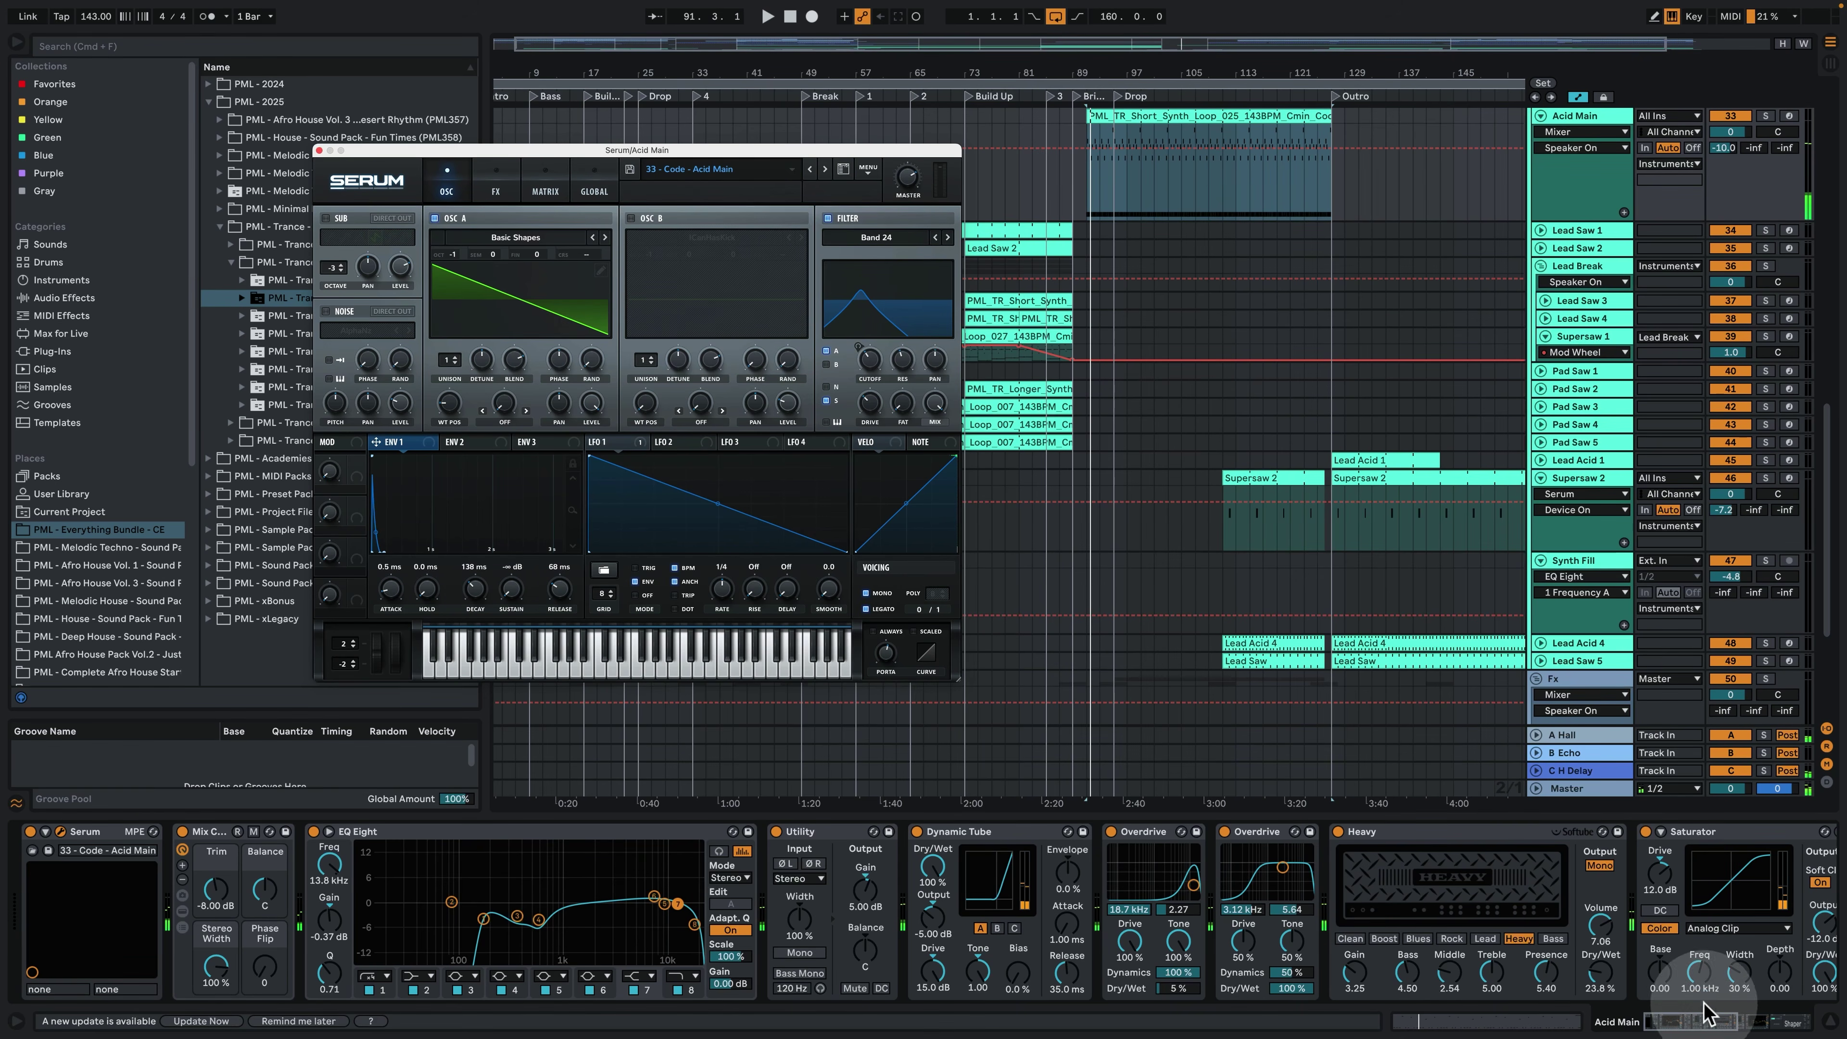
Fold the first EQ Eight in the Acid Main chain and deactivate all effects from it through the second EQ Eight.
{"action": "left_click_drag", "start_coordinate": [1704, 1012], "coordinate": [1799, 1031]}
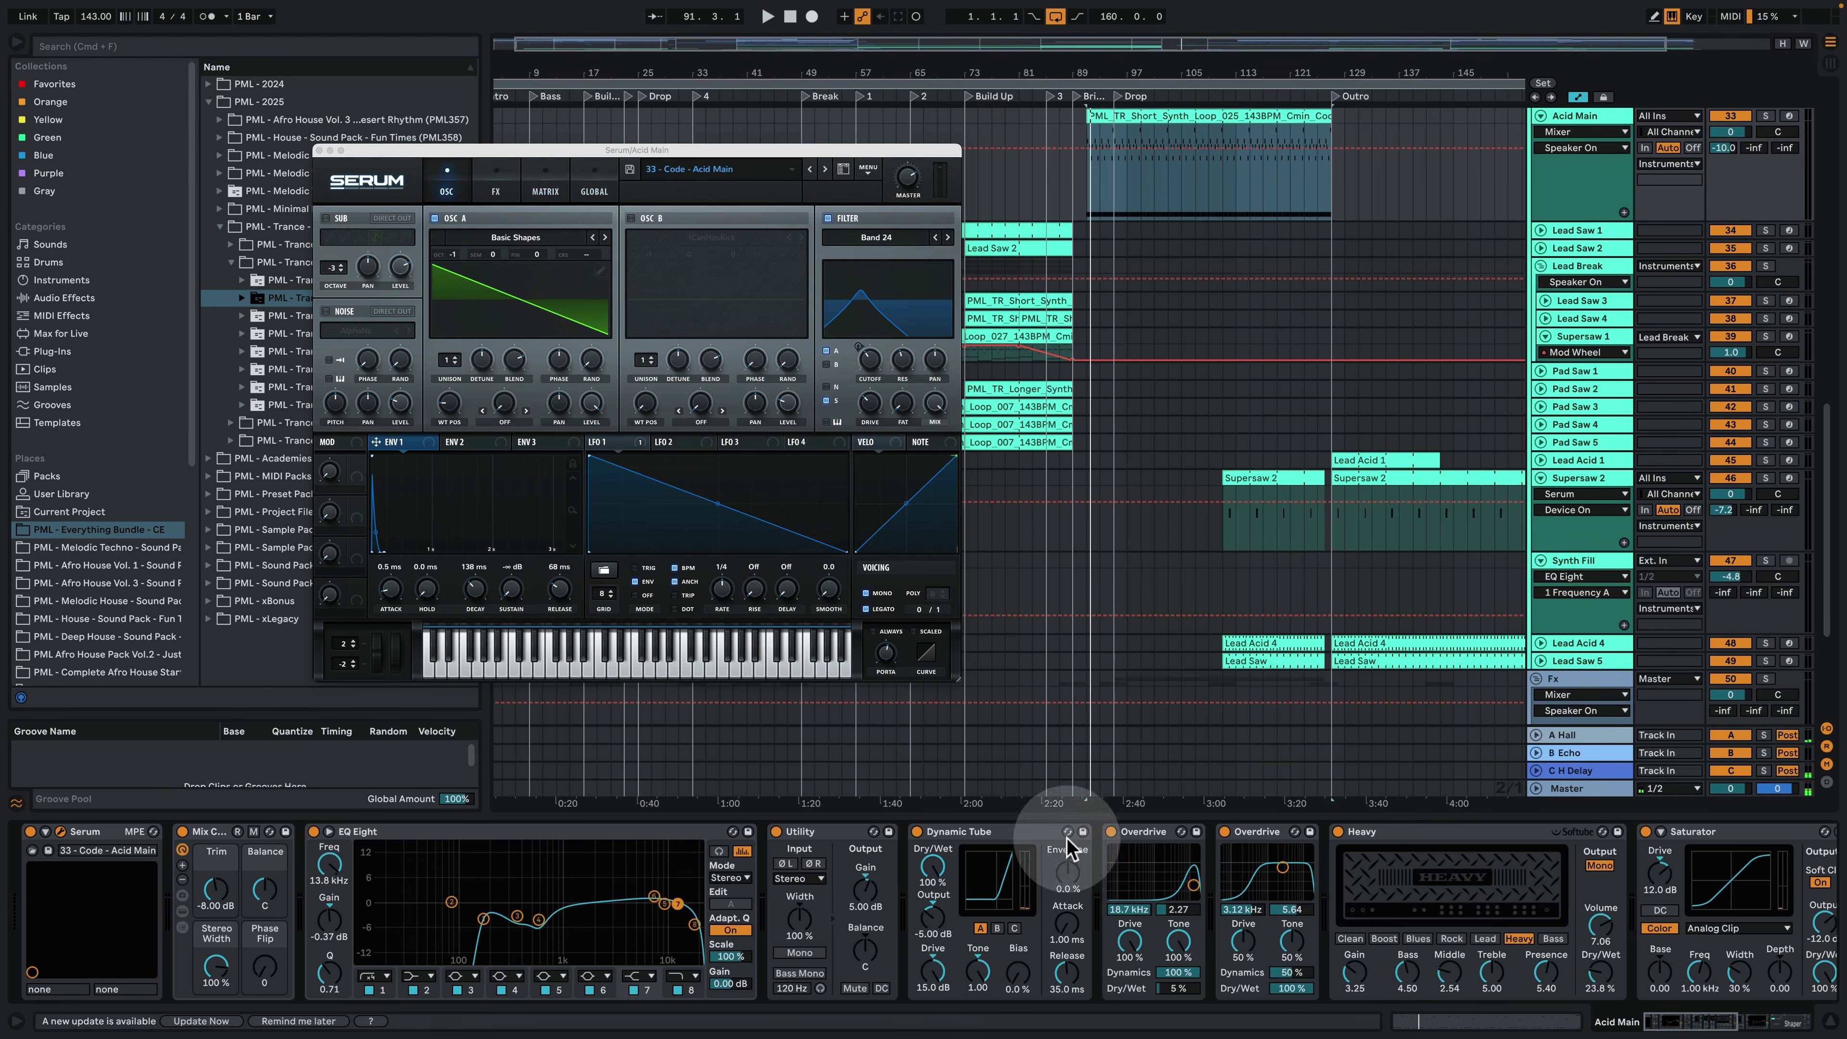
{"action": "double_click", "coordinate": [440, 836]}
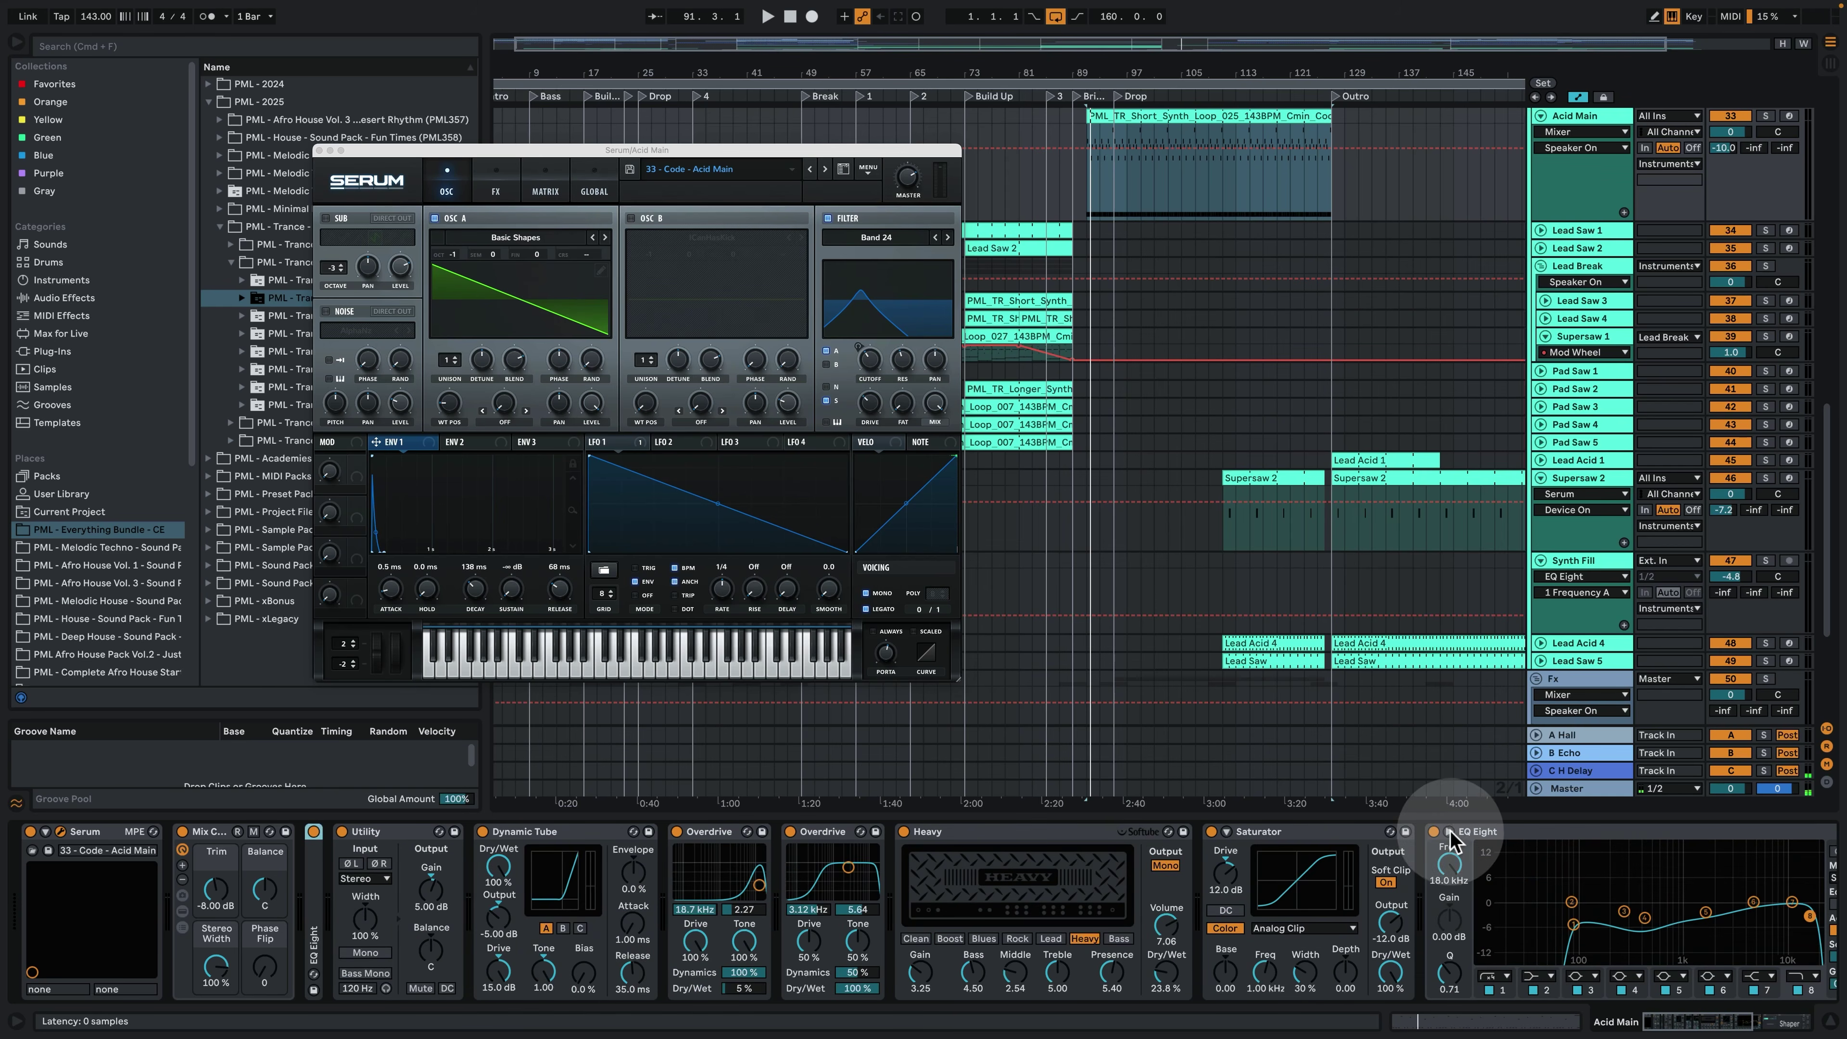
{"action": "left_click", "coordinate": [1473, 831]}
{"action": "left_click", "coordinate": [318, 869], "text": "shift"}
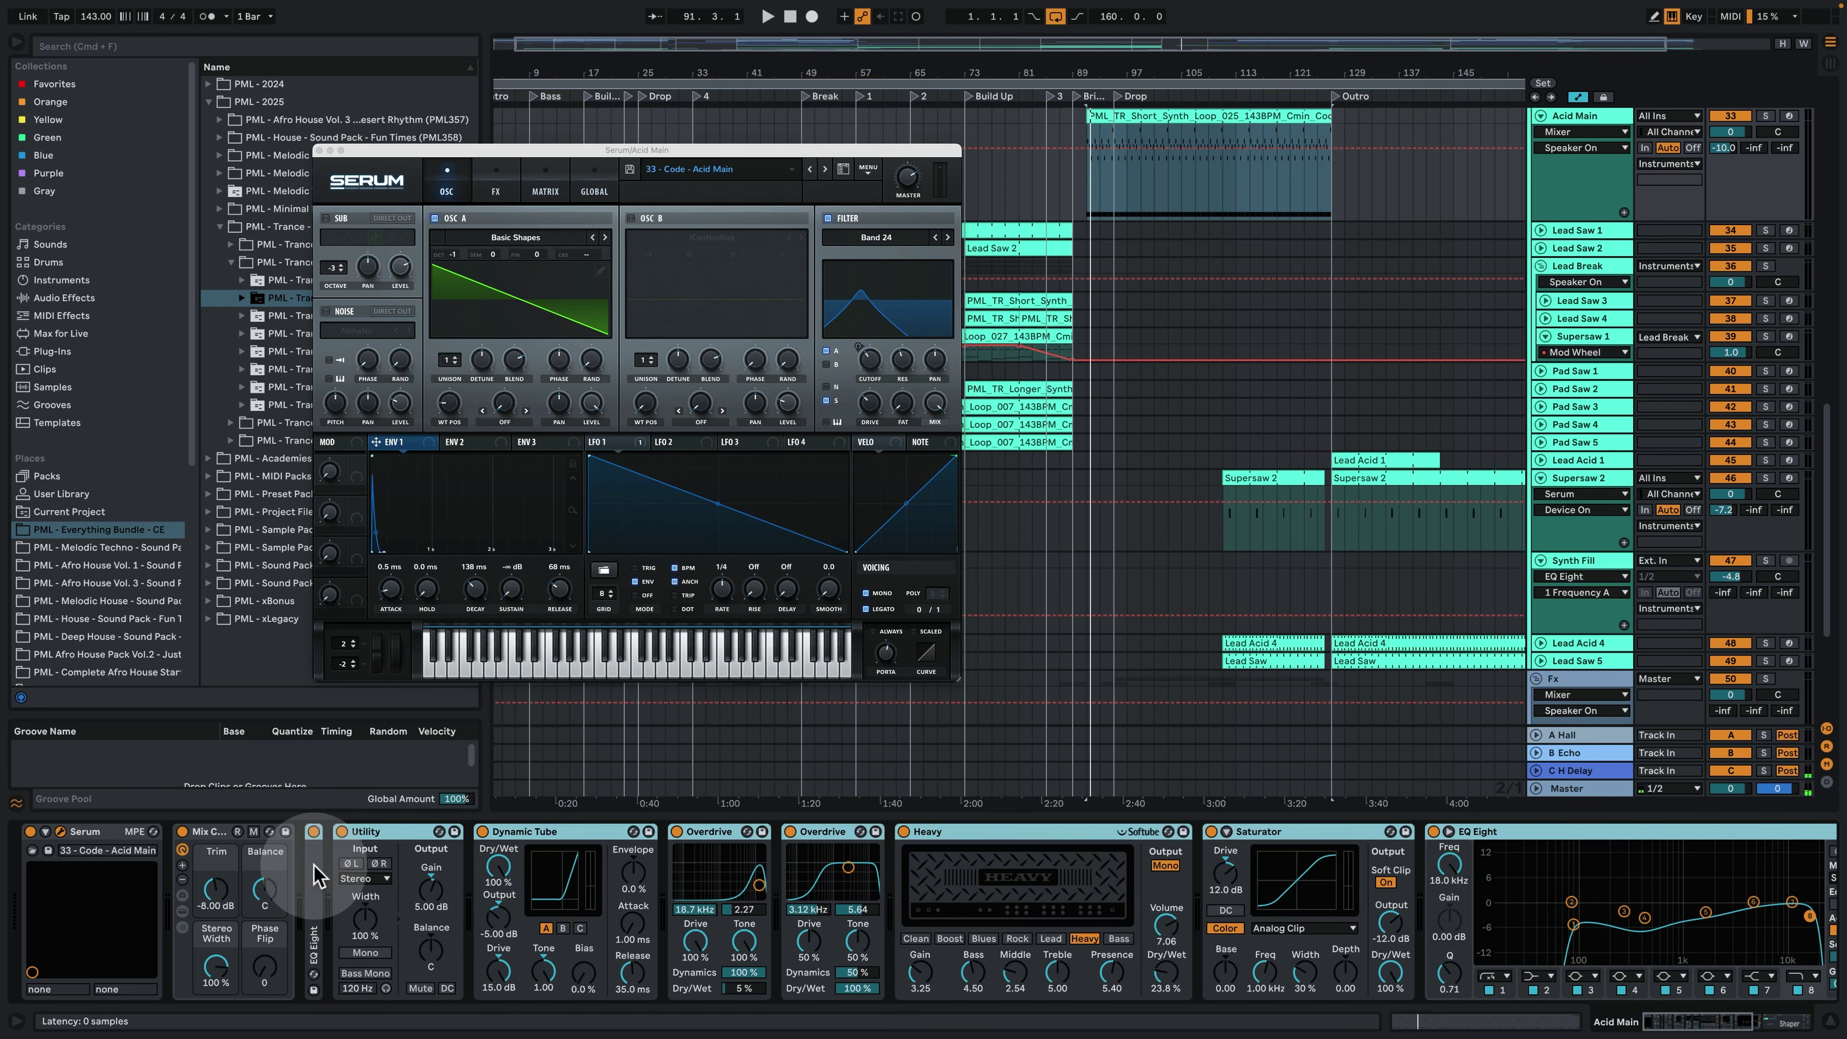
{"action": "key", "text": "0"}
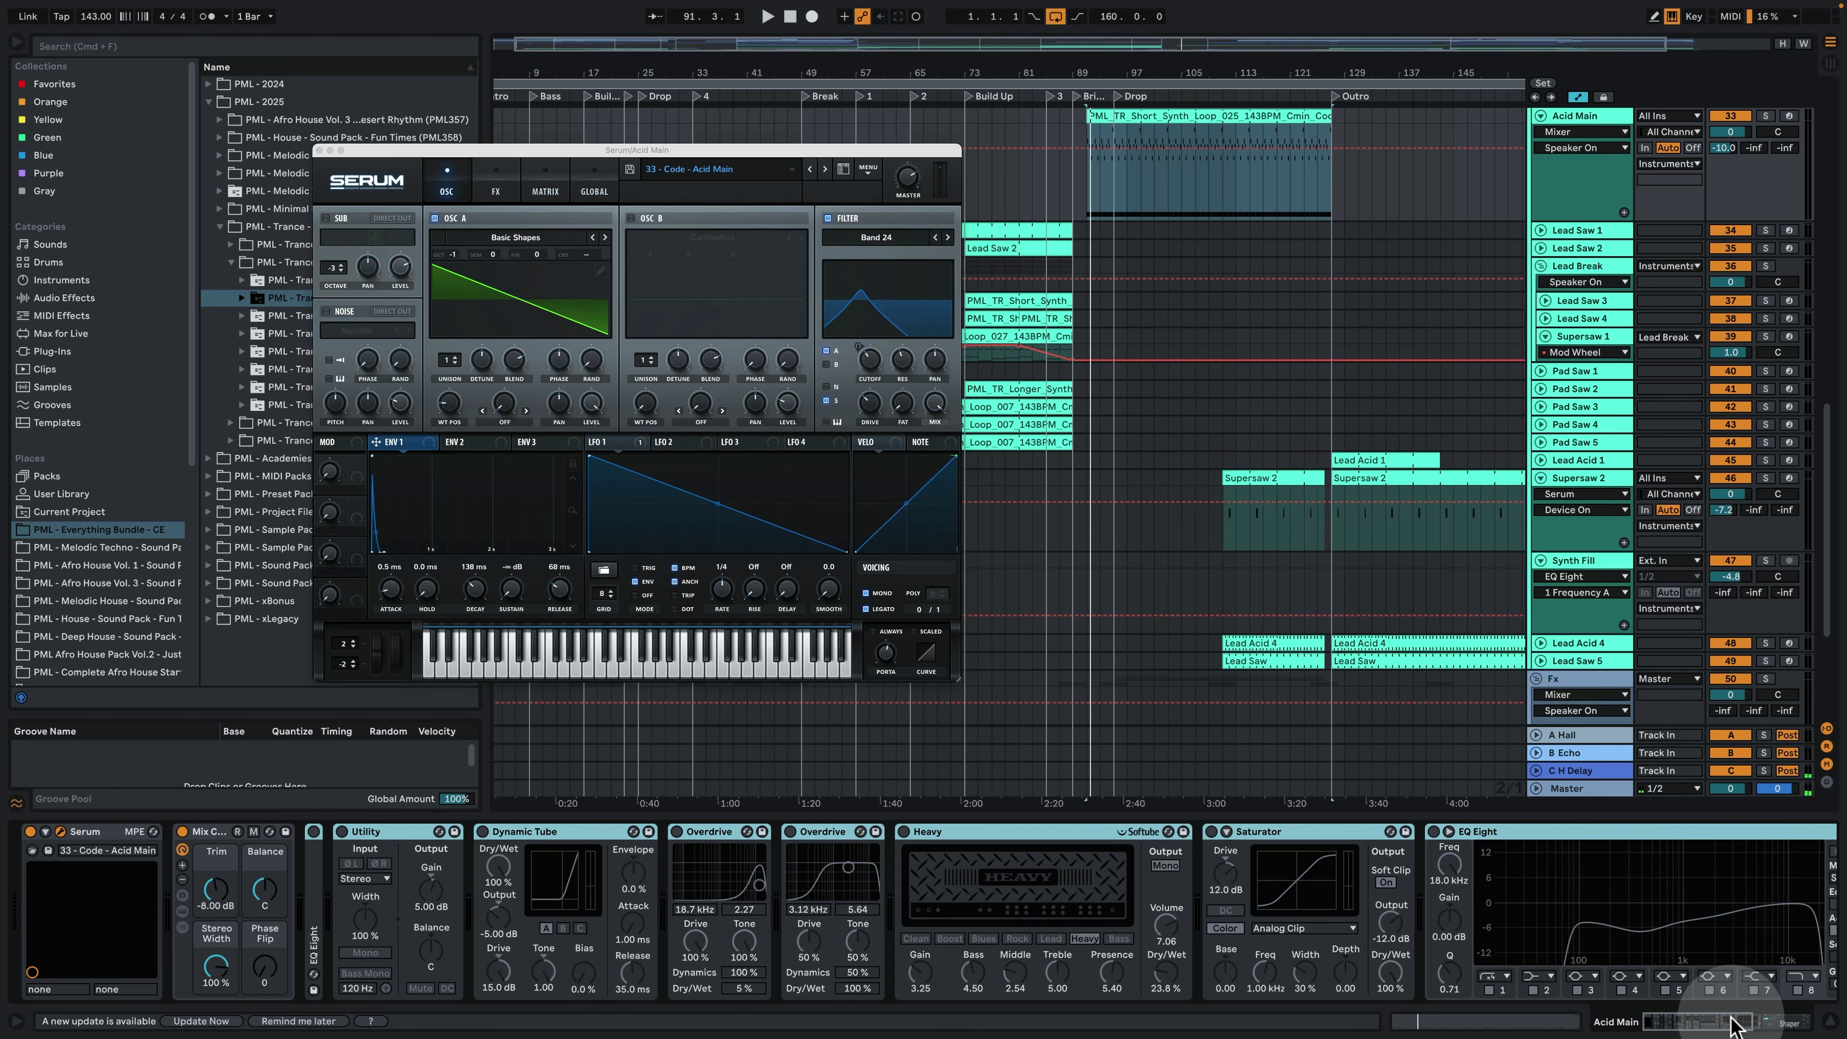
Switch on the Ducking rack at the end of the Acid Main chain, and re-enable its overridden automation.
{"action": "left_click", "coordinate": [1788, 1024]}
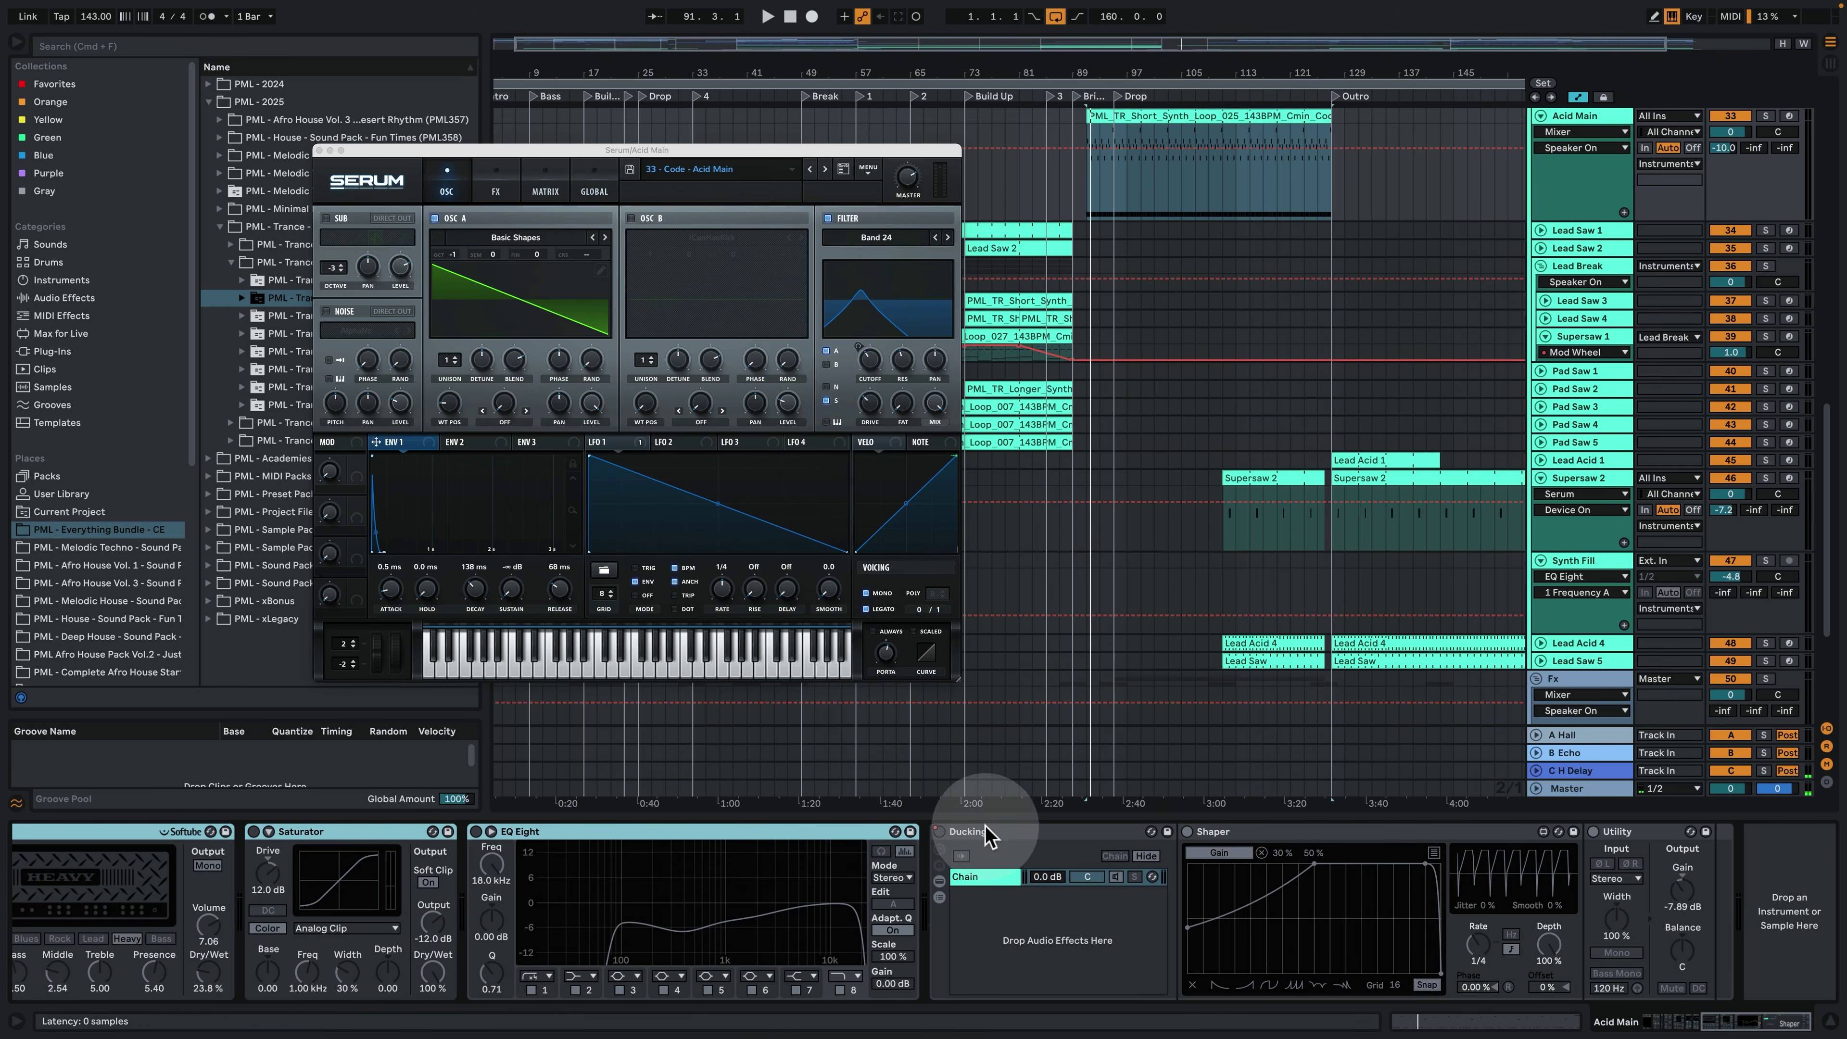
{"action": "left_click", "coordinate": [939, 832]}
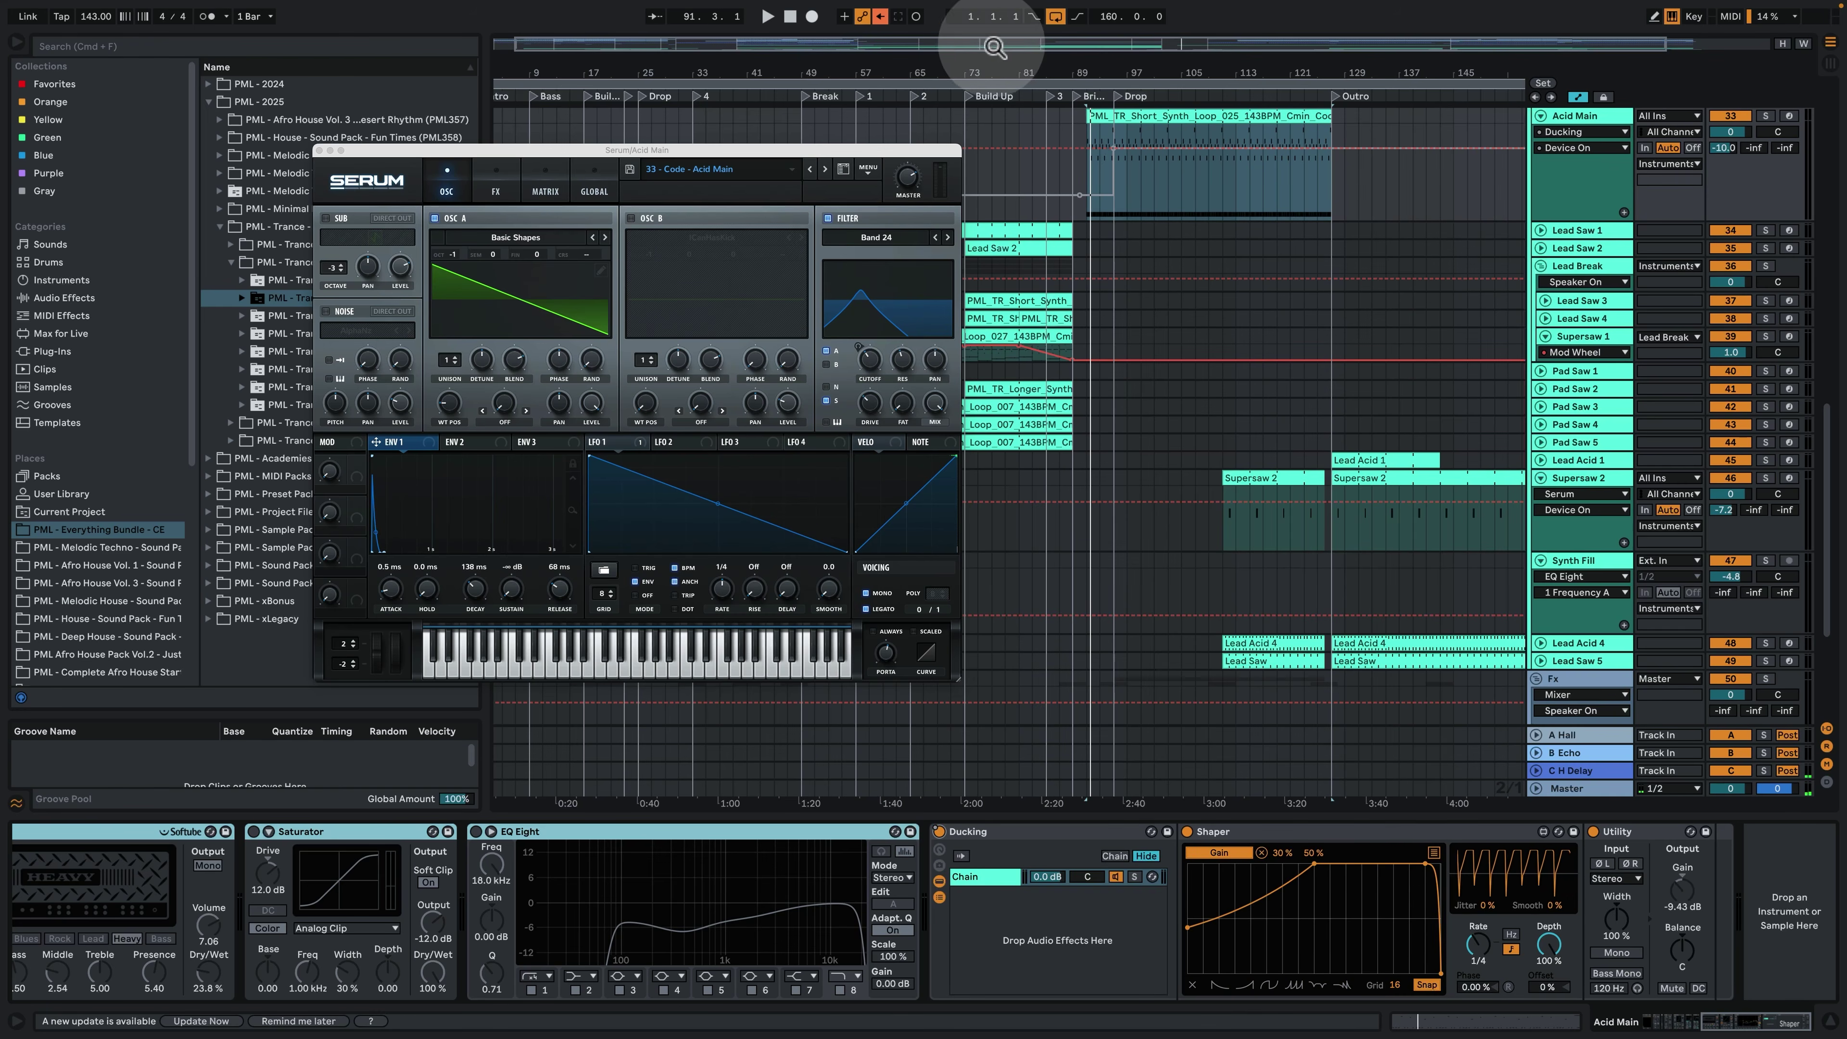
{"action": "left_click", "coordinate": [880, 16]}
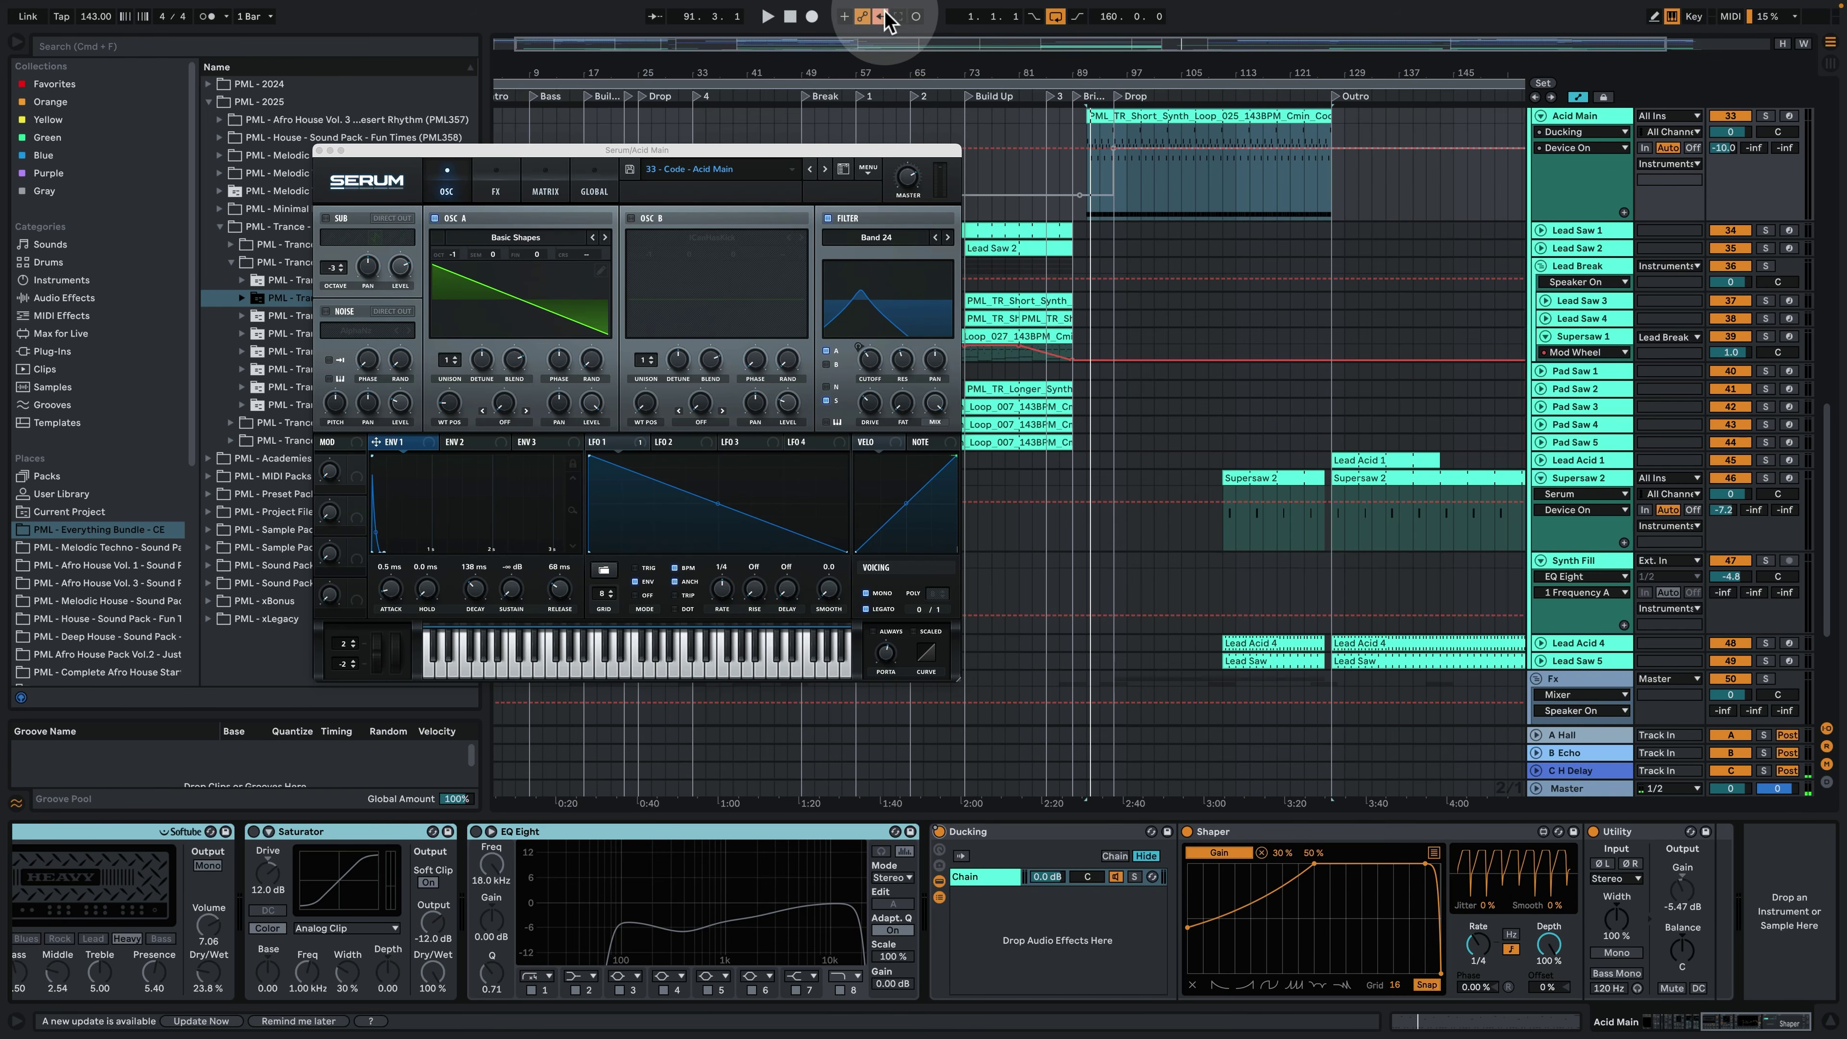
Check the notes in the Acid Main clip, return to the start of its device chain, and play the dry sound.
{"action": "double_click", "coordinate": [1105, 113]}
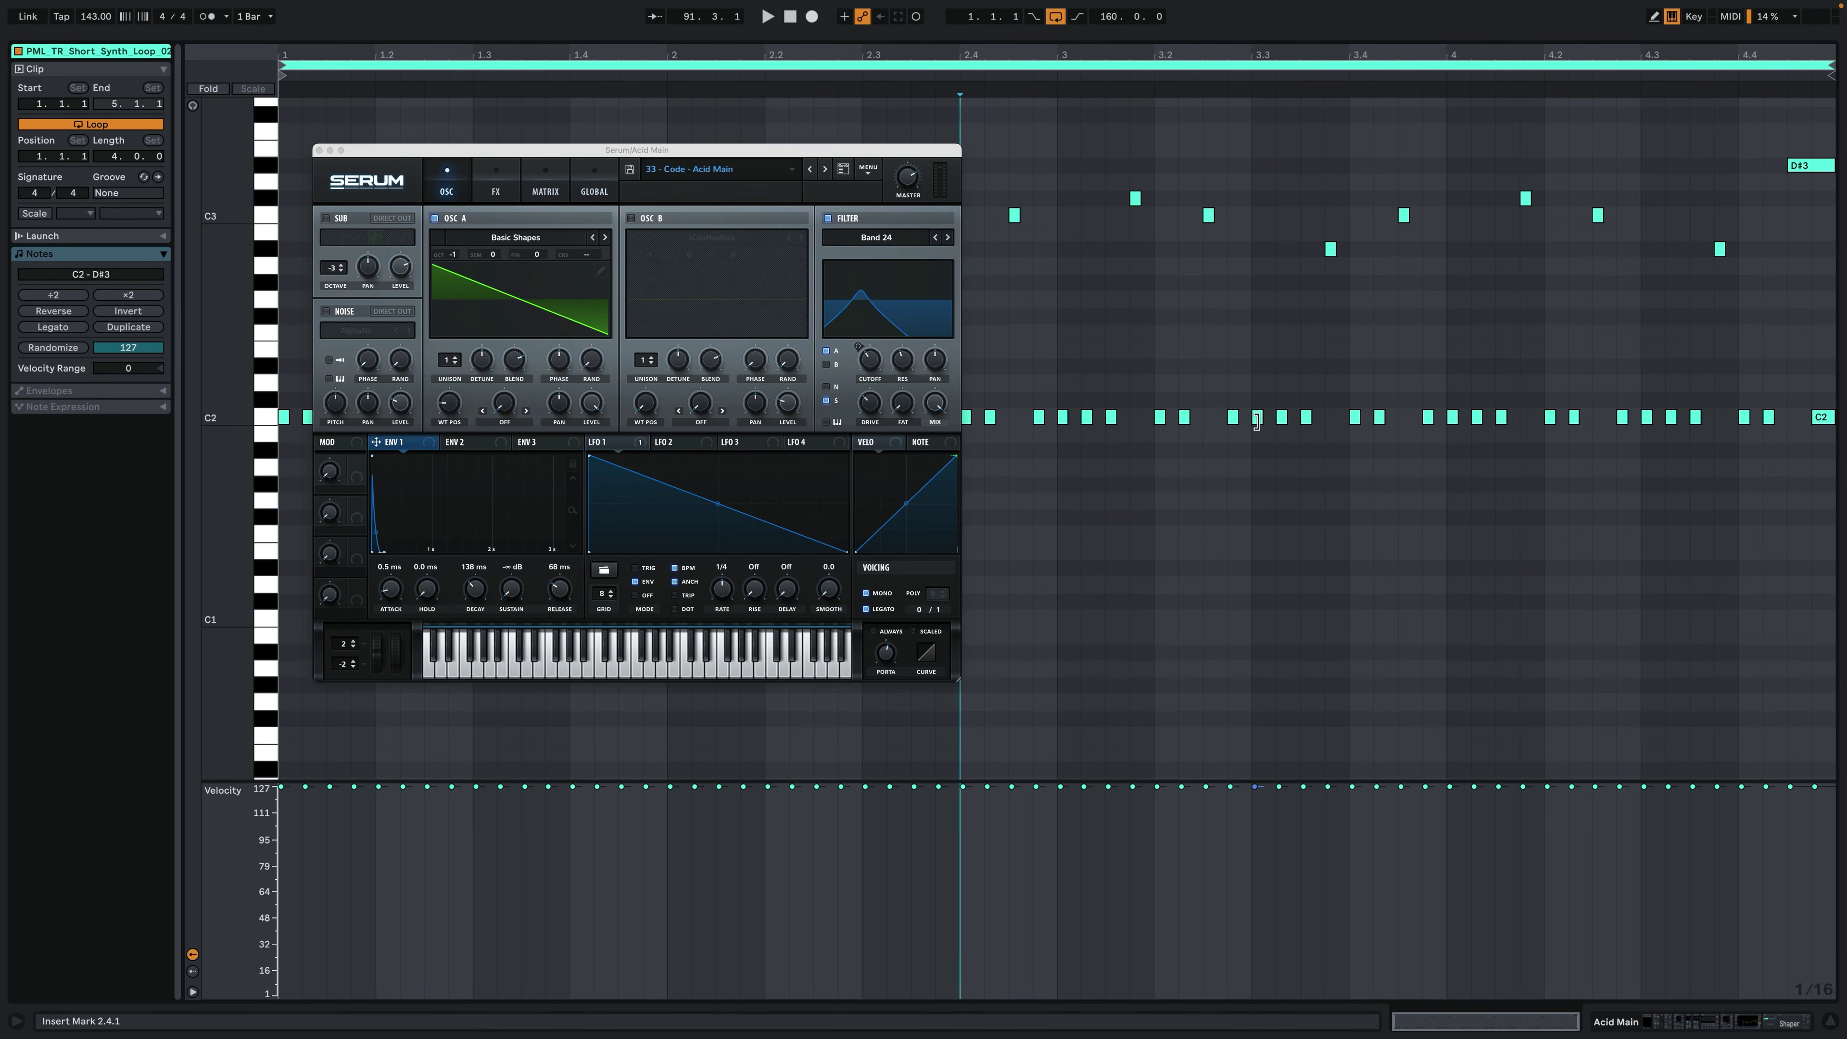
{"action": "left_click", "coordinate": [1637, 1022]}
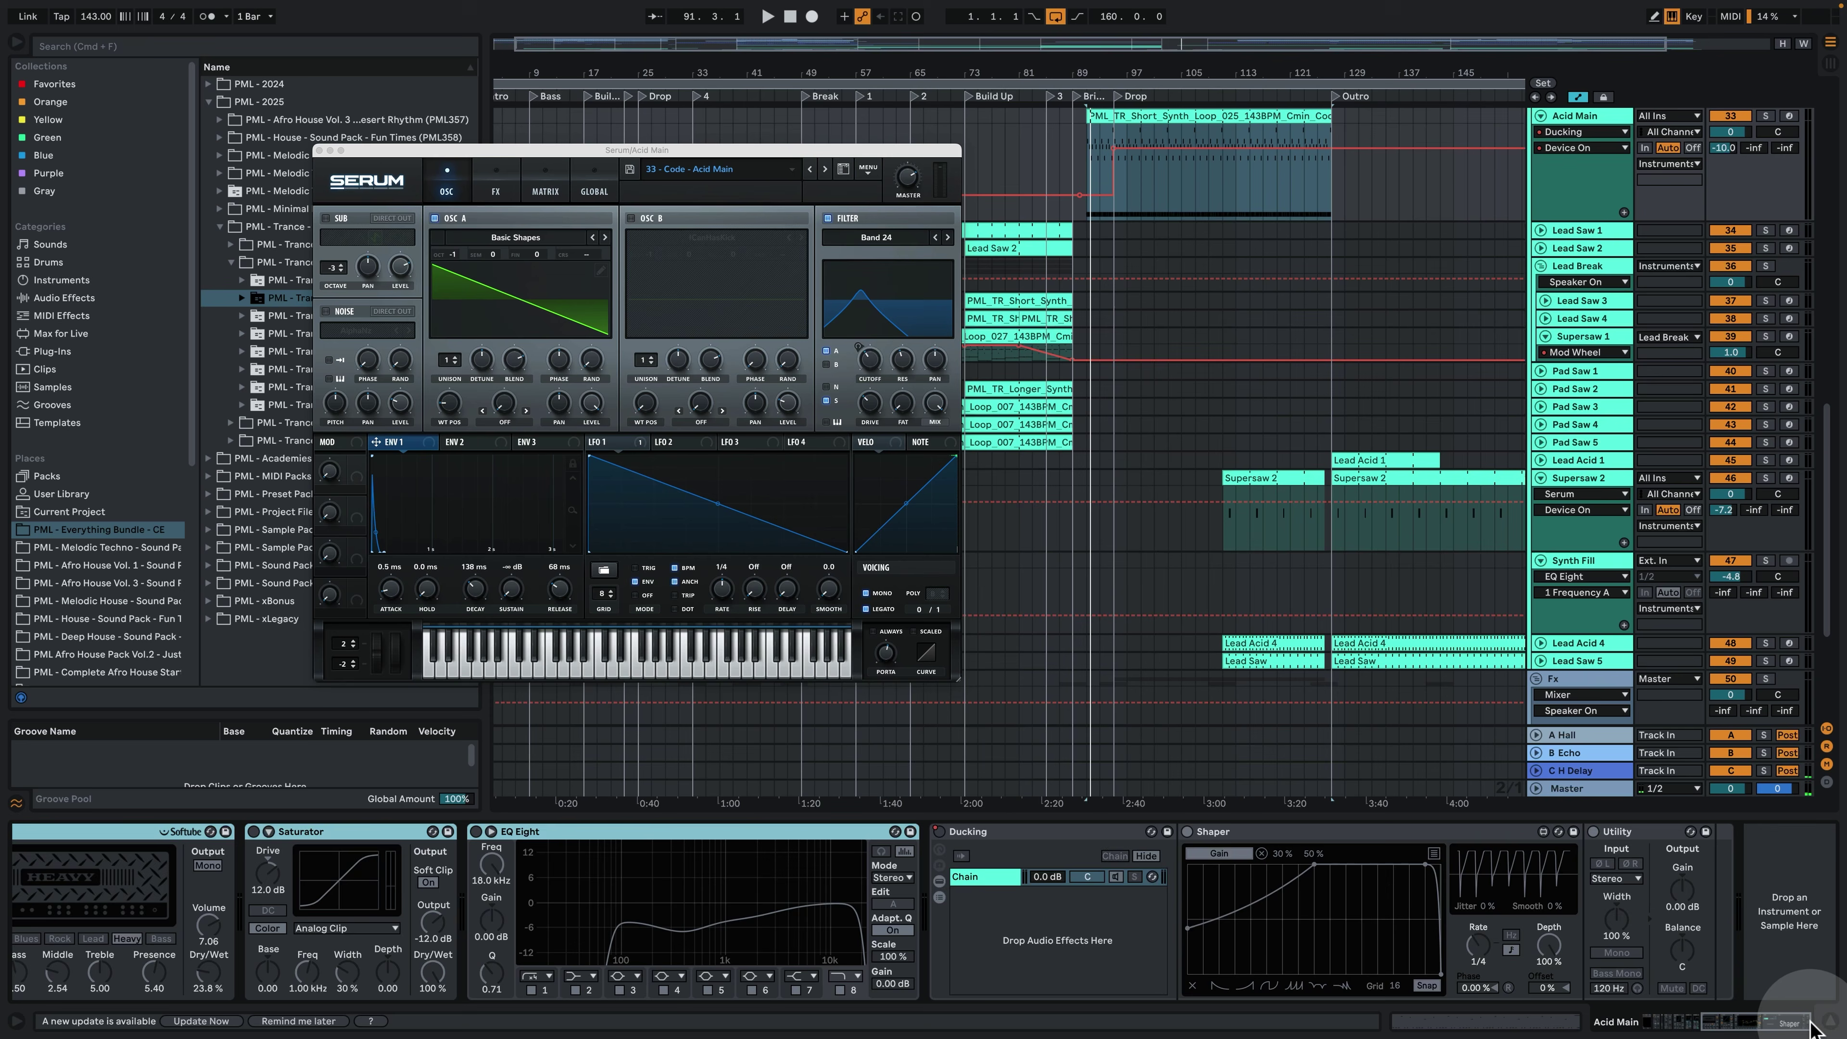
{"action": "left_click_drag", "start_coordinate": [1774, 1022], "coordinate": [1658, 1015]}
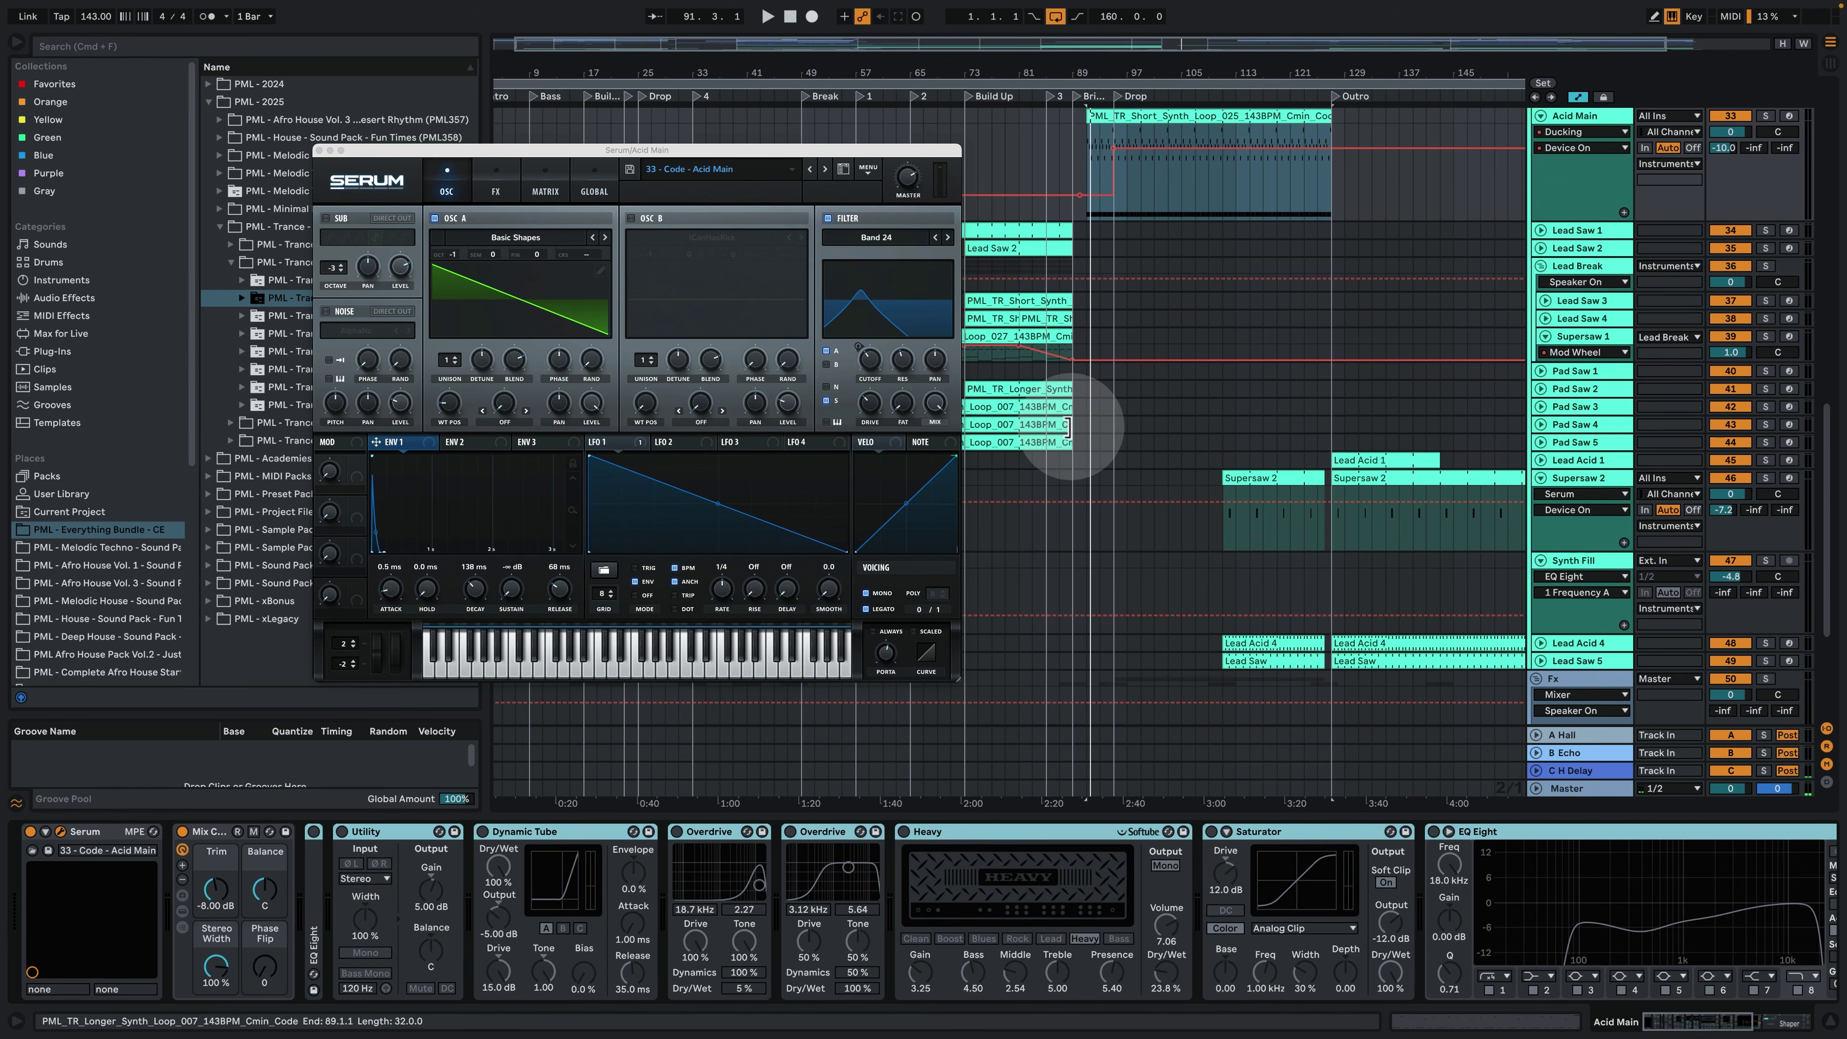
{"action": "key", "text": "space"}
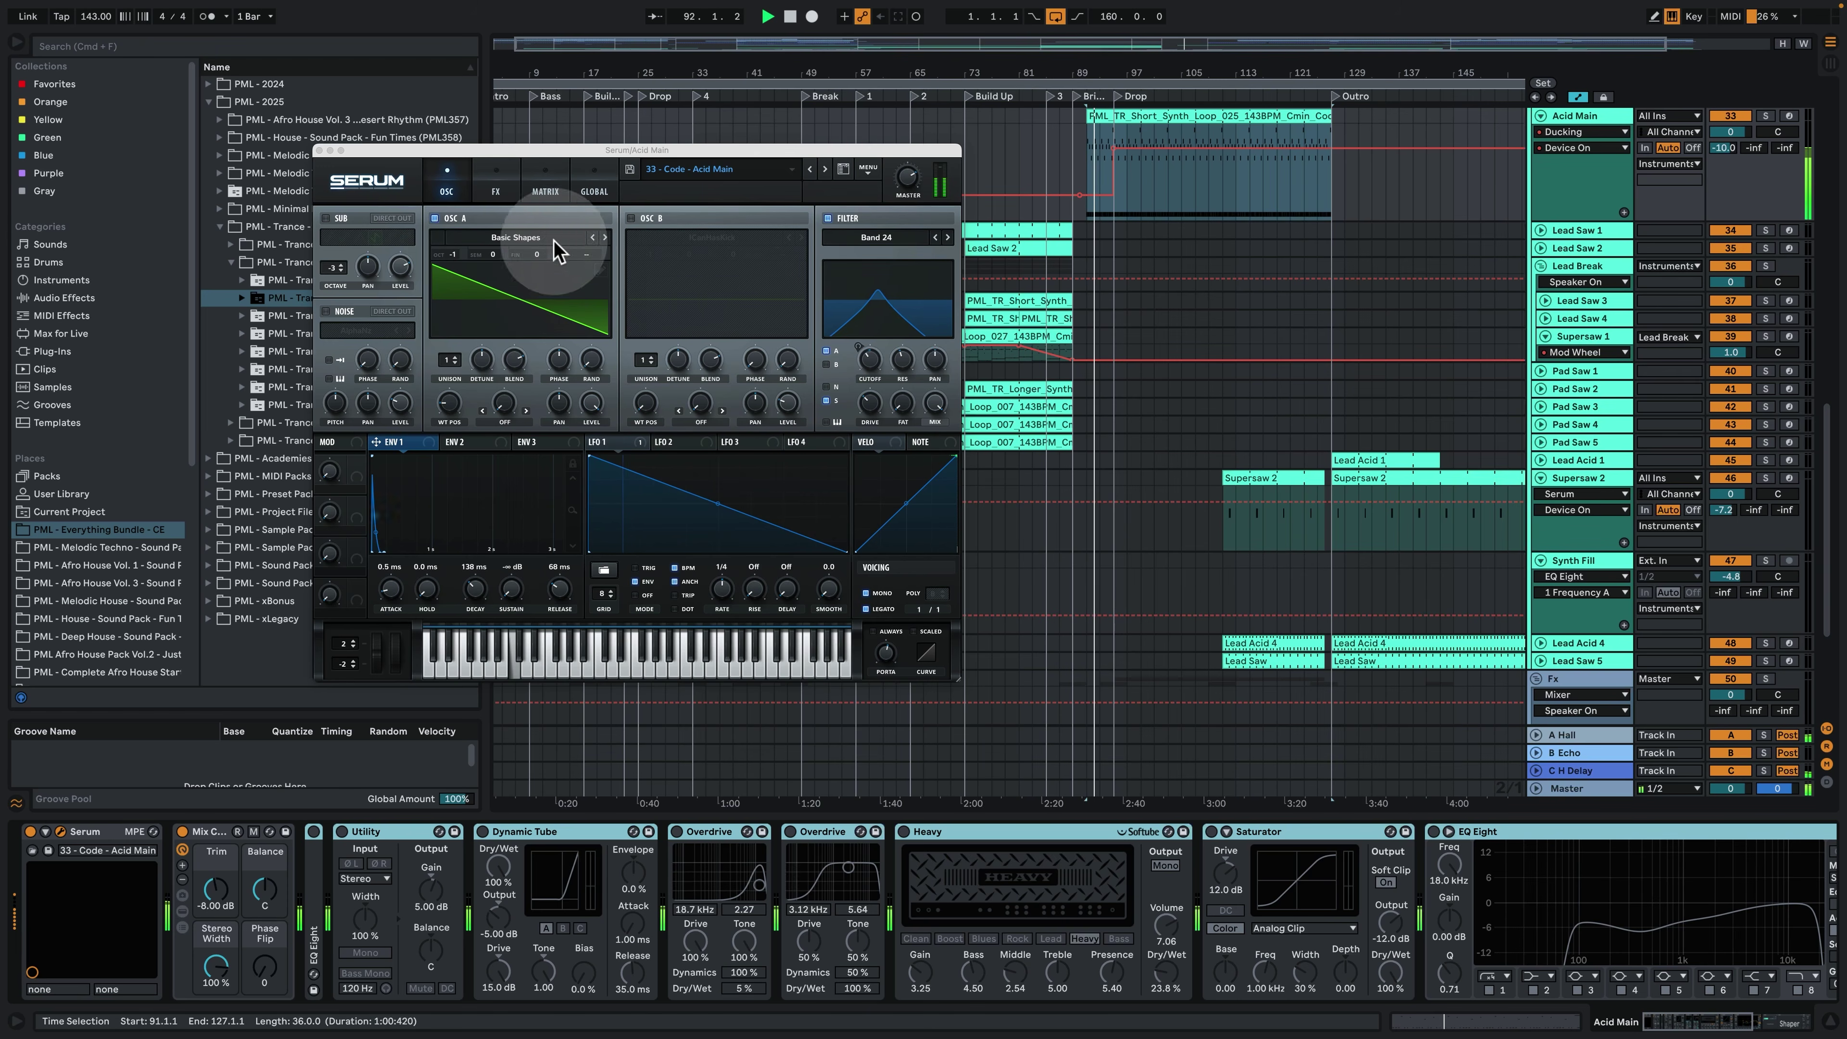
{"action": "key", "text": "space"}
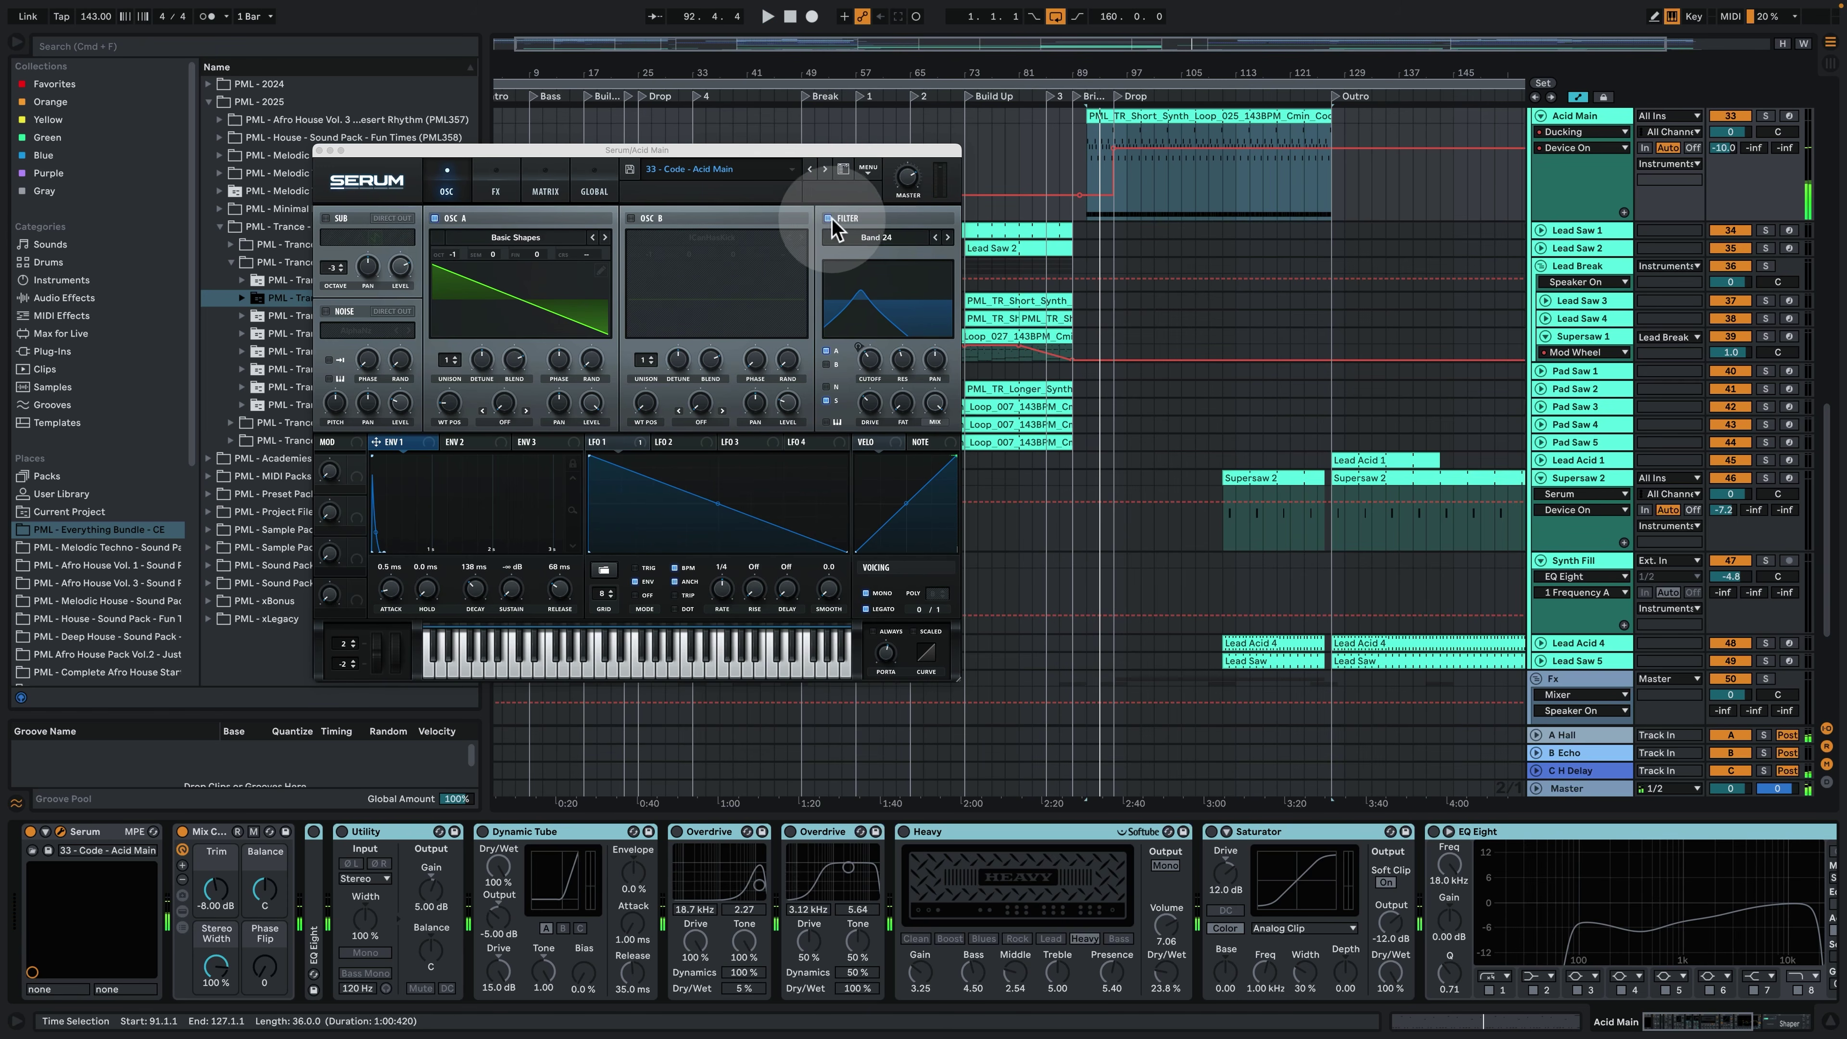
Switch off the Serum filter, play the unfiltered saw, and inspect the patch's Distortion and Reverb effects before returning to the oscillators.
{"action": "left_click", "coordinate": [840, 218]}
{"action": "key", "text": "space"}
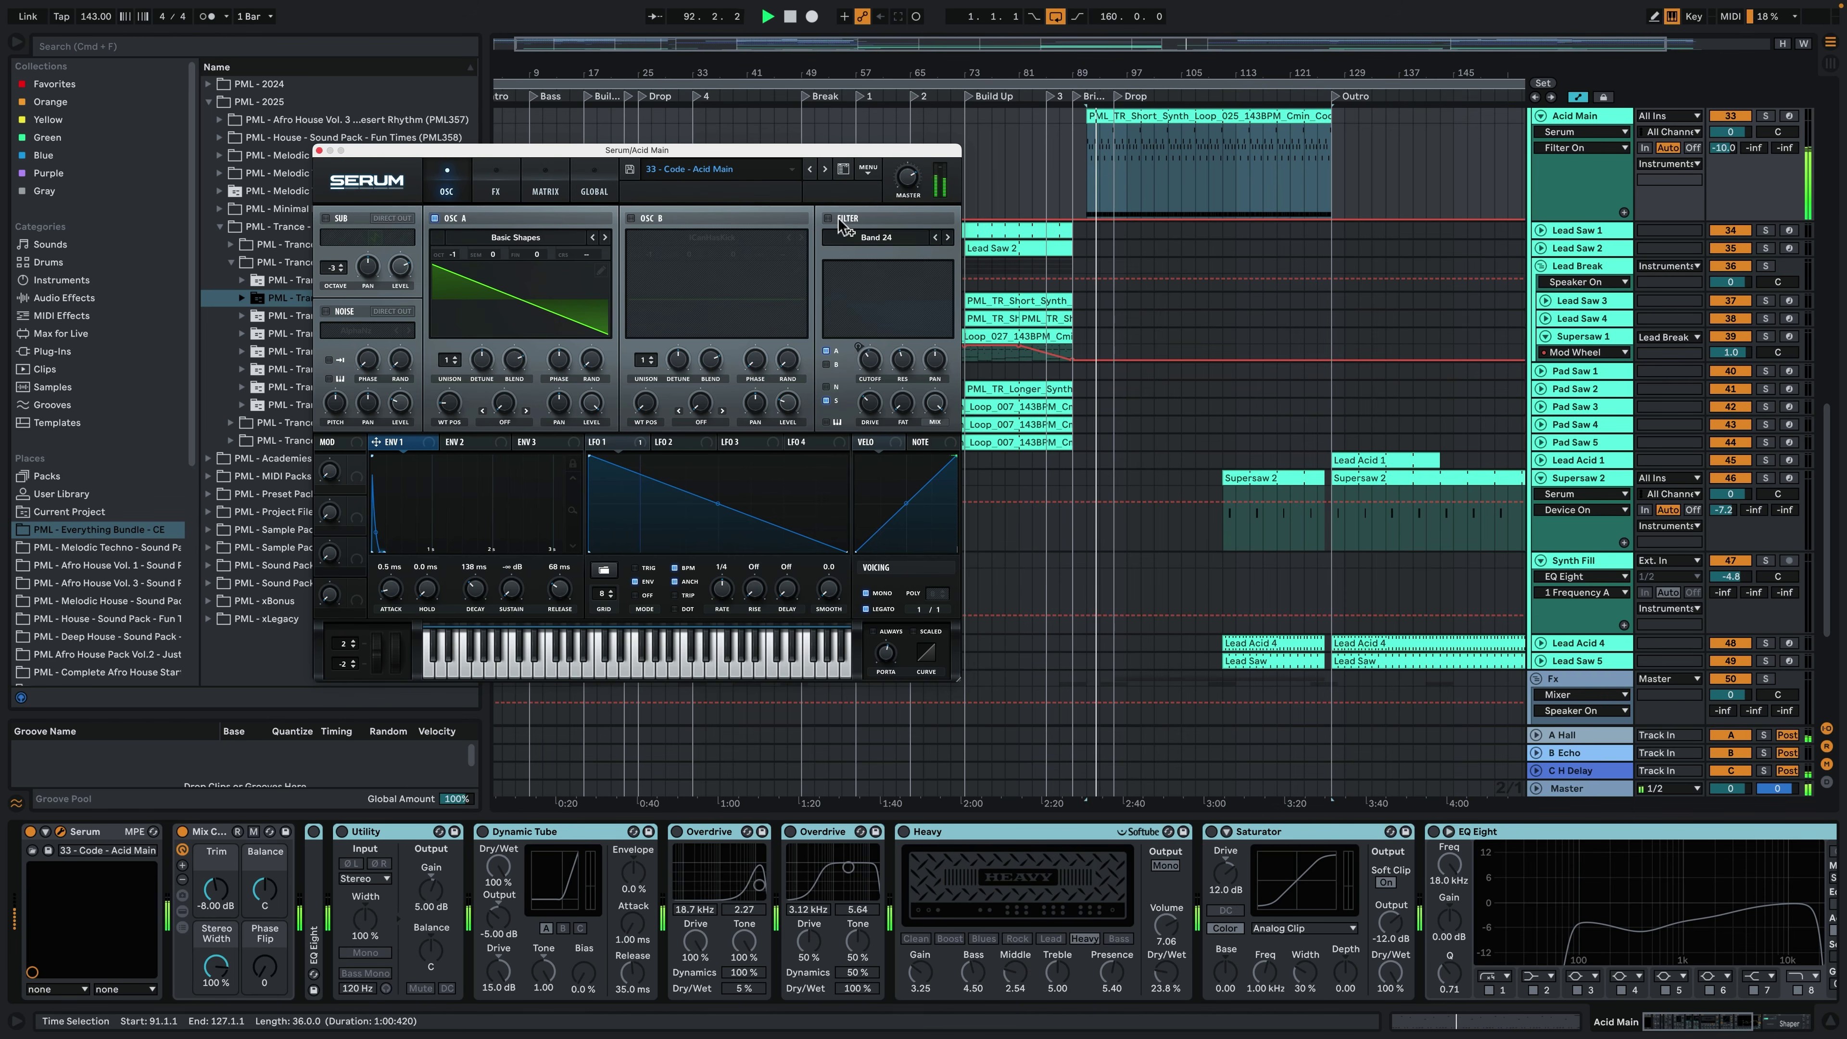
{"action": "left_click", "coordinate": [828, 218]}
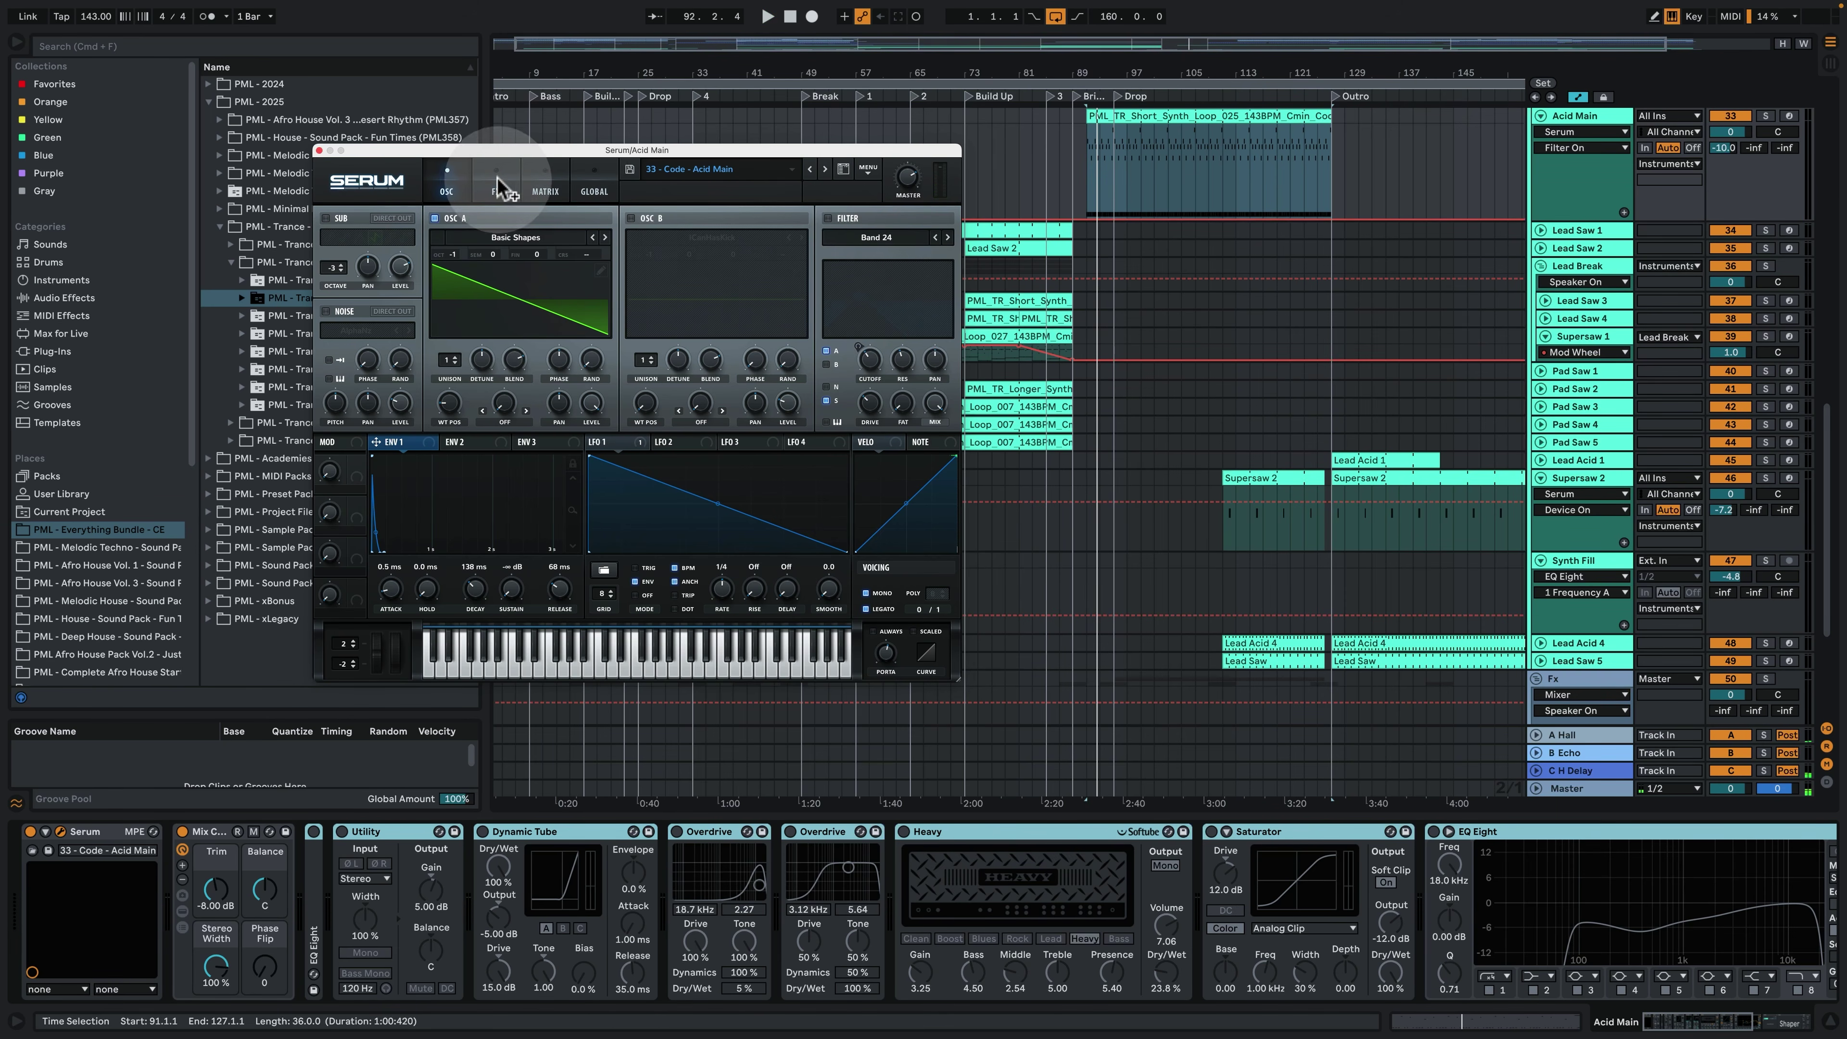
{"action": "left_click", "coordinate": [479, 181]}
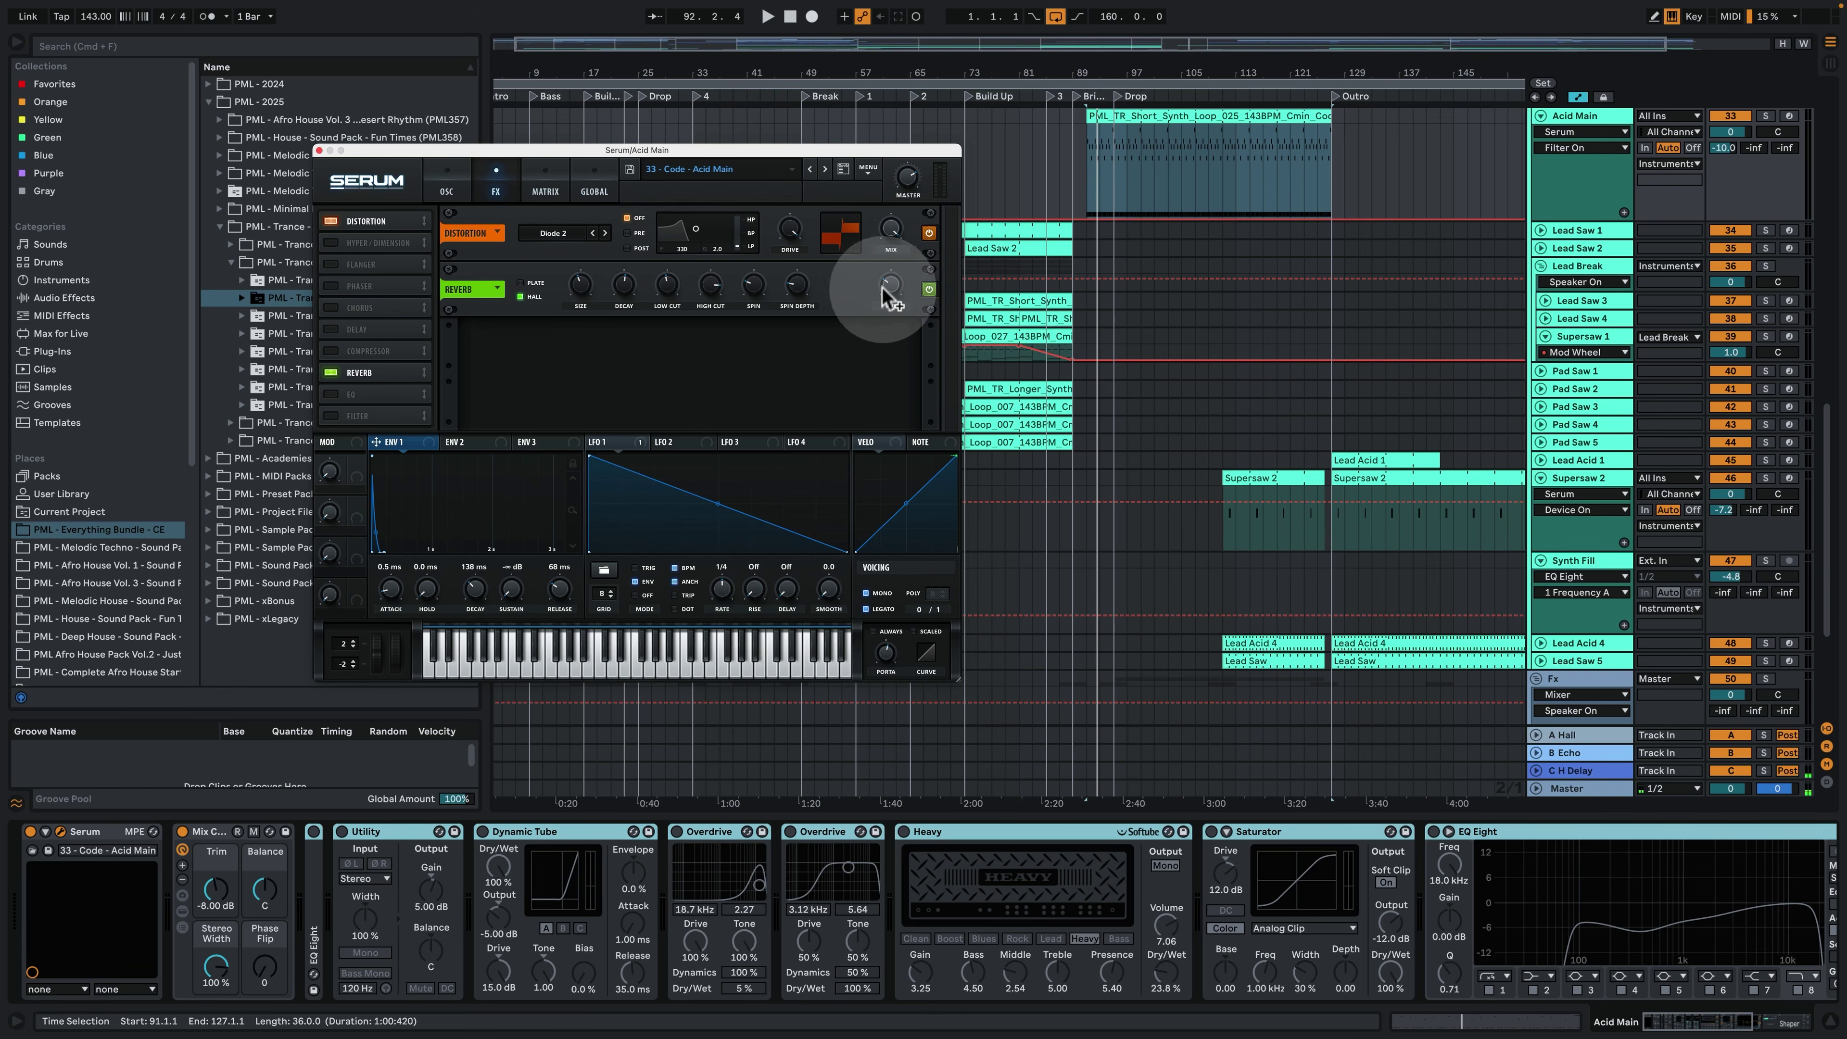
{"action": "left_click", "coordinate": [447, 191]}
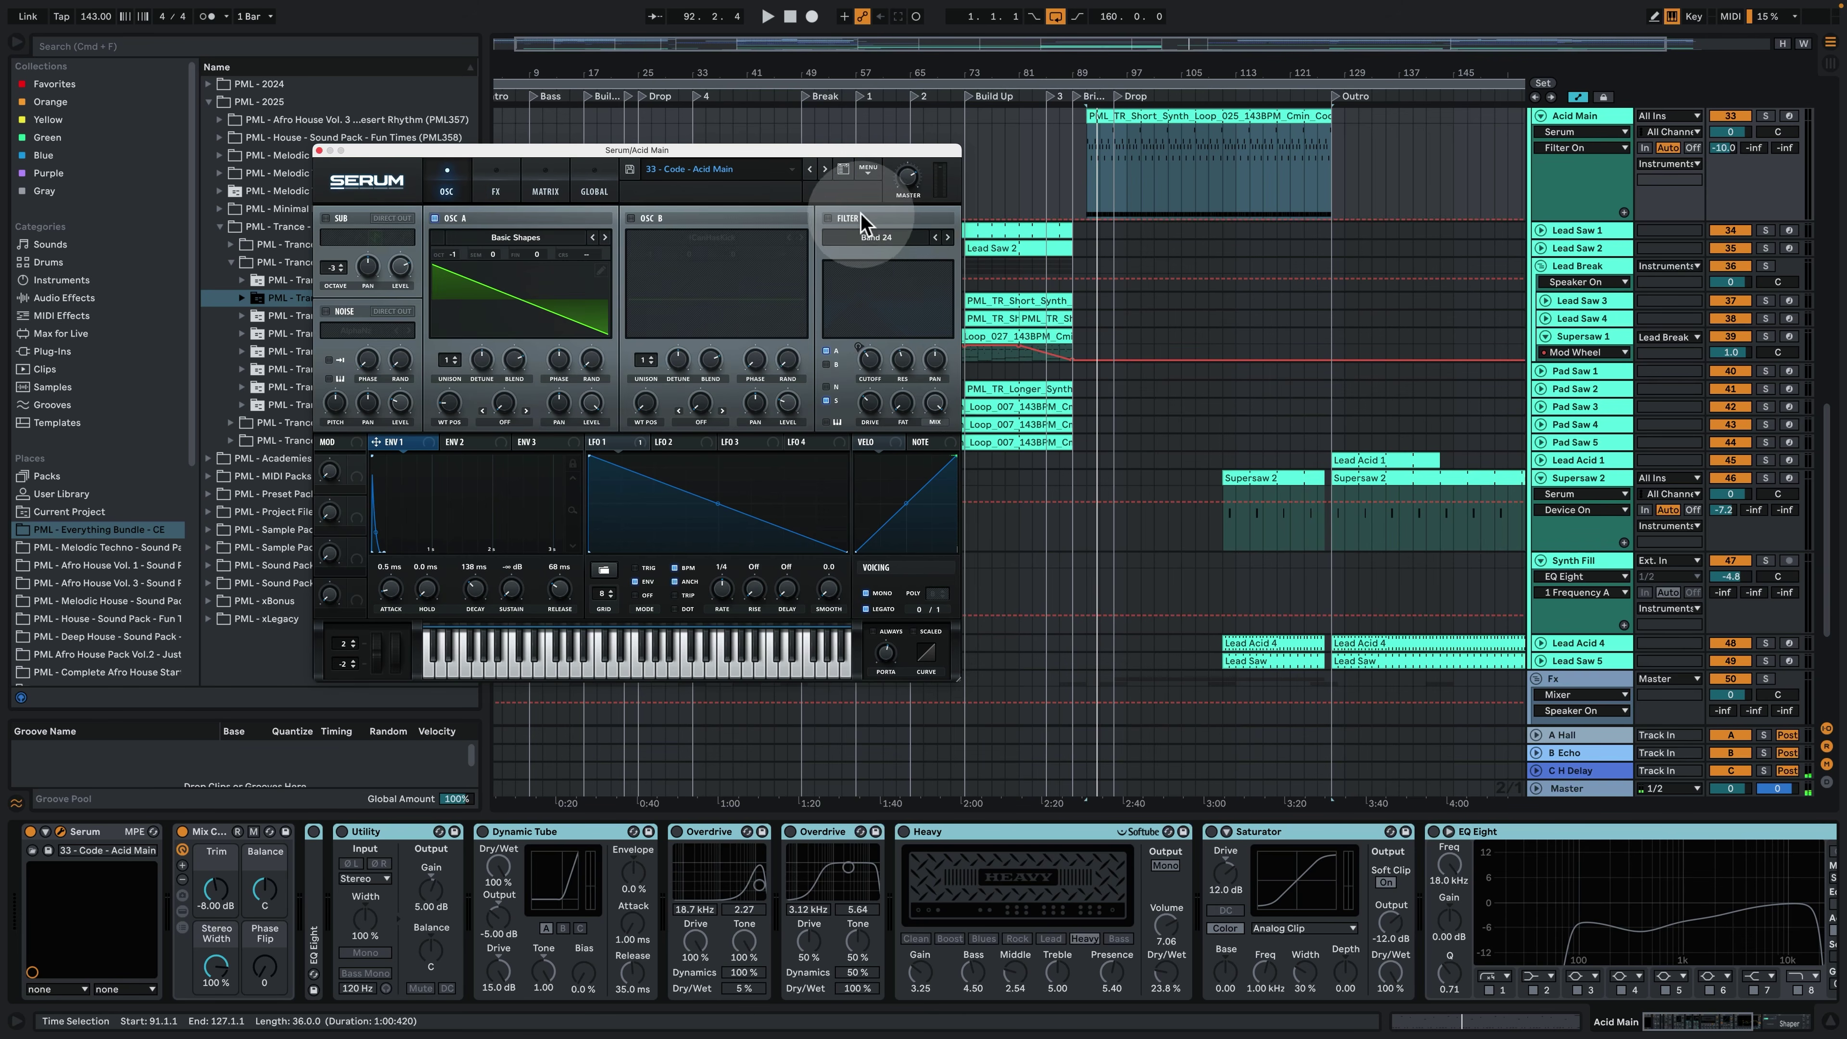
Compare the Acid Main patch with its filter off and on during playback, leave it on, and show LFO 1.
{"action": "left_click", "coordinate": [827, 220]}
{"action": "key", "text": "space"}
{"action": "left_click", "coordinate": [828, 219]}
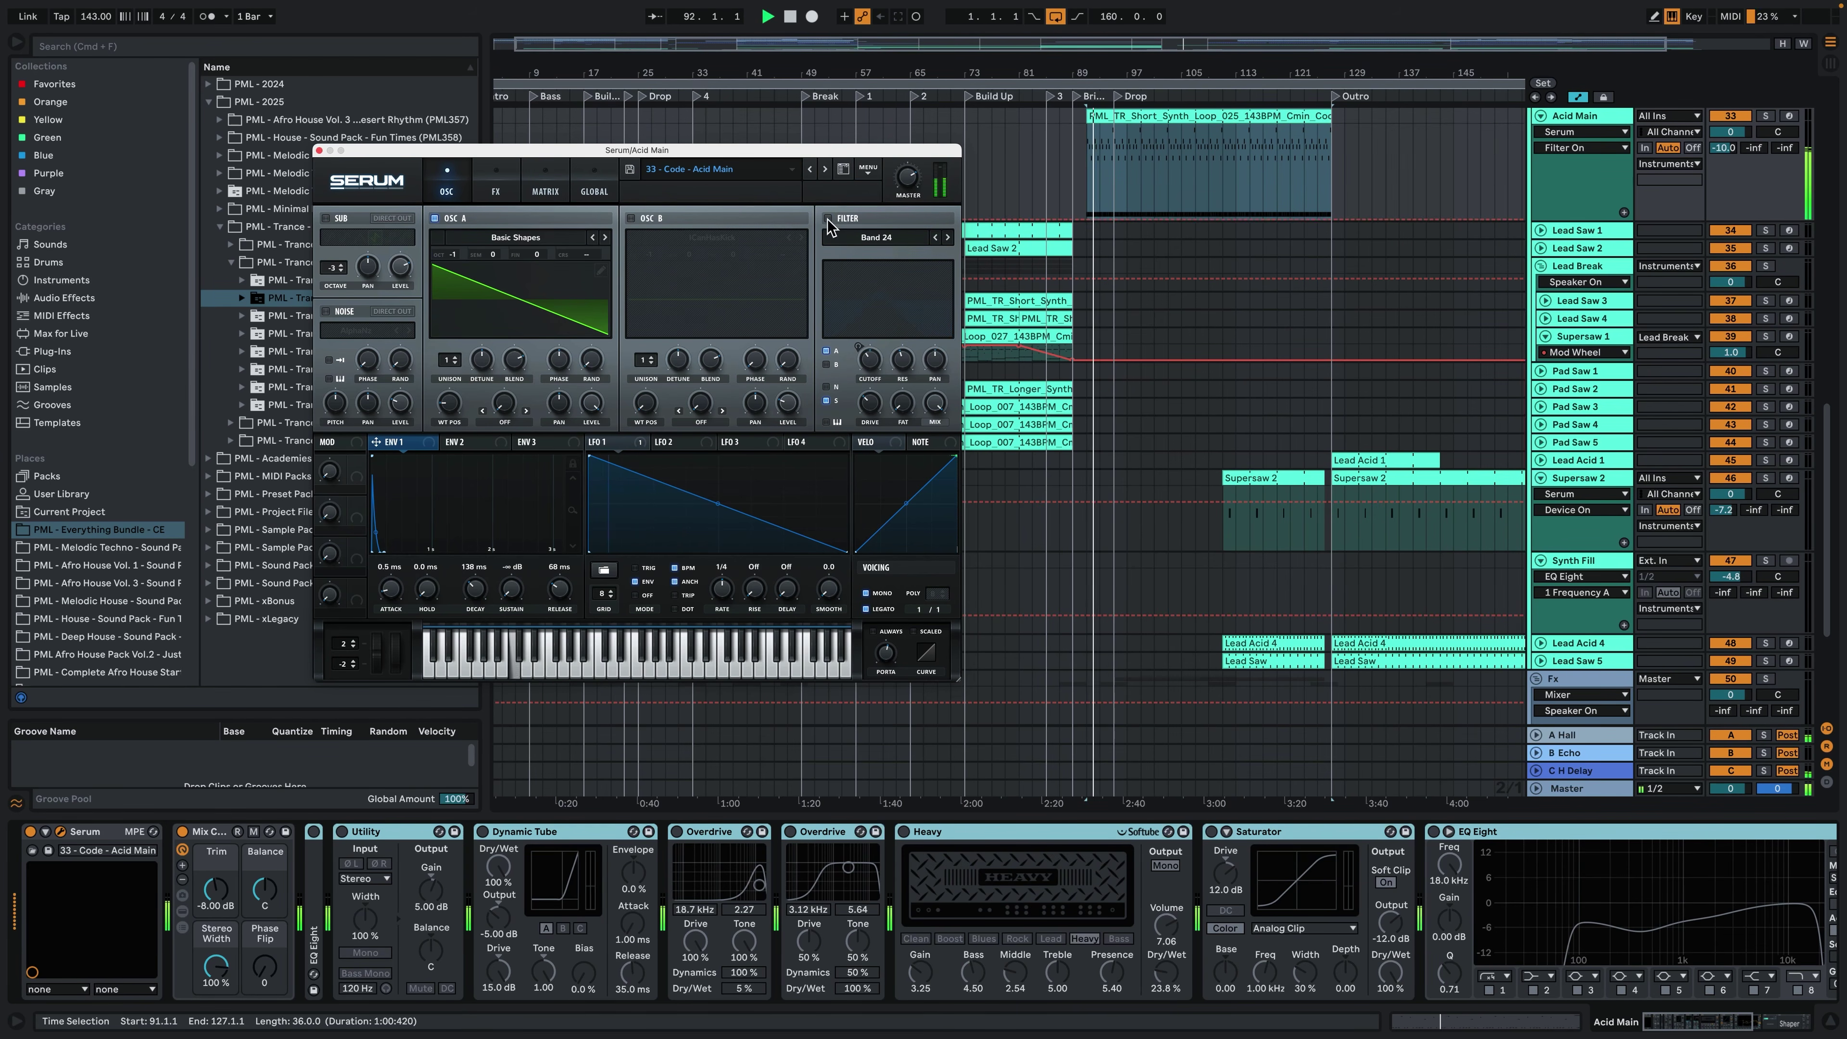
{"action": "left_click", "coordinate": [828, 220]}
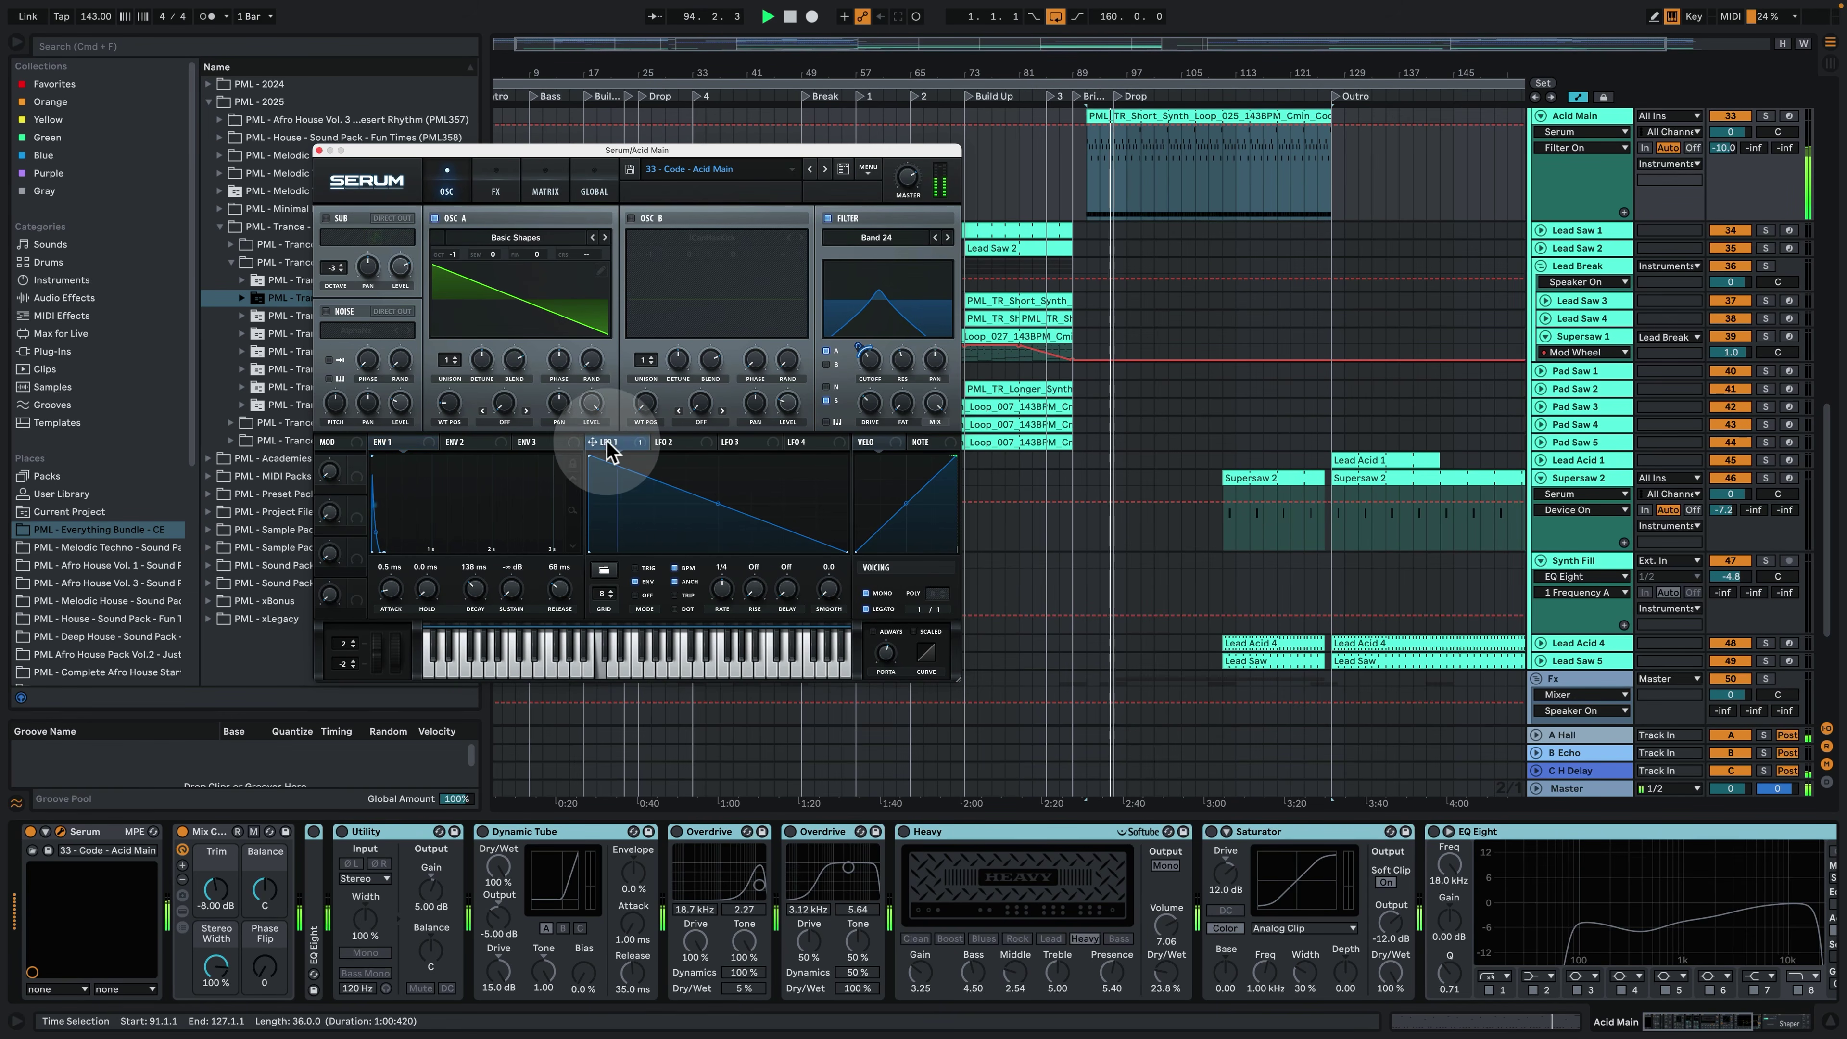
{"action": "key", "text": "space"}
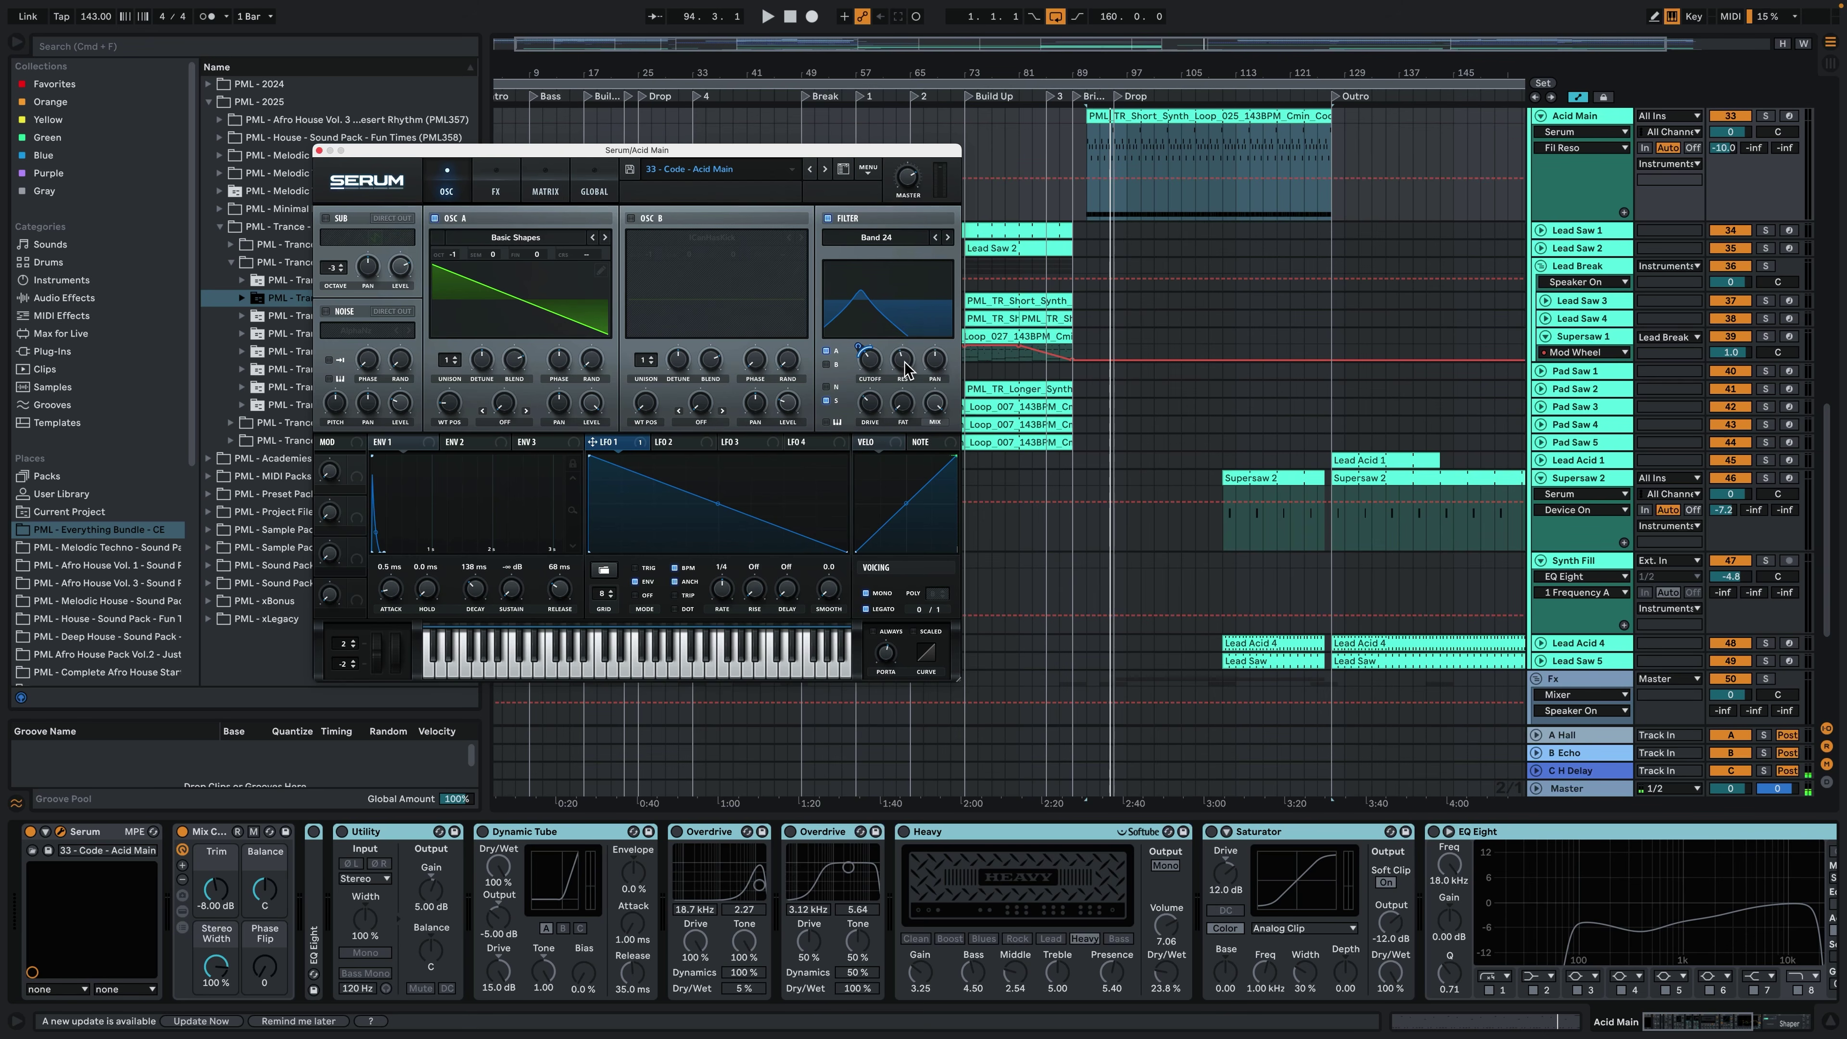
Raise the Serum filter resonance to about 81% during playback, restore its original setting, and play the patch again.
{"action": "mouse_move", "coordinate": [907, 368]}
{"action": "left_mouse_down"}
{"action": "mouse_move", "coordinate": [909, 491]}
{"action": "mouse_move", "coordinate": [922, 371]}
{"action": "left_mouse_up"}
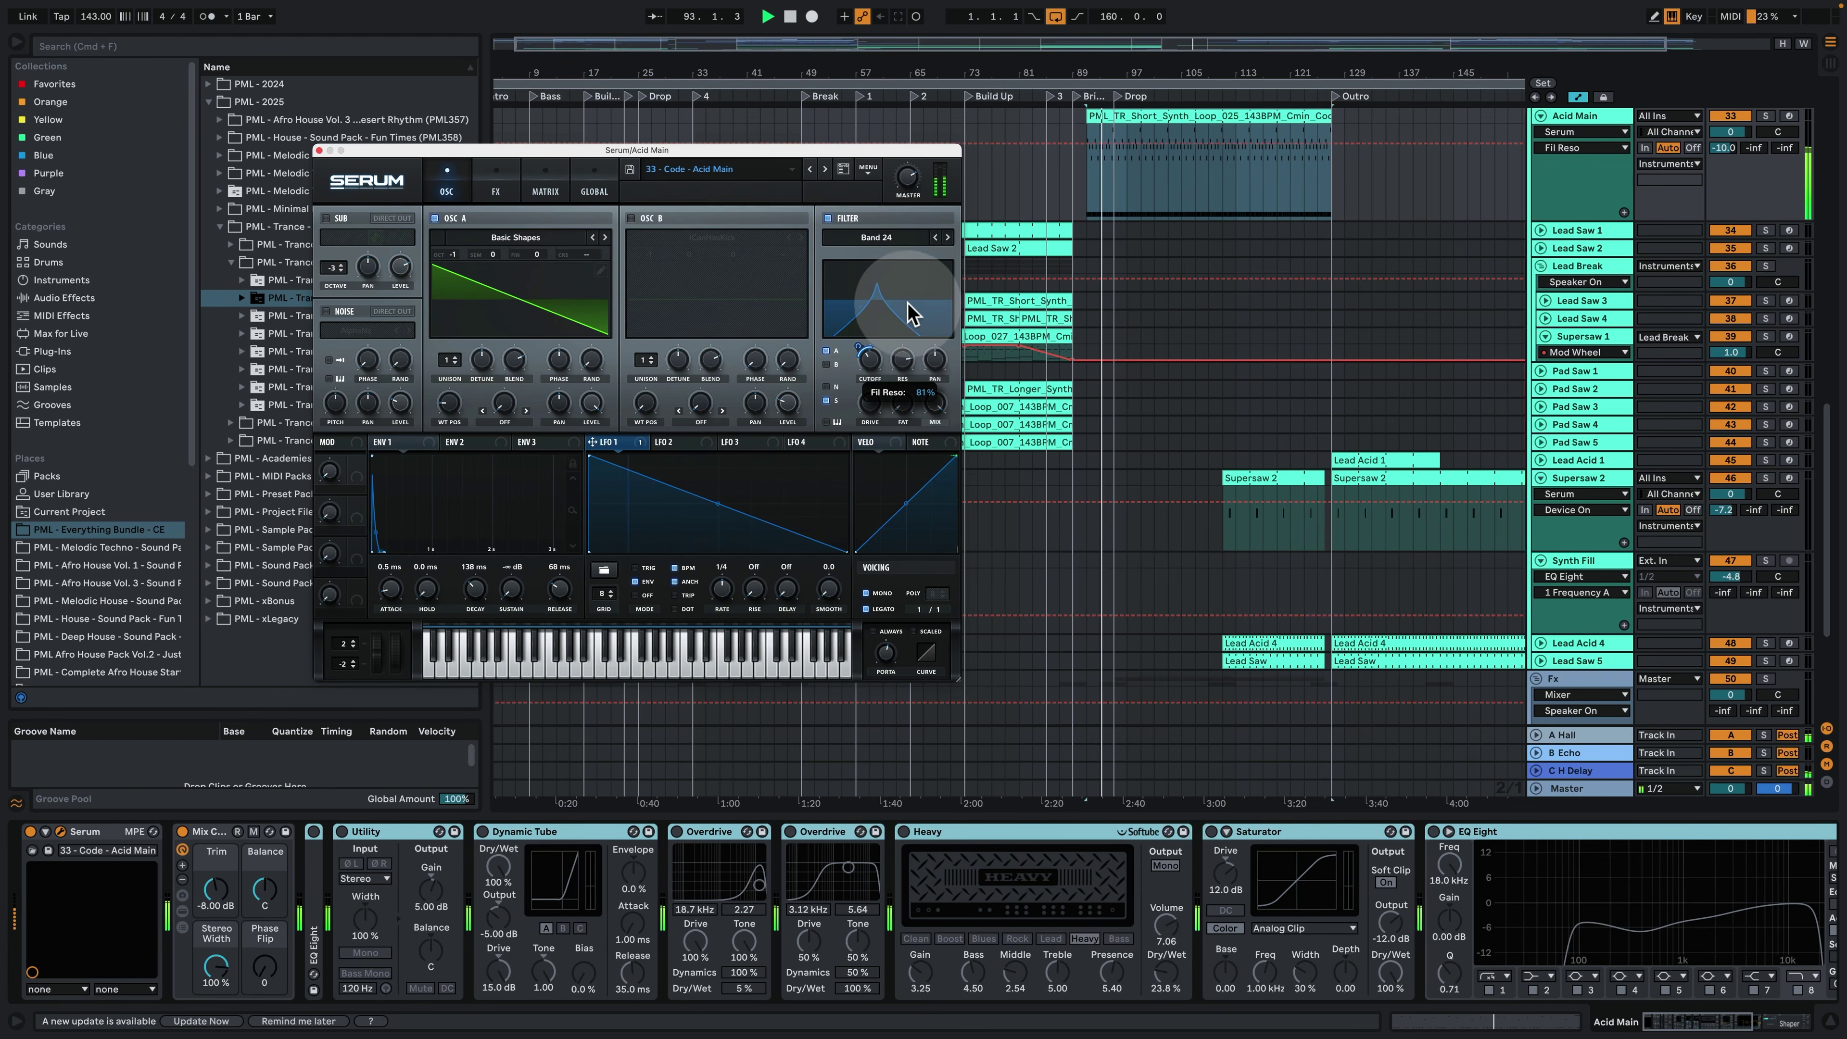
{"action": "left_click_drag", "start_coordinate": [904, 282], "coordinate": [911, 332]}
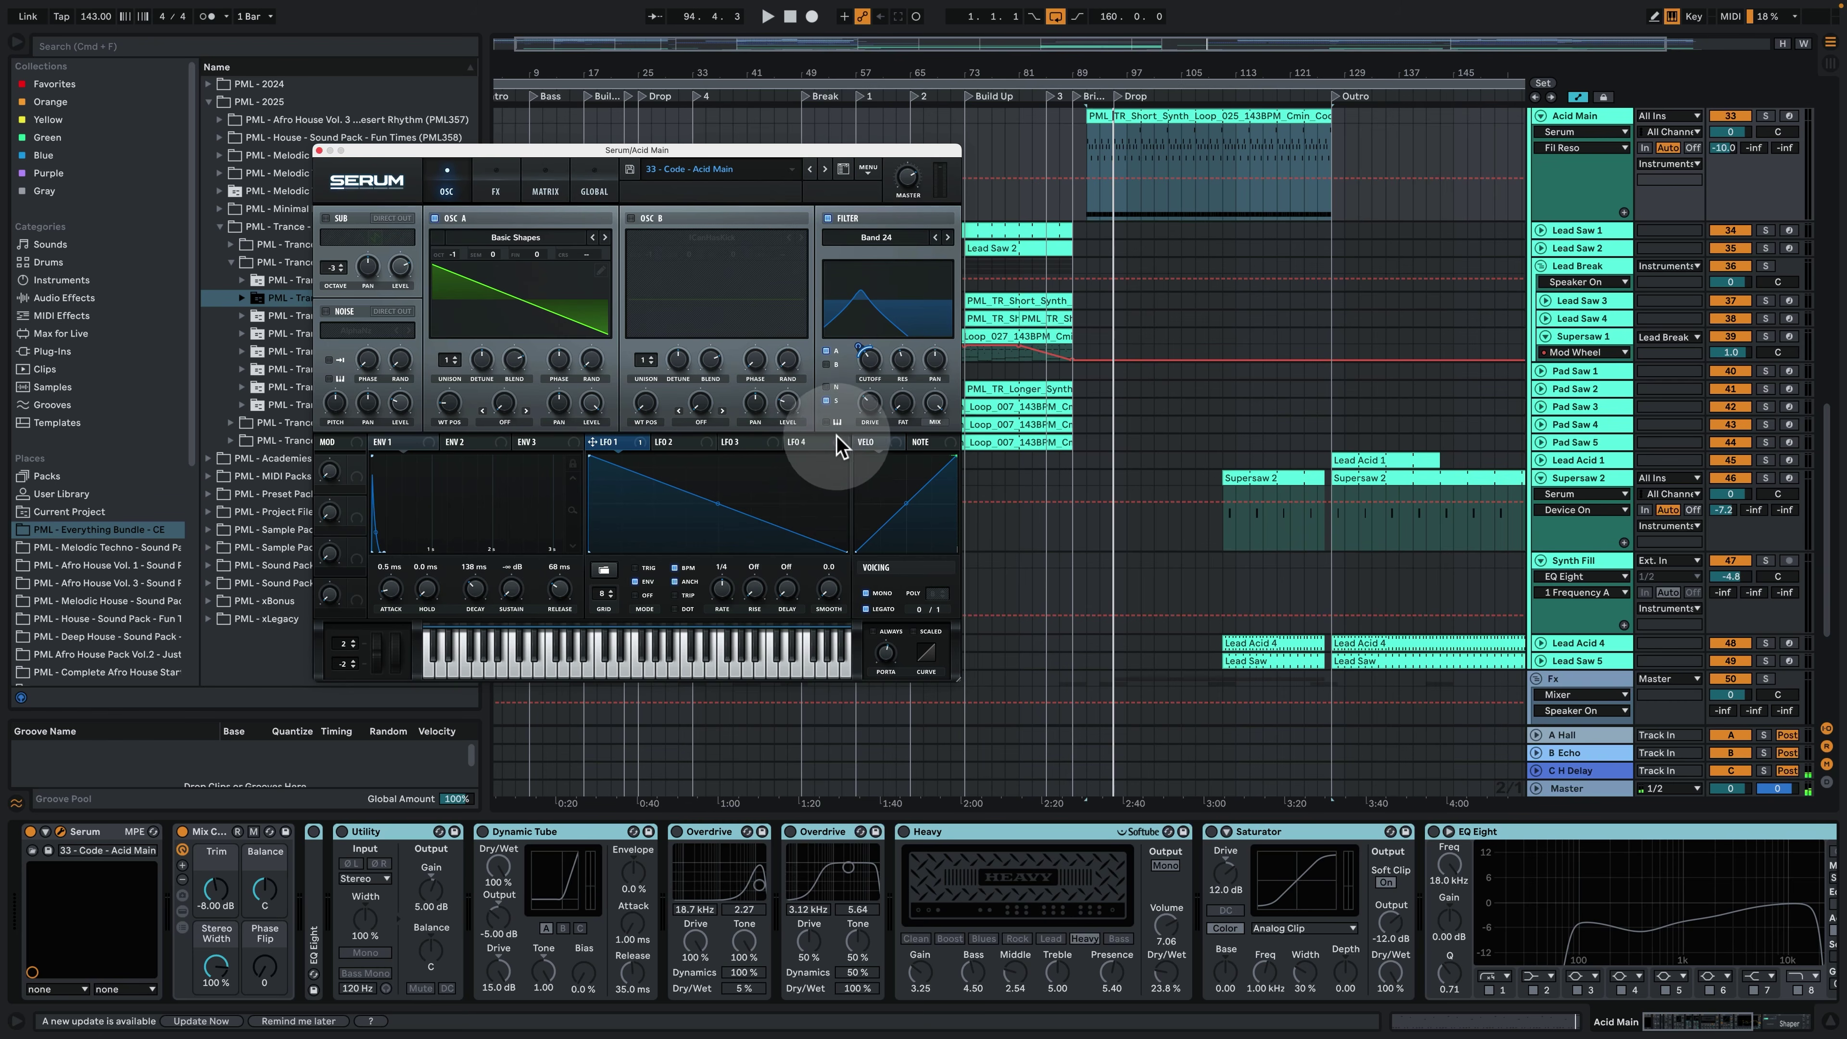
{"action": "key", "text": "space"}
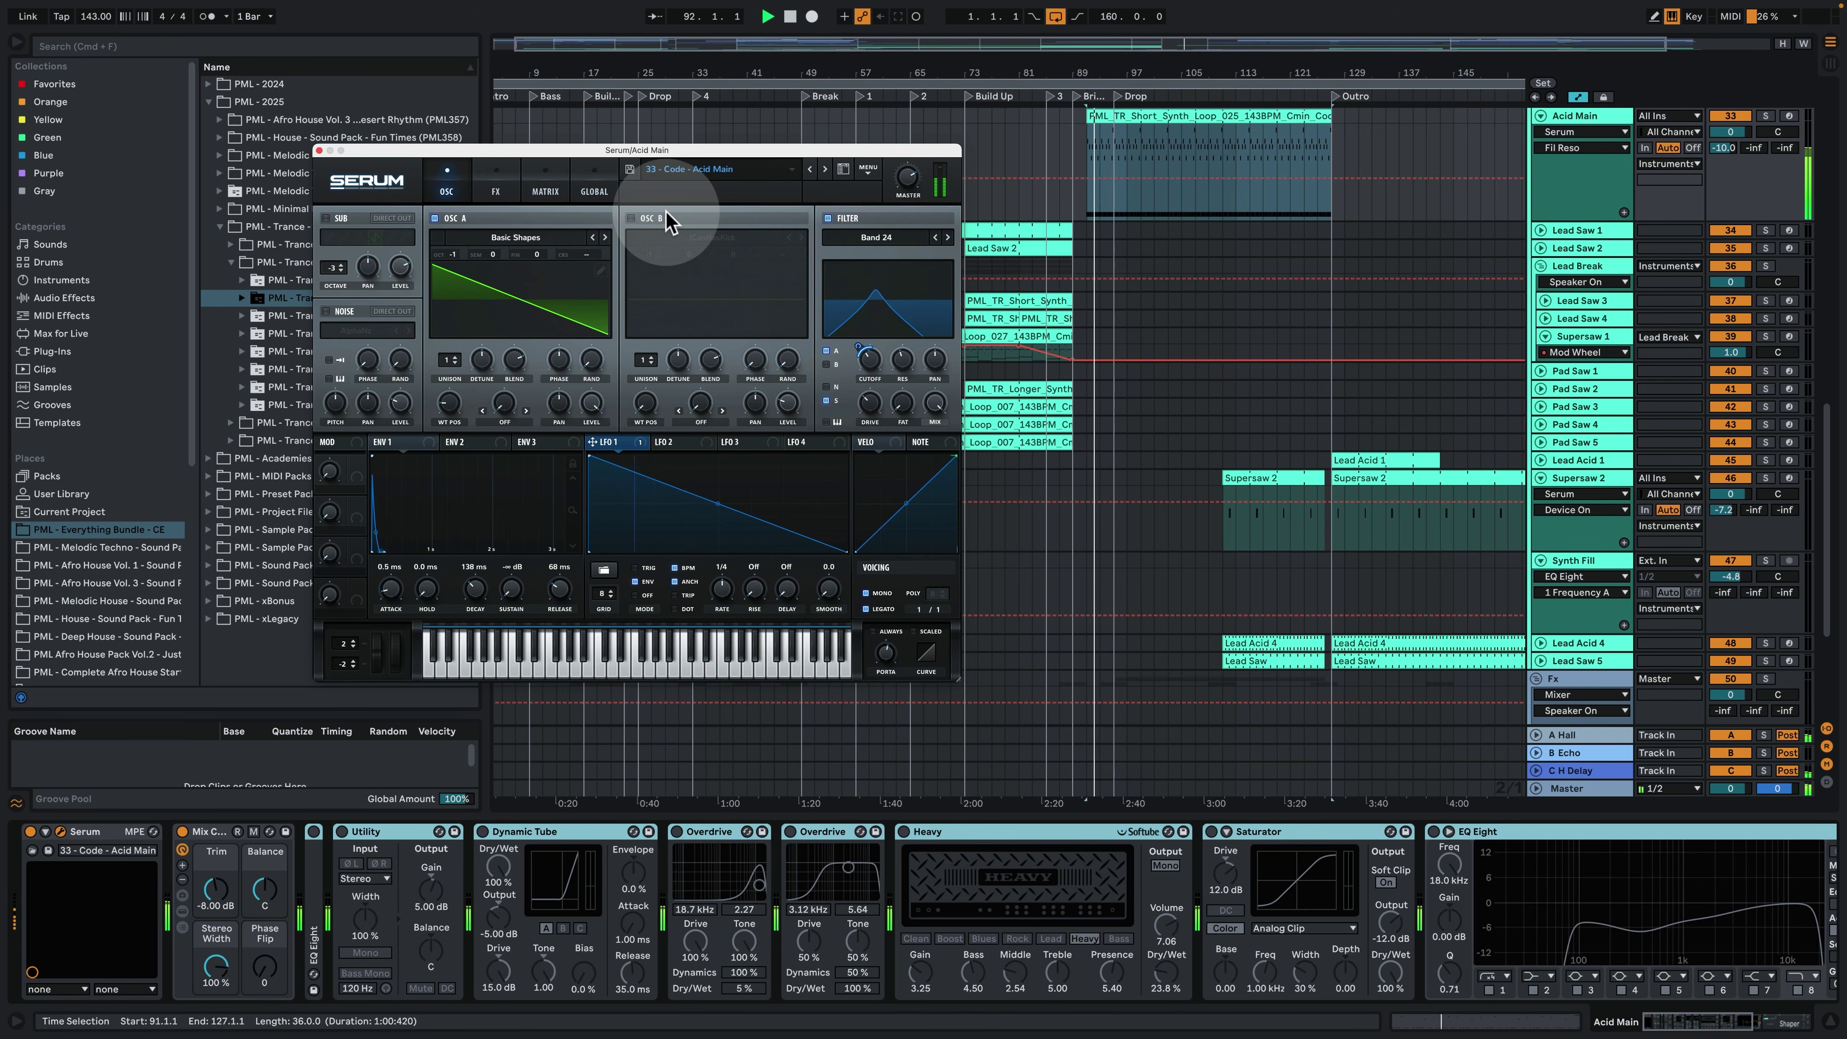
{"action": "key", "text": "space"}
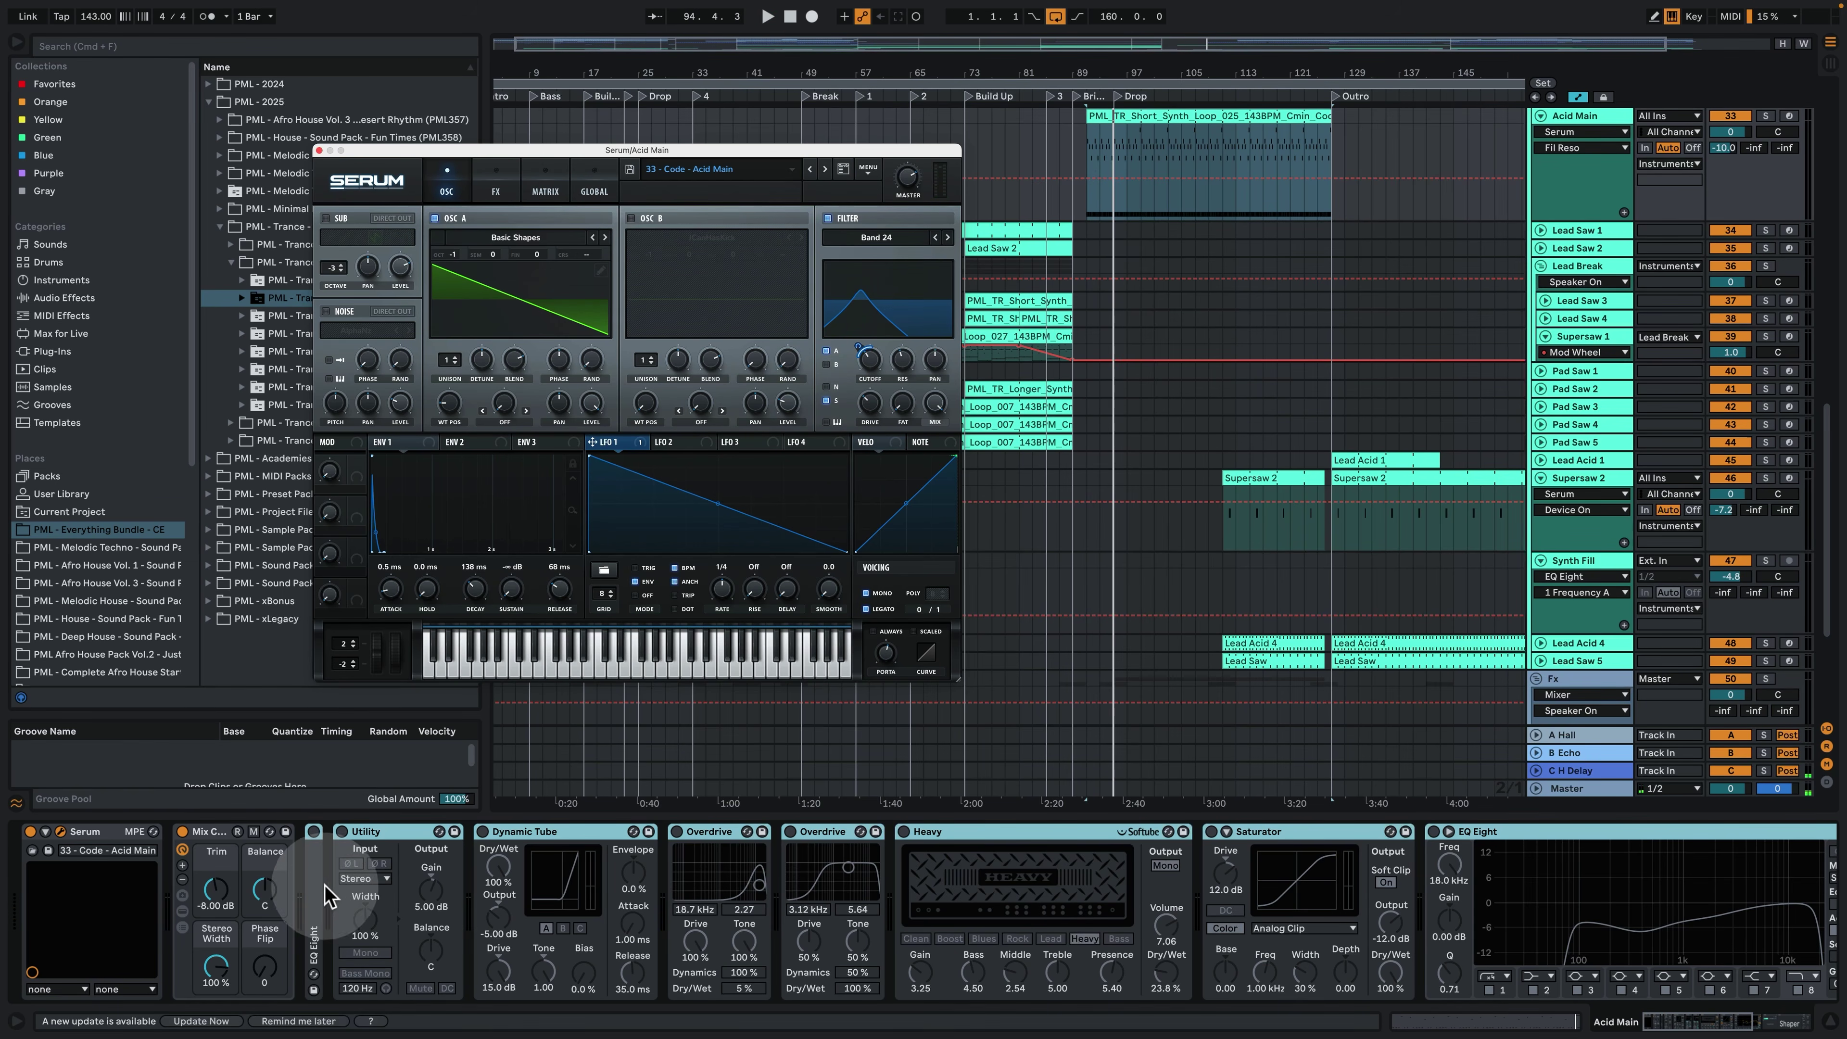
Unfold and activate the first EQ Eight on Acid Main, play the result, and activate the Utility after it.
{"action": "double_click", "coordinate": [316, 942]}
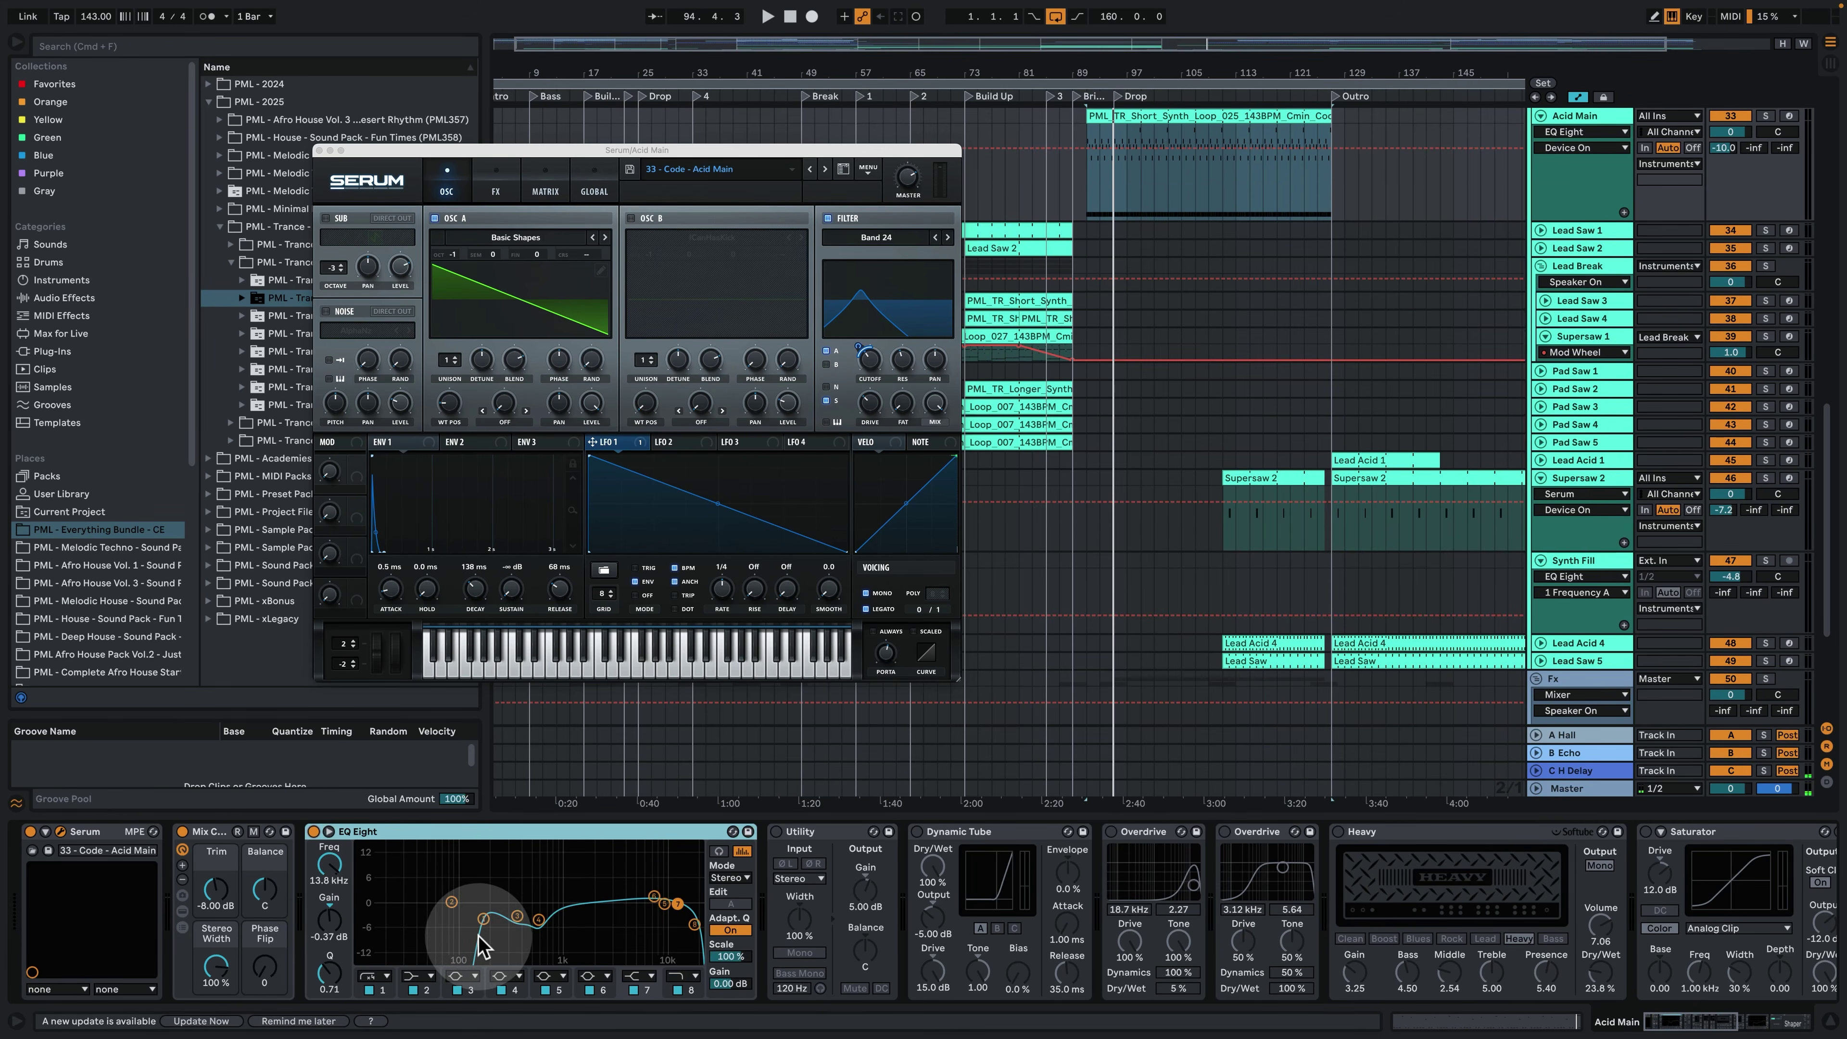
{"action": "key", "text": "space"}
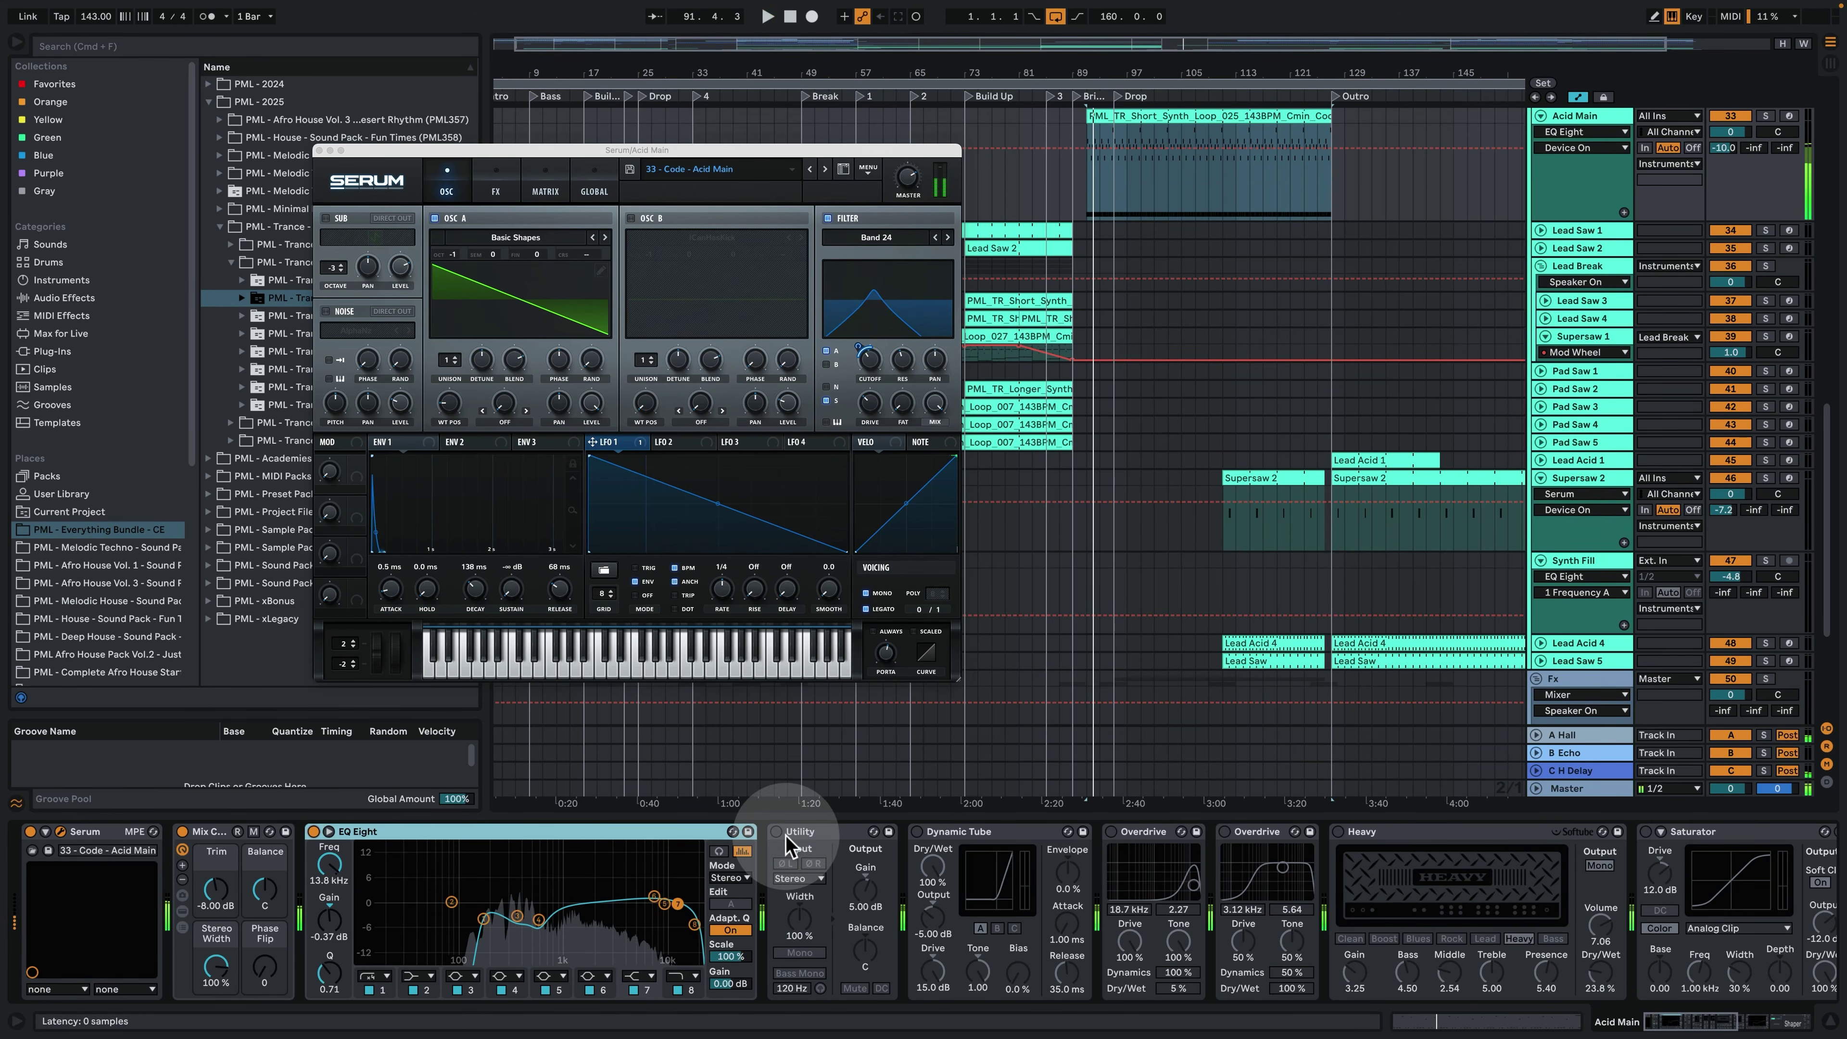
{"action": "left_click", "coordinate": [776, 832]}
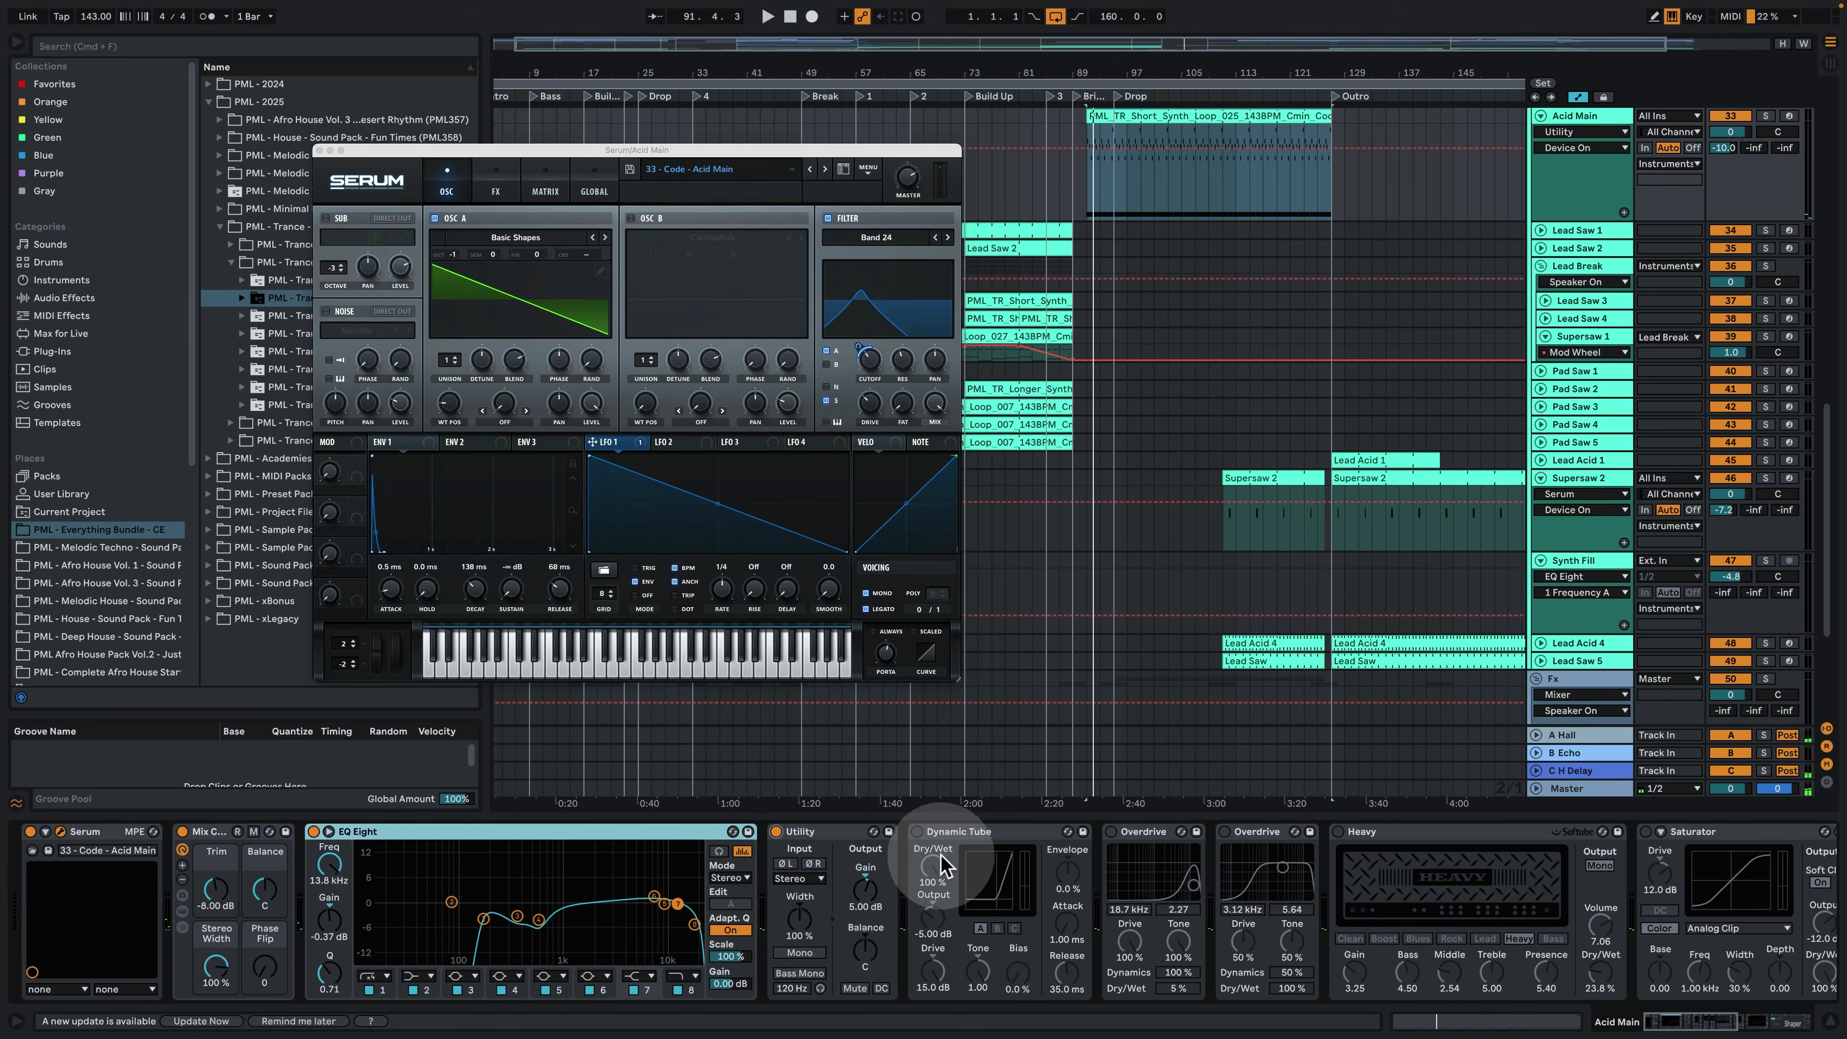
Activate the Dynamic Tube on Acid Main and compare the sound with and without it during playback.
{"action": "left_click", "coordinate": [917, 832]}
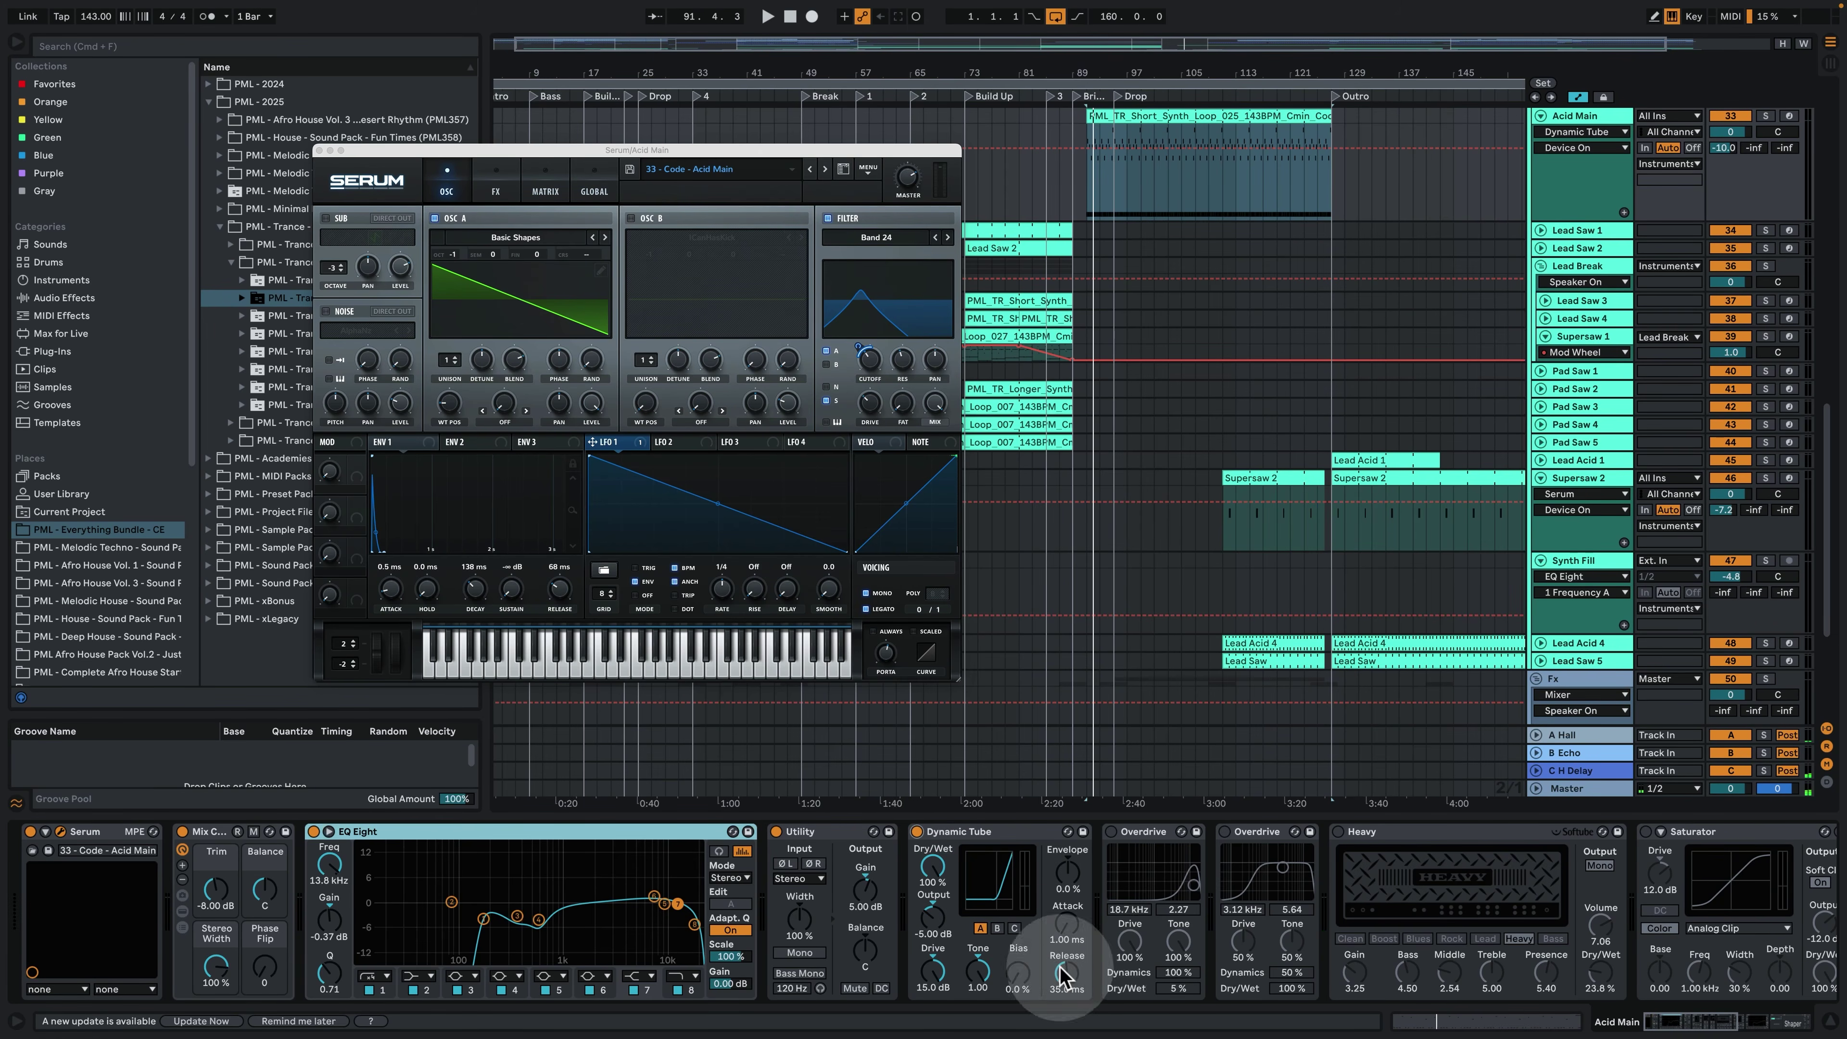
{"action": "key", "text": "space"}
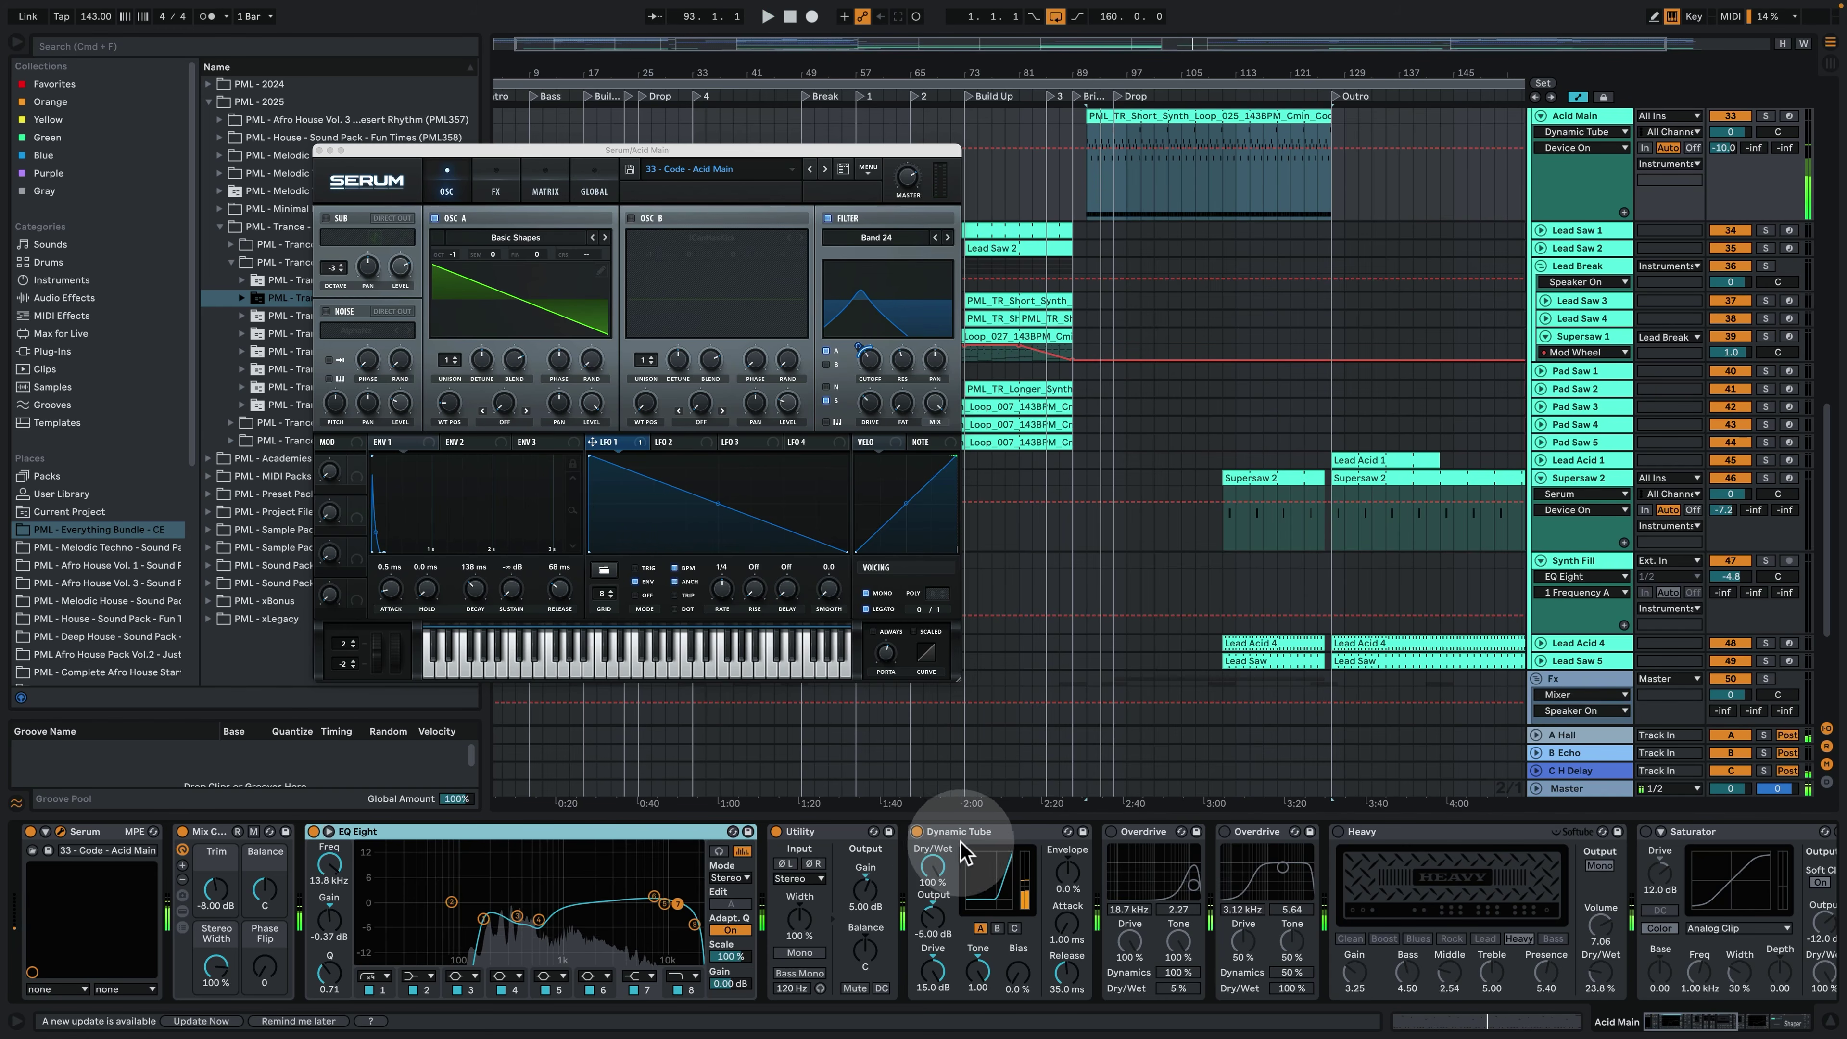
{"action": "left_click", "coordinate": [917, 831]}
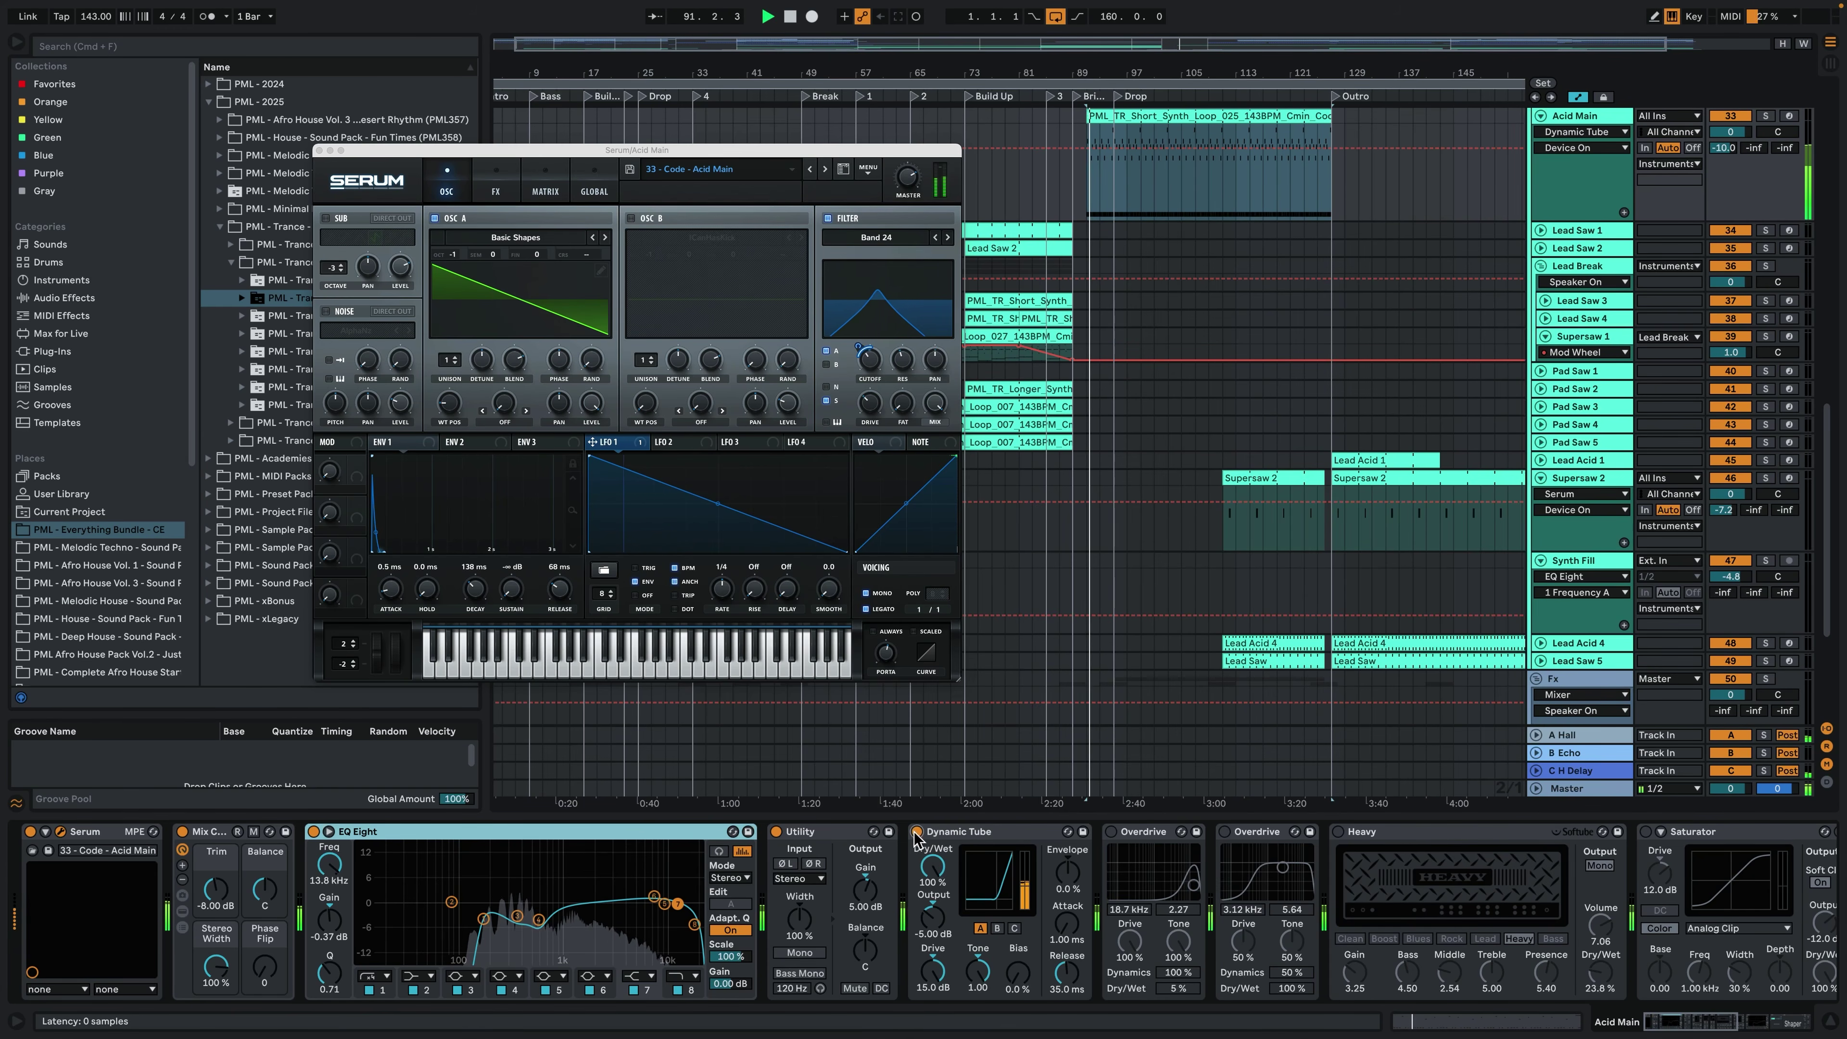
Activate the first Overdrive on Acid Main and toggle it during playback to hear its effect, leaving it on.
{"action": "left_click", "coordinate": [1110, 832]}
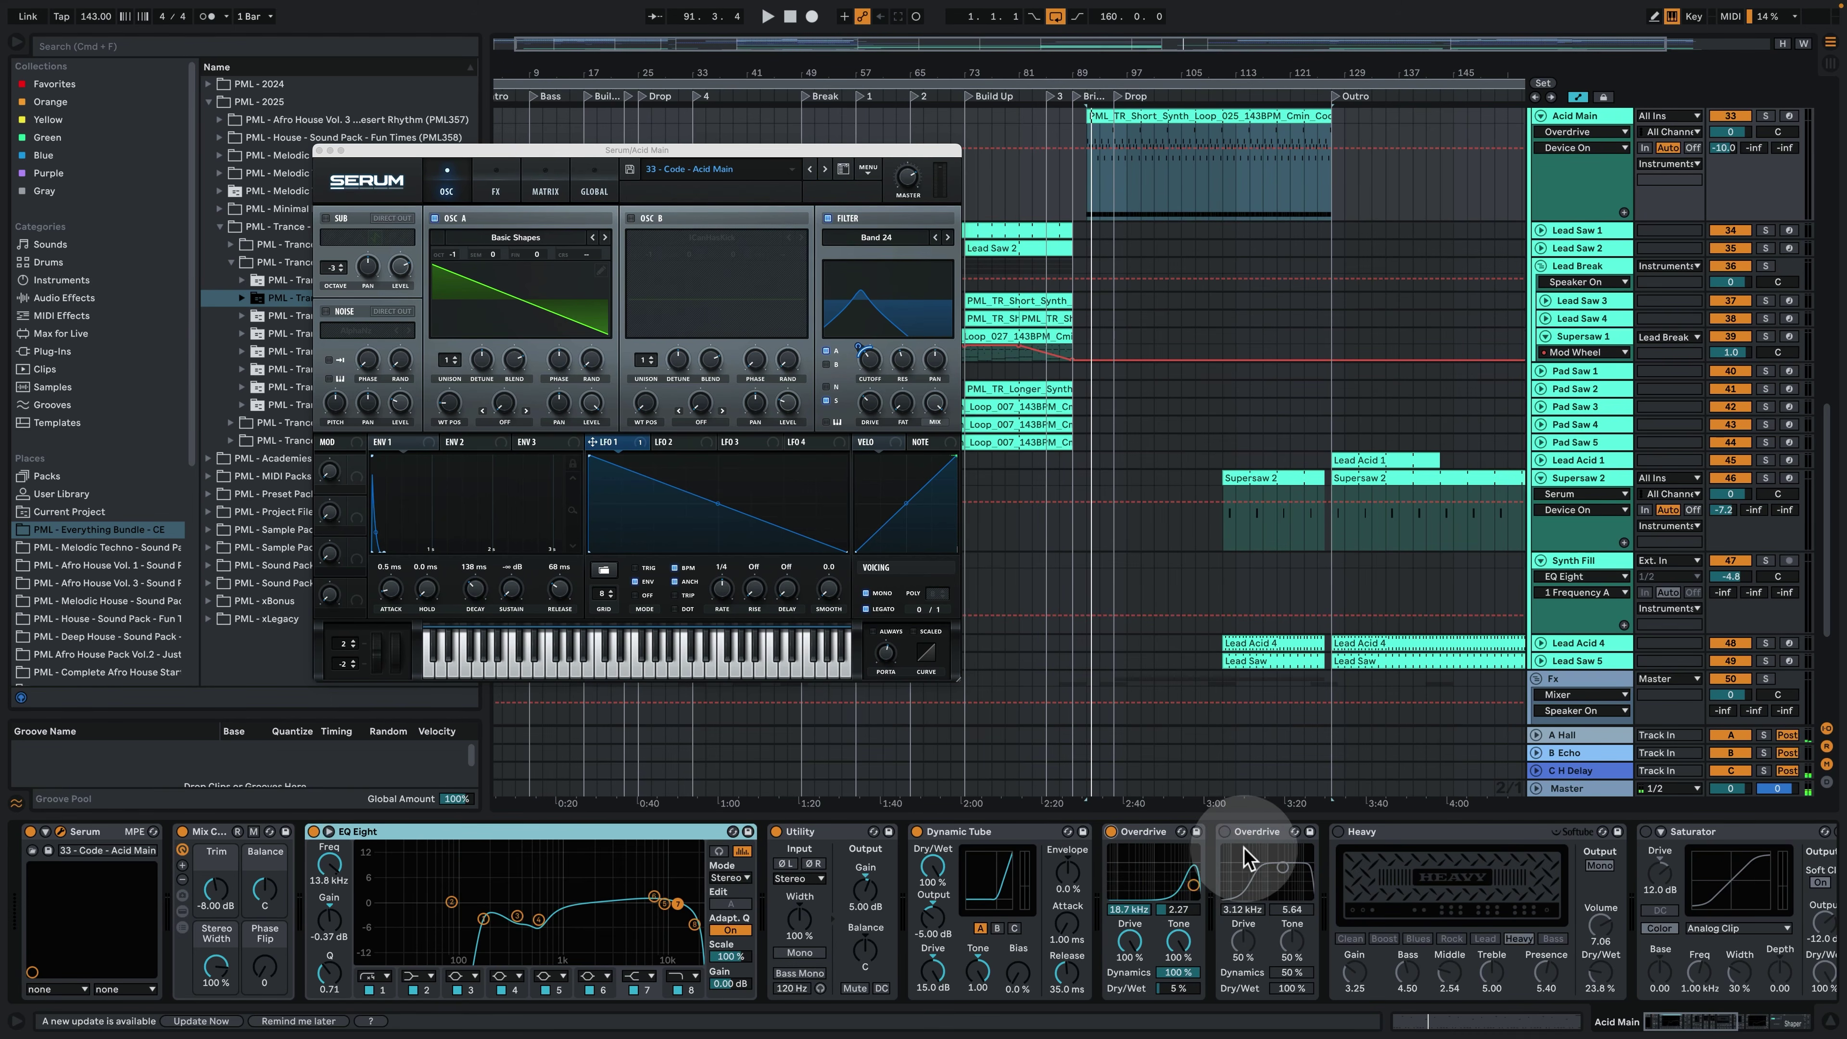
{"action": "left_click", "coordinate": [1224, 832]}
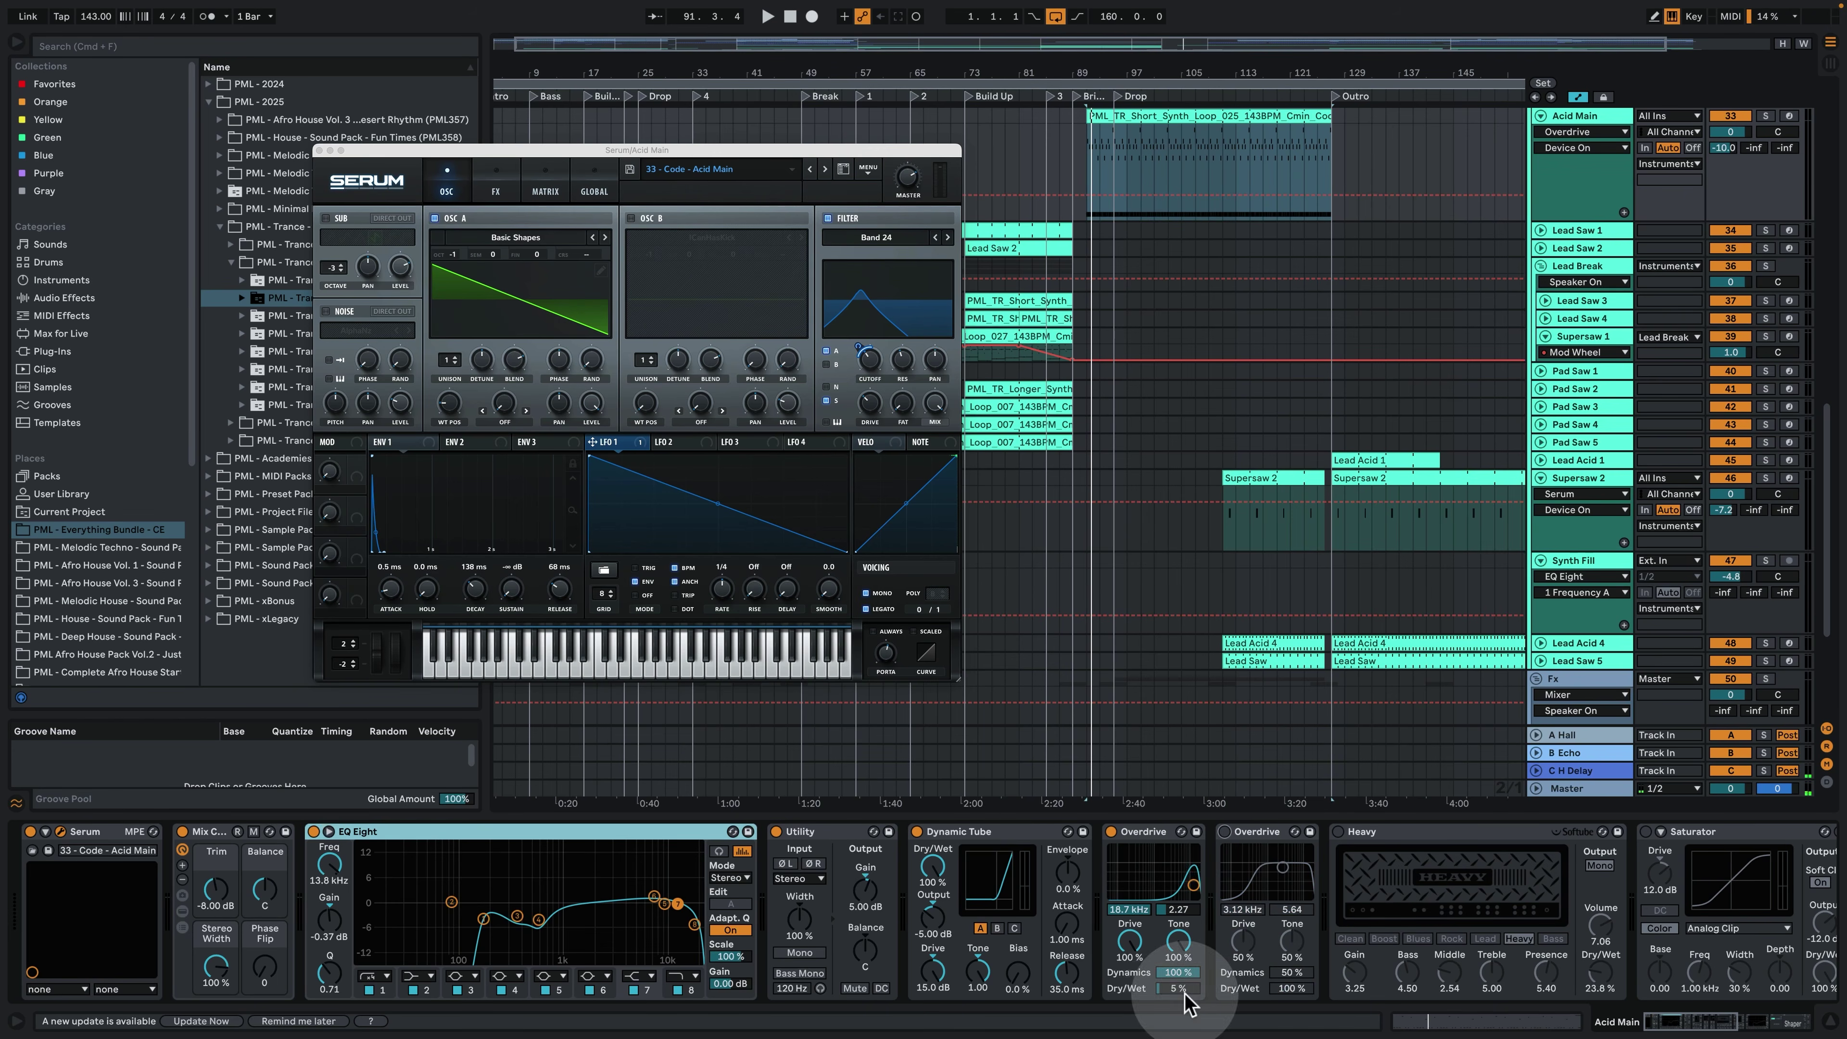
{"action": "left_click", "coordinate": [1165, 848]}
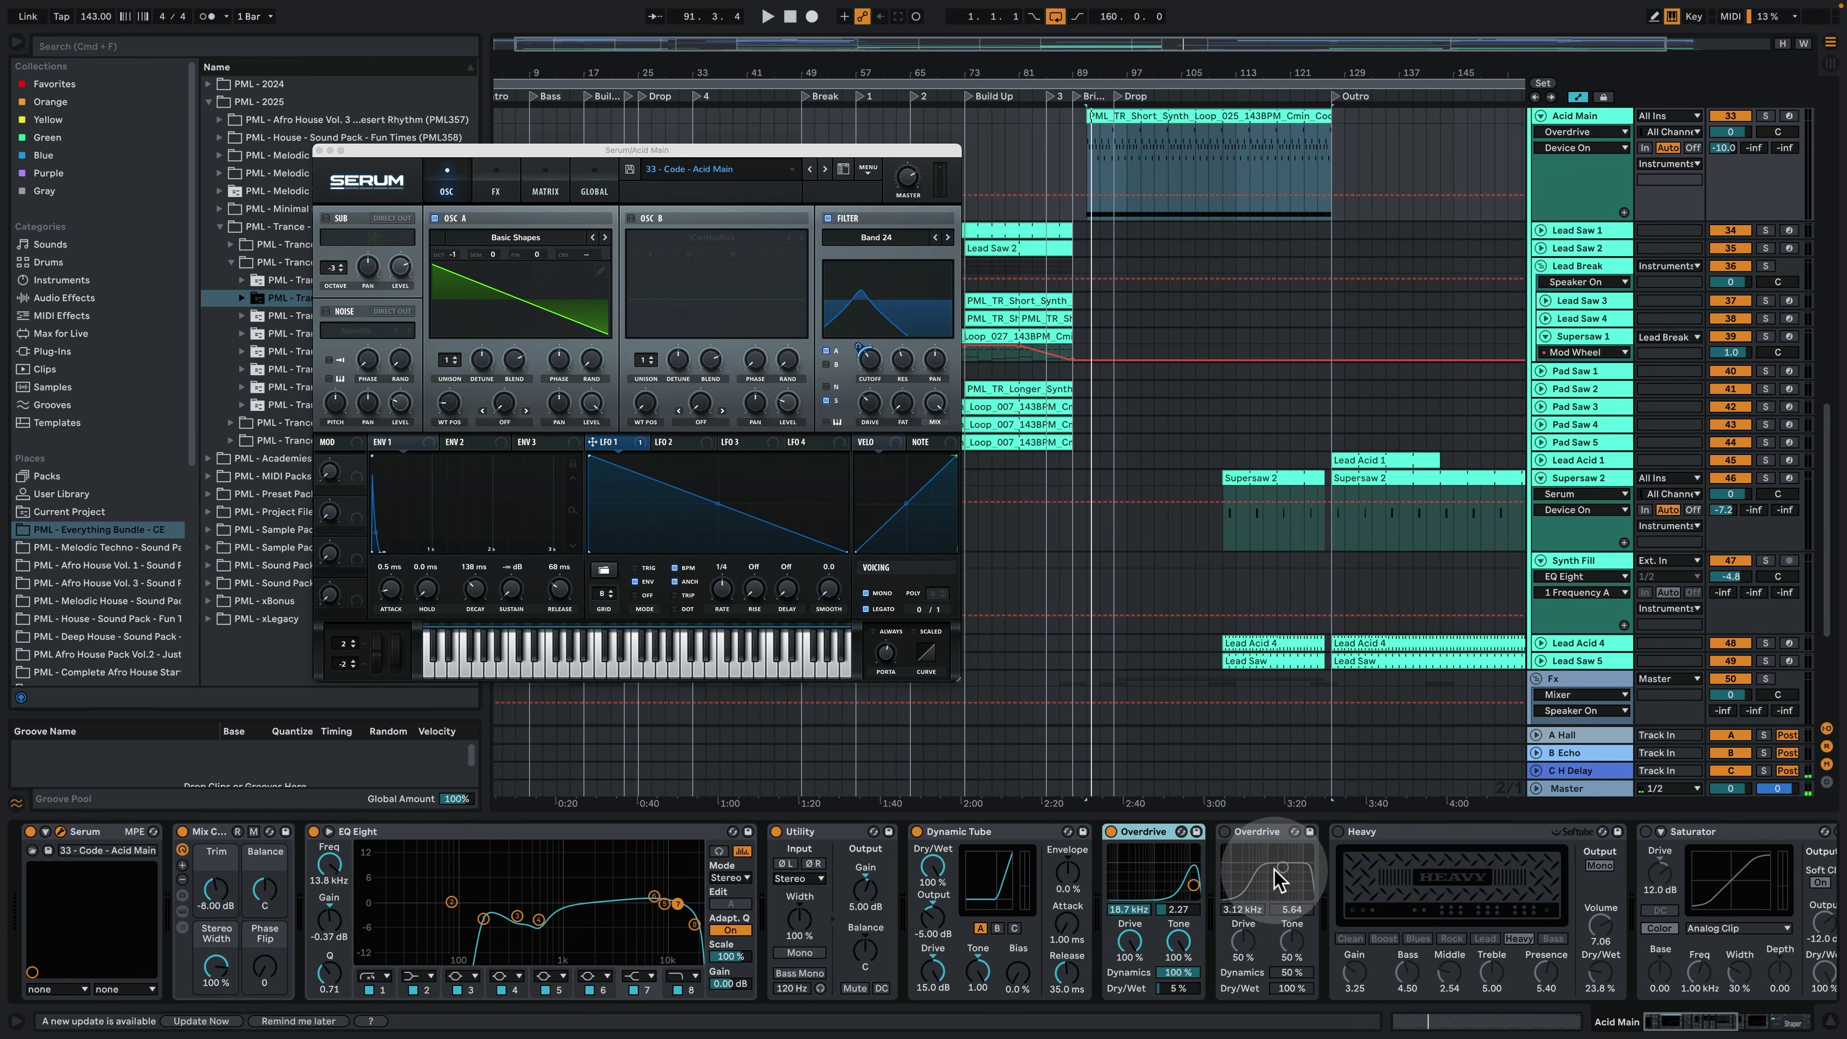
{"action": "left_click", "coordinate": [1115, 843]}
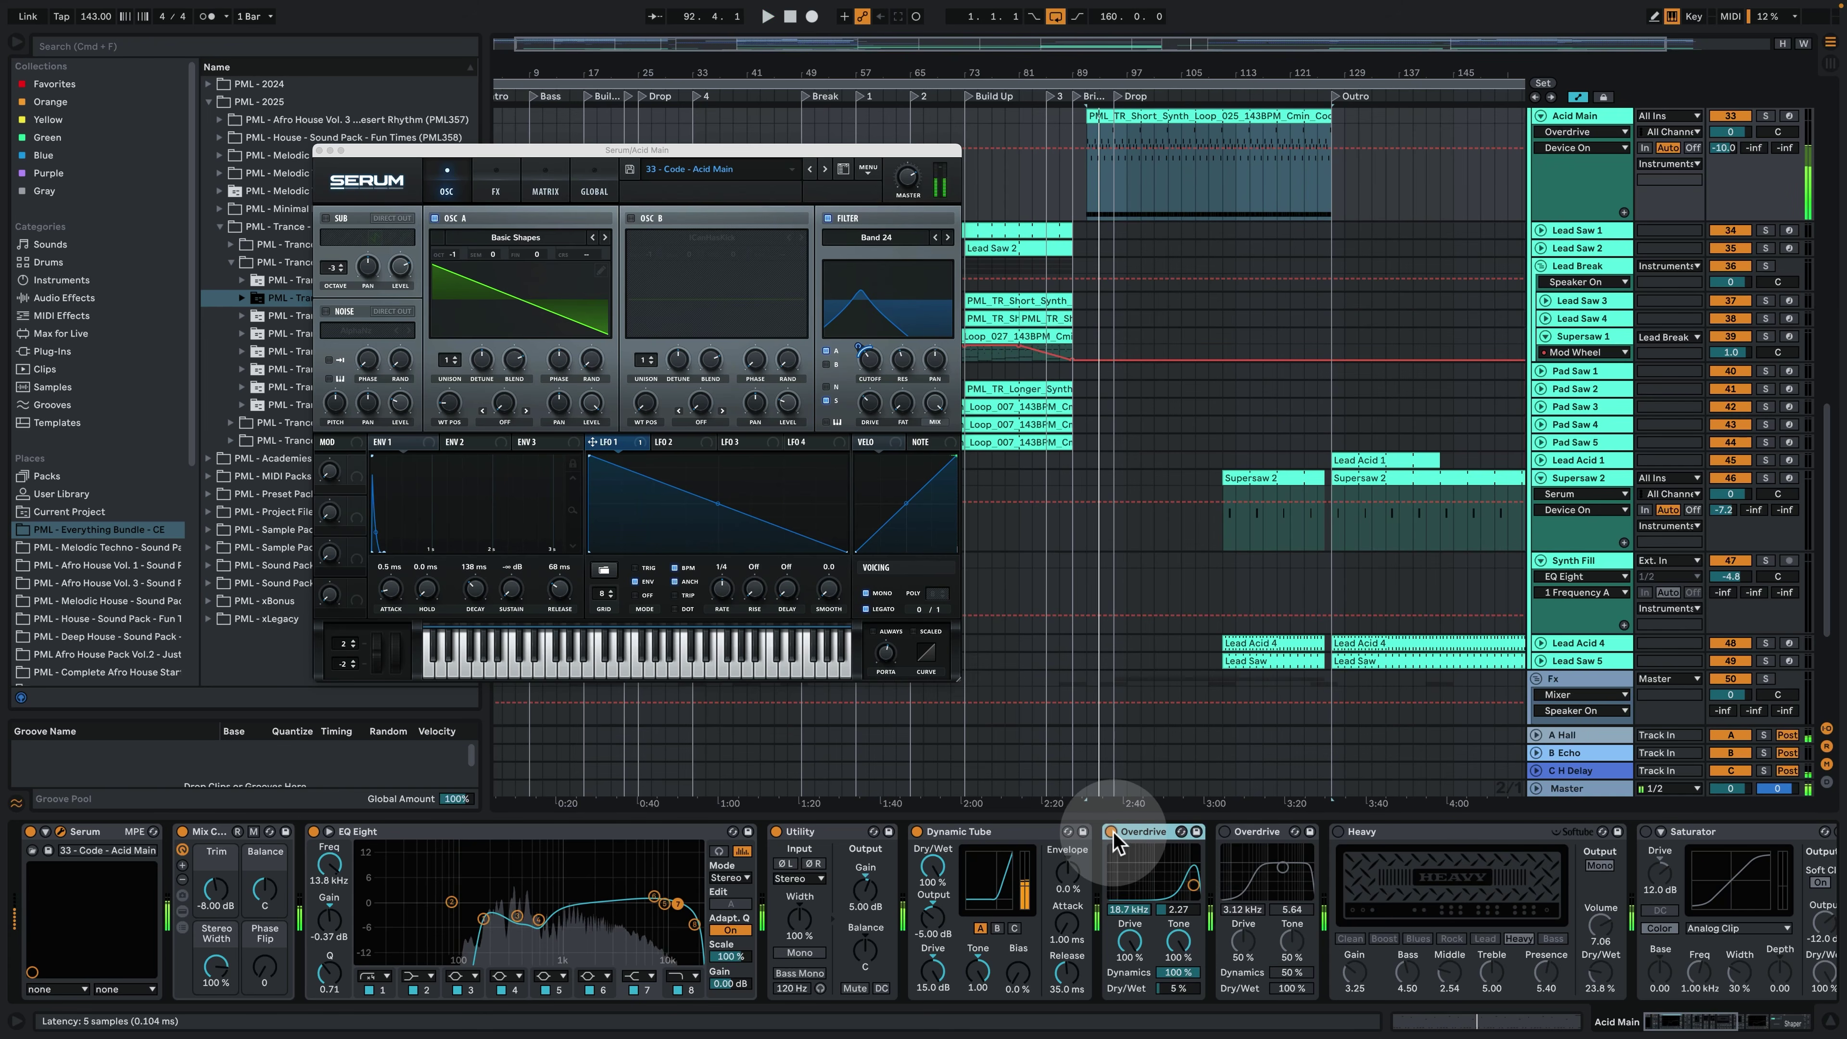
{"action": "left_click", "coordinate": [1110, 832]}
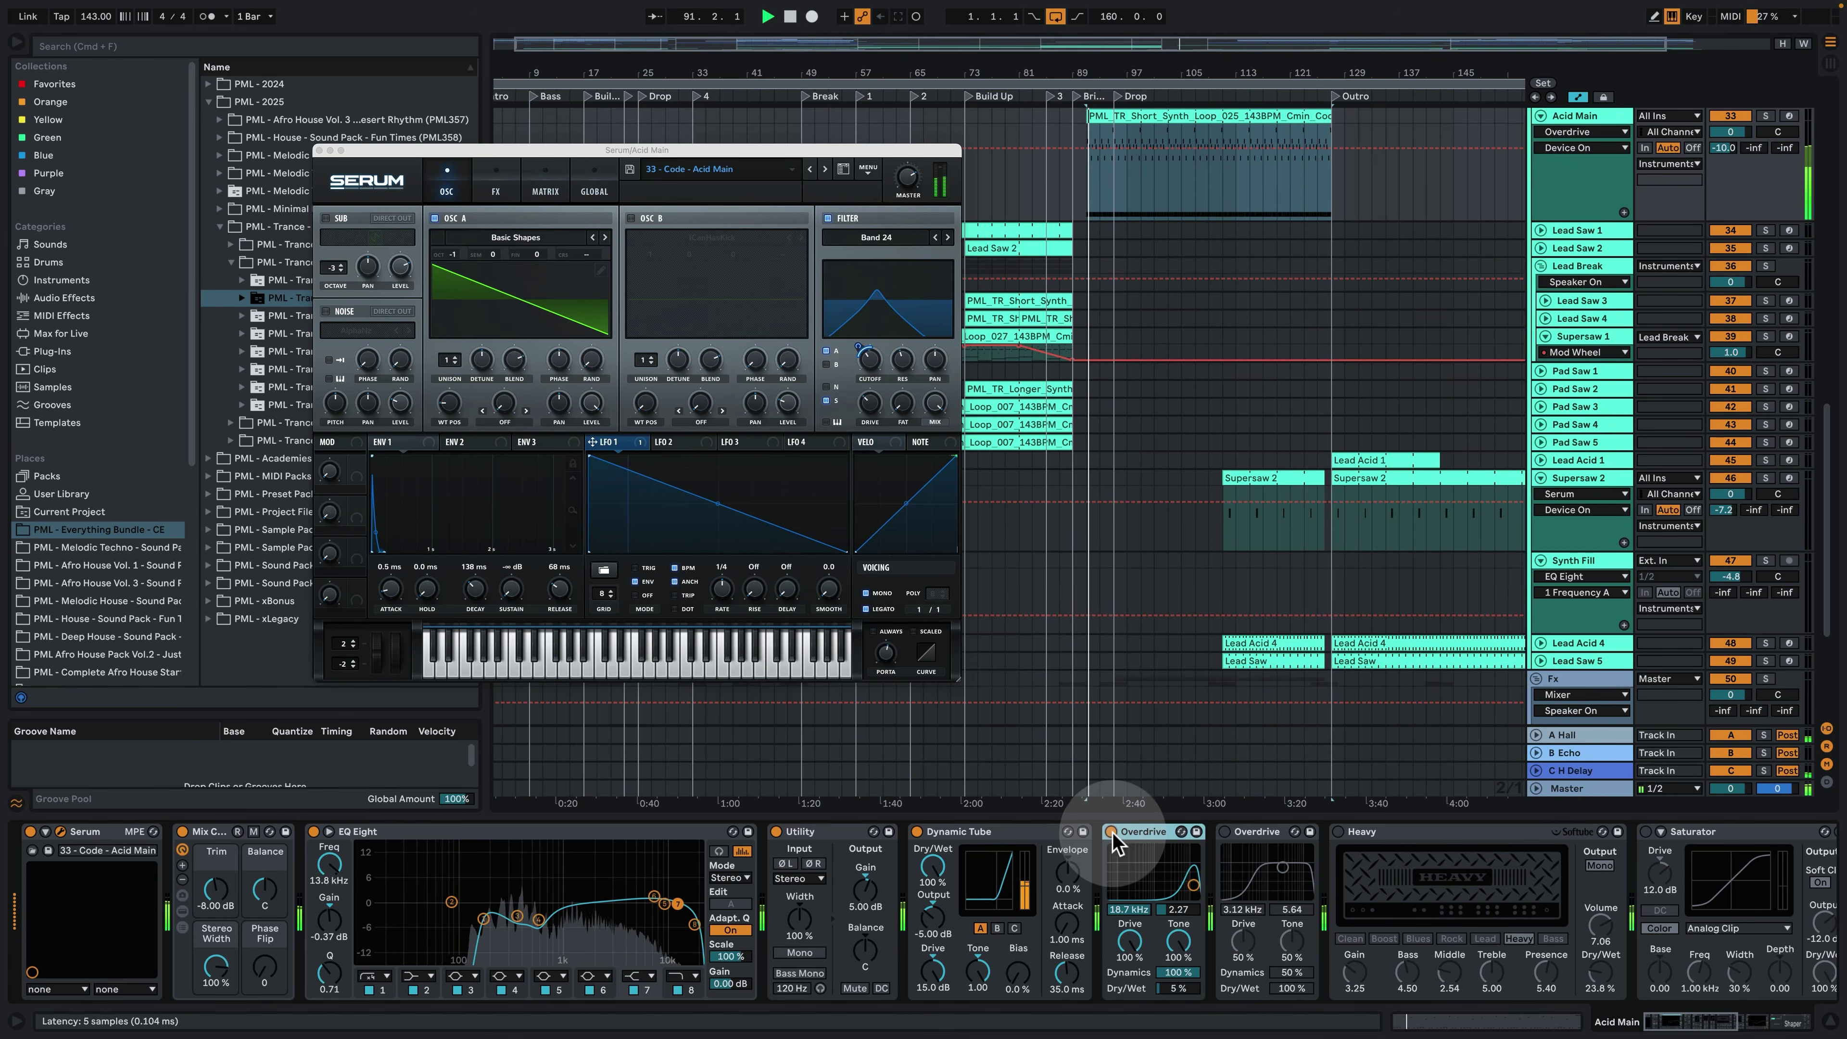
{"action": "left_click", "coordinate": [1110, 832]}
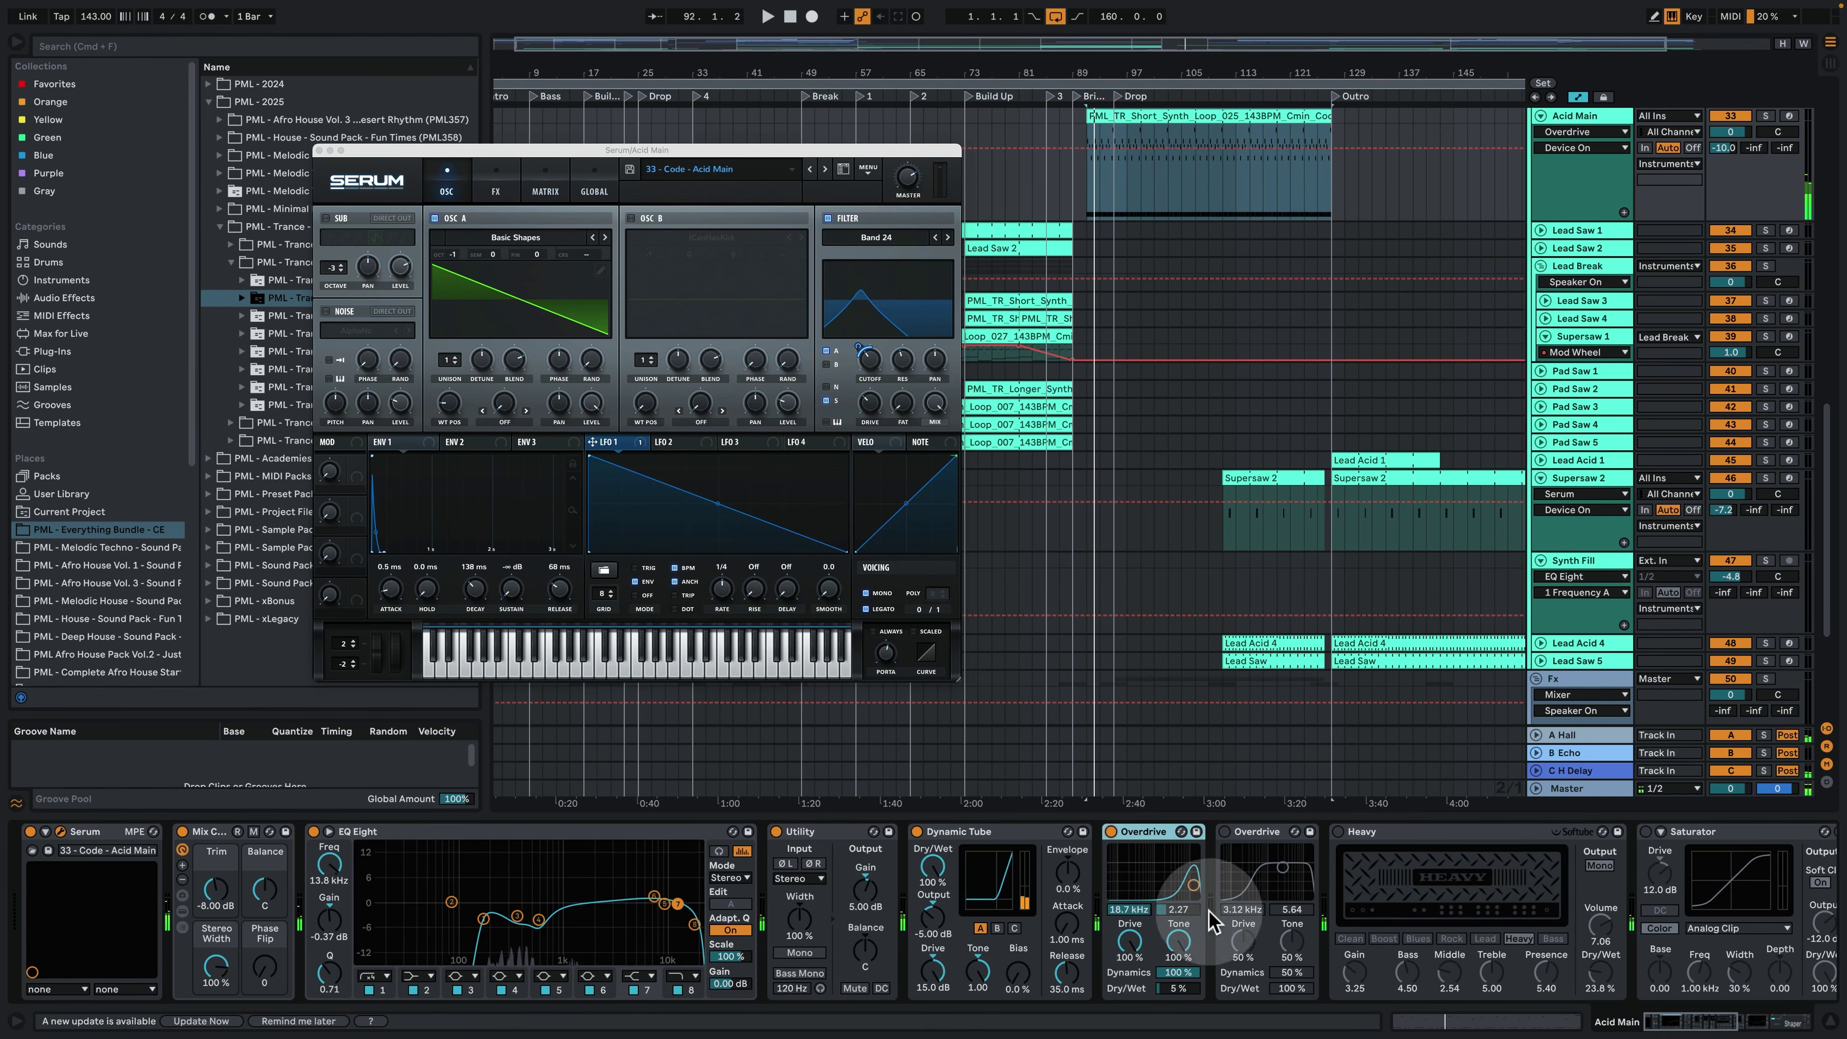
Activate the second Overdrive and the Heavy amp on Acid Main, playing the track to hear the added distortion.
{"action": "left_click", "coordinate": [1225, 833]}
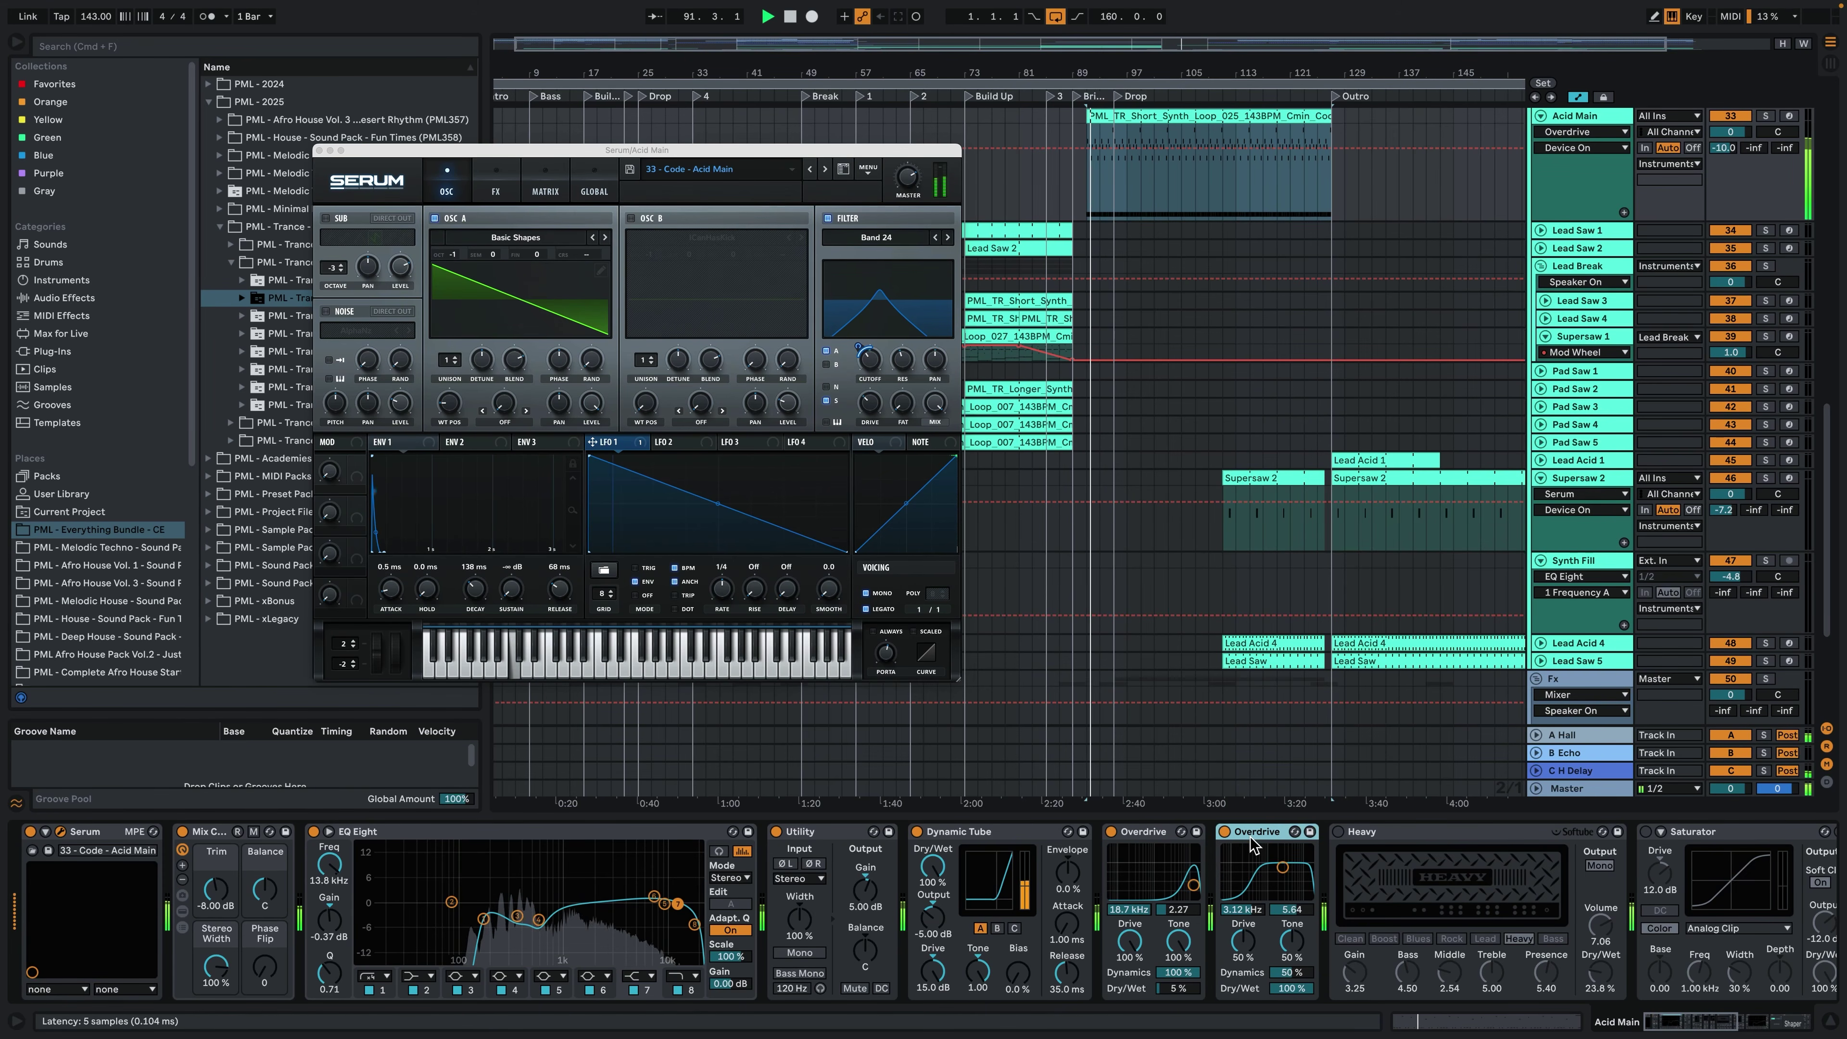
{"action": "left_click", "coordinate": [1242, 859]}
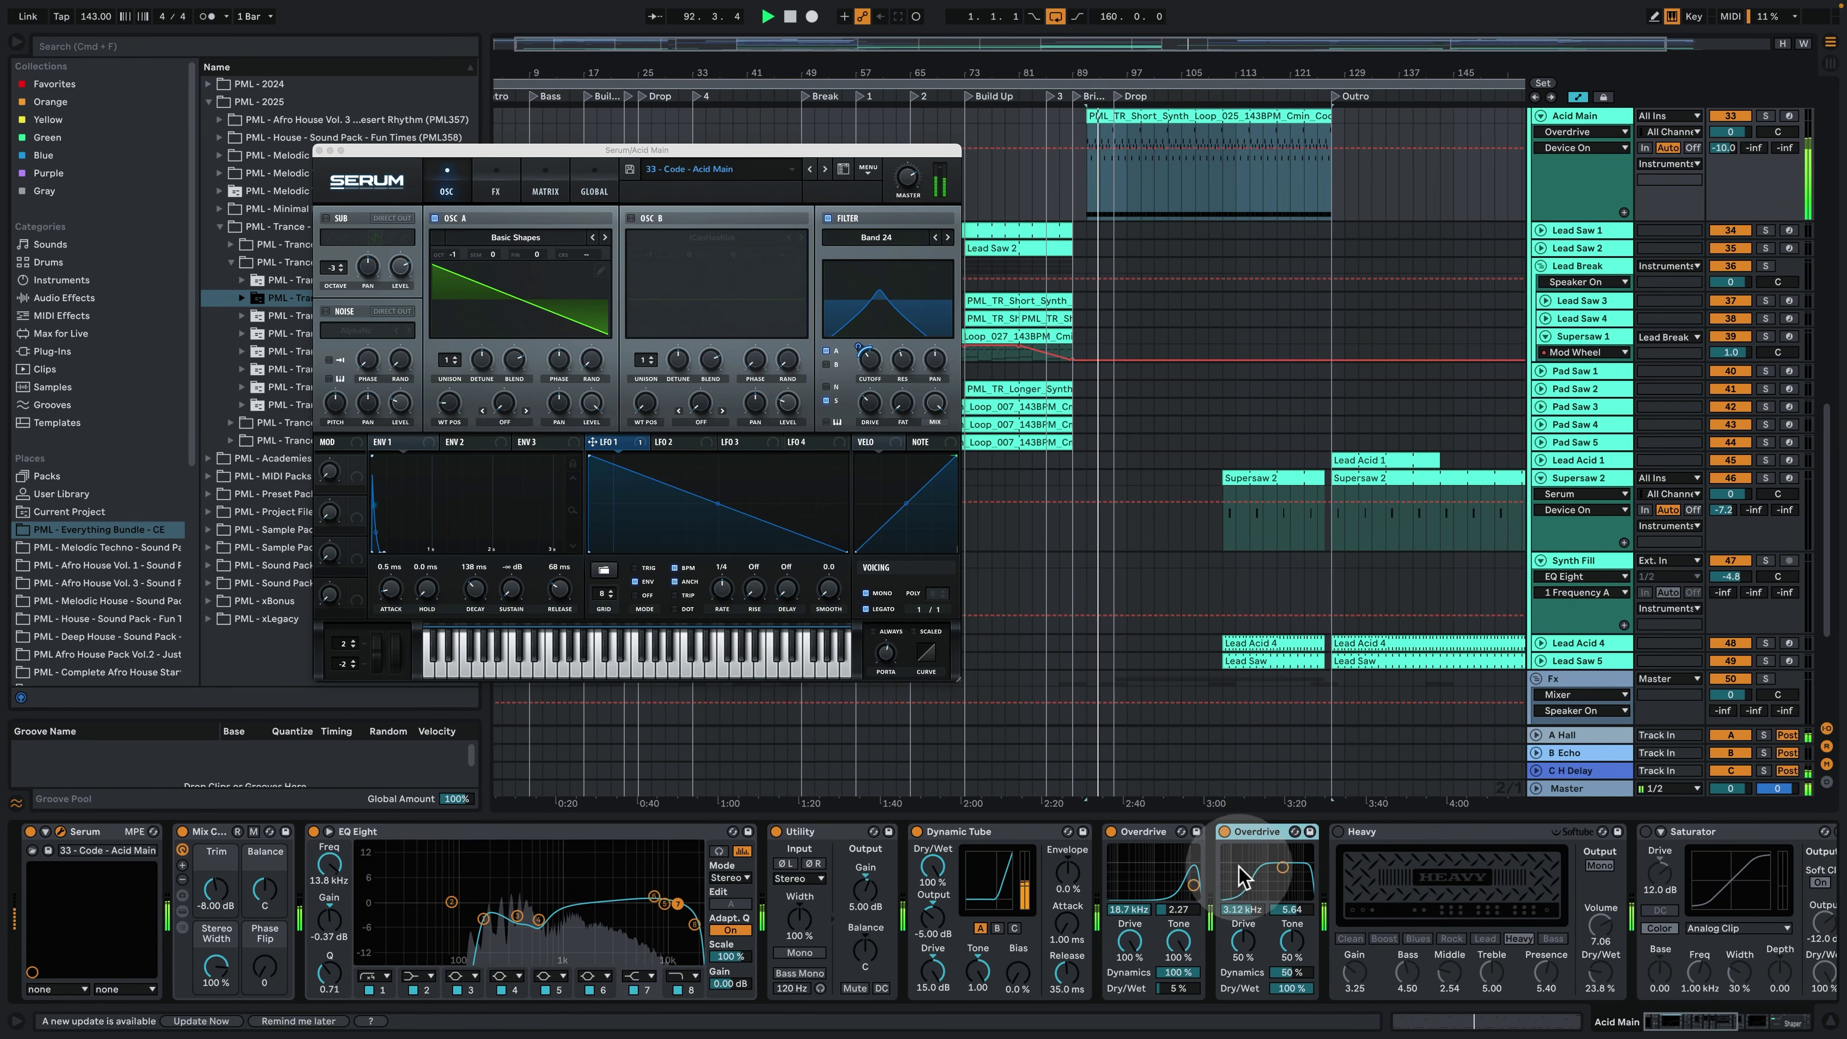
{"action": "left_click", "coordinate": [1342, 837]}
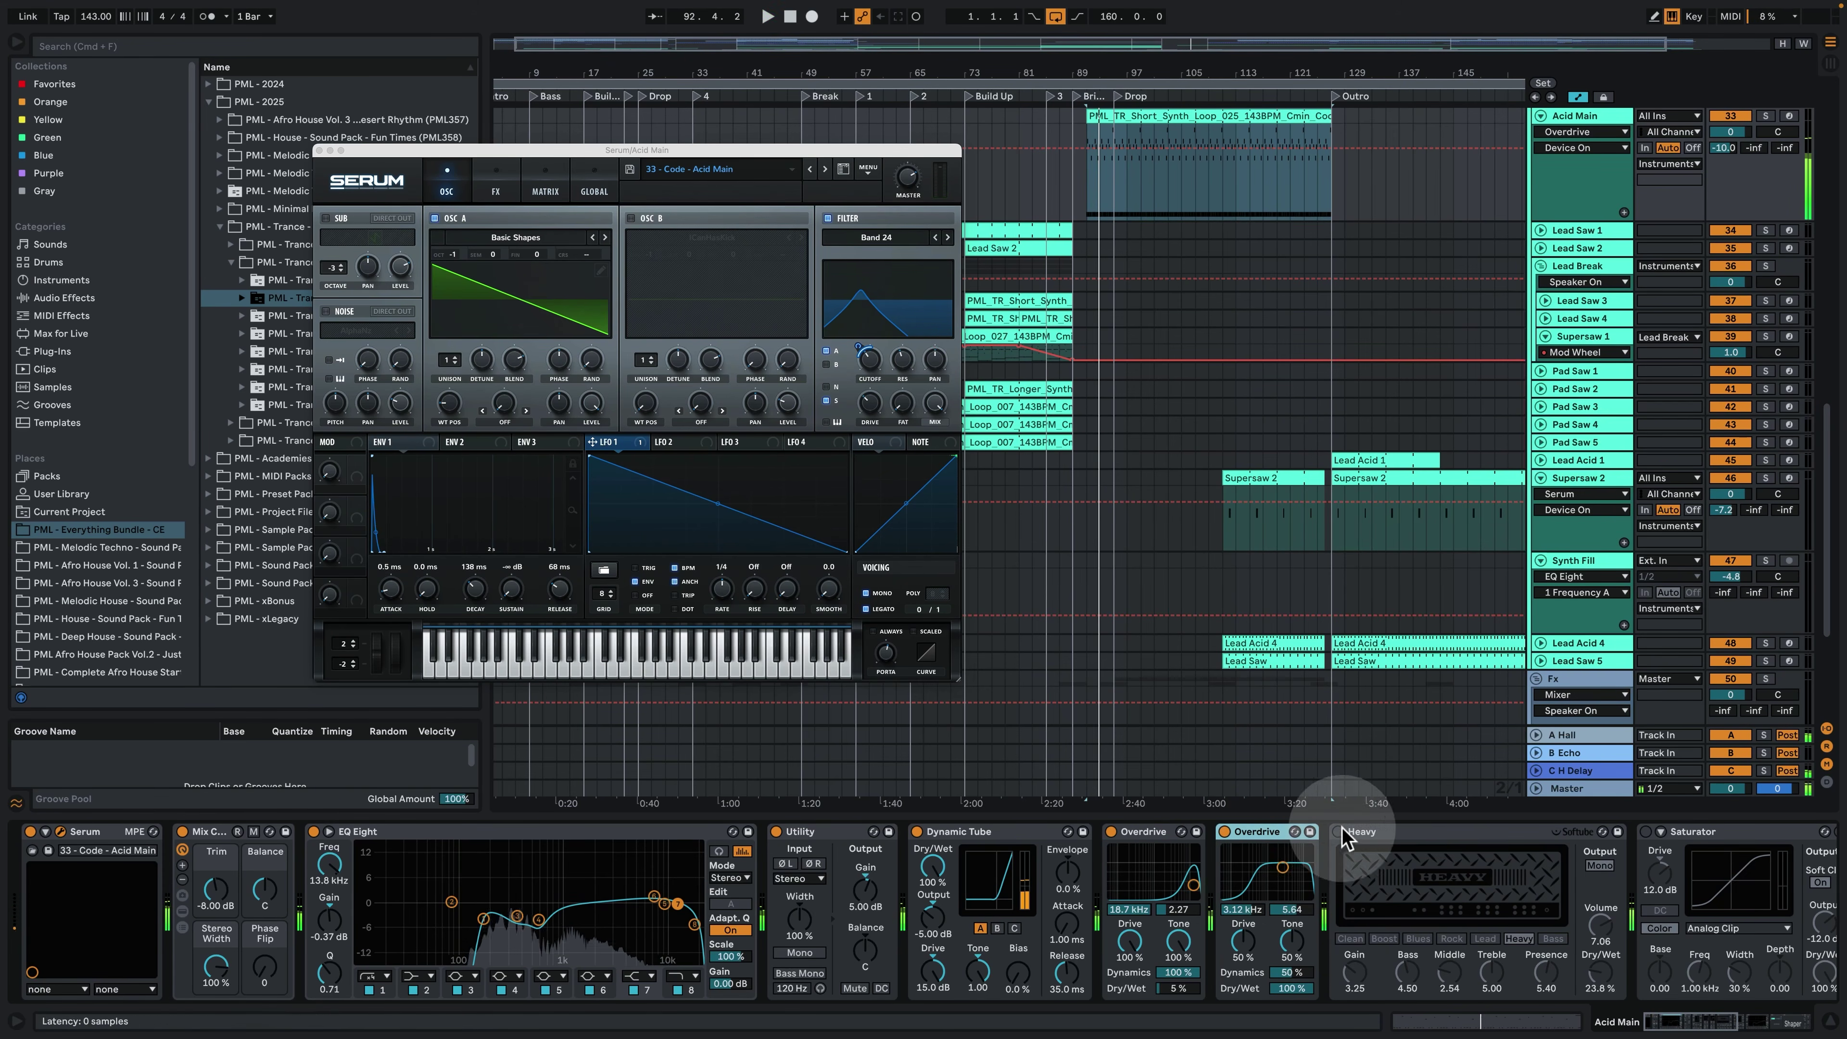
{"action": "left_click", "coordinate": [1483, 860]}
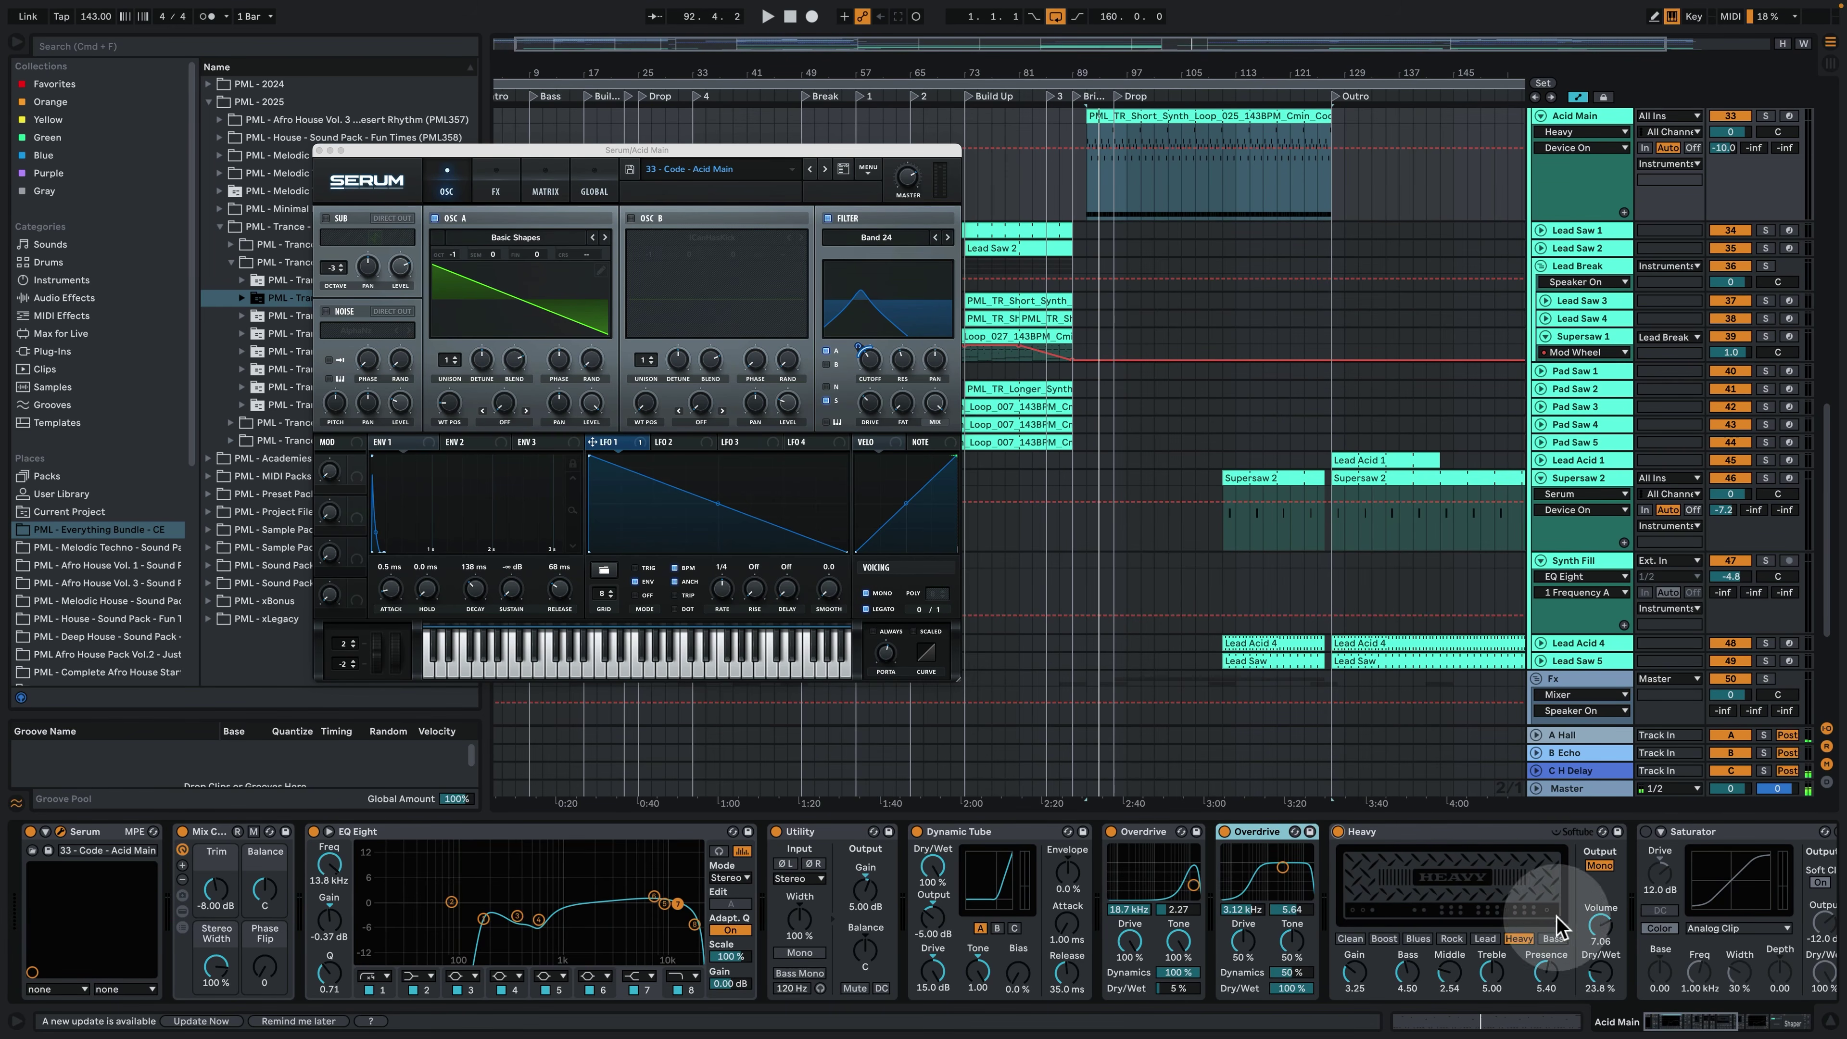
{"action": "key", "text": "space"}
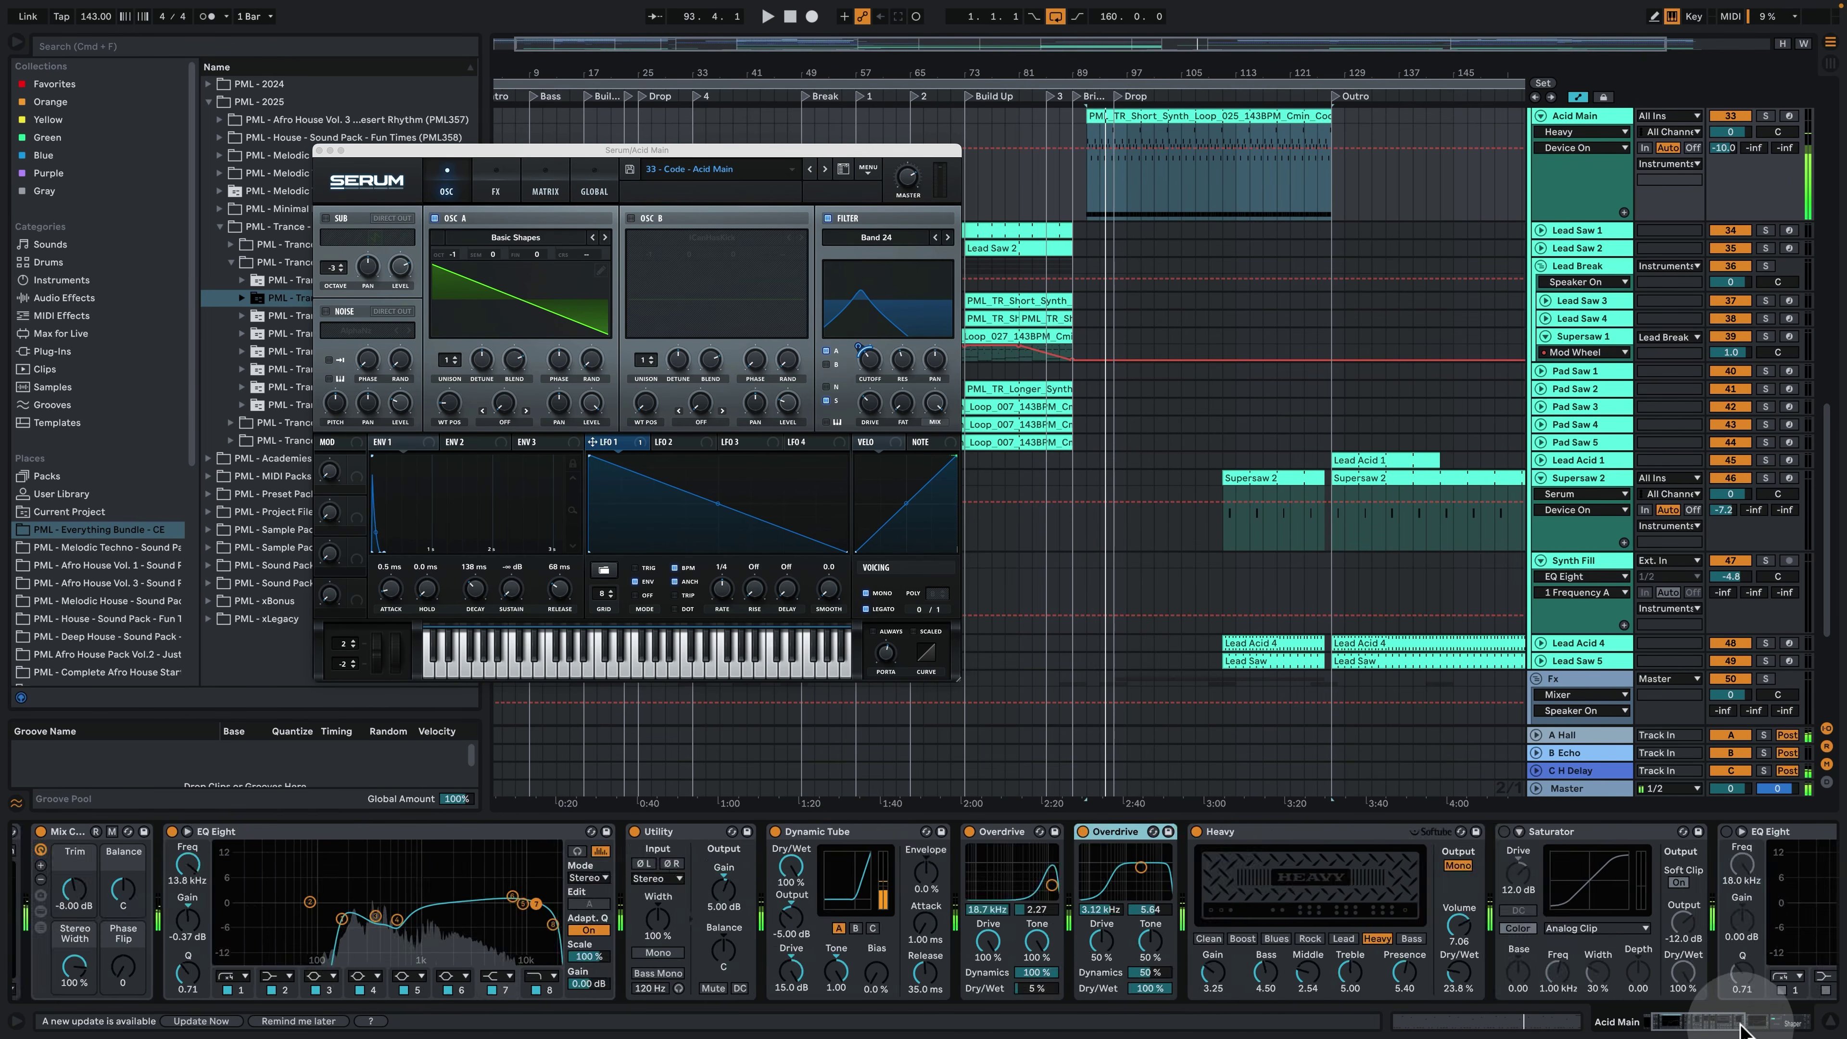
Activate the Saturator after the Heavy amp and listen to it during playback.
{"action": "left_click_drag", "start_coordinate": [1694, 1025], "coordinate": [1756, 1029]}
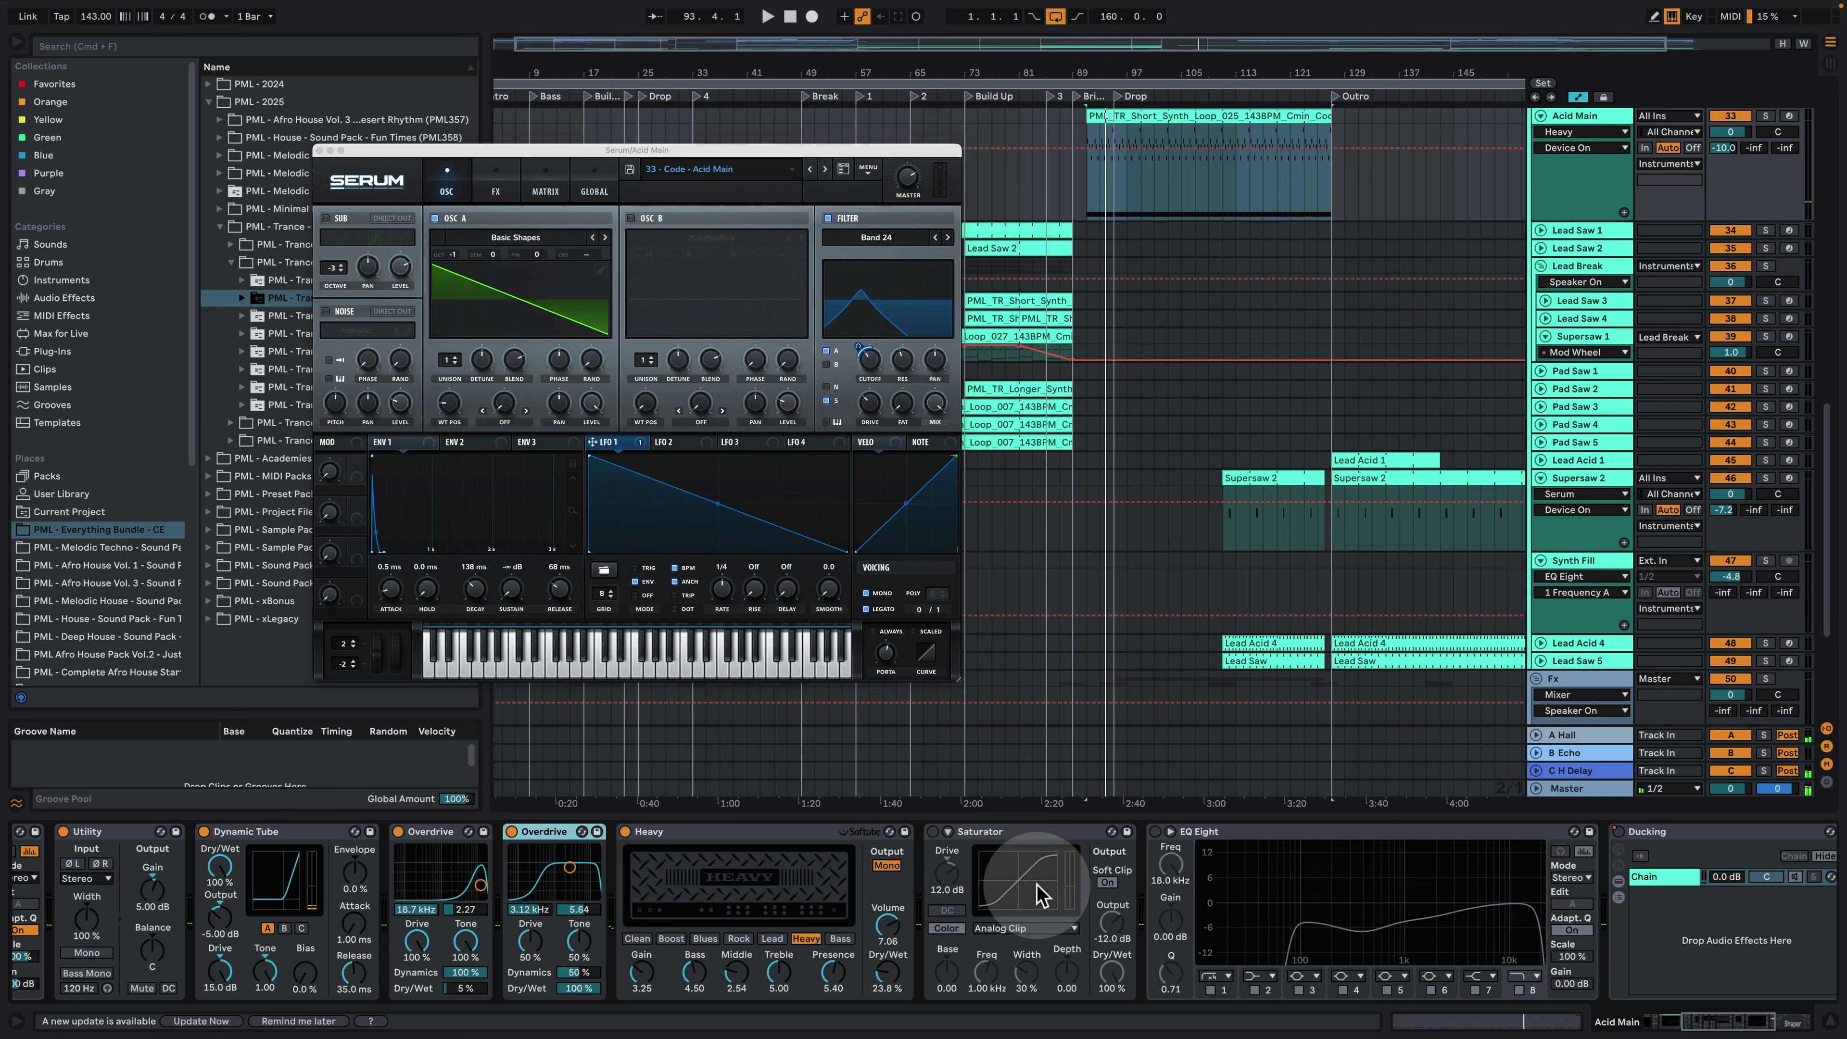
{"action": "left_click", "coordinate": [933, 832]}
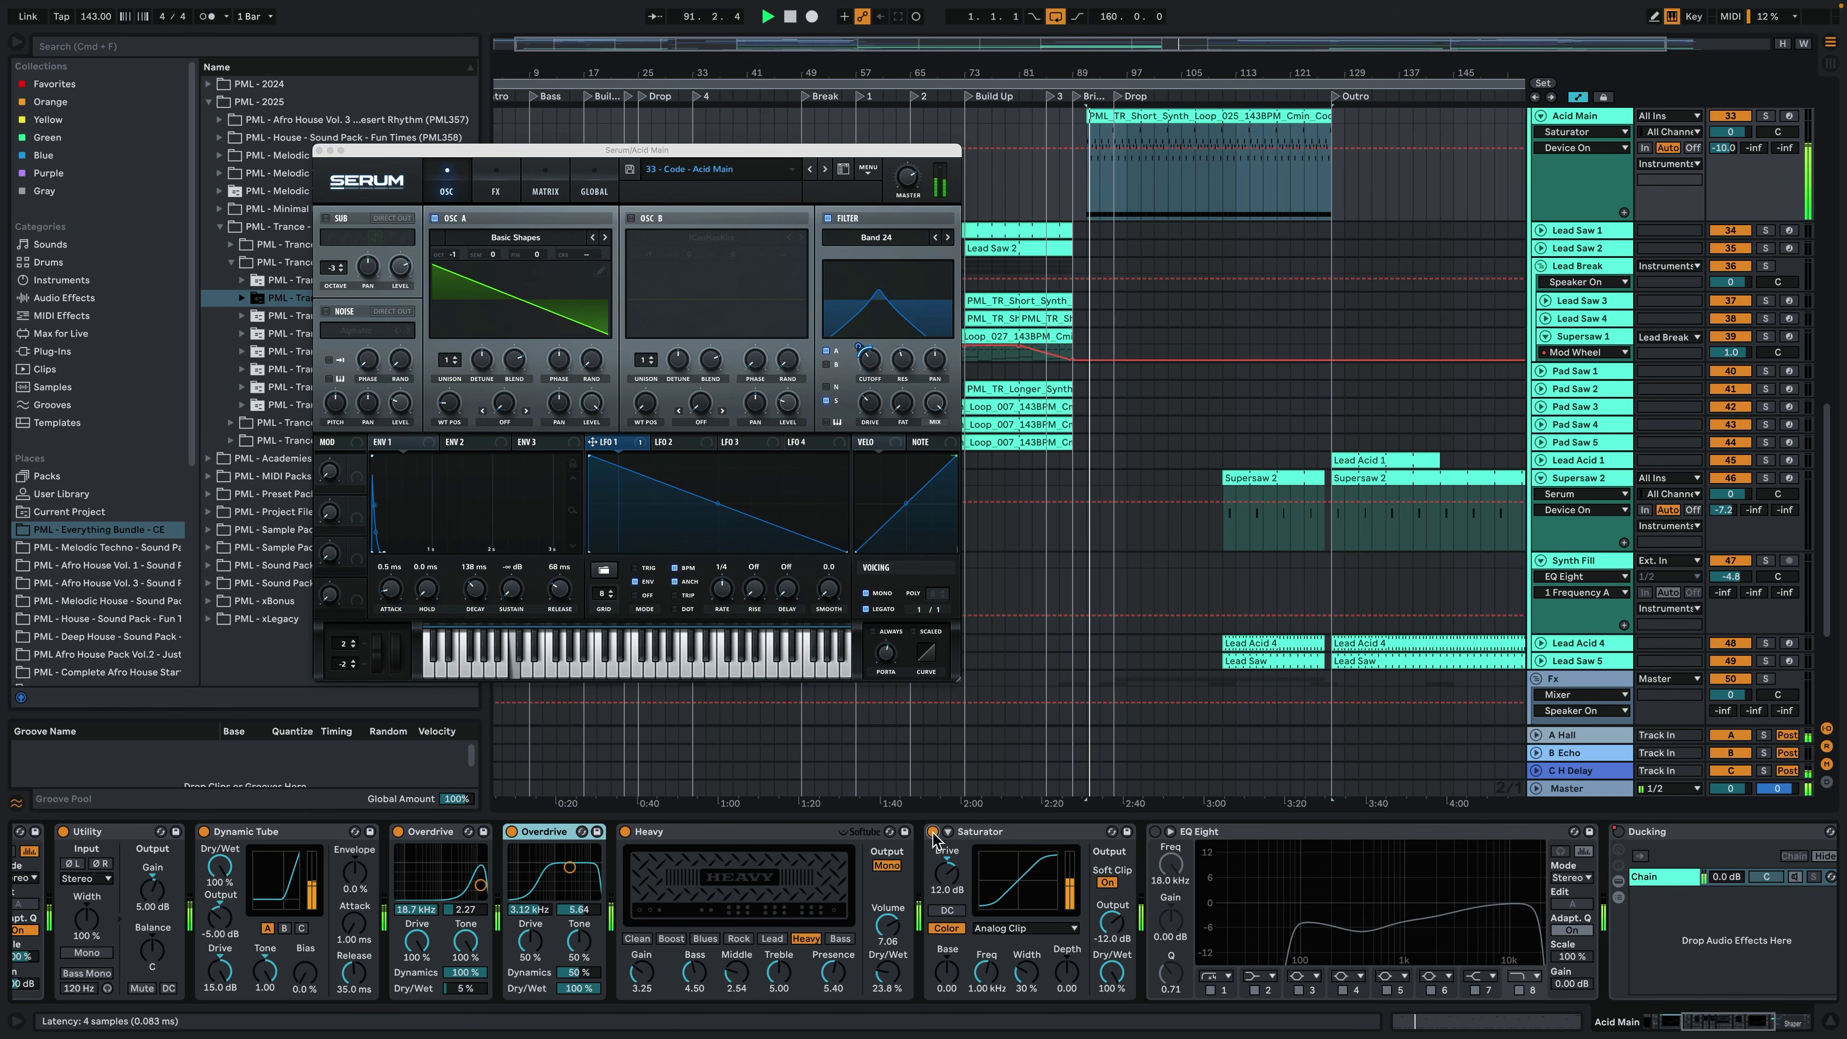
Activate the EQ Eight and the Ducking rack on Acid Main, toggling the ducking during playback to compare and leaving it on.
{"action": "left_click", "coordinate": [1156, 832]}
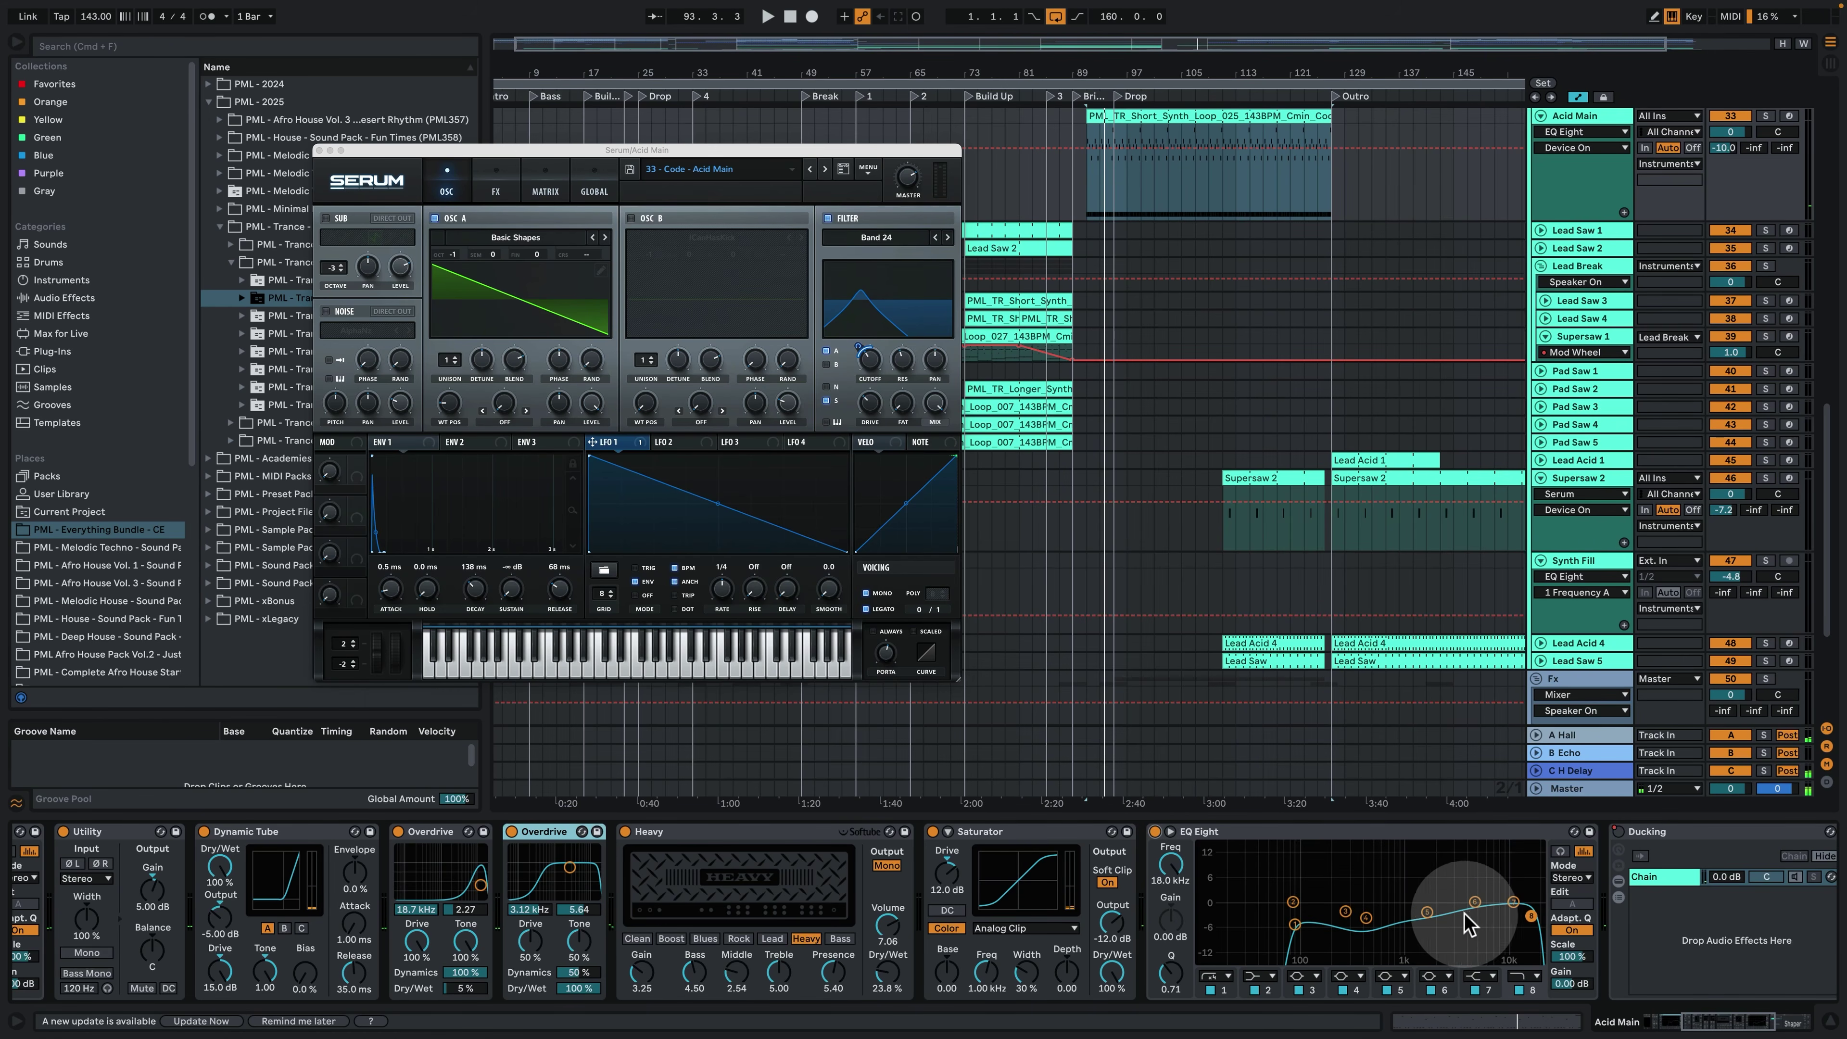
{"action": "key", "text": "space"}
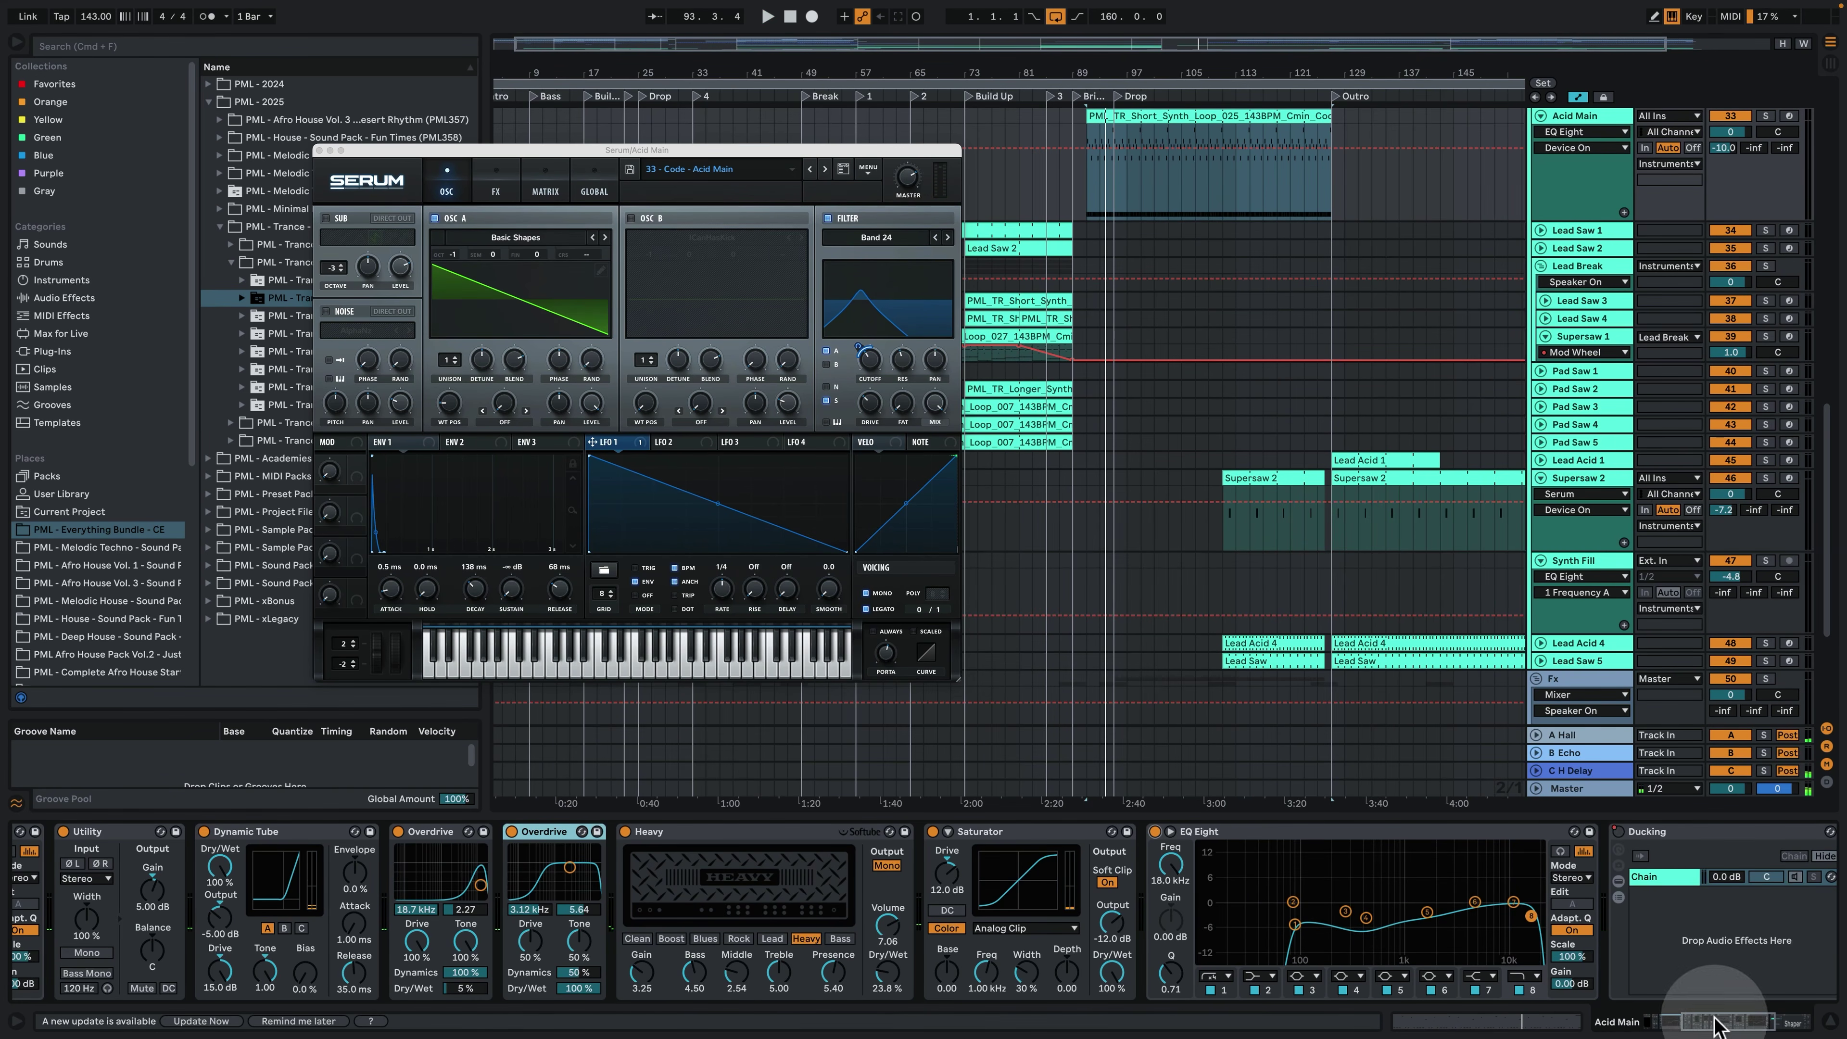
{"action": "left_click", "coordinate": [1615, 833]}
{"action": "key", "text": "space"}
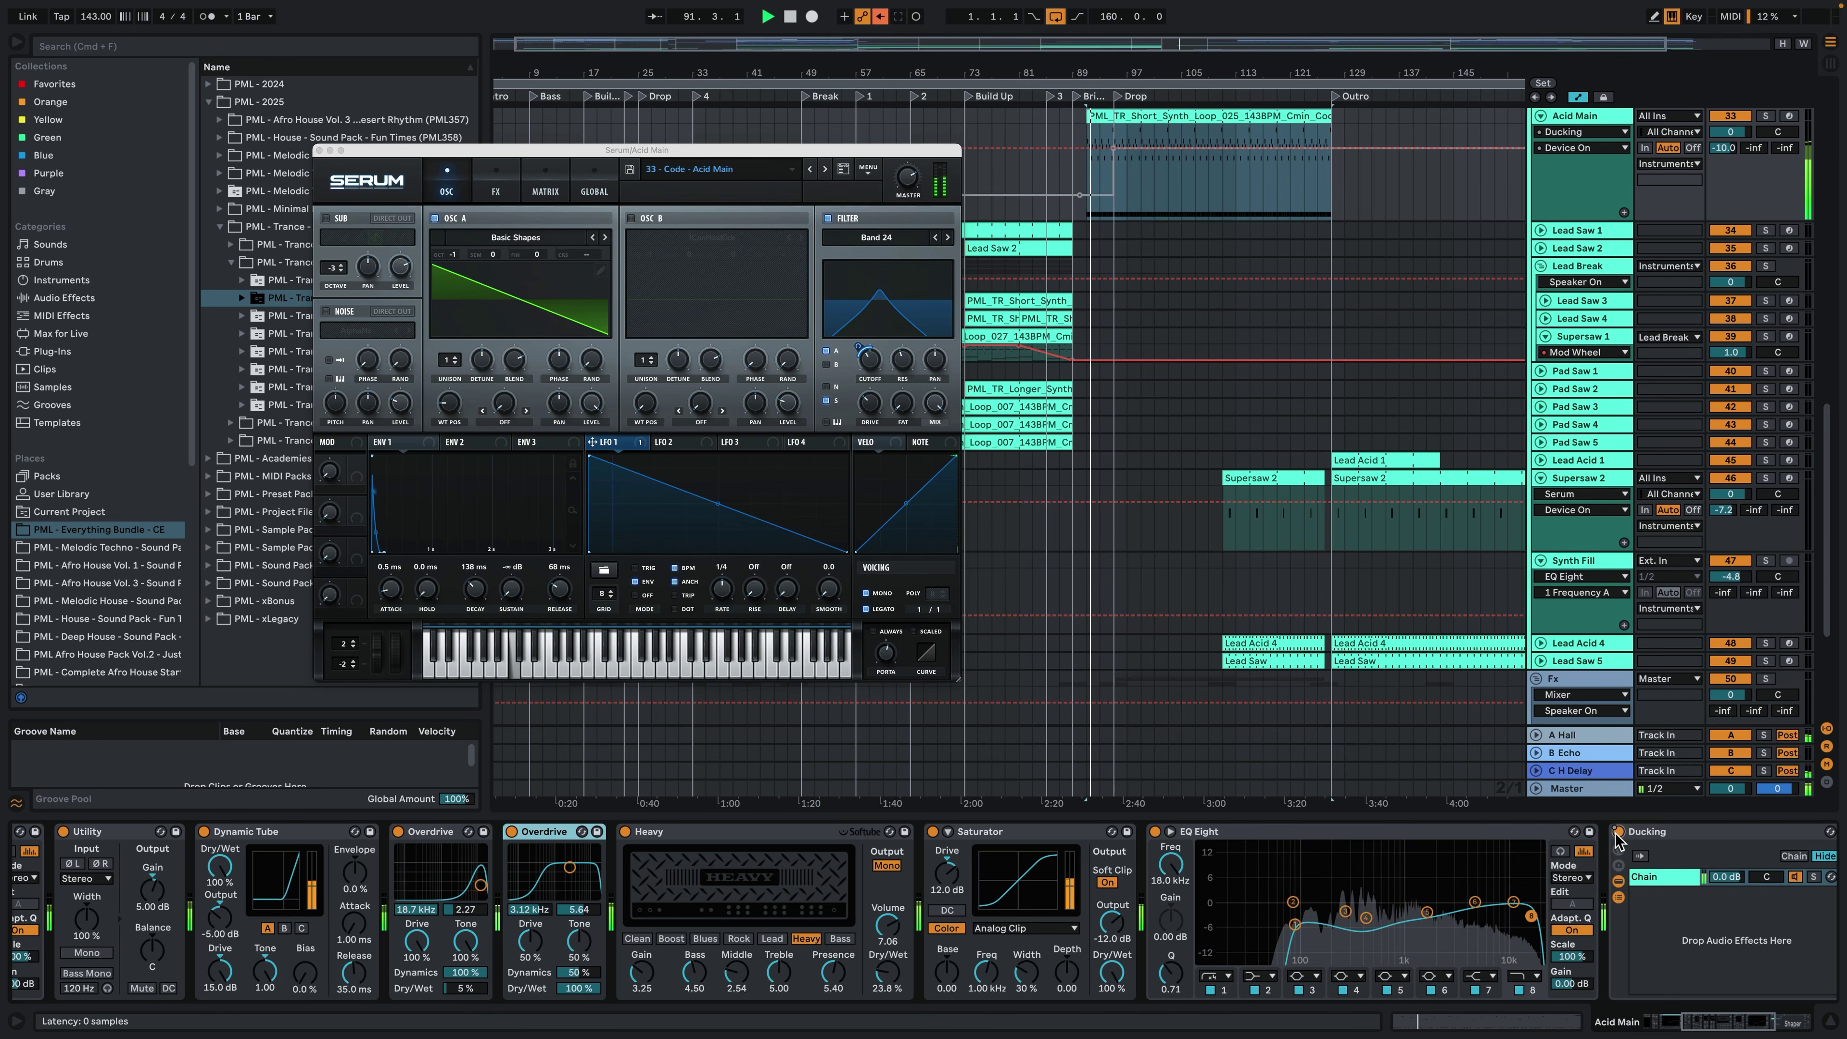
{"action": "left_click", "coordinate": [1745, 1026]}
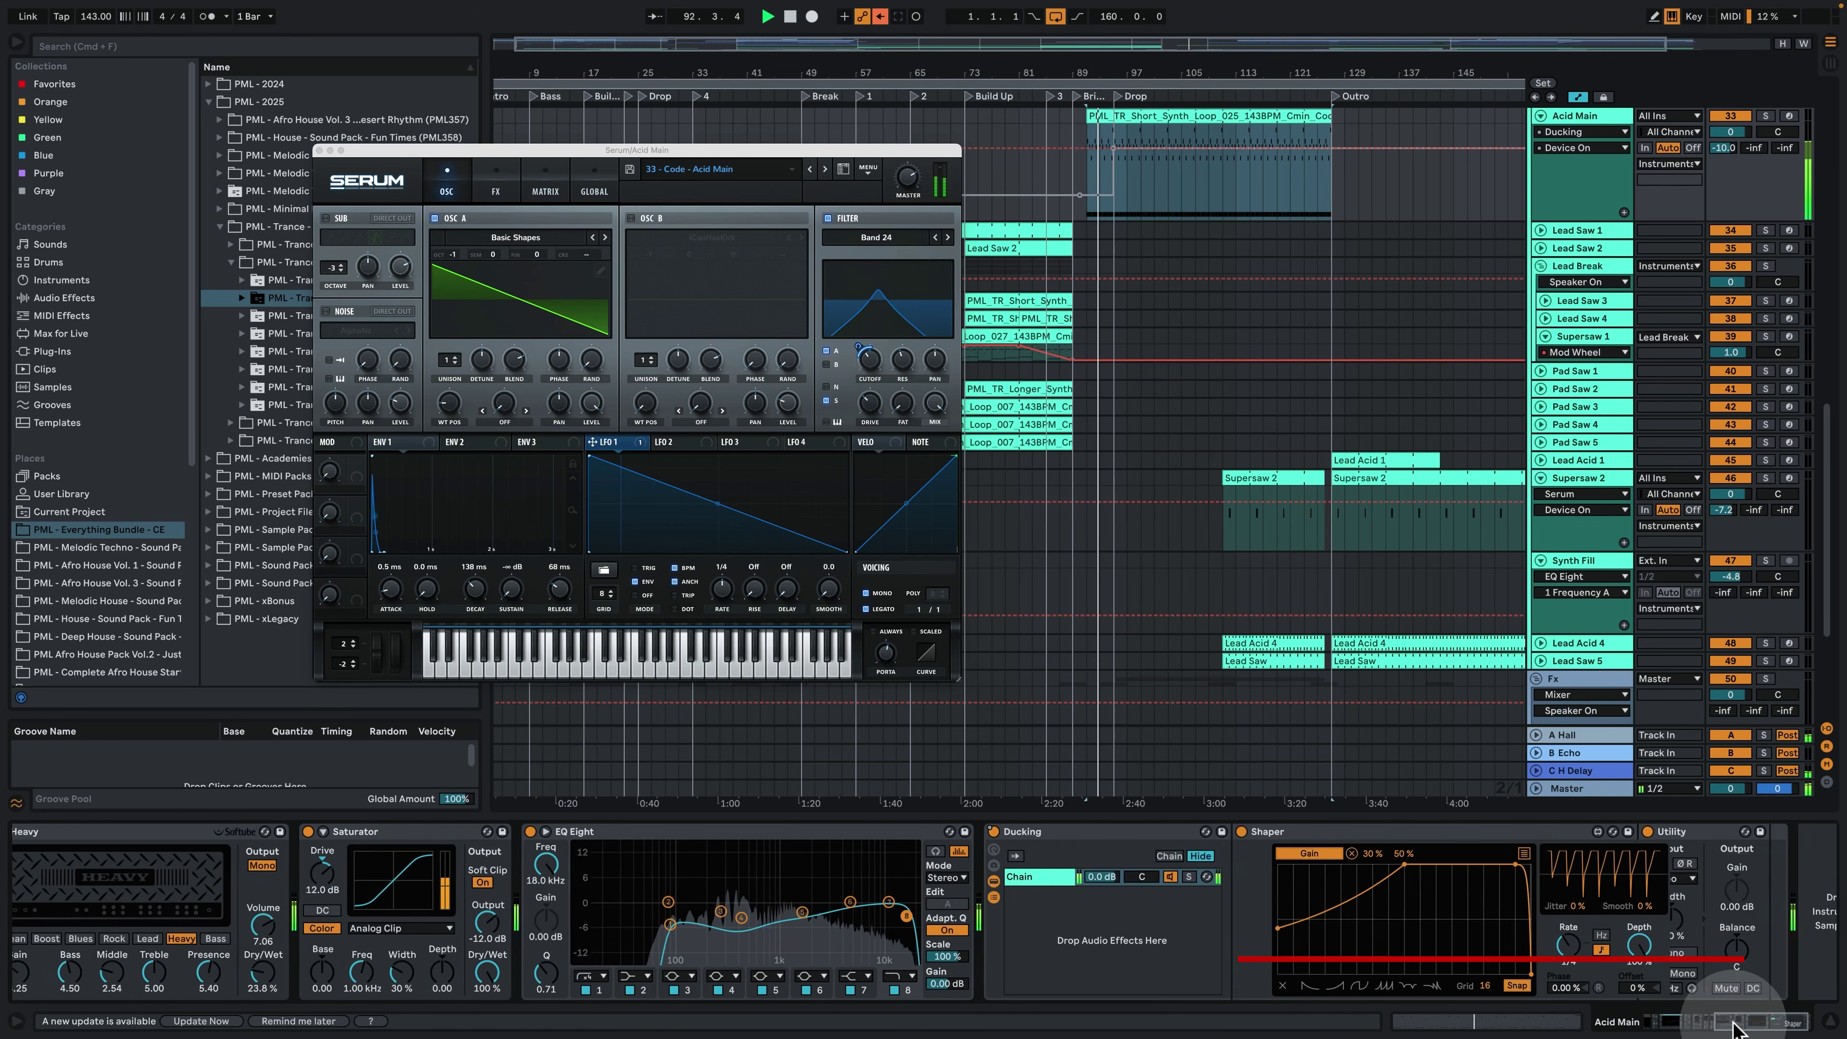
{"action": "left_click", "coordinate": [940, 832]}
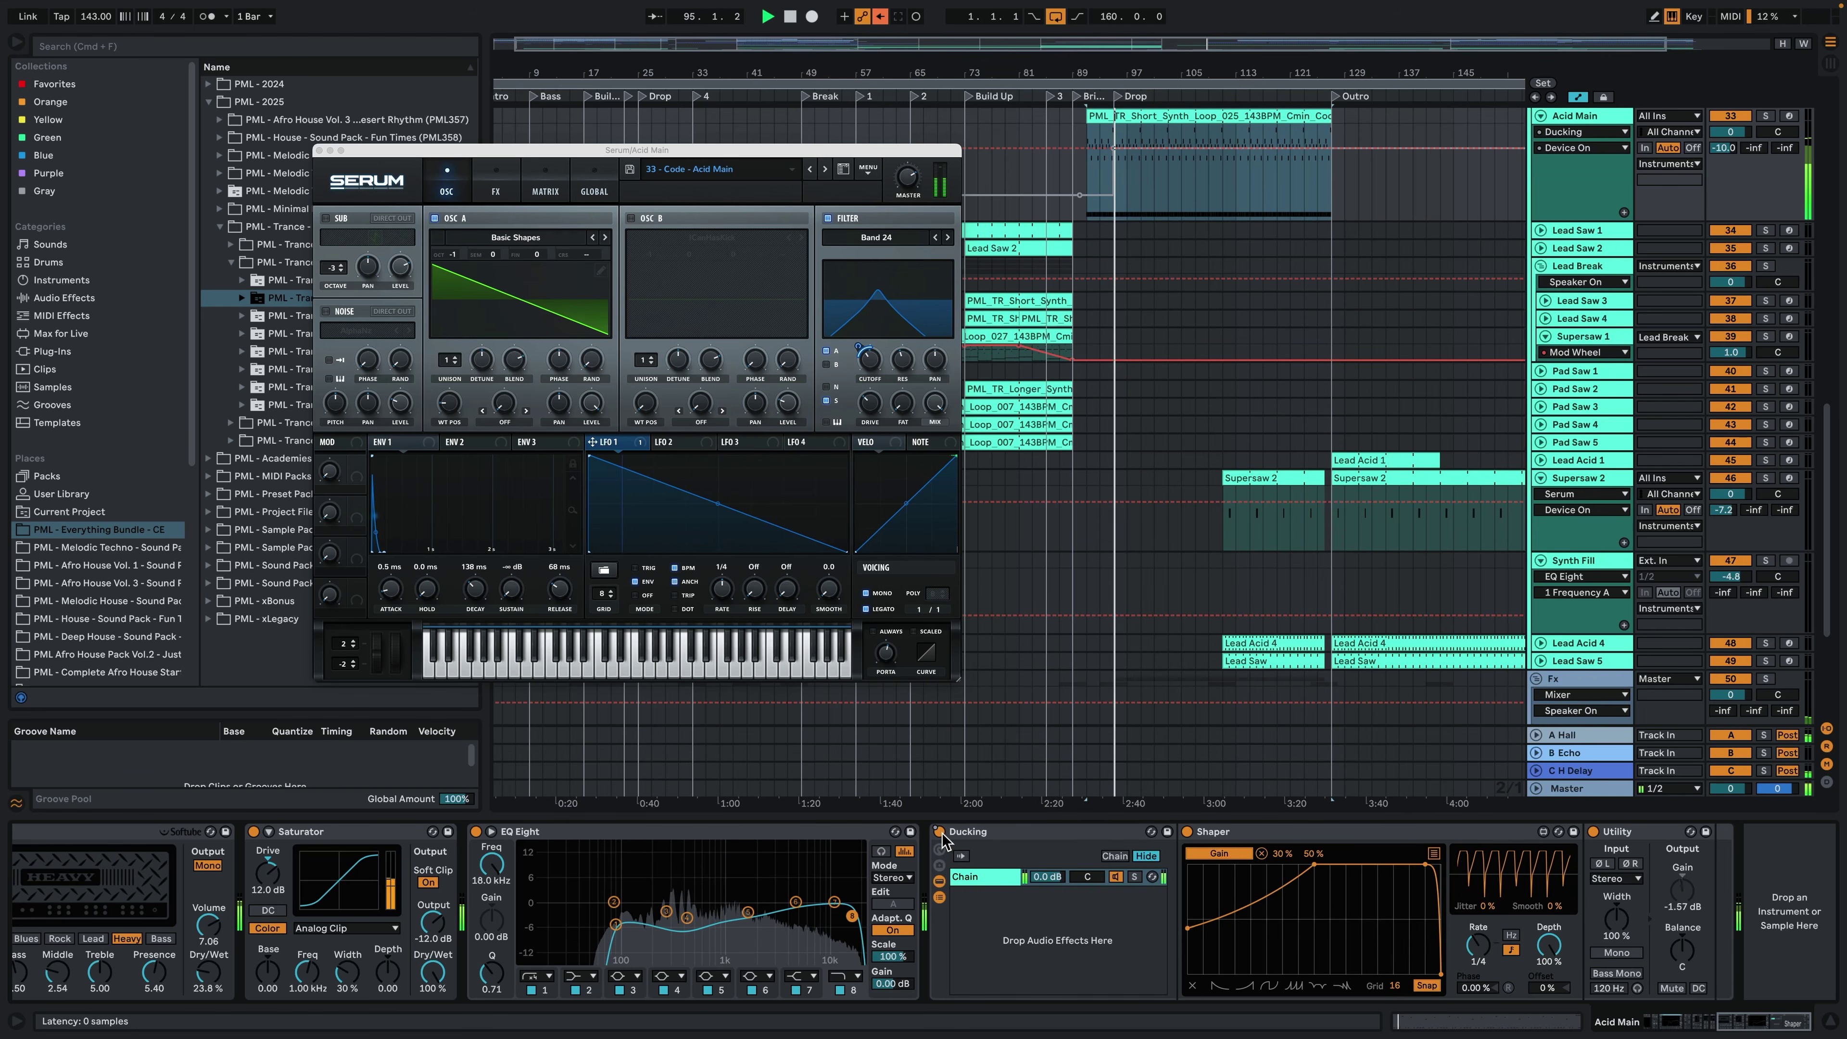
{"action": "left_click", "coordinate": [941, 834]}
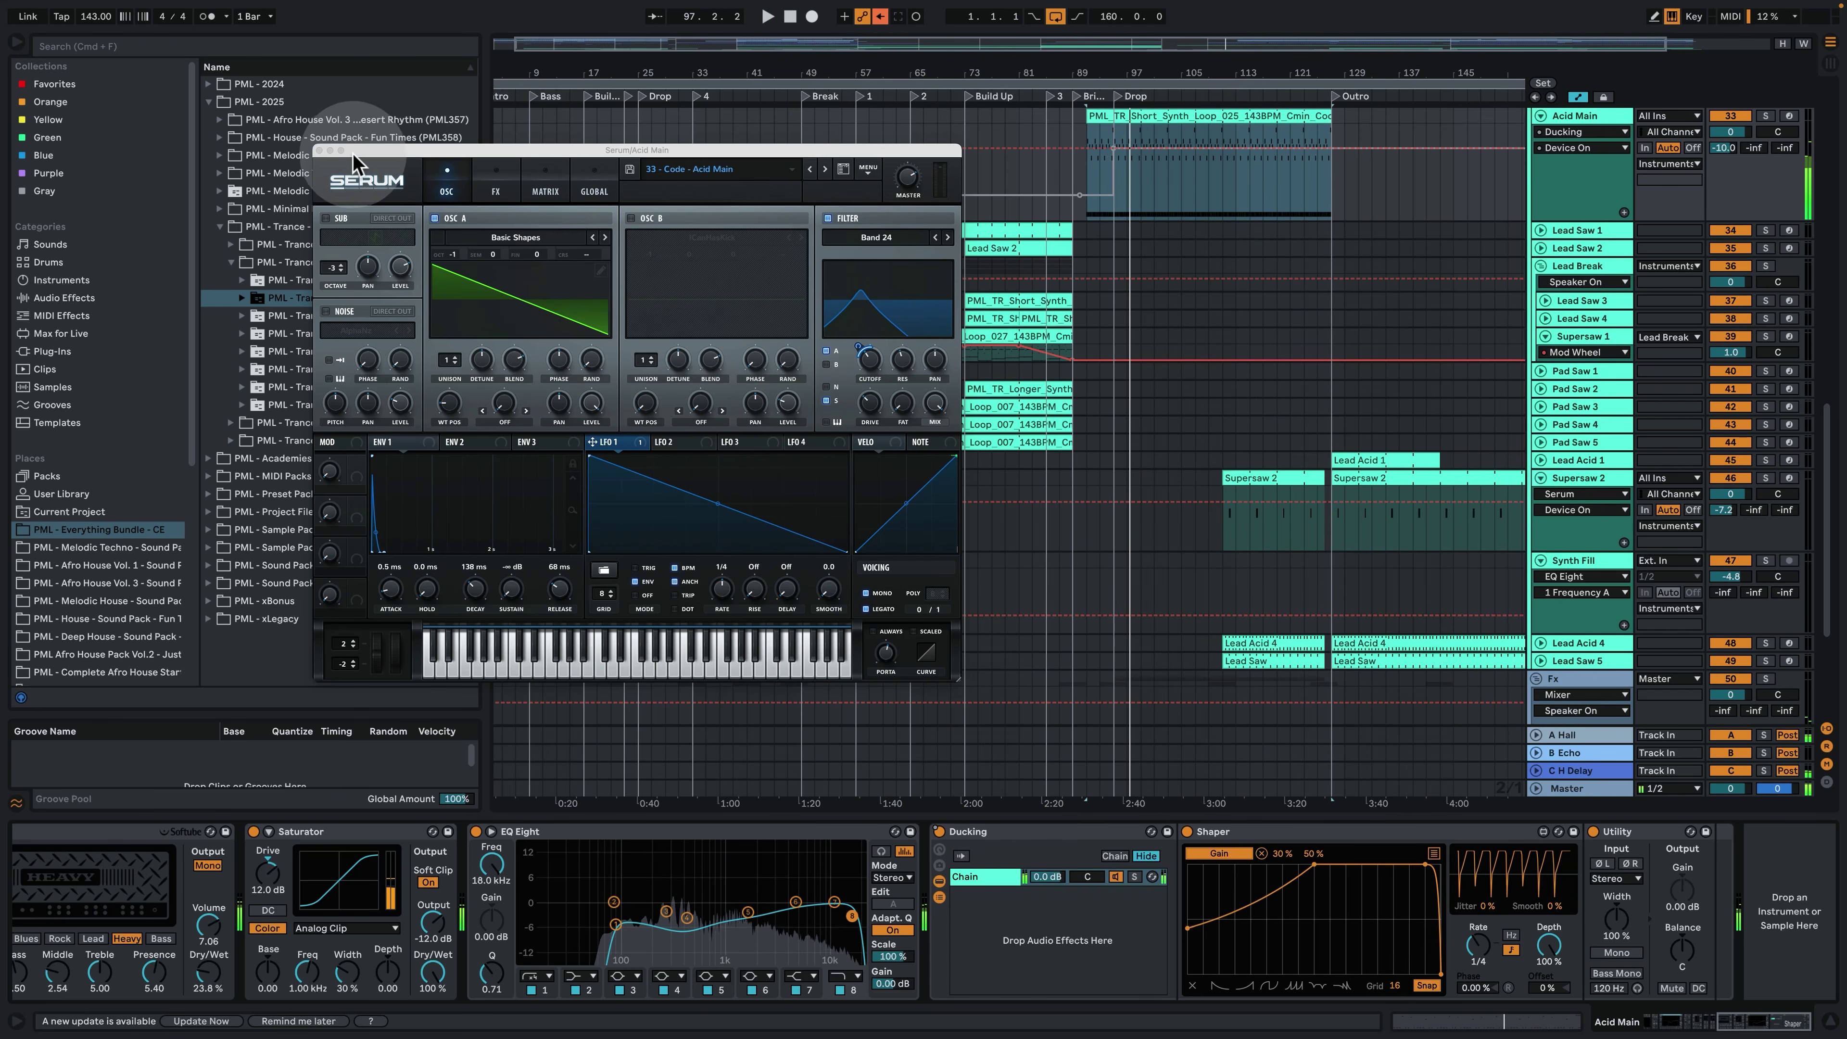
Close Acid Main's Serum window, select the short synth loop clip on Lead Saw 1 and unfold that track.
{"action": "left_click", "coordinate": [318, 150]}
{"action": "left_click", "coordinate": [986, 108]}
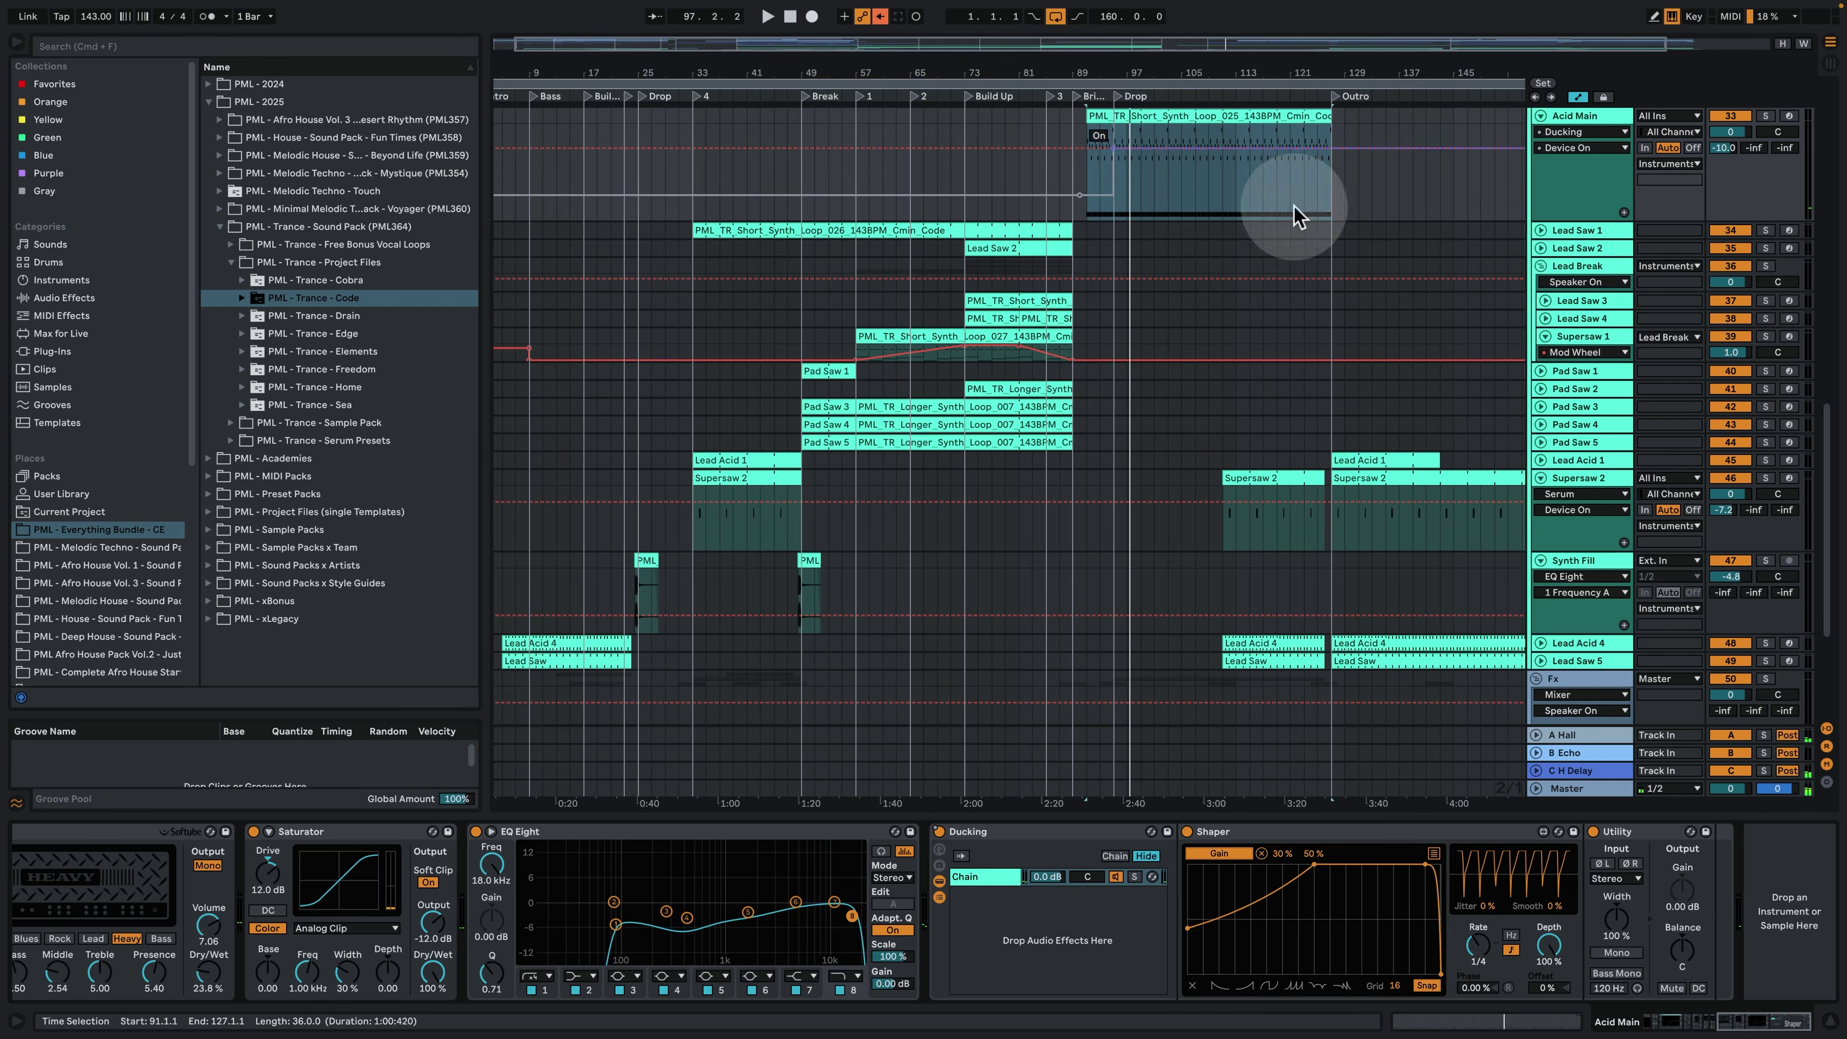
{"action": "scroll", "coordinate": [1200, 350], "scroll_direction": "up", "scroll_amount": 3}
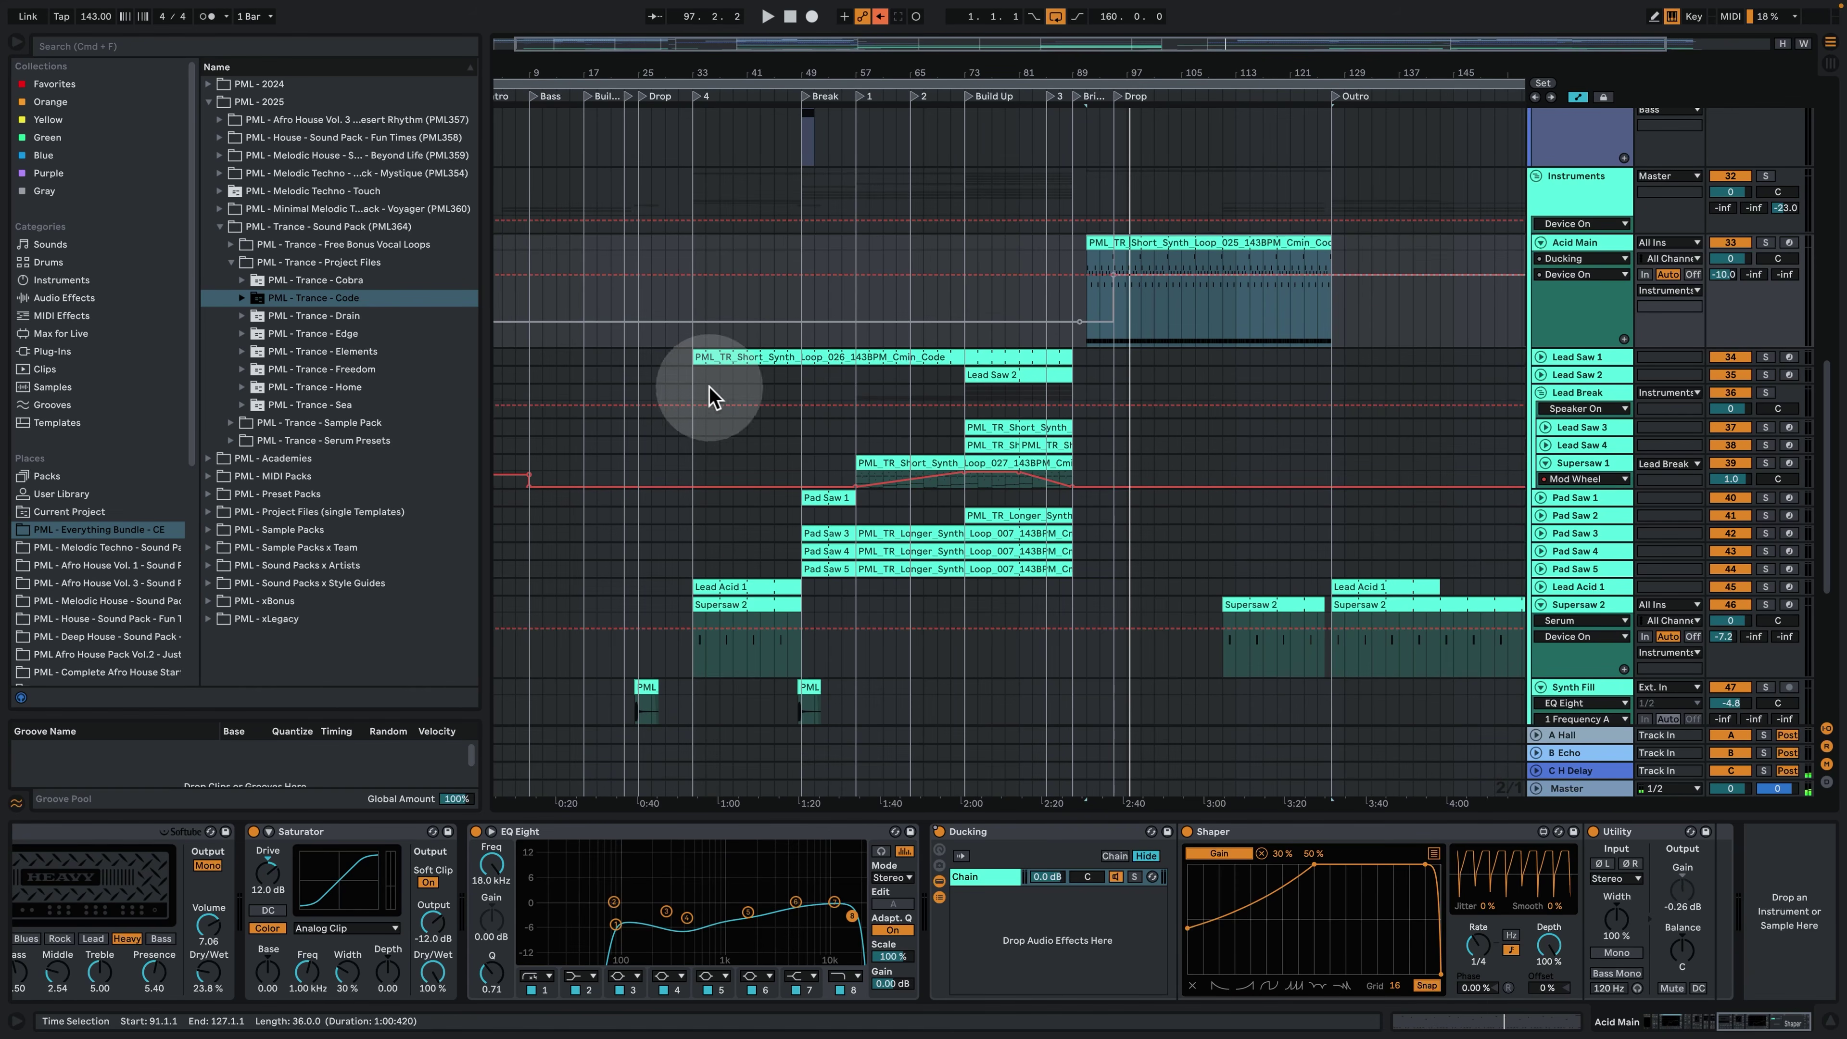
{"action": "left_click", "coordinate": [701, 358]}
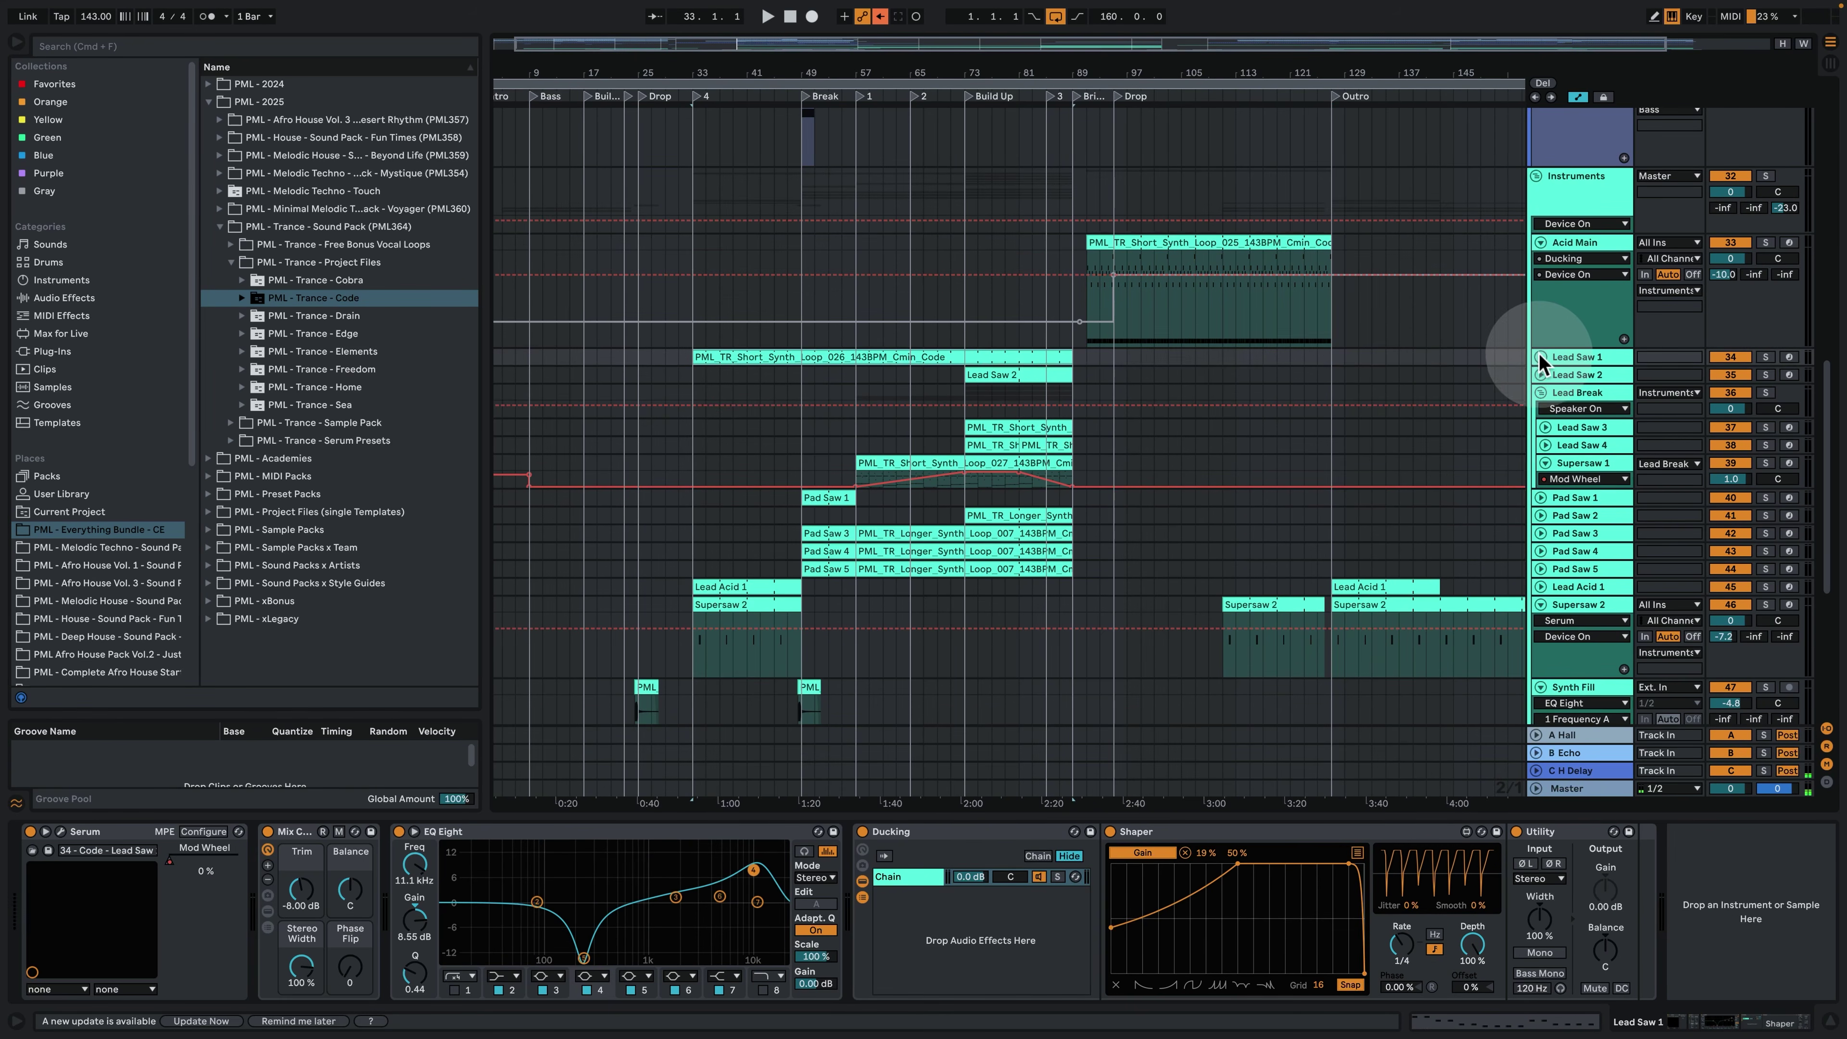
{"action": "left_click", "coordinate": [1540, 356]}
{"action": "left_click", "coordinate": [711, 111]}
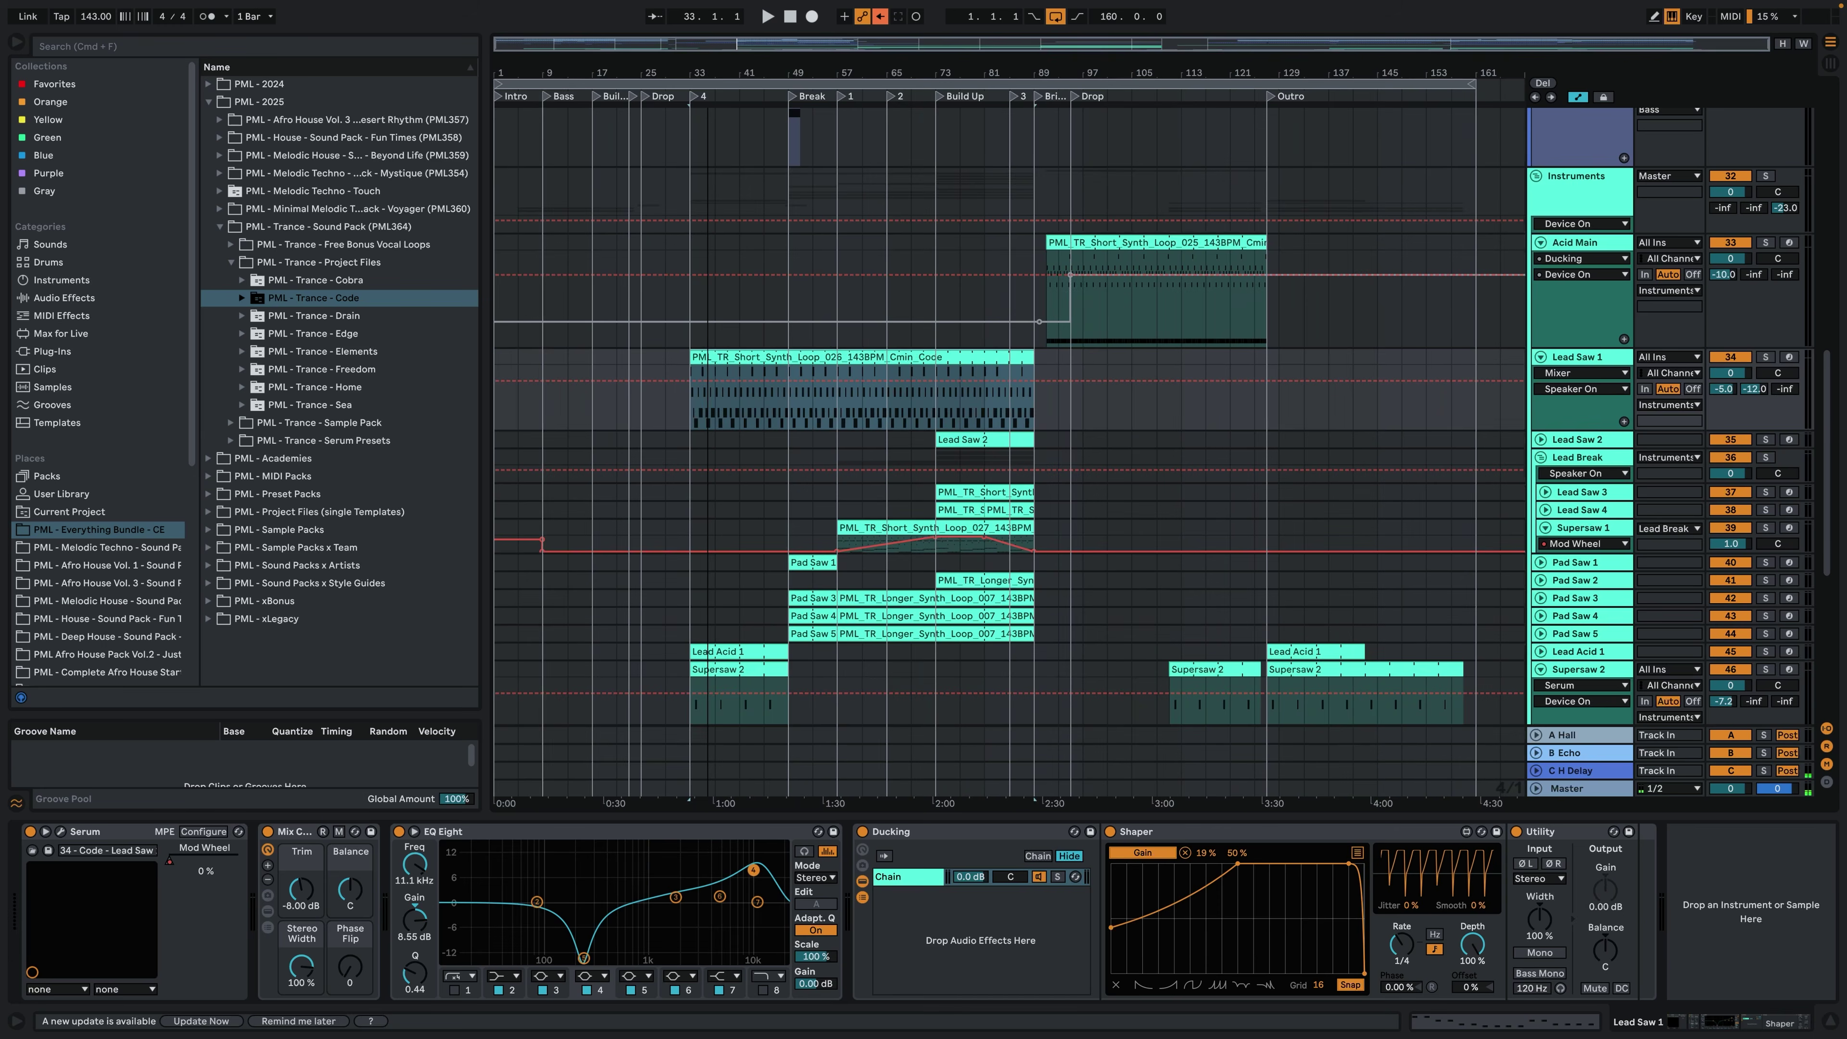
Show the Serum Mod Wheel automation on the Lead Saw 1 track.
{"action": "scroll", "coordinate": [797, 383], "scroll_direction": "up", "scroll_amount": 15}
{"action": "scroll", "coordinate": [872, 397], "scroll_direction": "up", "scroll_amount": 2}
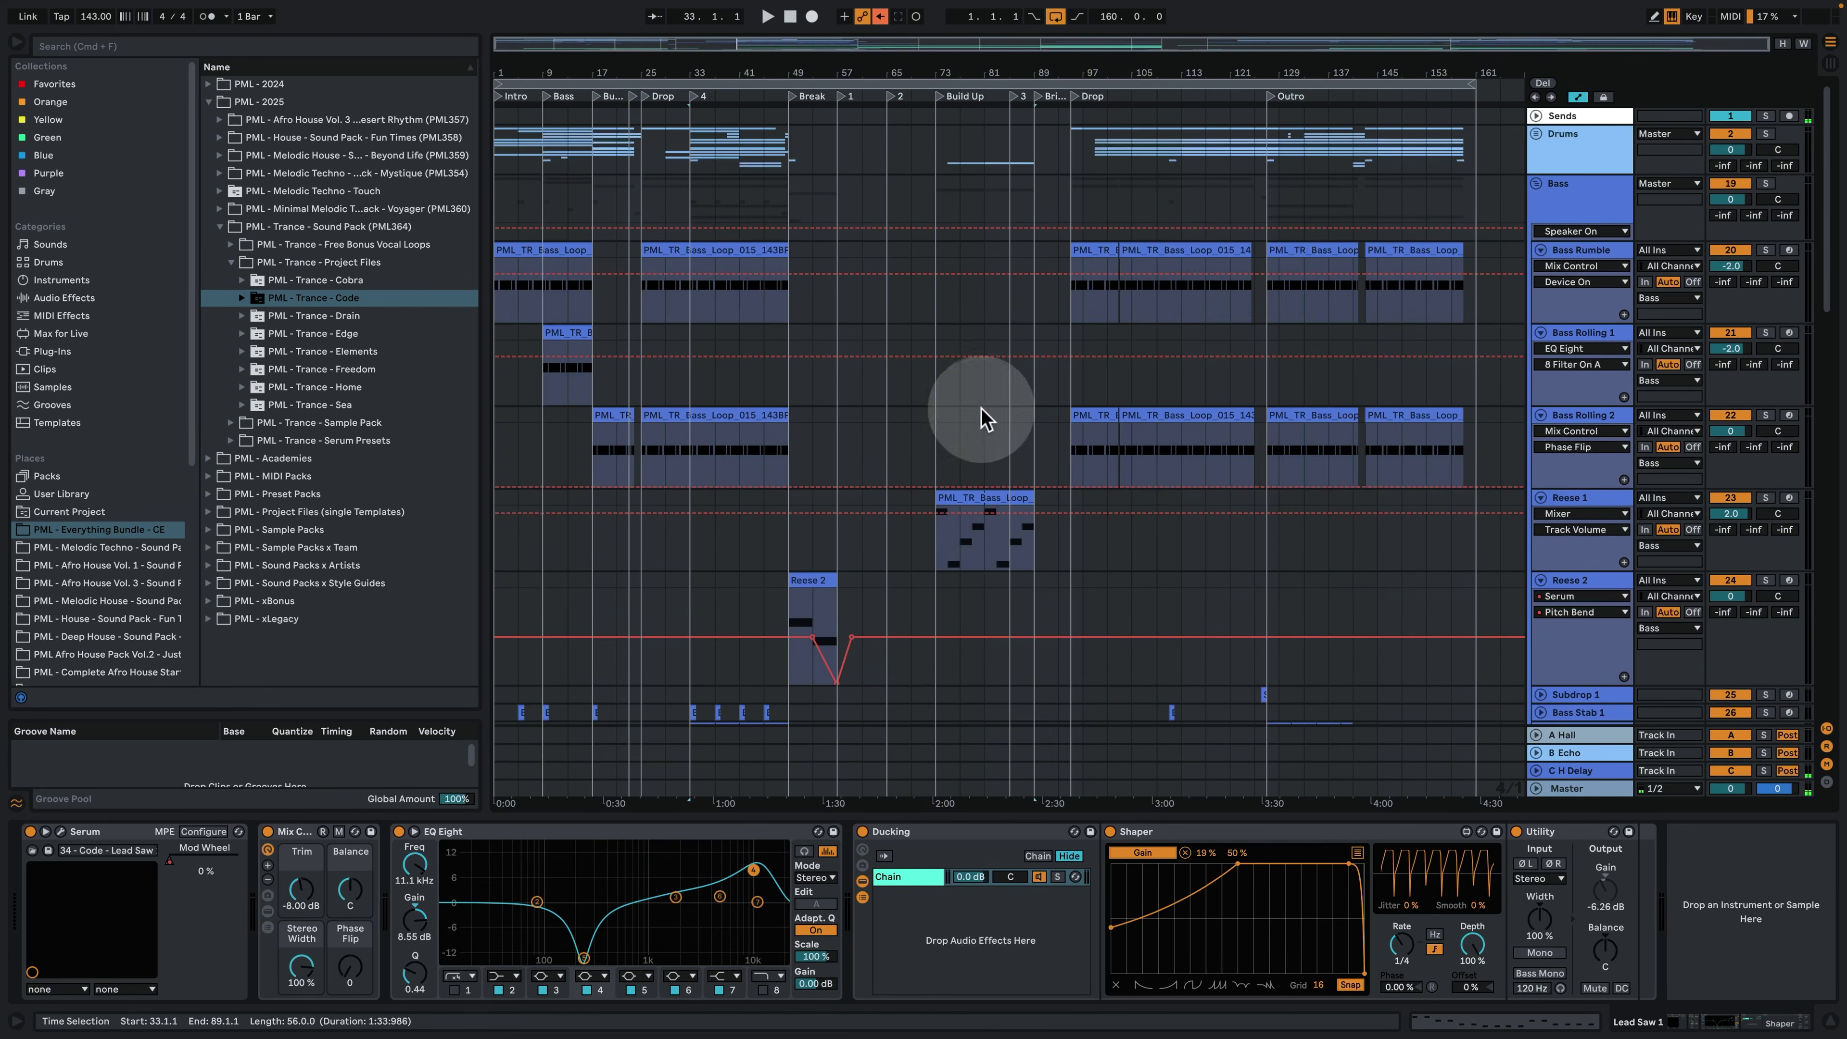
{"action": "scroll", "coordinate": [1464, 272], "scroll_direction": "down", "scroll_amount": 15}
{"action": "scroll", "coordinate": [1342, 477], "scroll_direction": "up", "scroll_amount": 3}
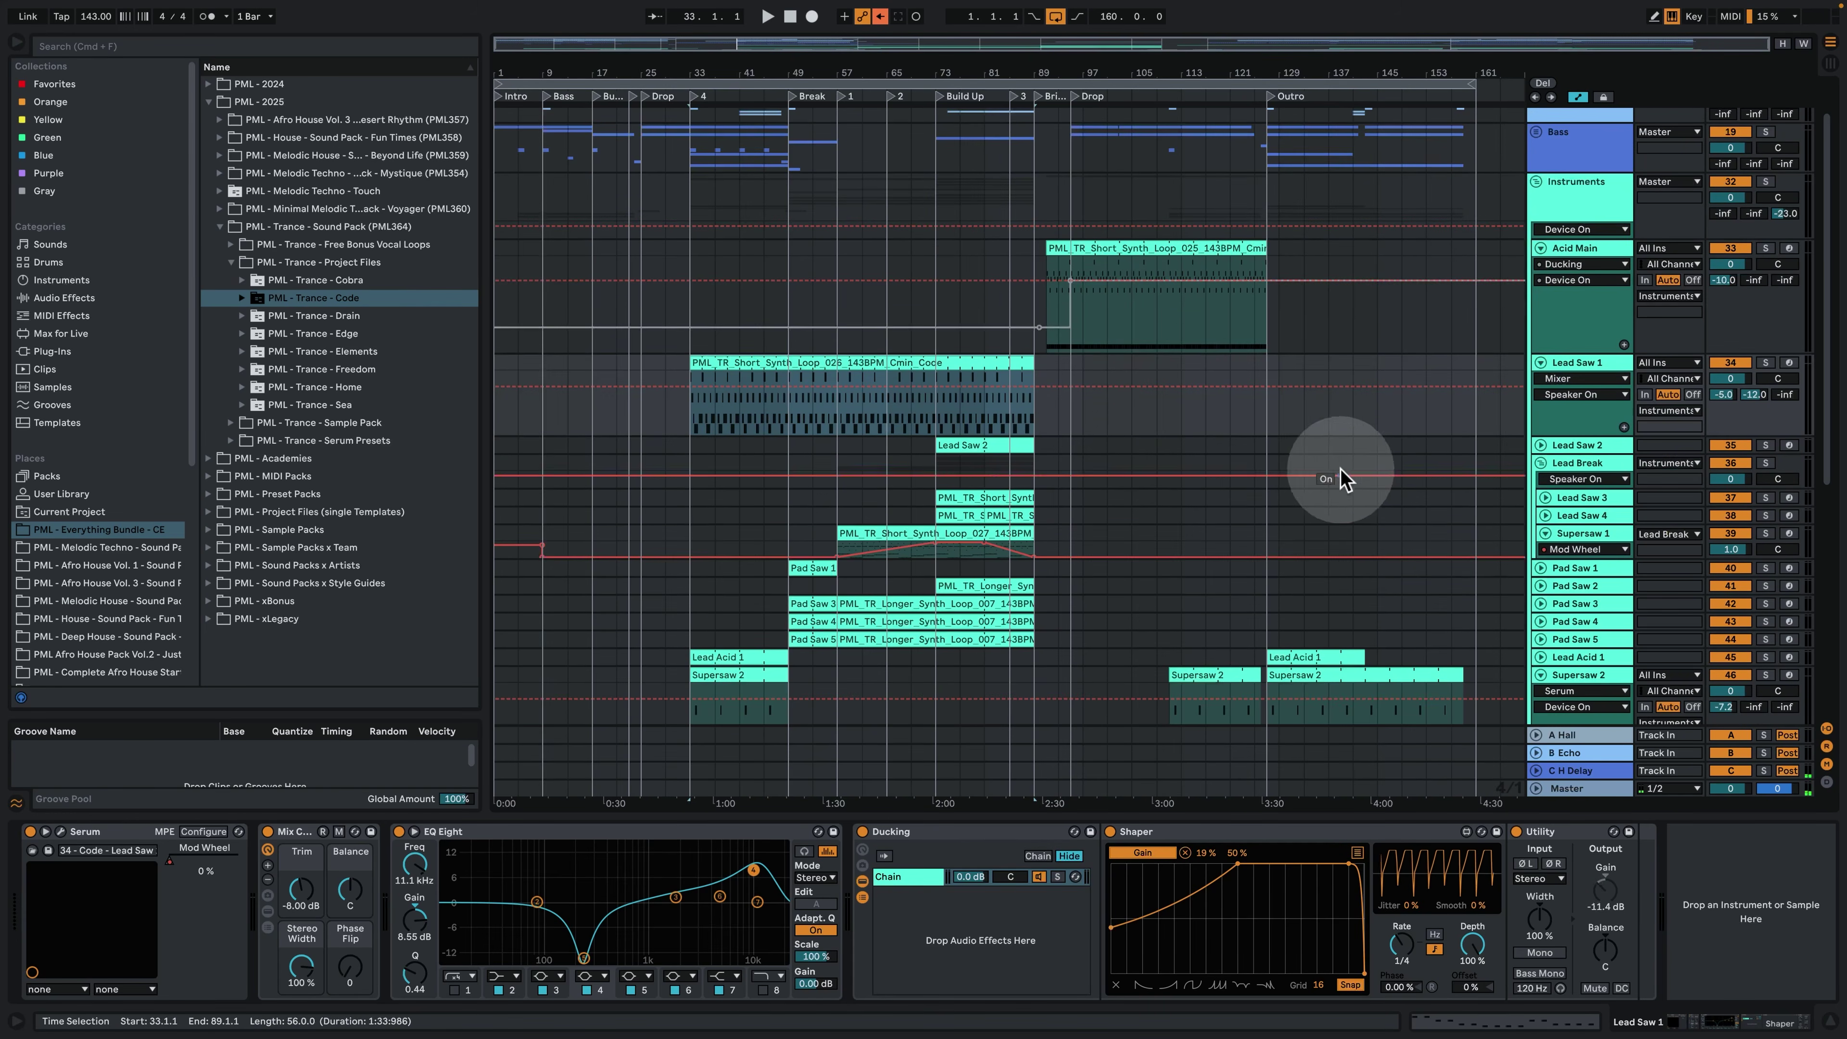
{"action": "left_click", "coordinate": [1585, 378]}
{"action": "left_click", "coordinate": [1558, 405]}
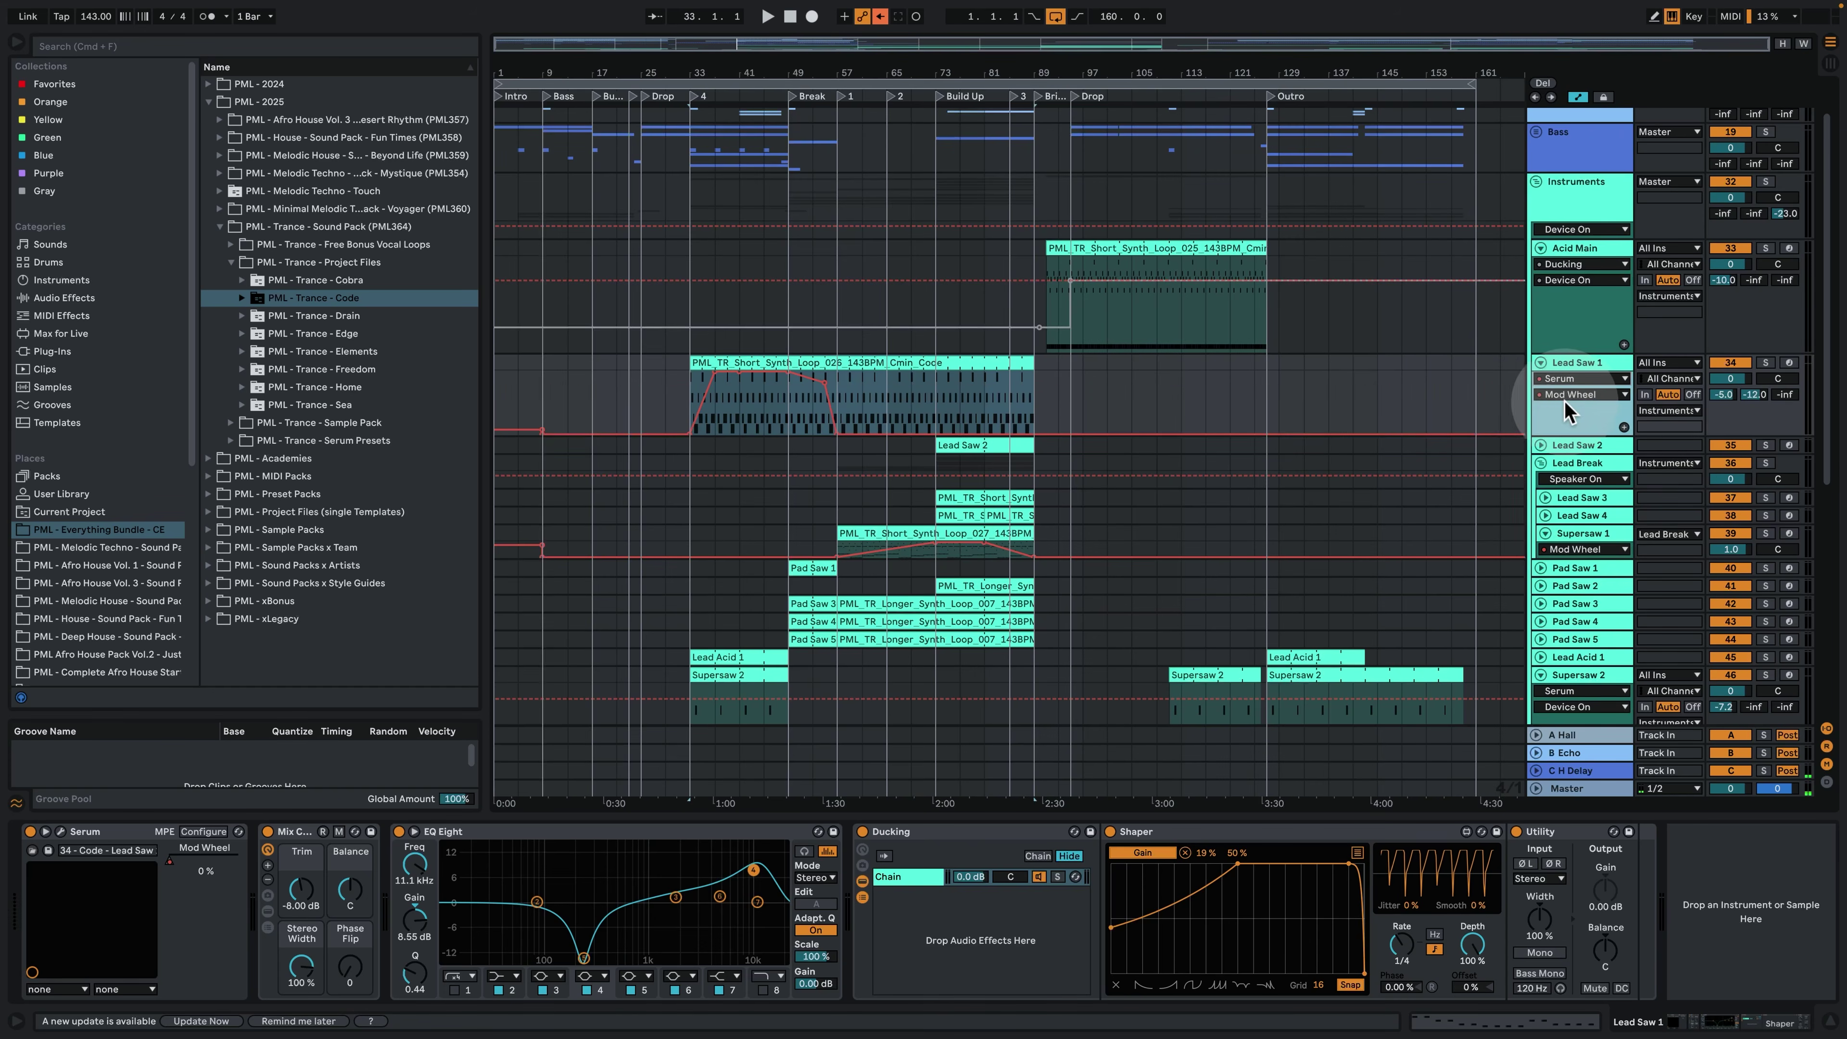
Solo Lead Saw 1 and play it from bar 41.
{"action": "left_click", "coordinate": [732, 404]}
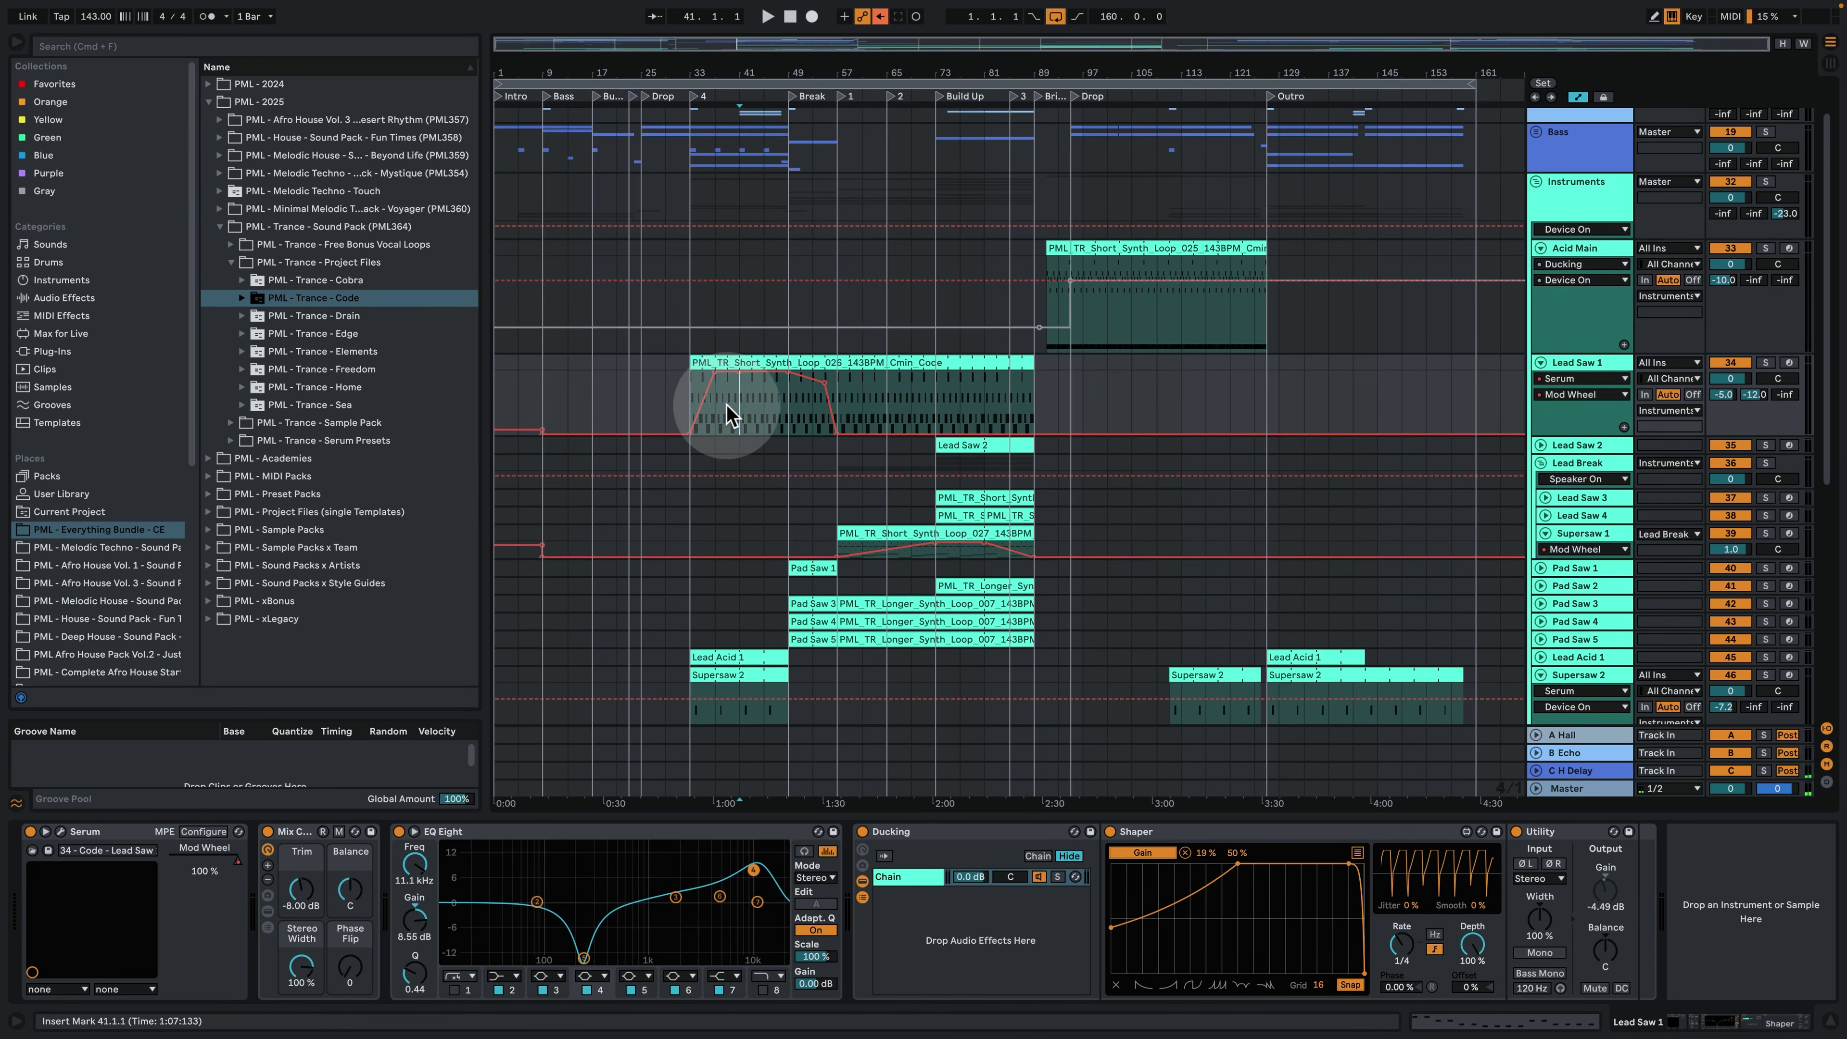
{"action": "left_click", "coordinate": [1764, 362]}
{"action": "key", "text": "space"}
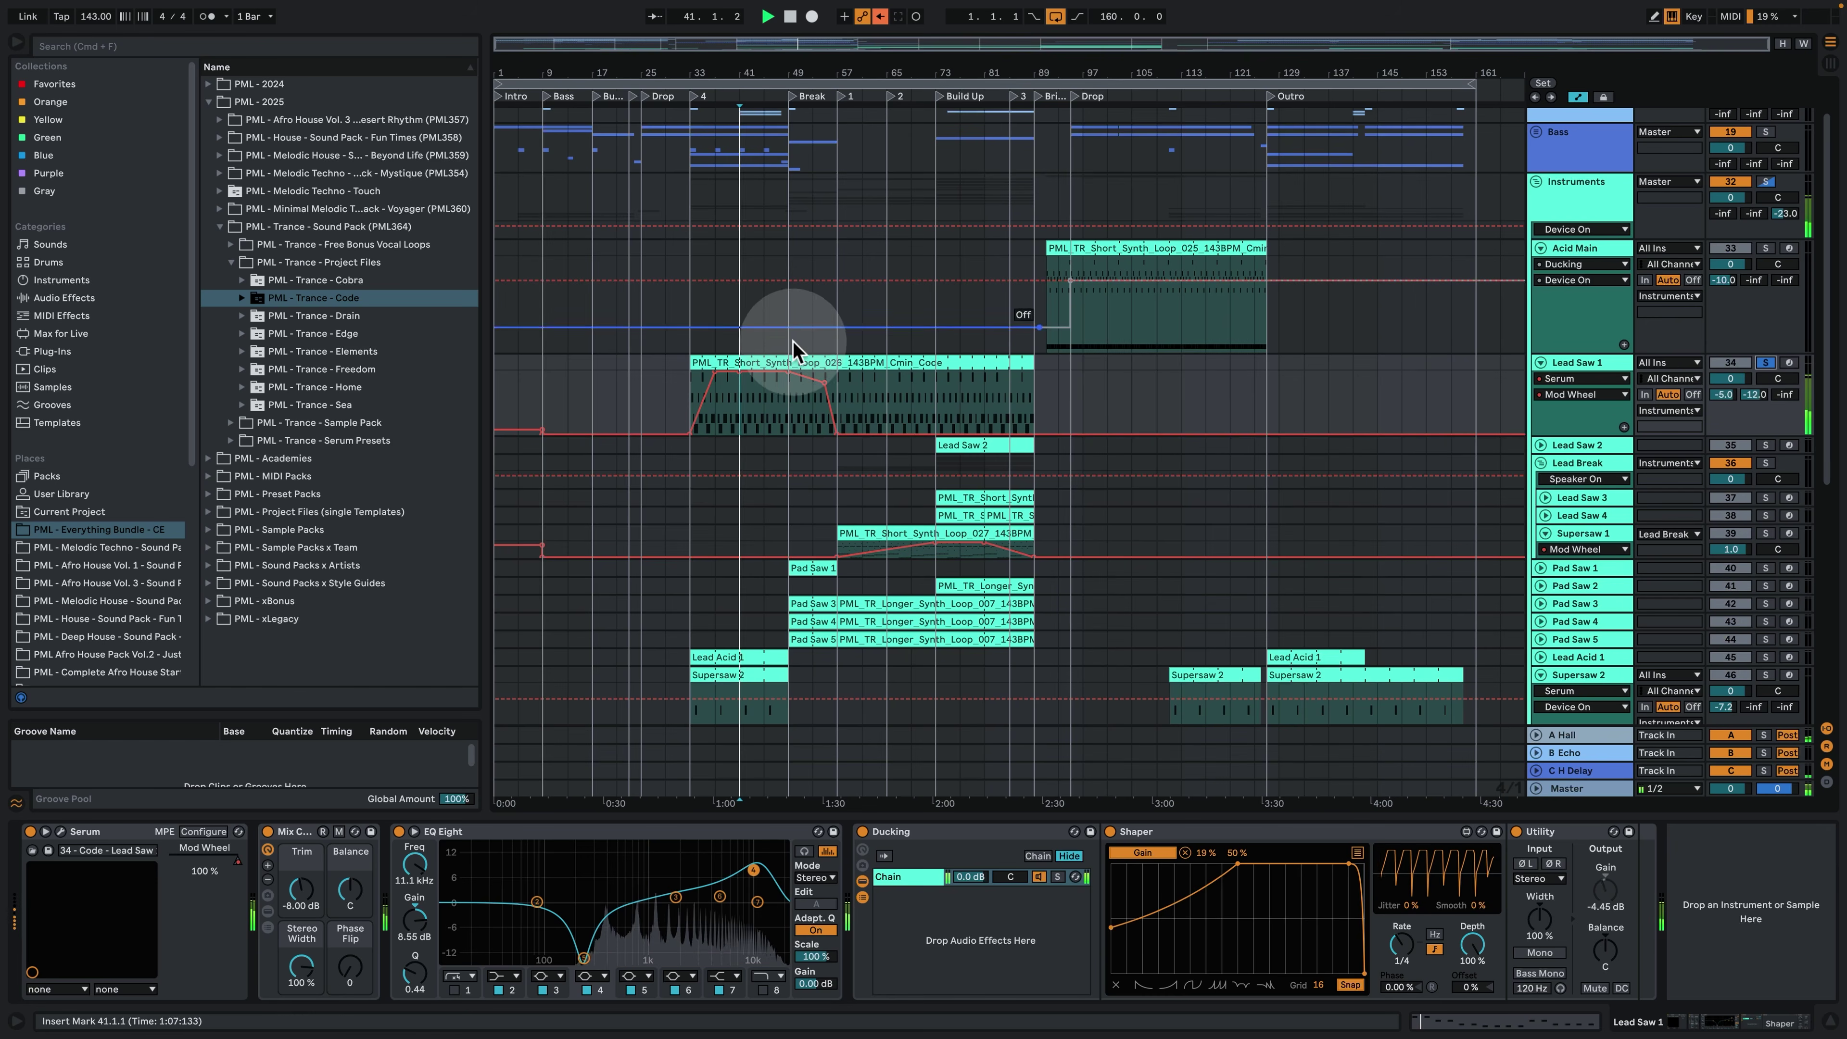
Open the Lead Saw 1 clip's notes and highlight the C Minor scale in the note editor.
{"action": "double_click", "coordinate": [760, 365]}
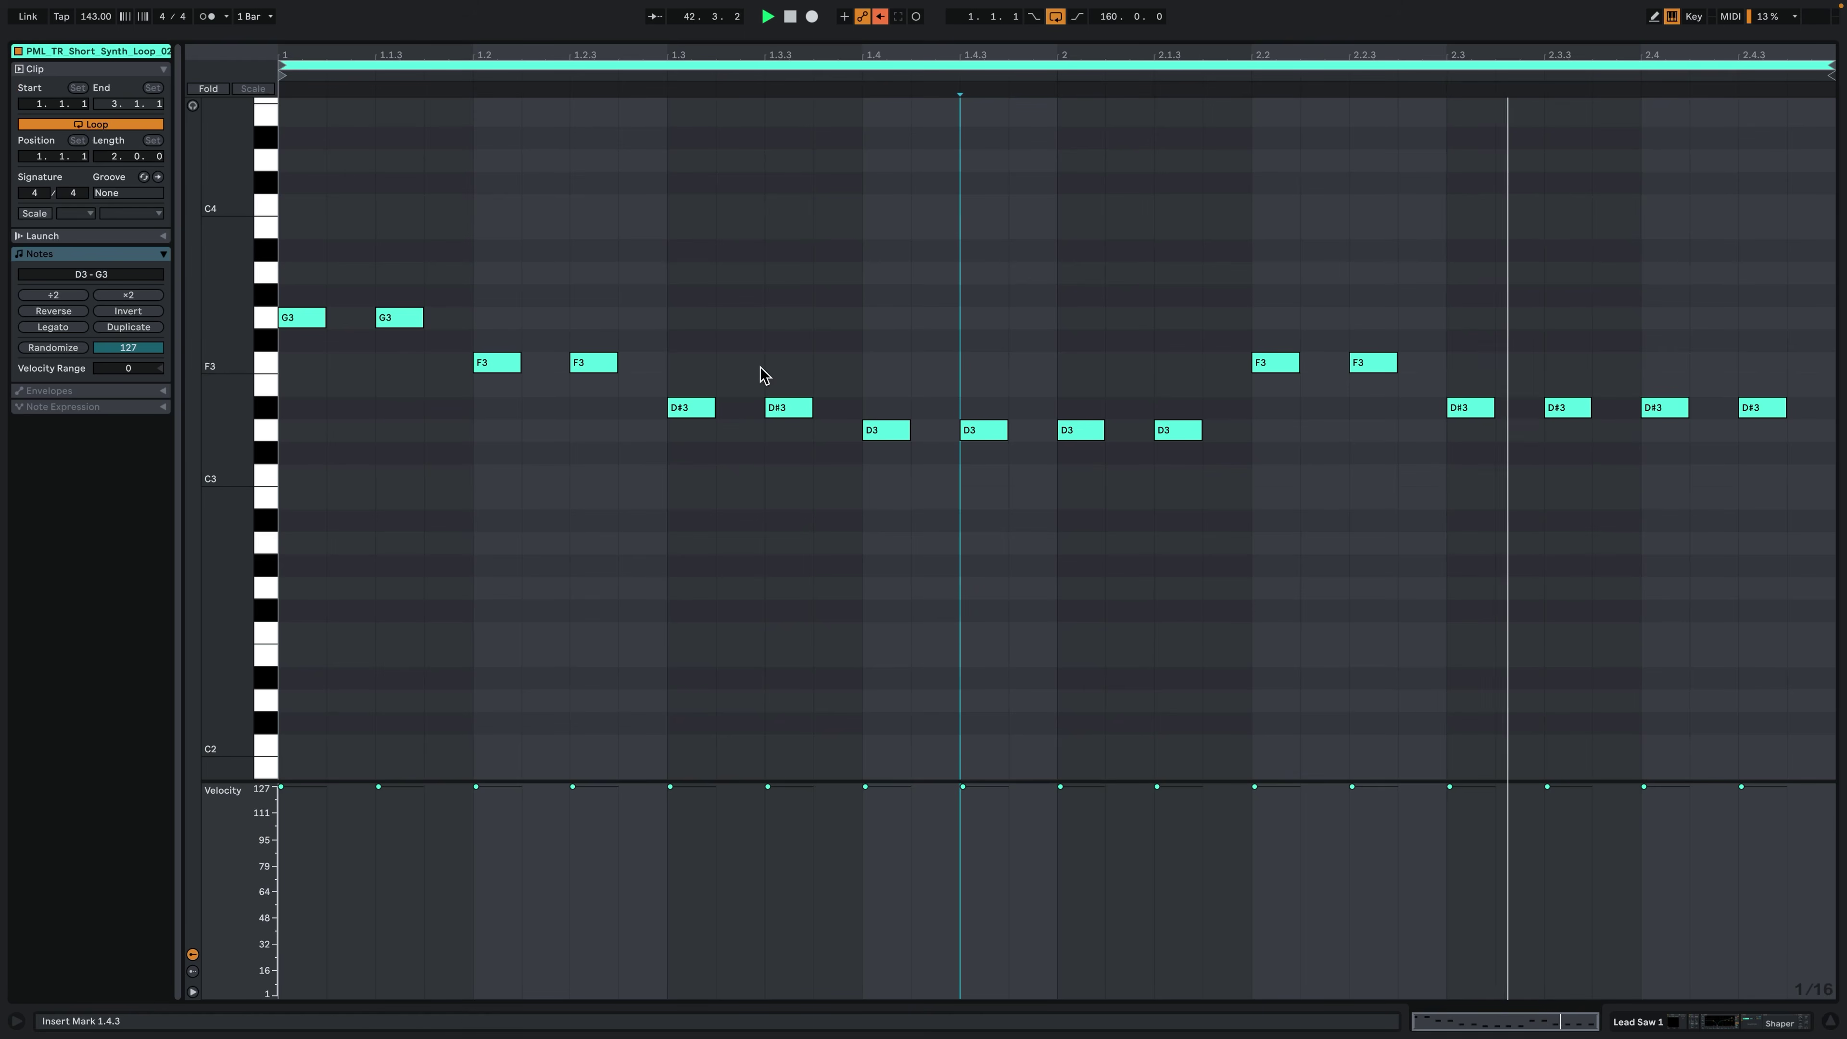
{"action": "left_click", "coordinate": [688, 385]}
{"action": "left_click", "coordinate": [439, 358]}
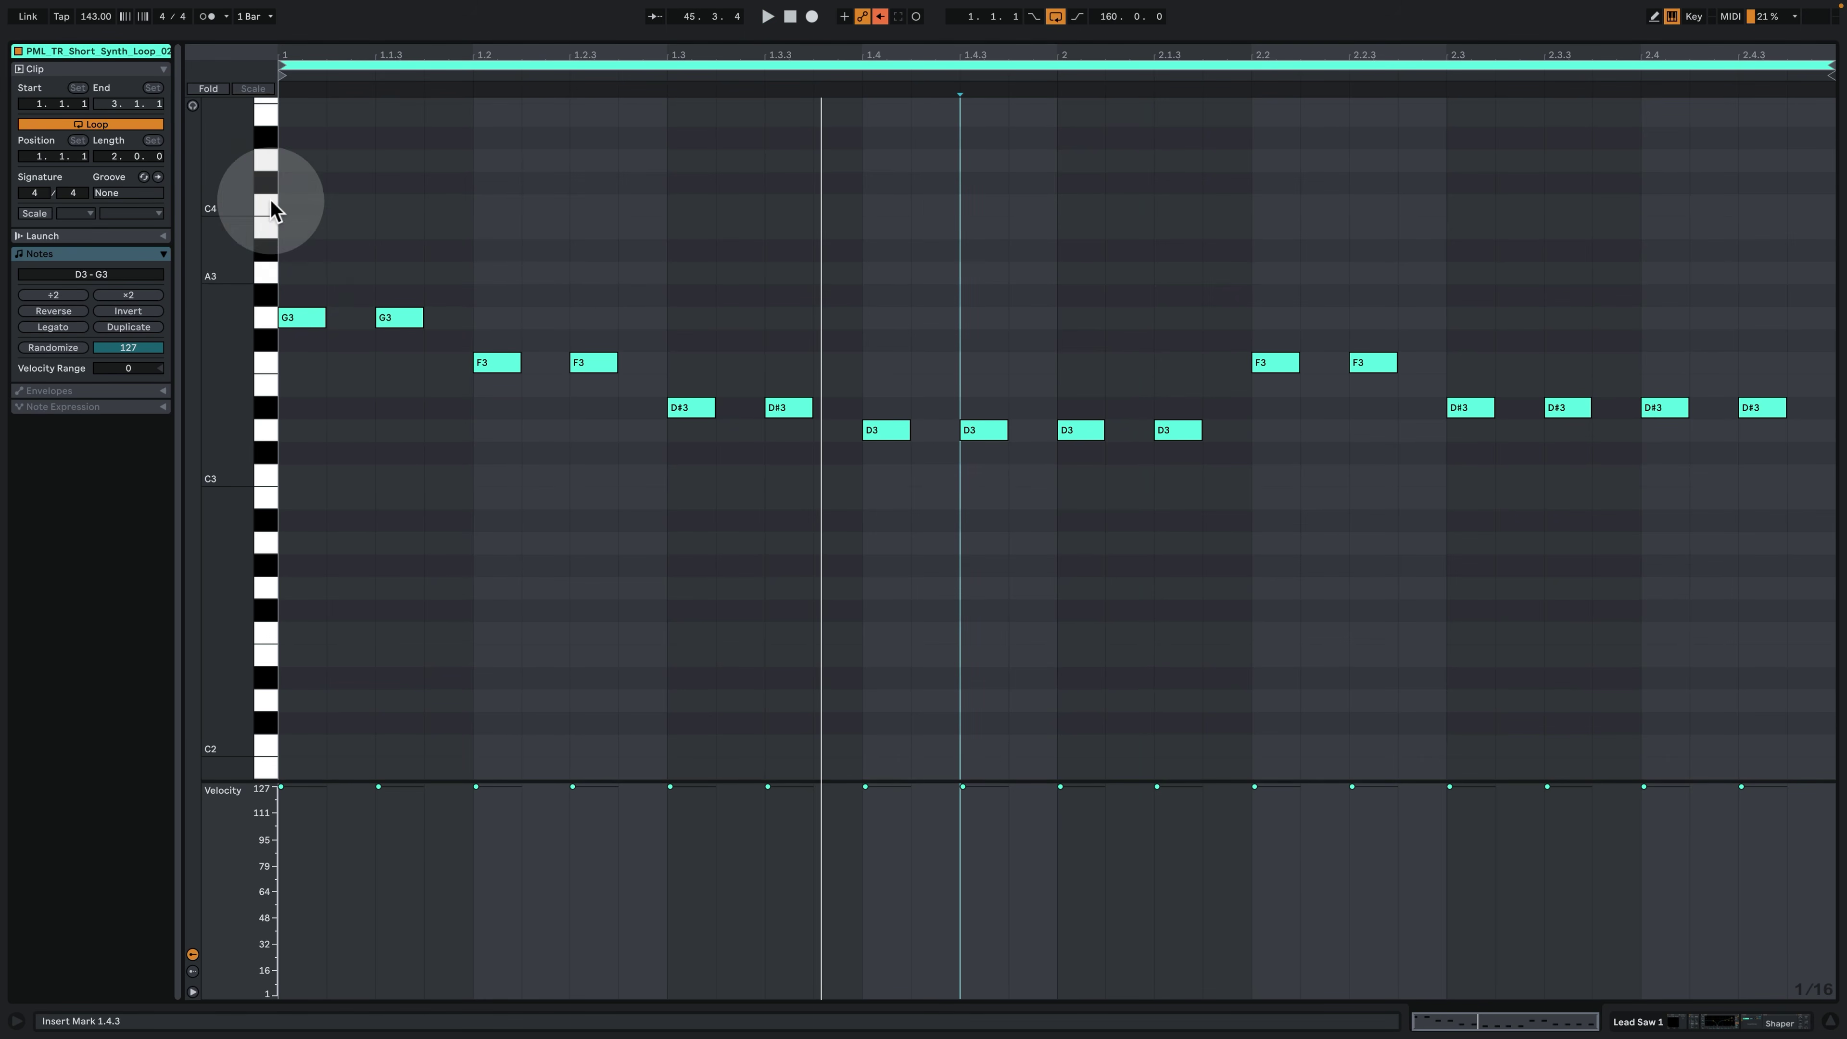
{"action": "left_click", "coordinate": [33, 214]}
{"action": "left_click", "coordinate": [73, 213]}
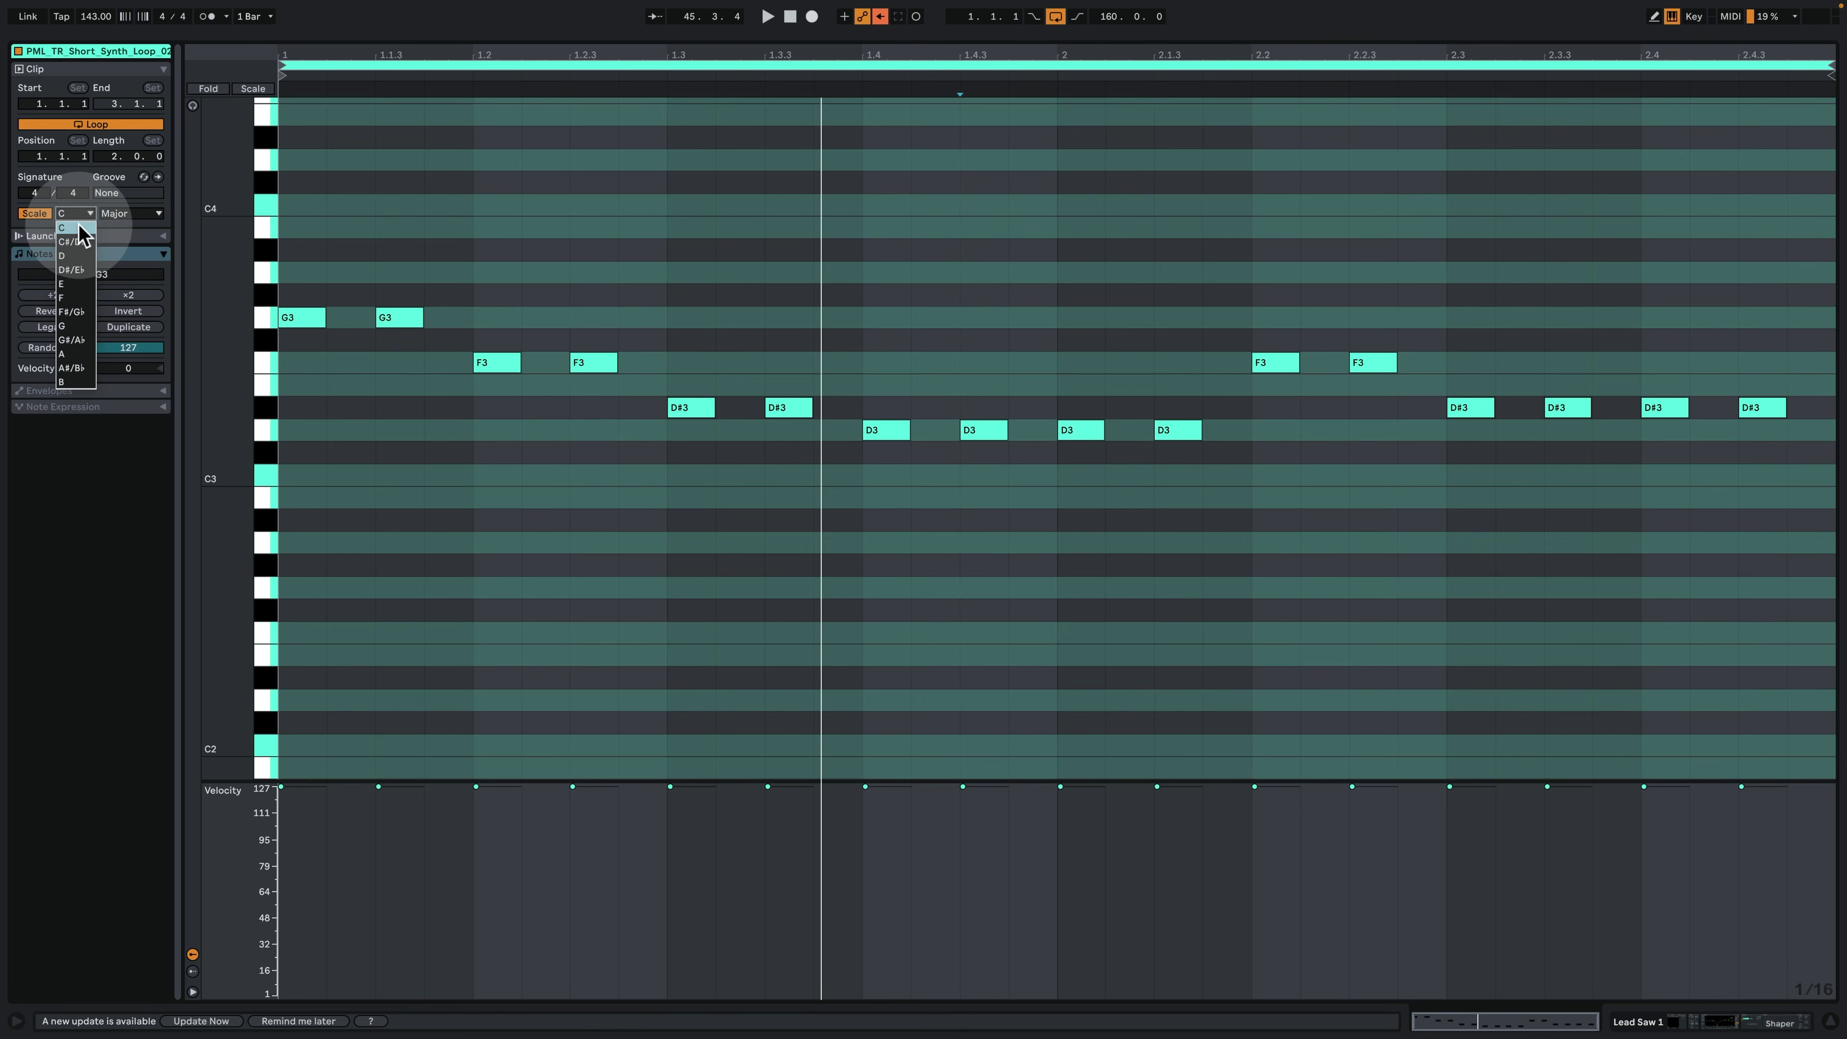
{"action": "left_click", "coordinate": [78, 227]}
{"action": "left_click", "coordinate": [114, 214]}
{"action": "left_click", "coordinate": [144, 243]}
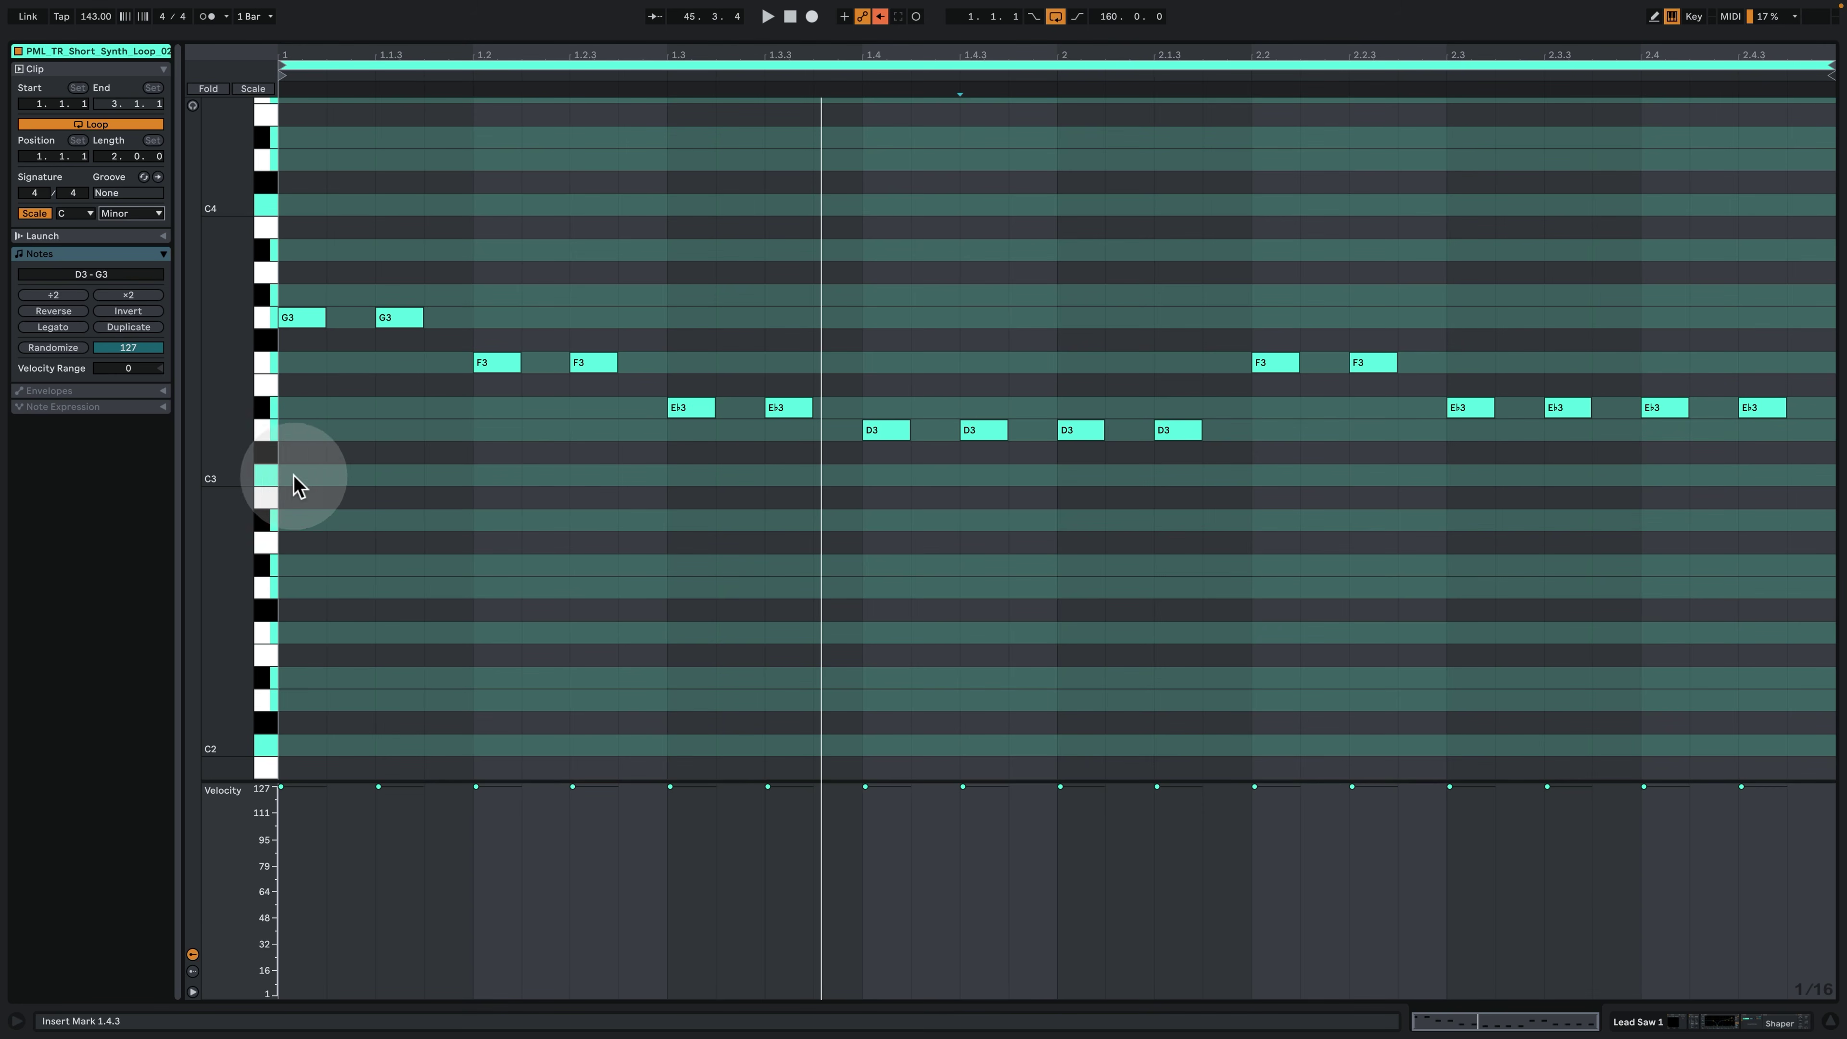
Play Lead Saw 1 and examine the oscillators and effects of its Serum patch, closing the plug-in window when done.
{"action": "key", "text": "space"}
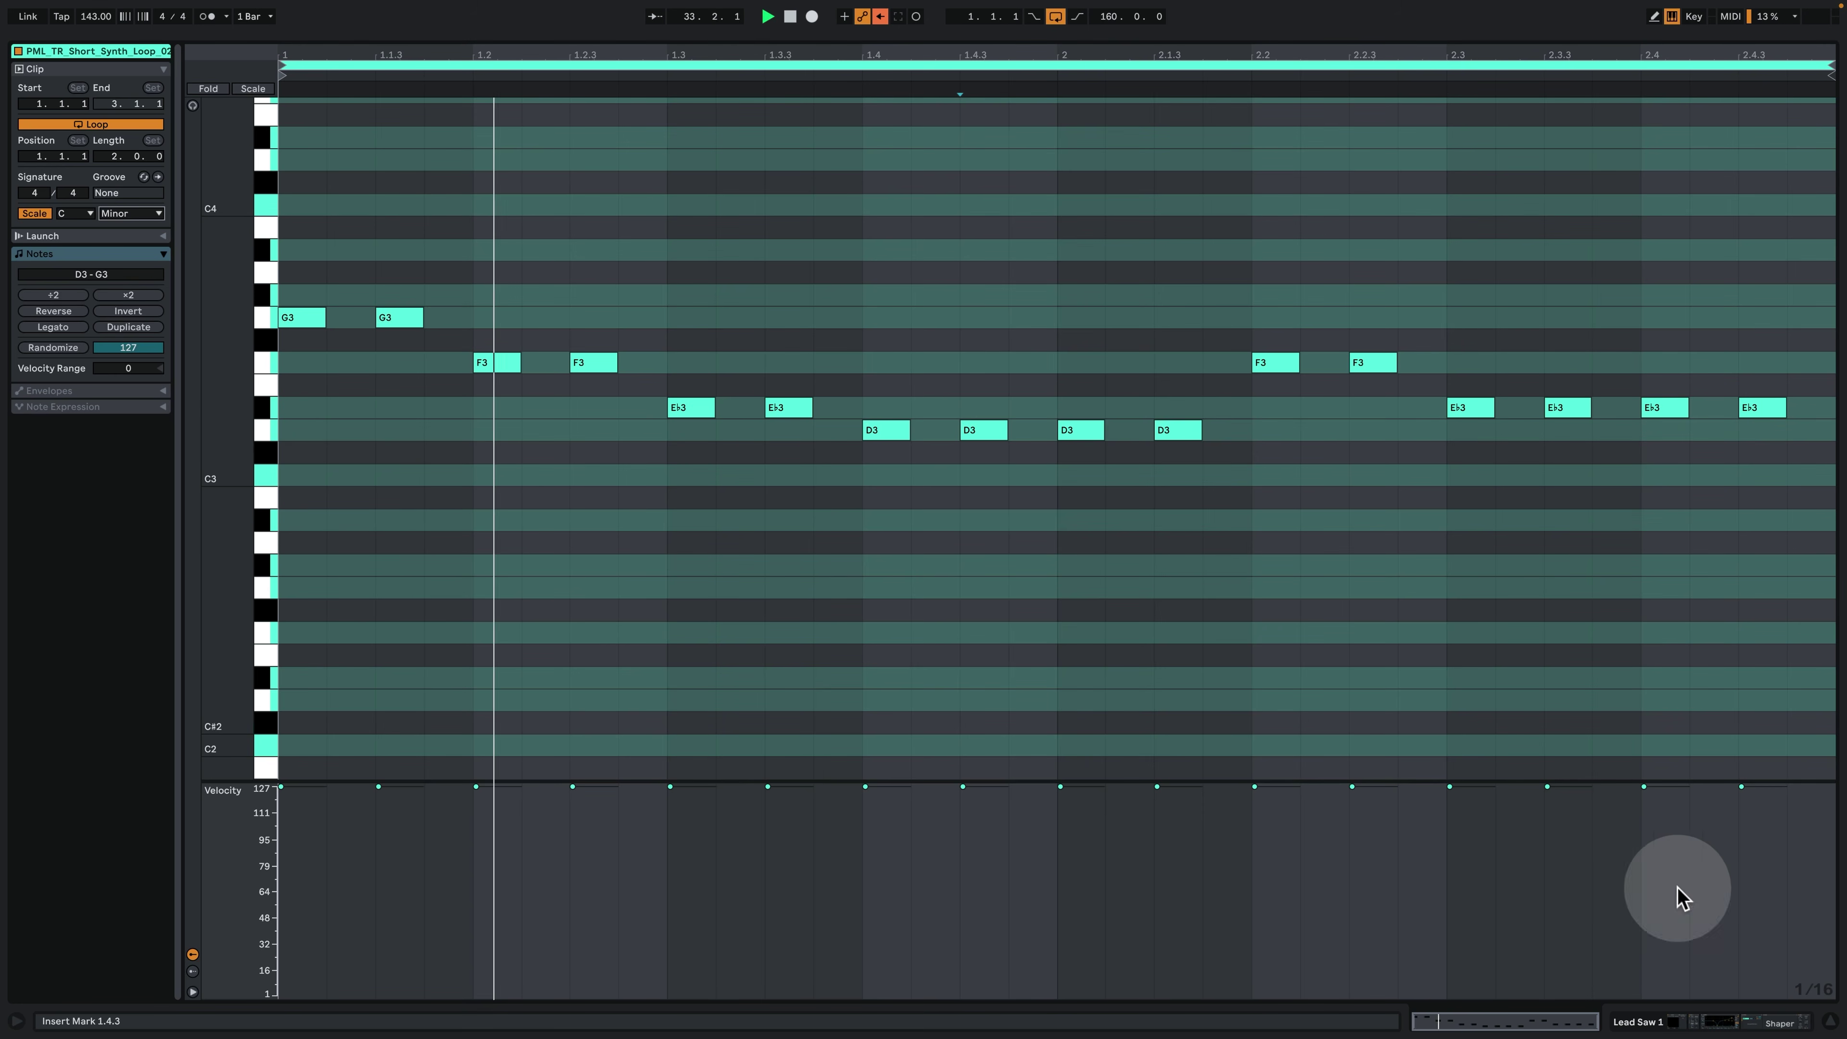
{"action": "left_click", "coordinate": [1724, 1022]}
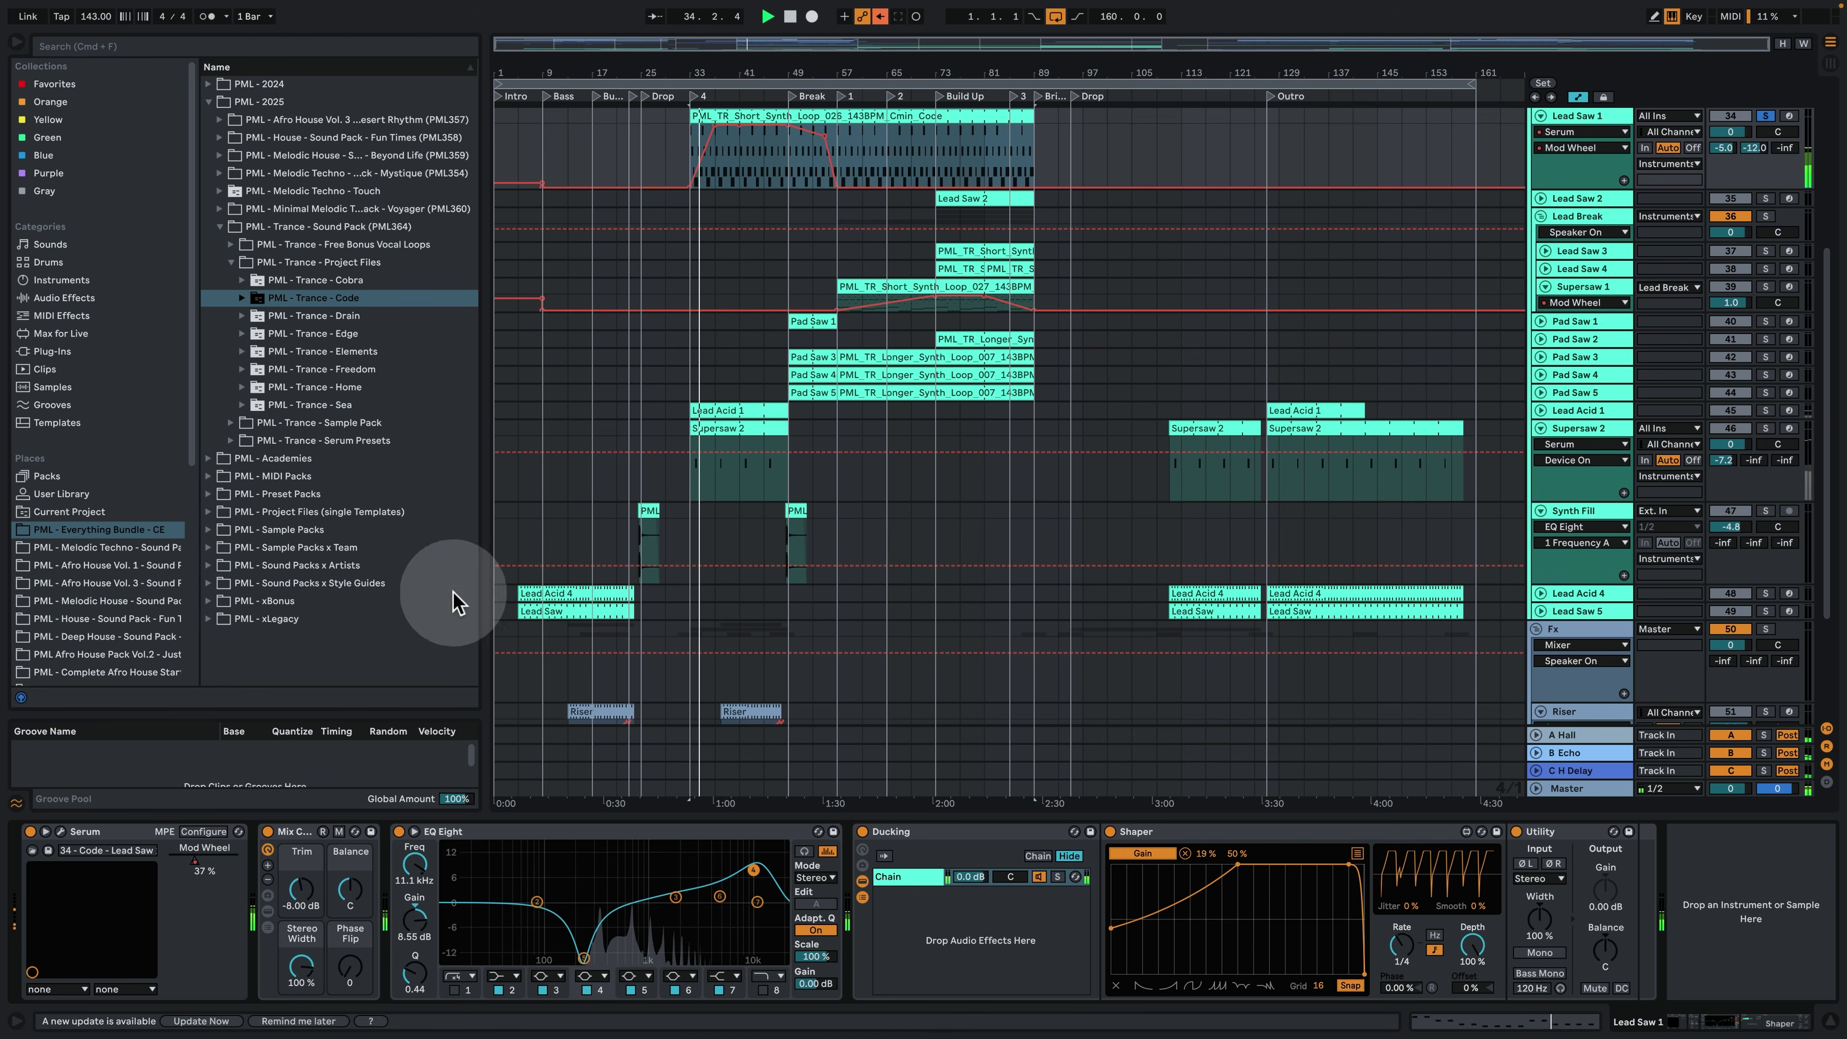
{"action": "left_click", "coordinate": [62, 832]}
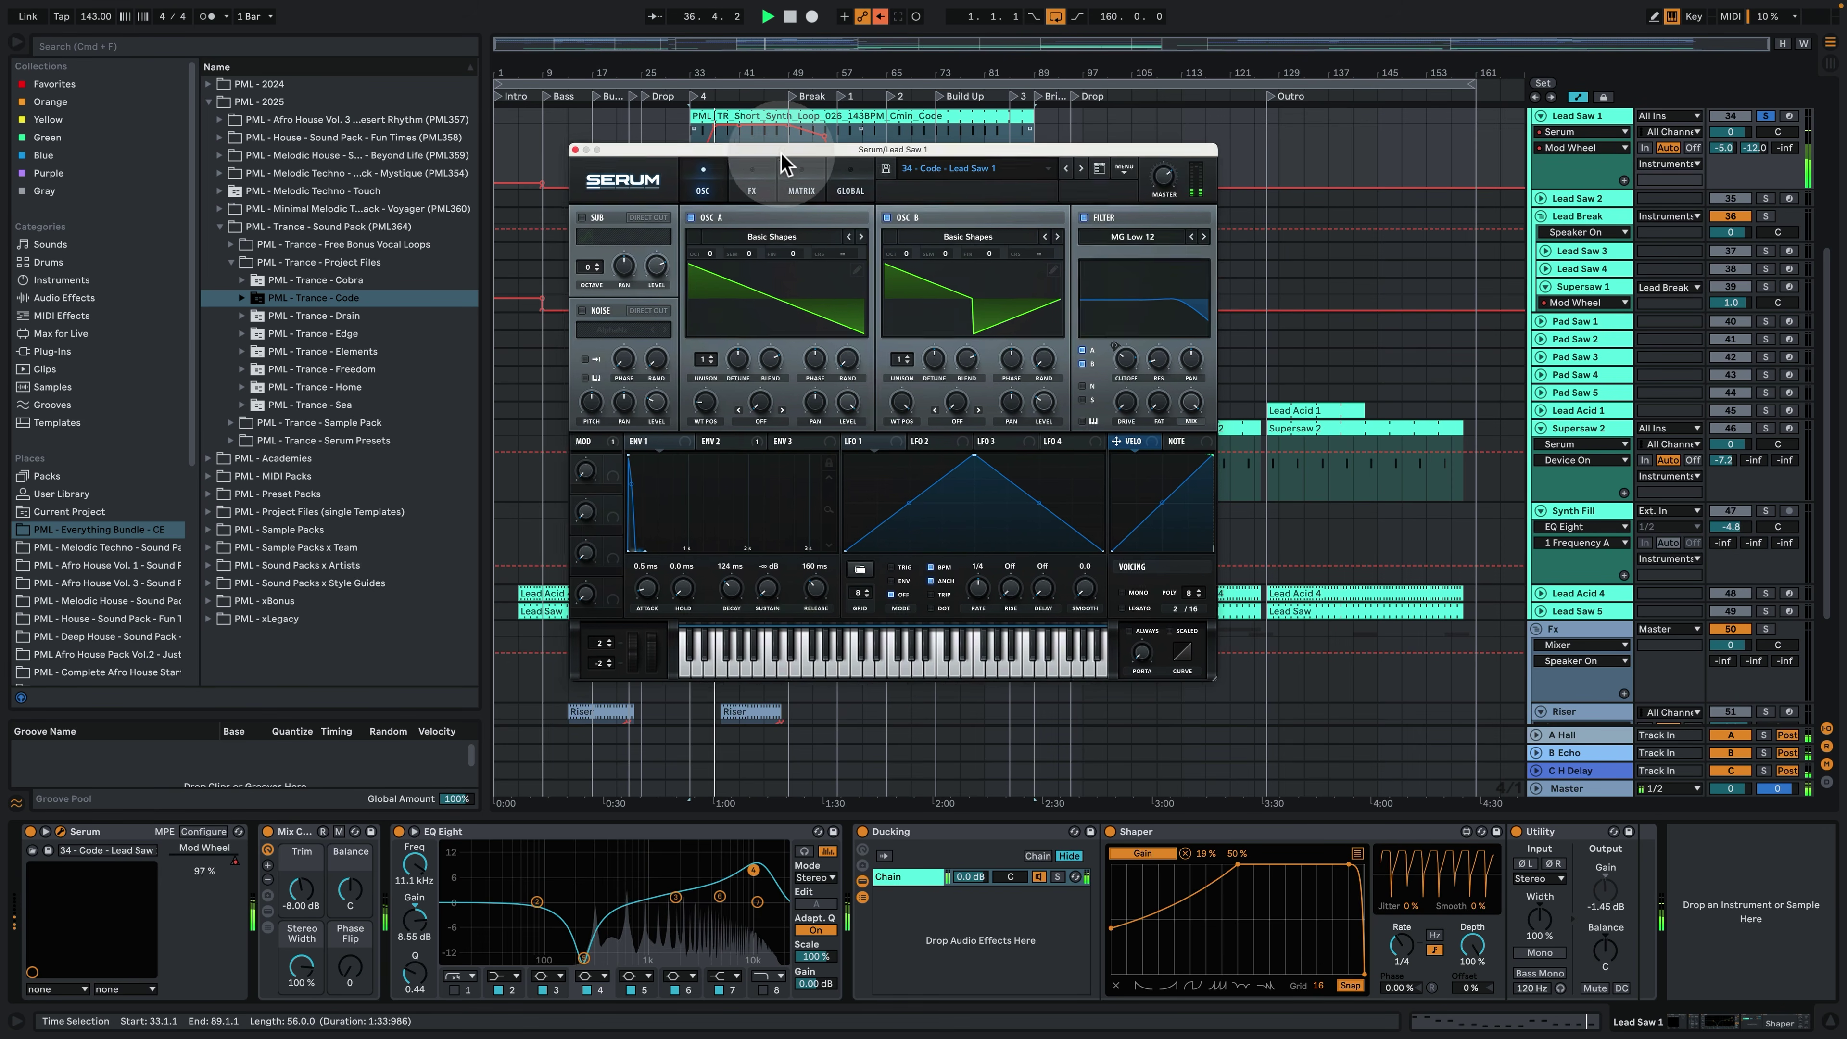
{"action": "left_click_drag", "start_coordinate": [782, 155], "coordinate": [700, 234]}
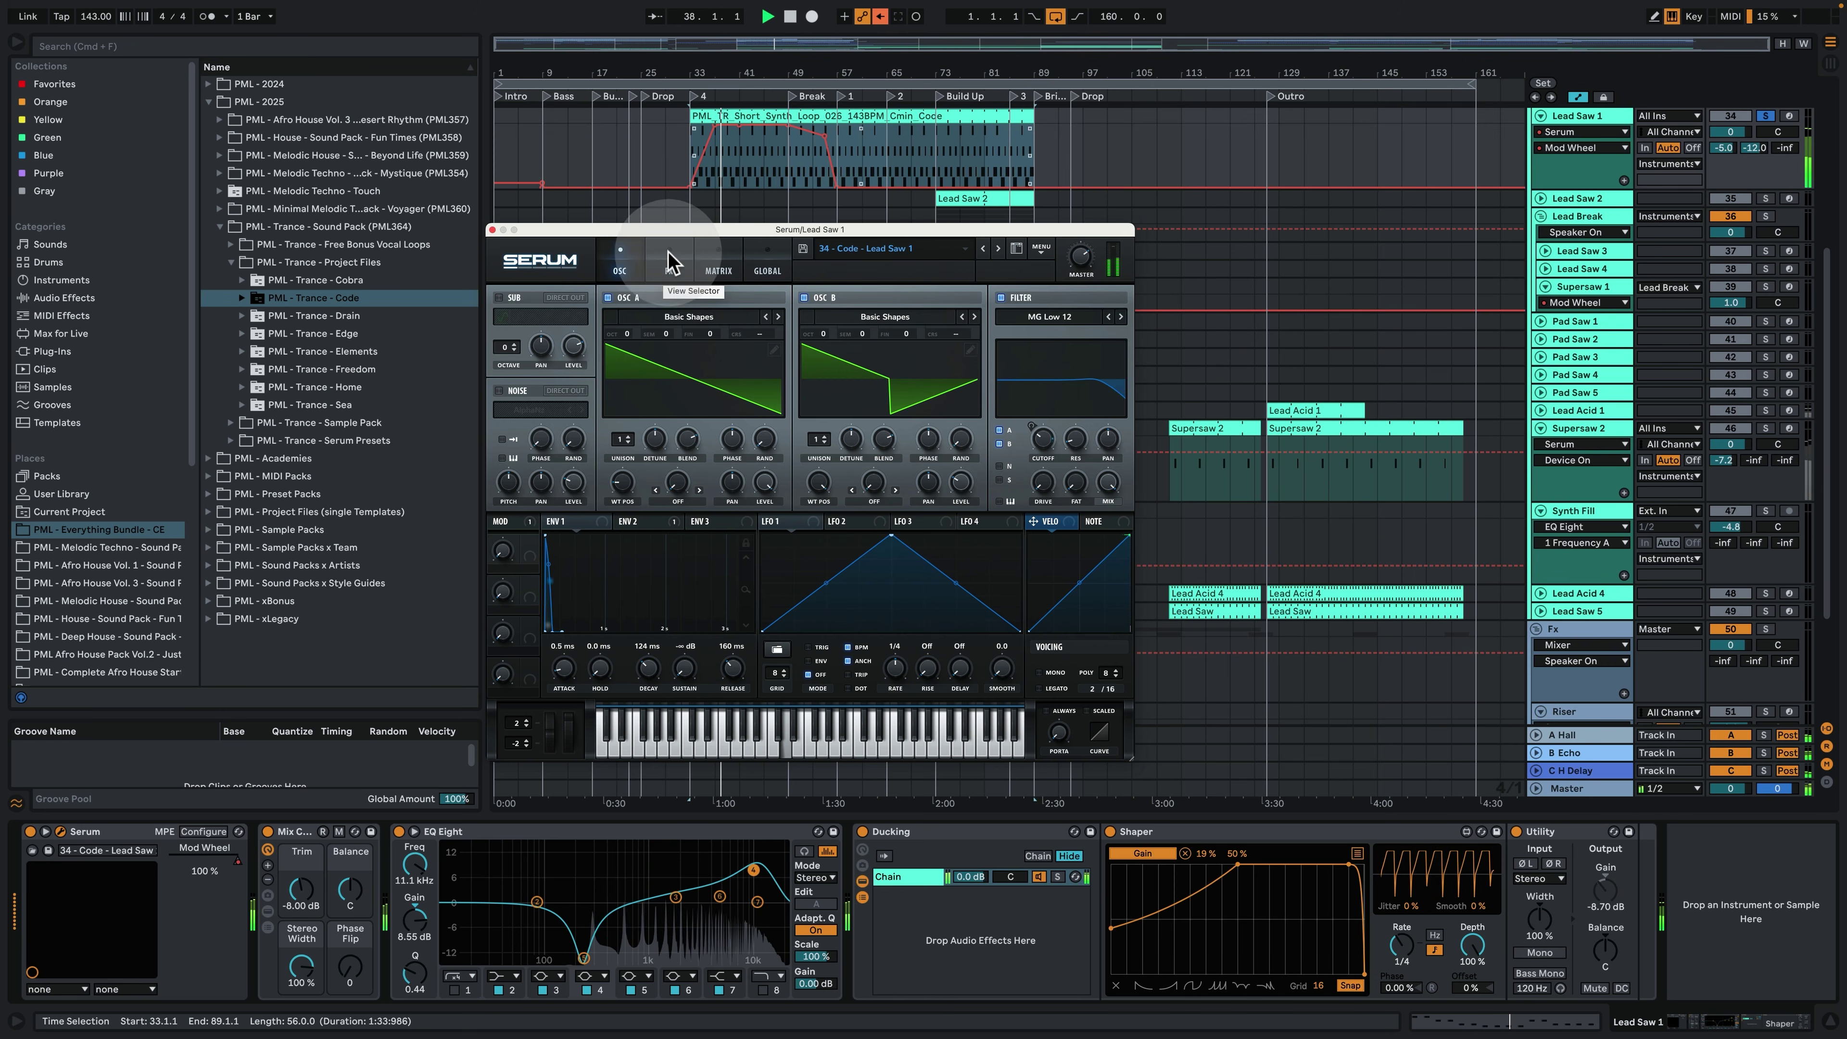
{"action": "left_click", "coordinate": [658, 264]}
{"action": "left_click", "coordinate": [619, 269]}
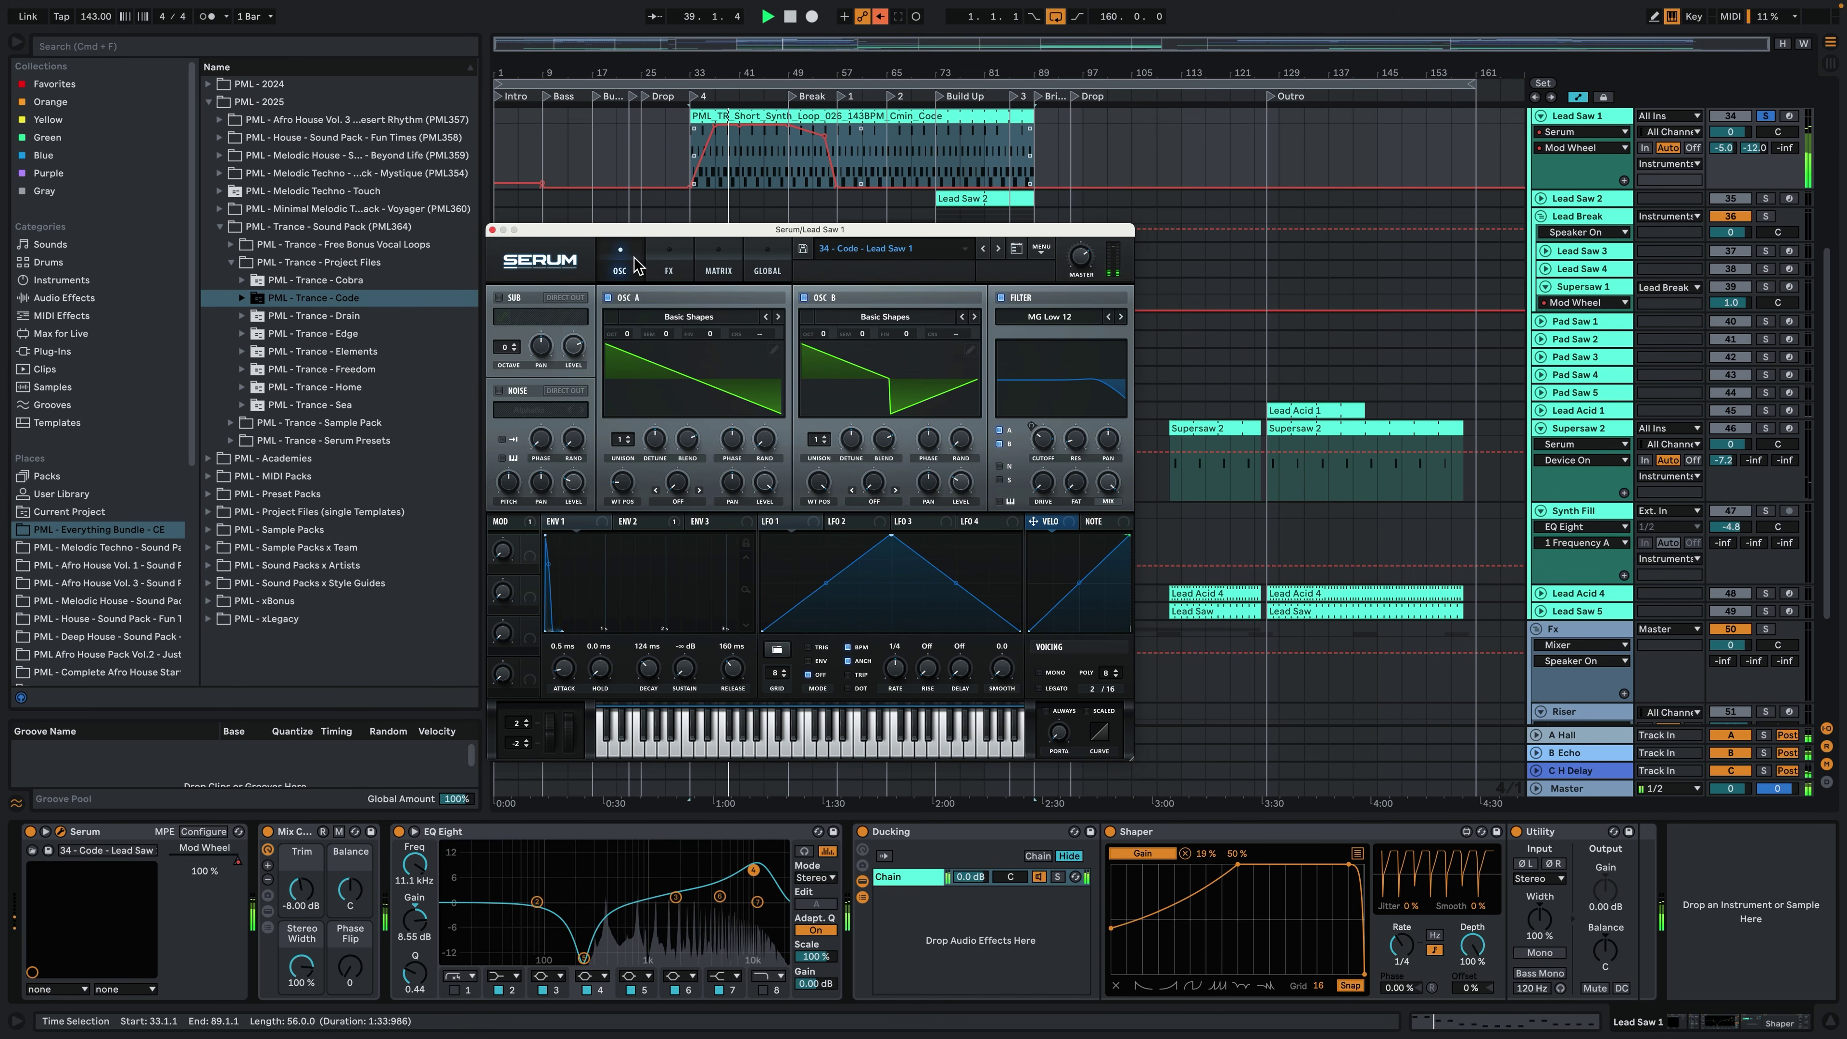
{"action": "left_click", "coordinate": [528, 248]}
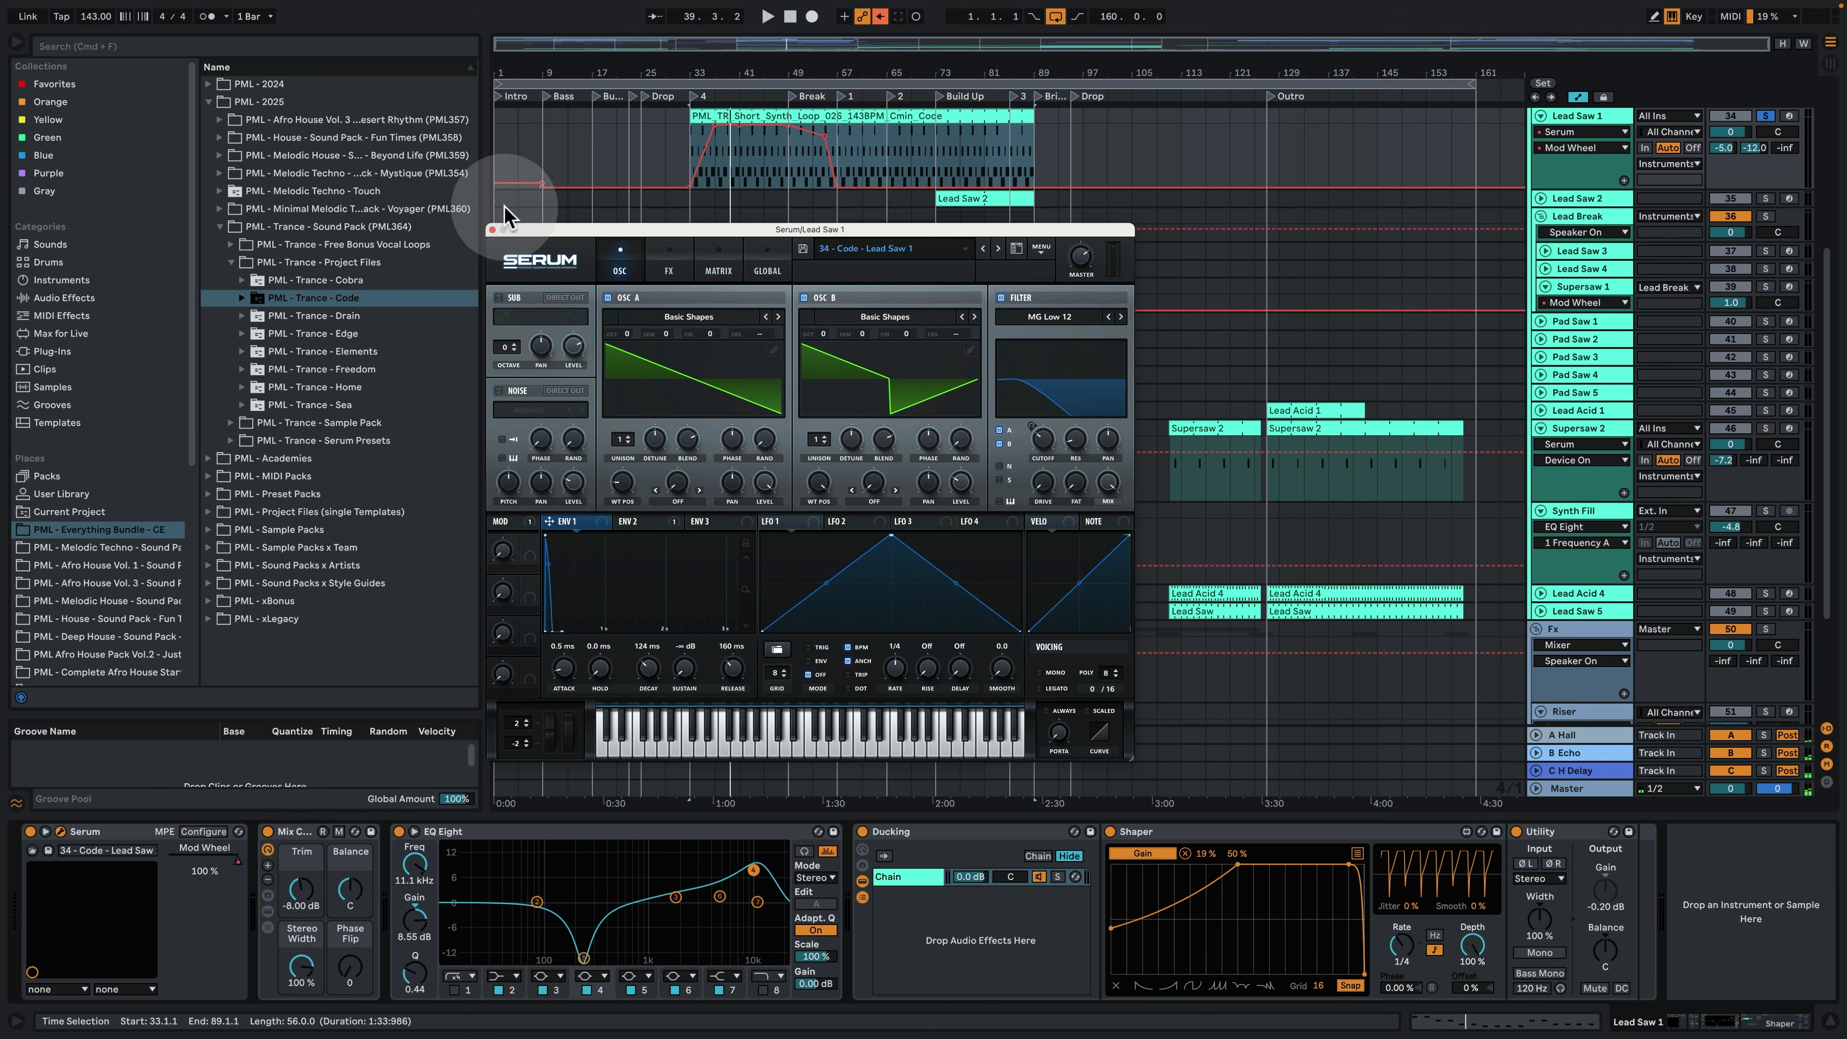
{"action": "left_click", "coordinate": [492, 230]}
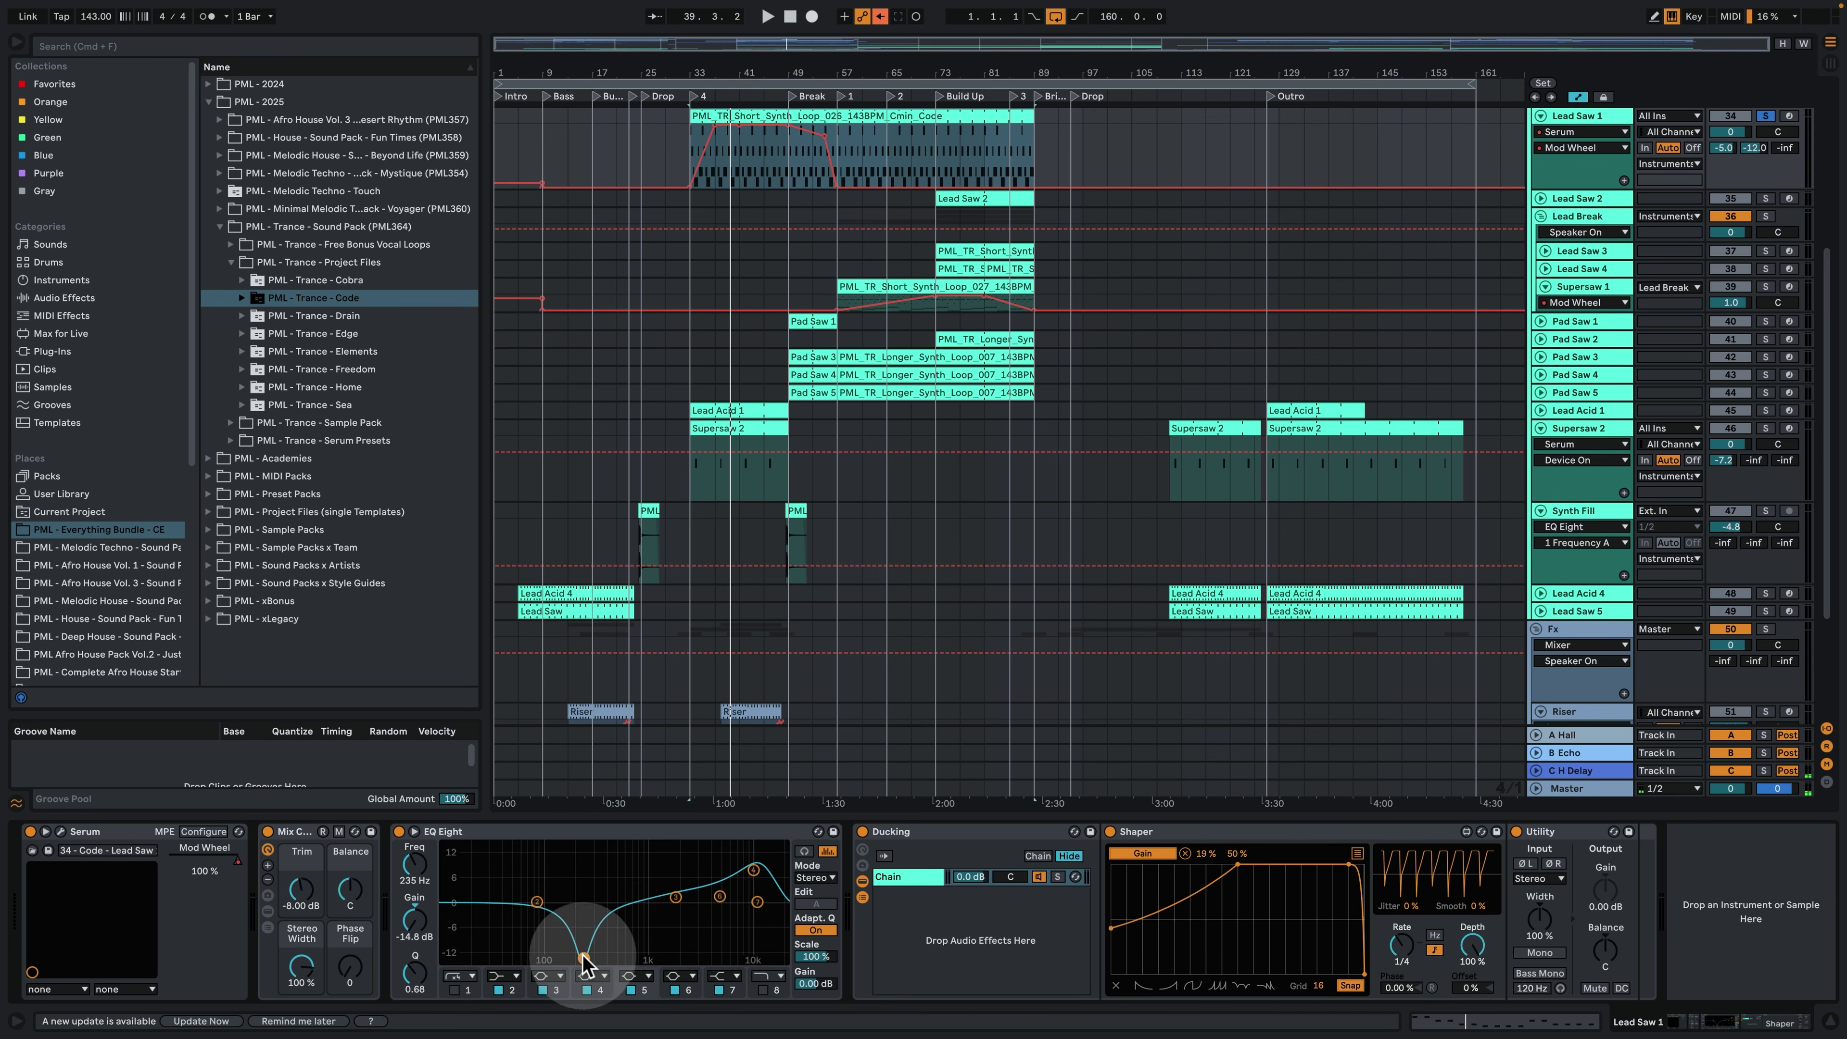
Bypass and reactivate the EQ Eight on Lead Saw 1, playing the track to compare the sound.
{"action": "key", "text": "space"}
{"action": "left_click", "coordinate": [399, 832]}
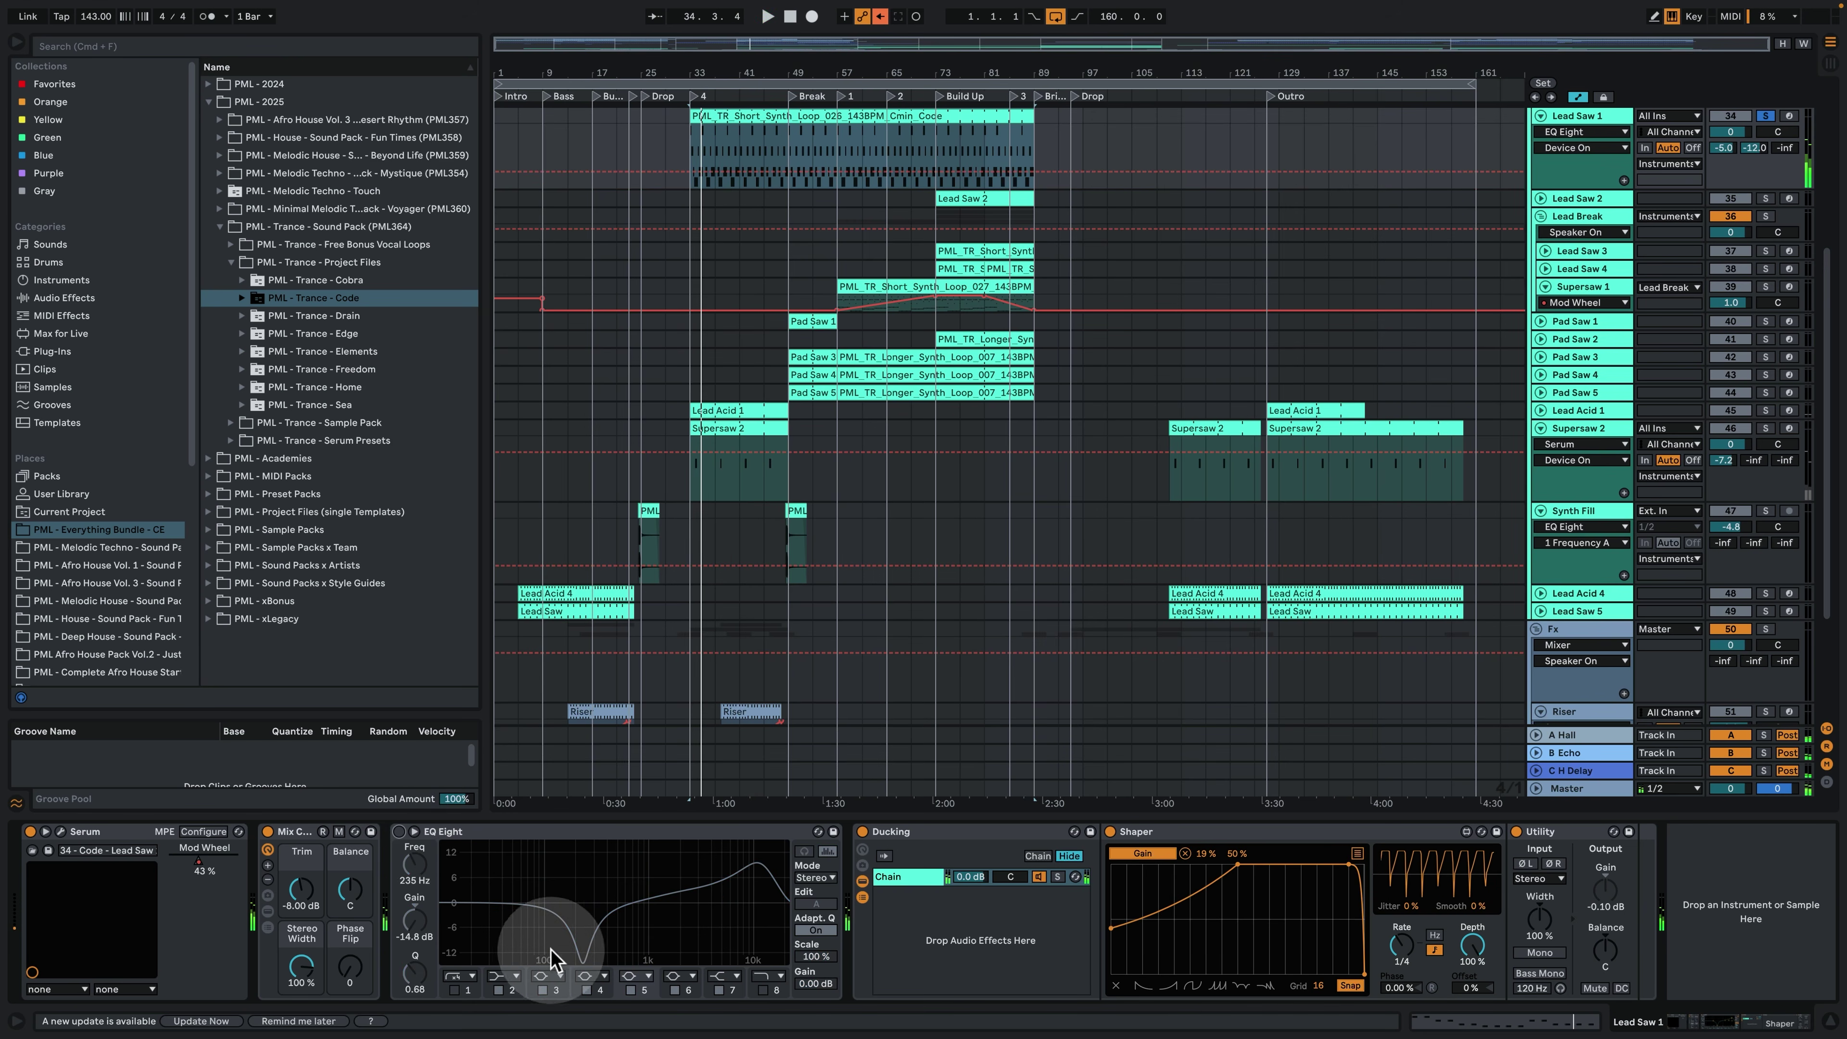
{"action": "left_click", "coordinate": [399, 831]}
{"action": "key", "text": "space"}
{"action": "key", "text": "space"}
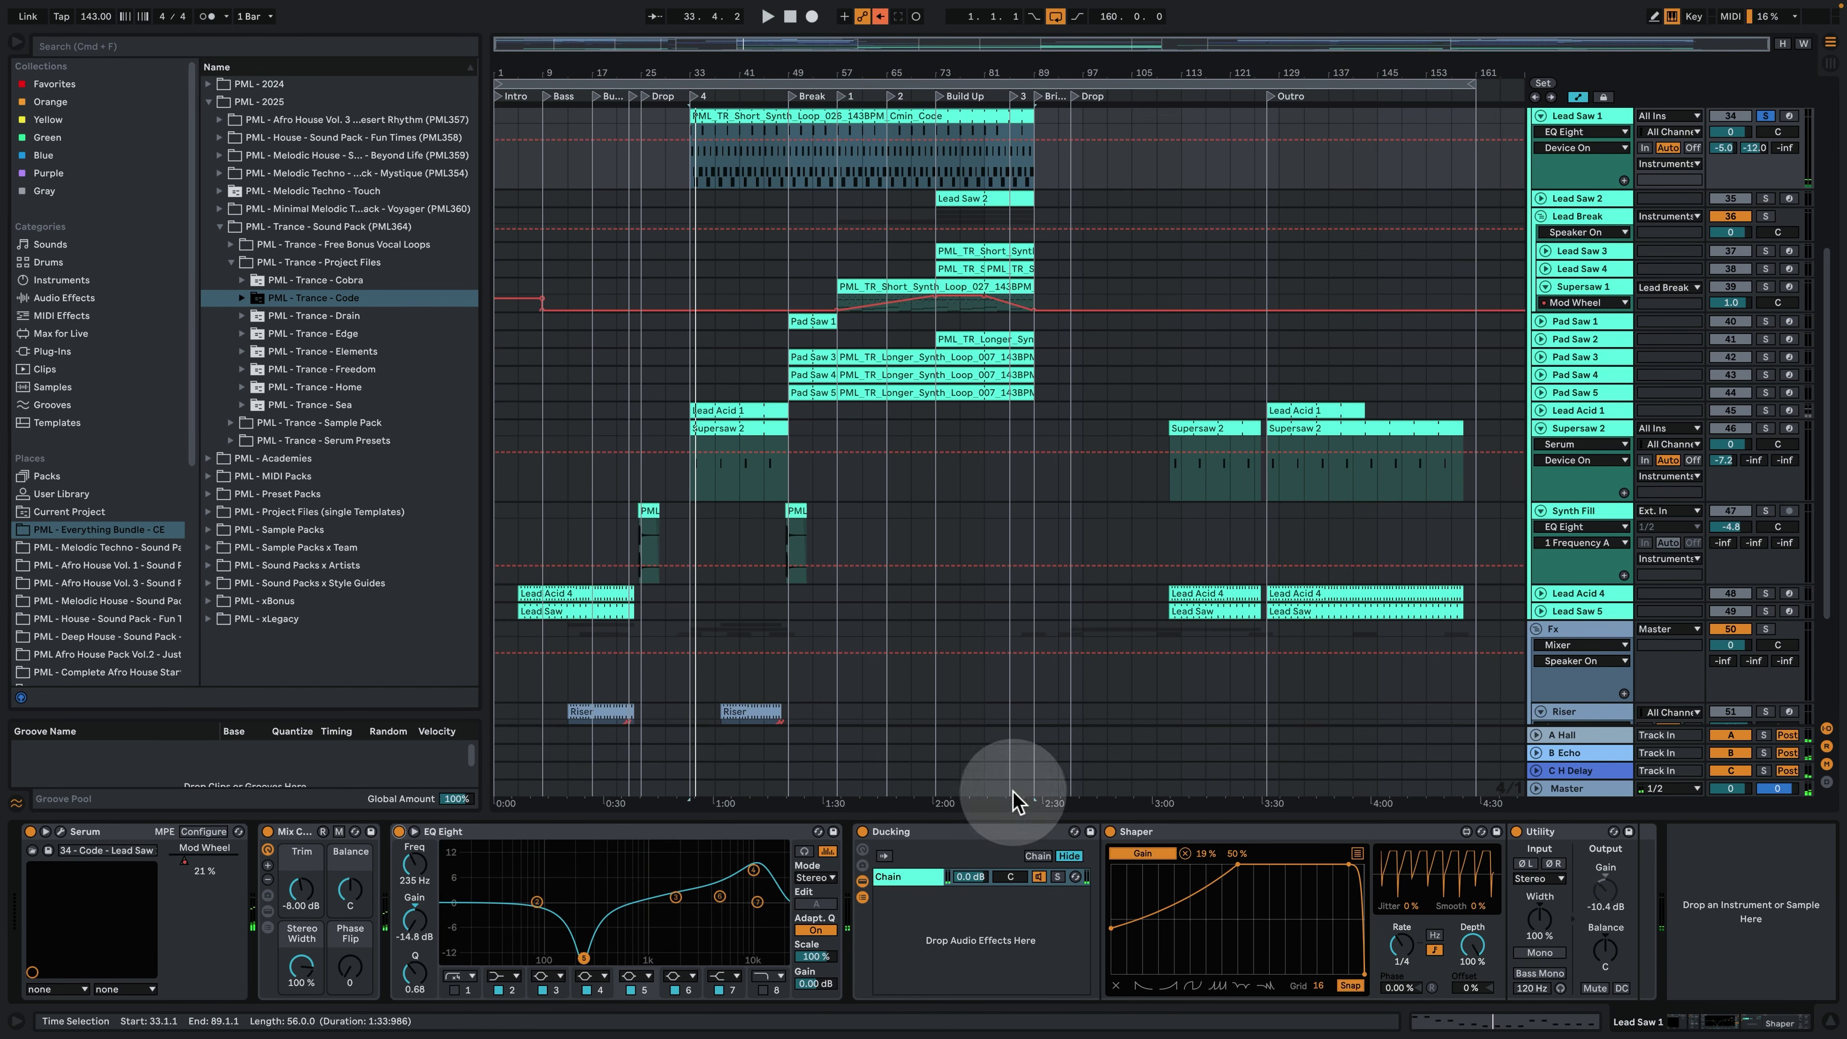
Return the Lead Saw 1 lane to the Serum Mod Wheel automation and follow its curve across the clip.
{"action": "scroll", "coordinate": [907, 400], "scroll_direction": "up", "scroll_amount": 5}
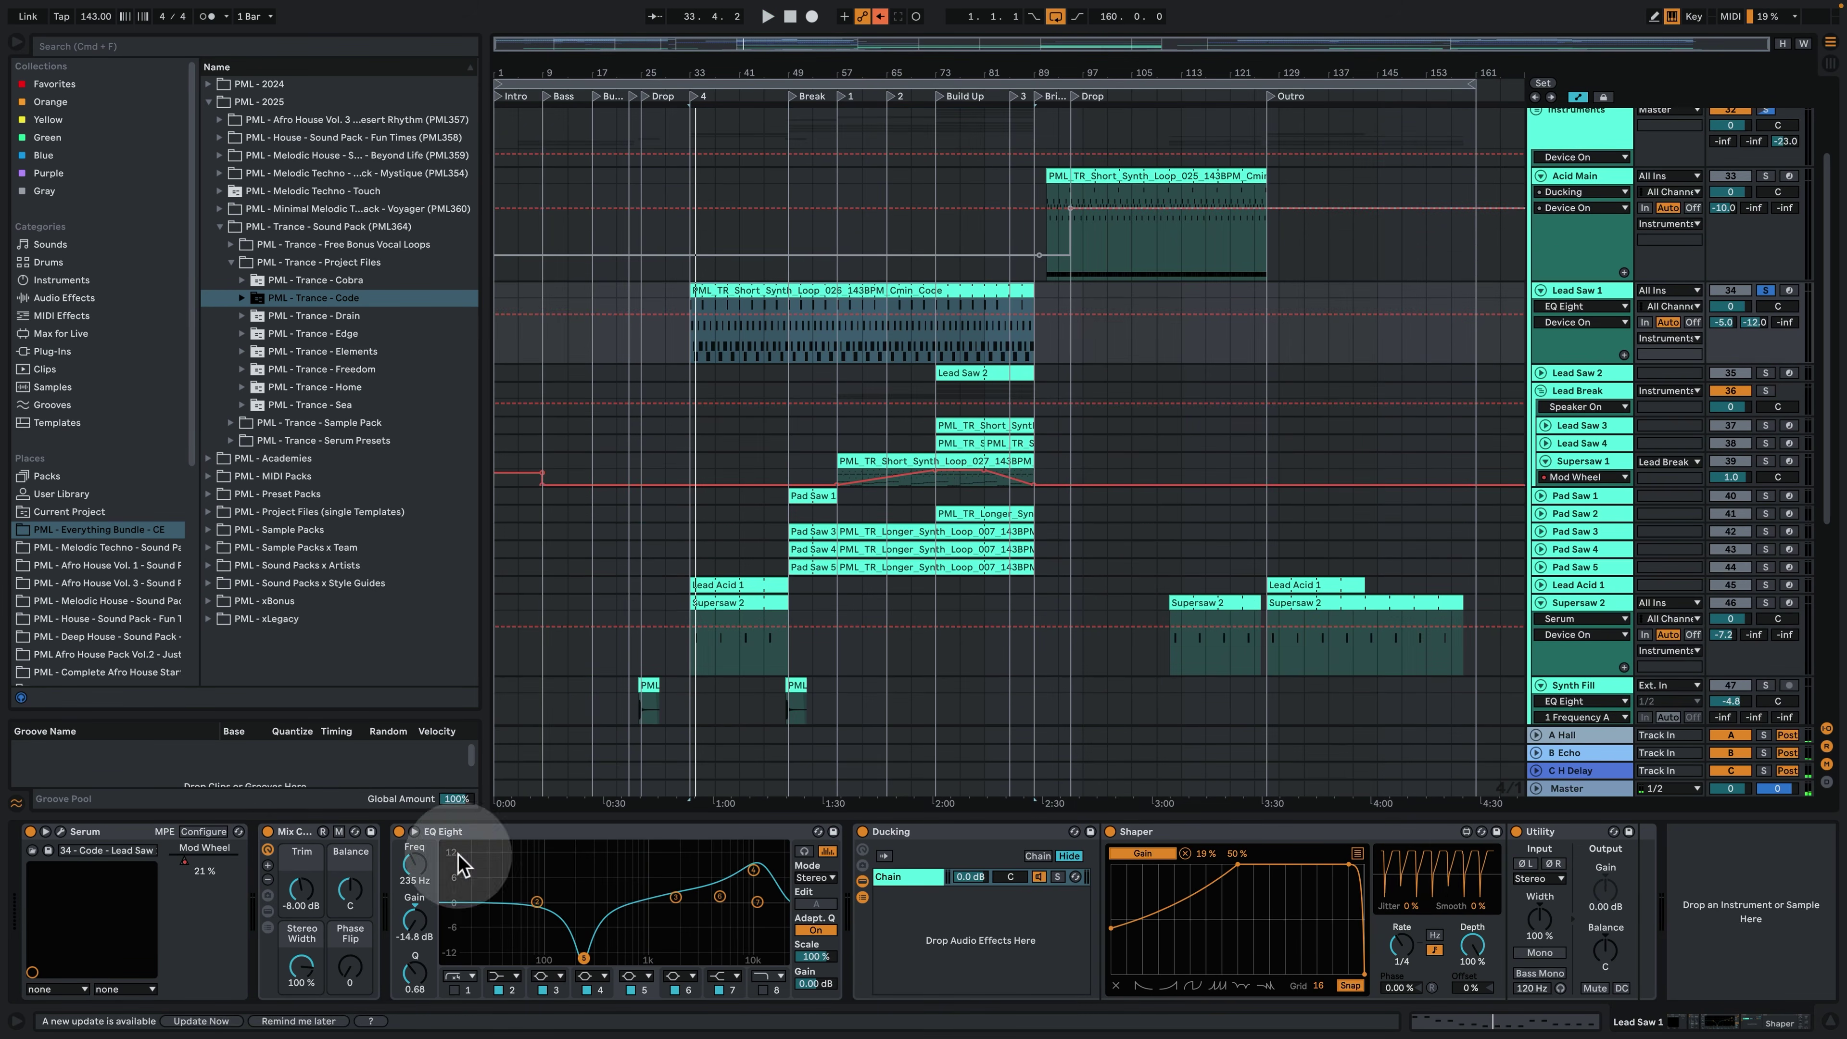
{"action": "left_click", "coordinate": [186, 864]}
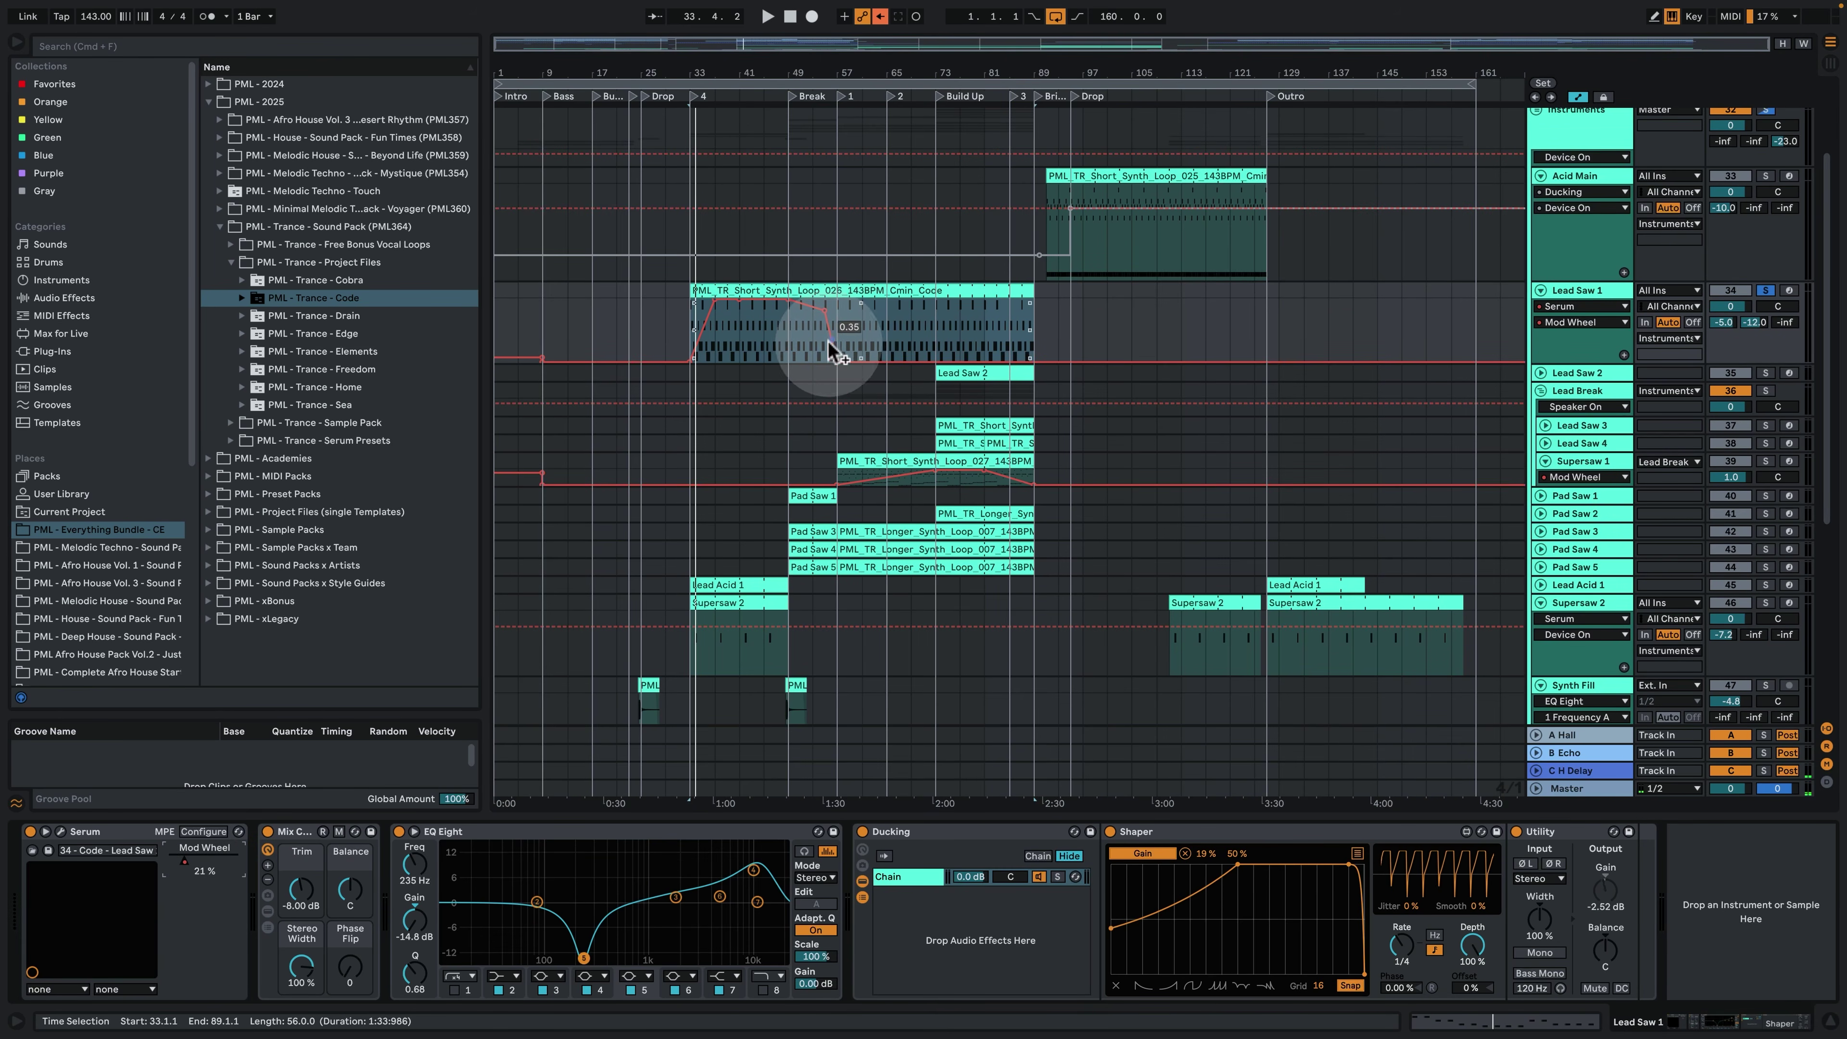
{"action": "mouse_move", "coordinate": [835, 353]}
{"action": "left_mouse_down"}
{"action": "mouse_move", "coordinate": [899, 165]}
{"action": "mouse_move", "coordinate": [878, 359]}
{"action": "mouse_move", "coordinate": [960, 367]}
{"action": "left_mouse_up"}
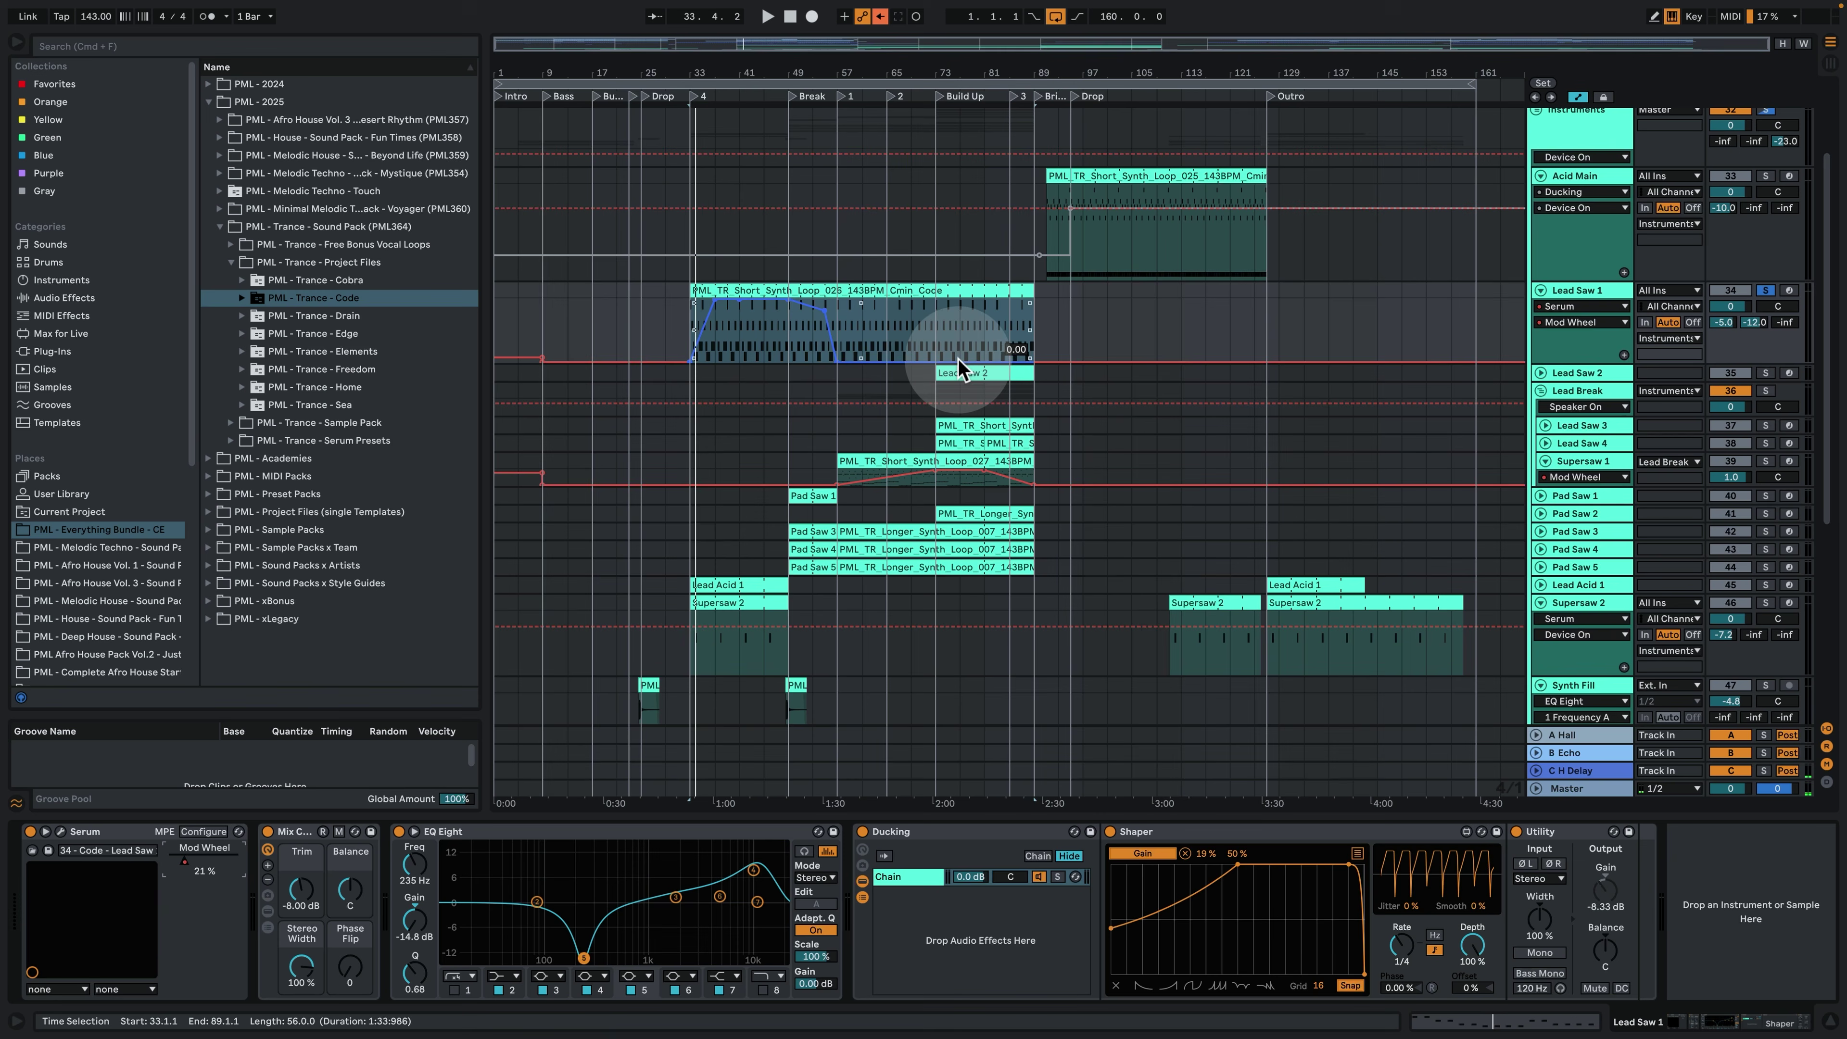
Enlarge the Supersaw 1 track, solo it and play its clip from bar 57.
{"action": "left_click_drag", "start_coordinate": [1575, 483], "coordinate": [1572, 545]}
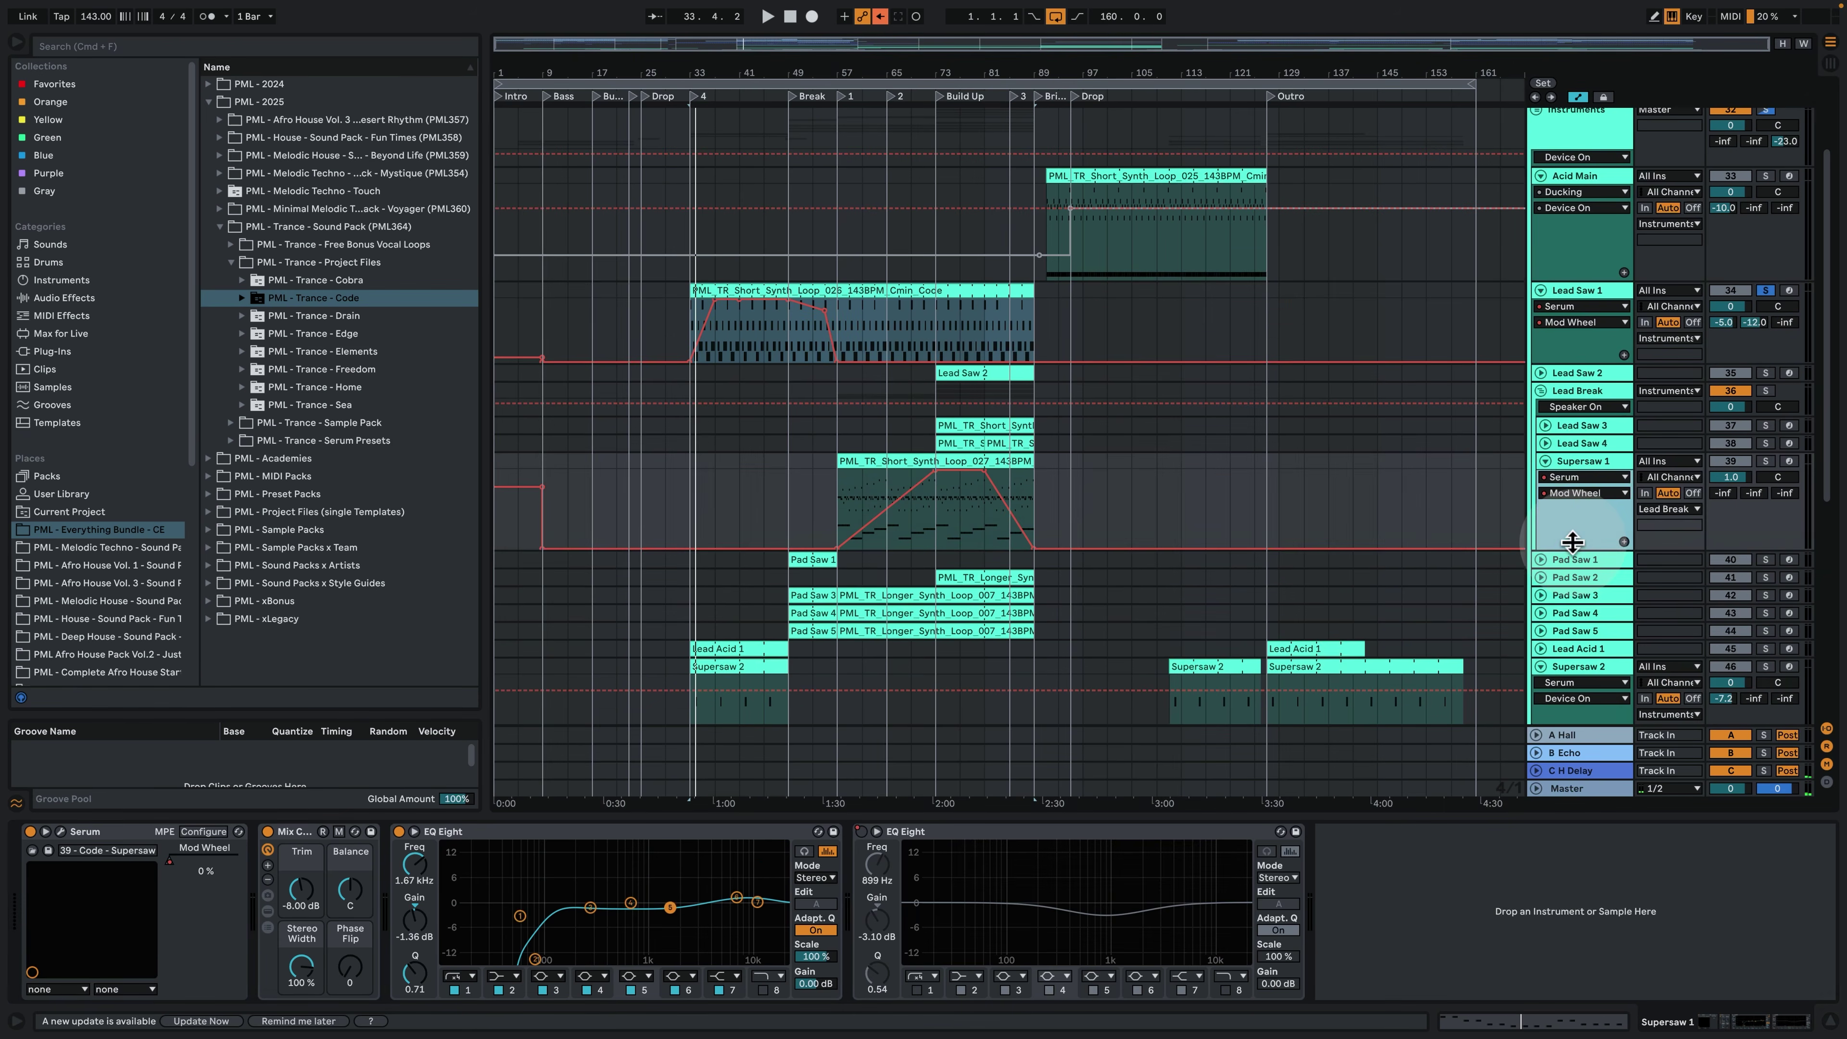
{"action": "left_click", "coordinate": [1766, 462]}
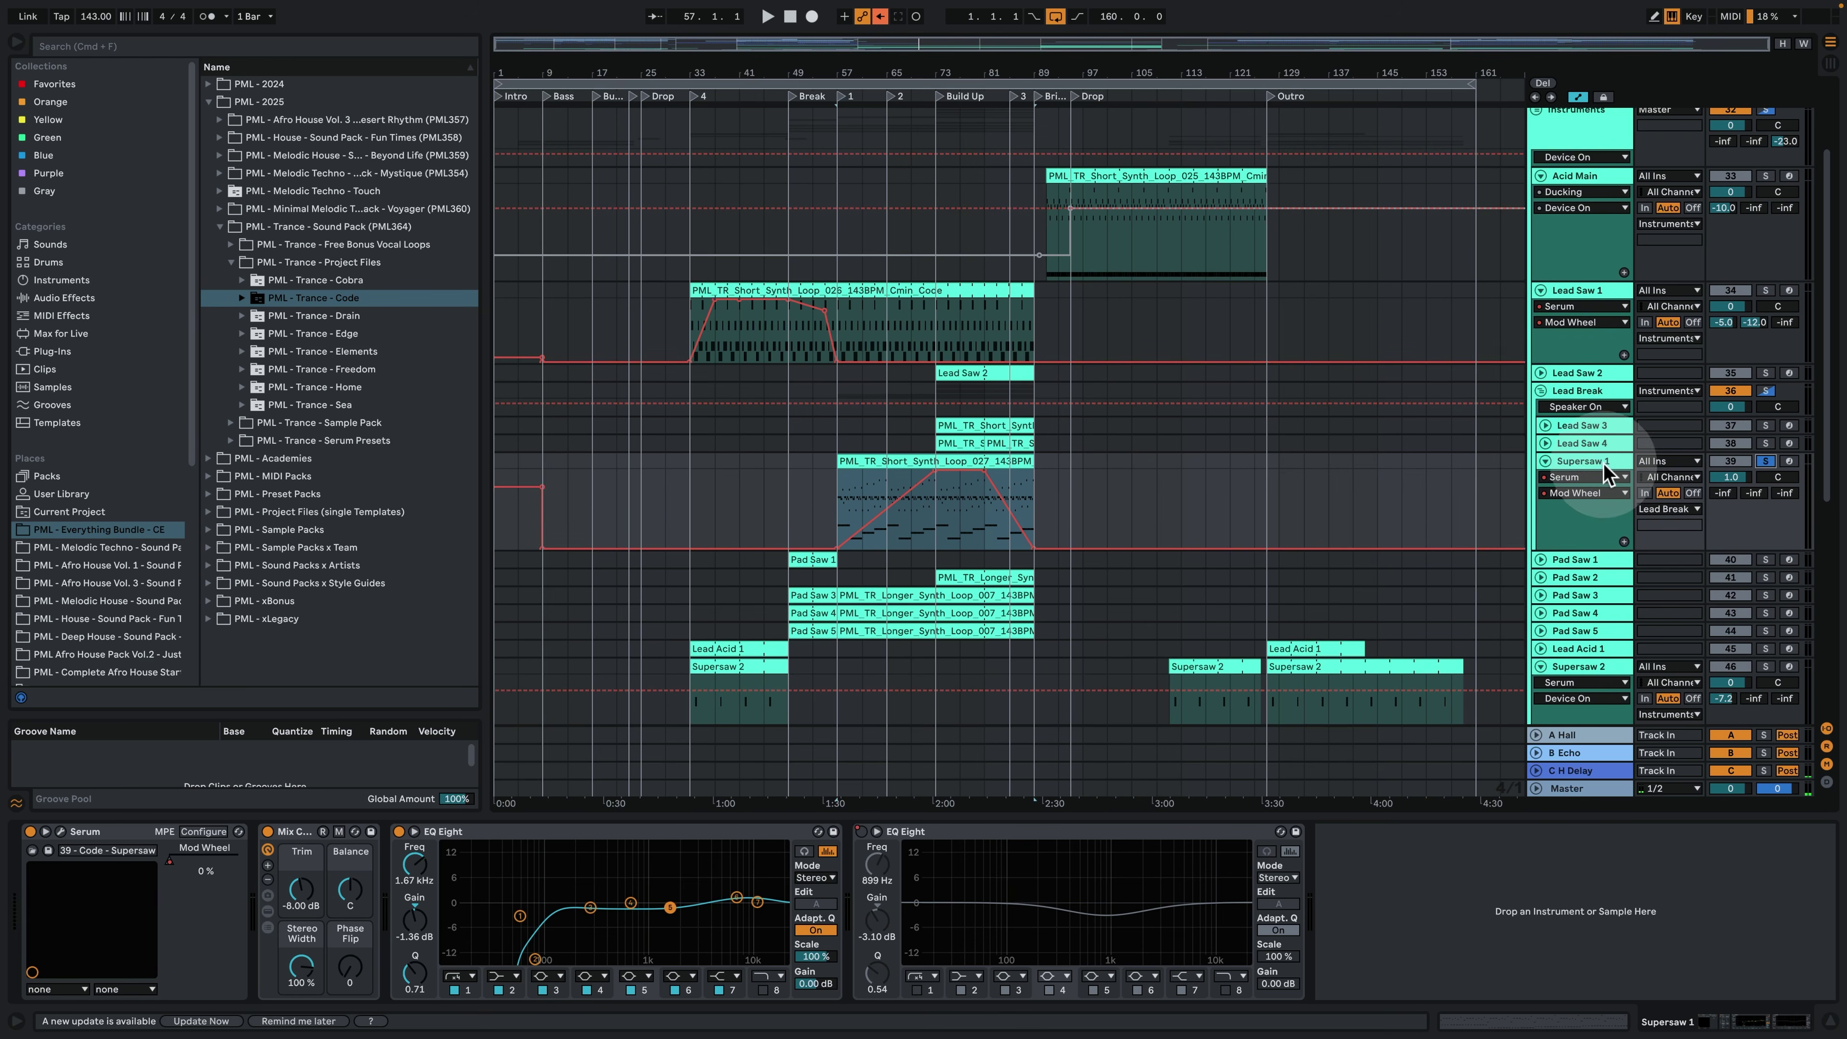
{"action": "left_click", "coordinate": [860, 461]}
{"action": "key", "text": "space"}
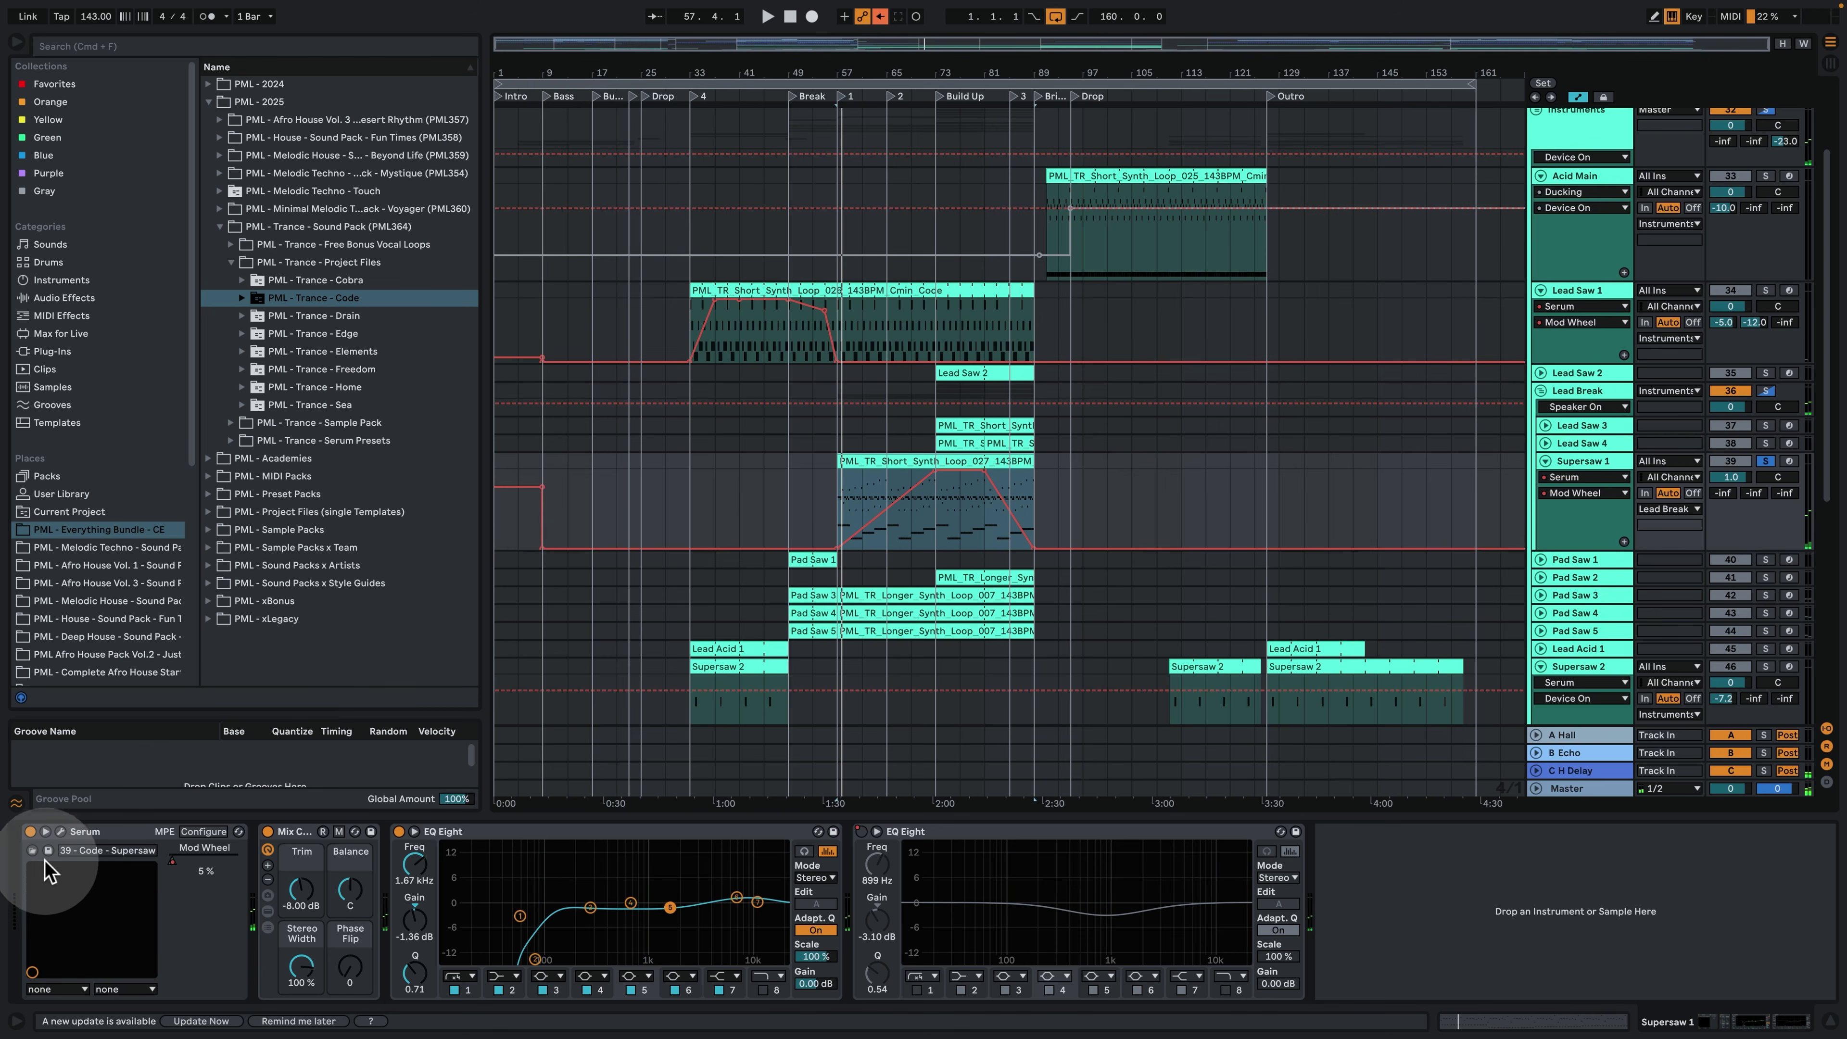
Open Supersaw 1's Serum patch and examine its effects and the Env 2 modulation of the filter cutoff, playing the track.
{"action": "left_click", "coordinate": [61, 832]}
{"action": "key", "text": "space"}
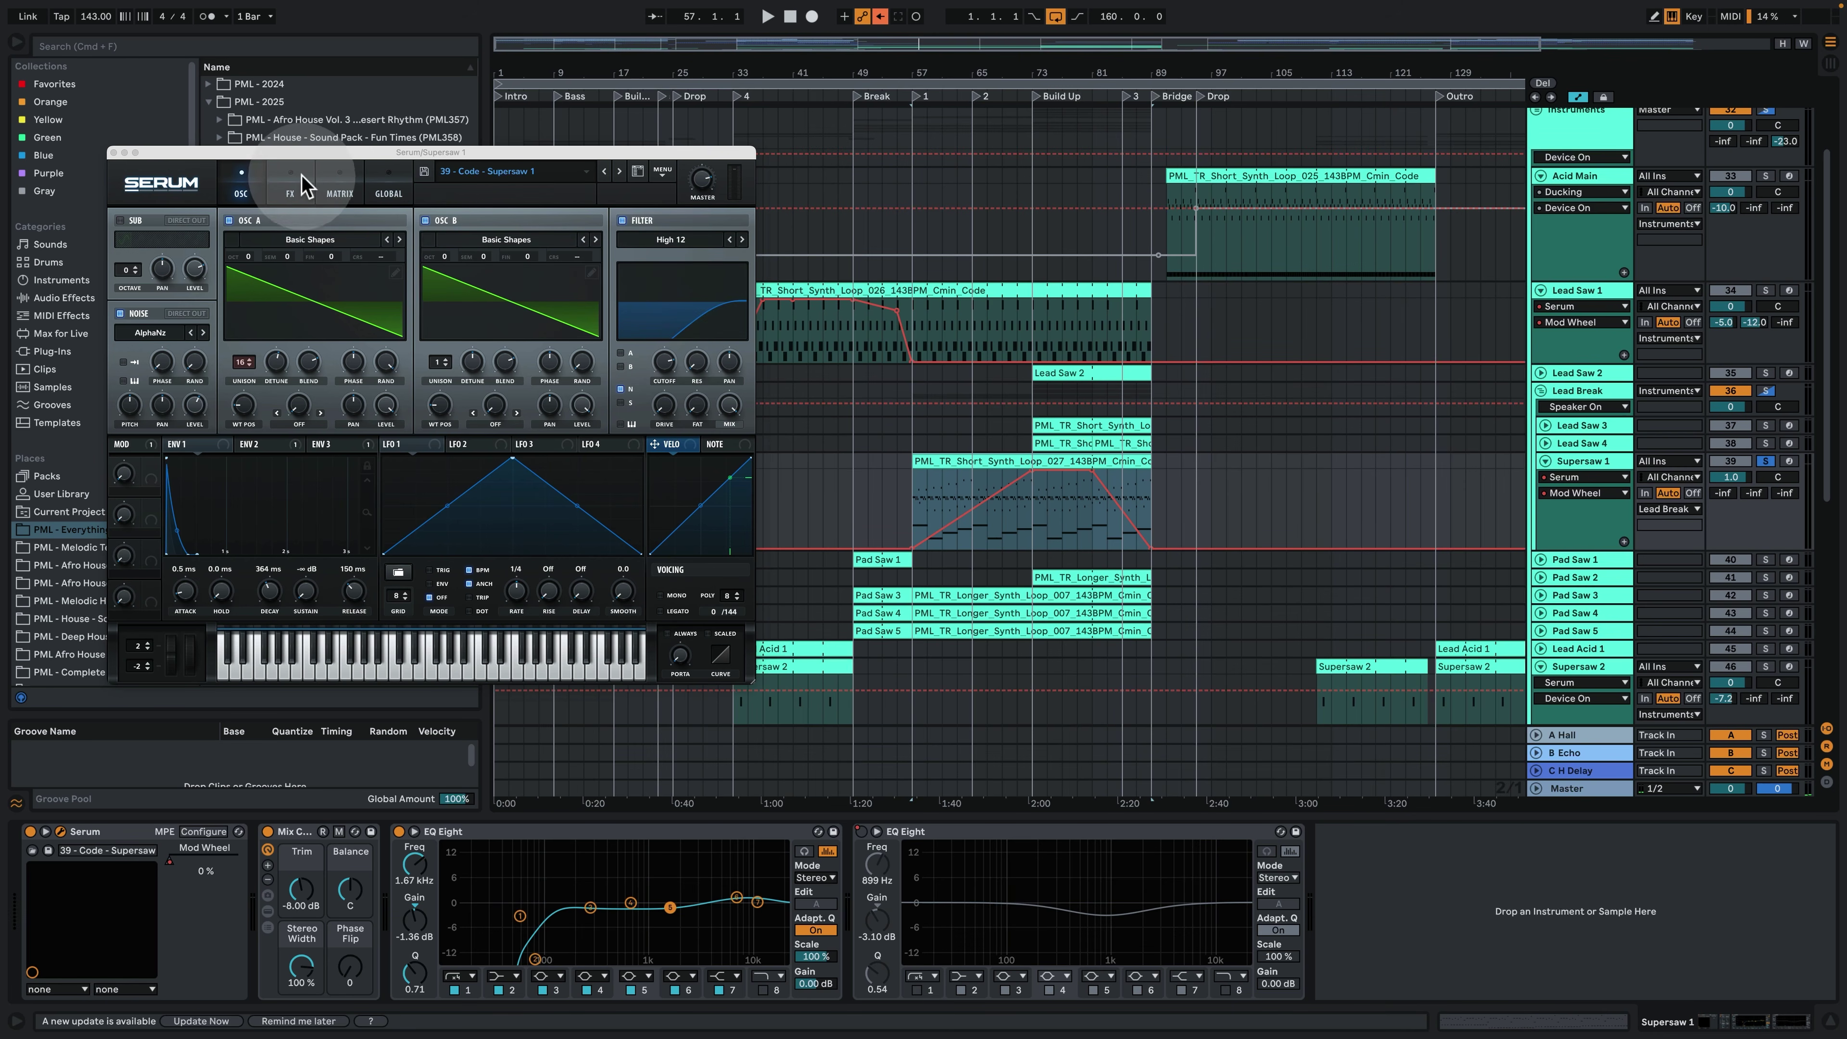
{"action": "left_click", "coordinate": [290, 190]}
{"action": "left_click_drag", "start_coordinate": [470, 338], "coordinate": [488, 379]}
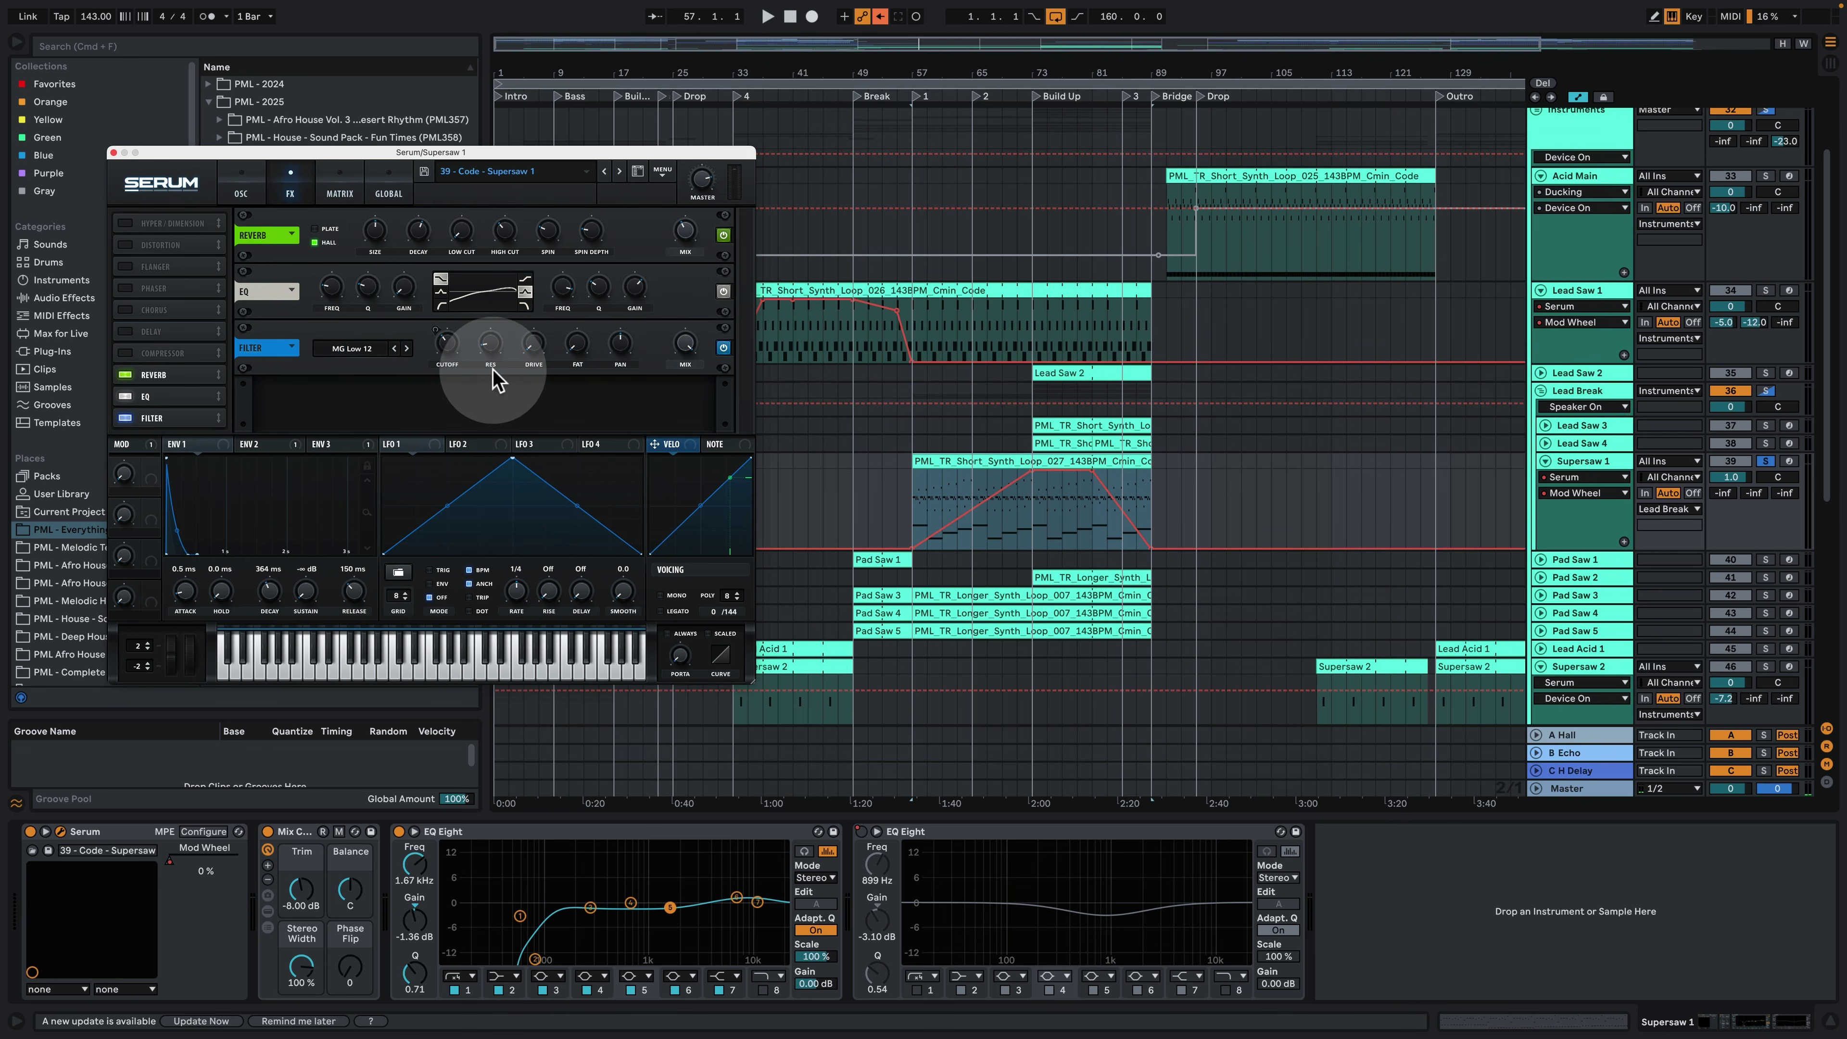
{"action": "left_click", "coordinate": [266, 449]}
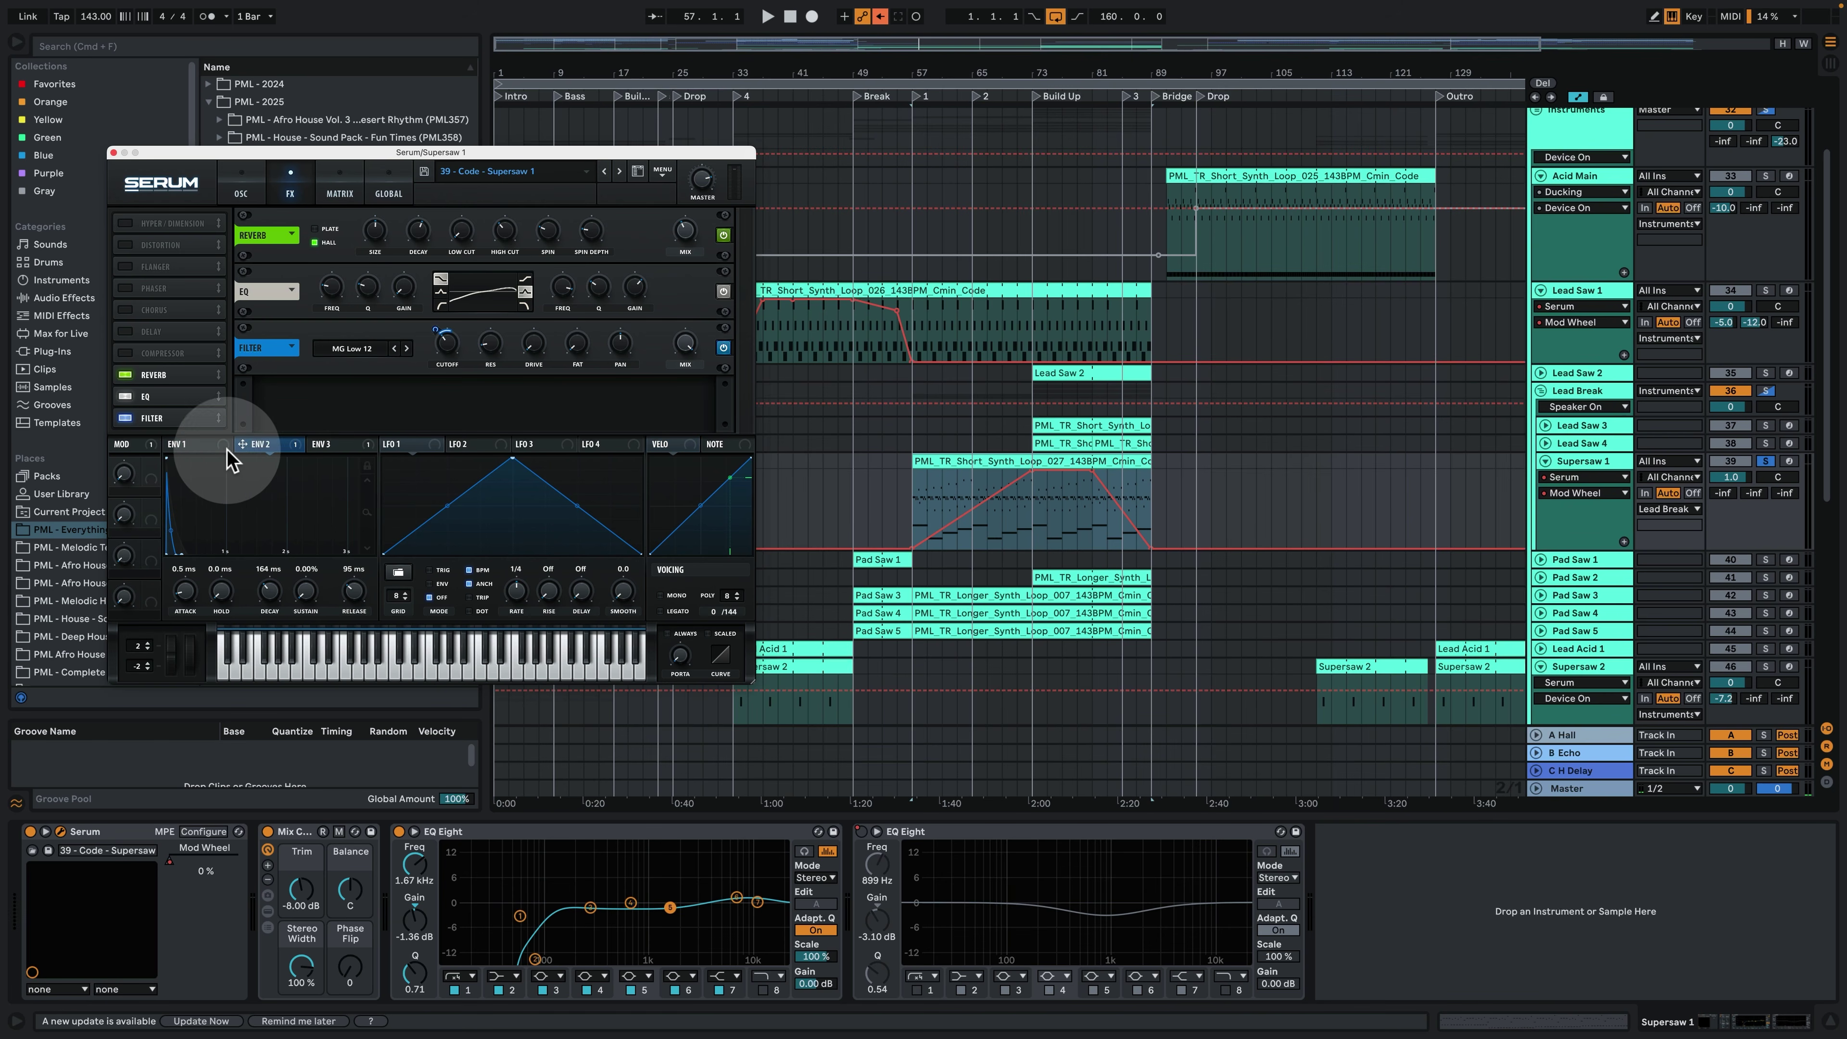
{"action": "left_click_drag", "start_coordinate": [242, 445], "coordinate": [447, 341]}
{"action": "key", "text": "space"}
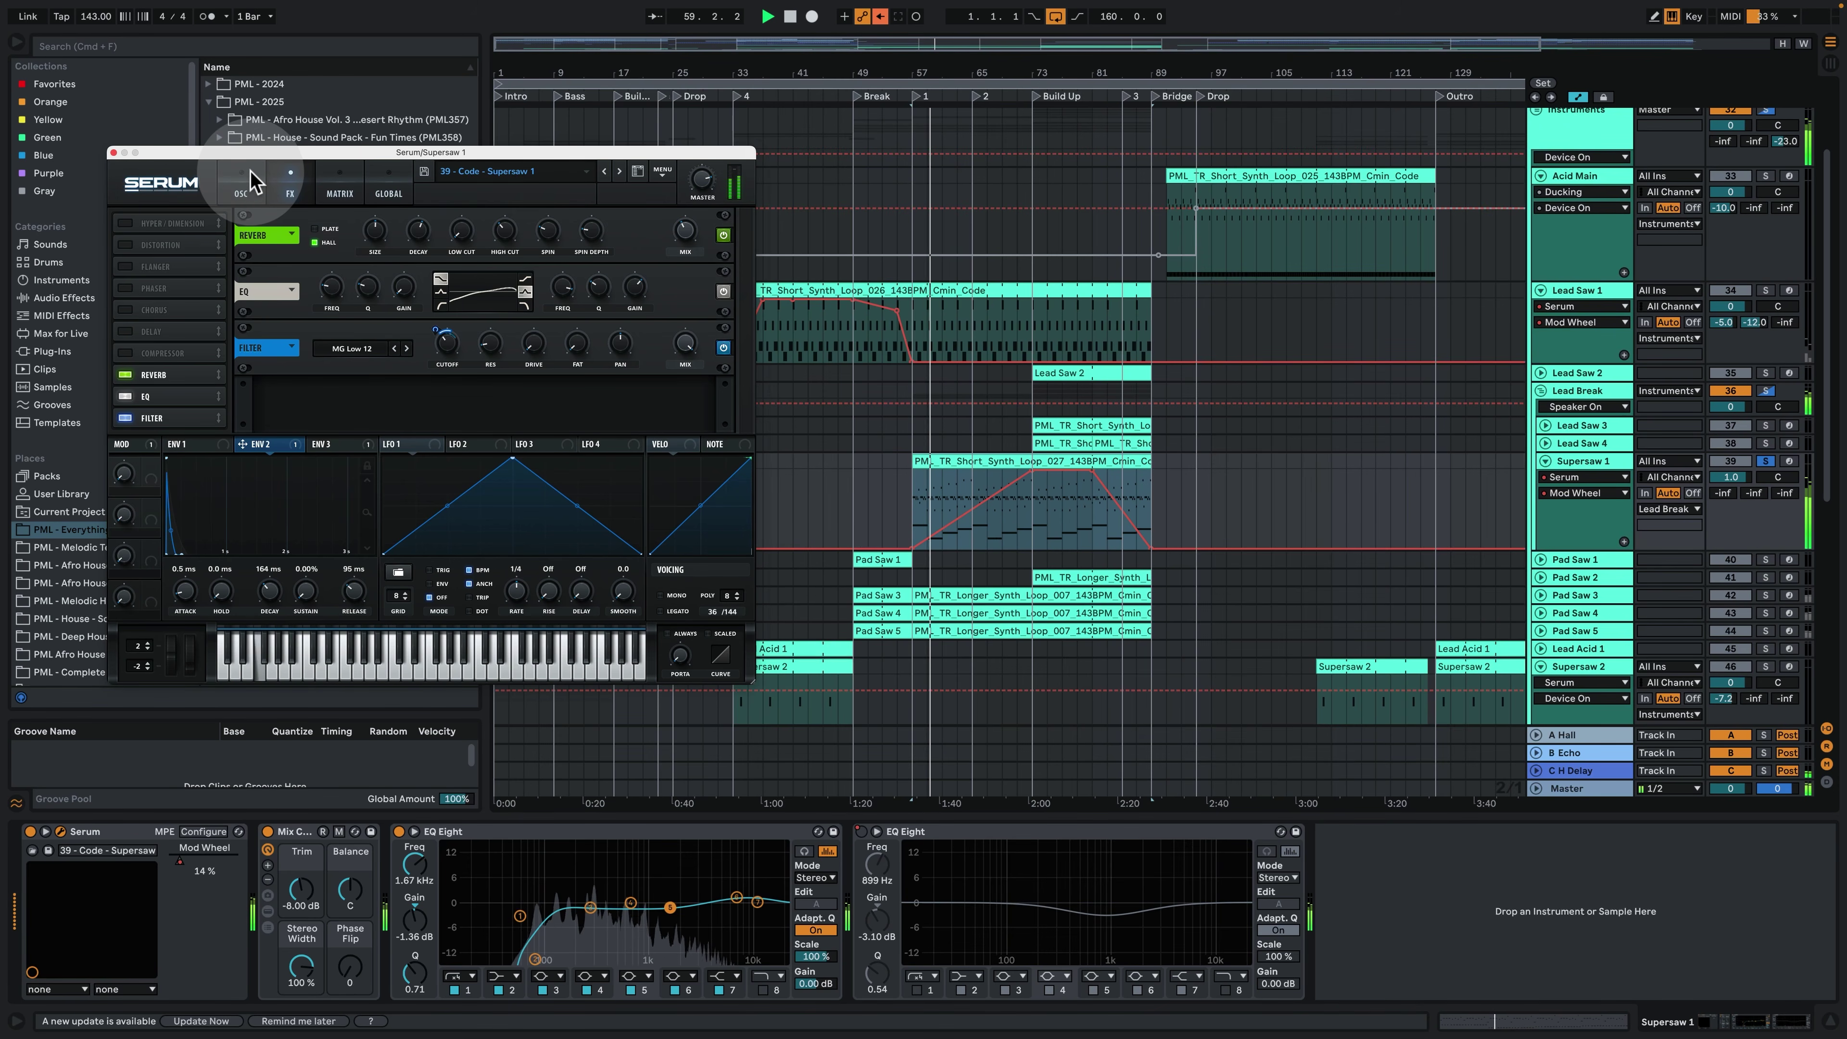
Open the Supersaw 1 clip, close the Serum window and examine the clip's bass and melody notes, playing them for reference.
{"action": "double_click", "coordinate": [942, 466]}
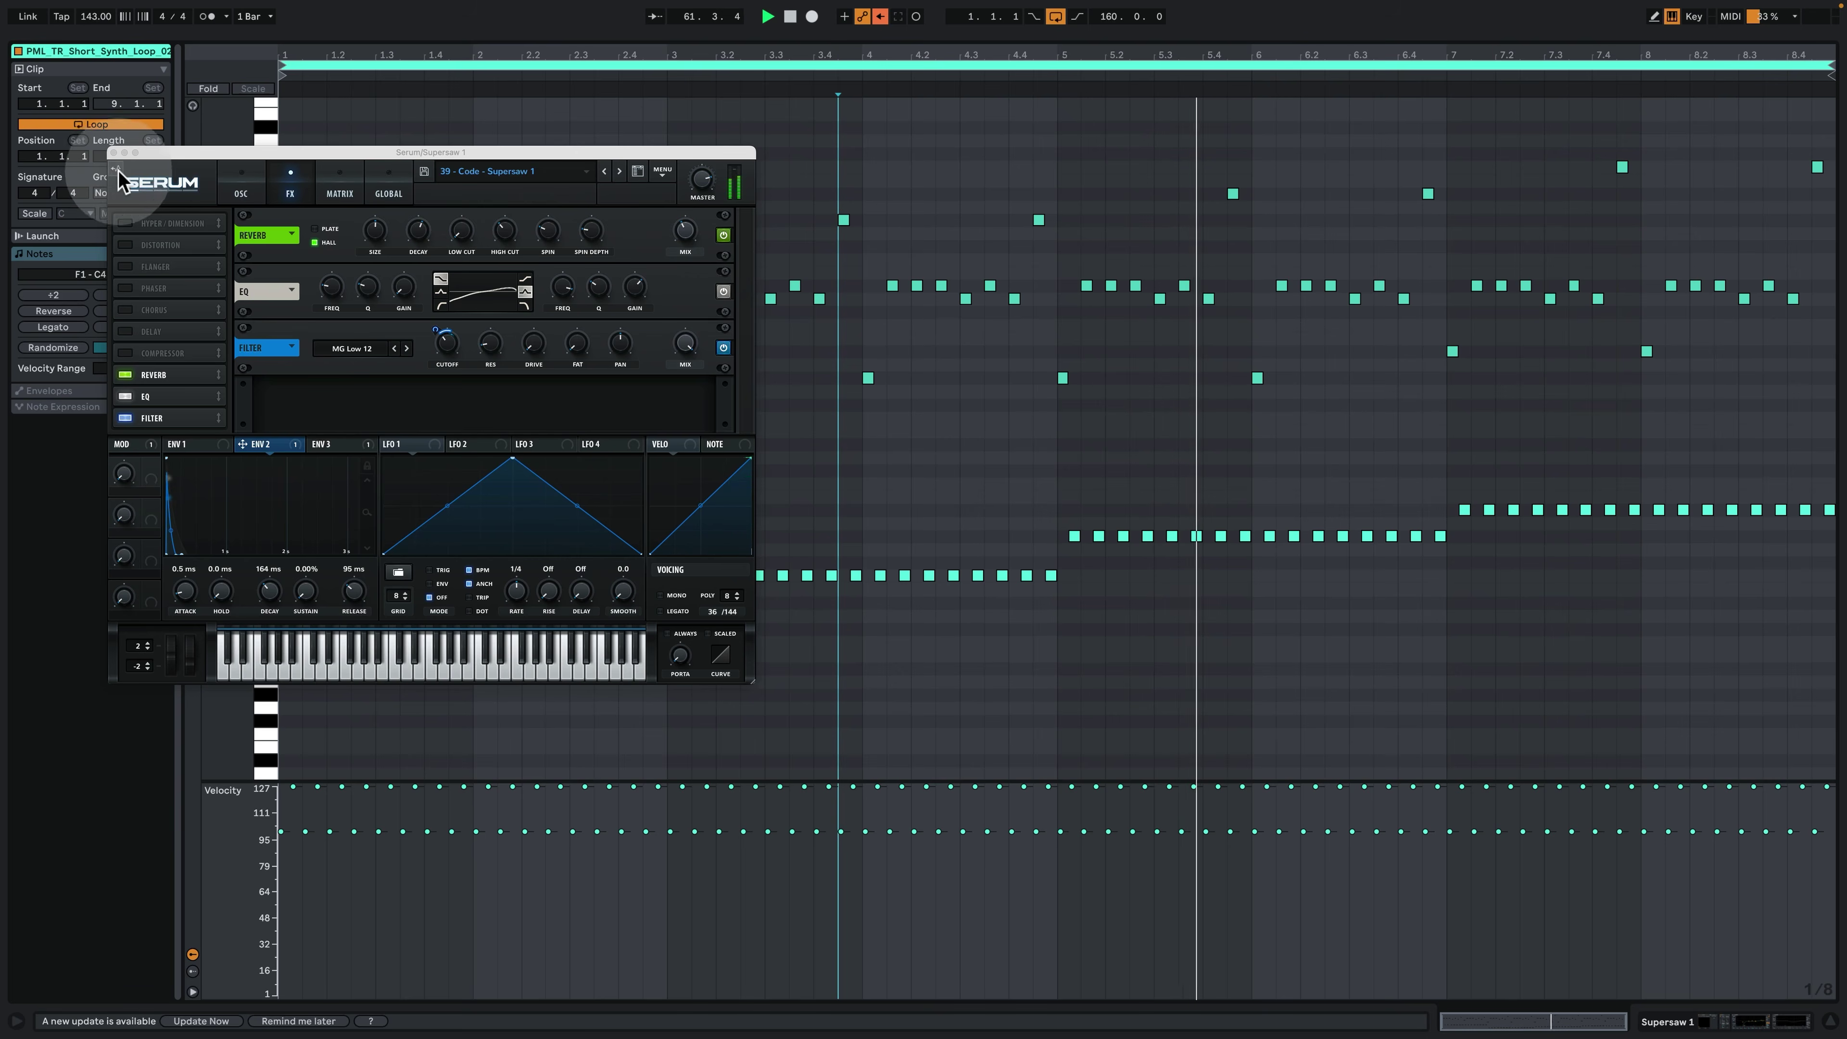
{"action": "left_click", "coordinate": [113, 153]}
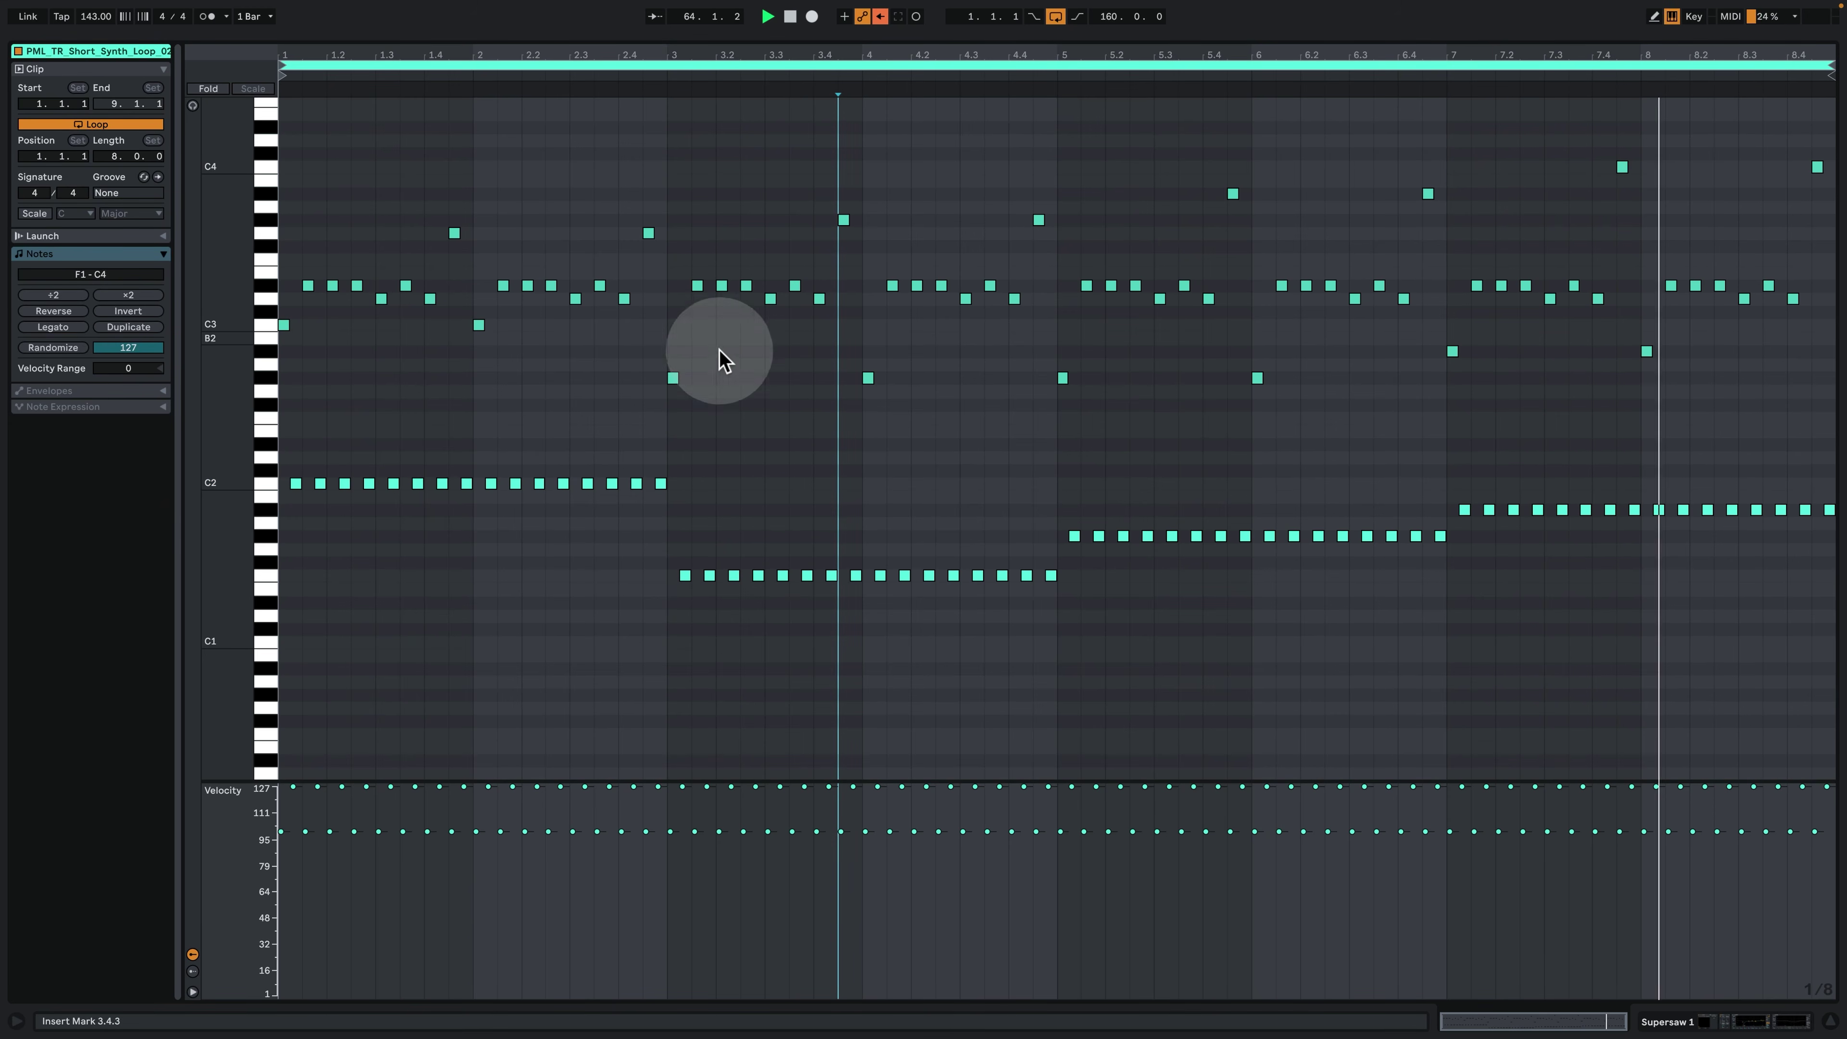
{"action": "scroll", "coordinate": [716, 420], "scroll_direction": "up", "scroll_amount": 2}
{"action": "scroll", "coordinate": [716, 421], "scroll_direction": "up", "scroll_amount": 3}
{"action": "left_click", "coordinate": [685, 414]}
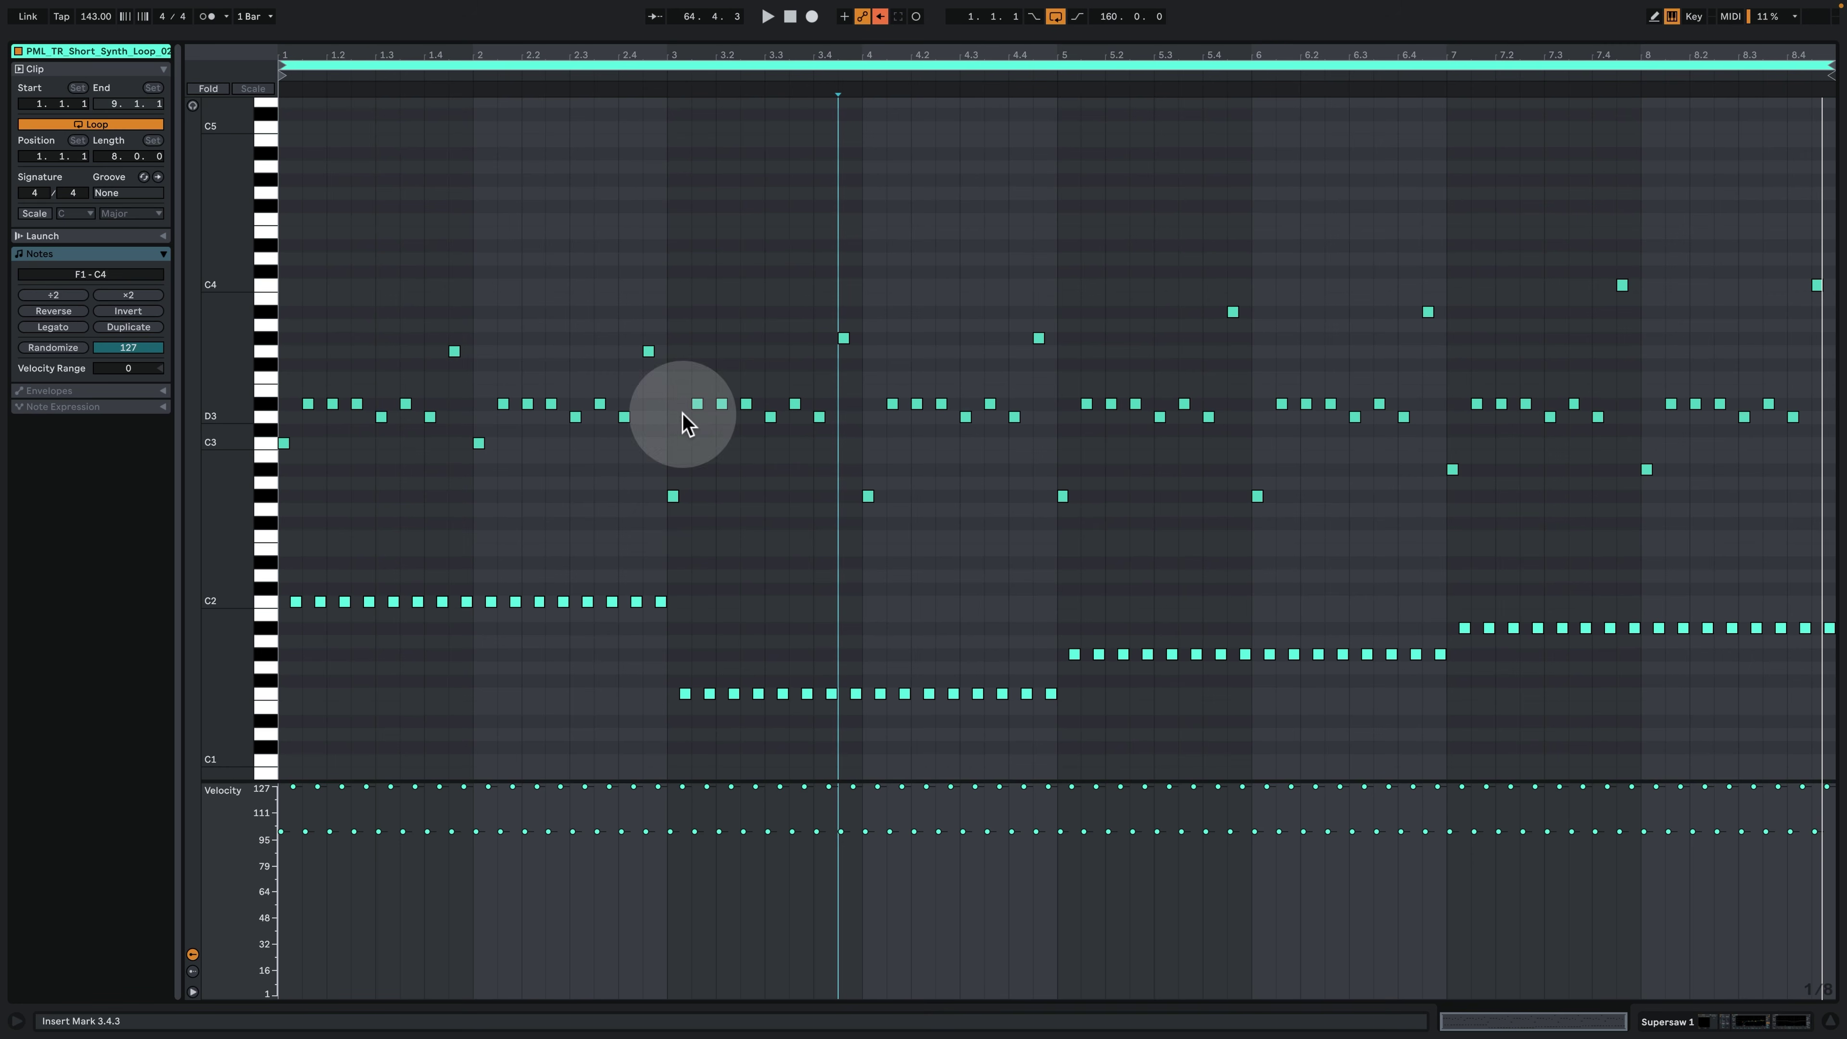
{"action": "left_click_drag", "start_coordinate": [685, 413], "coordinate": [650, 421]}
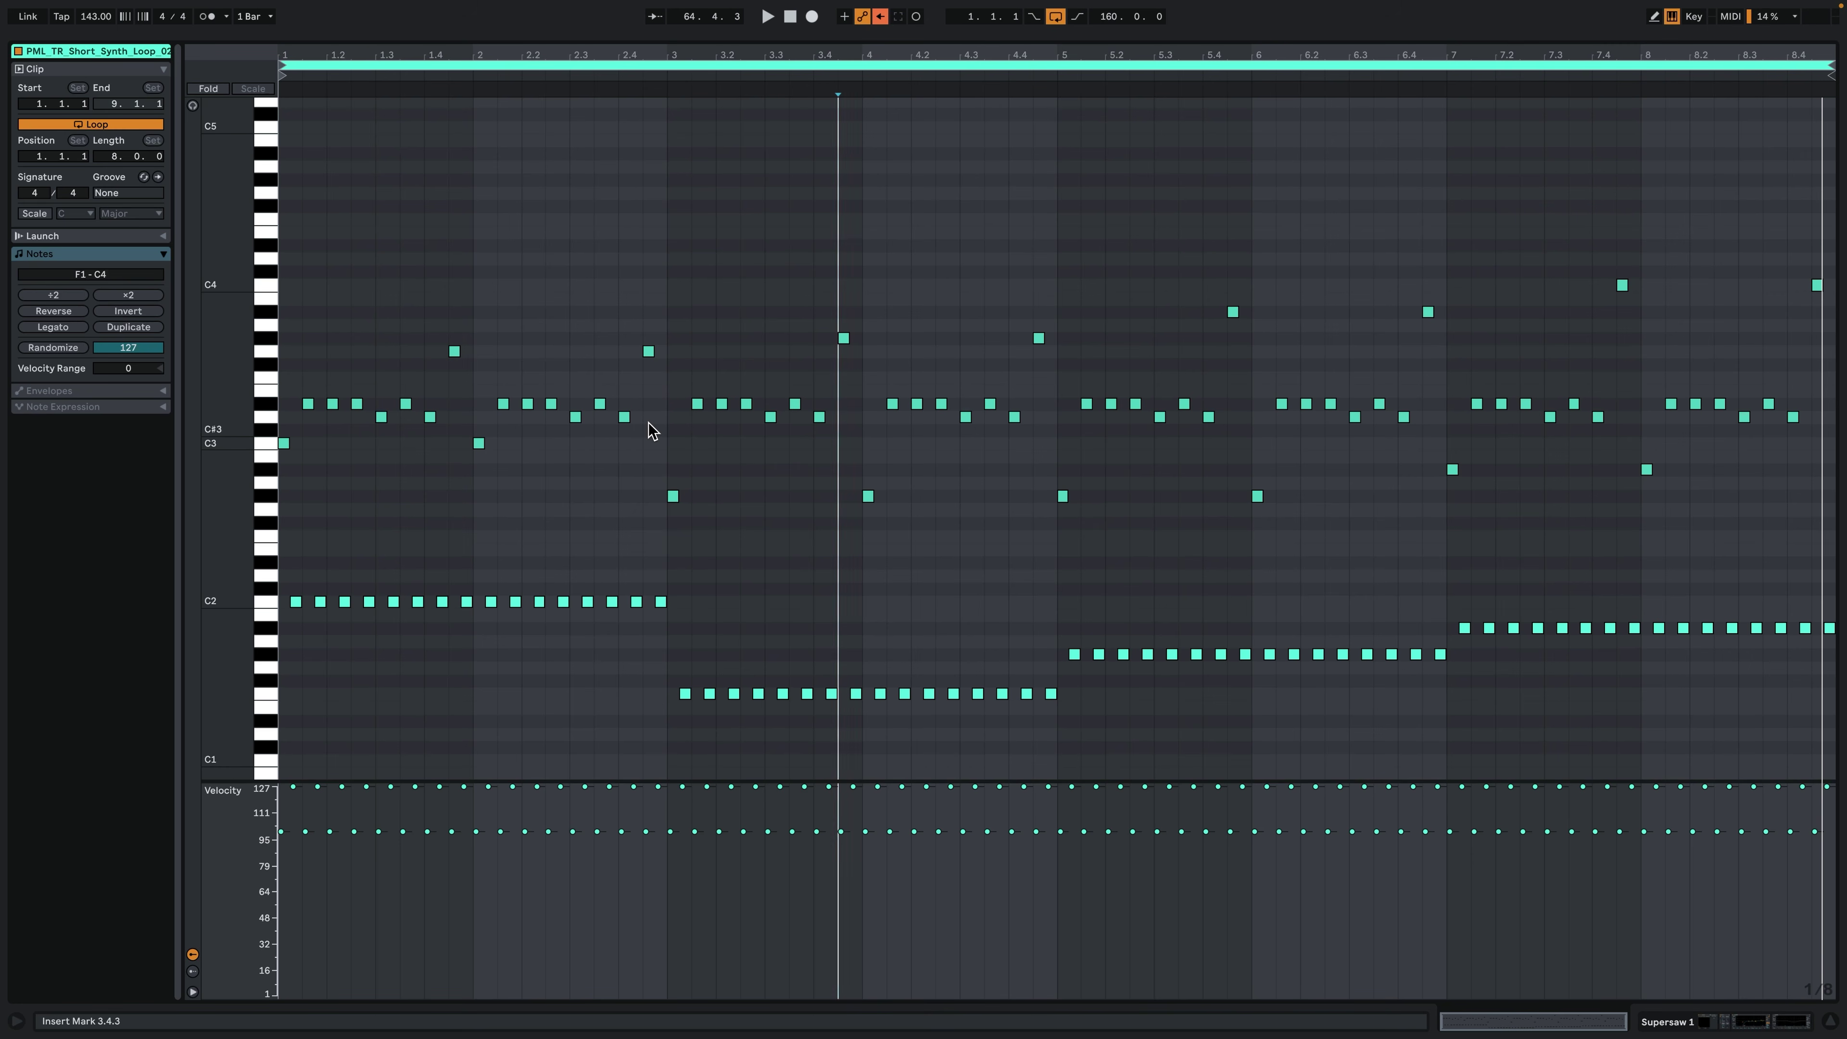
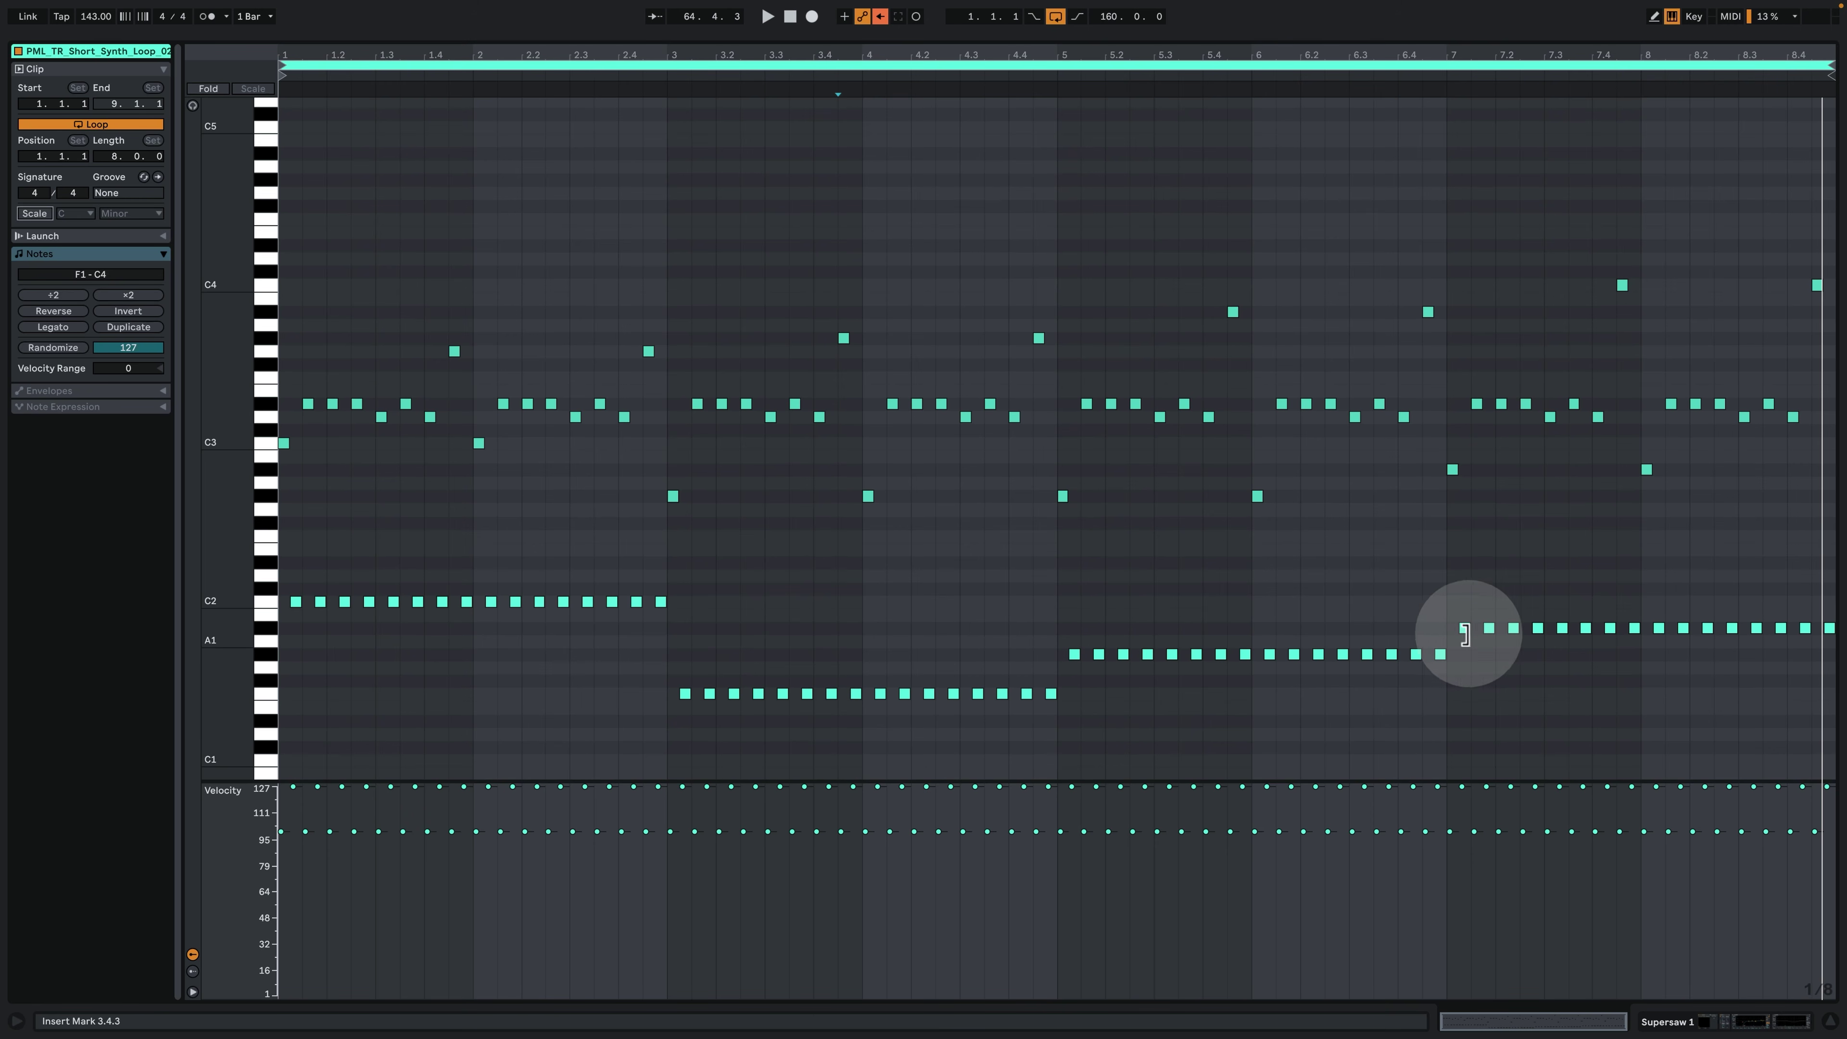
{"action": "key", "text": "space"}
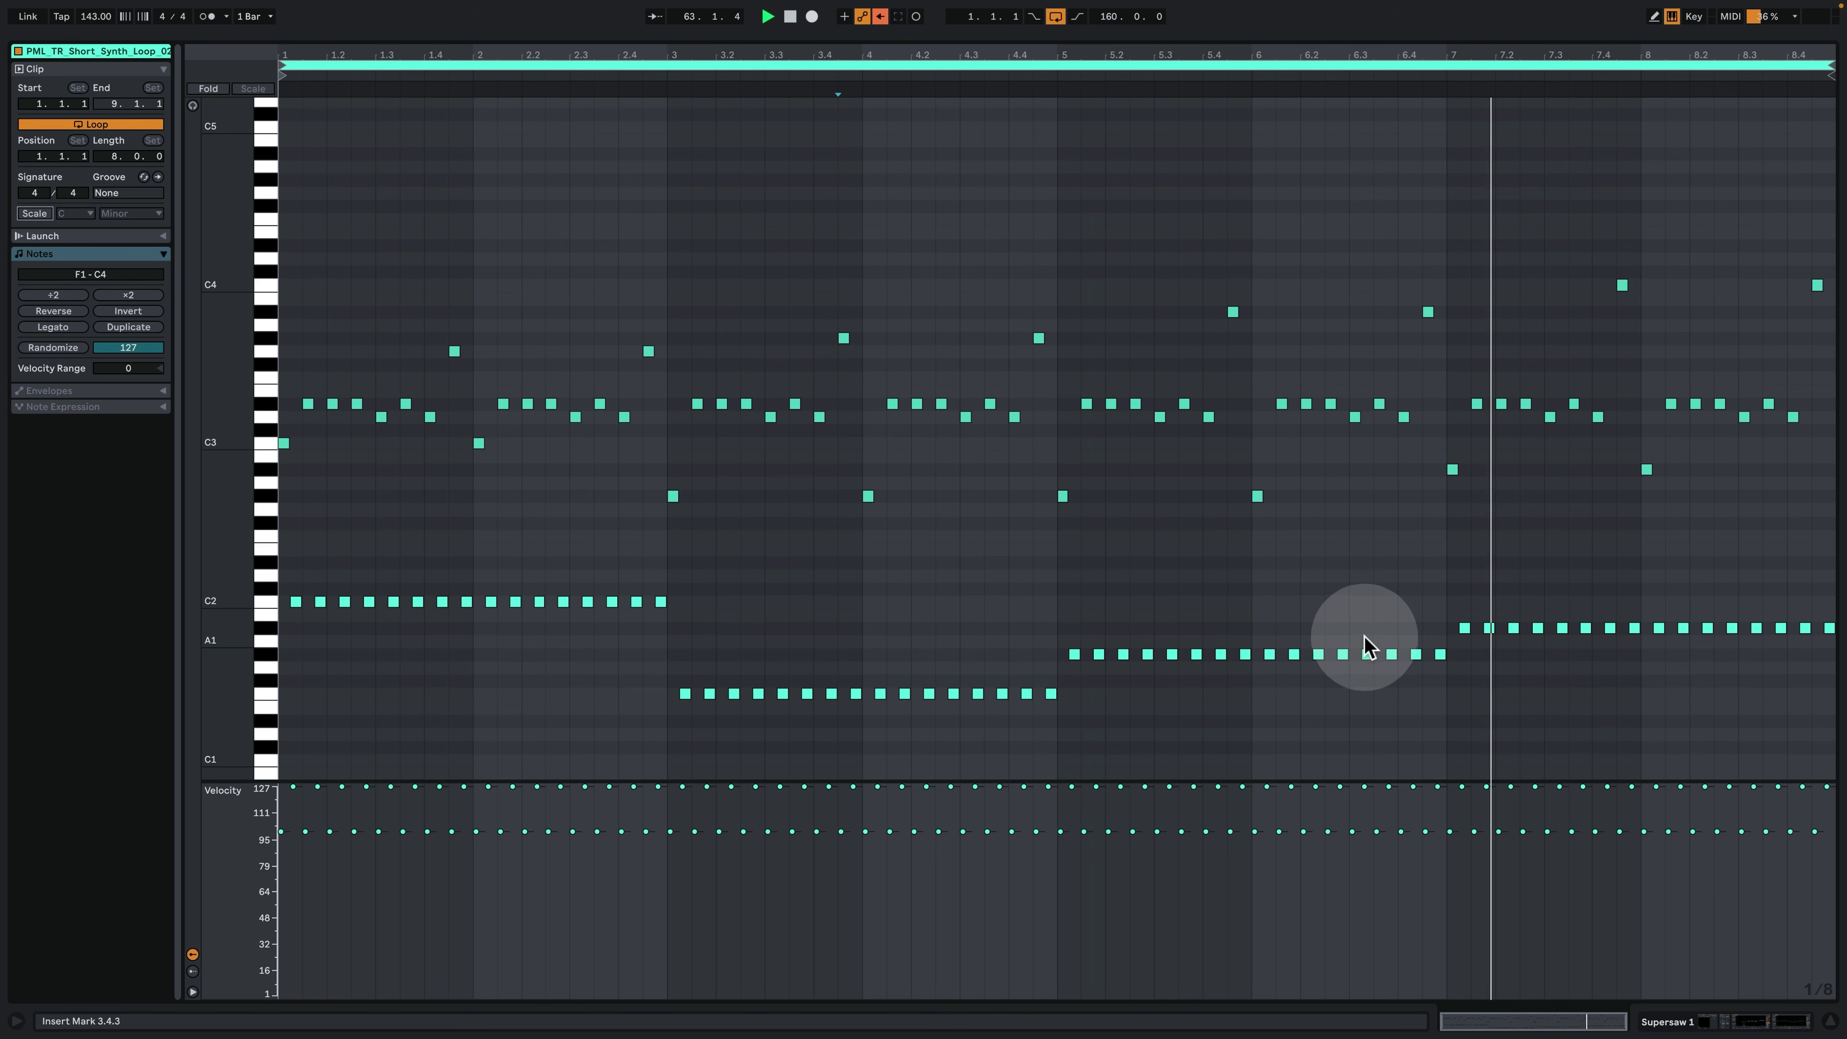
Return to the device view, play Supersaw 1 from bars 67 and 71 along its Mod Wheel automation, and re-enable the overridden automation.
{"action": "left_click", "coordinate": [1706, 1023]}
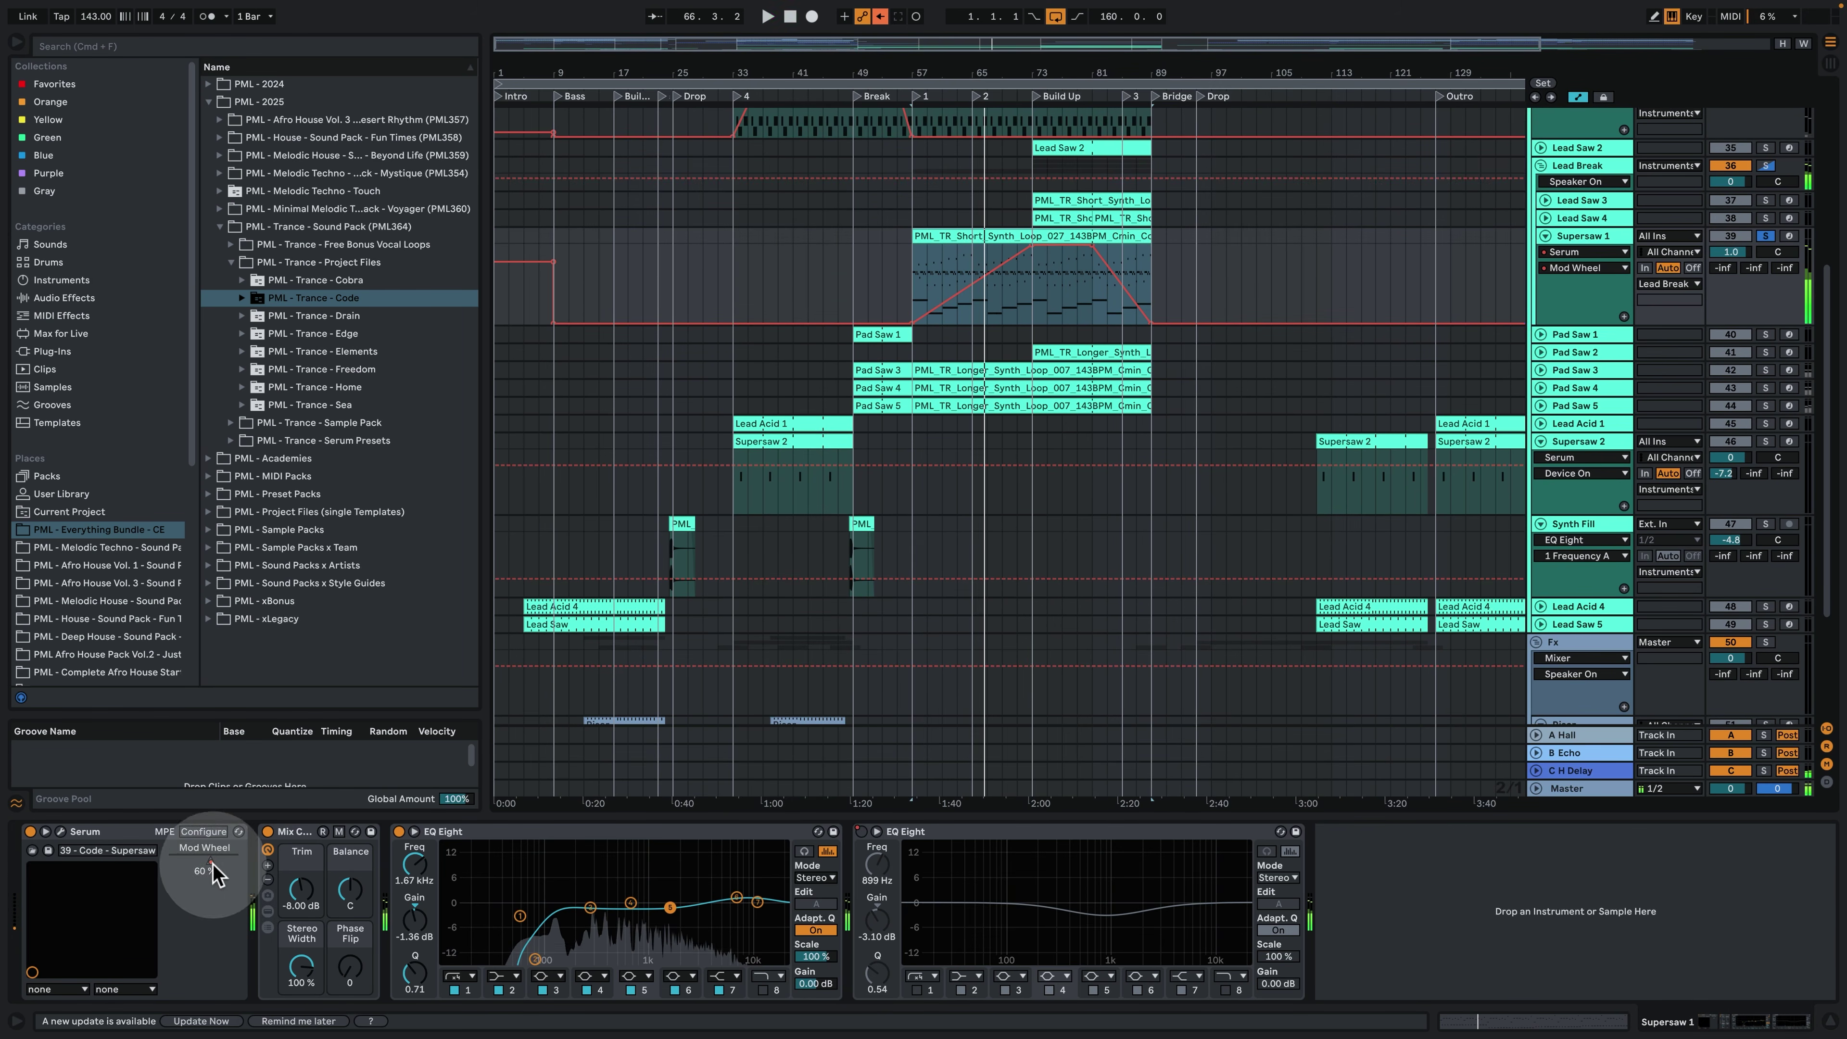
{"action": "left_click", "coordinate": [987, 302]}
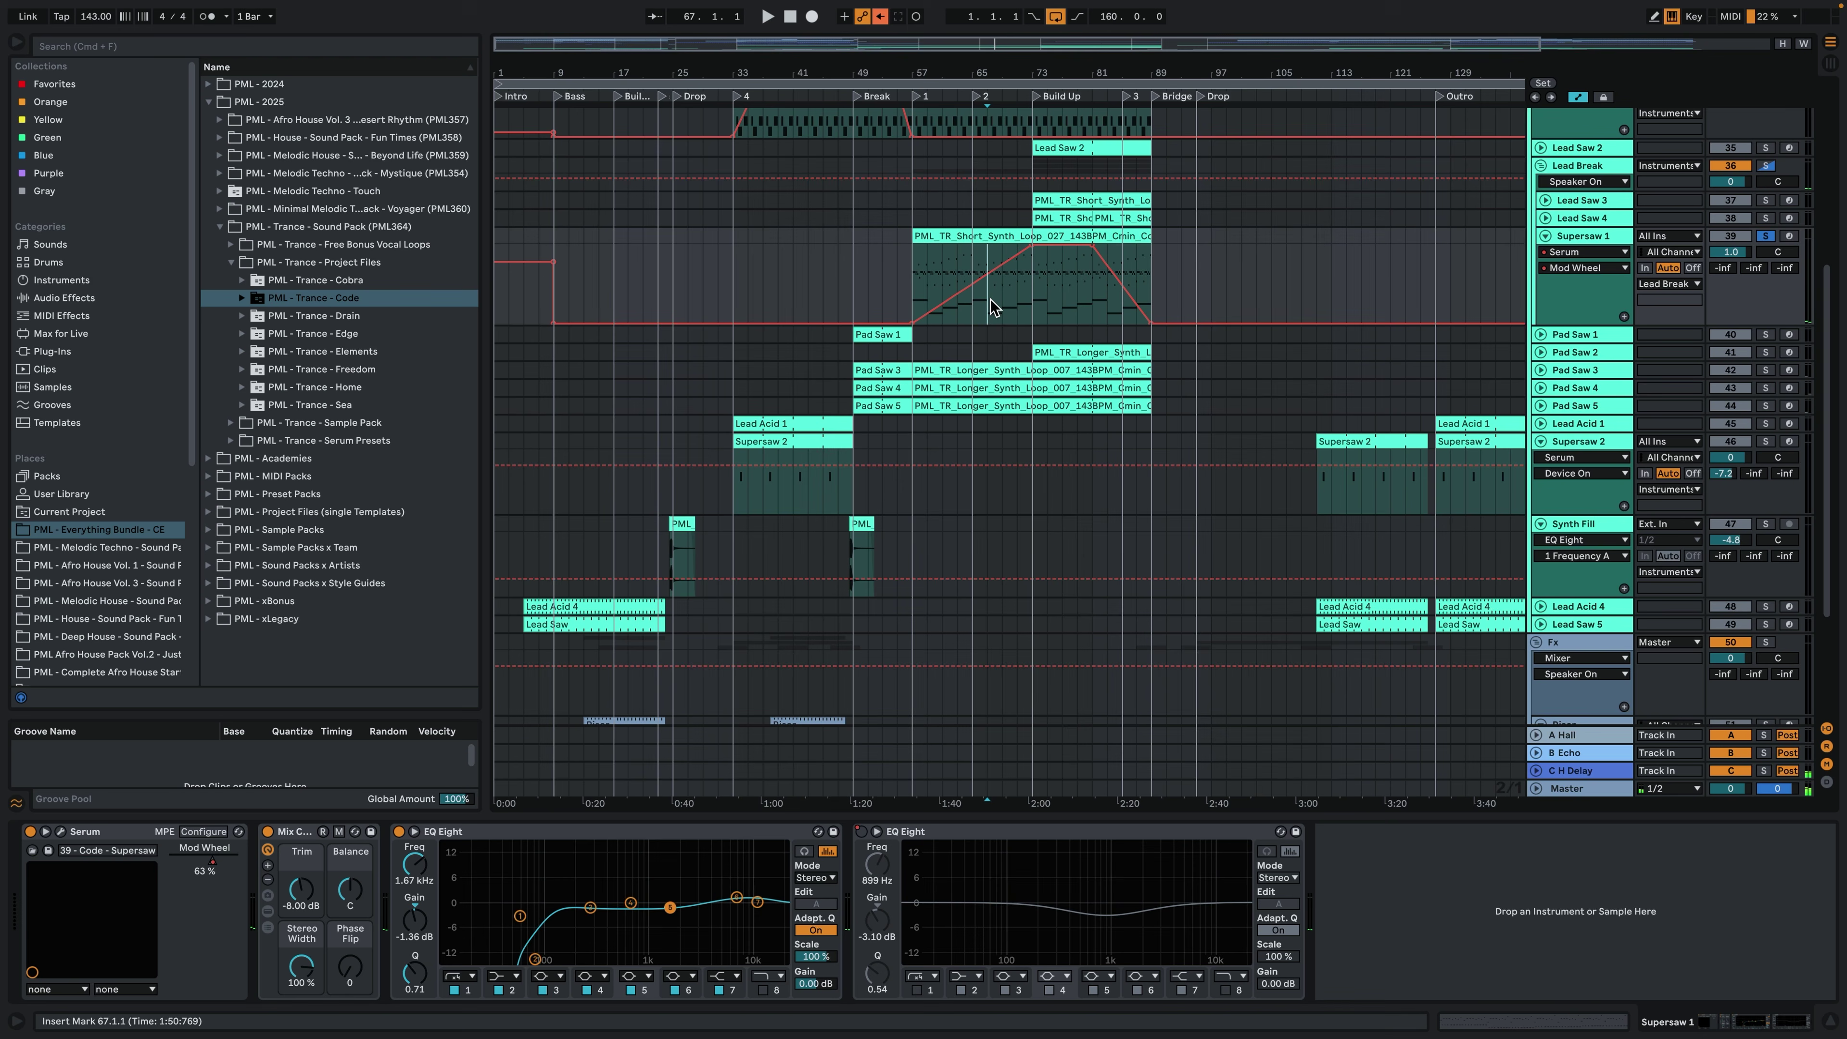
{"action": "key", "text": "space"}
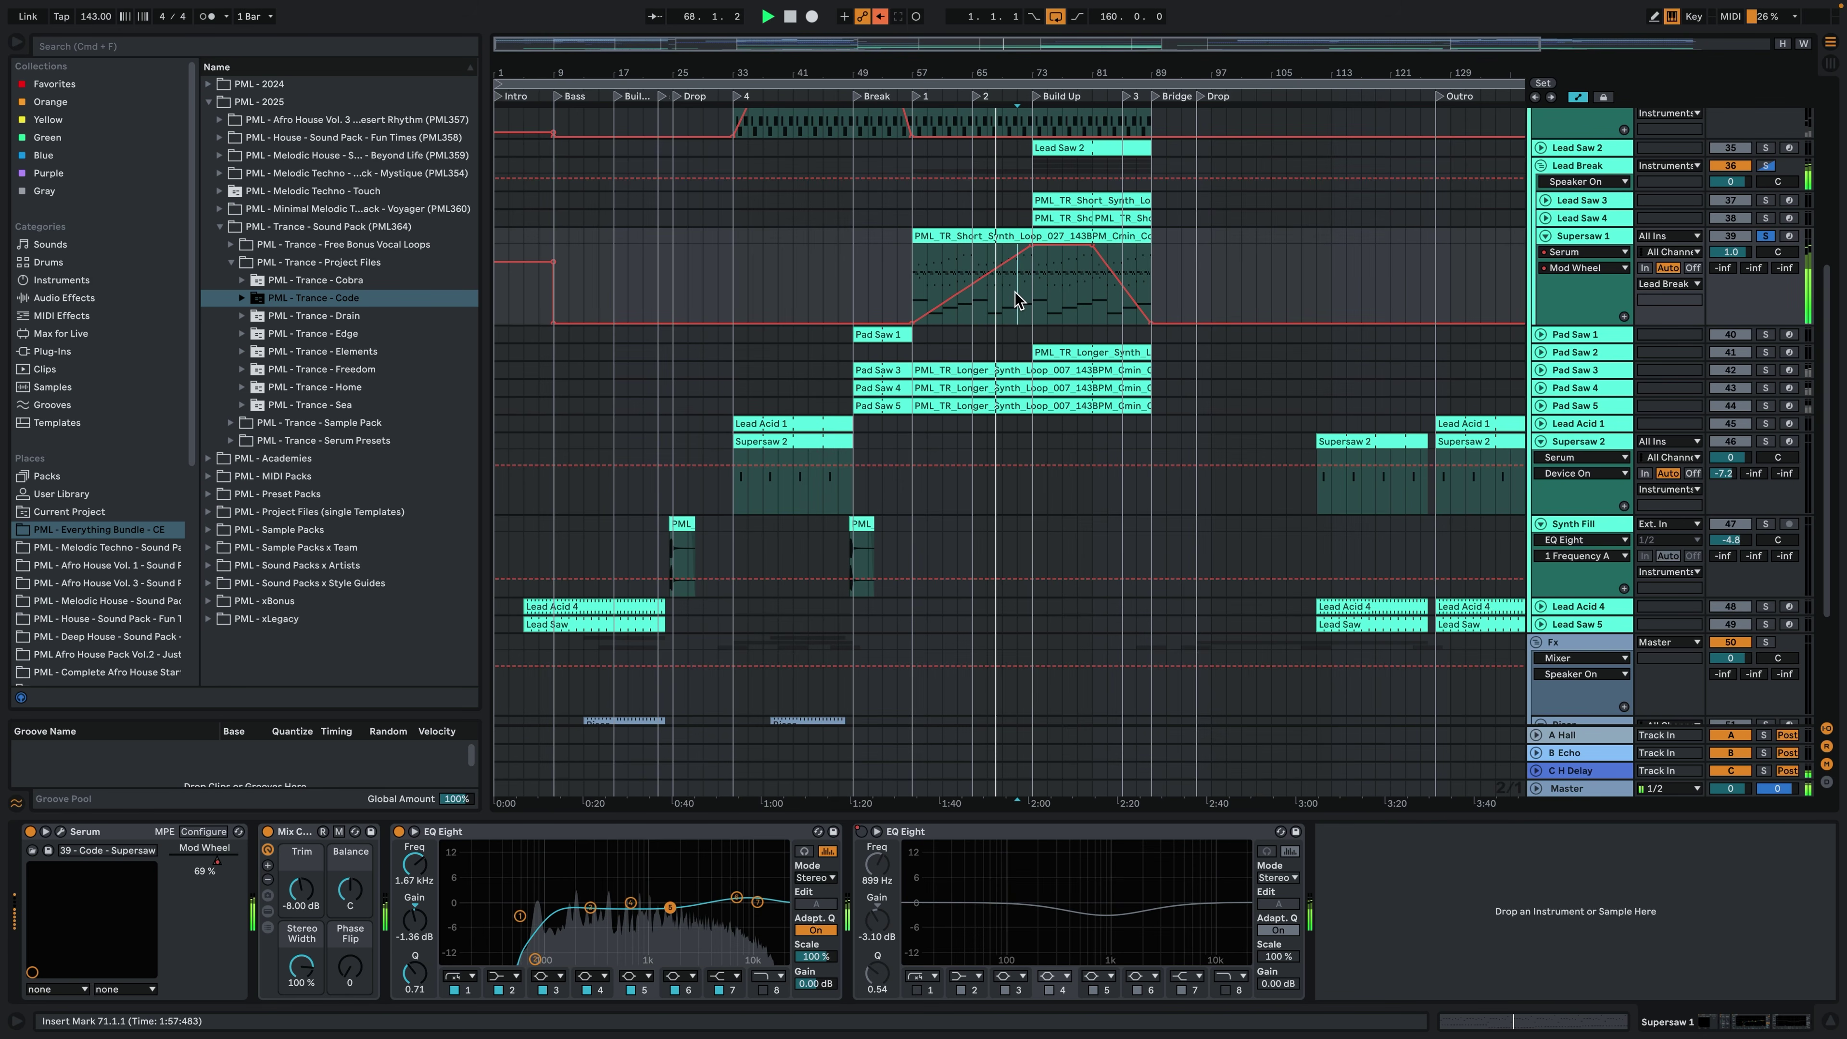
{"action": "key", "text": "space"}
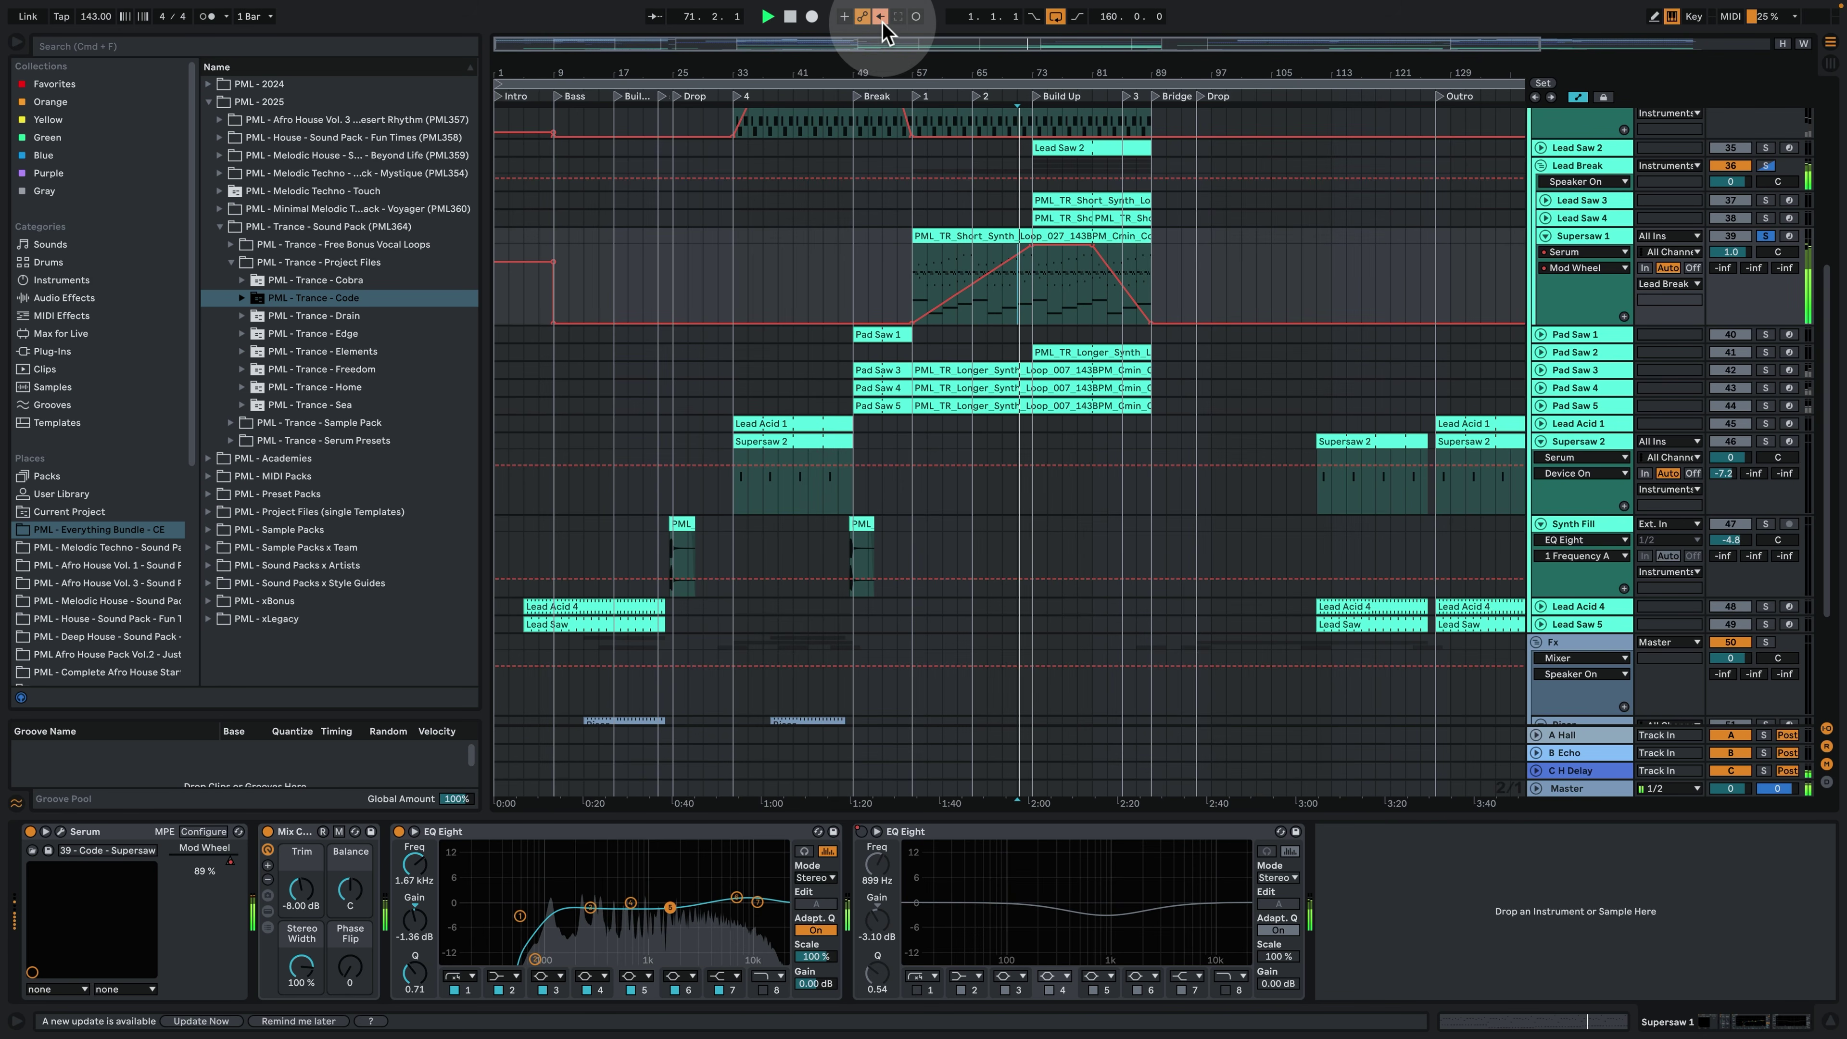
Examine the effects filter and its resonance in Supersaw 1's Serum while playing the track, closing the plug-in and stopping playback when done.
{"action": "left_click", "coordinate": [63, 835]}
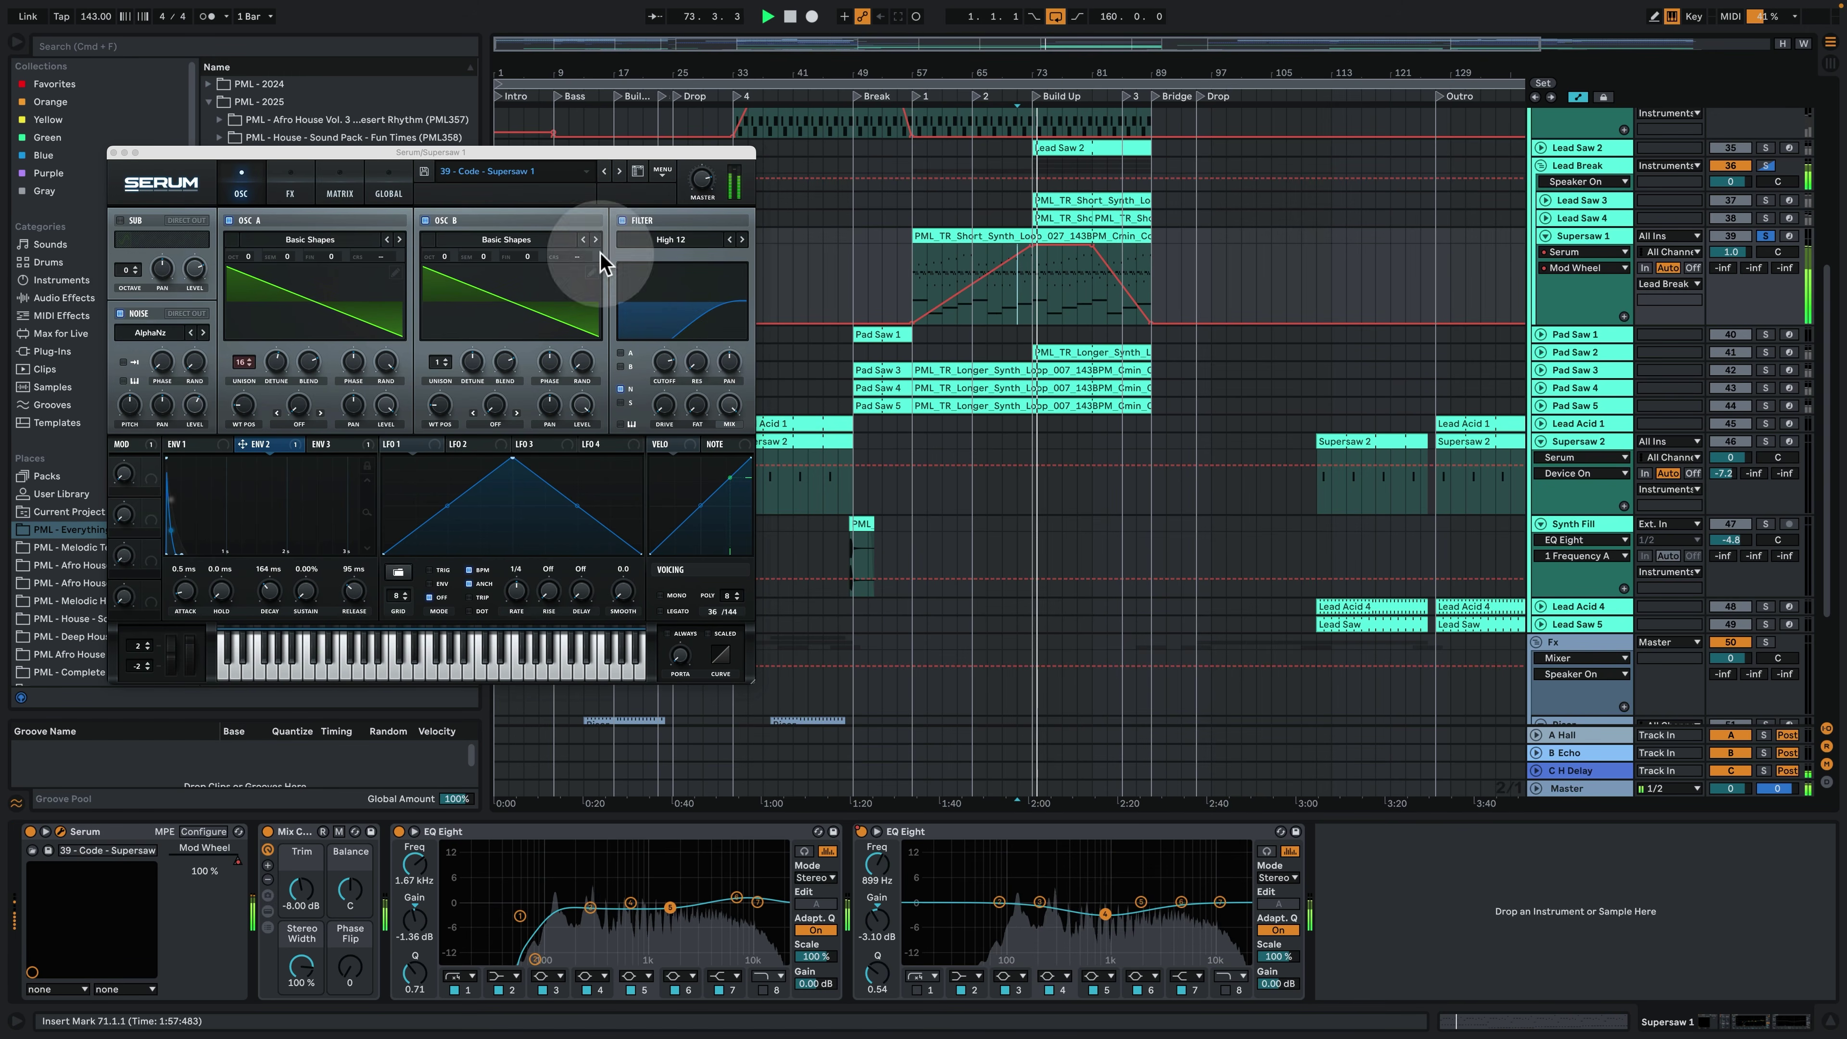
{"action": "left_click", "coordinate": [289, 186]}
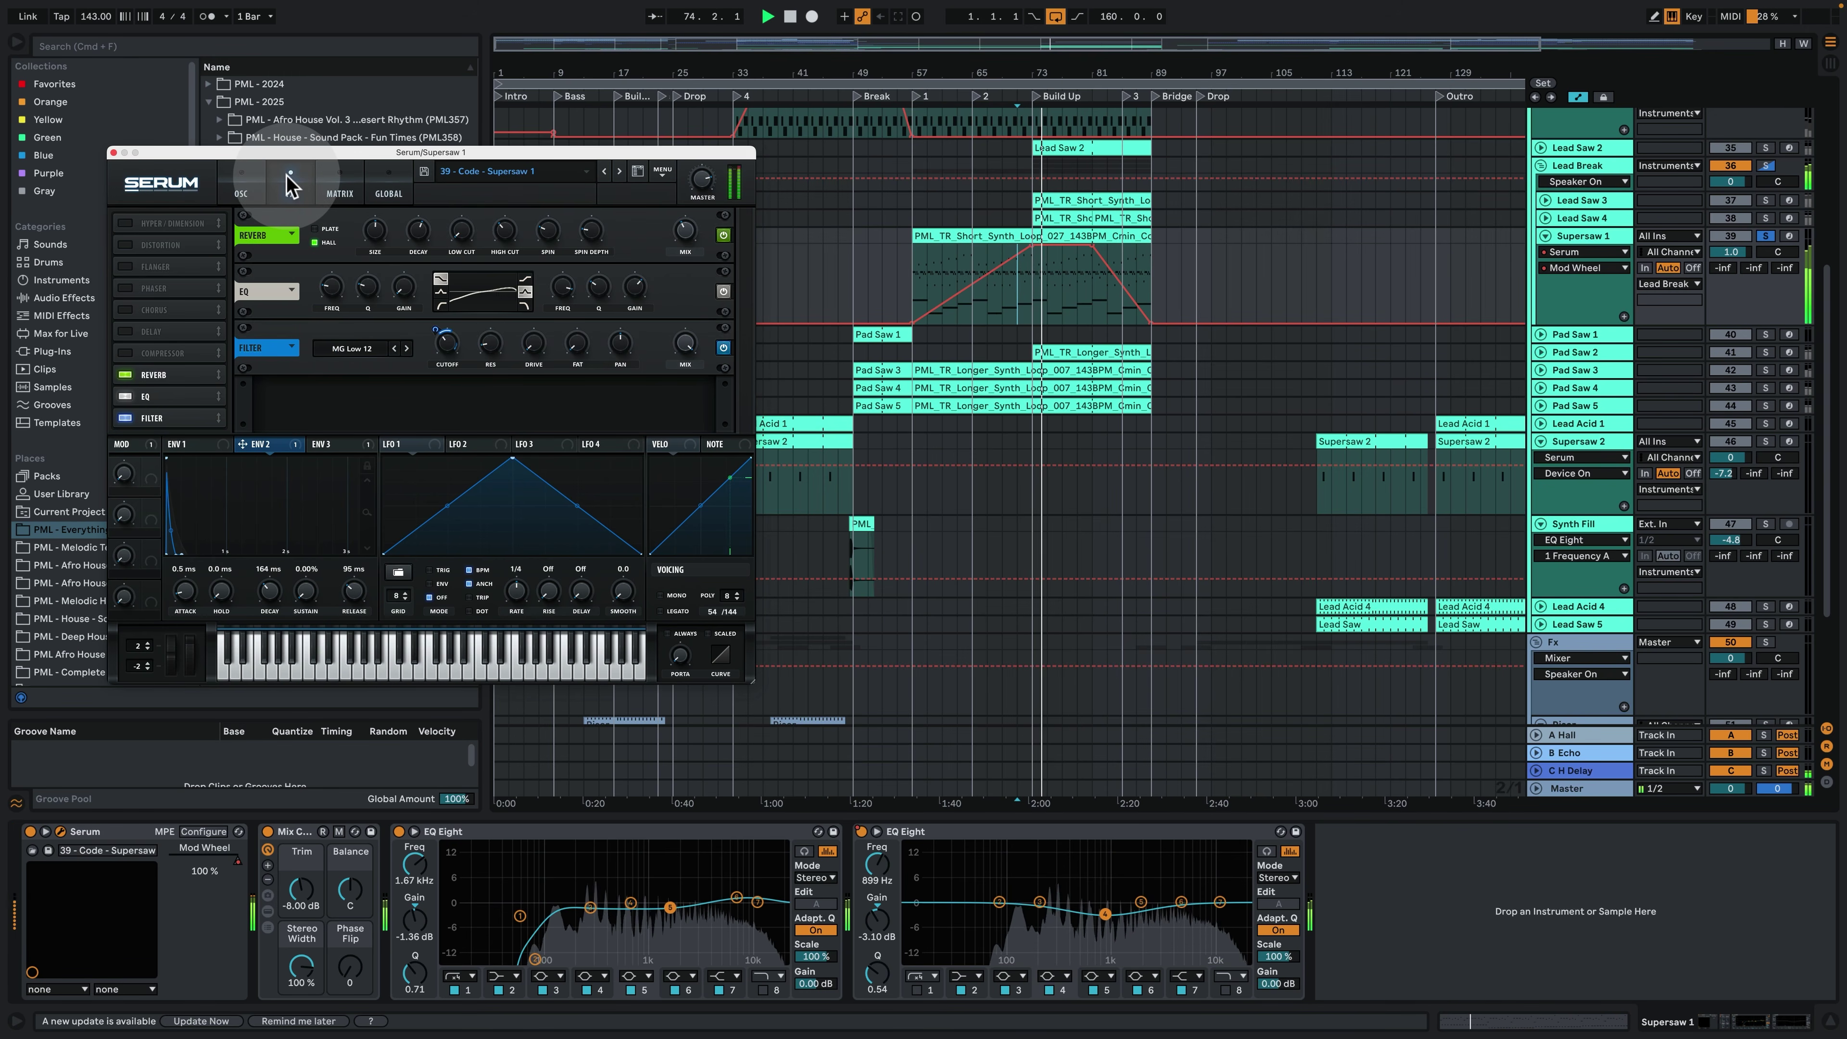
{"action": "left_click", "coordinate": [490, 352]}
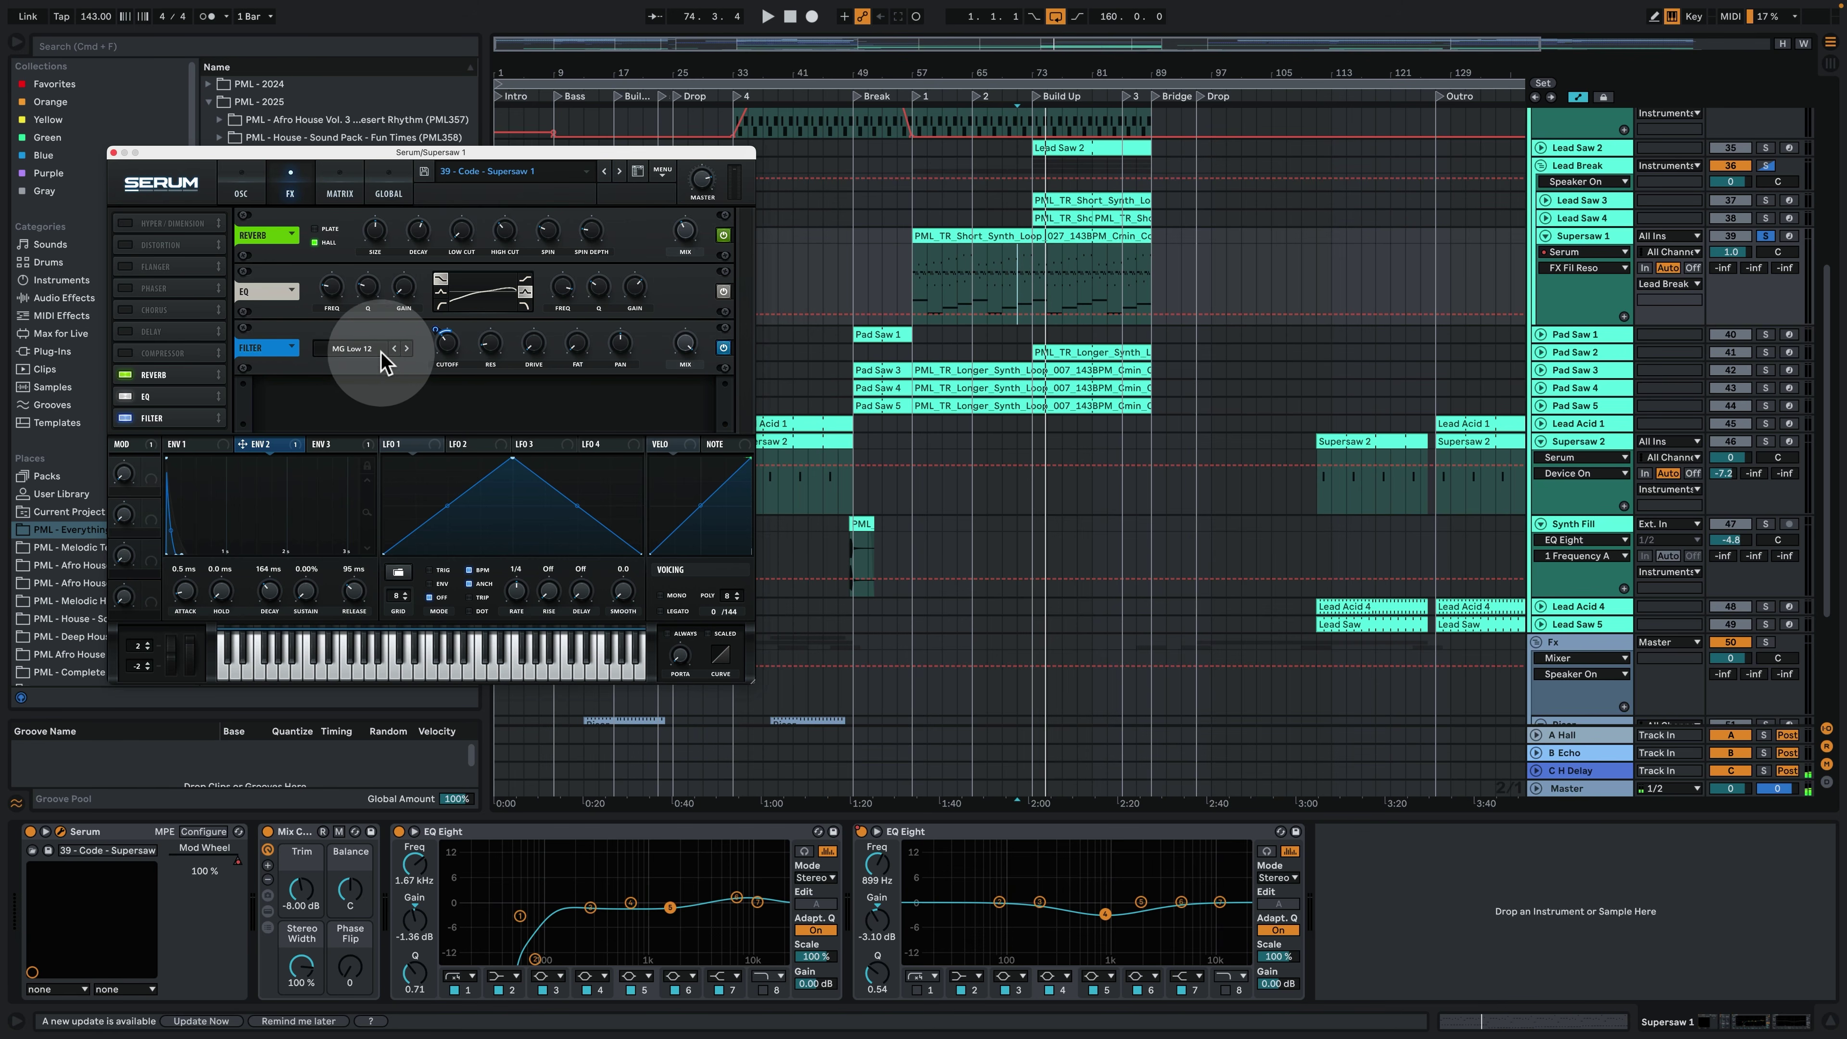
{"action": "left_click", "coordinate": [490, 352]}
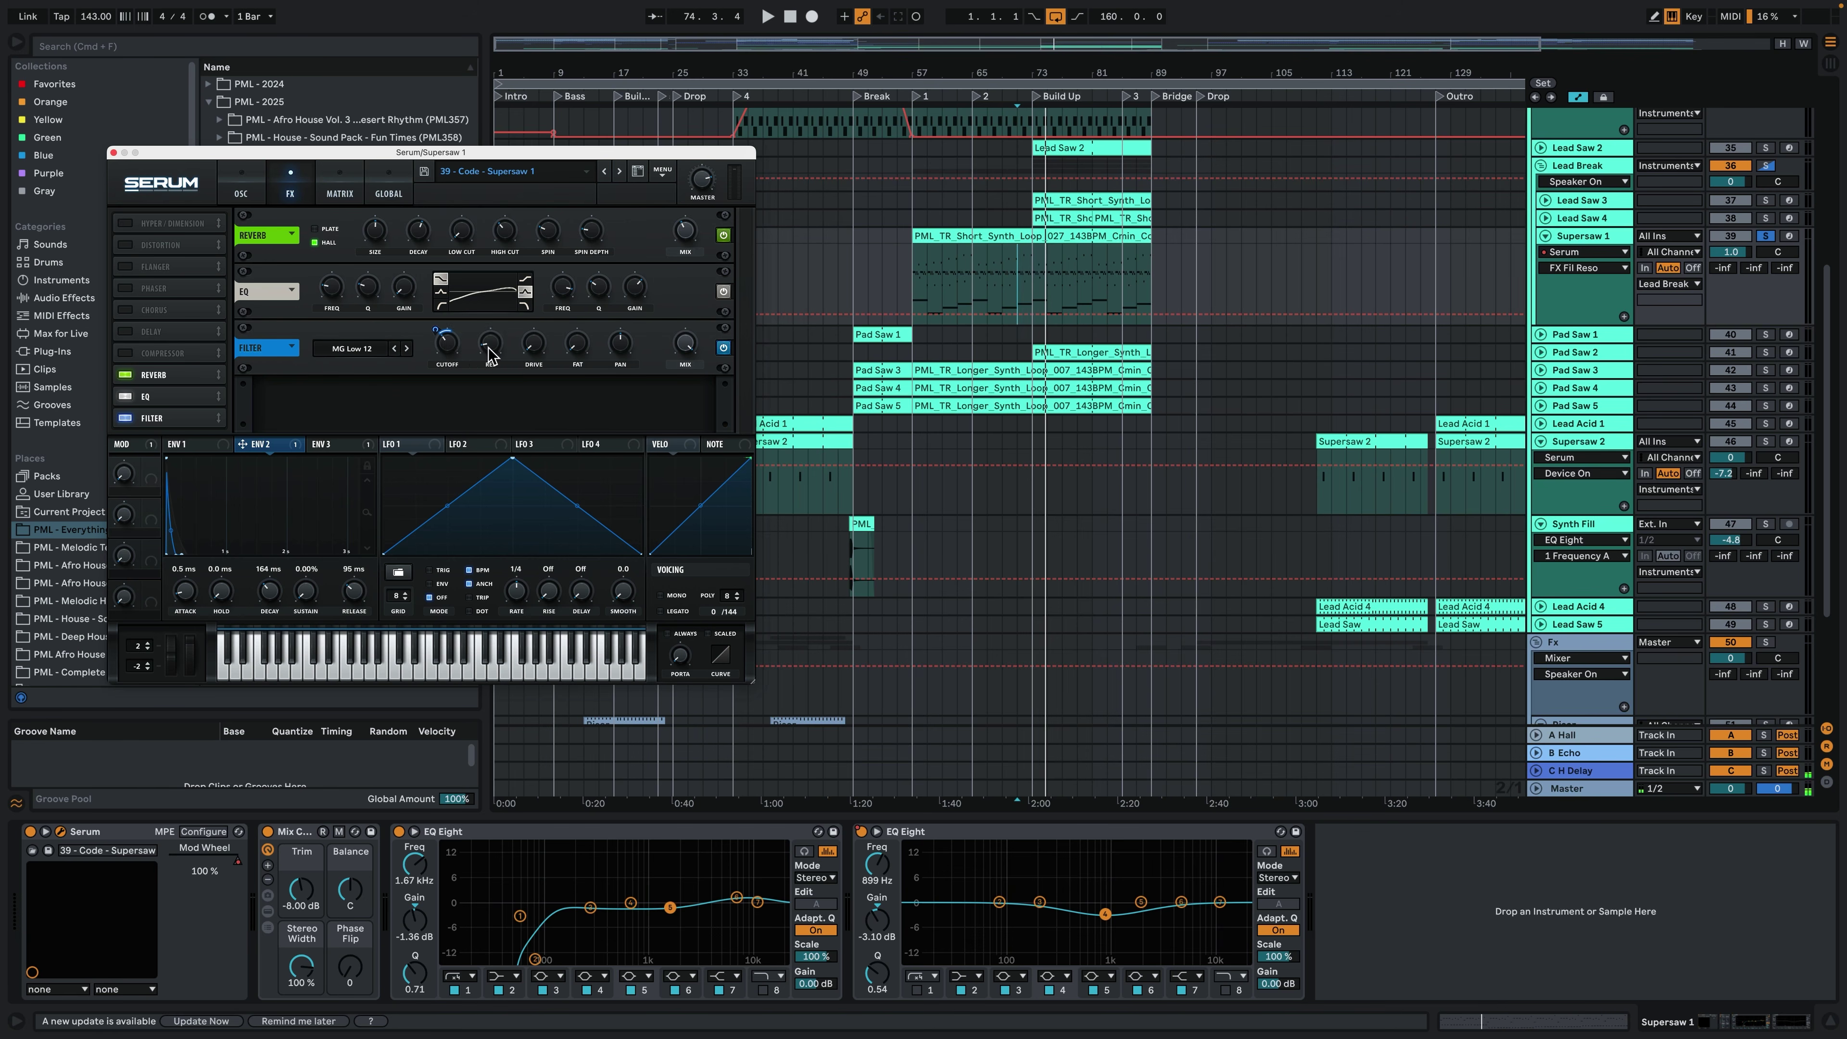
{"action": "key", "text": "space"}
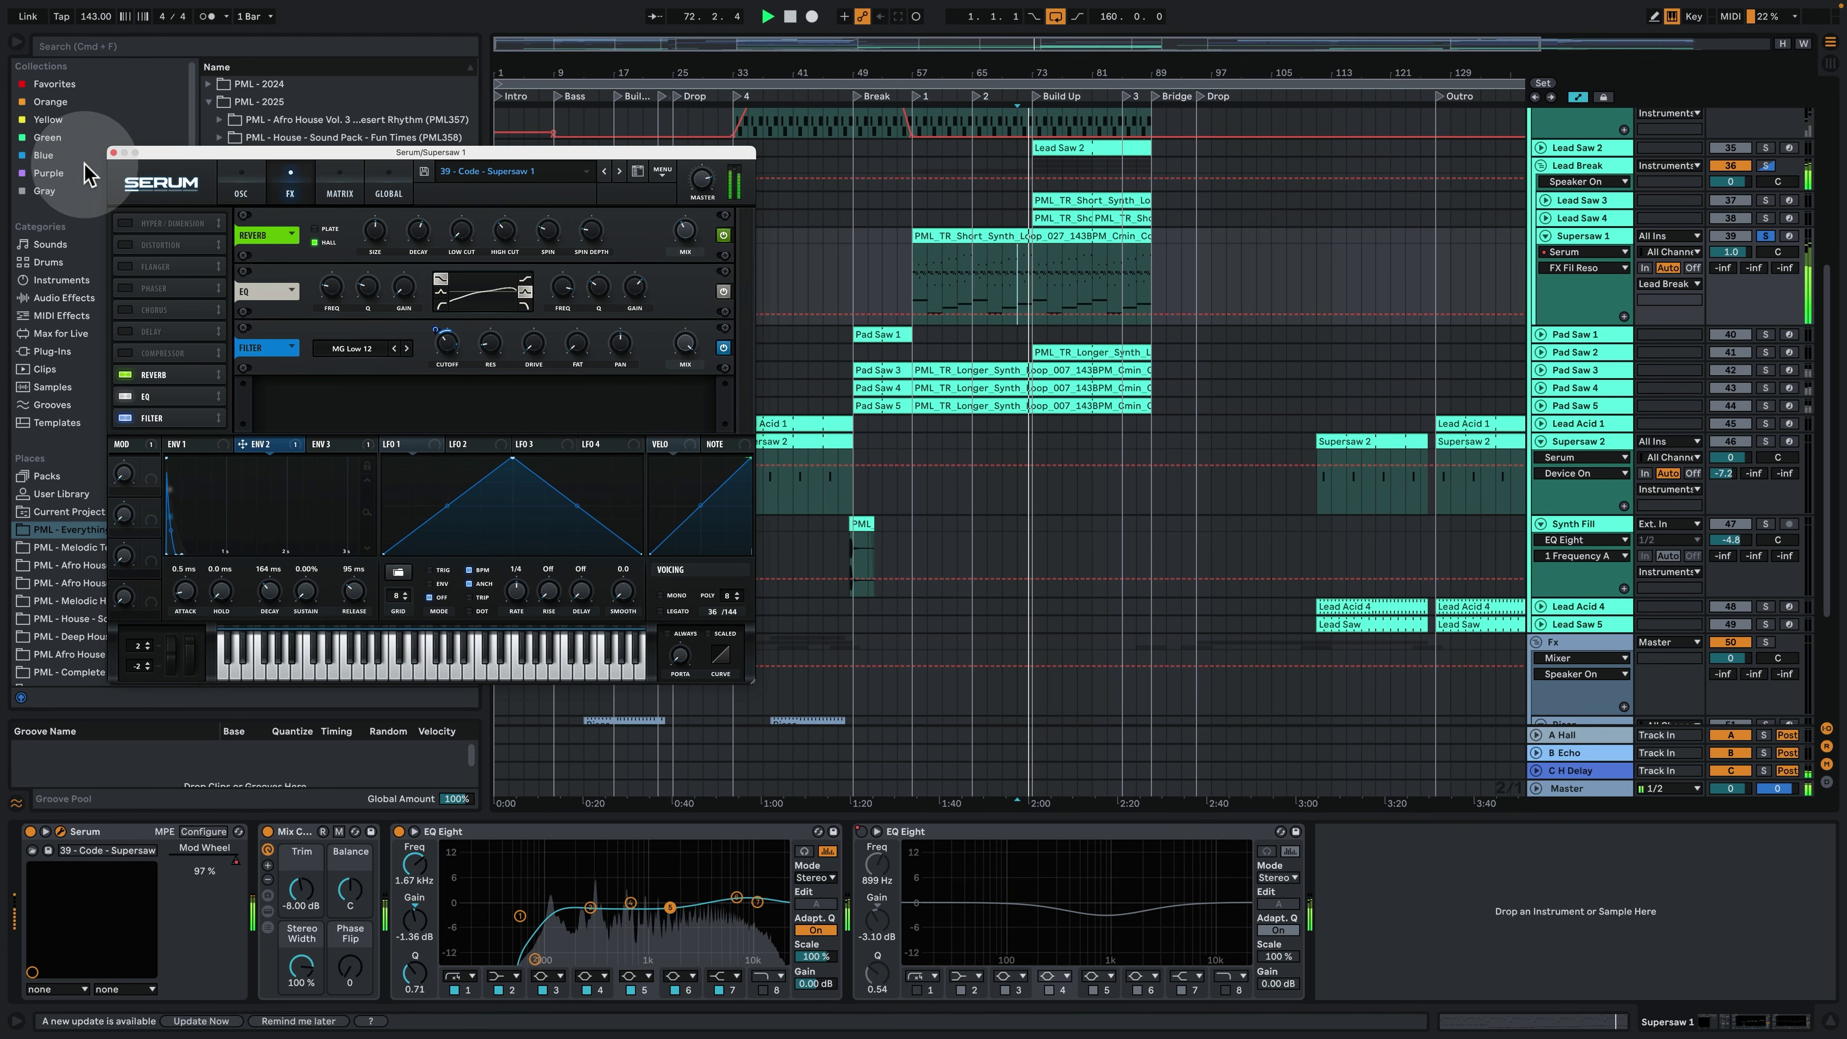
{"action": "left_click", "coordinate": [114, 153]}
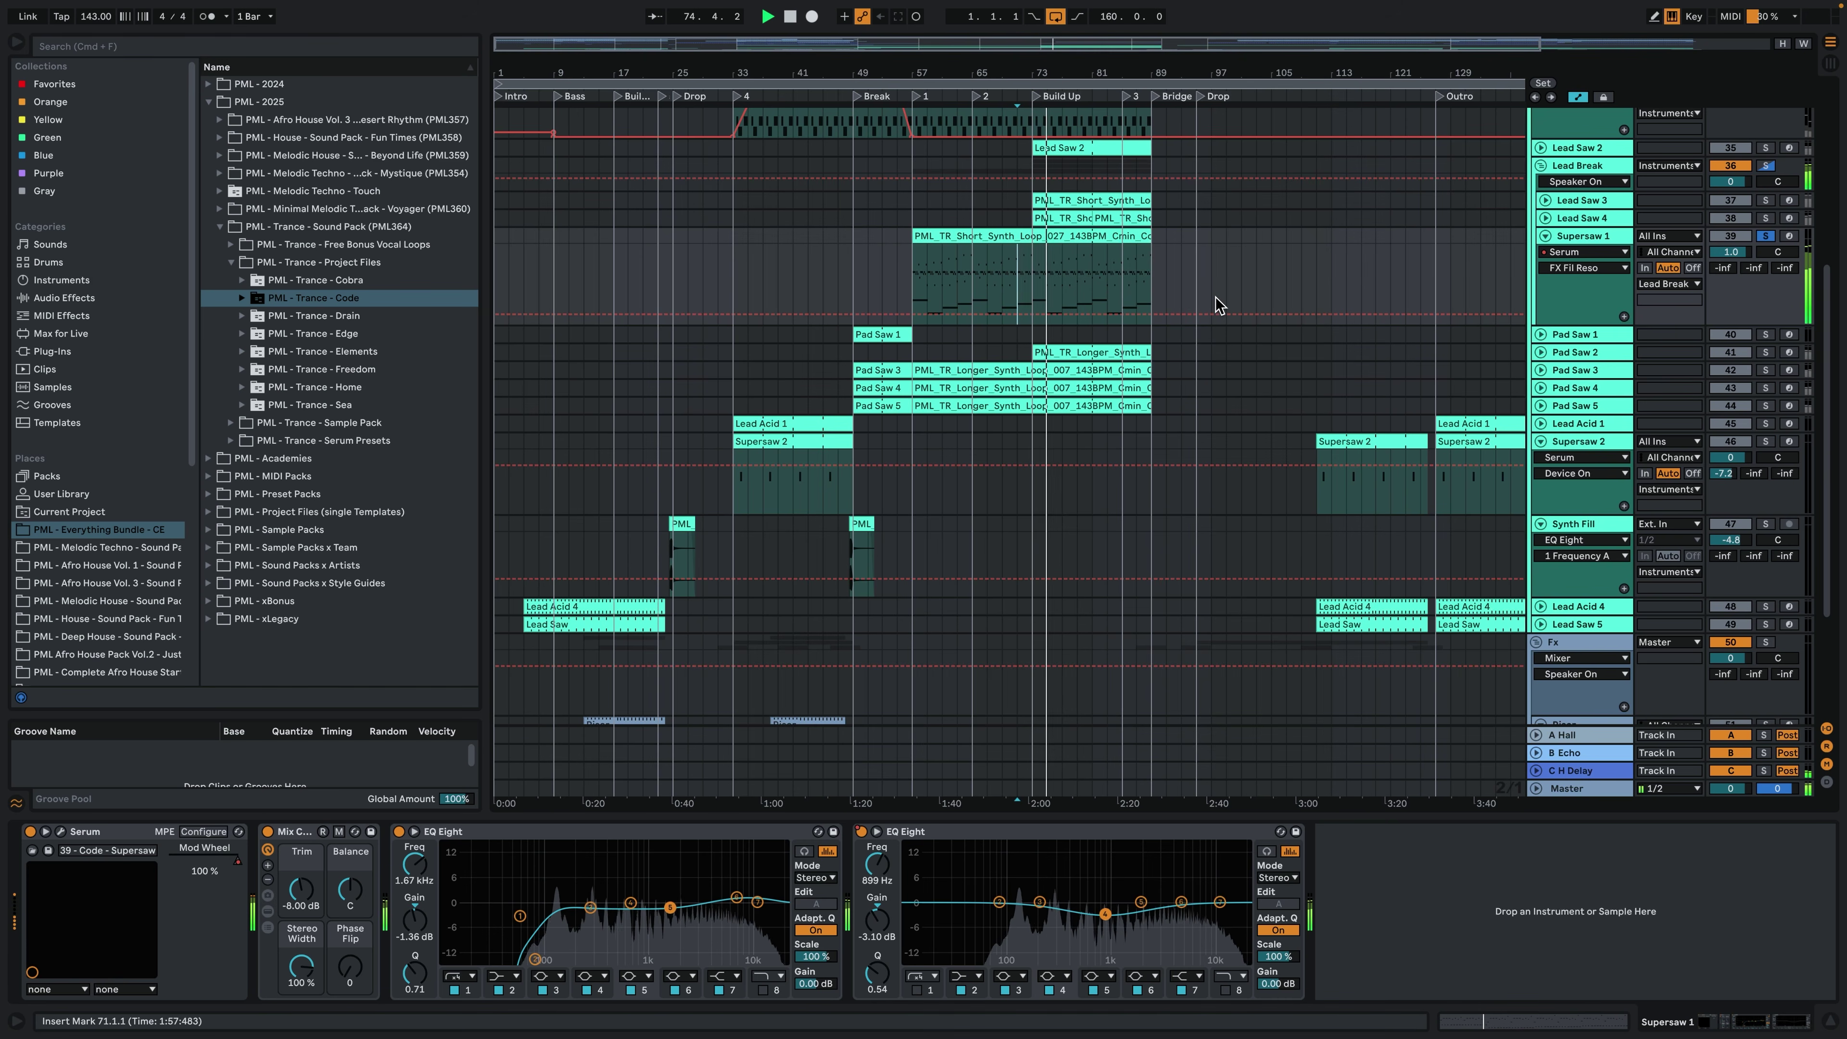
{"action": "left_click", "coordinate": [1211, 313]}
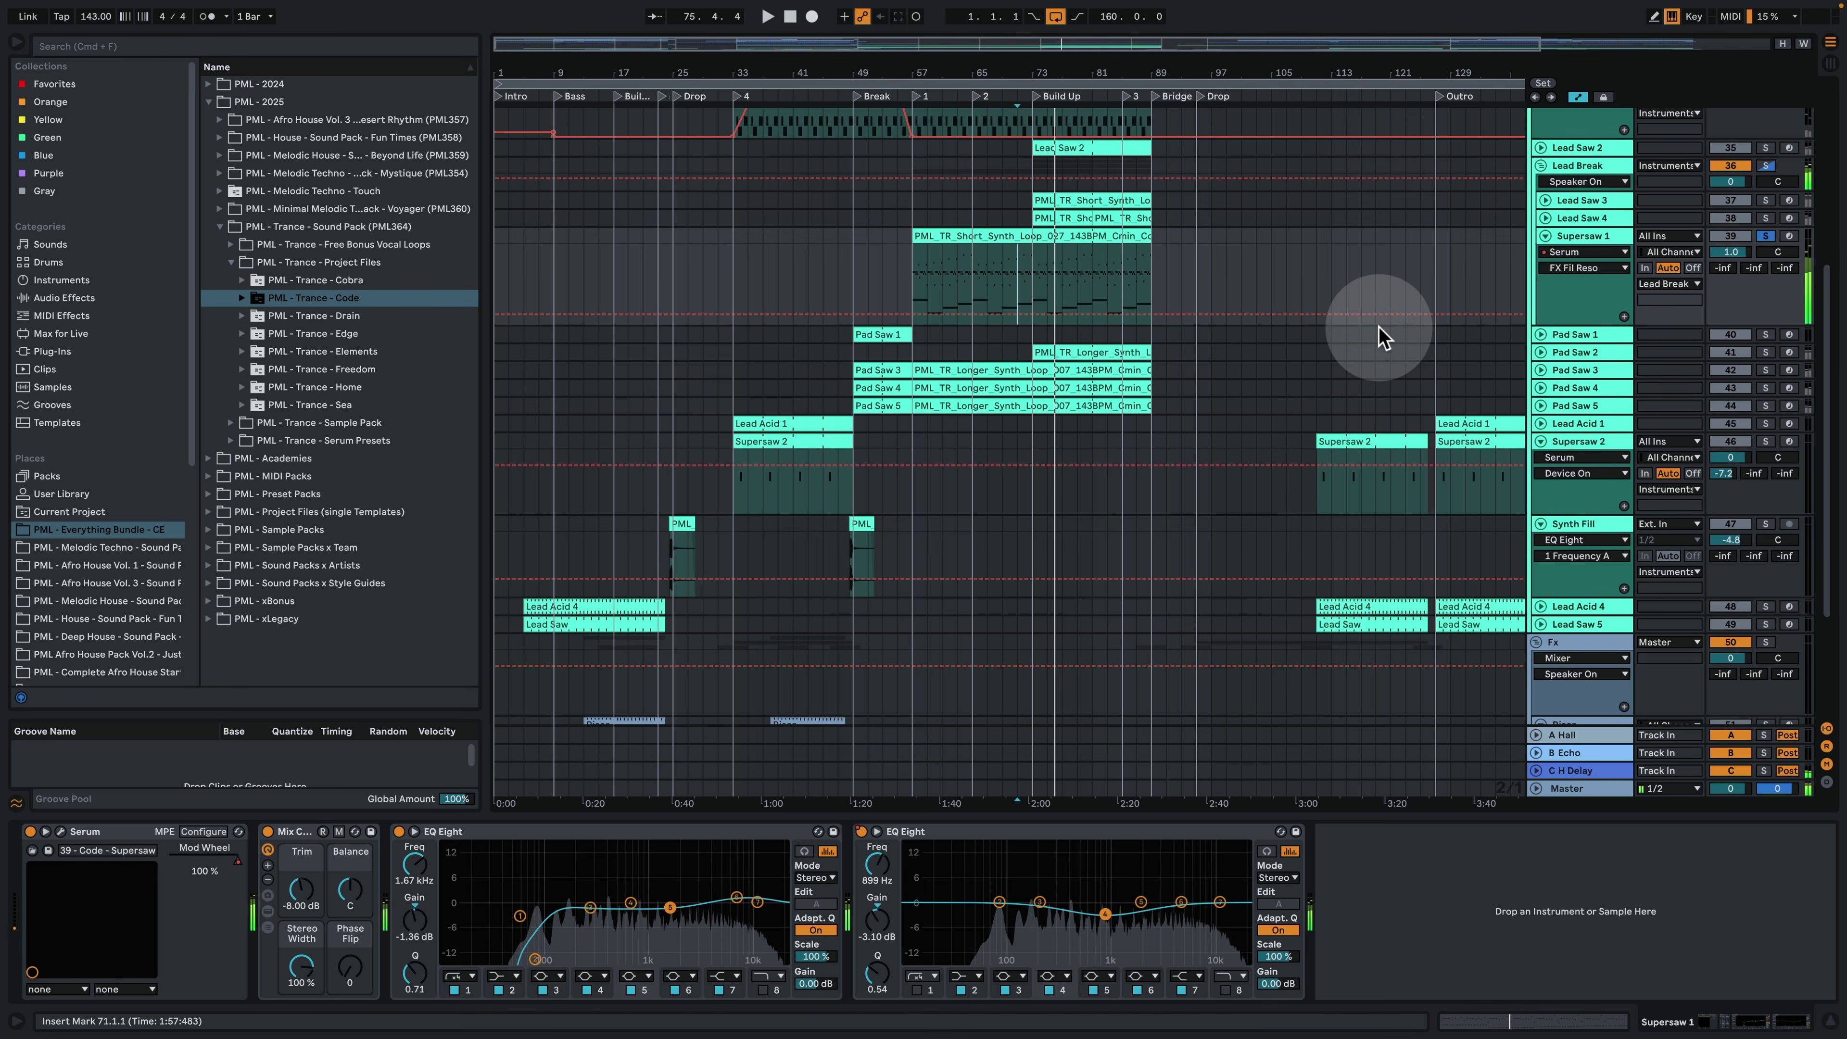
{"action": "left_click", "coordinate": [1492, 294]}
Enlarge the Lead Saw 4 track, solo it and play its clip from bar 73.
{"action": "scroll", "coordinate": [1449, 349], "scroll_direction": "up", "scroll_amount": 2}
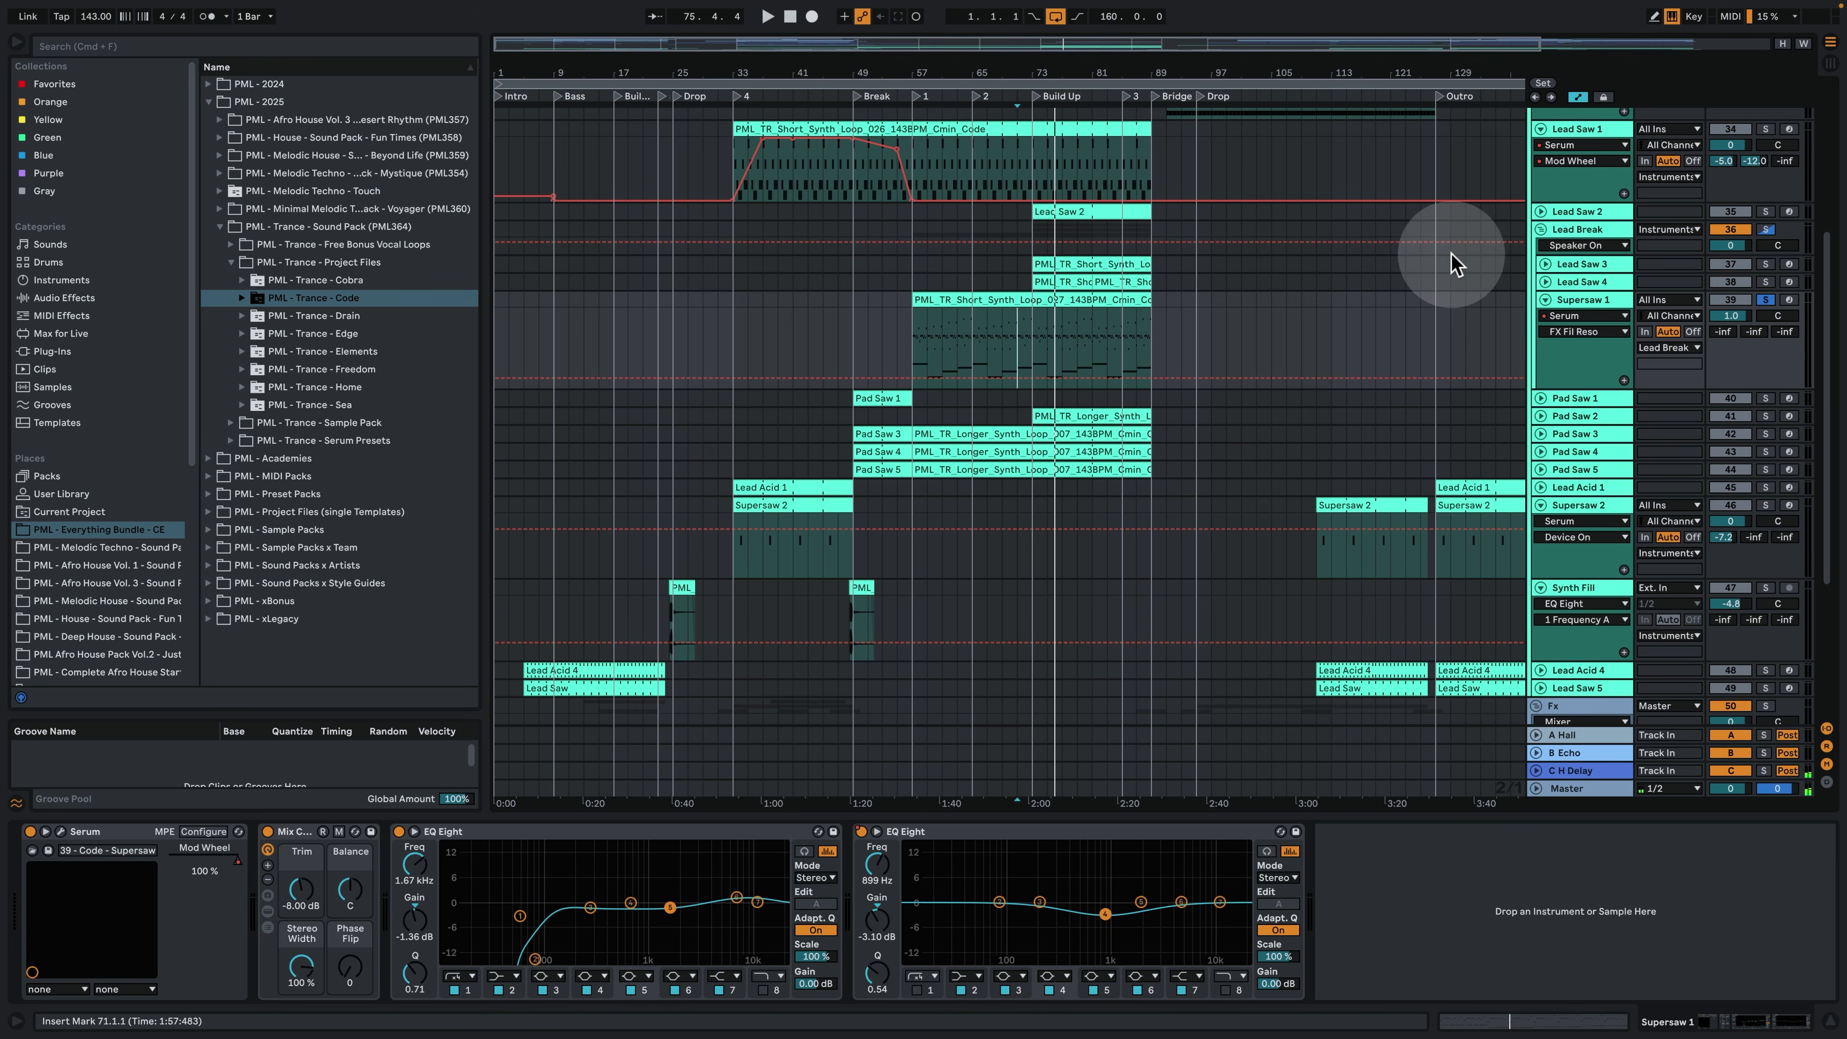
{"action": "left_click", "coordinate": [1544, 282]}
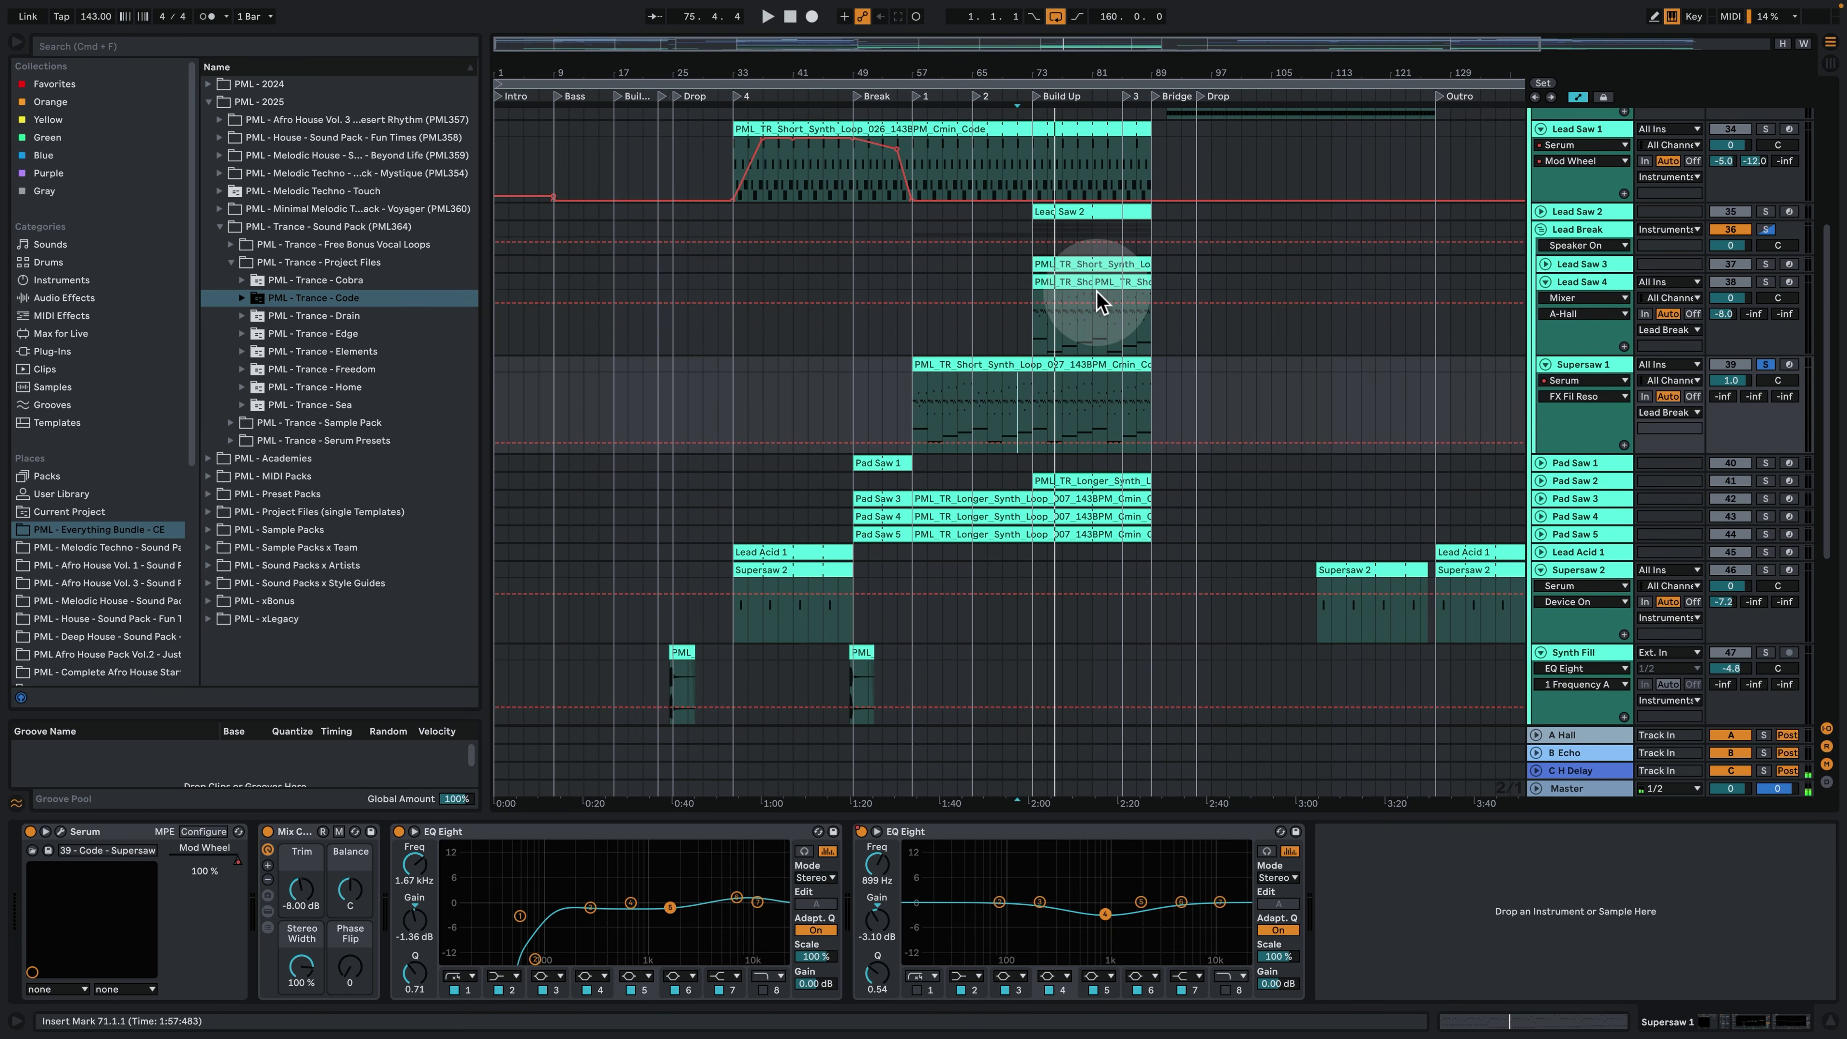
{"action": "left_click", "coordinate": [1081, 278]}
{"action": "left_click", "coordinate": [1766, 281]}
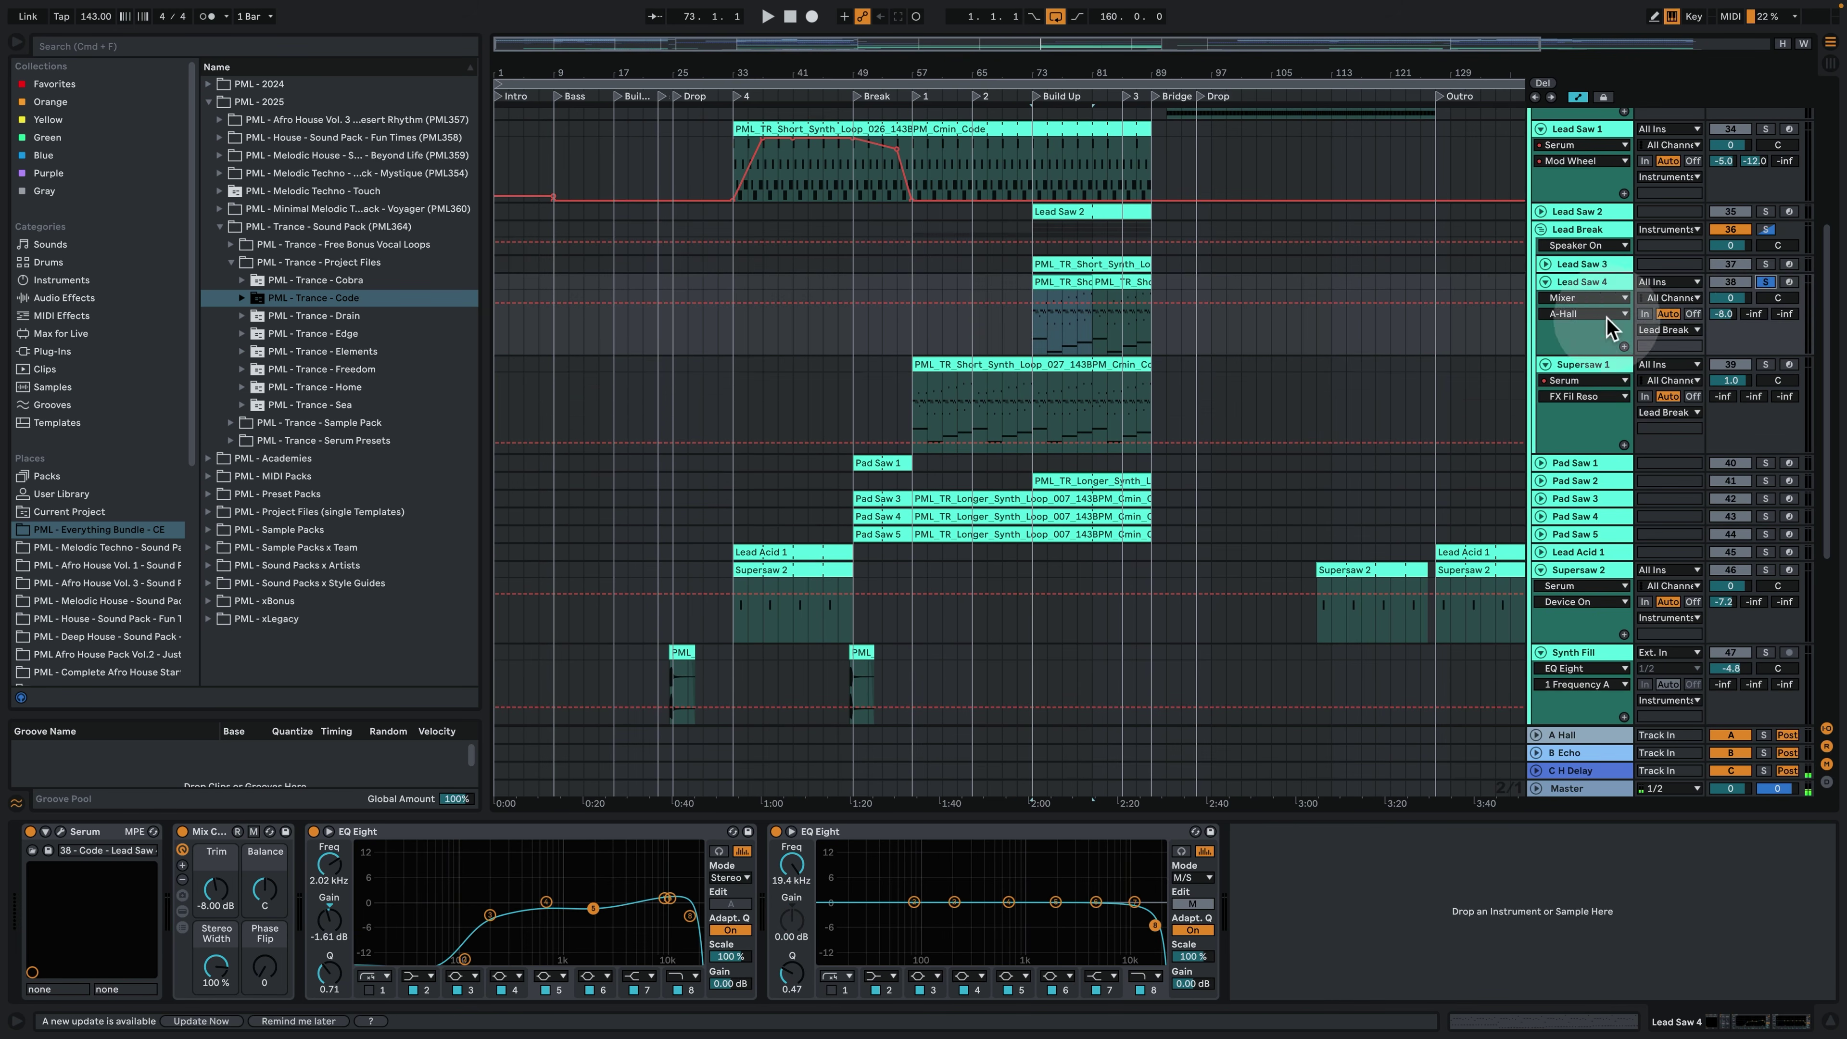
{"action": "left_click", "coordinate": [1593, 284]}
{"action": "key", "text": "space"}
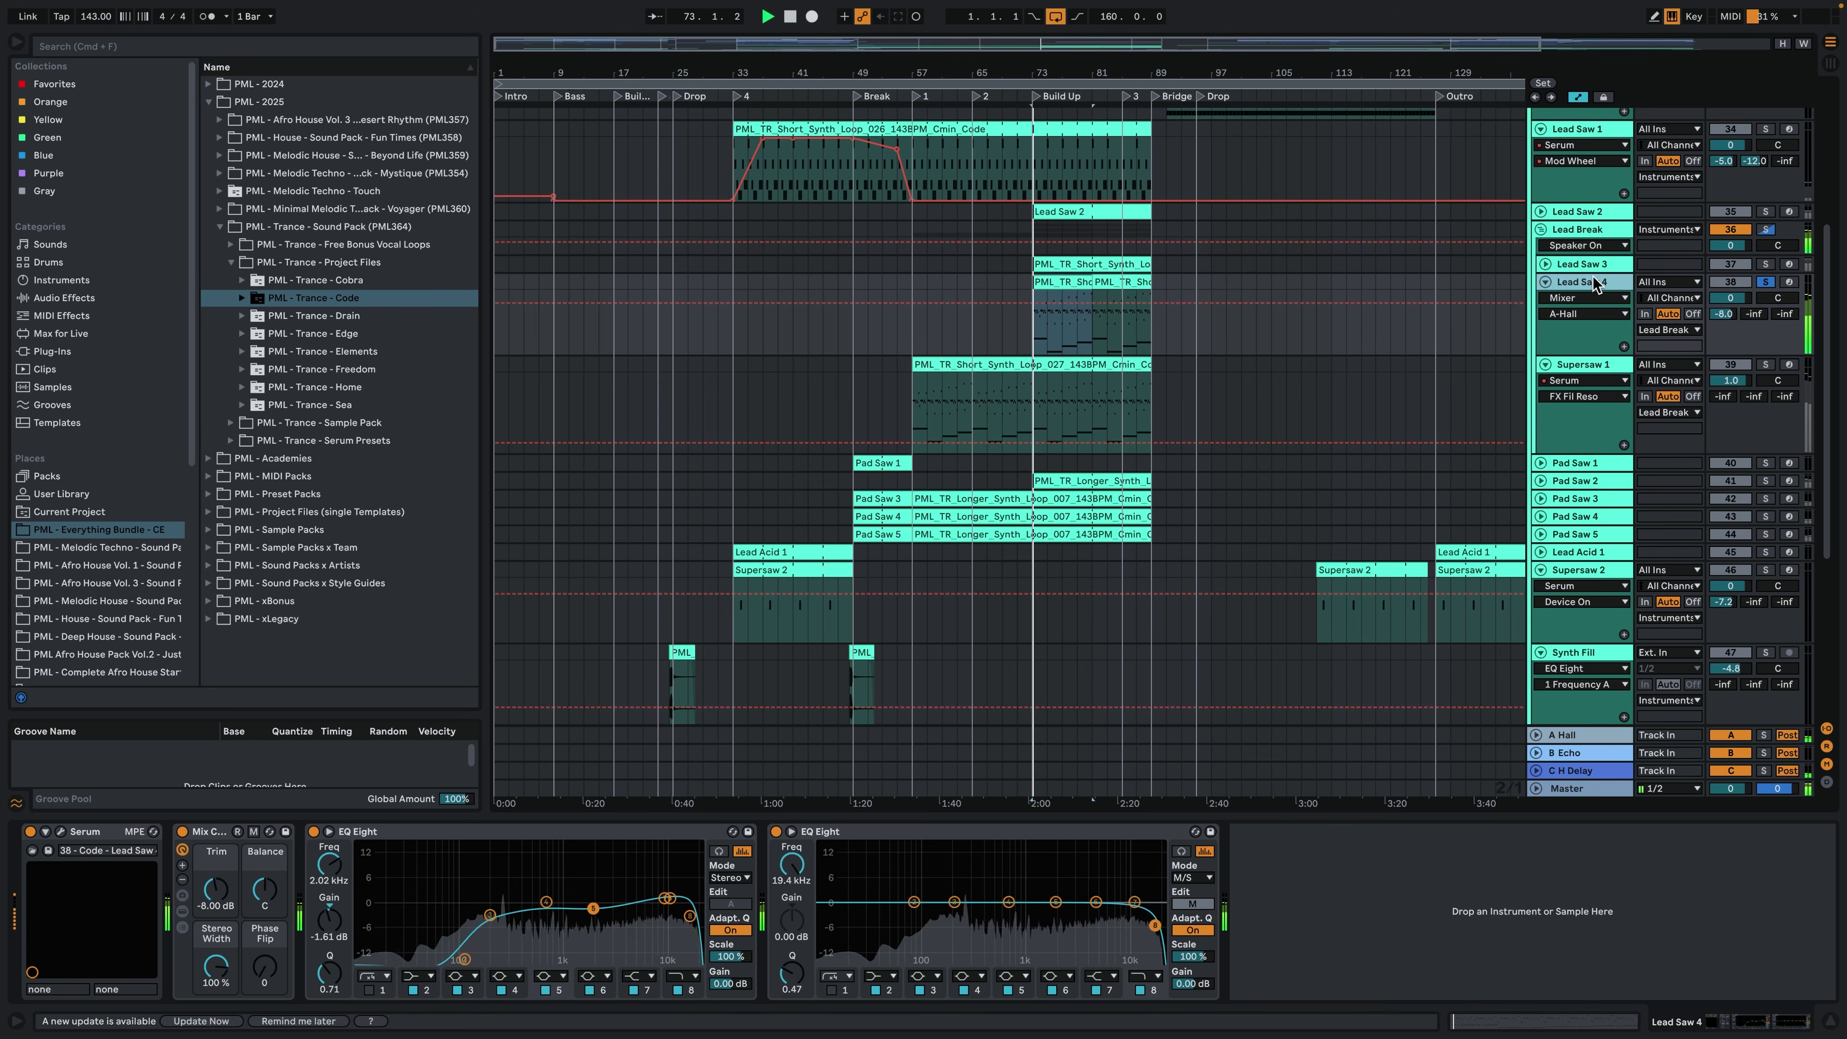
Examine the notes of the Lead Saw 4 clip while playing it, and return to the track's devices.
{"action": "left_click", "coordinate": [1102, 704]}
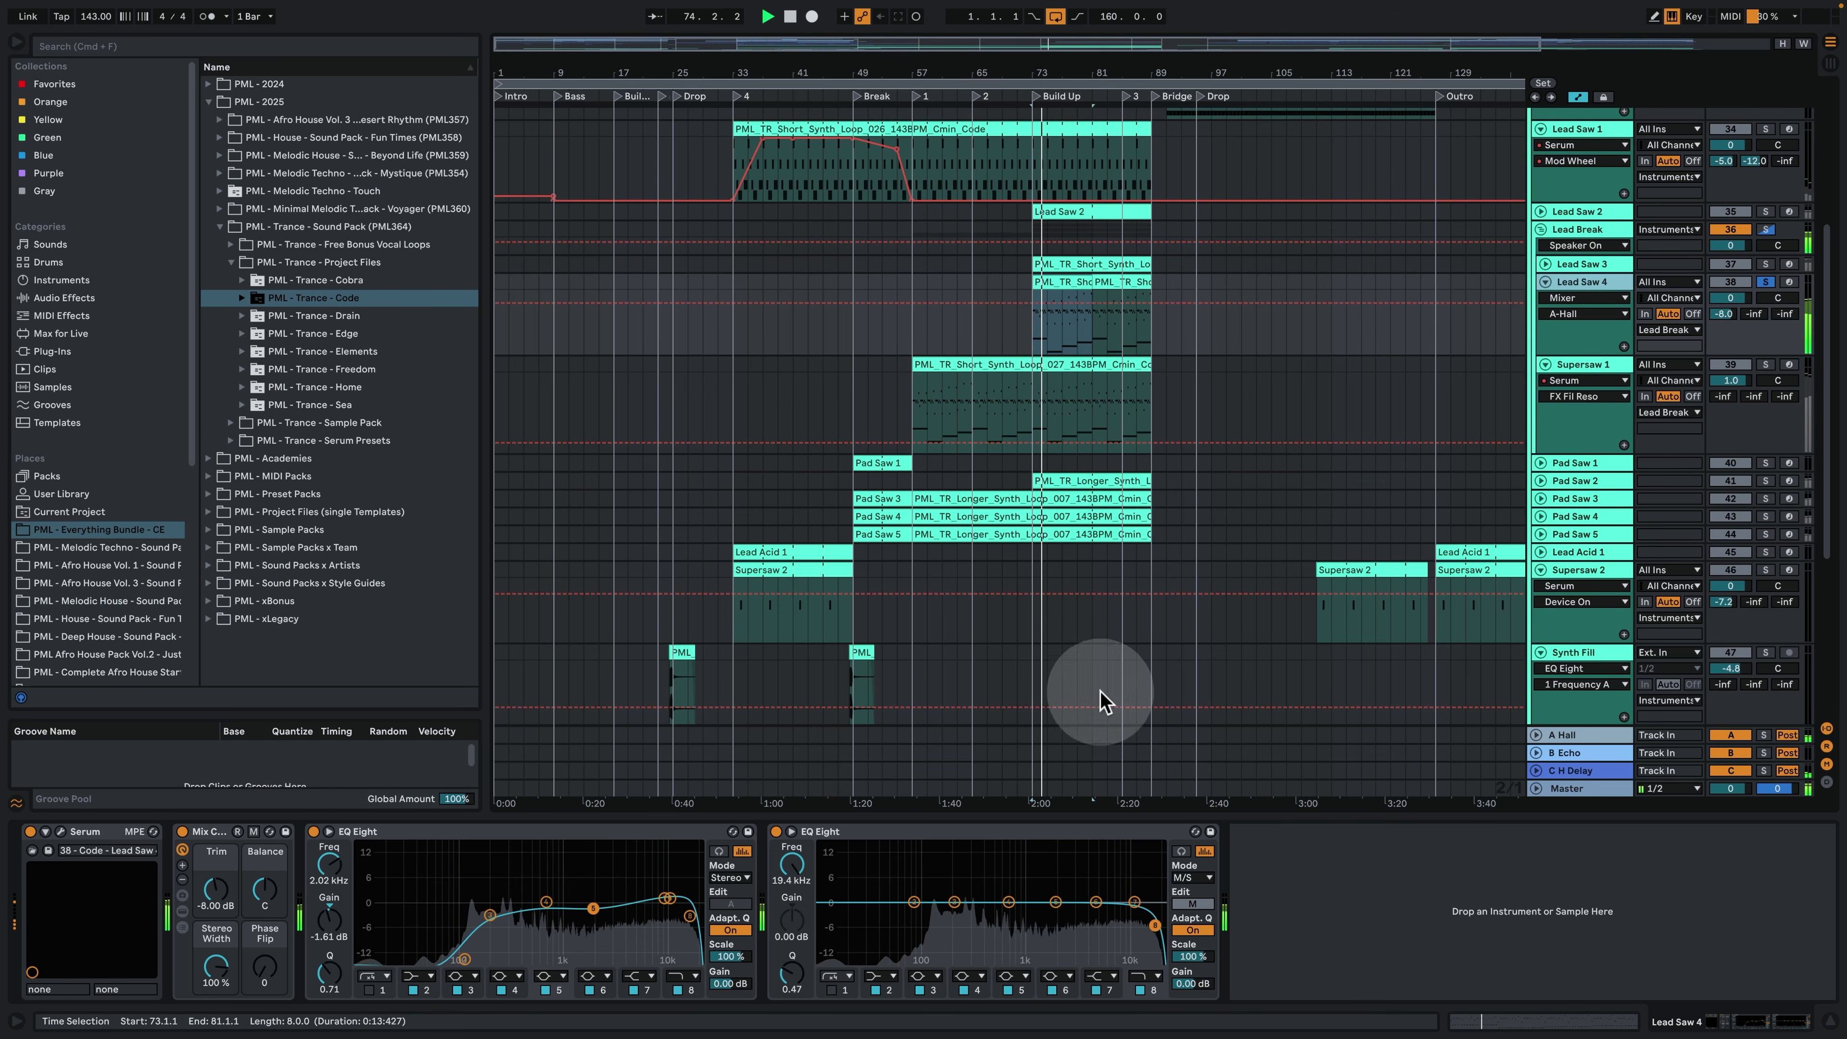
{"action": "key", "text": "space"}
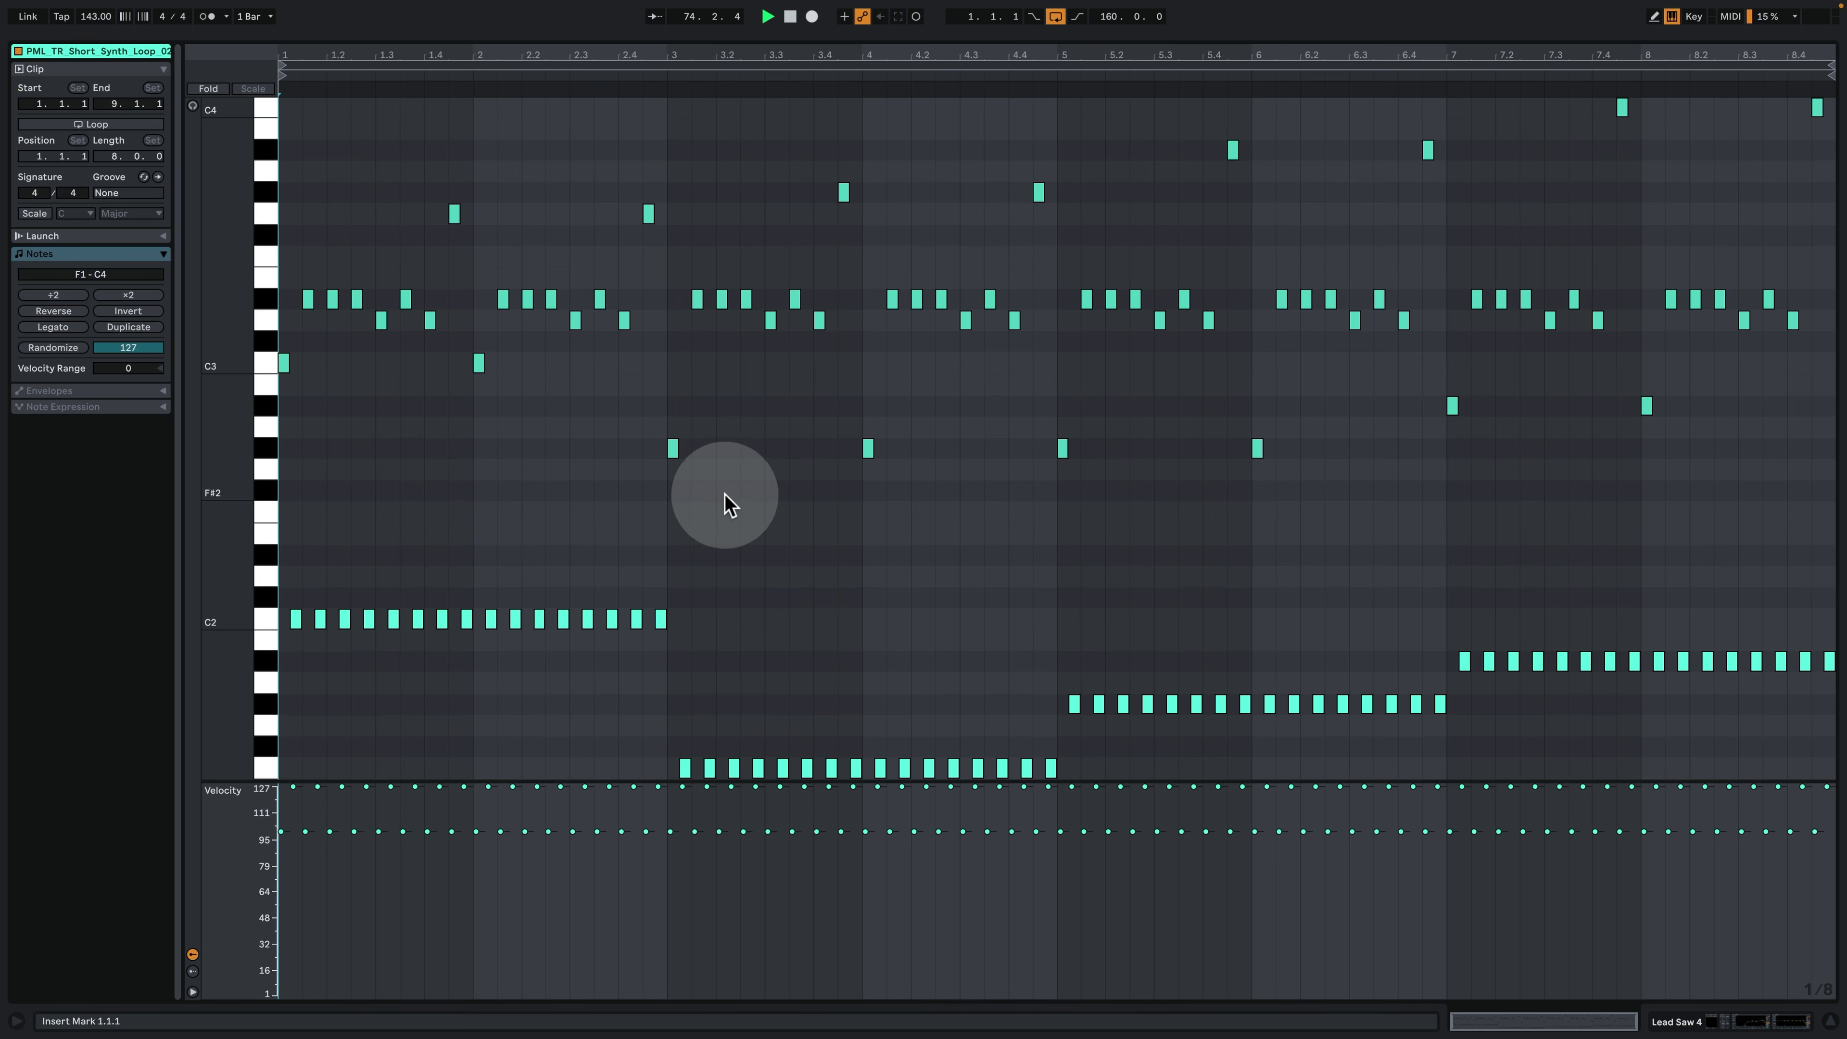
{"action": "key", "text": "space"}
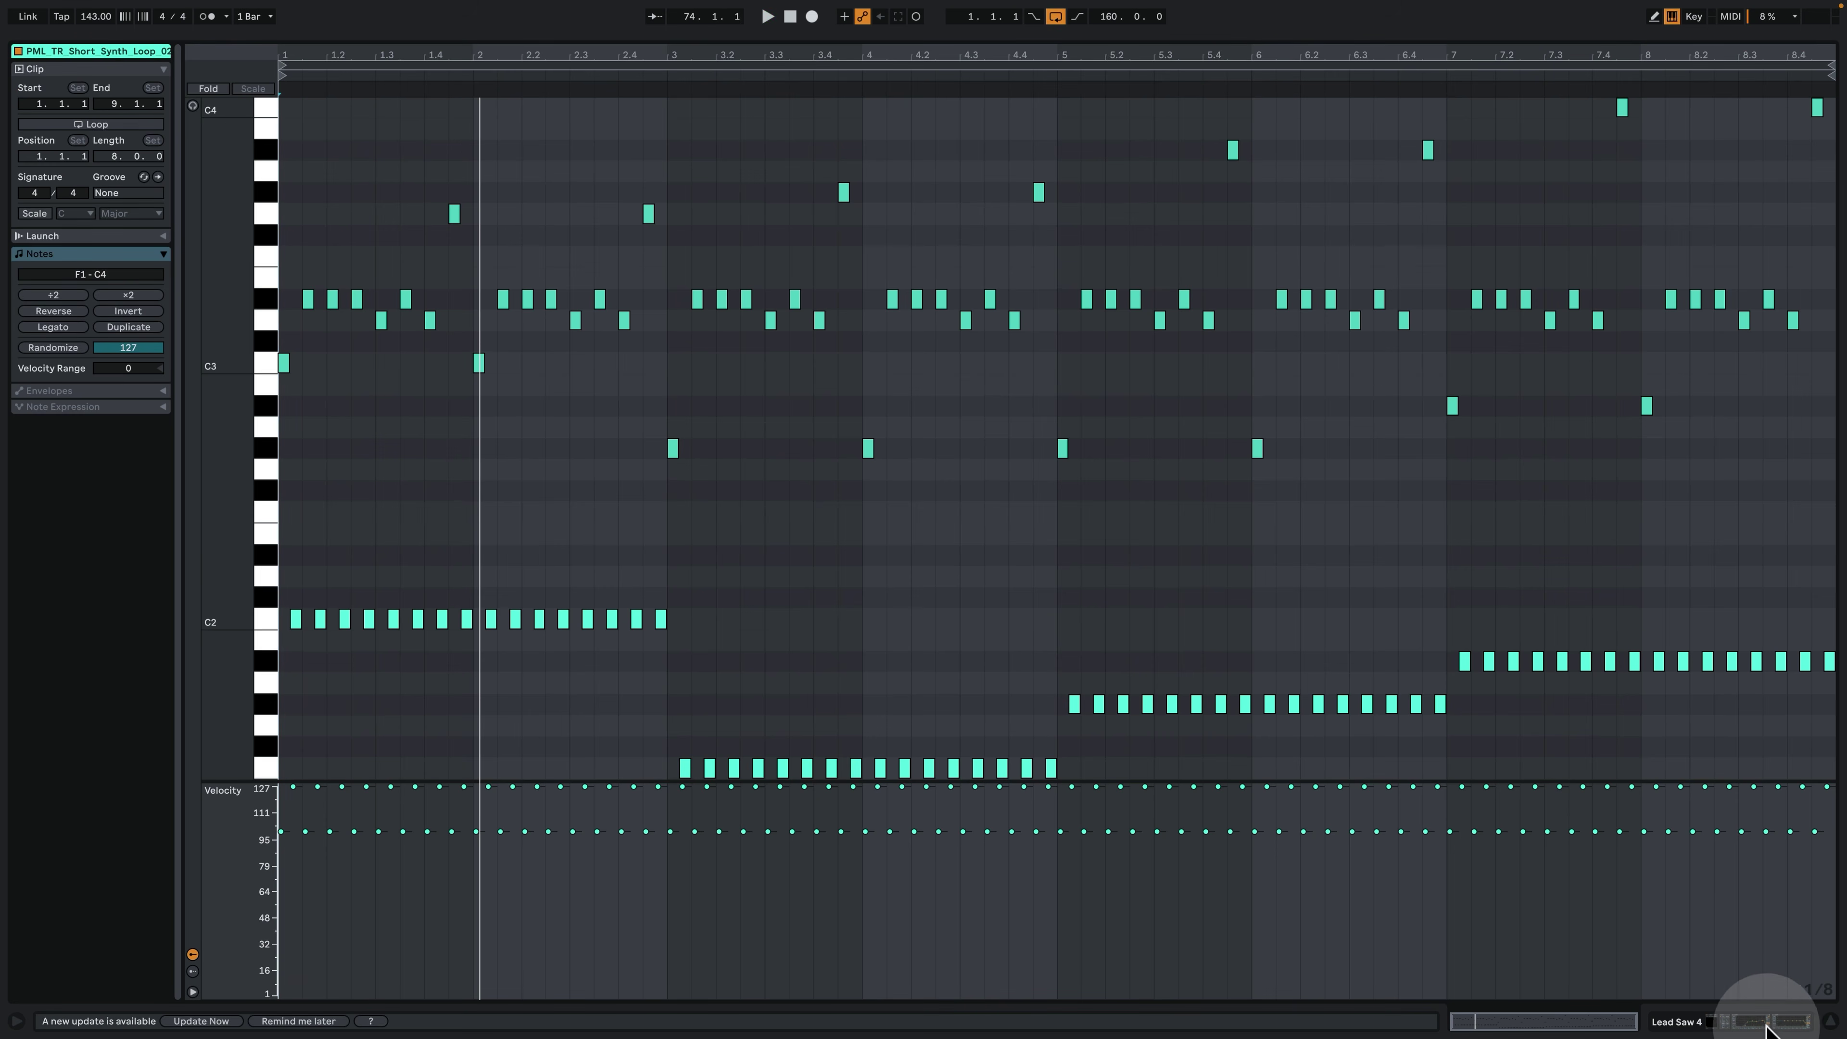
{"action": "left_click", "coordinate": [1767, 1025]}
Open Lead Saw 4's Serum patch and examine its oscillator, LFO 1, effects and modulation matrix.
{"action": "left_click", "coordinate": [60, 832]}
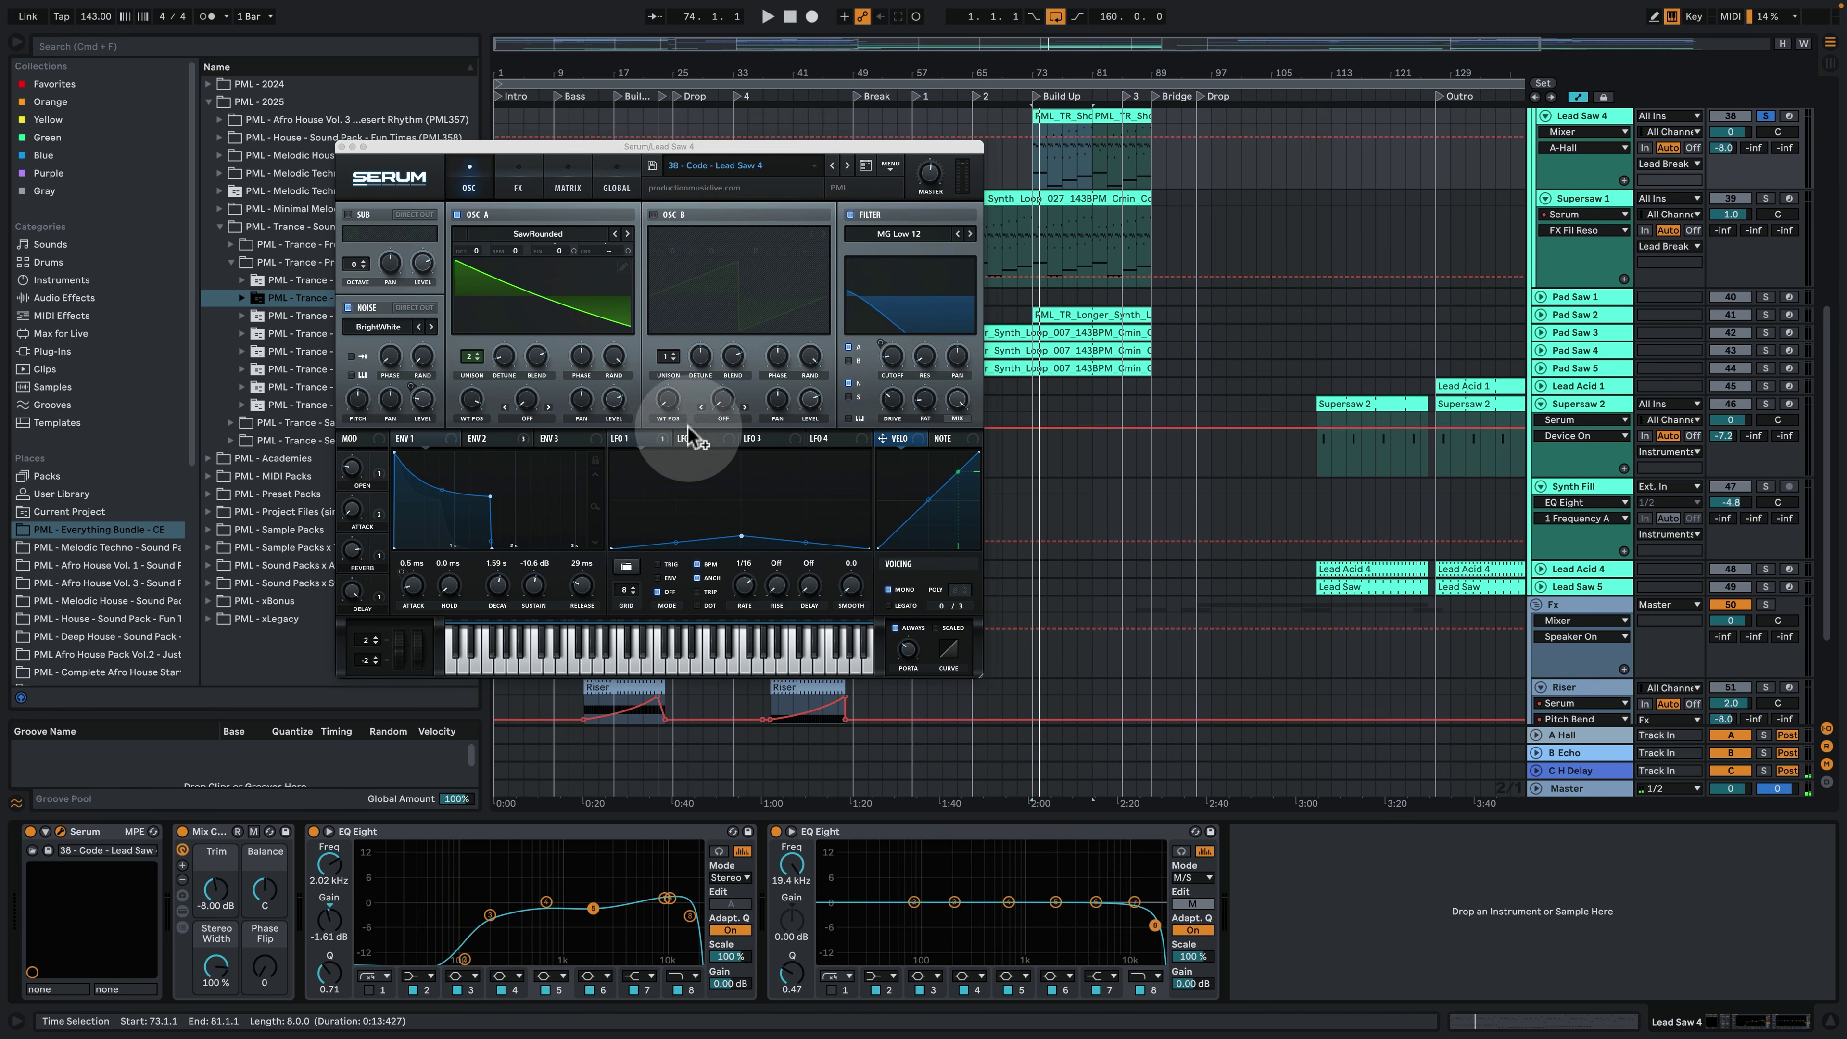
{"action": "left_click", "coordinate": [630, 438]}
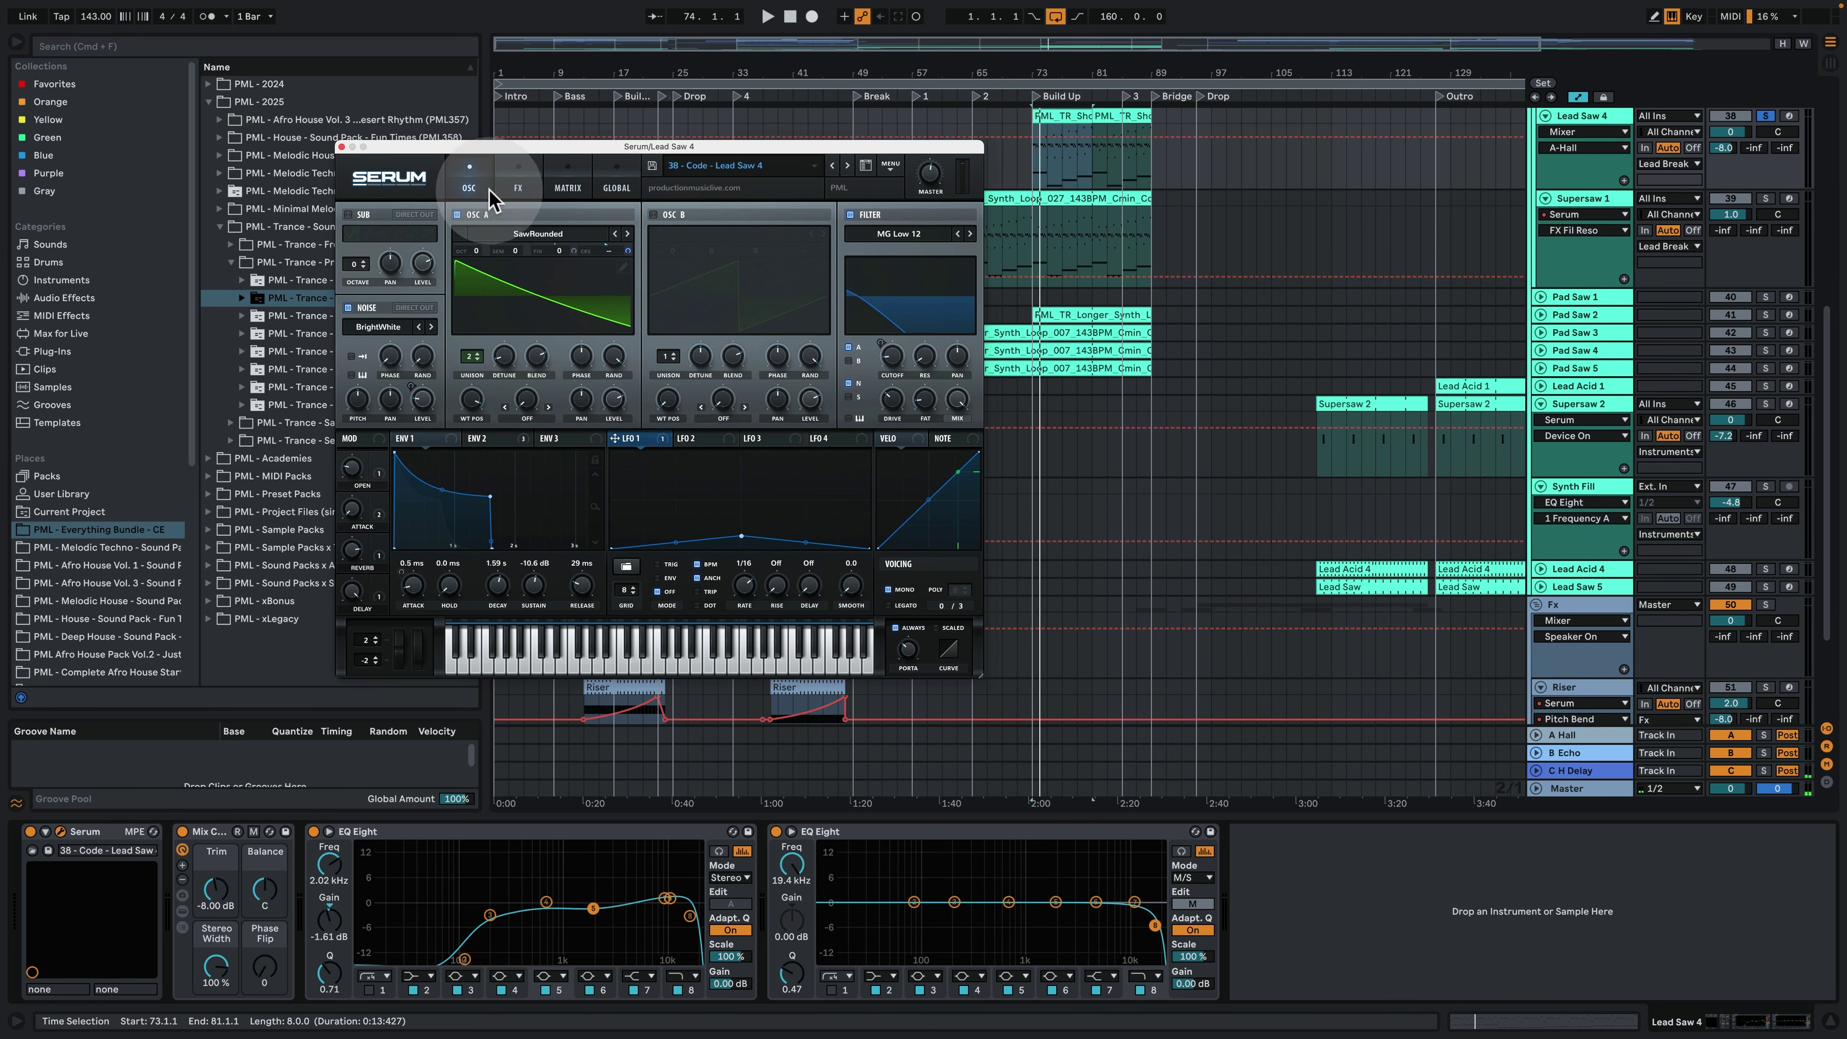
{"action": "left_click", "coordinate": [519, 180]}
{"action": "left_click", "coordinate": [569, 180]}
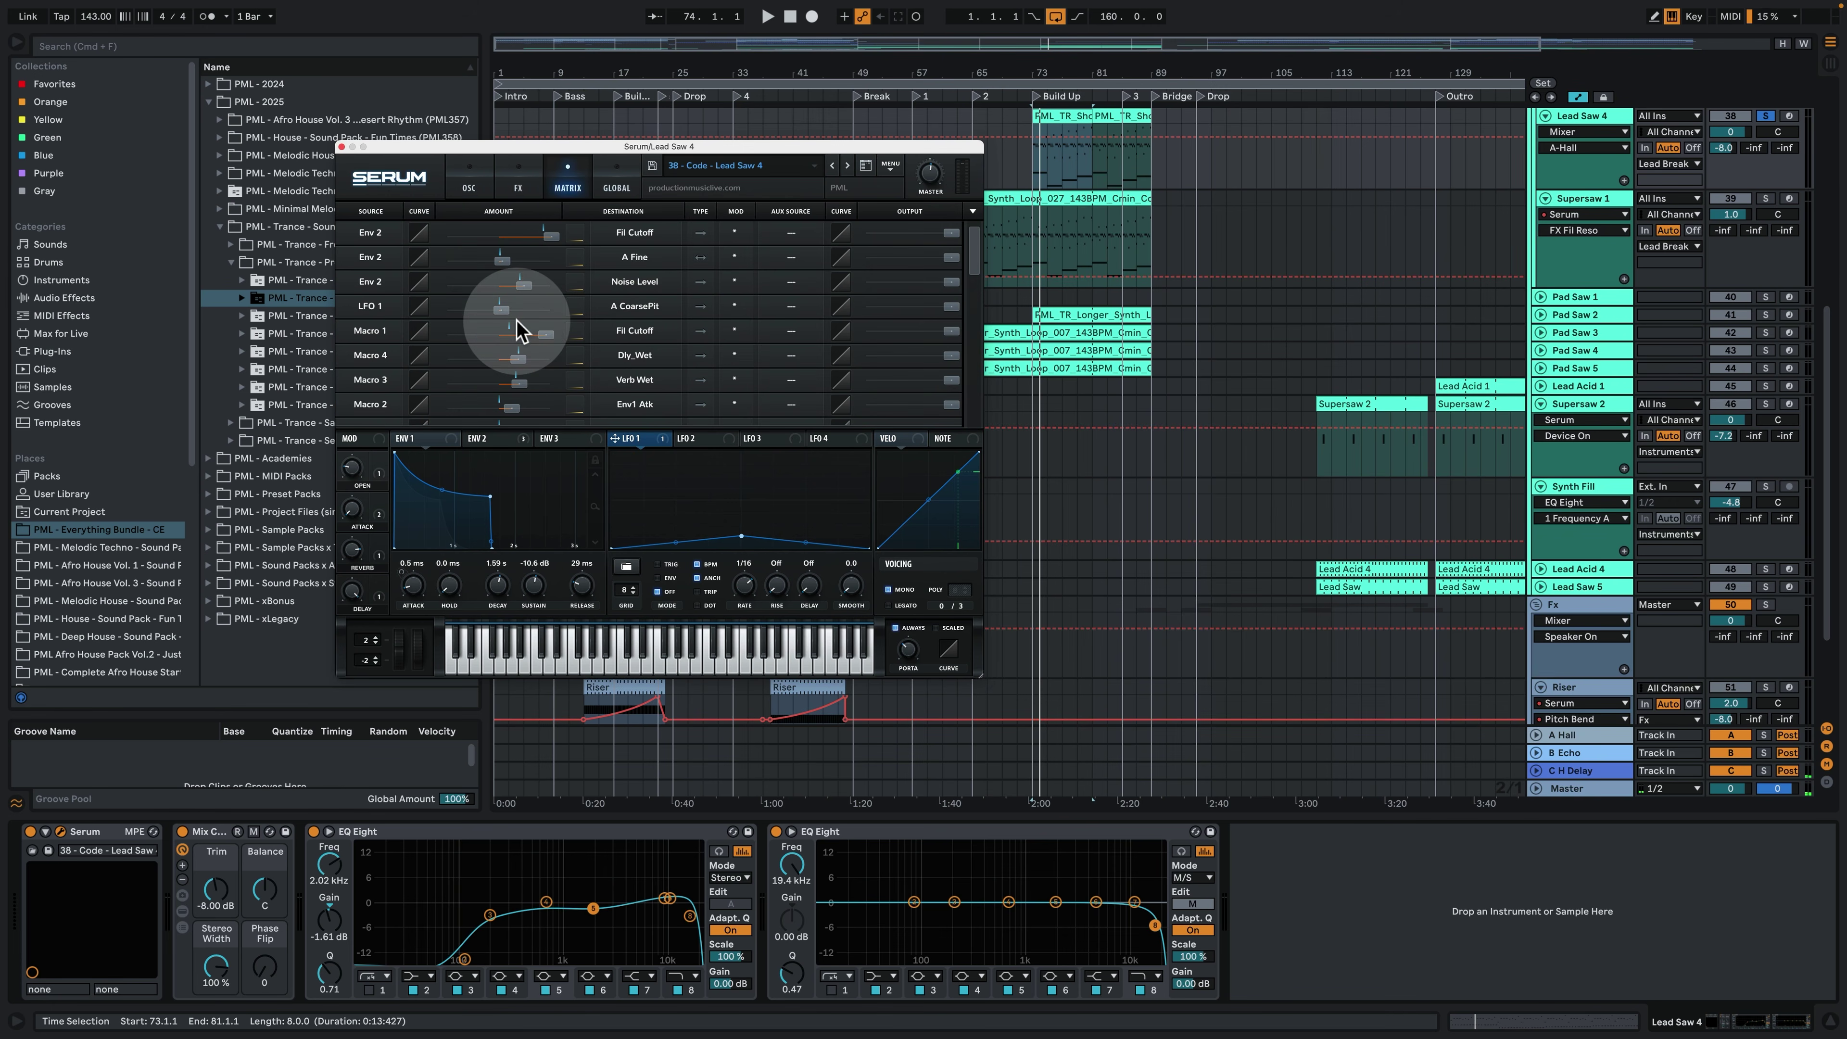
Play Lead Saw 4 from bar 73 while viewing the patch's effects and oscillators, closing the Serum window when done.
{"action": "key", "text": "space"}
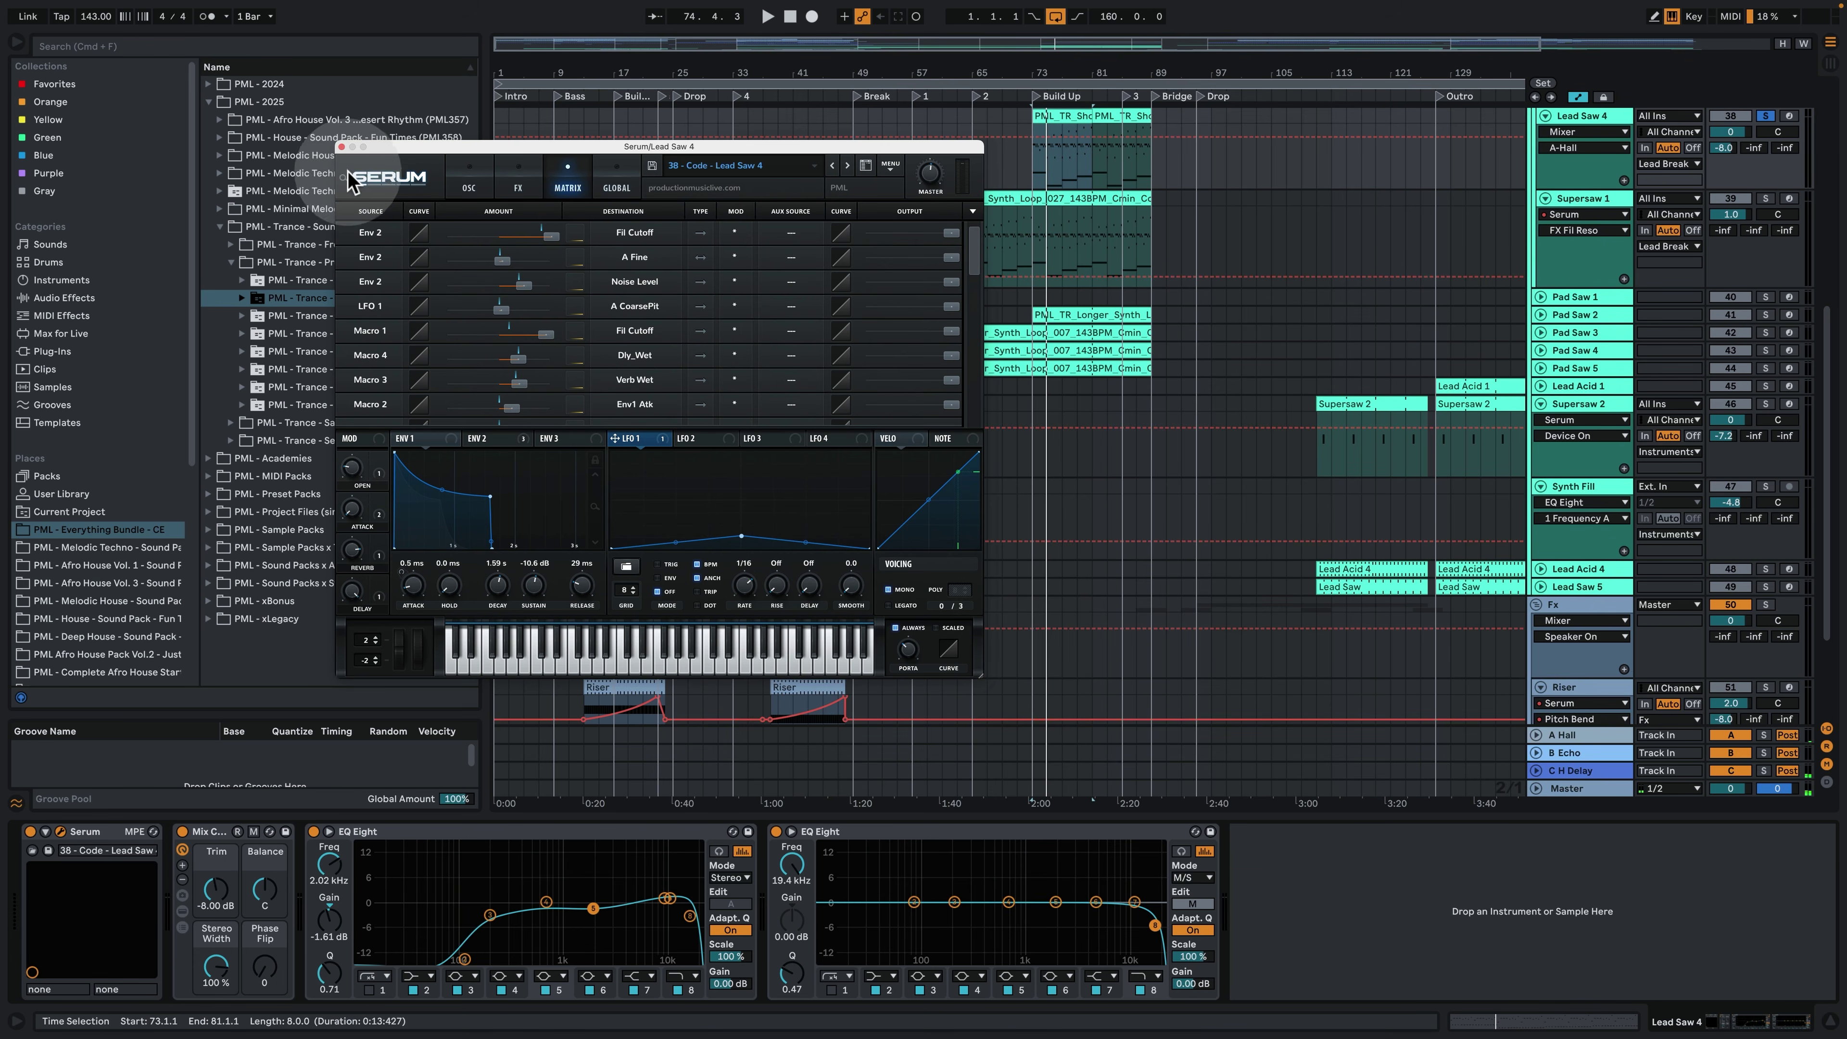
{"action": "key", "text": "space"}
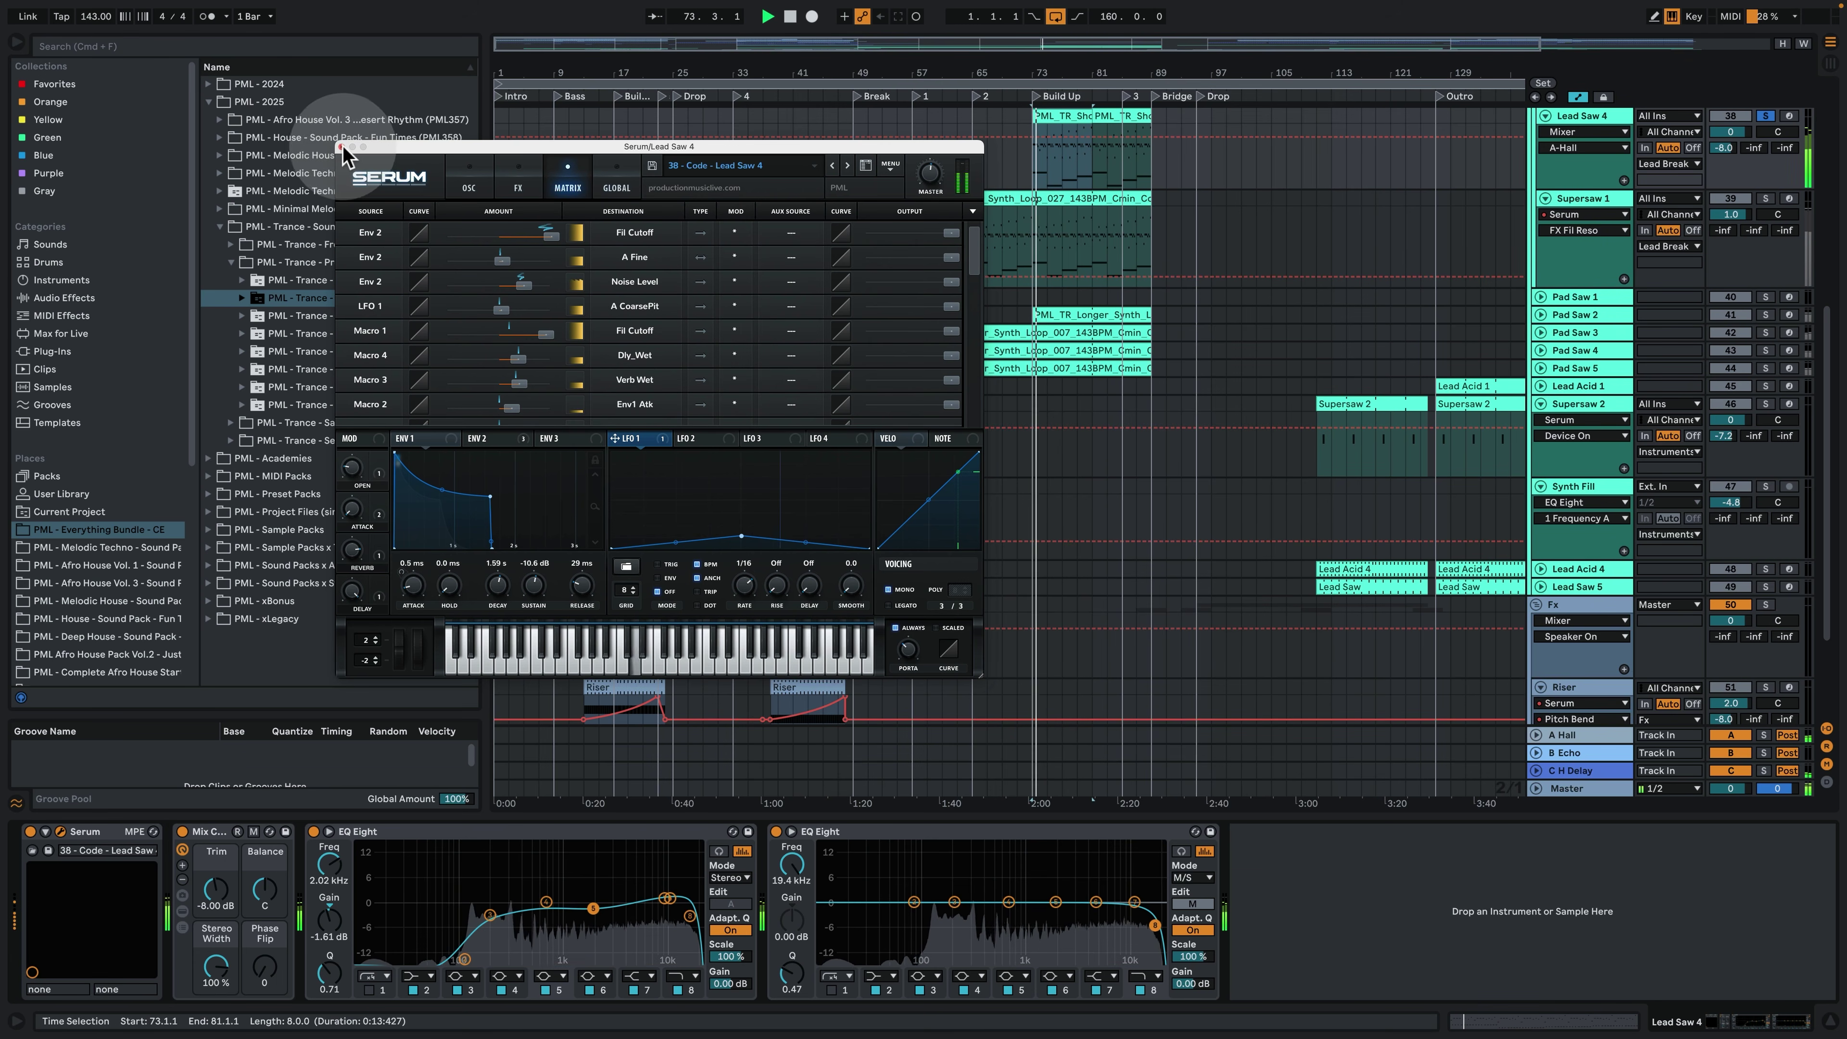
{"action": "left_click", "coordinate": [518, 186]}
{"action": "left_click", "coordinate": [469, 186]}
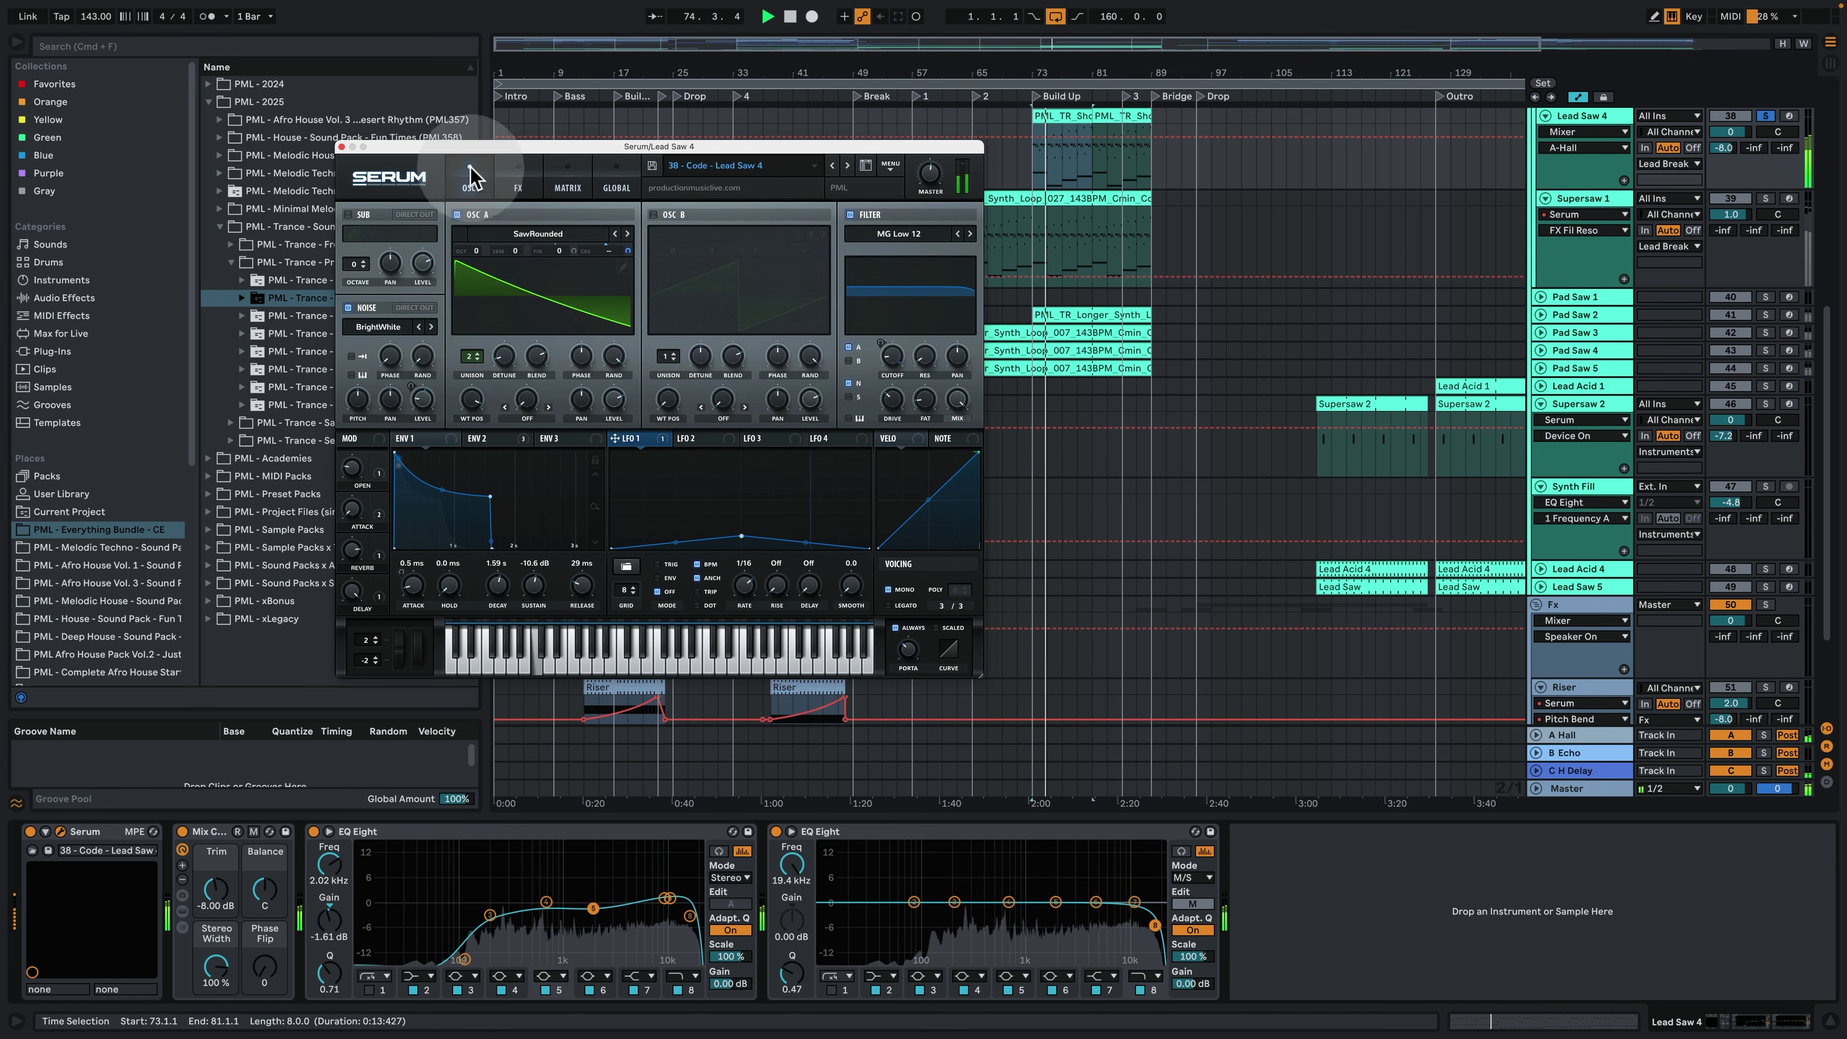
{"action": "left_click", "coordinate": [341, 146]}
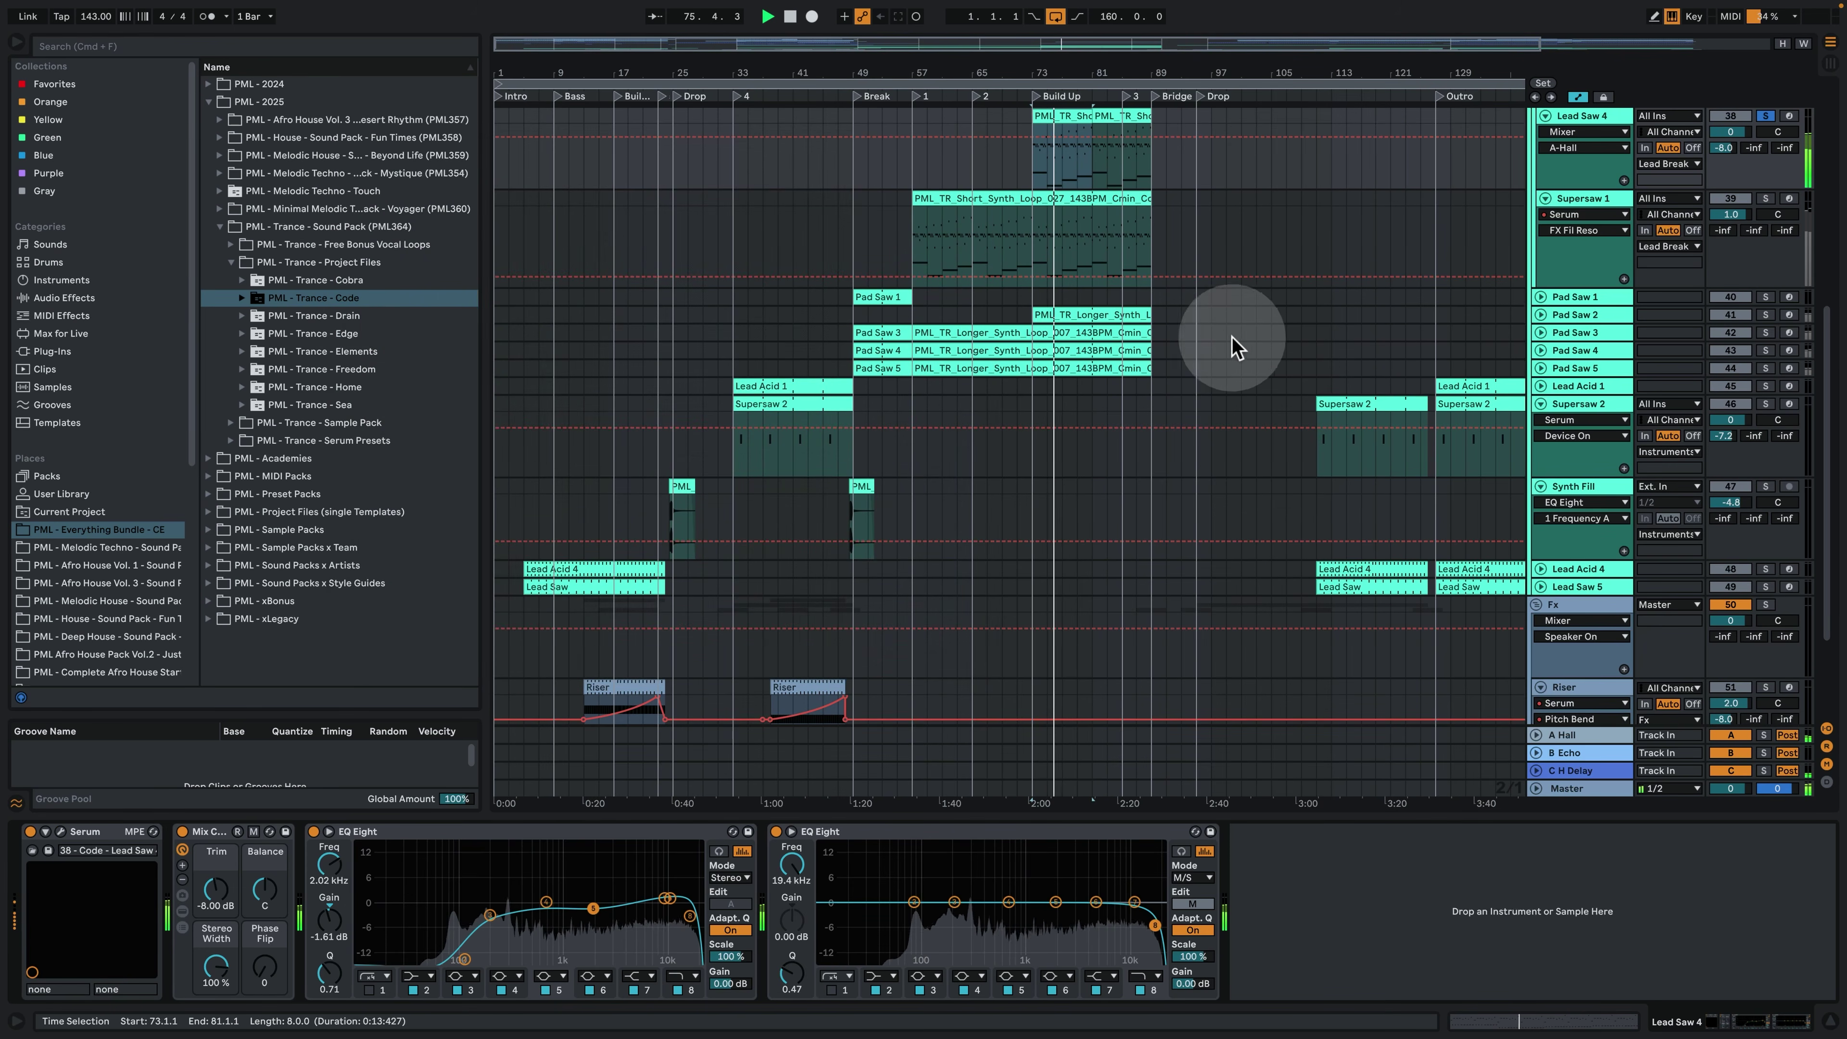
Solo Supersaw 1 together with Lead Saw 4 and play both from bar 73.
{"action": "scroll", "coordinate": [1266, 356], "scroll_direction": "up", "scroll_amount": 3}
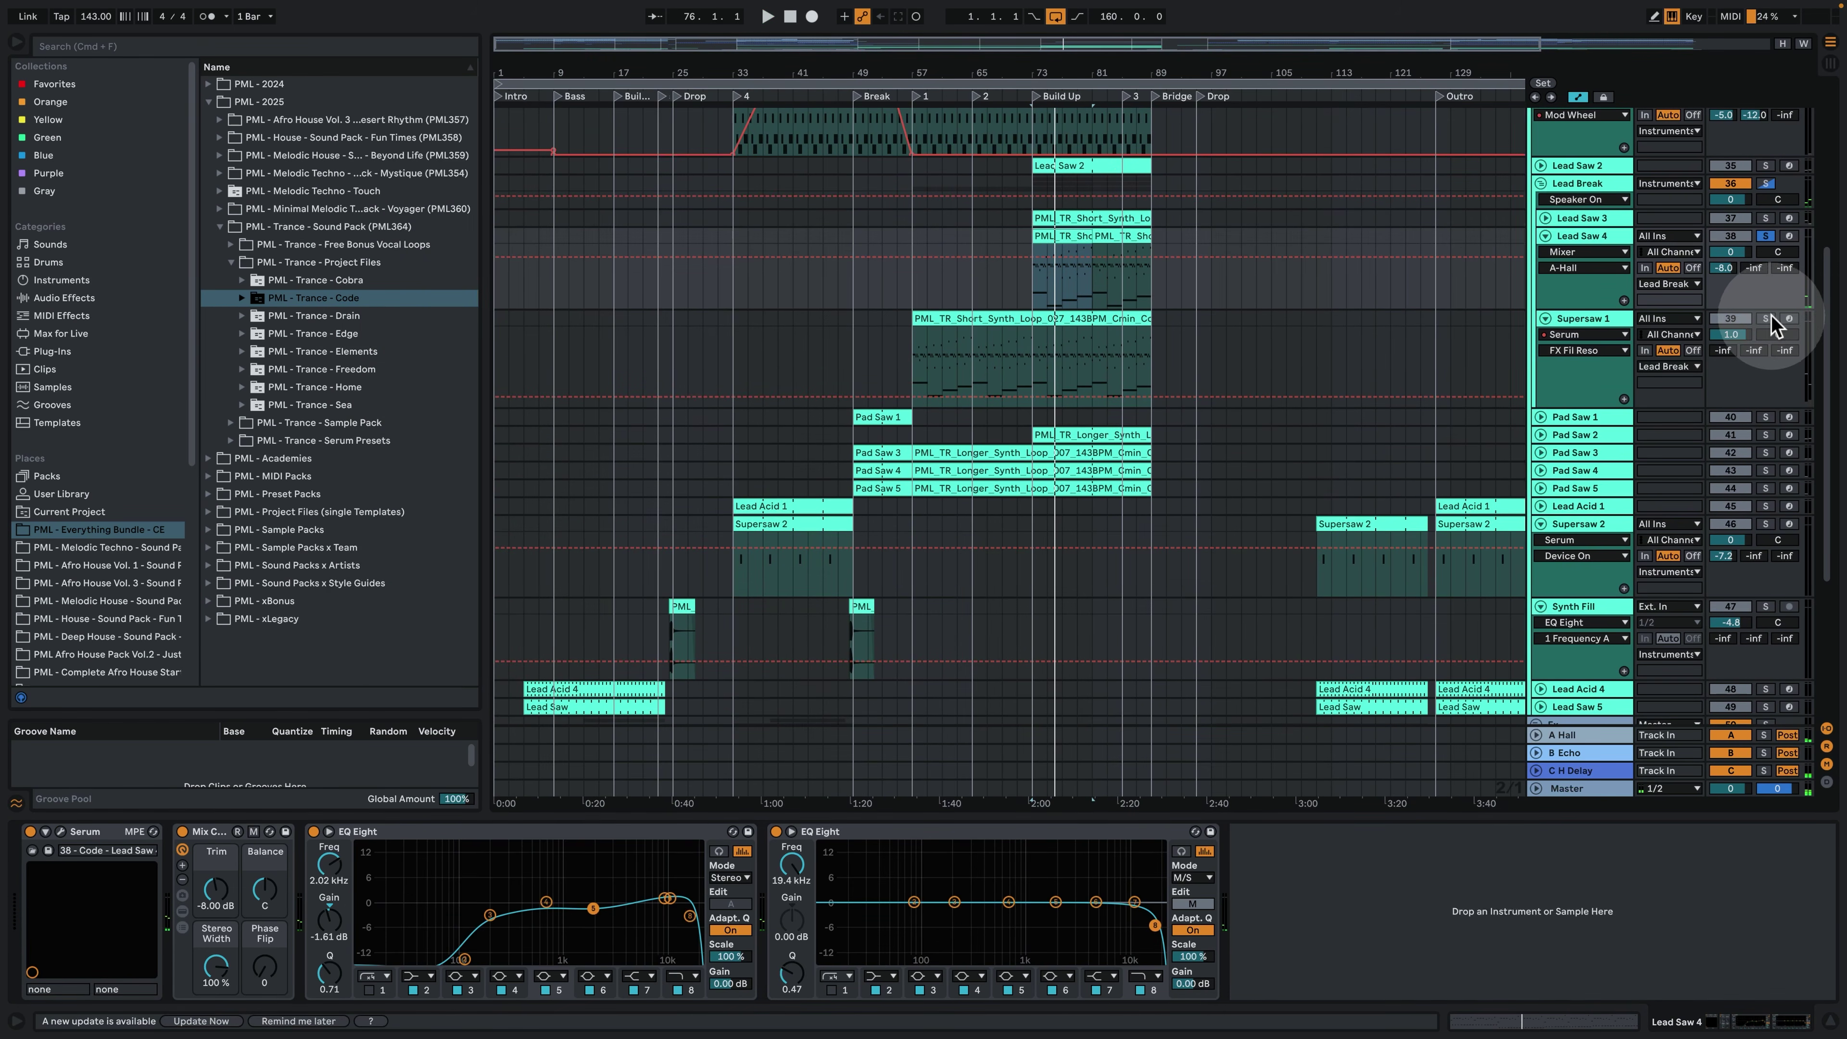
{"action": "key", "text": "space"}
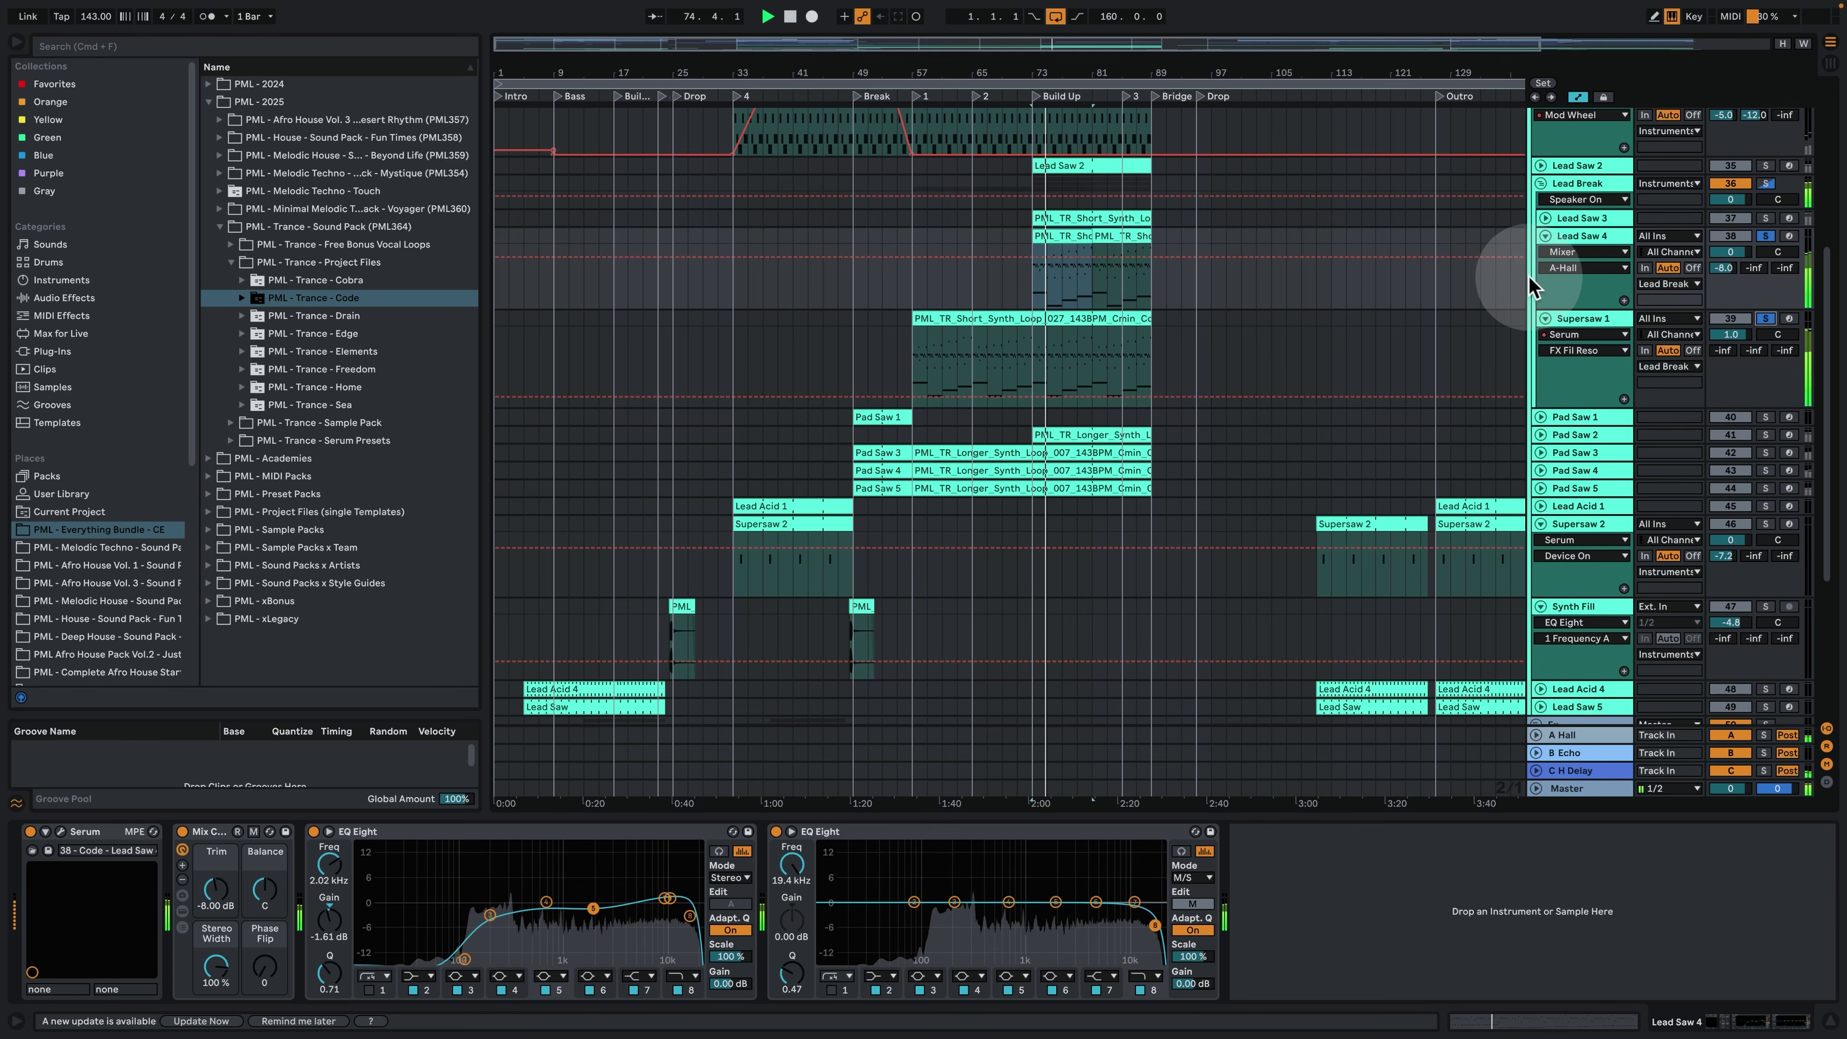
Enlarge the Lead Saw 3 track, solo it and play its clip from bar 73.
{"action": "left_click", "coordinate": [1543, 219]}
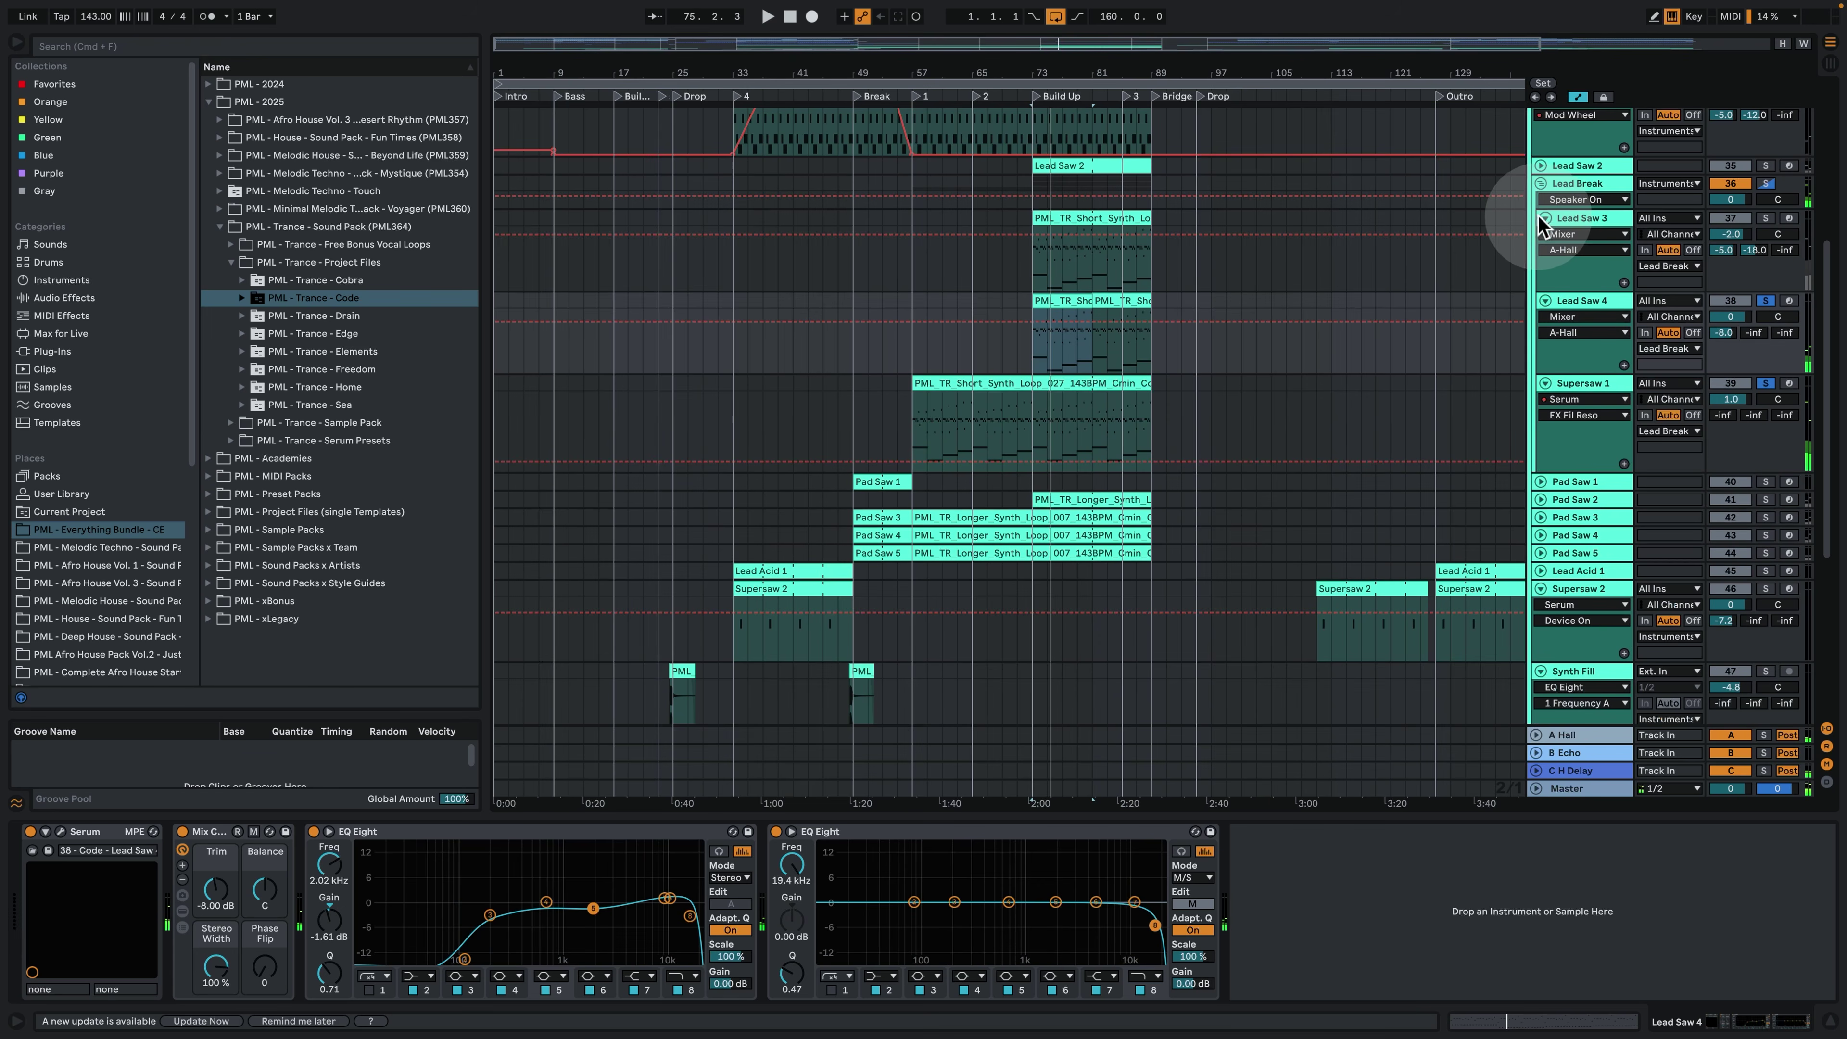
{"action": "left_click", "coordinate": [1614, 222]}
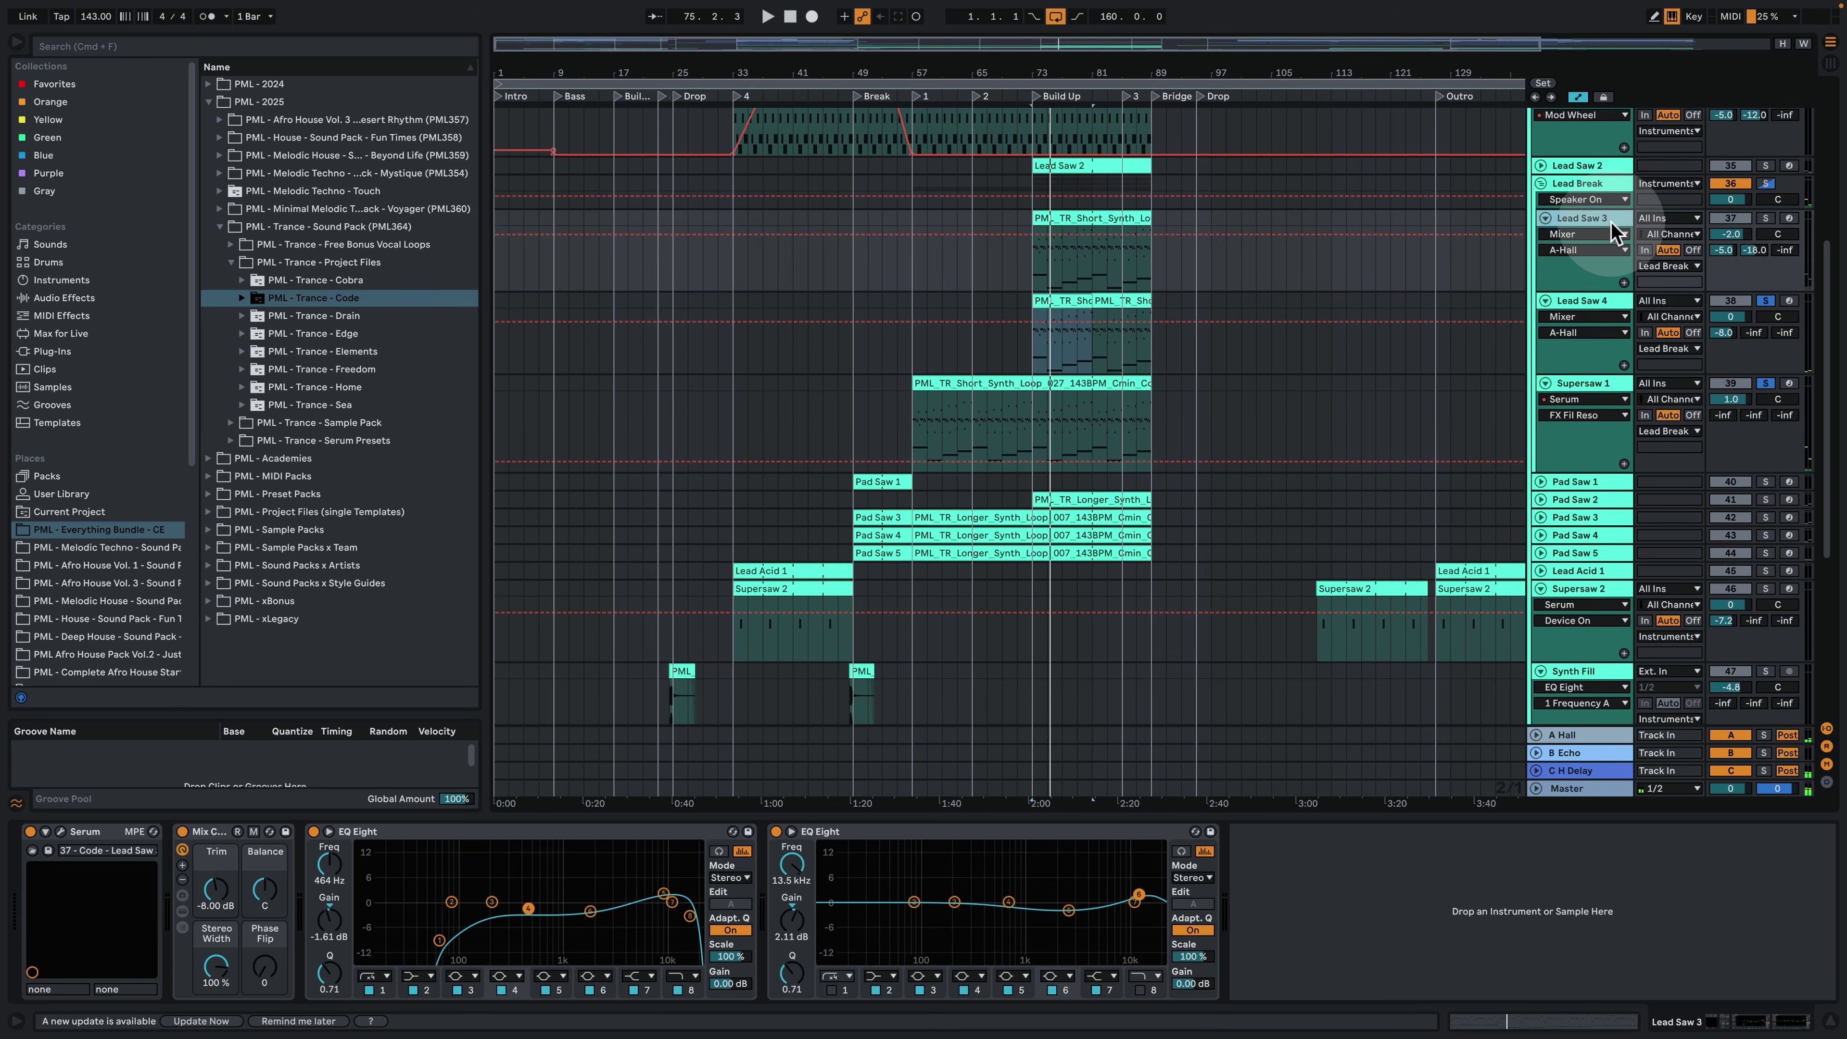
{"action": "left_click", "coordinate": [1766, 218]}
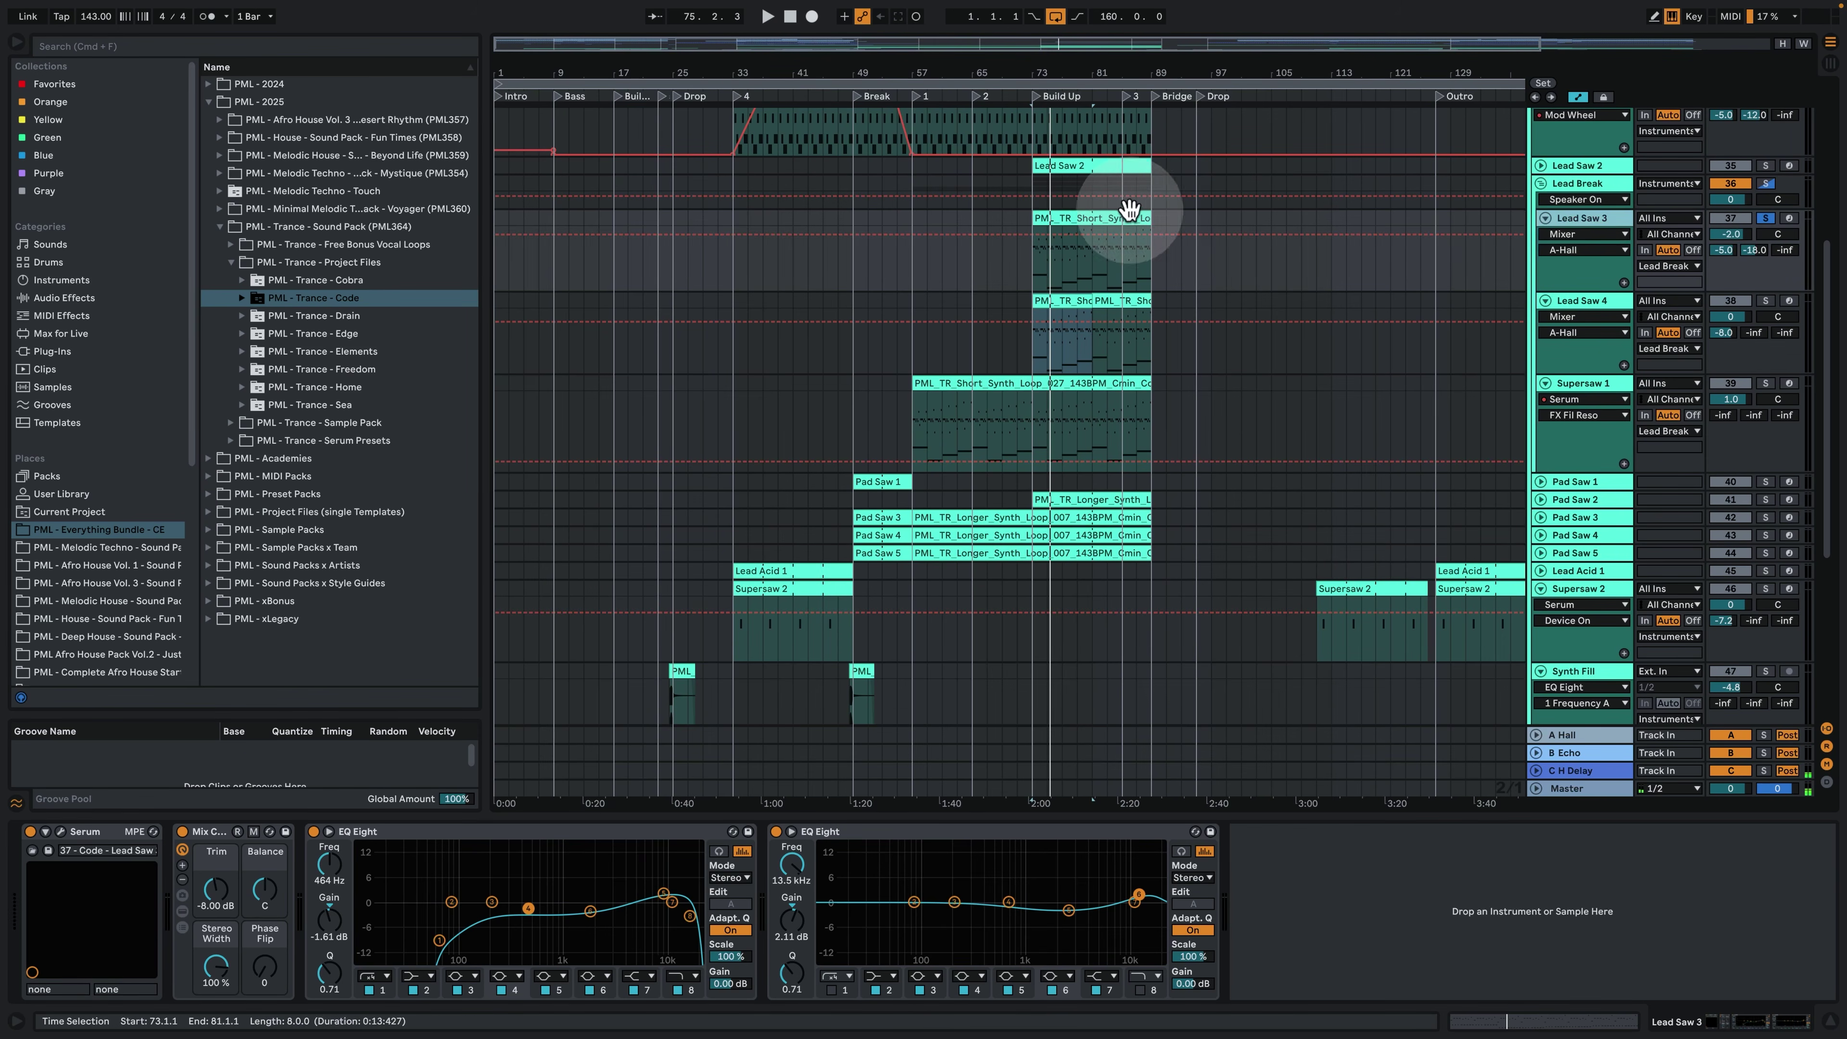
{"action": "left_click", "coordinate": [1074, 217]}
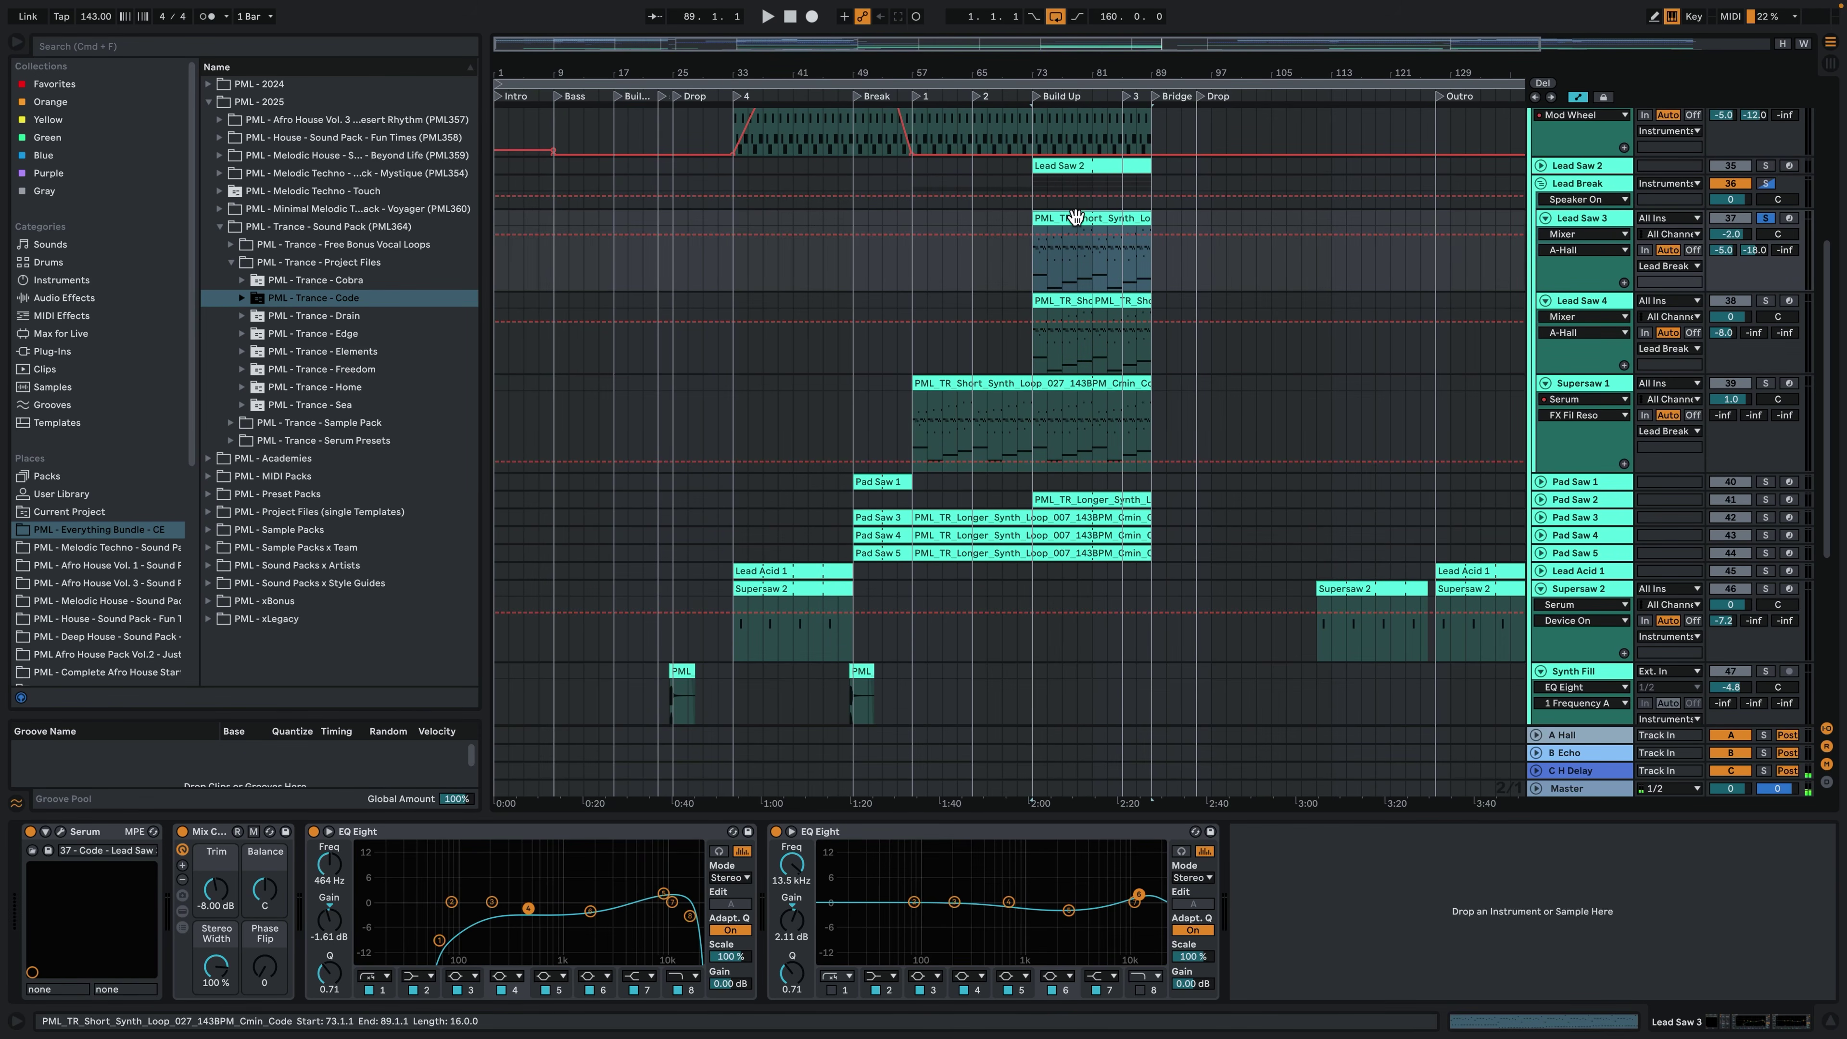
{"action": "key", "text": "space"}
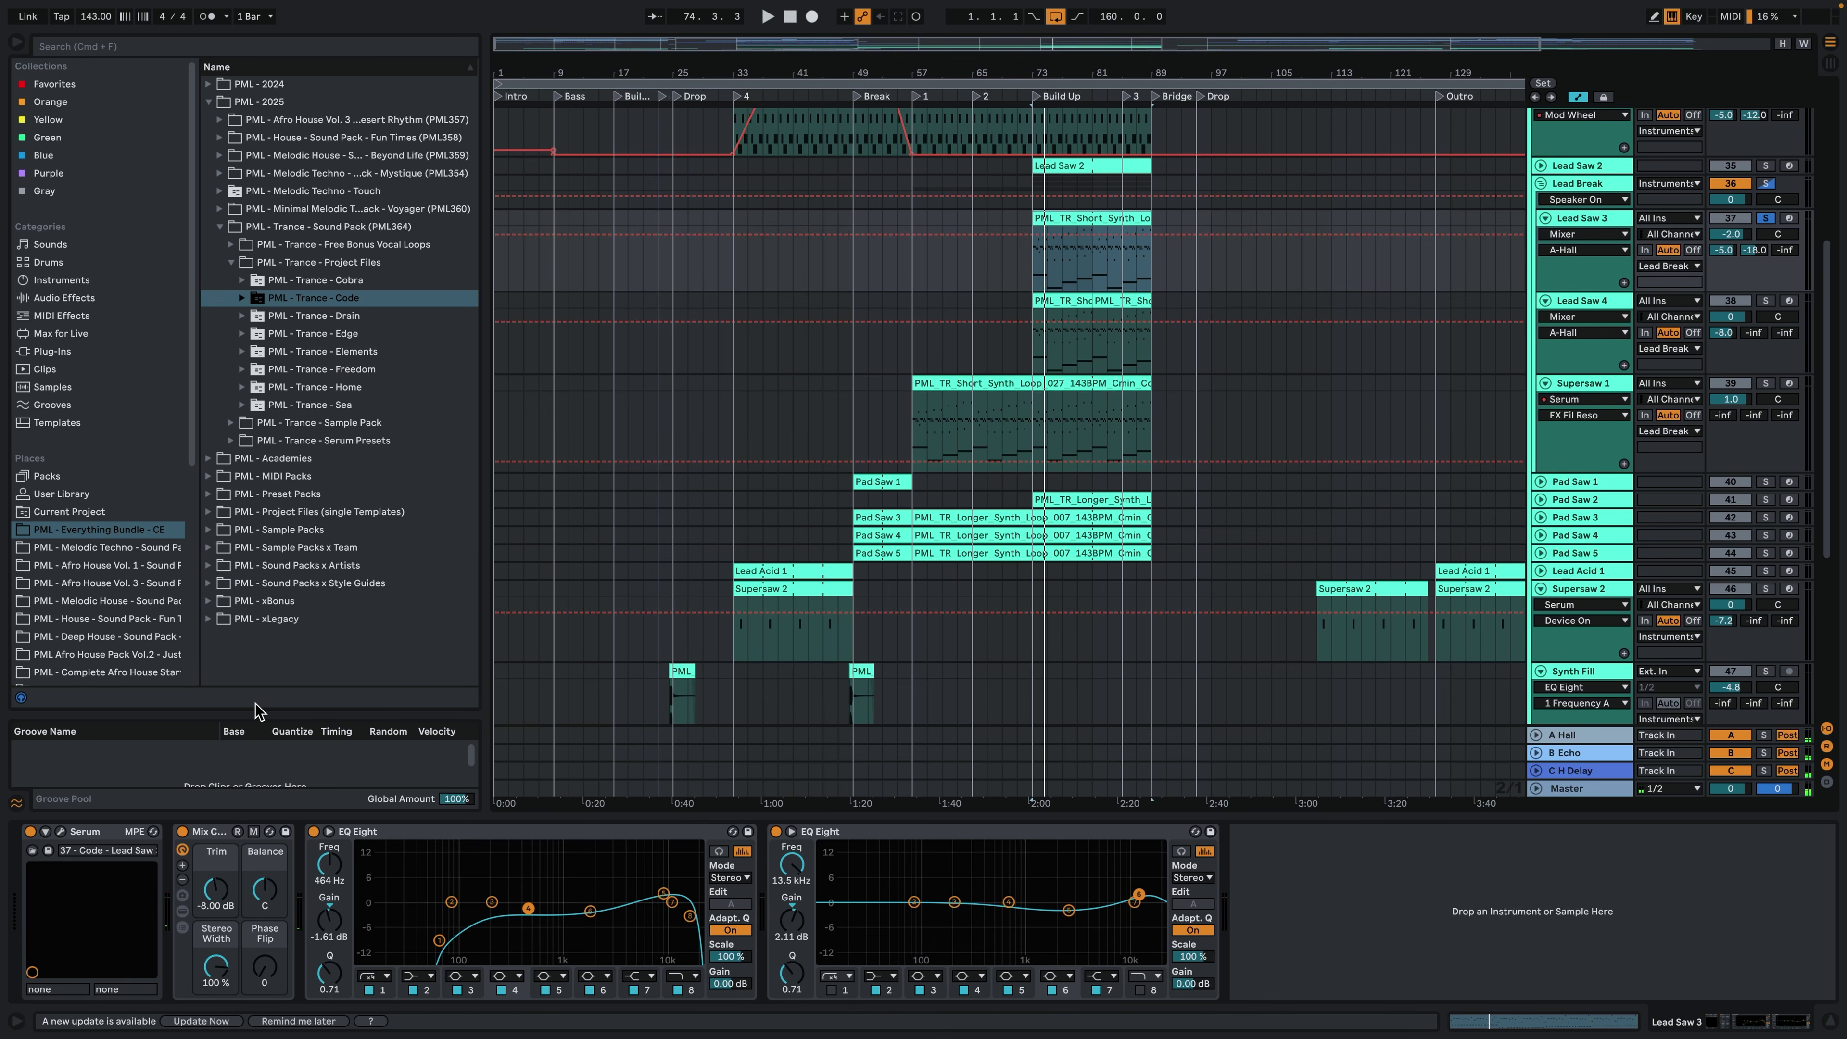
{"action": "mouse_move", "coordinate": [256, 703]}
{"action": "left_mouse_down"}
{"action": "mouse_move", "coordinate": [218, 742]}
{"action": "mouse_move", "coordinate": [378, 736]}
{"action": "mouse_move", "coordinate": [335, 621]}
{"action": "left_mouse_up"}
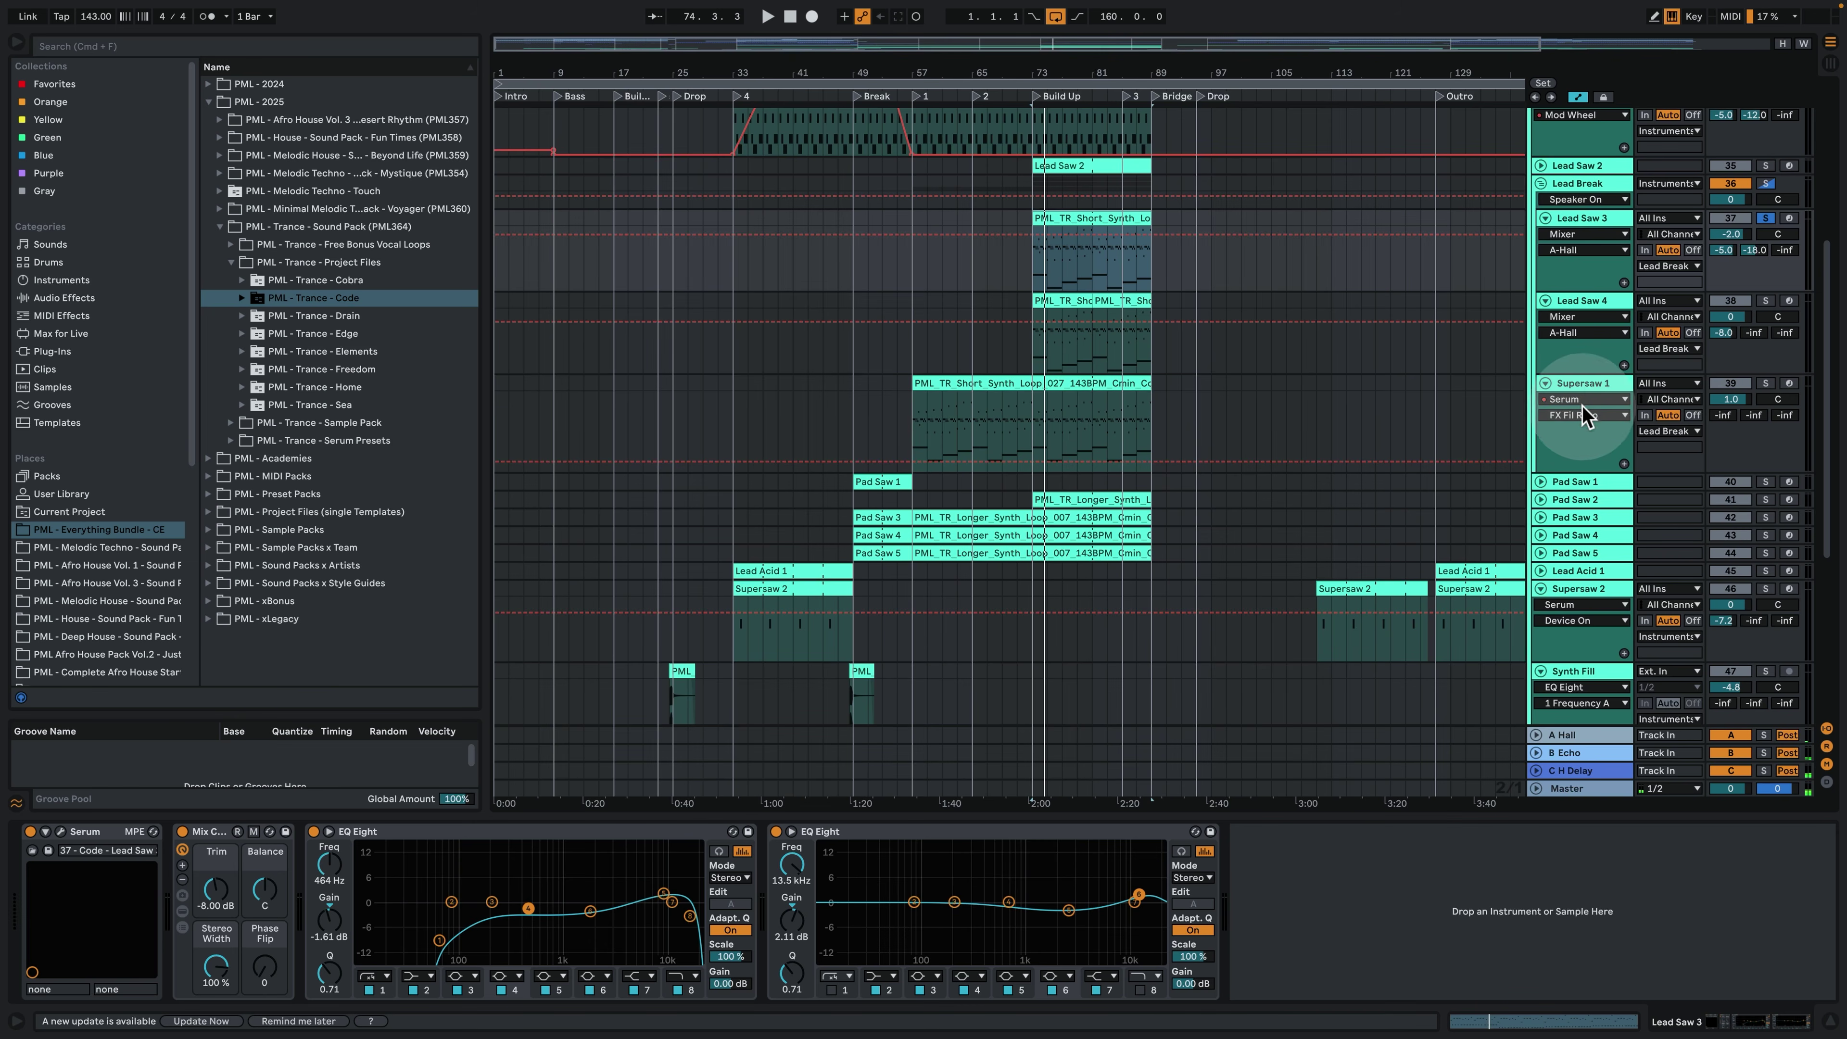
Compare Supersaw 1 with Lead Saw 3 by soloing and playing each around the start of the Build Up.
{"action": "left_click", "coordinate": [1583, 383]}
{"action": "left_click", "coordinate": [1766, 383]}
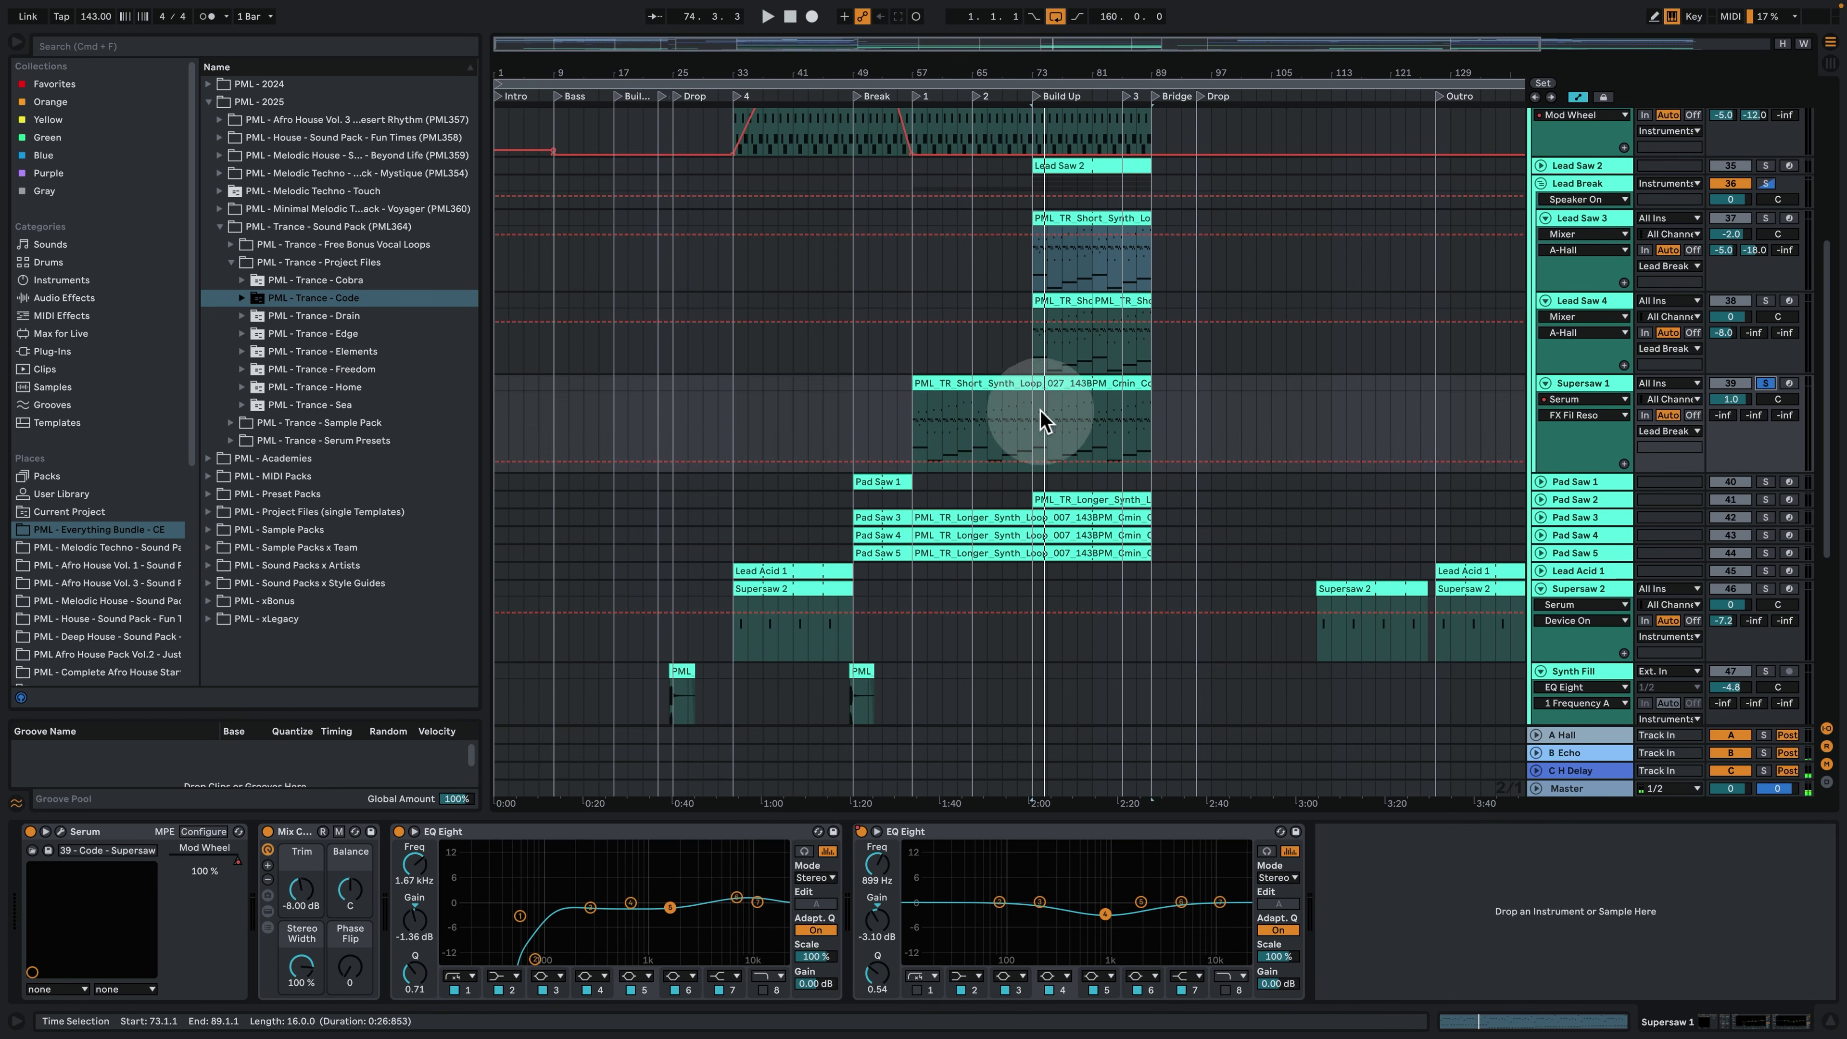
{"action": "left_click", "coordinate": [1017, 412]}
{"action": "key", "text": "space"}
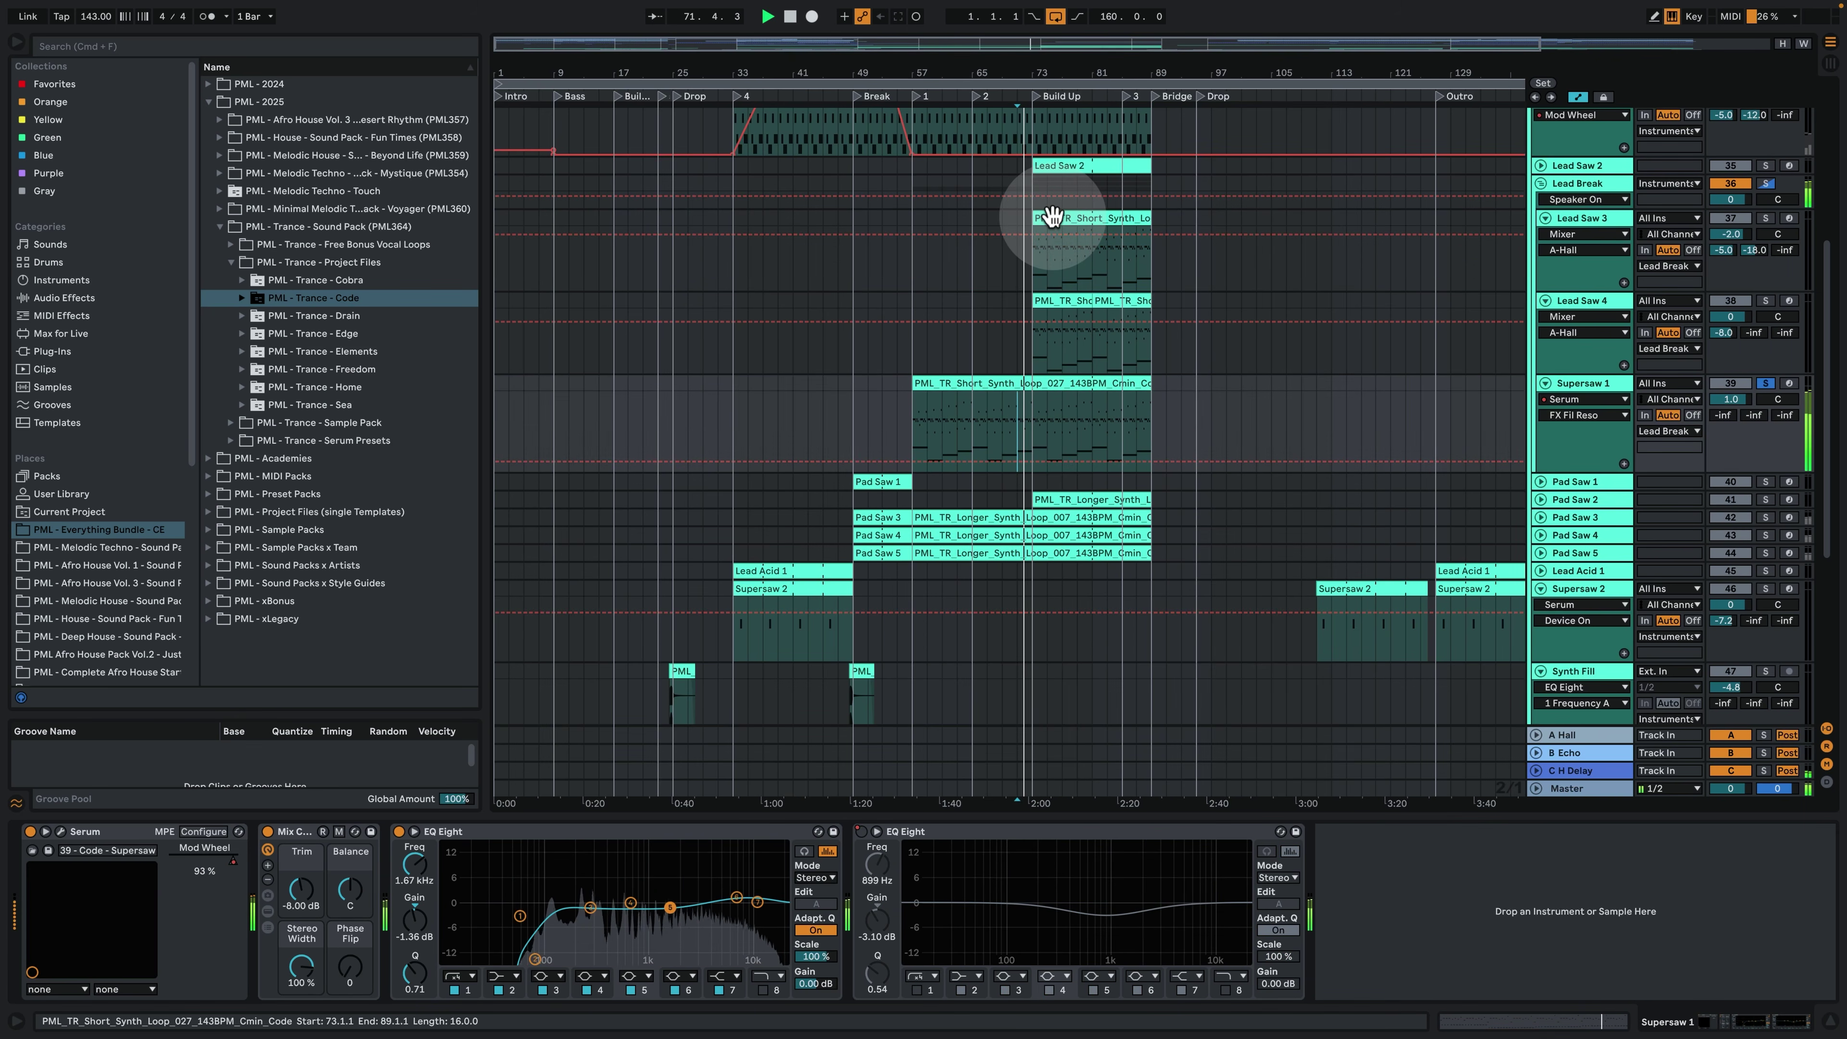
{"action": "left_click", "coordinate": [1054, 232]}
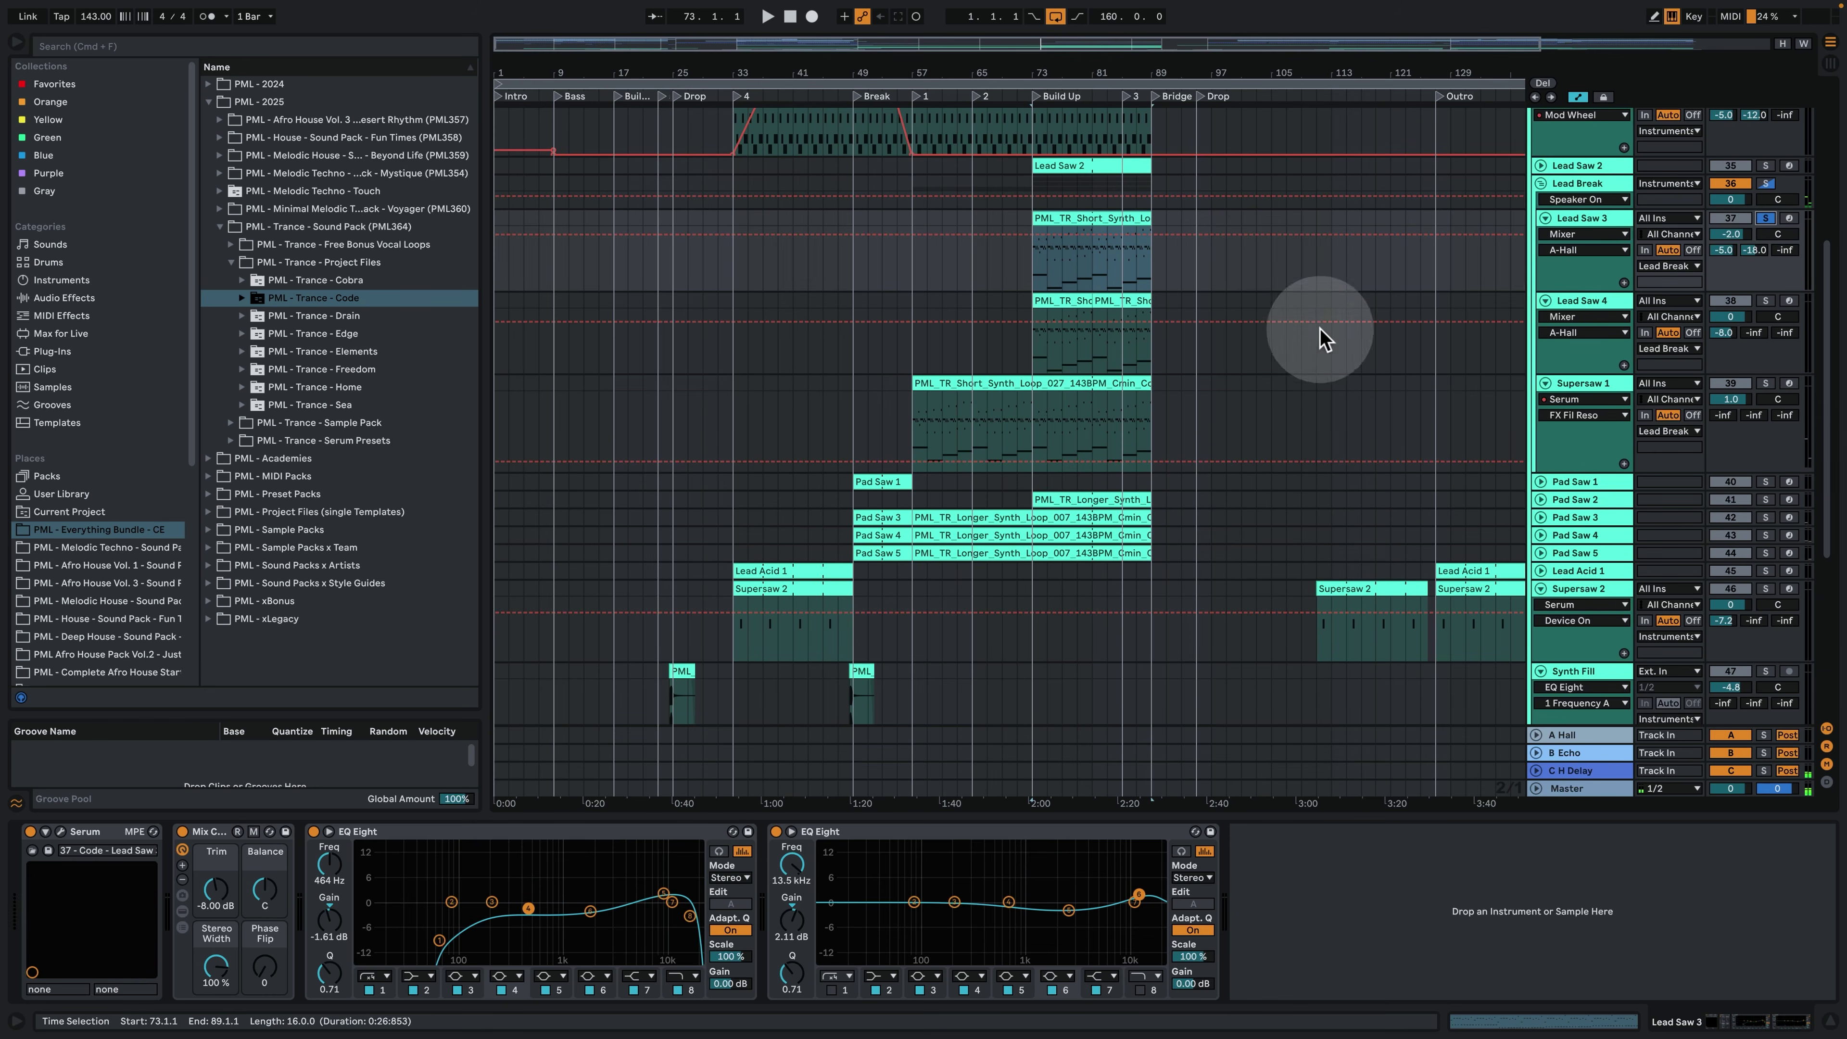
{"action": "key", "text": "space"}
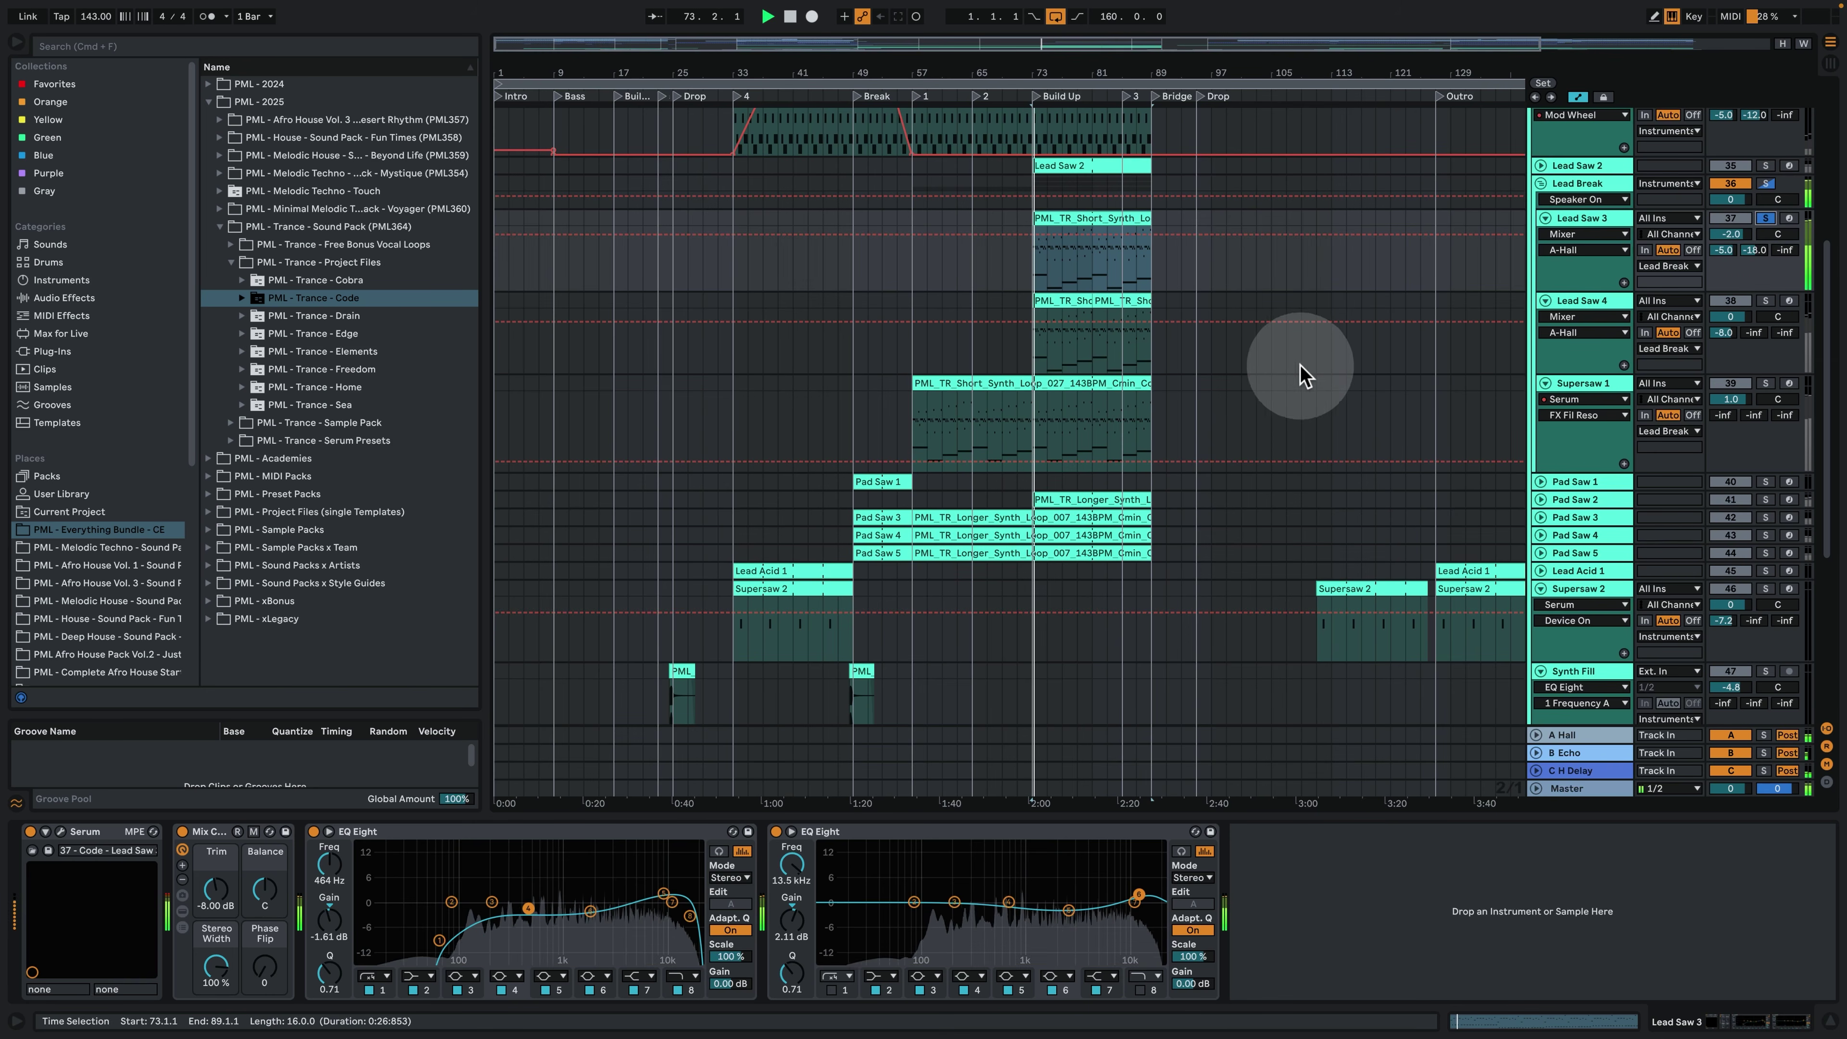
Open Lead Saw 3's Serum patch and examine its oscillators, filter and effects while playing the clip.
{"action": "left_click", "coordinate": [61, 831]}
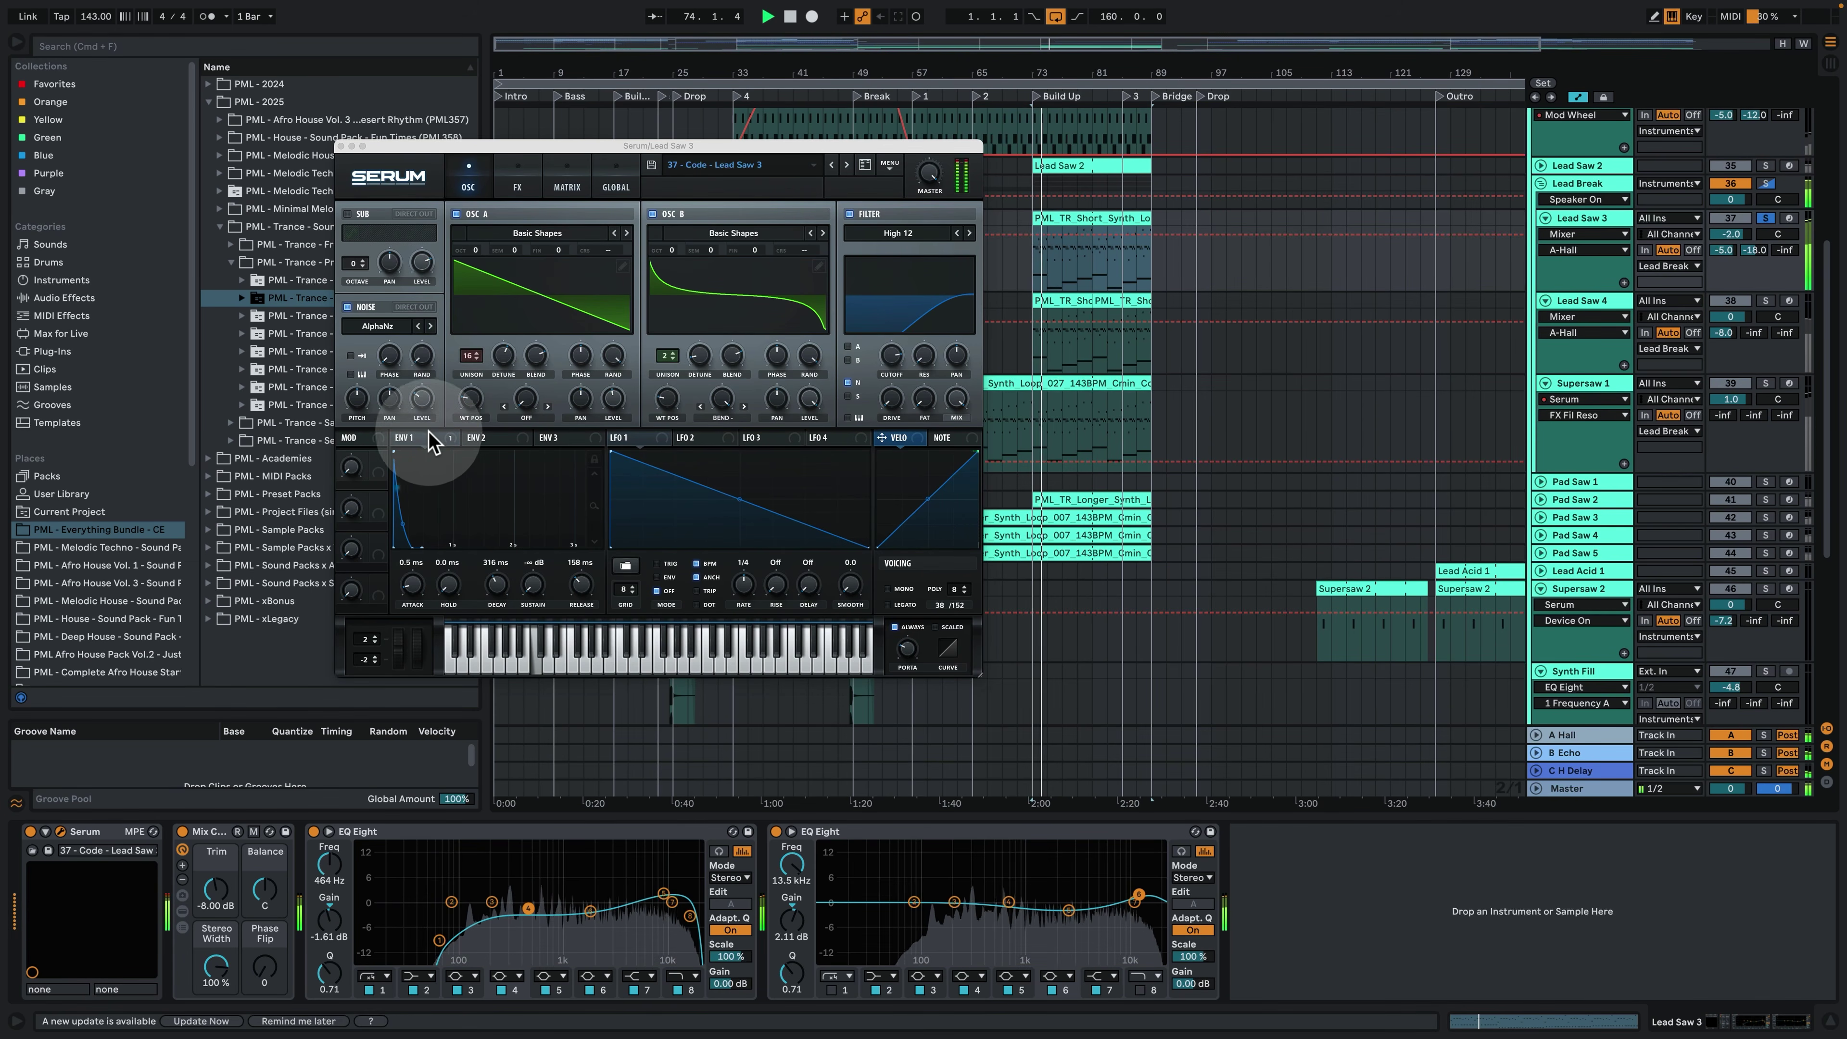
{"action": "left_click", "coordinate": [517, 178]}
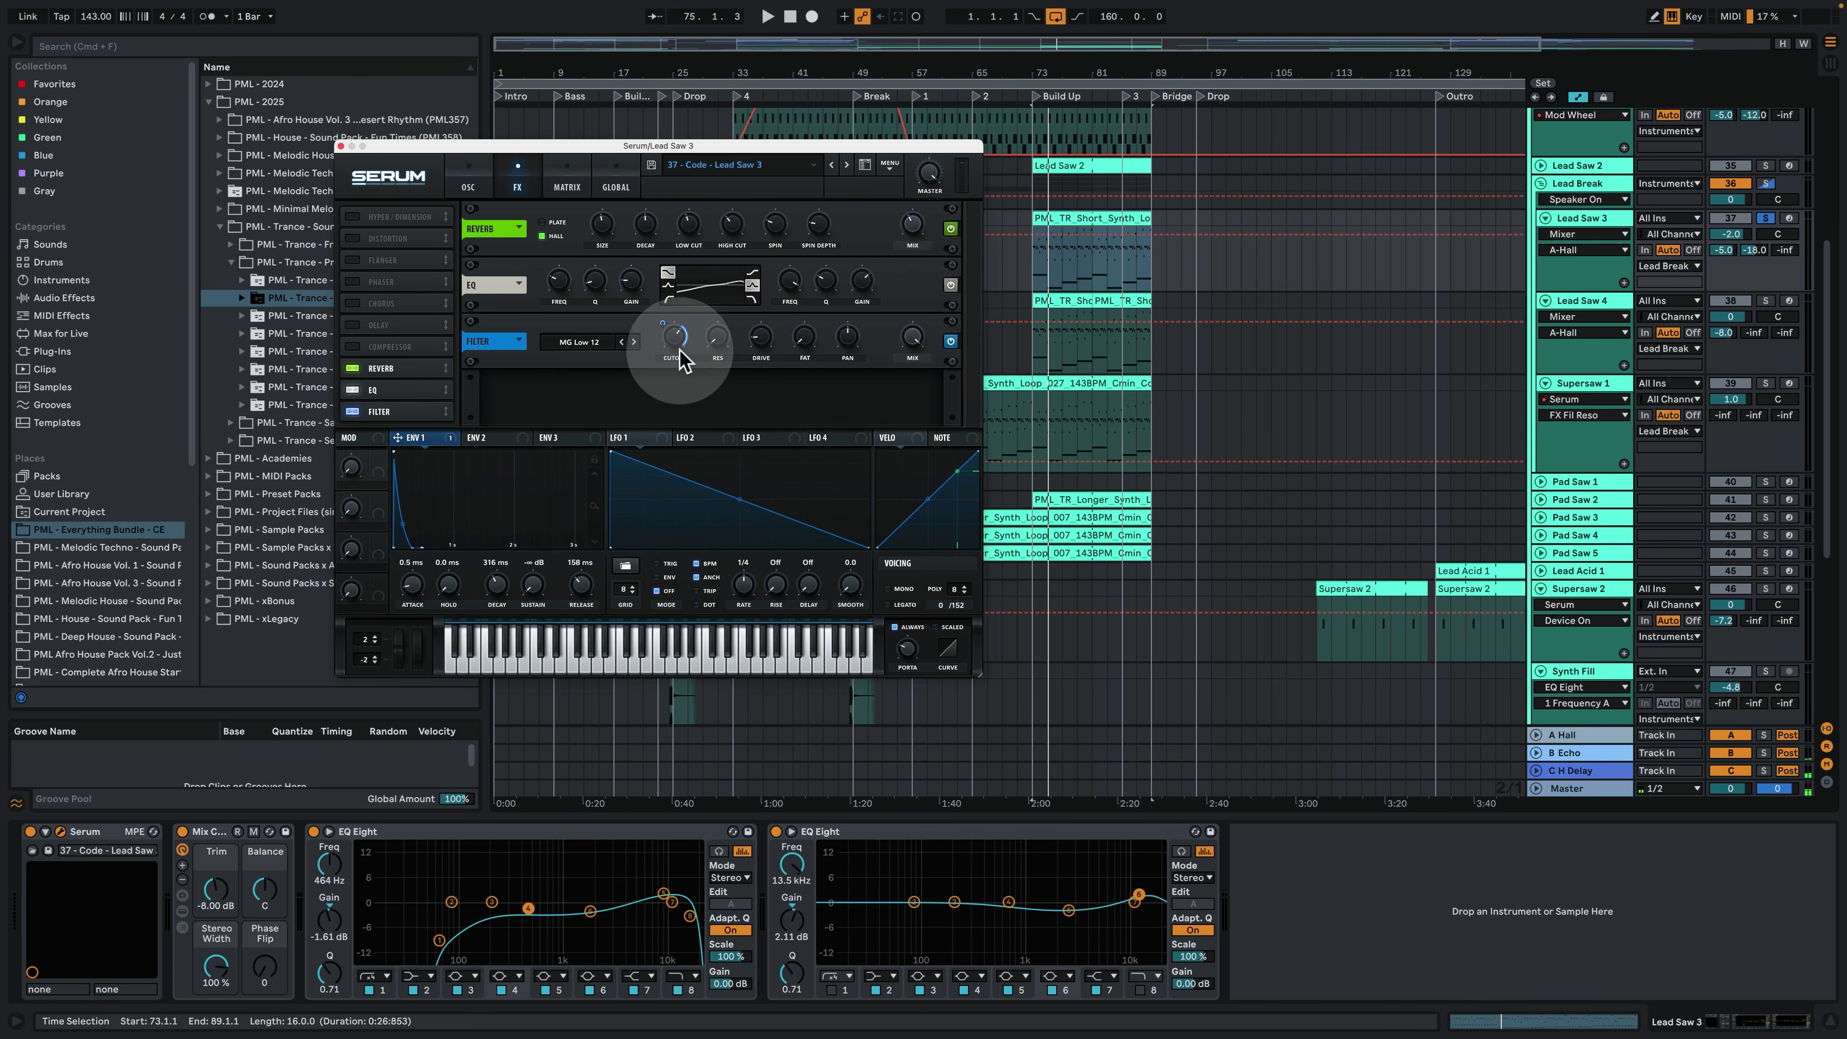
{"action": "key", "text": "space"}
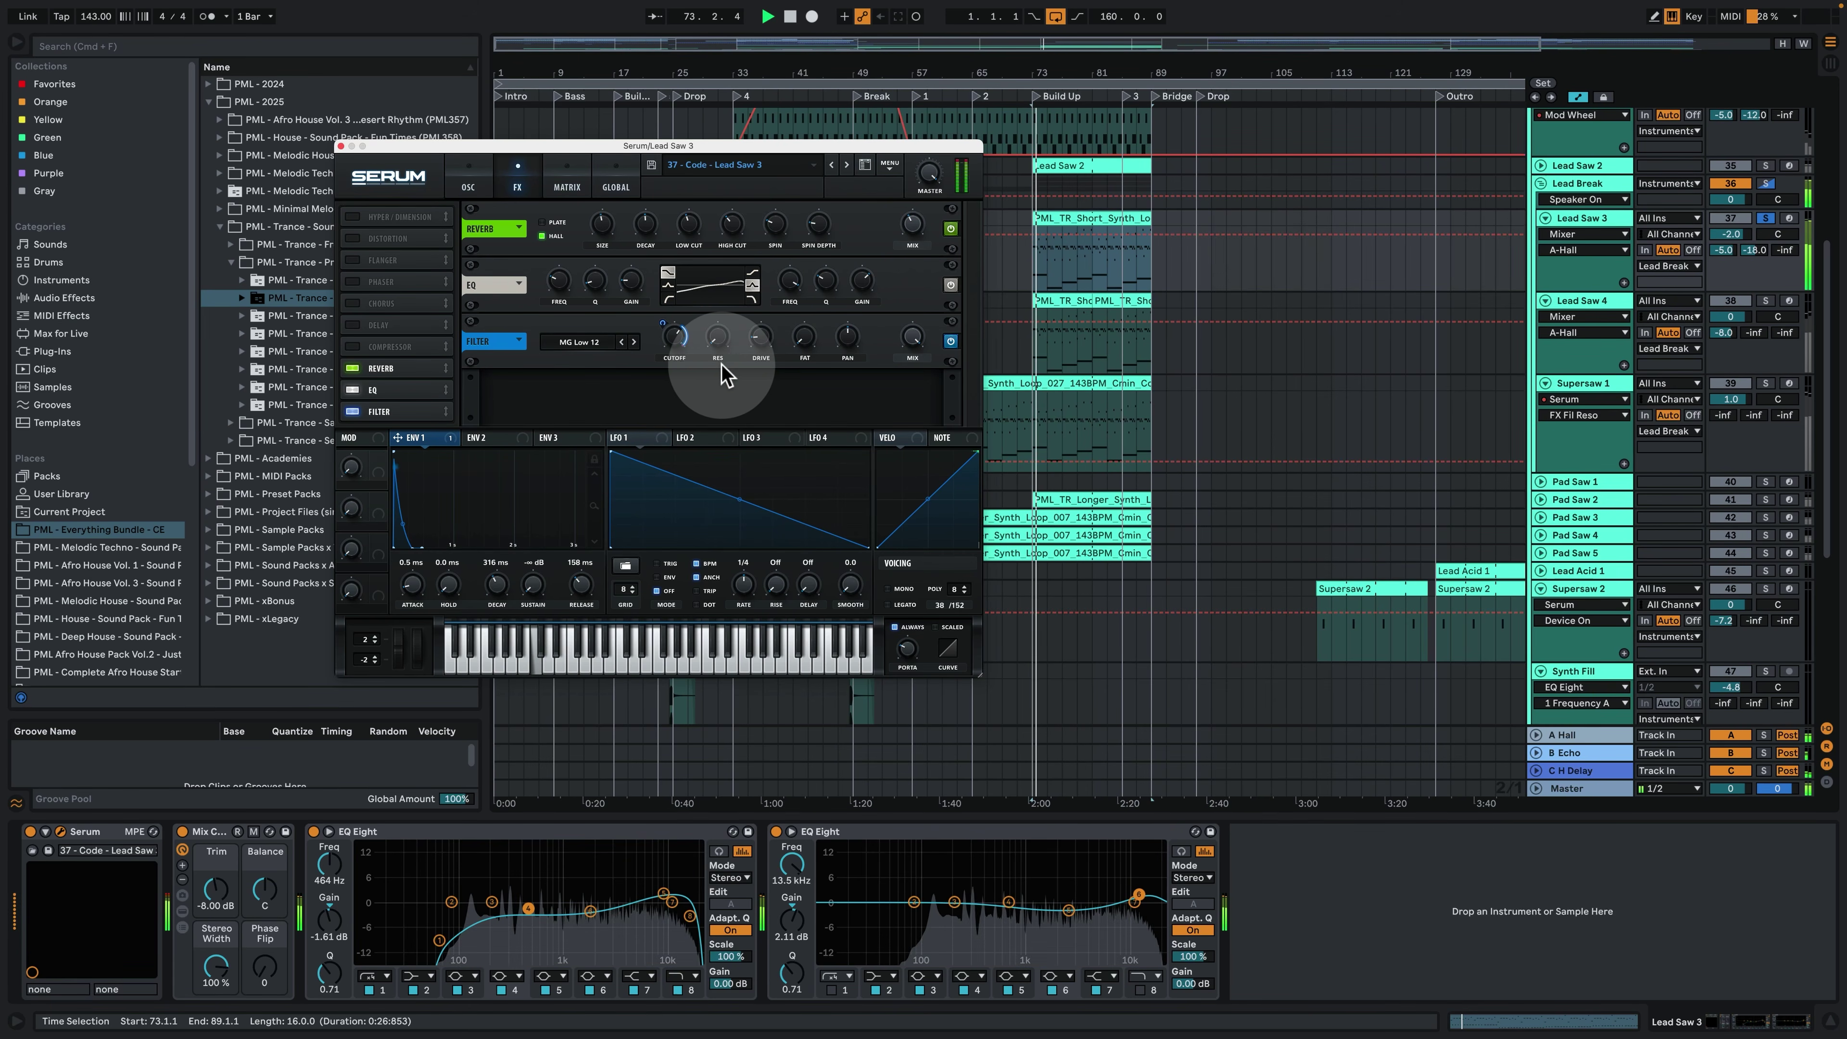
{"action": "left_click", "coordinate": [474, 178]}
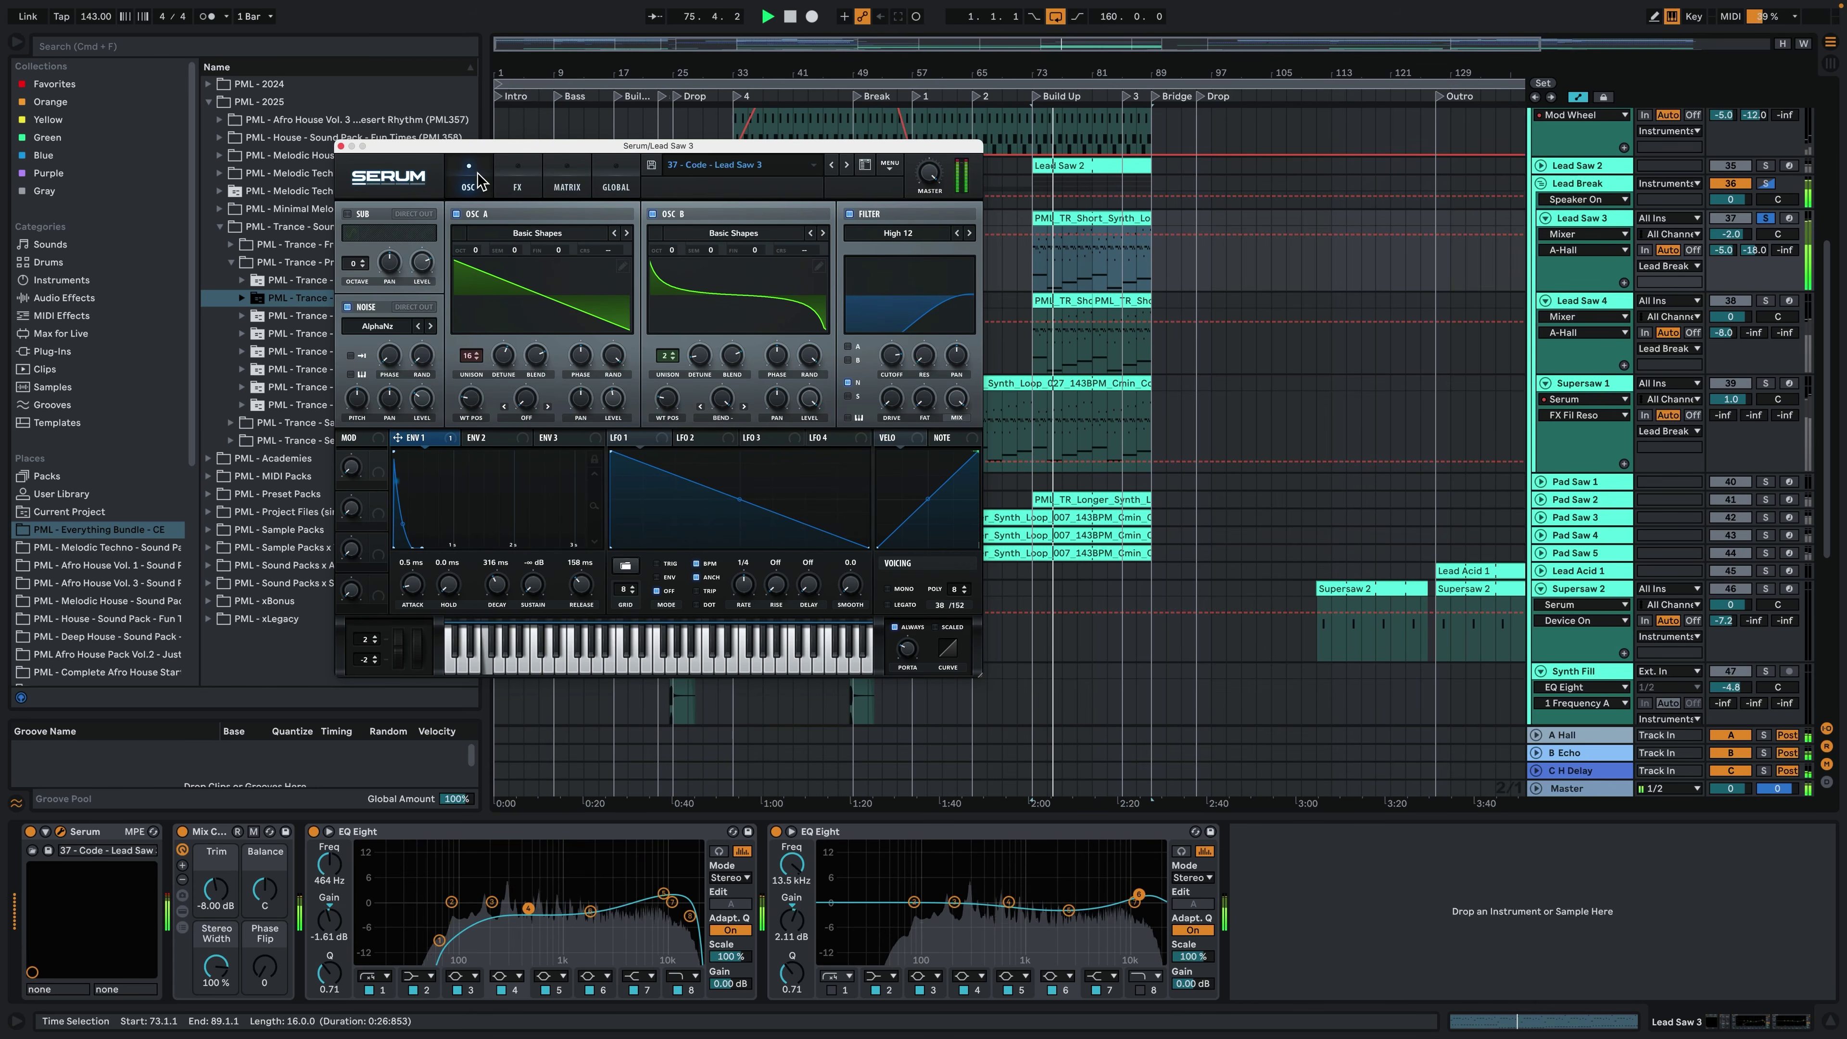
{"action": "left_click", "coordinate": [849, 214]}
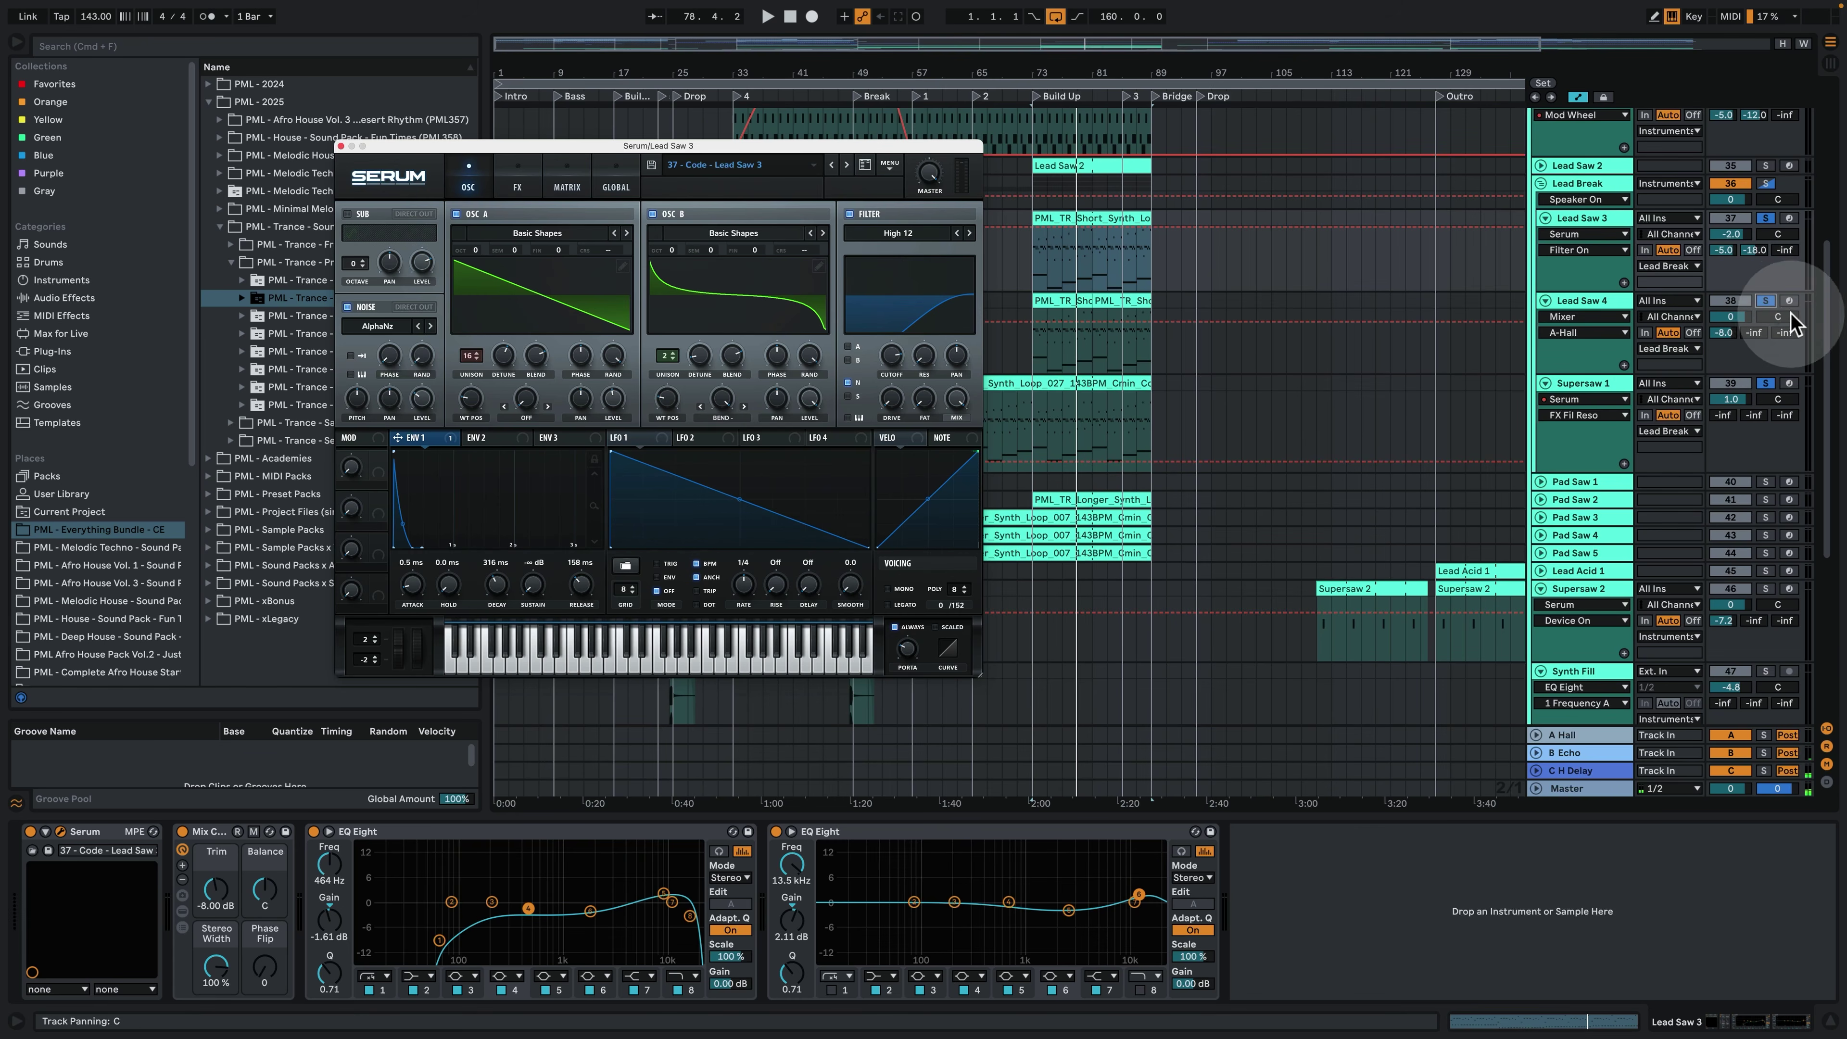
Play Lead Saw 3, Lead Saw 4 and Supersaw 1 soloed together into the Build Up, closing the Serum window.
{"action": "left_click", "coordinate": [1062, 309]}
{"action": "key", "text": "space"}
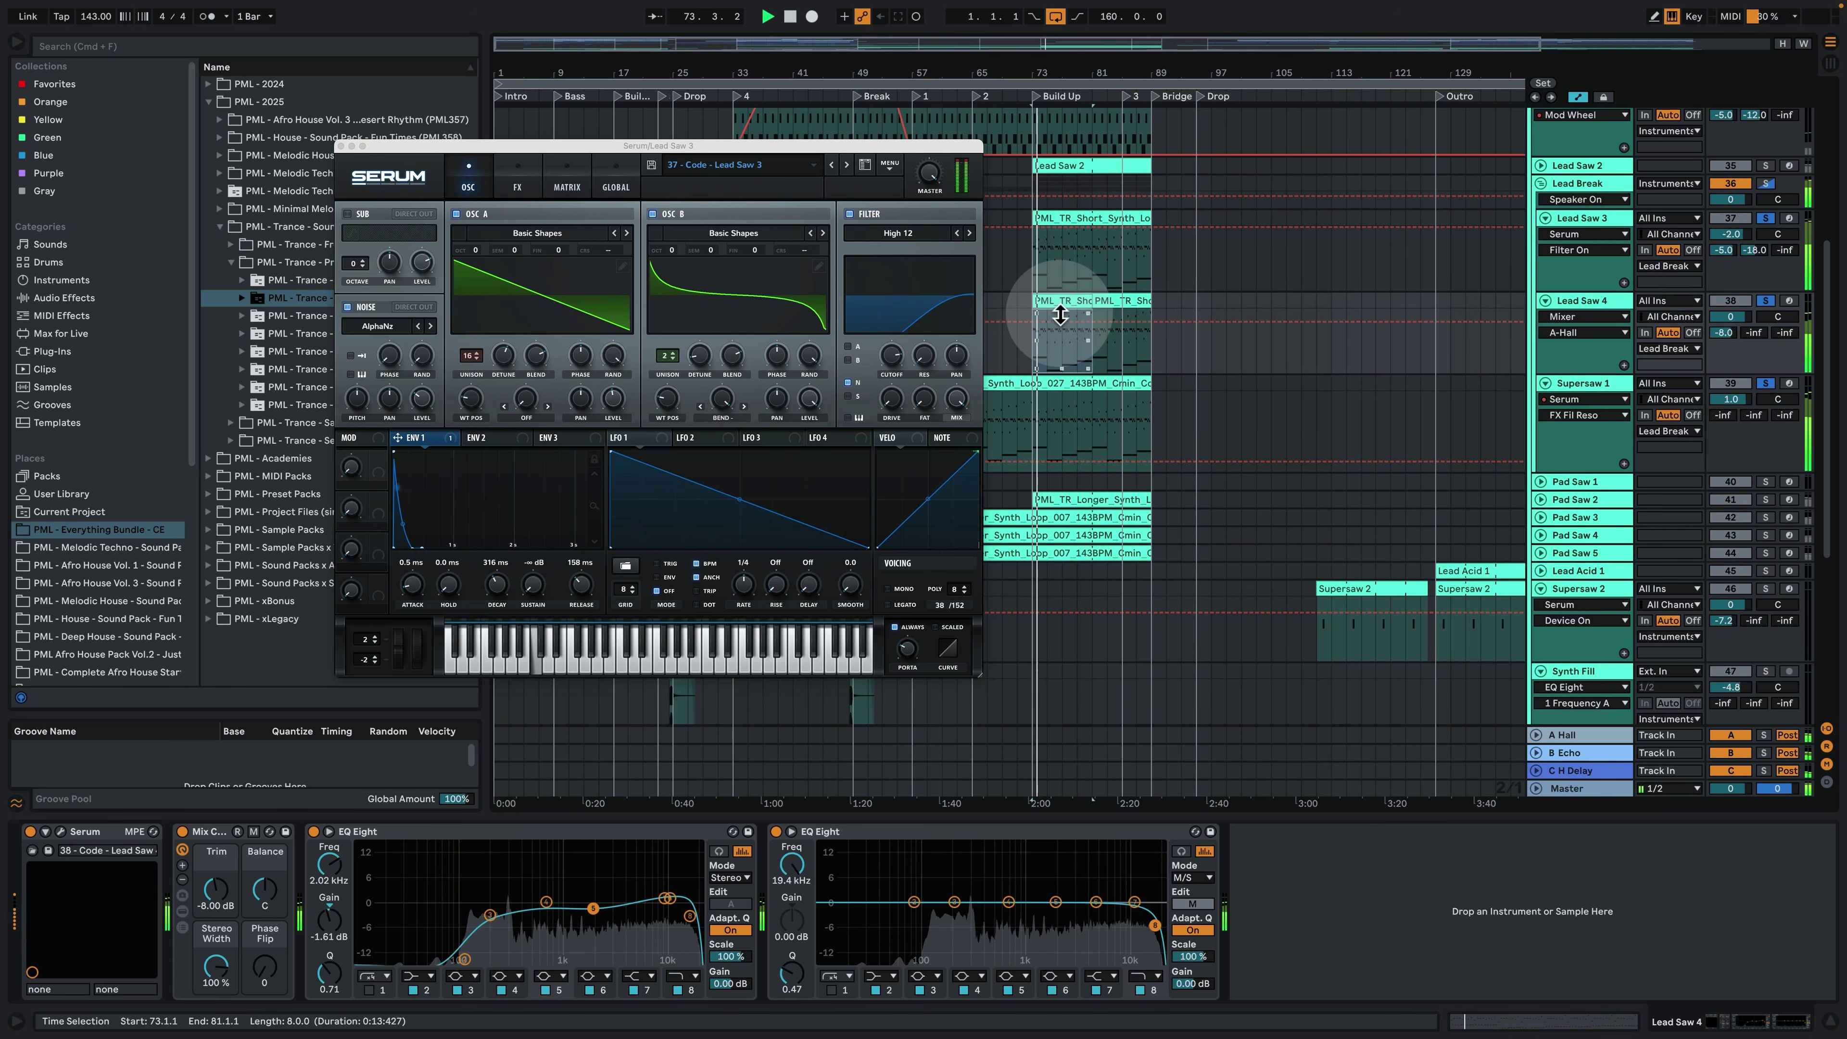
{"action": "left_click", "coordinate": [341, 146]}
{"action": "scroll", "coordinate": [1018, 262], "scroll_direction": "up", "scroll_amount": 3}
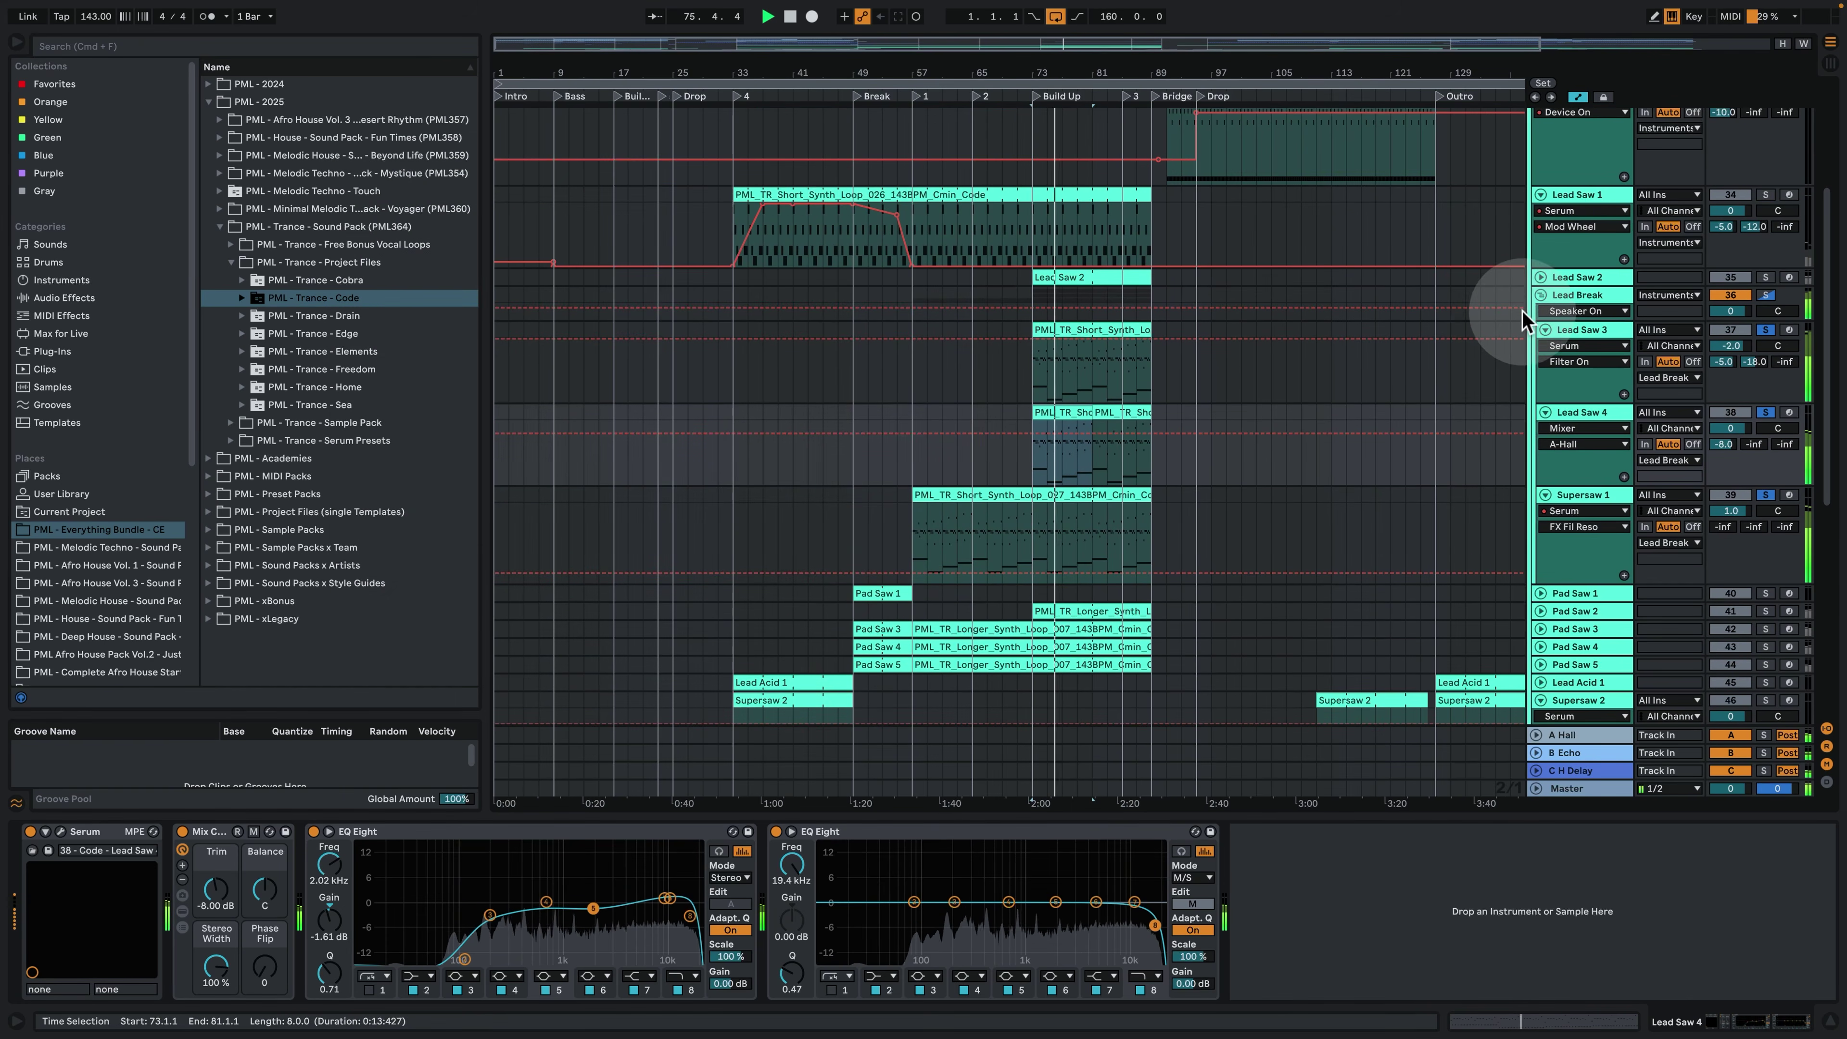
{"action": "scroll", "coordinate": [1394, 400], "scroll_direction": "down", "scroll_amount": 1}
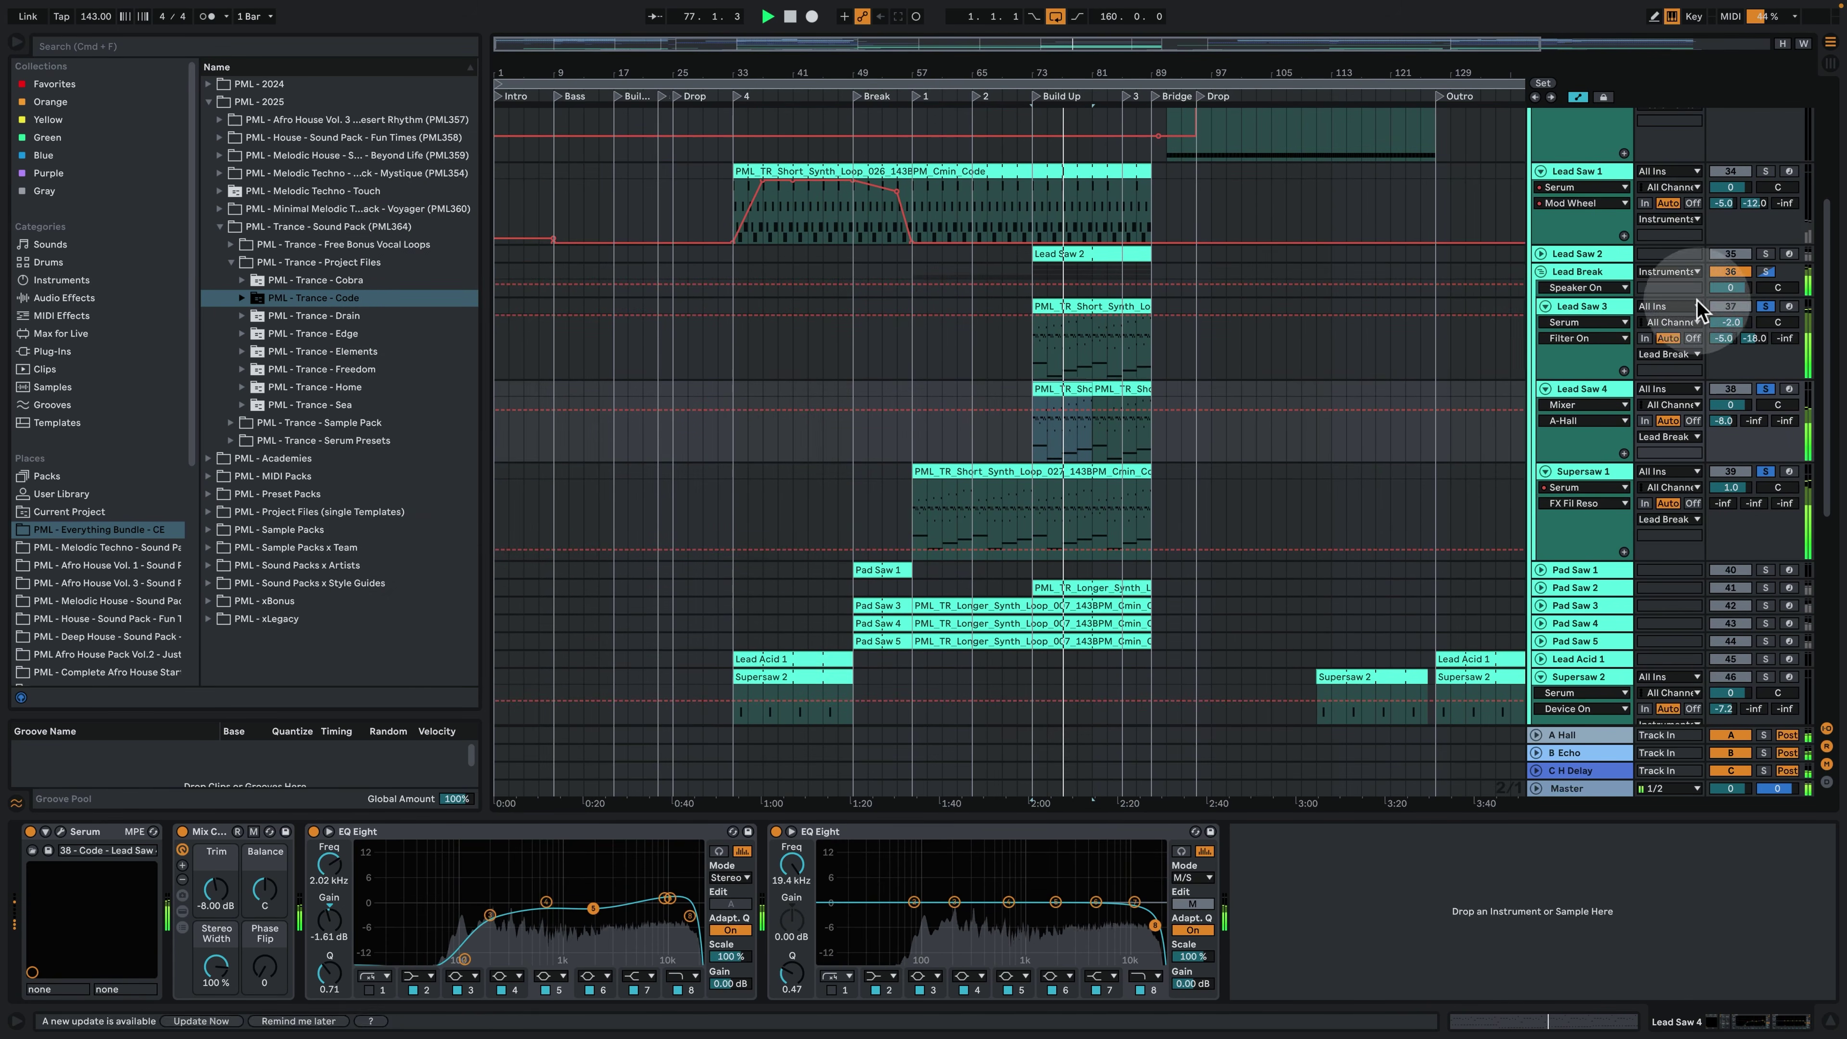
{"action": "left_click", "coordinate": [1002, 356]}
{"action": "key", "text": "space"}
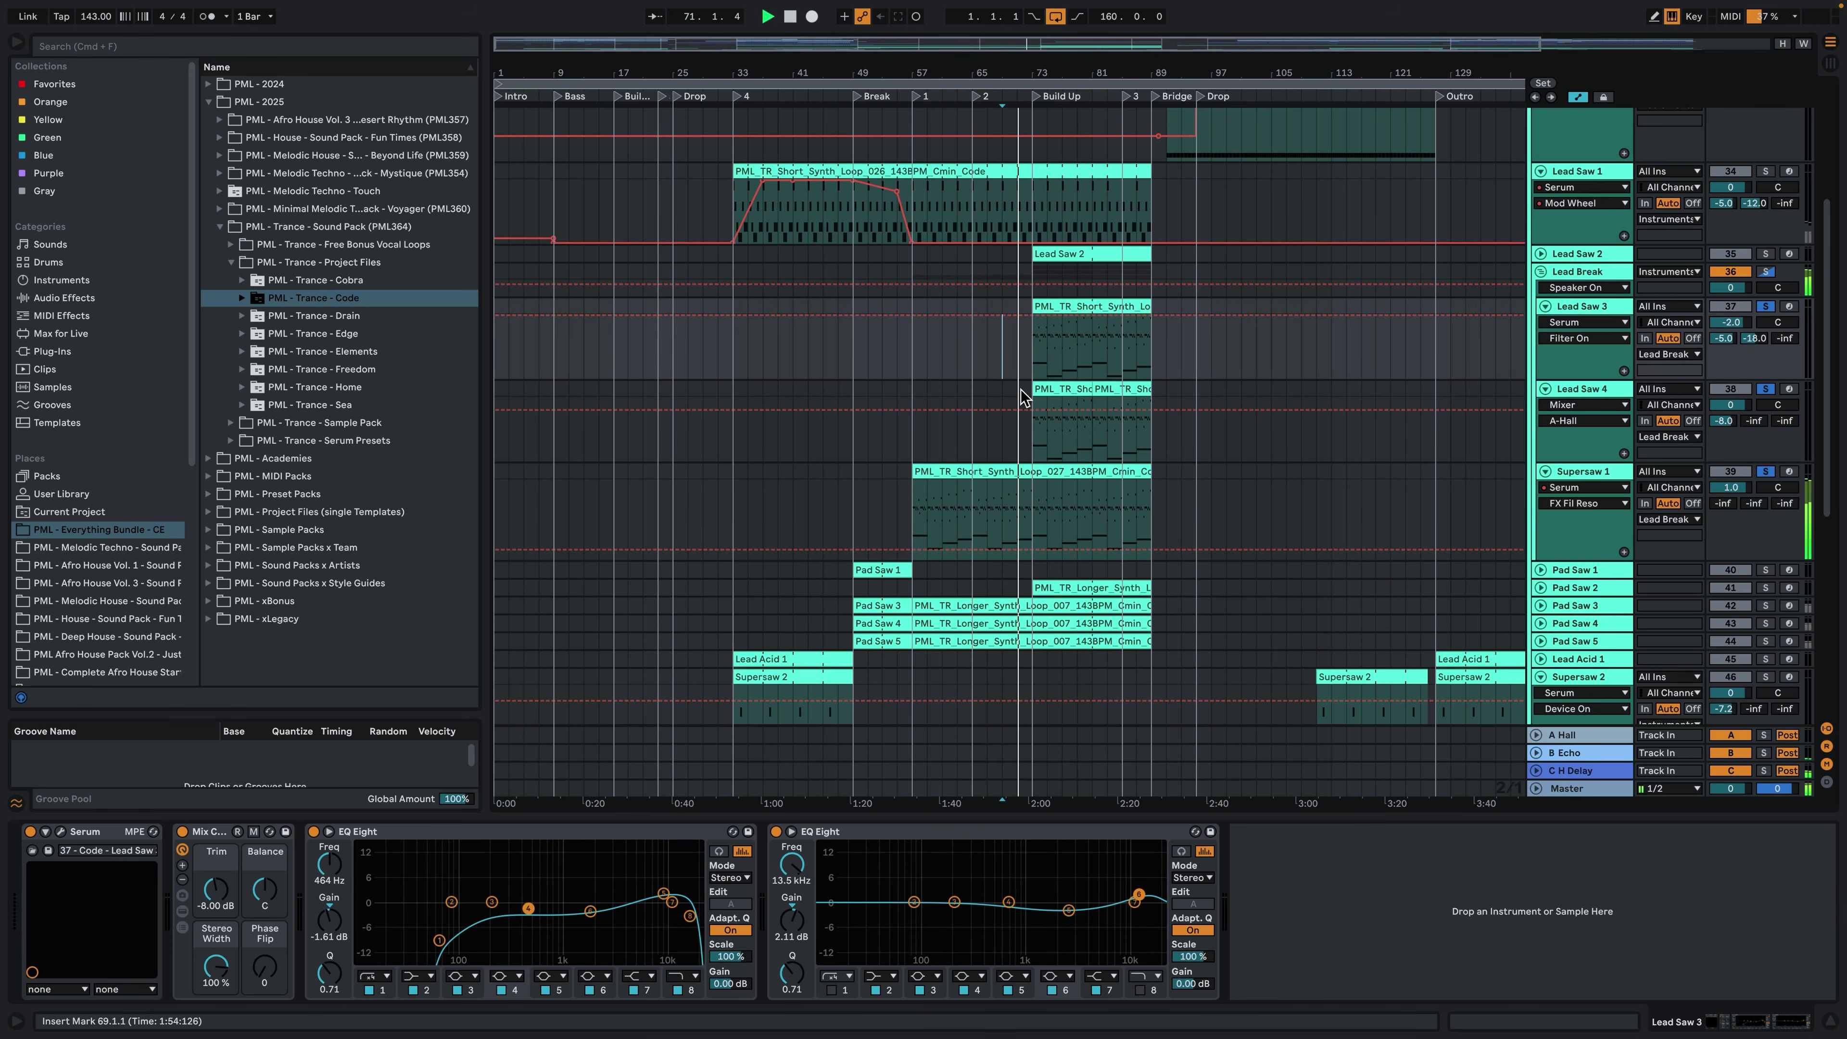
Enlarge the Lead Saw 2 and Pad Saw 2 tracks, and play the Pad Saw 2 clip soloed from bar 73.
{"action": "left_click", "coordinate": [1542, 254]}
{"action": "left_click", "coordinate": [1051, 255]}
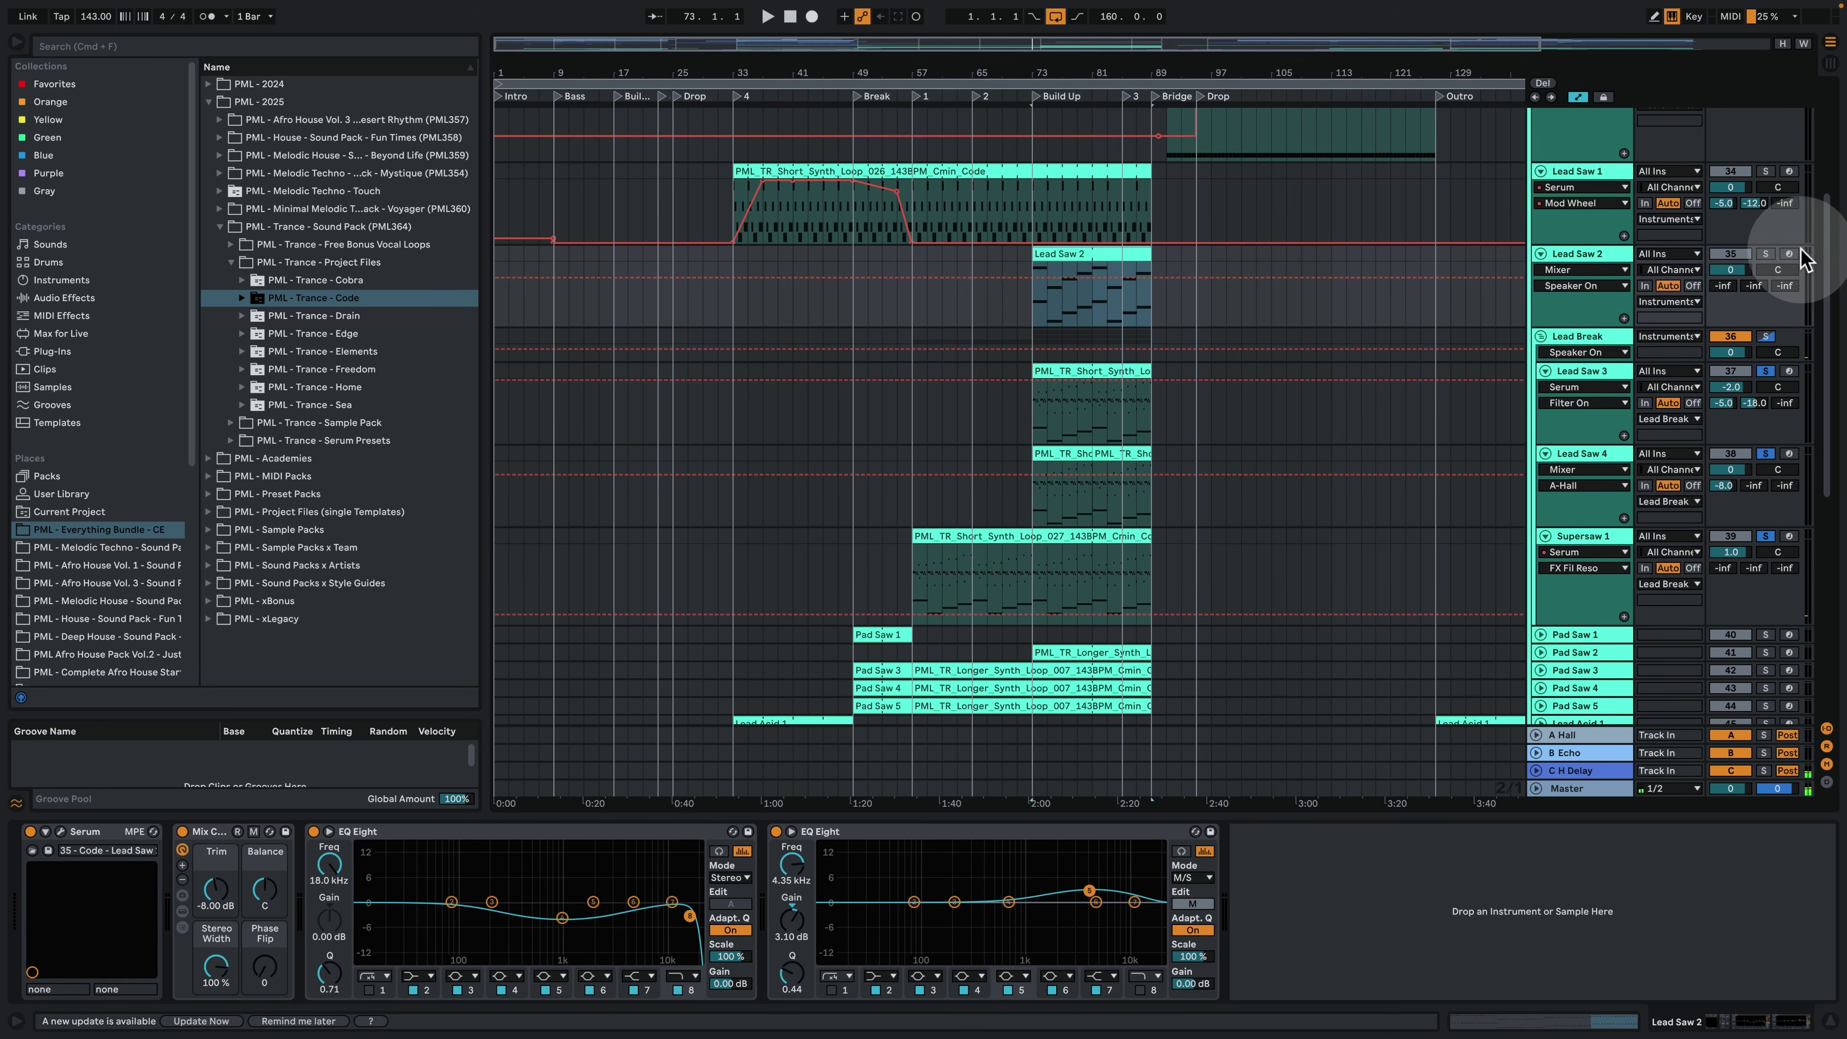
{"action": "scroll", "coordinate": [1607, 164], "scroll_direction": "down", "scroll_amount": 2}
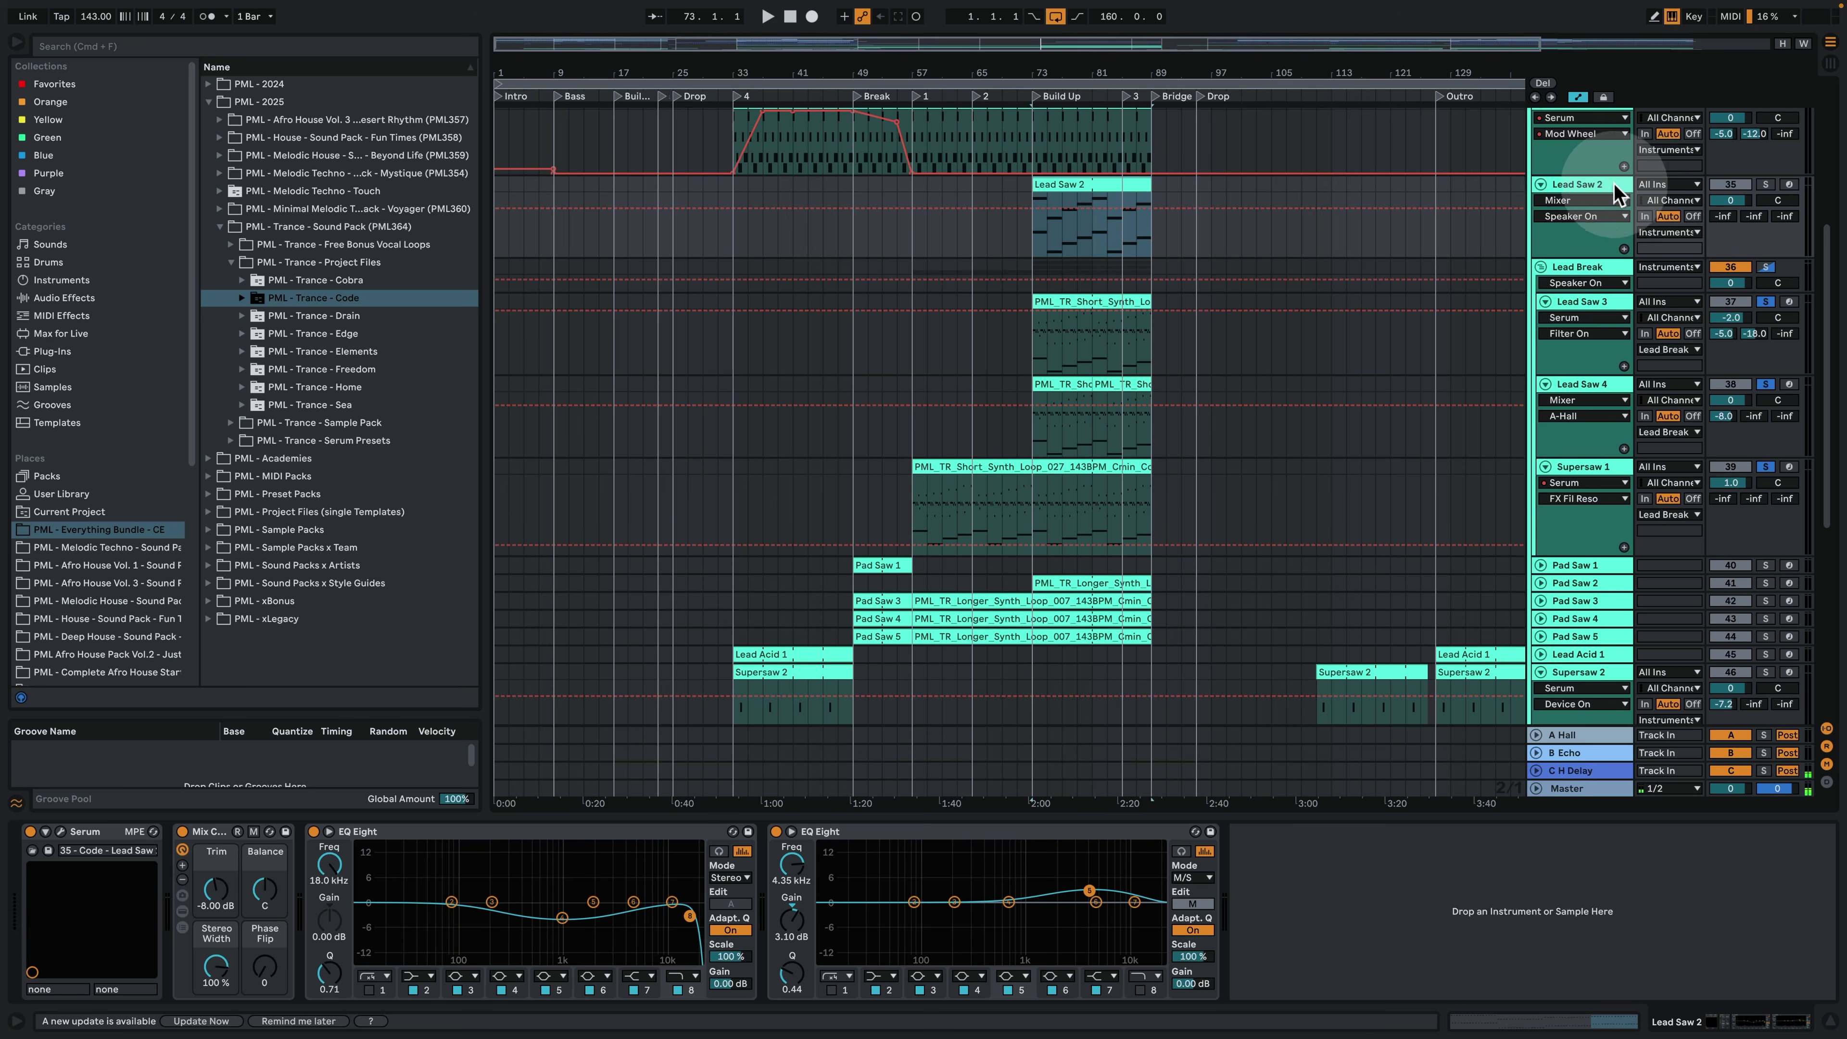
{"action": "left_click", "coordinate": [1541, 584]}
{"action": "left_click", "coordinate": [1051, 586]}
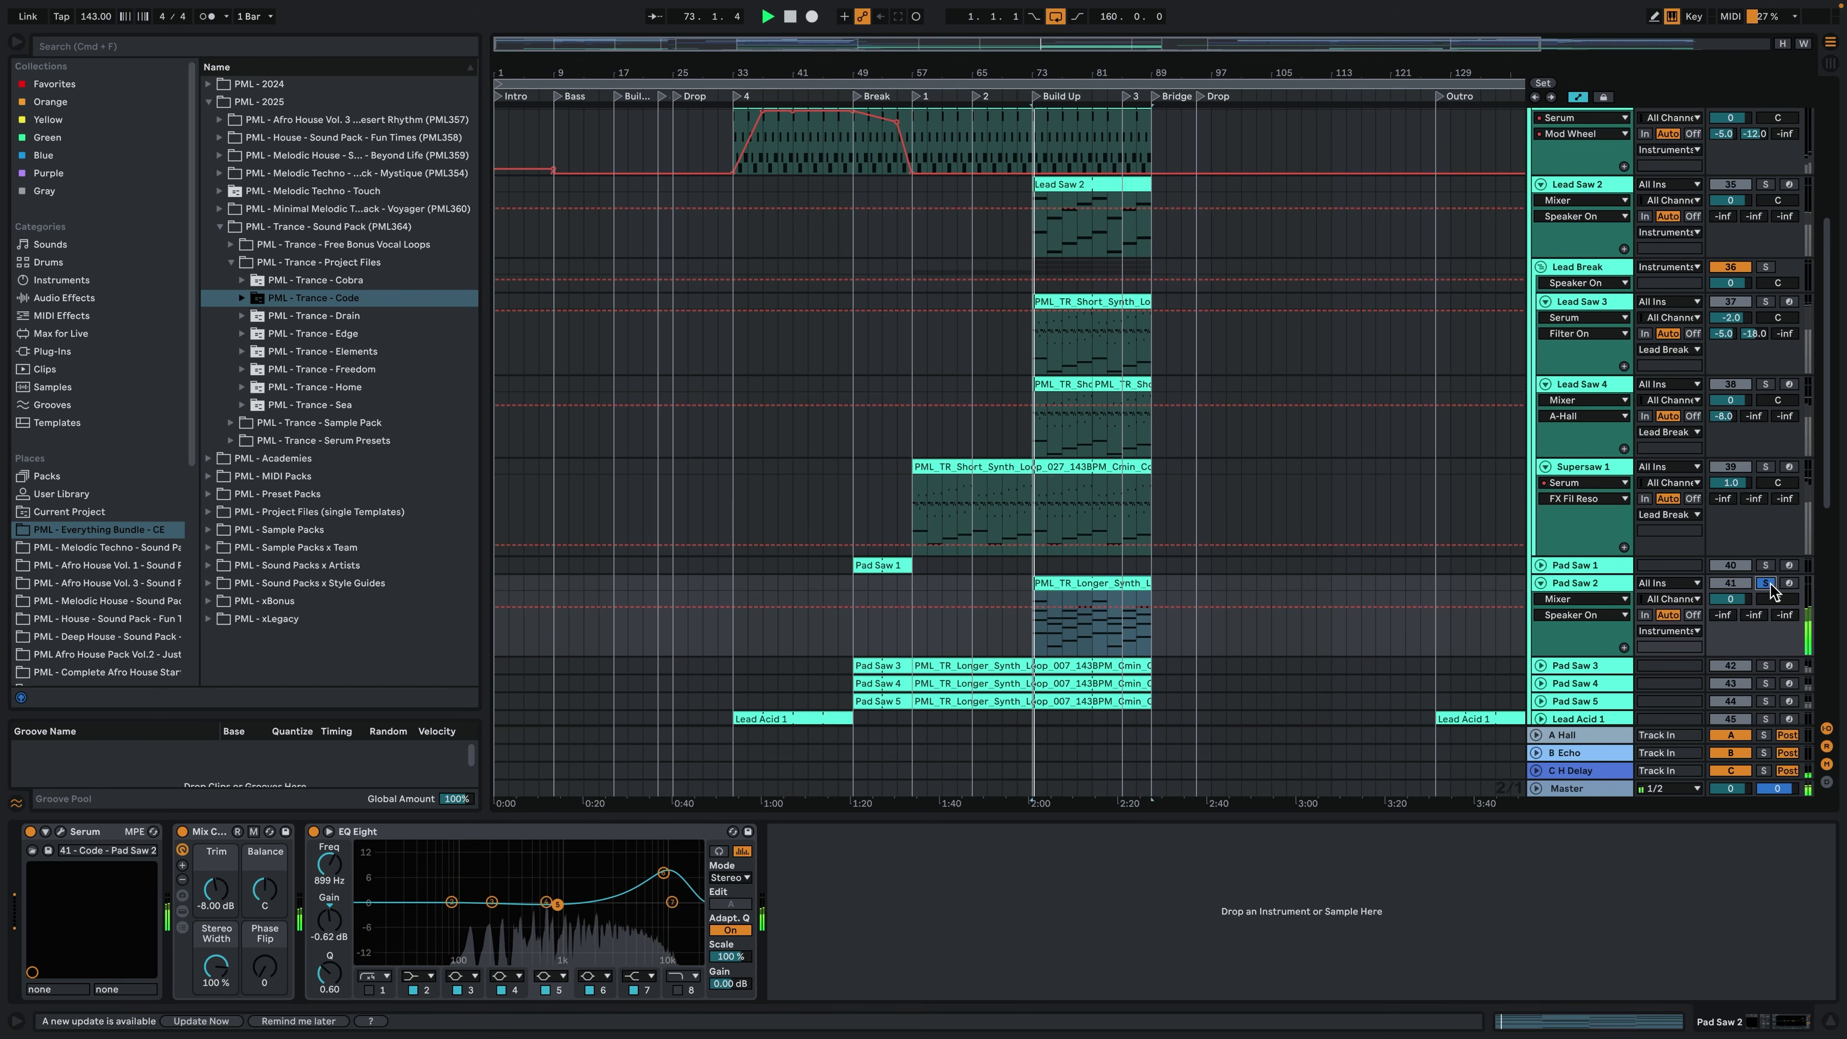
Enlarge the Pad Saw 3 track and open the notes of its clip starting at bar 57.
{"action": "left_click", "coordinate": [1540, 666]}
{"action": "scroll", "coordinate": [954, 542], "scroll_direction": "down", "scroll_amount": 5}
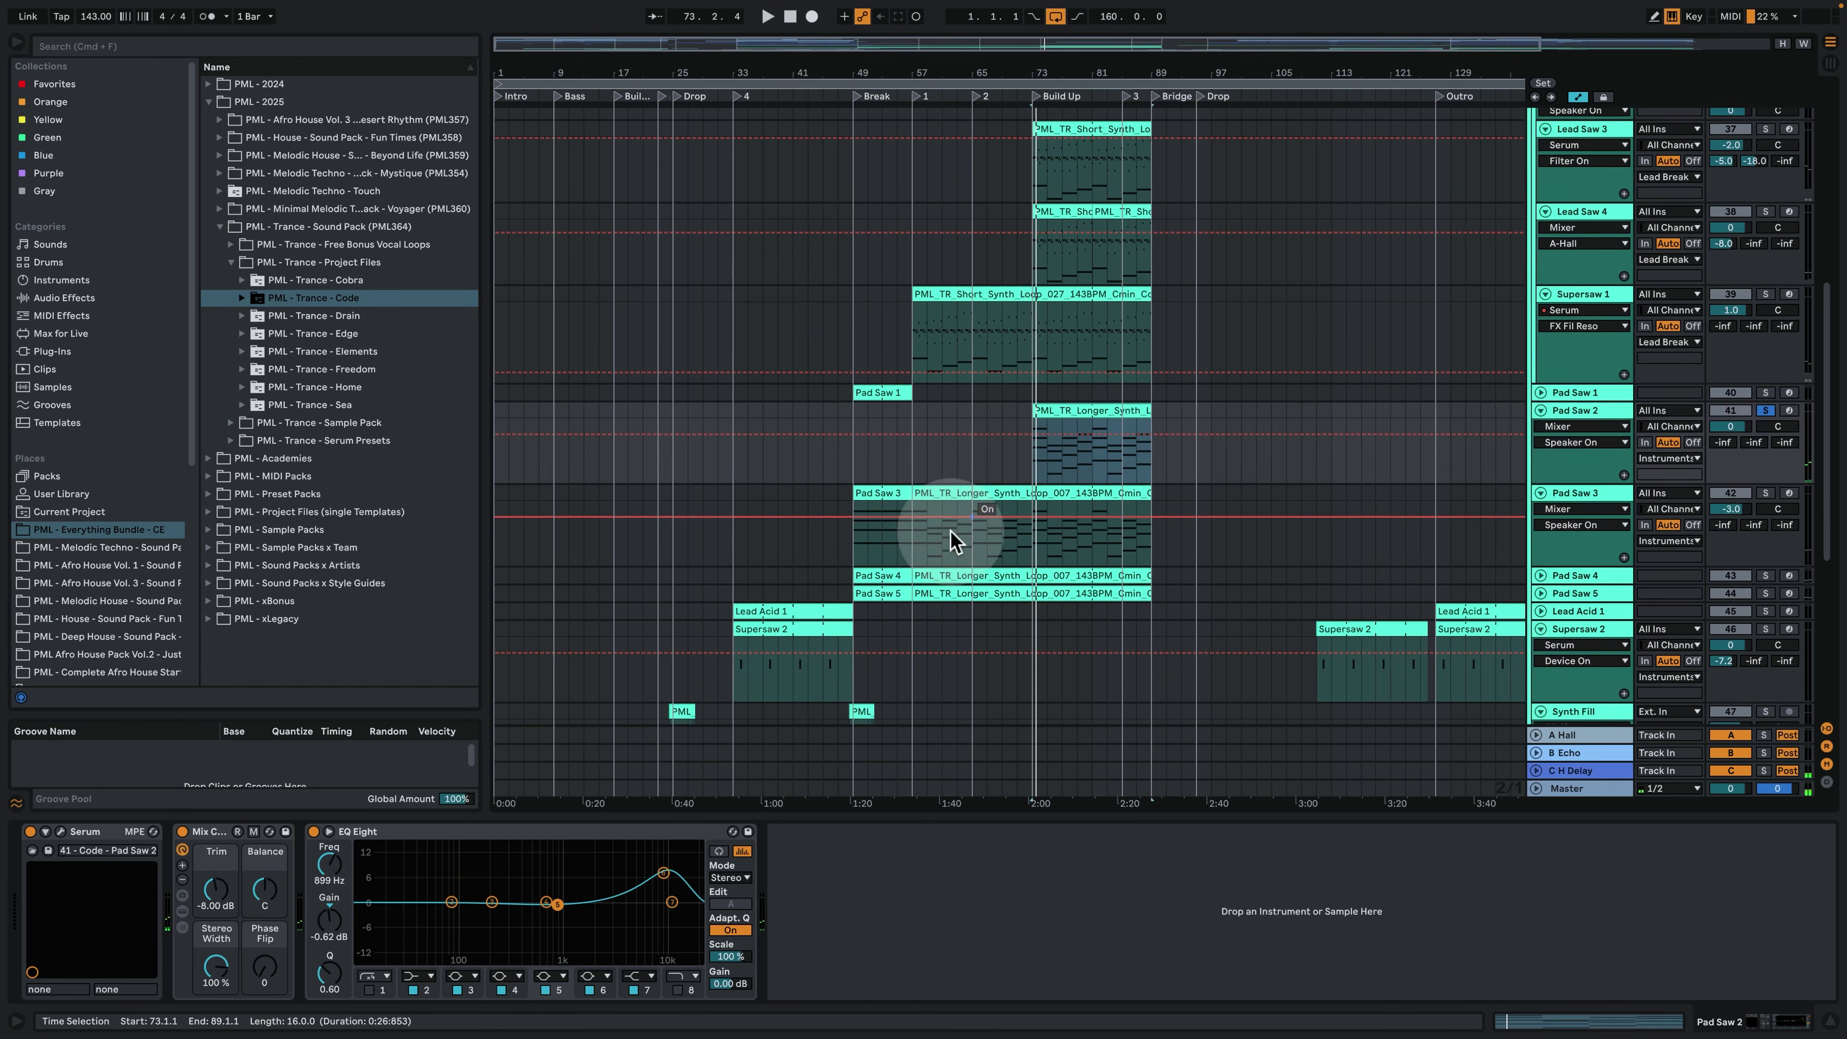
{"action": "left_click", "coordinate": [974, 555]}
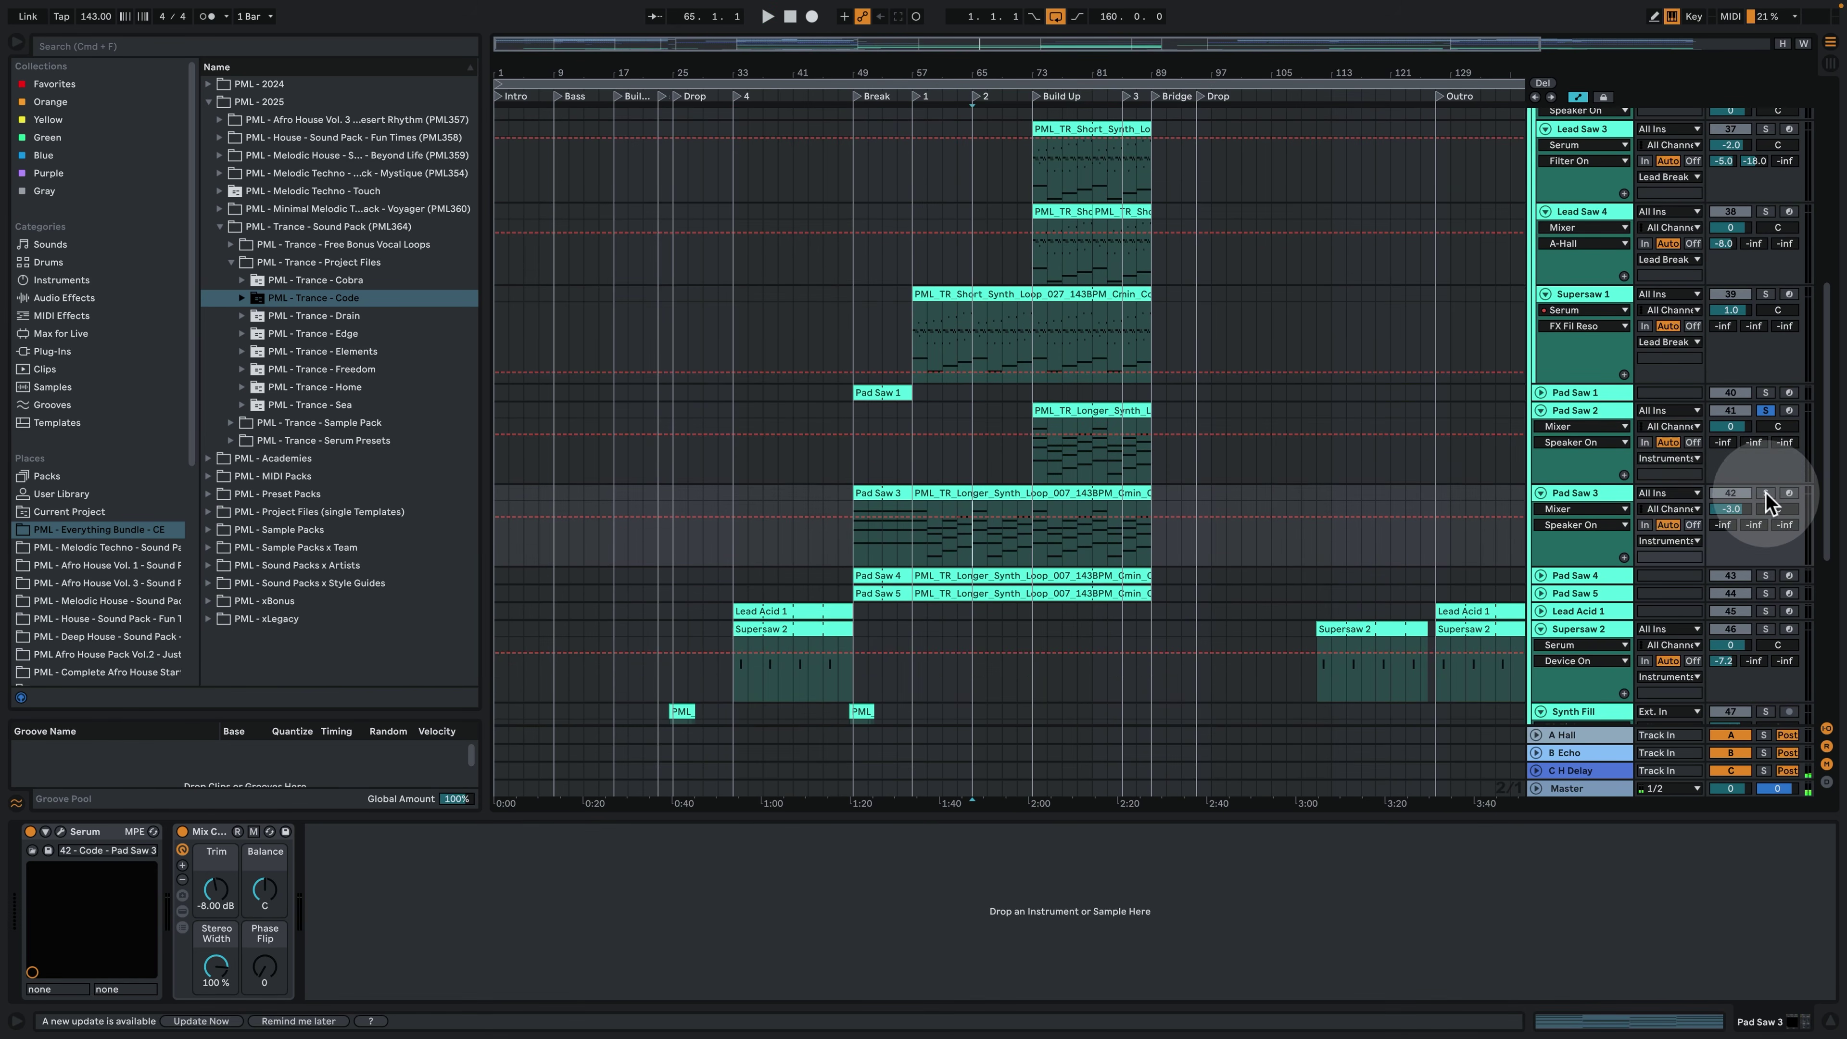
{"action": "double_click", "coordinate": [1015, 493]}
{"action": "scroll", "coordinate": [444, 546], "scroll_direction": "up", "scroll_amount": 2}
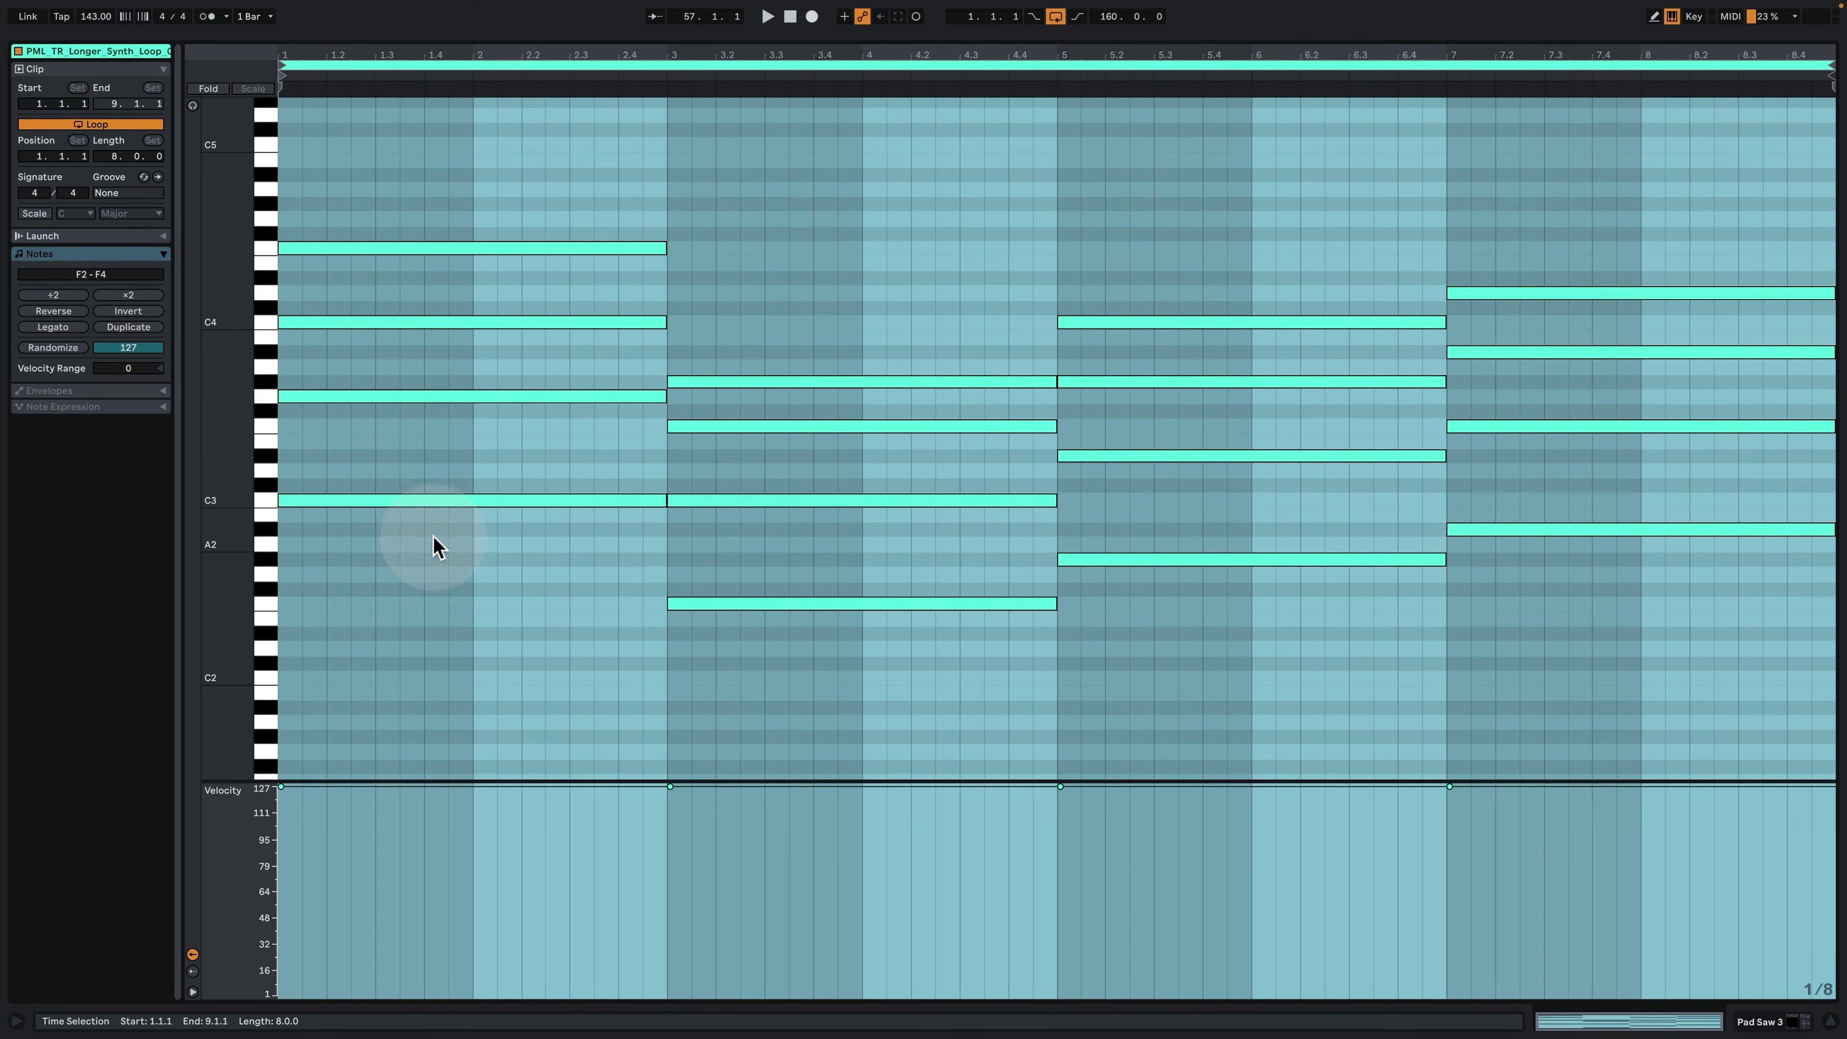
Examine the four chords of the Pad Saw 3 clip by enlarging the note rows and selecting each chord's notes.
{"action": "left_click_drag", "start_coordinate": [226, 481], "coordinate": [270, 481]}
{"action": "scroll", "coordinate": [509, 653], "scroll_direction": "up", "scroll_amount": 2}
{"action": "left_click_drag", "start_coordinate": [511, 663], "coordinate": [412, 156]}
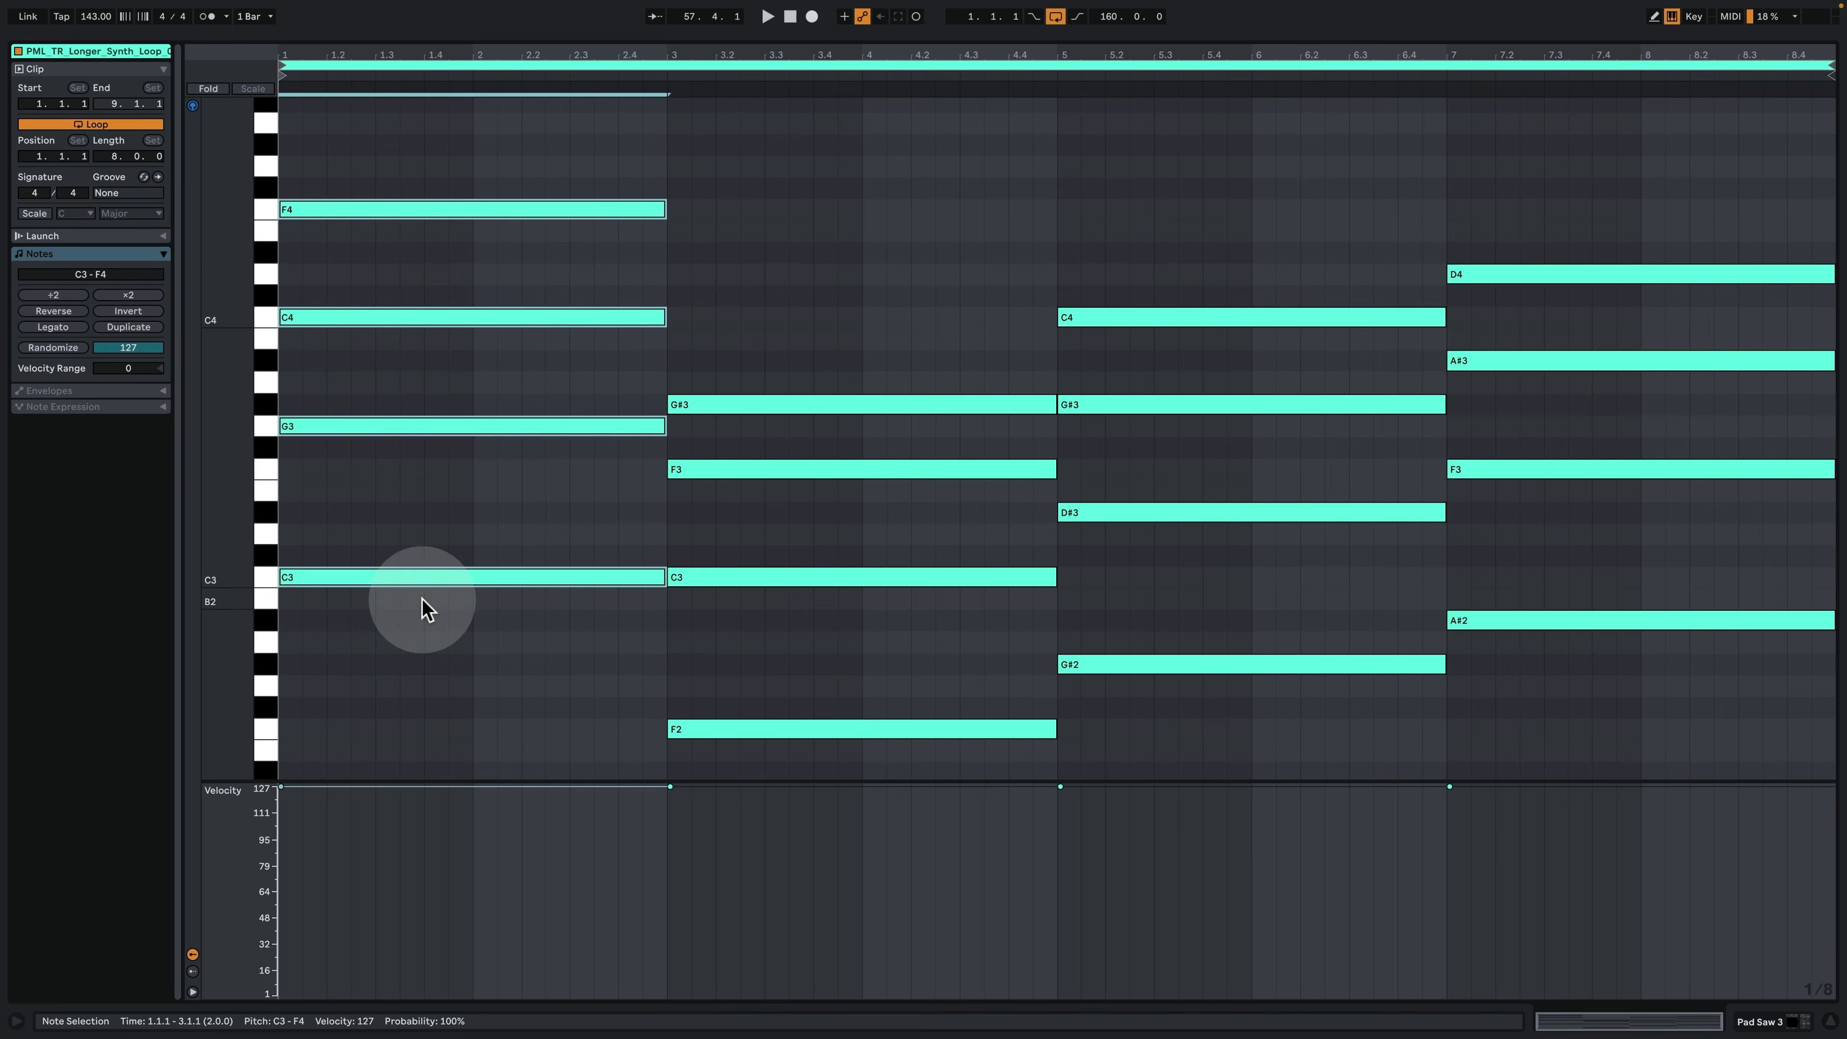
{"action": "left_click_drag", "start_coordinate": [425, 782], "coordinate": [413, 185]}
{"action": "left_click_drag", "start_coordinate": [783, 219], "coordinate": [824, 878]}
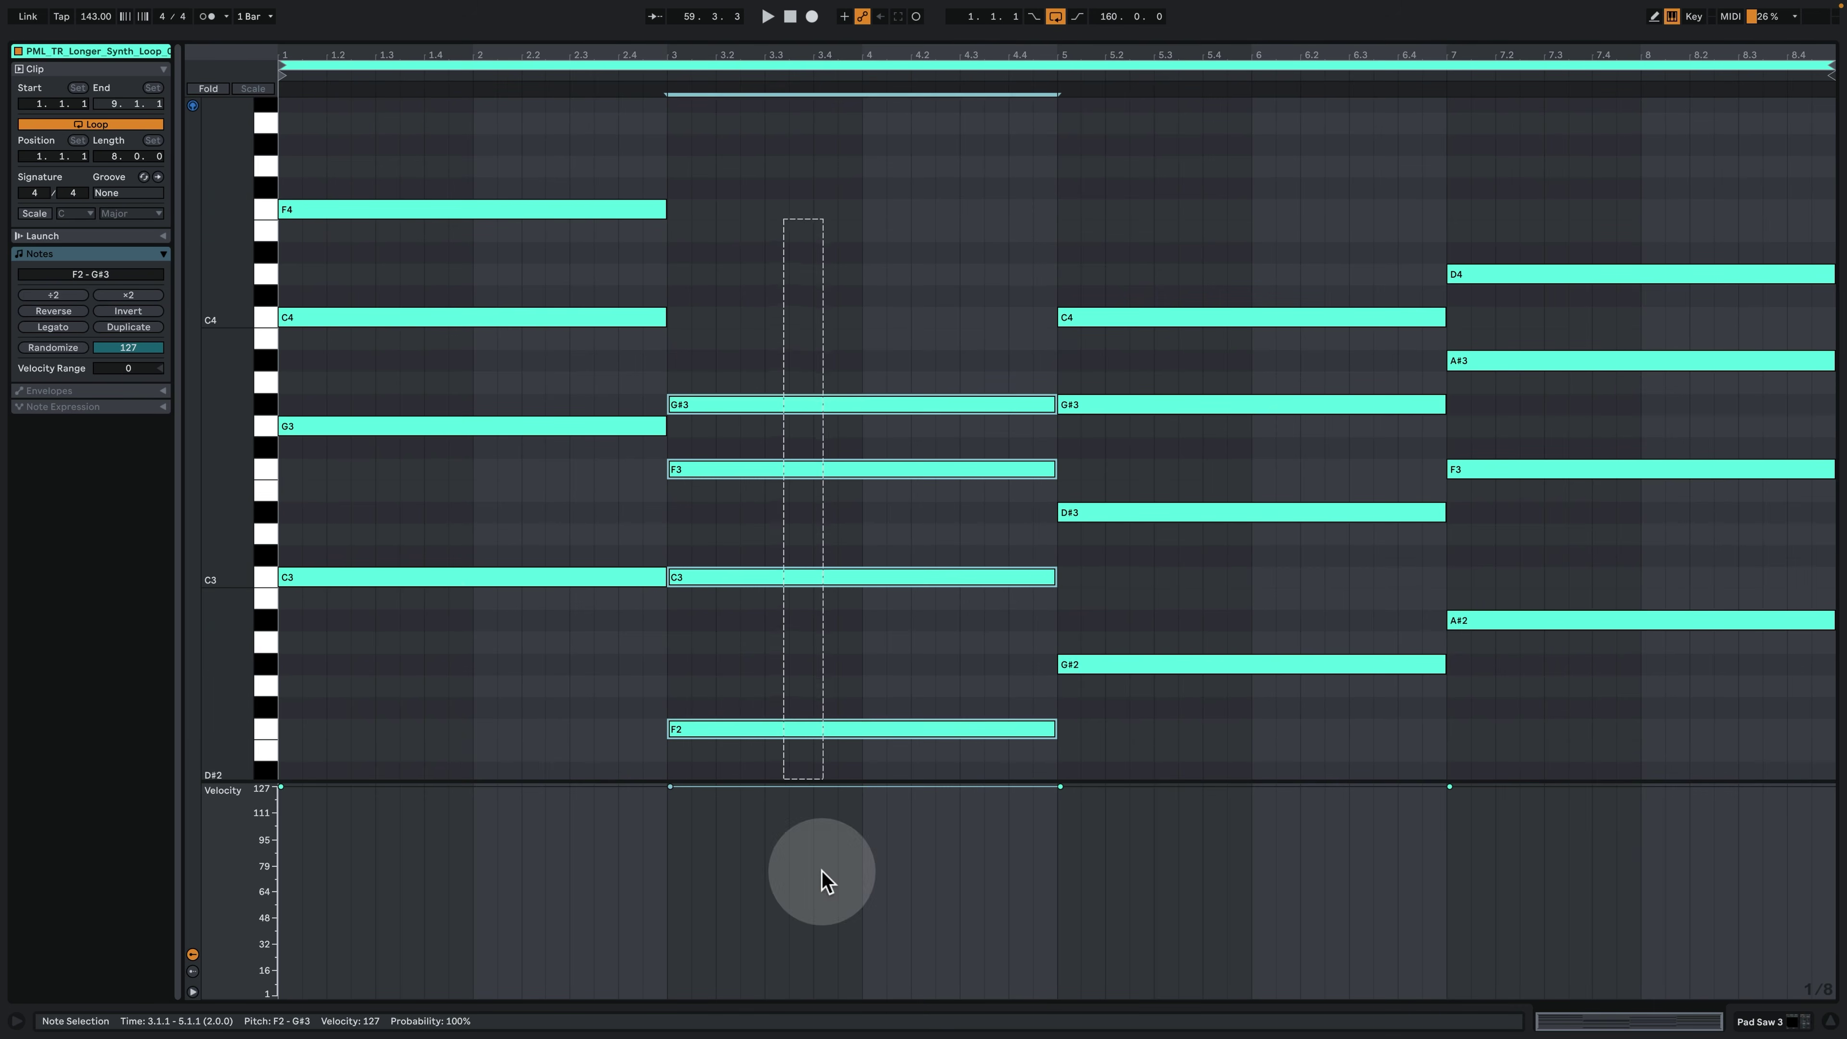
{"action": "left_click_drag", "start_coordinate": [1192, 231], "coordinate": [1237, 841]}
{"action": "left_click_drag", "start_coordinate": [1631, 700], "coordinate": [1698, 225]}
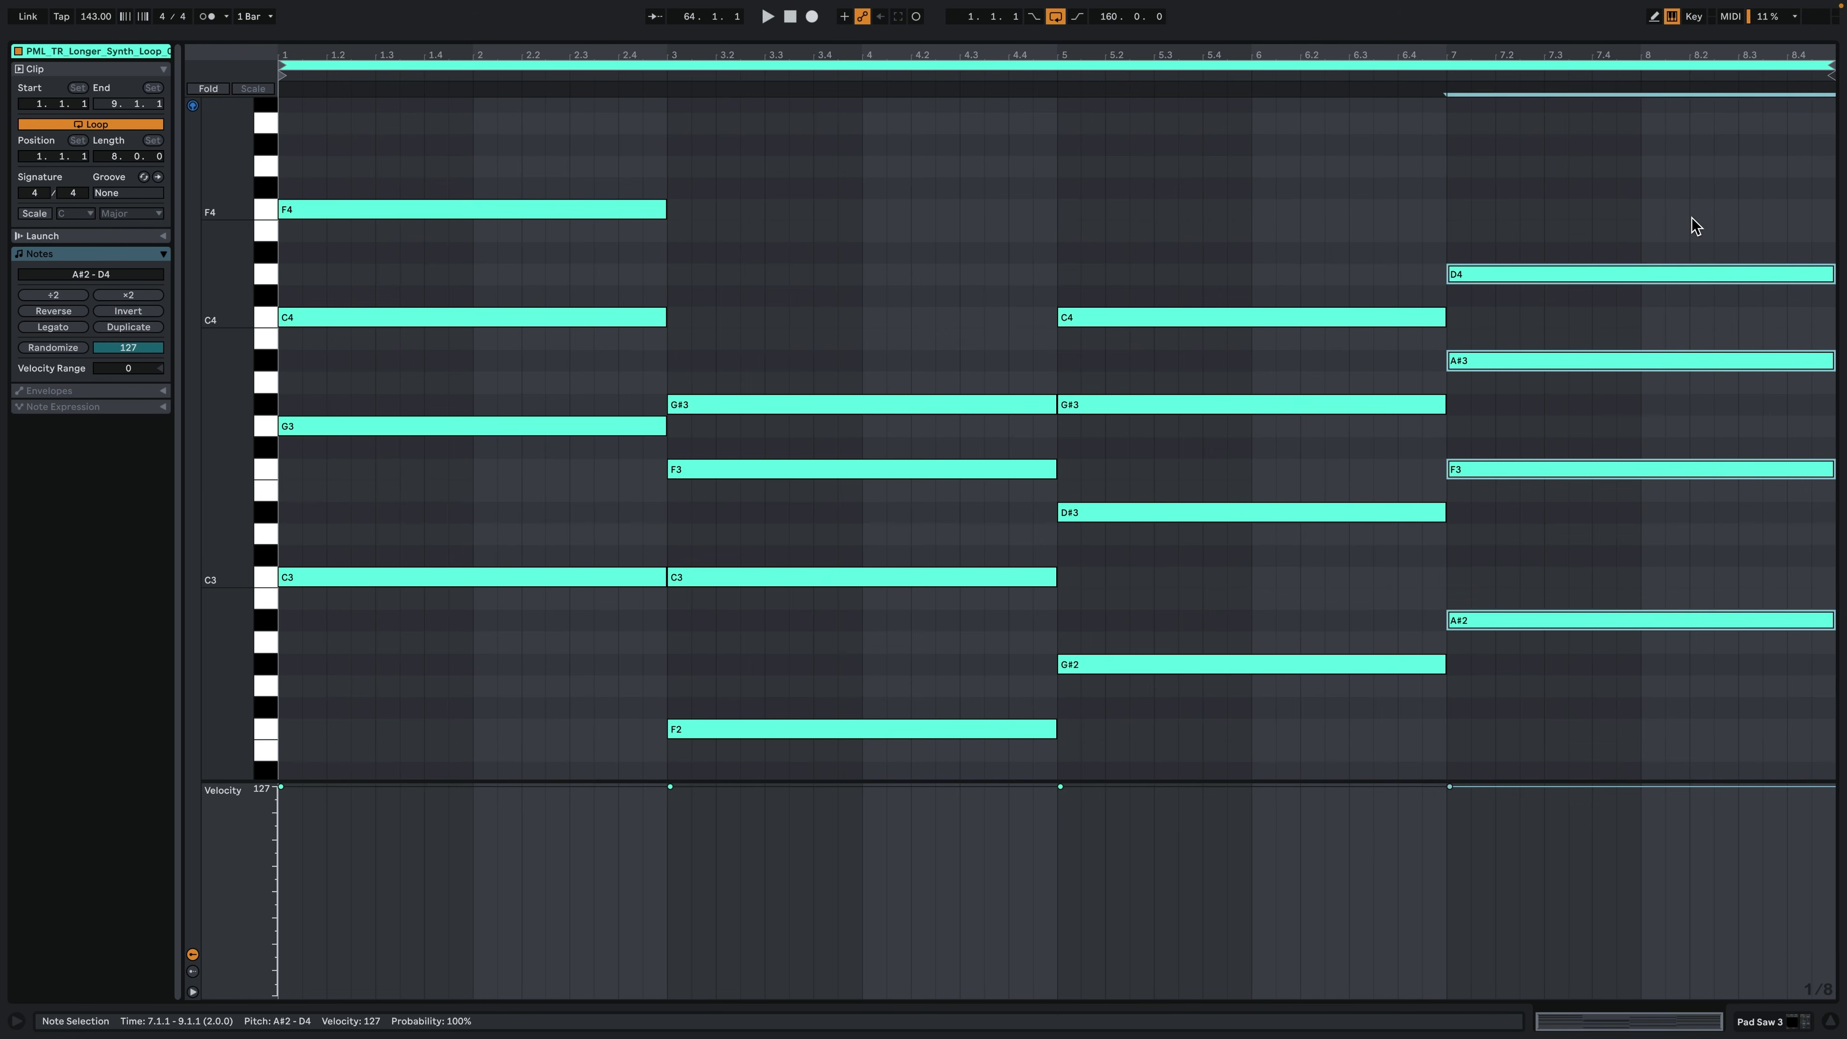
Transpose the F4 note of the Pad Saw 3 clip's first chord down one octave.
{"action": "left_click_drag", "start_coordinate": [235, 556], "coordinate": [227, 557]}
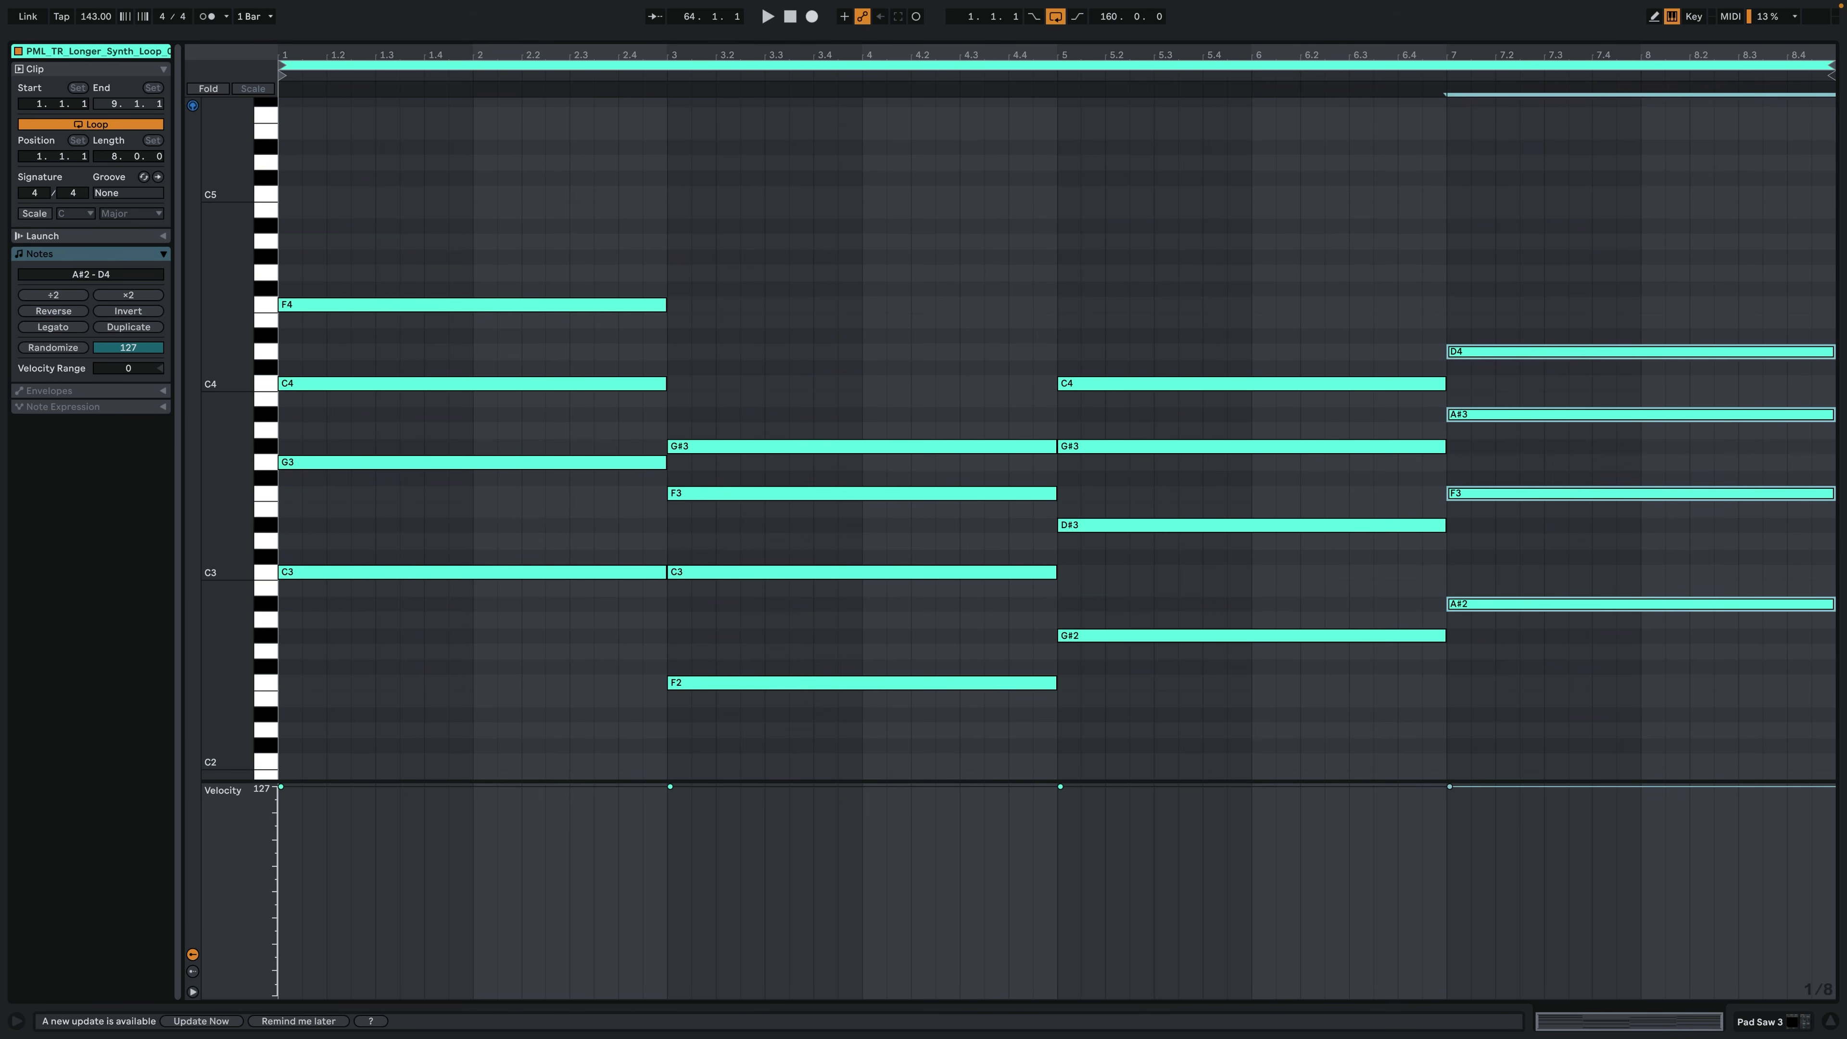
{"action": "left_click_drag", "start_coordinate": [433, 219], "coordinate": [433, 742]}
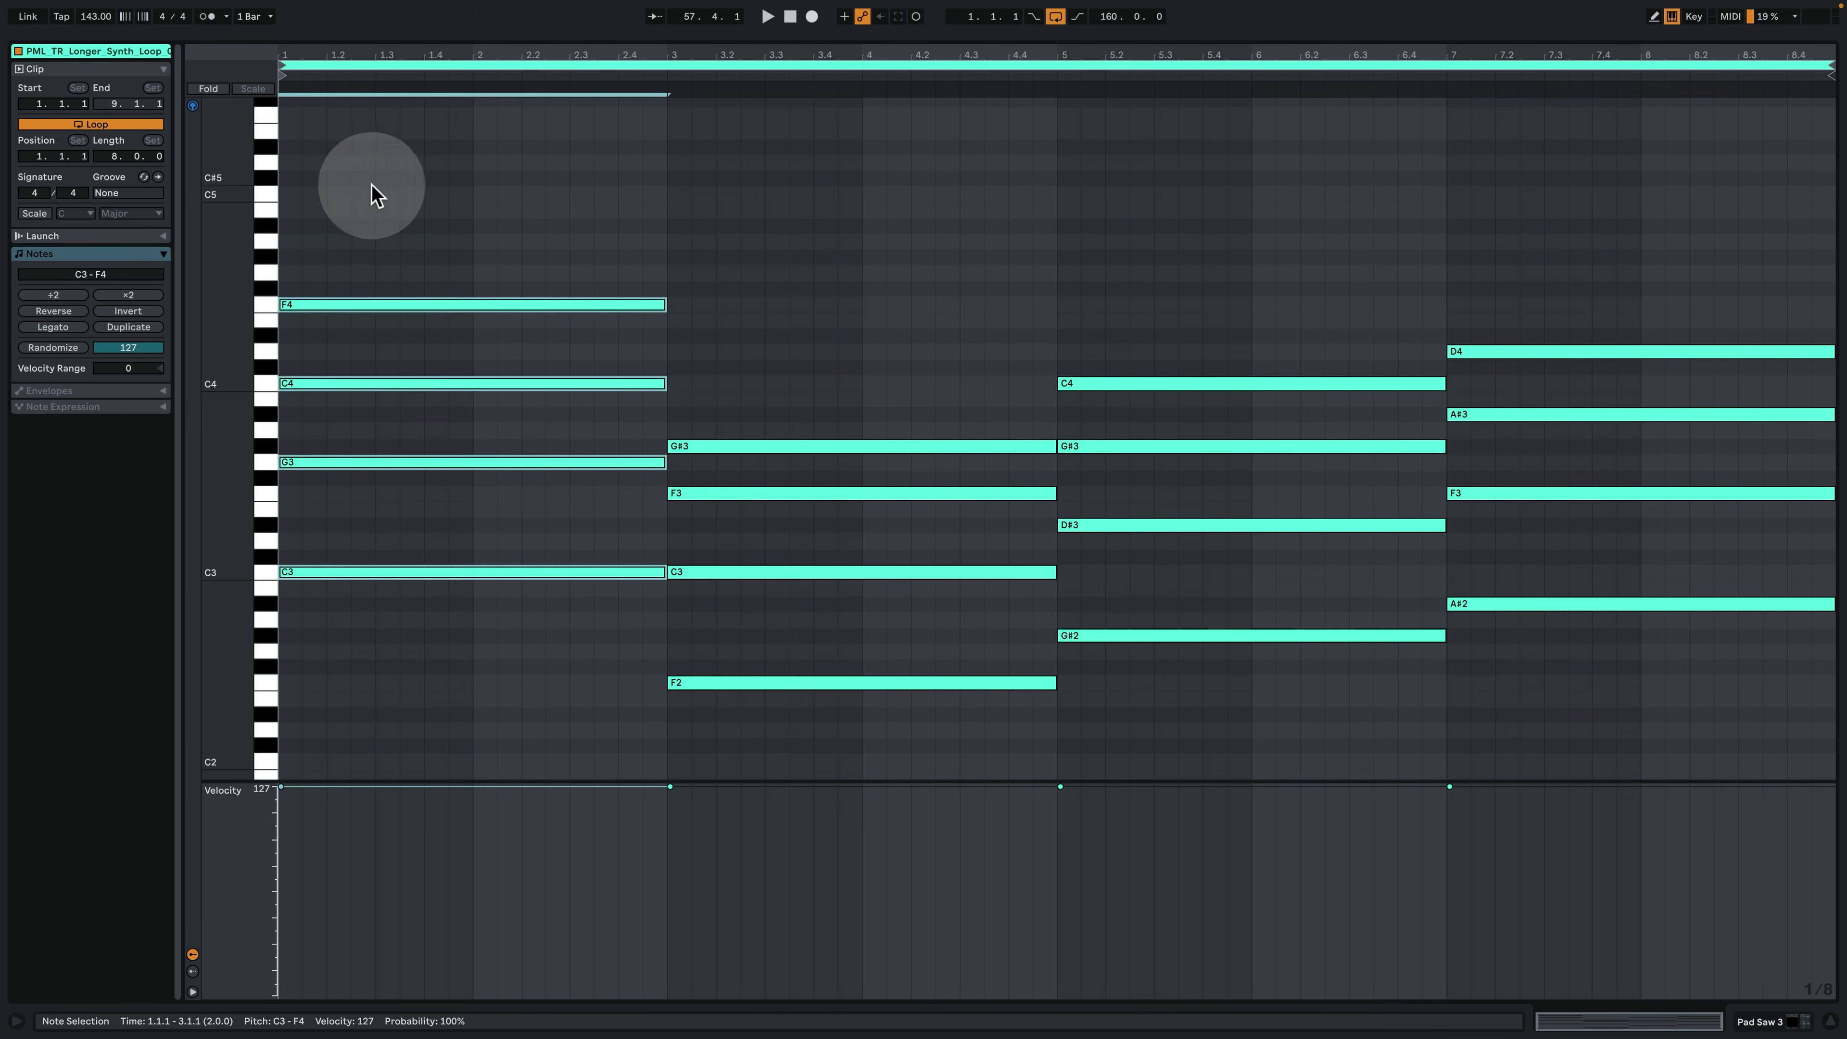
{"action": "left_click", "coordinate": [382, 306]}
{"action": "key", "text": "shift+Down"}
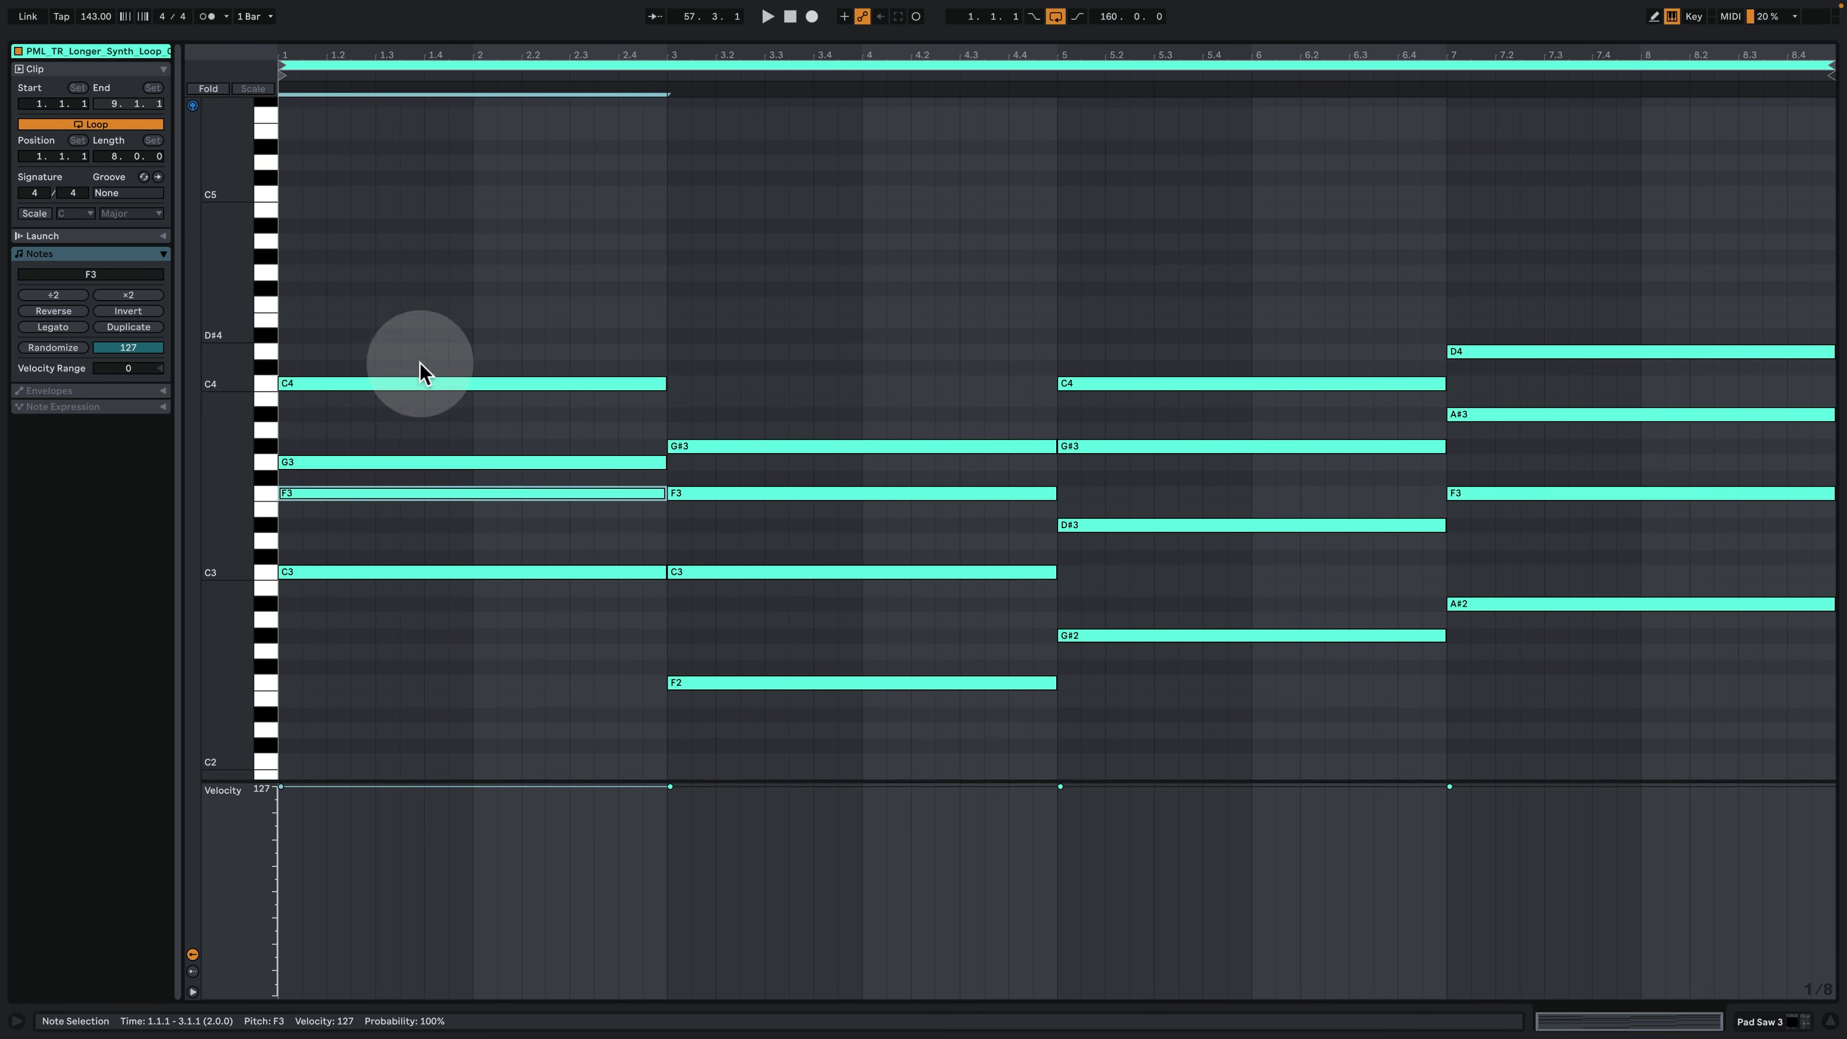
Examine the C3, F3 and G3 notes of the first chord by selecting them.
{"action": "left_click_drag", "start_coordinate": [379, 609], "coordinate": [379, 442]}
{"action": "left_click_drag", "start_coordinate": [400, 610], "coordinate": [378, 455]}
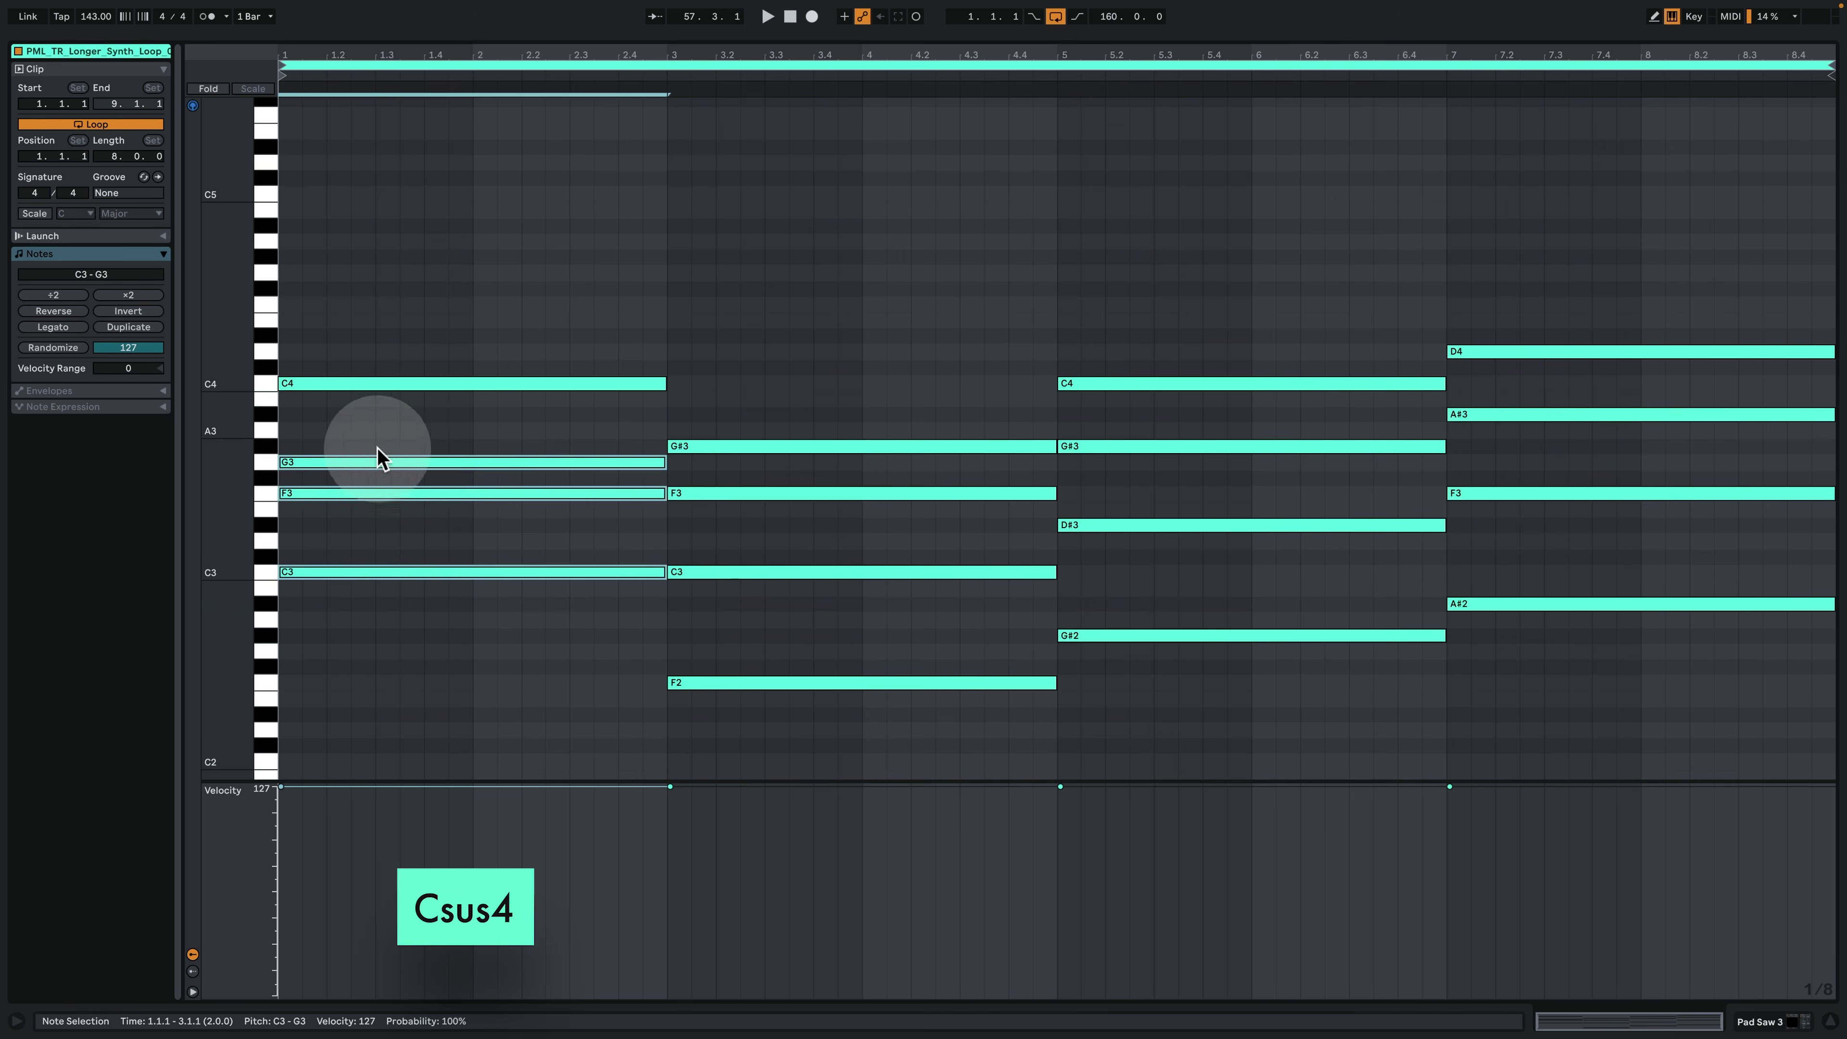
{"action": "left_click_drag", "start_coordinate": [367, 606], "coordinate": [369, 538]}
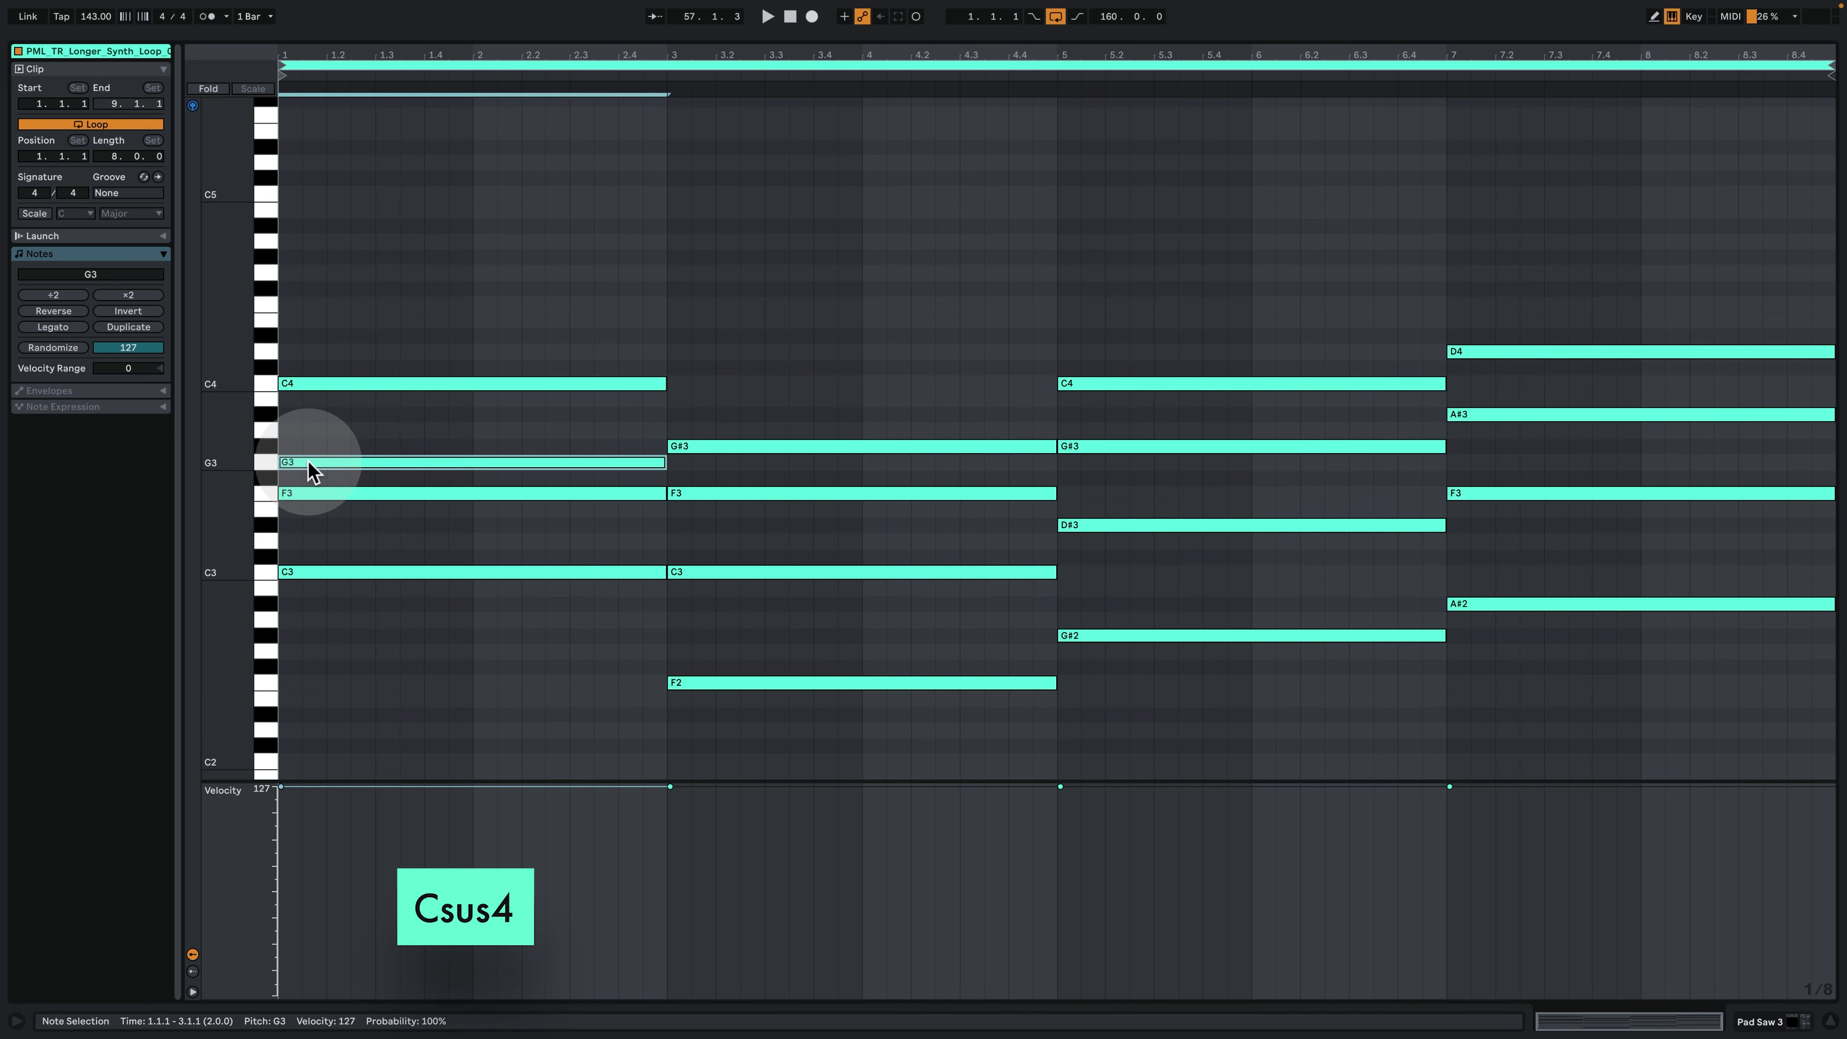
Transpose the F3 note of the Pad Saw 3 clip's first chord up one octave and select all four notes of that chord.
{"action": "left_click_drag", "start_coordinate": [384, 693], "coordinate": [361, 434]}
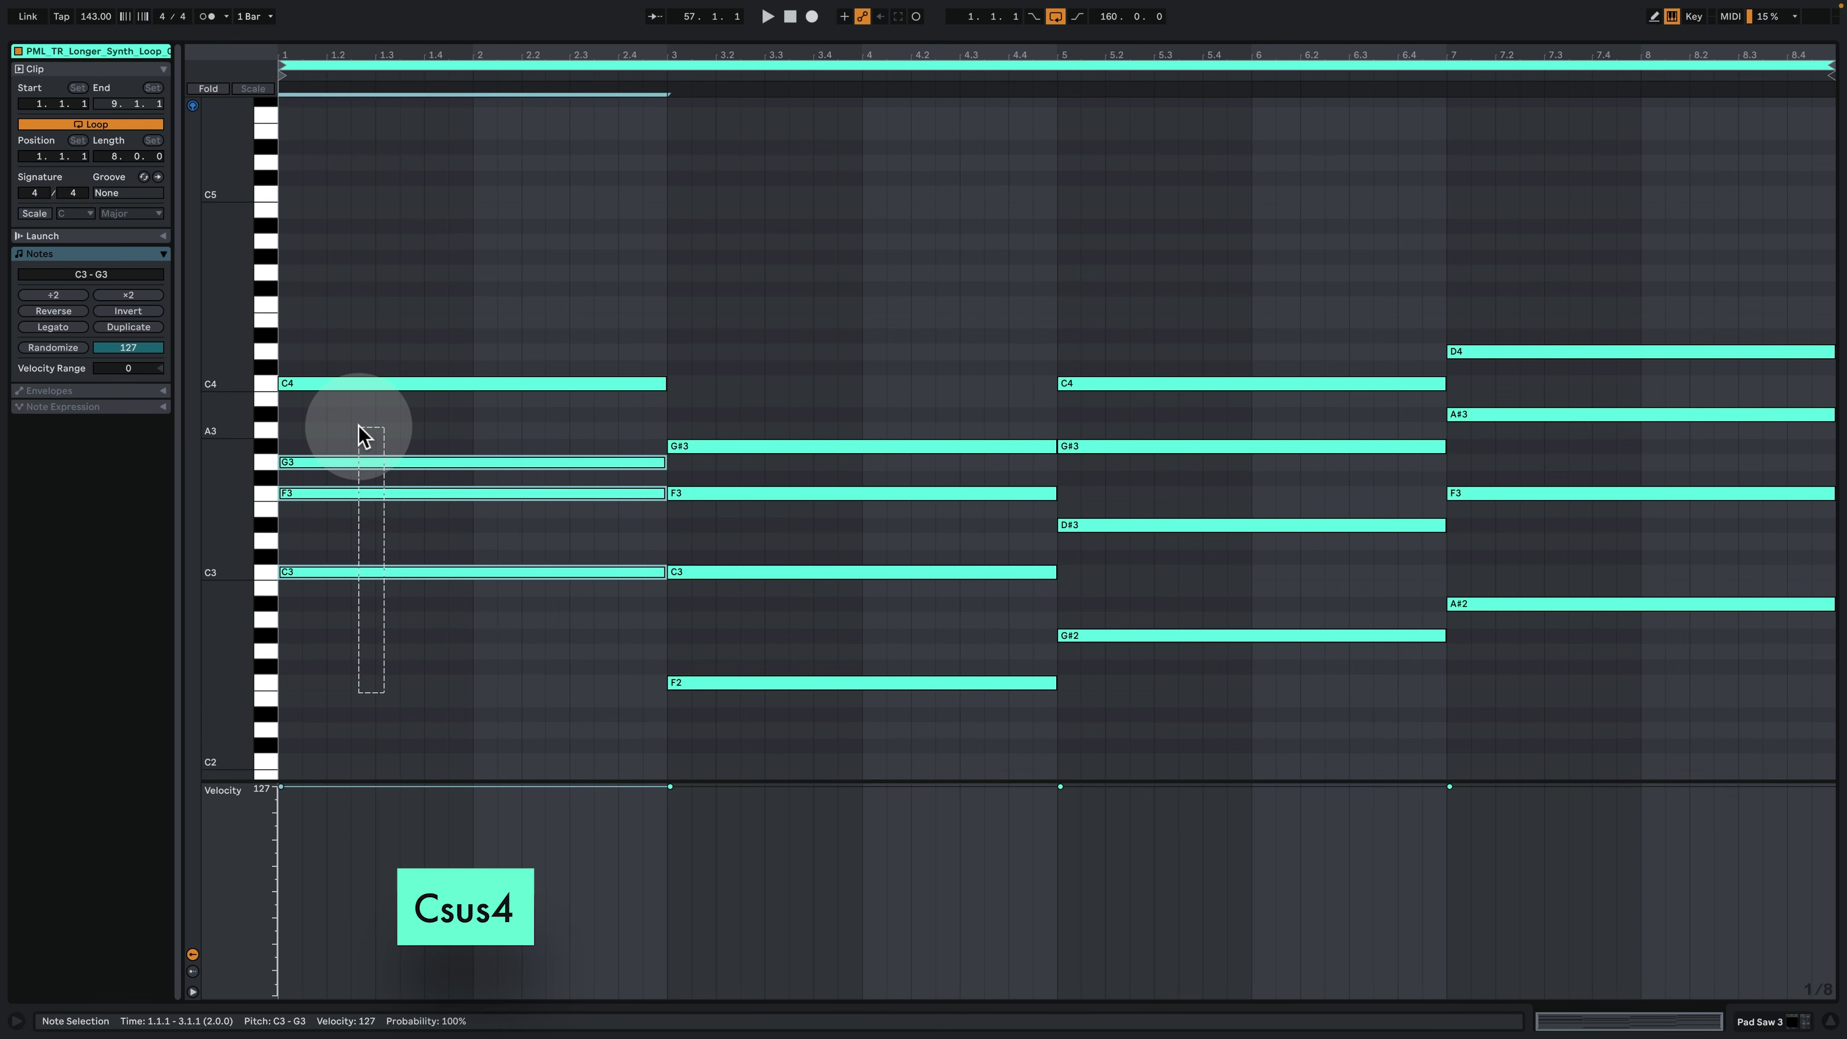
{"action": "left_click", "coordinate": [394, 494]}
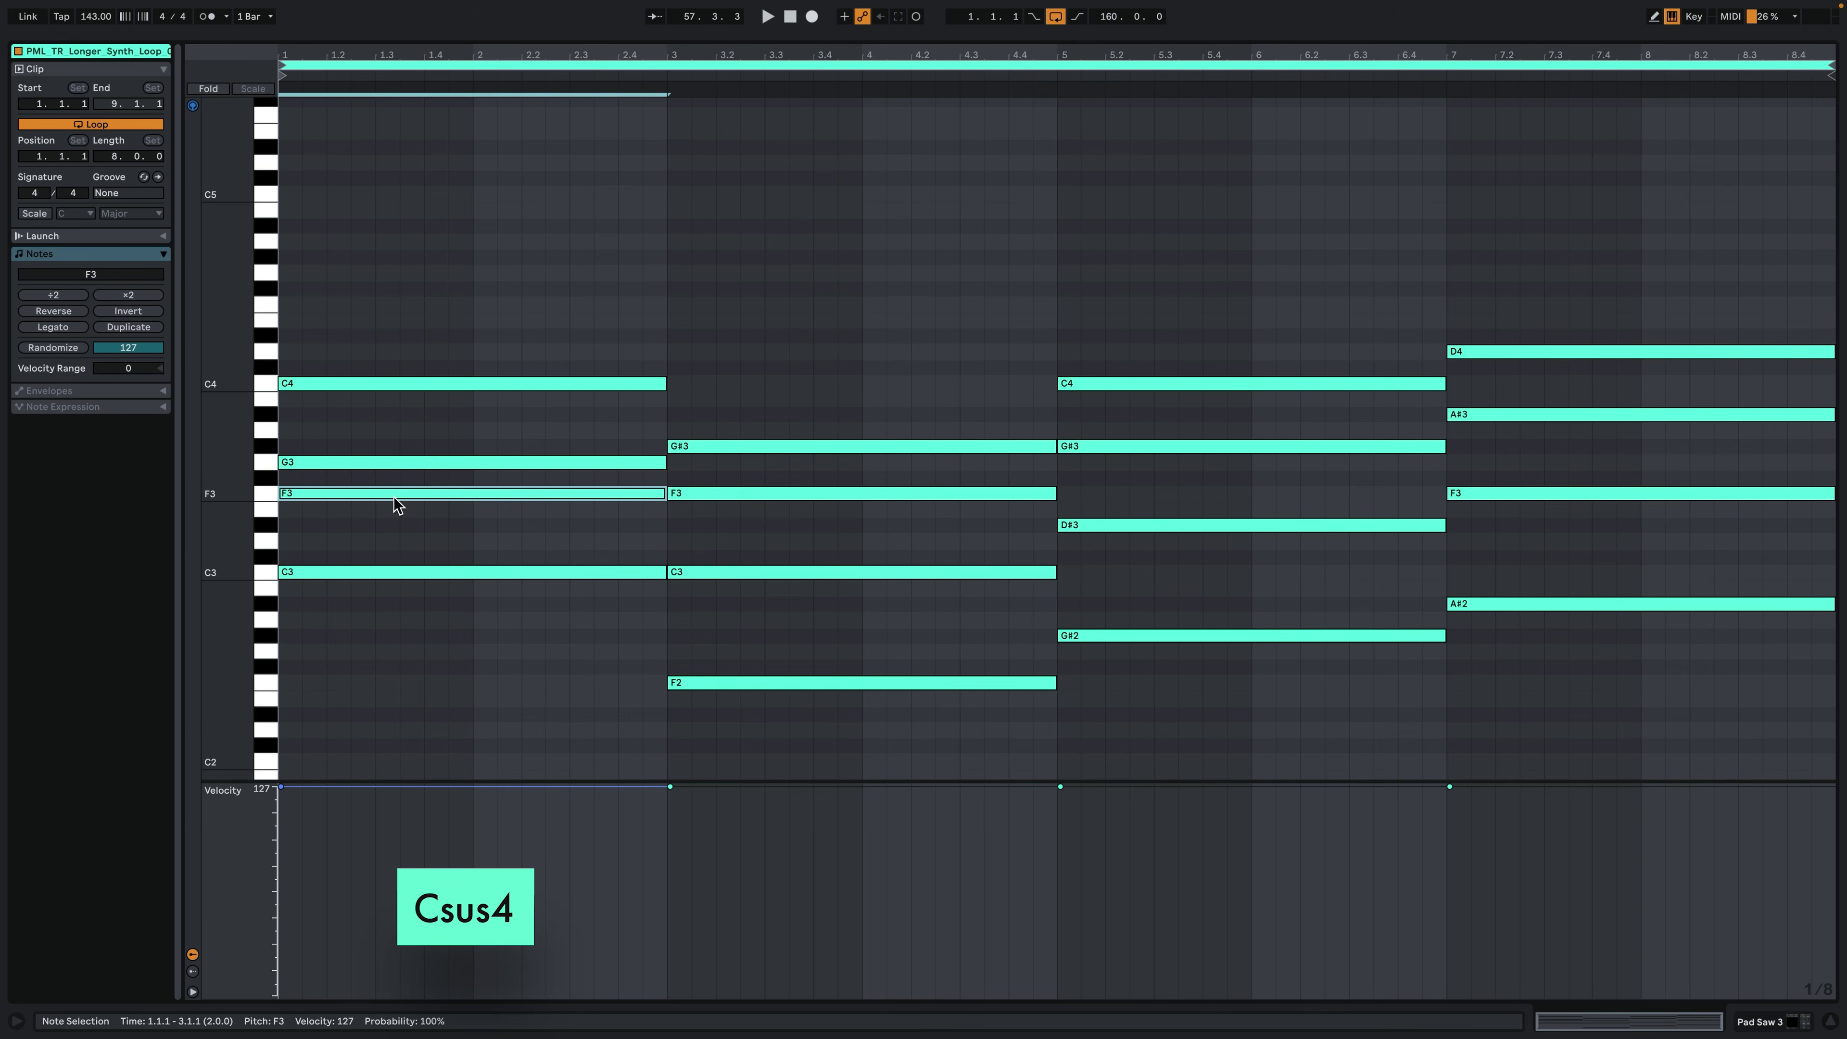
{"action": "key", "text": "shift+Up"}
{"action": "left_click_drag", "start_coordinate": [408, 709], "coordinate": [367, 120]}
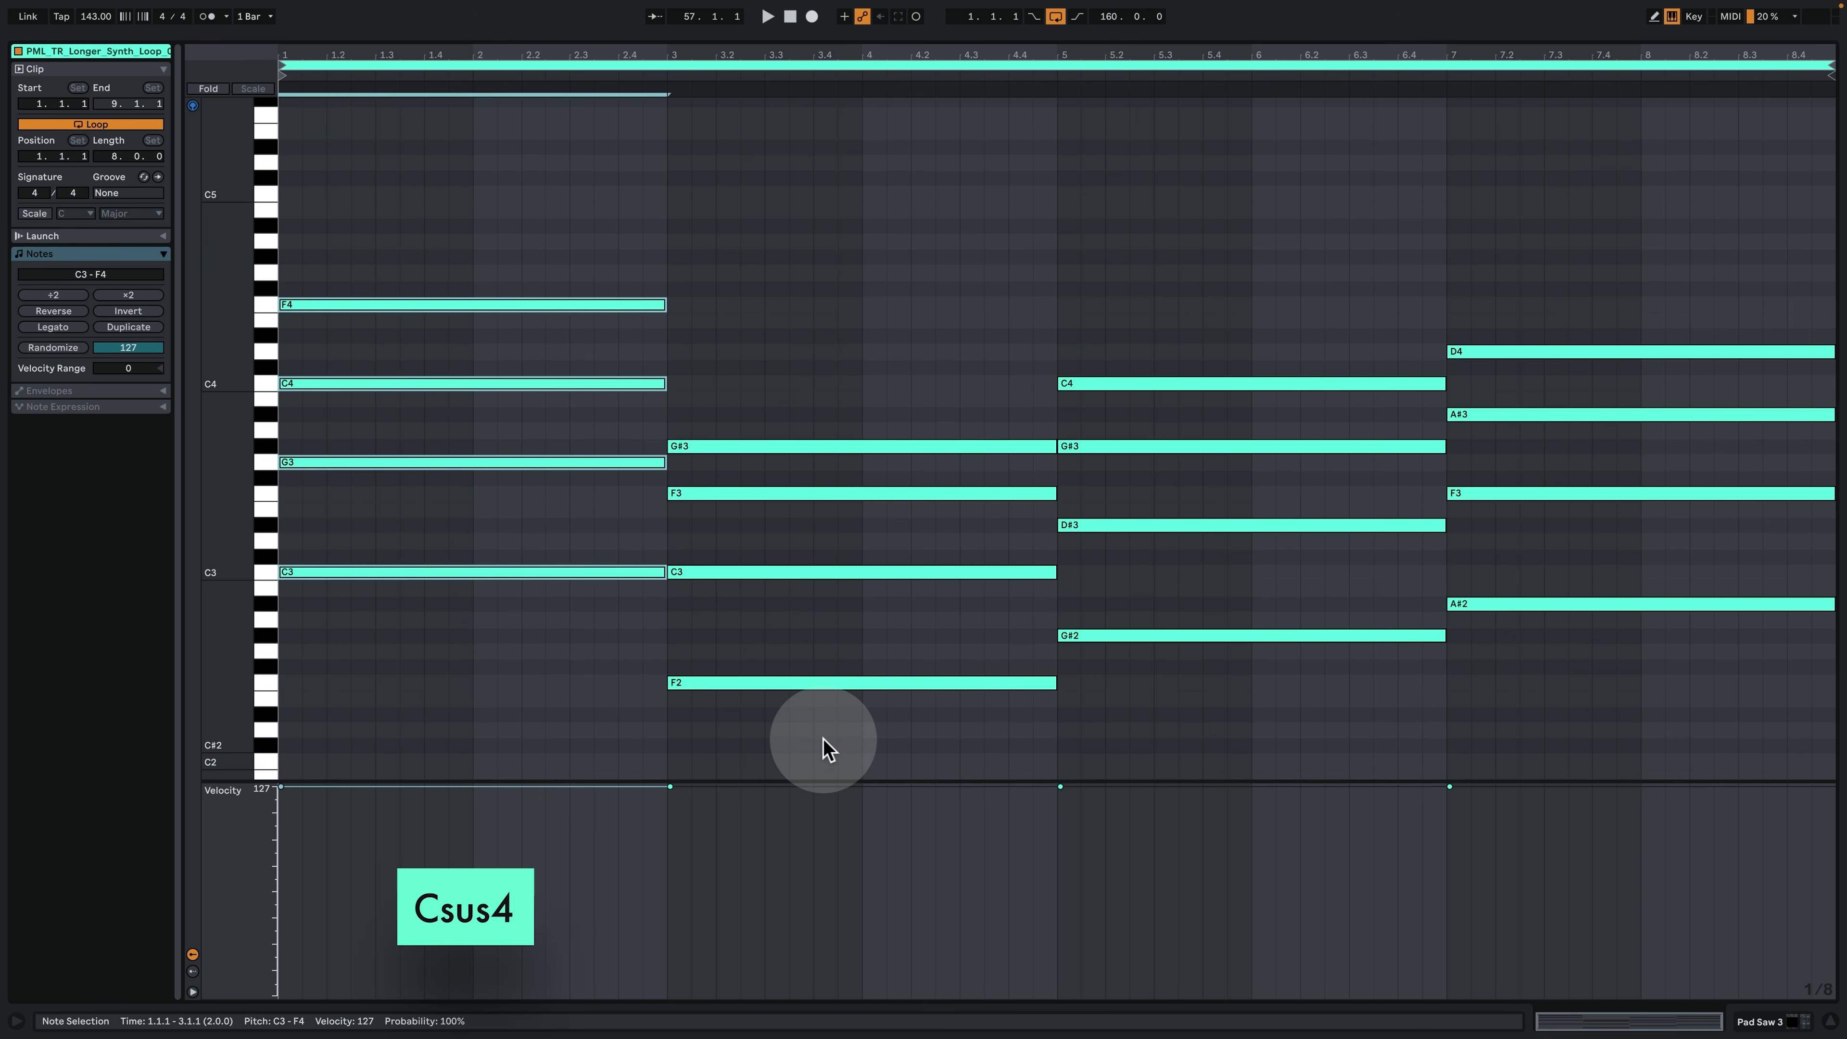
Enable scale highlighting for the Pad Saw 3 clip and set the scale to C Minor.
{"action": "left_click_drag", "start_coordinate": [824, 749], "coordinate": [790, 298]}
{"action": "left_click", "coordinate": [40, 213]}
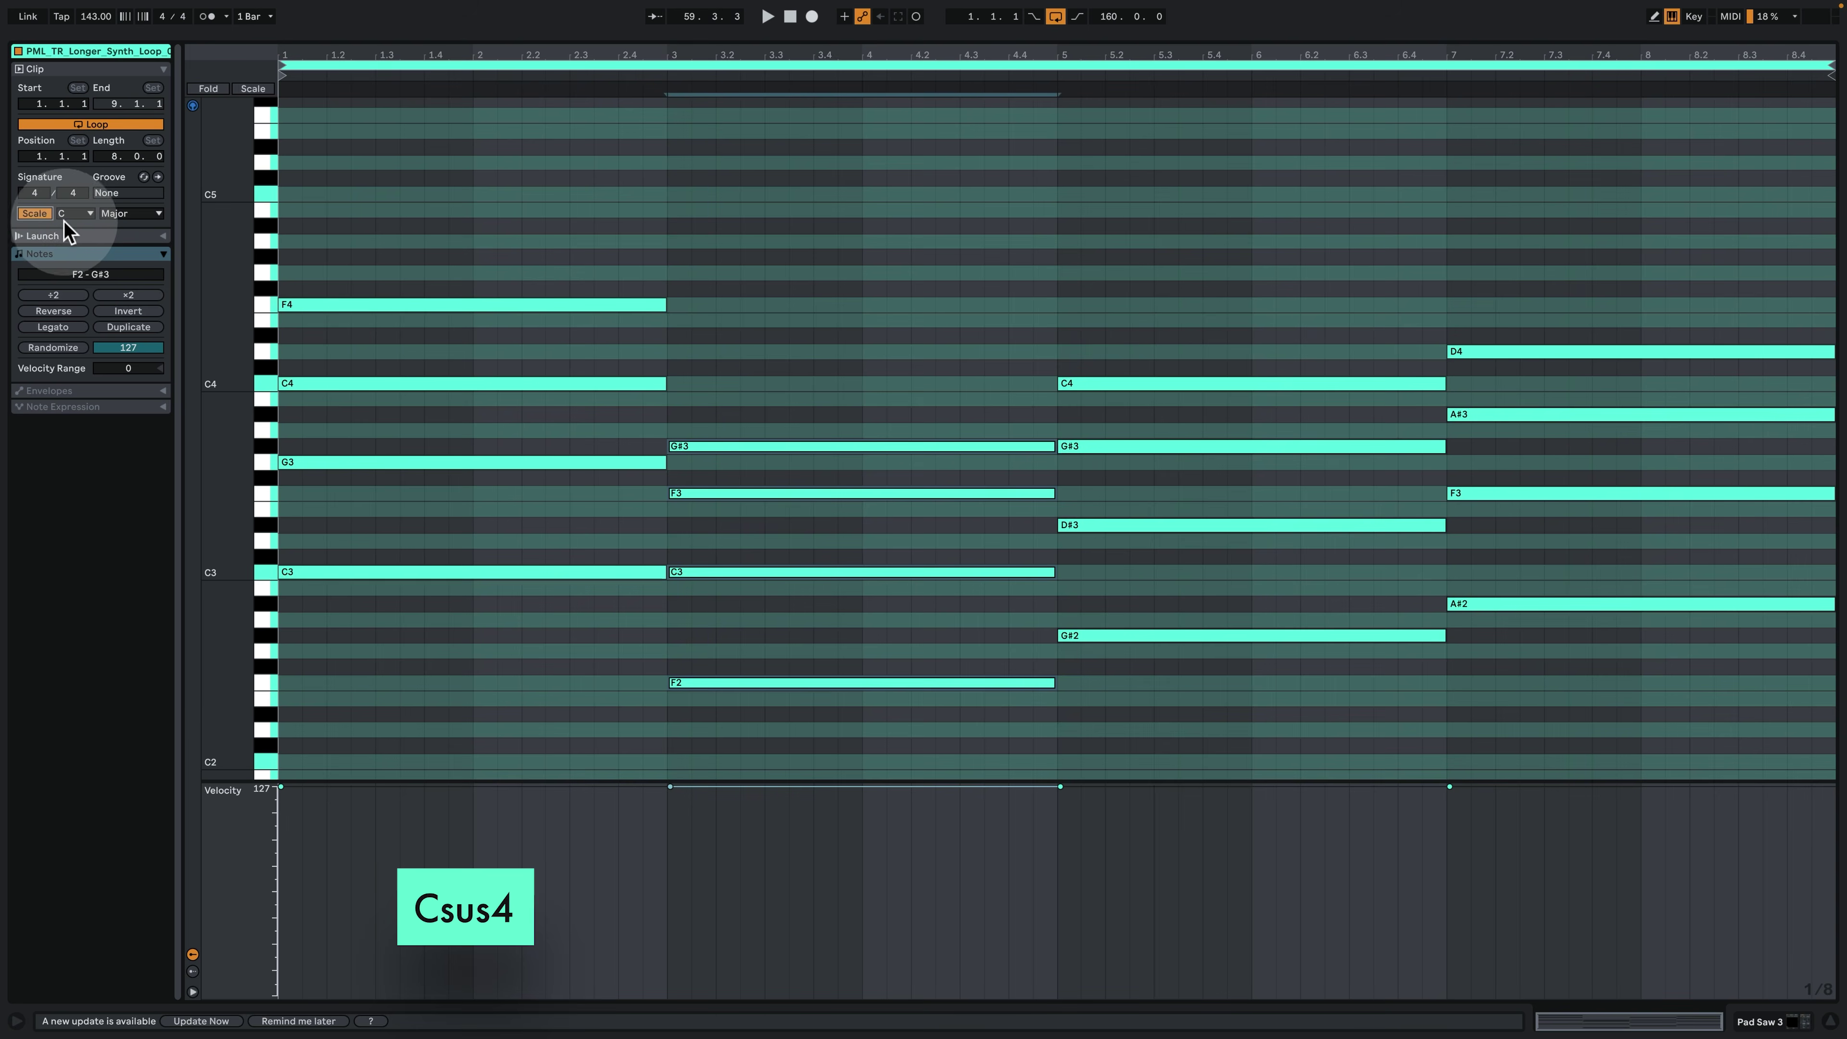
{"action": "left_click", "coordinate": [131, 213]}
{"action": "left_click", "coordinate": [119, 231]}
{"action": "left_click", "coordinate": [913, 402]}
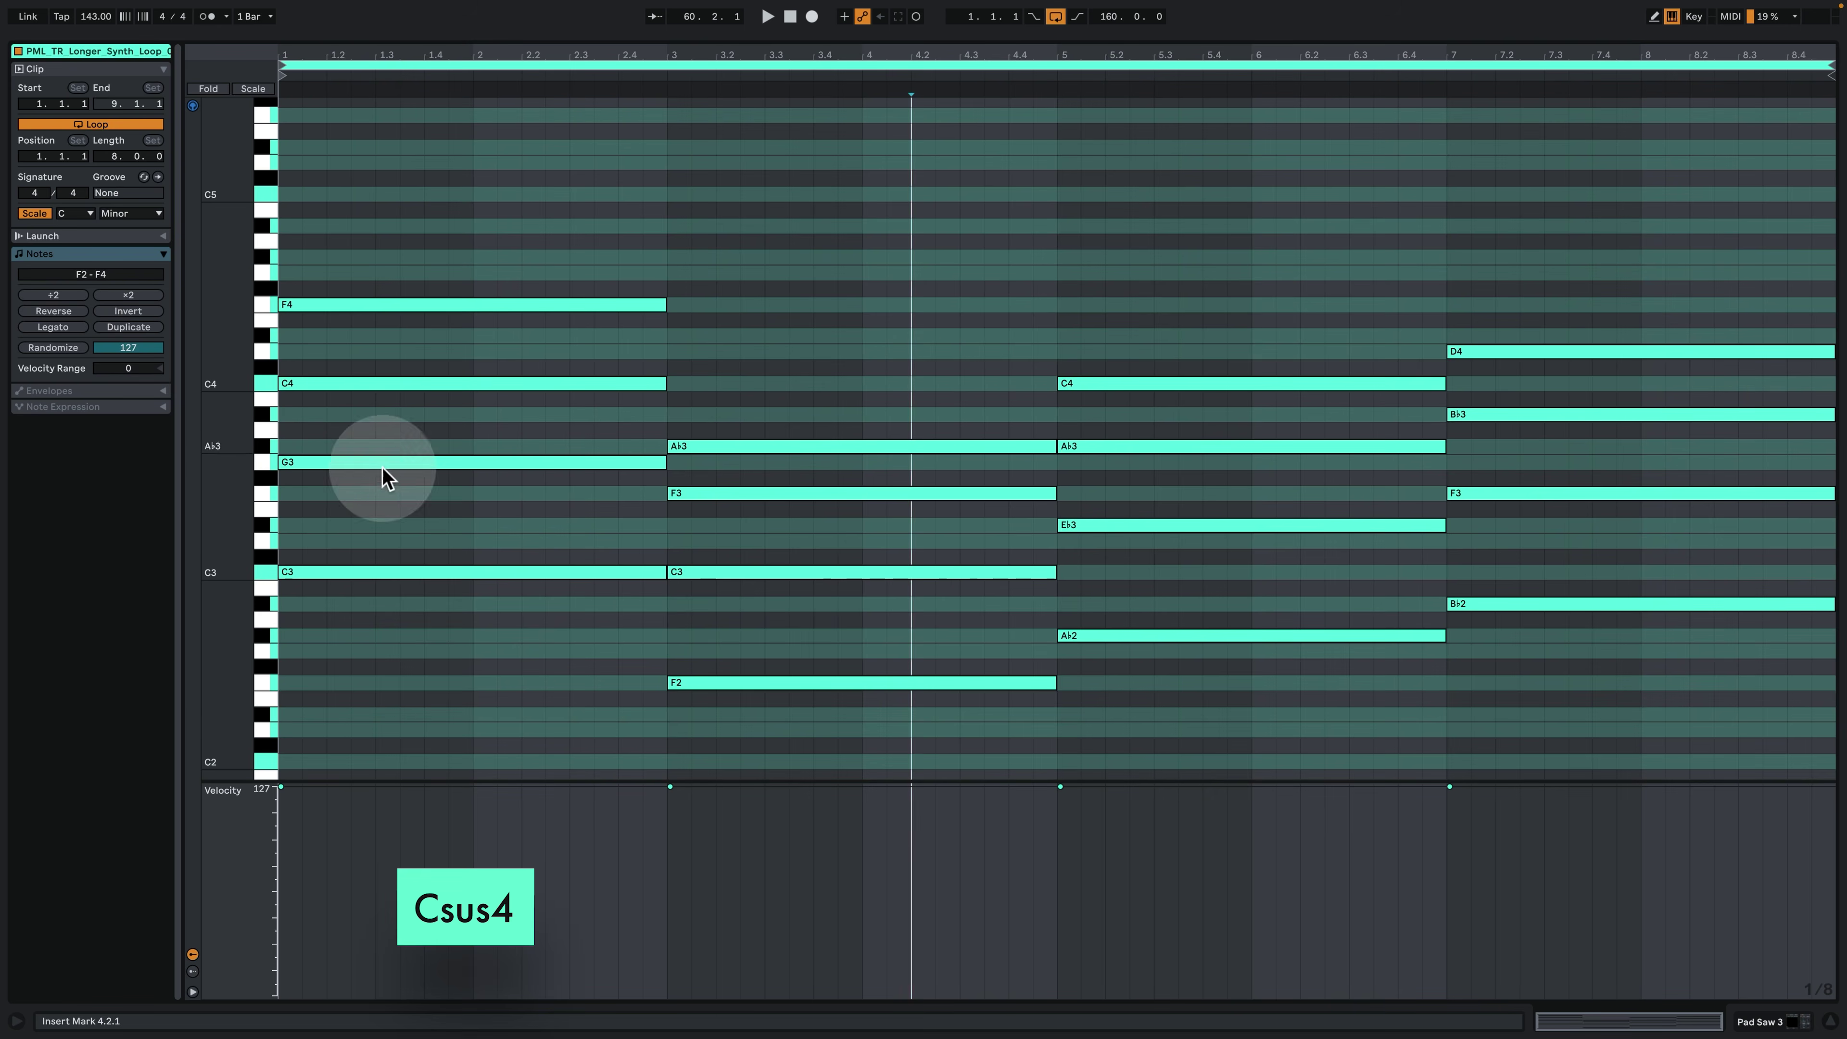
Enlarge the piano-roll note rows and shrink the velocity lane to give the notes more room.
{"action": "left_click_drag", "start_coordinate": [256, 536], "coordinate": [287, 523]}
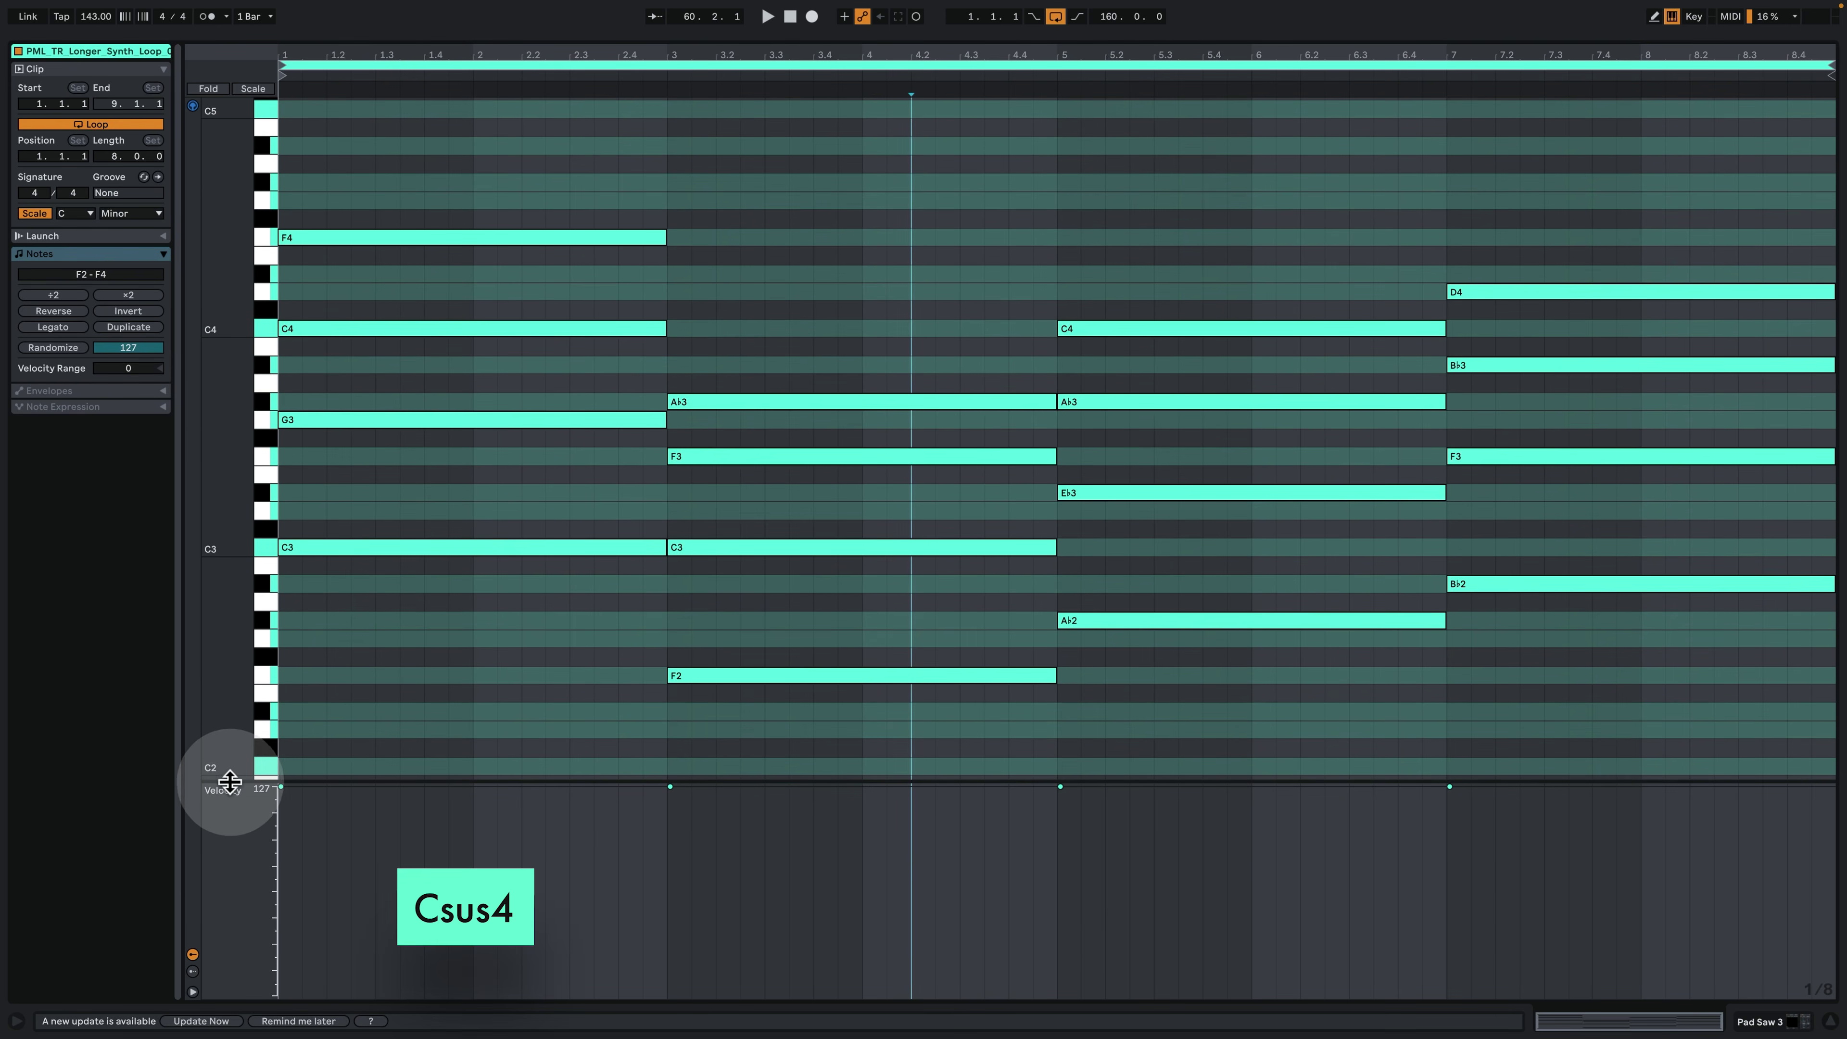
{"action": "left_click_drag", "start_coordinate": [230, 780], "coordinate": [228, 933]}
{"action": "left_click", "coordinate": [521, 667]}
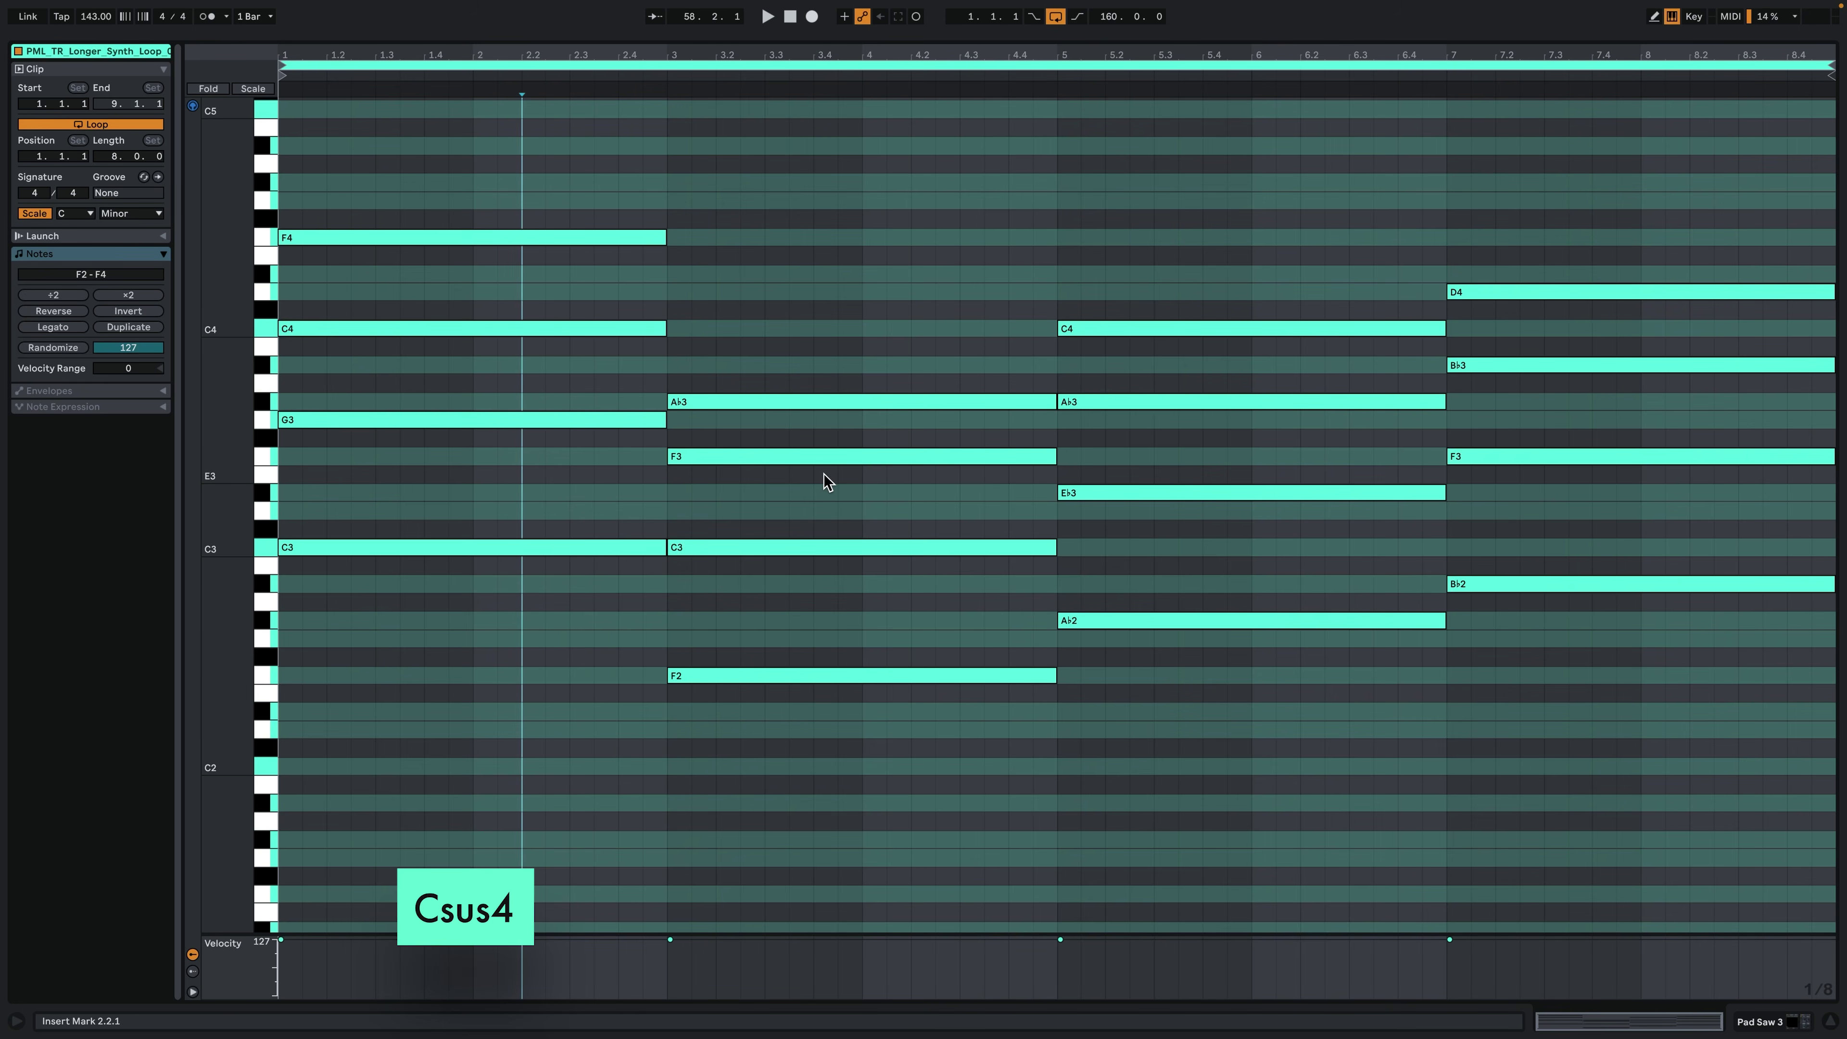
Transpose the second chord's A♭3 note down one octave and examine its F2, A♭2 and C3 notes.
{"action": "left_click", "coordinate": [817, 406]}
{"action": "key", "text": "shift+Down"}
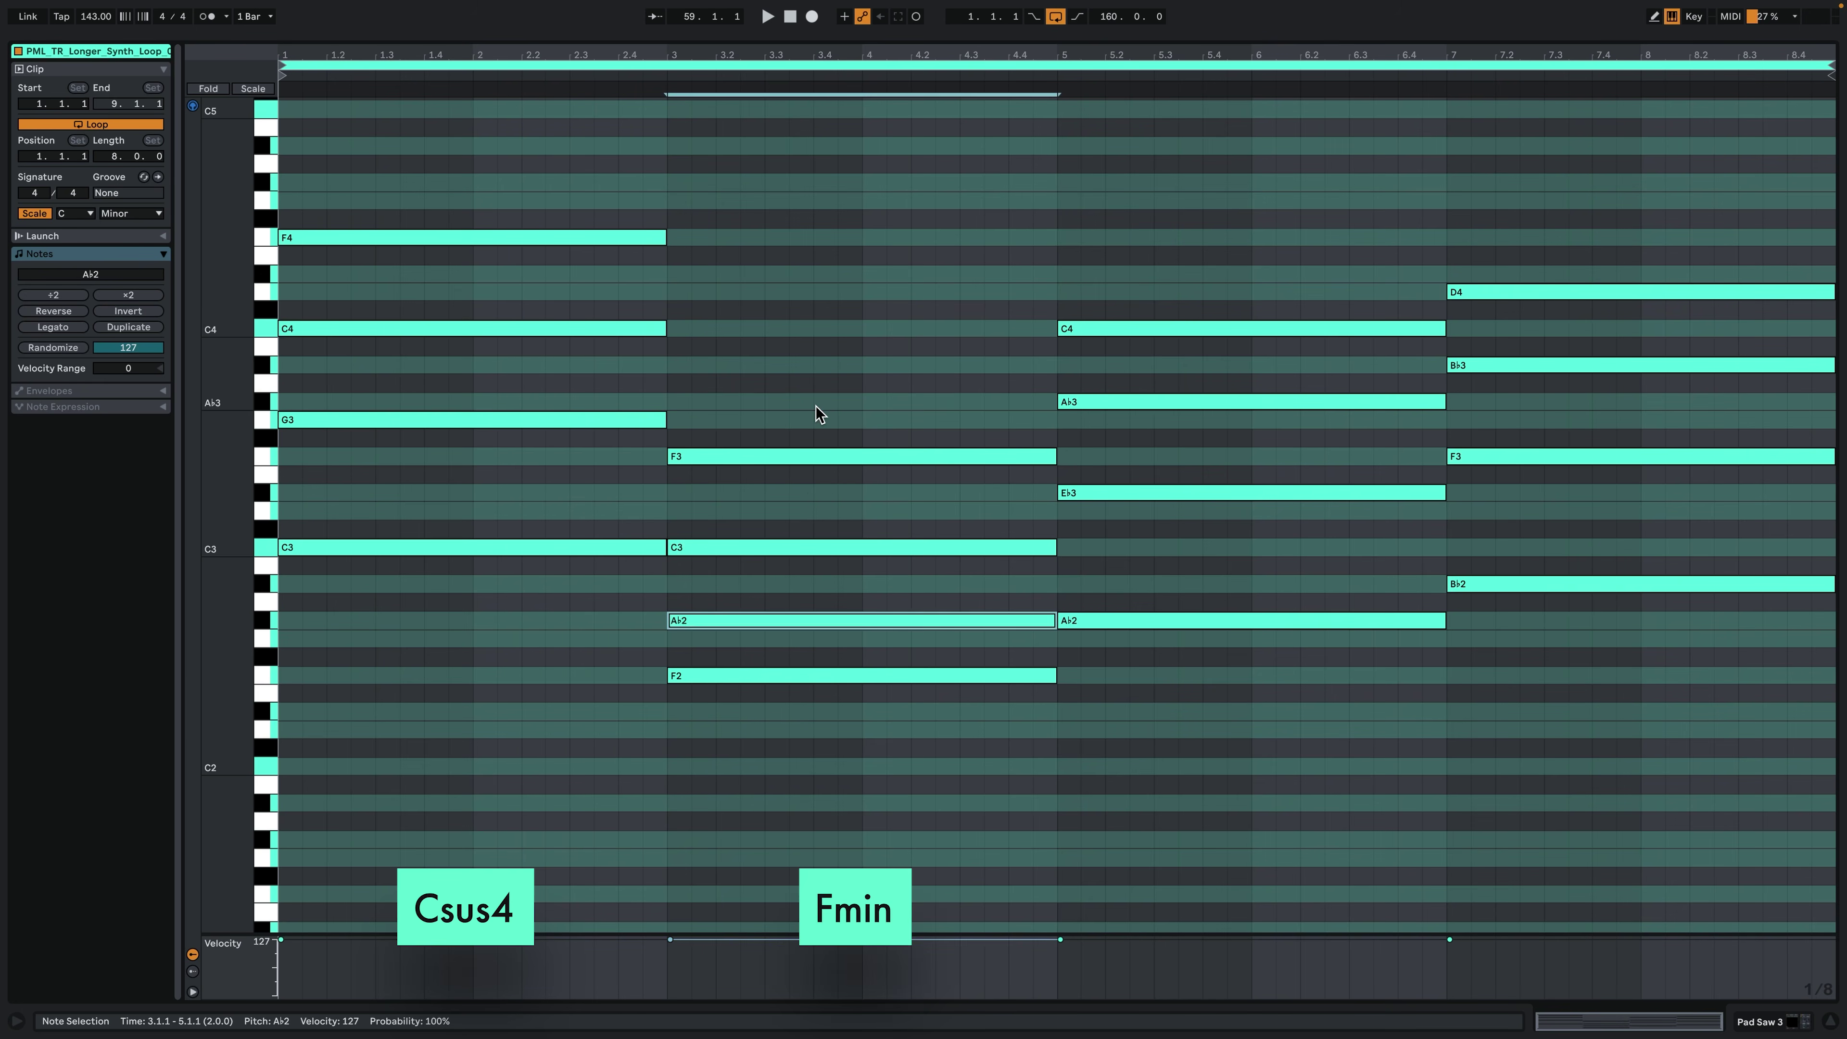
{"action": "left_click_drag", "start_coordinate": [797, 761], "coordinate": [783, 527]}
{"action": "left_click", "coordinate": [704, 658]}
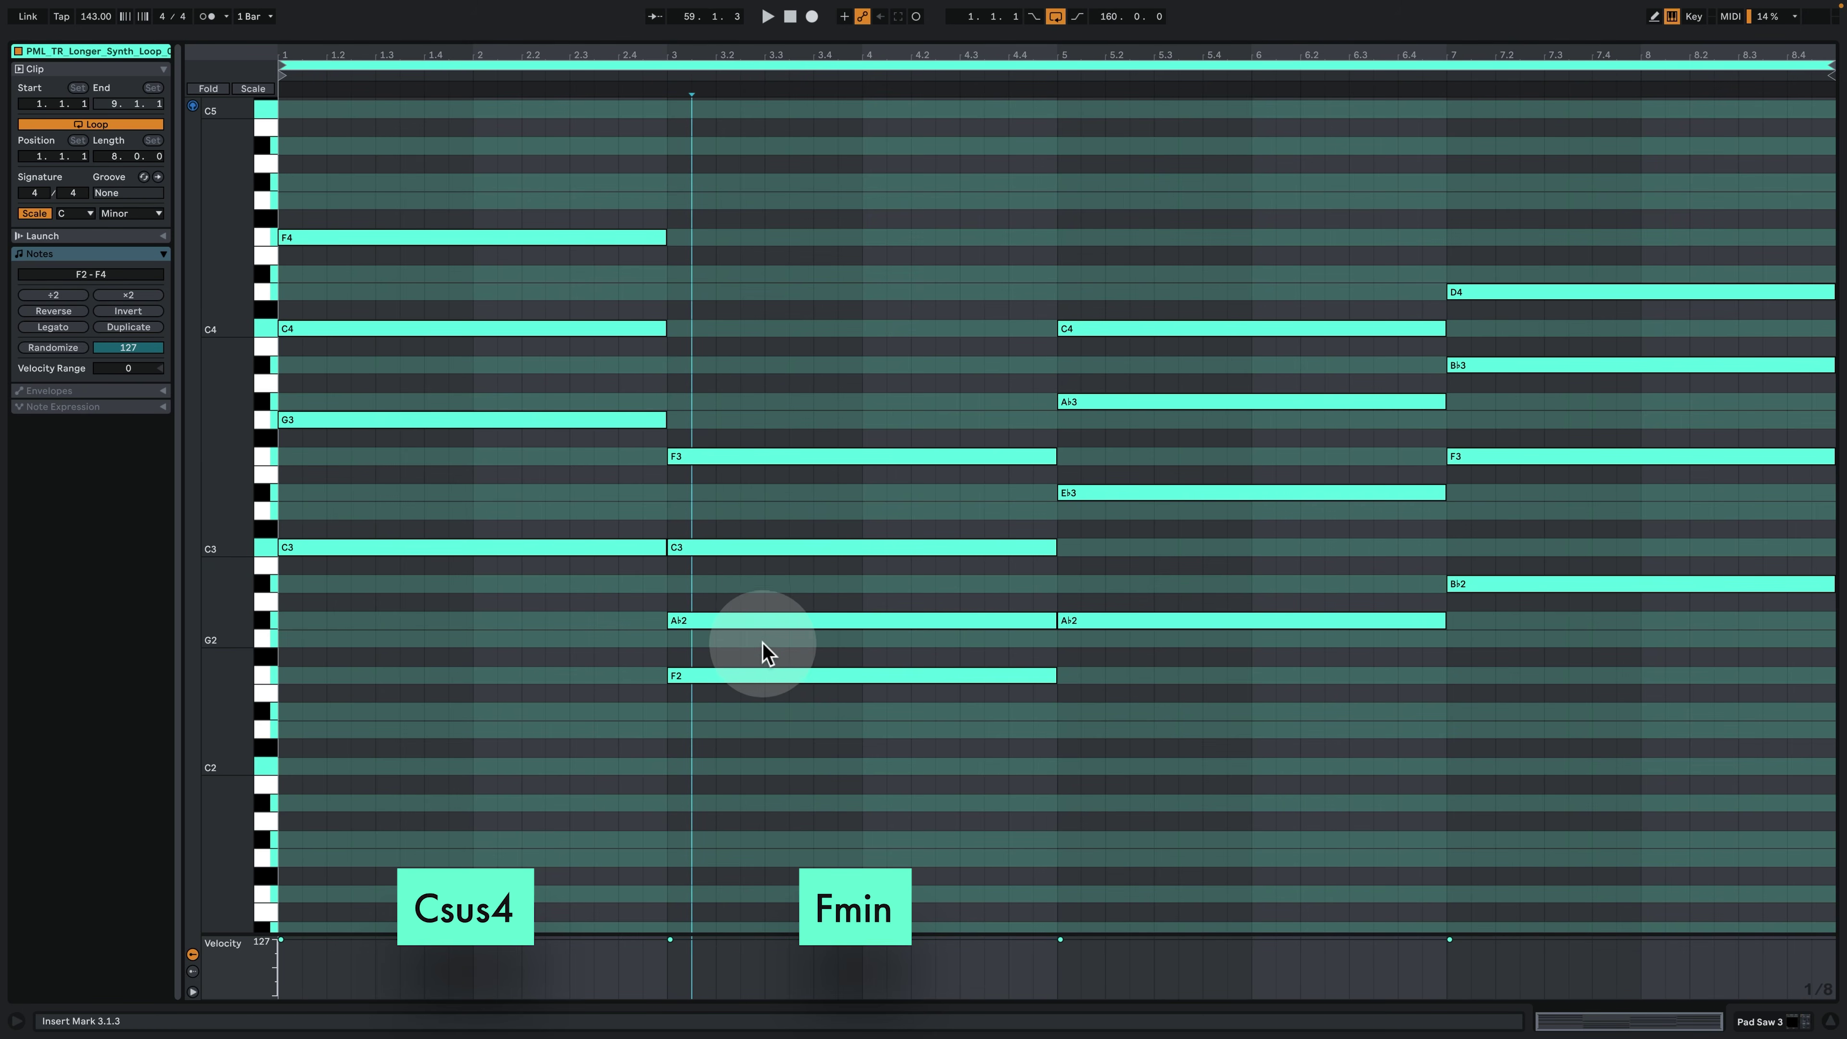
Transpose the second chord's A♭2 note up one octave and select all notes of that chord.
{"action": "left_click", "coordinate": [753, 620]}
{"action": "key", "text": "shift+Up"}
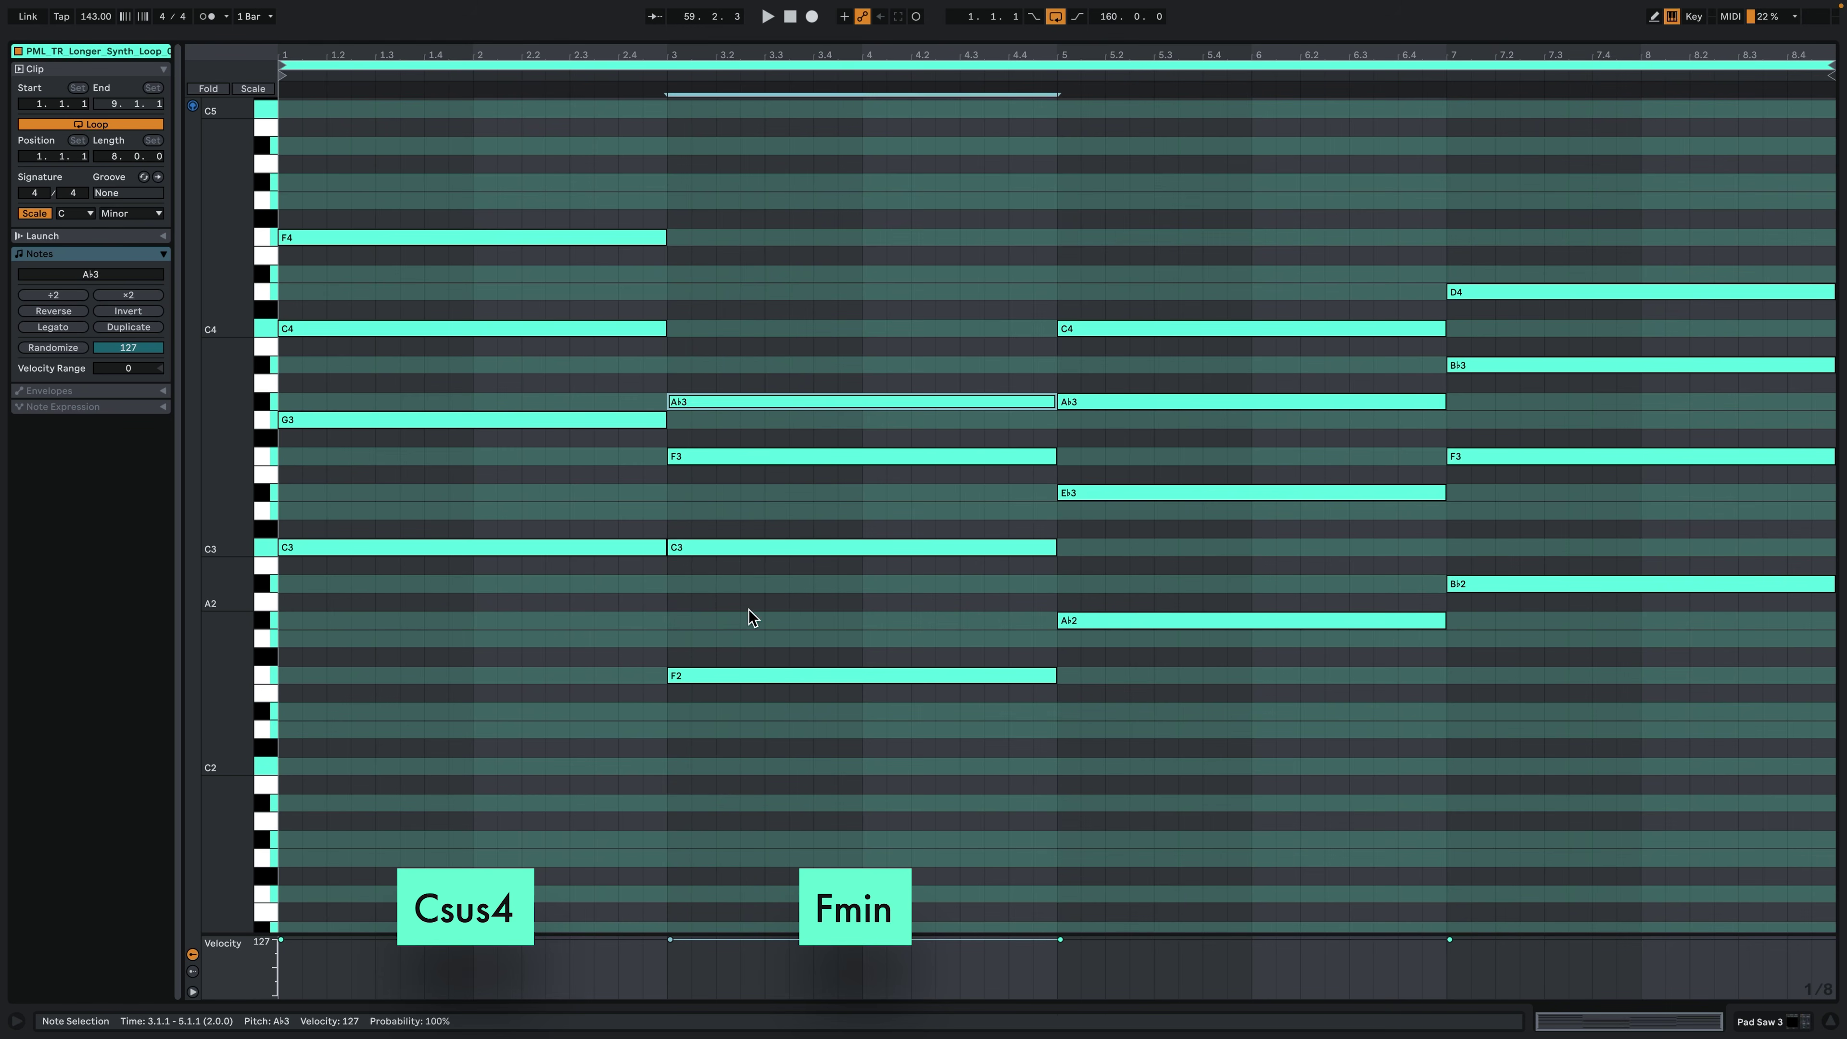
{"action": "left_click_drag", "start_coordinate": [774, 742], "coordinate": [763, 268]}
Examine the third chord's notes and transpose its C4 note down one octave.
{"action": "left_click_drag", "start_coordinate": [1168, 720], "coordinate": [1209, 398]}
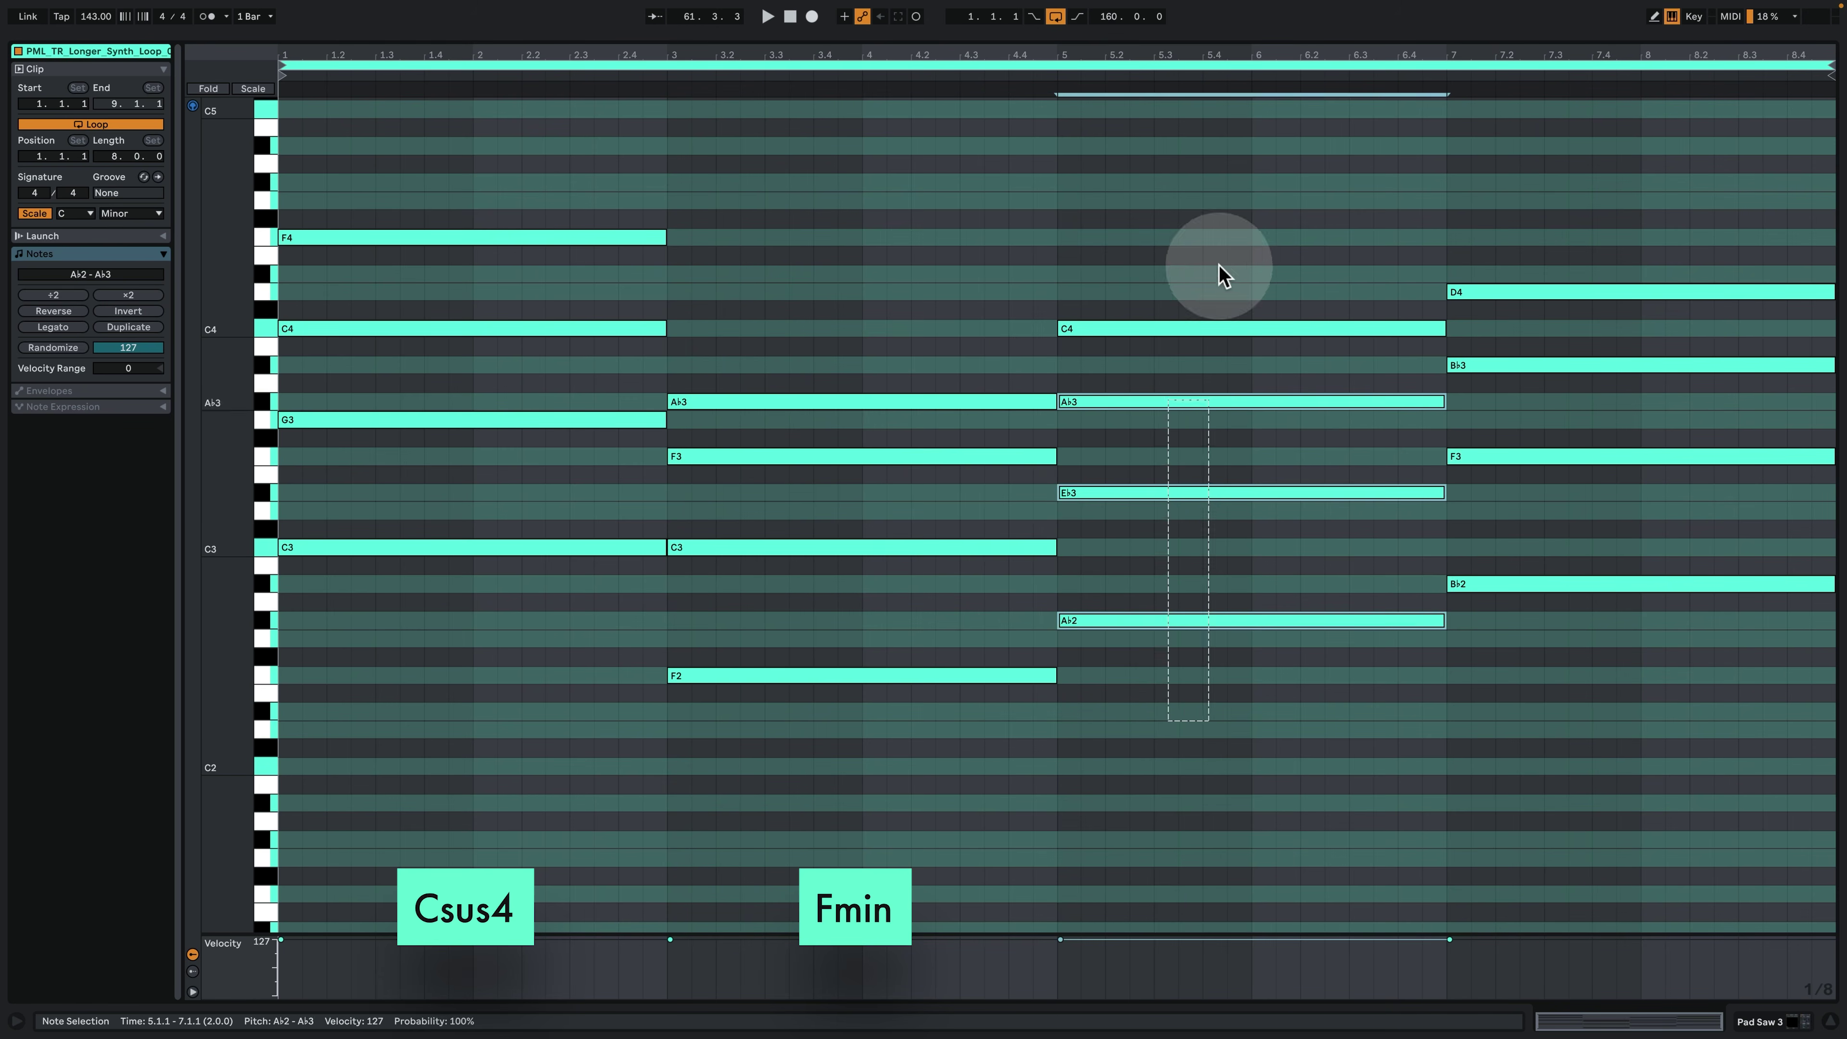
{"action": "left_click_drag", "start_coordinate": [1222, 275], "coordinate": [1220, 260]}
{"action": "left_click", "coordinate": [1215, 328]}
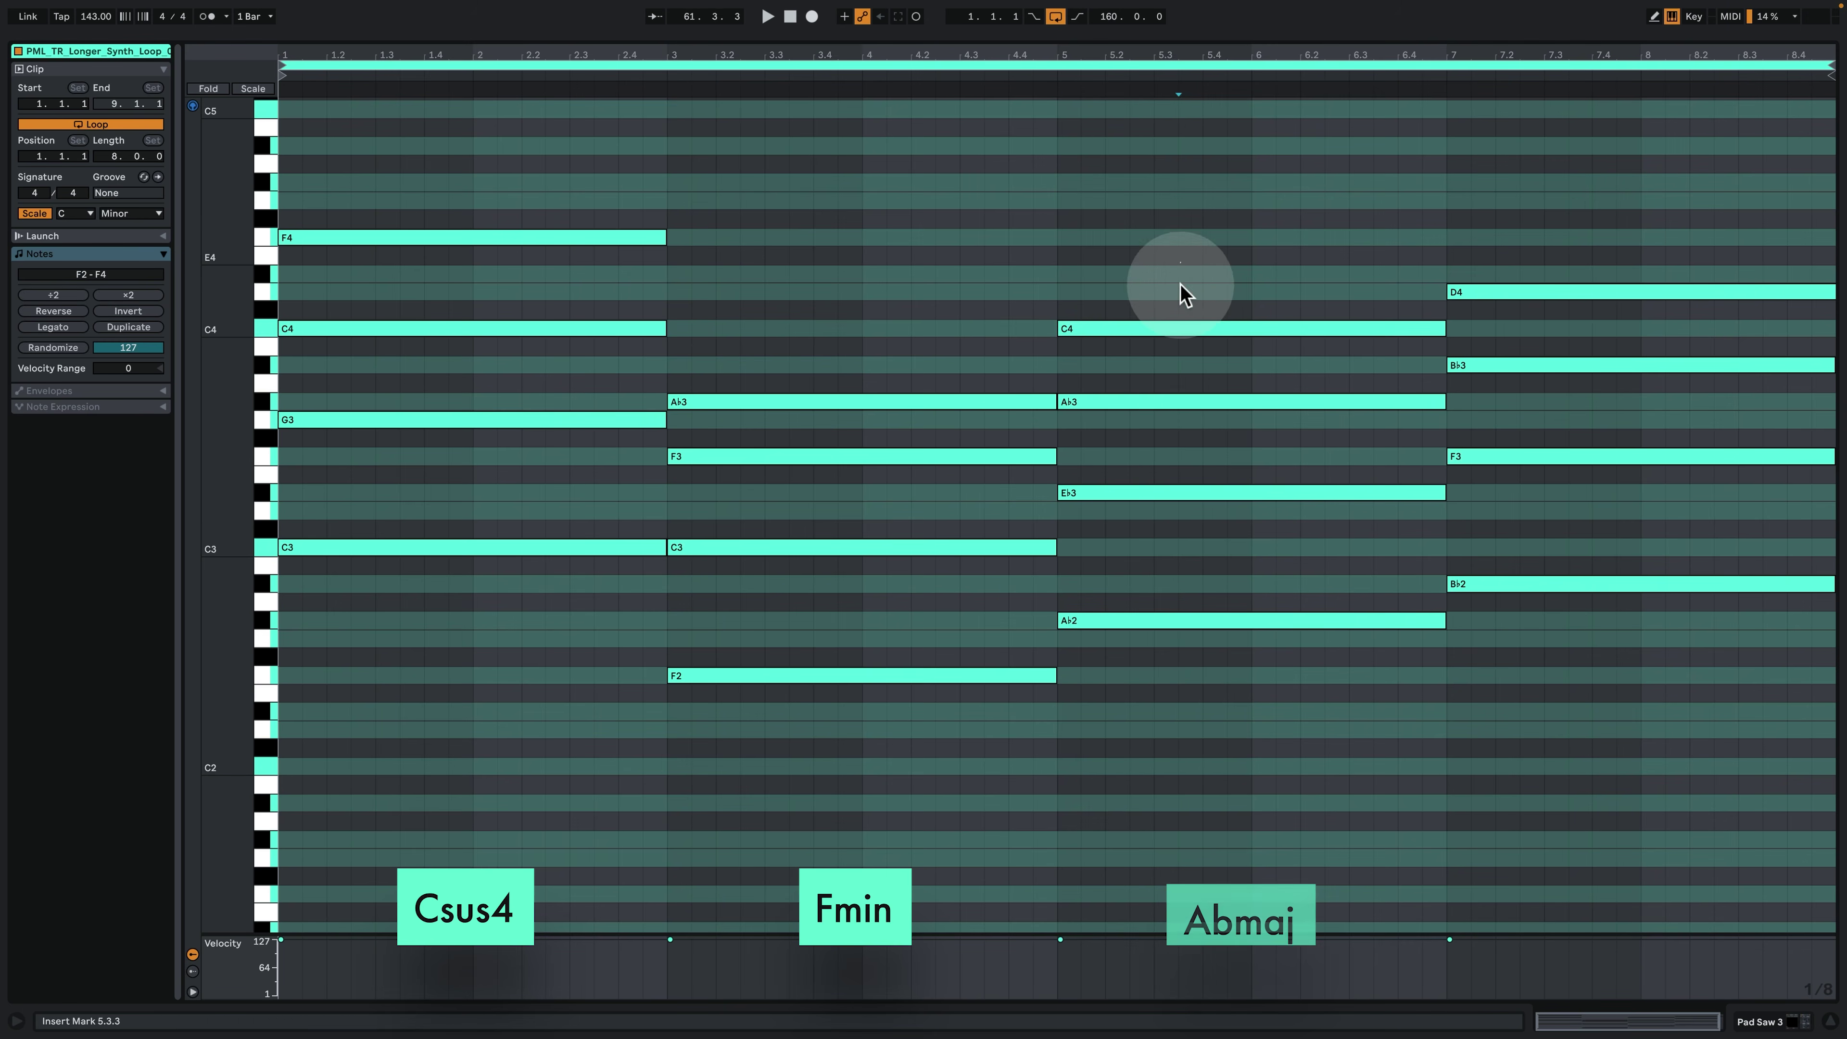
{"action": "key", "text": "shift+Down"}
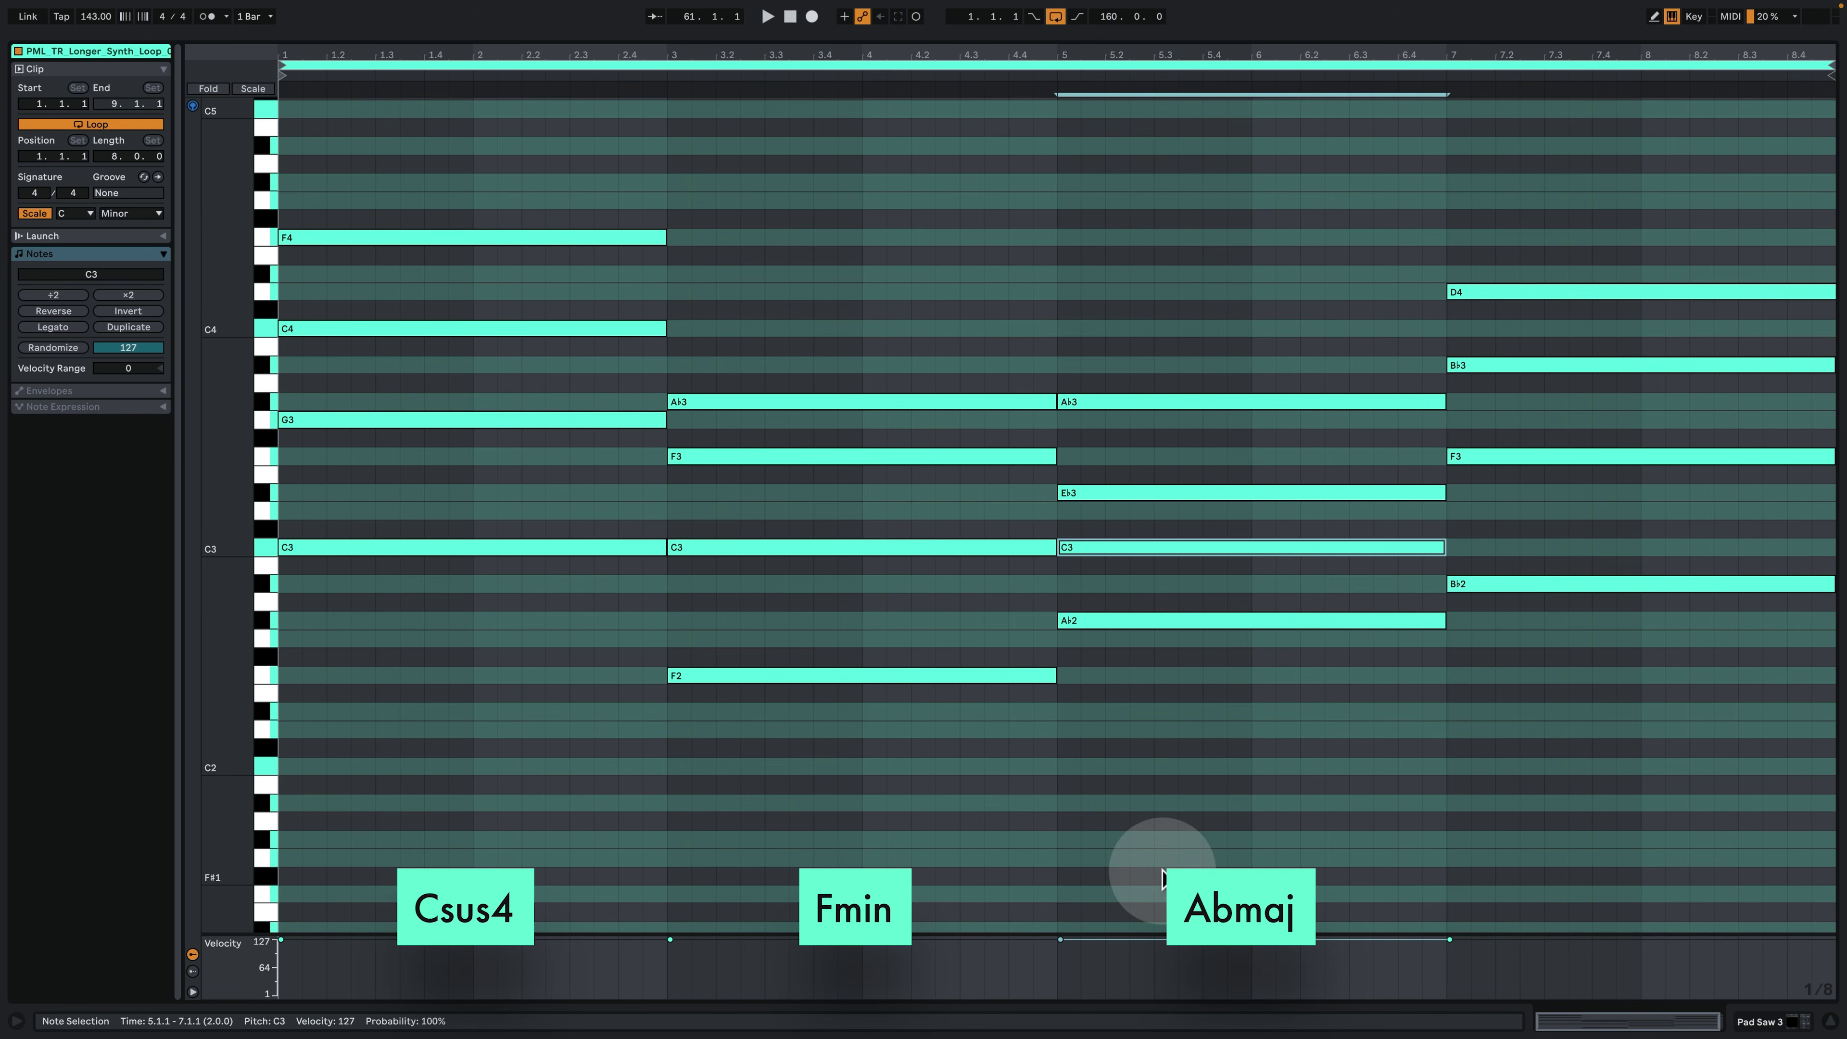
Select the third chord's notes from A♭2 to A♭3, and transpose its C3 note up one octave.
{"action": "left_click_drag", "start_coordinate": [1161, 879], "coordinate": [1179, 280]}
{"action": "left_click_drag", "start_coordinate": [1177, 267], "coordinate": [1178, 269]}
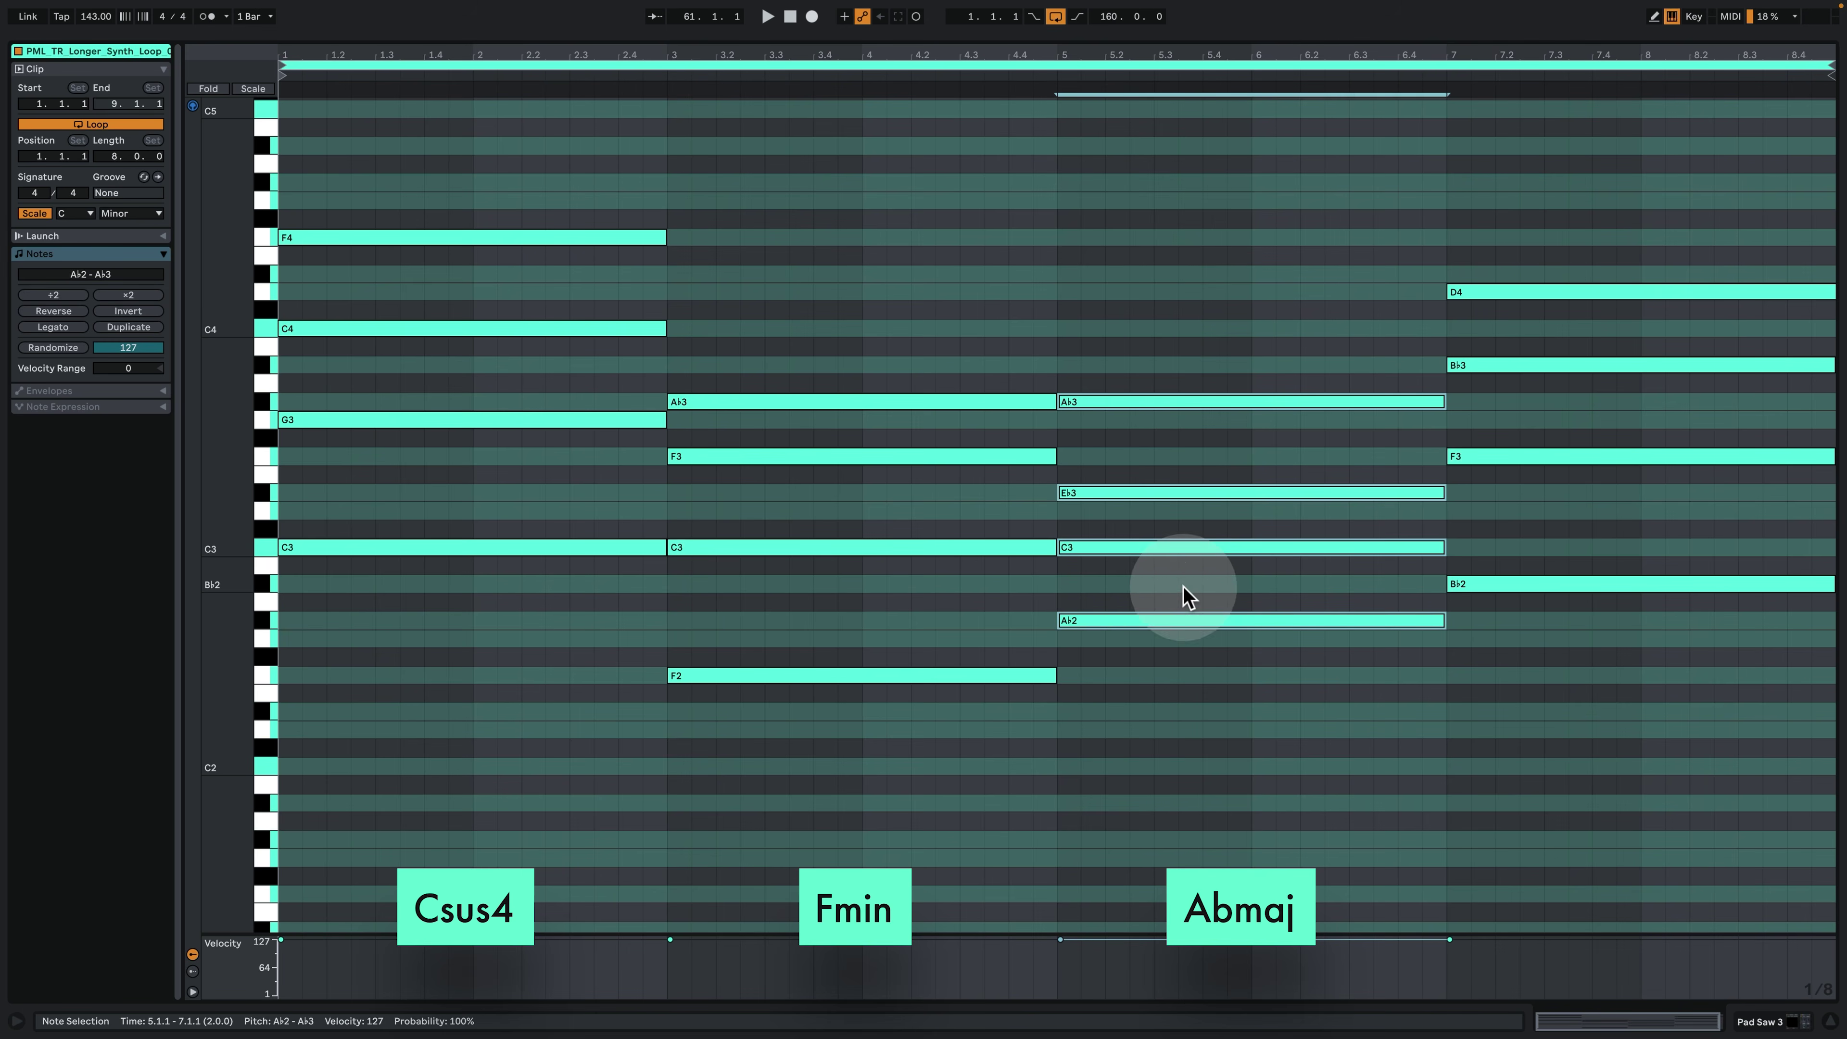
{"action": "left_click", "coordinate": [1173, 547]}
{"action": "key", "text": "shift+Up"}
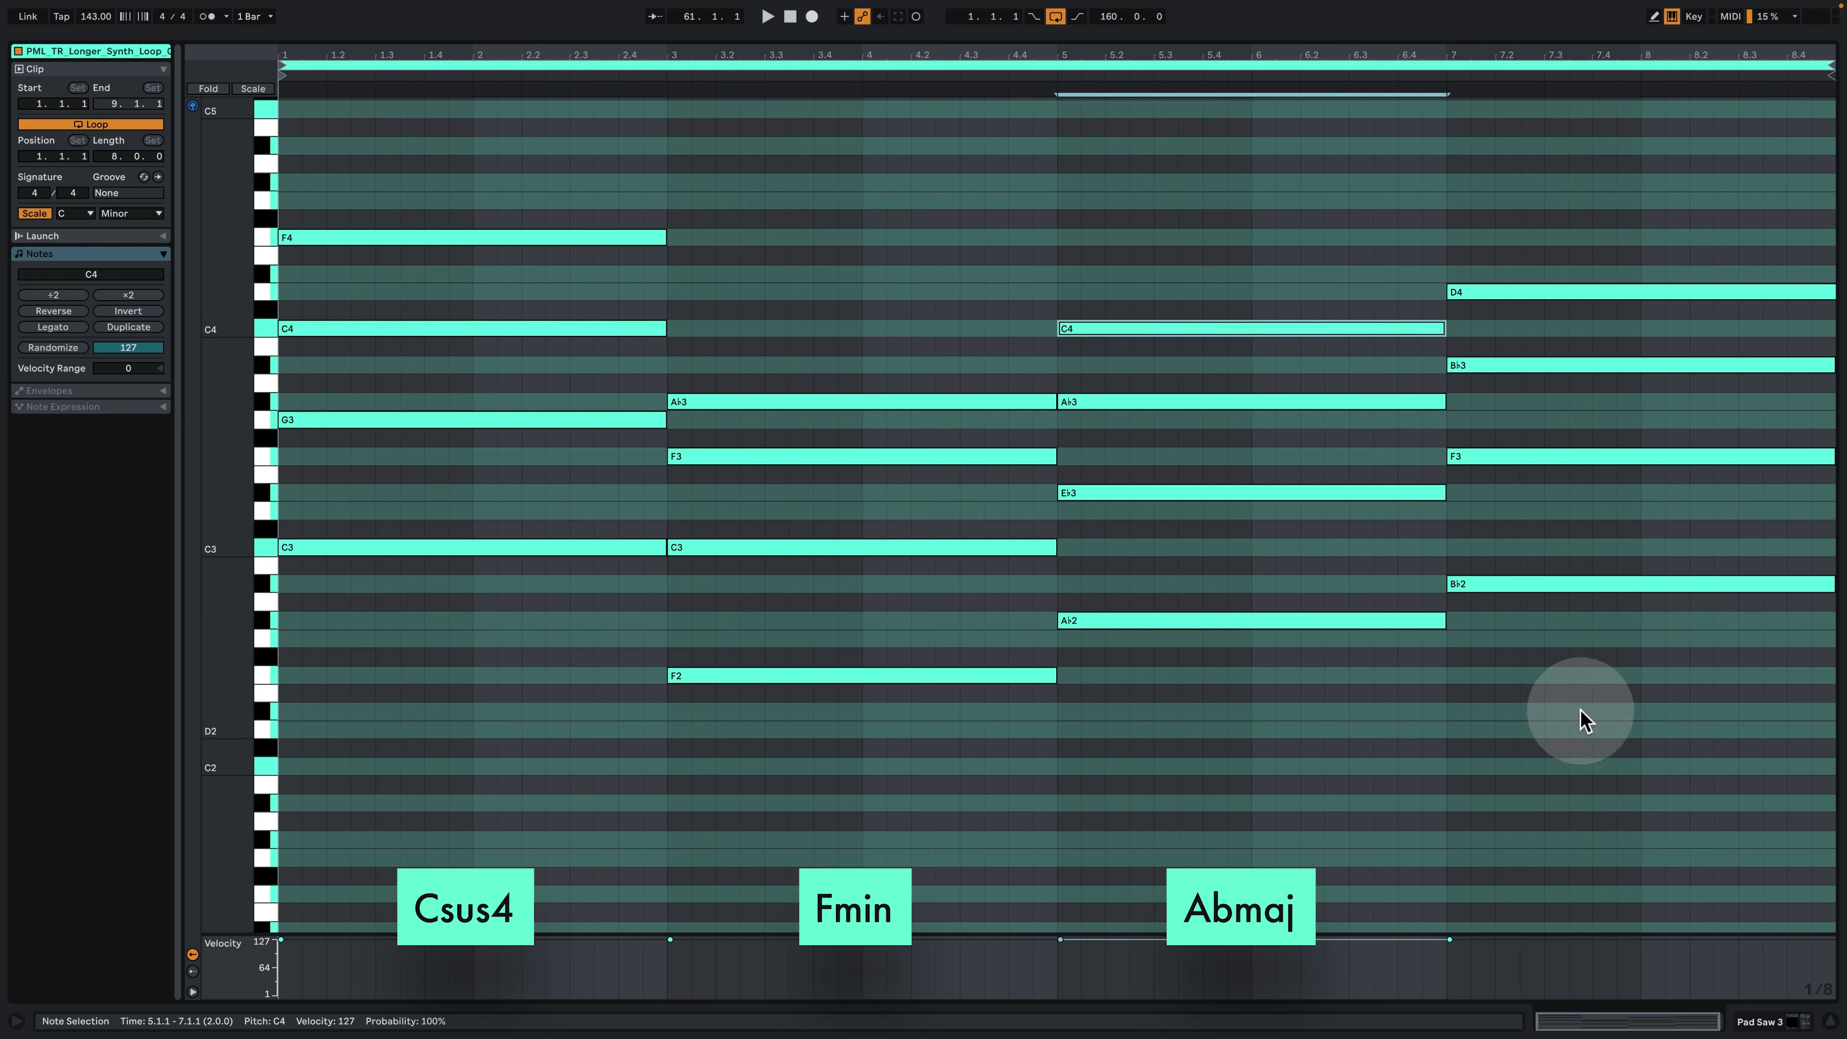
Examine the fourth chord's notes and transpose its D4 note down one octave.
{"action": "left_click_drag", "start_coordinate": [1576, 723], "coordinate": [1668, 227]}
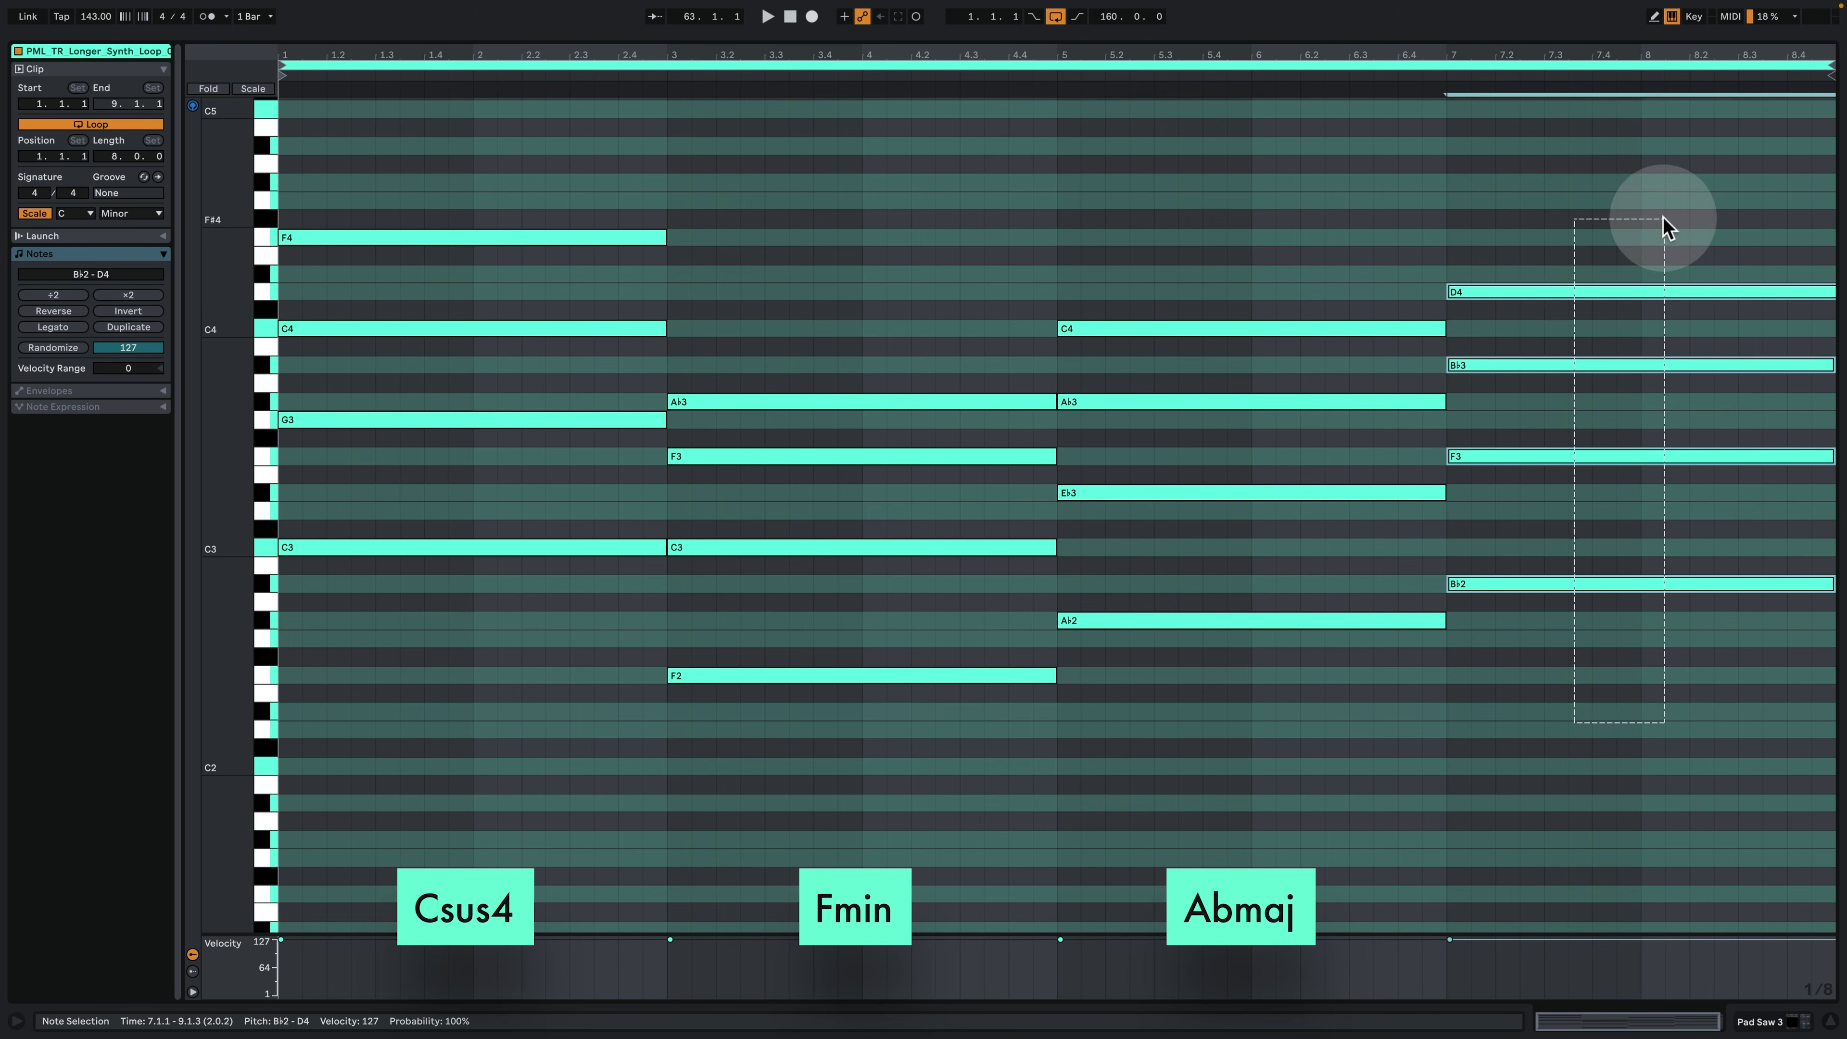
{"action": "left_click", "coordinate": [1605, 247]}
{"action": "left_click", "coordinate": [1602, 293]}
{"action": "key", "text": "shift+Down"}
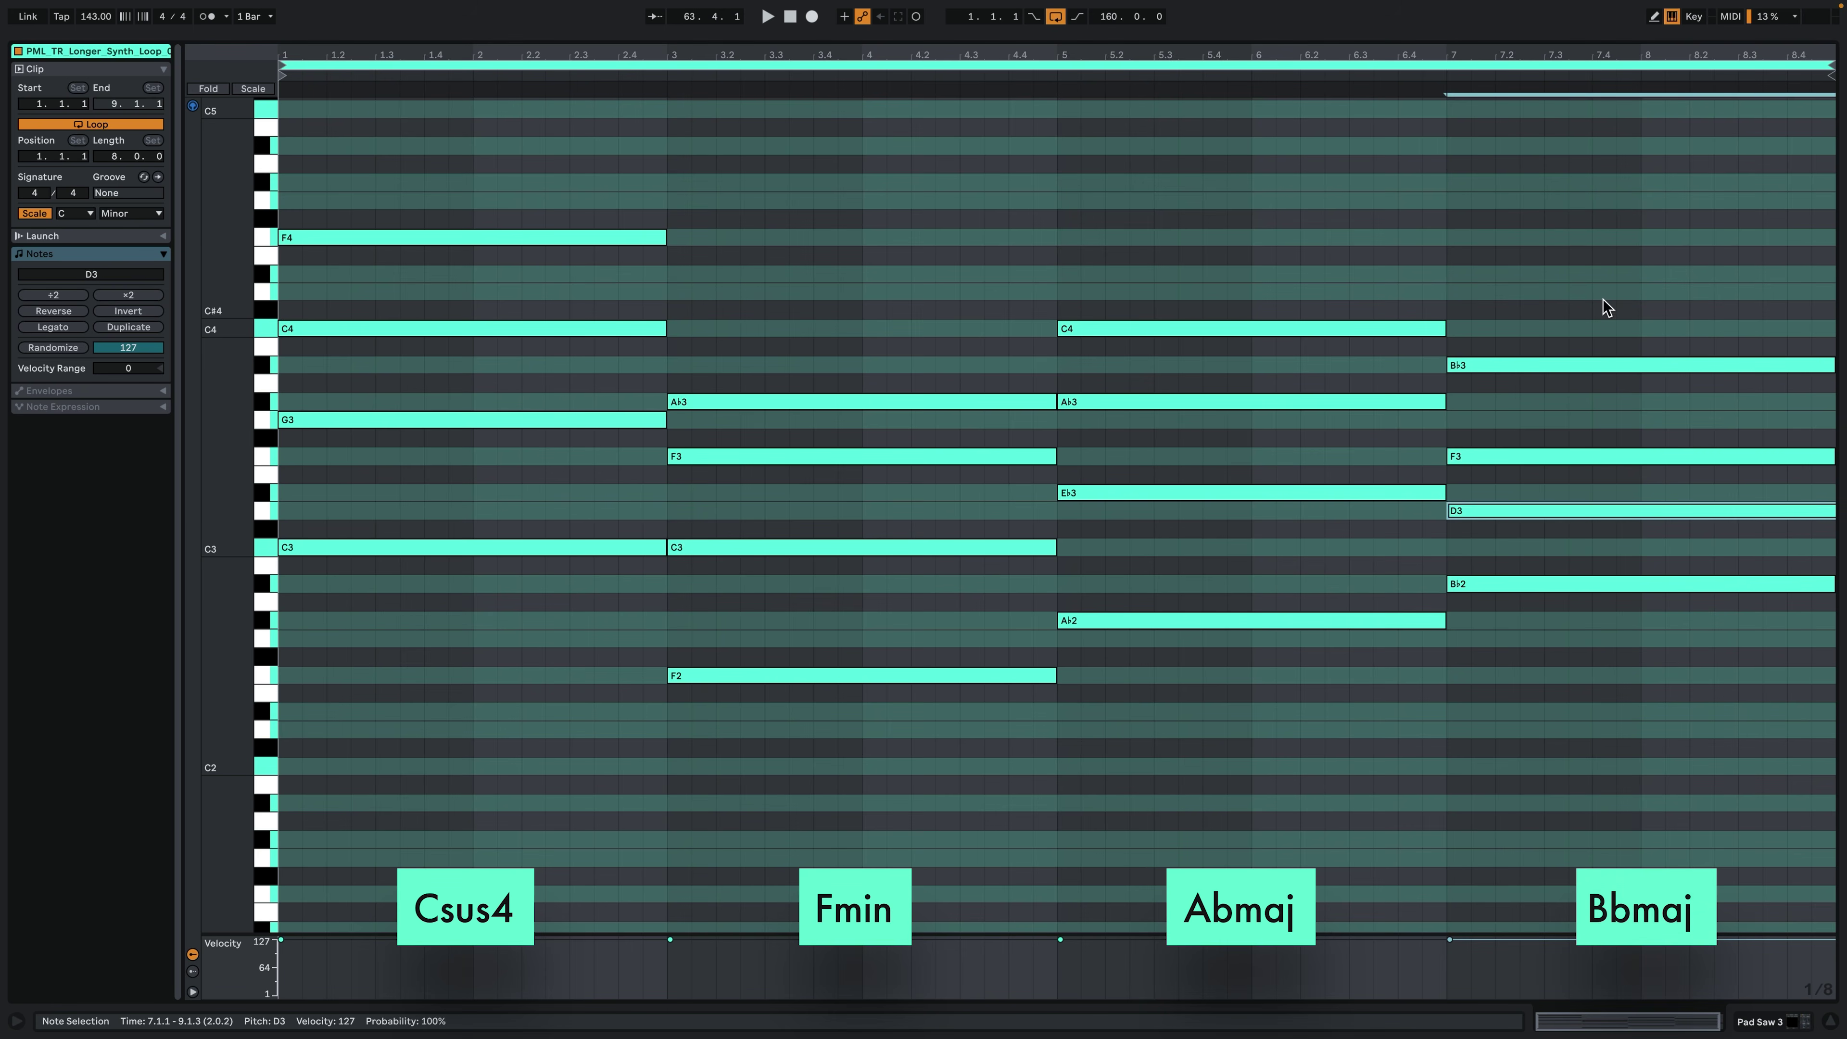
Examine the fourth chord's lower notes and transpose its D3 note up one octave.
{"action": "left_click", "coordinate": [1534, 584]}
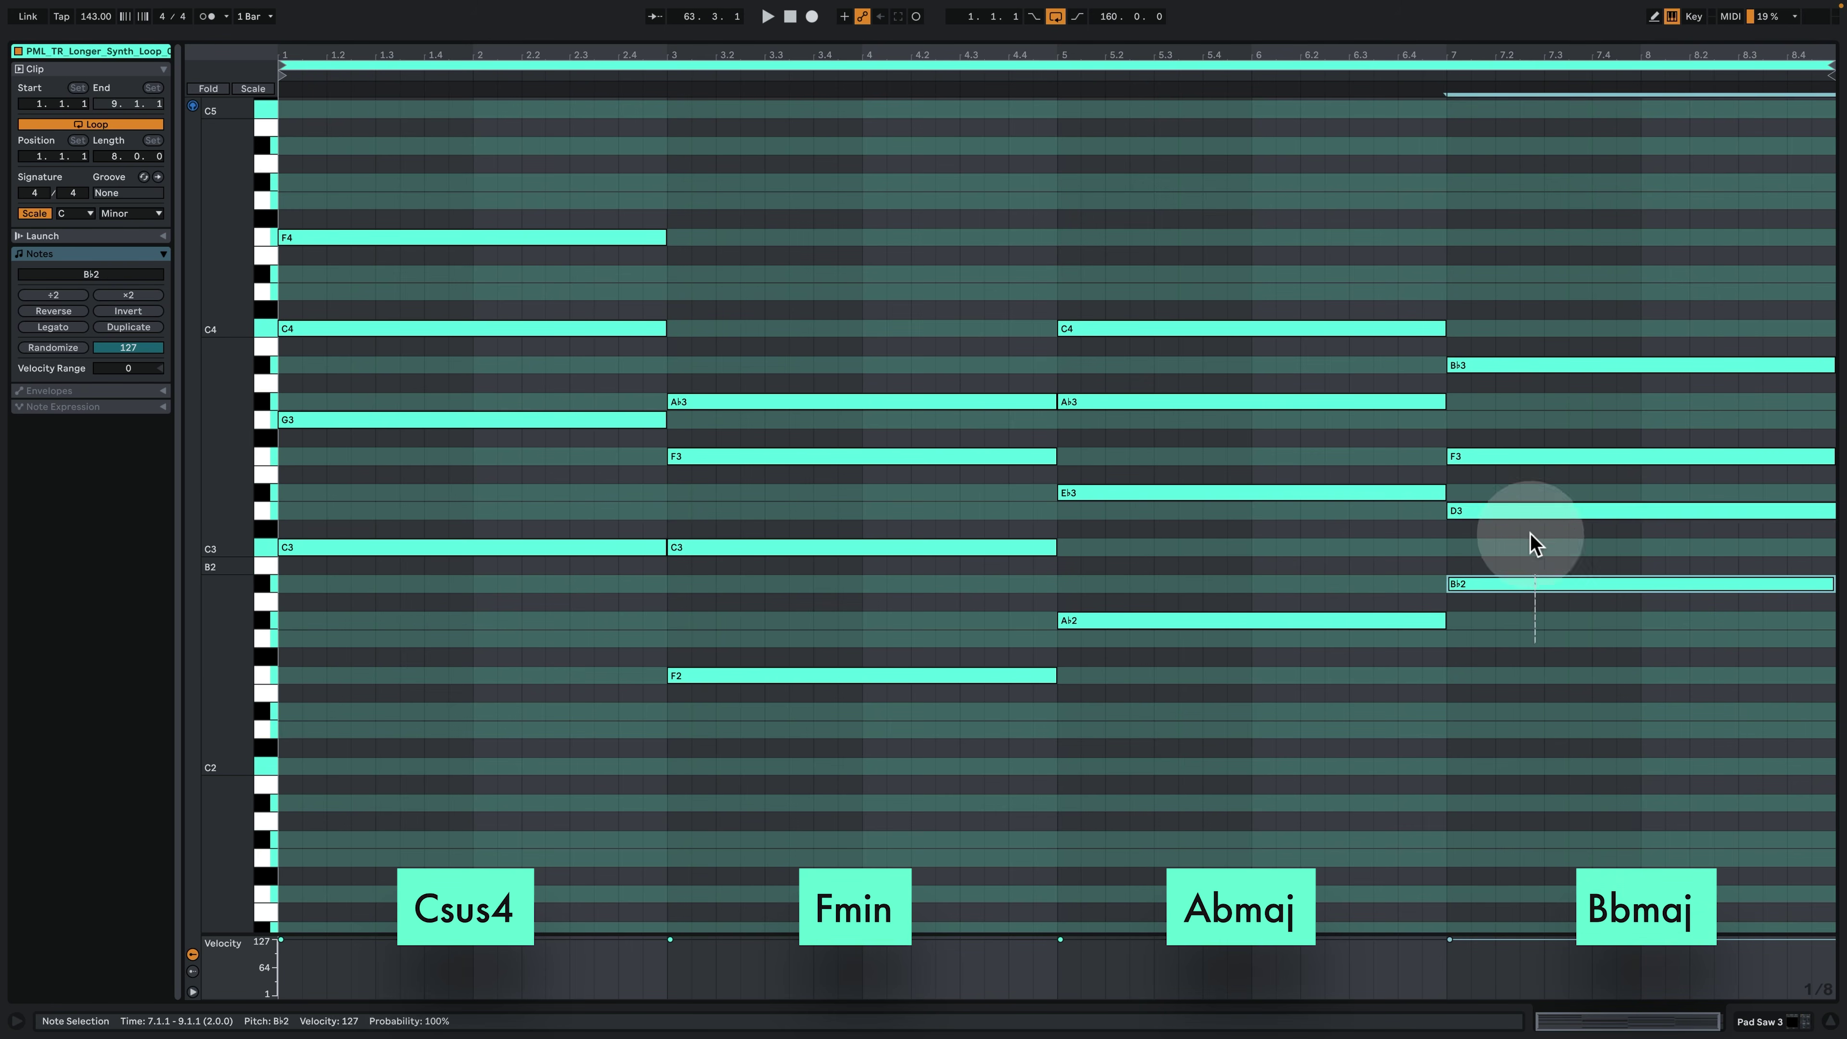
{"action": "left_click_drag", "start_coordinate": [1534, 544], "coordinate": [1554, 630]}
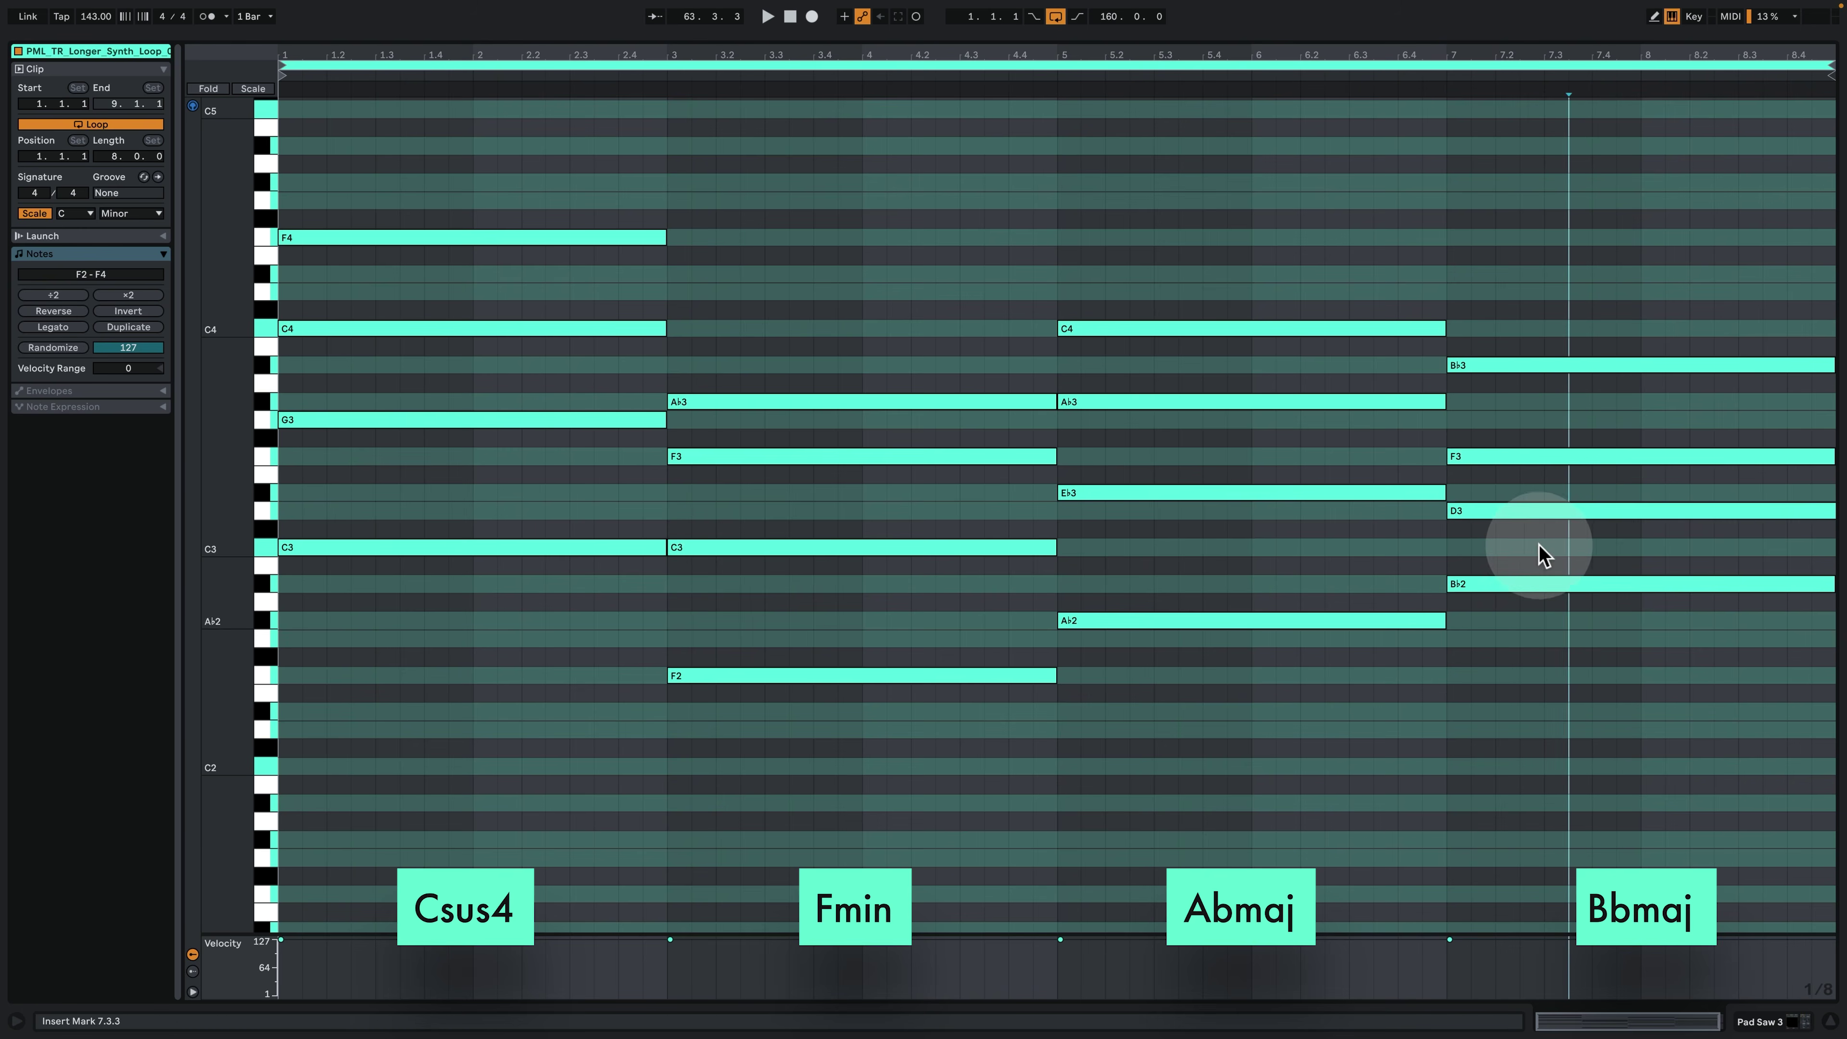
{"action": "left_click_drag", "start_coordinate": [1541, 549], "coordinate": [1540, 503]}
{"action": "key", "text": "shift+Up"}
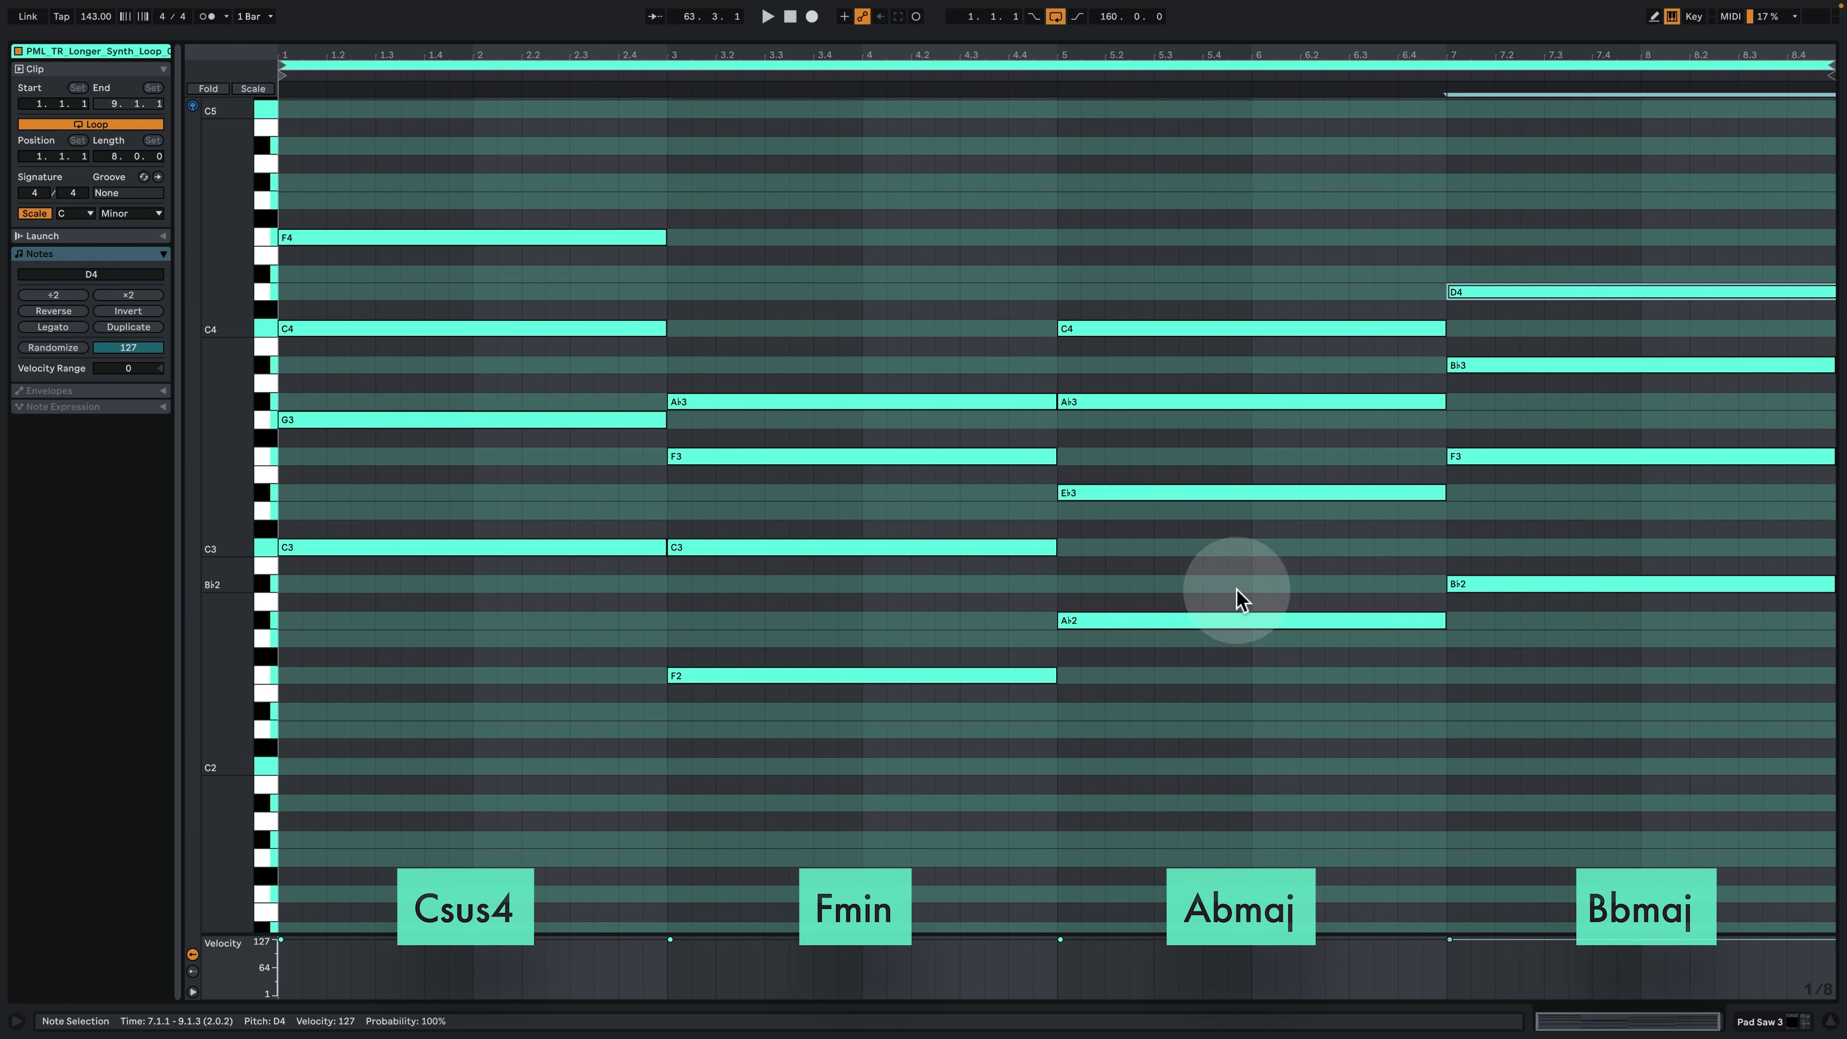
Show the Pad Saw 3 devices, open its Serum patch, and examine envelope 1 and the reverb effect.
{"action": "left_click", "coordinate": [1776, 1017]}
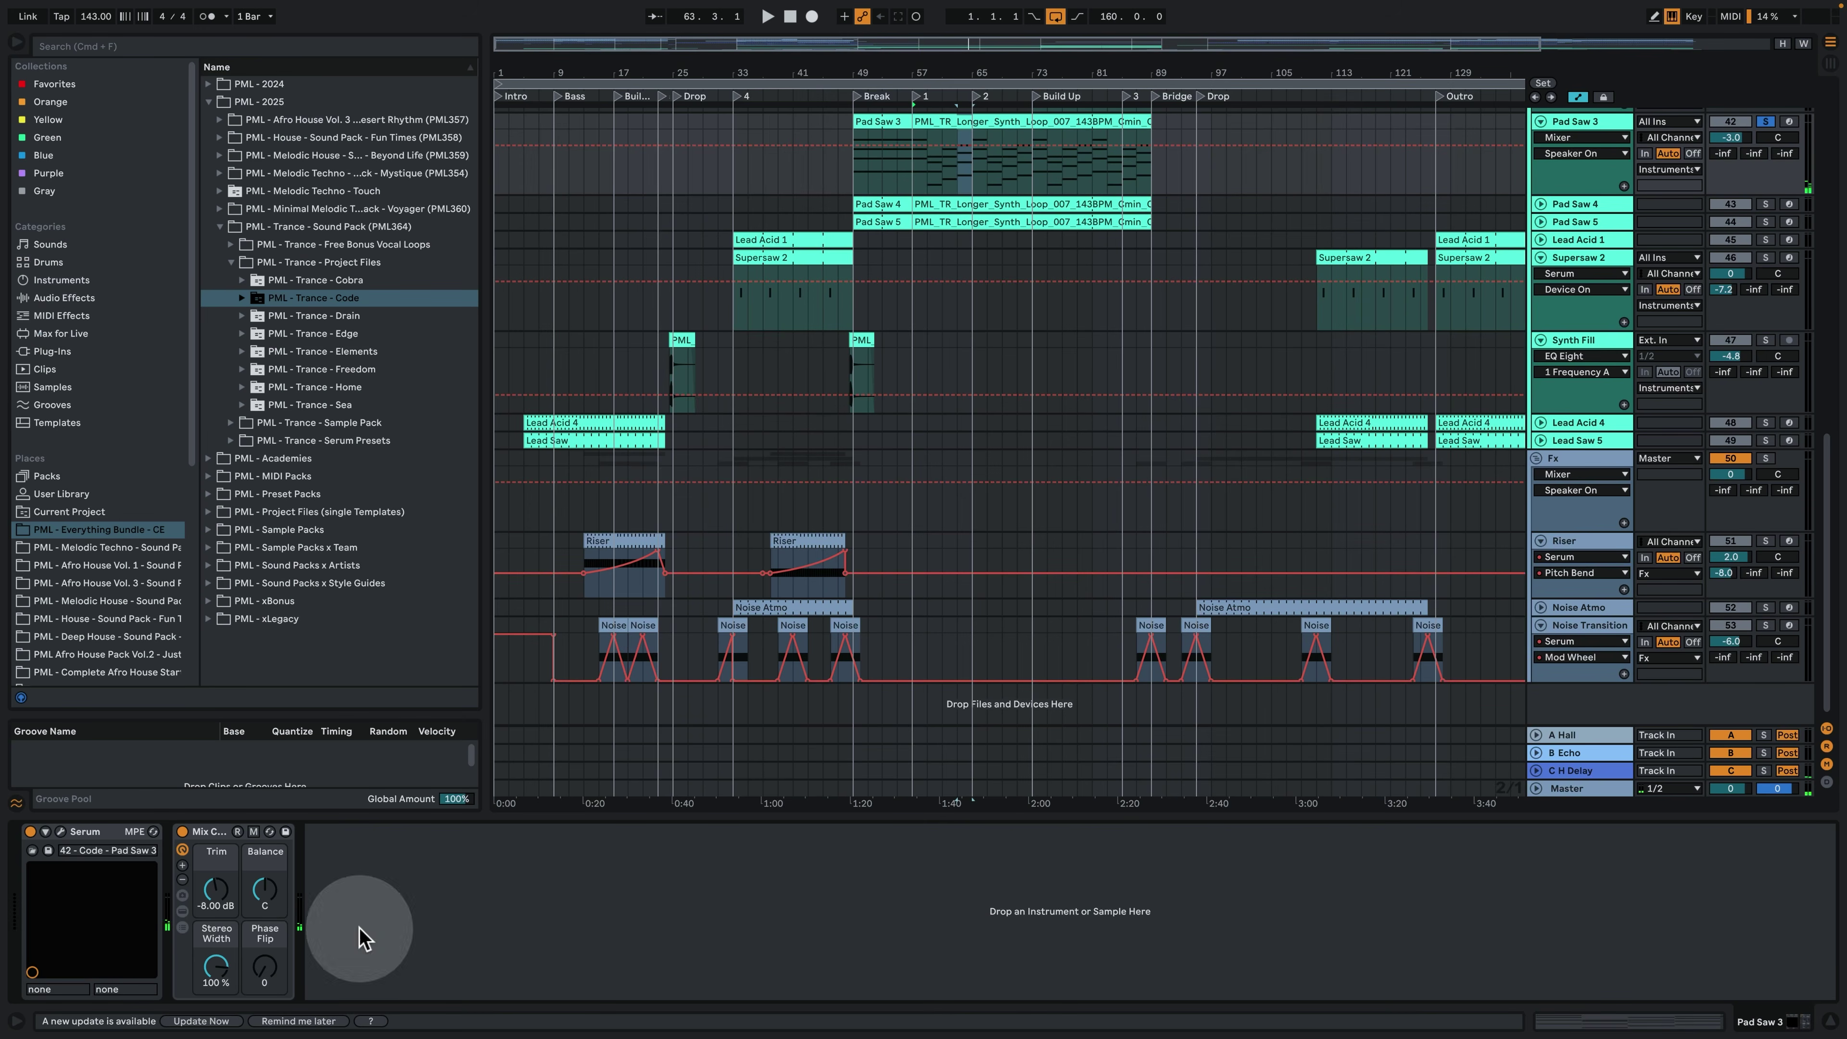
{"action": "left_click", "coordinate": [62, 833]}
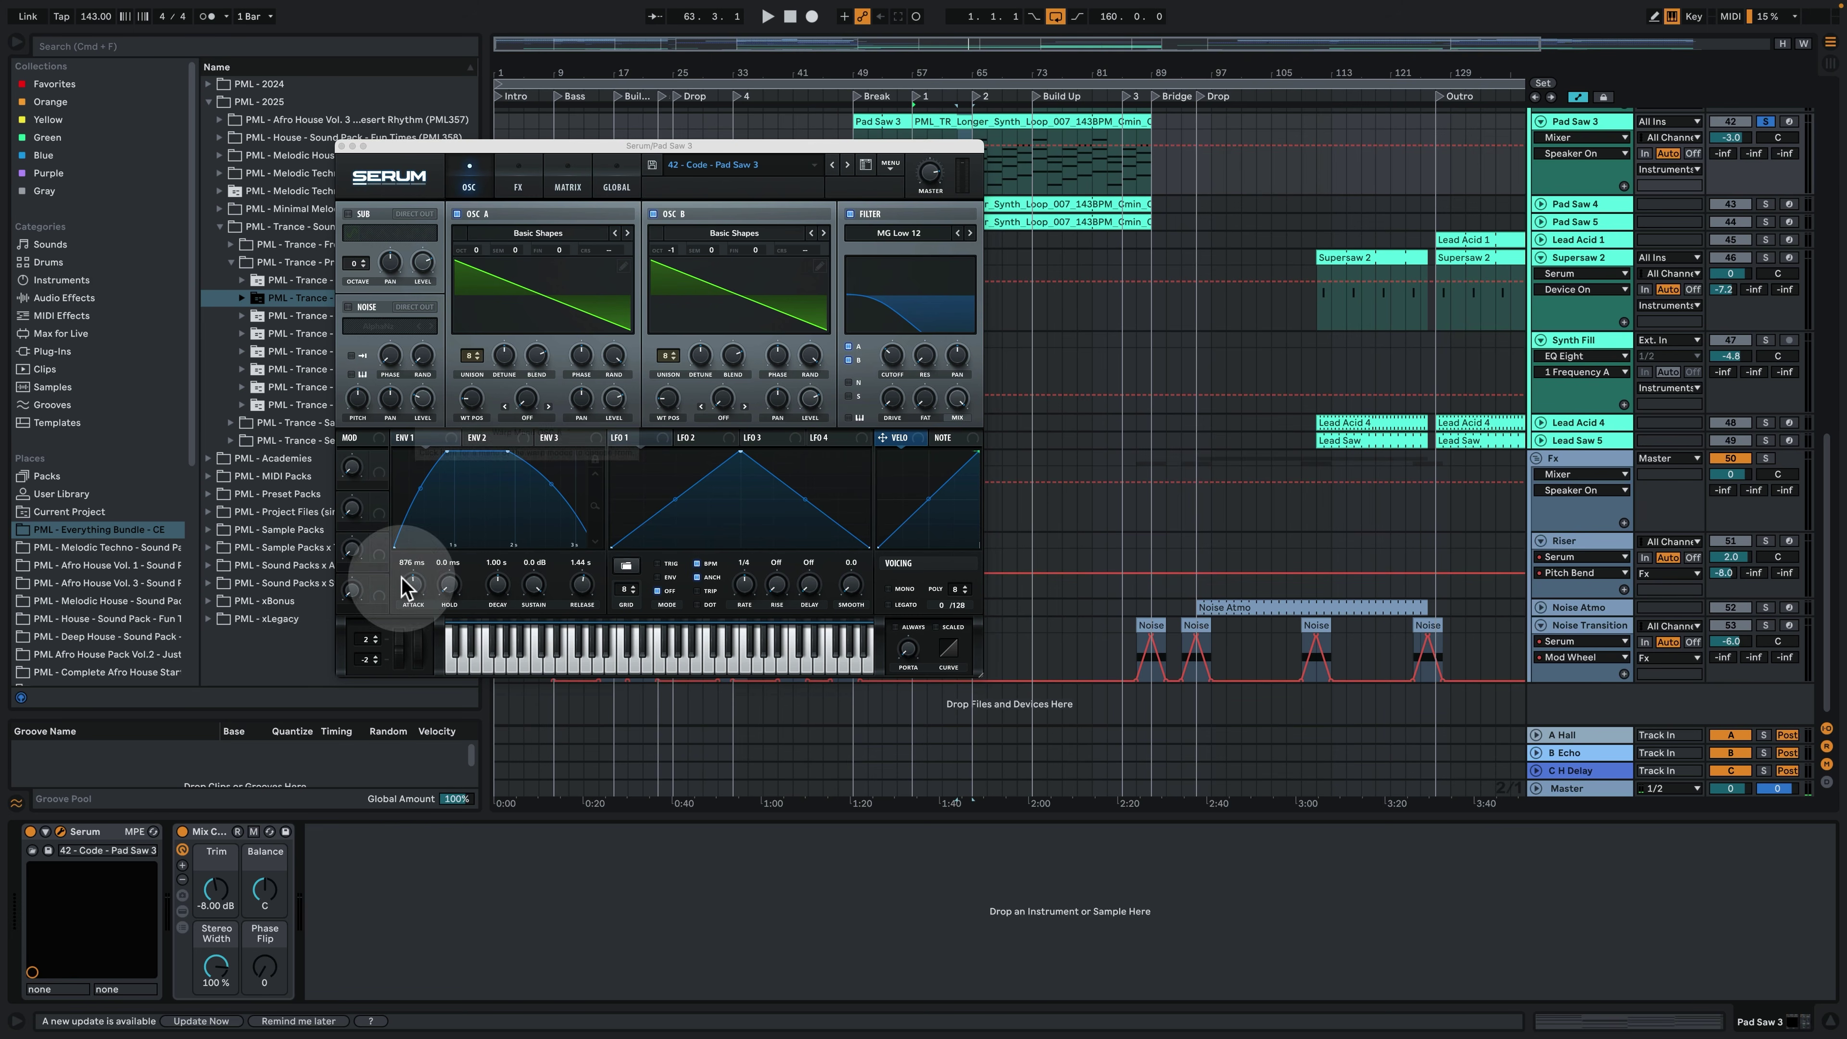
{"action": "left_click", "coordinate": [440, 434]}
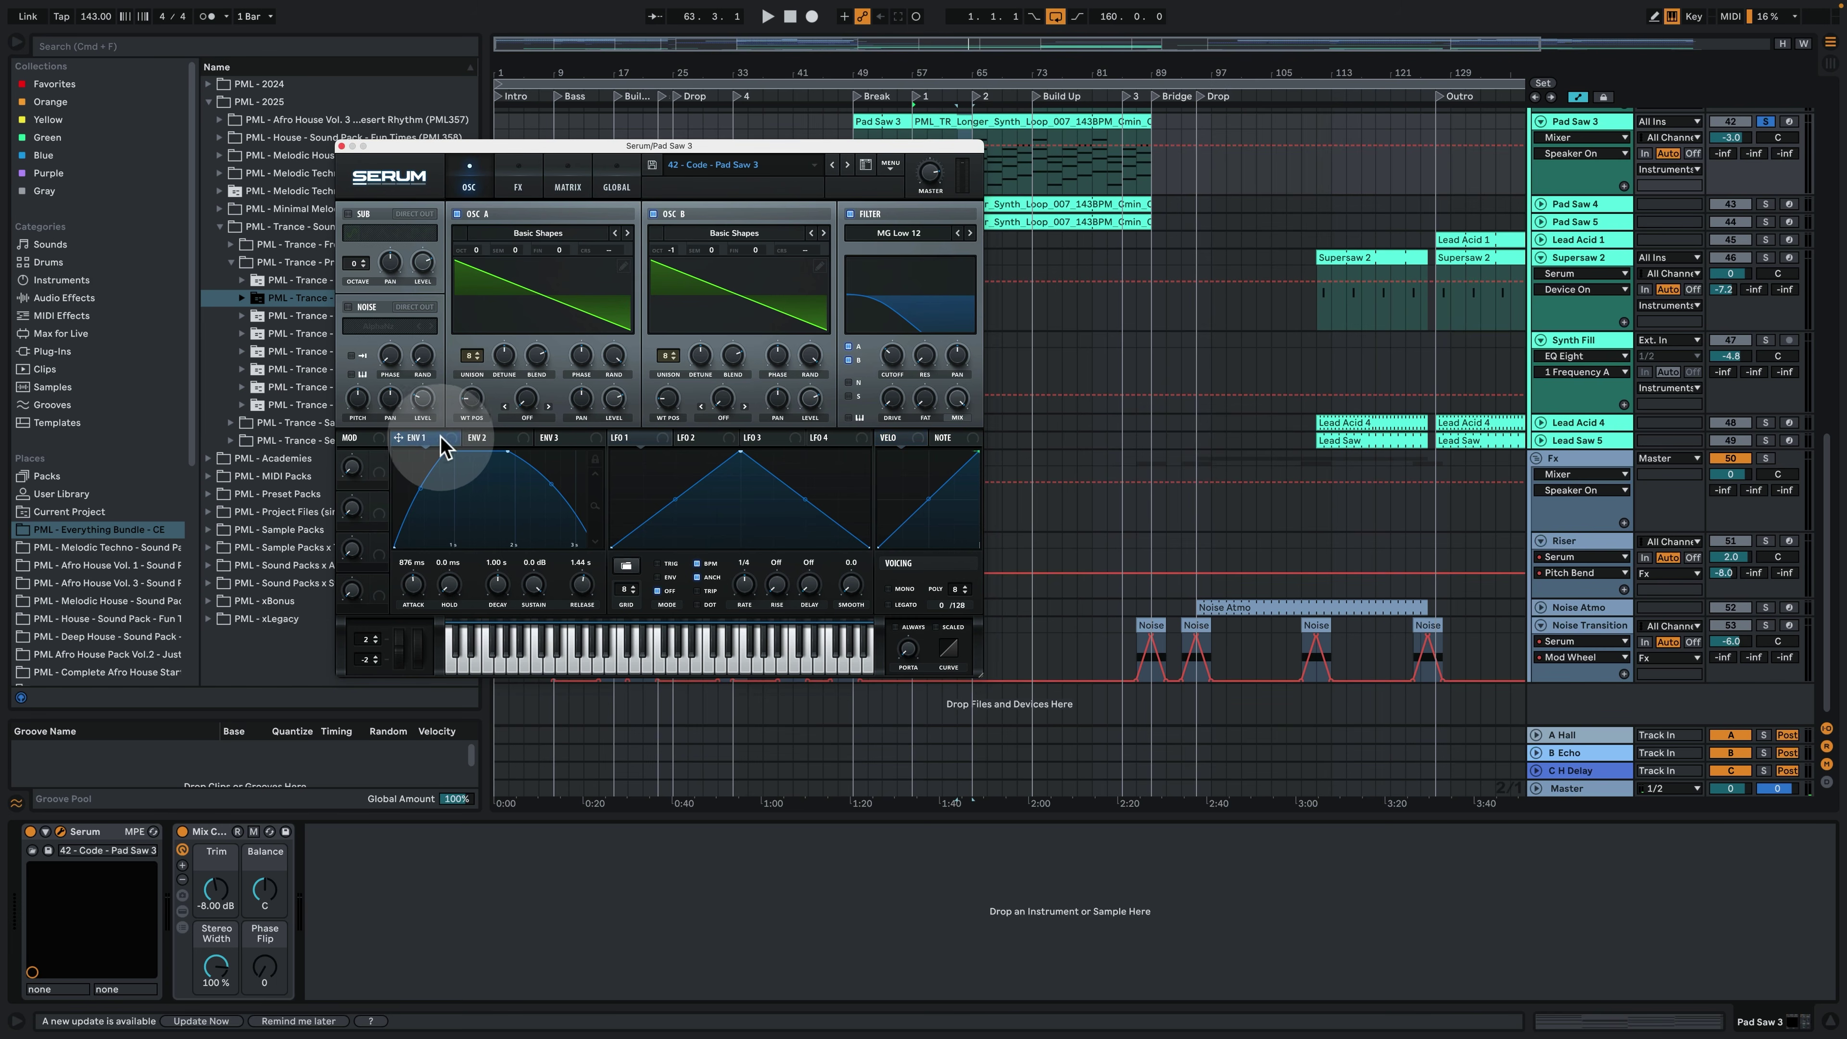
{"action": "left_click", "coordinate": [524, 178]}
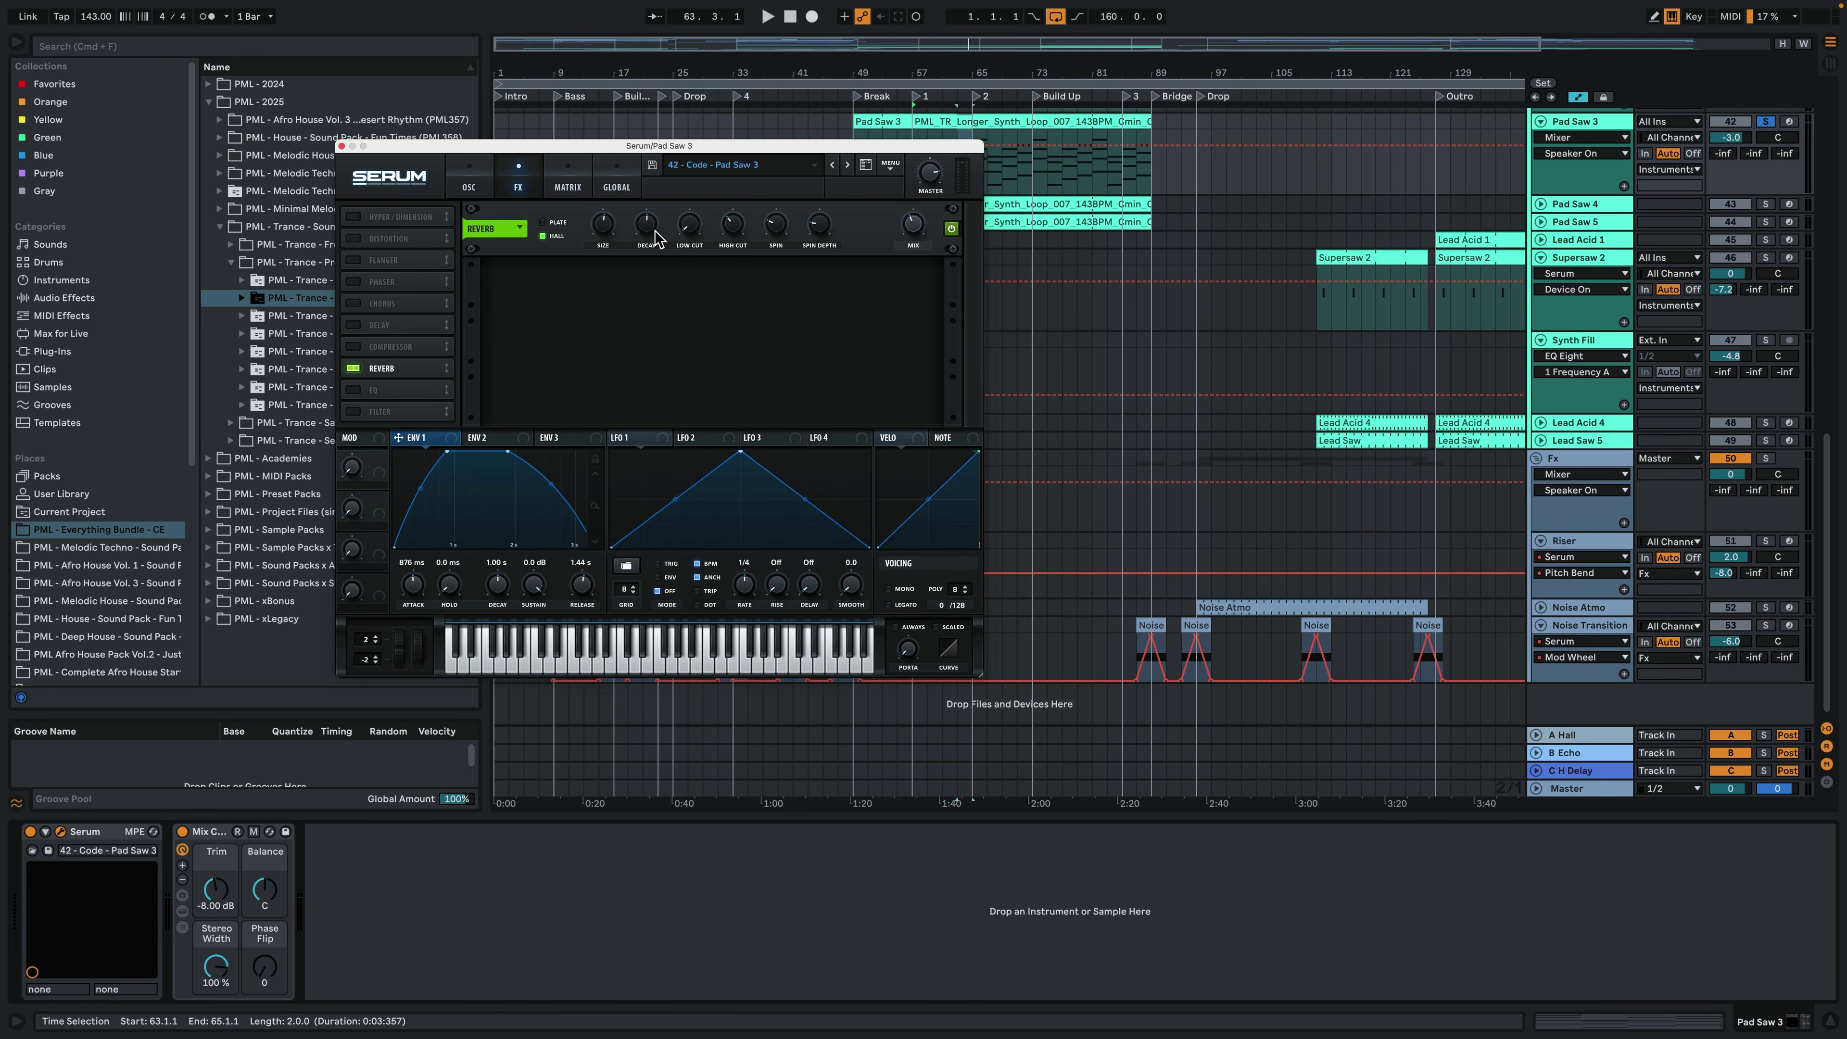
Close the Pad Saw 3 Serum window and play the soloed pad from the start of the break at bar 49.
{"action": "left_click", "coordinate": [352, 148]}
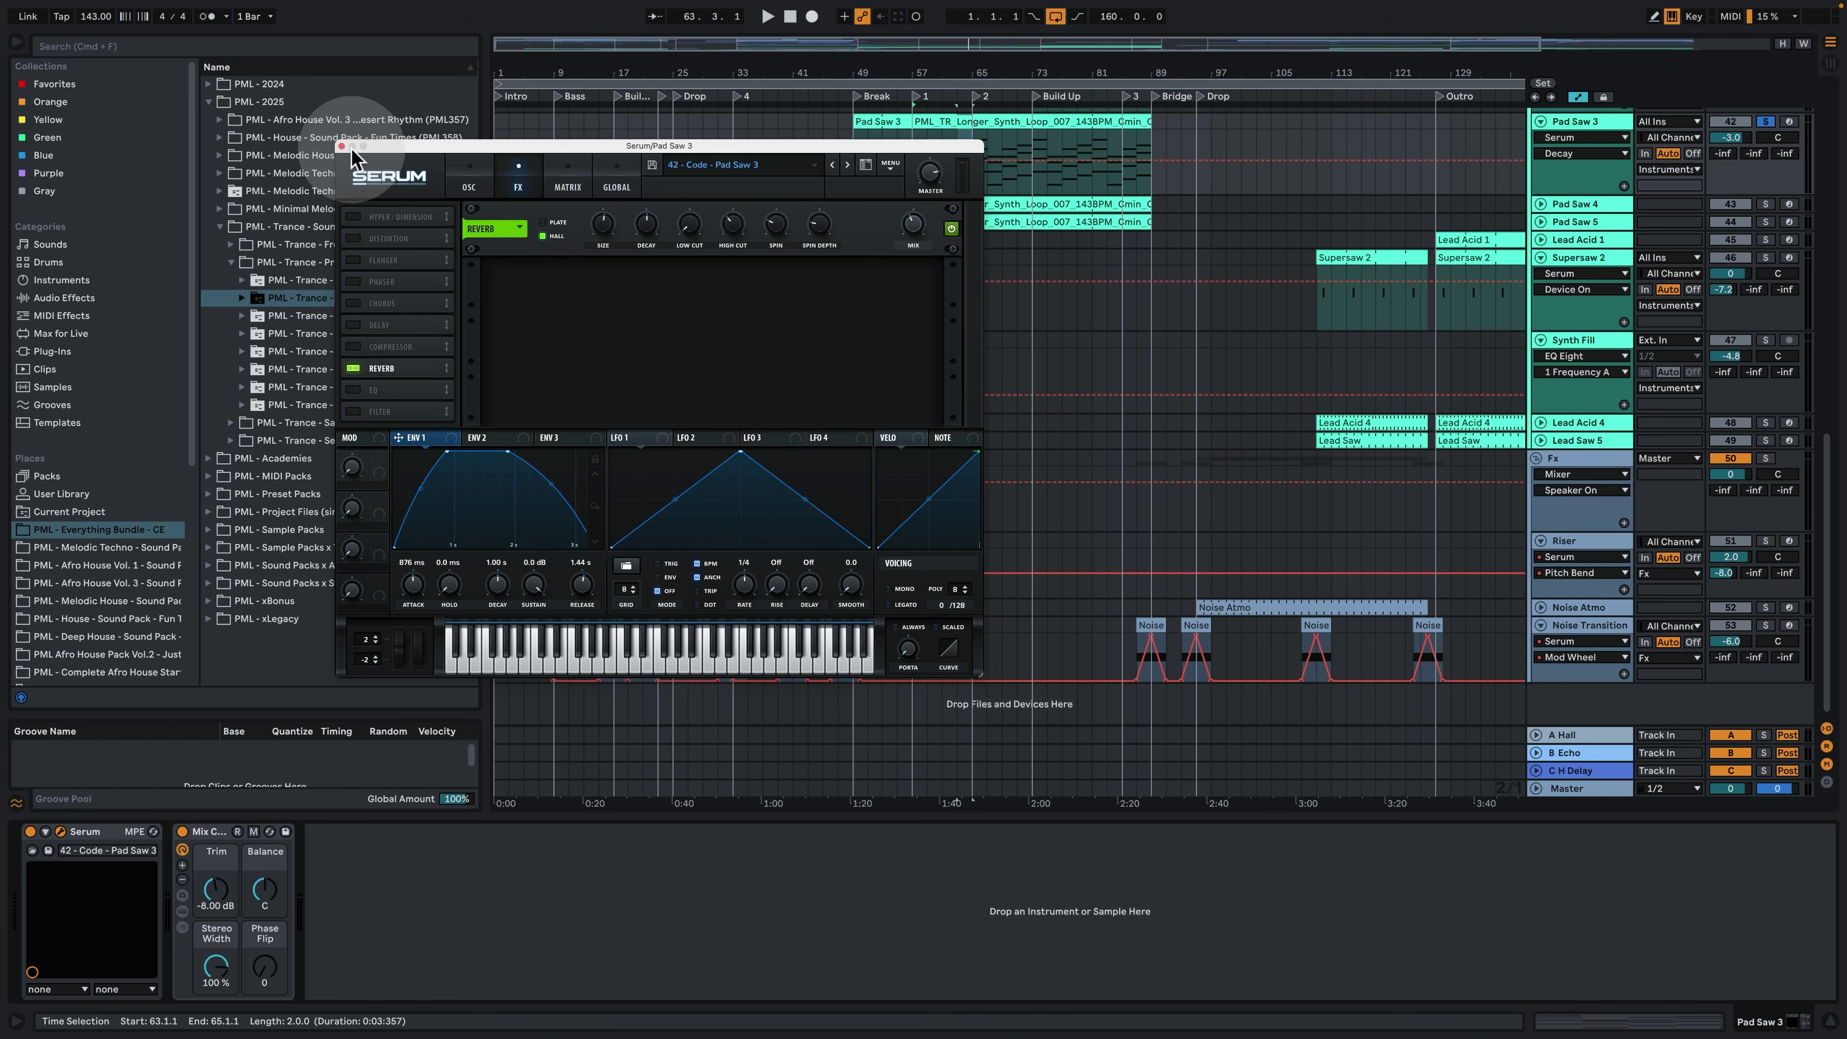
{"action": "left_click", "coordinate": [341, 146]}
{"action": "scroll", "coordinate": [1438, 342], "scroll_direction": "up", "scroll_amount": 3}
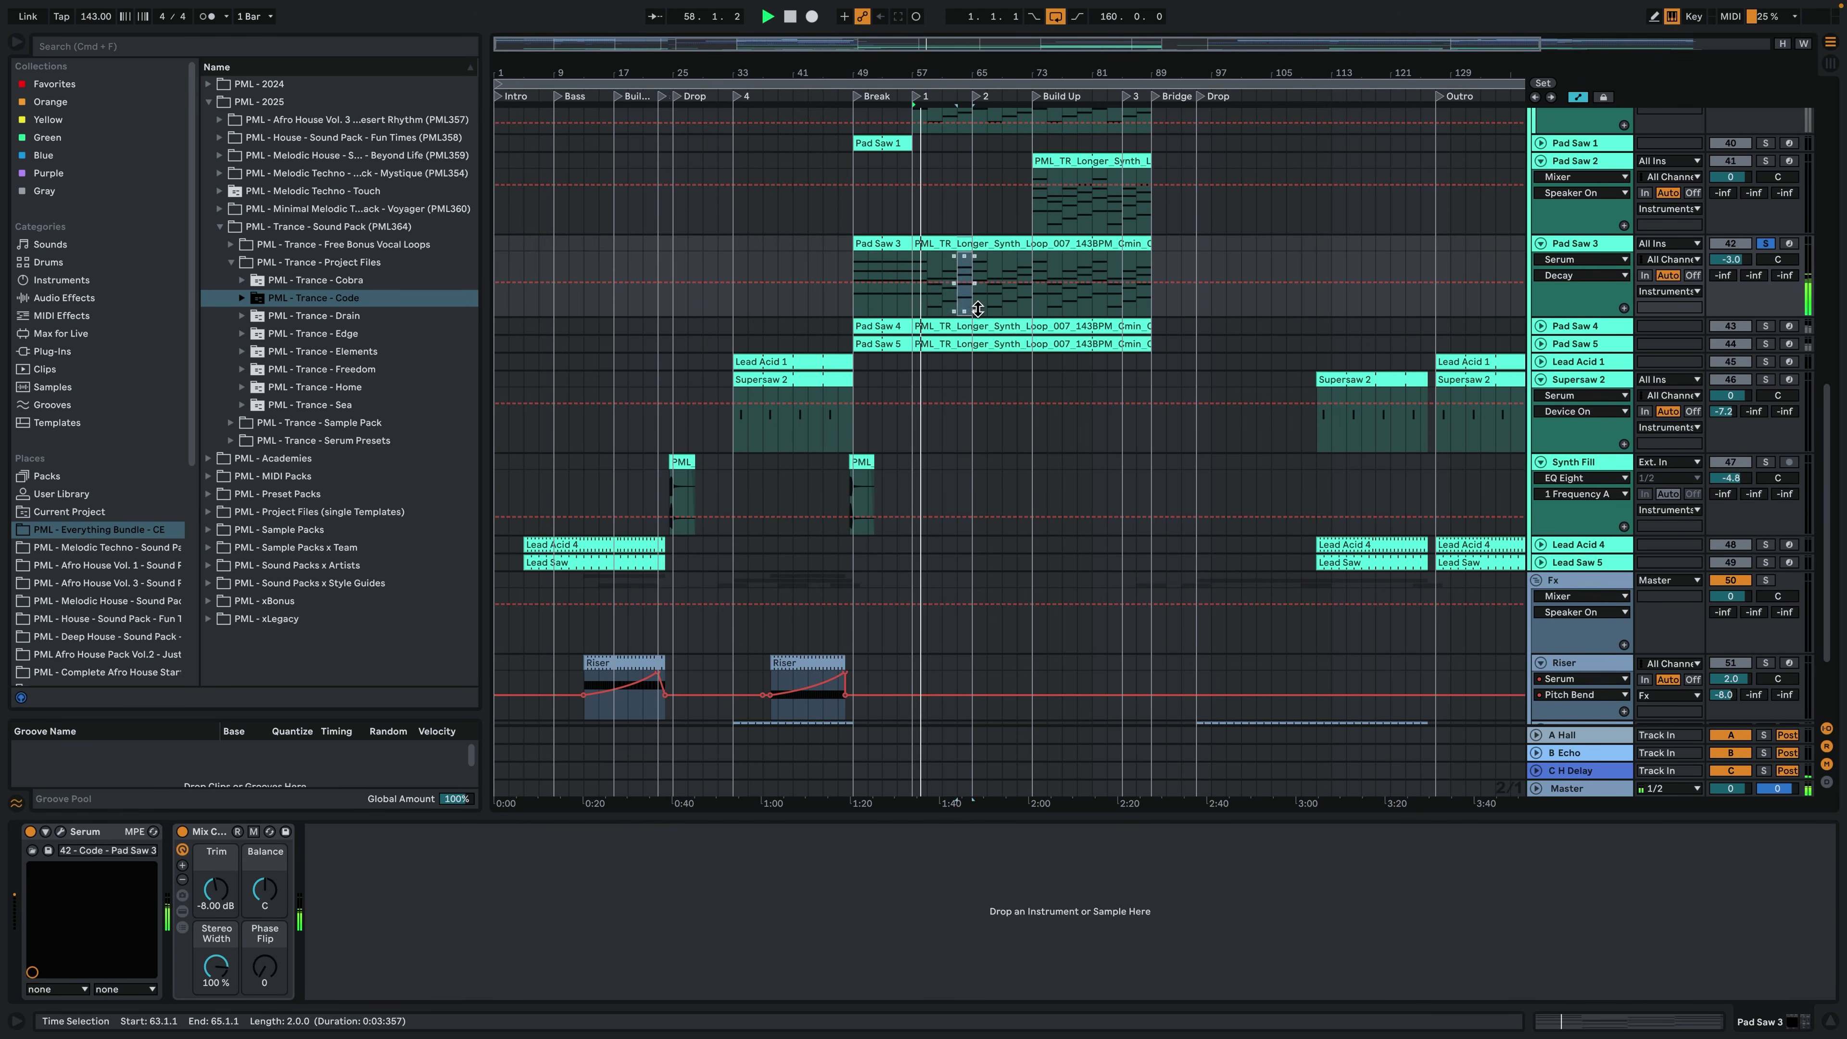
{"action": "left_click", "coordinate": [867, 276]}
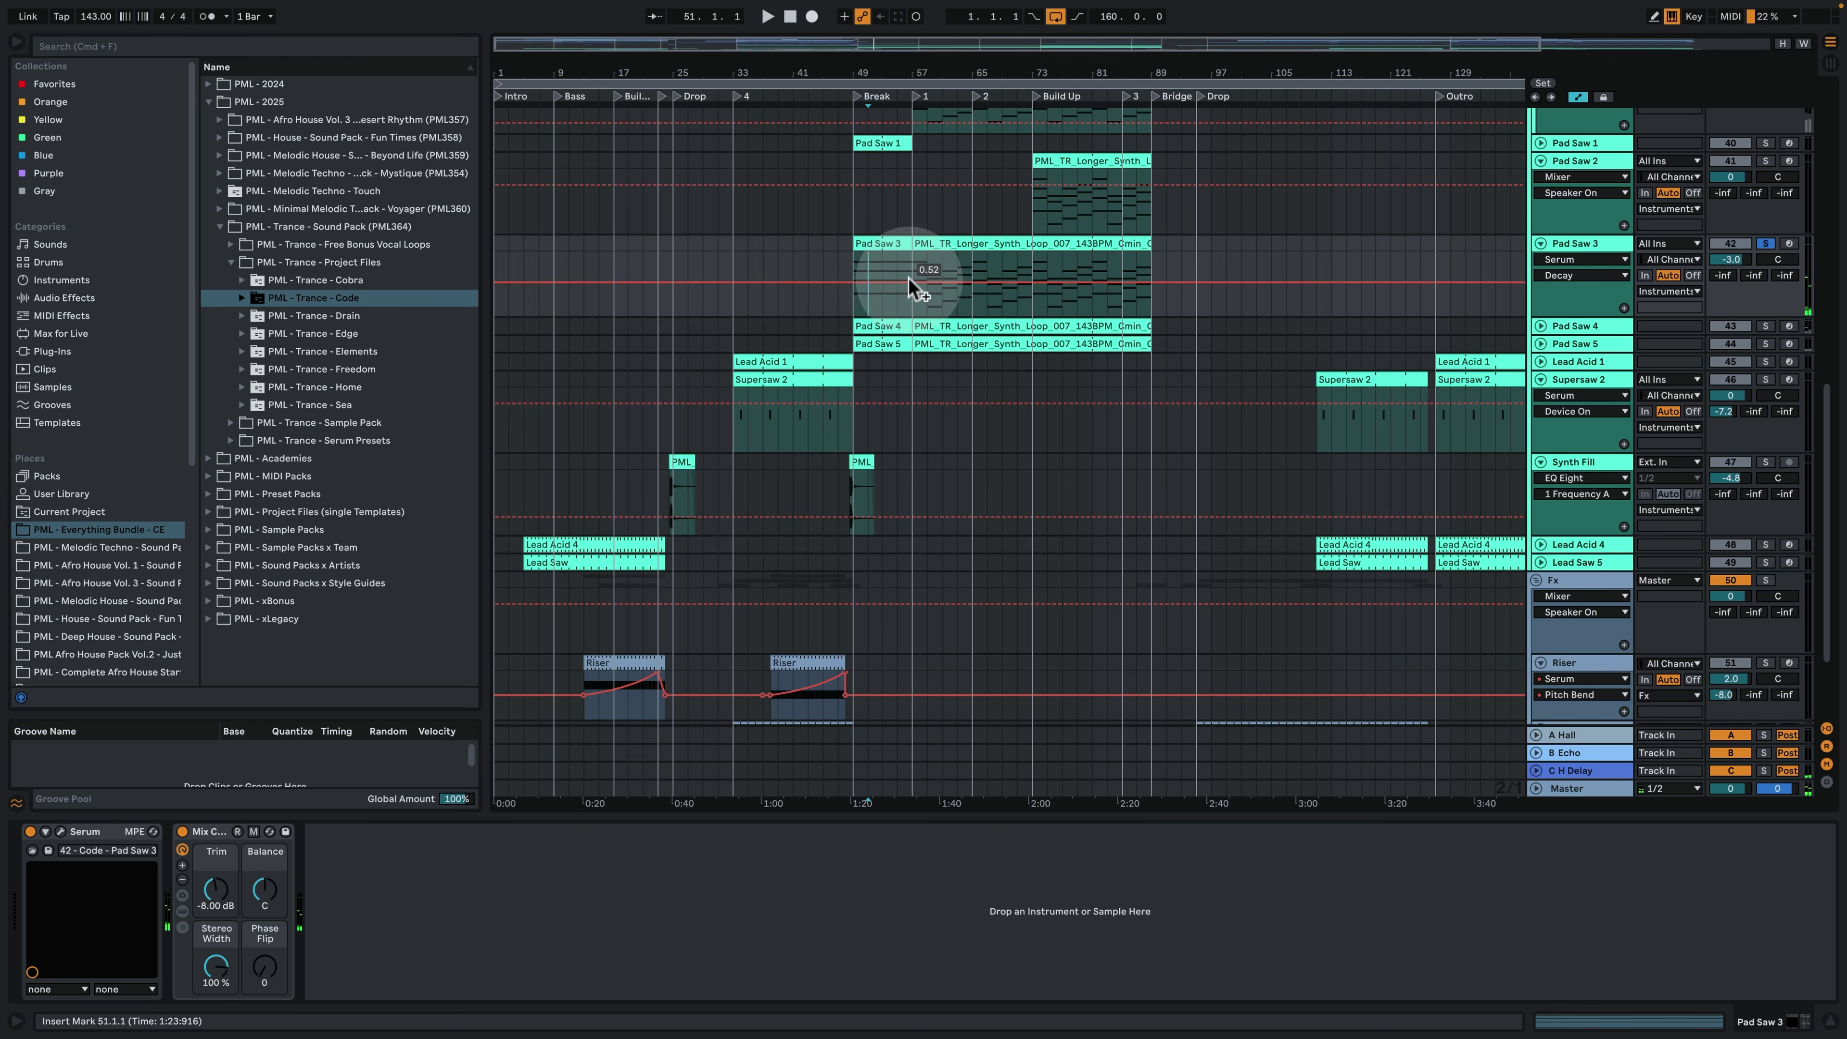
{"action": "left_click_drag", "start_coordinate": [886, 63], "coordinate": [814, 219]}
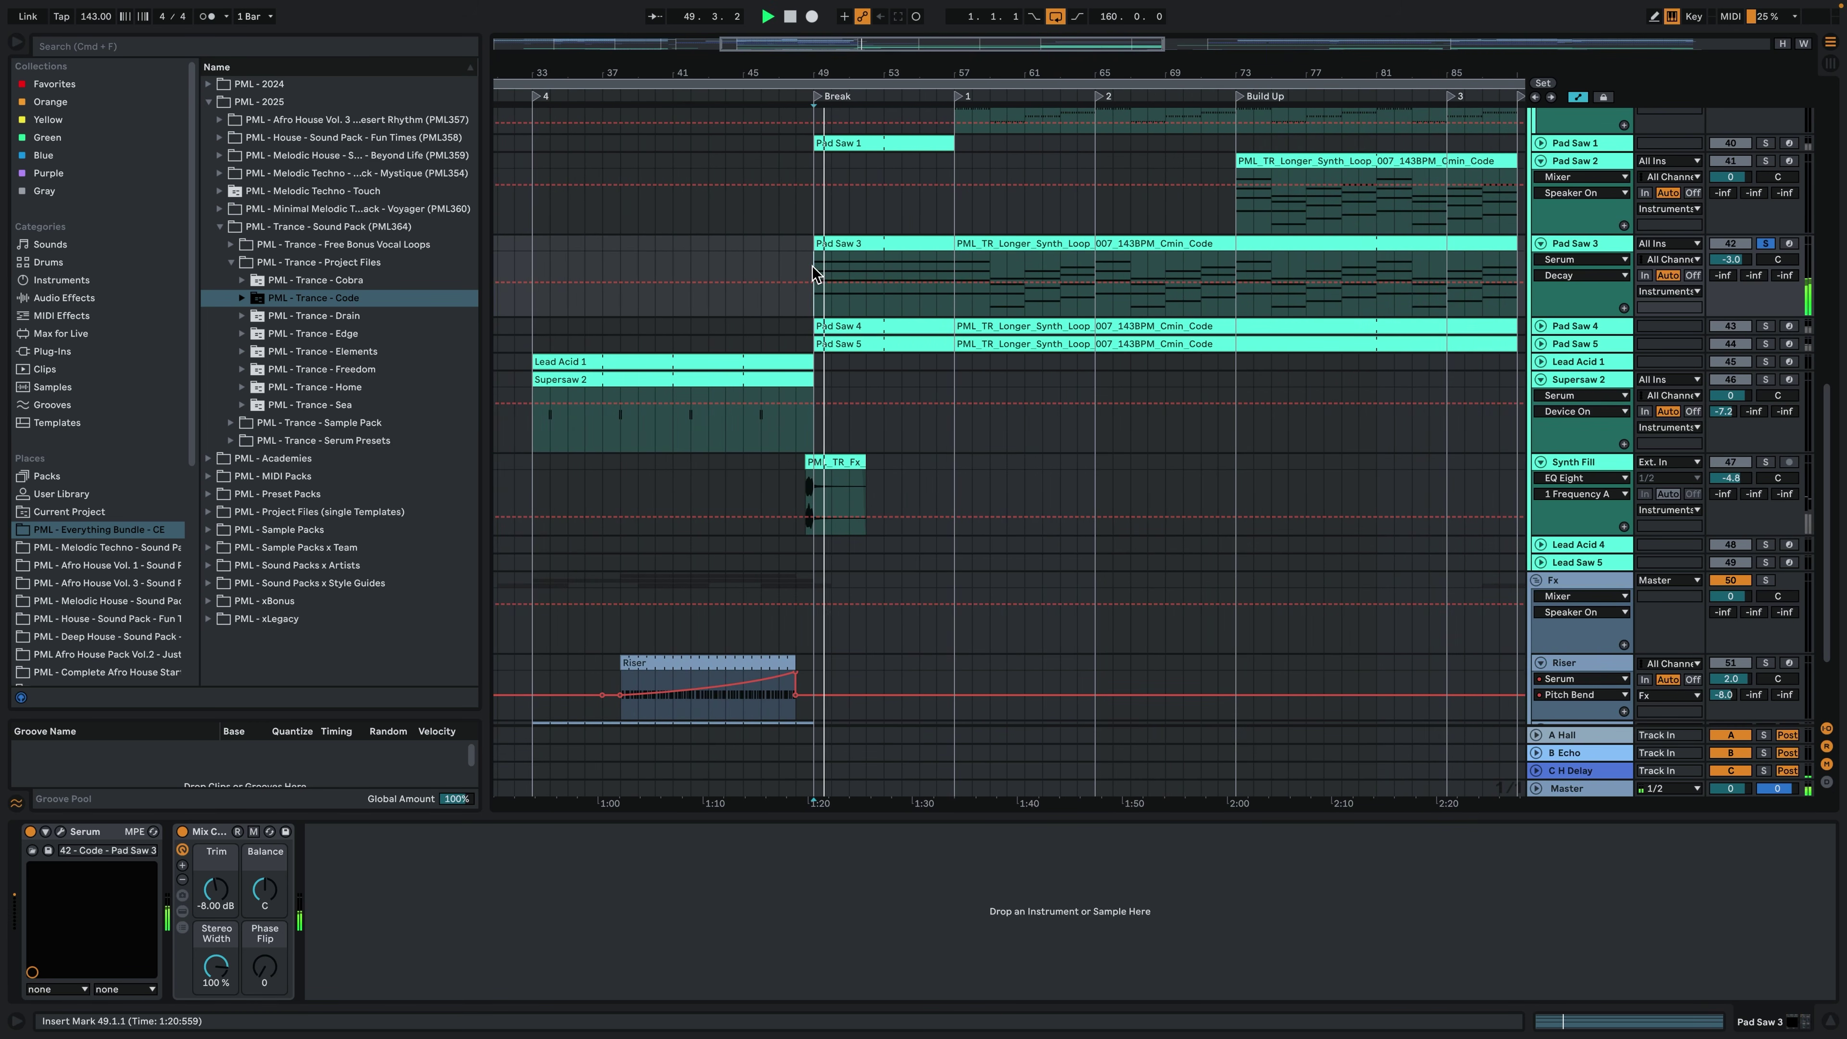
Turn off solo on Pad Saw 3 and play the full arrangement from bar 53.
{"action": "left_click", "coordinate": [1765, 243]}
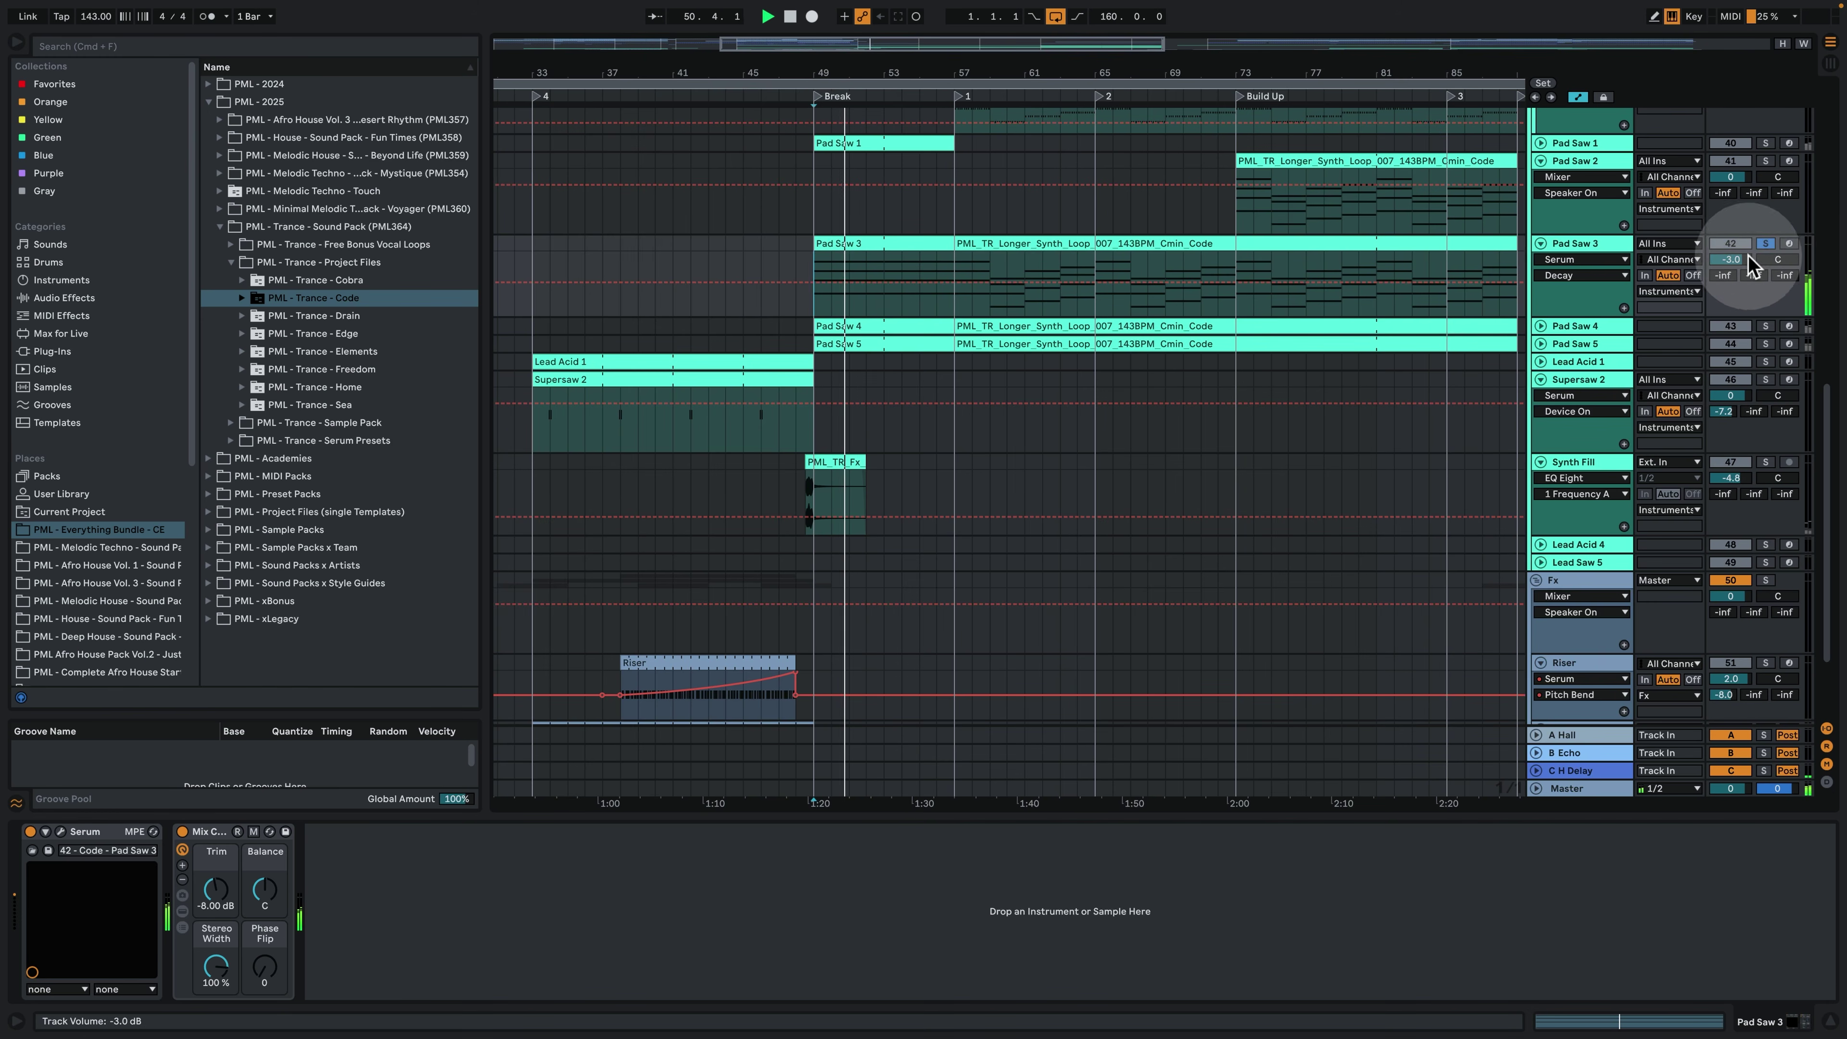
{"action": "left_click", "coordinate": [884, 277]}
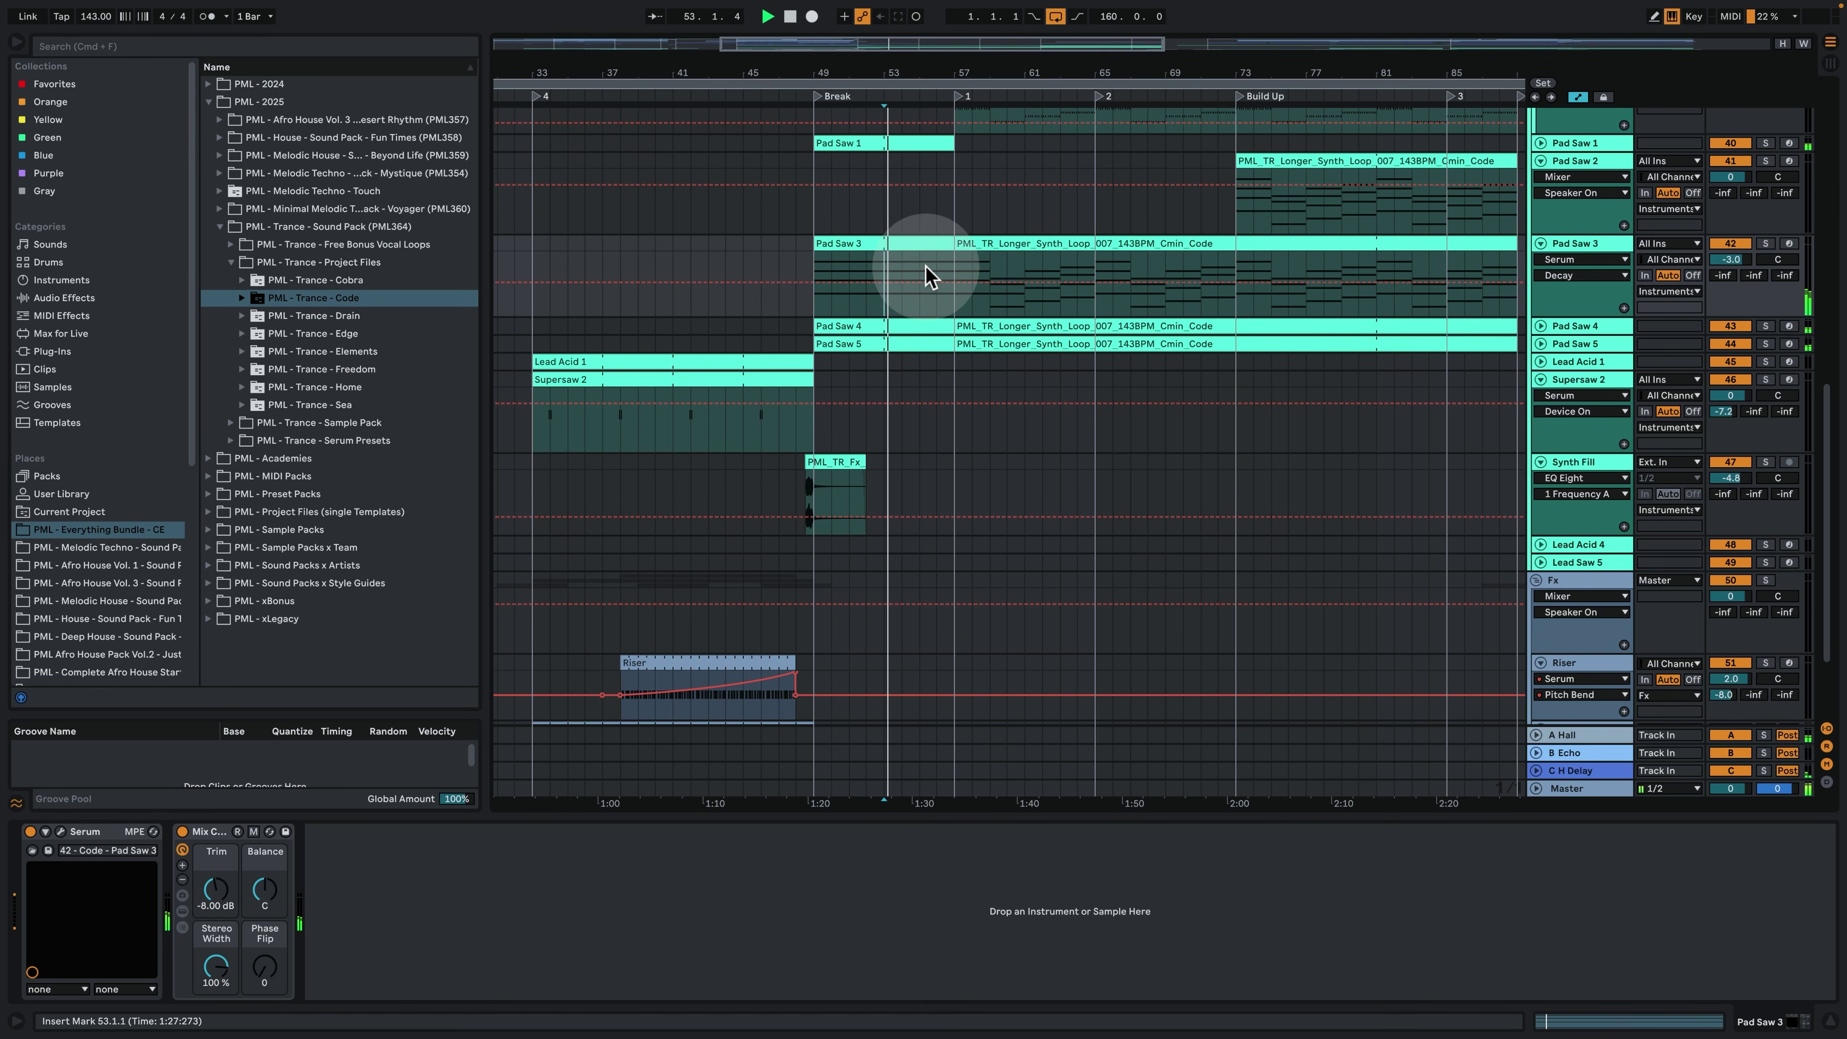
{"action": "left_click_drag", "start_coordinate": [978, 76], "coordinate": [1062, 240]}
{"action": "left_click_drag", "start_coordinate": [1051, 64], "coordinate": [876, 219]}
{"action": "scroll", "coordinate": [1033, 419], "scroll_direction": "up", "scroll_amount": 2}
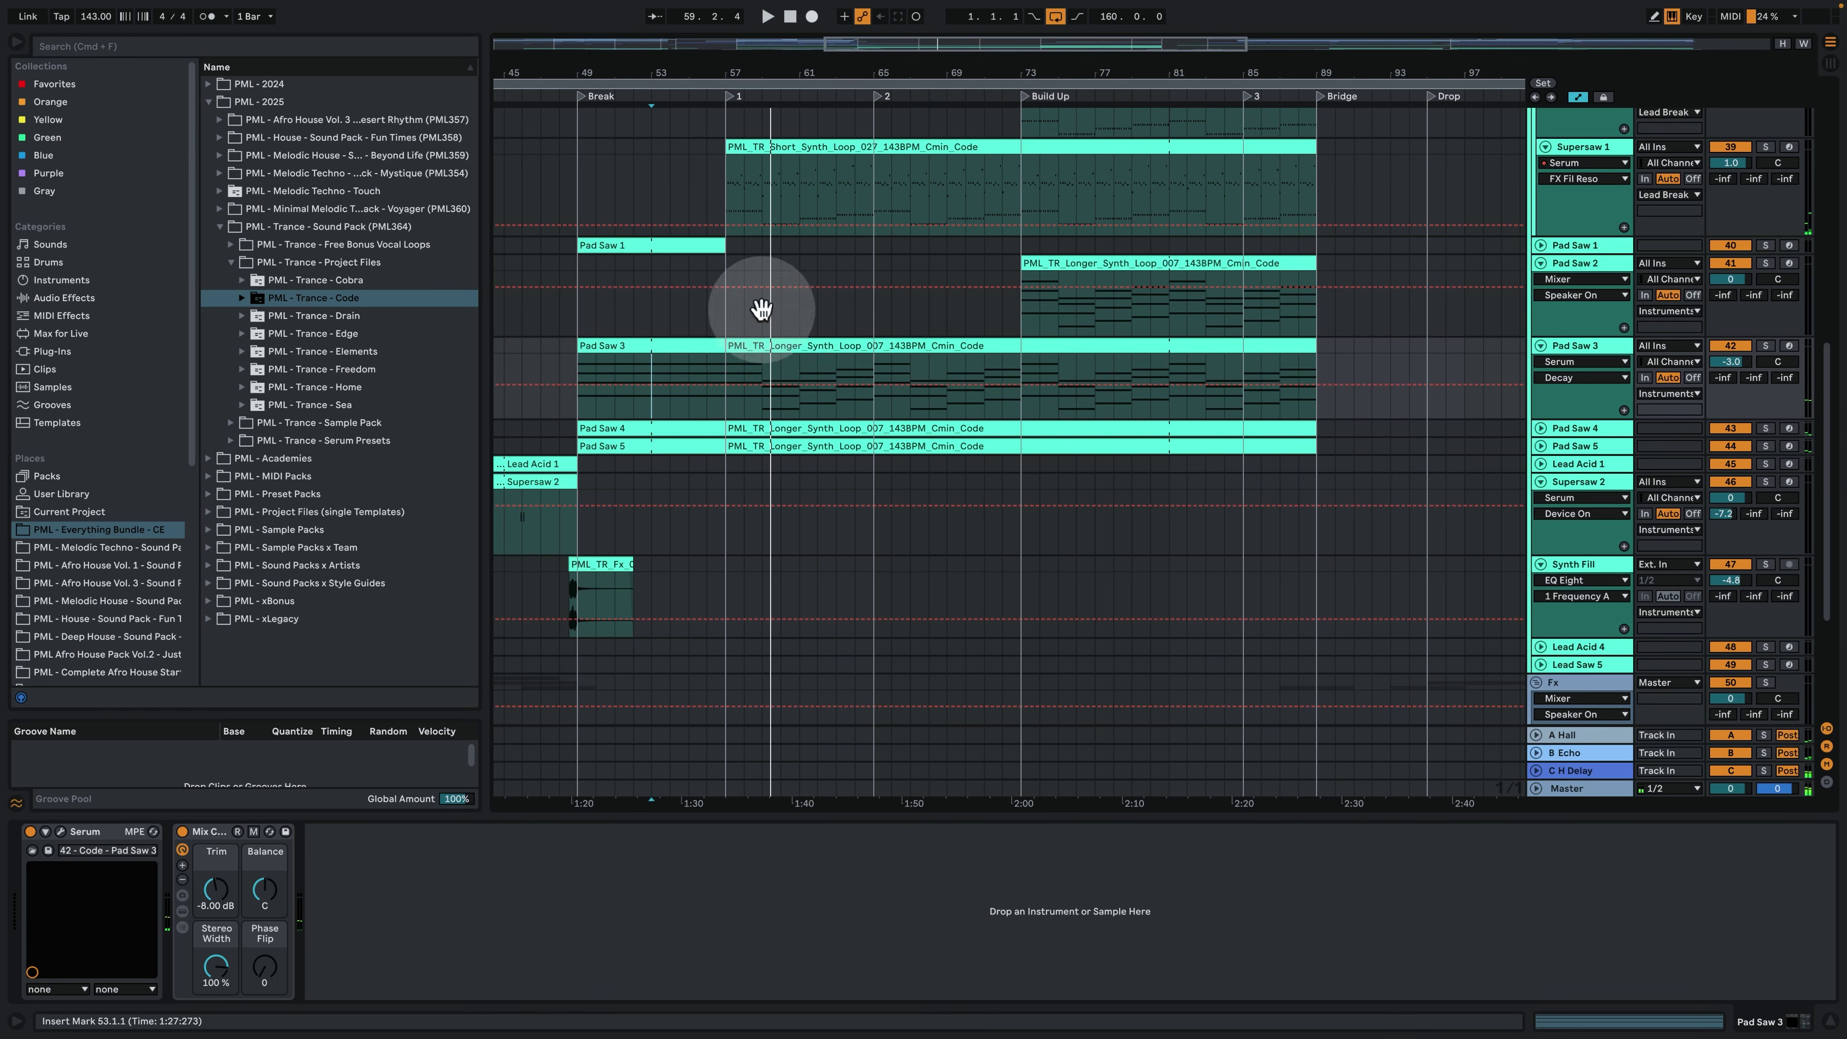
Play the full arrangement from the start of the break at bar 49.
{"action": "left_click_drag", "start_coordinate": [846, 70], "coordinate": [845, 8]}
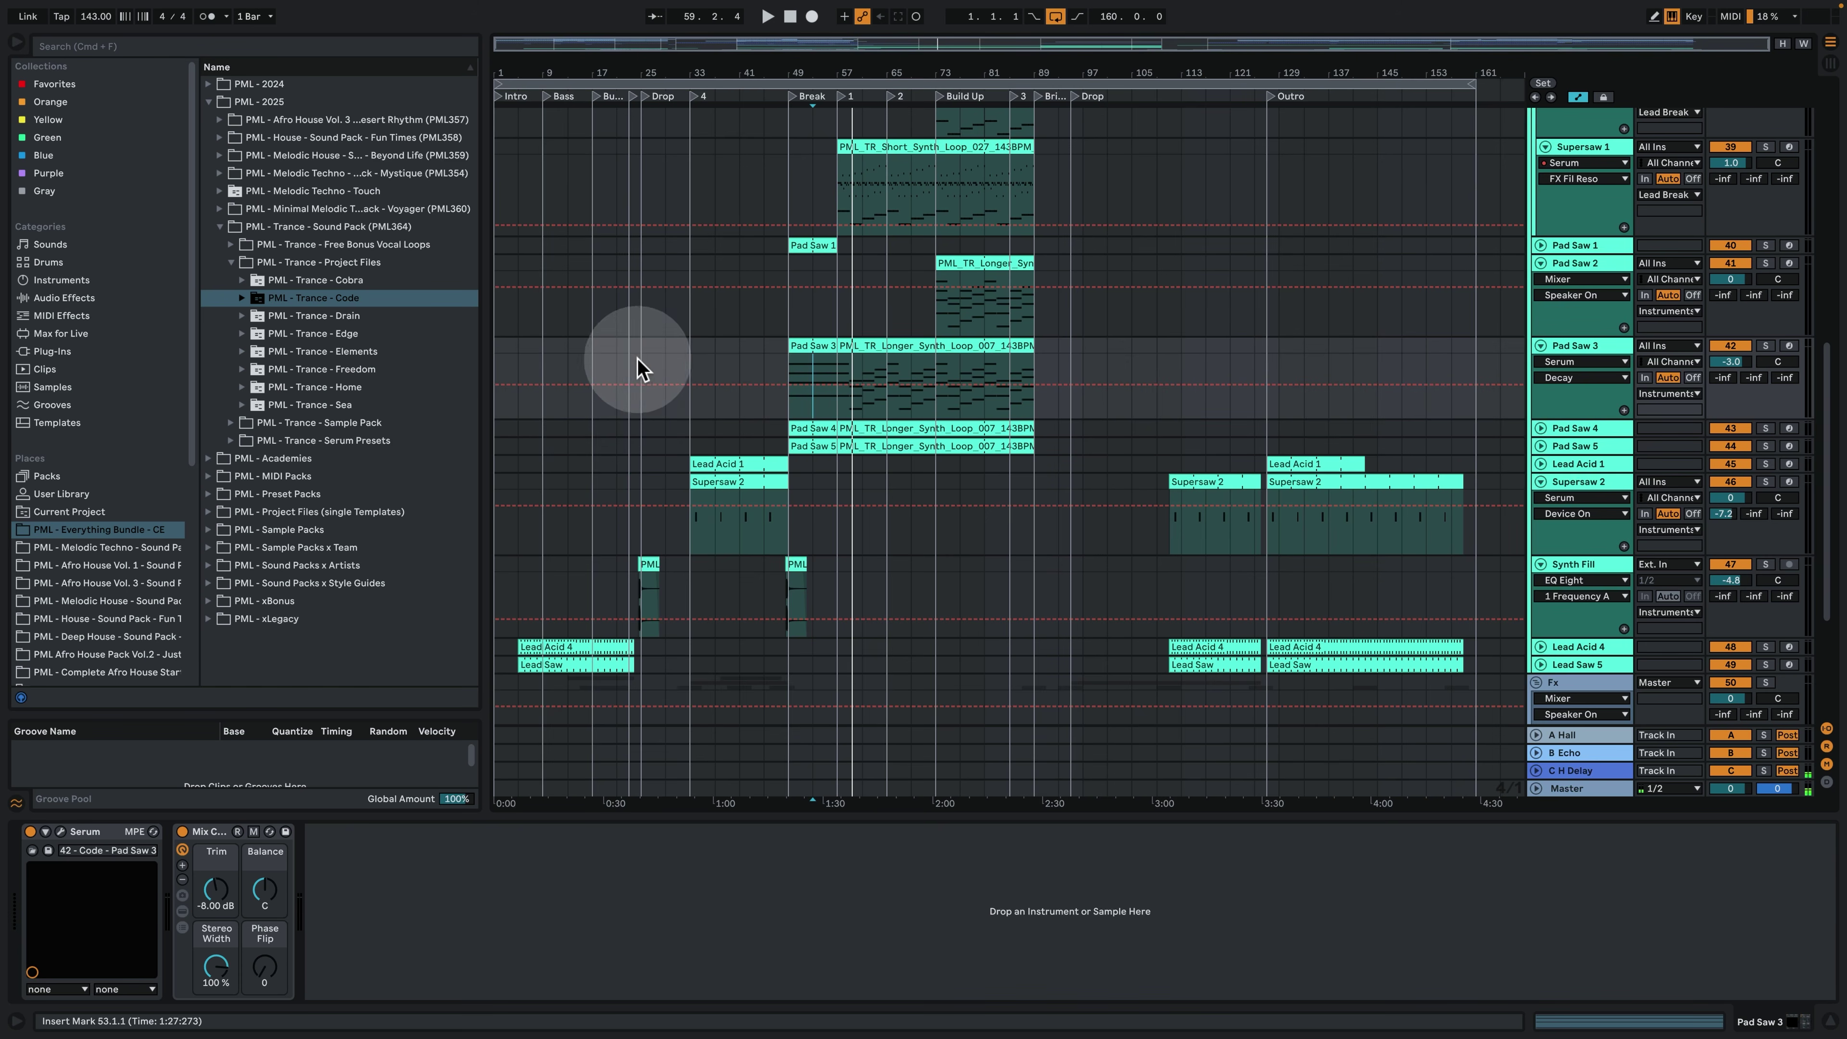
{"action": "left_click", "coordinate": [794, 365]}
{"action": "key", "text": "space"}
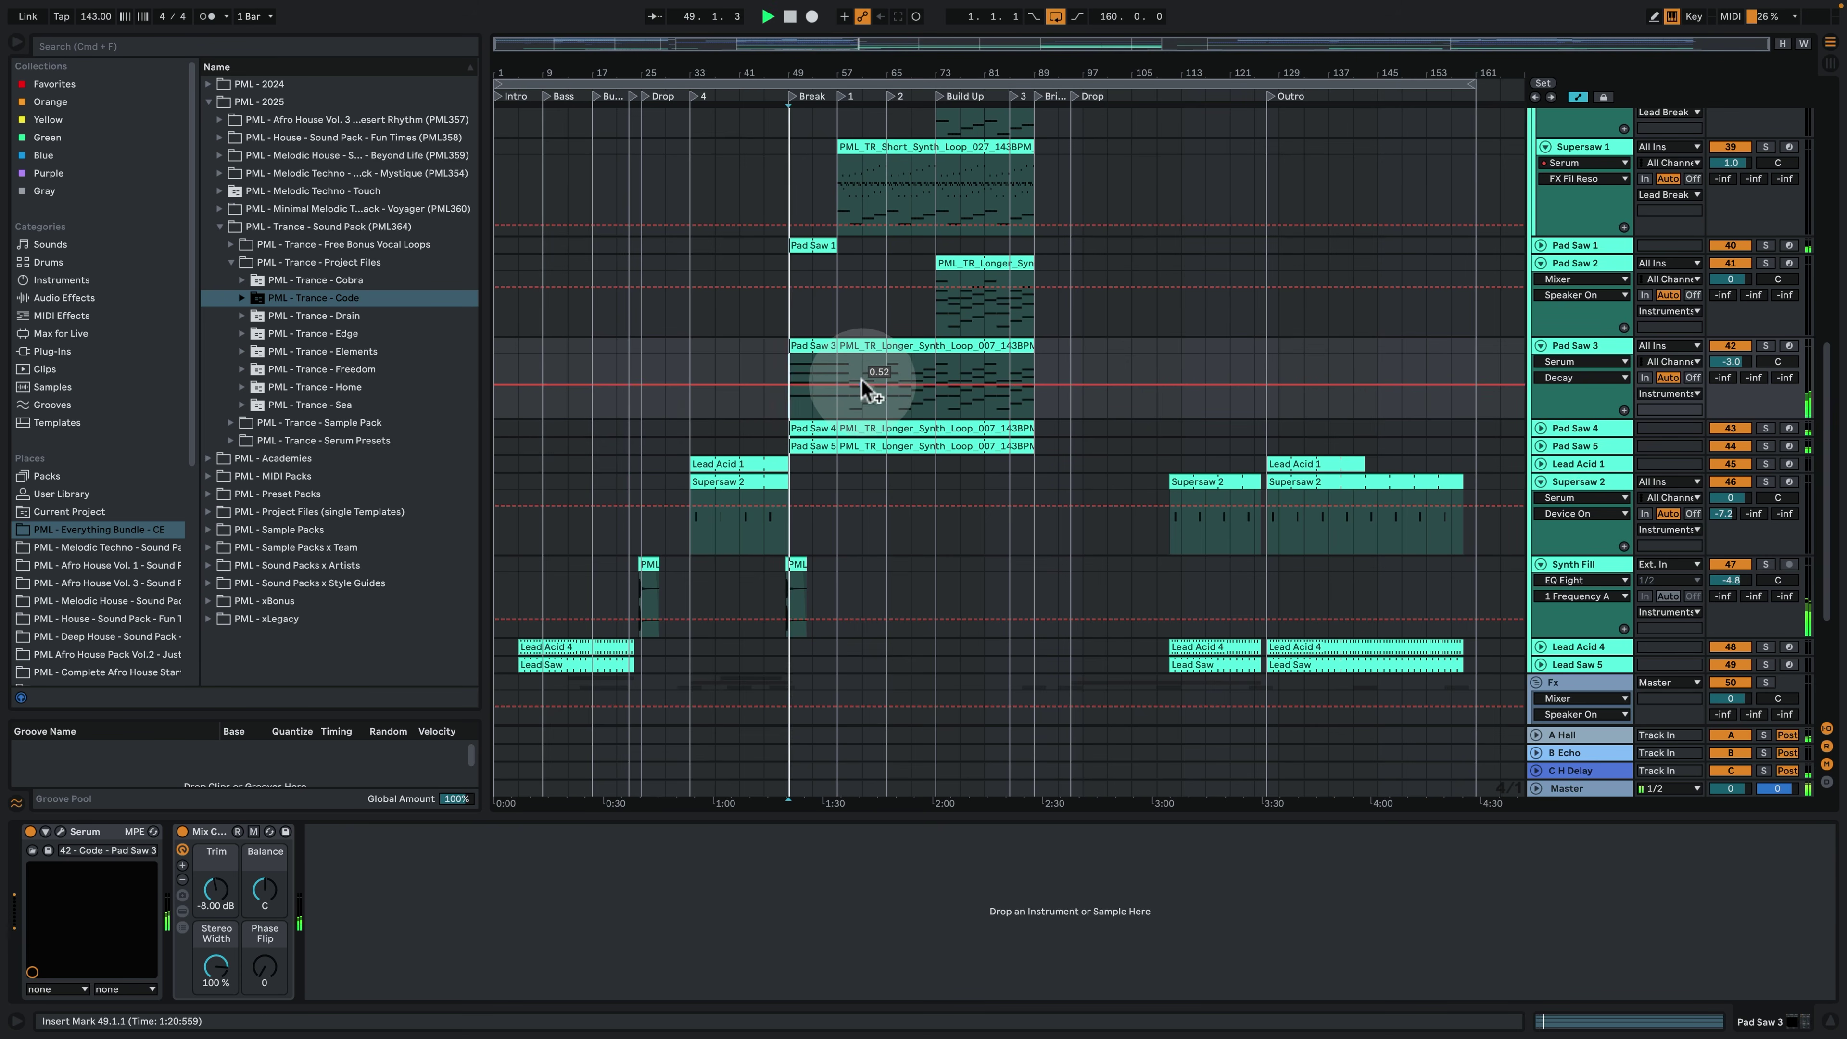
Inspect the notes of the Supersaw 1 clip that starts at bar 57, then return to its device chain.
{"action": "left_click_drag", "start_coordinate": [812, 71], "coordinate": [845, 173]}
{"action": "double_click", "coordinate": [911, 144]}
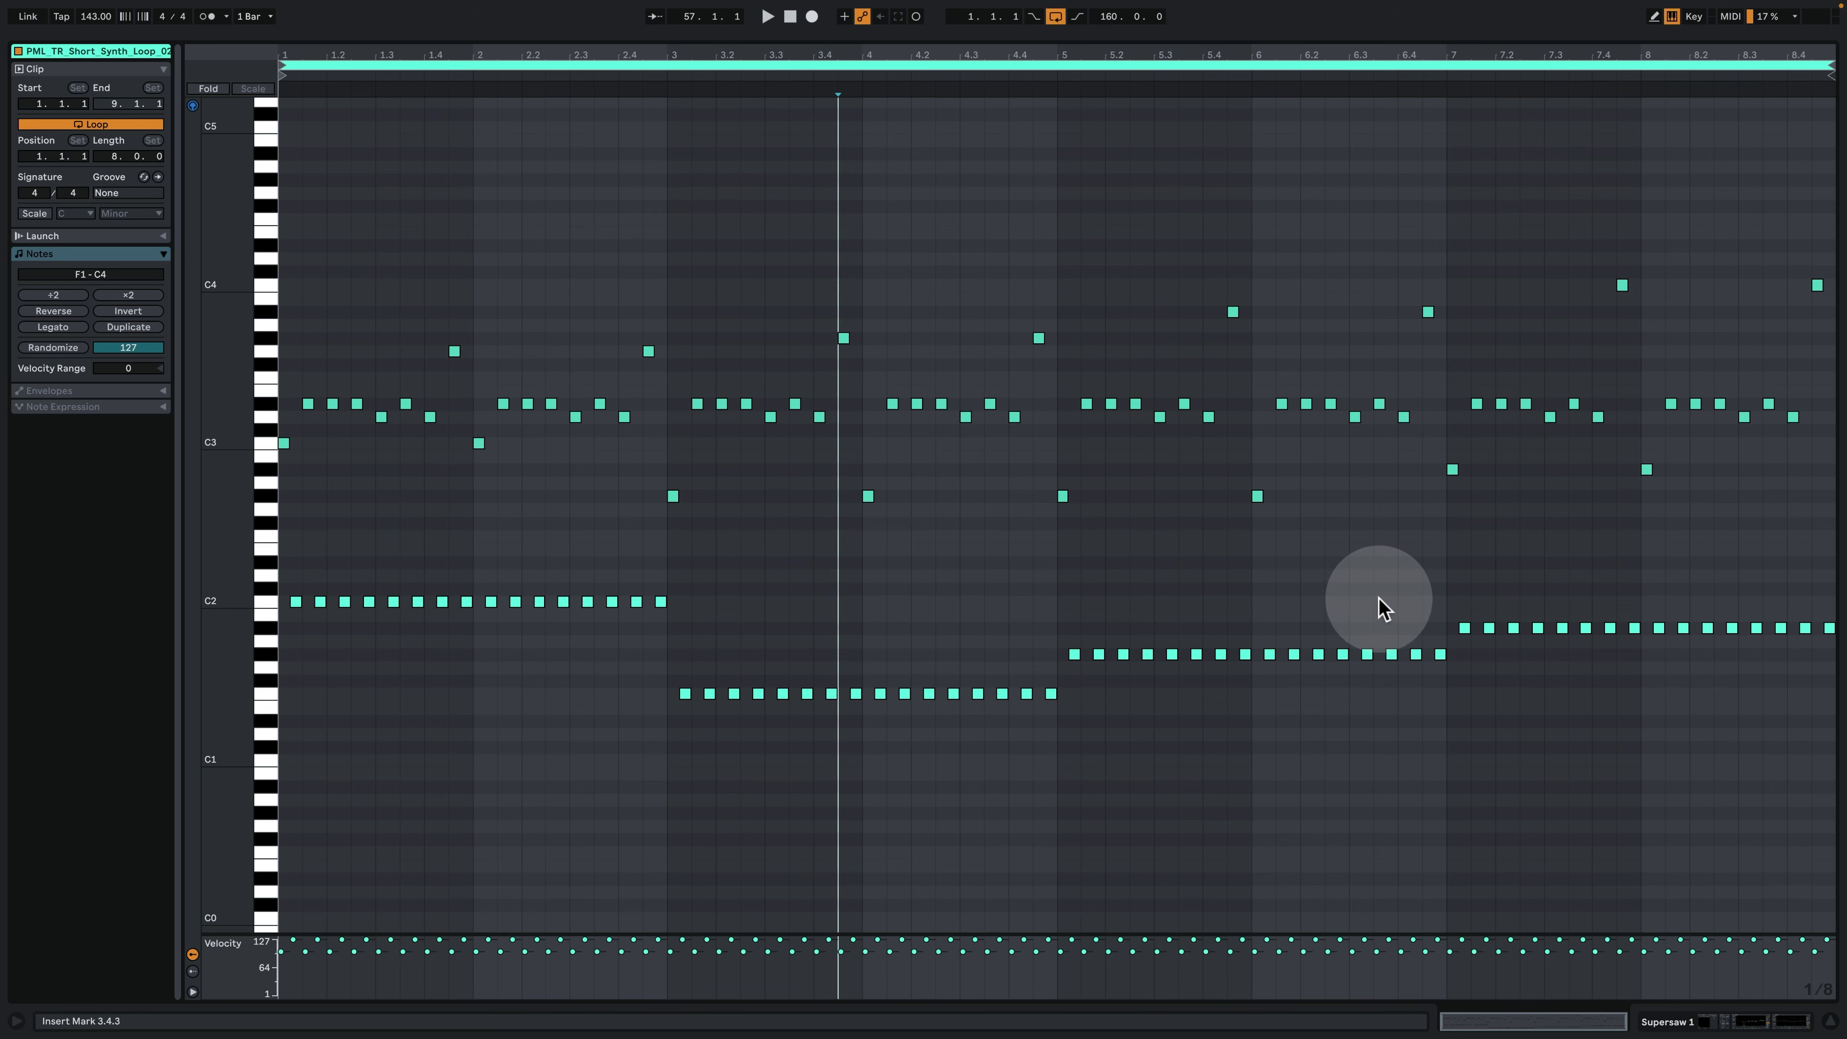
{"action": "left_click", "coordinate": [1705, 1028]}
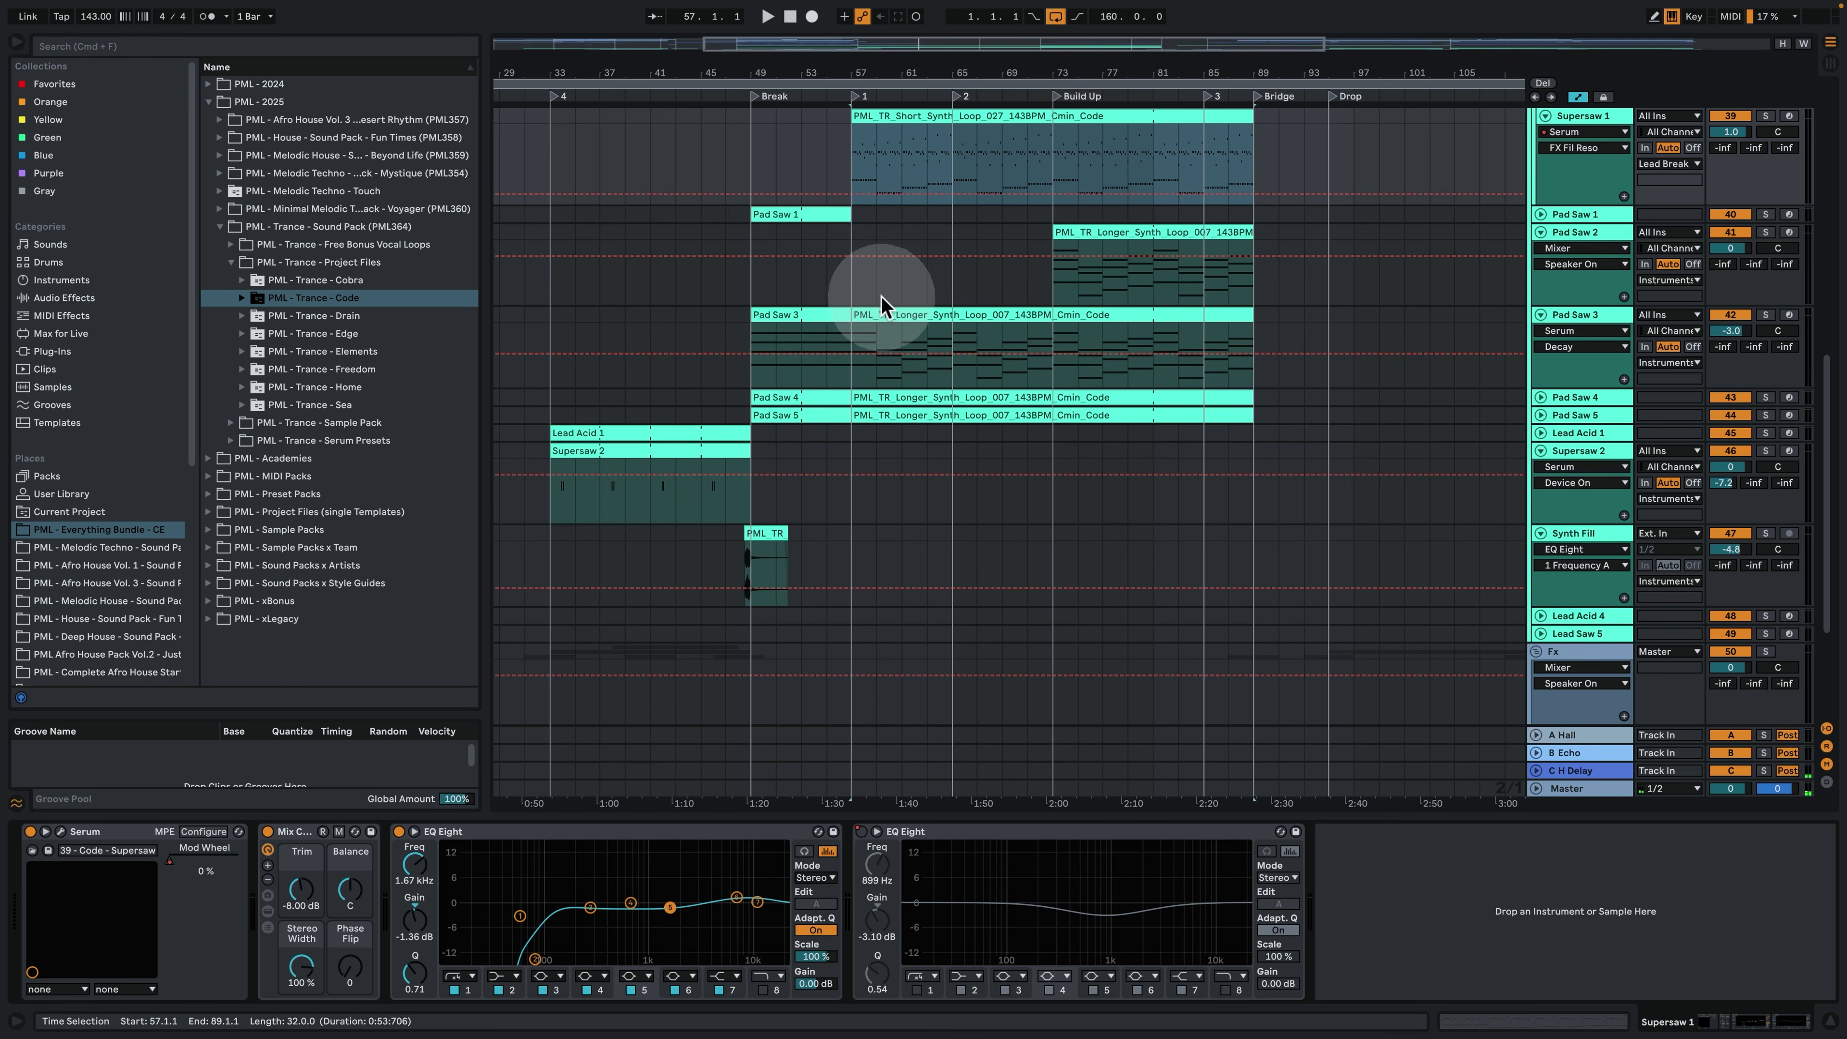
{"action": "left_click_drag", "start_coordinate": [880, 71], "coordinate": [879, 94]}
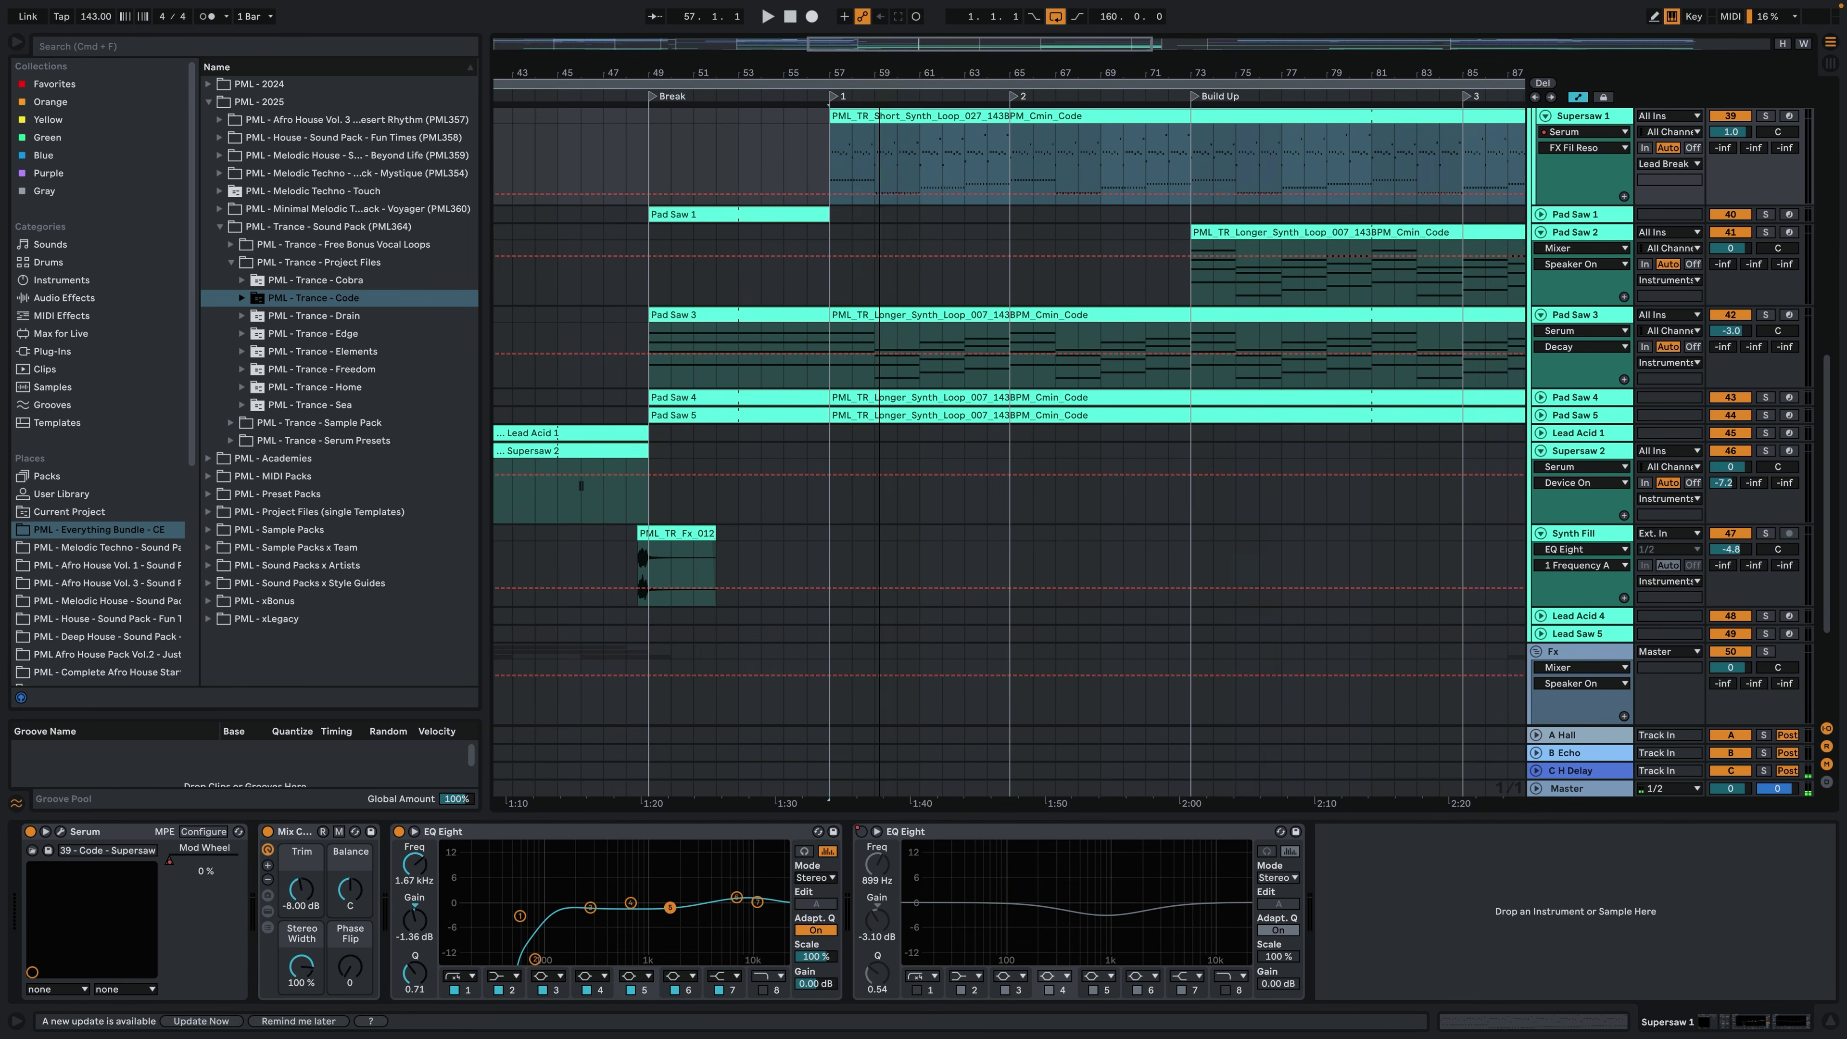
Play the arrangement from bar 57 to hear Supersaw 1 with the pads, and stop playback.
{"action": "left_click", "coordinate": [878, 343]}
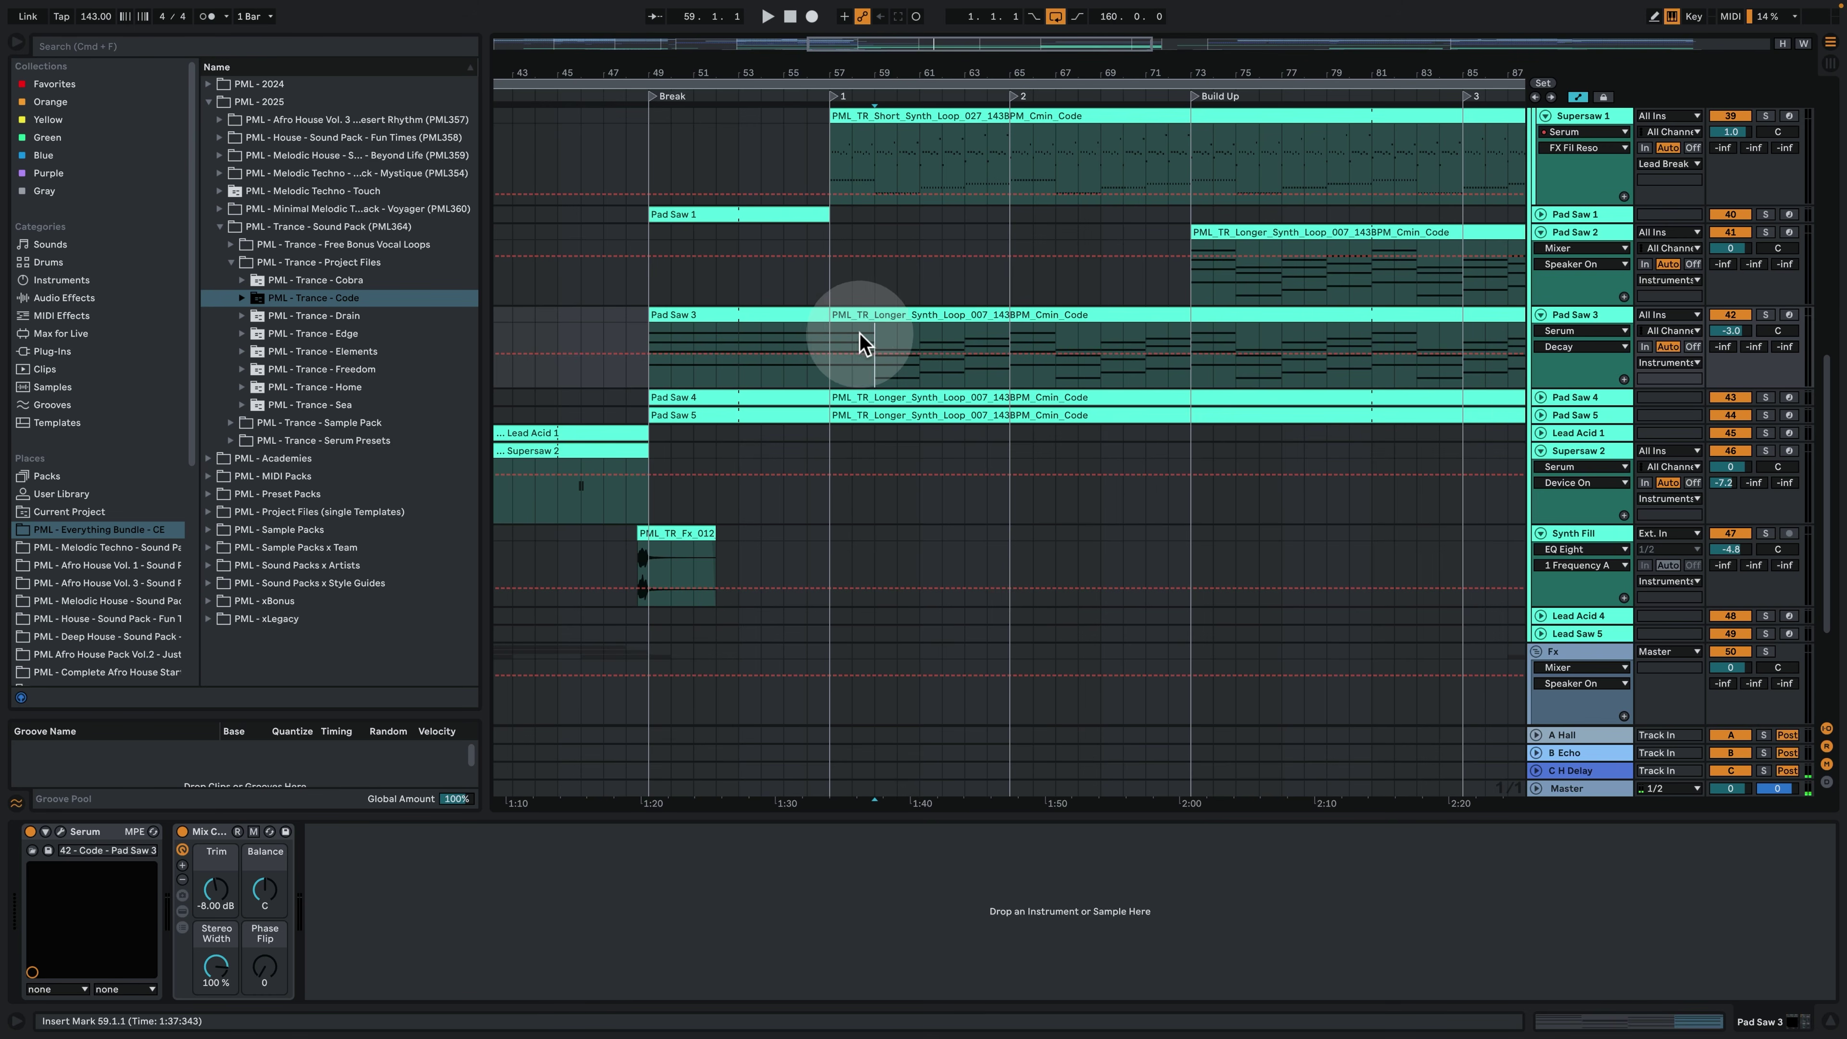
{"action": "left_click", "coordinate": [829, 340]}
{"action": "key", "text": "space"}
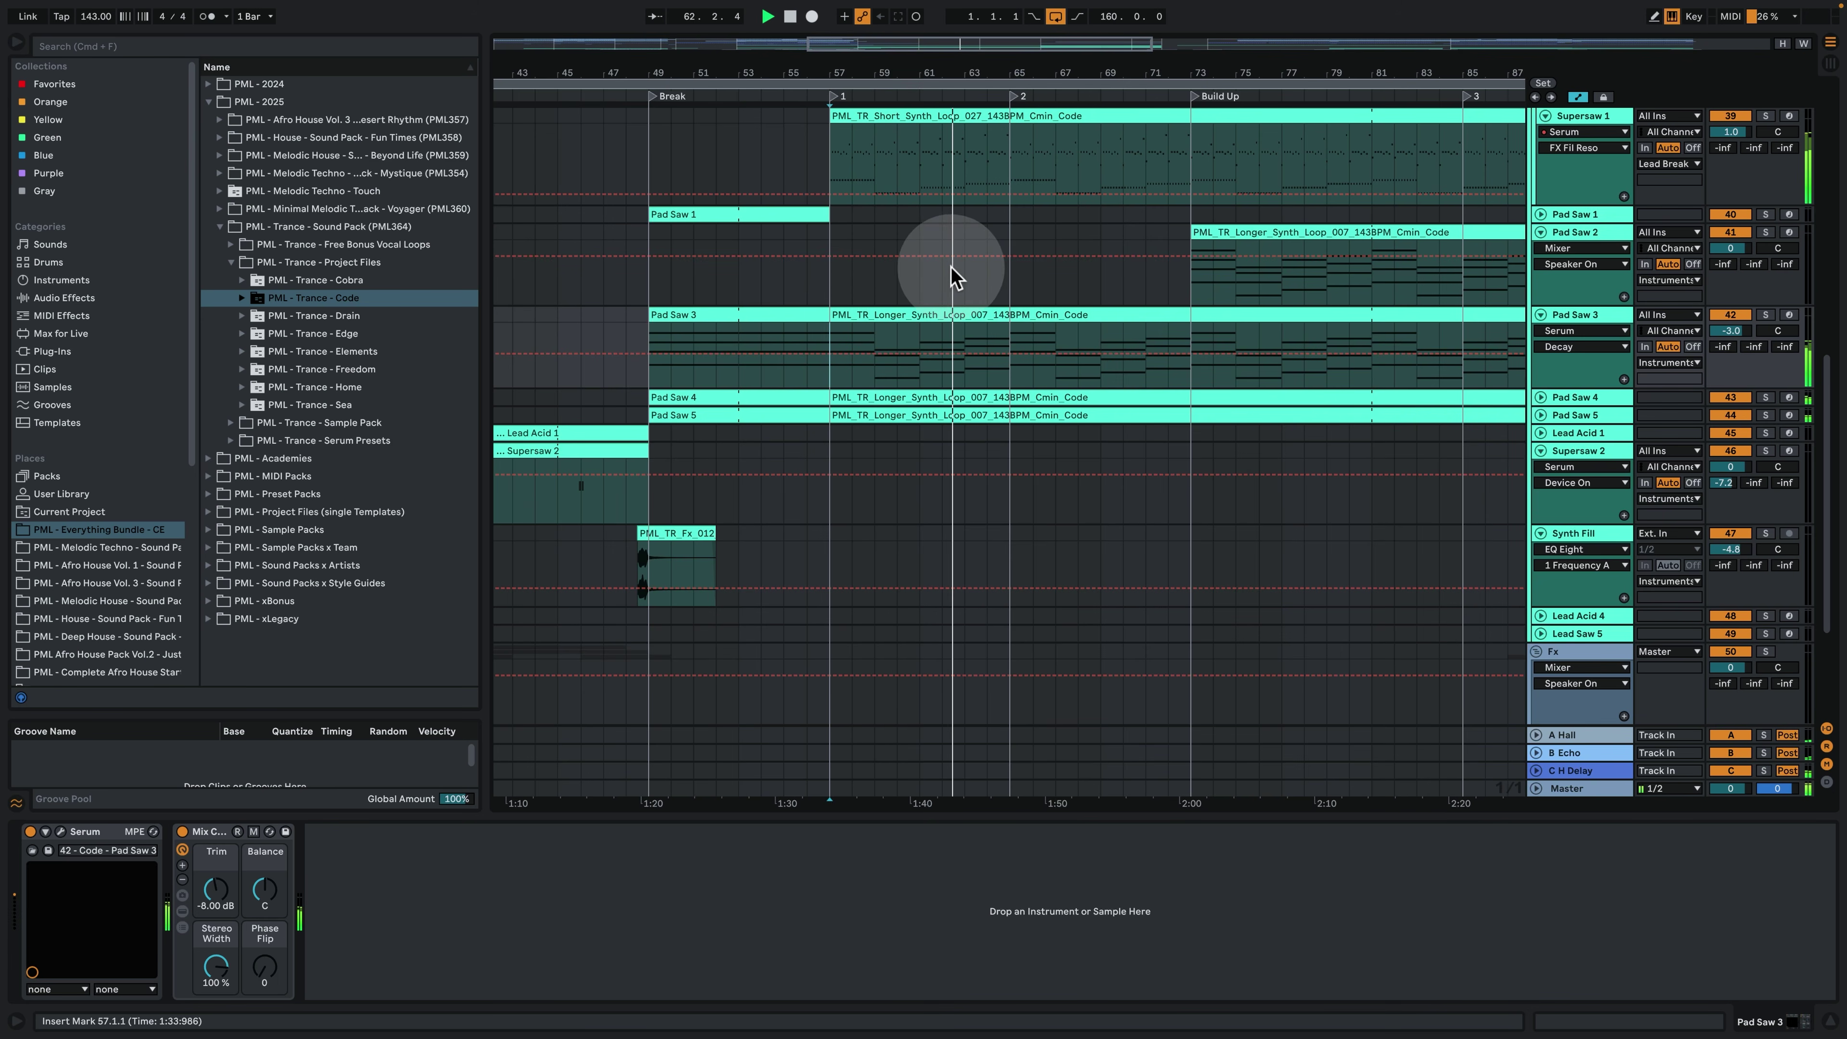
{"action": "key", "text": "space"}
Unfold the Pad Saw 4 and Pad Saw 5 tracks to show their notes and automation.
{"action": "left_click_drag", "start_coordinate": [1048, 68], "coordinate": [957, 359]}
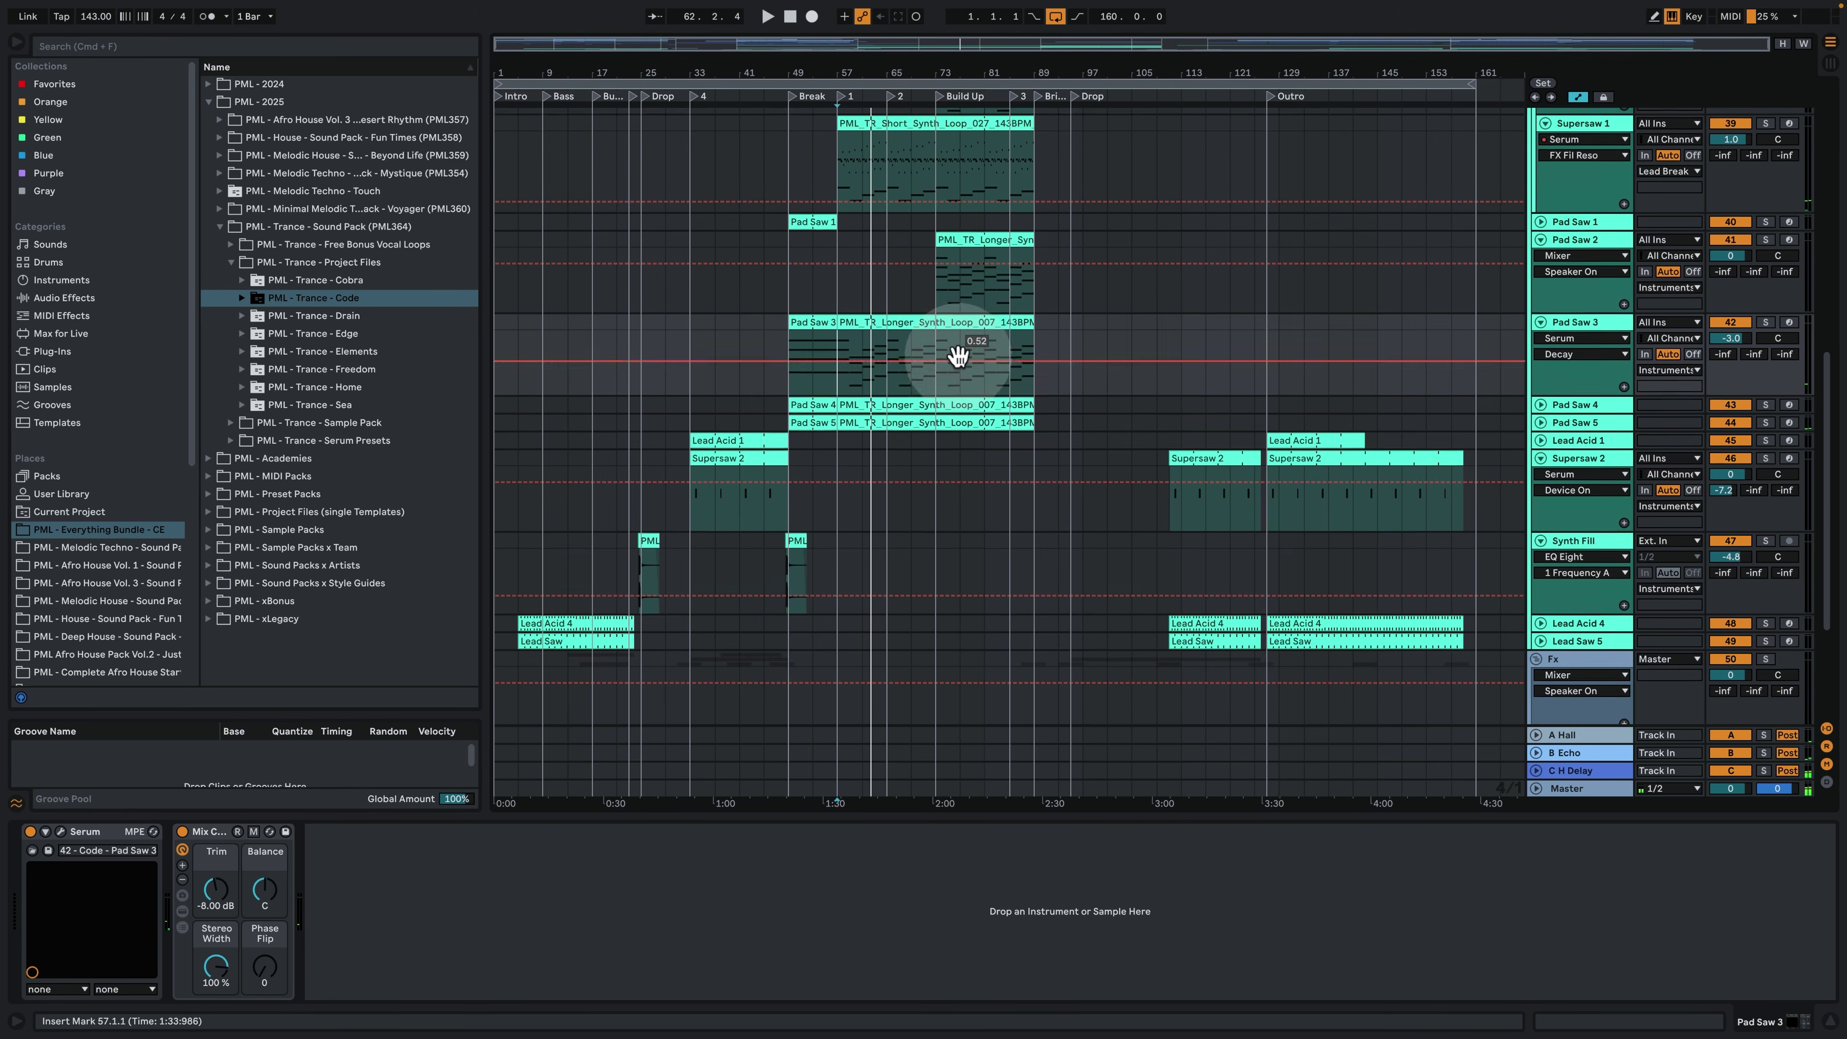
{"action": "scroll", "coordinate": [956, 359], "scroll_direction": "up", "scroll_amount": 3}
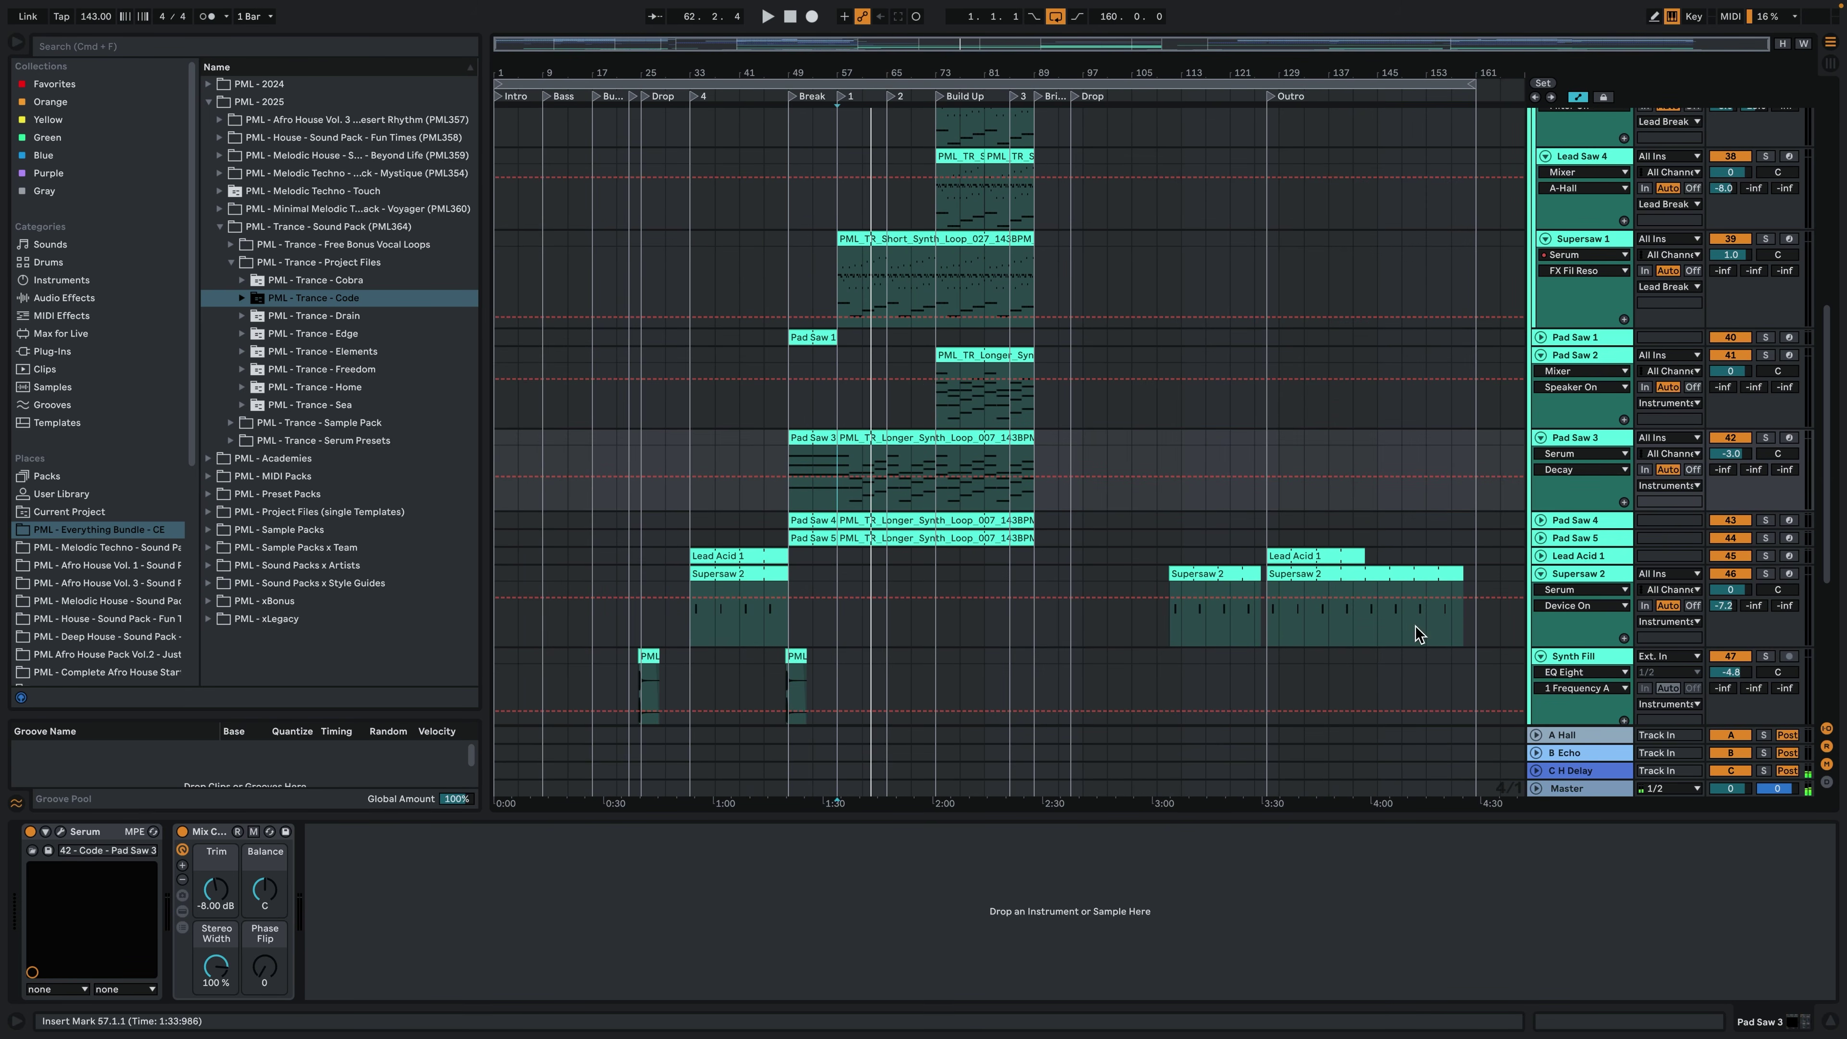
{"action": "left_click", "coordinate": [1339, 710]}
{"action": "scroll", "coordinate": [845, 391], "scroll_direction": "down", "scroll_amount": 3}
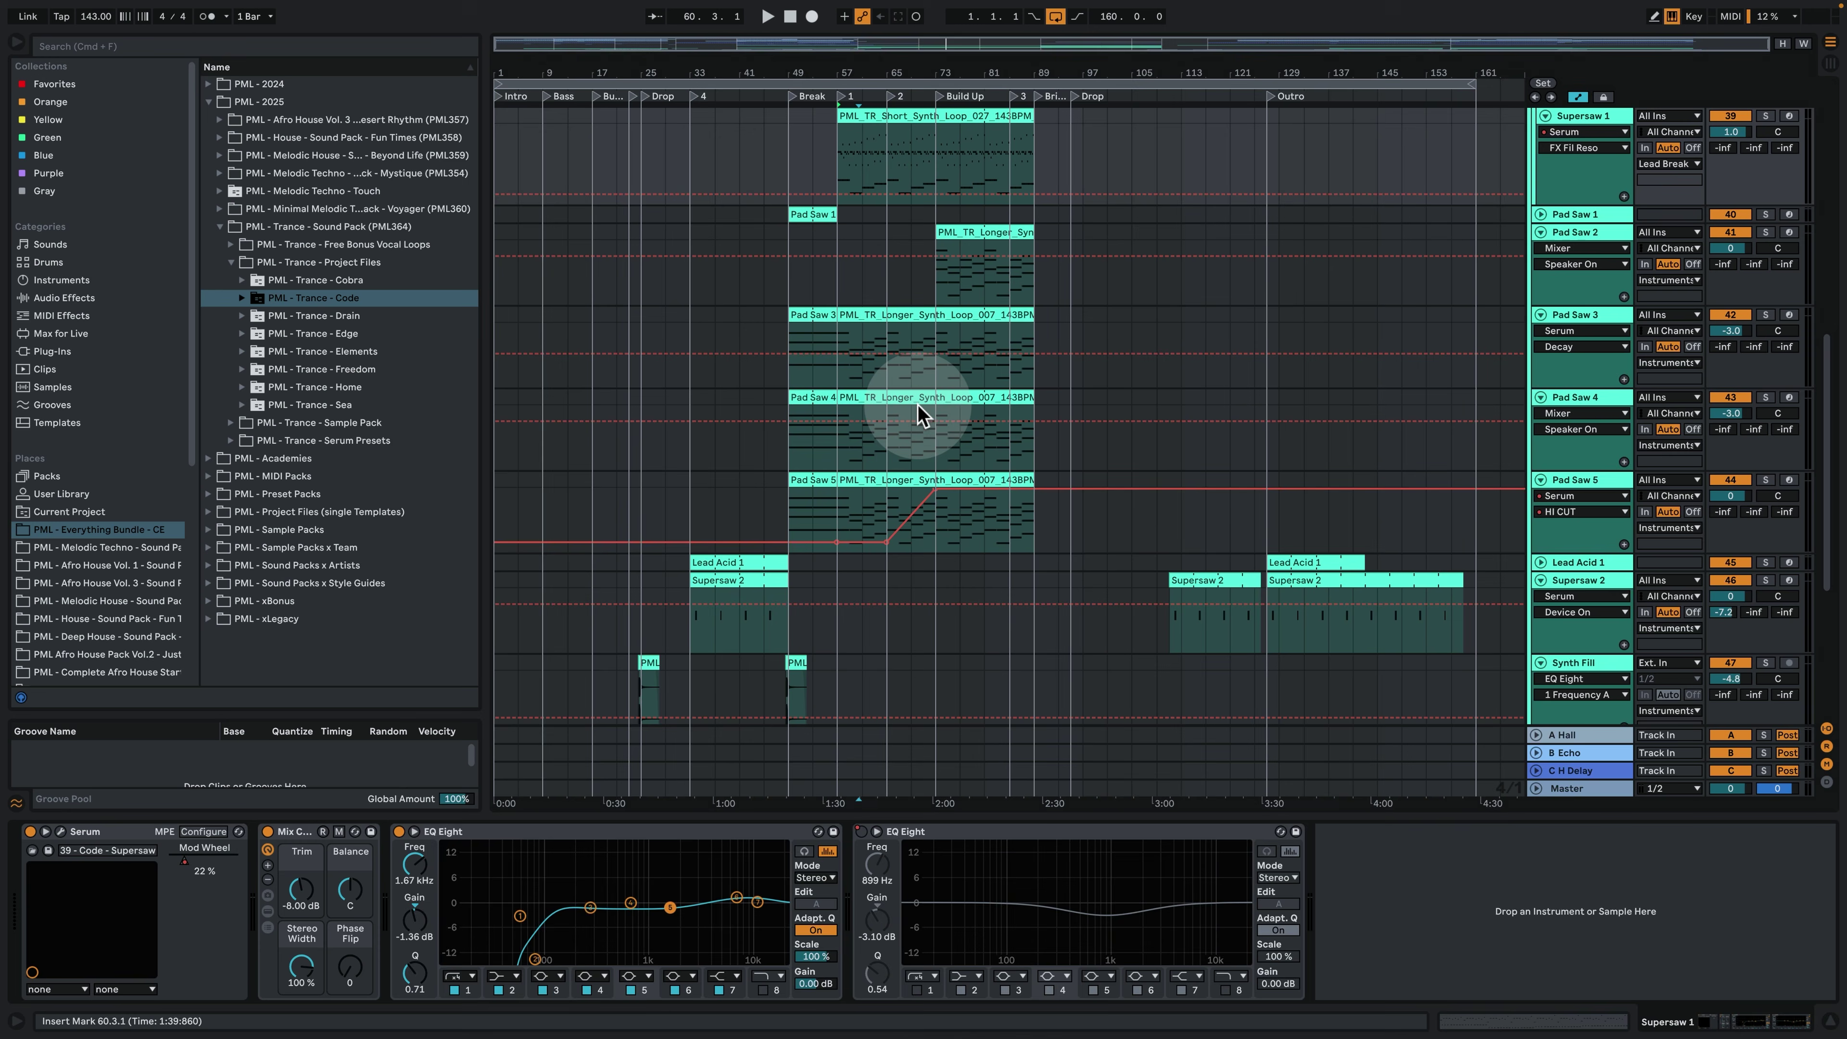
Solo Pad Saw 4, play it from bar 65, and inspect its Serum oscillator settings before closing the window.
{"action": "left_click", "coordinate": [880, 399]}
{"action": "left_click", "coordinate": [1765, 399]}
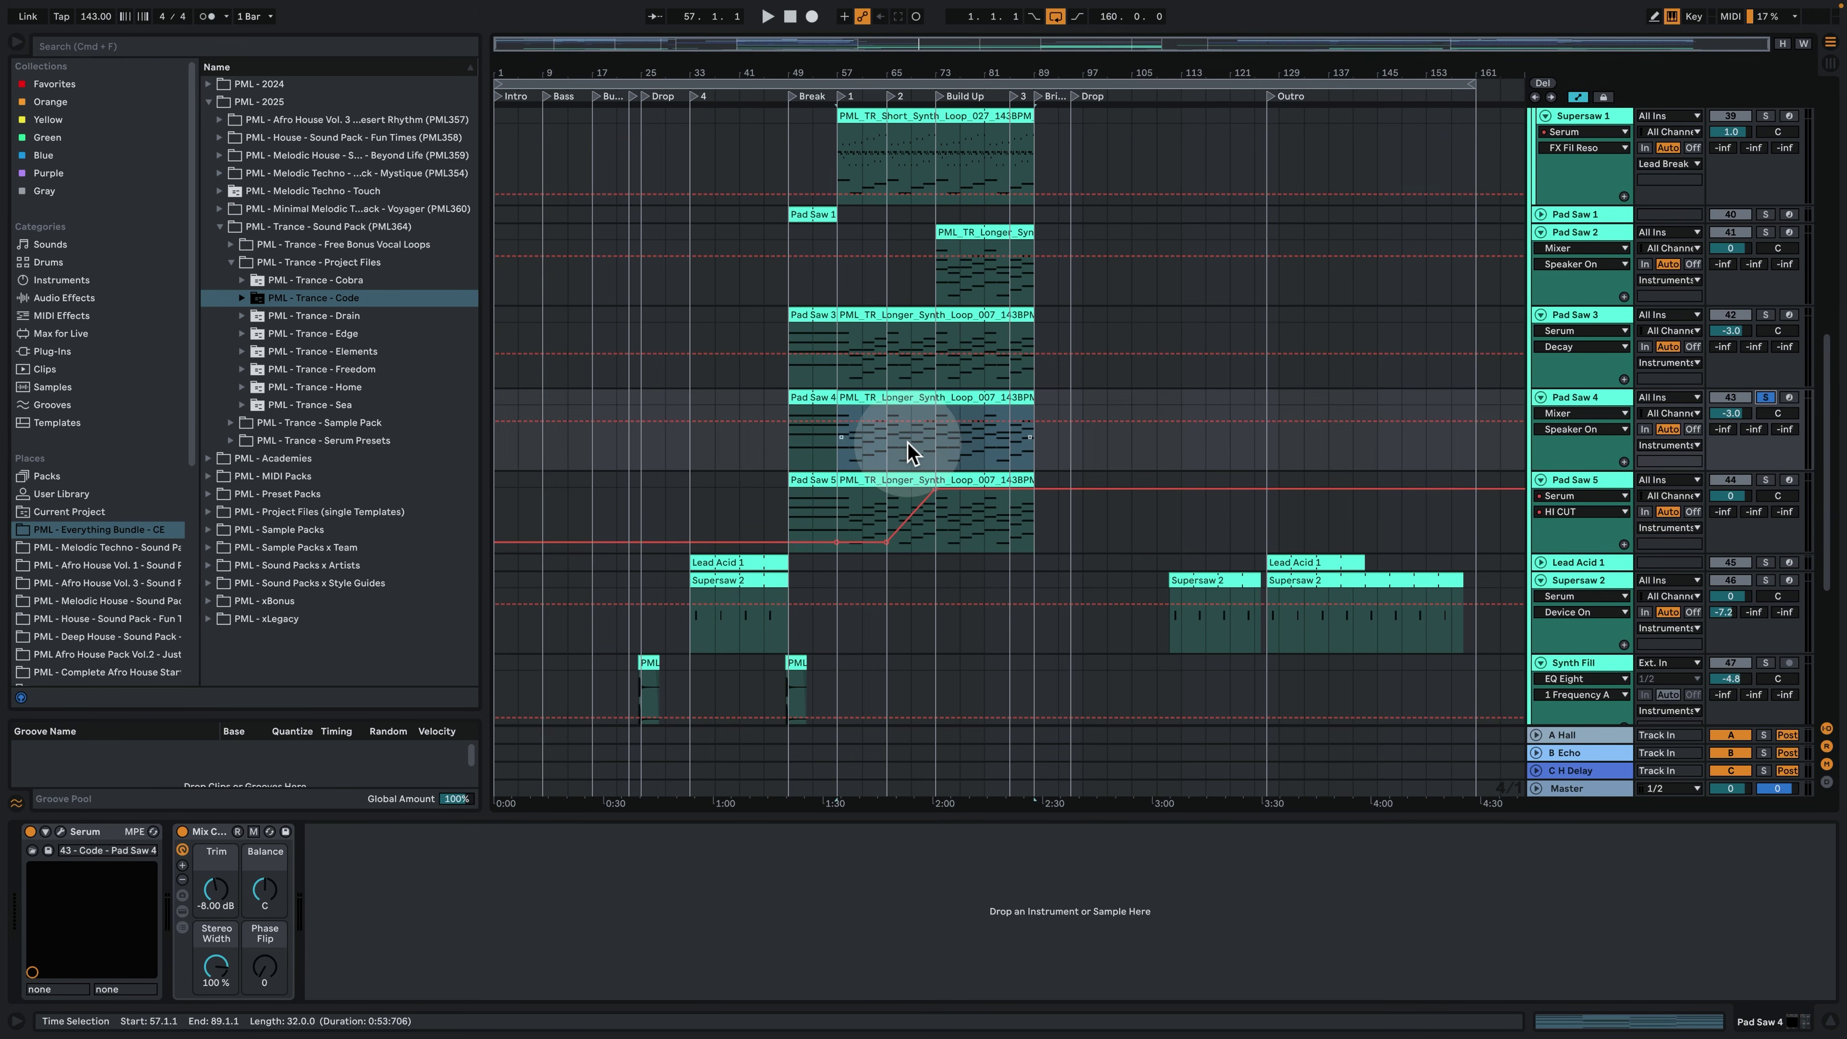
{"action": "left_click", "coordinate": [889, 444]}
{"action": "key", "text": "space"}
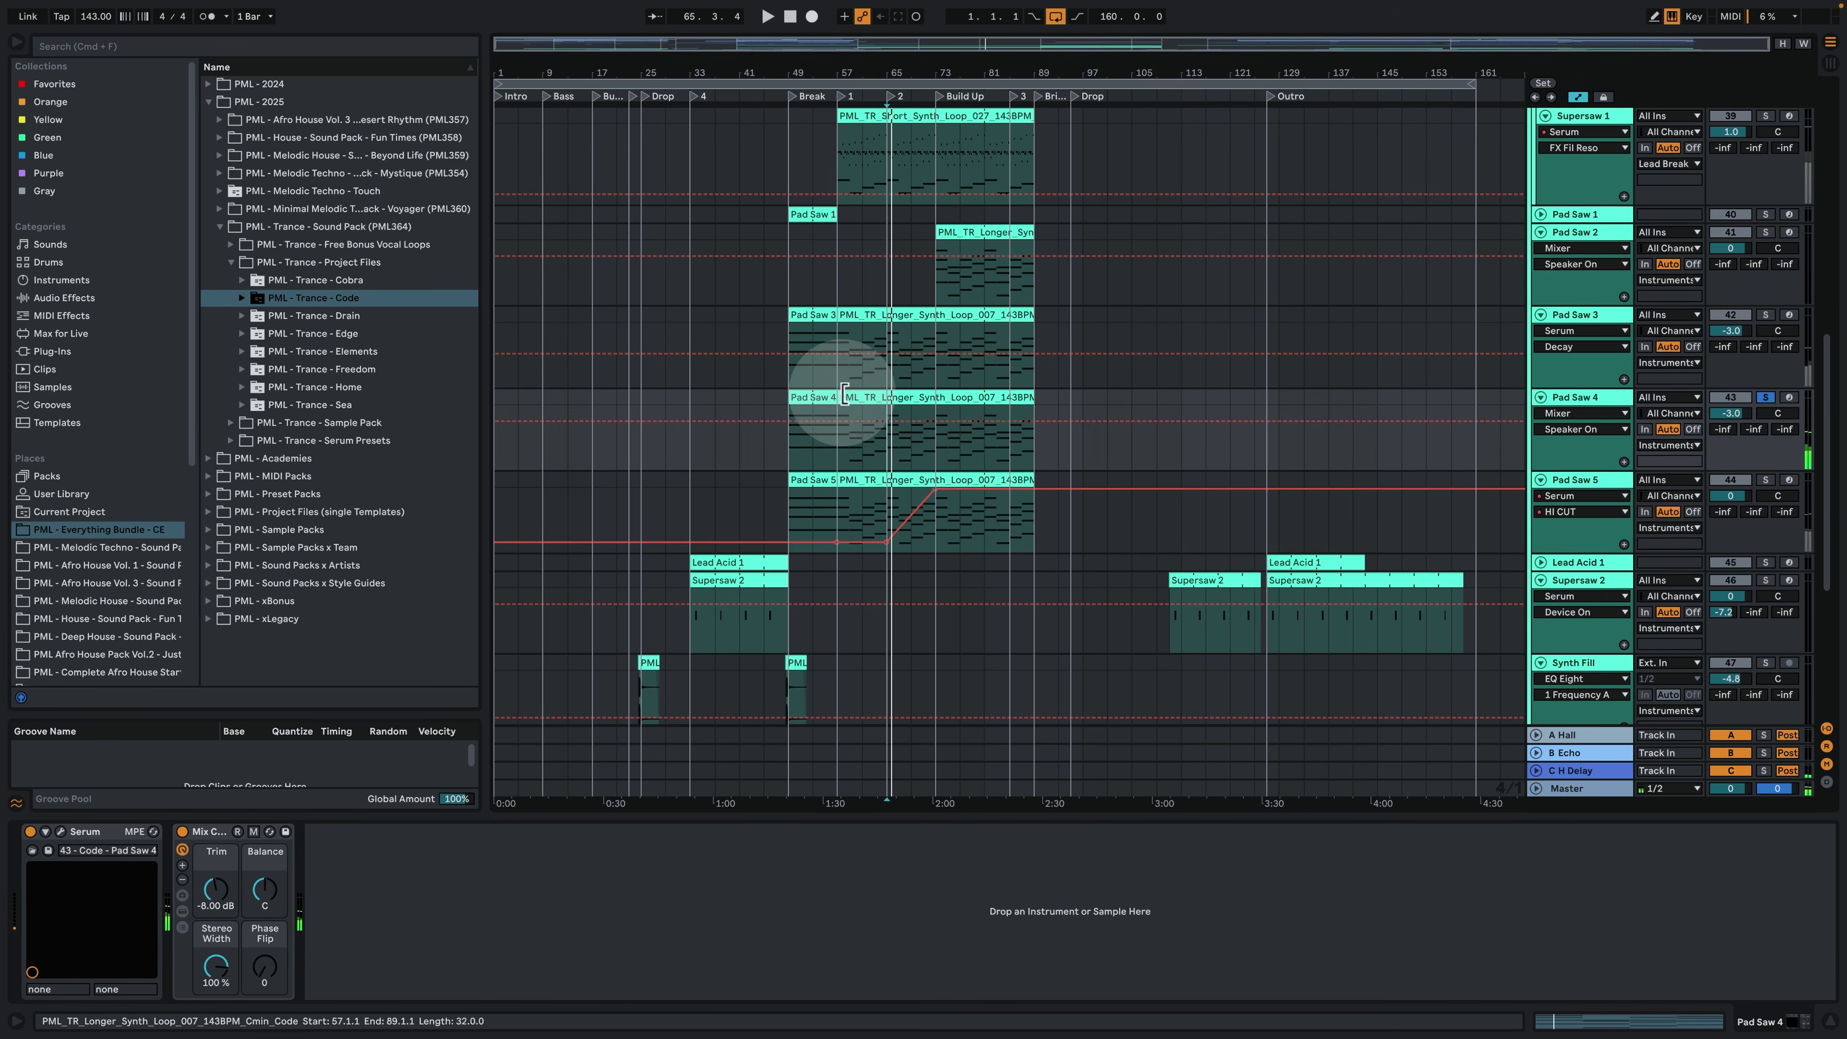
{"action": "left_click", "coordinate": [61, 832]}
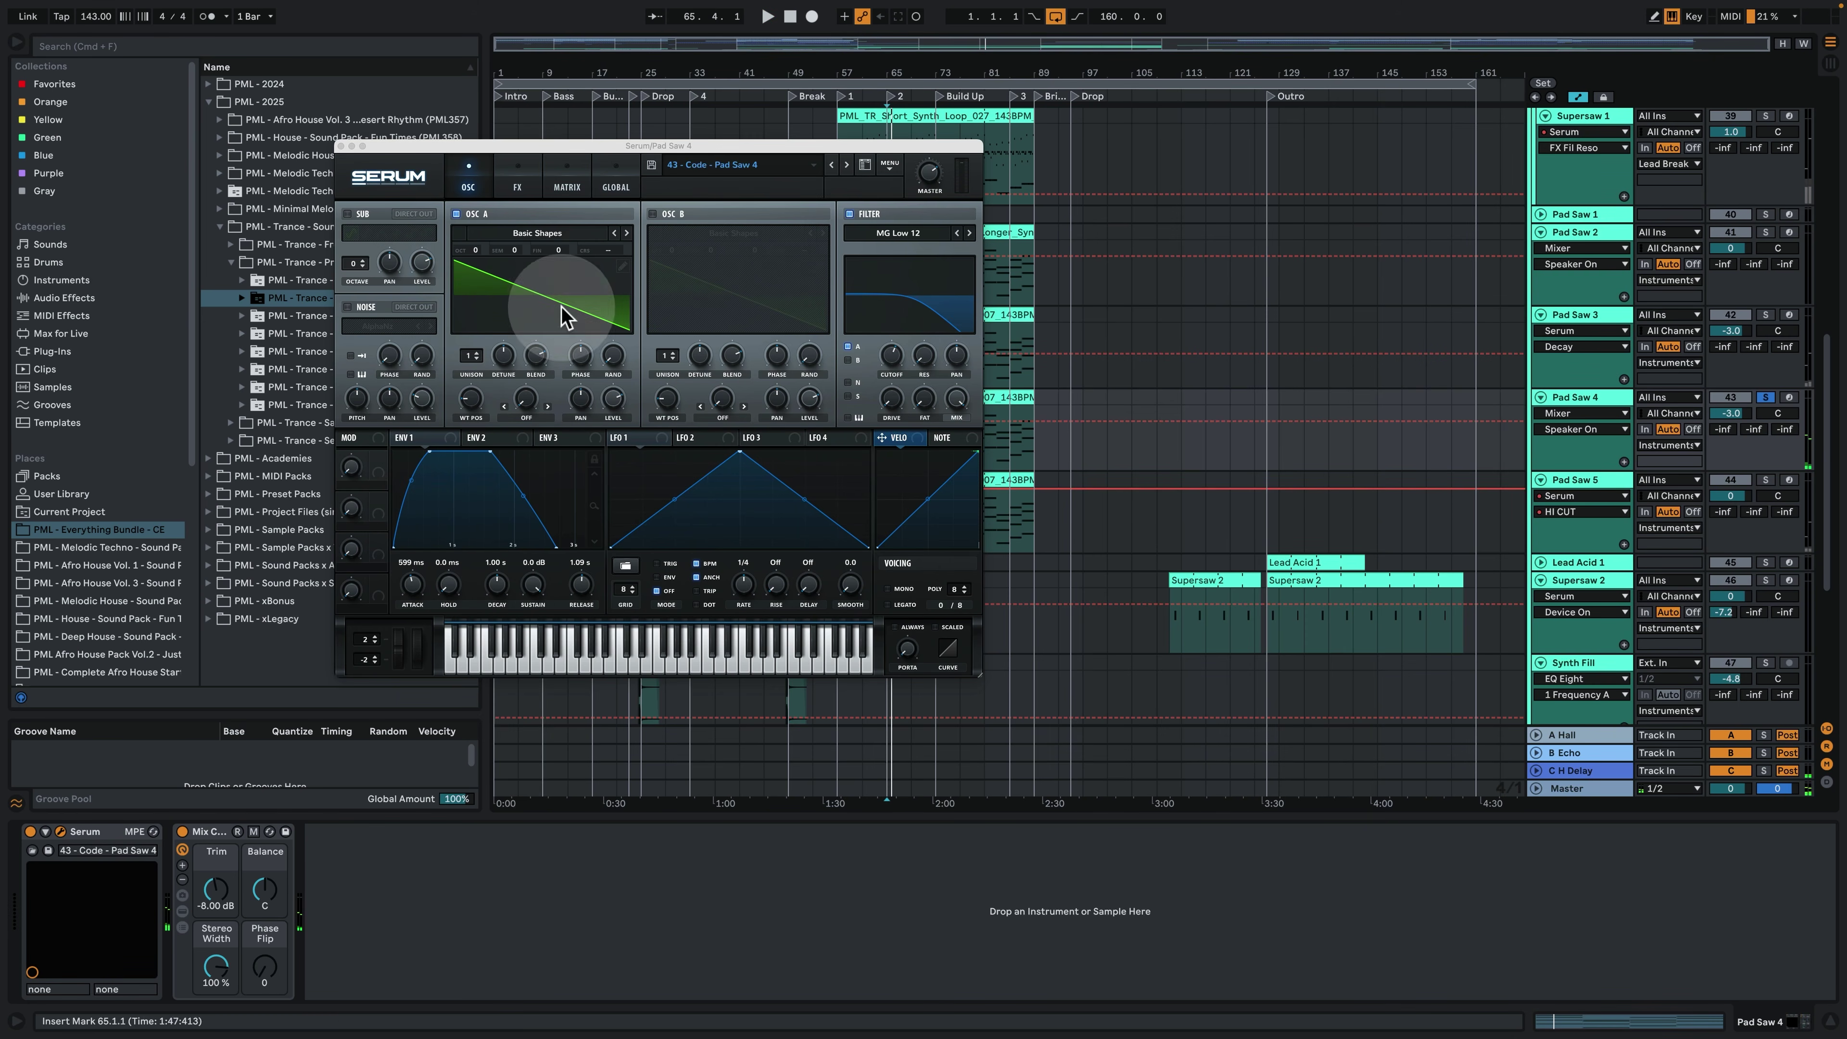
{"action": "left_click", "coordinate": [341, 145]}
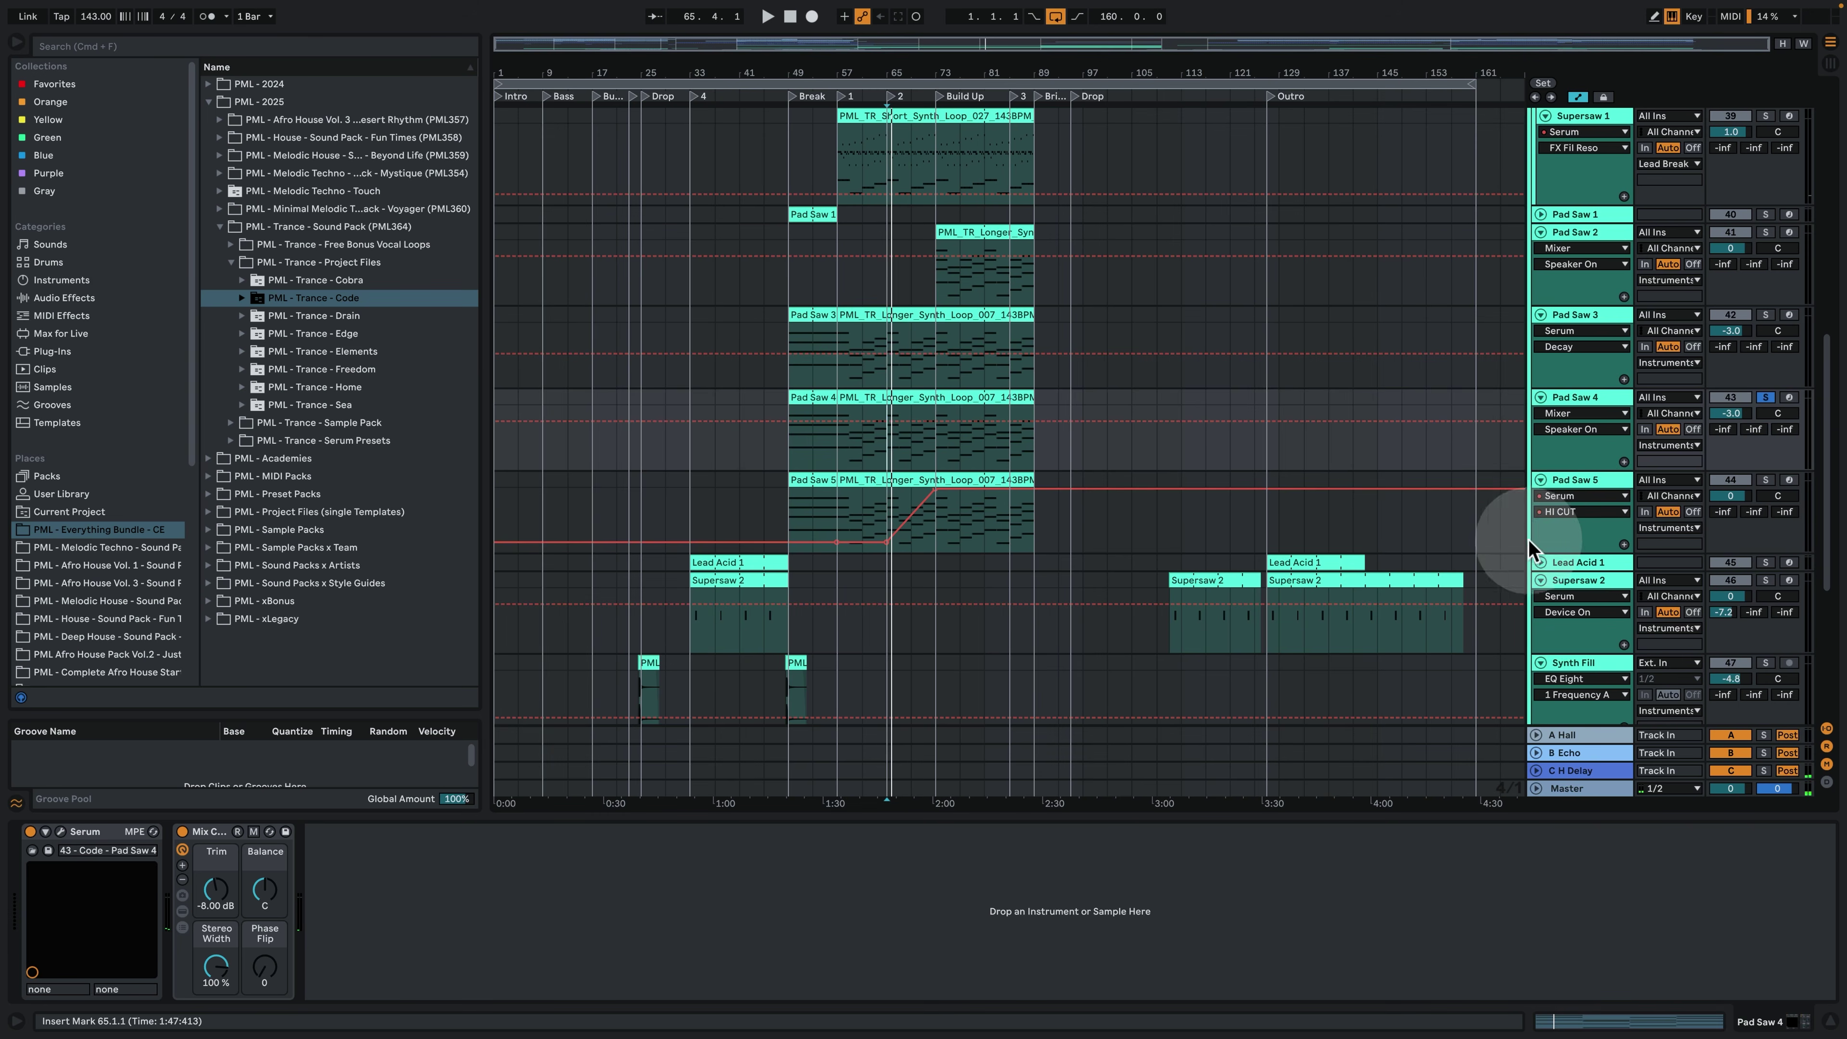
Solo Pad Saw 5 and play it from bar 65 with its Serum window open.
{"action": "left_click", "coordinate": [1585, 481]}
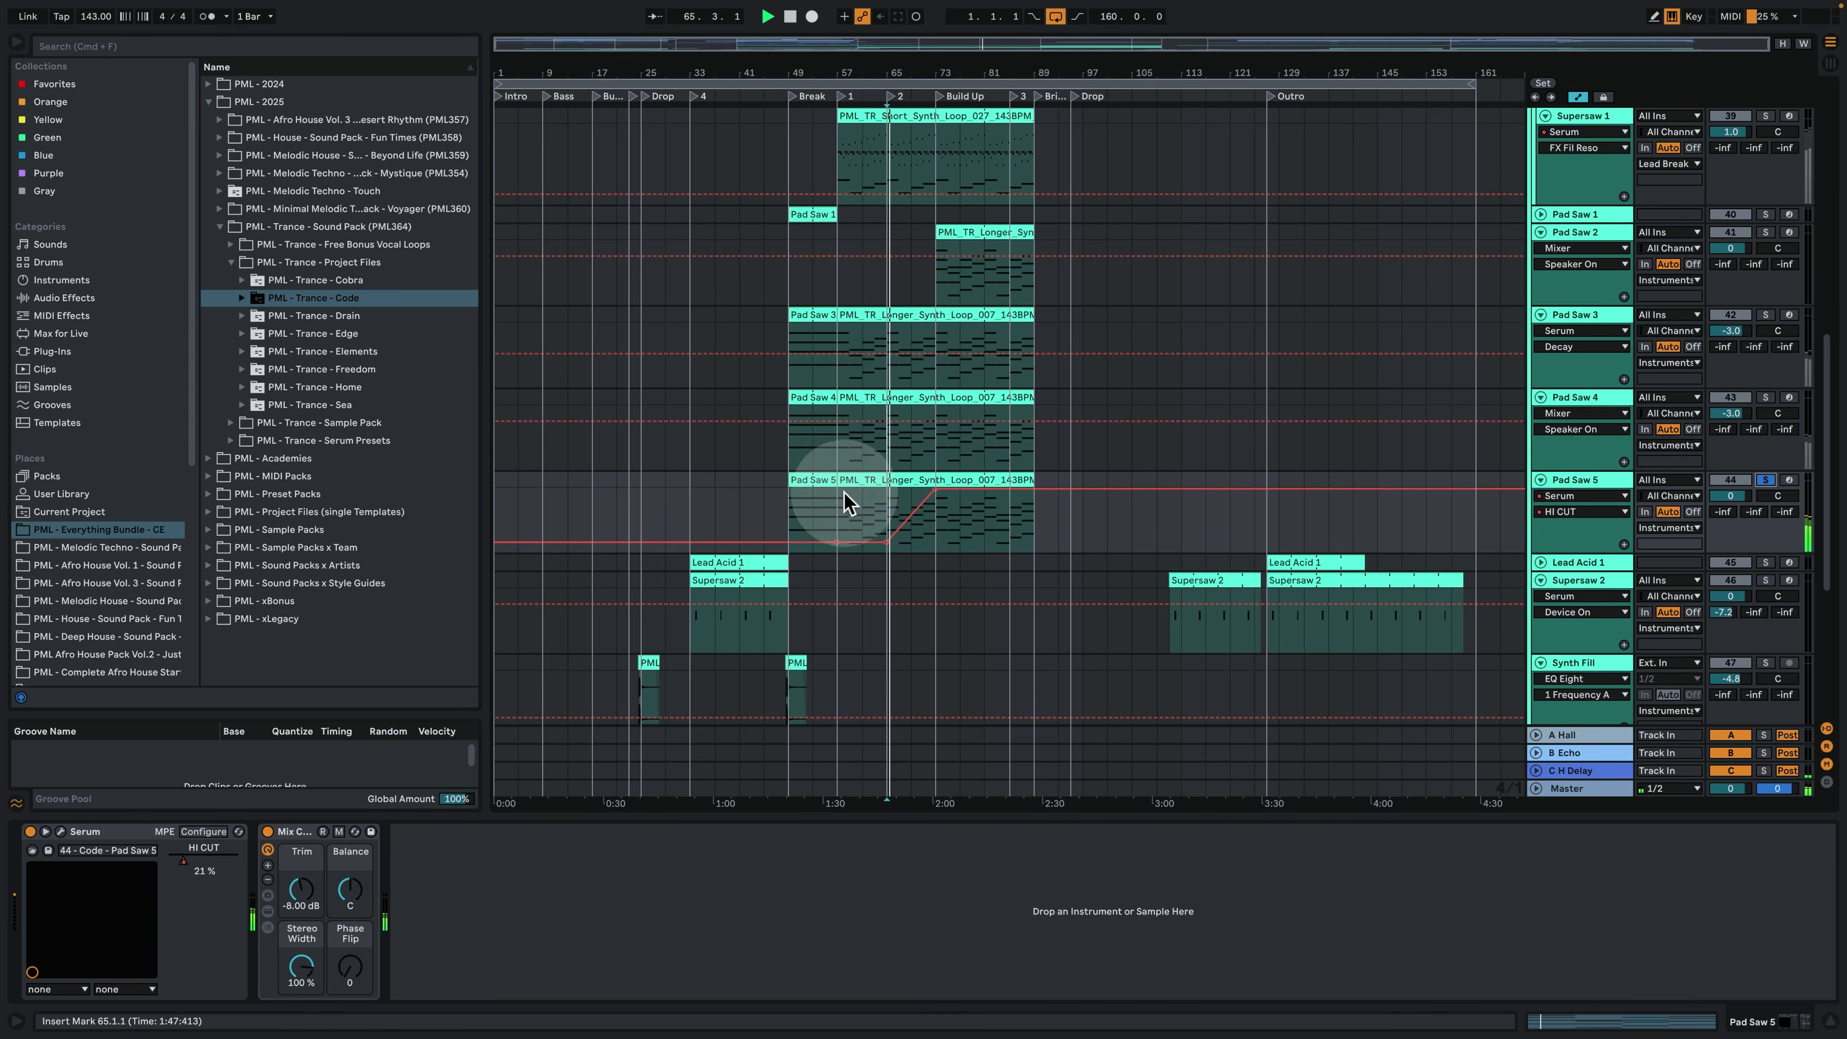
{"action": "left_click", "coordinate": [61, 831]}
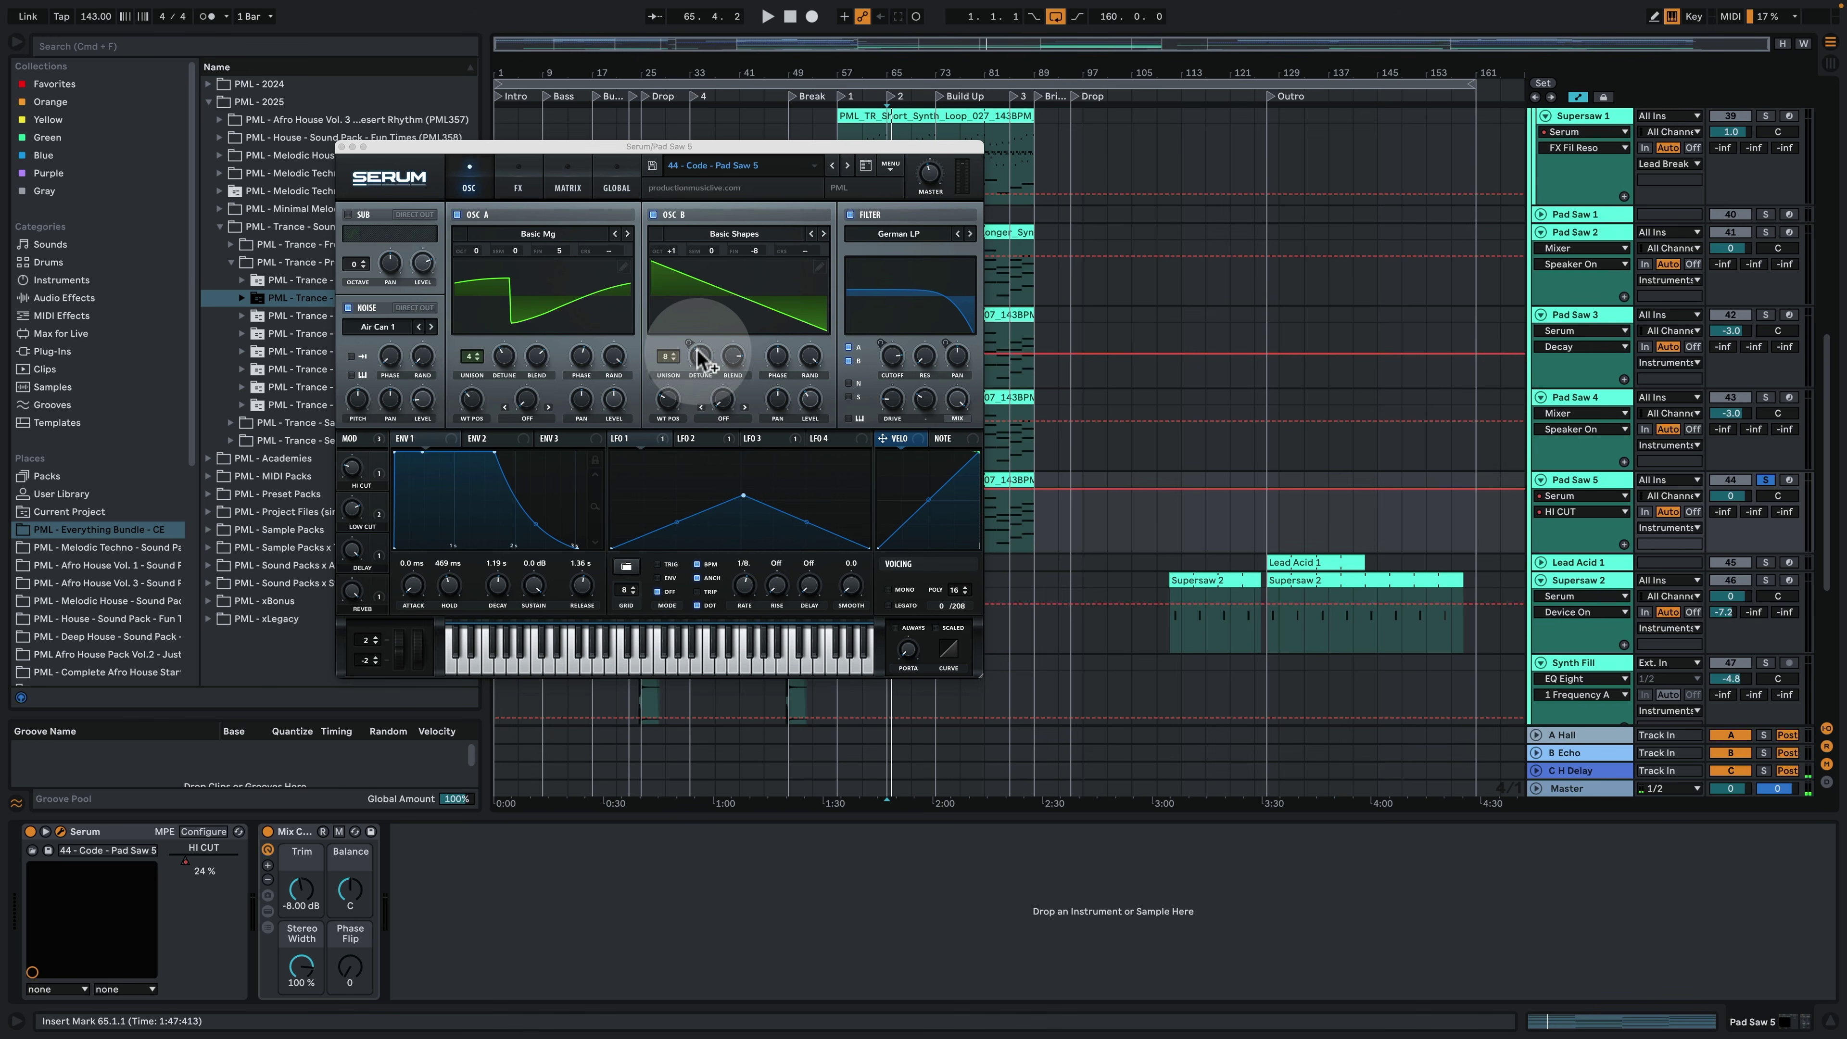
{"action": "key", "text": "space"}
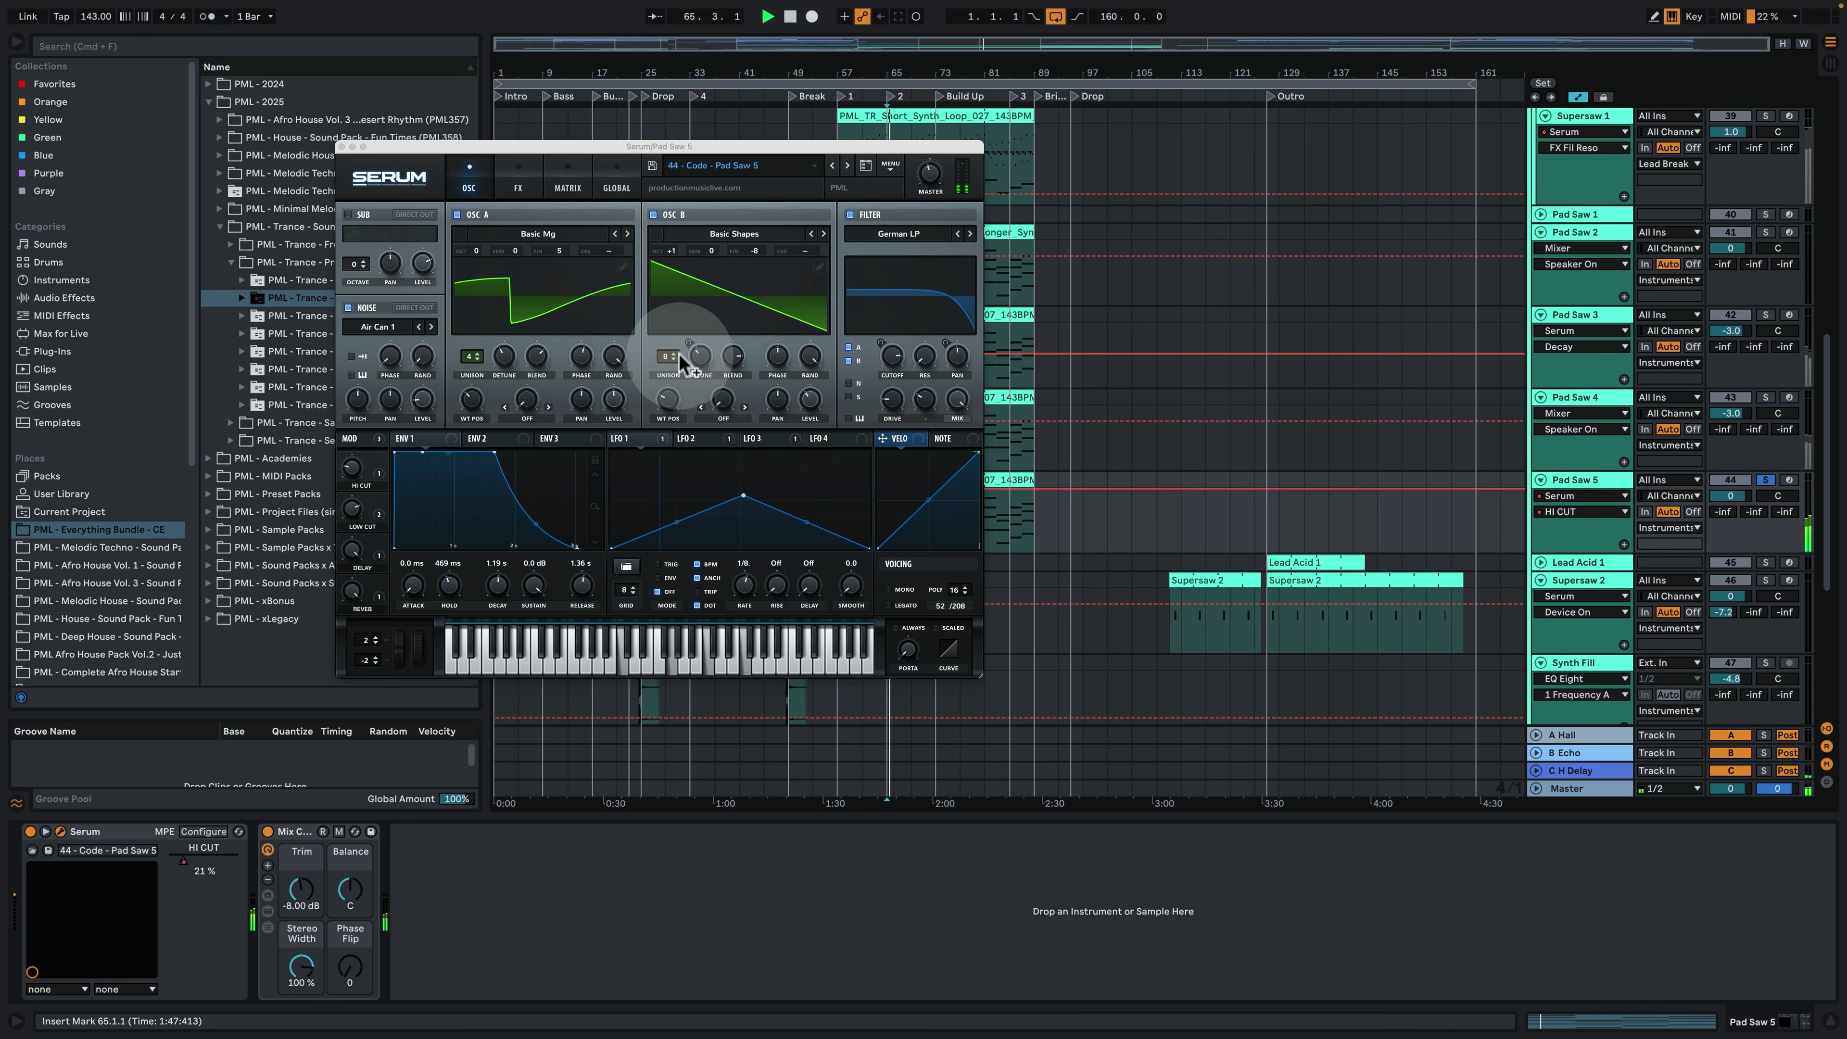
Examine the LFO 1, LFO 2 and effects settings of Pad Saw 5 in Serum, and close its window.
{"action": "left_click", "coordinate": [652, 440]}
{"action": "left_click", "coordinate": [709, 451]}
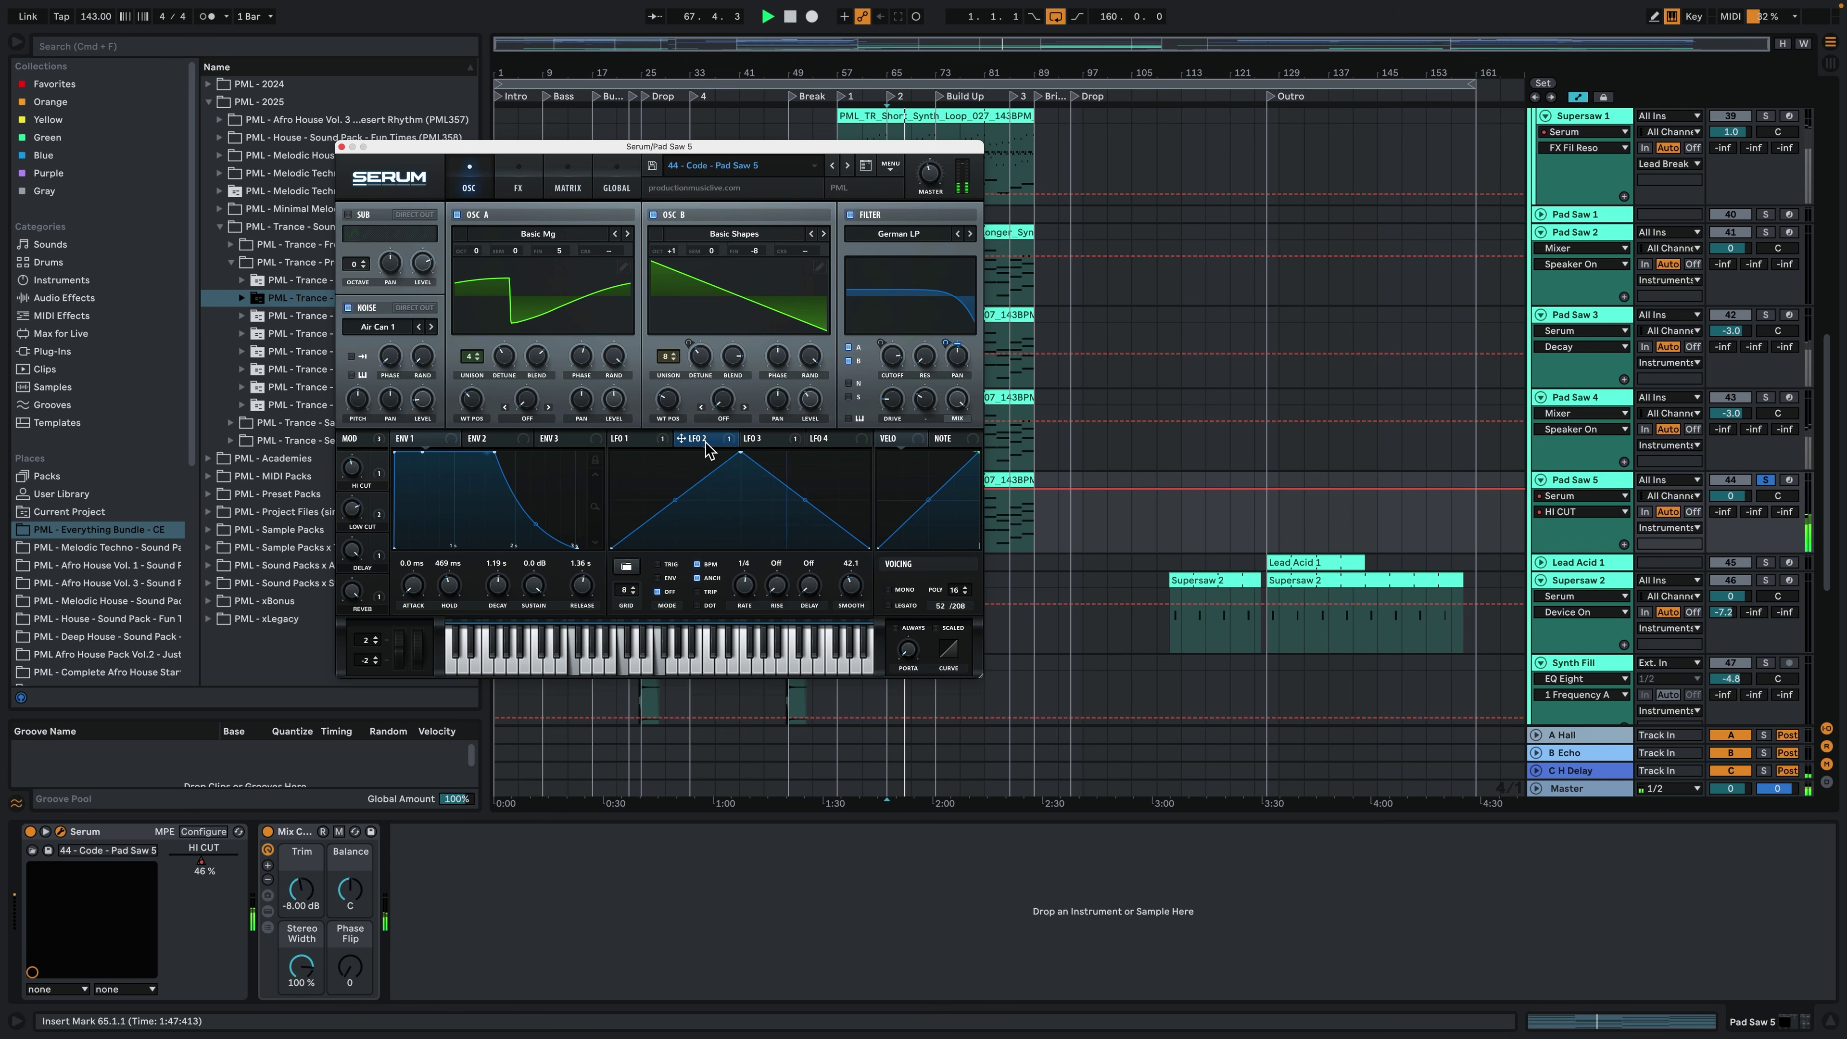
{"action": "left_click", "coordinate": [517, 182]}
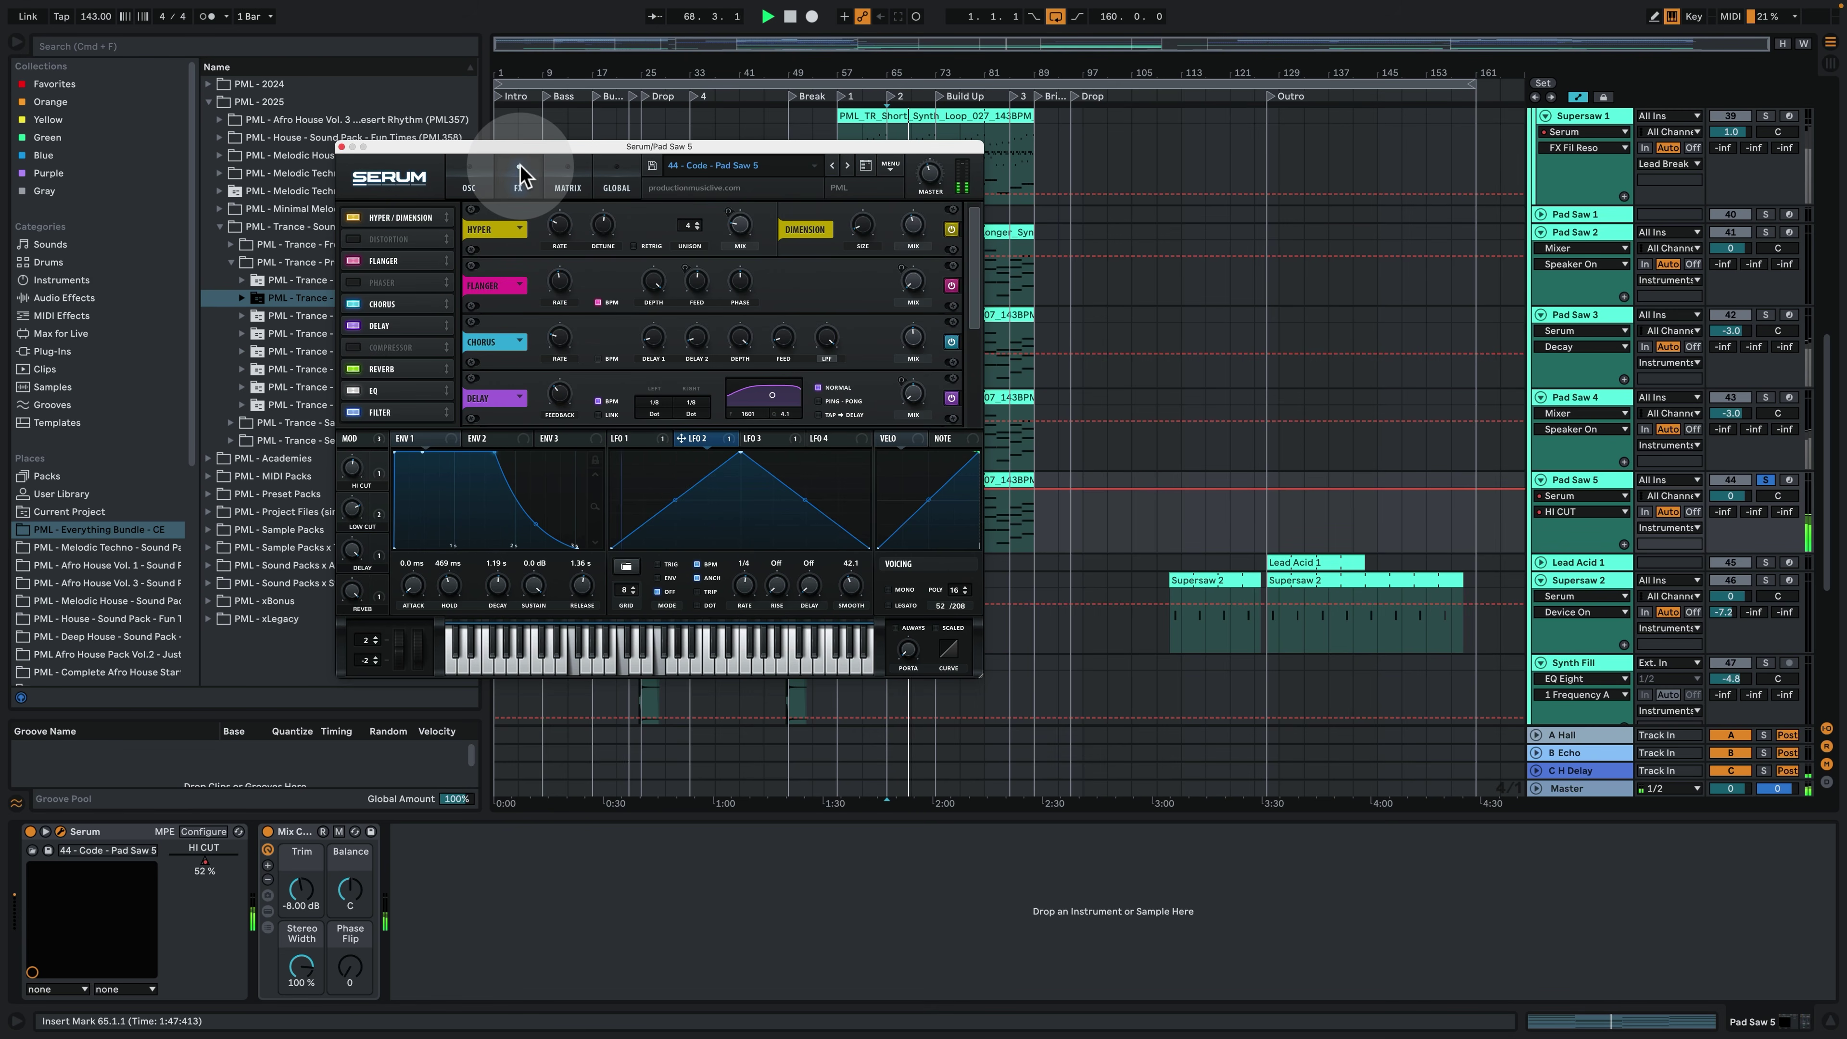
{"action": "left_click", "coordinate": [471, 179]}
{"action": "left_click", "coordinate": [341, 146]}
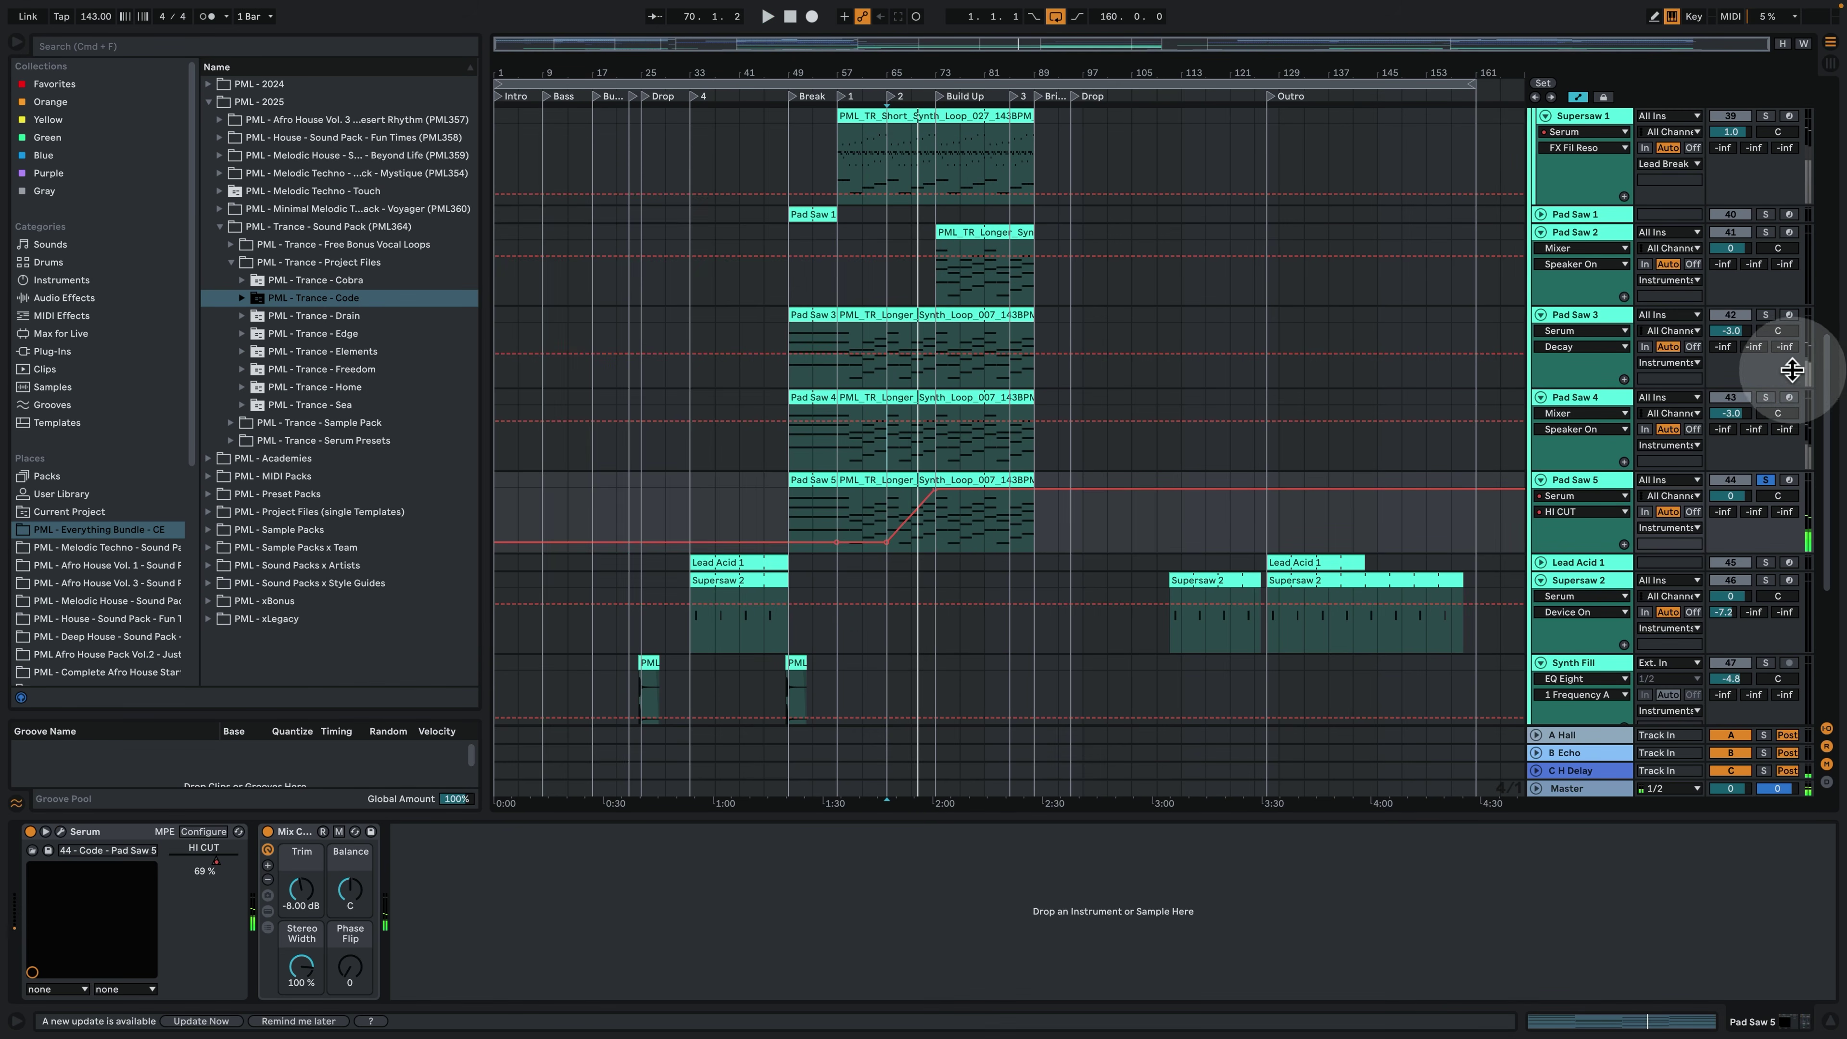
Solo Pad Saw 4 and Pad Saw 3 together with Pad Saw 5 and play the layered pads from bar 65.
{"action": "left_click", "coordinate": [1763, 398]}
{"action": "left_click", "coordinate": [1766, 315]}
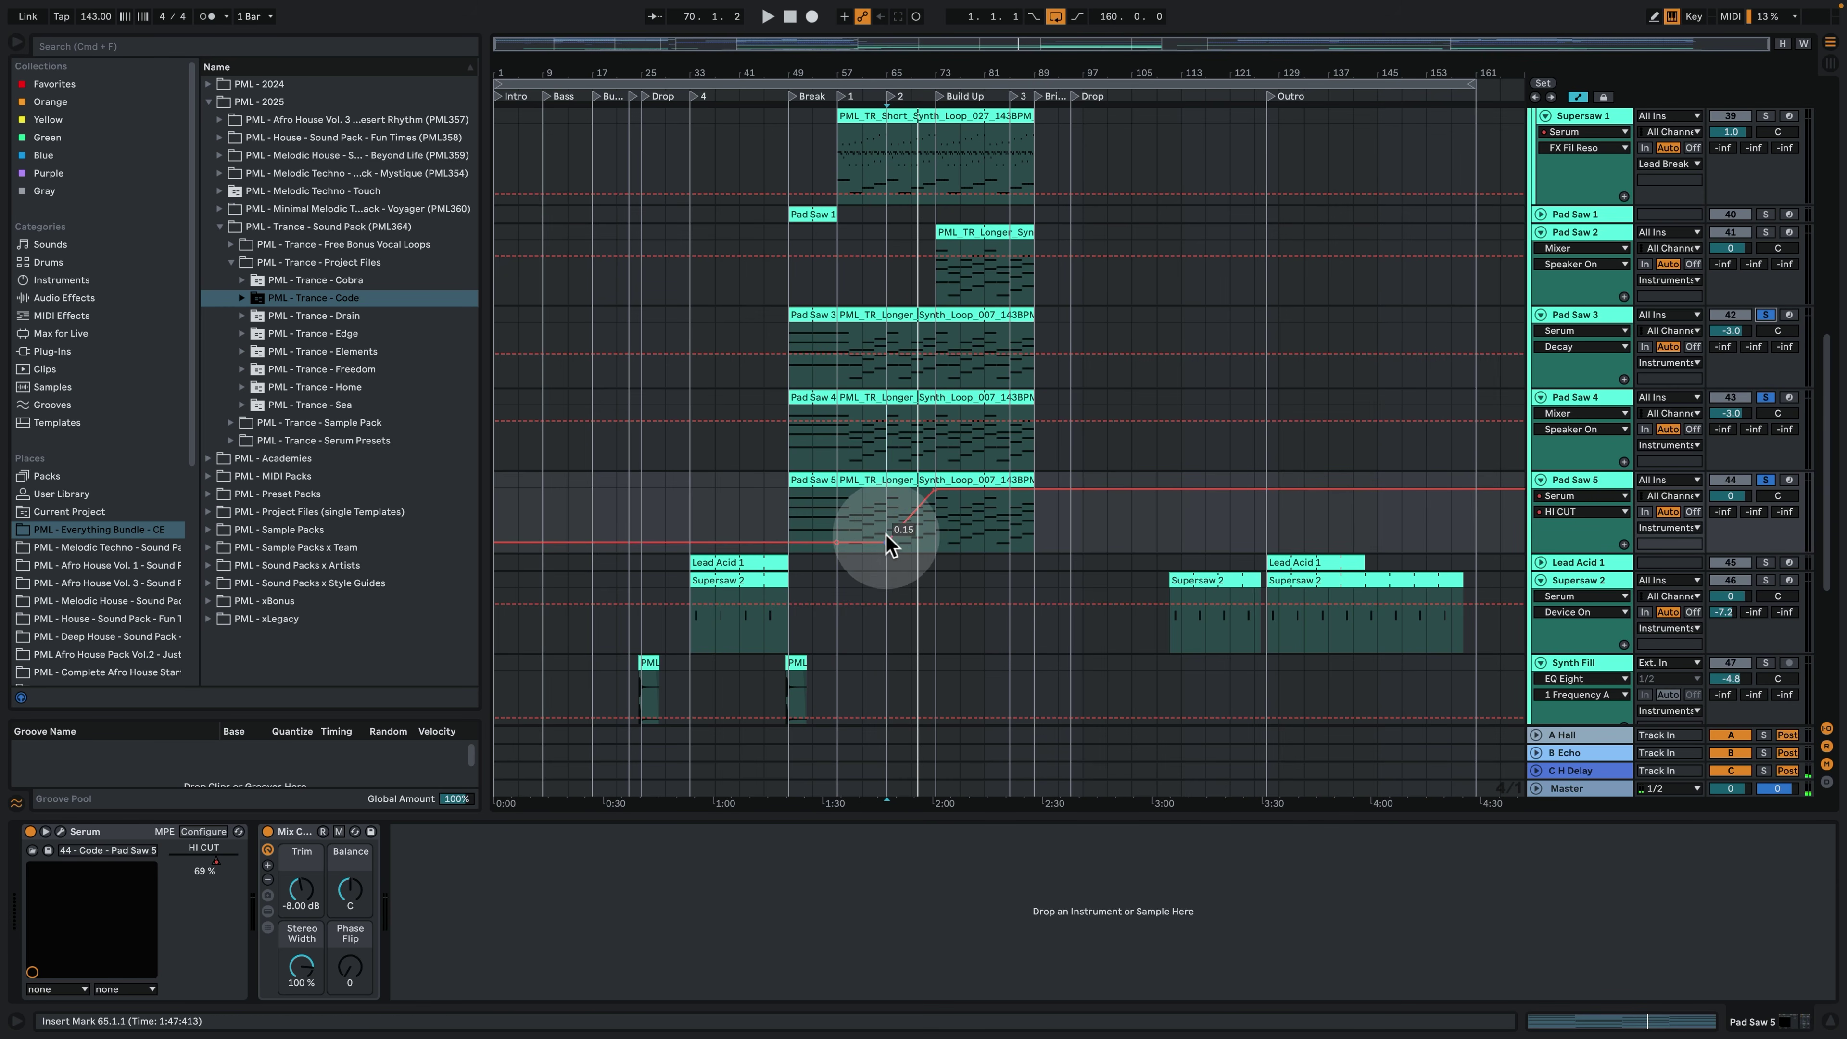
{"action": "key", "text": "space"}
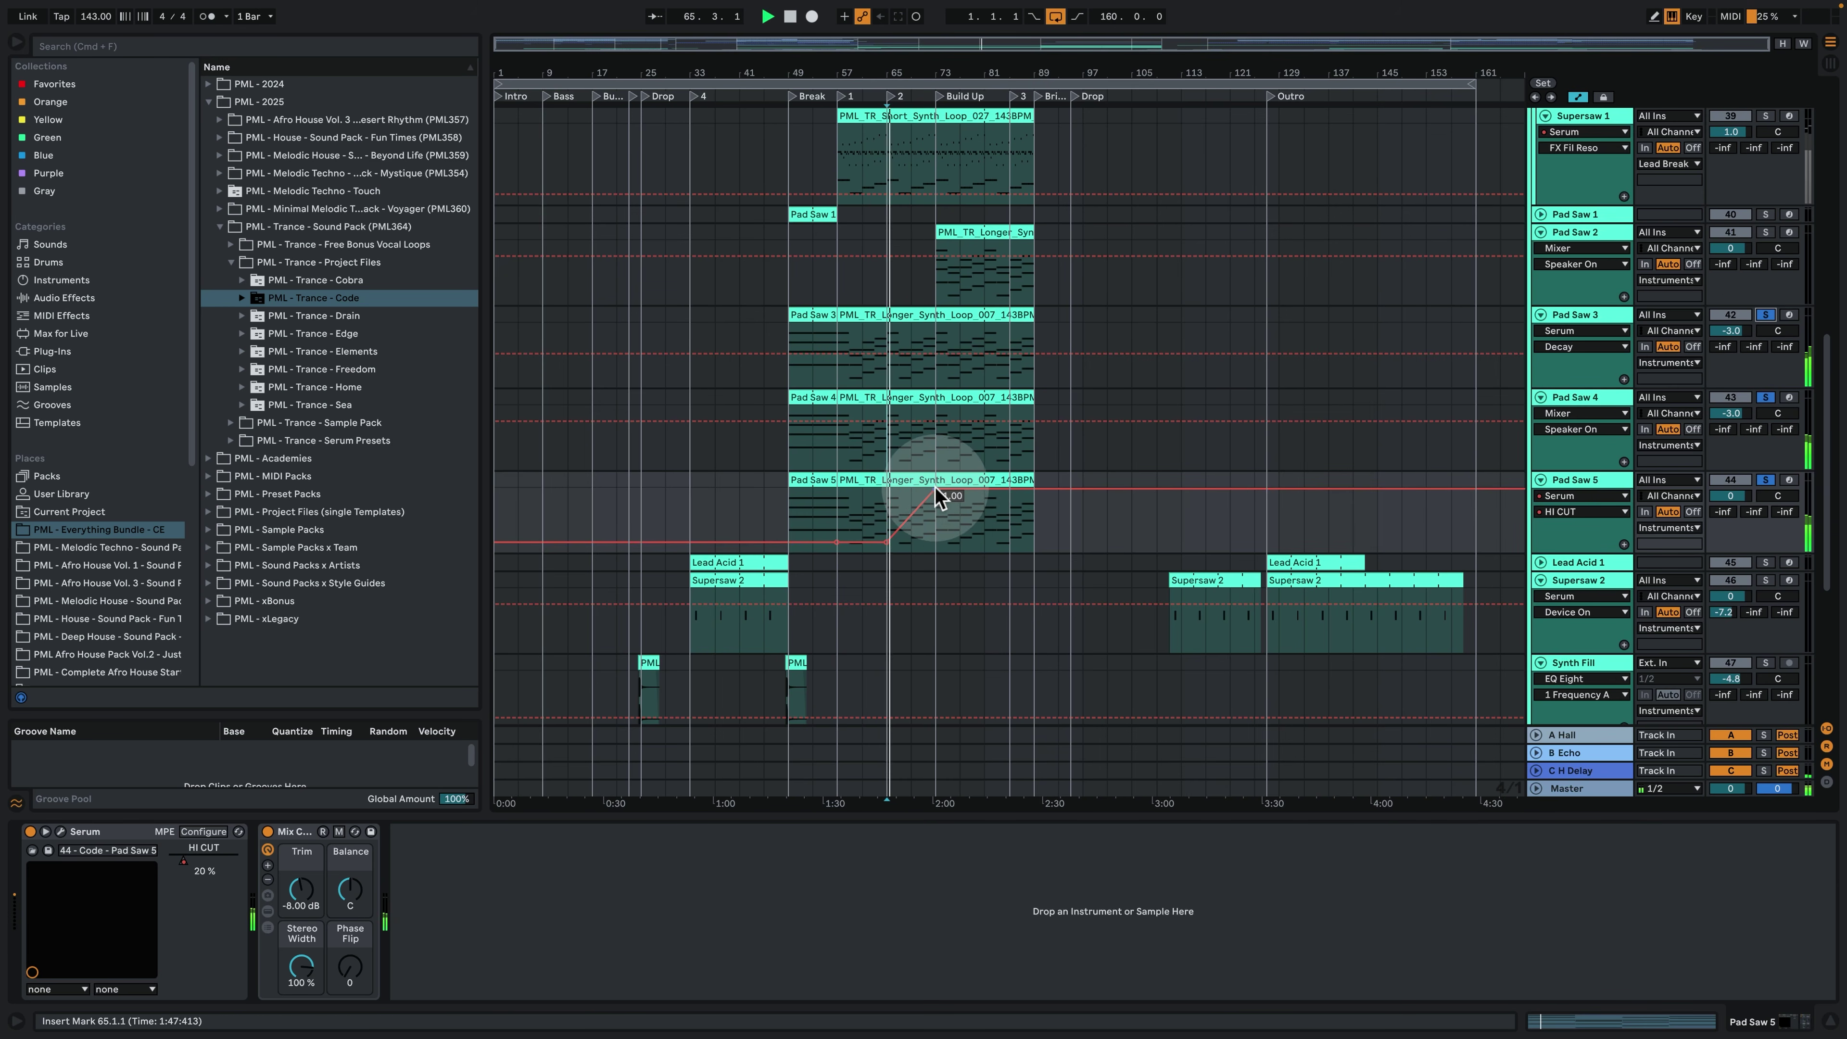
Hide the device view and enlarge the arrangement around the Break and Build Up sections.
{"action": "left_click", "coordinate": [1828, 1026]}
{"action": "scroll", "coordinate": [1105, 565], "scroll_direction": "up", "scroll_amount": 2}
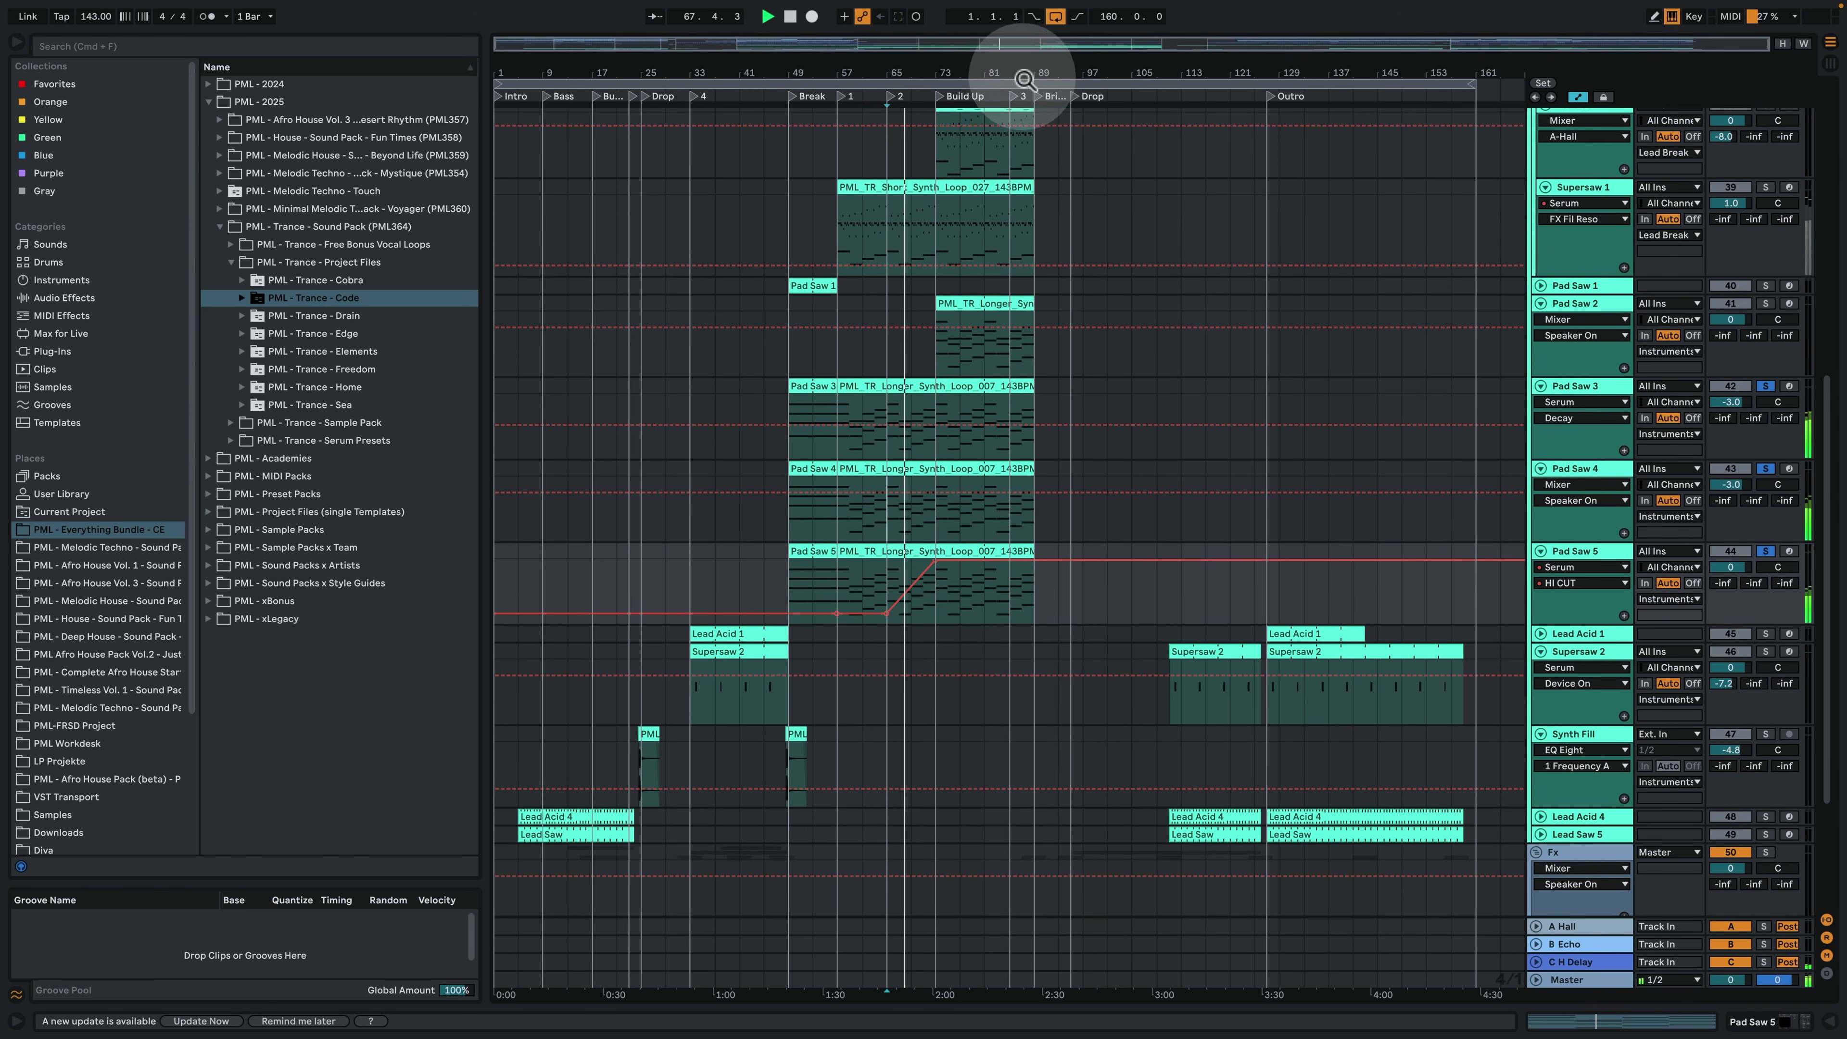
{"action": "left_click_drag", "start_coordinate": [973, 75], "coordinate": [982, 82]}
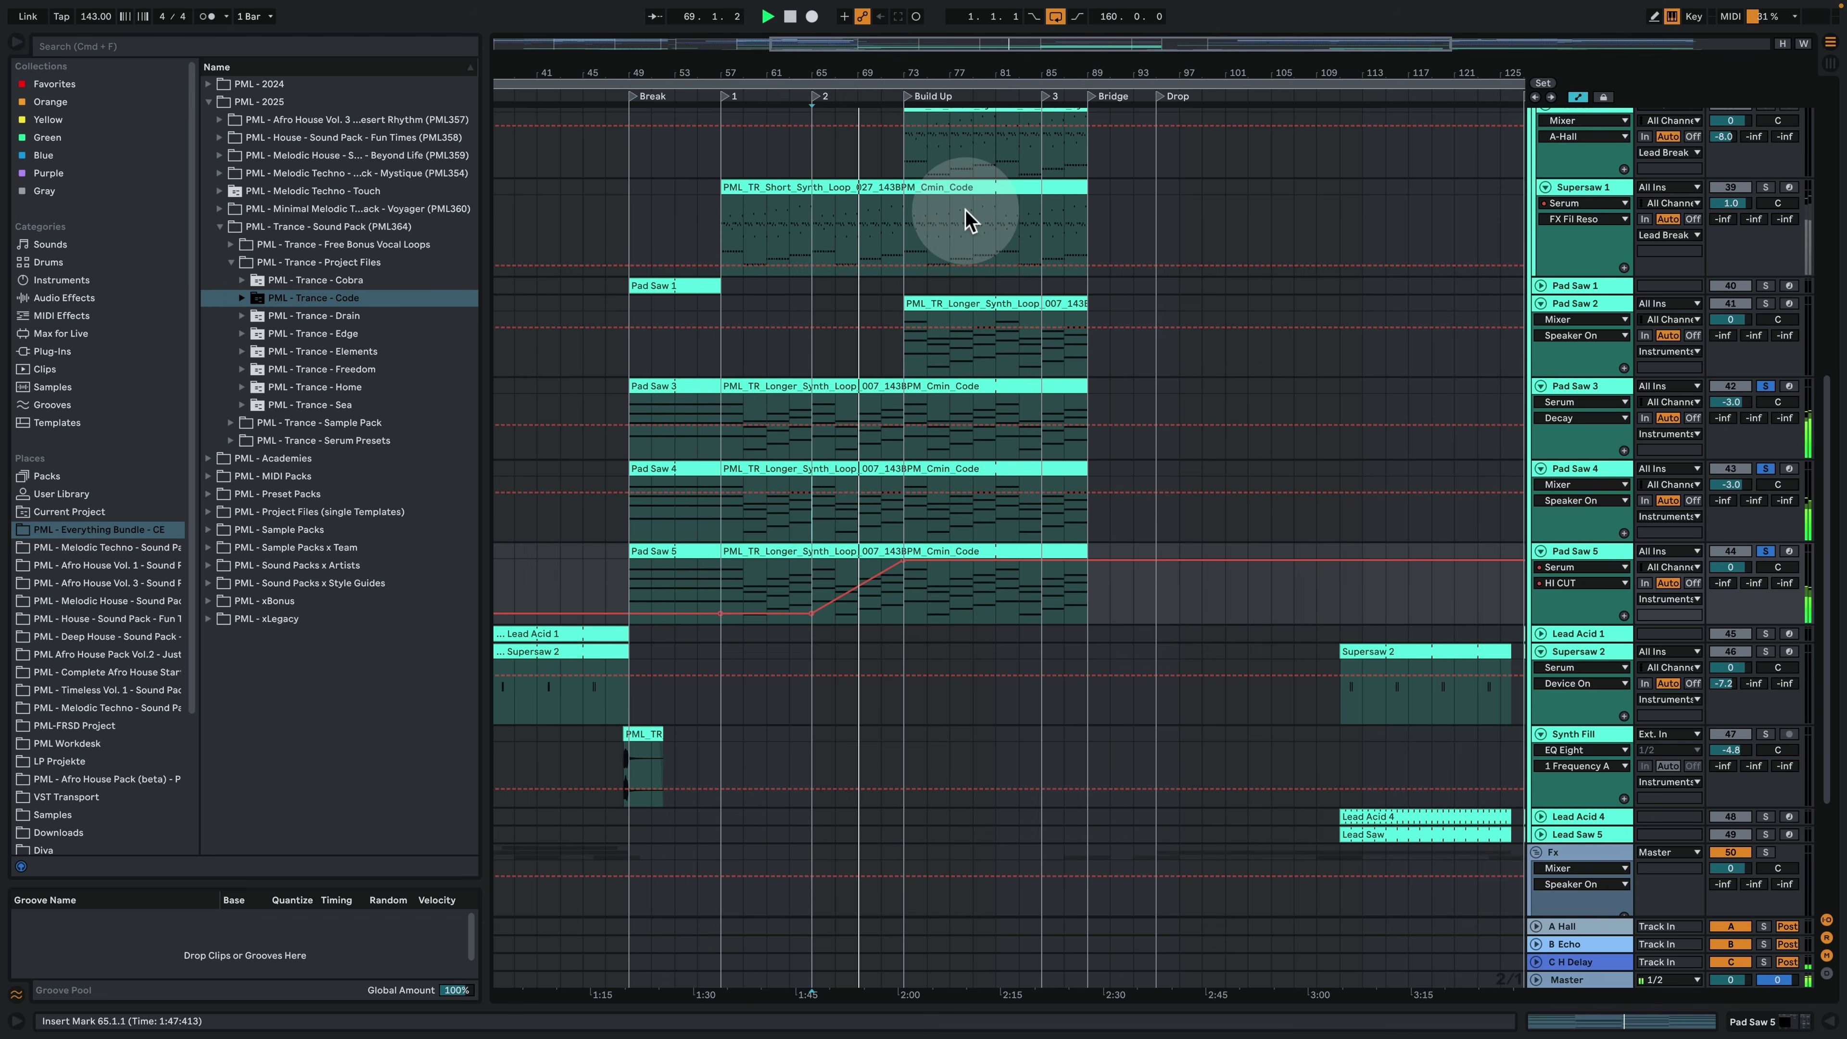
{"action": "scroll", "coordinate": [984, 299], "scroll_direction": "up", "scroll_amount": 1}
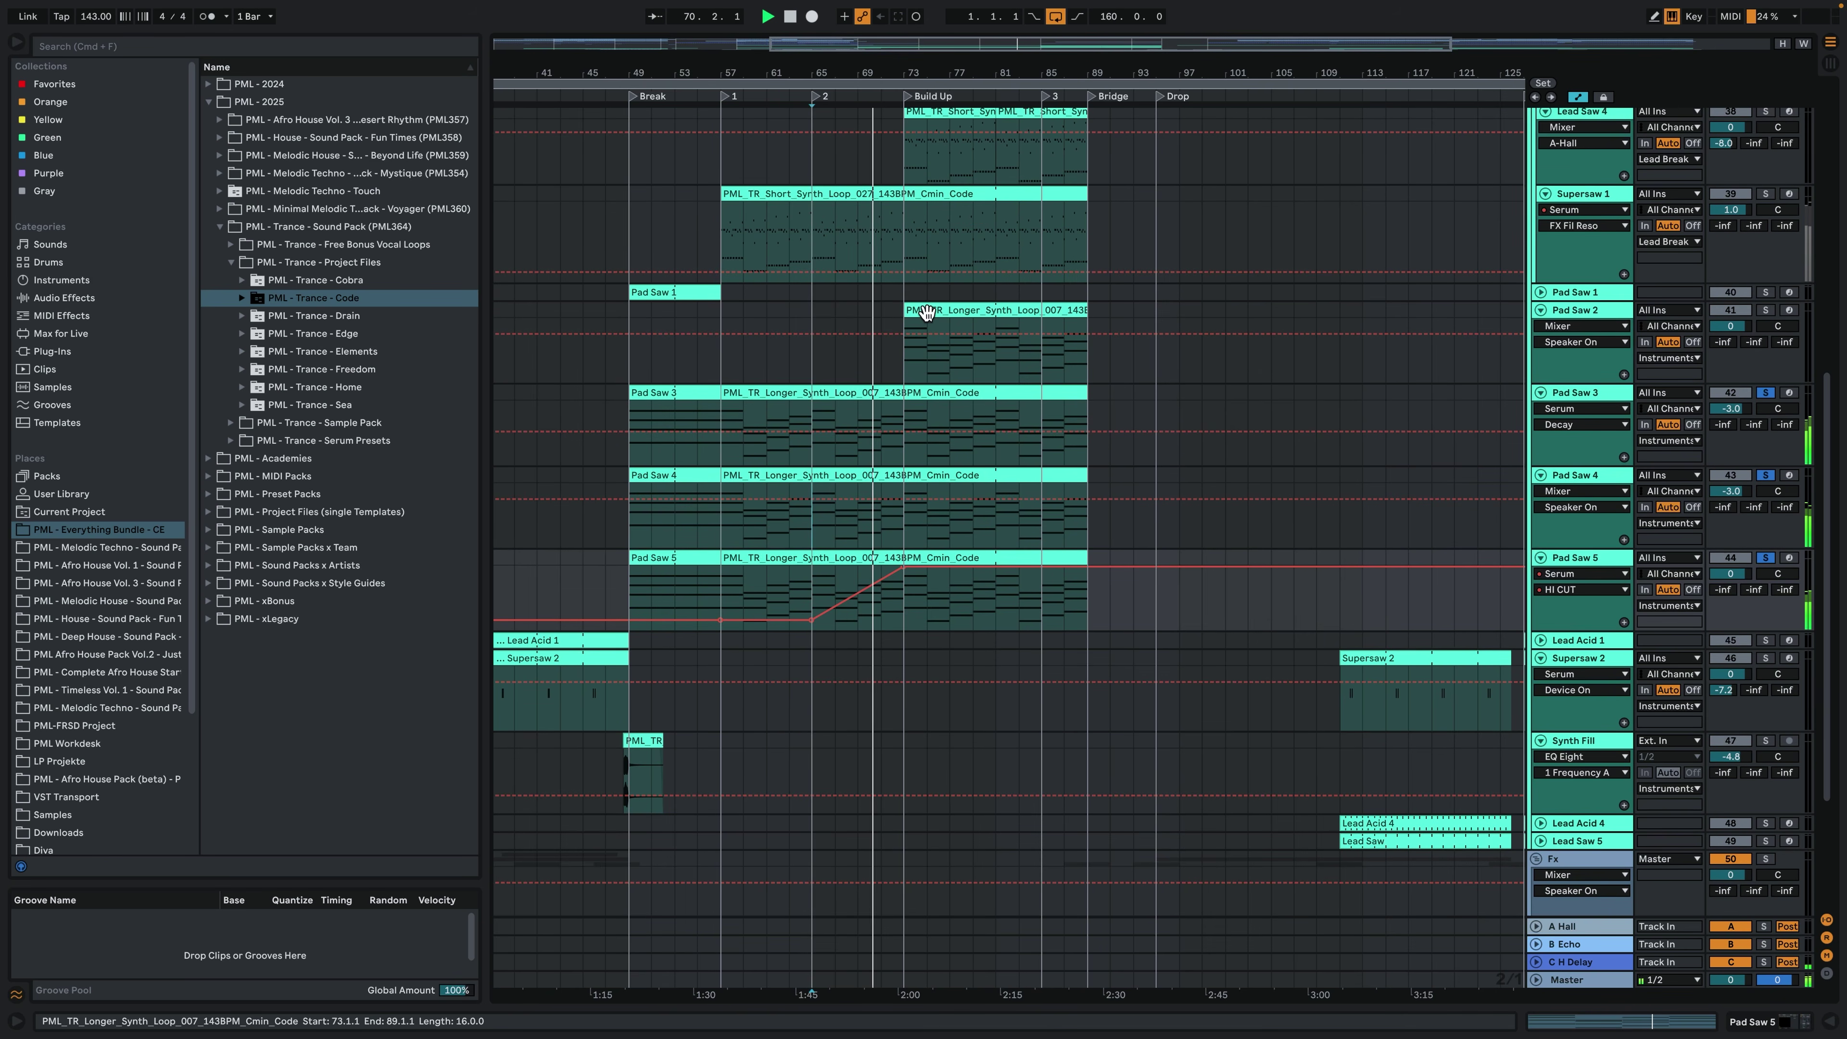
{"action": "scroll", "coordinate": [929, 360], "scroll_direction": "up", "scroll_amount": 3}
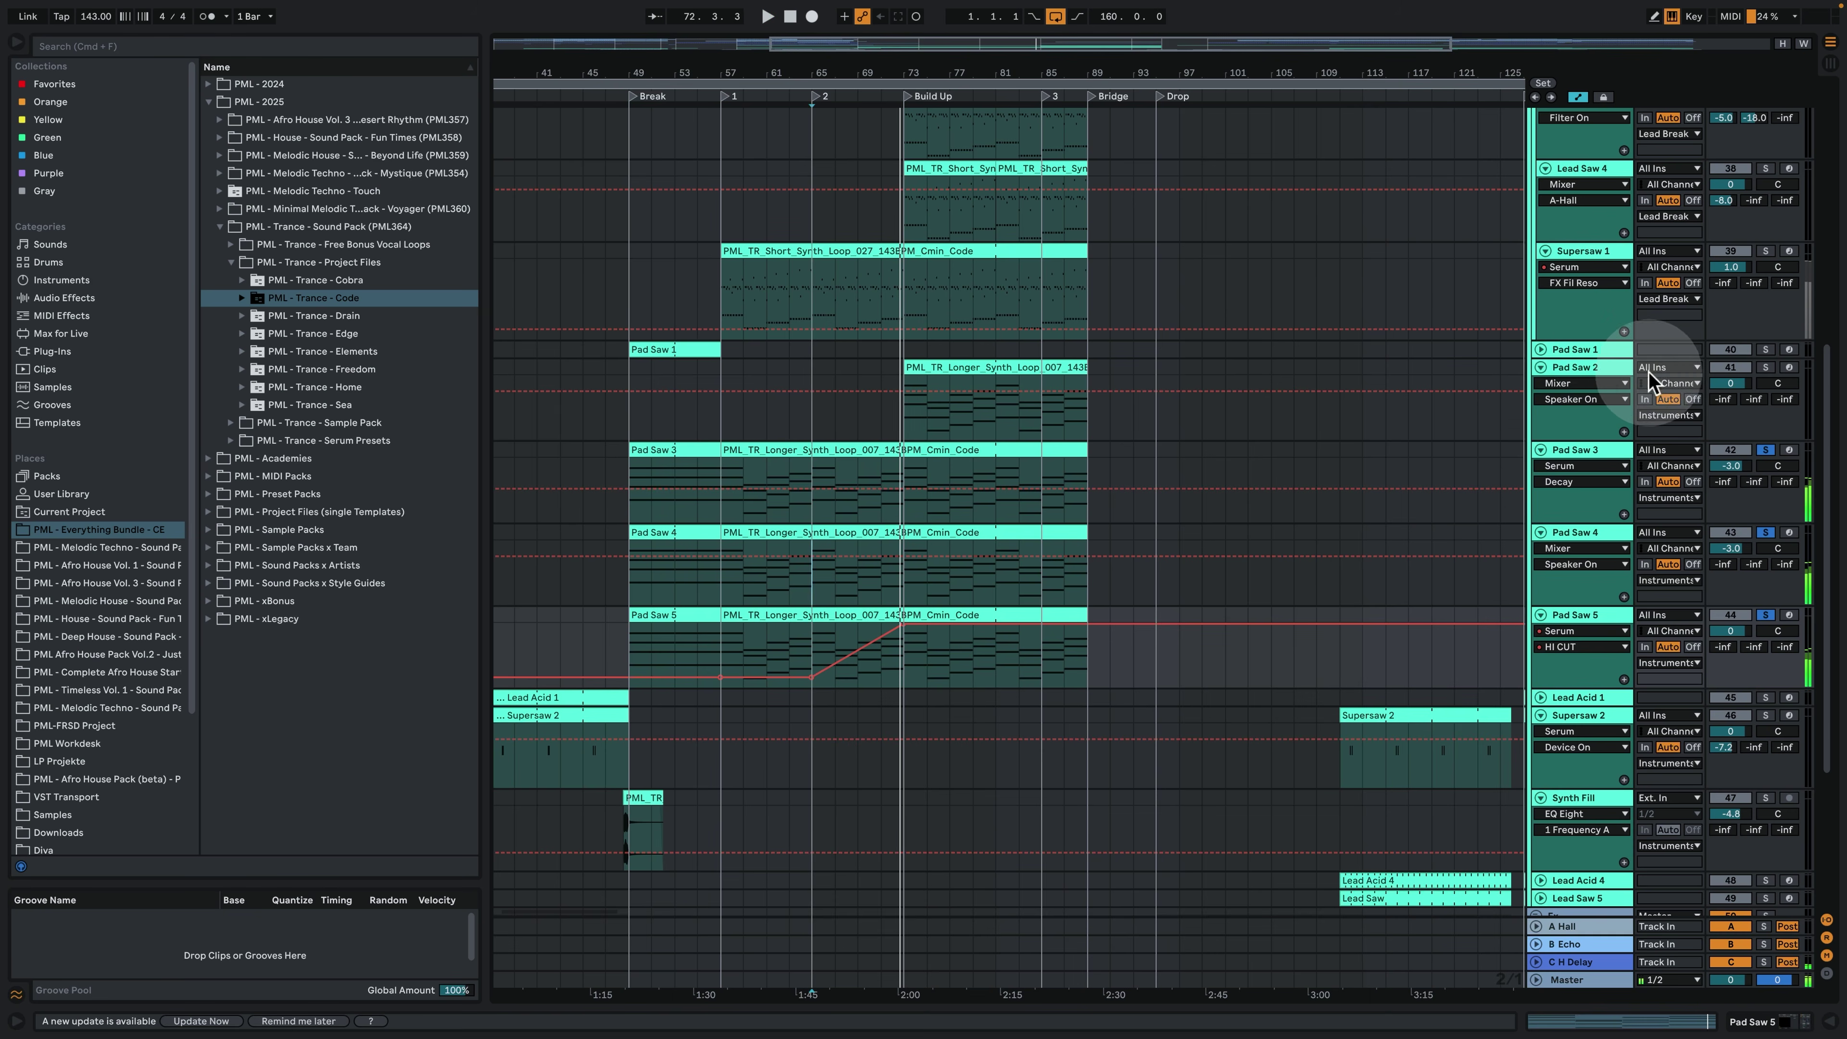
Add Pad Saw 2 to the soloed pad tracks.
{"action": "left_click", "coordinate": [1610, 378]}
{"action": "left_click", "coordinate": [1764, 366]}
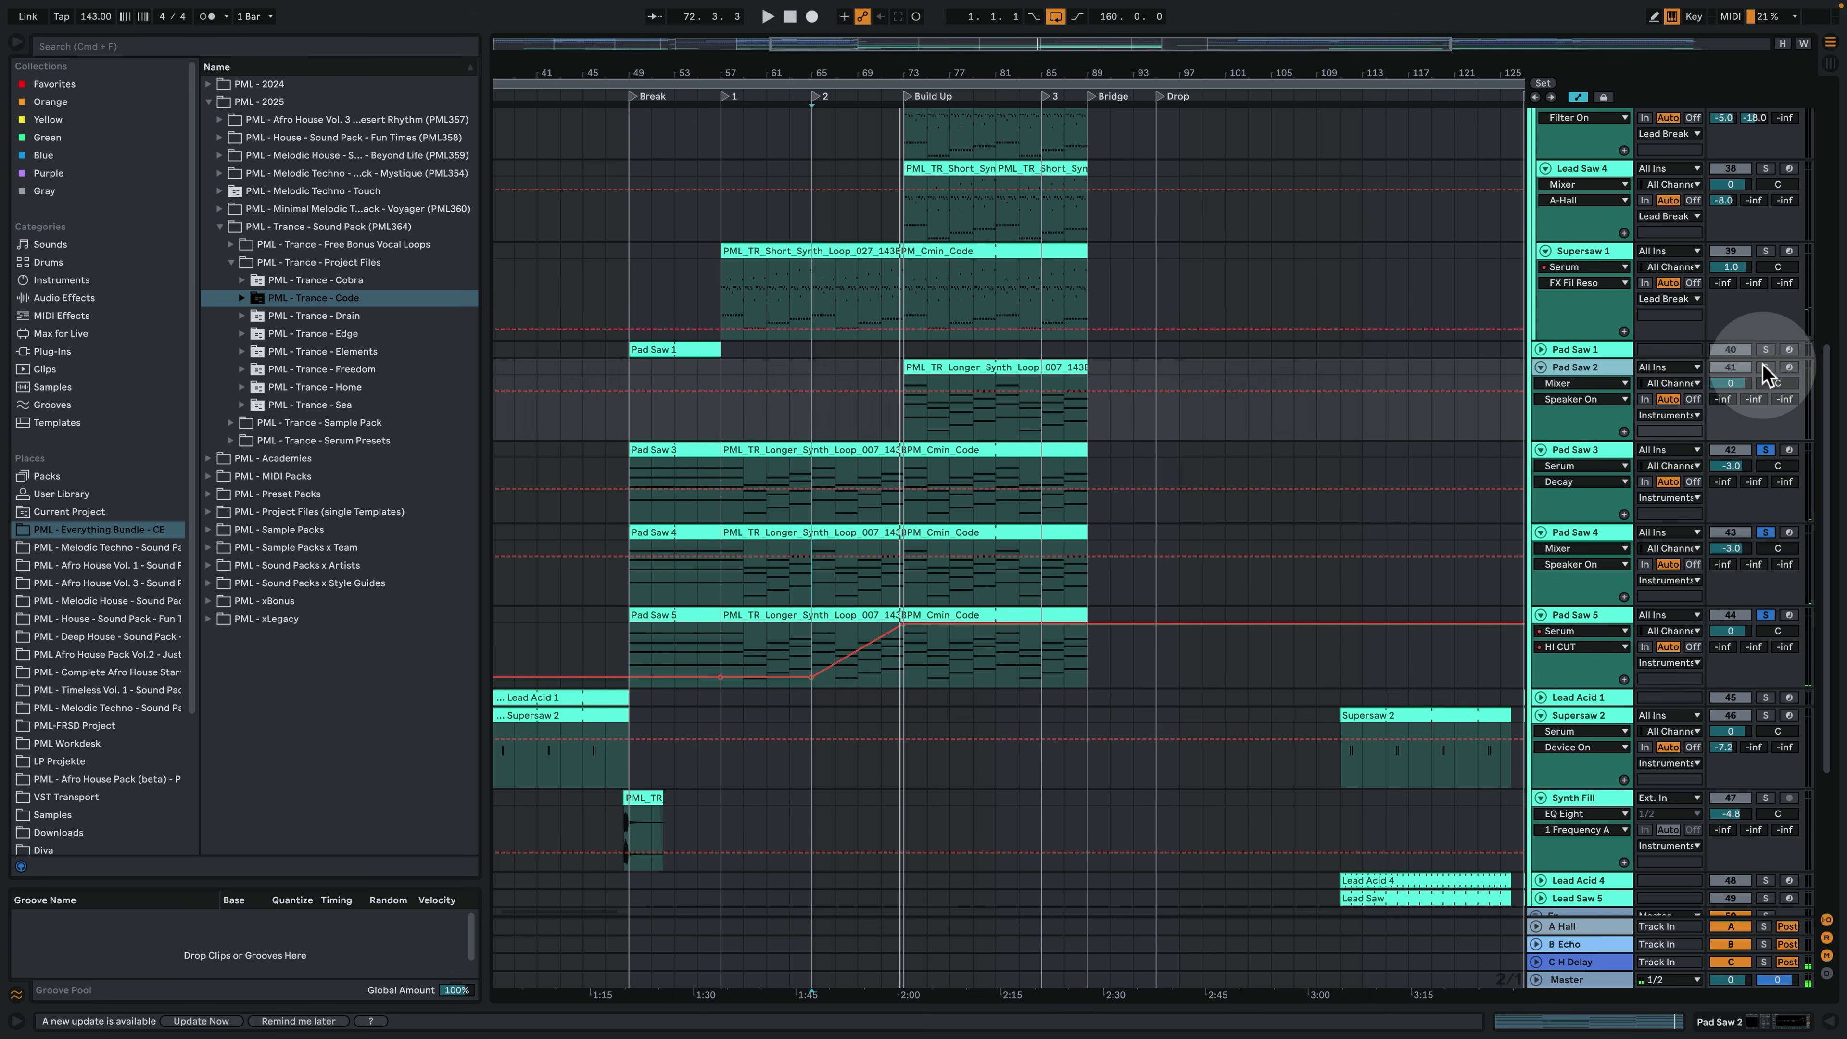
{"action": "scroll", "coordinate": [1033, 375], "scroll_direction": "up", "scroll_amount": 3}
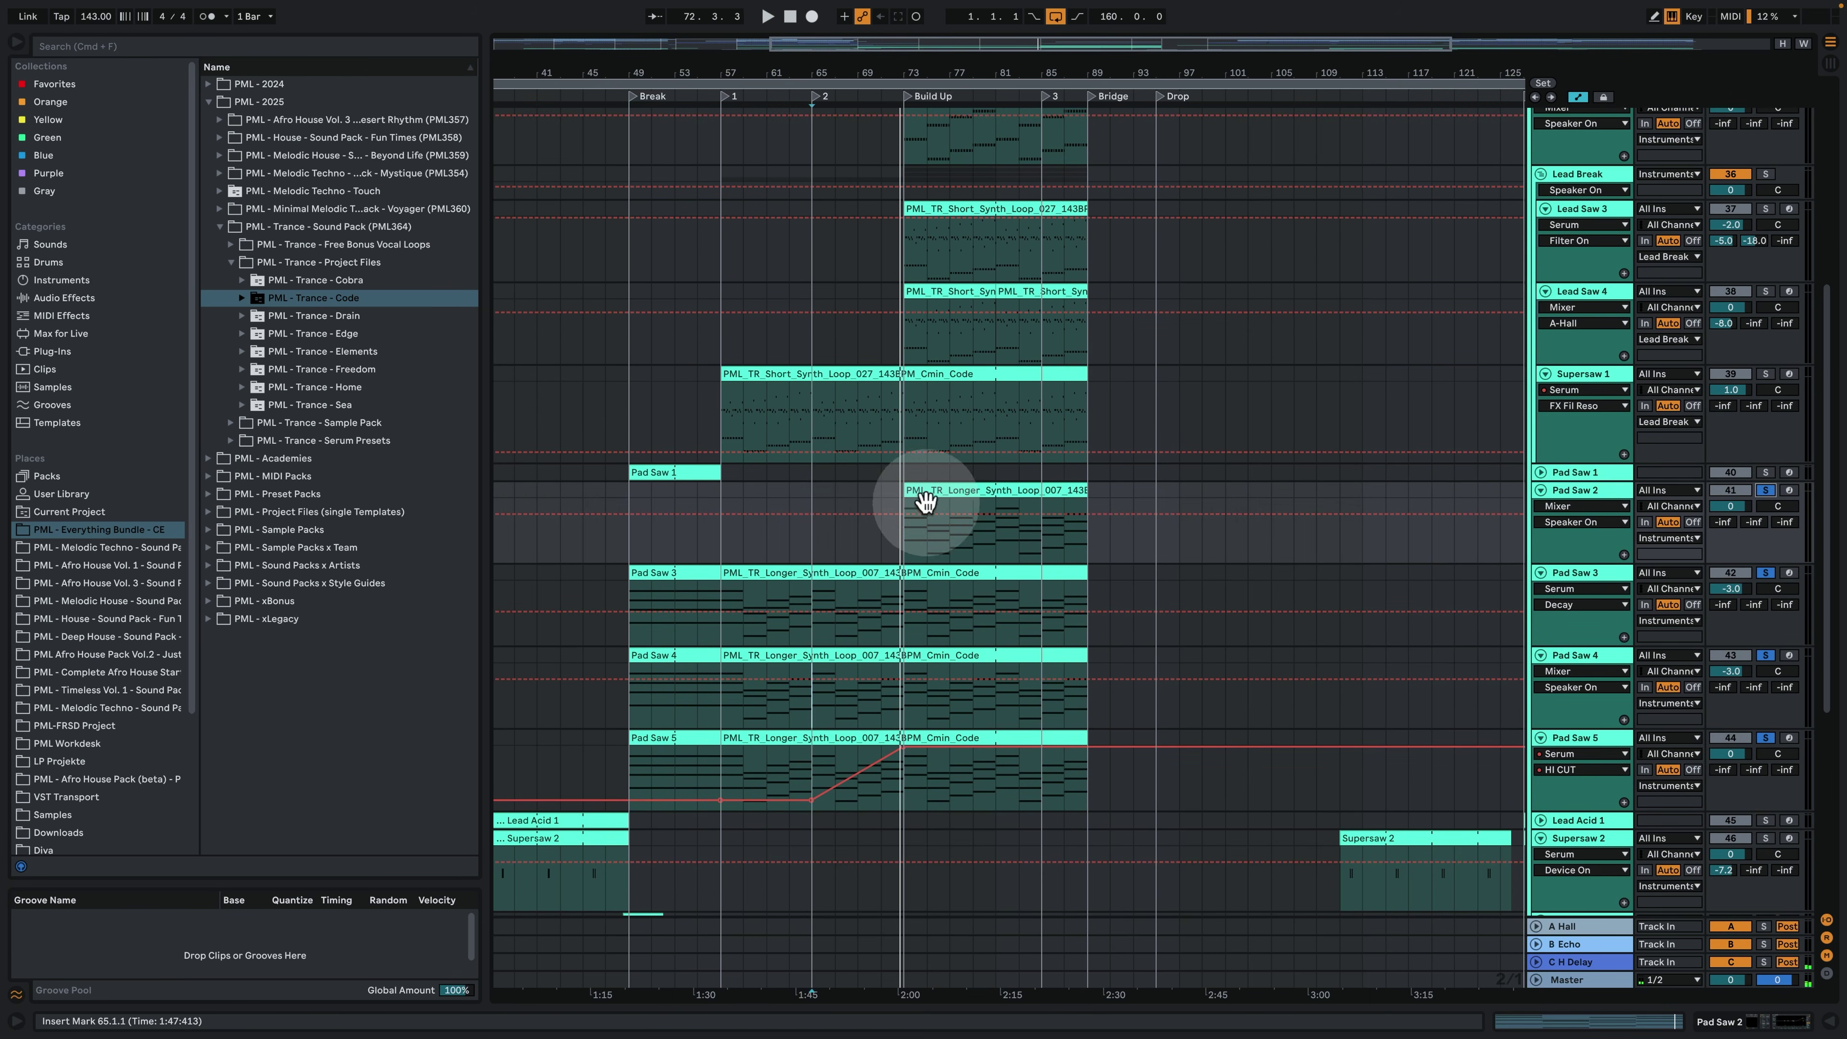
Play the soloed pads from the Pad Saw 2 clip's start at bar 73 and show that track's devices.
{"action": "left_click", "coordinate": [914, 493]}
{"action": "left_click", "coordinate": [912, 494]}
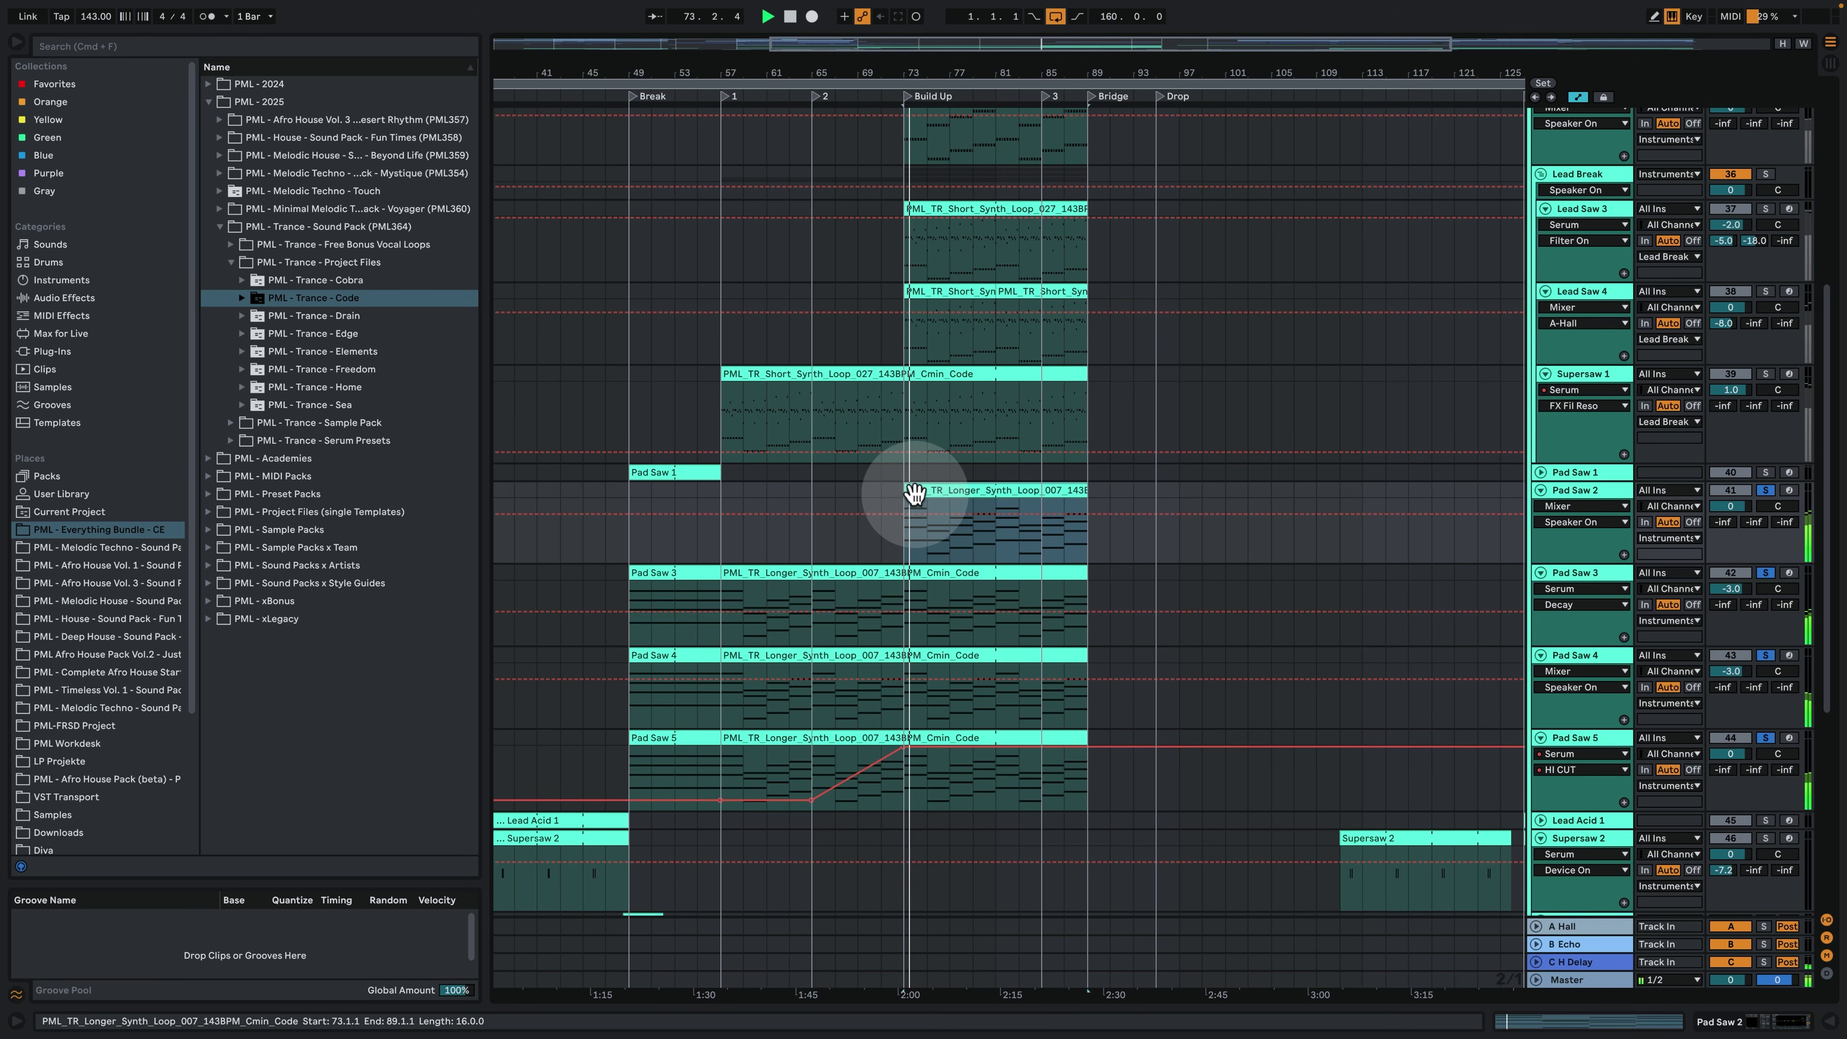
{"action": "left_click", "coordinate": [1535, 502]}
{"action": "double_click", "coordinate": [1587, 500]}
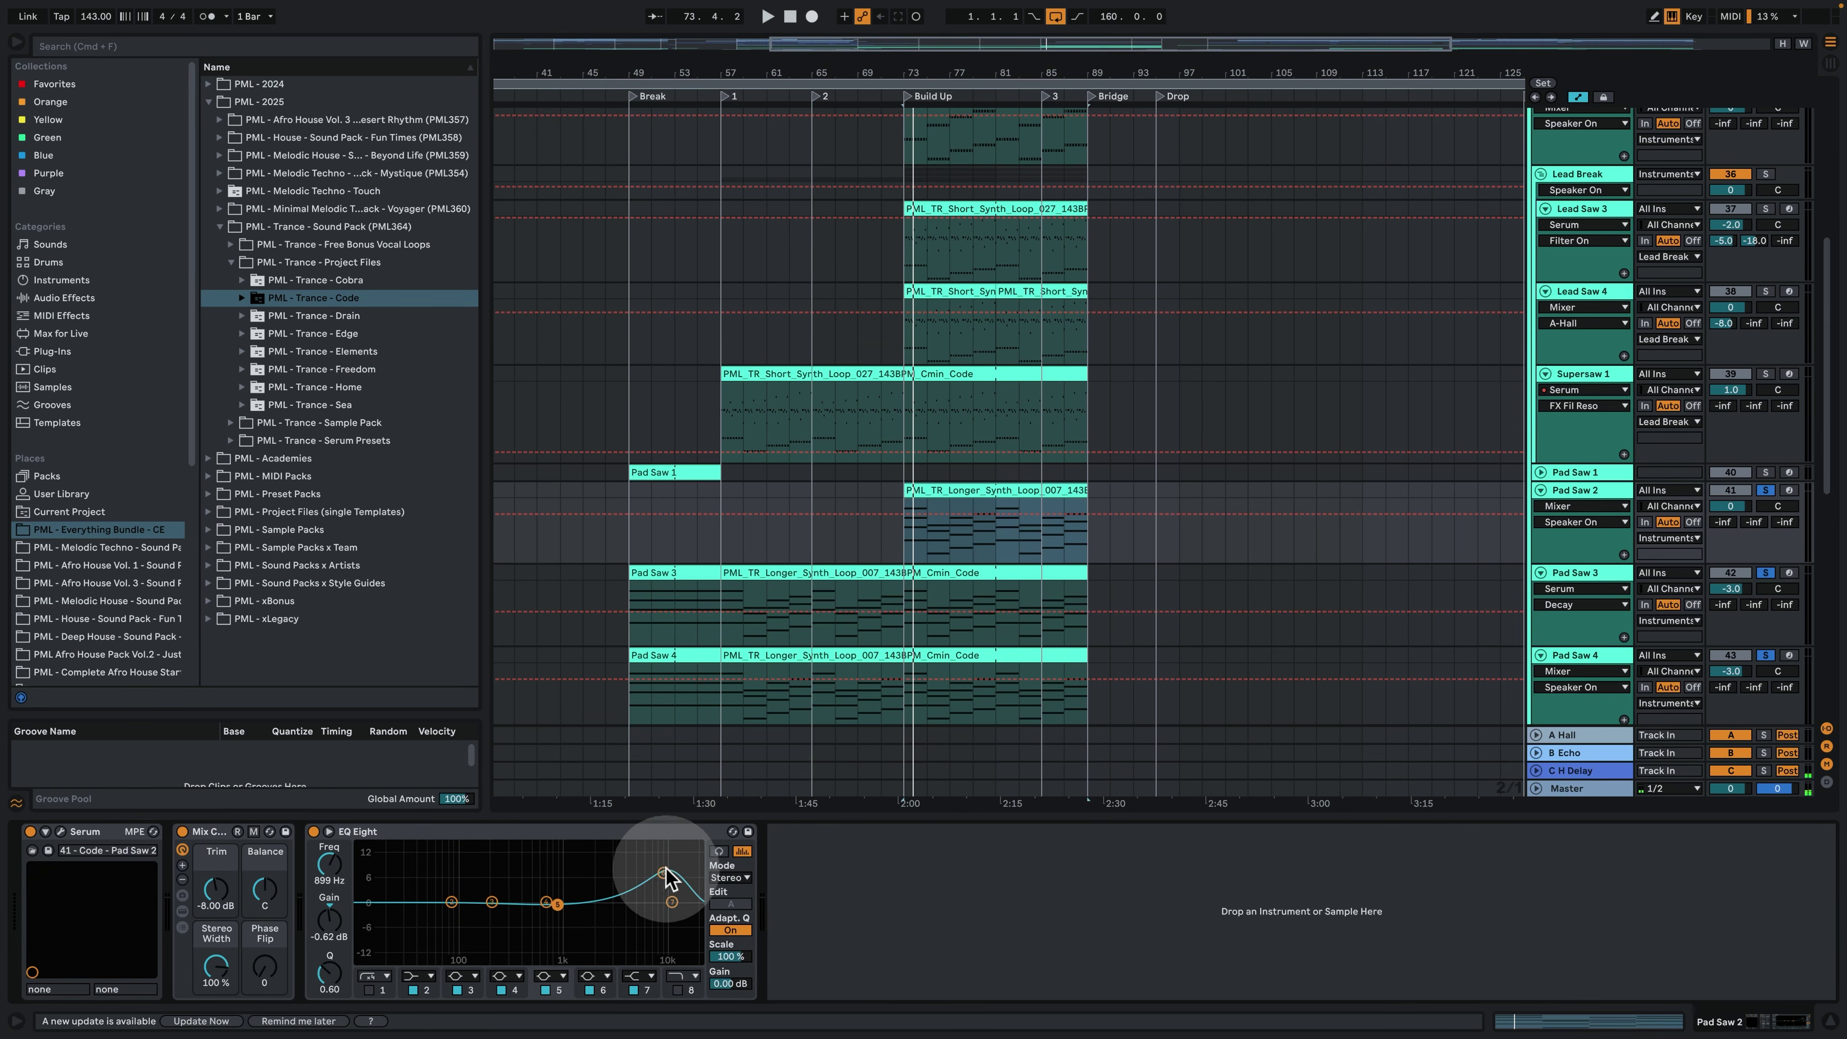
Examine the oscillator detune and effects settings of Pad Saw 2 in Serum while playing the pads, and close its window.
{"action": "left_click", "coordinate": [61, 831]}
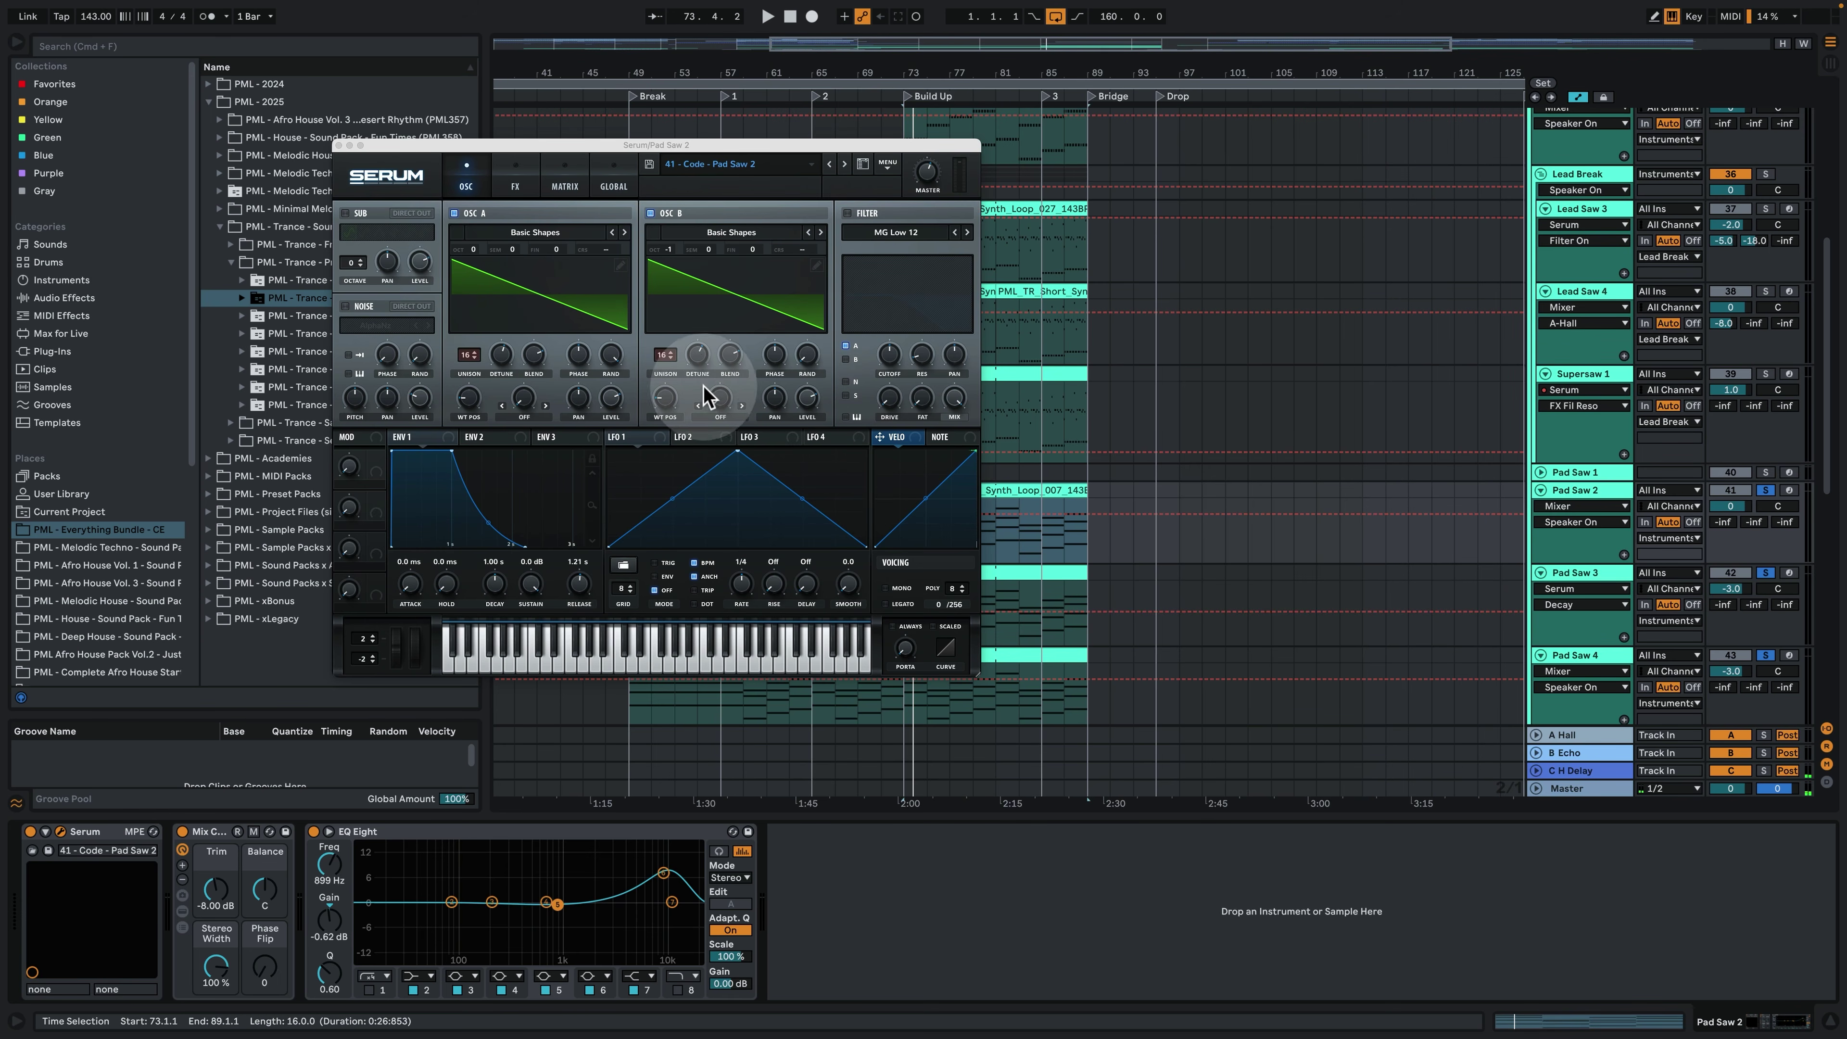
{"action": "left_click", "coordinate": [699, 356]}
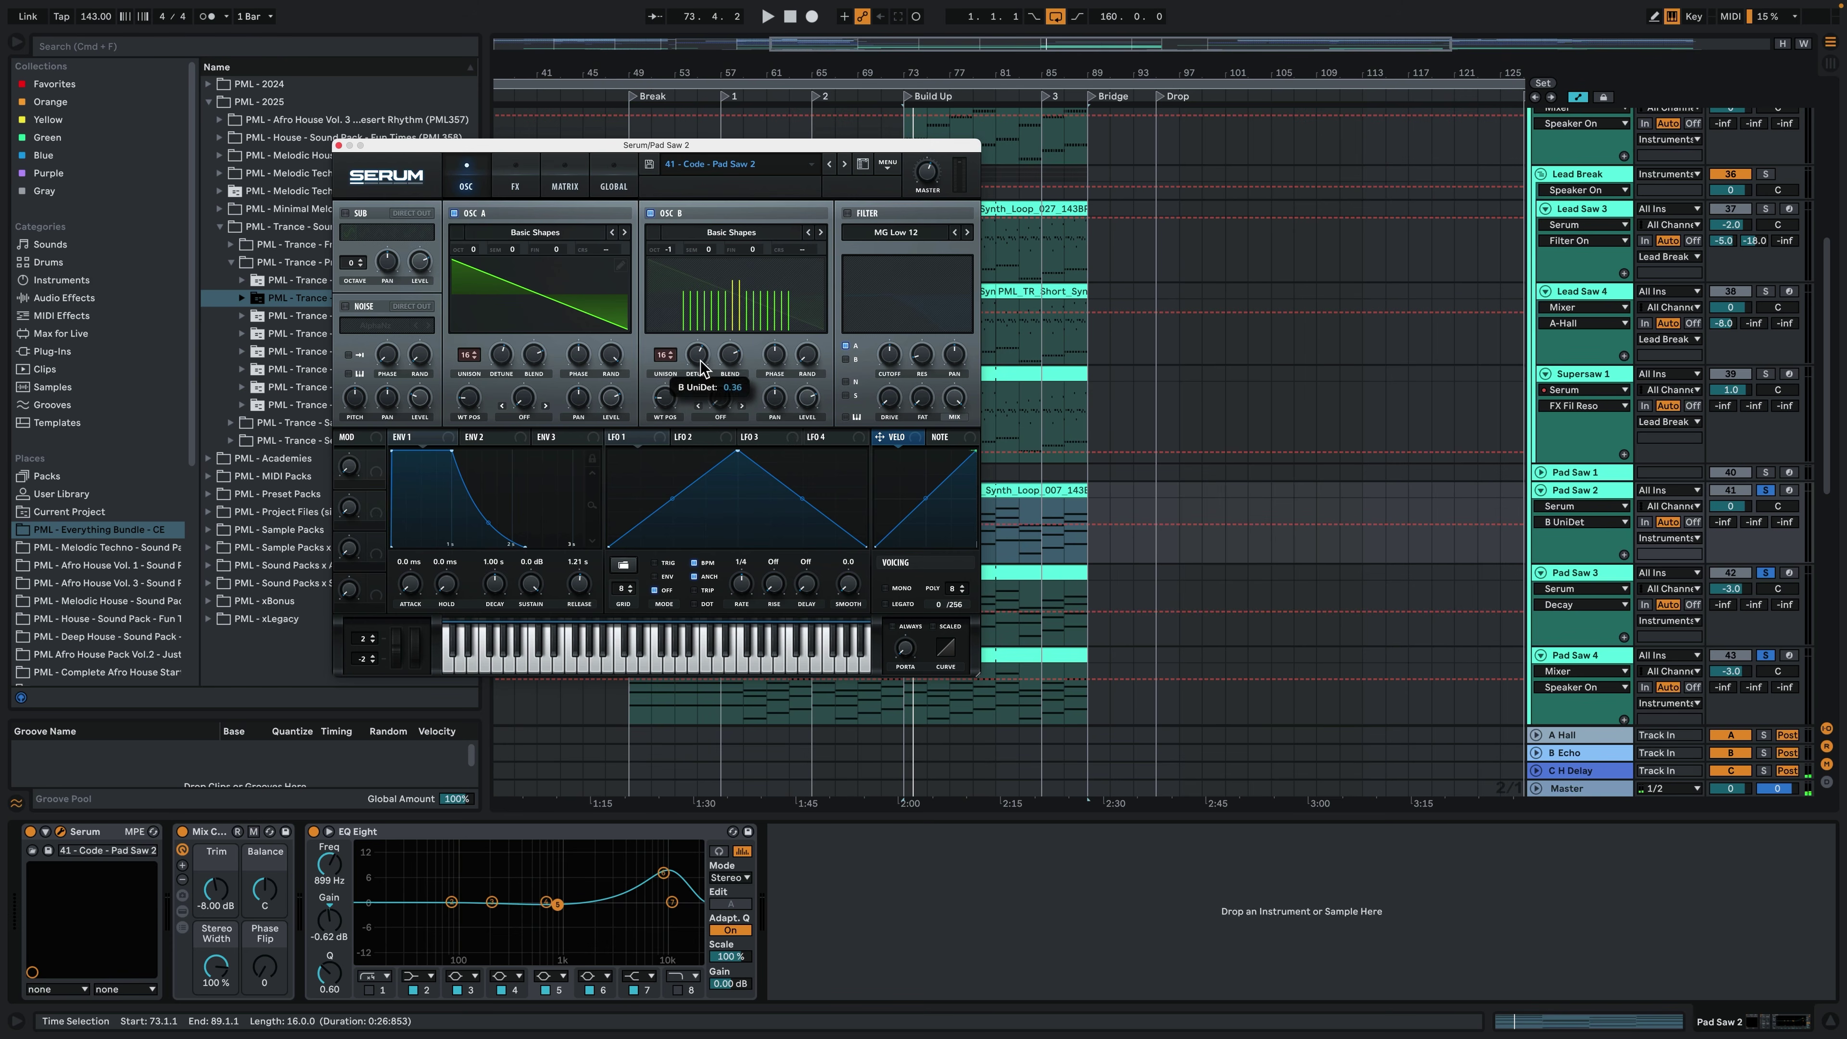
{"action": "left_click", "coordinate": [501, 357]}
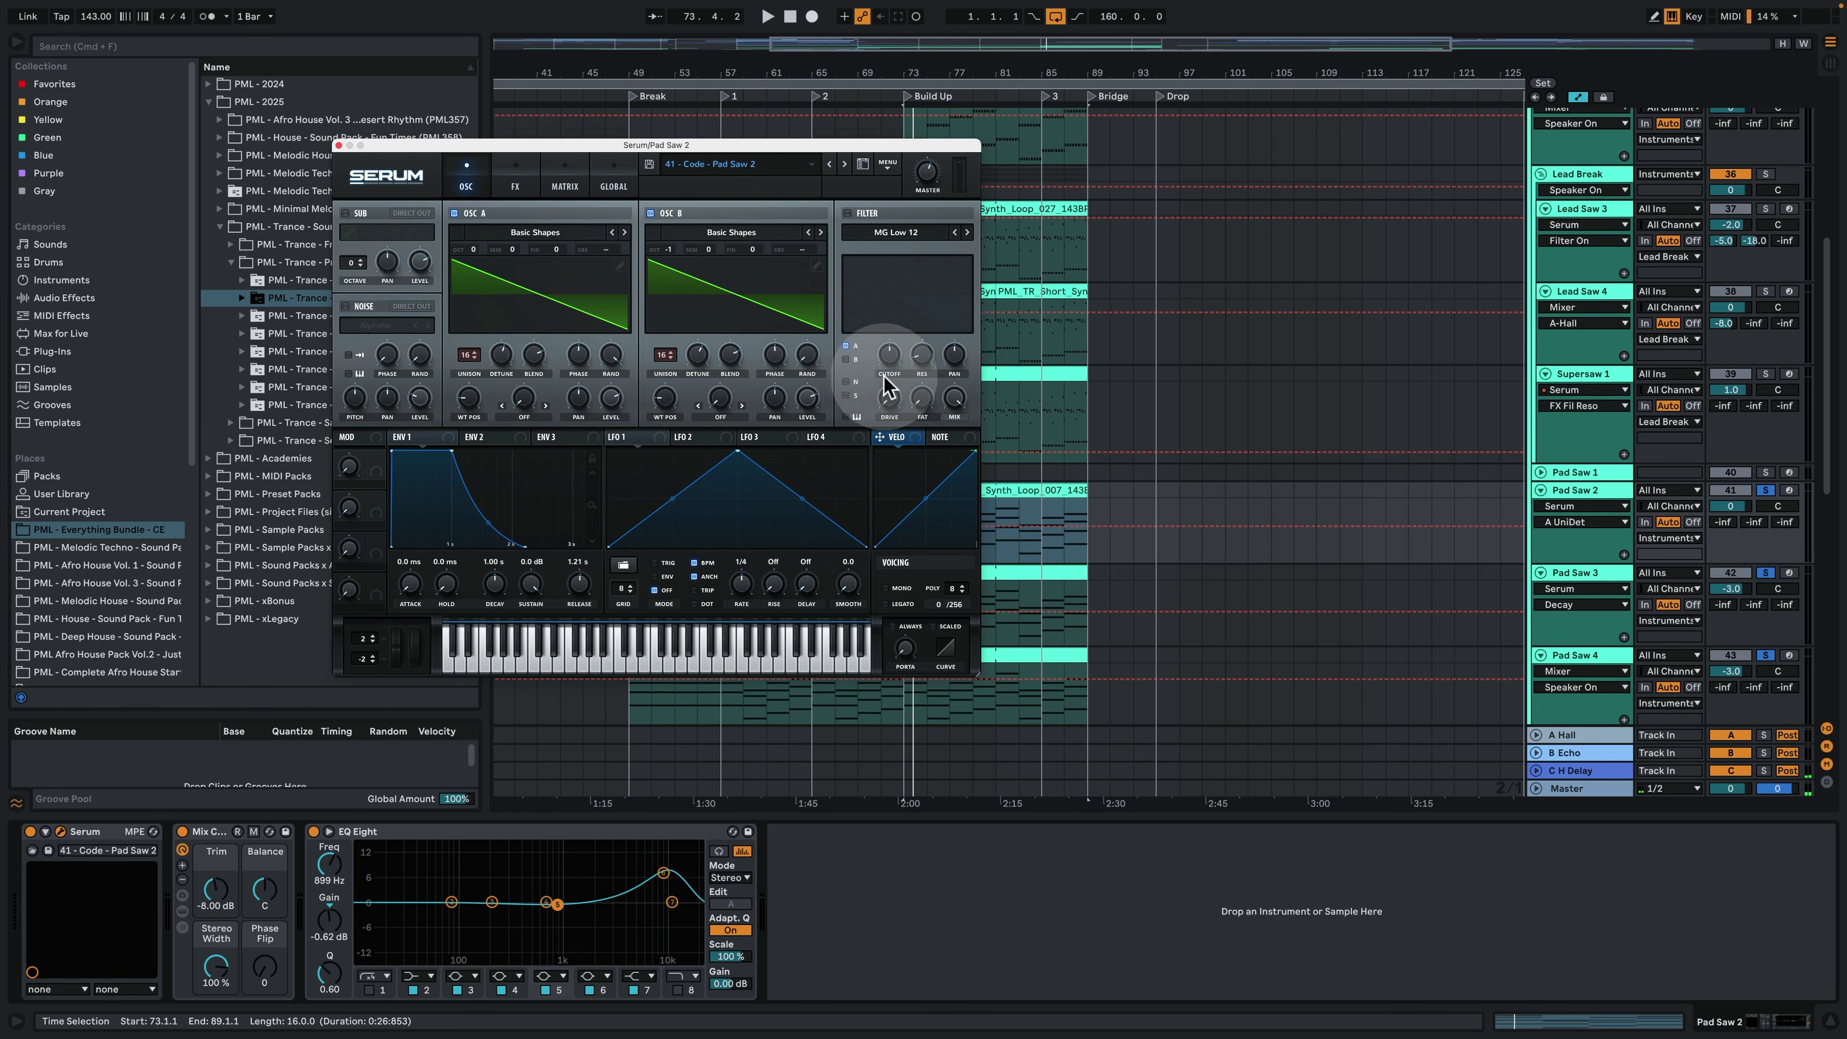
{"action": "key", "text": "space"}
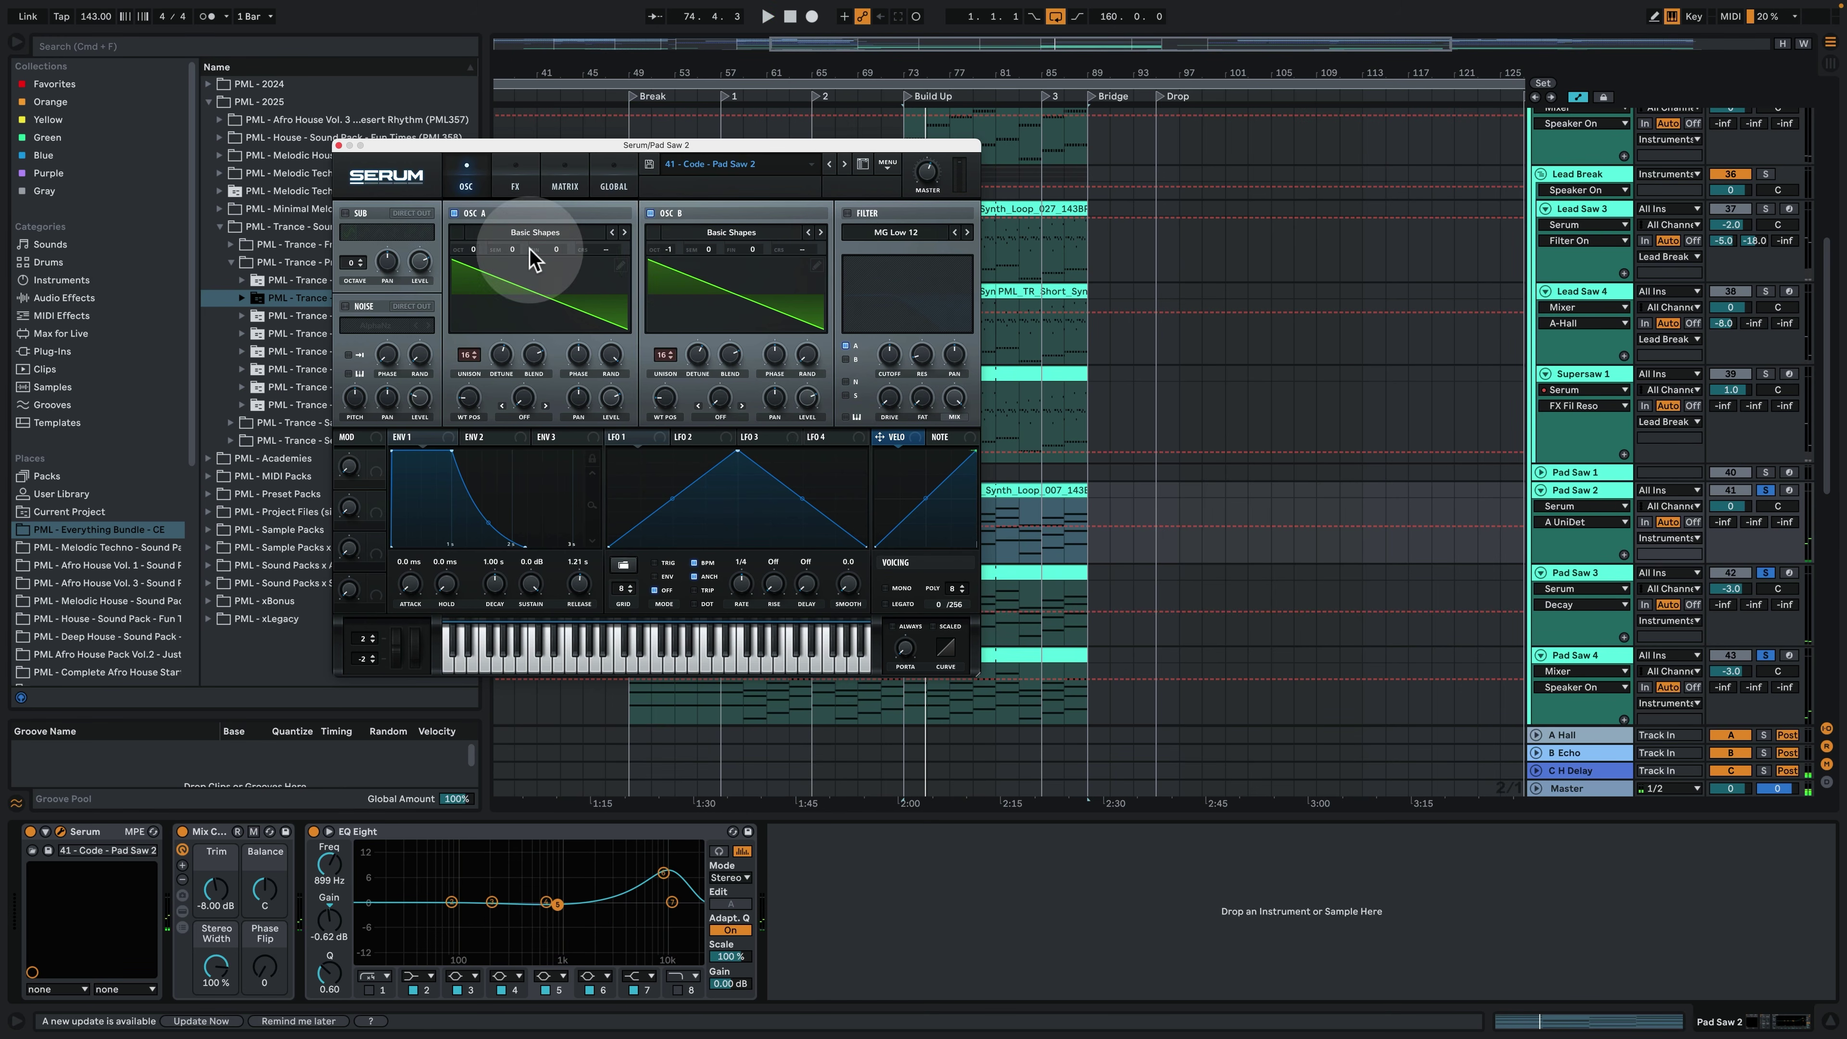
{"action": "left_click", "coordinate": [502, 174]}
{"action": "left_click", "coordinate": [466, 178]}
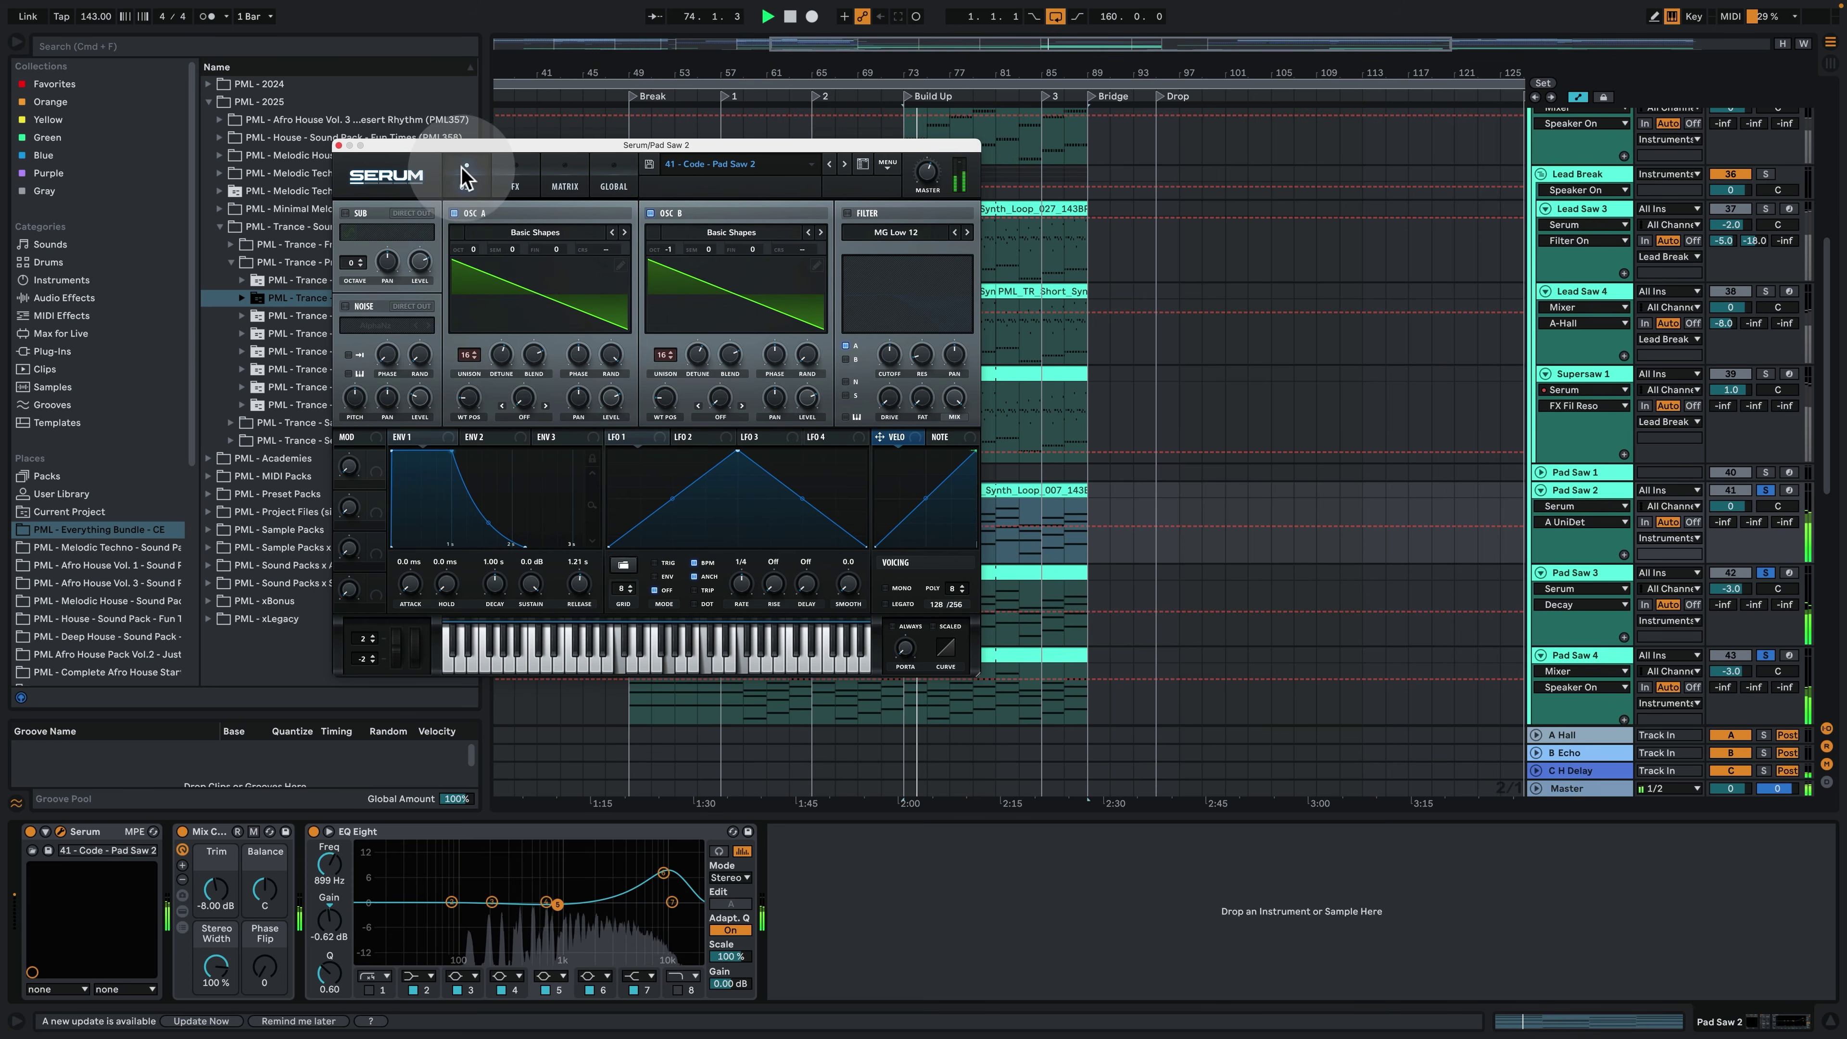
{"action": "left_click", "coordinate": [338, 146]}
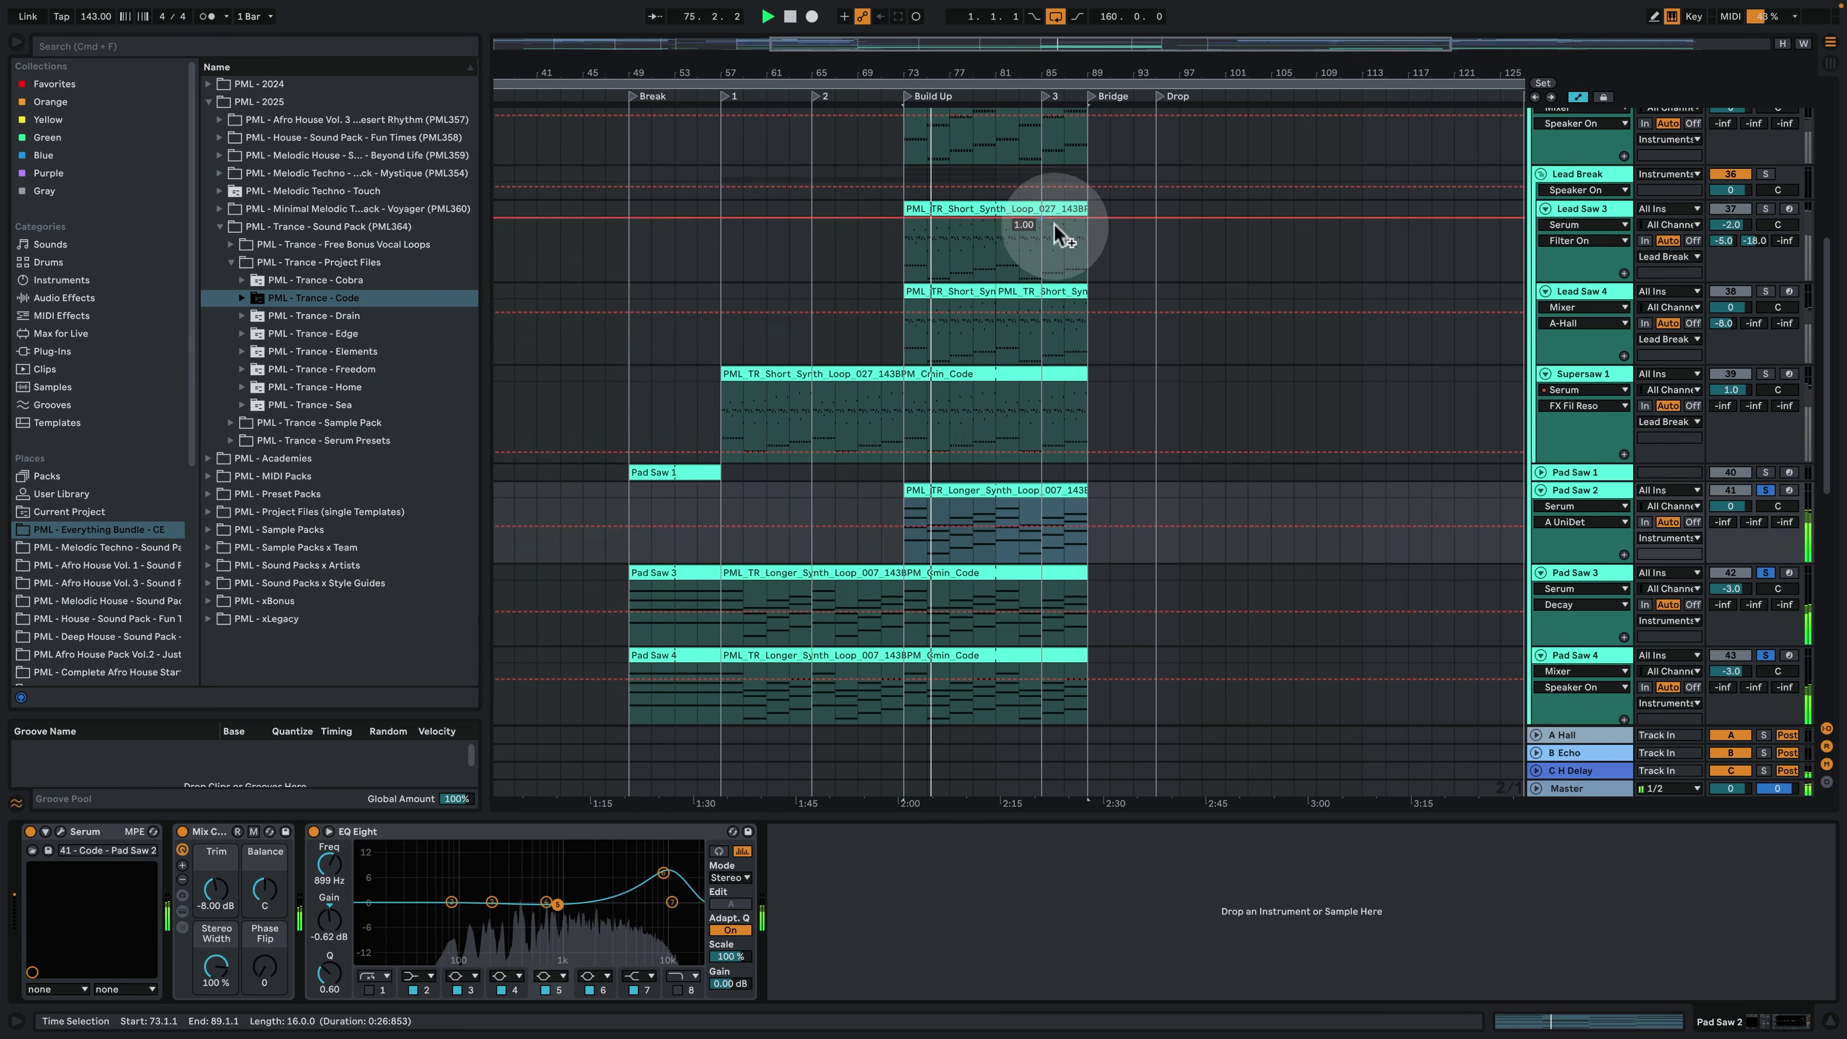
Solo Lead Saw 2 and play its clip from bar 73.
{"action": "scroll", "coordinate": [1084, 284], "scroll_direction": "up", "scroll_amount": 3}
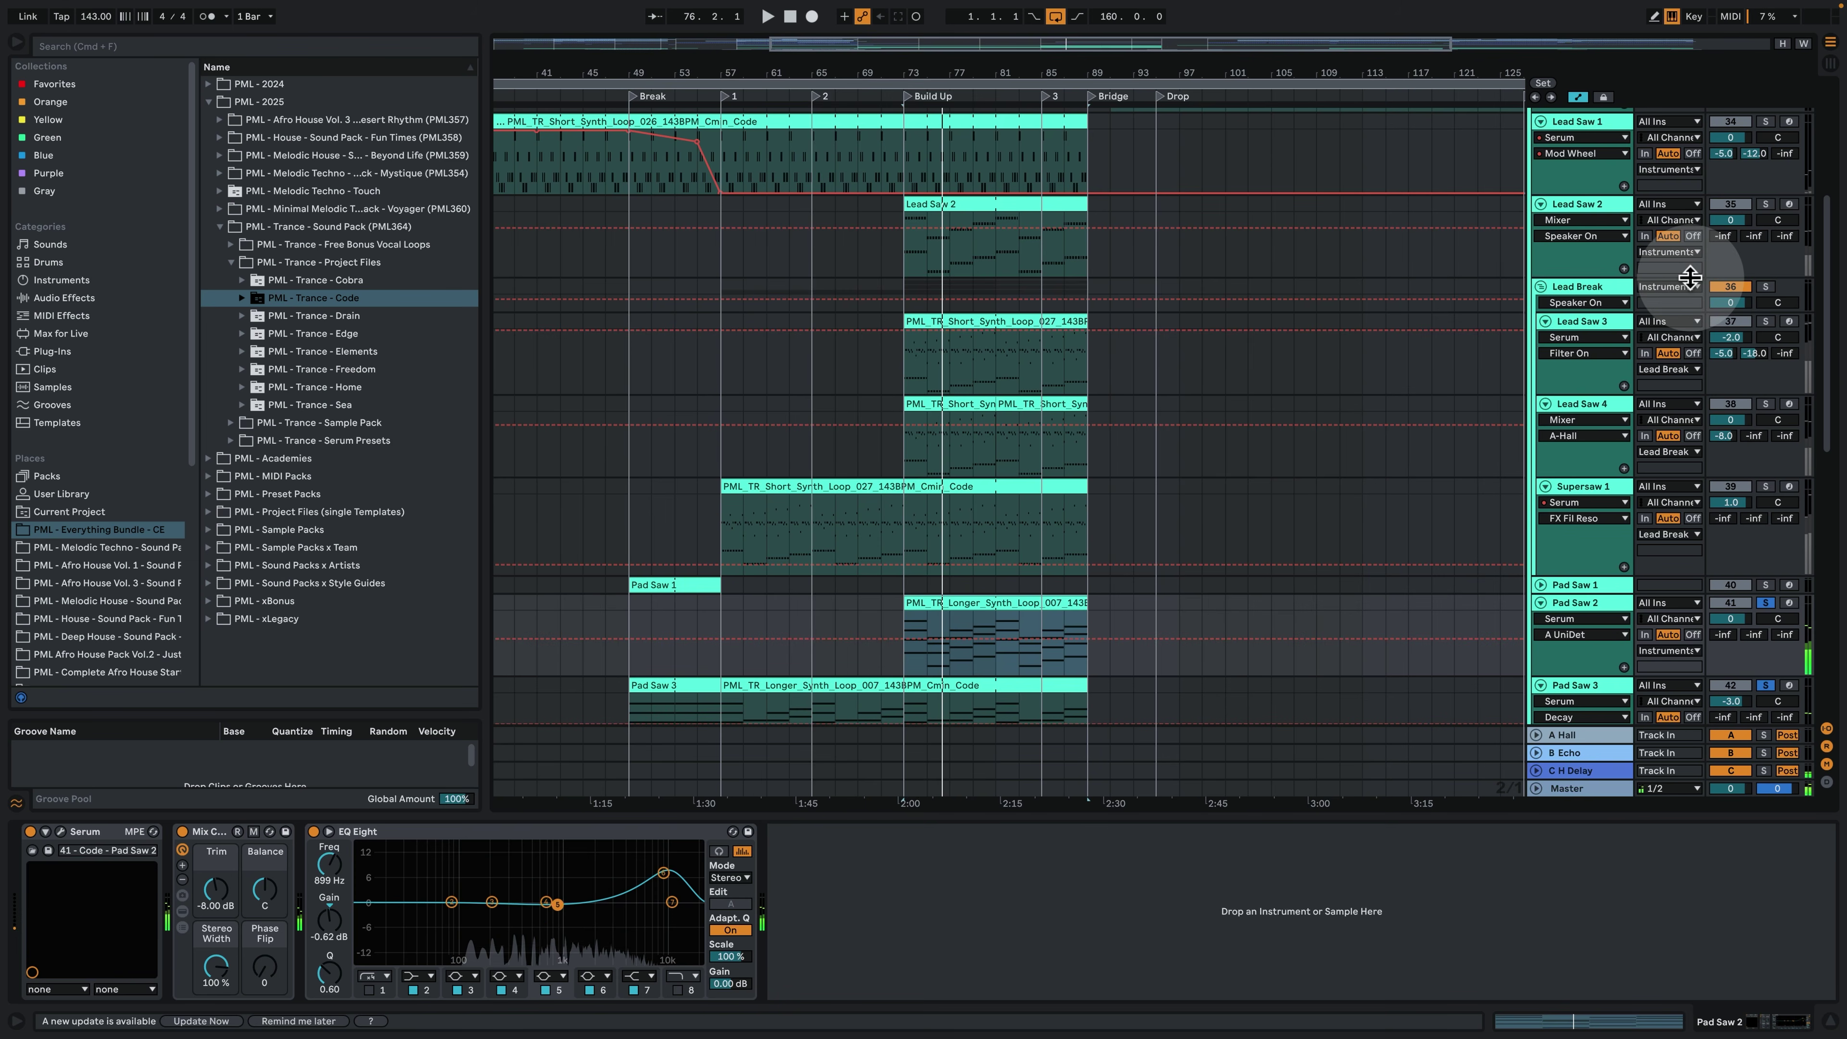
{"action": "left_click", "coordinate": [1586, 207]}
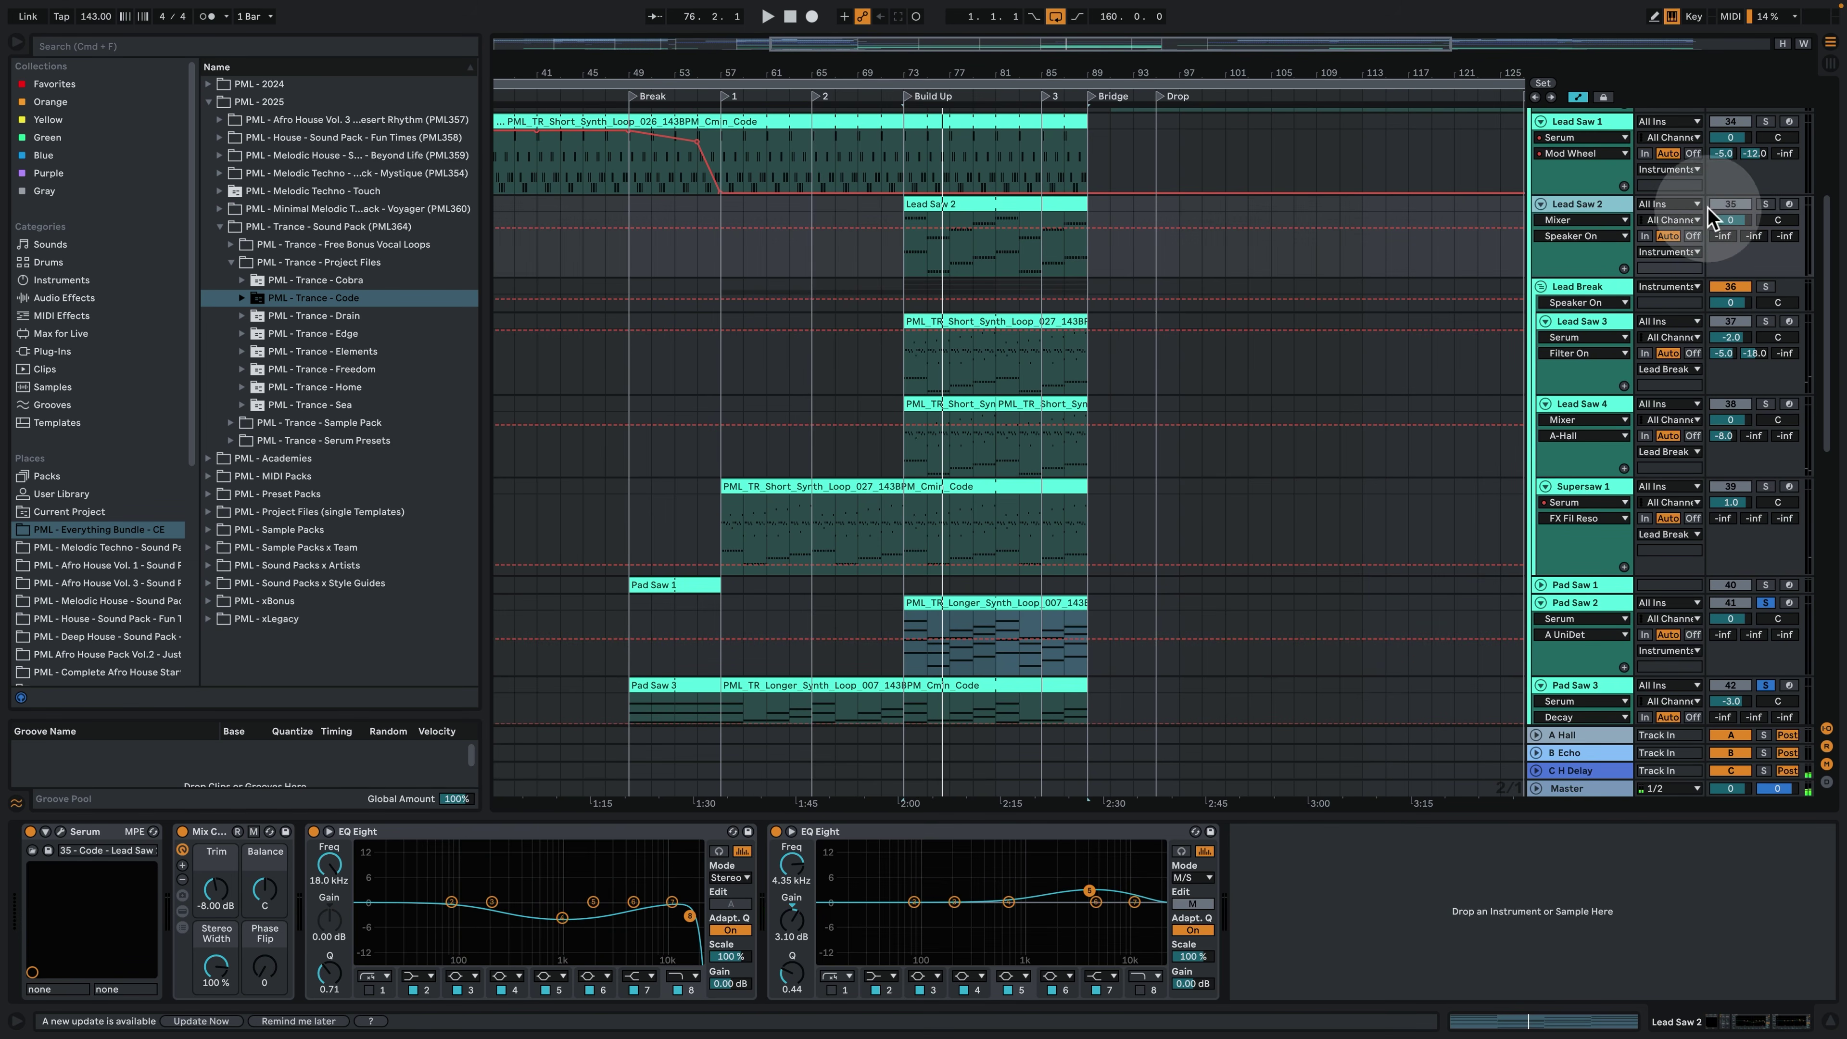
{"action": "left_click", "coordinate": [1767, 212]}
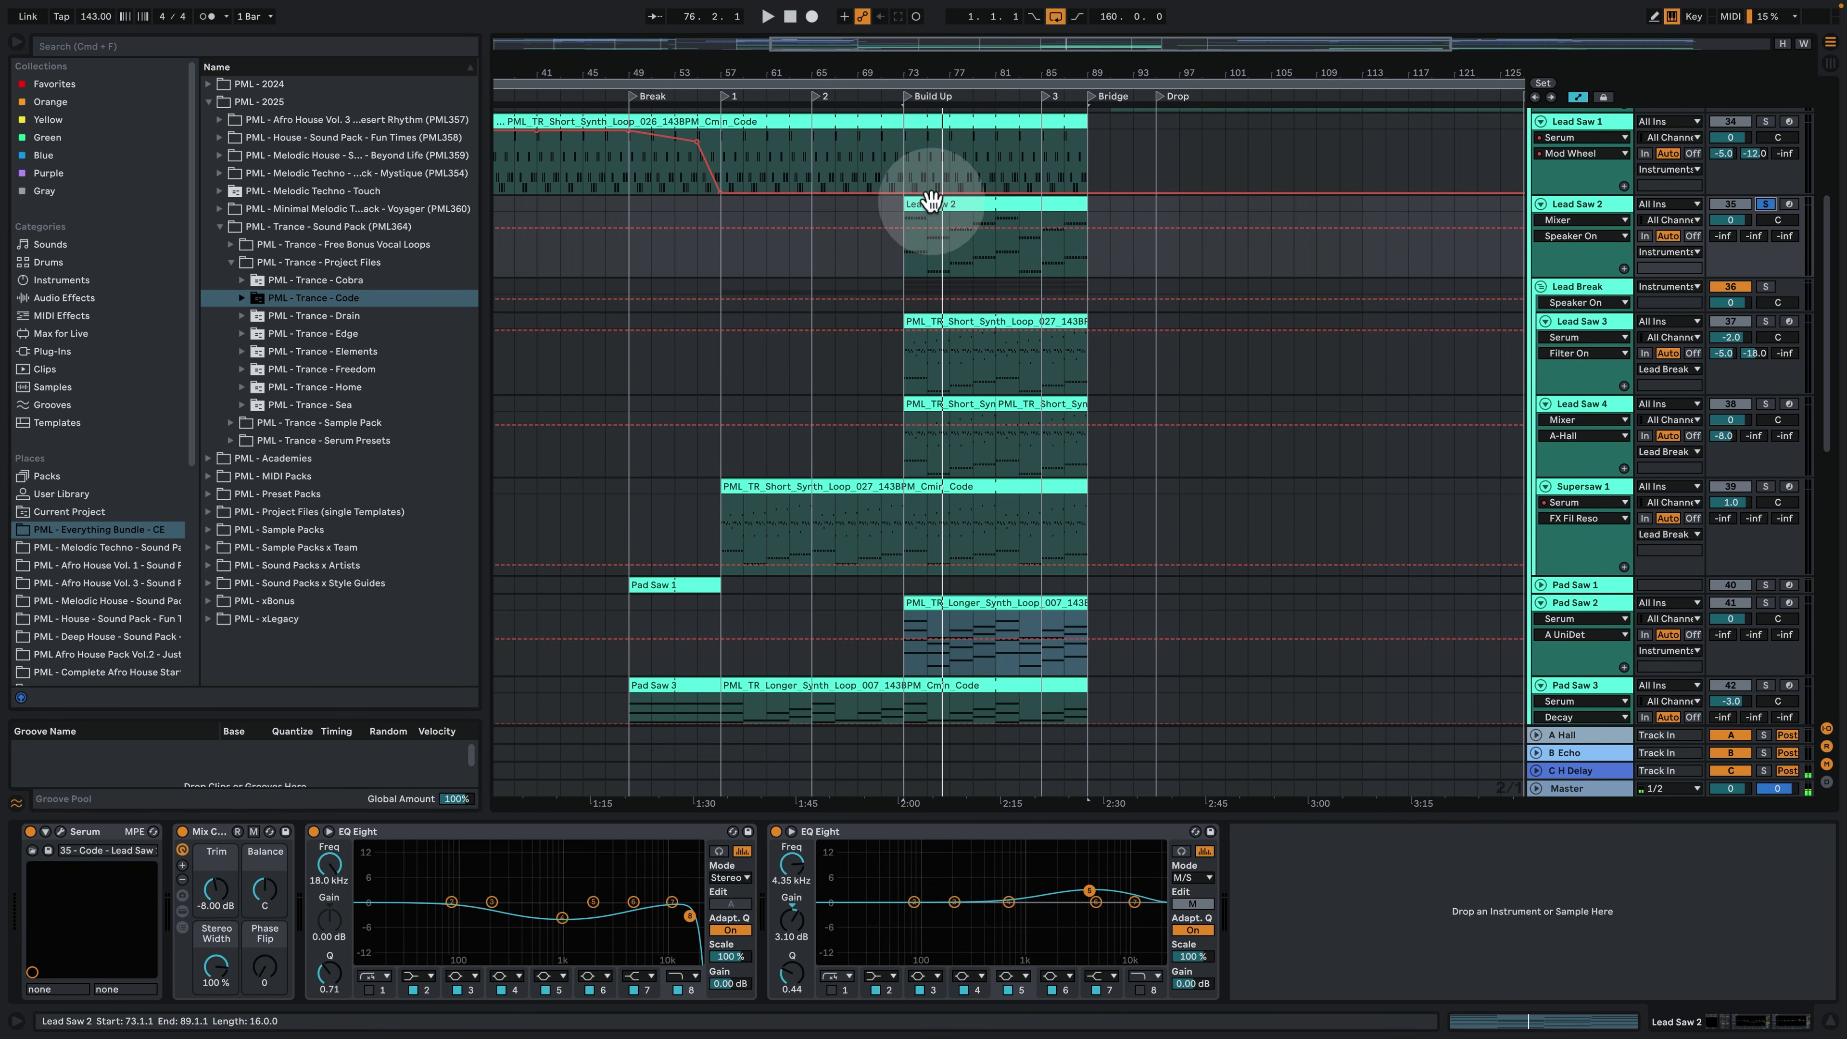
{"action": "left_click", "coordinate": [950, 216]}
{"action": "key", "text": "space"}
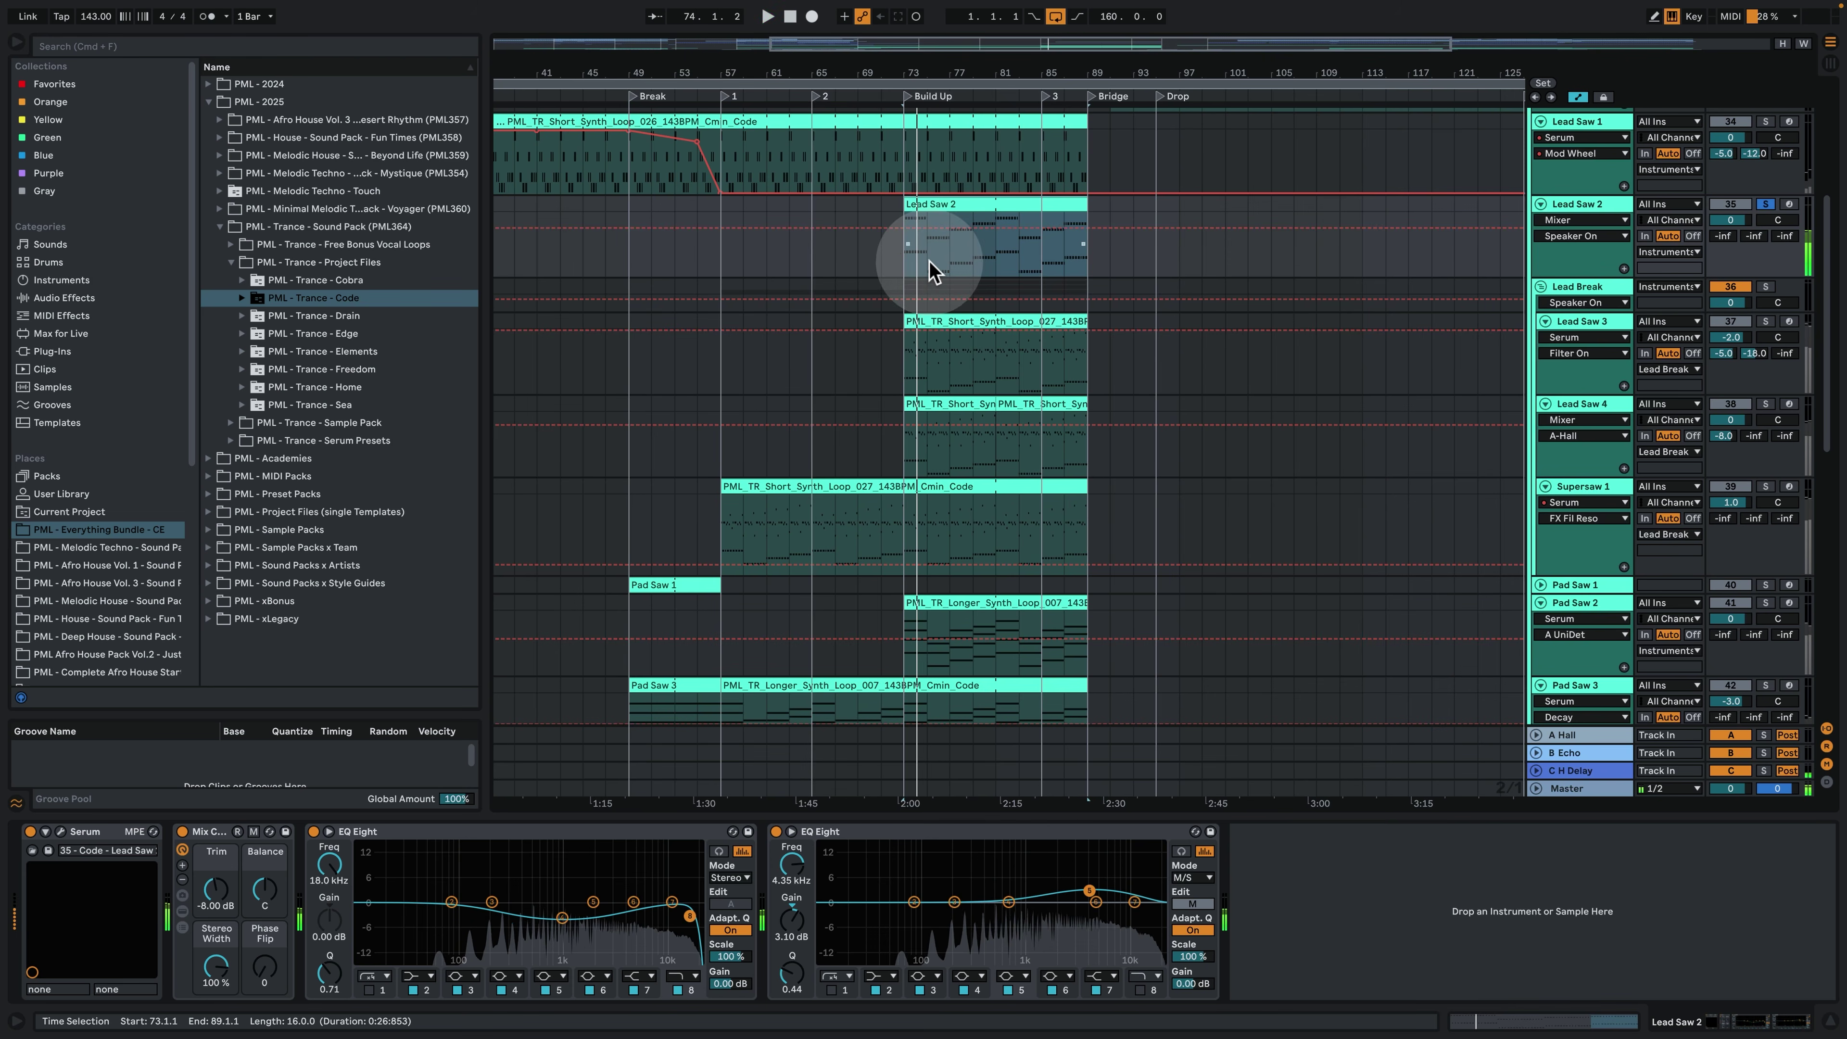
{"action": "left_click", "coordinate": [952, 258]}
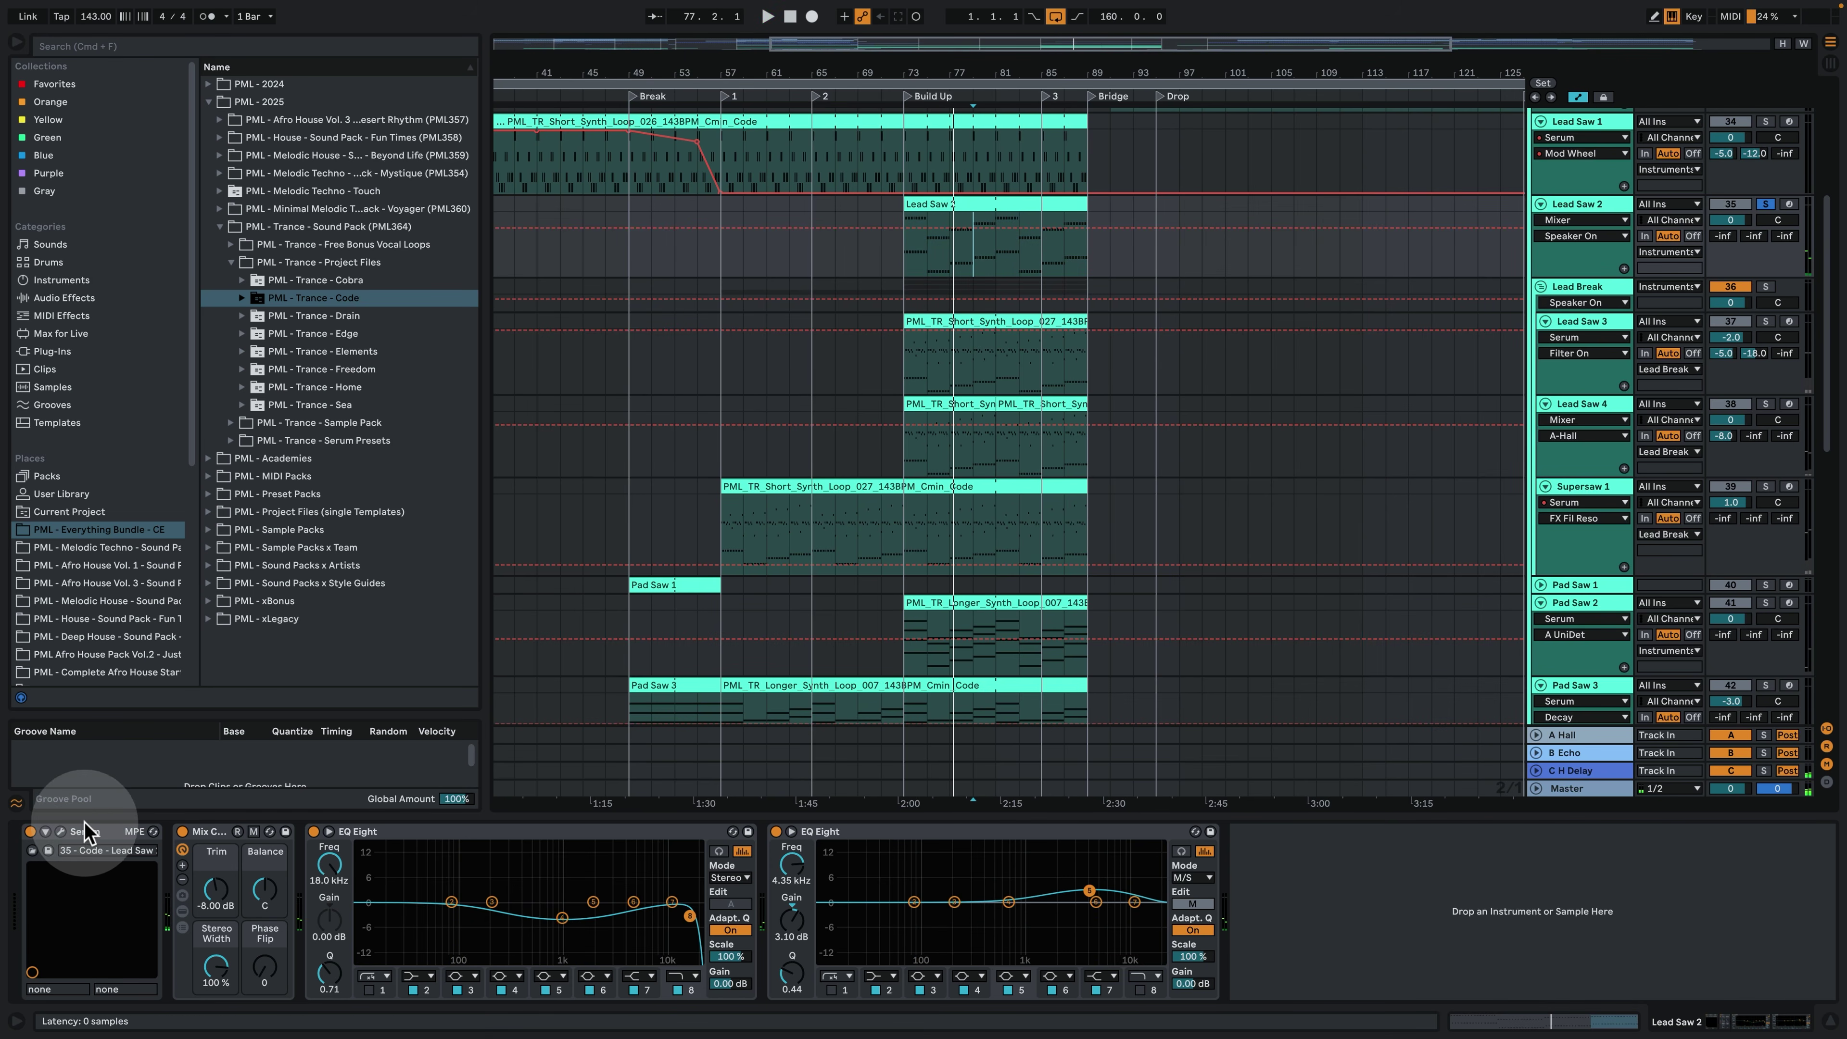
Examine the oscillator and effects settings of Lead Saw 2 in Serum during playback, and close its window.
{"action": "left_click", "coordinate": [61, 830]}
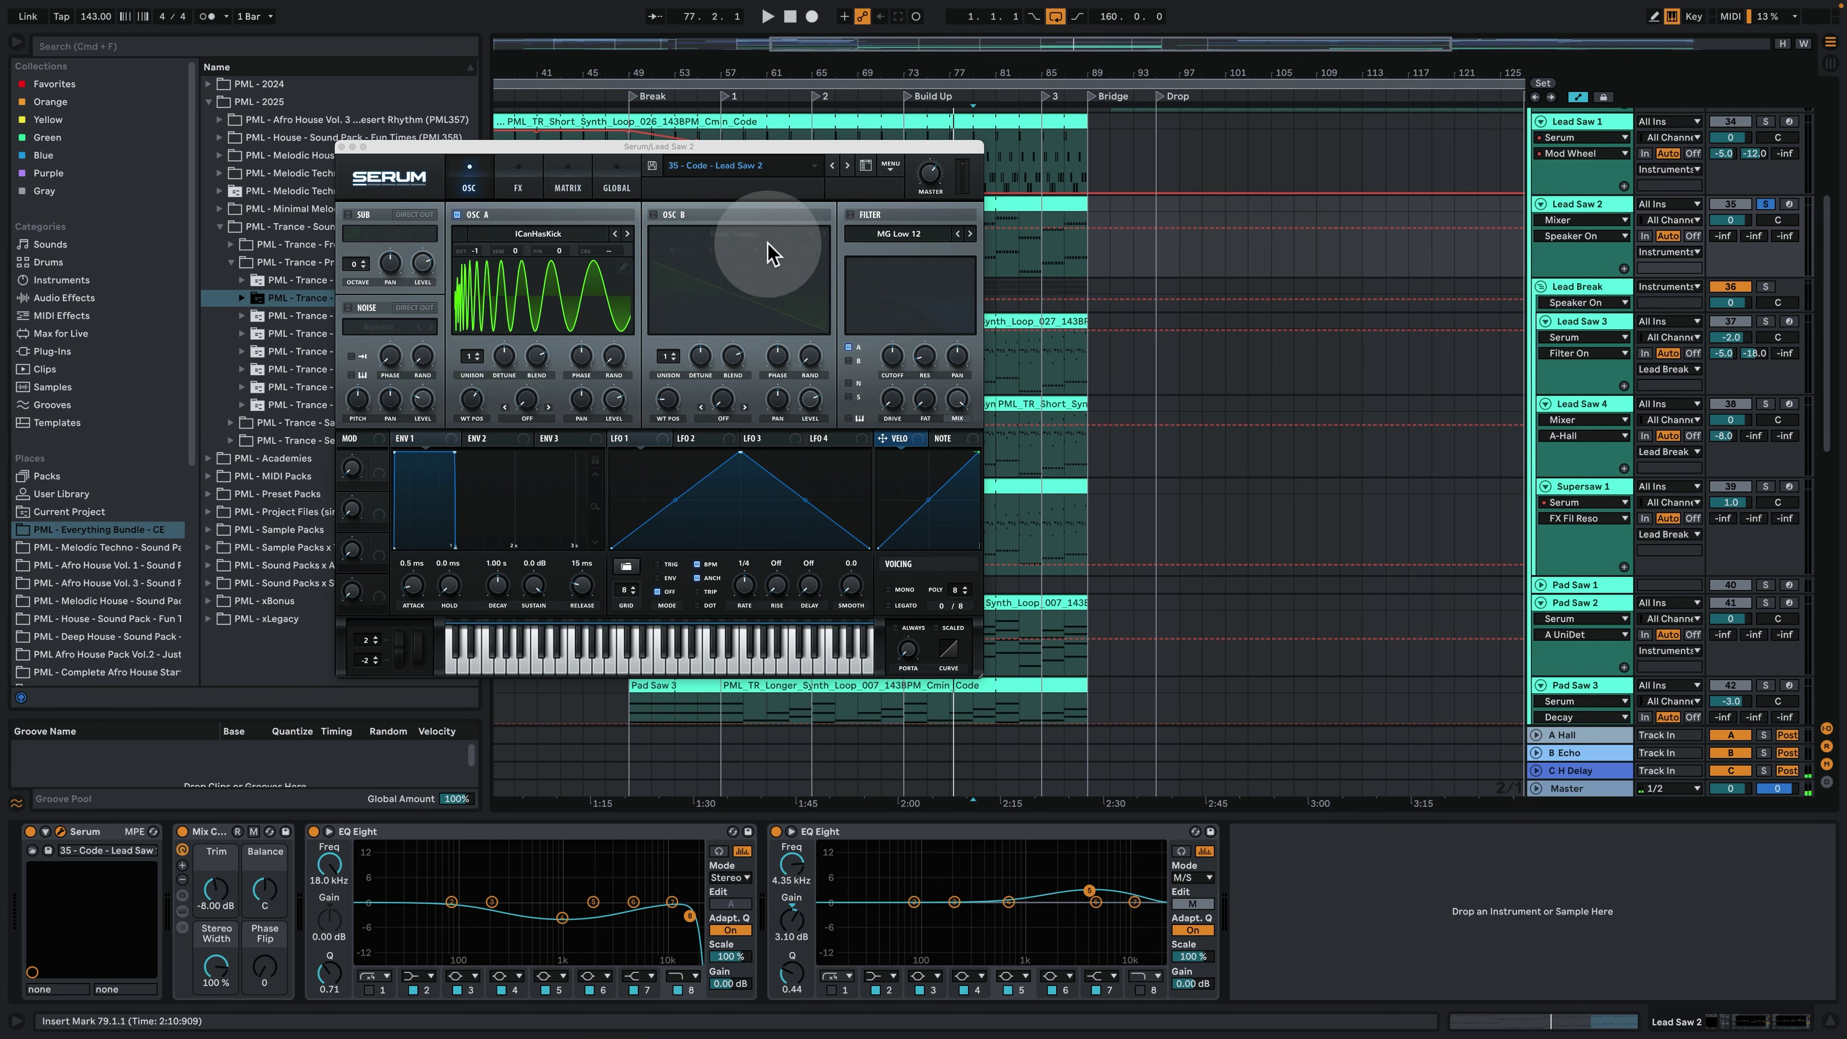
{"action": "key", "text": "space"}
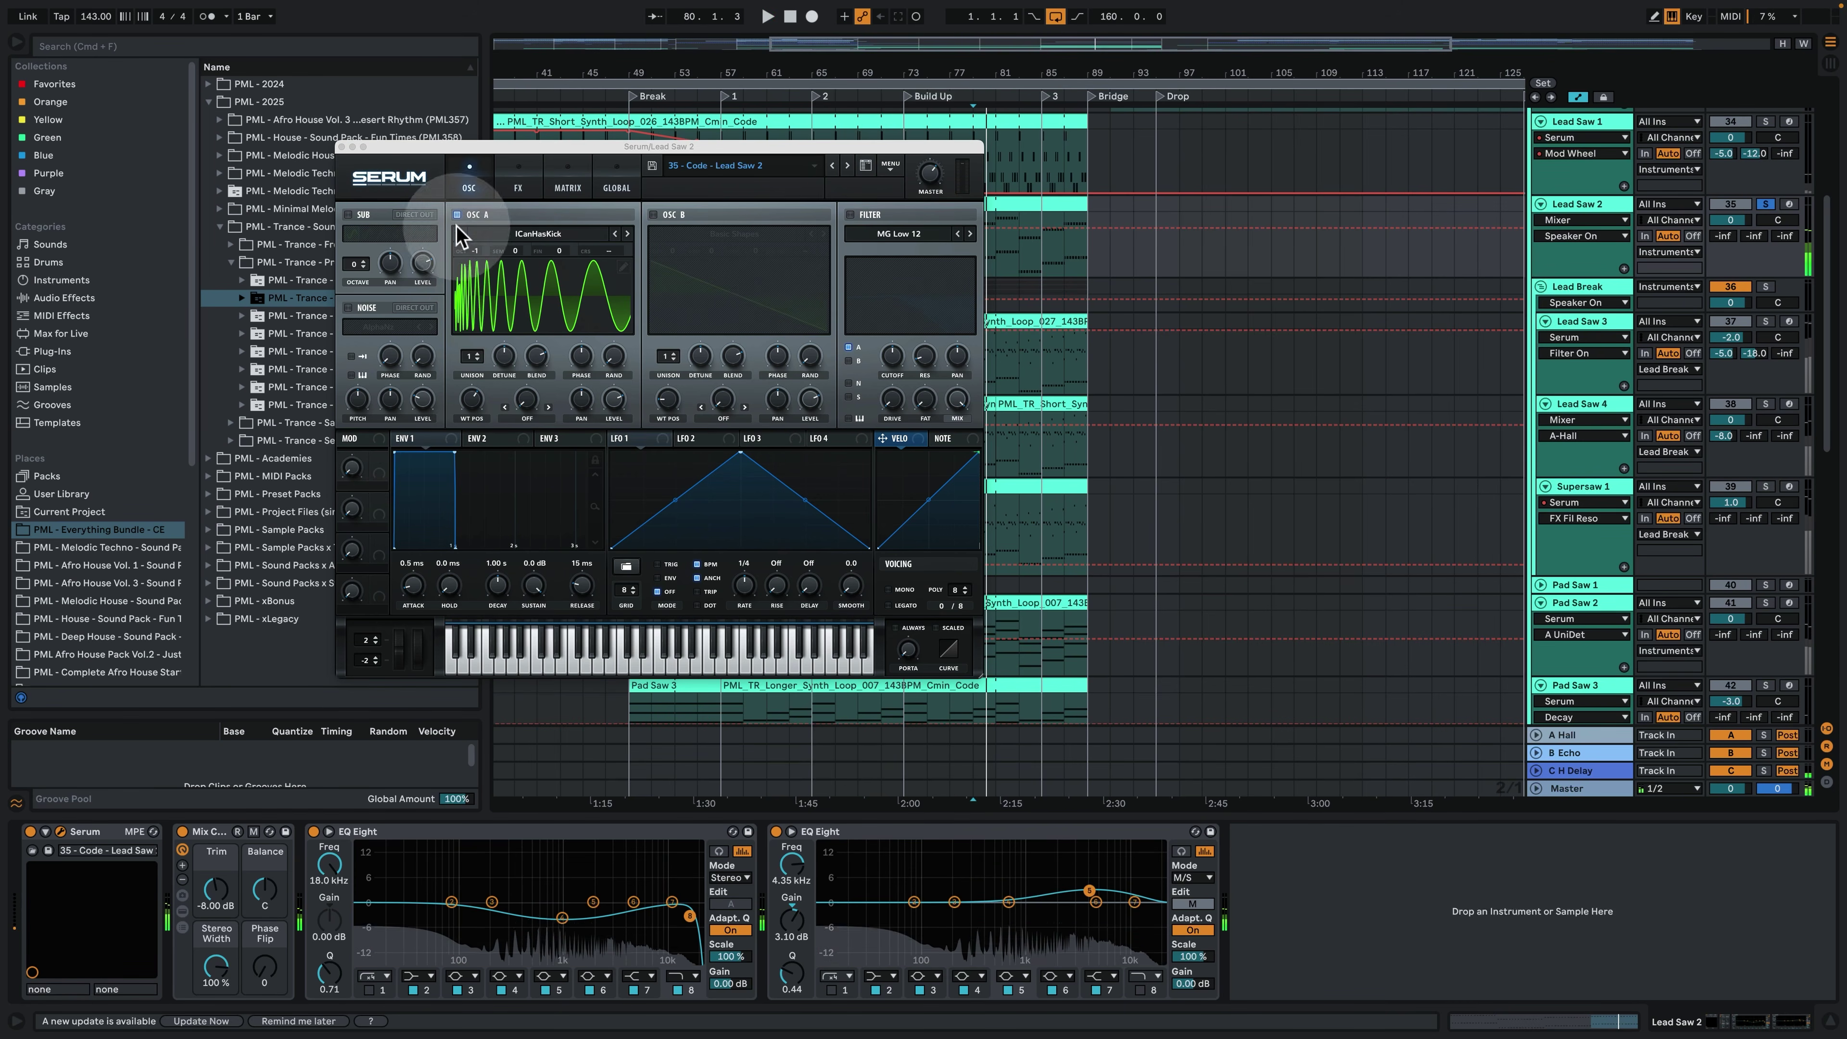
{"action": "left_click", "coordinate": [524, 179]}
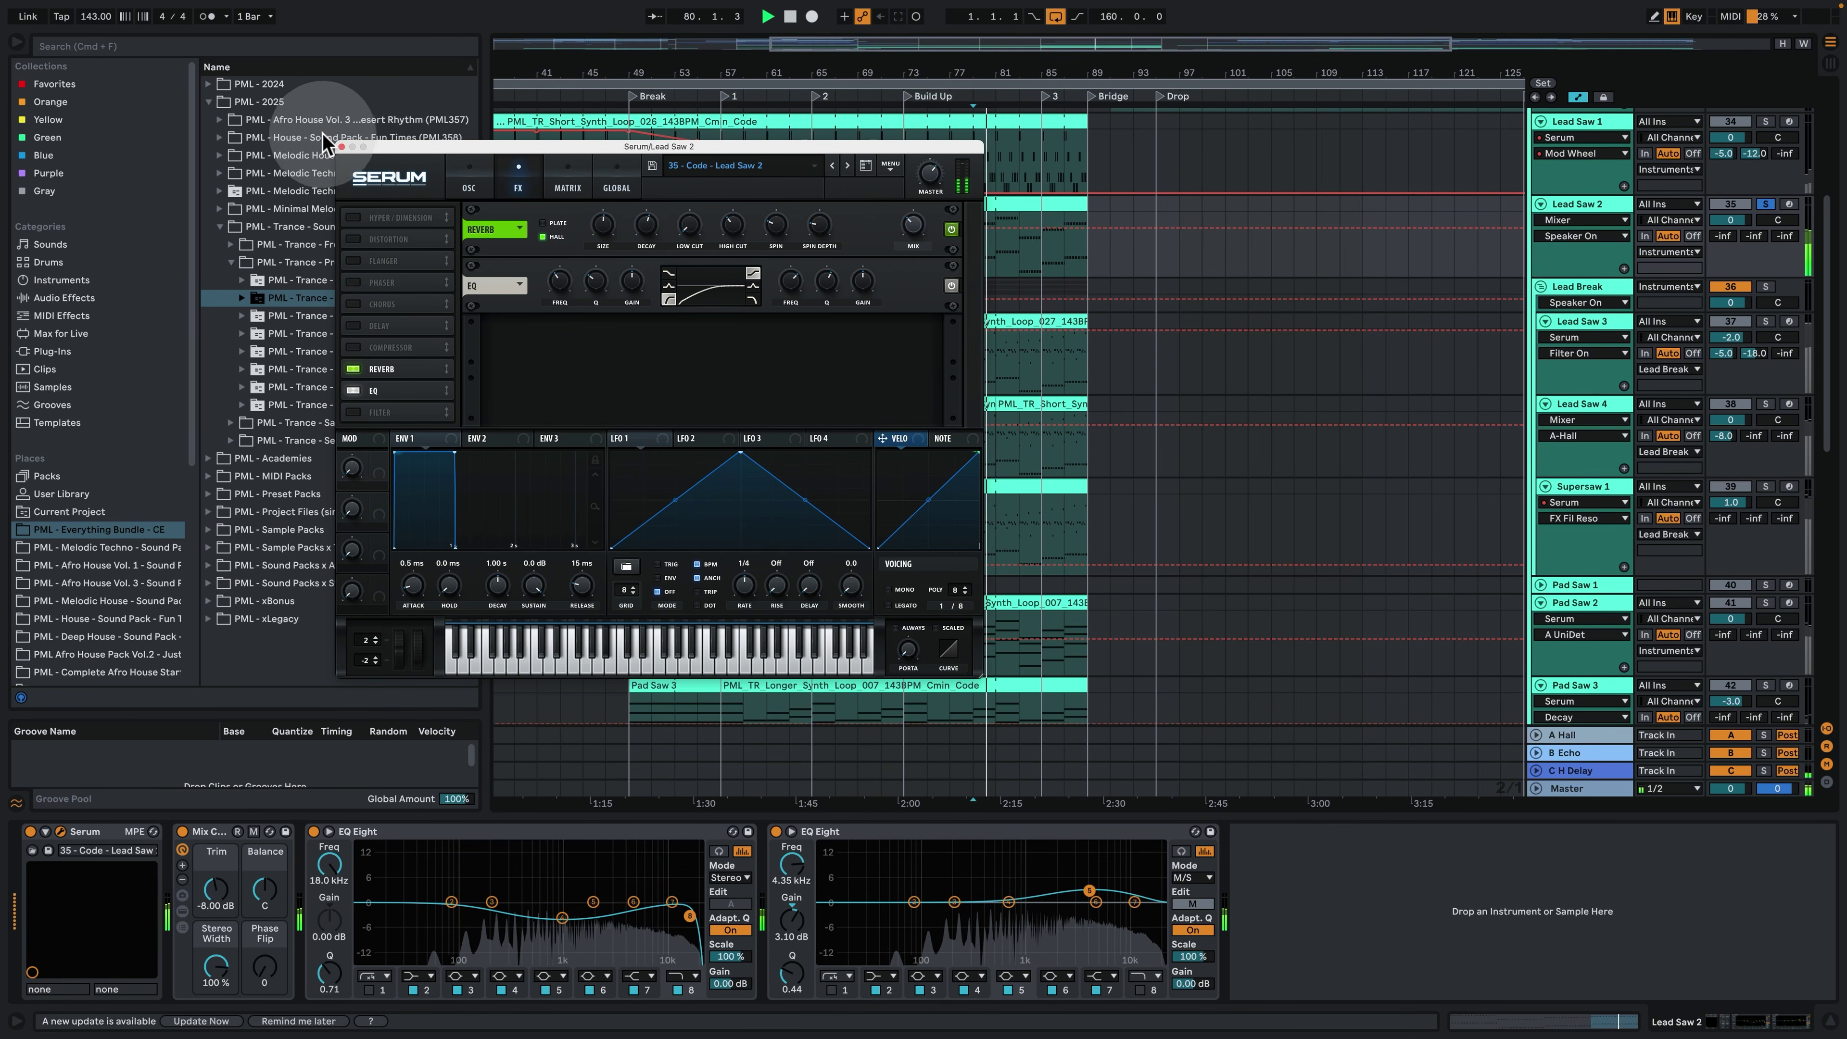
{"action": "left_click", "coordinate": [342, 146]}
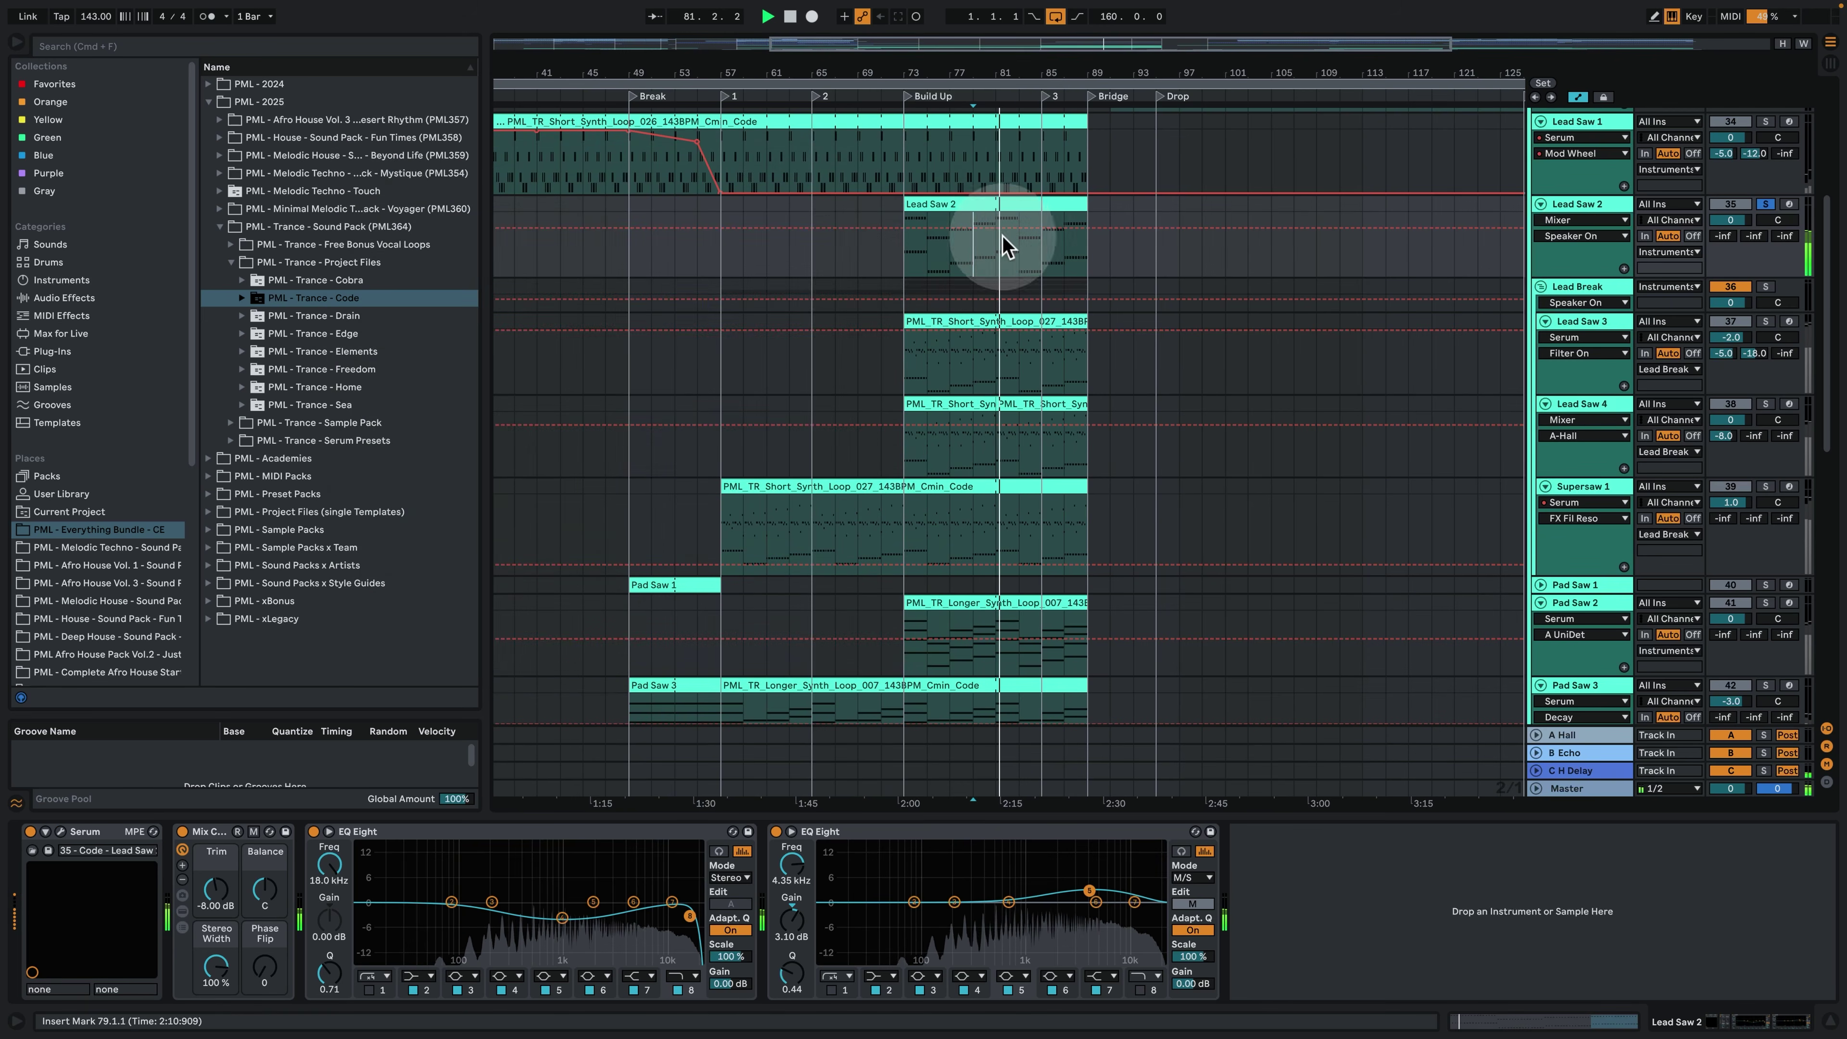
Open the Lead Saw 2 clip's MIDI notes, set the editor grid to 1/16, and follow the note pattern during playback.
{"action": "double_click", "coordinate": [987, 208]}
{"action": "left_click", "coordinate": [602, 466]}
{"action": "scroll", "coordinate": [639, 568], "scroll_direction": "up", "scroll_amount": 5}
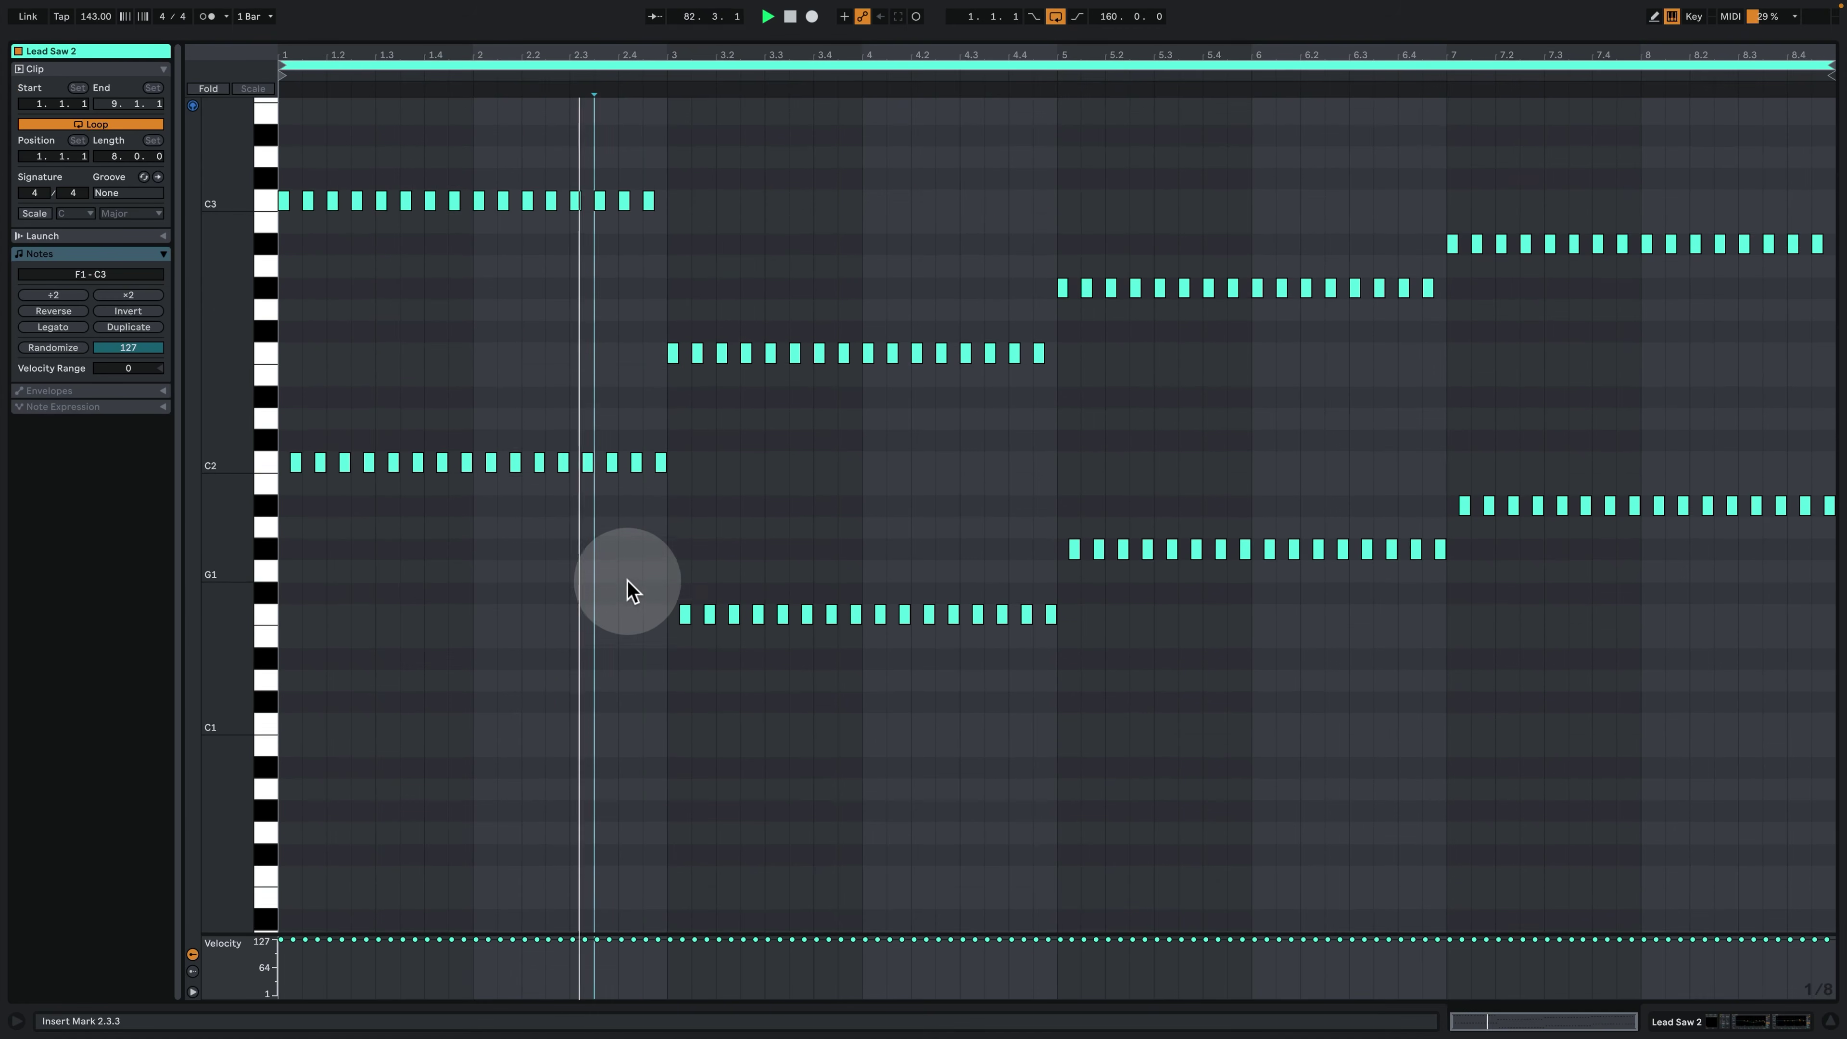
{"action": "right_click", "coordinate": [744, 580]}
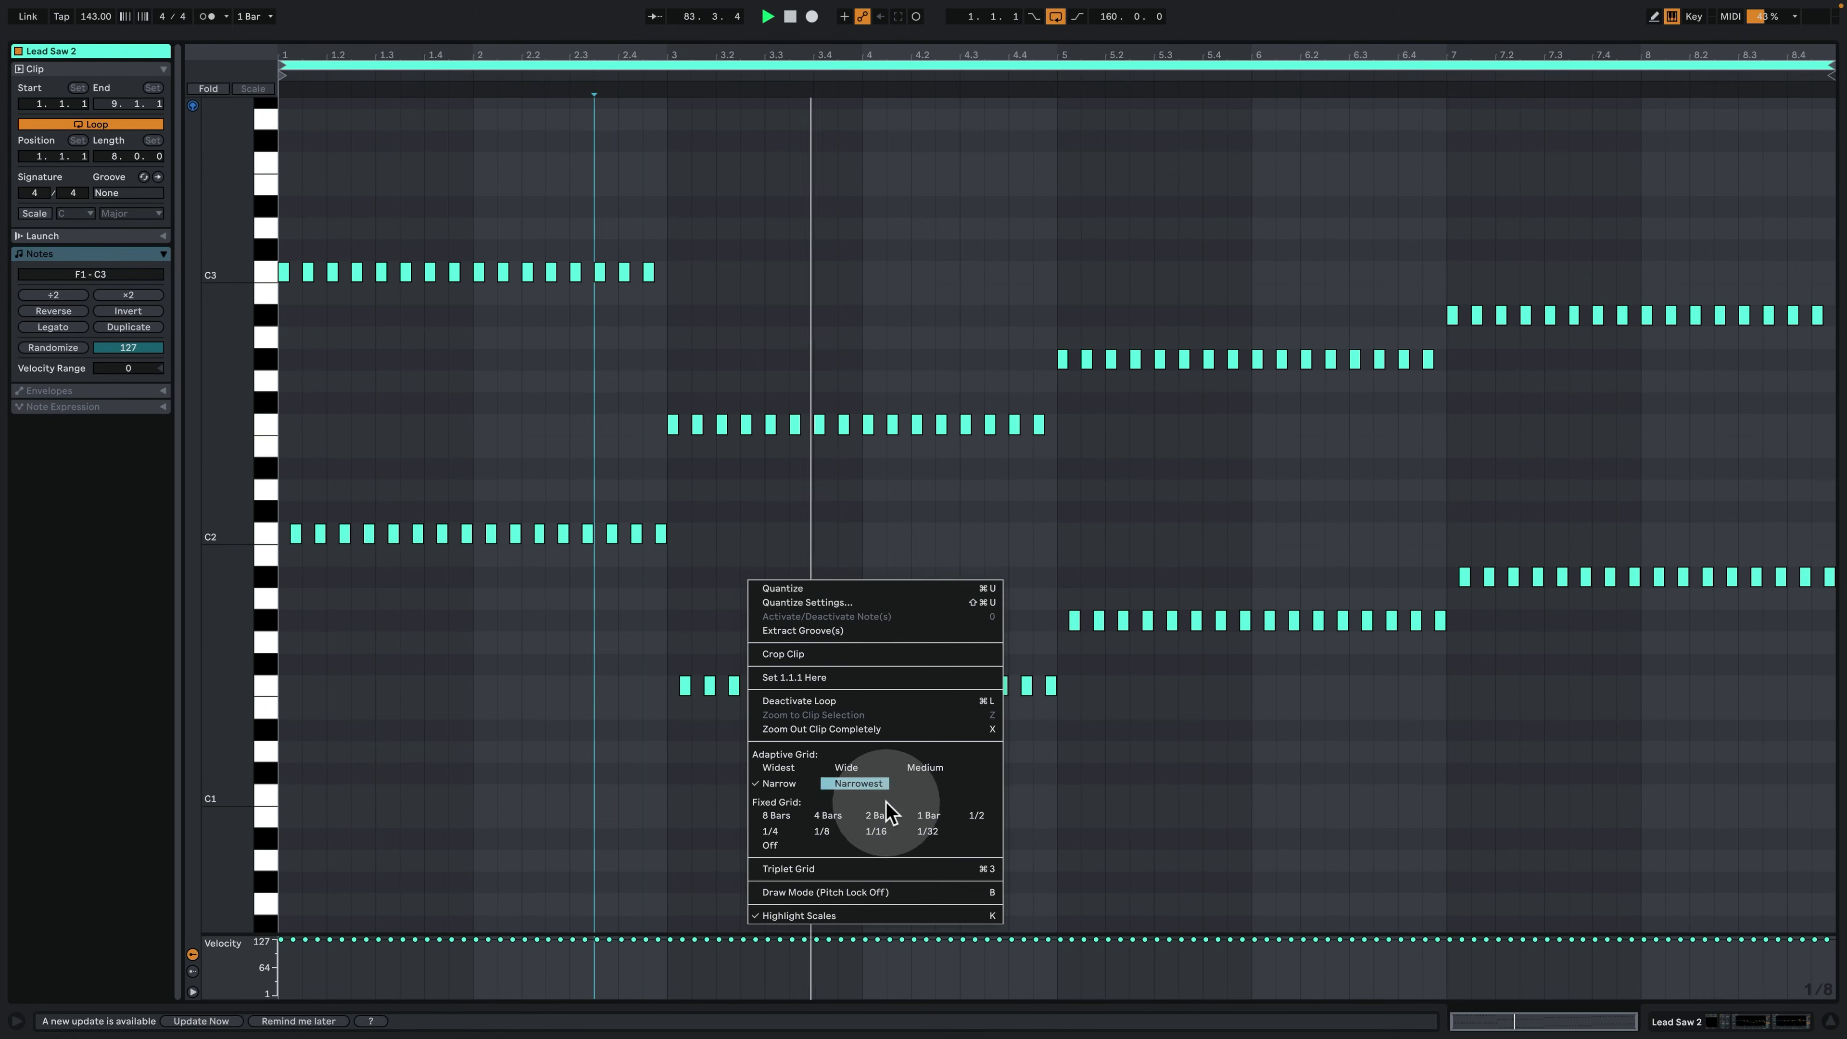
{"action": "left_click", "coordinate": [882, 846]}
{"action": "right_click", "coordinate": [854, 717]}
{"action": "left_click", "coordinate": [982, 689]}
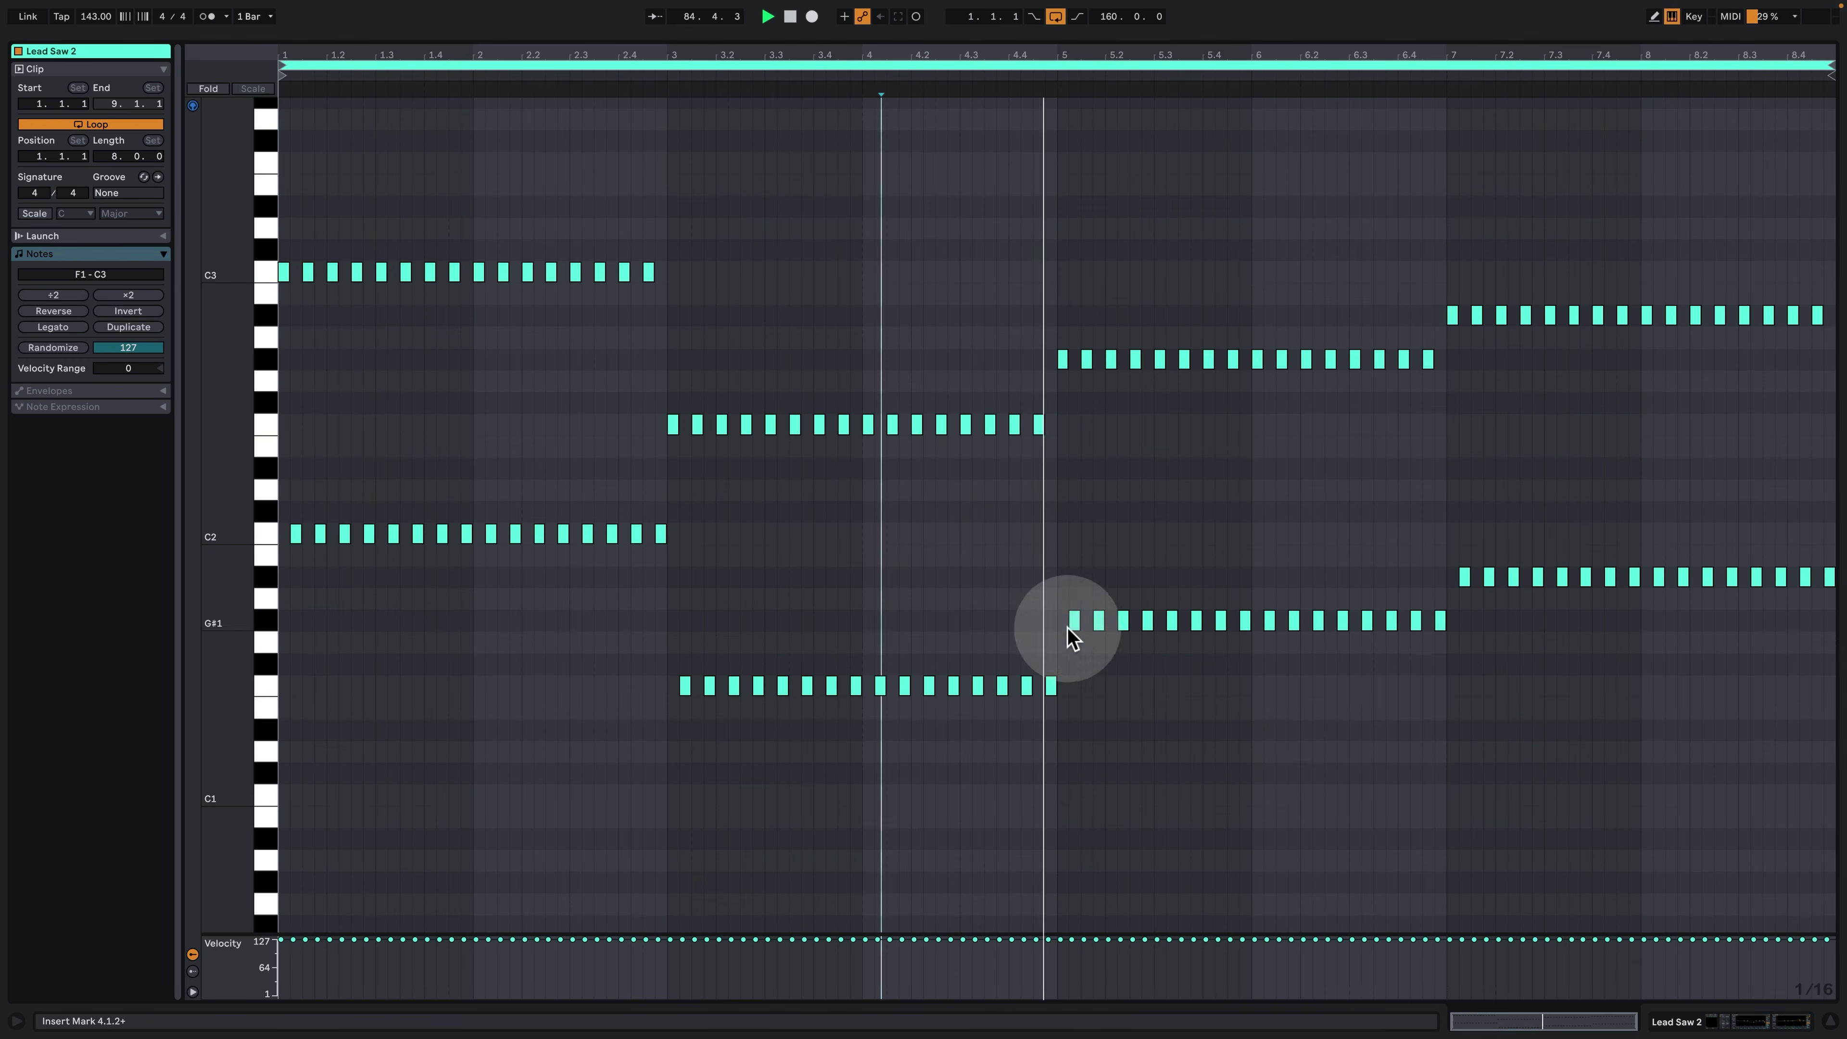
{"action": "left_click", "coordinate": [1344, 787]}
{"action": "key", "text": "space"}
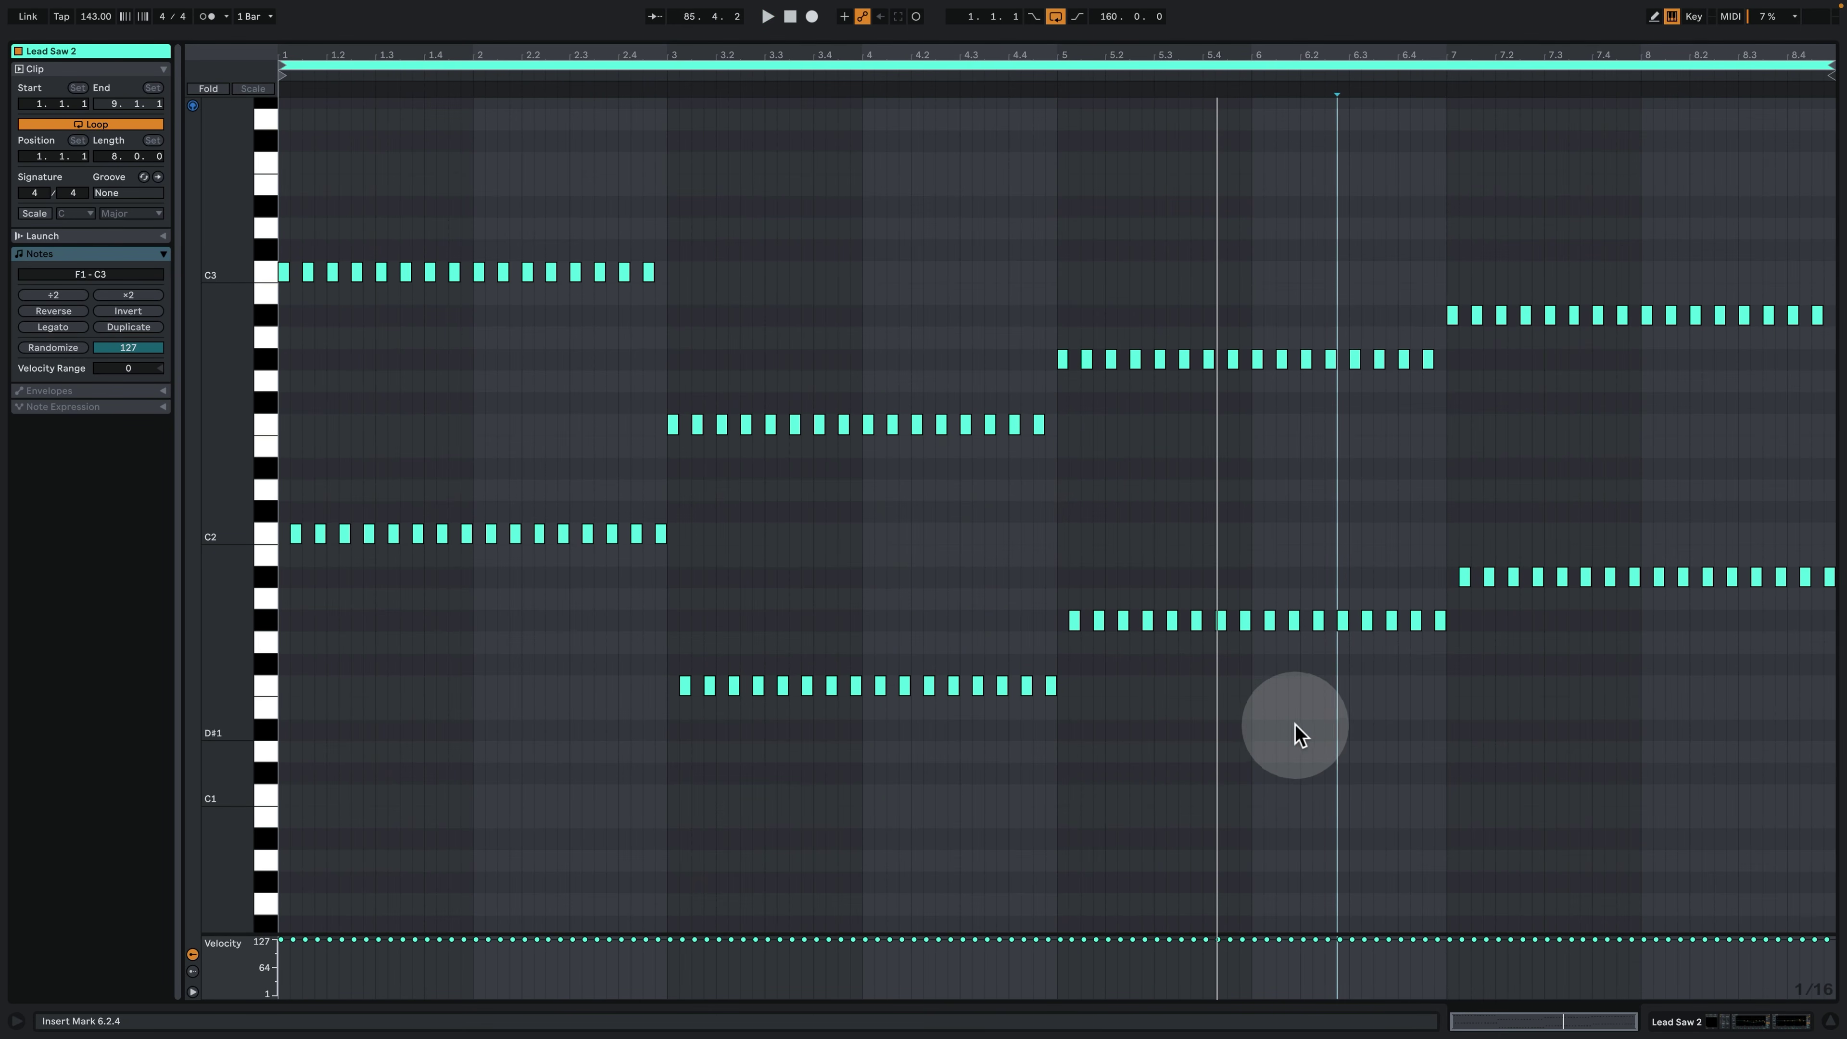
Return from the notes to the Lead Saw 2 devices and zoom out to the whole arrangement.
{"action": "left_click", "coordinate": [1713, 1022]}
{"action": "scroll", "coordinate": [1392, 649], "scroll_direction": "up", "scroll_amount": 5}
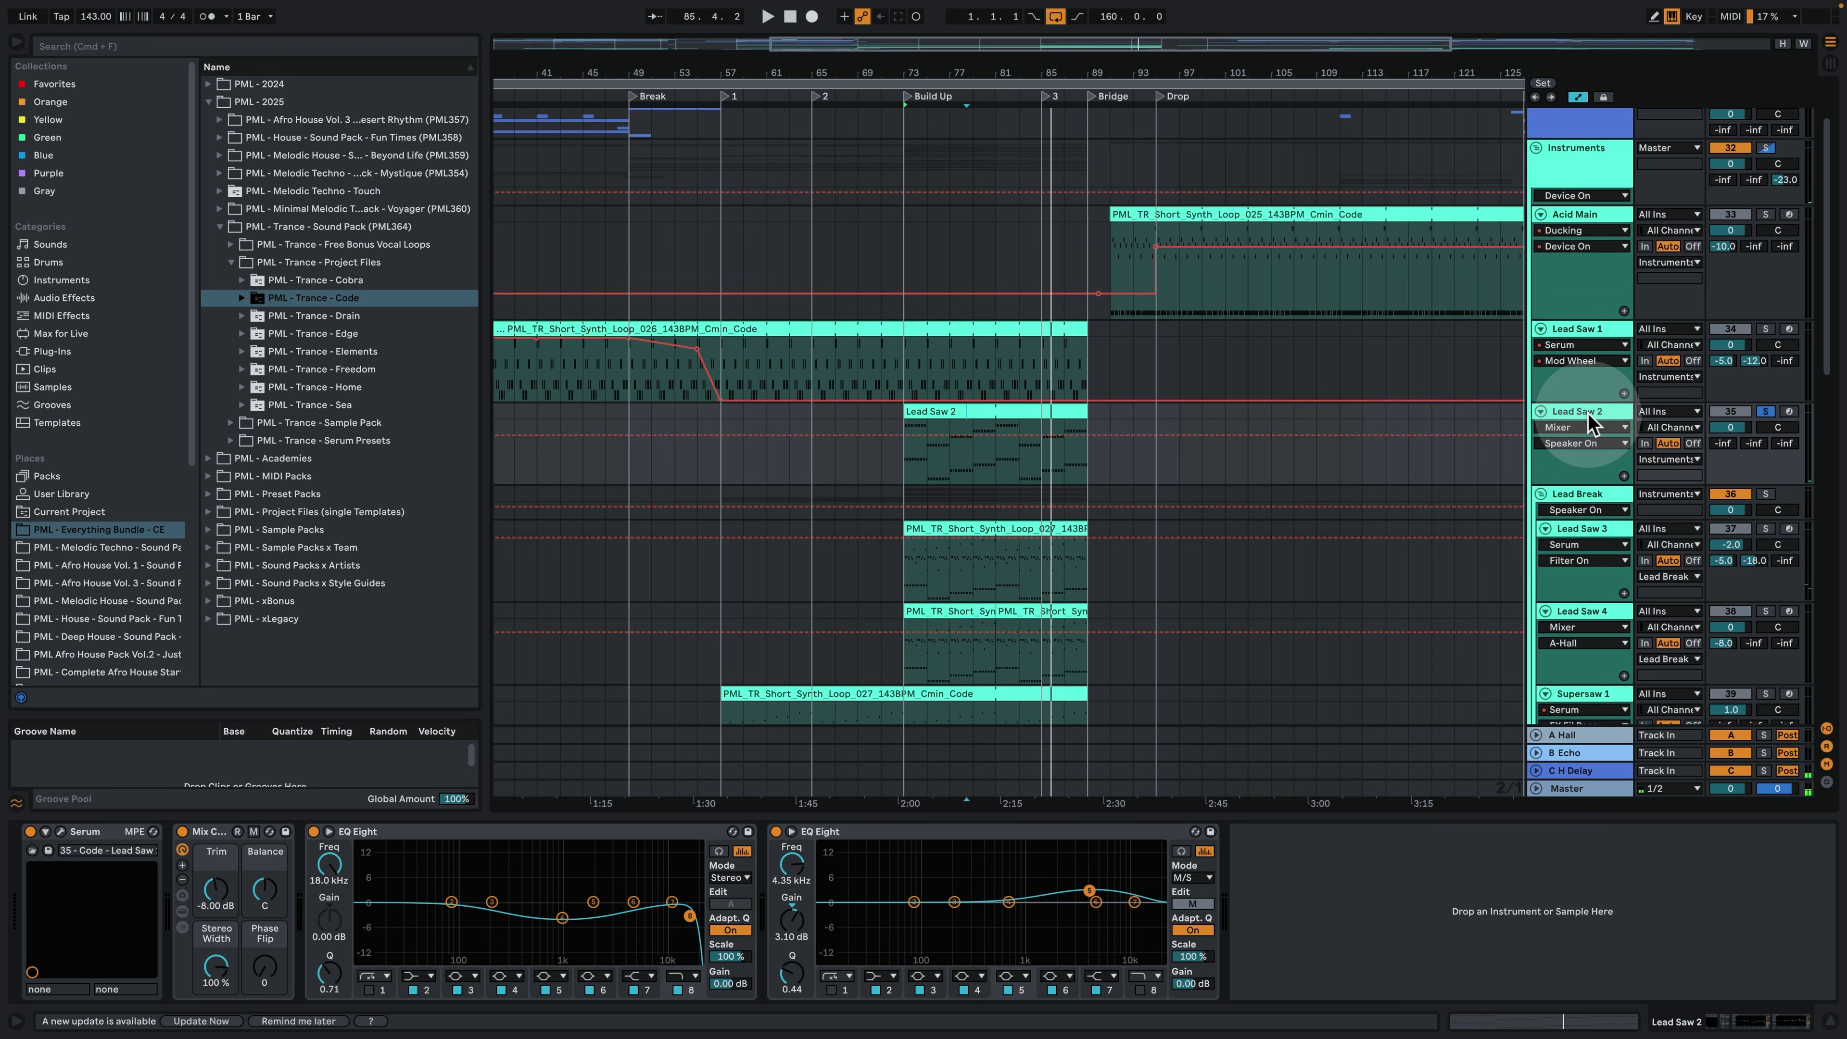
{"action": "scroll", "coordinate": [1436, 517], "scroll_direction": "down", "scroll_amount": 4}
{"action": "scroll", "coordinate": [1430, 568], "scroll_direction": "down", "scroll_amount": 5}
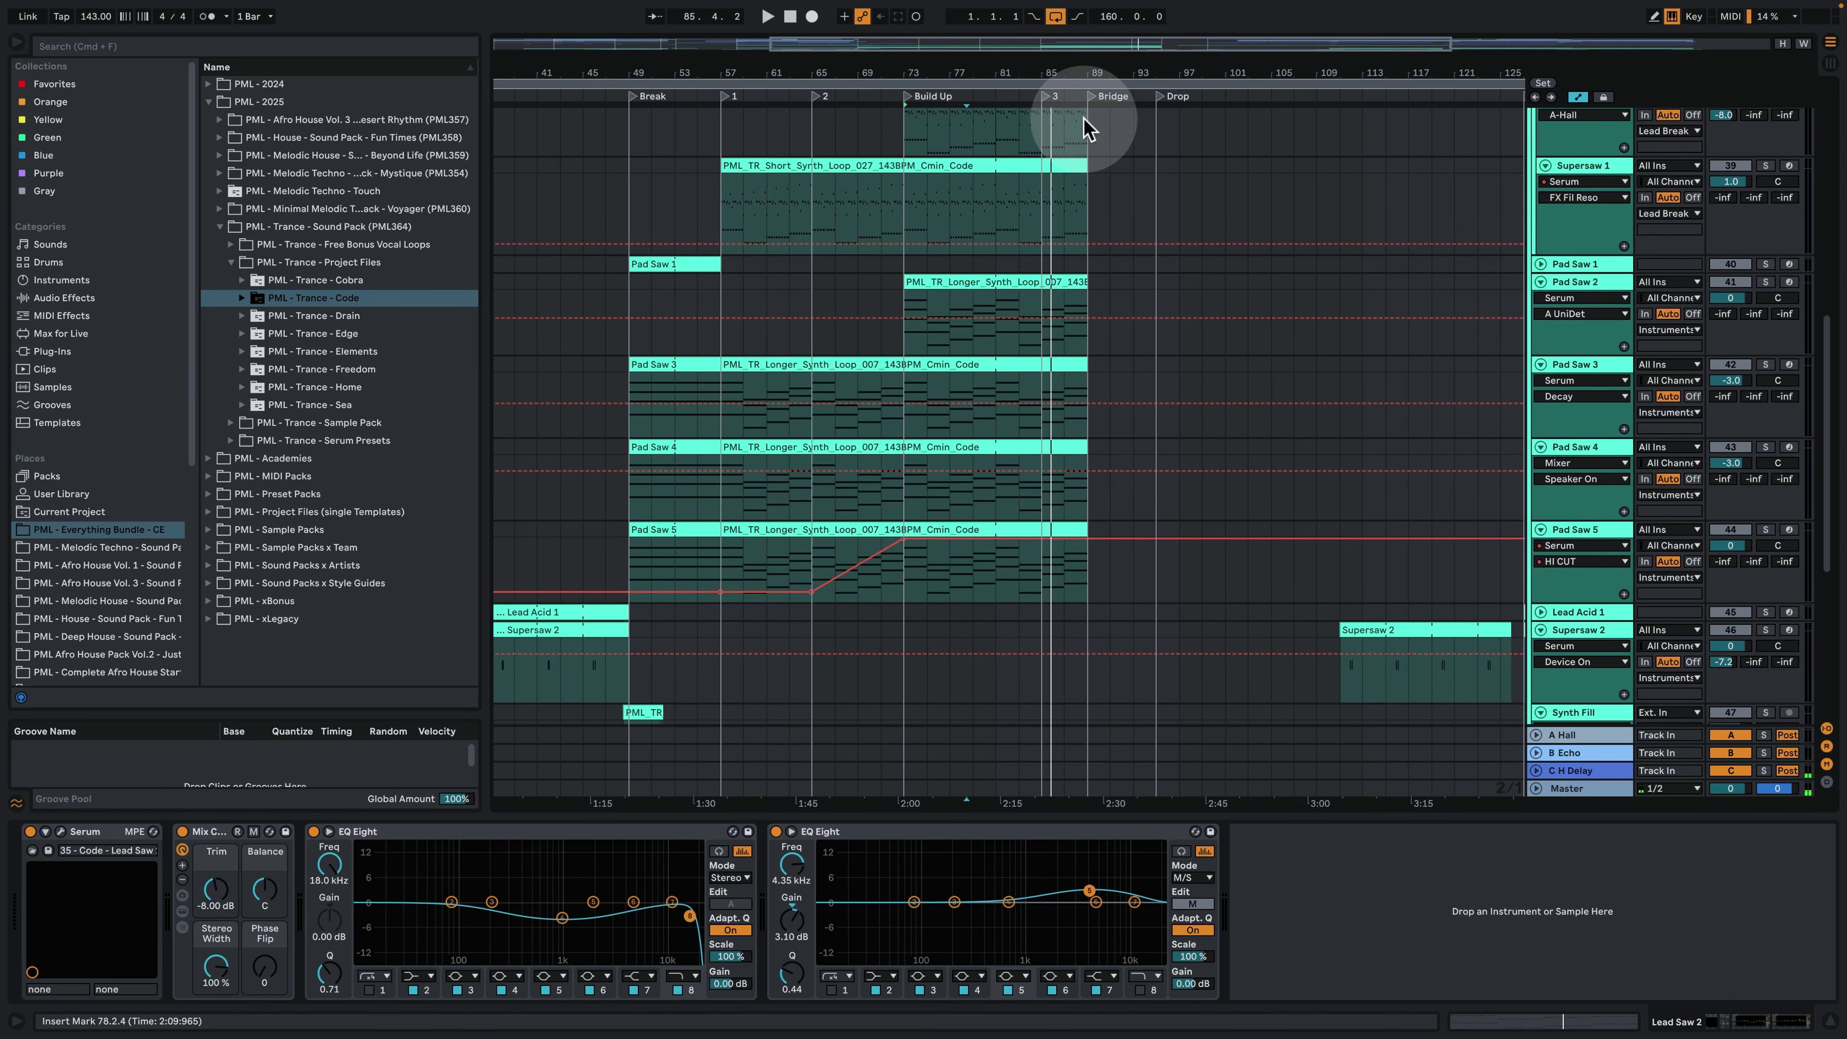
{"action": "double_click", "coordinate": [1105, 80]}
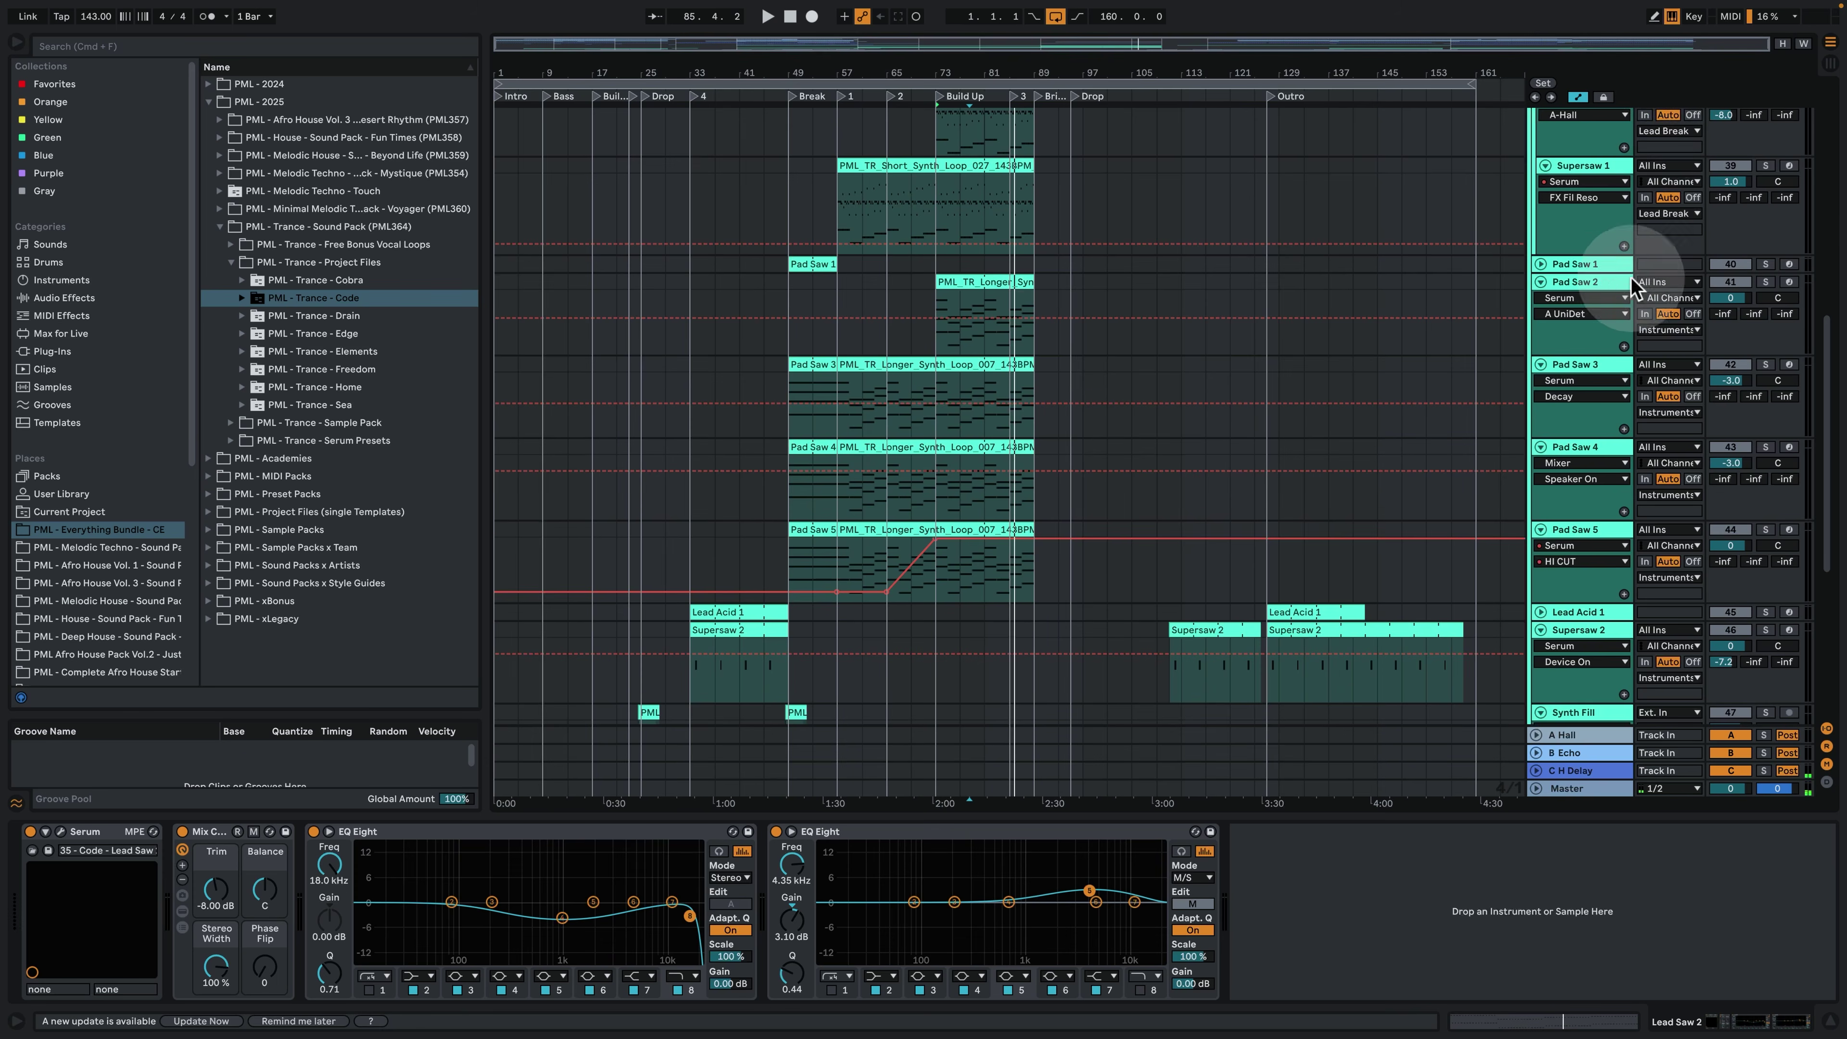
Unsolo Lead Saw 2 and play the full mix from bar 65.
{"action": "scroll", "coordinate": [1649, 309], "scroll_direction": "up", "scroll_amount": 4}
{"action": "scroll", "coordinate": [1669, 195], "scroll_direction": "up", "scroll_amount": 2}
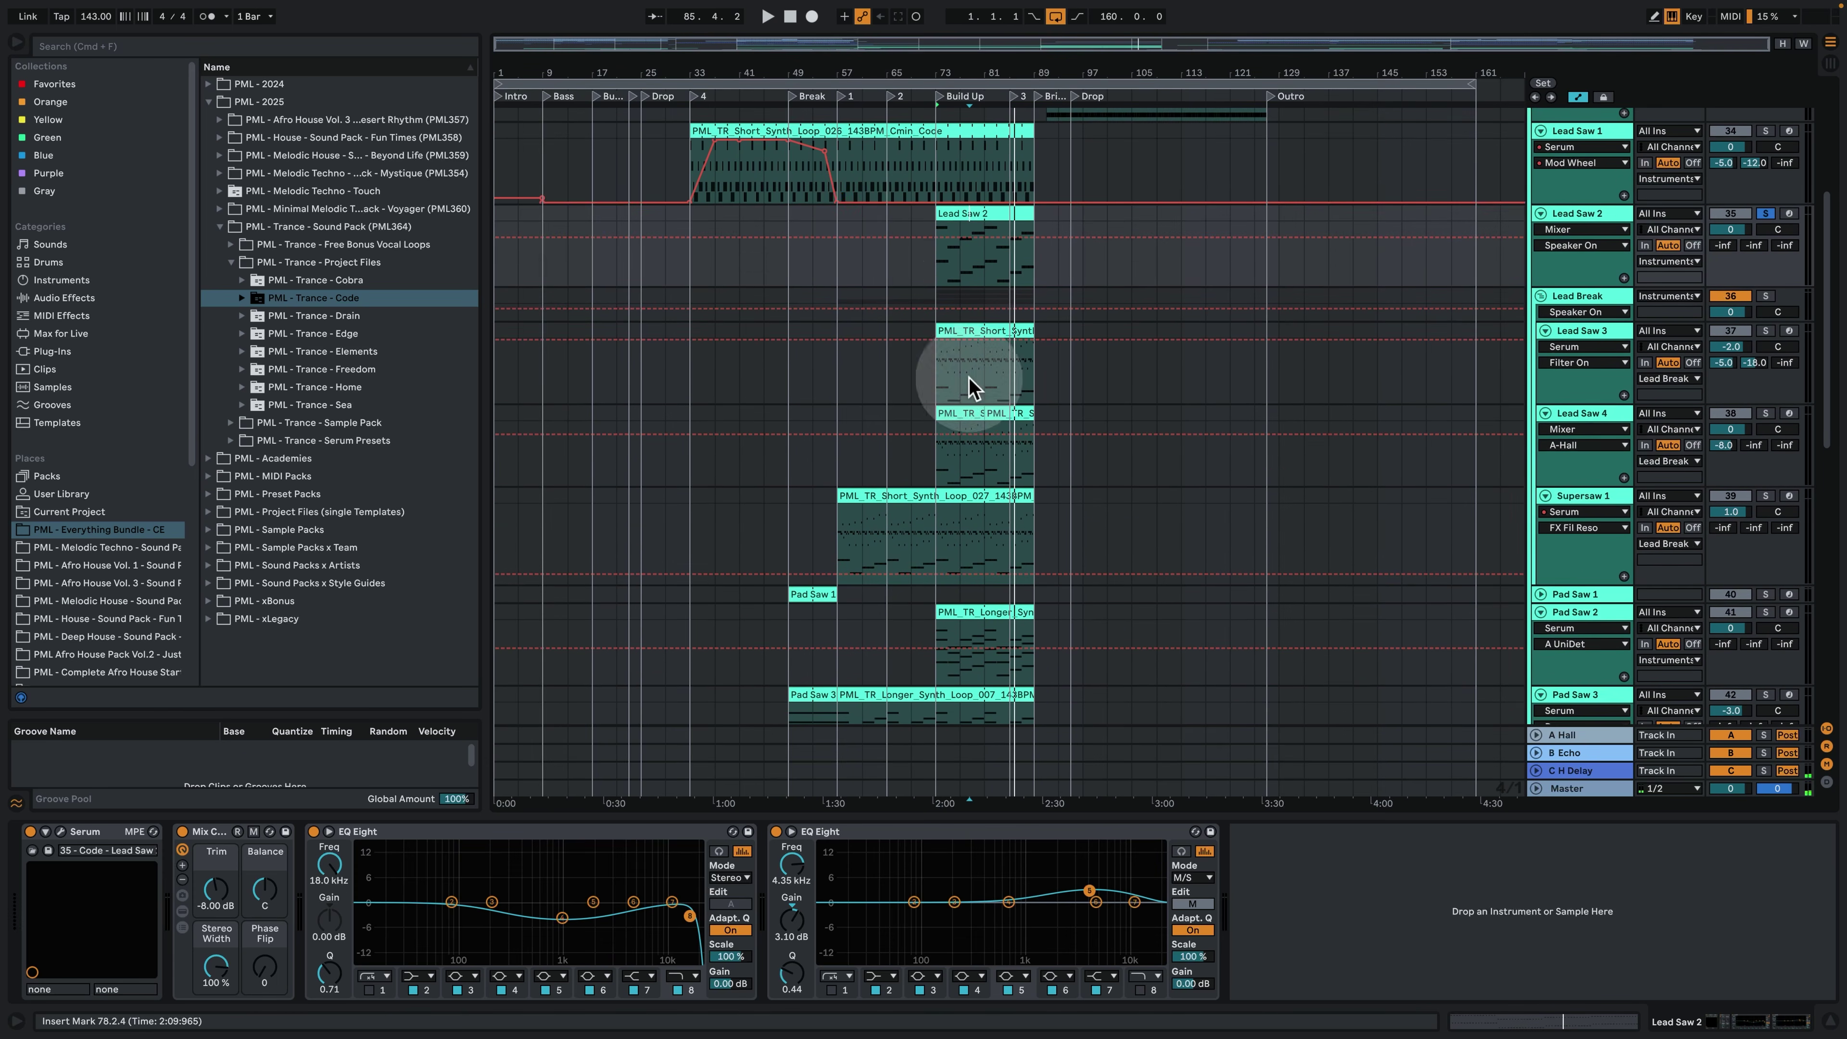
{"action": "left_click", "coordinate": [1765, 213]}
{"action": "key", "text": "space"}
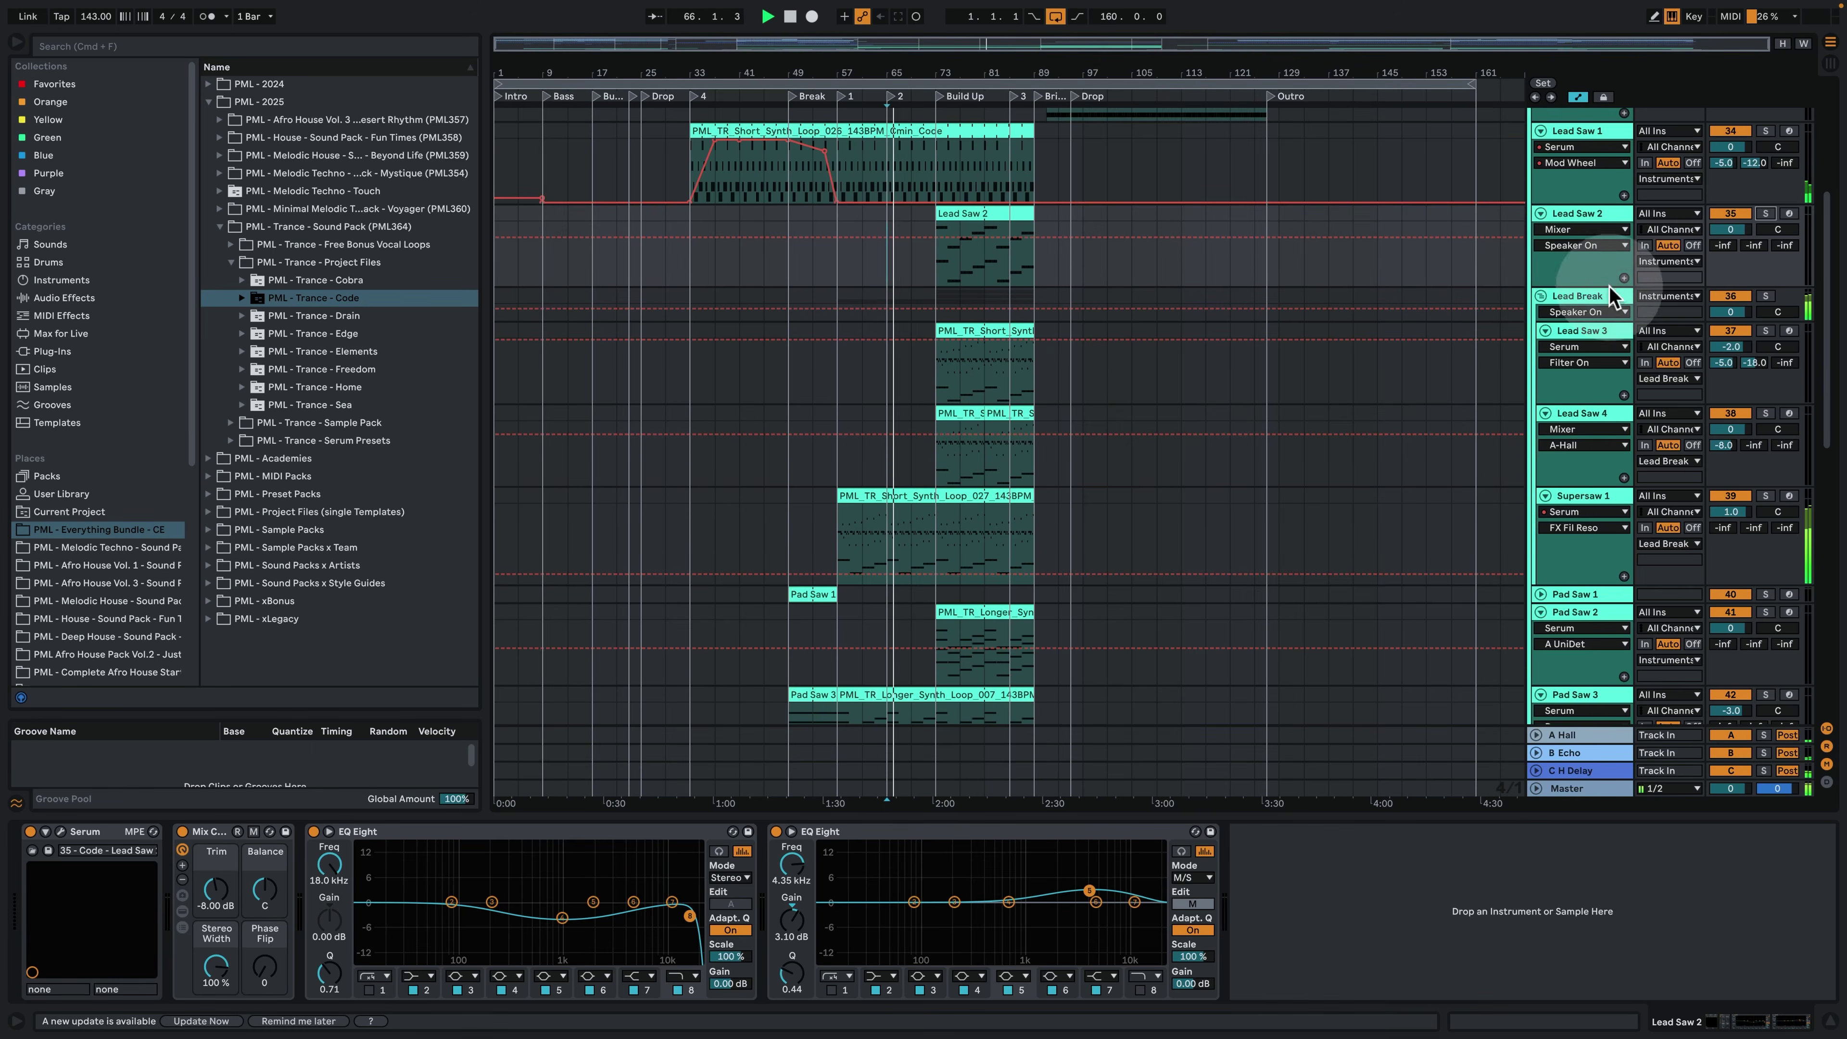
Fit the Instruments group's tracks to the arrangement height and hide the automation lanes.
{"action": "scroll", "coordinate": [1609, 285], "scroll_direction": "up", "scroll_amount": 3}
{"action": "left_click", "coordinate": [1604, 173]}
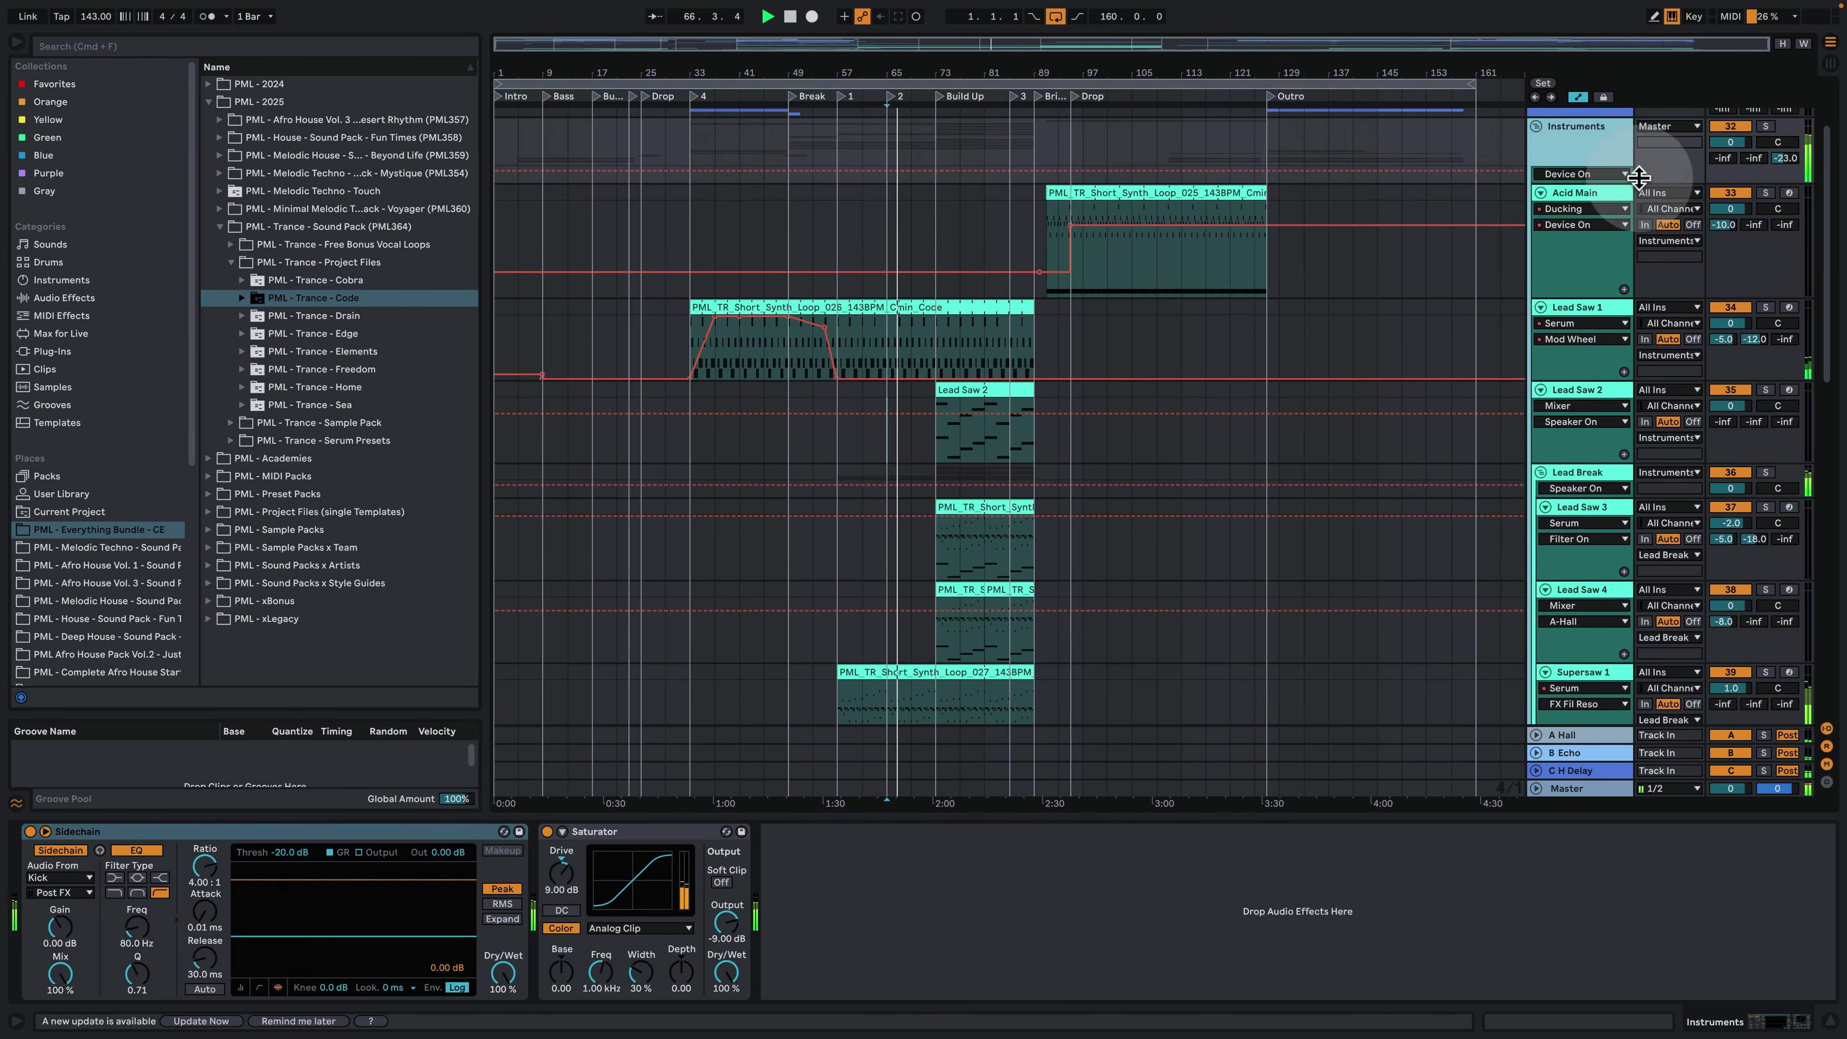
{"action": "left_click", "coordinate": [1779, 44]}
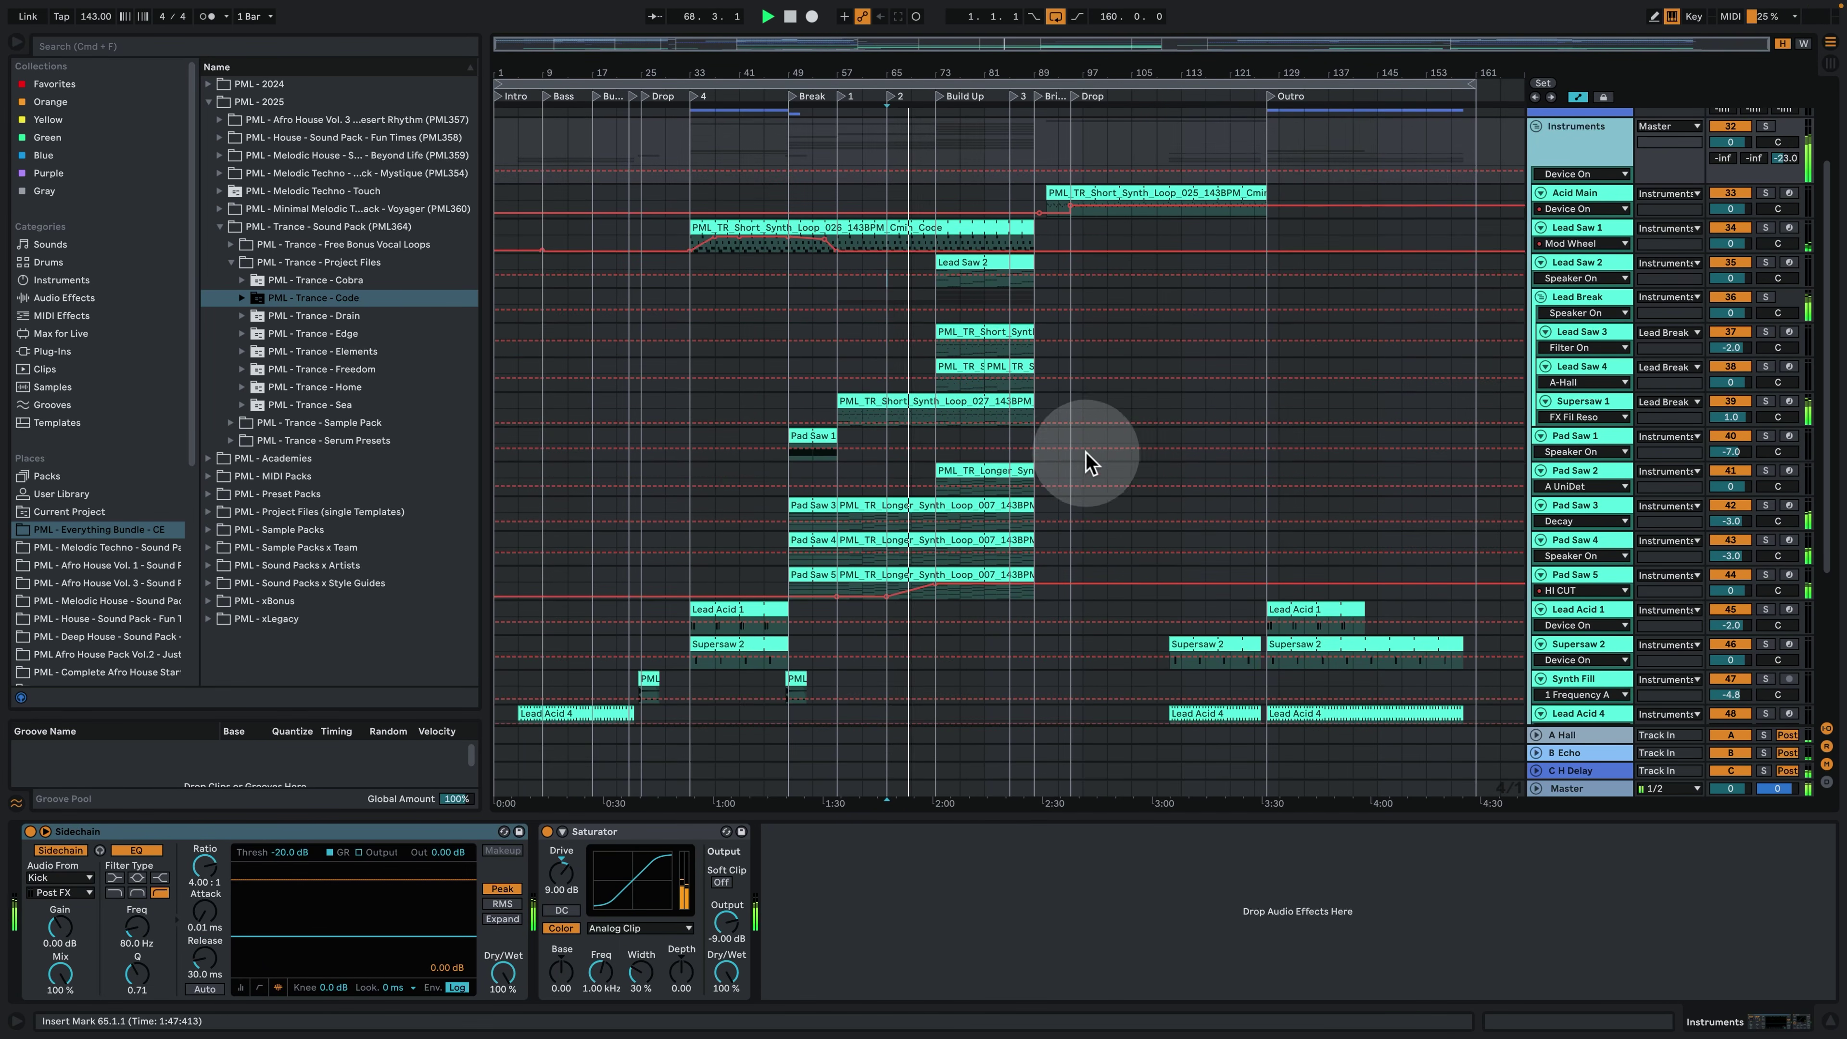
{"action": "scroll", "coordinate": [1091, 462], "scroll_direction": "up", "scroll_amount": 1}
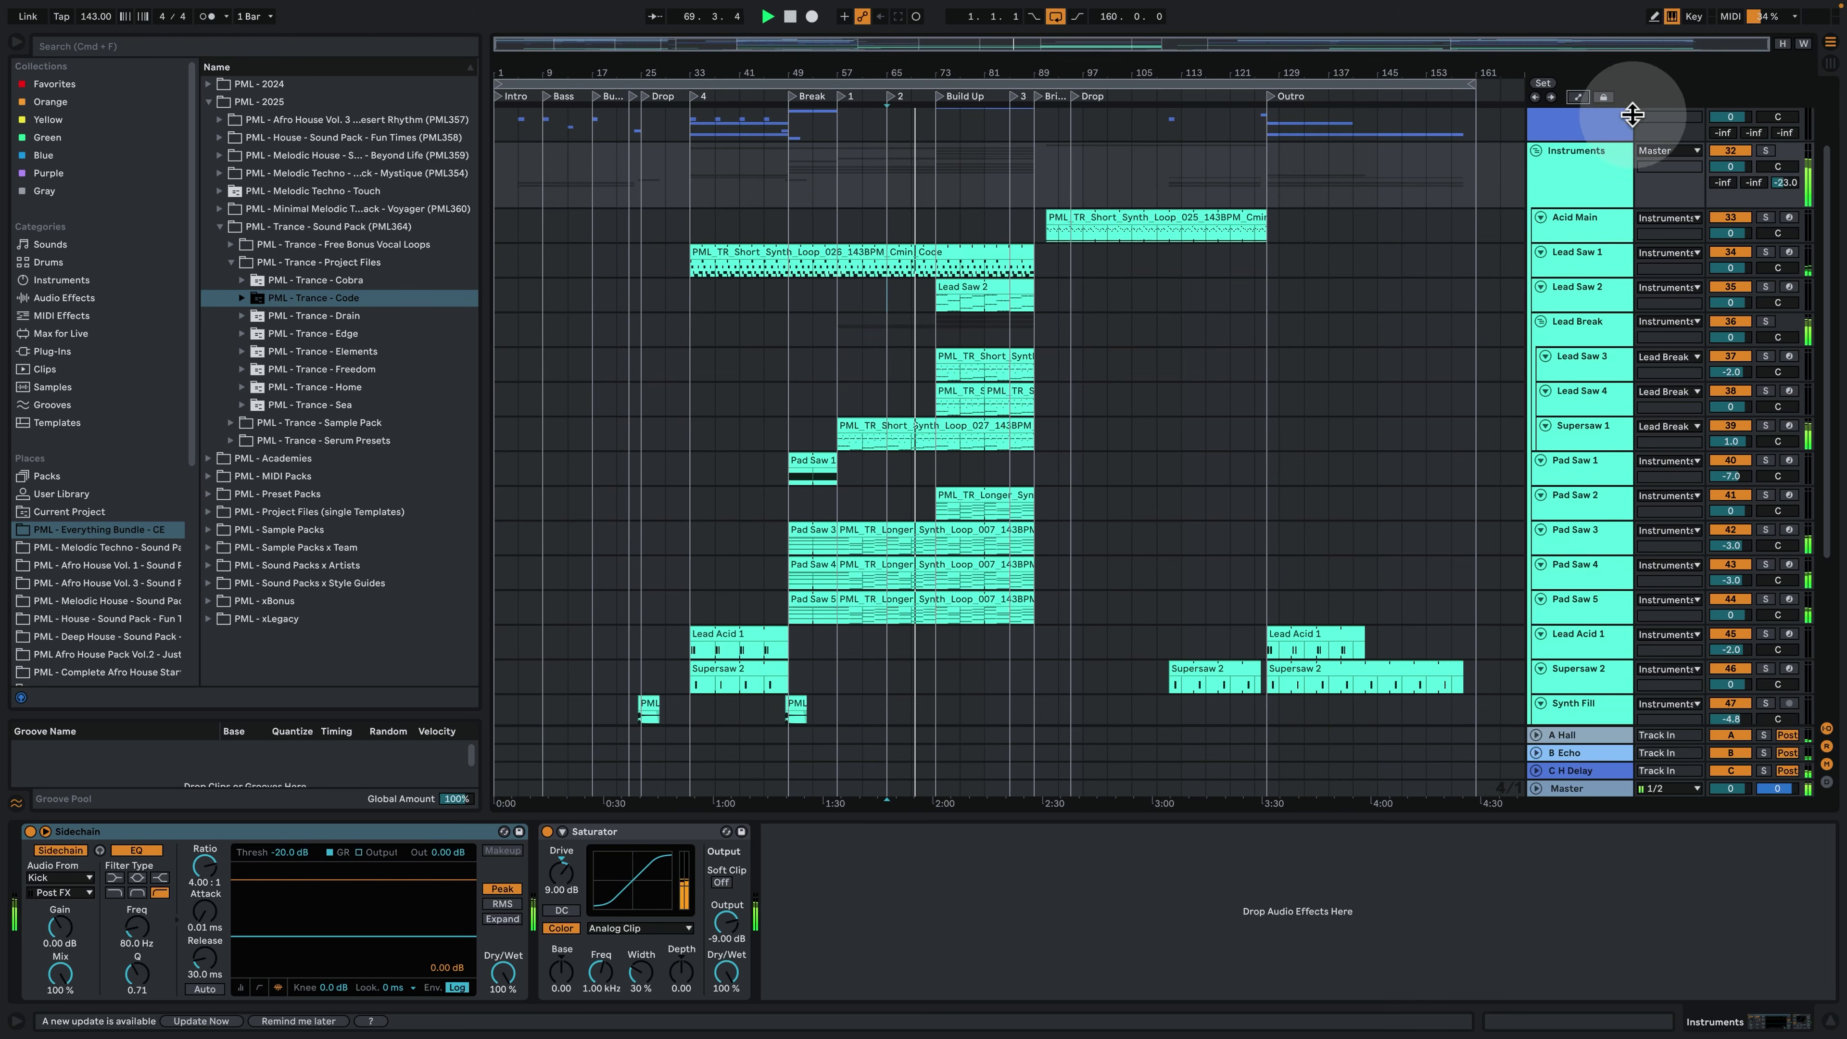
{"action": "scroll", "coordinate": [1211, 353], "scroll_direction": "up", "scroll_amount": 1}
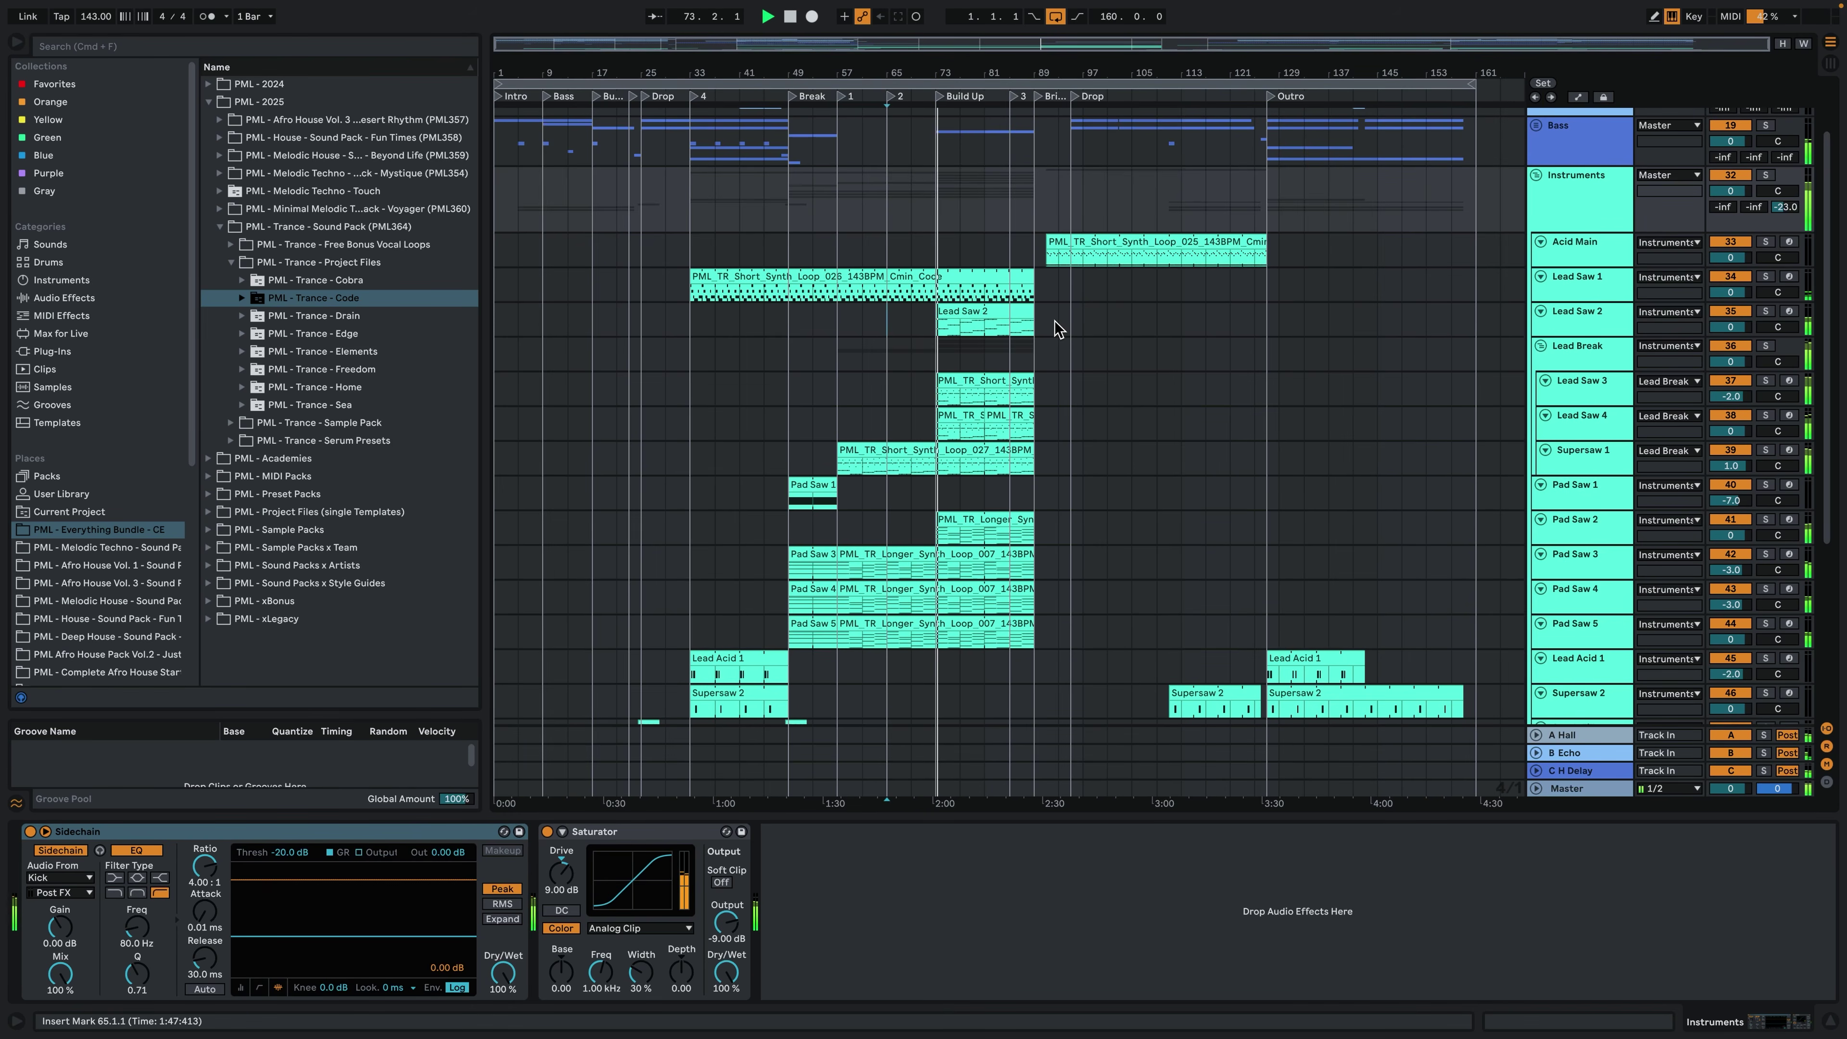
Unfold the Bass group, view its tracks at fitted height during playback, and fold the group again.
{"action": "left_click", "coordinate": [1537, 125]}
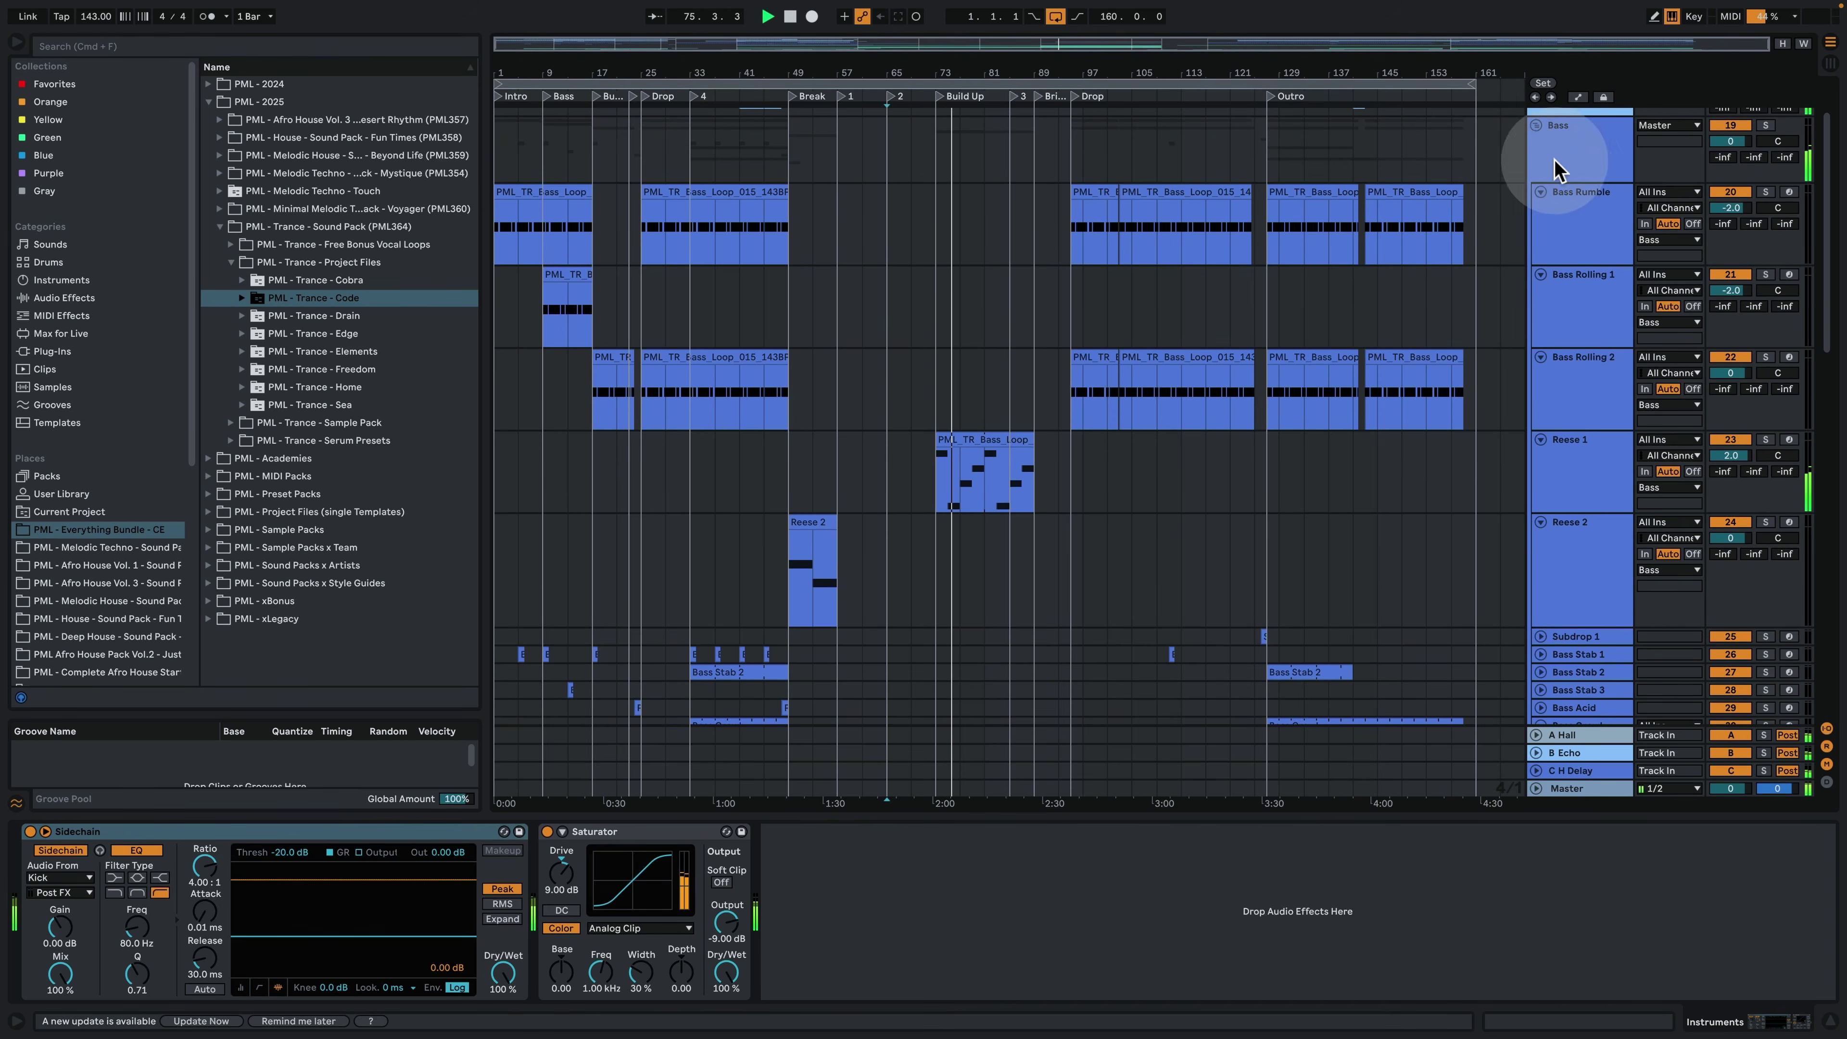
{"action": "left_click", "coordinate": [1564, 146]}
{"action": "left_click", "coordinate": [1774, 47]}
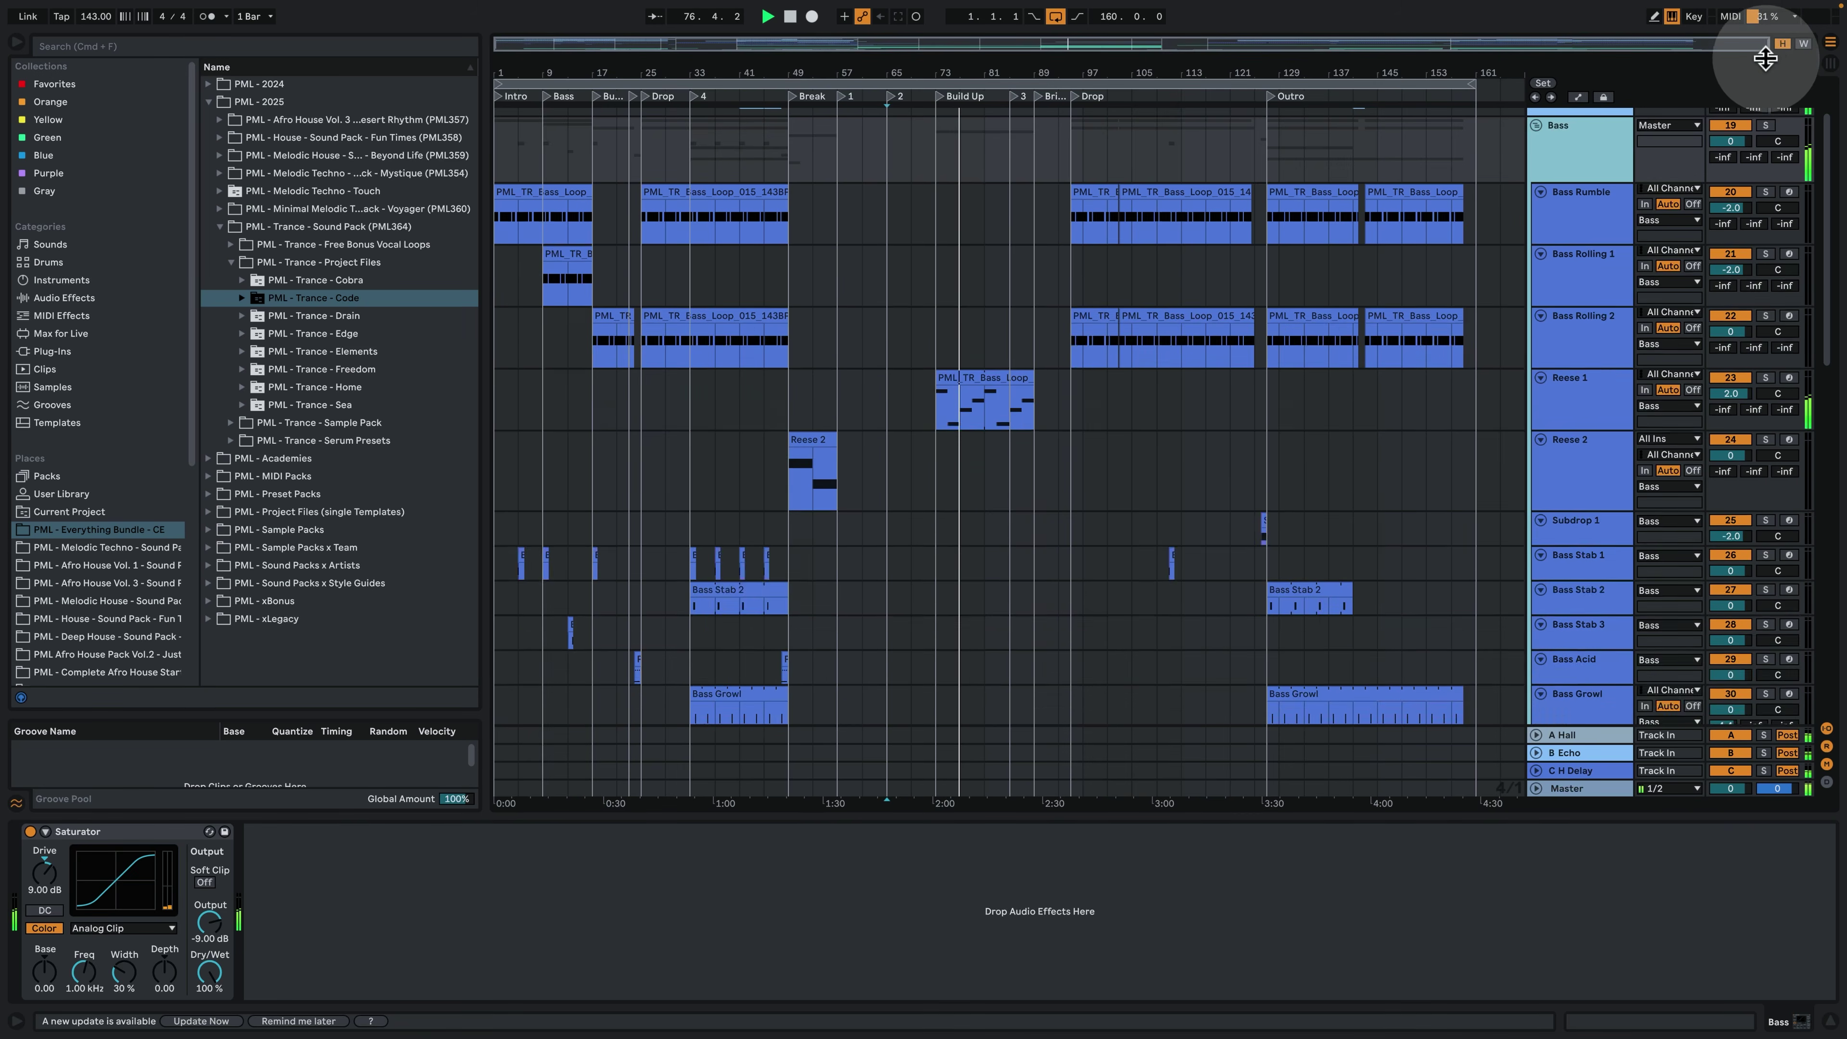
{"action": "left_click", "coordinate": [1536, 125]}
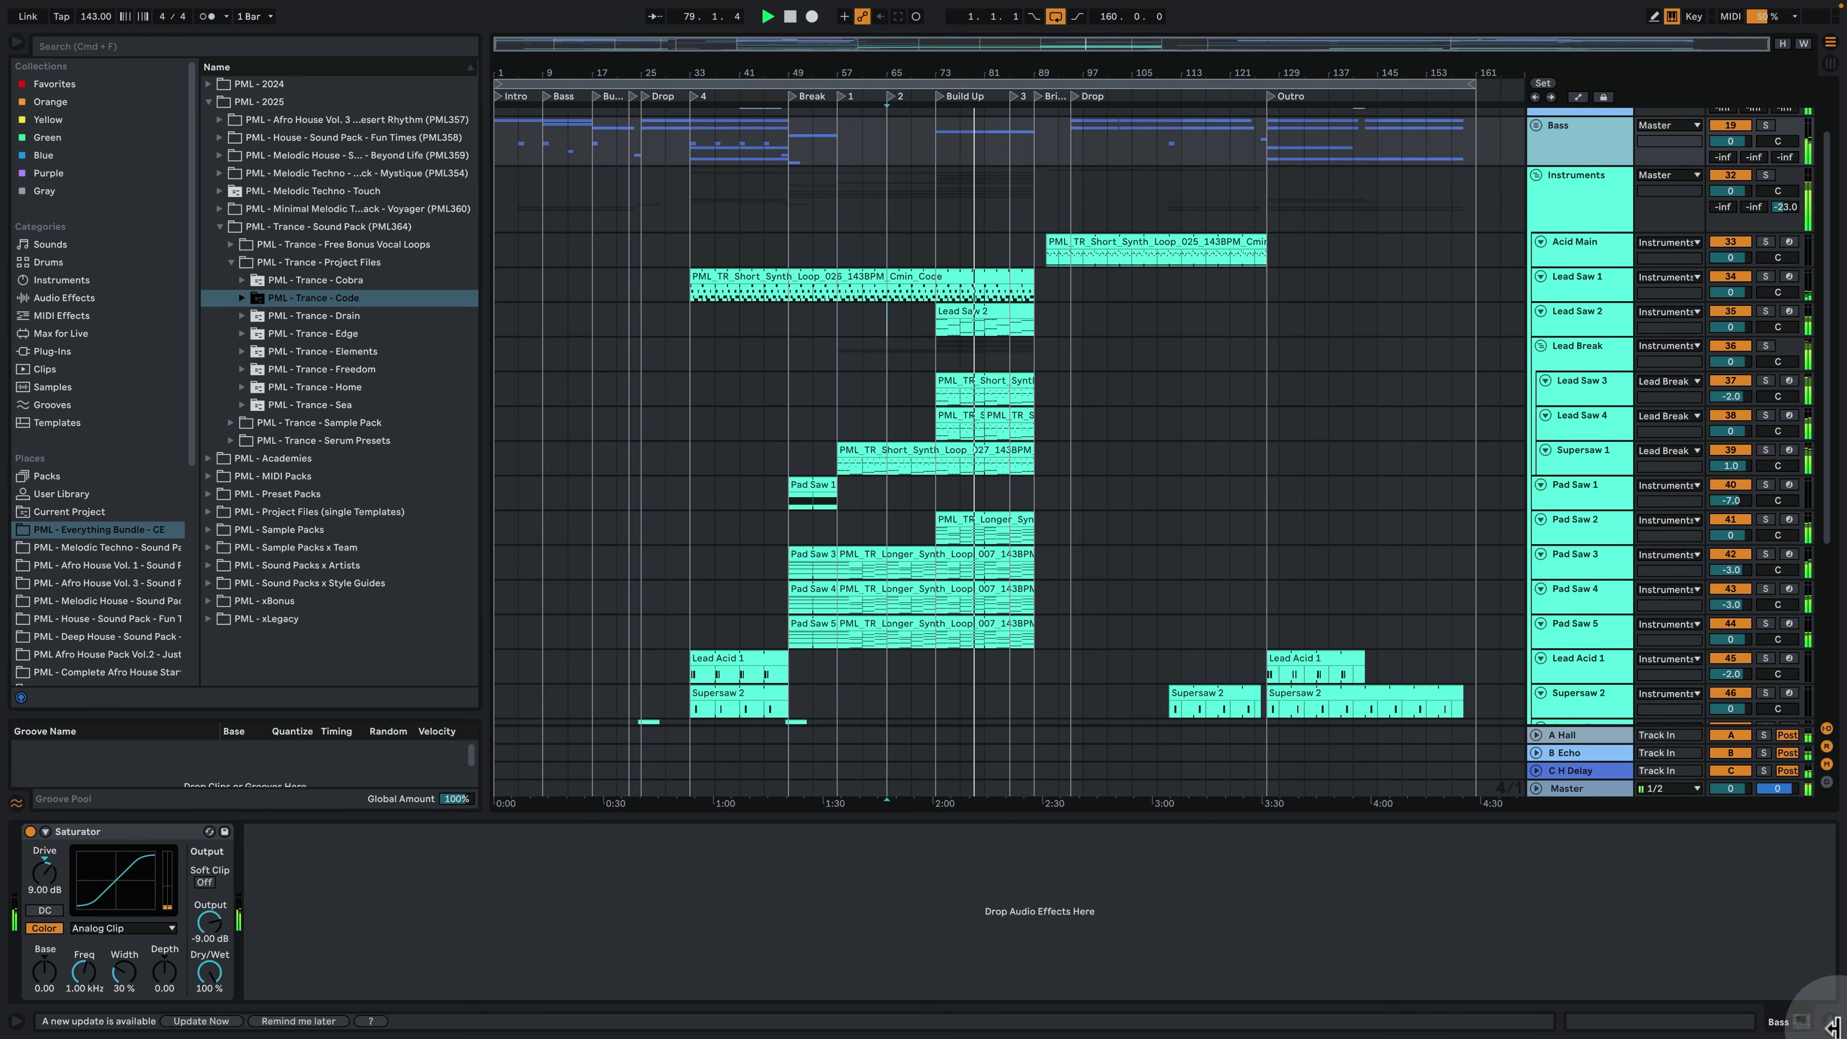
Hide the device view and unfold the Drums group.
{"action": "left_click", "coordinate": [1801, 1021]}
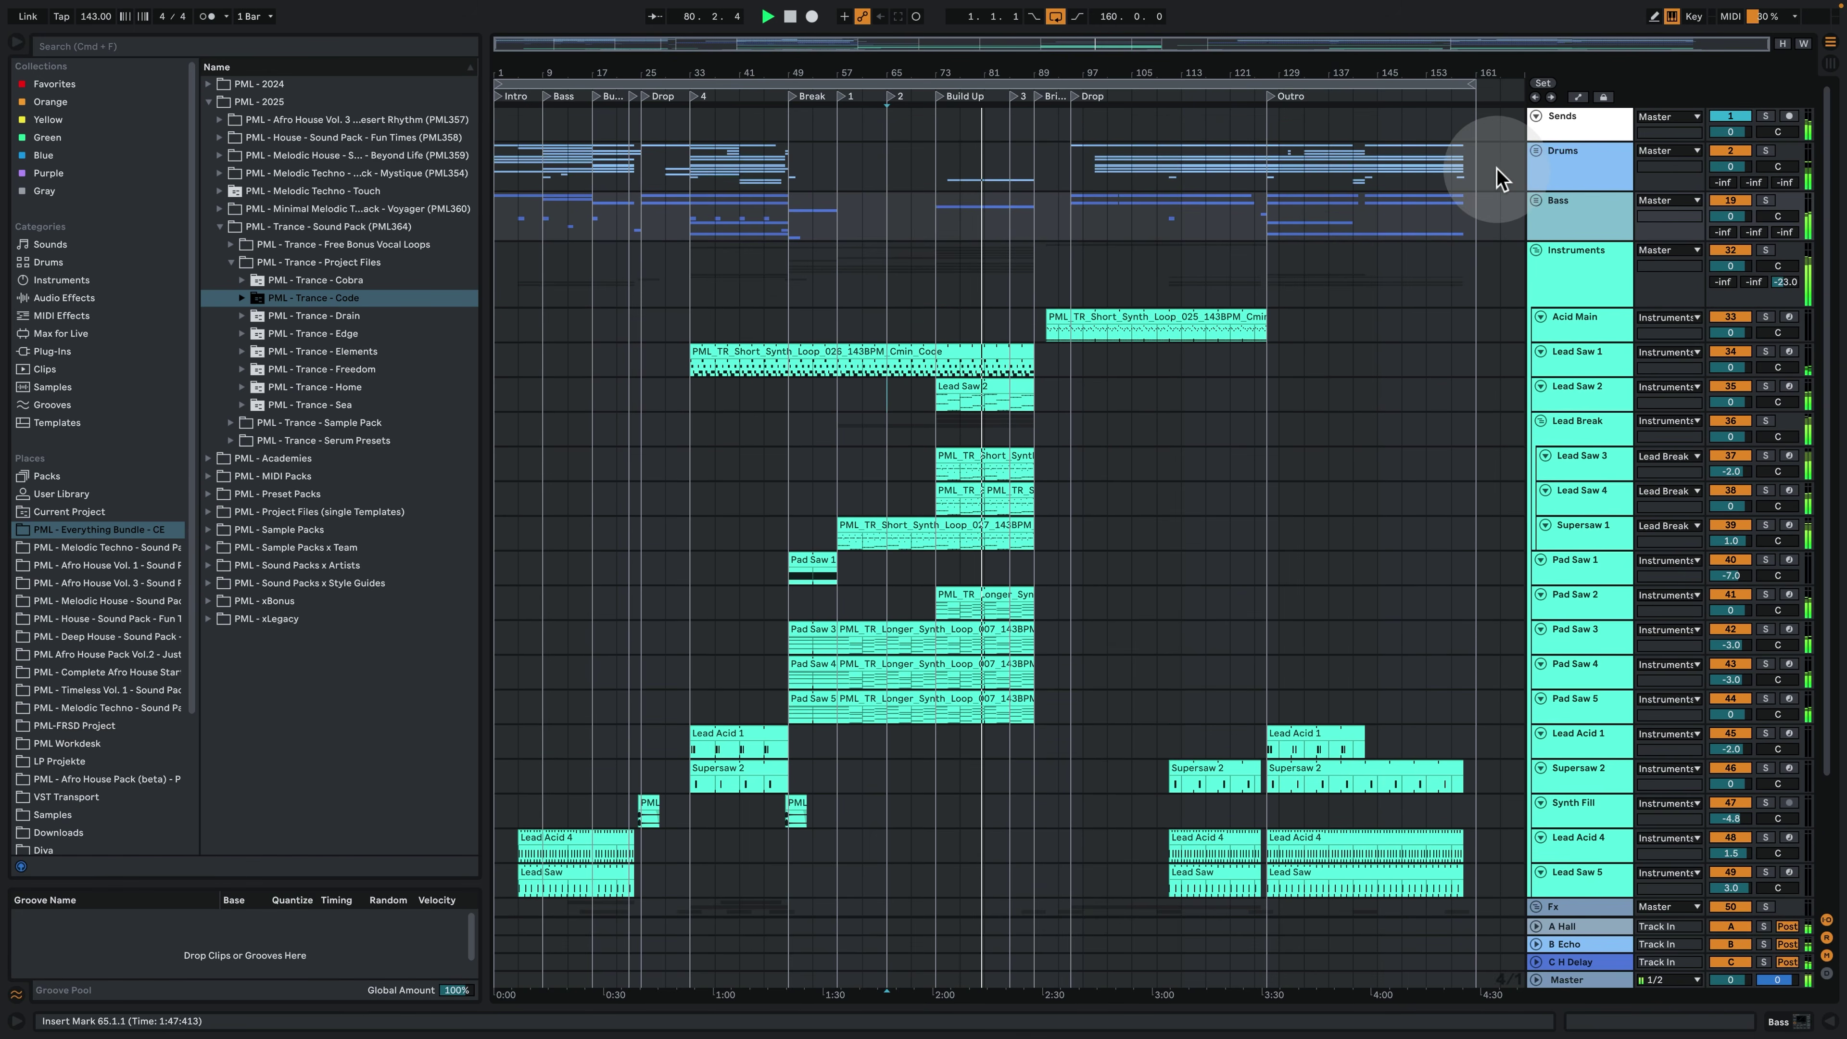
{"action": "left_click", "coordinate": [1536, 152]}
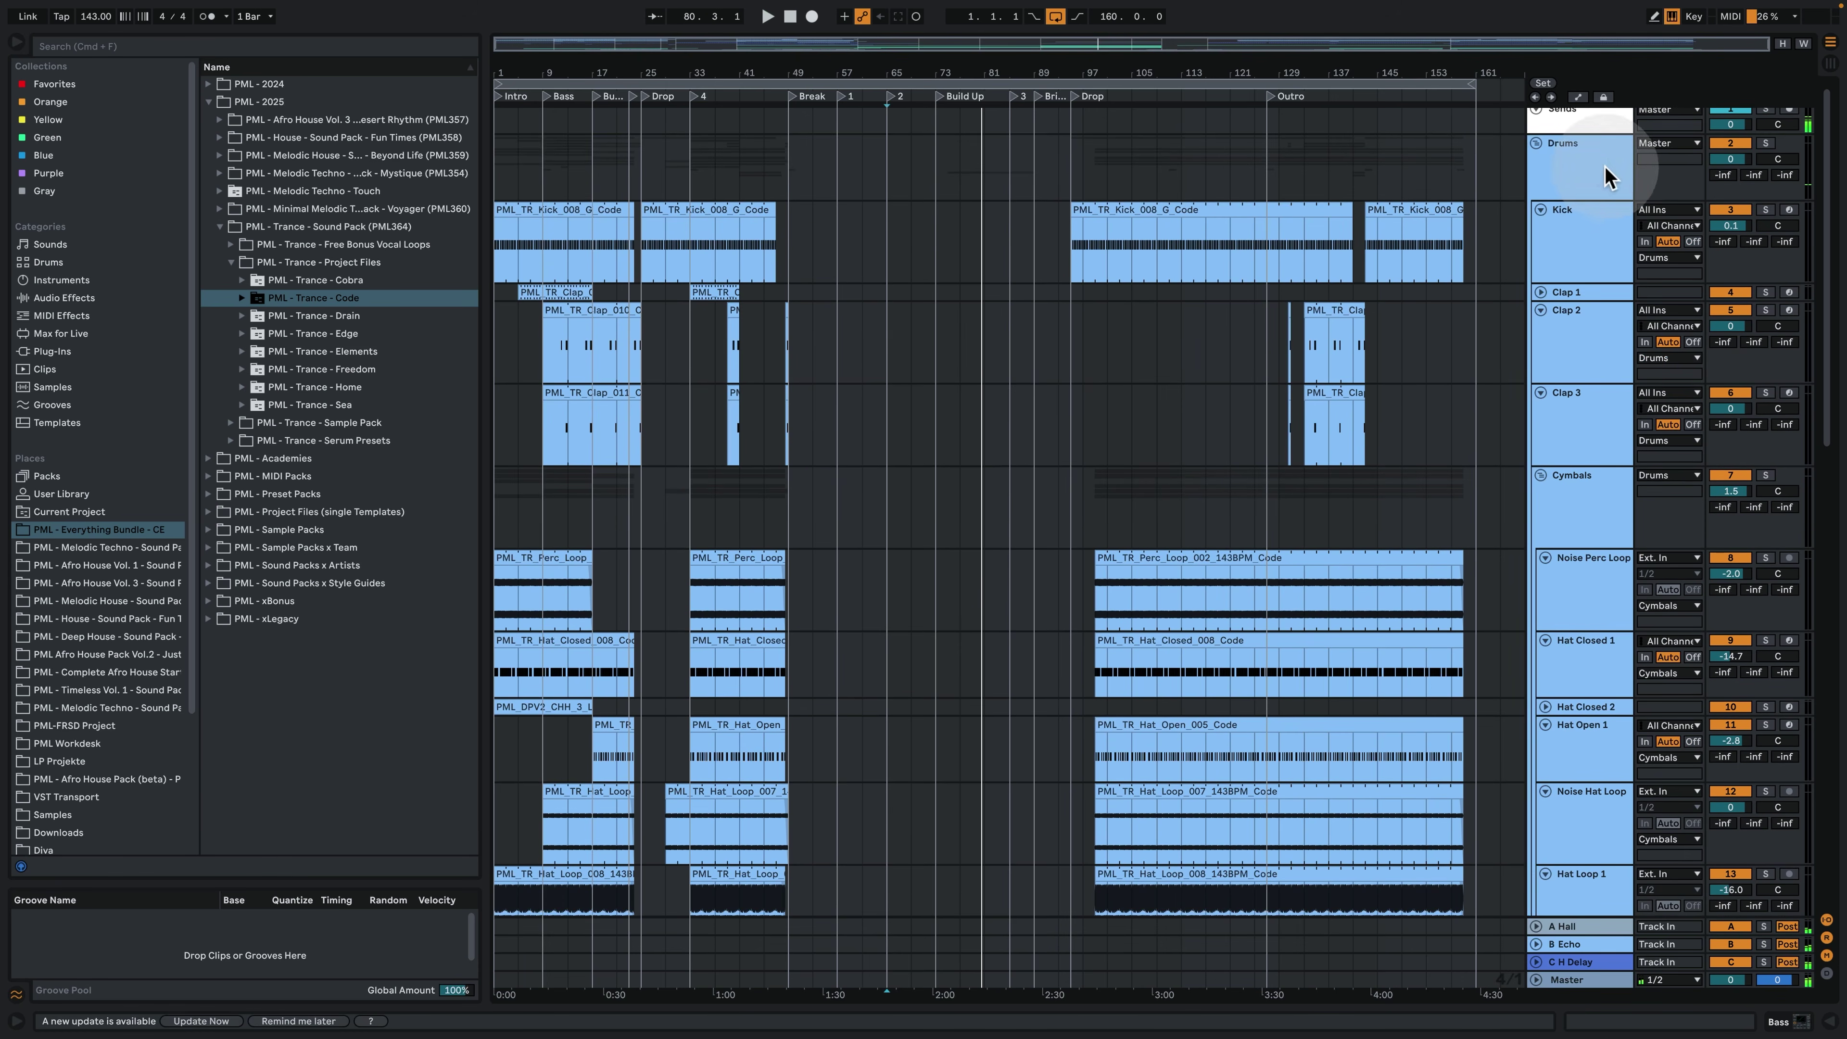
Fit the track heights to the arrangement, inspect the snare clip's notes in Snare Build 1 at the Build Up, and return to its devices.
{"action": "left_click", "coordinate": [1783, 48]}
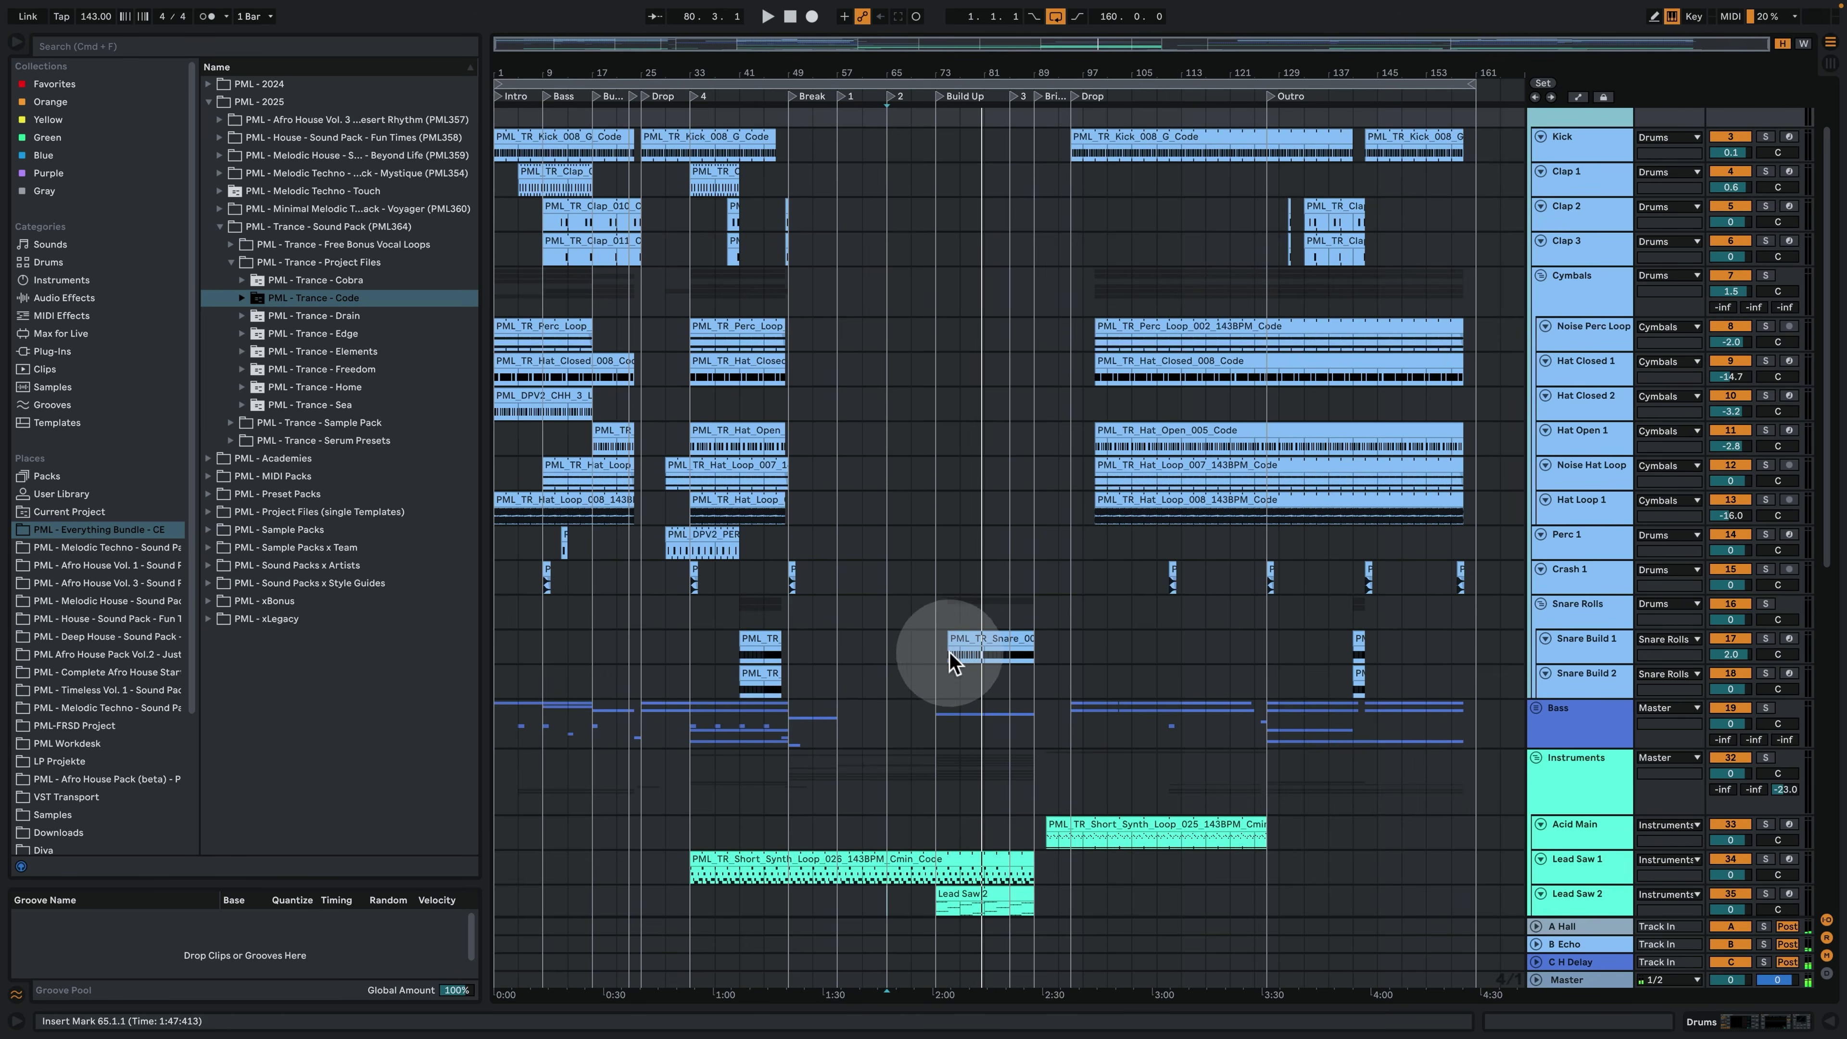
{"action": "double_click", "coordinate": [1008, 647]}
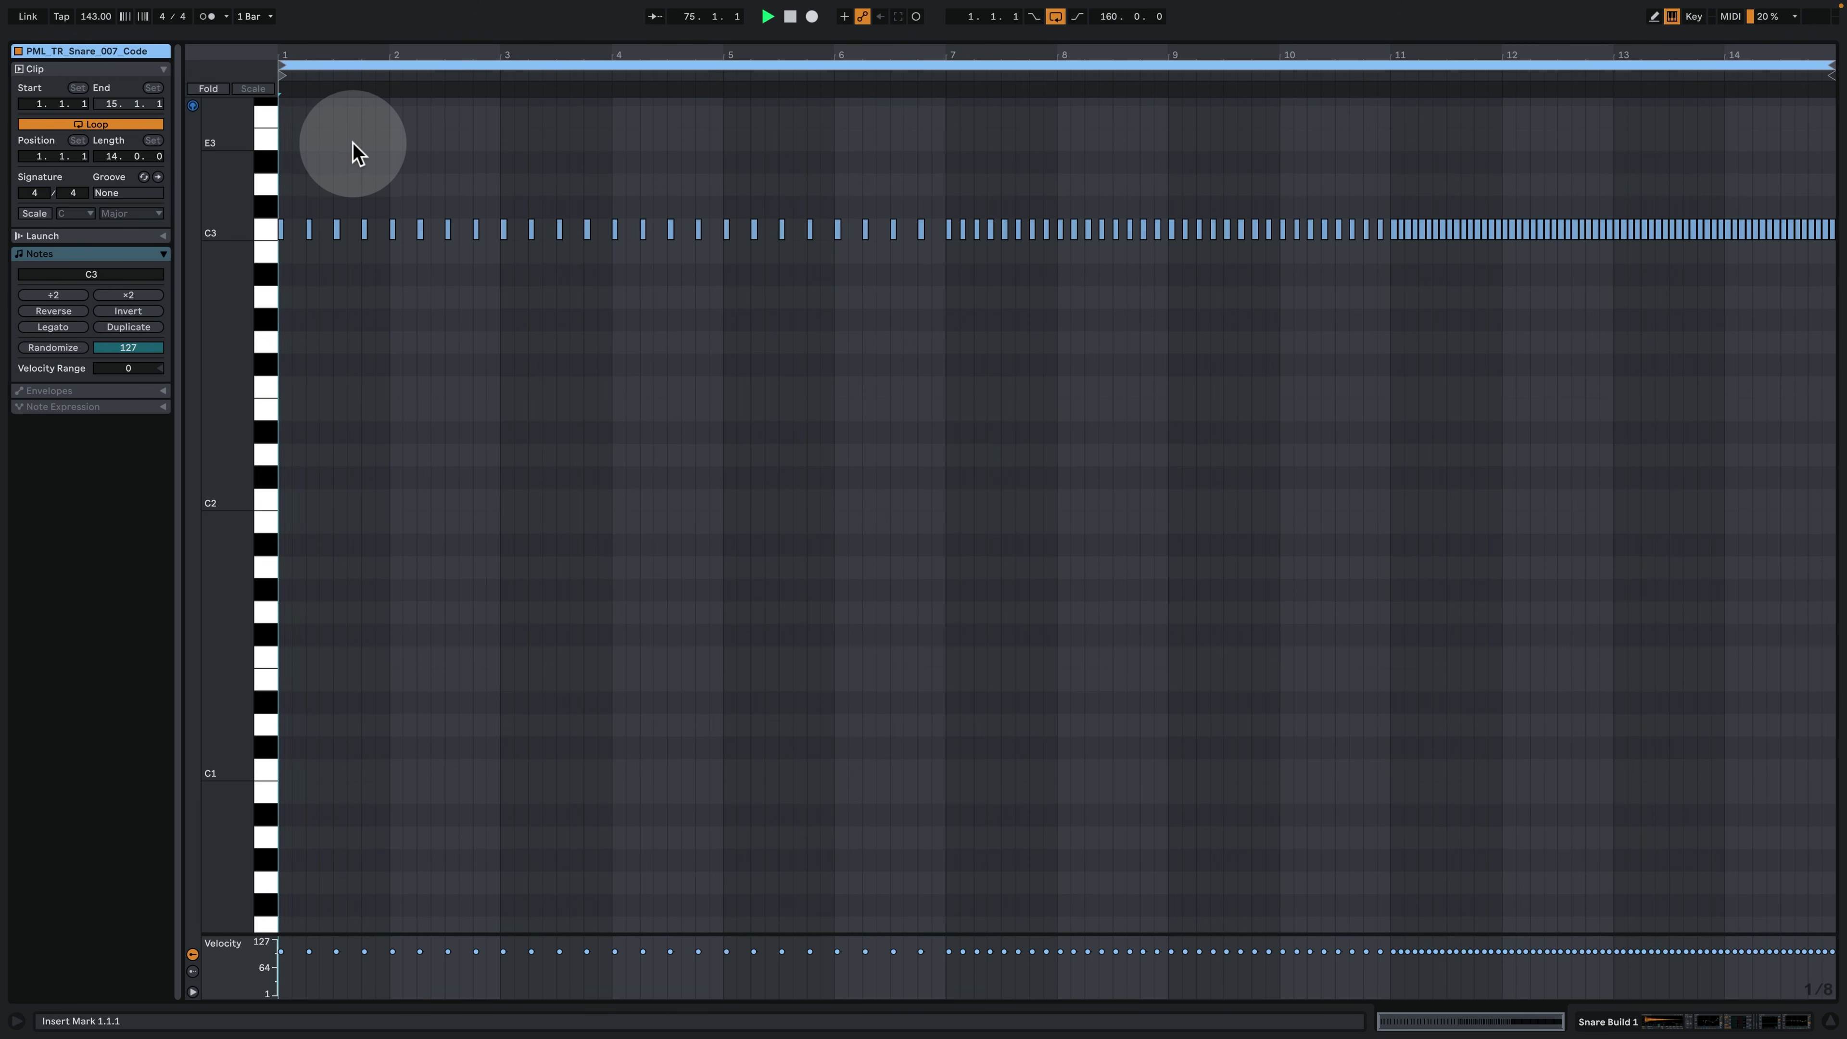
{"action": "left_click", "coordinate": [1649, 1022]}
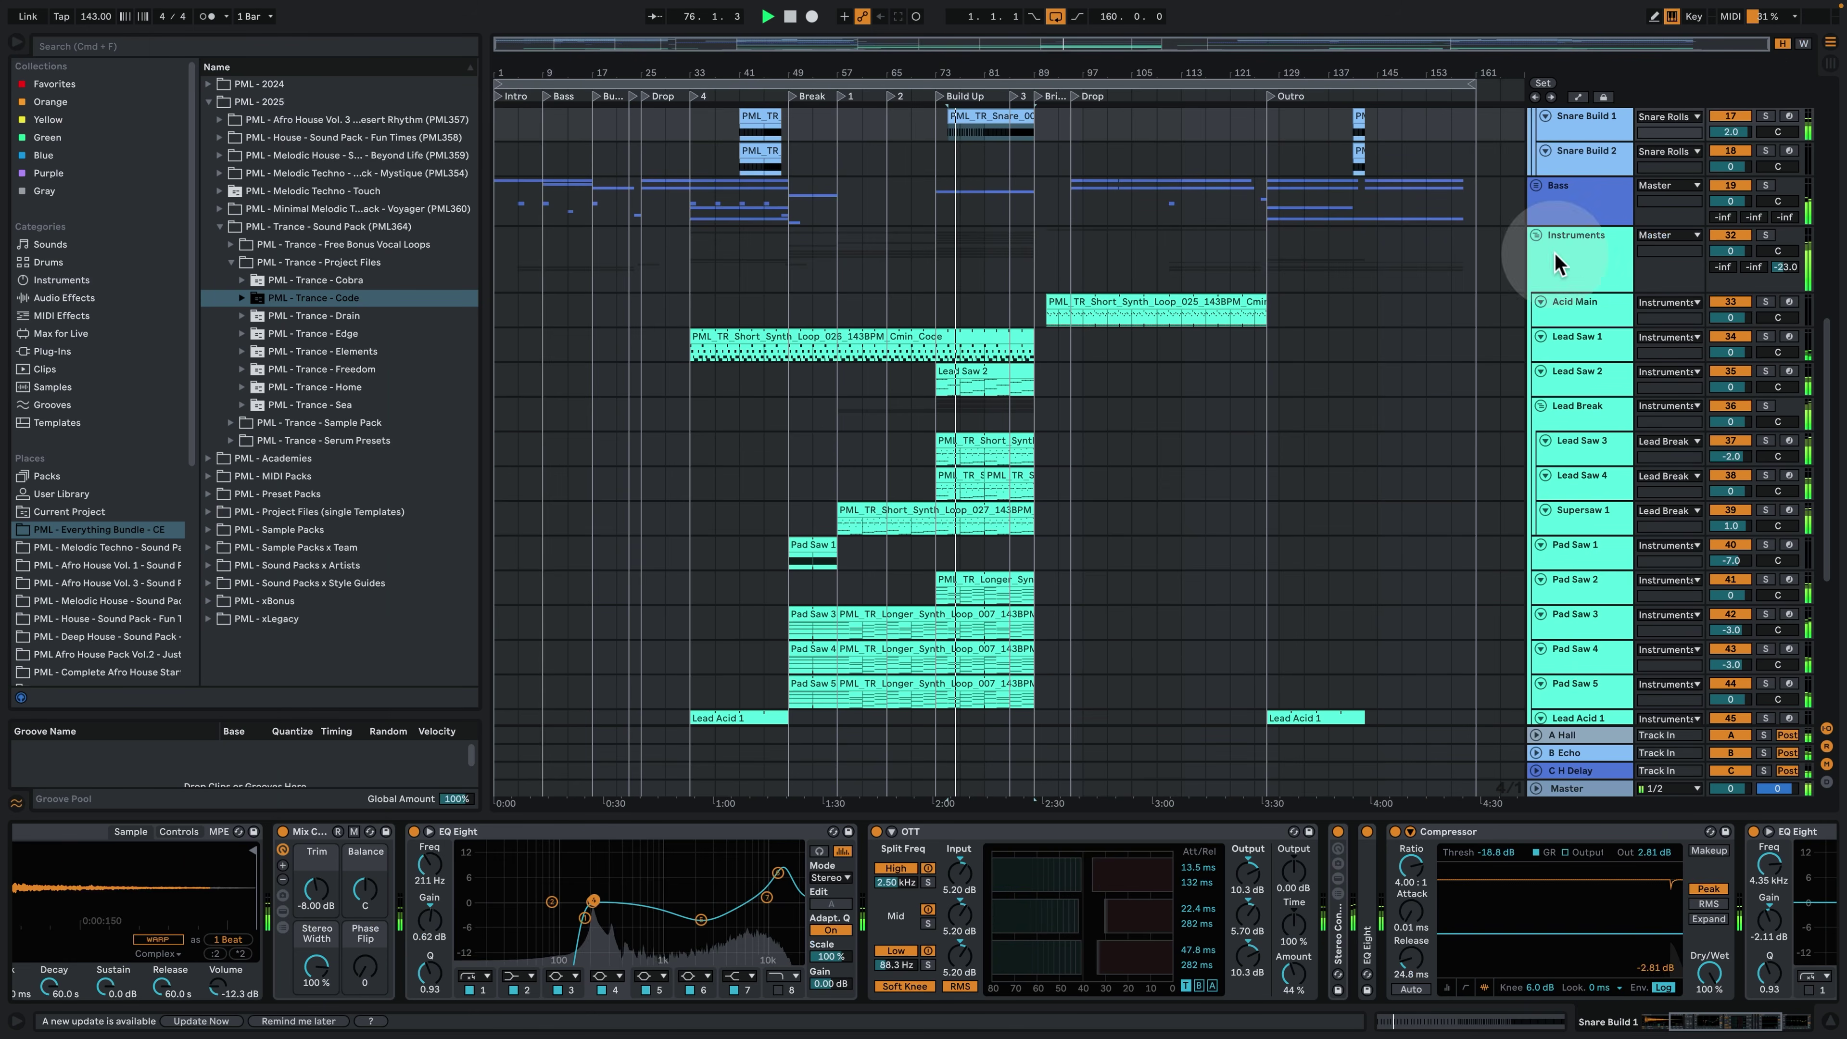
Solo Snare Build 1 and follow the notes of its Build Up snare clip during playback, returning to the device view.
{"action": "left_click", "coordinate": [1766, 116]}
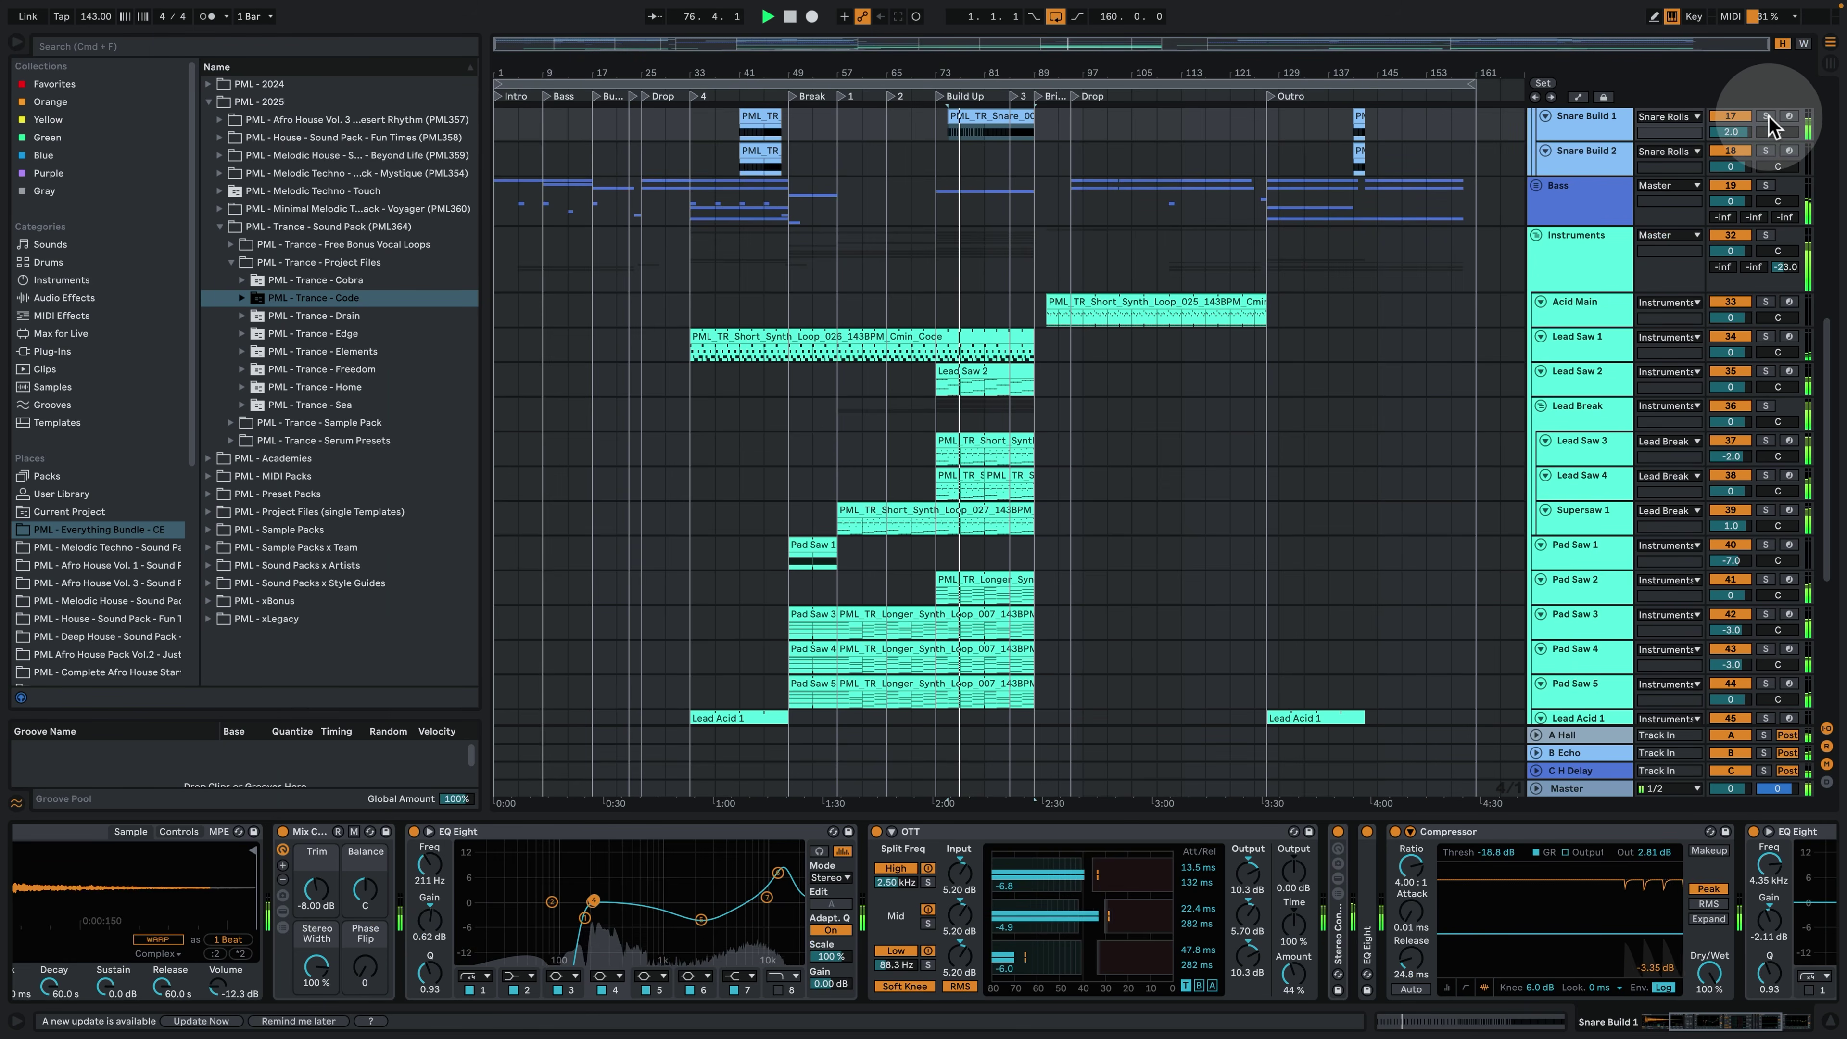
{"action": "double_click", "coordinate": [999, 113]}
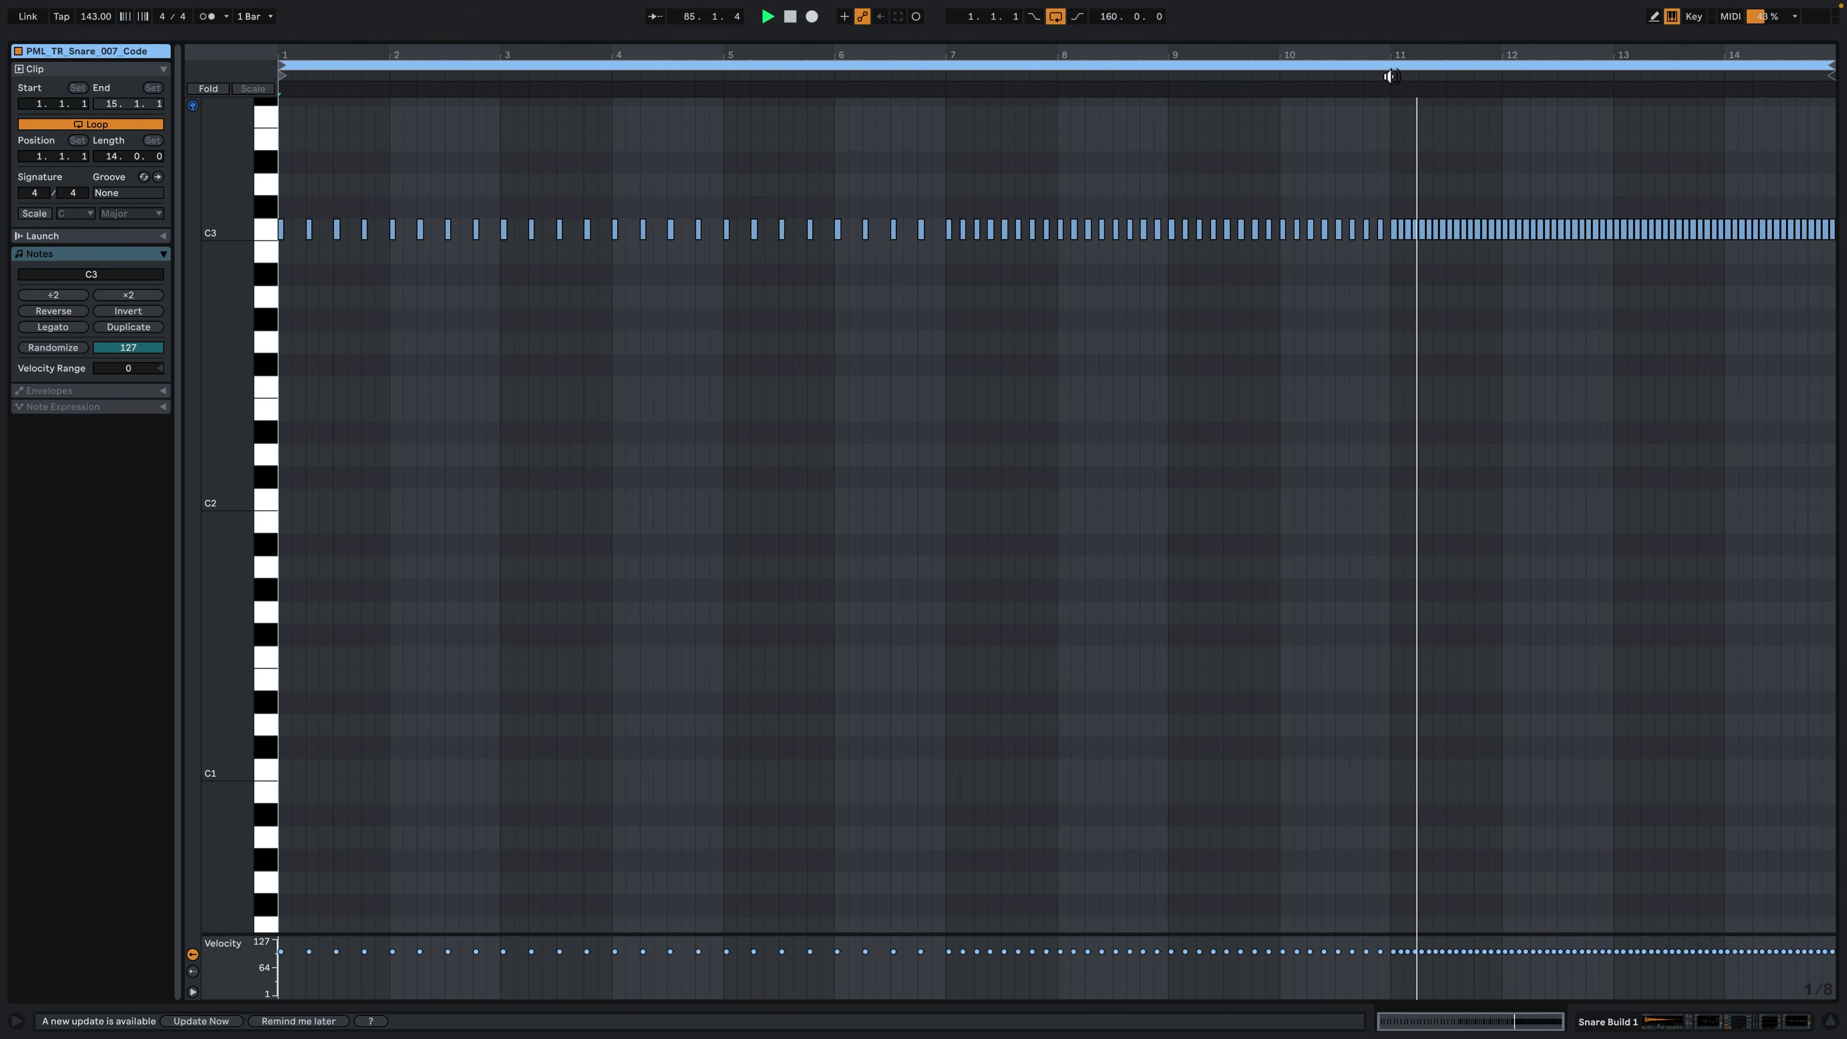
{"action": "left_click", "coordinate": [1738, 1020]}
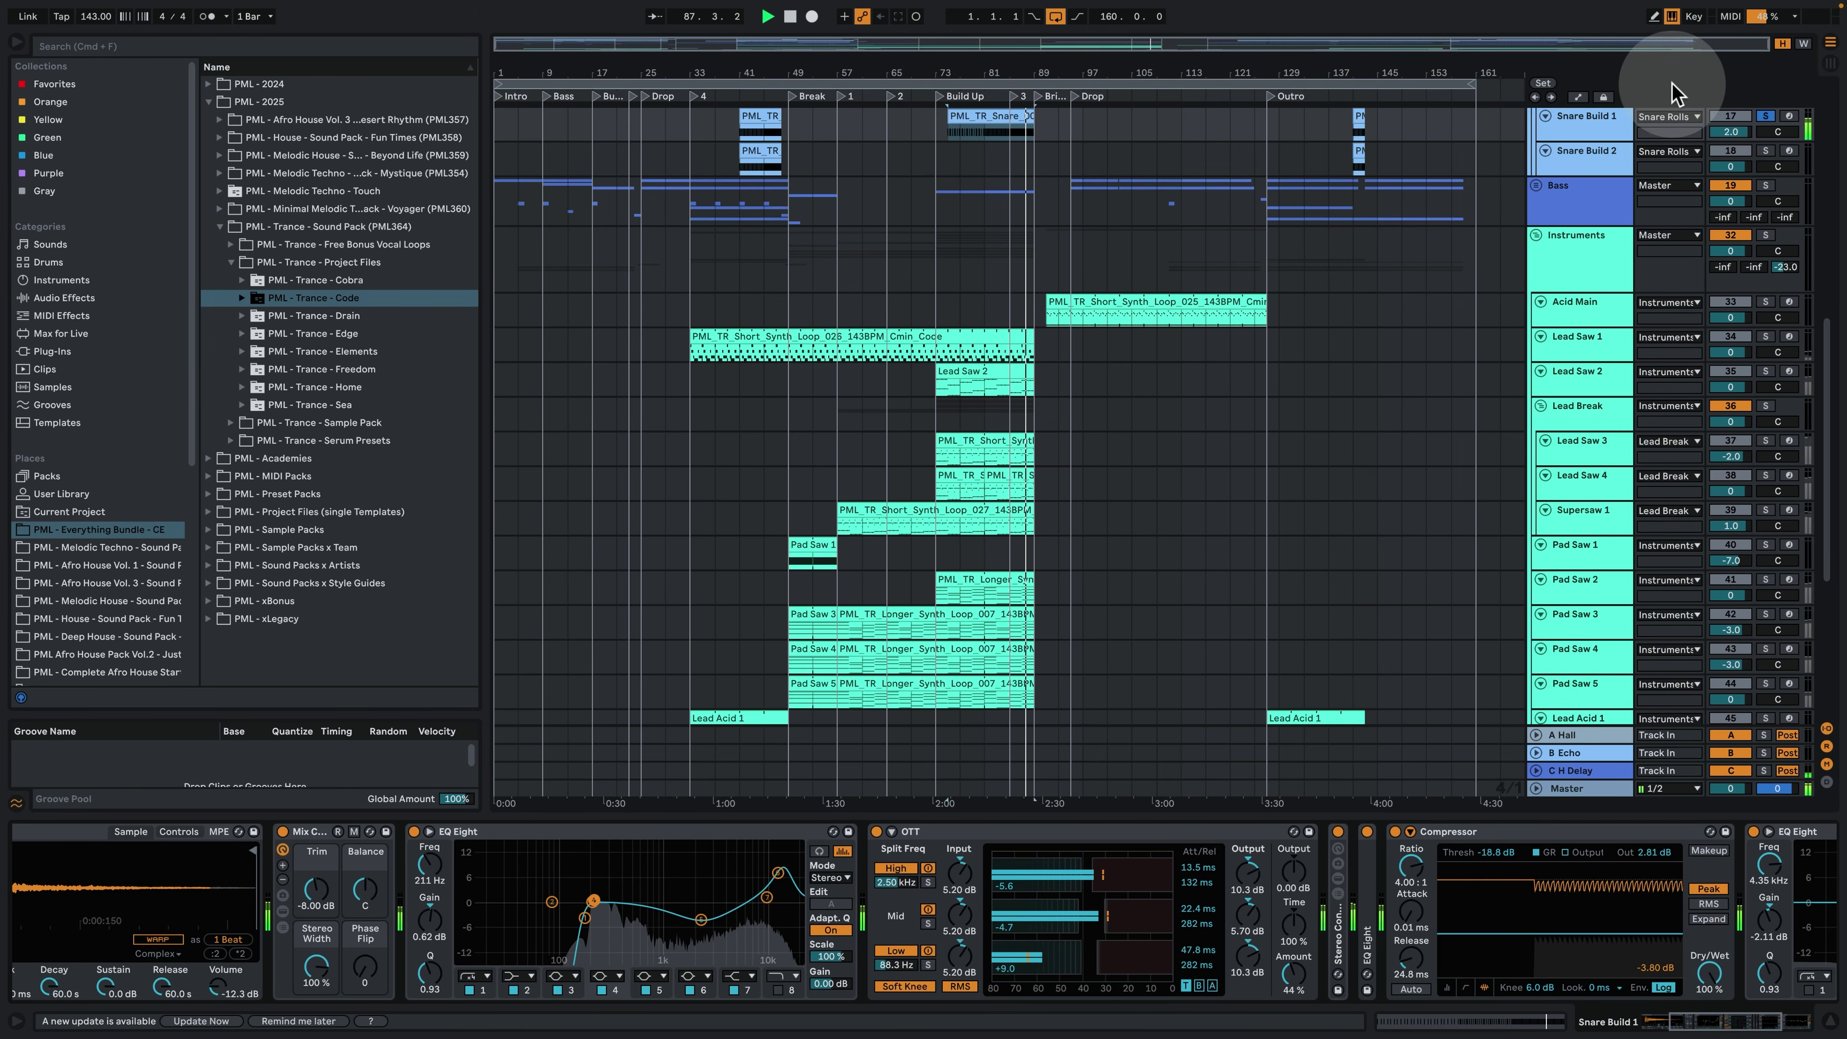
Unsolo Snare Build 1 and inspect its device chain from the snare sampler through to the final EQ Eight.
{"action": "left_click", "coordinate": [1762, 116]}
{"action": "left_click", "coordinate": [1763, 116]}
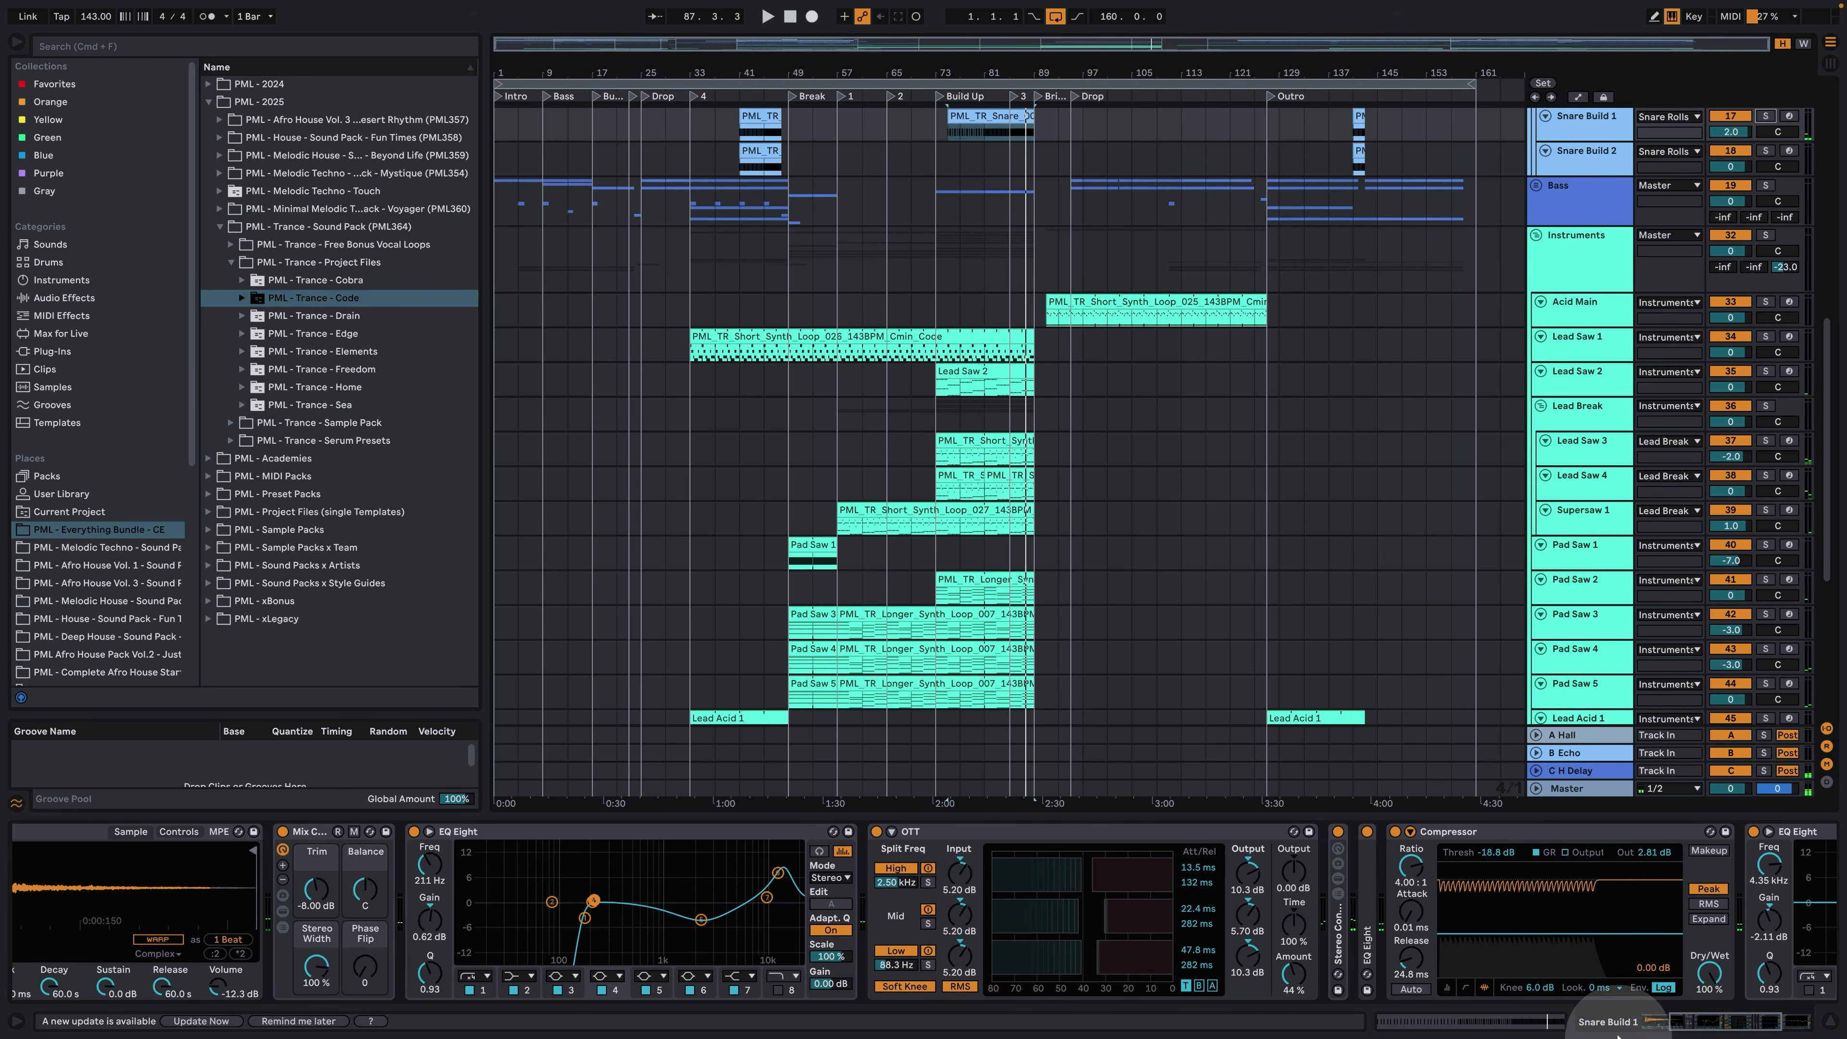
{"action": "left_click", "coordinate": [1680, 1029]}
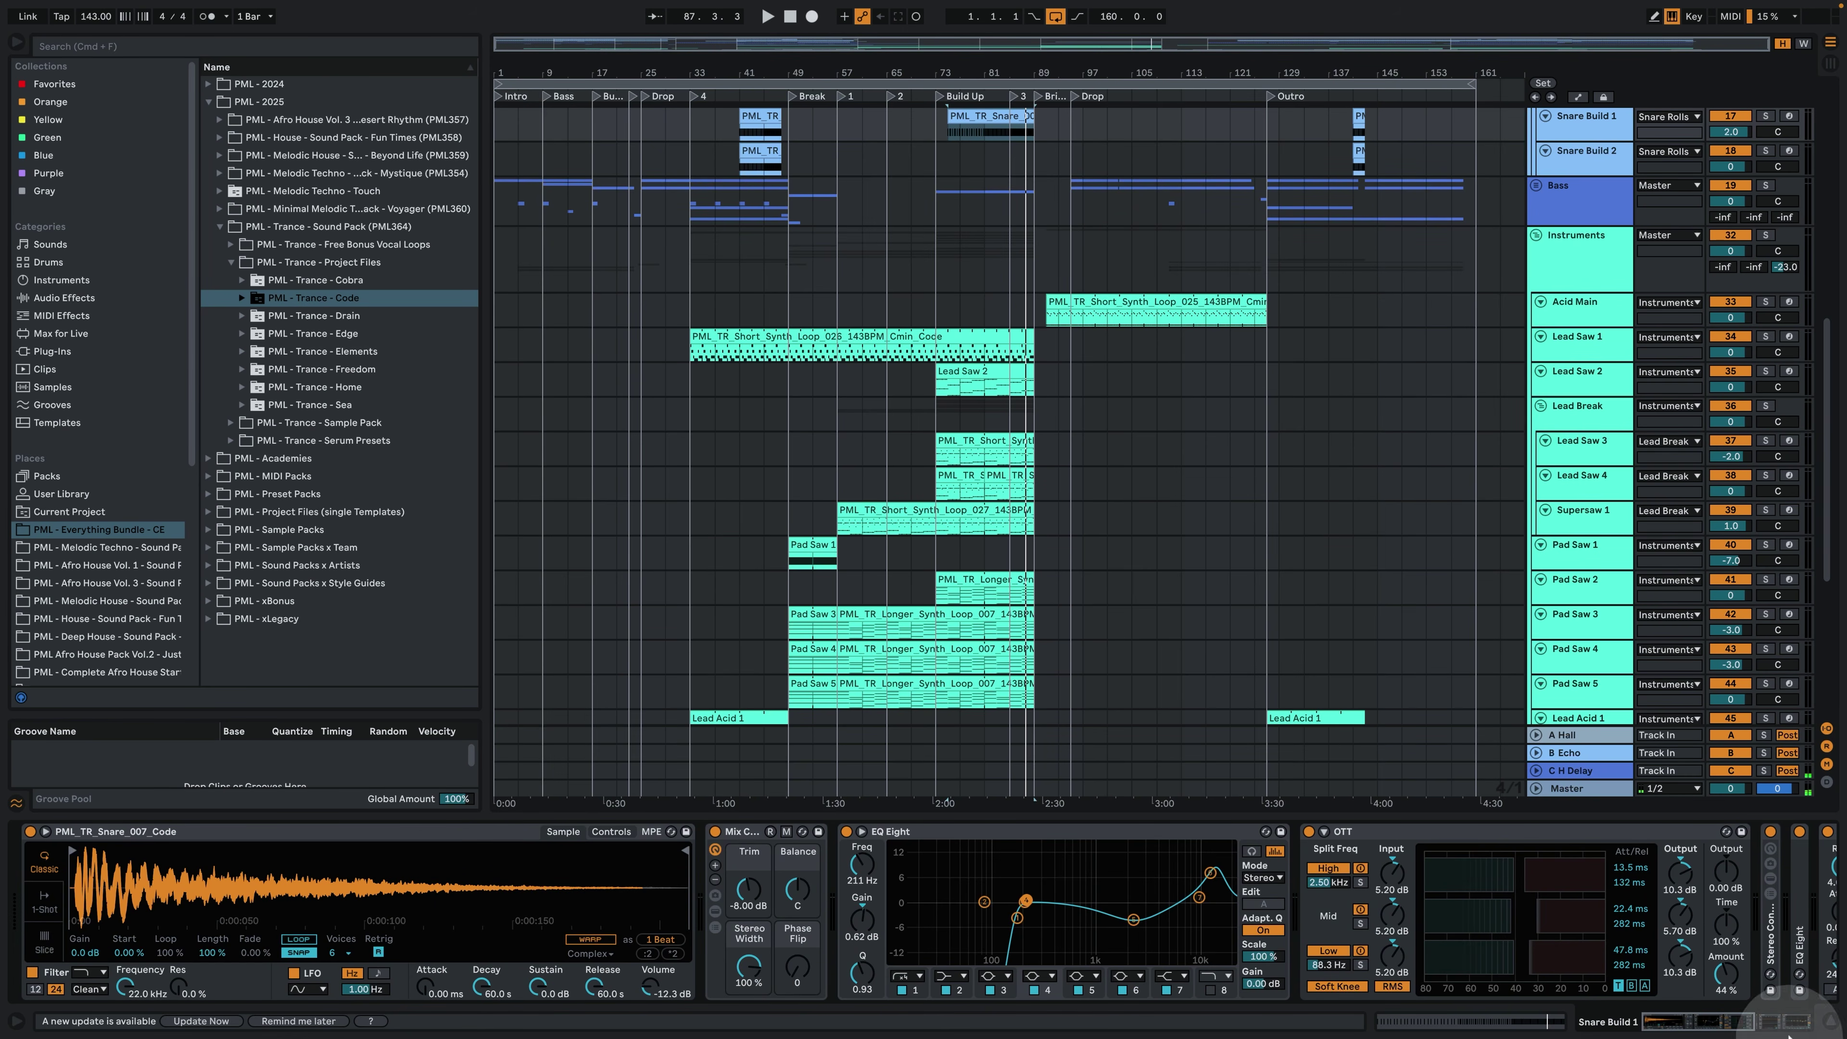
{"action": "left_click", "coordinate": [1710, 1029]}
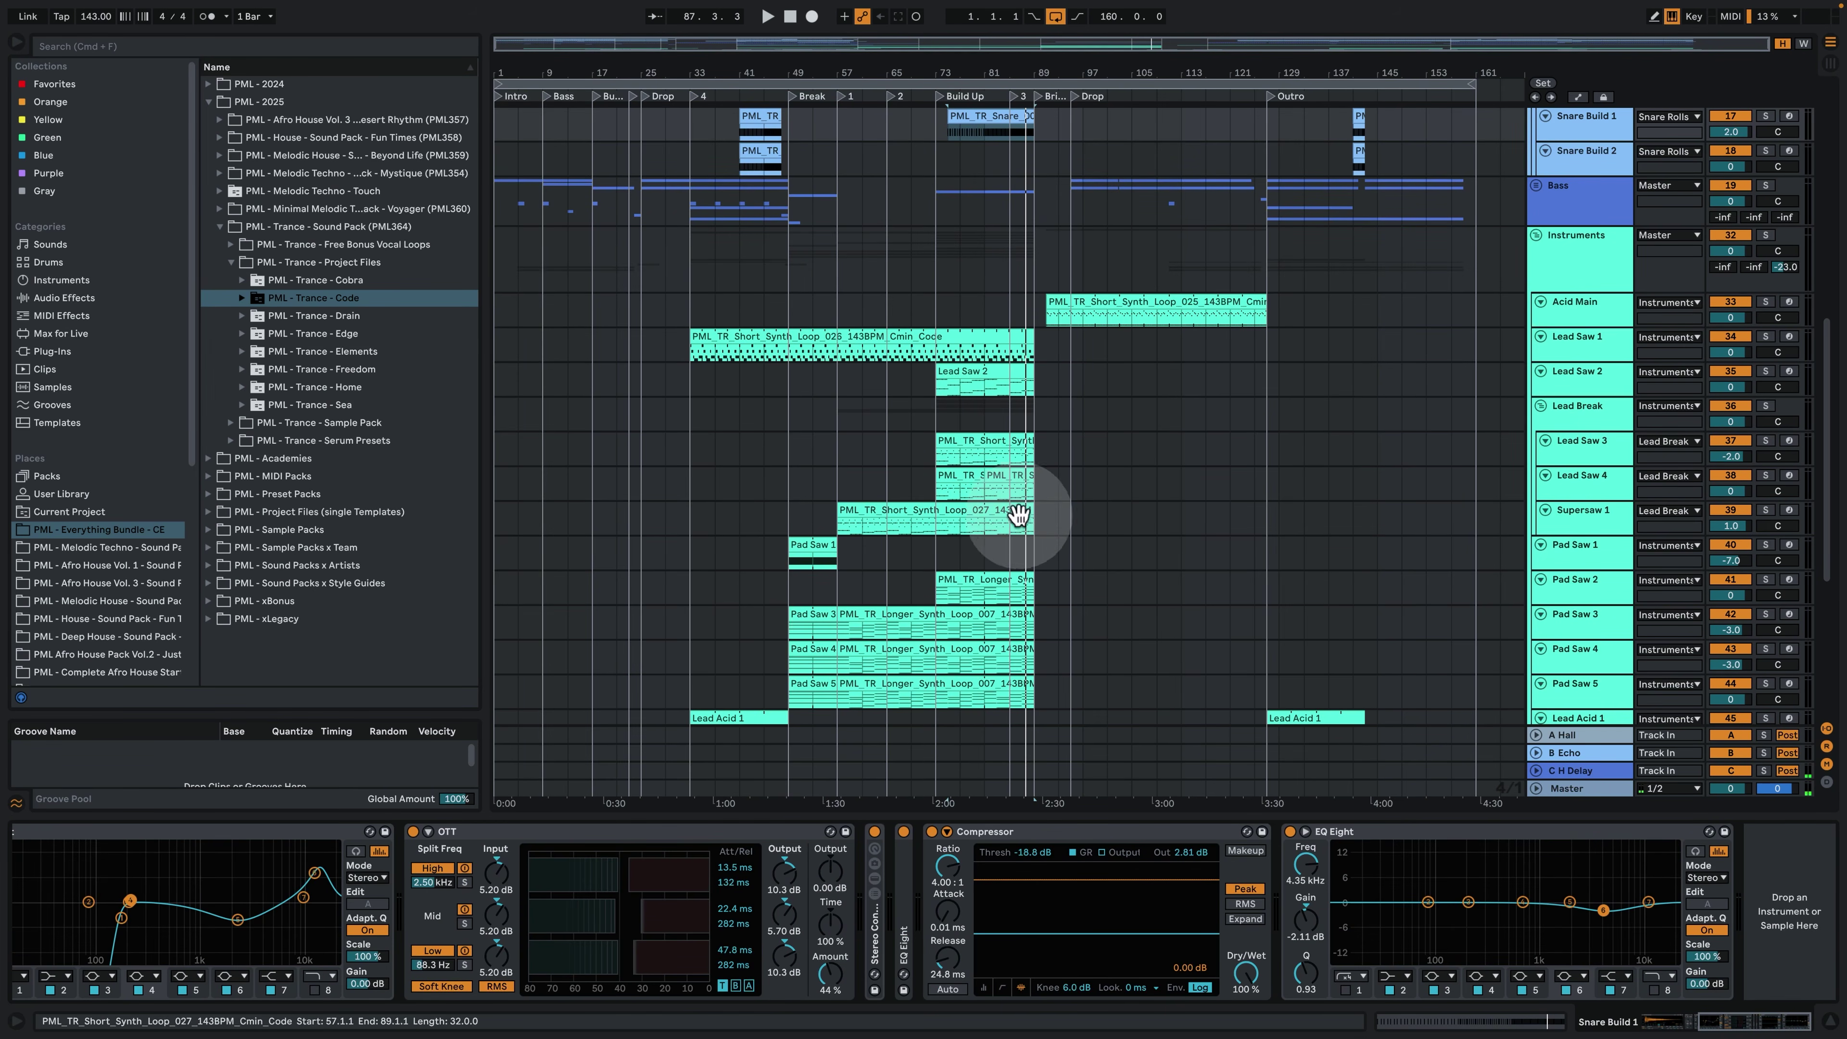
Solo the Lead Acid 1 track and play it from bar 33, zoomed in around its first clip.
{"action": "scroll", "coordinate": [1255, 455], "scroll_direction": "down", "scroll_amount": 8}
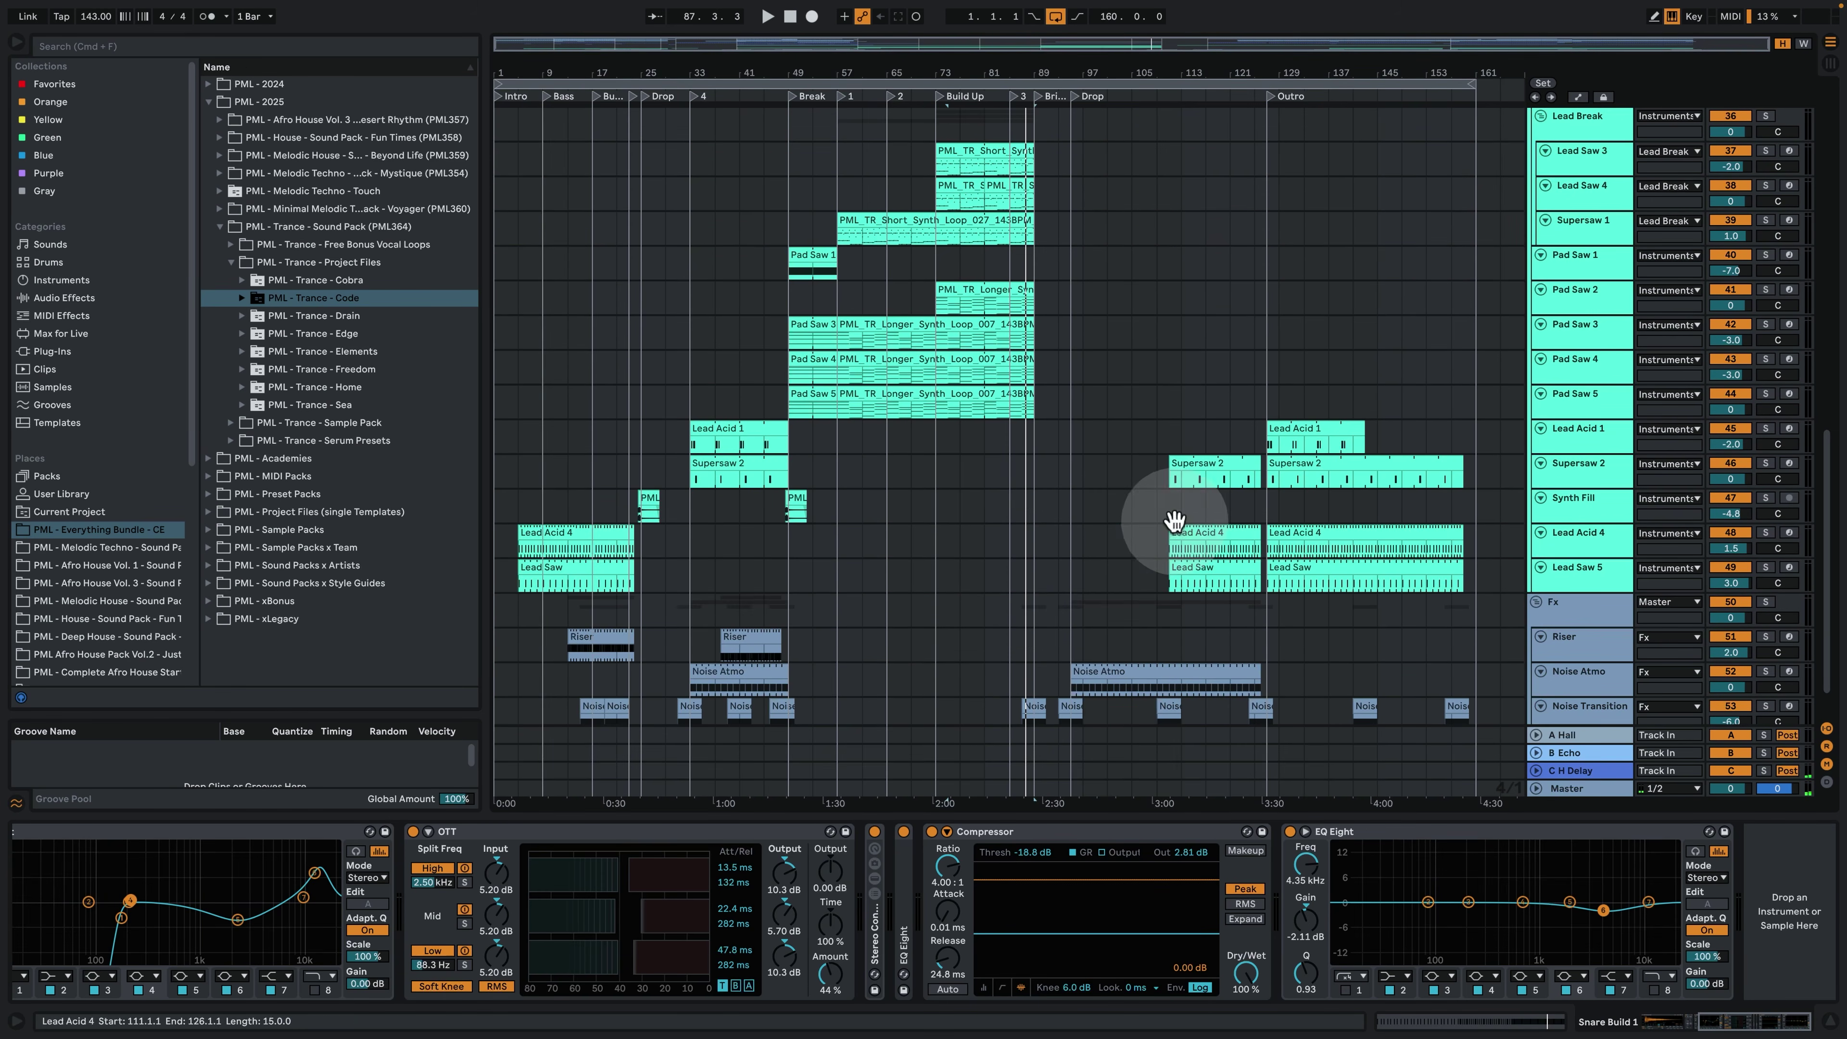
{"action": "scroll", "coordinate": [997, 211], "scroll_direction": "down", "scroll_amount": 2}
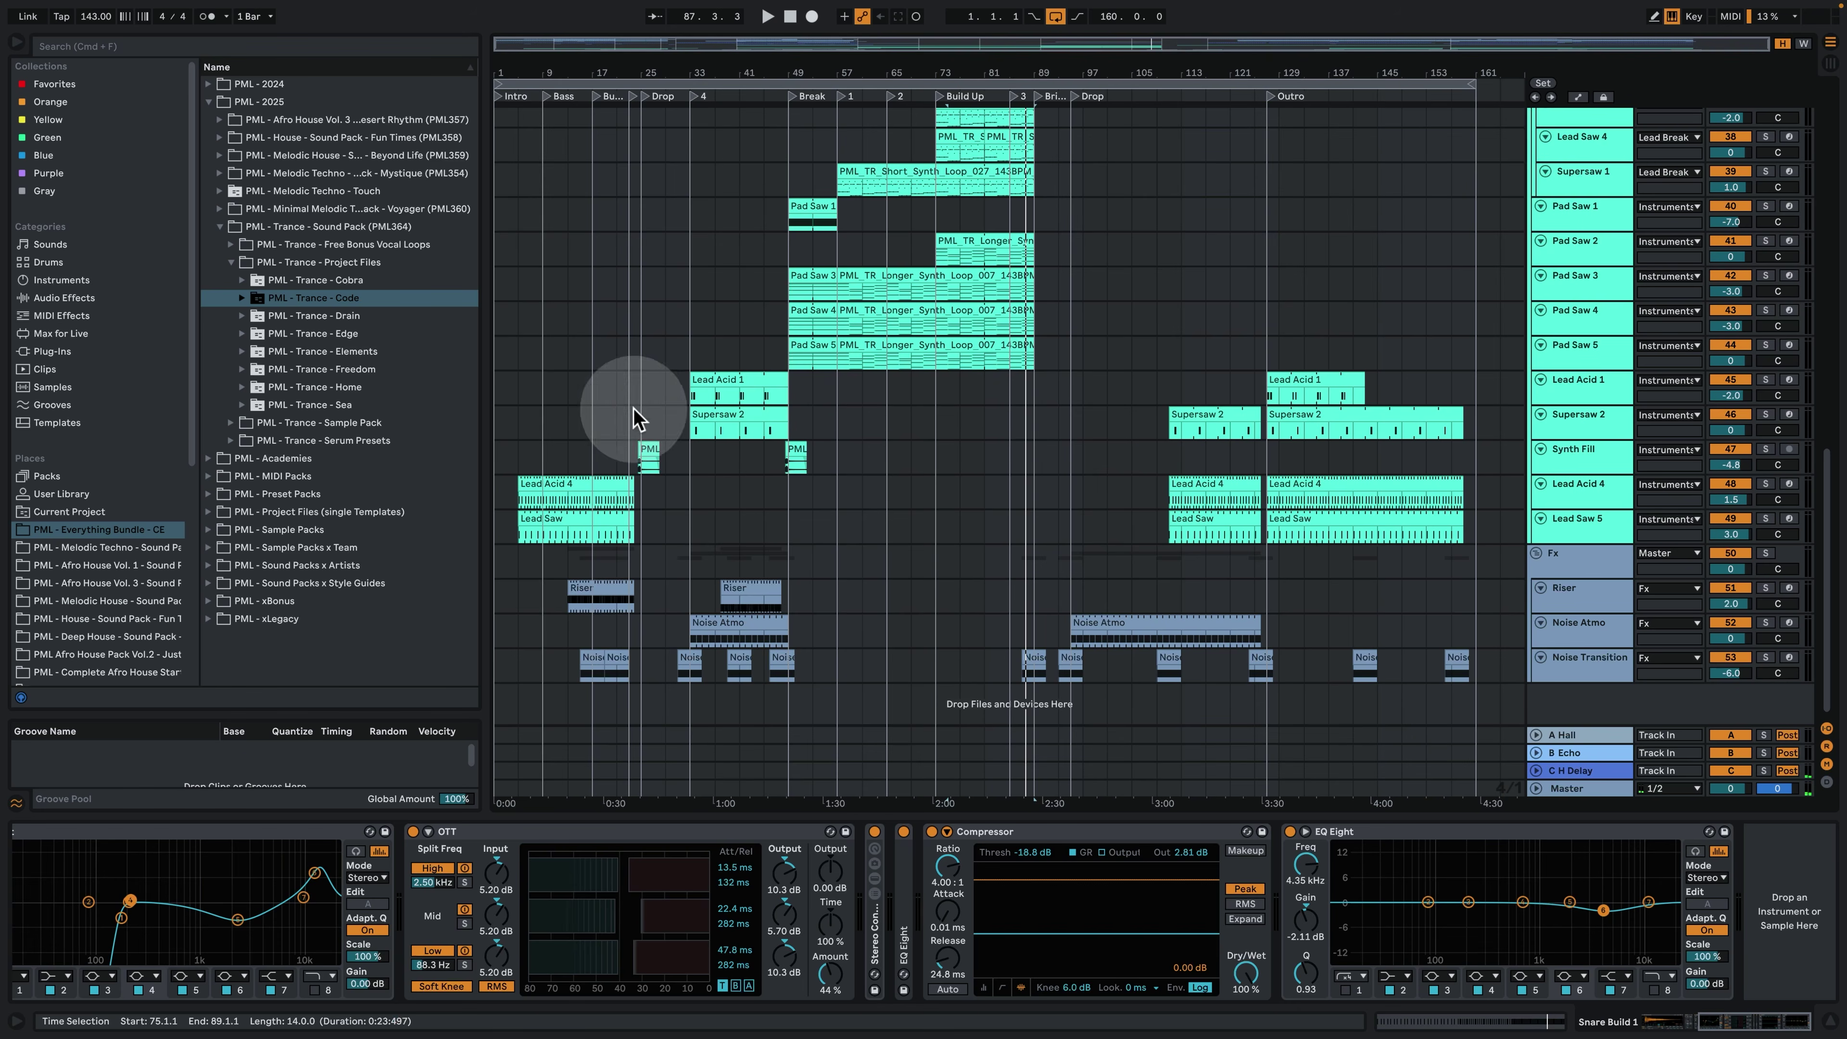
{"action": "left_click", "coordinate": [701, 380]}
{"action": "left_click", "coordinate": [1766, 380]}
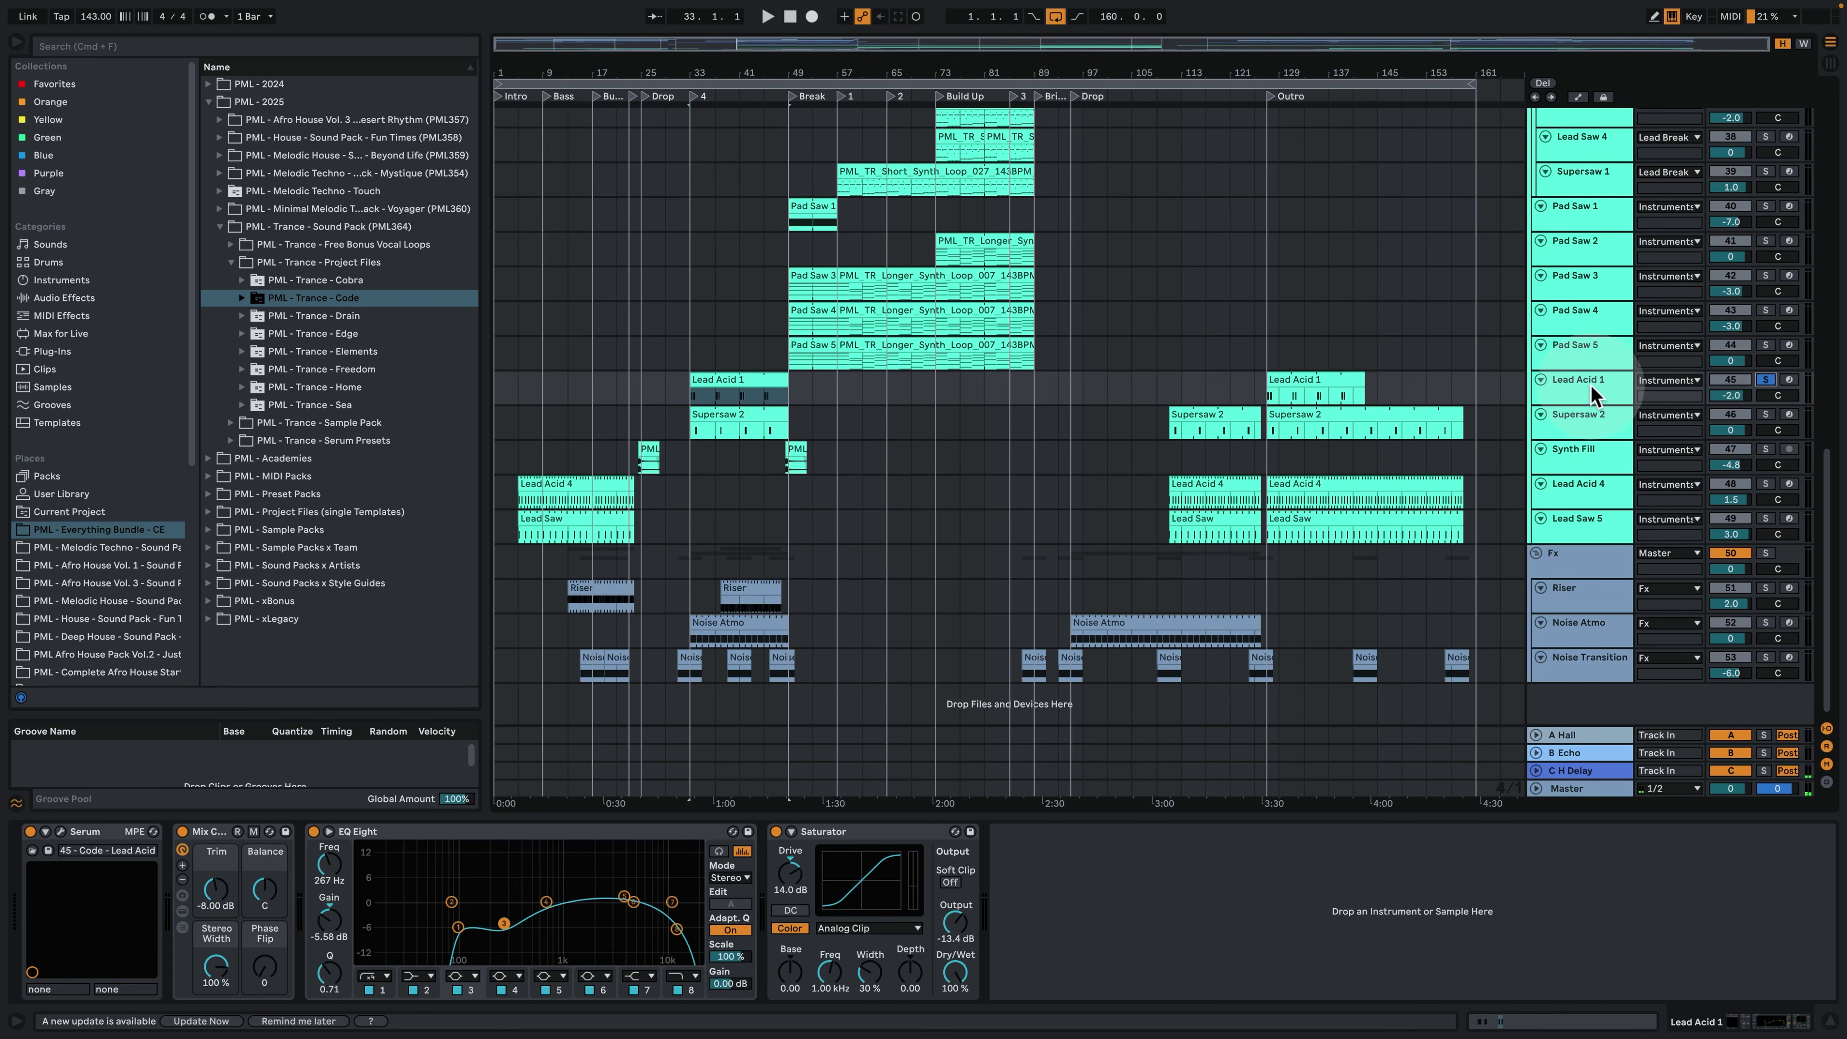
{"action": "left_click_drag", "start_coordinate": [705, 74], "coordinate": [705, 102]}
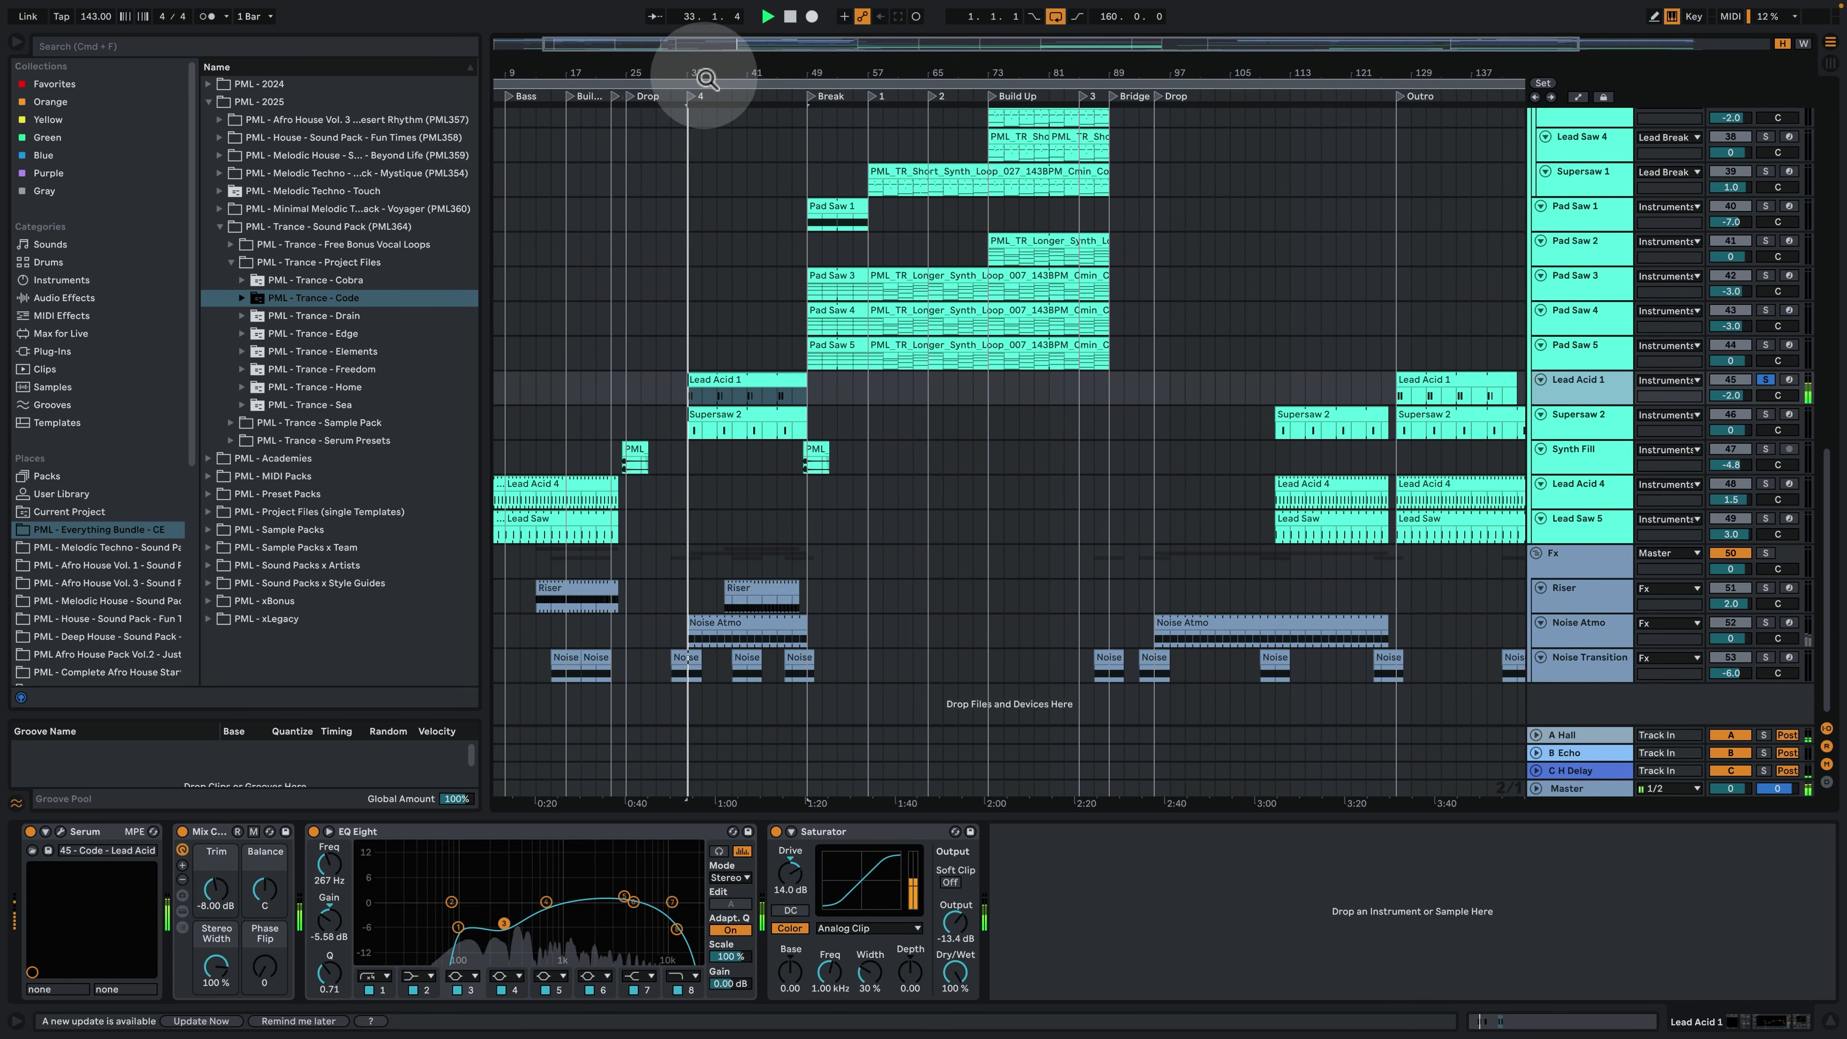
Open the first Lead Acid 1 clip's notes, set a fixed 1/16 grid, and return to the track's devices.
{"action": "double_click", "coordinate": [754, 378]}
{"action": "left_click", "coordinate": [714, 416]}
{"action": "right_click", "coordinate": [503, 444]}
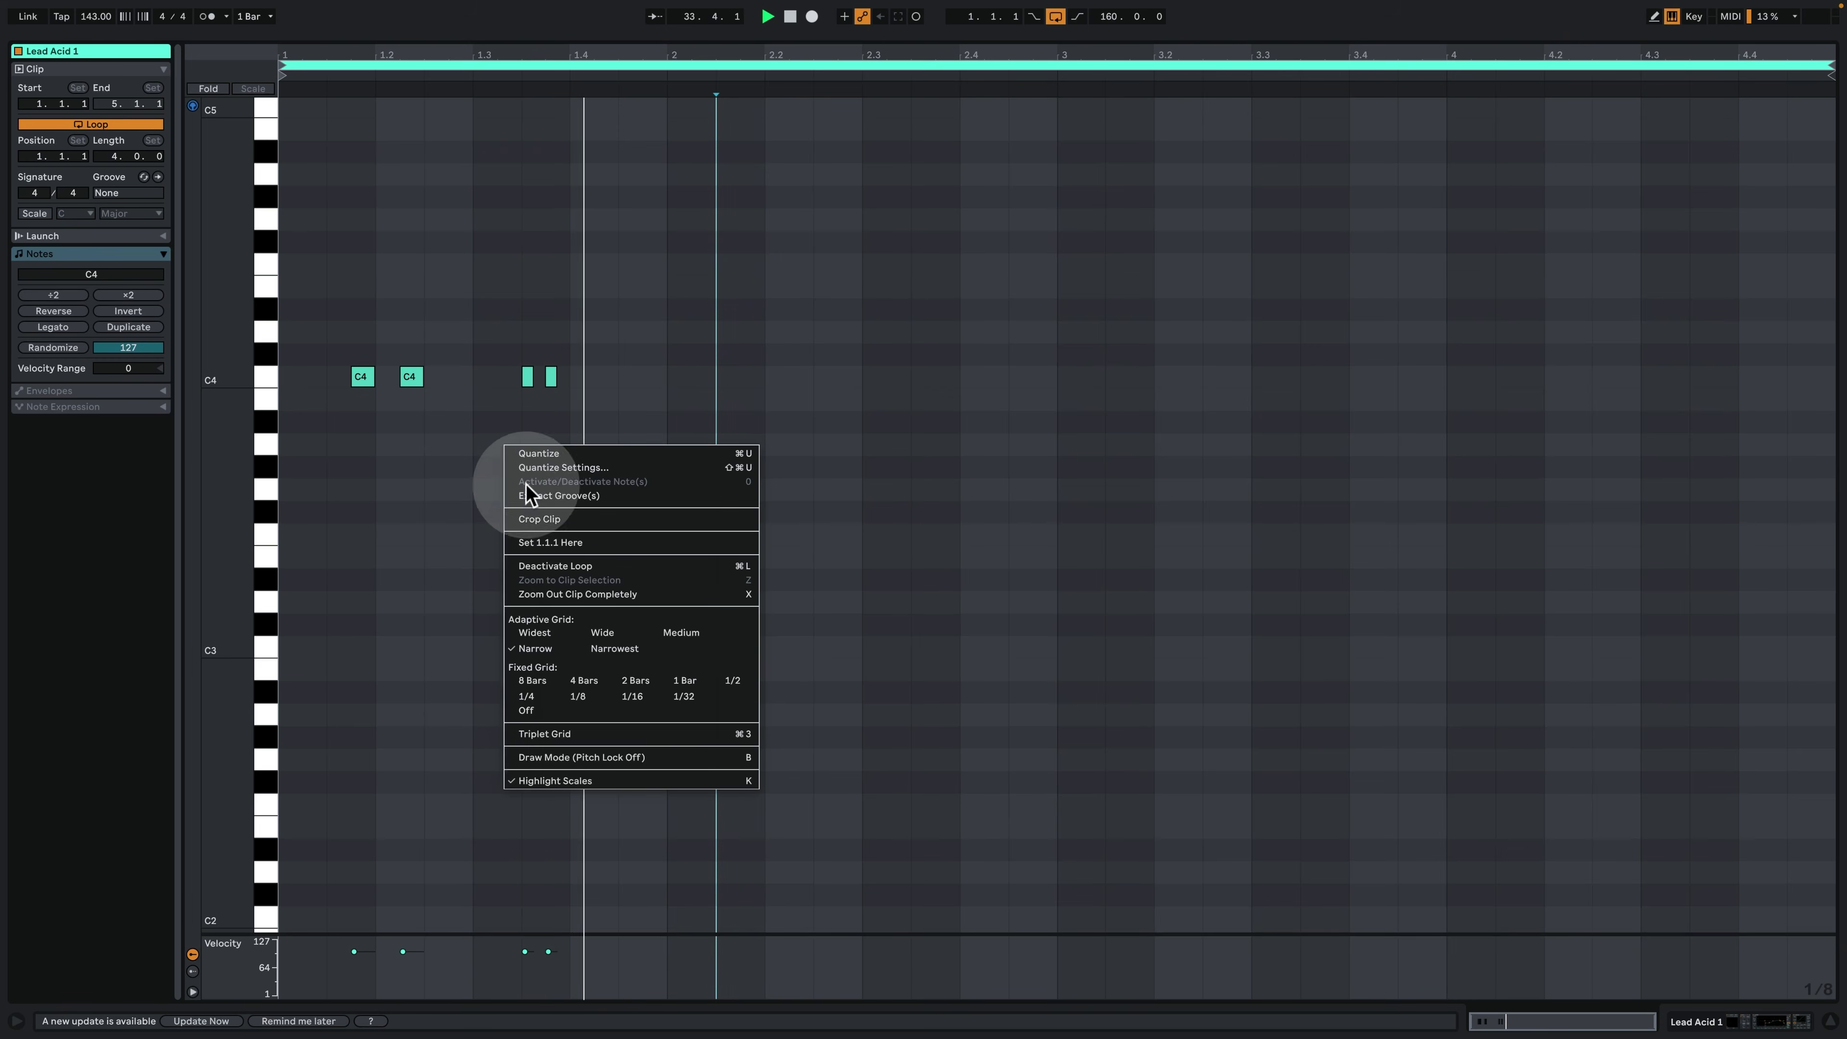
{"action": "left_click", "coordinate": [635, 706]}
{"action": "left_click", "coordinate": [996, 564]}
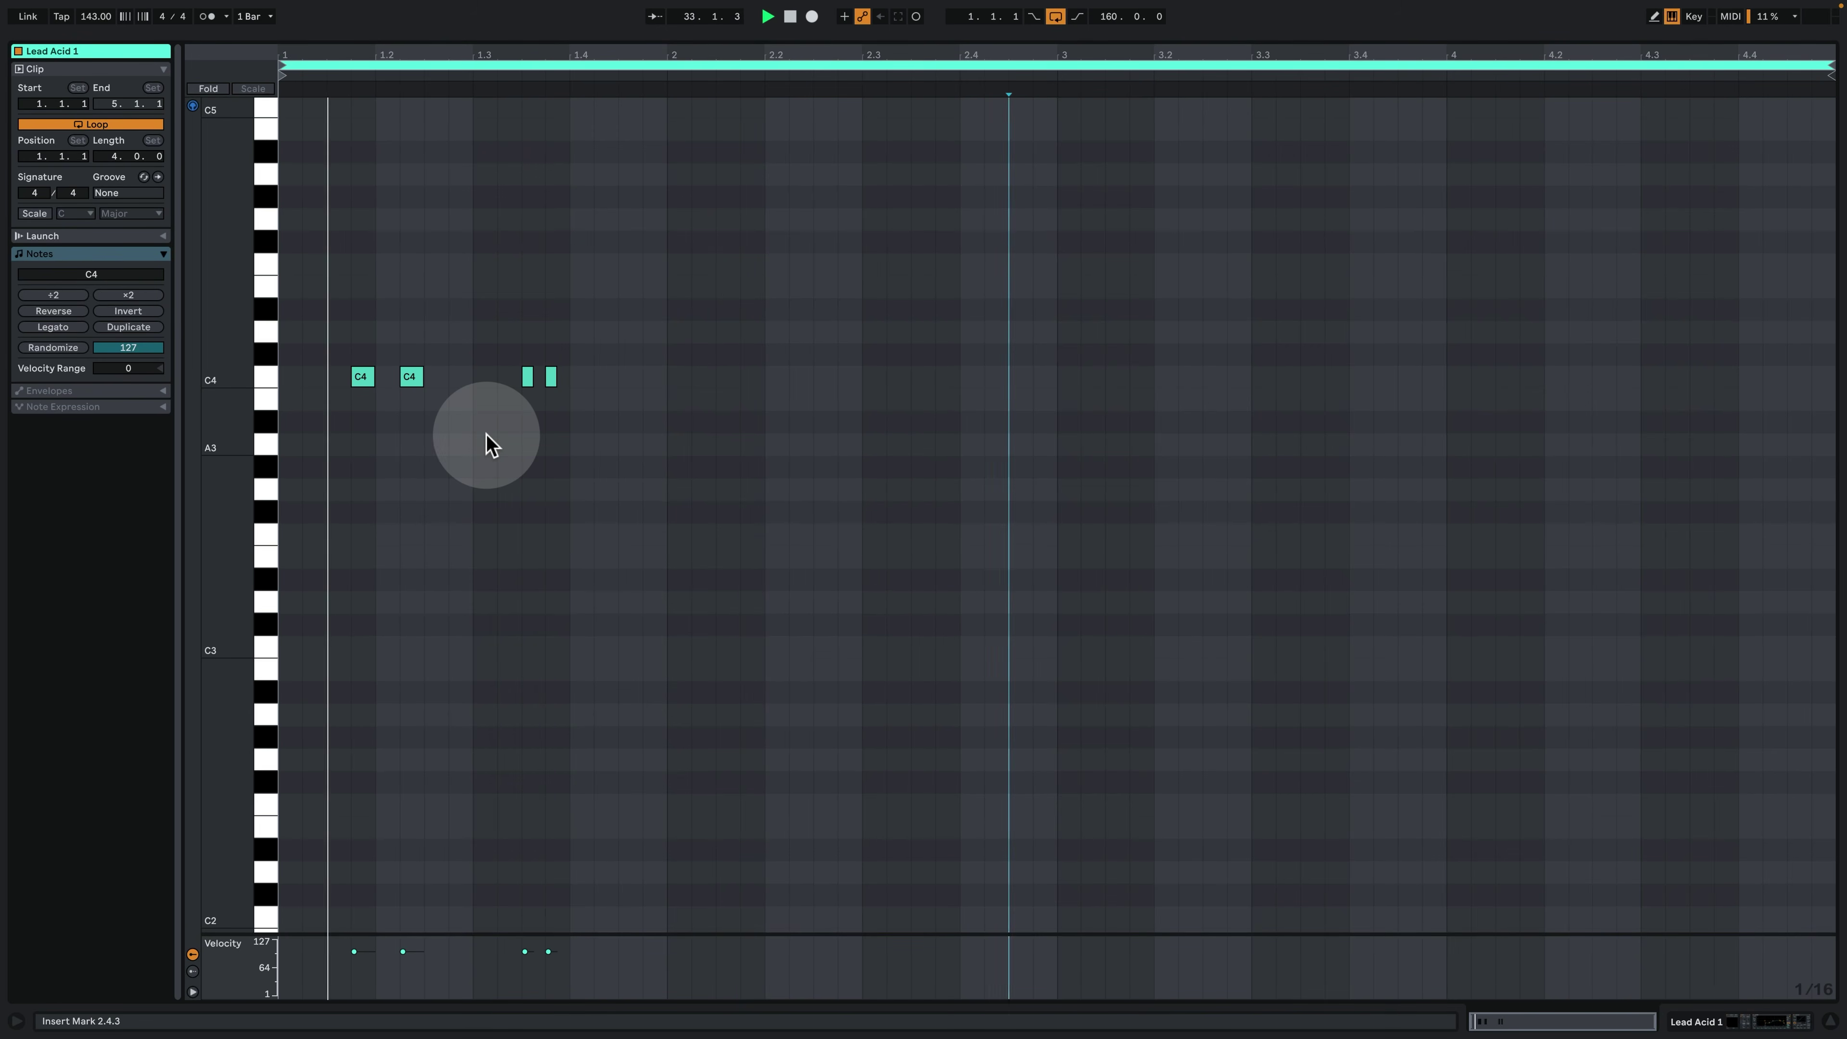
{"action": "left_click", "coordinate": [1708, 1020]}
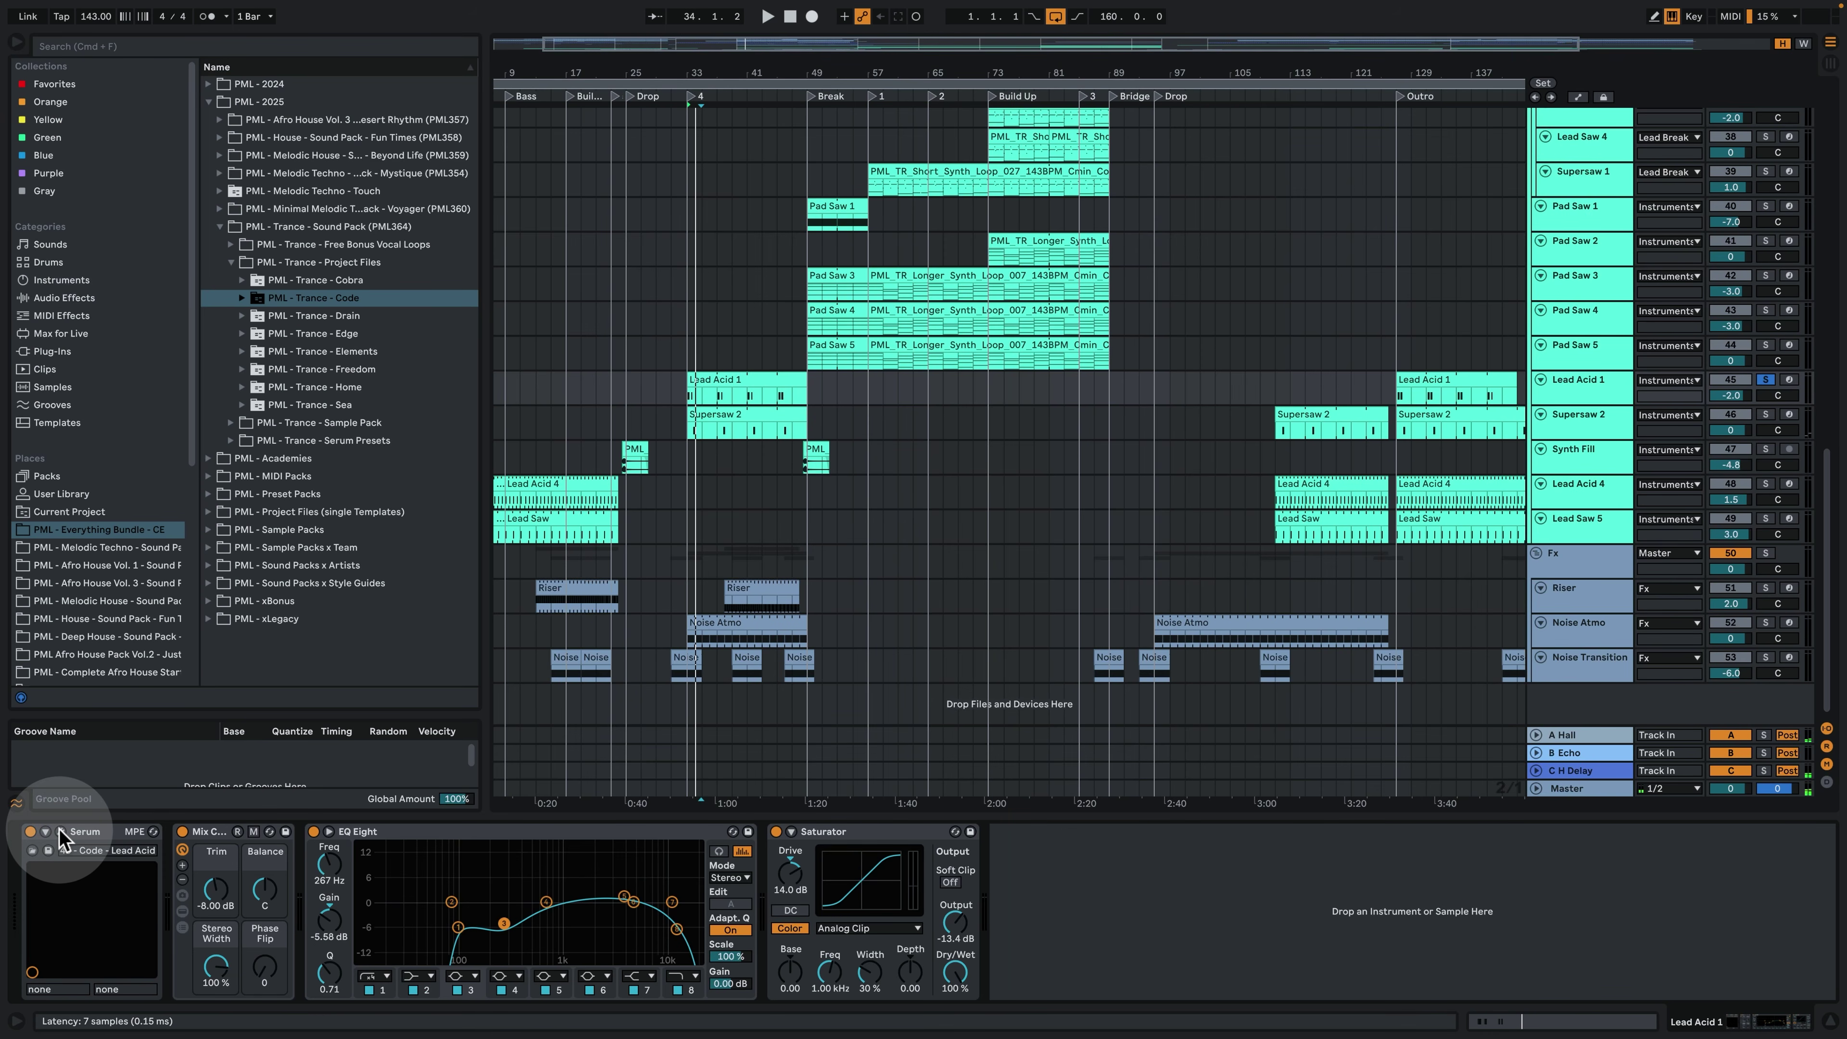
Audition Lead Acid 1 with its Serum patch open, enlarge the track to show its sends, and view the A Hall return's devices.
{"action": "key", "text": "super+alt+p"}
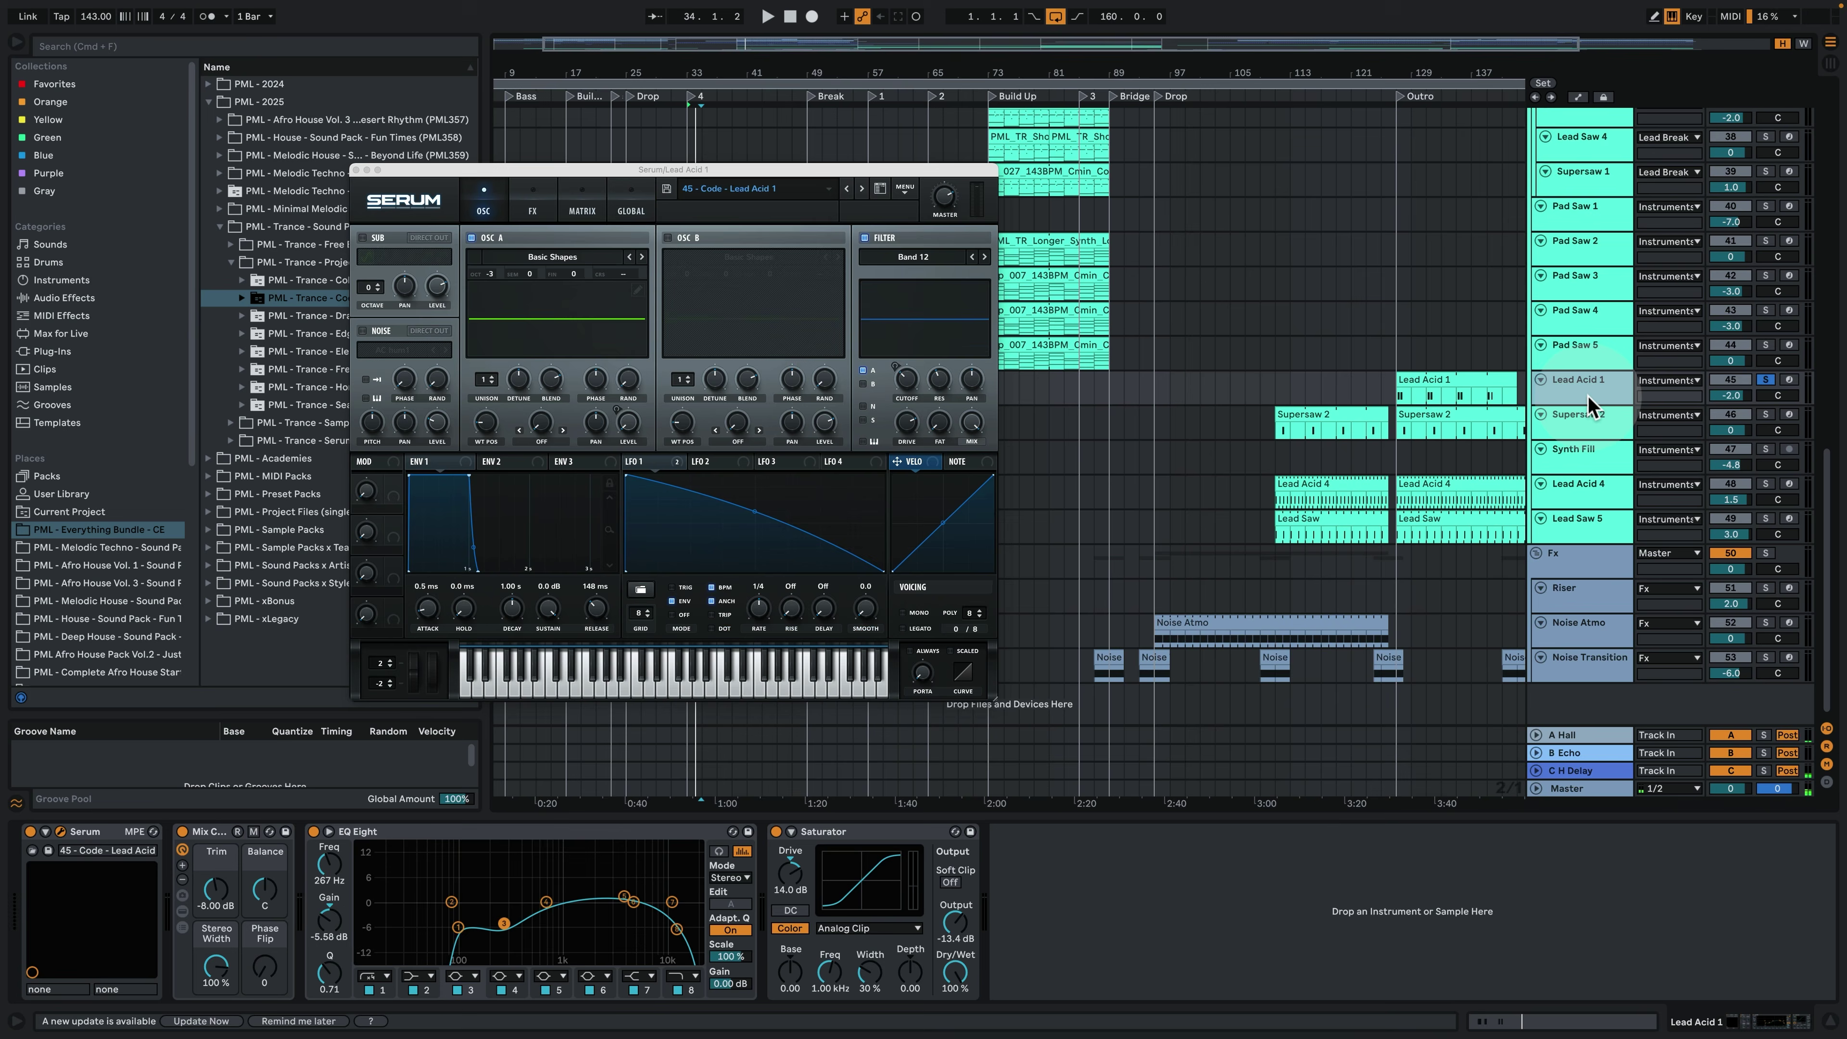
{"action": "left_click_drag", "start_coordinate": [1590, 403], "coordinate": [1592, 434]}
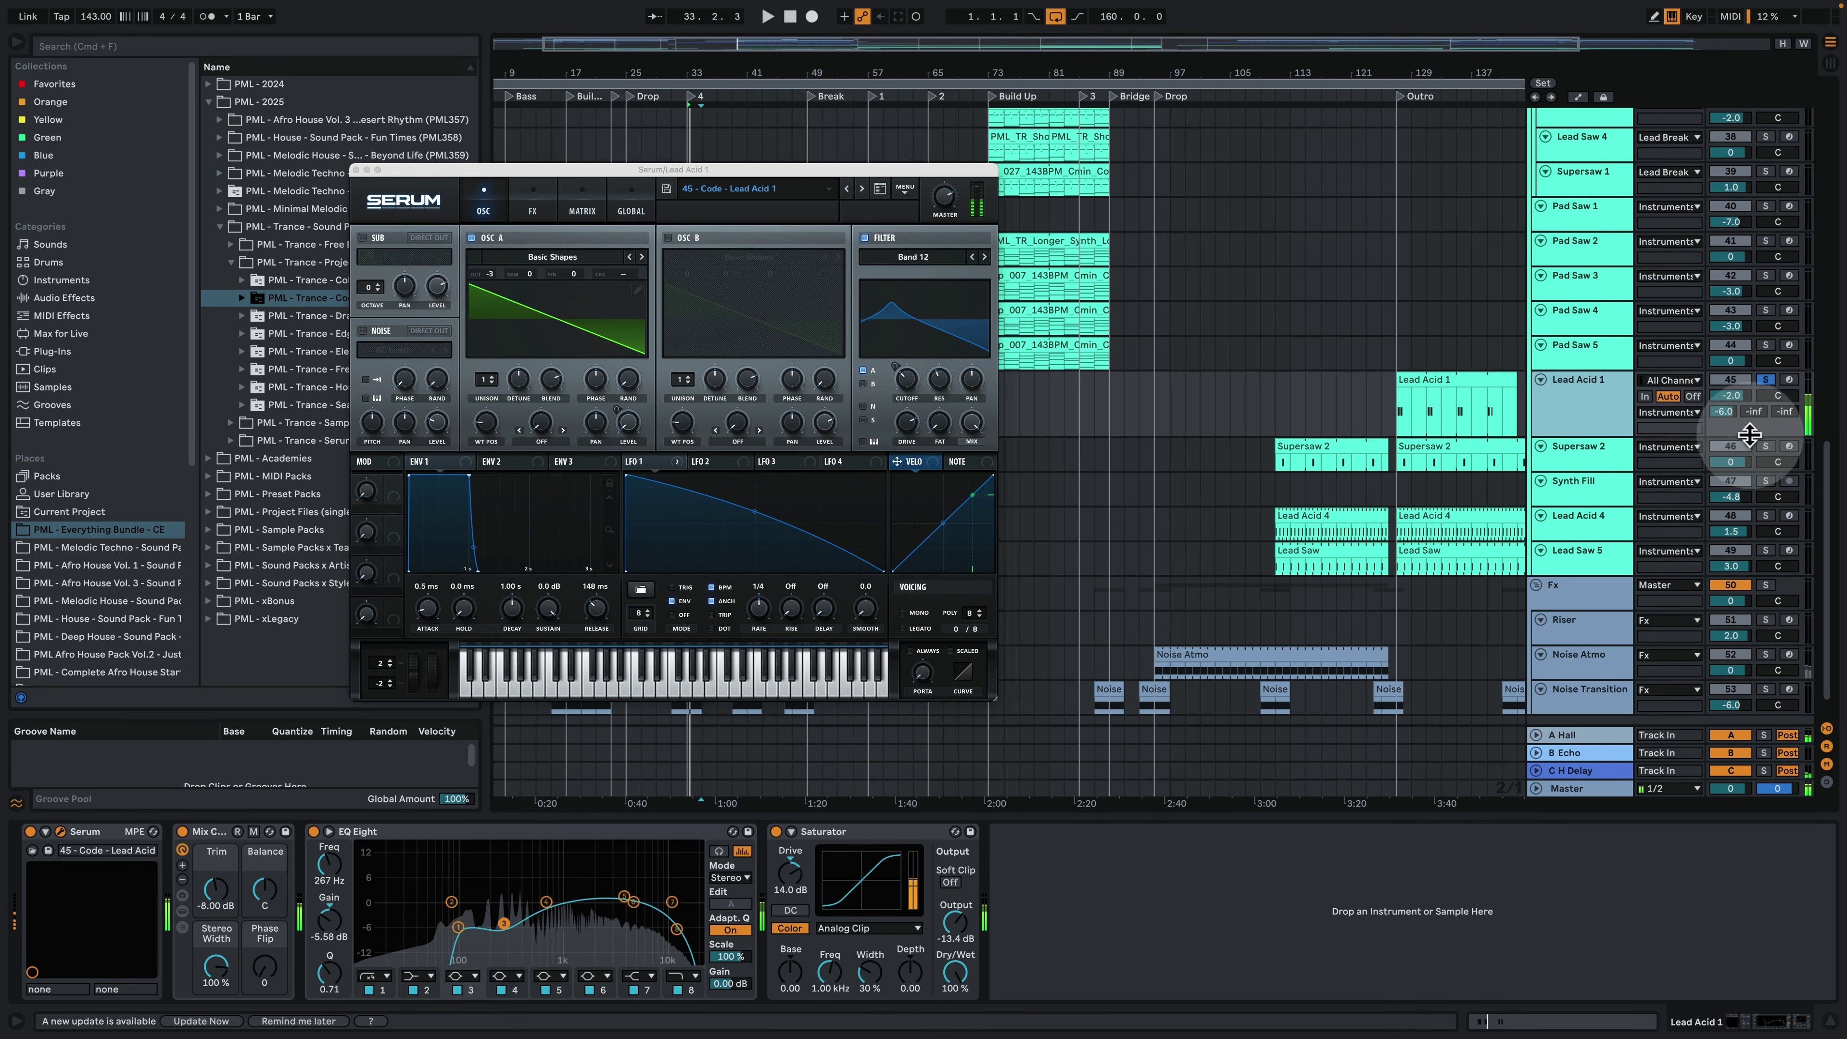
{"action": "key", "text": "space"}
{"action": "left_click", "coordinate": [1577, 731]}
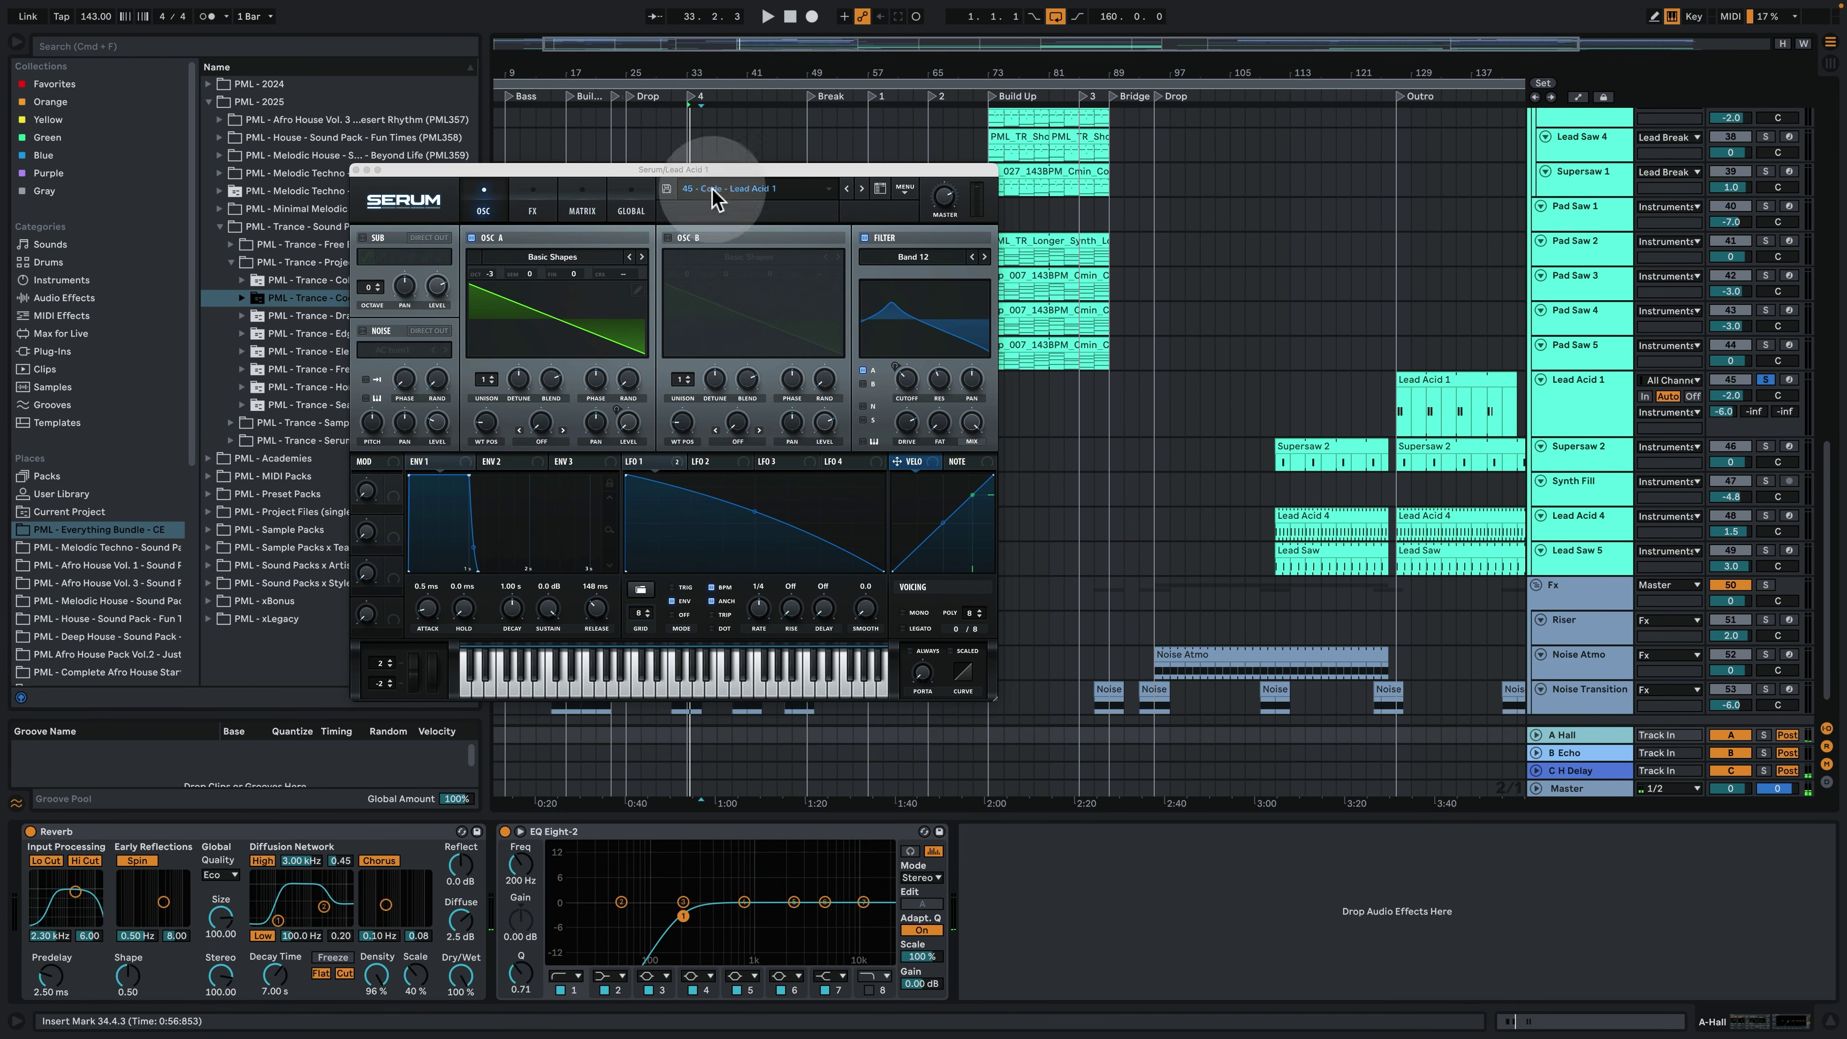
{"action": "key", "text": "space"}
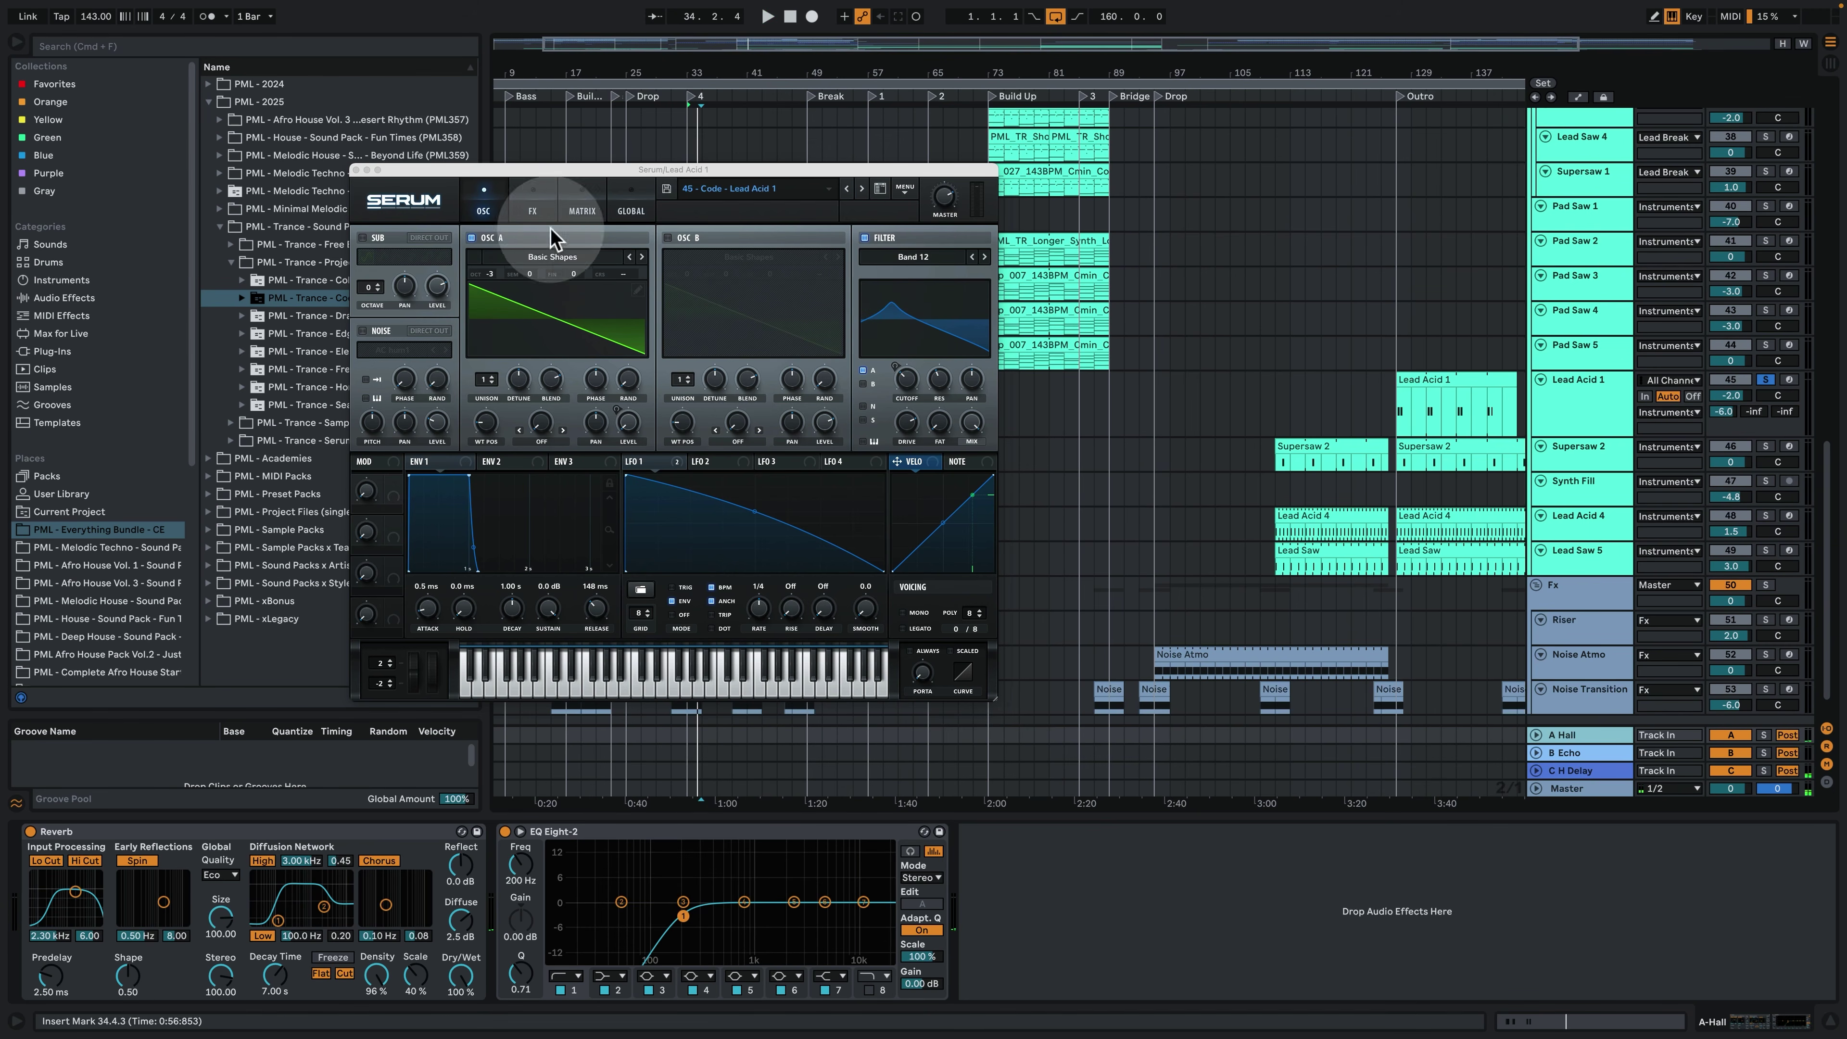
Inspect the effects page of Lead Acid 1's Serum patch, go back to the oscillators, and close the plugin.
{"action": "left_click", "coordinate": [533, 210]}
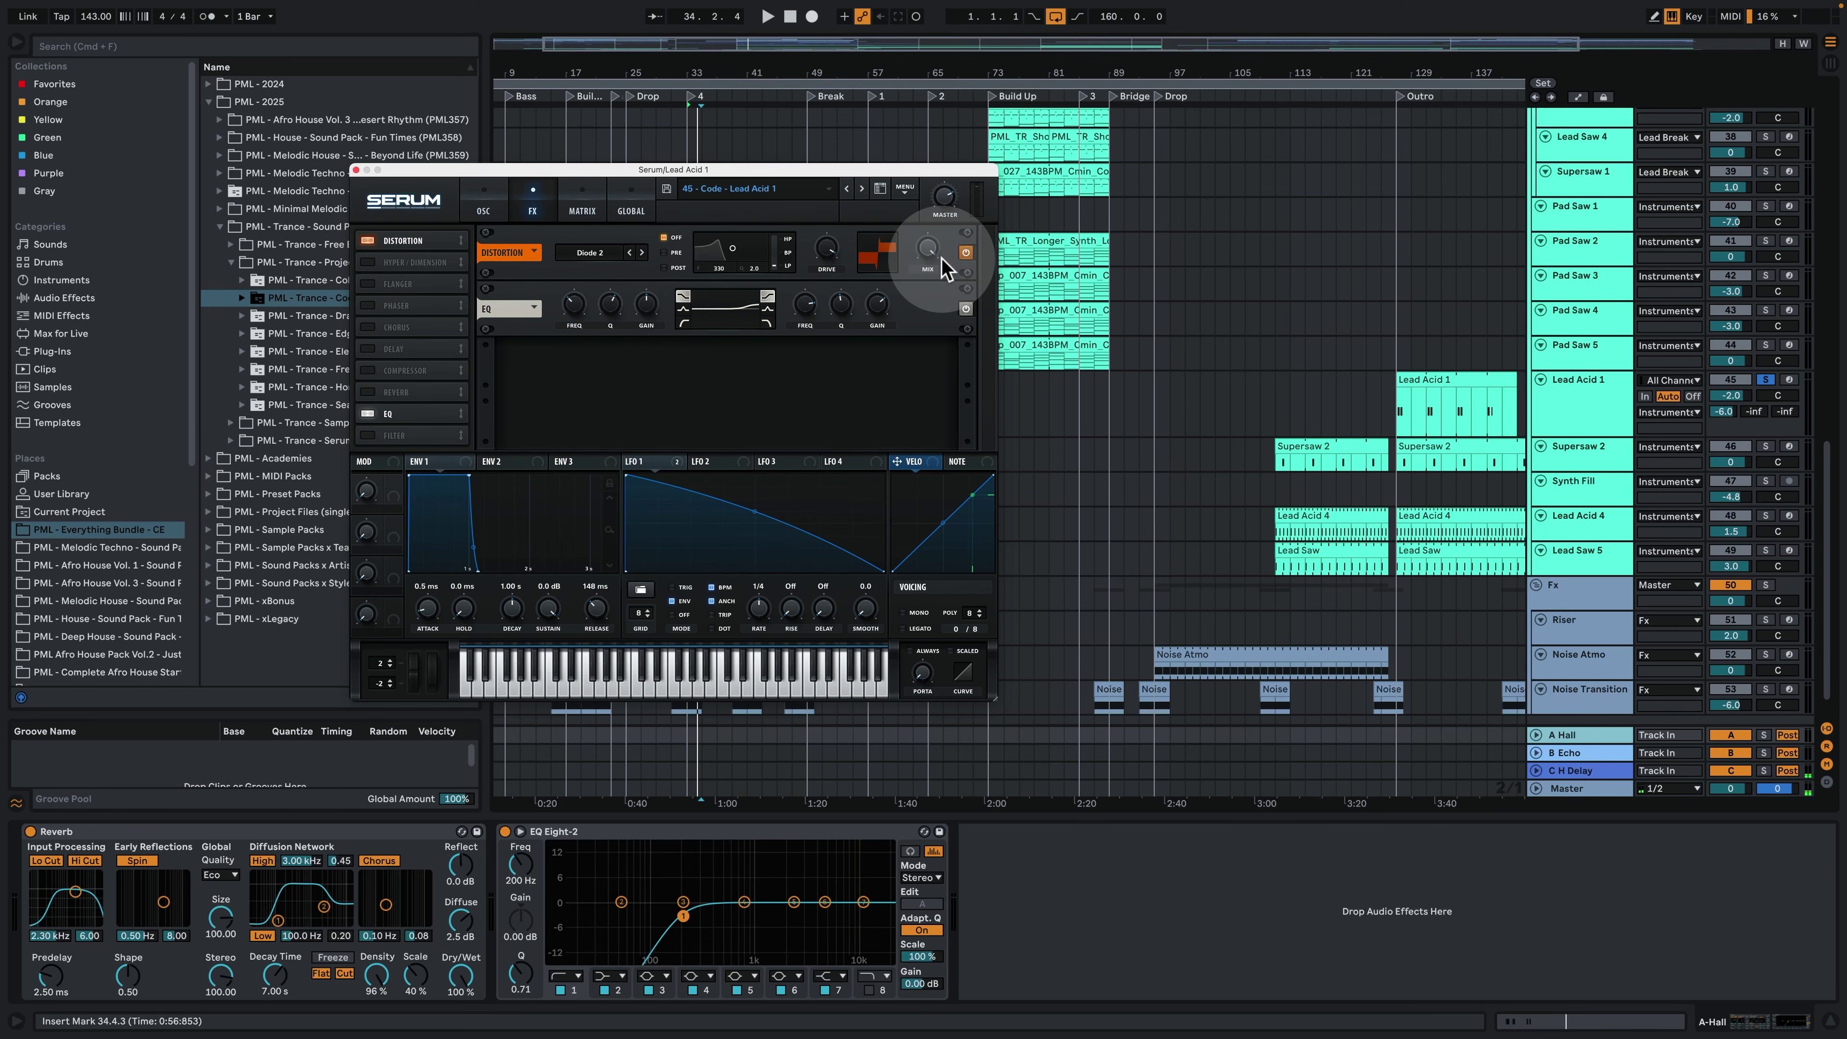
{"action": "left_click", "coordinate": [493, 204]}
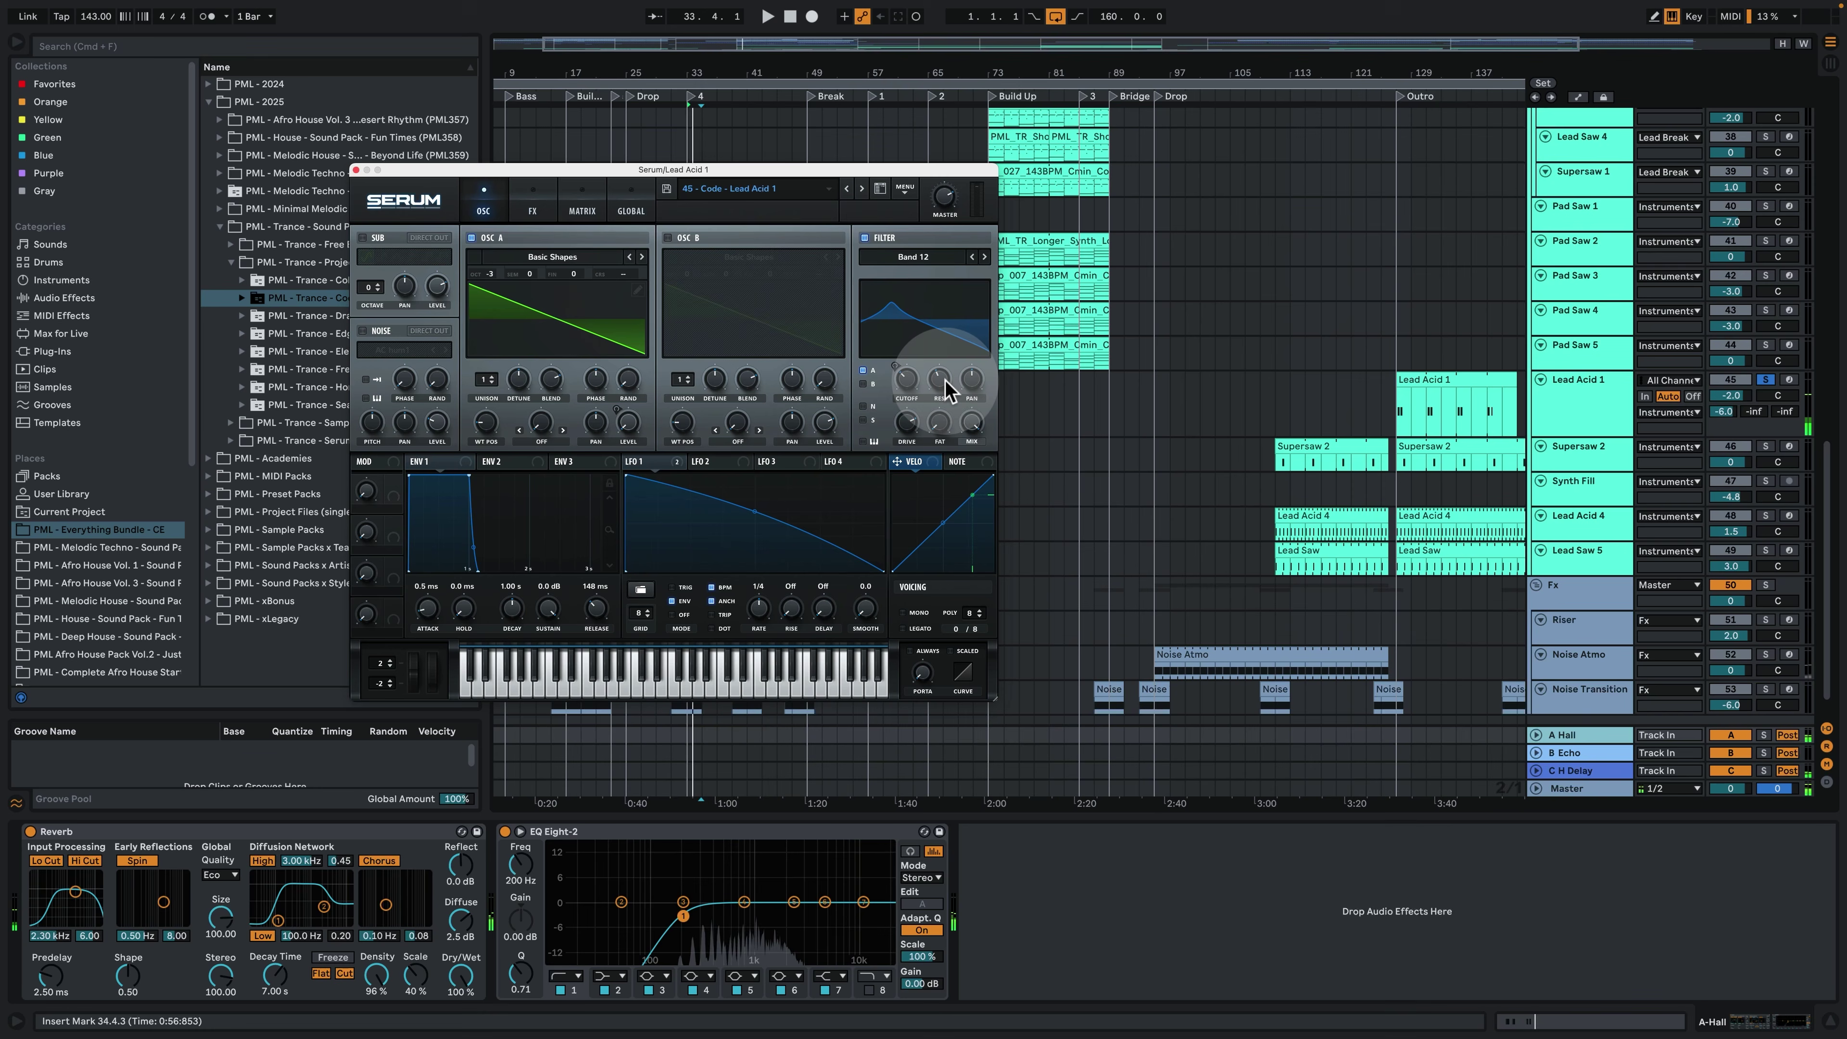
{"action": "left_click", "coordinate": [355, 170]}
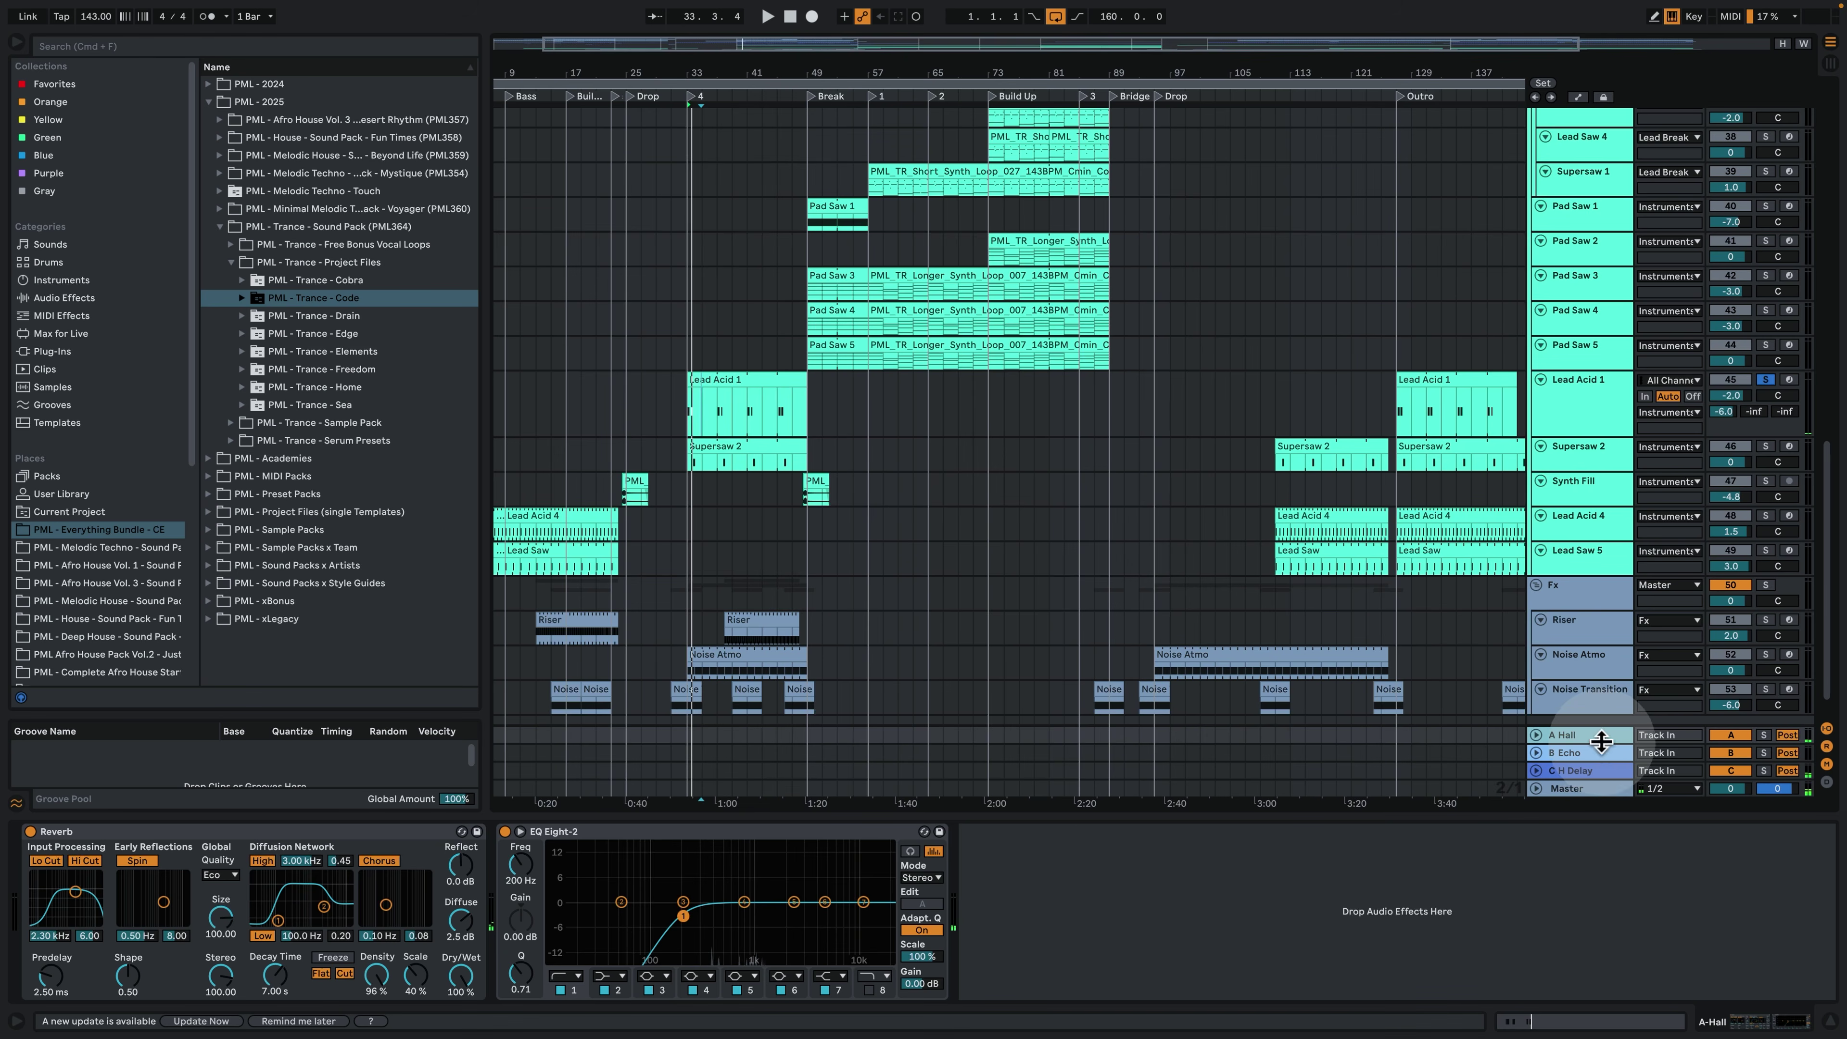
Inspect the device chains of the Master, the A Hall return and the Sends track, finishing on the Master.
{"action": "scroll", "coordinate": [1563, 640], "scroll_direction": "up", "scroll_amount": 10}
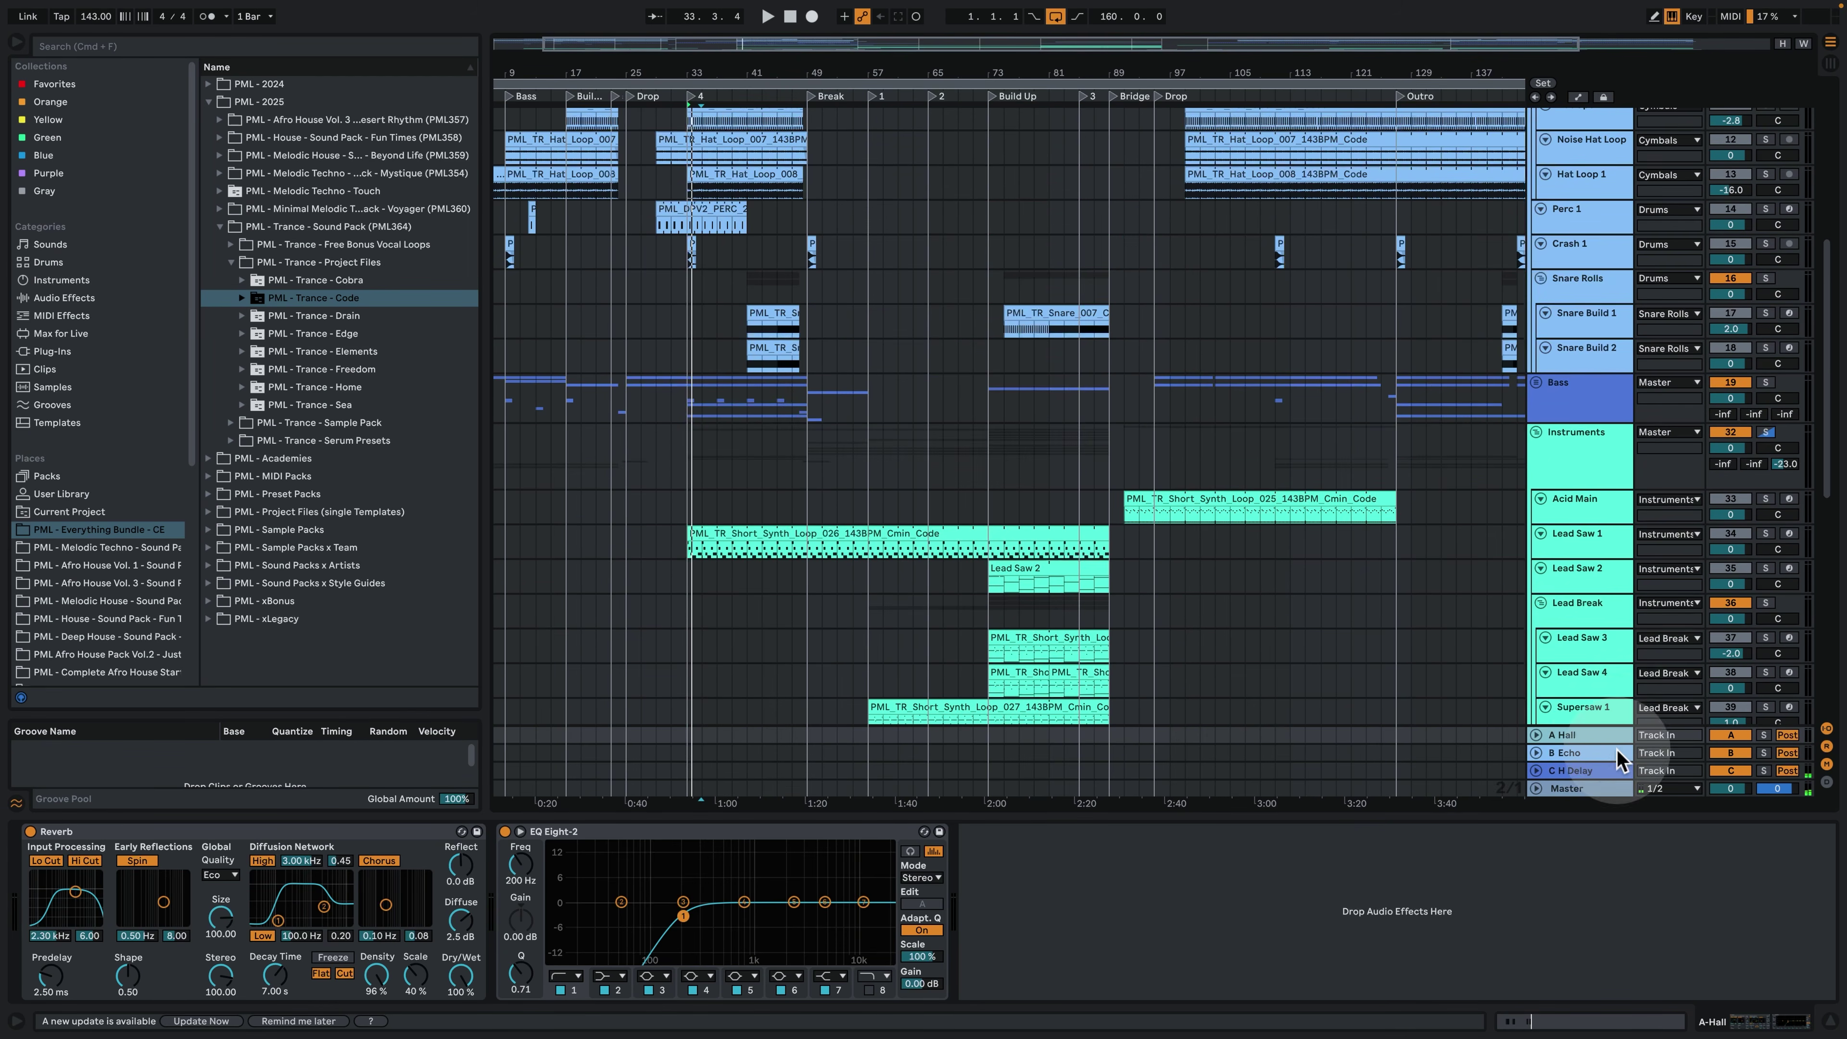
{"action": "scroll", "coordinate": [1587, 487], "scroll_direction": "up", "scroll_amount": 8}
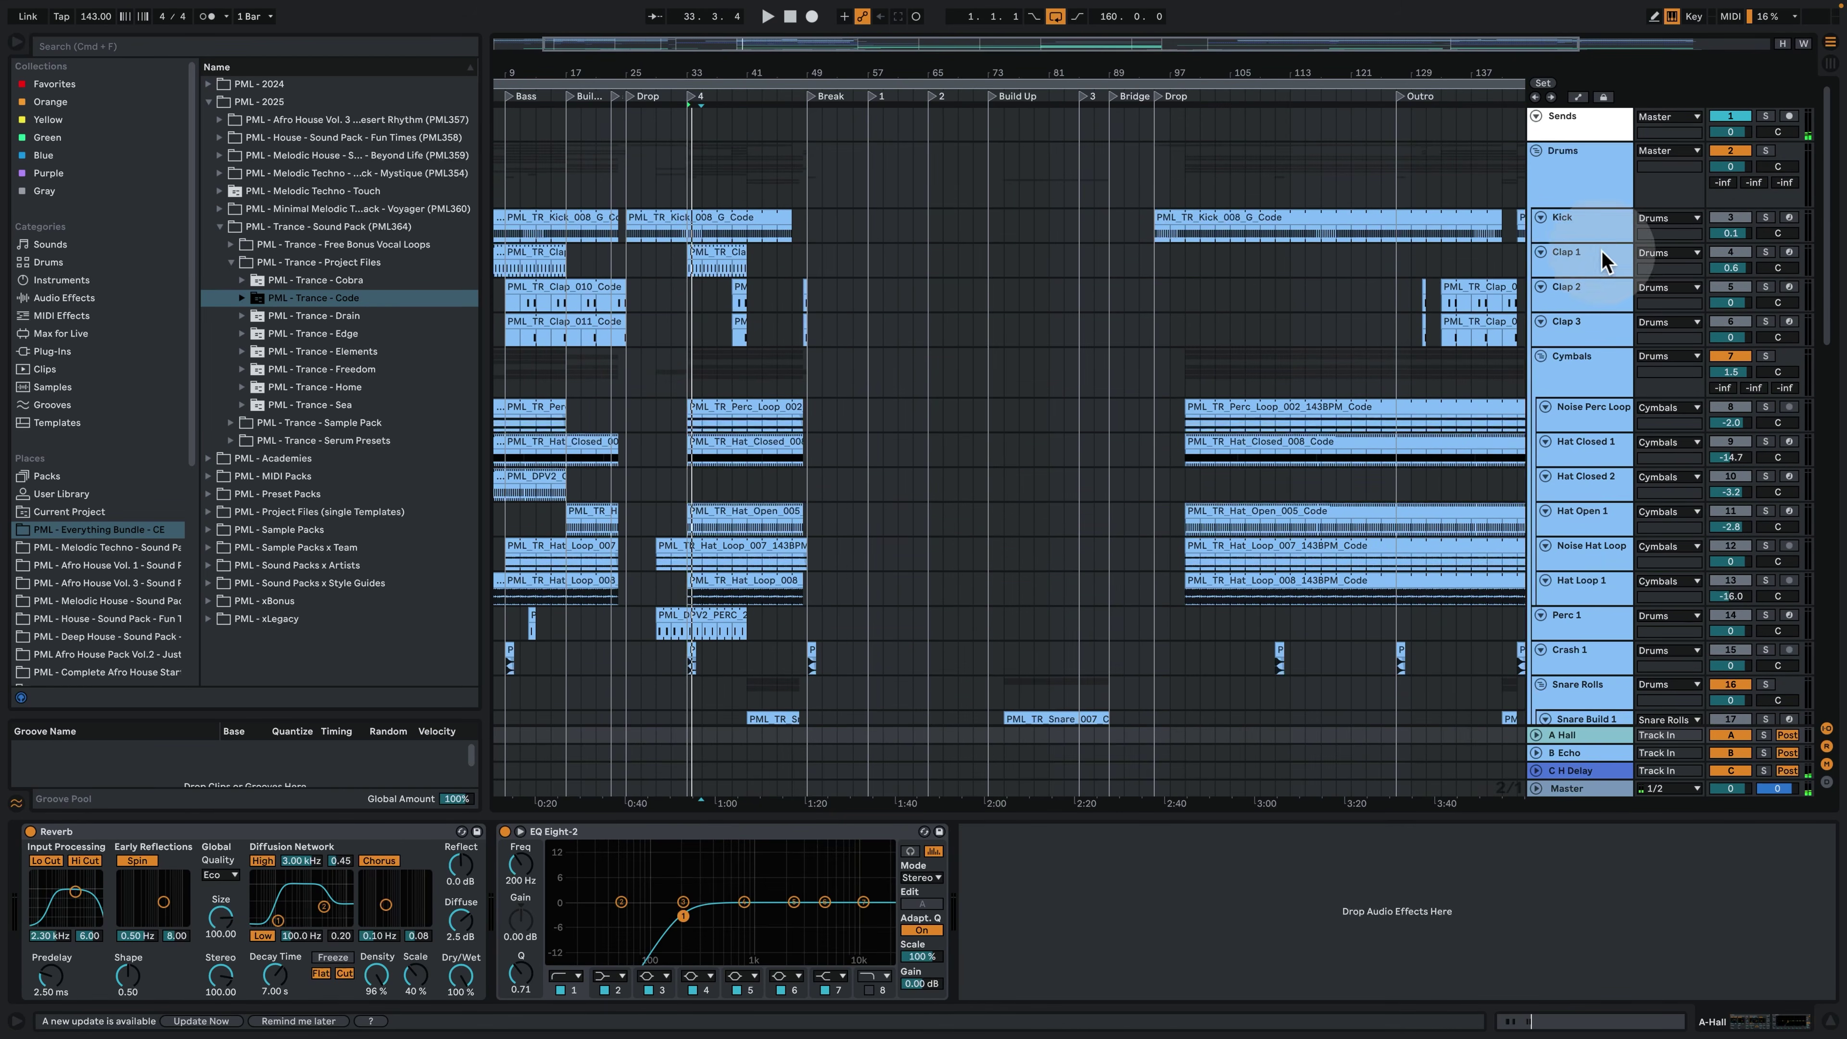
{"action": "left_click", "coordinate": [1583, 788]}
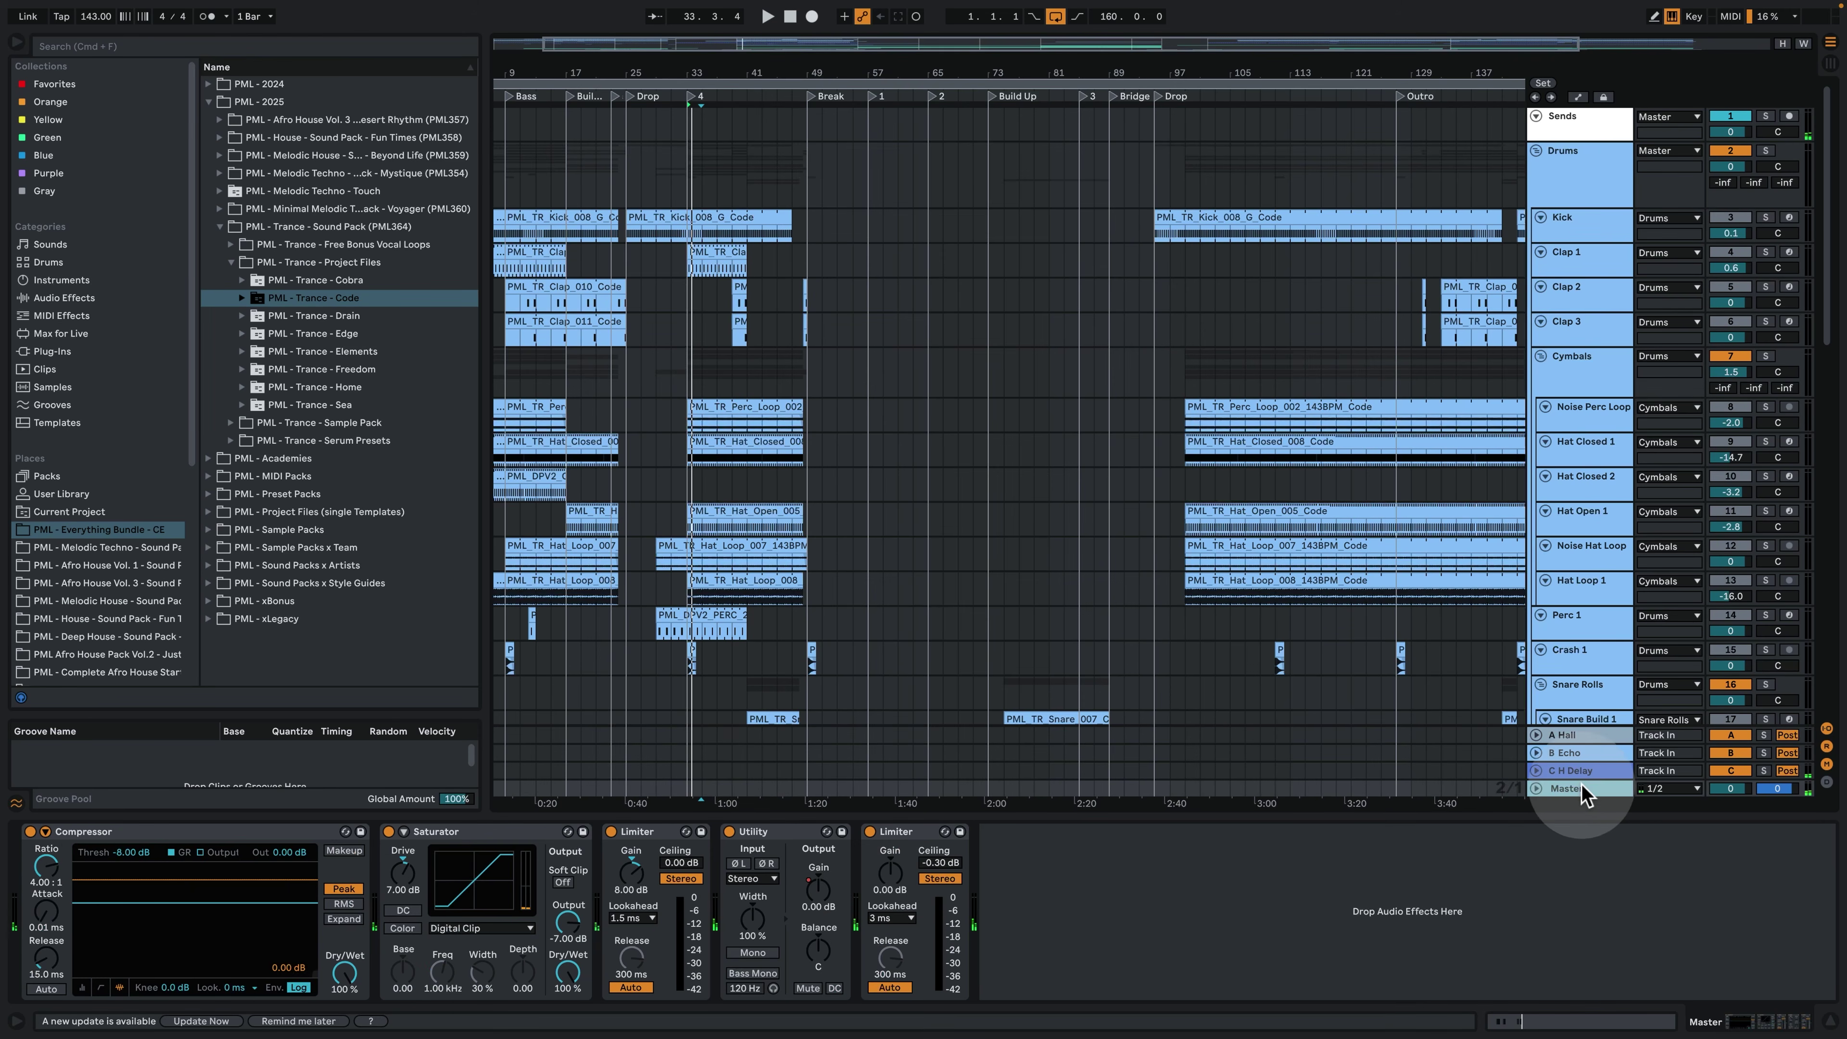
{"action": "left_click", "coordinate": [1580, 736]}
{"action": "left_click", "coordinate": [1571, 122]}
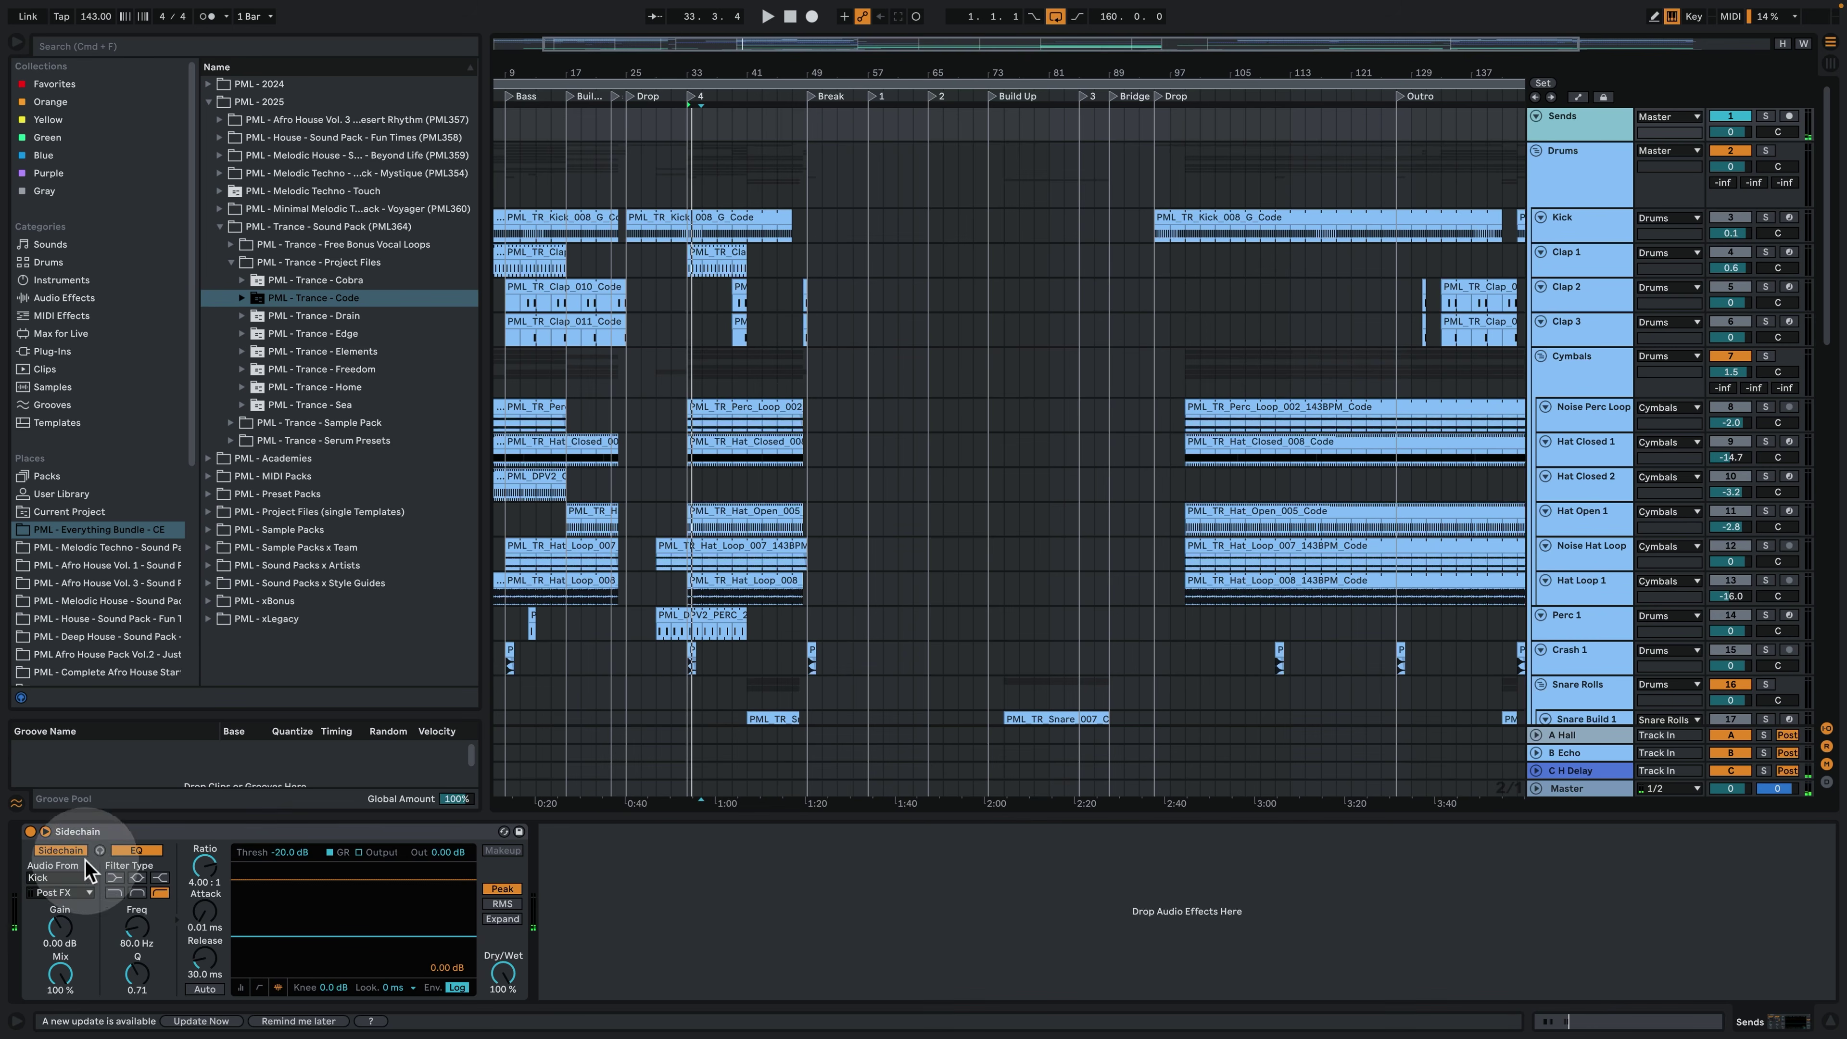
{"action": "left_click", "coordinate": [1582, 788]}
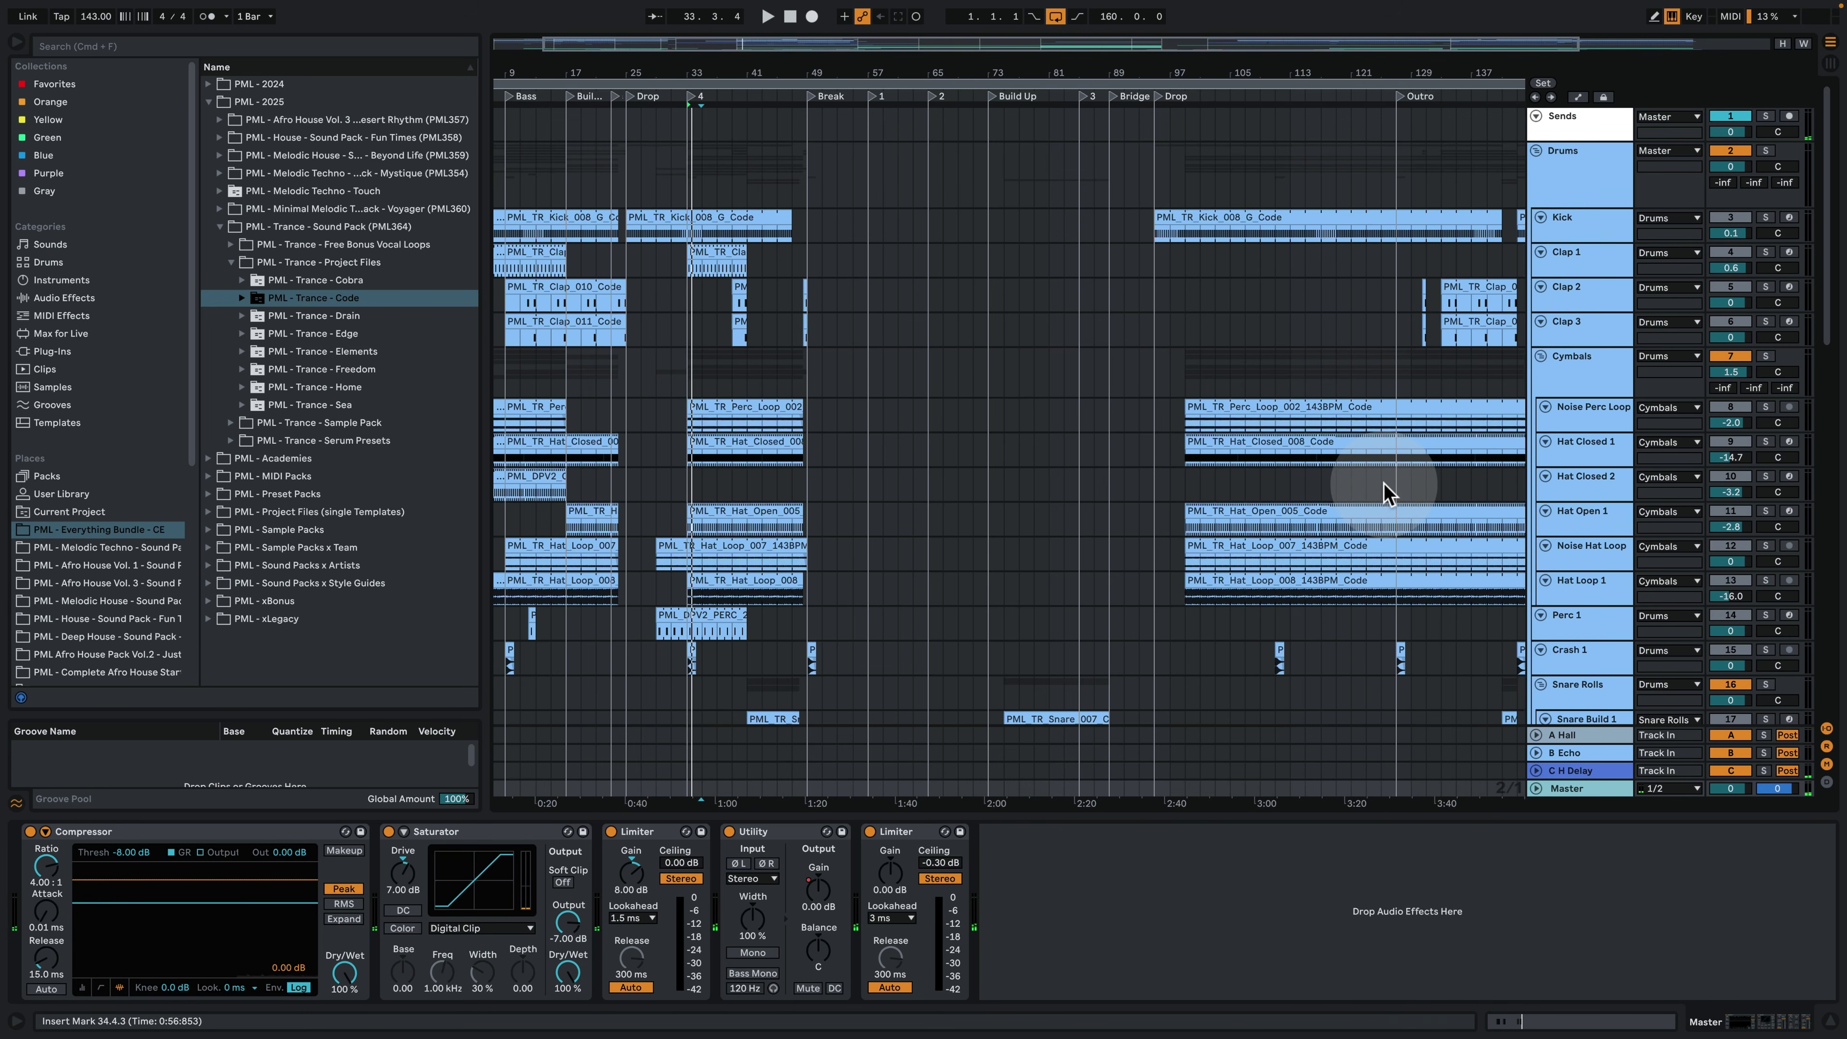
Solo the Supersaw 2 track, zoom in on its clip after bar 33, and play from bar 34.
{"action": "scroll", "coordinate": [1205, 566], "scroll_direction": "down", "scroll_amount": 5}
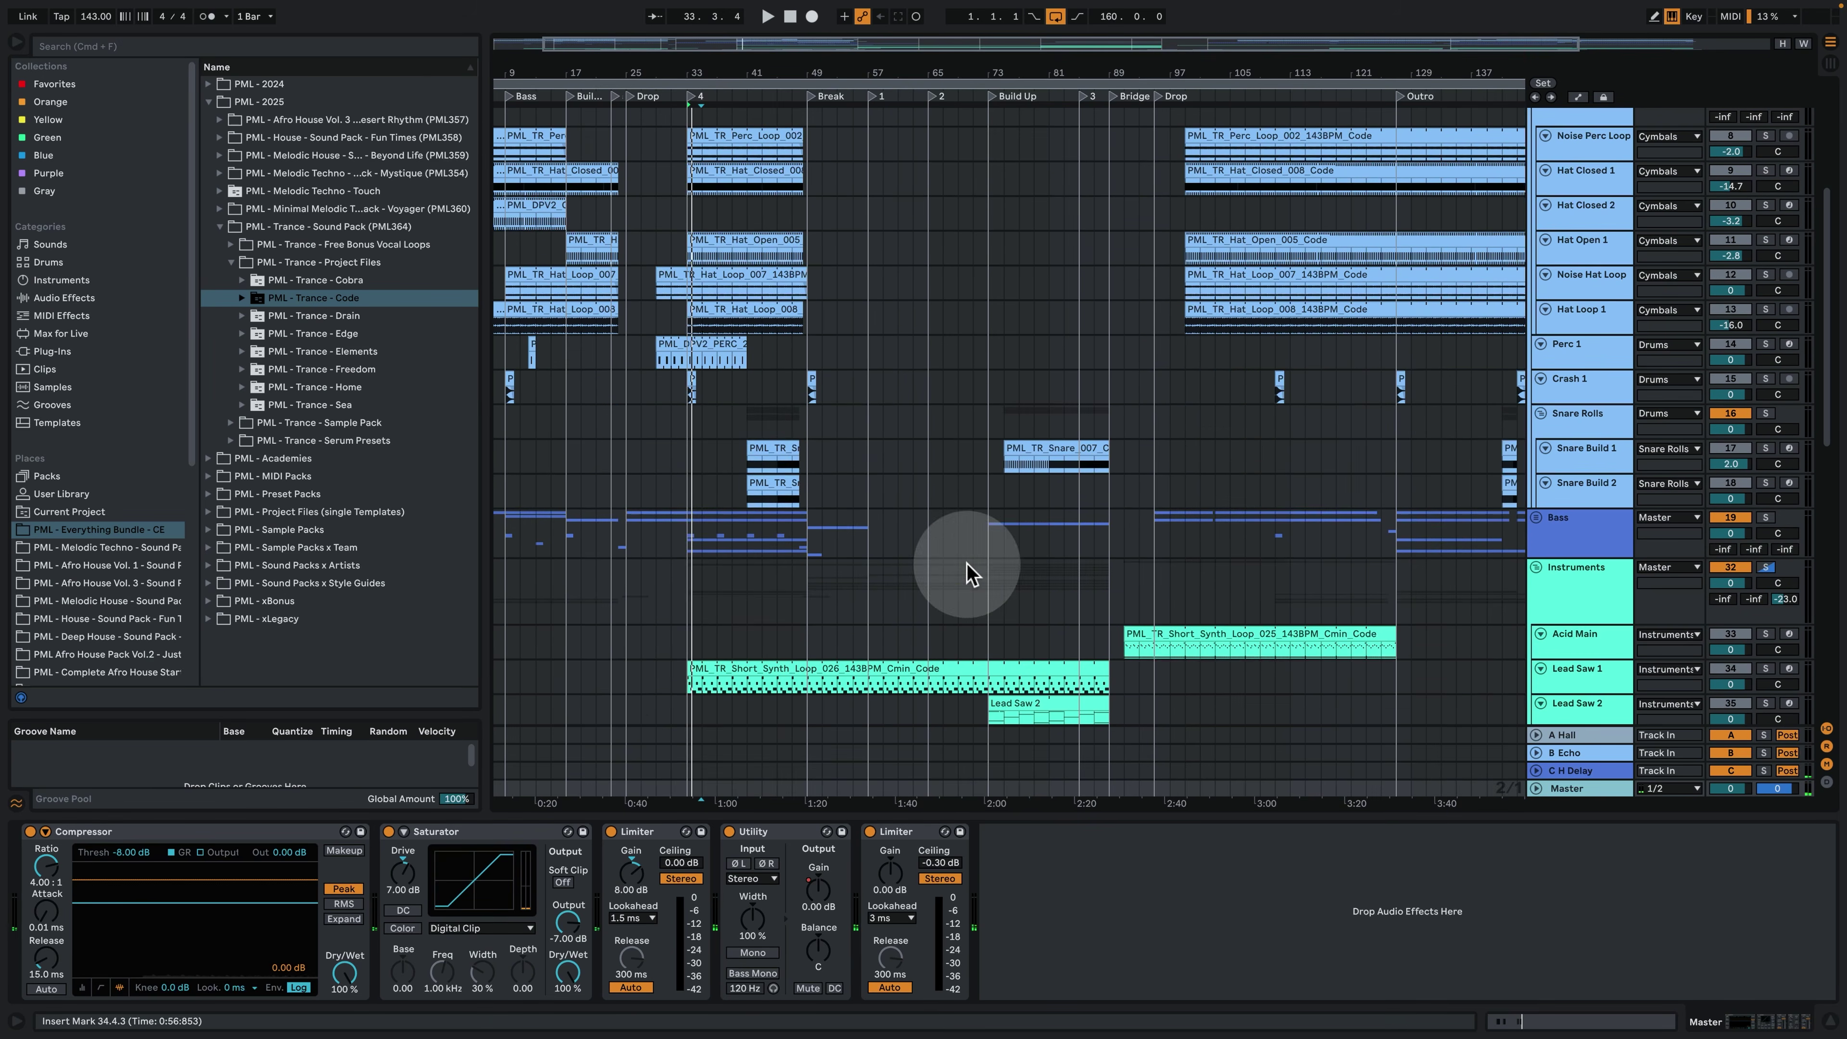
{"action": "scroll", "coordinate": [923, 549], "scroll_direction": "down", "scroll_amount": 10}
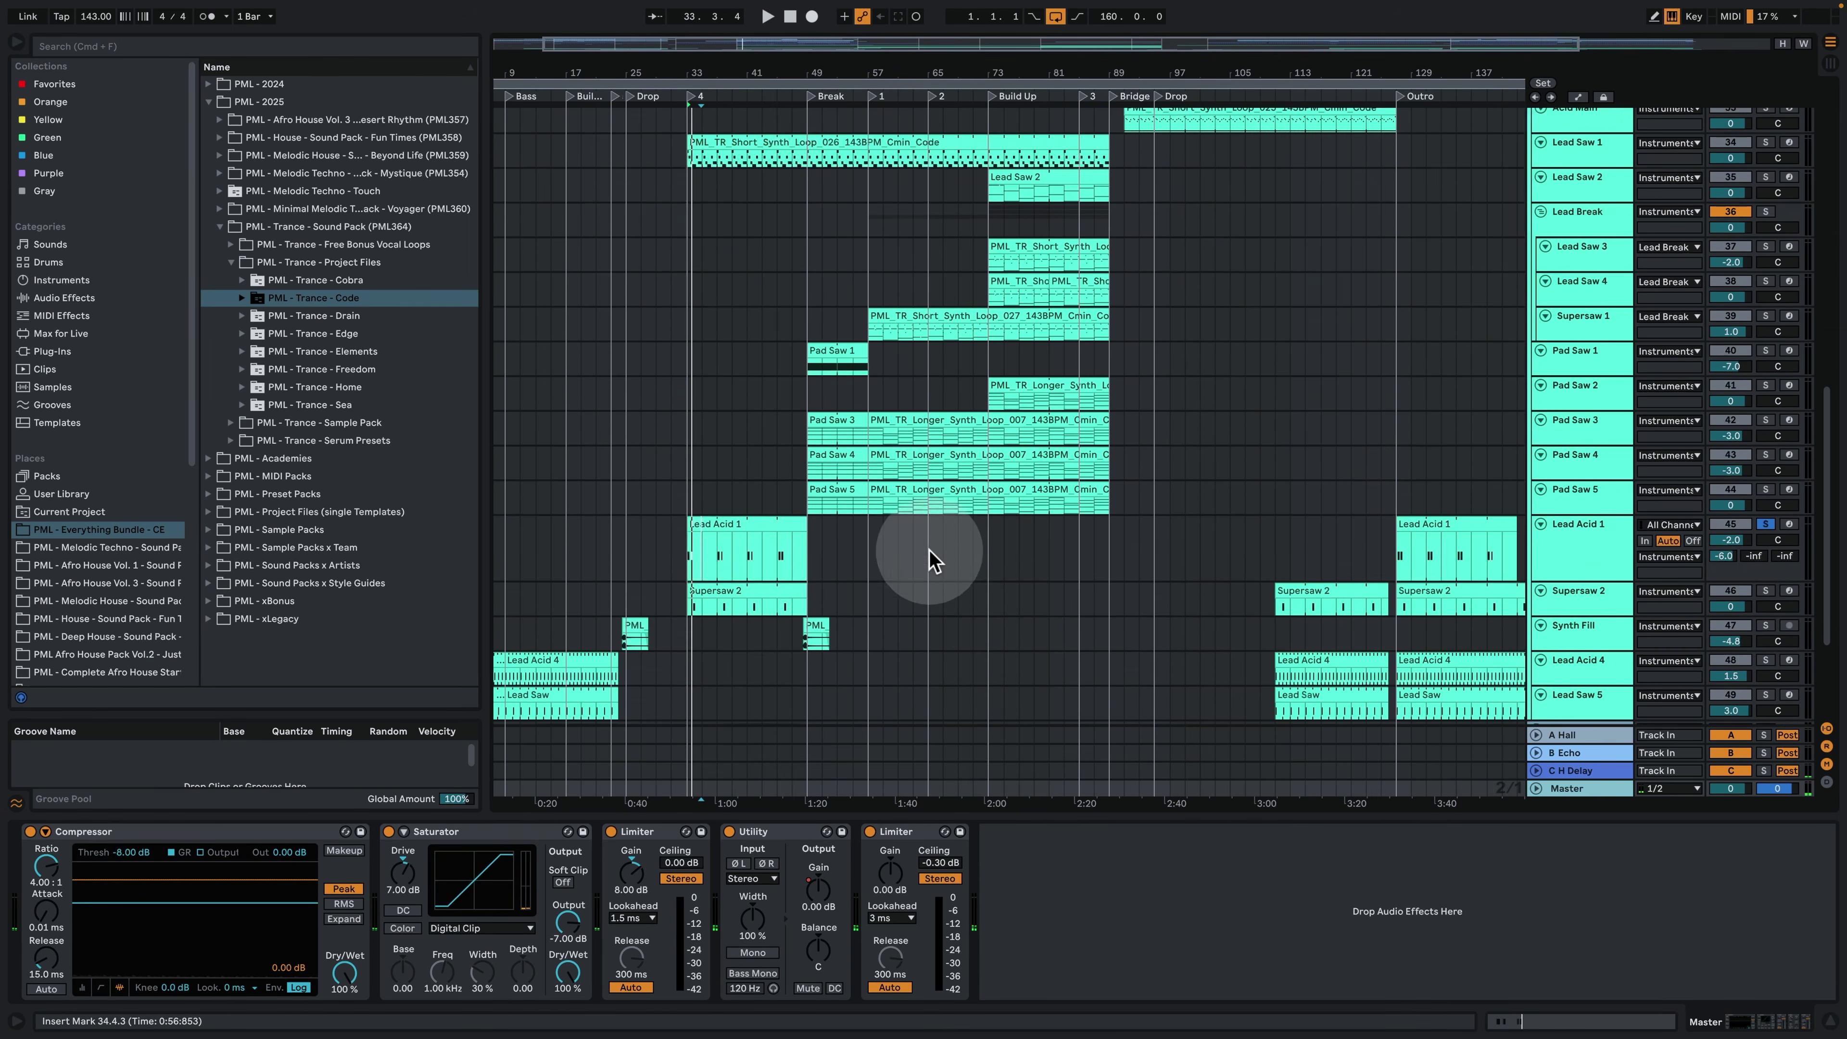
{"action": "left_click", "coordinate": [1765, 591]}
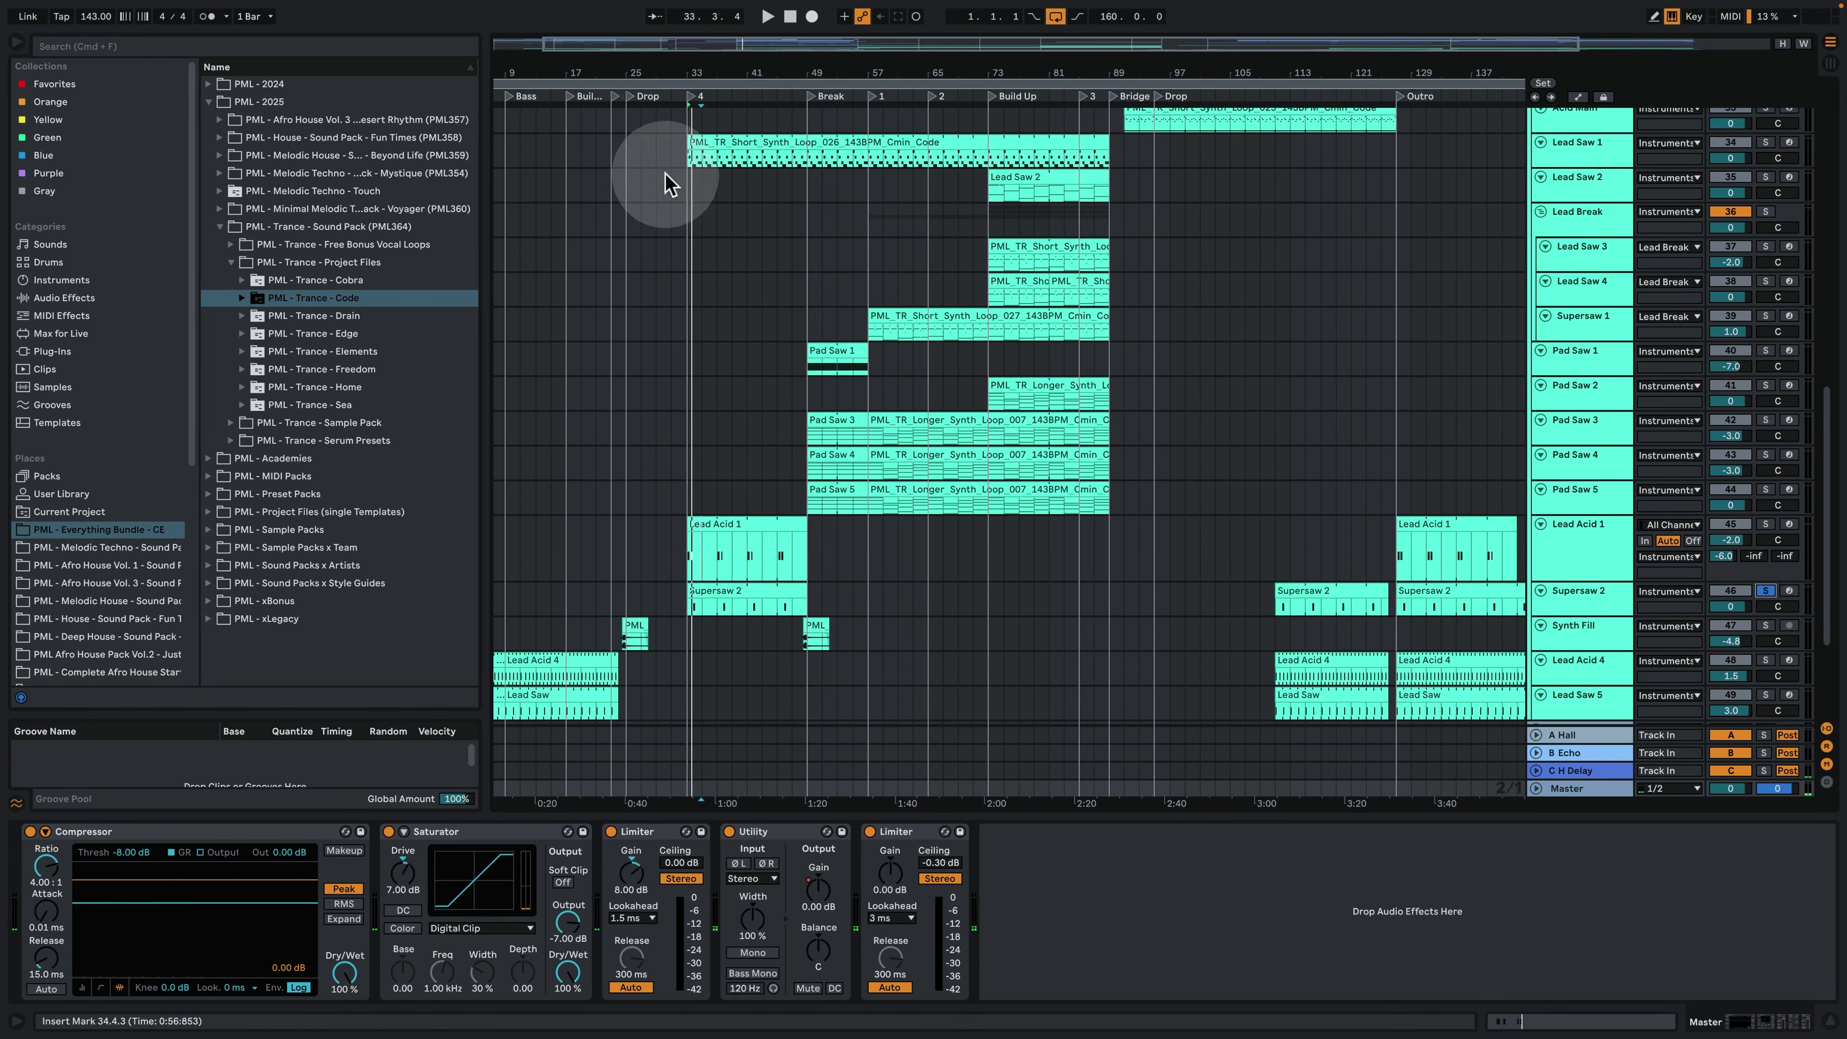
{"action": "left_click_drag", "start_coordinate": [701, 75], "coordinate": [684, 280]}
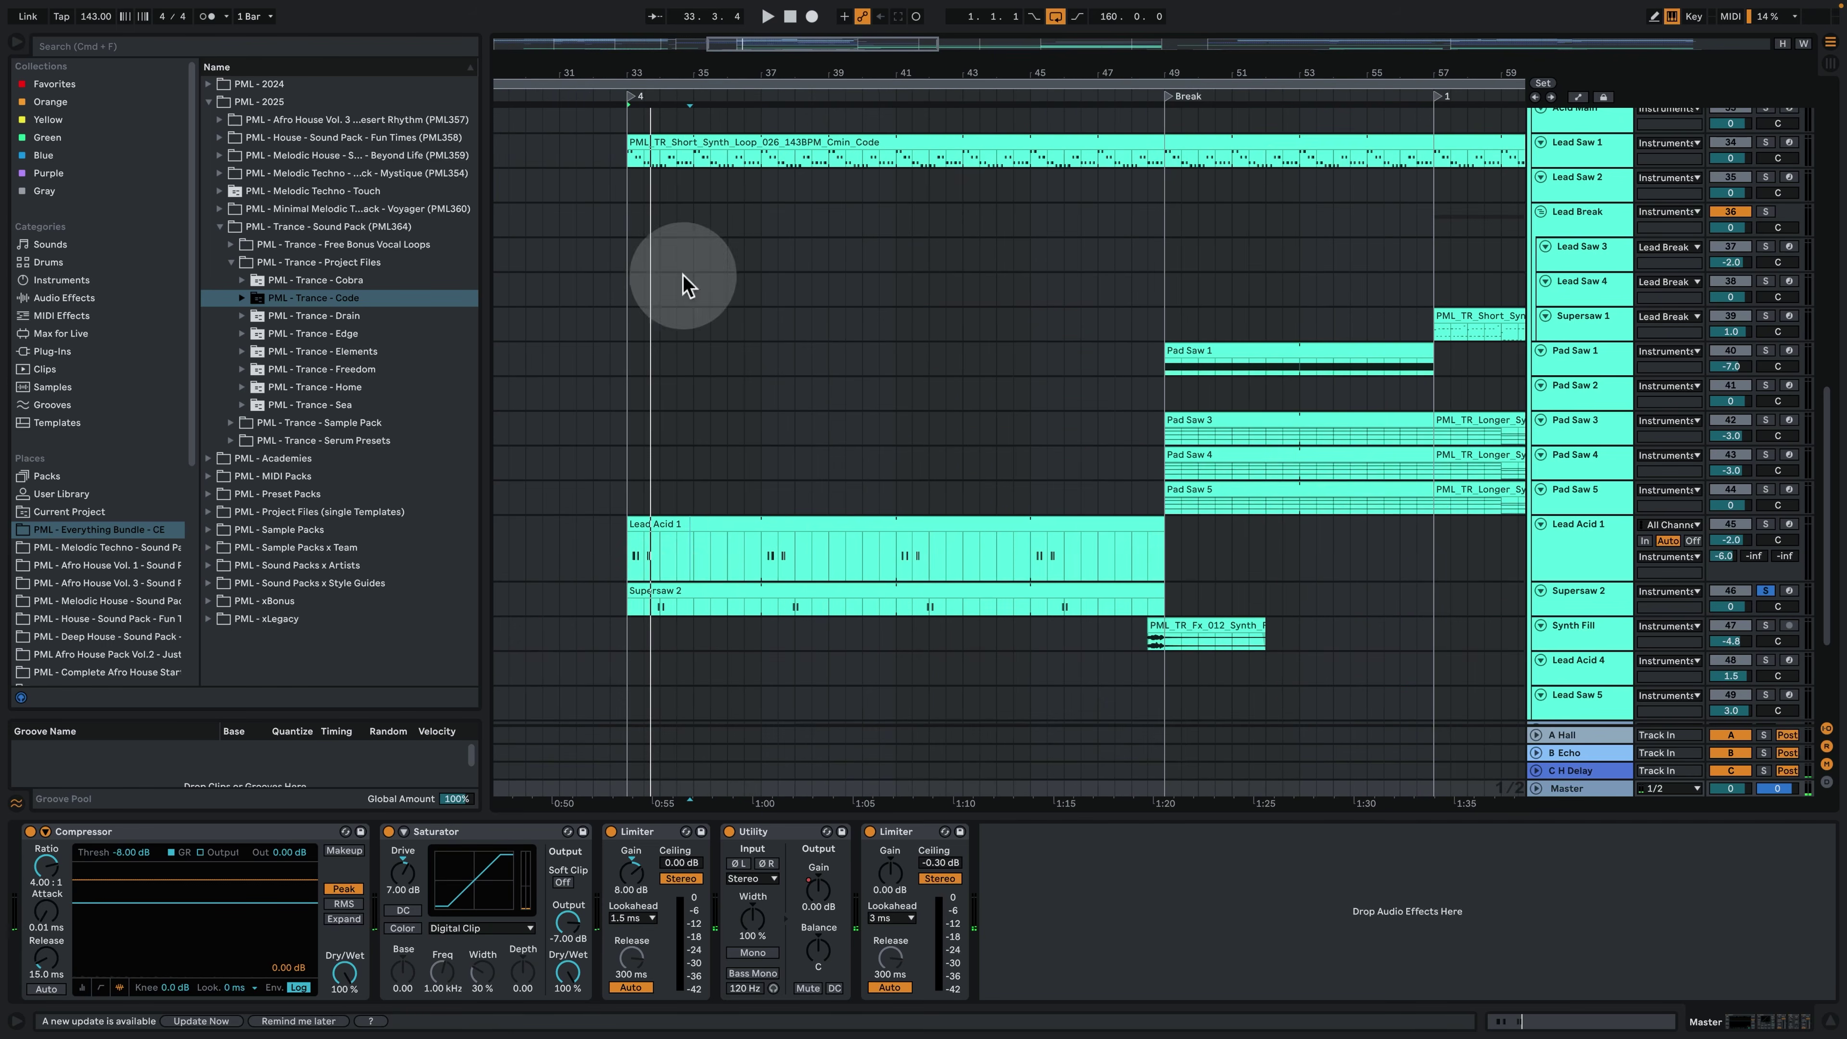
{"action": "left_click", "coordinate": [655, 610]}
{"action": "key", "text": "space"}
Show Supersaw 2's devices and open its Serum patch to inspect the oscillators during playback.
{"action": "left_click", "coordinate": [1593, 610]}
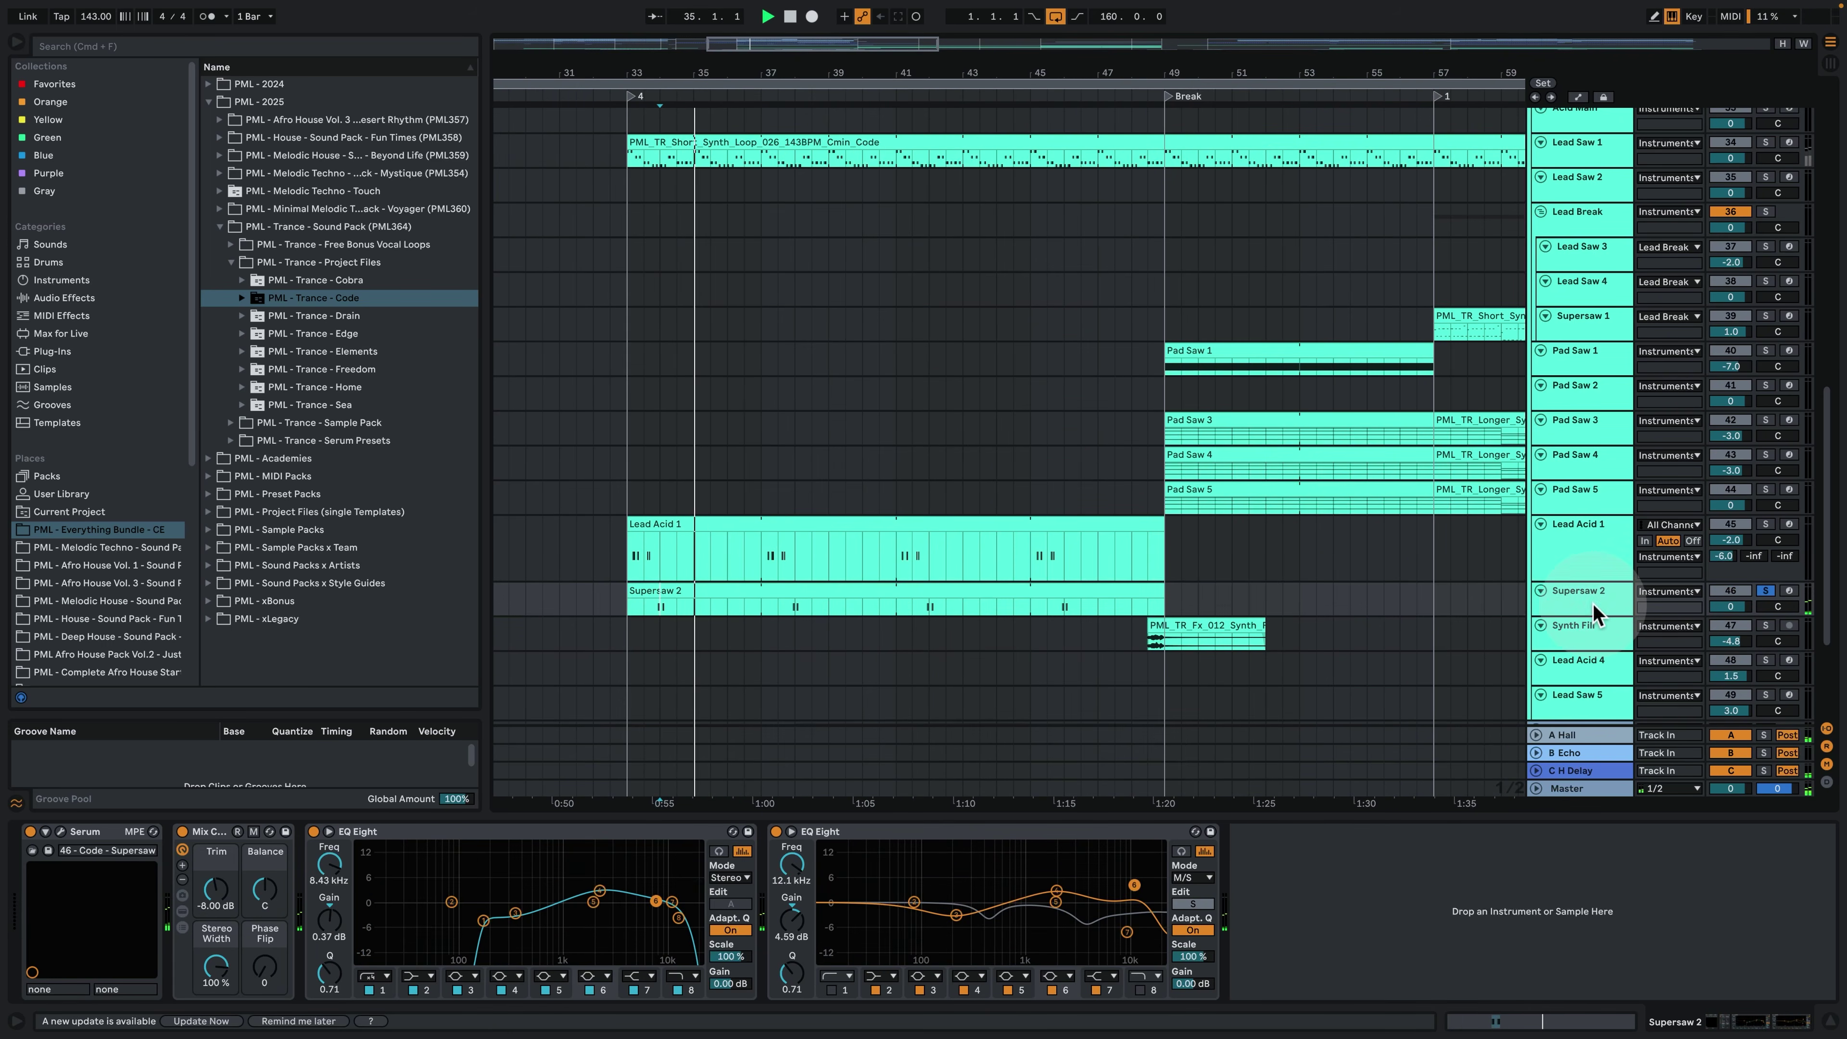
{"action": "left_click", "coordinate": [61, 832]}
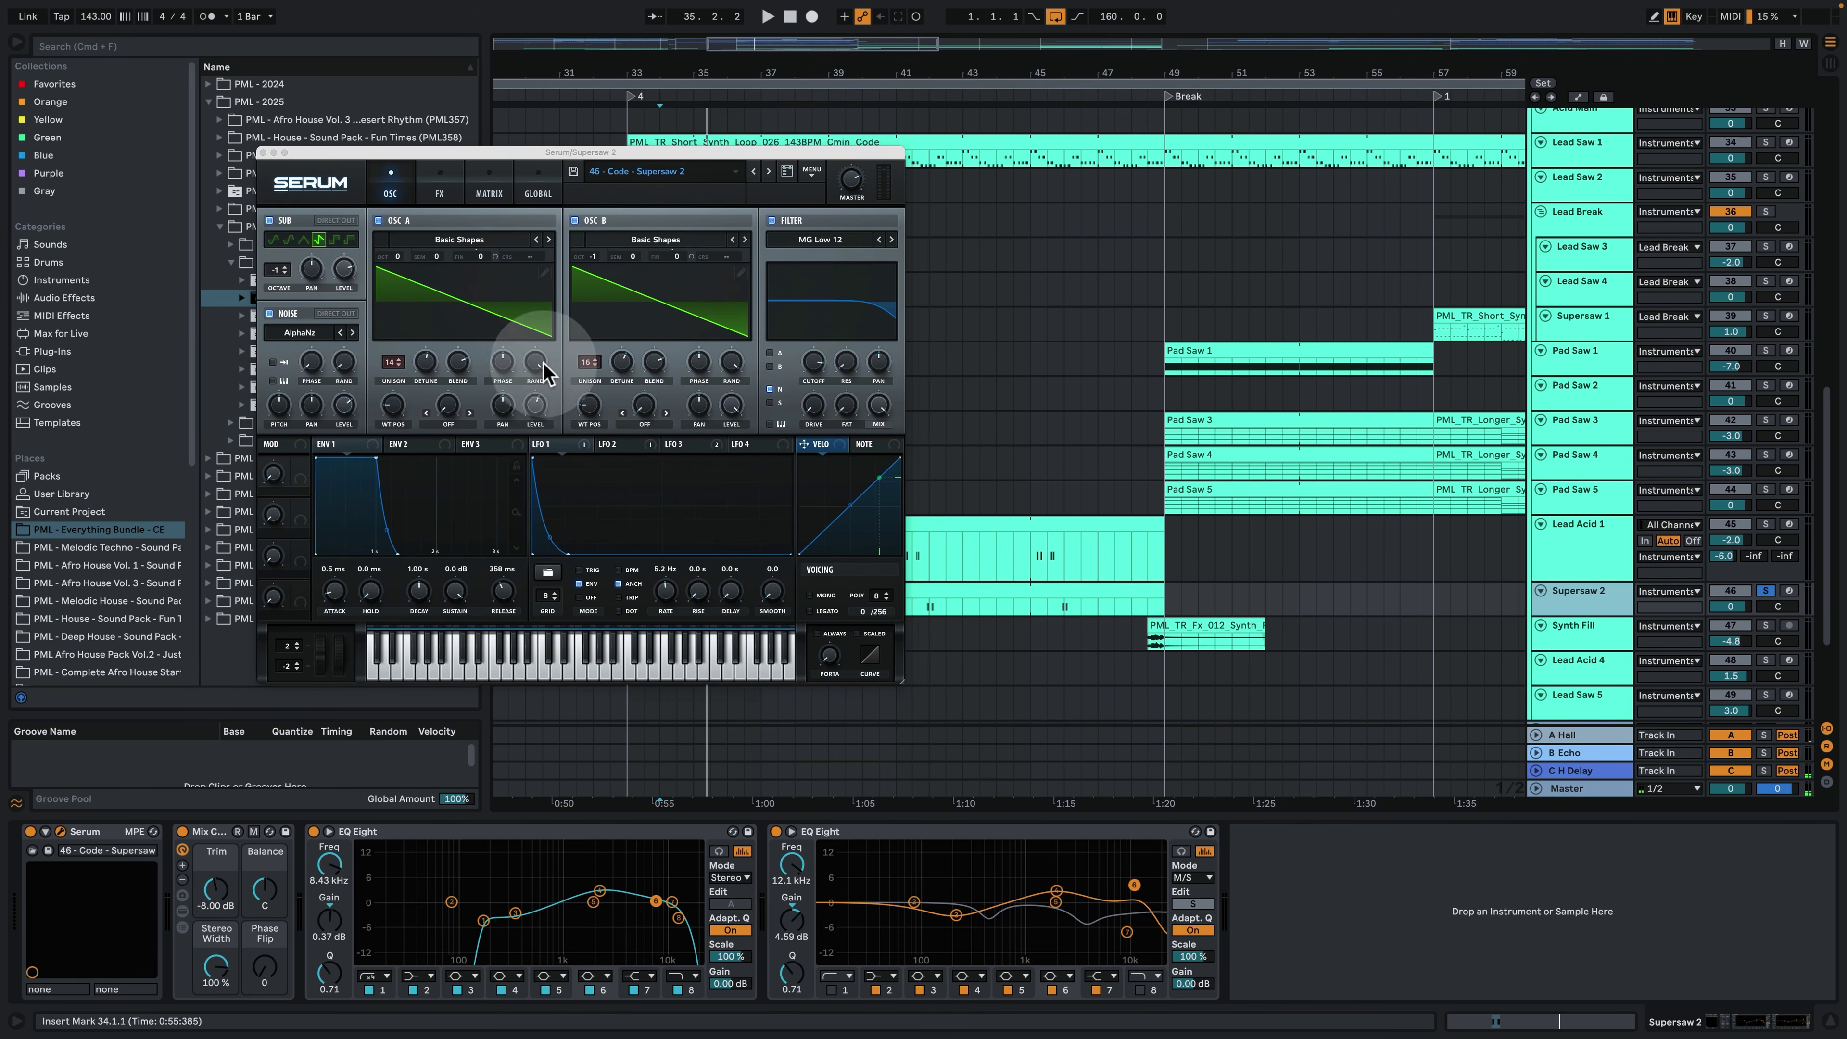
{"action": "key", "text": "space"}
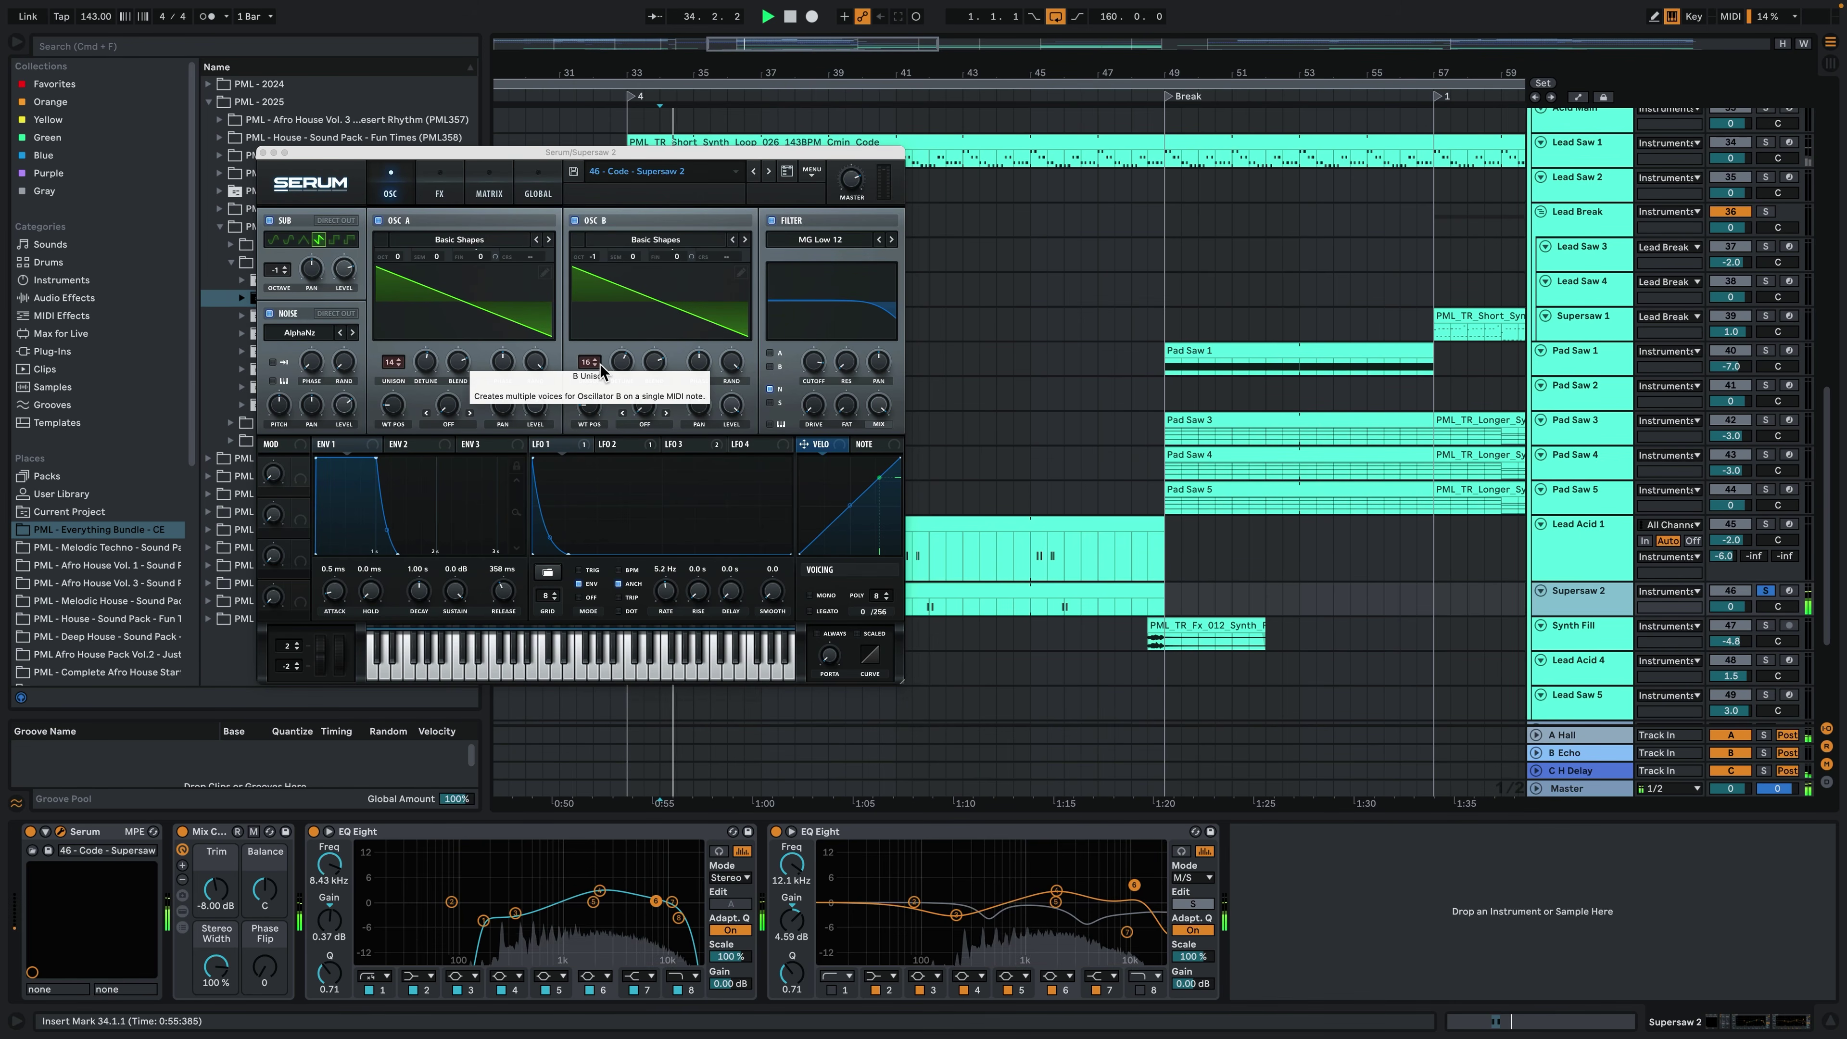
Close Supersaw 2's Serum patch, open its clip to inspect the notes during playback, and return to the device chain.
{"action": "left_click", "coordinate": [264, 152]}
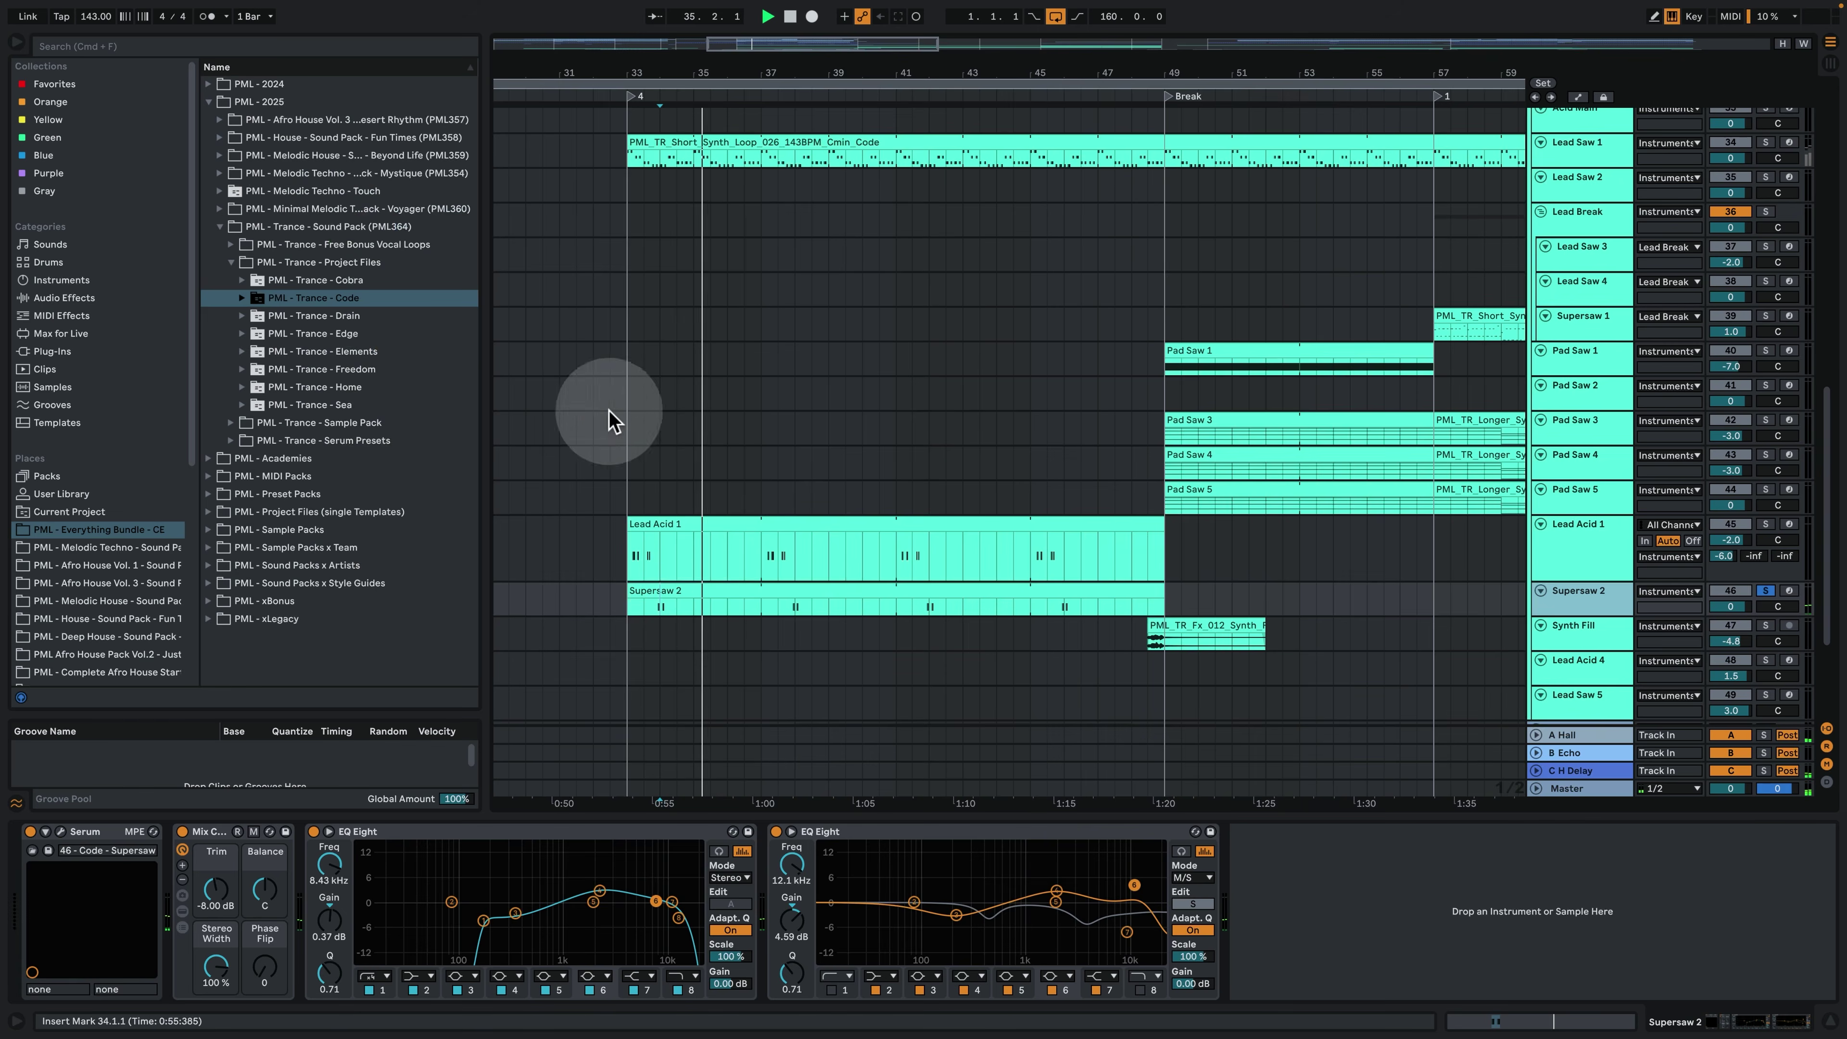
{"action": "double_click", "coordinate": [676, 579]}
{"action": "left_click", "coordinate": [614, 86]}
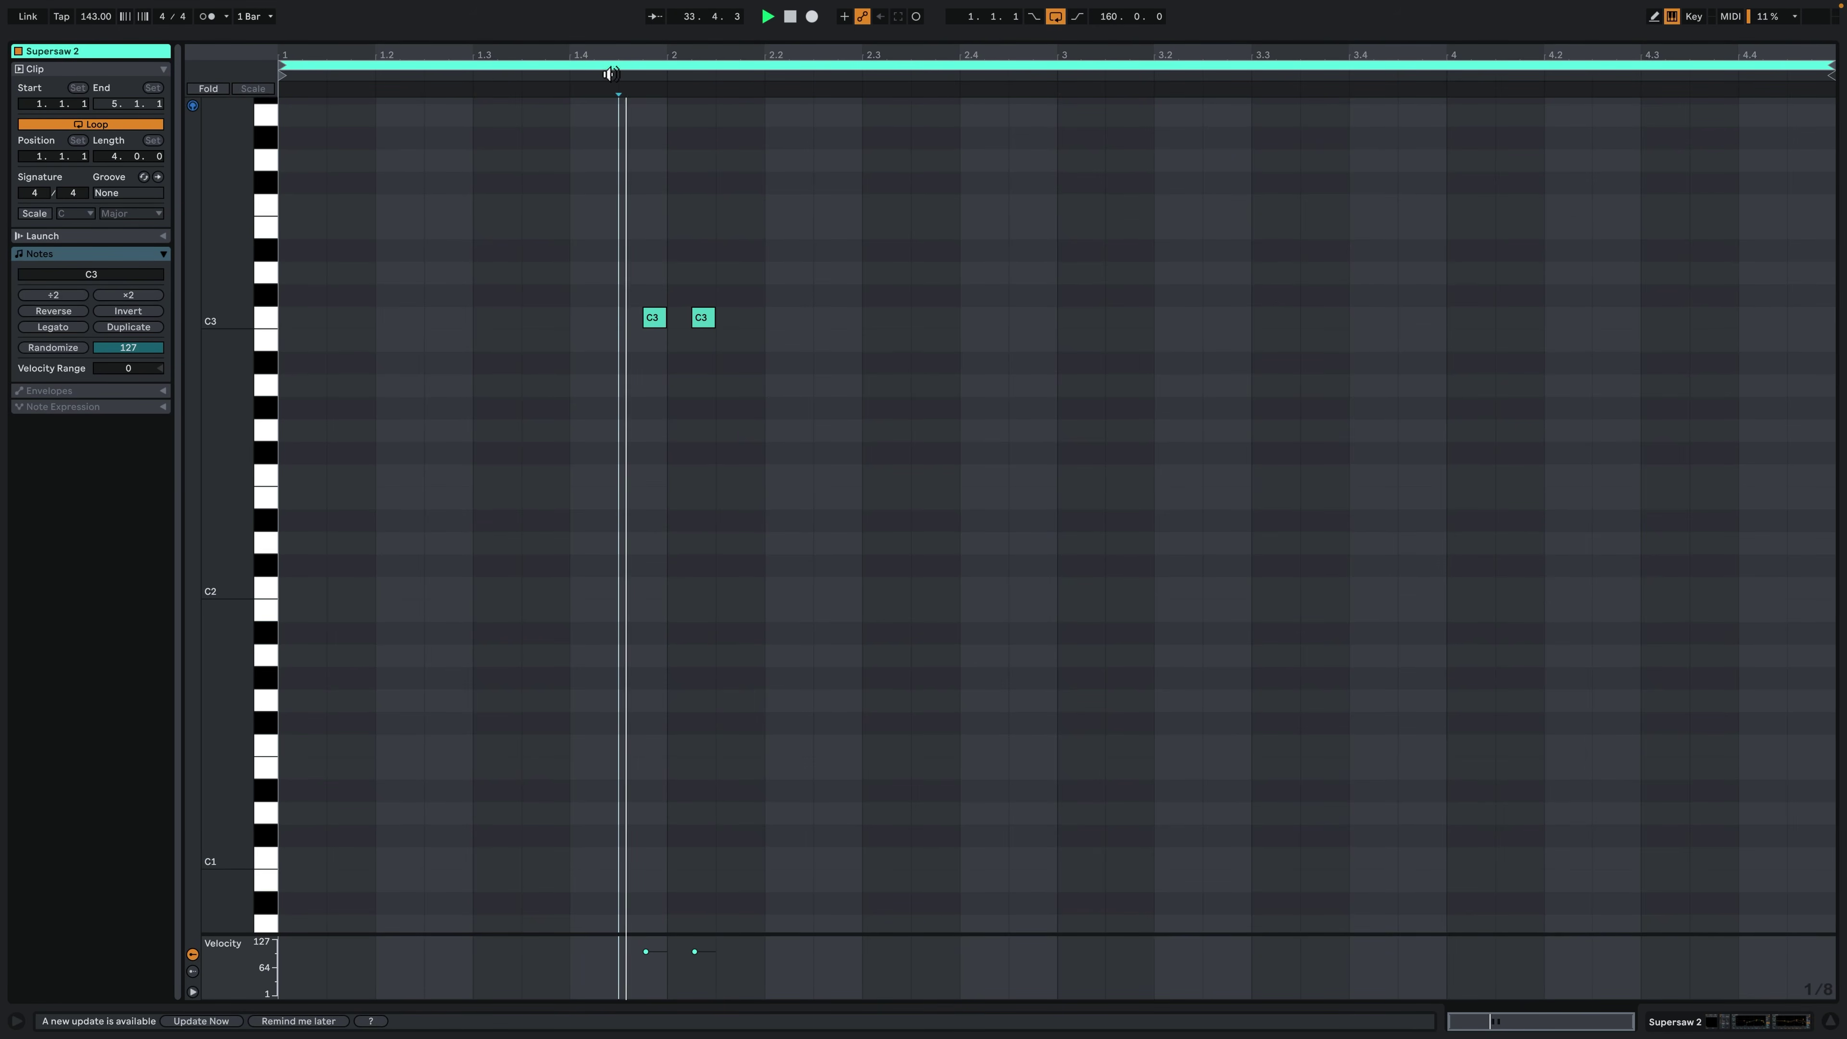
{"action": "left_click", "coordinate": [611, 74]}
{"action": "left_click", "coordinate": [1727, 1020]}
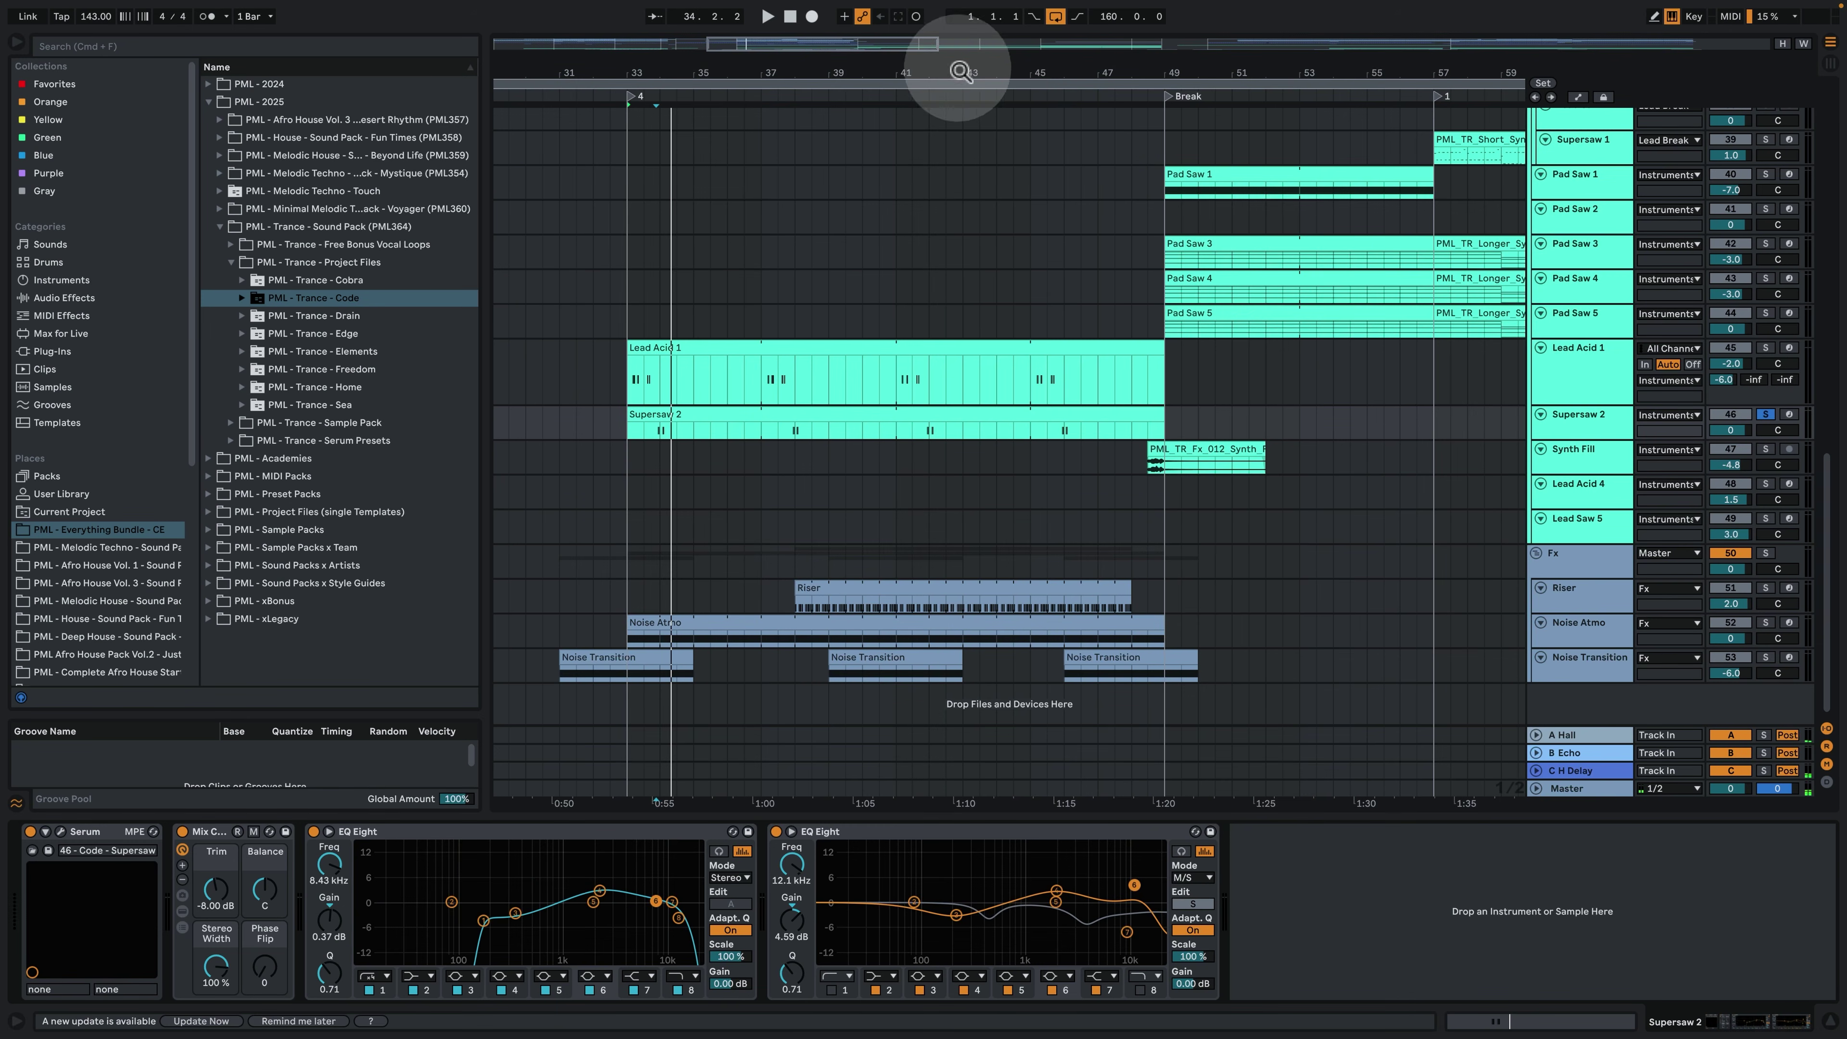
Solo Lead Acid 4, play its first clip from bar 5, and inspect its Serum oscillator and effects pages.
{"action": "key", "text": "w"}
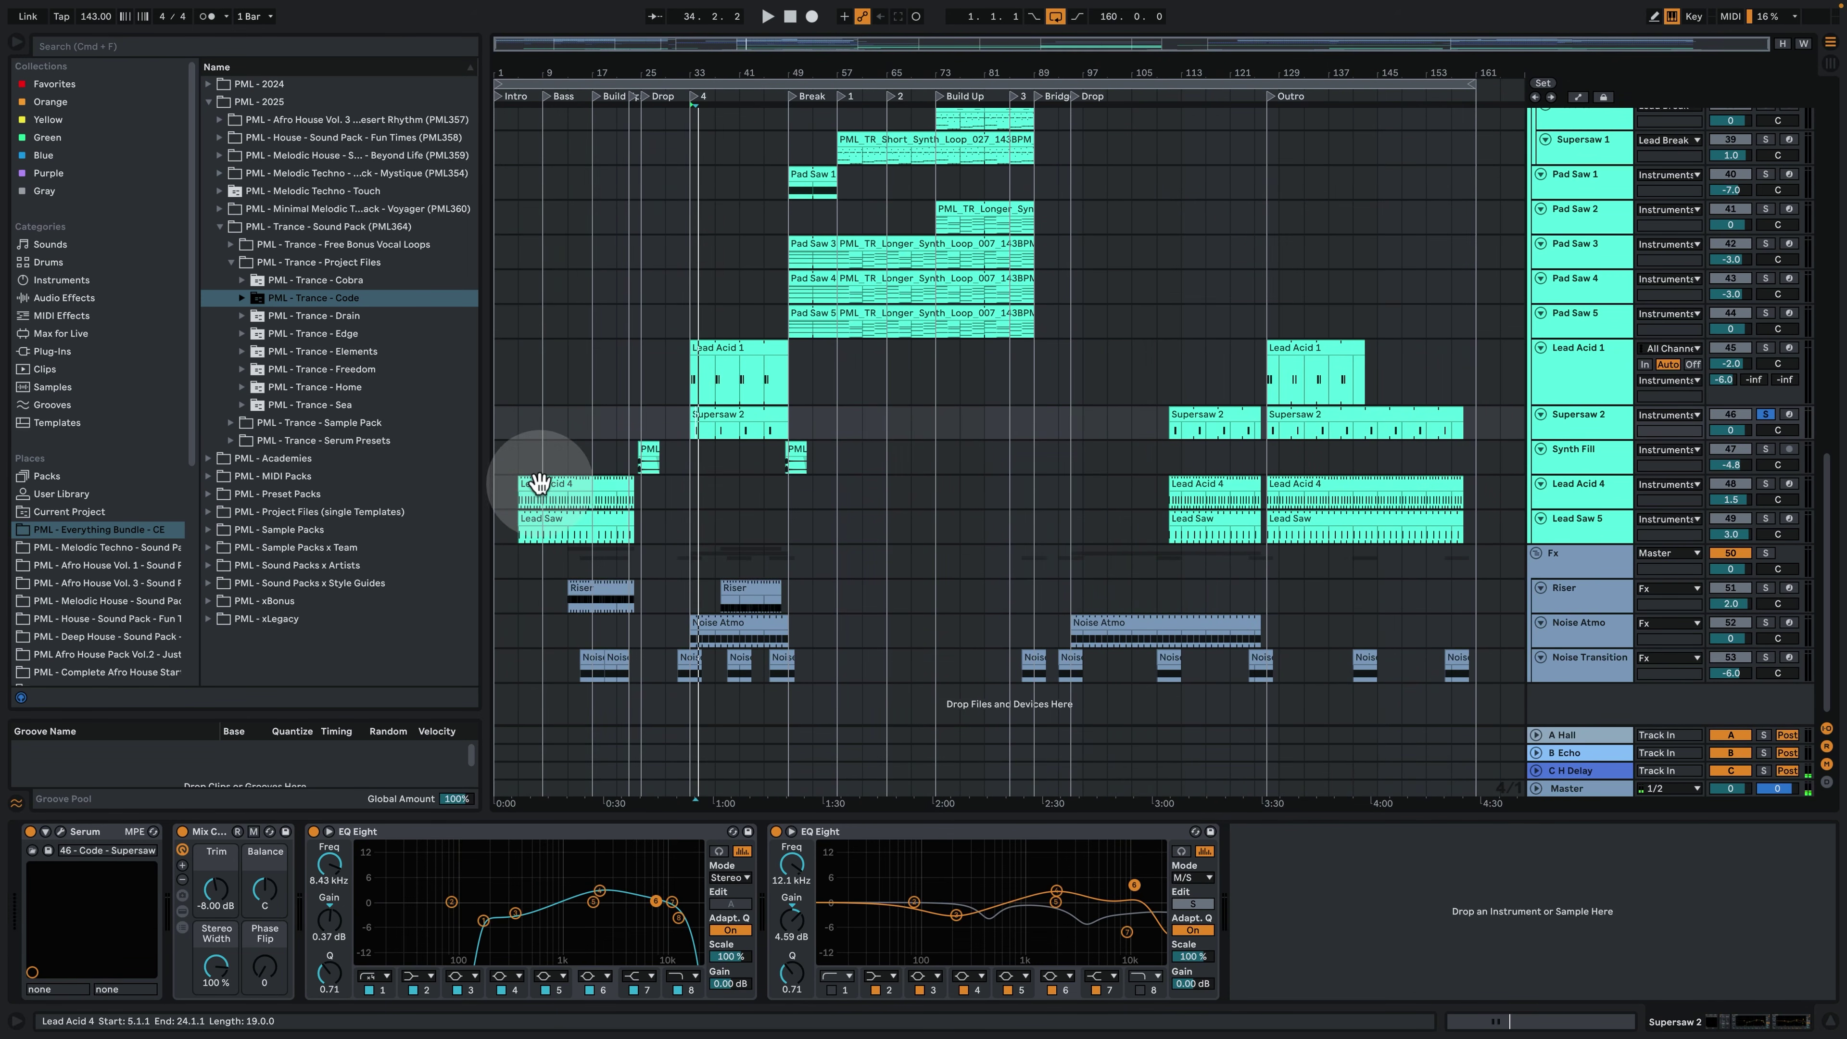
{"action": "left_click", "coordinate": [539, 482]}
{"action": "key", "text": "space"}
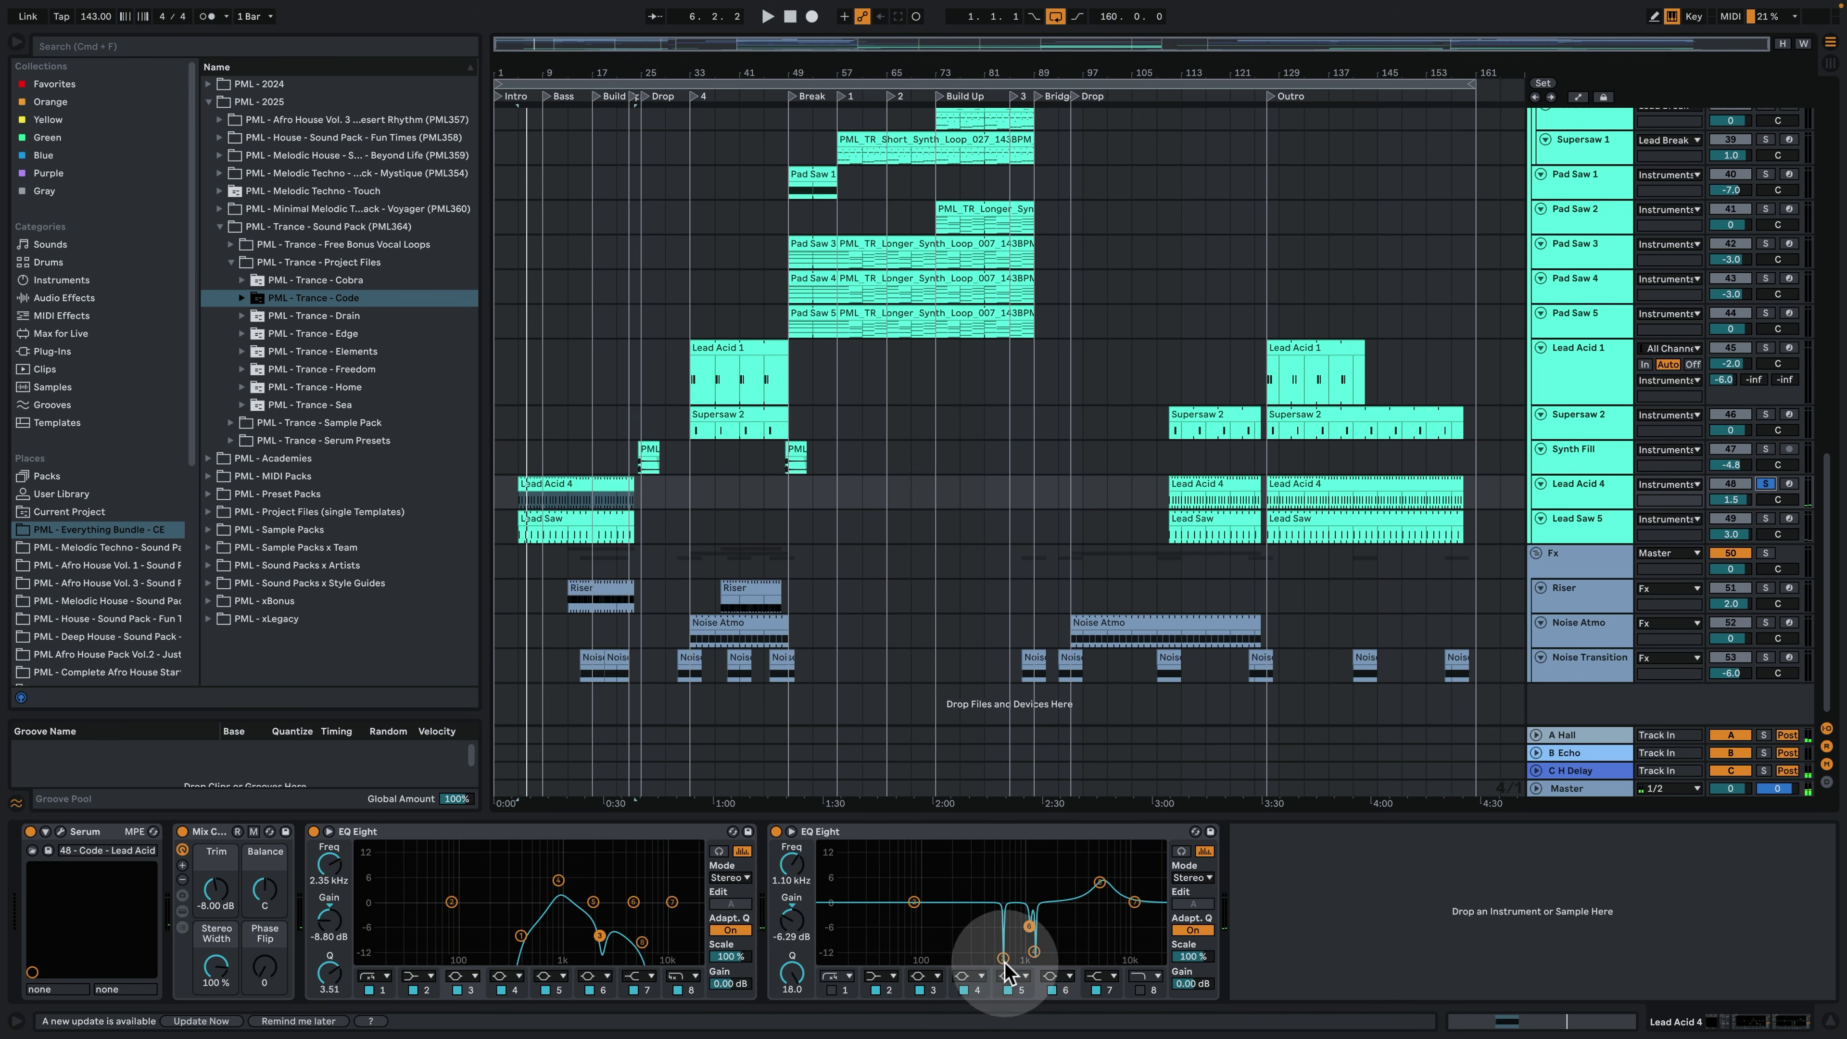
{"action": "left_click", "coordinate": [61, 831]}
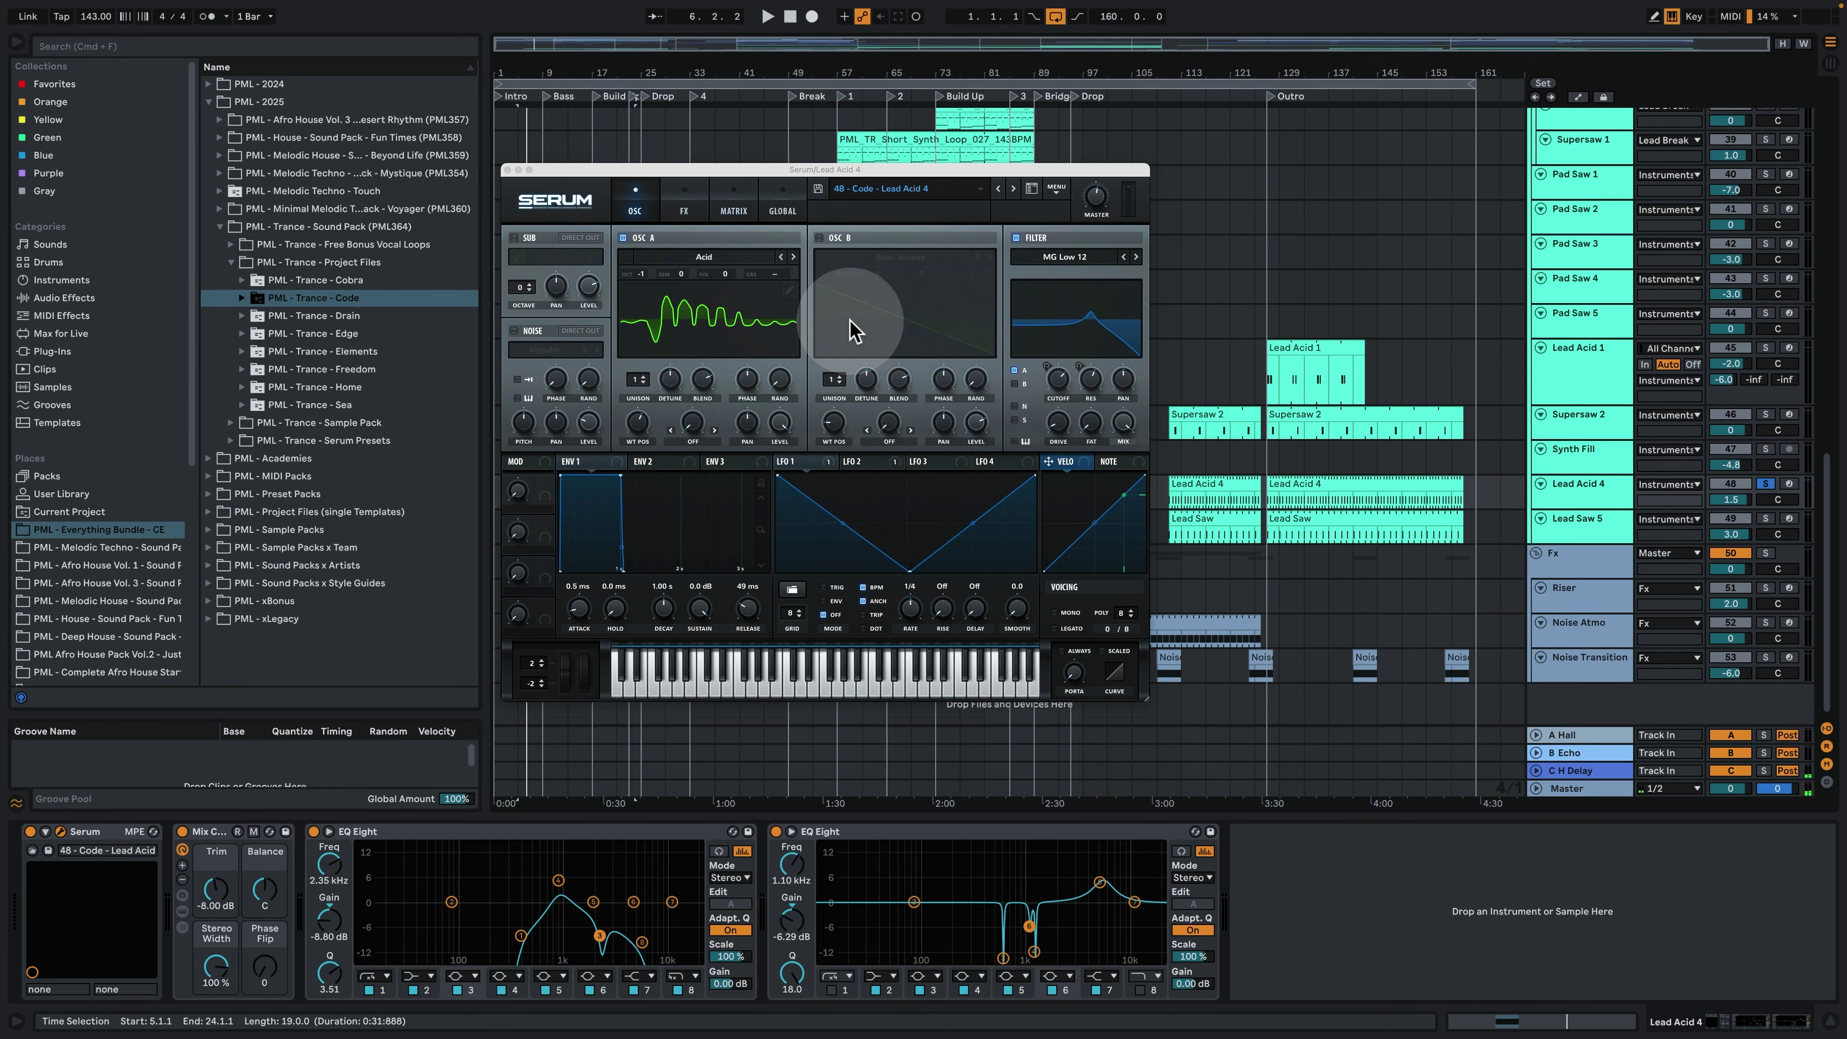
{"action": "key", "text": "space"}
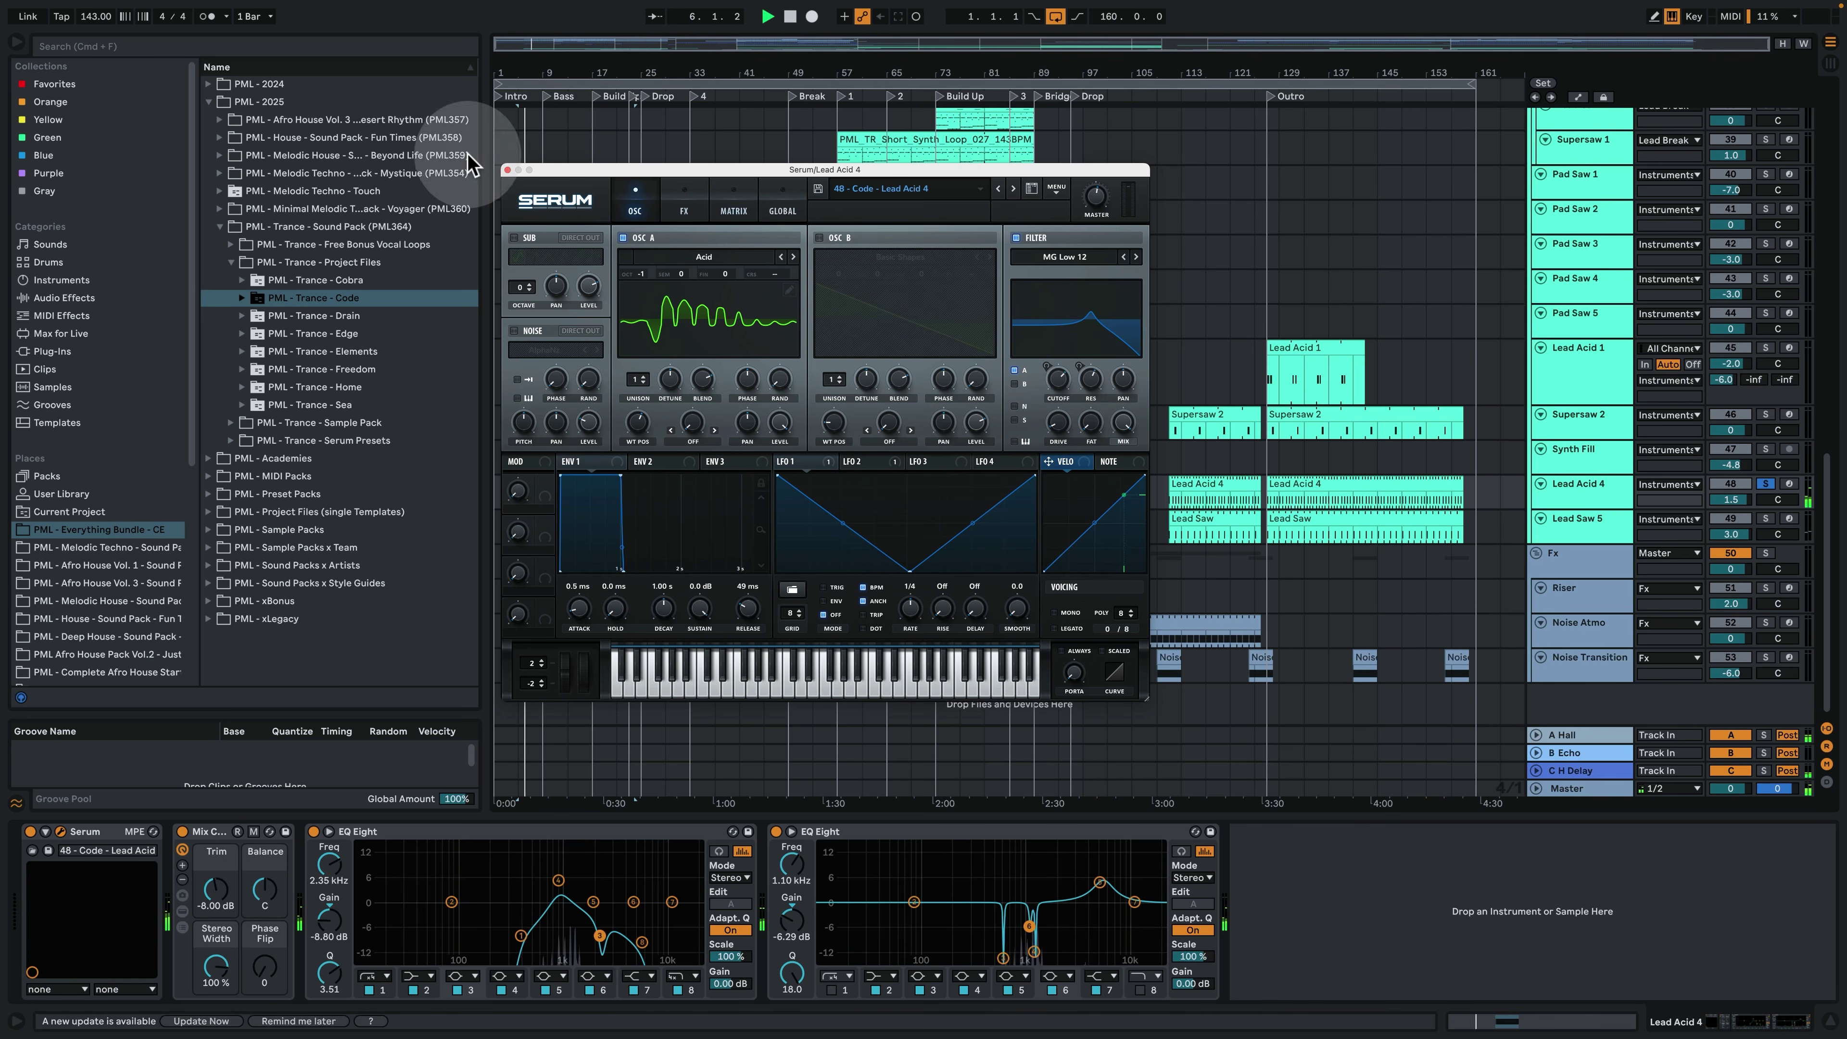
{"action": "left_click", "coordinate": [685, 207]}
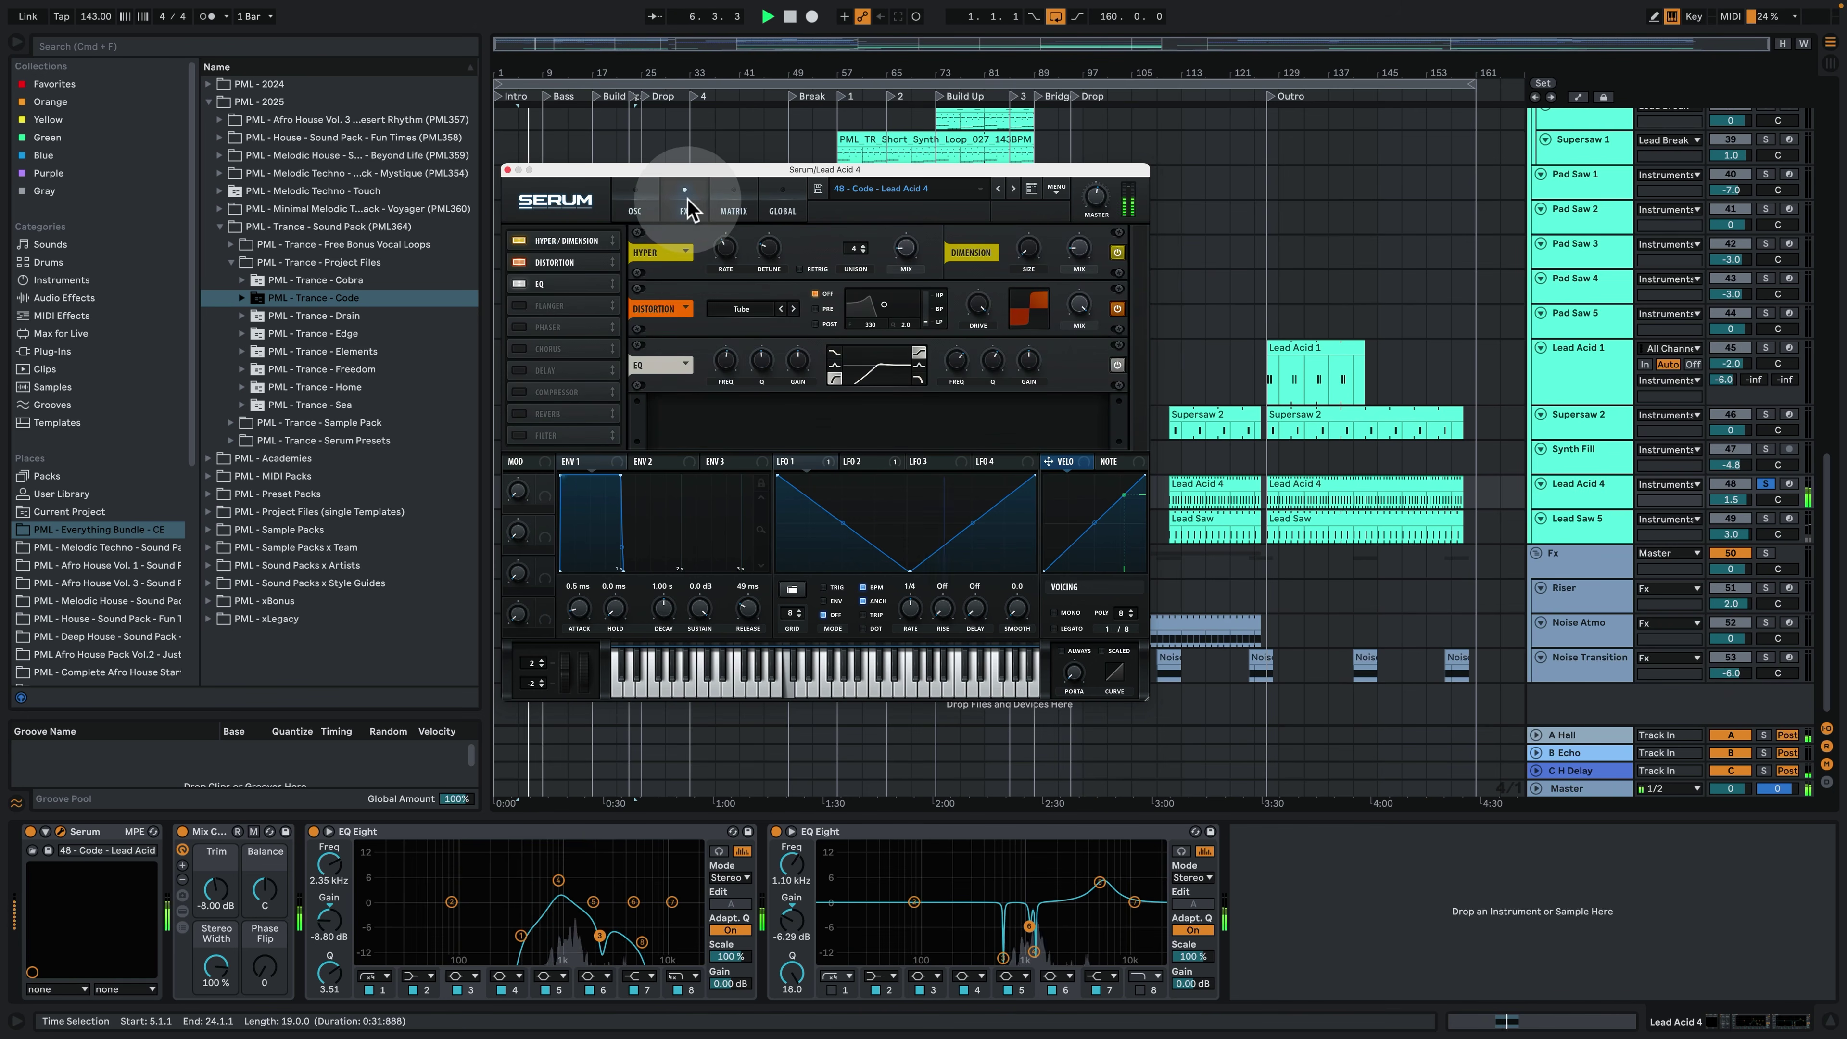
{"action": "left_click", "coordinate": [508, 170]}
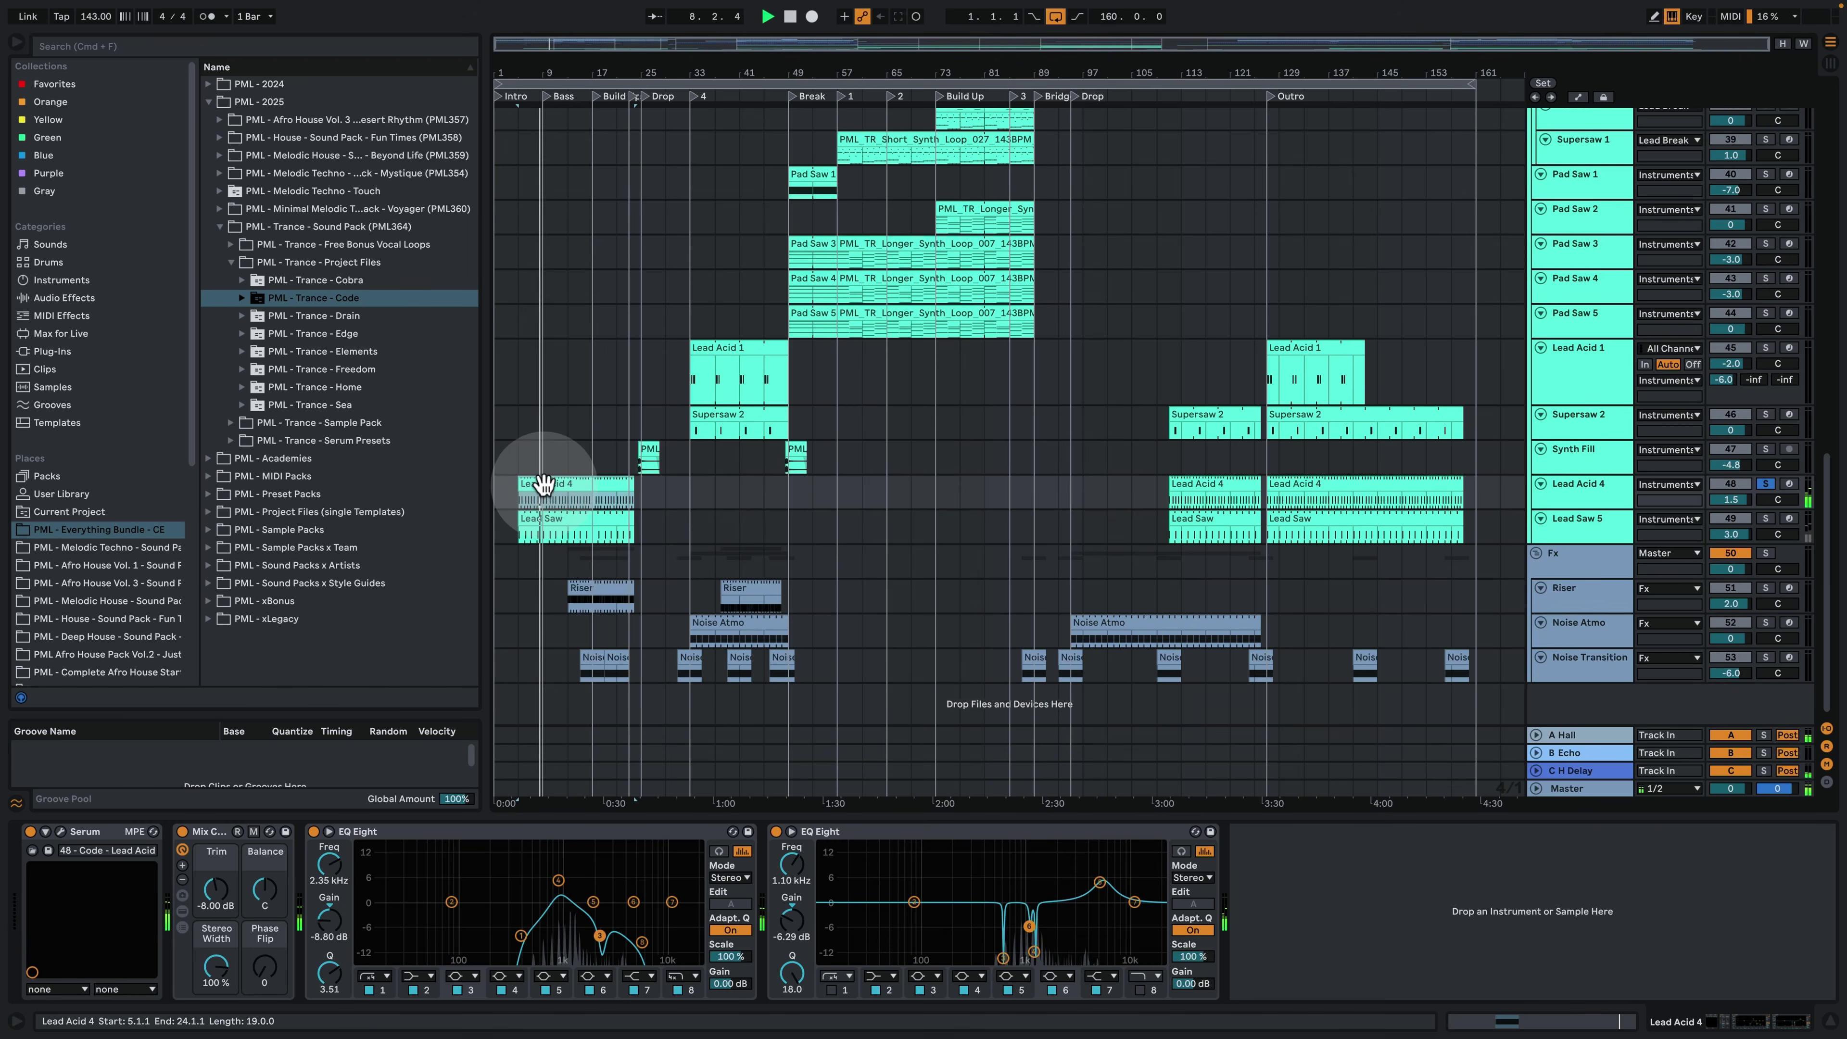
Open Lead Acid 4's first clip, set the note grid to a fixed 1/16, play it, and return to the devices.
{"action": "double_click", "coordinate": [538, 498]}
{"action": "right_click", "coordinate": [589, 336]}
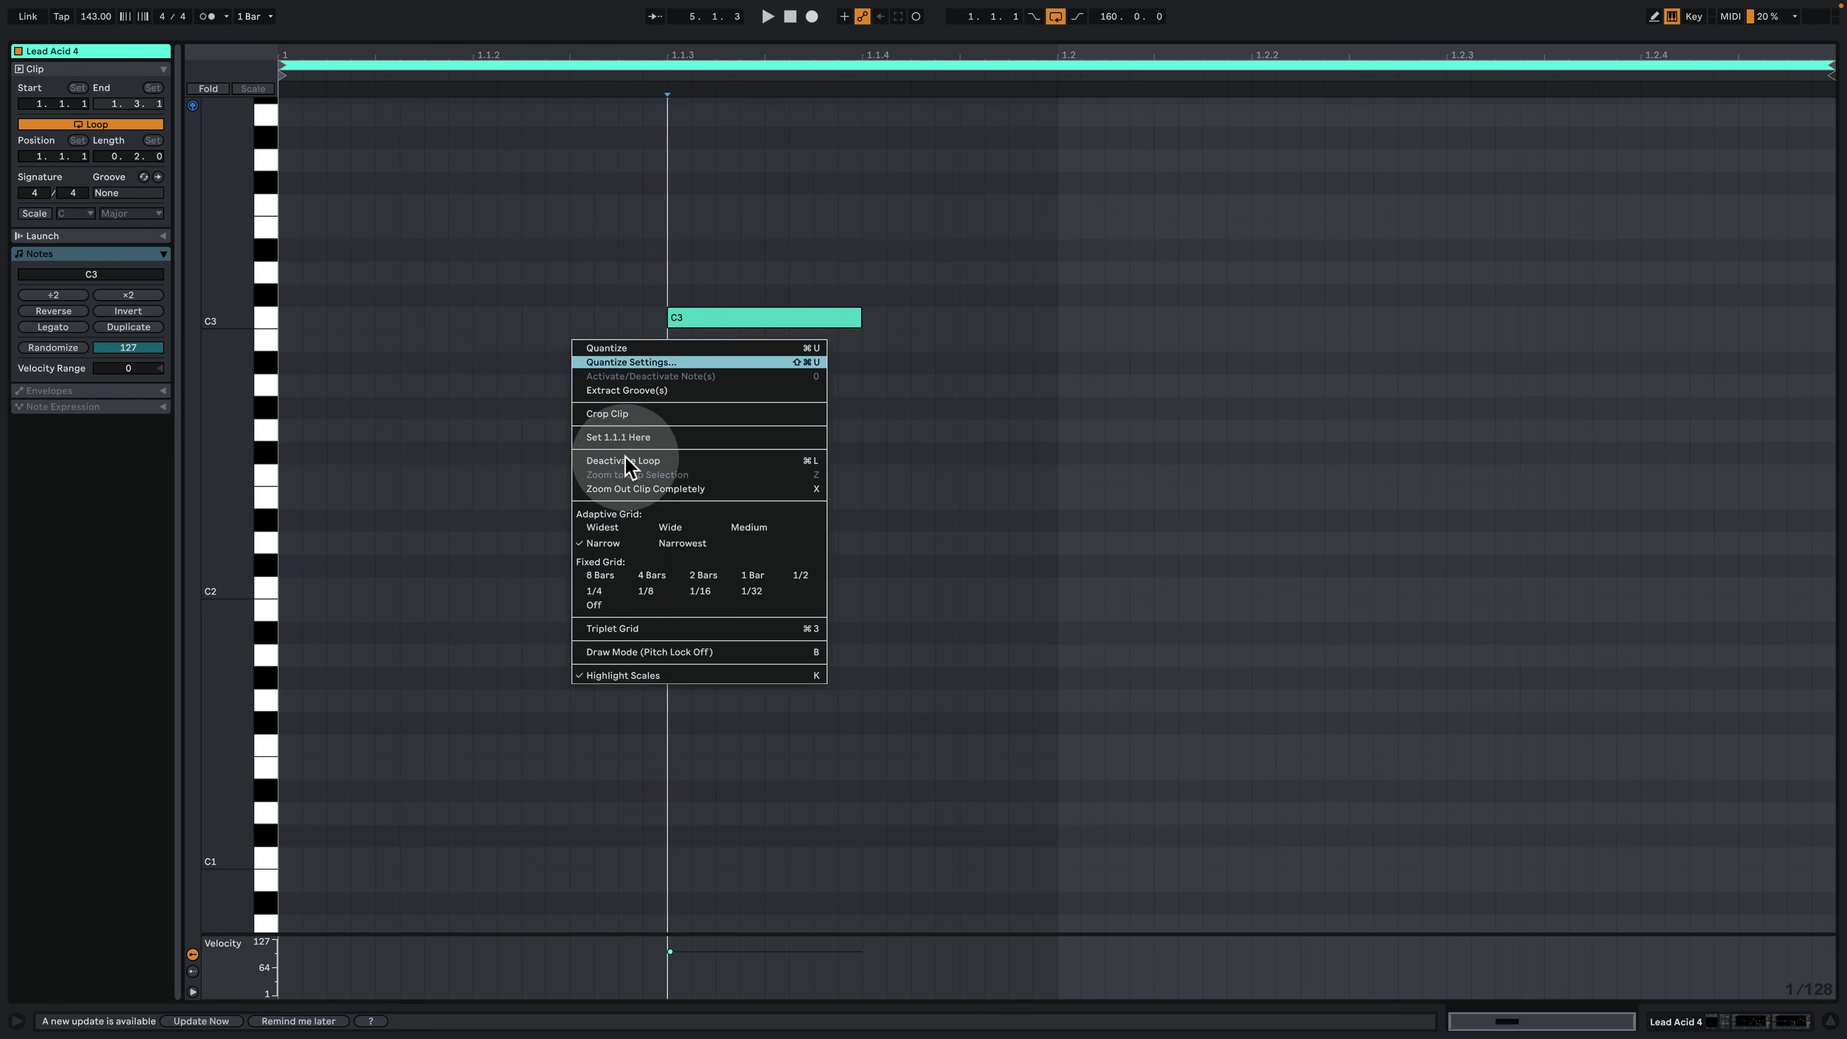
{"action": "left_click", "coordinate": [693, 602]}
{"action": "key", "text": "space"}
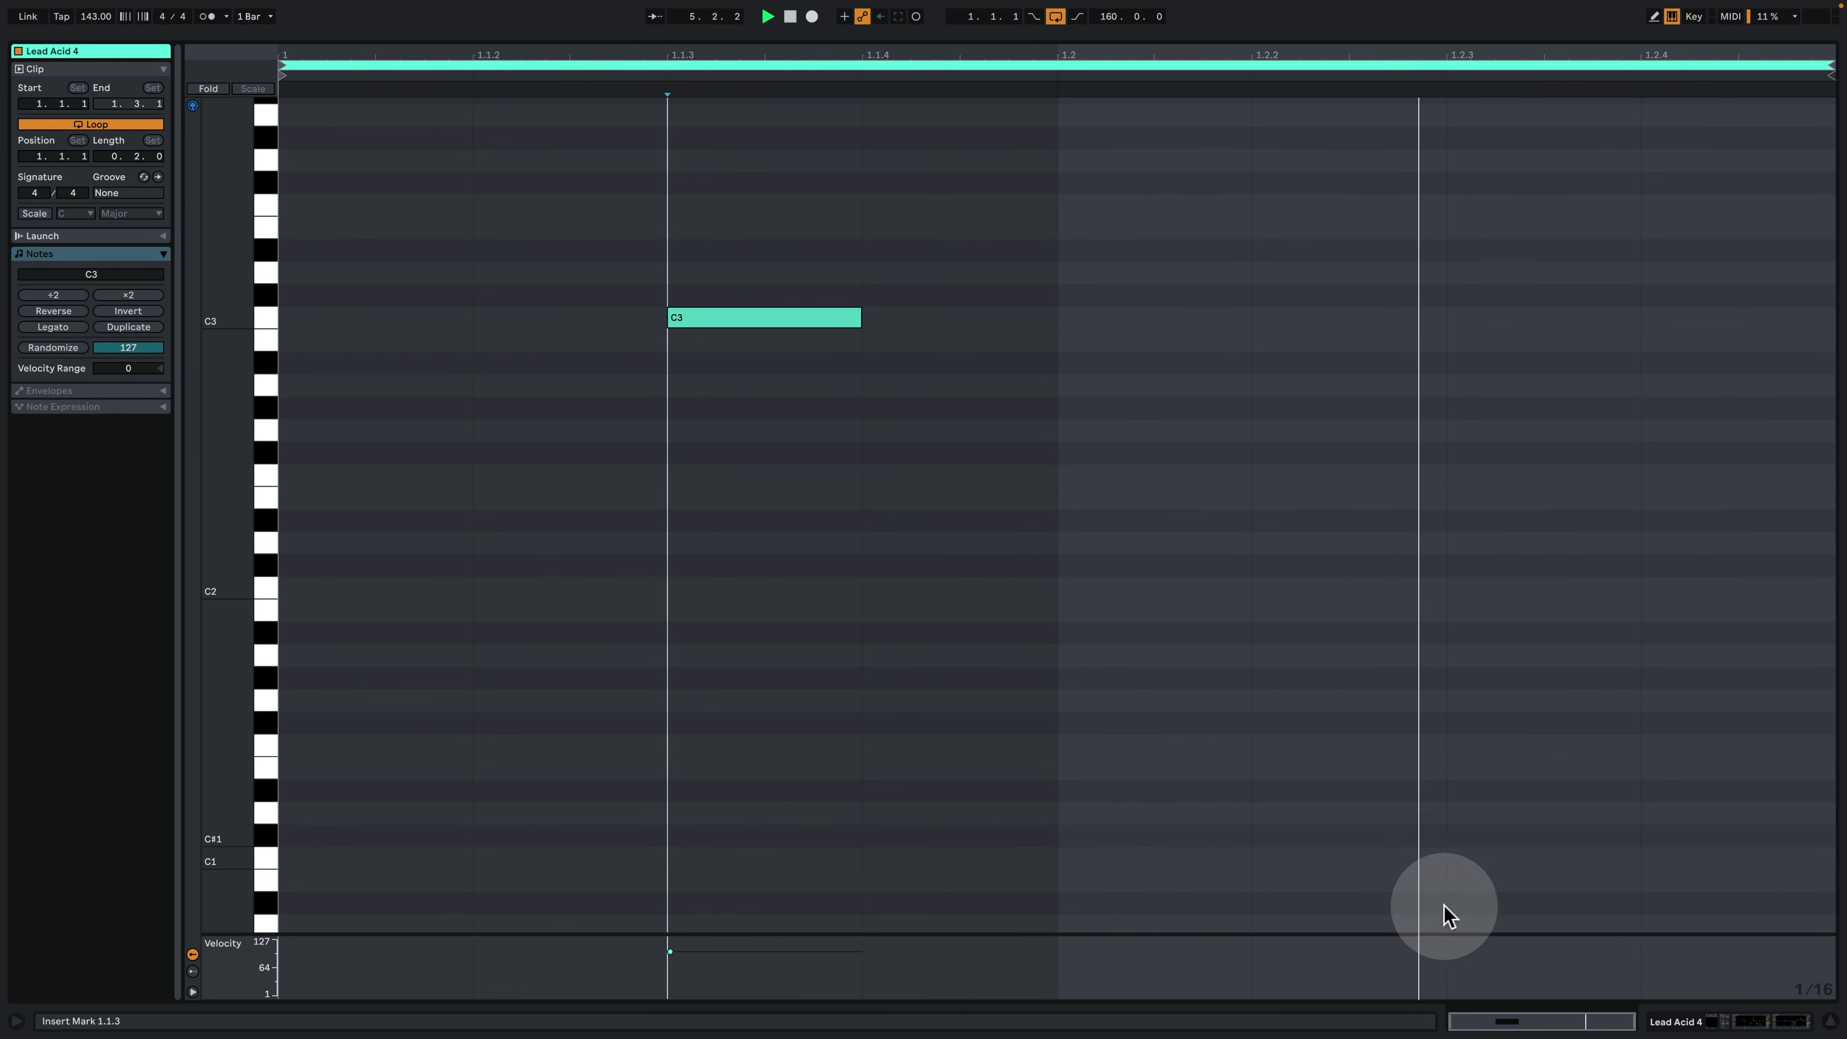
{"action": "left_click", "coordinate": [1675, 1022]}
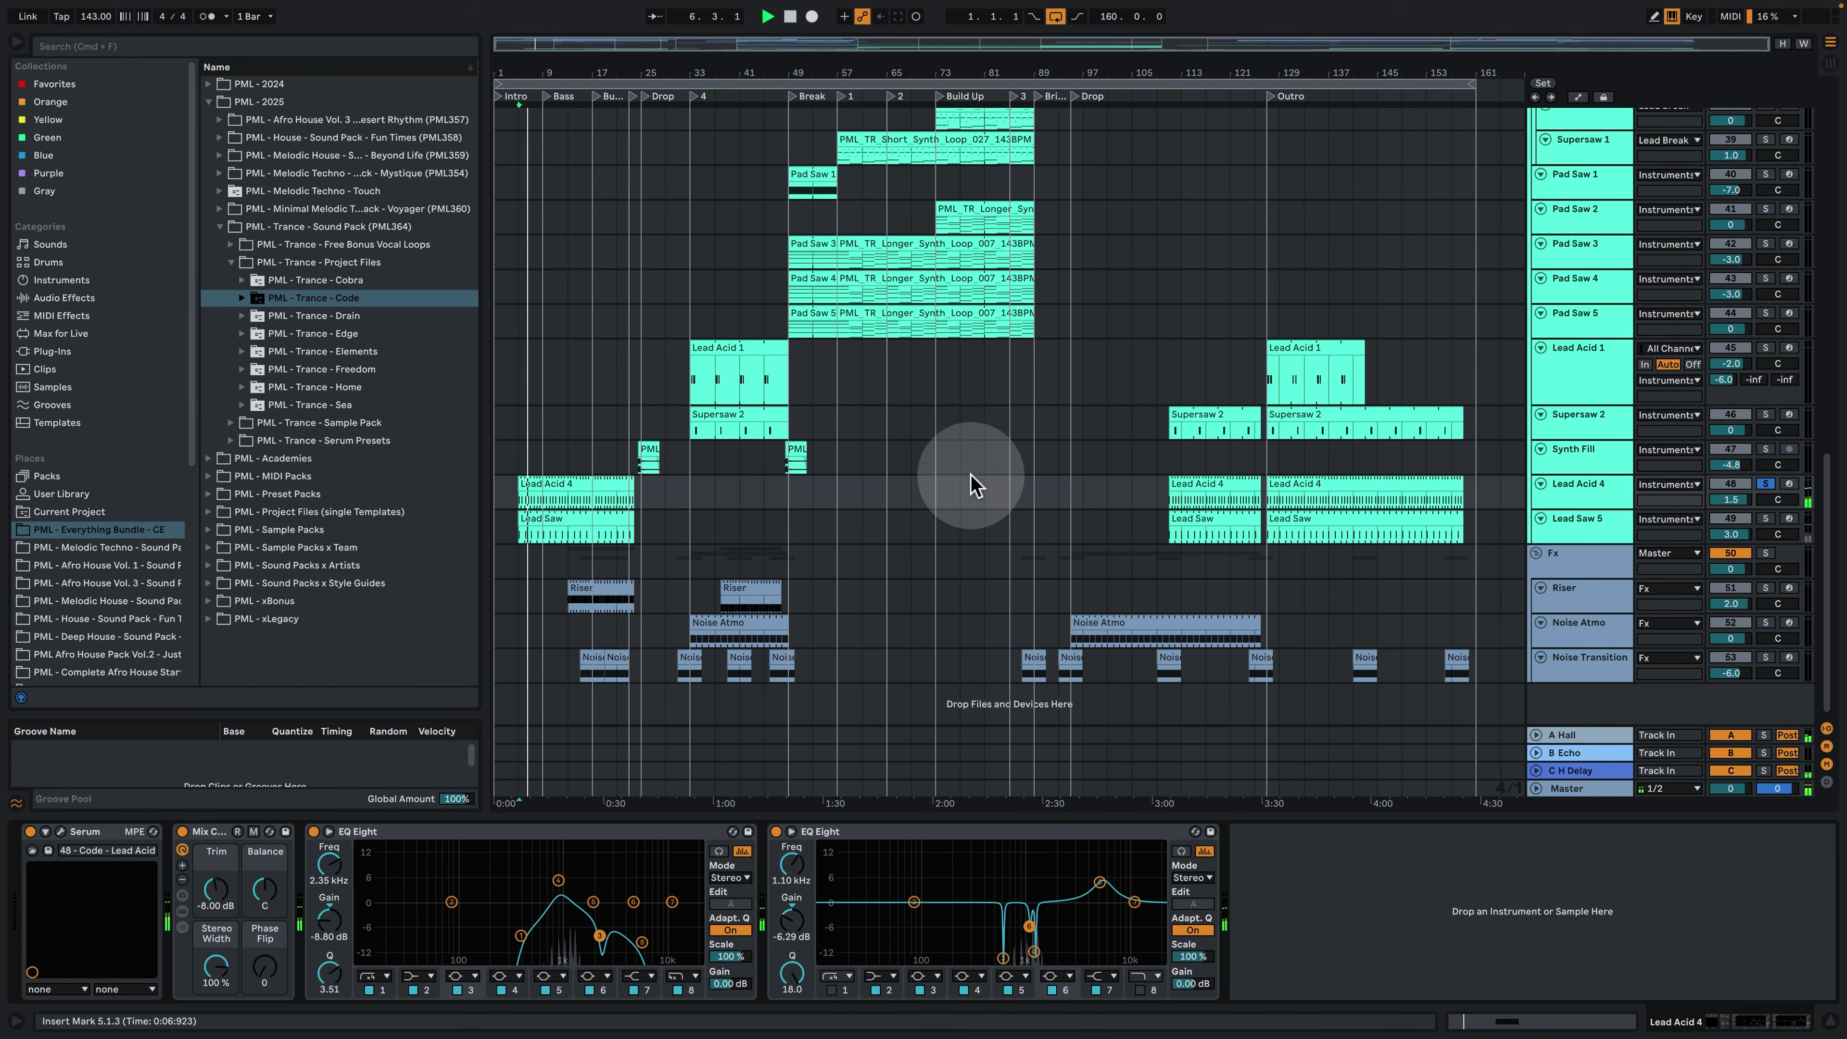
Show Lead Saw 5's devices, solo the track, and play its first clip from bar 5.
{"action": "left_click", "coordinate": [1716, 517]}
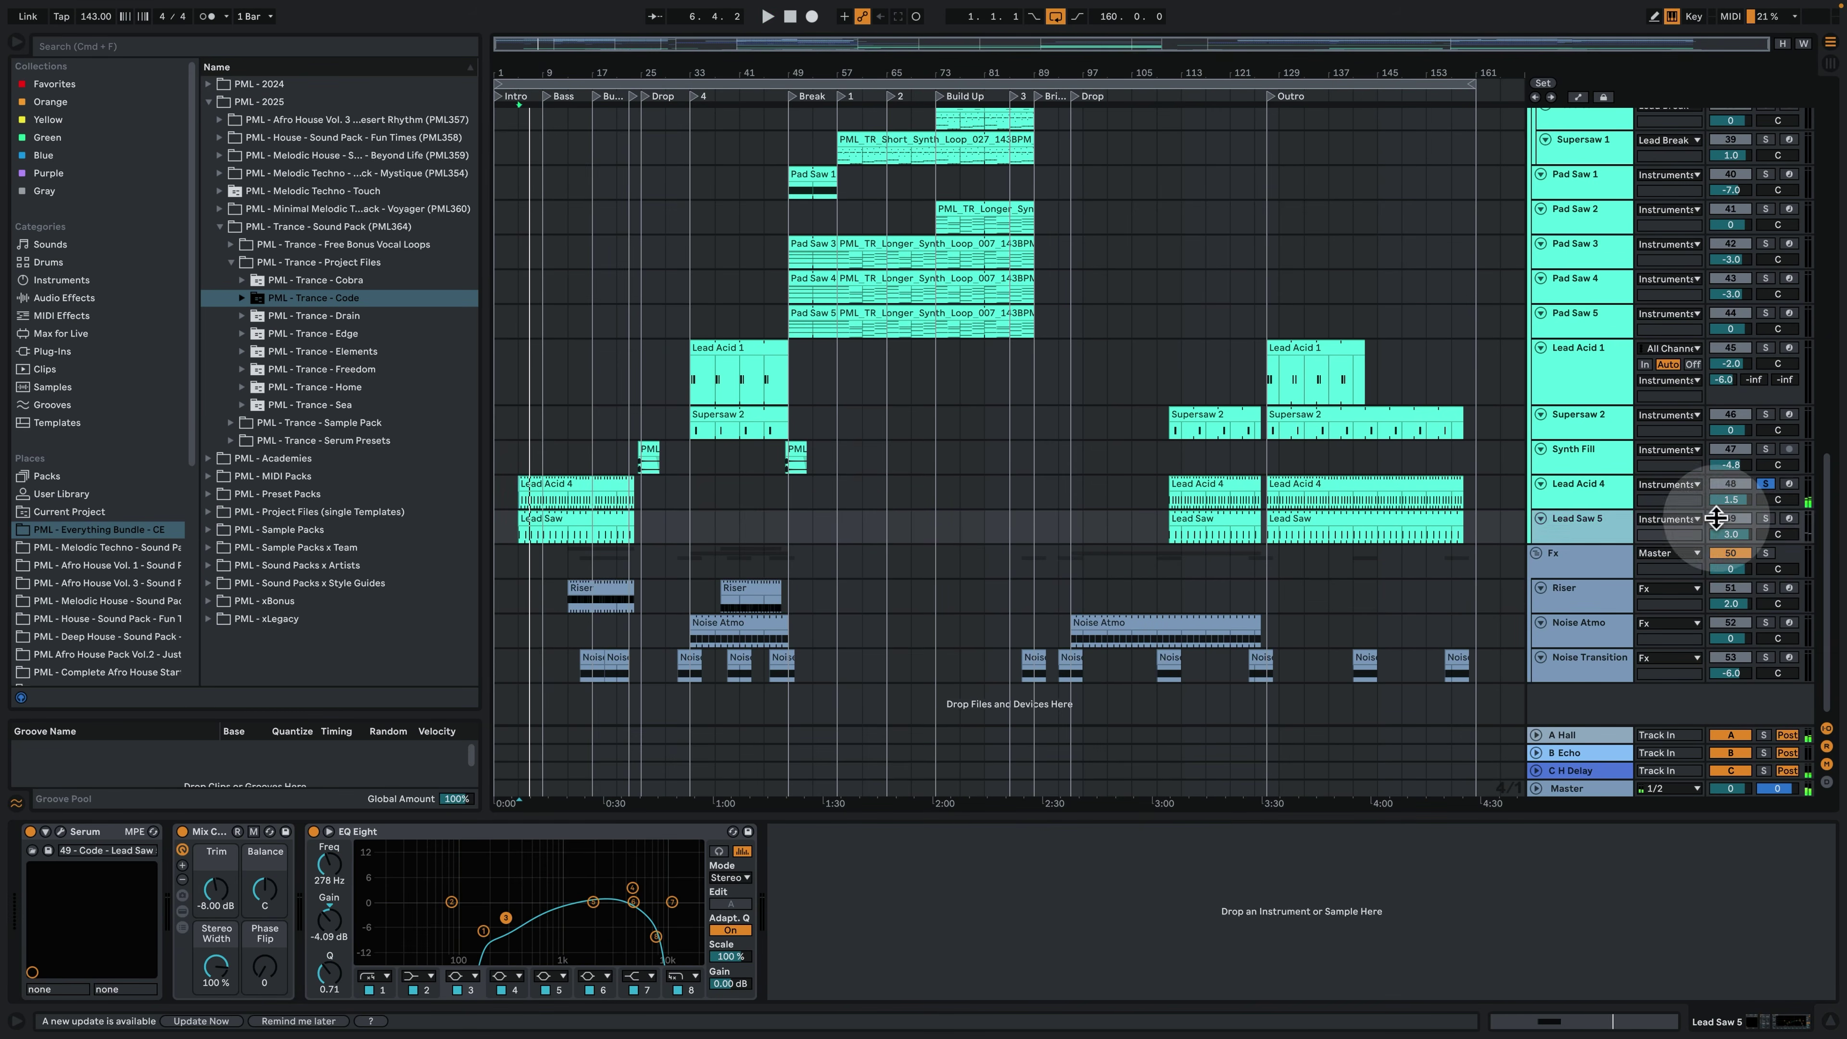
{"action": "left_click", "coordinate": [1767, 519]}
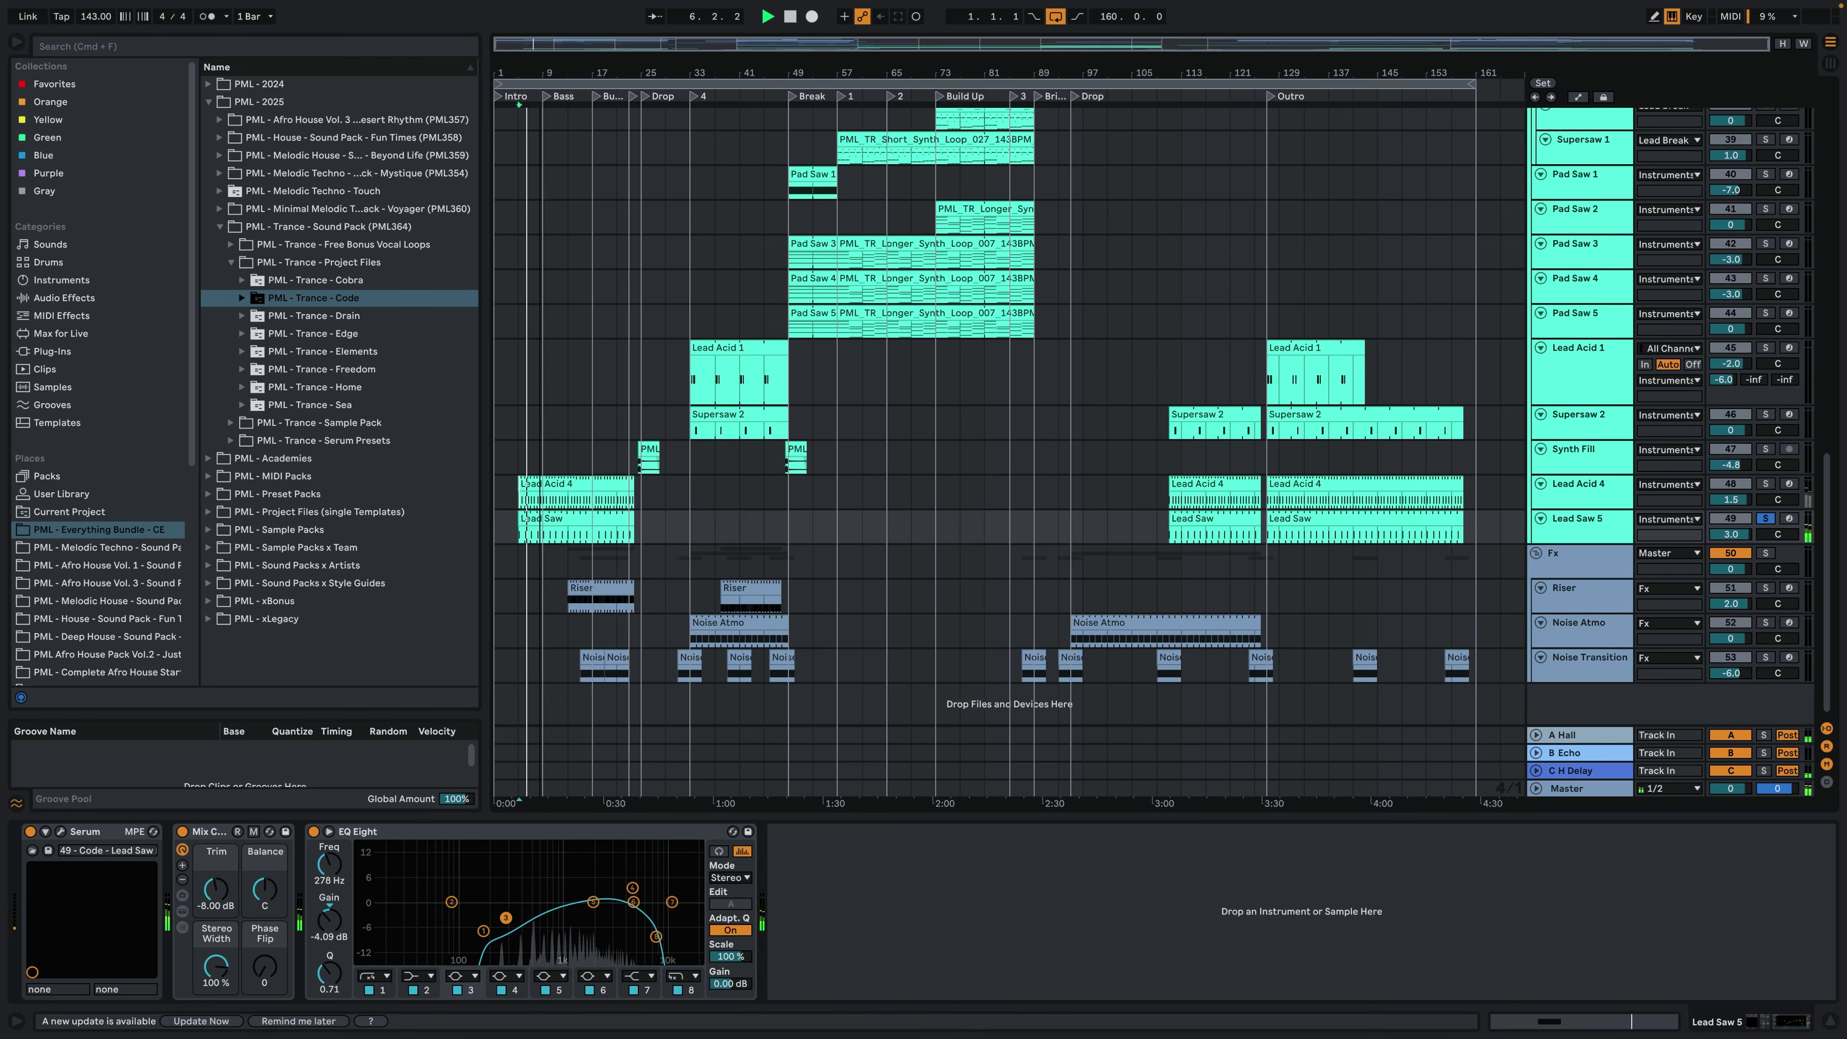
{"action": "left_click_drag", "start_coordinate": [516, 73], "coordinate": [660, 206]}
{"action": "left_click", "coordinate": [660, 523]}
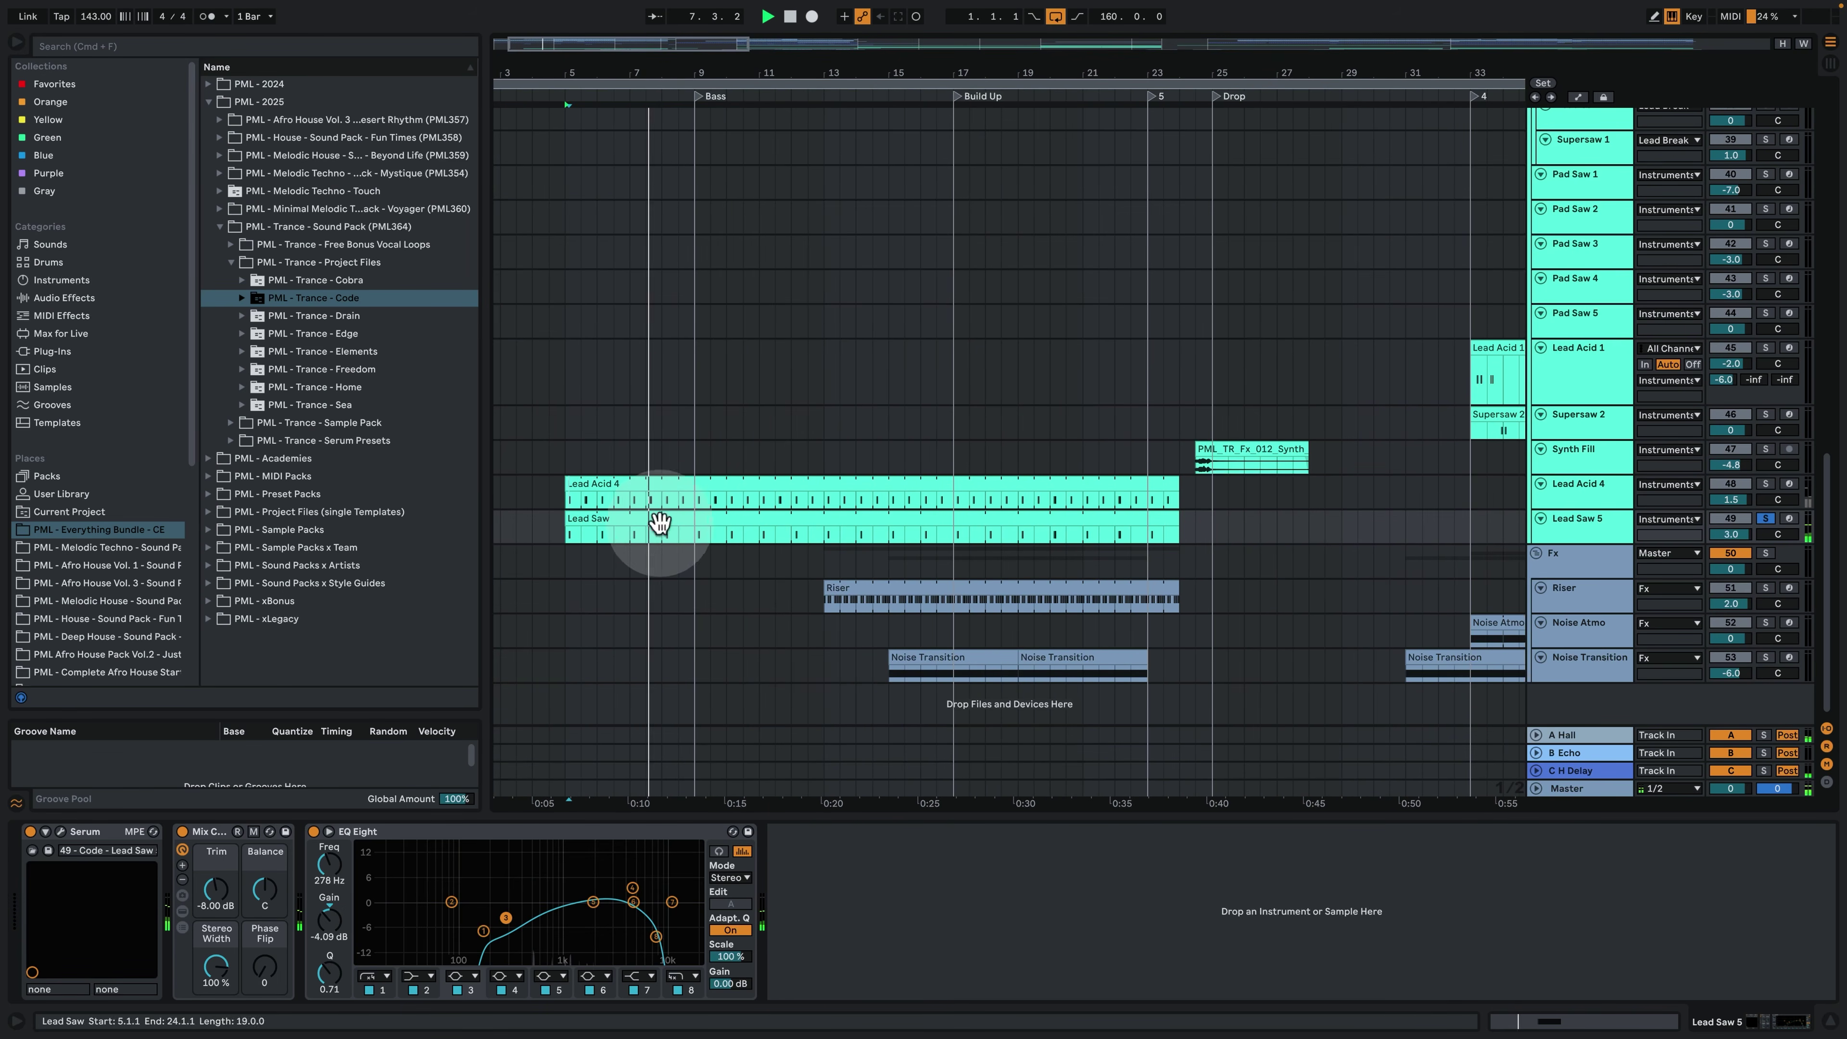
Inspect Lead Saw 5's Serum oscillators, close the plugin, and clear the solos on both lead tracks during playback.
{"action": "left_click", "coordinate": [61, 835]}
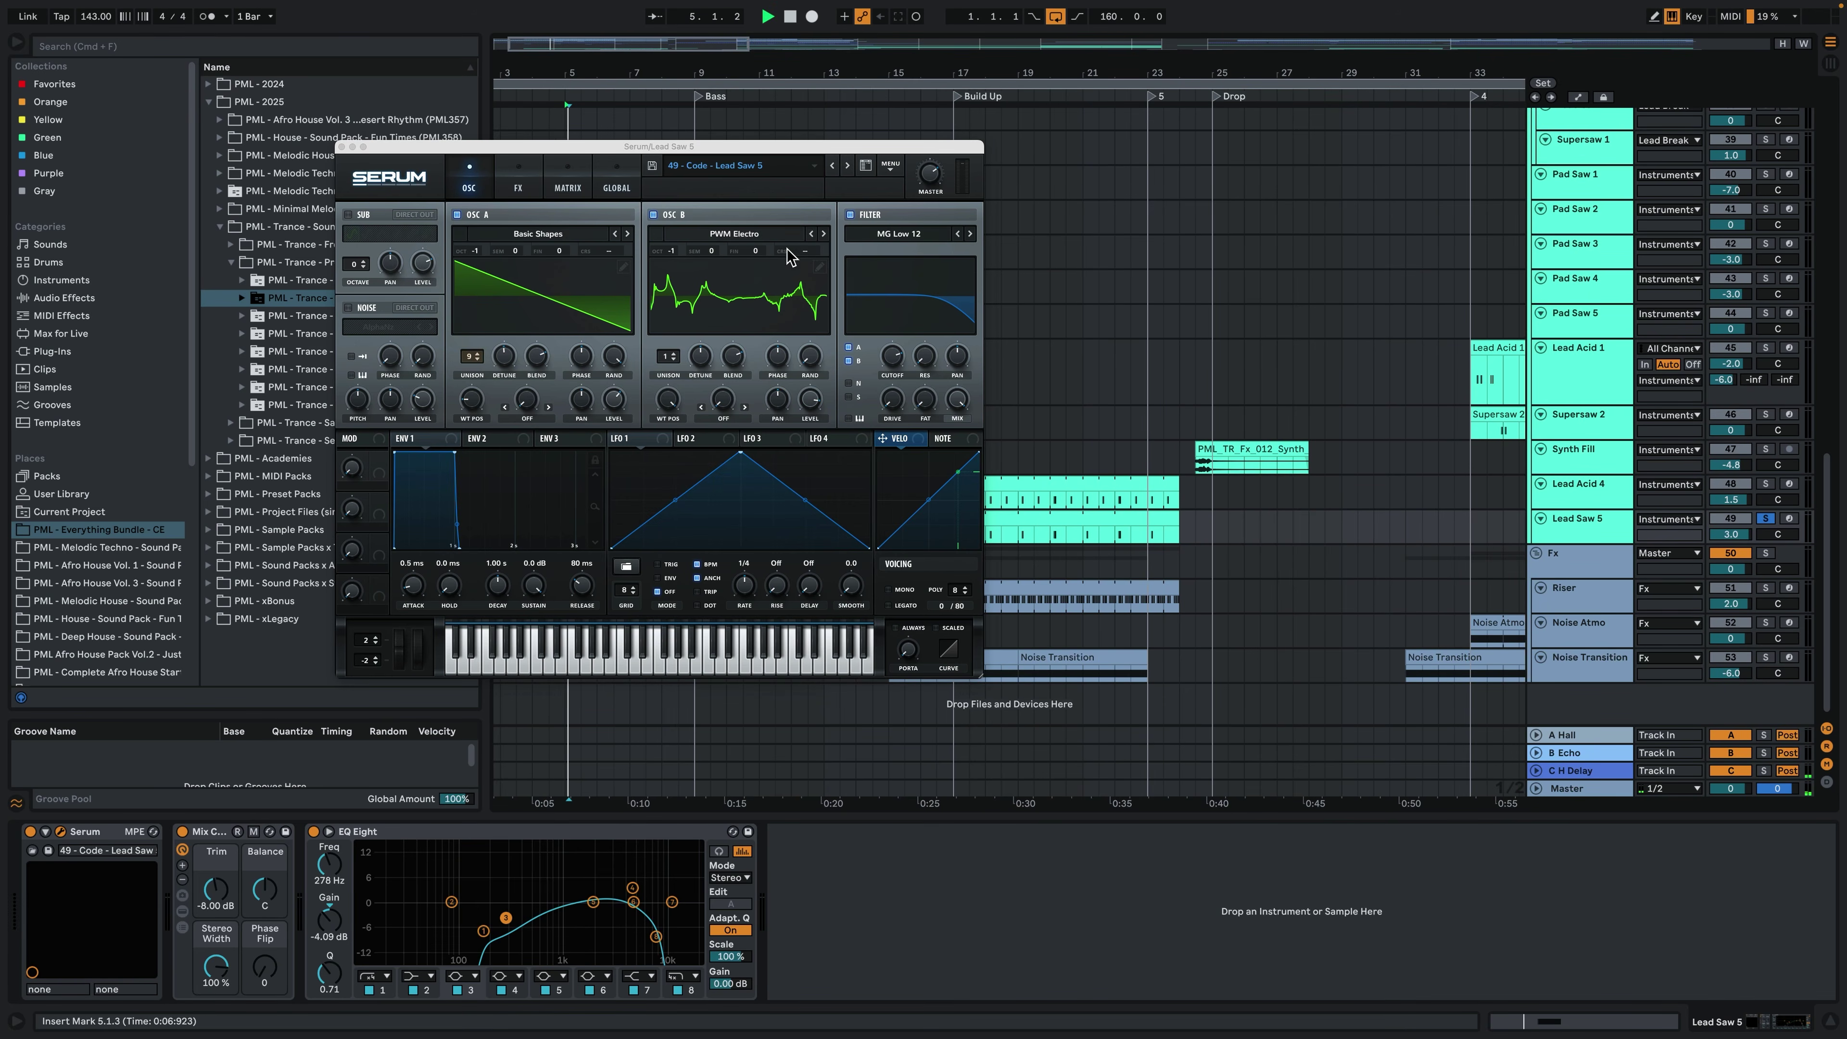
{"action": "left_click", "coordinate": [341, 148]}
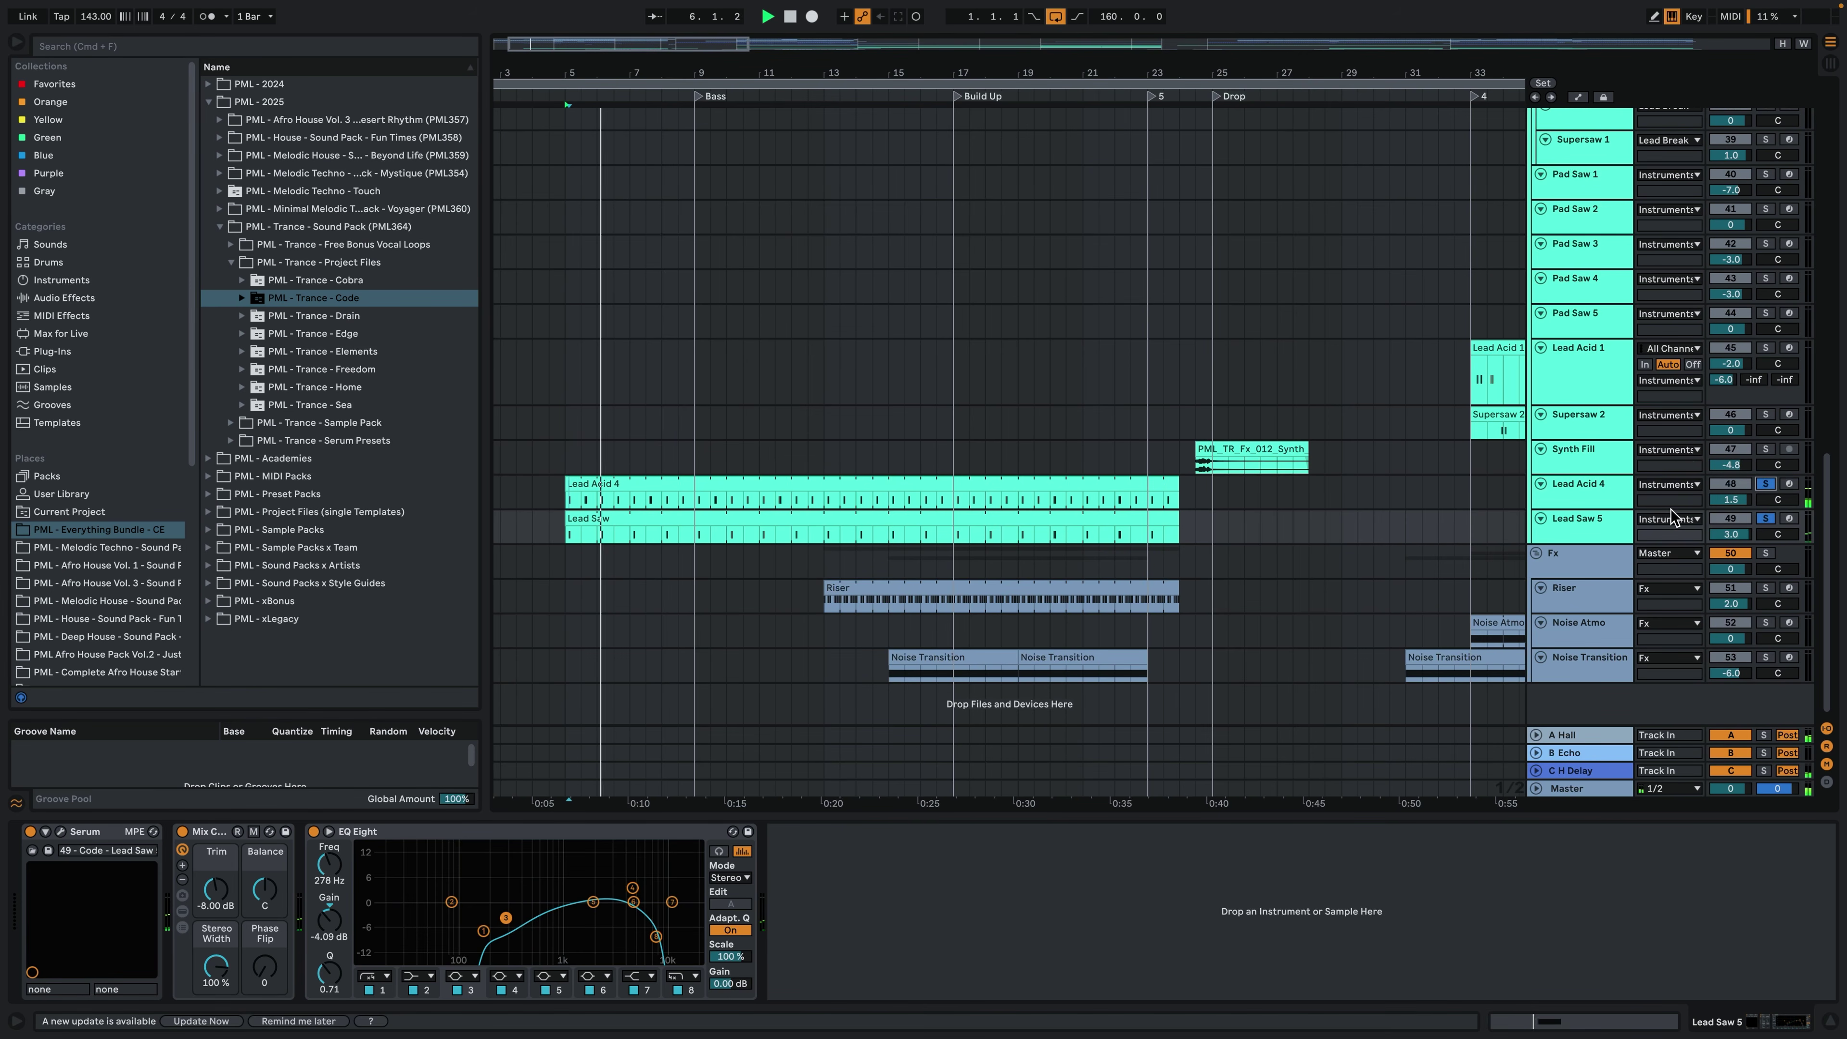
{"action": "left_click", "coordinate": [1766, 518]}
{"action": "left_click", "coordinate": [1766, 518]}
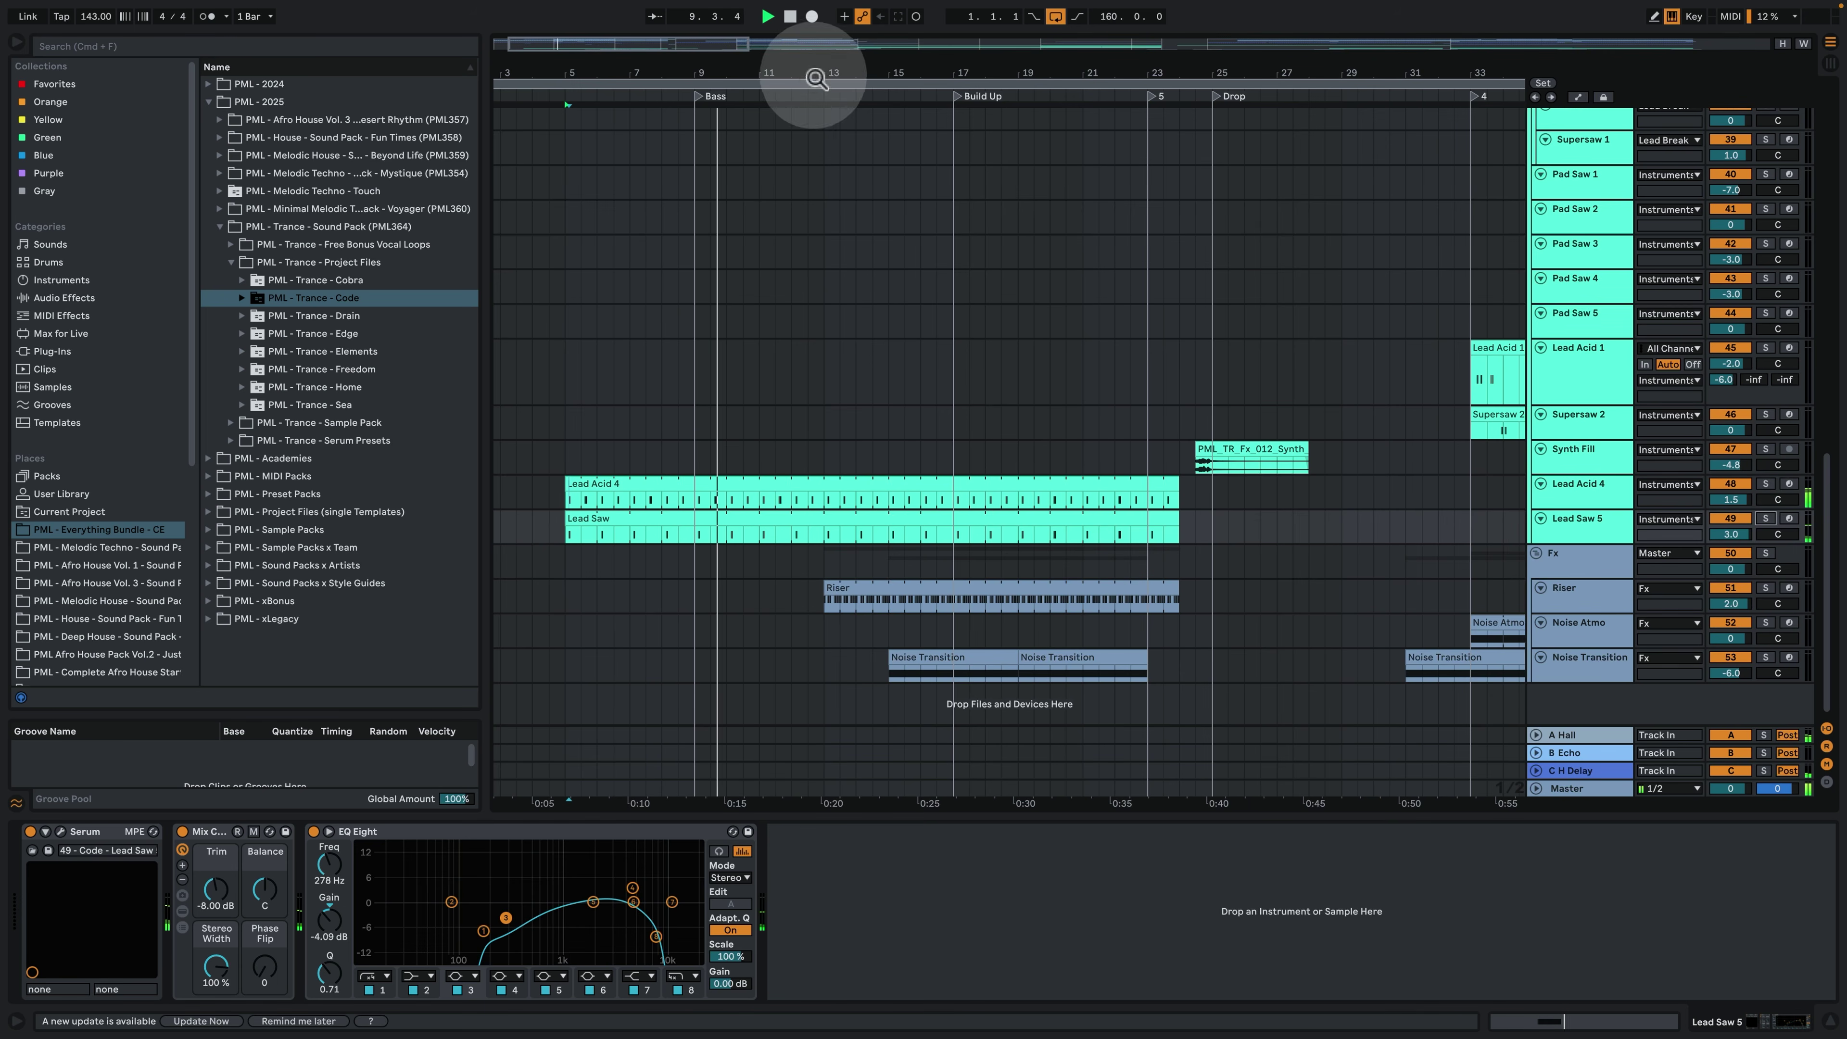
Show the Riser track's devices, solo the track, and play its first clip from bar 13.
{"action": "left_click_drag", "start_coordinate": [812, 69], "coordinate": [752, 67]}
{"action": "left_click", "coordinate": [774, 584]}
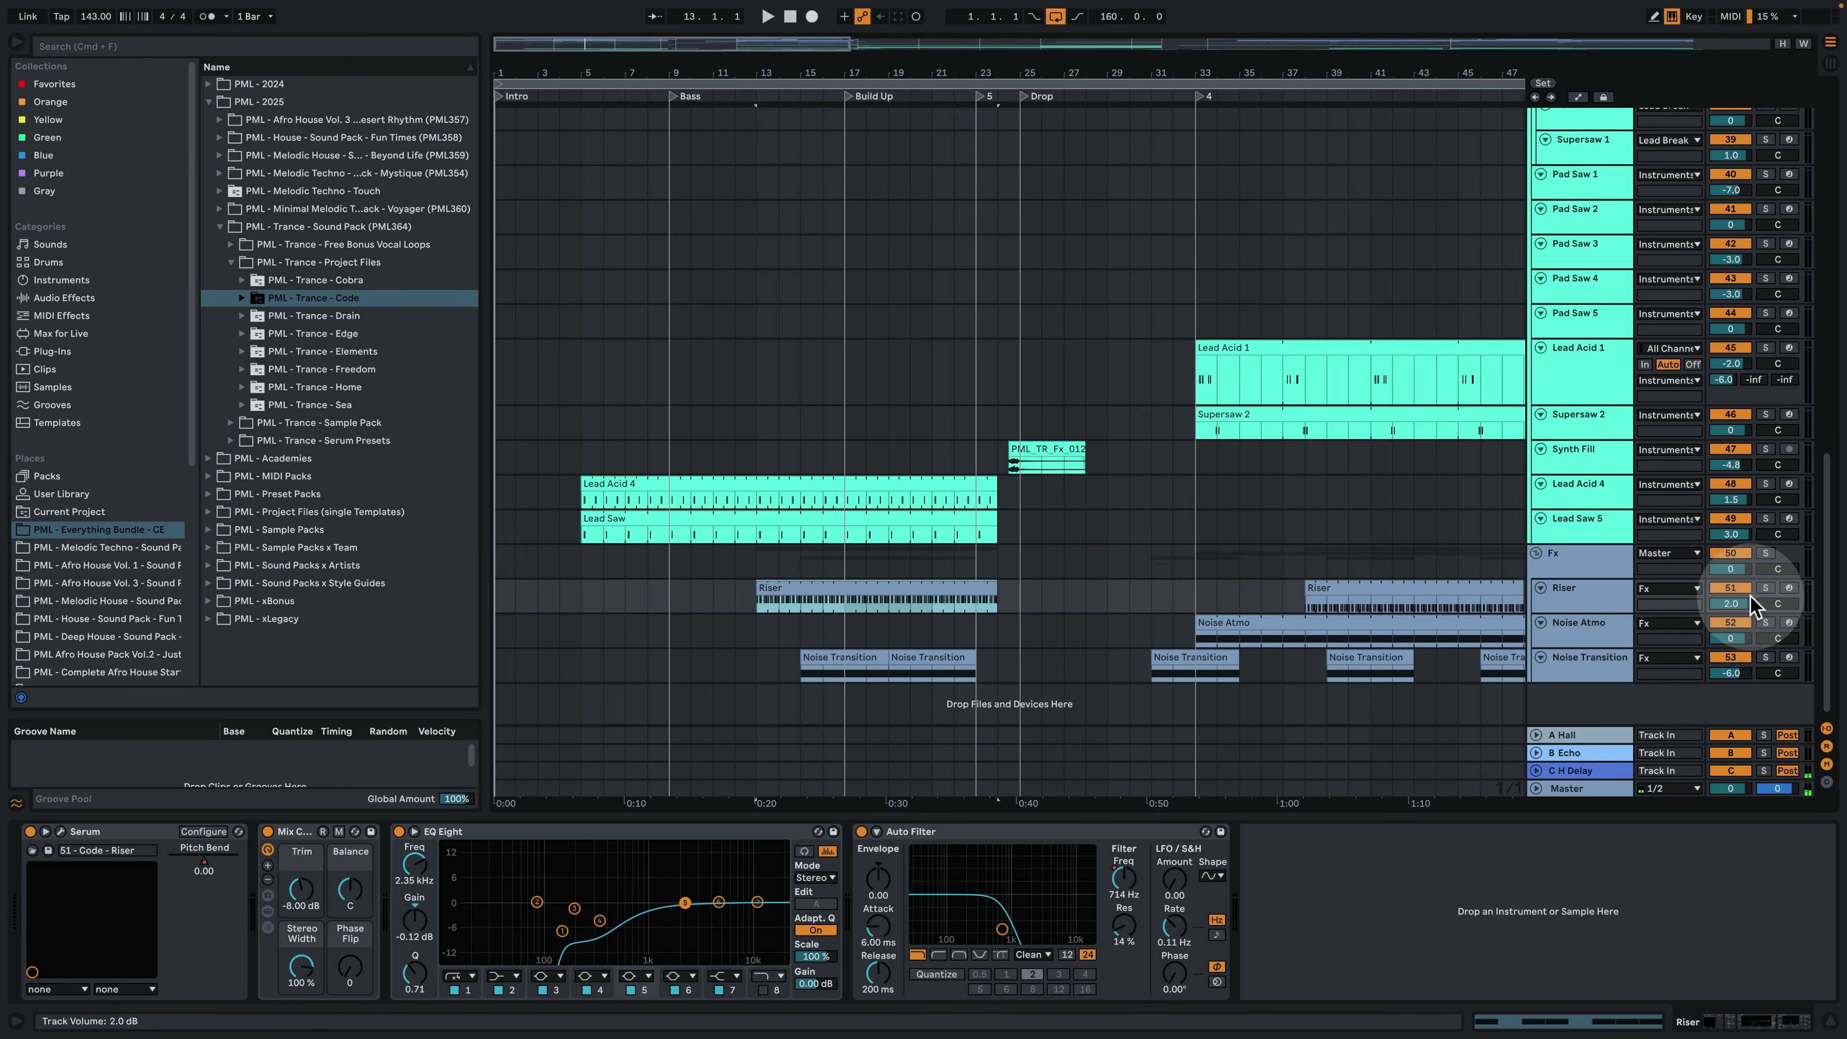
{"action": "left_click", "coordinate": [1766, 588]}
{"action": "left_click", "coordinate": [818, 587]}
{"action": "key", "text": "space"}
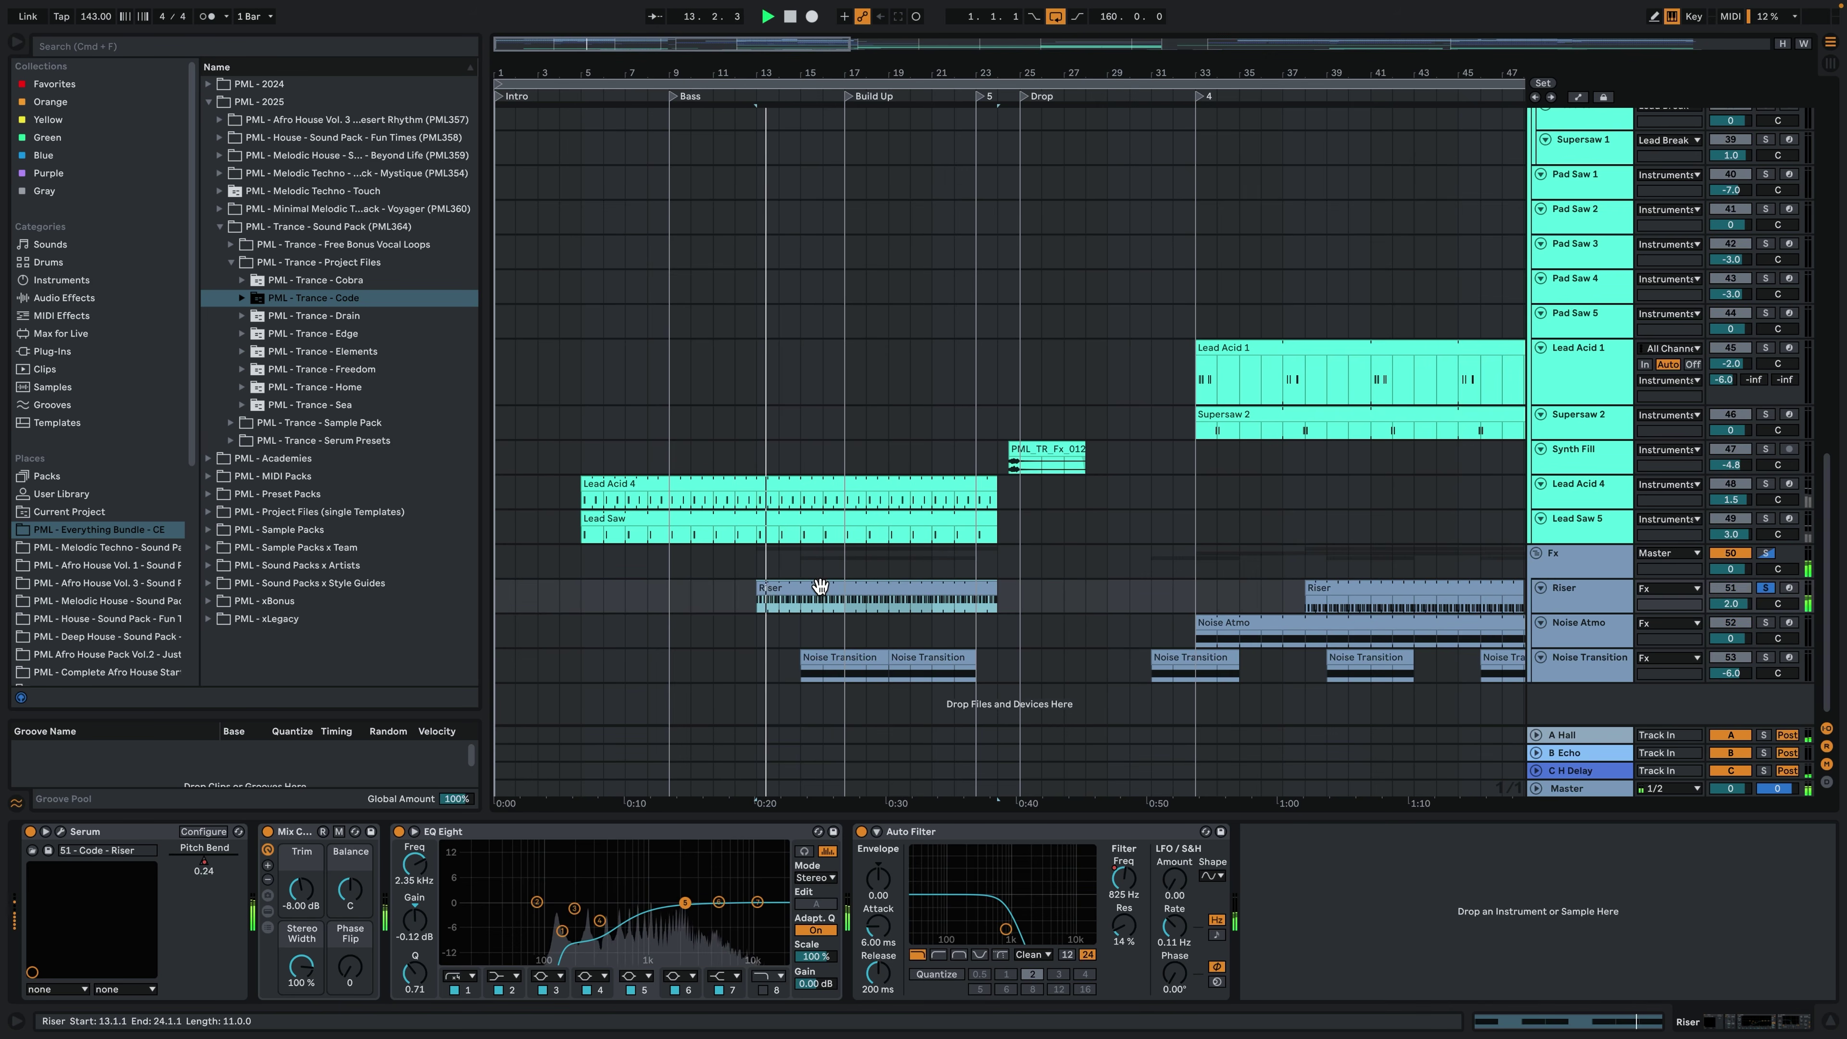
Open the Riser clip to inspect its note pattern during playback, and return to the device chain.
{"action": "double_click", "coordinate": [818, 586]}
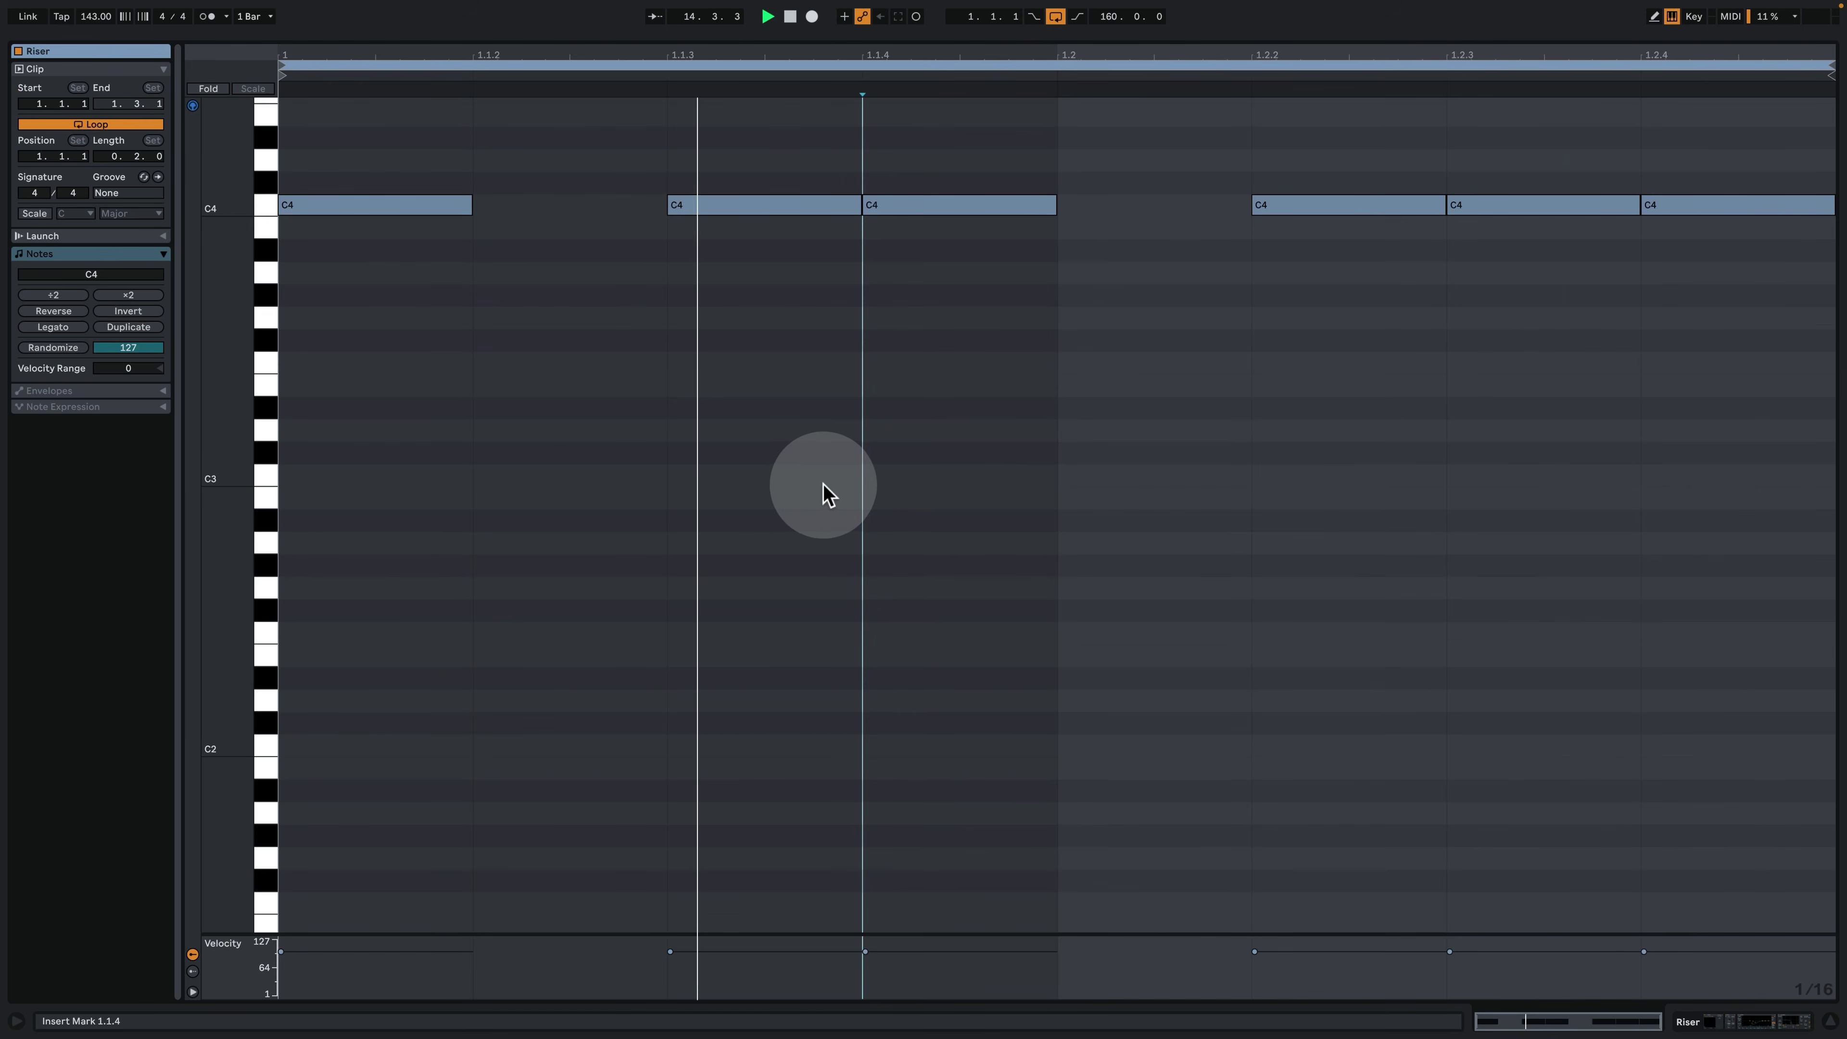
{"action": "scroll", "coordinate": [836, 629], "scroll_direction": "up", "scroll_amount": 2}
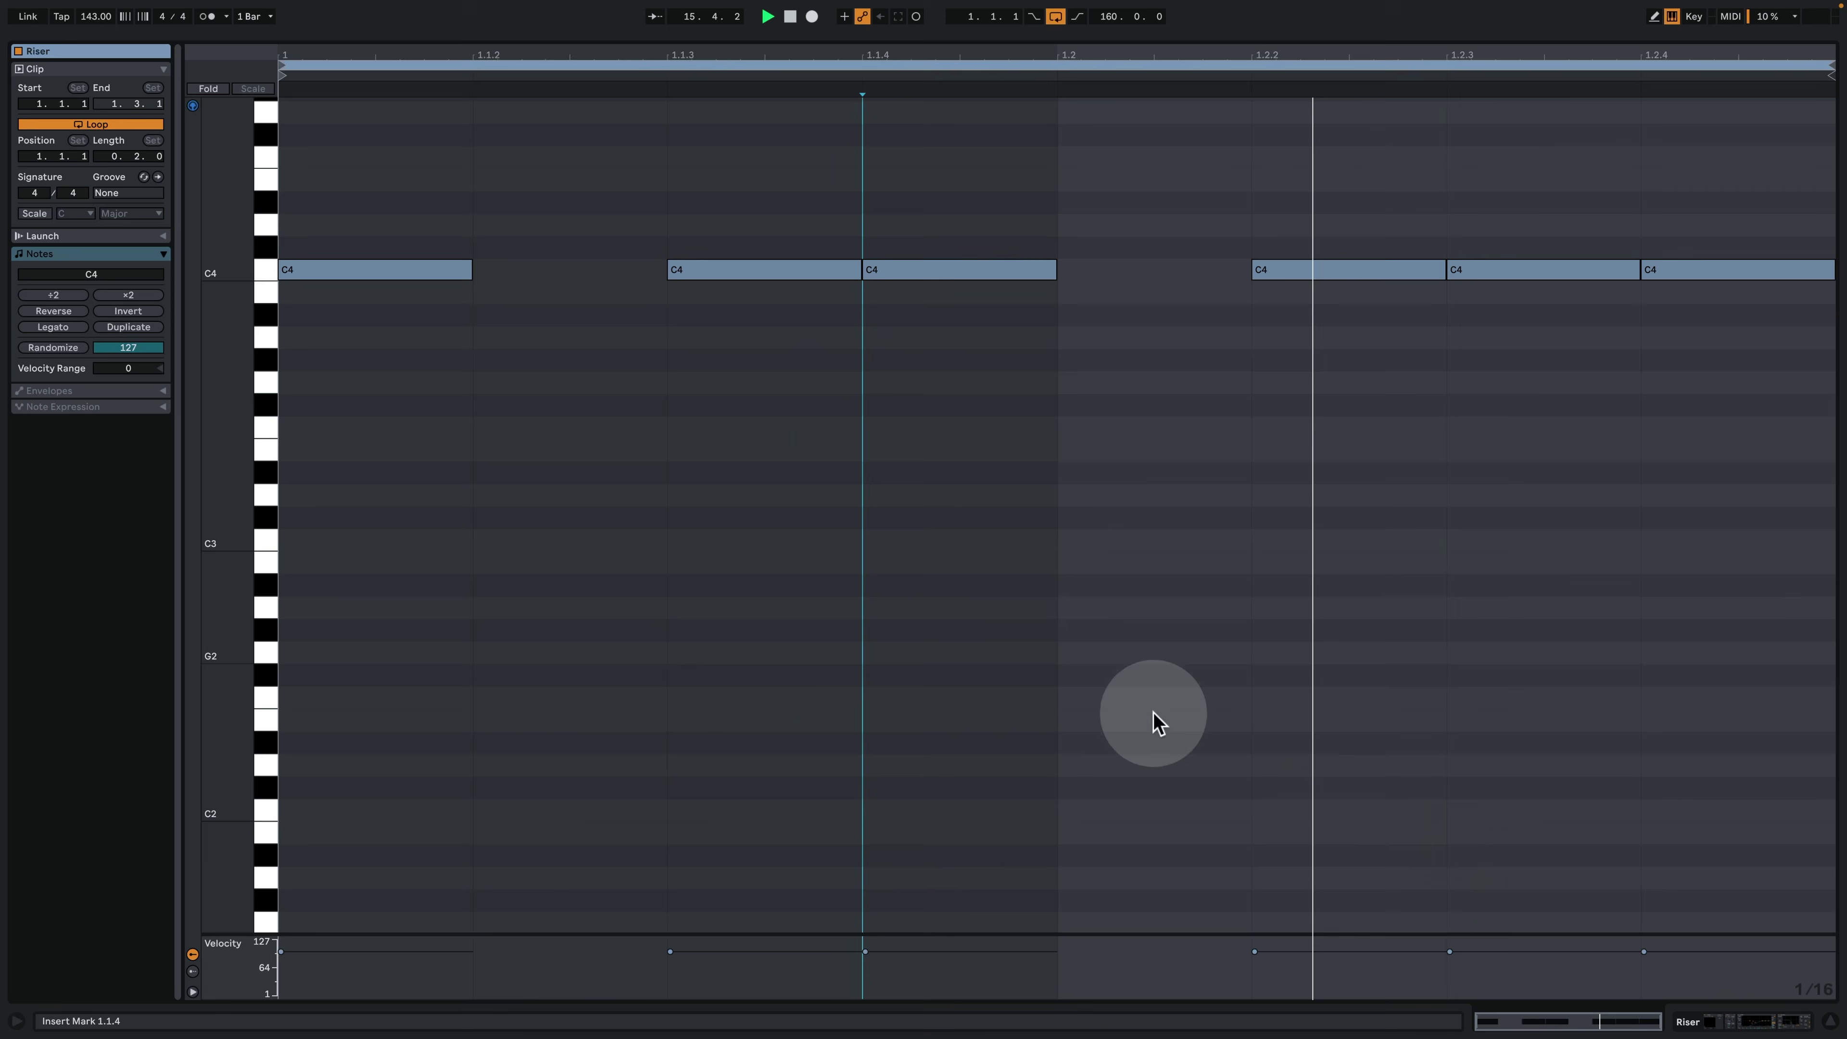
{"action": "left_click", "coordinate": [1709, 1015]}
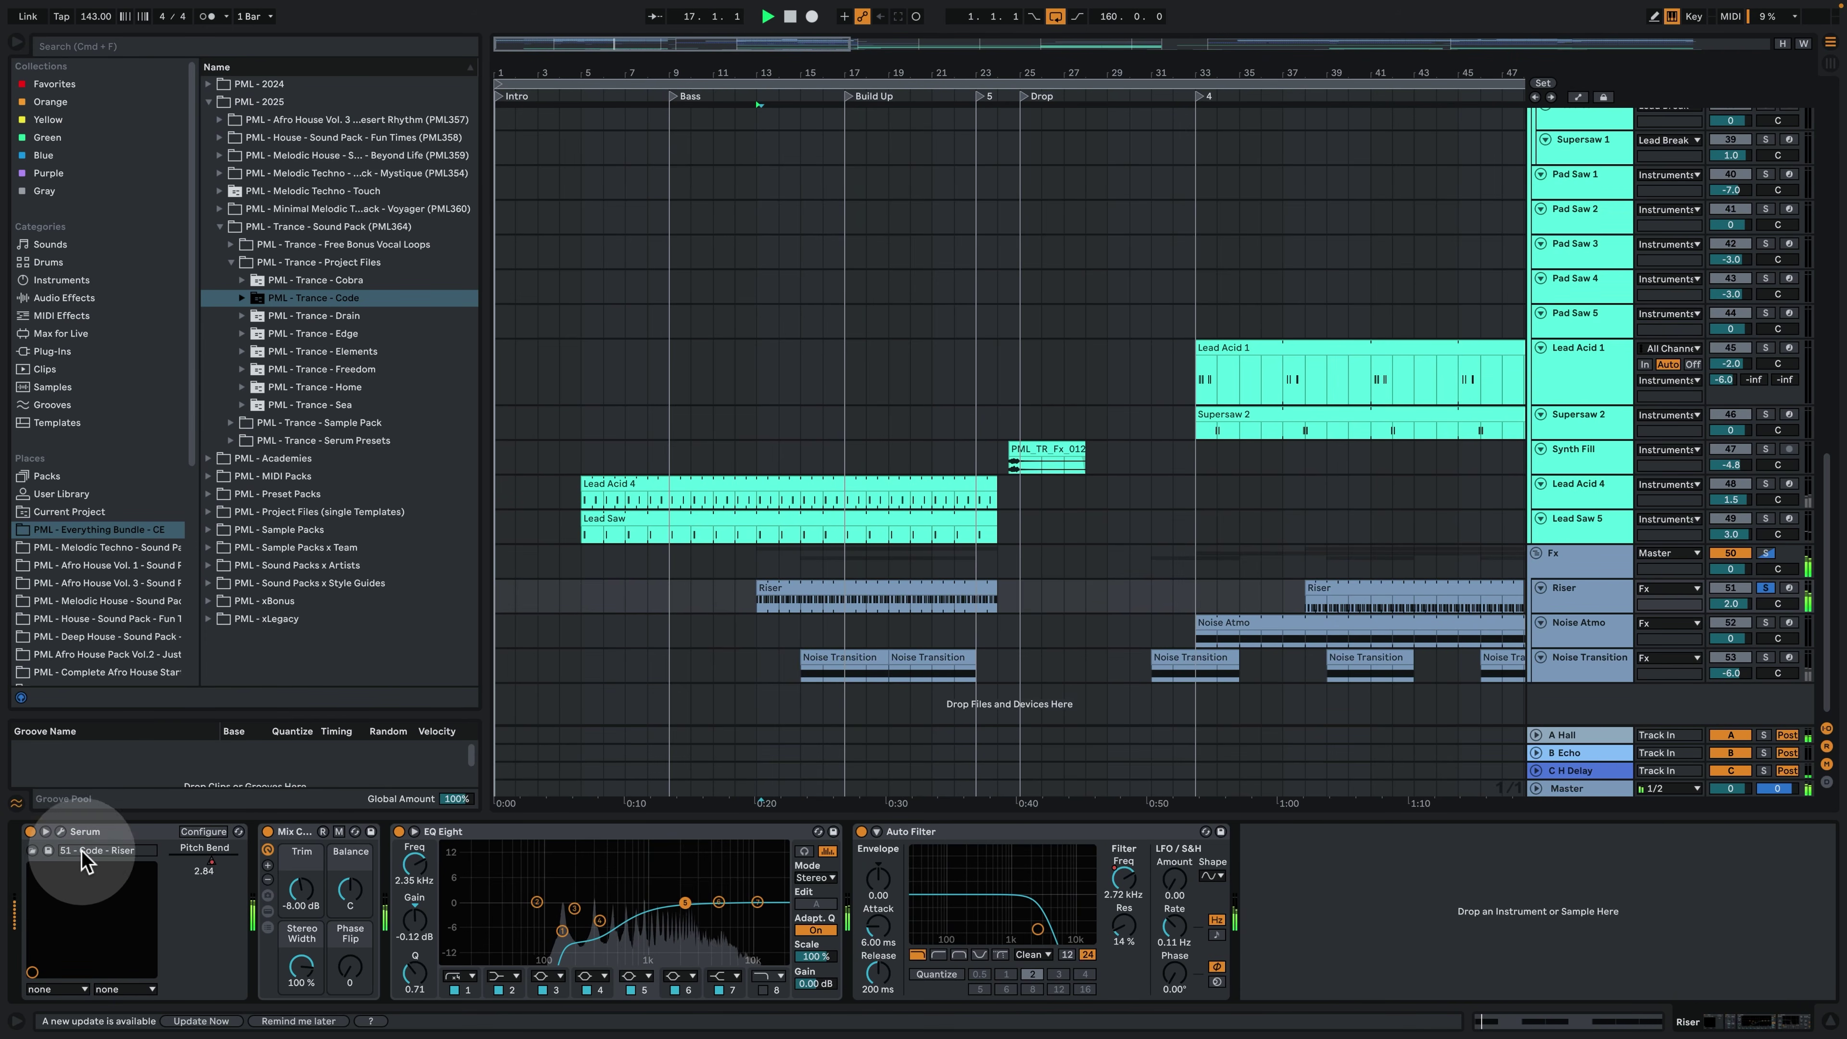
Inspect the oscillators, effects and modulation matrix of the Riser's Serum patch, replay it from bar 13, and close the plugin.
{"action": "left_click", "coordinate": [61, 831]}
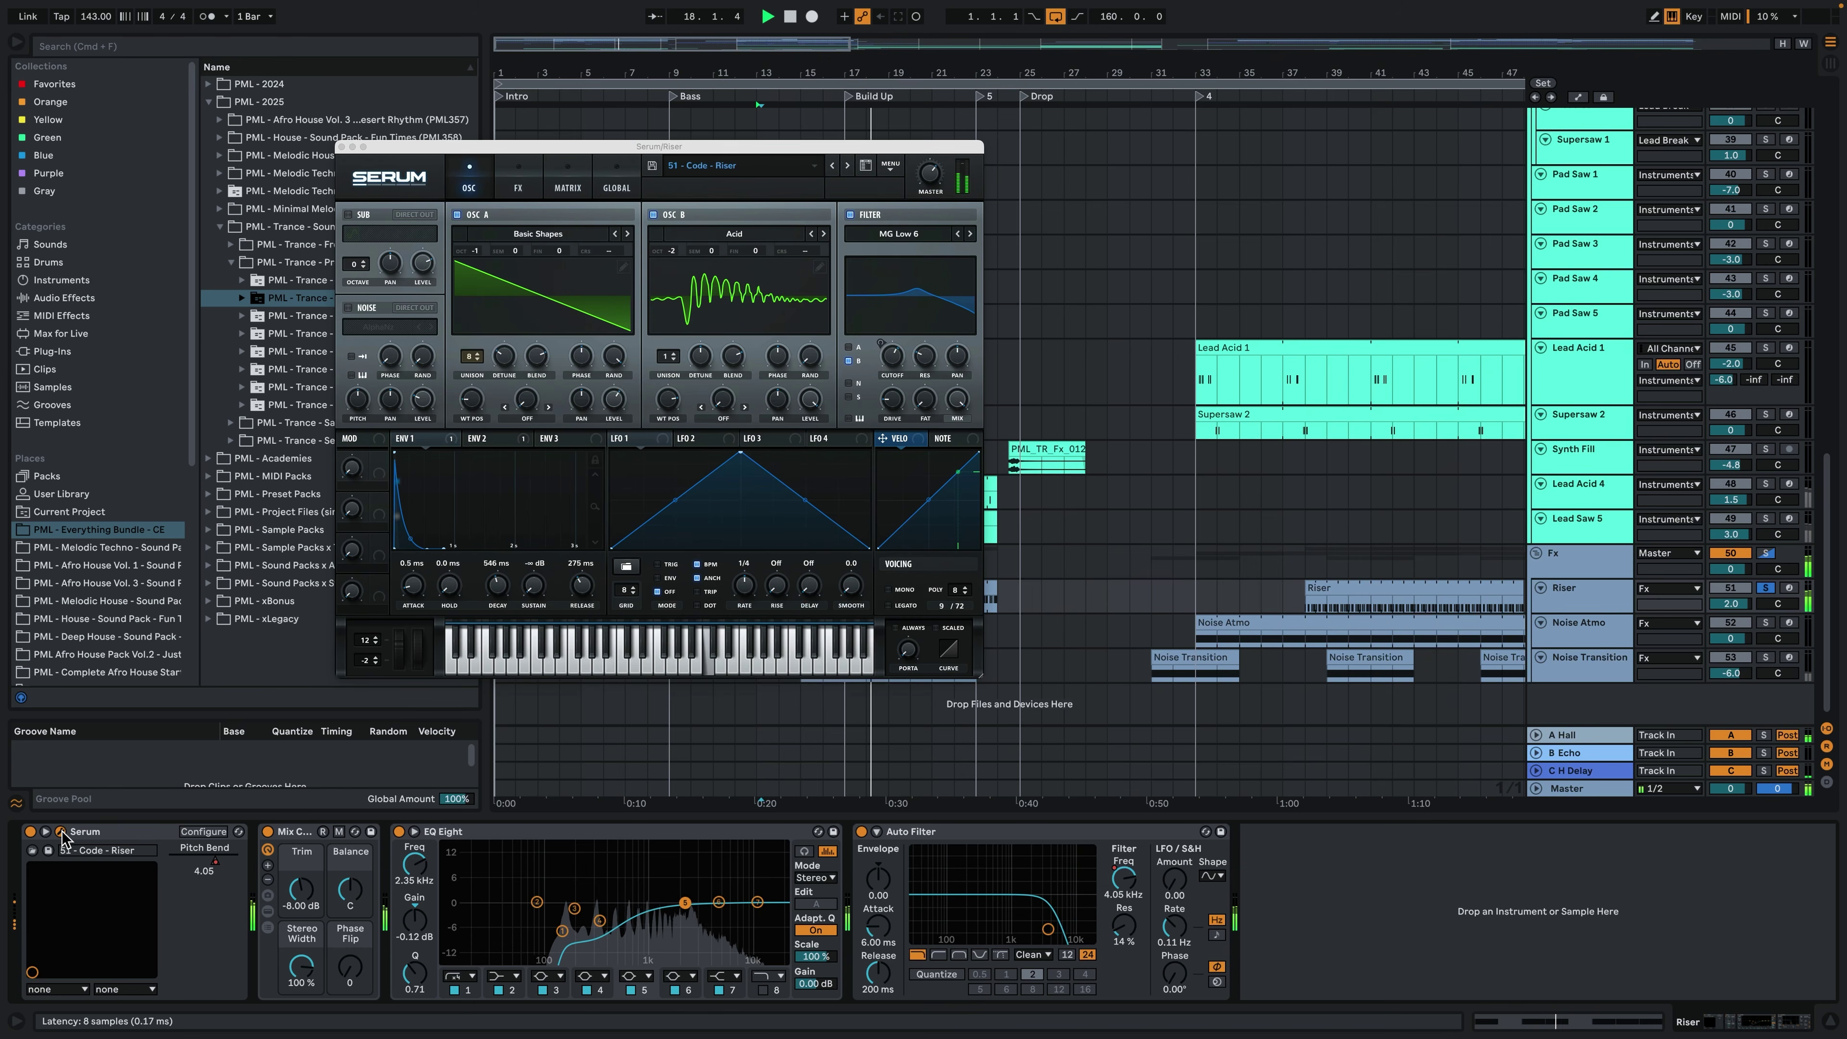
{"action": "left_click_drag", "start_coordinate": [672, 155], "coordinate": [510, 159]}
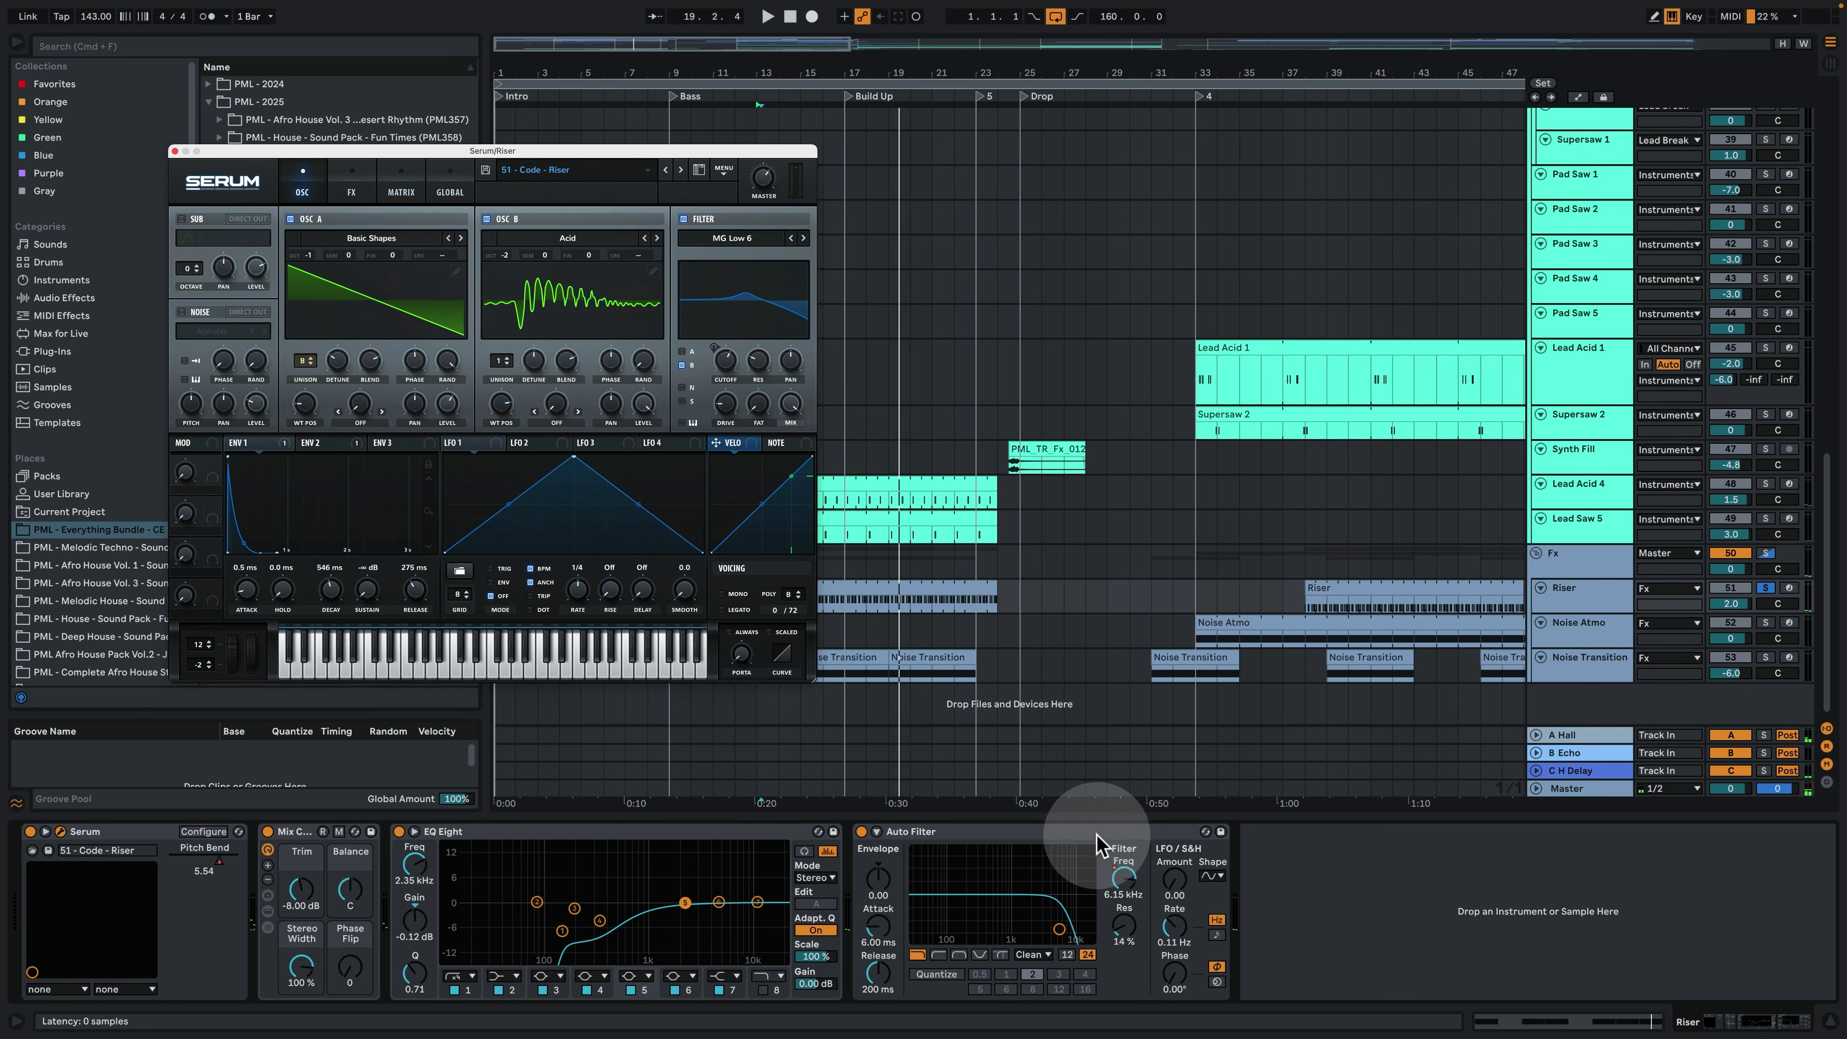
{"action": "left_click", "coordinate": [344, 190]}
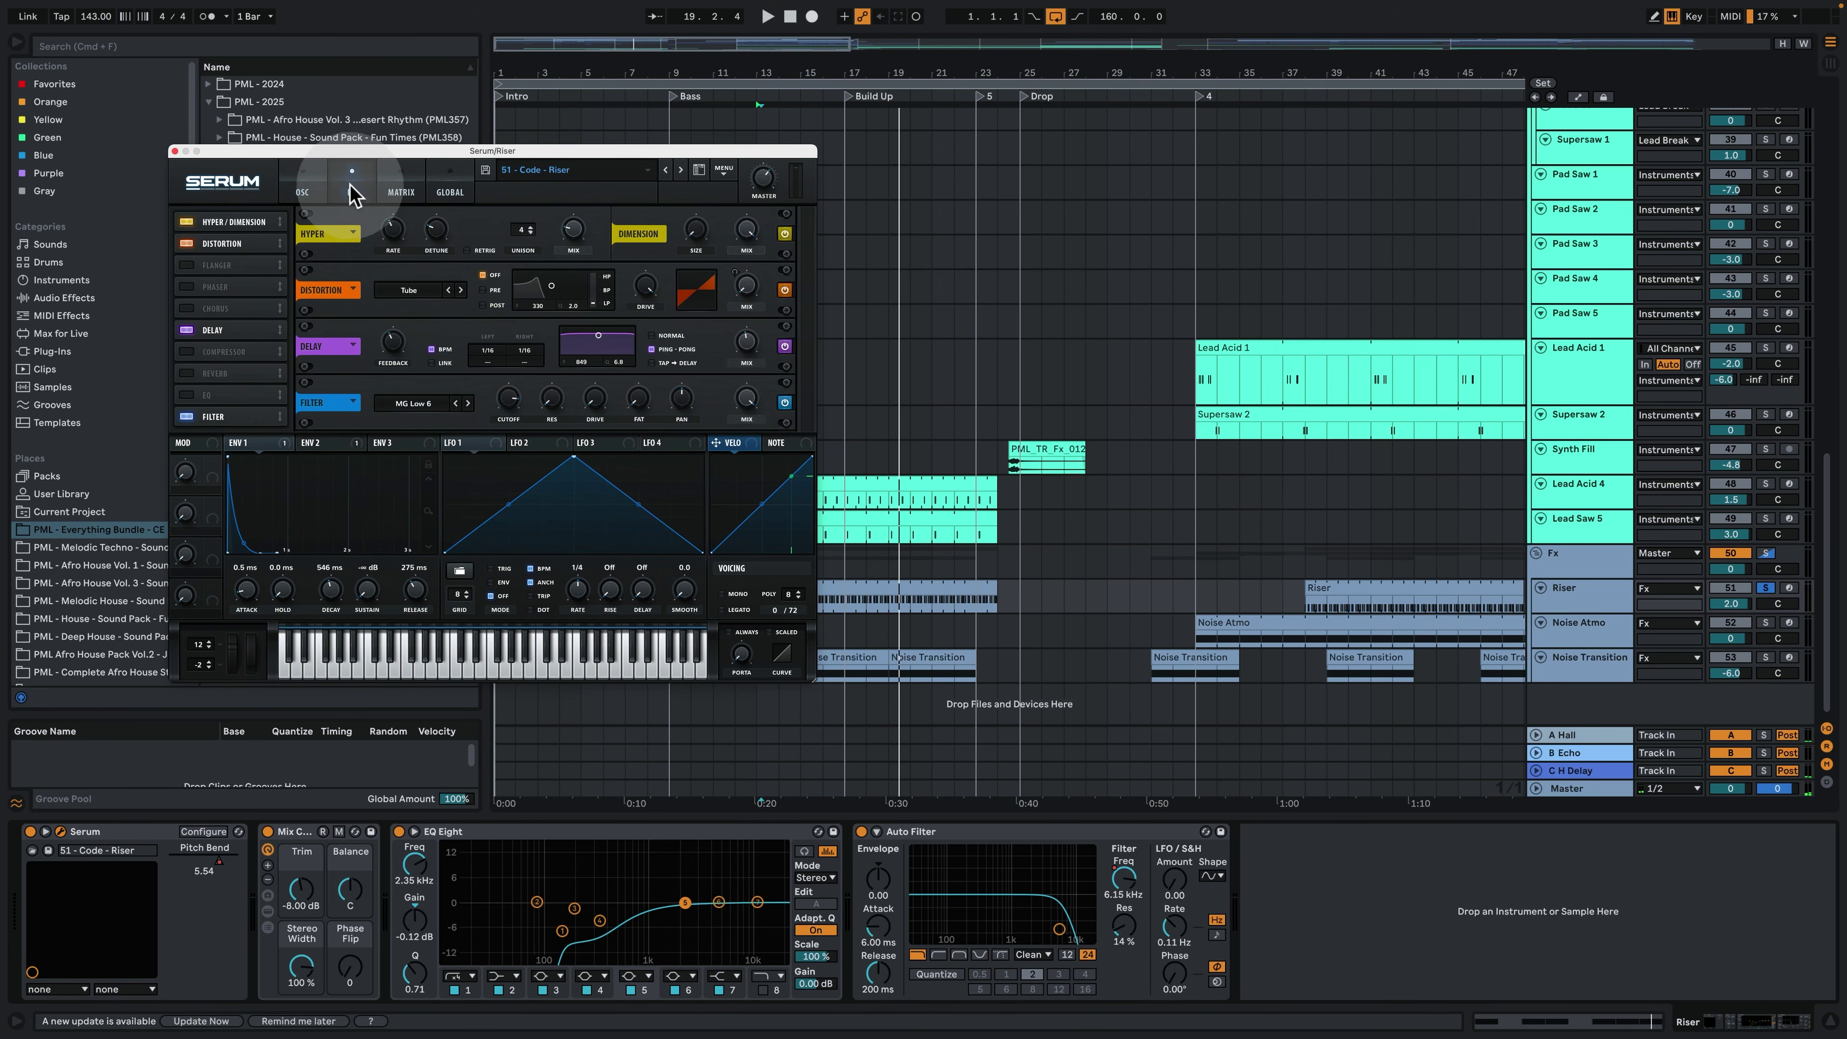
{"action": "left_click", "coordinate": [402, 188]}
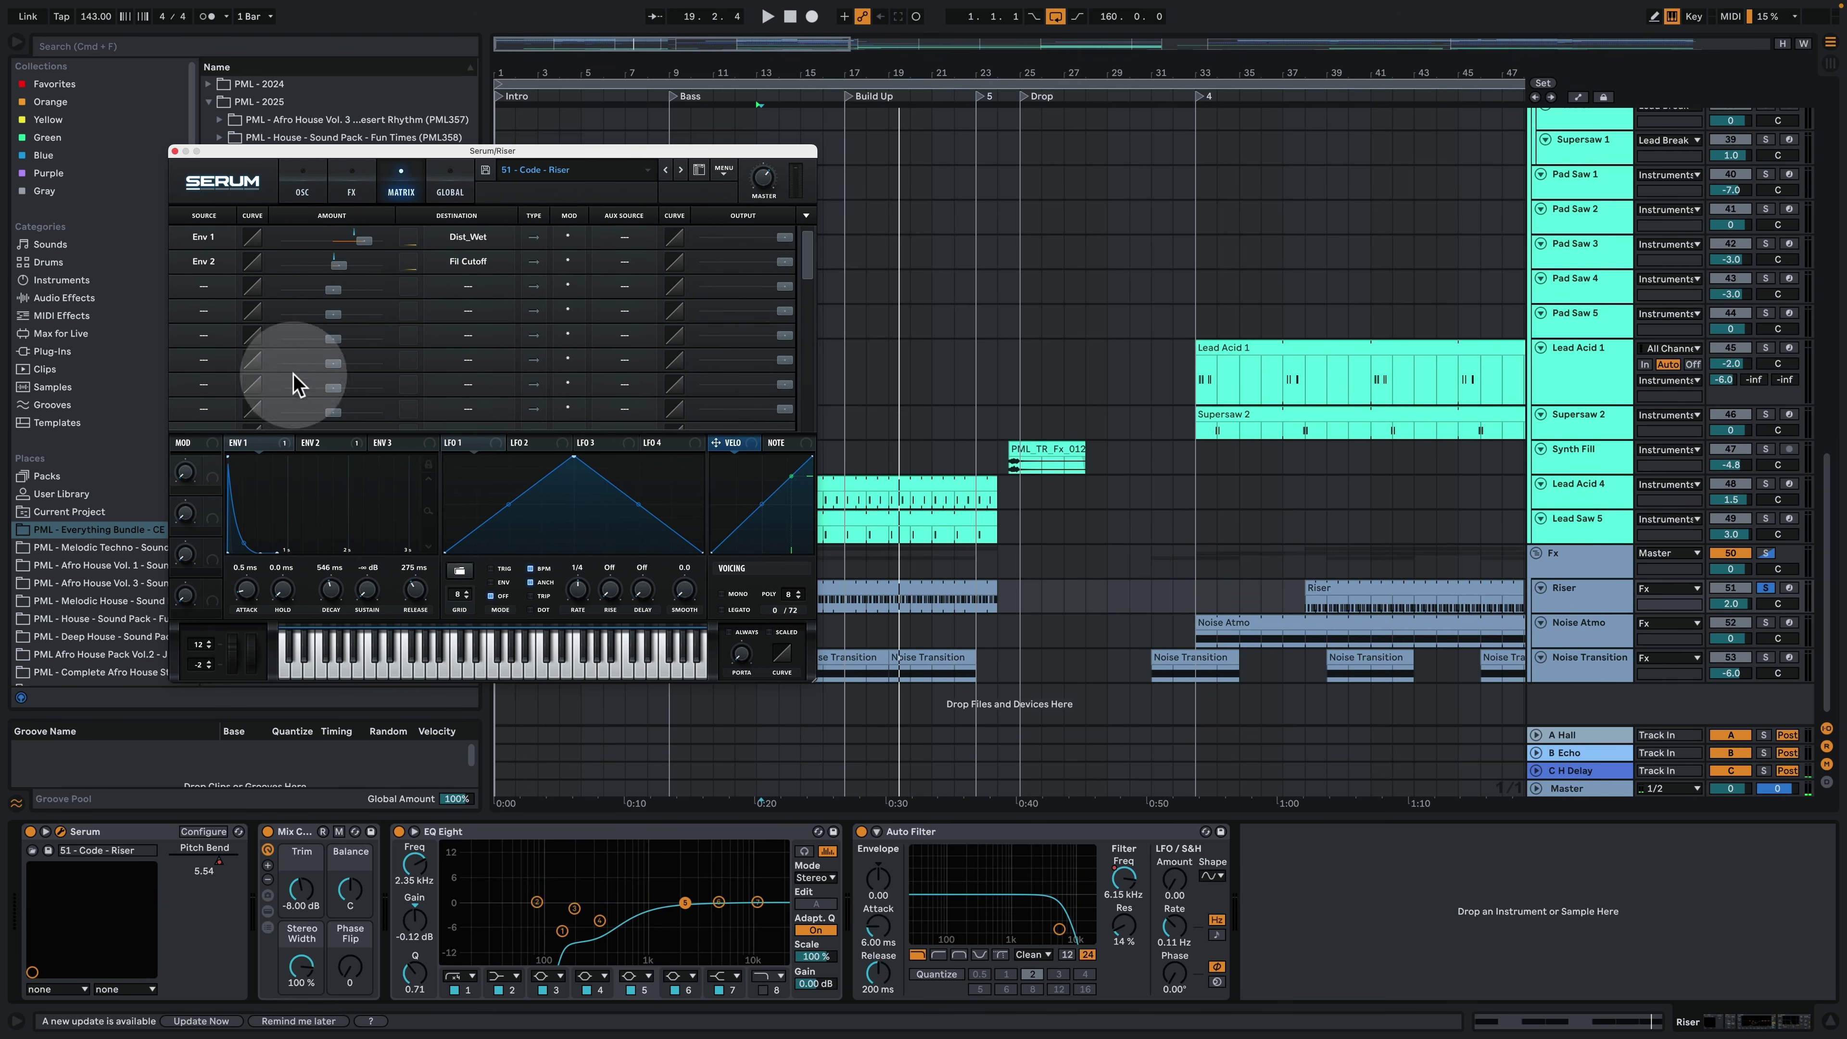
{"action": "left_click", "coordinate": [252, 443]}
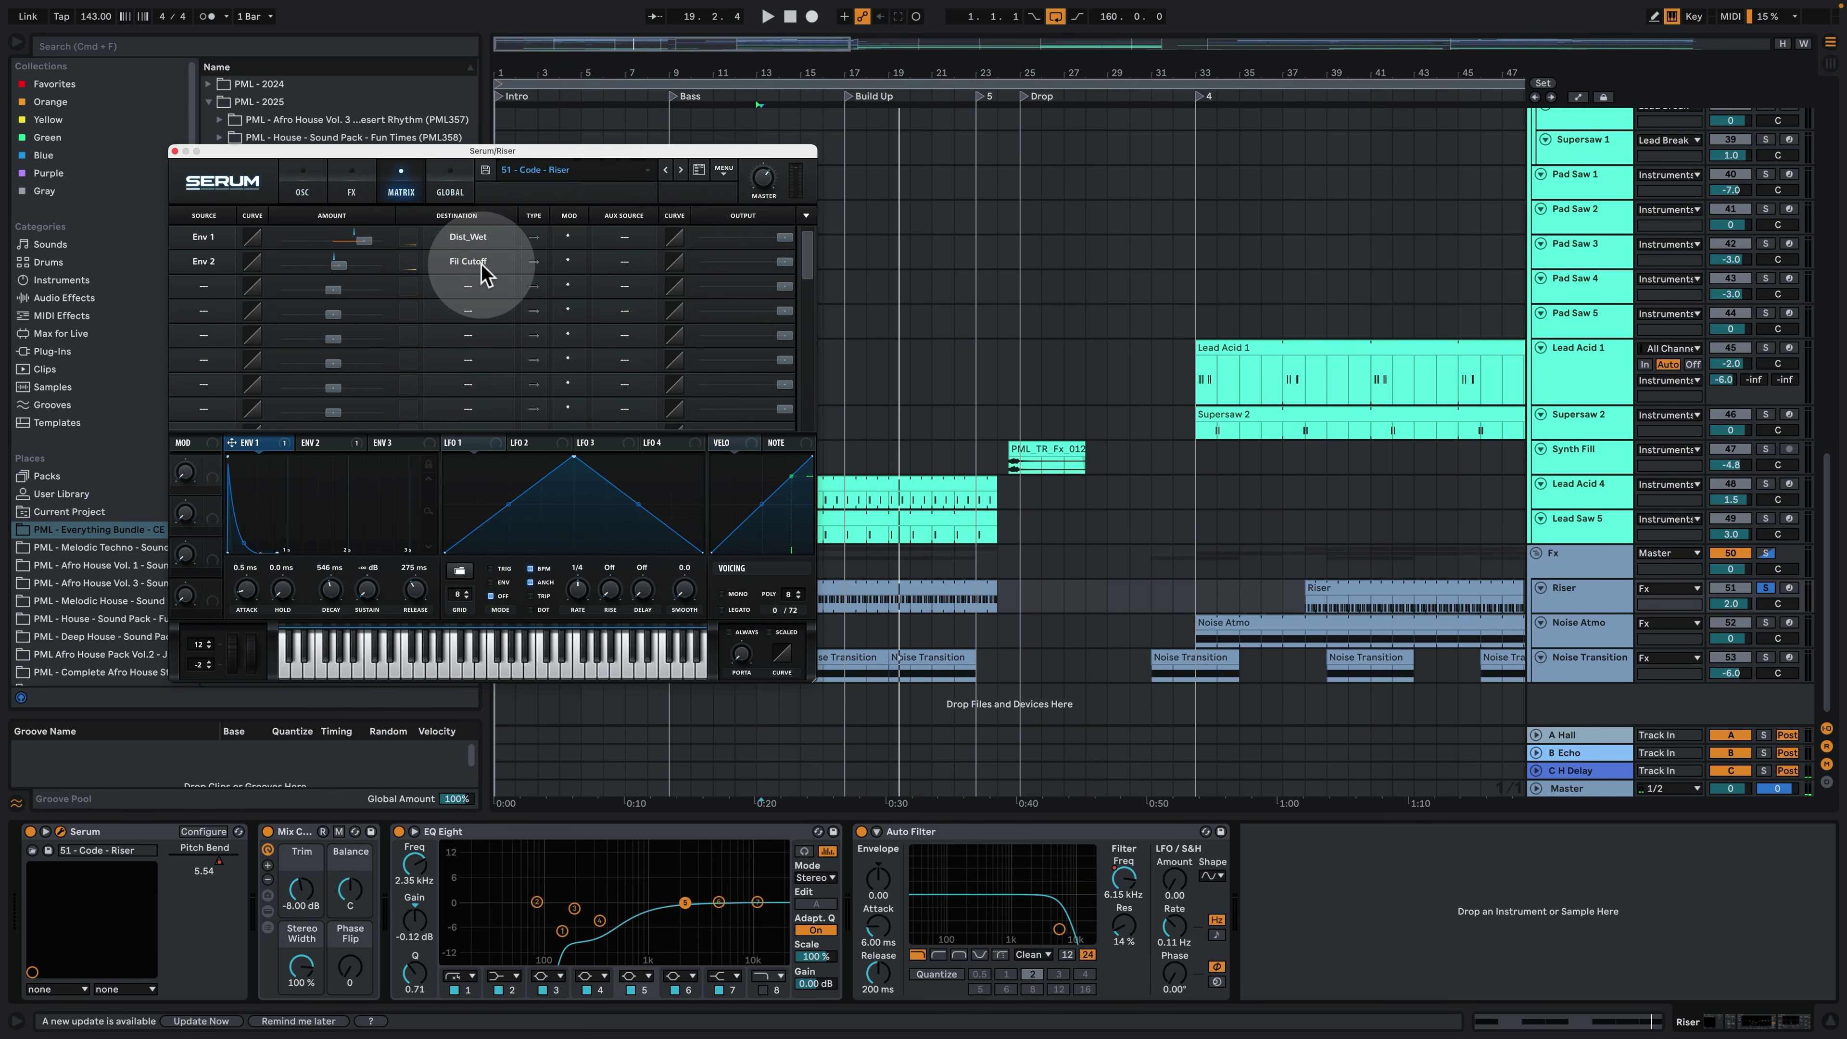
{"action": "left_click", "coordinate": [347, 187]}
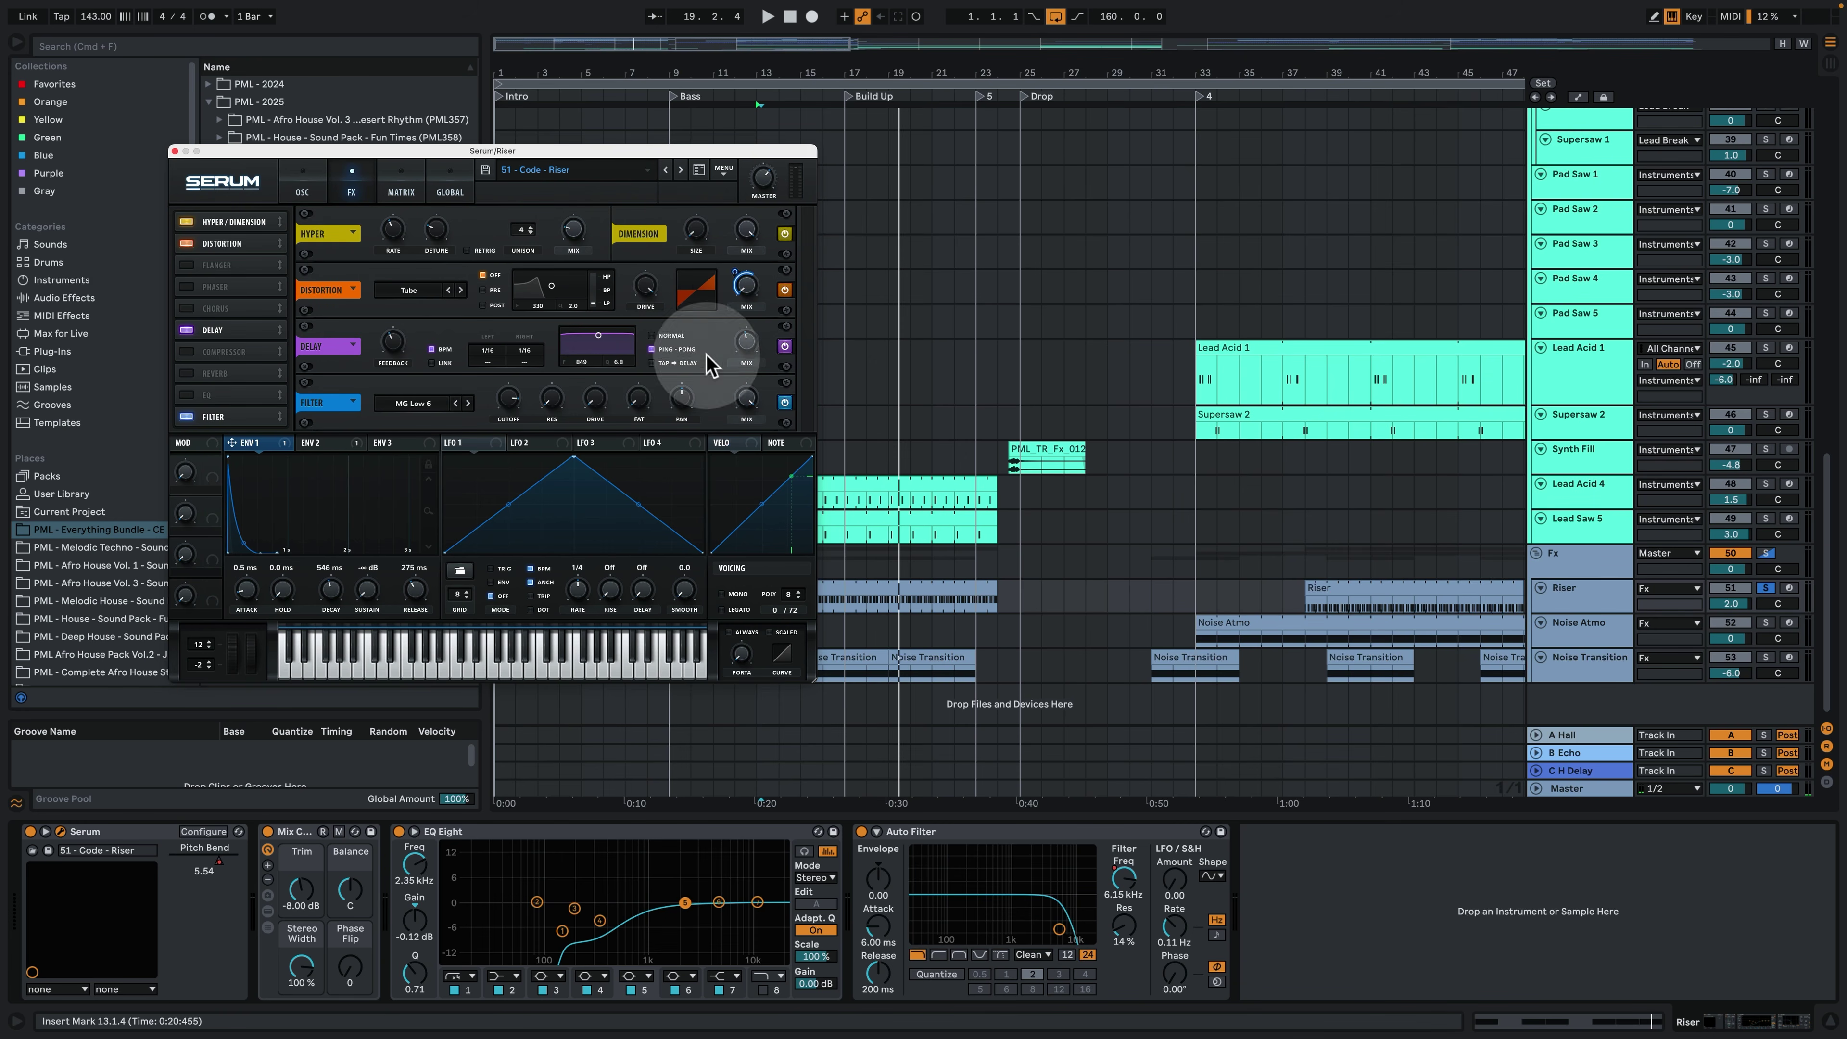
{"action": "left_click", "coordinate": [301, 177]}
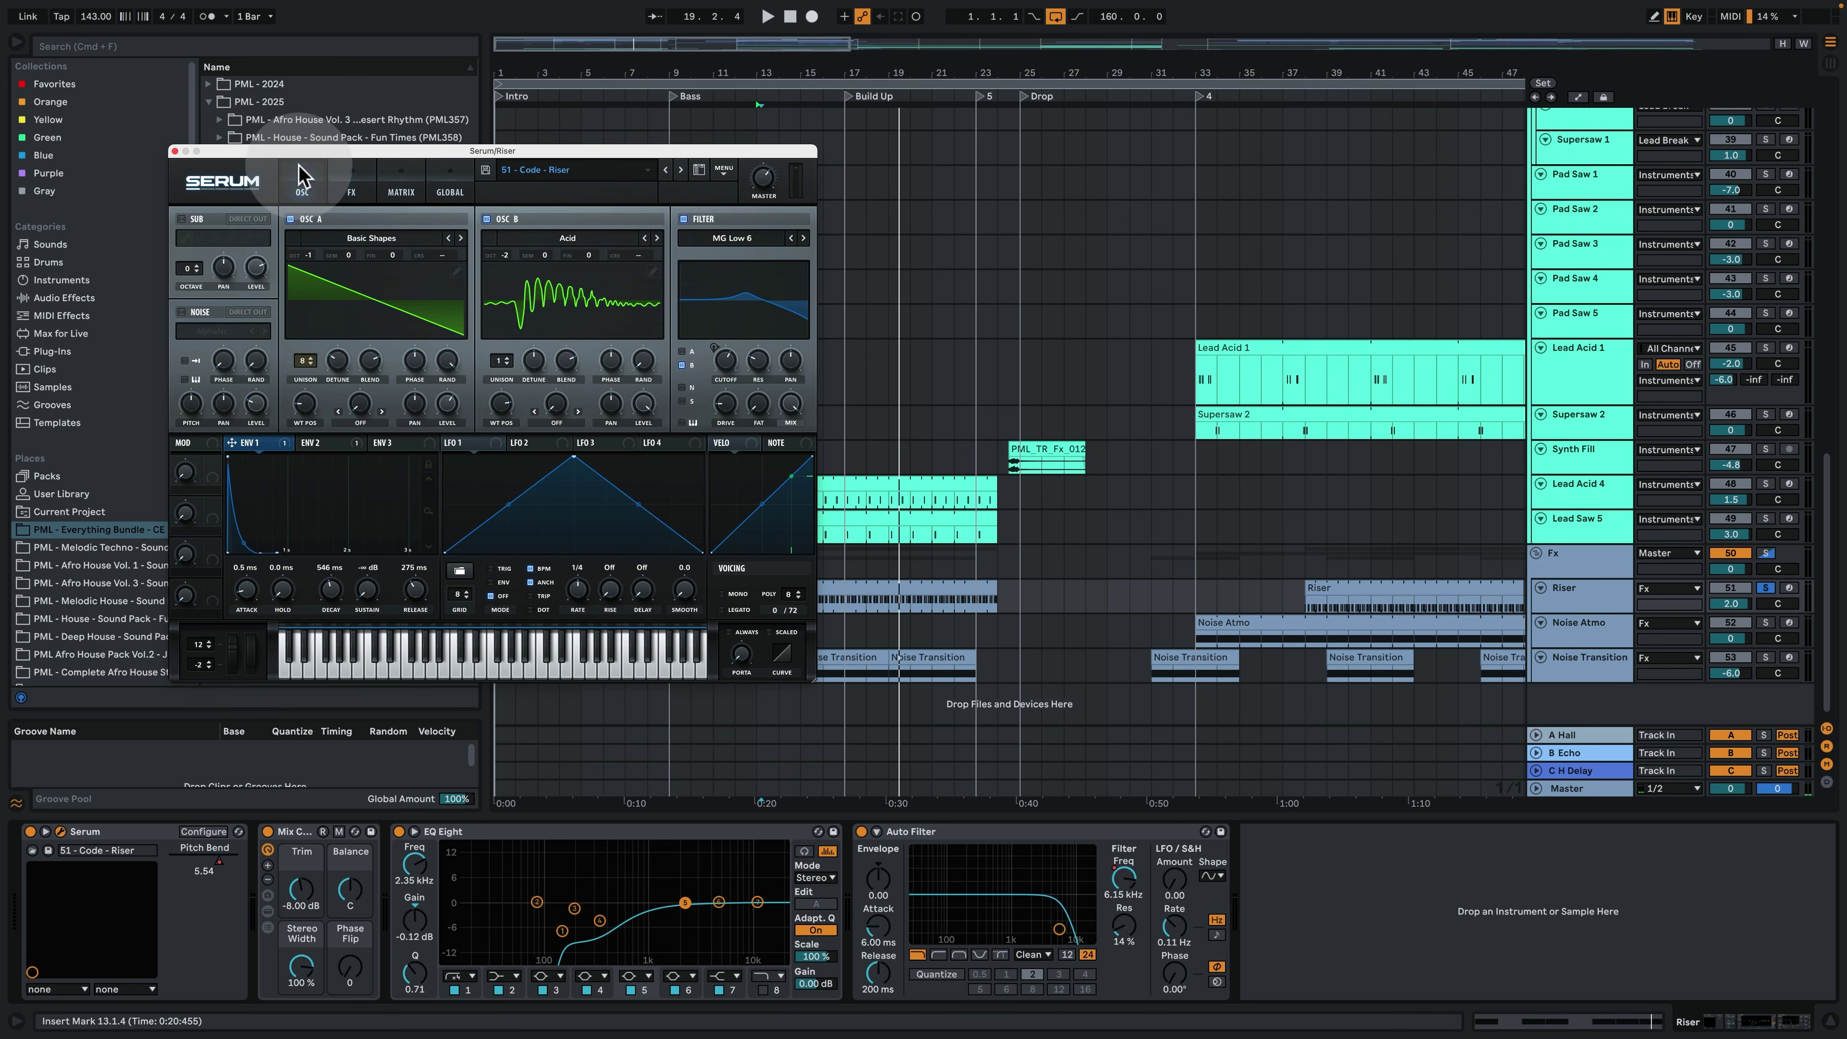
{"action": "key", "text": "space"}
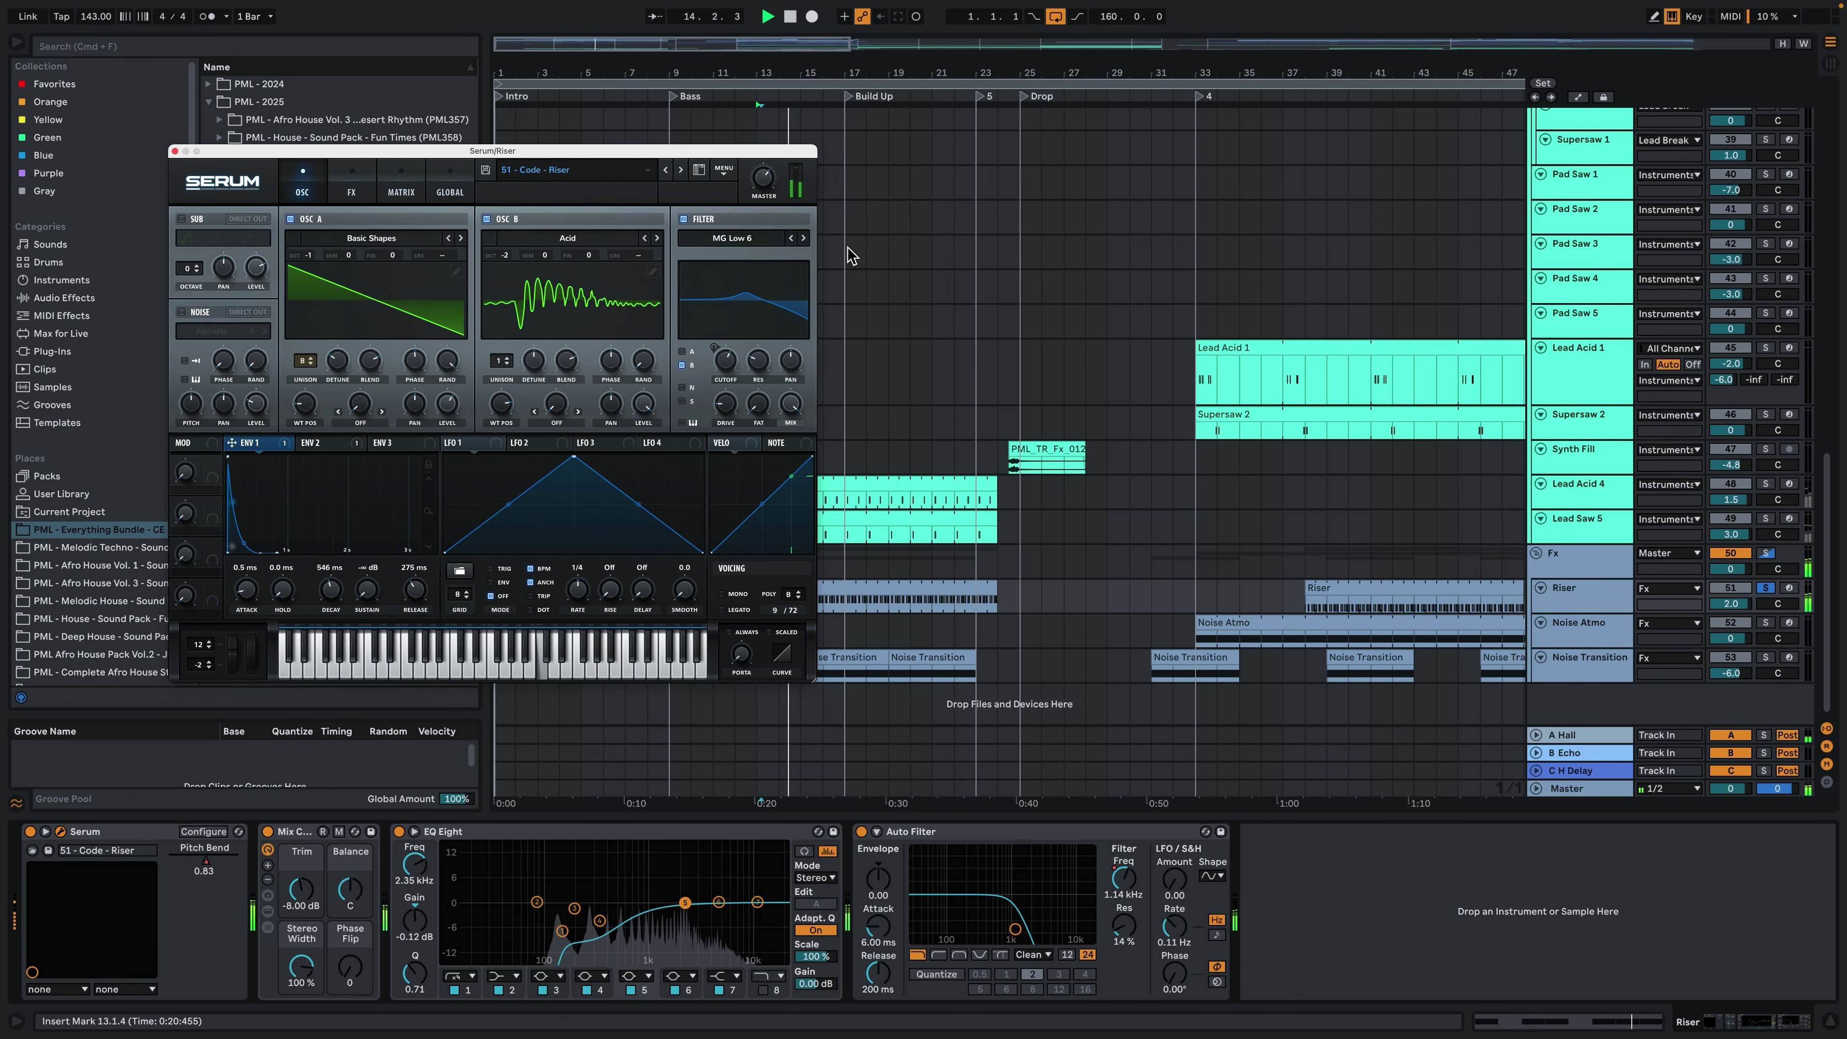
{"action": "left_click", "coordinate": [175, 151]}
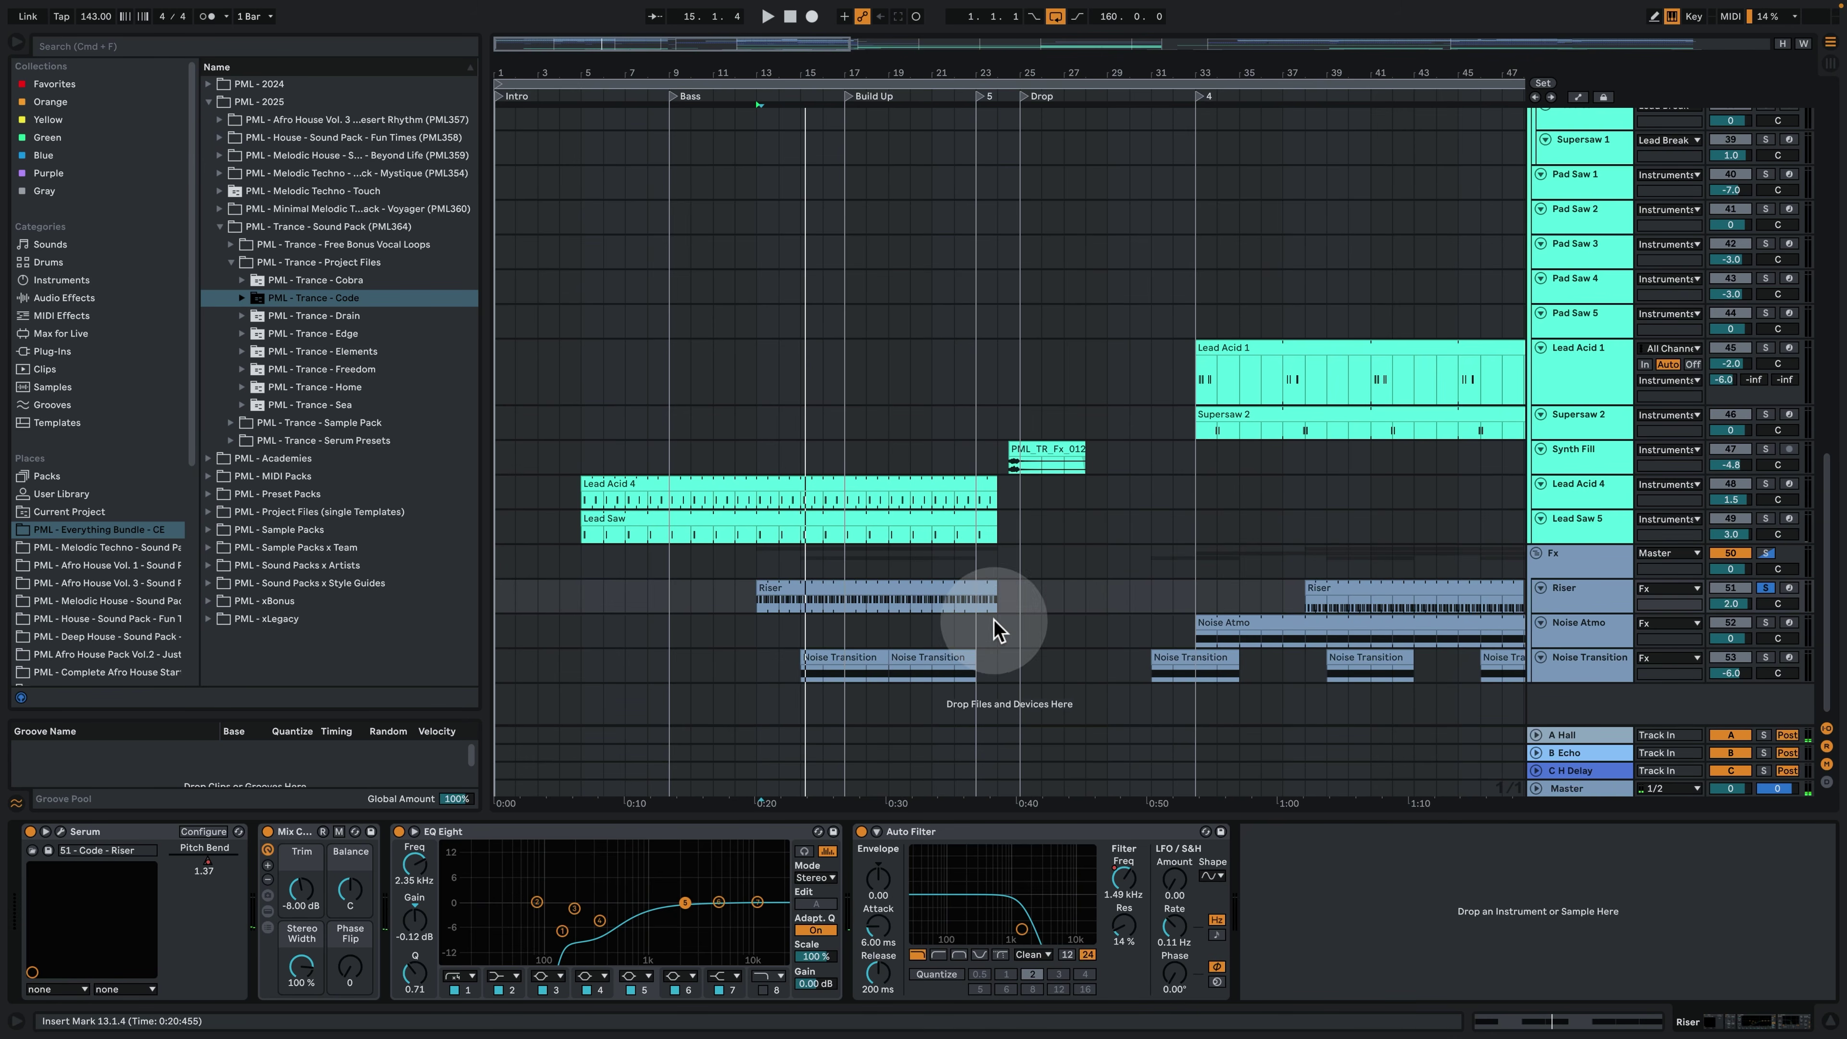
Solo the Noise Transition track, play its first clip from bar 15, and open its Serum patch to inspect the noise source.
{"action": "left_click", "coordinate": [804, 660]}
{"action": "key", "text": "space"}
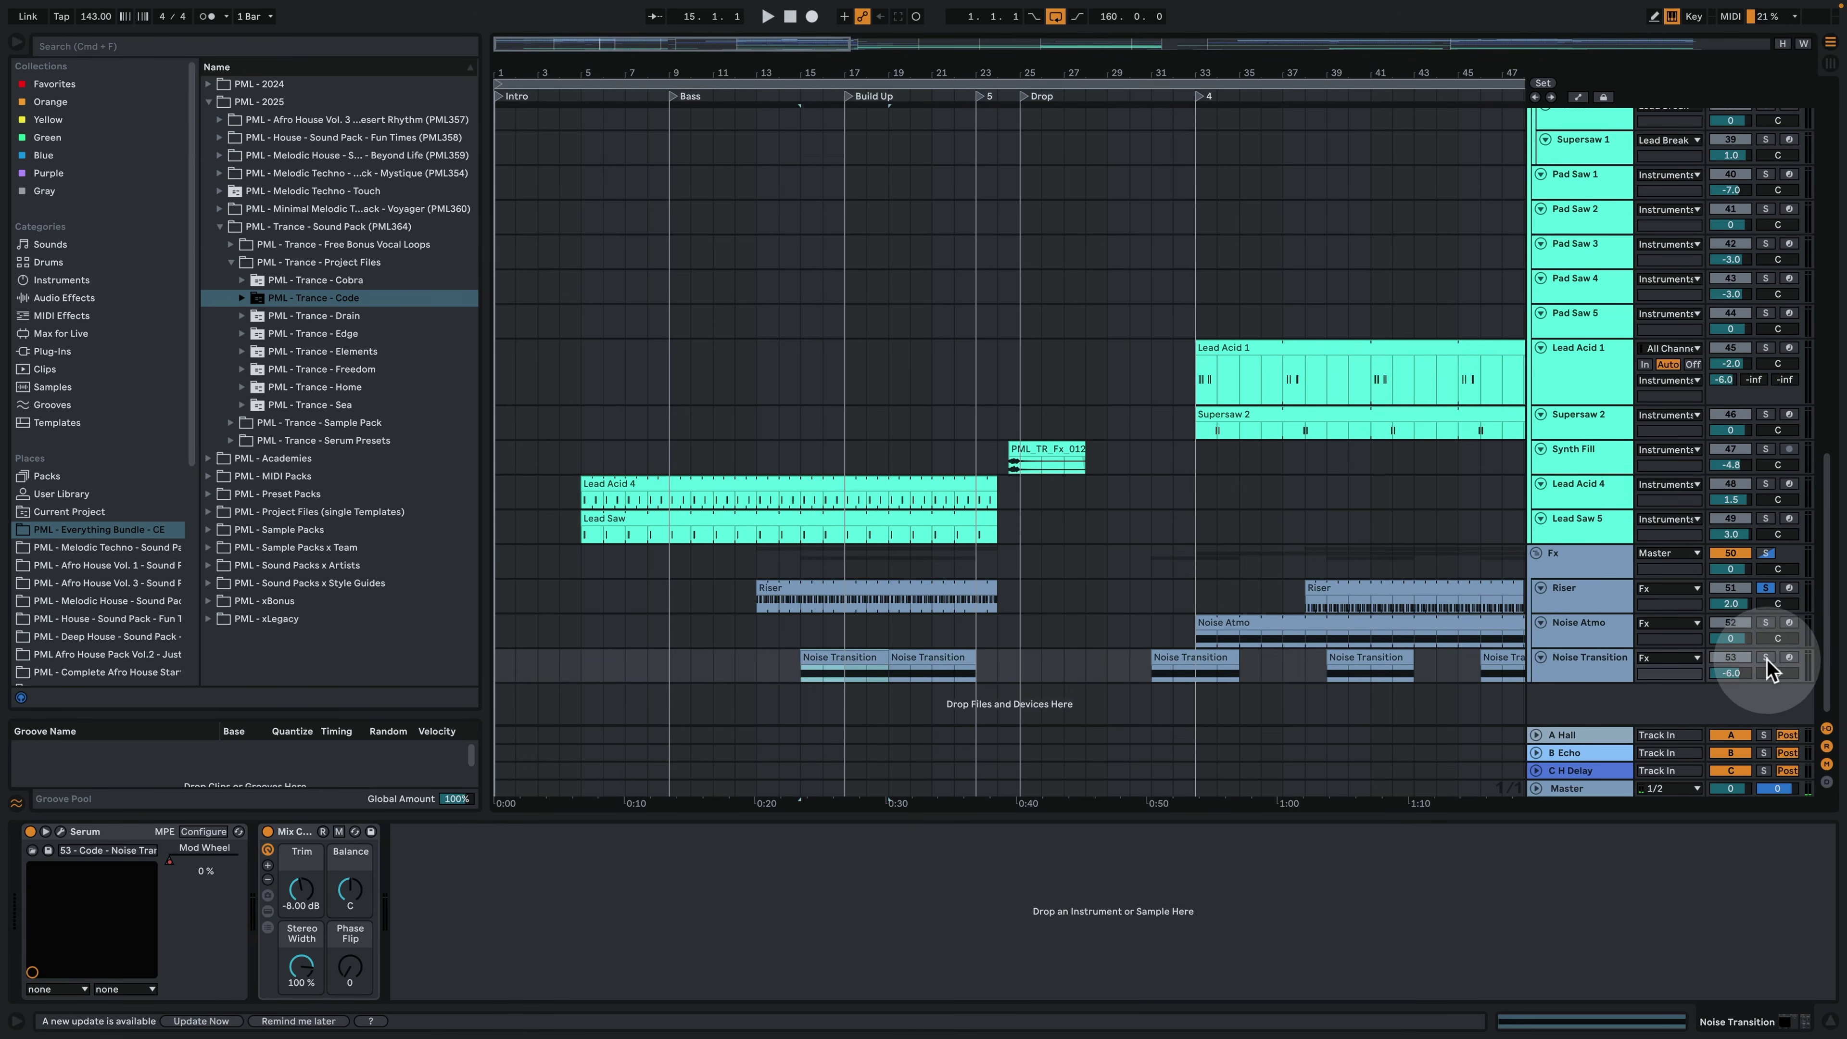
{"action": "left_click", "coordinate": [1766, 657]}
{"action": "key", "text": "space"}
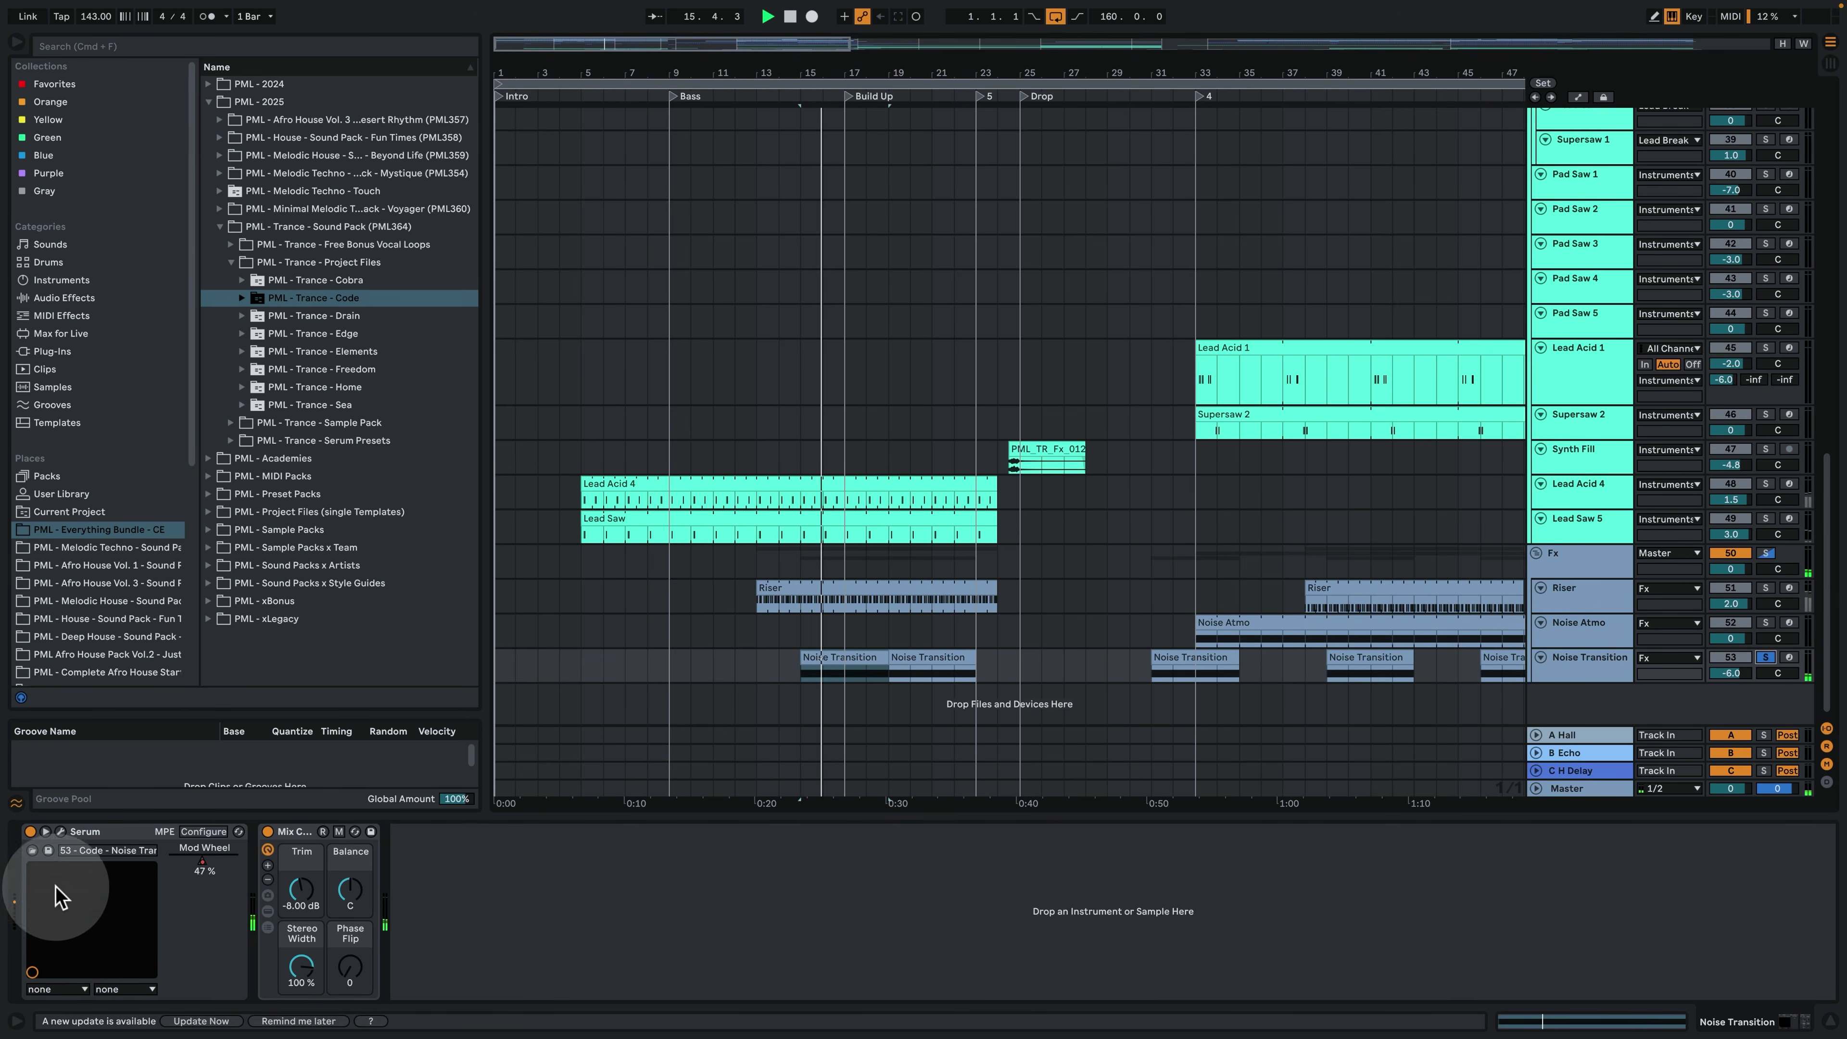
{"action": "left_click", "coordinate": [72, 850]}
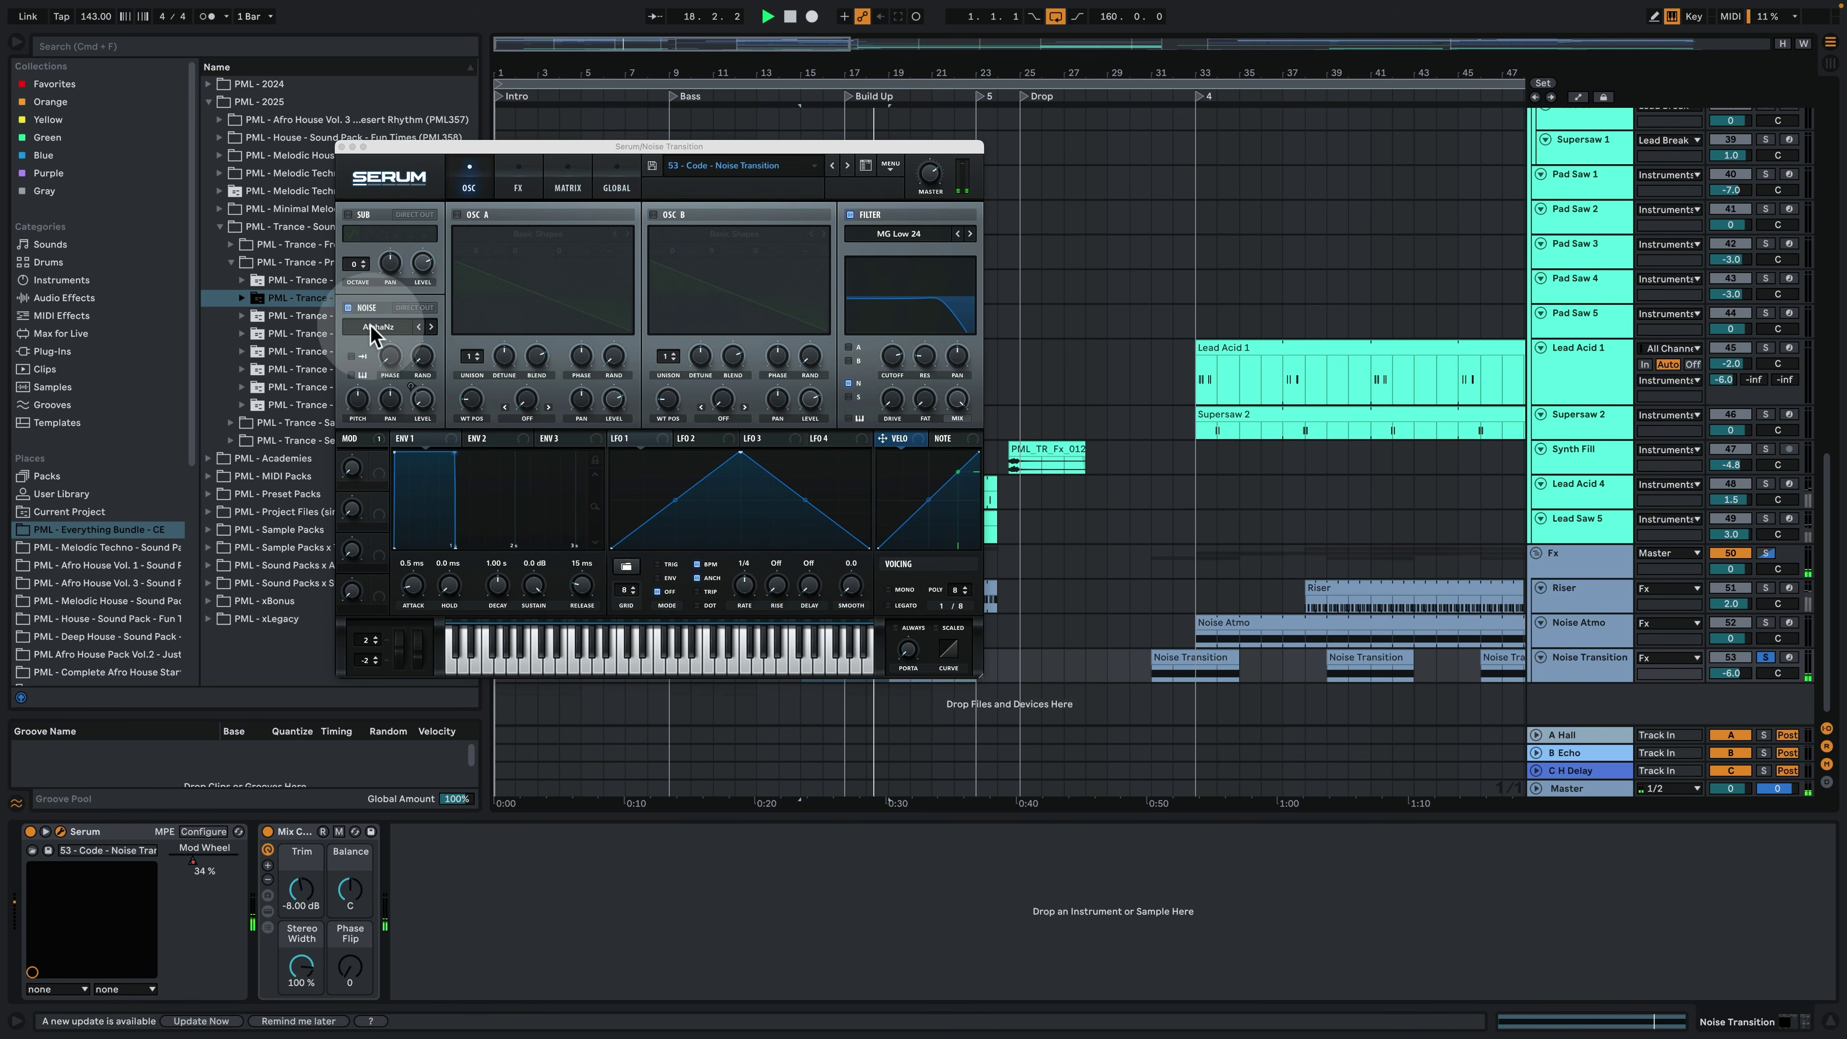
Close the Noise Transition's Serum patch and increase the height of the Noise Transition track.
{"action": "left_click", "coordinate": [342, 146]}
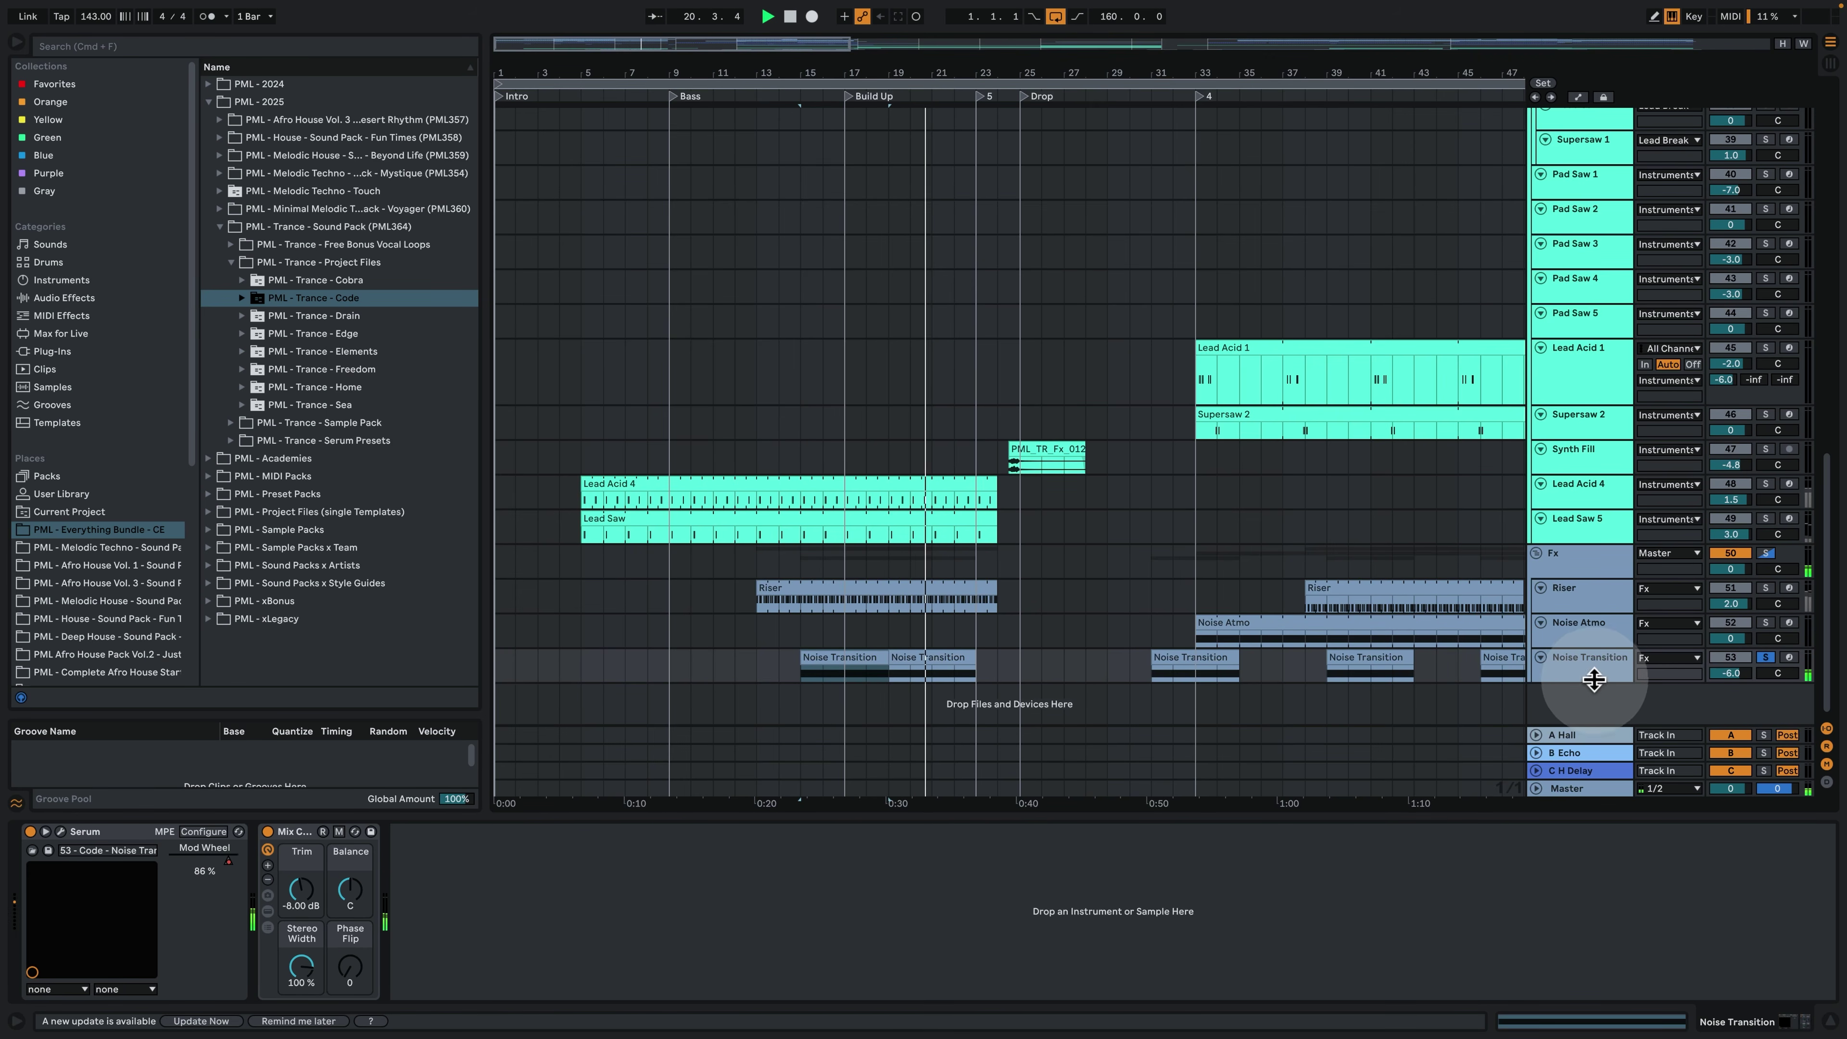
{"action": "left_click_drag", "start_coordinate": [1594, 680], "coordinate": [1597, 708]}
{"action": "scroll", "coordinate": [1448, 655], "scroll_direction": "down", "scroll_amount": 1}
Solo the Noise Atmo track and play its first clip from bar 33.
{"action": "left_click", "coordinate": [1256, 587]}
{"action": "key", "text": "space"}
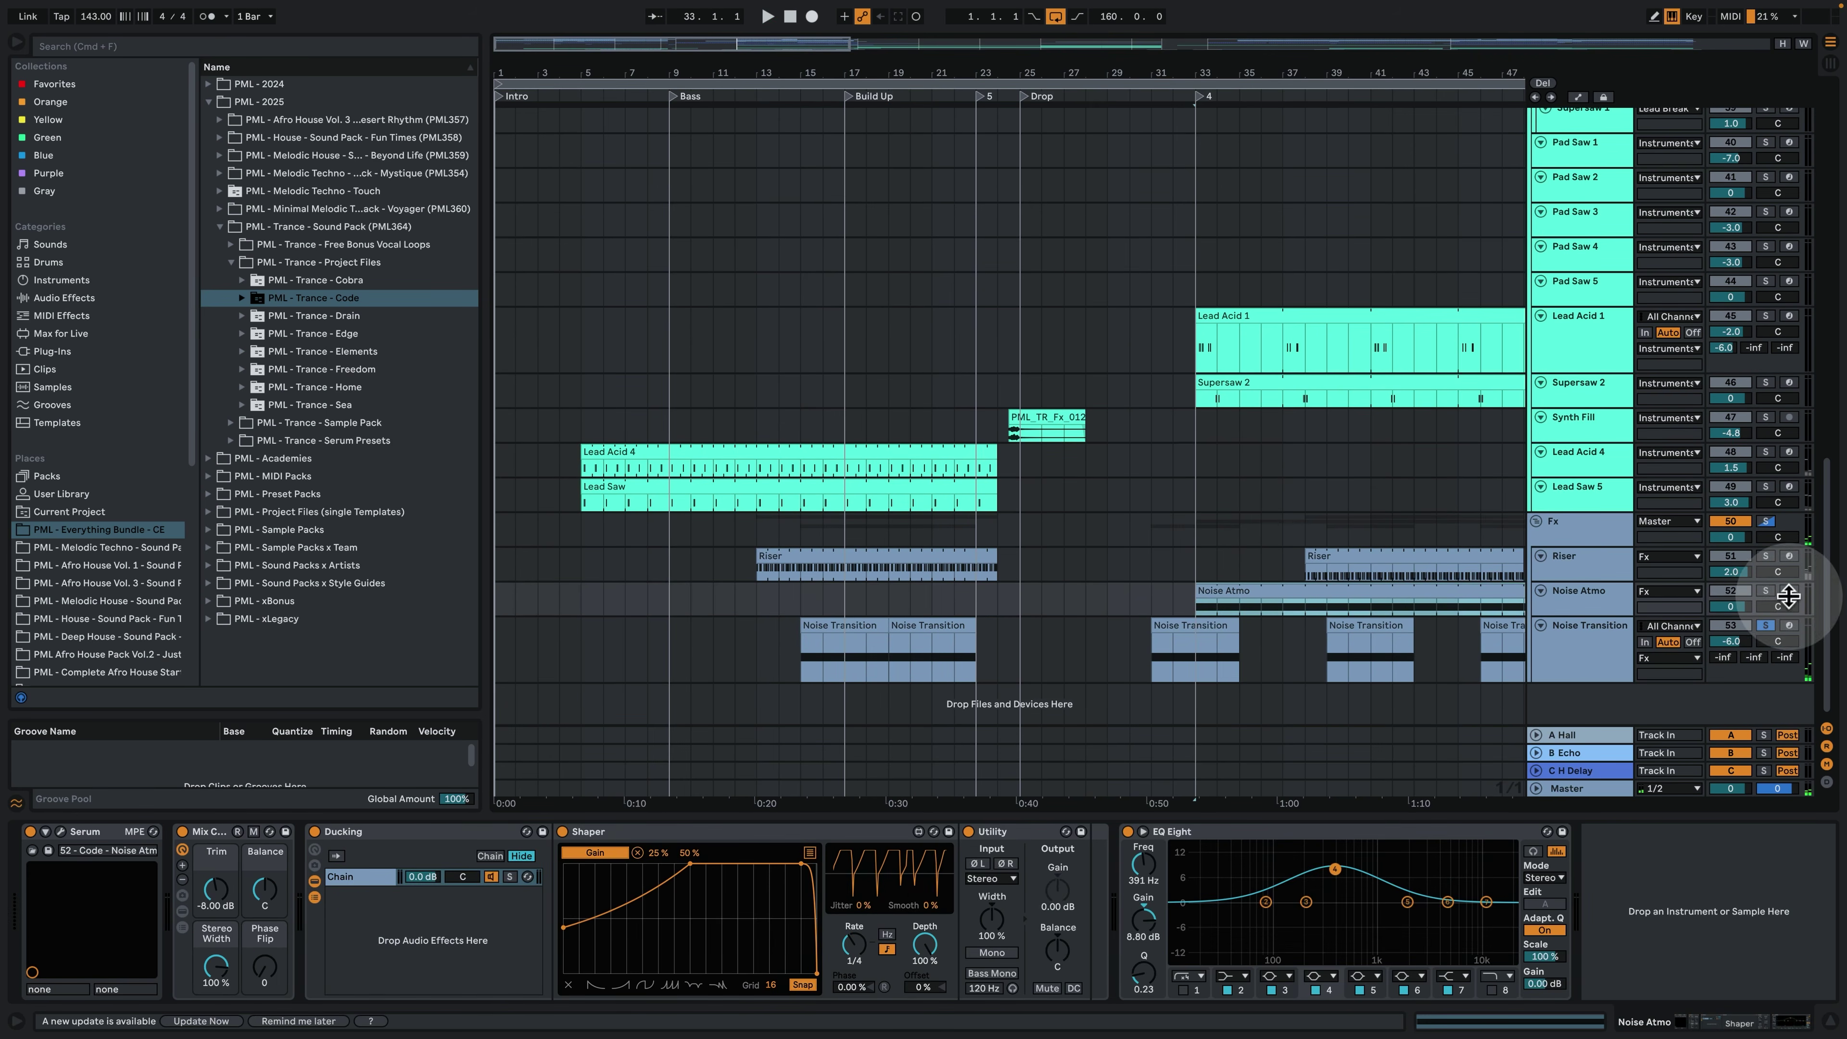
{"action": "left_click", "coordinate": [1767, 591]}
{"action": "key", "text": "space"}
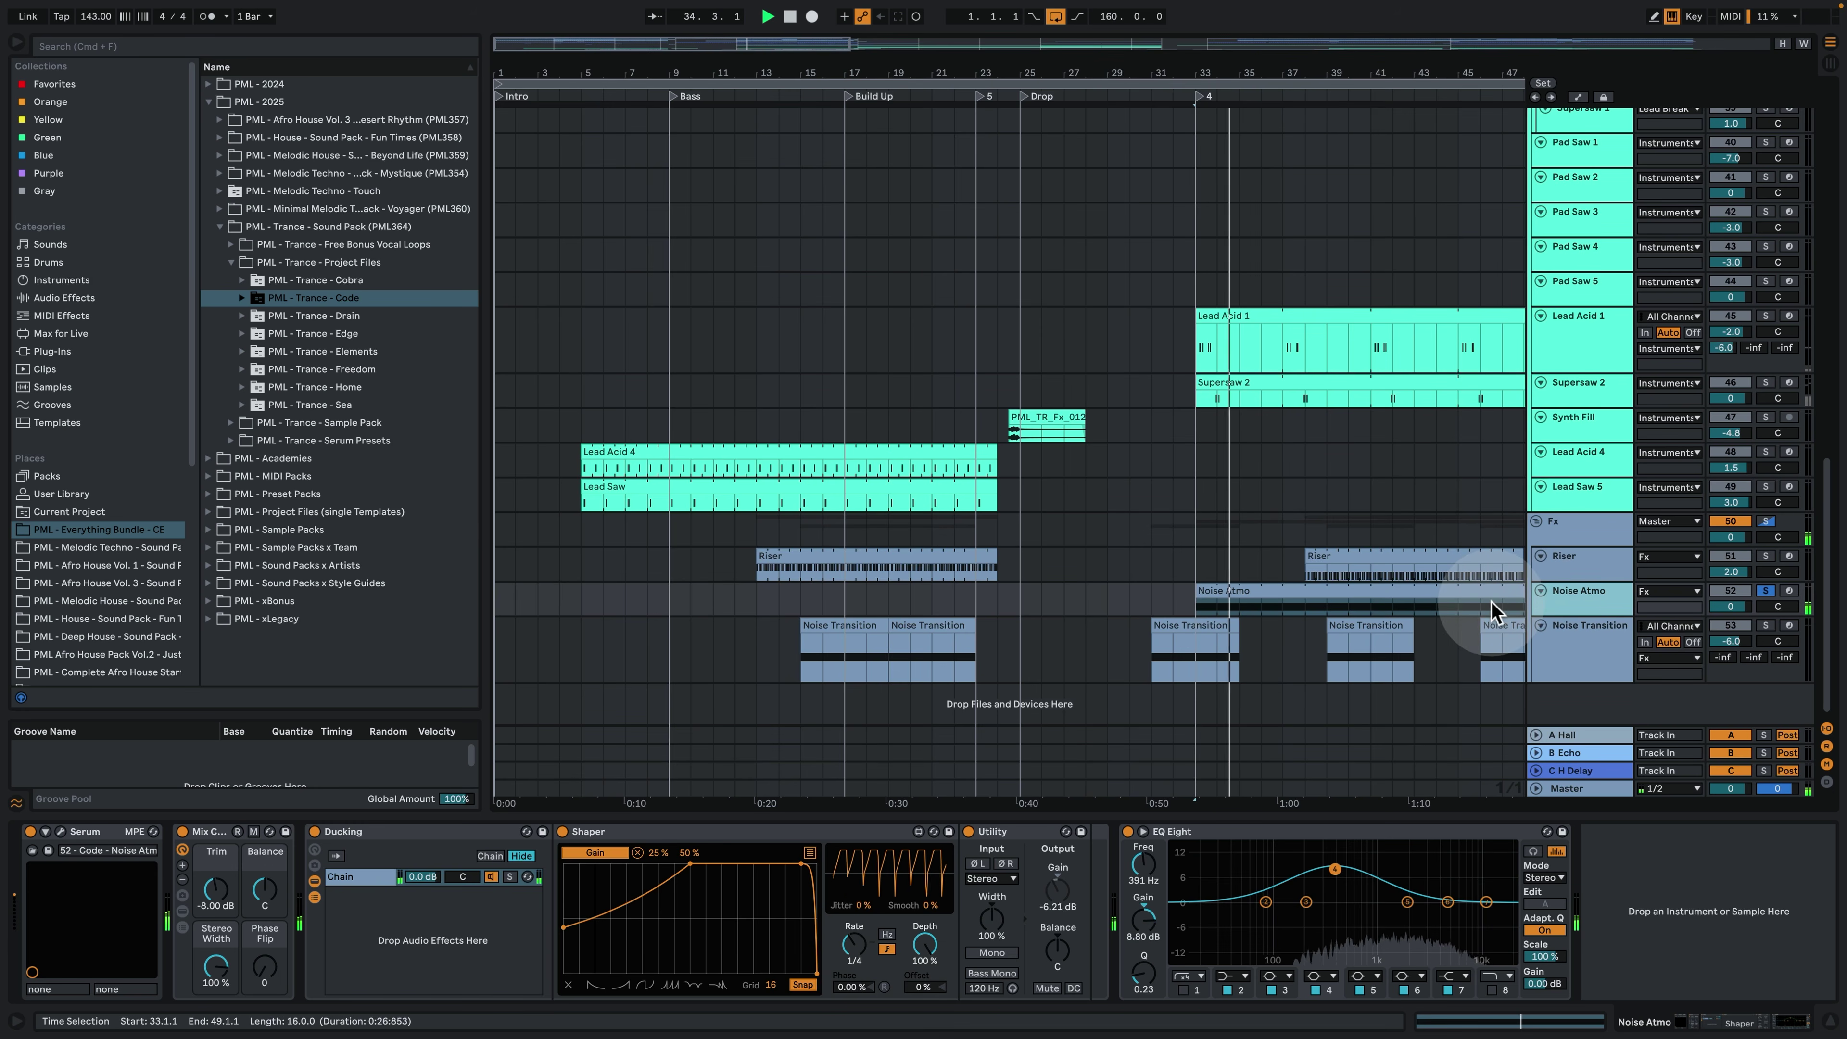
Open the Noise Atmo's Serum patch to inspect its noise source and LFO 1, and close the plugin.
{"action": "left_click", "coordinate": [61, 832]}
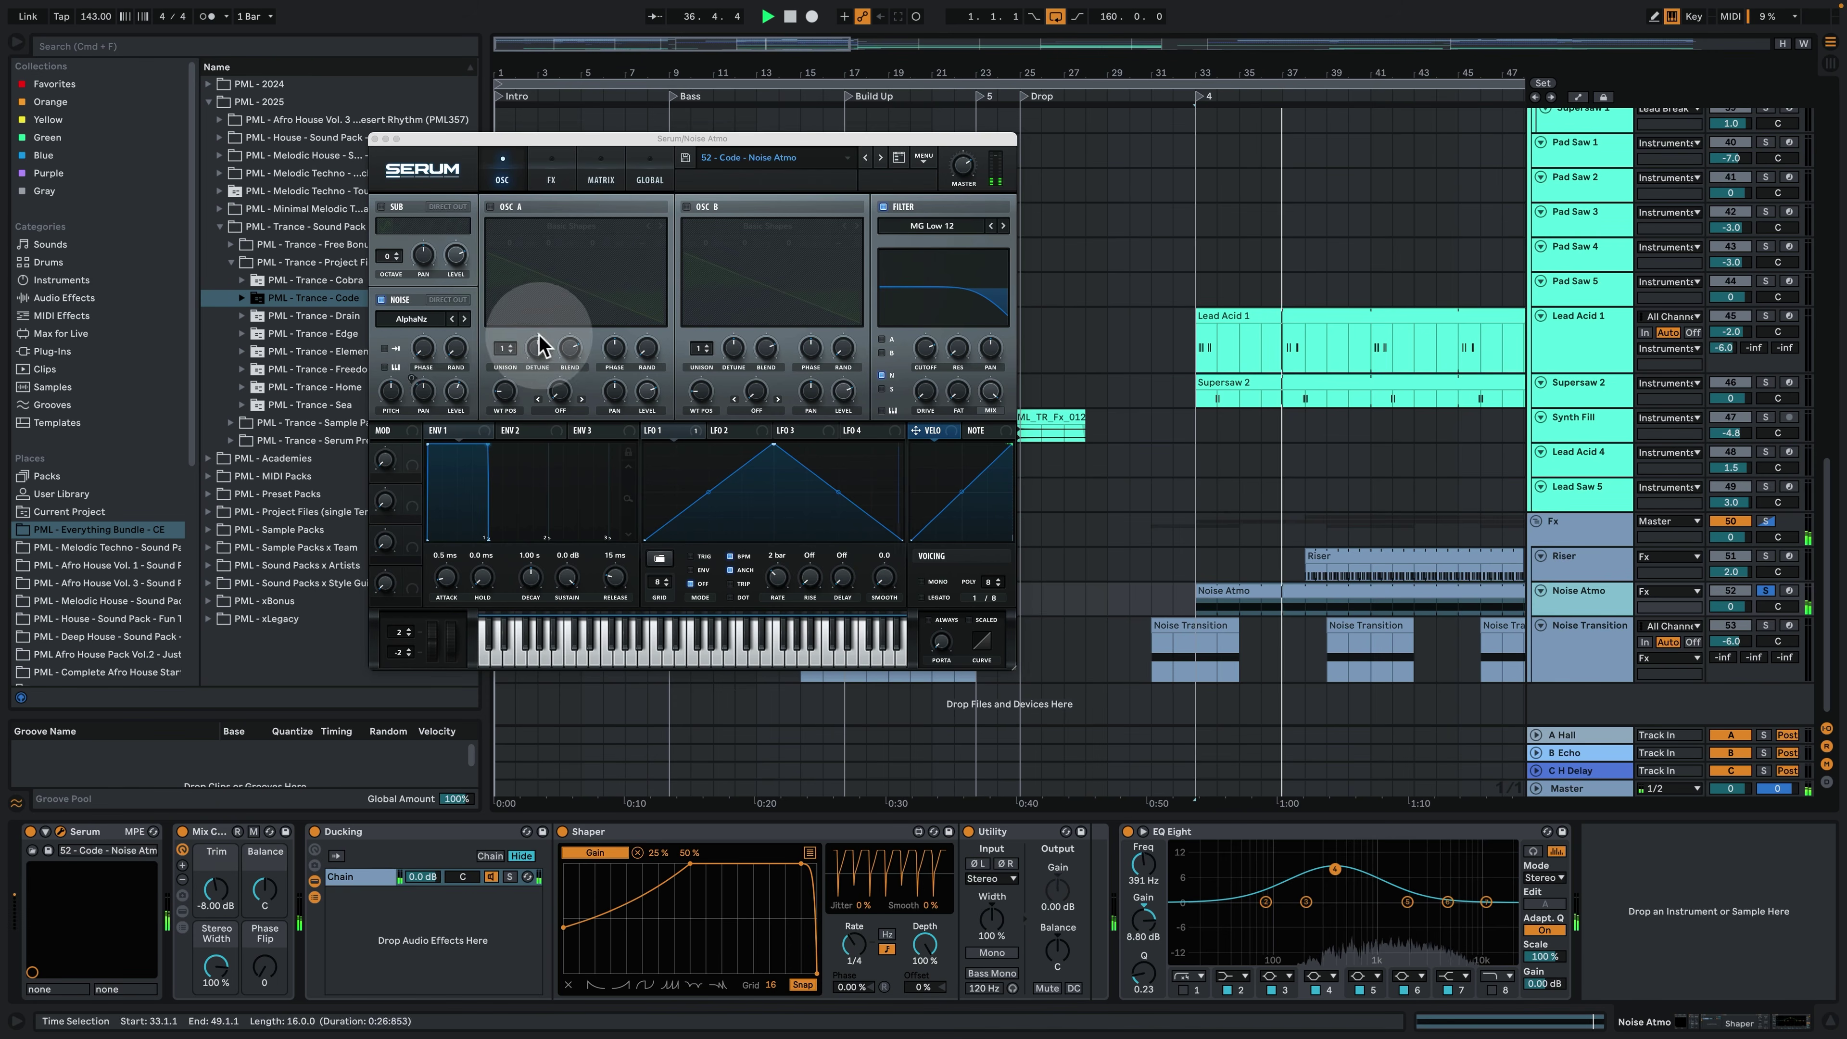
{"action": "left_click_drag", "start_coordinate": [658, 430], "coordinate": [426, 393]}
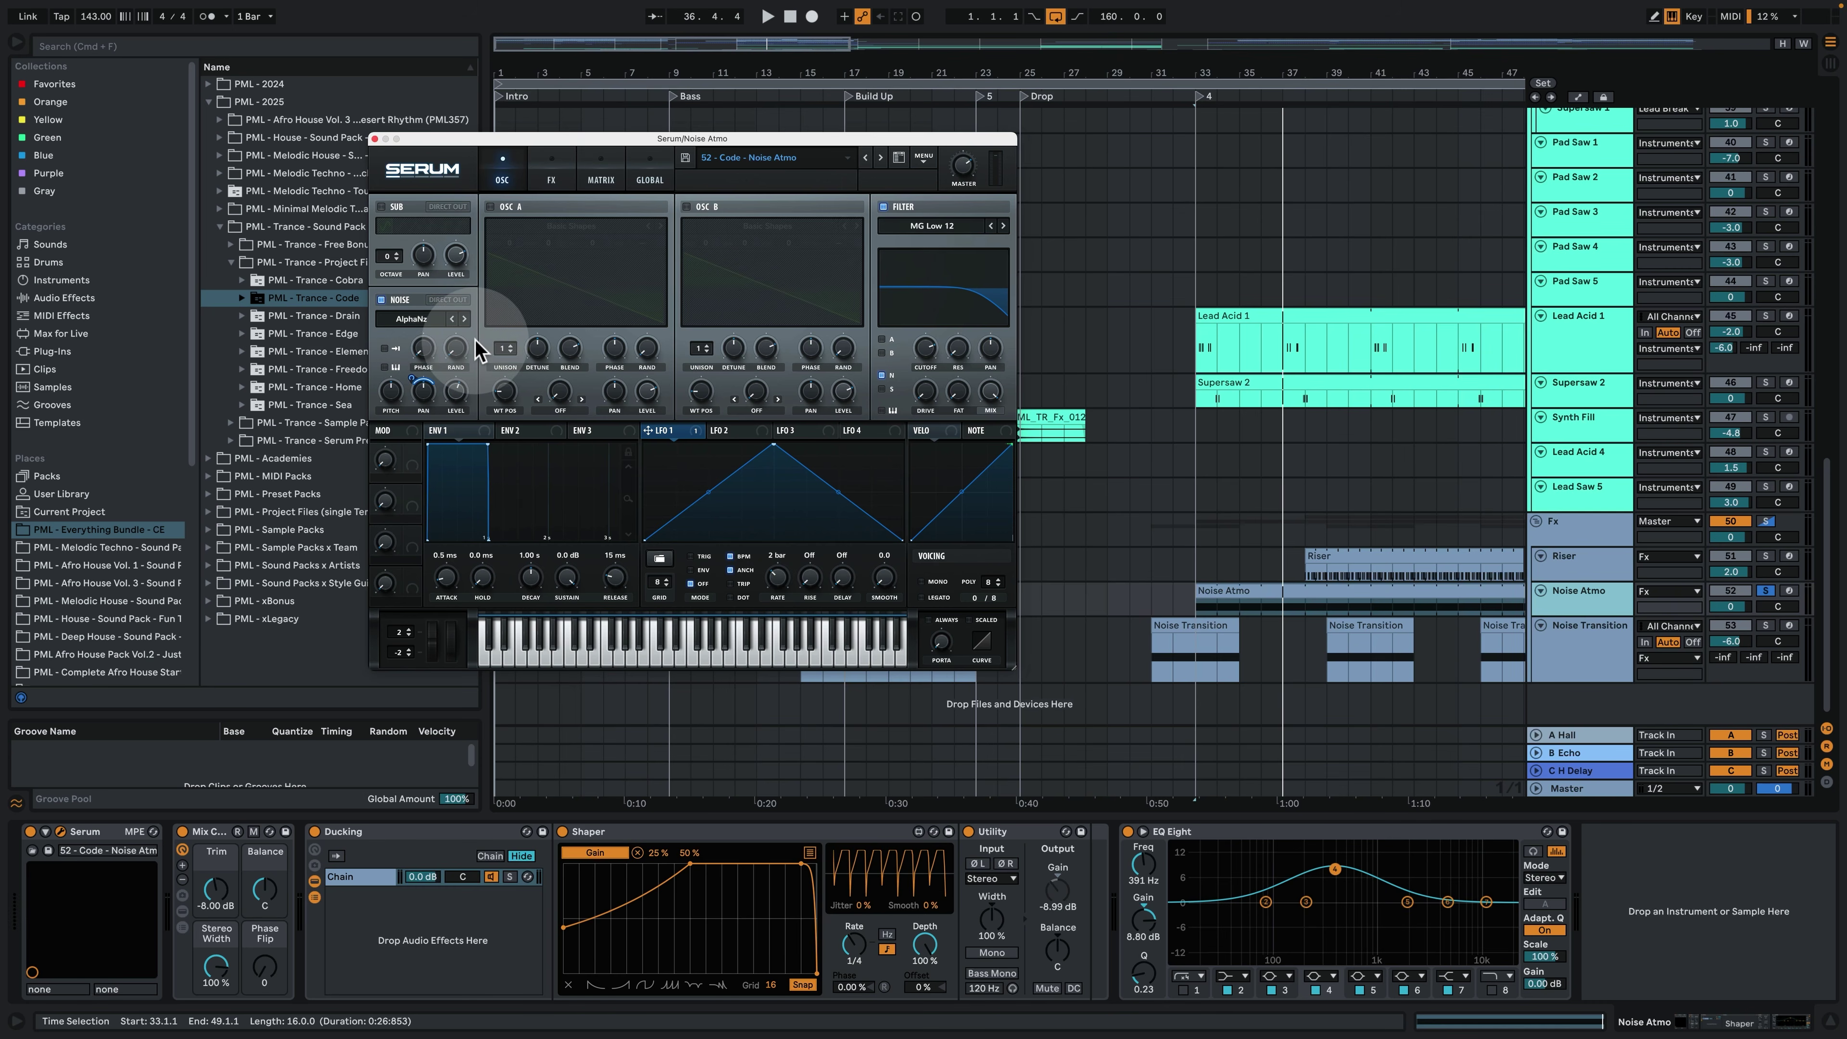
{"action": "left_click", "coordinate": [374, 139]}
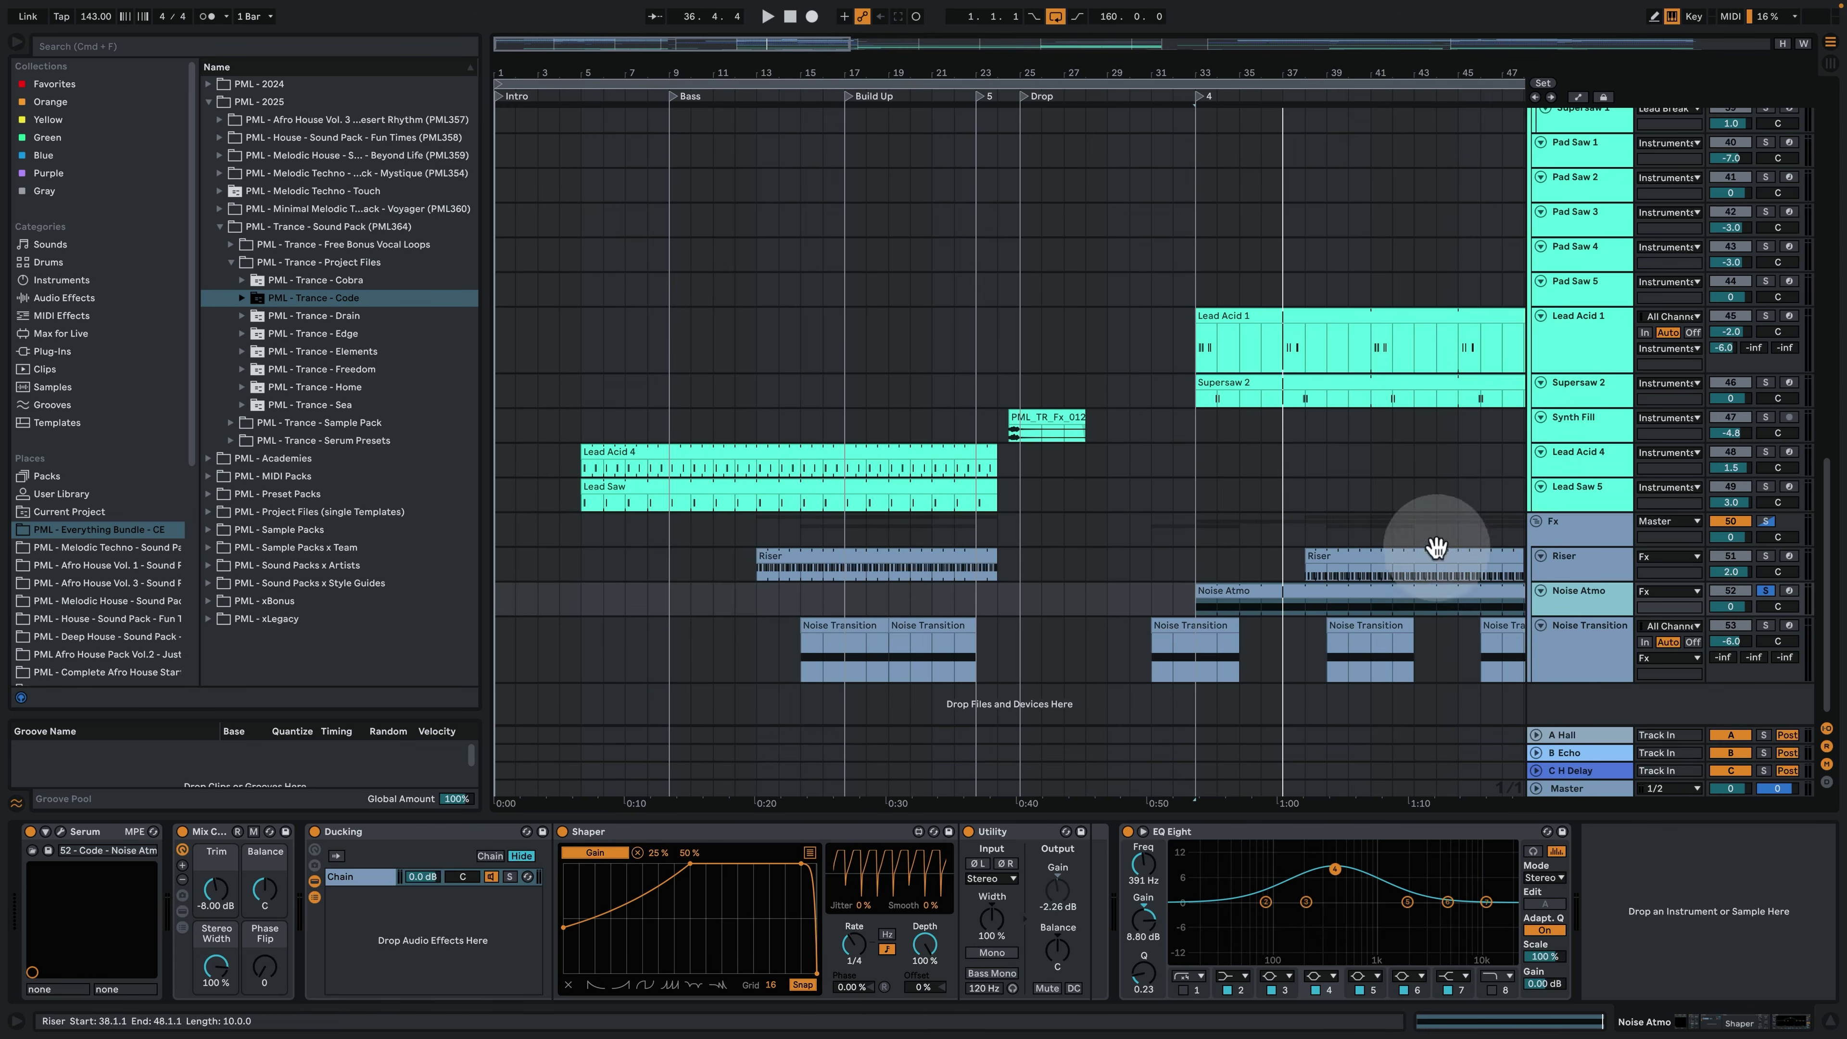
Turn off the Noise Atmo solo and play the full mix from bar 16 and from bar 33.
{"action": "left_click", "coordinate": [1765, 591]}
{"action": "left_click", "coordinate": [815, 600]}
{"action": "key", "text": "space"}
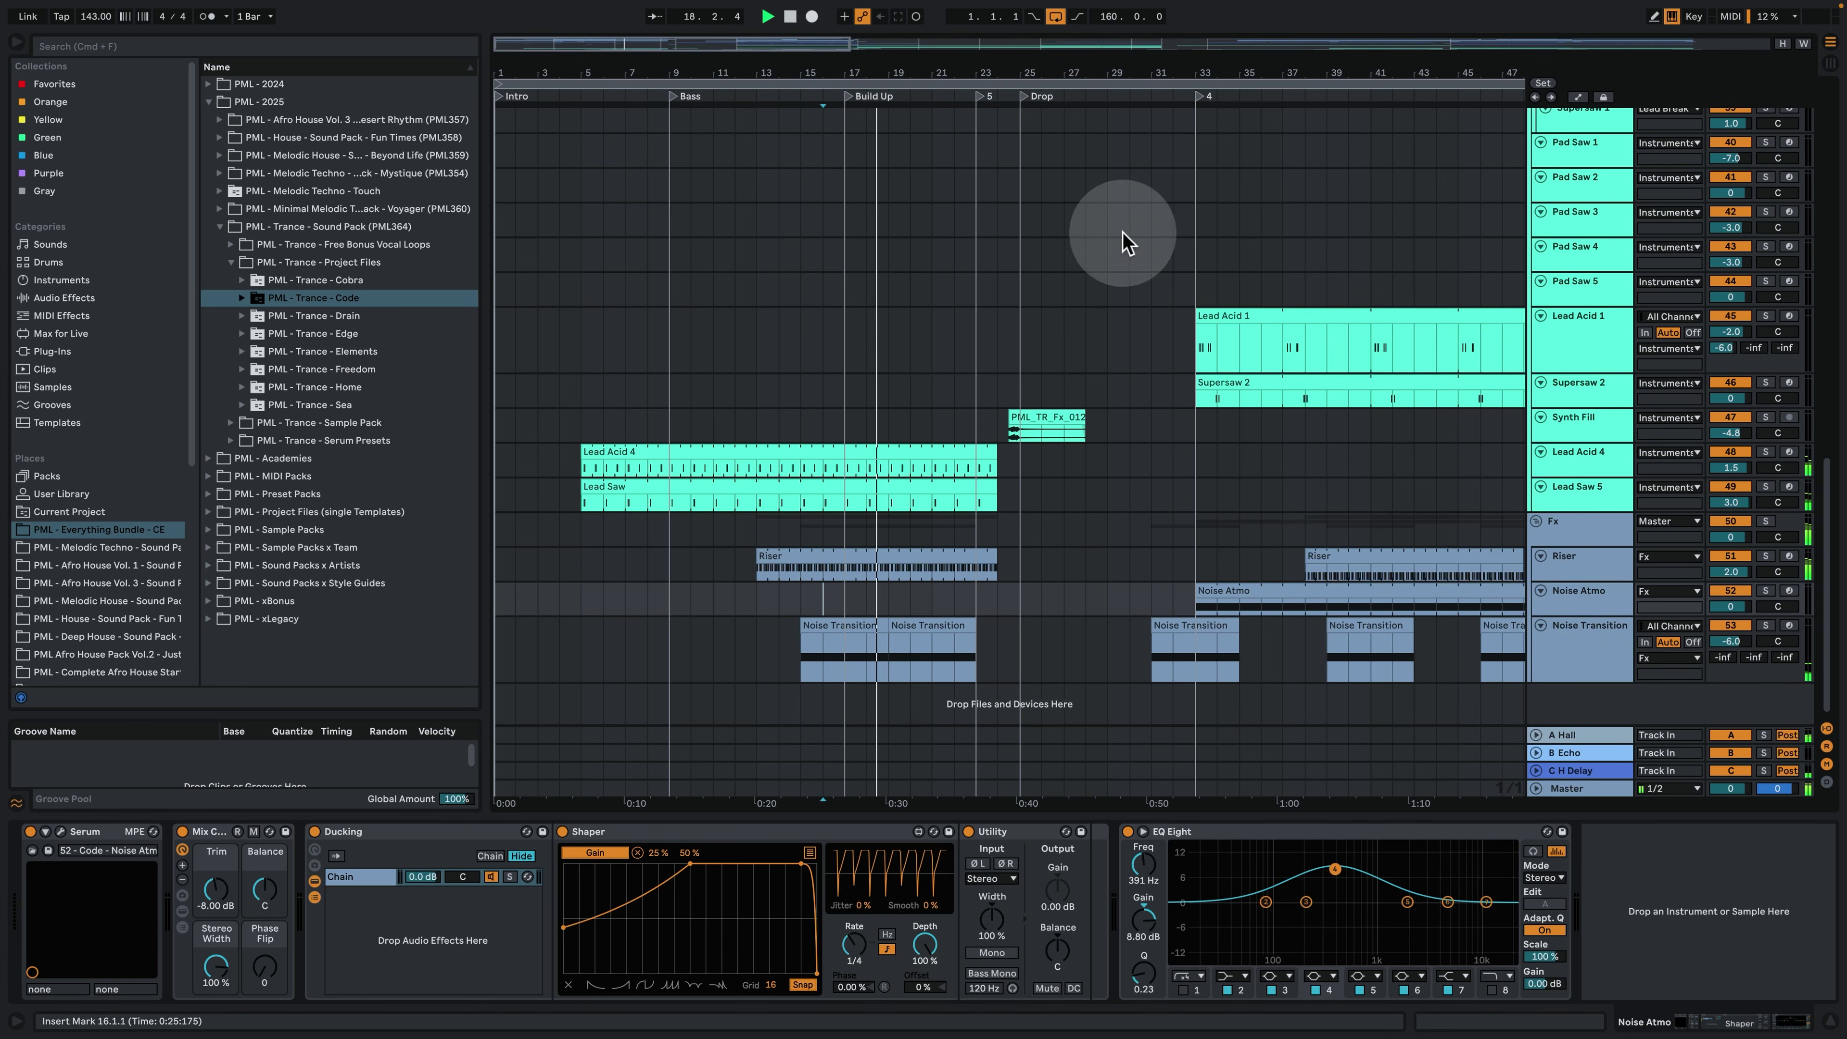
{"action": "left_click_drag", "start_coordinate": [1105, 45], "coordinate": [992, 277]}
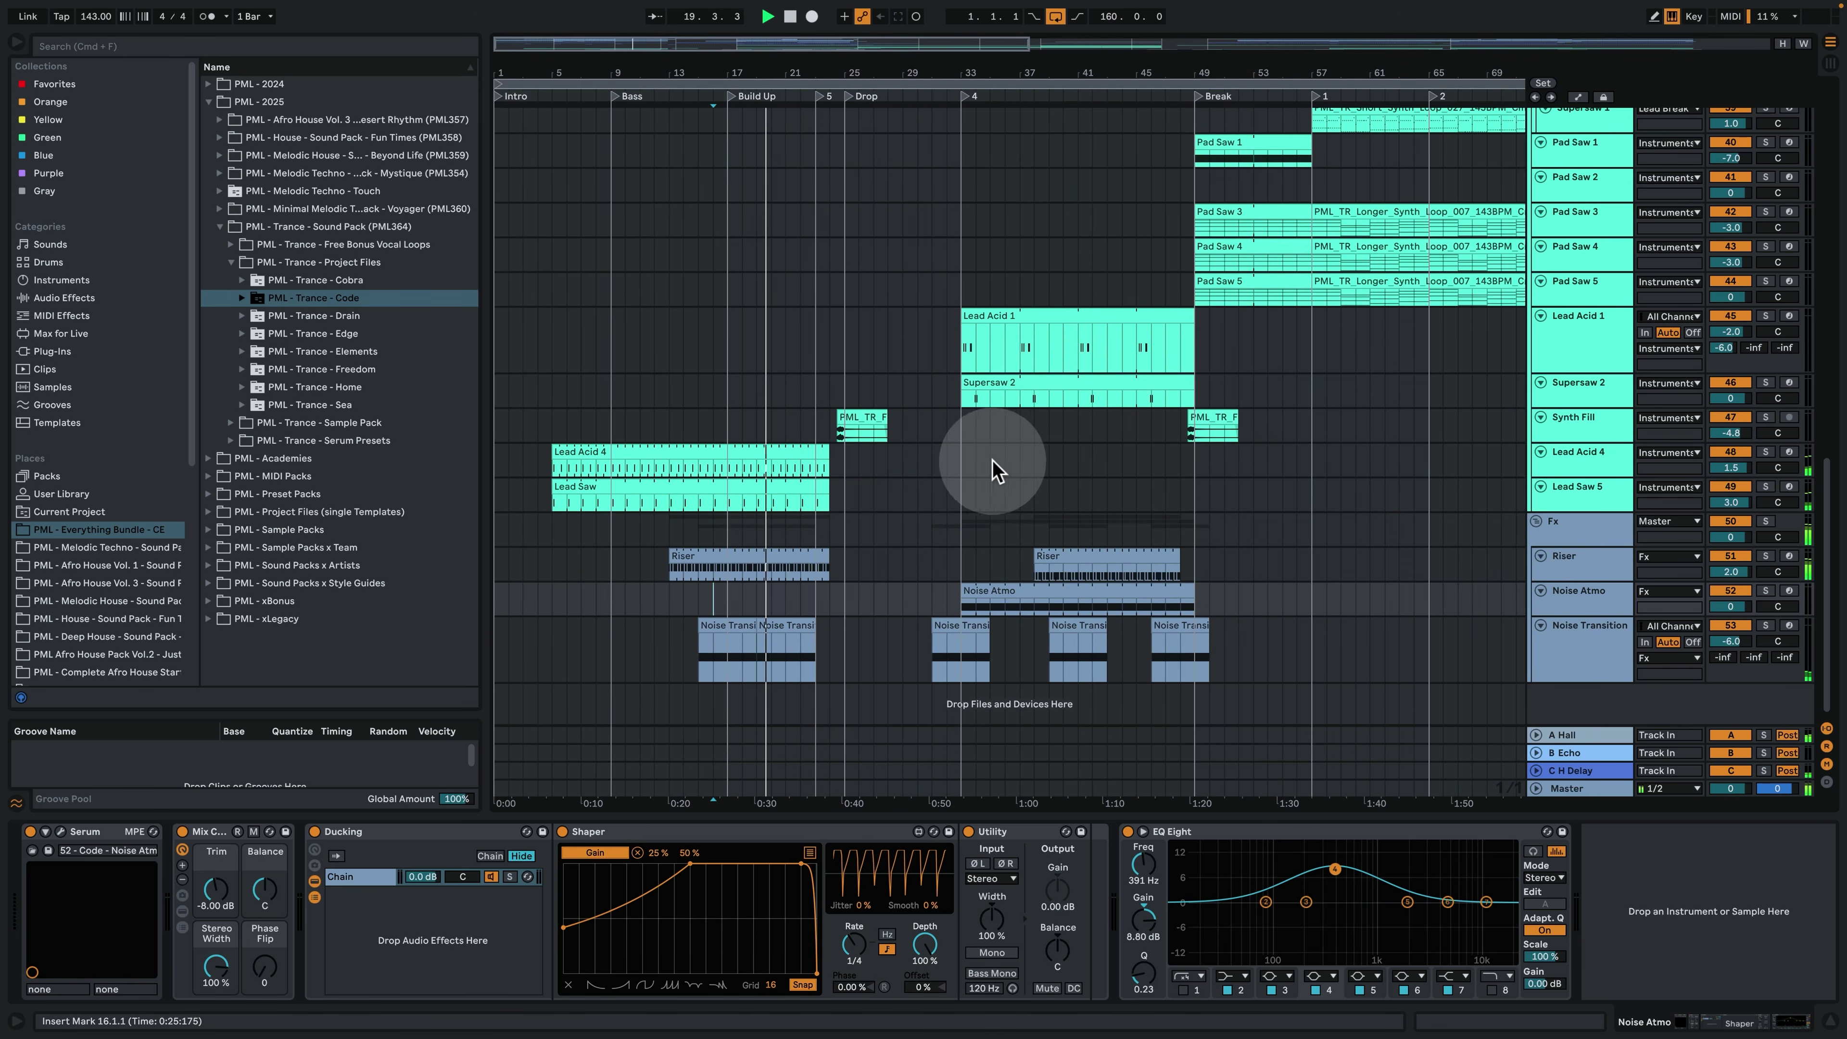
{"action": "left_click", "coordinate": [960, 509]}
{"action": "key", "text": "space"}
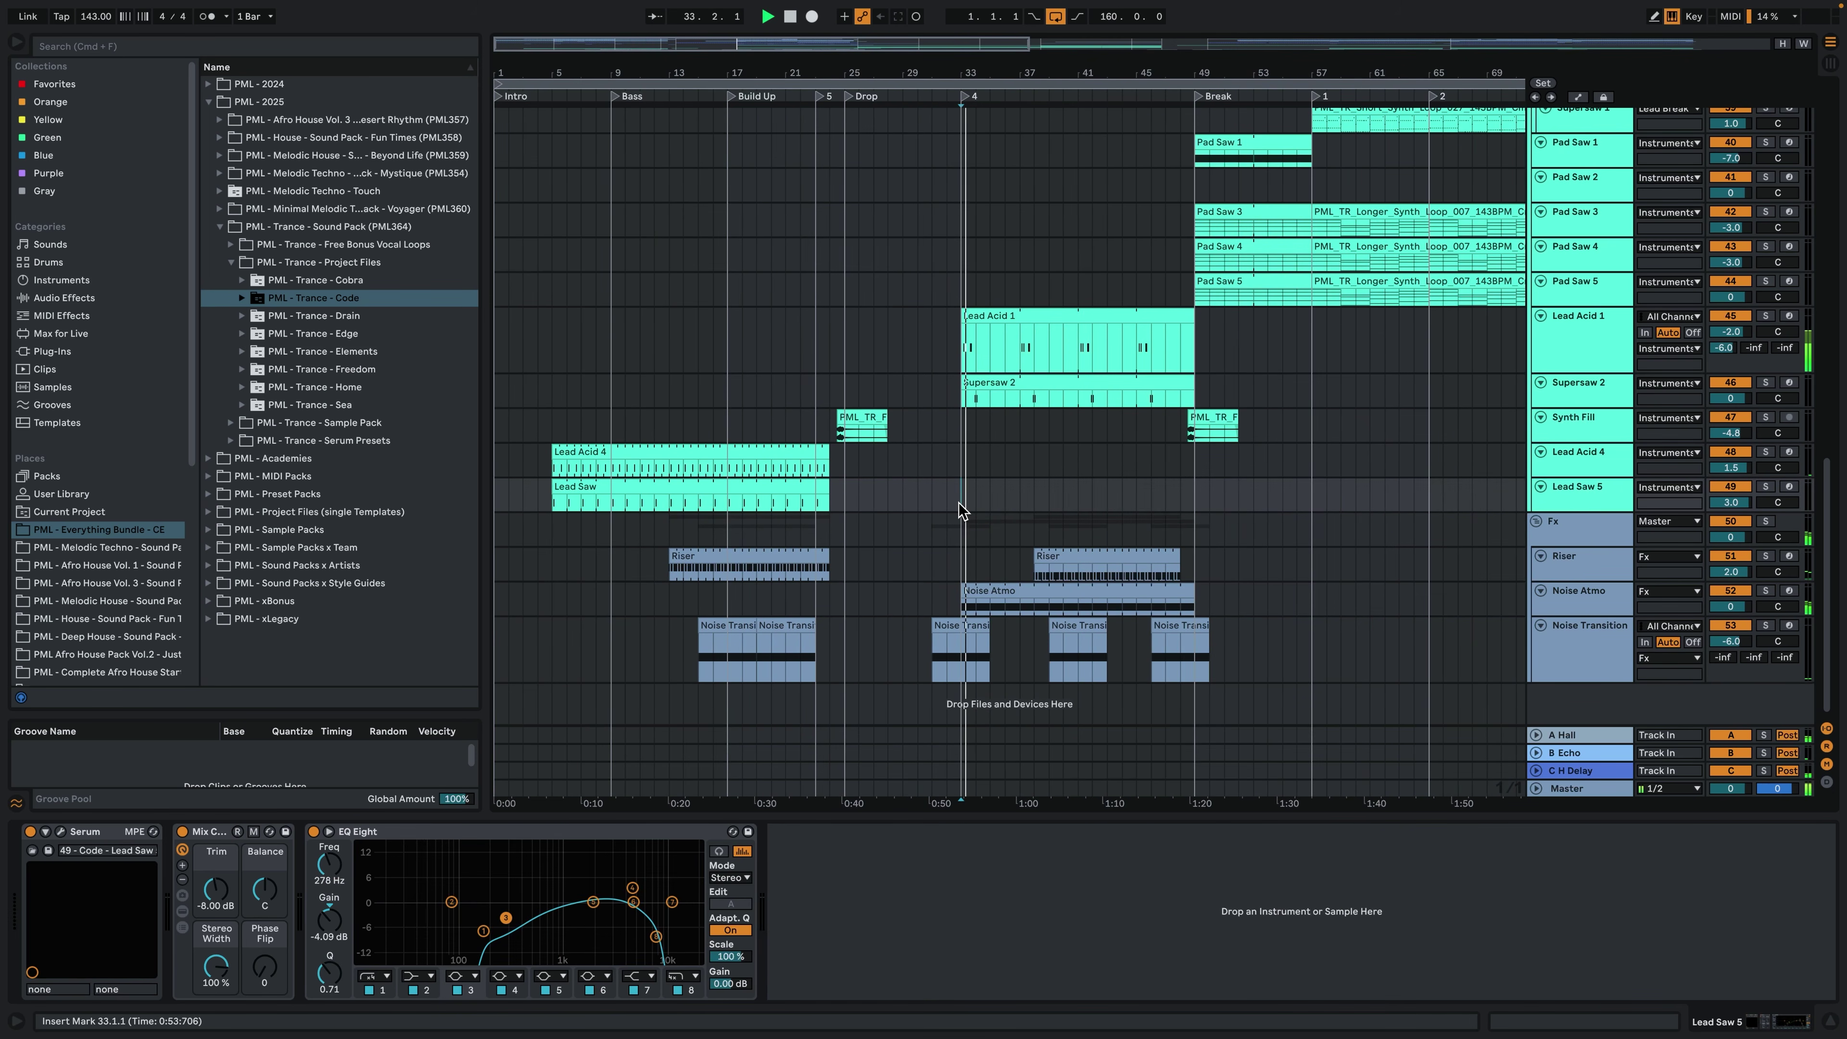
Hide the device view, fit the arrangement's full length and track heights into the overview, and stop playback.
{"action": "left_click", "coordinate": [1830, 1021]}
{"action": "scroll", "coordinate": [1084, 594], "scroll_direction": "up", "scroll_amount": 1}
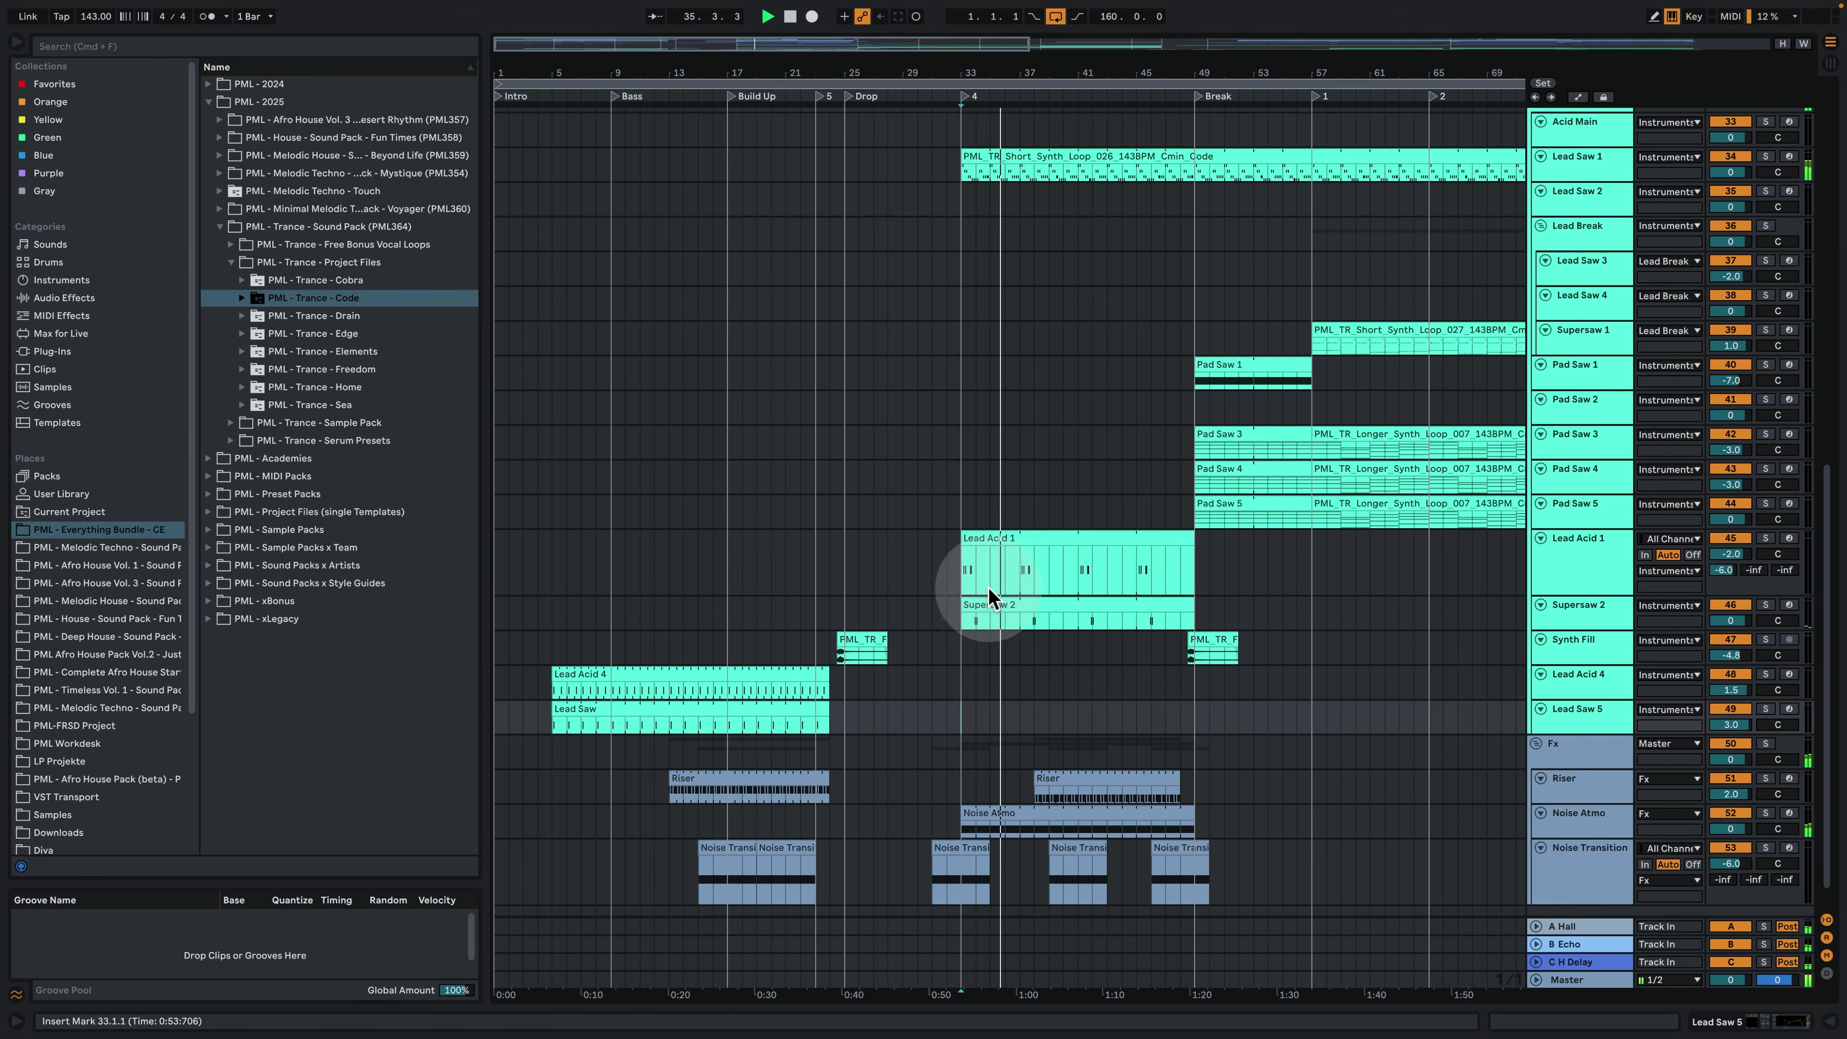
{"action": "left_click_drag", "start_coordinate": [1039, 45], "coordinate": [1034, 11]}
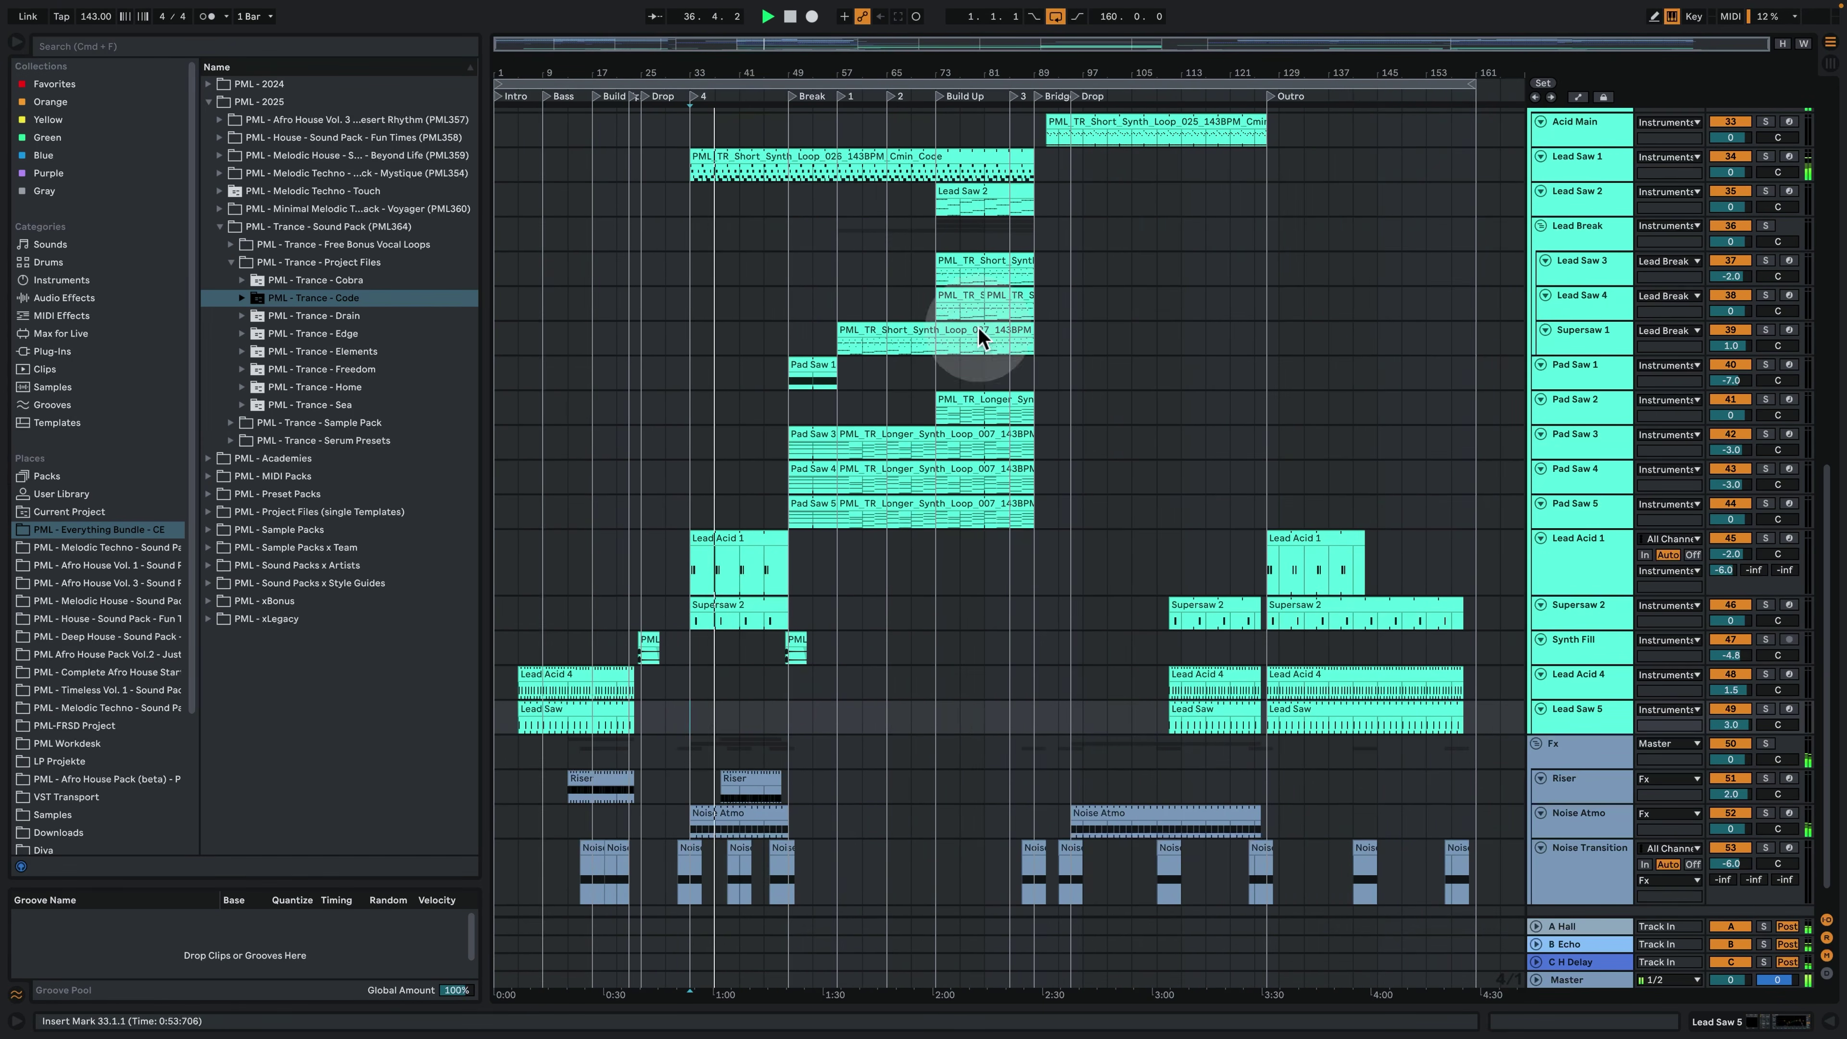
{"action": "left_click", "coordinate": [1613, 748]}
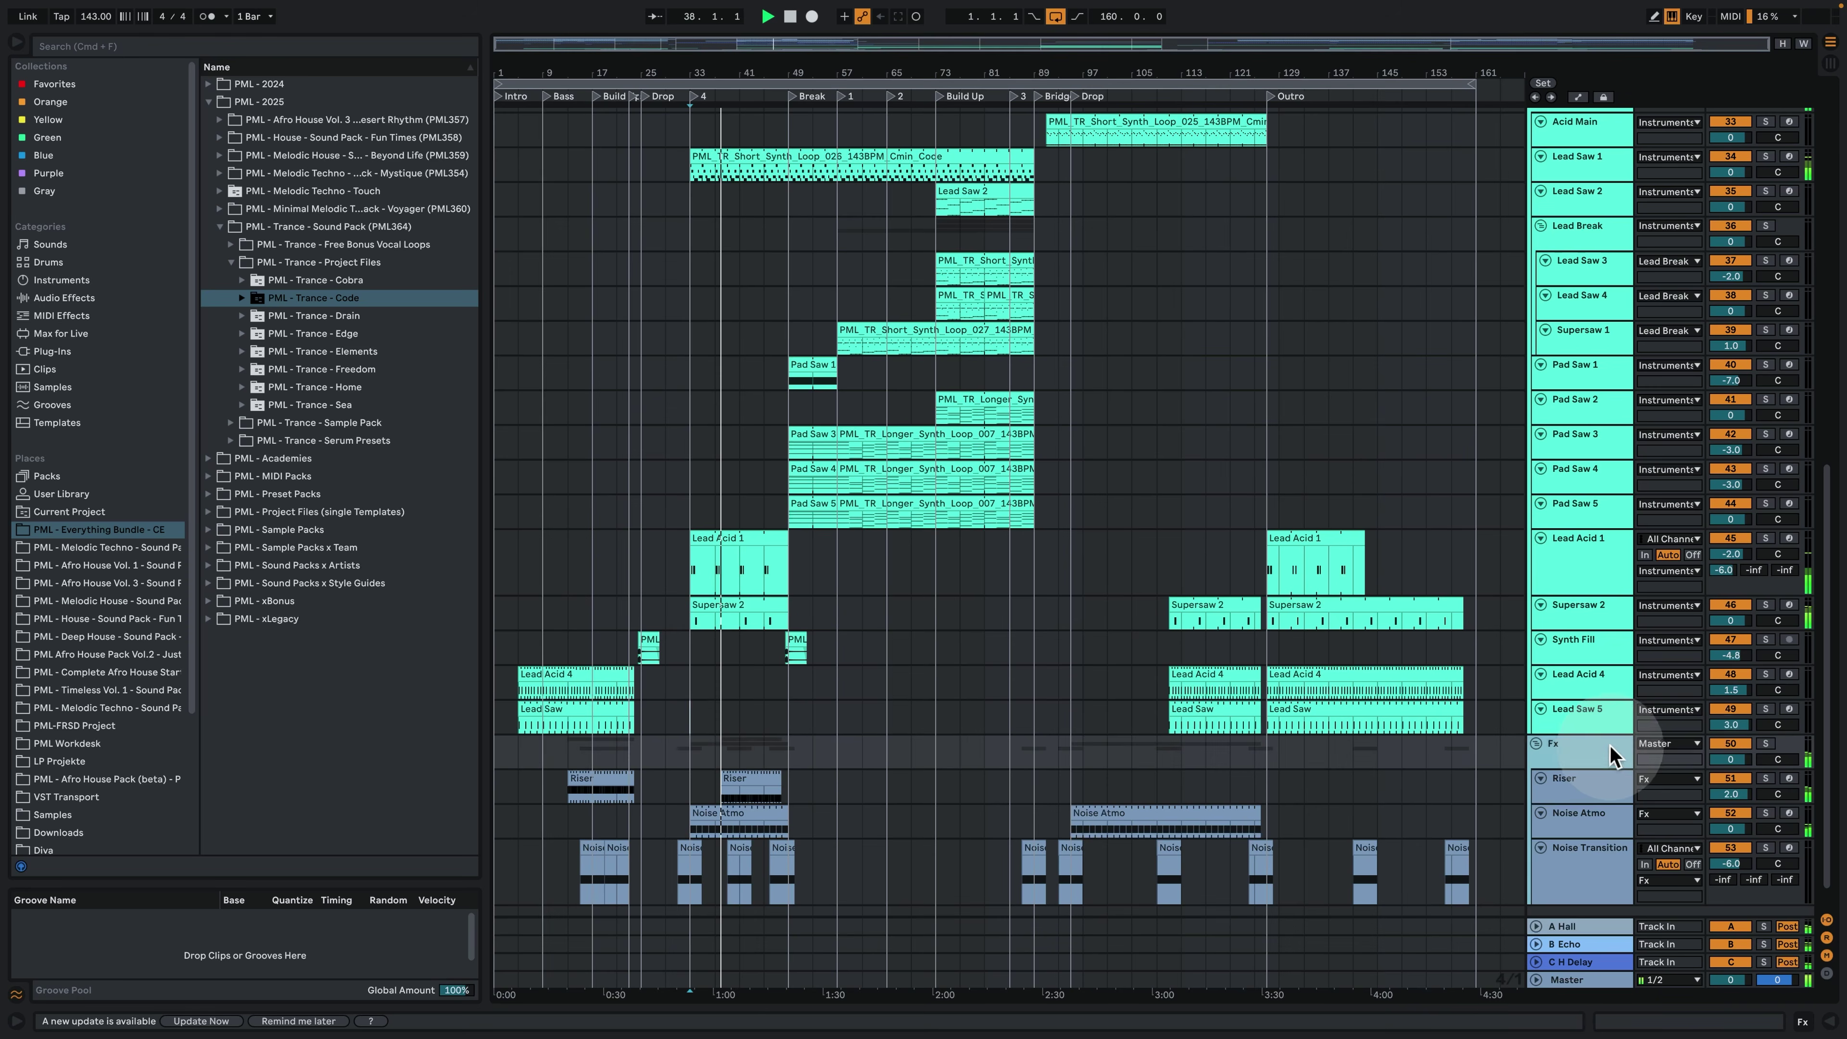
{"action": "left_click", "coordinate": [1781, 43]}
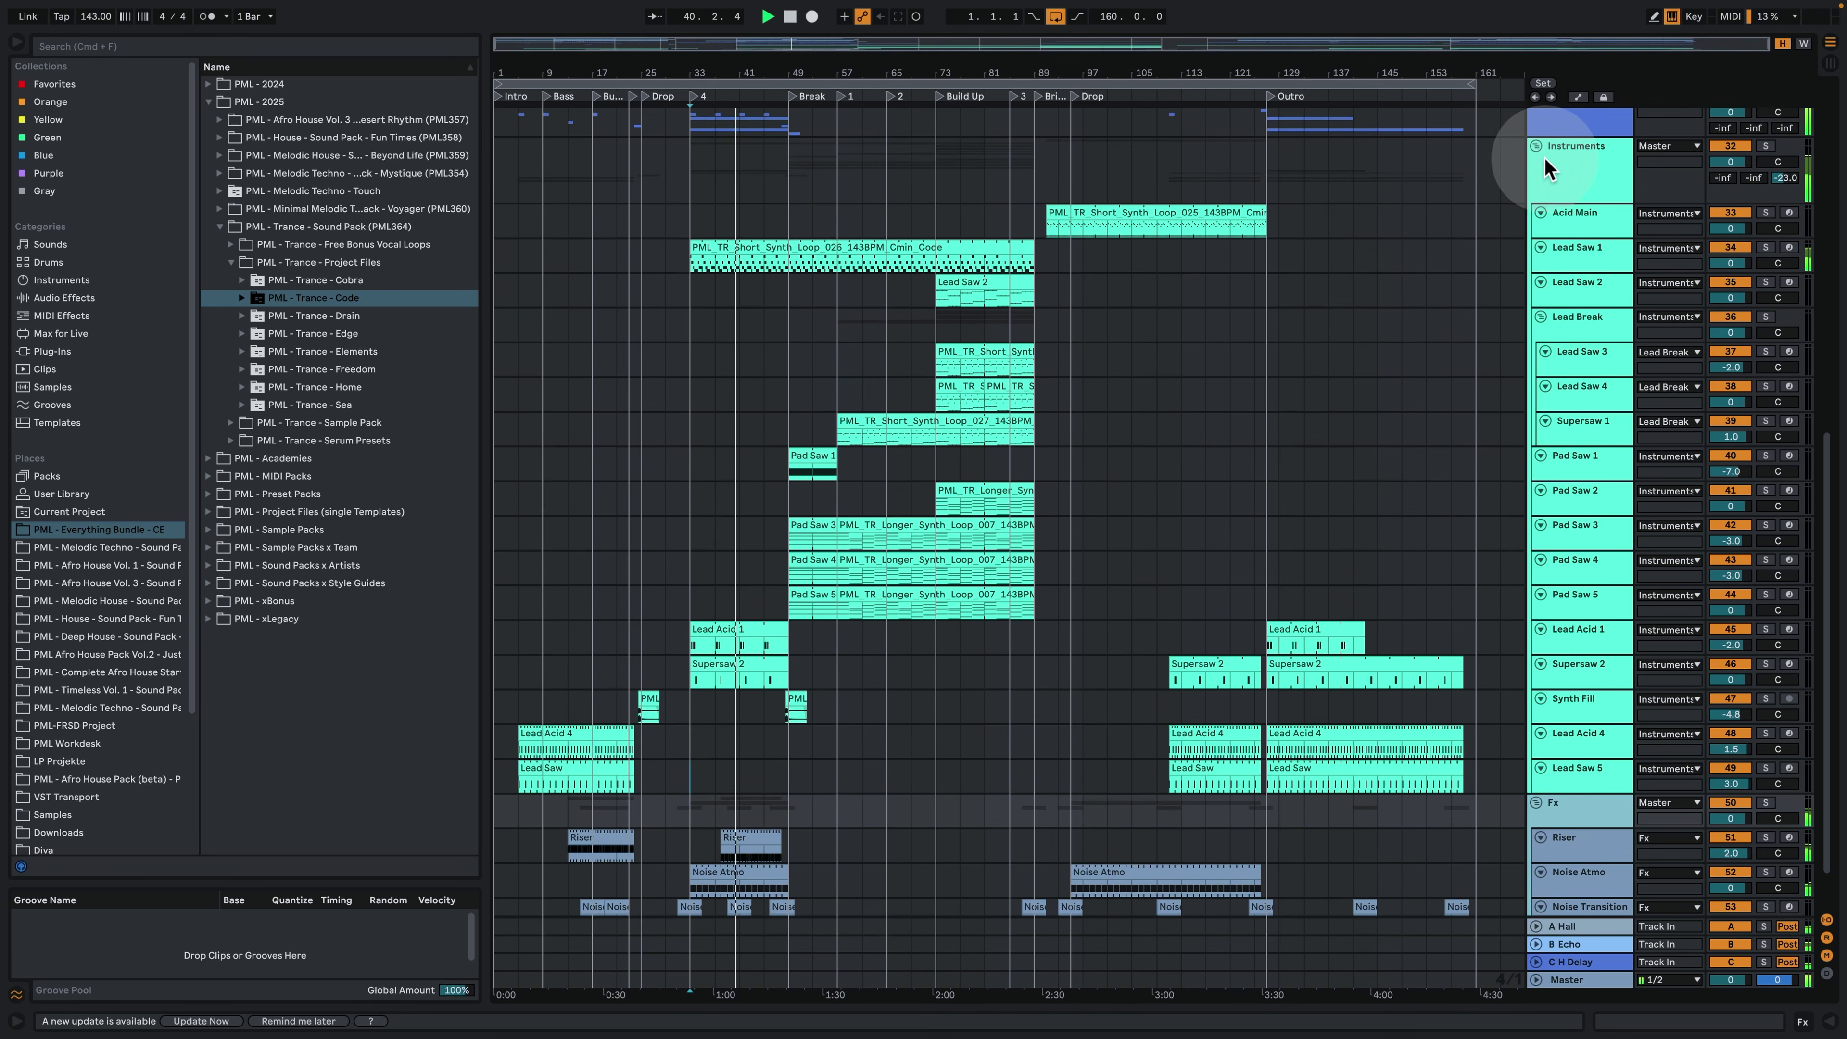
{"action": "left_click", "coordinate": [1354, 451]}
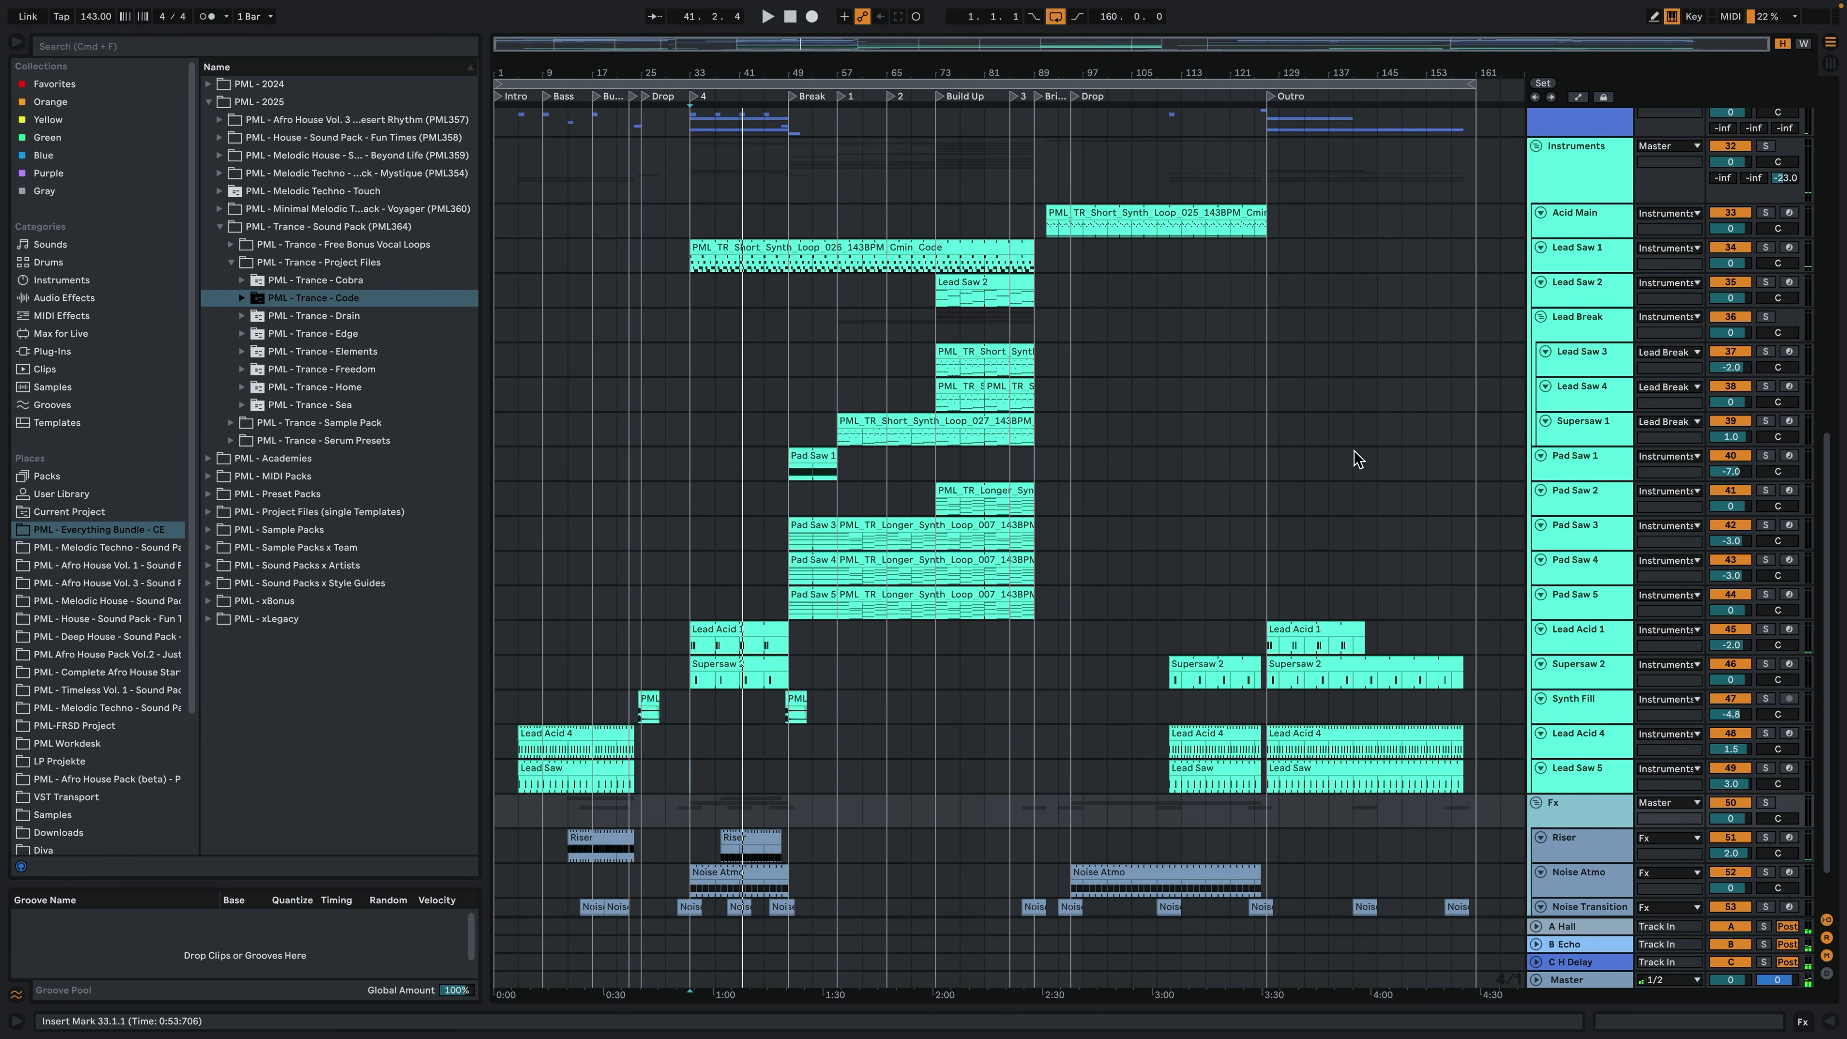
{"action": "left_click", "coordinate": [1308, 561]}
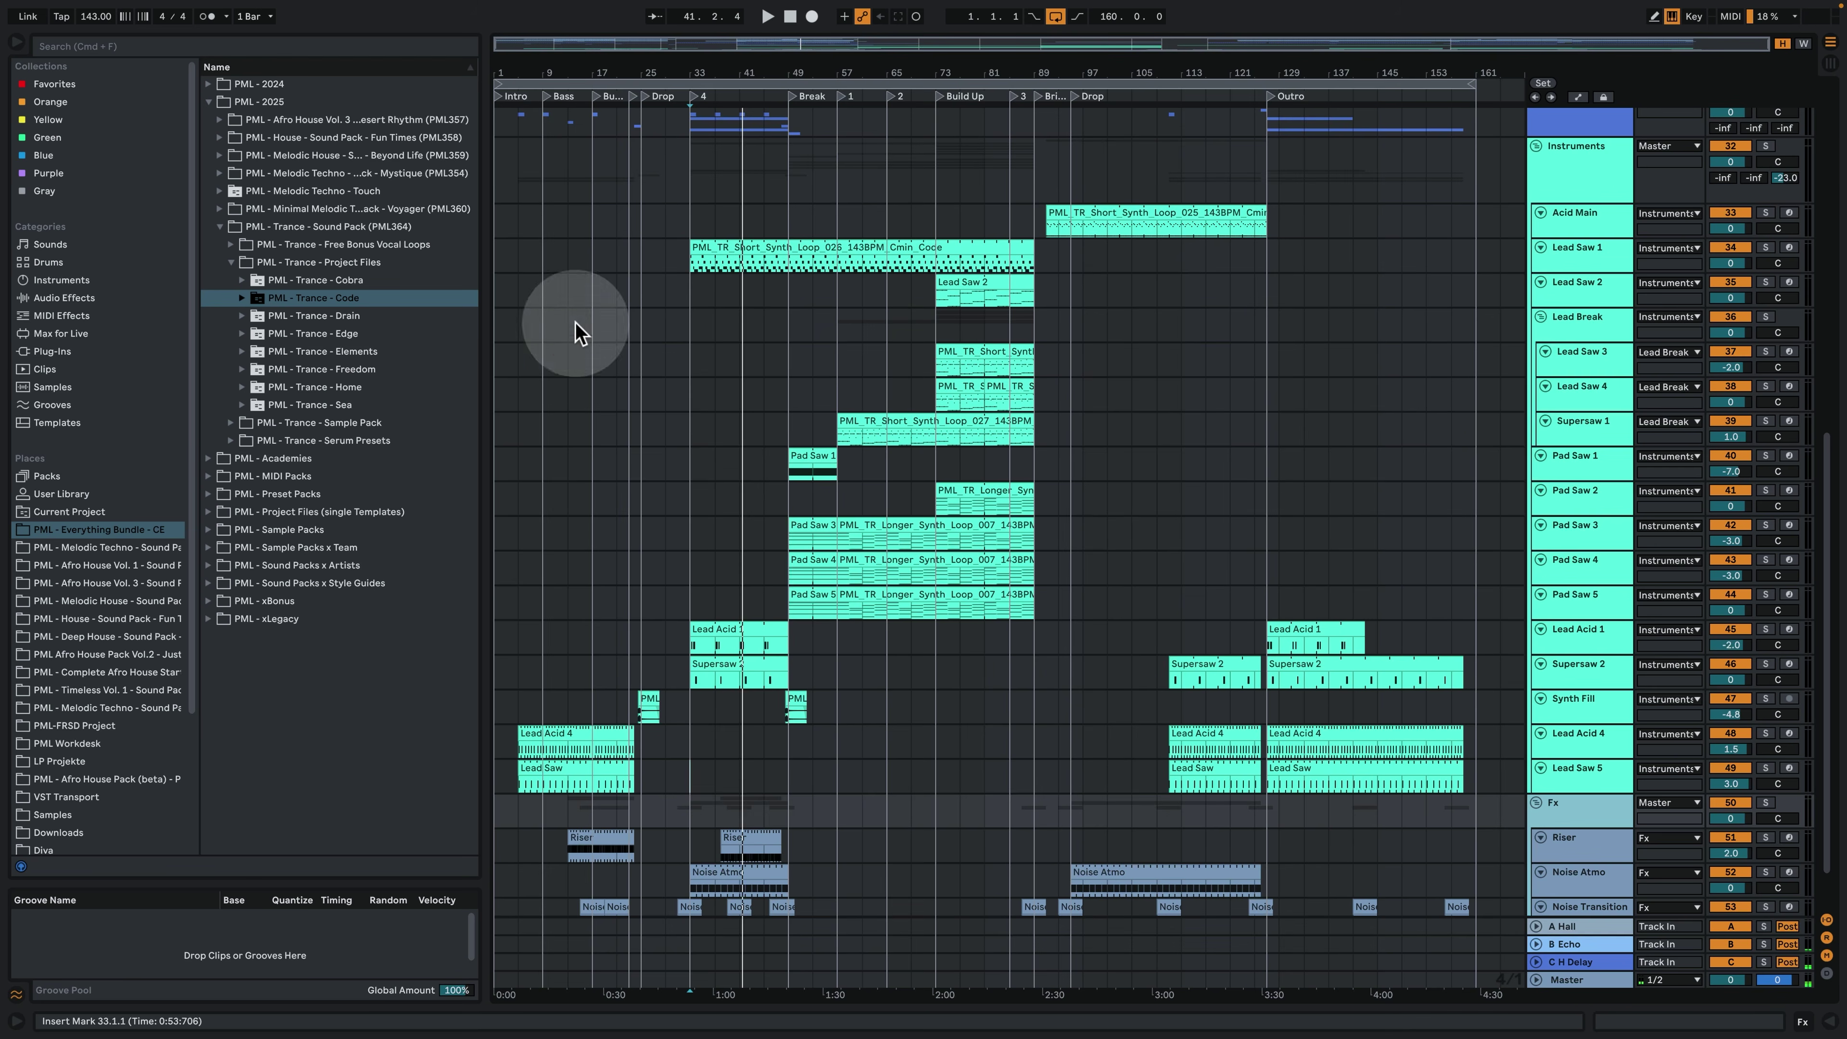
Fold the Instruments and Drums groups to condense the arrangement.
{"action": "scroll", "coordinate": [1600, 309], "scroll_direction": "up", "scroll_amount": 2}
{"action": "left_click", "coordinate": [1544, 221]}
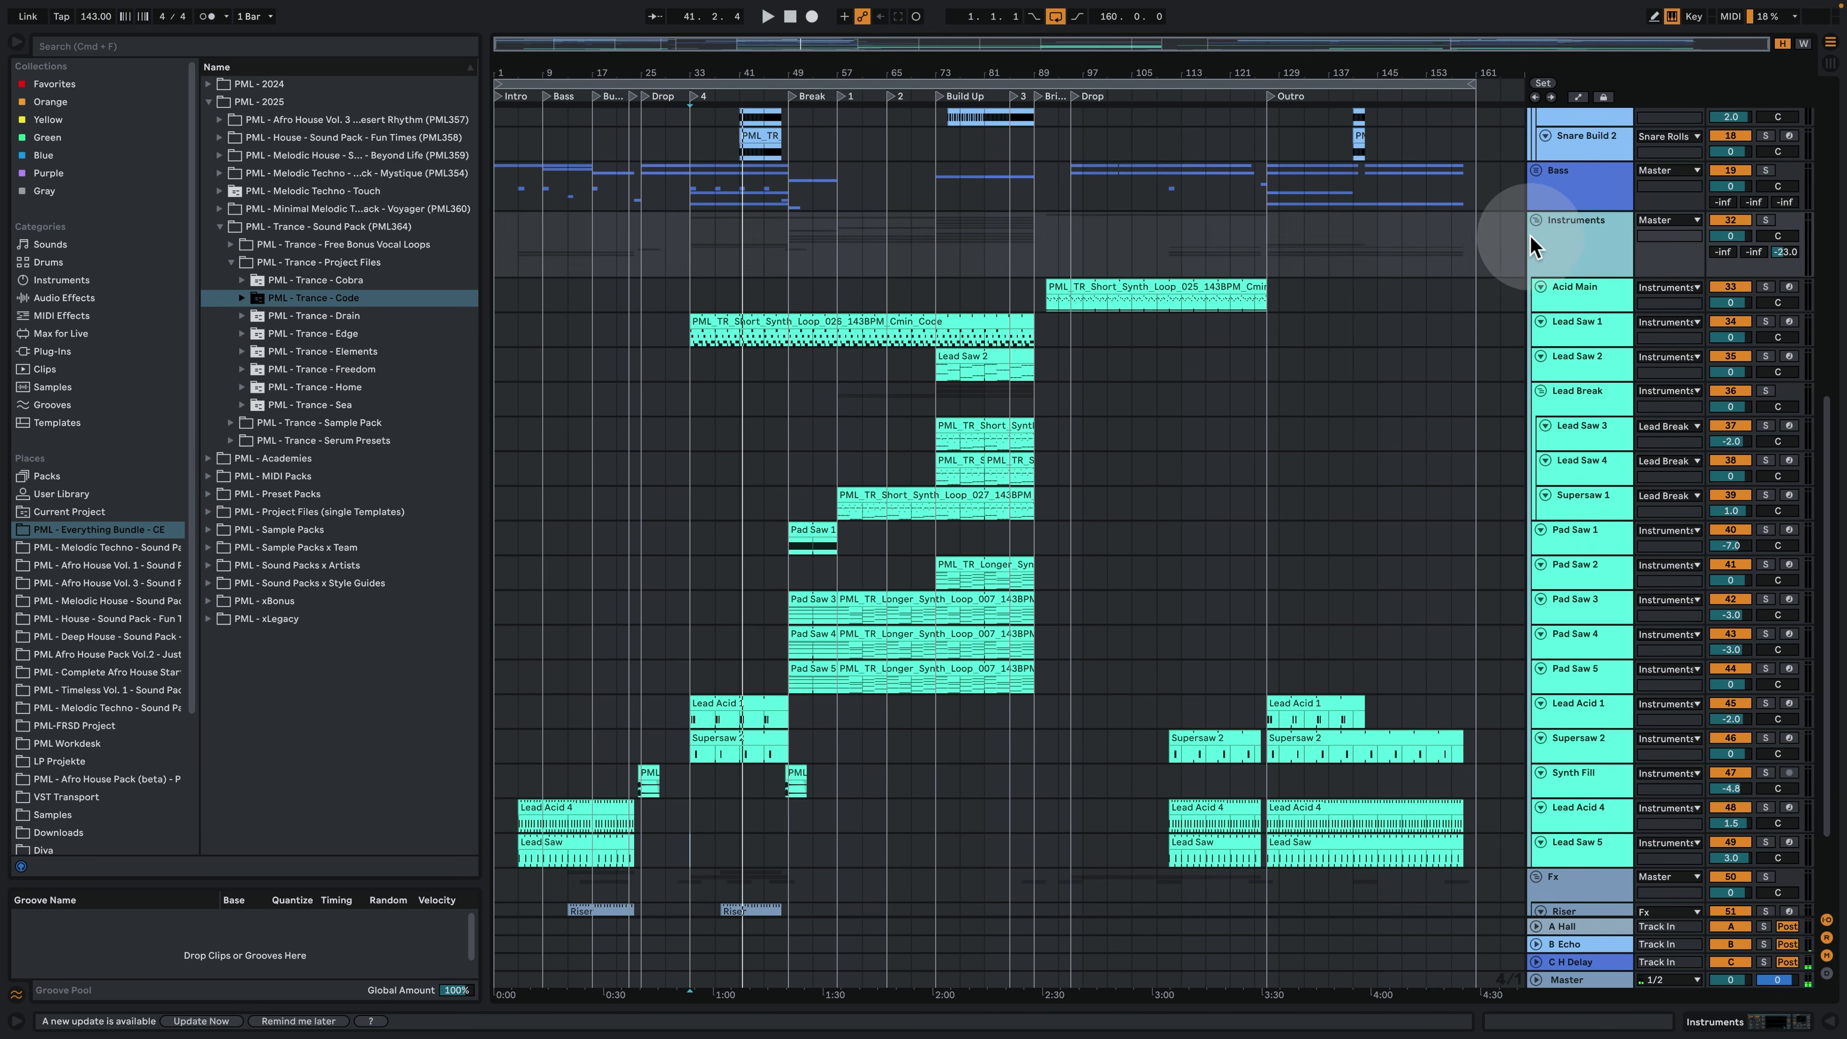
{"action": "left_click", "coordinate": [1536, 220]}
{"action": "scroll", "coordinate": [1502, 422], "scroll_direction": "up", "scroll_amount": 12}
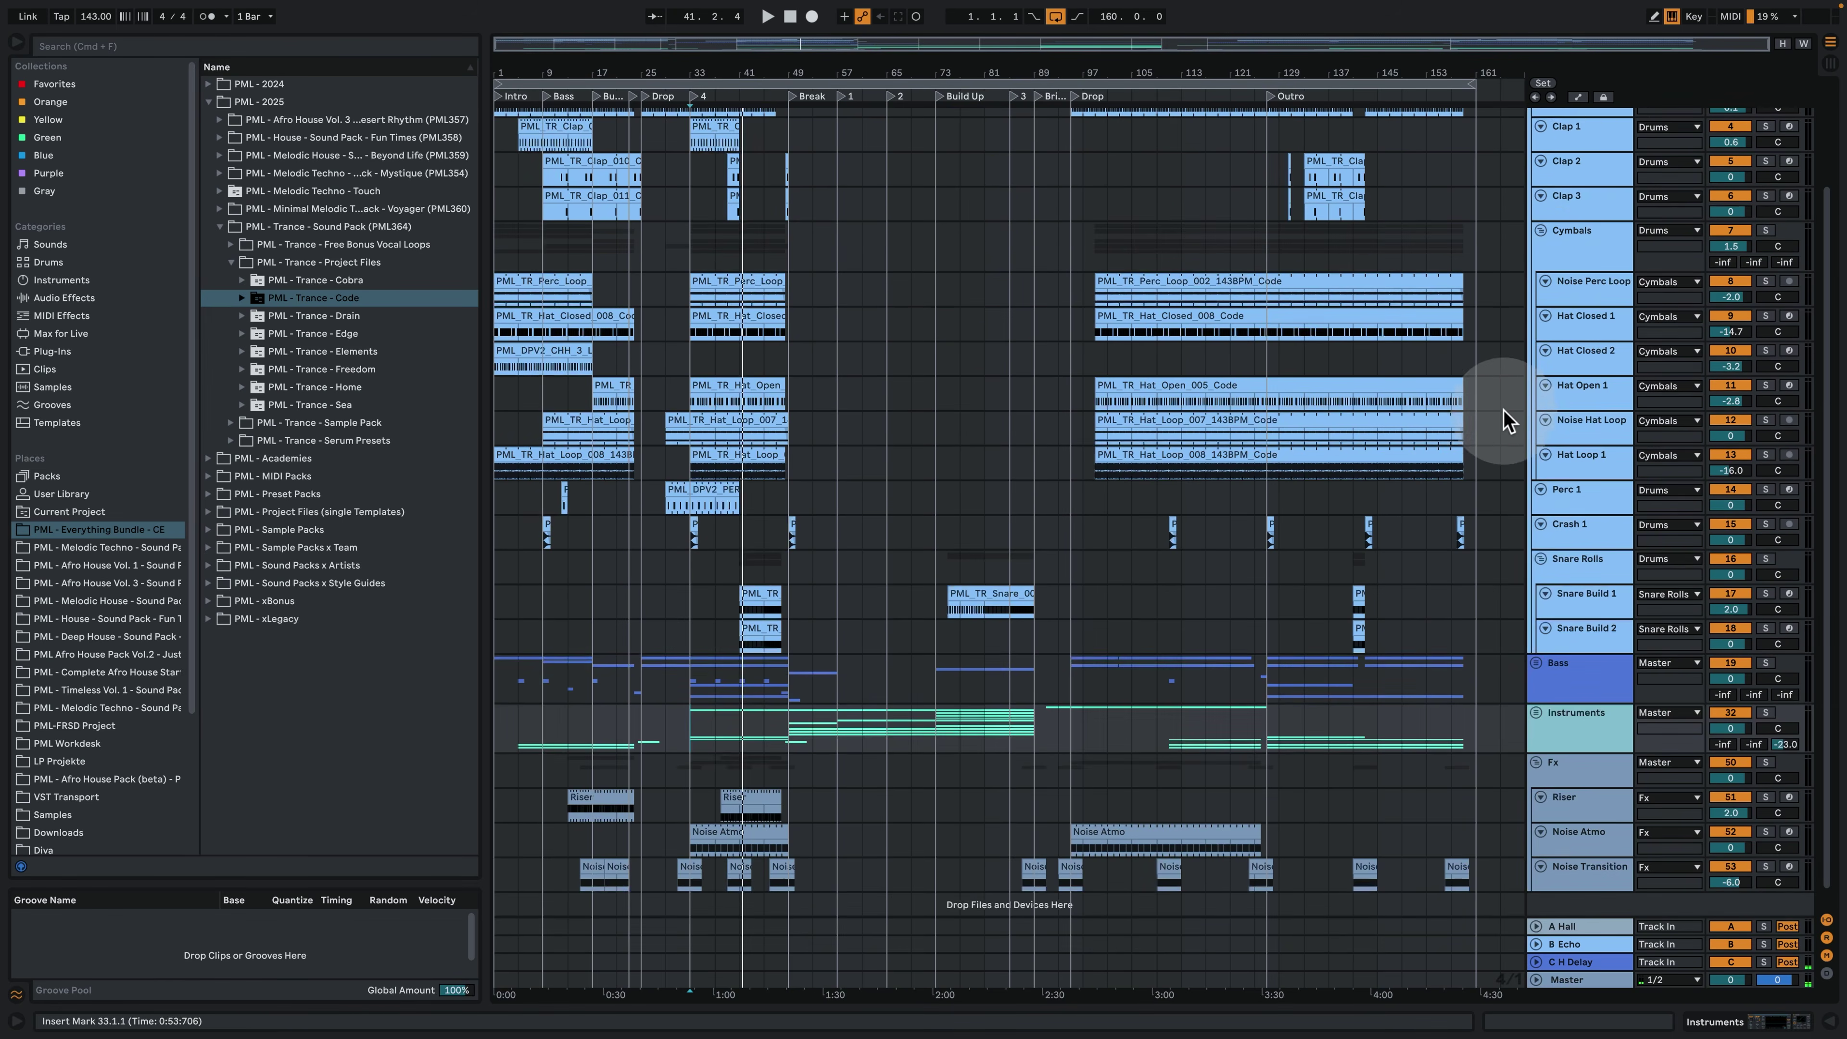
{"action": "scroll", "coordinate": [1568, 302], "scroll_direction": "up", "scroll_amount": 3}
{"action": "left_click", "coordinate": [1537, 152]}
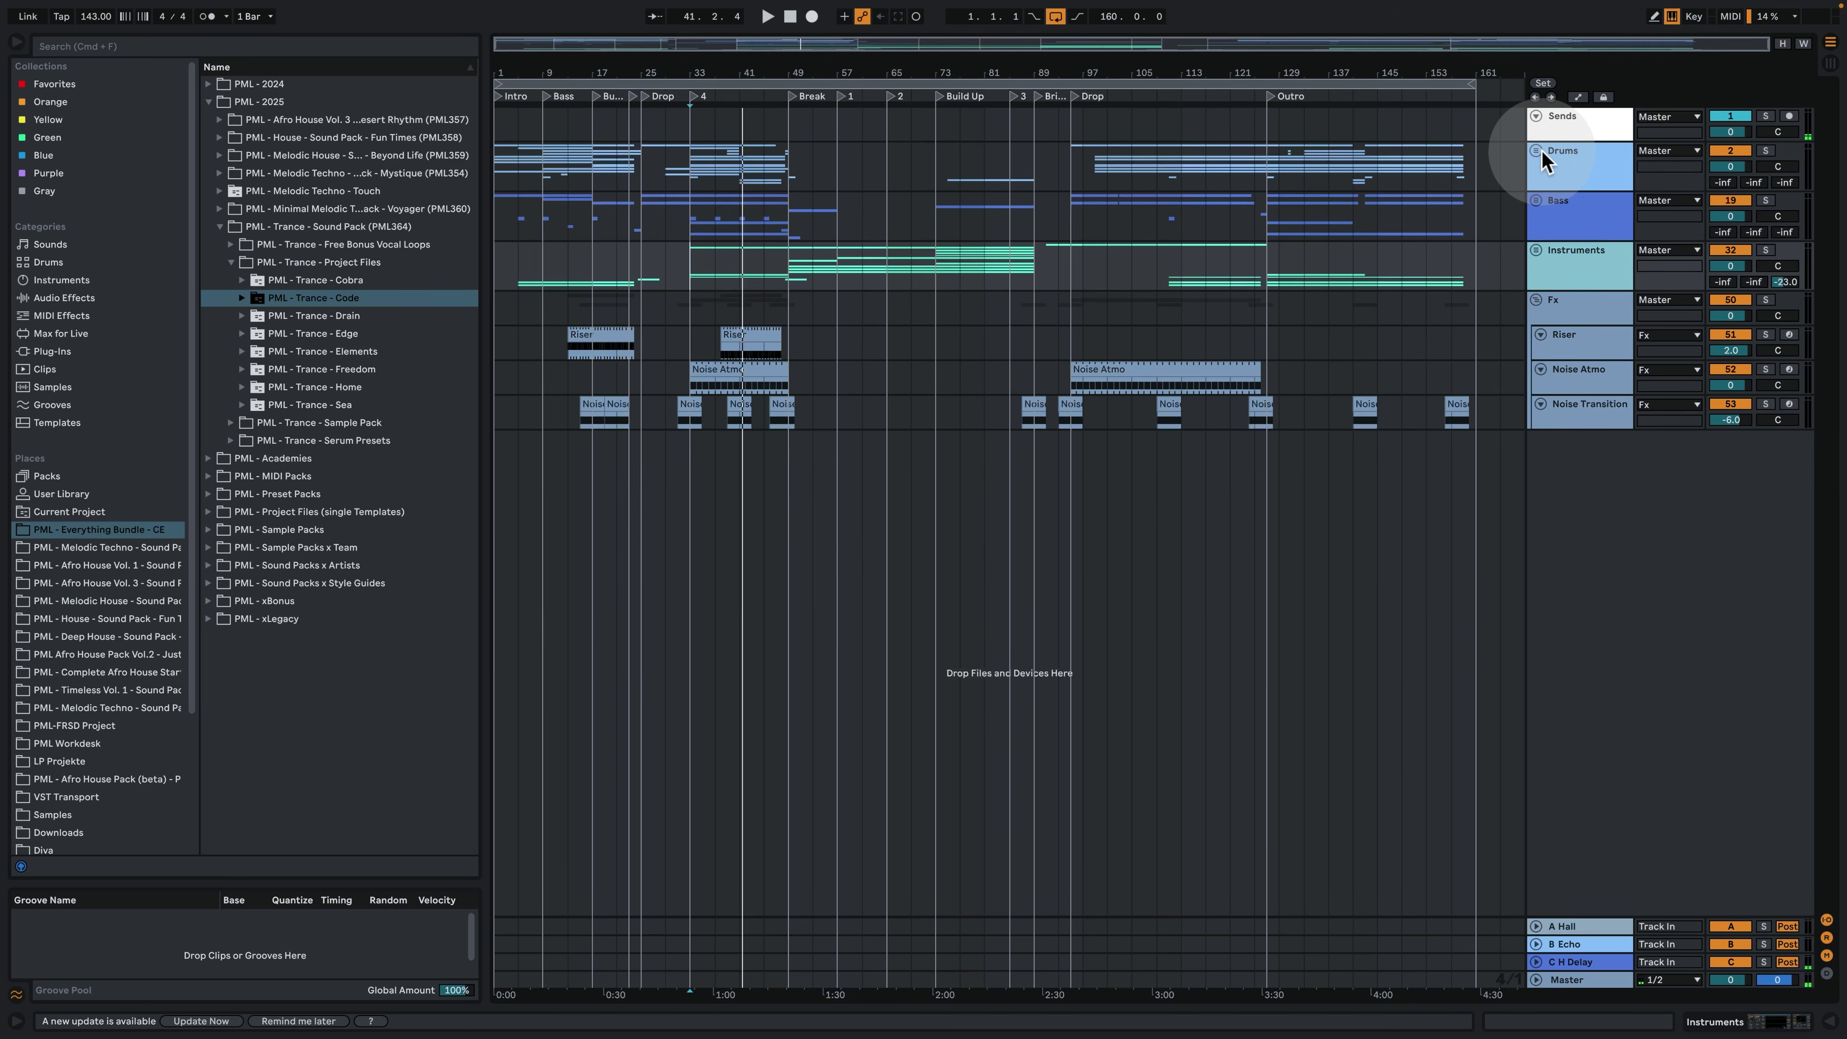
Play the full arrangement from bar 5 and from bar 9 to audition the intro and bass sections.
{"action": "left_click", "coordinate": [522, 222]}
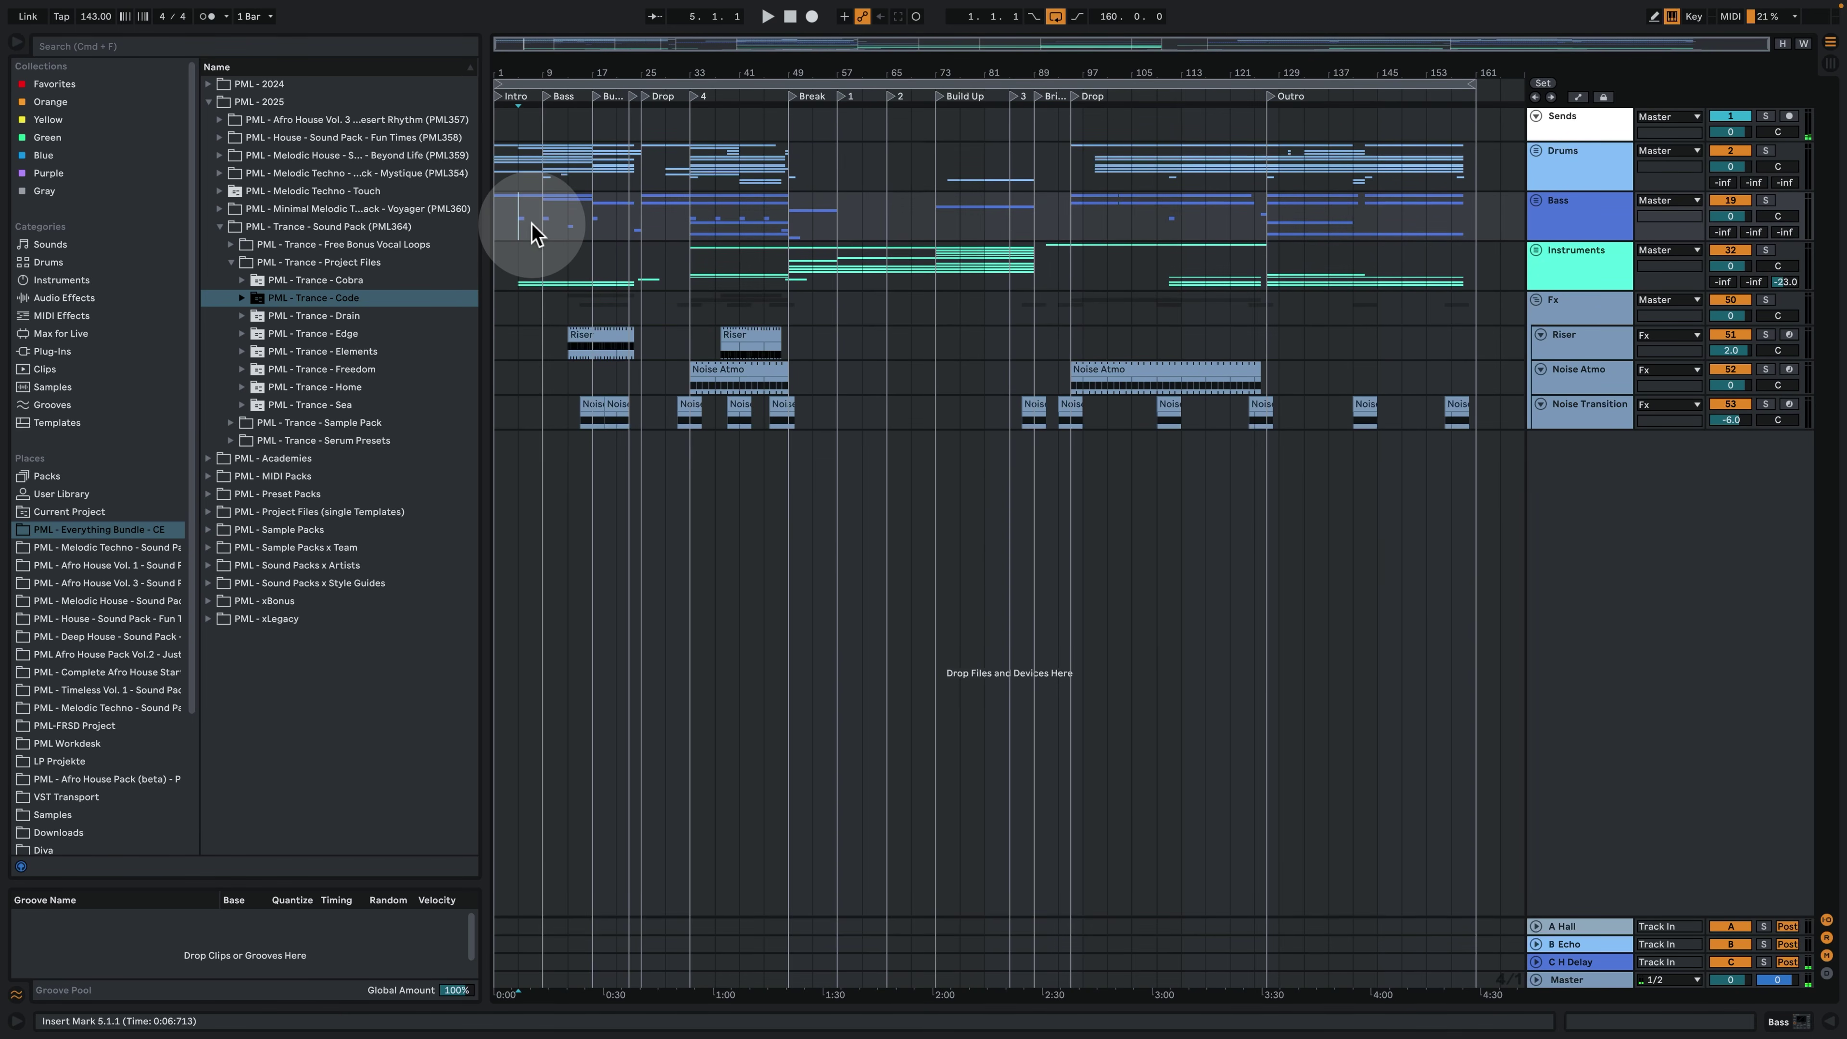
{"action": "left_click", "coordinate": [542, 215]}
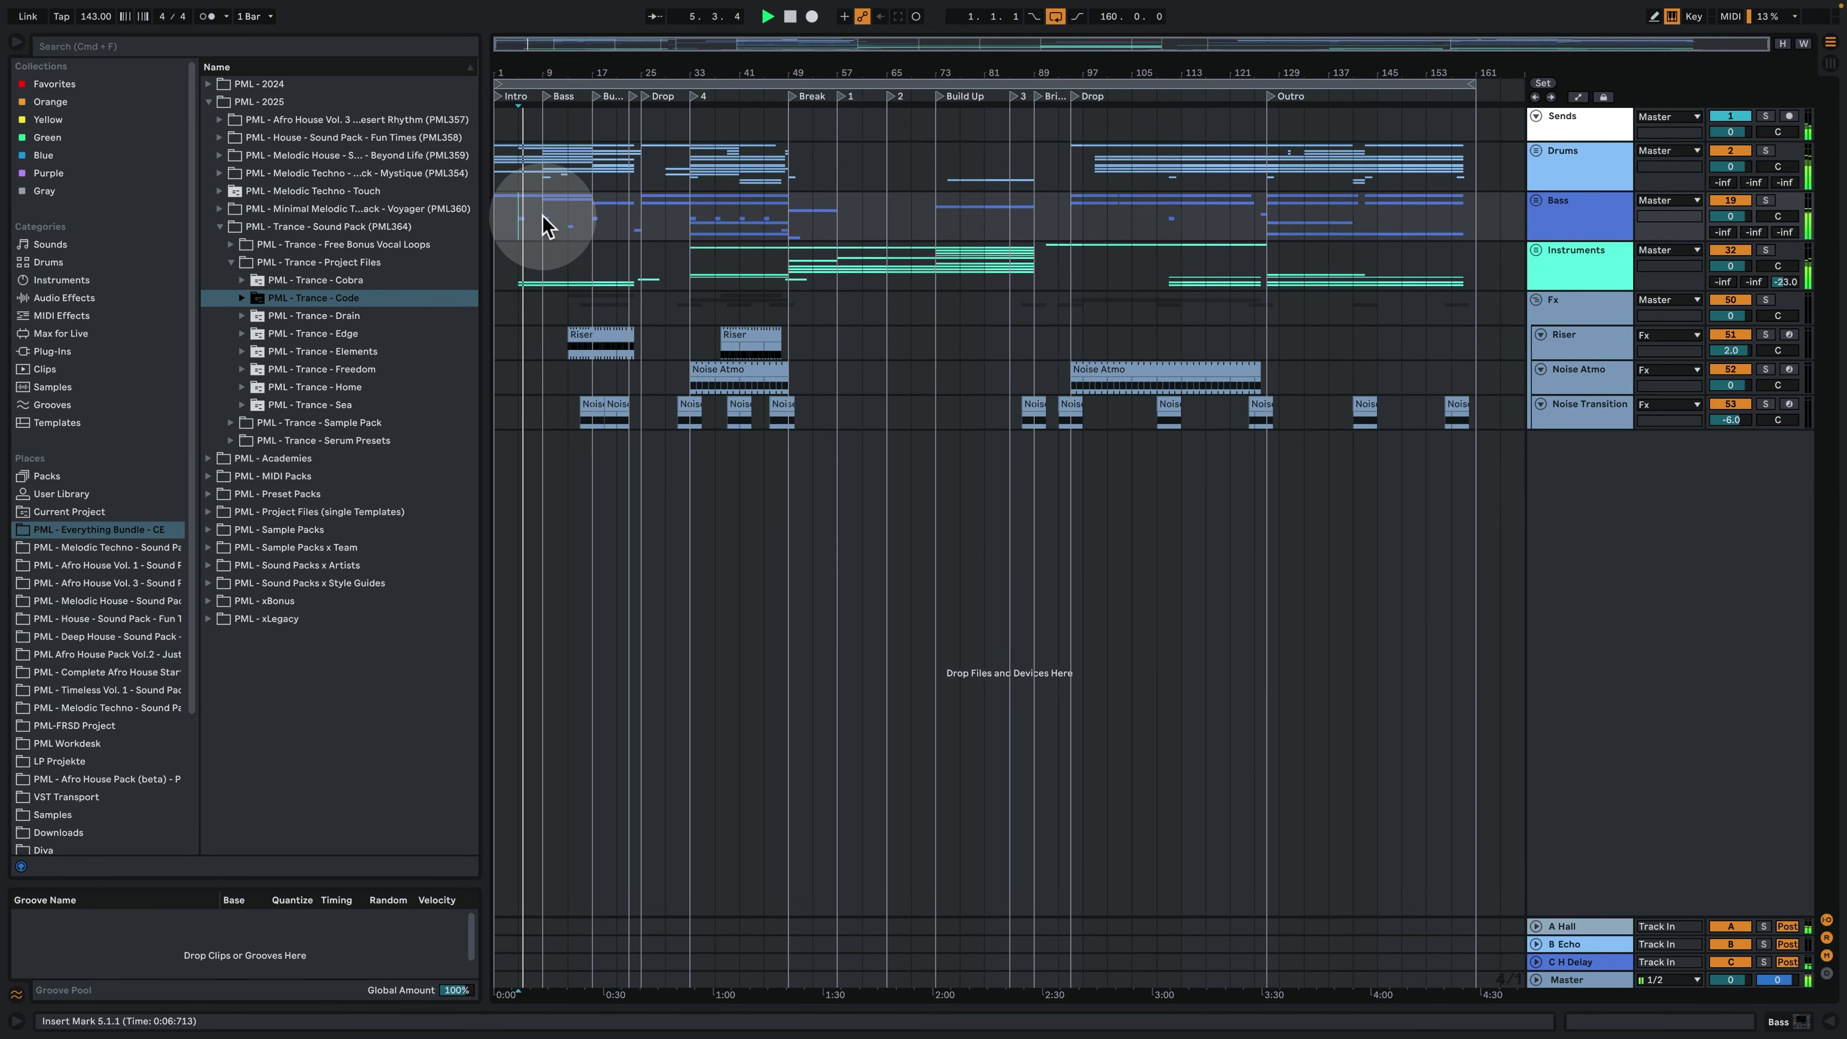
{"action": "left_click", "coordinate": [571, 215]}
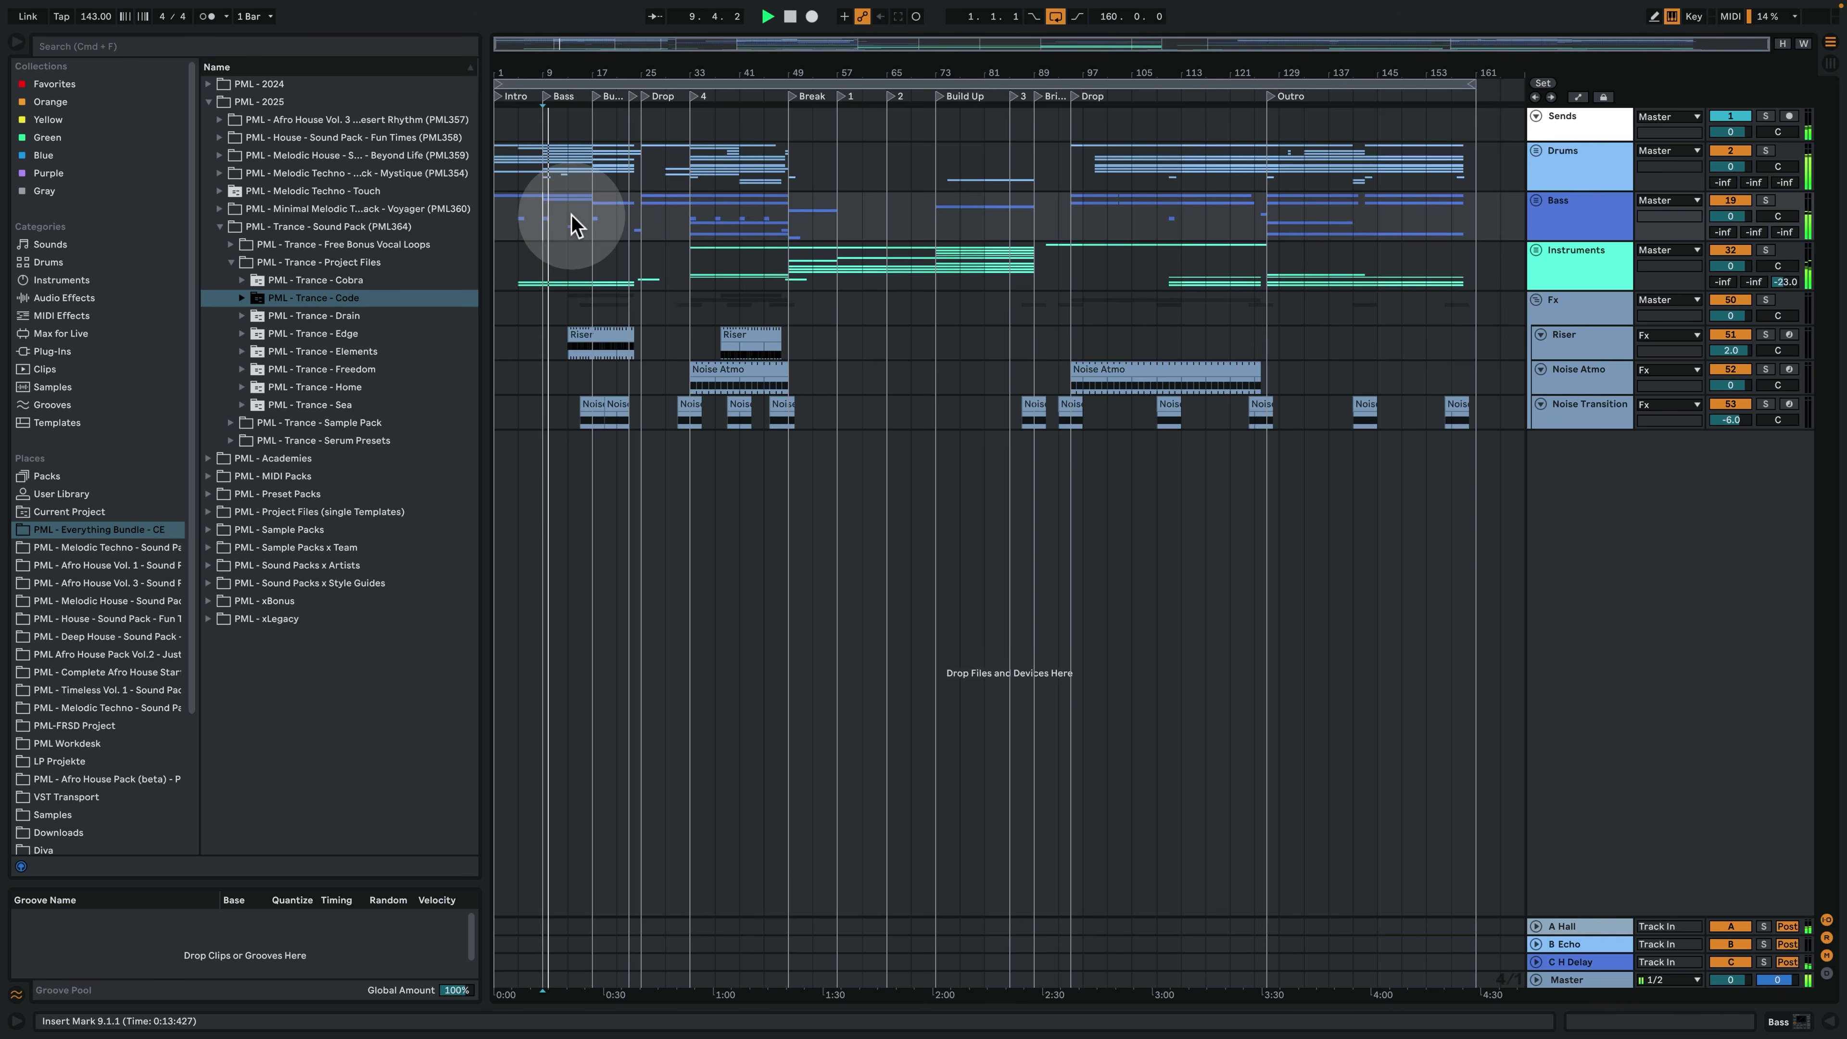
{"action": "left_click_drag", "start_coordinate": [618, 80], "coordinate": [636, 101]}
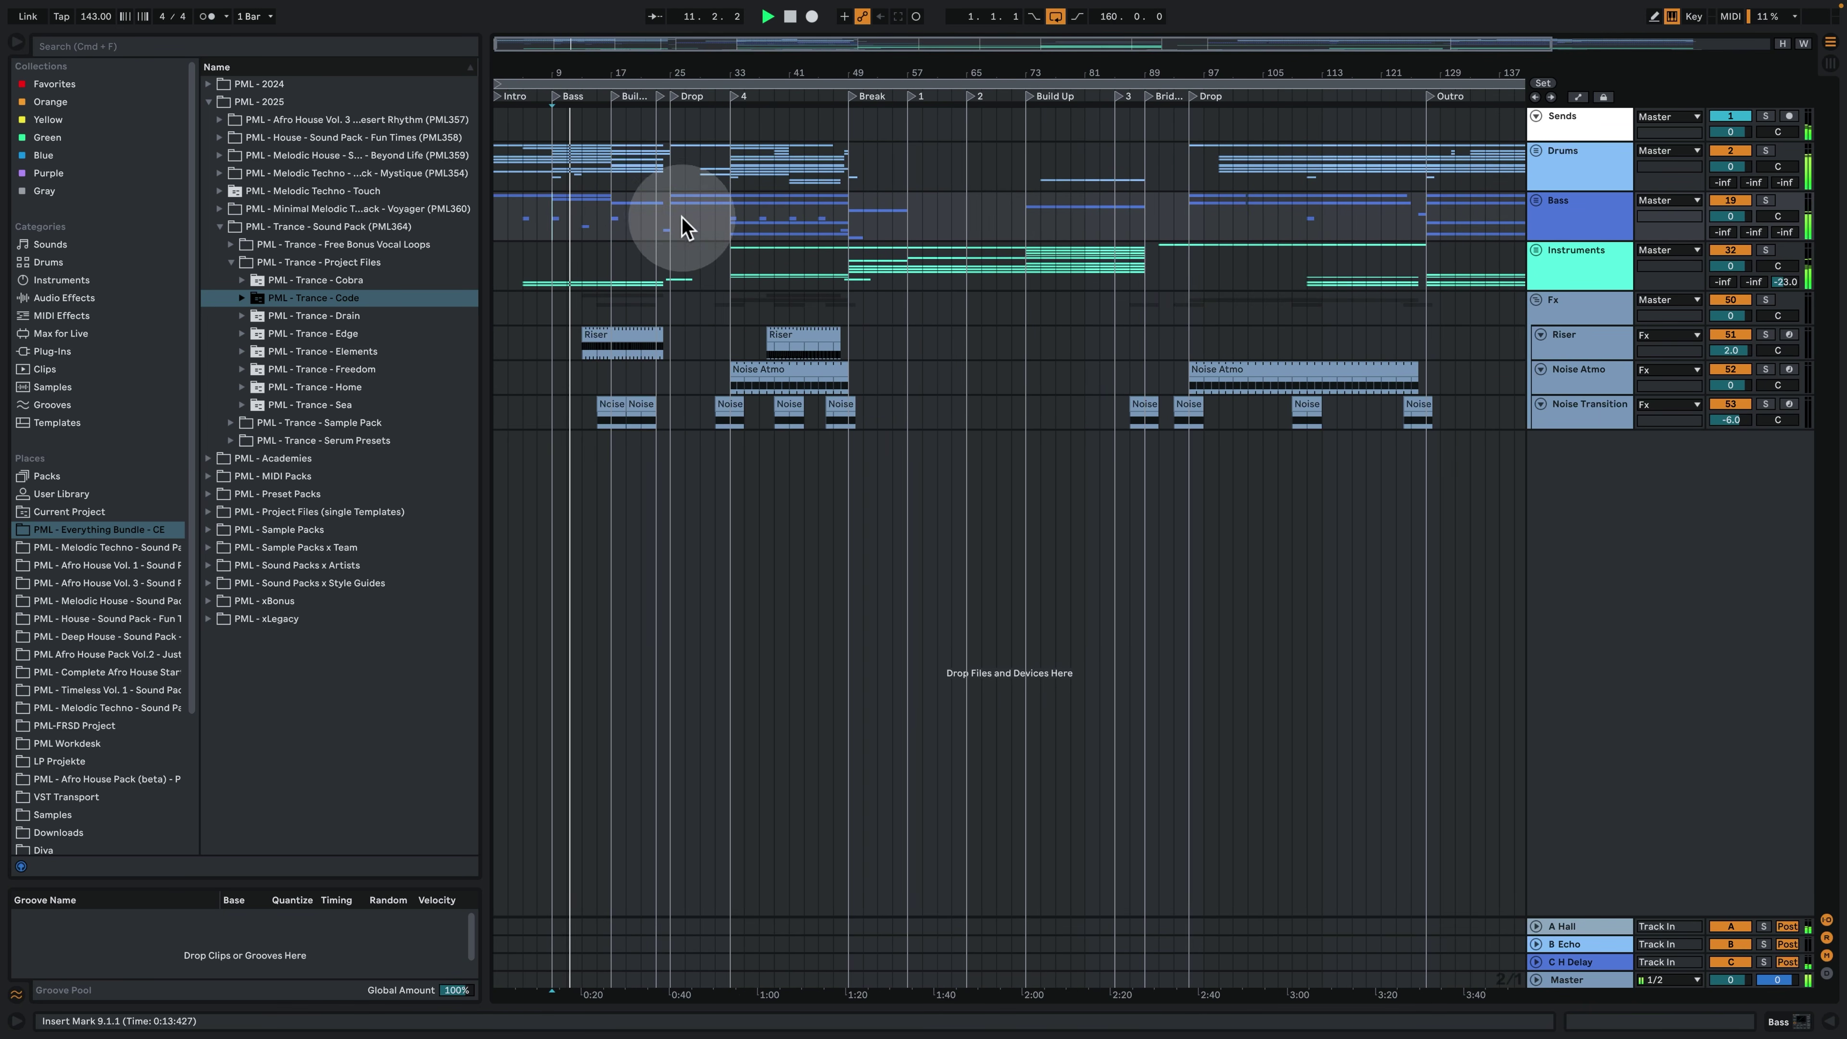
Unfold the Drums group and play the arrangement from bar 23, just before the first drop.
{"action": "left_click", "coordinate": [1536, 152]}
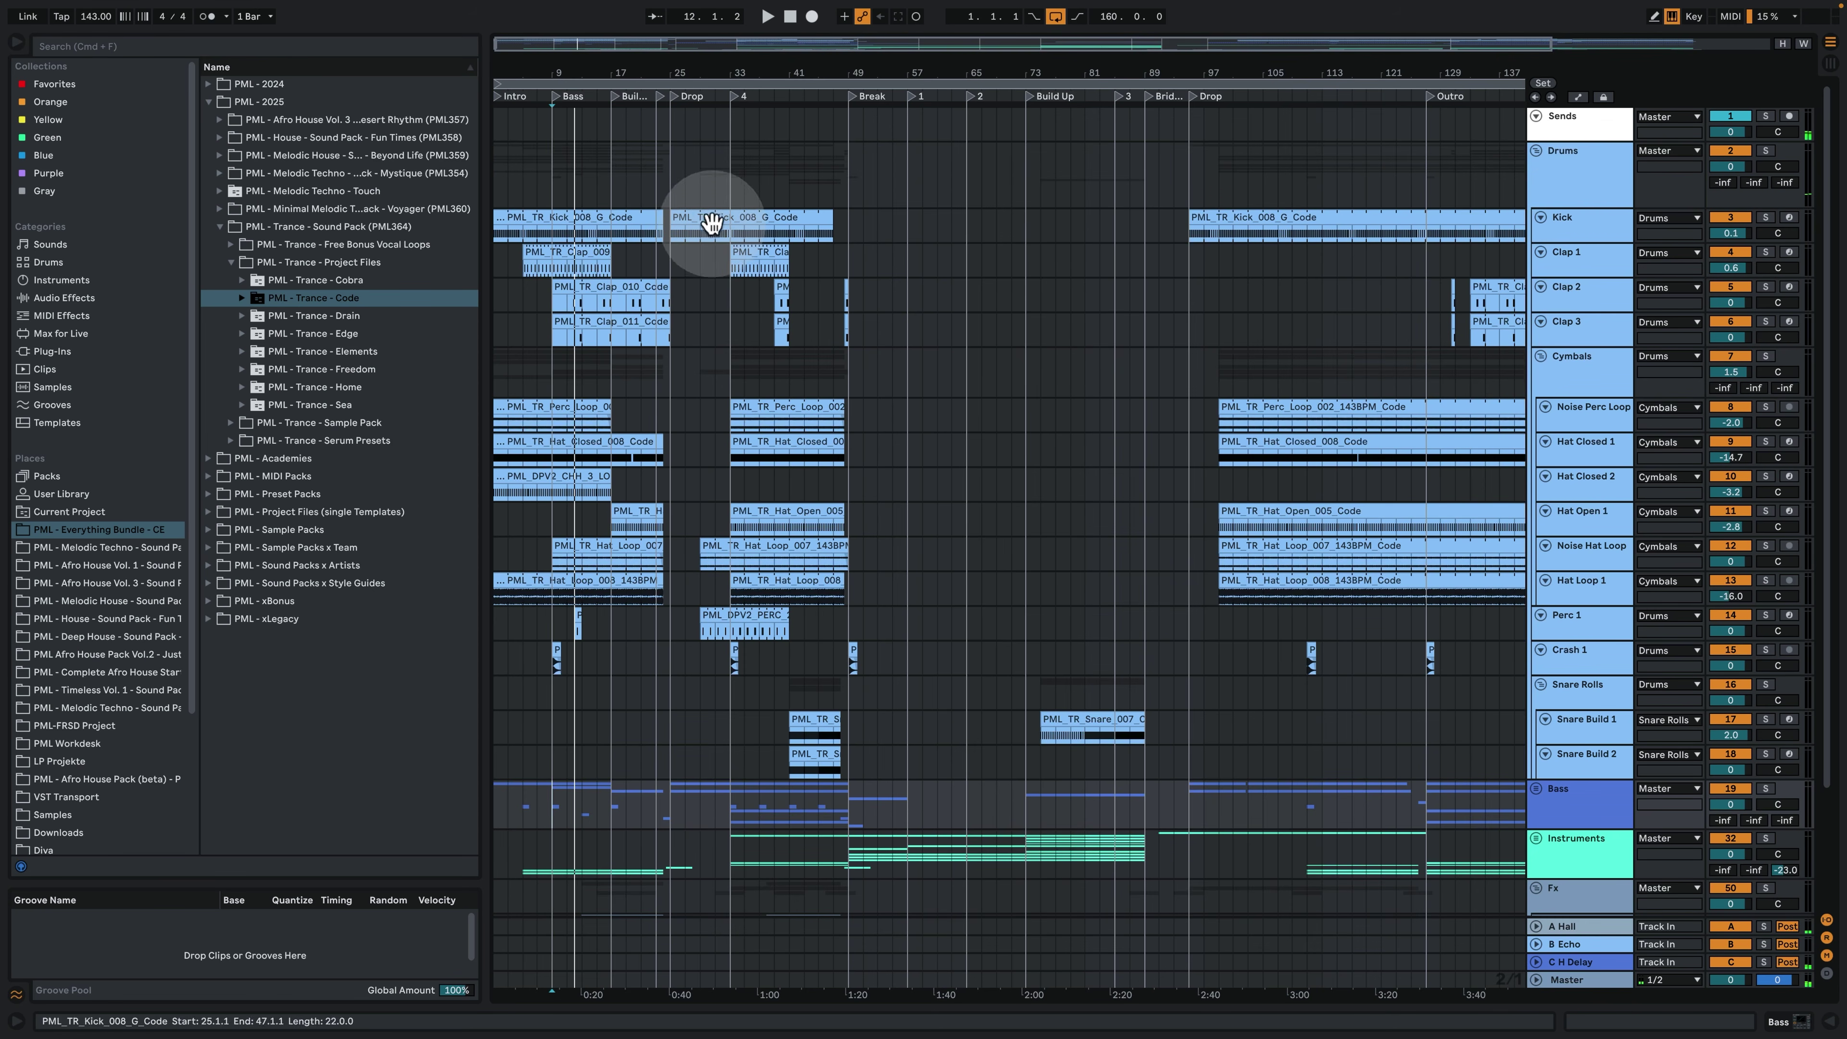
{"action": "left_click", "coordinate": [660, 256]}
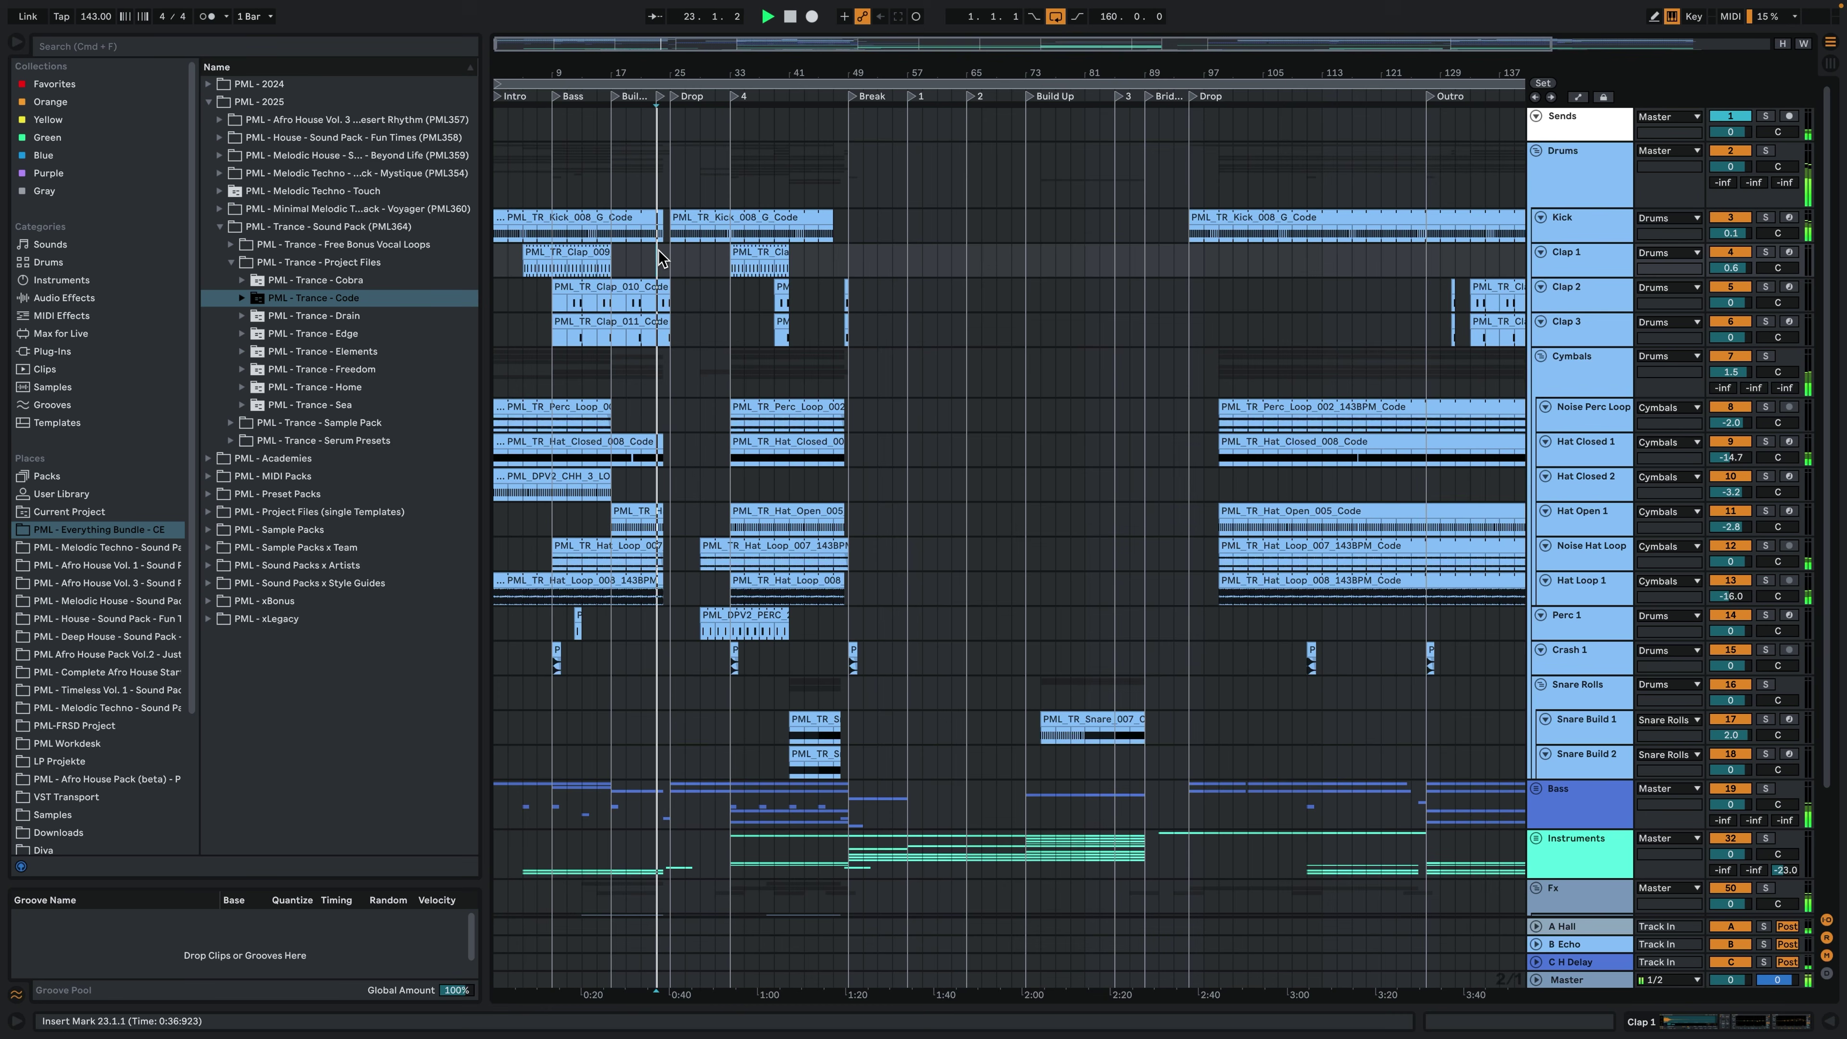
Fold the Cymbals group and unfold the Bass group while the drop plays.
{"action": "left_click", "coordinate": [1540, 355]}
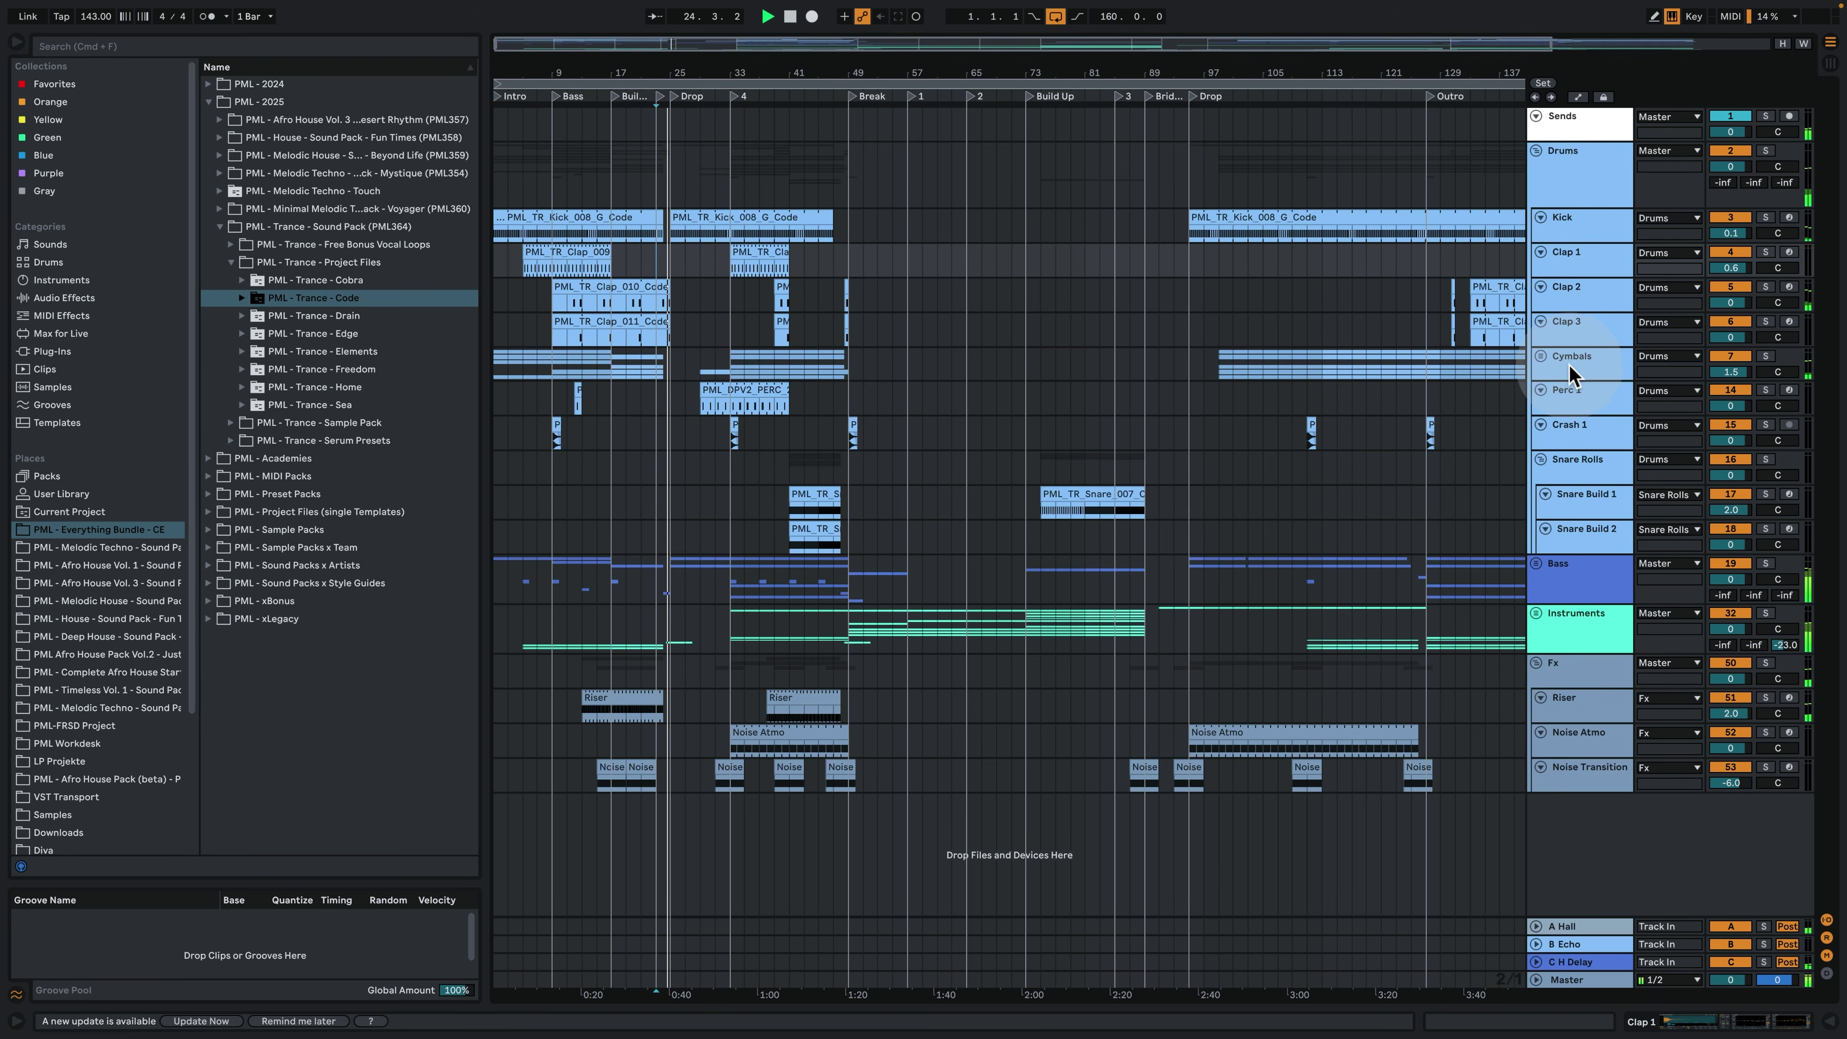
{"action": "left_click", "coordinate": [769, 265]}
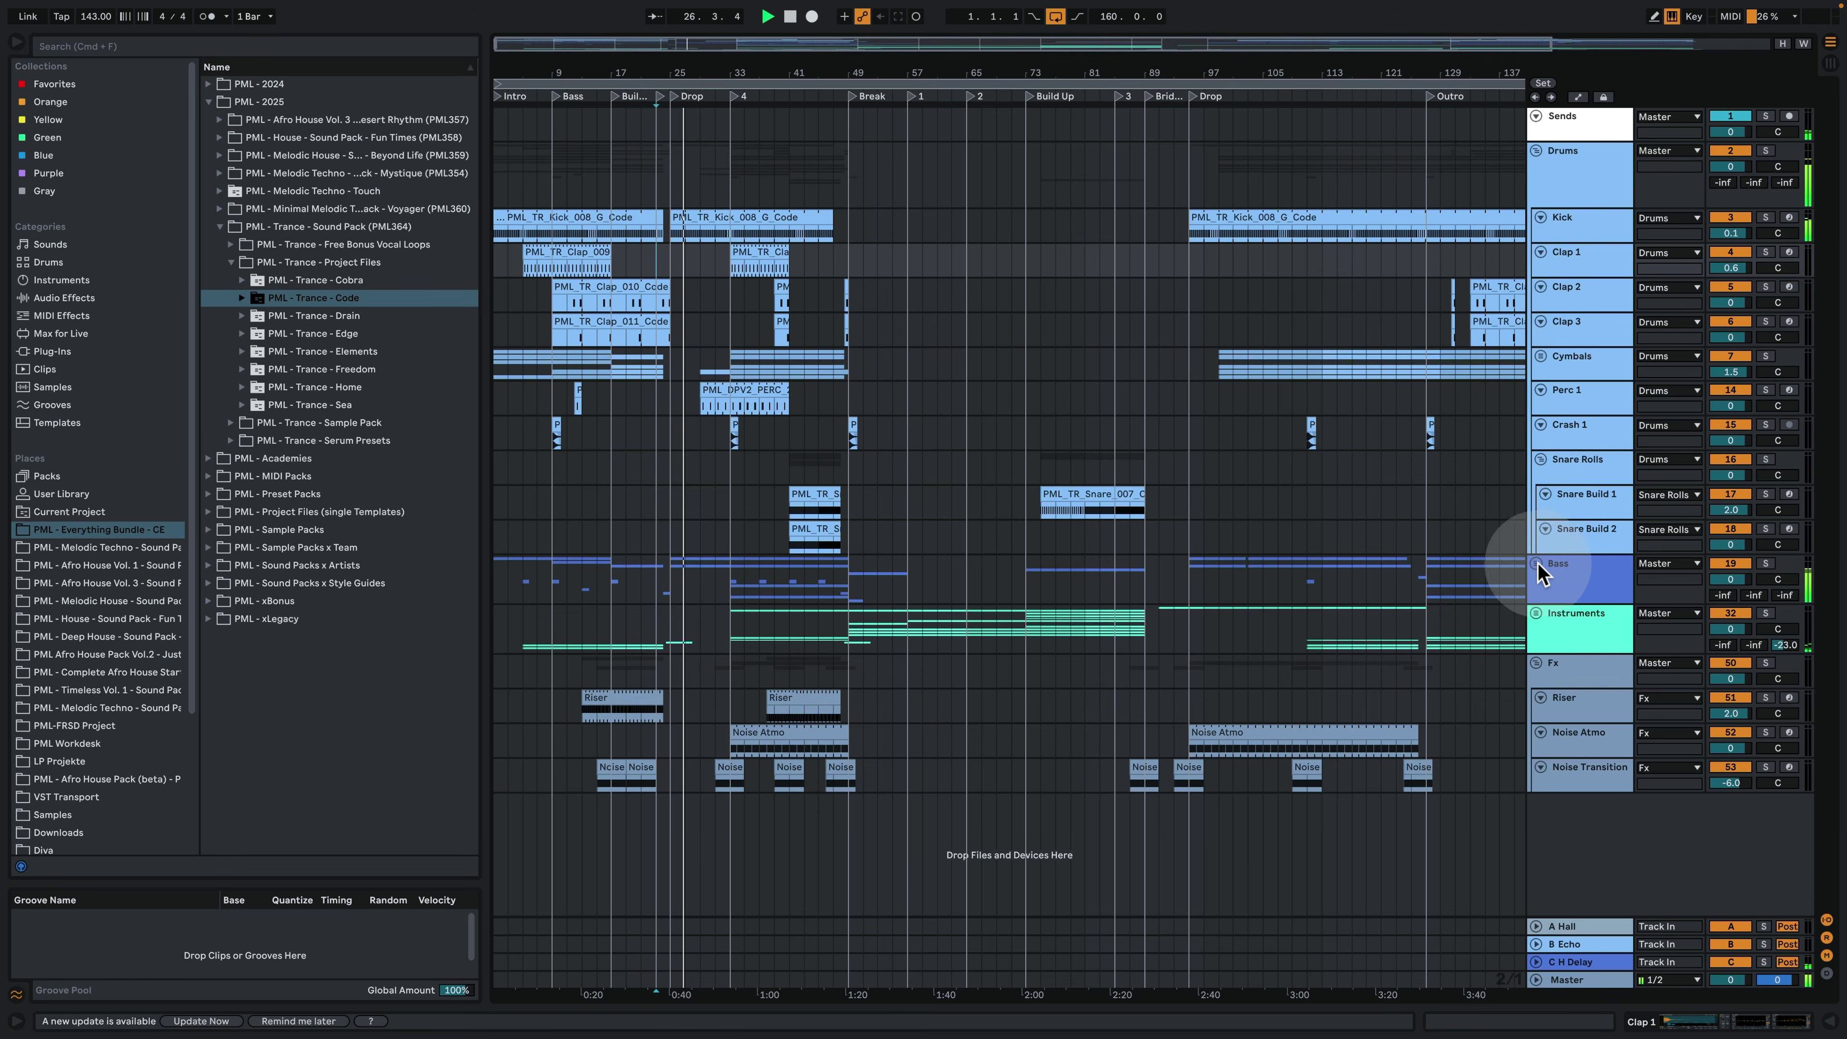
{"action": "left_click", "coordinate": [1557, 560]}
{"action": "left_click", "coordinate": [772, 433]}
{"action": "left_click", "coordinate": [736, 325]}
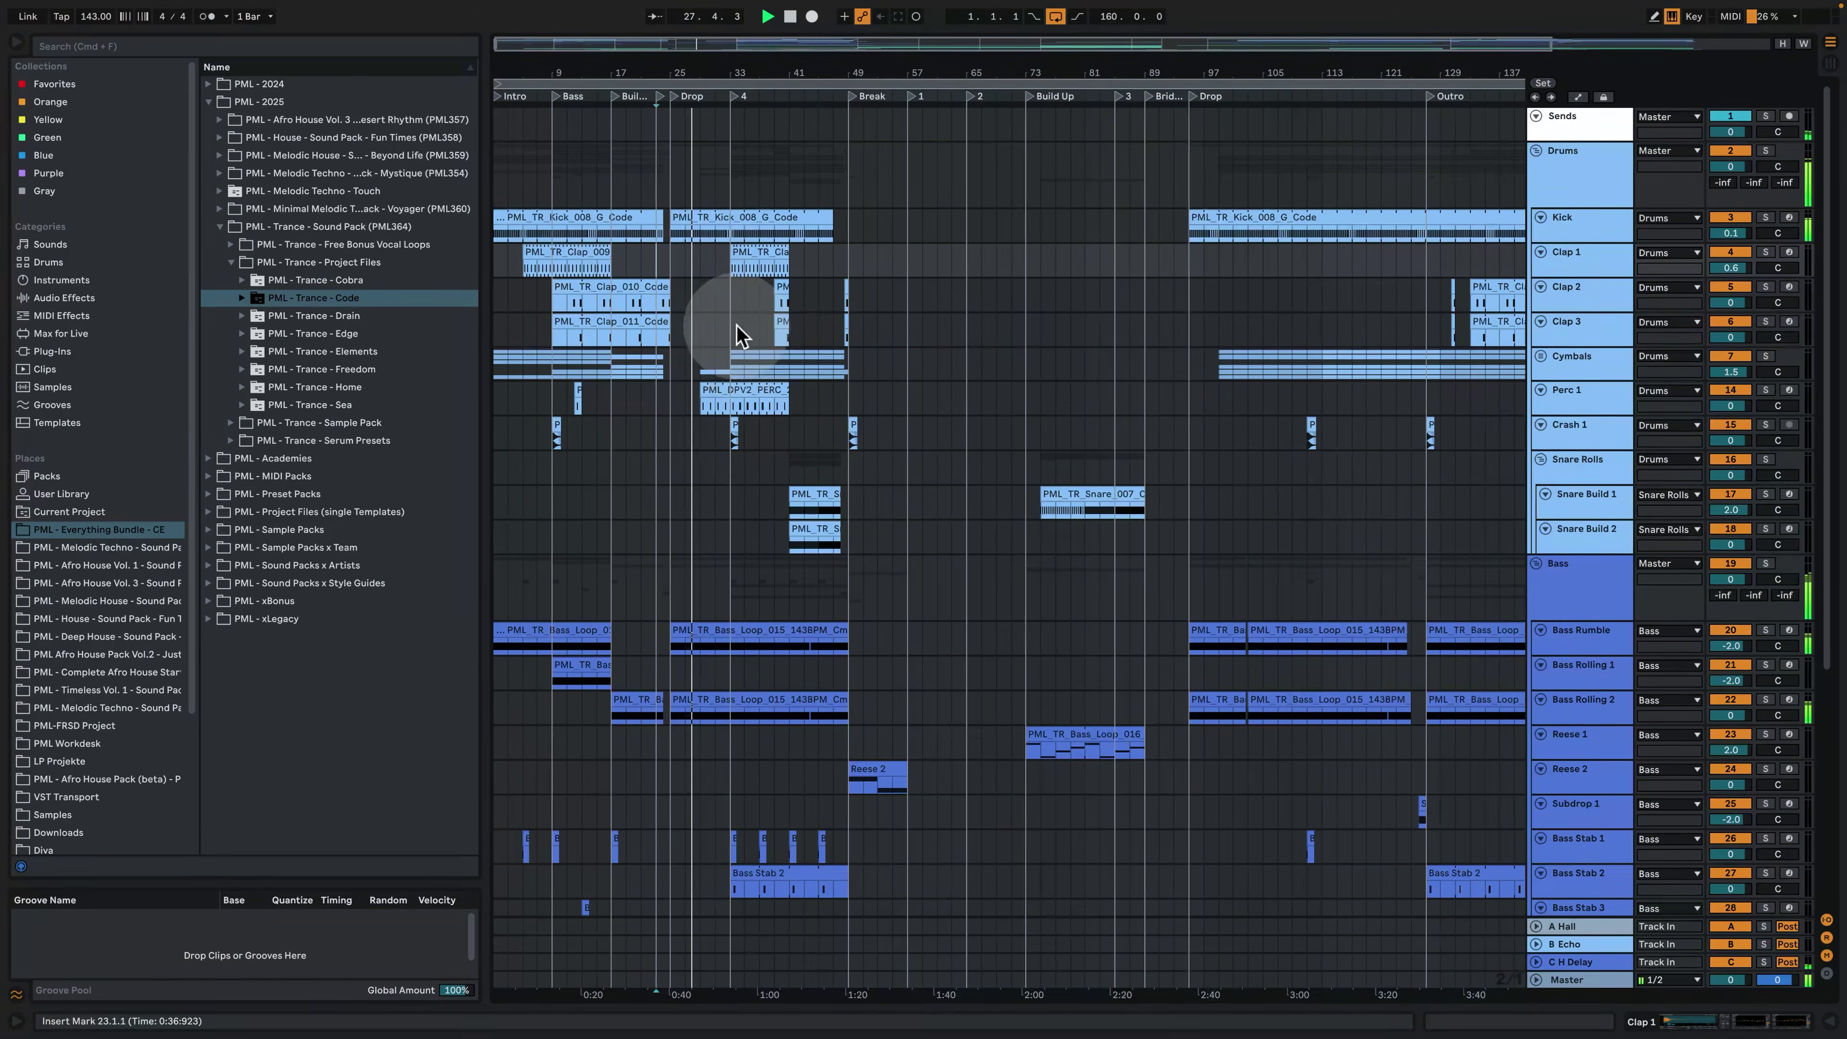
Play the arrangement from bar 33 and examine which drum, bass and effect clips sound there.
{"action": "left_click", "coordinate": [733, 294]}
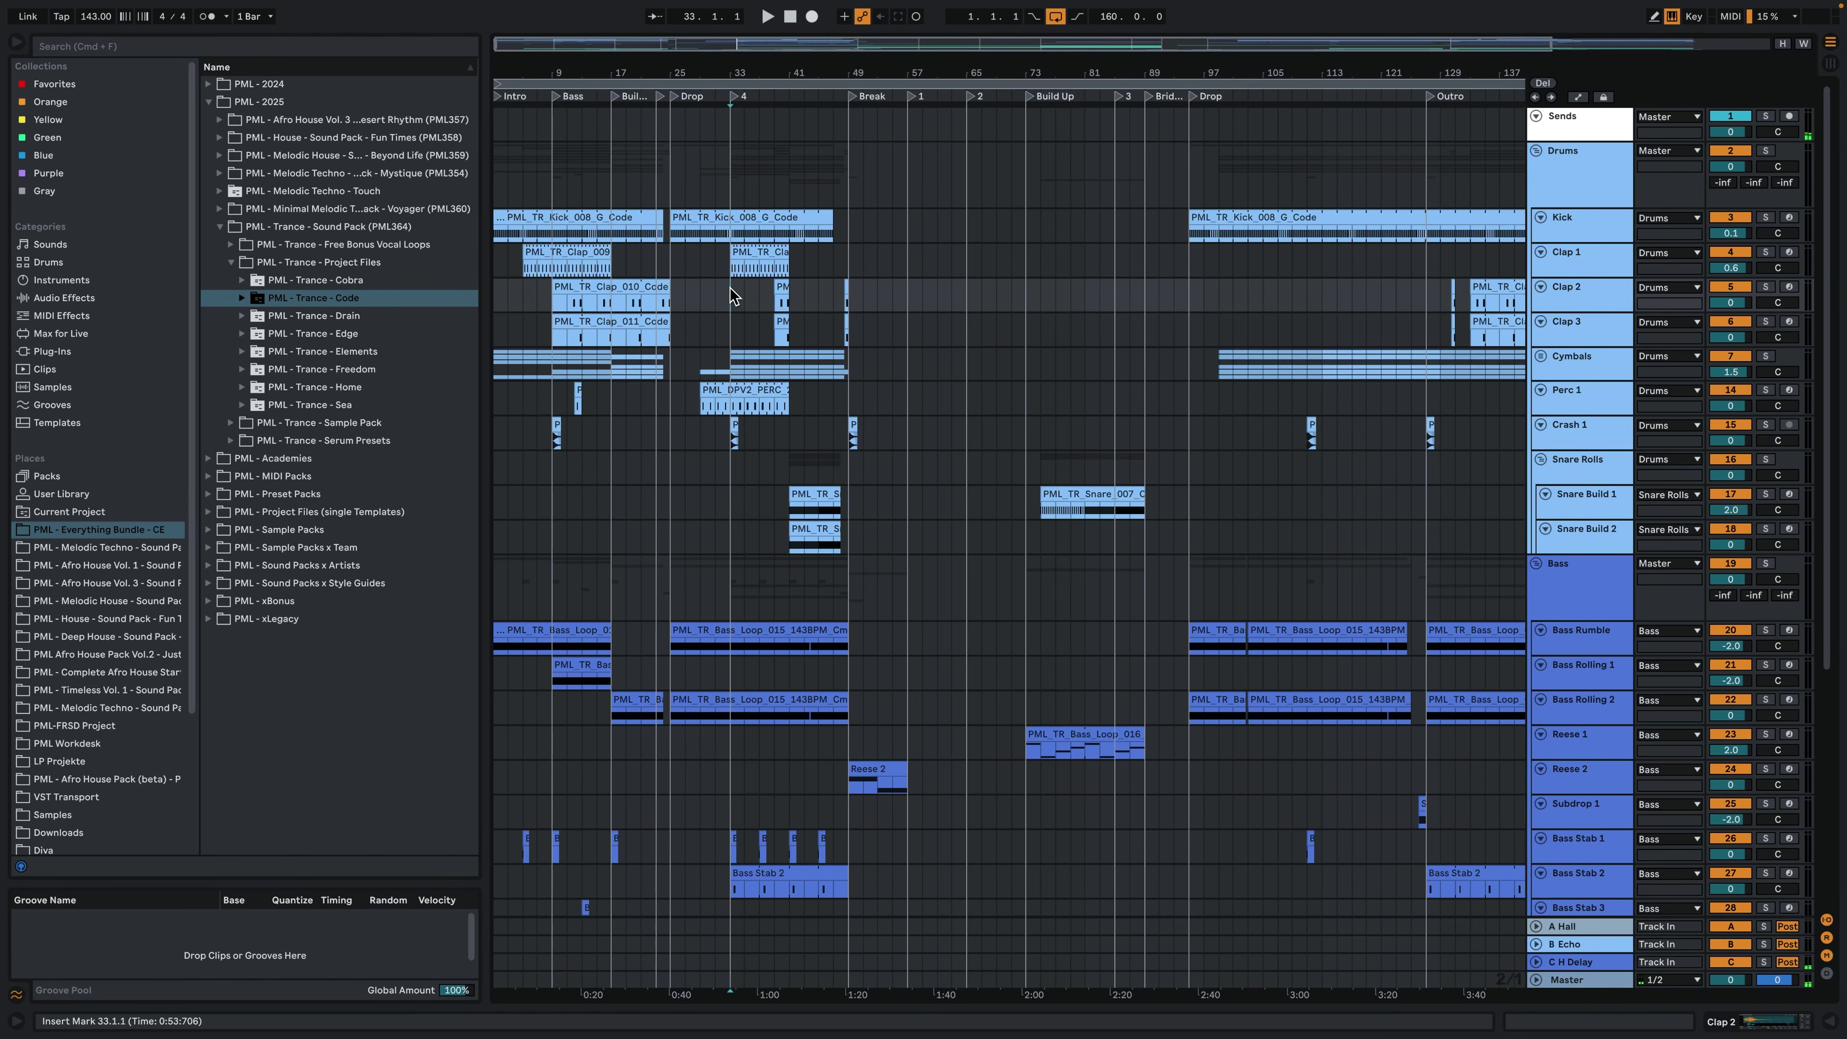
{"action": "left_click", "coordinate": [769, 307]}
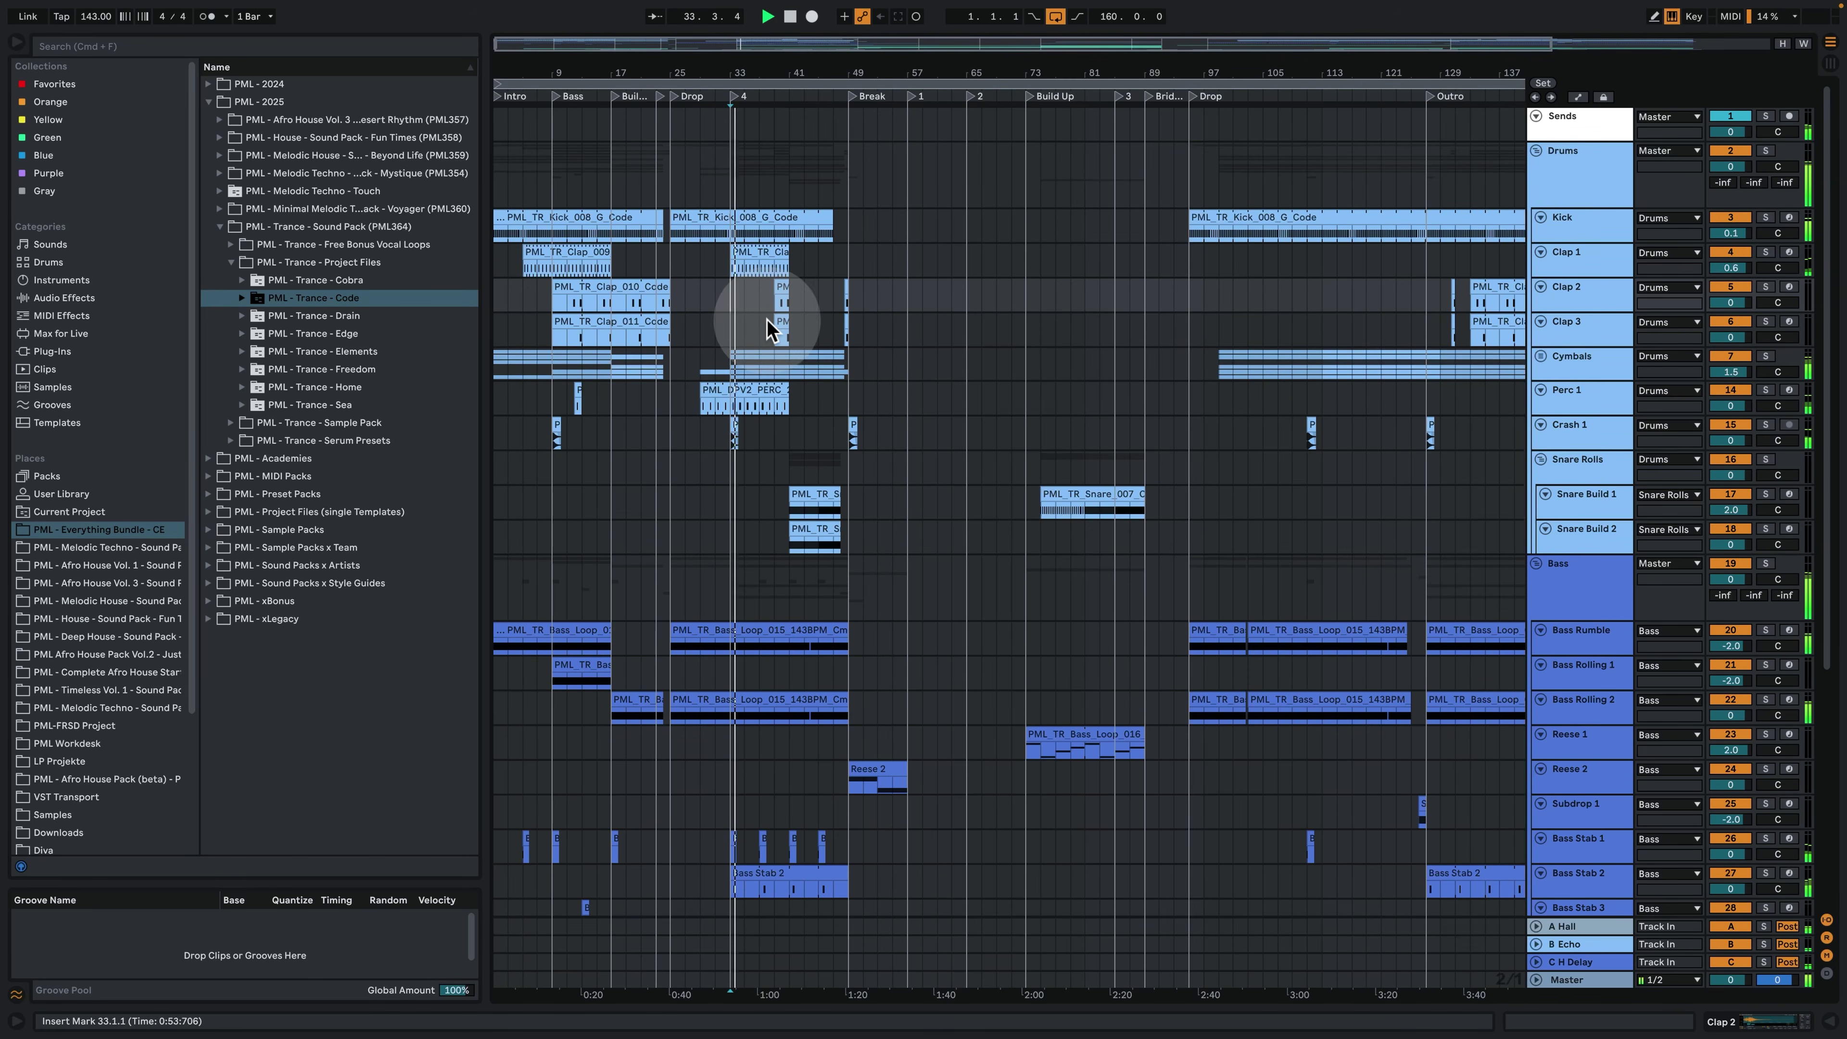
{"action": "scroll", "coordinate": [781, 349], "scroll_direction": "down", "scroll_amount": 10}
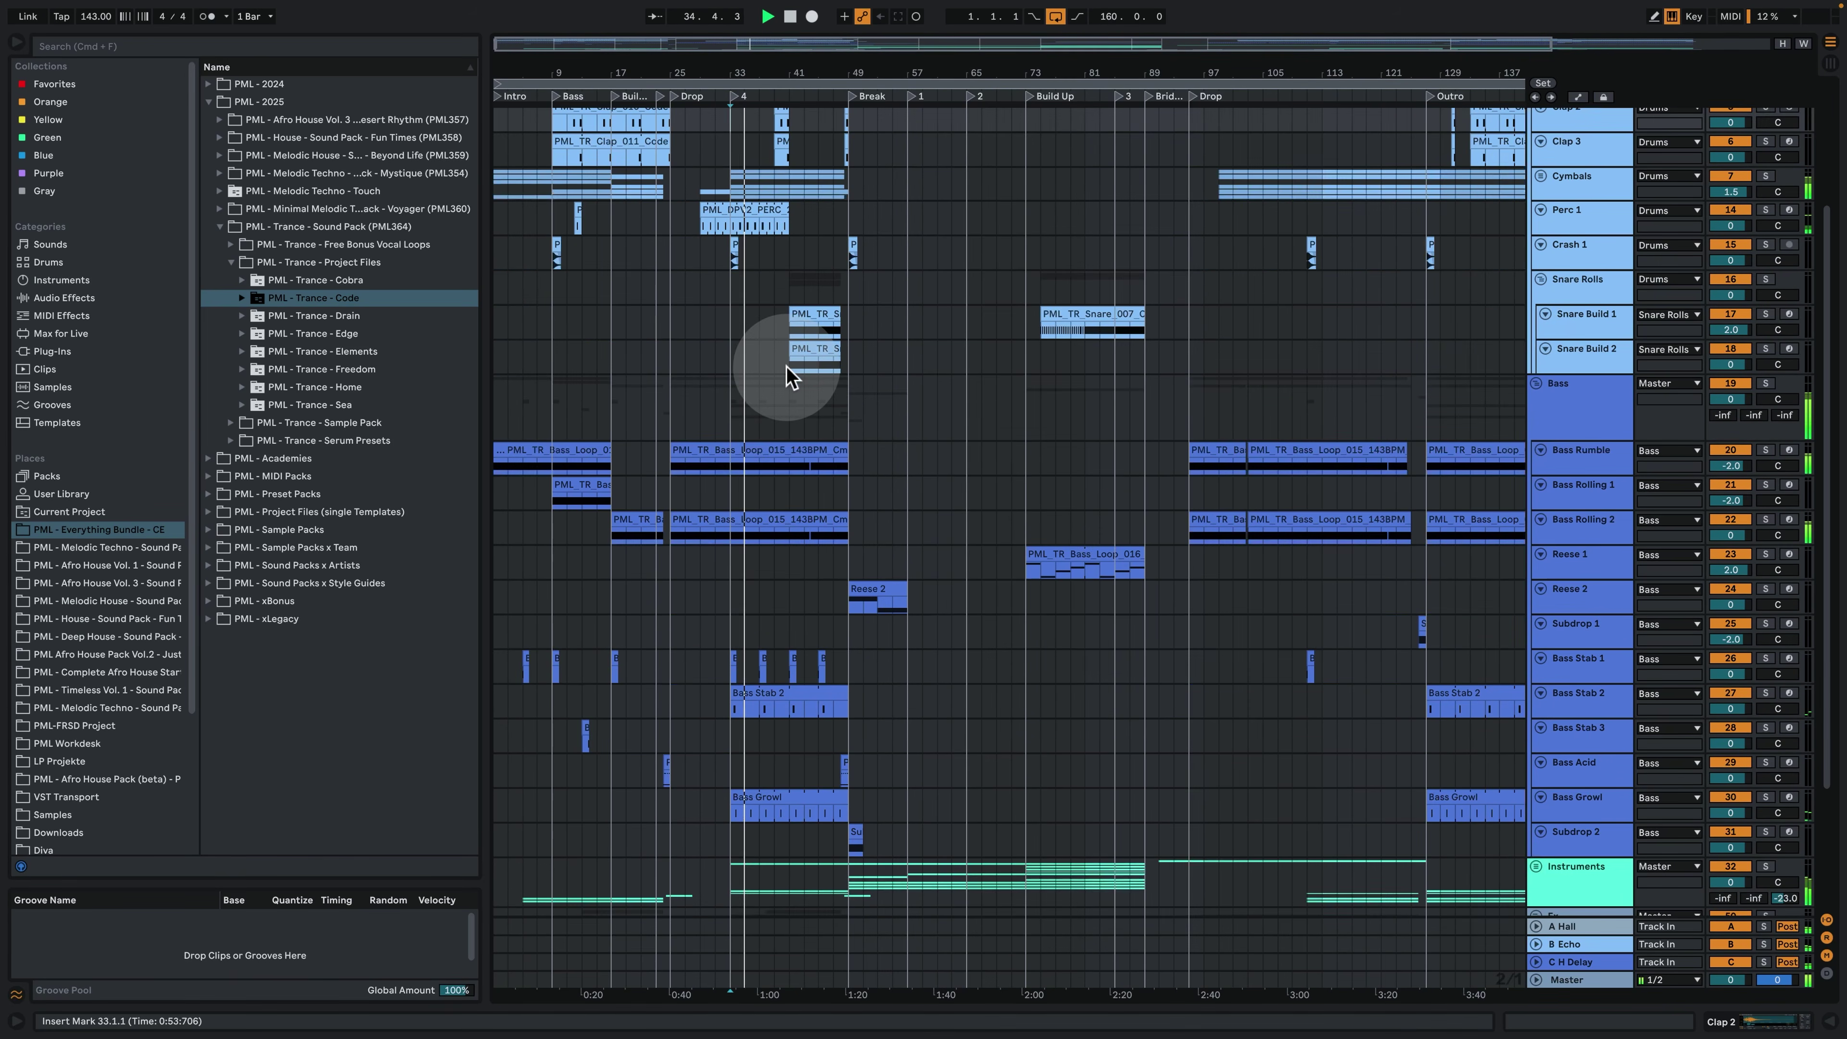
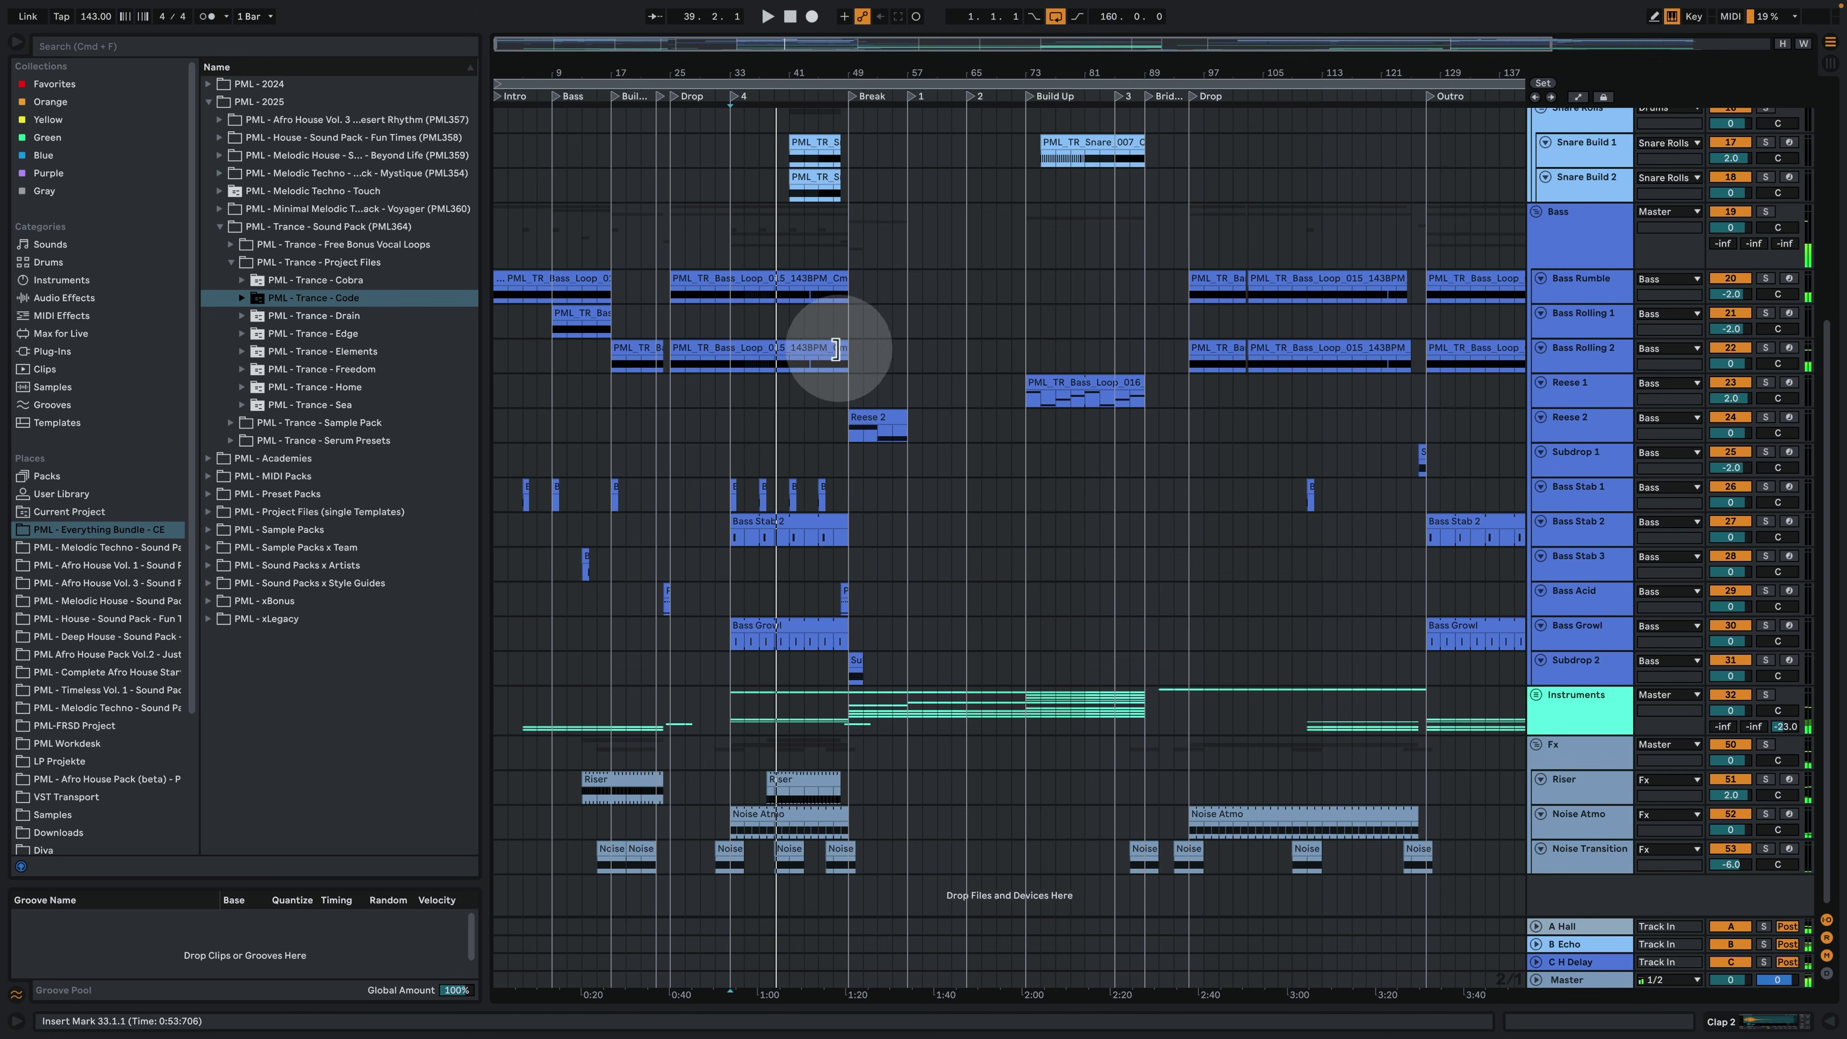
Highlight bars 49 to 89 on both Snare Build tracks, and set the playback start to bar 49.
{"action": "scroll", "coordinate": [938, 509], "scroll_direction": "up", "scroll_amount": 4}
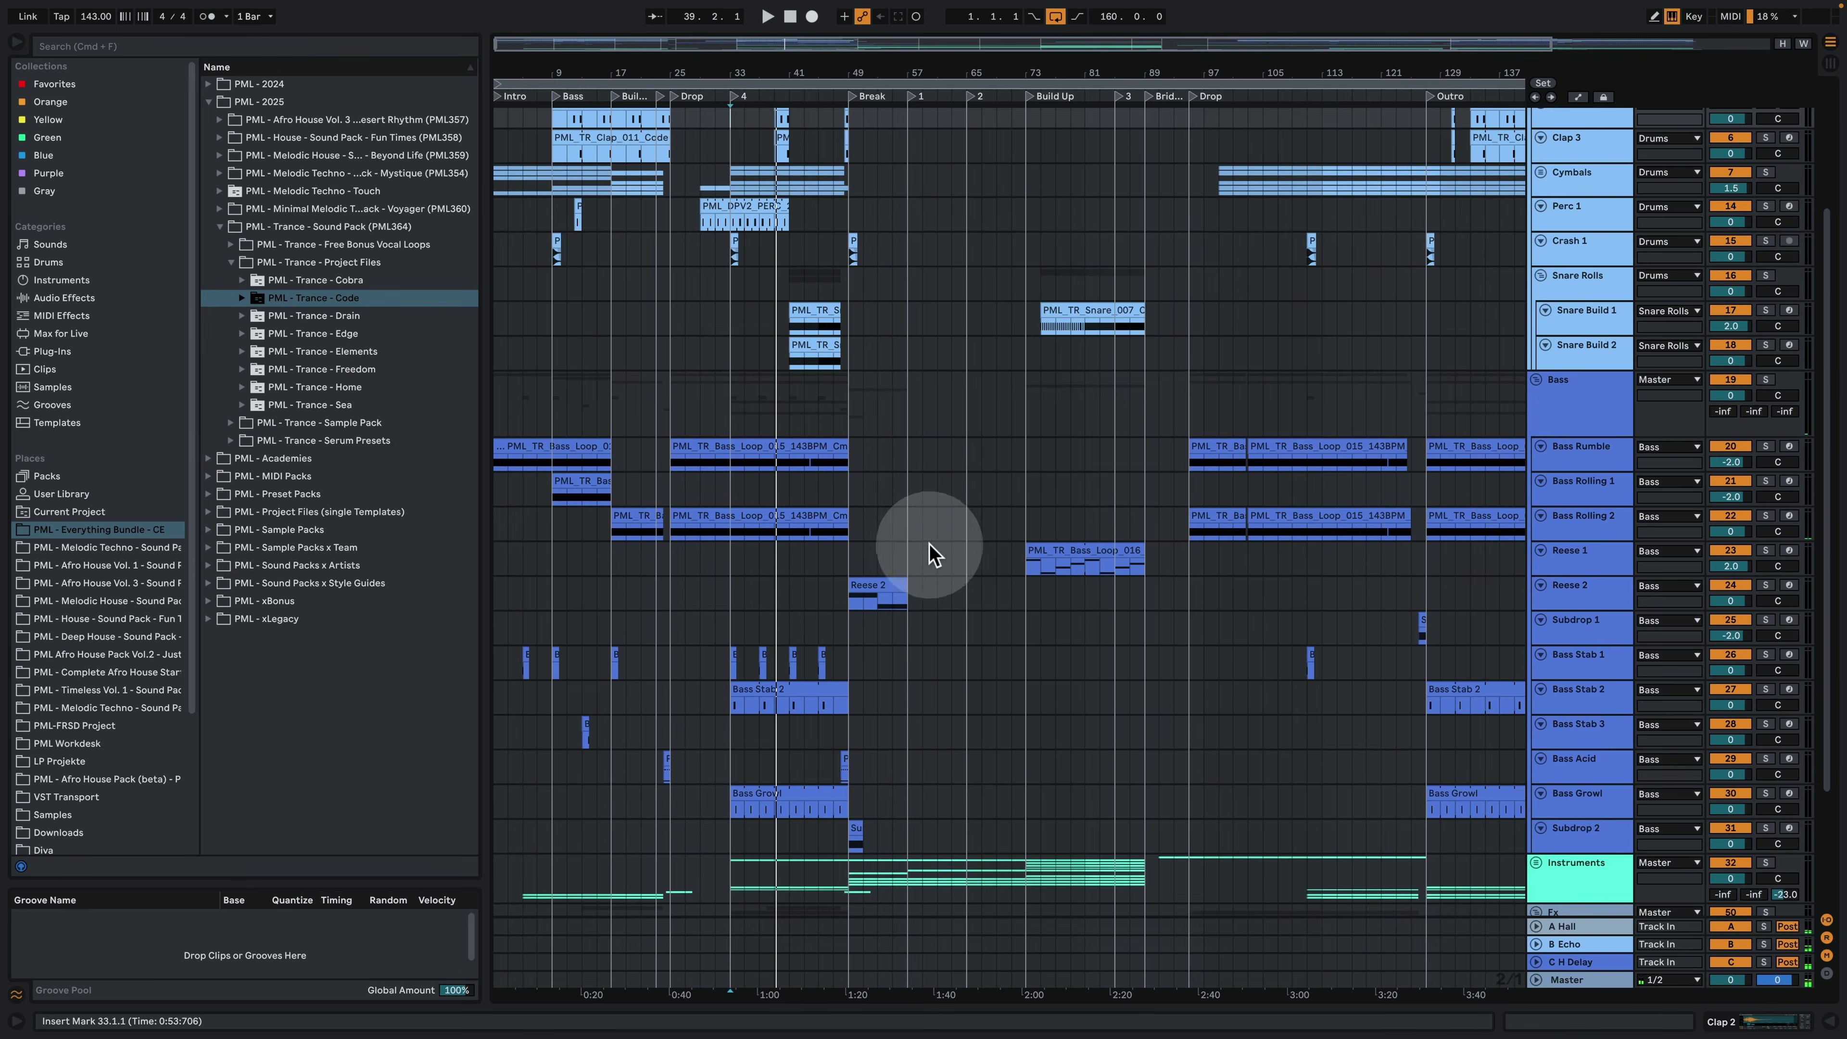
{"action": "scroll", "coordinate": [934, 553], "scroll_direction": "down", "scroll_amount": 4}
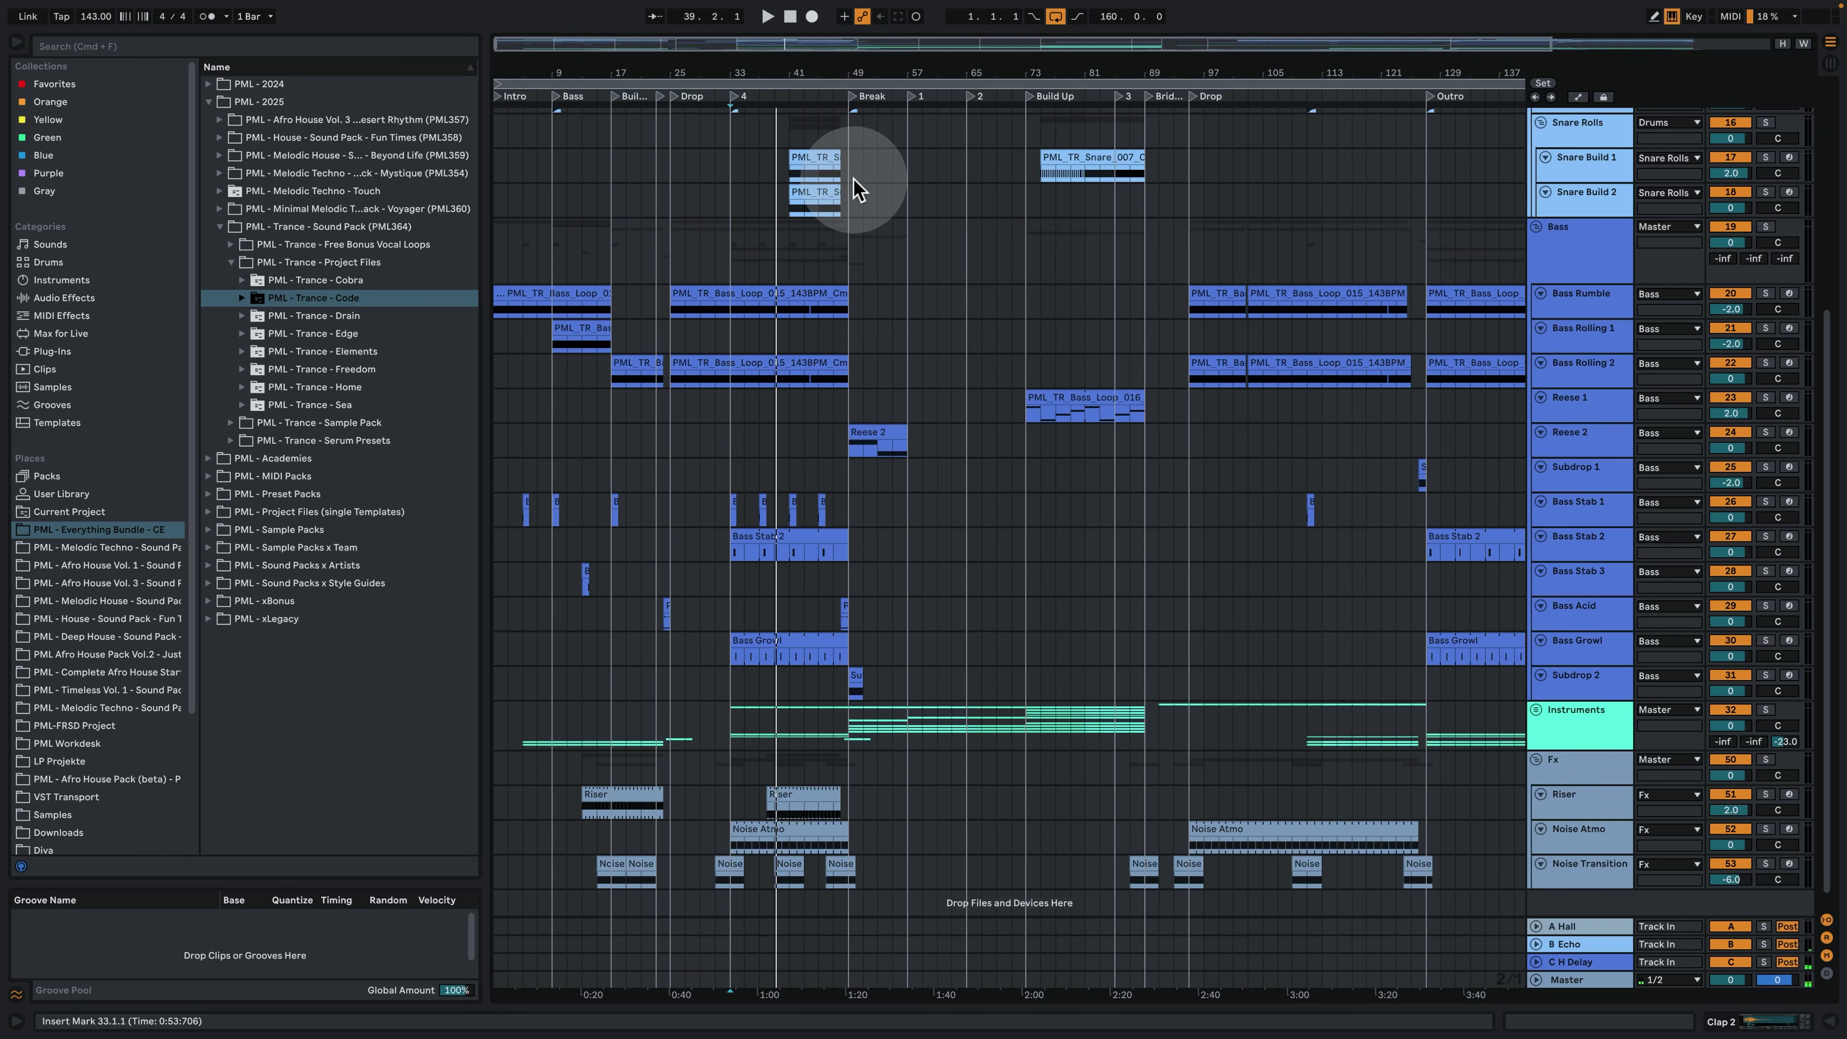
{"action": "left_click_drag", "start_coordinate": [852, 182], "coordinate": [1161, 209]}
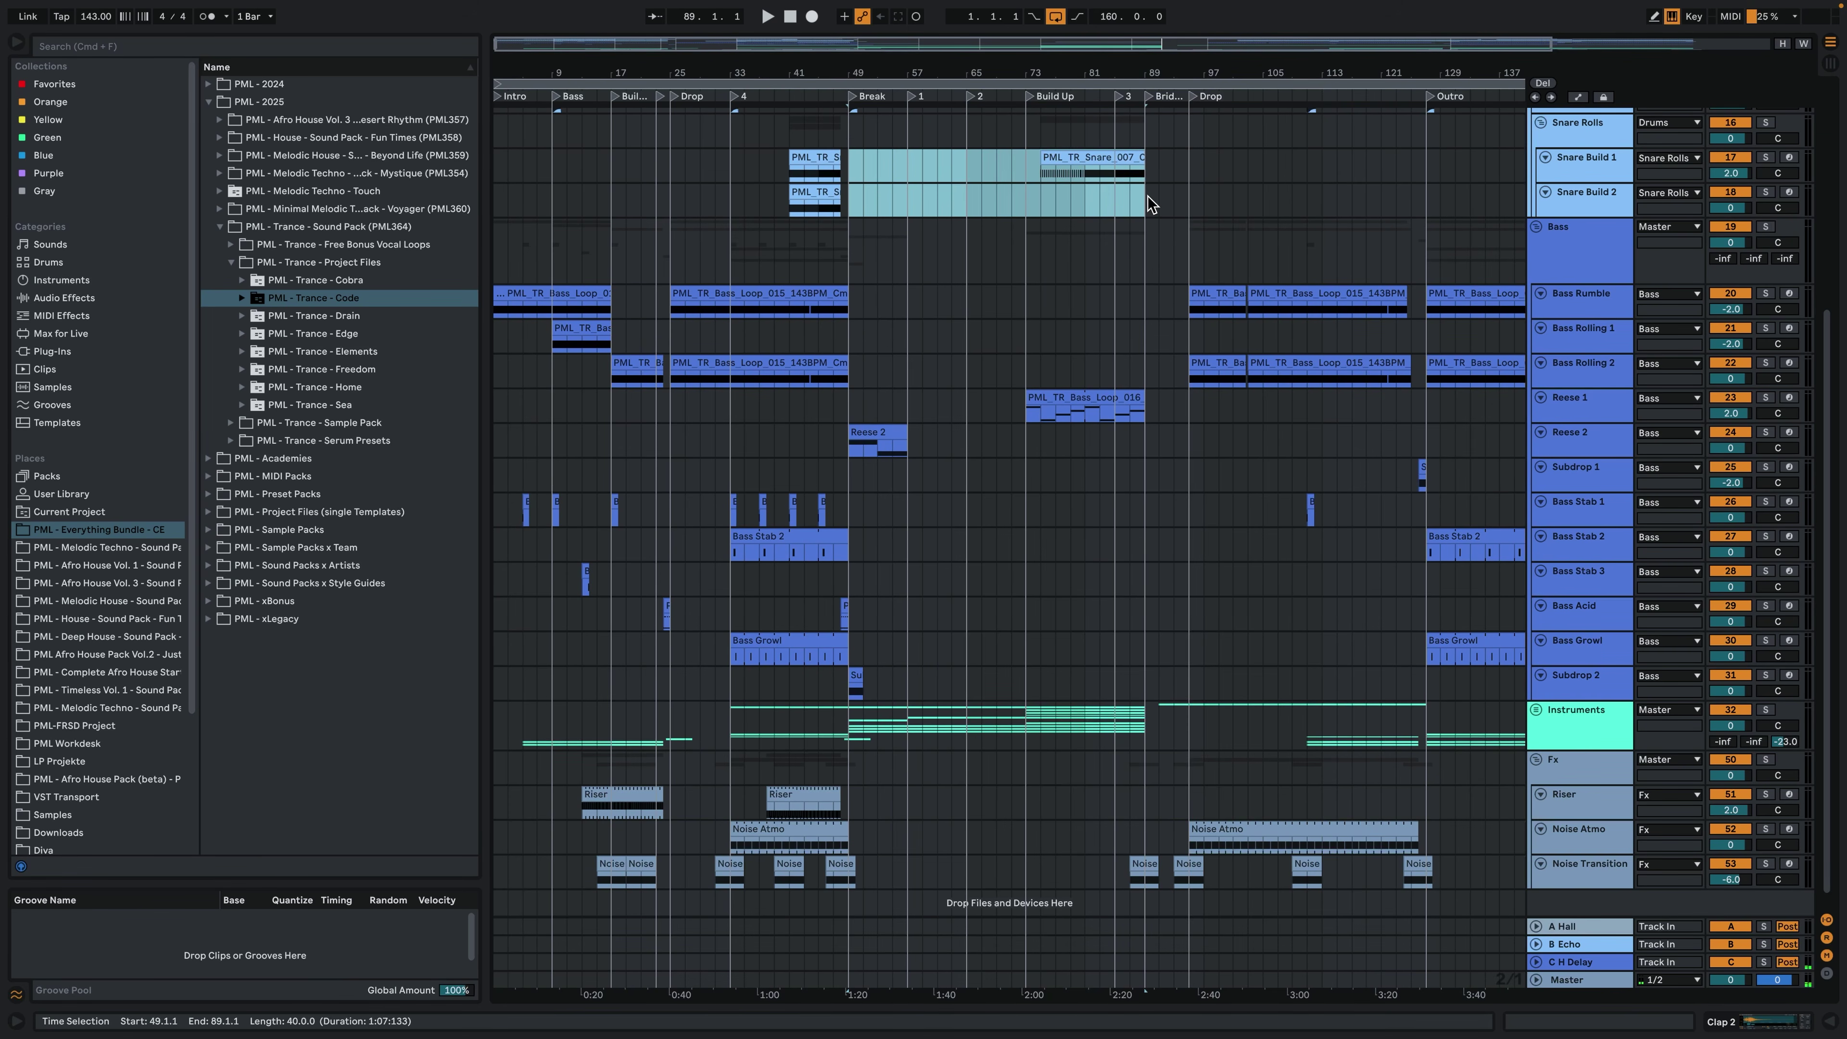
{"action": "left_click", "coordinate": [851, 194]}
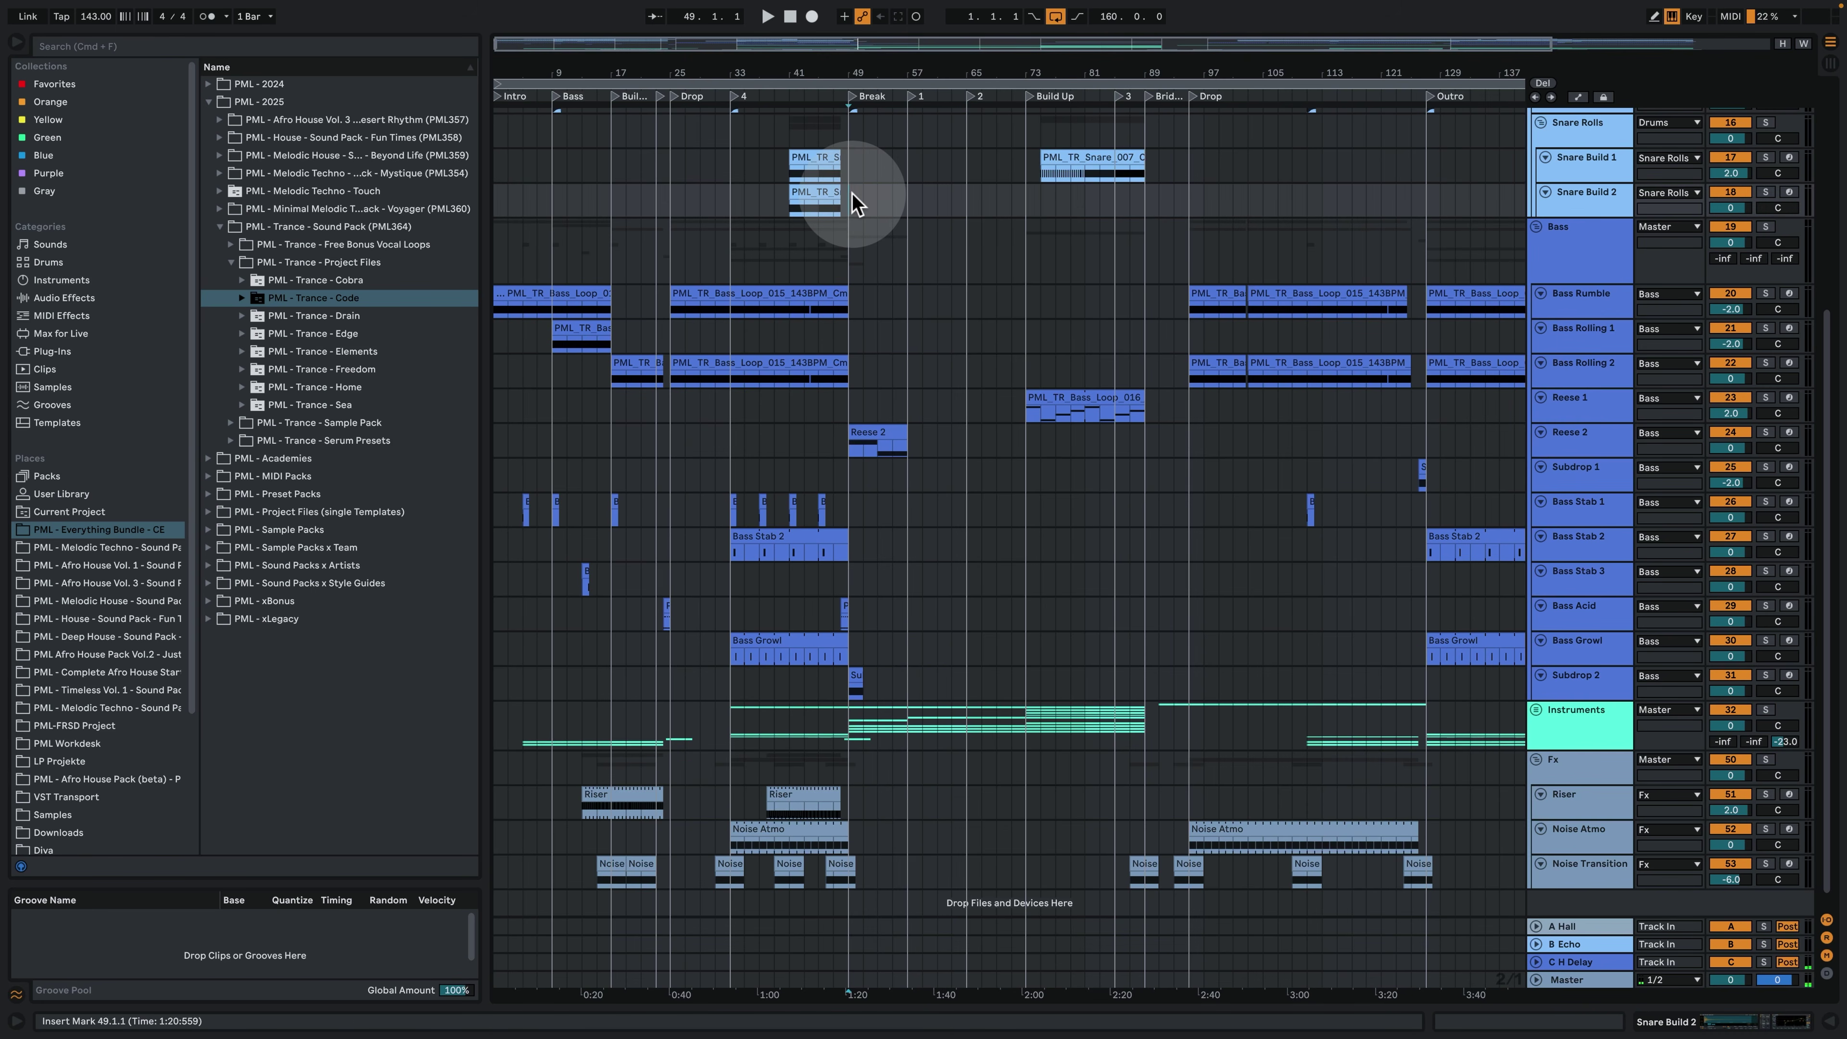
Play the break from bar 49 and from bar 57, and unfold the Instruments group to see its tracks.
{"action": "key", "text": "space"}
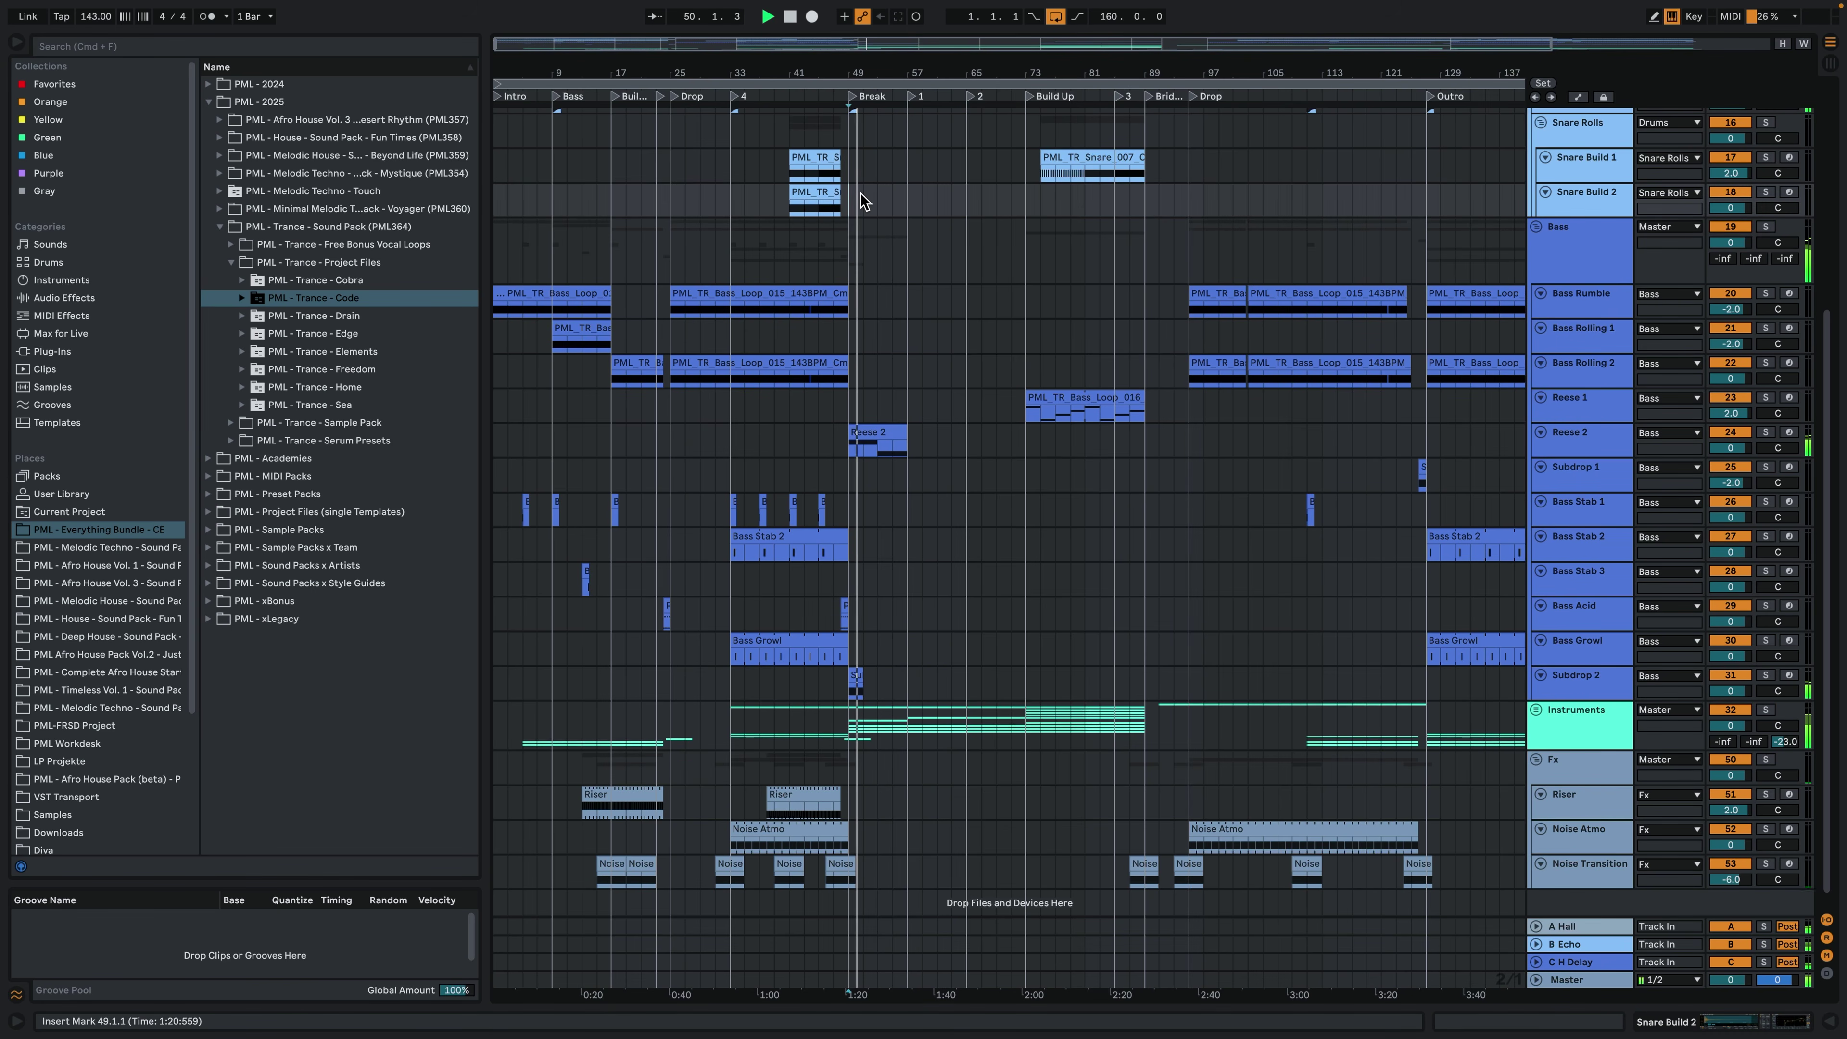
{"action": "left_click", "coordinate": [911, 254]}
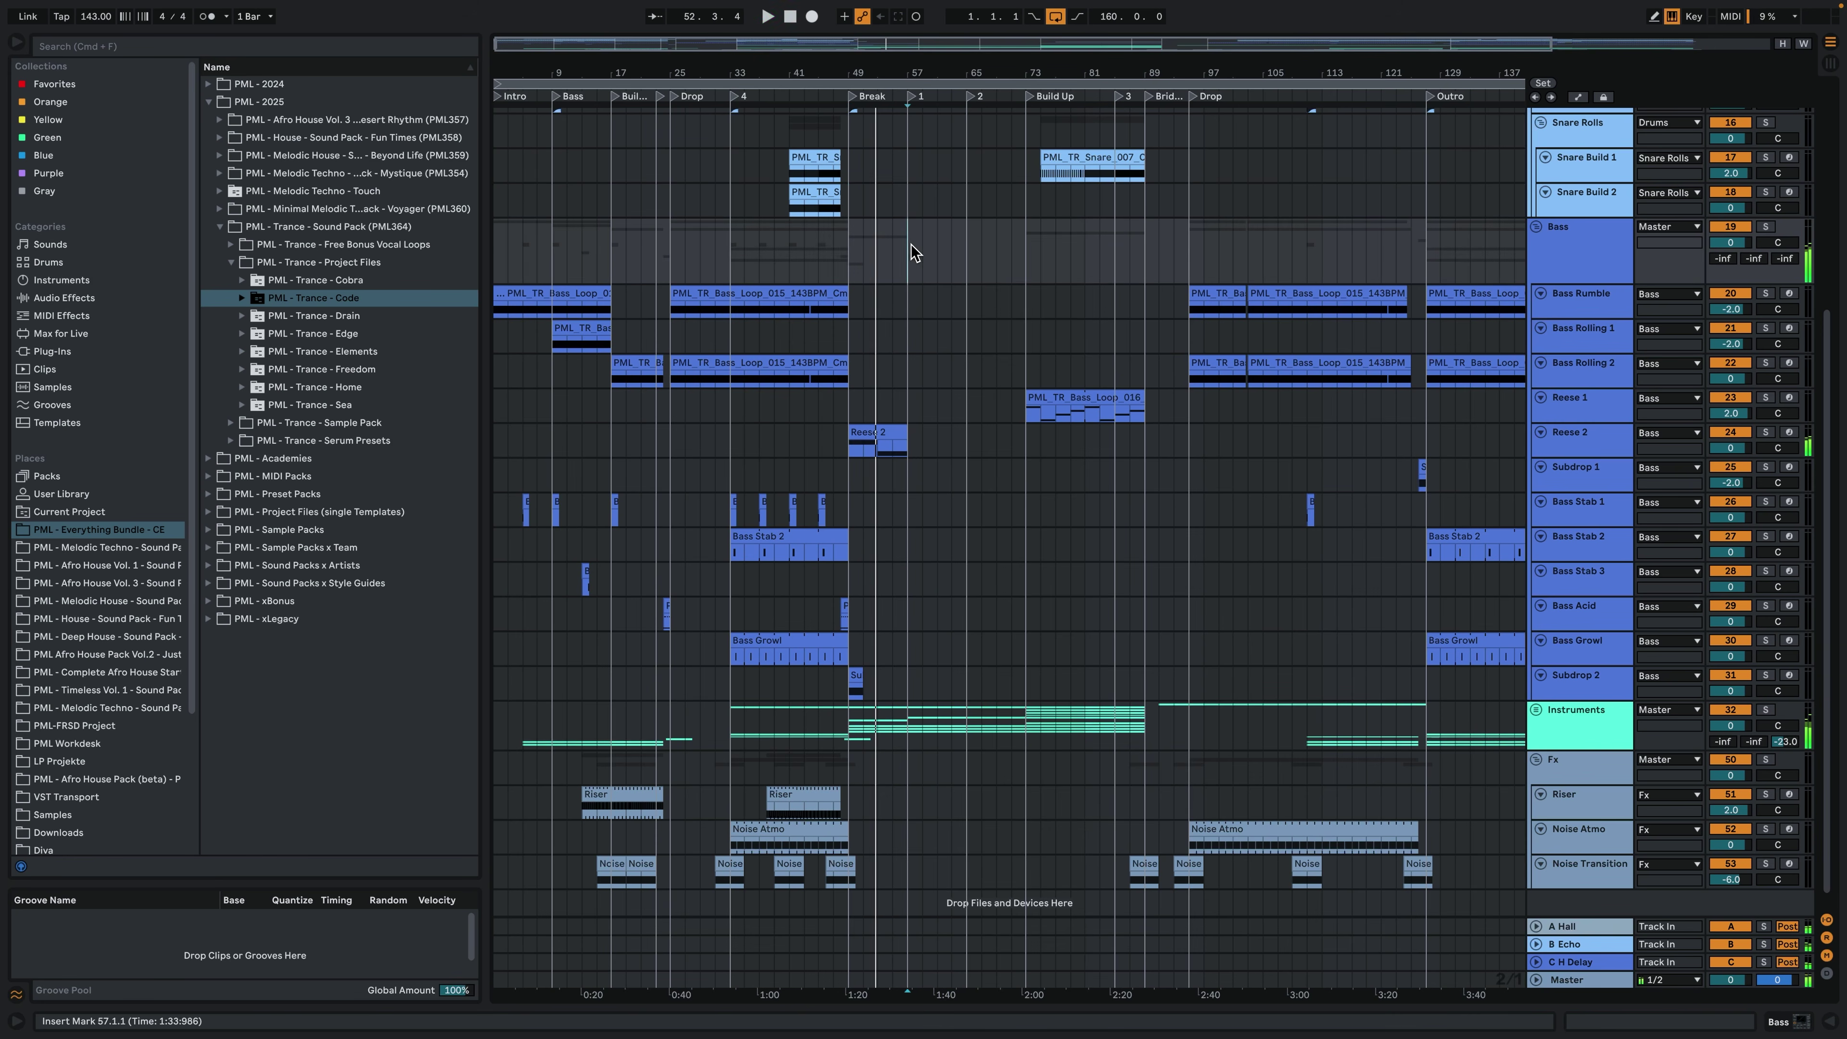
{"action": "left_click", "coordinate": [1538, 711]}
{"action": "scroll", "coordinate": [1566, 722], "scroll_direction": "down", "scroll_amount": 6}
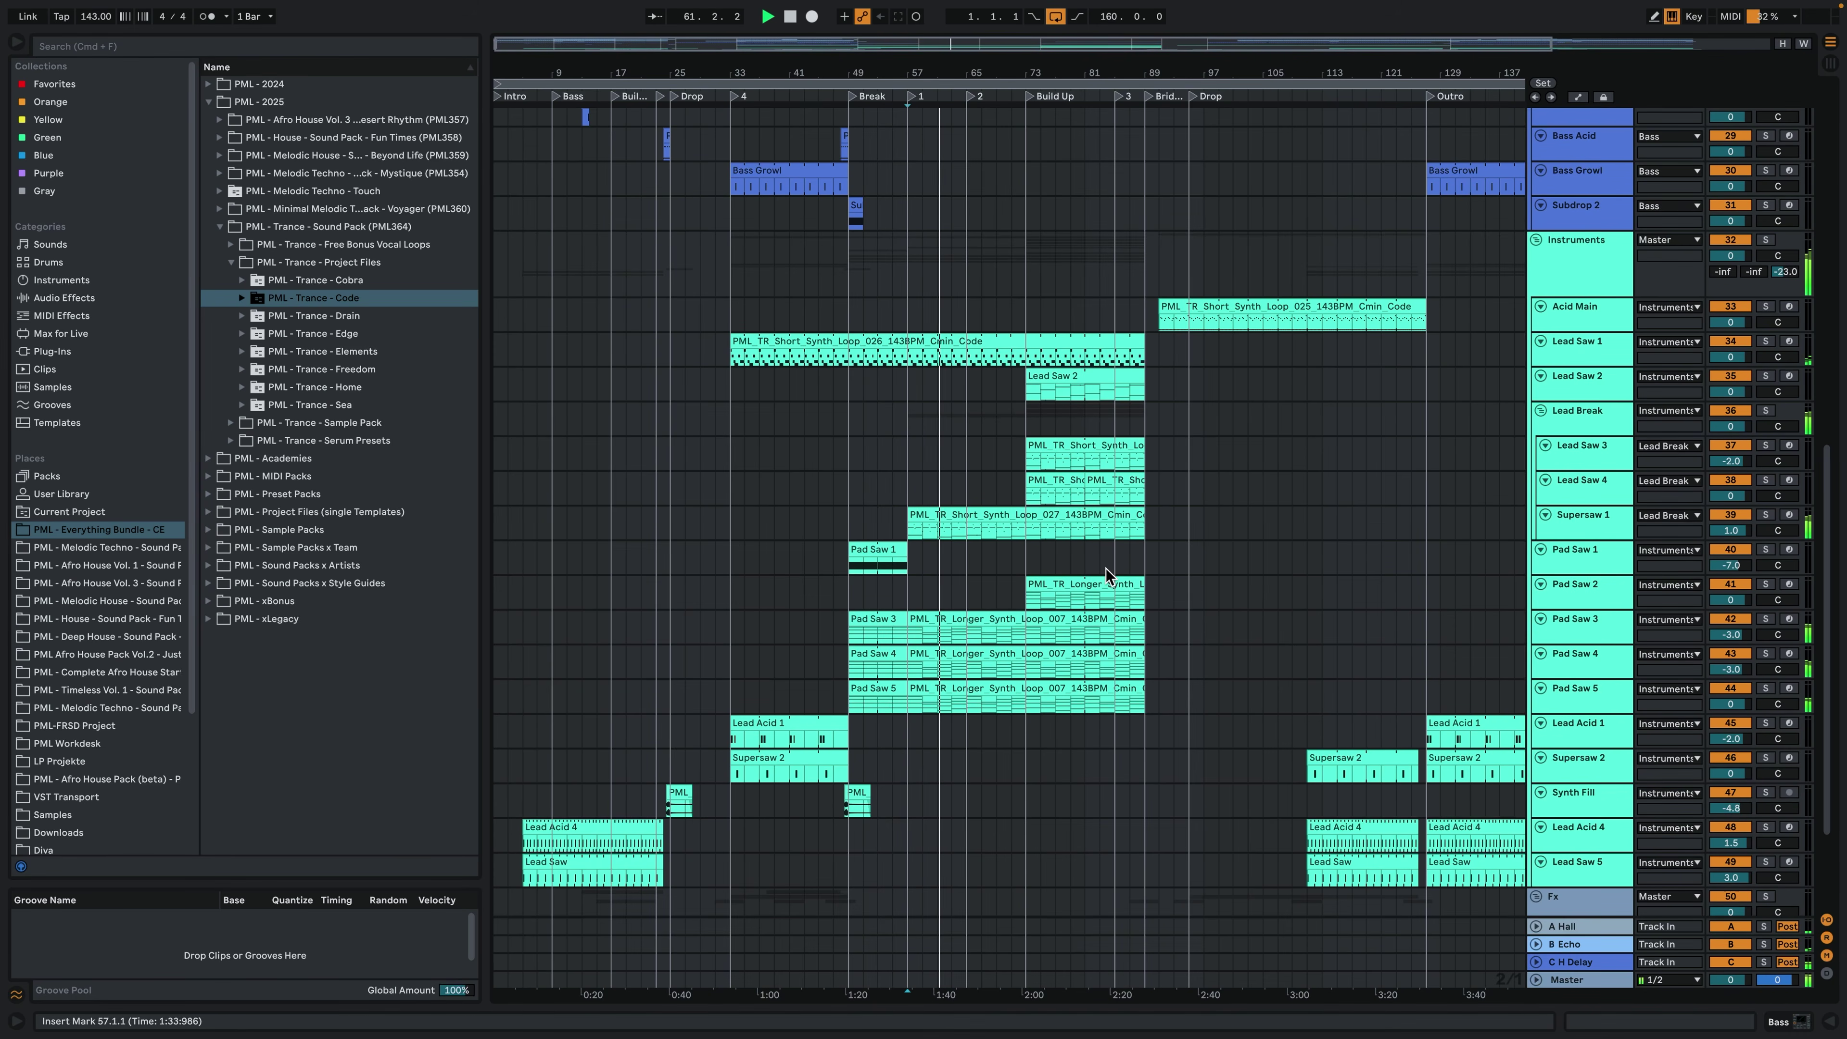
Set the playback start to bar 73 at the build-up, and play the arrangement from bar 87 into the bridge.
{"action": "left_click", "coordinate": [1087, 444]}
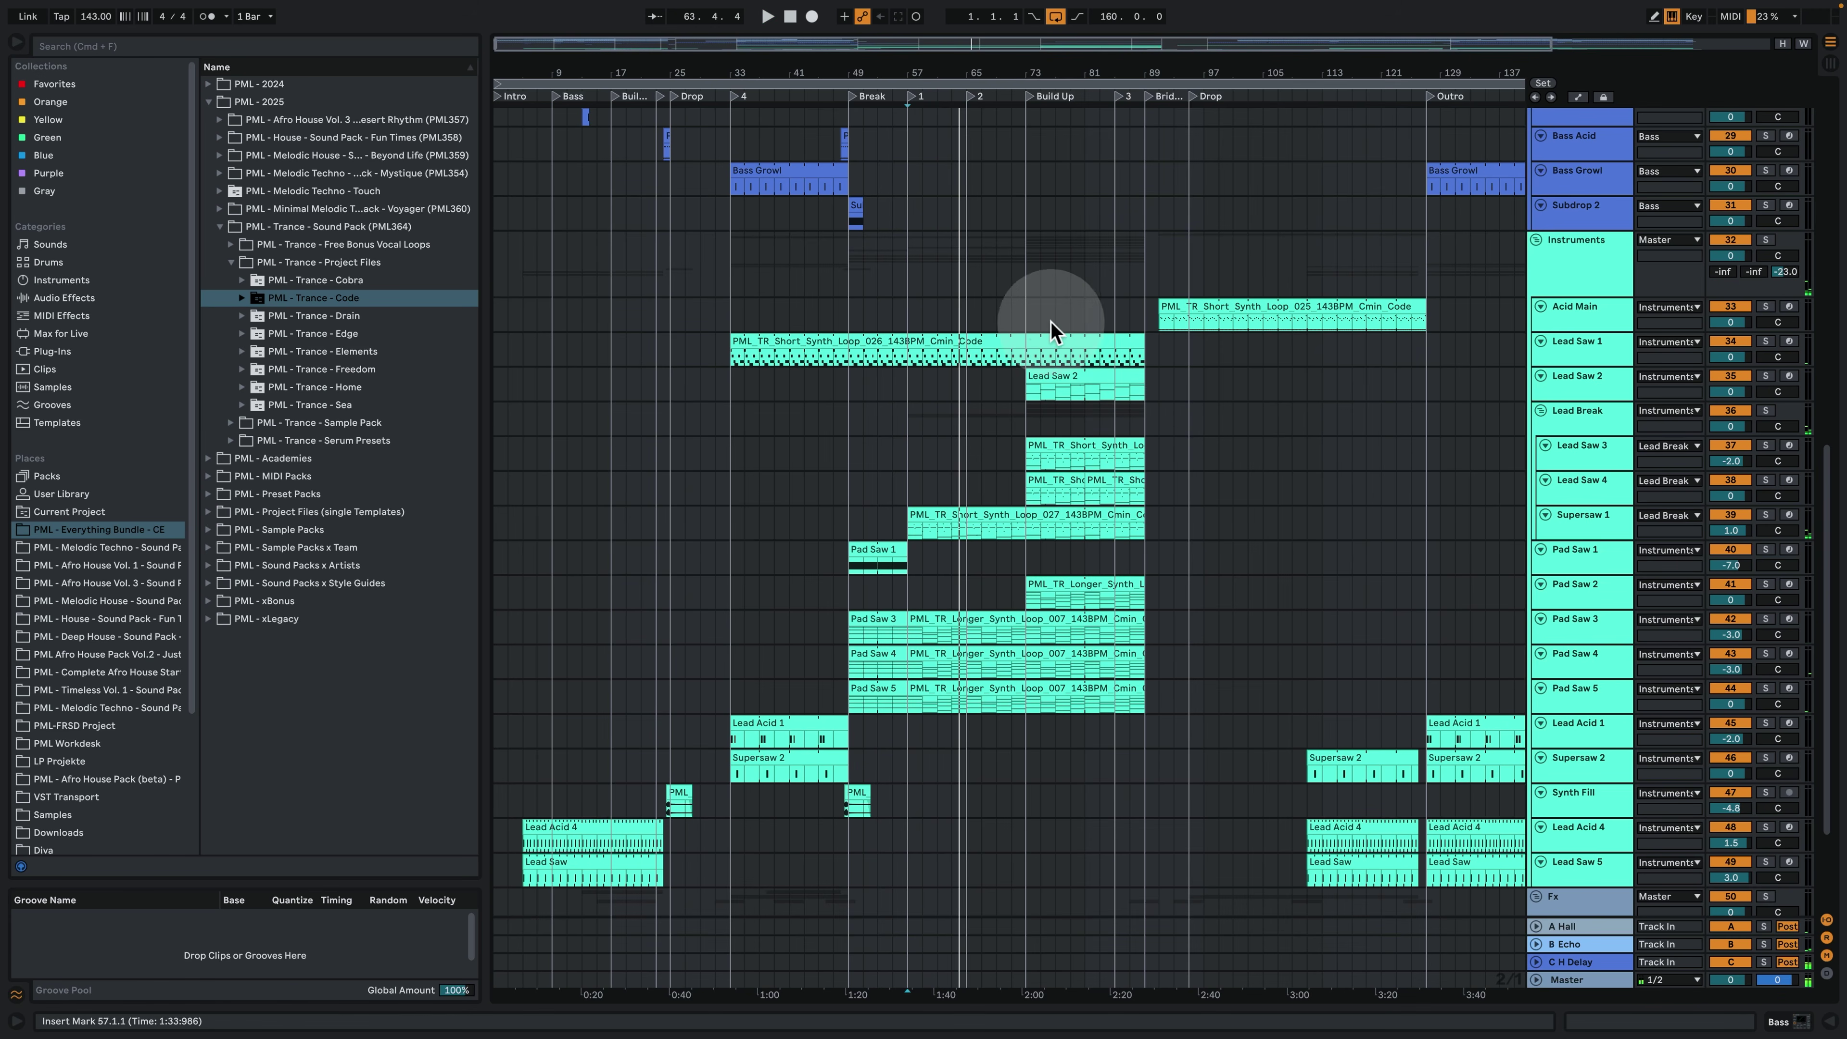
{"action": "left_click", "coordinate": [1027, 317]}
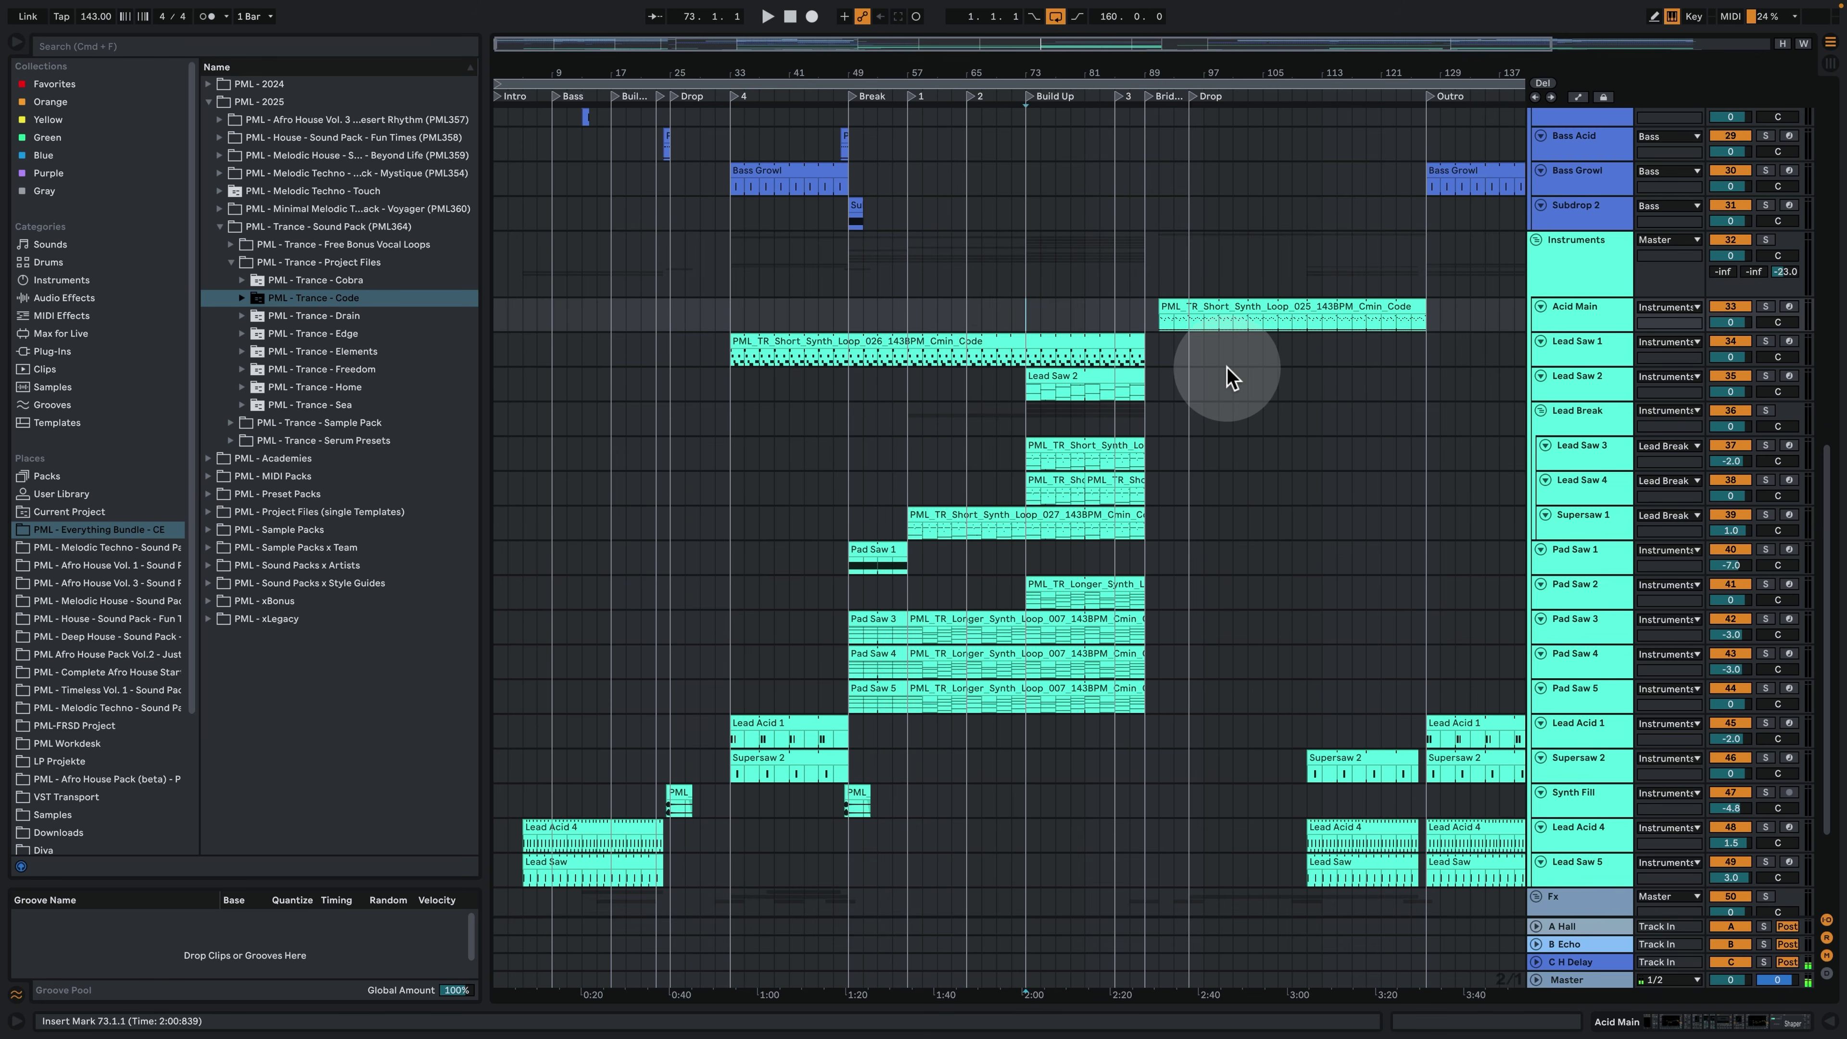
{"action": "scroll", "coordinate": [1179, 426], "scroll_direction": "up", "scroll_amount": 3}
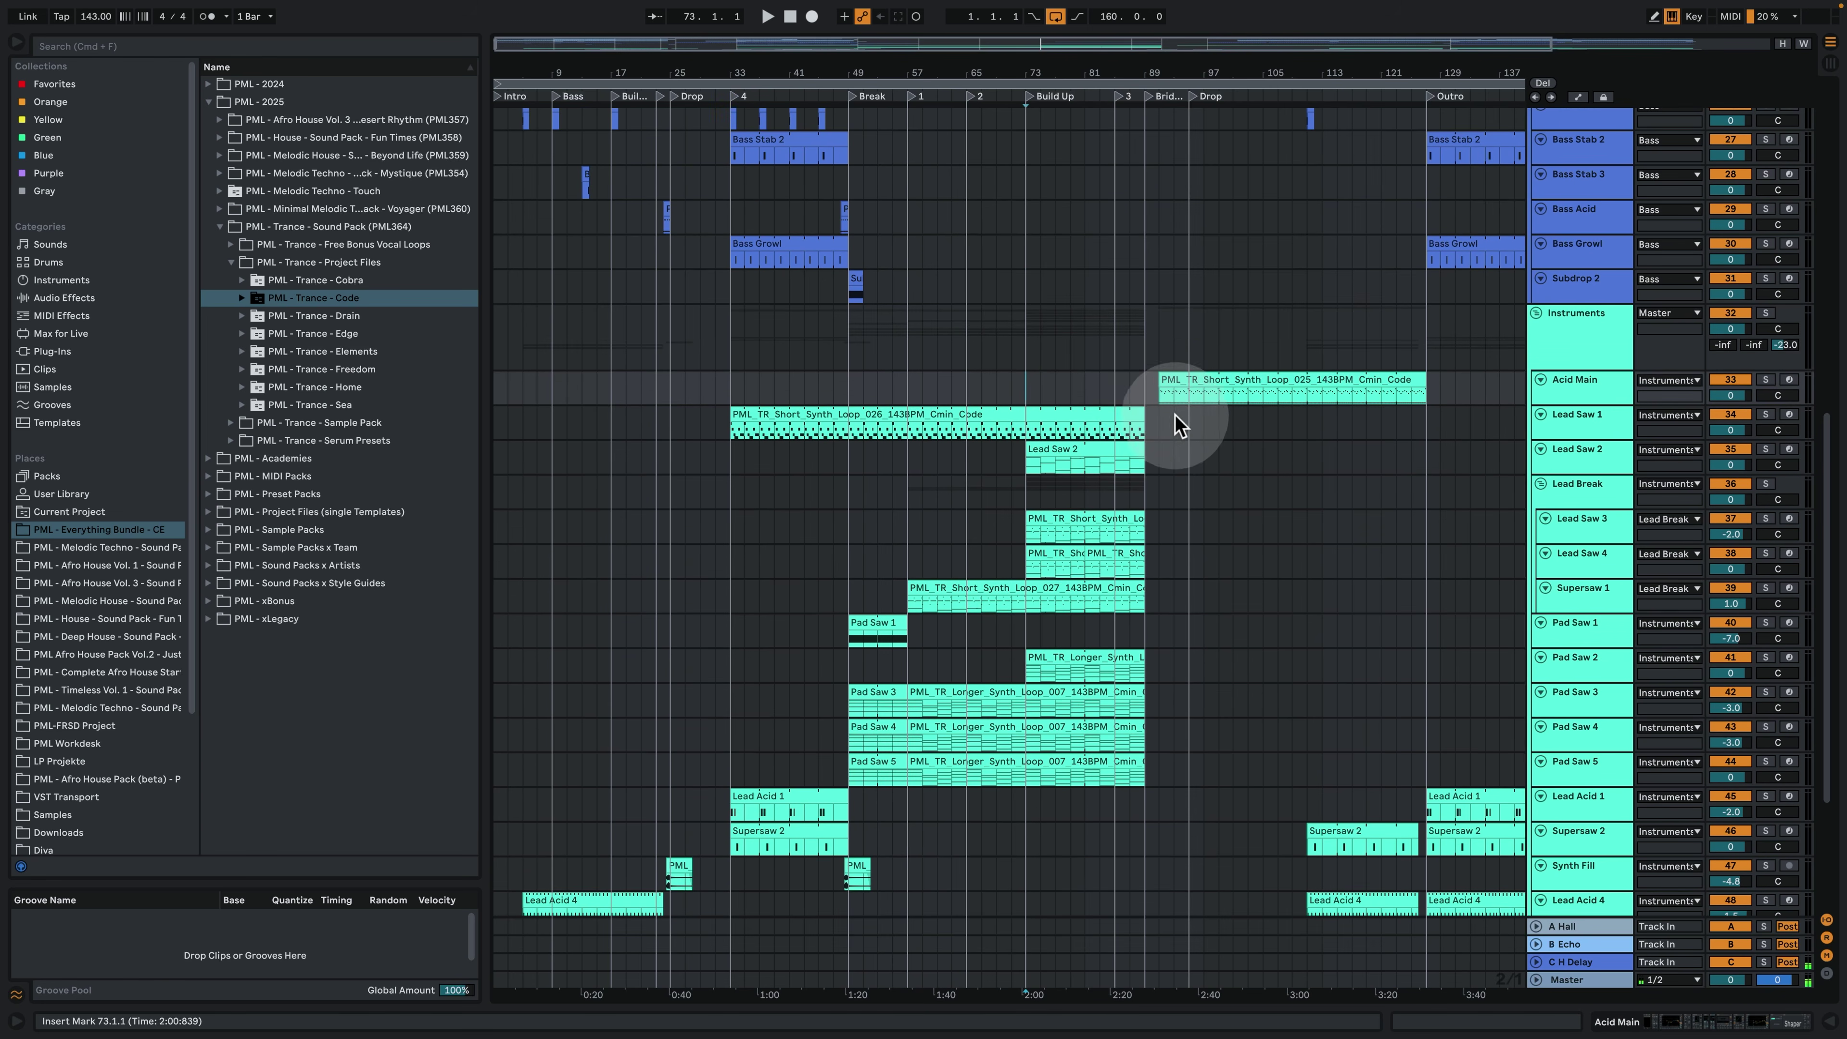
{"action": "left_click", "coordinate": [1137, 380]}
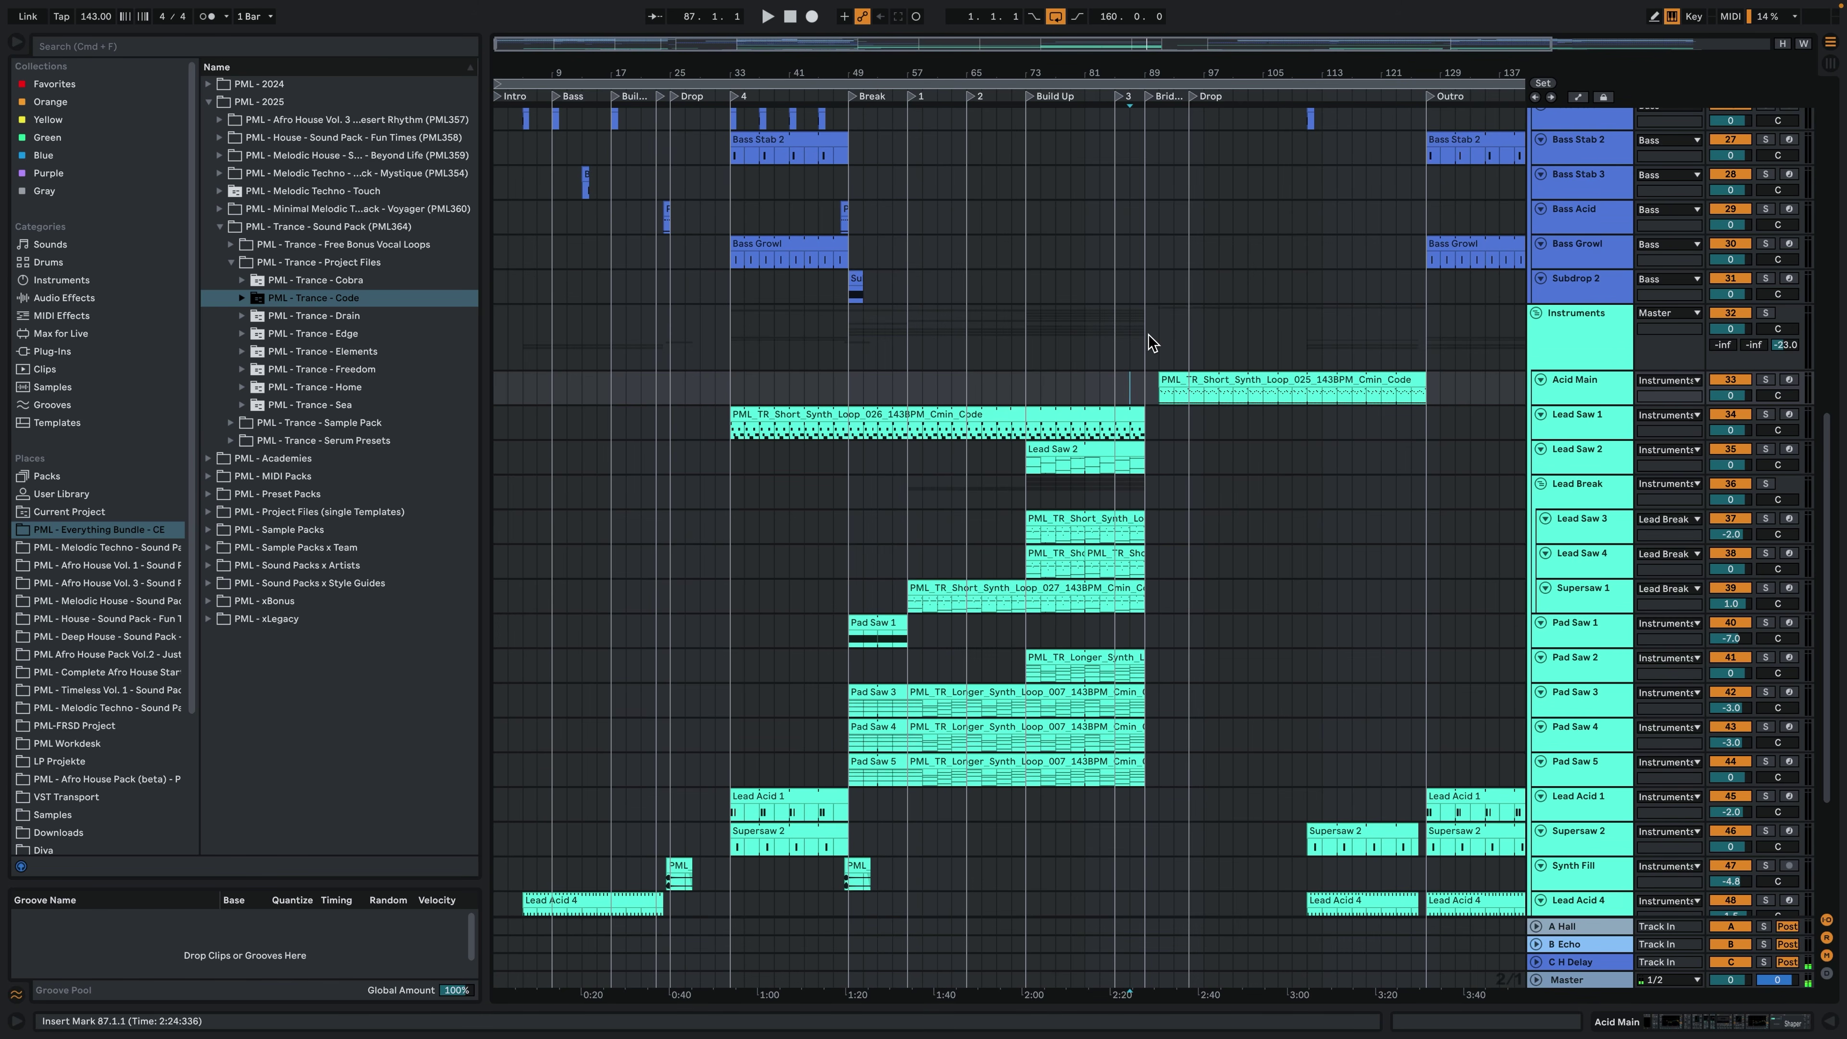
{"action": "key", "text": "space"}
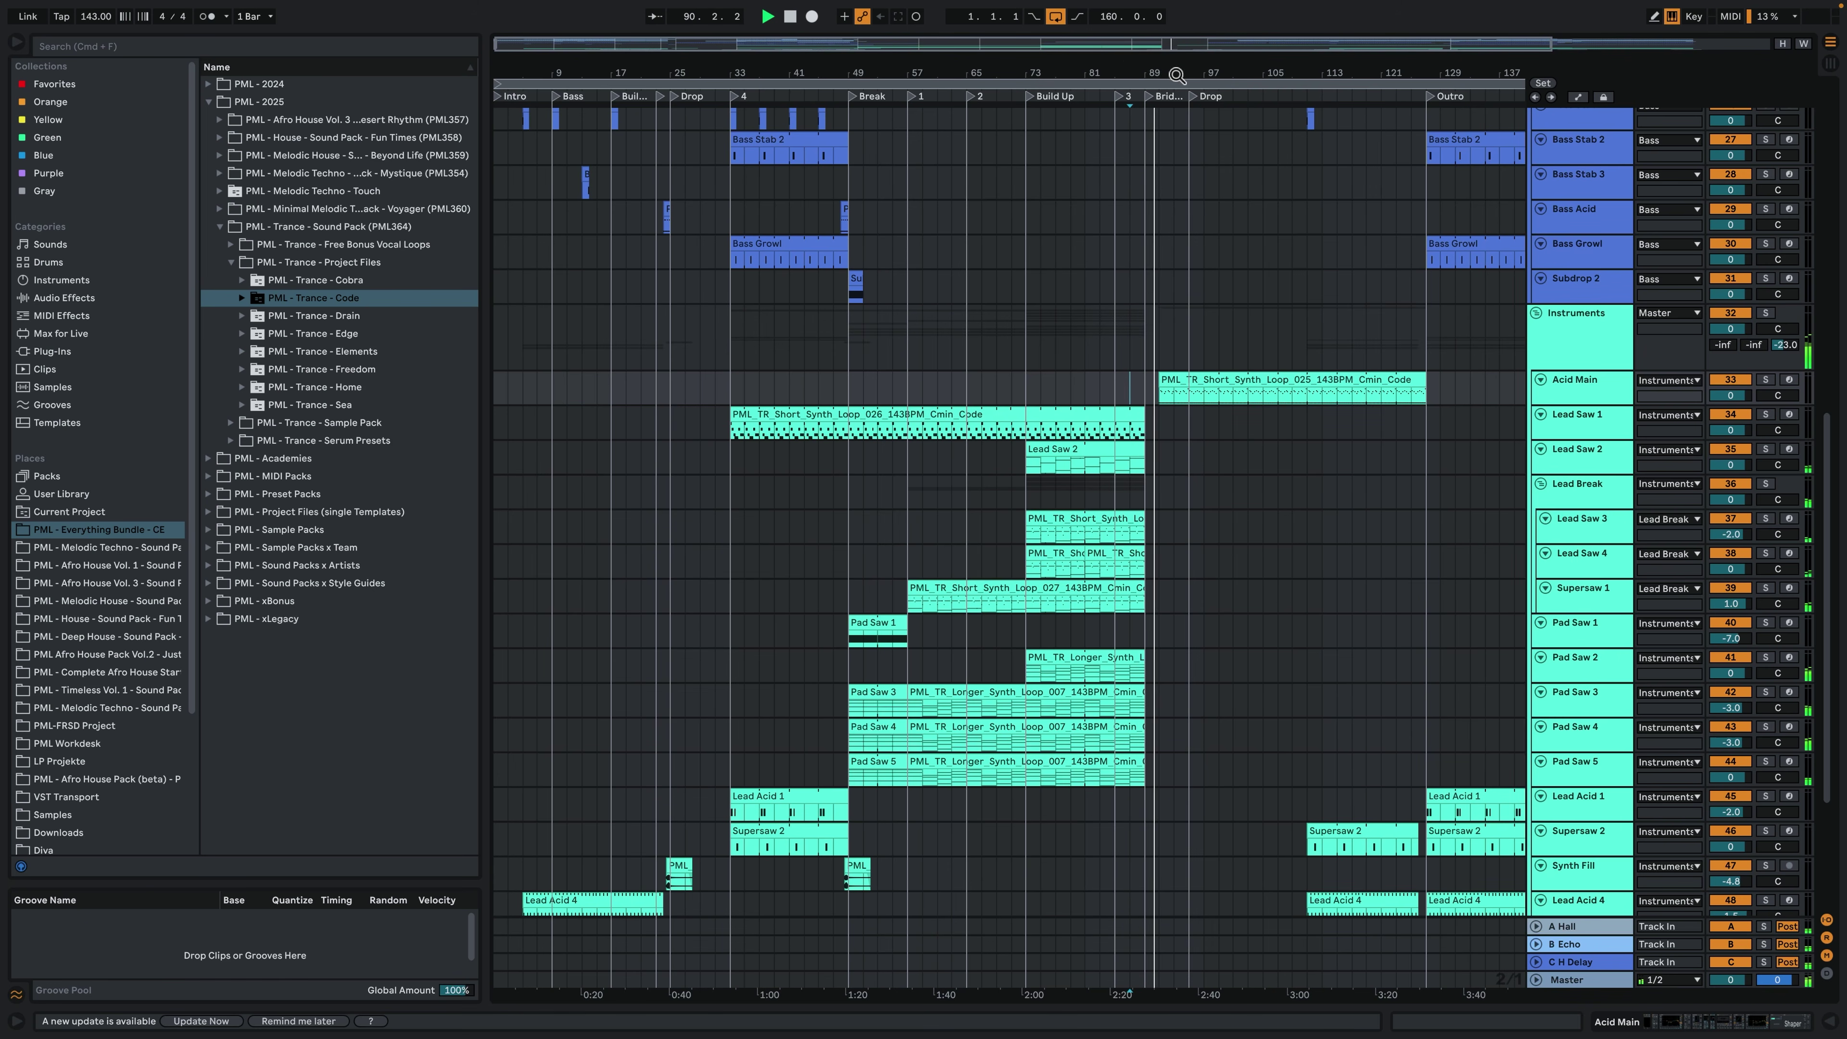
{"action": "left_click_drag", "start_coordinate": [1177, 75], "coordinate": [1094, 73]}
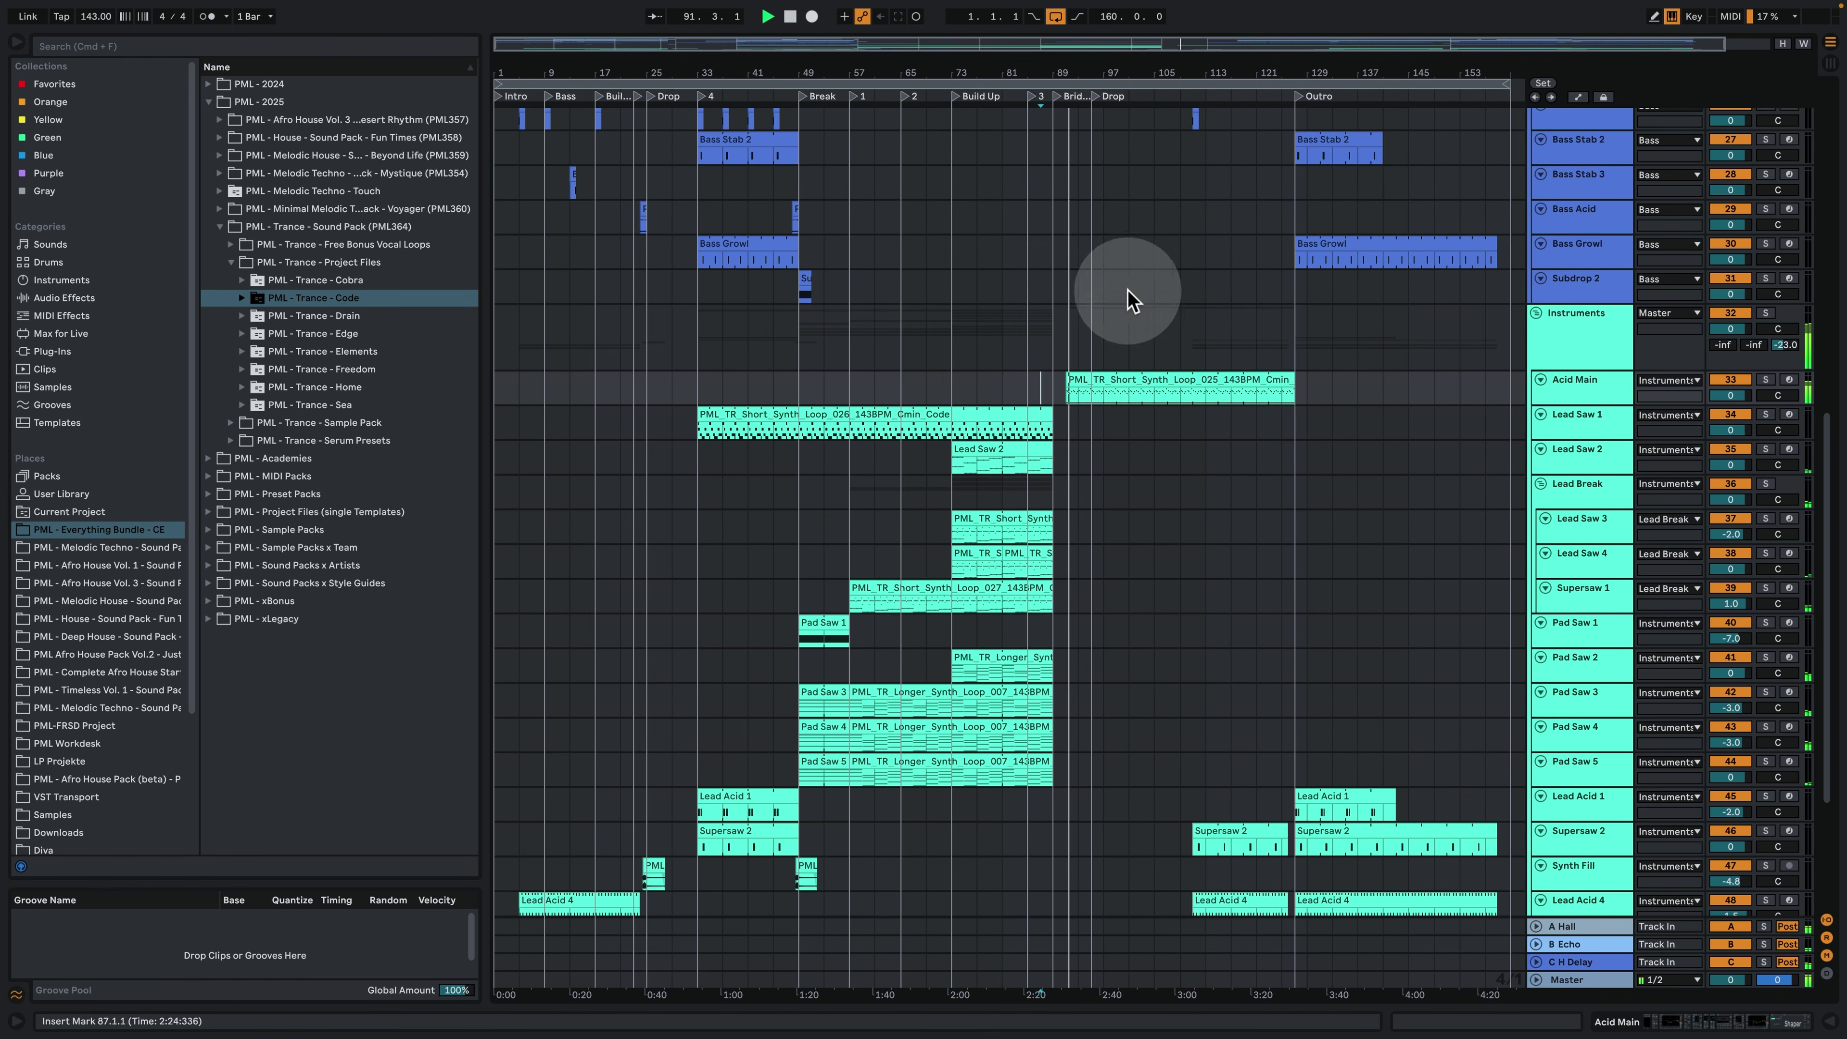
Fold the Instruments group and examine which drum and bass clips sound in the second drop during playback.
{"action": "left_click", "coordinate": [1537, 314]}
{"action": "scroll", "coordinate": [1476, 415], "scroll_direction": "up", "scroll_amount": 5}
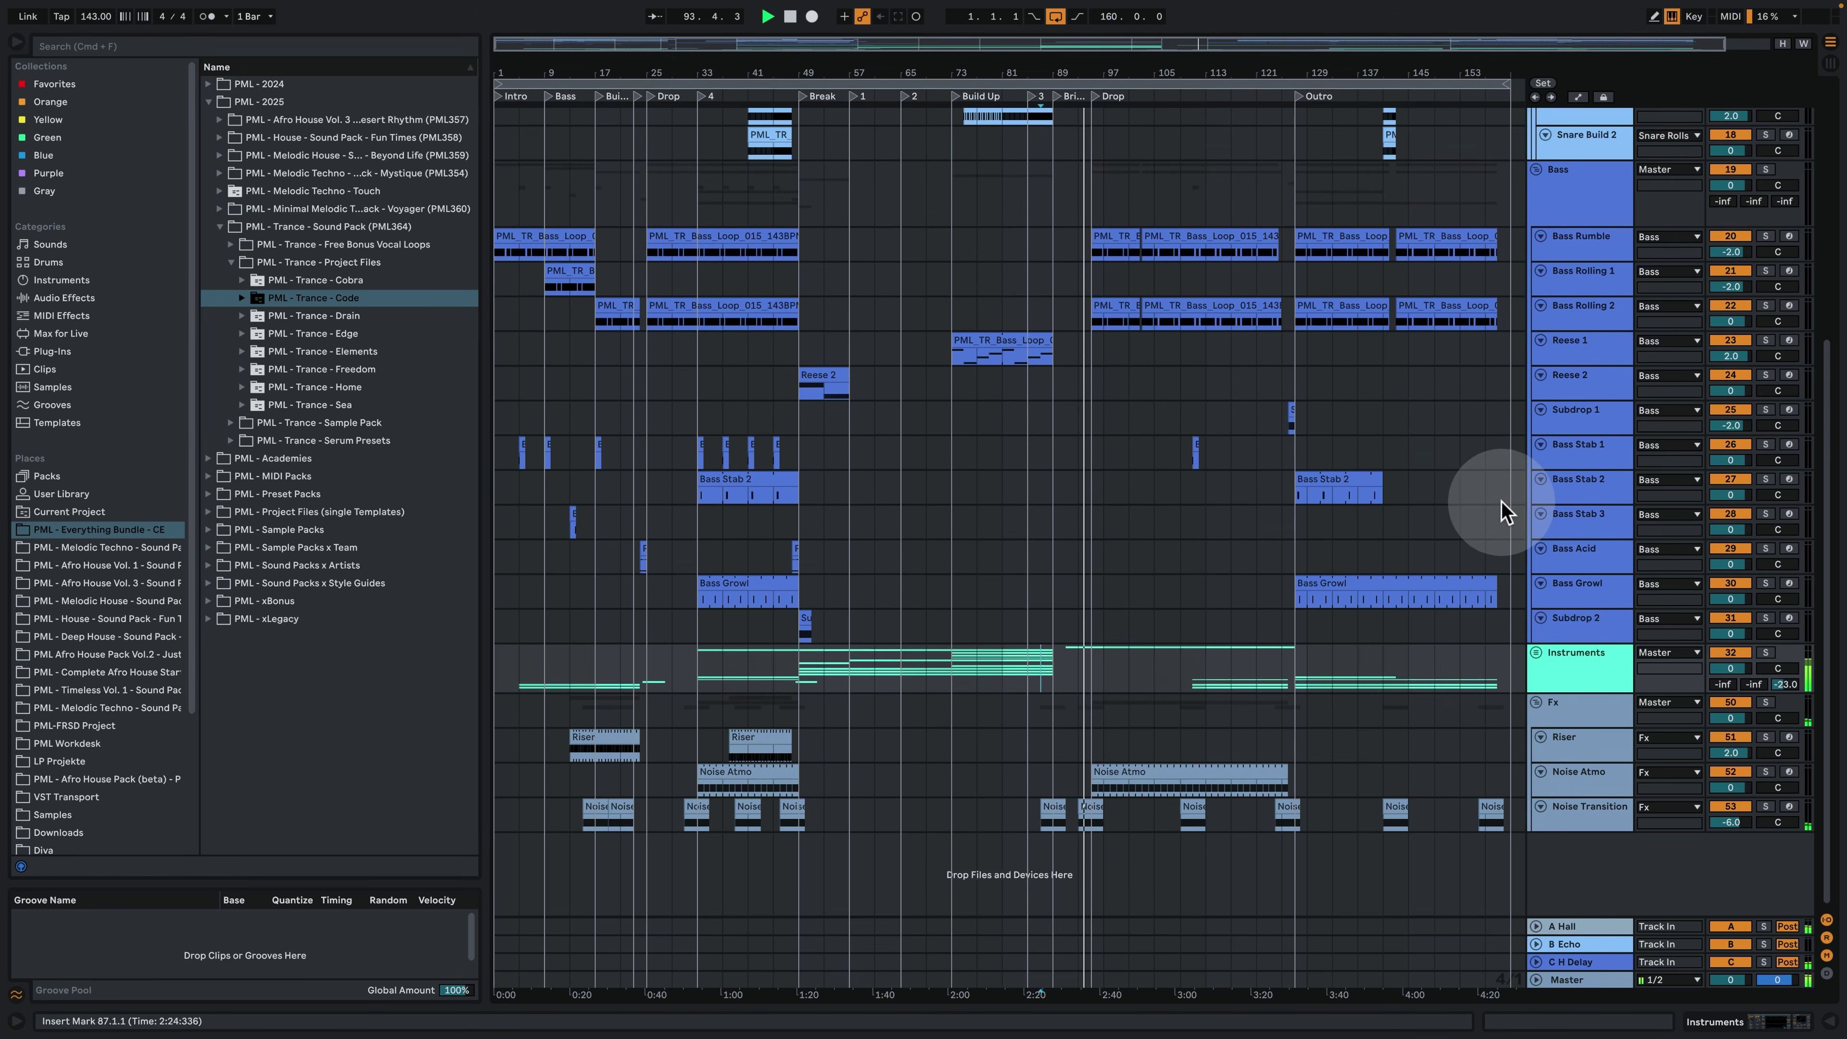
{"action": "scroll", "coordinate": [1505, 532], "scroll_direction": "up", "scroll_amount": 6}
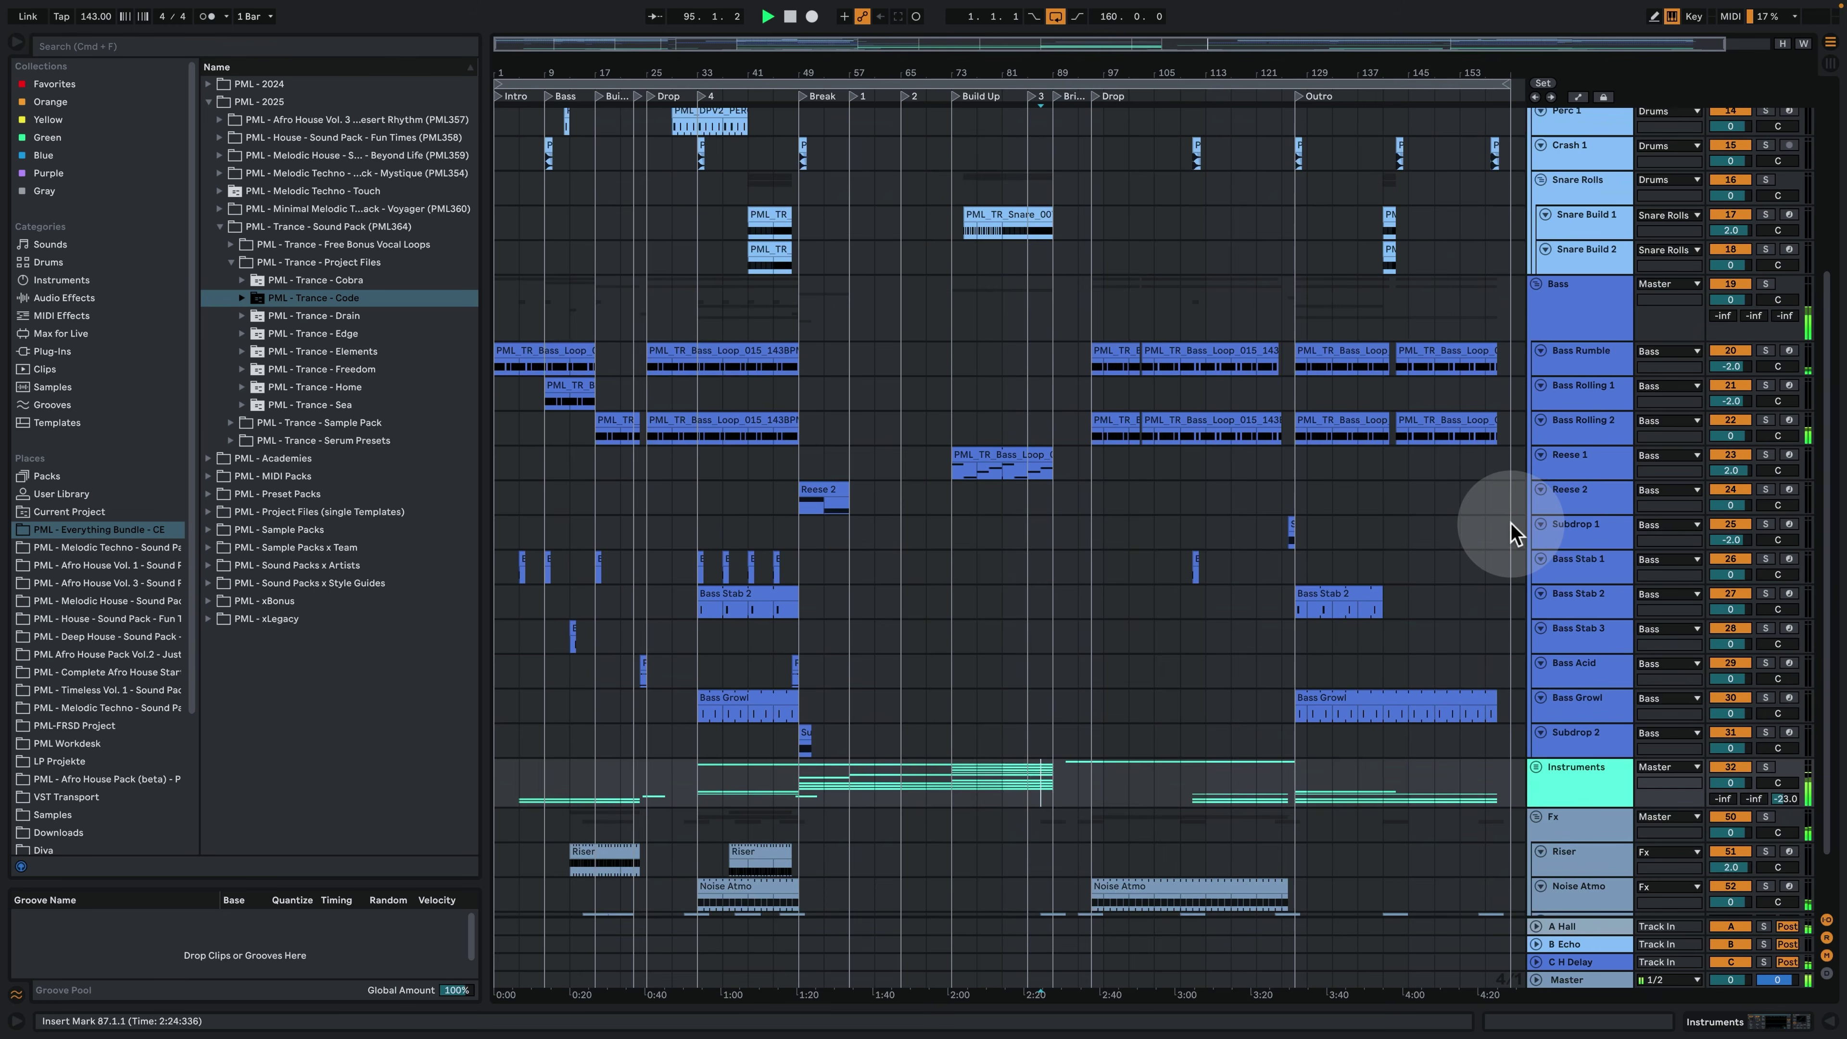
{"action": "scroll", "coordinate": [1479, 535], "scroll_direction": "up", "scroll_amount": 3}
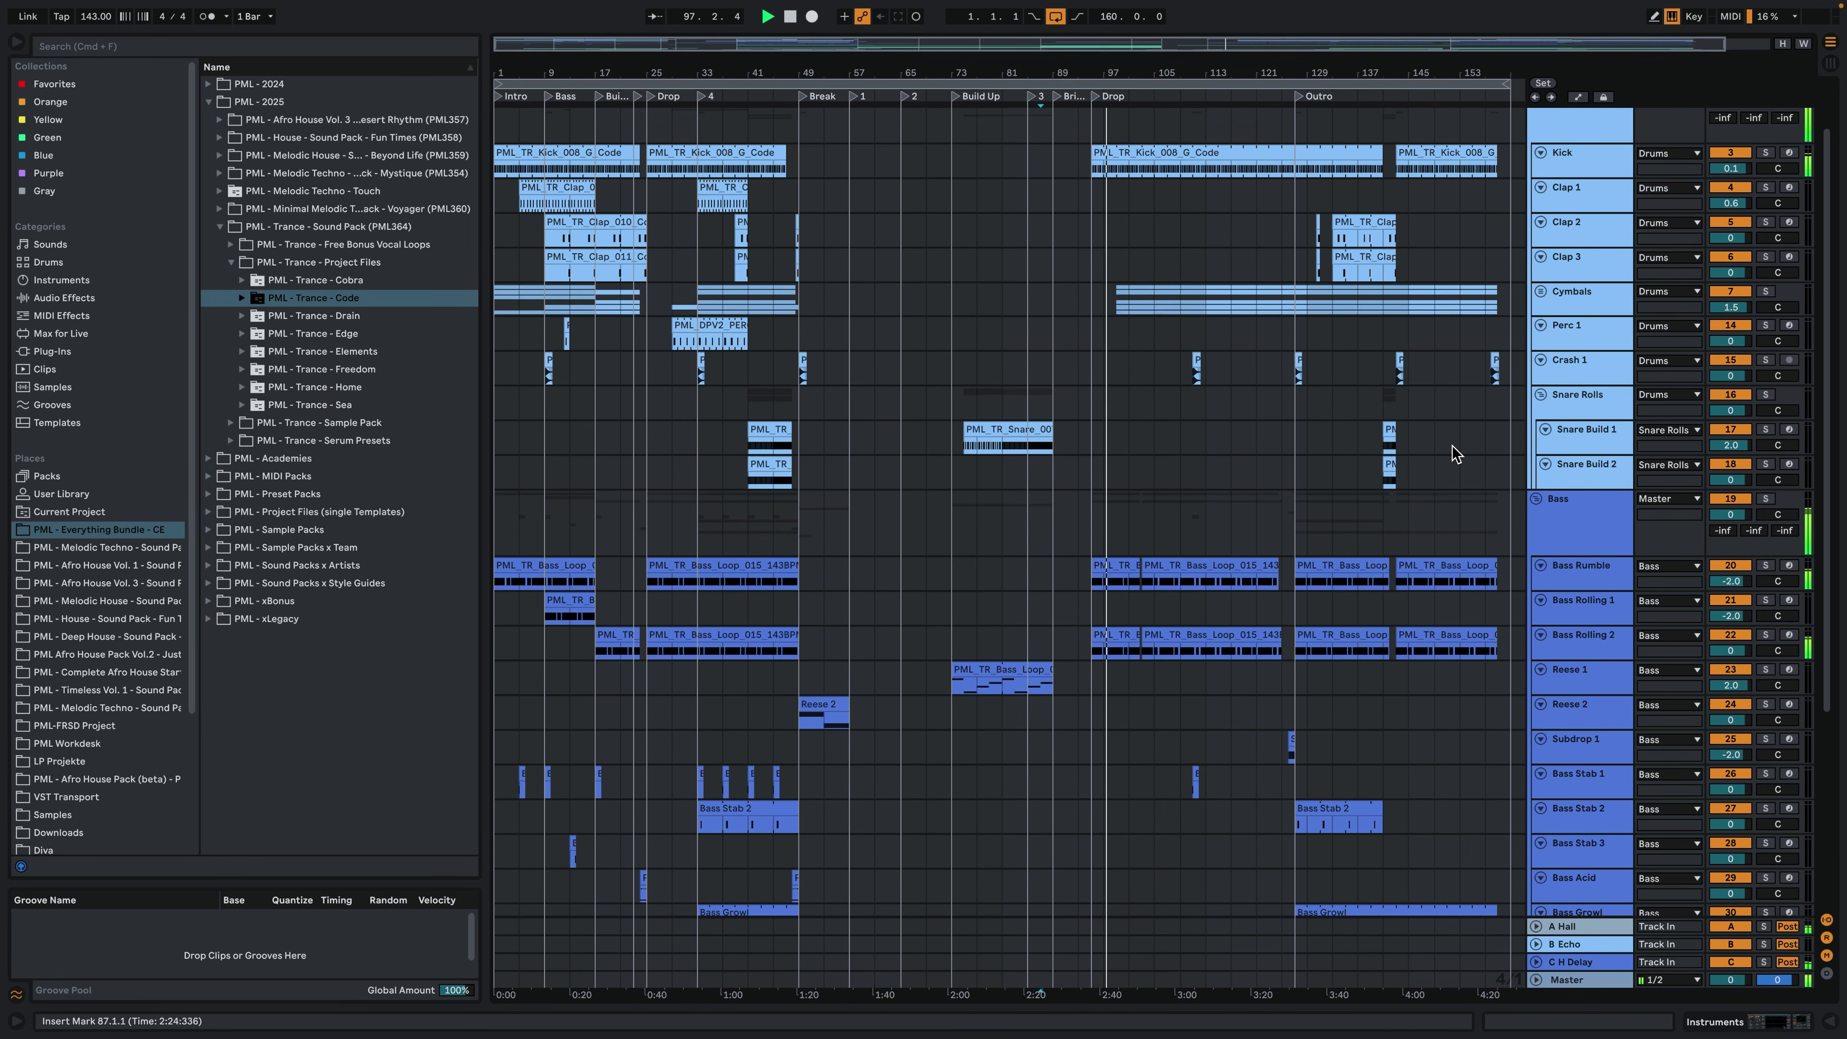
{"action": "left_click", "coordinate": [590, 721]}
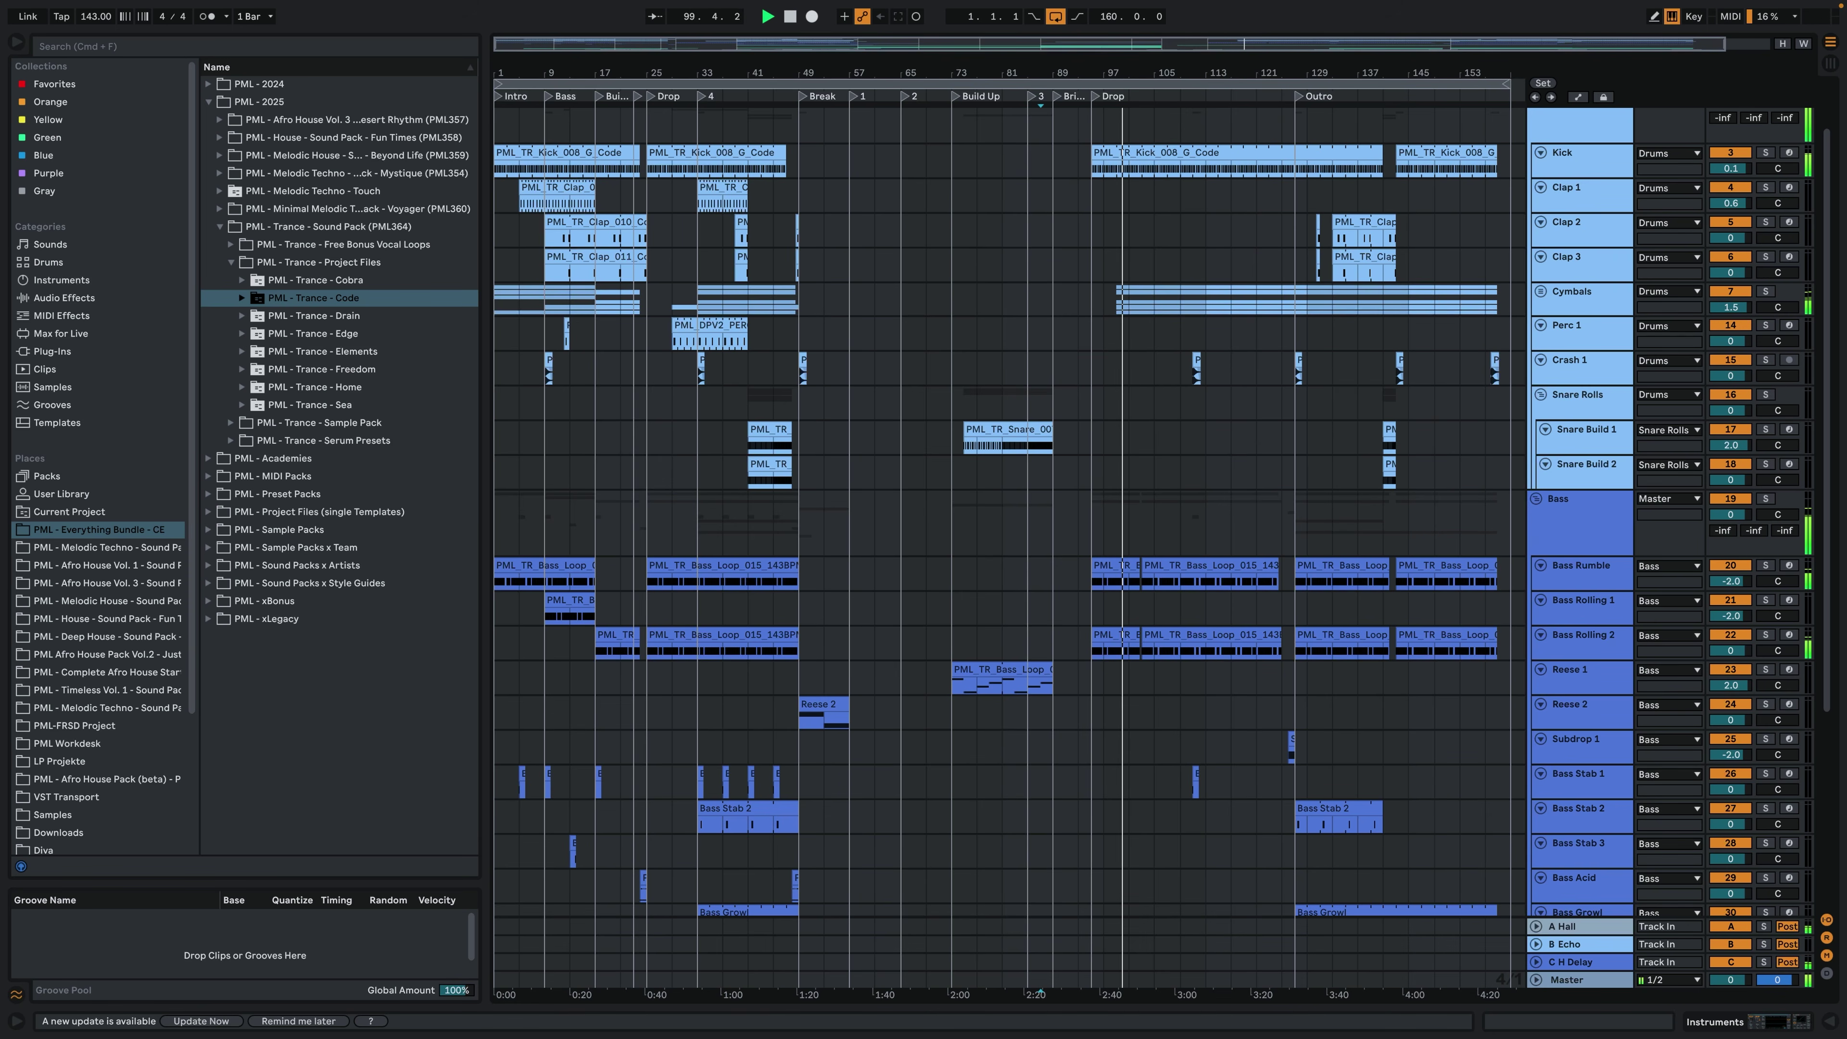
{"action": "key", "text": "space"}
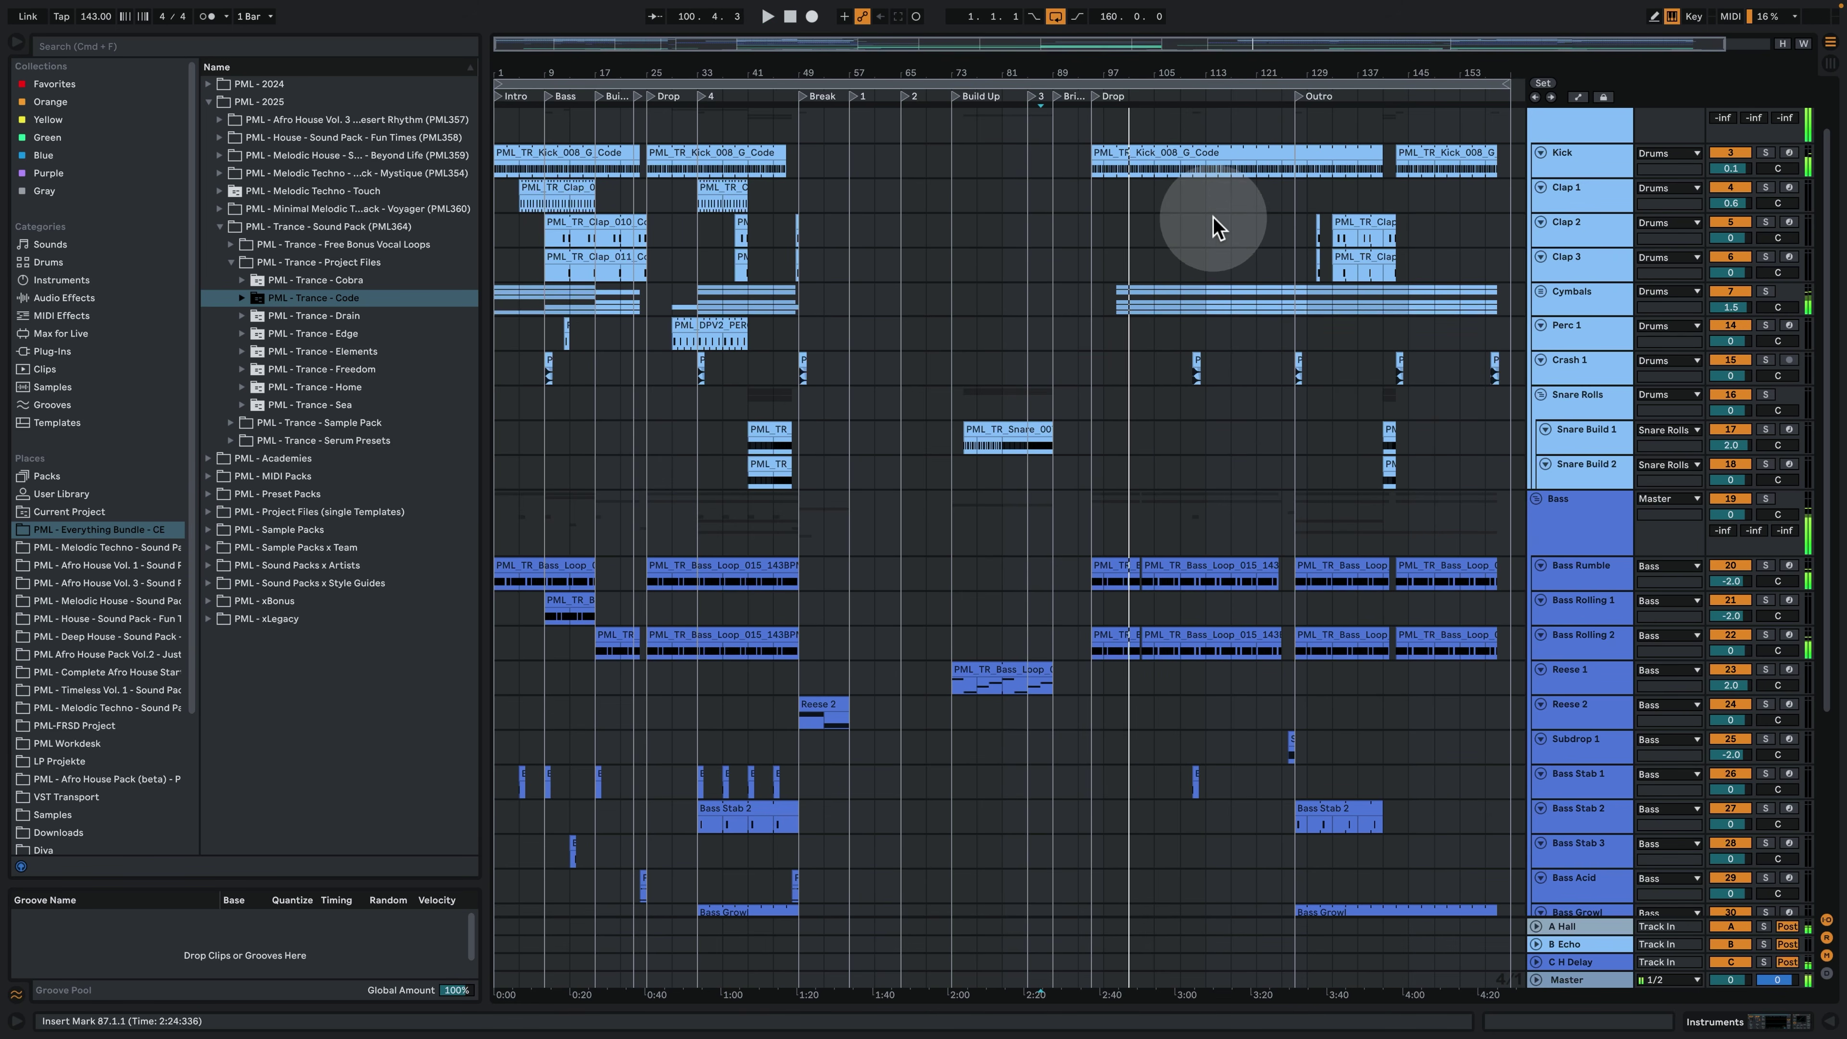
Highlight bars 127 to 157 on Clap 1, play the outro from bar 127, and fold the Bass group.
{"action": "left_click", "coordinate": [1207, 208]}
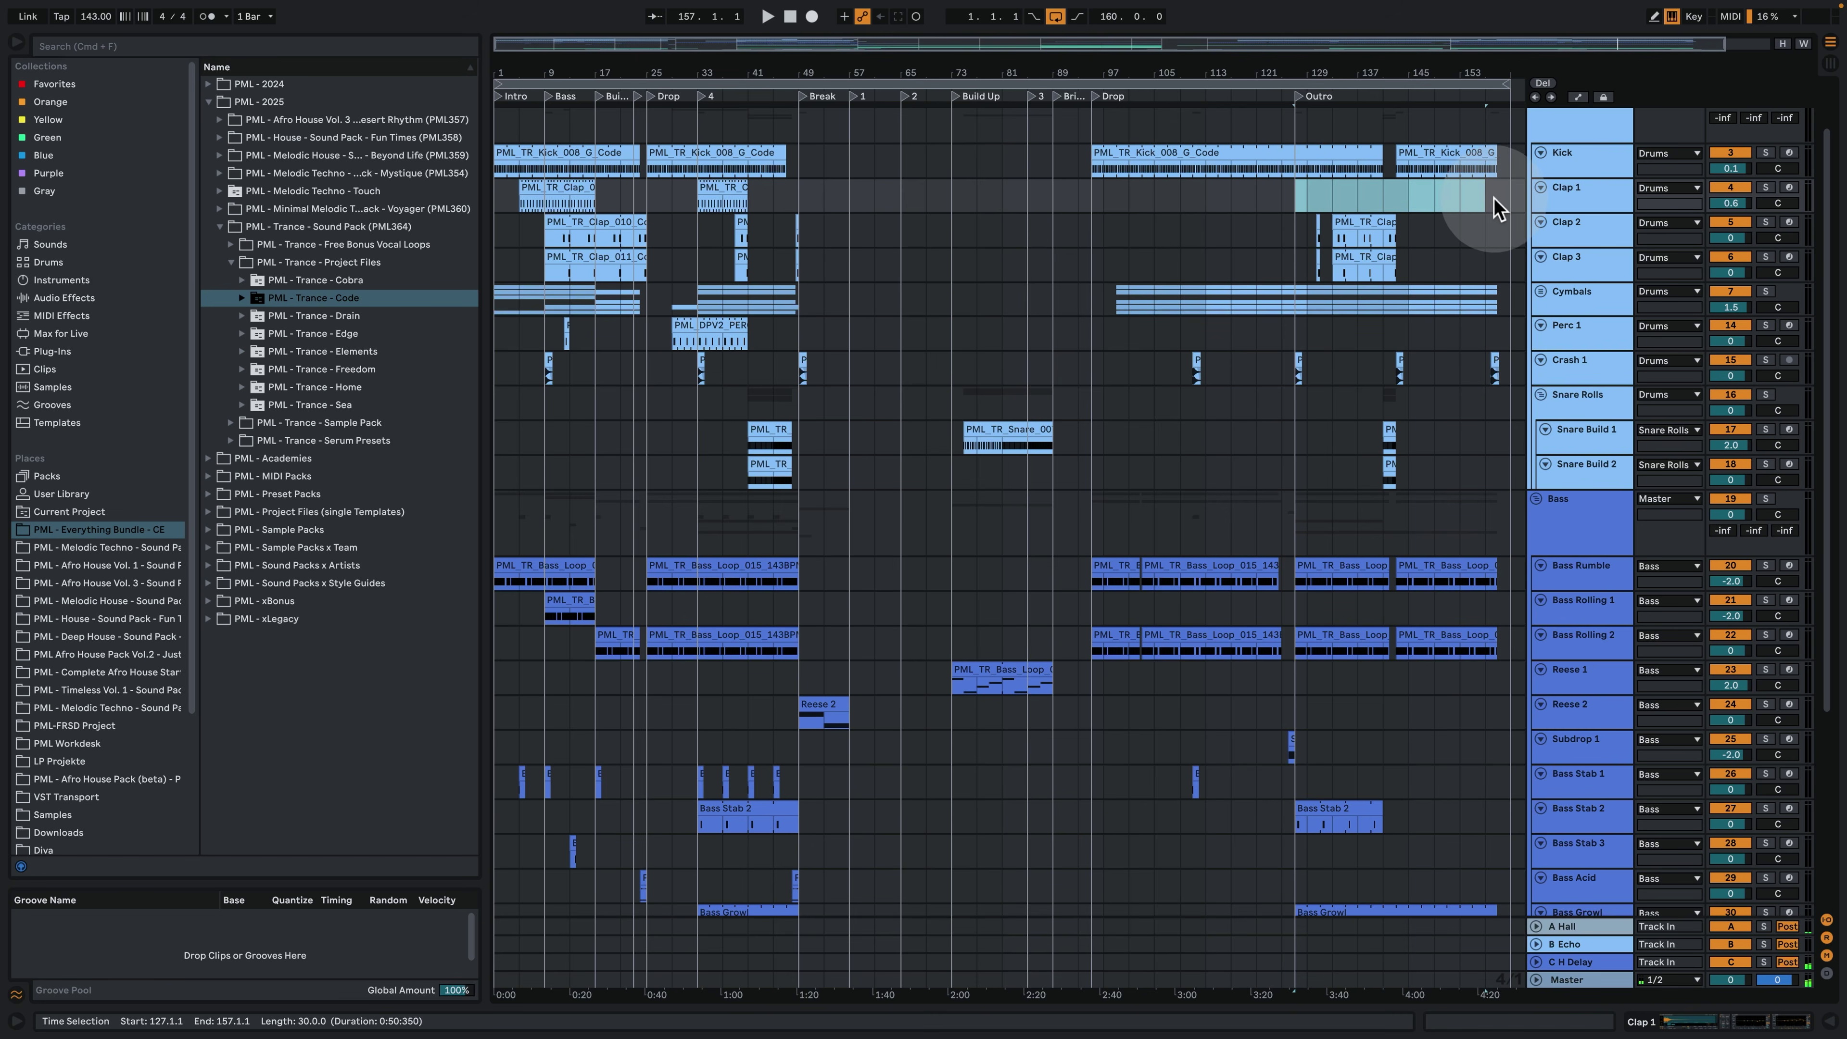
{"action": "left_click", "coordinate": [1300, 207]}
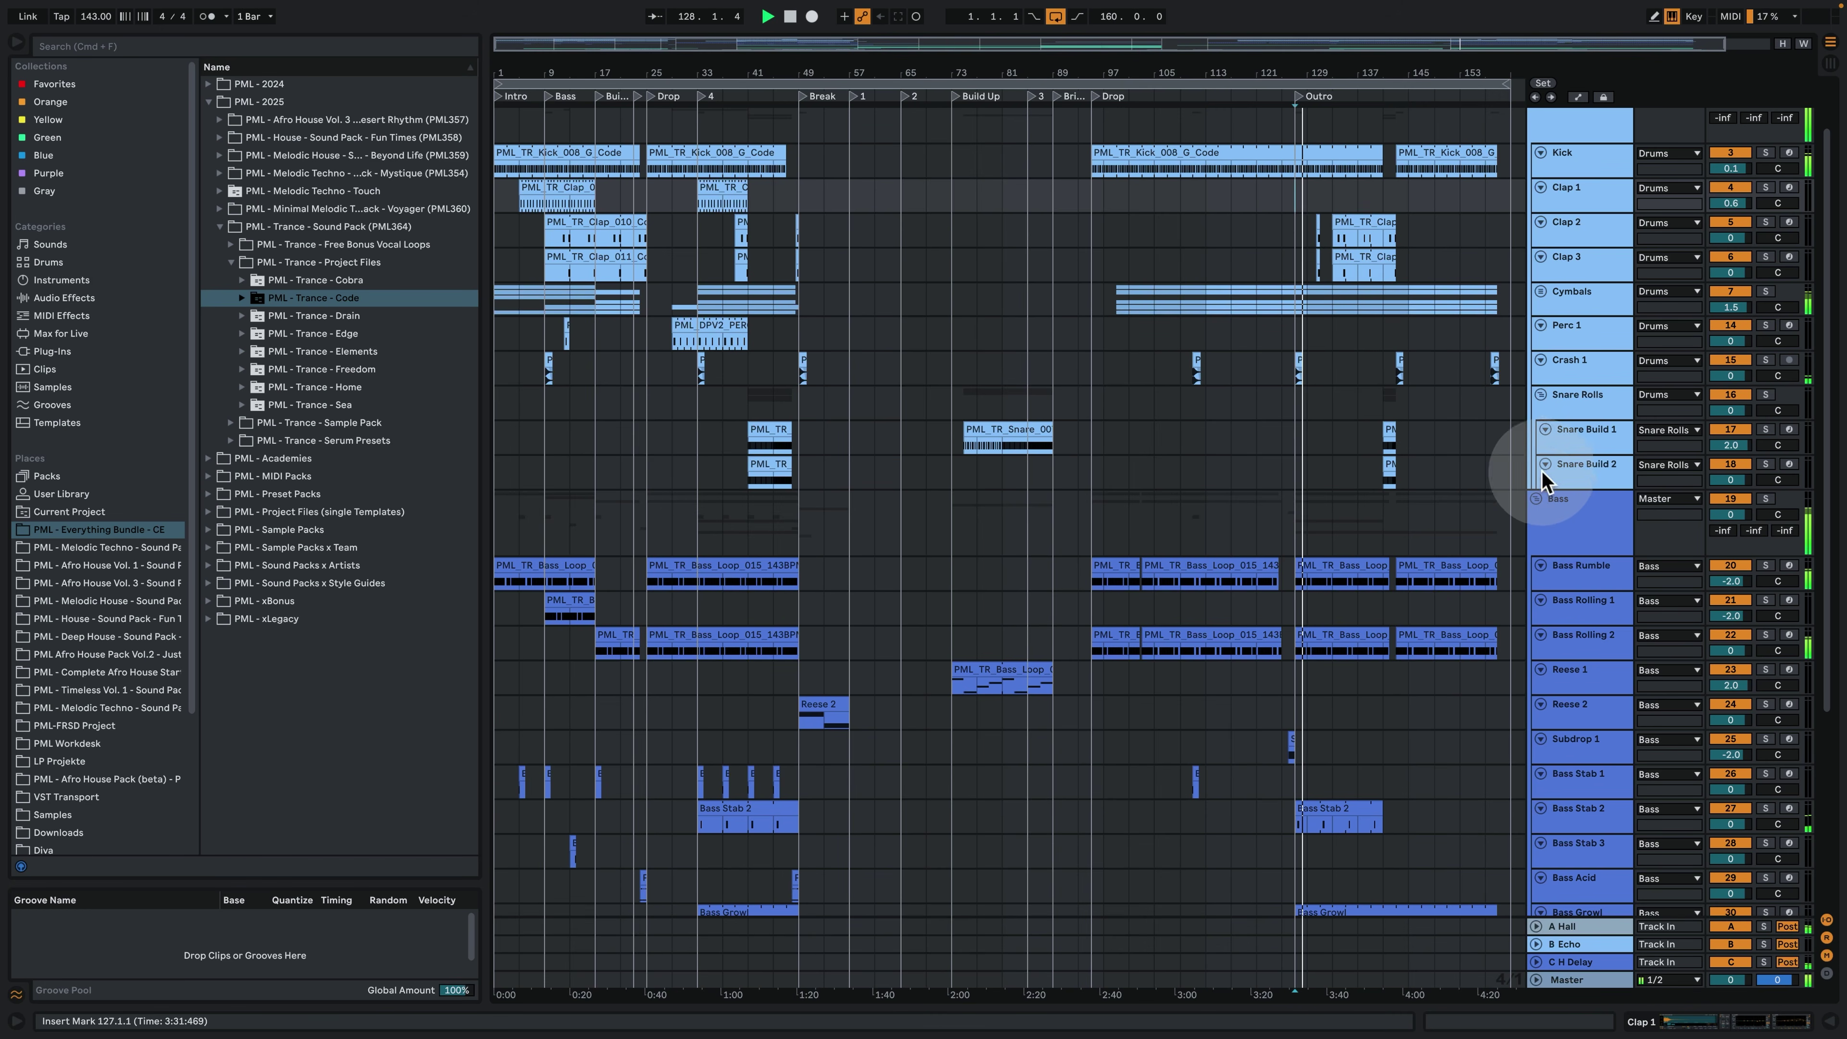
{"action": "left_click", "coordinate": [1539, 501]}
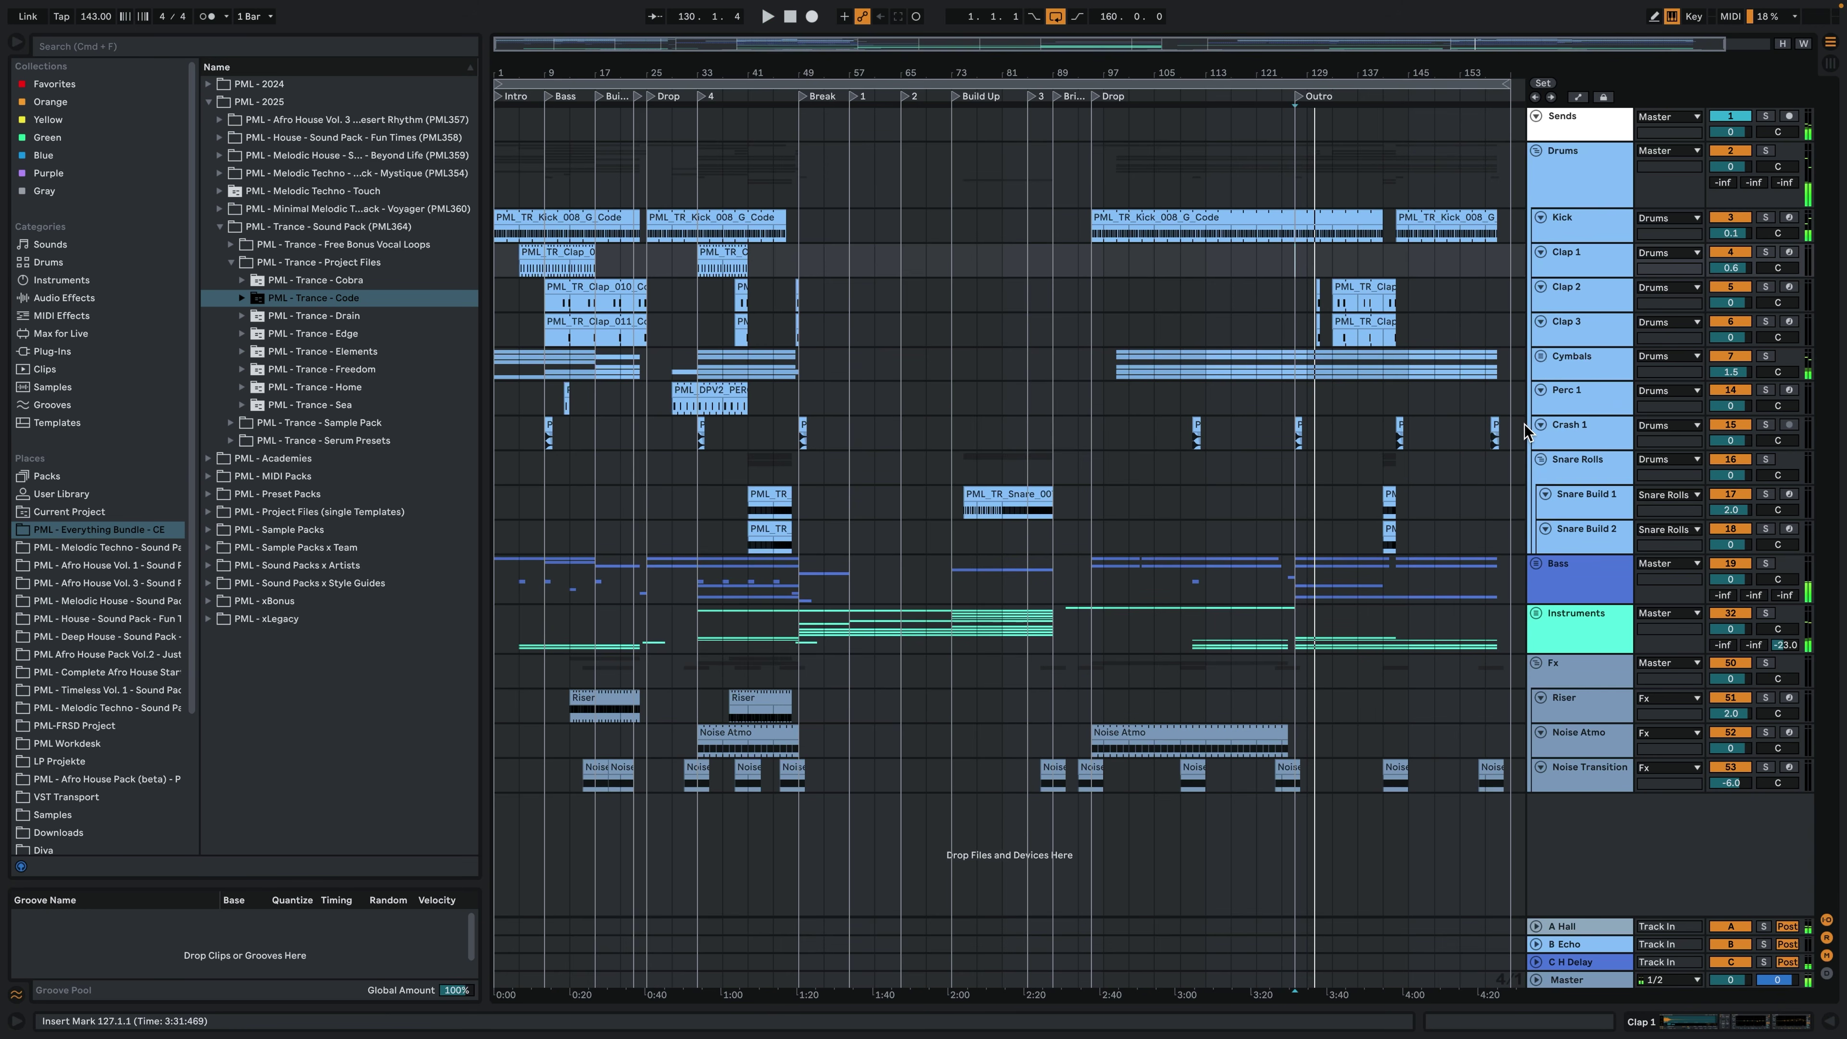
Show the Master track's device chain for inspection and hide it again.
{"action": "double_click", "coordinate": [1591, 981]}
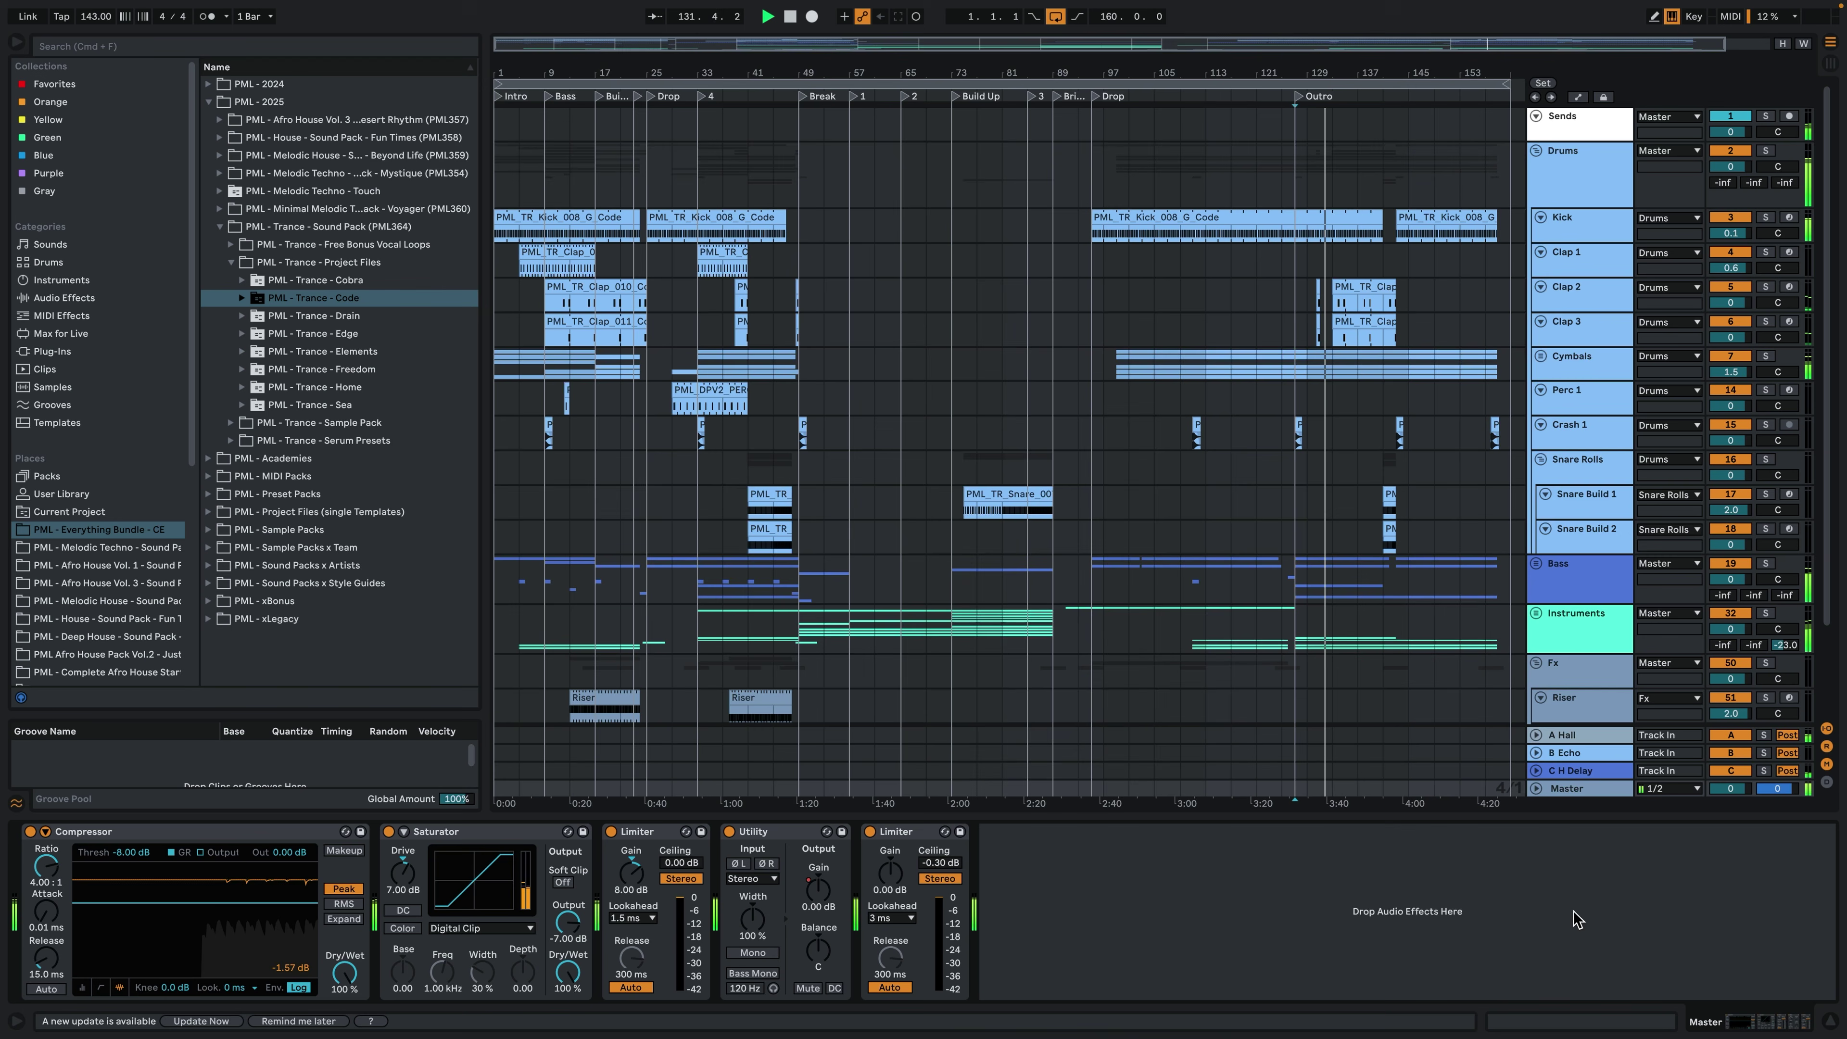
{"action": "left_click", "coordinate": [1825, 1026]}
{"action": "left_click", "coordinate": [1302, 502]}
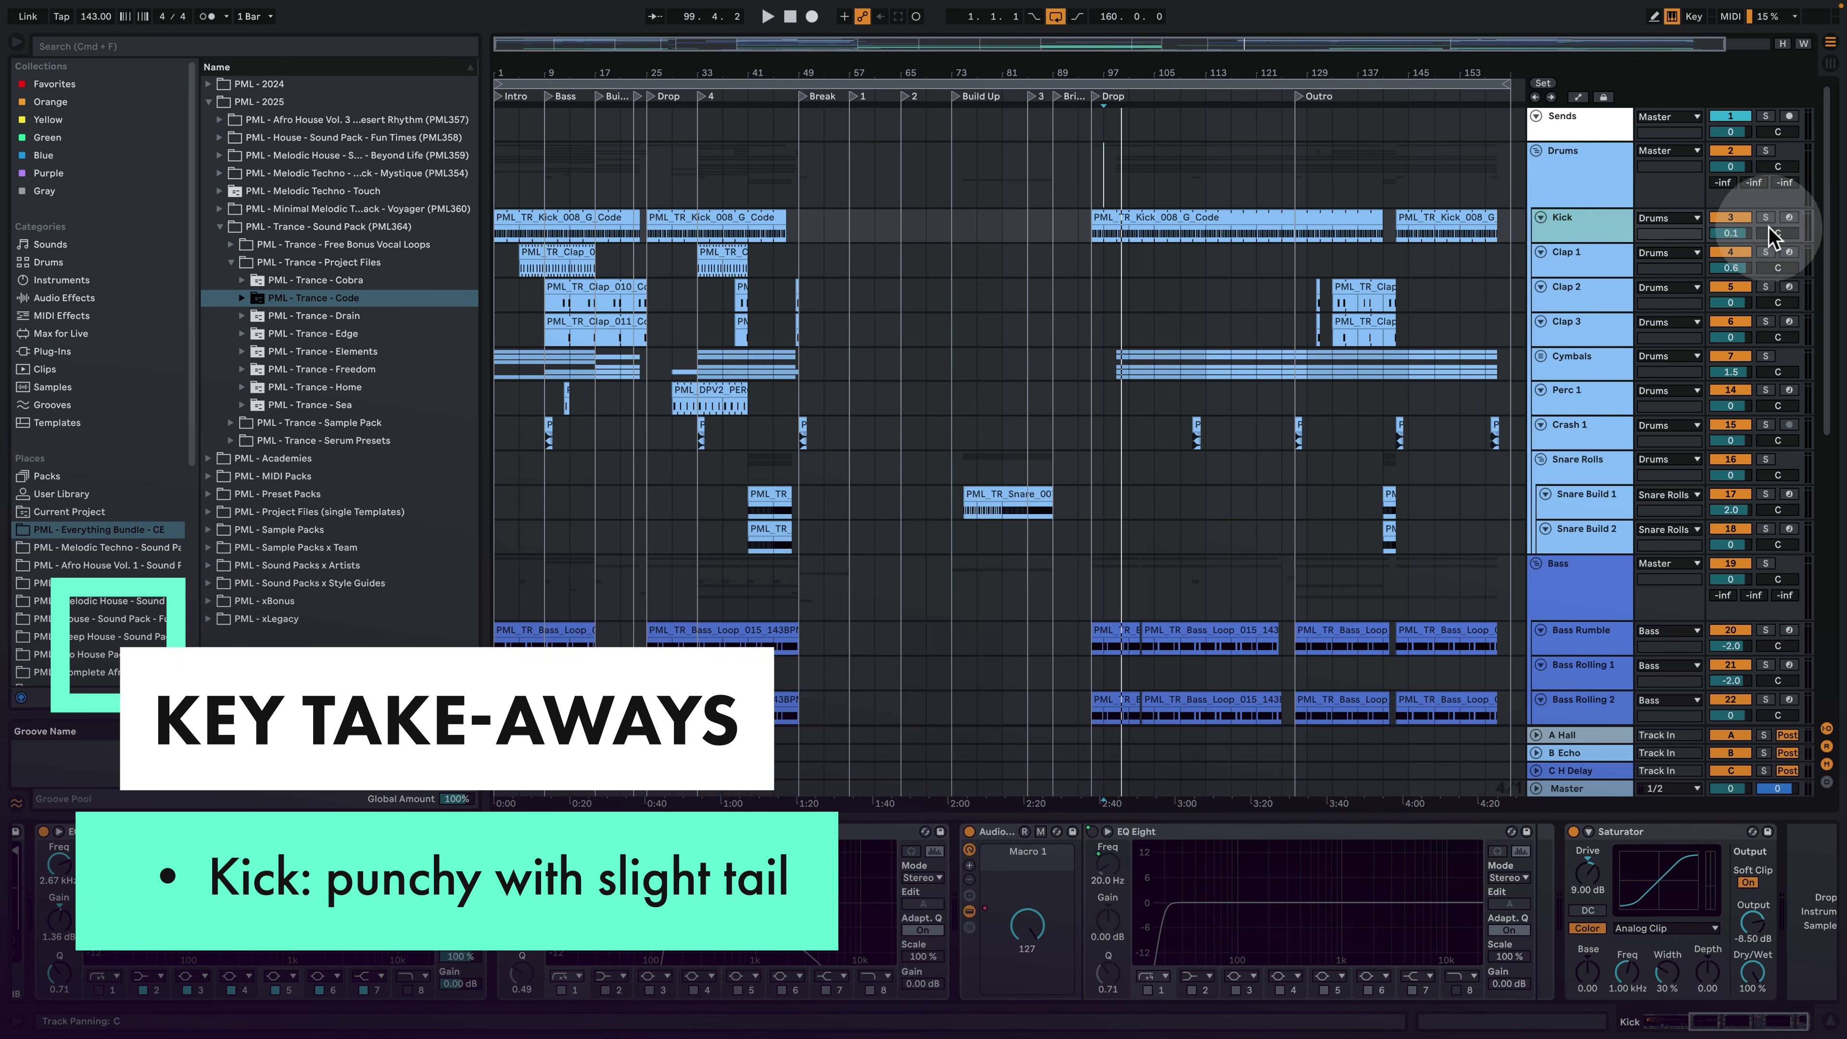
Solo the Kick track at the second drop, audition it, and examine its device chain.
{"action": "left_click", "coordinate": [1764, 218]}
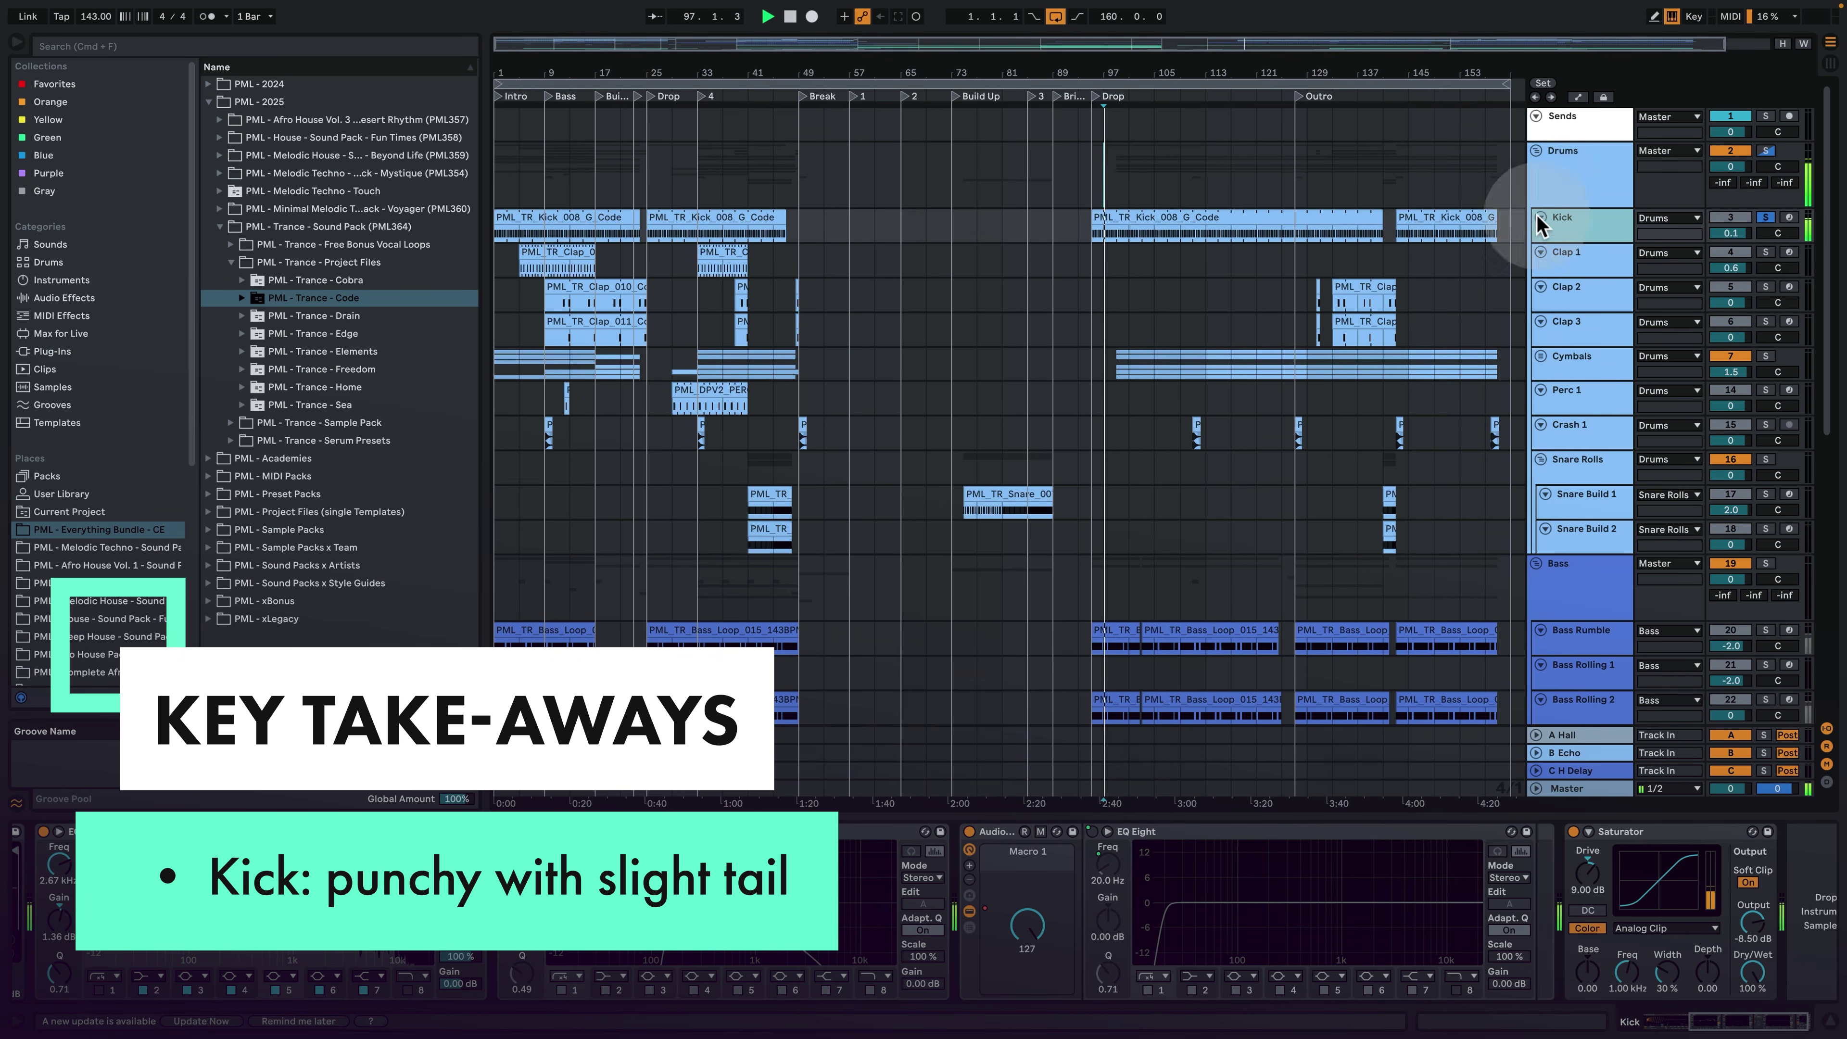
{"action": "key", "text": "space"}
{"action": "left_click_drag", "start_coordinate": [1735, 1029], "coordinate": [1692, 1029]}
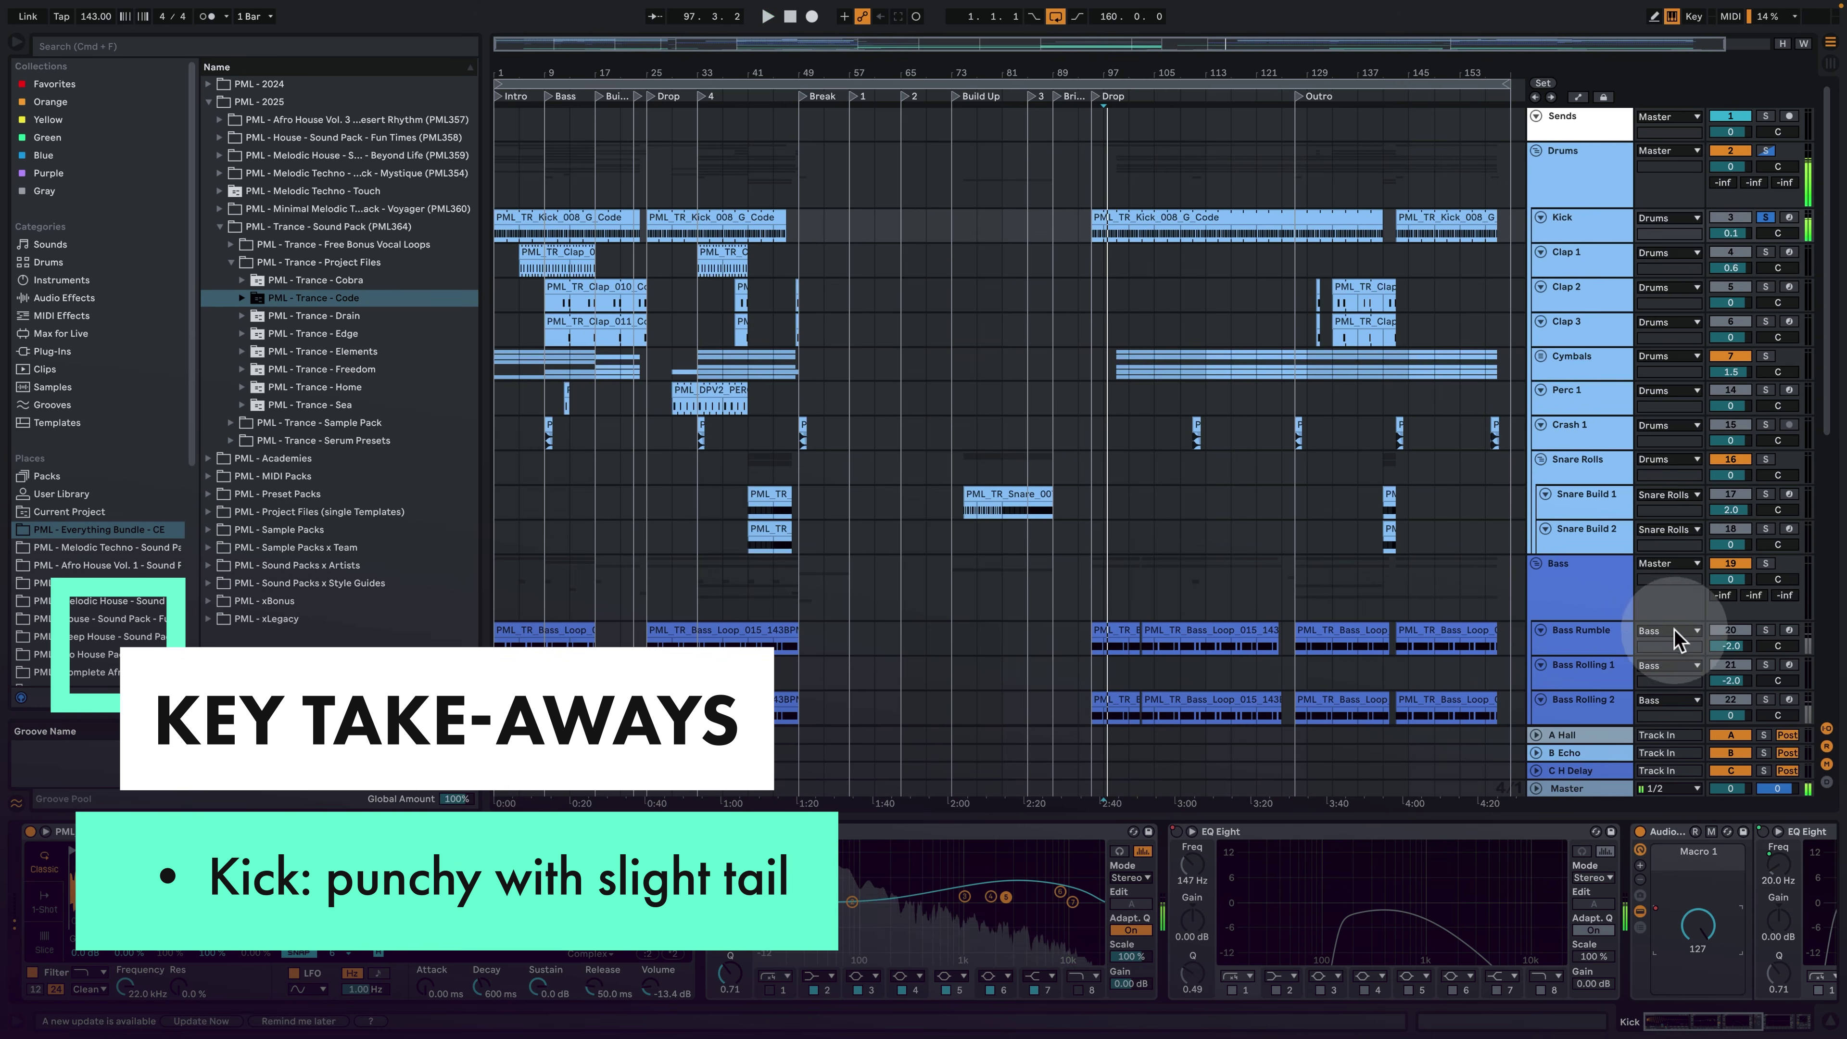
Solo Bass Rumble together with the Kick, and inspect its Serum patch while playing from bar 95.
{"action": "left_click", "coordinate": [1765, 630], "text": "super"}
{"action": "left_click", "coordinate": [1587, 650]}
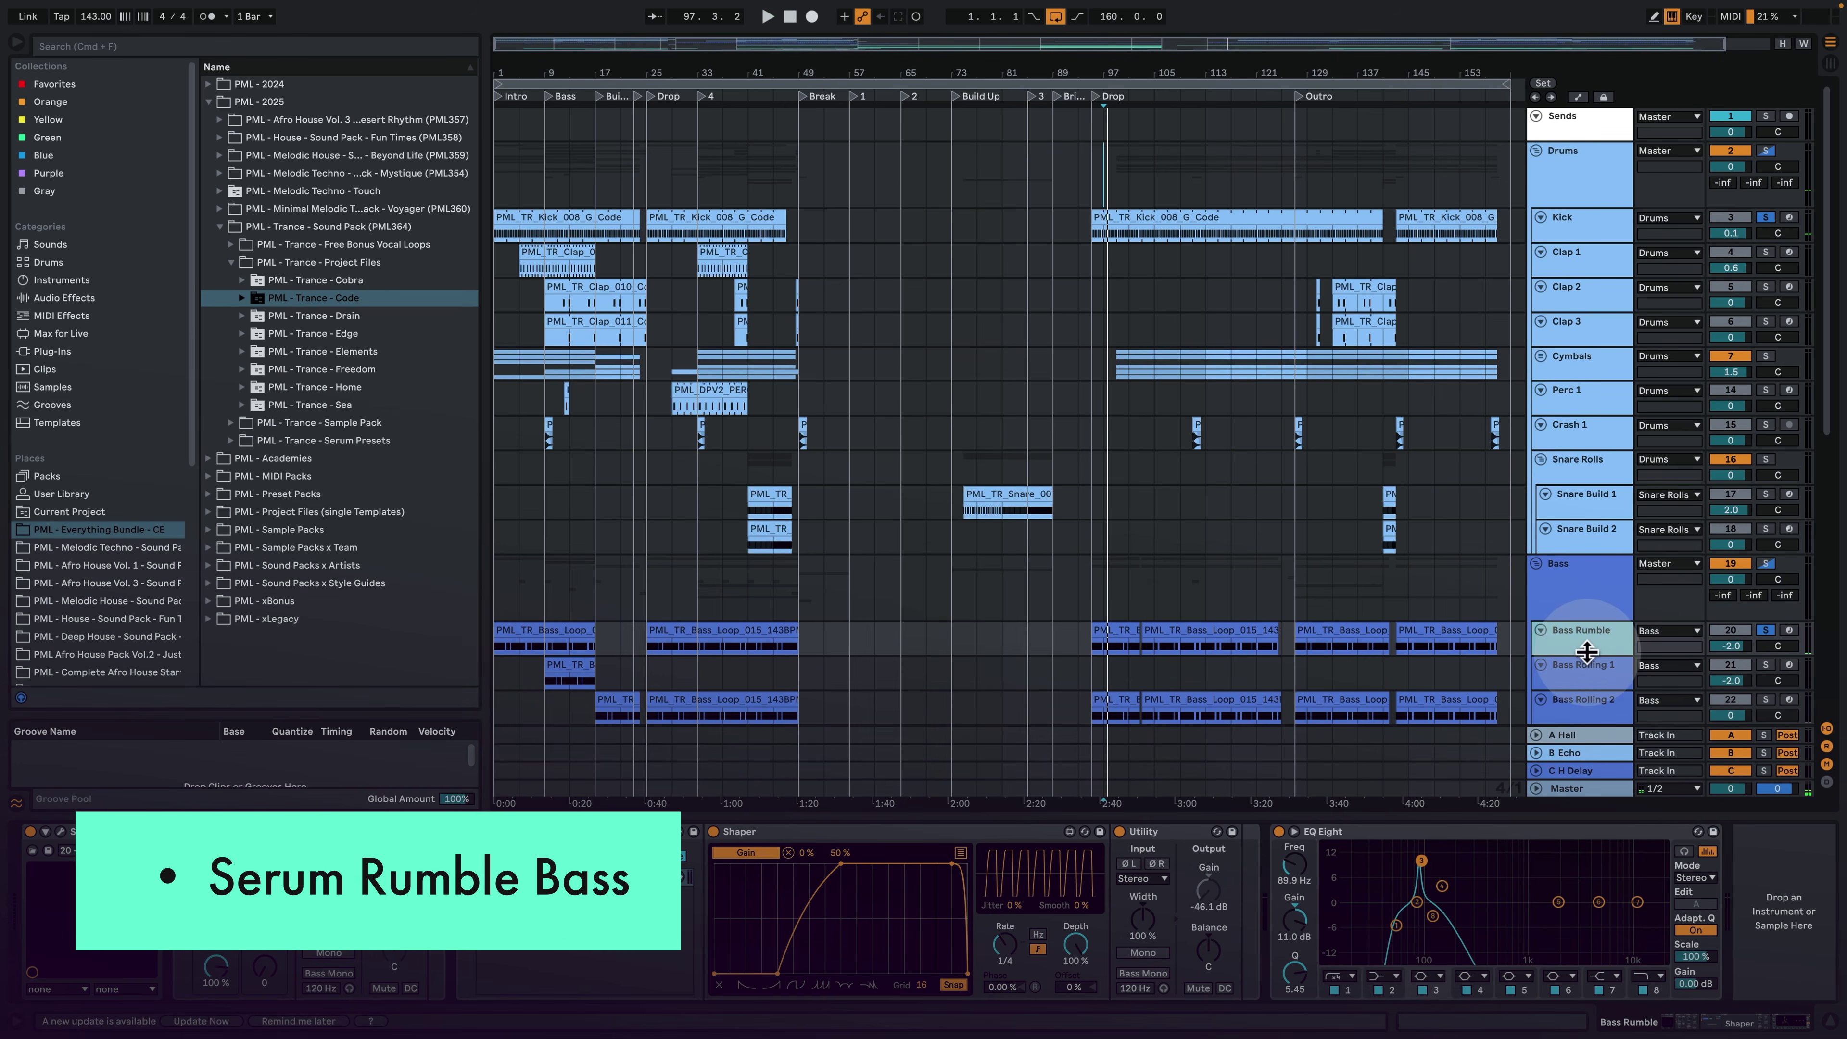
{"action": "key", "text": "space"}
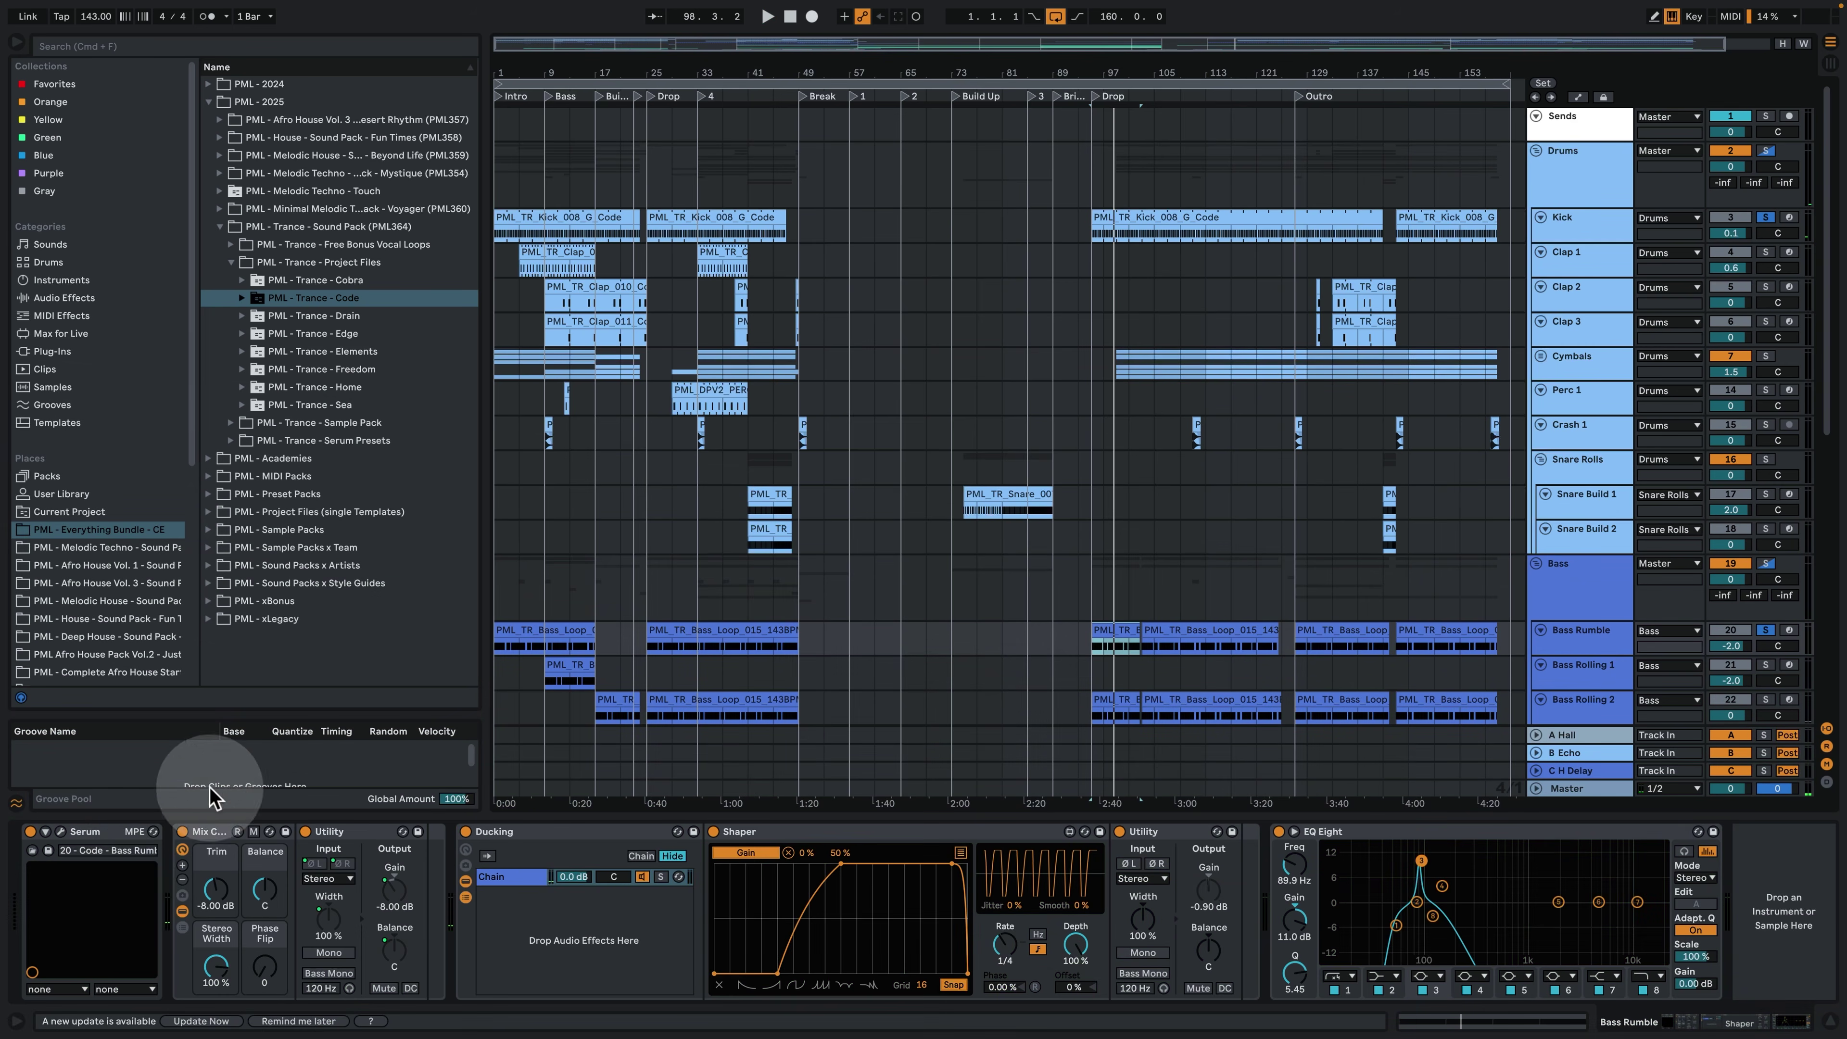
{"action": "left_click", "coordinate": [60, 831]}
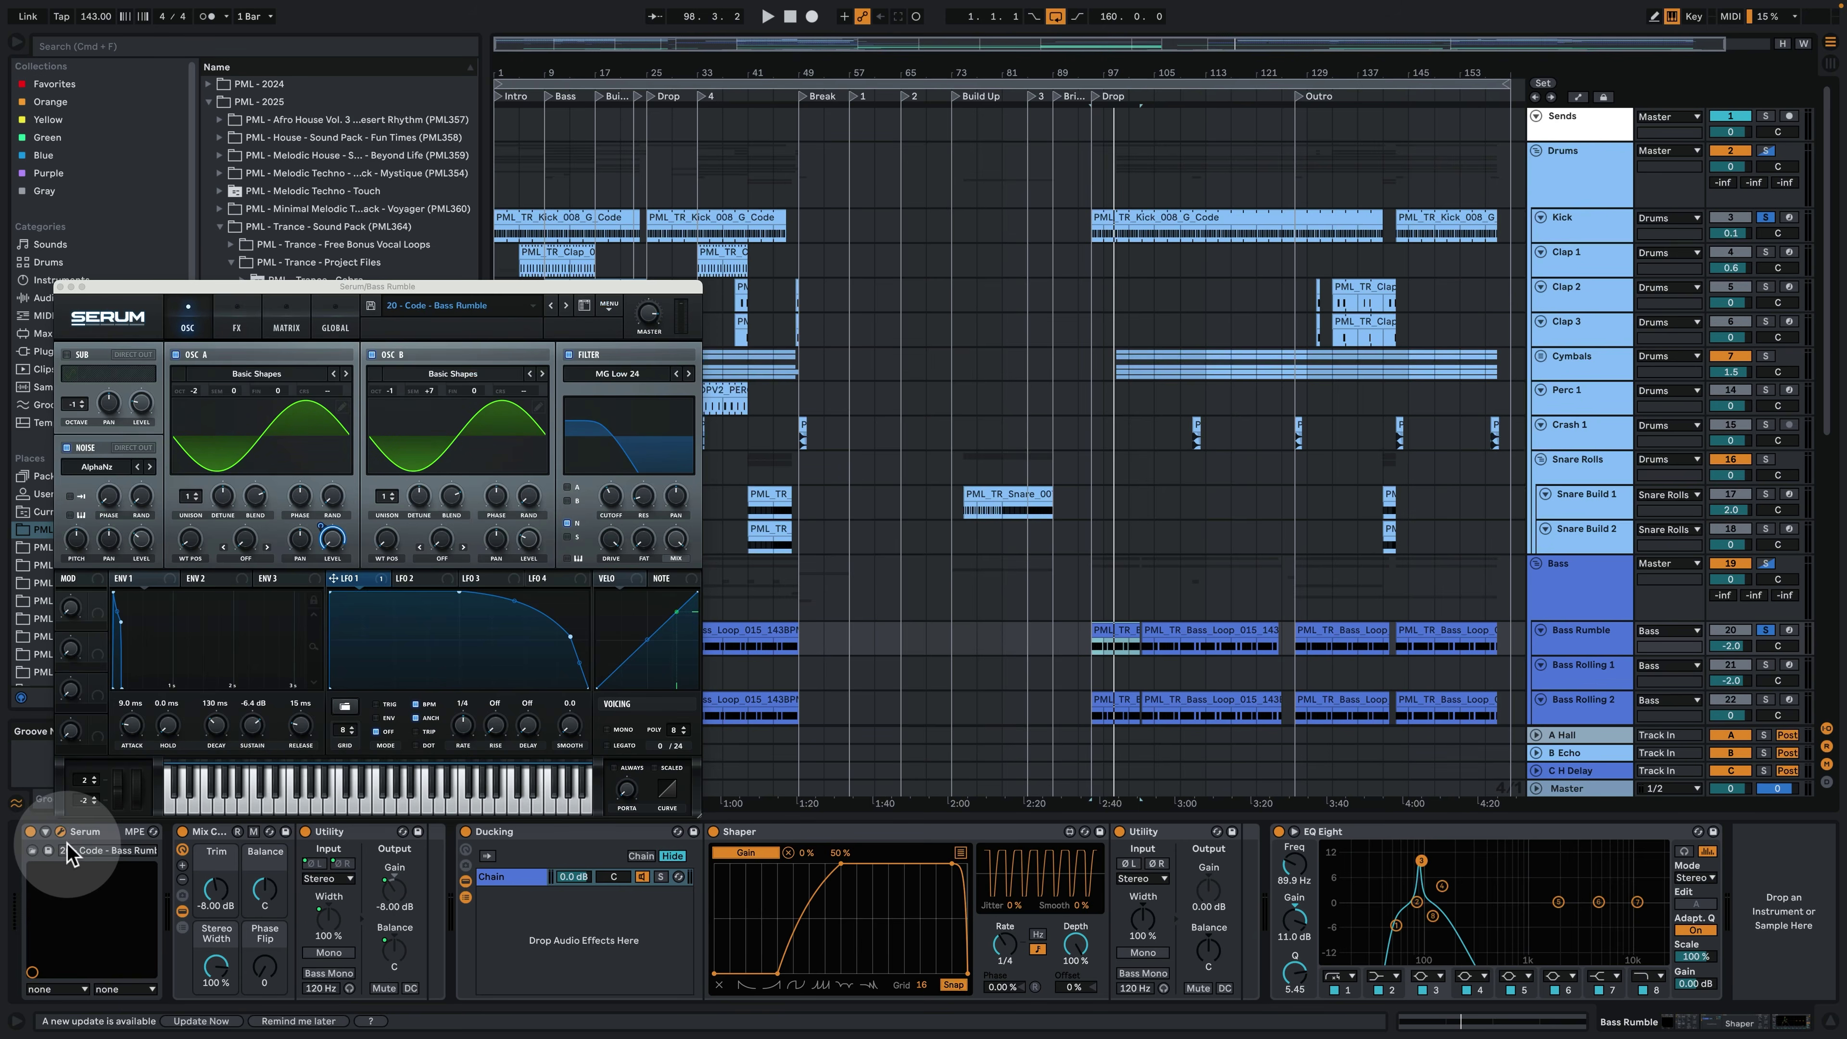
{"action": "key", "text": "space"}
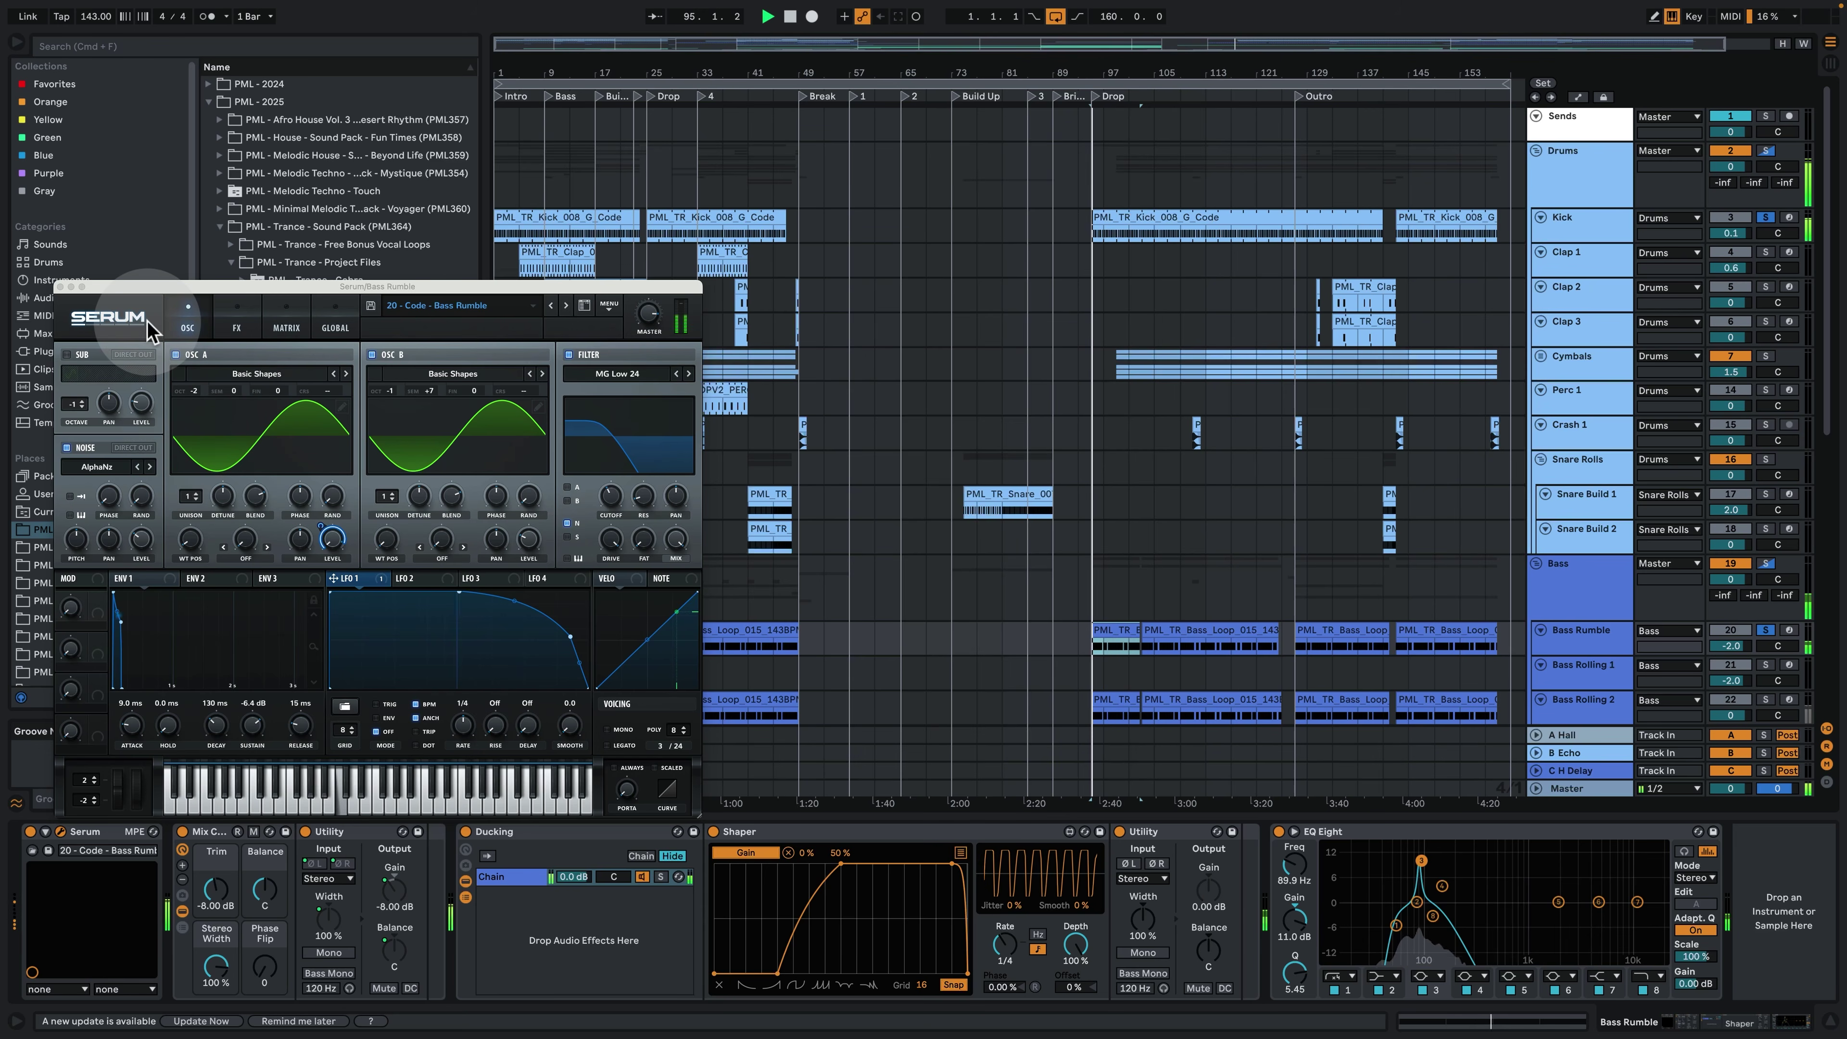
{"action": "left_click", "coordinate": [60, 287]}
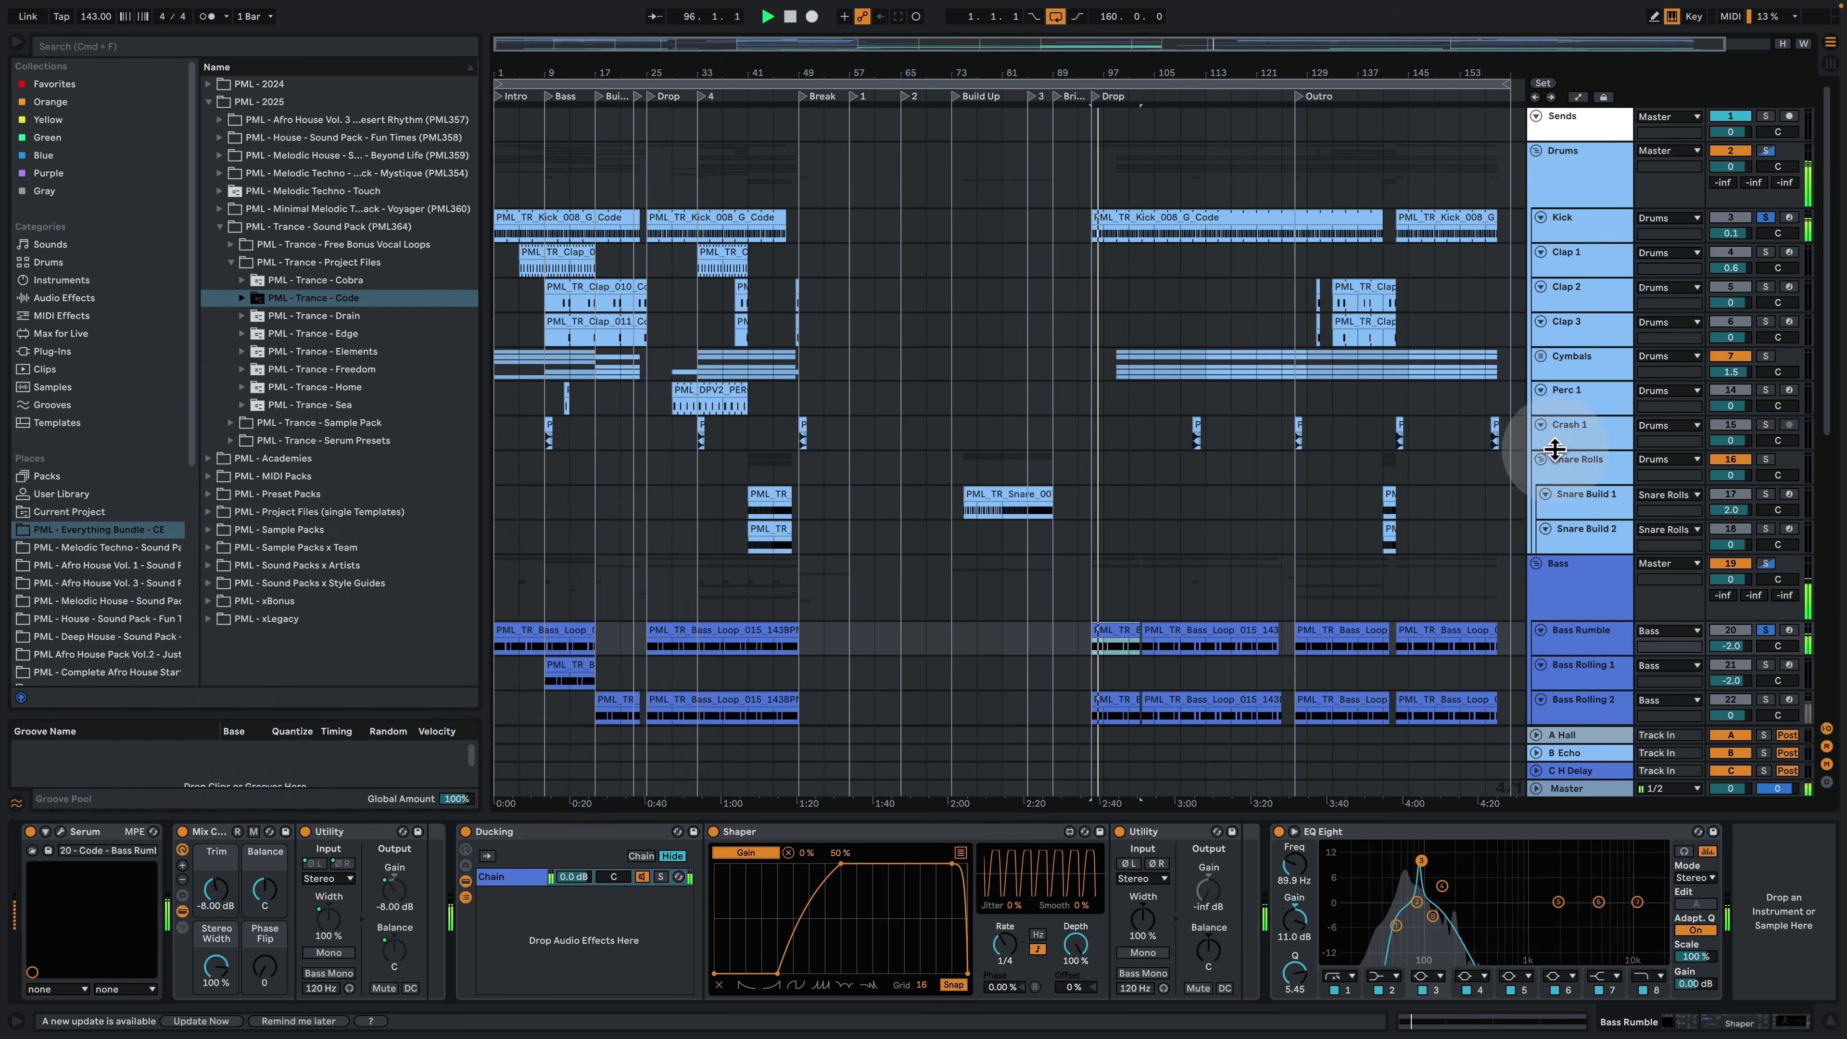
Solo Bass Rolling 2, examine the MIDI notes of its first clip in the second drop, and return to its devices.
{"action": "left_click", "coordinate": [1578, 716]}
{"action": "scroll", "coordinate": [1672, 654], "scroll_direction": "down", "scroll_amount": 3}
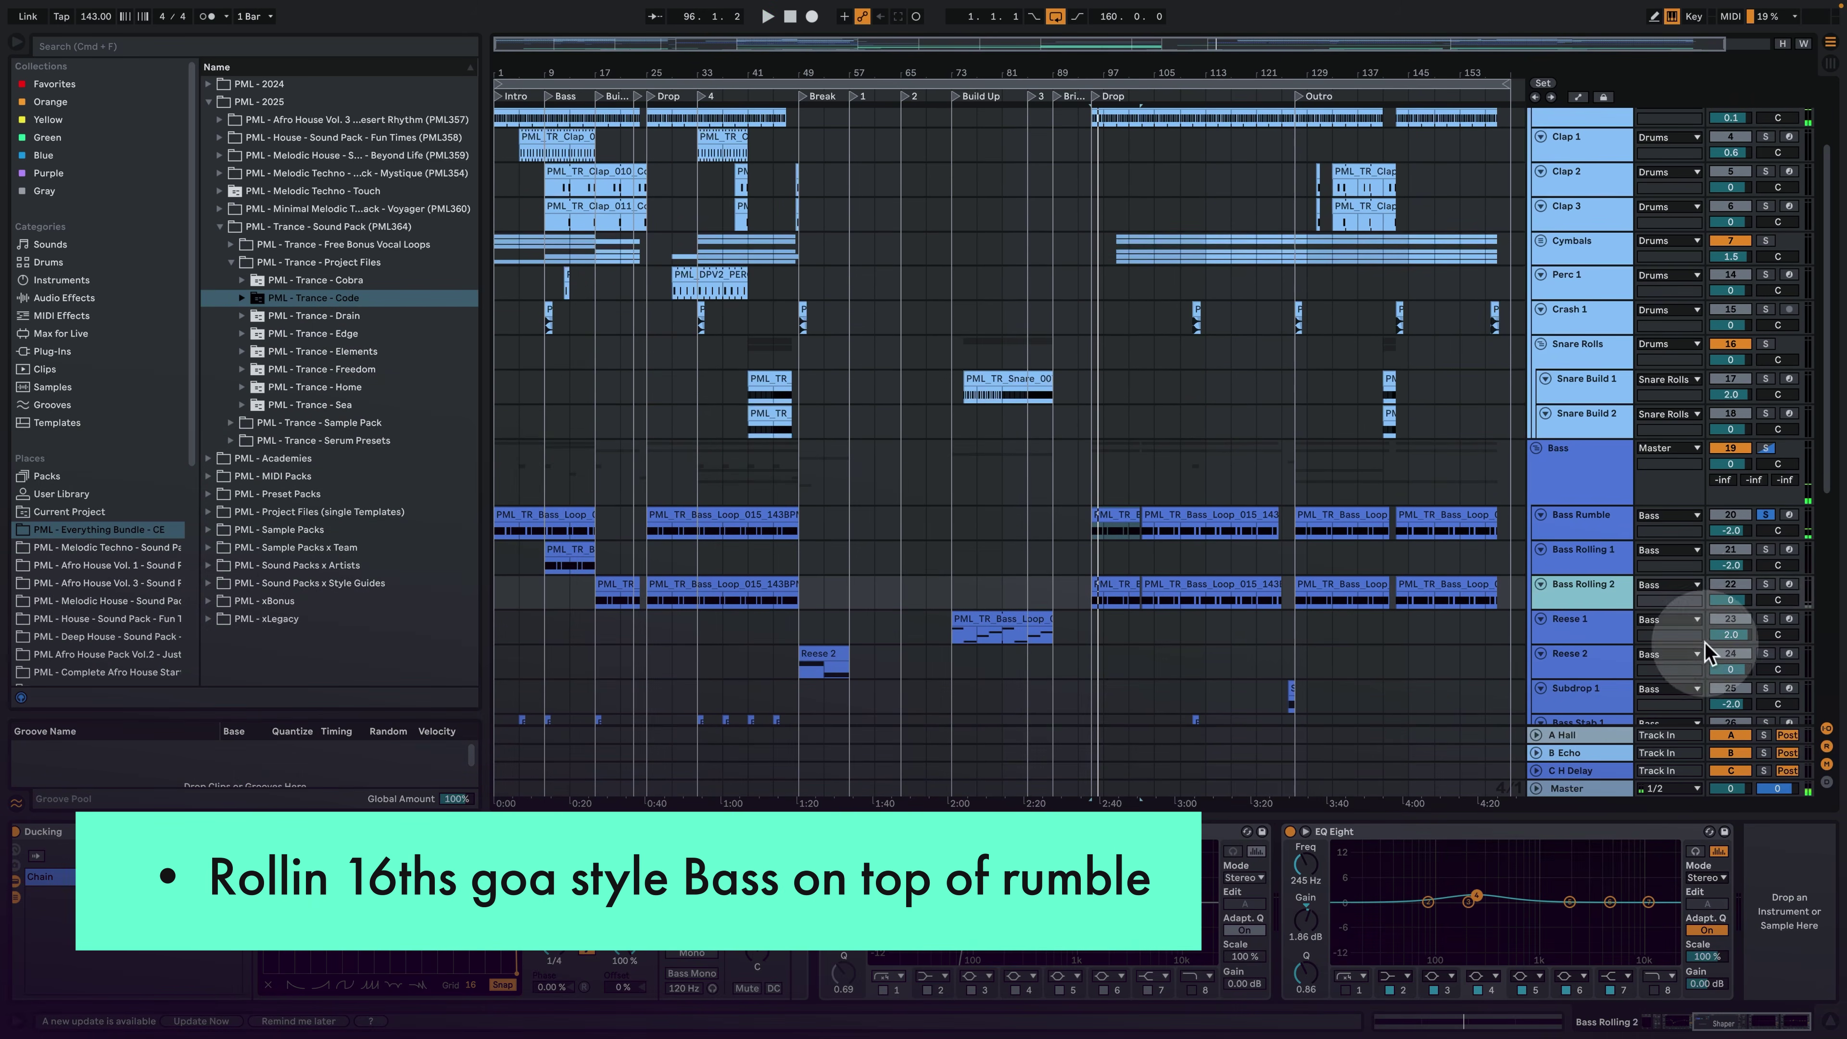
{"action": "left_click", "coordinate": [1766, 586]}
{"action": "left_click", "coordinate": [1123, 582]}
{"action": "double_click", "coordinate": [1109, 582]}
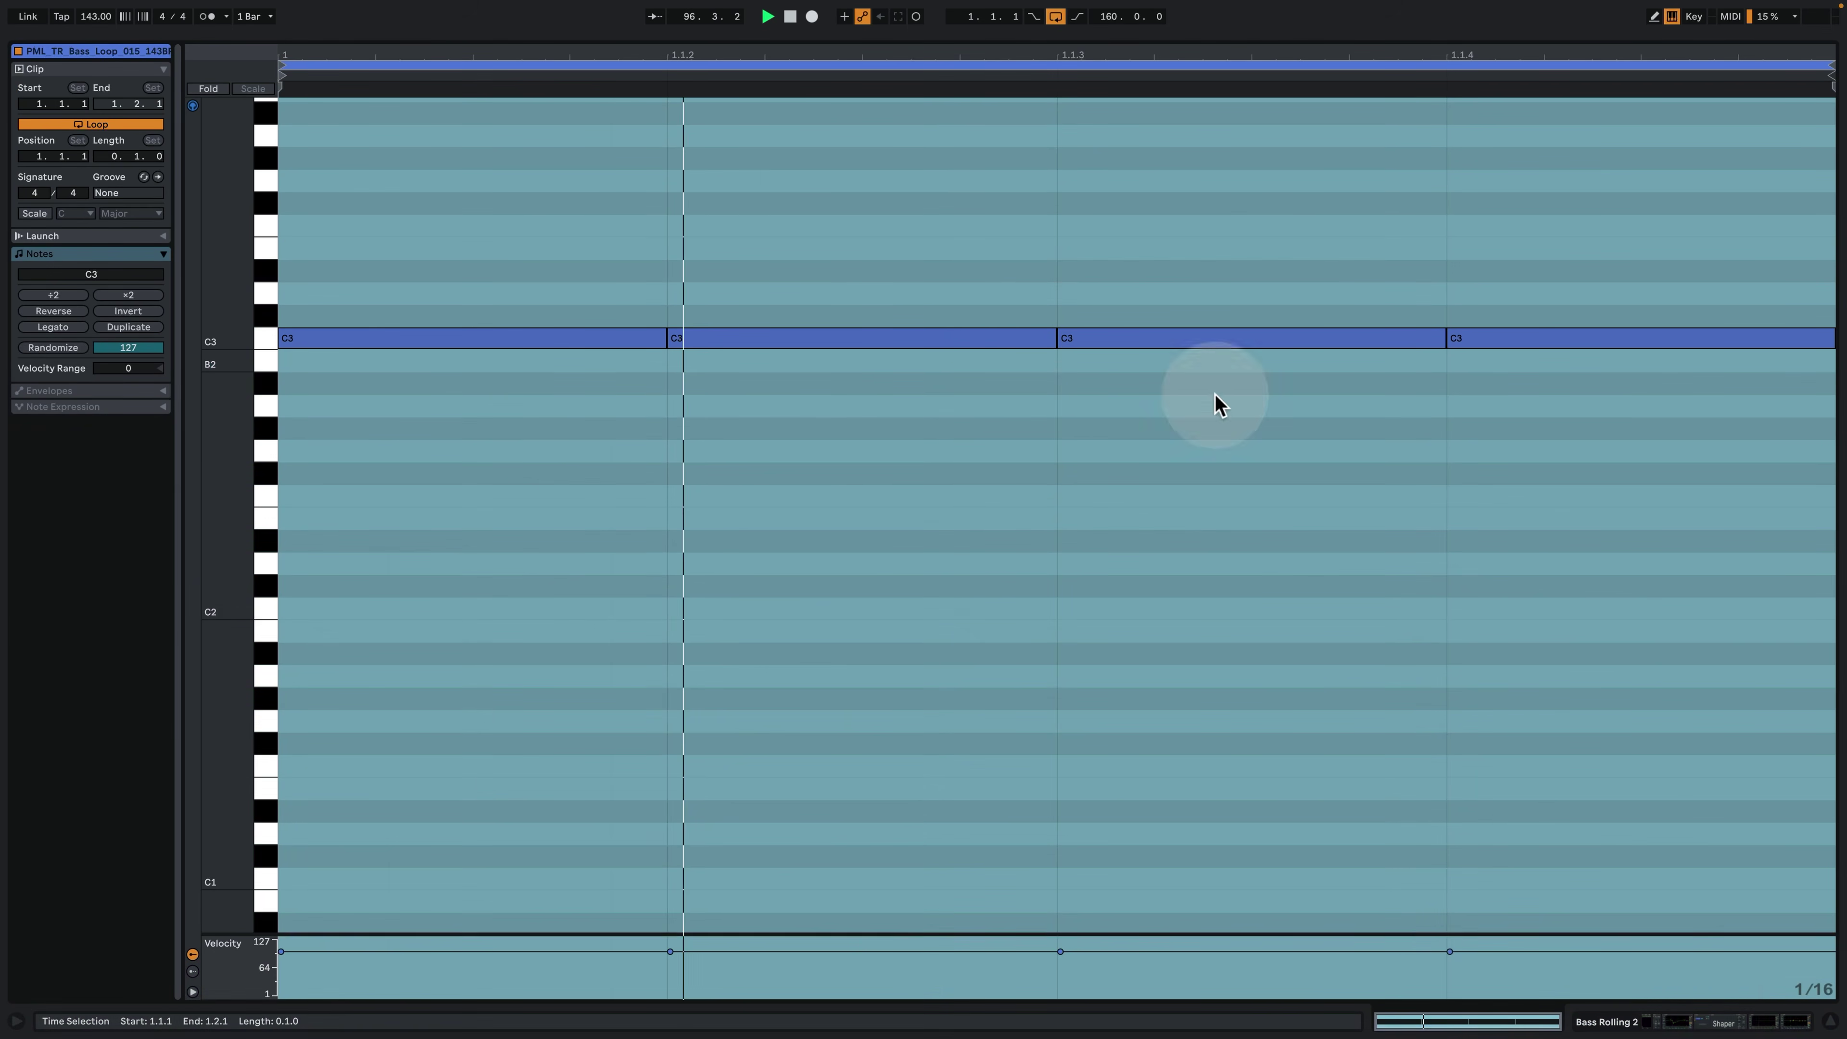
{"action": "left_click", "coordinate": [1722, 1025]}
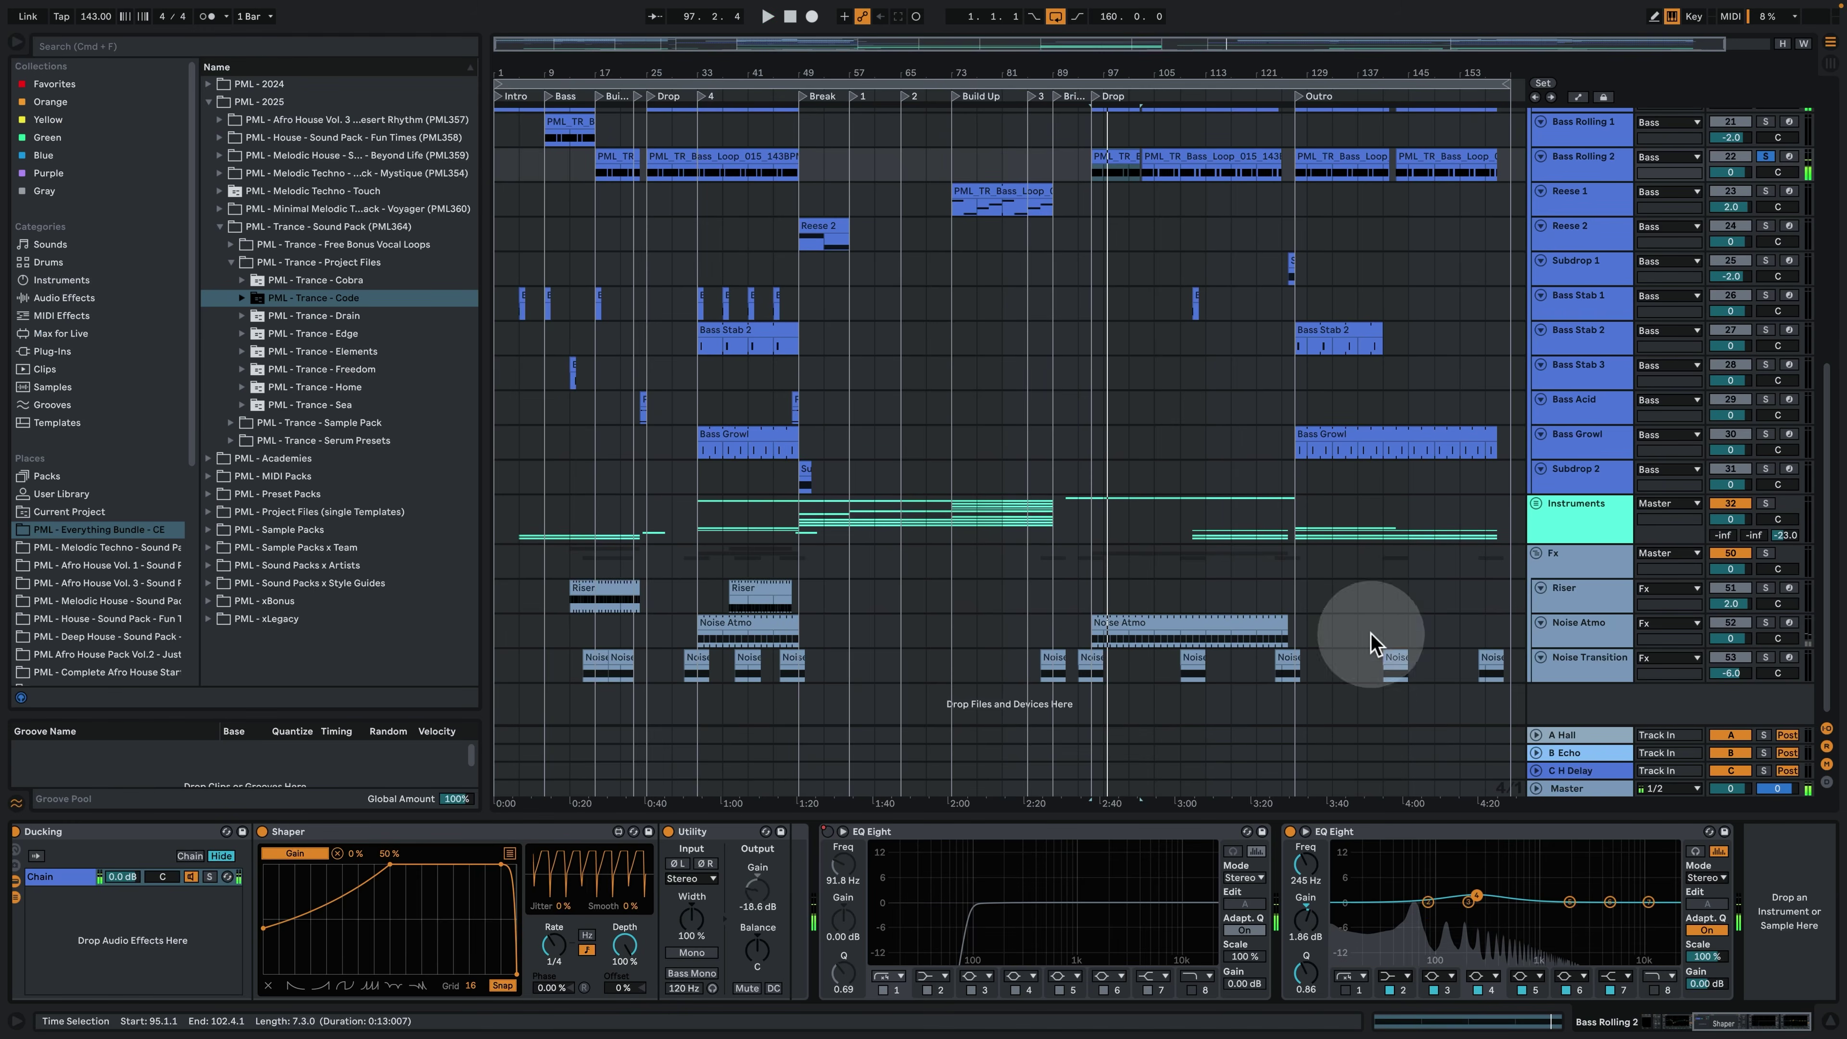
Unfold the Instruments group, solo Acid Main, and play it from bar 91 and from the drop at bar 95.
{"action": "left_click", "coordinate": [1536, 503]}
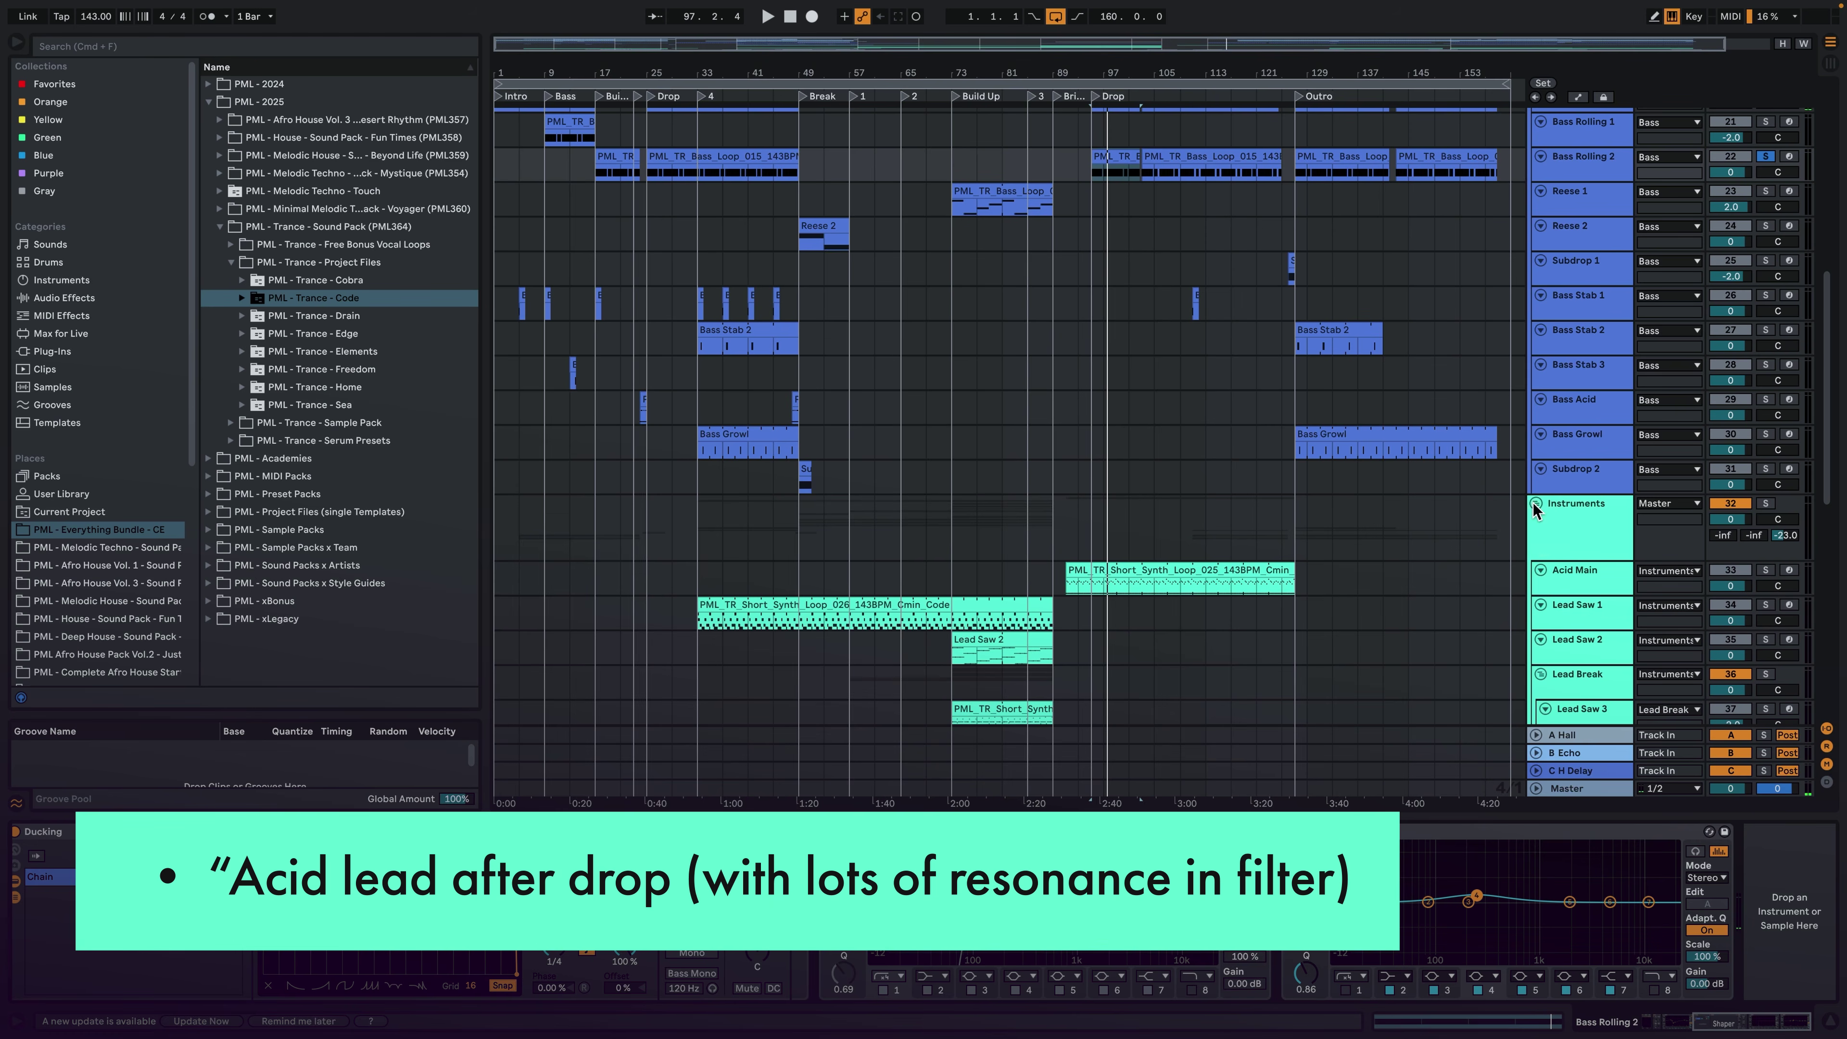
{"action": "left_click", "coordinate": [1649, 590]}
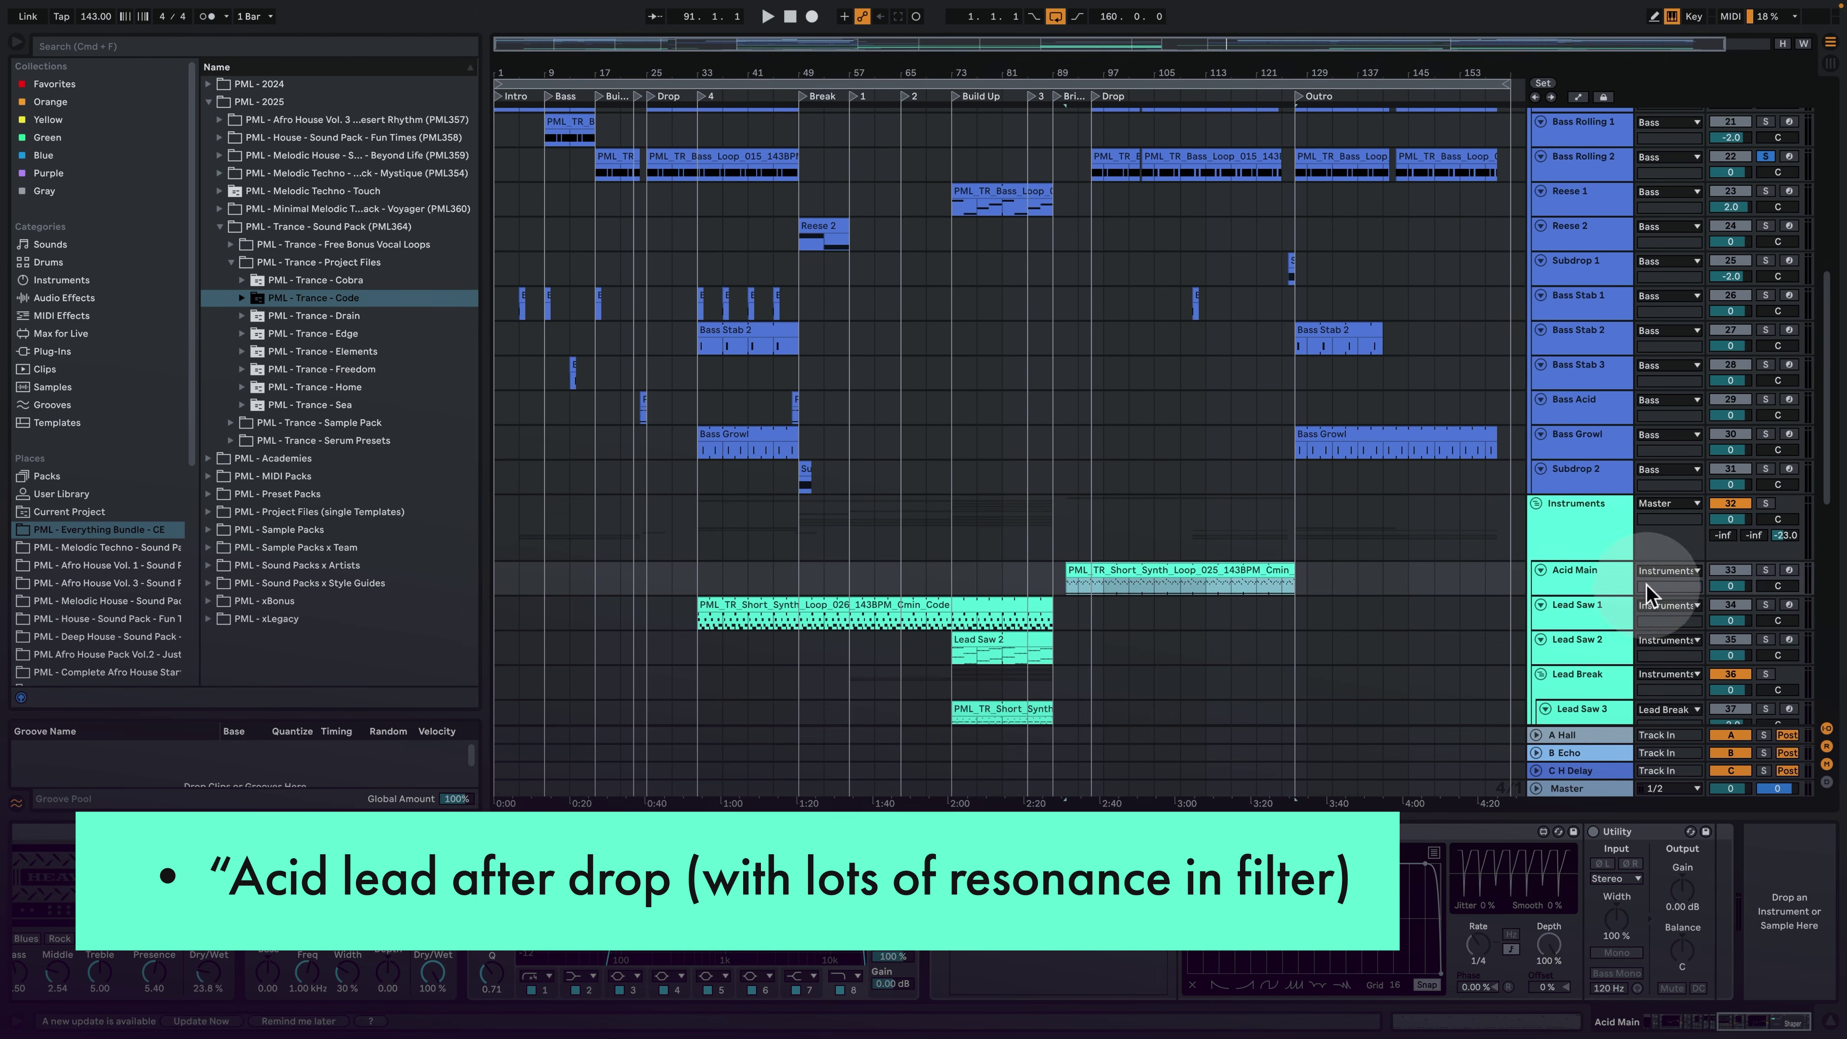
{"action": "left_click", "coordinate": [1765, 570]}
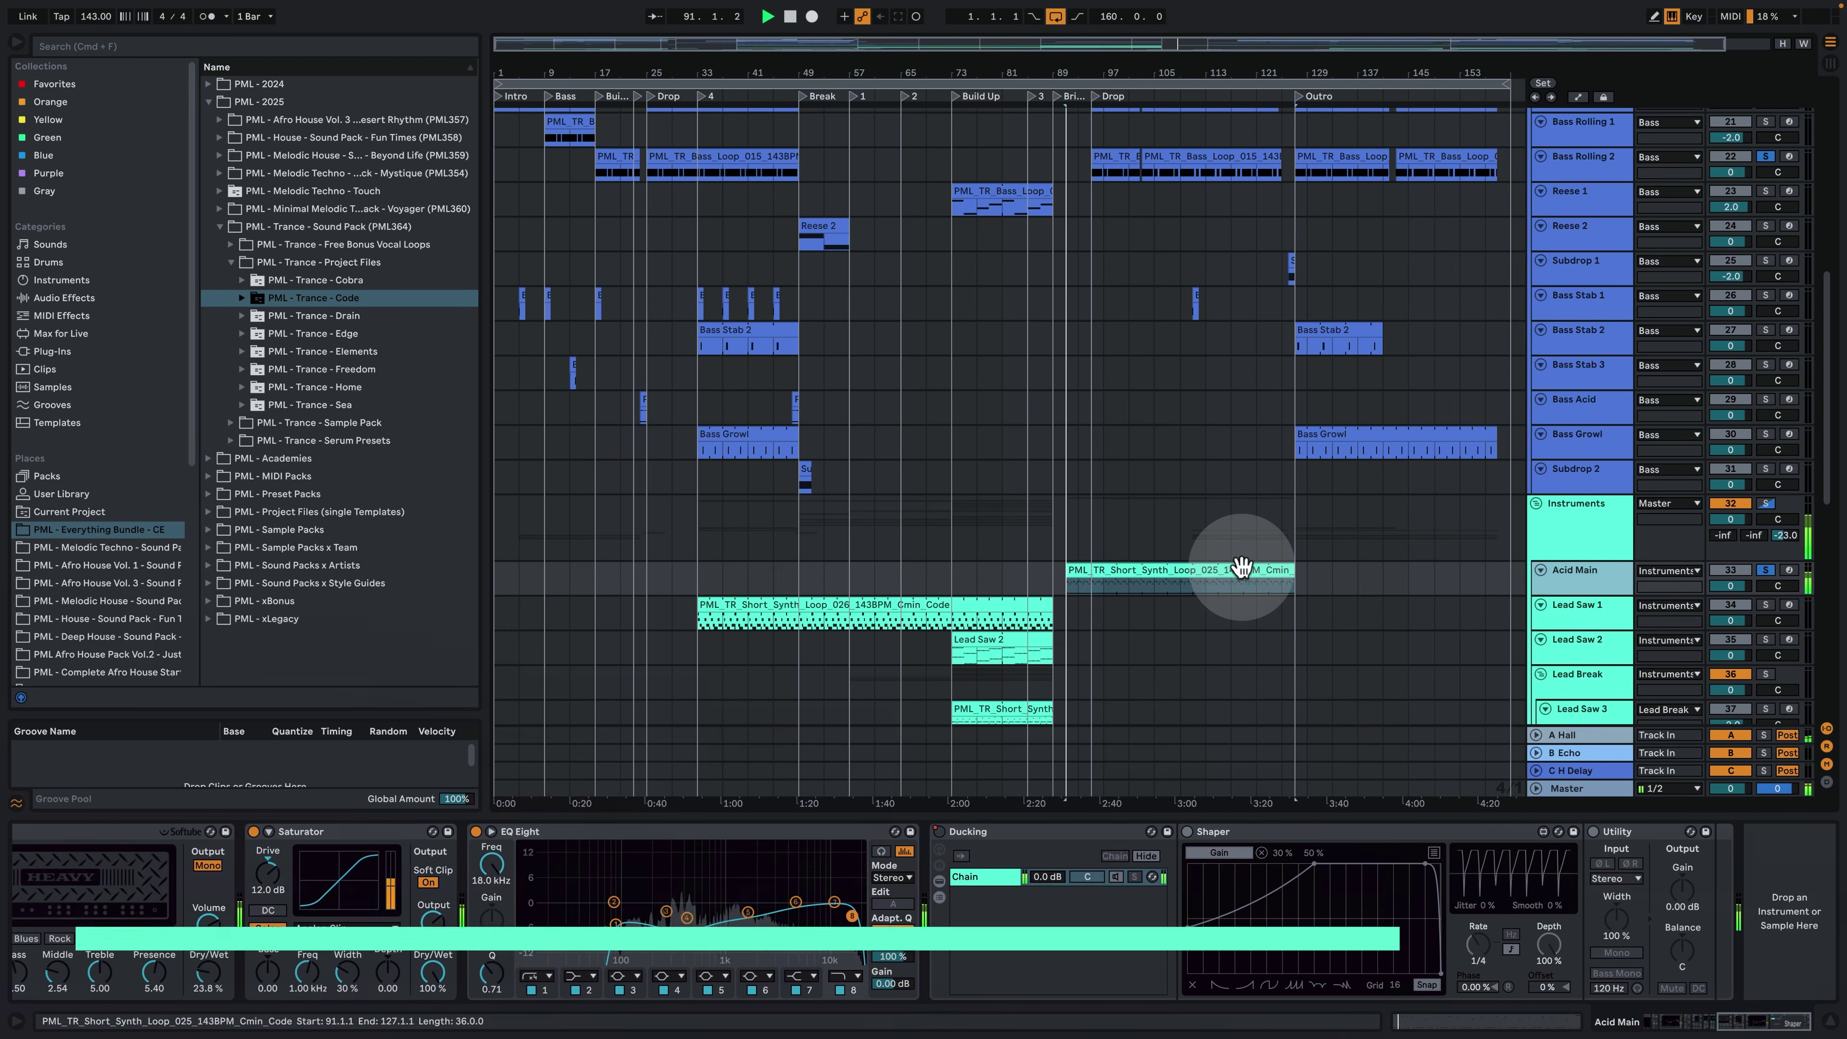
{"action": "key", "text": "space"}
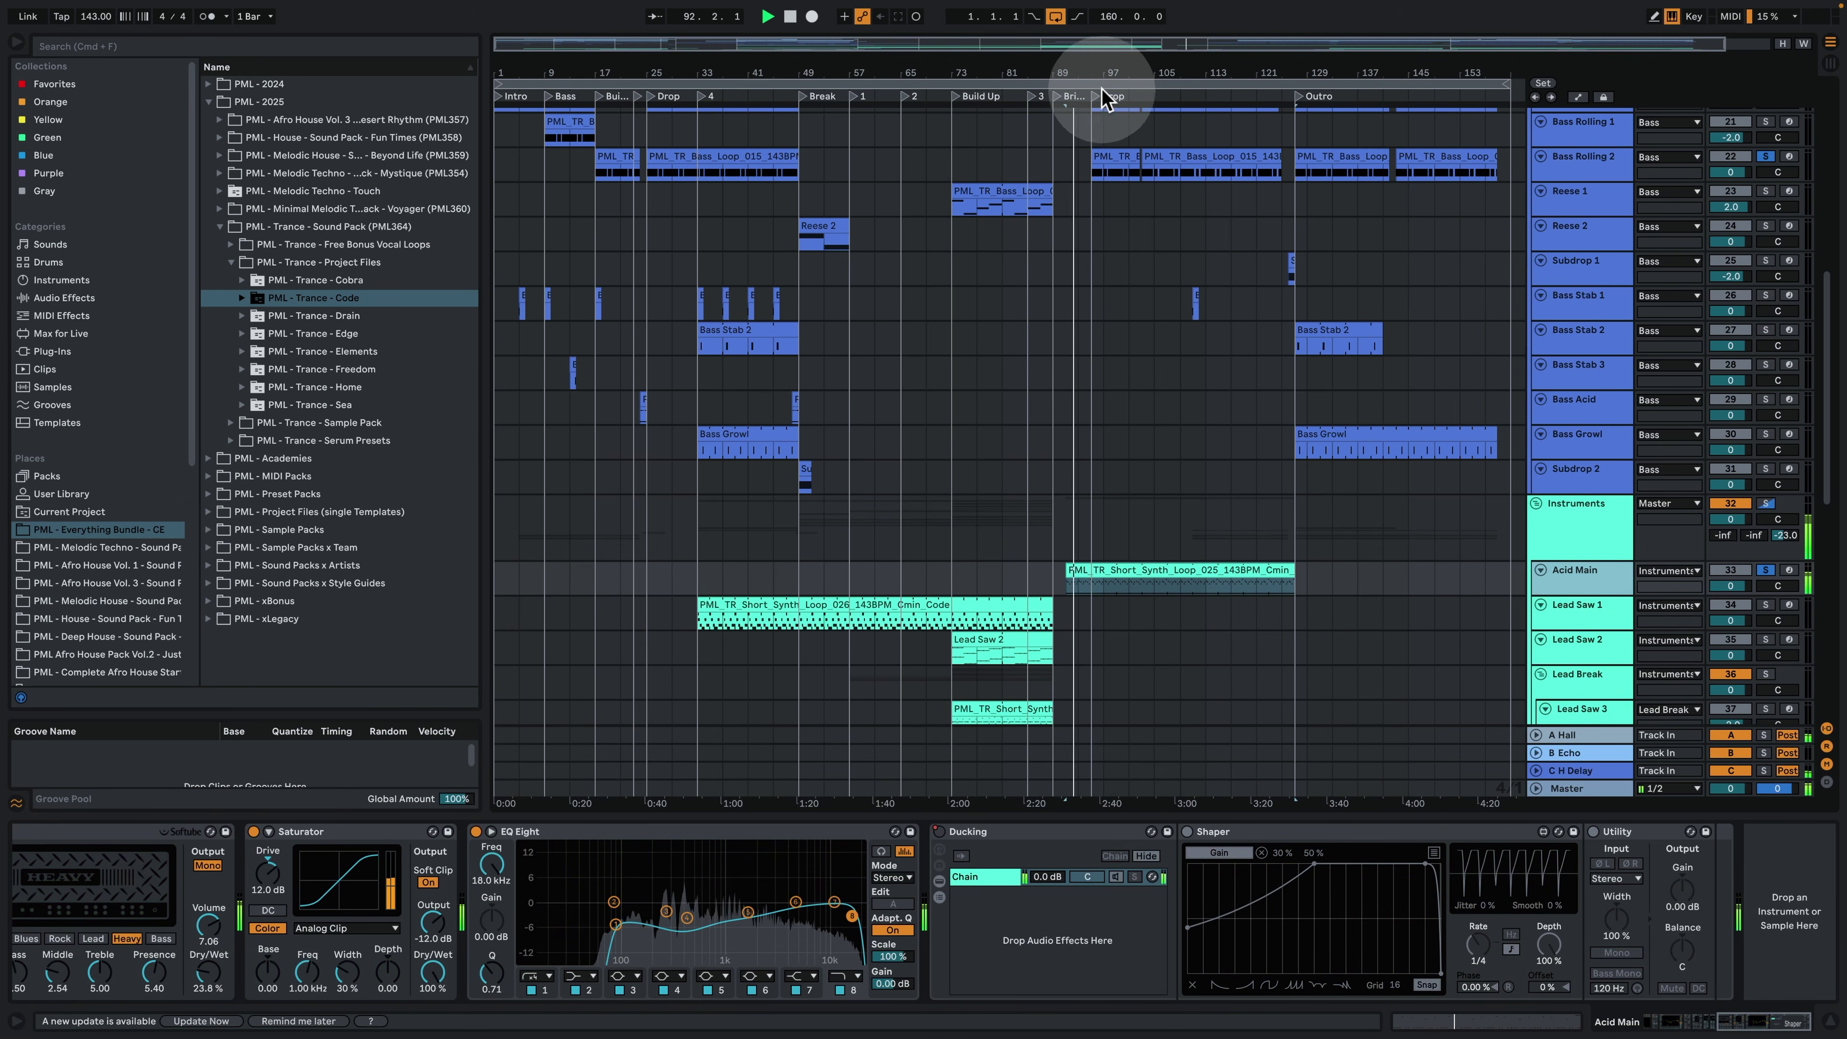
{"action": "left_click", "coordinate": [1105, 91]}
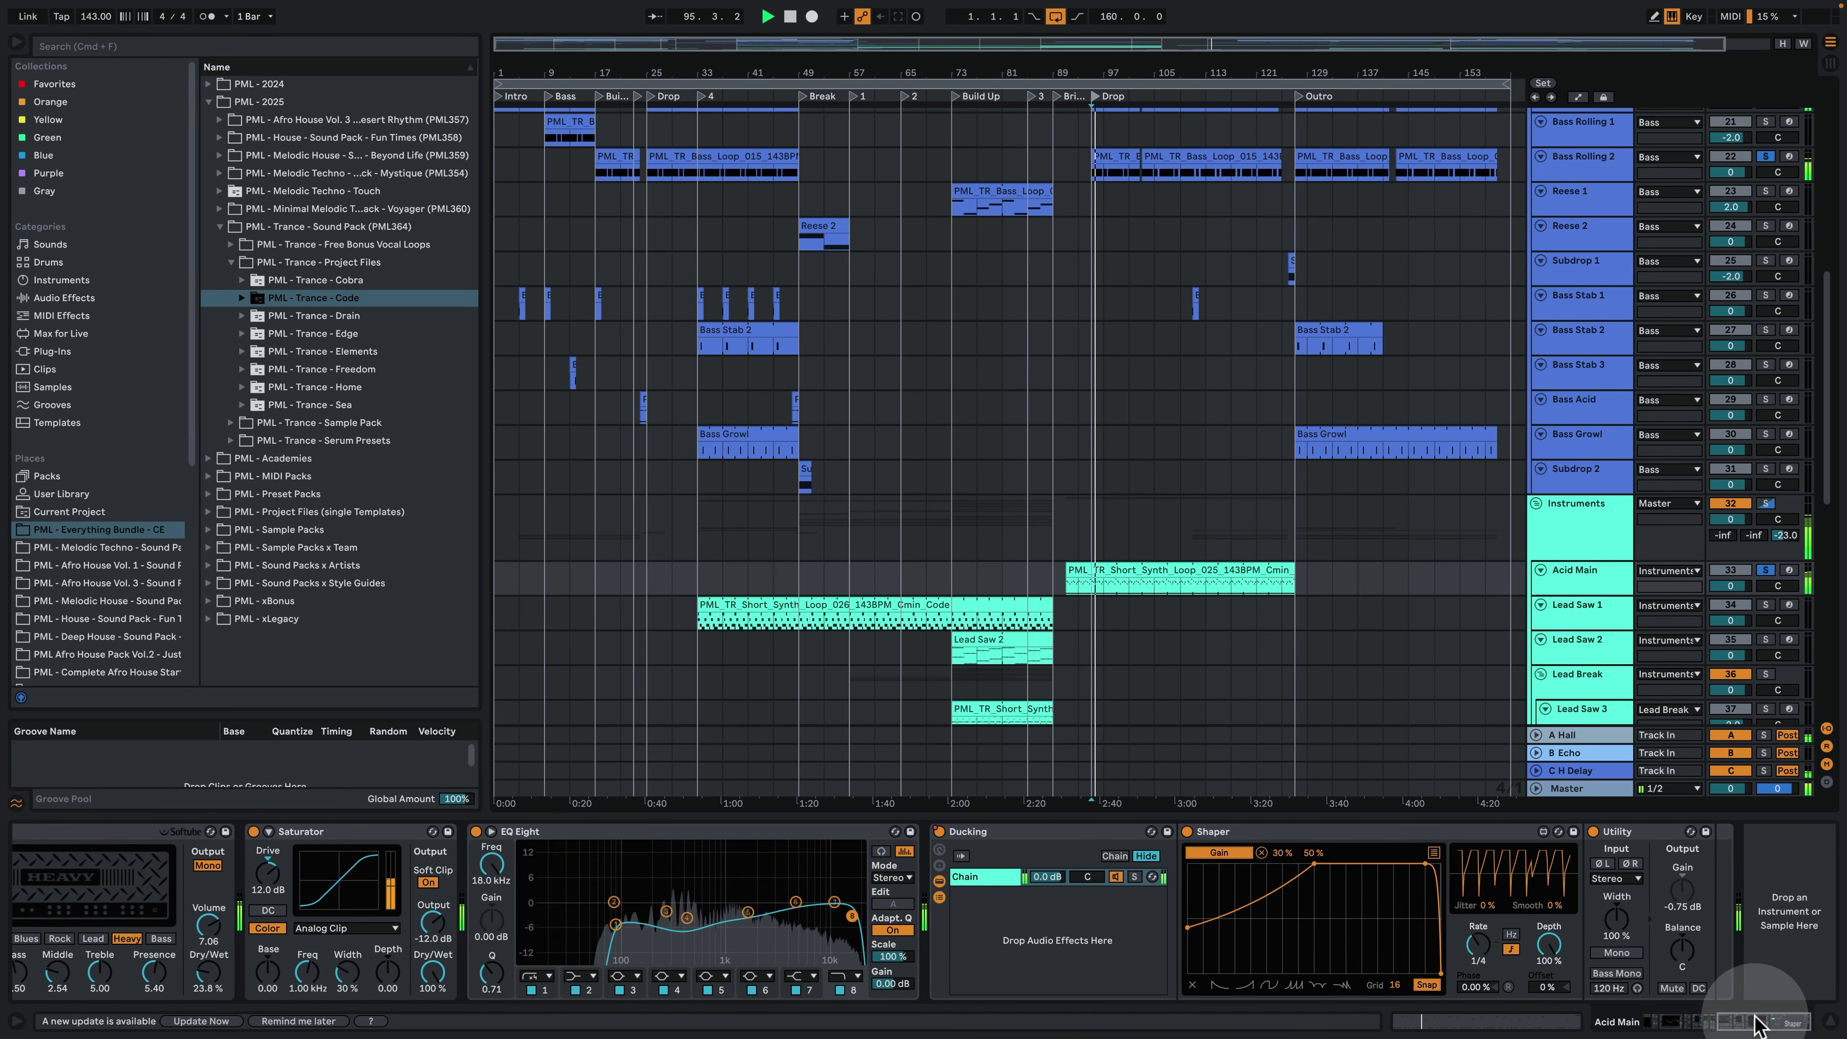
{"action": "left_click_drag", "start_coordinate": [1761, 1022], "coordinate": [1577, 1015]}
{"action": "left_click", "coordinate": [1171, 572]}
{"action": "double_click", "coordinate": [1171, 572]}
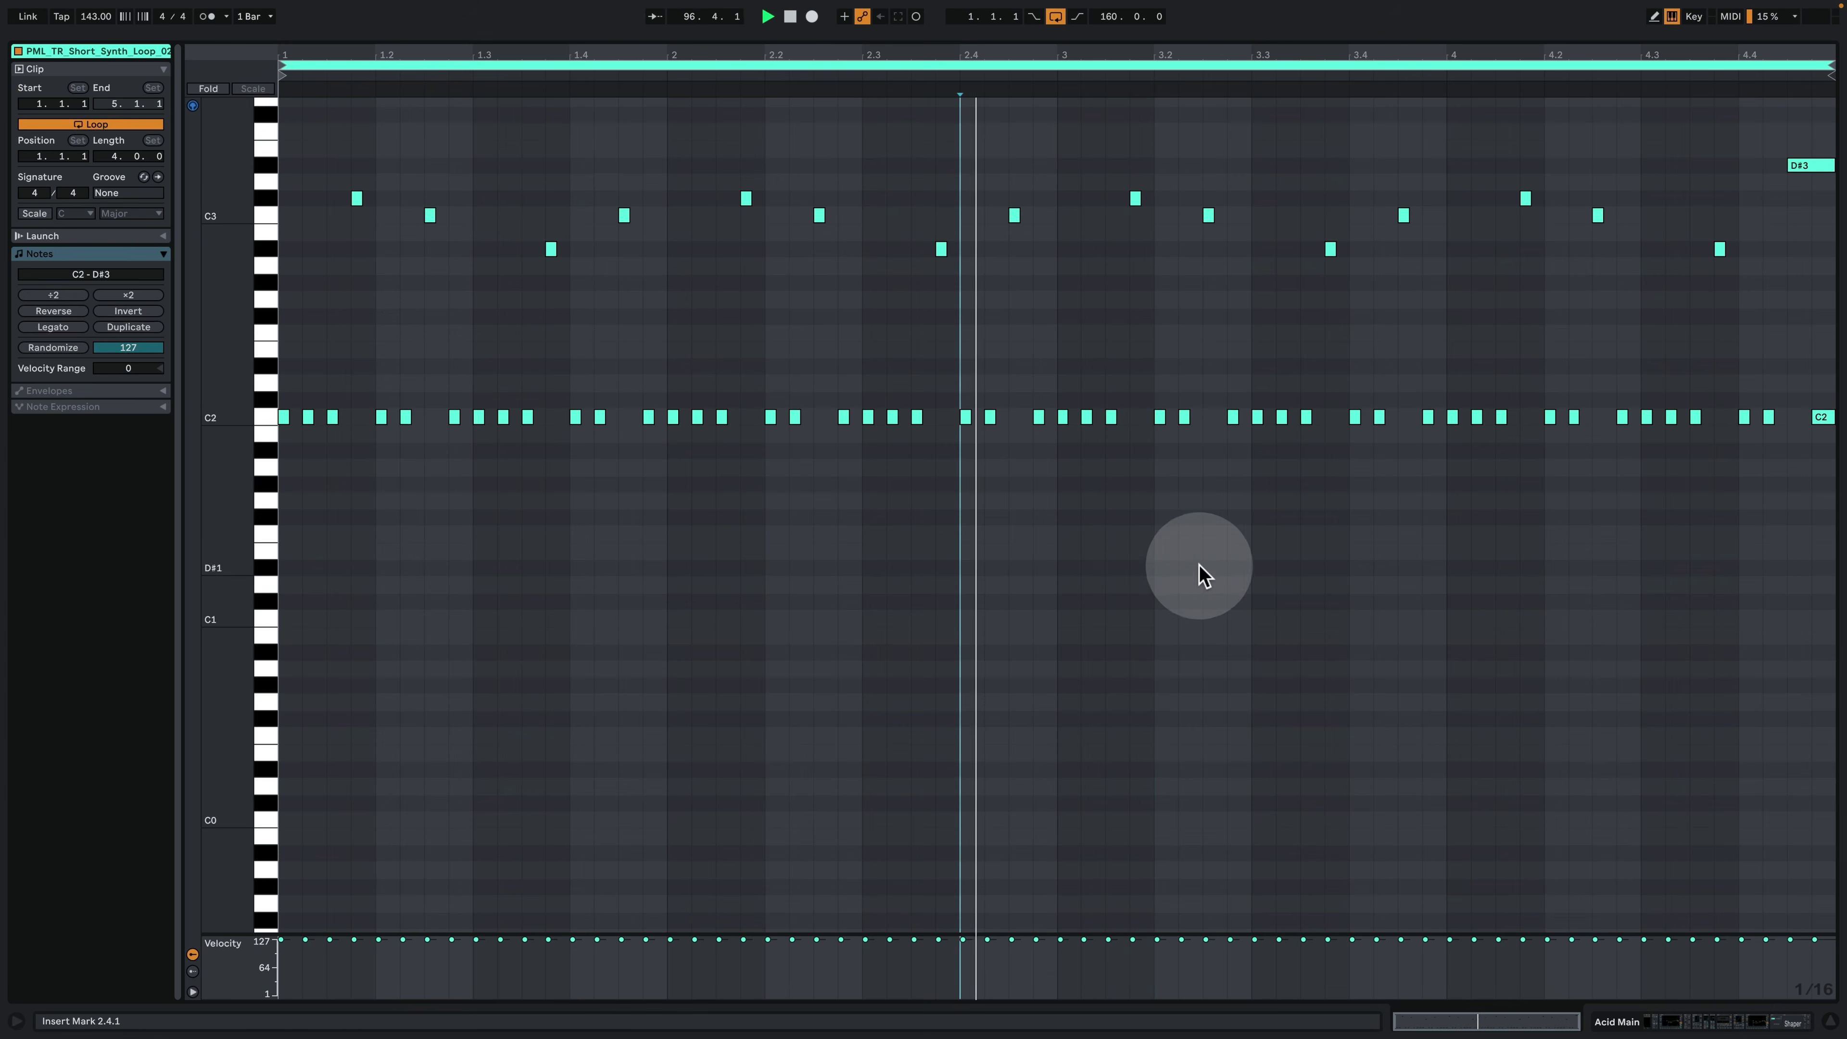
Return from the clip notes to the full arrangement, play from bar 101, and add the Cymbals group to the solos.
{"action": "left_click", "coordinate": [1732, 1018]}
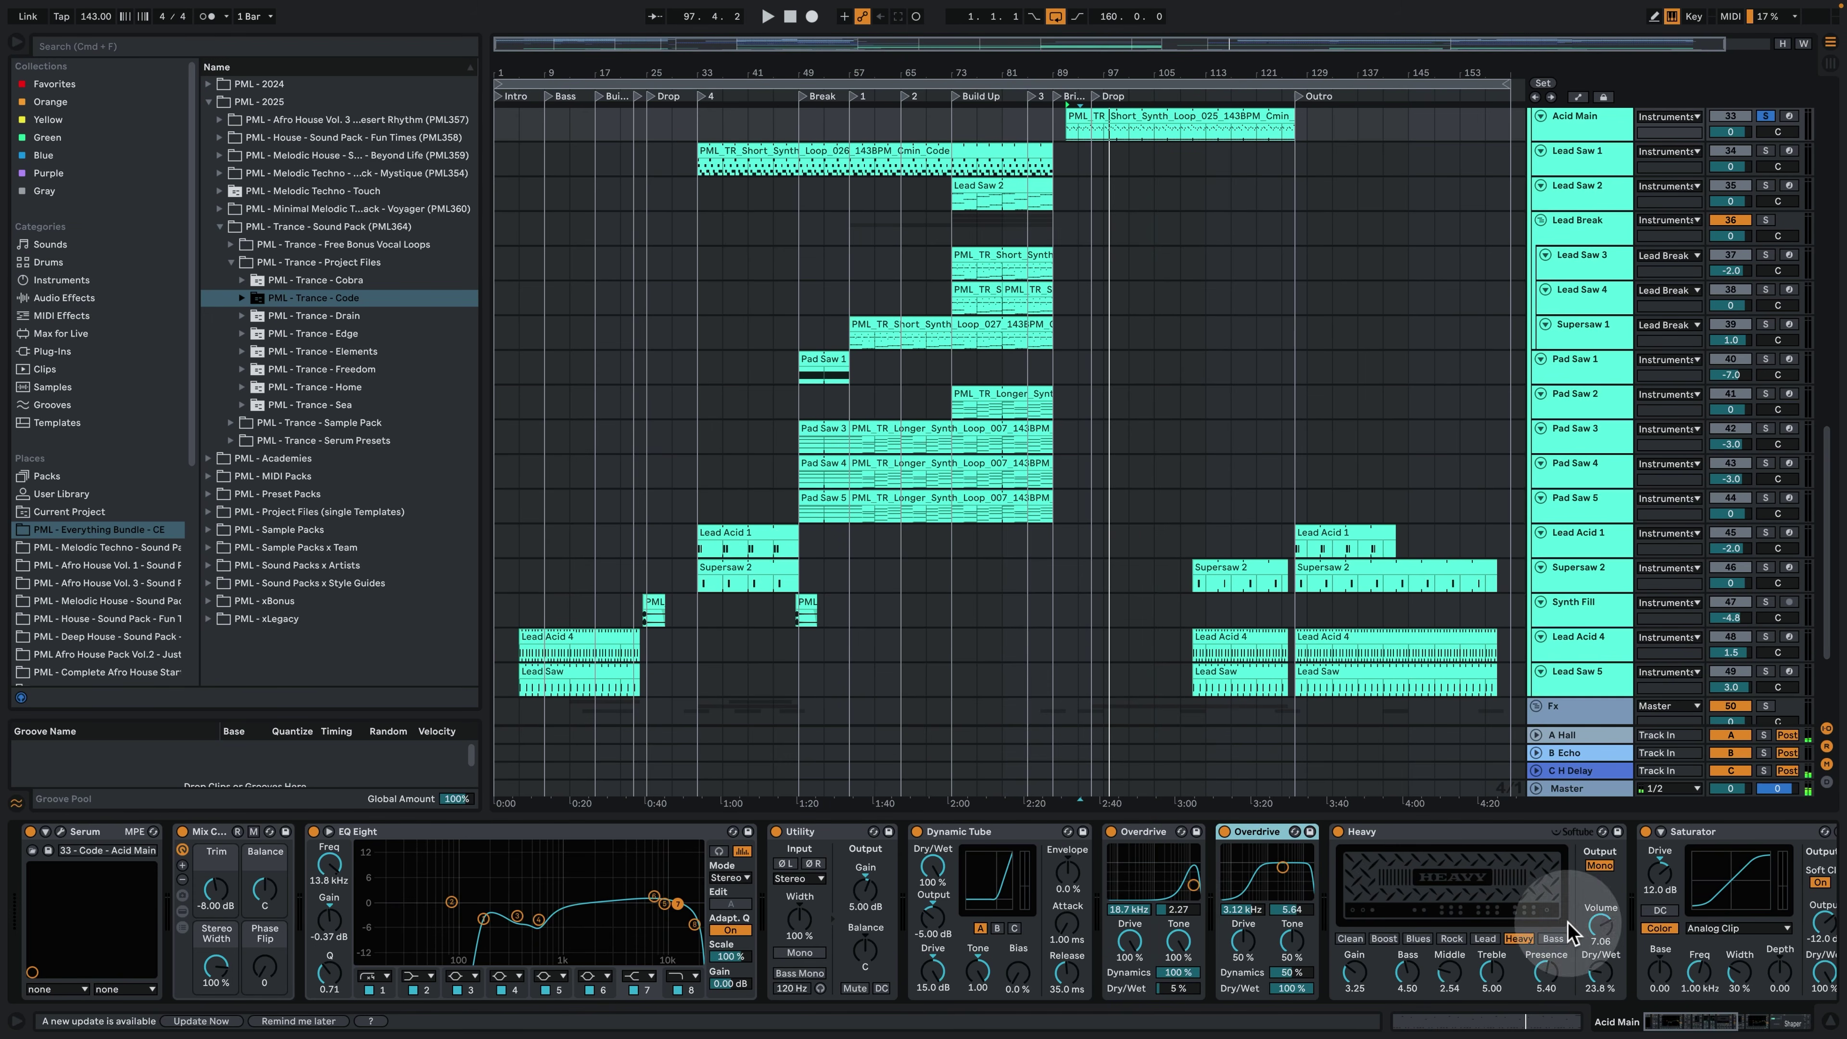
{"action": "left_click", "coordinate": [1823, 1026]}
{"action": "scroll", "coordinate": [1322, 665], "scroll_direction": "up", "scroll_amount": 10}
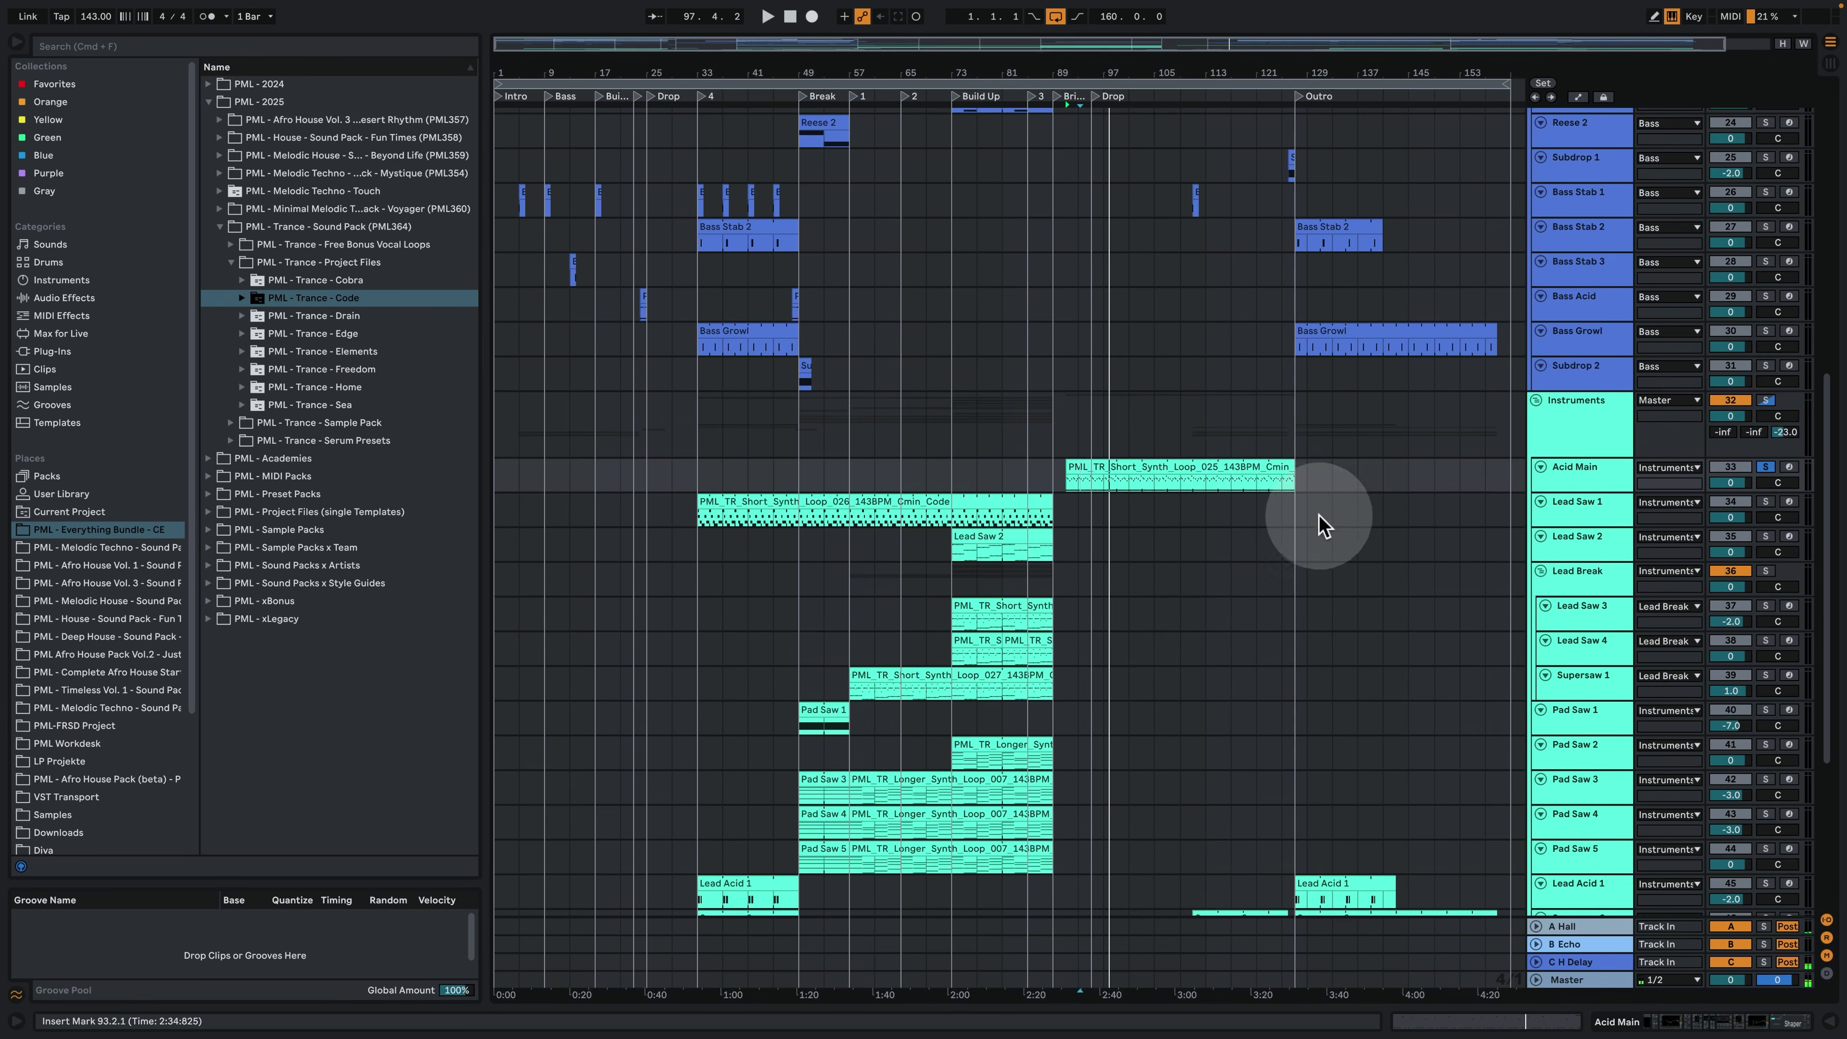
{"action": "left_click", "coordinate": [1128, 246]}
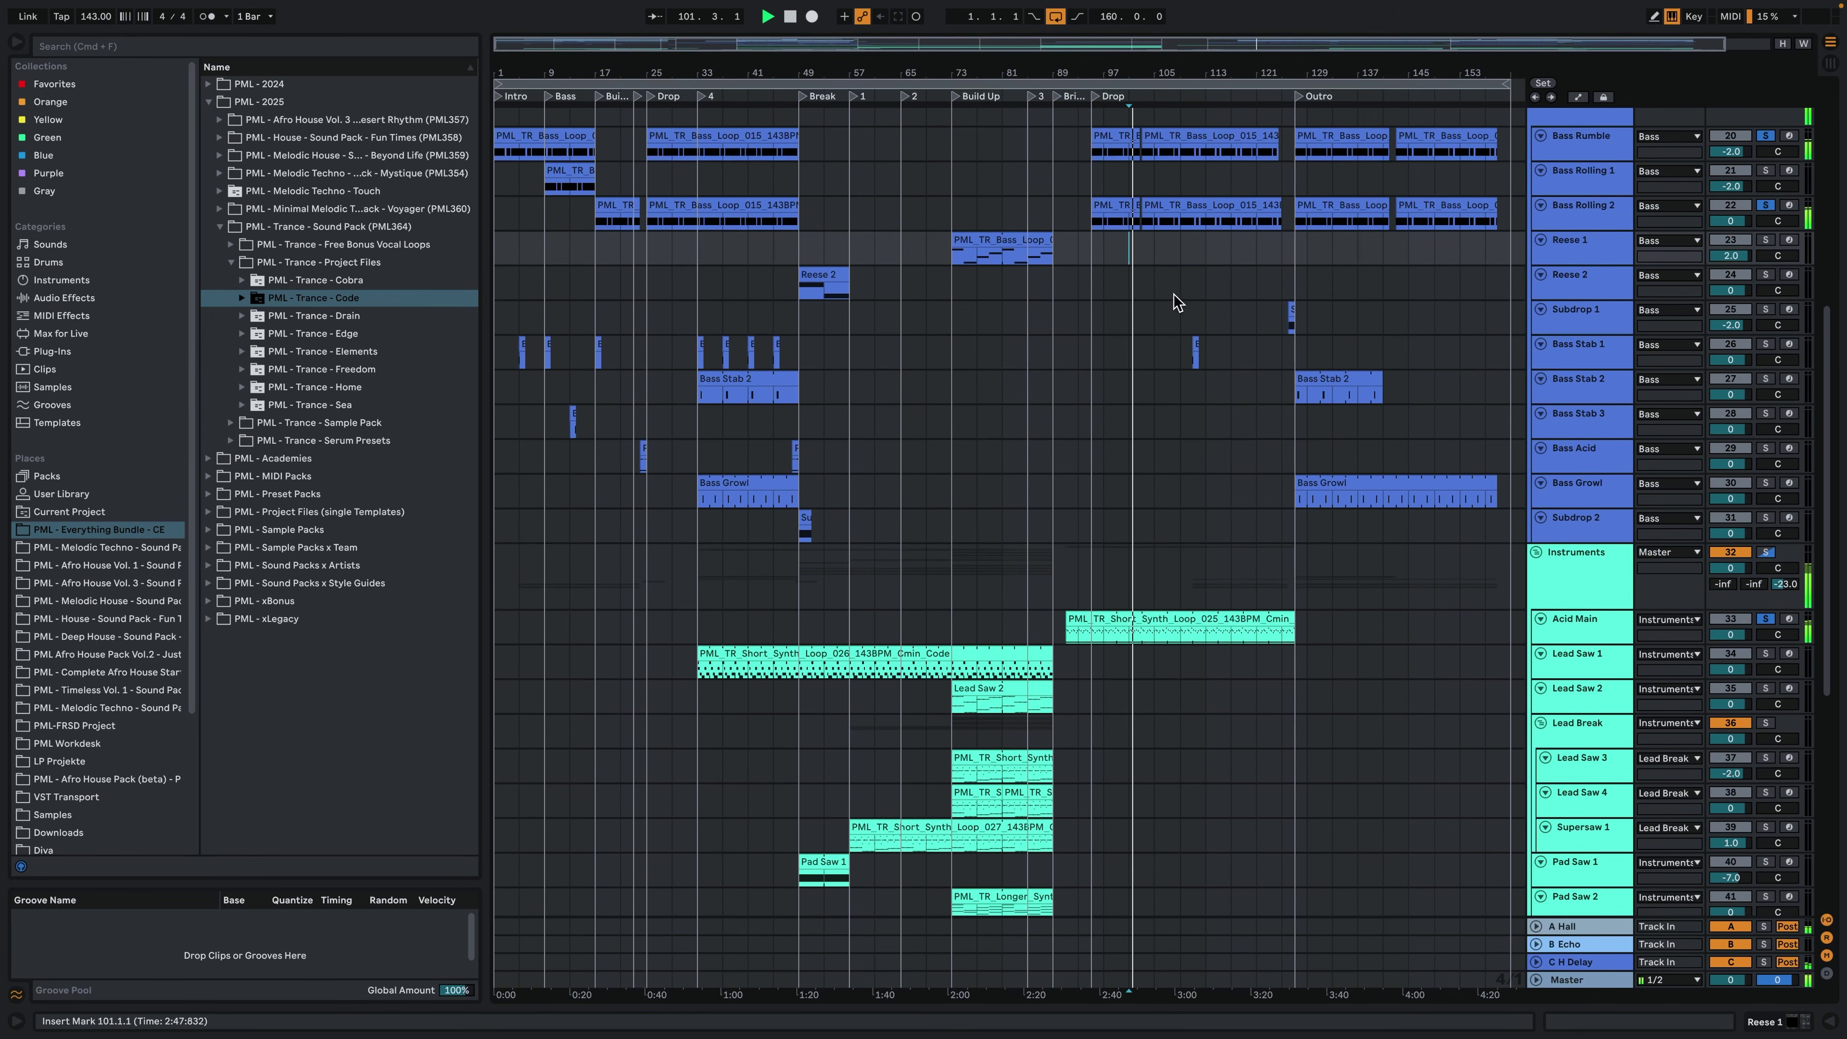
{"action": "scroll", "coordinate": [1233, 502], "scroll_direction": "up", "scroll_amount": 10}
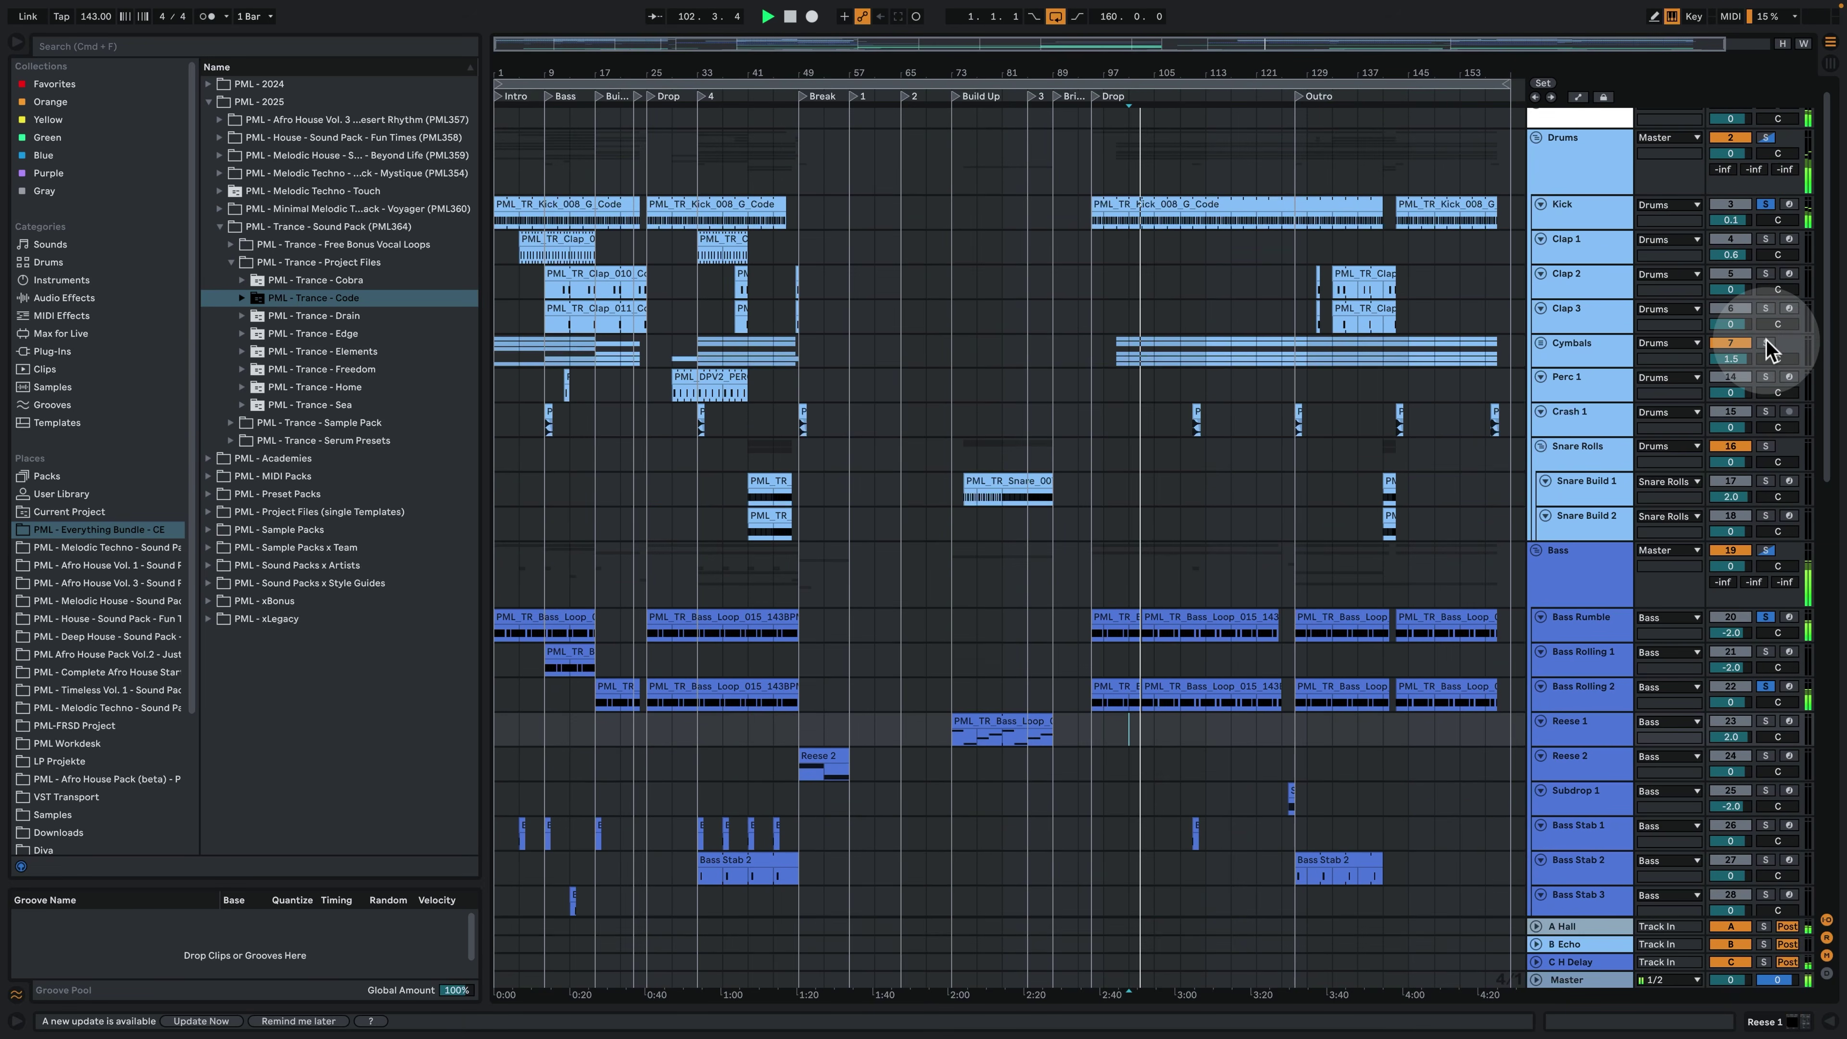
{"action": "left_click", "coordinate": [1765, 342]}
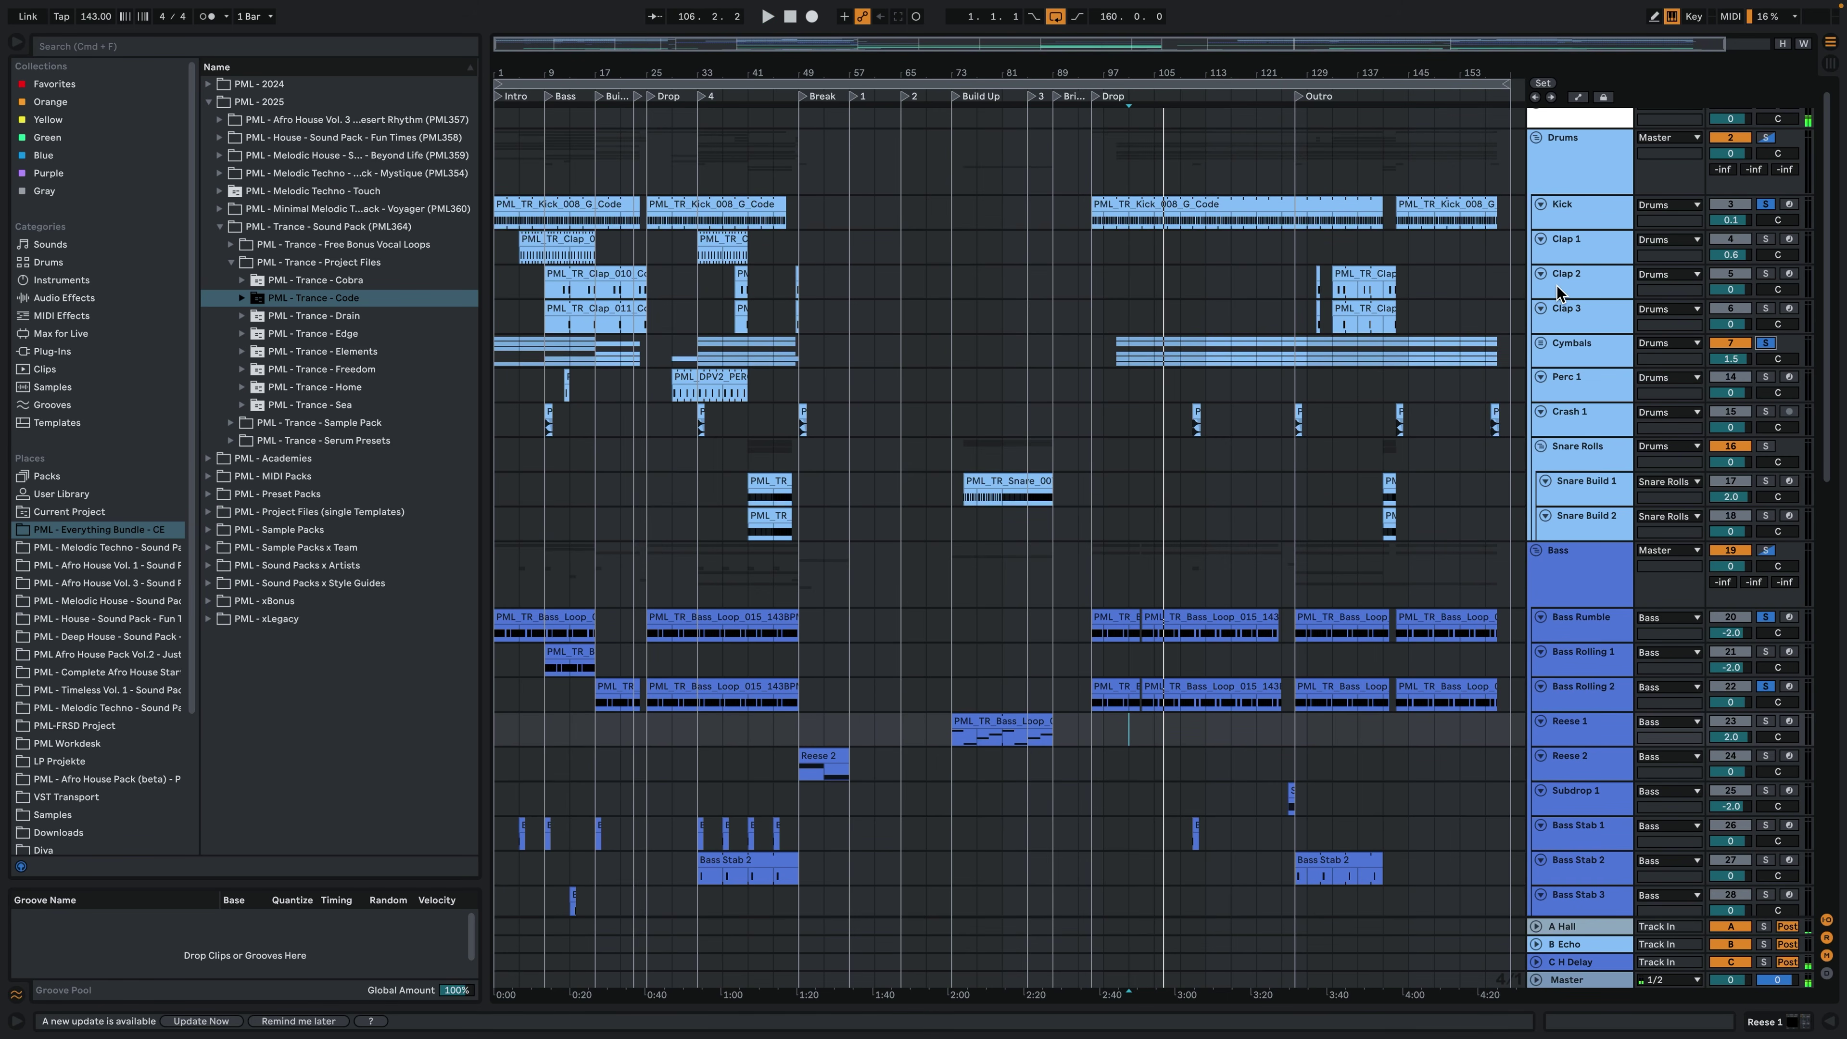
Move the playback start to bar 127 and add Bass Stab 2 and Bass Growl to the soloed tracks.
{"action": "scroll", "coordinate": [1101, 483], "scroll_direction": "down", "scroll_amount": 1}
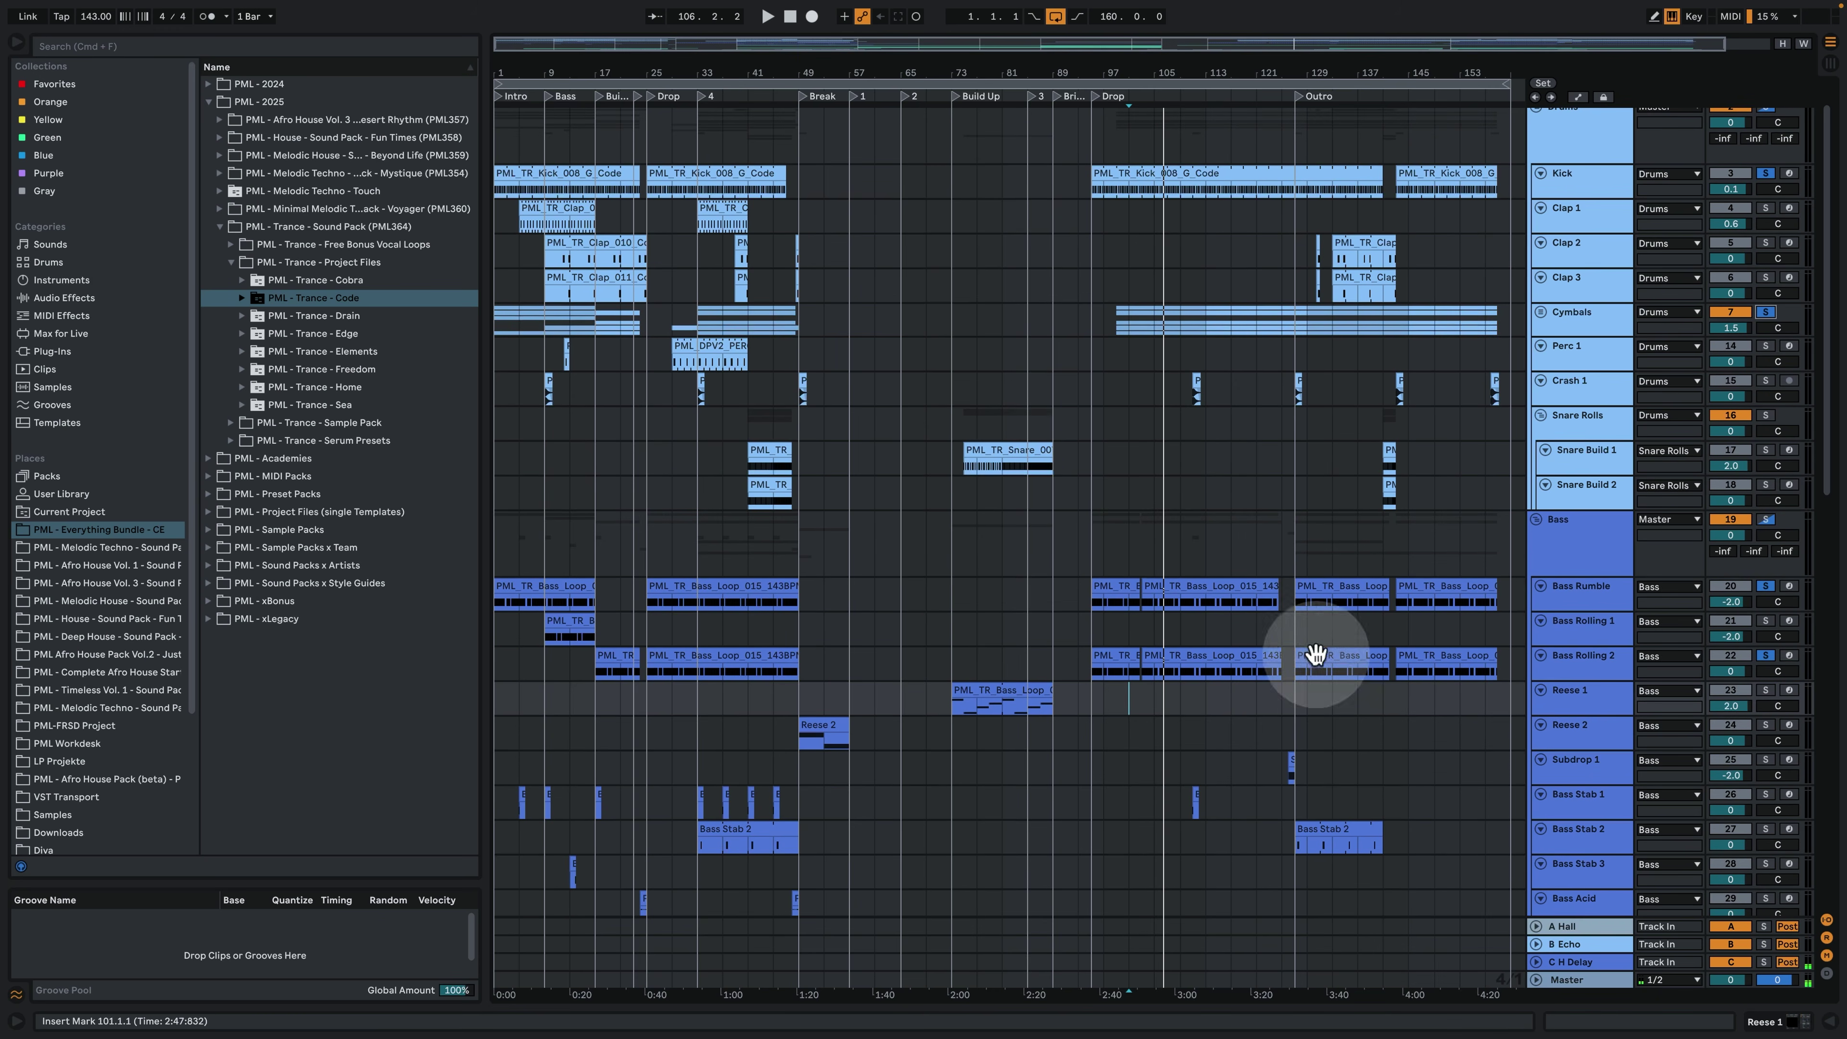
{"action": "scroll", "coordinate": [1316, 653], "scroll_direction": "down", "scroll_amount": 2}
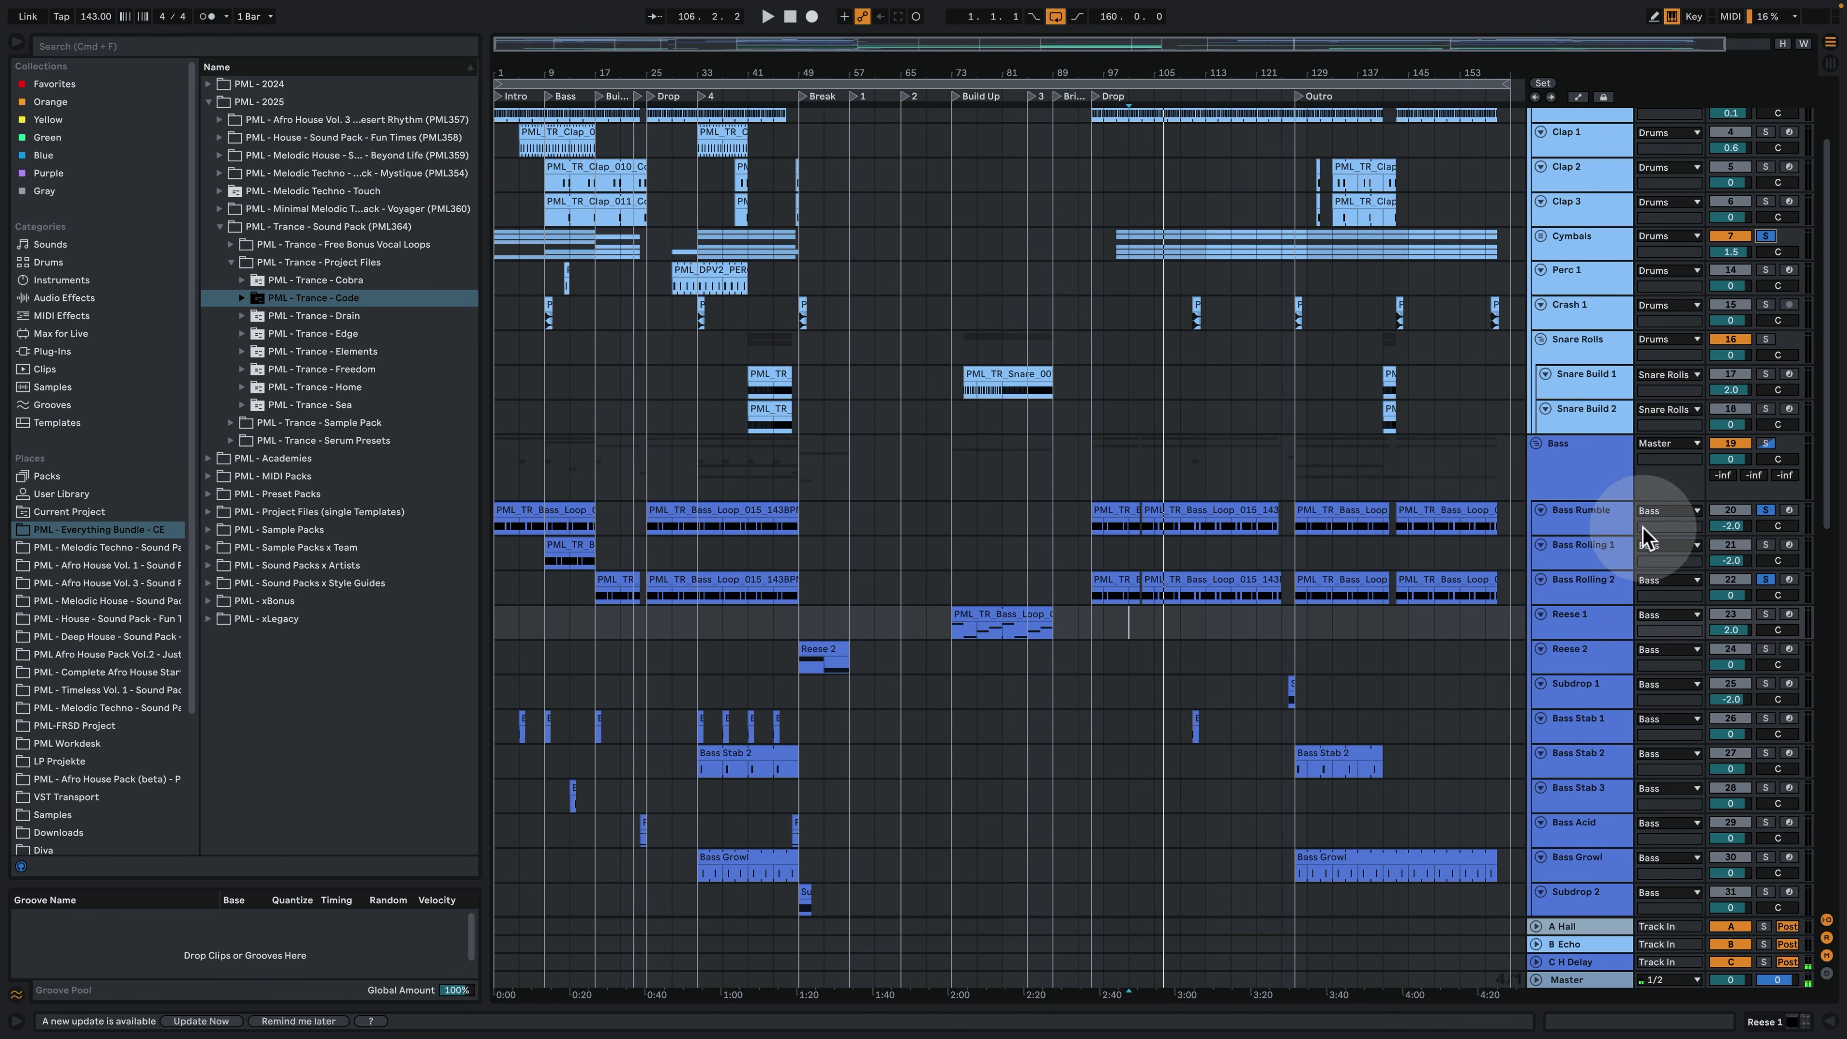
{"action": "left_click", "coordinate": [1295, 735]}
{"action": "scroll", "coordinate": [1185, 749], "scroll_direction": "down", "scroll_amount": 2}
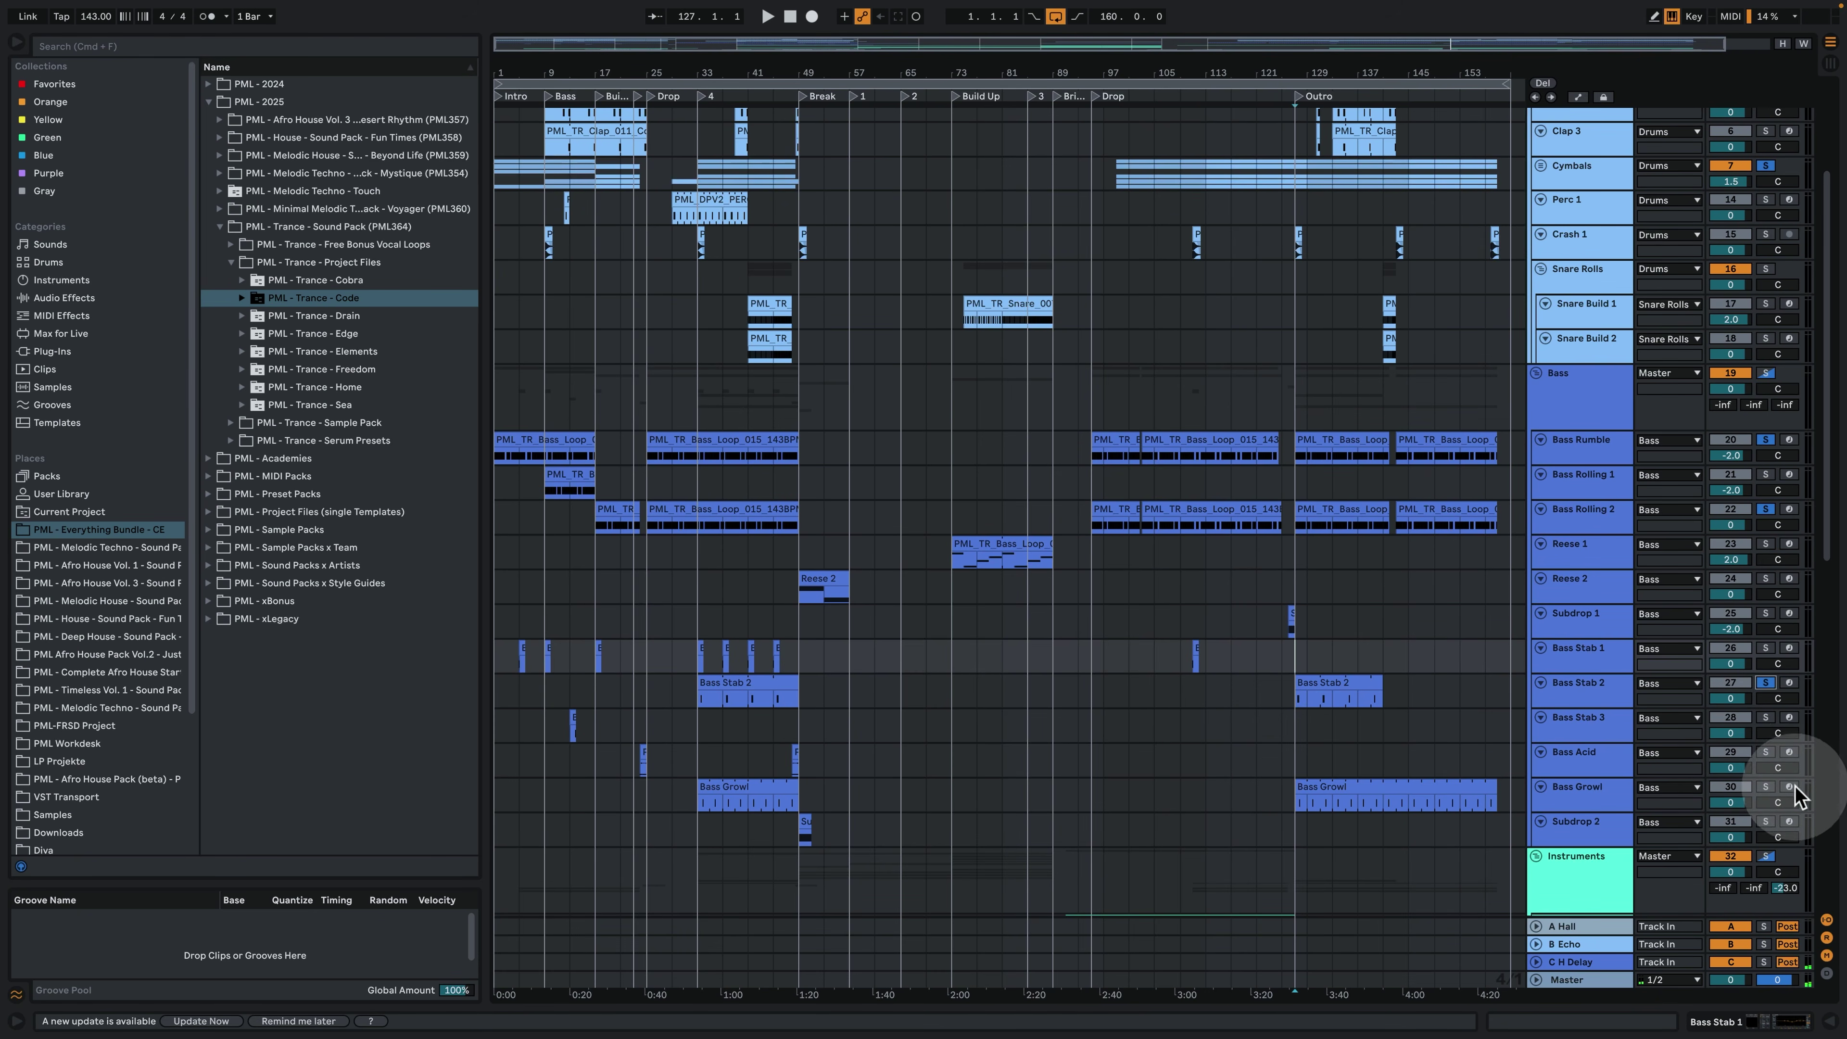
{"action": "left_click", "coordinate": [1768, 787]}
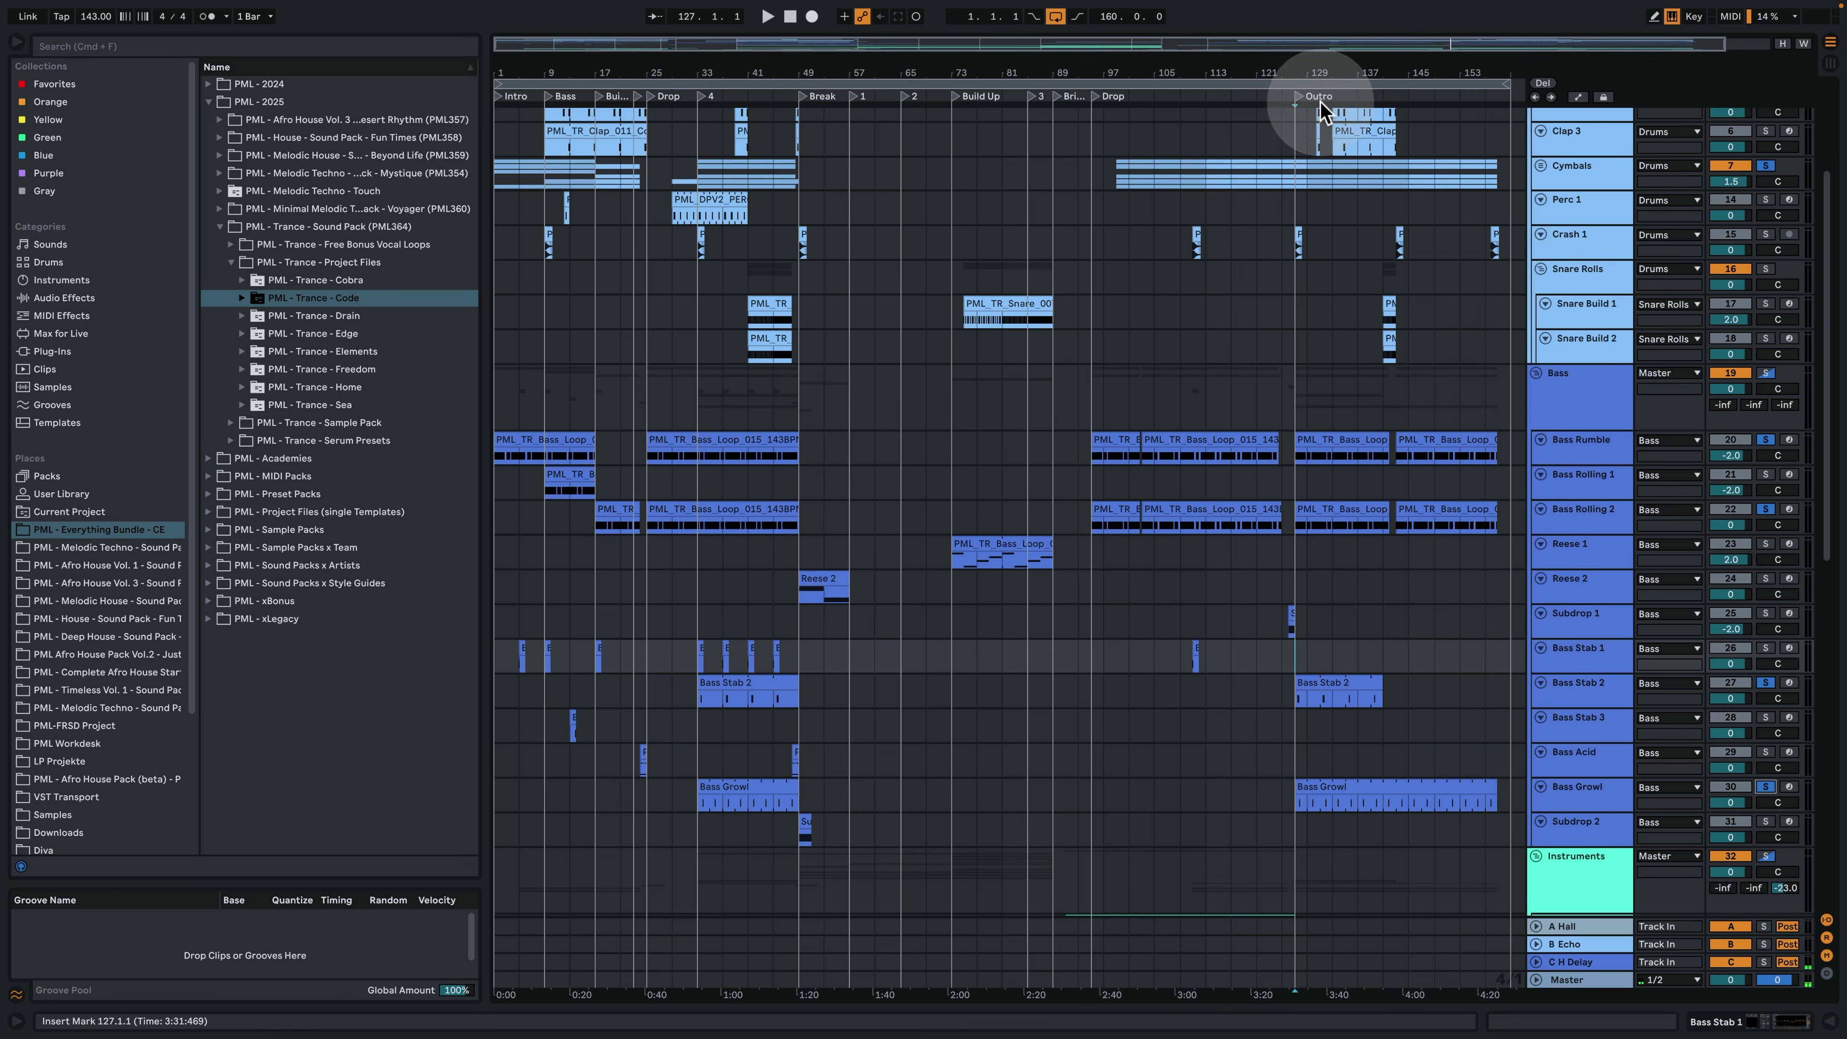
Play the outro from bar 127 with the soloed tracks and follow its bass layers in the arrangement.
{"action": "left_click_drag", "start_coordinate": [1327, 78], "coordinate": [1163, 322]}
{"action": "scroll", "coordinate": [1163, 317], "scroll_direction": "down", "scroll_amount": 3}
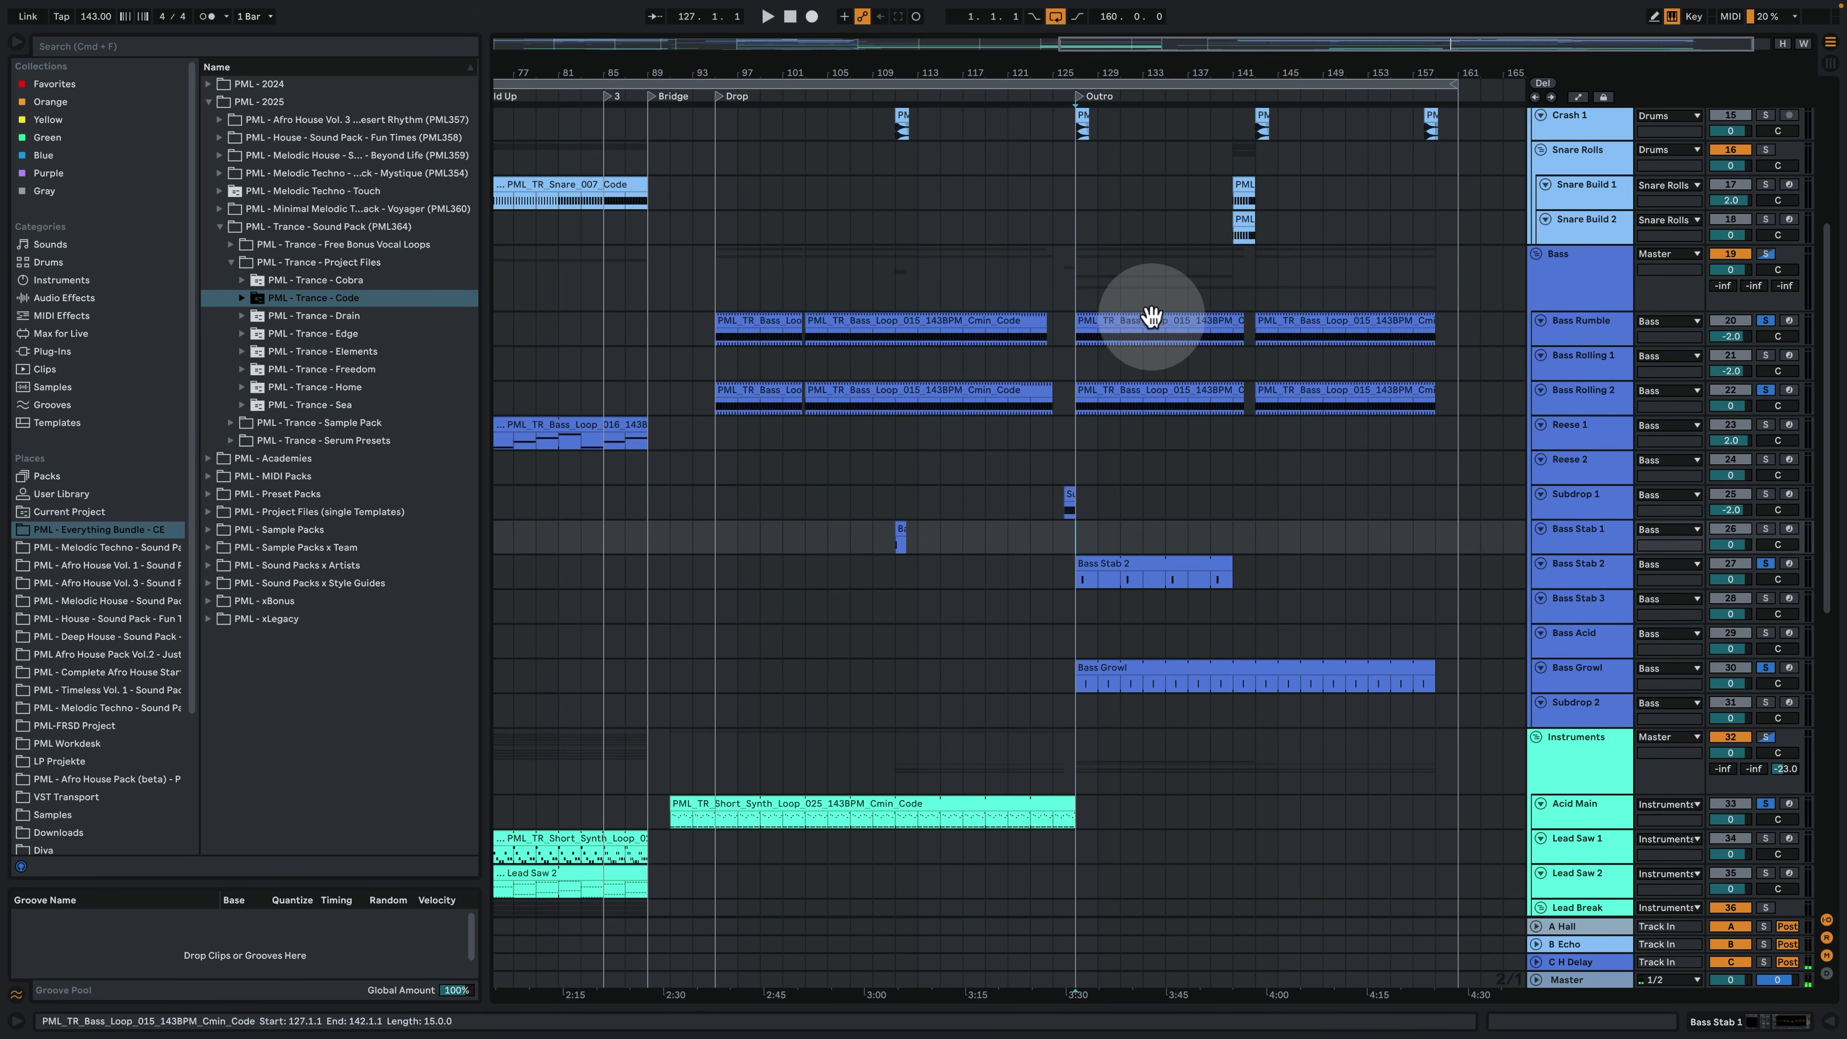
{"action": "scroll", "coordinate": [1466, 291], "scroll_direction": "up", "scroll_amount": 2}
{"action": "key", "text": "space"}
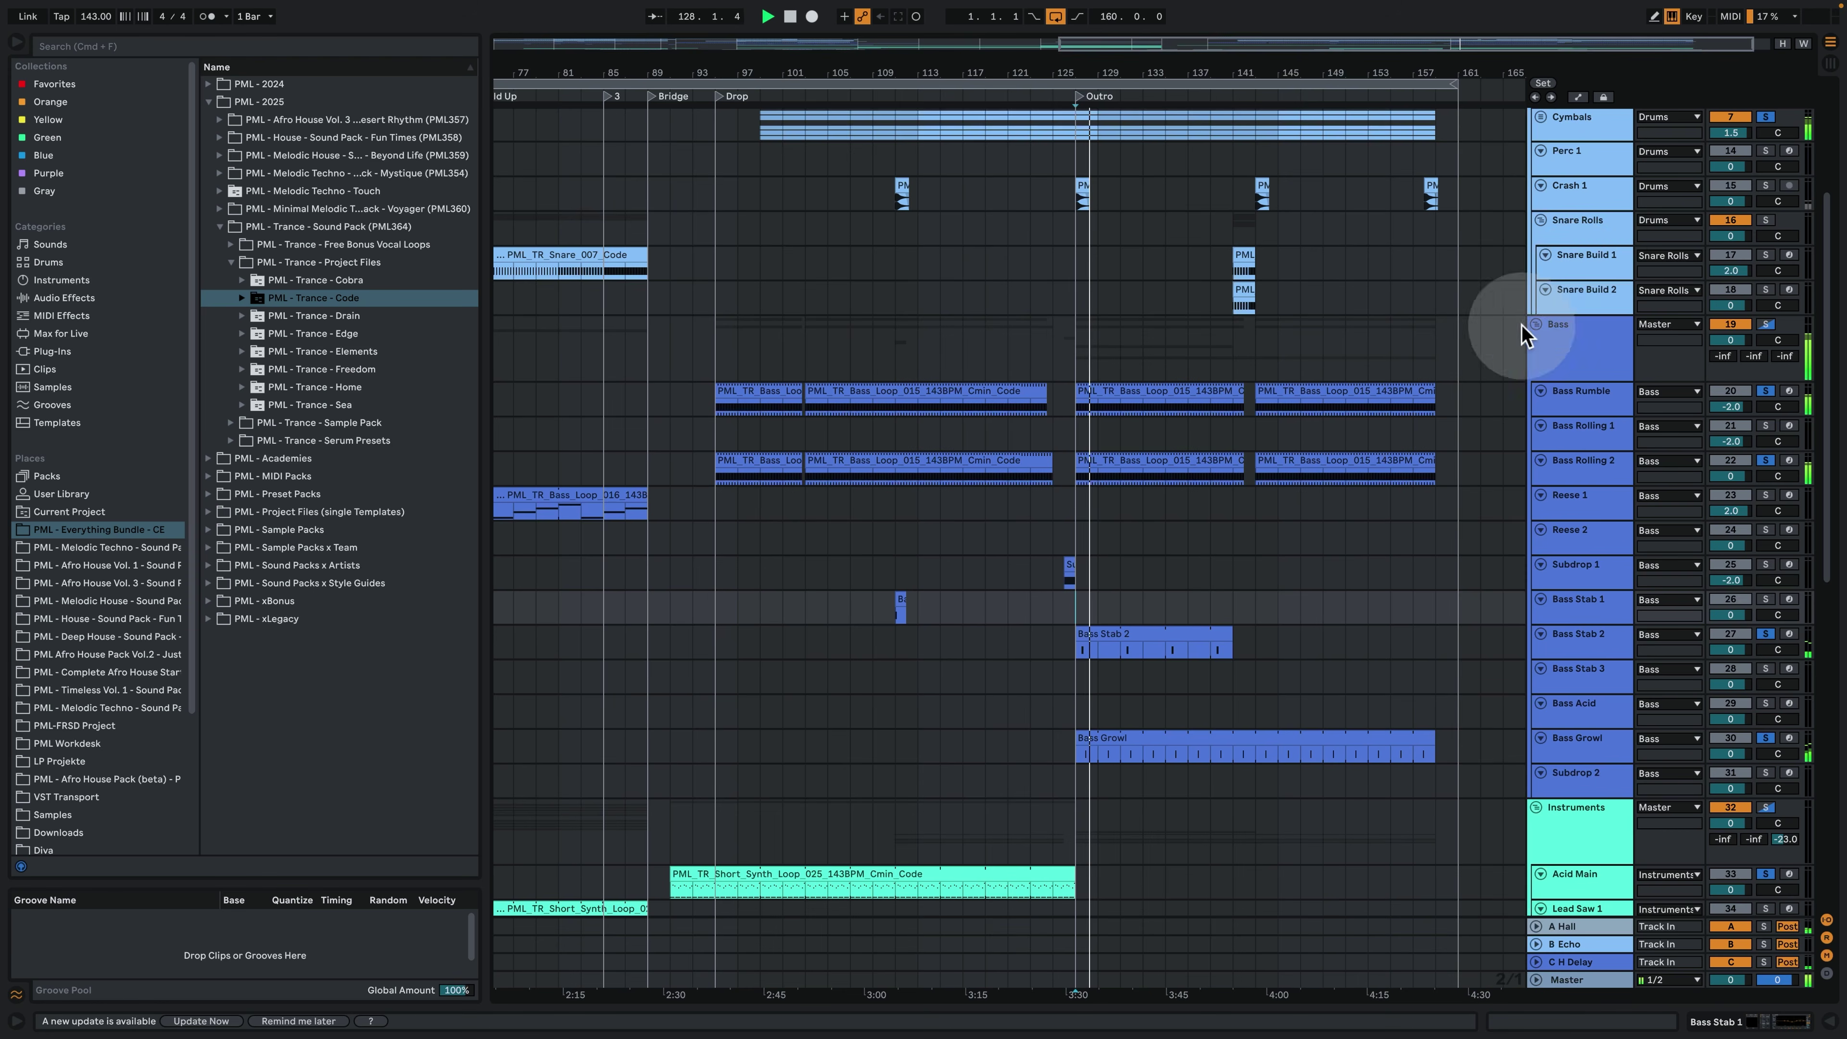
{"action": "scroll", "coordinate": [1291, 462], "scroll_direction": "down", "scroll_amount": 3}
{"action": "left_click", "coordinate": [1088, 134]}
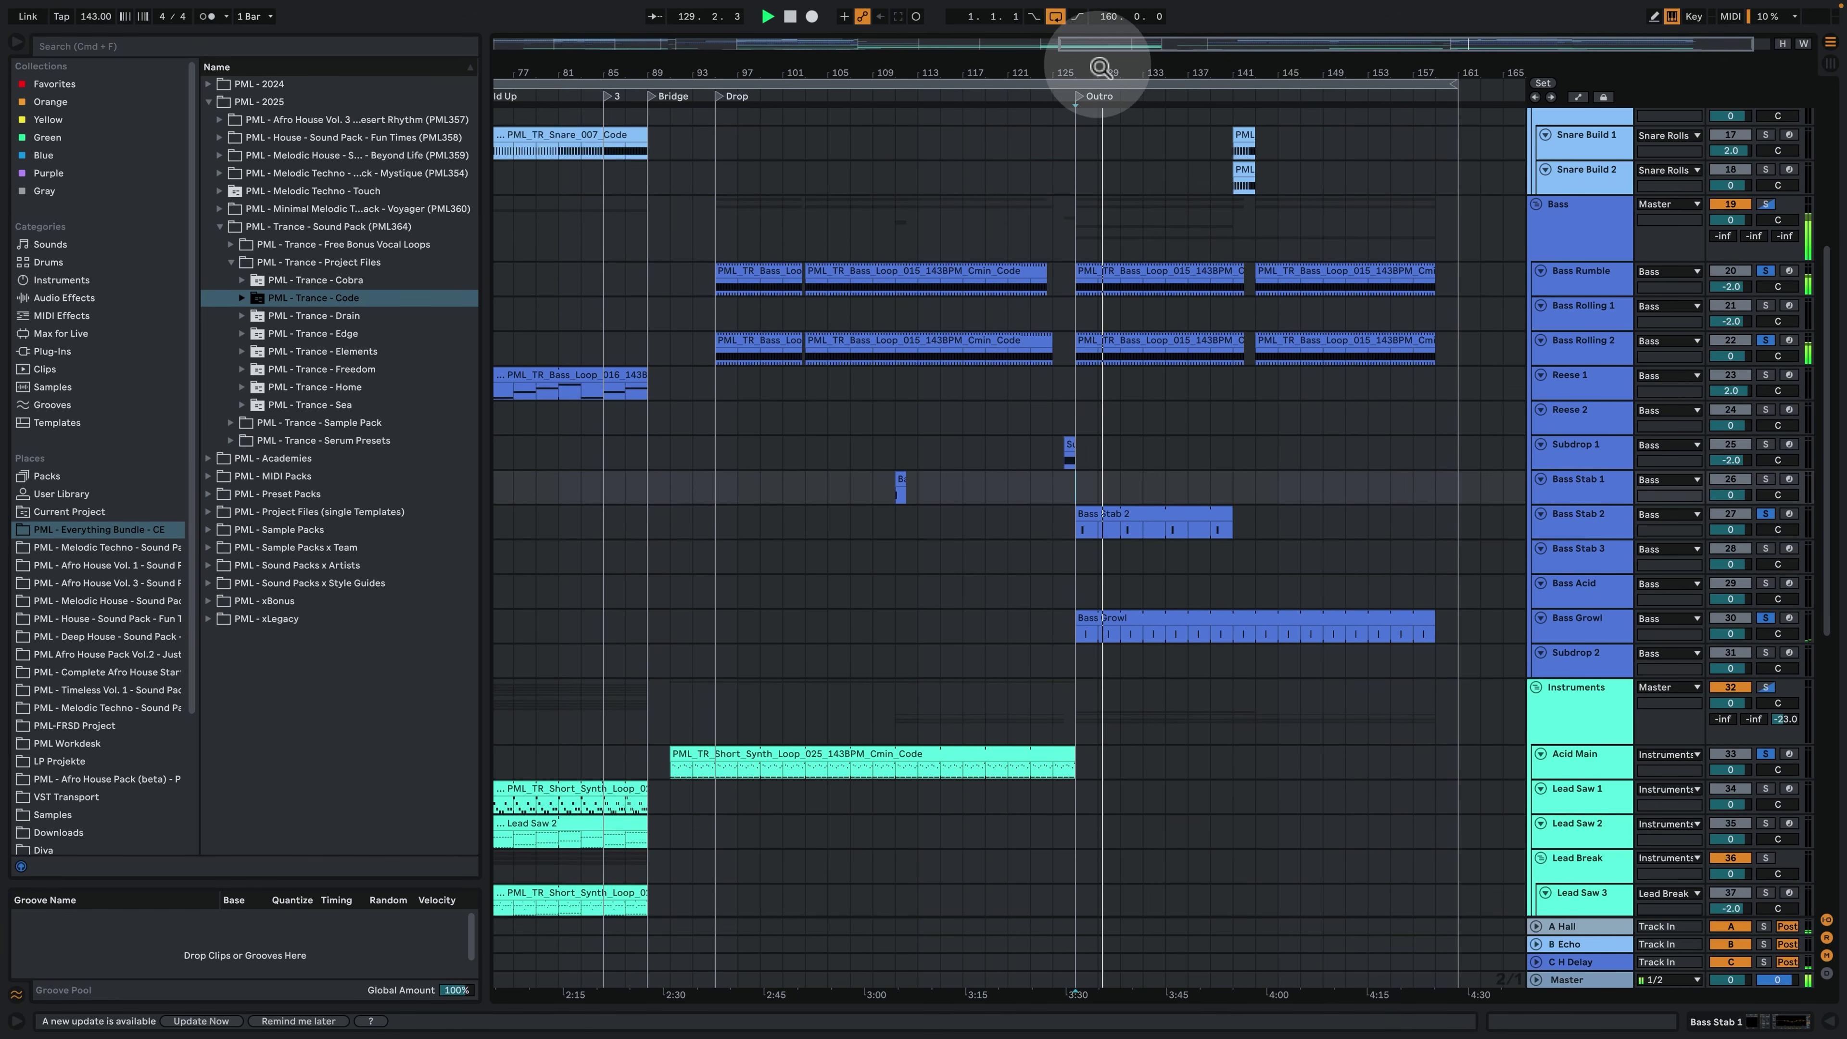
{"action": "left_click_drag", "start_coordinate": [1096, 72], "coordinate": [1095, 25]}
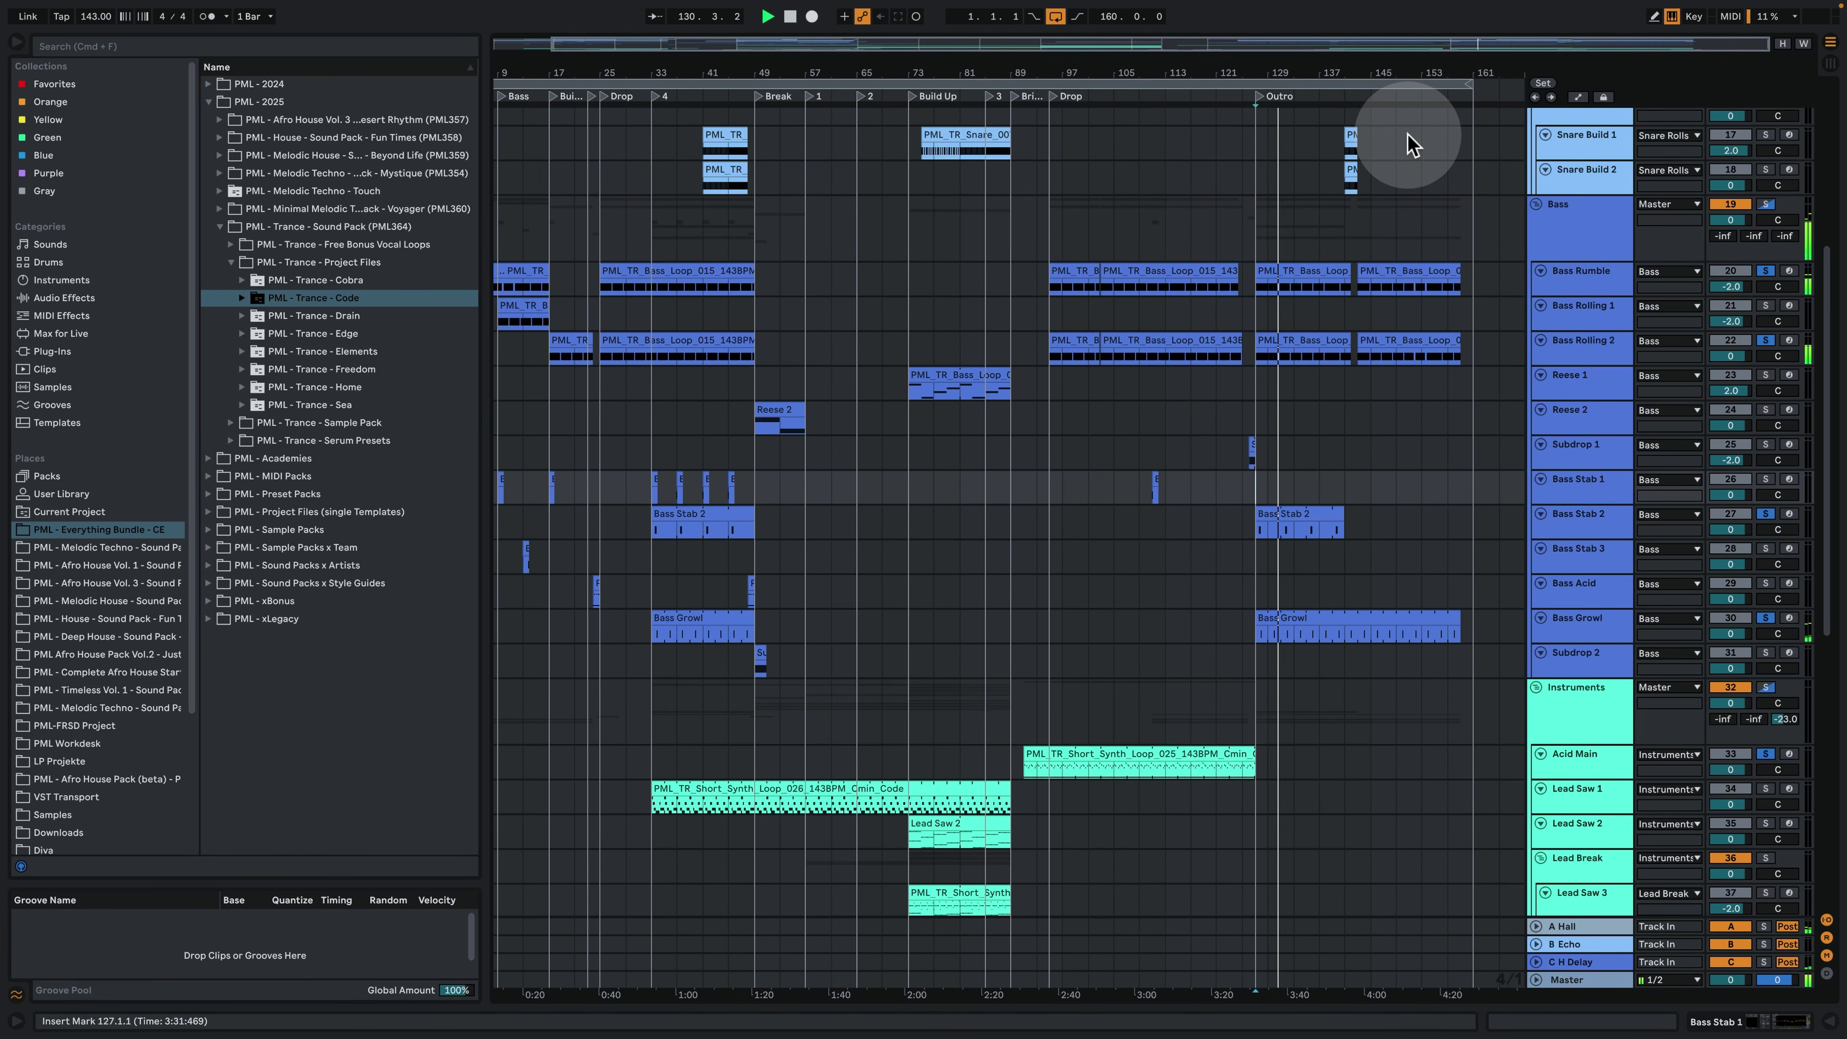
Stop playback, clear all solos, and solo Supersaw 1 in the Lead Break group.
{"action": "scroll", "coordinate": [1386, 353], "scroll_direction": "up", "scroll_amount": 3}
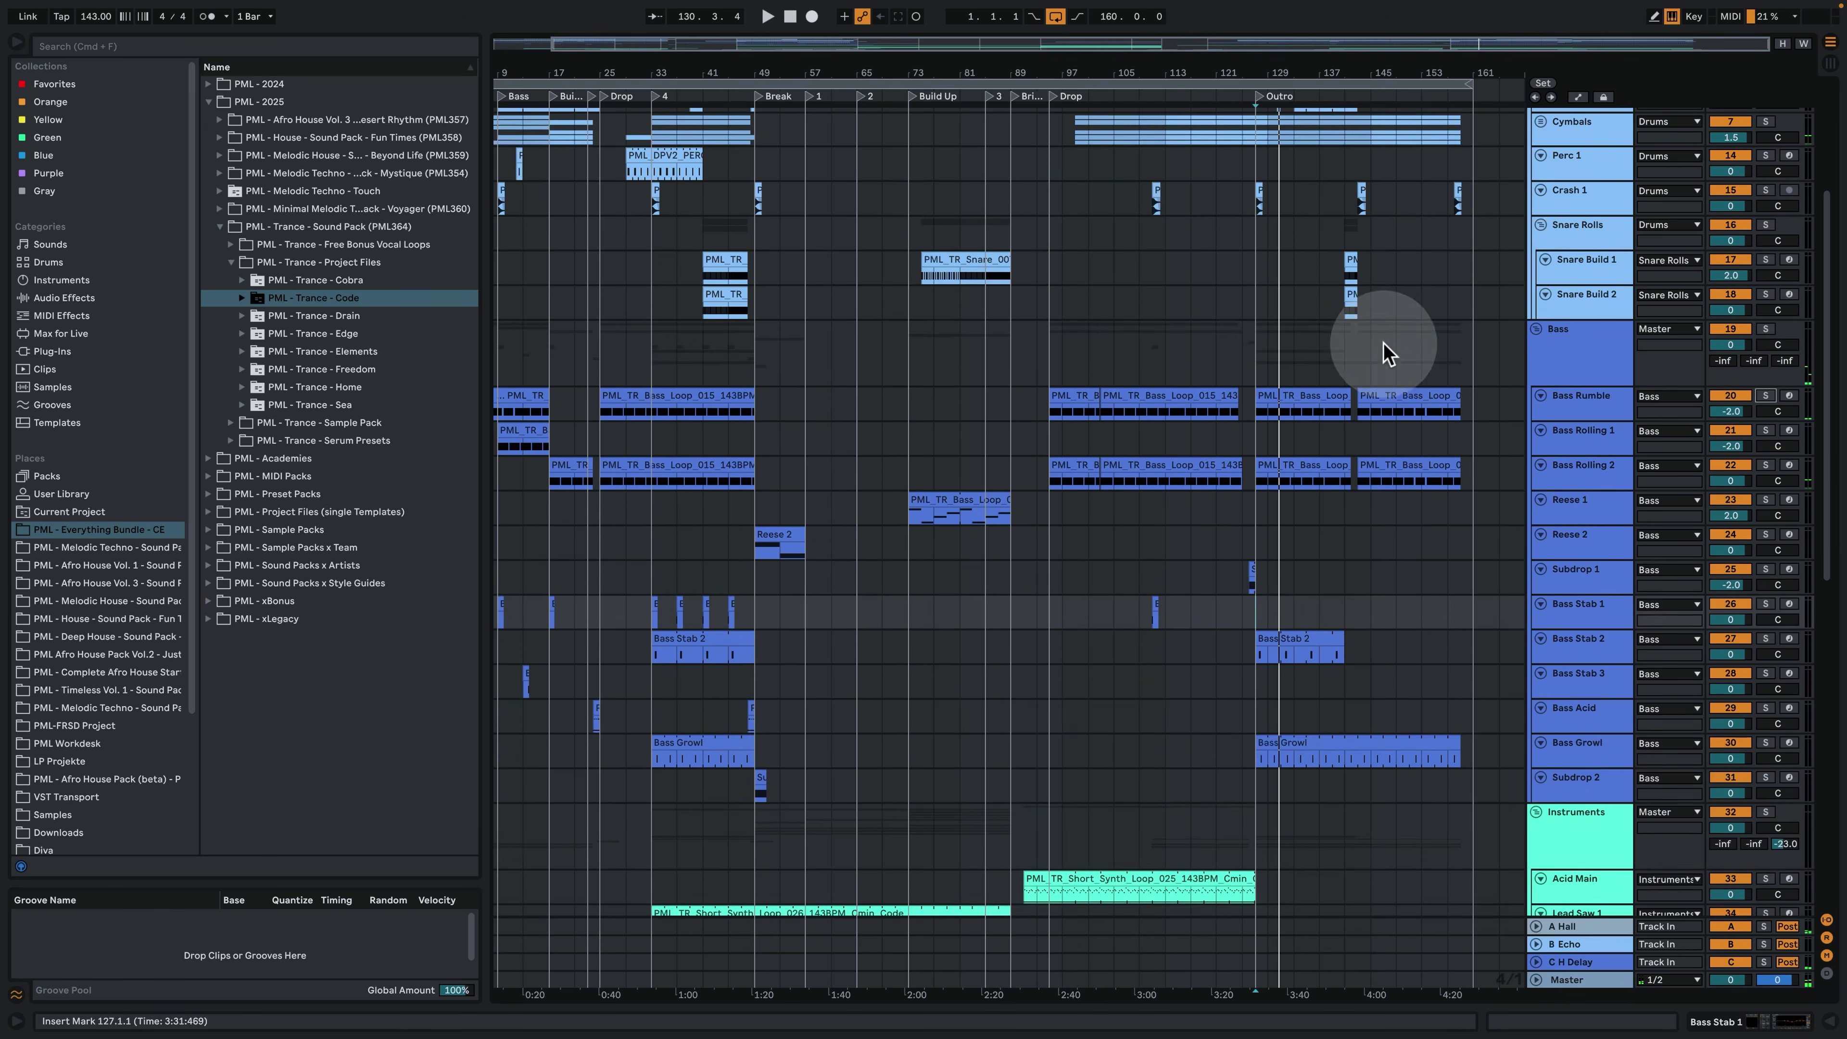
{"action": "scroll", "coordinate": [973, 383], "scroll_direction": "up", "scroll_amount": 6}
{"action": "scroll", "coordinate": [1061, 553], "scroll_direction": "down", "scroll_amount": 15}
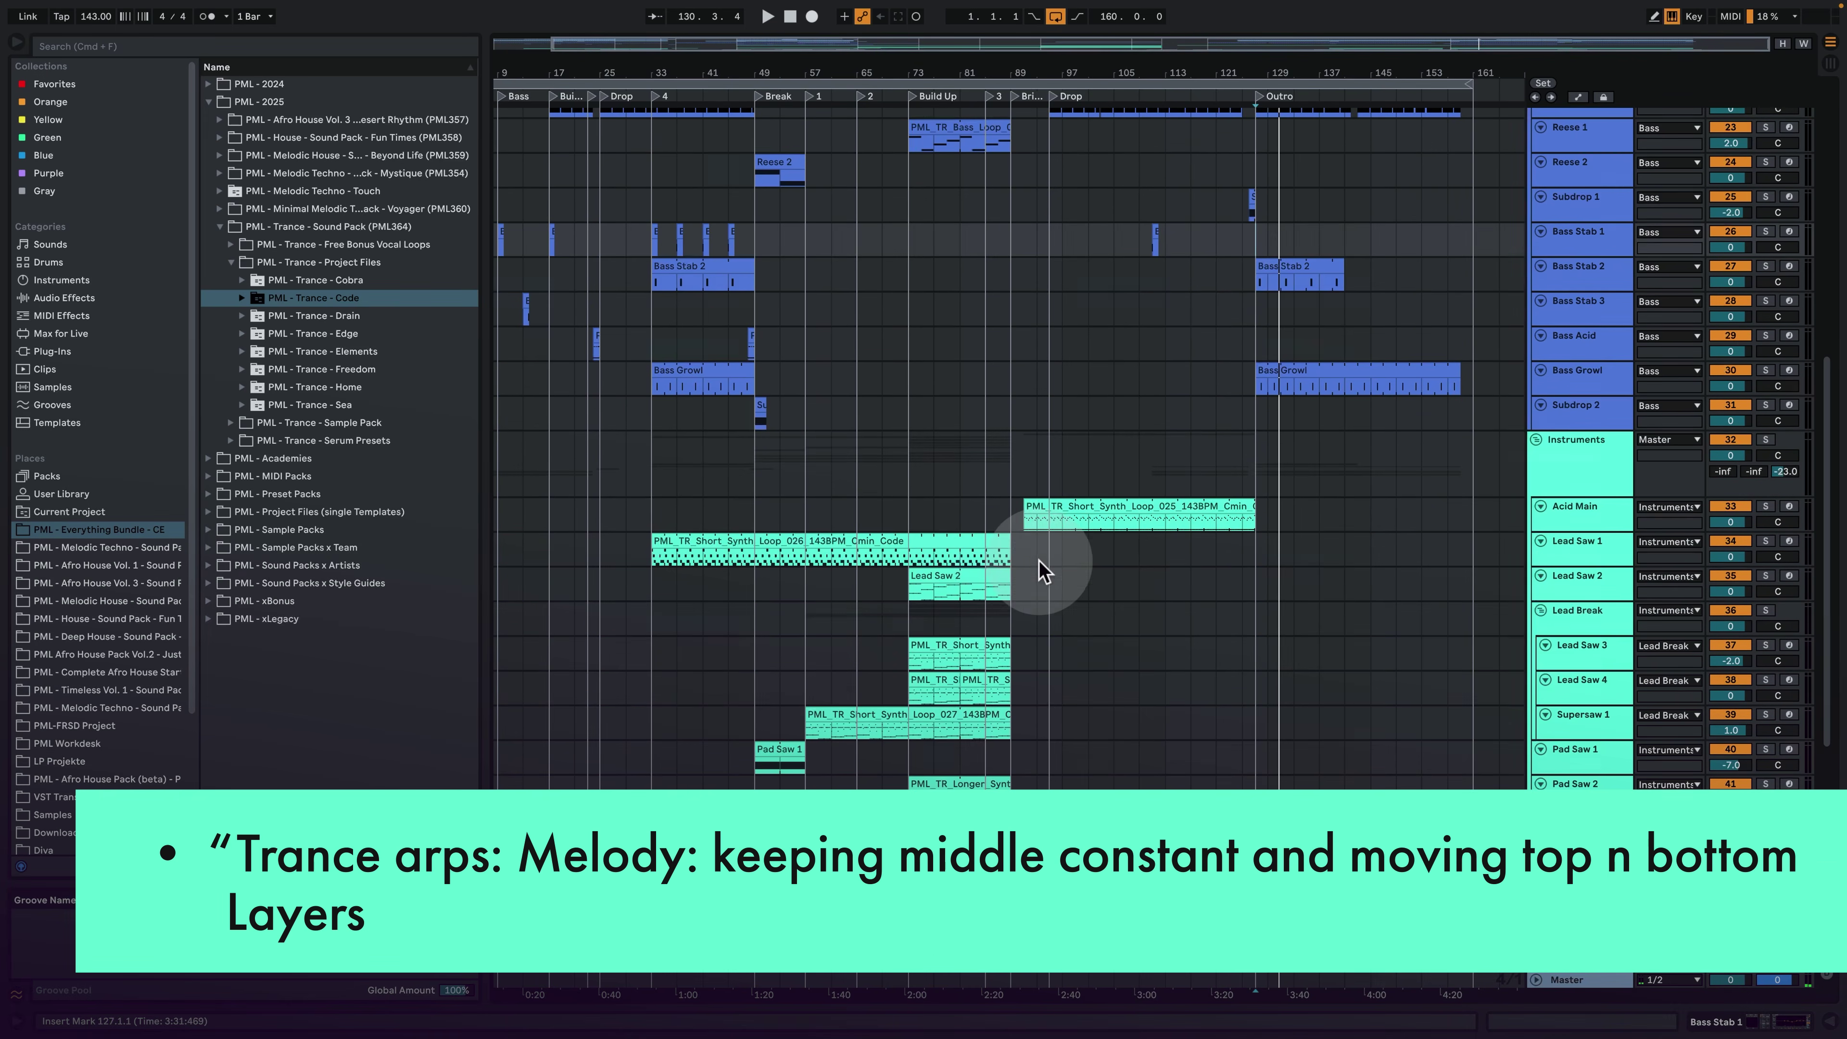
{"action": "left_click", "coordinate": [820, 640]}
{"action": "scroll", "coordinate": [1580, 557], "scroll_direction": "down", "scroll_amount": 3}
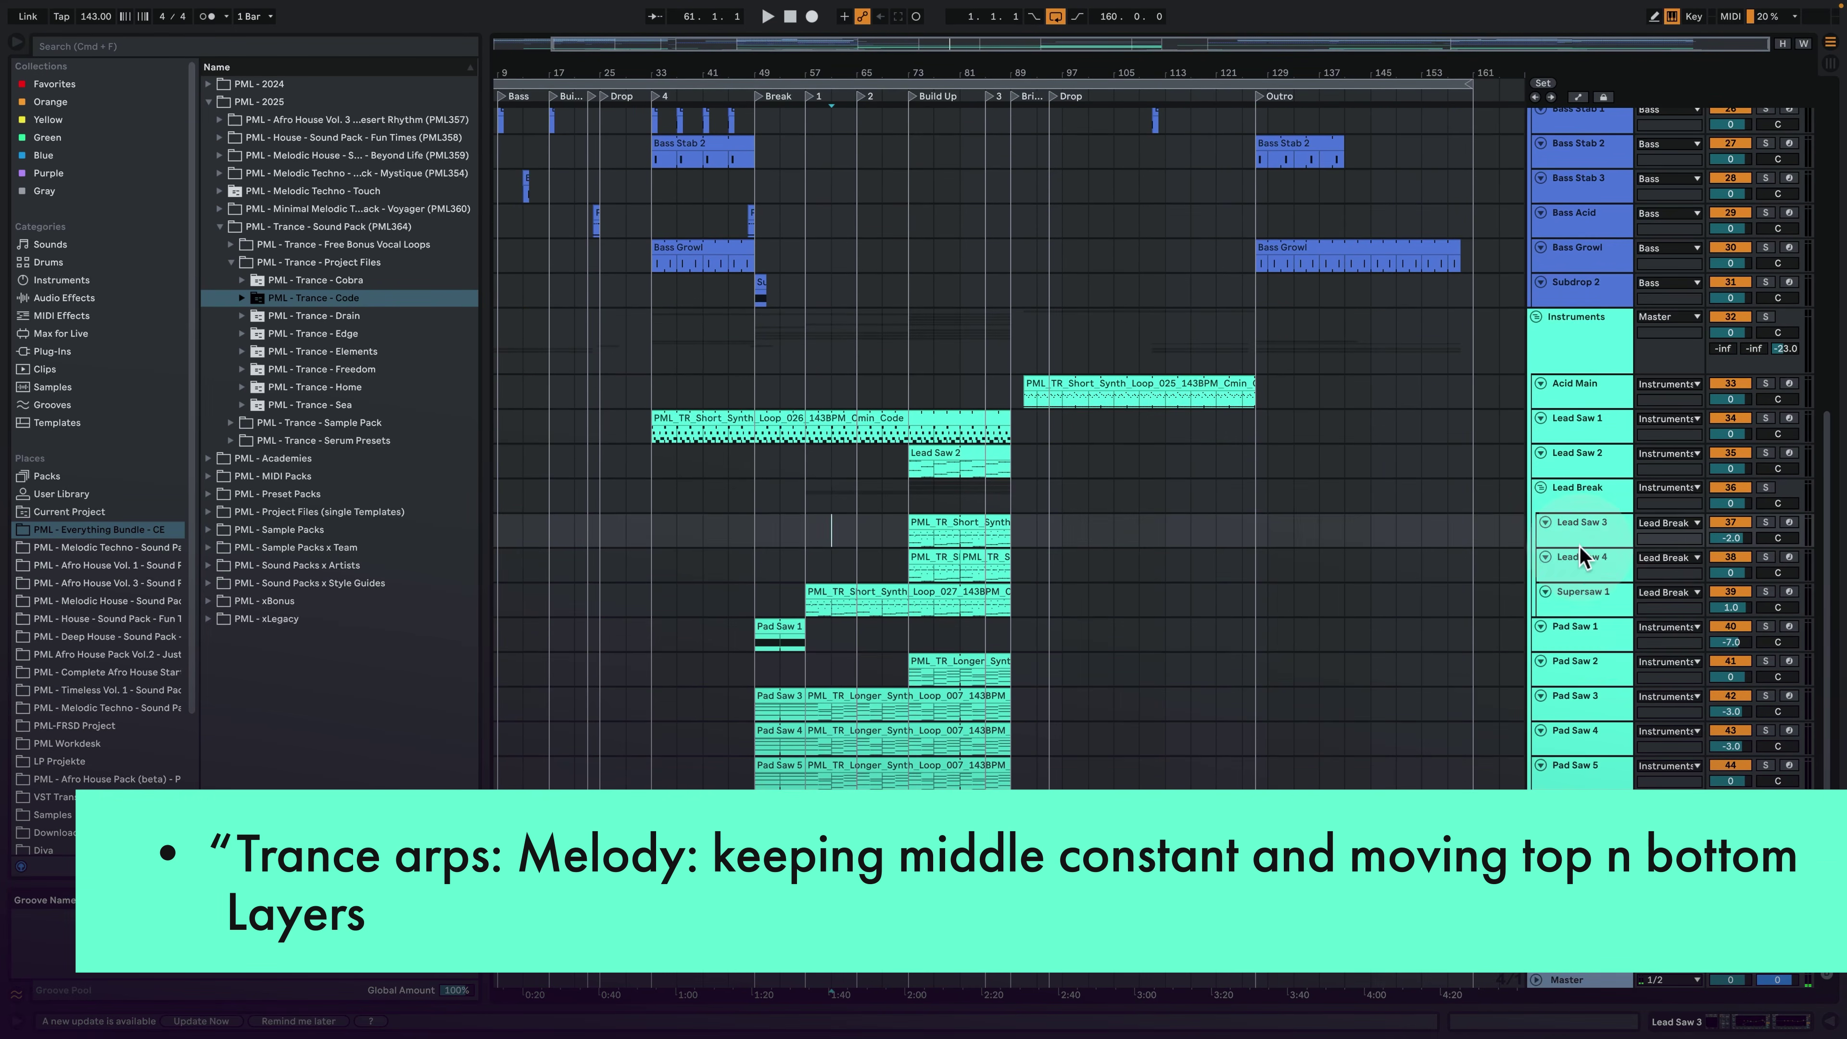
{"action": "left_click", "coordinate": [1592, 633]}
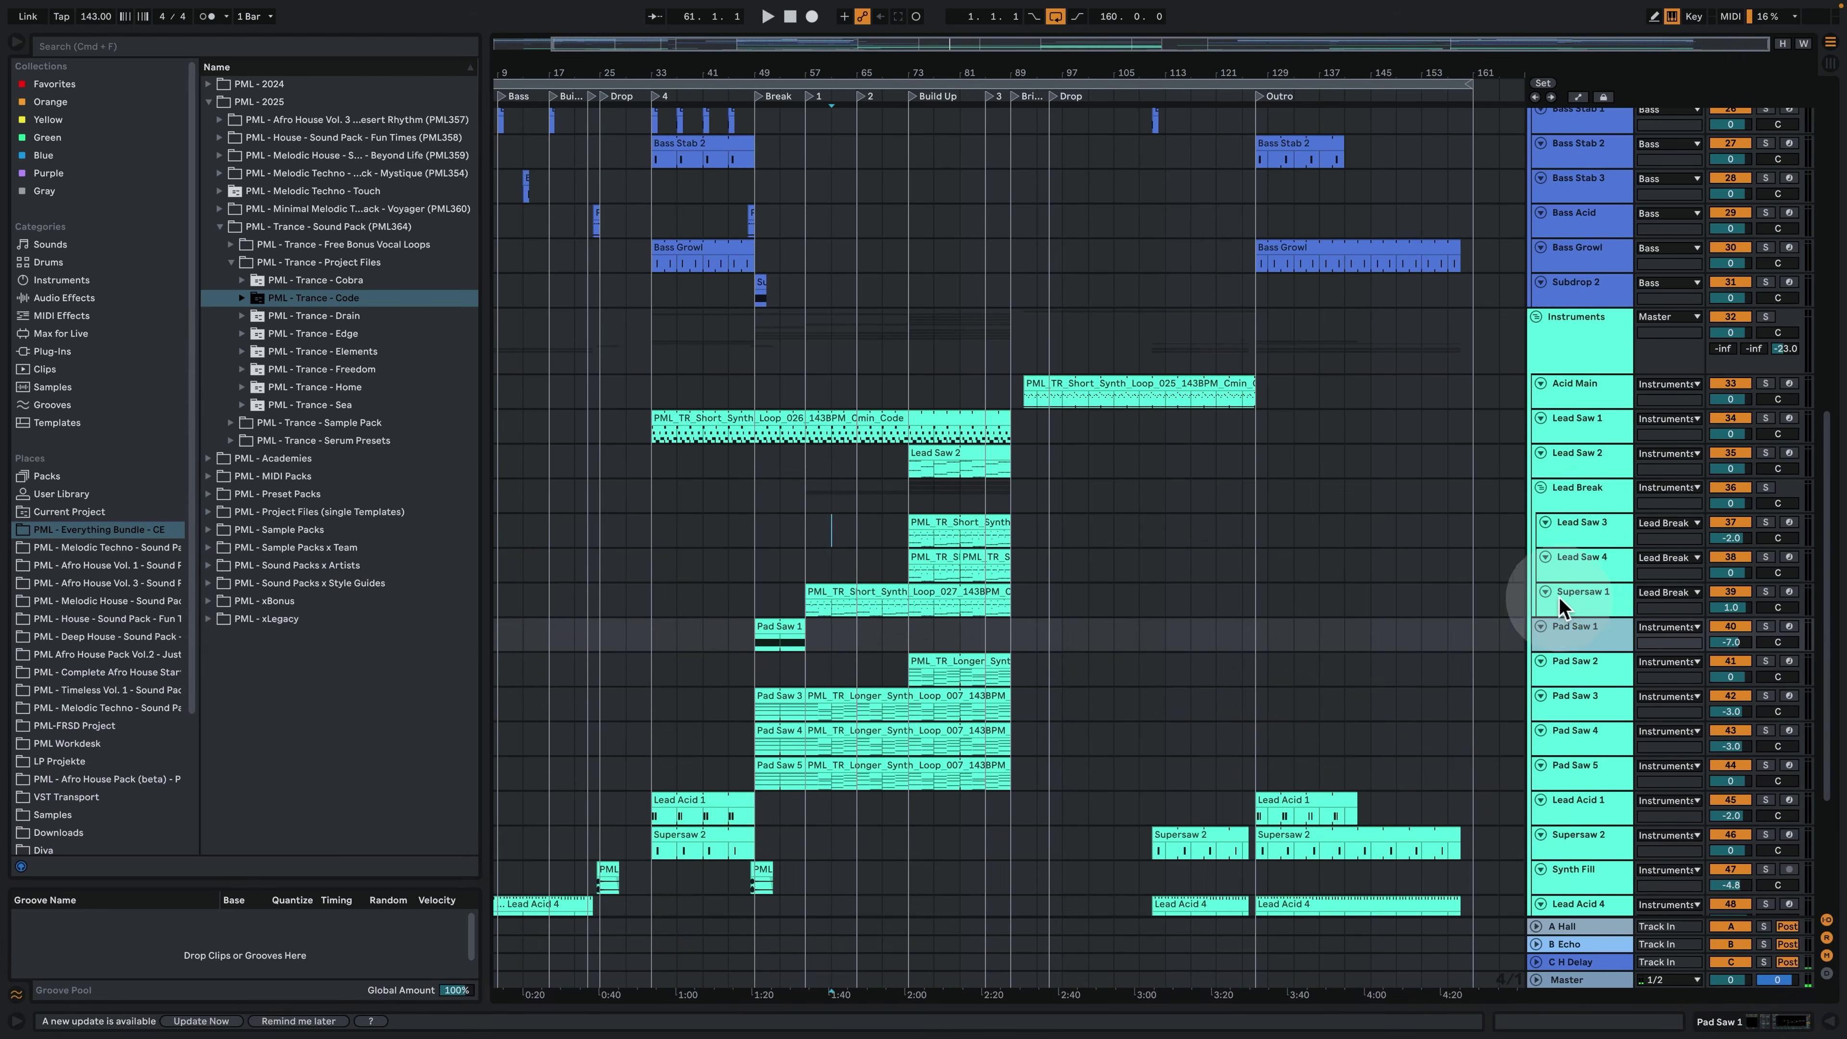
{"action": "left_click", "coordinate": [1578, 610]}
{"action": "left_click", "coordinate": [1765, 592]}
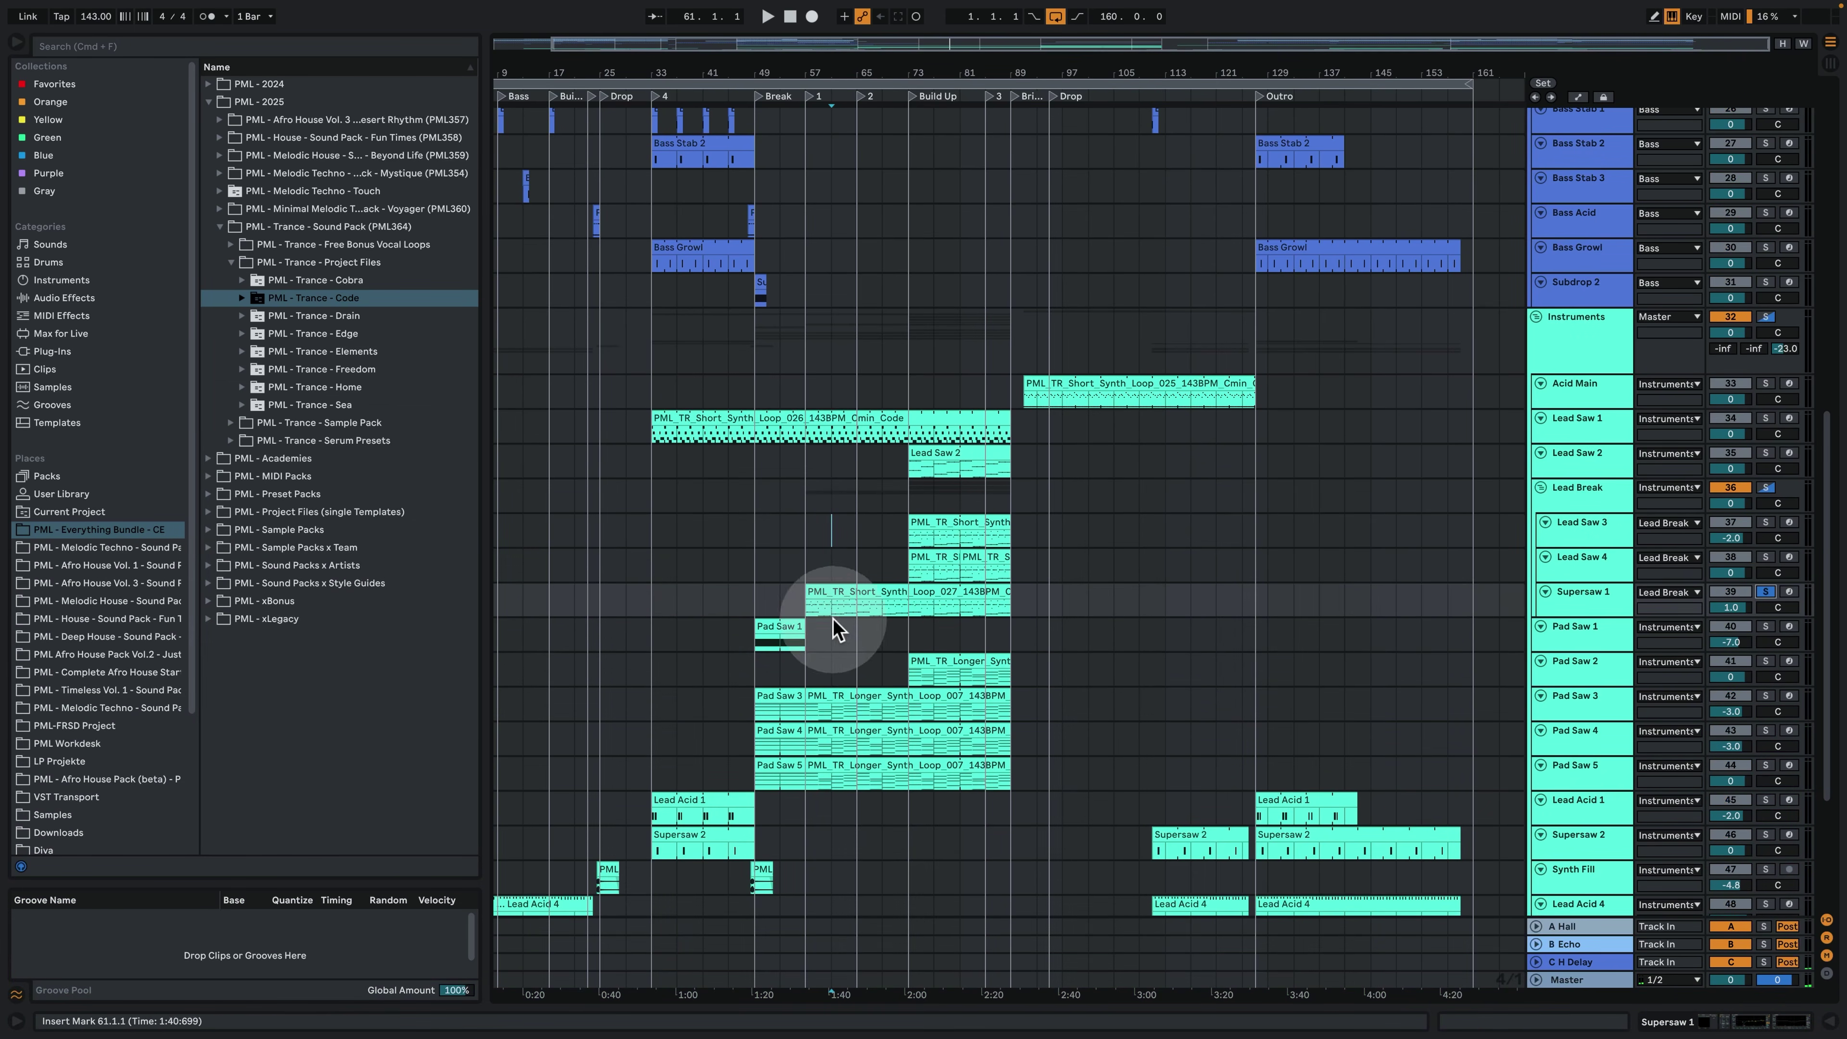
Play the Supersaw 1 clip from bar 57, show the track's devices, and open its Serum patch.
{"action": "left_click", "coordinate": [832, 601]}
{"action": "key", "text": "space"}
{"action": "double_click", "coordinate": [1592, 606]}
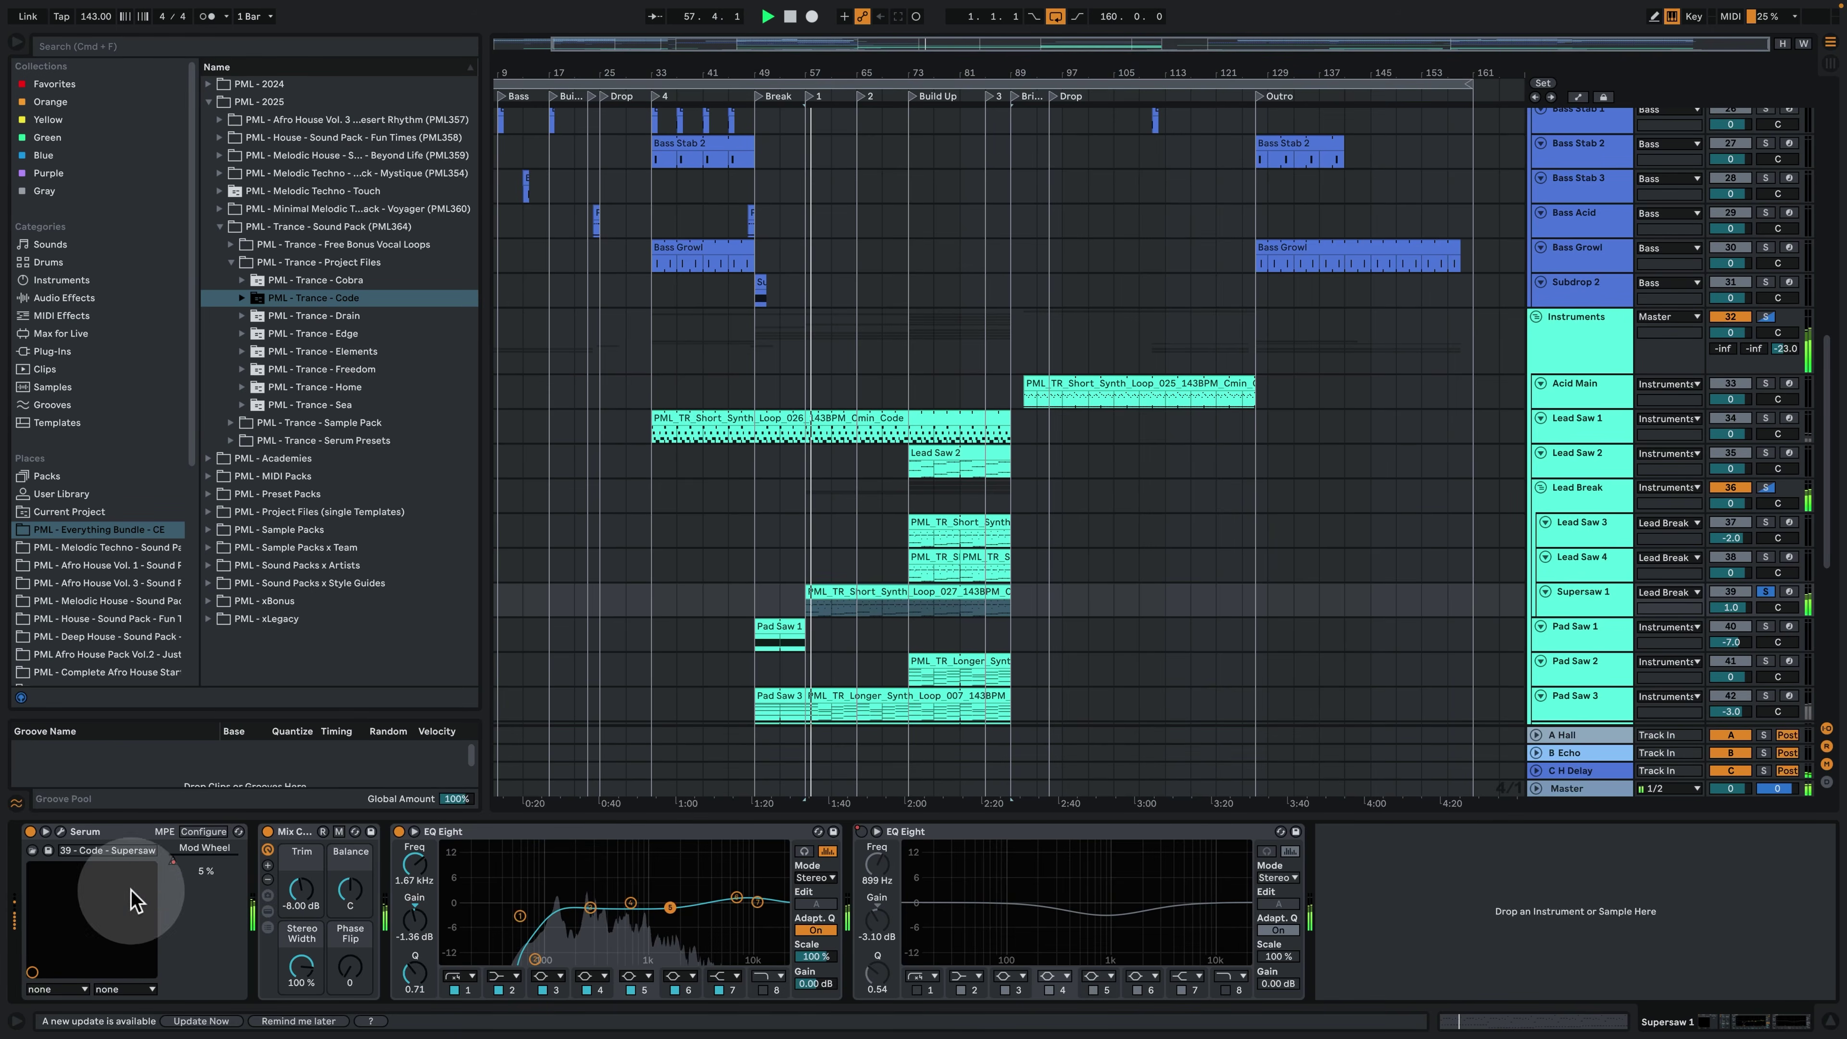
{"action": "left_click", "coordinate": [61, 830]}
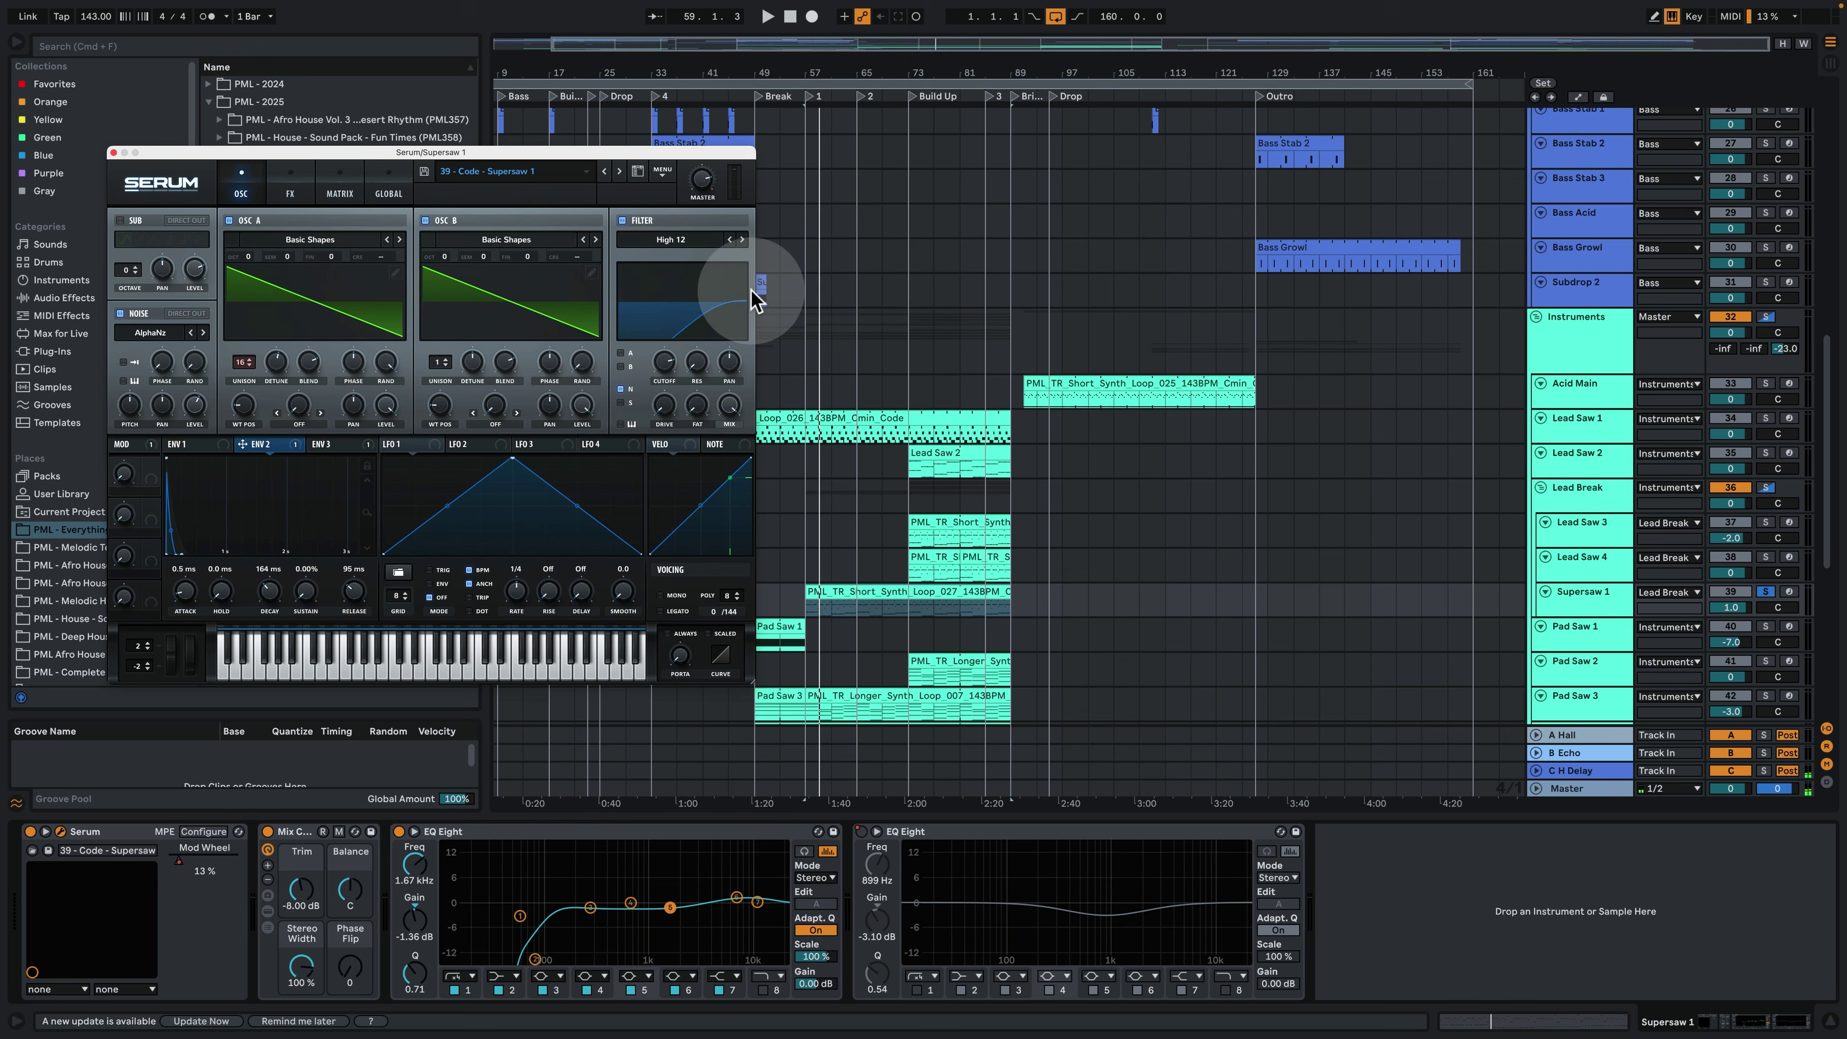
Examine the Supersaw 1 patch's effects in Serum, resume playback briefly, and close the plug-in window.
{"action": "left_click", "coordinate": [299, 186]}
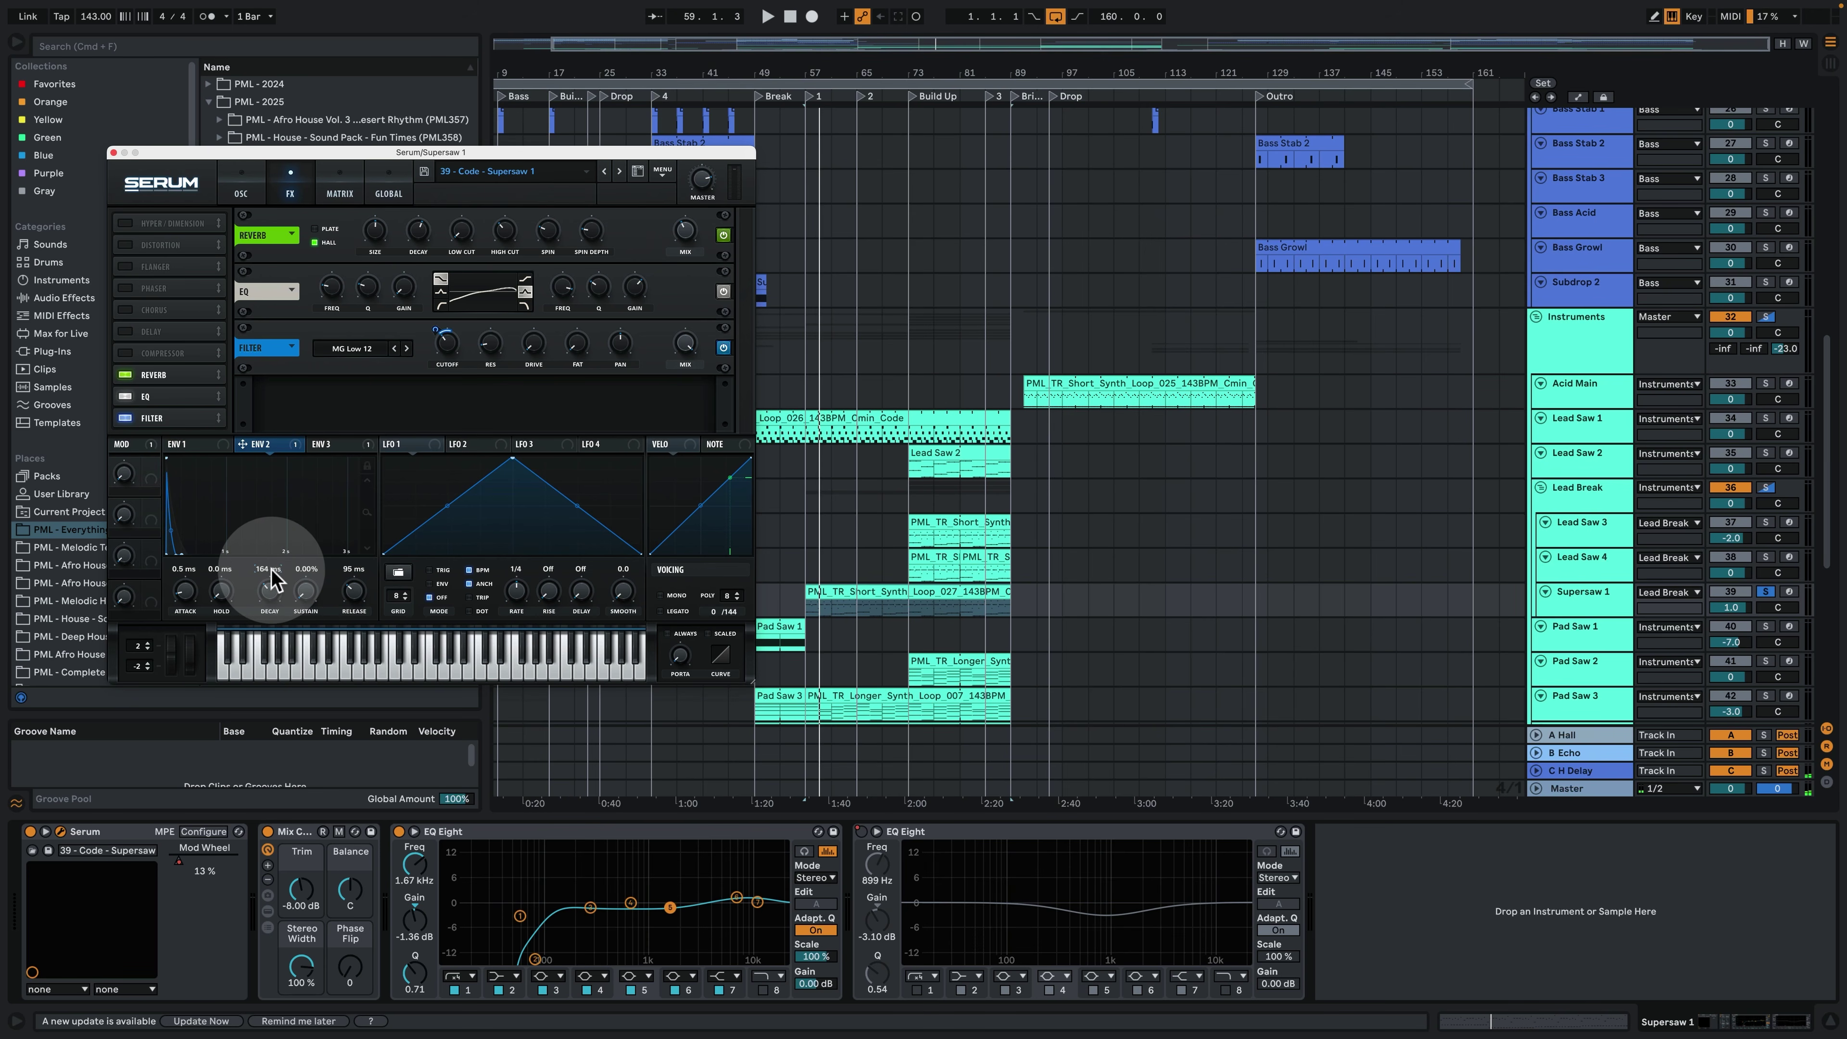
{"action": "key", "text": "space"}
{"action": "left_click", "coordinate": [112, 152]}
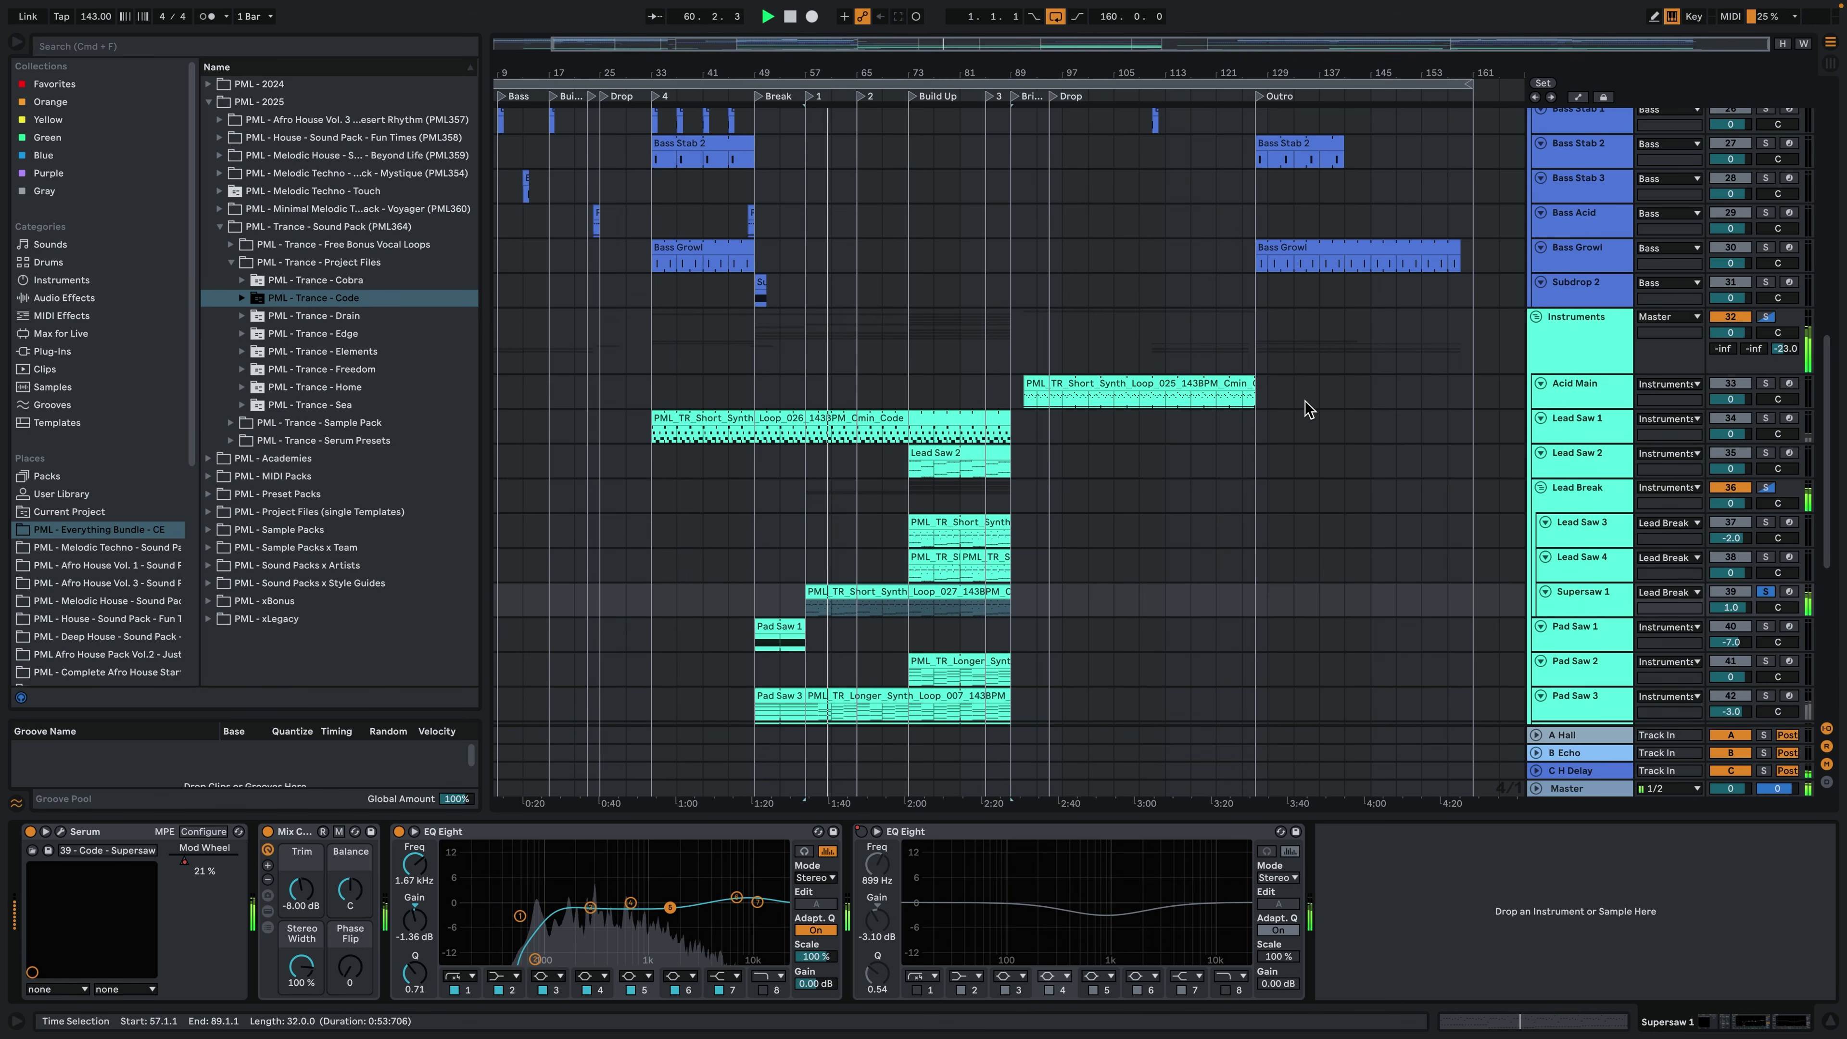
{"action": "left_click", "coordinate": [1357, 438]}
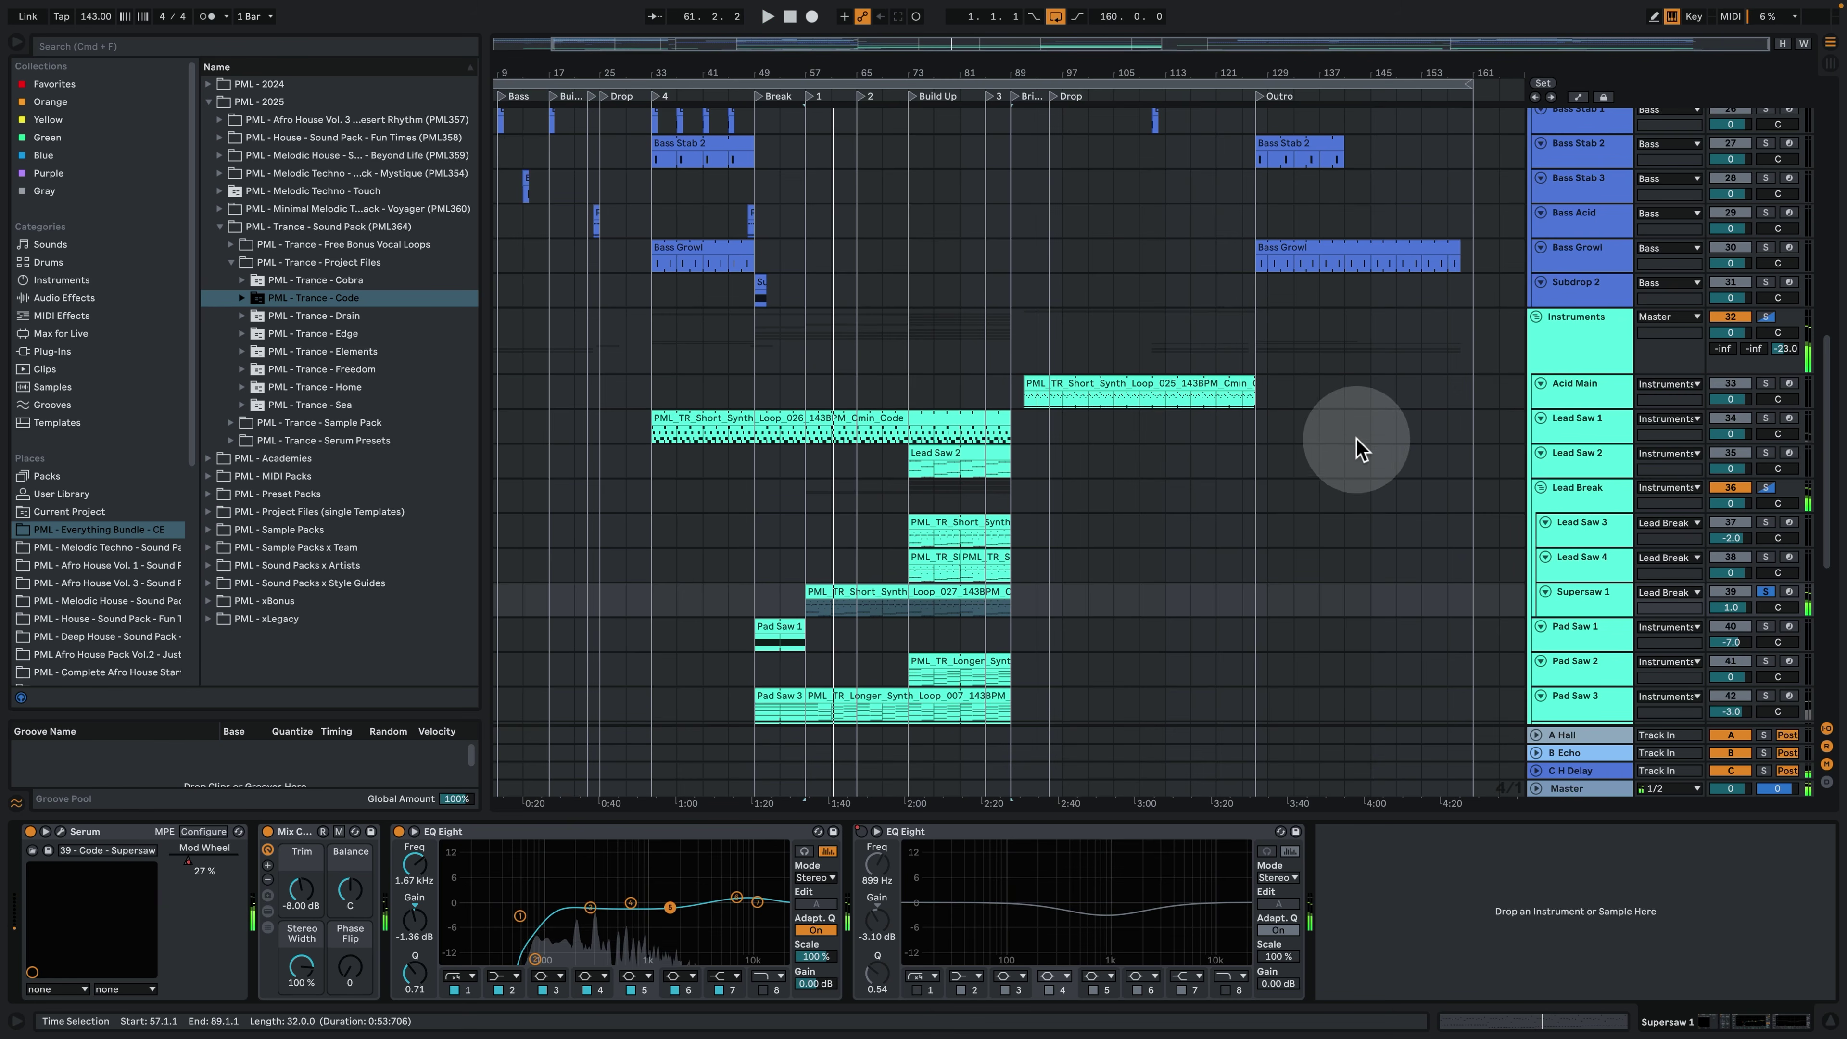
Expand the Serum Presets folder of the PML - Trance - Sound Pack (PML364) and browse the files in its Midi folder.
{"action": "left_click", "coordinate": [1528, 666]}
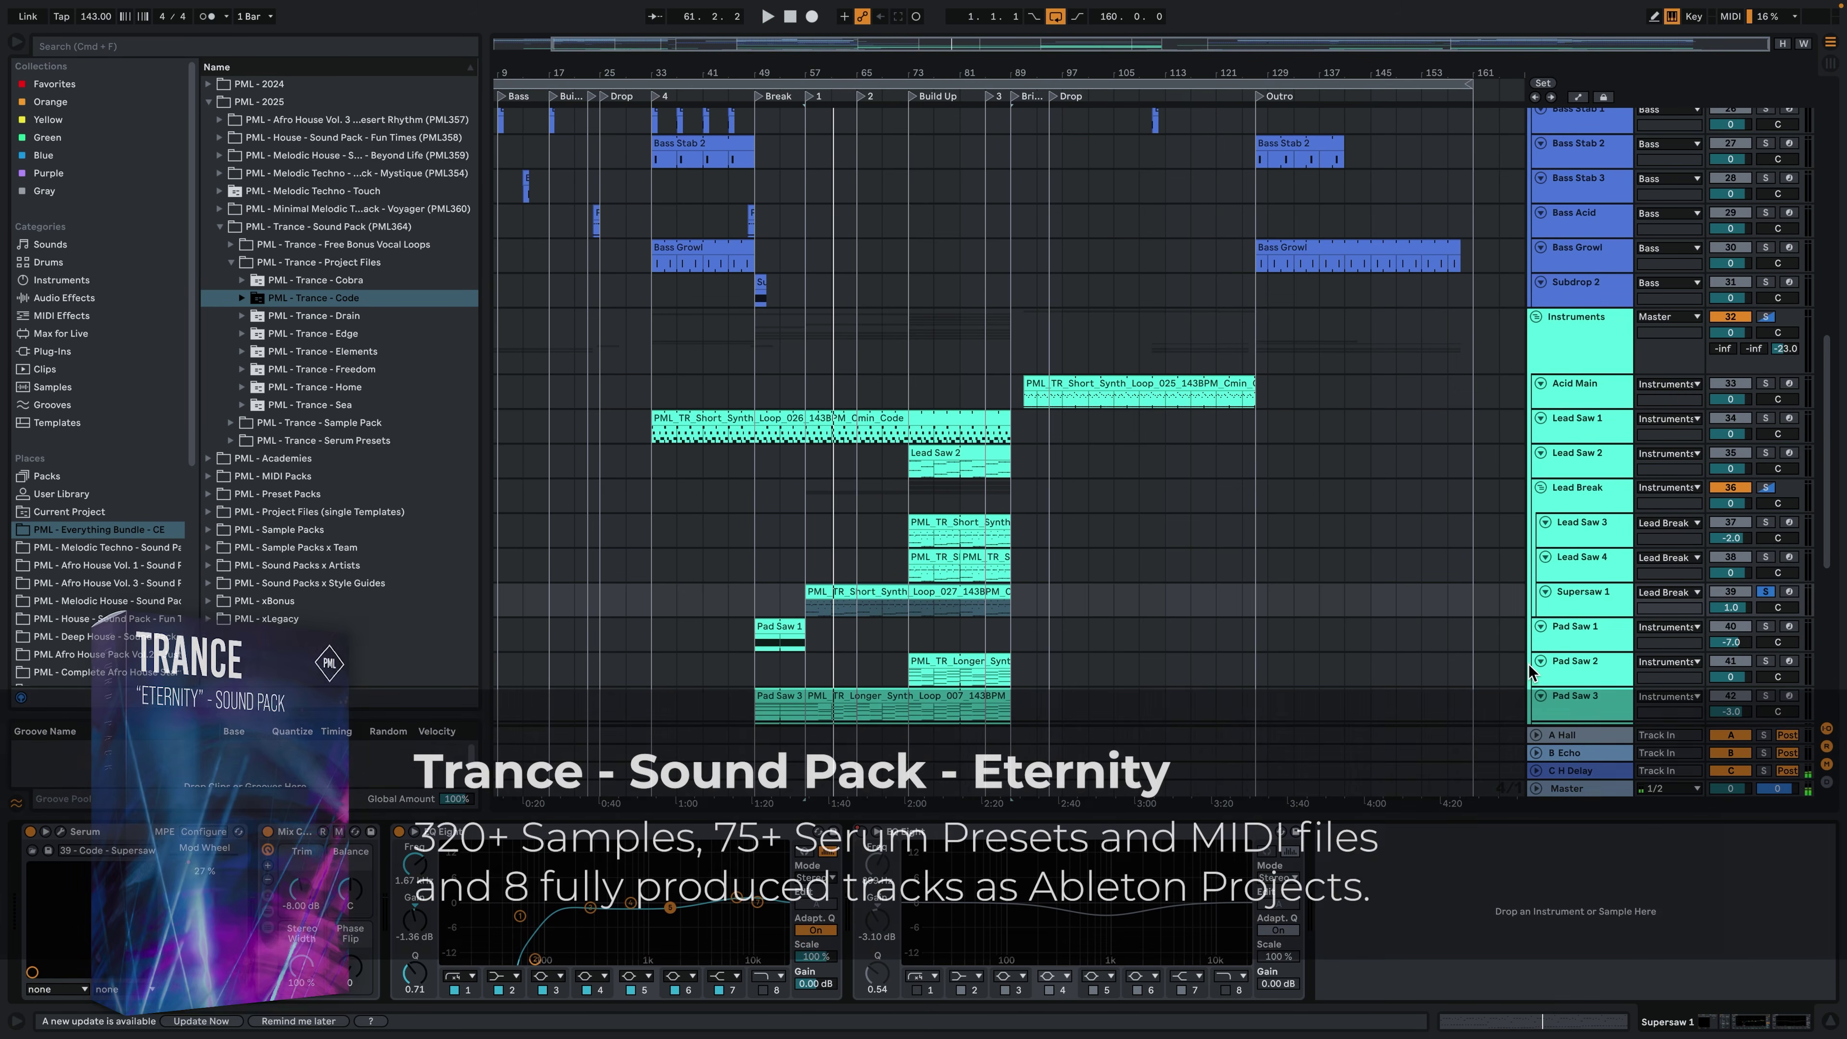
{"action": "left_click", "coordinate": [1476, 620]}
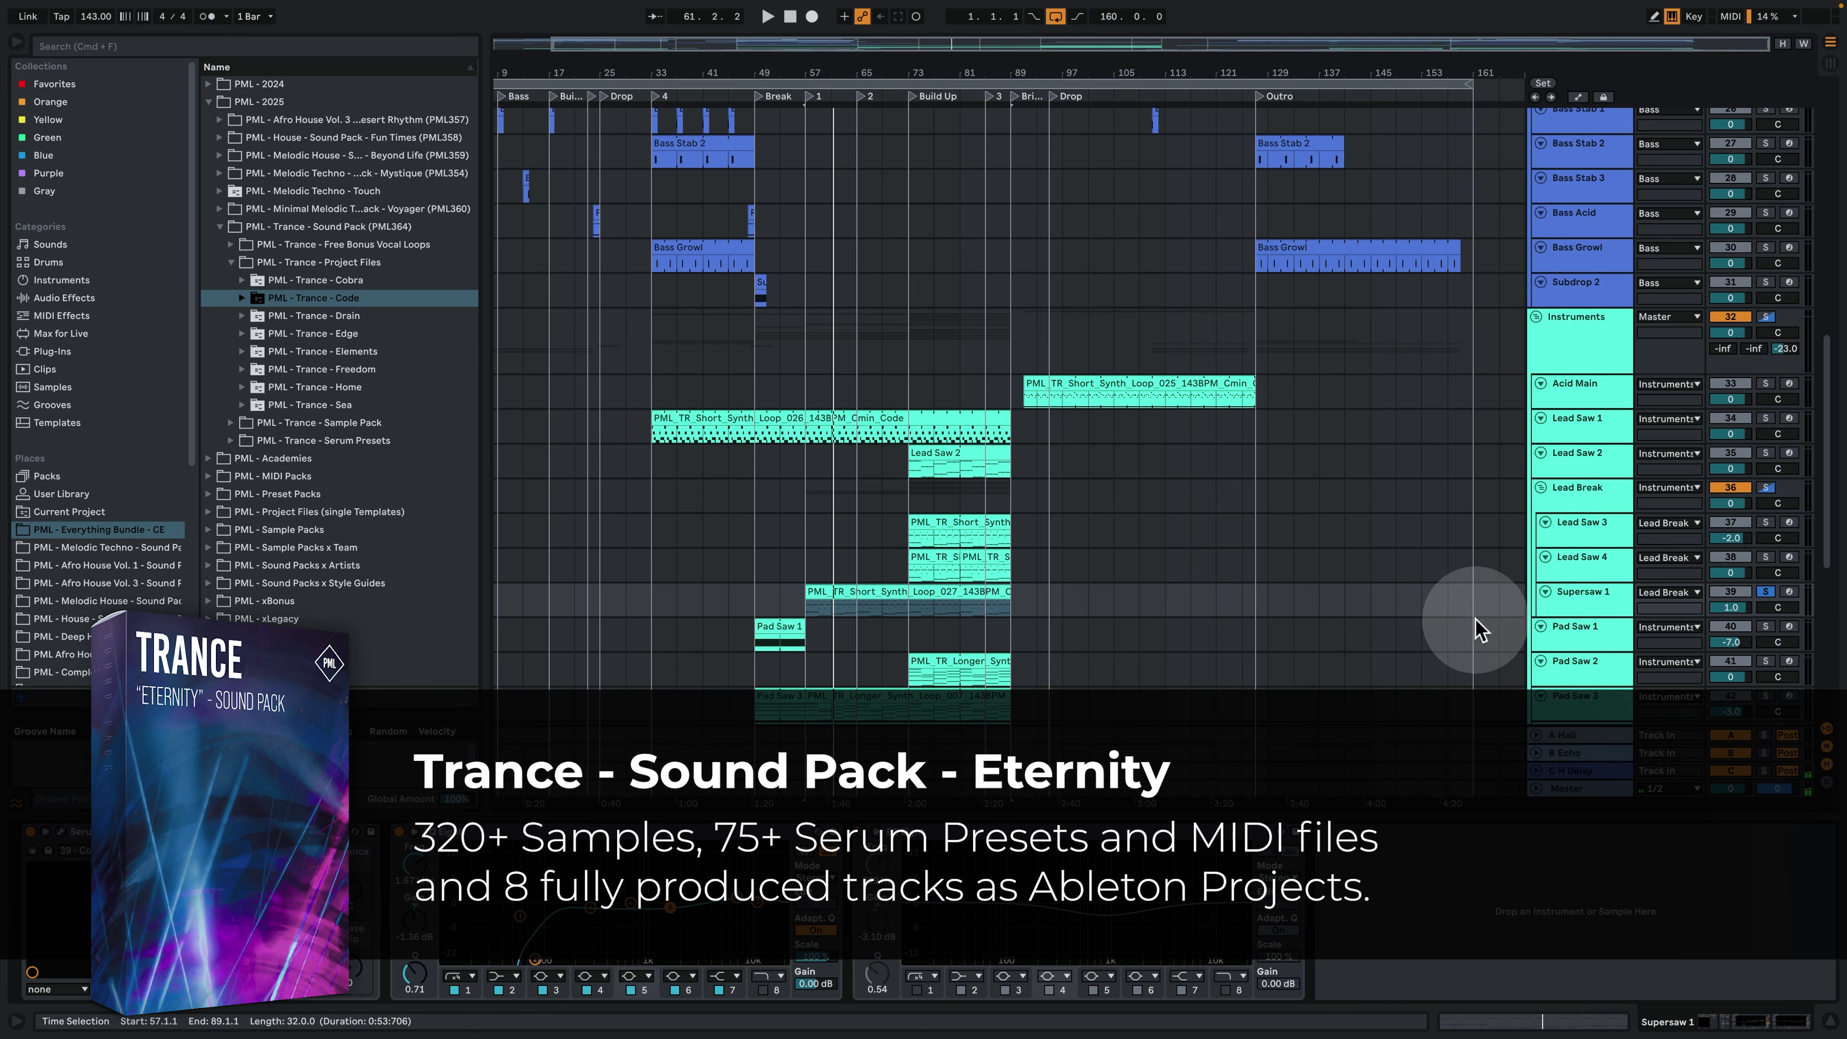
{"action": "left_click", "coordinate": [320, 226]}
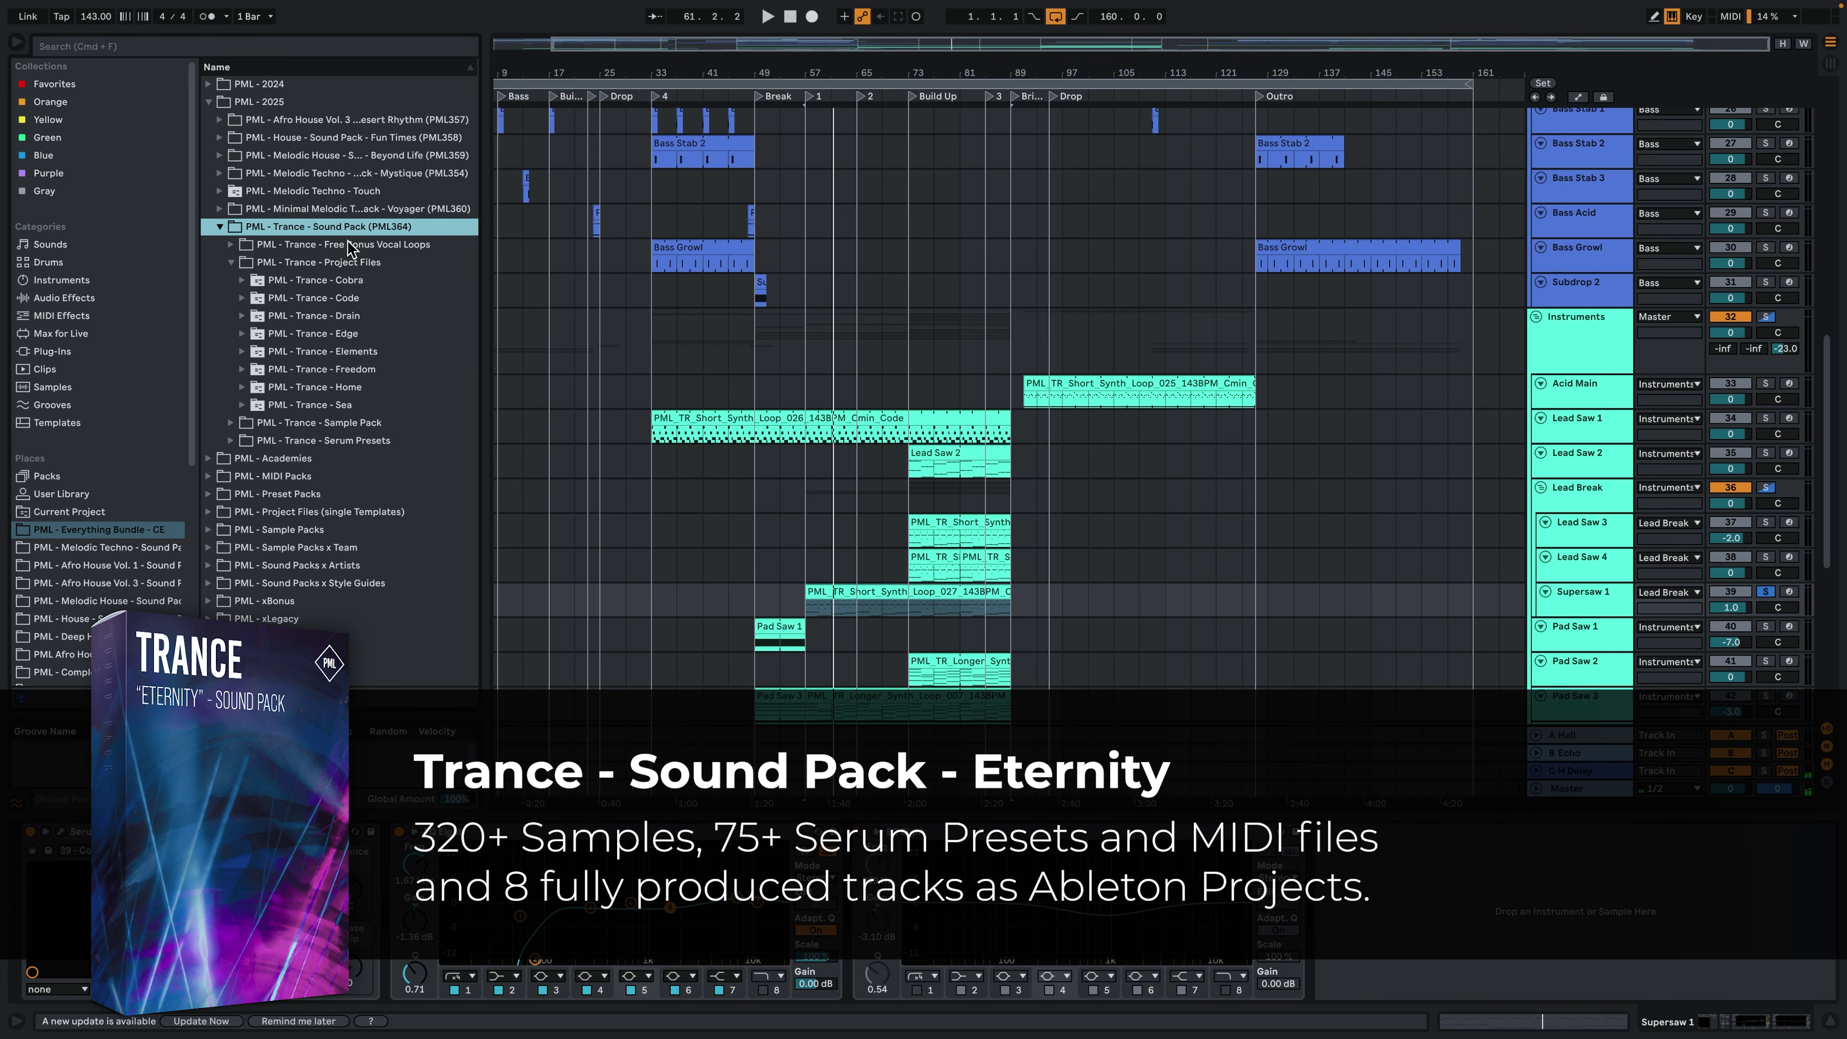
{"action": "left_click", "coordinate": [1338, 323]}
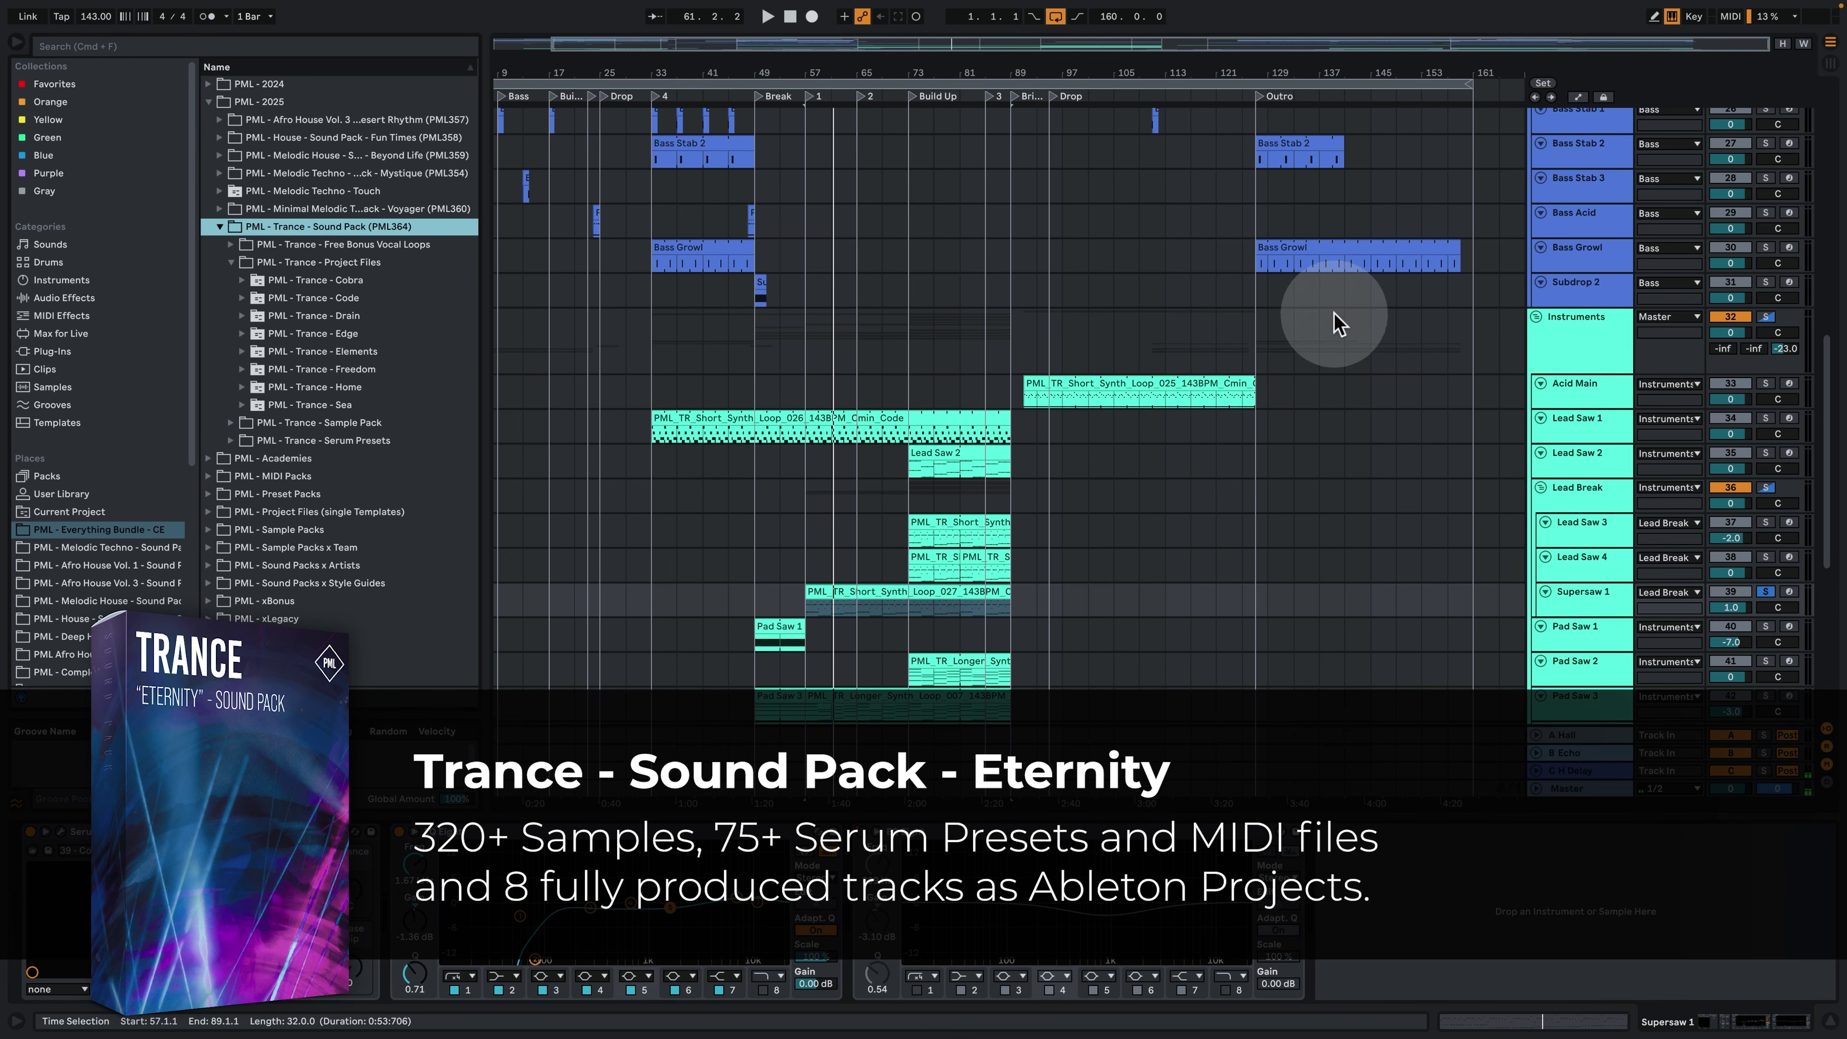
{"action": "left_click", "coordinate": [319, 427]}
{"action": "left_click", "coordinate": [263, 443]}
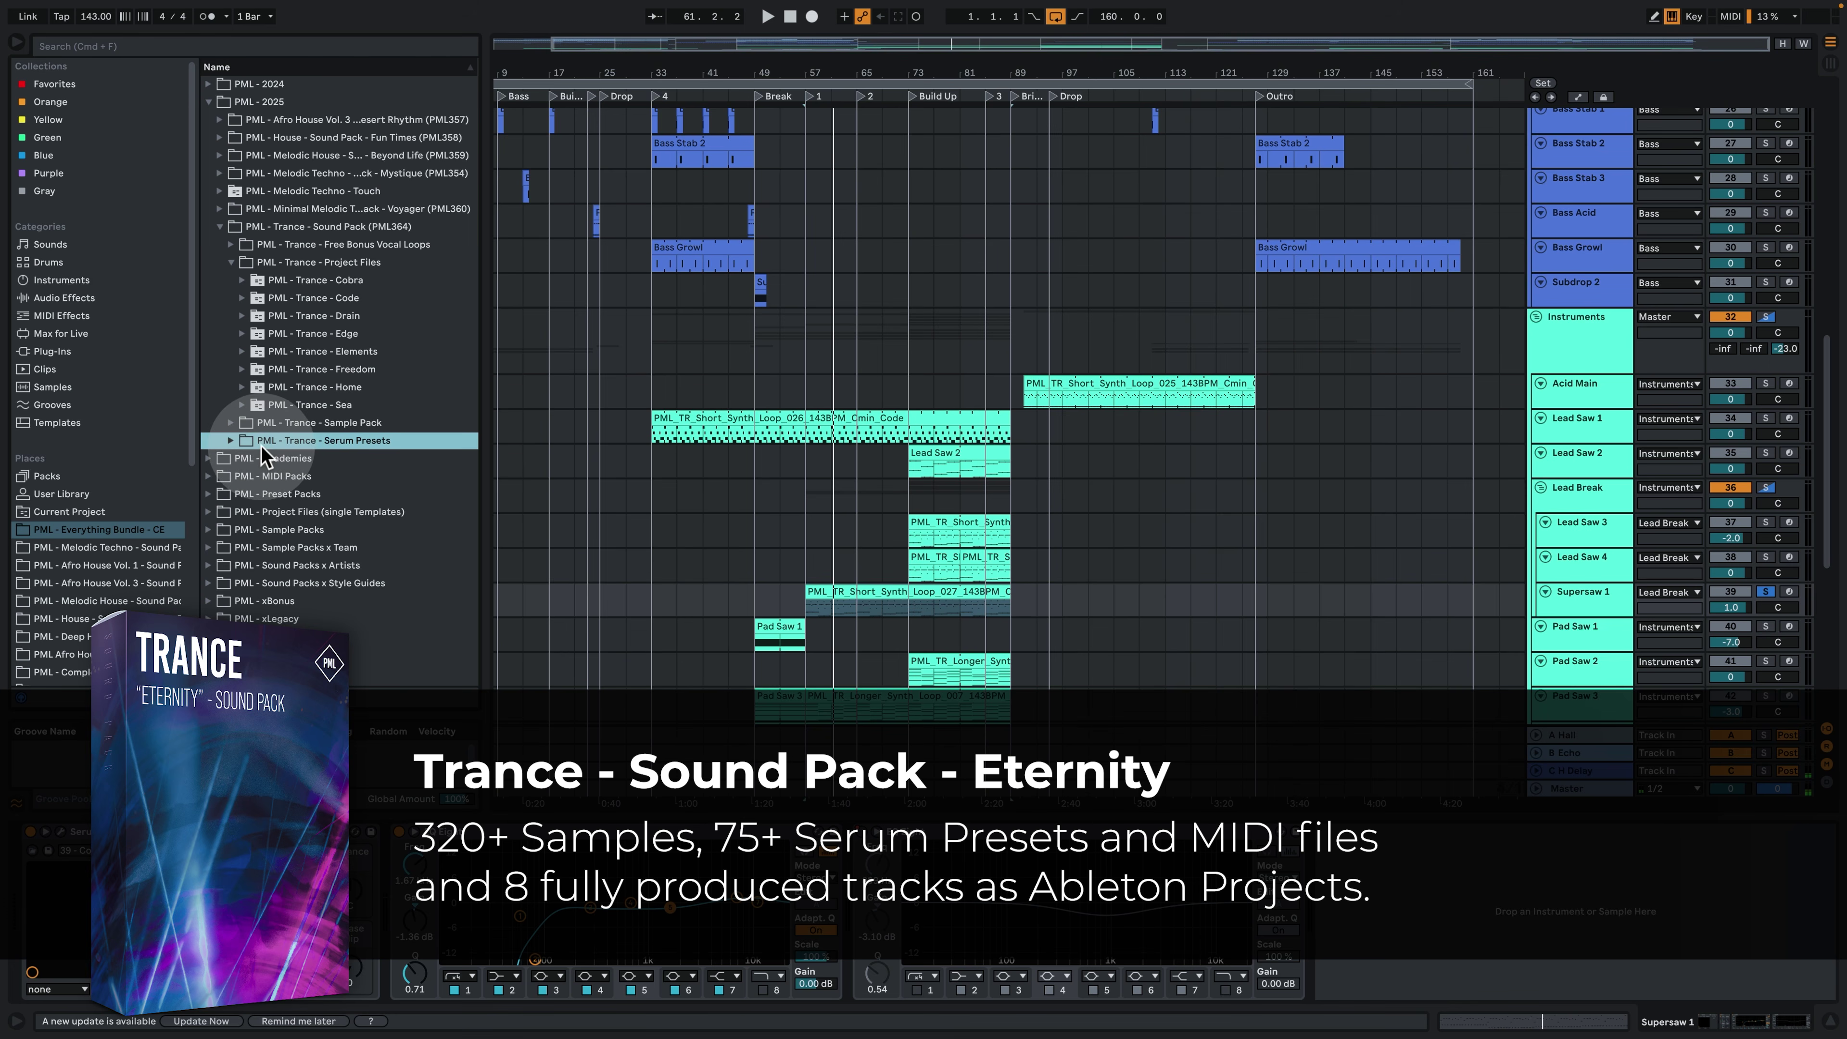
{"action": "left_click", "coordinate": [231, 441]}
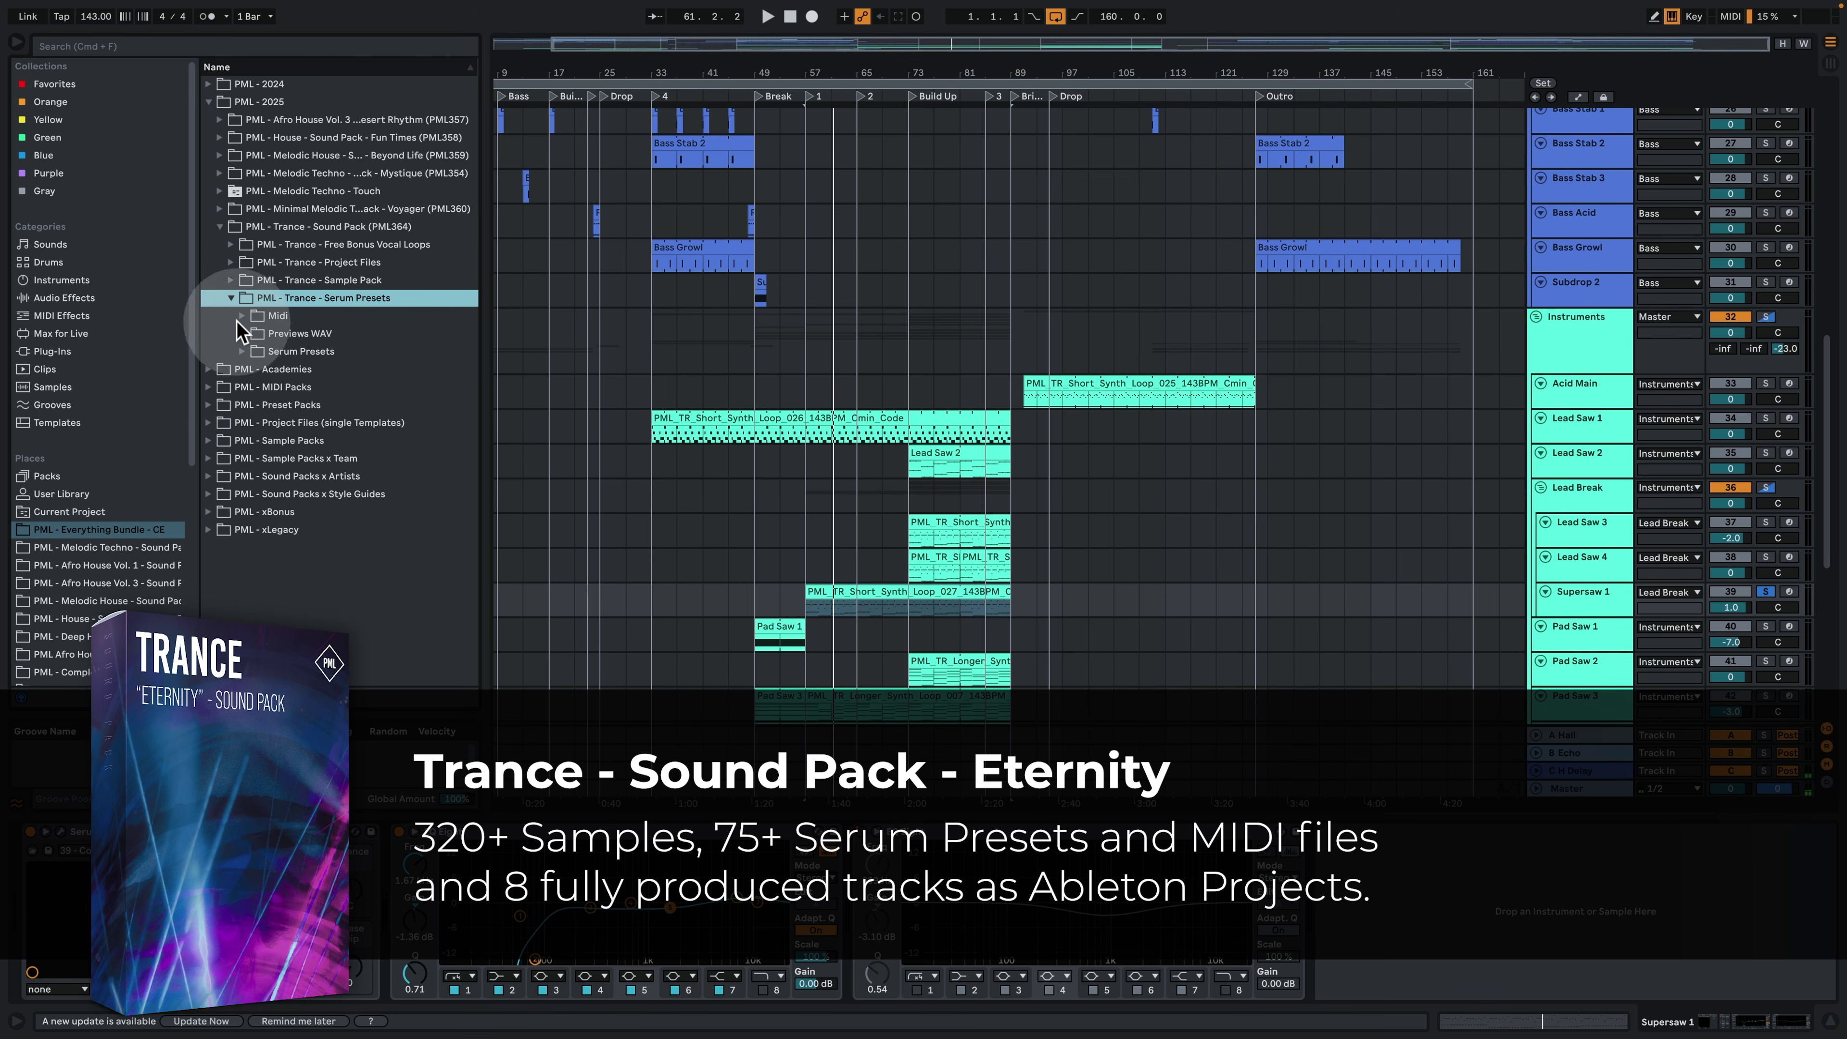
{"action": "left_click", "coordinate": [240, 318]}
{"action": "scroll", "coordinate": [398, 480], "scroll_direction": "down", "scroll_amount": 10}
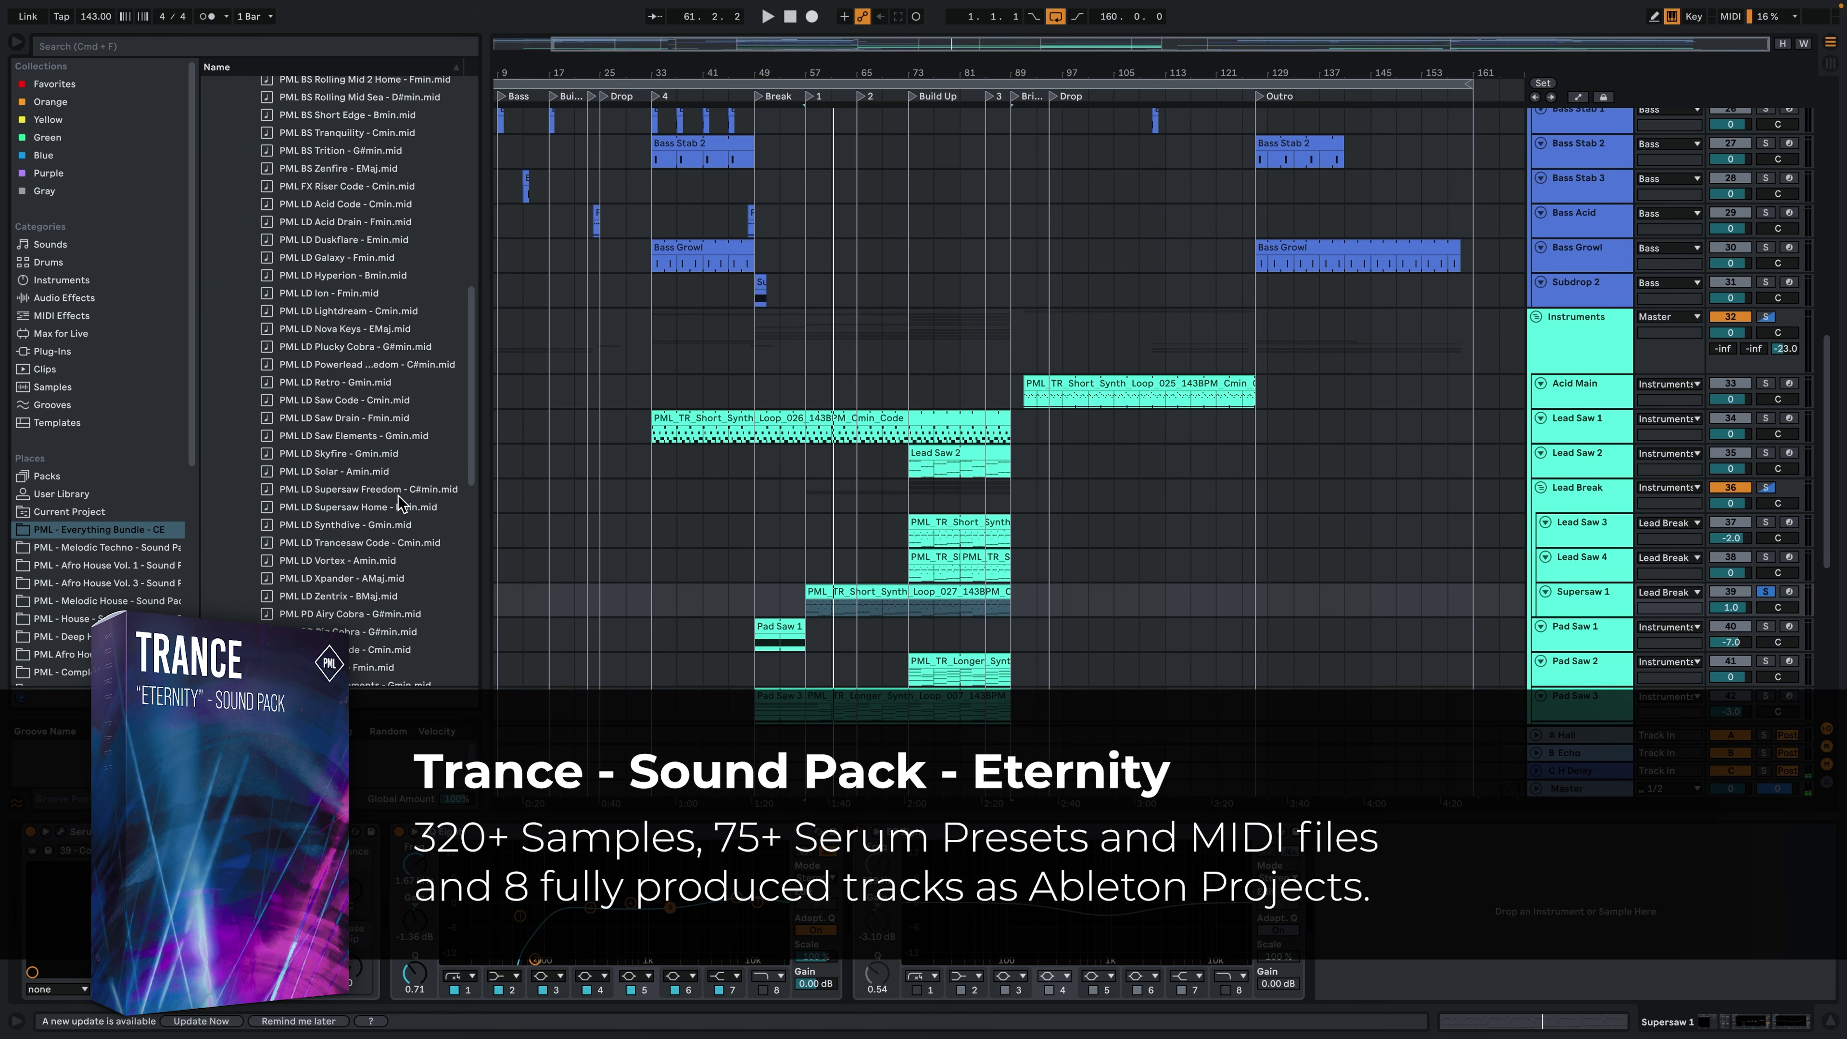
{"action": "scroll", "coordinate": [398, 487], "scroll_direction": "down", "scroll_amount": 3}
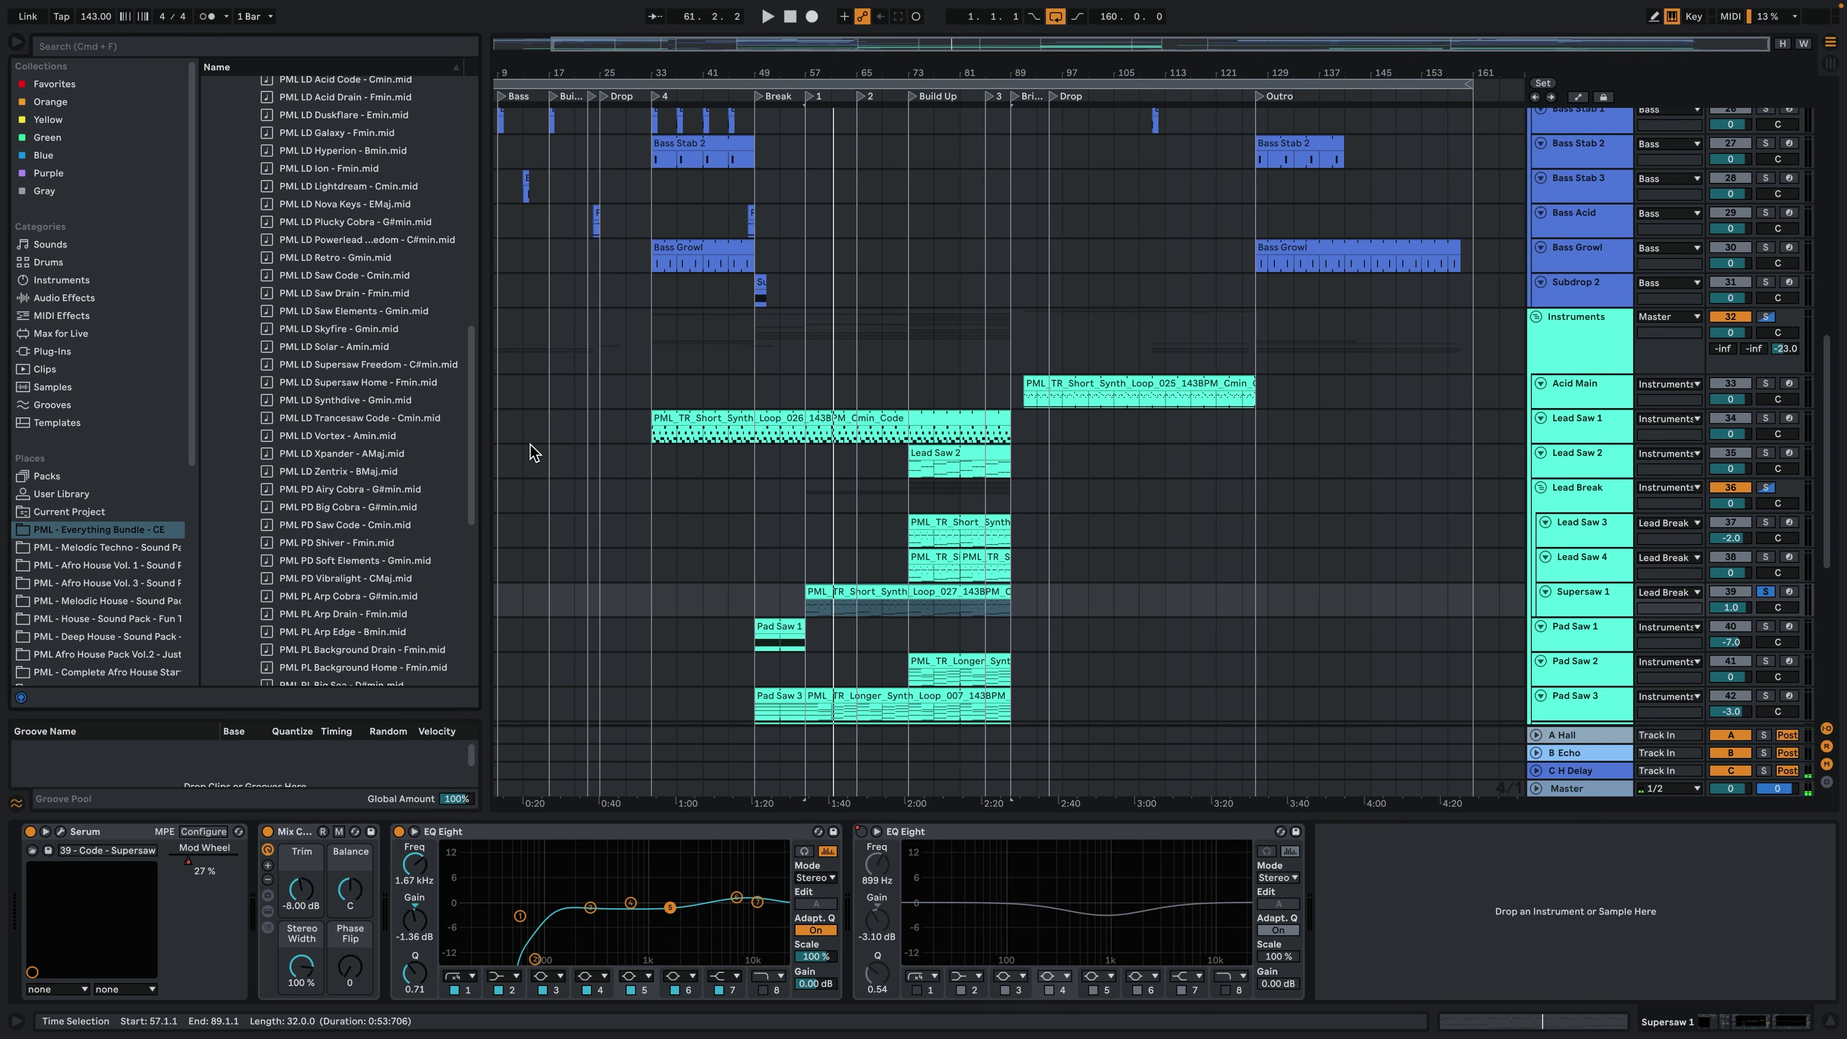
{"action": "left_click", "coordinate": [706, 494]}
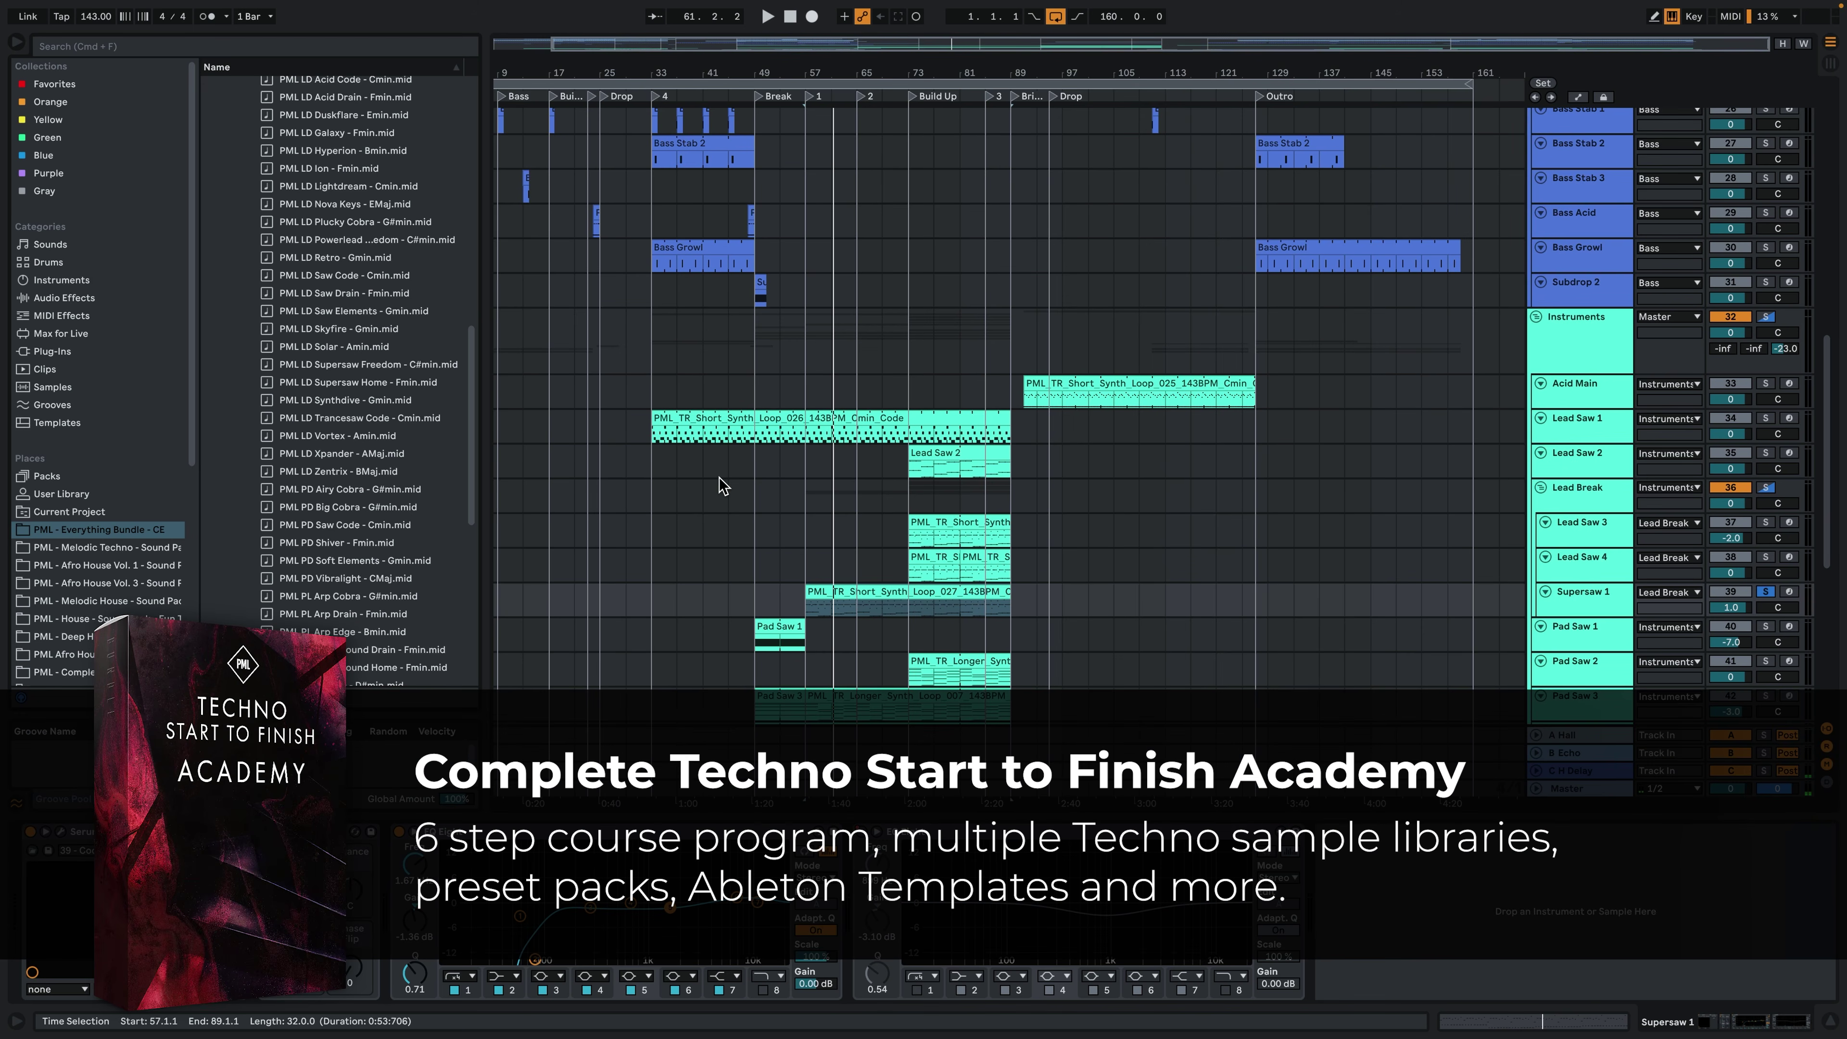
Widen the browser slightly and collapse the PML - Trance - Serum Presets folder.
{"action": "scroll", "coordinate": [1018, 495], "scroll_direction": "up", "scroll_amount": 5}
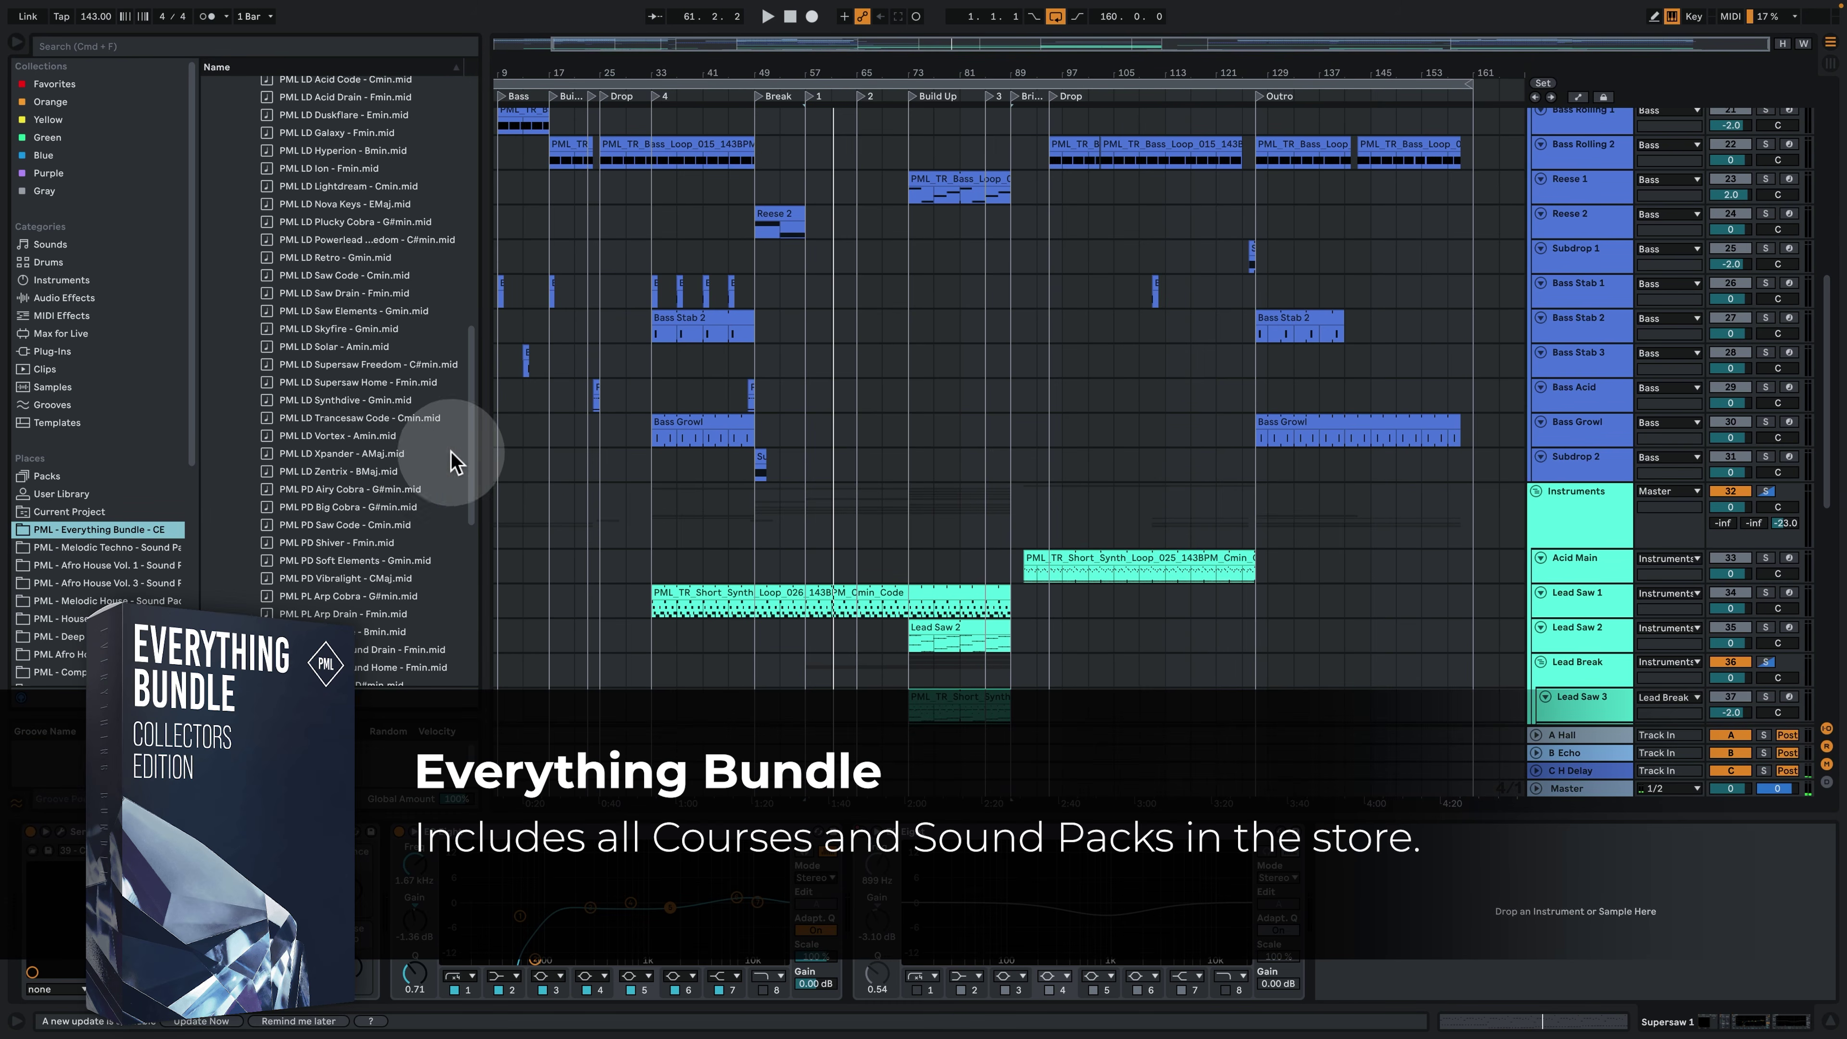
{"action": "left_click_drag", "start_coordinate": [485, 393], "coordinate": [523, 392]}
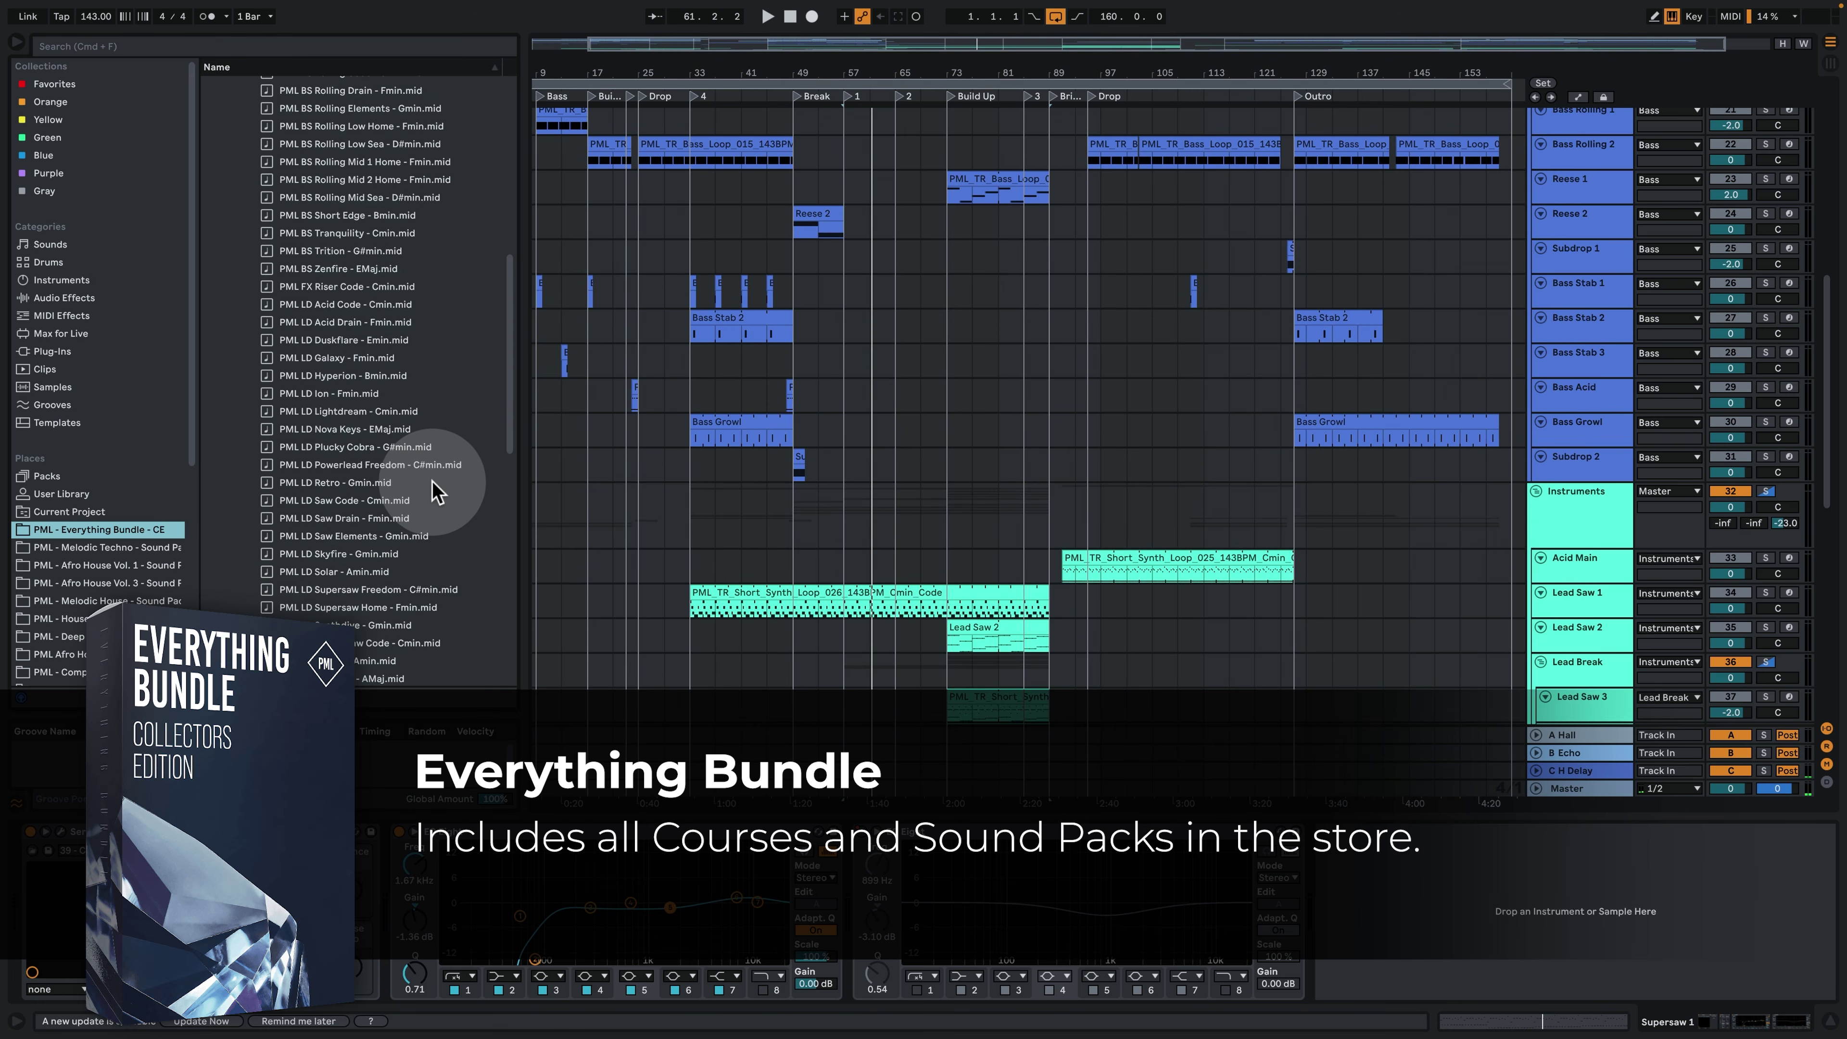
{"action": "scroll", "coordinate": [429, 495], "scroll_direction": "up", "scroll_amount": 10}
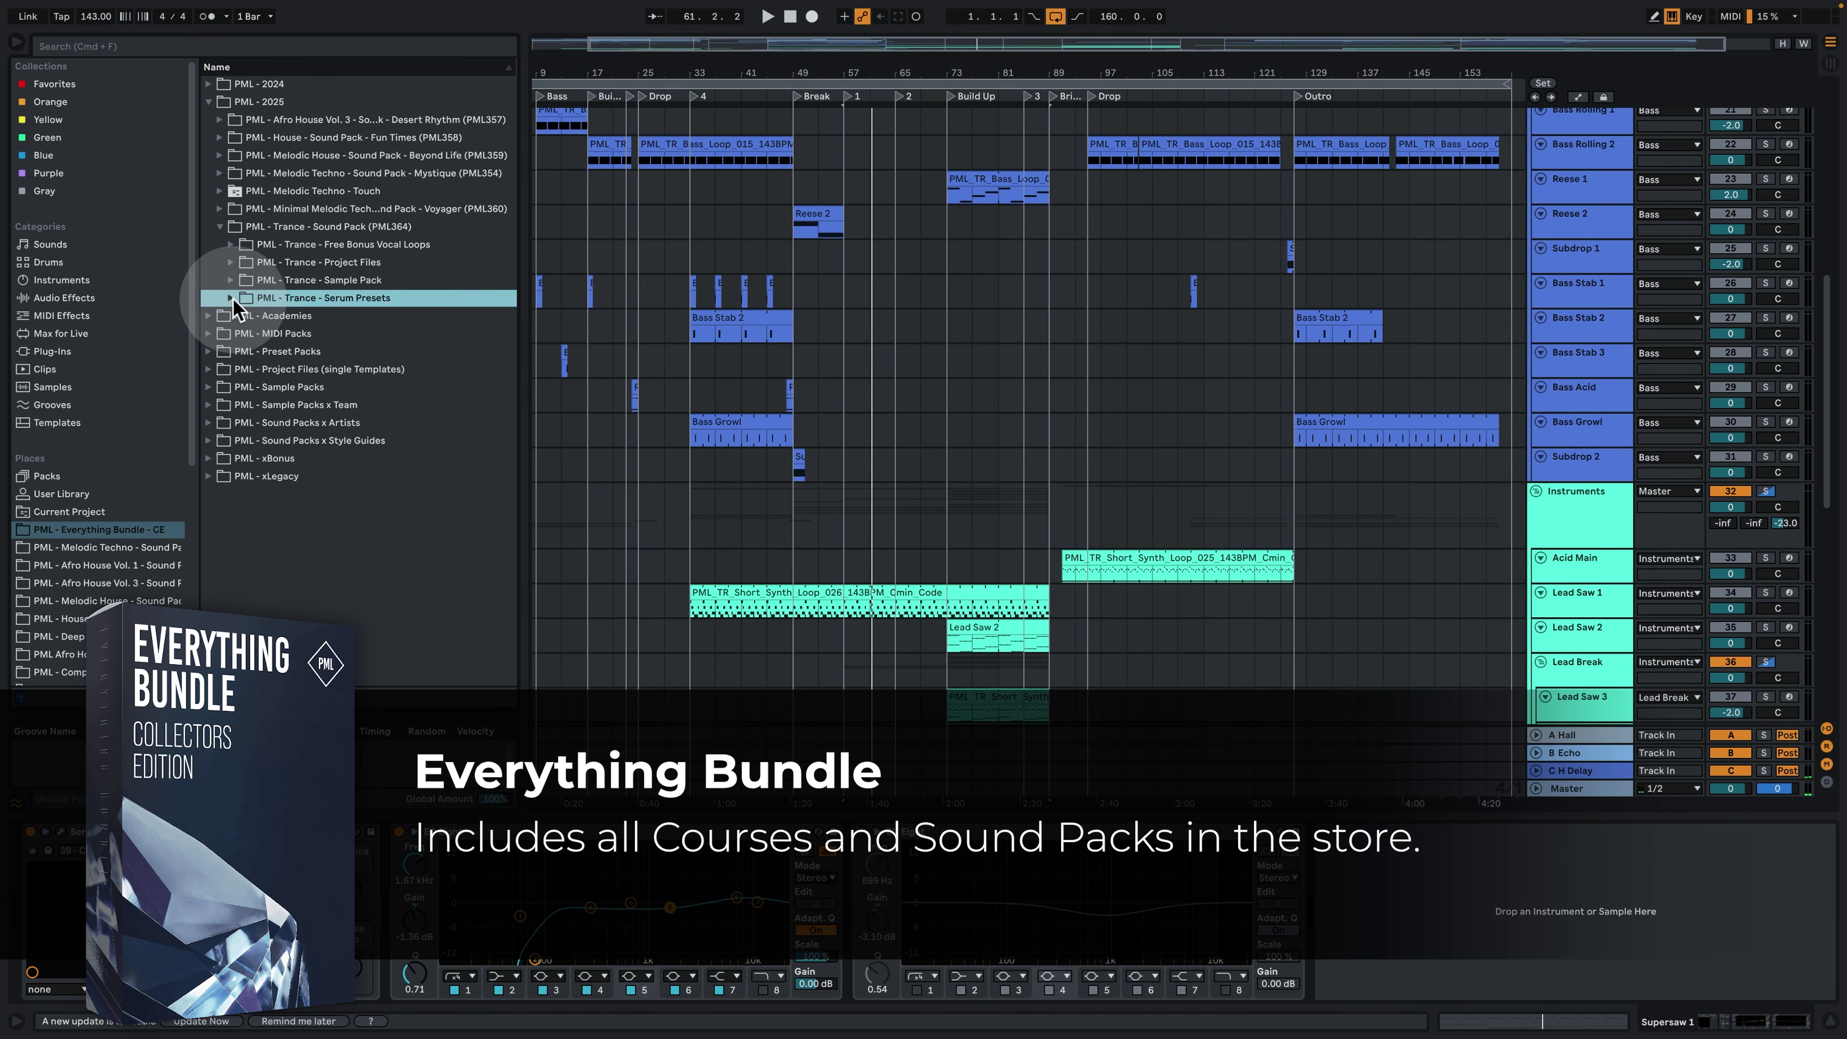
Play the arrangement from its start with the device view hidden, and collapse the Bass group.
{"action": "left_click", "coordinate": [230, 298]}
{"action": "left_click", "coordinate": [141, 536]}
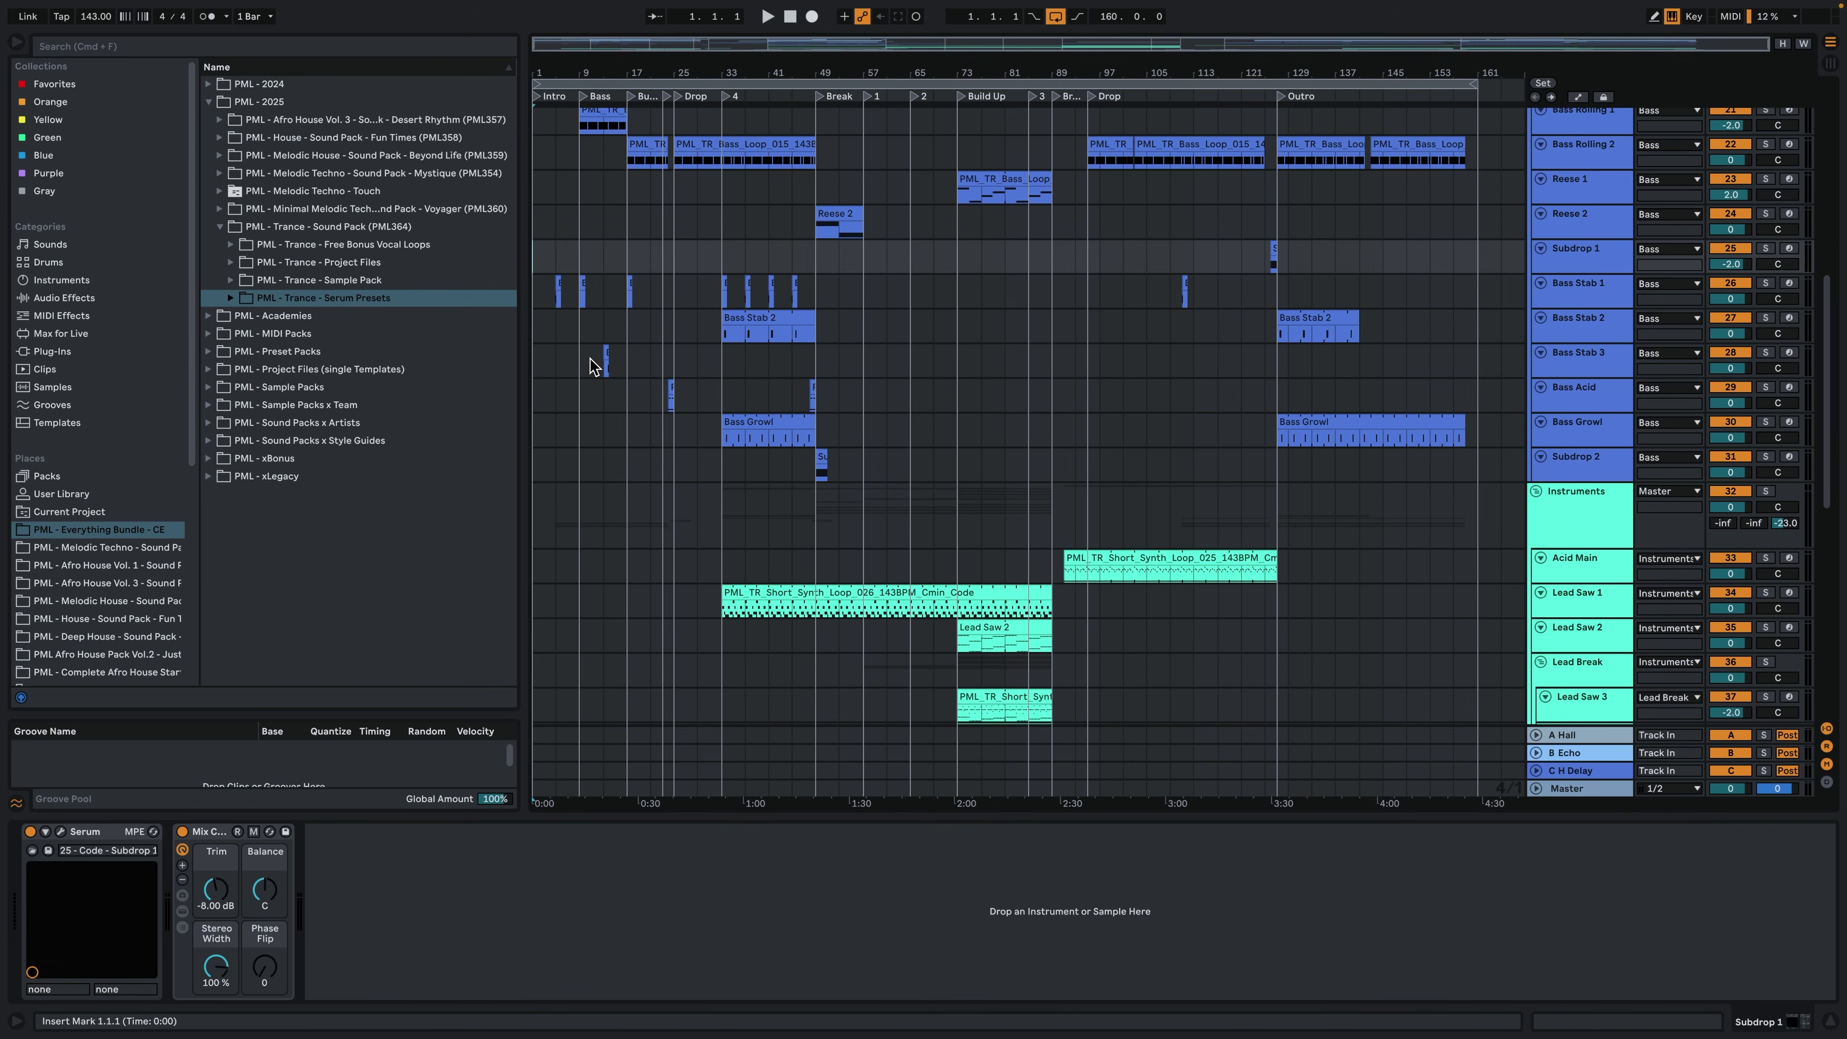
{"action": "key", "text": "space"}
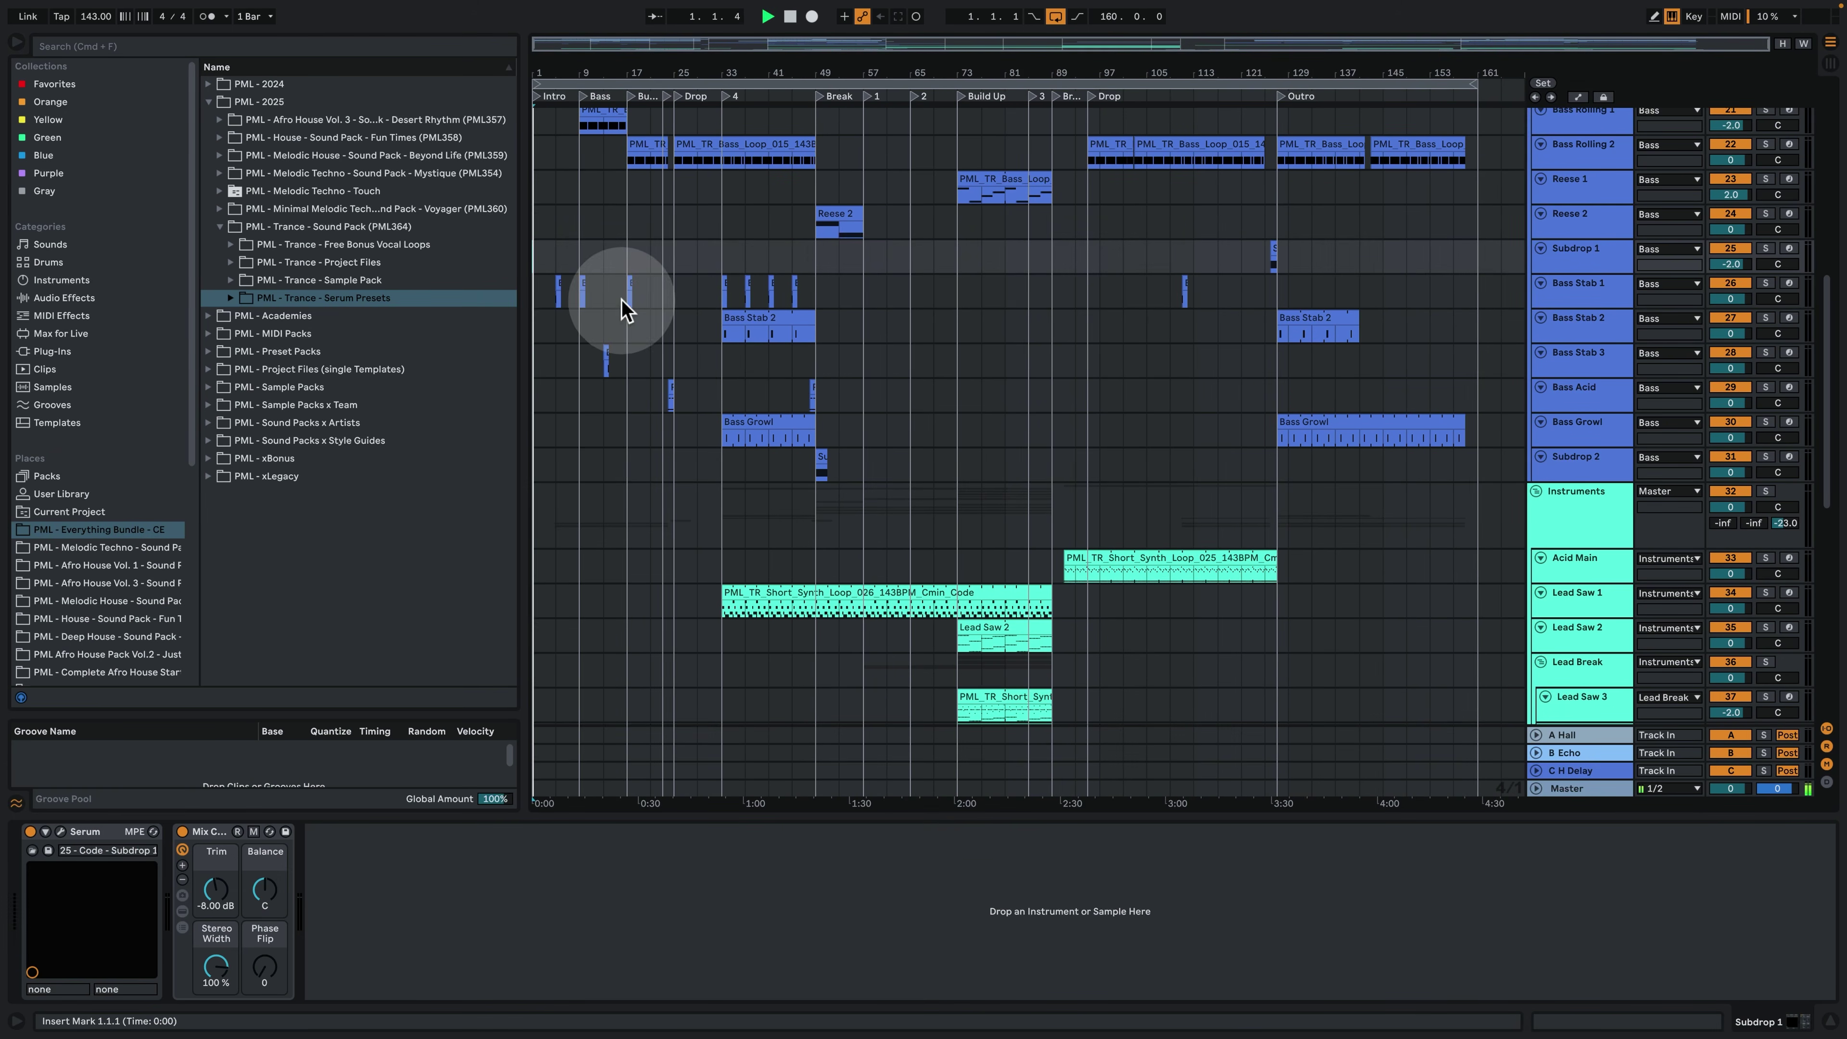
{"action": "left_click", "coordinate": [1821, 1015]}
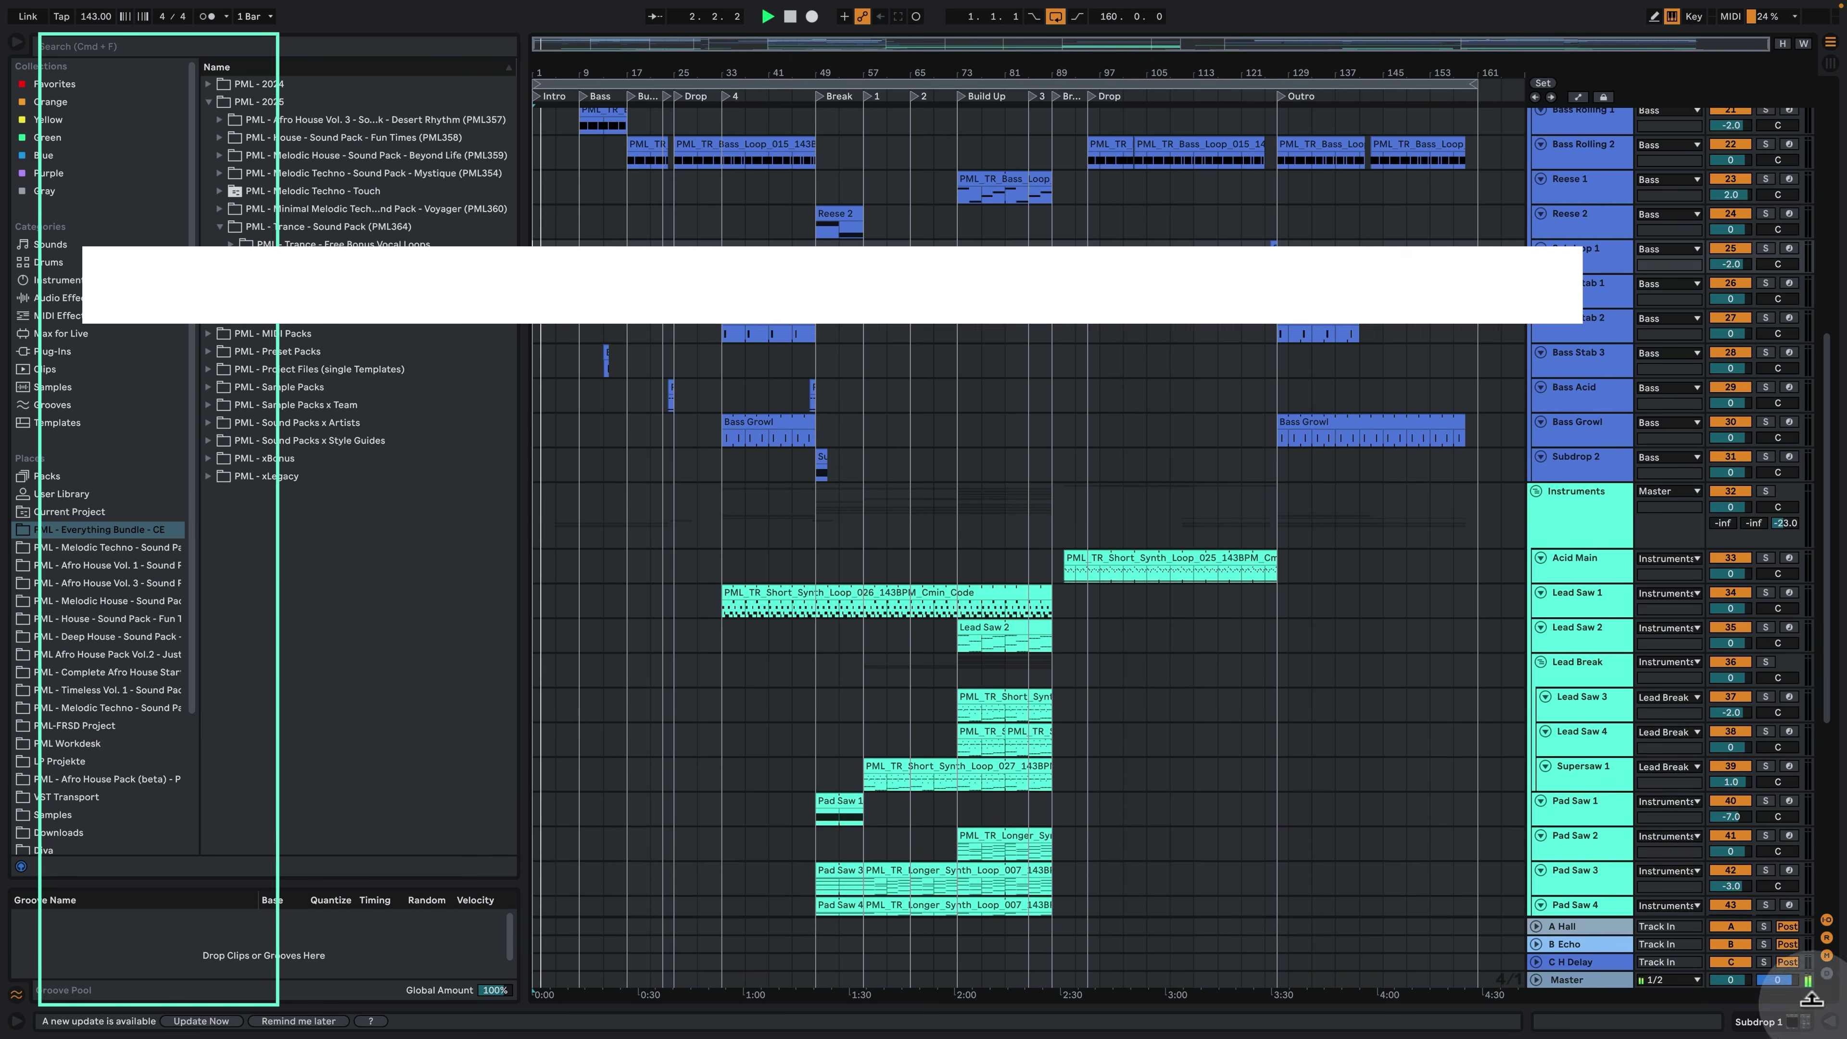
{"action": "scroll", "coordinate": [1564, 233], "scroll_direction": "up", "scroll_amount": 5}
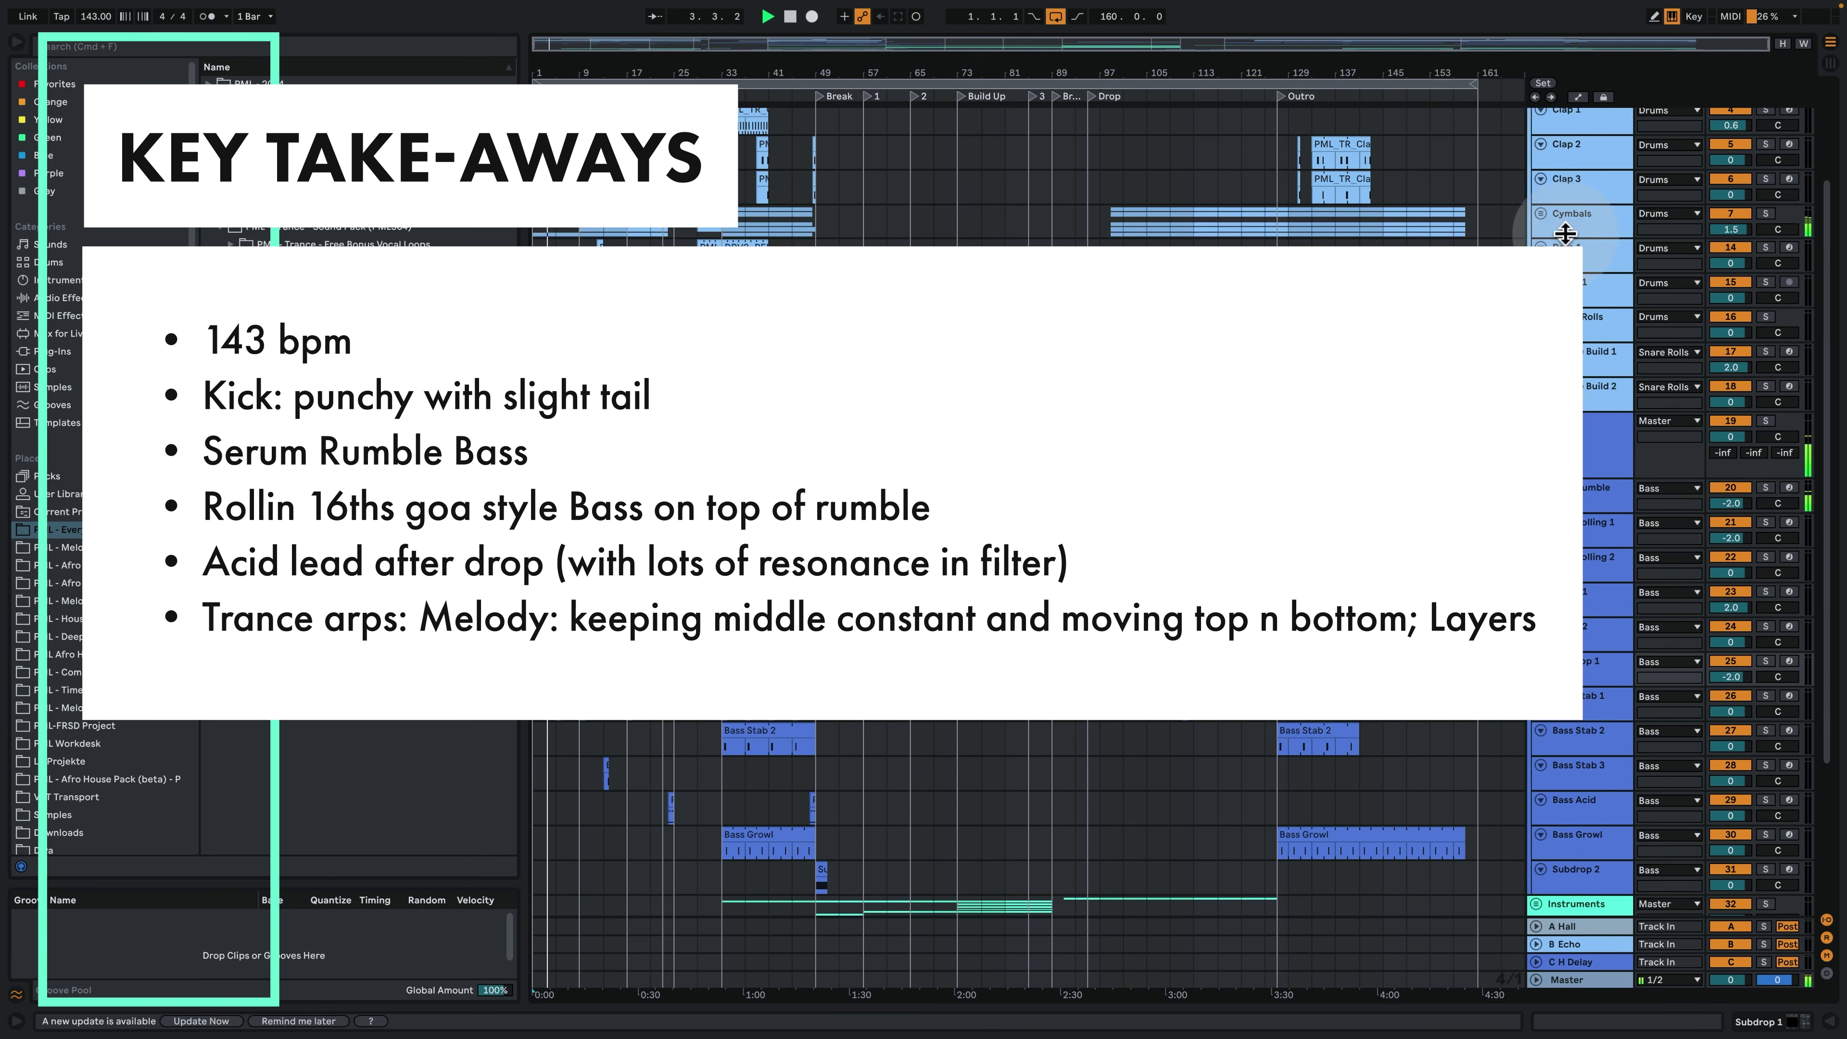
{"action": "left_click", "coordinate": [1536, 421]}
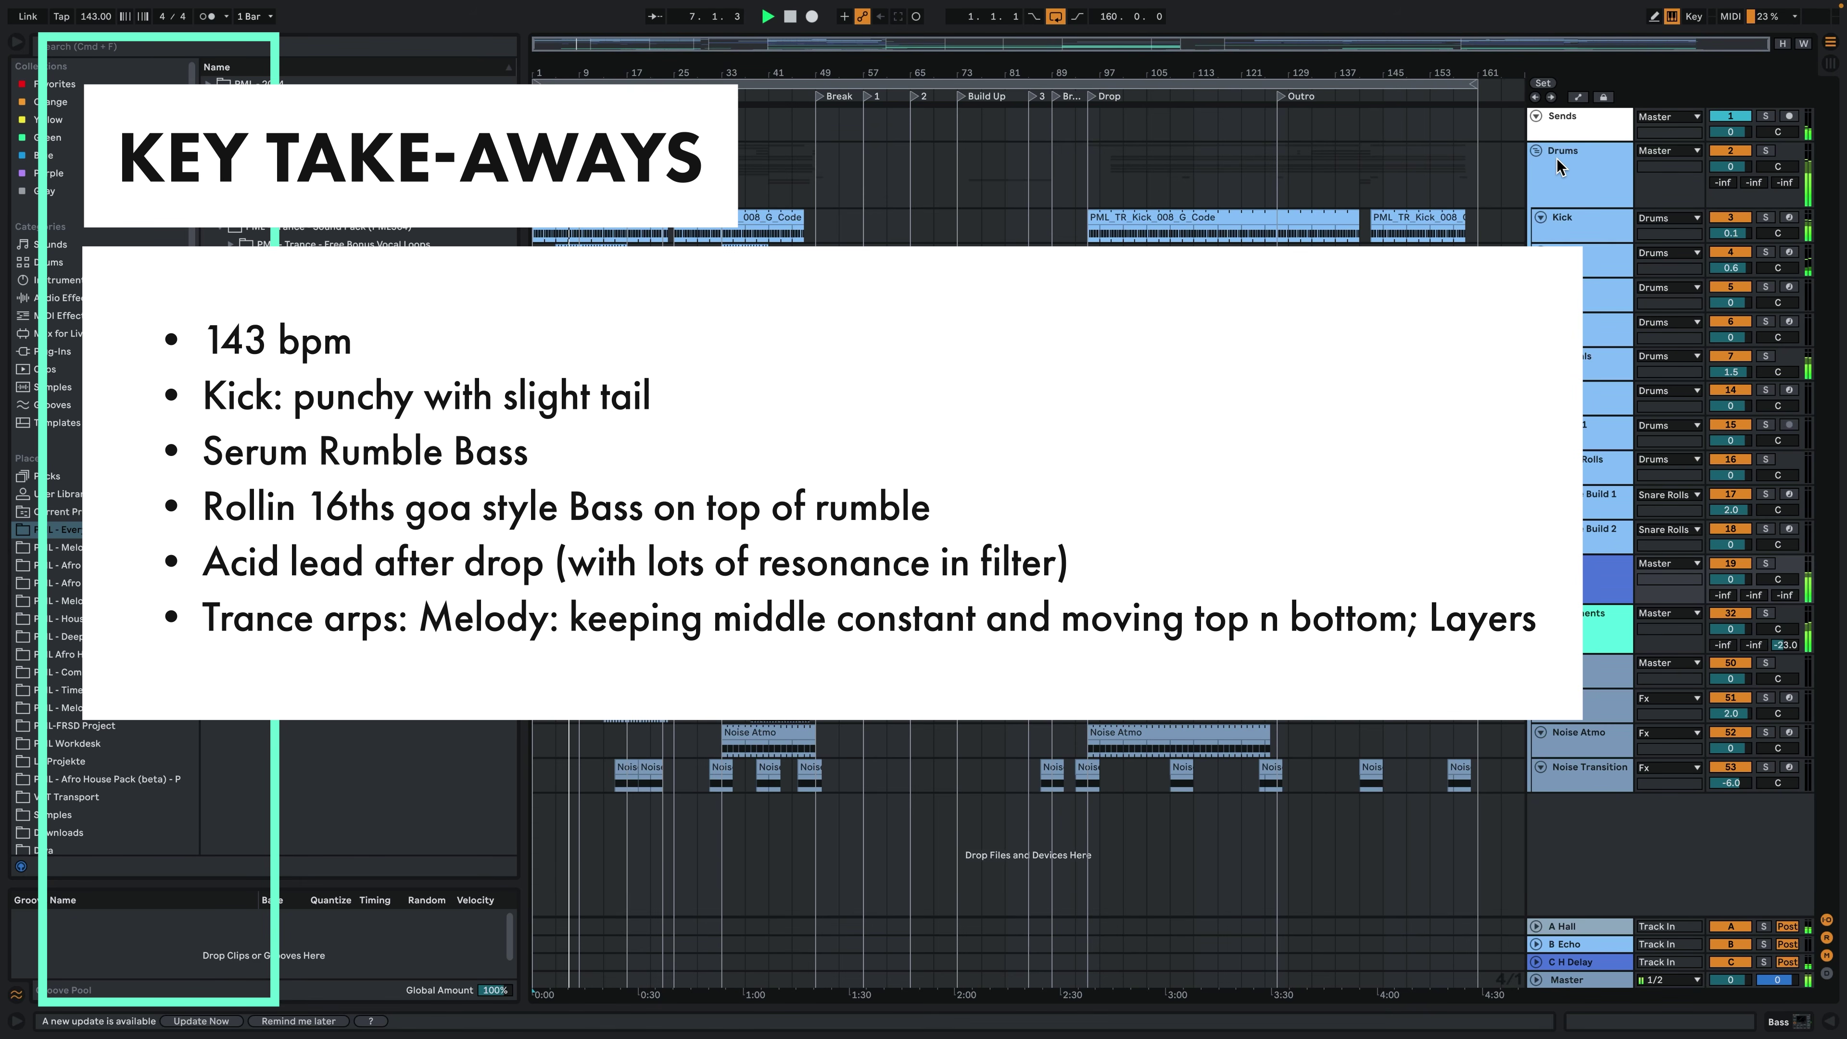
Show the PML - Trance - Project Files folder's contents, narrow the browser, and enlarge the timeline for the first half of the arrangement.
{"action": "left_click", "coordinate": [374, 230]}
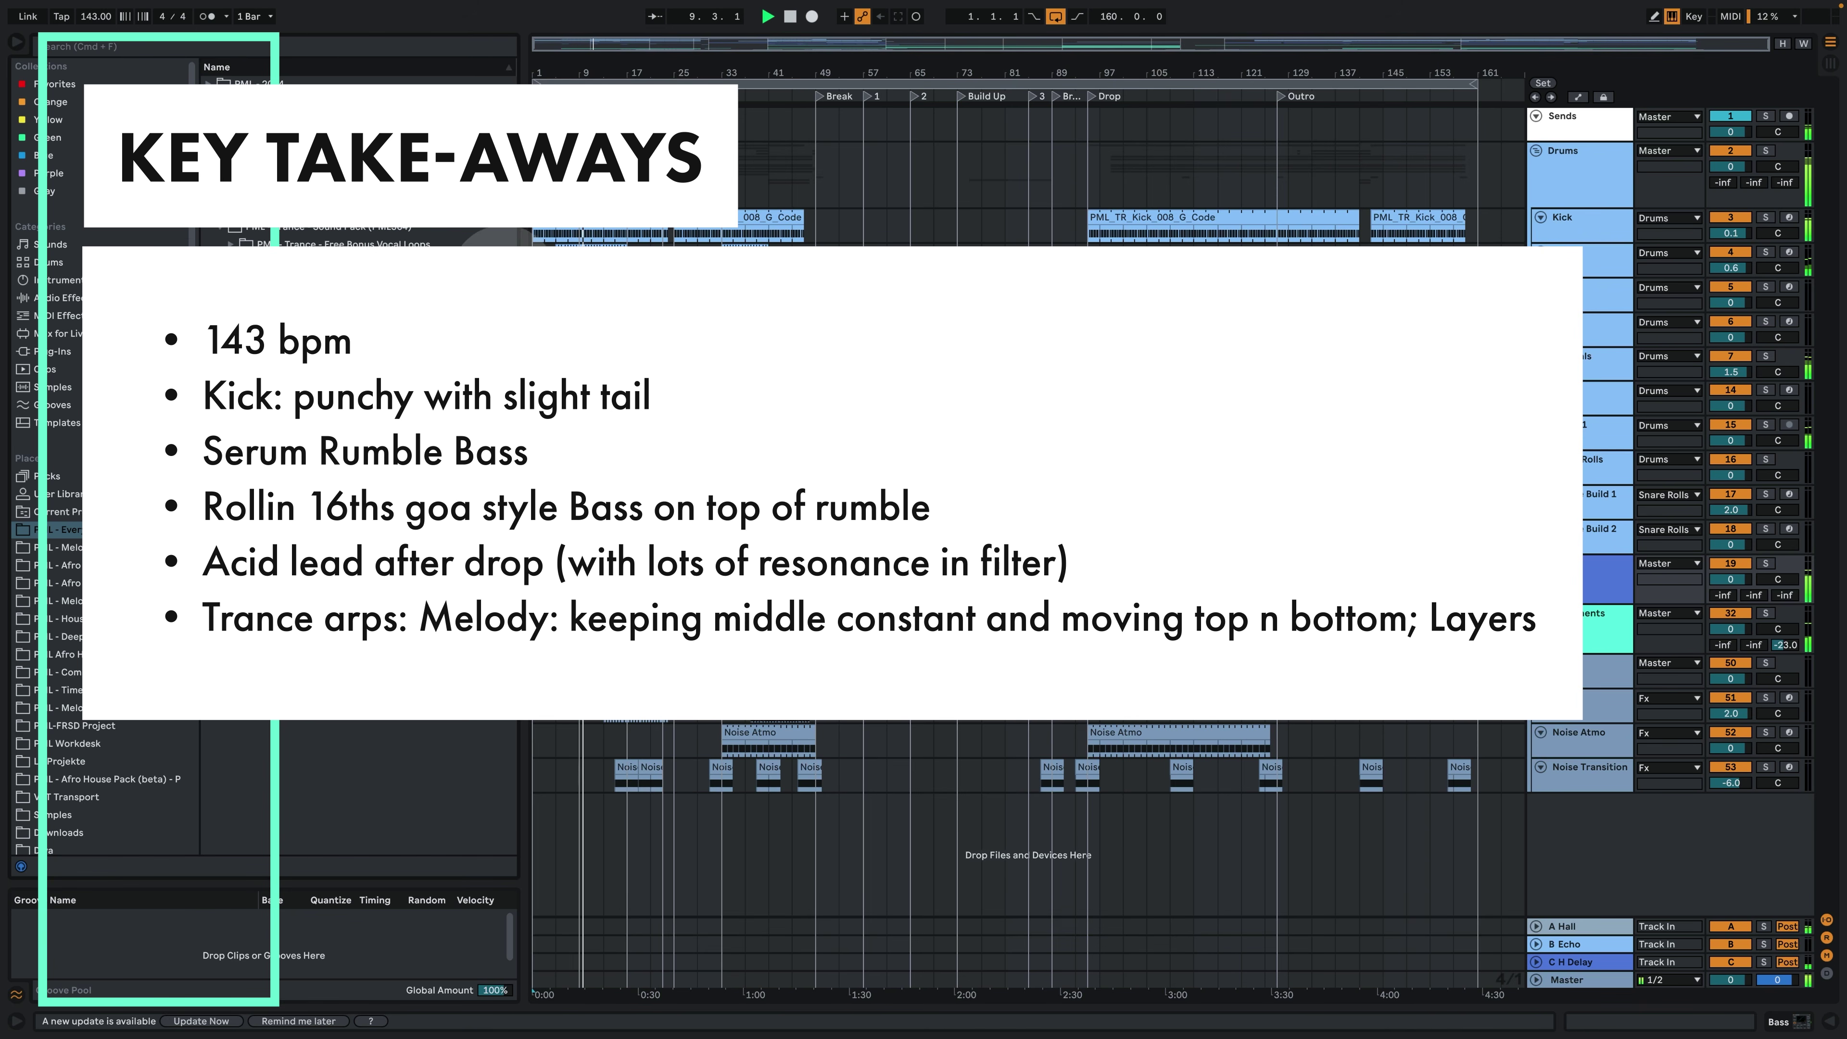
{"action": "left_click_drag", "start_coordinate": [524, 284], "coordinate": [446, 284]}
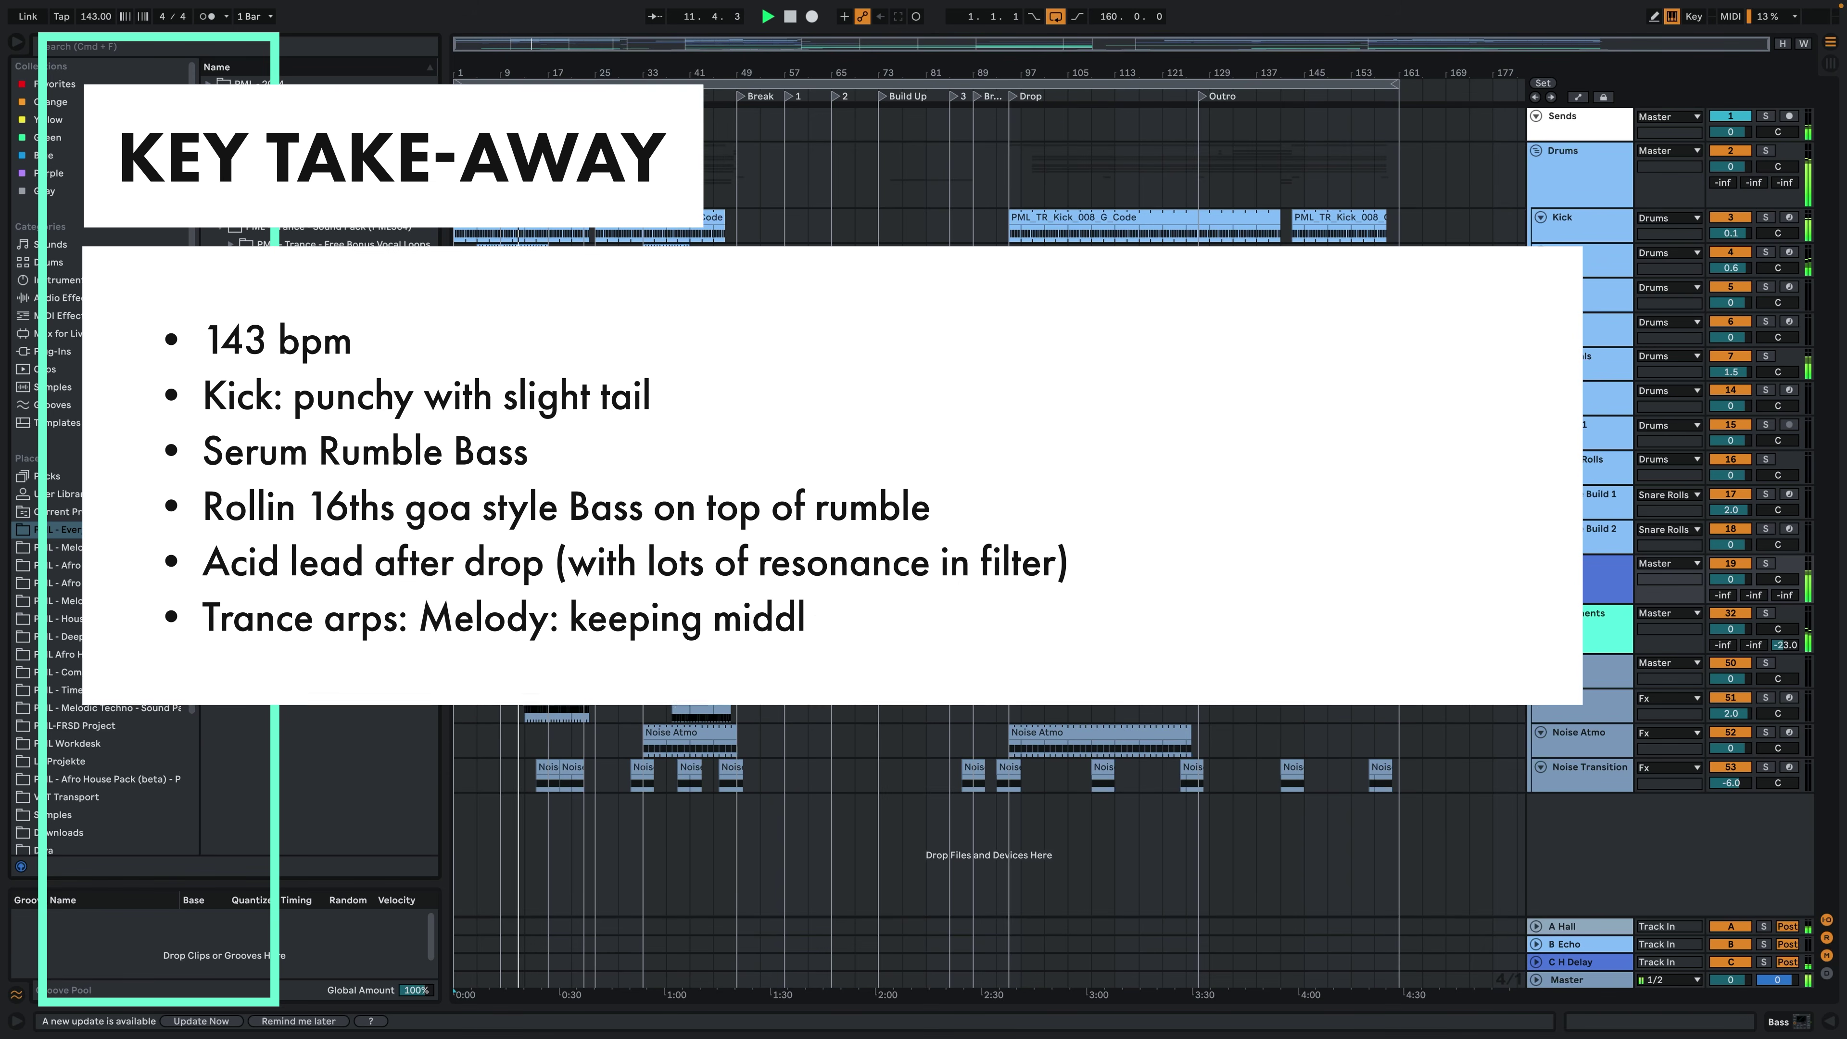
{"action": "left_click_drag", "start_coordinate": [618, 74], "coordinate": [755, 96]}
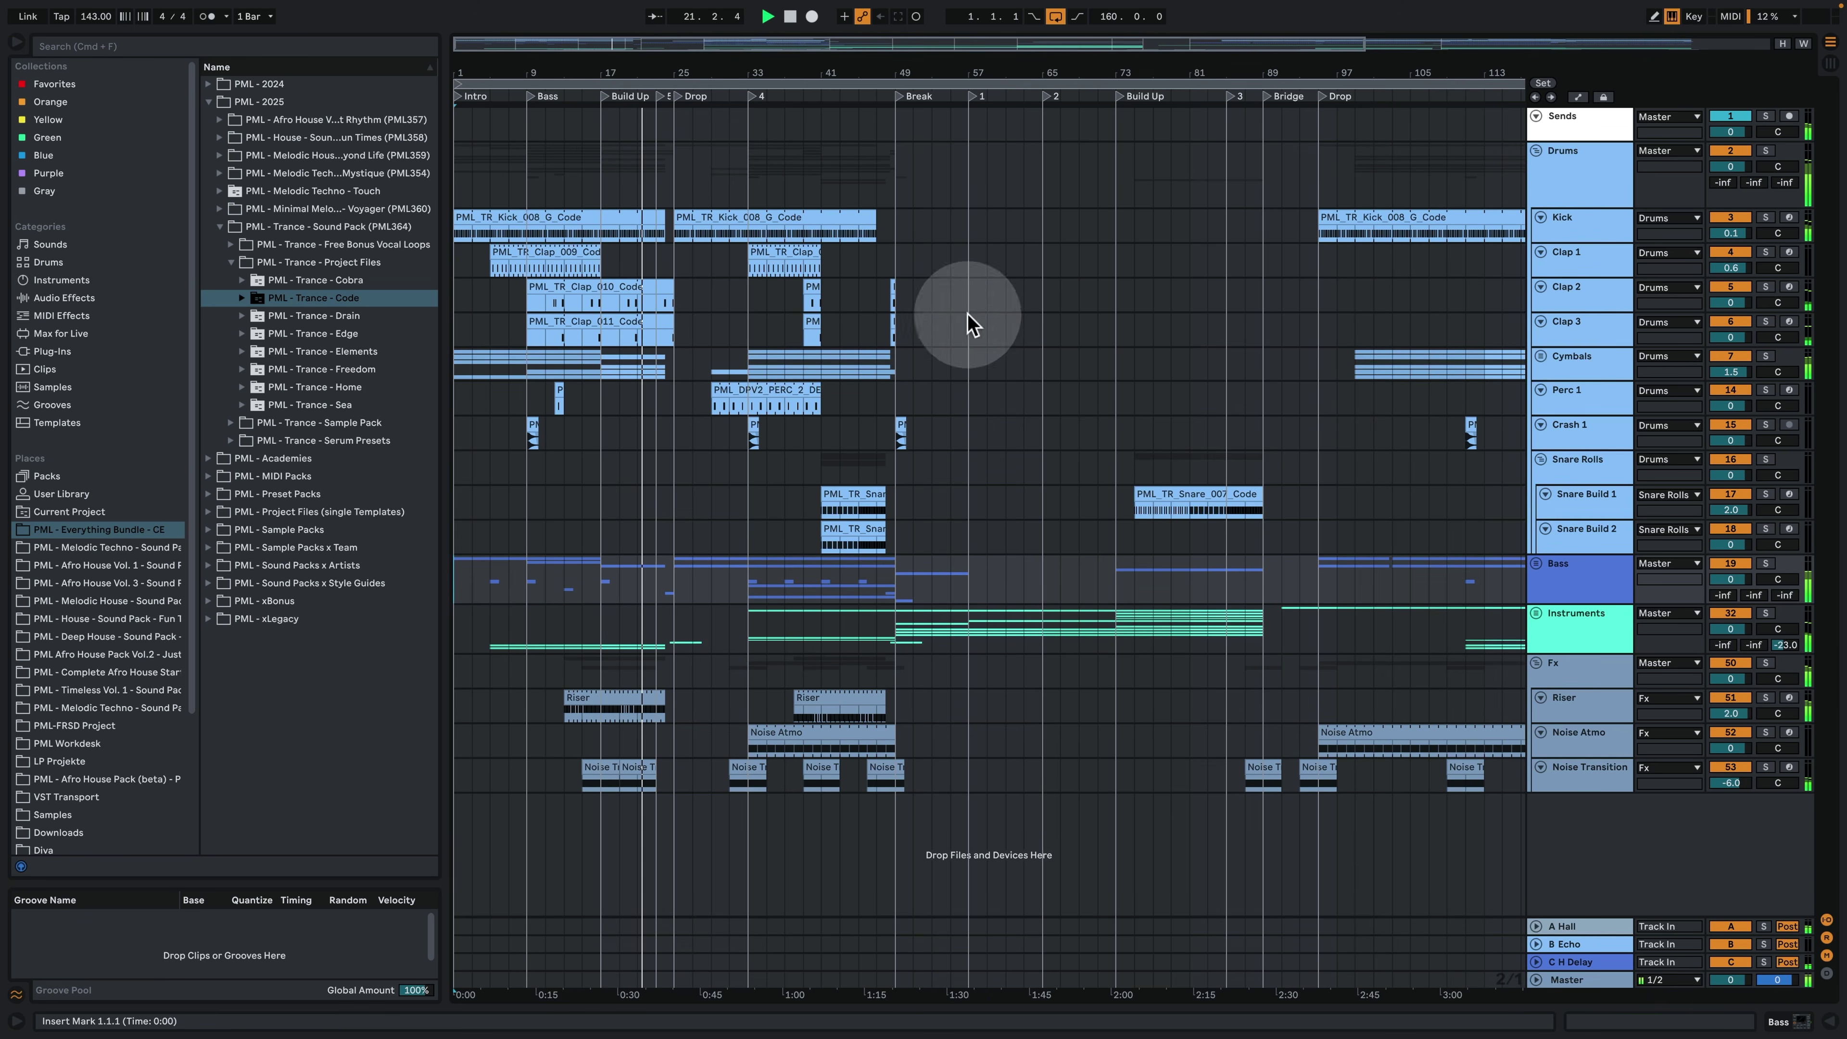
Expand the Bass group and look through its tracks alongside the drum tracks while the arrangement plays.
{"action": "left_click", "coordinate": [1534, 563]}
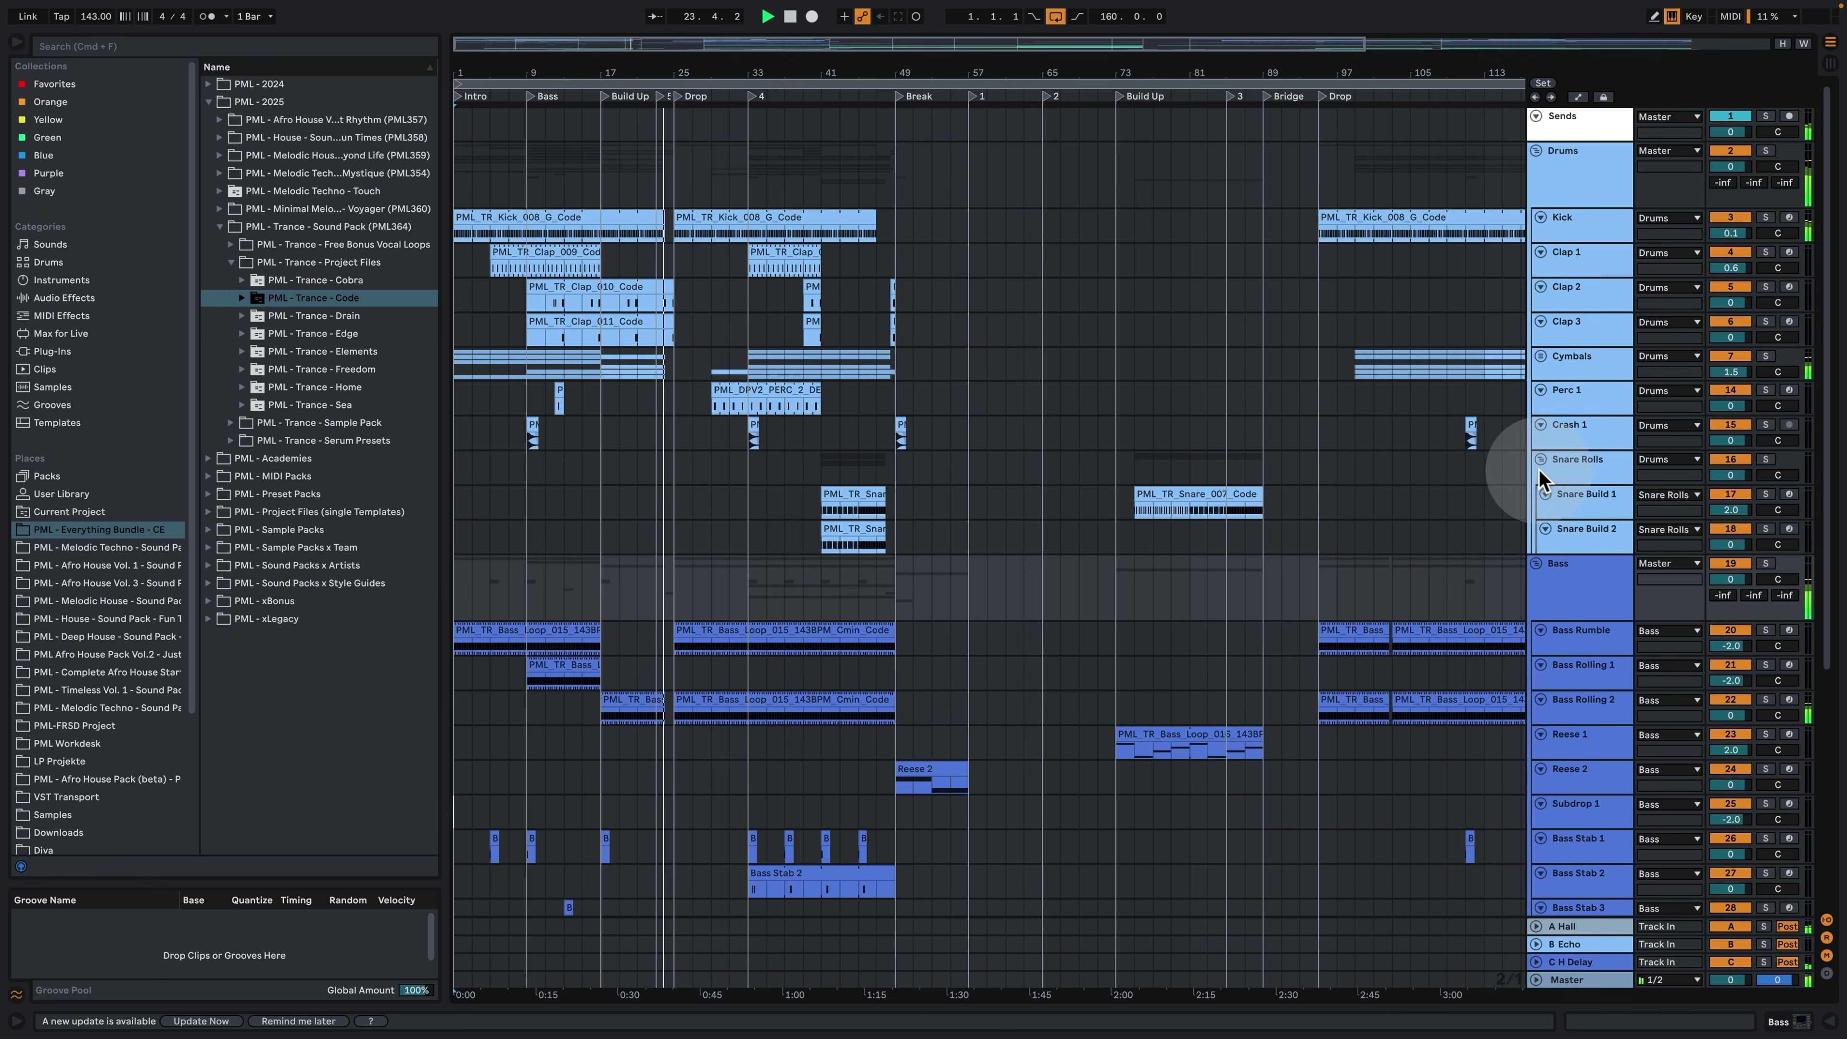
{"action": "scroll", "coordinate": [1527, 575], "scroll_direction": "down", "scroll_amount": 5}
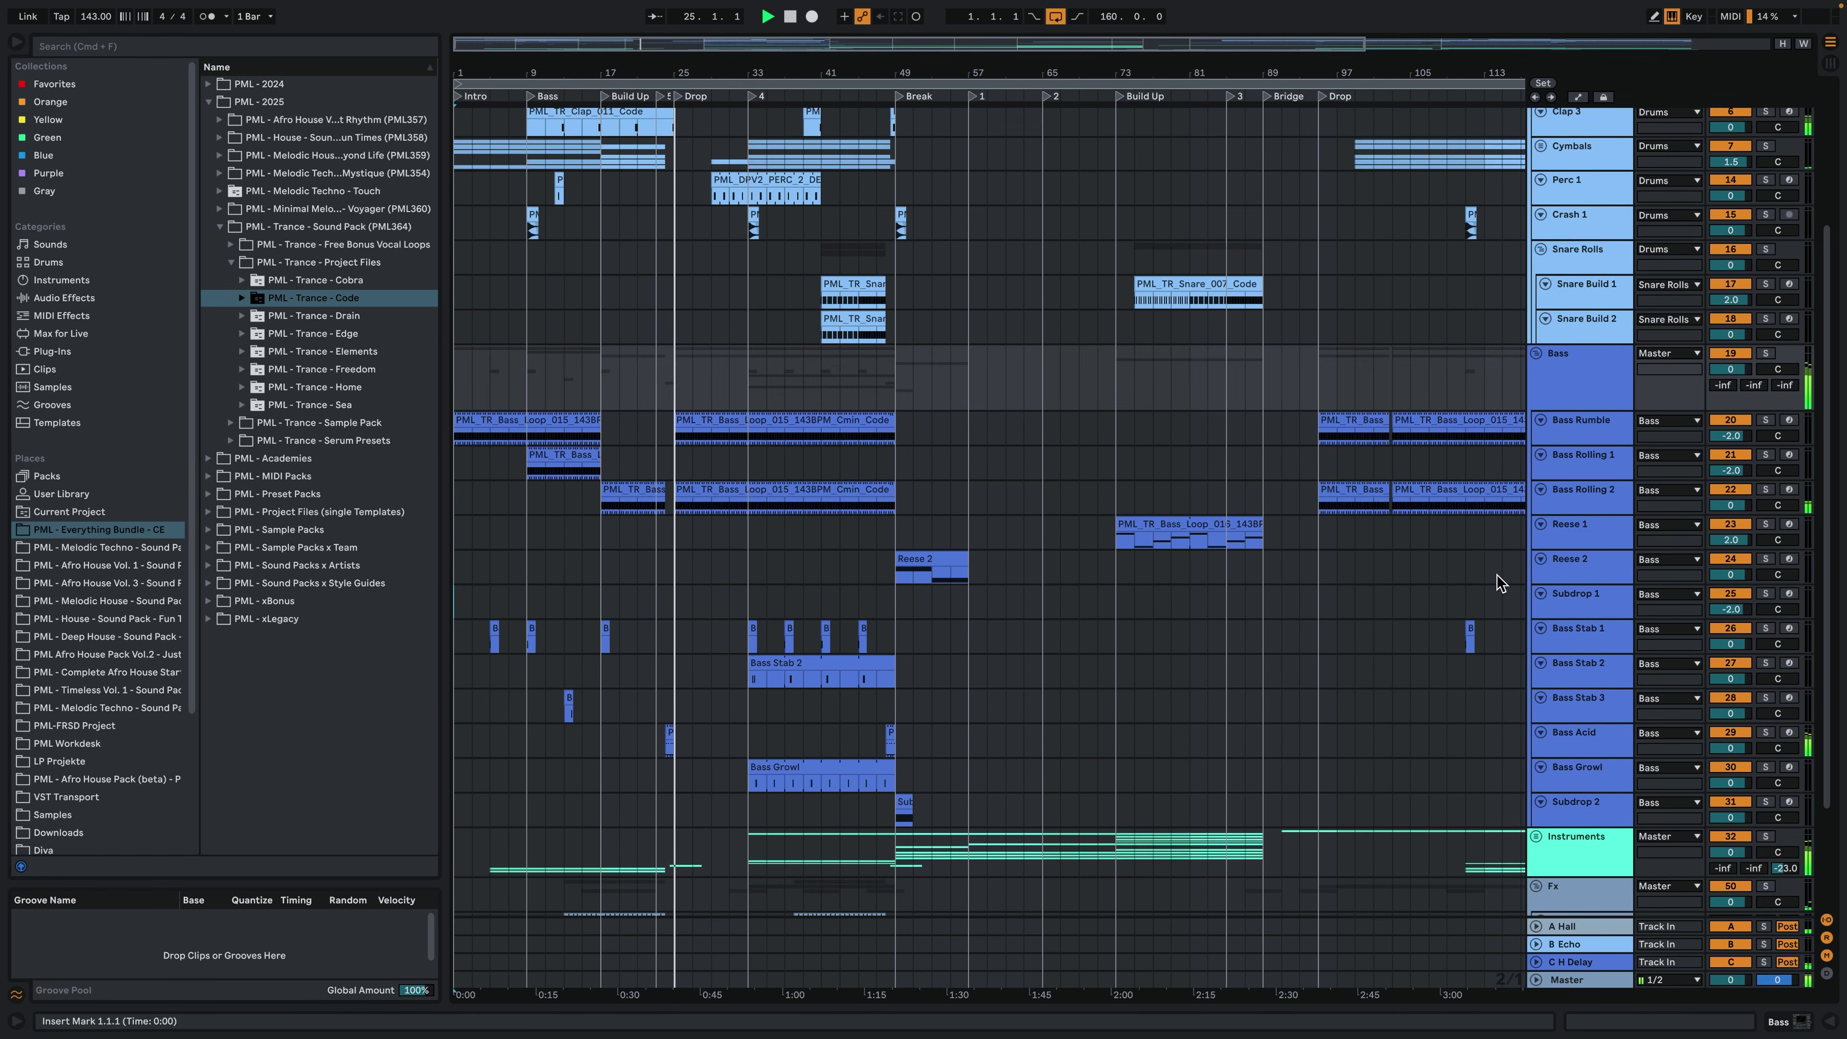
{"action": "scroll", "coordinate": [1496, 575], "scroll_direction": "down", "scroll_amount": 3}
{"action": "left_click", "coordinate": [1487, 568]}
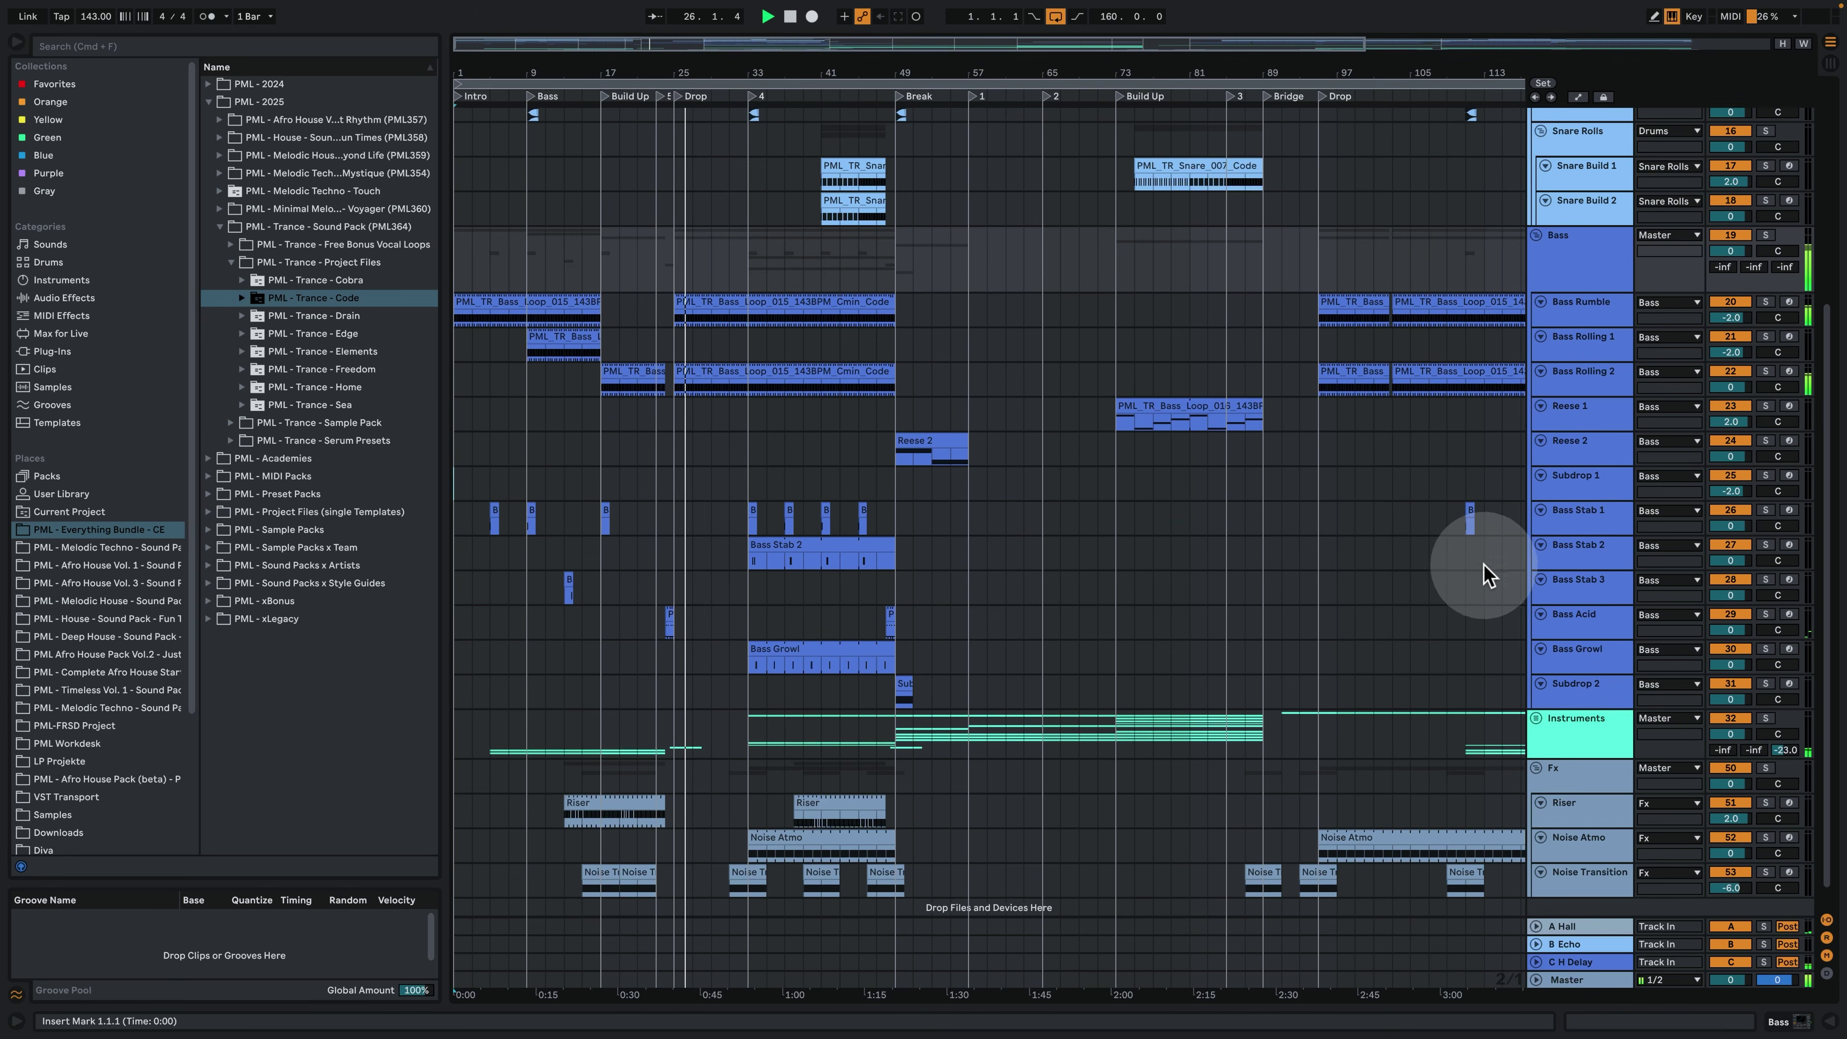
{"action": "scroll", "coordinate": [1484, 565], "scroll_direction": "up", "scroll_amount": 4}
{"action": "scroll", "coordinate": [1483, 573], "scroll_direction": "up", "scroll_amount": 3}
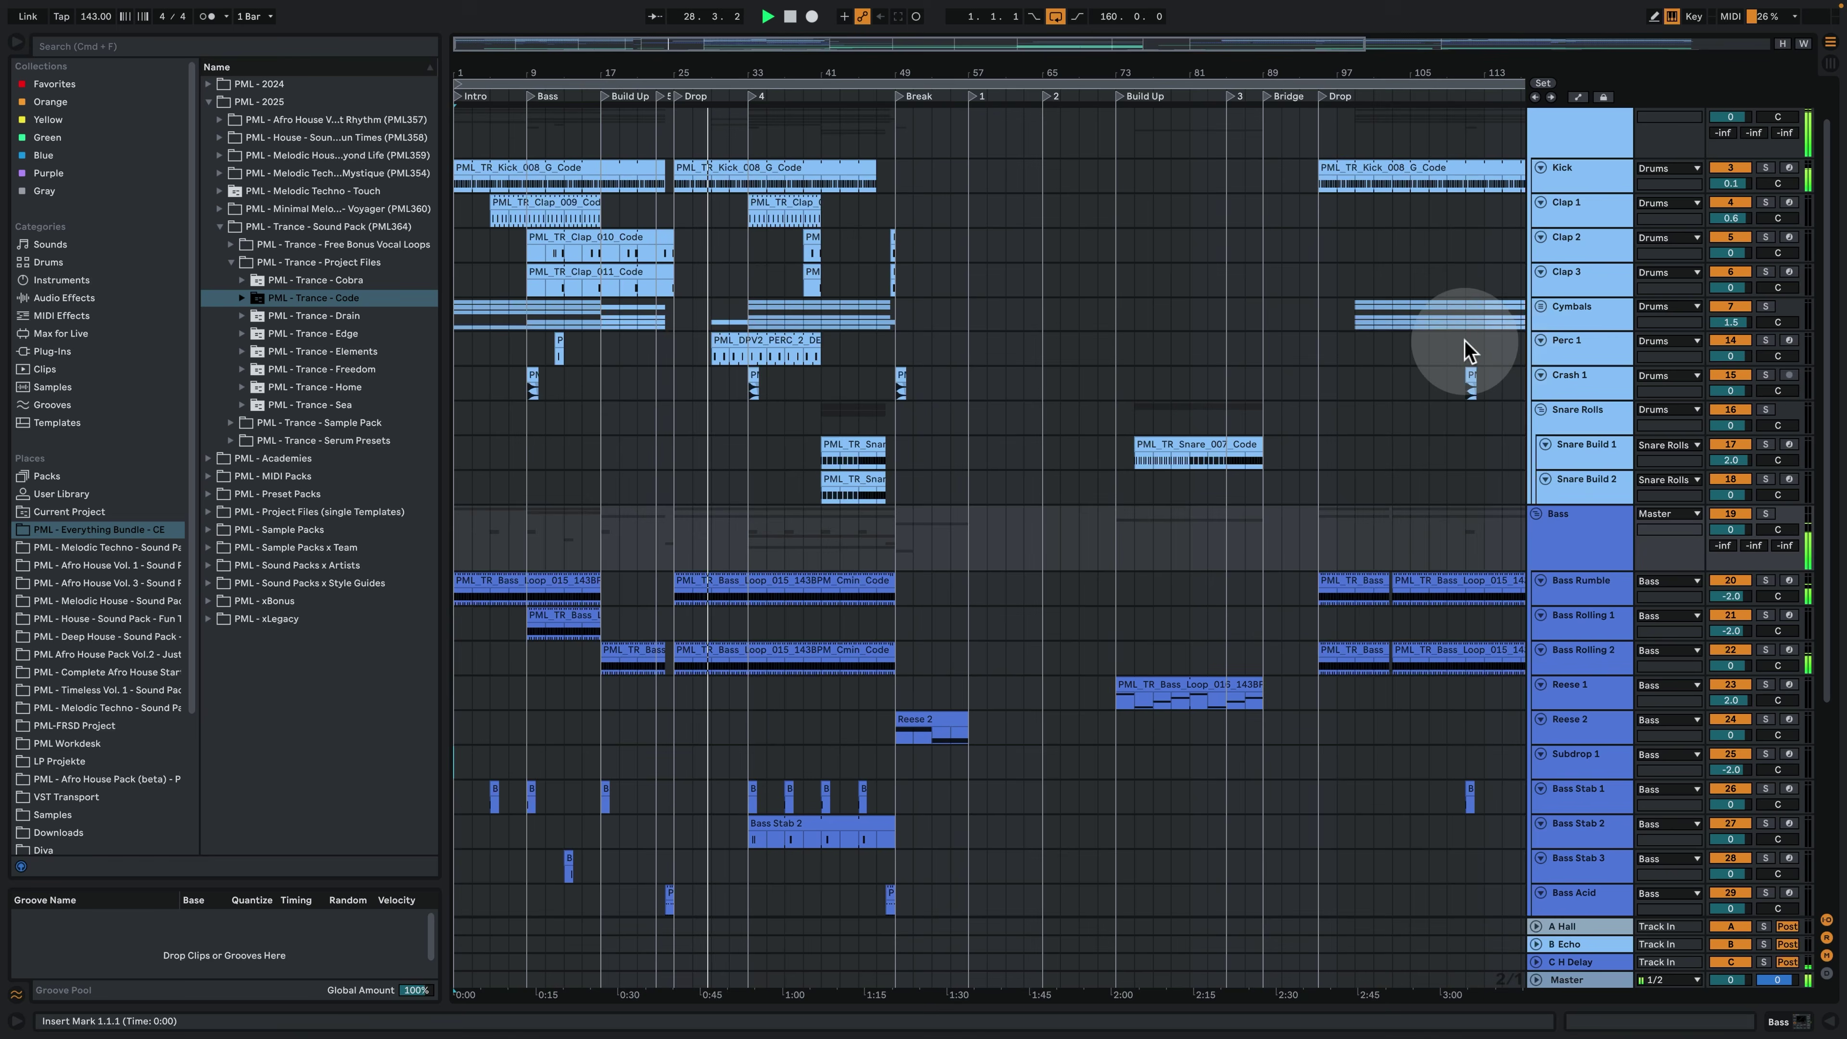
Expand the Cymbals group to show its hat and percussion loops, and look on through the Bass tracks.
{"action": "left_click", "coordinate": [1541, 306]}
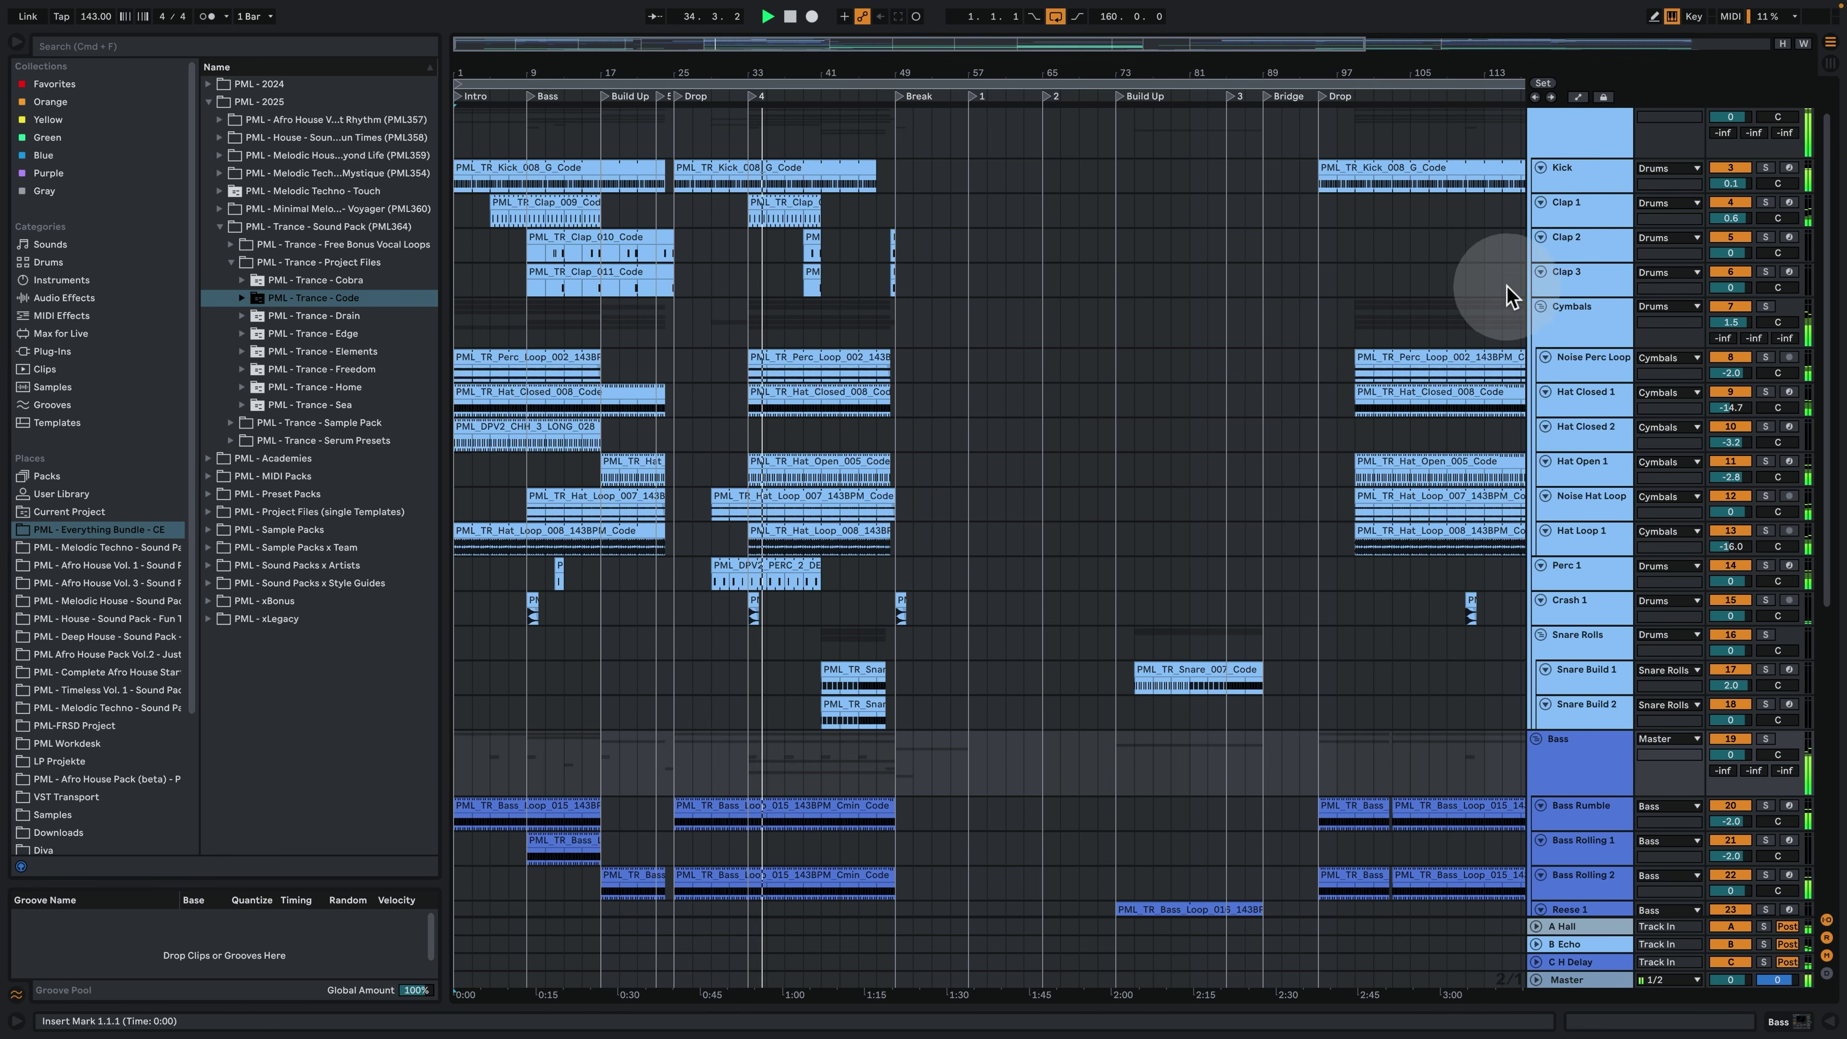
{"action": "scroll", "coordinate": [1442, 471], "scroll_direction": "down", "scroll_amount": 5}
{"action": "scroll", "coordinate": [1443, 473], "scroll_direction": "down", "scroll_amount": 4}
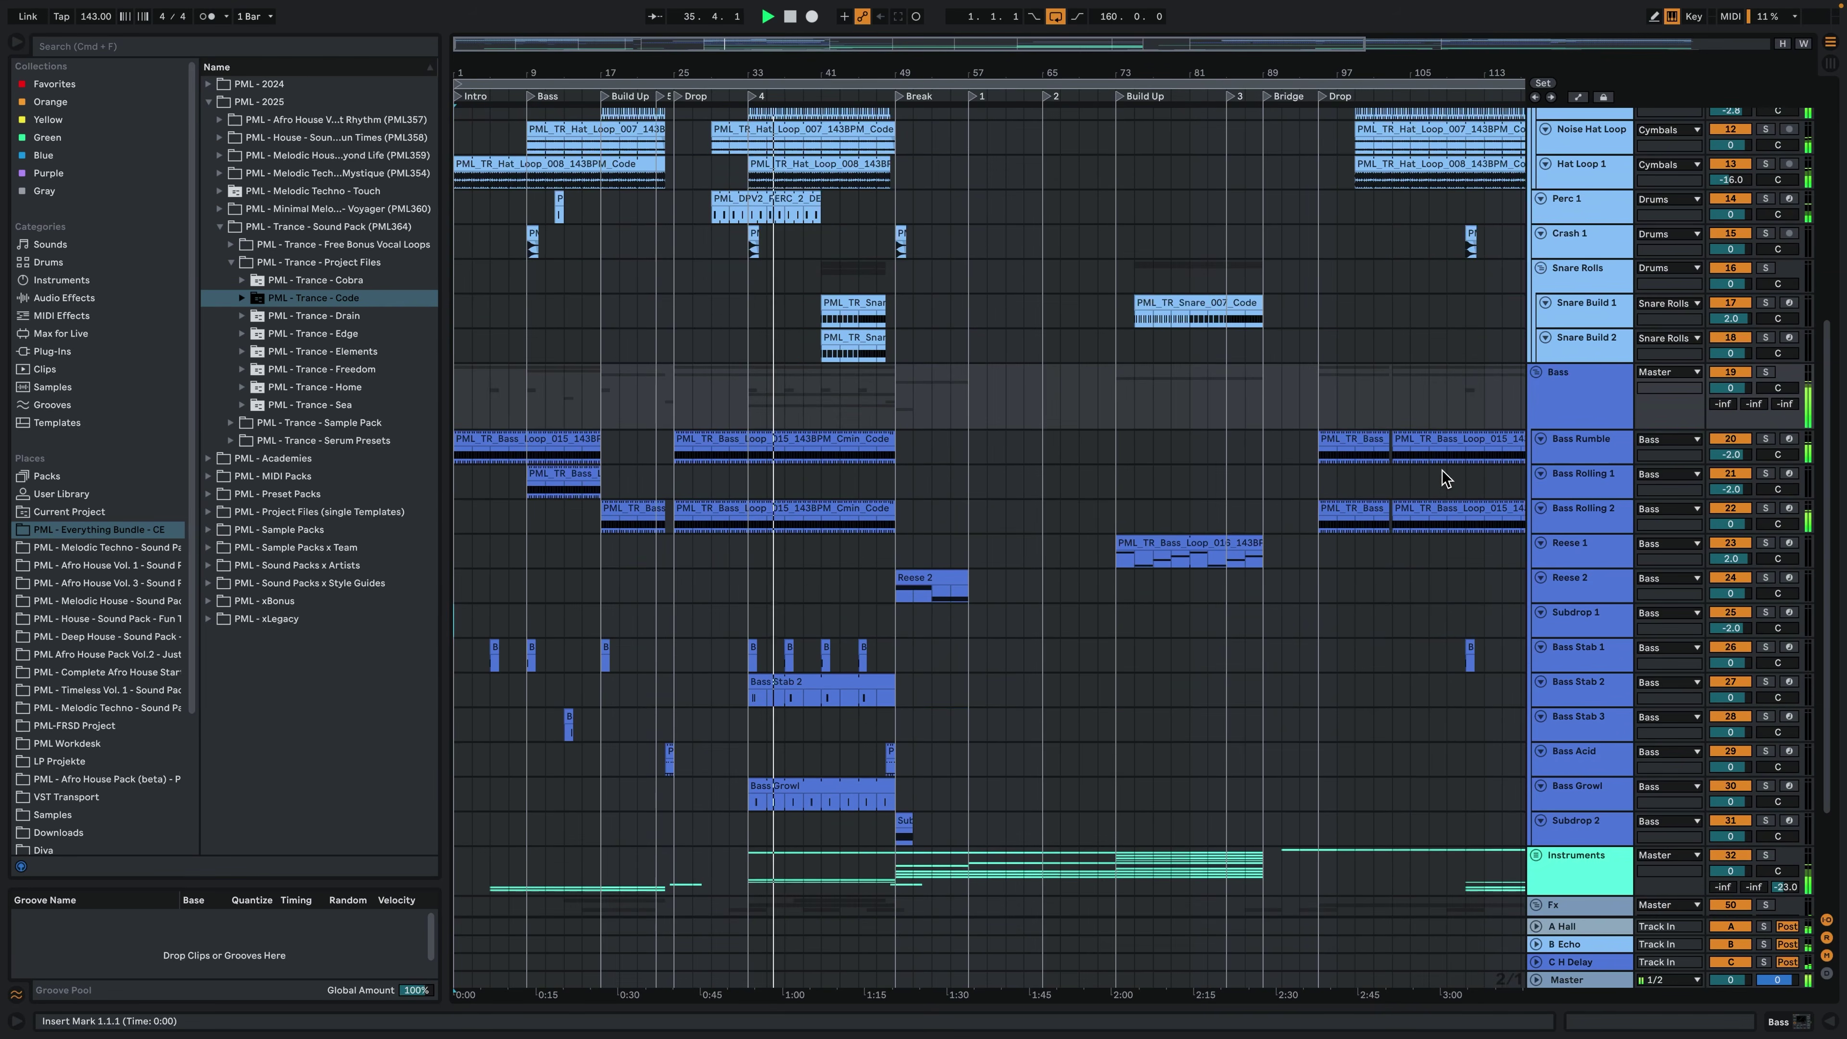
{"action": "scroll", "coordinate": [1441, 469], "scroll_direction": "down", "scroll_amount": 3}
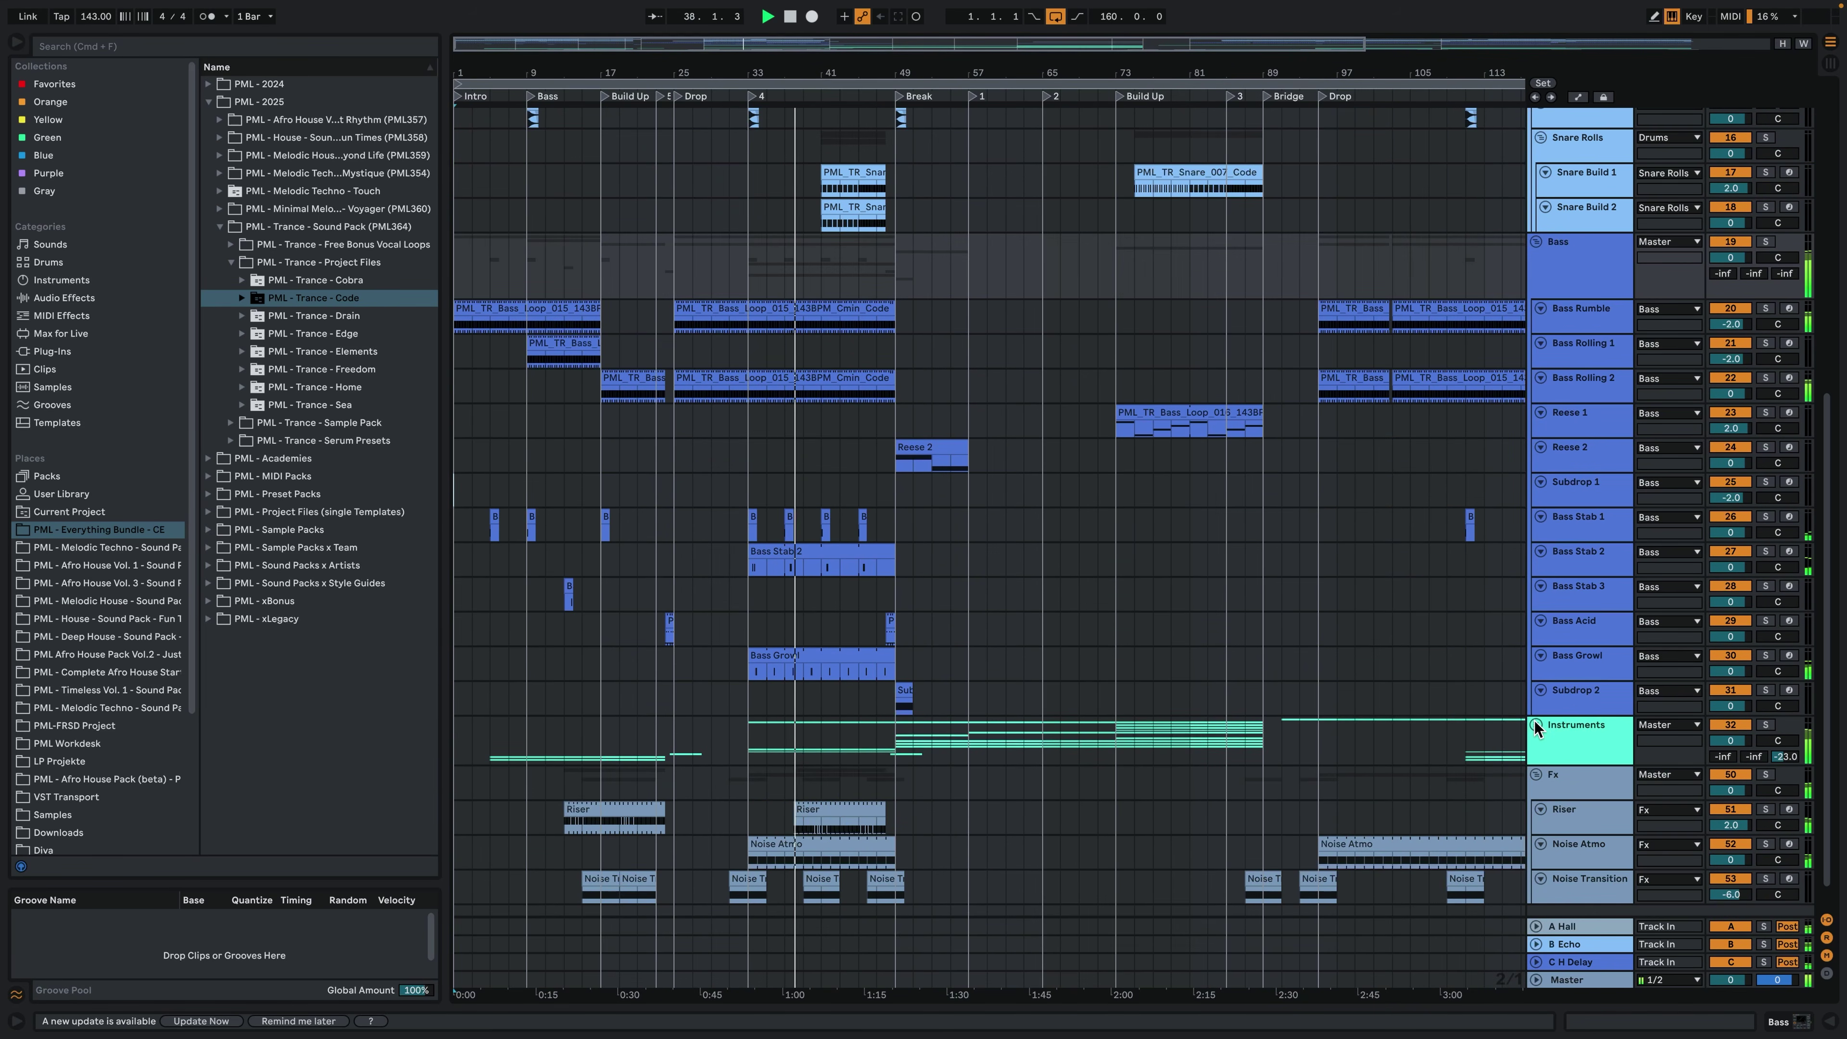
Expand the Instruments group, examine the Lead Saw 1 clip's MIDI notes, and show that track's devices.
{"action": "left_click", "coordinate": [1536, 726]}
{"action": "scroll", "coordinate": [1513, 702], "scroll_direction": "down", "scroll_amount": 4}
{"action": "left_click", "coordinate": [834, 654]}
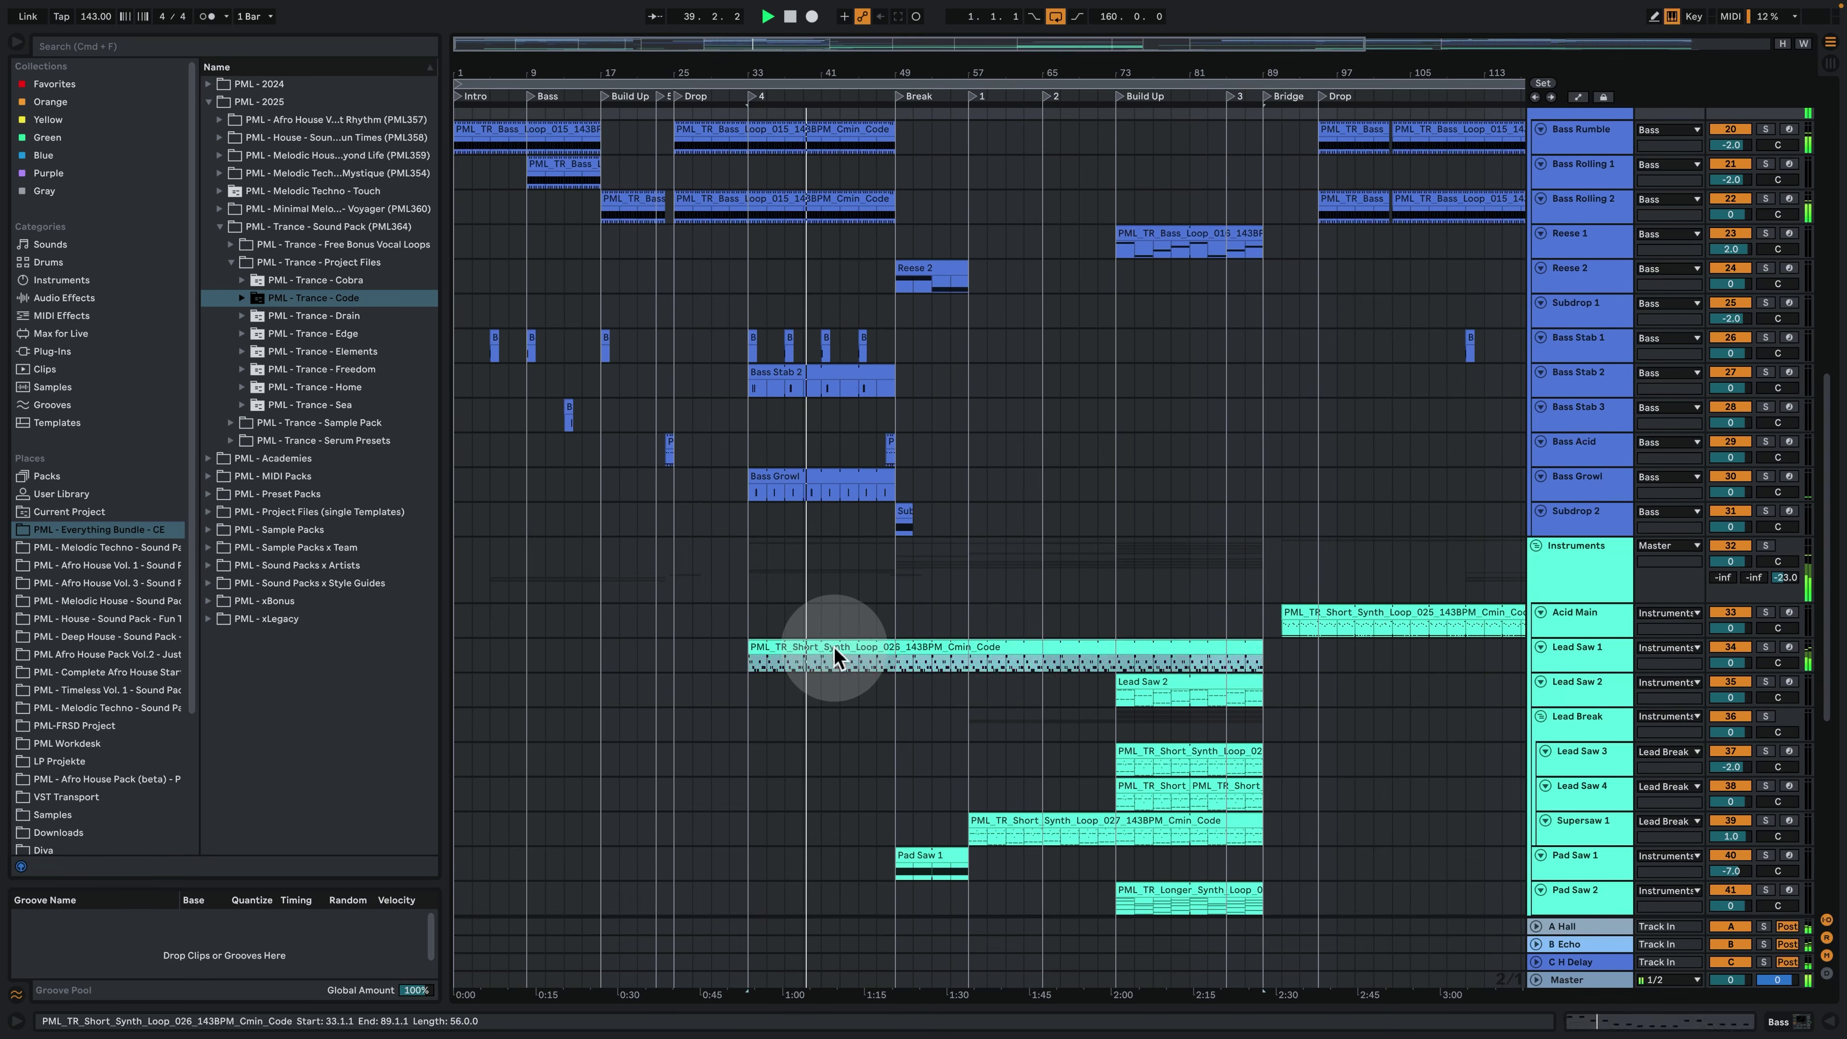
{"action": "double_click", "coordinate": [834, 654]}
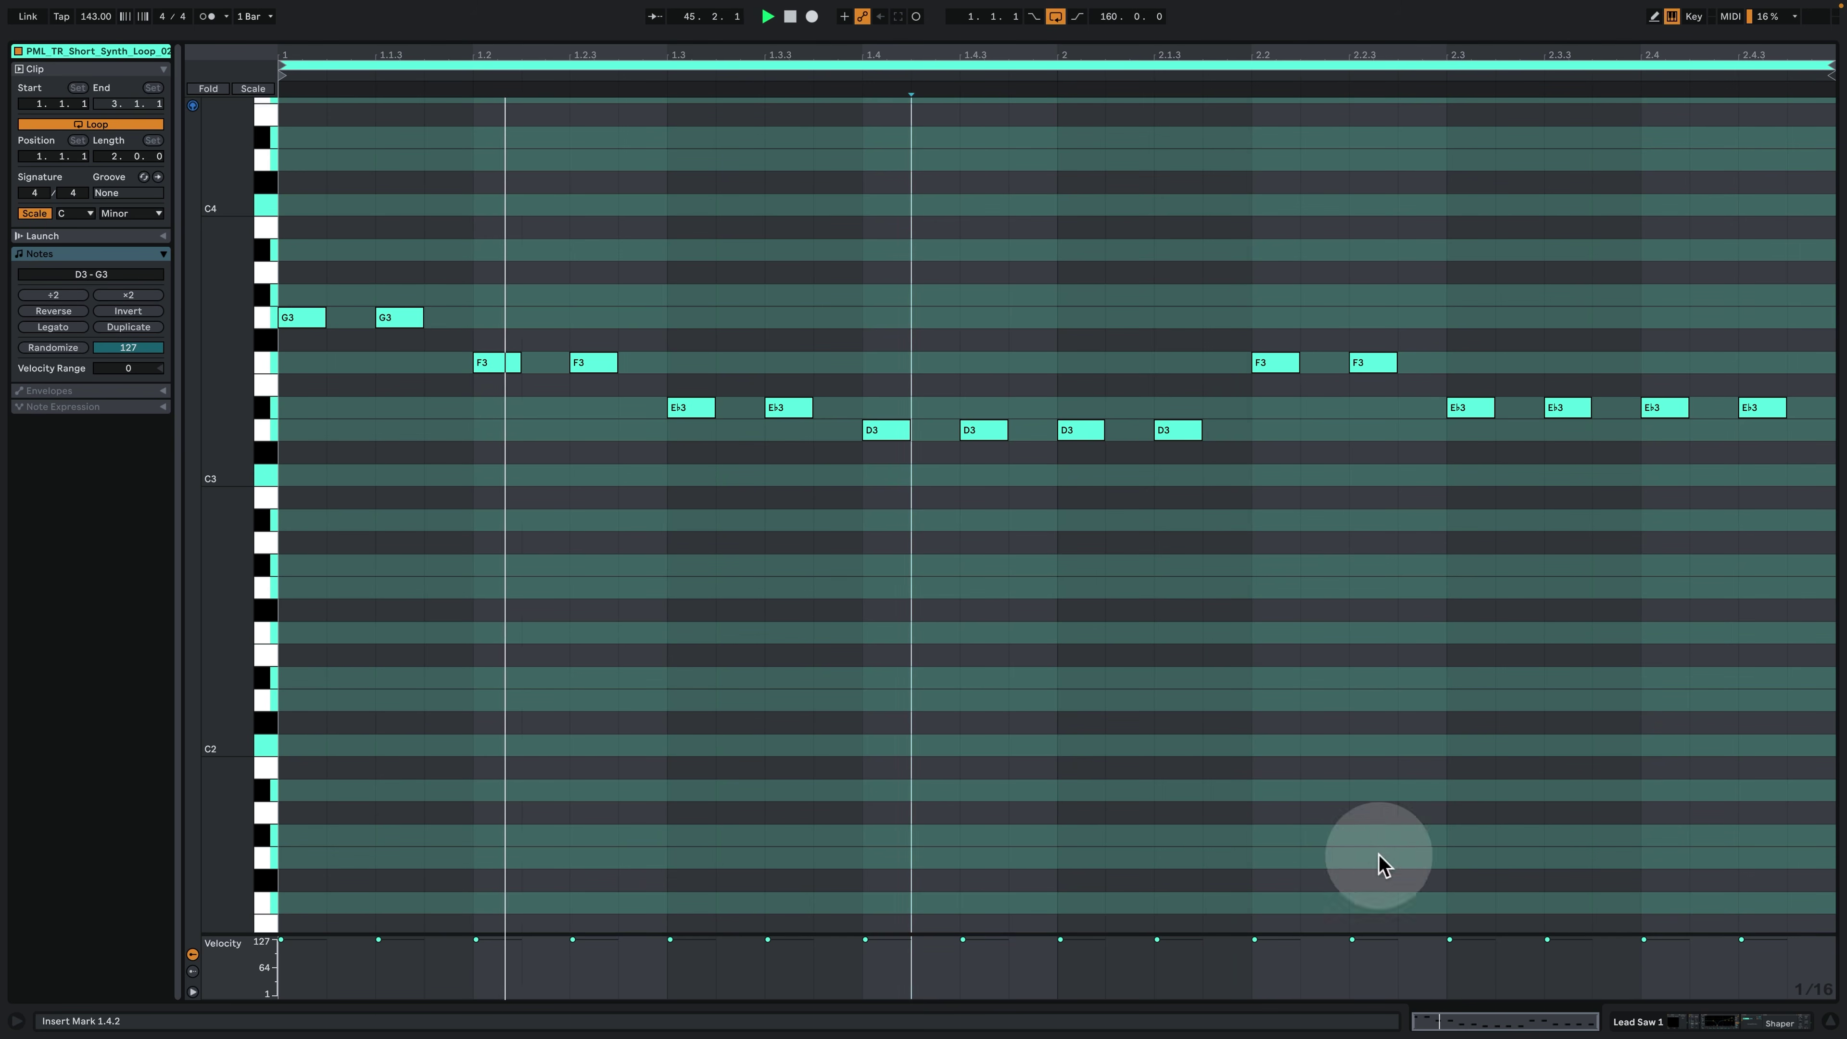
{"action": "left_click", "coordinate": [1664, 1020]}
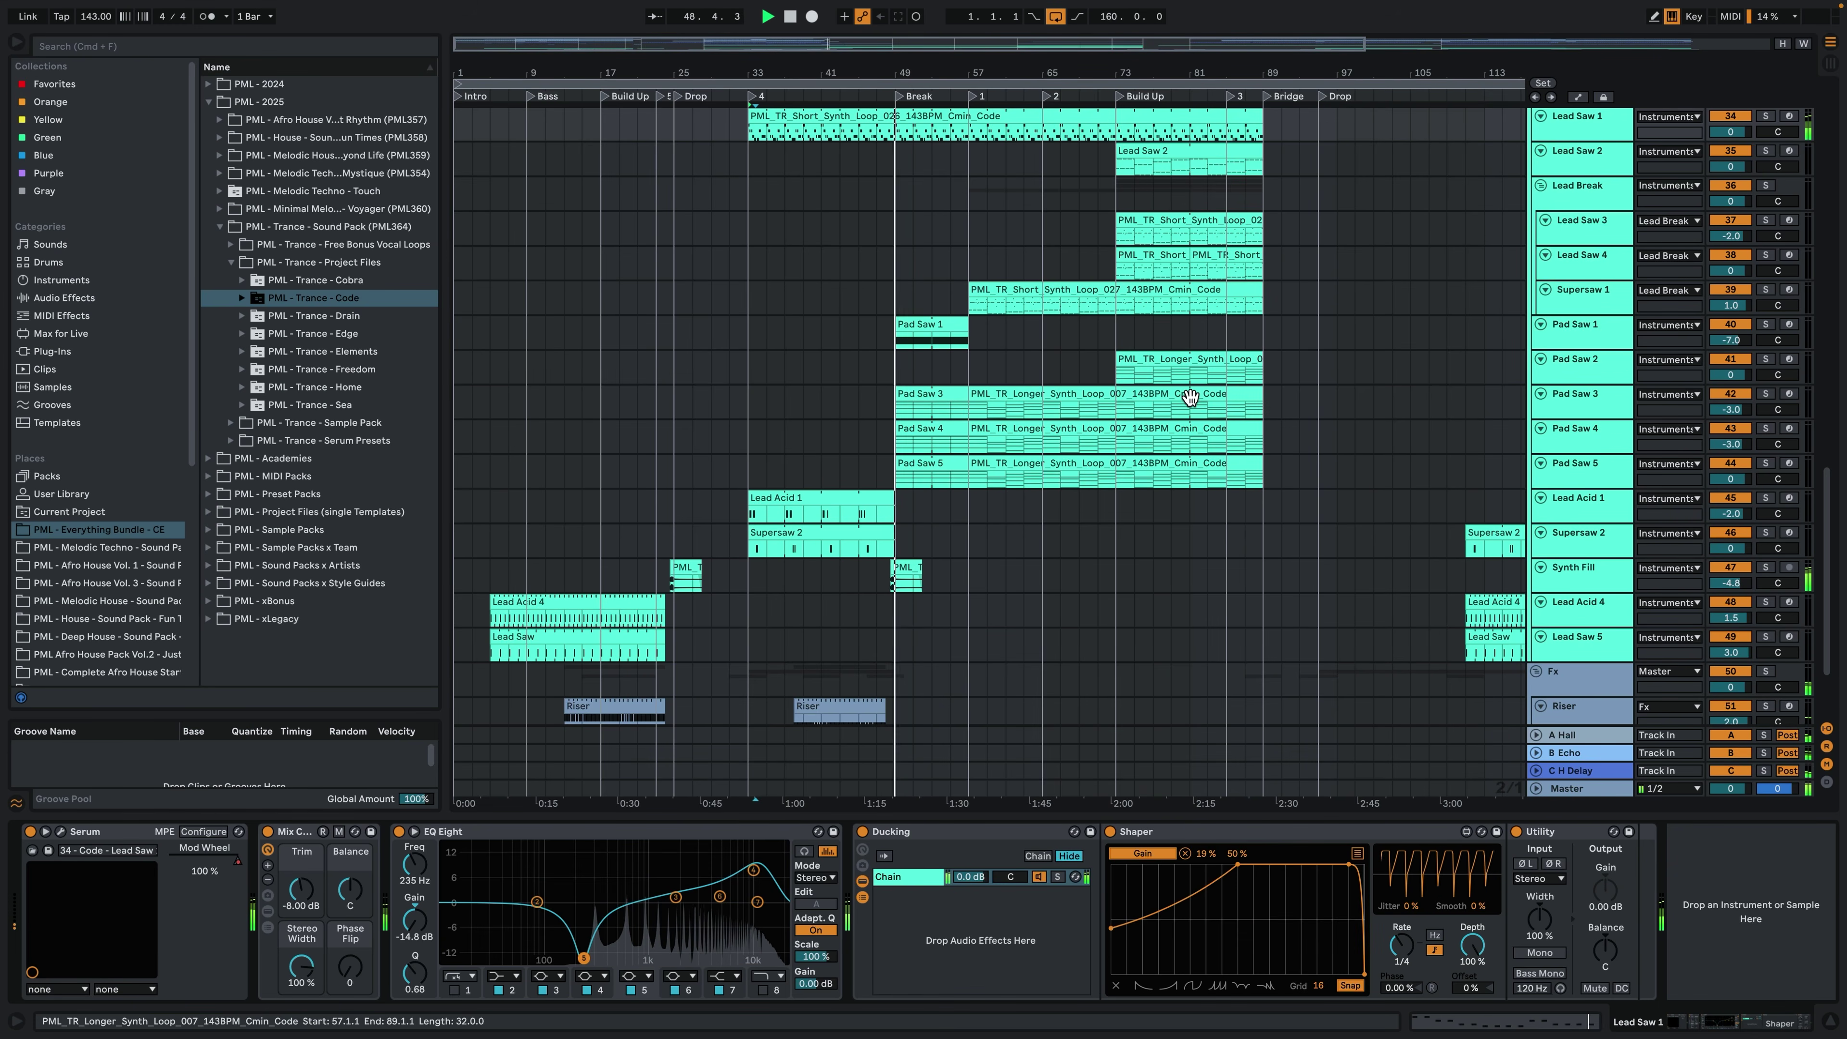
Show the arrangement's automation lanes, examine the Mod Wheel curve on Lead Saw 1, and bring up that track's devices.
{"action": "scroll", "coordinate": [938, 437], "scroll_direction": "up", "scroll_amount": 6}
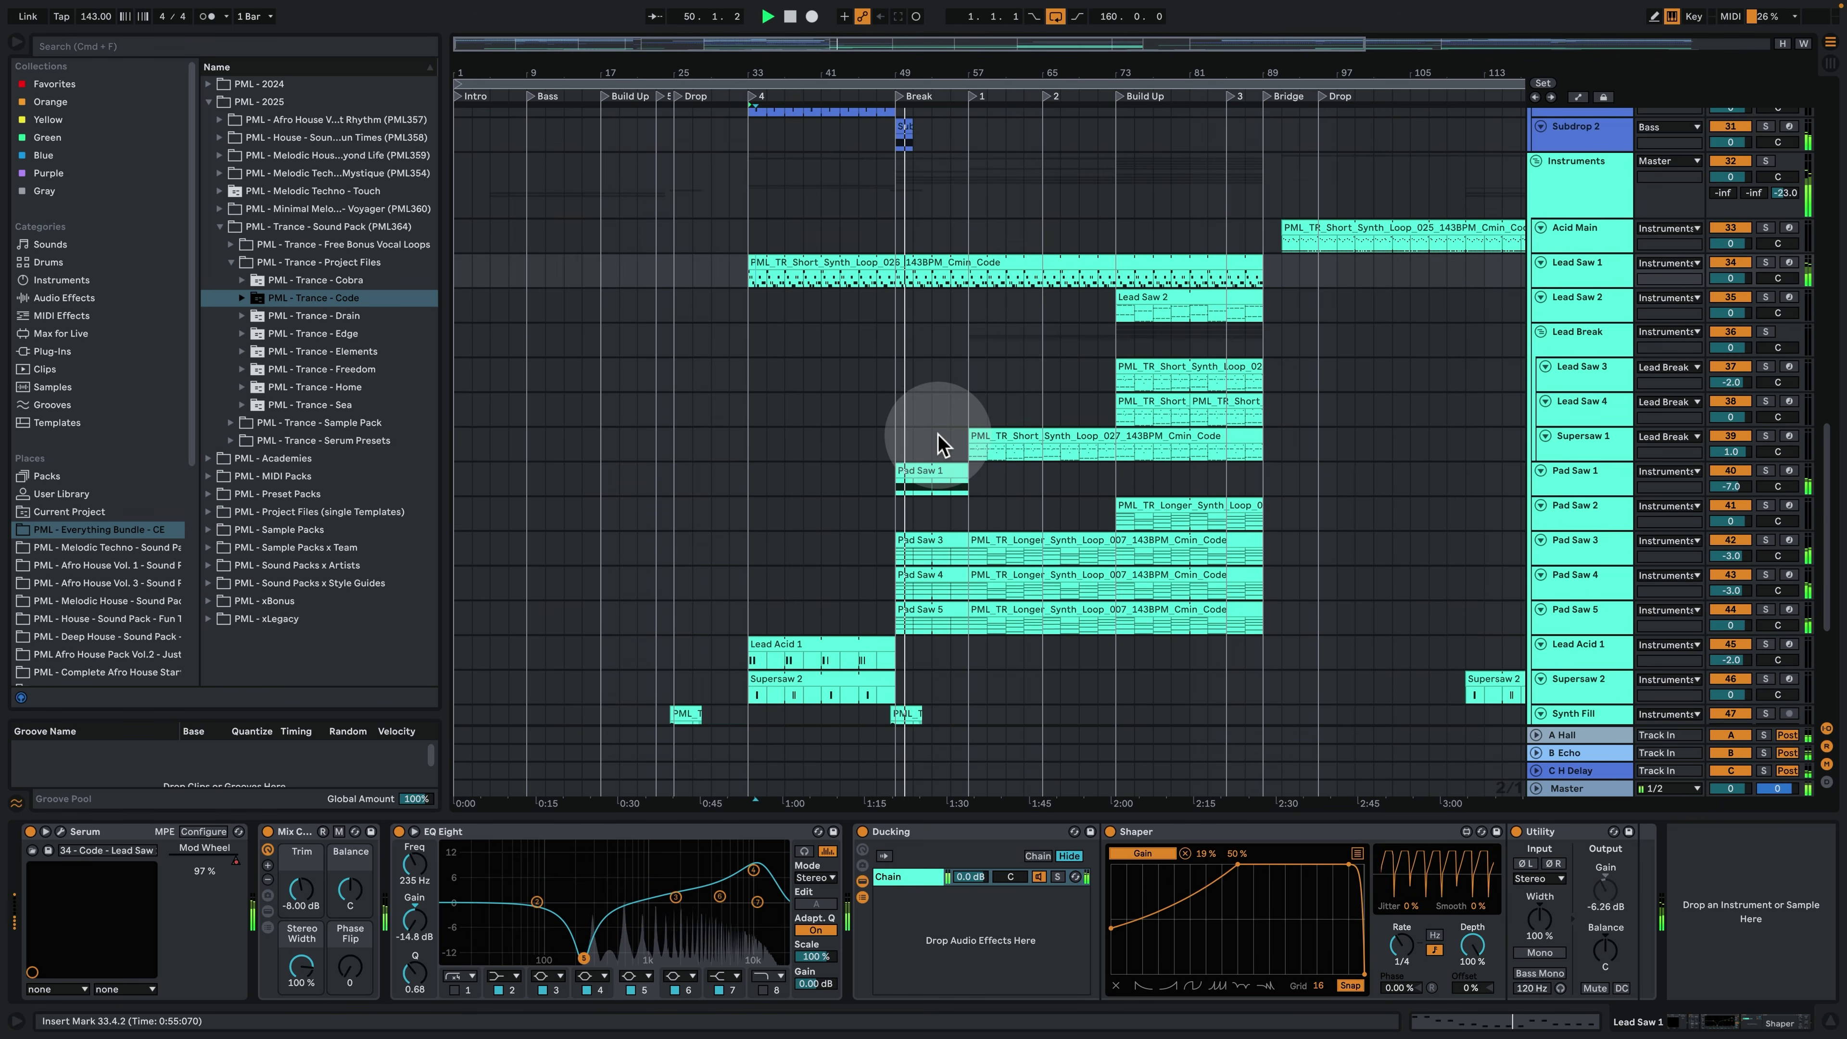
{"action": "left_click", "coordinate": [1578, 97]}
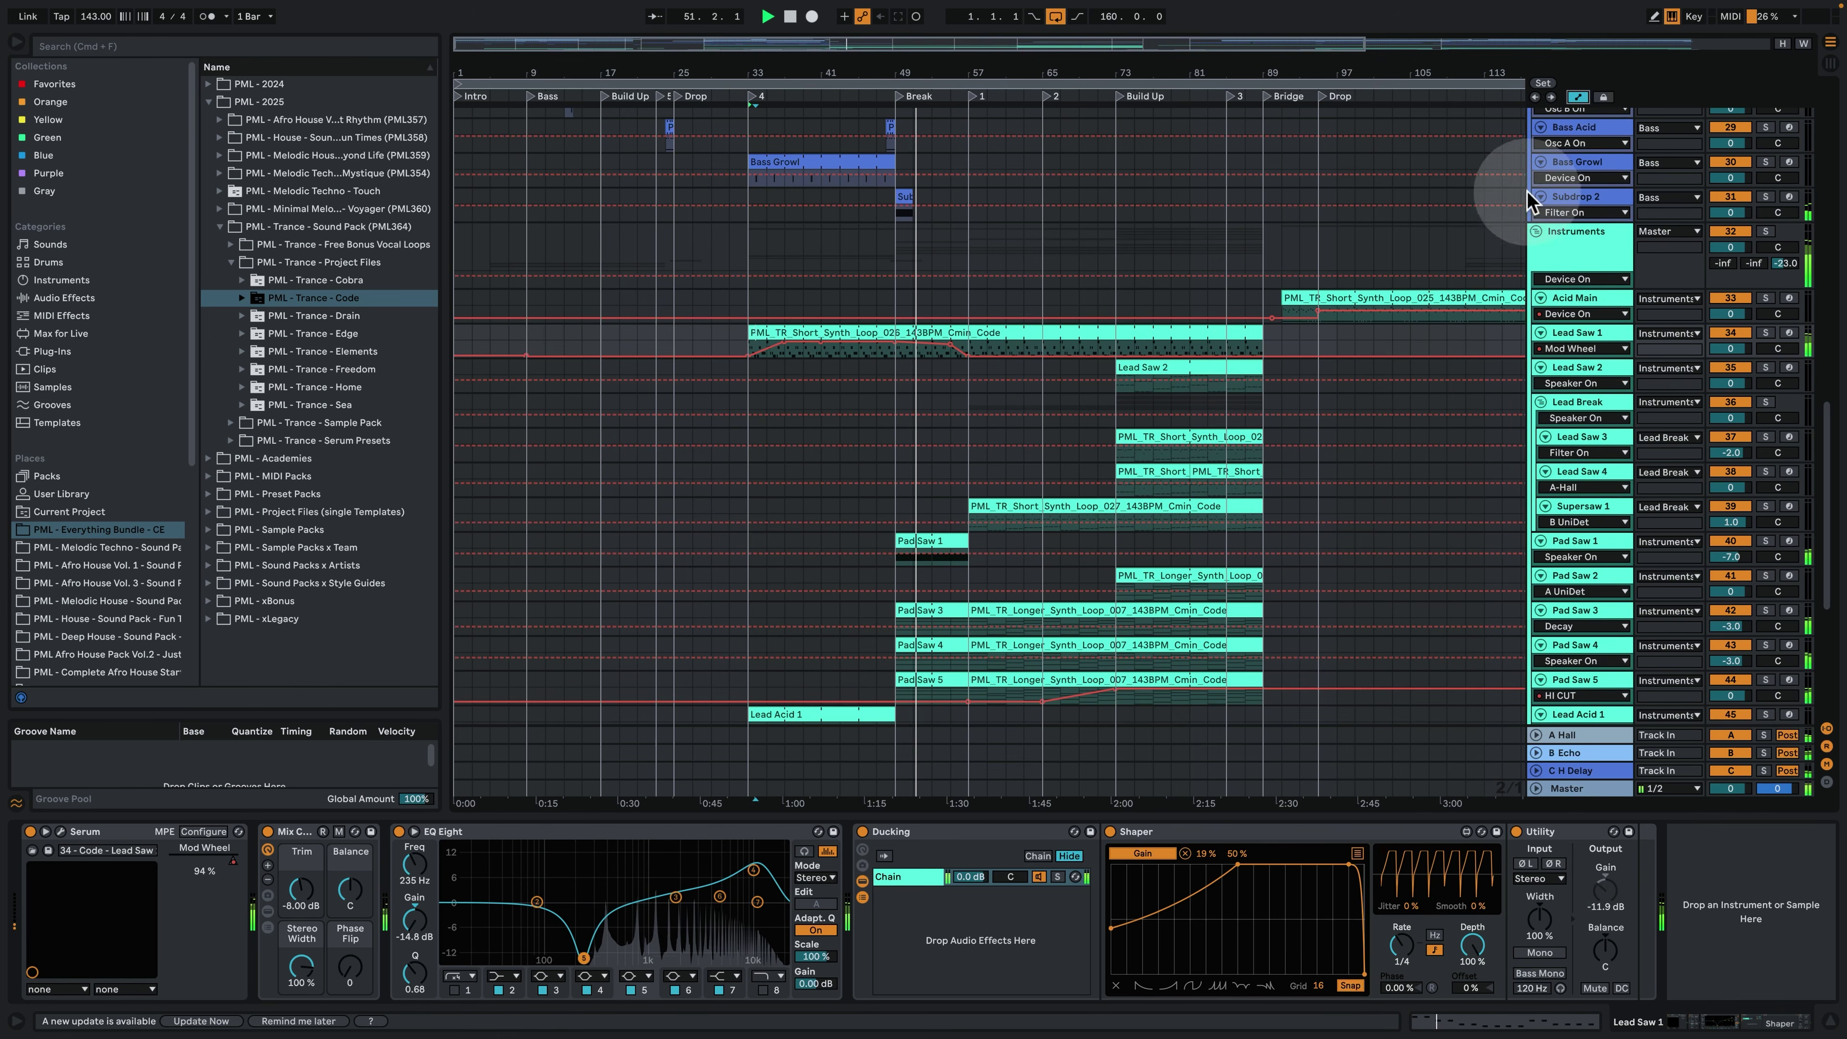
{"action": "left_click", "coordinate": [1838, 1012]}
{"action": "scroll", "coordinate": [1146, 413], "scroll_direction": "up", "scroll_amount": 3}
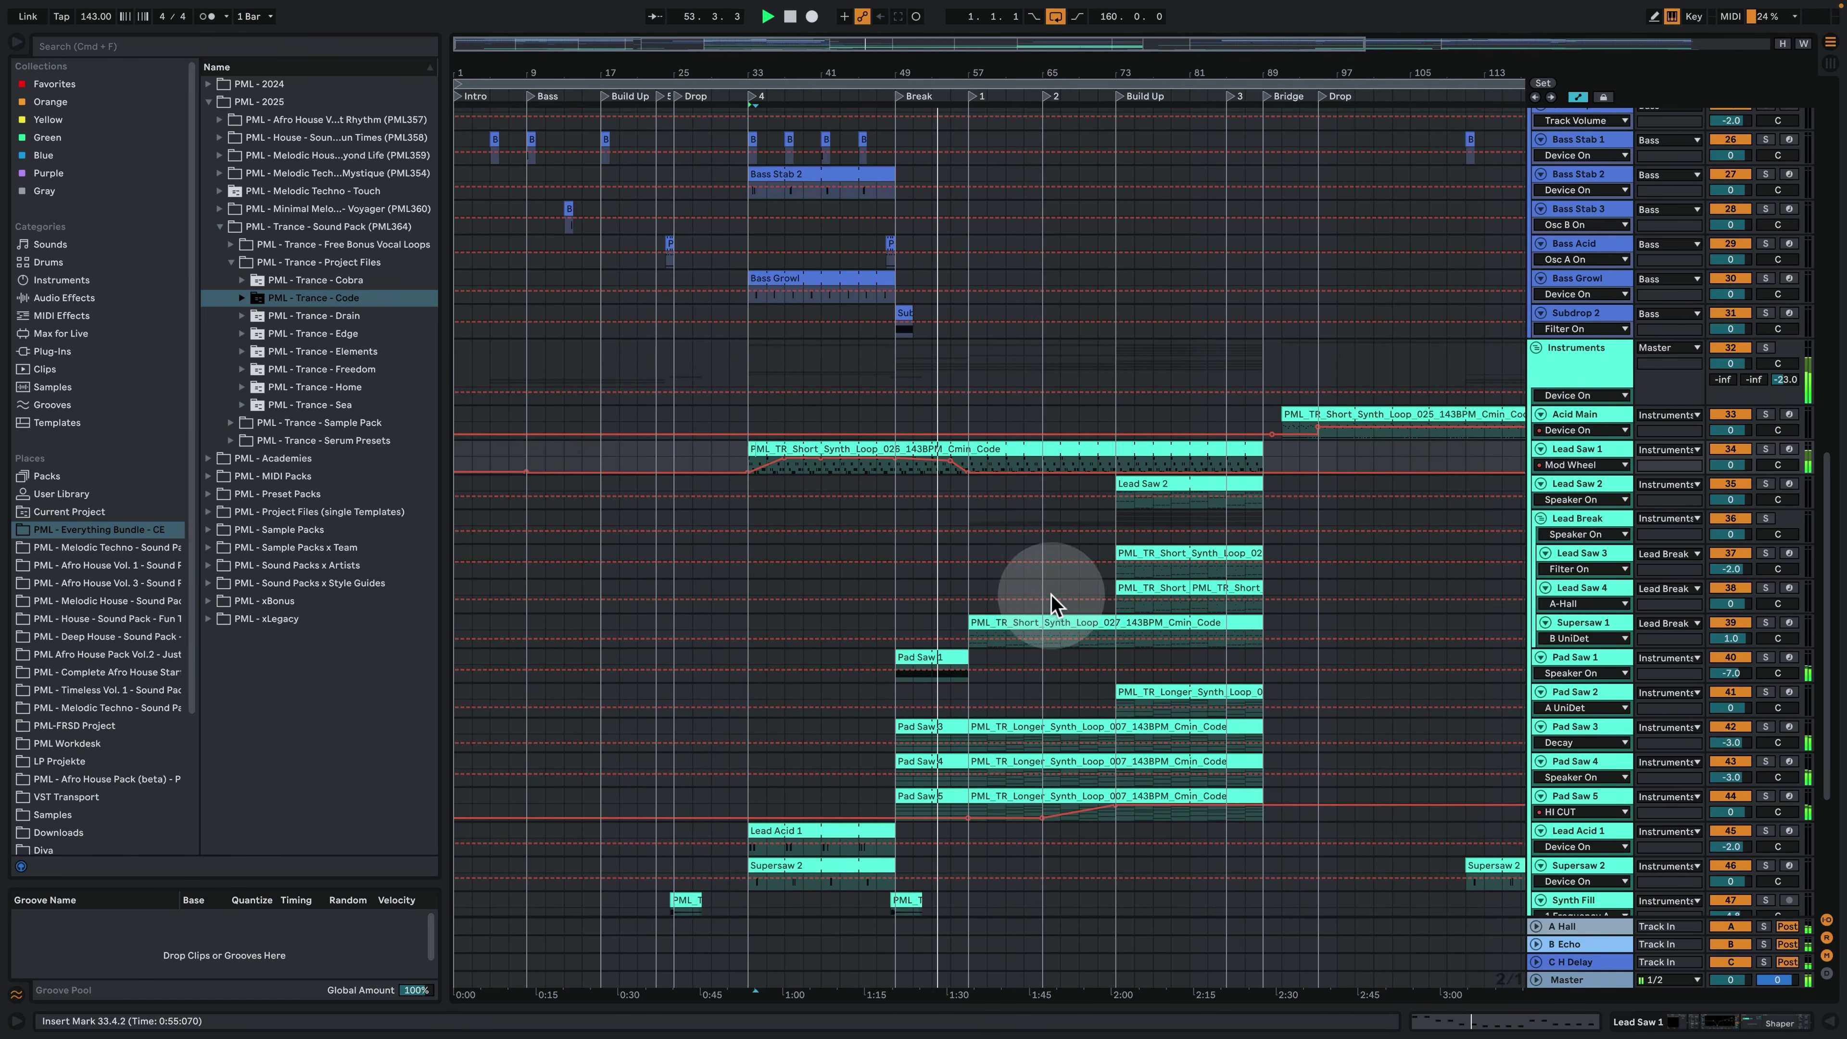
{"action": "scroll", "coordinate": [1022, 549], "scroll_direction": "up", "scroll_amount": 5}
{"action": "left_click", "coordinate": [999, 618]}
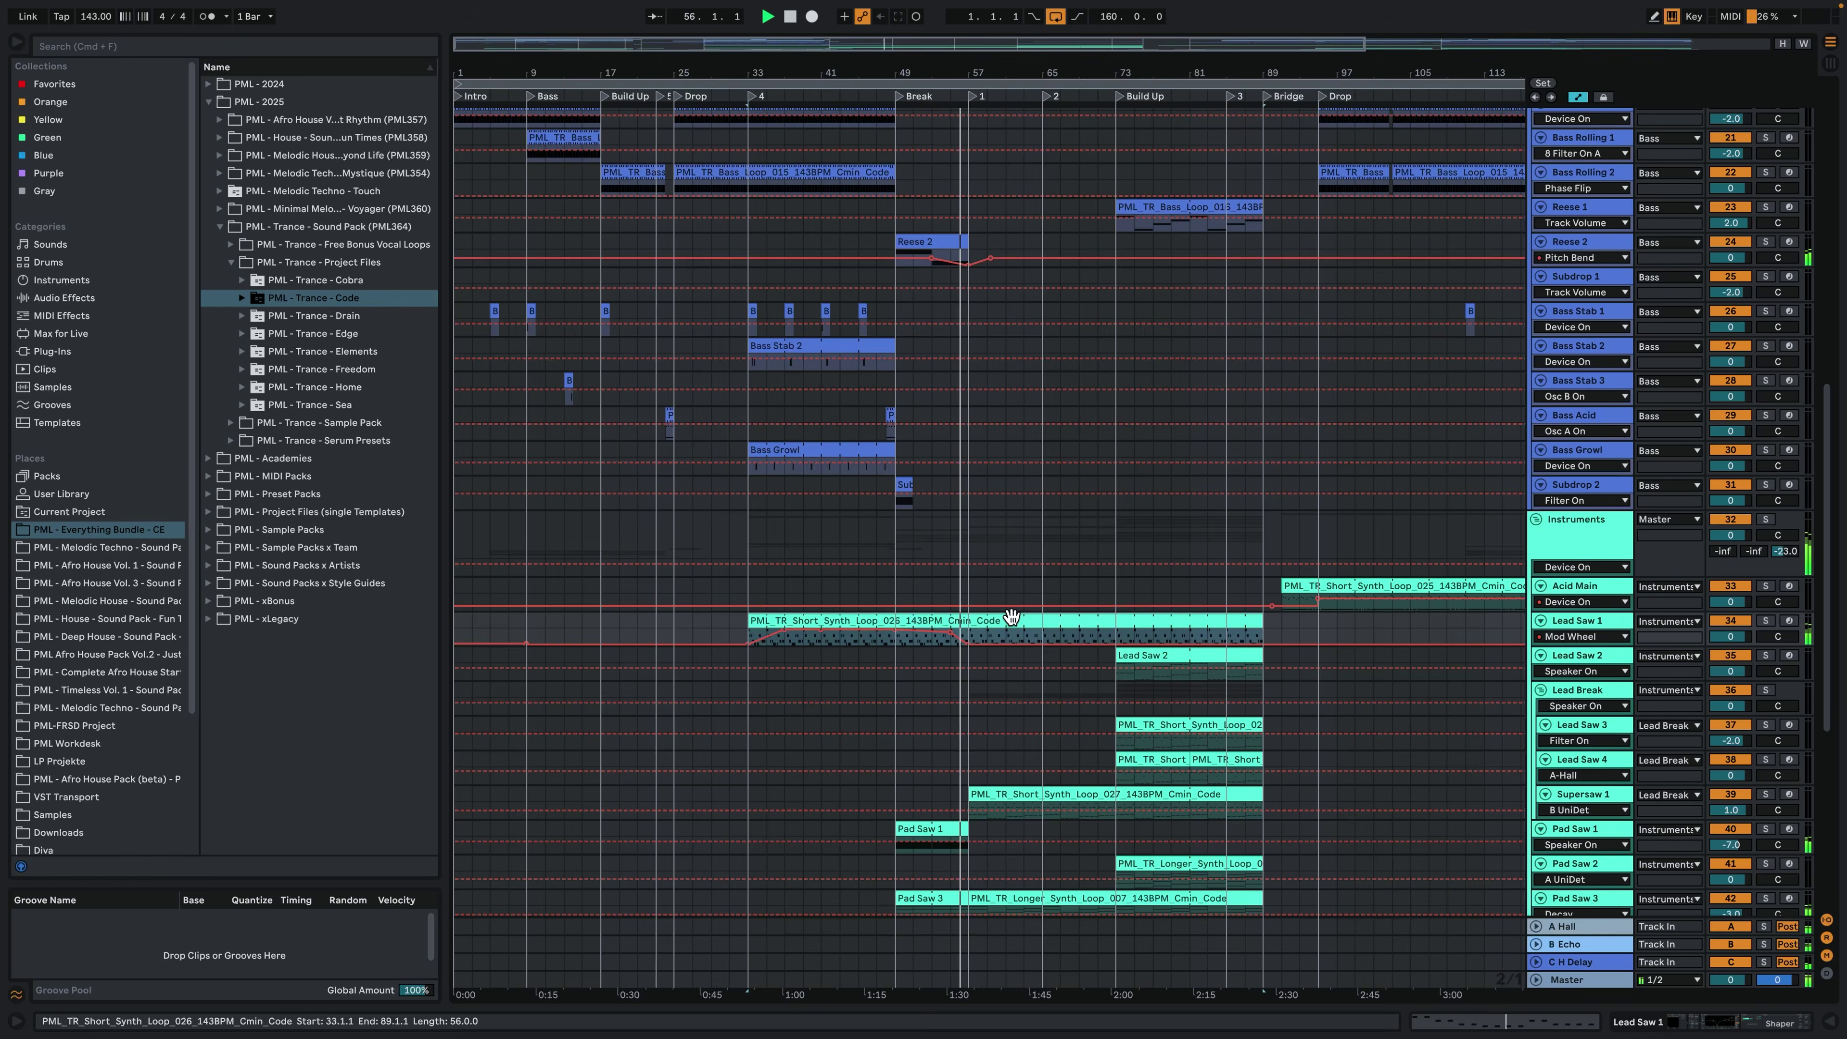
{"action": "double_click", "coordinate": [1011, 617]}
{"action": "left_click", "coordinate": [1676, 1030]}
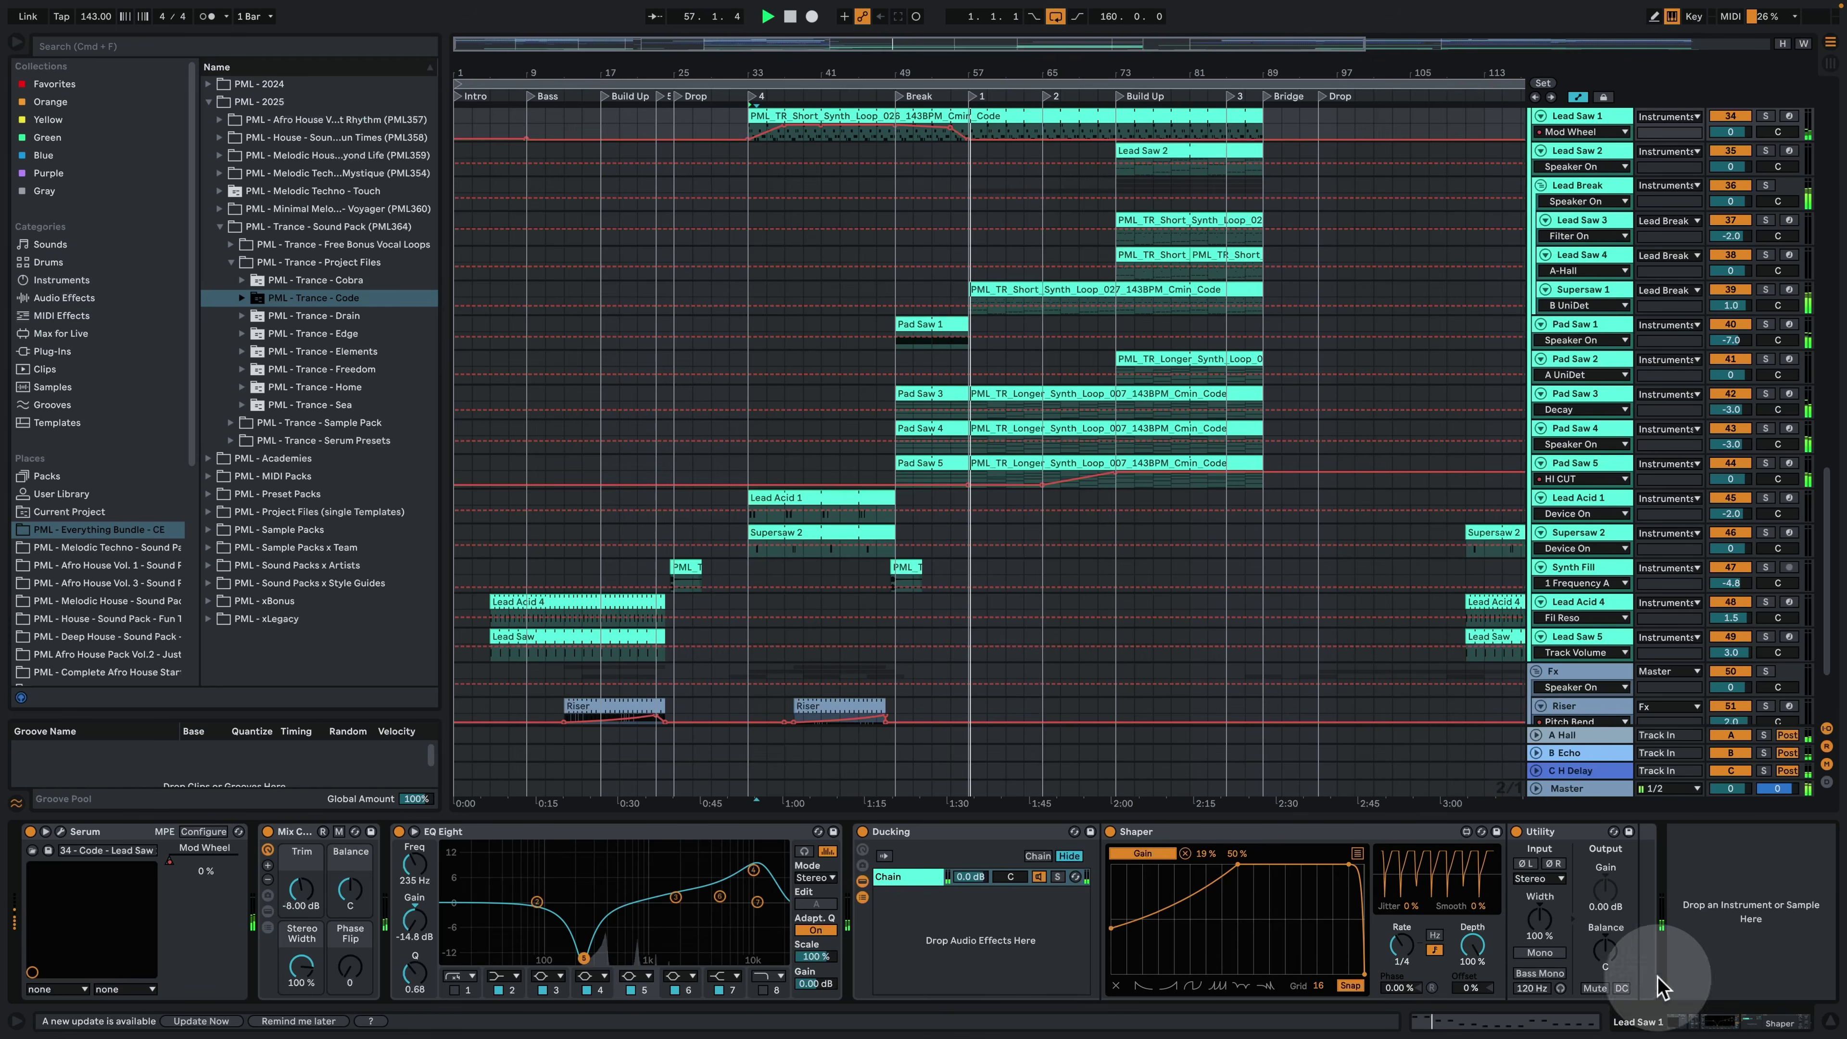
Open the Supersaw 1 clip's MIDI notes, turn off its Scale highlighting, and return to the track's devices.
{"action": "double_click", "coordinate": [1001, 297]}
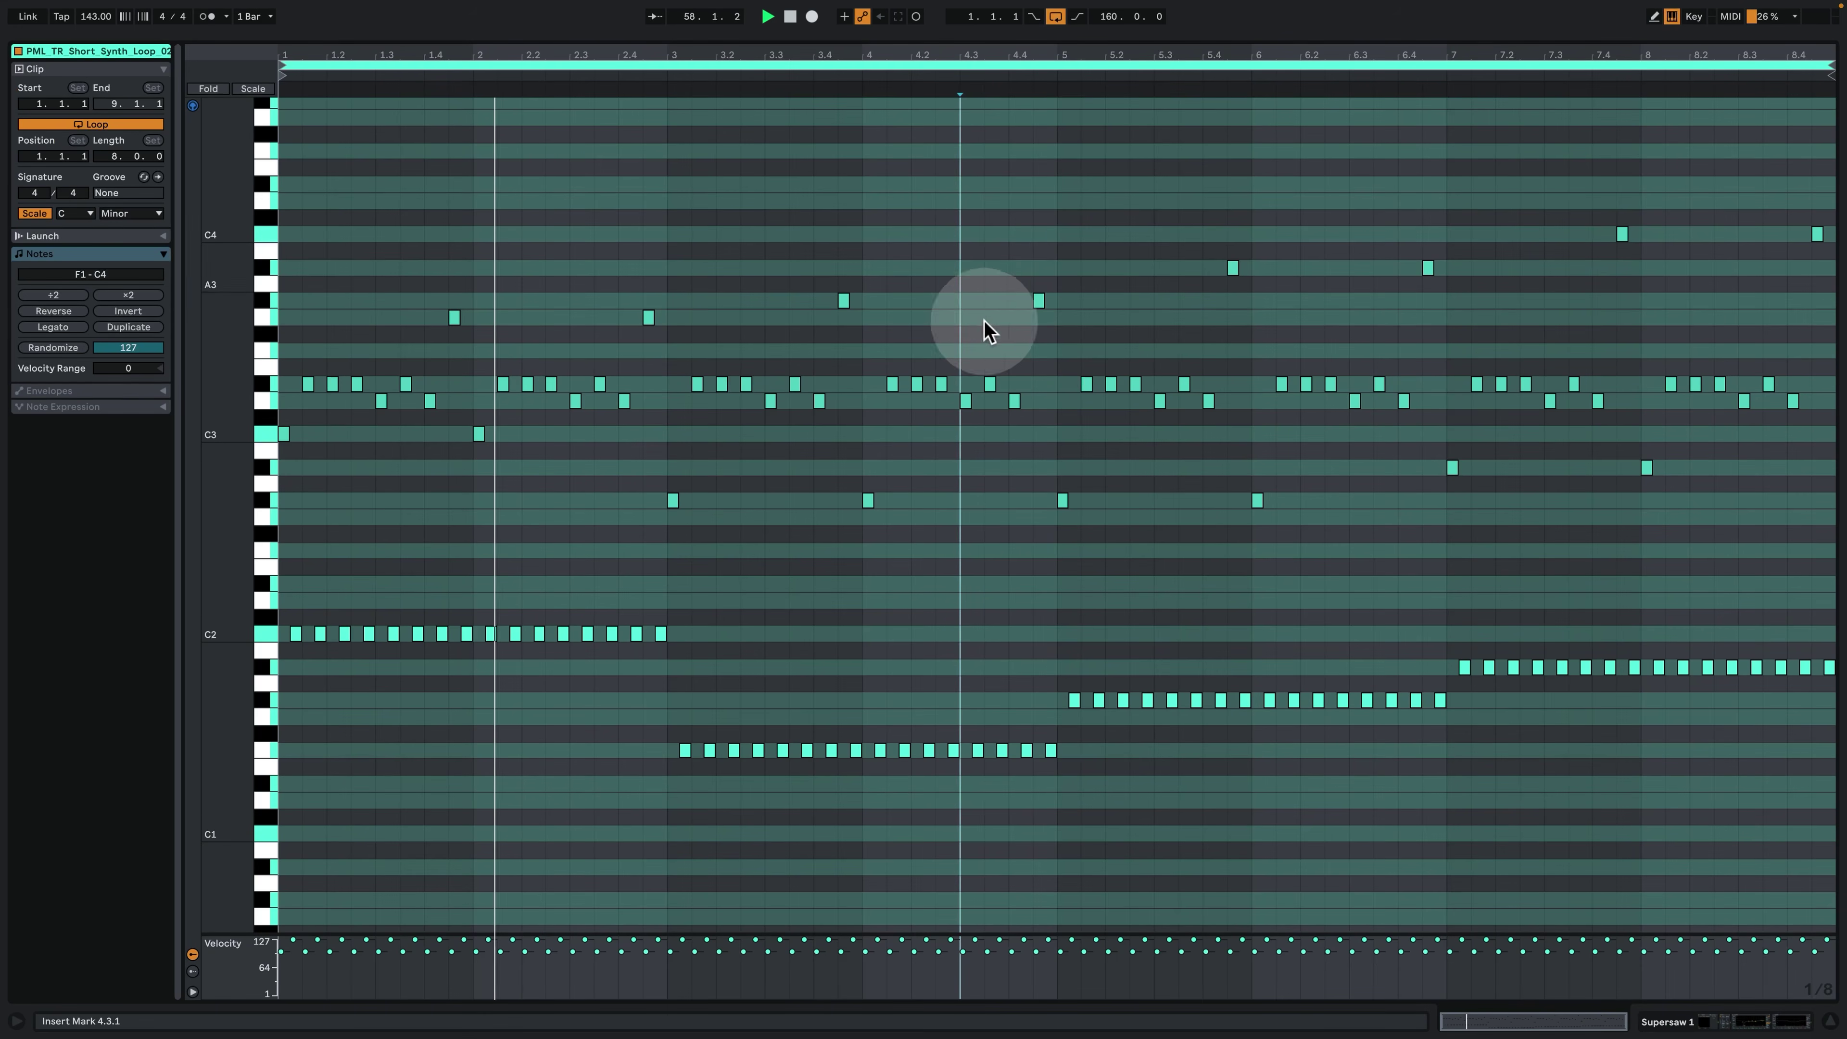
{"action": "left_click", "coordinate": [911, 618]}
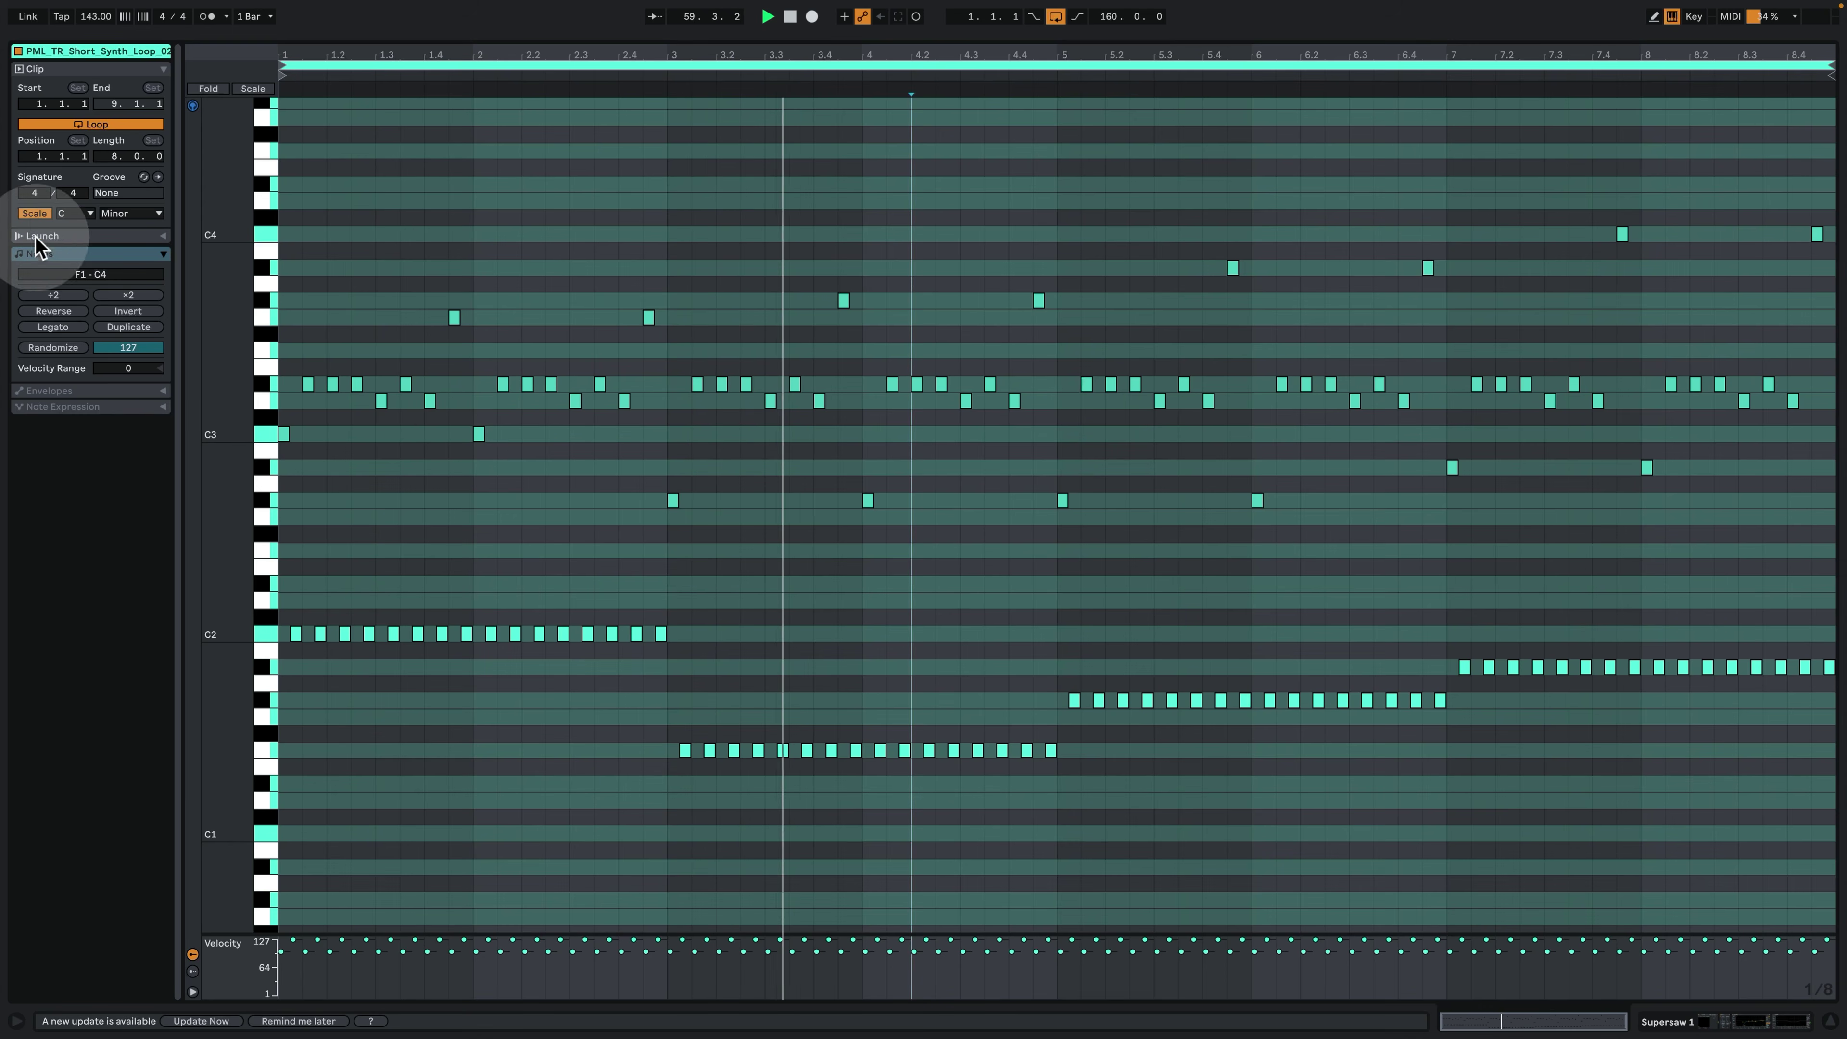
{"action": "left_click", "coordinate": [34, 214]}
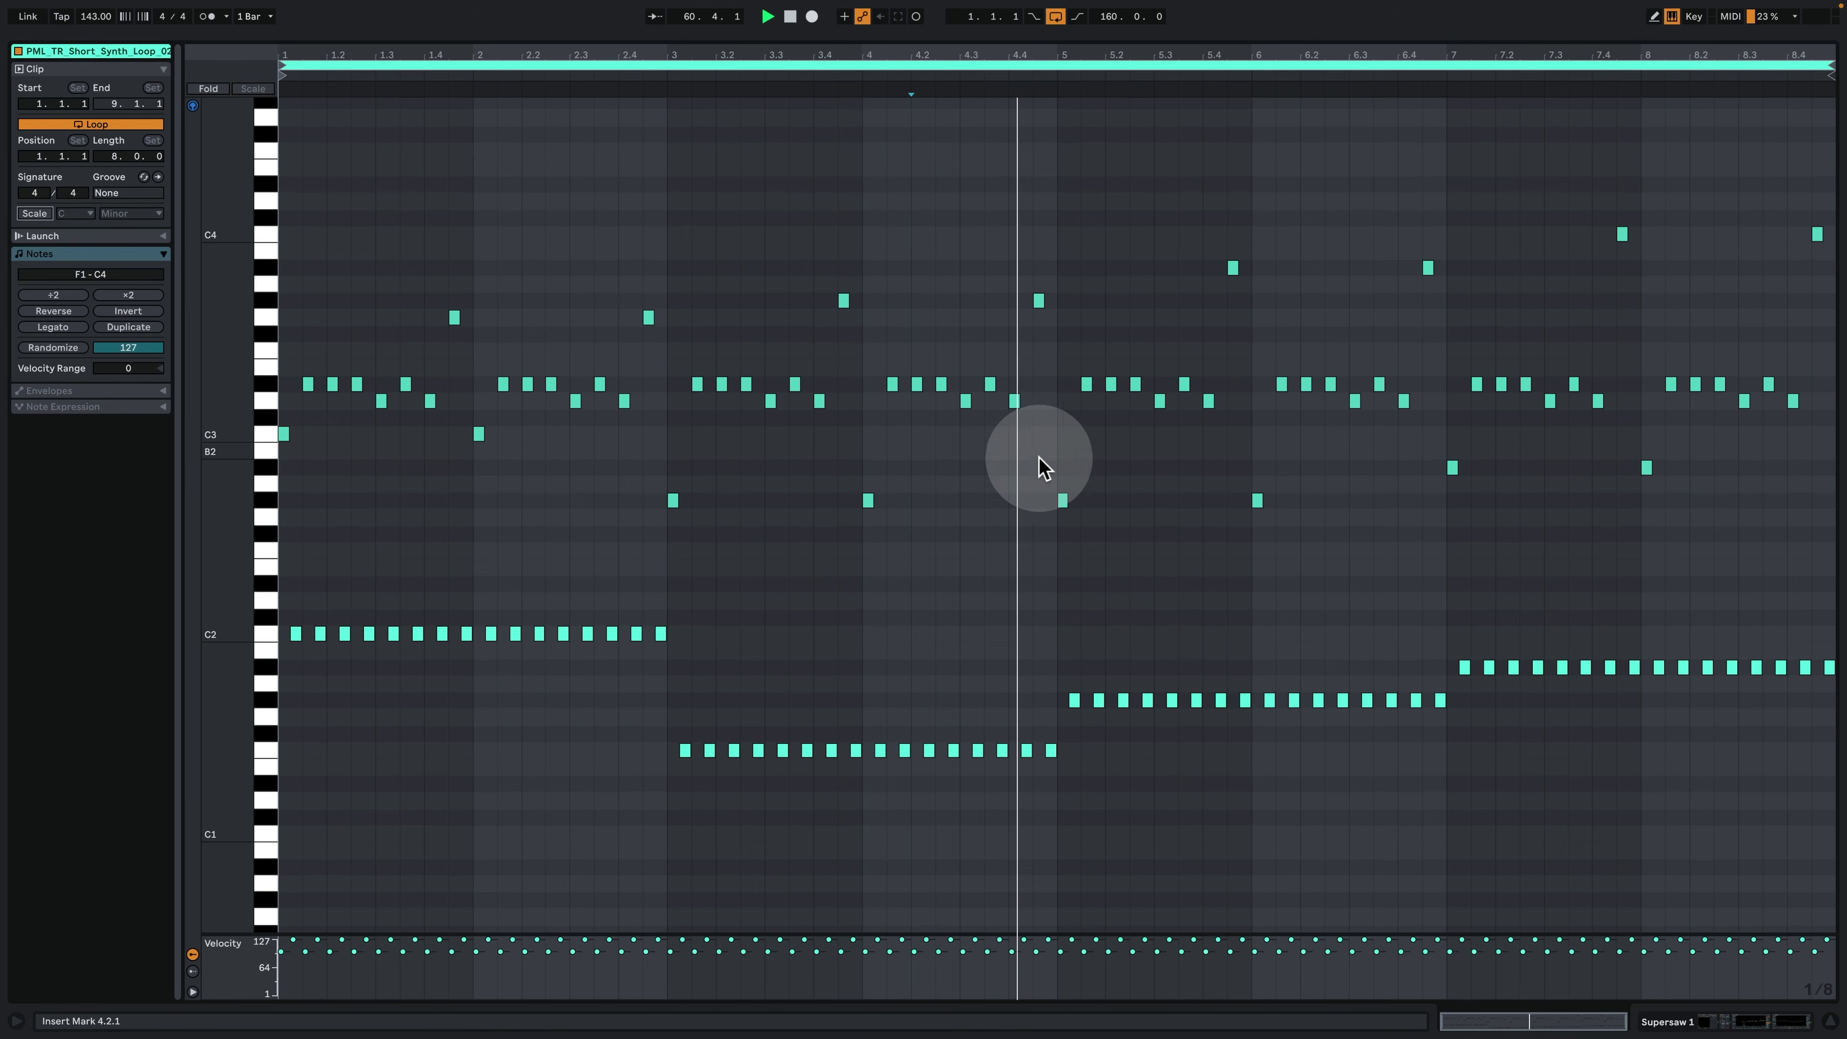
{"action": "left_click", "coordinate": [993, 544]}
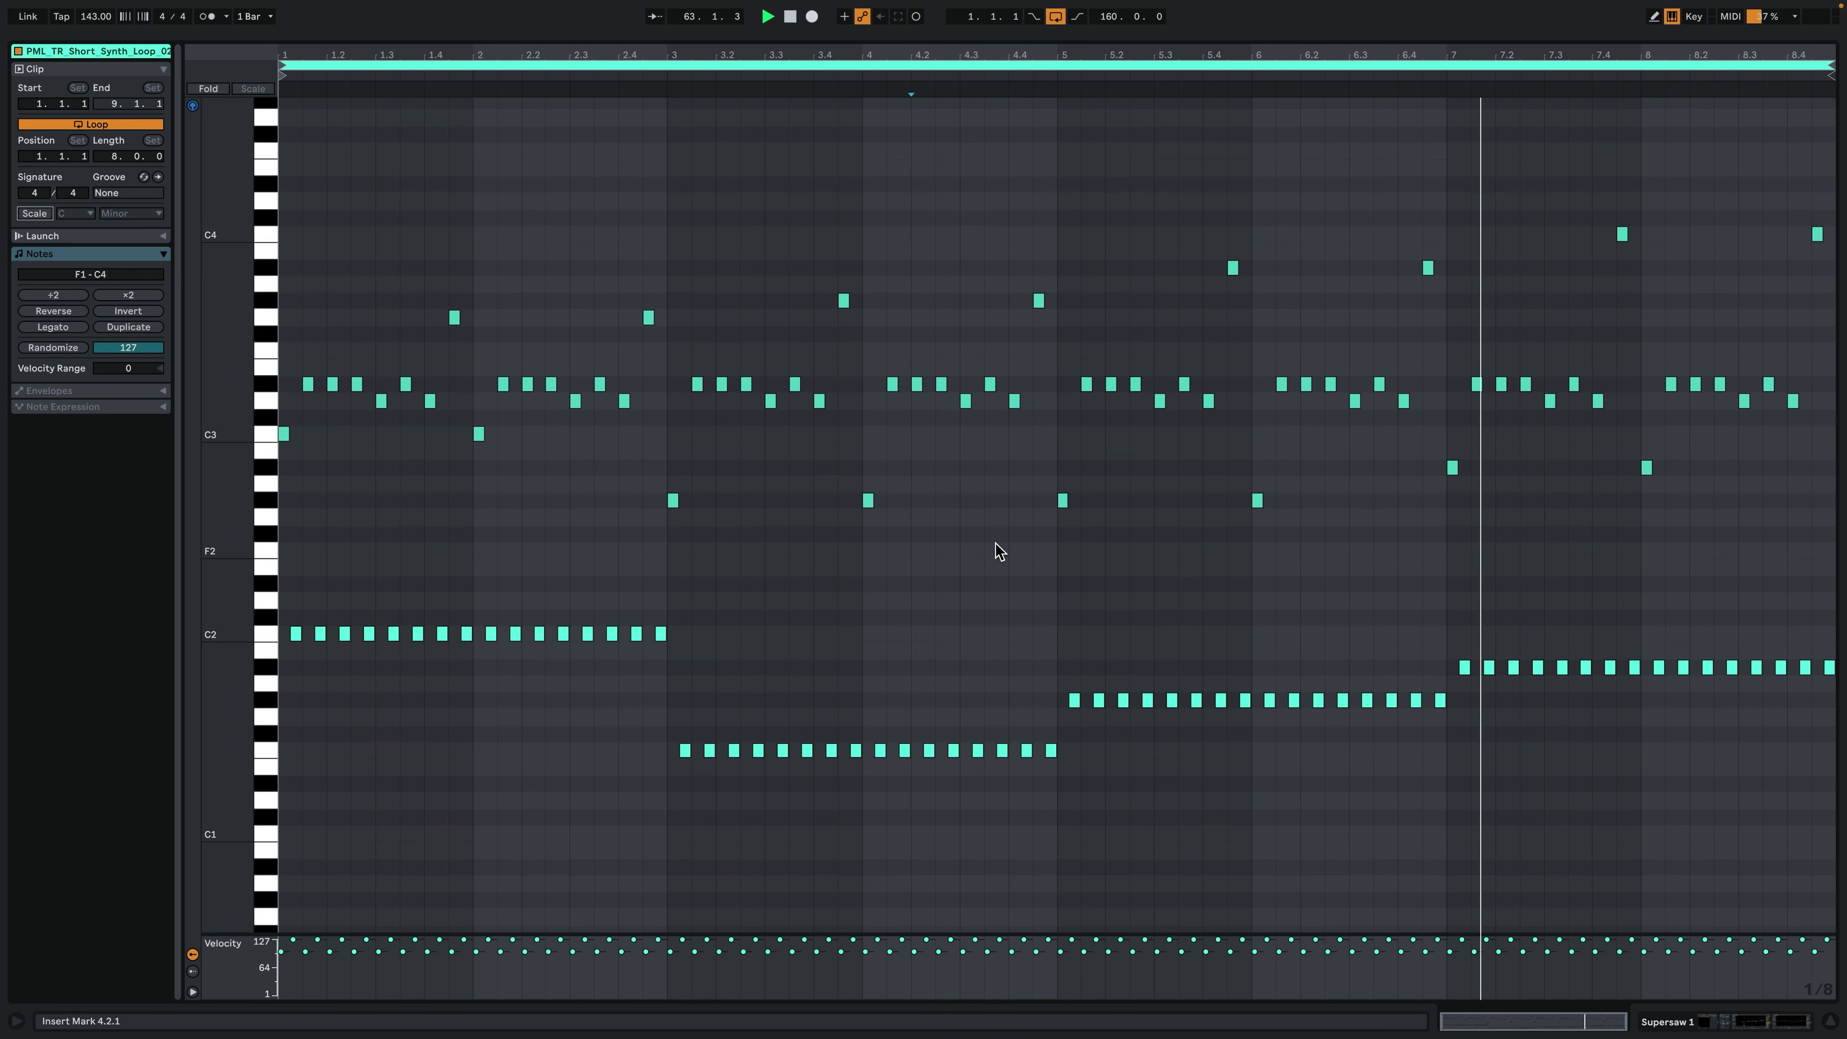
{"action": "left_click", "coordinate": [1755, 1013]}
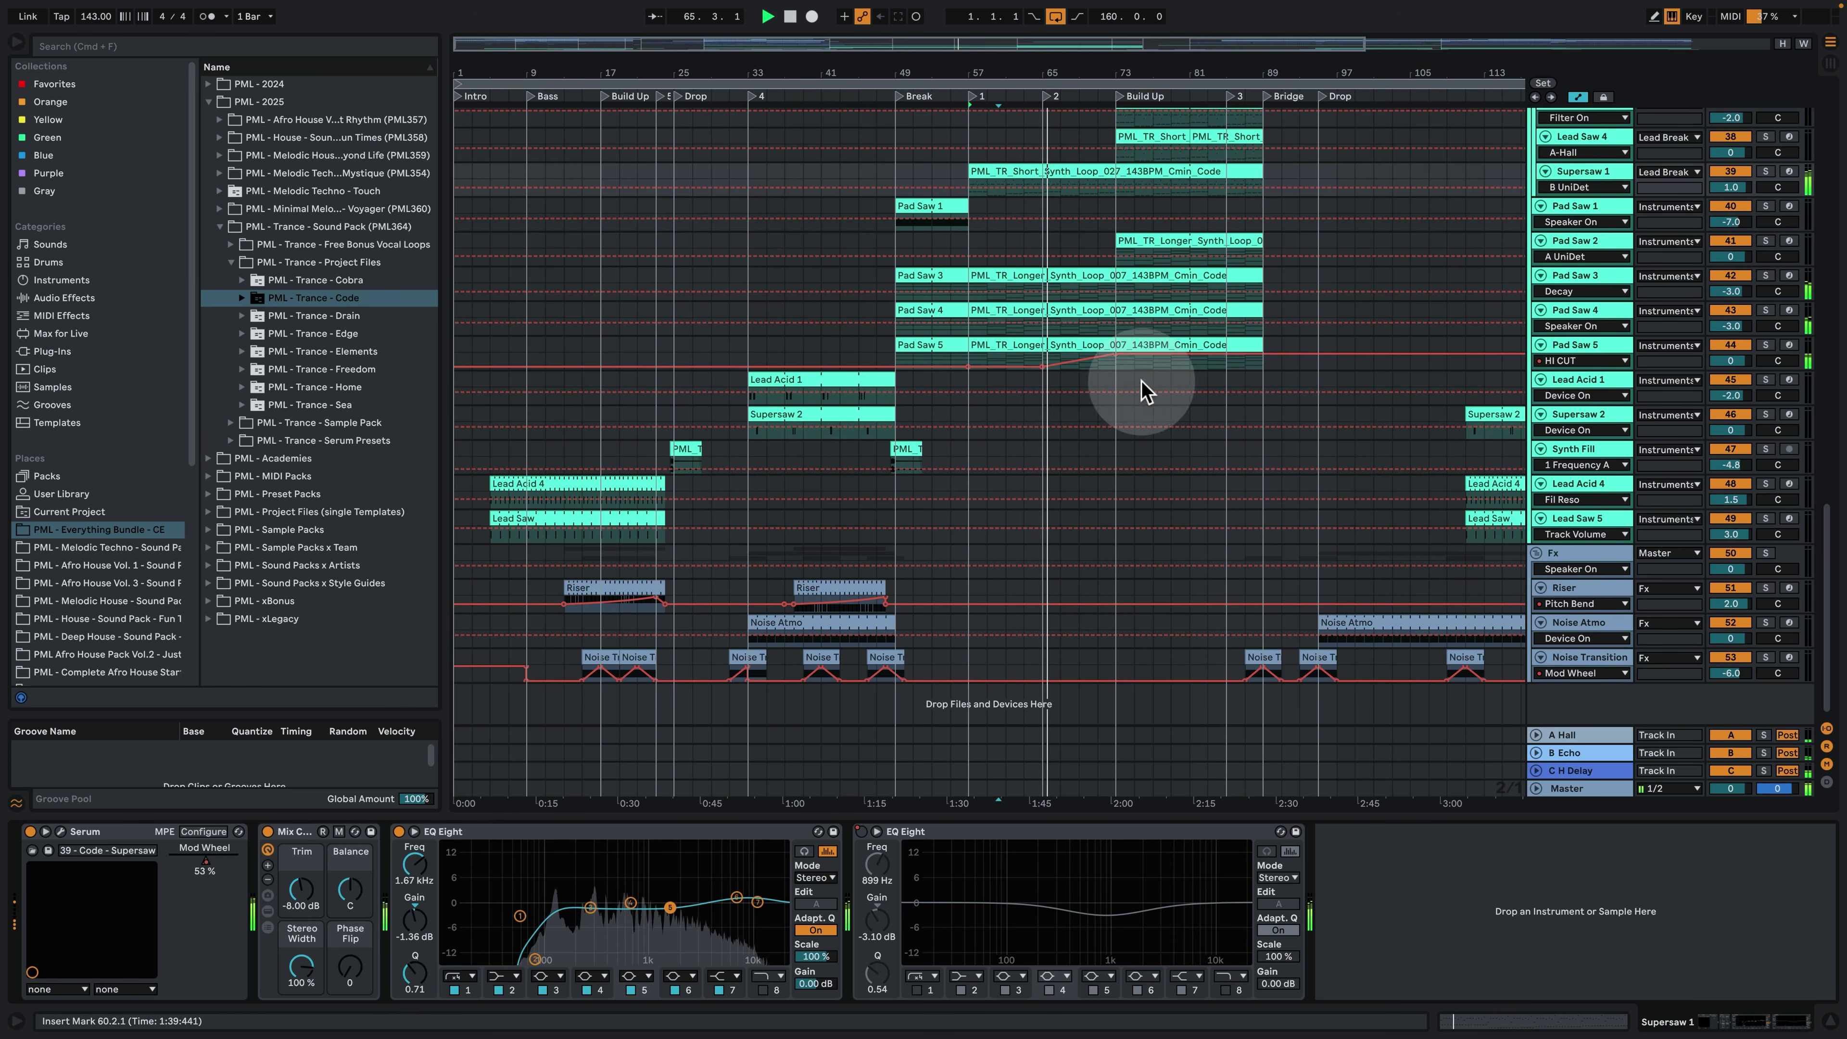
Enlarge the Pad Saw 5 track to show its HI CUT automation, hide the device view, and fit the full arrangement in the timeline.
{"action": "left_click_drag", "start_coordinate": [1548, 369], "coordinate": [1545, 434]}
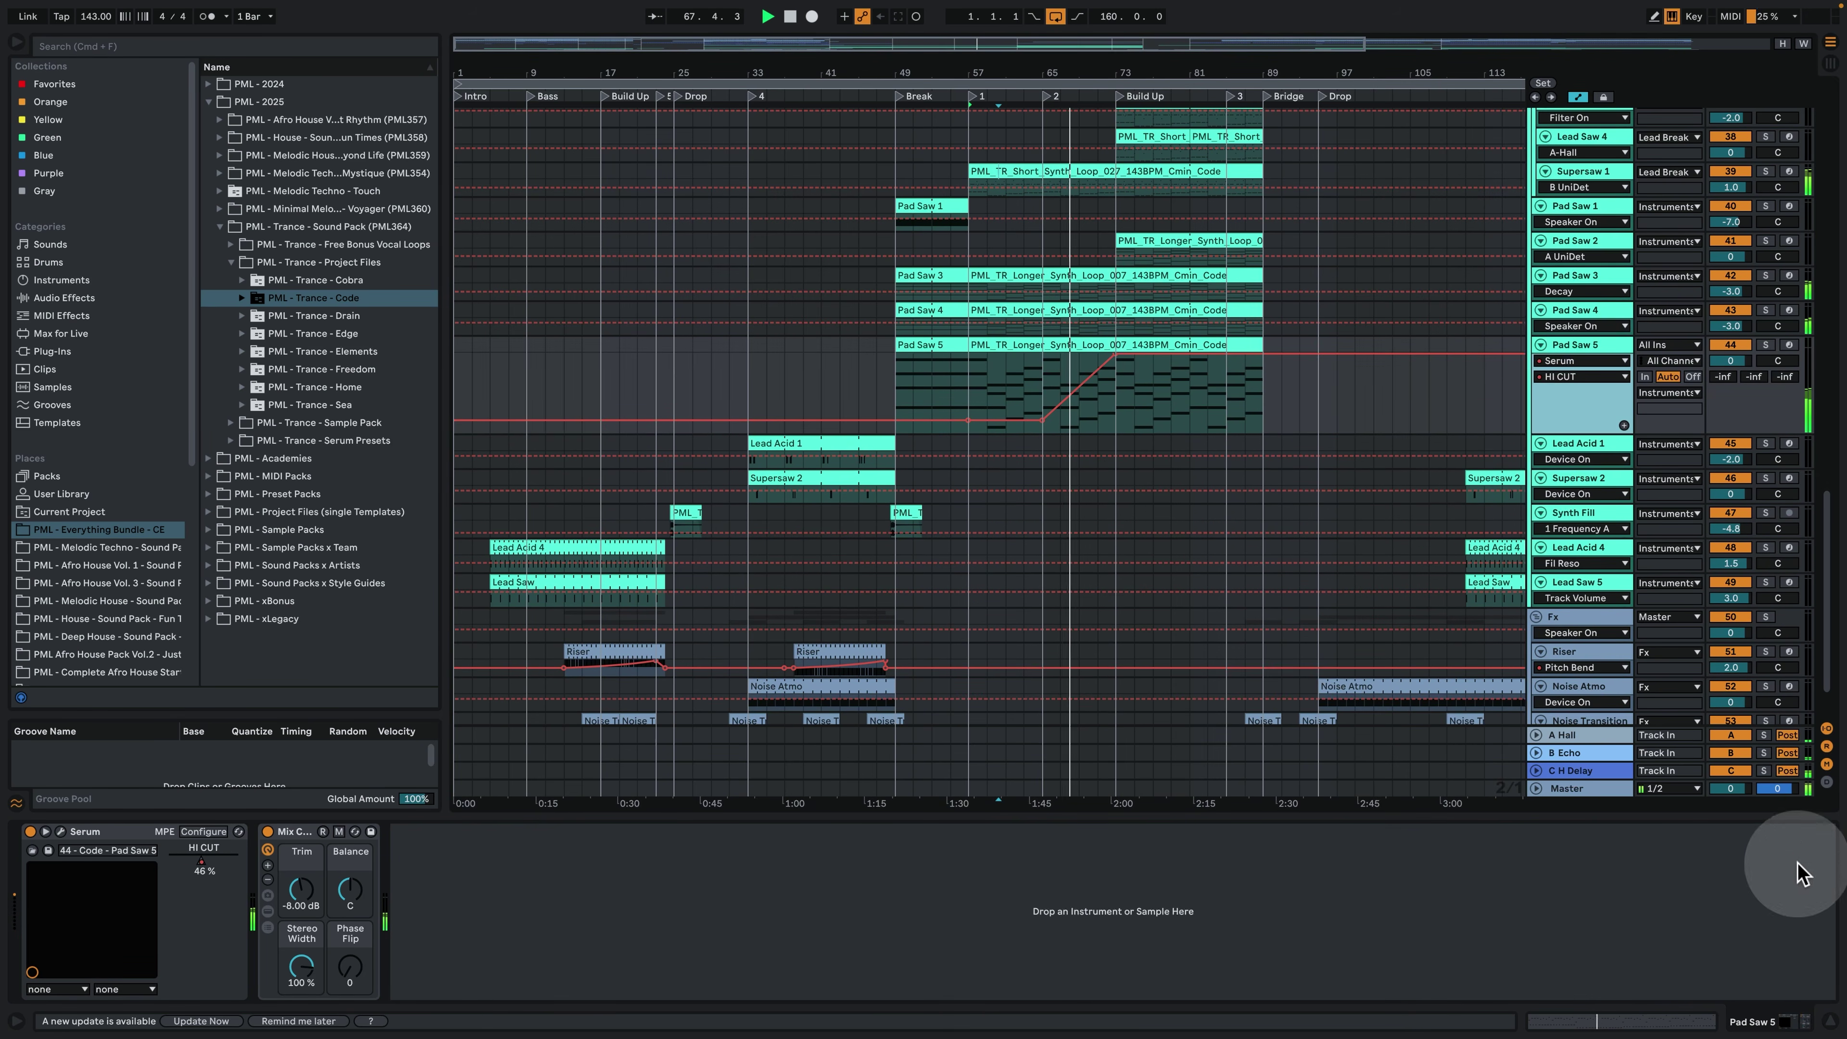
{"action": "left_click", "coordinate": [1794, 1029]}
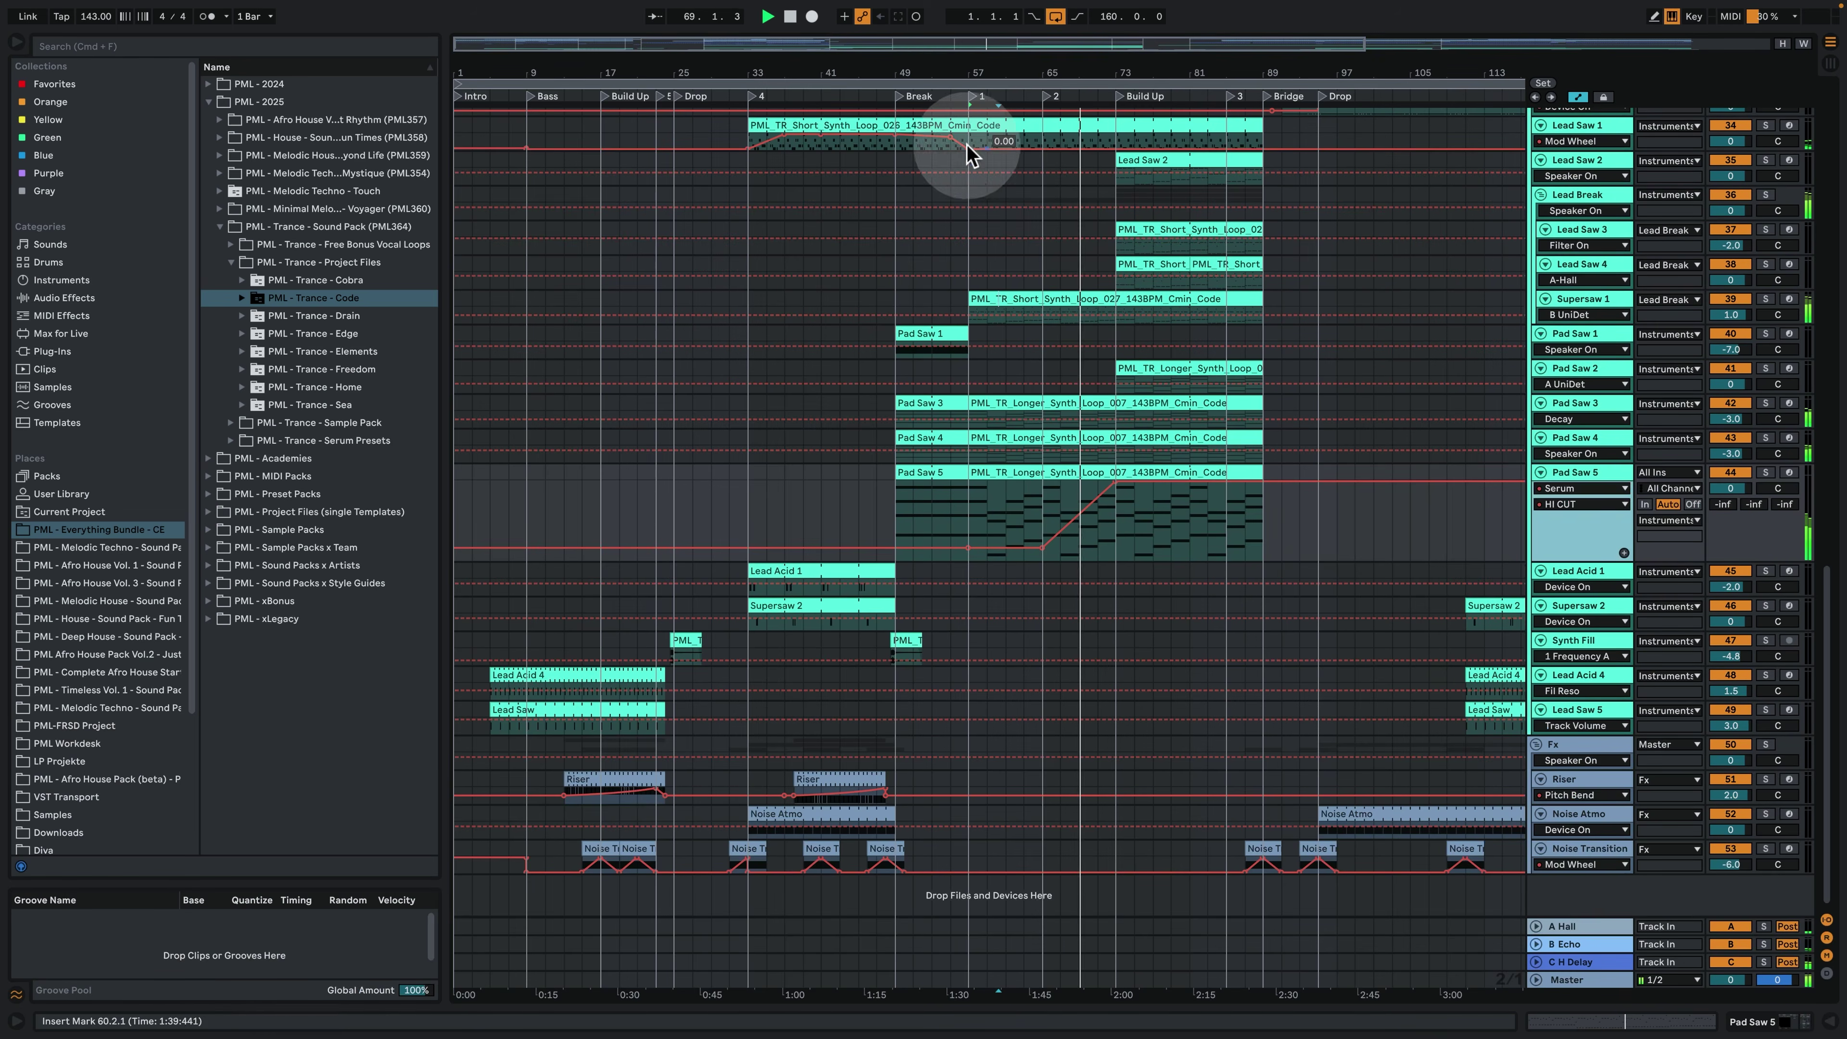
{"action": "left_click_drag", "start_coordinate": [968, 68], "coordinate": [822, 43]}
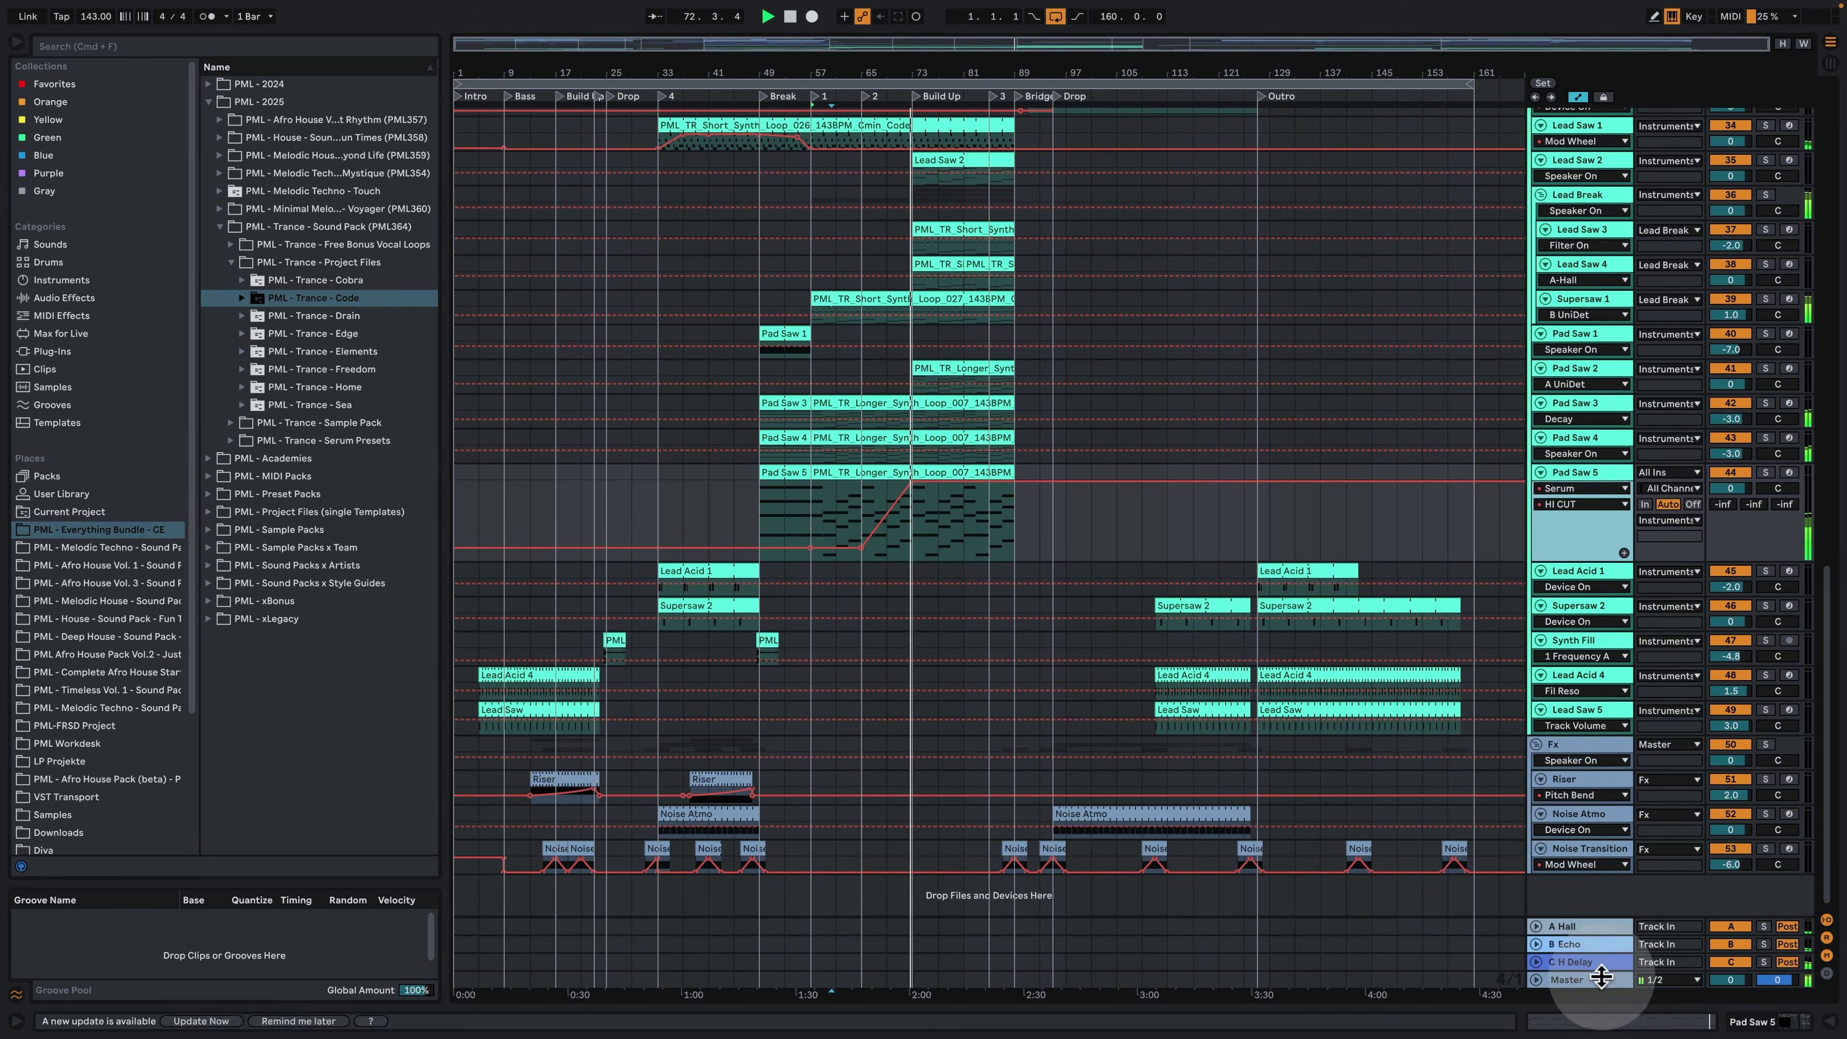
Show the device chains of the Master, H Delay, Echo and Hall tracks one after another.
{"action": "double_click", "coordinate": [1584, 982]}
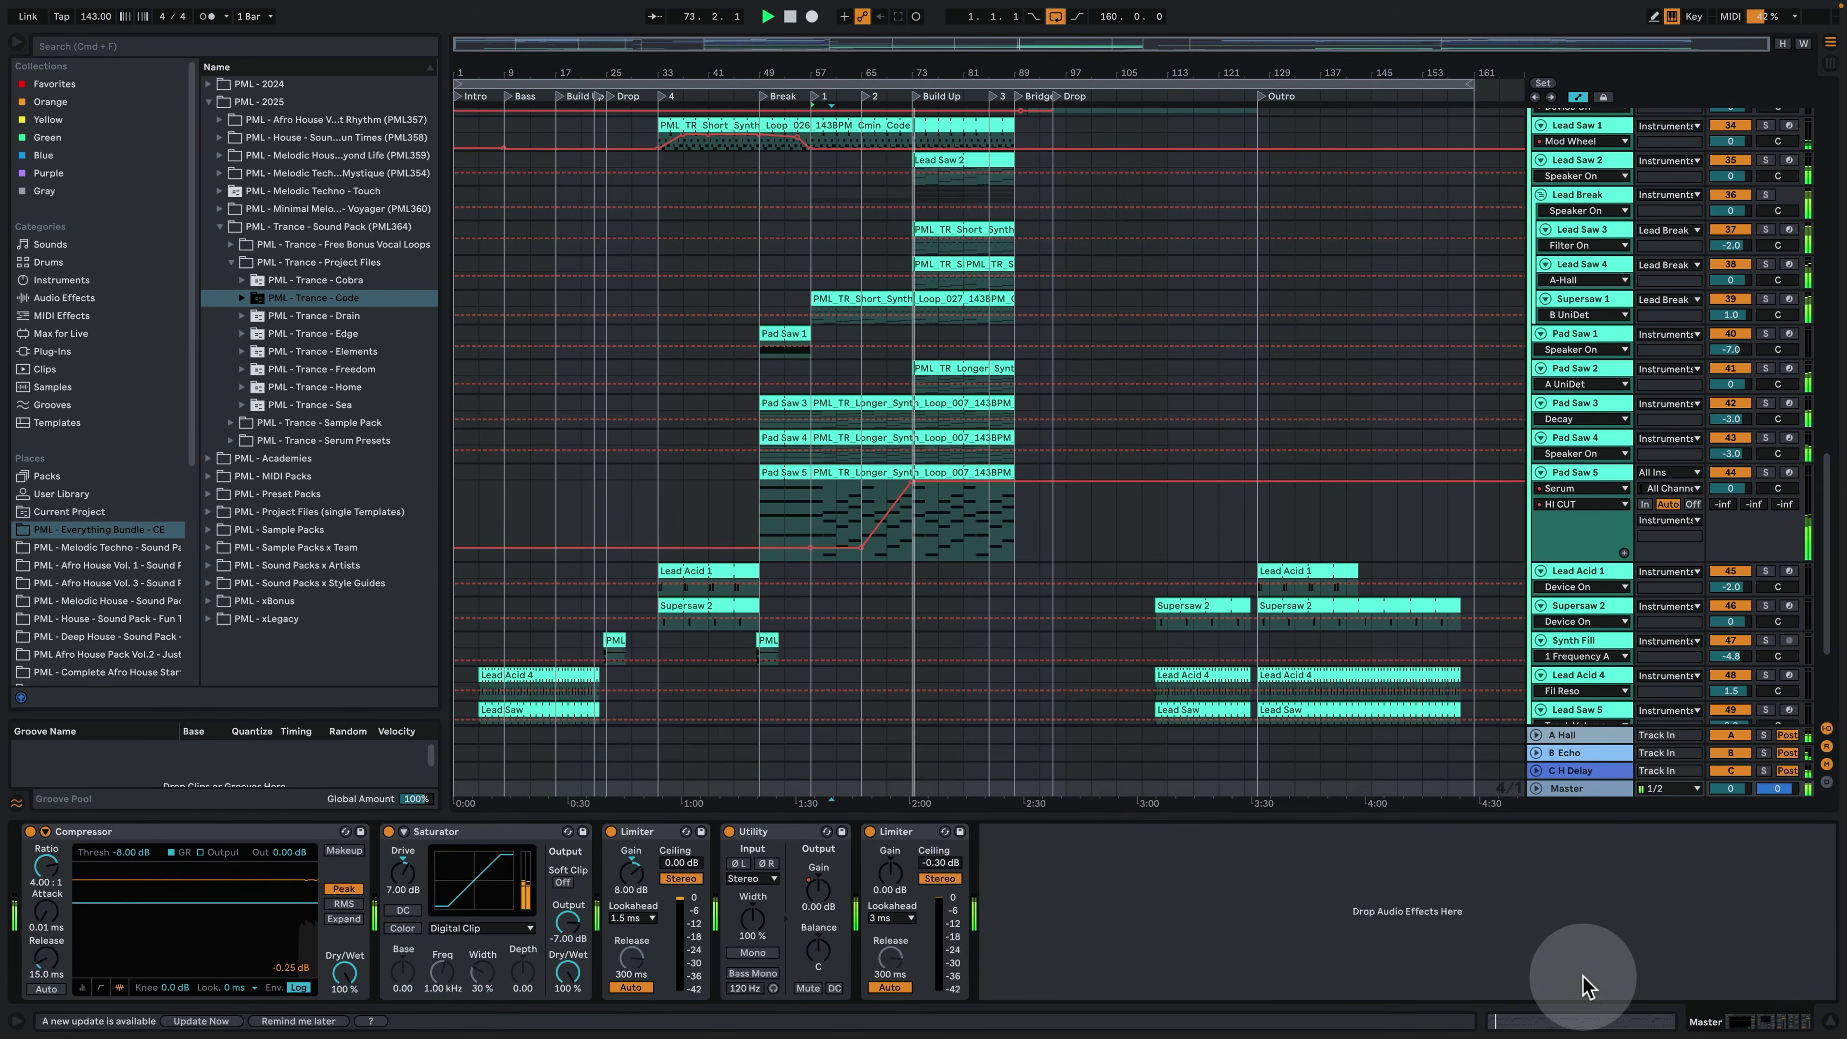
{"action": "left_click", "coordinate": [1574, 773]}
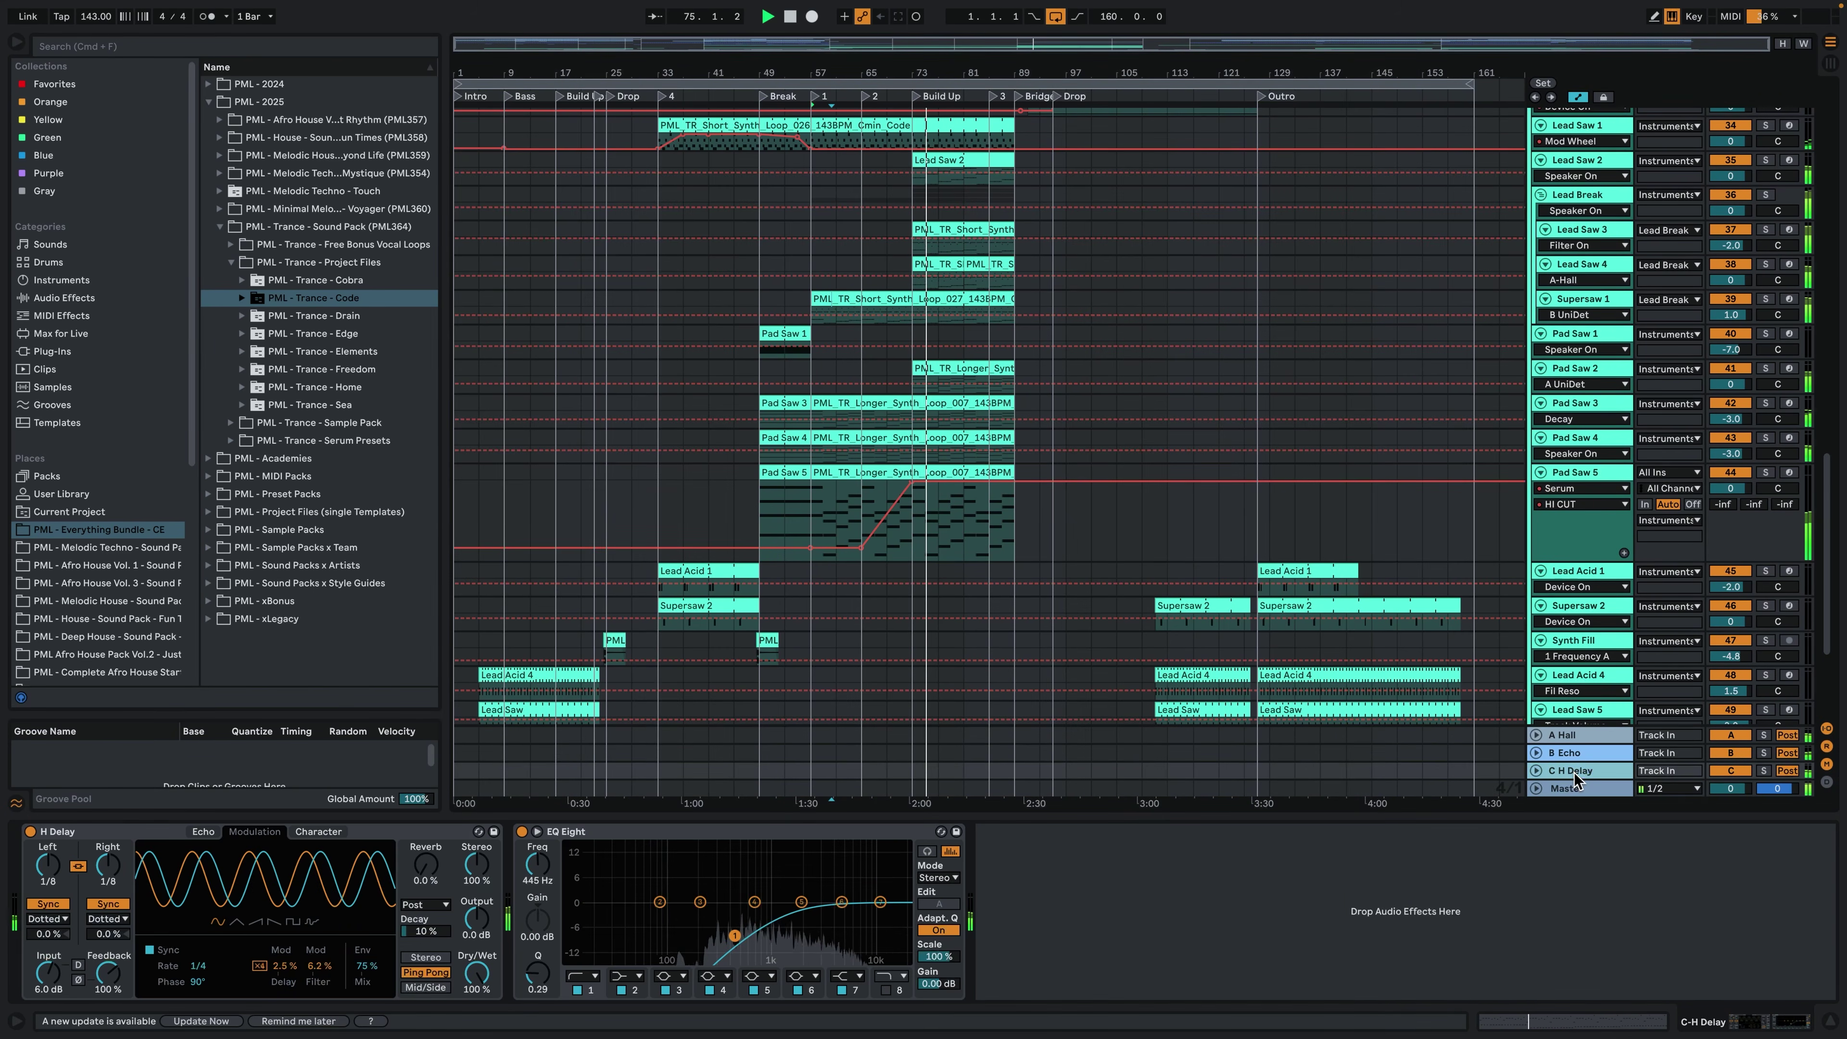
{"action": "left_click", "coordinate": [1583, 750]}
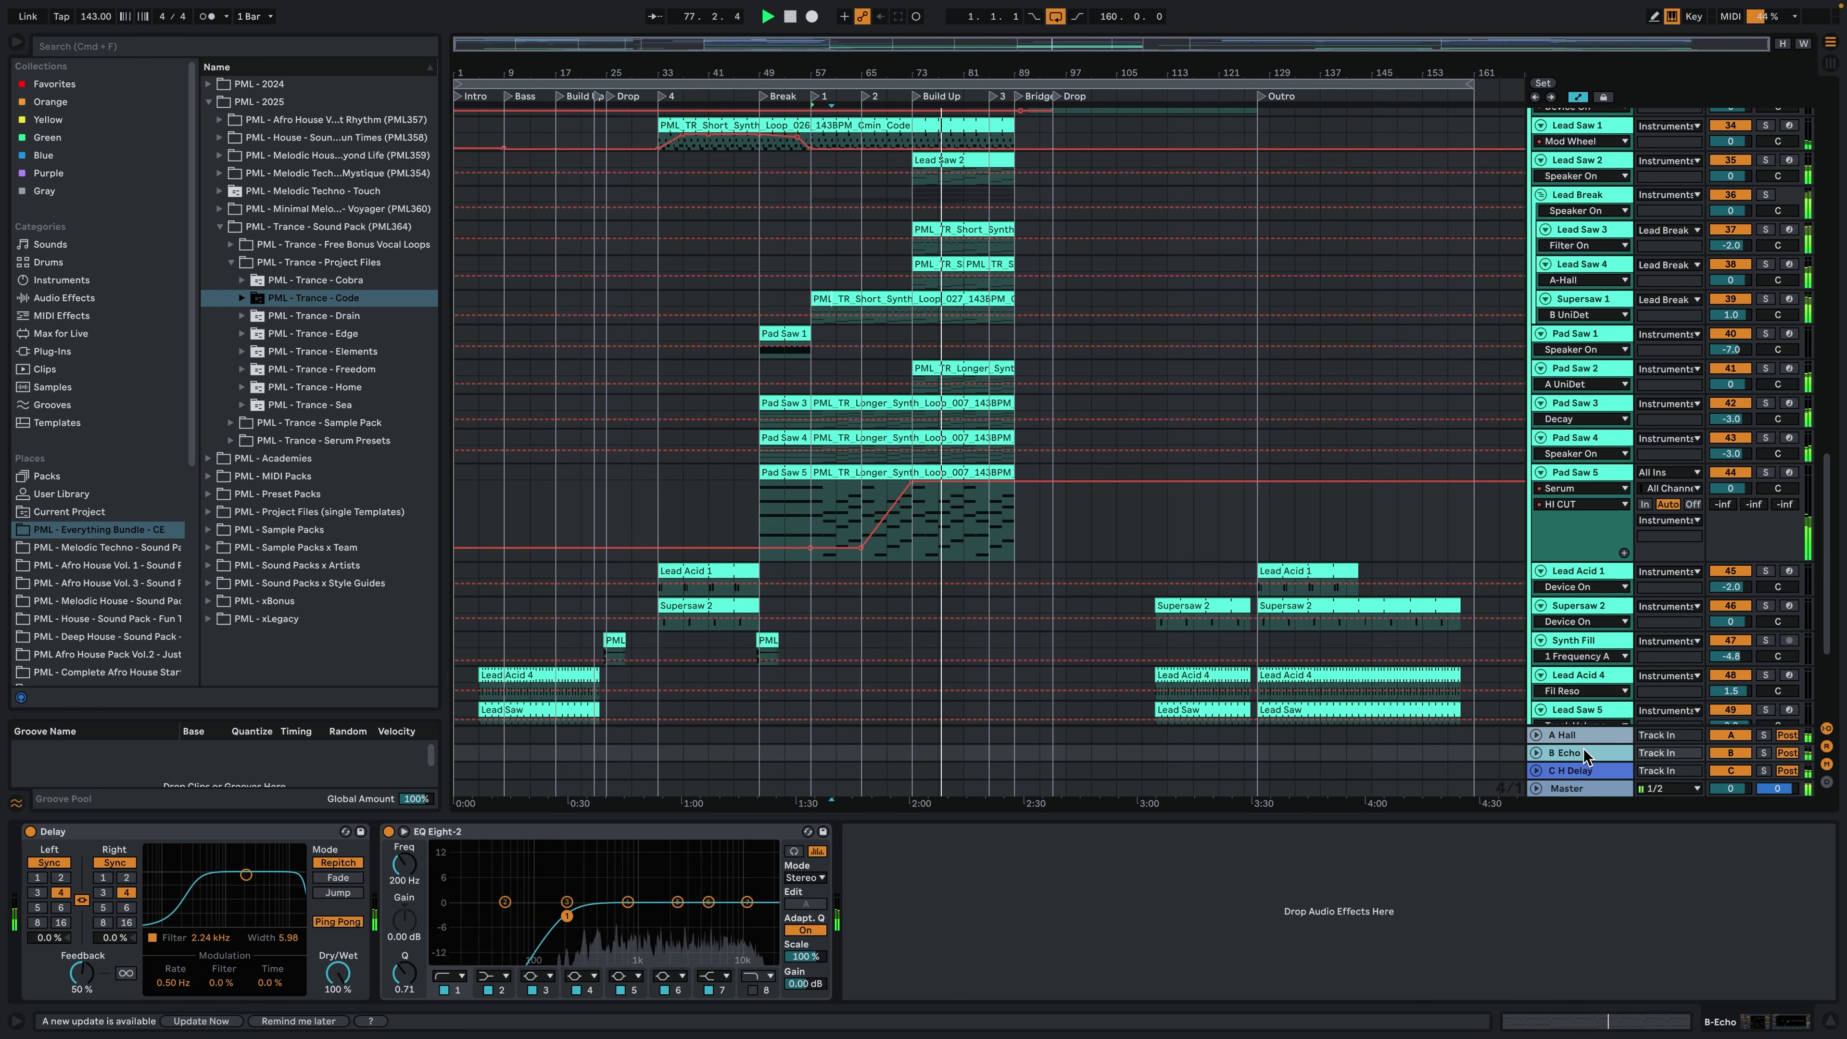
{"action": "left_click", "coordinate": [1576, 736]}
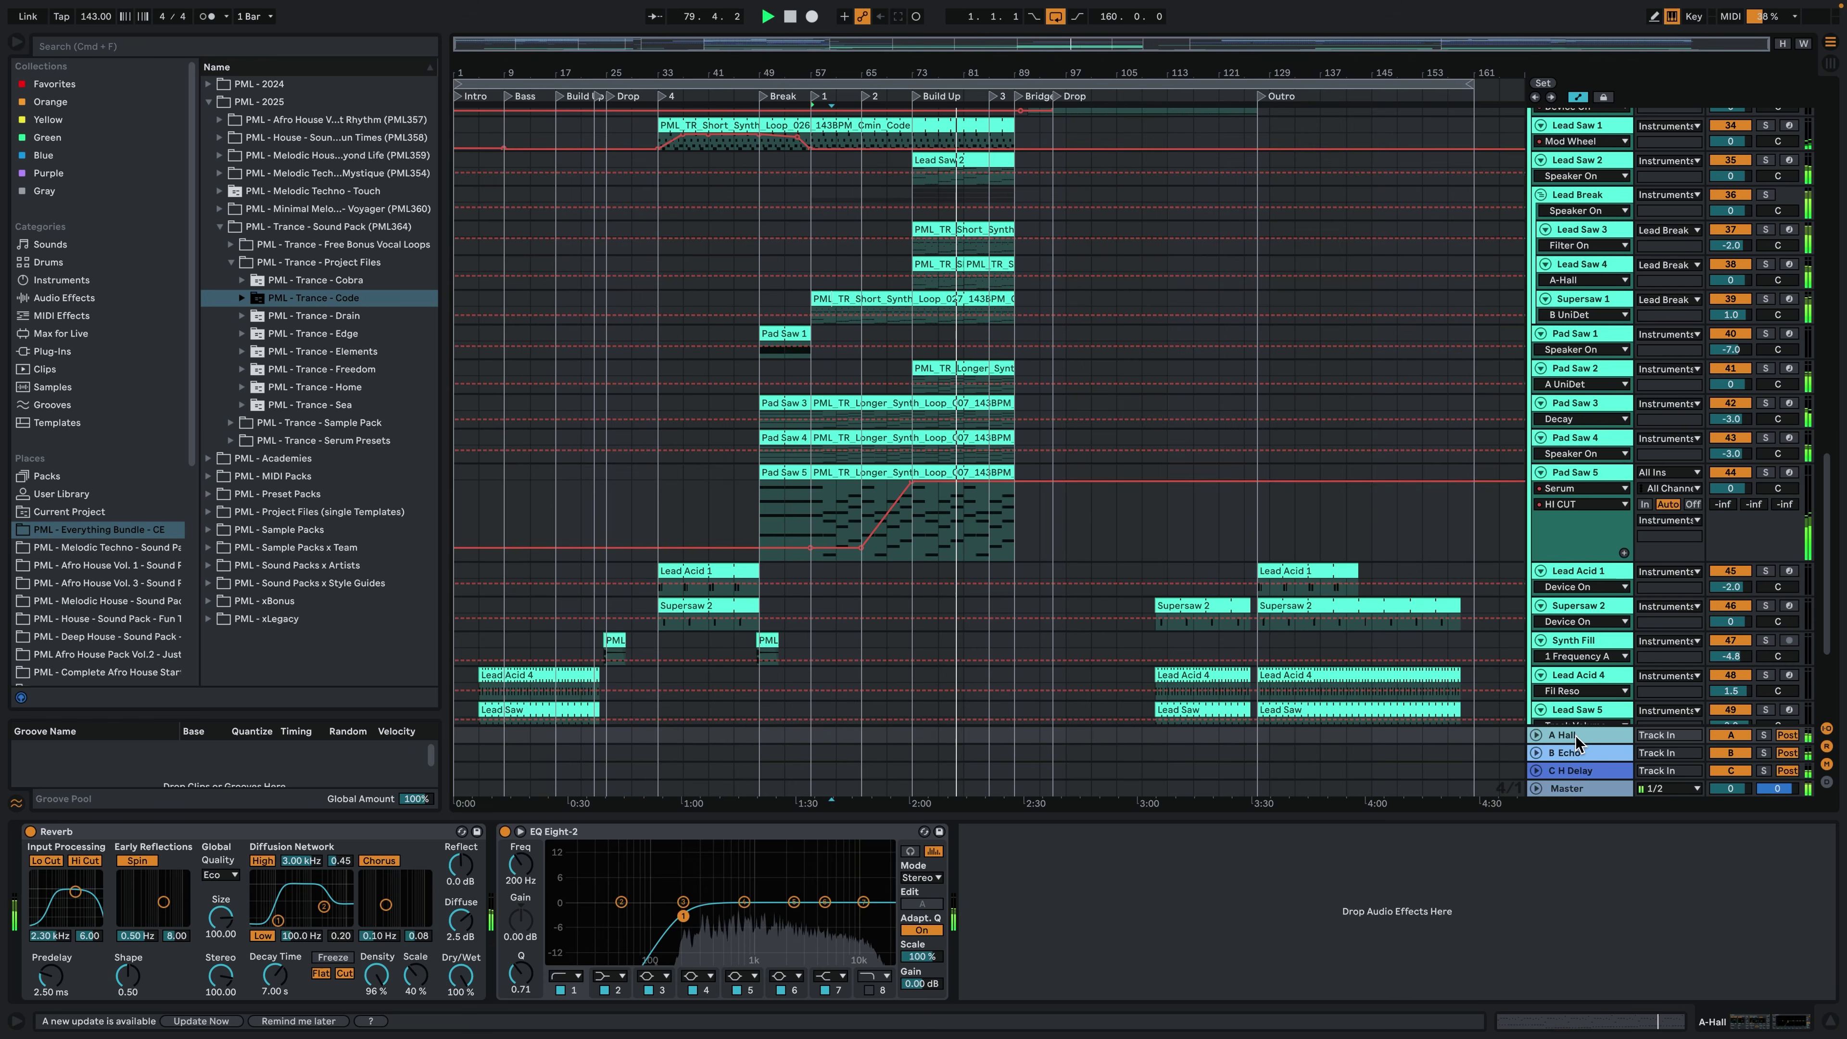
Hide the device view, look over the instrument, bass and drum tracks, and fold the Drums group.
{"action": "left_click", "coordinate": [1829, 1021]}
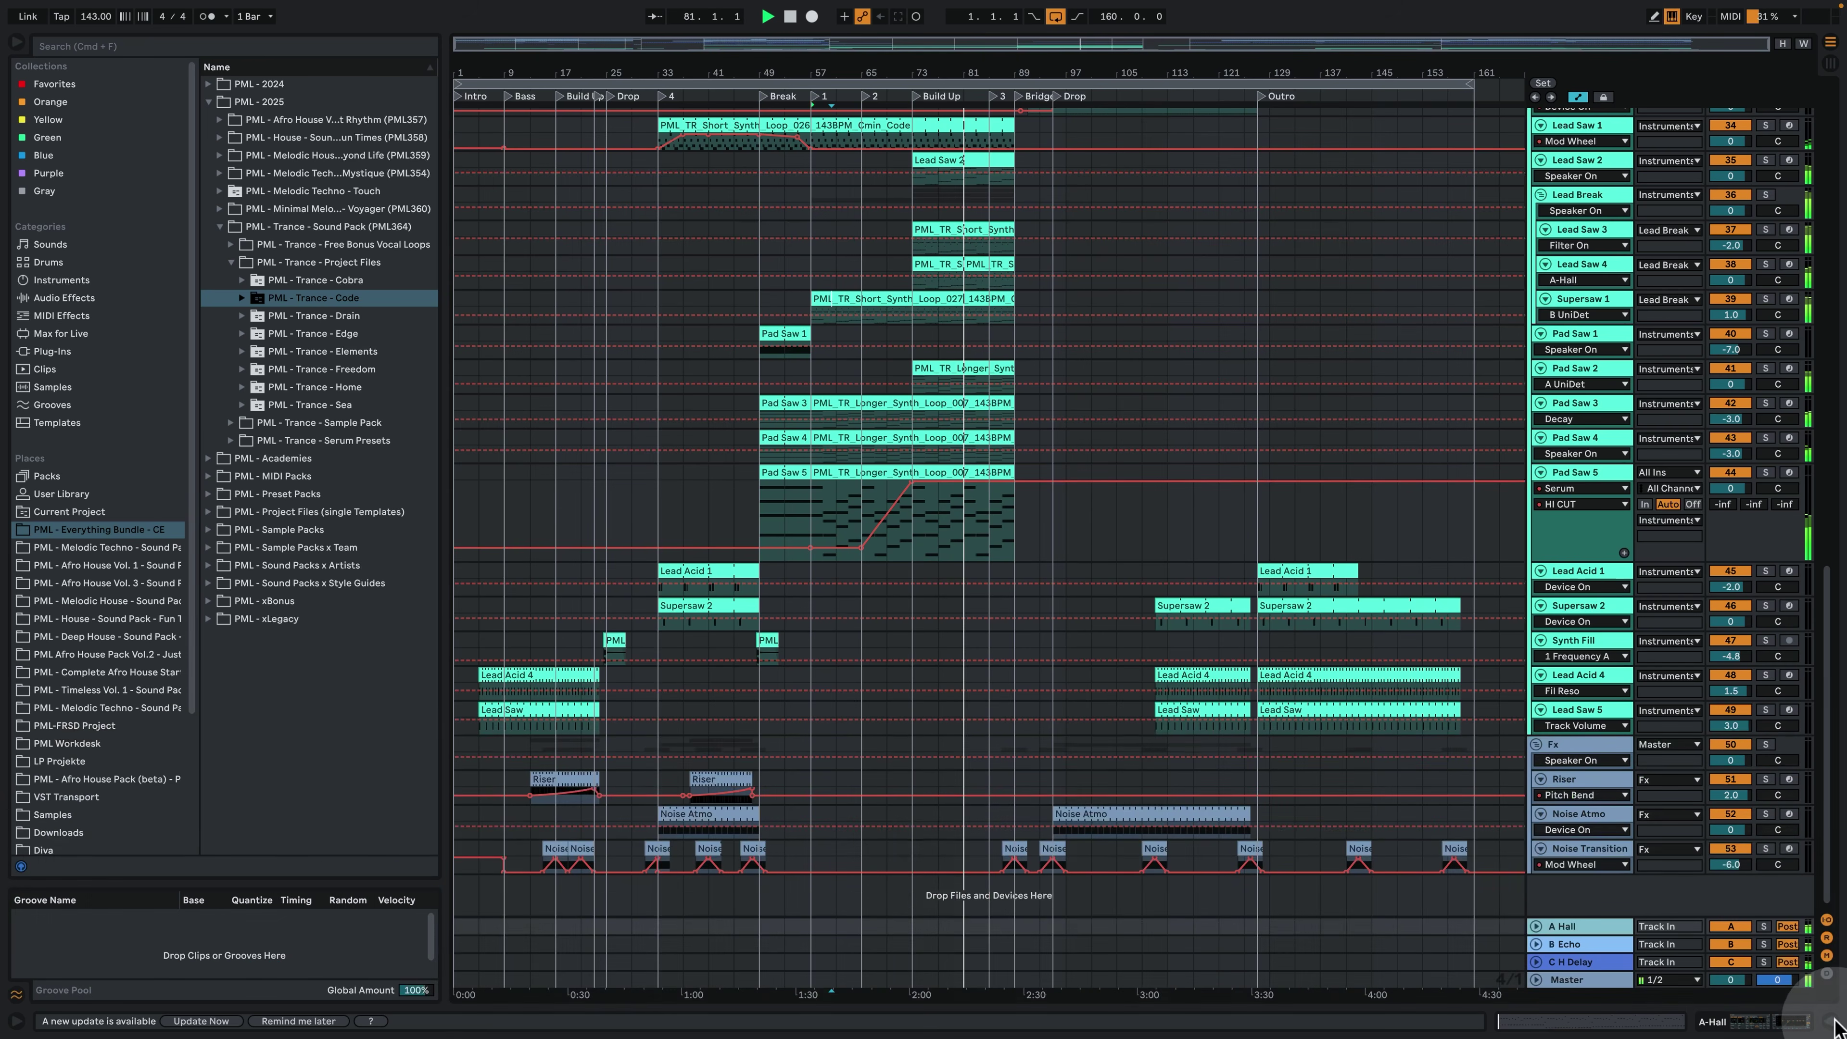
{"action": "left_click", "coordinate": [1346, 595]}
{"action": "scroll", "coordinate": [1346, 595], "scroll_direction": "up", "scroll_amount": 5}
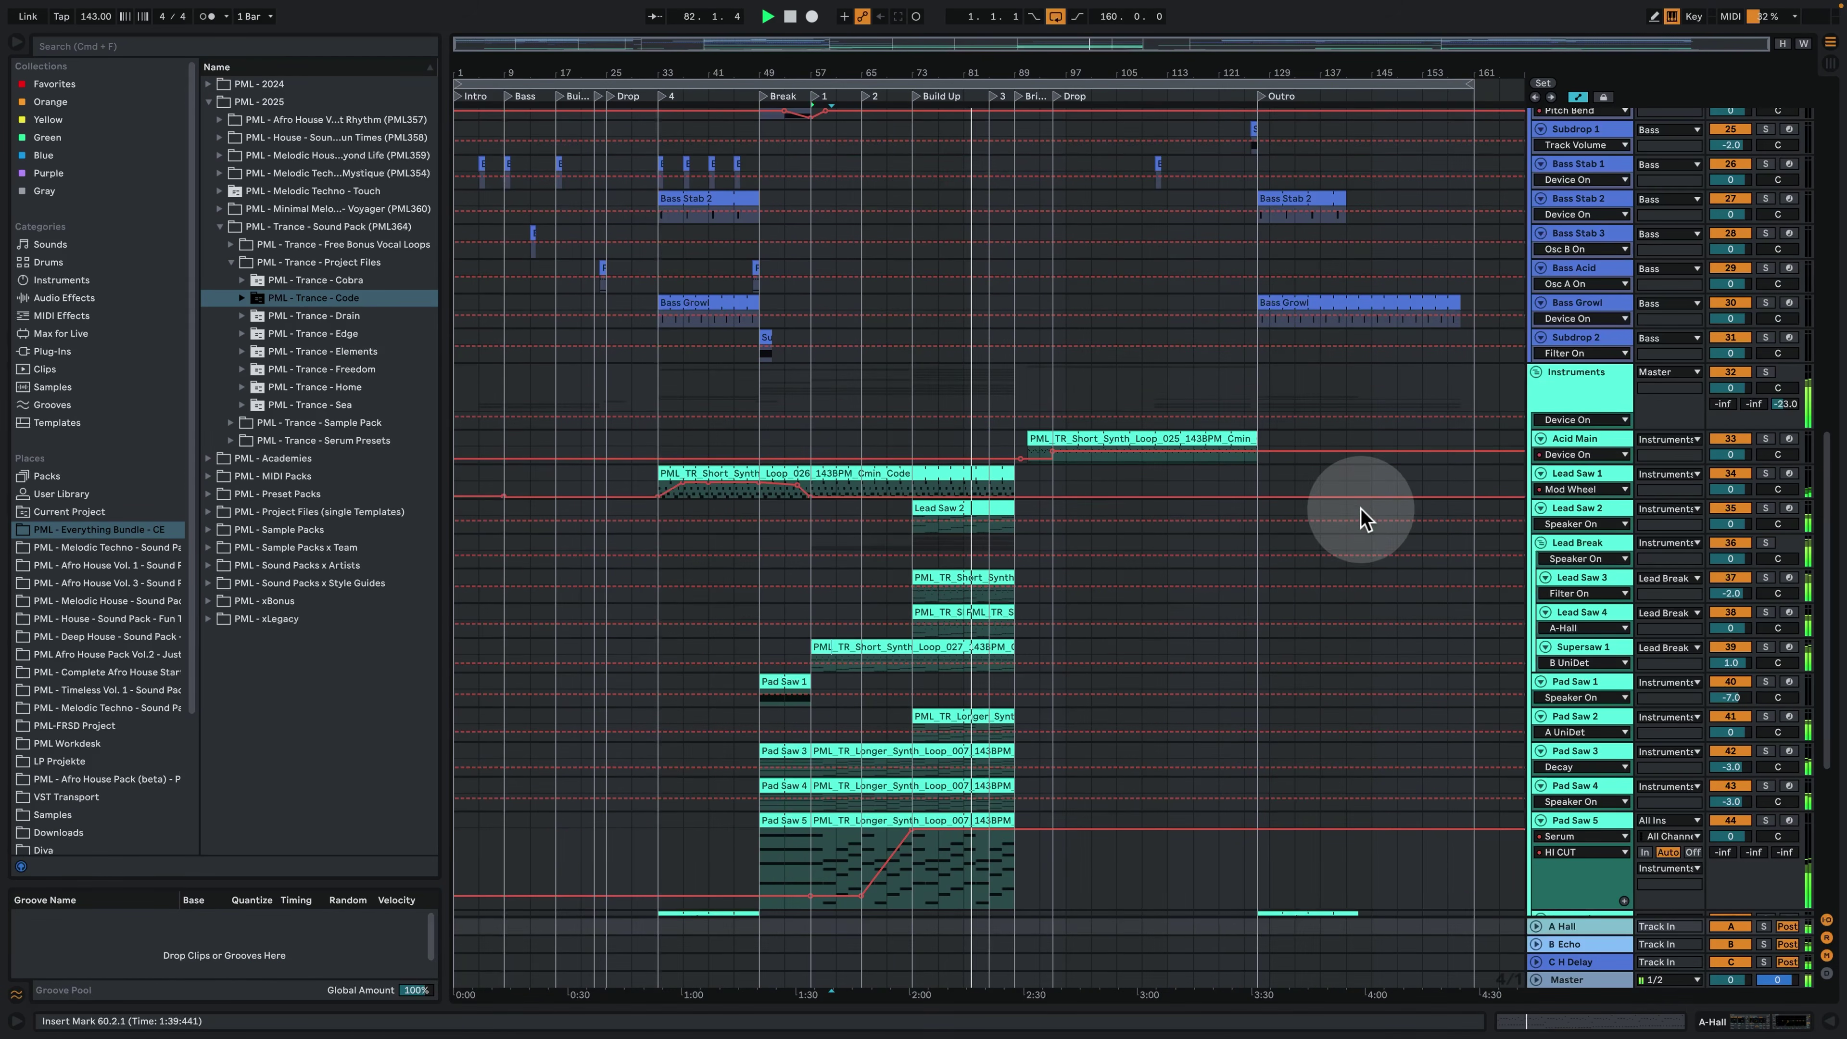
{"action": "left_click", "coordinate": [1424, 495]}
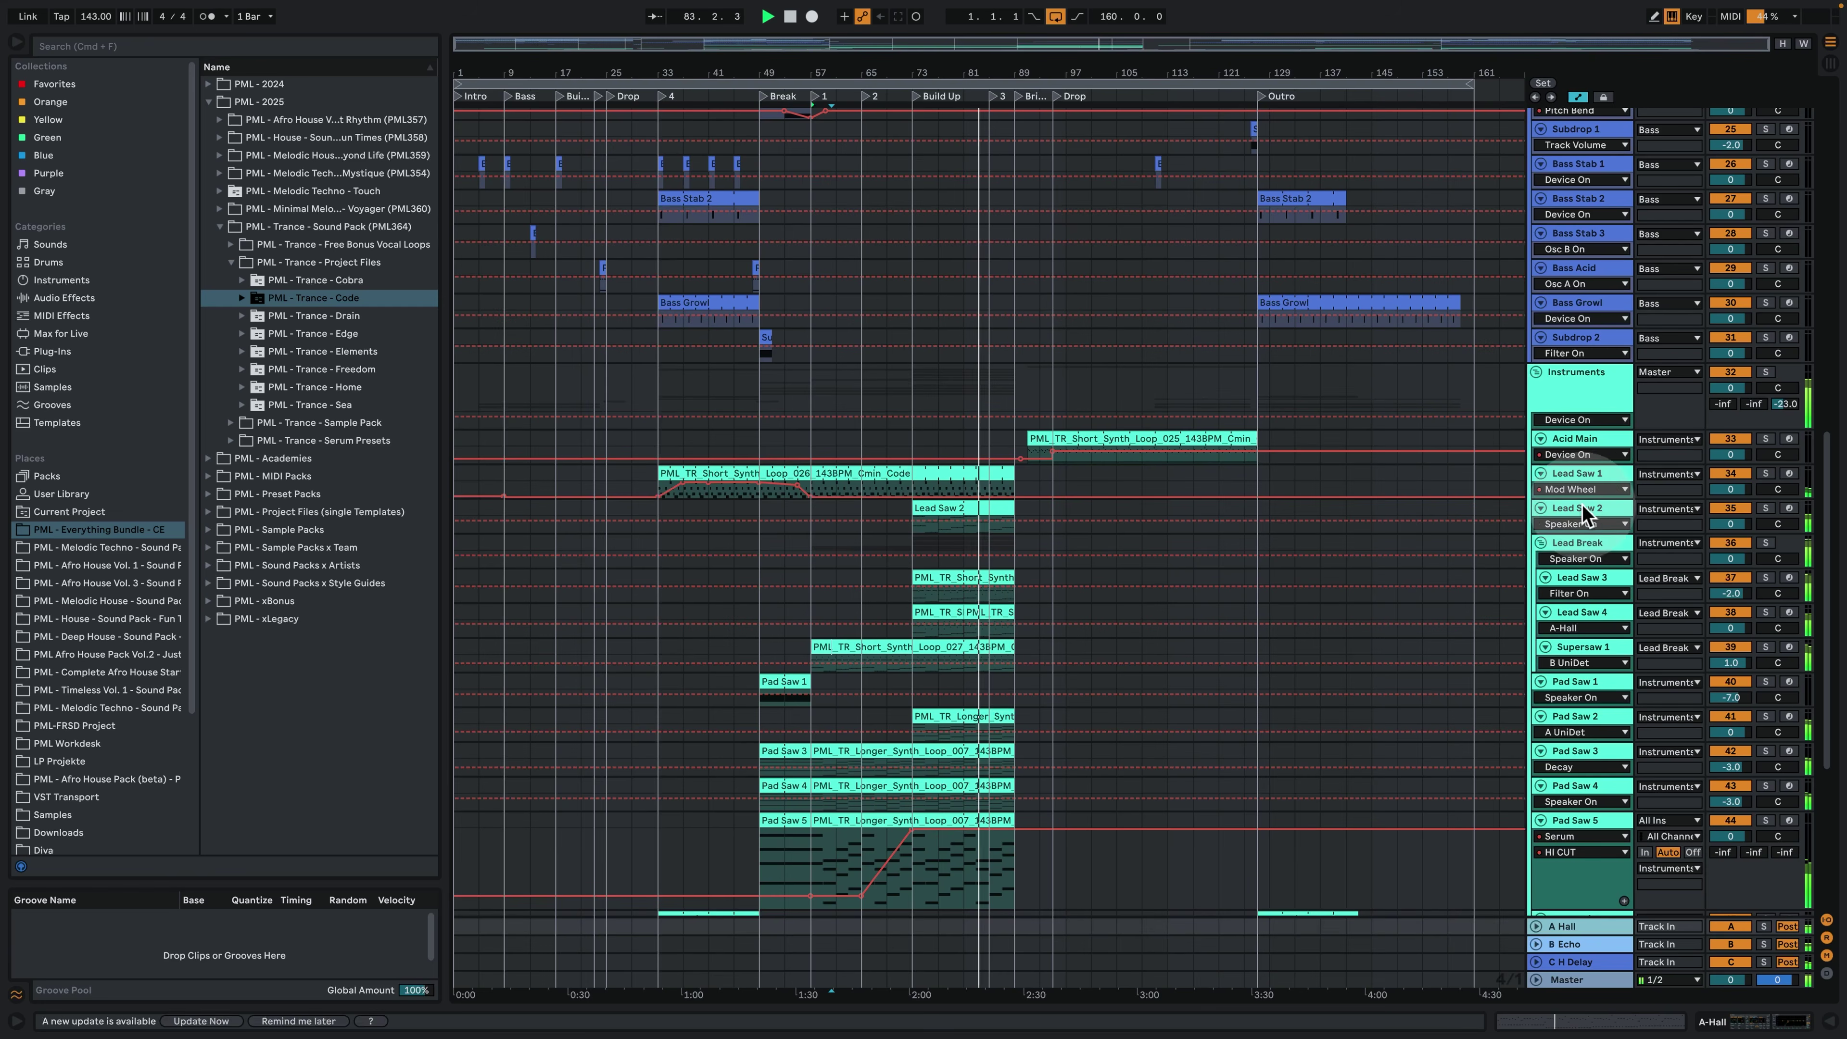
{"action": "scroll", "coordinate": [1338, 579], "scroll_direction": "up", "scroll_amount": 5}
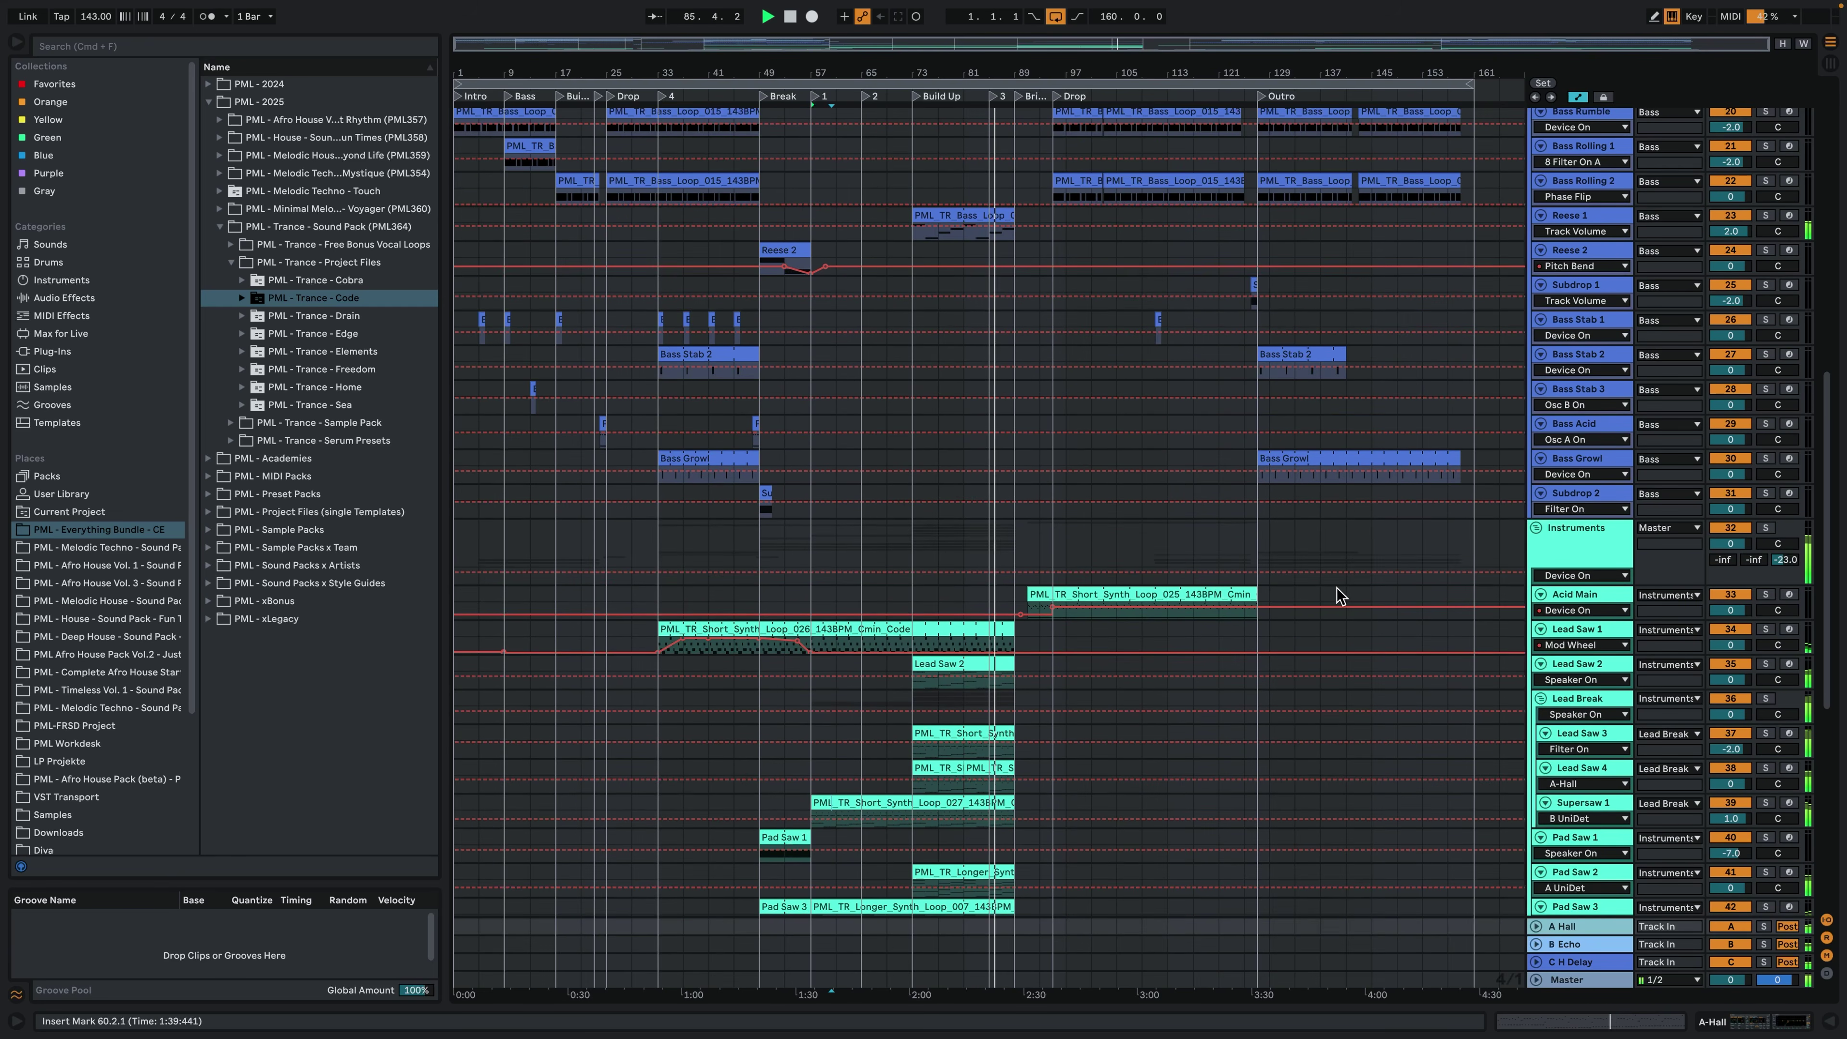
{"action": "scroll", "coordinate": [1337, 588], "scroll_direction": "up", "scroll_amount": 10}
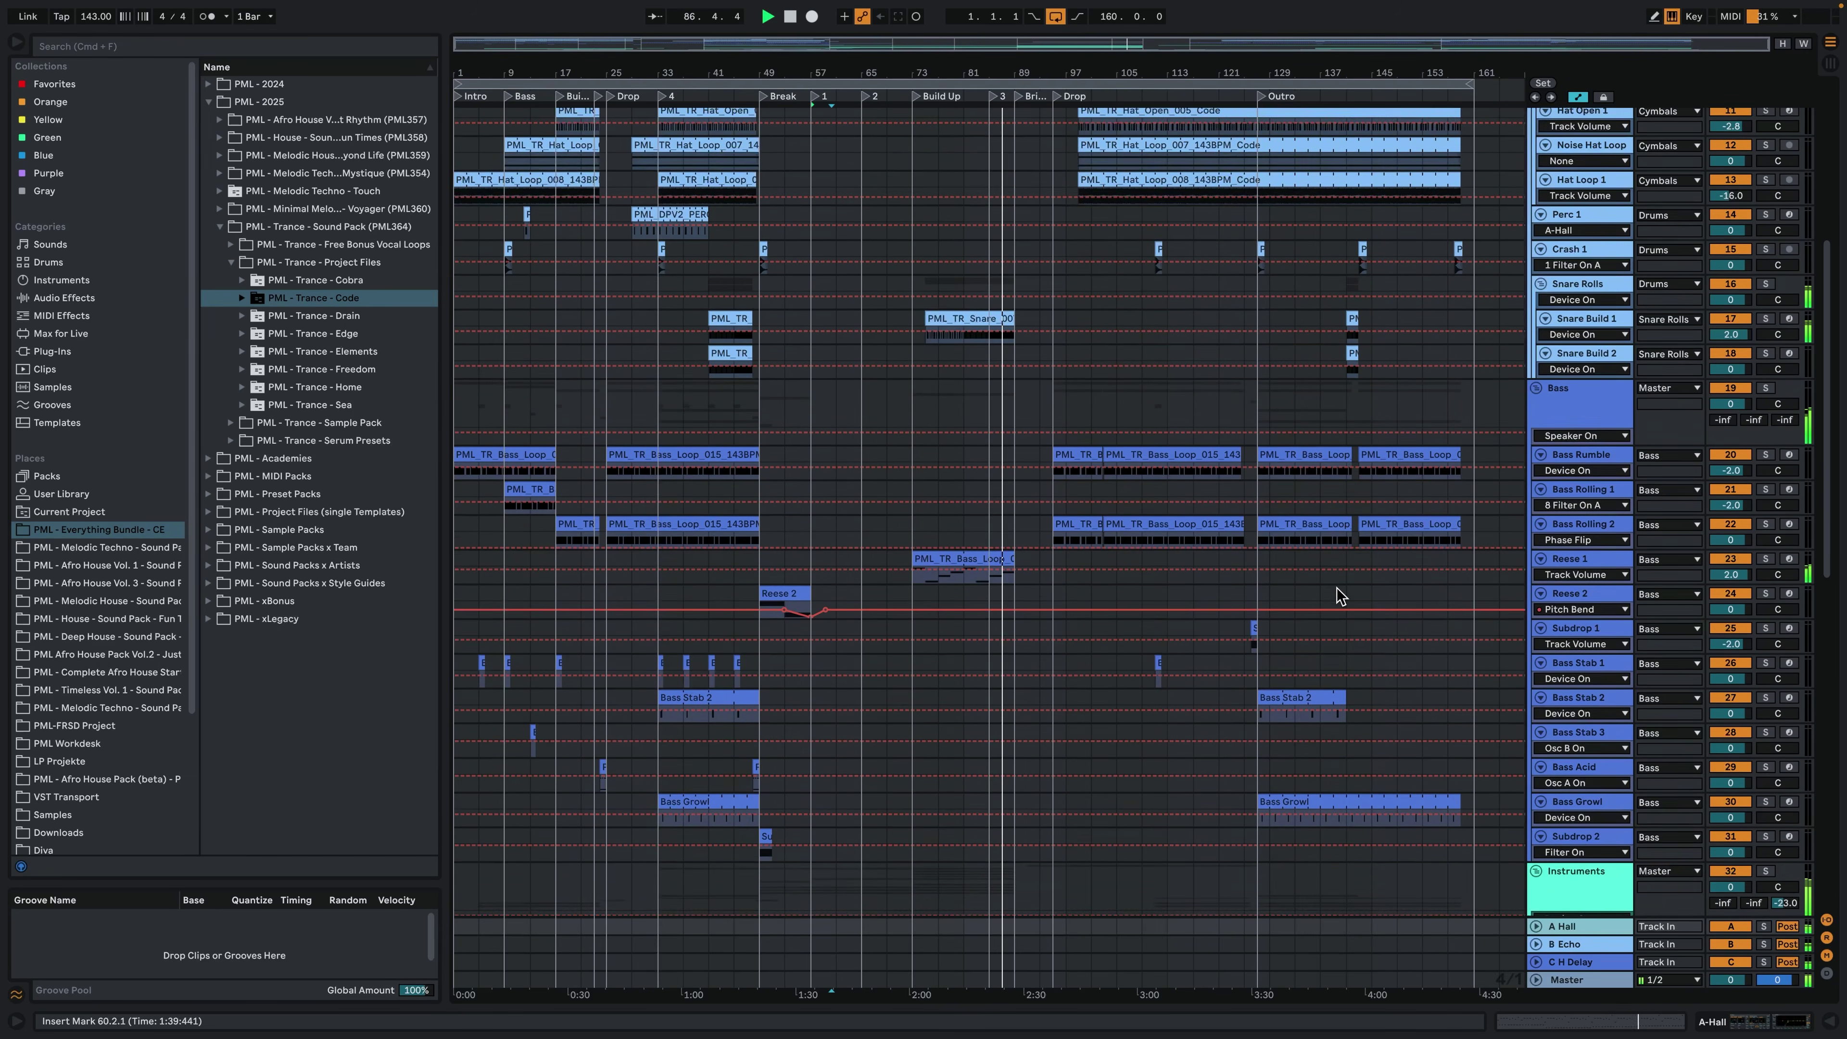
{"action": "scroll", "coordinate": [1336, 588], "scroll_direction": "up", "scroll_amount": 5}
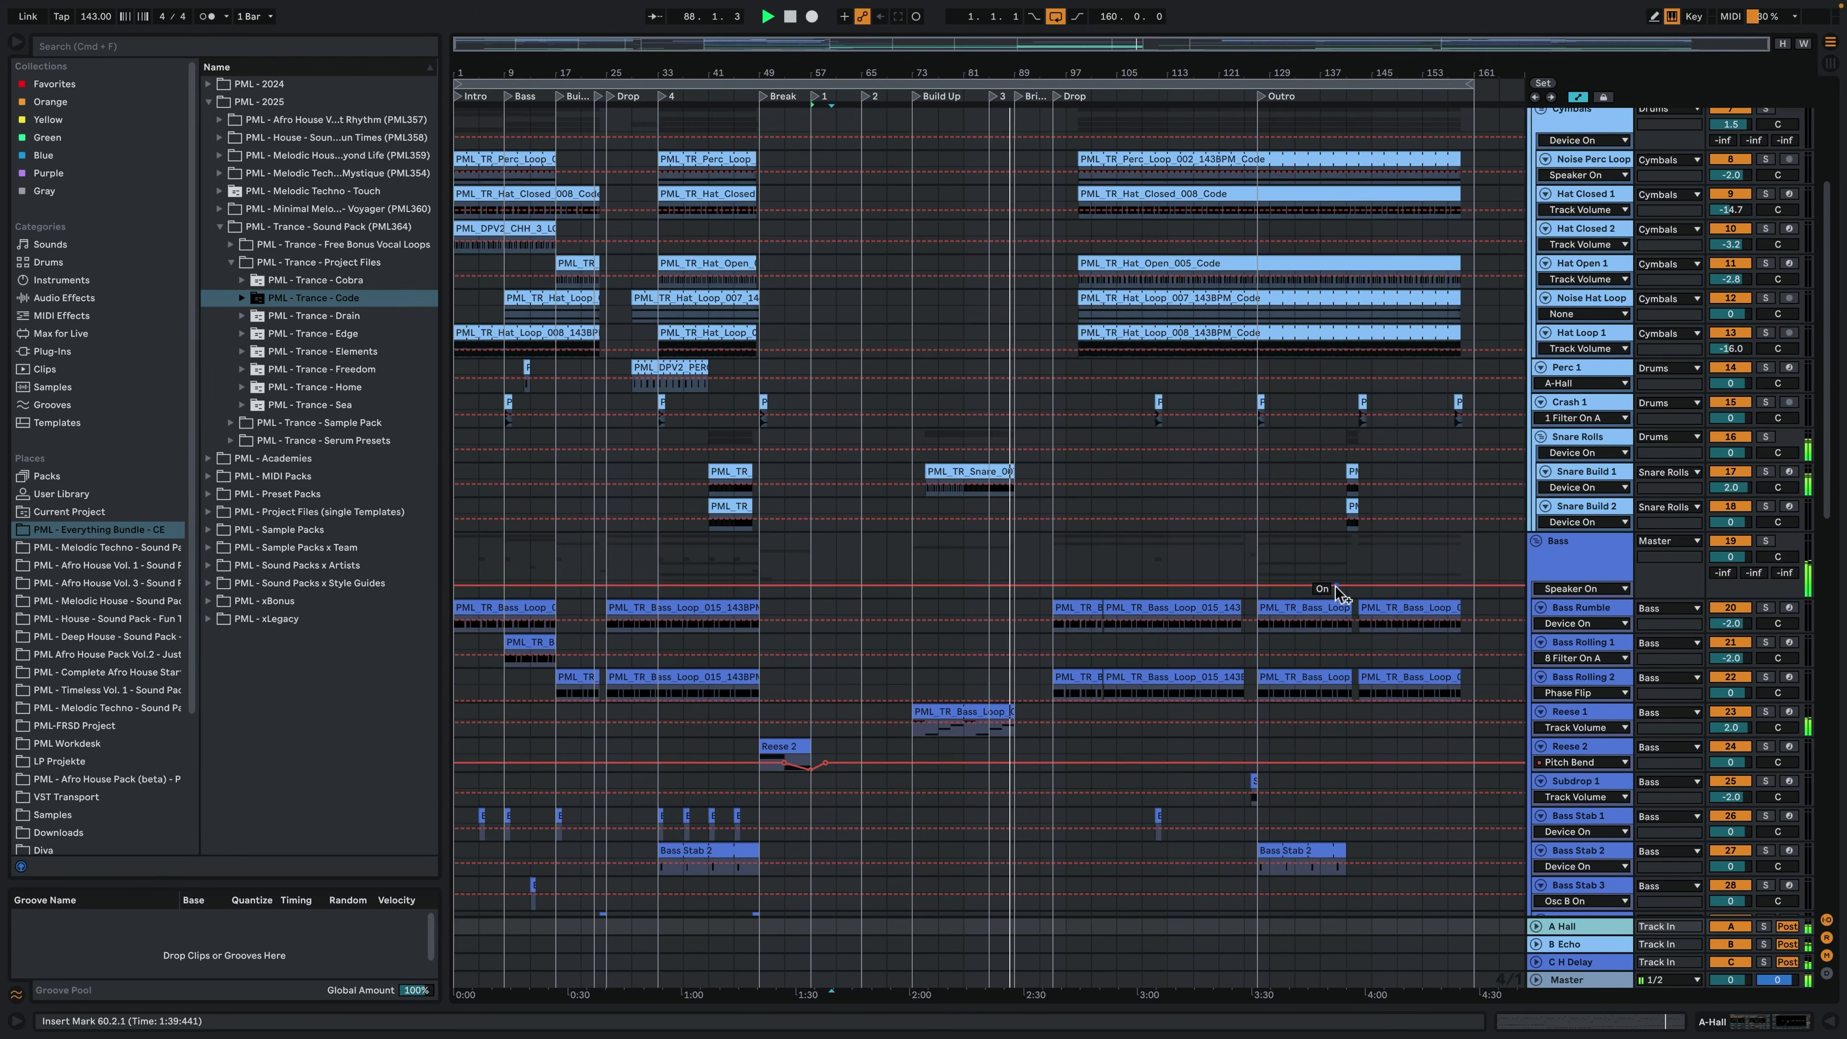
{"action": "scroll", "coordinate": [1563, 495], "scroll_direction": "up", "scroll_amount": 8}
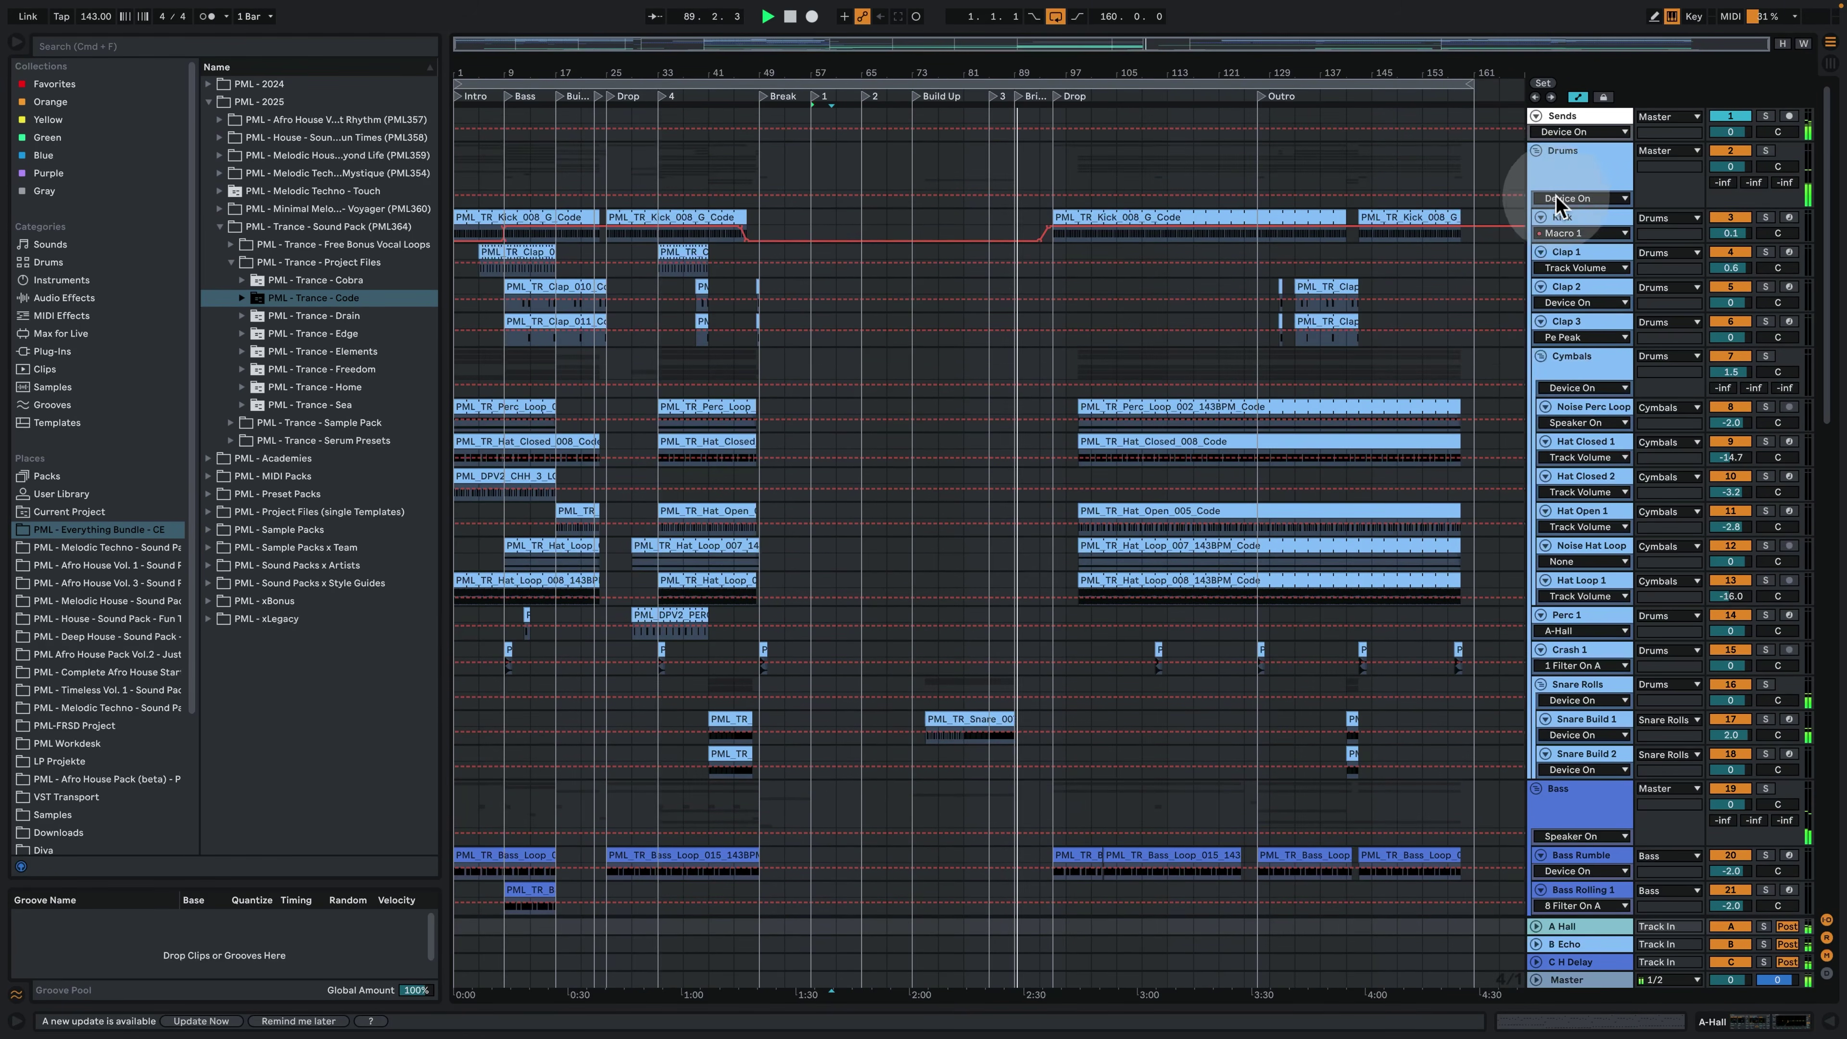
{"action": "left_click", "coordinate": [1536, 152]}
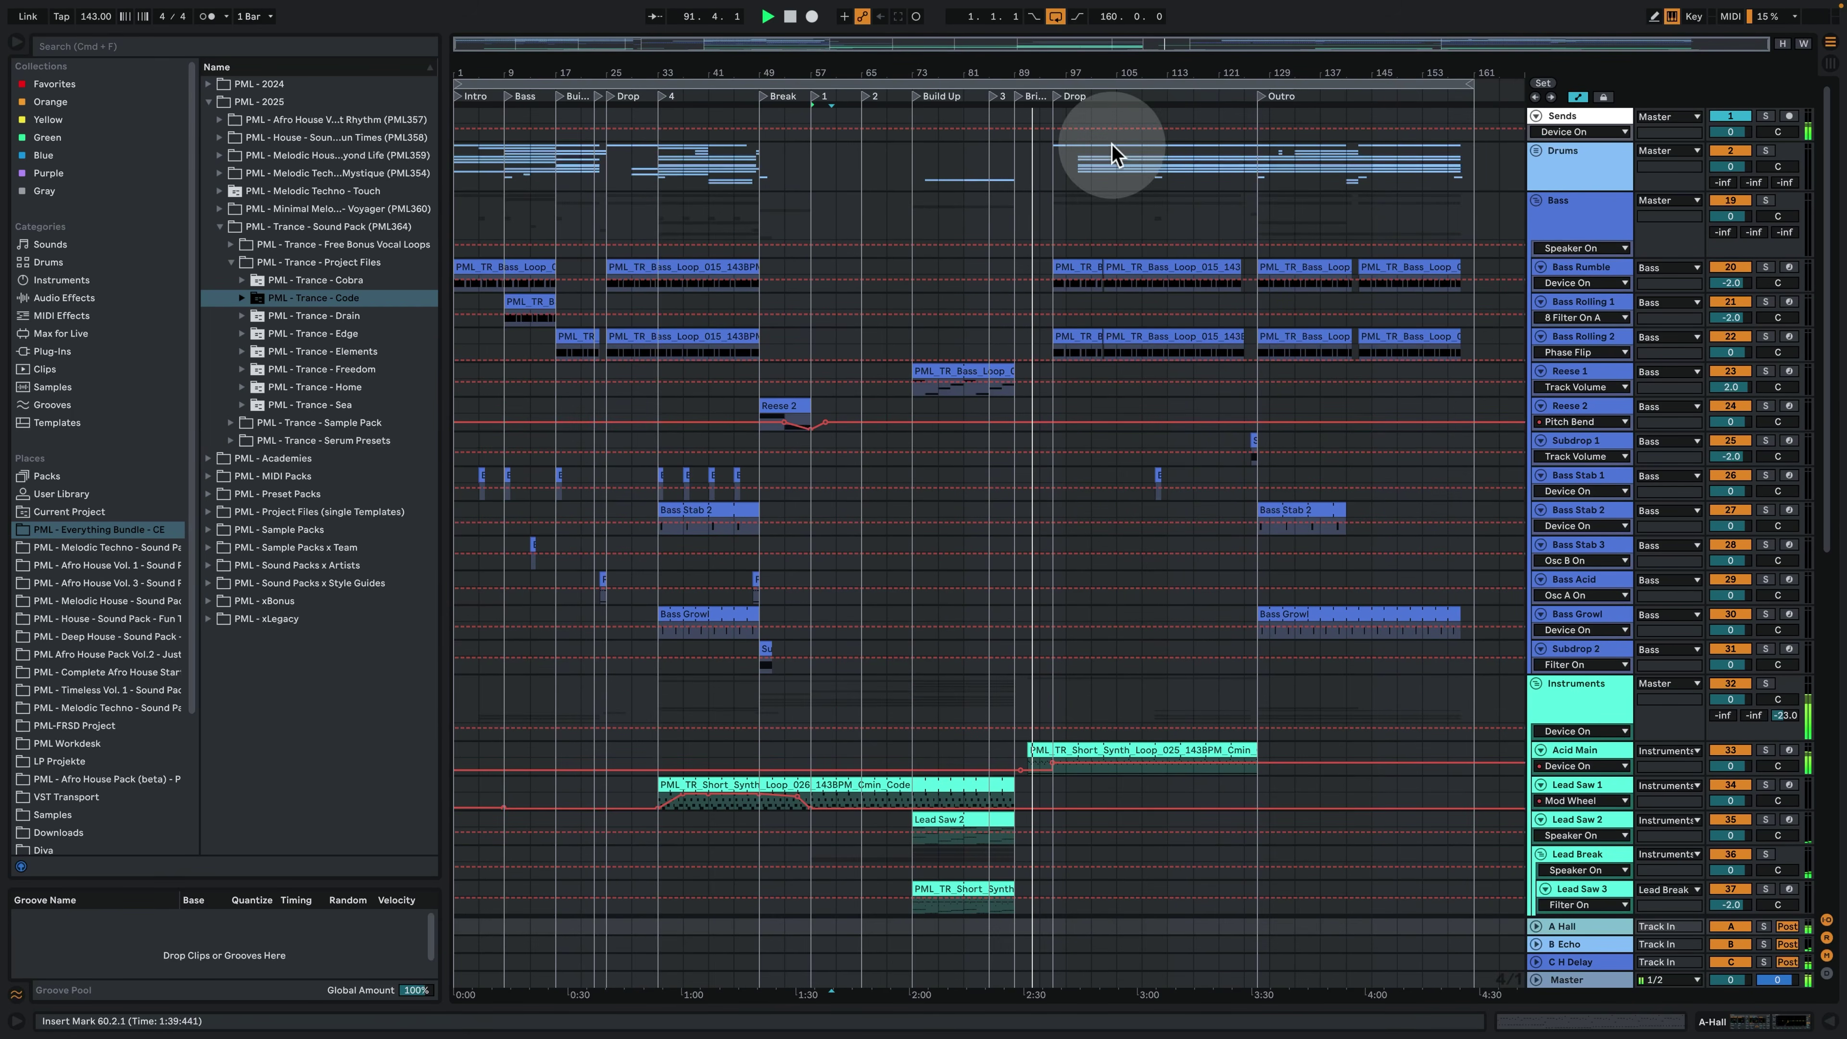
Focus on the Bridge and Drop sections and collapse the Lead Saw 1, Lead Saw 2, Lead Break, Pad Saw 1 to 5 and Lead Acid 1 tracks.
{"action": "left_click_drag", "start_coordinate": [1023, 73], "coordinate": [1022, 135]}
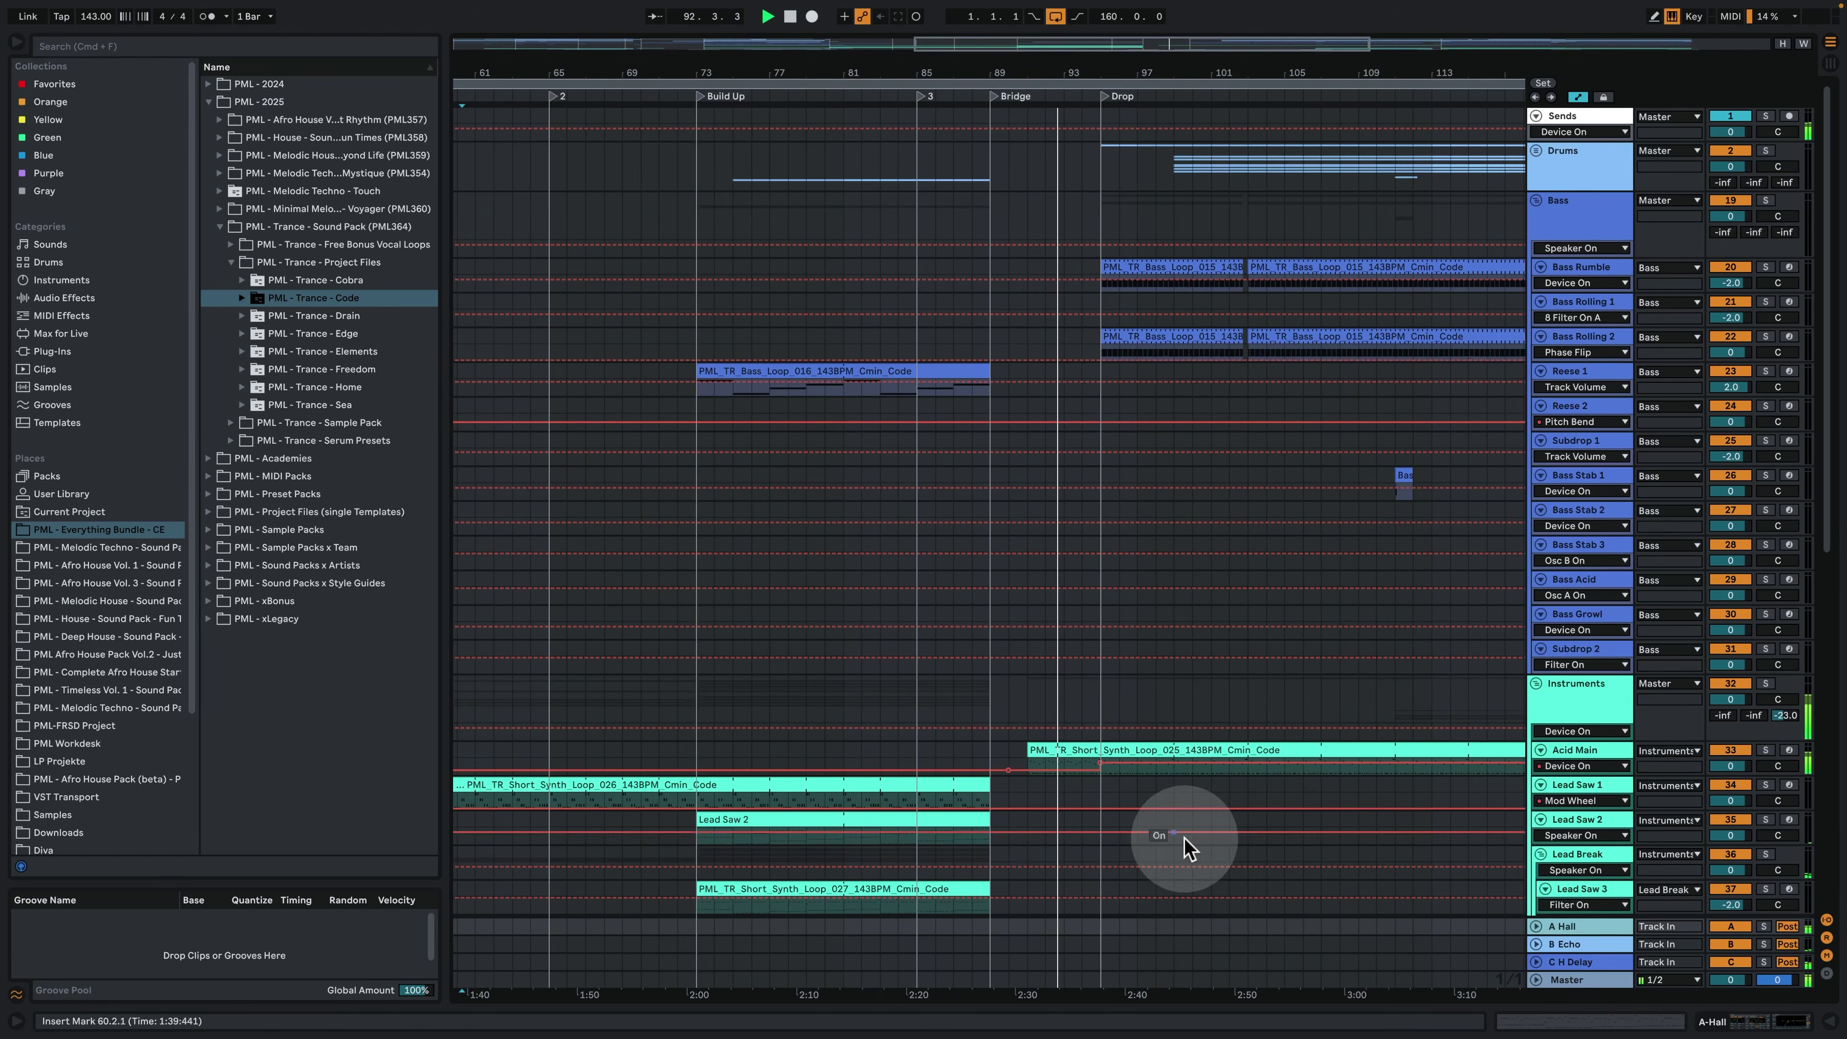
{"action": "left_click", "coordinate": [1540, 785]}
{"action": "left_click", "coordinate": [1540, 802]}
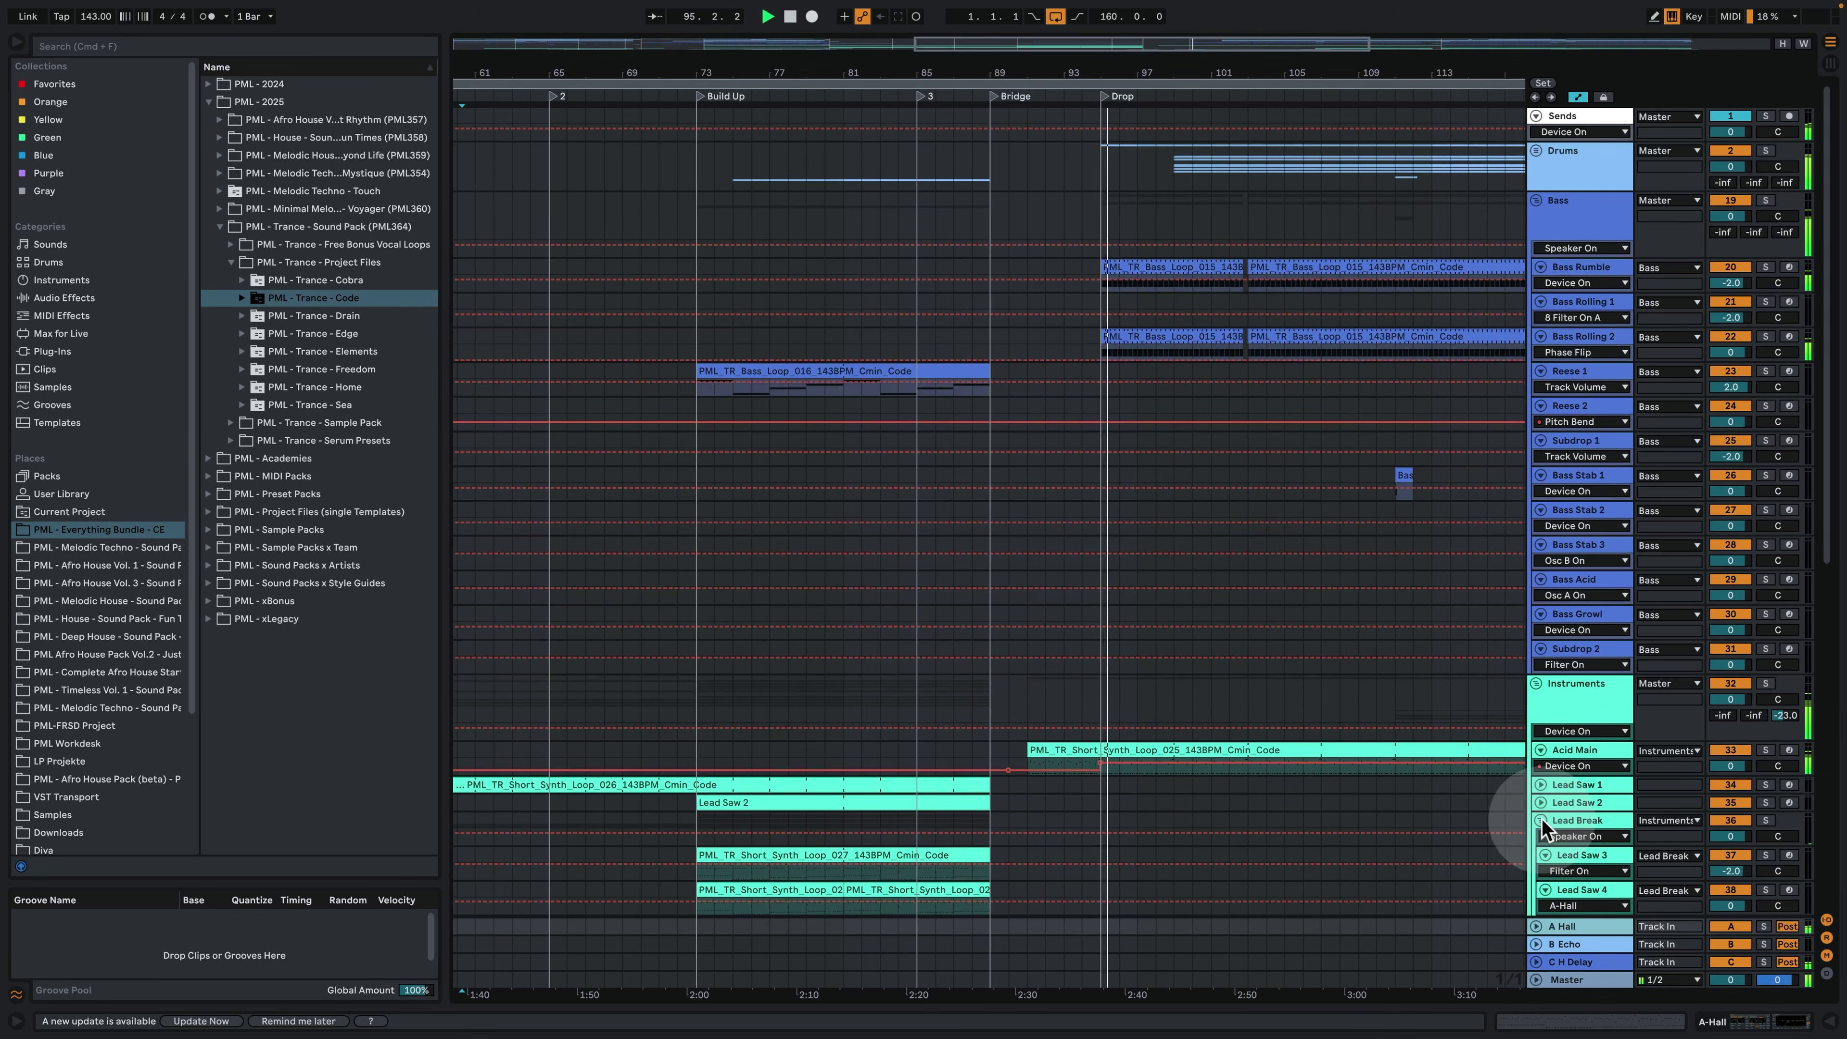
{"action": "left_click", "coordinate": [1541, 820]}
{"action": "left_click", "coordinate": [1541, 838]}
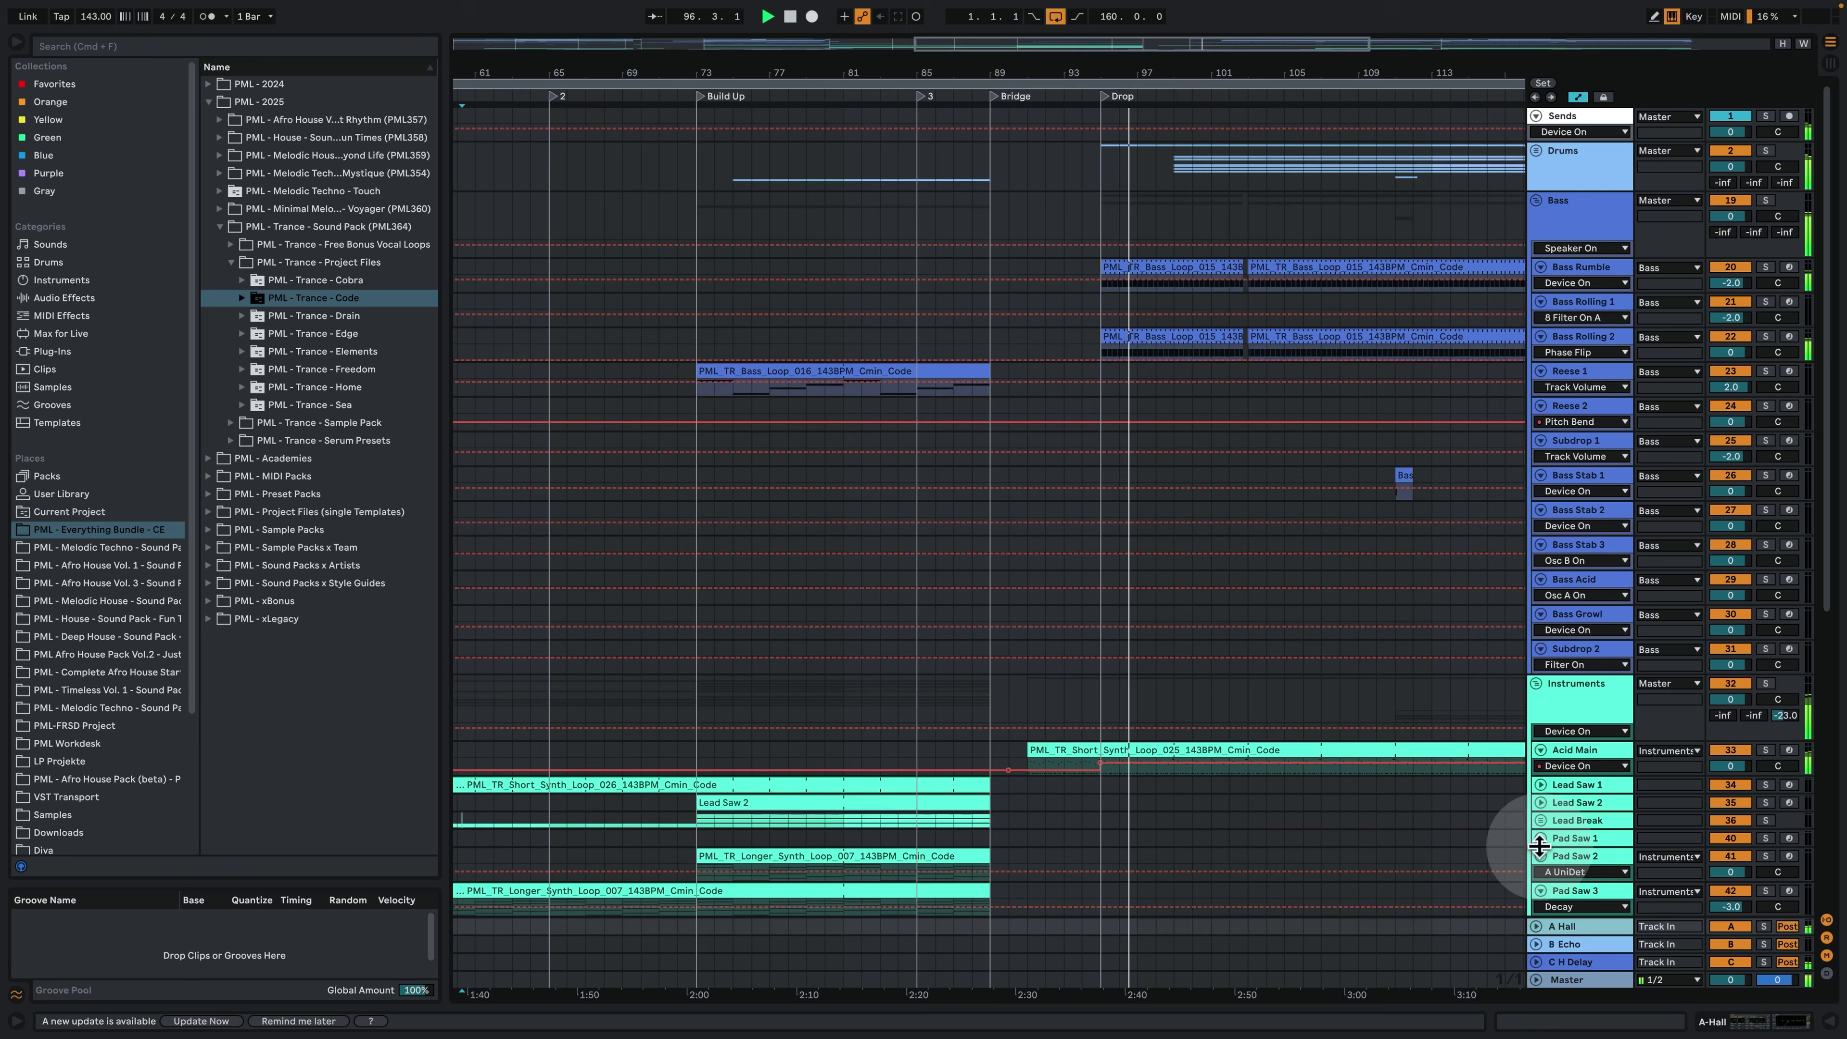
{"action": "left_click", "coordinate": [1541, 855]}
{"action": "left_click", "coordinate": [1541, 874]}
{"action": "scroll", "coordinate": [1545, 782], "scroll_direction": "down", "scroll_amount": 5}
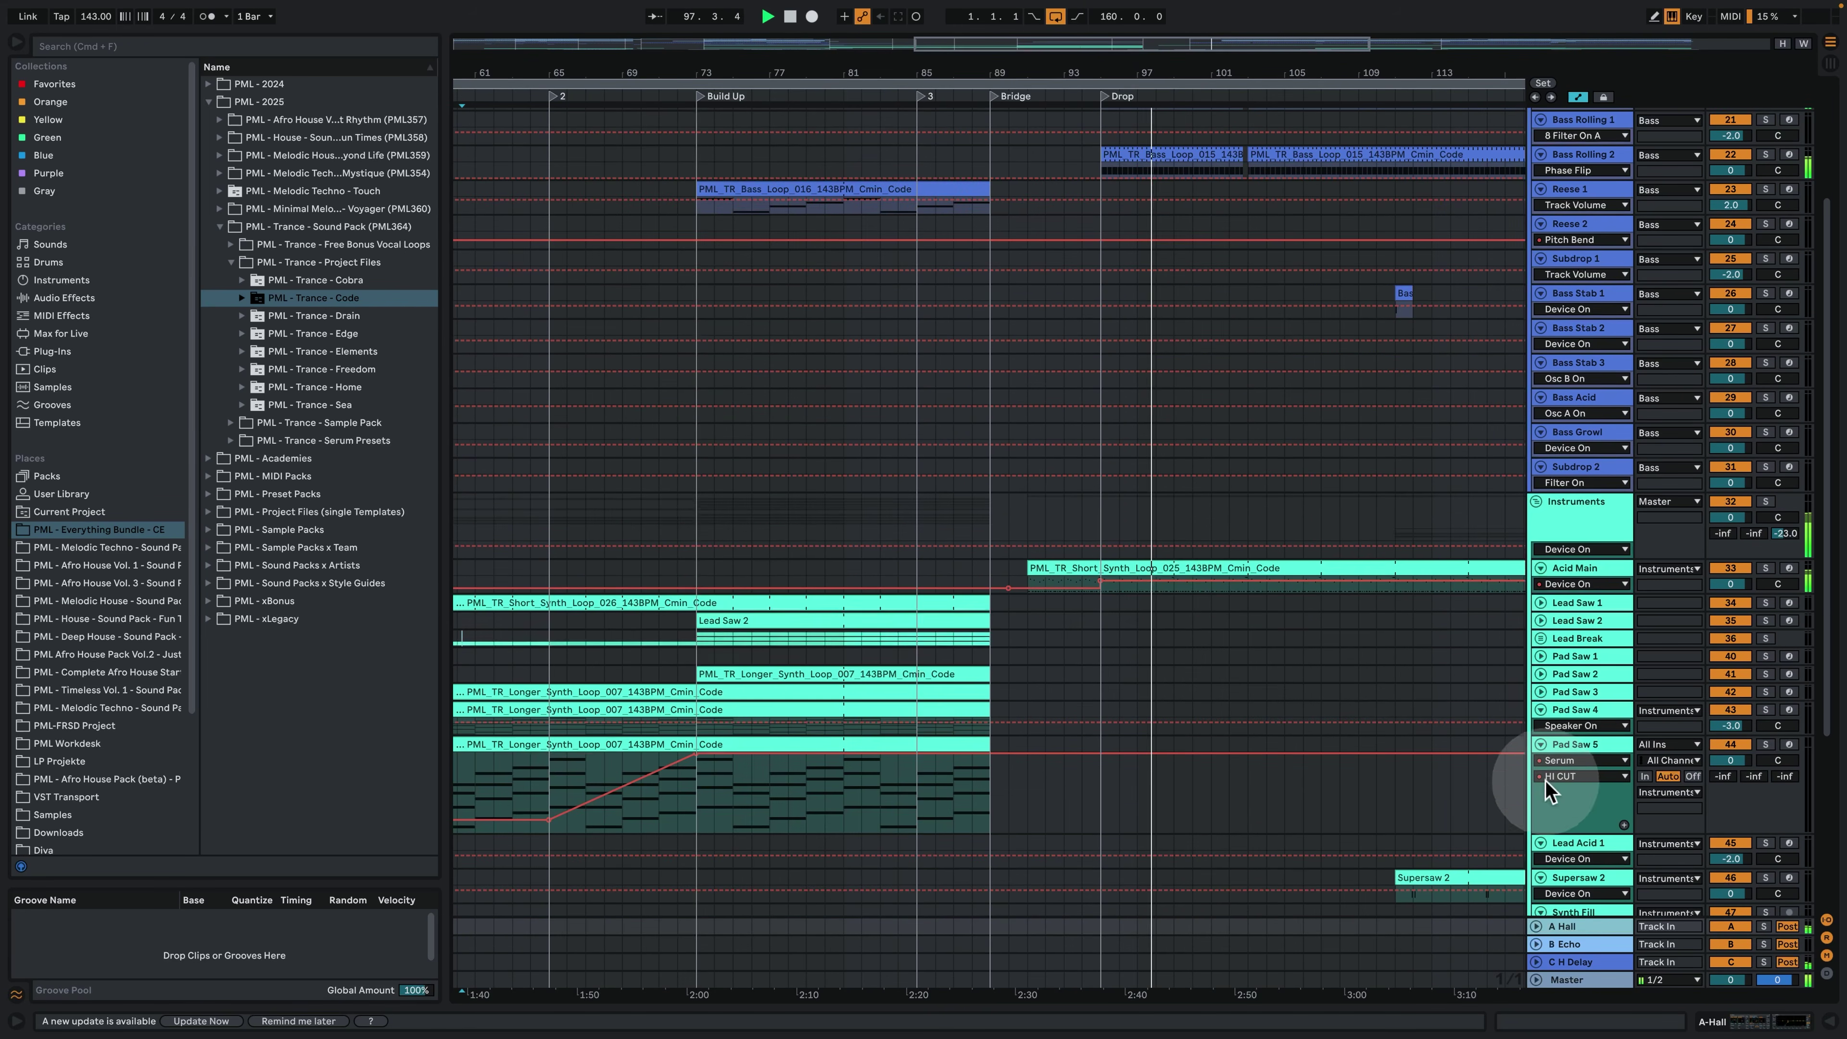
{"action": "left_click", "coordinate": [1541, 744]}
{"action": "left_click", "coordinate": [1539, 707]}
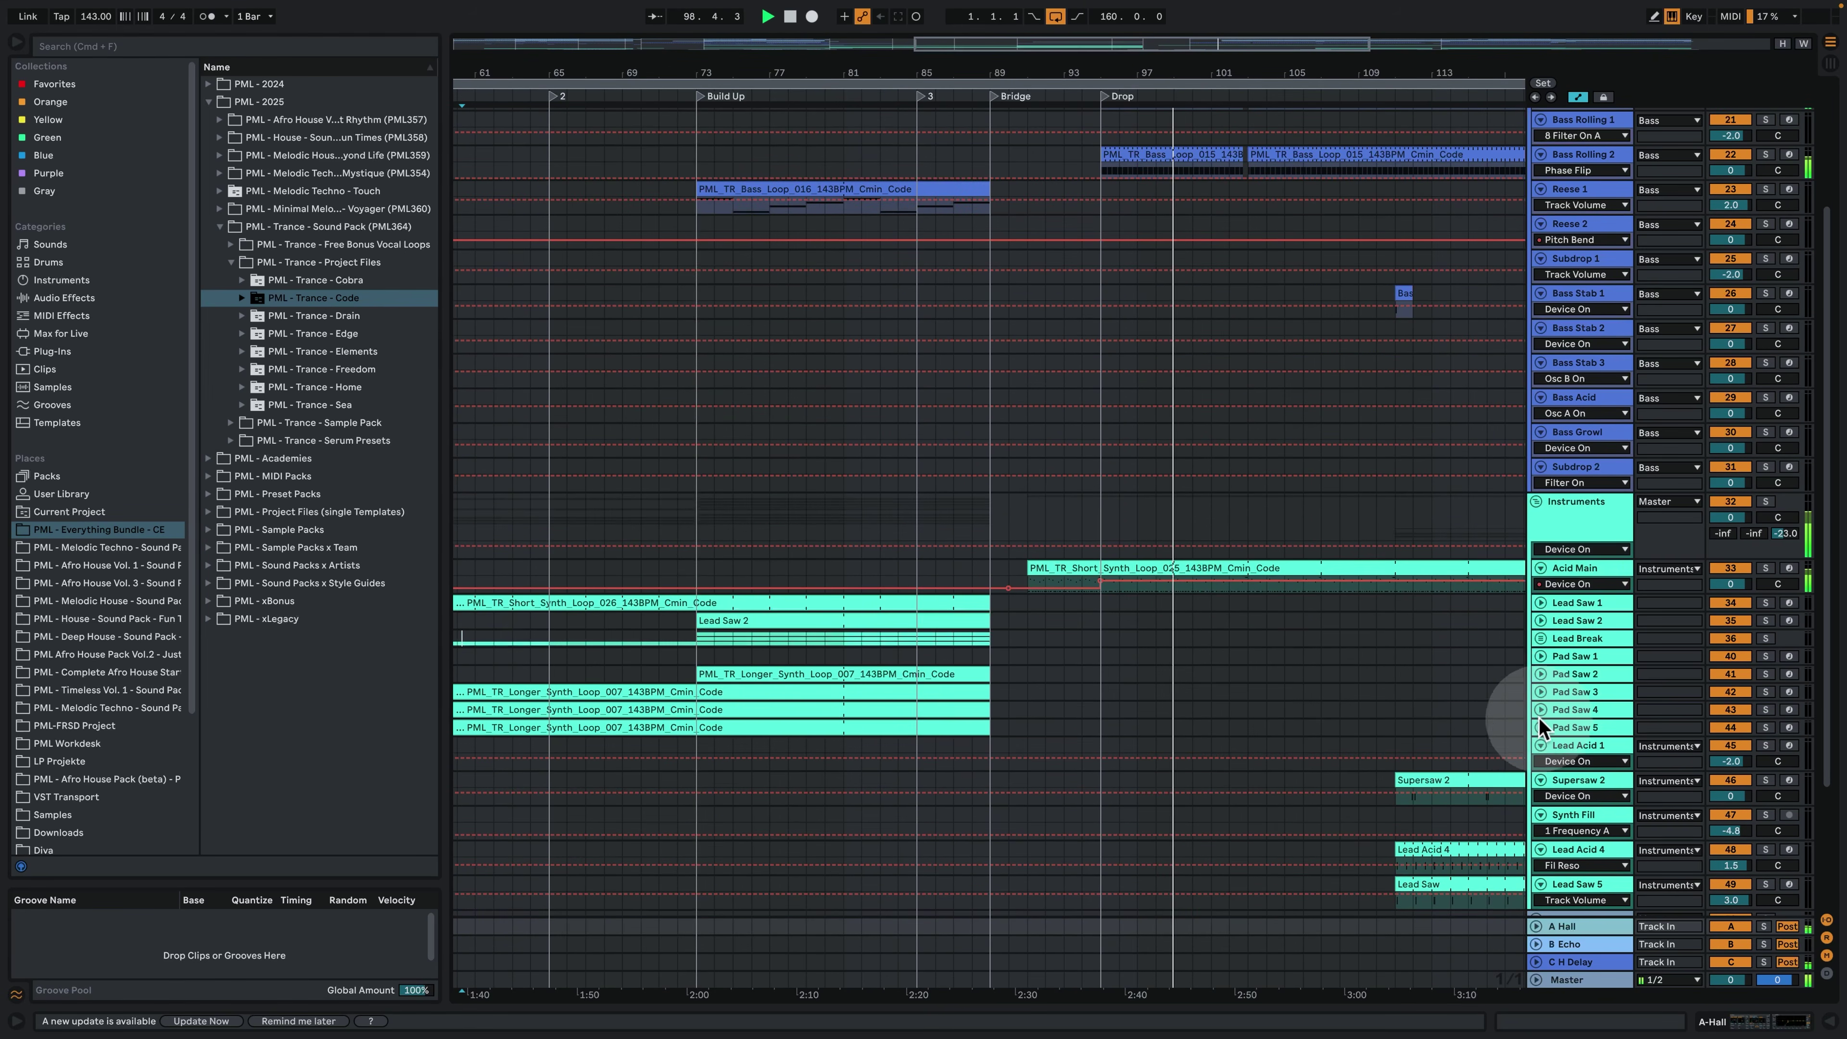
{"action": "left_click", "coordinate": [1538, 745]}
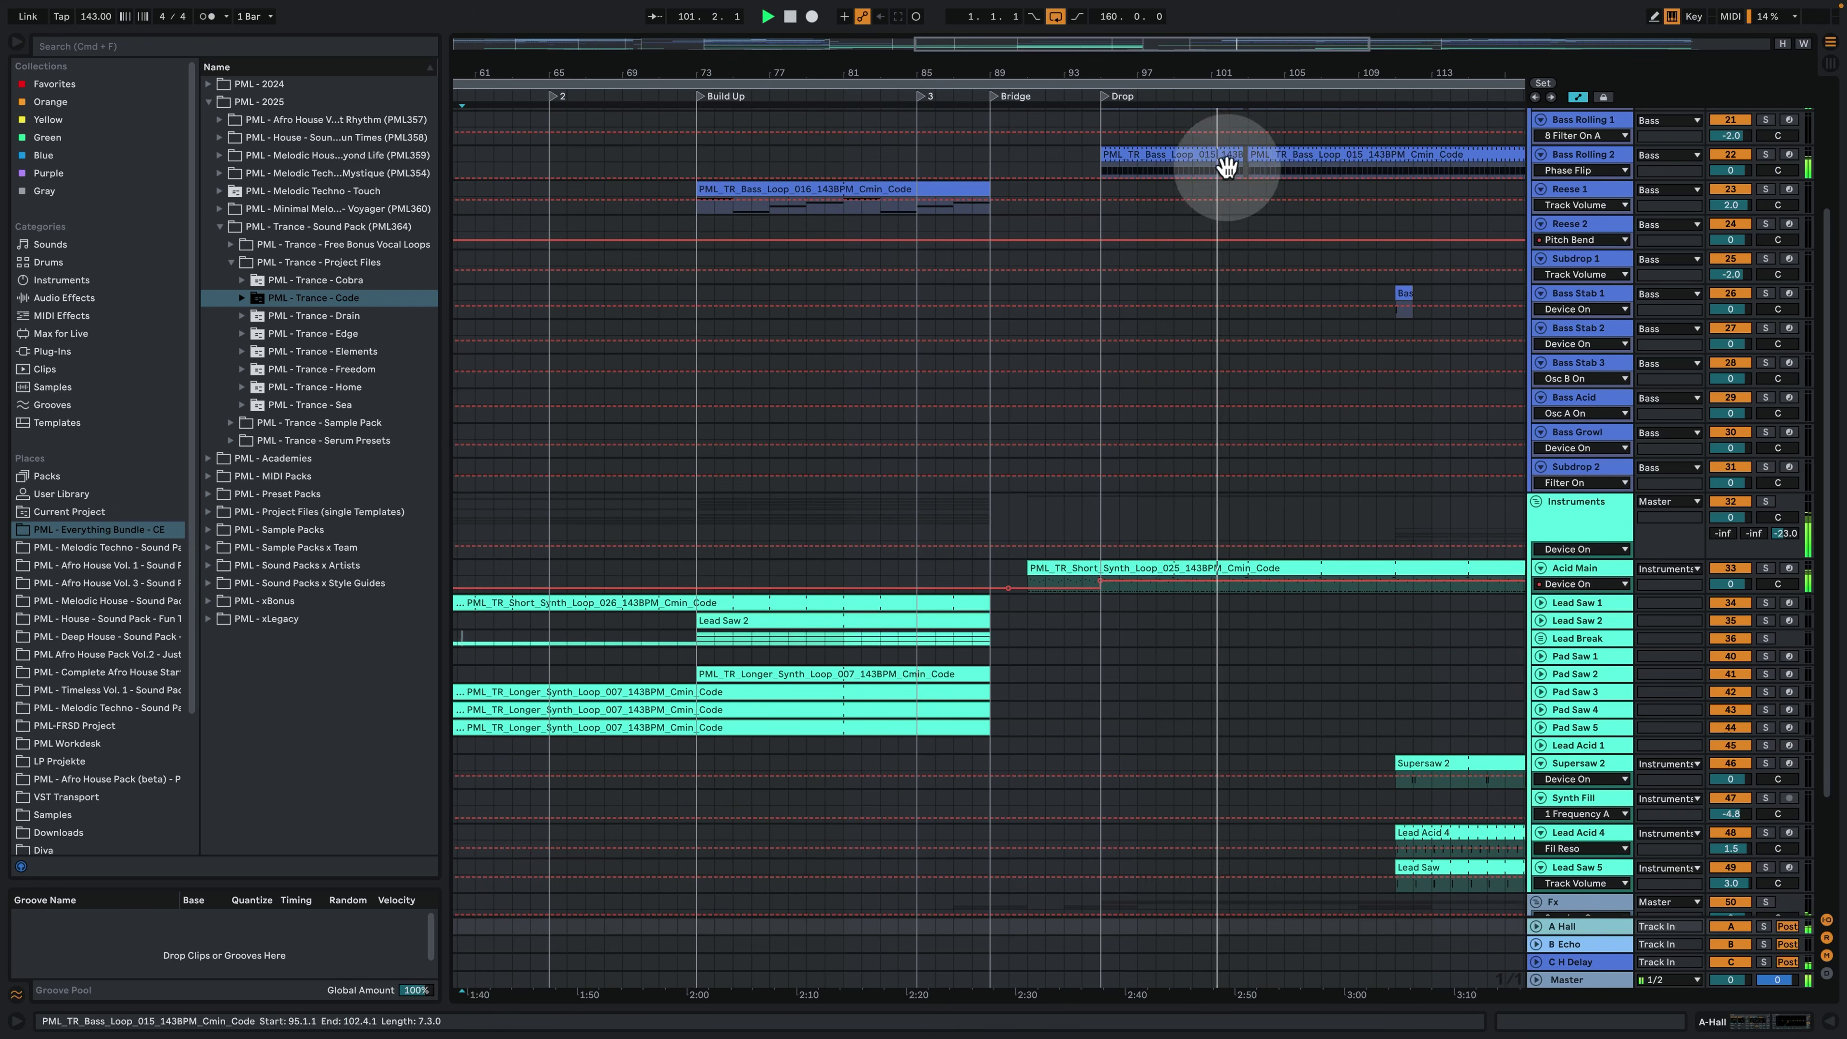
Show the Drums group's device chain and unfold the group's tracks.
{"action": "scroll", "coordinate": [1299, 472], "scroll_direction": "up", "scroll_amount": 5}
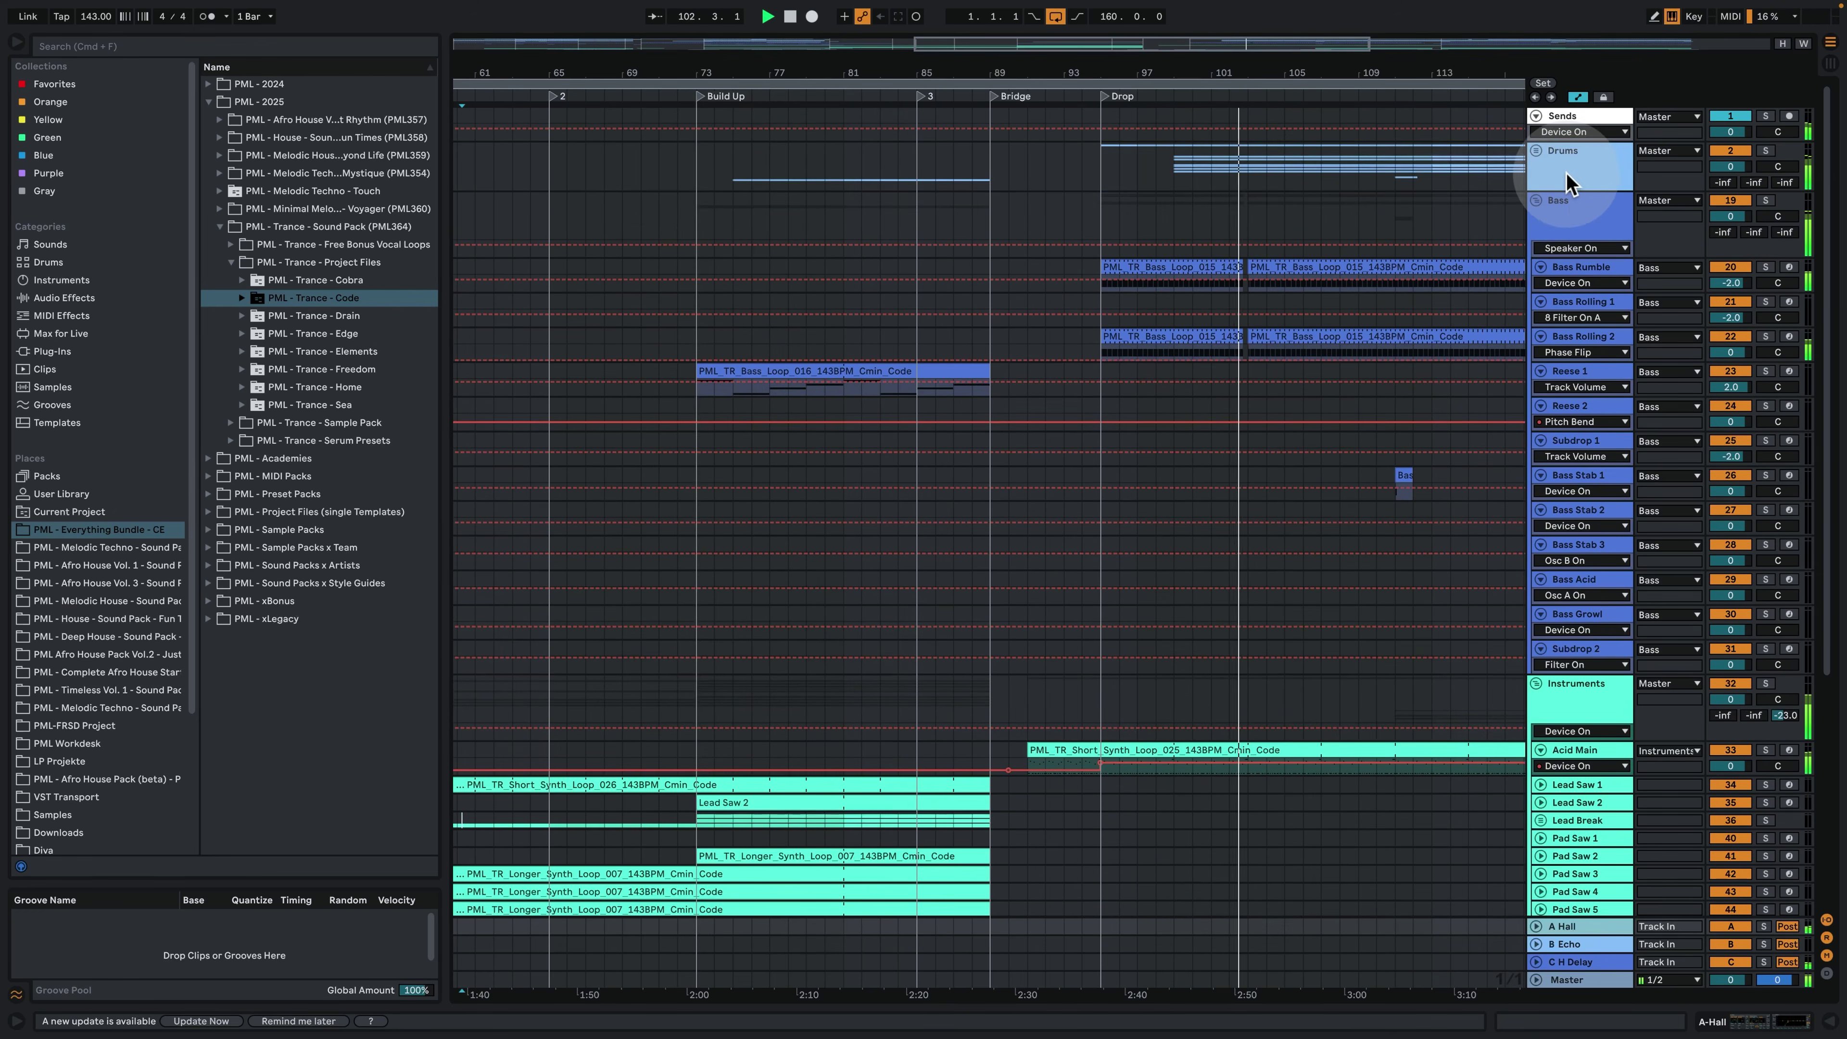
{"action": "left_click", "coordinate": [1565, 172]}
{"action": "left_click", "coordinate": [1566, 171]}
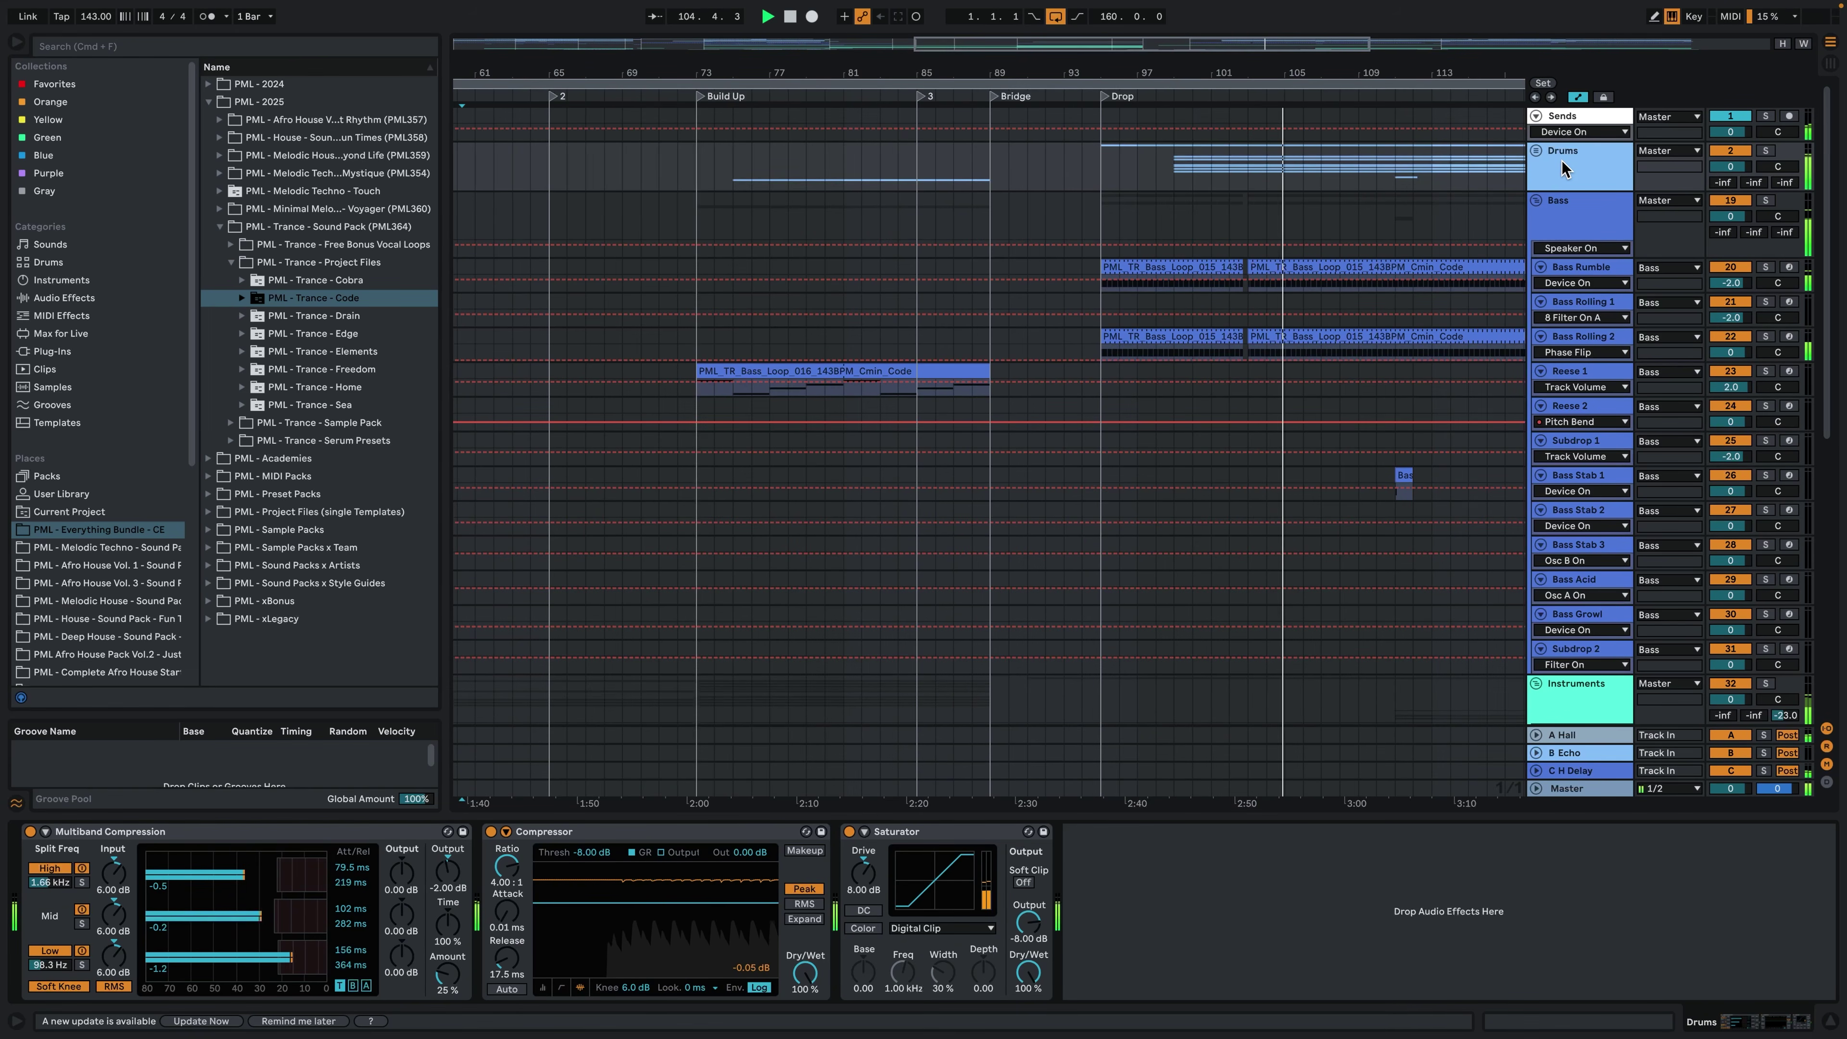
{"action": "left_click", "coordinate": [1536, 153]}
Show the Kick track's devices and switch its second EQ Eight on and back off.
{"action": "left_click", "coordinate": [1560, 217]}
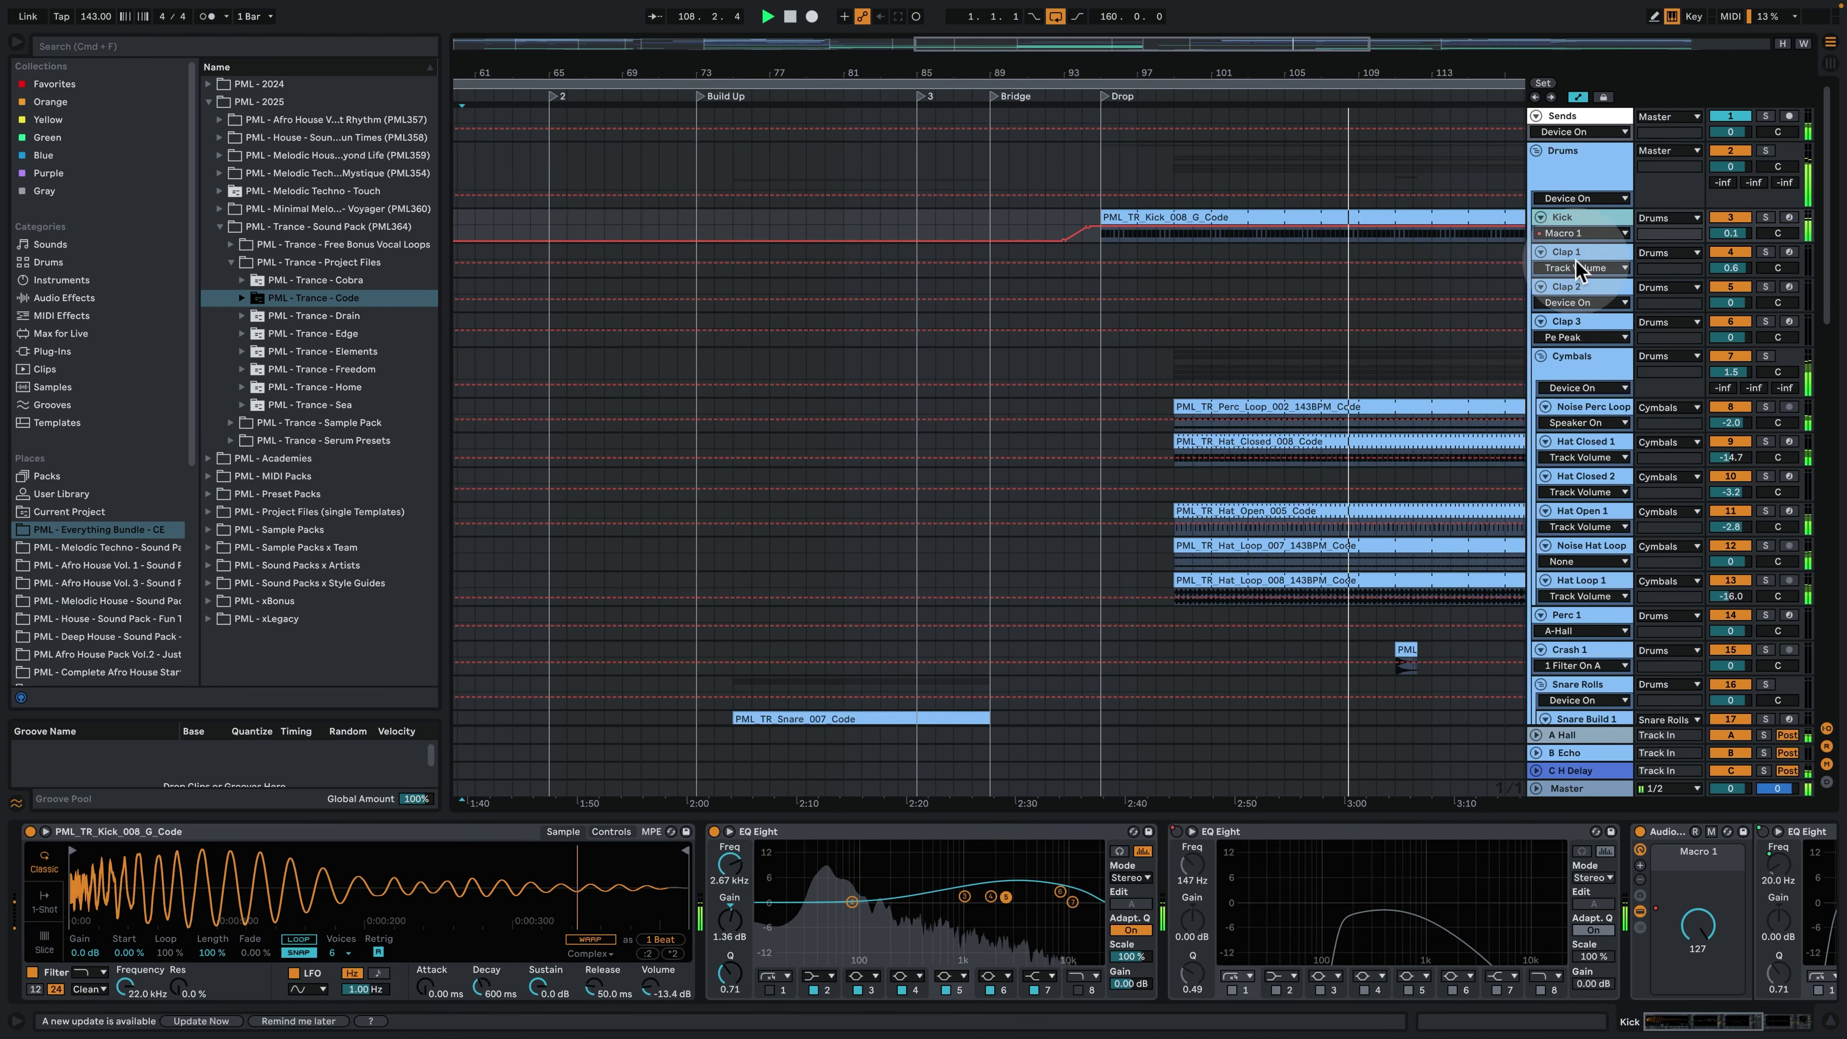
{"action": "left_click", "coordinate": [1175, 833]}
{"action": "left_click", "coordinate": [1175, 833]}
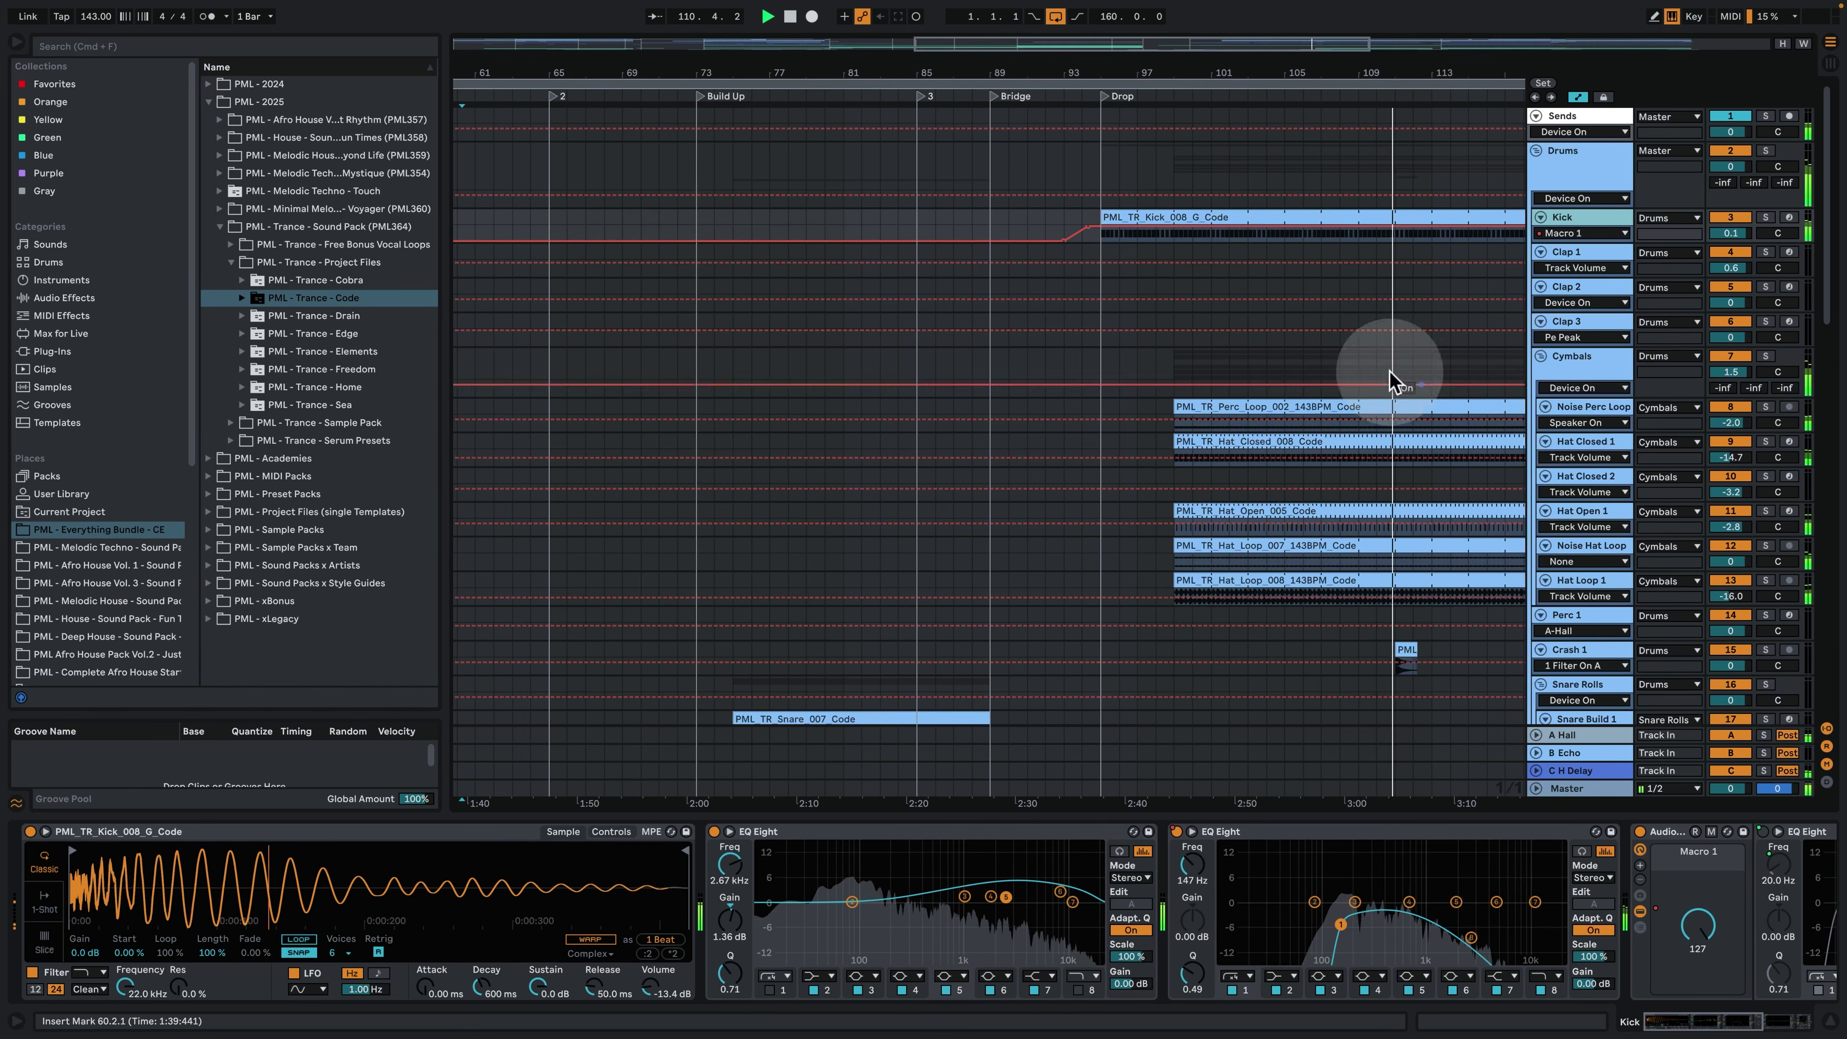
Fit the full arrangement in the timeline, fold the Drums group, and hide the device view.
{"action": "left_click_drag", "start_coordinate": [1122, 74], "coordinate": [1069, 70]}
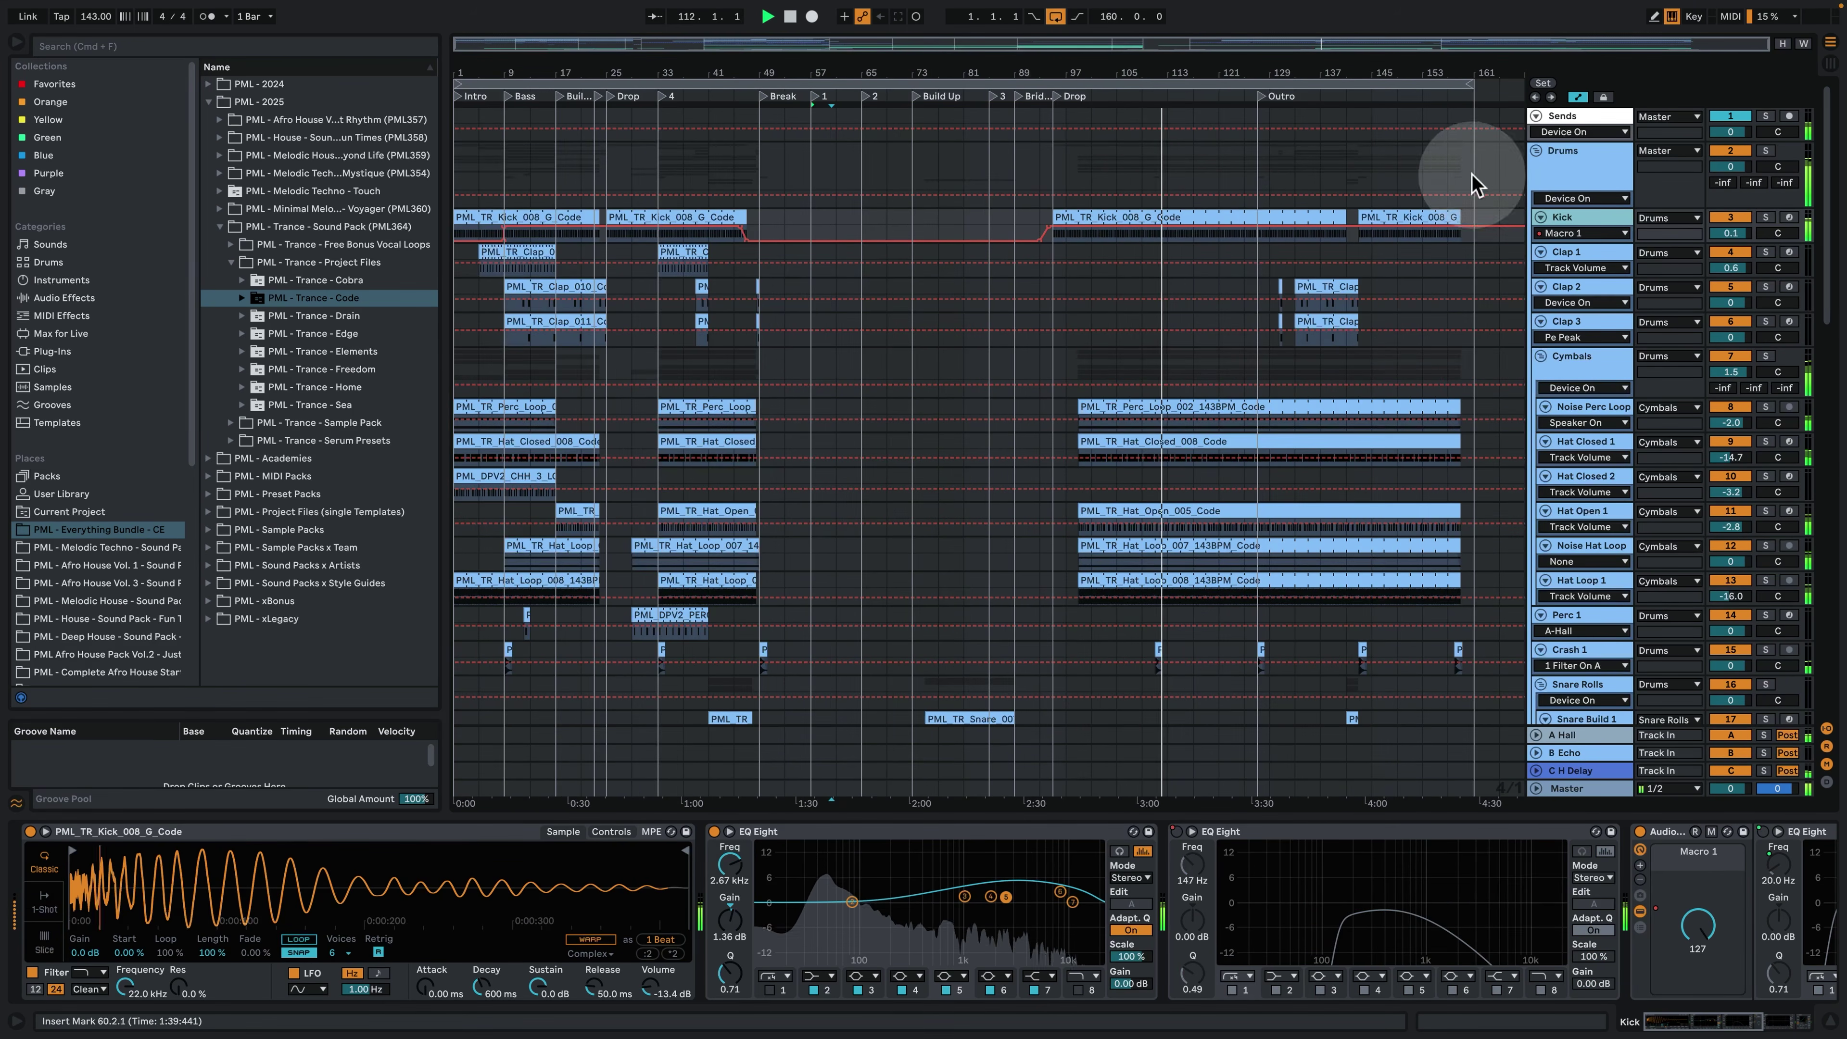
{"action": "left_click", "coordinate": [1537, 152]}
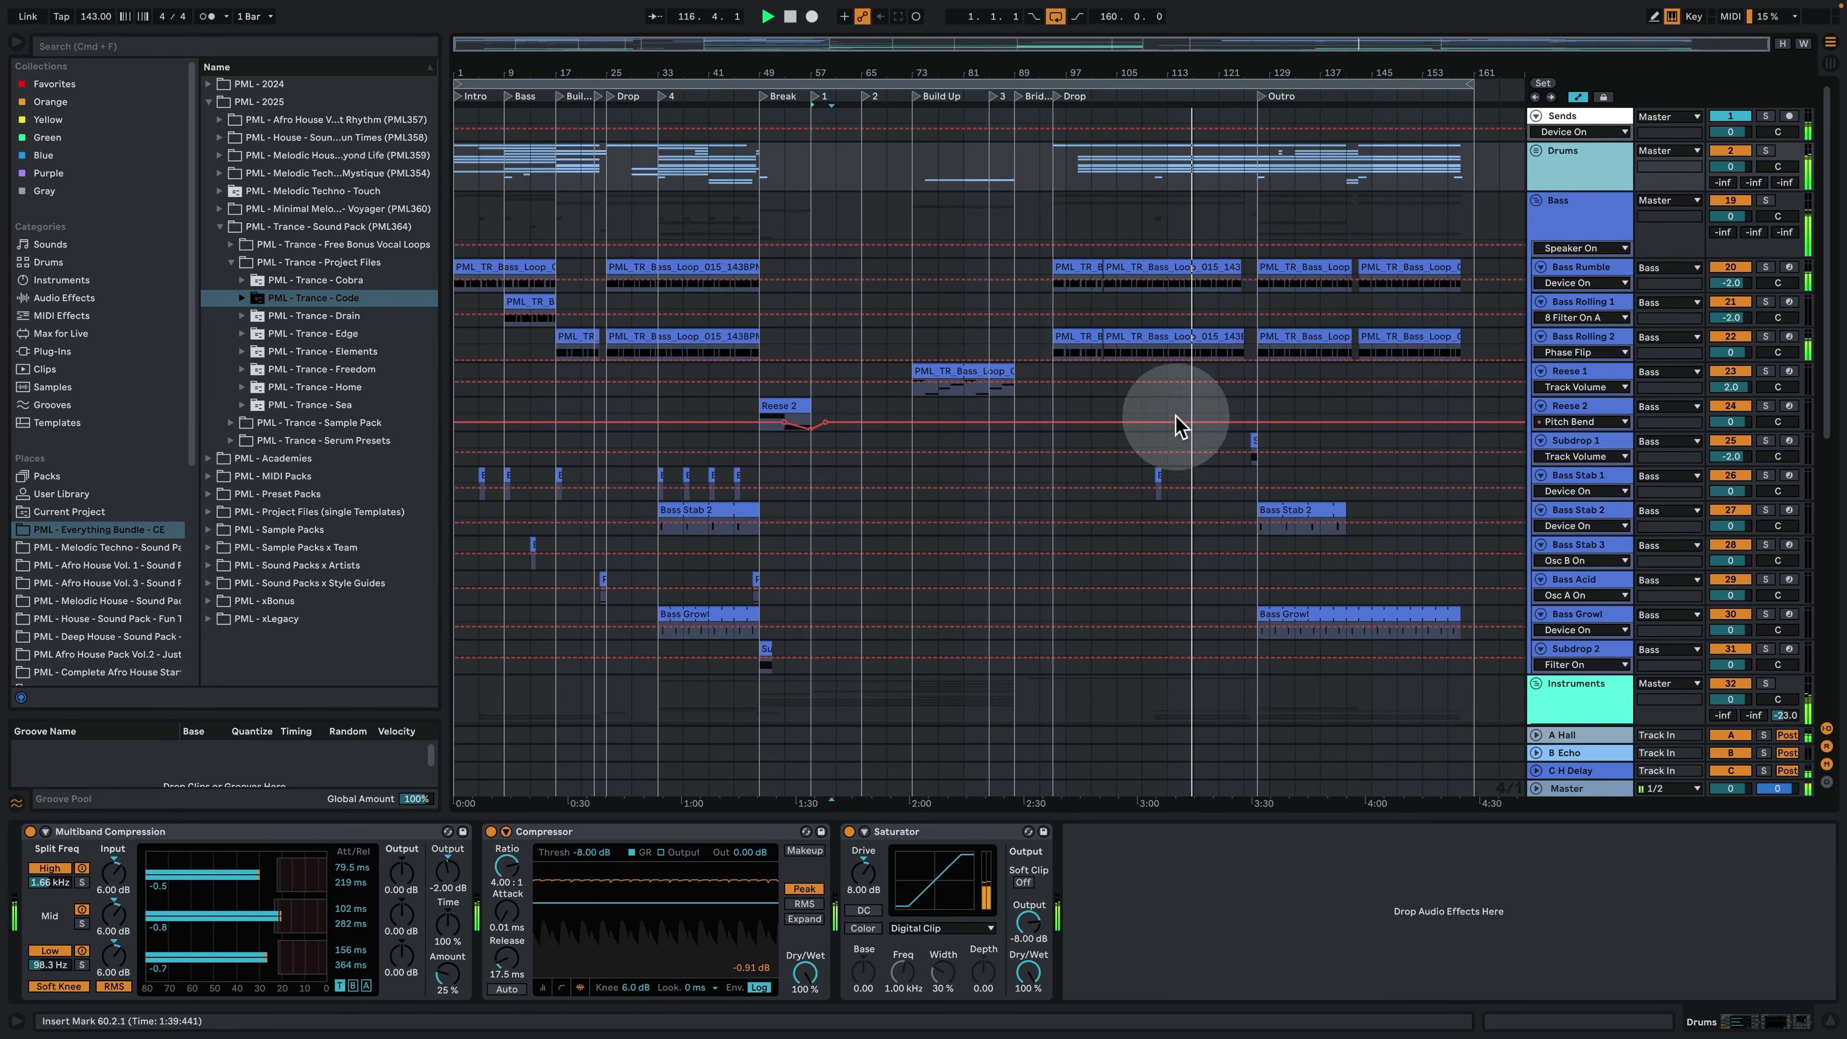
{"action": "left_click", "coordinate": [1829, 1022]}
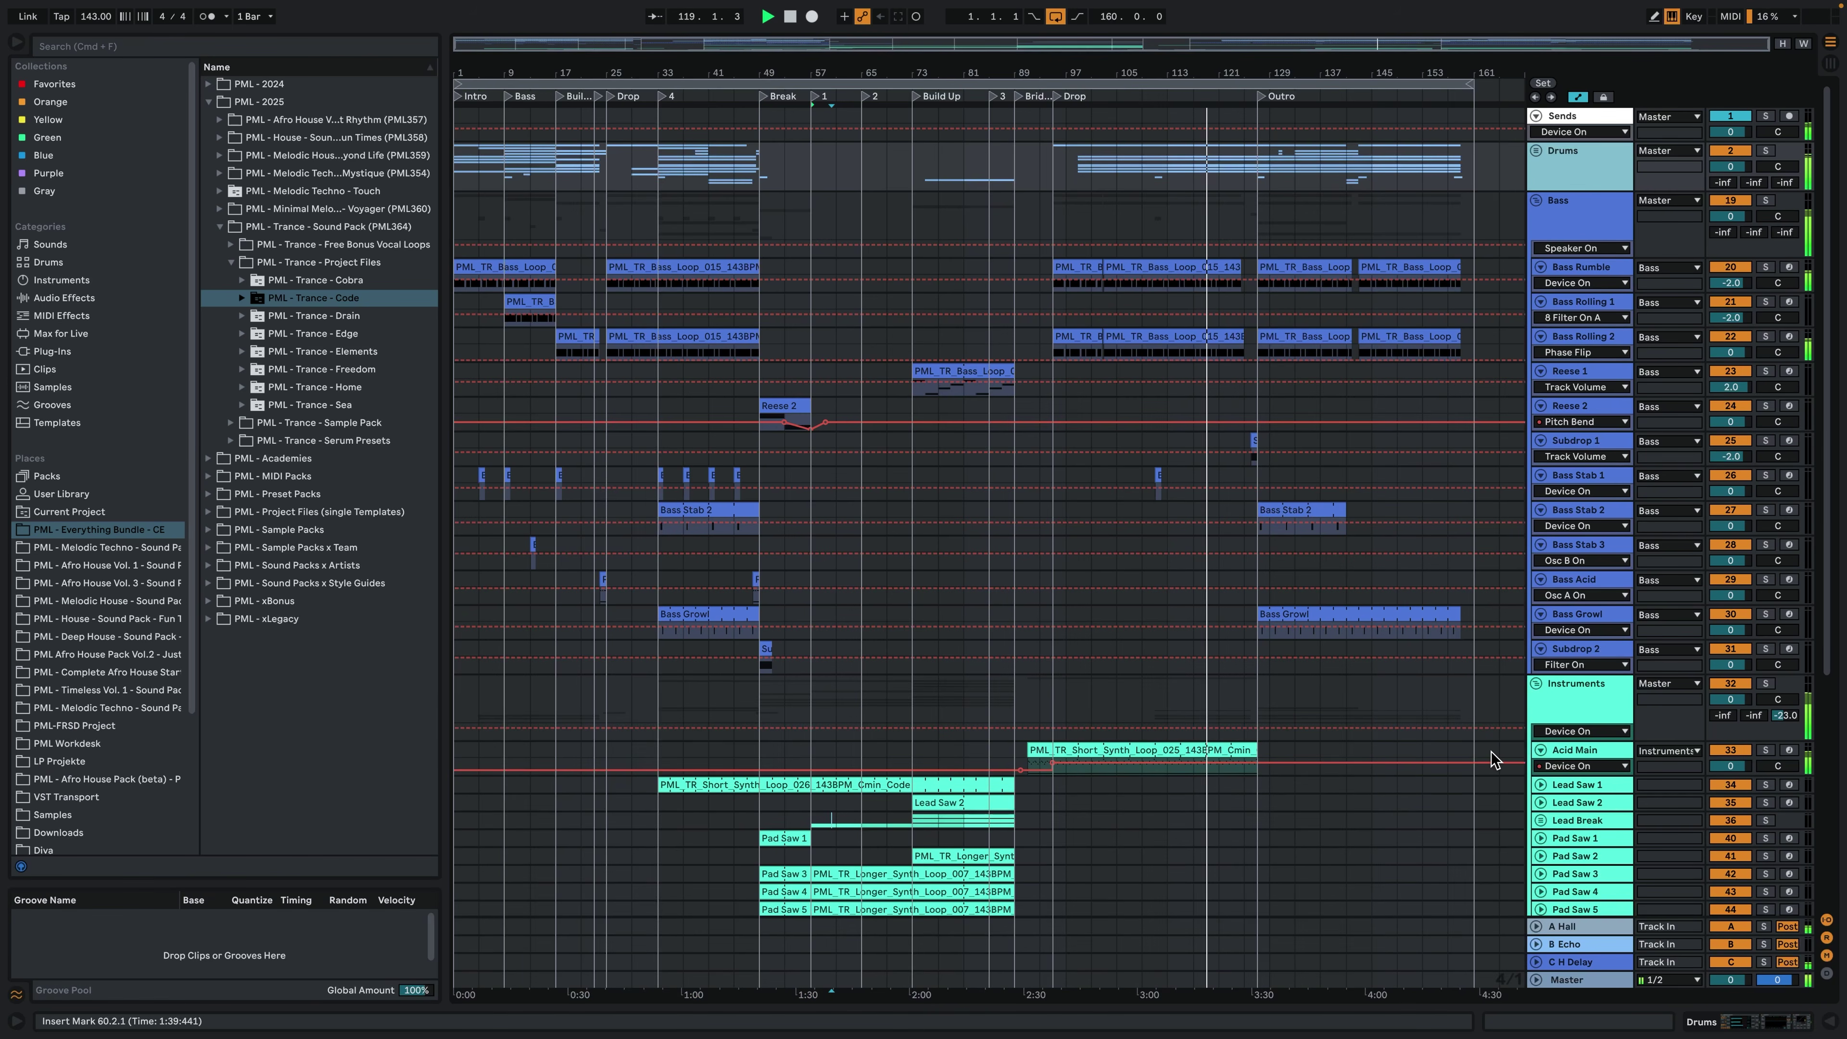